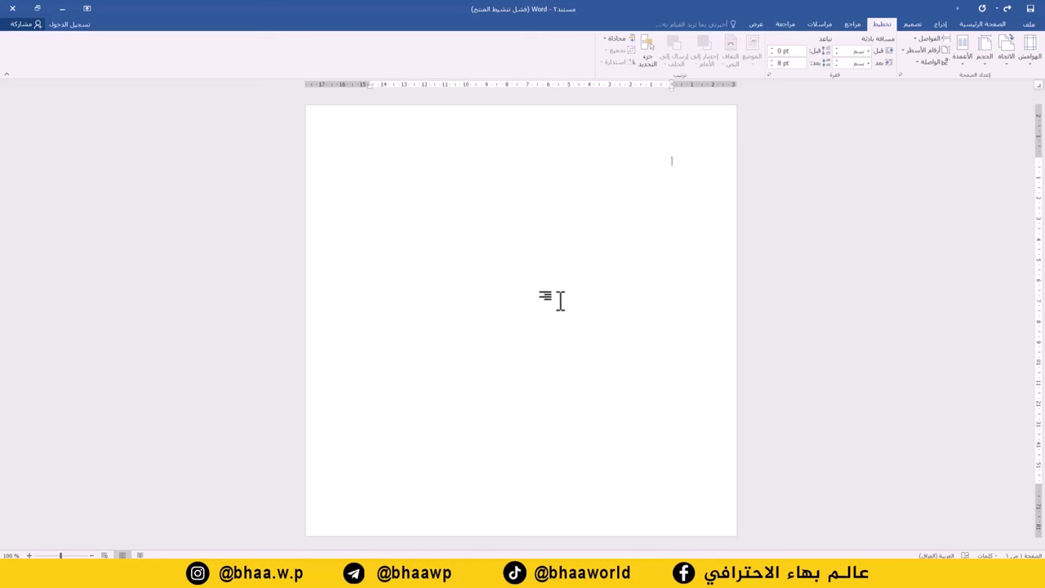
Insert the blue airplane background image into the page
{"action": "left_click", "coordinate": [941, 23]}
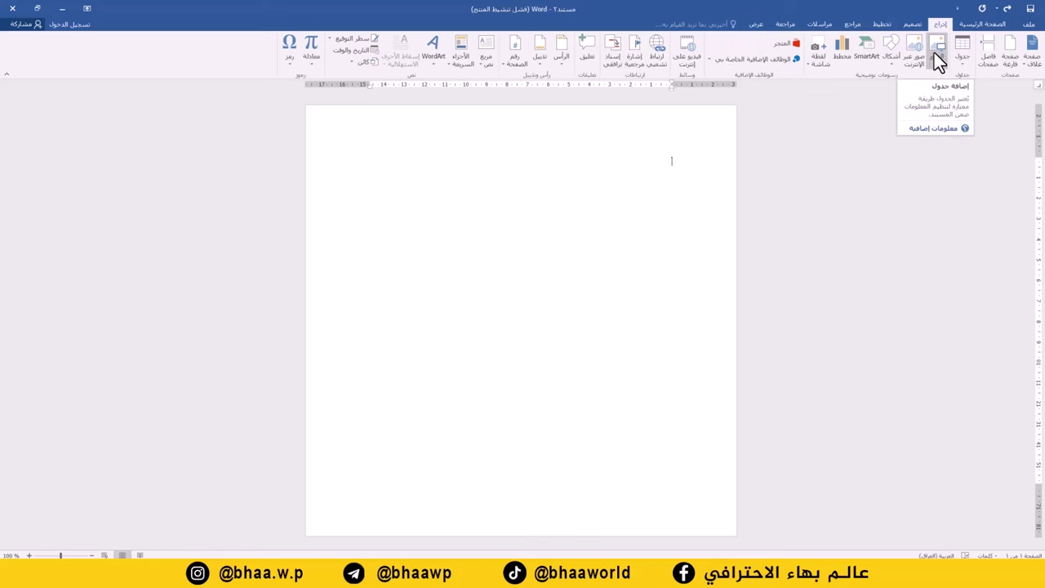
{"action": "left_click", "coordinate": [942, 51]}
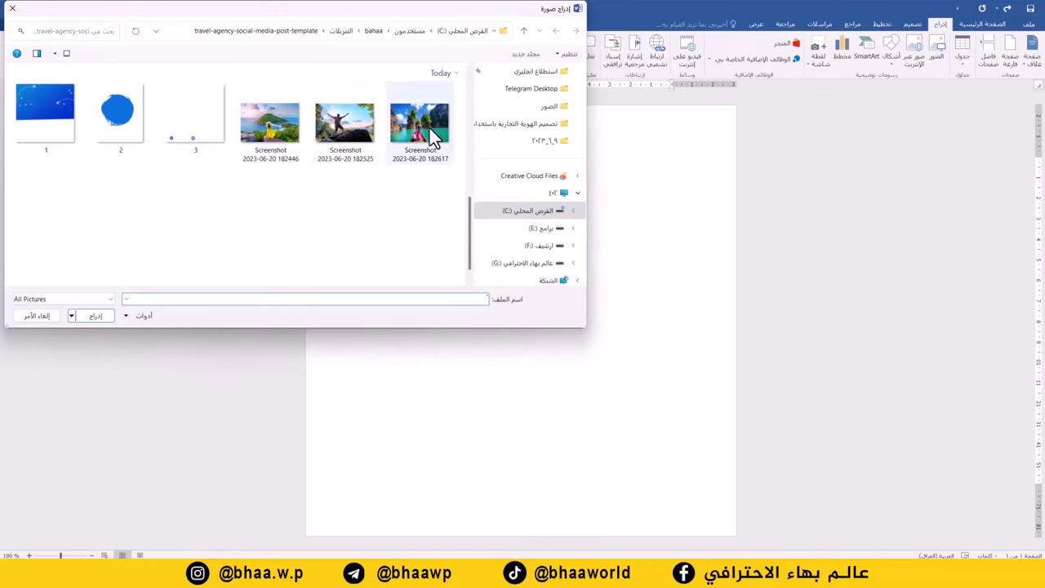
{"action": "double_click", "coordinate": [58, 112]}
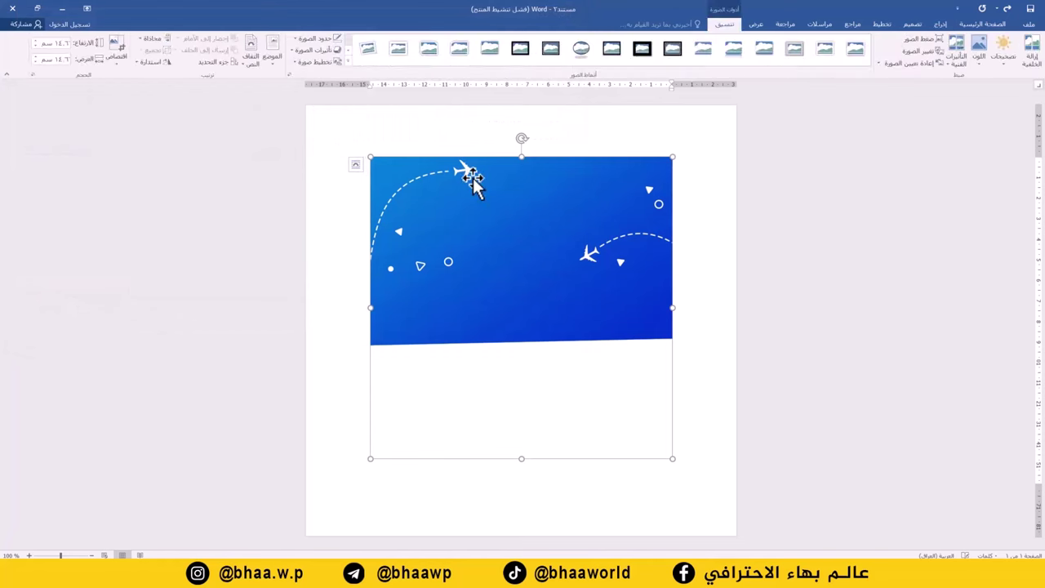
Set the image behind text, move it to the top-left corner and stretch it to page width
{"action": "right_click", "coordinate": [473, 233]}
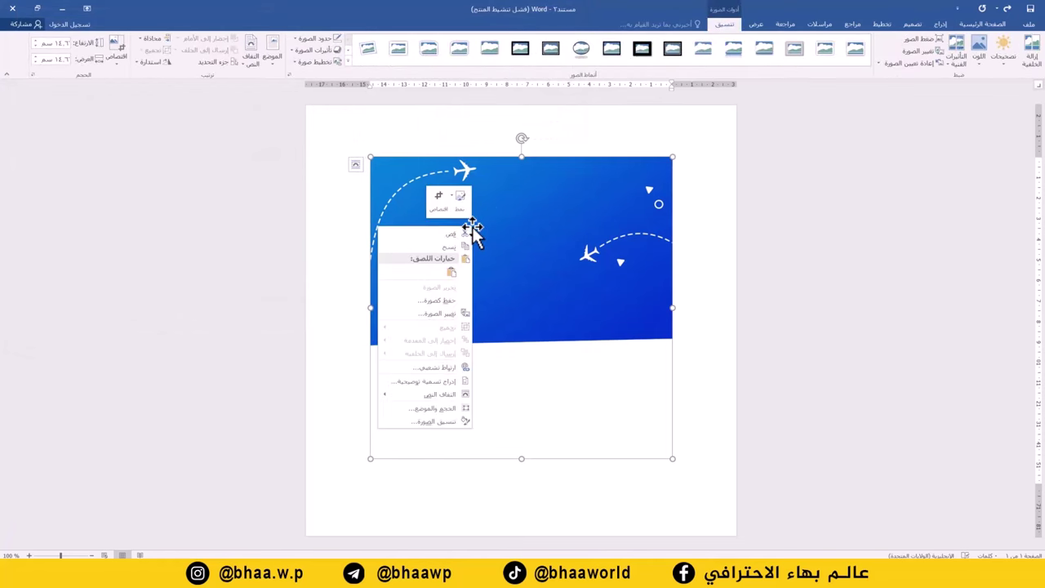
{"action": "mouse_move", "coordinate": [441, 394]}
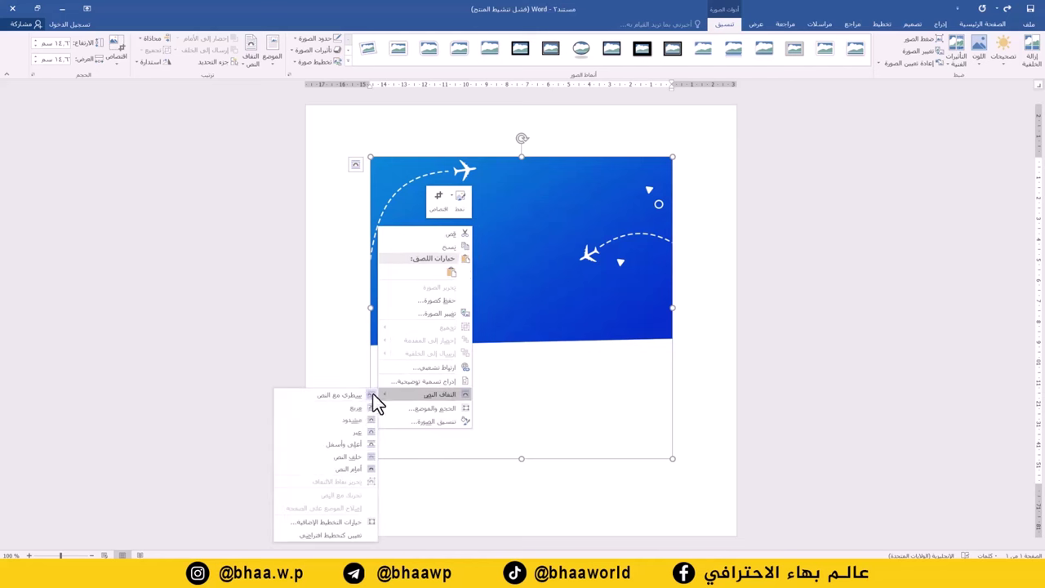
{"action": "left_click", "coordinate": [336, 459]}
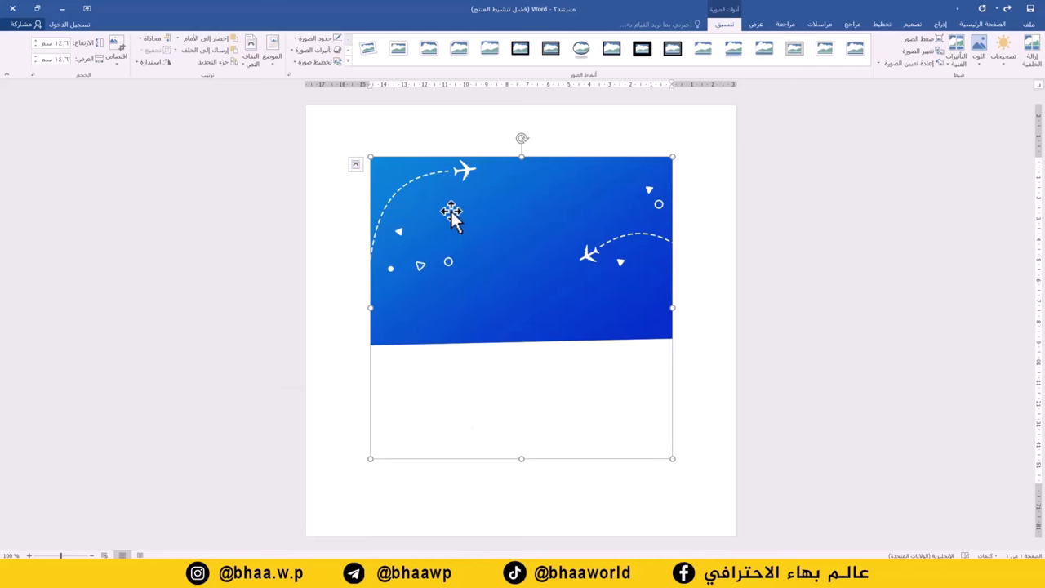
{"action": "left_click_drag", "start_coordinate": [449, 211], "coordinate": [383, 158]}
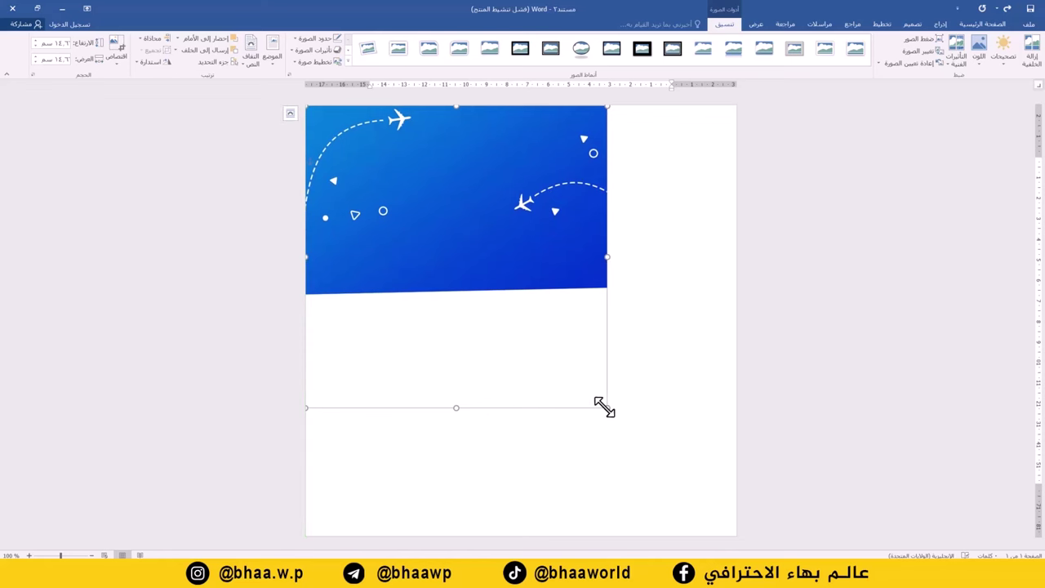
{"action": "left_click_drag", "start_coordinate": [604, 408], "coordinate": [737, 535]}
Draw an oval circle over the lower right of the blue background
{"action": "left_click", "coordinate": [940, 25]}
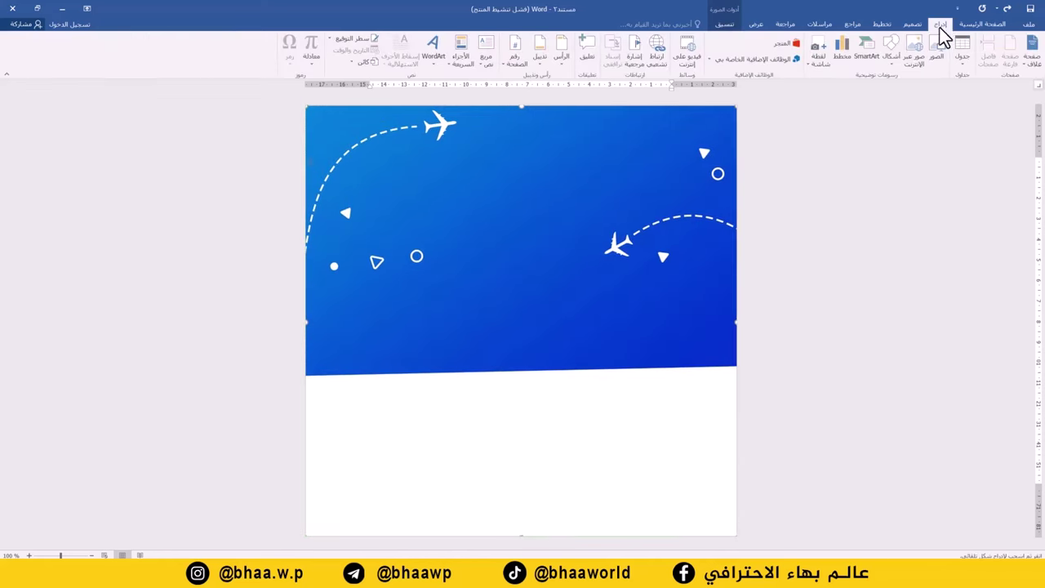
{"action": "left_click", "coordinate": [889, 56]}
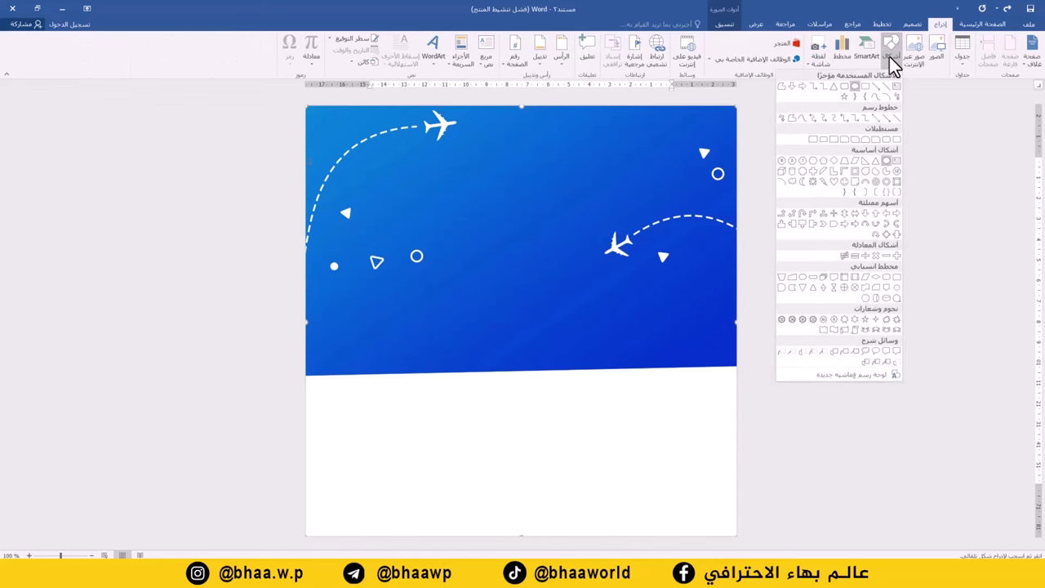
{"action": "left_click", "coordinate": [855, 88]}
{"action": "left_click", "coordinate": [890, 61]}
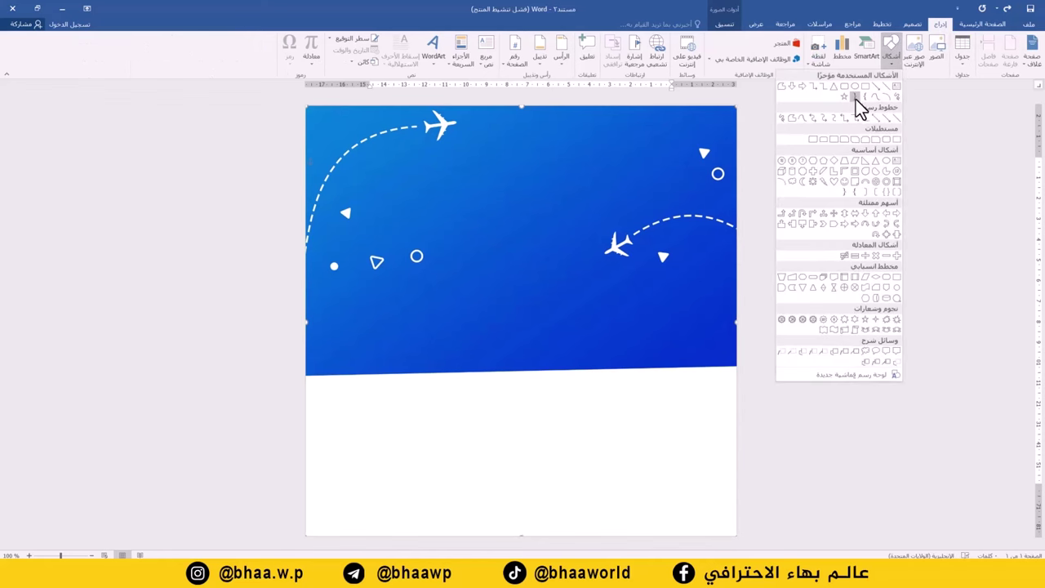
{"action": "left_click", "coordinate": [856, 87]}
{"action": "mouse_move", "coordinate": [584, 325]}
{"action": "left_mouse_down"}
{"action": "mouse_move", "coordinate": [473, 438]}
{"action": "mouse_move", "coordinate": [417, 476]}
{"action": "mouse_move", "coordinate": [418, 490]}
{"action": "left_mouse_up"}
{"action": "left_click_drag", "start_coordinate": [506, 394], "coordinate": [643, 367]}
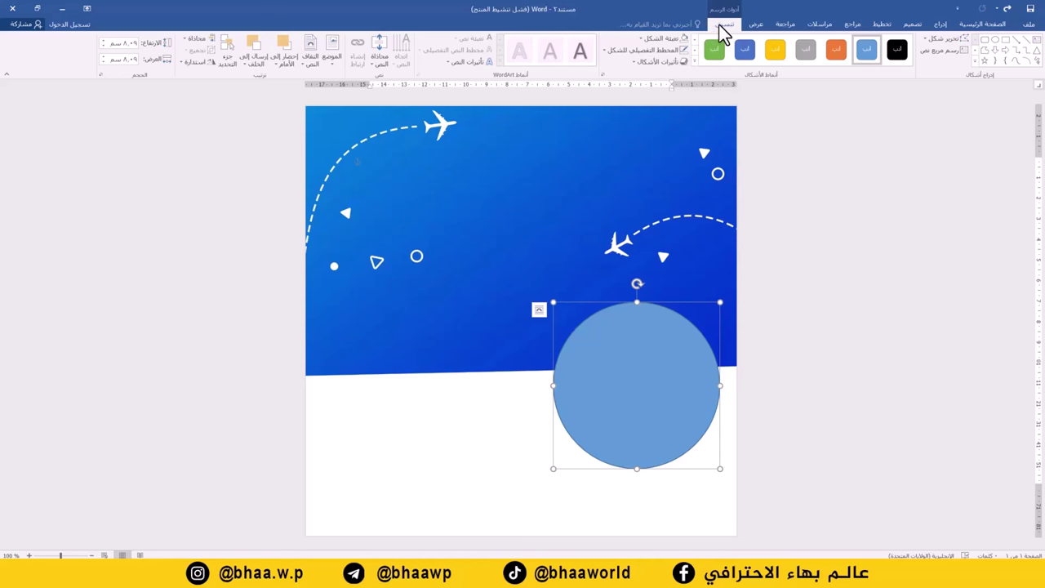
Give the circle a white fill, no outline and an outer shadow
{"action": "left_click", "coordinate": [661, 39]}
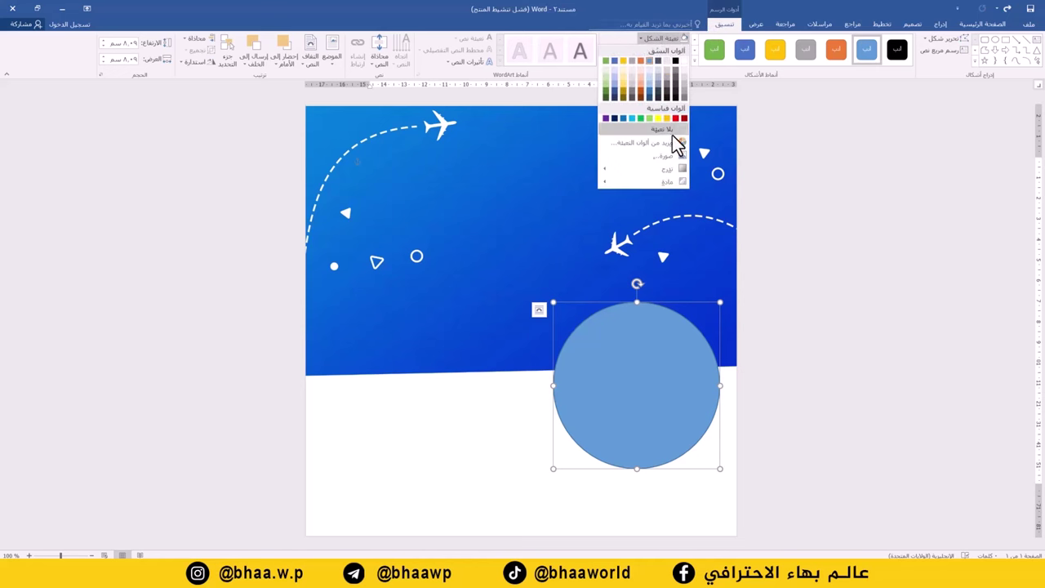
{"action": "left_click", "coordinate": [686, 62]}
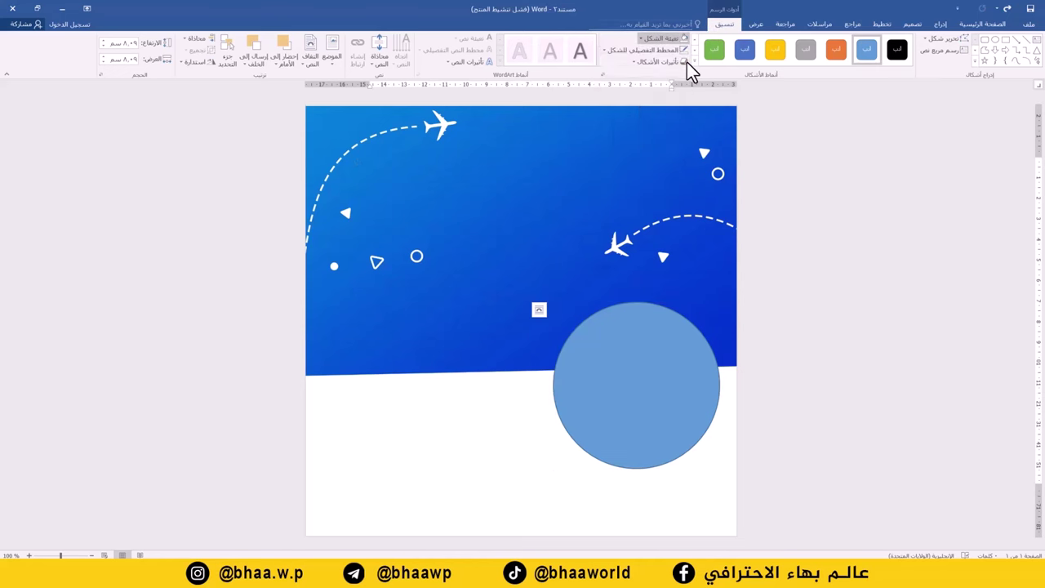
{"action": "left_click", "coordinate": [665, 50]}
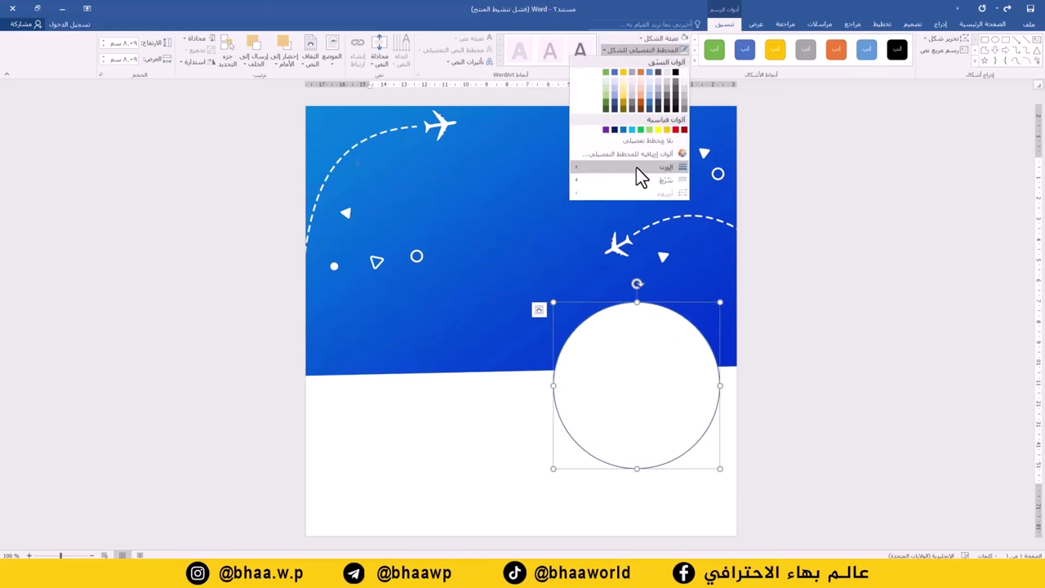
{"action": "left_click", "coordinate": [650, 140]}
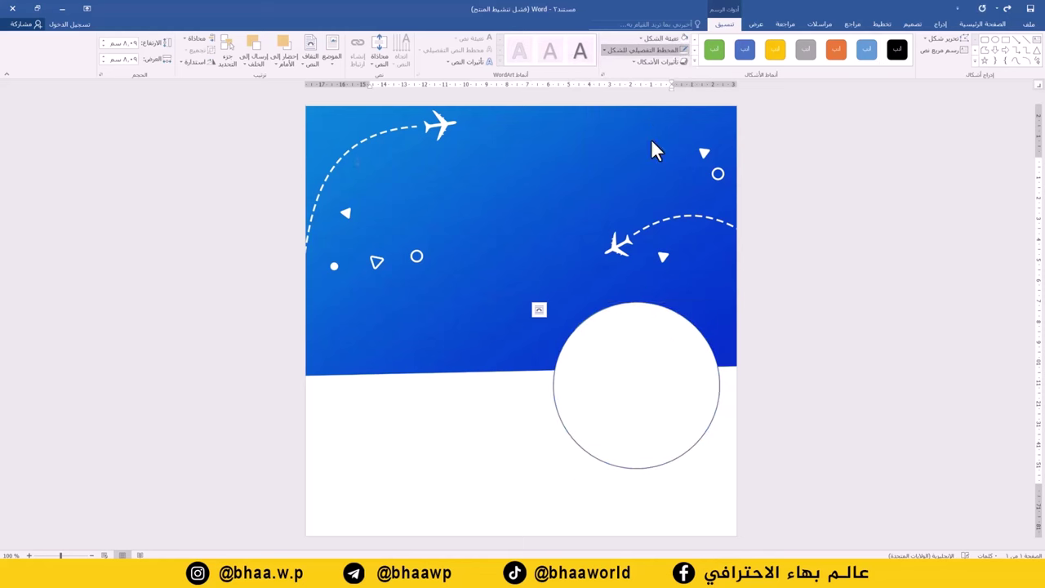
{"action": "left_click", "coordinate": [643, 59]}
{"action": "mouse_move", "coordinate": [640, 101]}
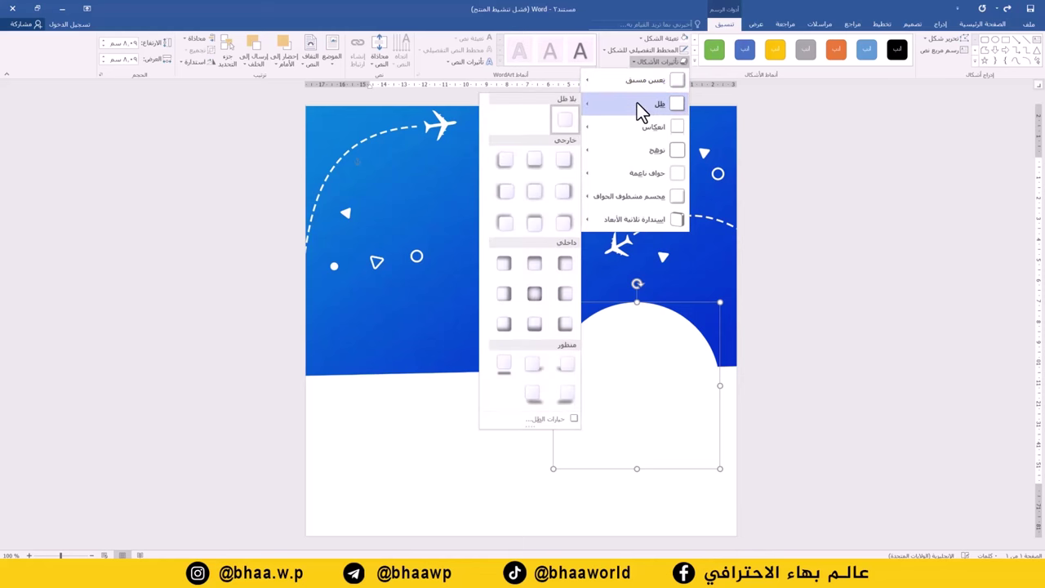
{"action": "left_click", "coordinate": [534, 160]}
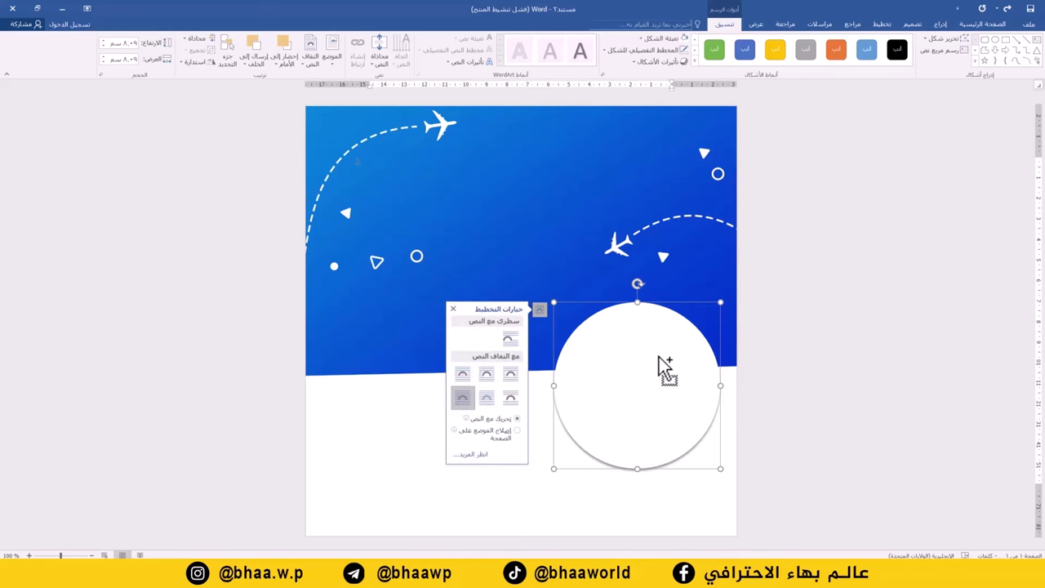
Duplicate the circle twice to create left and middle copies
{"action": "left_click_drag", "start_coordinate": [662, 367], "coordinate": [448, 363]}
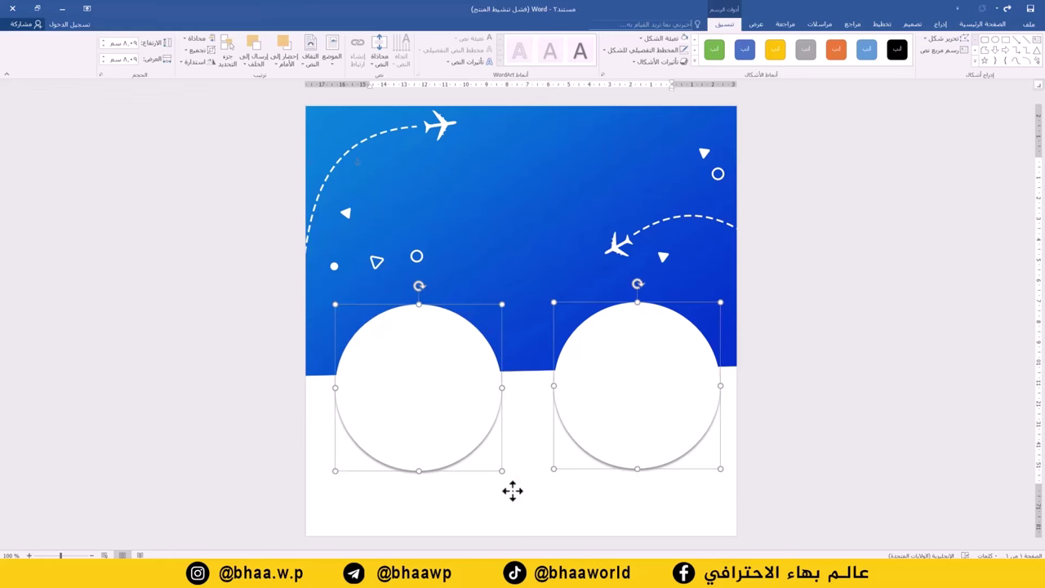
{"action": "left_click", "coordinate": [512, 489]}
{"action": "left_click", "coordinate": [458, 412]}
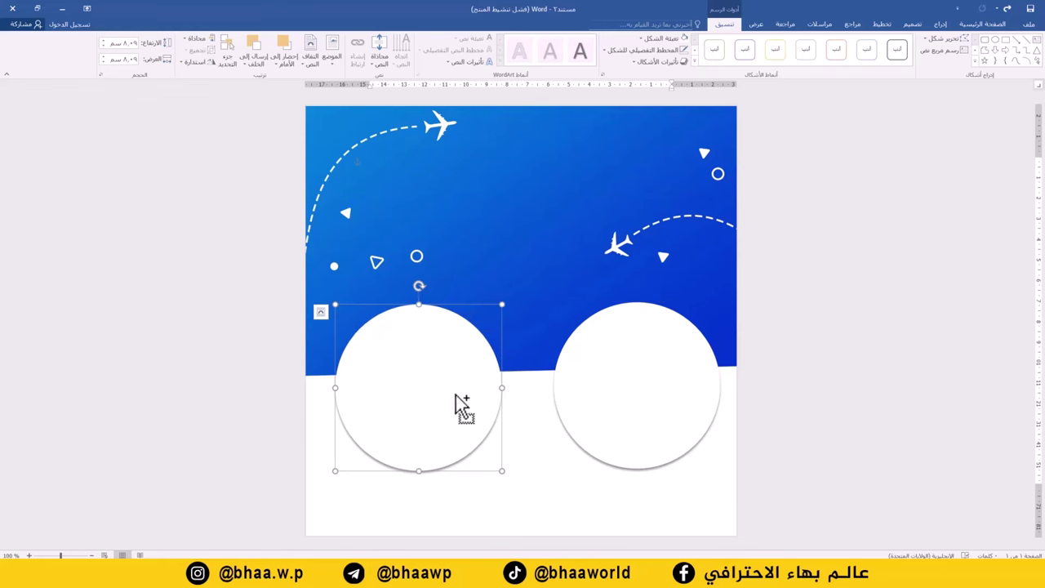
{"action": "left_click_drag", "start_coordinate": [462, 403], "coordinate": [542, 400]}
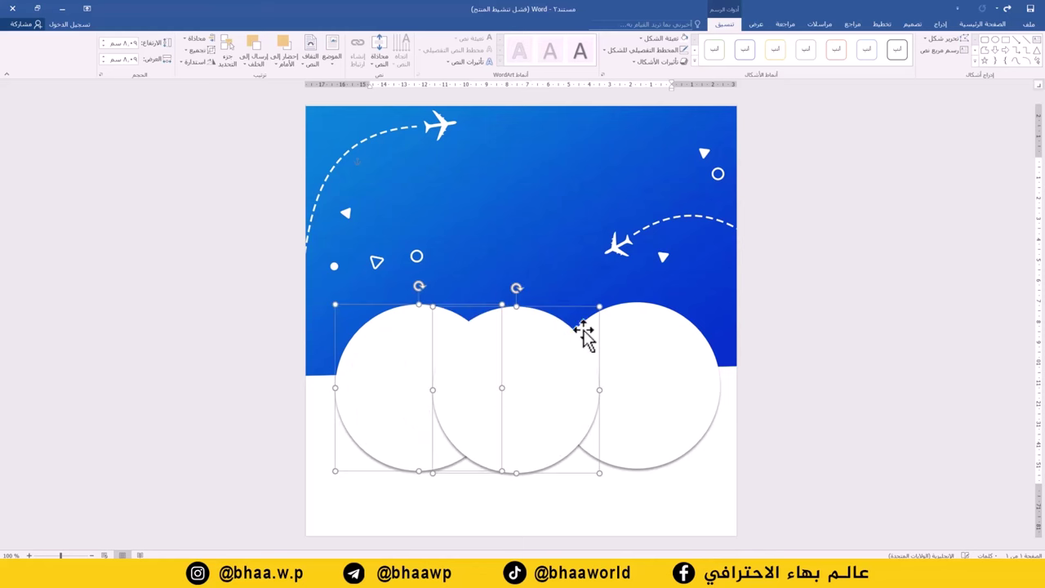
Enlarge and raise the middle circle, nudging the outer circles into a cloud shape
{"action": "left_click", "coordinate": [567, 350]}
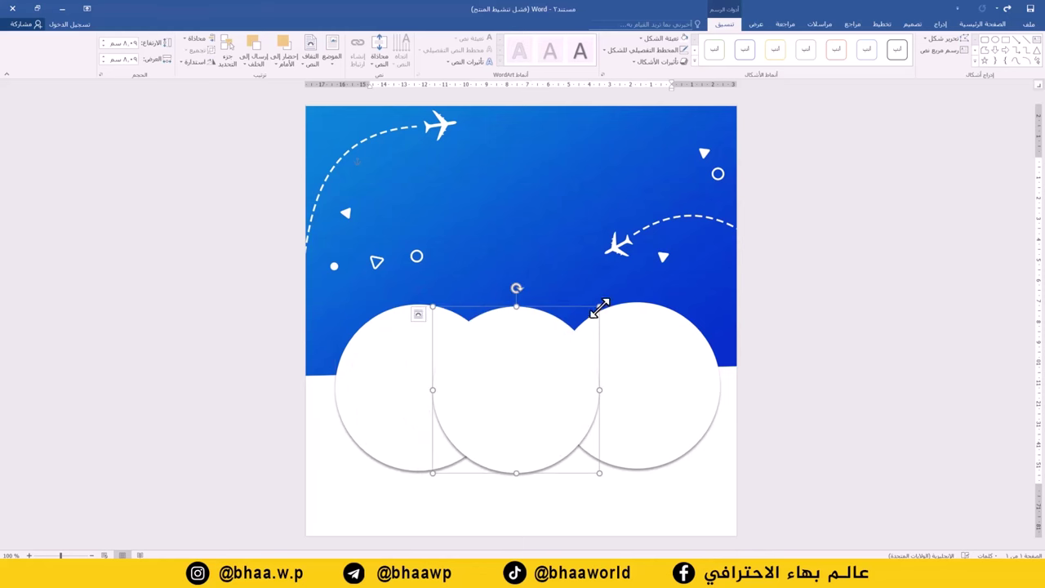
{"action": "left_click_drag", "start_coordinate": [599, 306], "coordinate": [641, 269]}
{"action": "left_click_drag", "start_coordinate": [574, 338], "coordinate": [569, 313]}
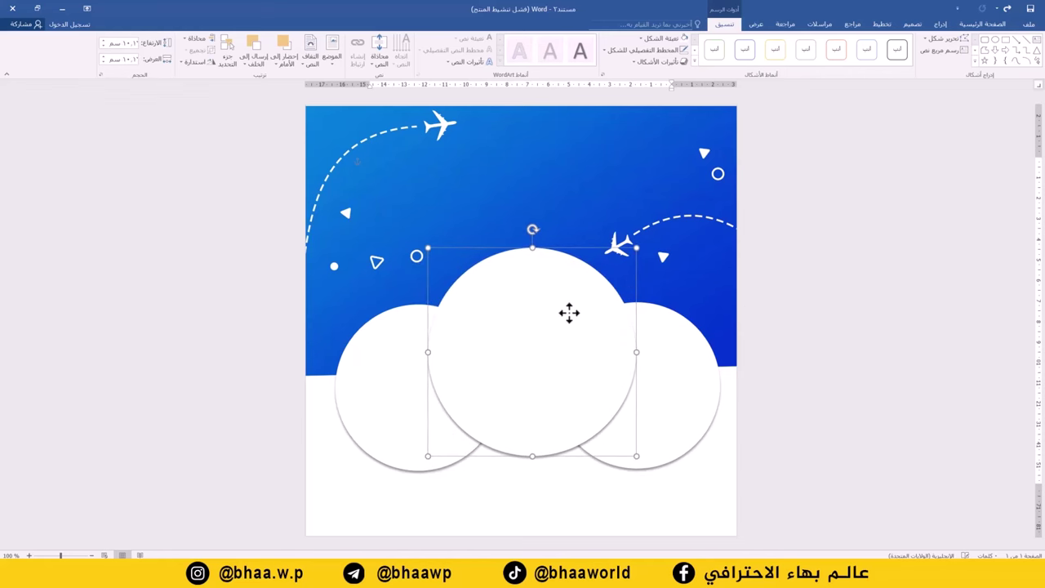
{"action": "left_click", "coordinate": [669, 356]}
{"action": "left_click_drag", "start_coordinate": [677, 361], "coordinate": [678, 368]}
{"action": "left_click_drag", "start_coordinate": [399, 394], "coordinate": [391, 398]}
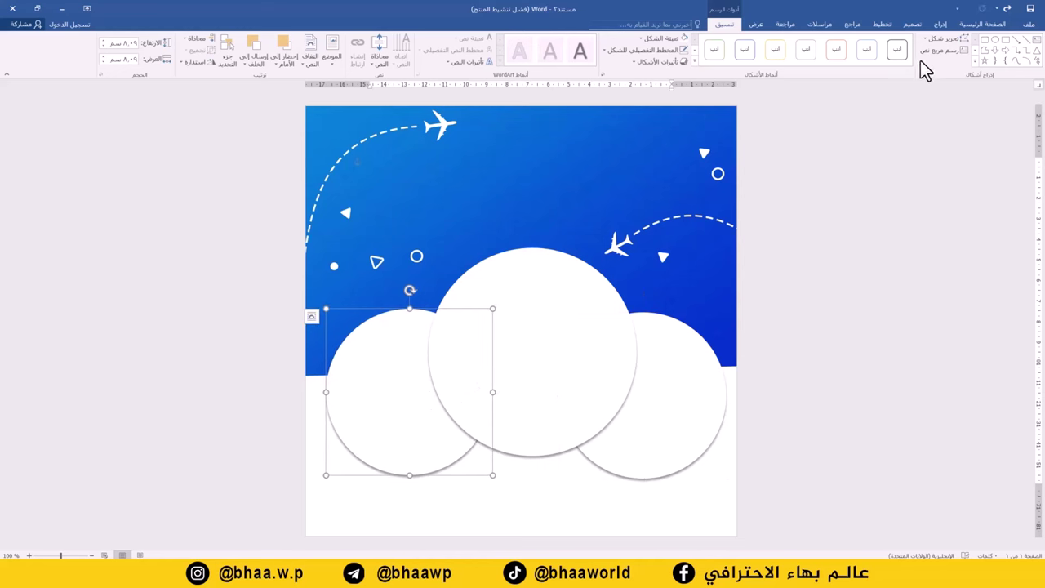
{"action": "left_click", "coordinate": [677, 374]}
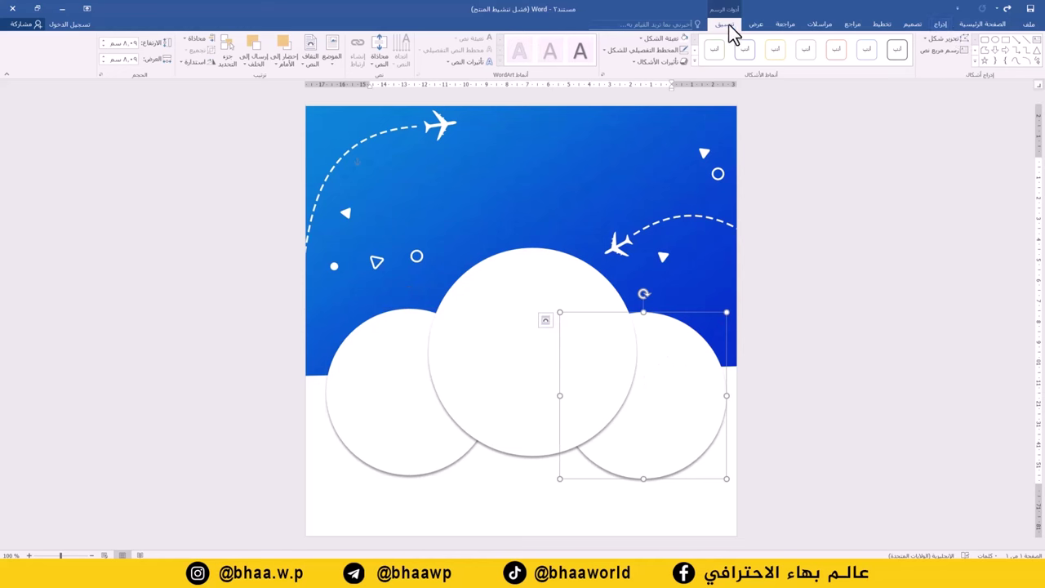
Fill the right circle with the woman-on-a-boat photo from a file
{"action": "left_click", "coordinate": [653, 38]}
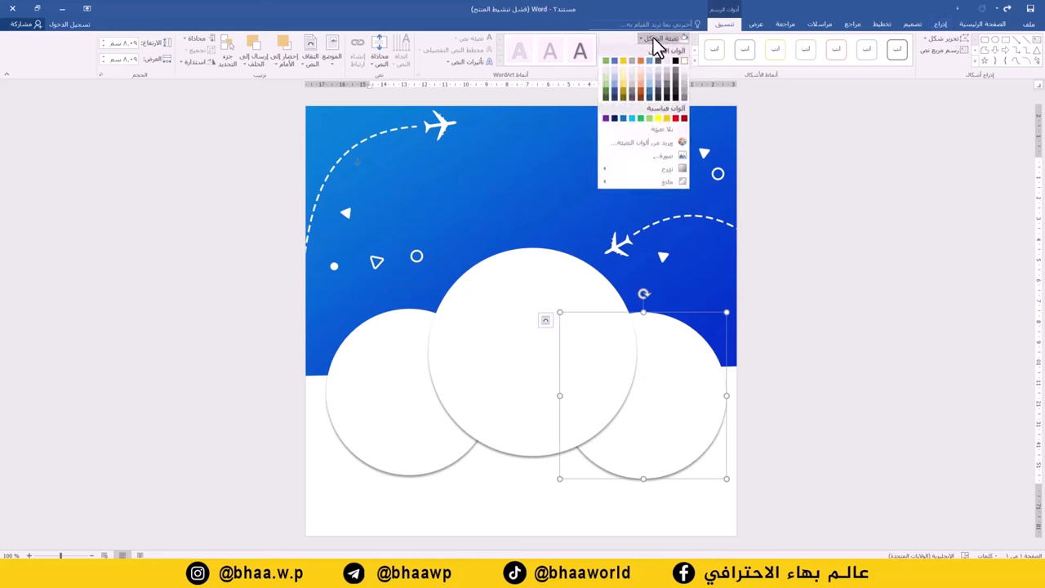
{"action": "left_click", "coordinate": [644, 154]}
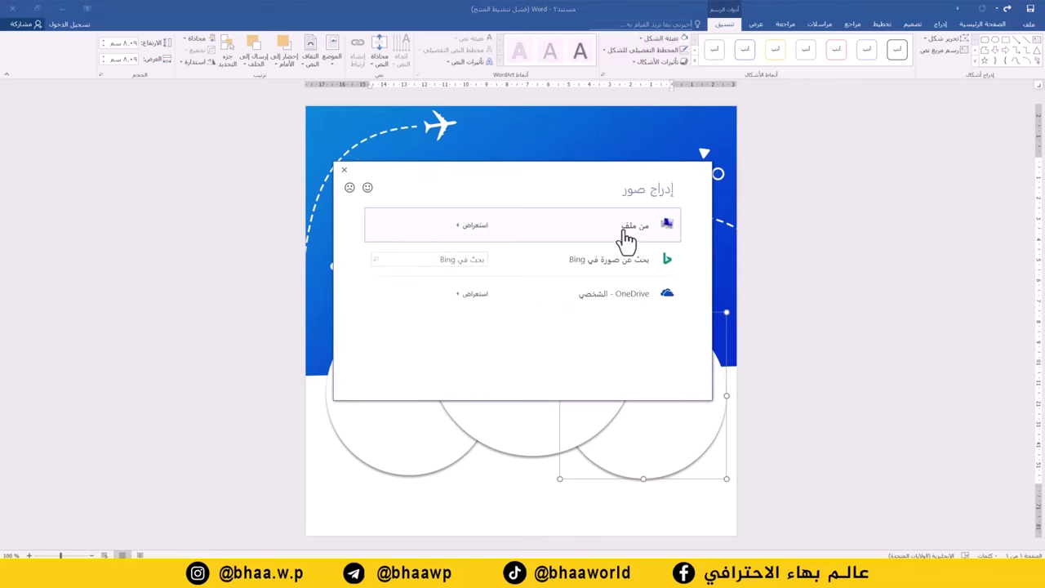
{"action": "left_click", "coordinate": [629, 235]}
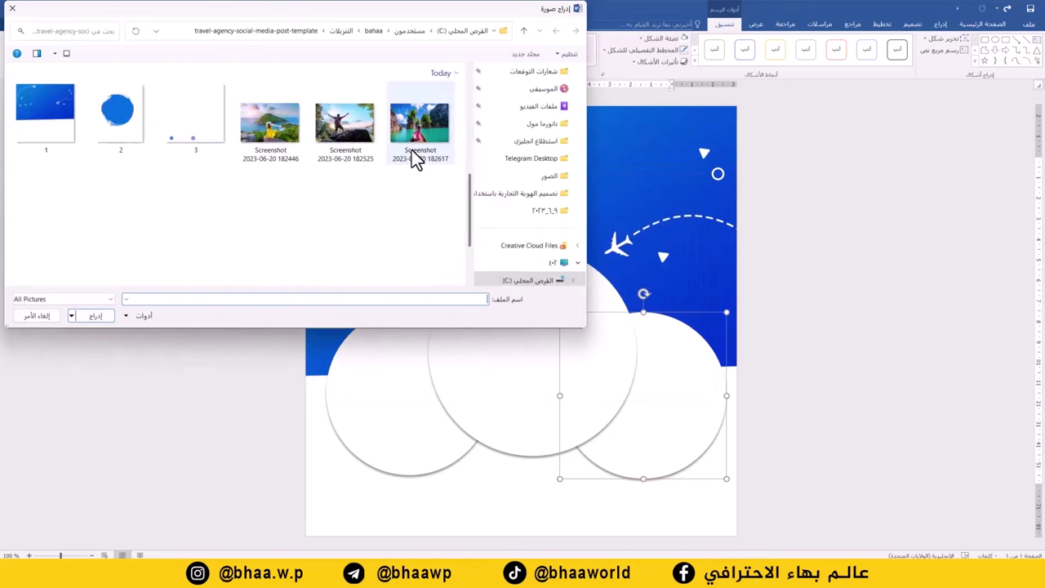
{"action": "double_click", "coordinate": [420, 125]}
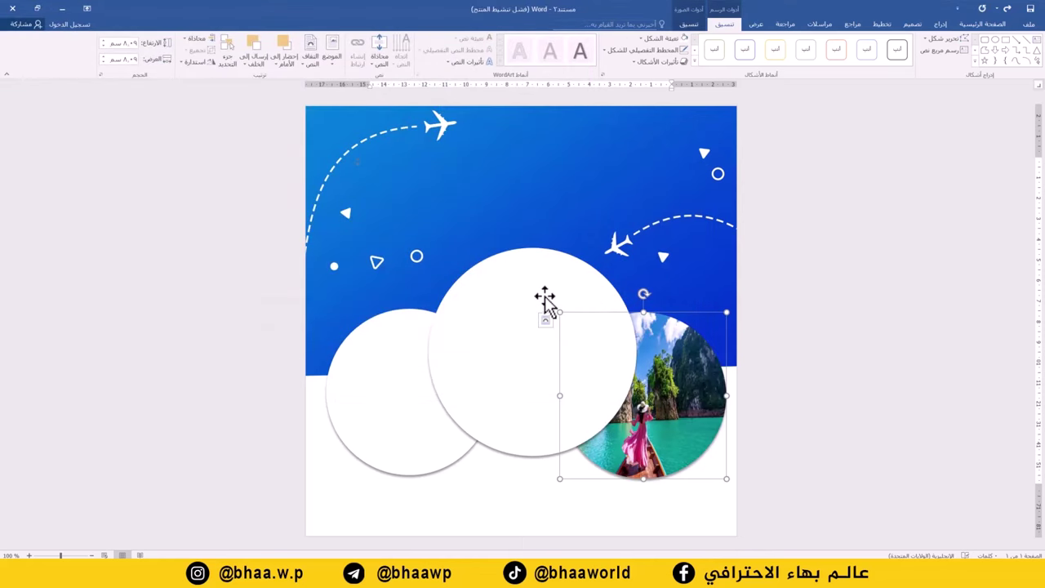
{"action": "left_click", "coordinate": [541, 295]}
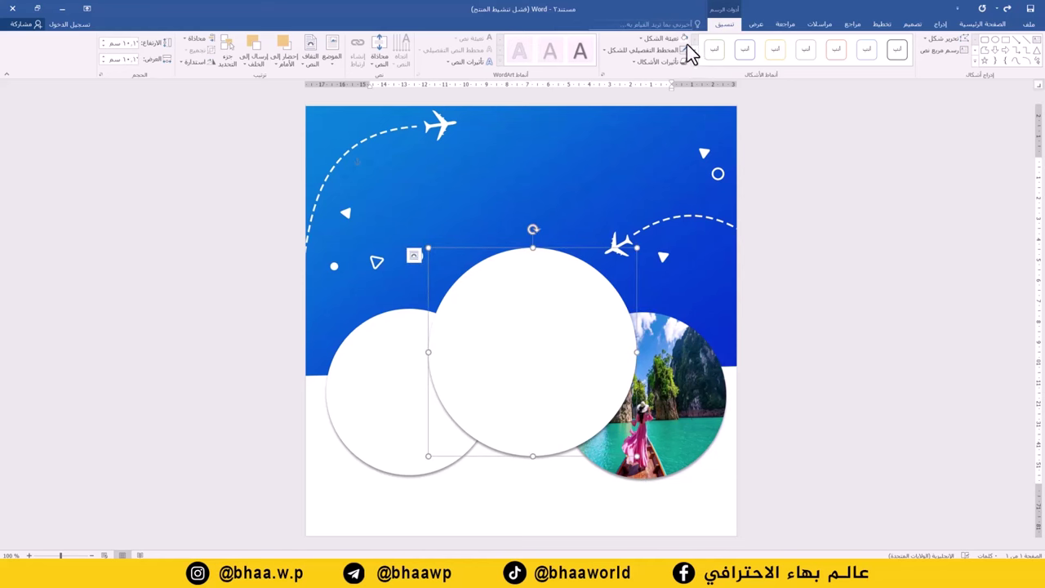
Fill the middle circle with the island photo from a file
{"action": "left_click", "coordinate": [658, 38]}
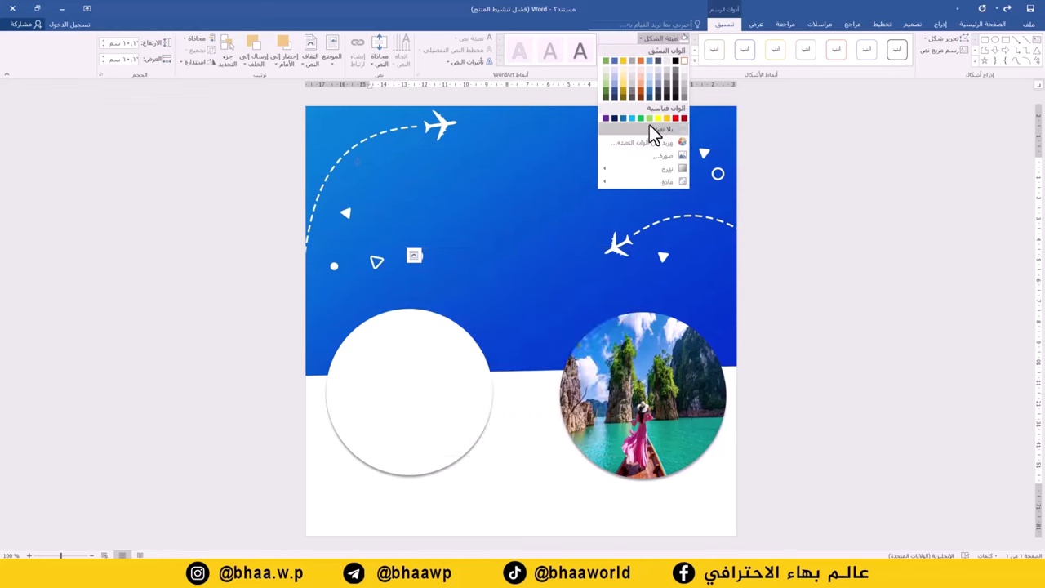
{"action": "left_click", "coordinate": [652, 156]}
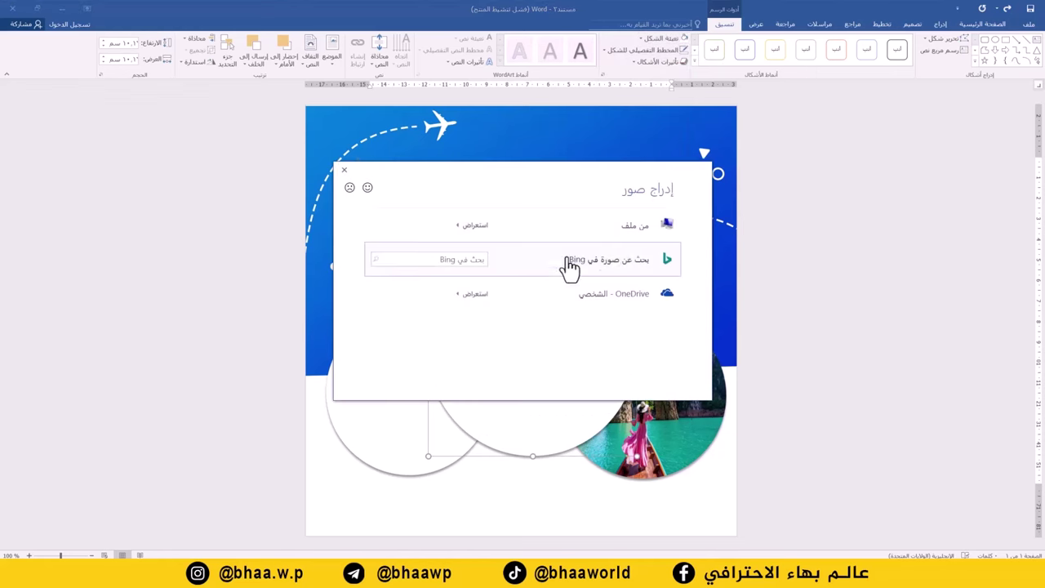
{"action": "left_click", "coordinate": [623, 235]}
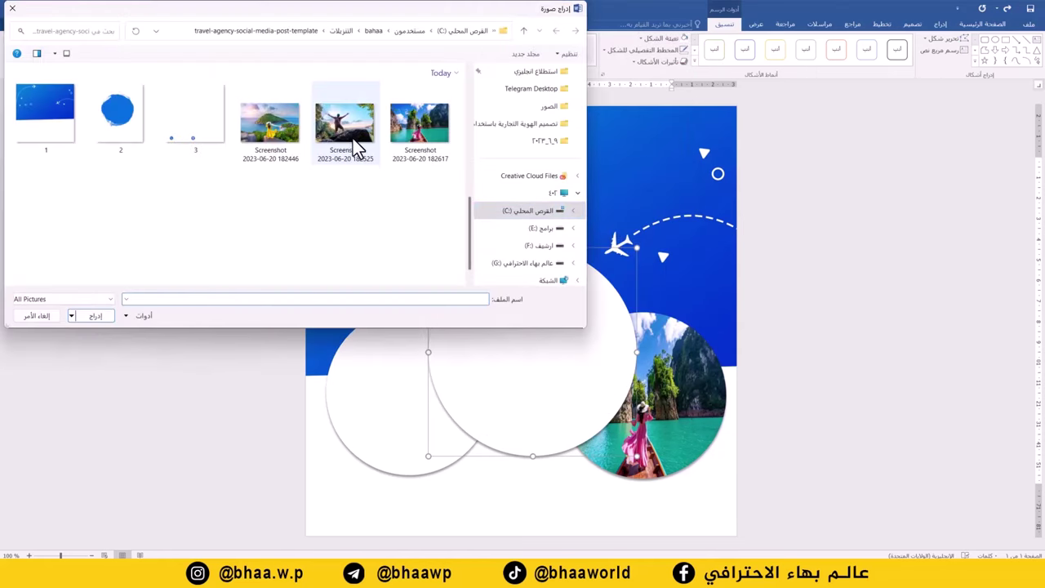
{"action": "double_click", "coordinate": [272, 134]}
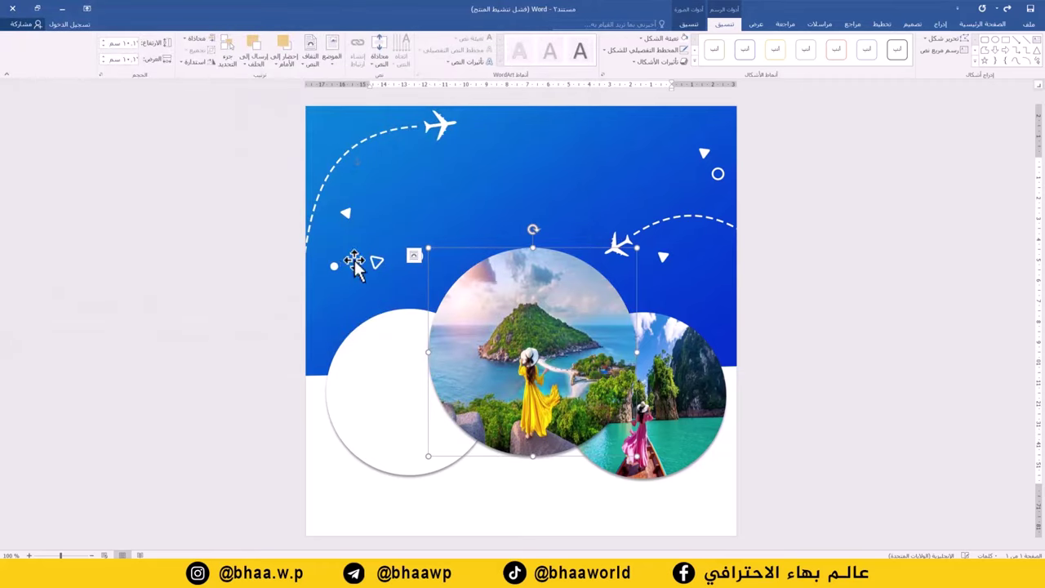
Fill the left circle with the hiker photo and nudge the centre circle slightly left
{"action": "left_click", "coordinate": [380, 389]}
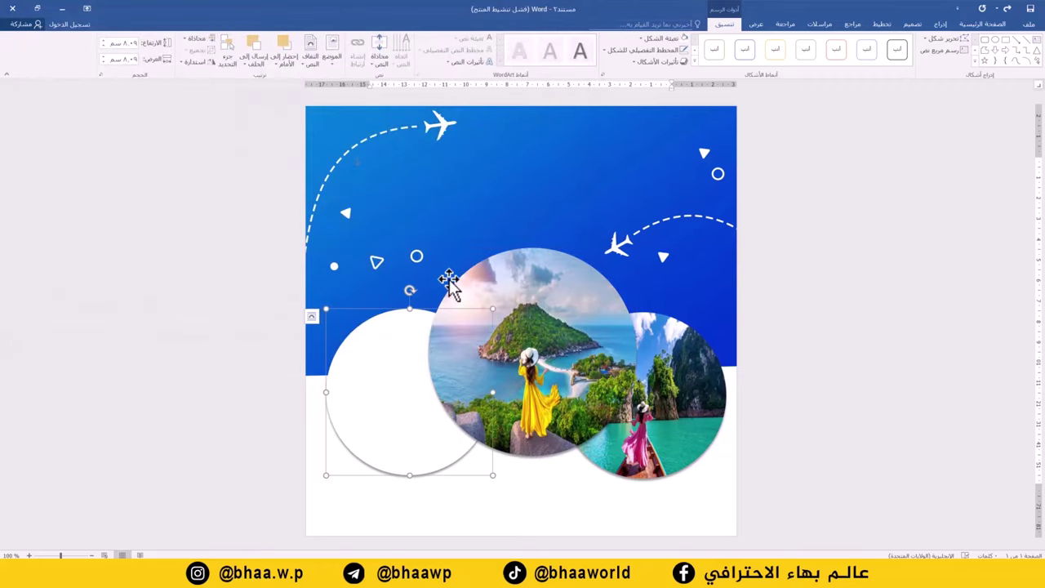
{"action": "left_click", "coordinate": [656, 39]}
{"action": "left_click", "coordinate": [632, 155]}
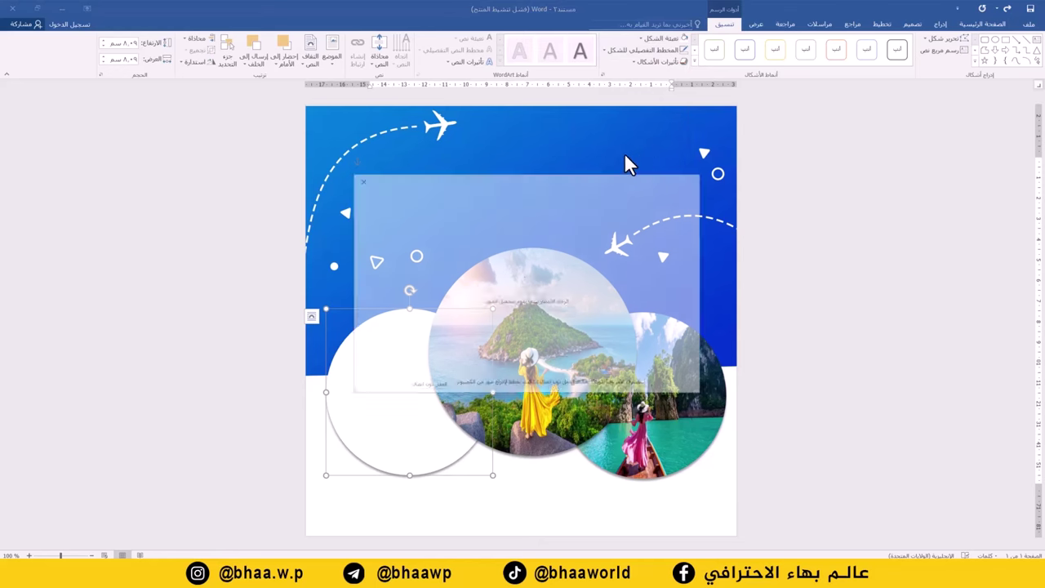
{"action": "left_click", "coordinate": [625, 232]}
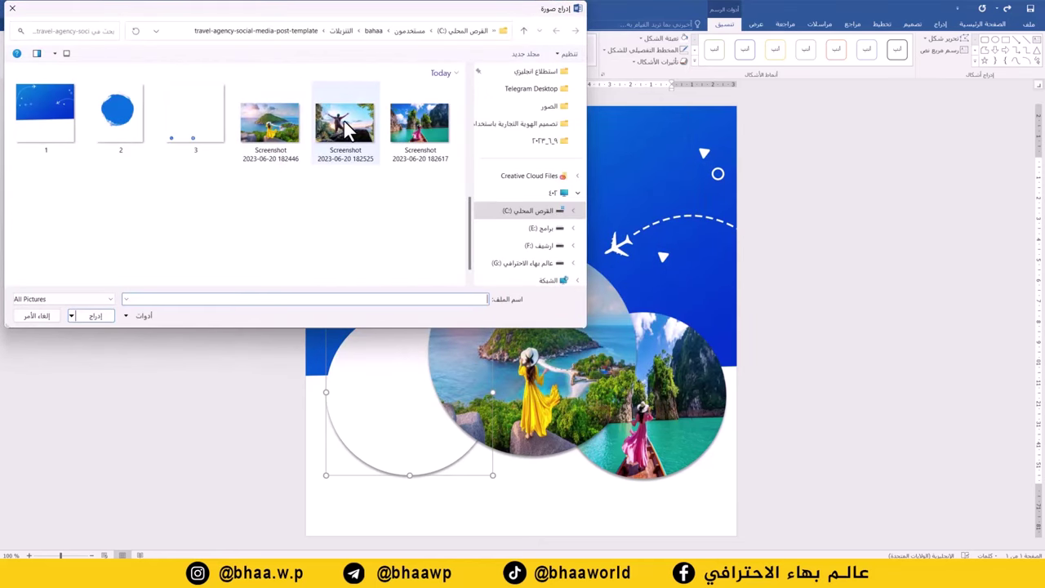
{"action": "double_click", "coordinate": [346, 124]}
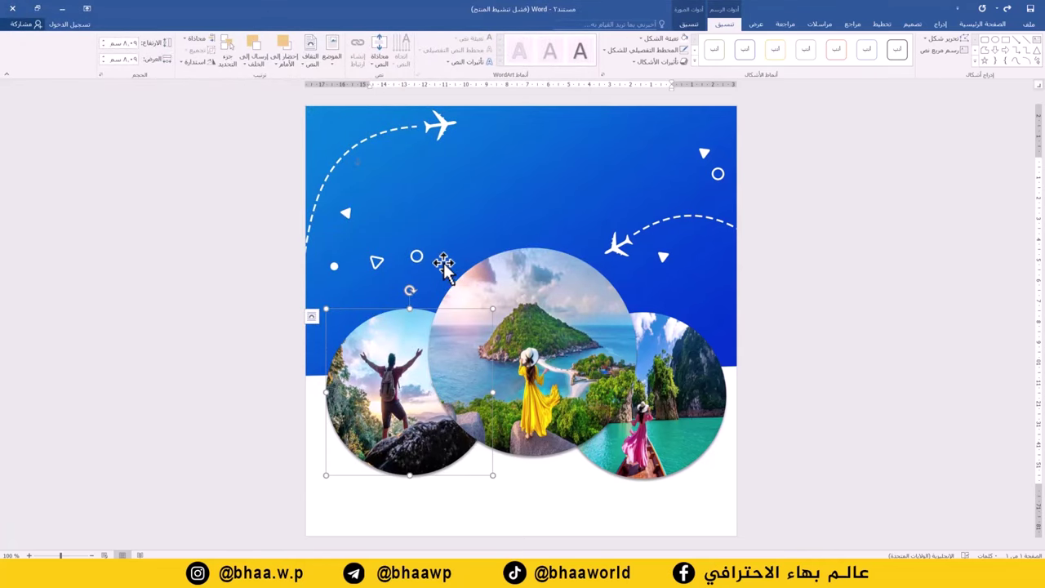
{"action": "left_click", "coordinate": [560, 276]}
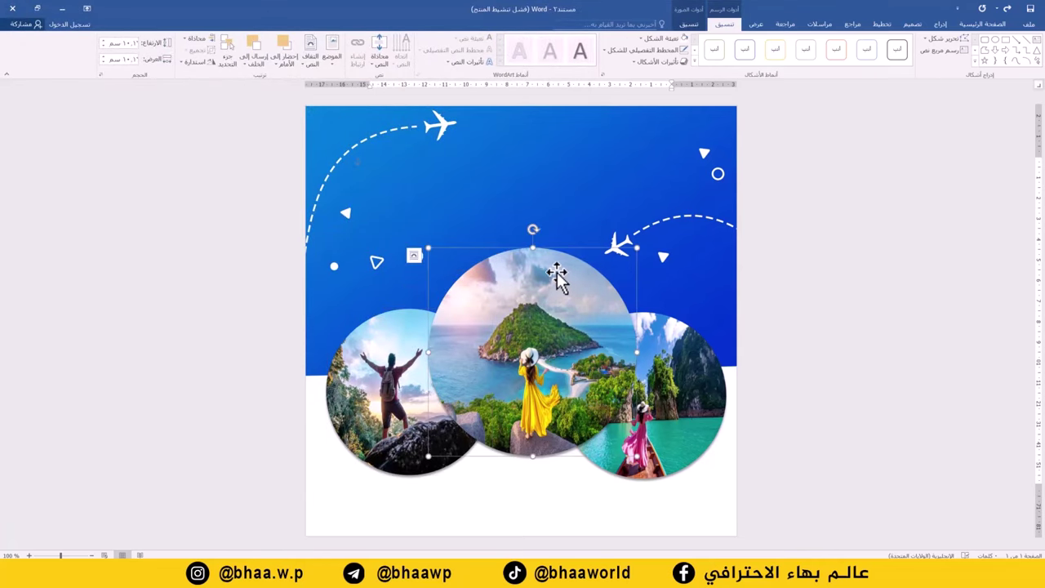
{"action": "left_click_drag", "start_coordinate": [544, 275], "coordinate": [539, 275]}
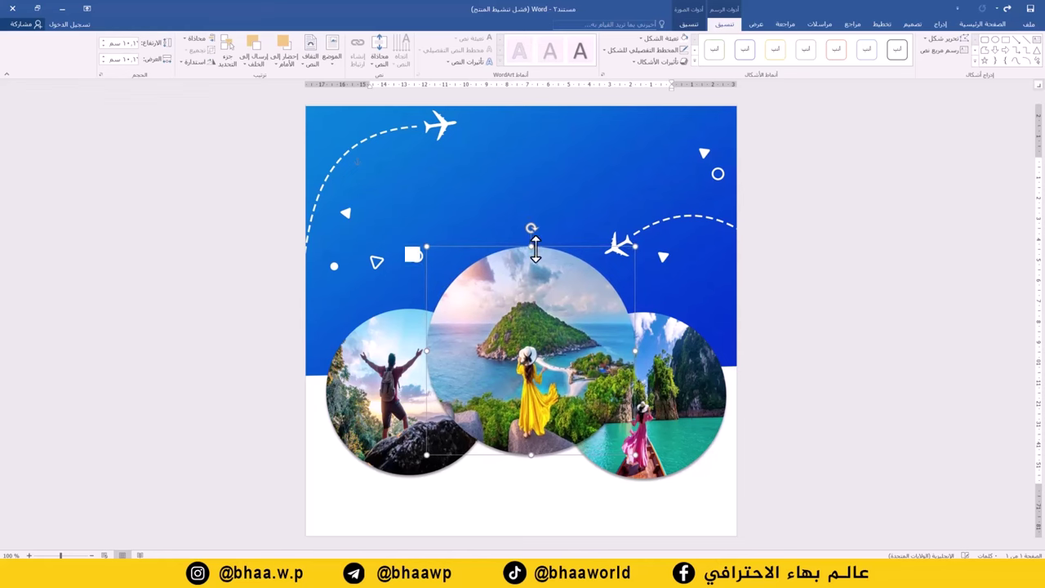
Draw a wide text box across the top of the ad
{"action": "left_click", "coordinate": [940, 24]}
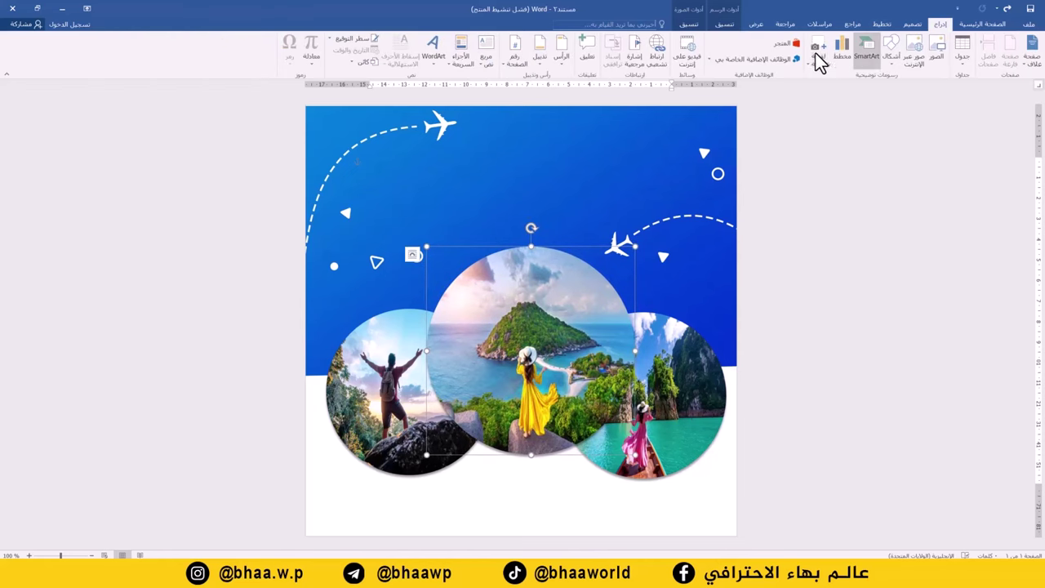
{"action": "left_click", "coordinate": [486, 63]}
{"action": "left_click", "coordinate": [455, 387]}
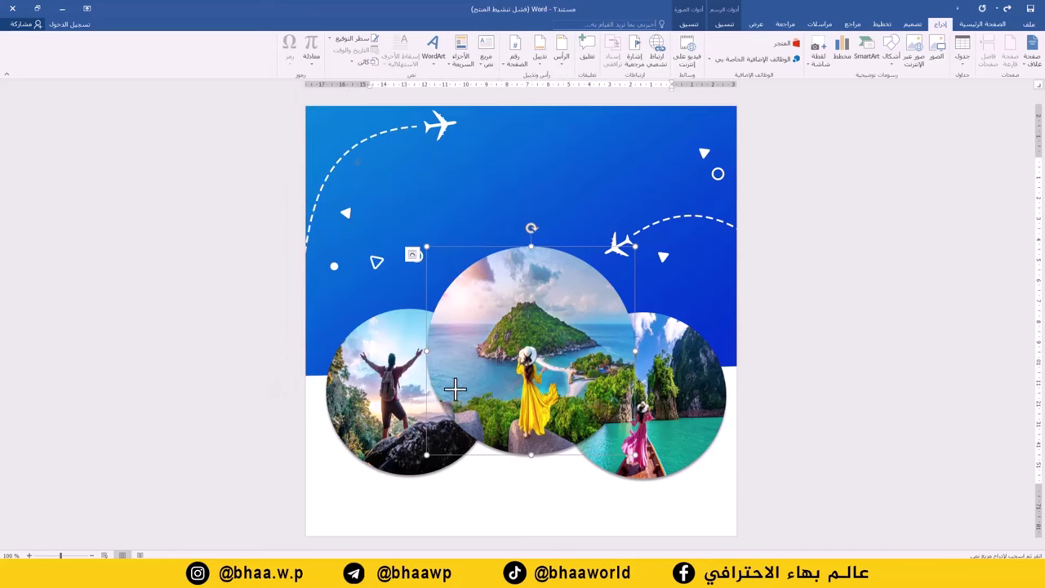
{"action": "mouse_move", "coordinate": [687, 130]}
{"action": "left_mouse_down"}
{"action": "mouse_move", "coordinate": [446, 195]}
{"action": "mouse_move", "coordinate": [329, 212]}
{"action": "left_mouse_up"}
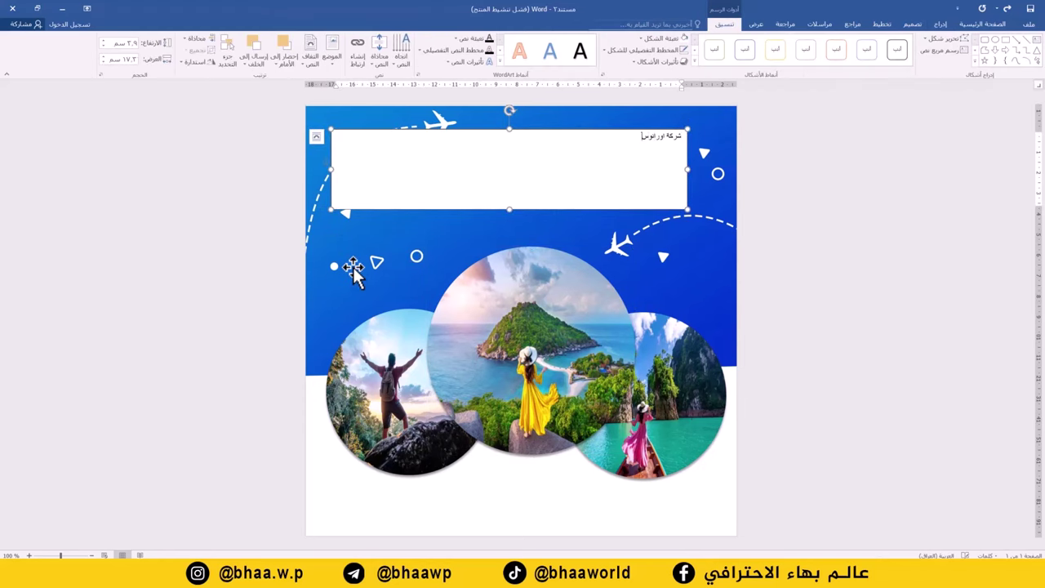
Set the title text شركة اورانوس to 72 pt in the GE East font
{"action": "key", "text": "ctrl+a"}
{"action": "left_click", "coordinate": [982, 24]}
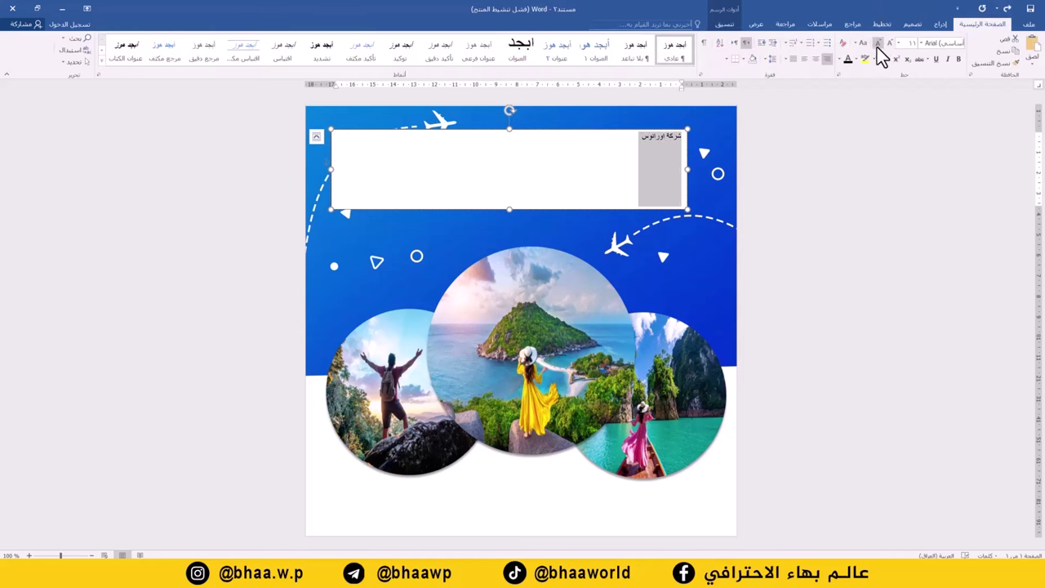
{"action": "left_click", "coordinate": [889, 42]}
{"action": "left_click", "coordinate": [889, 42]}
{"action": "left_click", "coordinate": [889, 43]}
{"action": "left_click", "coordinate": [889, 42]}
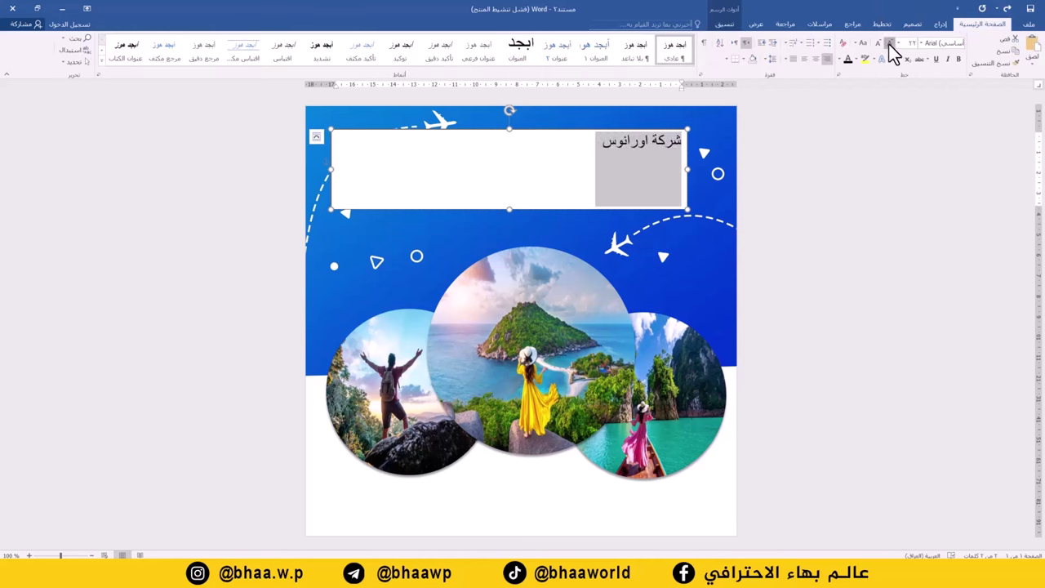
{"action": "left_click", "coordinate": [889, 42]}
{"action": "left_click", "coordinate": [889, 43]}
{"action": "left_click", "coordinate": [889, 42]}
{"action": "left_click", "coordinate": [889, 42]}
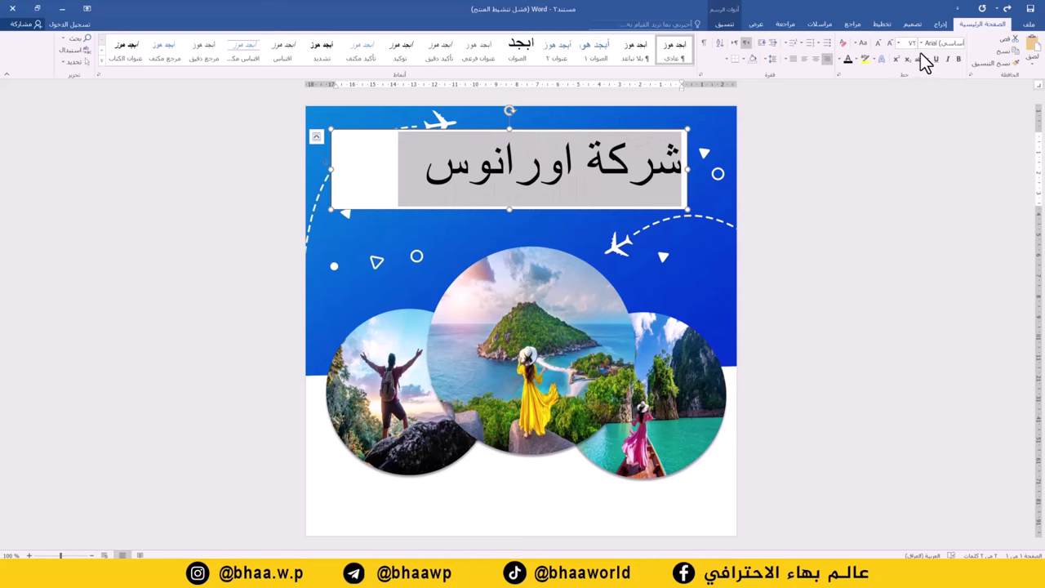
{"action": "left_click", "coordinate": [920, 44]}
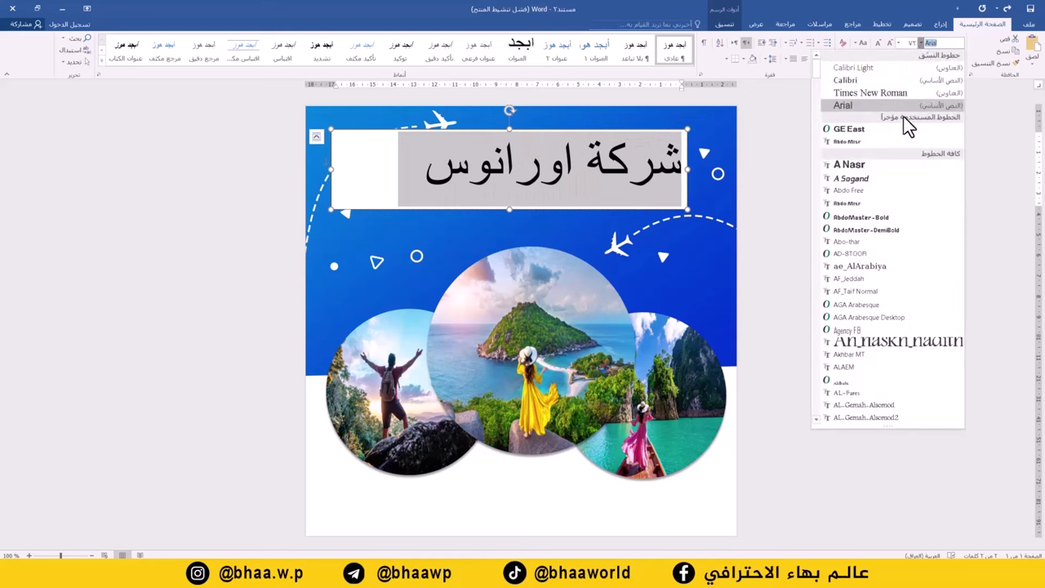
{"action": "left_click", "coordinate": [865, 130]}
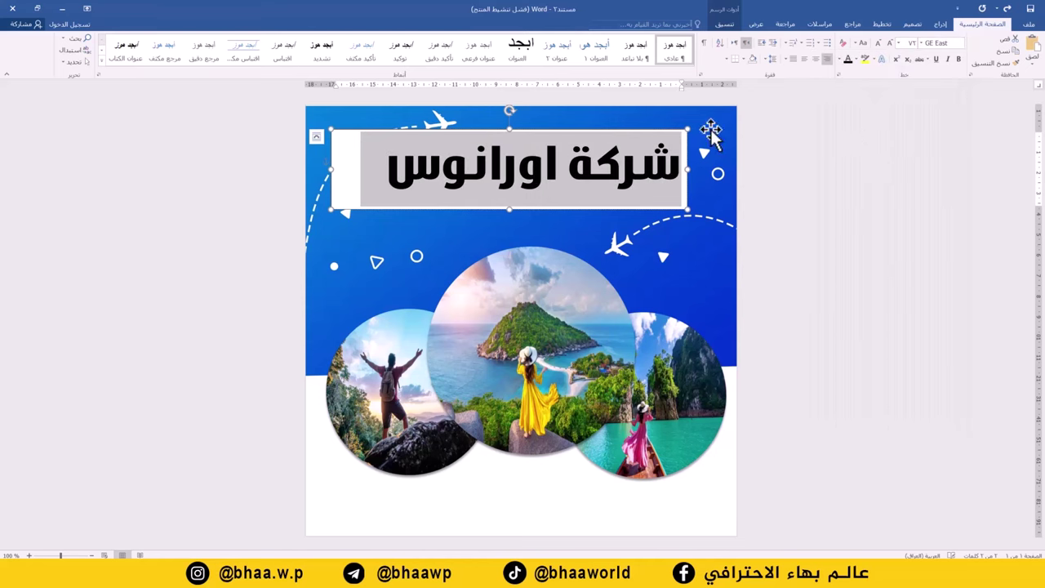
Remove the text box's fill and outline
{"action": "left_click", "coordinate": [724, 26]}
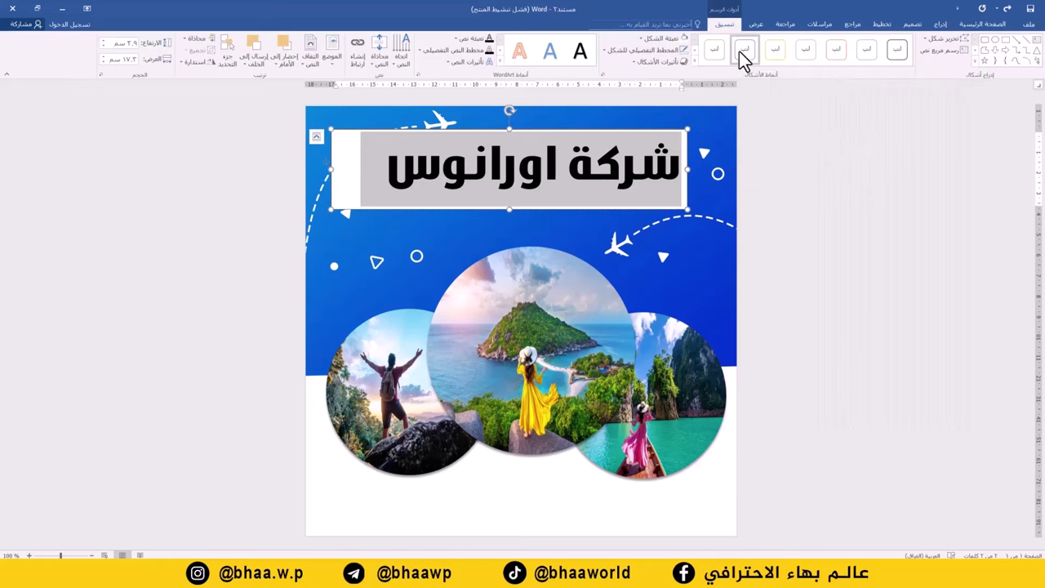
{"action": "left_click", "coordinate": [663, 39]}
{"action": "left_click", "coordinate": [647, 127]}
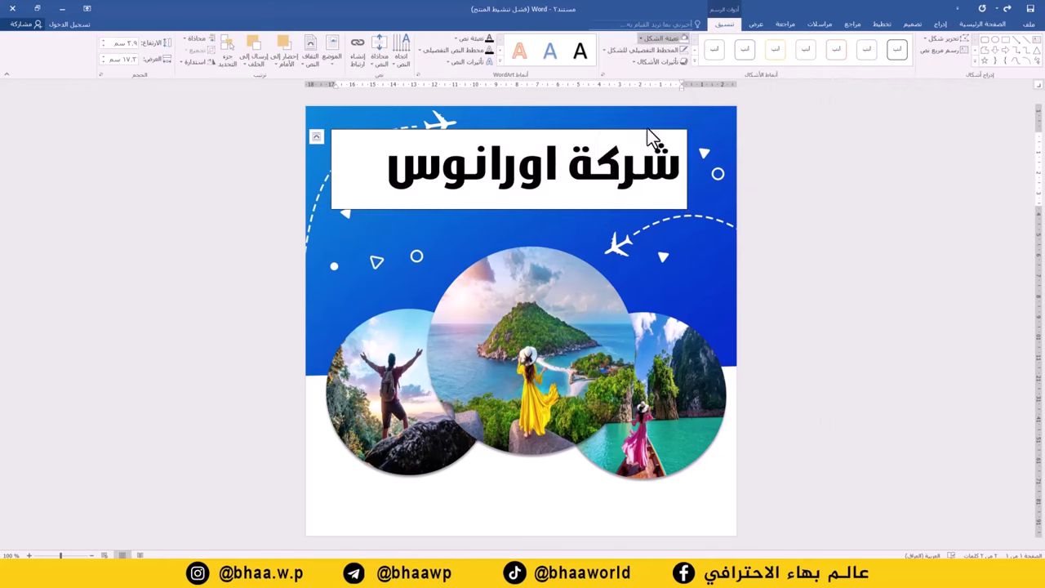
{"action": "left_click", "coordinate": [665, 50]}
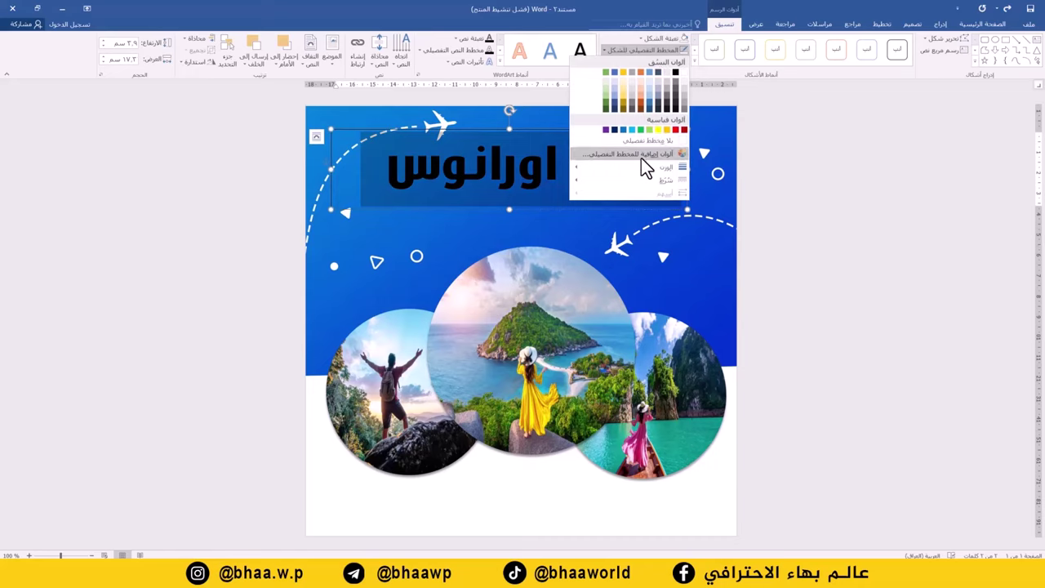
{"action": "left_click", "coordinate": [647, 147]}
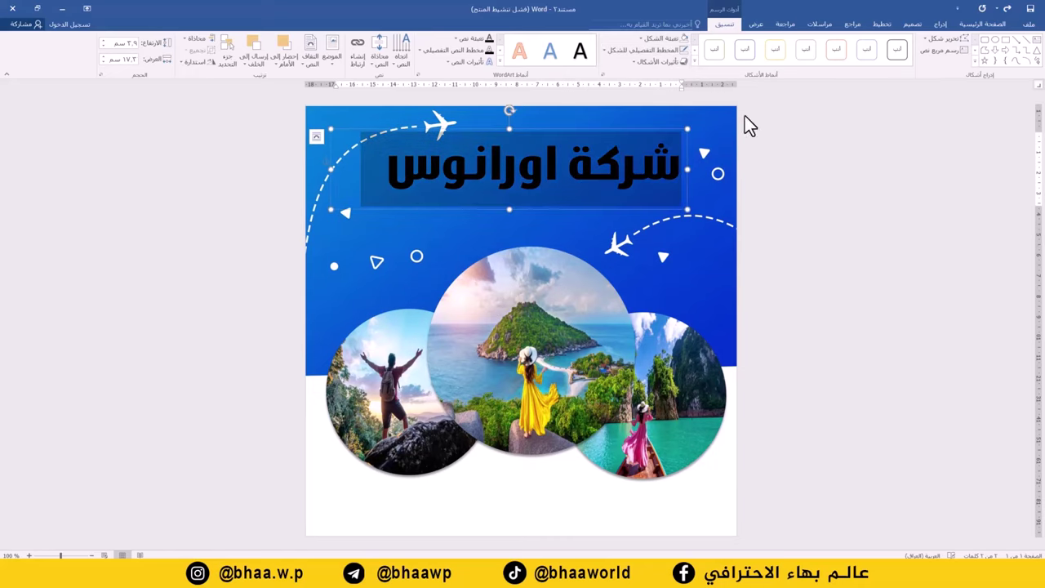
Make the title text white with an outer shadow
{"action": "left_click", "coordinate": [983, 25]}
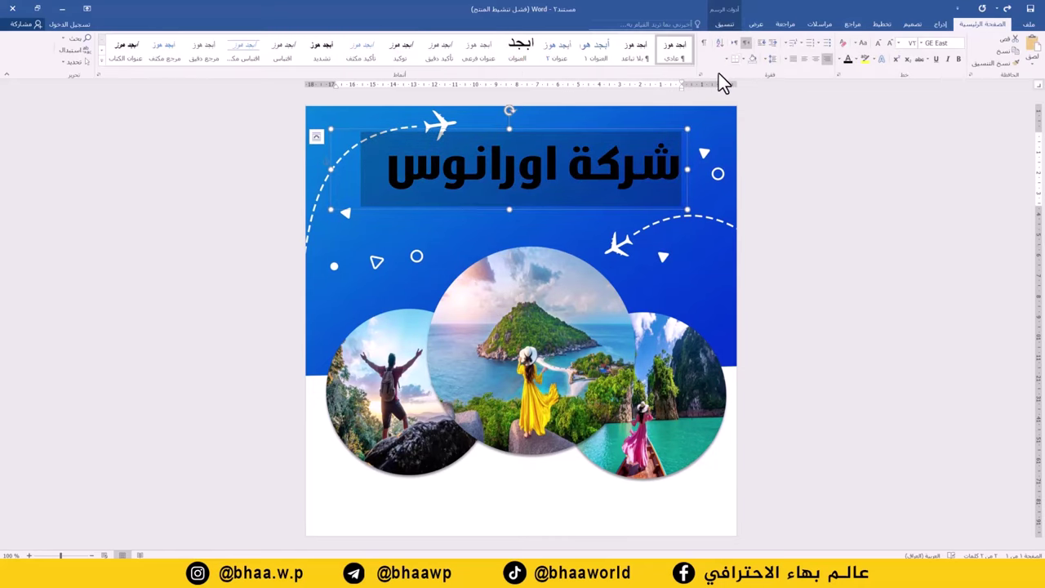
{"action": "left_click", "coordinate": [838, 62]}
{"action": "left_click", "coordinate": [845, 95]}
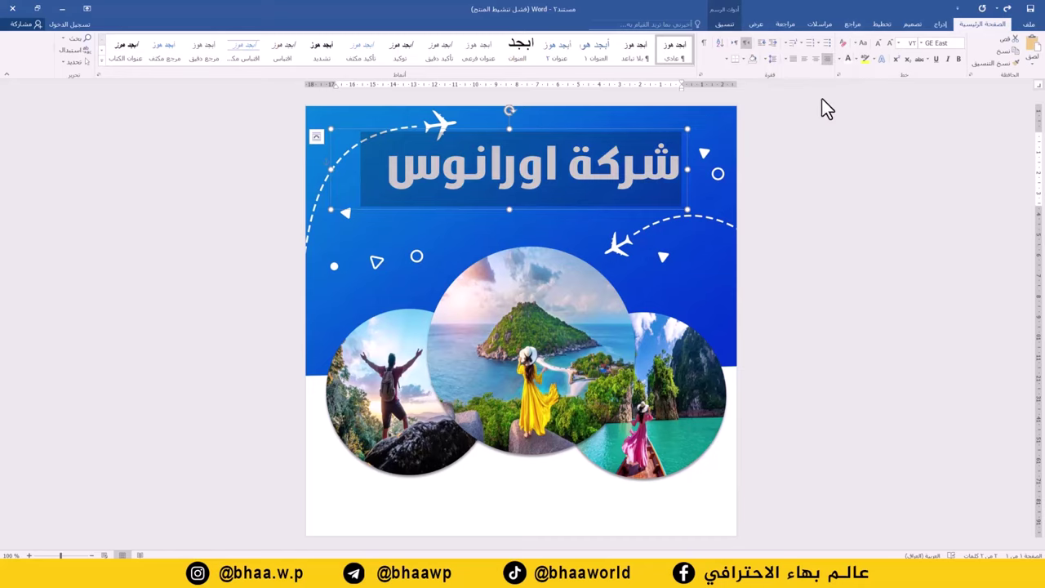
{"action": "left_click", "coordinate": [722, 24]}
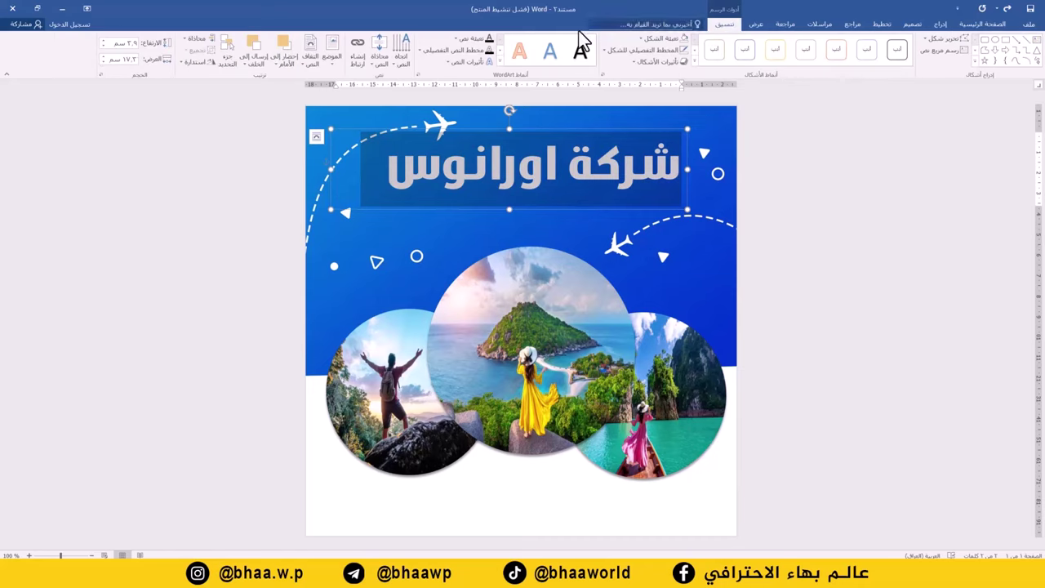
{"action": "left_click", "coordinate": [463, 62]}
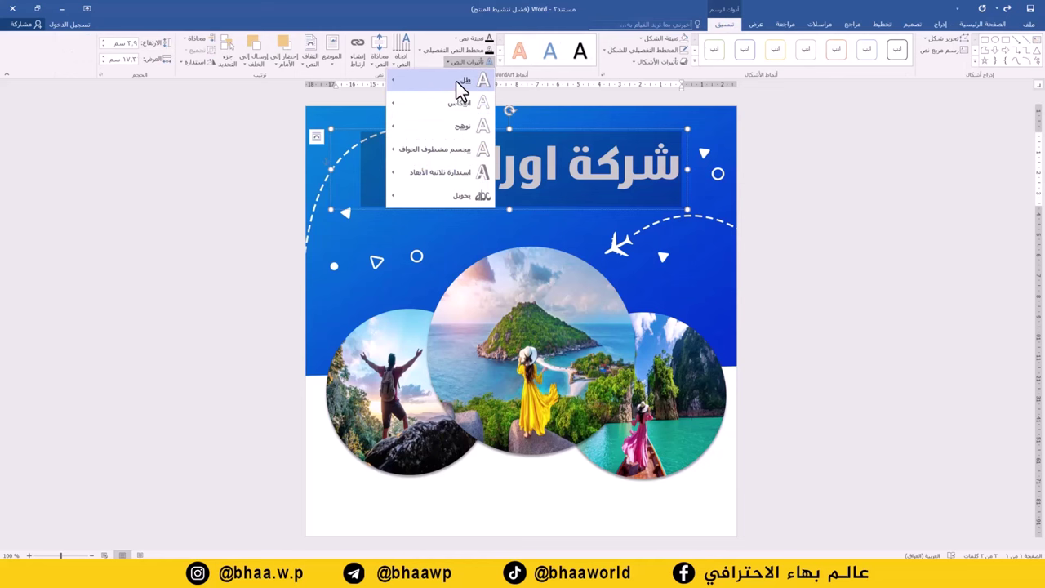
{"action": "mouse_move", "coordinate": [457, 82]}
{"action": "left_click", "coordinate": [329, 144]}
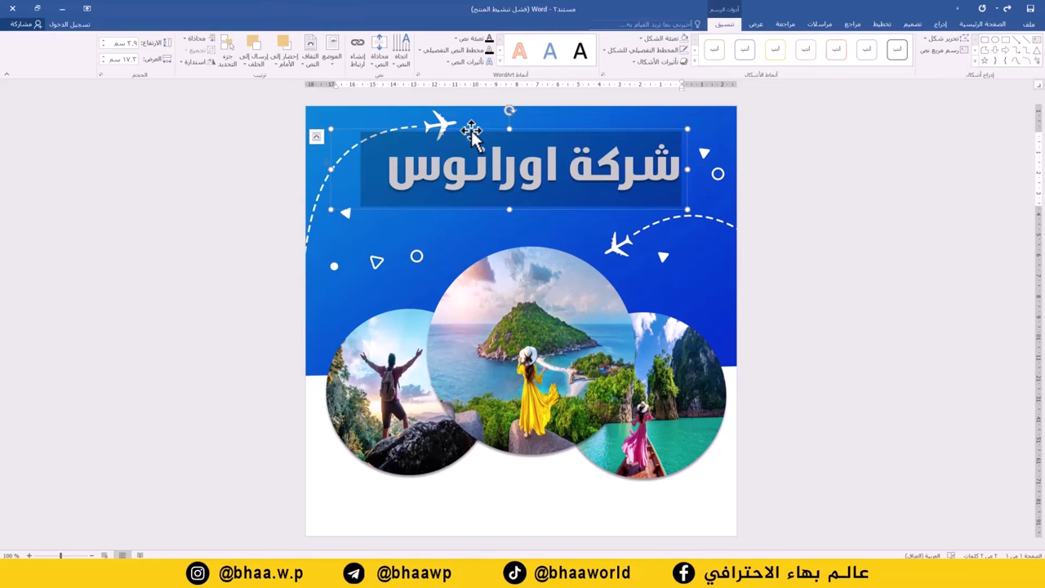
{"action": "left_click", "coordinate": [549, 130]}
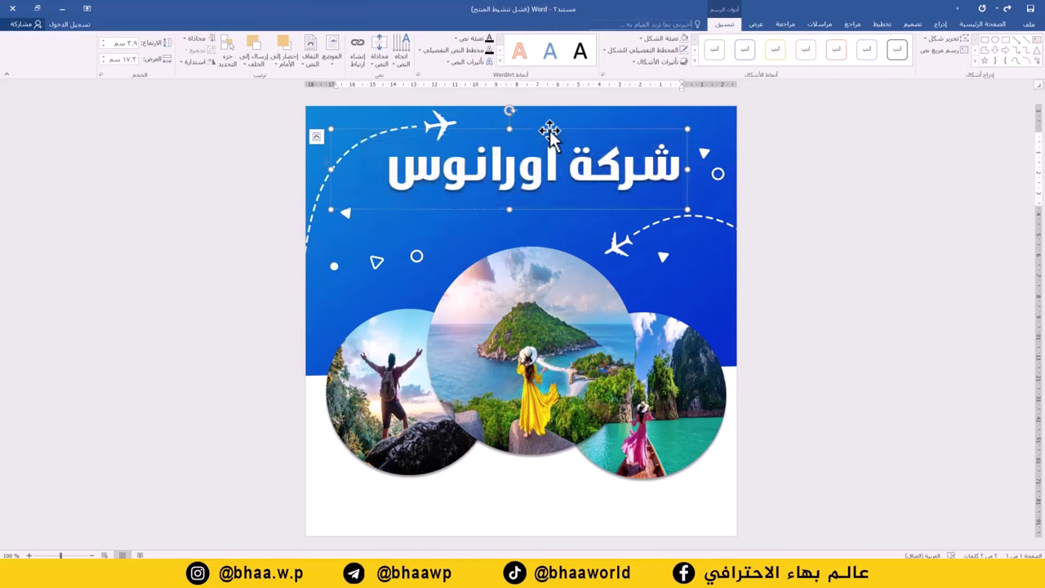
Duplicate the title box below it and type the subtitle 'للسياحة والسفر'
{"action": "left_click_drag", "start_coordinate": [555, 137], "coordinate": [525, 226]}
{"action": "type", "text": "لل"}
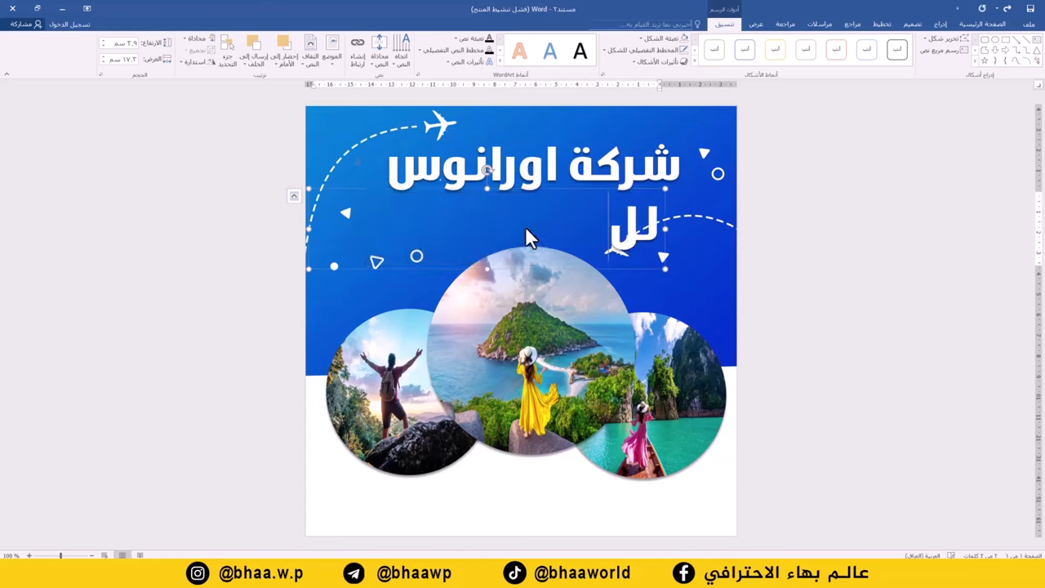
{"action": "type", "text": "سياحة والسفر"}
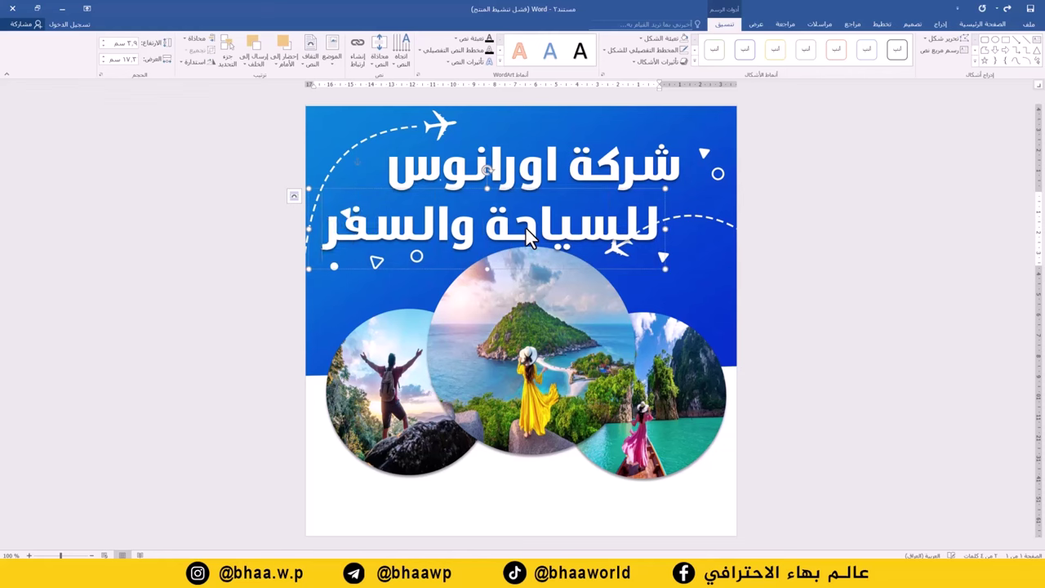
{"action": "left_click_drag", "start_coordinate": [526, 228], "coordinate": [349, 215]}
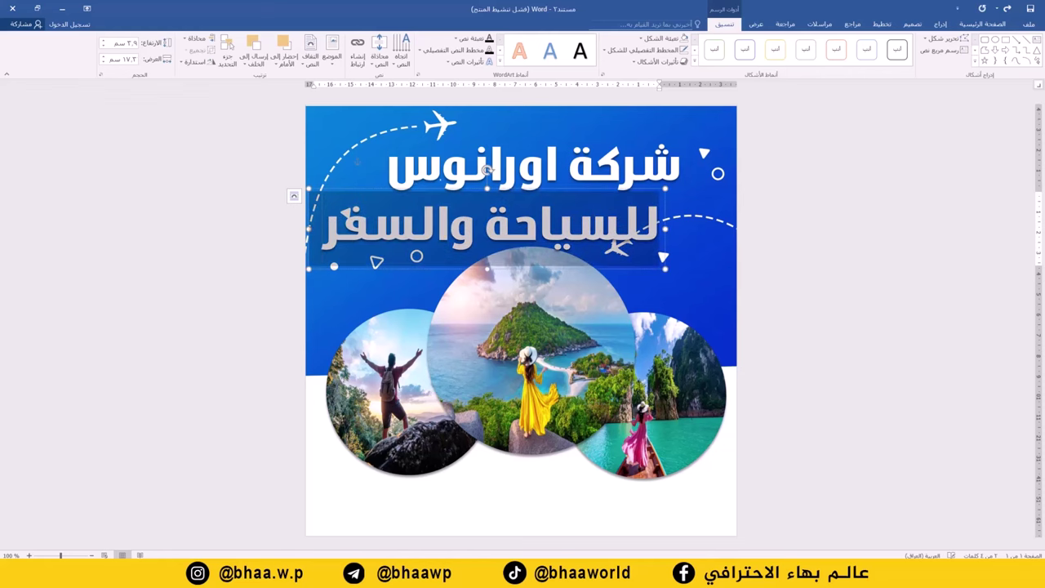
Shrink the subtitle, colour it yellow-green and move it under the title
{"action": "left_click", "coordinate": [982, 24]}
{"action": "left_click", "coordinate": [879, 43]}
{"action": "left_click", "coordinate": [879, 43]}
{"action": "left_click", "coordinate": [879, 44]}
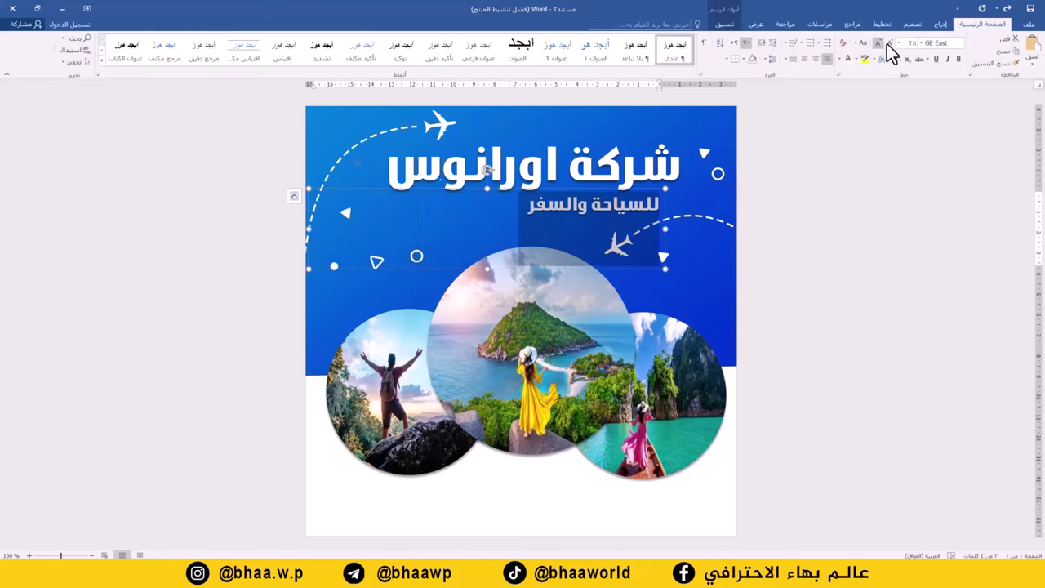
{"action": "left_click", "coordinate": [891, 44]}
{"action": "left_click", "coordinate": [890, 44]}
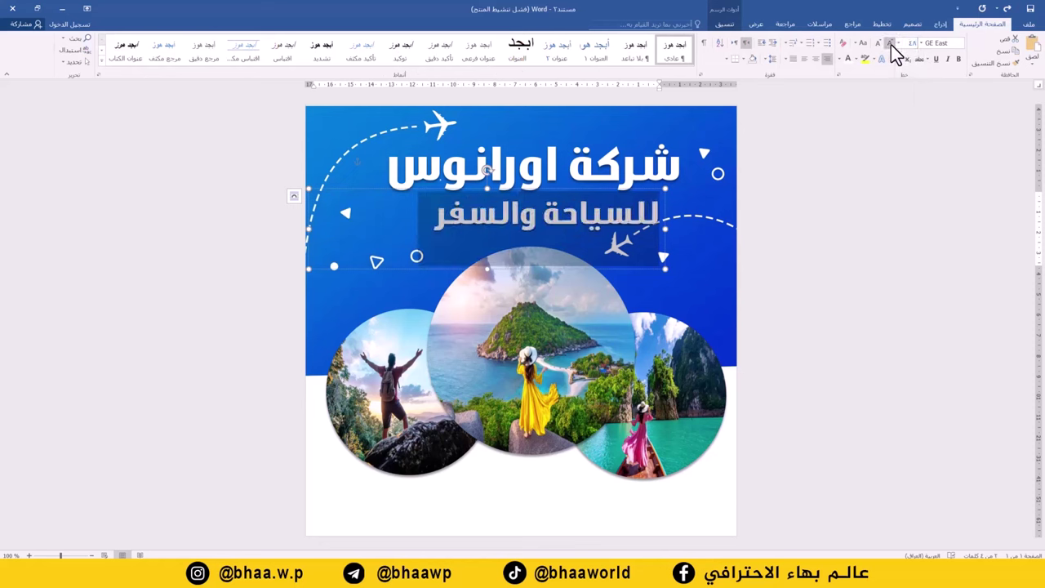
{"action": "left_click", "coordinate": [839, 61]}
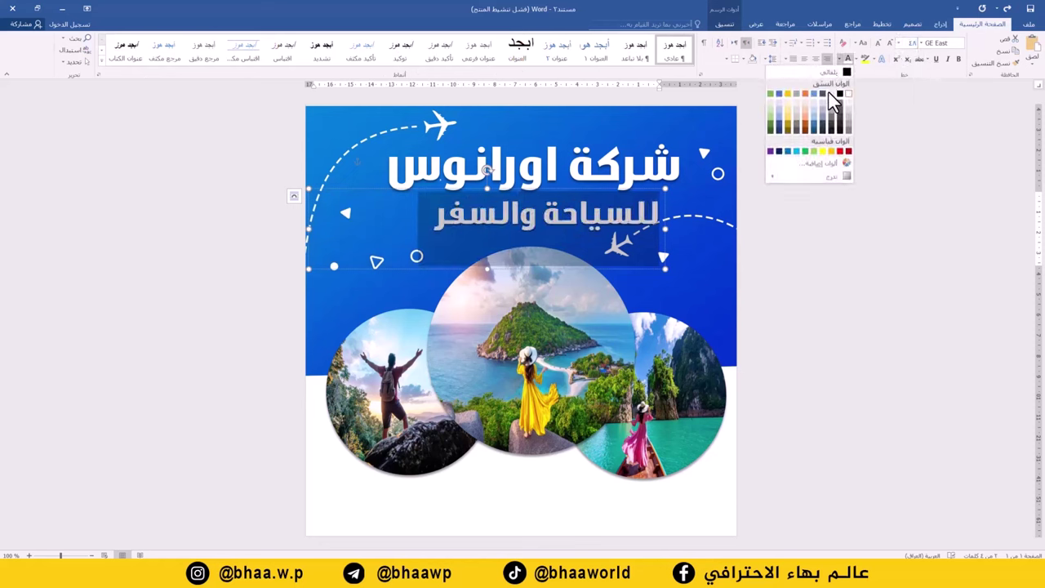
{"action": "left_click", "coordinate": [828, 164]}
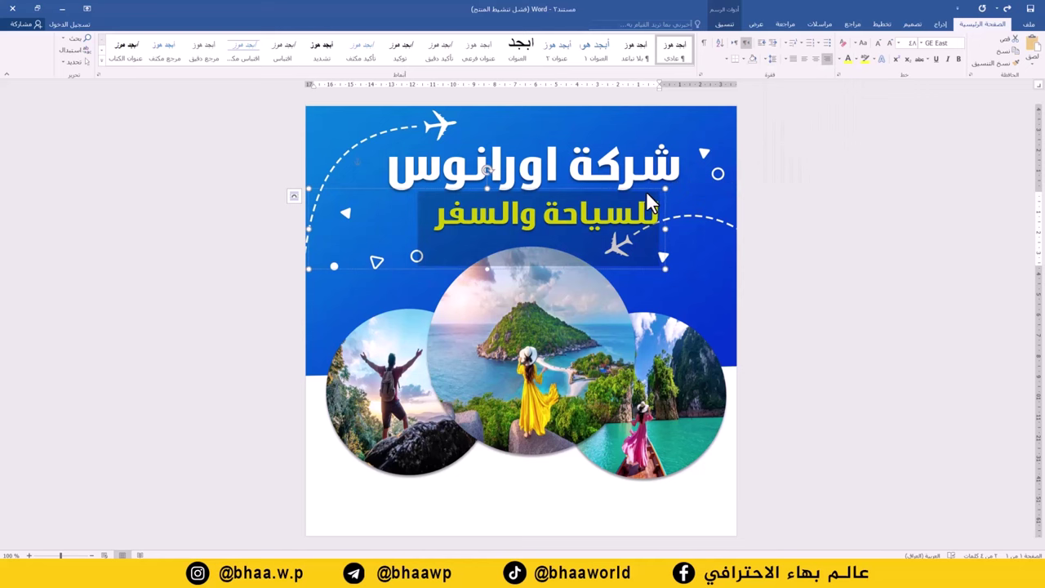
{"action": "left_click_drag", "start_coordinate": [645, 190], "coordinate": [606, 190]}
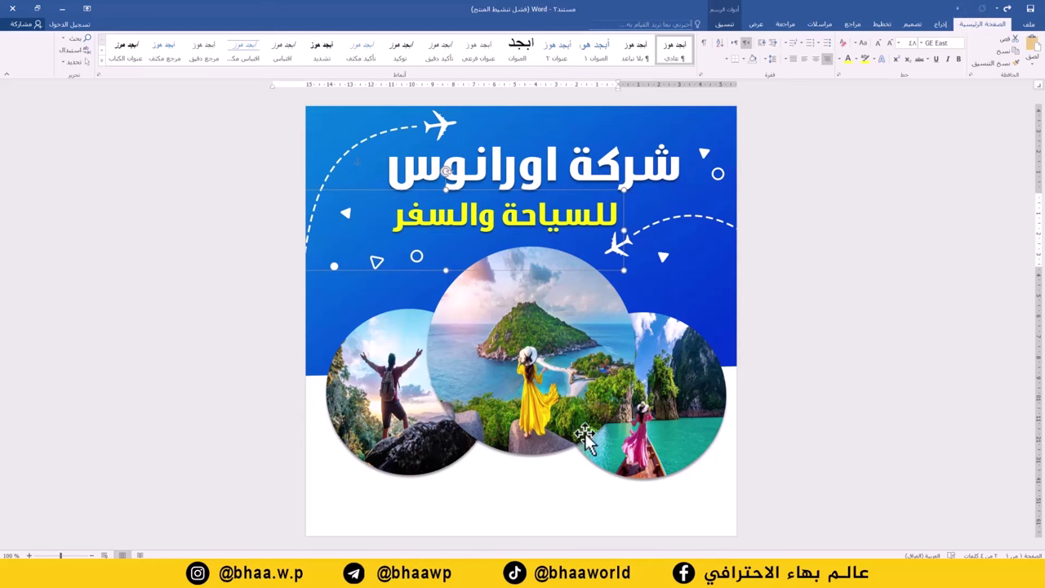
{"action": "left_click", "coordinate": [942, 25]}
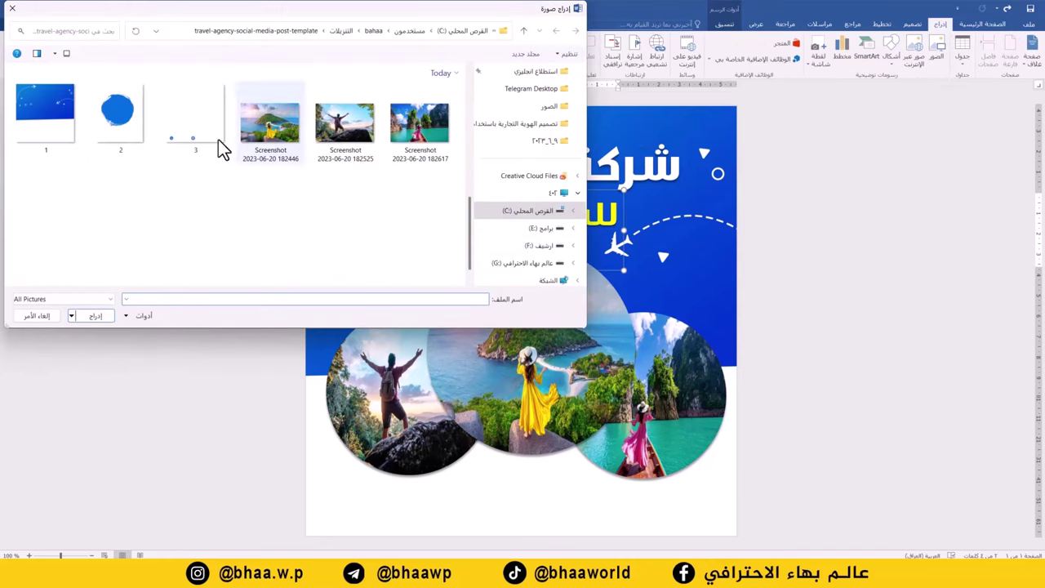
Insert the blue brush circle in front of text, enlarged over the bottom photos, and copy the subtitle onto it
{"action": "double_click", "coordinate": [115, 118]}
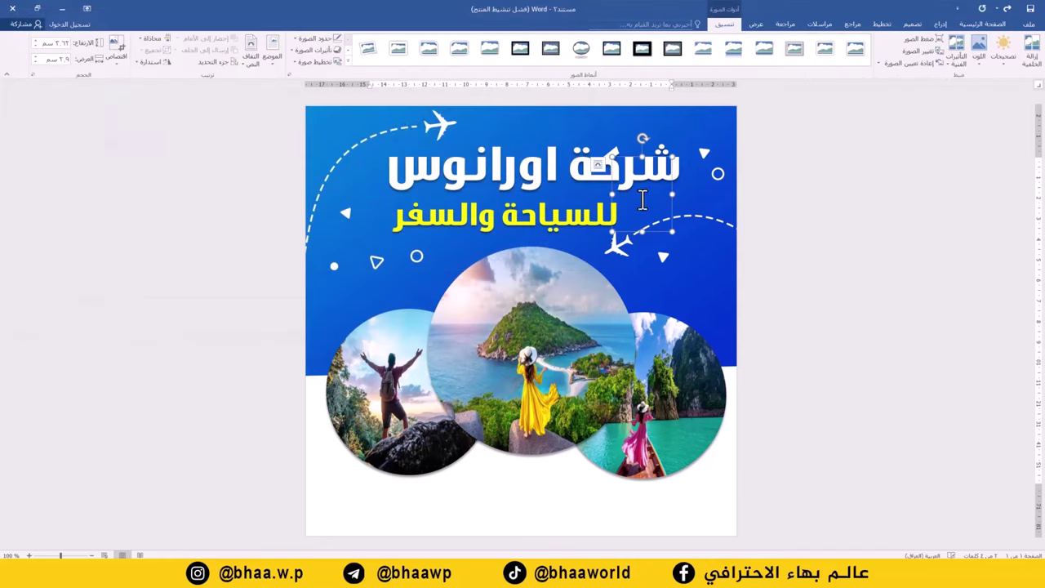
{"action": "right_click", "coordinate": [671, 187]}
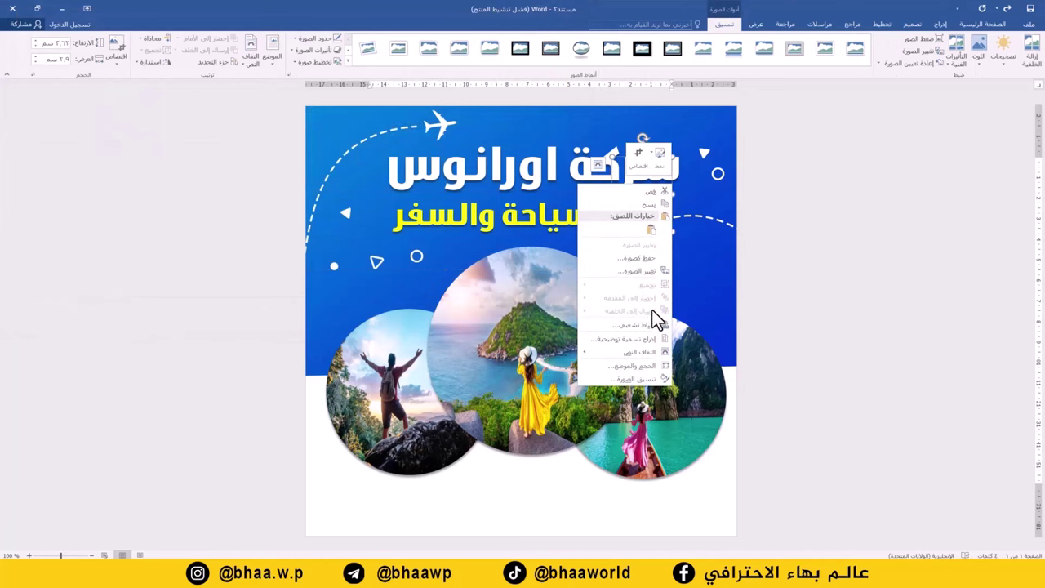
{"action": "mouse_move", "coordinate": [643, 356]}
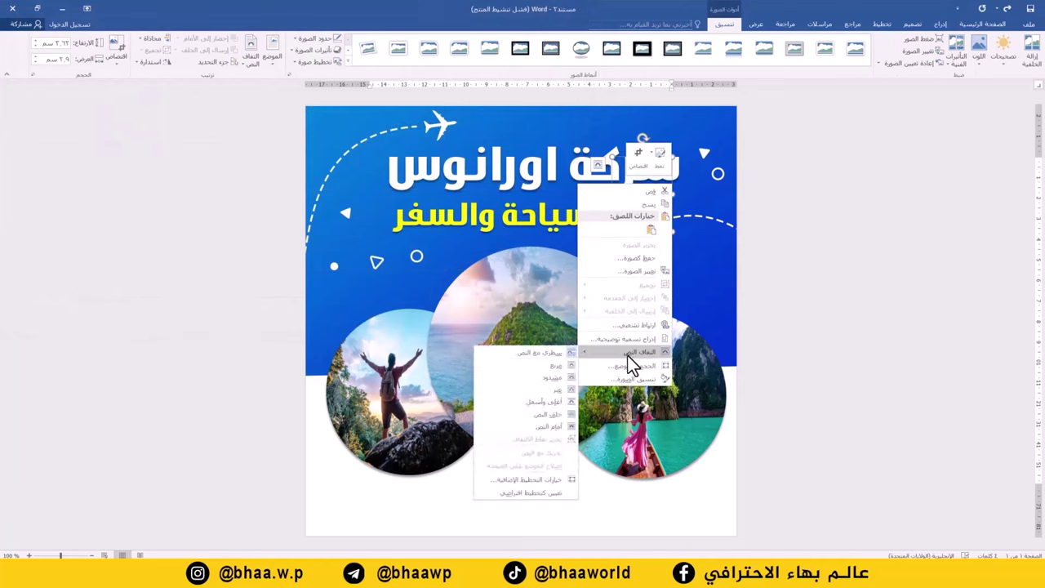
{"action": "left_click", "coordinate": [542, 426]}
{"action": "left_click_drag", "start_coordinate": [540, 467], "coordinate": [512, 491]}
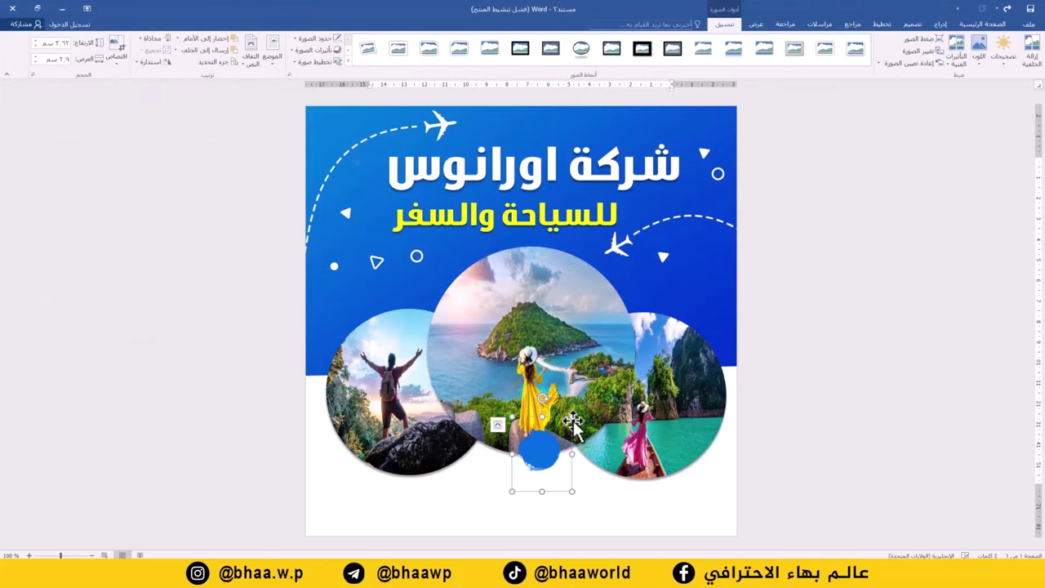
{"action": "left_click_drag", "start_coordinate": [600, 390], "coordinate": [638, 357]}
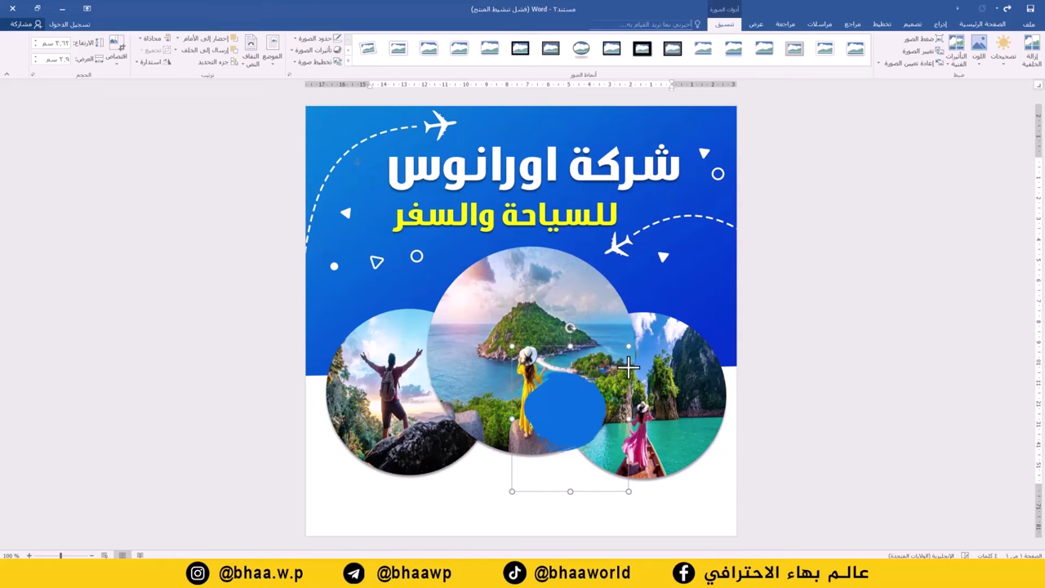
{"action": "left_click_drag", "start_coordinate": [602, 390], "coordinate": [602, 425]}
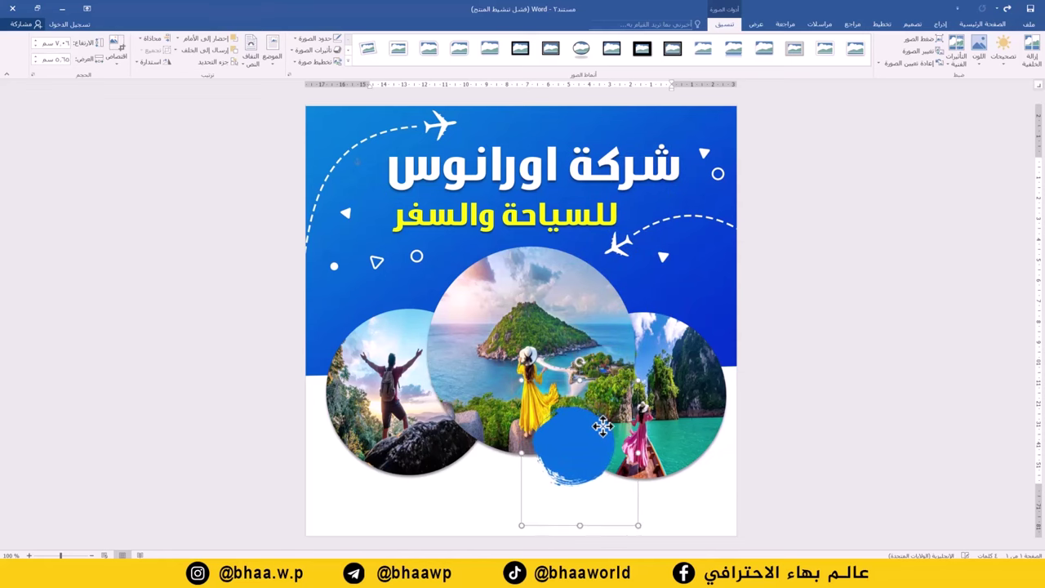
{"action": "left_click", "coordinate": [561, 204]}
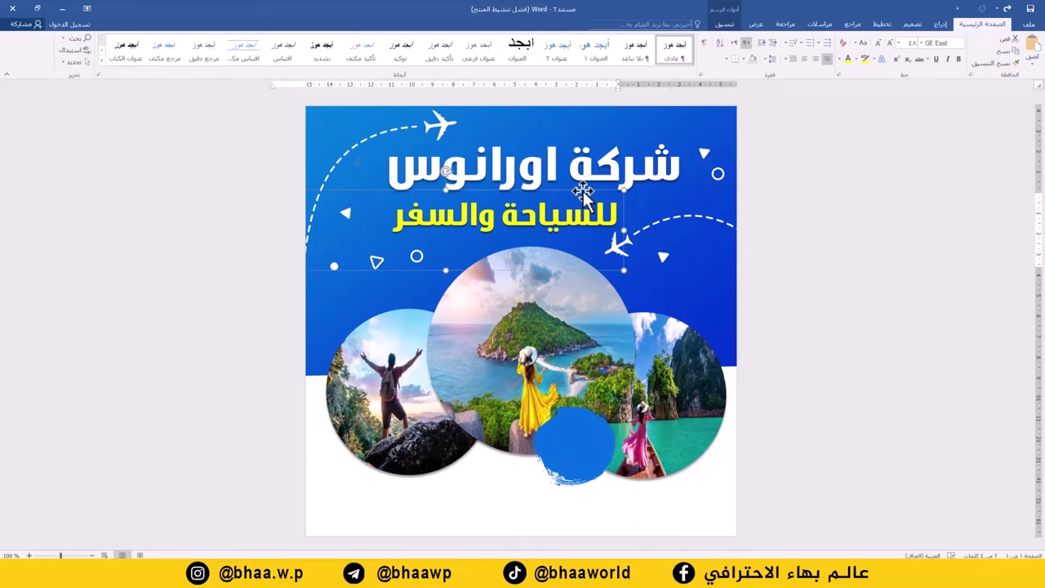
{"action": "left_click_drag", "start_coordinate": [583, 193], "coordinate": [546, 438]}
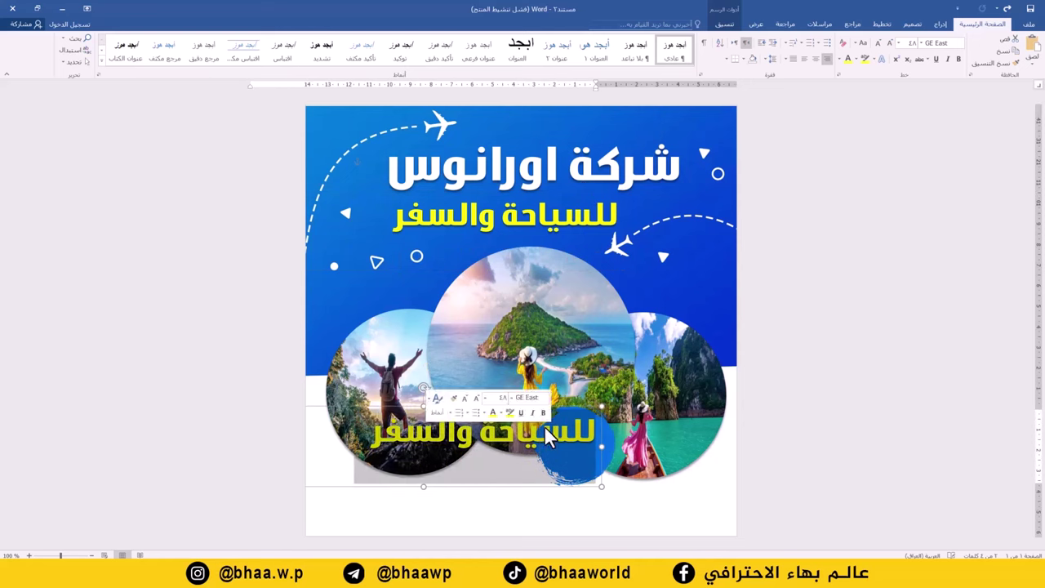
Replace the copied subtitle with 'خصم', resize it and place it in the blue circle
{"action": "key", "text": "BackSpace"}
{"action": "type", "text": "خصم"}
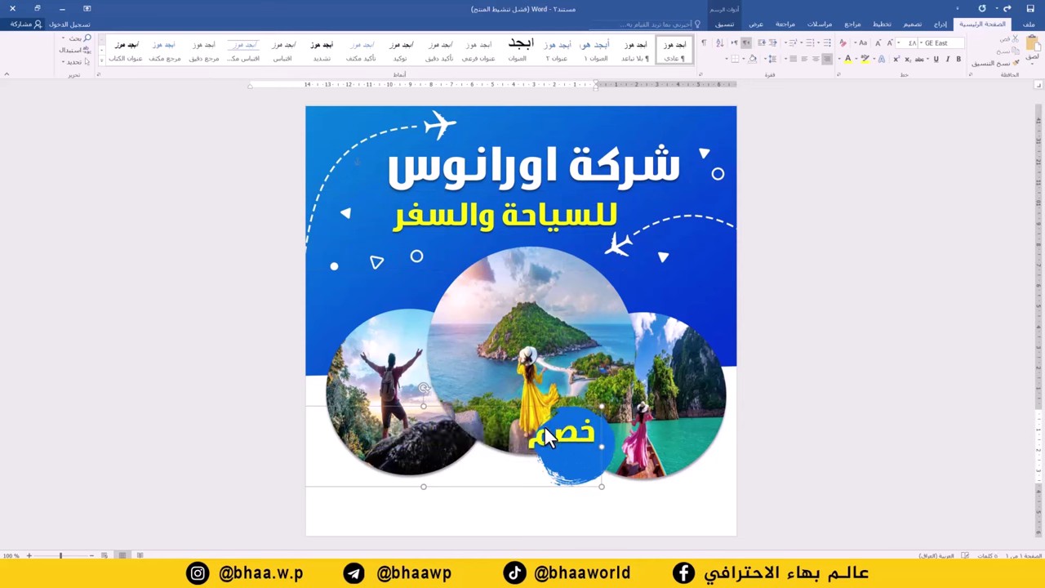
{"action": "left_click", "coordinate": [878, 43]}
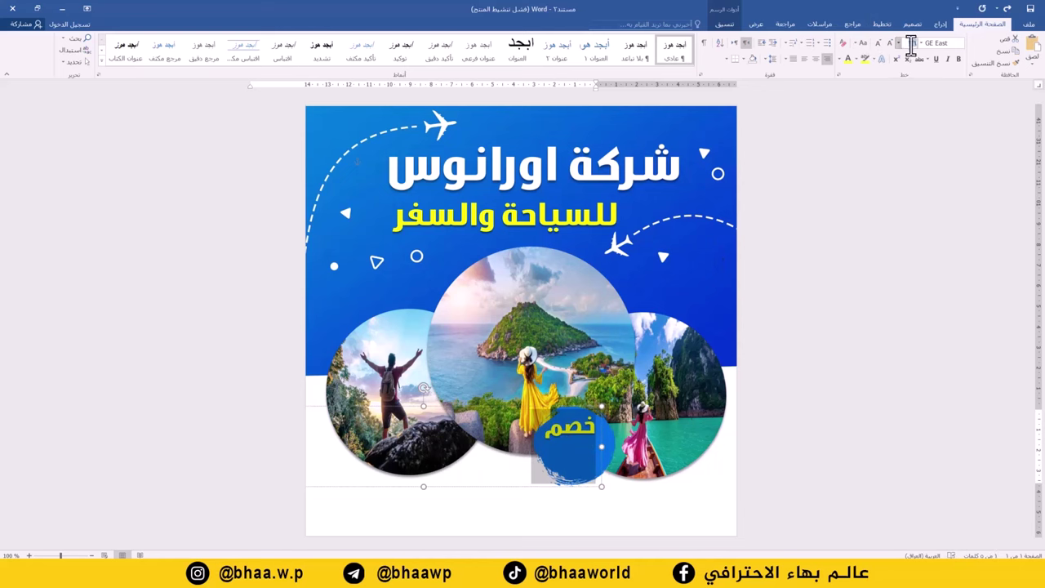
{"action": "key", "text": "Return"}
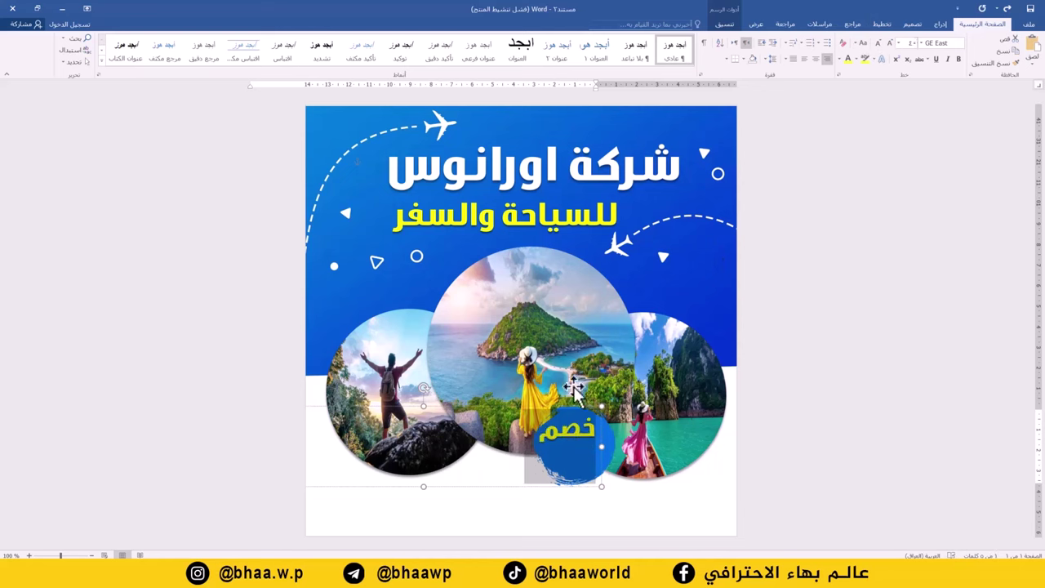
{"action": "left_click_drag", "start_coordinate": [569, 413], "coordinate": [565, 364]}
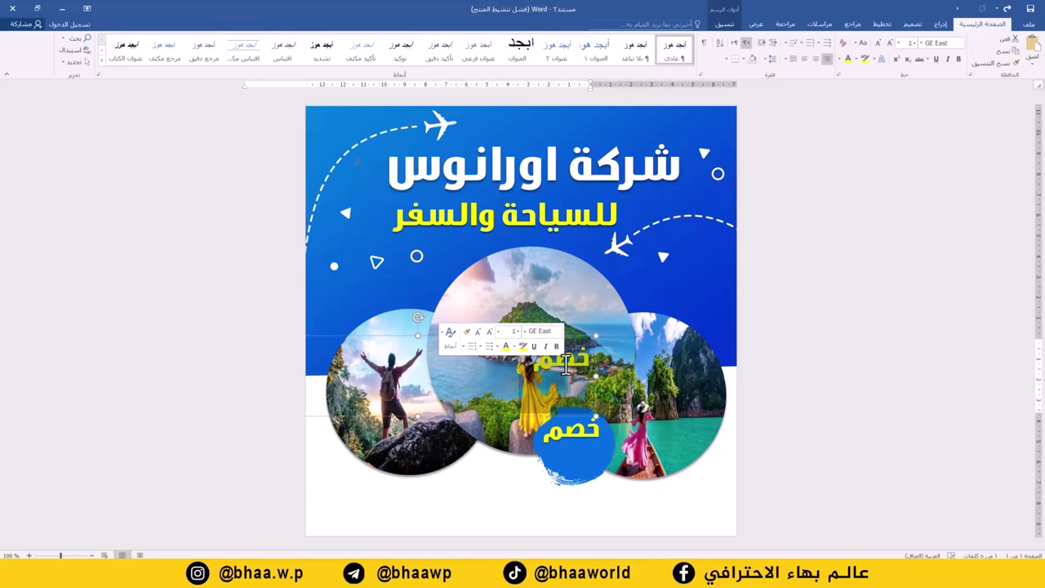
Add a bold white '50%' below خصم on the blue badge
{"action": "type", "text": "50"}
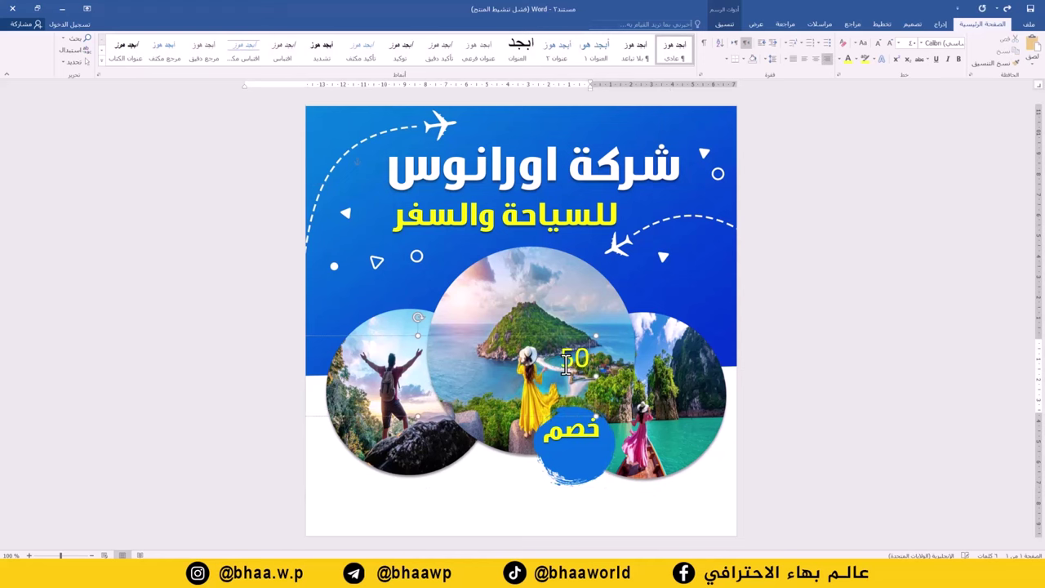
{"action": "type", "text": "%"}
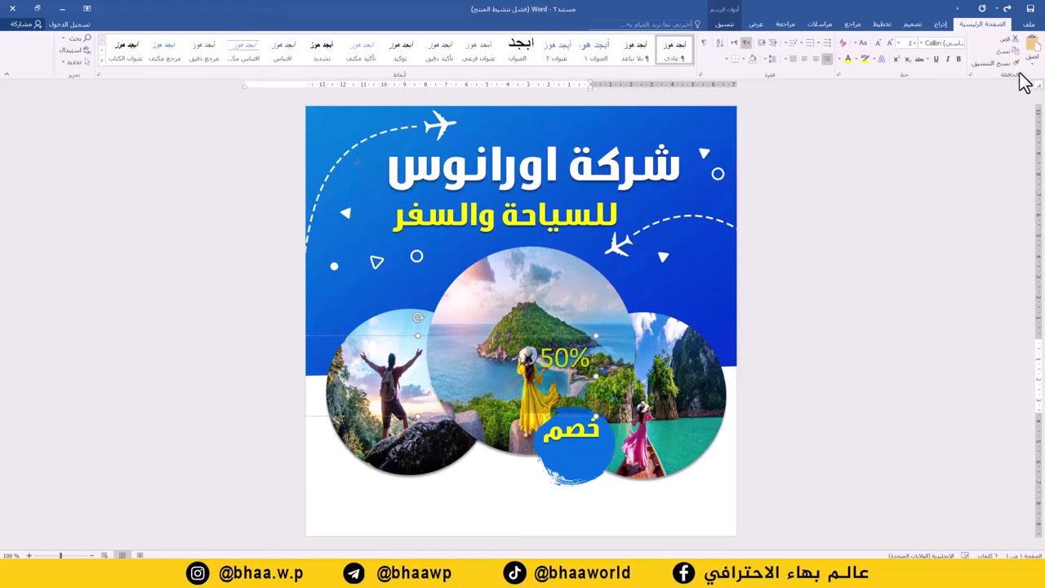
{"action": "left_click", "coordinate": [959, 60]}
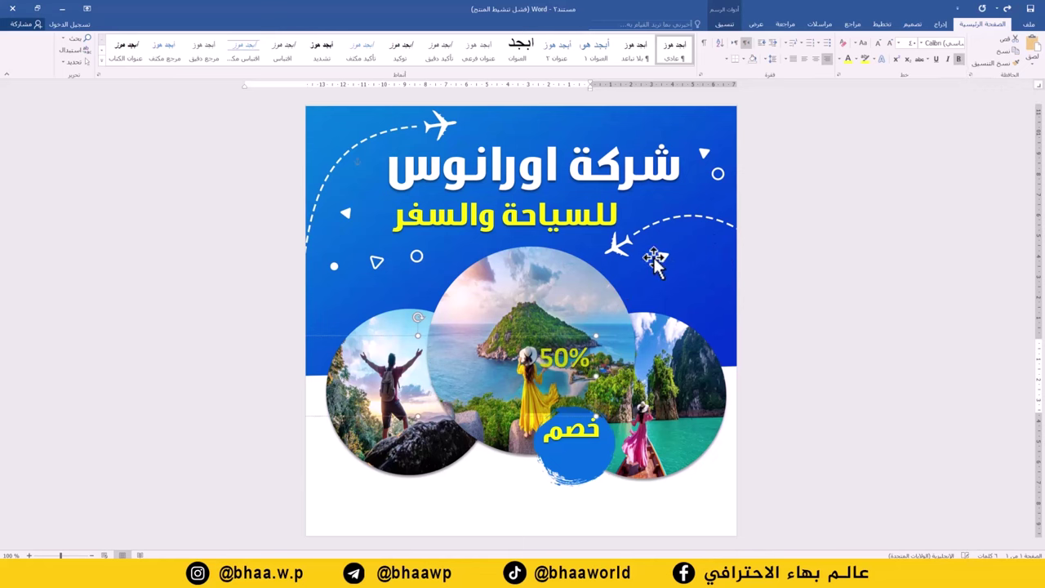
{"action": "left_click", "coordinate": [840, 60]}
{"action": "left_click", "coordinate": [847, 95]}
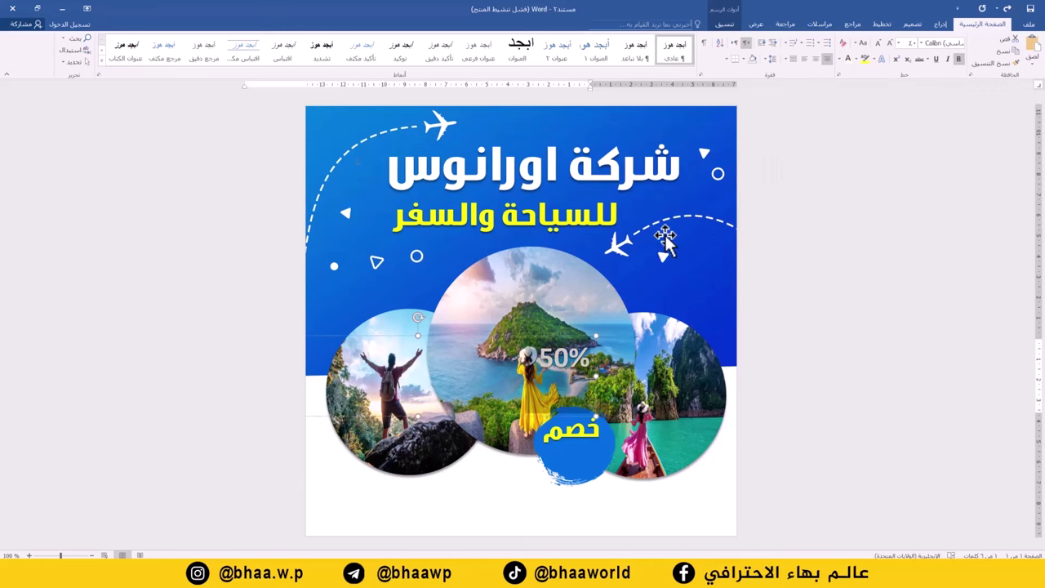
{"action": "left_click_drag", "start_coordinate": [573, 333], "coordinate": [578, 433]}
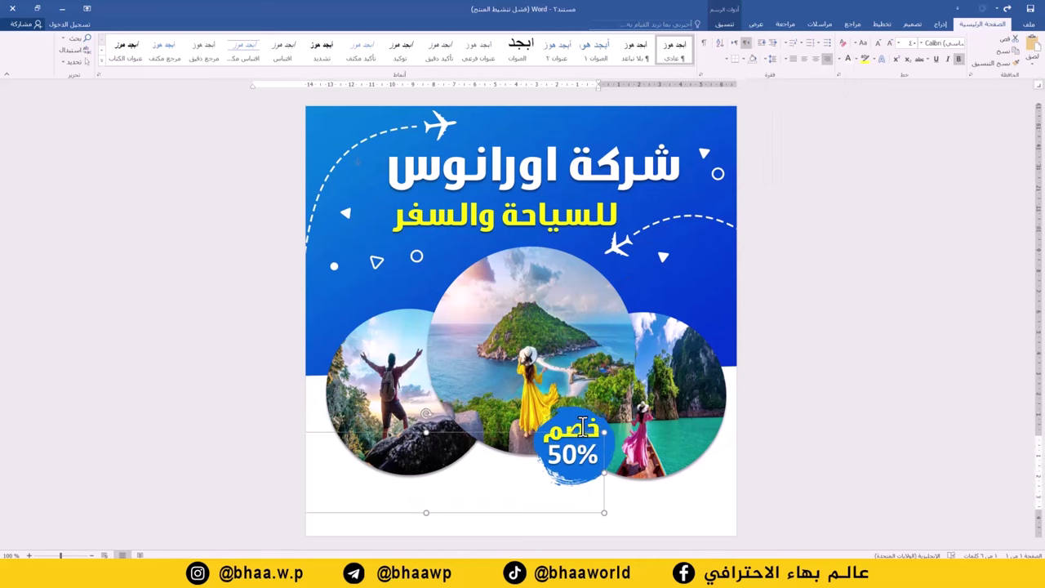
{"action": "left_click_drag", "start_coordinate": [433, 502], "coordinate": [437, 485]}
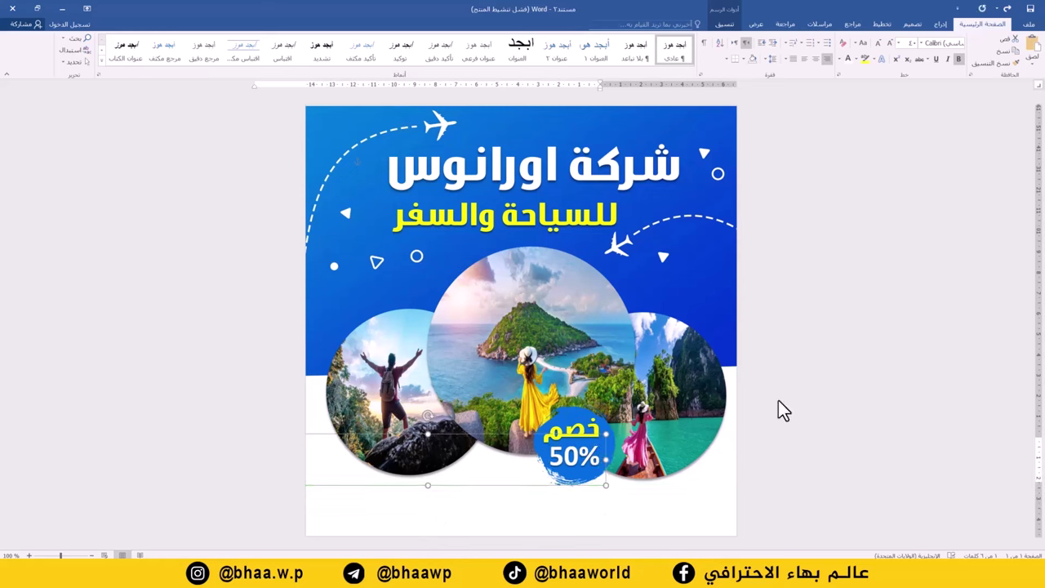
Insert image 3, the phone and location icons picture
{"action": "left_click", "coordinate": [844, 154]}
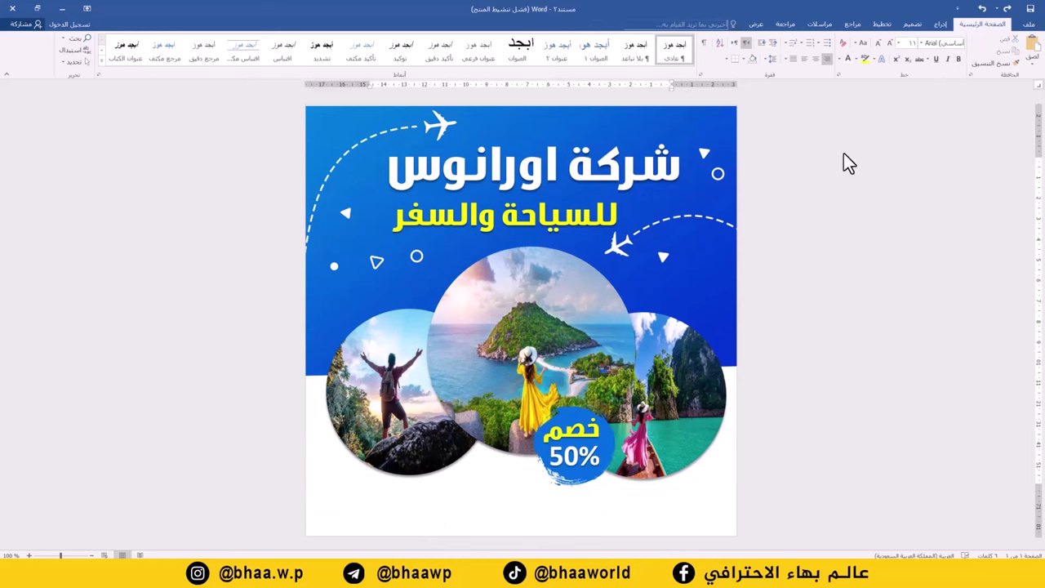
{"action": "left_click", "coordinate": [939, 24]}
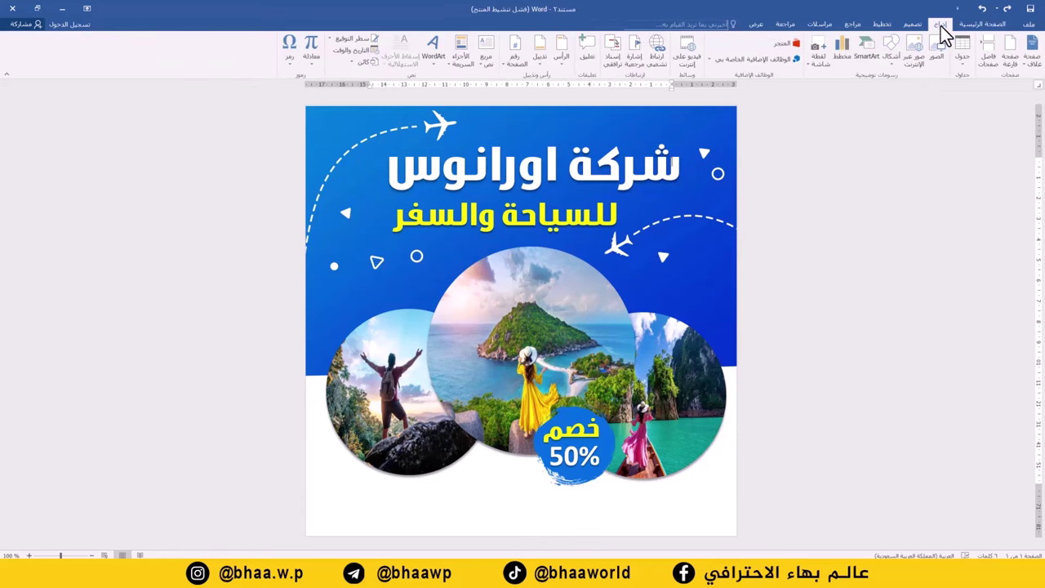
{"action": "left_click", "coordinate": [939, 59]}
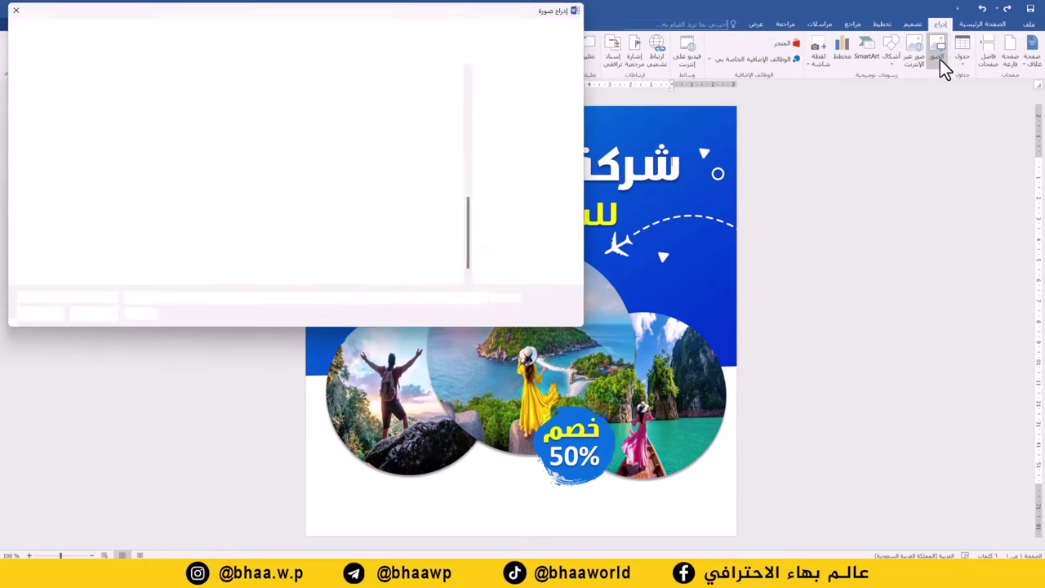
{"action": "double_click", "coordinate": [190, 130]}
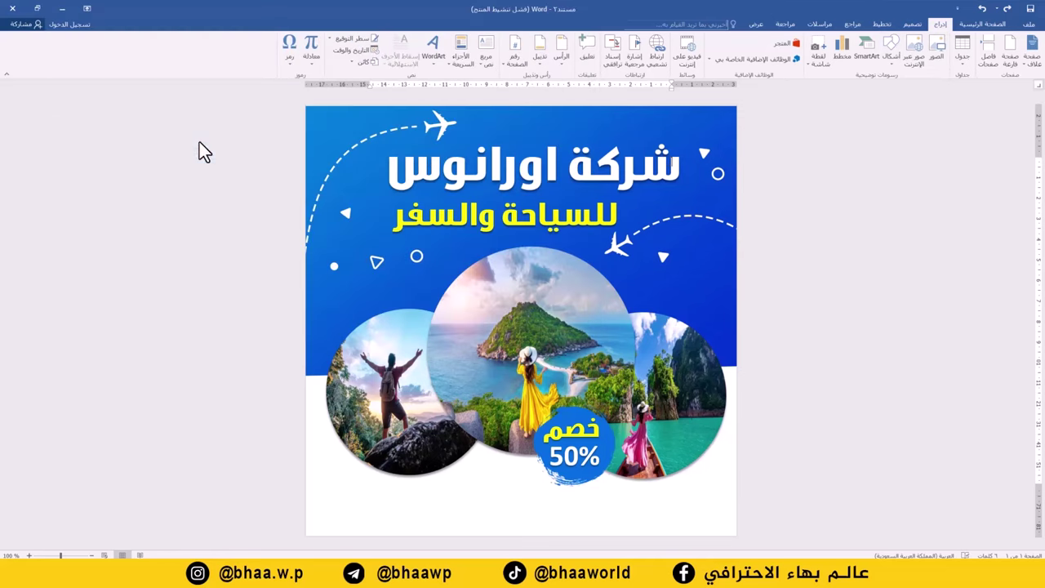
Set the icons in front of text, move them to the bottom edge and enlarge slightly
{"action": "right_click", "coordinate": [450, 461]}
{"action": "mouse_move", "coordinate": [427, 426]}
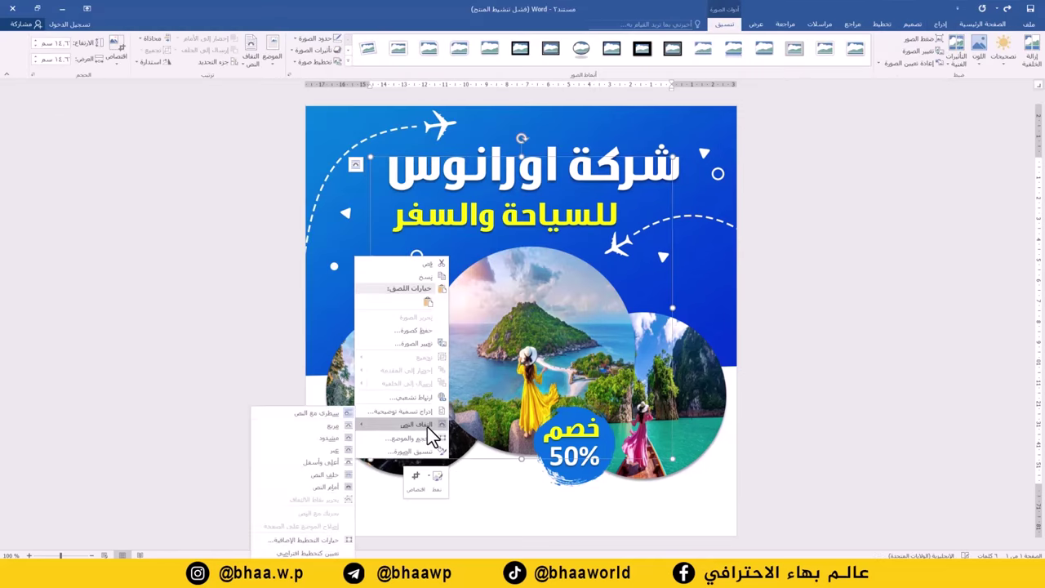
{"action": "left_click", "coordinate": [323, 491]}
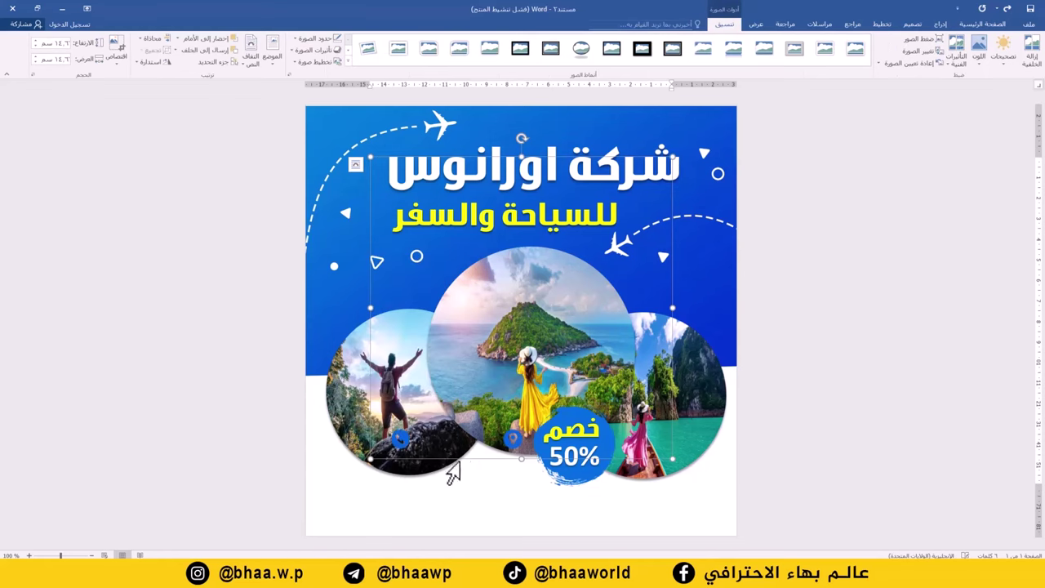
{"action": "left_click_drag", "start_coordinate": [460, 459], "coordinate": [408, 527]}
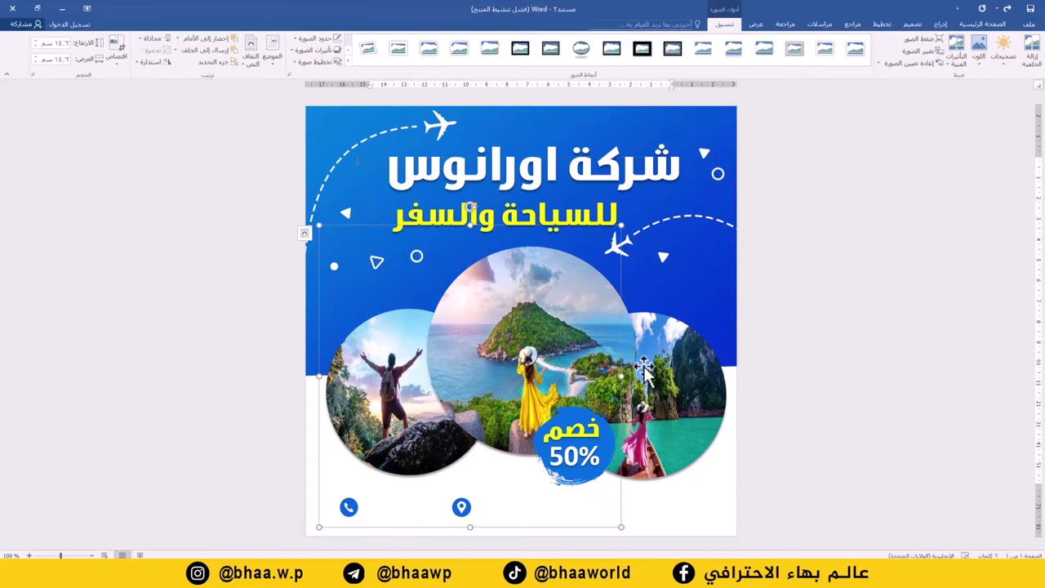
{"action": "left_click_drag", "start_coordinate": [621, 224], "coordinate": [663, 182]}
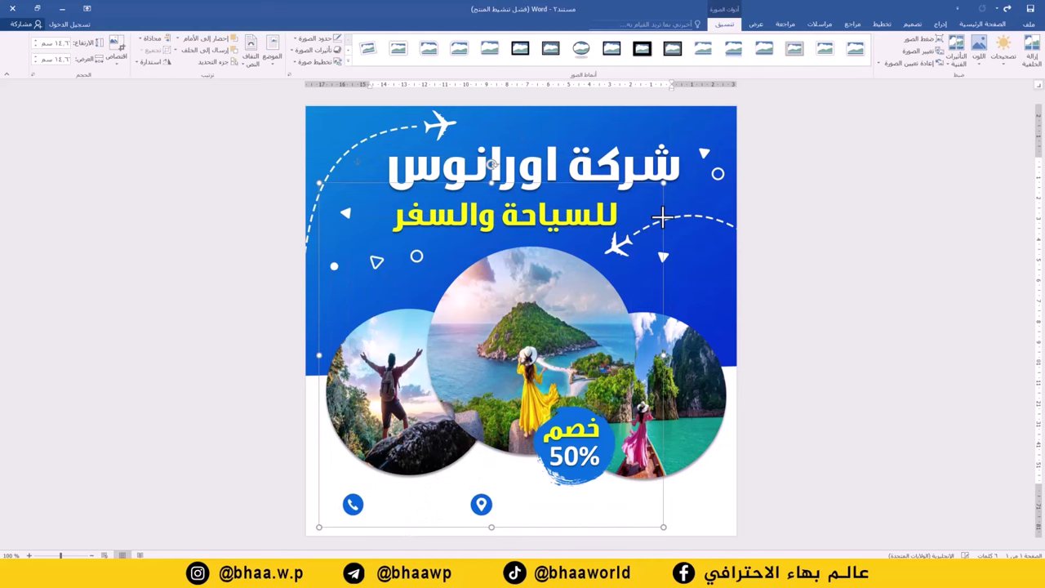
{"action": "left_click_drag", "start_coordinate": [531, 525], "coordinate": [538, 533]}
{"action": "left_click", "coordinate": [561, 131]}
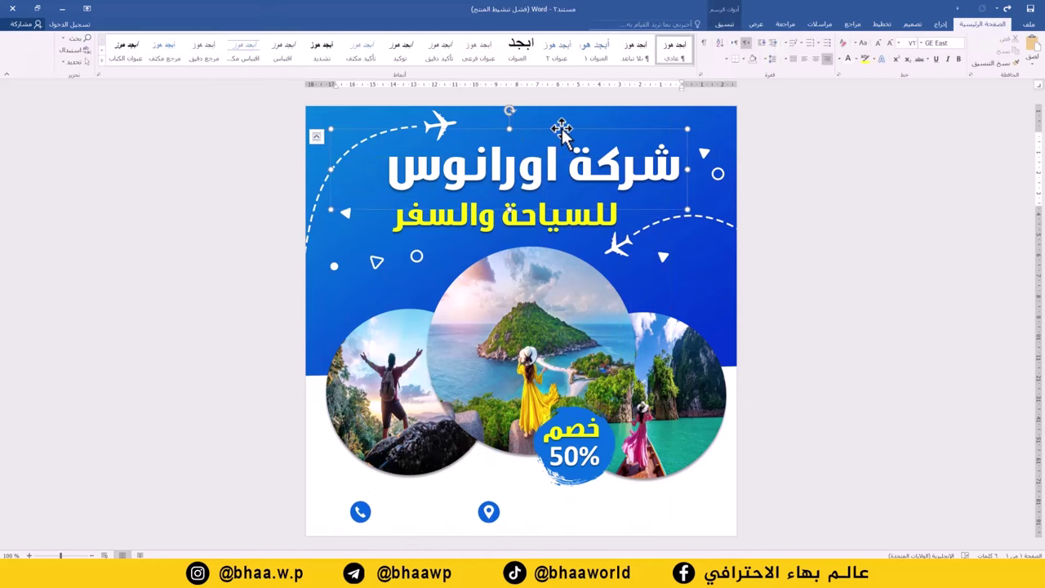
{"action": "left_click_drag", "start_coordinate": [562, 131], "coordinate": [535, 318]}
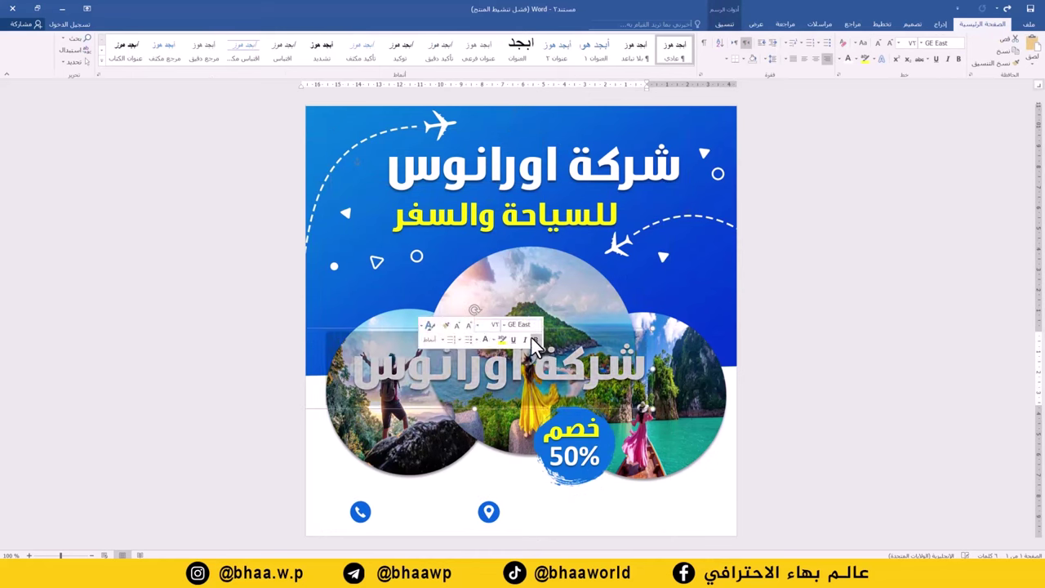
{"action": "type", "text": "٠٧٨"}
{"action": "key", "text": "BackSpace"}
{"action": "key", "text": "BackSpace"}
{"action": "key", "text": "BackSpace"}
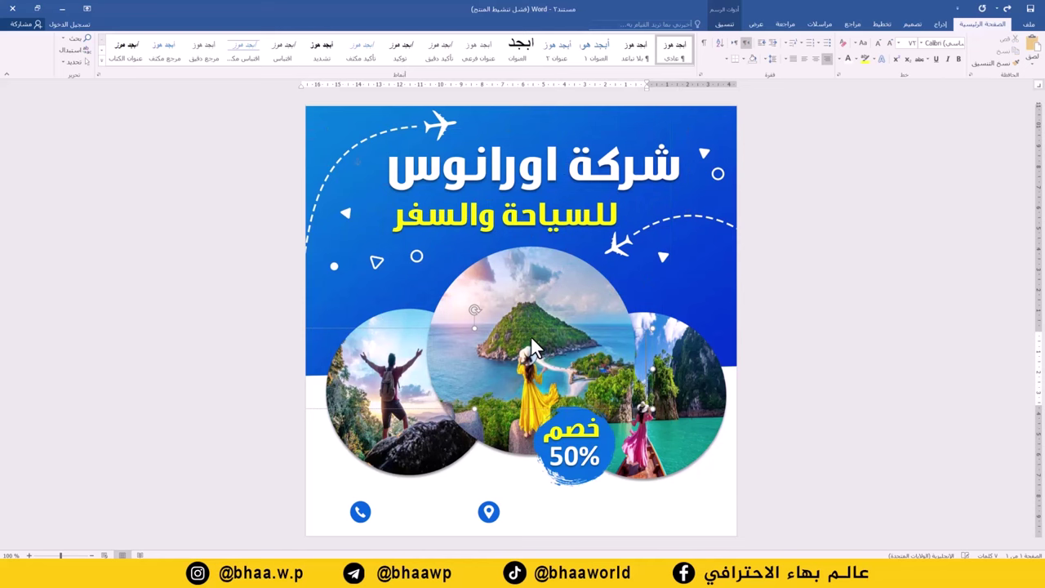
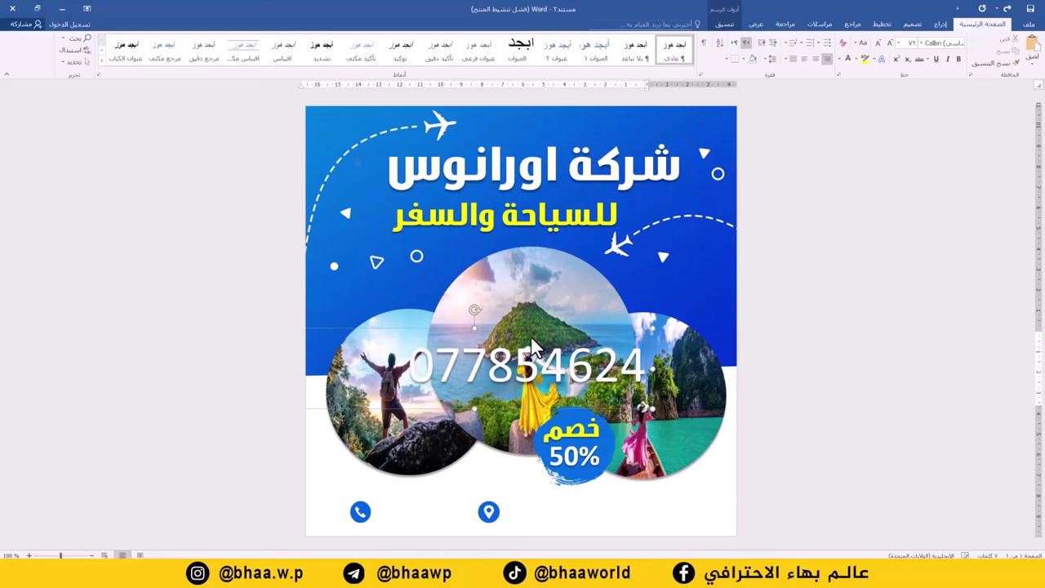
Make the phone number bold, black and 26 pt
{"action": "key", "text": "ctrl+a"}
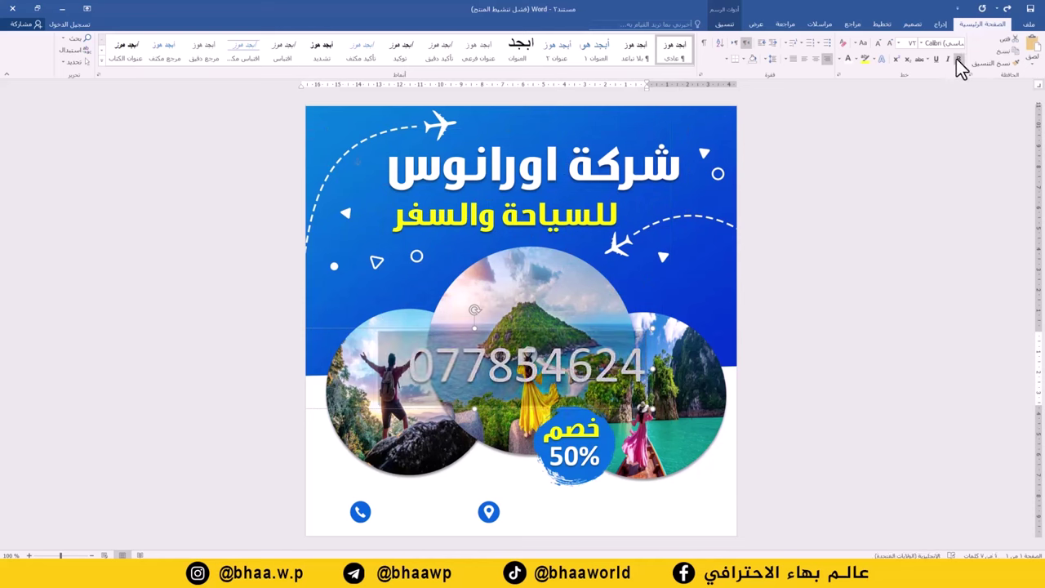
{"action": "left_click", "coordinate": [957, 59]}
{"action": "left_click", "coordinate": [840, 62]}
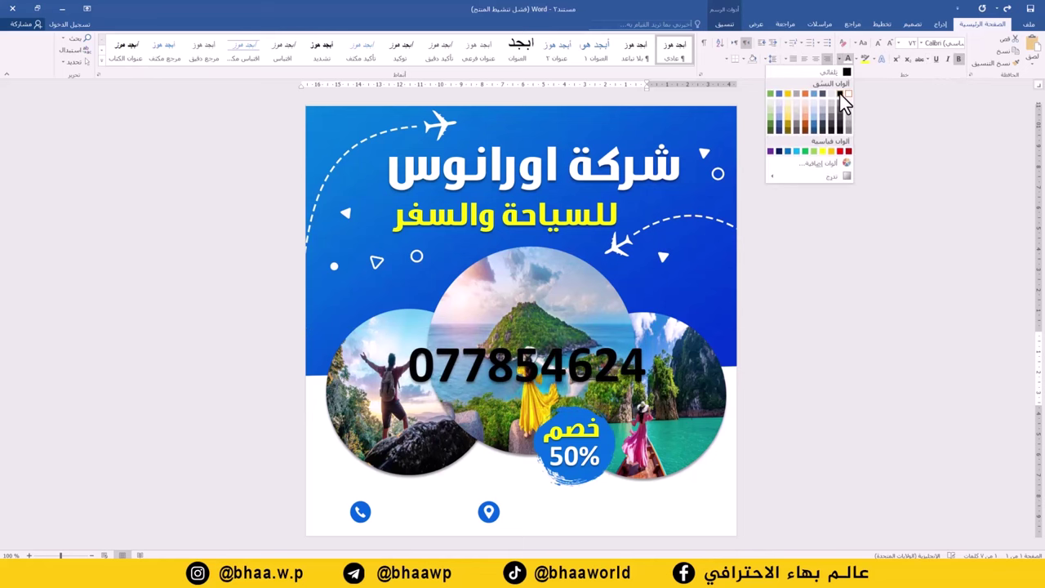
{"action": "left_click", "coordinate": [840, 94]}
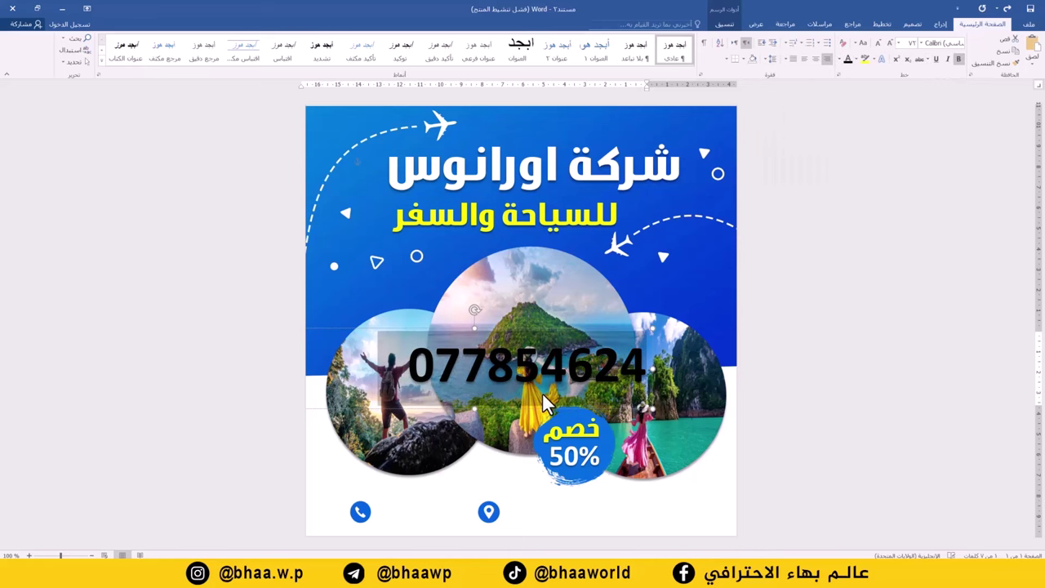
{"action": "left_click", "coordinate": [879, 43]}
{"action": "left_click", "coordinate": [878, 44]}
{"action": "left_click", "coordinate": [878, 43]}
{"action": "left_click", "coordinate": [879, 43]}
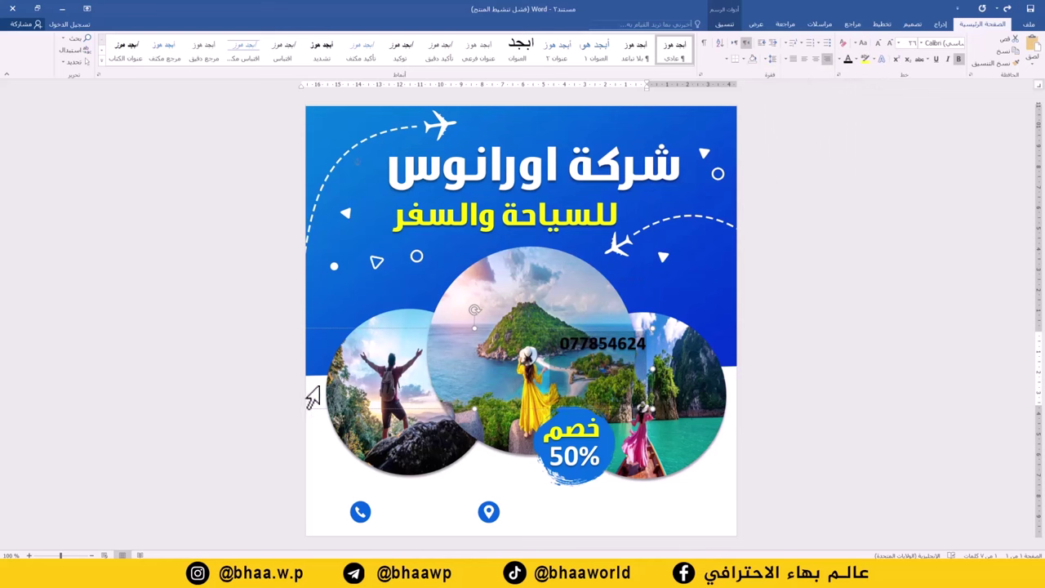
Resize the phone-number box to fit the number and move it beside the phone icon
{"action": "left_click_drag", "start_coordinate": [474, 409], "coordinate": [474, 384]}
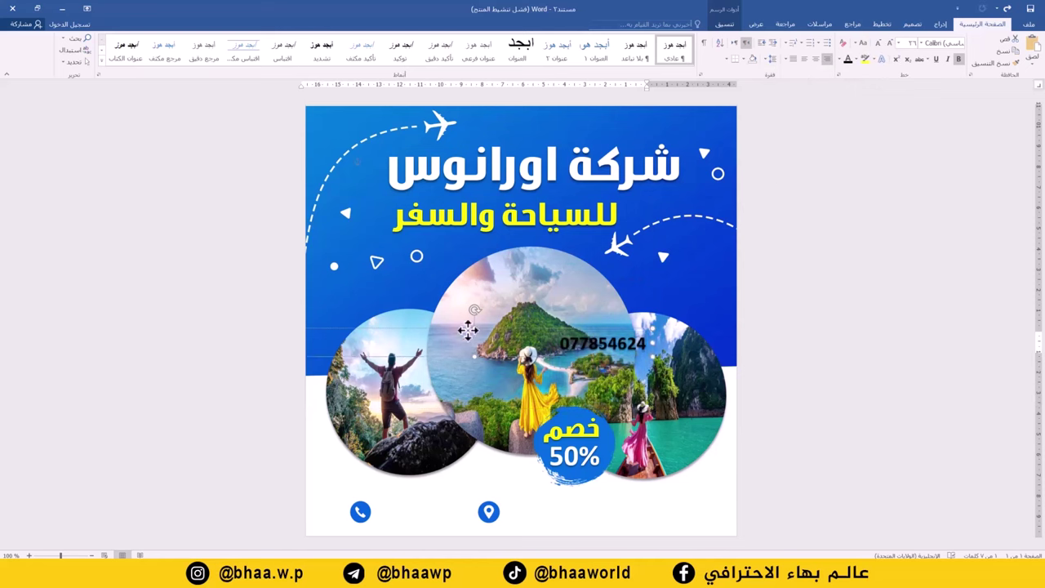
{"action": "left_click_drag", "start_coordinate": [467, 331], "coordinate": [508, 333]}
{"action": "left_click_drag", "start_coordinate": [335, 345], "coordinate": [406, 497]}
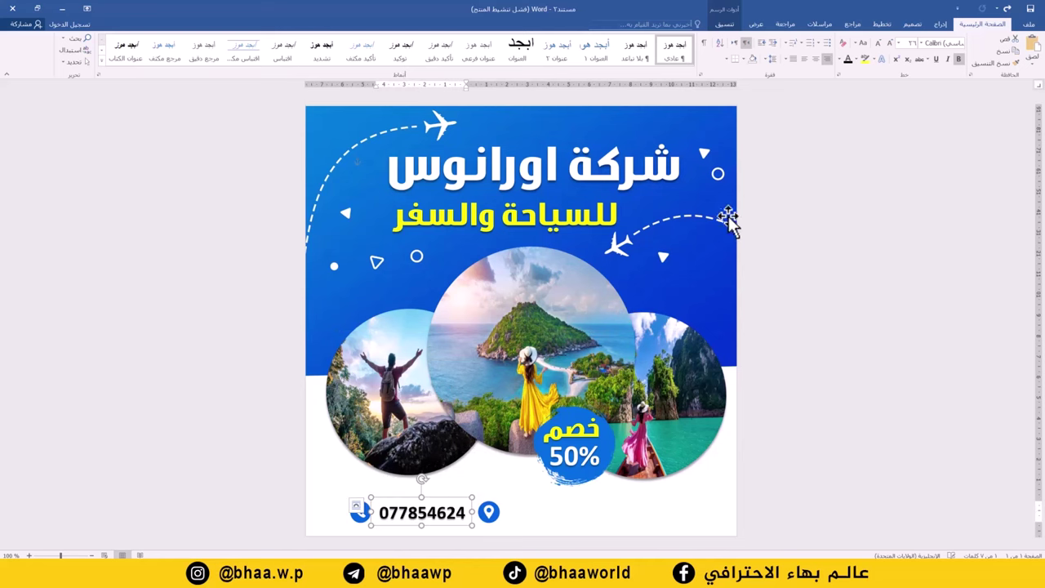
Reduce the phone number to 22 pt and nudge its box left
{"action": "left_click", "coordinate": [880, 46]}
{"action": "left_click", "coordinate": [881, 46]}
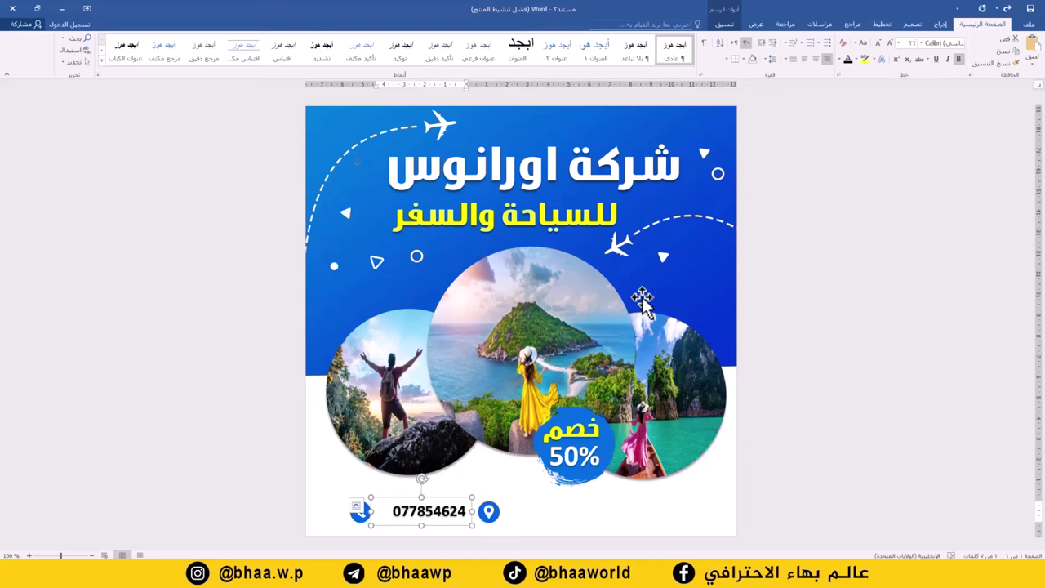
{"action": "key", "text": "Left"}
{"action": "key", "text": "Left"}
{"action": "key", "text": "Left"}
{"action": "key", "text": "Left"}
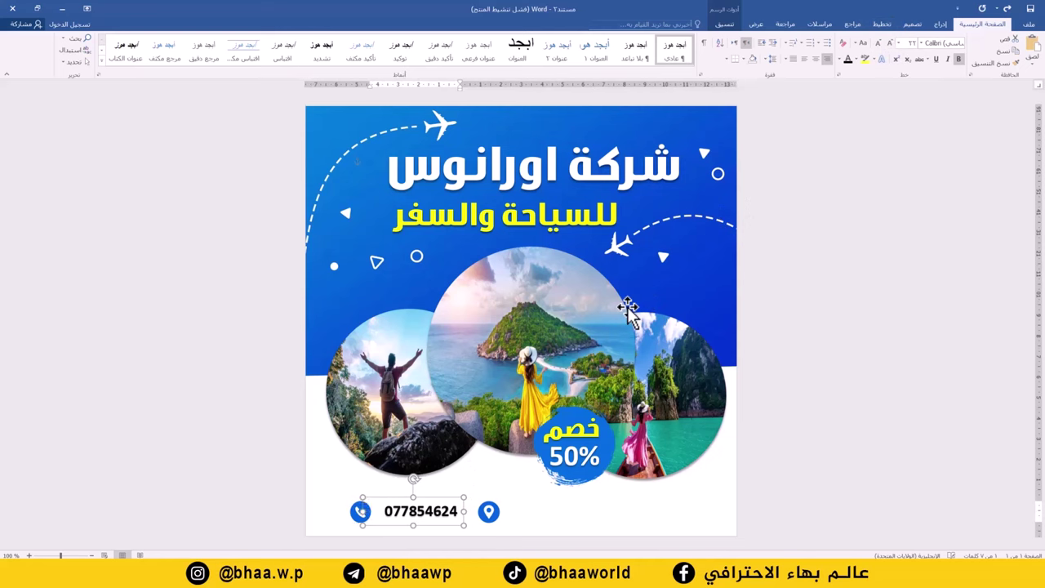
{"action": "key", "text": "Left"}
{"action": "key", "text": "Left"}
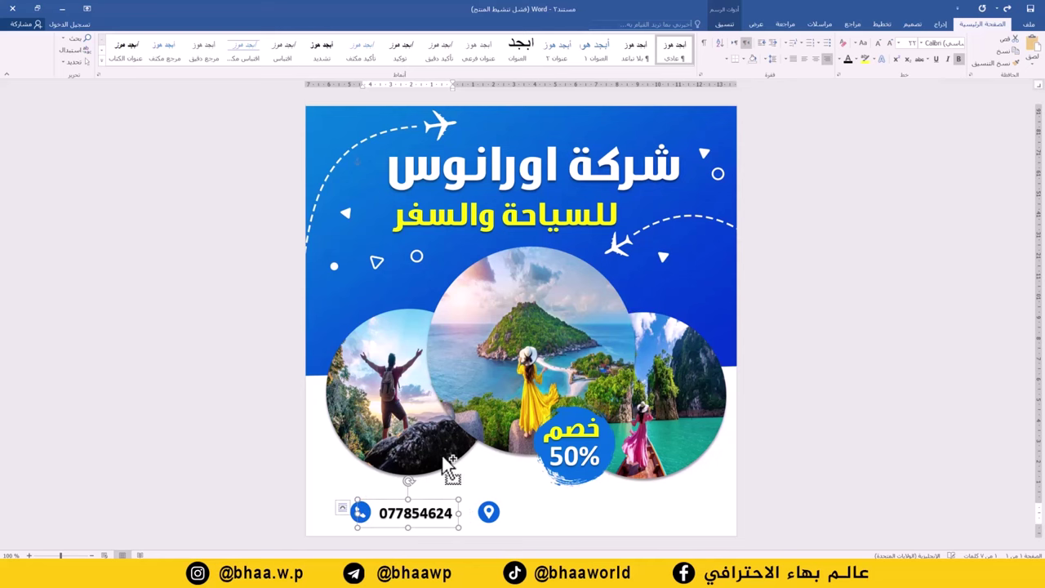
Copy the phone-number box beside the location icon with the address 'العراق - بغداد'
{"action": "left_click_drag", "start_coordinate": [450, 508], "coordinate": [556, 505]}
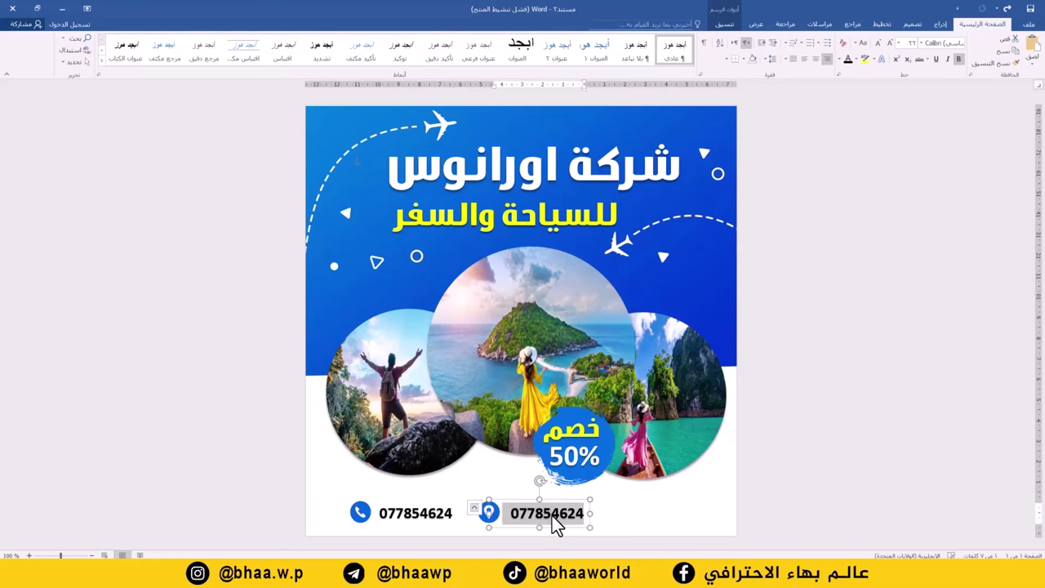
{"action": "type", "text": "العراق - بغداد"}
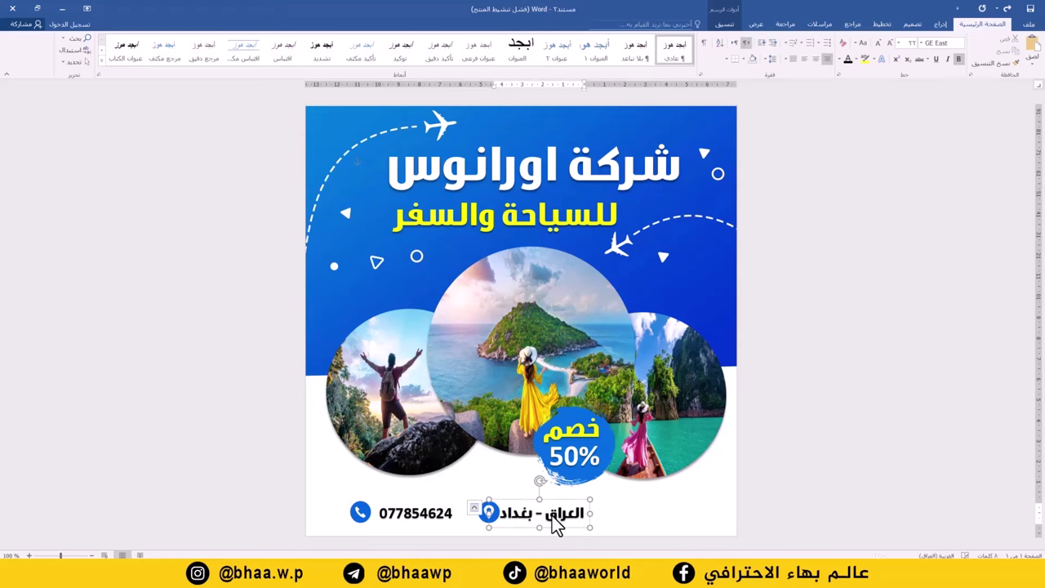
{"action": "key", "text": "ctrl+a"}
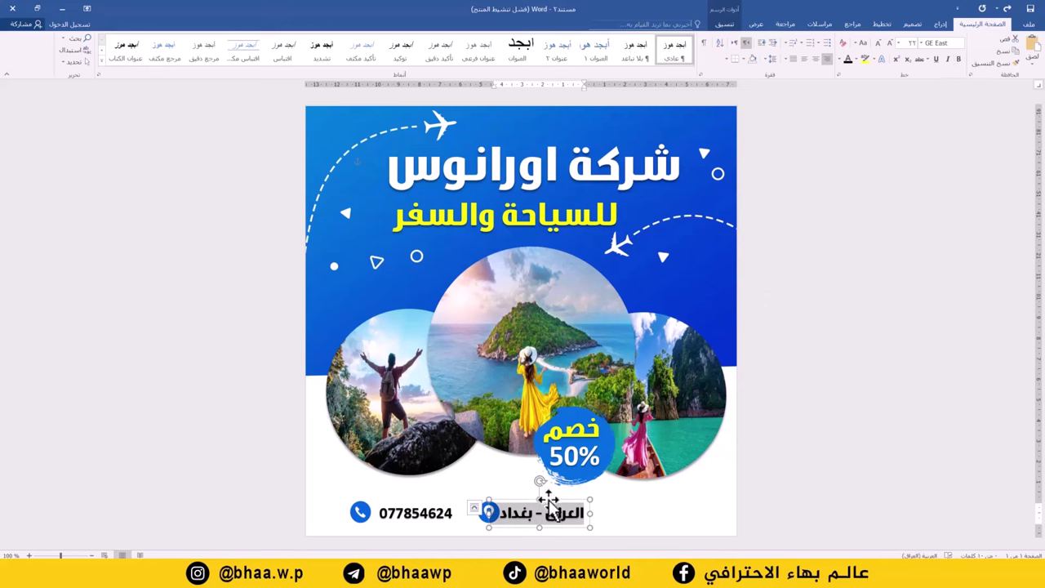
{"action": "left_click_drag", "start_coordinate": [549, 500], "coordinate": [561, 500]}
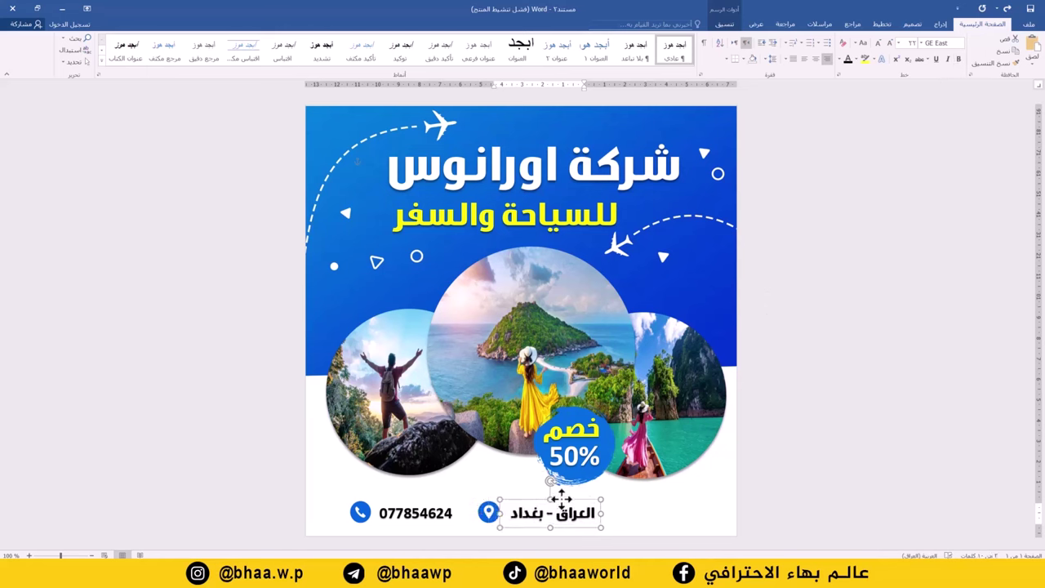
{"action": "key", "text": "ctrl+a"}
{"action": "left_click", "coordinate": [742, 276]}
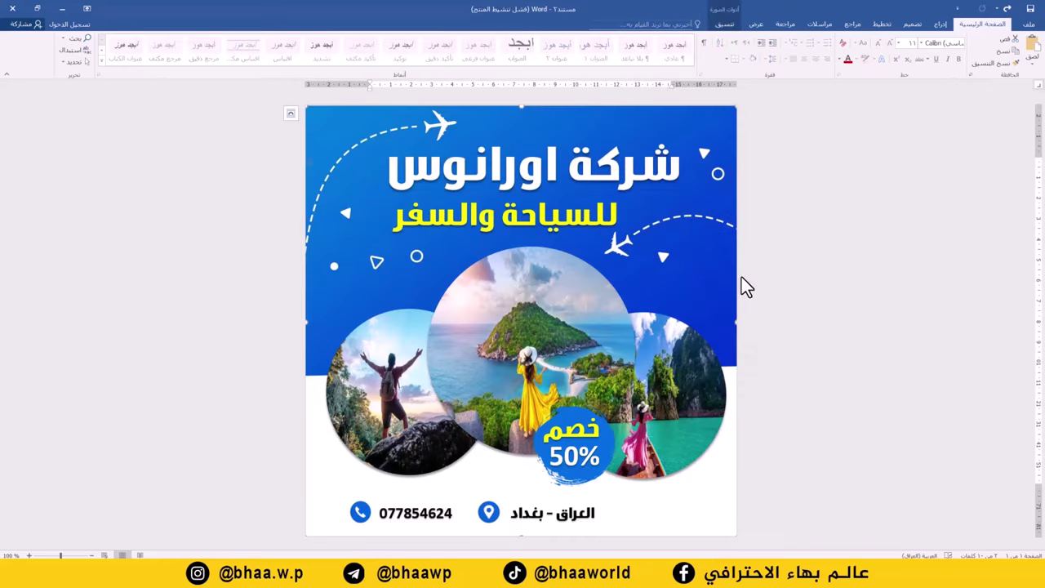
Switch the typing language to English with Alt+Shift
{"action": "key", "text": "alt+shift"}
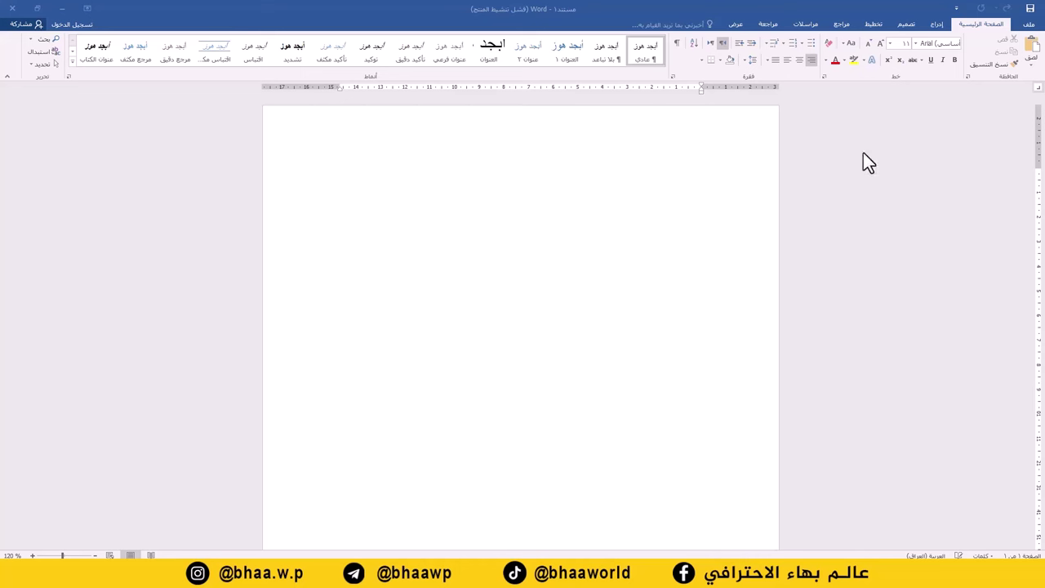
Set a custom paper size of 20 cm width and 20 cm height
{"action": "left_click", "coordinate": [870, 25]}
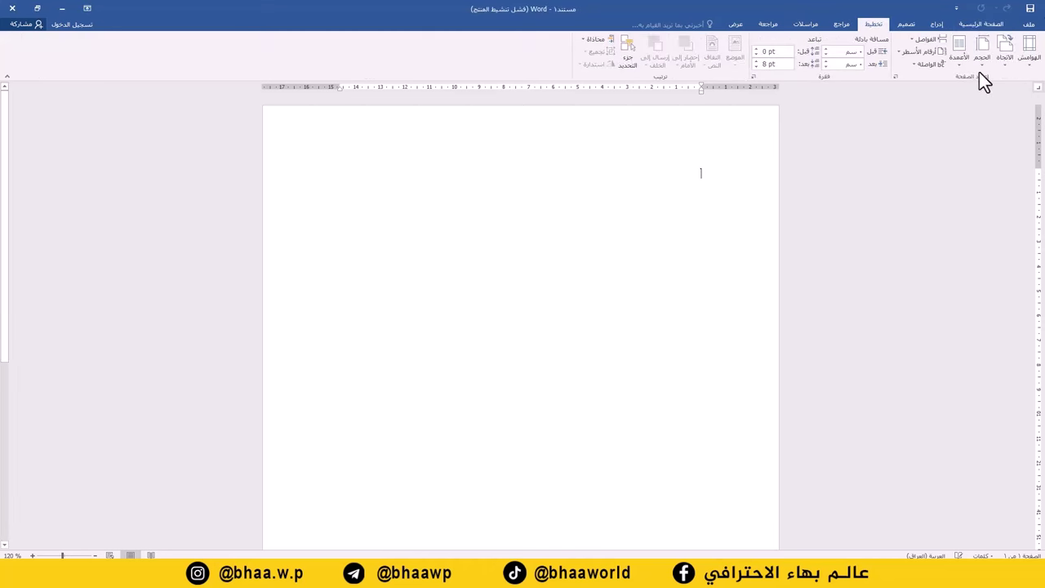
{"action": "left_click", "coordinate": [985, 67]}
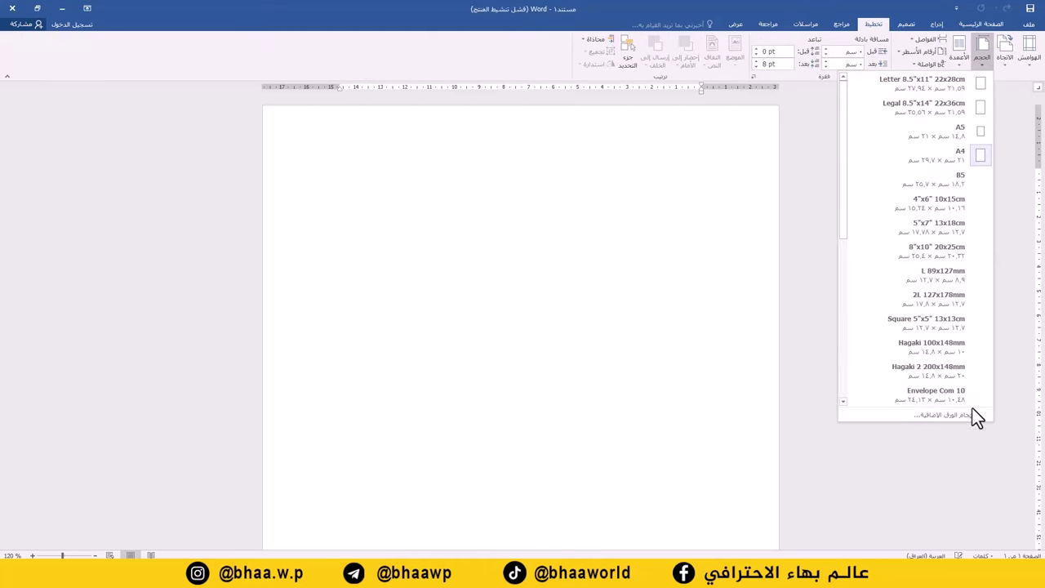
{"action": "left_click", "coordinate": [969, 413]}
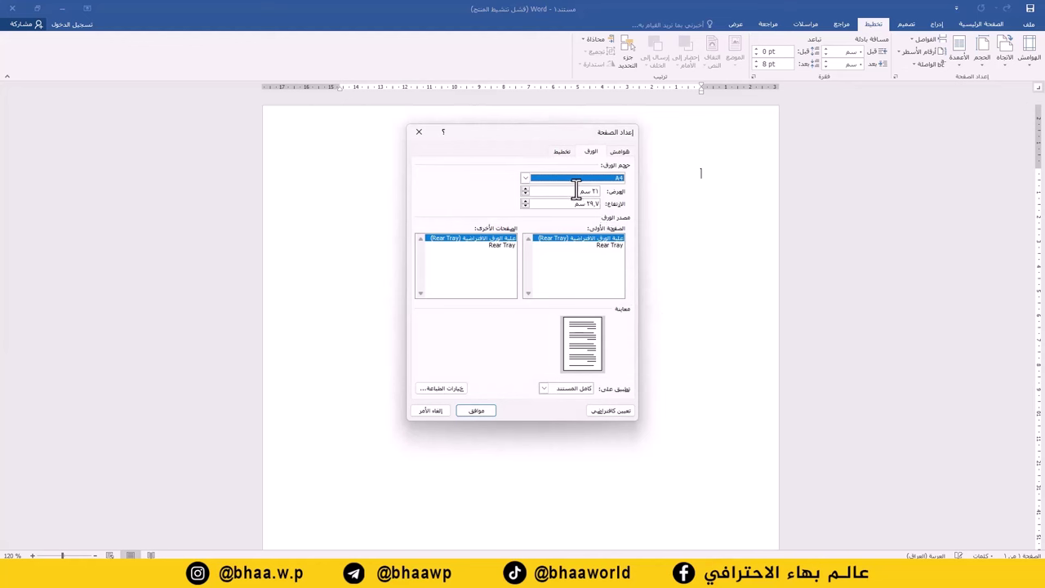
{"action": "left_click", "coordinate": [574, 191]}
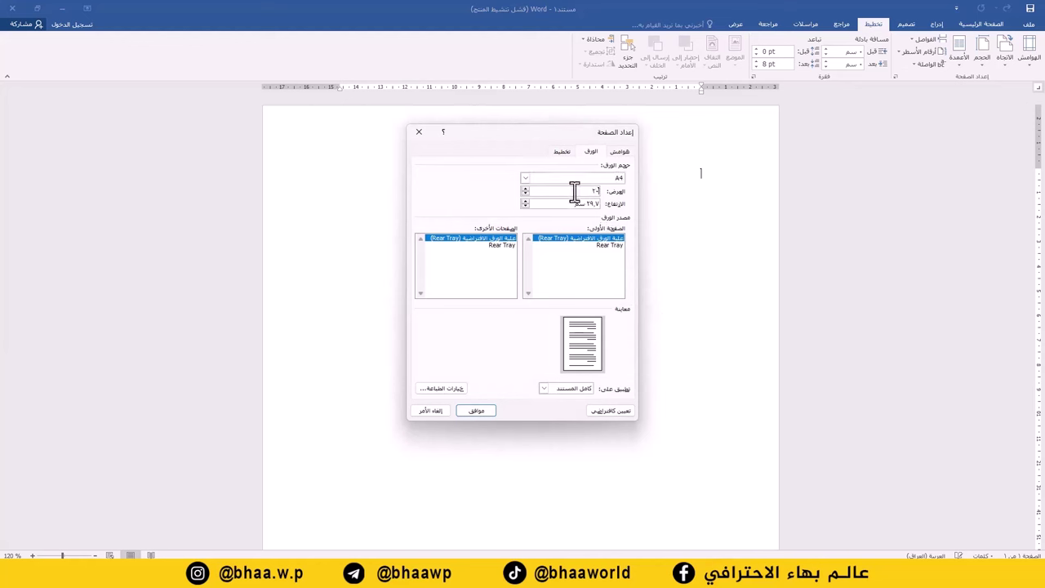
{"action": "type", "text": "20"}
{"action": "left_click", "coordinate": [572, 203]}
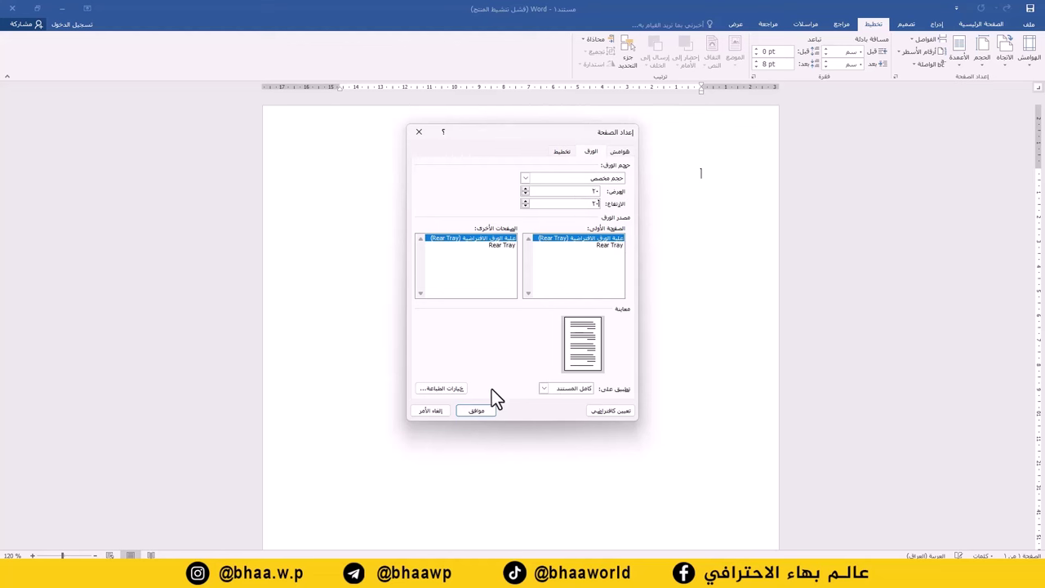
{"action": "left_click", "coordinate": [478, 411]}
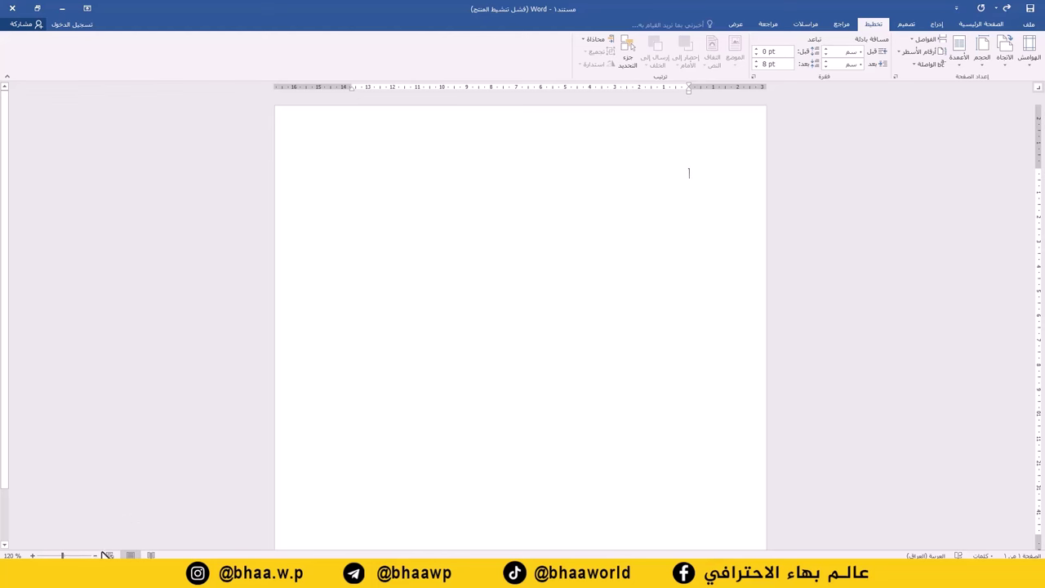
Zoom the view out to 100% to see the whole page
{"action": "left_click", "coordinate": [96, 555]}
{"action": "left_click", "coordinate": [96, 555]}
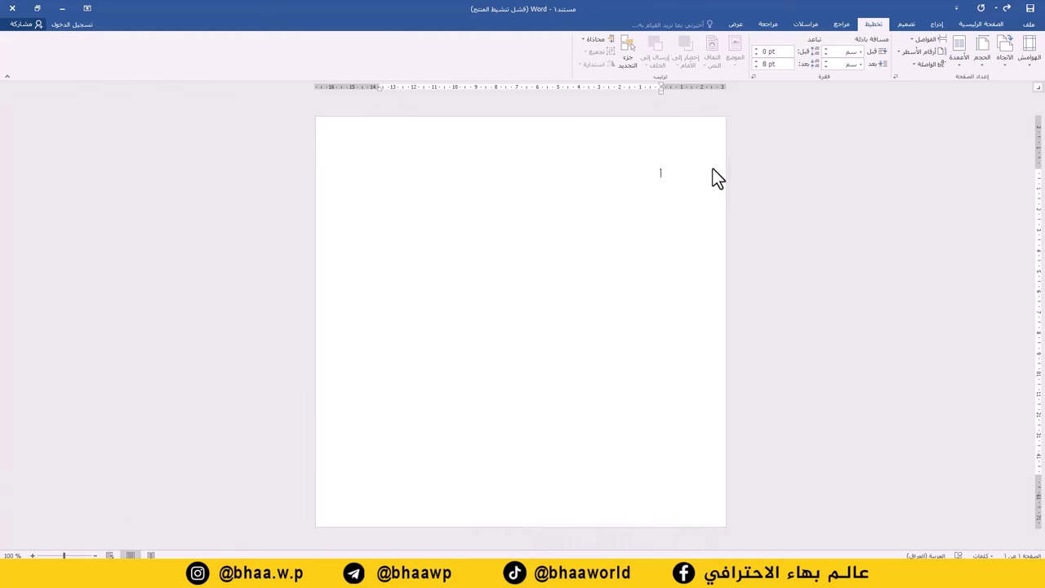
{"action": "left_click", "coordinate": [935, 25]}
Insert the red gradient picture 1.jpg and set it behind text
{"action": "left_click", "coordinate": [931, 57]}
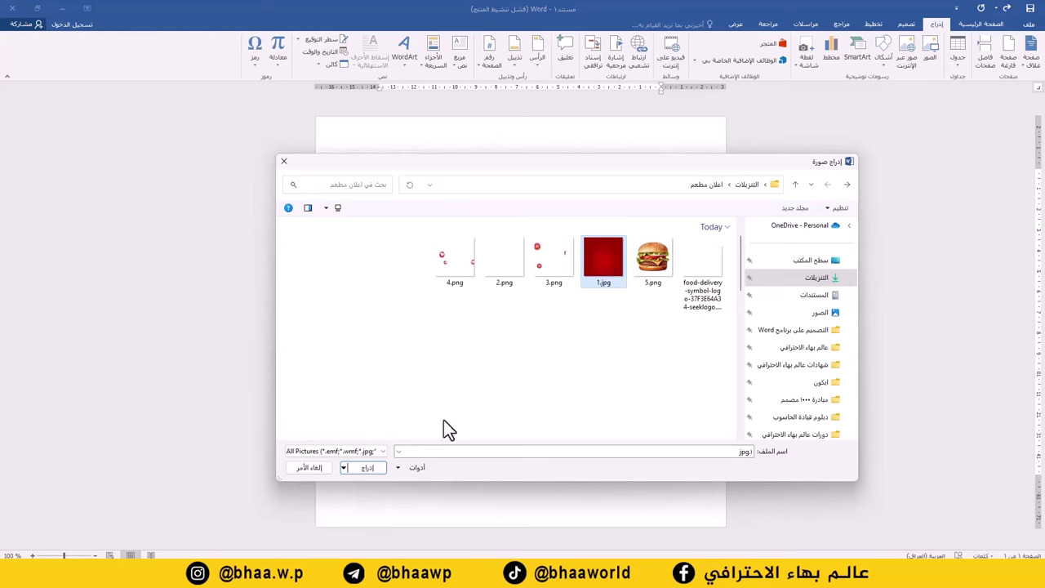
{"action": "left_click", "coordinate": [372, 468]}
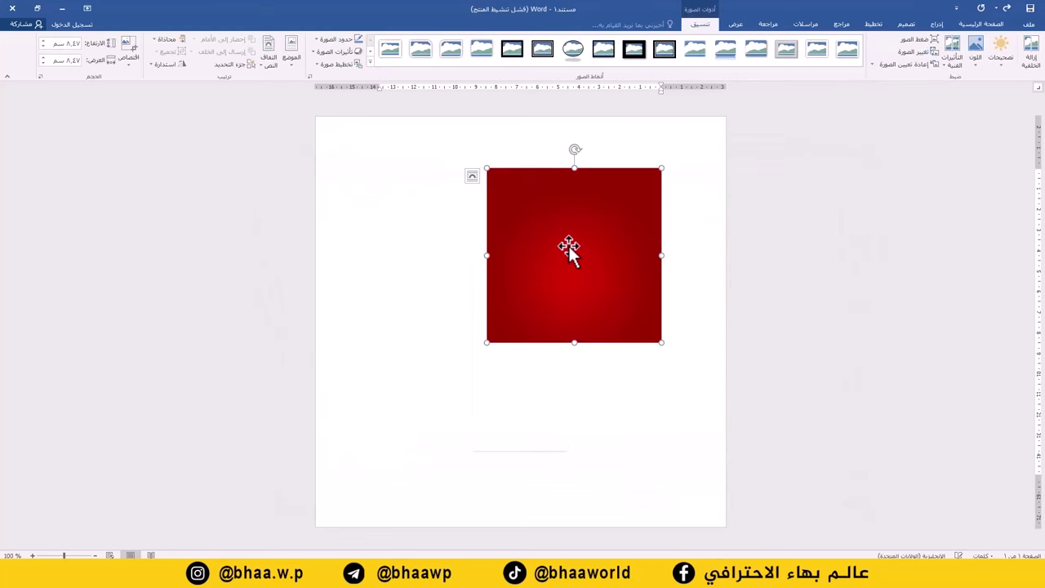
{"action": "right_click", "coordinate": [568, 245]}
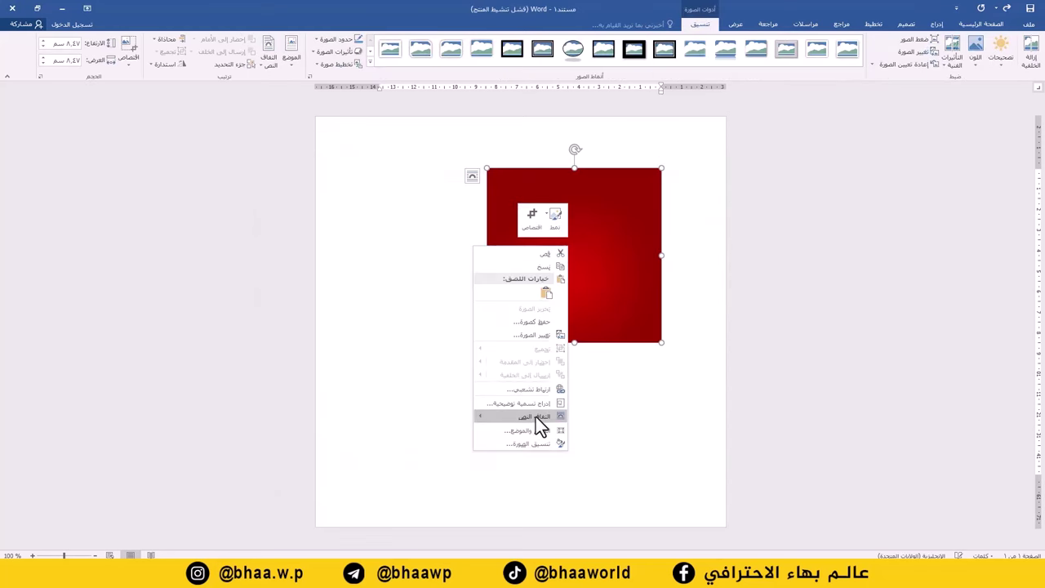
{"action": "mouse_move", "coordinate": [535, 417]}
{"action": "left_click", "coordinate": [441, 471]}
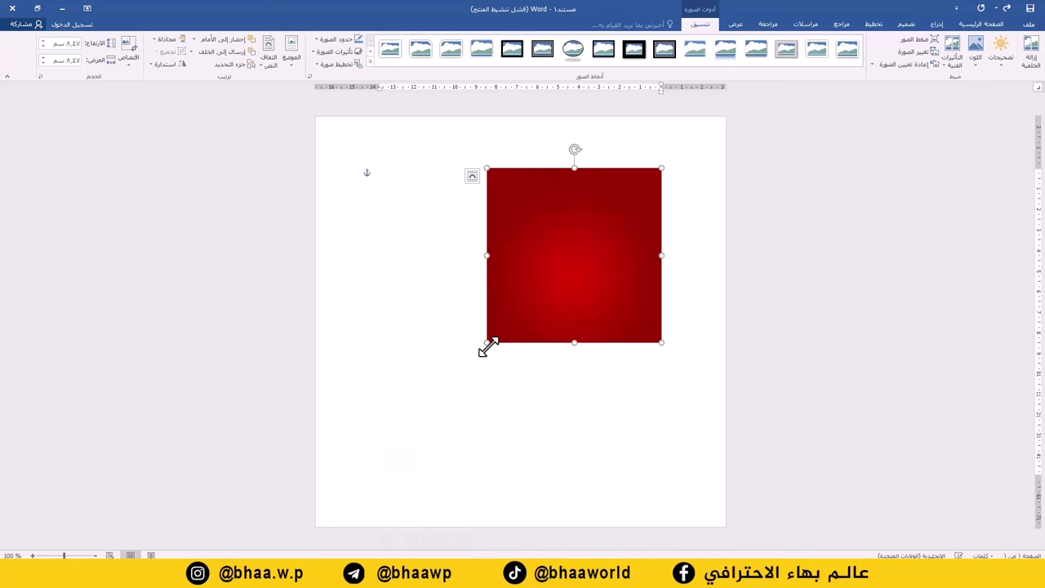
Stretch the red gradient picture to fill the entire page
{"action": "left_click_drag", "start_coordinate": [481, 347], "coordinate": [346, 479]}
{"action": "left_click_drag", "start_coordinate": [327, 495], "coordinate": [329, 482]}
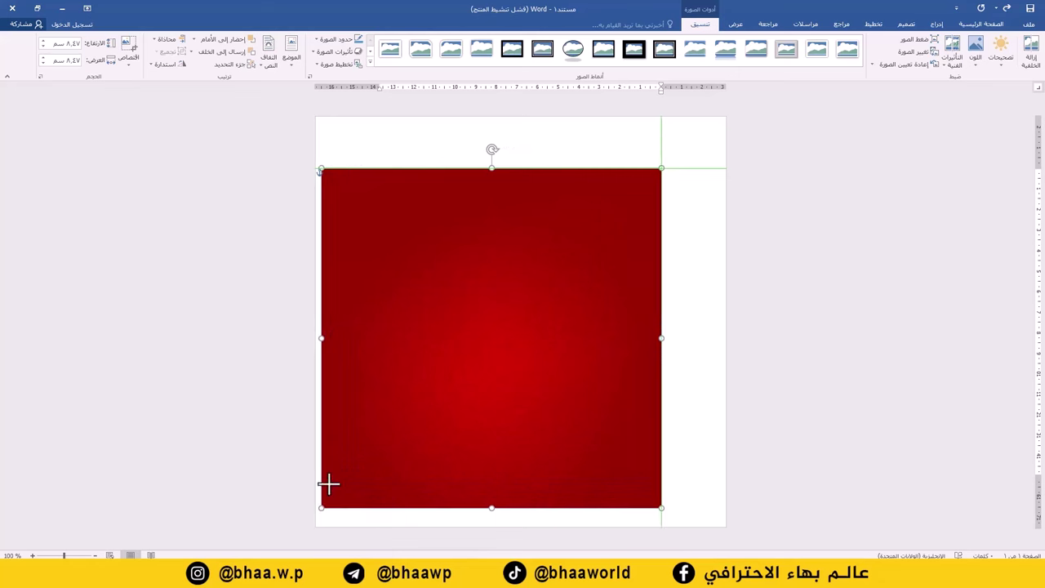
{"action": "left_click_drag", "start_coordinate": [661, 169], "coordinate": [726, 116]}
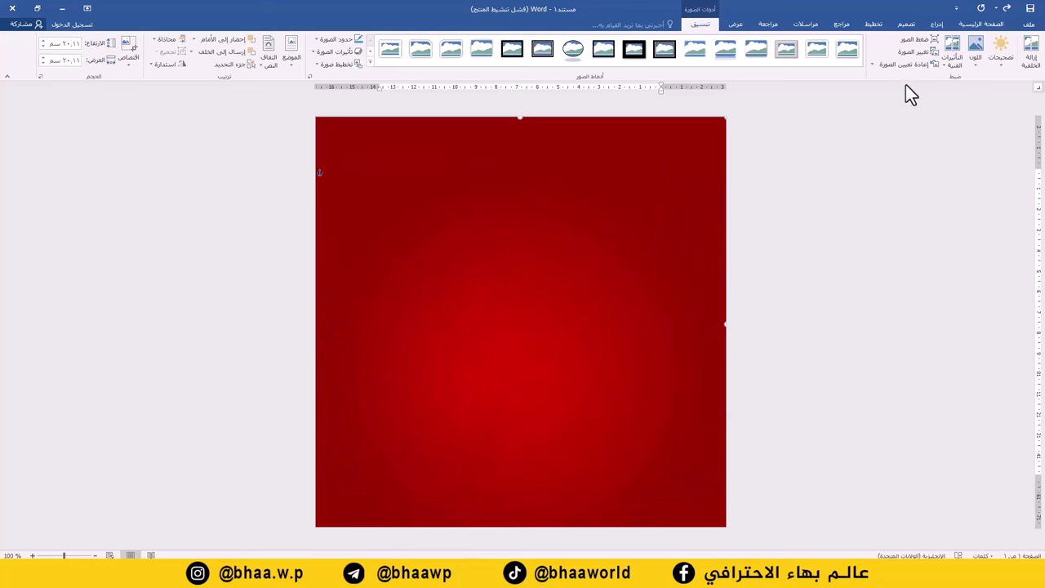
Reopen the Insert Pictures browser and its file view choices
{"action": "left_click", "coordinate": [937, 24]}
{"action": "left_click", "coordinate": [933, 52]}
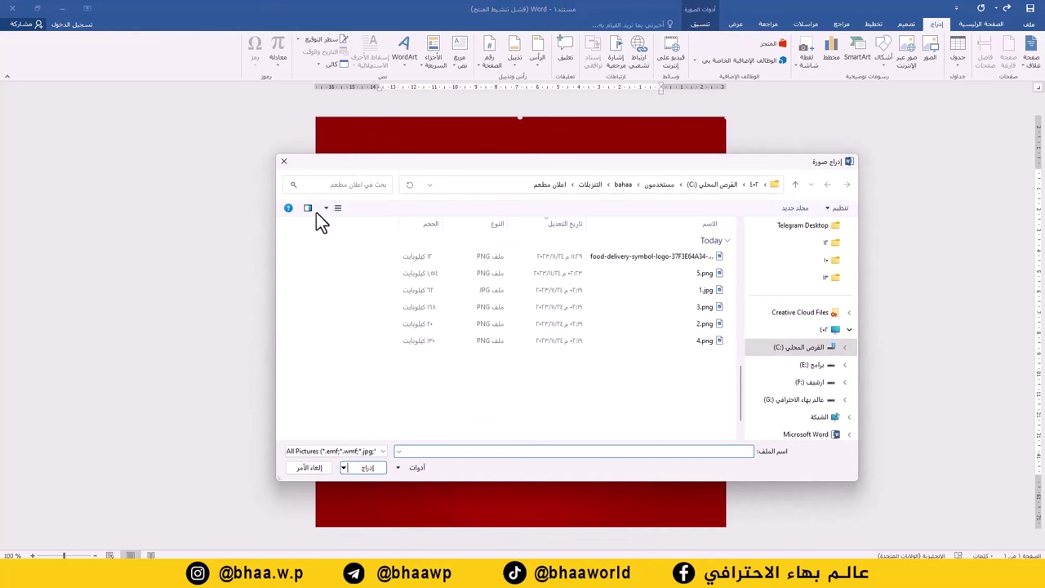
{"action": "left_click", "coordinate": [327, 207]}
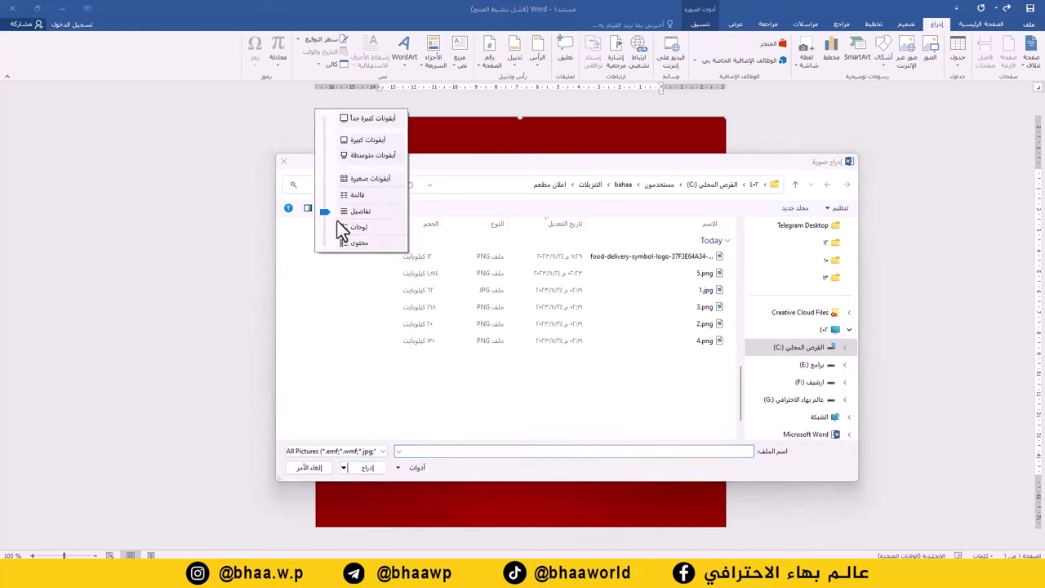
Insert 2.png from Medium icons view, put it behind text, and stretch it across the page
{"action": "left_click", "coordinate": [363, 157]}
{"action": "double_click", "coordinate": [442, 266]}
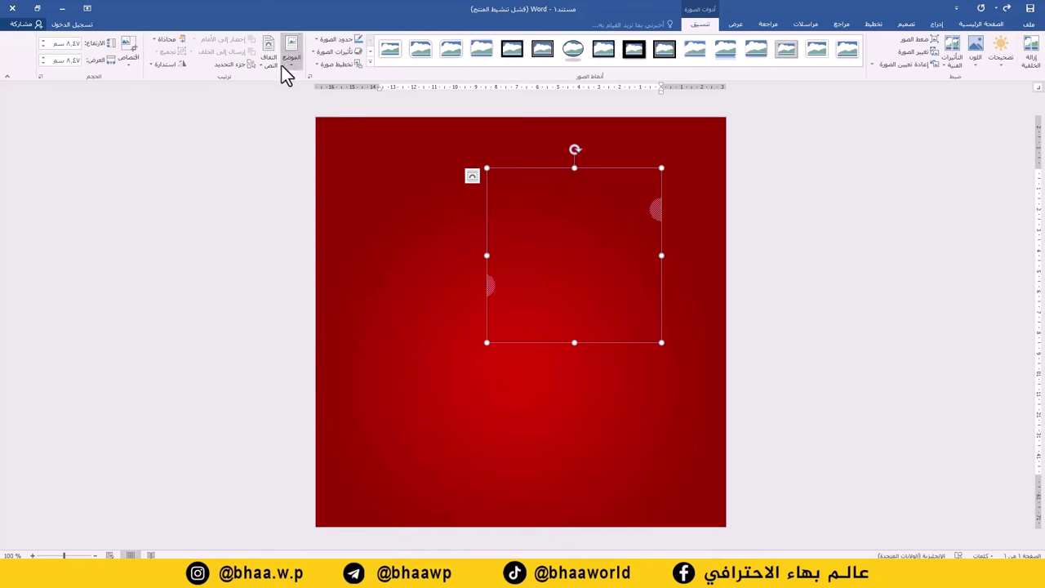
{"action": "left_click", "coordinate": [276, 65]}
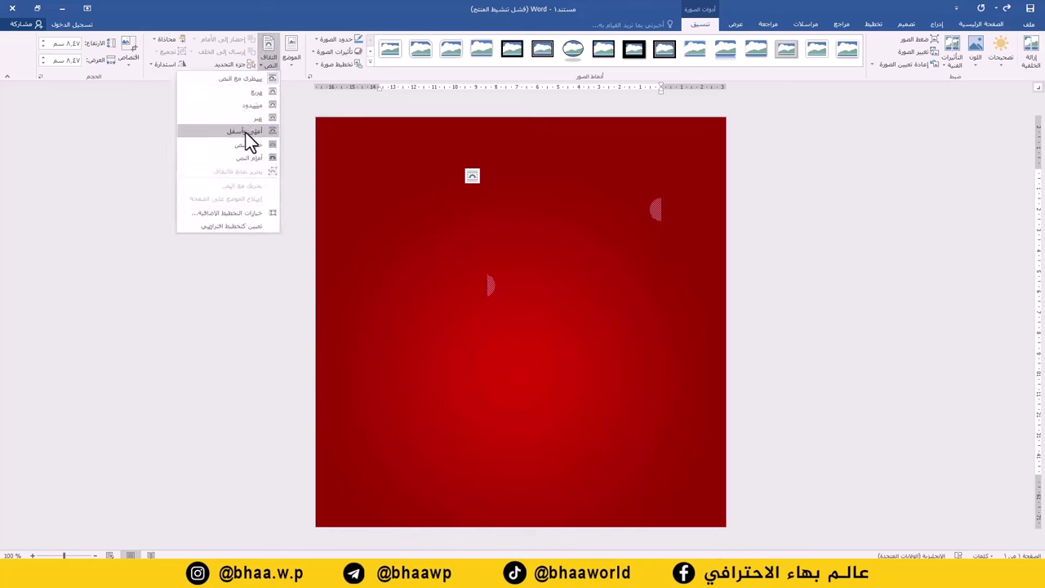
{"action": "left_click", "coordinate": [247, 146]}
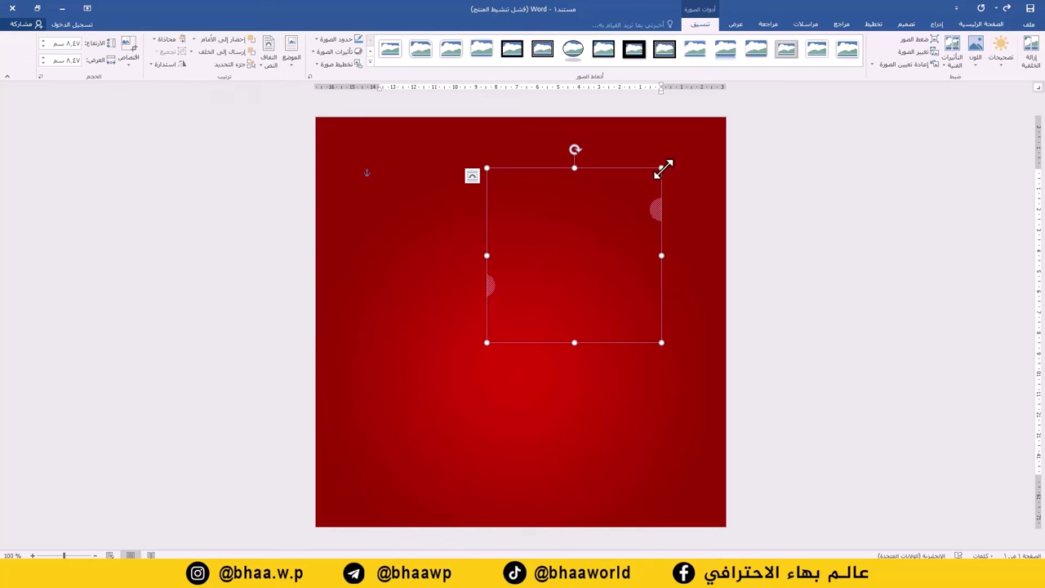
{"action": "left_click_drag", "start_coordinate": [663, 168], "coordinate": [707, 147]}
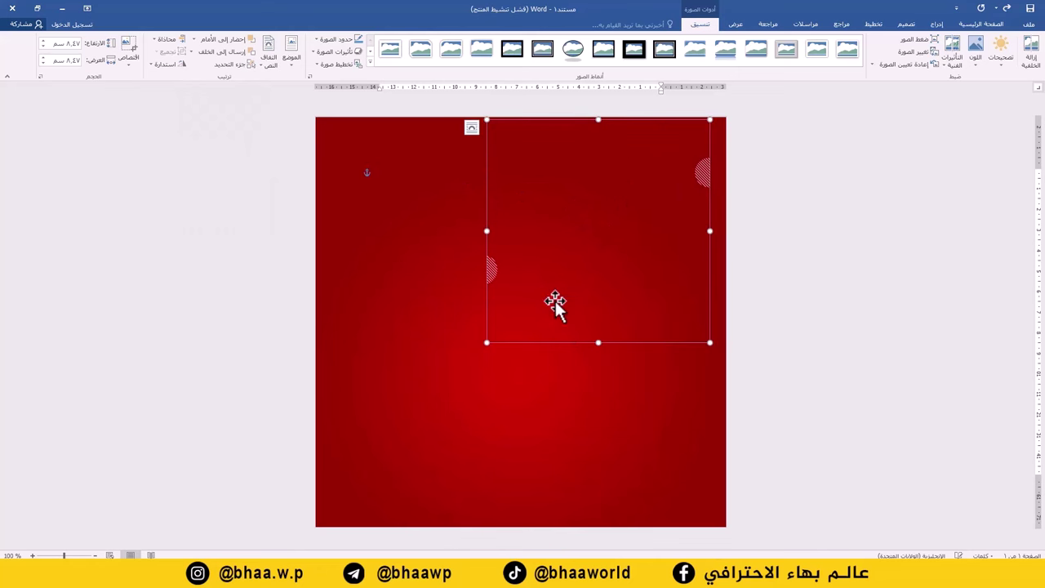
{"action": "left_click_drag", "start_coordinate": [487, 343], "coordinate": [316, 527]}
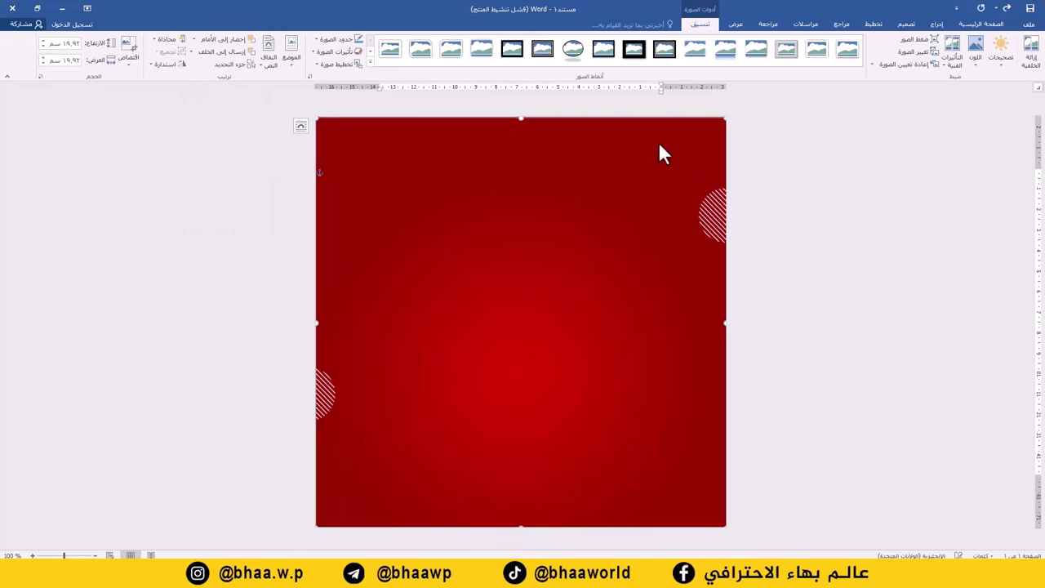
Insert the 3.png decorations picture, set its text wrapping, and stretch it over the page
{"action": "left_click", "coordinate": [938, 25]}
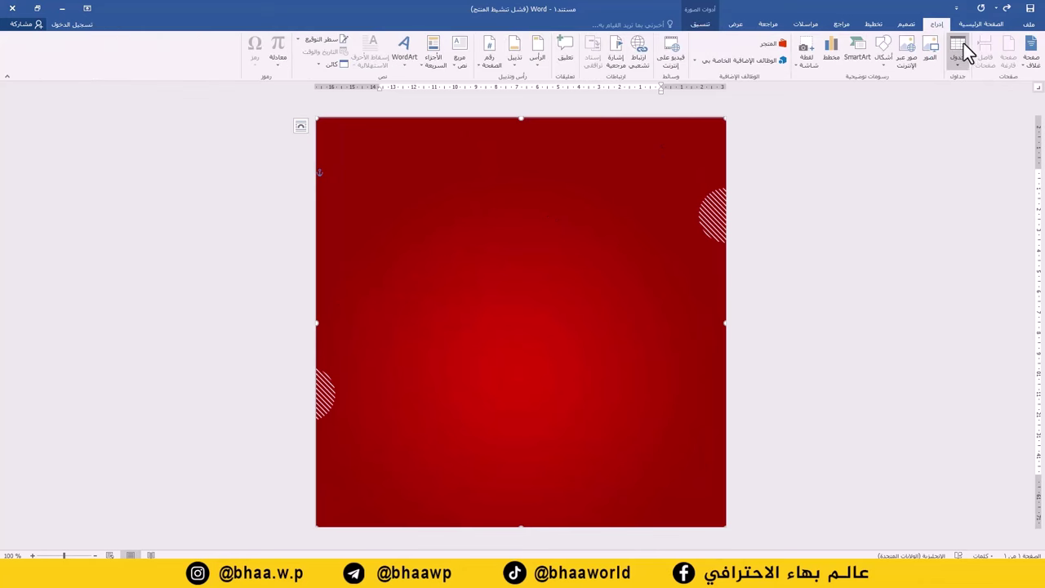
{"action": "left_click", "coordinate": [934, 57]}
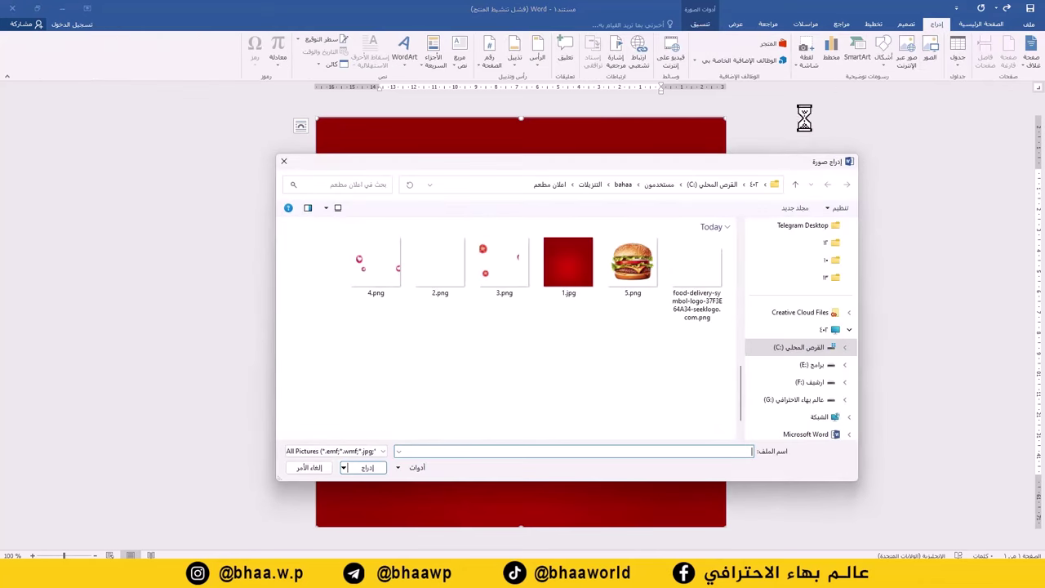
{"action": "left_click", "coordinate": [504, 272]}
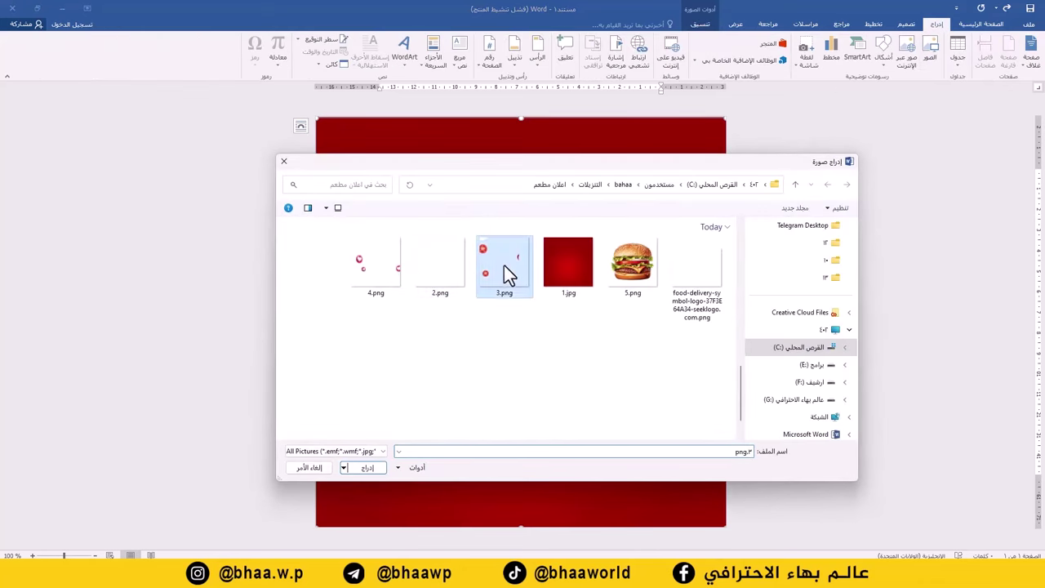
{"action": "double_click", "coordinate": [509, 264]}
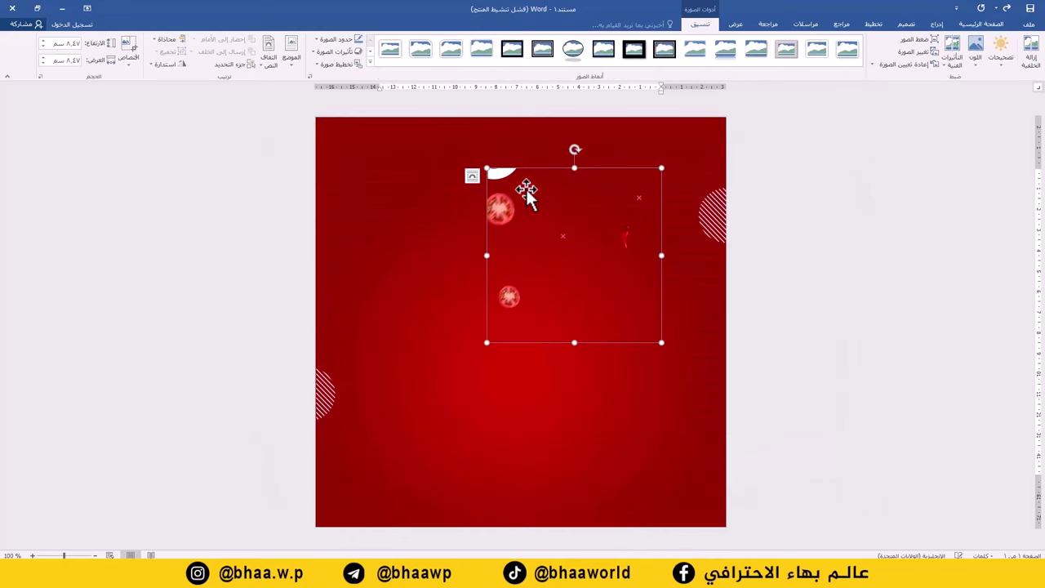
{"action": "left_click", "coordinate": [272, 65]}
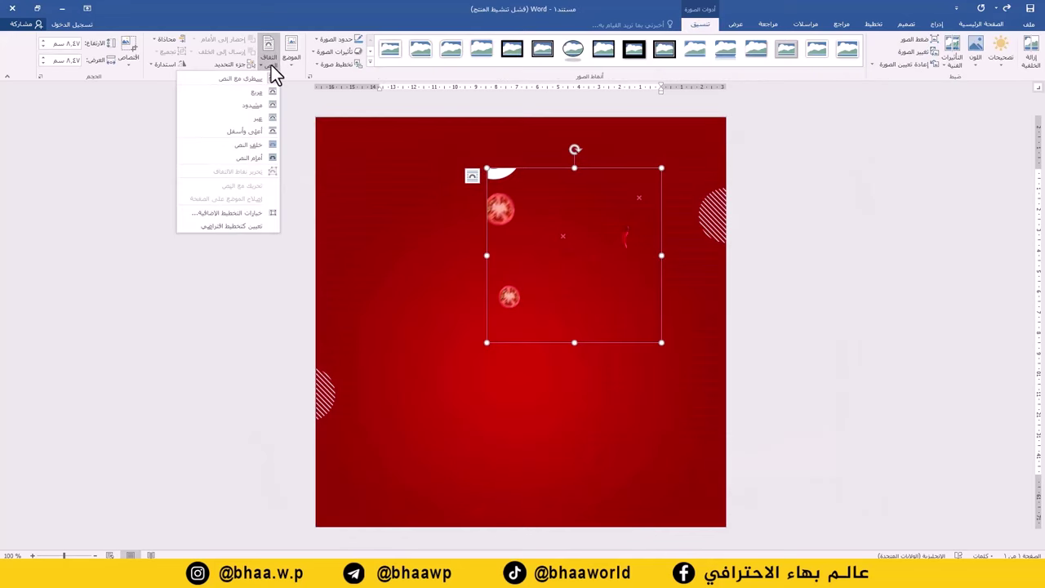
{"action": "left_click", "coordinate": [249, 158]}
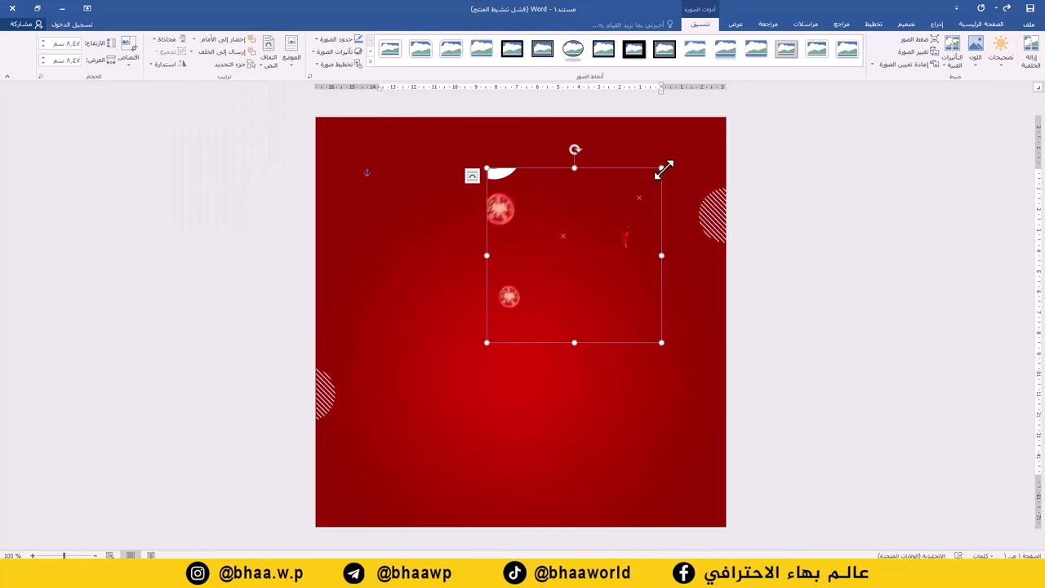
{"action": "left_click_drag", "start_coordinate": [661, 168], "coordinate": [711, 144]}
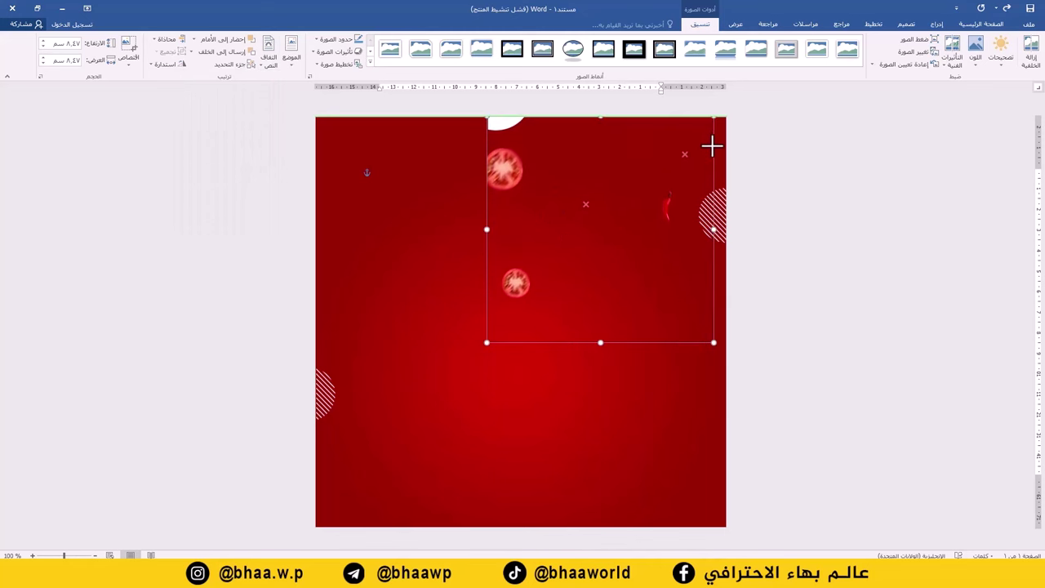
{"action": "left_click_drag", "start_coordinate": [487, 345], "coordinate": [310, 496]}
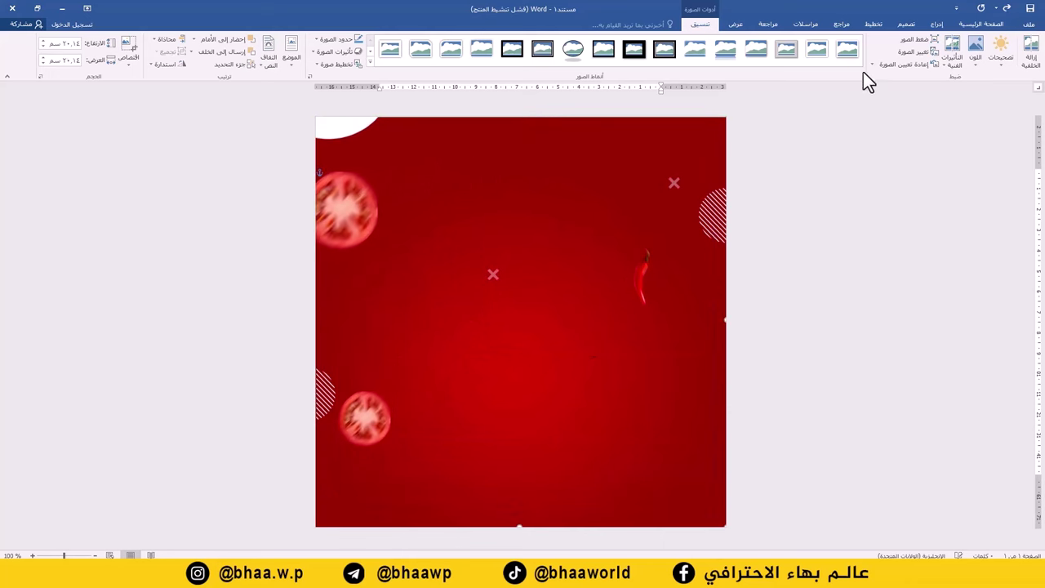
Insert 4.png hearts, float it, and spread it from the top-left to about 19.95 cm square
{"action": "left_click", "coordinate": [936, 24]}
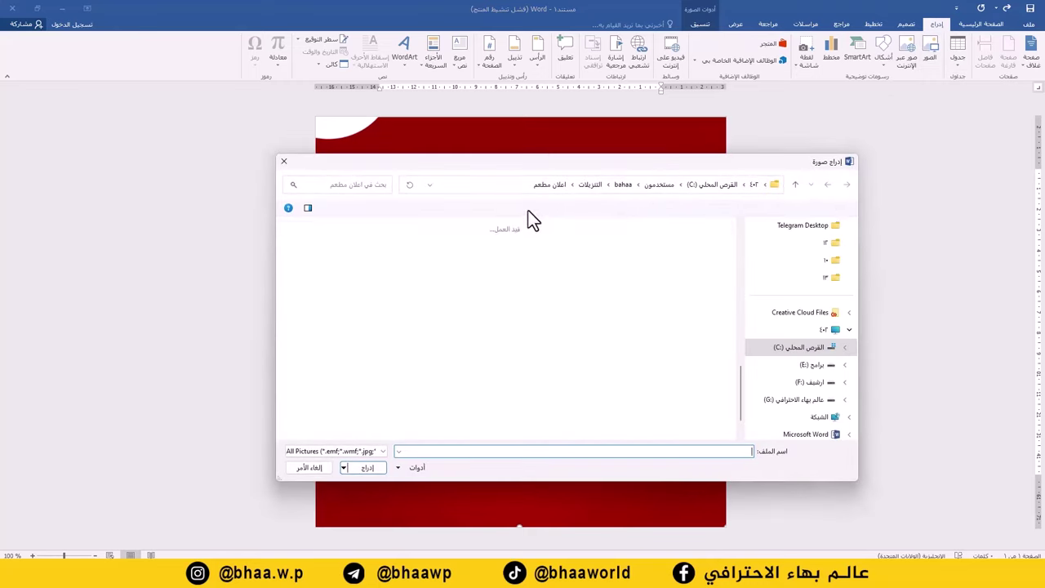
{"action": "double_click", "coordinate": [369, 260]}
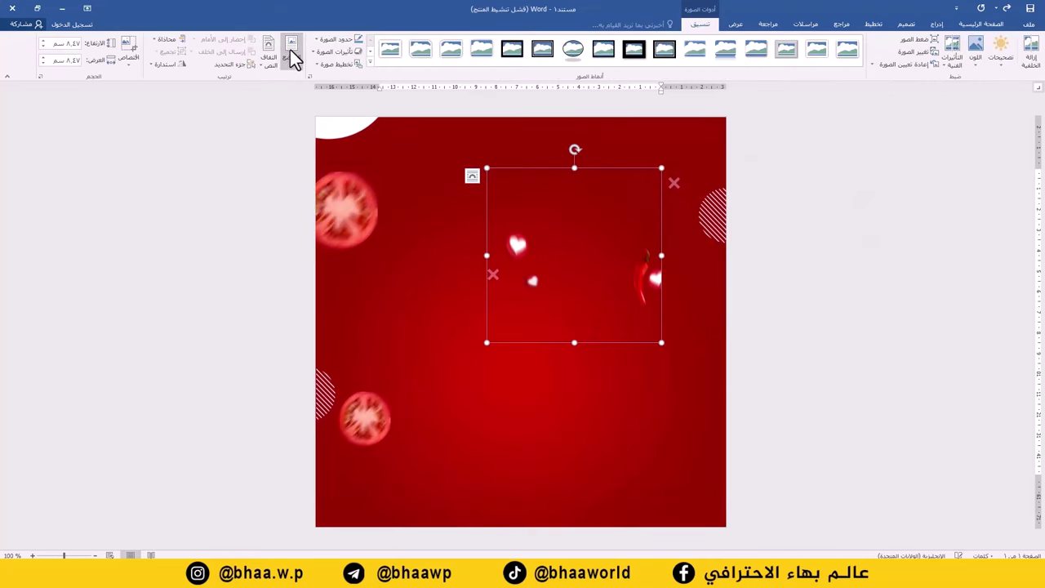
{"action": "left_click", "coordinate": [269, 65]}
{"action": "left_click", "coordinate": [255, 161]}
{"action": "left_click_drag", "start_coordinate": [599, 171], "coordinate": [427, 115]}
{"action": "left_click_drag", "start_coordinate": [492, 292], "coordinate": [731, 478]}
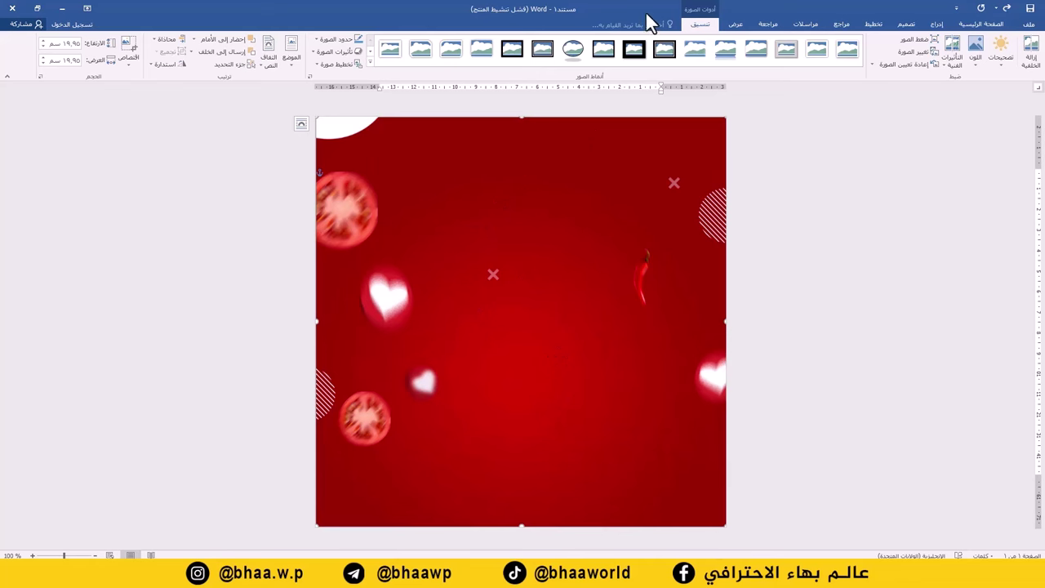
Insert the burger picture in front of text, enlarged to about 13.44 cm, below centre
{"action": "left_click", "coordinate": [937, 23]}
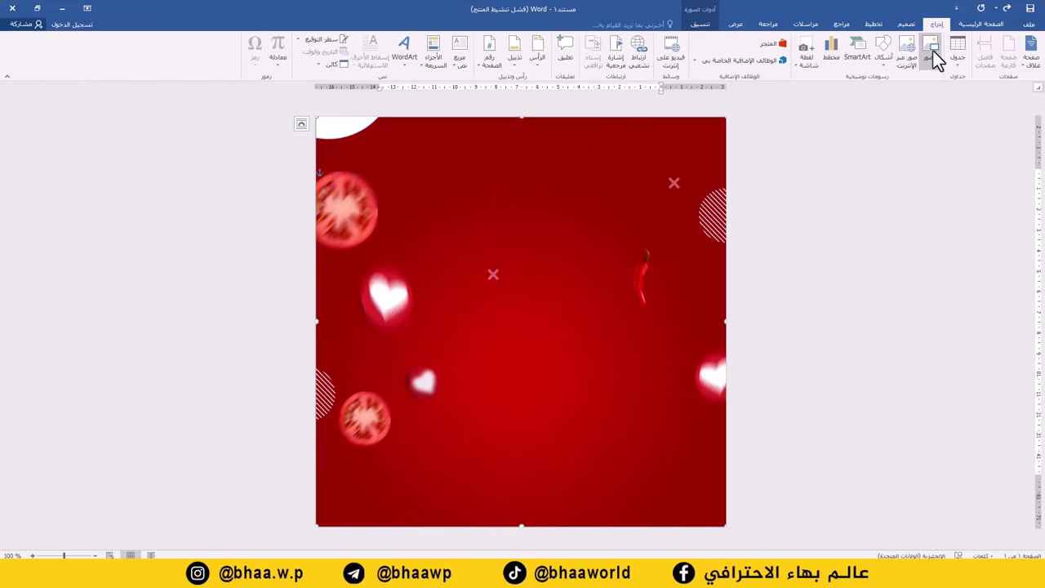
{"action": "left_click", "coordinate": [932, 50]}
{"action": "double_click", "coordinate": [626, 264]}
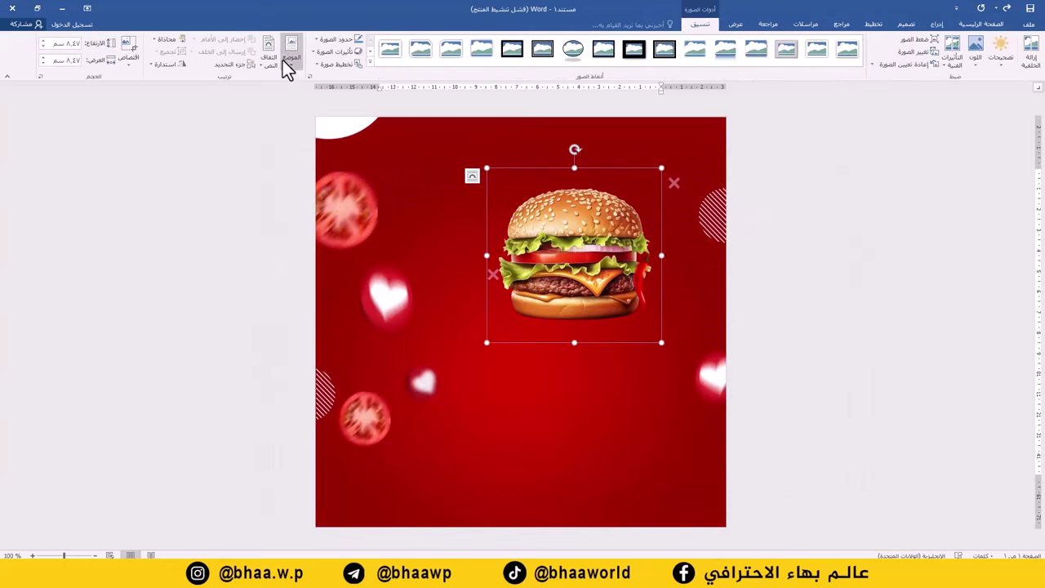
{"action": "left_click", "coordinate": [271, 64]}
{"action": "left_click", "coordinate": [252, 158]}
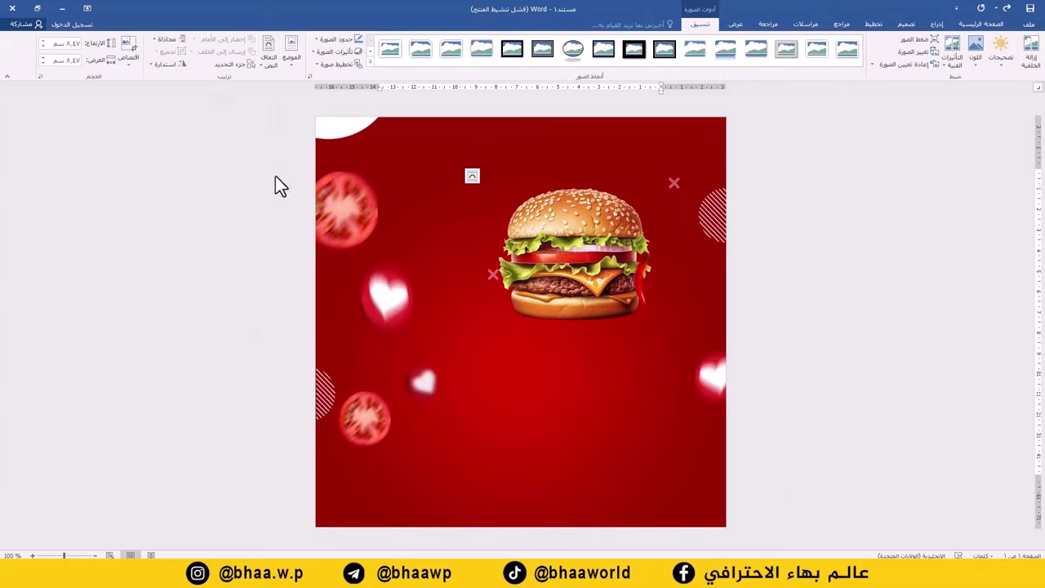
{"action": "left_click_drag", "start_coordinate": [486, 346], "coordinate": [432, 432]}
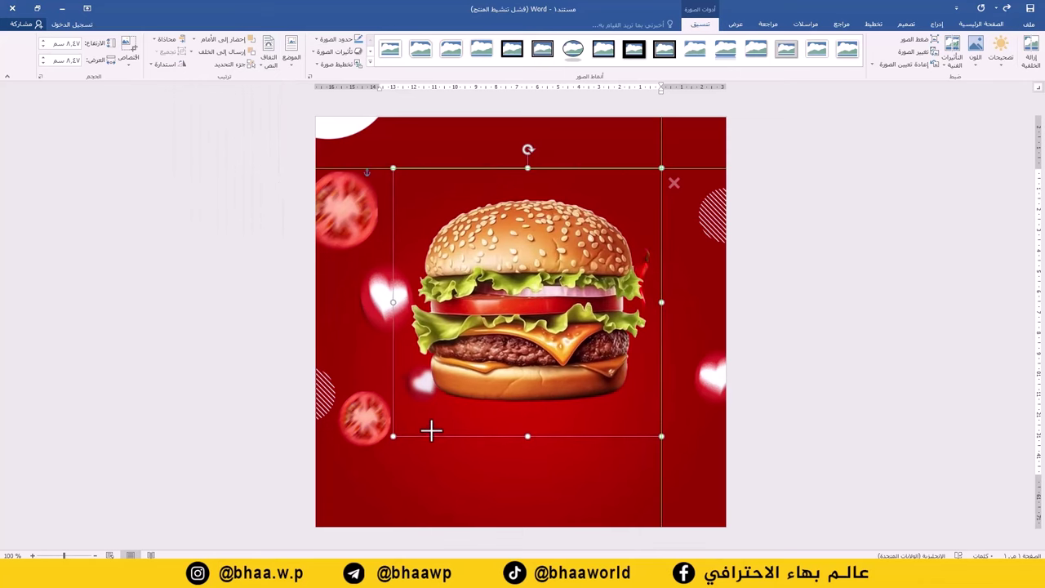
{"action": "mouse_move", "coordinate": [533, 411]}
{"action": "left_mouse_down"}
{"action": "mouse_move", "coordinate": [526, 420]}
{"action": "mouse_move", "coordinate": [515, 404]}
{"action": "left_mouse_up"}
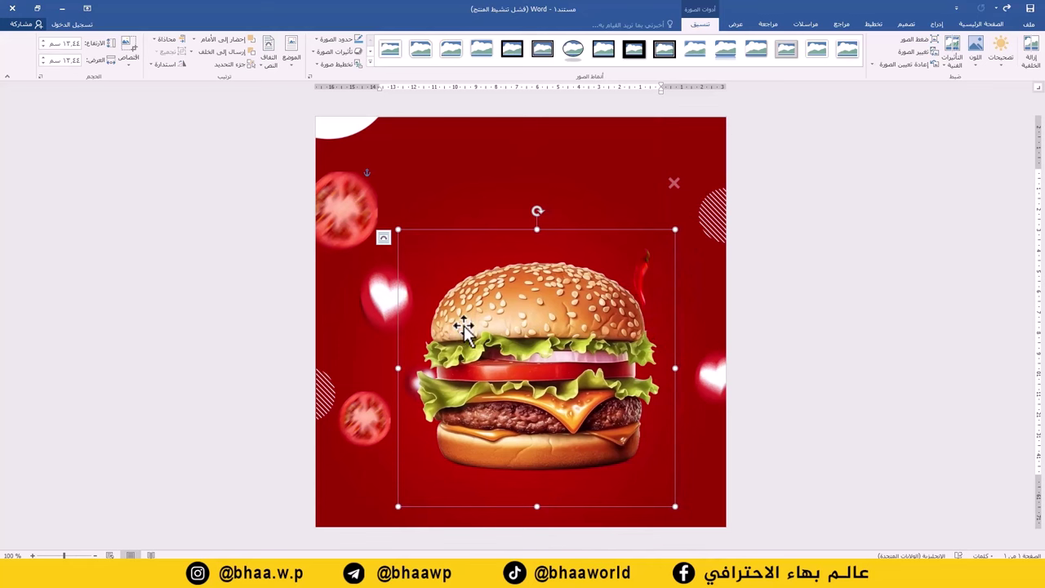
{"action": "left_click", "coordinate": [939, 25]}
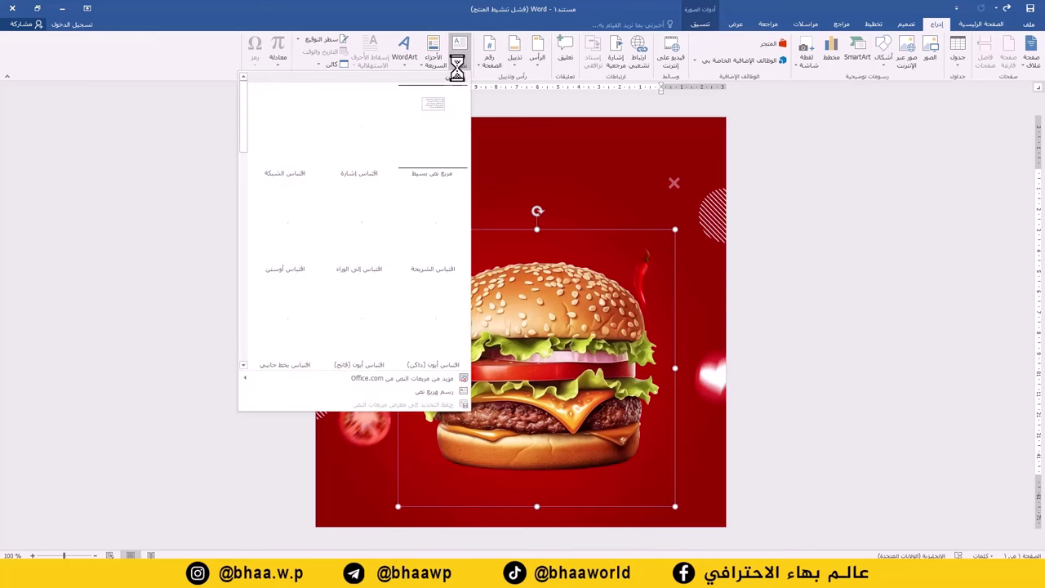
Draw a text box across the burger image's top, paste the title 'بركر عافية', and enlarge it
{"action": "left_click", "coordinate": [443, 393]}
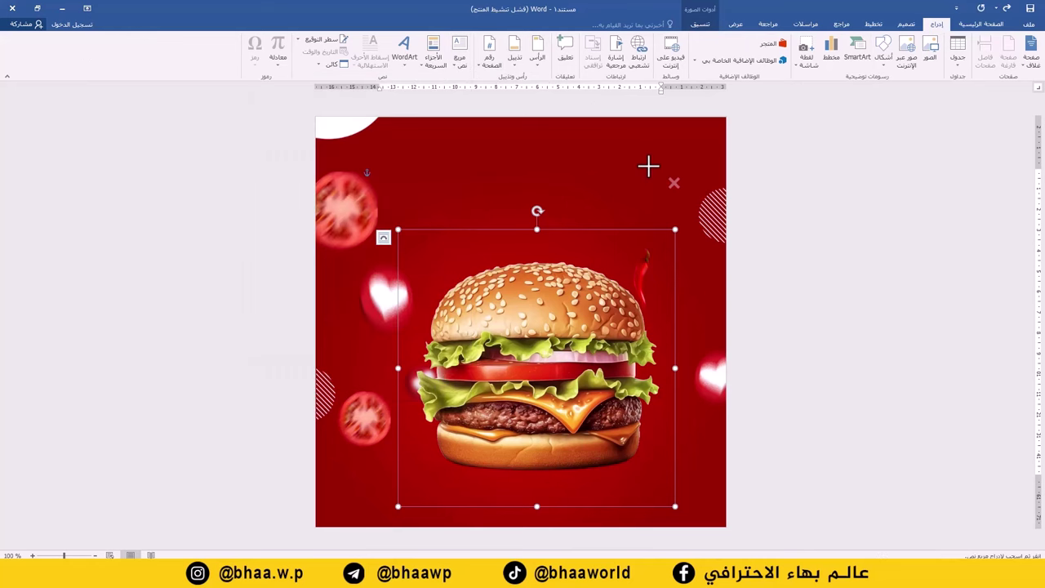
{"action": "left_click_drag", "start_coordinate": [406, 206], "coordinate": [655, 147]}
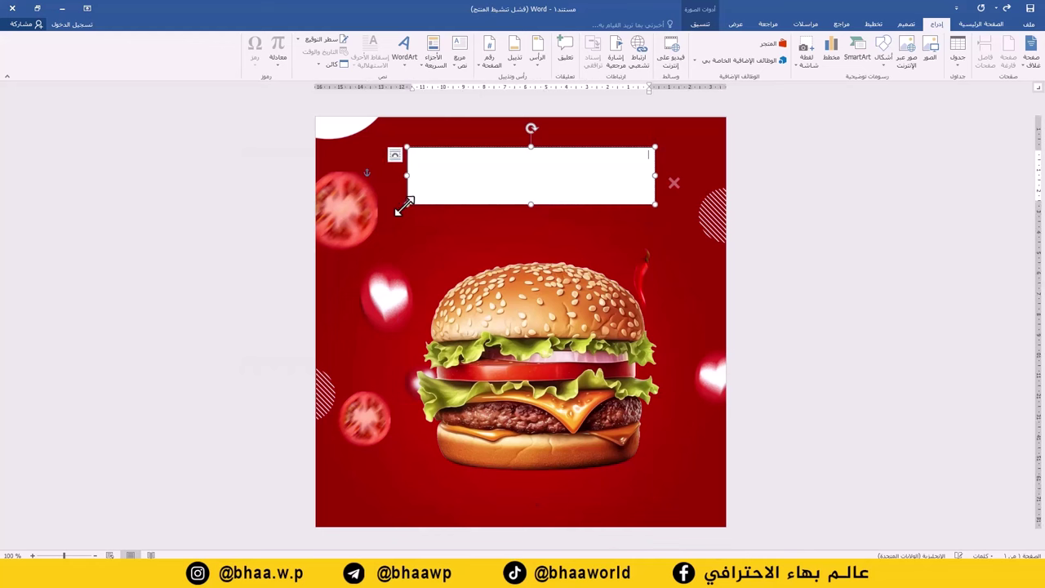
{"action": "type", "text": "مركز عناية"}
{"action": "left_click", "coordinate": [975, 24]}
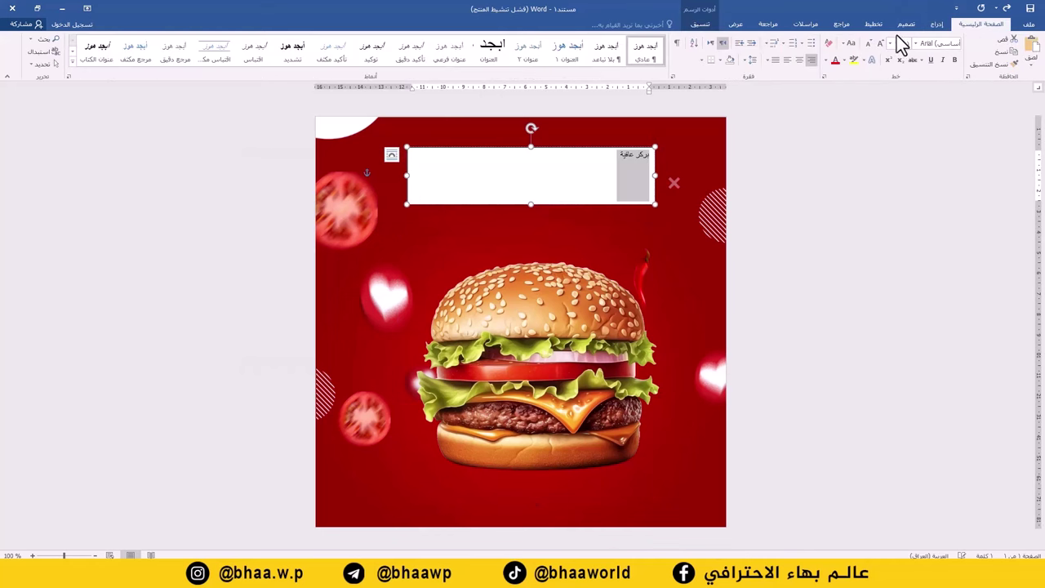
{"action": "left_click", "coordinate": [877, 45]}
{"action": "left_click", "coordinate": [877, 44]}
{"action": "left_click", "coordinate": [878, 44]}
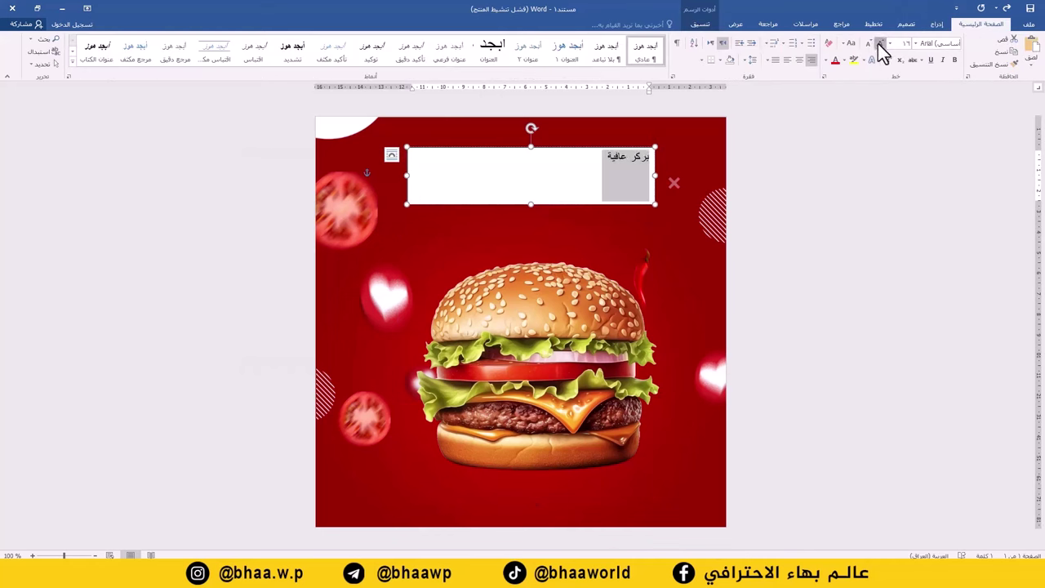
{"action": "left_click", "coordinate": [877, 44]}
{"action": "left_click", "coordinate": [877, 45]}
{"action": "left_click", "coordinate": [877, 44]}
{"action": "left_click", "coordinate": [877, 45]}
{"action": "left_click", "coordinate": [877, 45]}
Format the title as centred 72-pt Hacen Algeria in a taller text box
{"action": "left_click", "coordinate": [914, 46]}
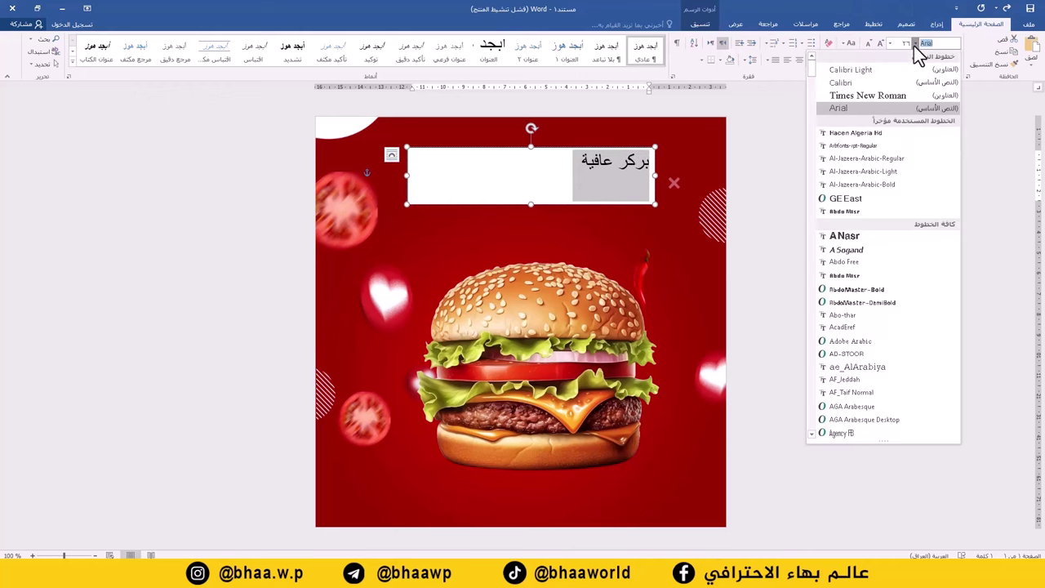
{"action": "left_click", "coordinate": [863, 135]}
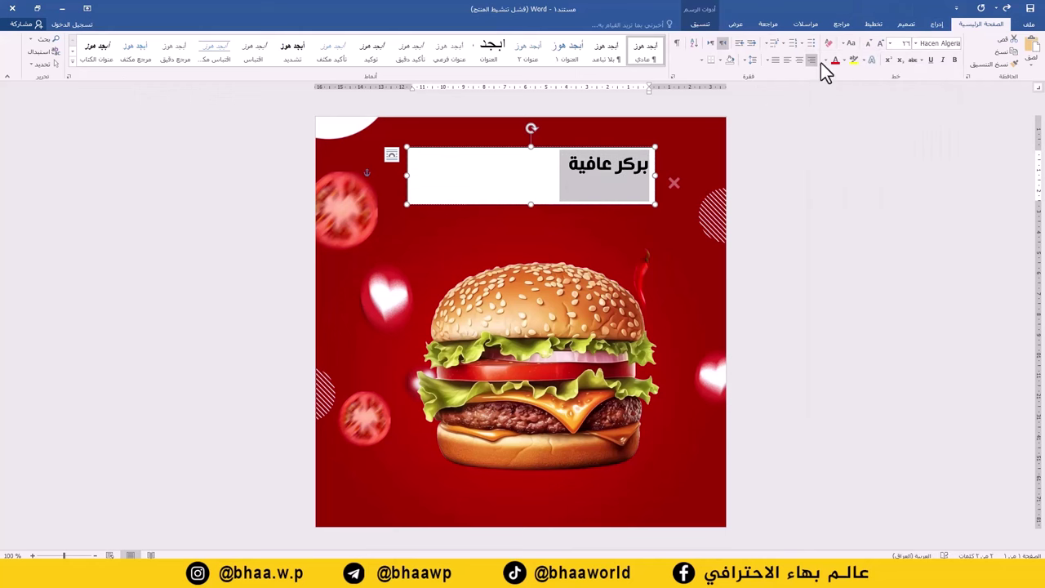
{"action": "left_click", "coordinate": [878, 43]}
{"action": "left_click", "coordinate": [879, 42]}
{"action": "left_click", "coordinate": [879, 42]}
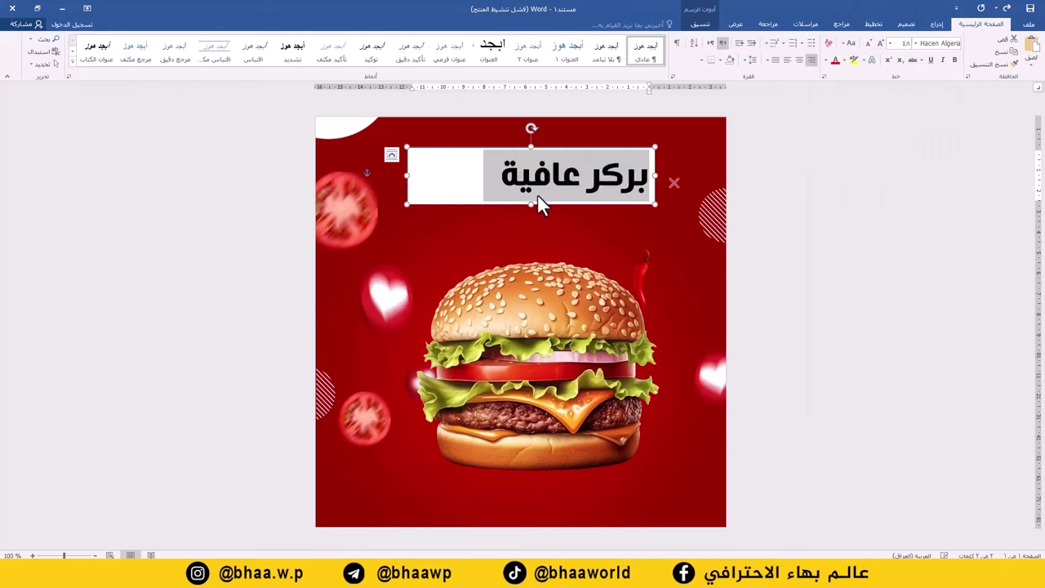
{"action": "left_click_drag", "start_coordinate": [530, 204], "coordinate": [530, 227]}
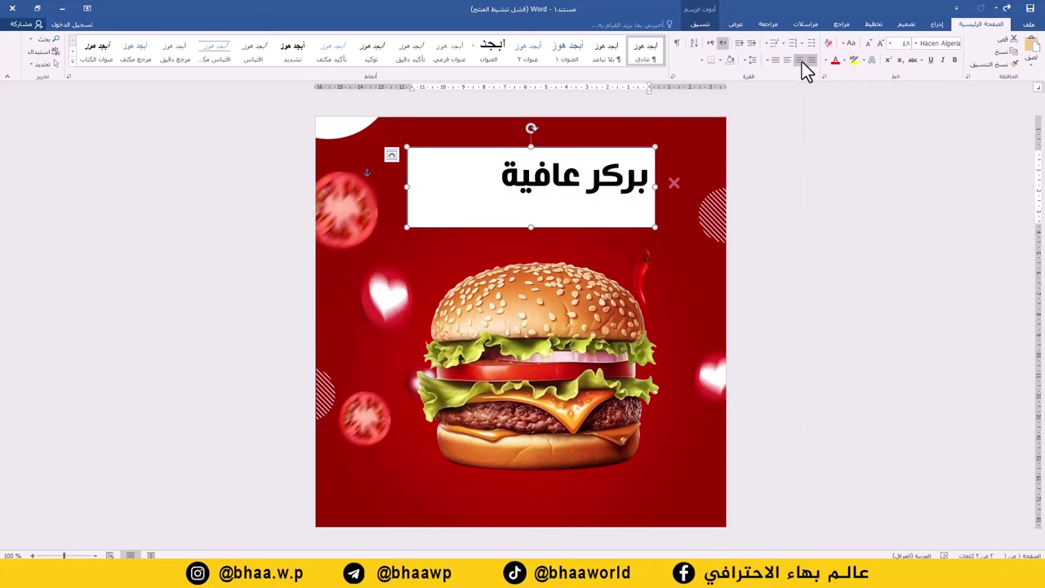
{"action": "left_click", "coordinate": [798, 61]}
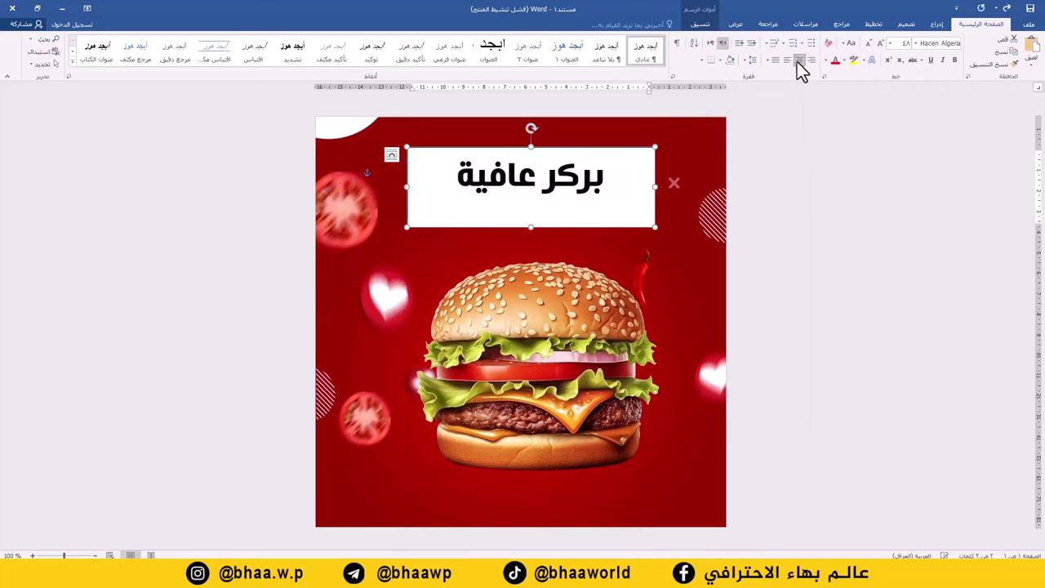
{"action": "left_click", "coordinate": [879, 43]}
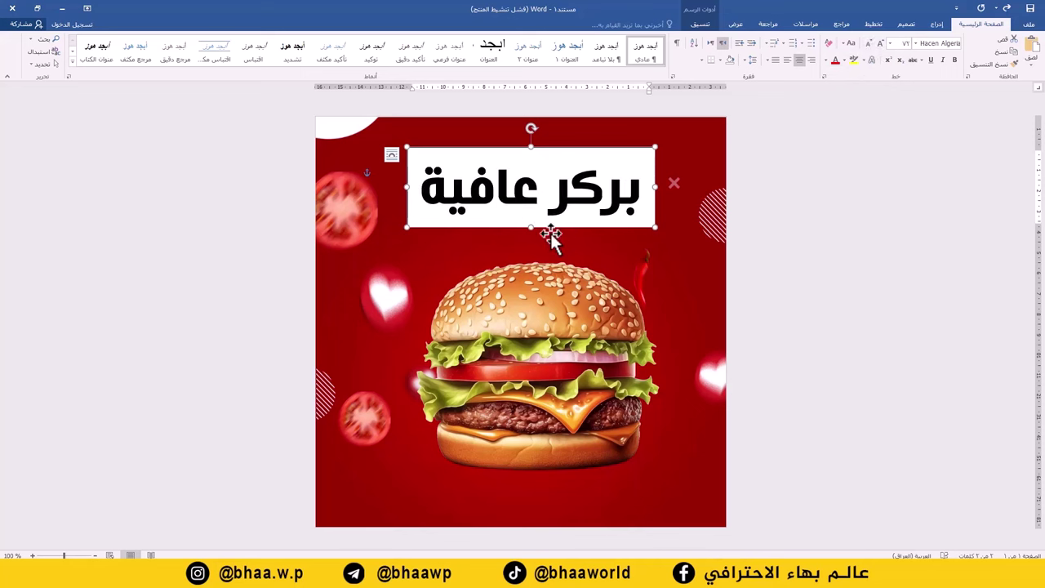
{"action": "left_click", "coordinate": [567, 161]}
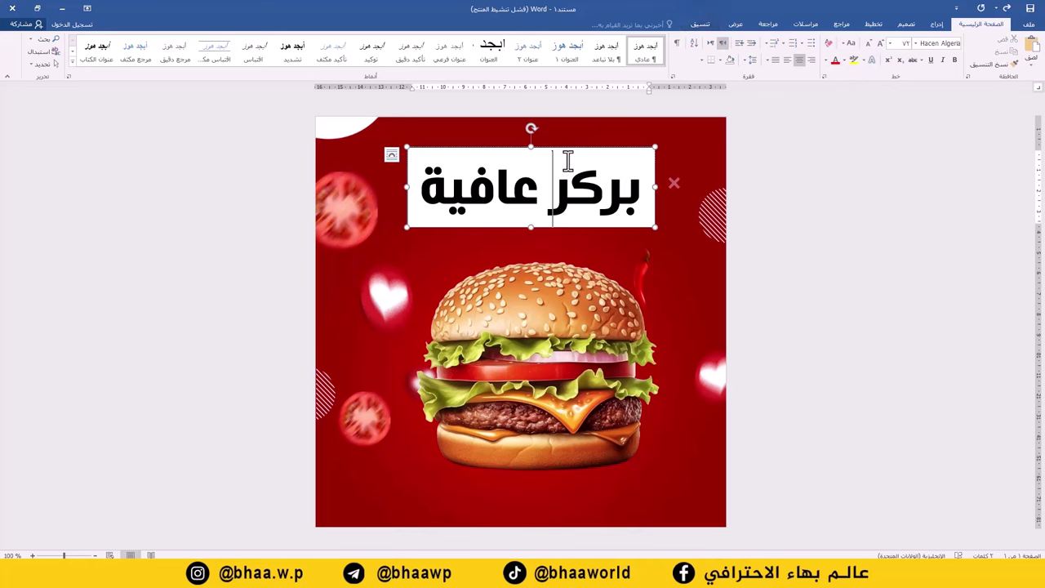
{"action": "left_click", "coordinate": [568, 148]}
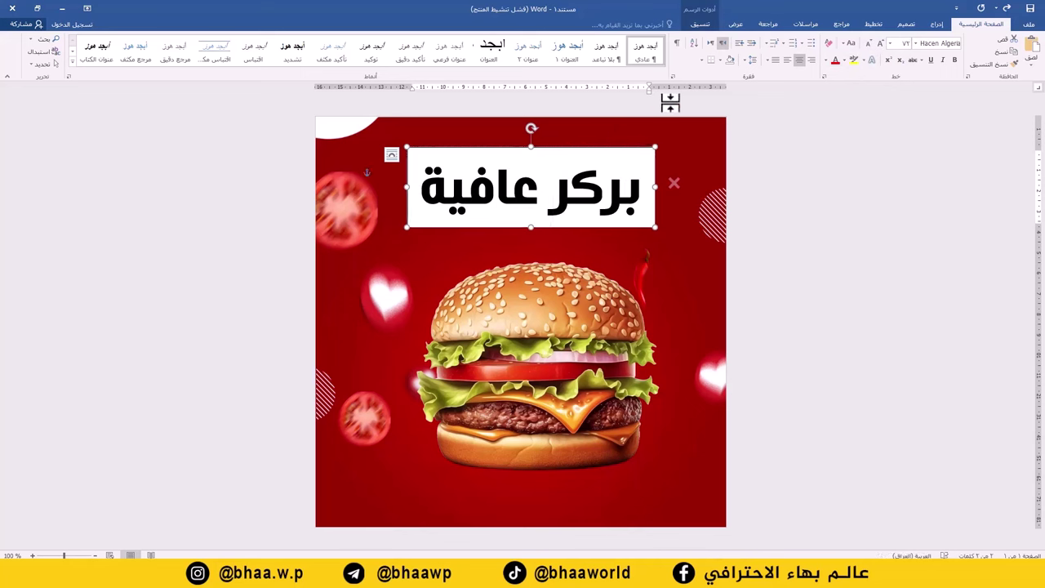
Give the title text box No Fill and No Outline so it is transparent
{"action": "left_click", "coordinate": [702, 26]}
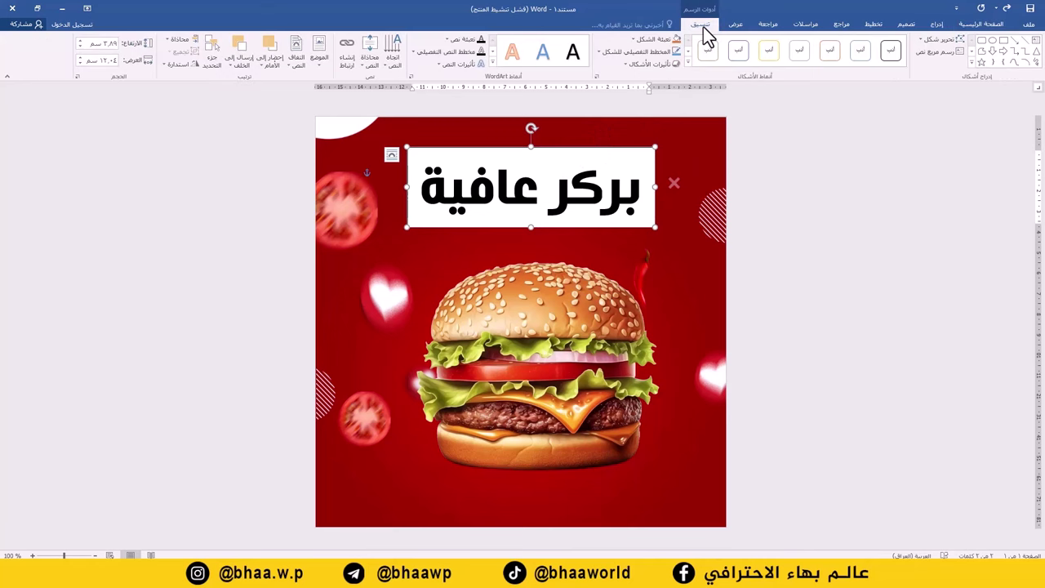
{"action": "left_click", "coordinate": [661, 39]}
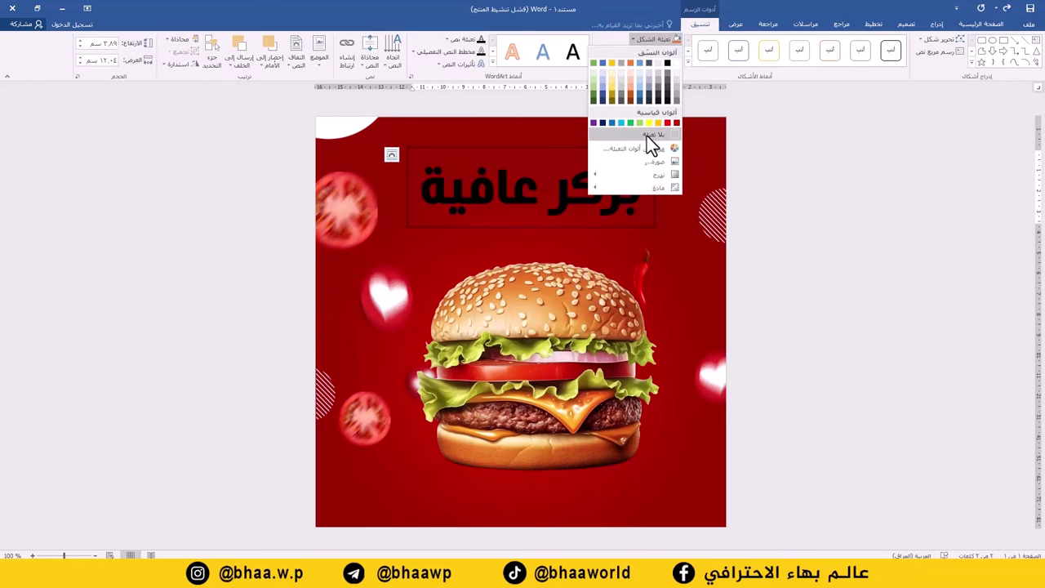
{"action": "left_click", "coordinate": [646, 135]}
{"action": "left_click", "coordinate": [656, 55]}
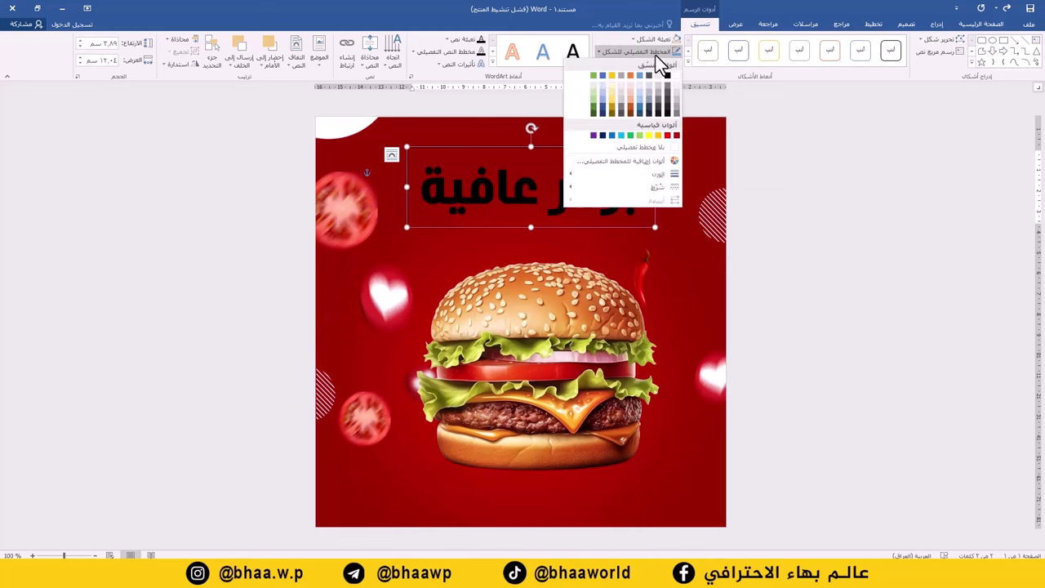
{"action": "left_click", "coordinate": [637, 146]}
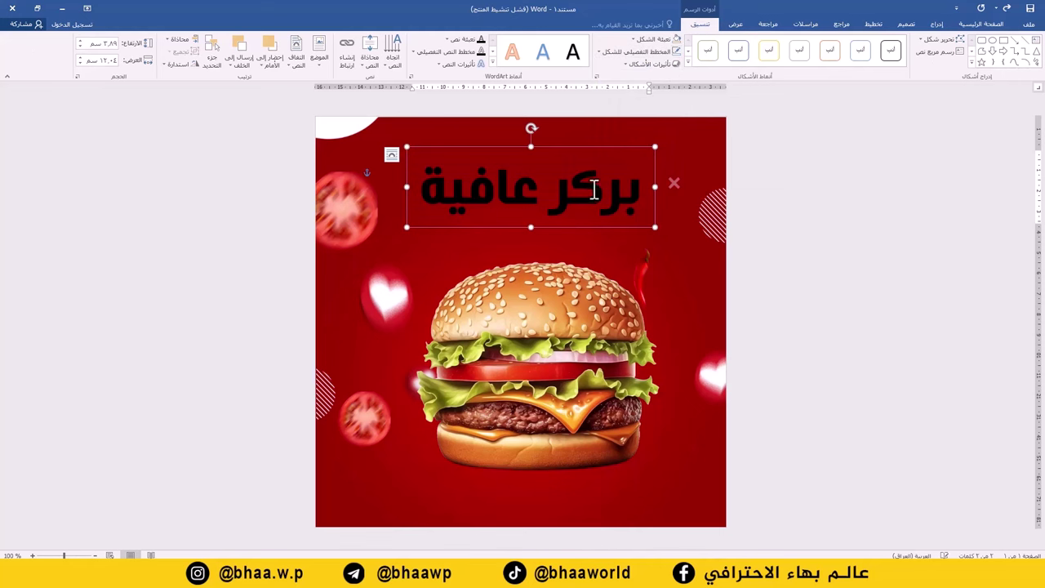
Colour the title white and the word بركر yellow, then move the box slightly up
{"action": "triple_click", "coordinate": [523, 189]}
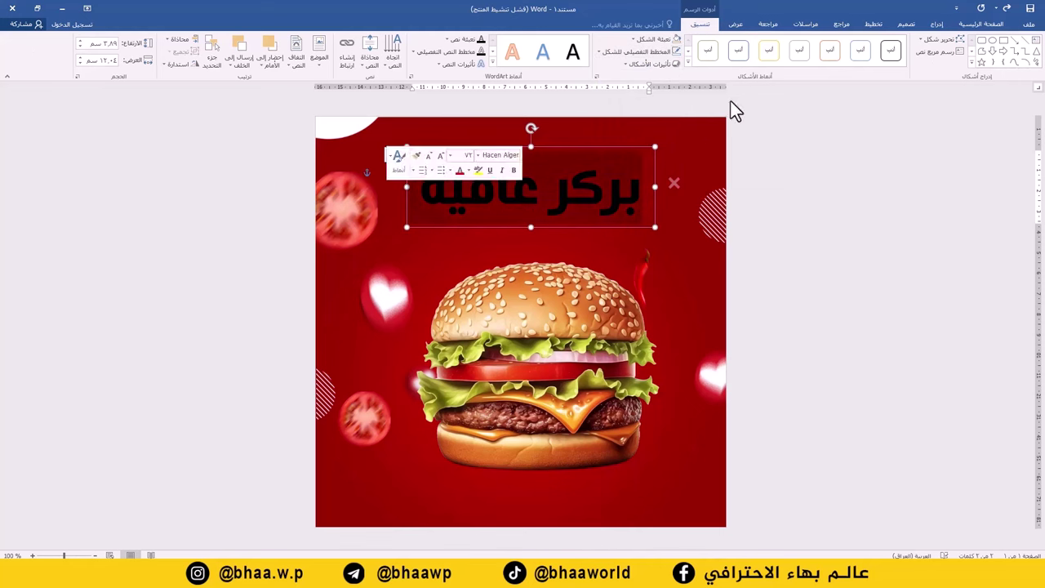
{"action": "left_click", "coordinate": [971, 24]}
{"action": "left_click", "coordinate": [825, 60]}
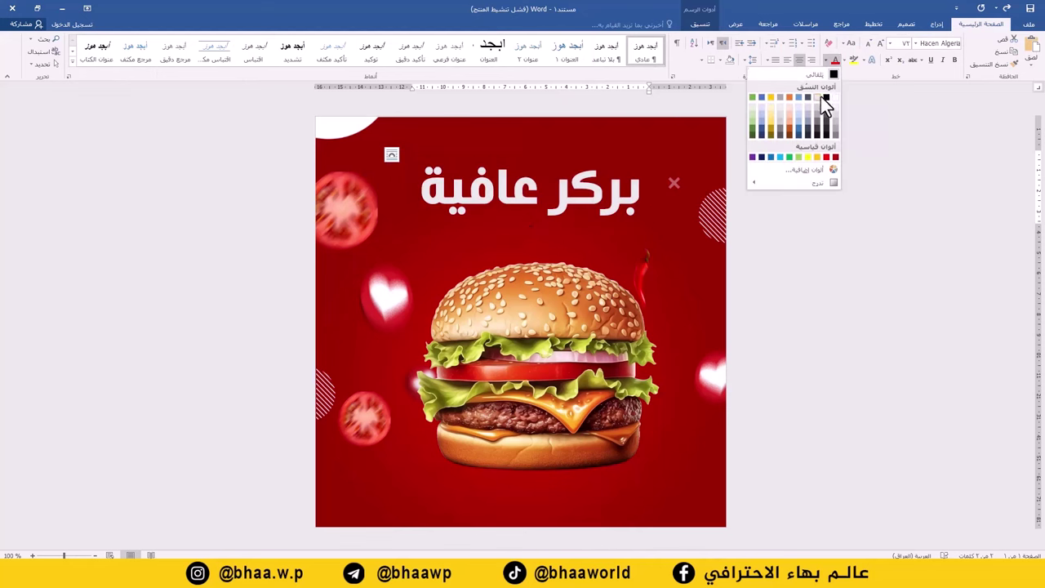
{"action": "left_click", "coordinate": [832, 100]}
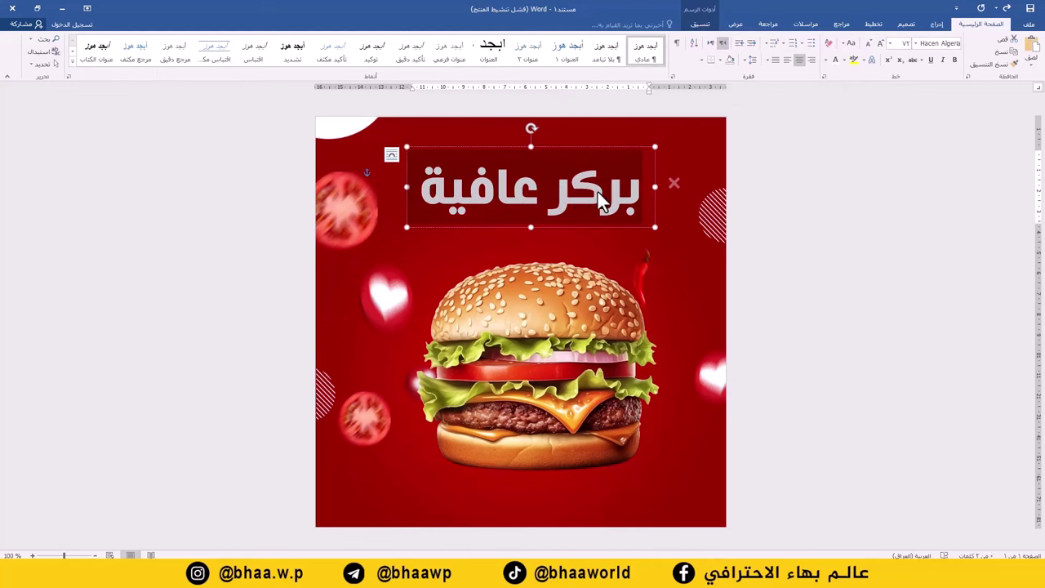
{"action": "double_click", "coordinate": [598, 194]}
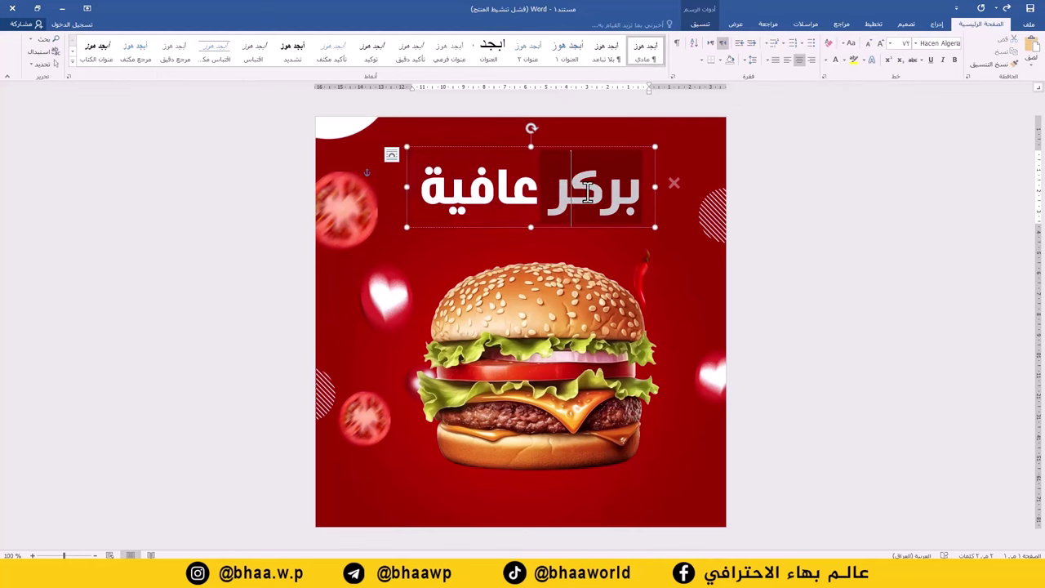
{"action": "left_click", "coordinate": [825, 63]}
{"action": "left_click", "coordinate": [813, 161]}
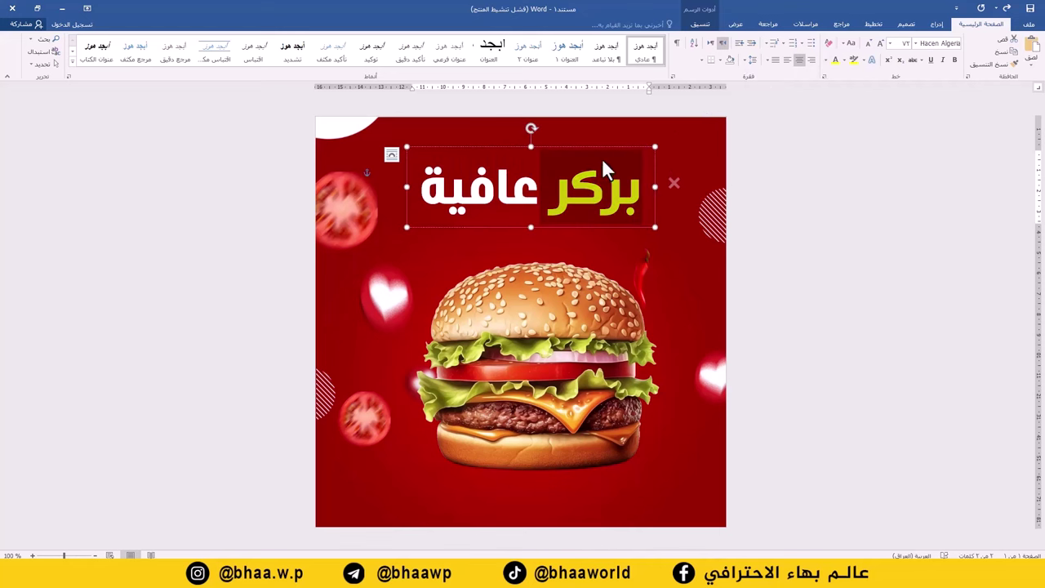
{"action": "left_click_drag", "start_coordinate": [576, 151], "coordinate": [577, 136]}
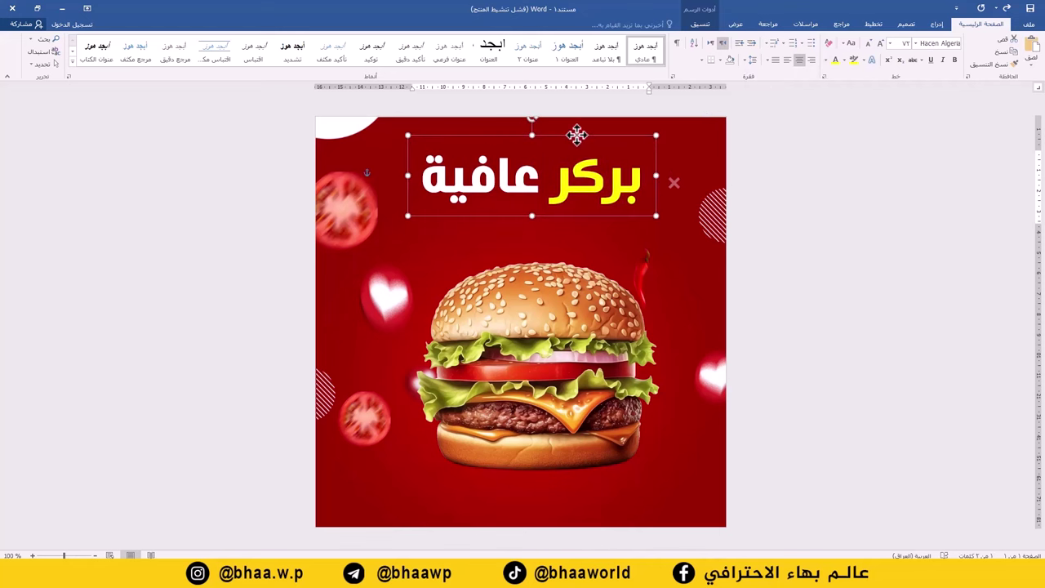
Draw a thin rectangle bar just beneath the title
{"action": "left_click", "coordinate": [937, 24]}
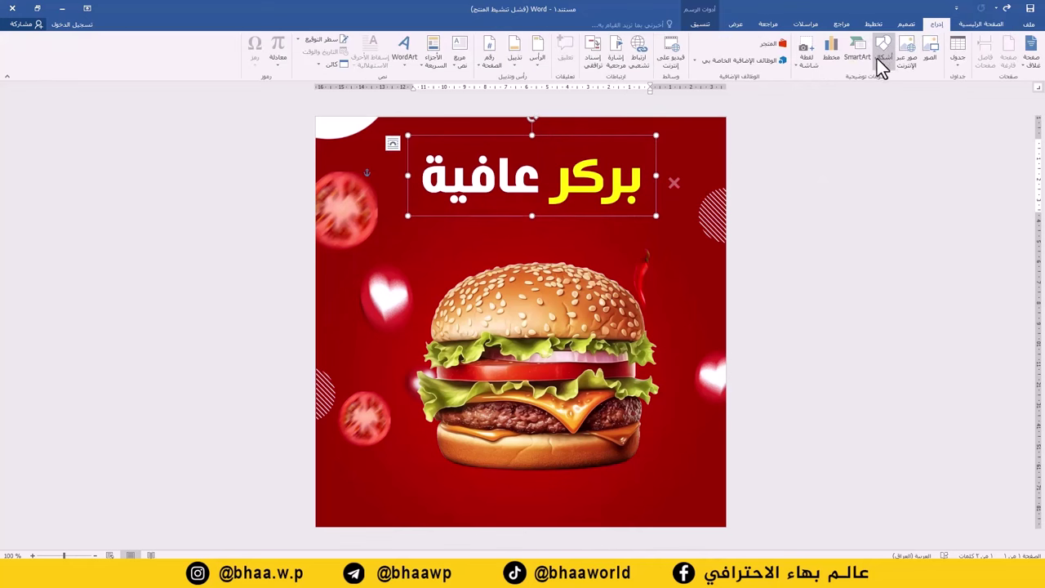
{"action": "left_click", "coordinate": [883, 60]}
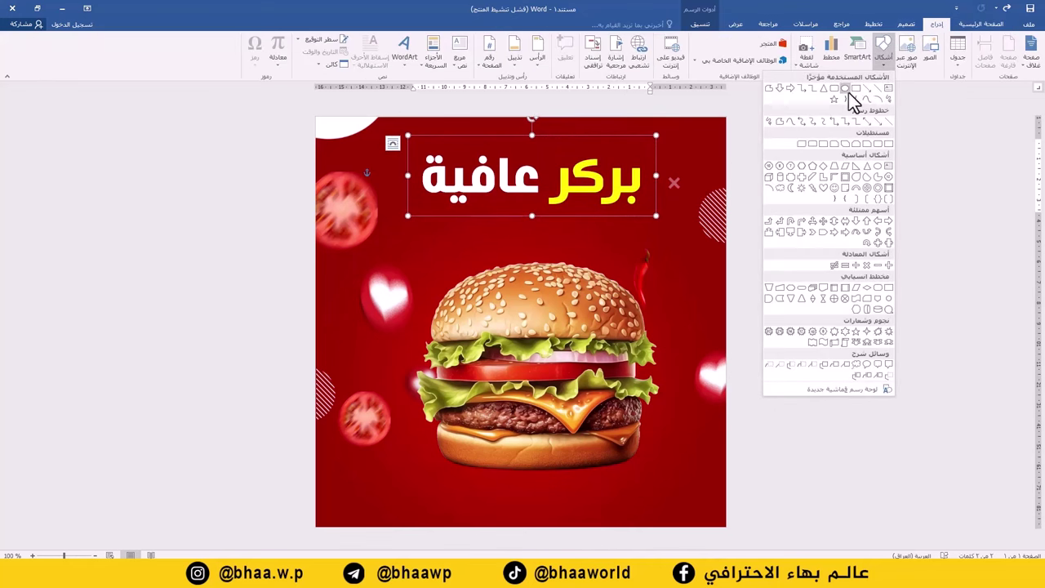
{"action": "left_click", "coordinate": [817, 105]}
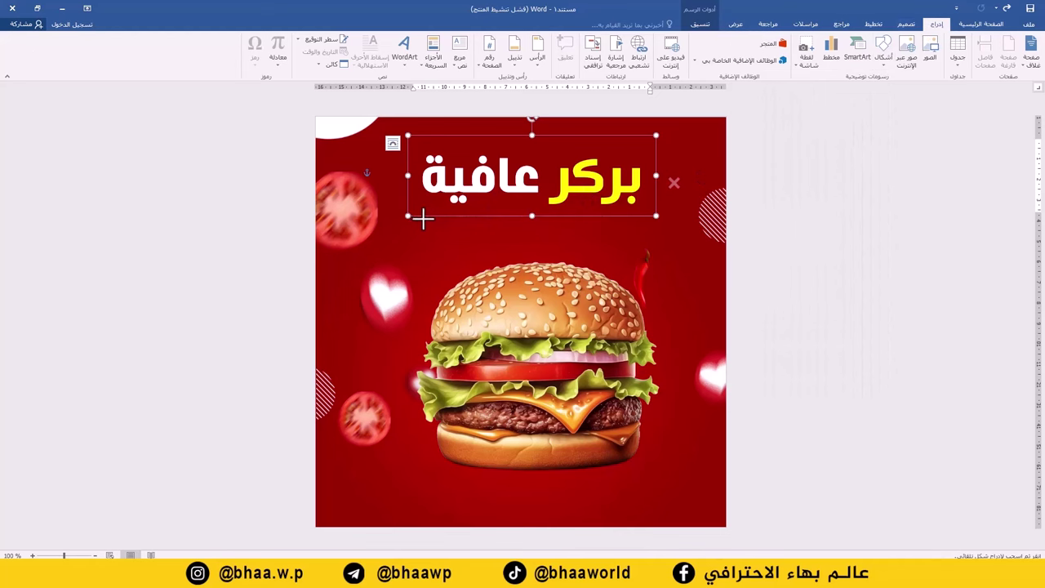
{"action": "left_click_drag", "start_coordinate": [422, 217], "coordinate": [649, 235]}
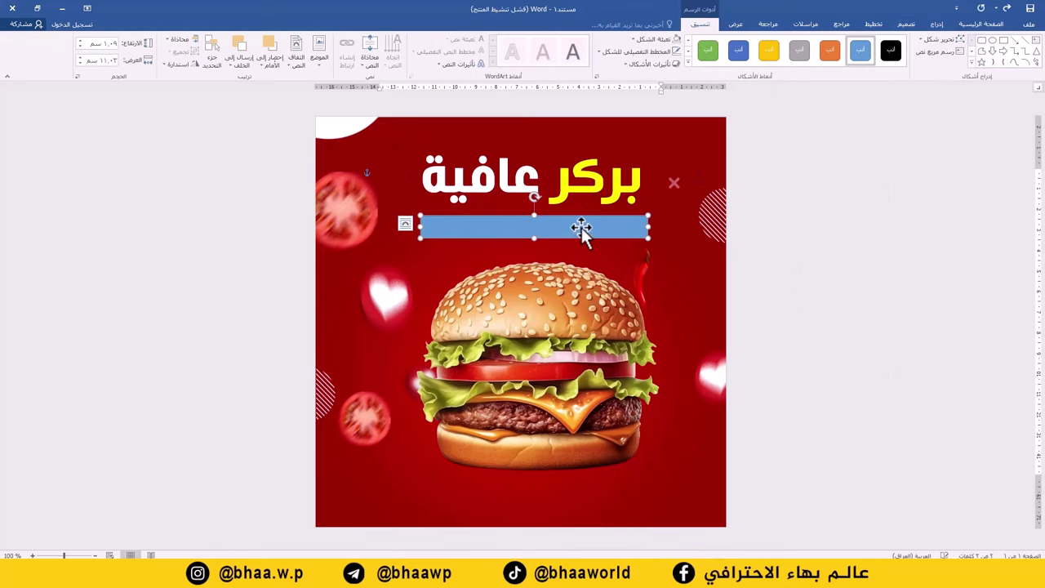
Fill the bar yellow, nudge it down slightly, and remove its outline
{"action": "left_click", "coordinate": [656, 40]}
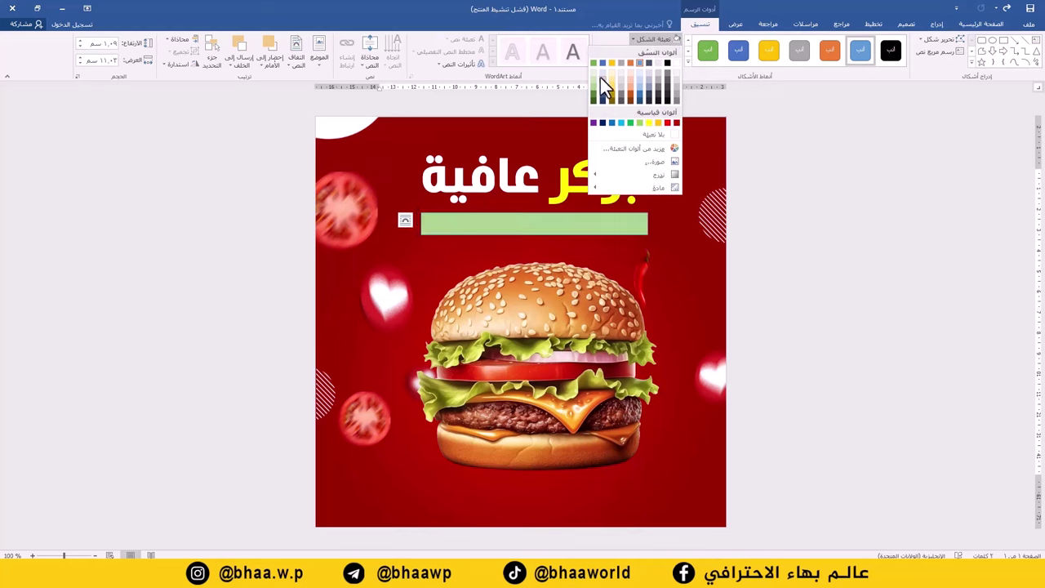
{"action": "left_click", "coordinate": [657, 123]}
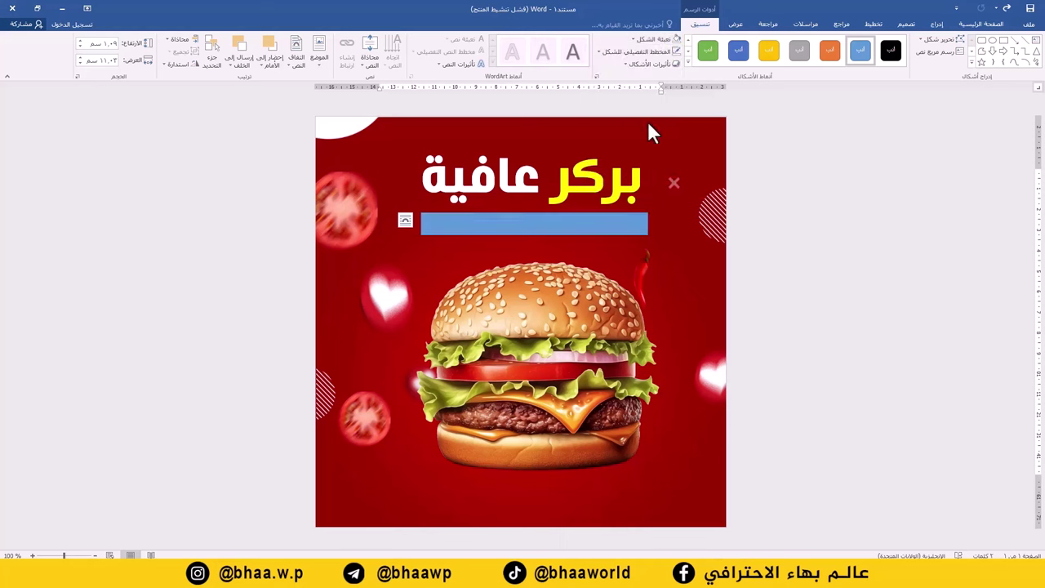
{"action": "left_click_drag", "start_coordinate": [575, 231], "coordinate": [574, 233]}
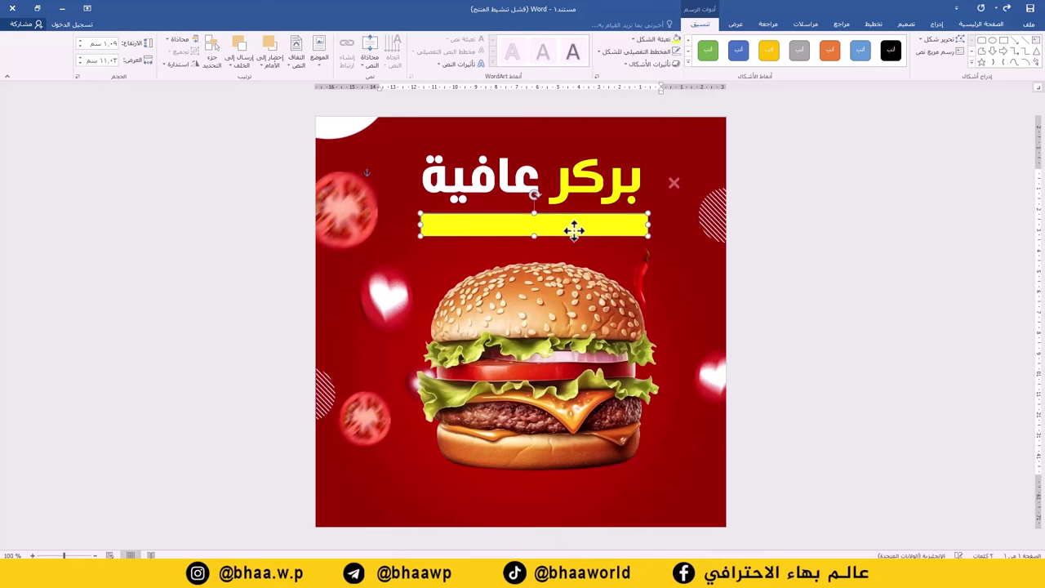
{"action": "left_click", "coordinate": [649, 52]}
{"action": "left_click", "coordinate": [649, 147]}
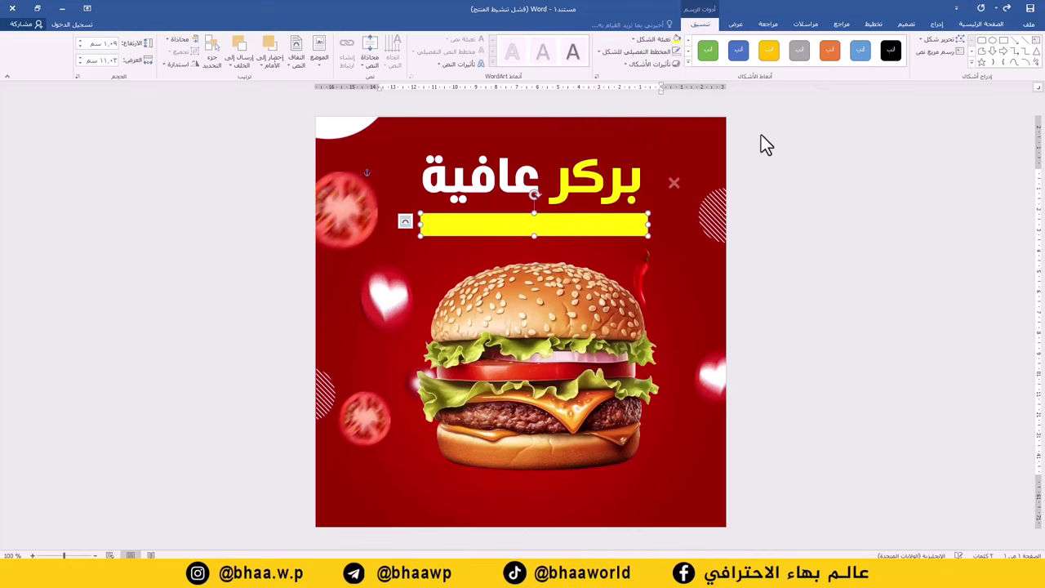
{"action": "left_click", "coordinate": [939, 26]}
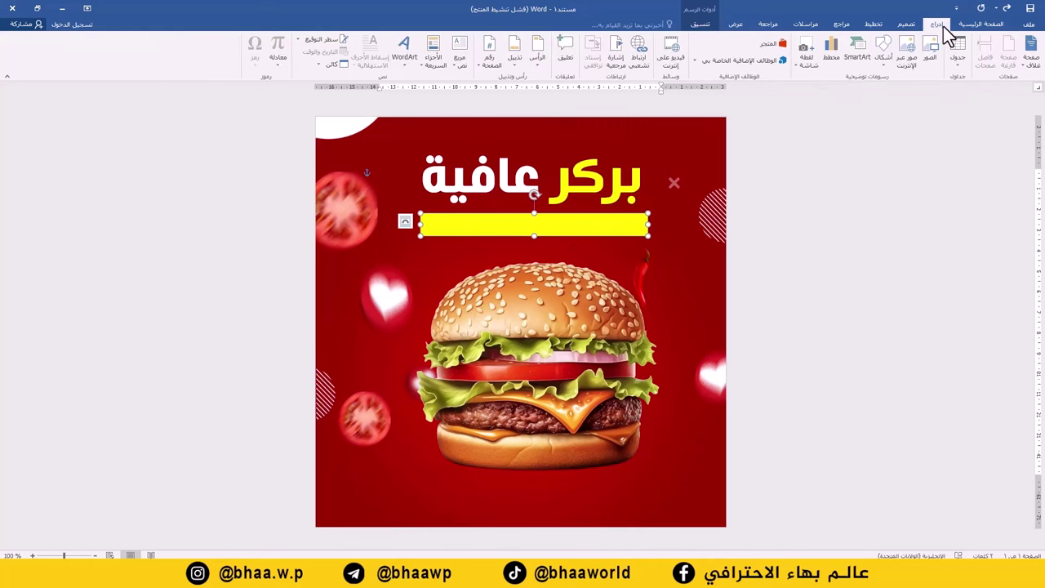
{"action": "left_click", "coordinate": [647, 186]}
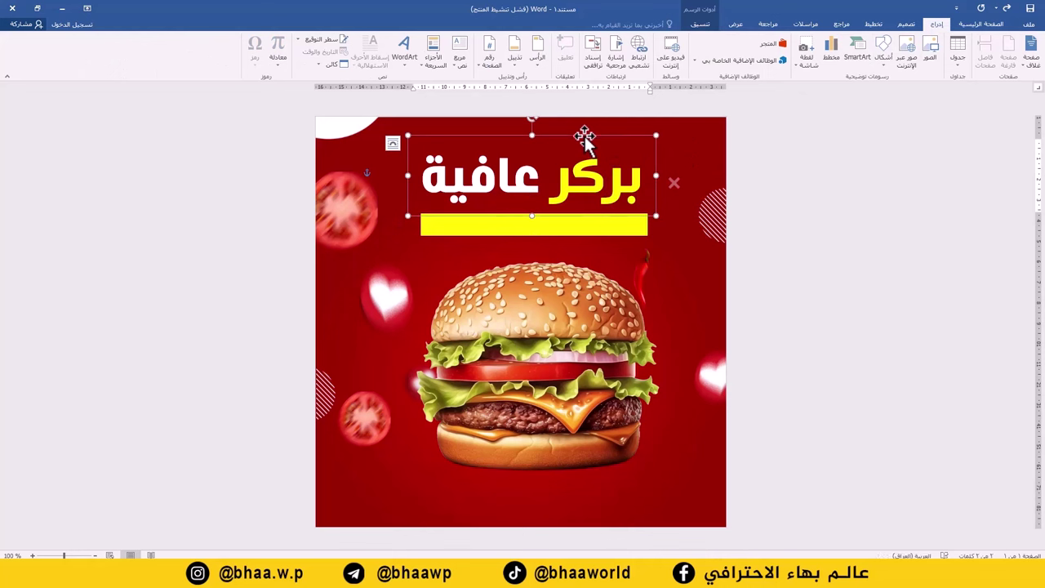
Duplicate the title box onto the yellow bar and colour its text red
{"action": "left_click_drag", "start_coordinate": [591, 142], "coordinate": [572, 236]}
{"action": "triple_click", "coordinate": [571, 236]}
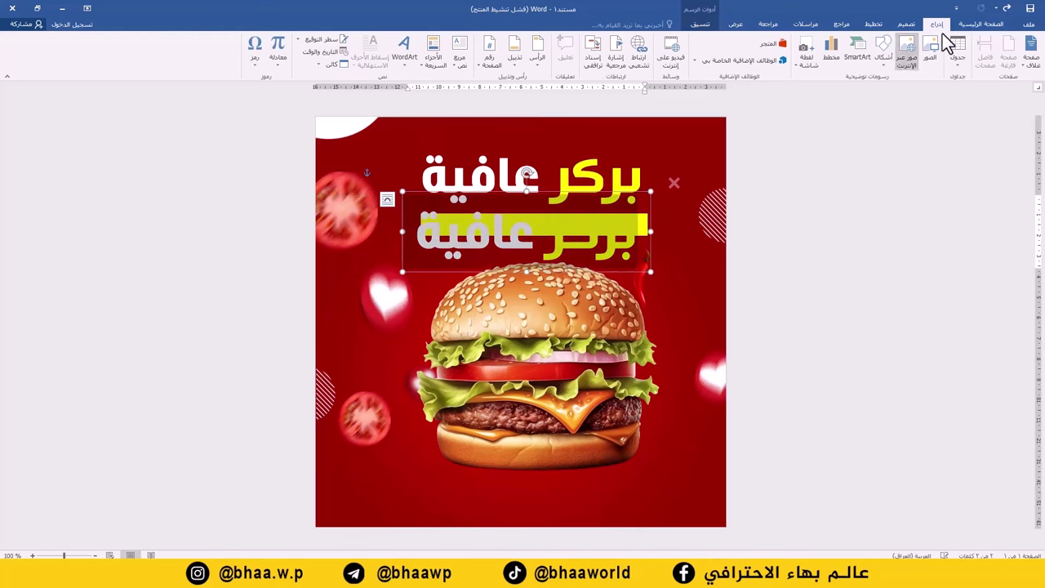
{"action": "left_click", "coordinate": [976, 24]}
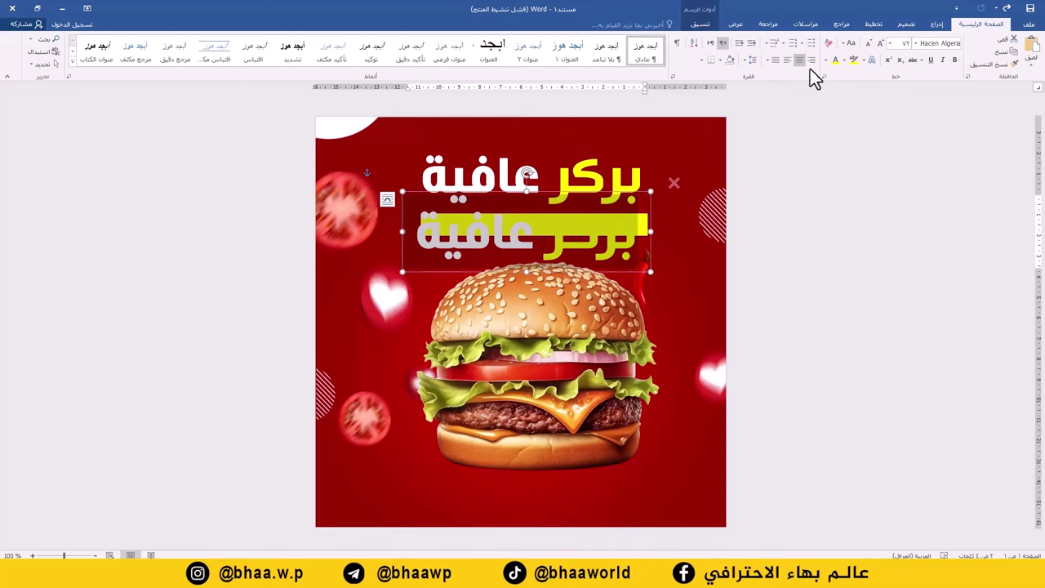
{"action": "left_click", "coordinate": [826, 63]}
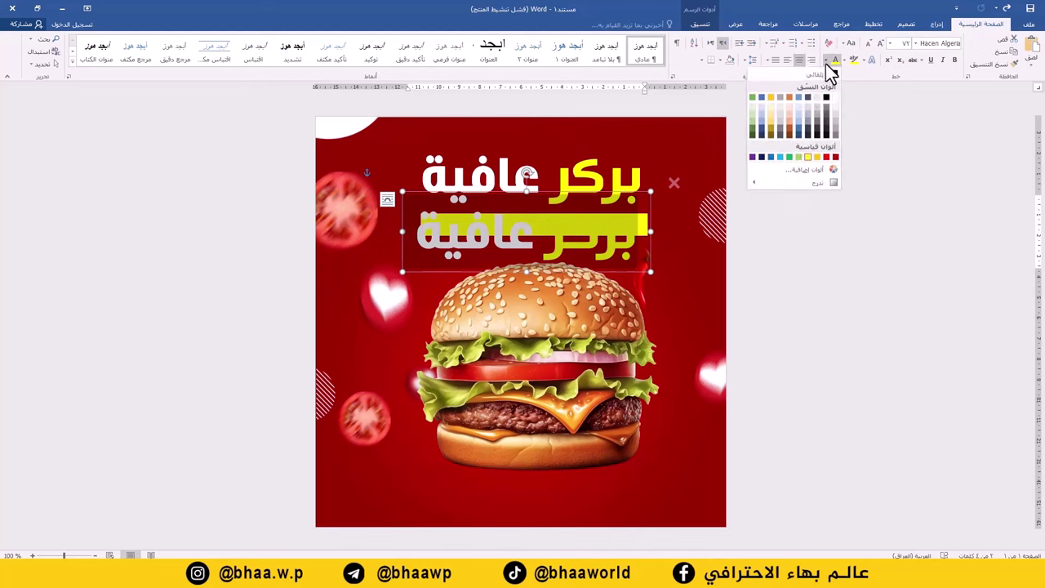
{"action": "left_click", "coordinate": [830, 159]}
Replace the copied text with للطعم حكاية and shrink the box height to fit
{"action": "left_click_drag", "start_coordinate": [557, 241], "coordinate": [356, 253]}
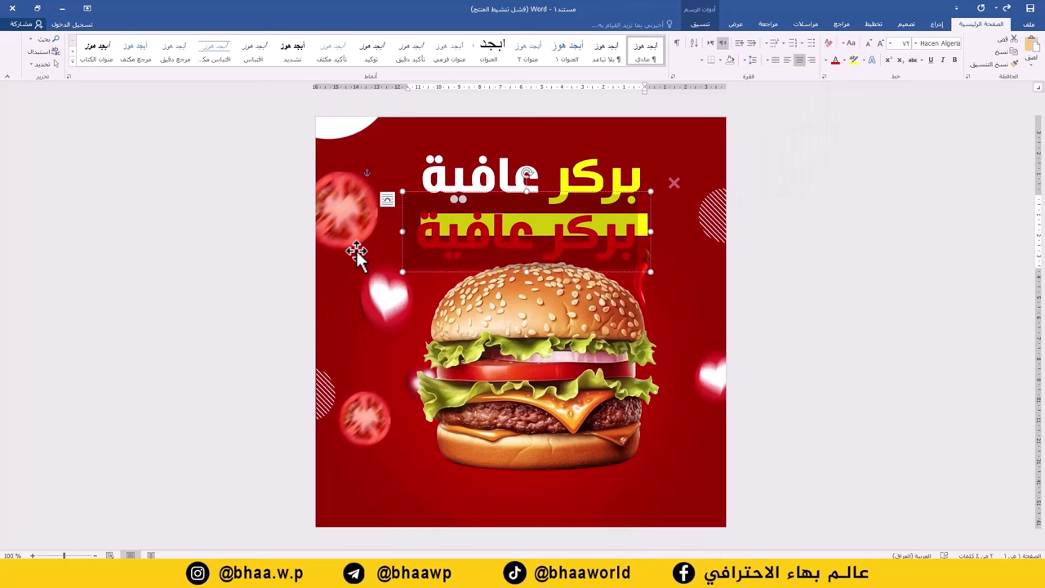
{"action": "type", "text": "لط"}
{"action": "key", "text": "BackSpace"}
{"action": "key", "text": "BackSpace"}
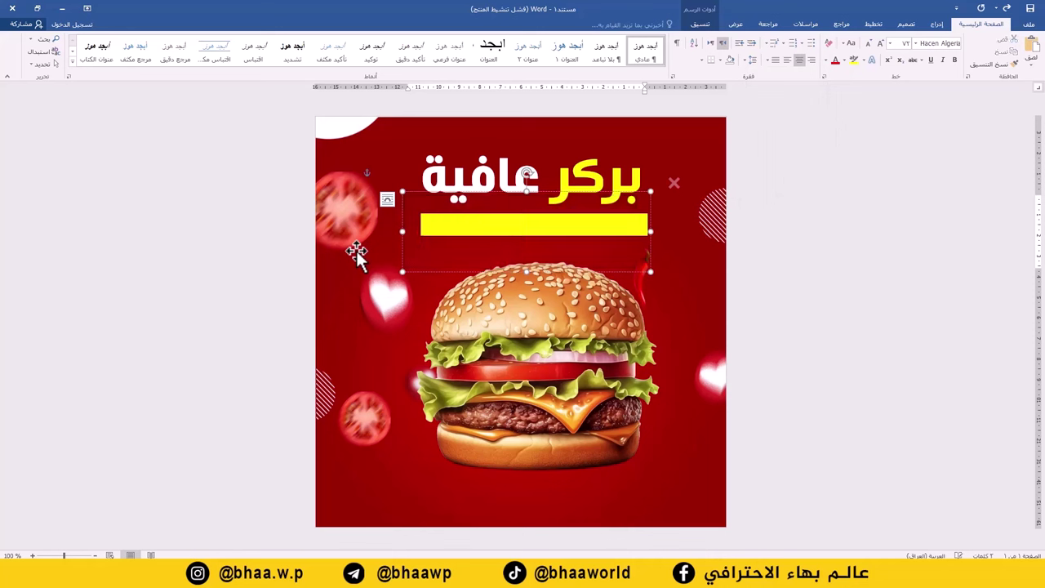
{"action": "type", "text": "للطعم حكاية"}
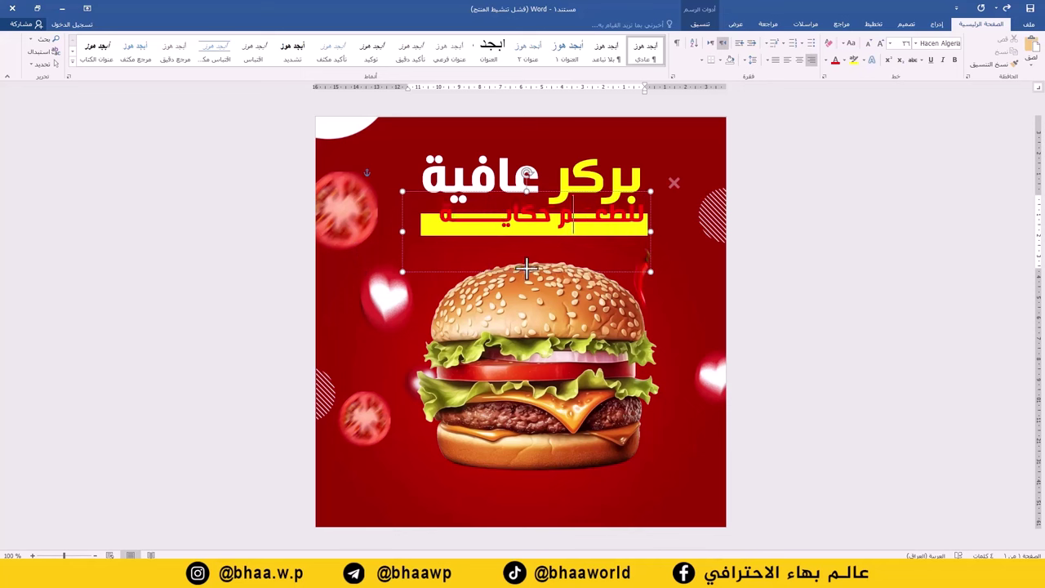
{"action": "left_click_drag", "start_coordinate": [528, 272], "coordinate": [529, 233]}
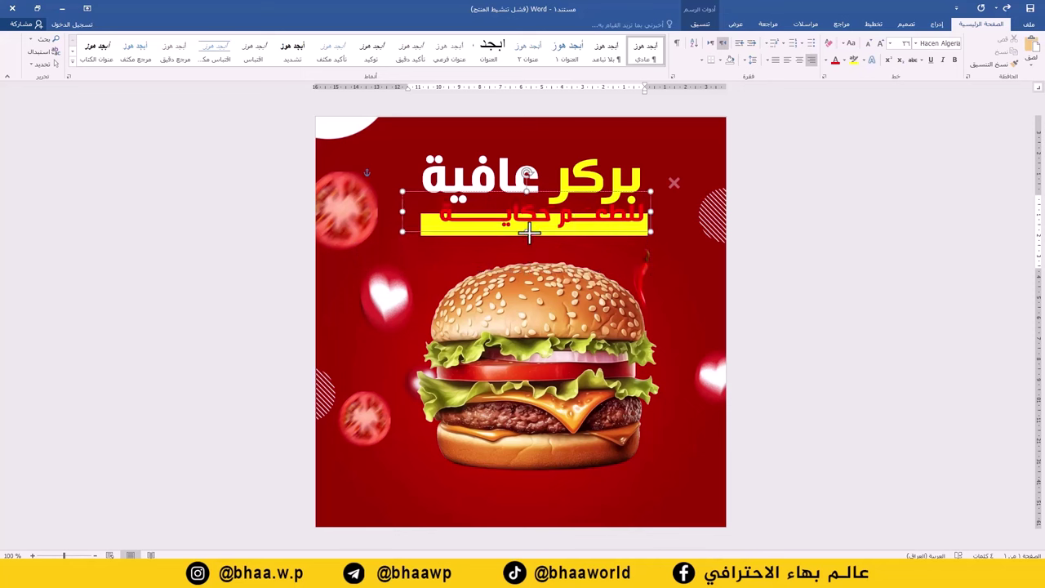
Apply a shadow preset from Text Effects to the headline box
{"action": "left_click", "coordinate": [699, 23]}
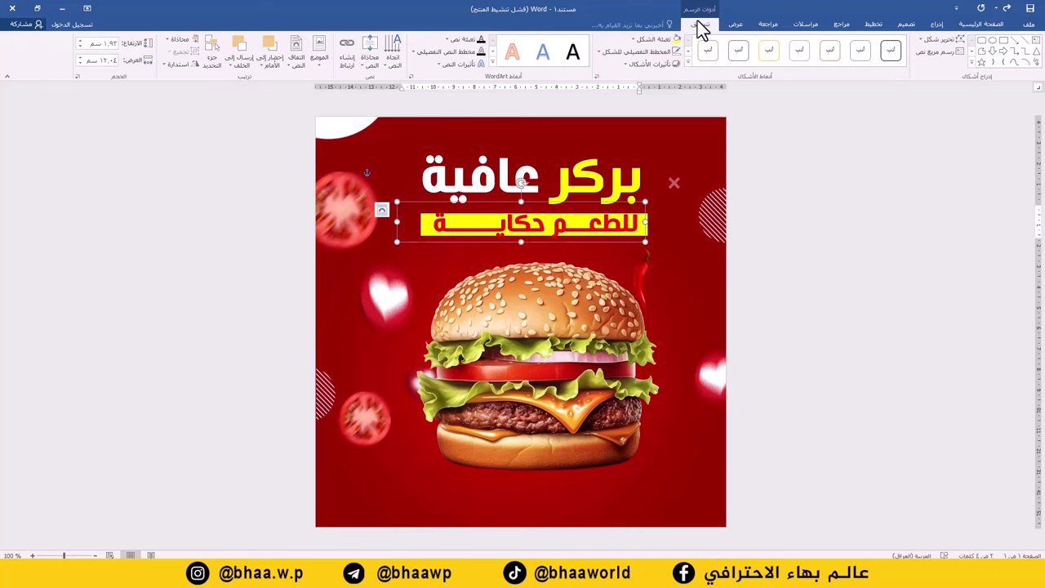
{"action": "left_click", "coordinate": [448, 67]}
{"action": "mouse_move", "coordinate": [445, 88]}
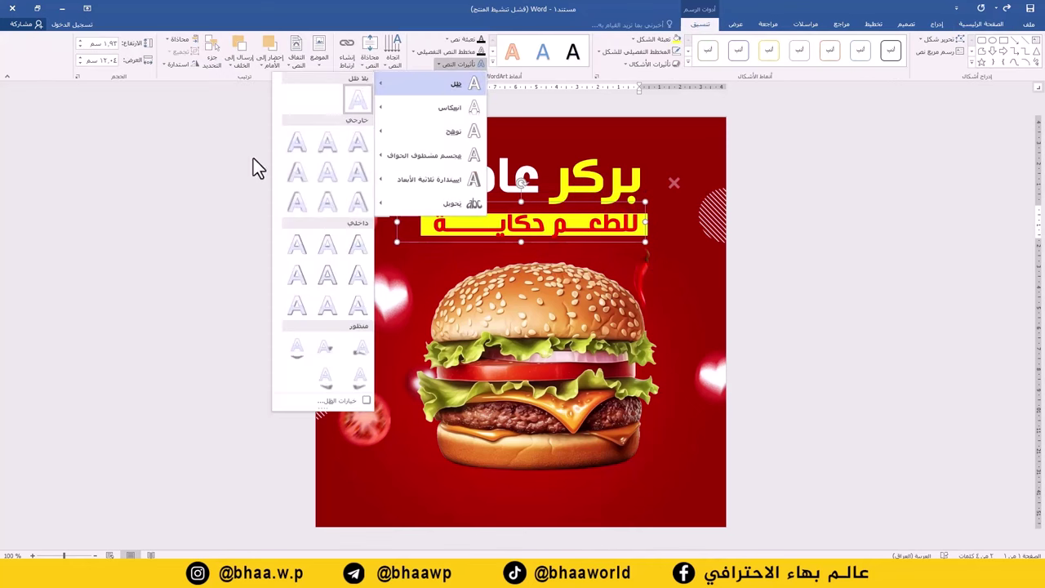
{"action": "left_click", "coordinate": [299, 170]}
Select all the headline text, give it an outer shadow, and nudge the box up-left
{"action": "left_click", "coordinate": [516, 153]}
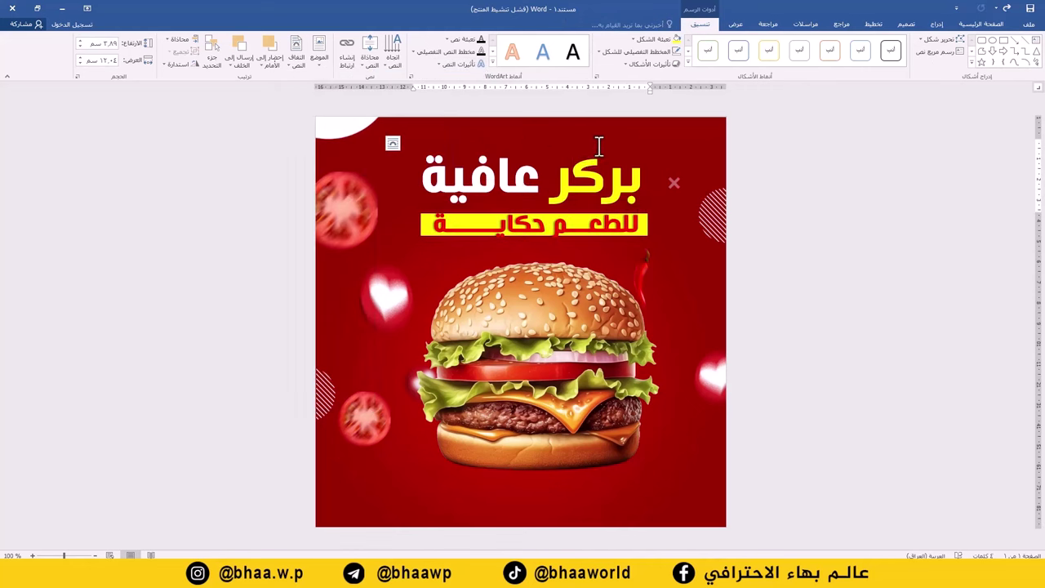
{"action": "key", "text": "ctrl+a"}
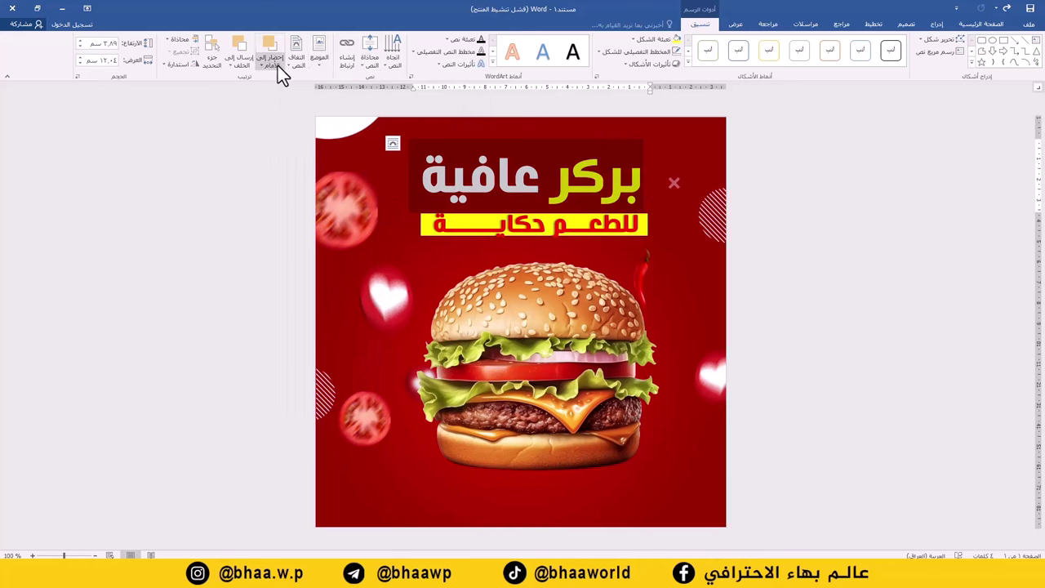
{"action": "left_click", "coordinate": [438, 64]}
{"action": "mouse_move", "coordinate": [421, 83]}
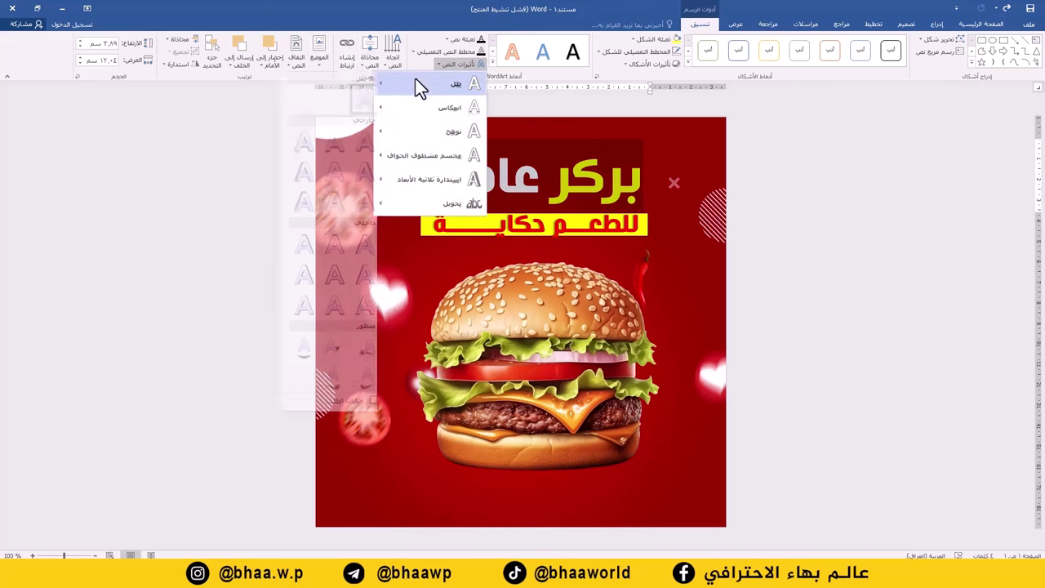
{"action": "left_click", "coordinate": [302, 141]}
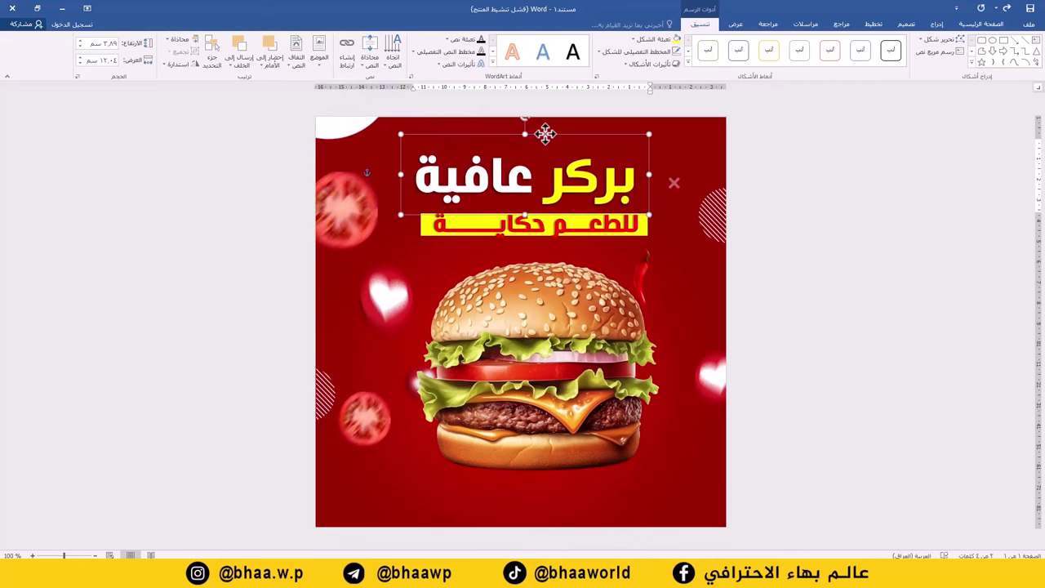
{"action": "left_click_drag", "start_coordinate": [554, 134], "coordinate": [548, 132]}
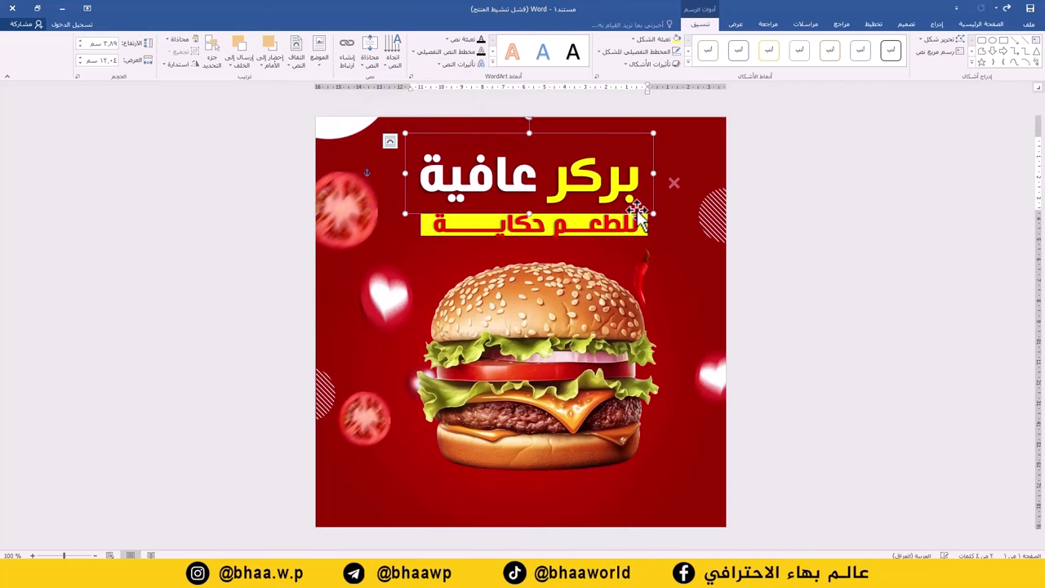
{"action": "left_click", "coordinate": [659, 340]}
{"action": "left_click", "coordinate": [937, 30]}
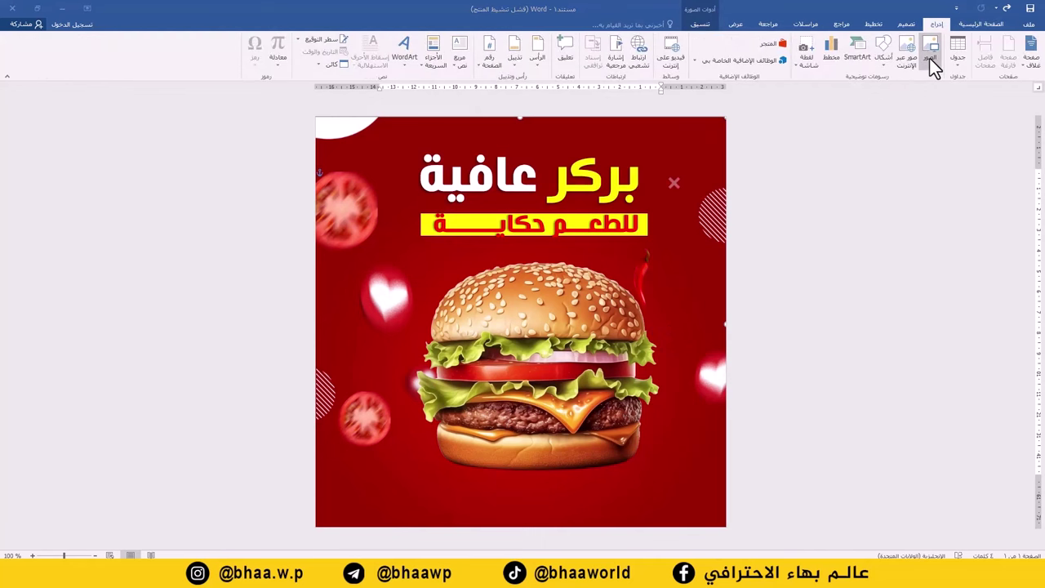
Insert the delivery-scooter picture in front of text and shrink it into the bottom-left corner
{"action": "left_click", "coordinate": [931, 61]}
{"action": "double_click", "coordinate": [687, 278]}
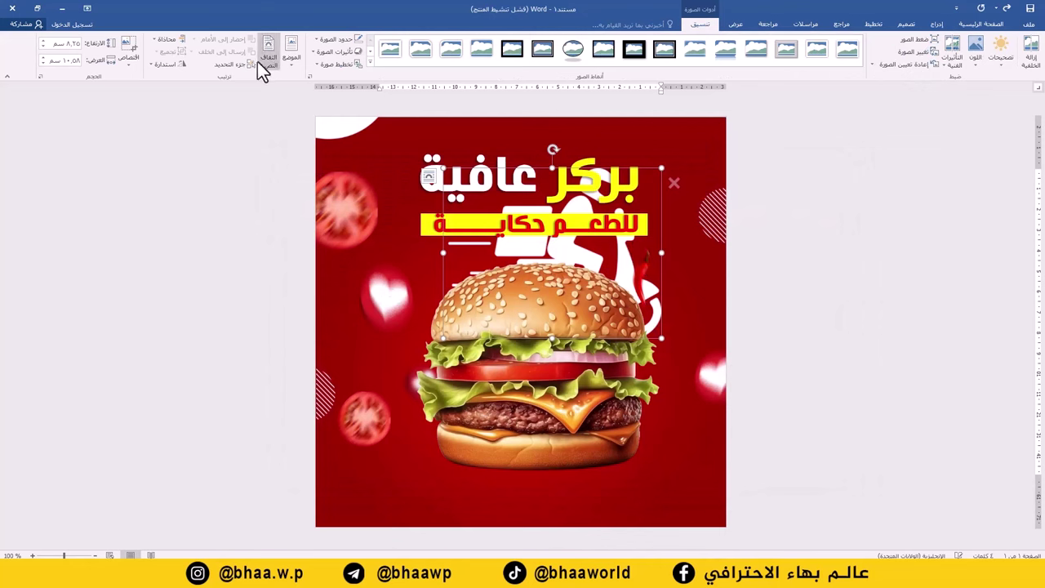
{"action": "left_click", "coordinate": [257, 61]}
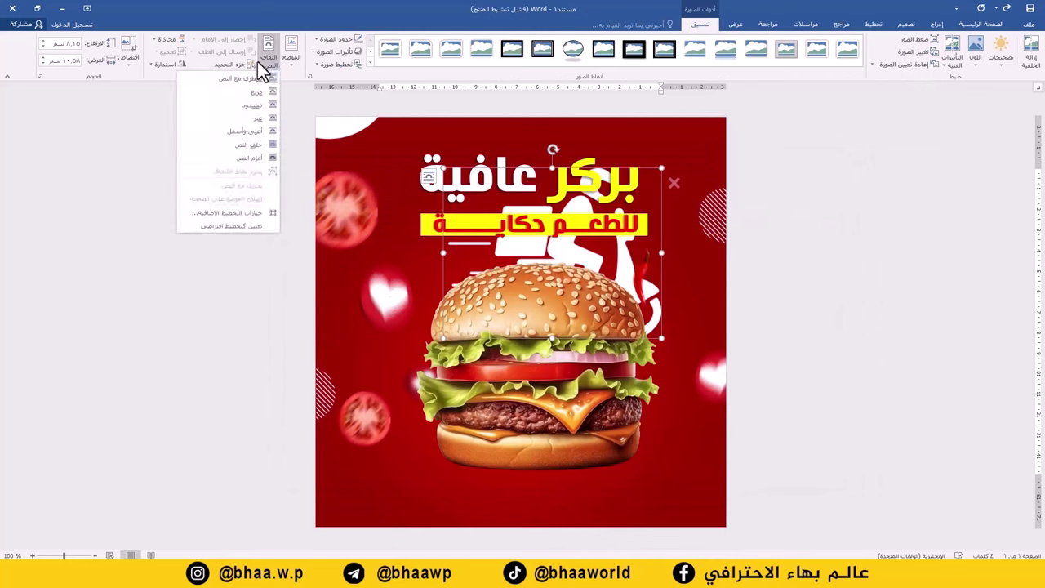
{"action": "left_click", "coordinate": [251, 156]}
{"action": "left_click_drag", "start_coordinate": [653, 160], "coordinate": [395, 491]}
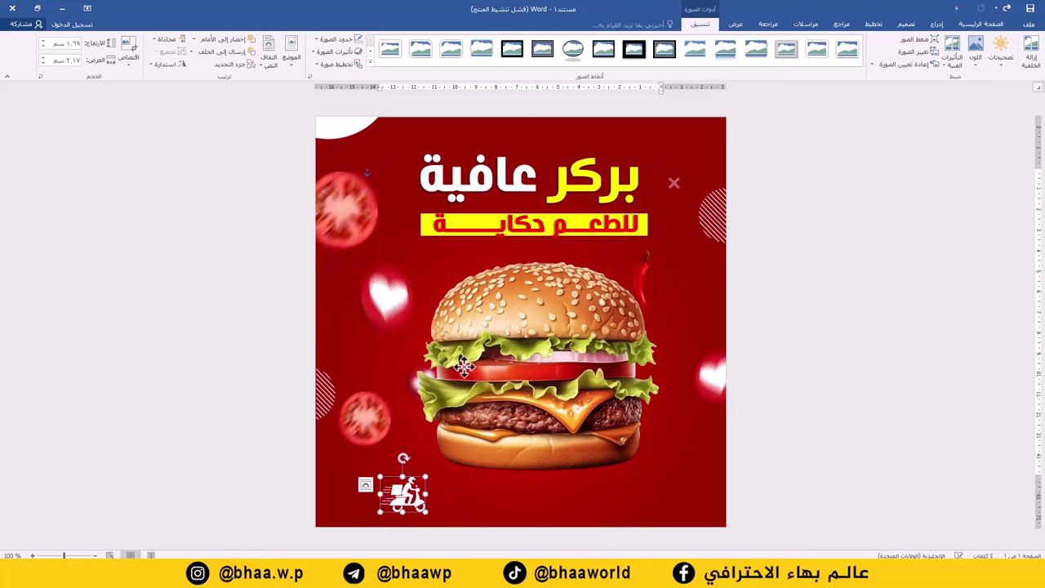
{"action": "left_click", "coordinate": [576, 202]}
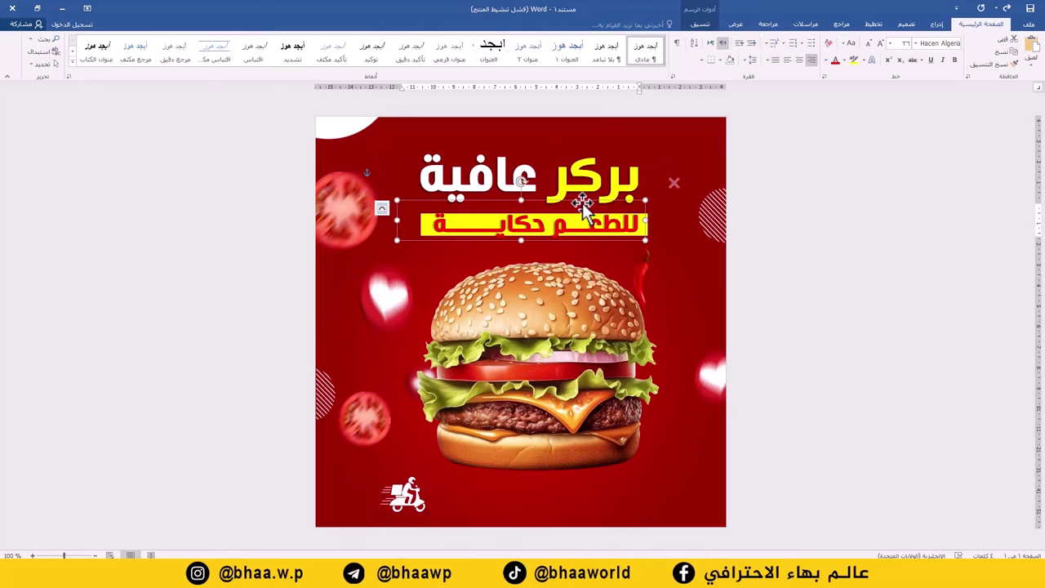
Copy the subtitle box to the bottom, type the phone number, and style it yellow Al-Jazeera-Arabic-Bold
{"action": "left_click_drag", "start_coordinate": [591, 207], "coordinate": [601, 438]}
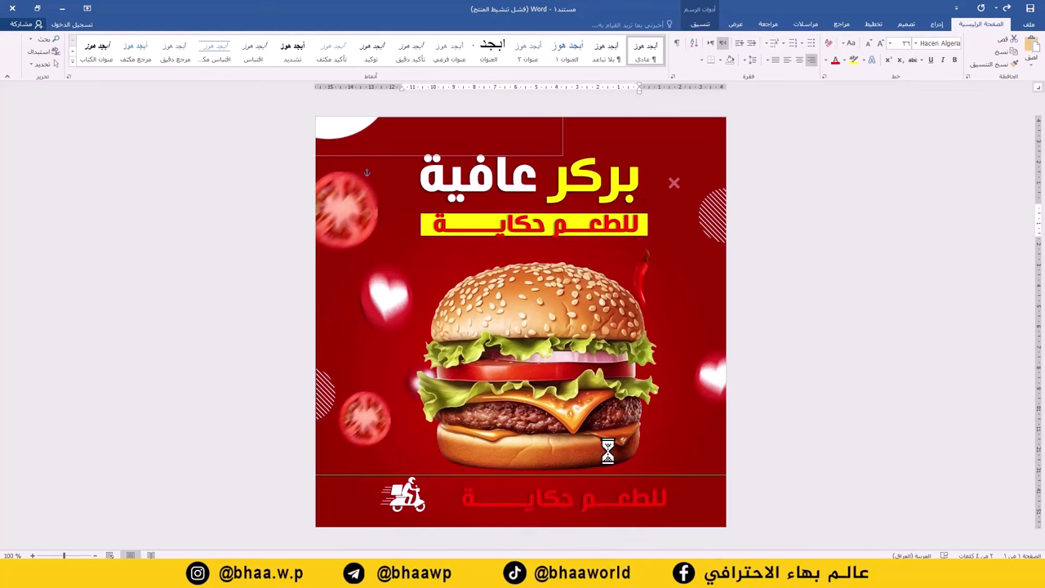
{"action": "triple_click", "coordinate": [590, 494]}
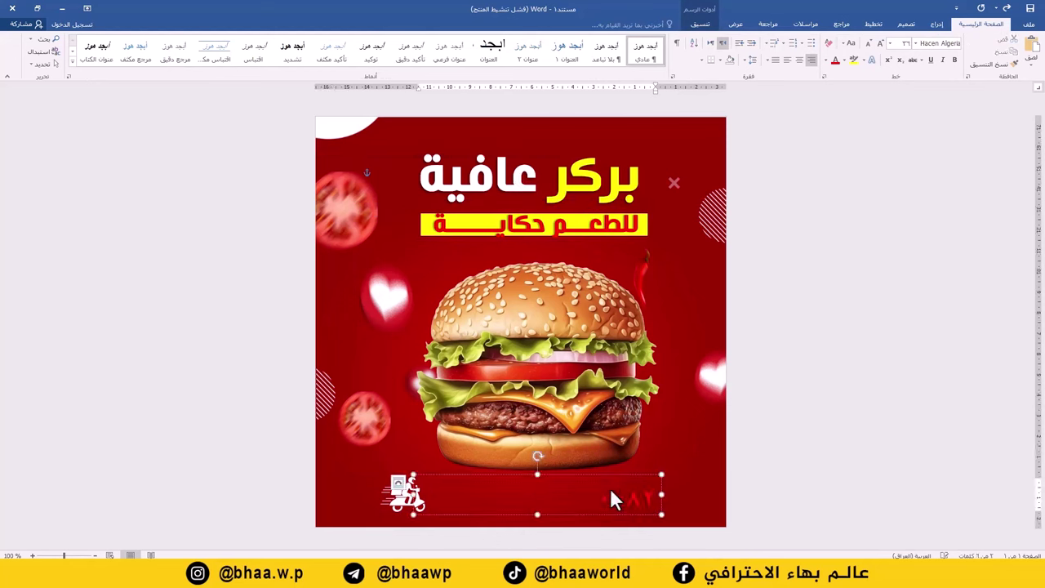
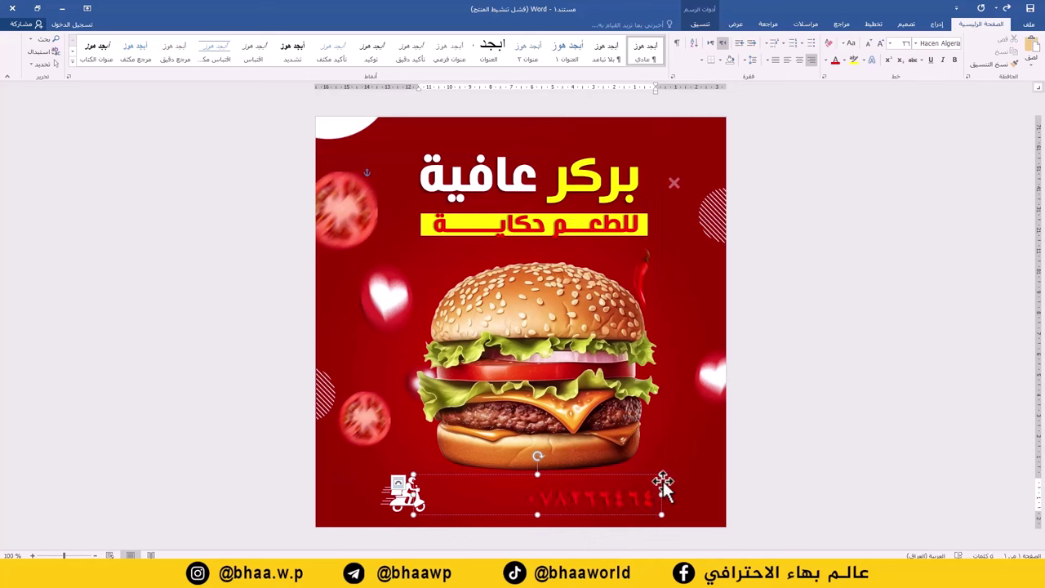
{"action": "triple_click", "coordinate": [628, 501]}
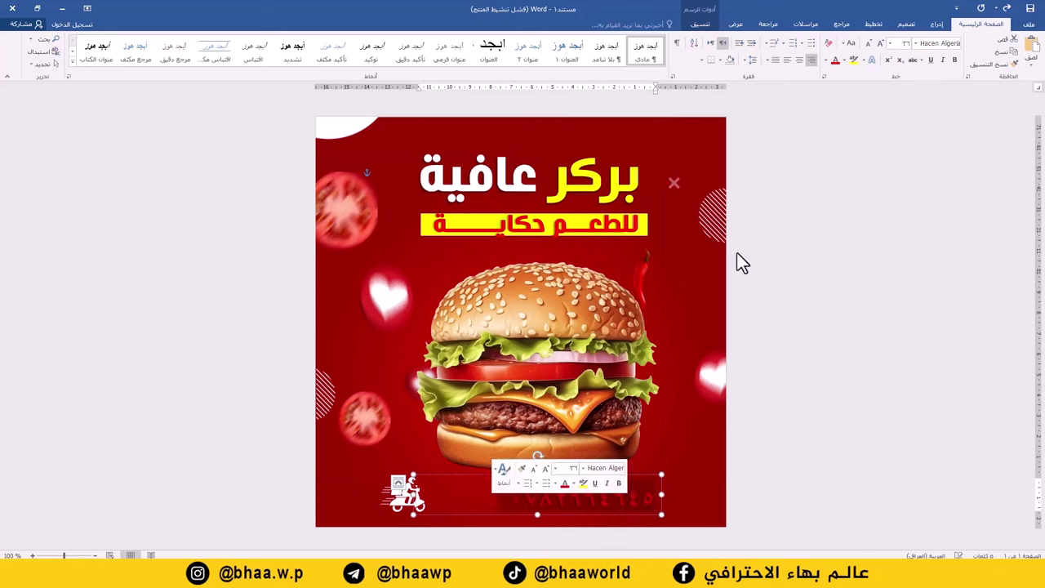
{"action": "left_click", "coordinate": [915, 43]}
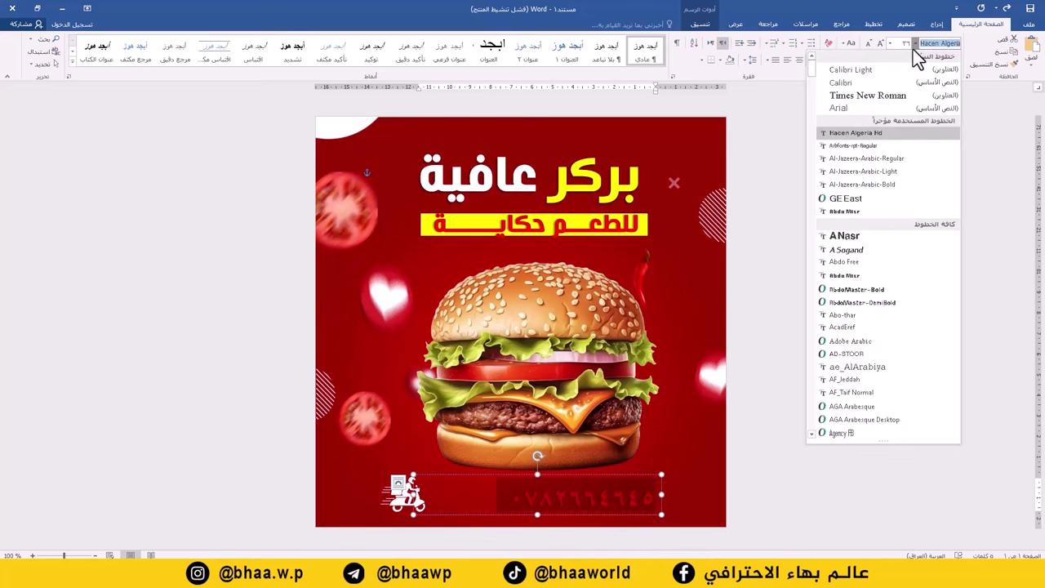
{"action": "left_click", "coordinate": [881, 183]}
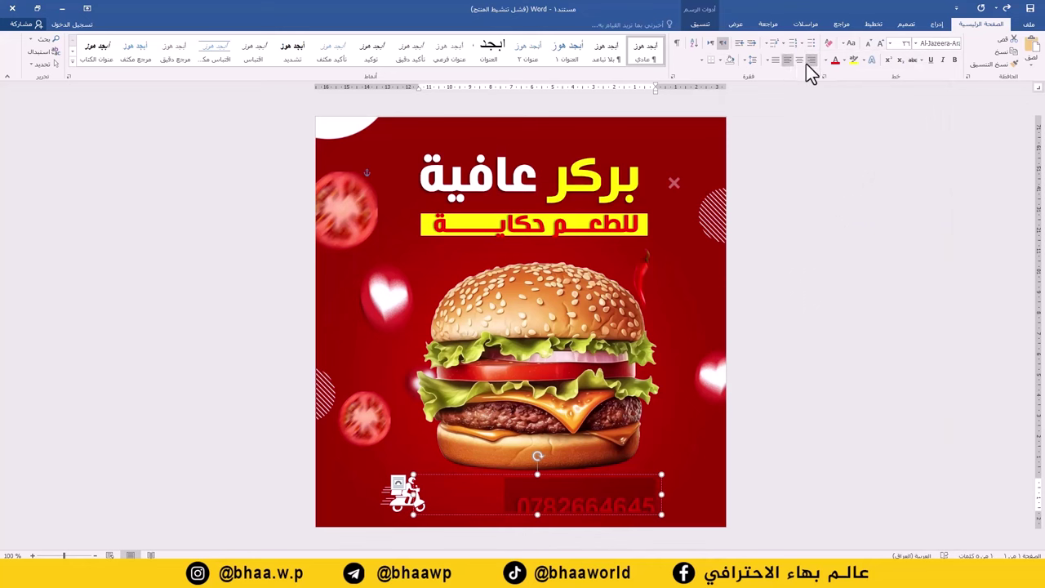
{"action": "left_click", "coordinate": [828, 62]}
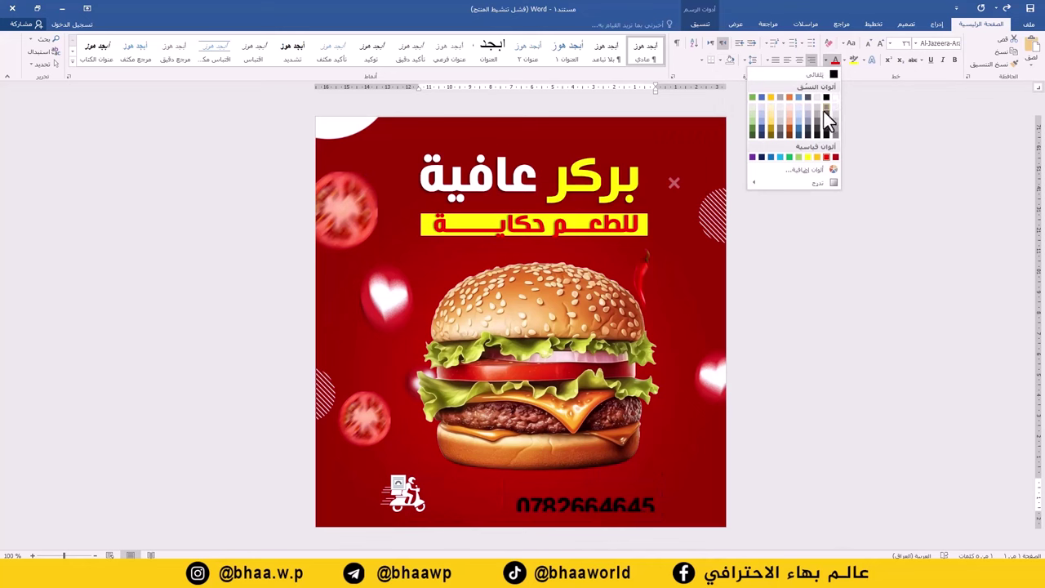
{"action": "left_click", "coordinate": [813, 168]}
Centre and resize the phone-number box, then duplicate it to the right
{"action": "left_click", "coordinate": [576, 494]}
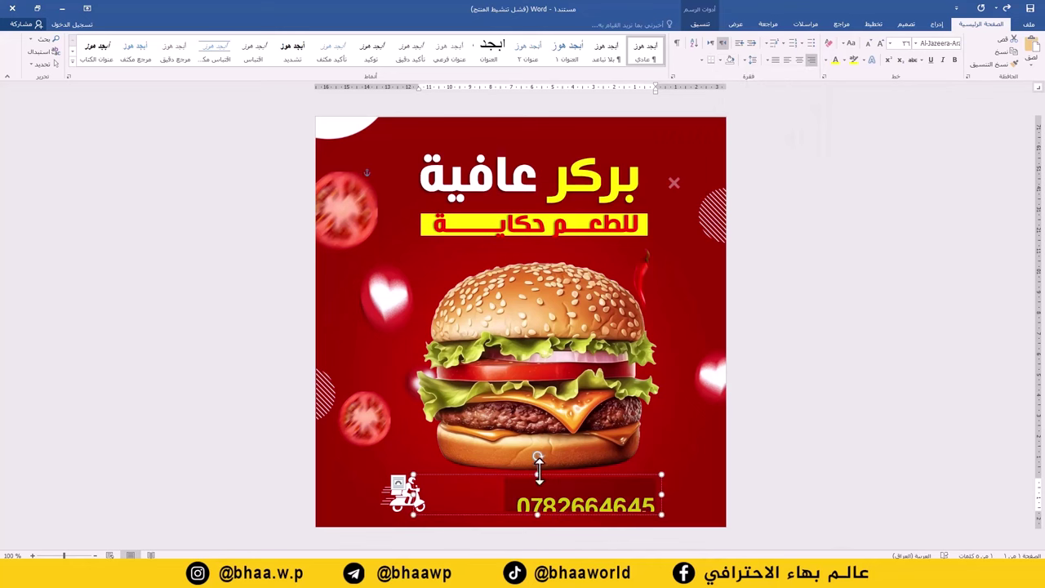
{"action": "left_click_drag", "start_coordinate": [542, 478], "coordinate": [519, 460]}
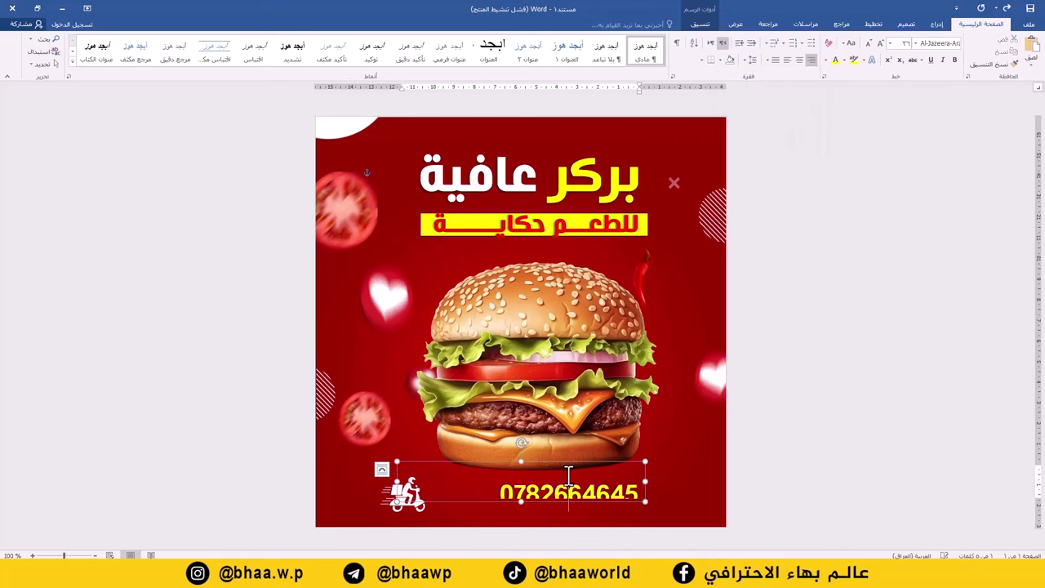
{"action": "left_click_drag", "start_coordinate": [521, 501], "coordinate": [520, 516]}
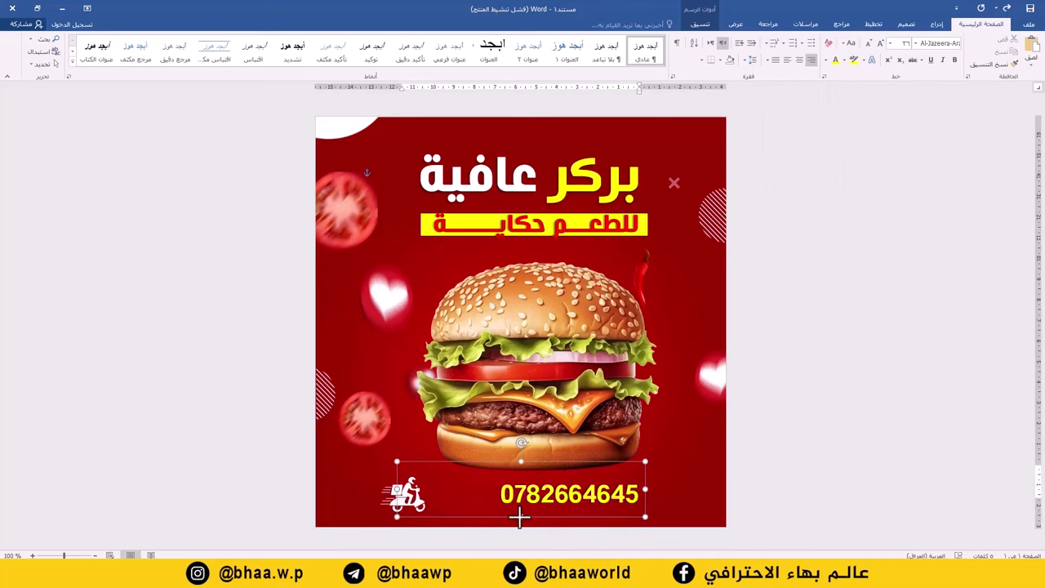
{"action": "left_click_drag", "start_coordinate": [398, 490], "coordinate": [458, 473]}
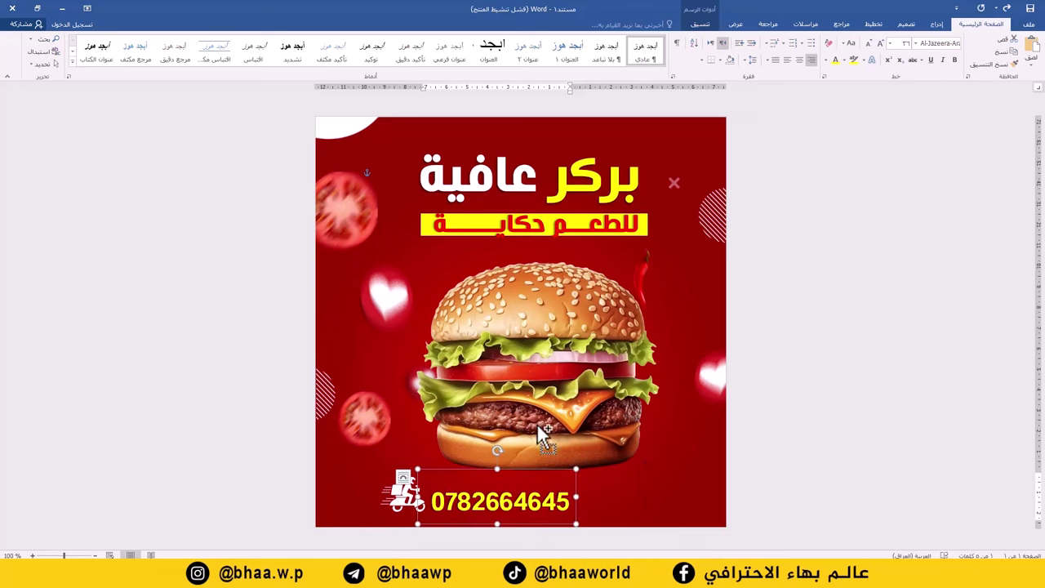
{"action": "left_click_drag", "start_coordinate": [522, 482], "coordinate": [671, 473]}
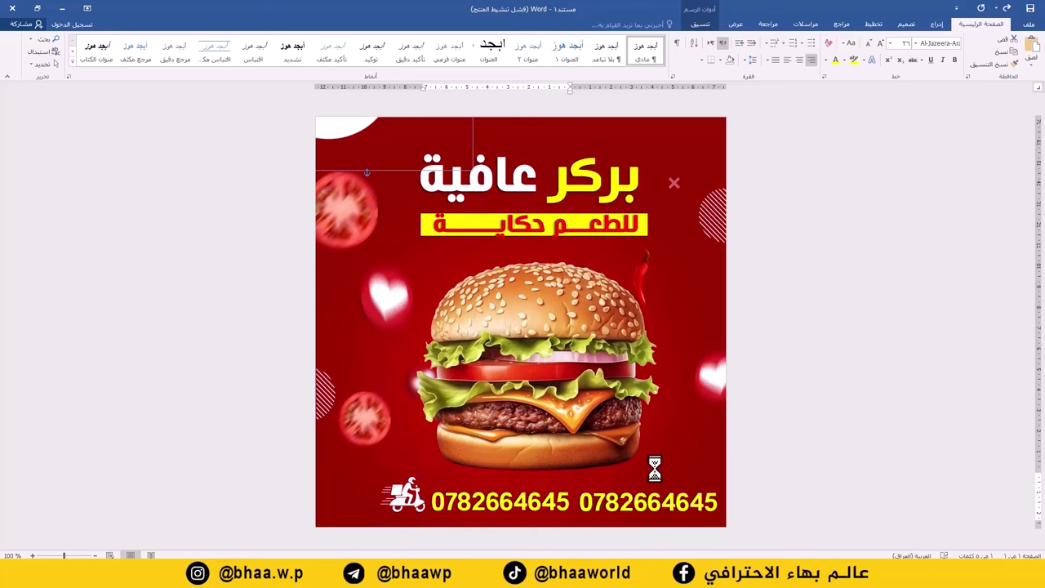
Shrink the copy's font, type بغداد | الكرادة in white, then narrow and reposition the box
{"action": "left_click", "coordinate": [868, 42]}
{"action": "left_click", "coordinate": [869, 42]}
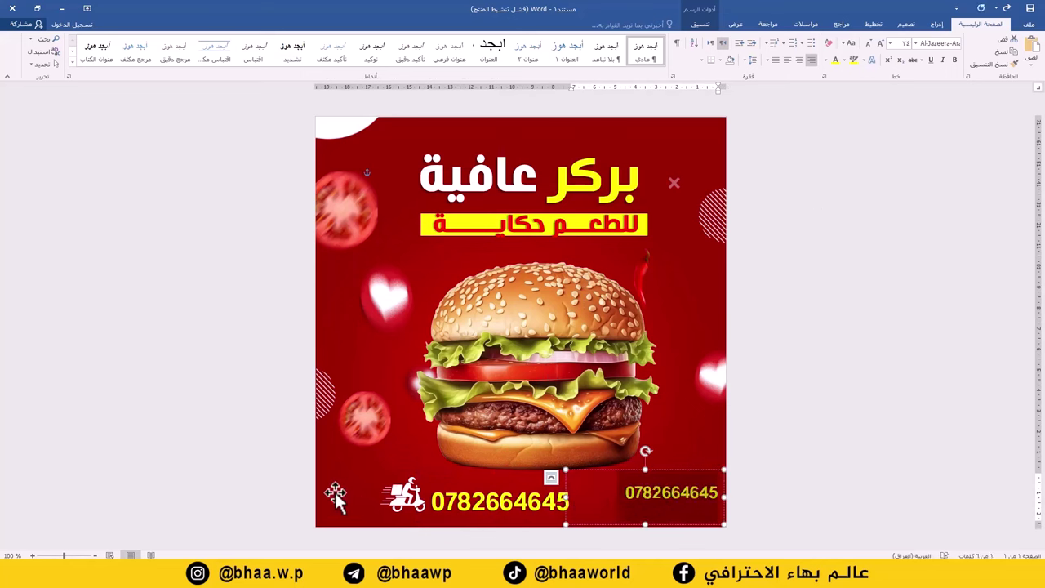
{"action": "type", "text": "بغداد | الكرادة"}
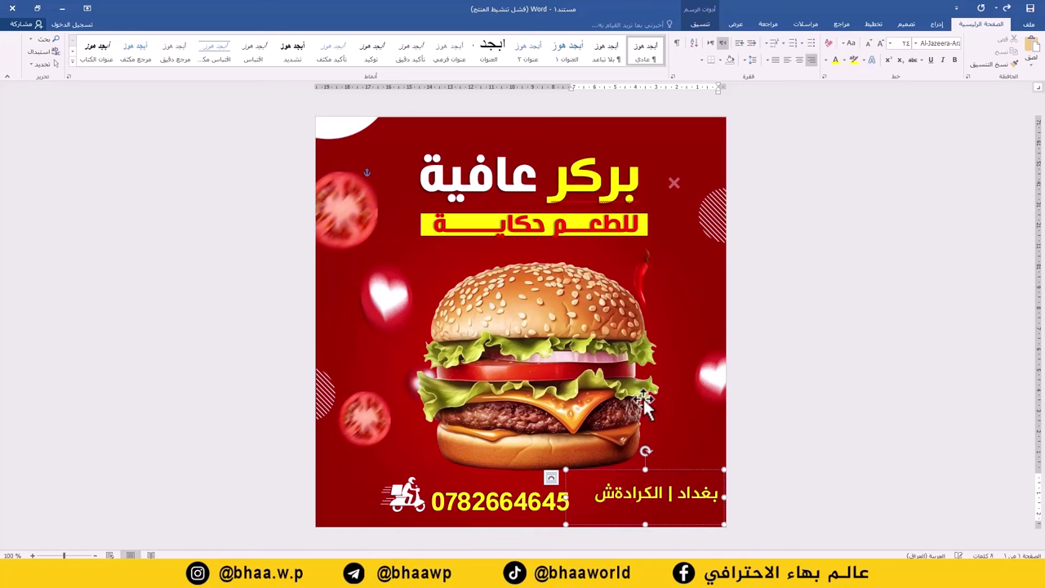
{"action": "key", "text": "ctrl+a"}
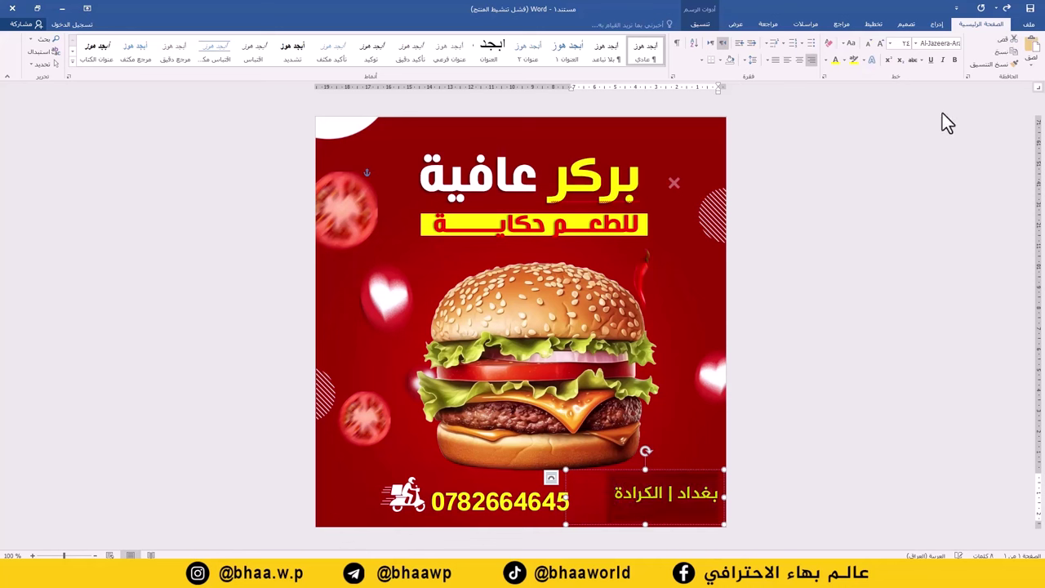
{"action": "left_click", "coordinate": [828, 61]}
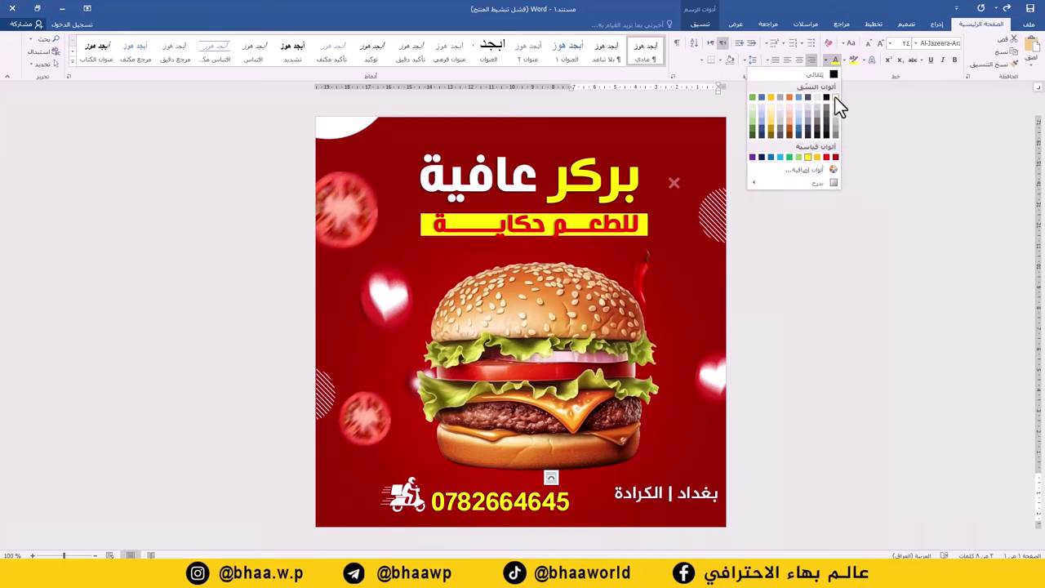
{"action": "left_click", "coordinate": [835, 98]}
{"action": "left_click_drag", "start_coordinate": [565, 496], "coordinate": [623, 481]}
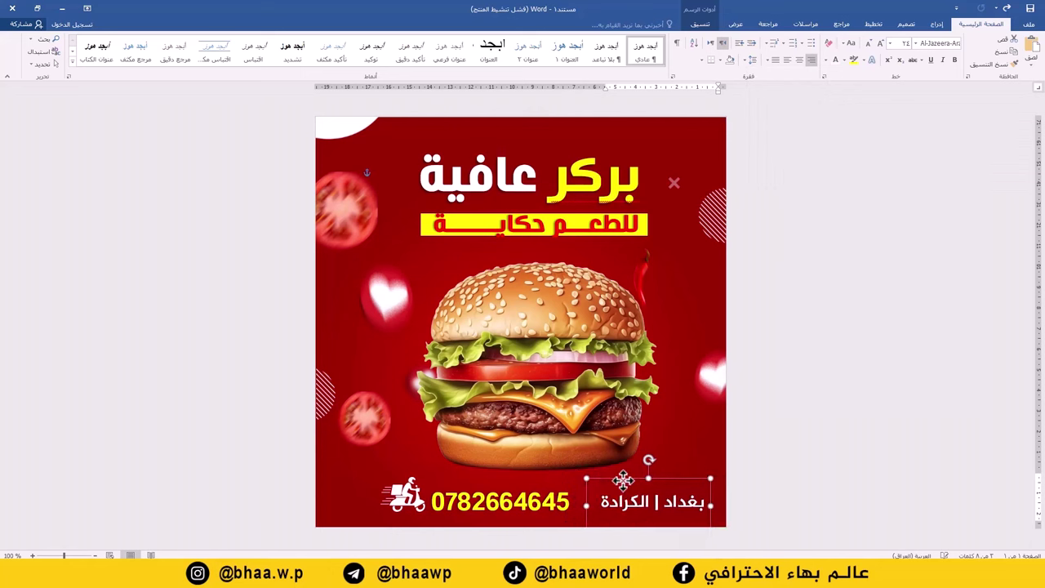
{"action": "left_click", "coordinate": [868, 46]}
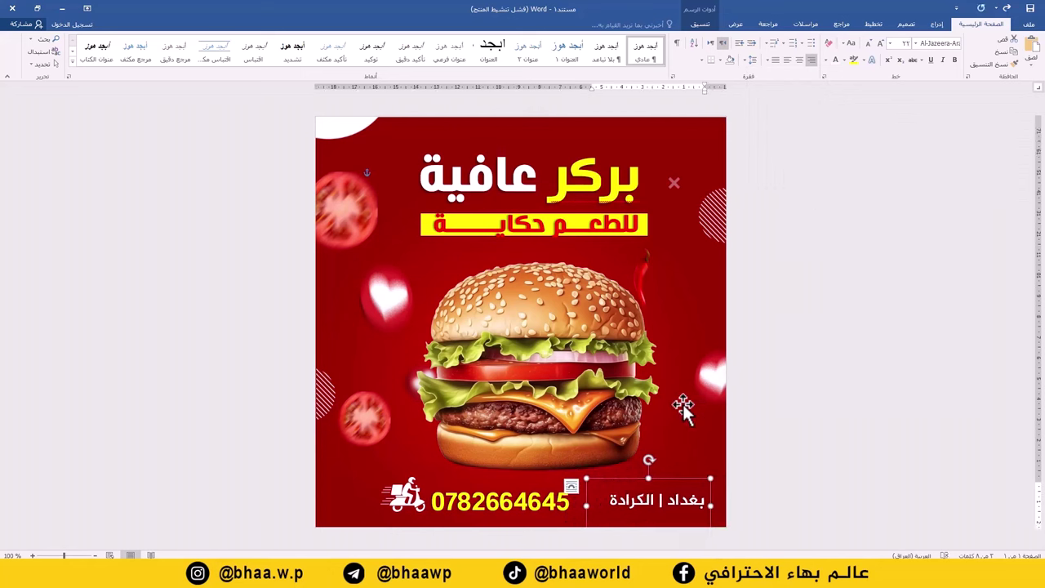
{"action": "left_click_drag", "start_coordinate": [657, 478], "coordinate": [652, 480]}
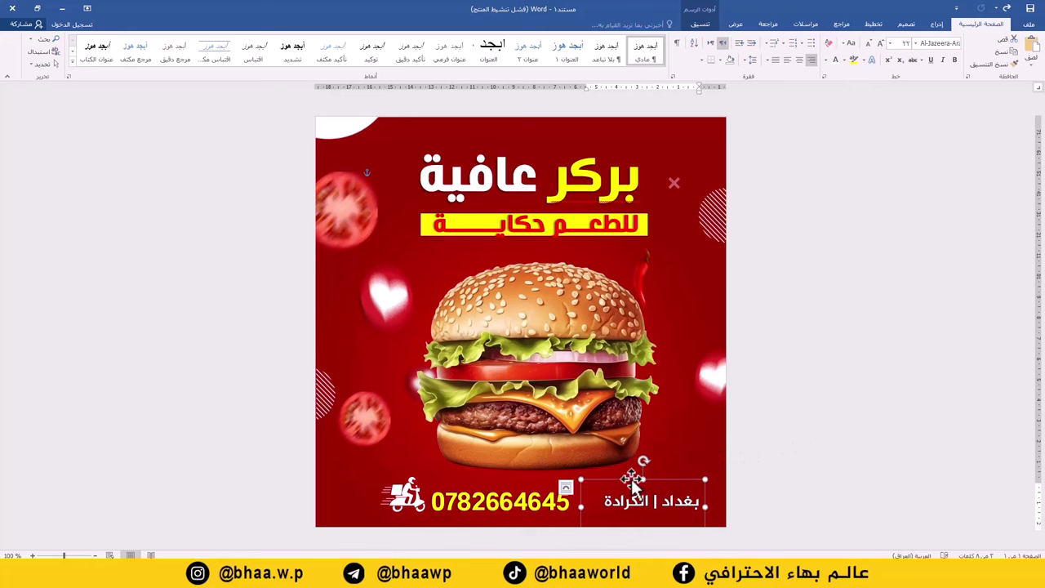
Select the scooter icon, phone number and address boxes and shift them left together
{"action": "left_click", "coordinate": [506, 499]}
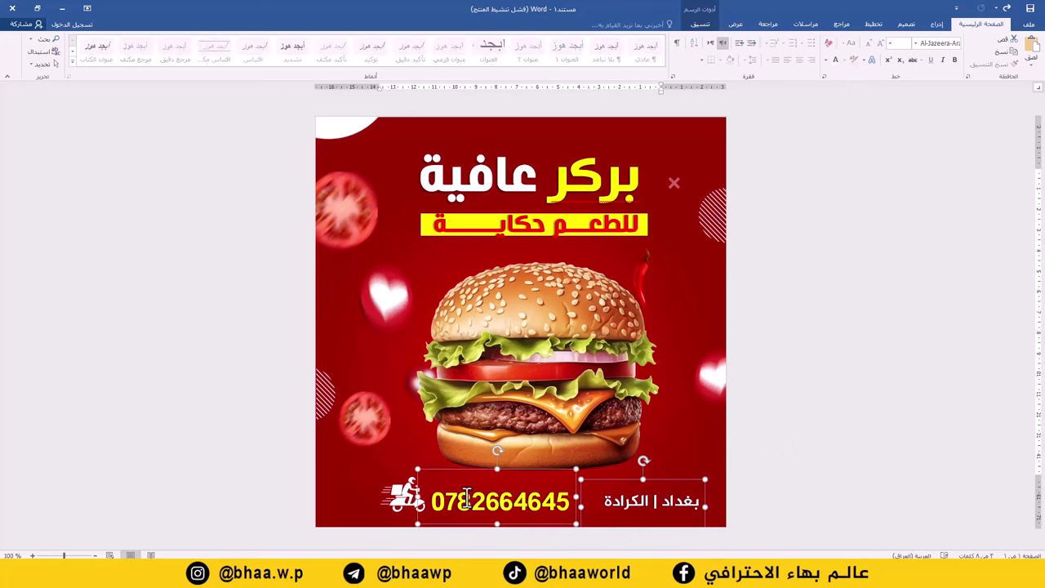
{"action": "left_click", "coordinate": [409, 493]}
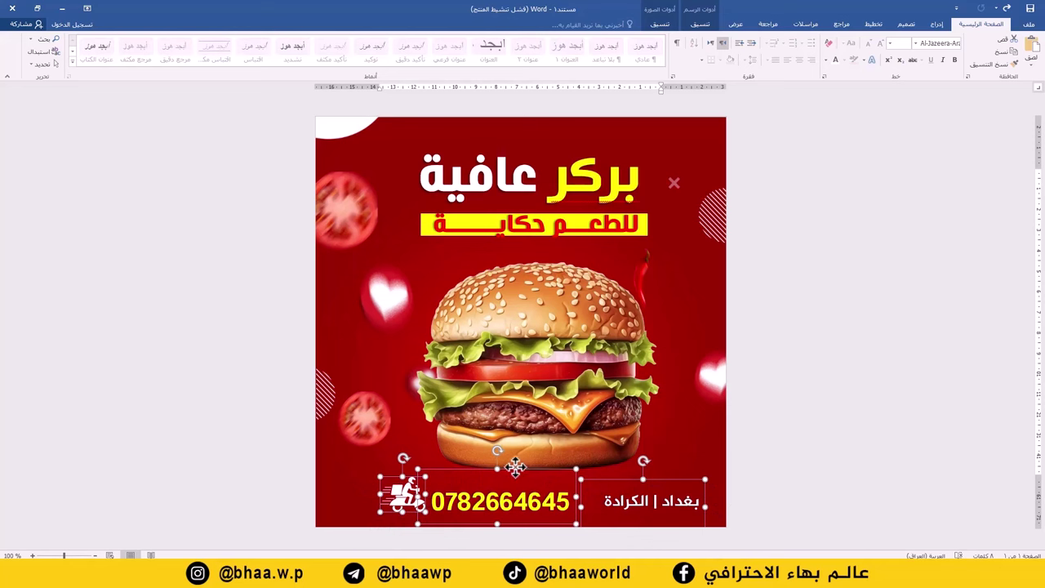
{"action": "left_click_drag", "start_coordinate": [519, 467], "coordinate": [502, 467]}
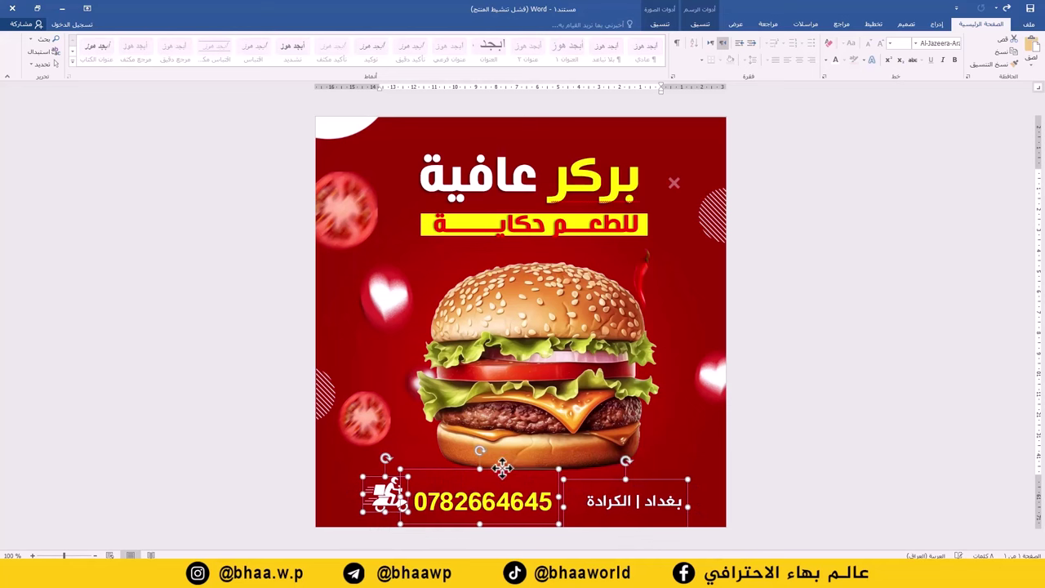
{"action": "left_click", "coordinate": [454, 281]}
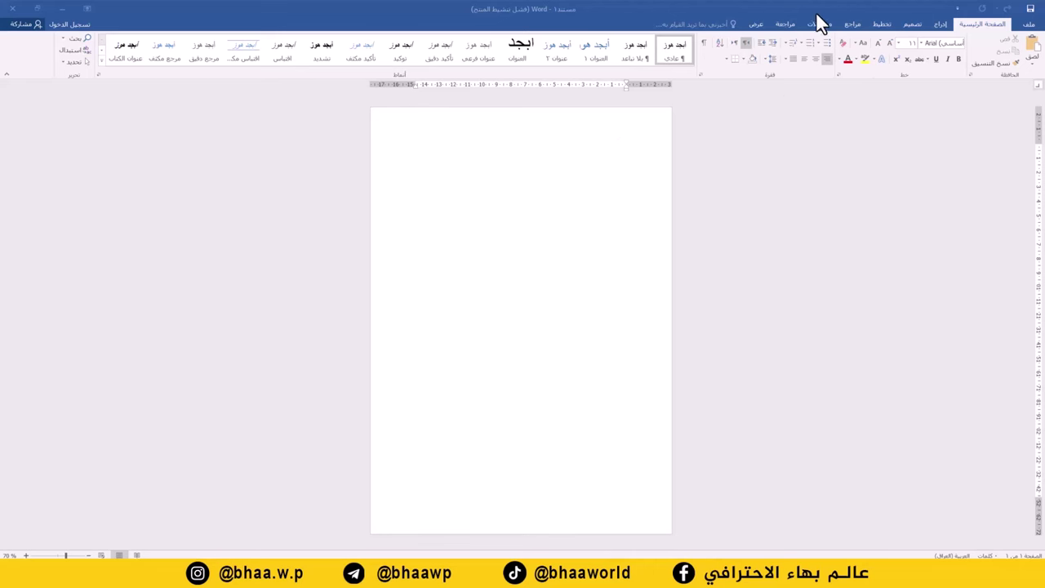
Set a custom square paper size with equal width and height in Page Setup
{"action": "left_click", "coordinate": [882, 25]}
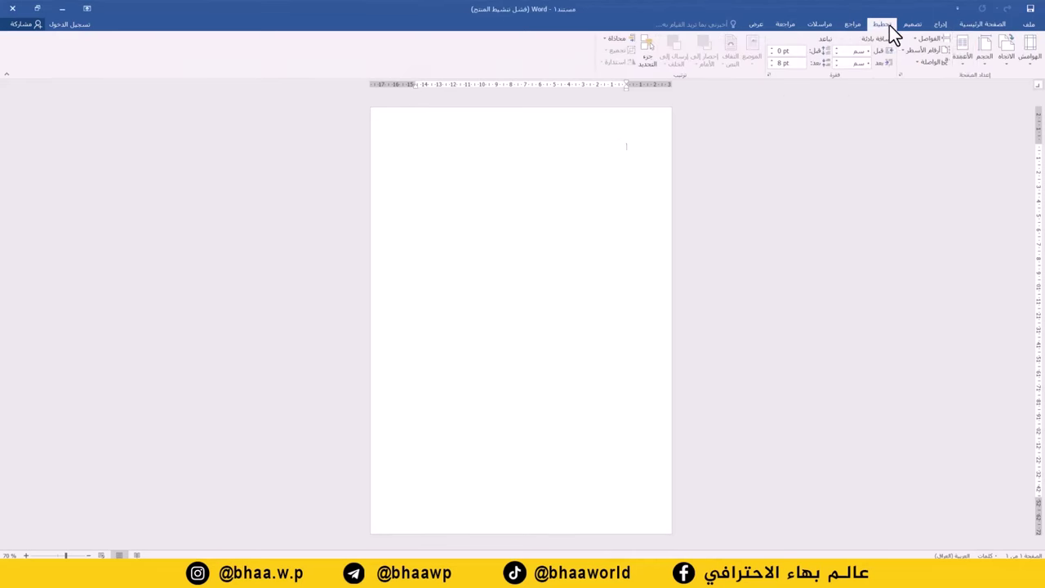
{"action": "left_click", "coordinate": [986, 60]}
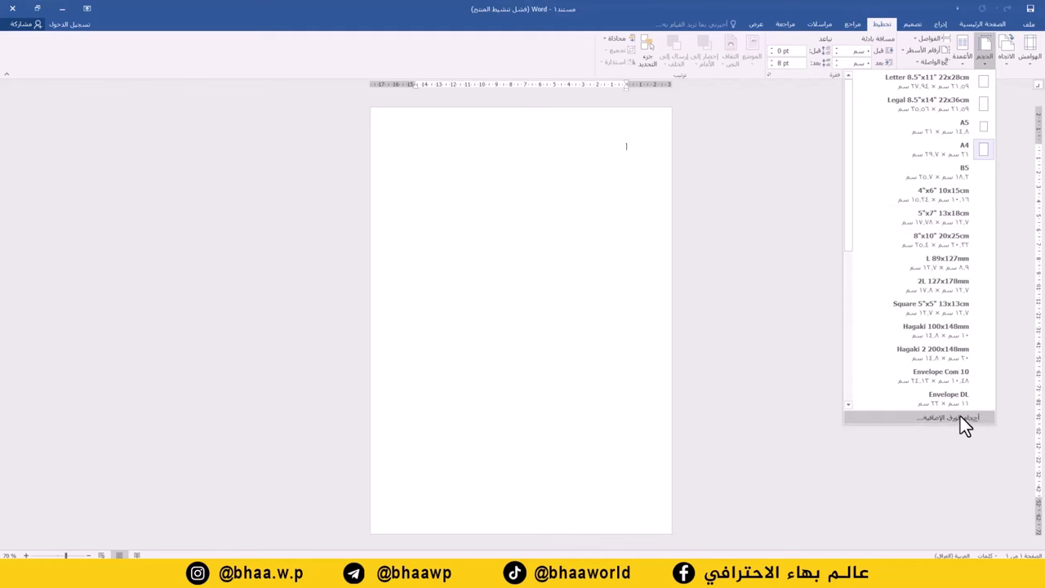
{"action": "left_click", "coordinate": [955, 417]}
{"action": "left_click", "coordinate": [578, 206]}
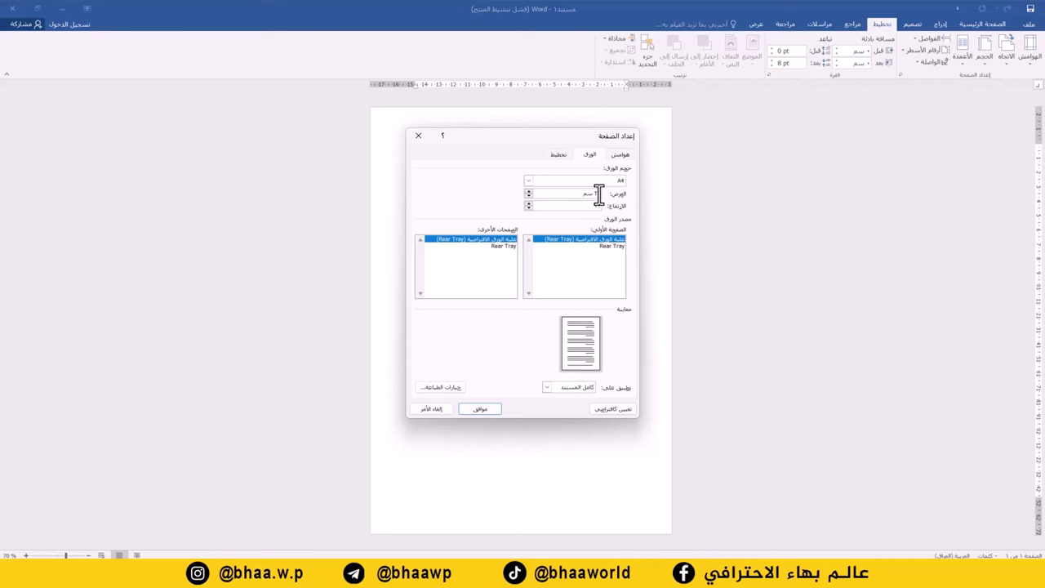
{"action": "key", "text": "Return"}
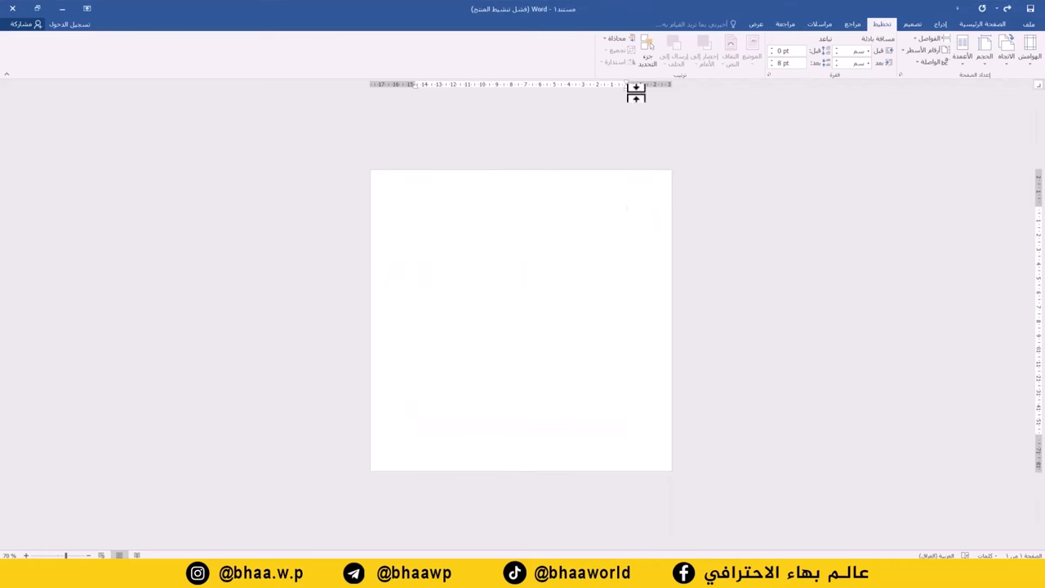
{"action": "left_click", "coordinate": [940, 27]}
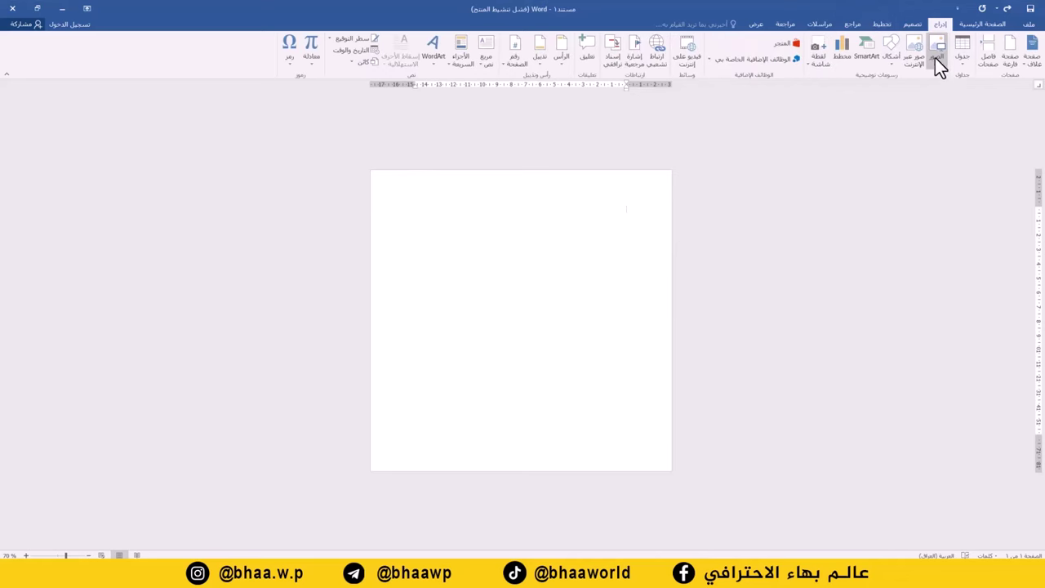
Insert the orange-yellow gradient picture behind text and stretch it to fill the page
{"action": "left_click", "coordinate": [937, 66]}
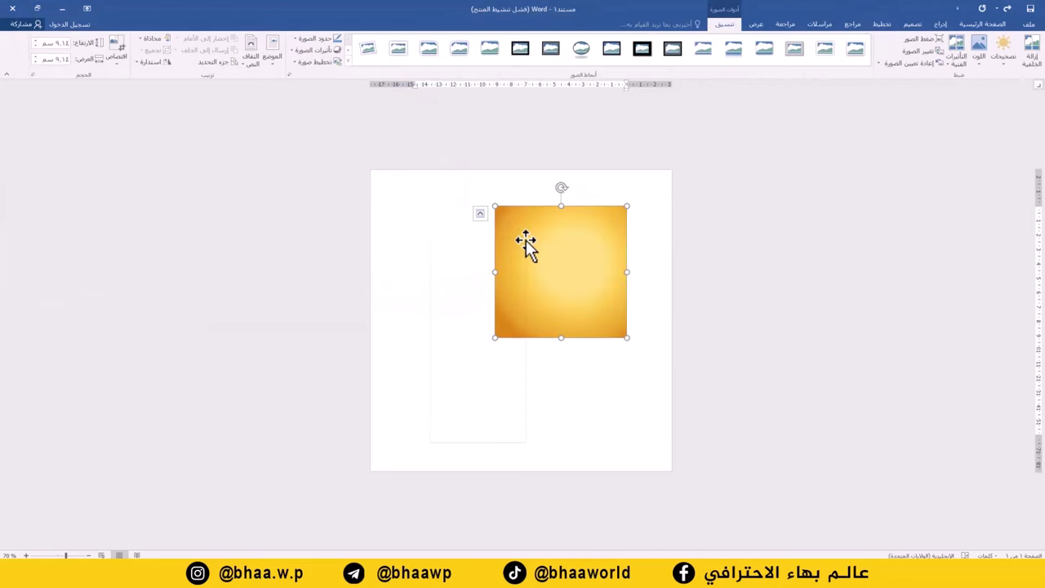
{"action": "right_click", "coordinate": [526, 240]}
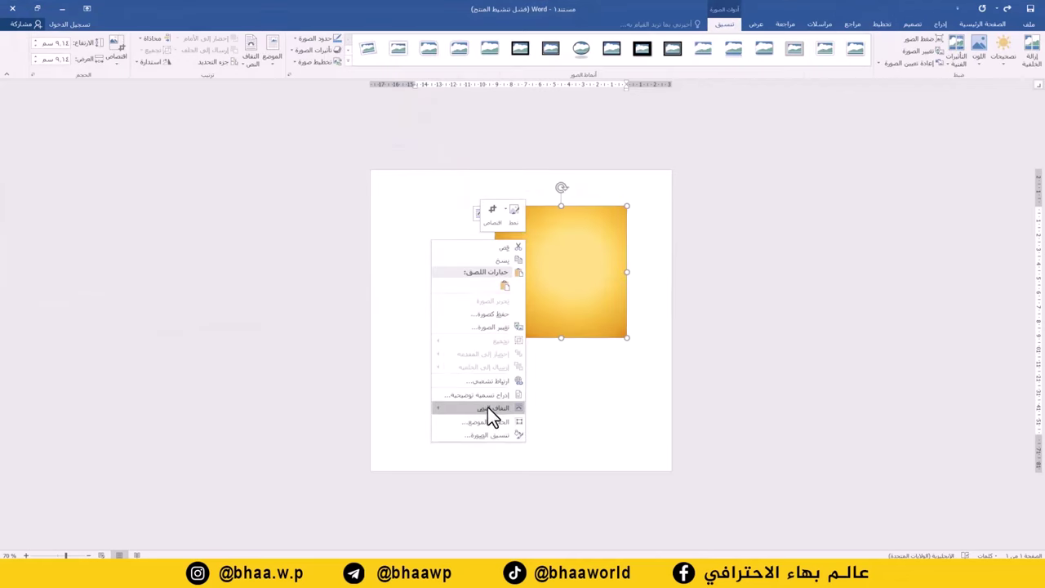
{"action": "mouse_move", "coordinate": [488, 407]}
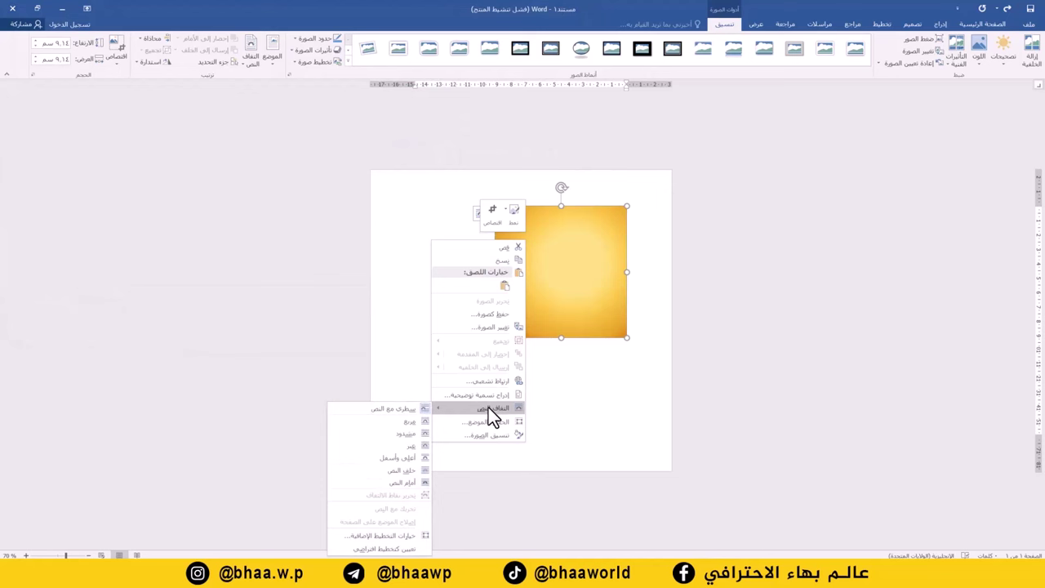
{"action": "left_click", "coordinate": [401, 474]}
{"action": "left_click_drag", "start_coordinate": [514, 291], "coordinate": [422, 231]}
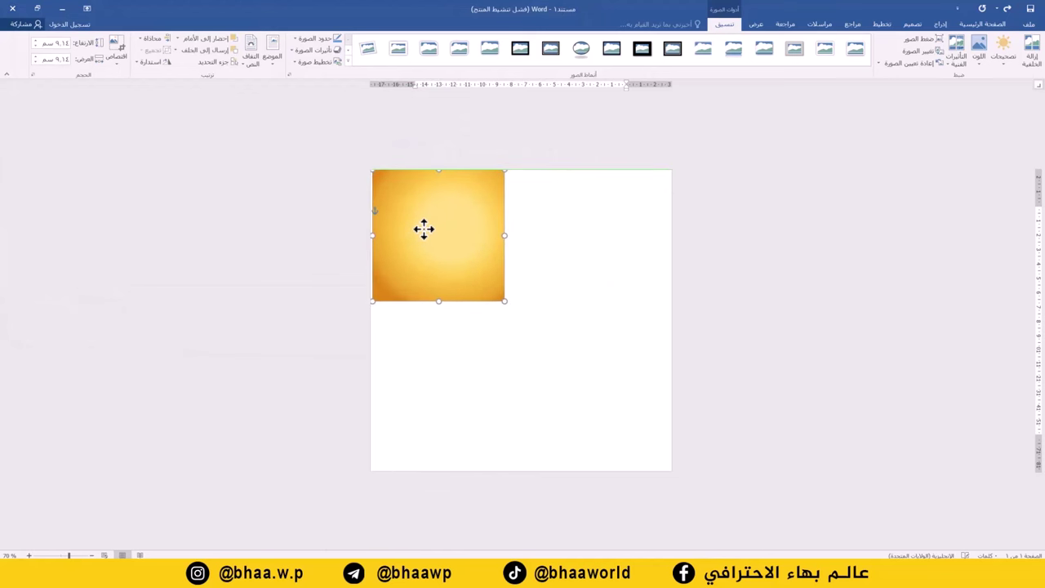
{"action": "left_click_drag", "start_coordinate": [499, 299], "coordinate": [672, 471]}
{"action": "scroll", "coordinate": [666, 403], "scroll_direction": "up", "scroll_amount": 1}
{"action": "left_click", "coordinate": [277, 285]}
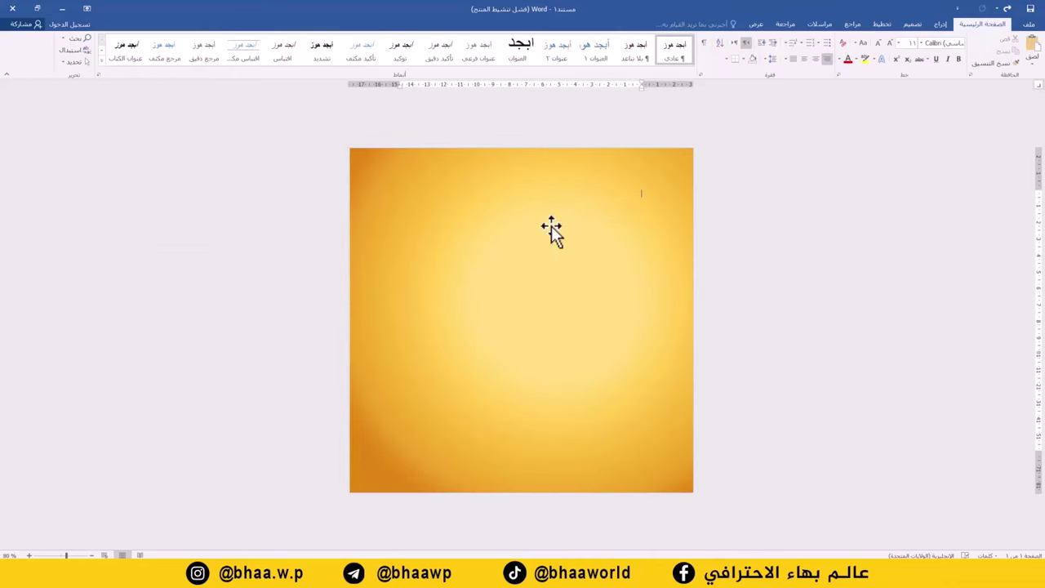
Draw a gold-filled square with no outline on the orange background
{"action": "left_click", "coordinate": [941, 24]}
{"action": "left_click", "coordinate": [887, 70]}
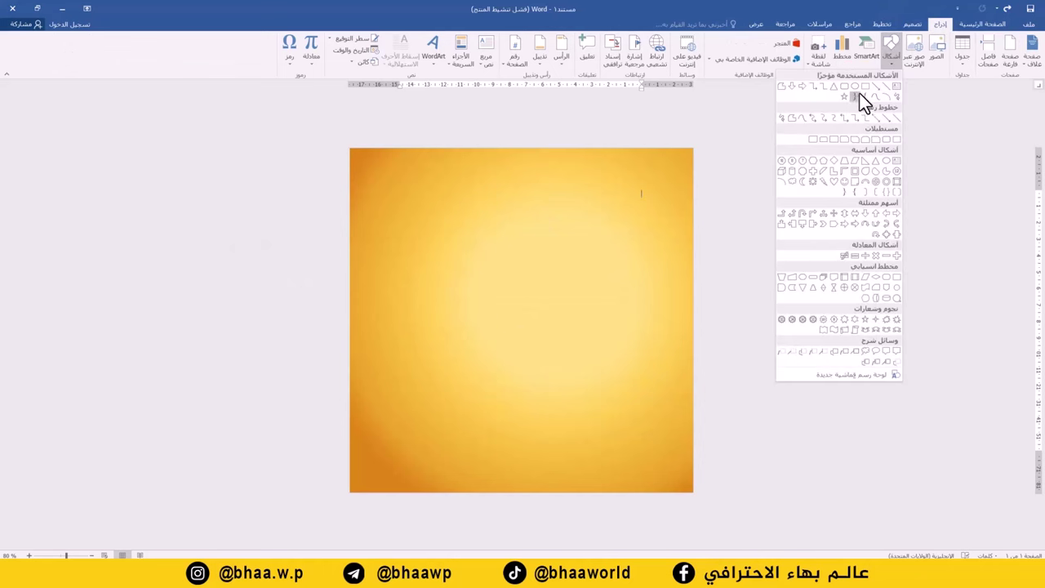
{"action": "left_click", "coordinate": [858, 98]}
{"action": "mouse_move", "coordinate": [630, 216]}
{"action": "left_mouse_down"}
{"action": "mouse_move", "coordinate": [553, 310]}
{"action": "mouse_move", "coordinate": [498, 327]}
{"action": "left_mouse_up"}
{"action": "left_click_drag", "start_coordinate": [563, 325], "coordinate": [563, 347]}
{"action": "left_click", "coordinate": [653, 40]}
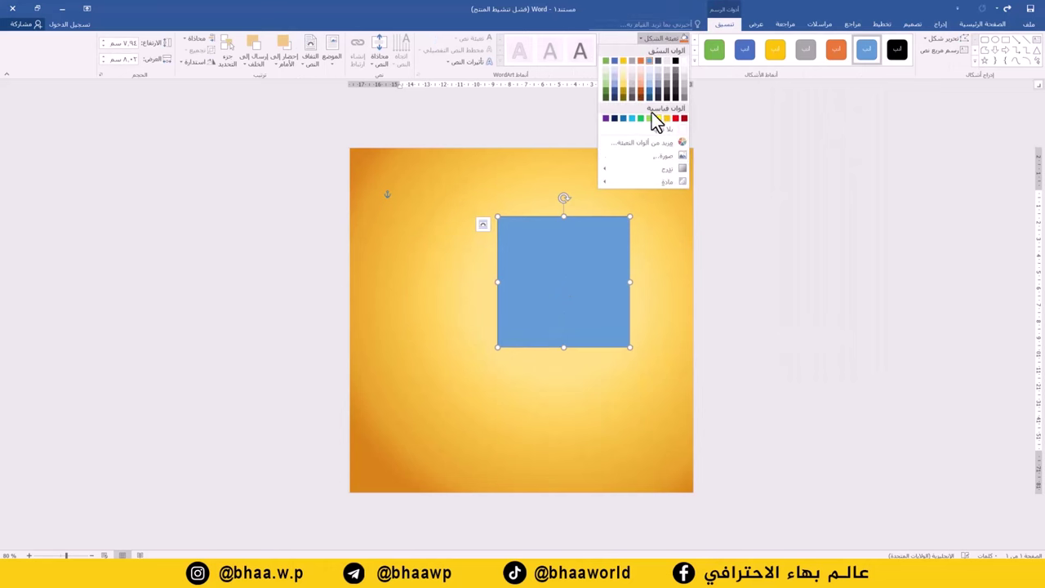
{"action": "left_click", "coordinate": [625, 91]}
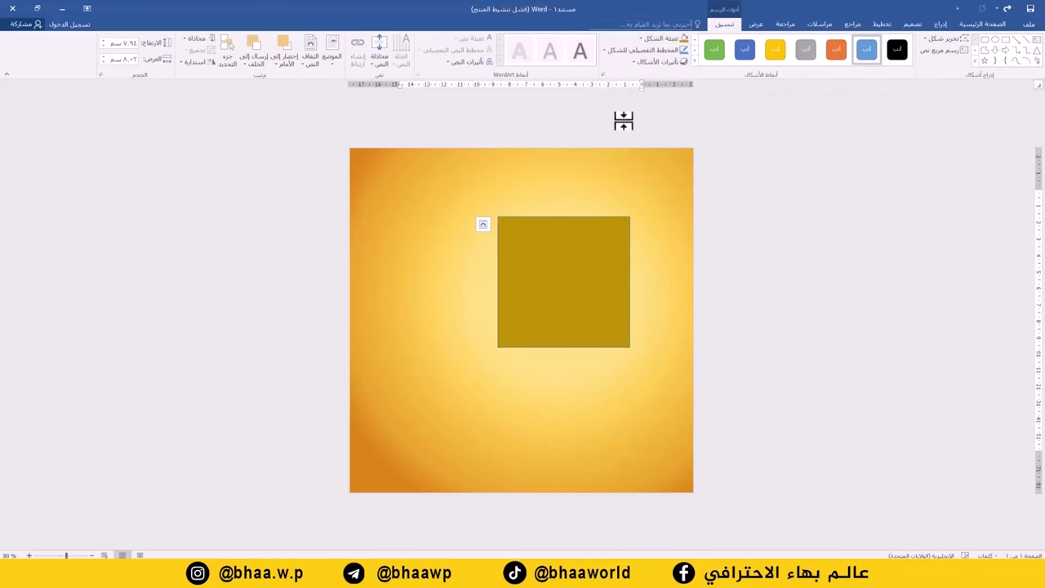
{"action": "left_click", "coordinate": [654, 50]}
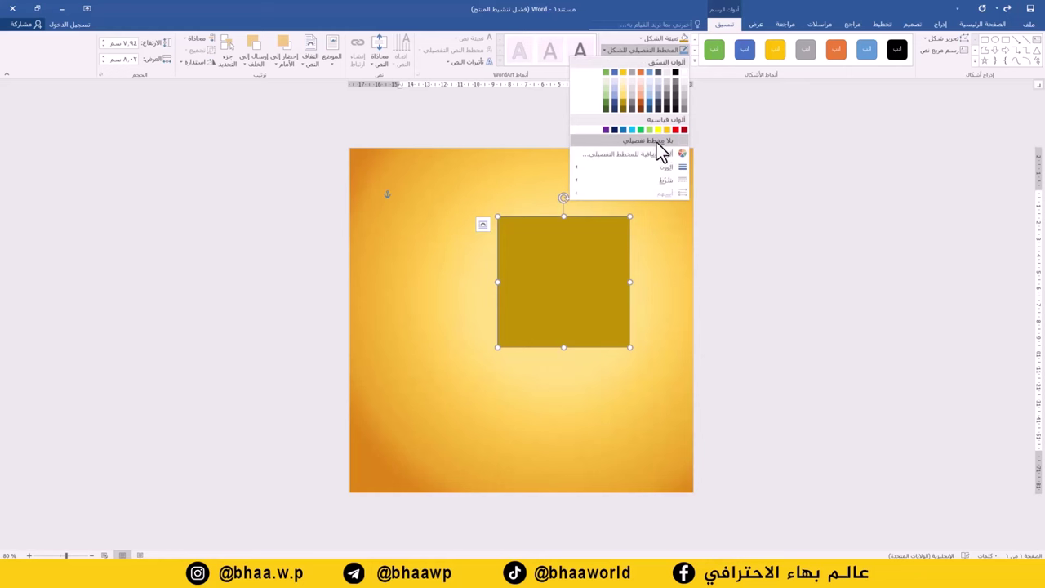
{"action": "left_click", "coordinate": [653, 140]}
Duplicate the square into overlapping copies: a light-yellow one and a smaller lower-right one
{"action": "left_click_drag", "start_coordinate": [582, 254], "coordinate": [501, 282]}
{"action": "left_click", "coordinate": [663, 38]}
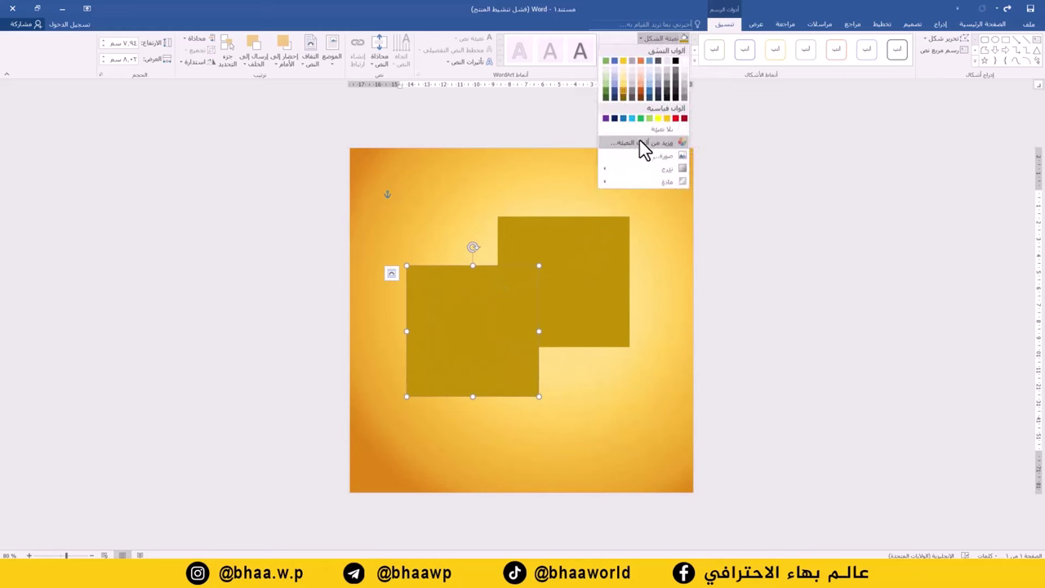
{"action": "left_click", "coordinate": [621, 84]}
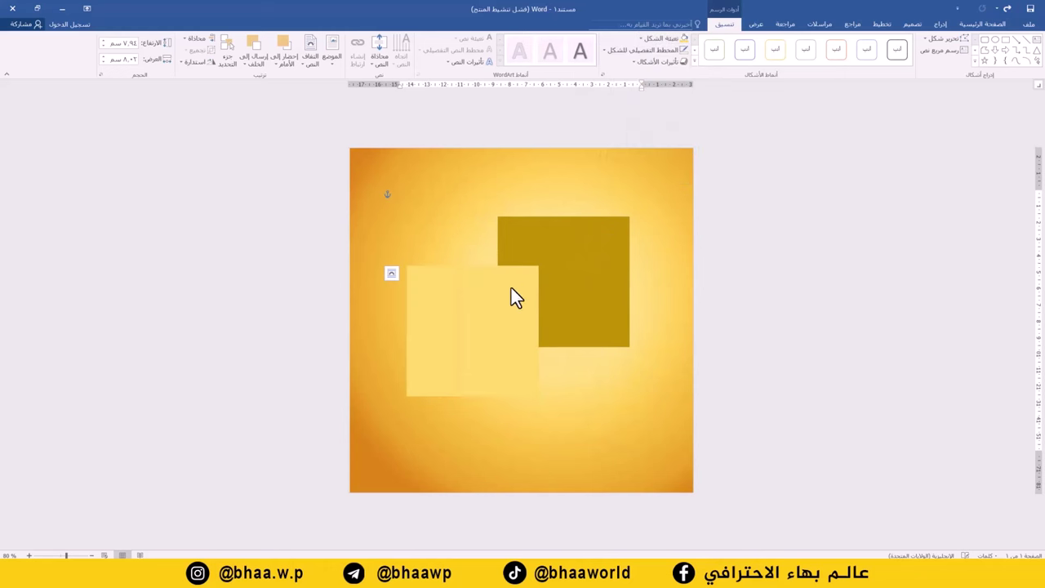
{"action": "left_click_drag", "start_coordinate": [492, 286], "coordinate": [543, 319]}
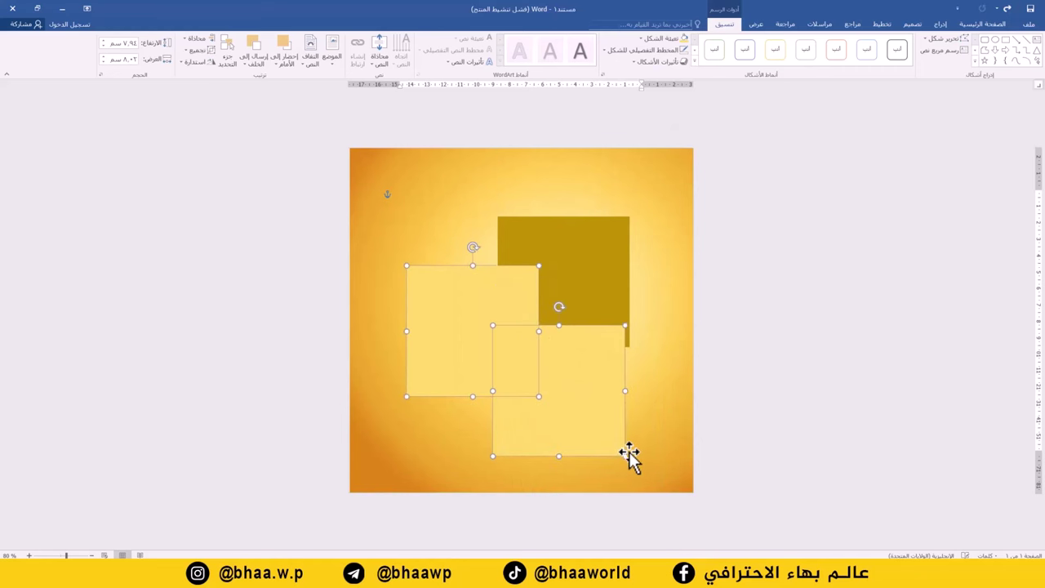
{"action": "left_click", "coordinate": [636, 424]}
{"action": "left_click", "coordinate": [620, 450]}
{"action": "left_click_drag", "start_coordinate": [625, 454], "coordinate": [596, 412]}
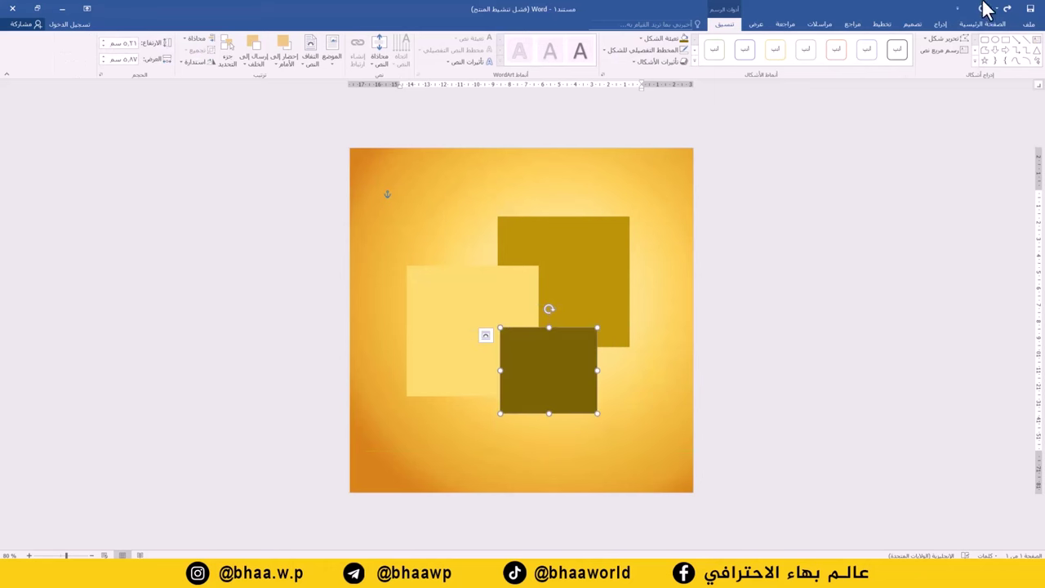
{"action": "left_click", "coordinate": [939, 26]}
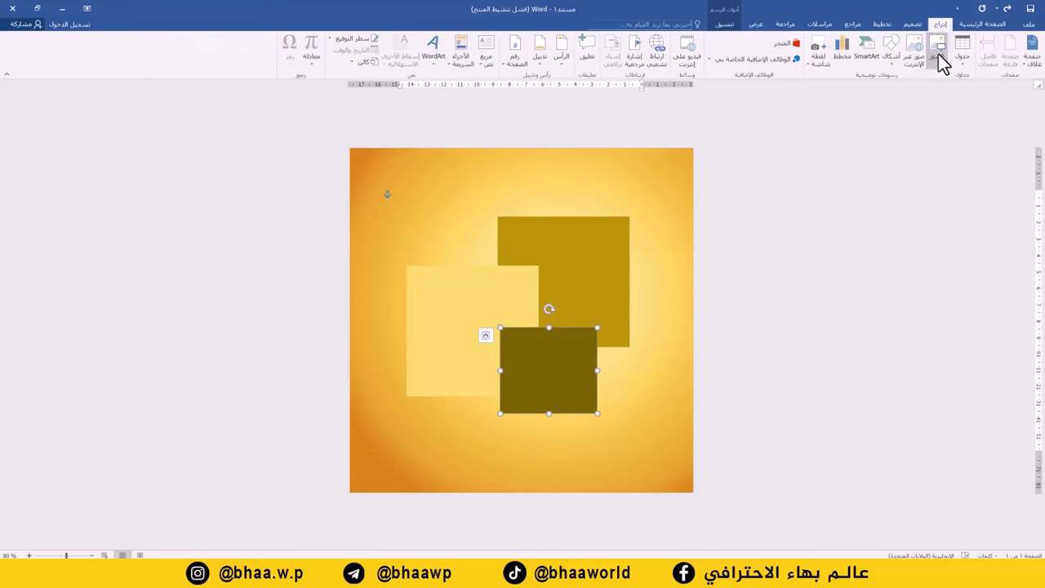
Insert the house picture in front of text, enlarge it and settle it over the squares
{"action": "left_click", "coordinate": [937, 54]}
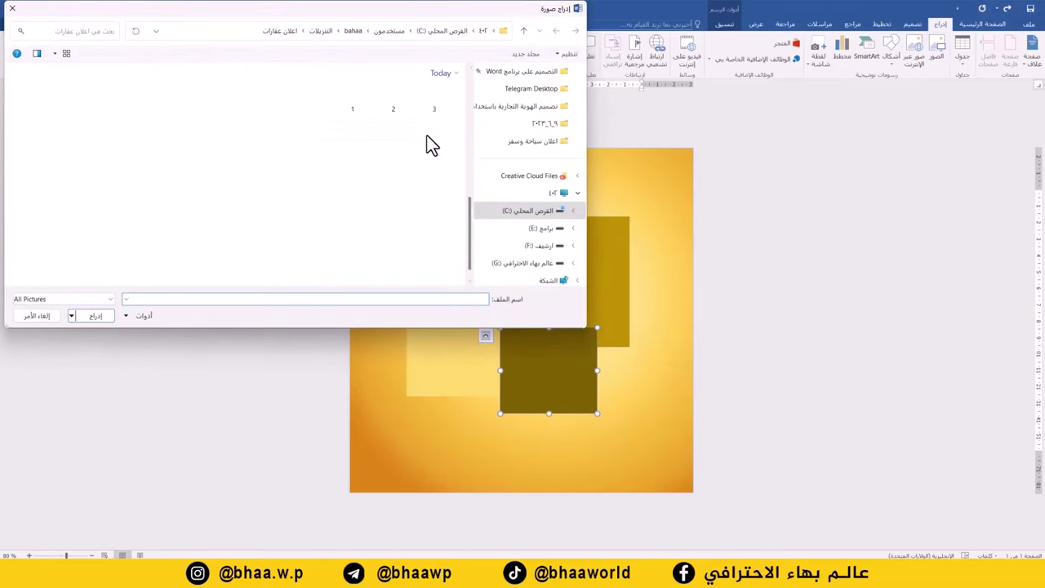
{"action": "double_click", "coordinate": [402, 128]}
{"action": "right_click", "coordinate": [565, 209]}
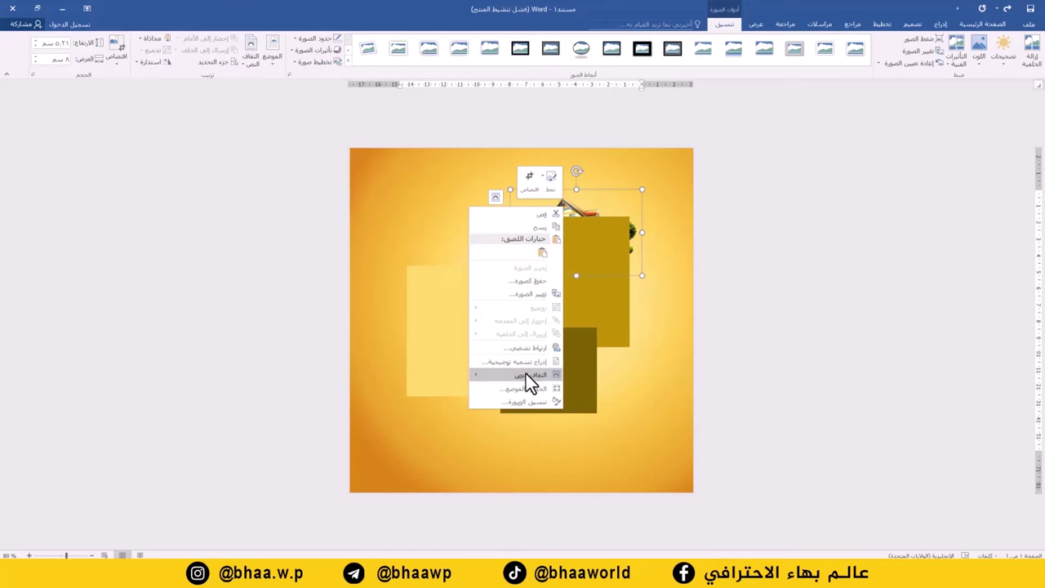
{"action": "mouse_move", "coordinate": [526, 374]}
{"action": "left_click", "coordinate": [430, 447]}
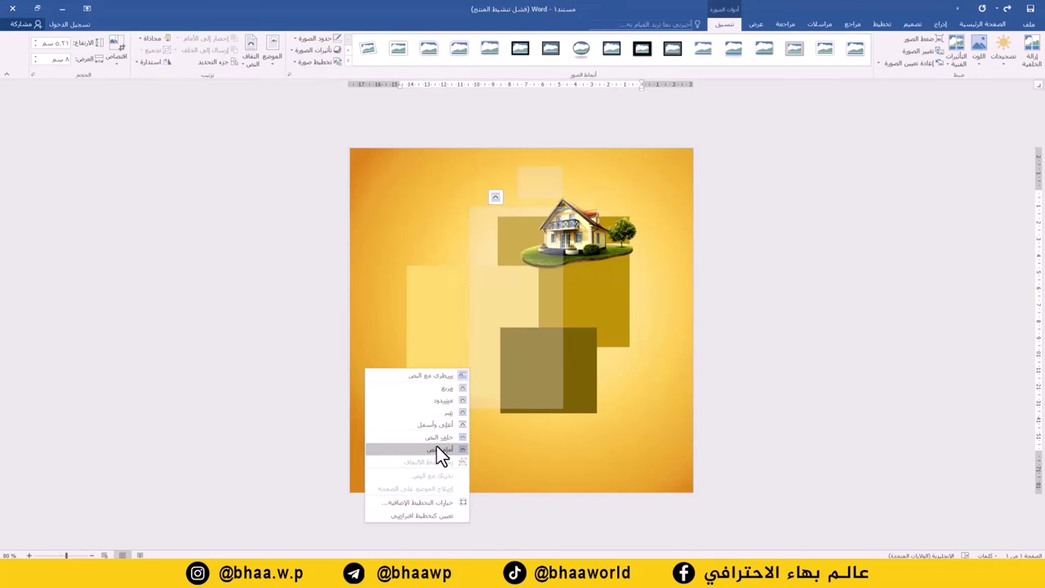
{"action": "left_click", "coordinate": [440, 447]}
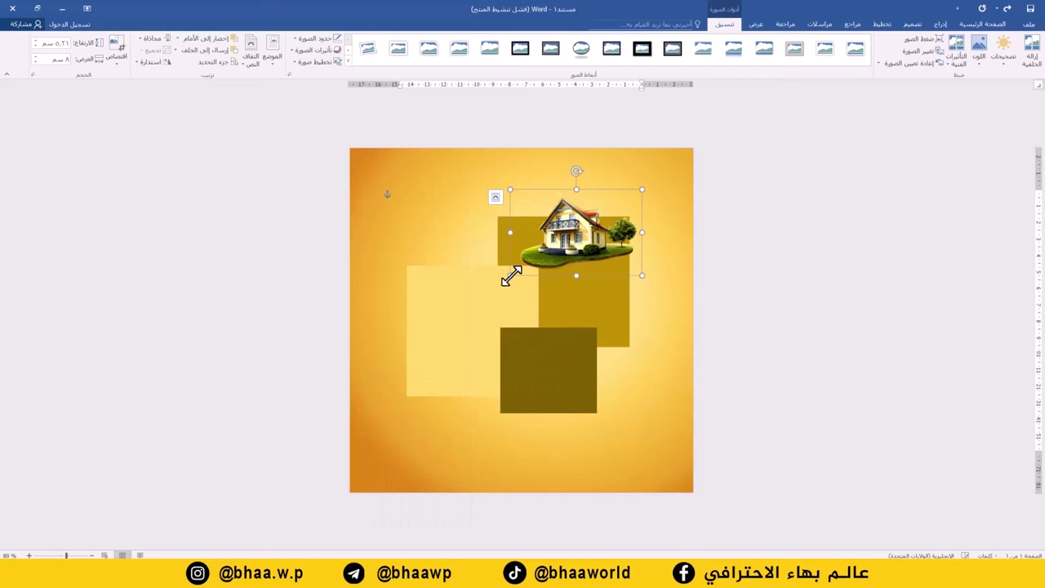
{"action": "left_click_drag", "start_coordinate": [510, 275], "coordinate": [400, 384]}
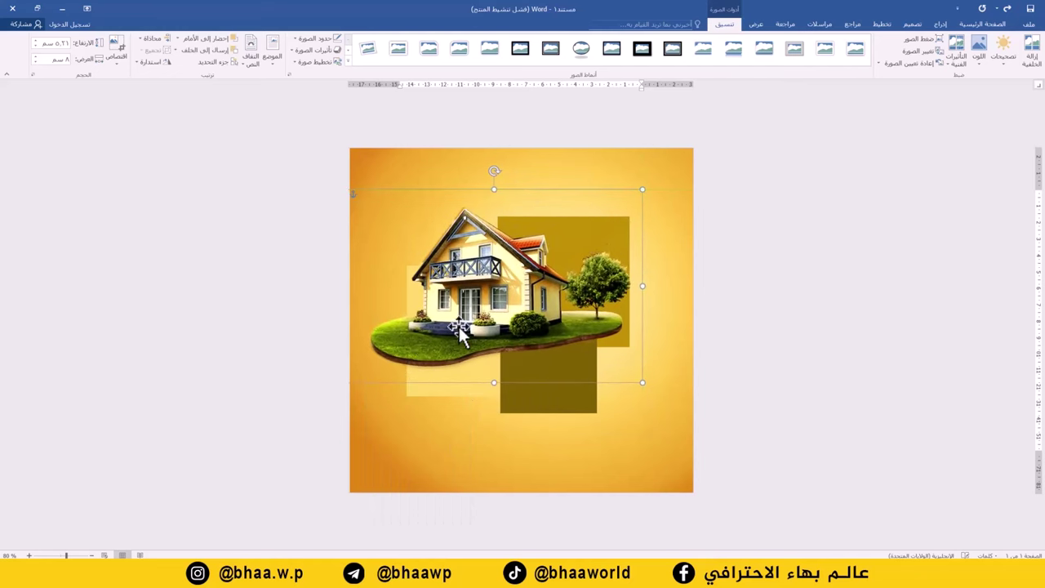
{"action": "left_click_drag", "start_coordinate": [462, 326], "coordinate": [468, 392]}
{"action": "left_click_drag", "start_coordinate": [467, 388], "coordinate": [470, 413]}
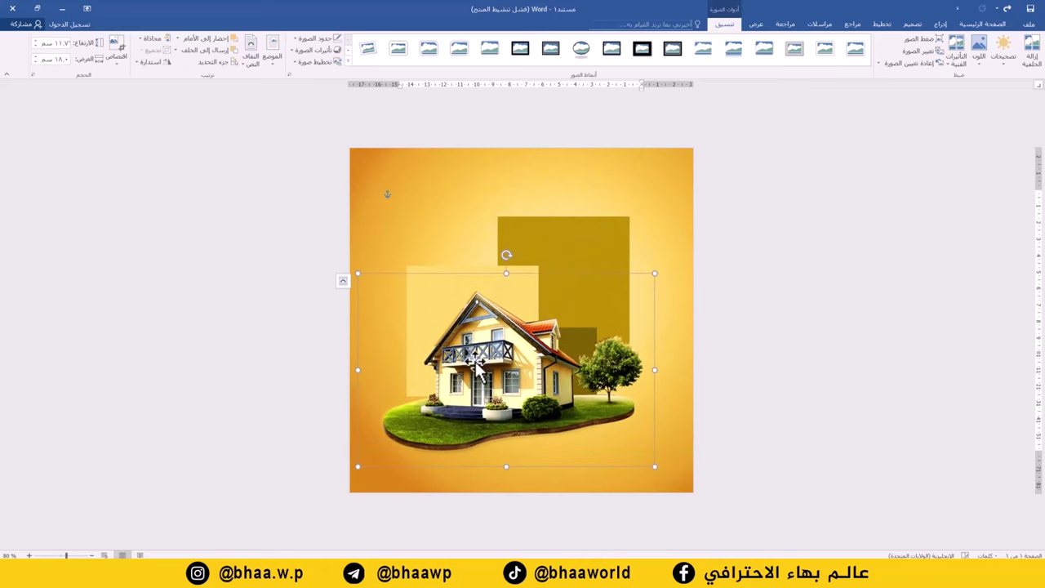
{"action": "left_click_drag", "start_coordinate": [475, 360], "coordinate": [478, 357]}
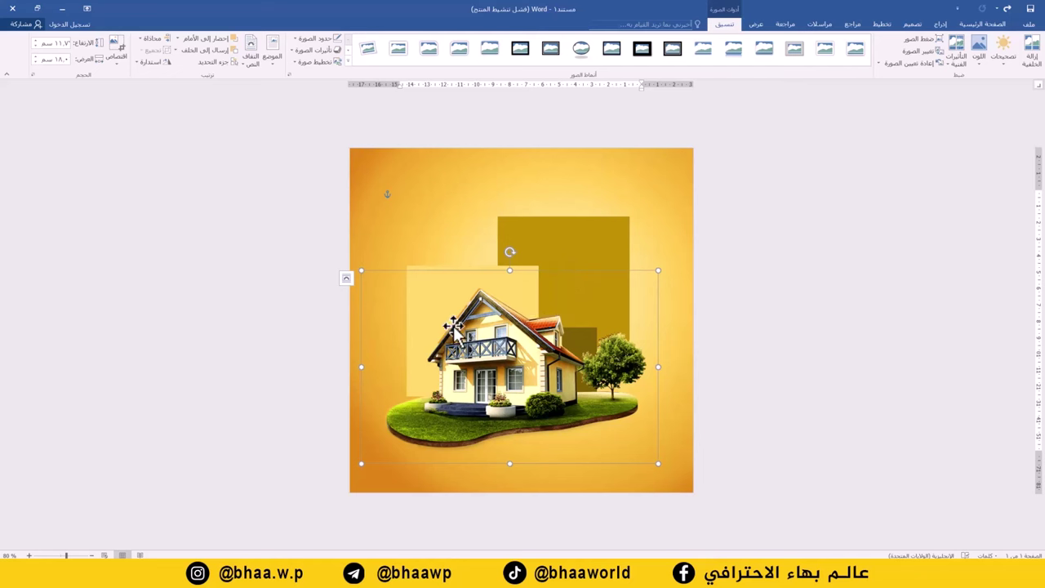
Insert the clouds picture in front of text and place it around the house roof
{"action": "left_click", "coordinate": [941, 24]}
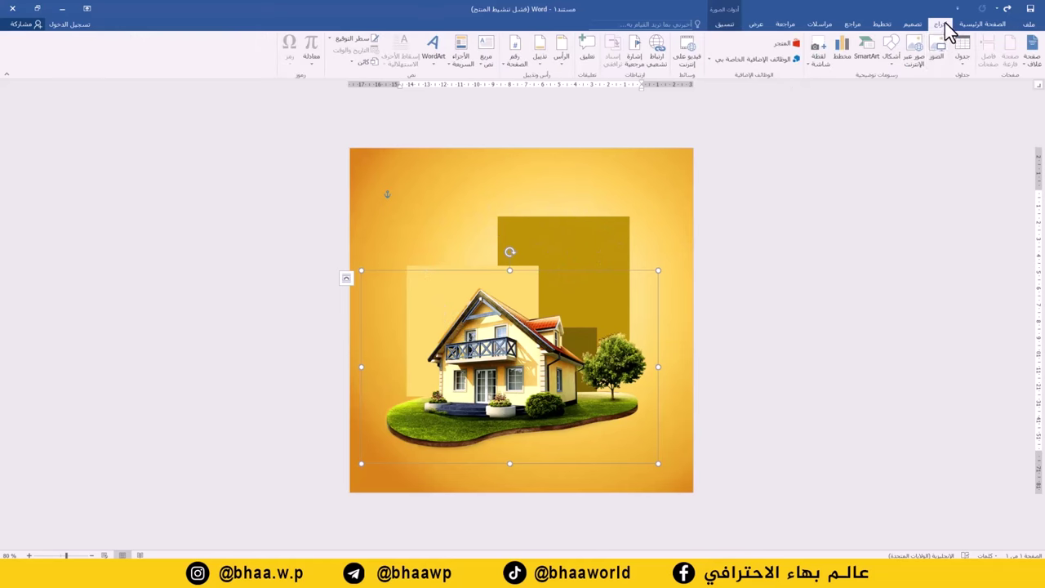
{"action": "left_click", "coordinate": [937, 52]}
{"action": "double_click", "coordinate": [385, 113]}
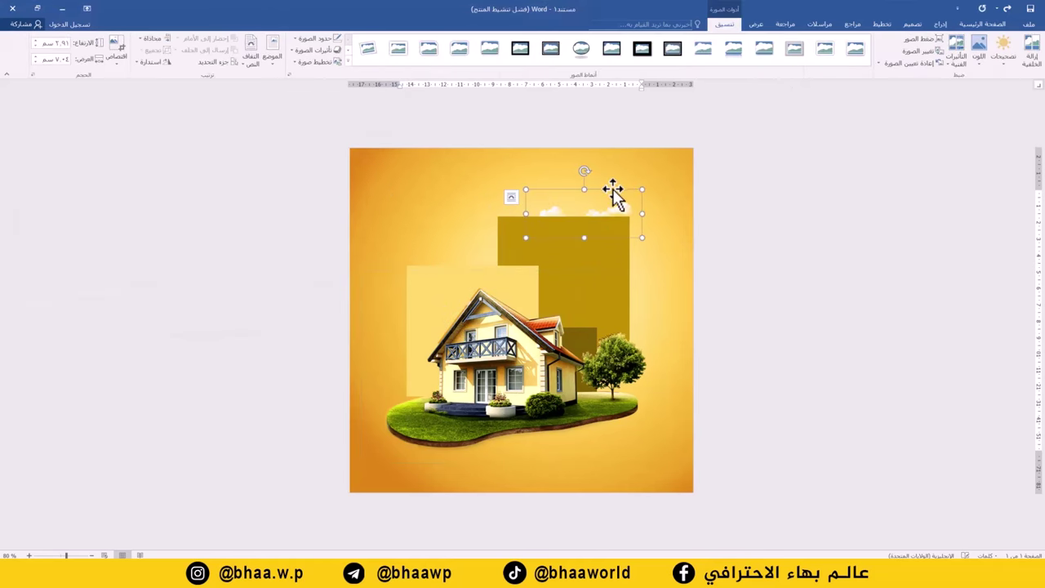
{"action": "right_click", "coordinate": [614, 196]}
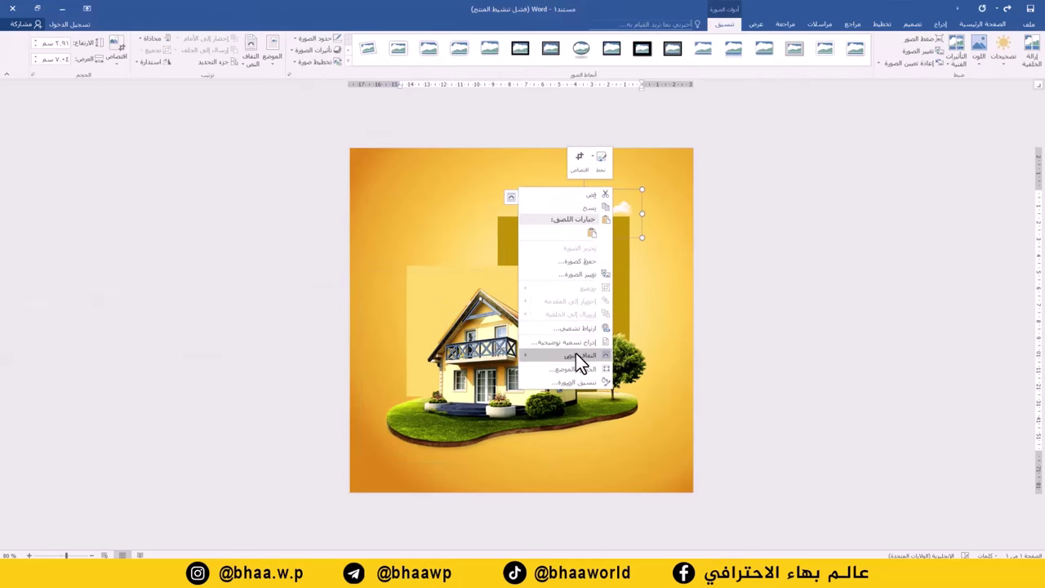
{"action": "mouse_move", "coordinate": [575, 354]}
{"action": "left_click", "coordinate": [488, 431]}
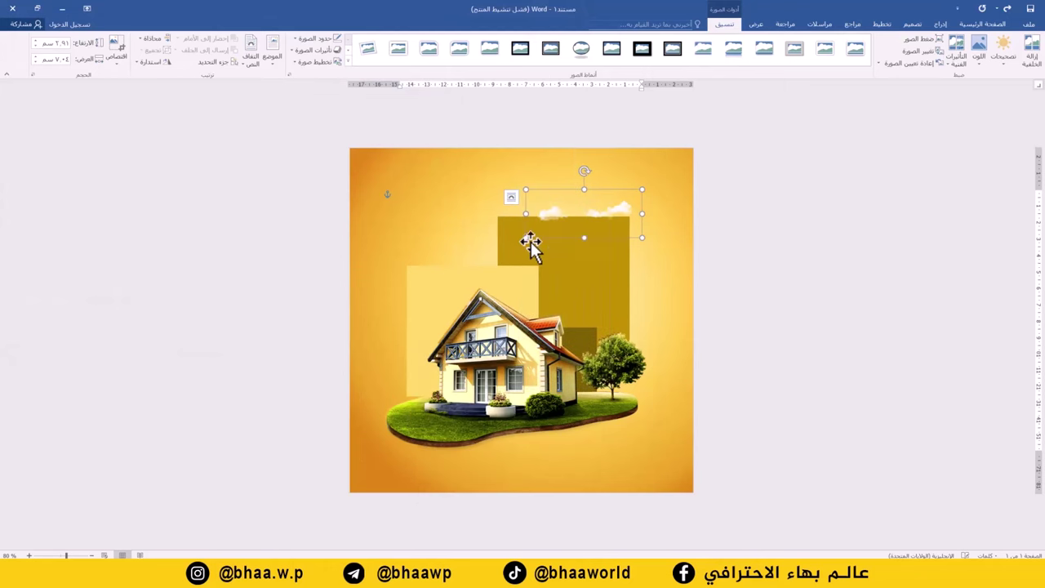
{"action": "left_click_drag", "start_coordinate": [524, 235], "coordinate": [454, 291]}
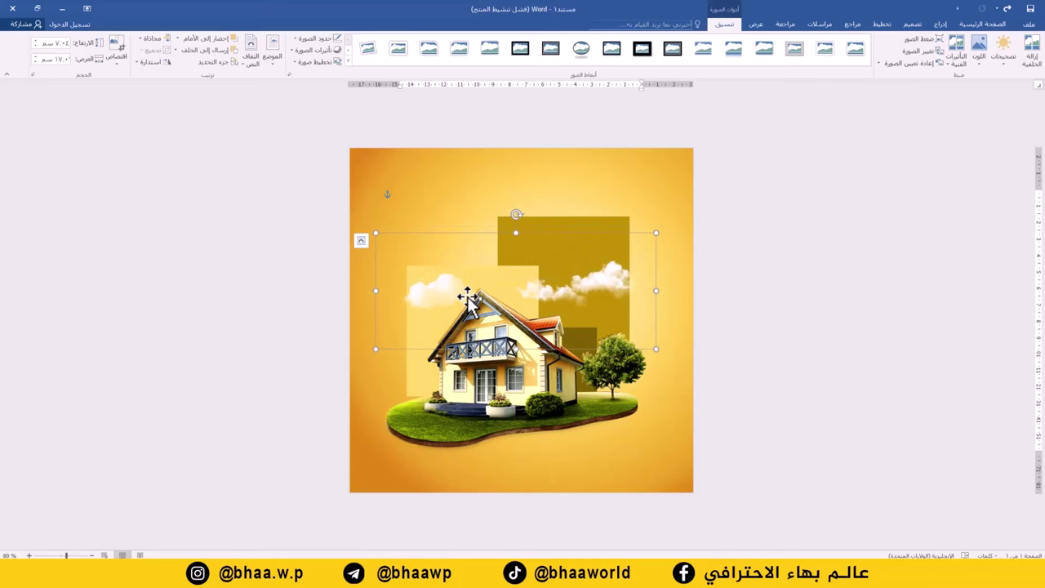
{"action": "left_click", "coordinate": [943, 23]}
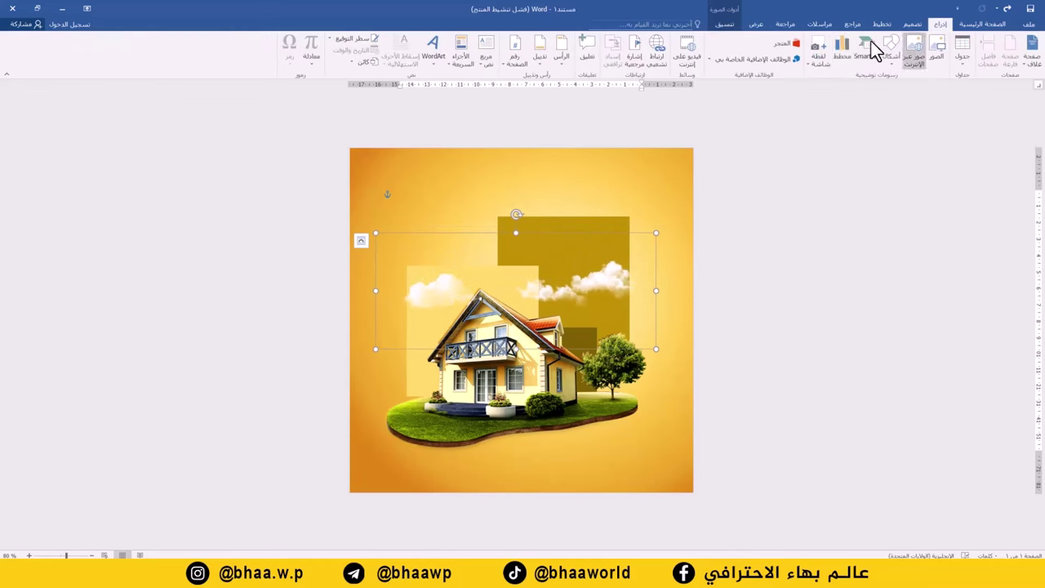
Draw a wide text box across the top with the title مكتب عقارات اللؤلؤة in GE East, size 48
{"action": "left_click", "coordinate": [488, 66]}
{"action": "left_click", "coordinate": [469, 379]}
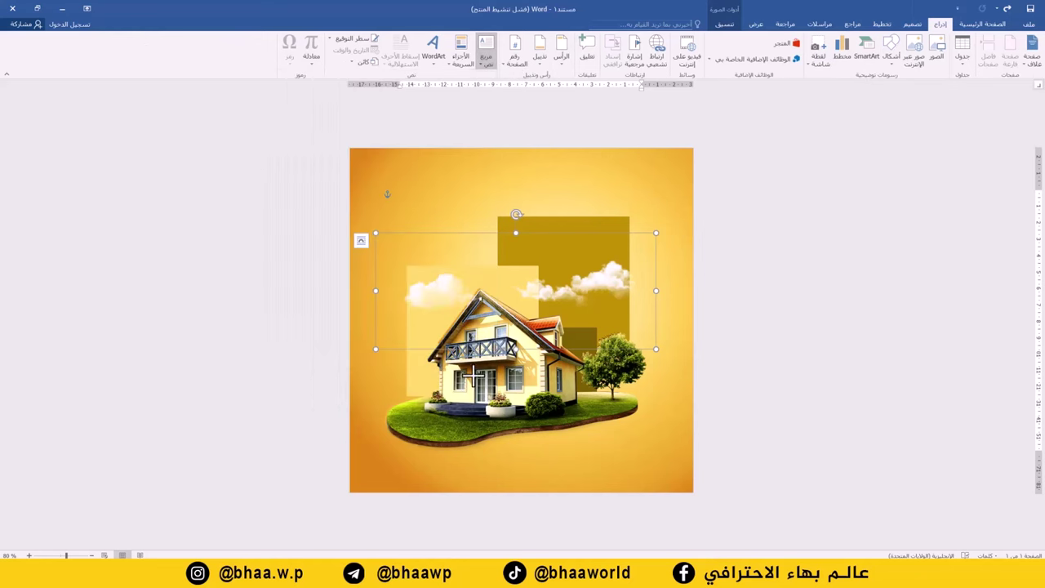
{"action": "left_click_drag", "start_coordinate": [656, 178], "coordinate": [379, 233]}
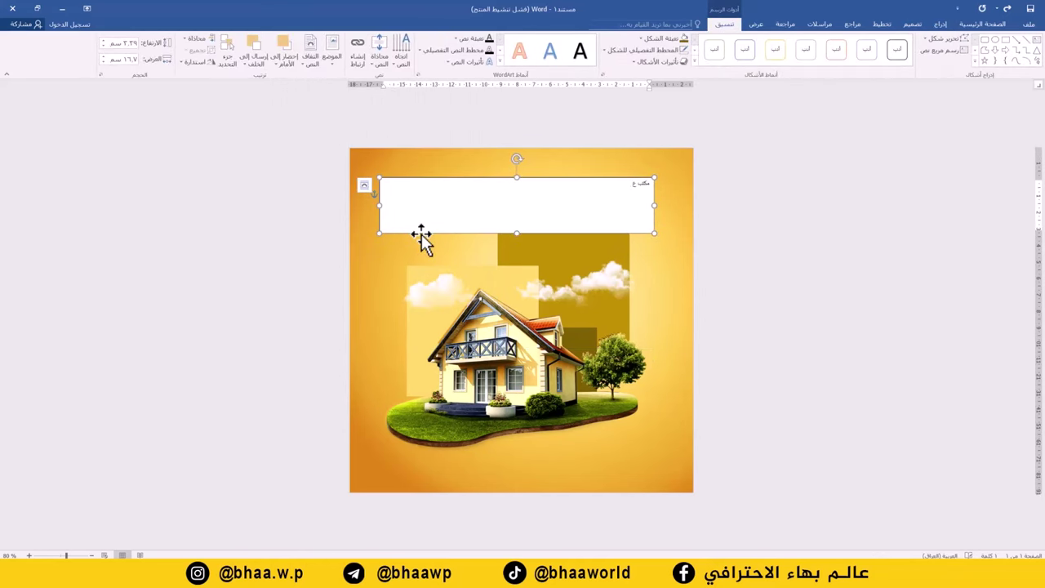
{"action": "type", "text": "اللؤلؤ"}
{"action": "key", "text": "ctrl+a"}
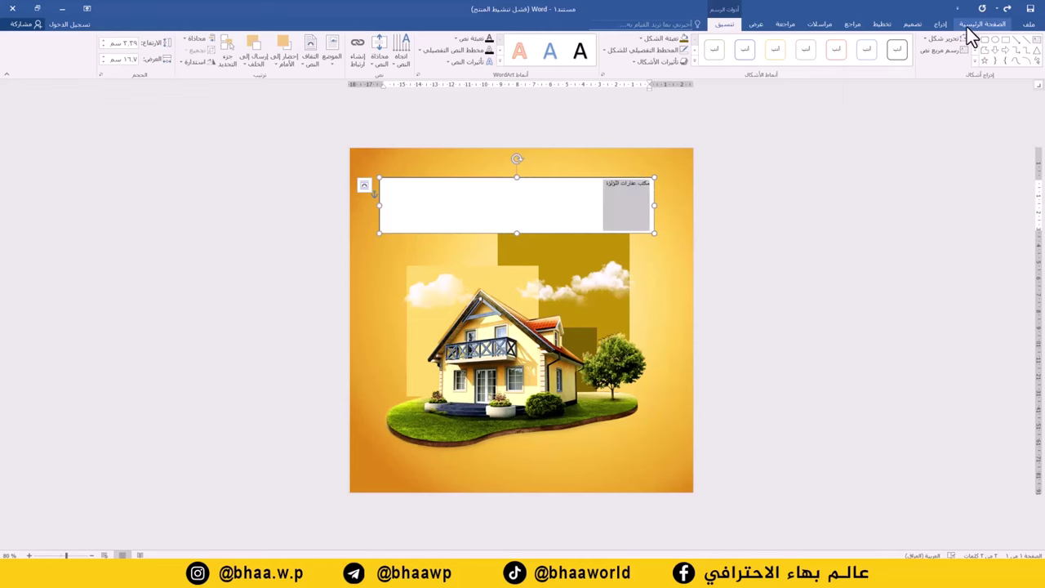
{"action": "left_click", "coordinate": [966, 27]}
{"action": "left_click", "coordinate": [919, 44]}
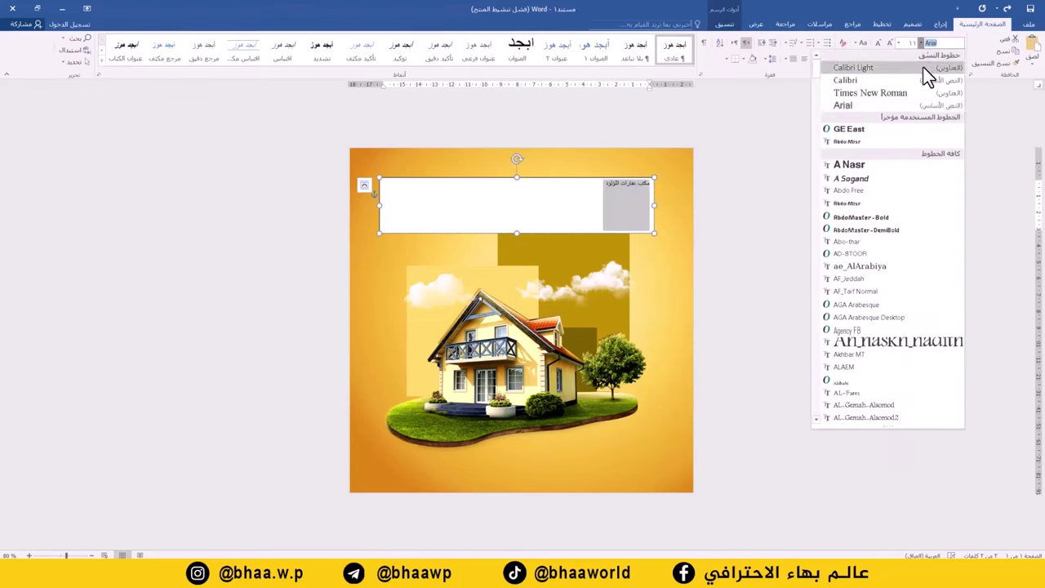
{"action": "left_click", "coordinate": [849, 129]}
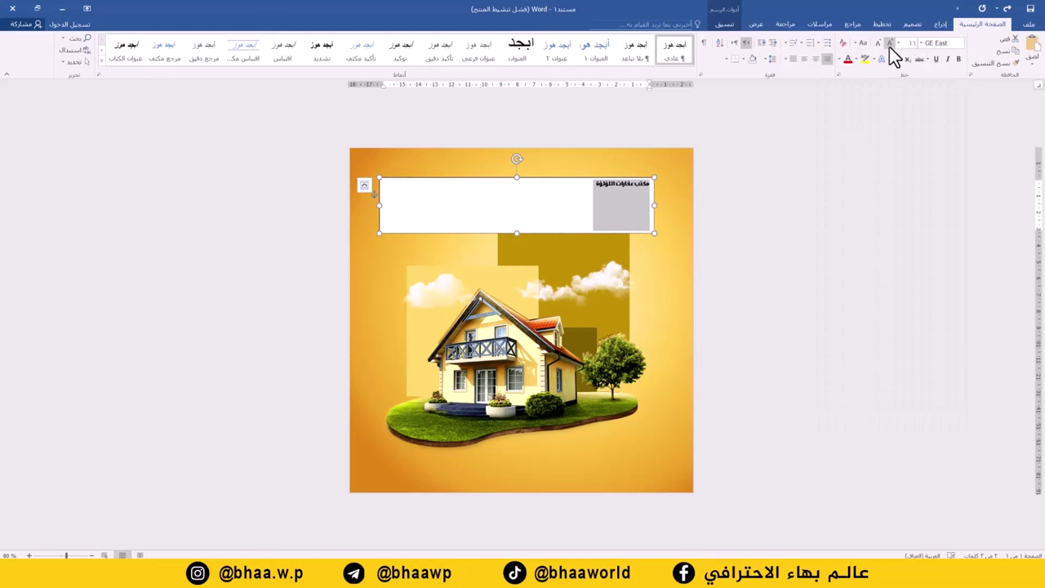
{"action": "left_click", "coordinate": [889, 44]}
{"action": "left_click", "coordinate": [889, 44]}
{"action": "left_click", "coordinate": [889, 44]}
{"action": "left_click", "coordinate": [889, 44]}
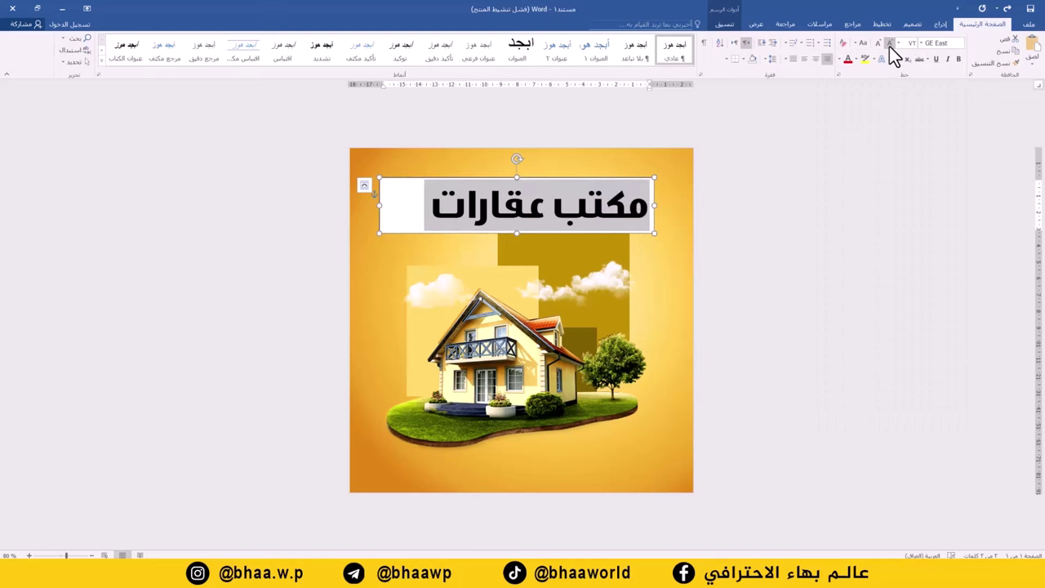
{"action": "left_click", "coordinate": [877, 44]}
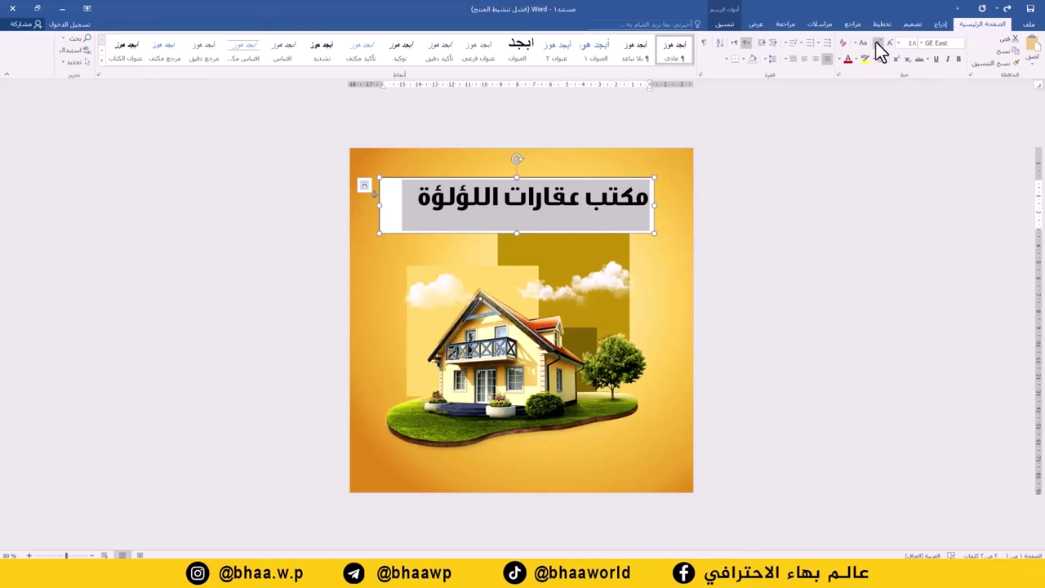
Remove the title box's fill and outline and nudge it slightly left
{"action": "left_click", "coordinate": [724, 24]}
{"action": "left_click", "coordinate": [677, 45]}
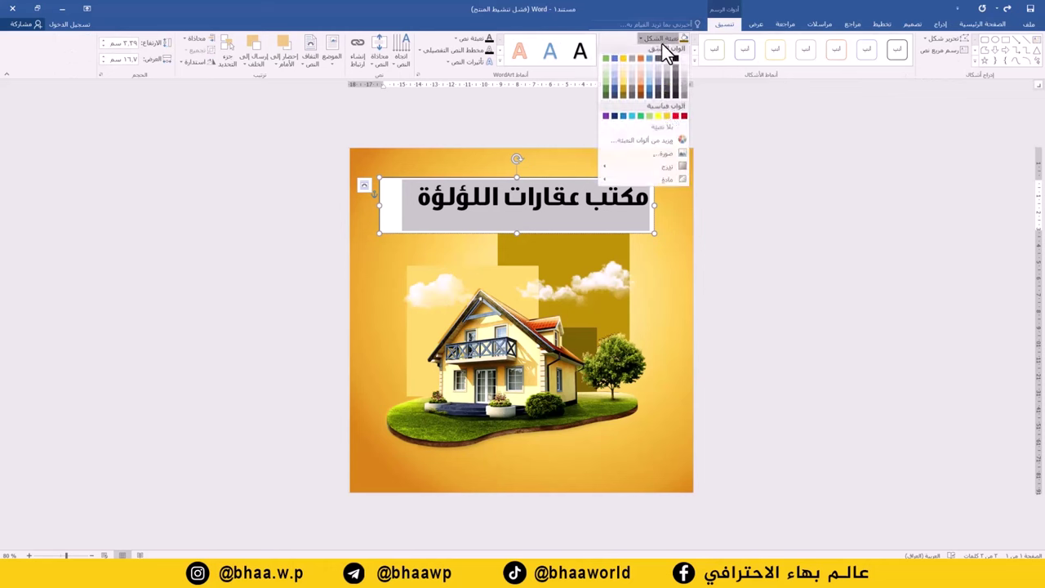
{"action": "left_click", "coordinate": [659, 131]}
{"action": "left_click", "coordinate": [666, 49]}
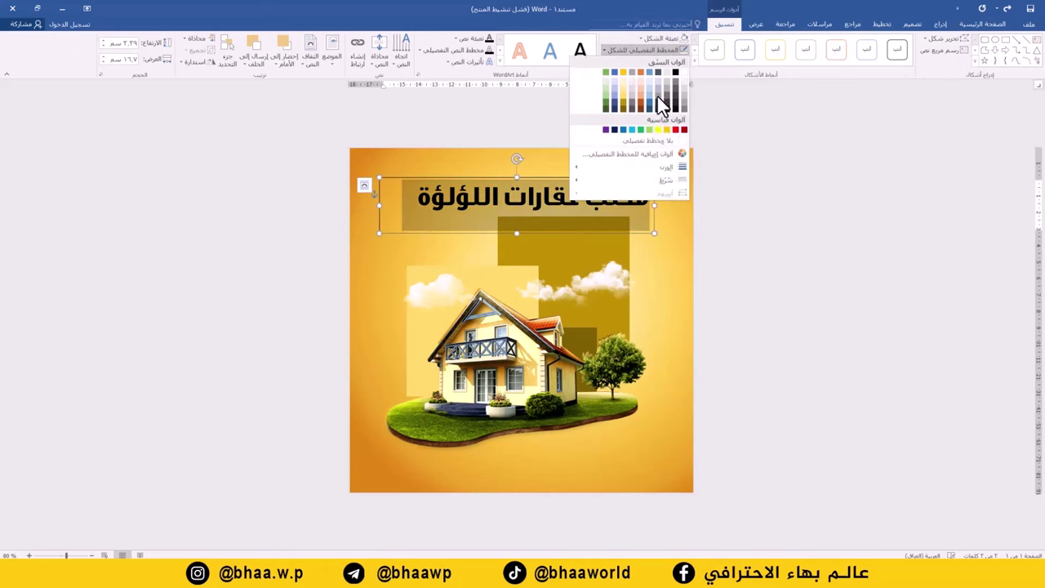
{"action": "mouse_move", "coordinate": [657, 166]}
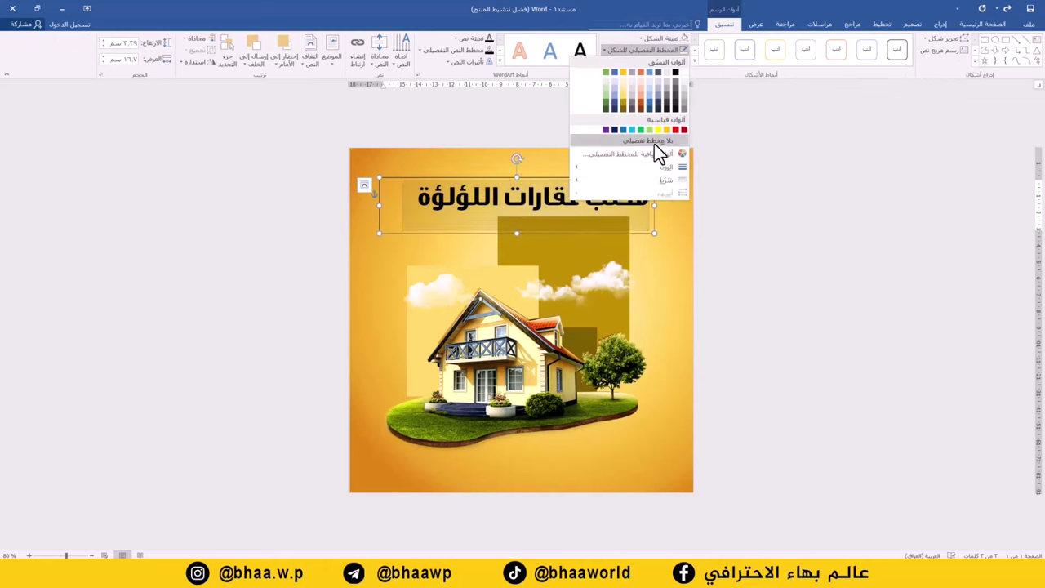
{"action": "left_click", "coordinate": [654, 142]}
{"action": "left_click_drag", "start_coordinate": [581, 176], "coordinate": [571, 177]}
{"action": "left_click", "coordinate": [988, 25]}
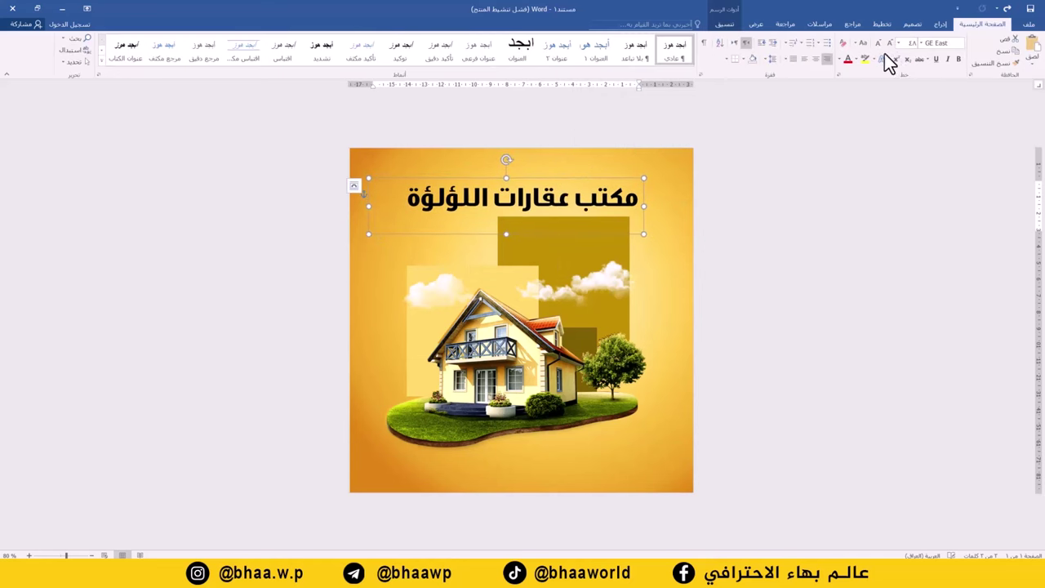
Set the title font size to 52 and reposition its box
{"action": "left_click", "coordinate": [913, 43]}
{"action": "type", "text": "52"}
{"action": "key", "text": "Return"}
{"action": "left_click_drag", "start_coordinate": [582, 178], "coordinate": [571, 200]}
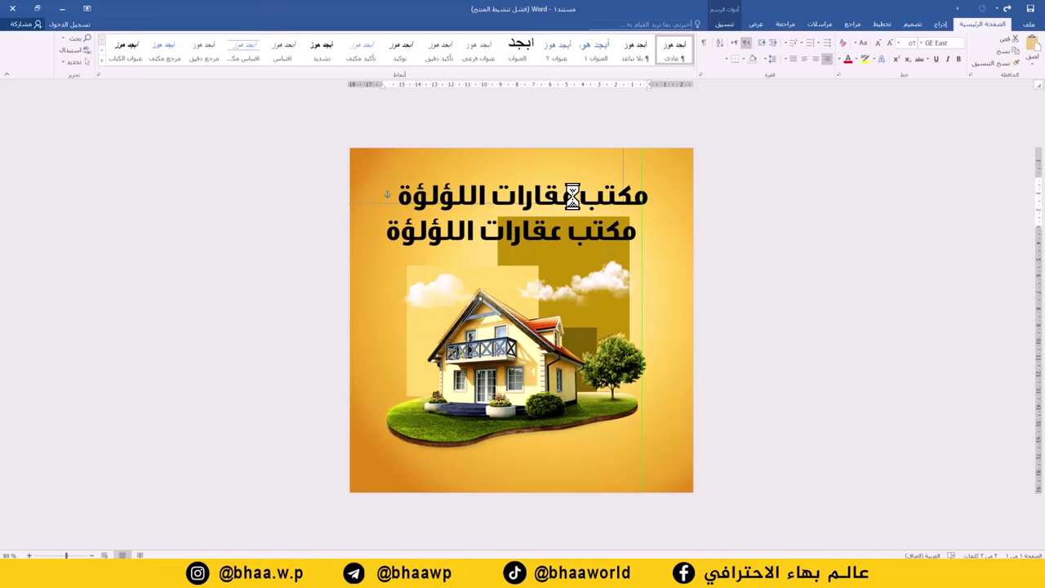
Turn the duplicated box into a smaller 'اسعارنا مناسبة' subtitle and narrow it to fit
{"action": "triple_click", "coordinate": [569, 243]}
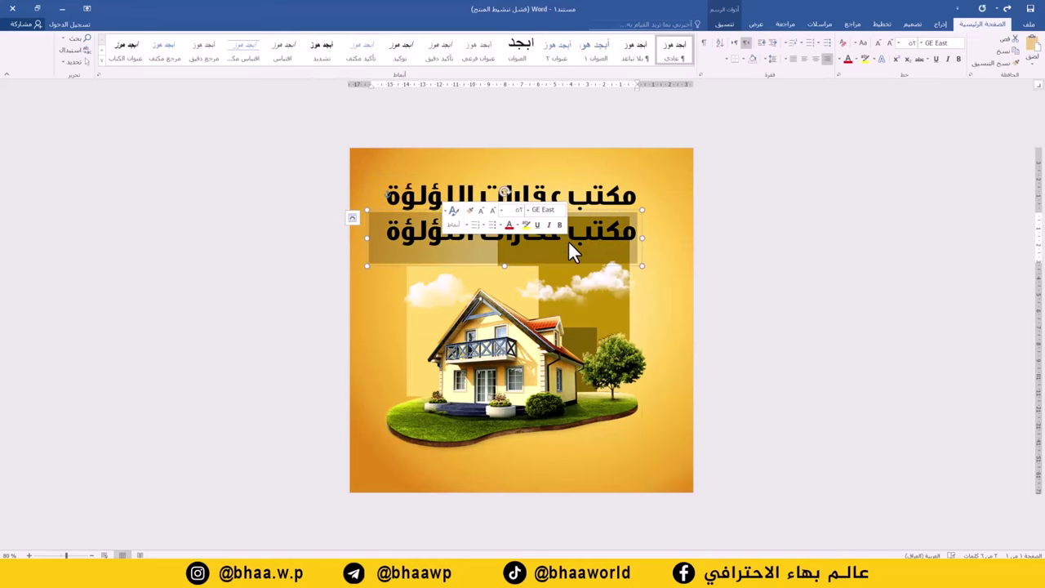
{"action": "type", "text": "اسعارنا مناسبة"}
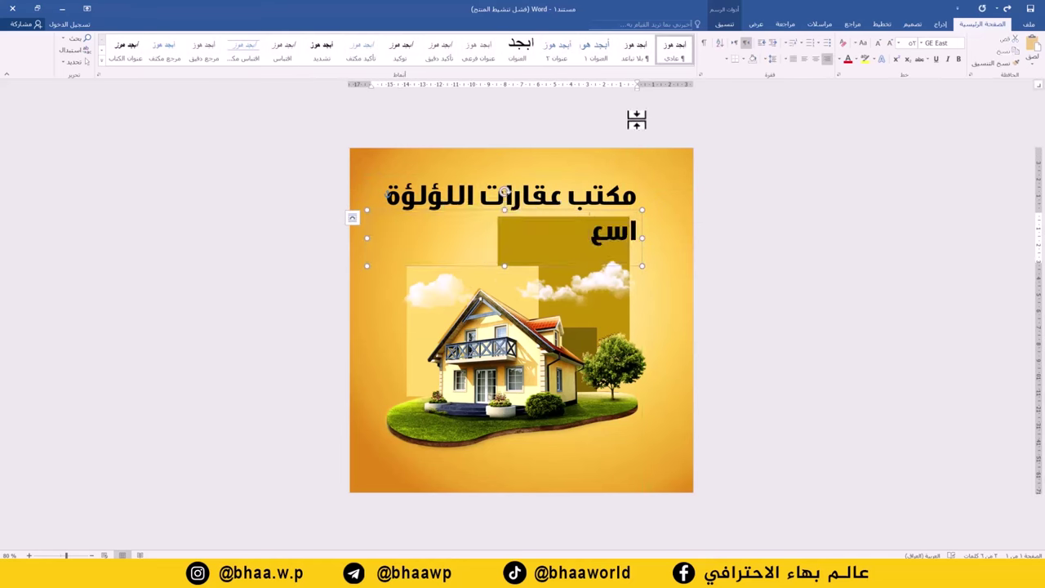
{"action": "left_click", "coordinate": [875, 44]}
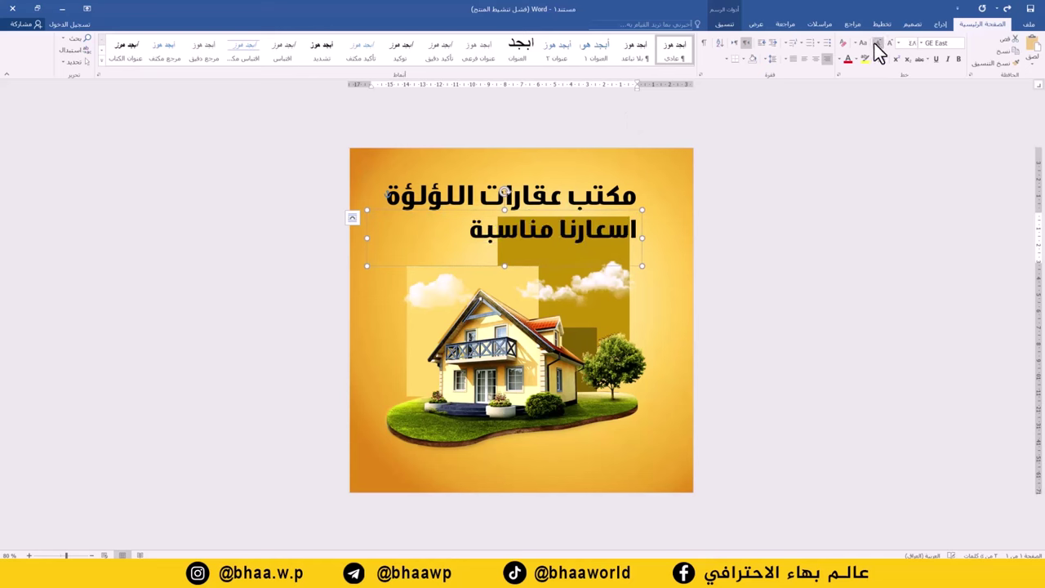
{"action": "left_click", "coordinate": [874, 44]}
{"action": "left_click_drag", "start_coordinate": [642, 236], "coordinate": [523, 239]}
{"action": "left_click", "coordinate": [724, 26]}
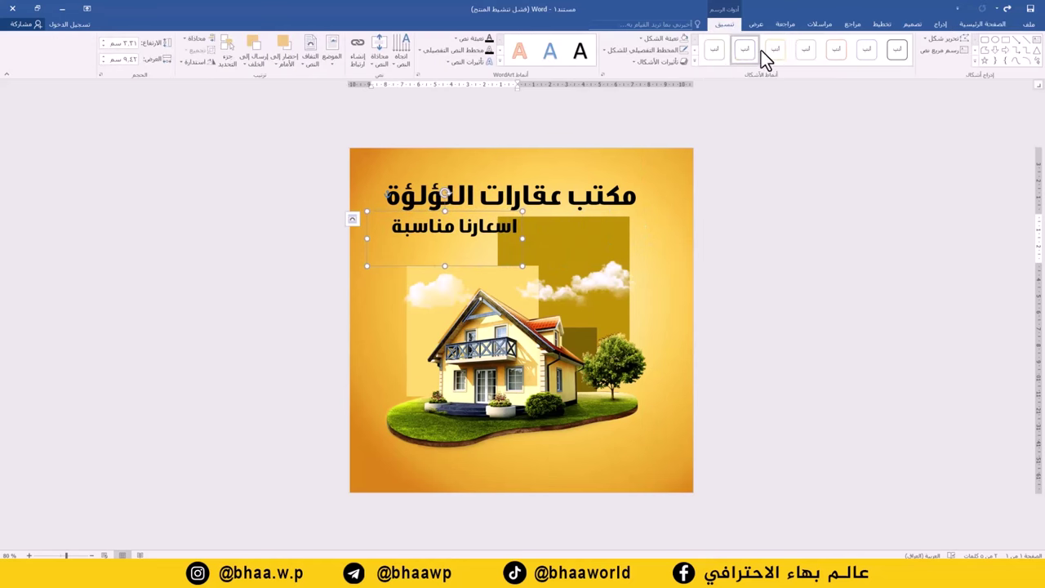
Colour the subtitle text a custom dark brown from More Fill Colors
{"action": "left_click", "coordinate": [457, 39]}
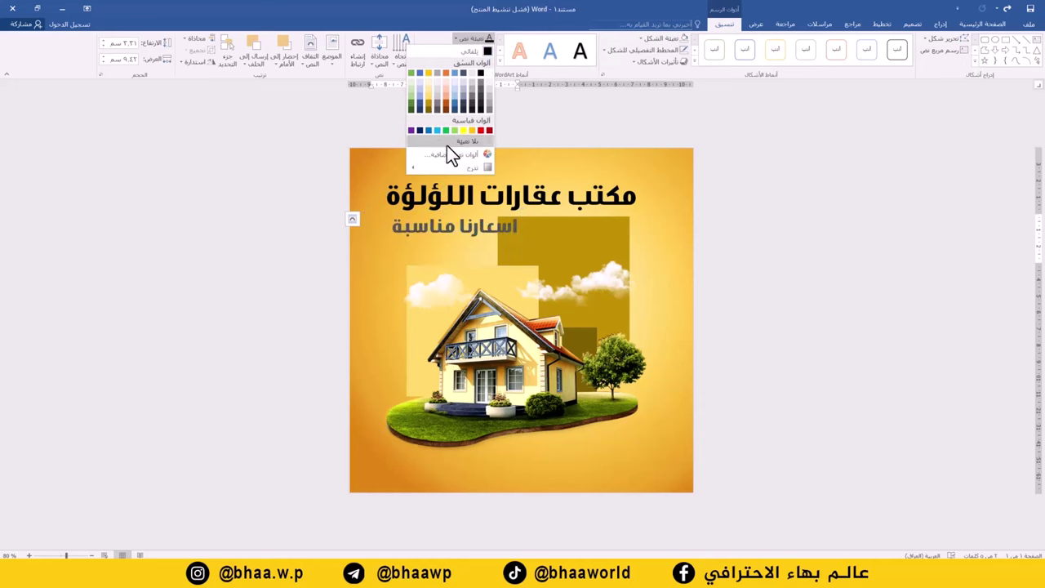
{"action": "left_click", "coordinate": [467, 155]}
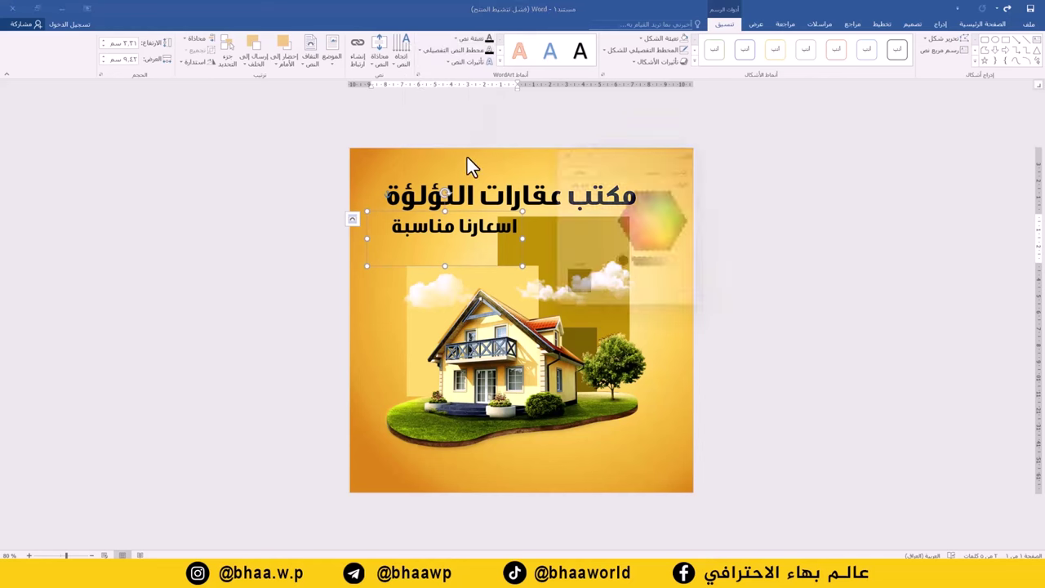
{"action": "left_click", "coordinate": [676, 249]}
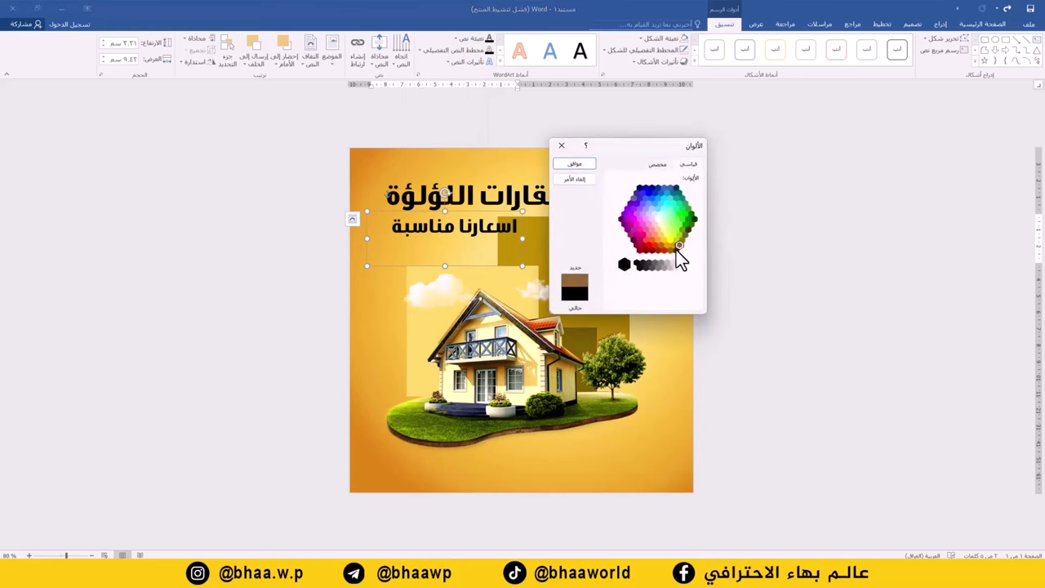
{"action": "left_click", "coordinate": [577, 164]}
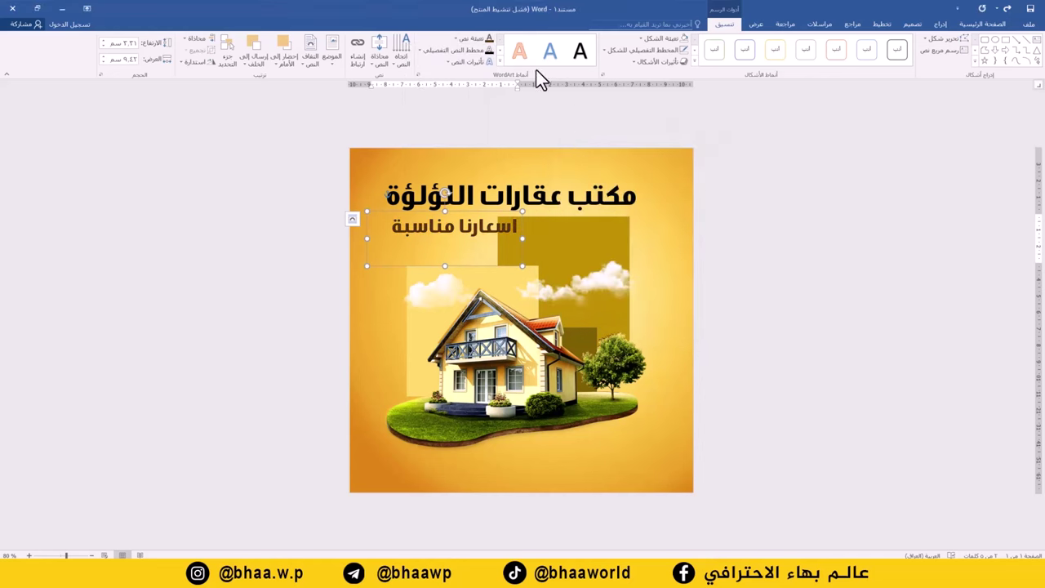
Give the subtitle an outer shadow text effect
{"action": "left_click", "coordinate": [460, 63]}
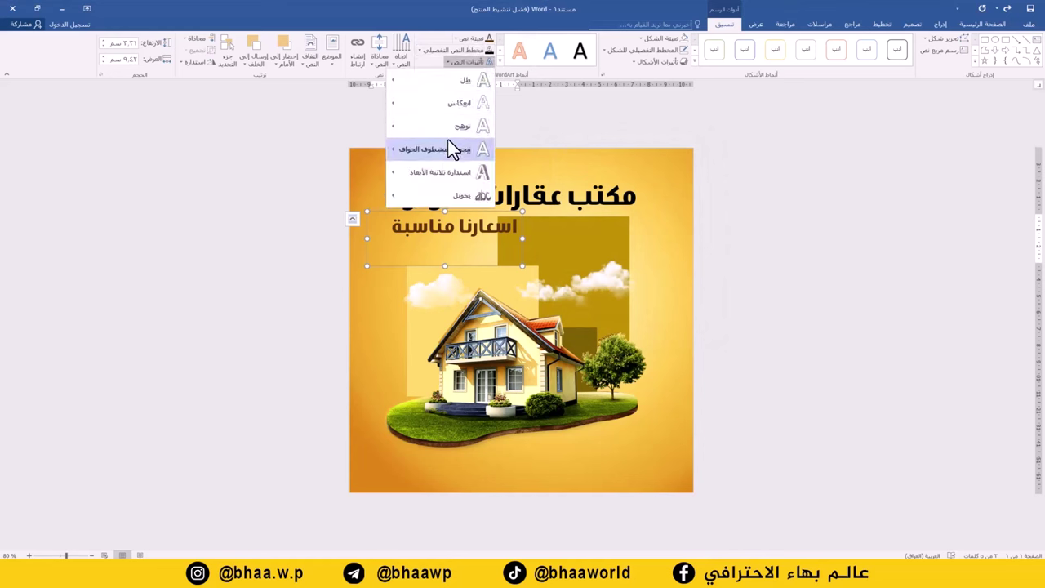
{"action": "mouse_move", "coordinate": [423, 87]}
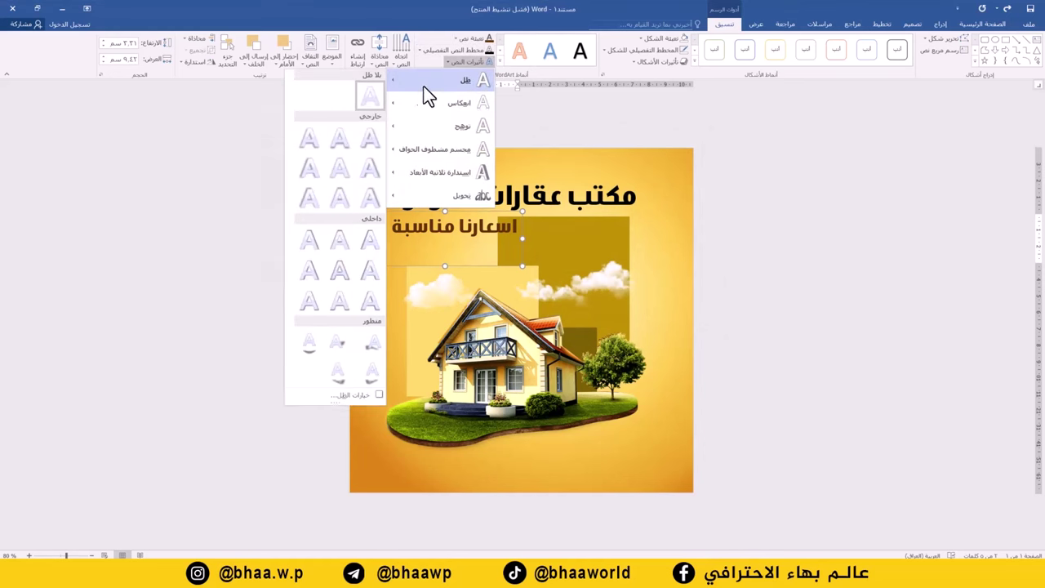
{"action": "left_click", "coordinate": [309, 144]}
{"action": "left_click", "coordinate": [508, 237]}
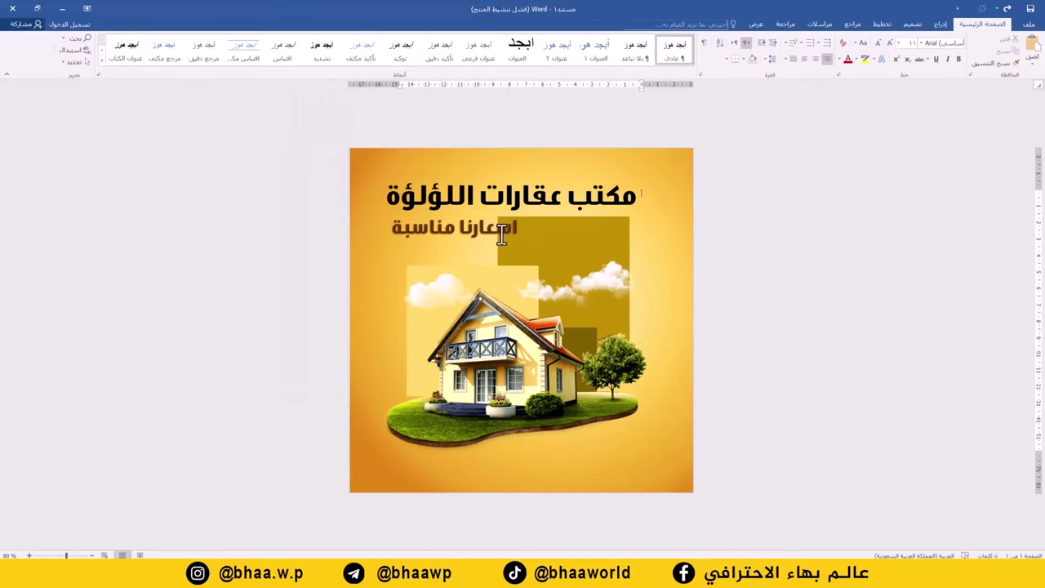
Enlarge the subtitle text a few steps and widen its box to the right
{"action": "left_click", "coordinate": [503, 235]}
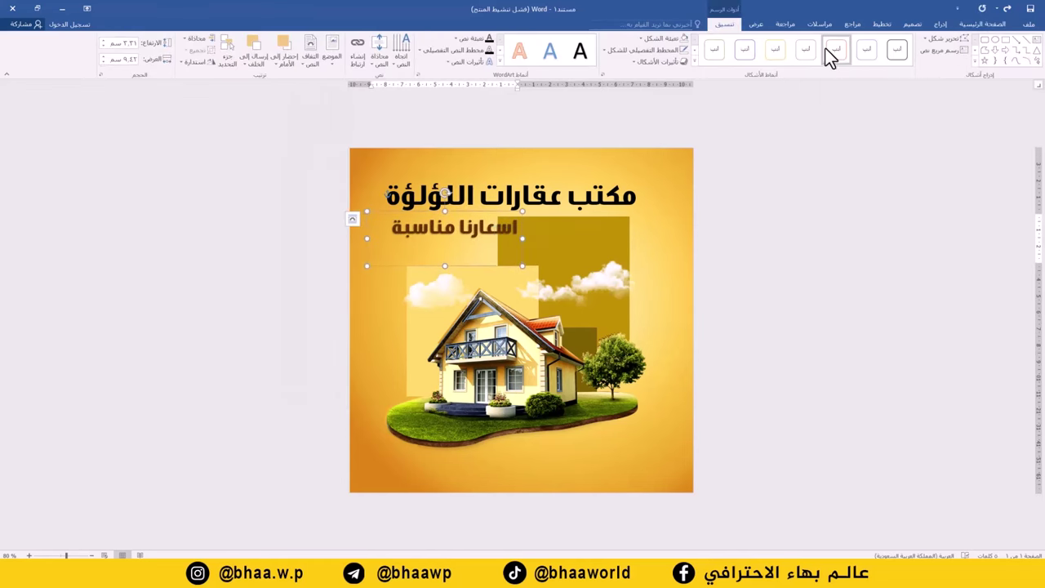
{"action": "left_click", "coordinate": [982, 24]}
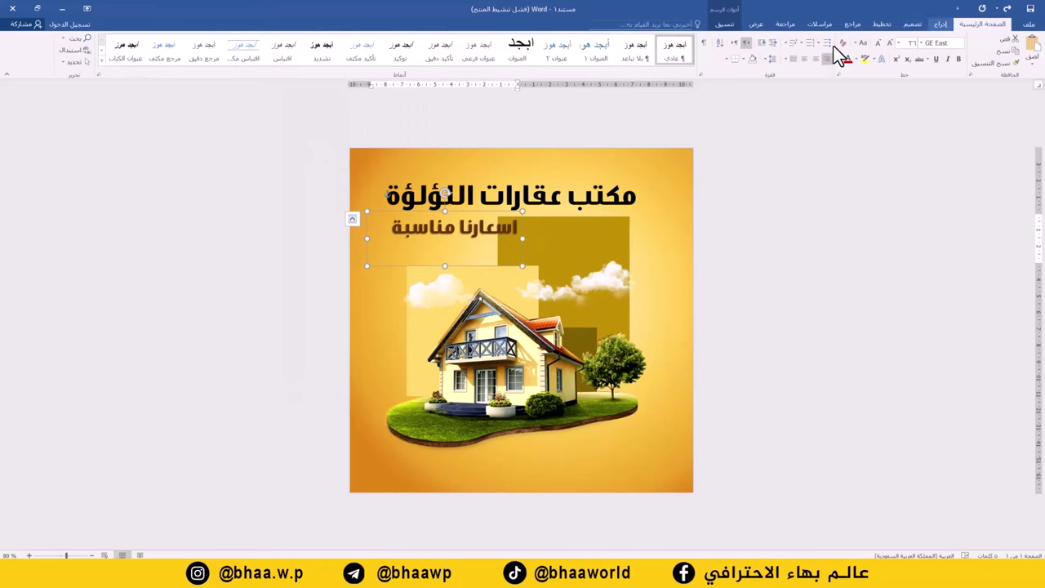
{"action": "left_click", "coordinate": [889, 43]}
{"action": "left_click", "coordinate": [890, 42]}
{"action": "left_click", "coordinate": [890, 43]}
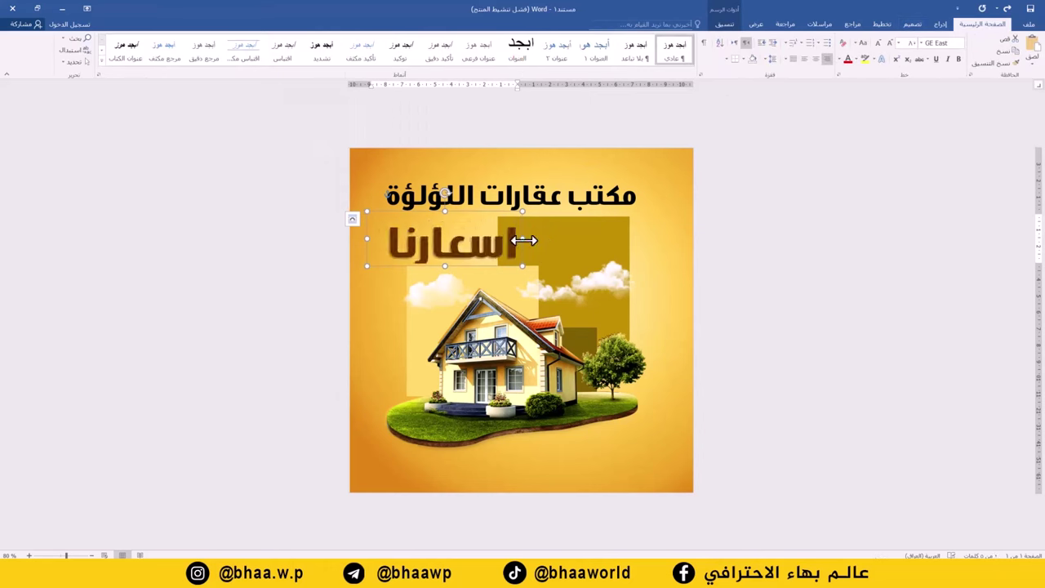
{"action": "left_click_drag", "start_coordinate": [524, 240], "coordinate": [626, 240]}
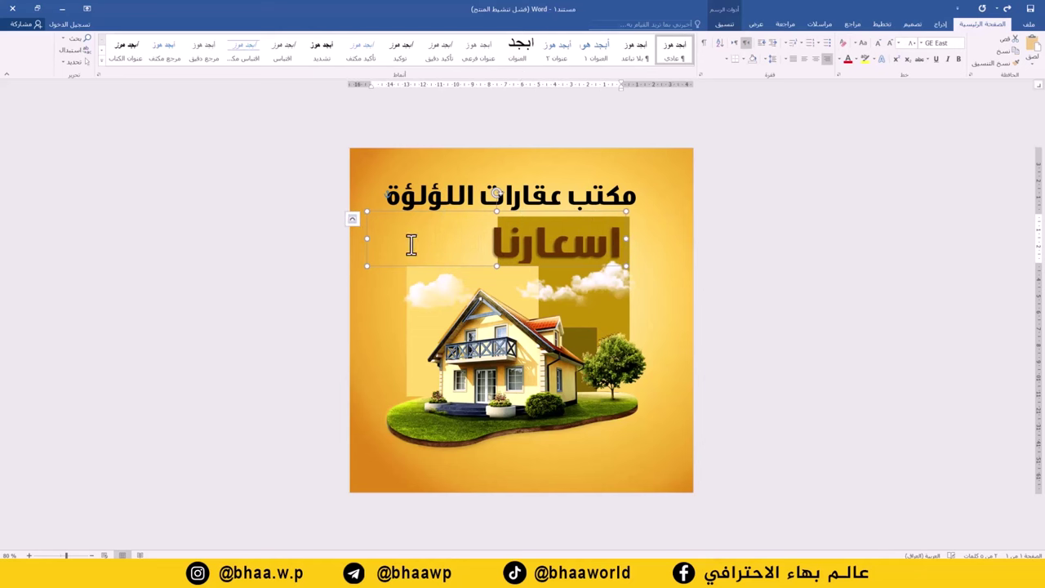
Make the subtitle bold and set its font size to 60
{"action": "double_click", "coordinate": [532, 240]}
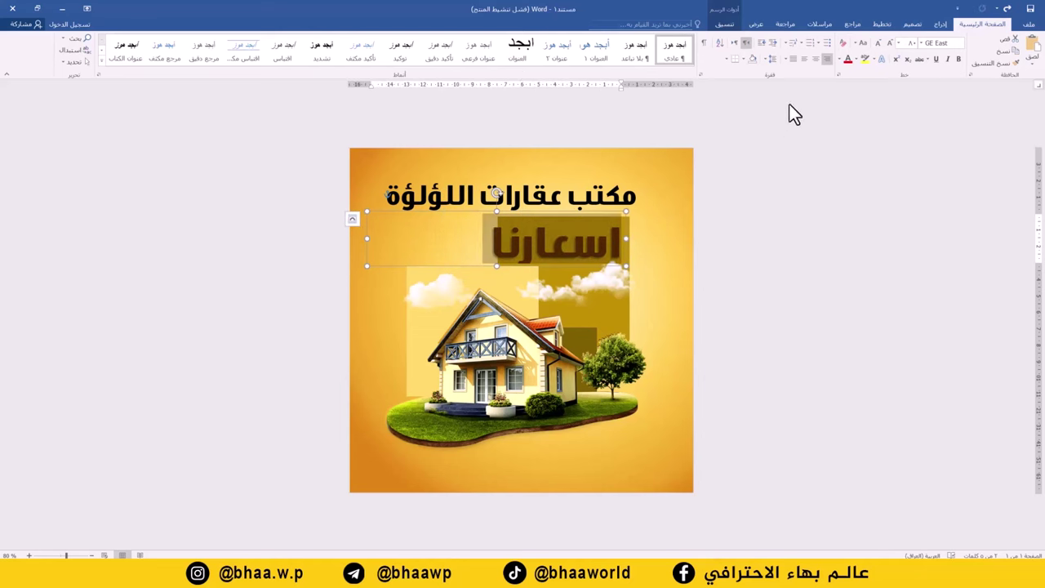
{"action": "left_click", "coordinate": [875, 42]}
{"action": "left_click", "coordinate": [875, 43]}
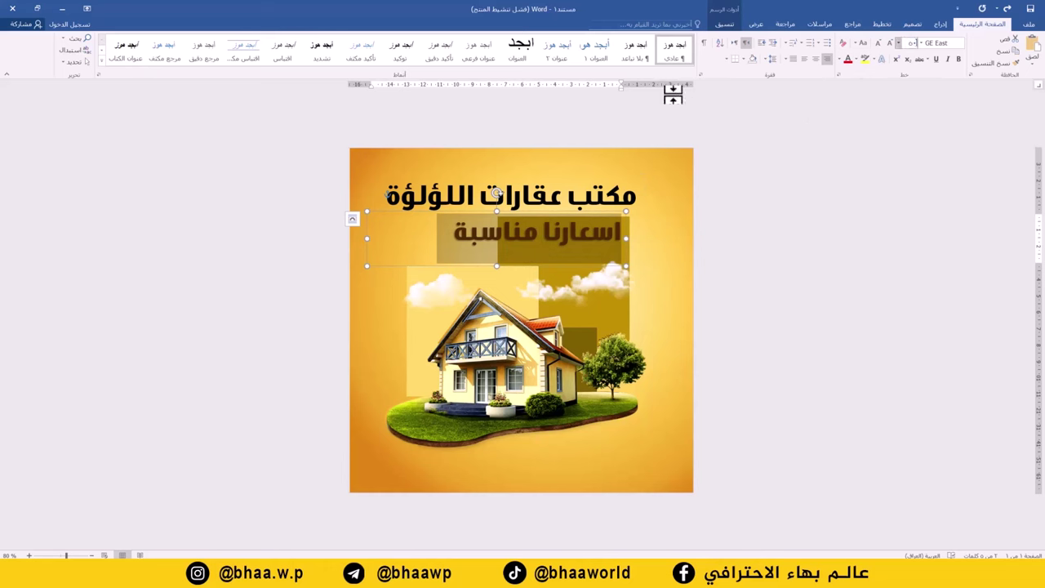
{"action": "key", "text": "ctrl+b"}
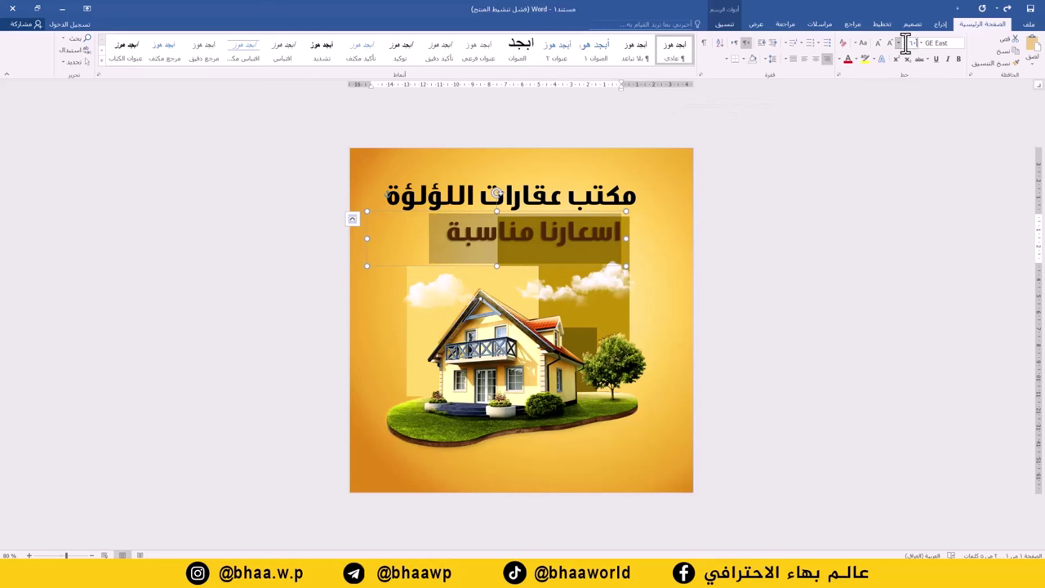
{"action": "left_click", "coordinate": [905, 44]}
{"action": "type", "text": "60"}
{"action": "key", "text": "Return"}
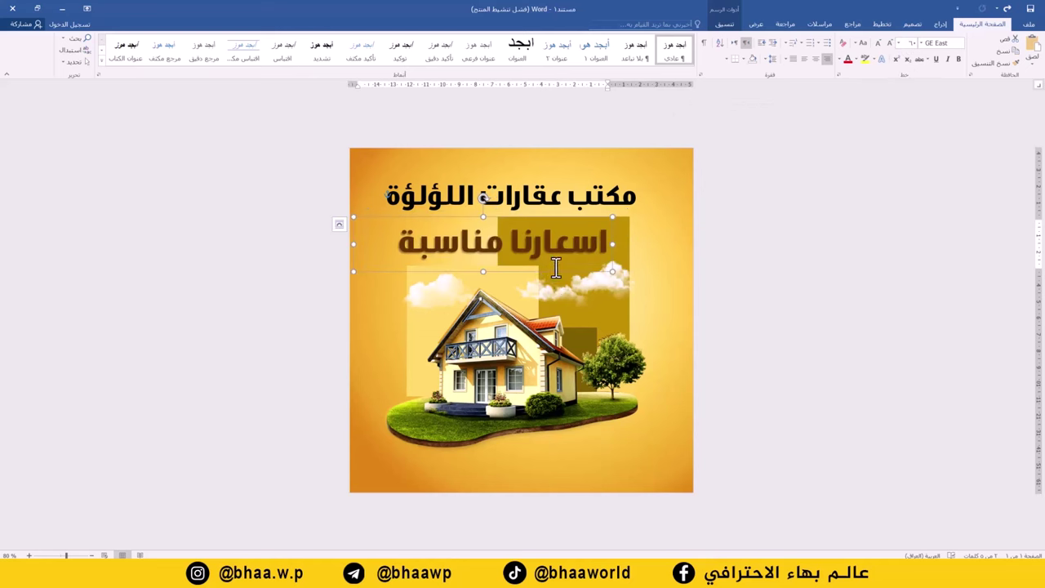
Copy the subtitle box to the bottom with a smaller 'العراق - بغداد' line and two contact phone numbers
{"action": "left_click_drag", "start_coordinate": [555, 277], "coordinate": [600, 481]}
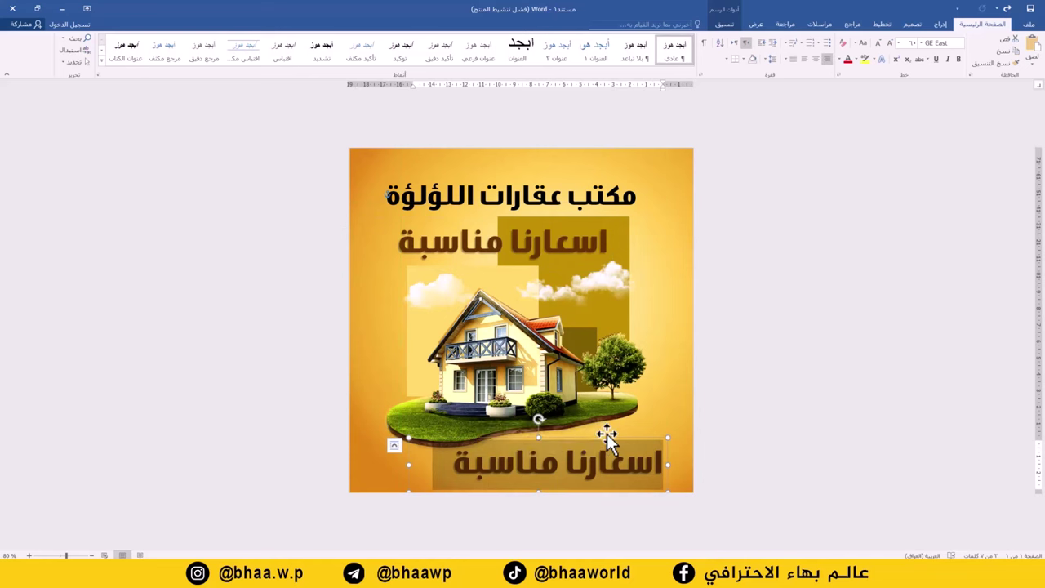
{"action": "type", "text": "العراق - بغداد"}
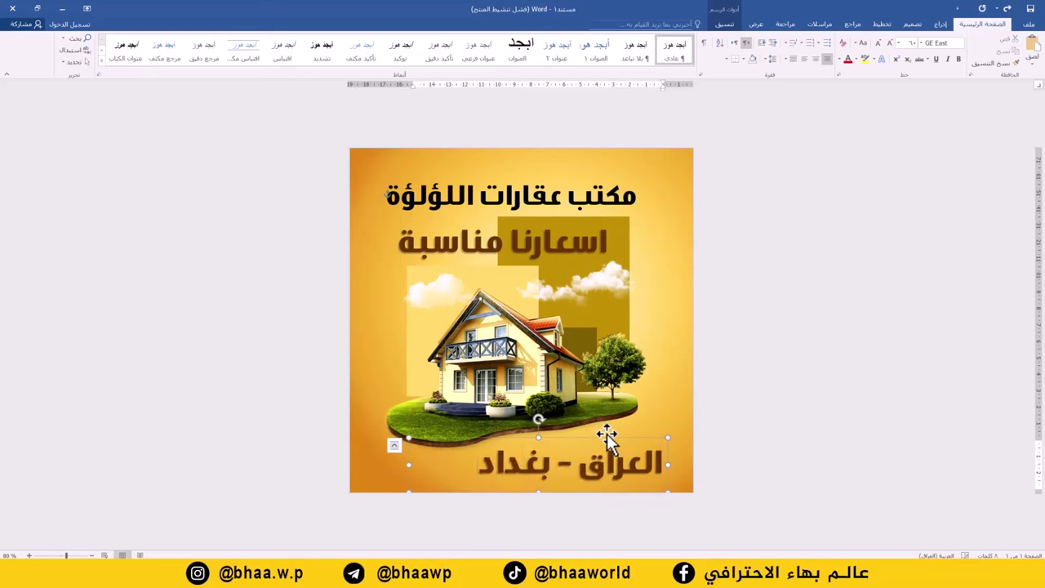
{"action": "key", "text": "ctrl+a"}
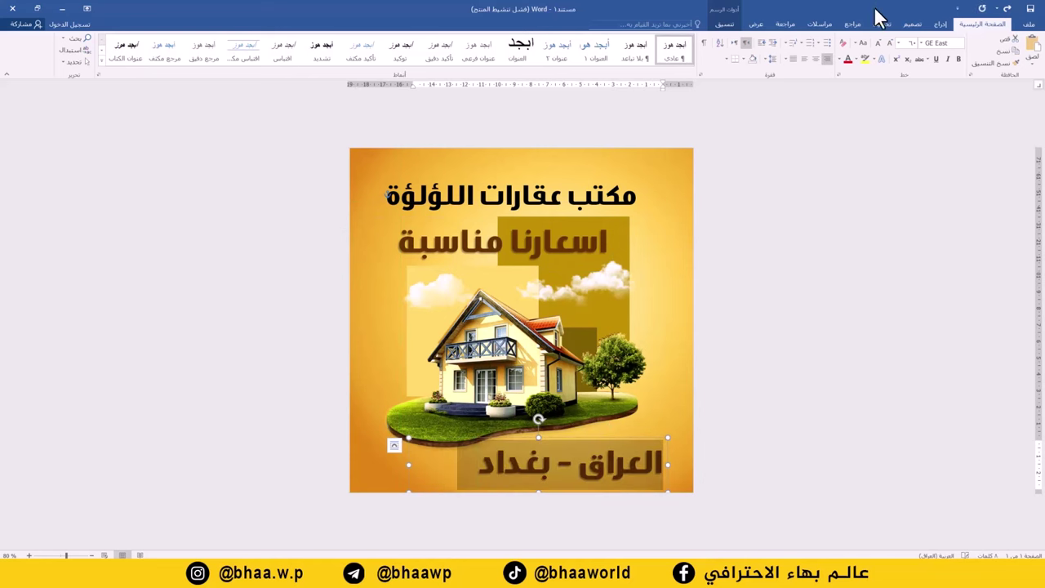
{"action": "left_click", "coordinate": [878, 45]}
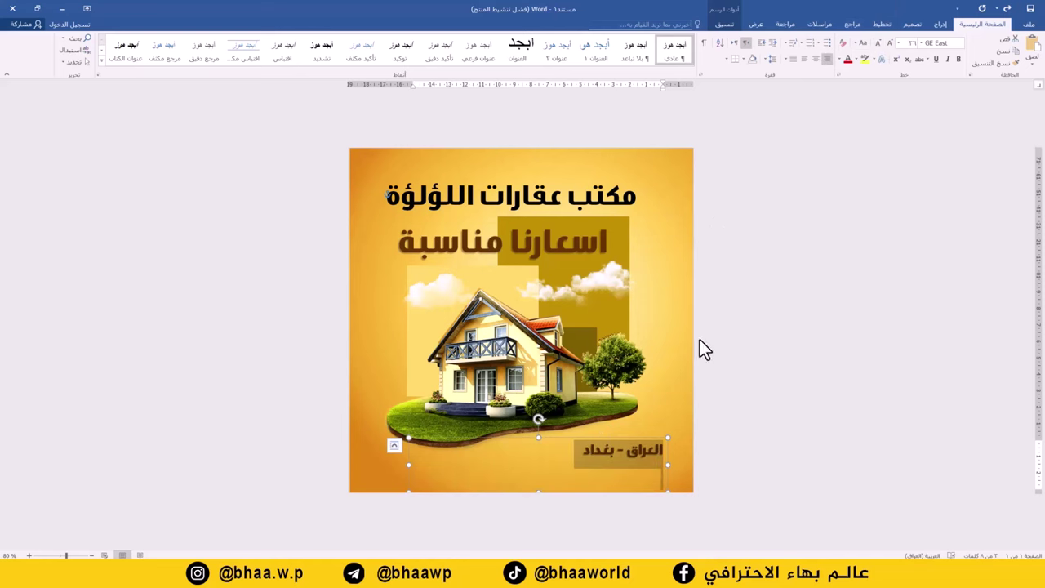
{"action": "left_click", "coordinate": [624, 468]}
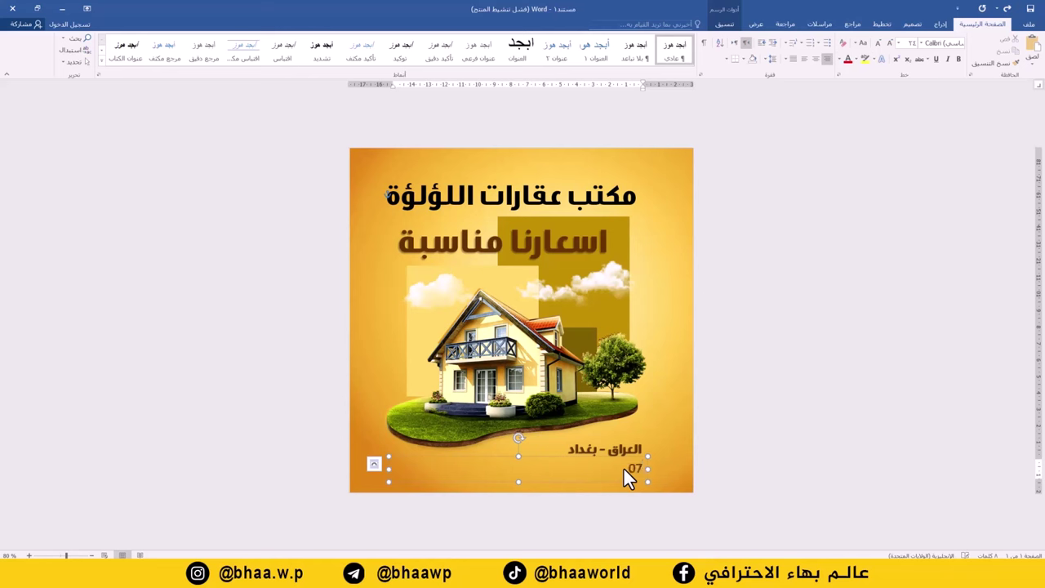
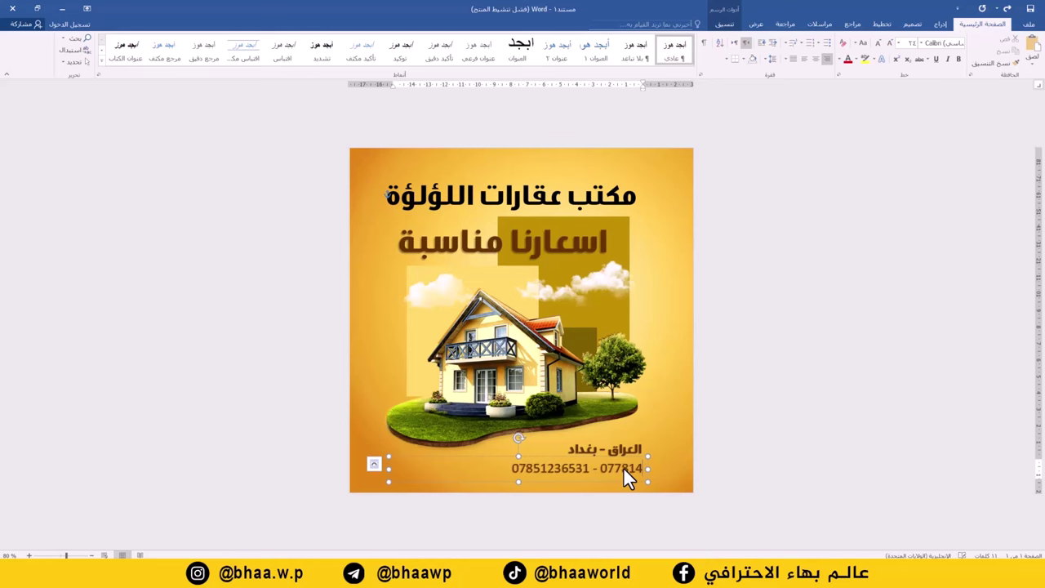
{"action": "left_click", "coordinate": [772, 241]}
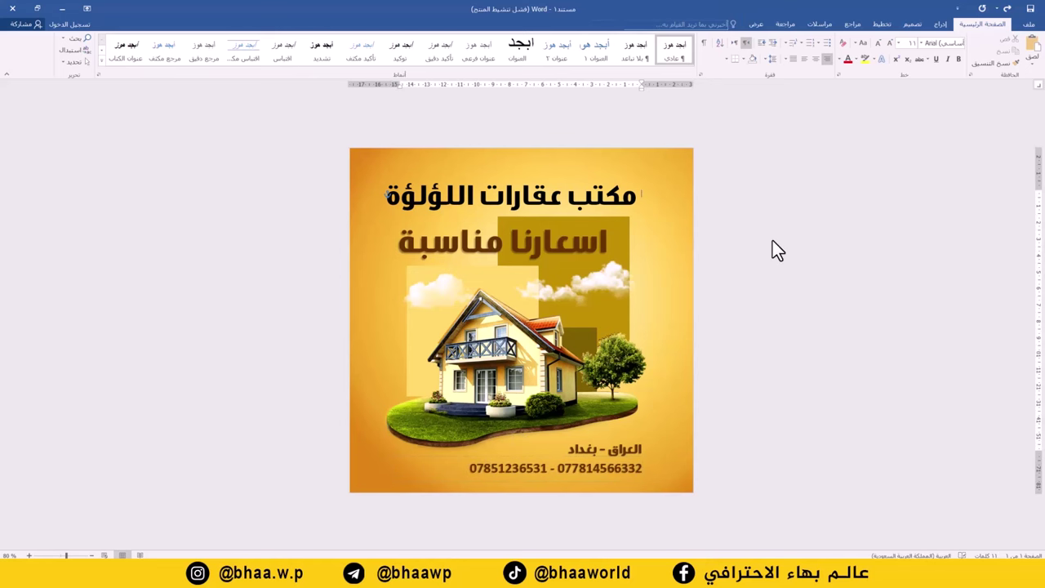
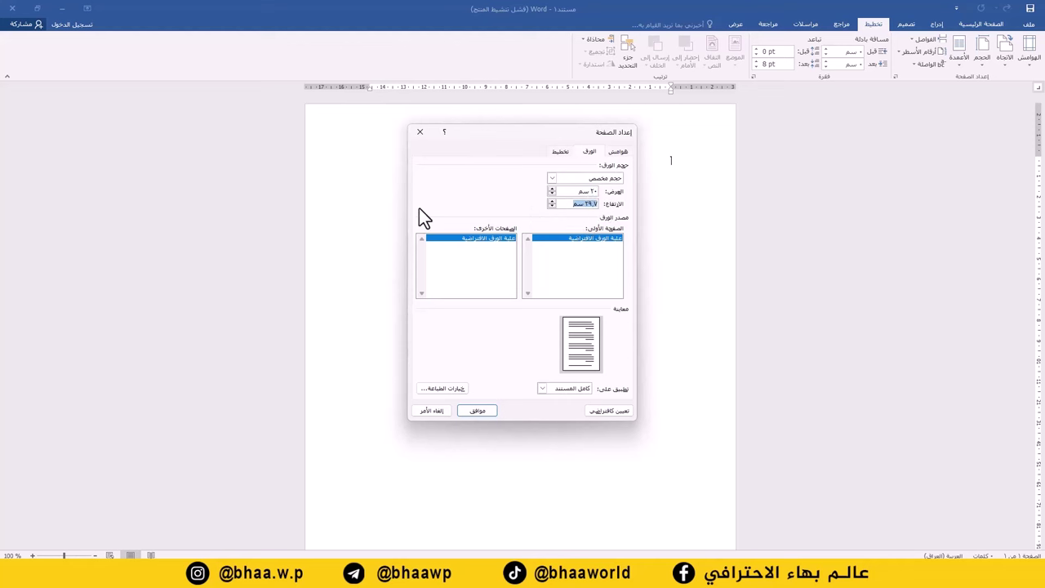
Make the page a 20 cm square and insert the orange patterned background picture
{"action": "type", "text": "2"}
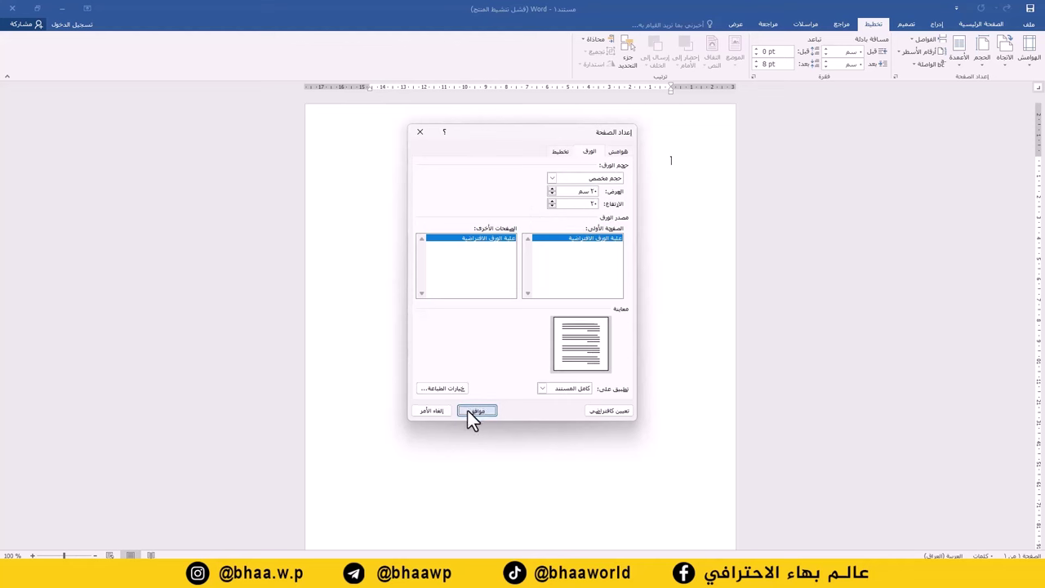
{"action": "left_click", "coordinate": [467, 410]}
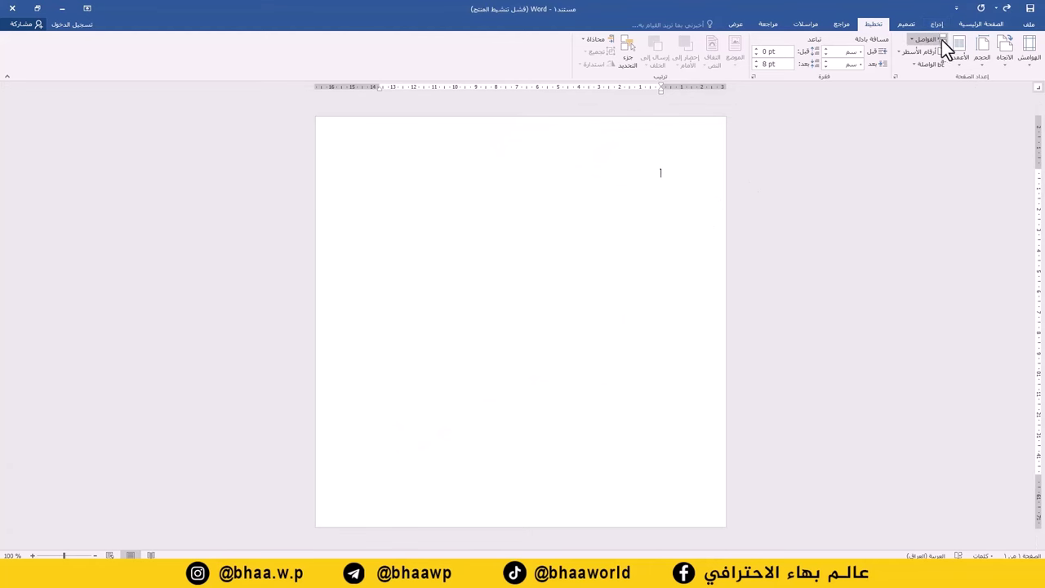
{"action": "left_click", "coordinate": [936, 25]}
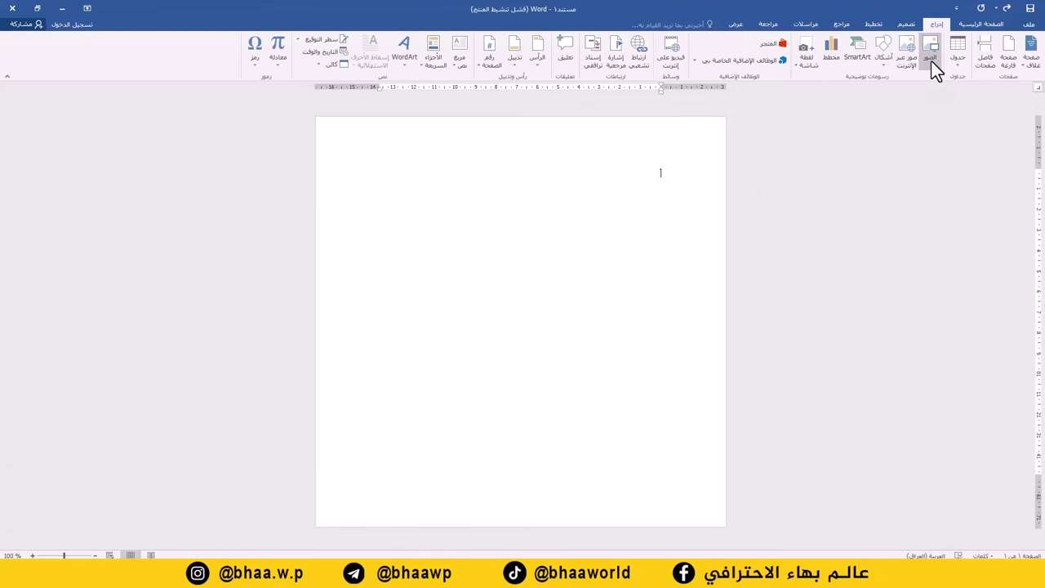
{"action": "left_click", "coordinate": [932, 61]}
{"action": "double_click", "coordinate": [423, 112]}
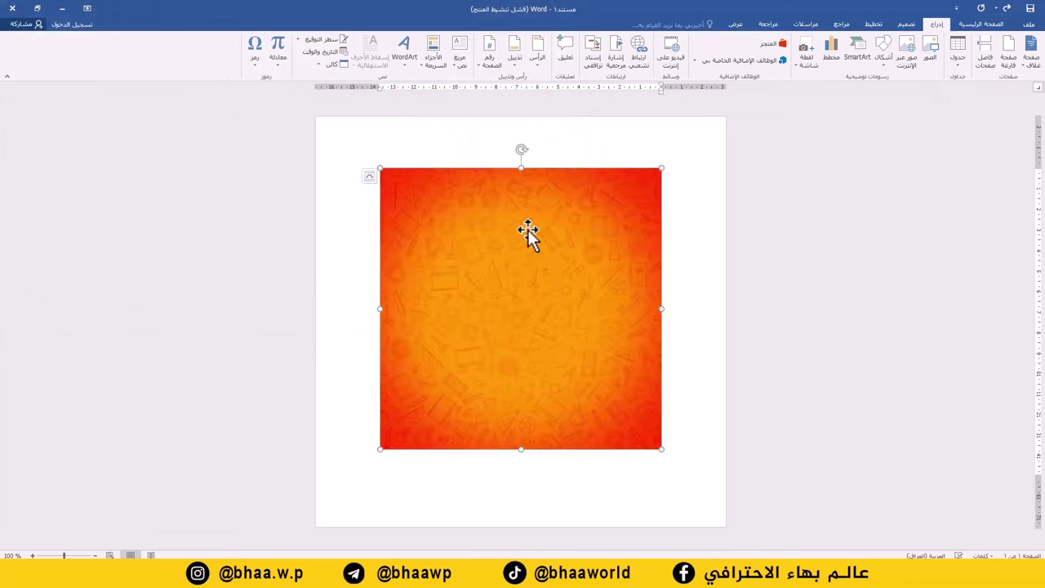
Set the background in front of text and stretch it from the top-left to fill the page
{"action": "right_click", "coordinate": [506, 233]}
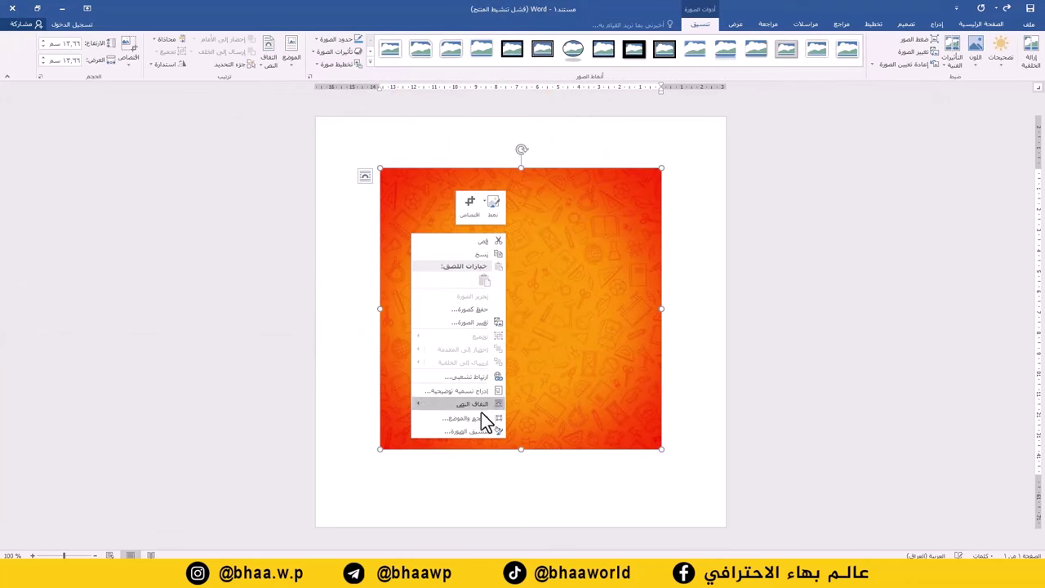
{"action": "mouse_move", "coordinate": [473, 403]}
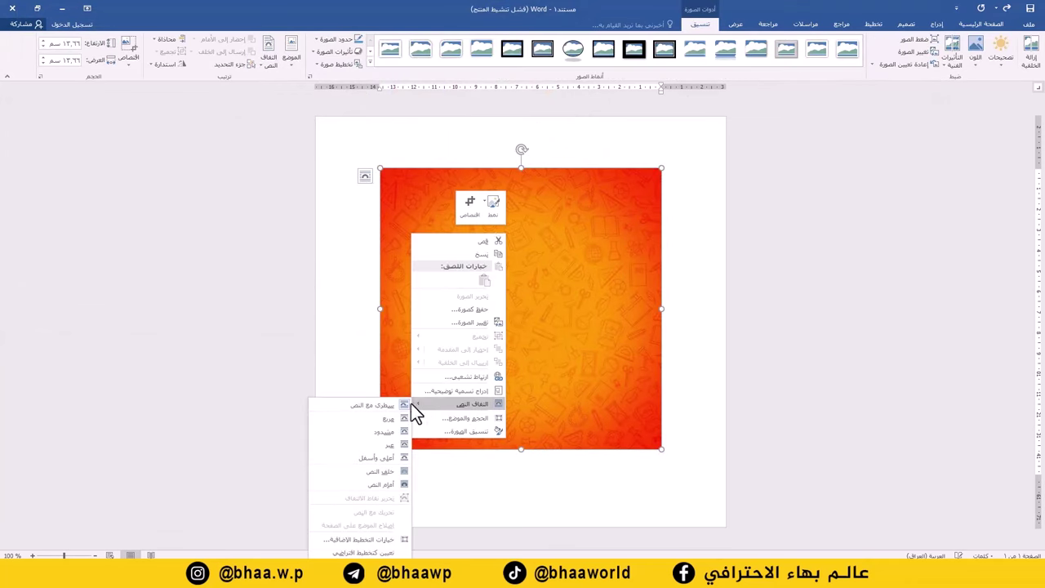
{"action": "left_click", "coordinate": [378, 481]}
{"action": "left_click_drag", "start_coordinate": [495, 222], "coordinate": [422, 166]}
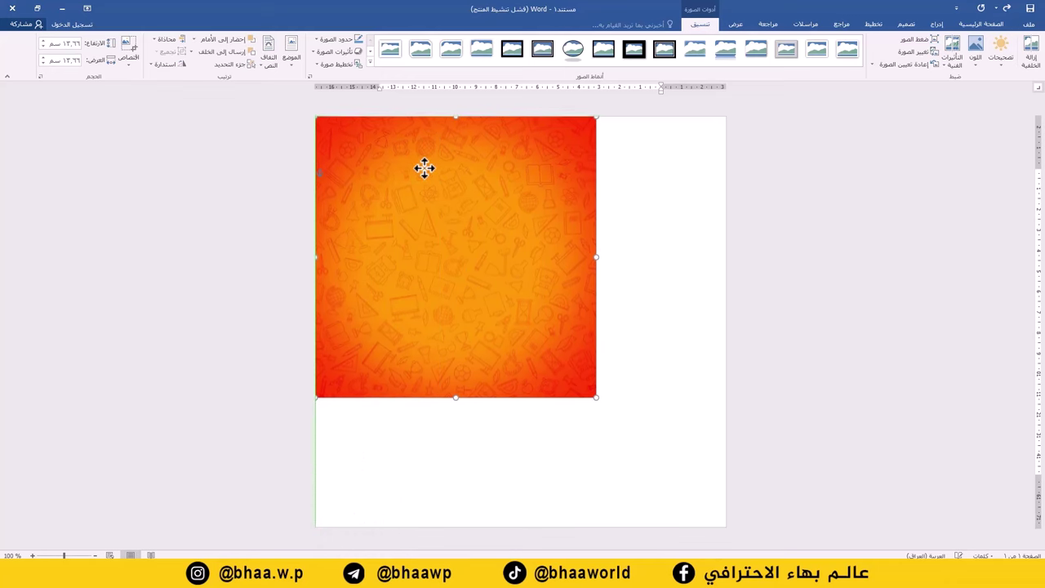
{"action": "key", "text": "alt+shift"}
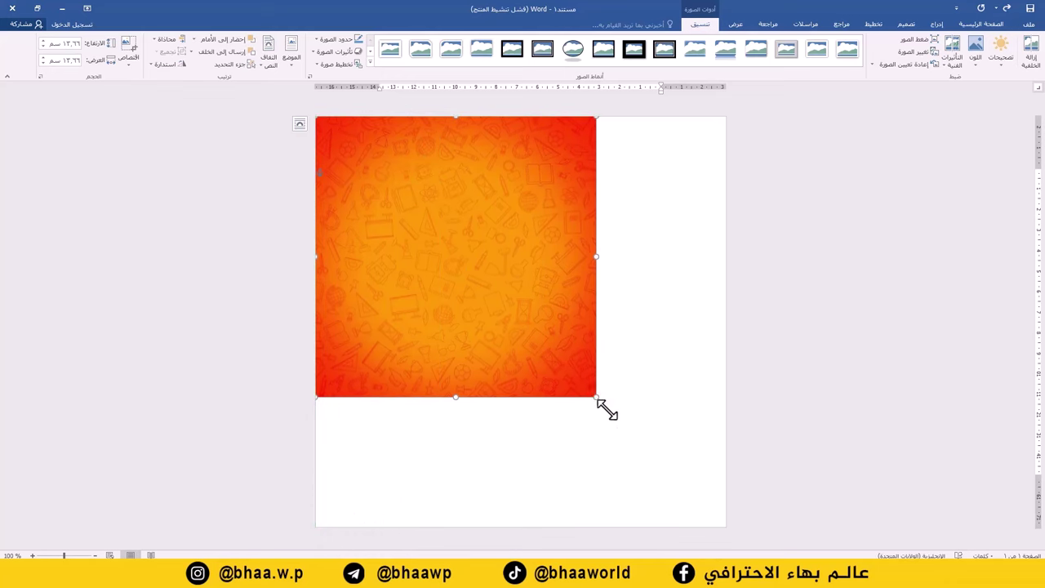
{"action": "left_click_drag", "start_coordinate": [597, 398], "coordinate": [725, 511]}
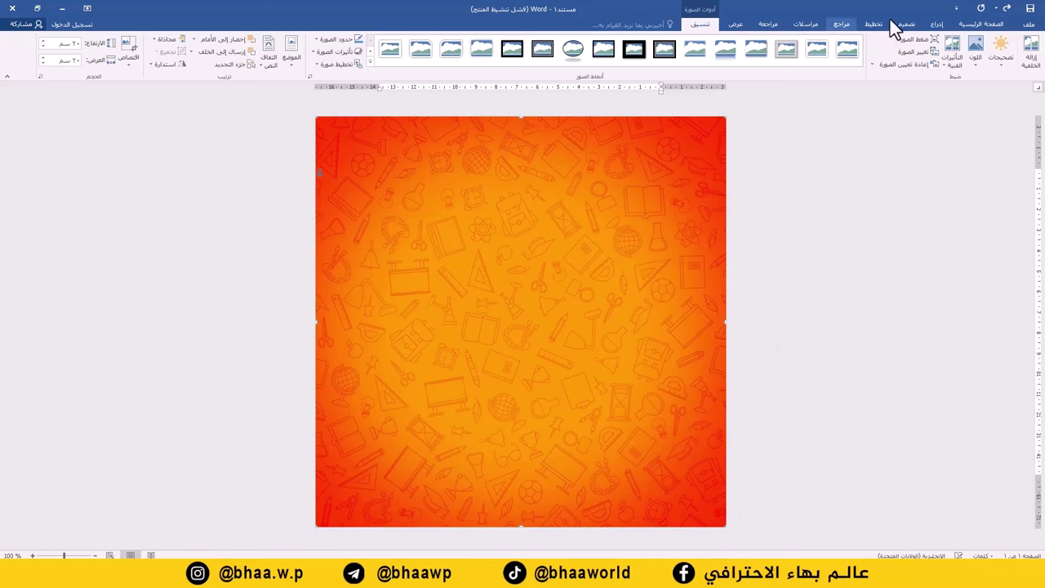
Insert the boy-with-books picture, enlarge it, float it in front of text and move it right
{"action": "left_click", "coordinate": [940, 24]}
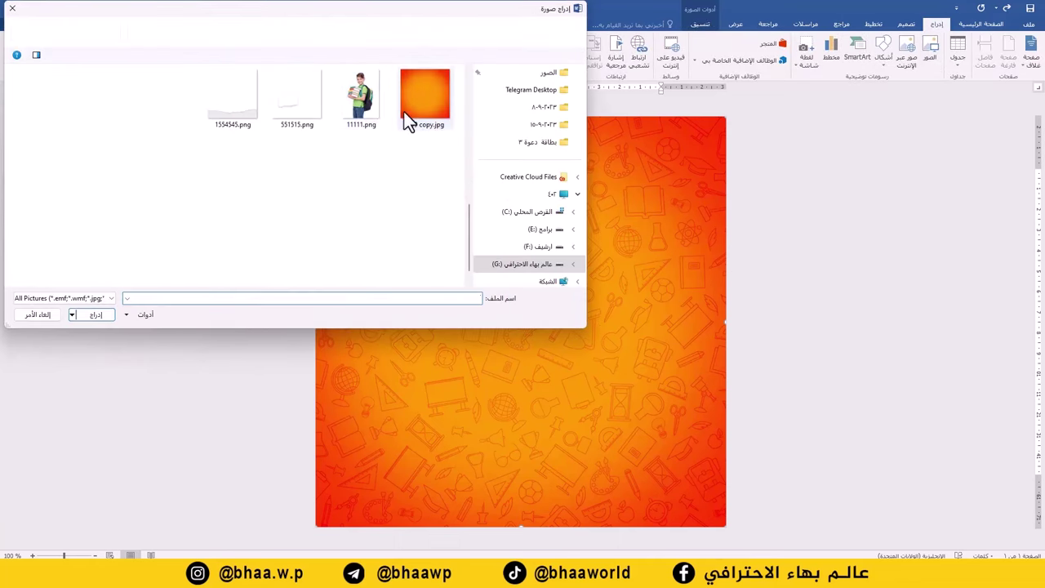
{"action": "double_click", "coordinate": [418, 98]}
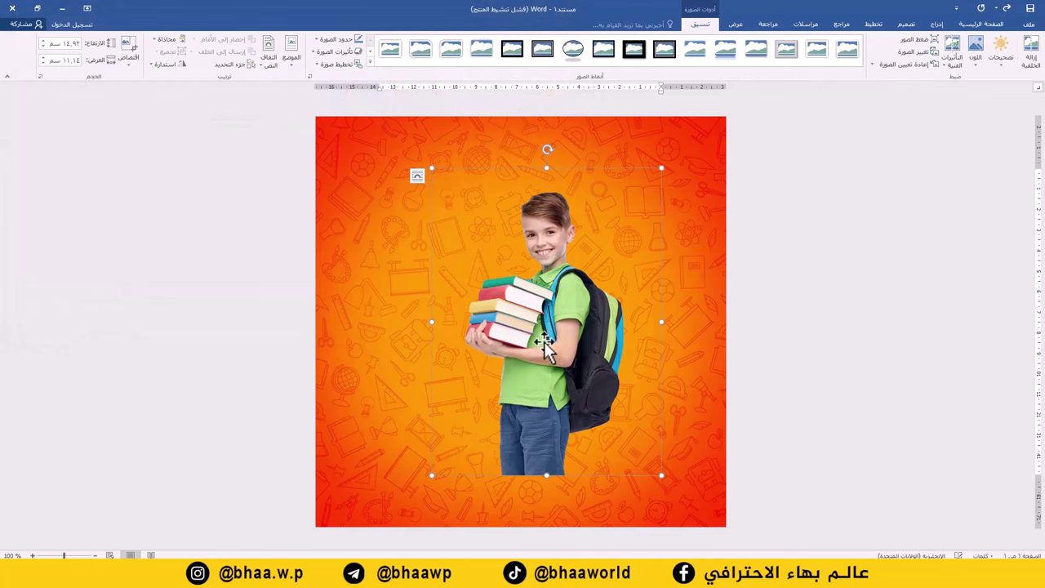
{"action": "left_click_drag", "start_coordinate": [663, 169], "coordinate": [729, 124]}
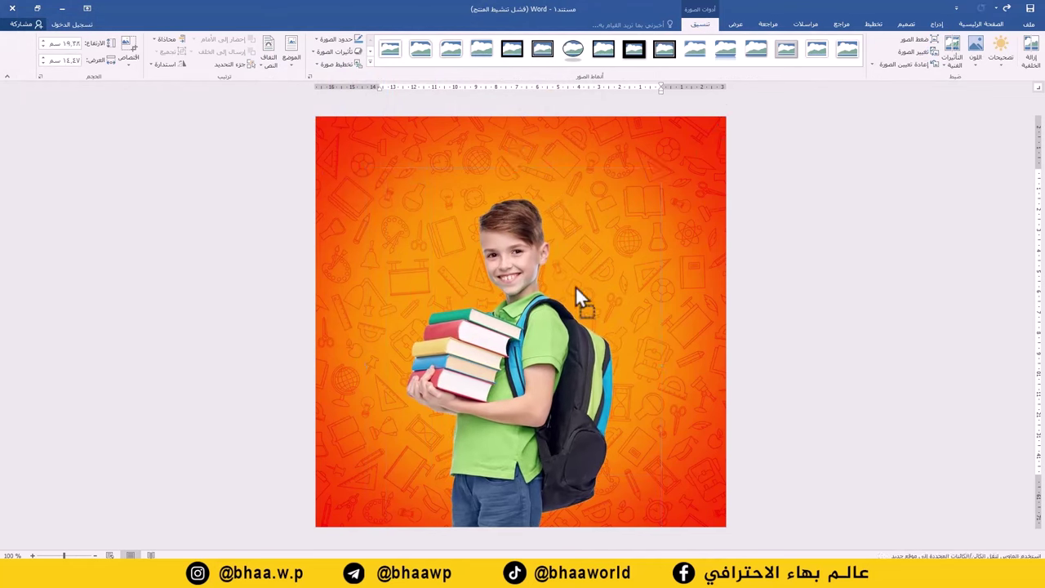
{"action": "right_click", "coordinate": [507, 270]}
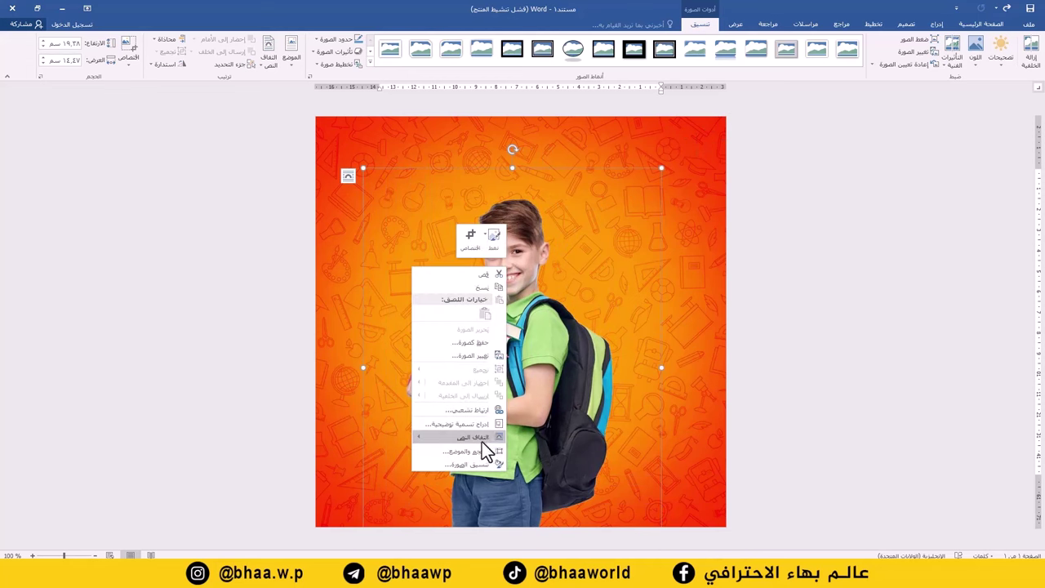
{"action": "mouse_move", "coordinate": [482, 441]}
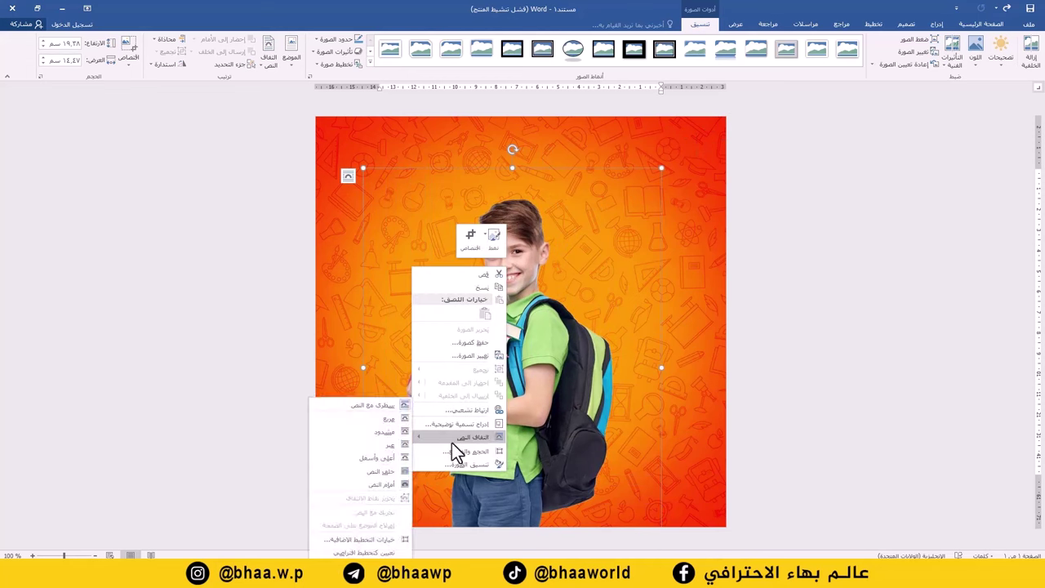
{"action": "left_click", "coordinate": [378, 480]}
{"action": "left_click_drag", "start_coordinate": [520, 333], "coordinate": [621, 310]}
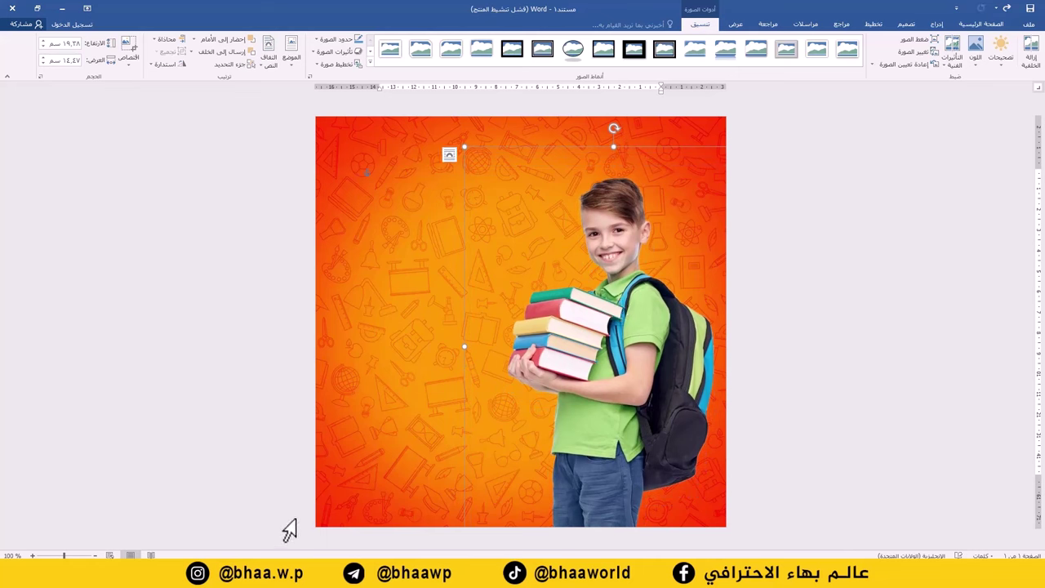
{"action": "left_click", "coordinate": [937, 24]}
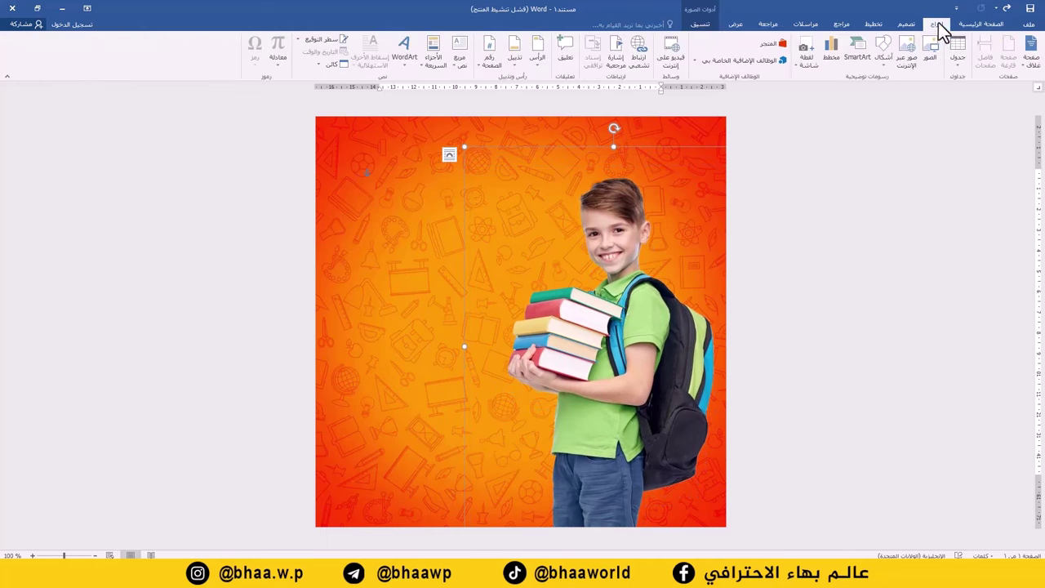
Insert the white torn-paper image and place it in front of the boy
{"action": "left_click", "coordinate": [934, 55]}
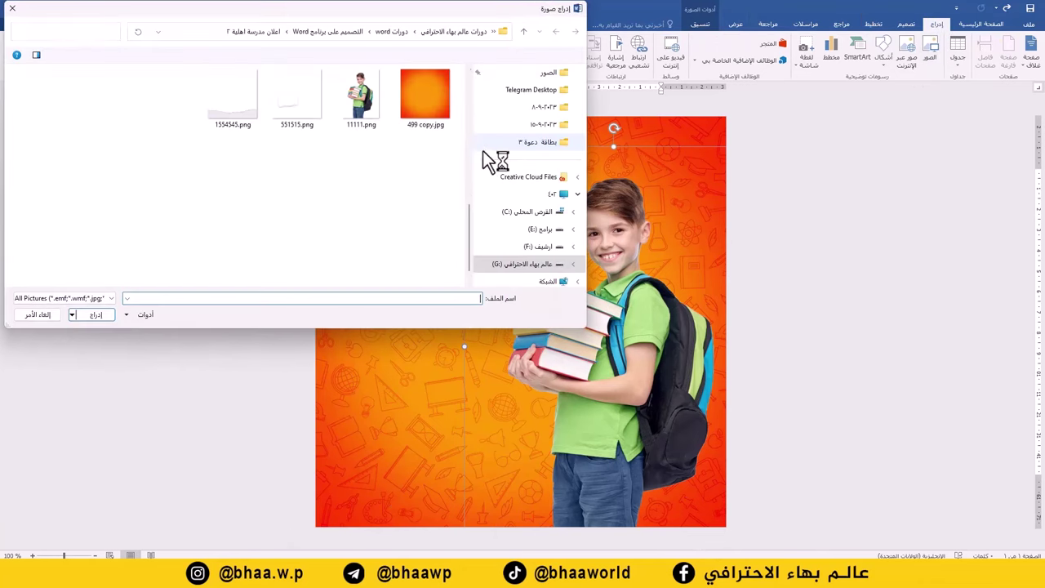
{"action": "left_click", "coordinate": [235, 111]}
{"action": "double_click", "coordinate": [234, 111]}
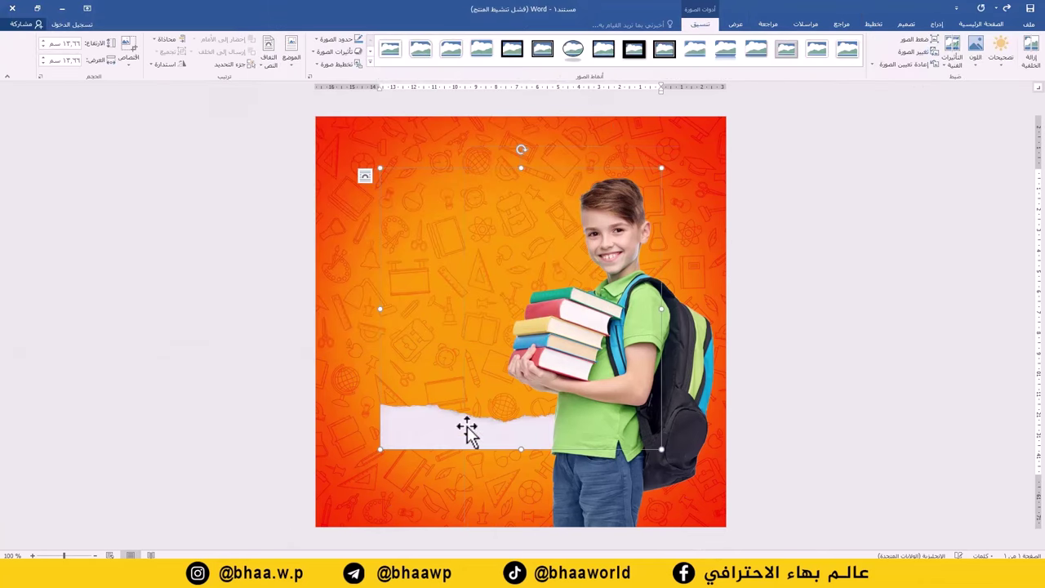
{"action": "right_click", "coordinate": [444, 443]}
{"action": "mouse_move", "coordinate": [413, 402]}
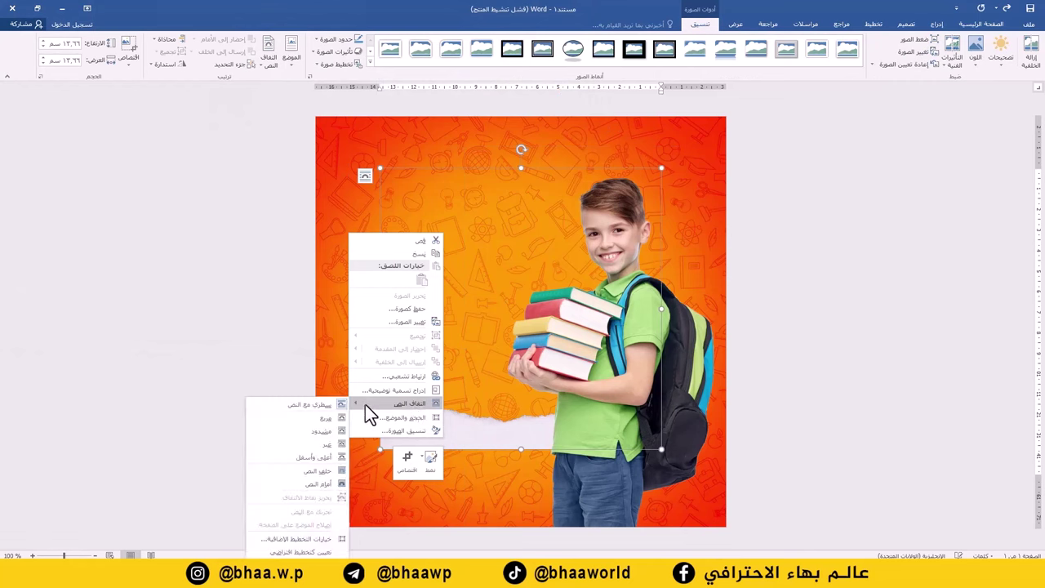
{"action": "left_click", "coordinate": [313, 485]}
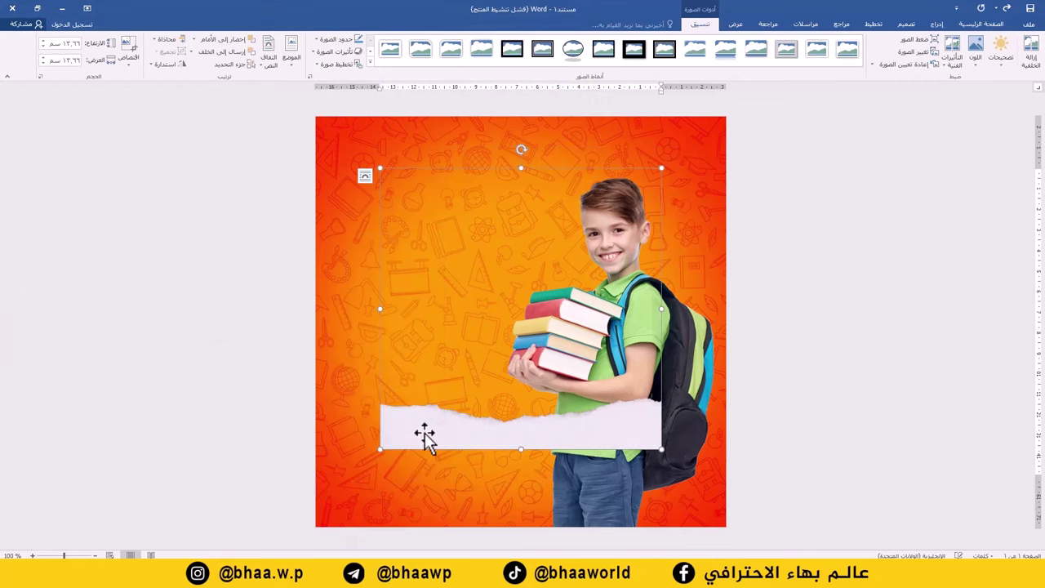
Stretch the torn-paper strip from edge to edge and lower it to the poster's bottom
{"action": "left_click_drag", "start_coordinate": [379, 449], "coordinate": [315, 514]}
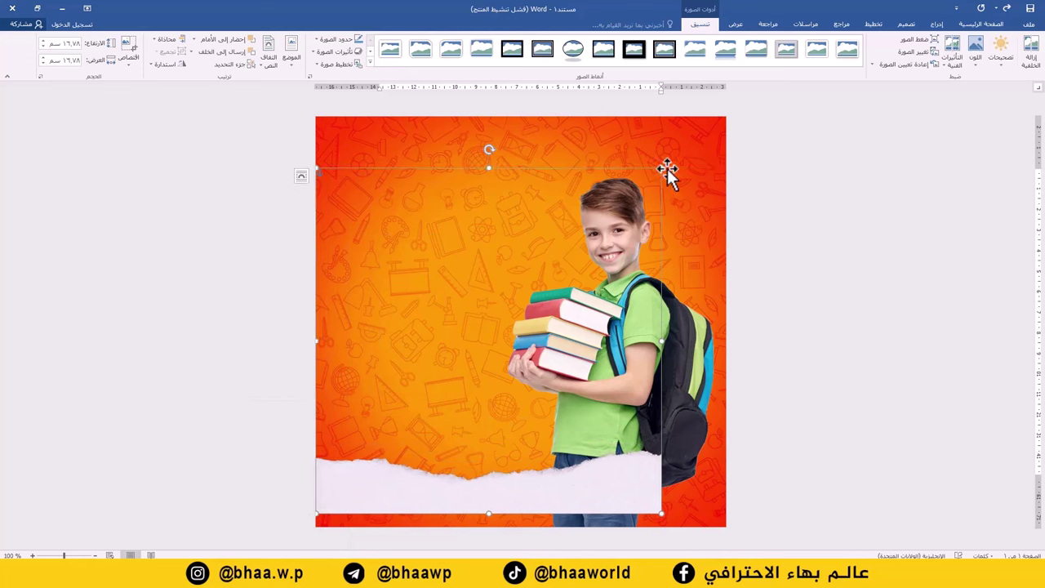
{"action": "left_click_drag", "start_coordinate": [663, 168], "coordinate": [726, 147]}
{"action": "left_click_drag", "start_coordinate": [642, 483], "coordinate": [641, 493]}
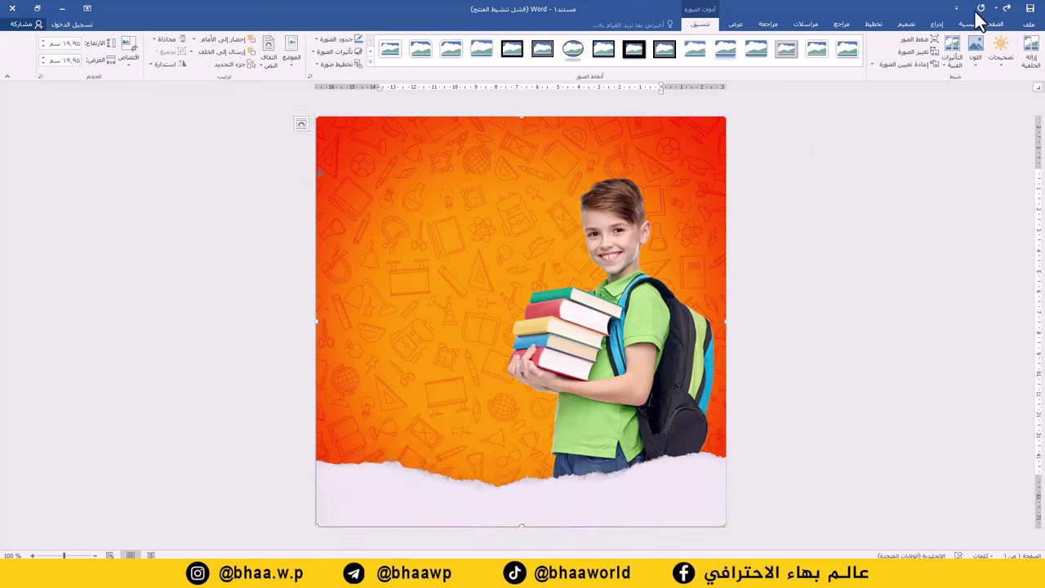
{"action": "left_click", "coordinate": [938, 24]}
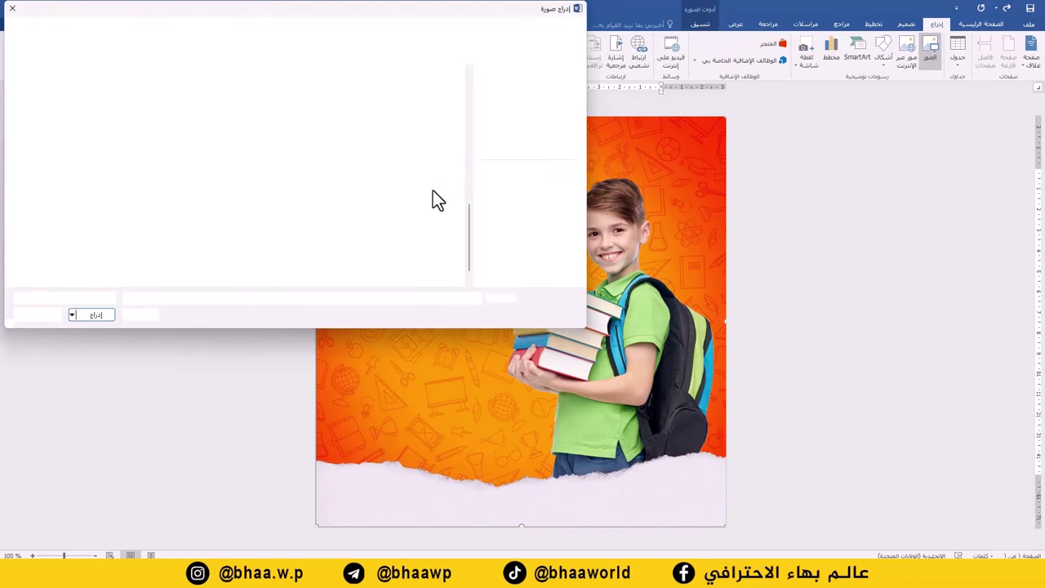
Insert a second white torn-paper piece and float it in front of text
{"action": "double_click", "coordinate": [288, 102]}
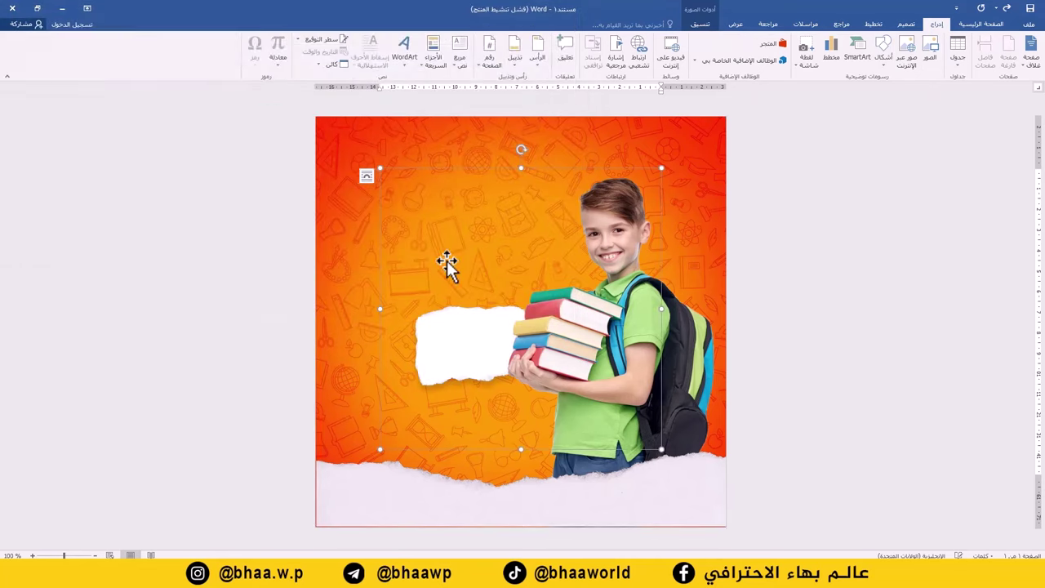
{"action": "right_click", "coordinate": [471, 344]}
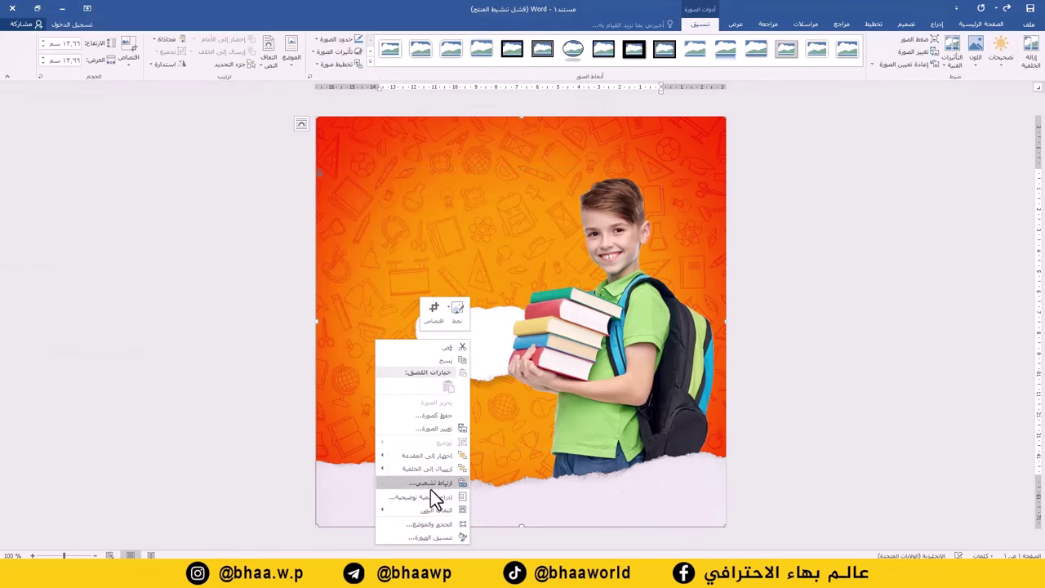
{"action": "mouse_move", "coordinate": [408, 512]}
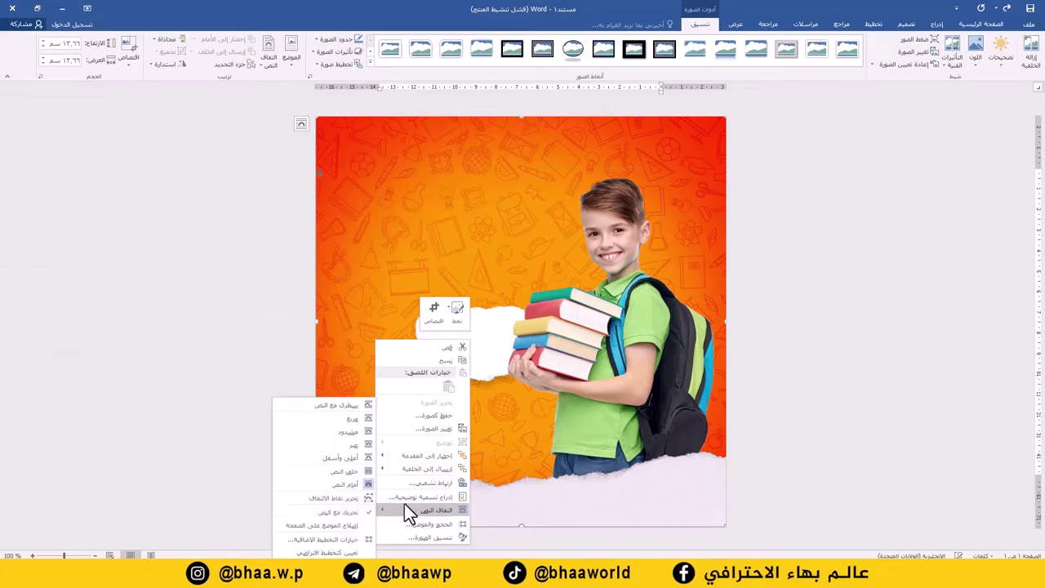
{"action": "left_click", "coordinate": [341, 481]}
{"action": "left_click_drag", "start_coordinate": [399, 371], "coordinate": [381, 234]}
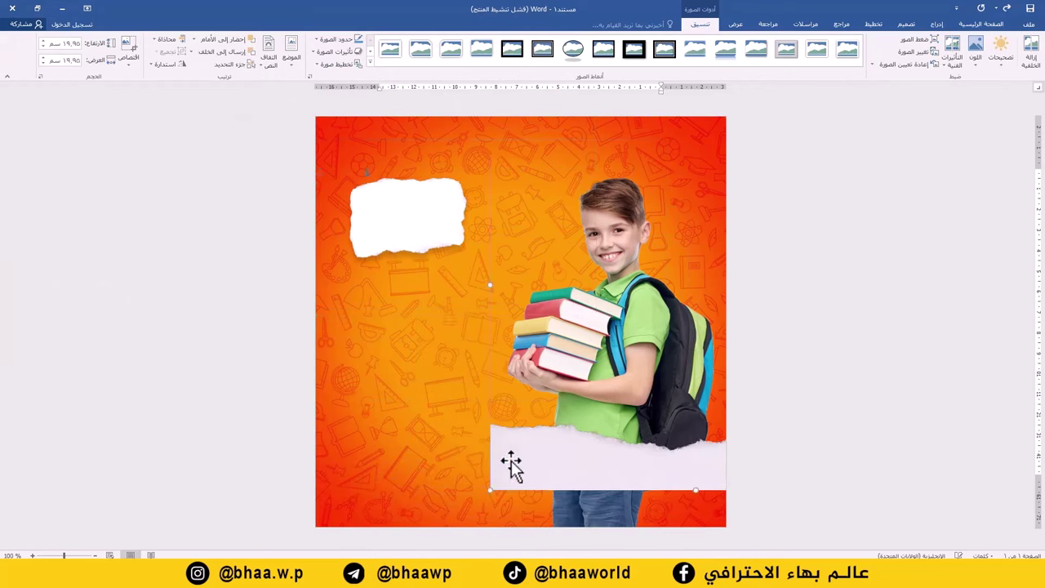
Stretch the bottom strip across the page and move the white piece to the lower left
{"action": "left_click_drag", "start_coordinate": [509, 466], "coordinate": [331, 499]}
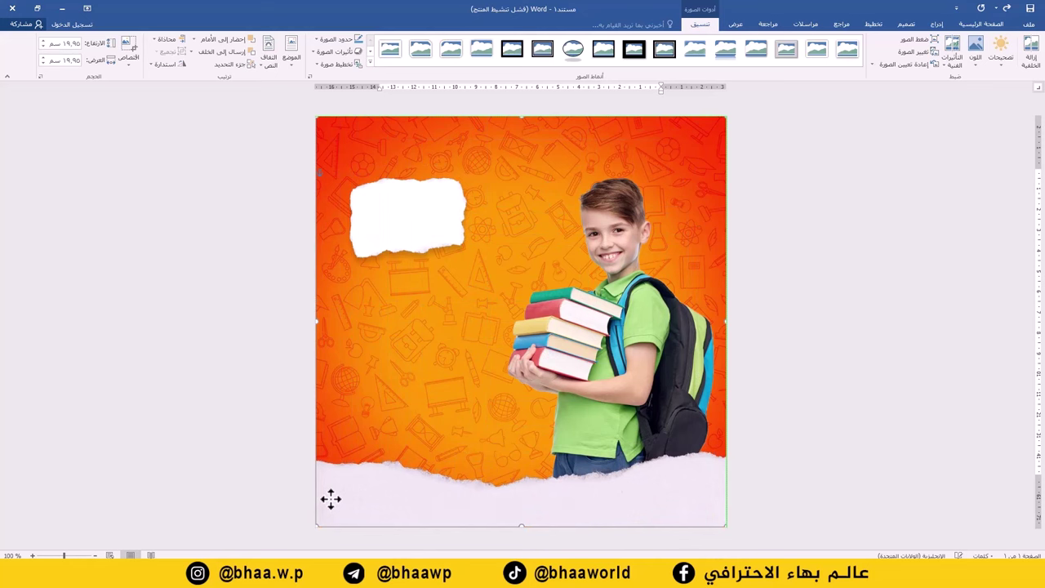
{"action": "left_click_drag", "start_coordinate": [392, 222], "coordinate": [402, 398]}
{"action": "left_click", "coordinate": [936, 24]}
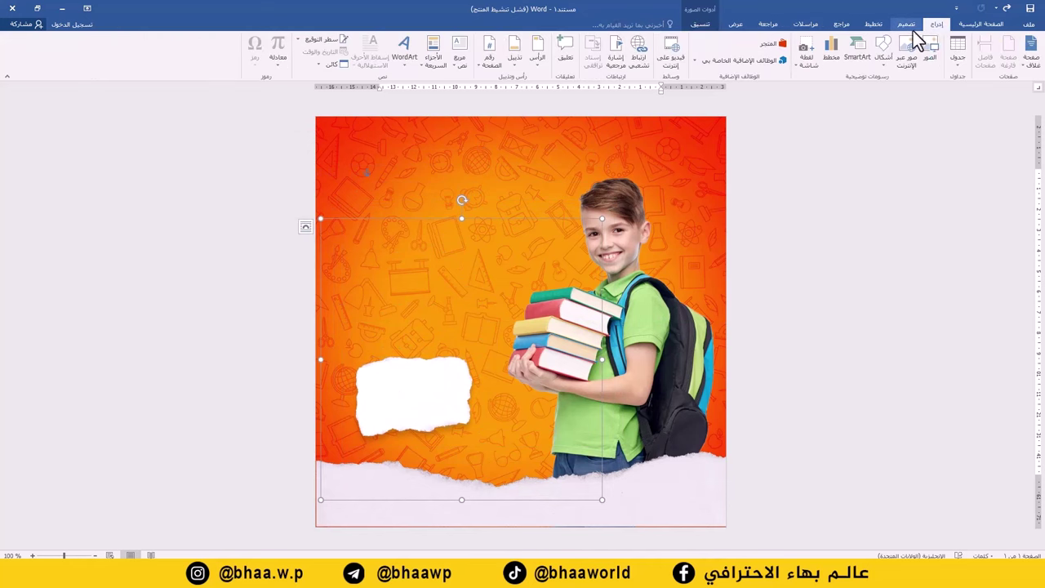
Draw a text box over the white torn-paper shape for the discount label
{"action": "left_click", "coordinate": [461, 66]}
{"action": "left_click", "coordinate": [444, 391]}
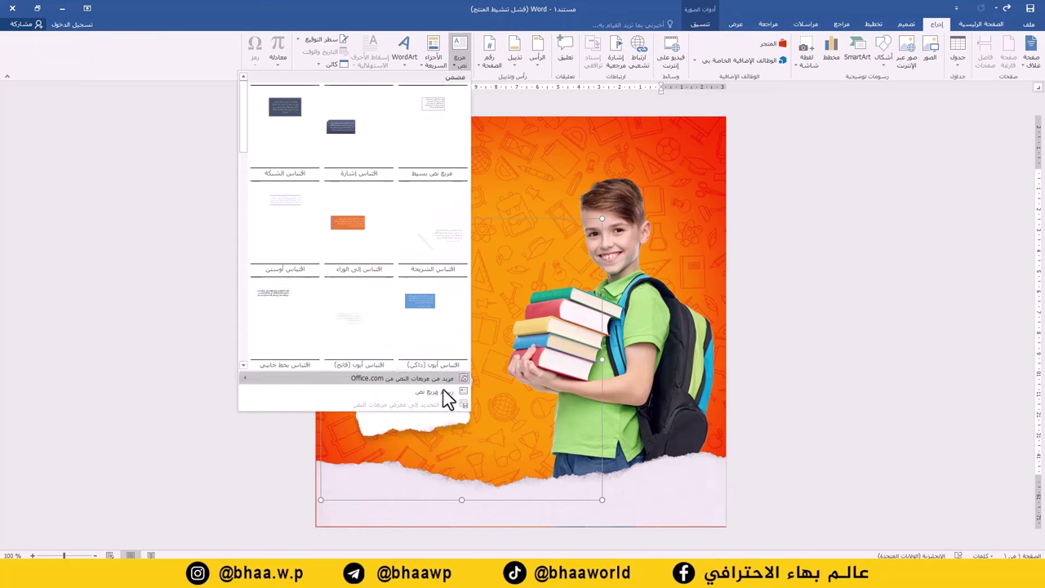
{"action": "left_click_drag", "start_coordinate": [459, 372], "coordinate": [360, 421]}
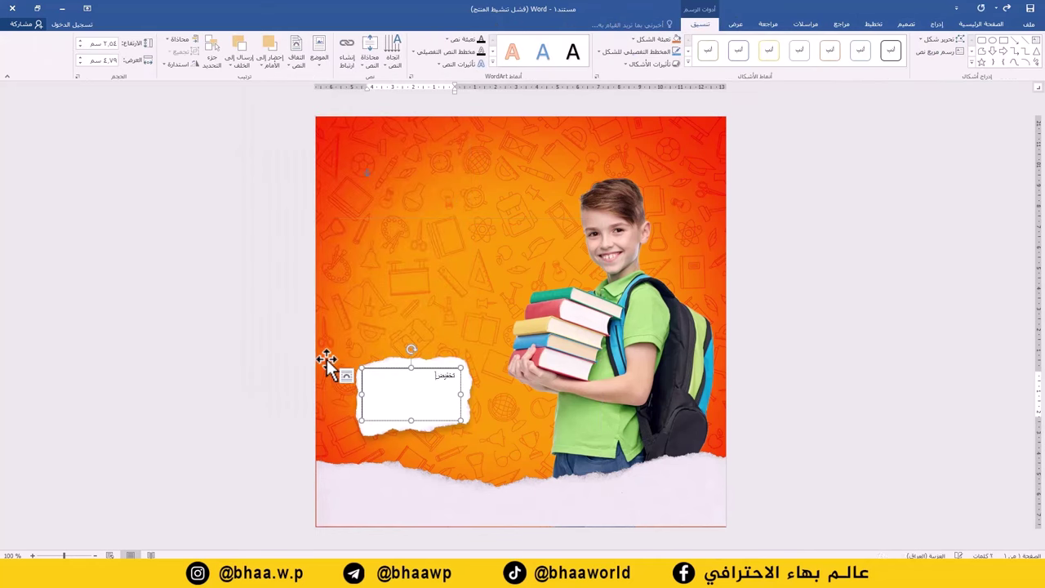
Format the 'تخفيض ٢٥٪' text in Hacen Algeria, size 24, red
{"action": "key", "text": "ctrl+a"}
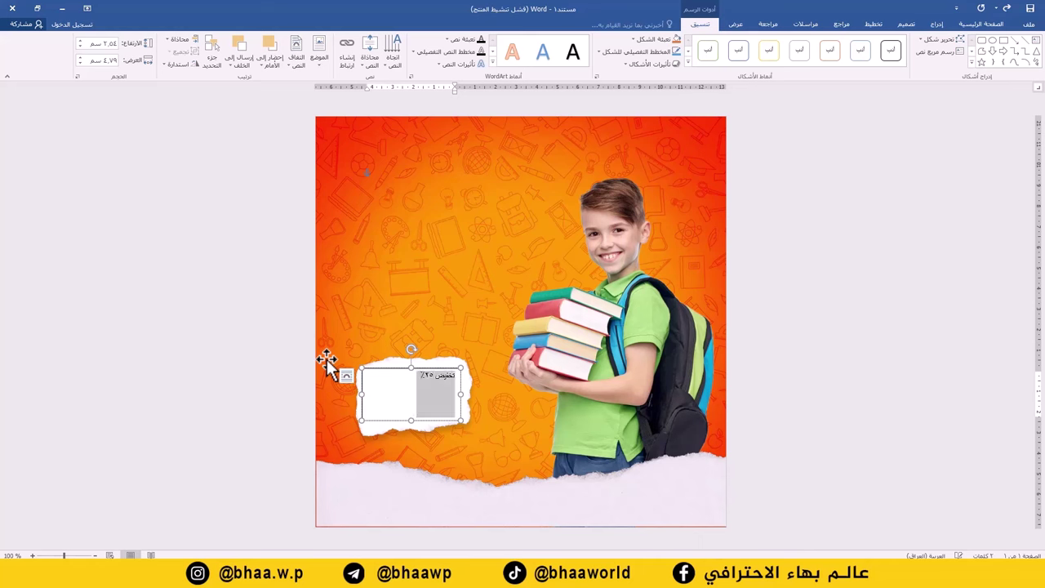
{"action": "left_click", "coordinate": [981, 23]}
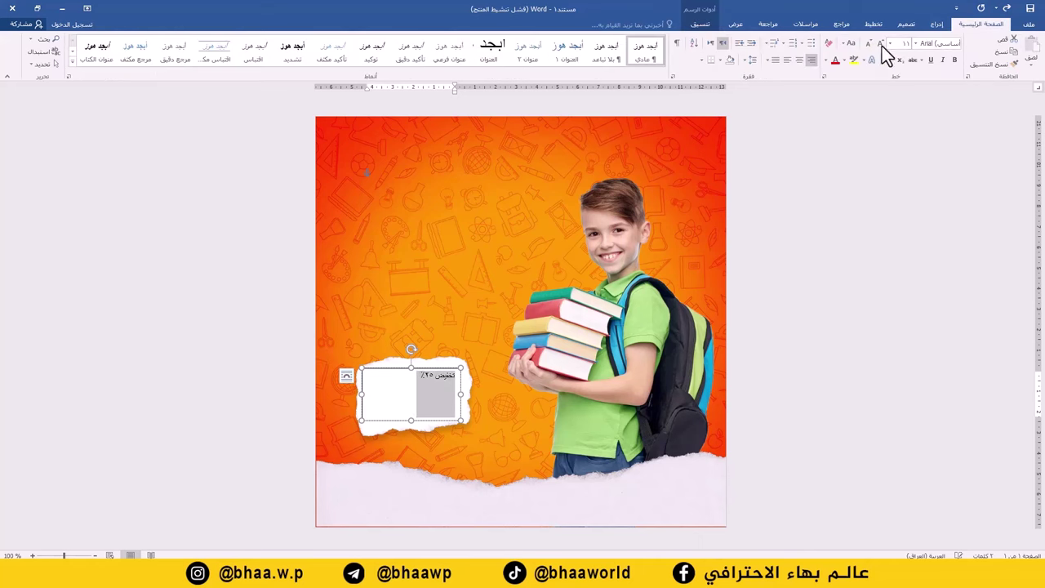
{"action": "left_click", "coordinate": [917, 43]}
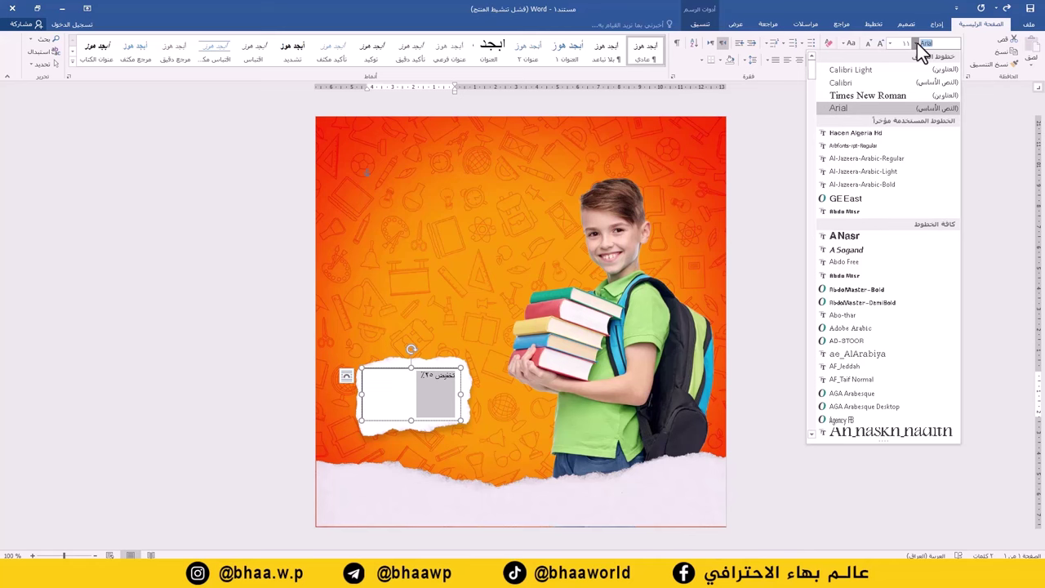
{"action": "left_click", "coordinate": [918, 135]}
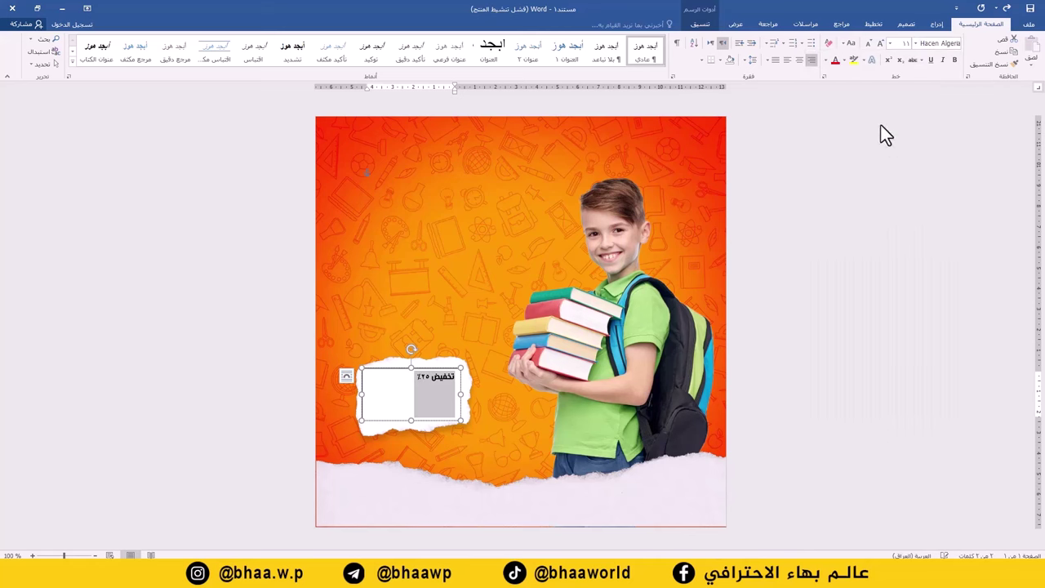
{"action": "left_click", "coordinate": [881, 44]}
{"action": "left_click", "coordinate": [881, 45]}
{"action": "left_click", "coordinate": [881, 44]}
{"action": "left_click", "coordinate": [881, 44]}
{"action": "left_click", "coordinate": [881, 44]}
{"action": "left_click", "coordinate": [881, 44]}
{"action": "left_click", "coordinate": [881, 44]}
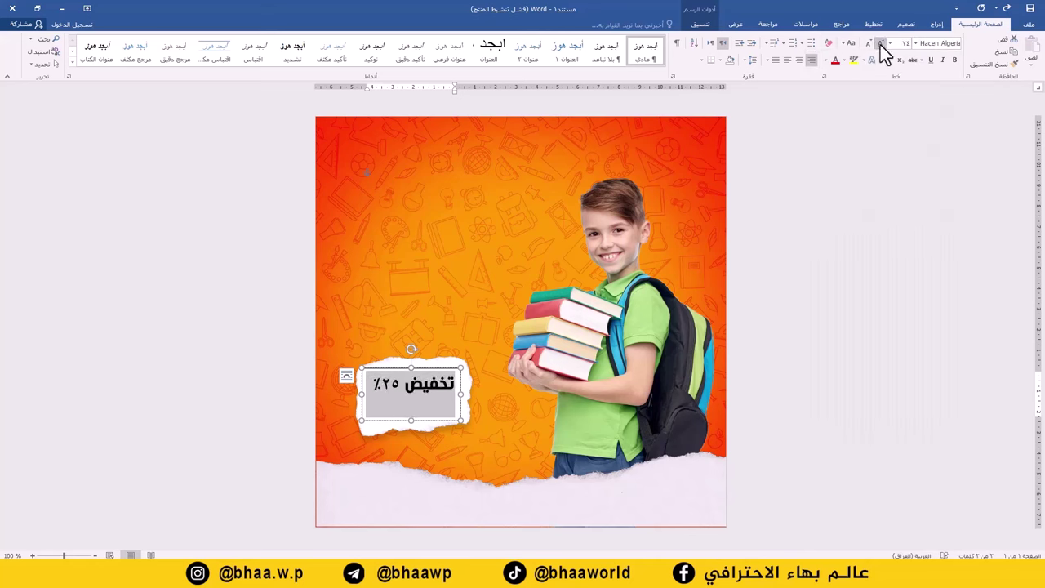
{"action": "left_click", "coordinate": [834, 60]}
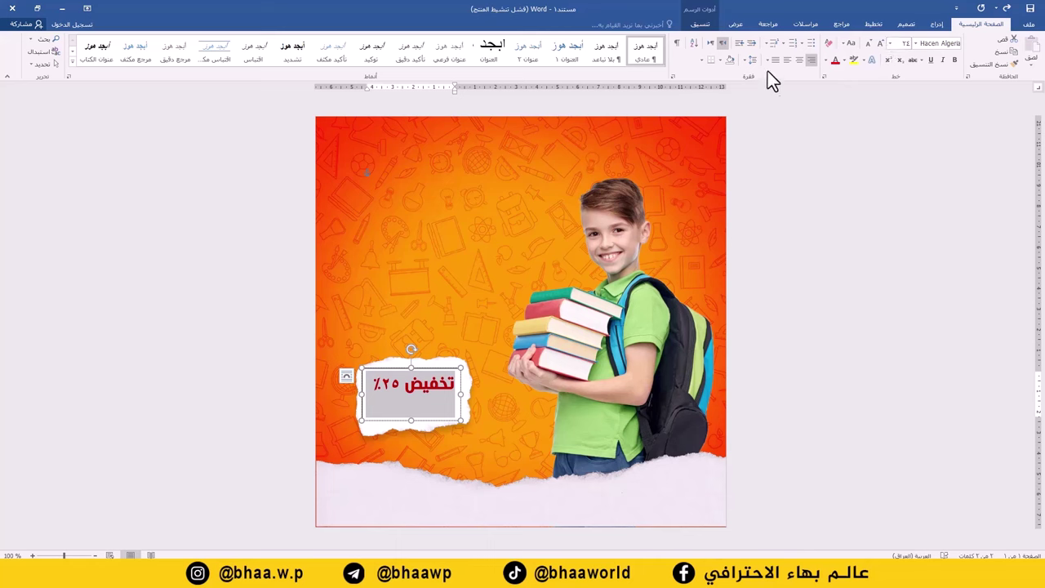
Remove the text box outline and settle the label on the white shape
{"action": "left_click", "coordinate": [699, 24]}
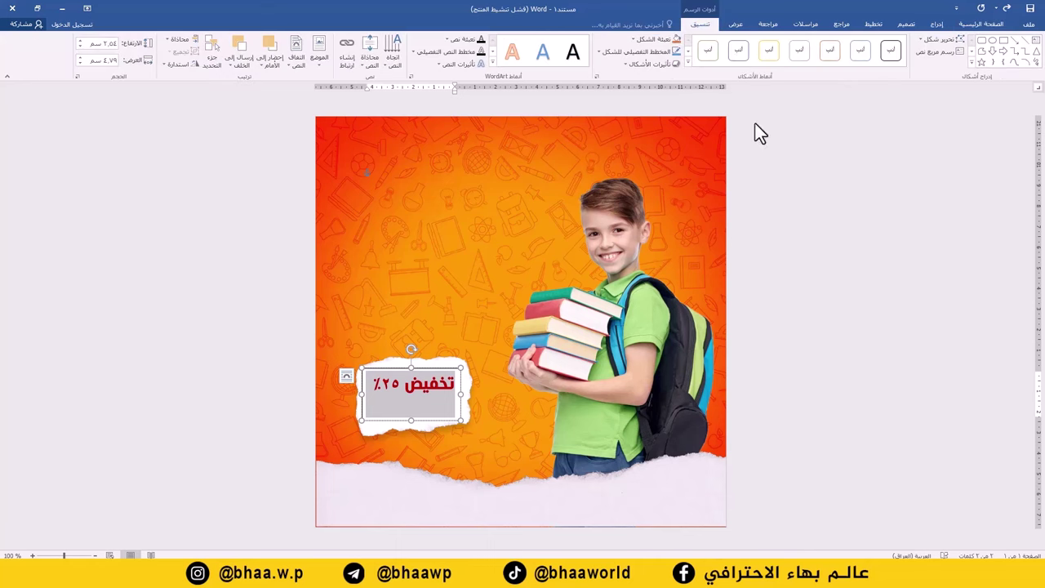
{"action": "left_click", "coordinate": [655, 53]}
{"action": "left_click", "coordinate": [650, 137]}
{"action": "left_click", "coordinate": [658, 53]}
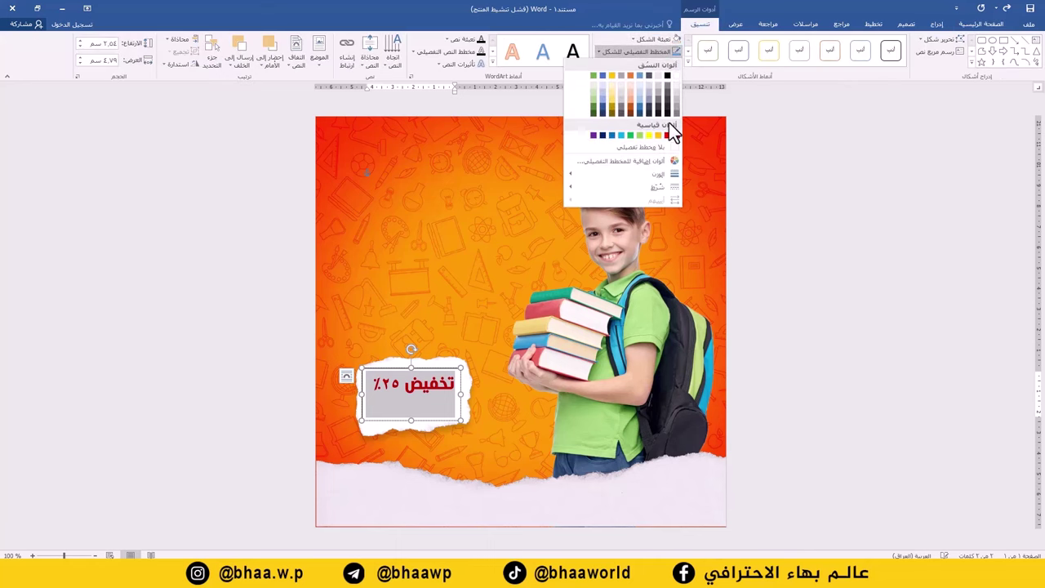
{"action": "left_click", "coordinate": [647, 146]}
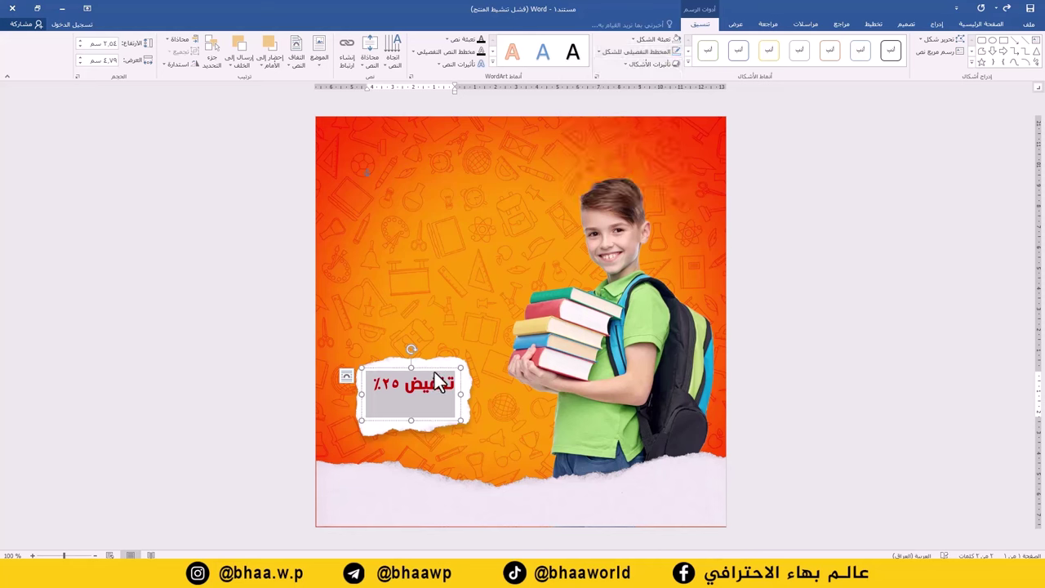
{"action": "left_click_drag", "start_coordinate": [439, 369], "coordinate": [455, 186]}
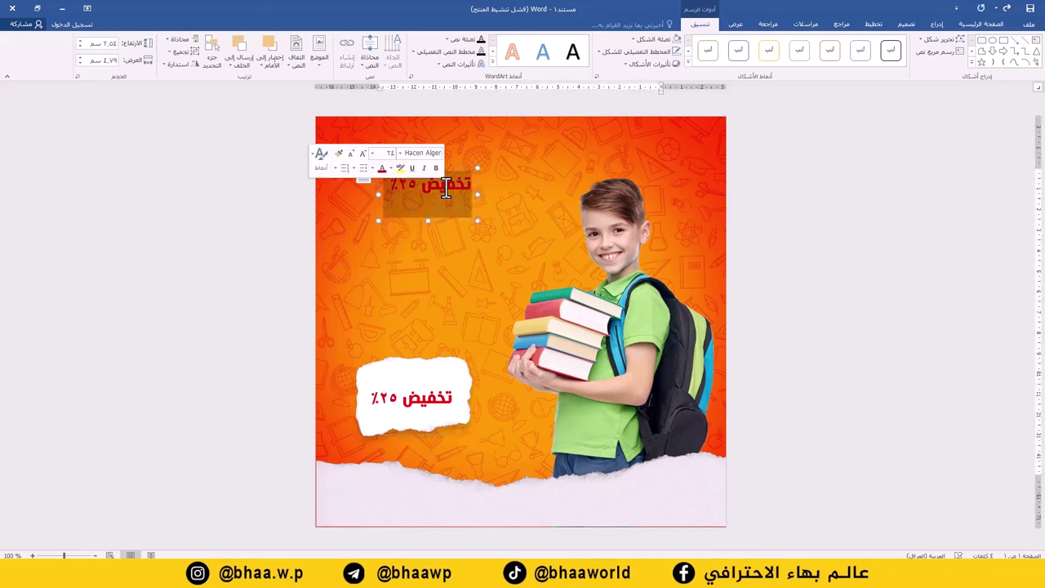
Type 'مدارس السلطان', enlarge it three font steps, and widen and heighten its box
{"action": "type", "text": "مدار"}
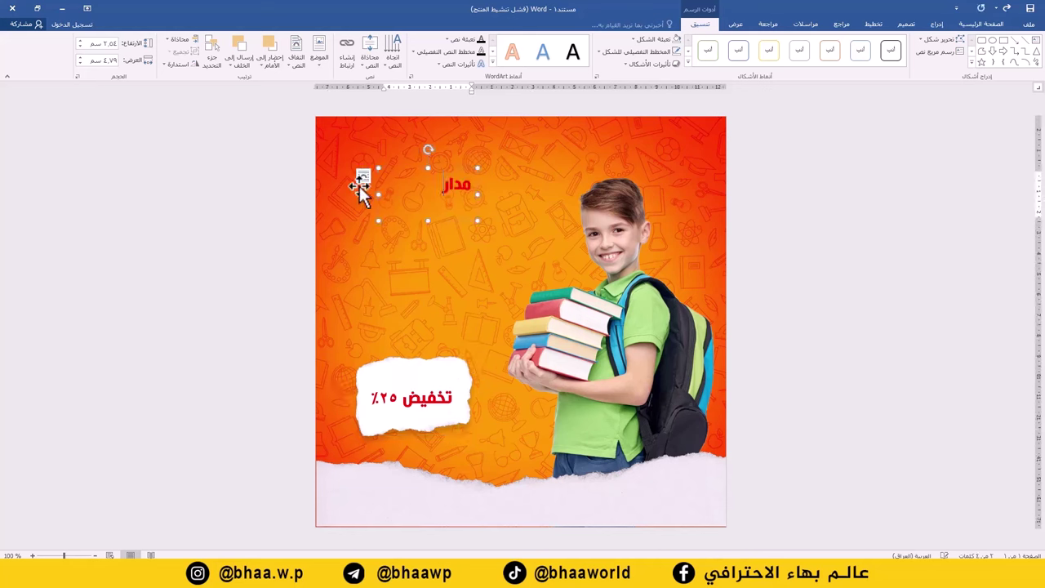
{"action": "type", "text": "س السلط"}
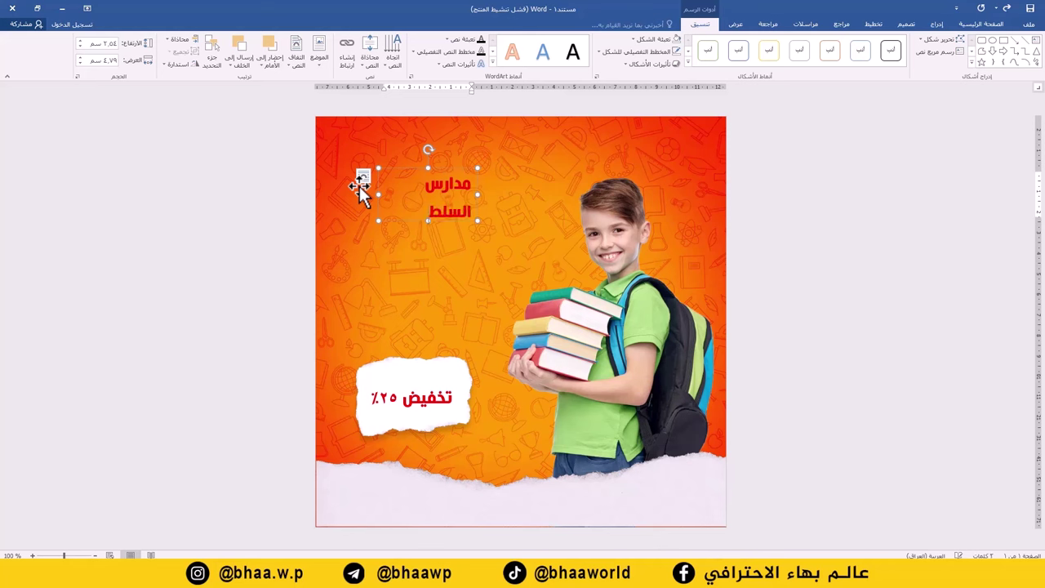
{"action": "type", "text": "ان."}
{"action": "key", "text": "ctrl+a"}
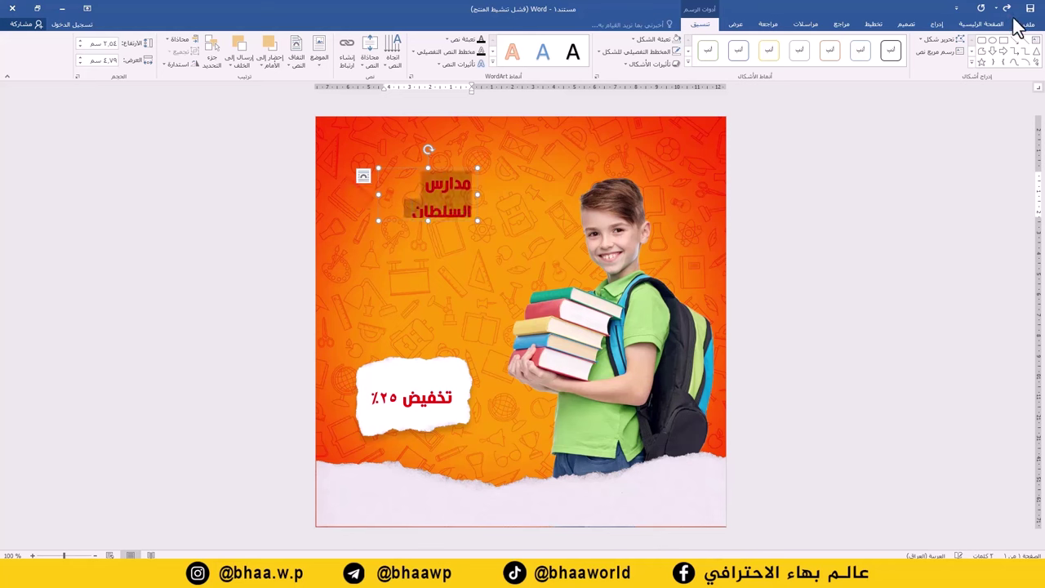
{"action": "left_click", "coordinate": [981, 24]}
{"action": "left_click", "coordinate": [878, 42]}
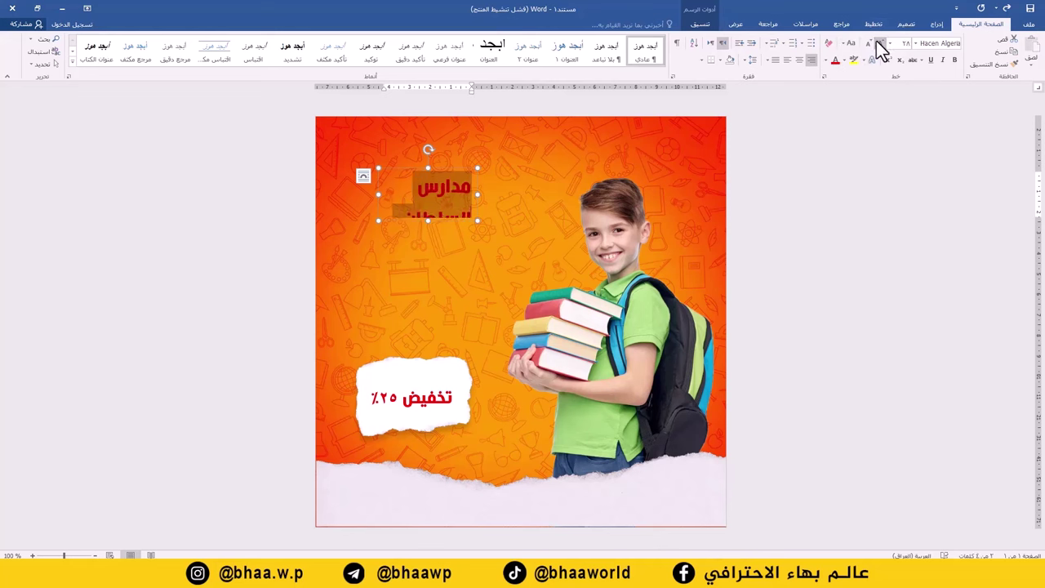
{"action": "left_click", "coordinate": [878, 43]}
{"action": "left_click", "coordinate": [879, 43]}
{"action": "left_click", "coordinate": [879, 42]}
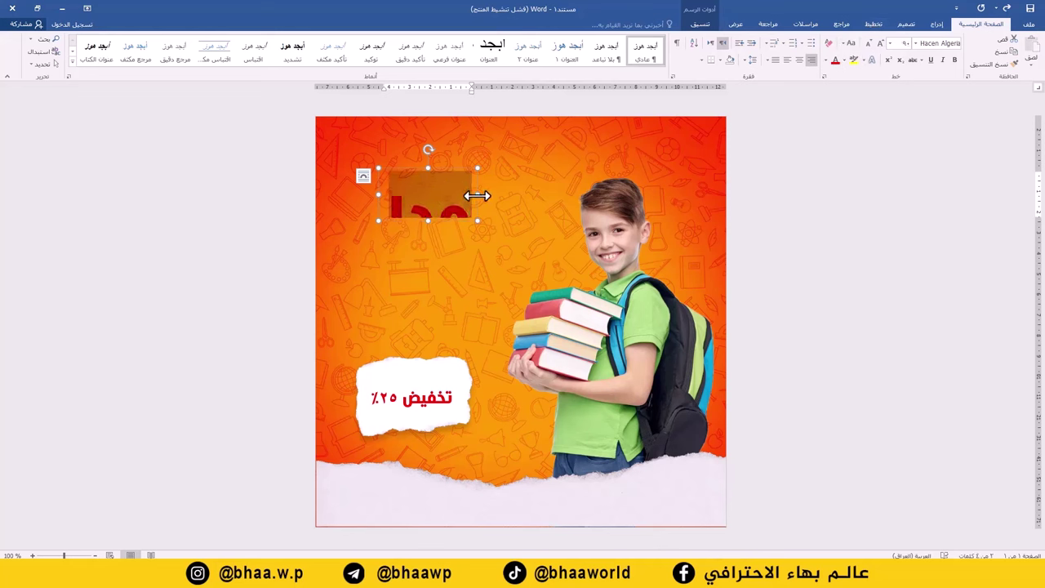
{"action": "left_click_drag", "start_coordinate": [477, 195], "coordinate": [560, 196]}
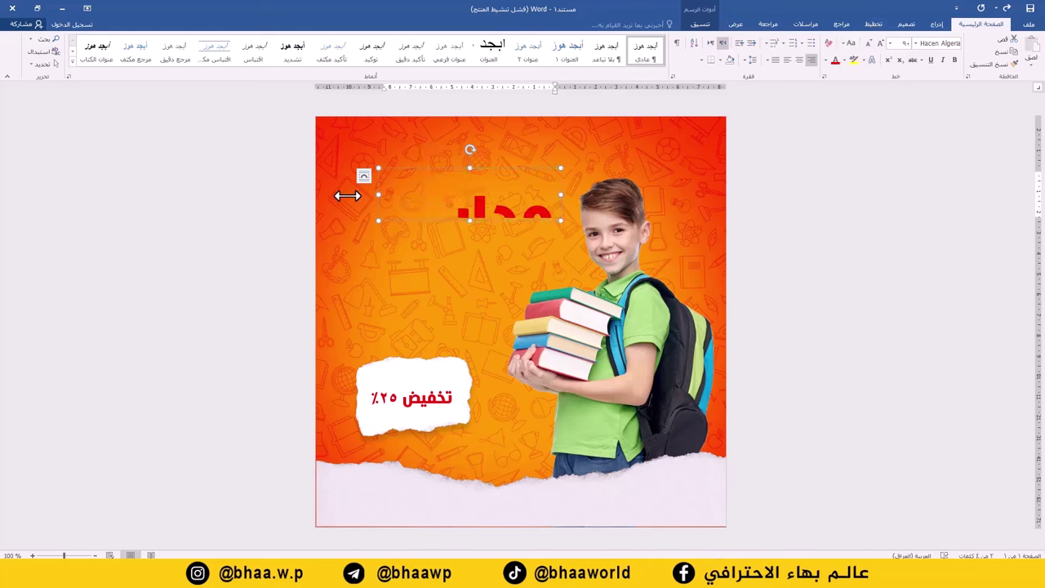
{"action": "left_click_drag", "start_coordinate": [377, 195], "coordinate": [347, 195]}
{"action": "left_click_drag", "start_coordinate": [453, 221], "coordinate": [445, 376]}
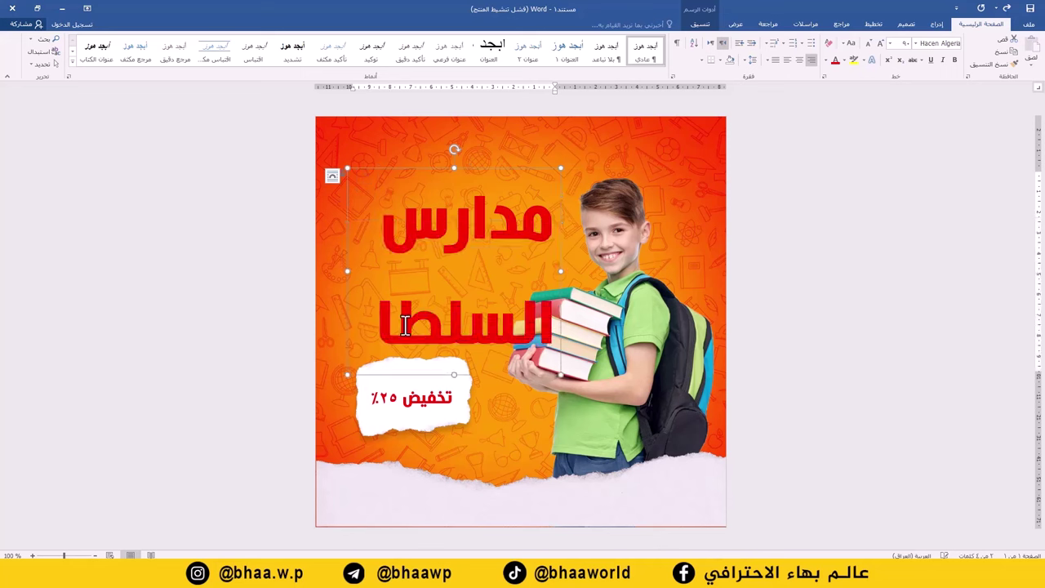
{"action": "left_click_drag", "start_coordinate": [347, 272], "coordinate": [303, 273]}
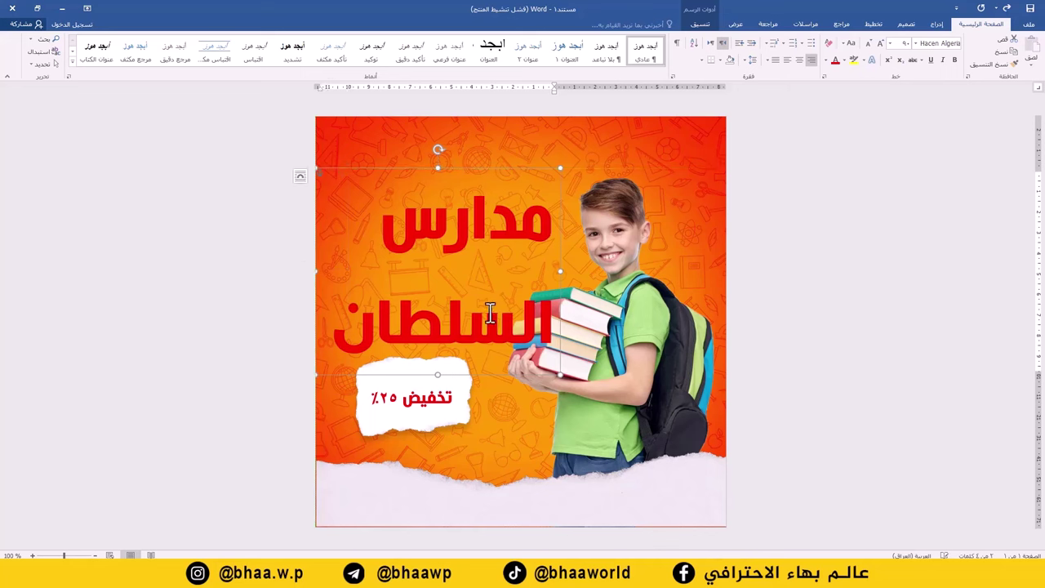
Delete the word السلطان, shrink the box to one line and move مدارس to the top
{"action": "triple_click", "coordinate": [461, 315]}
{"action": "left_click", "coordinate": [458, 320]}
{"action": "double_click", "coordinate": [458, 320]}
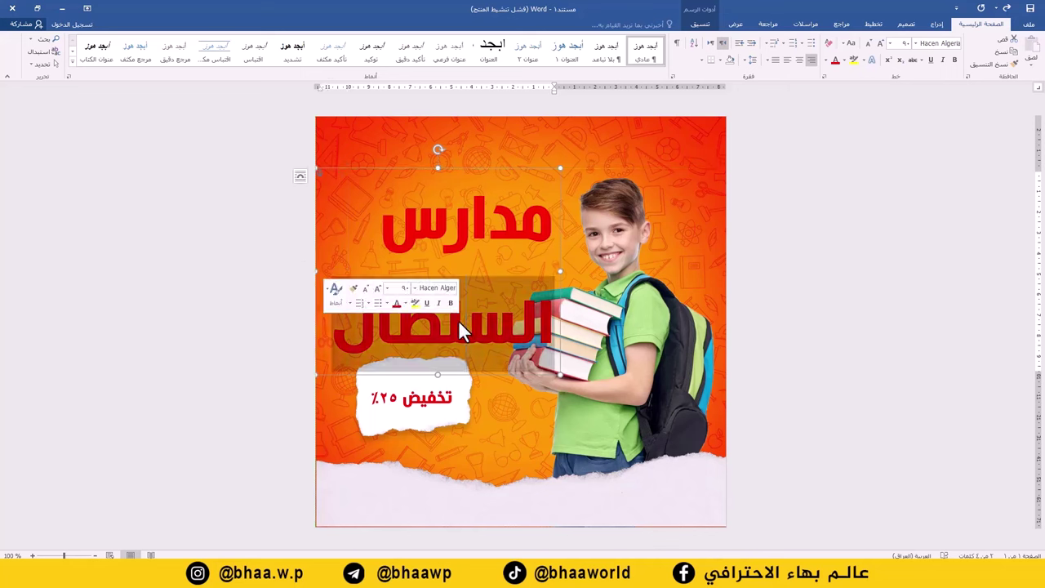
{"action": "key", "text": "BackSpace"}
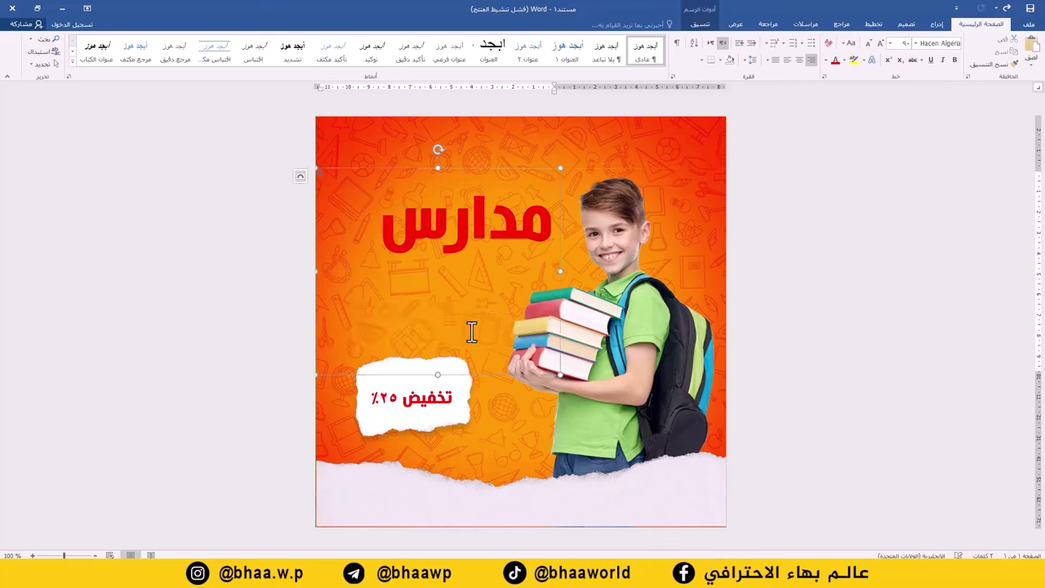
{"action": "left_click_drag", "start_coordinate": [436, 375], "coordinate": [460, 271]}
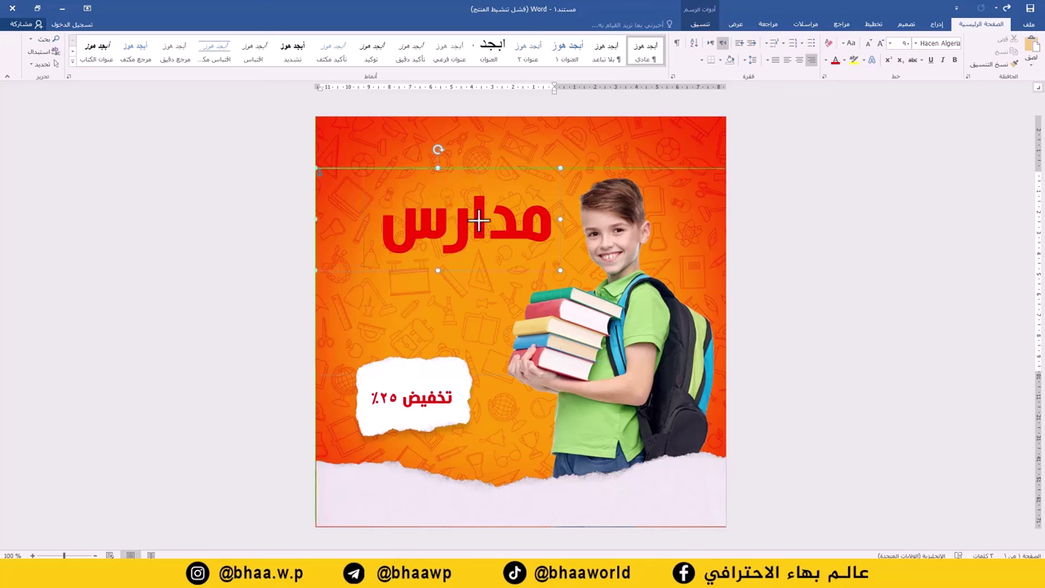
{"action": "left_click_drag", "start_coordinate": [488, 168], "coordinate": [473, 125]}
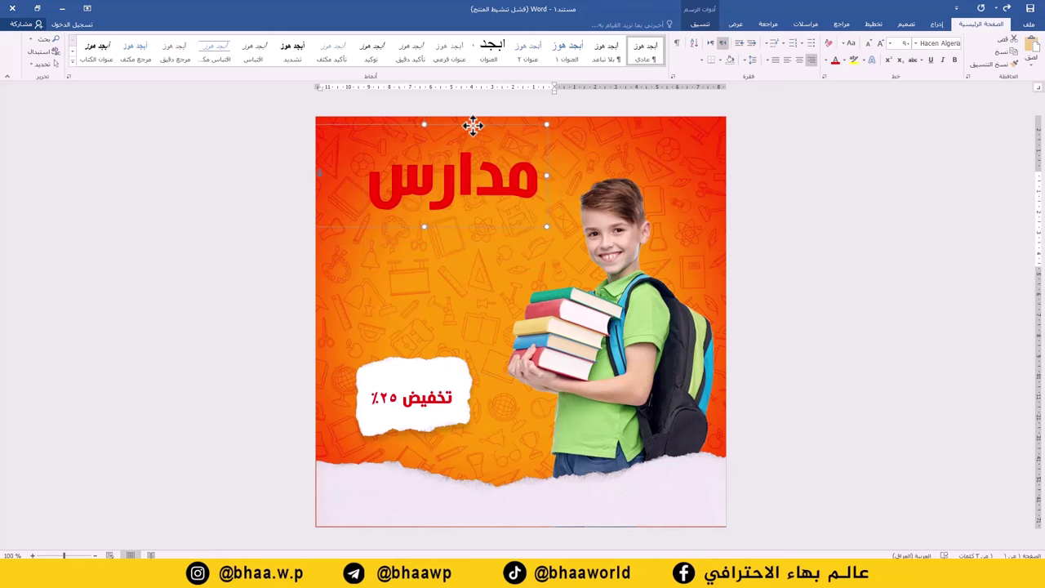
Make the مدارس title white with an outer shadow
{"action": "left_click", "coordinate": [826, 60]}
{"action": "left_click", "coordinate": [835, 105]}
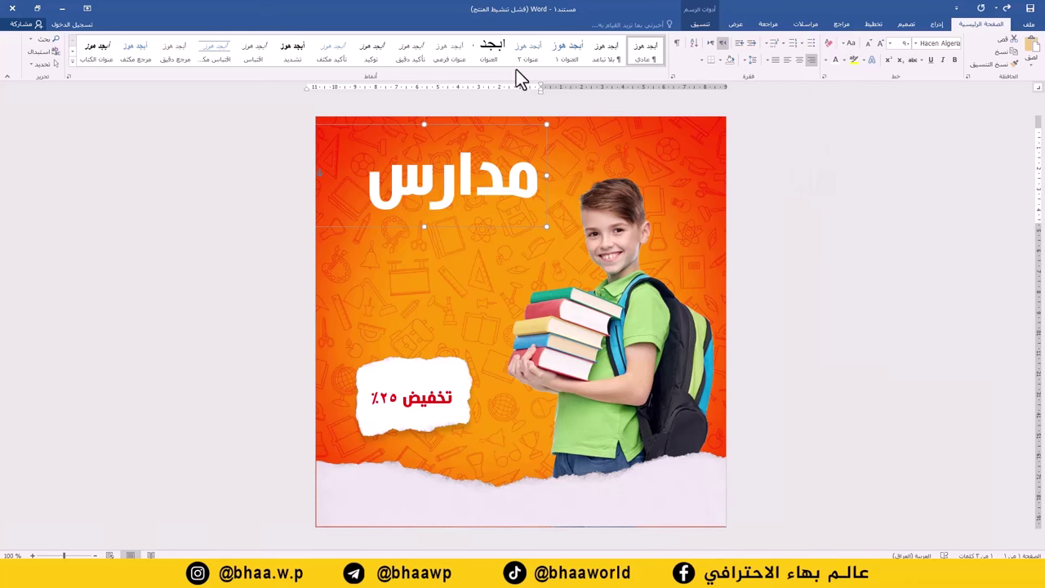
{"action": "left_click", "coordinate": [699, 24]}
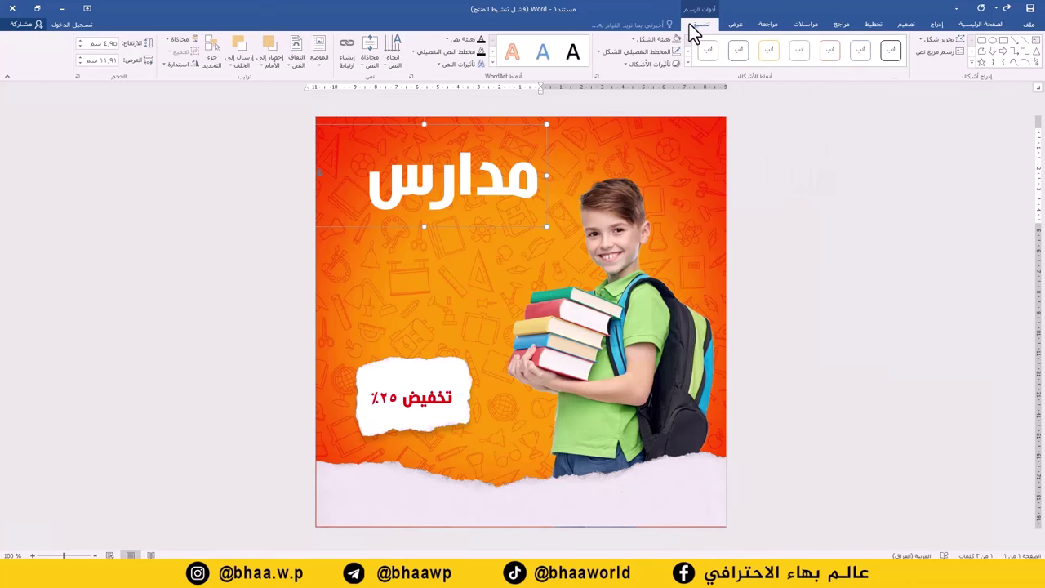
{"action": "left_click", "coordinate": [455, 67]}
{"action": "mouse_move", "coordinate": [377, 84]}
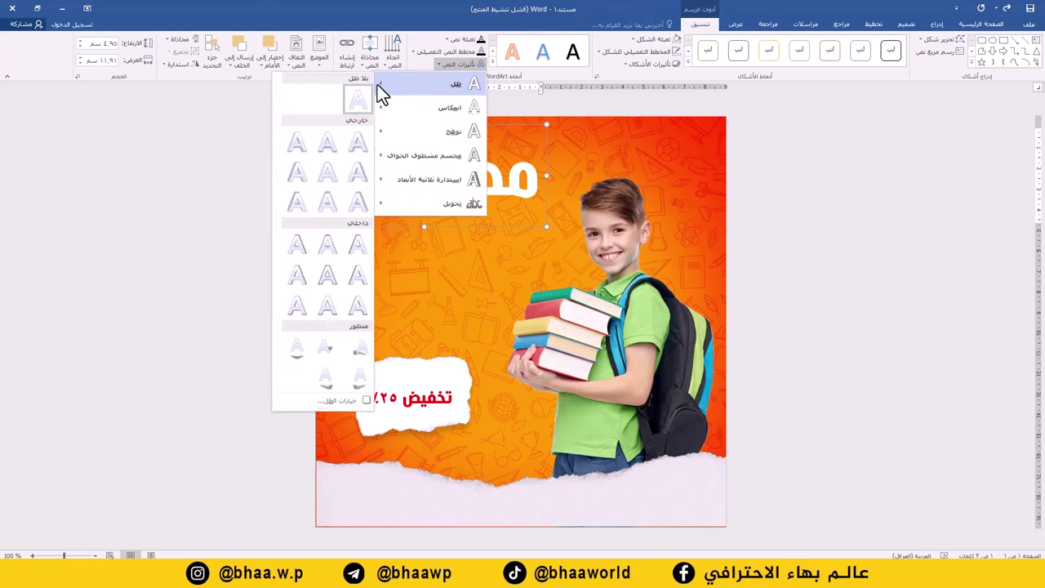
{"action": "left_click", "coordinate": [303, 146]}
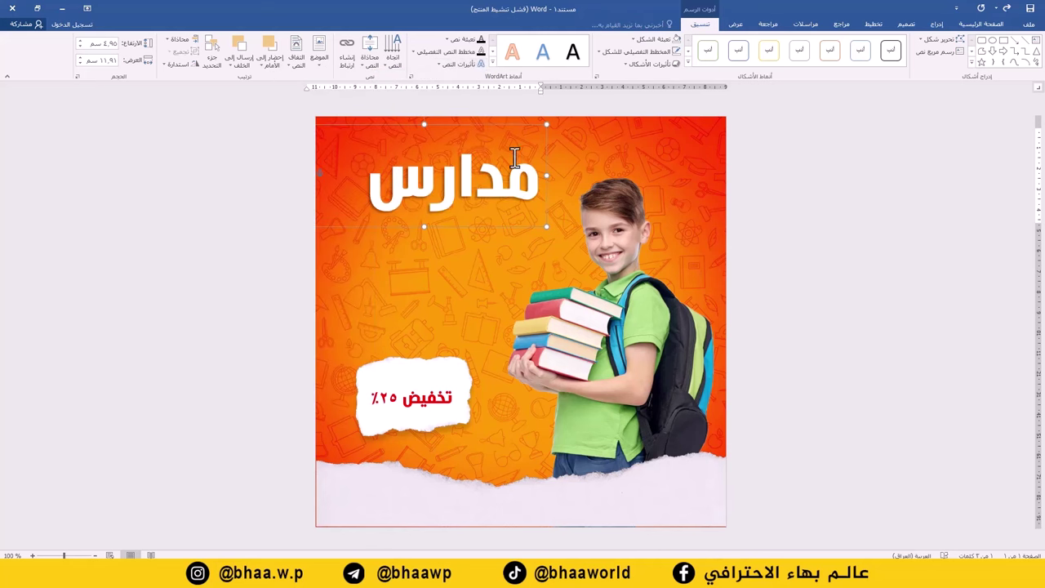
Shrink the title to size 72 and nudge it slightly right
{"action": "left_click", "coordinate": [979, 24]}
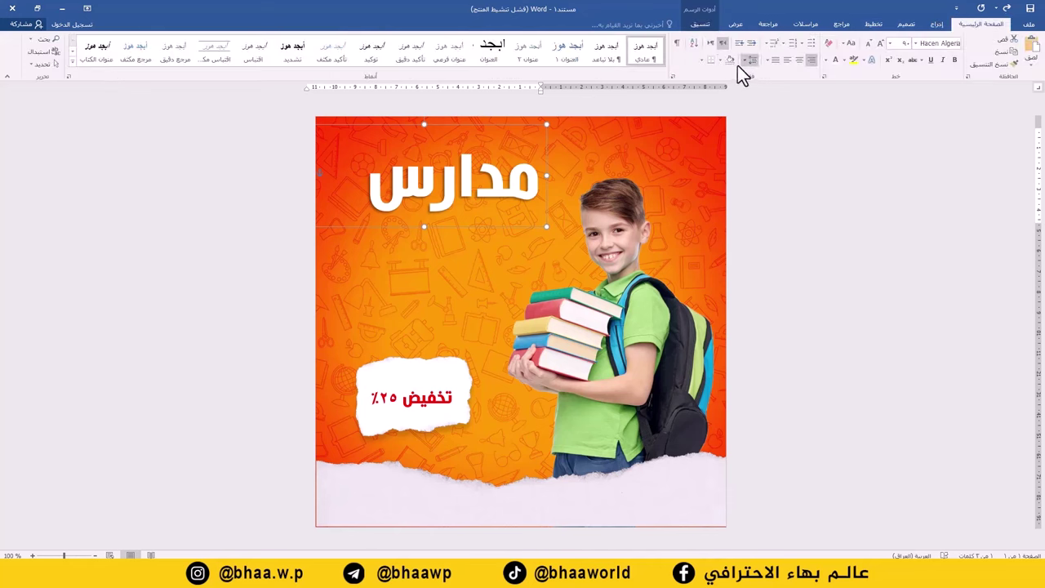
{"action": "left_click", "coordinate": [870, 47]}
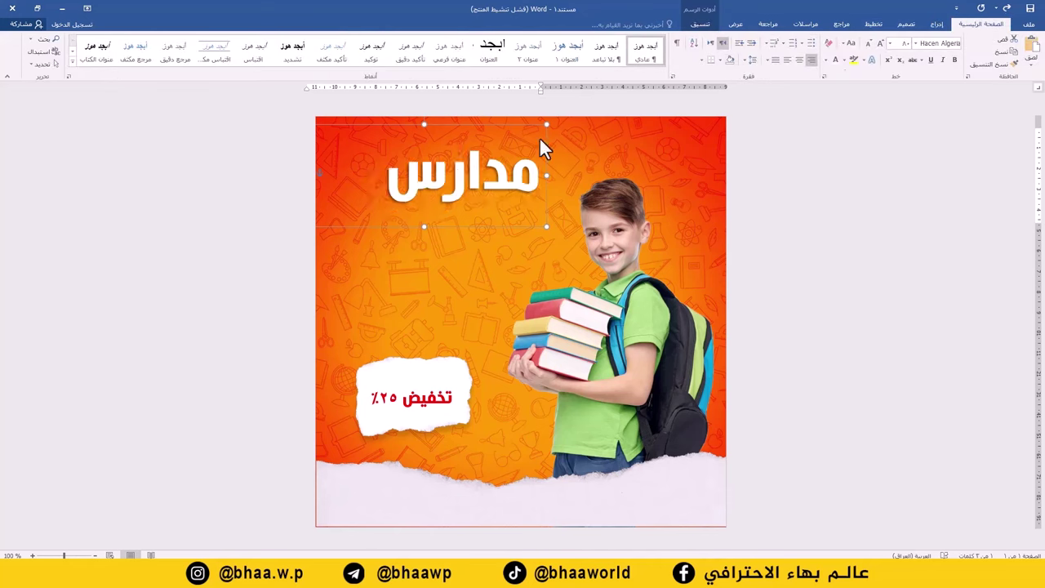
{"action": "left_click_drag", "start_coordinate": [503, 124], "coordinate": [511, 123]}
{"action": "left_click", "coordinate": [866, 47]}
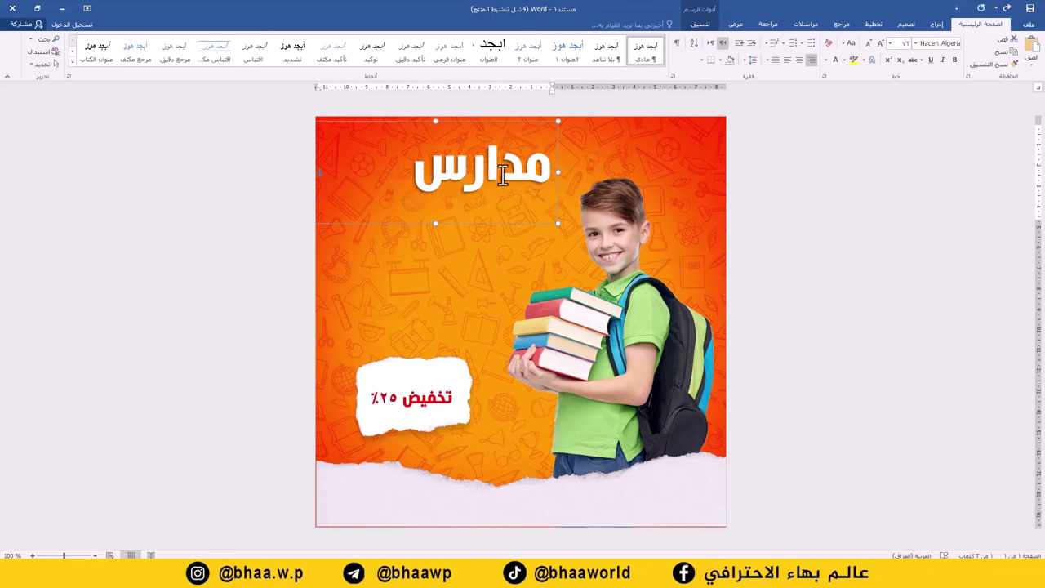
Paste السلطان into the duplicate text box below the title and make it white
{"action": "left_click_drag", "start_coordinate": [434, 223], "coordinate": [444, 298]}
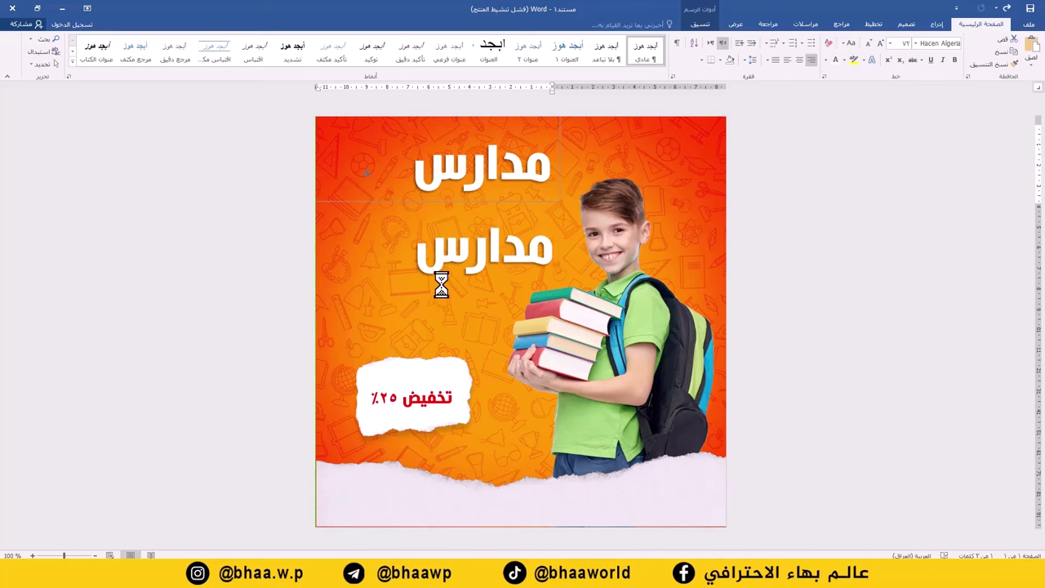
{"action": "double_click", "coordinate": [478, 256]}
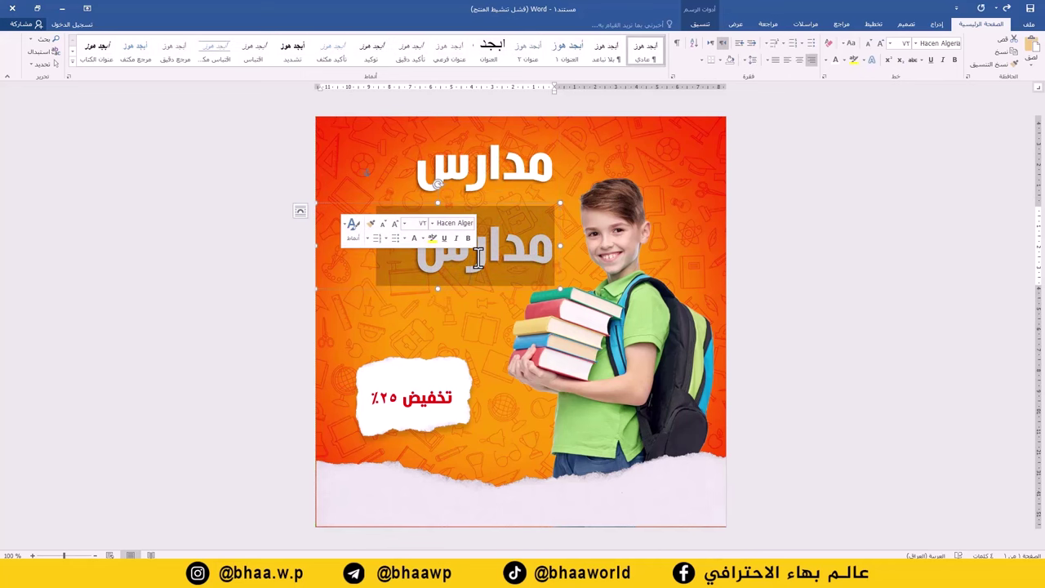
{"action": "type", "text": "السلطان"}
{"action": "left_click", "coordinate": [491, 259]}
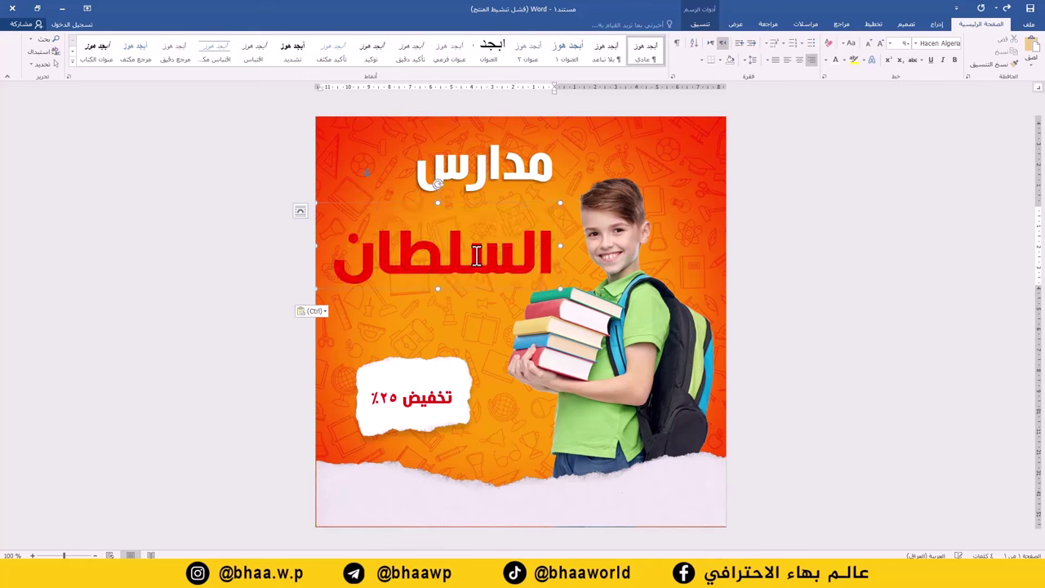
{"action": "triple_click", "coordinate": [477, 255]}
{"action": "left_click", "coordinate": [835, 65]}
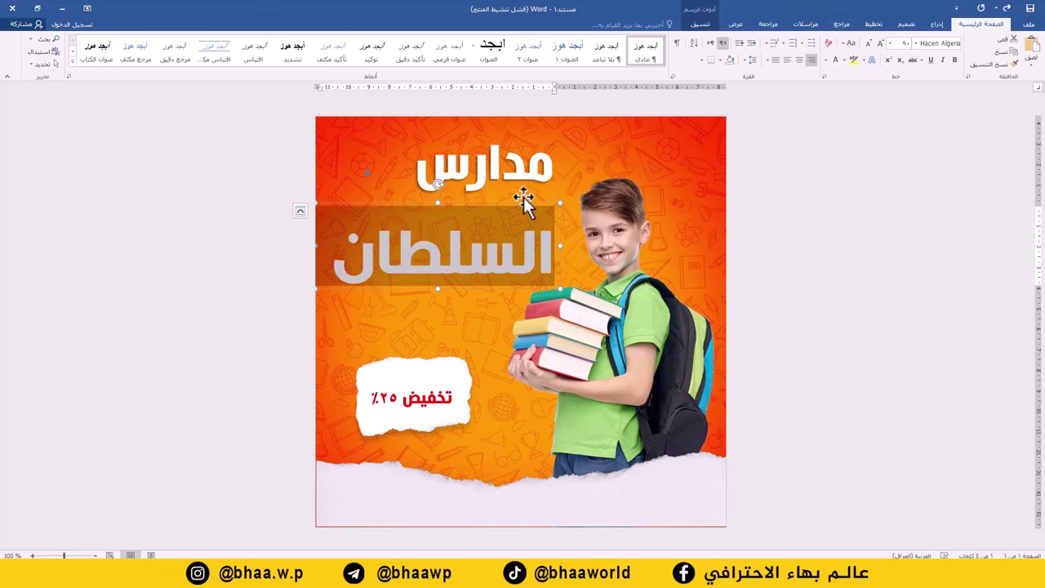
{"action": "left_click", "coordinate": [517, 208]}
Apply a shadow text effect to the السلطان line
{"action": "left_click", "coordinate": [700, 23]}
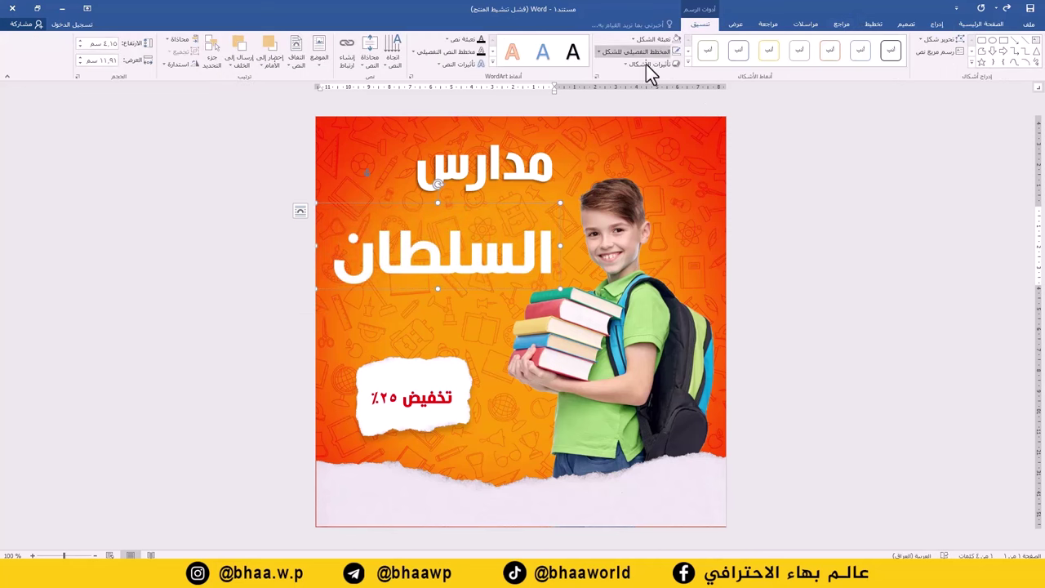
{"action": "left_click", "coordinate": [467, 64]}
{"action": "mouse_move", "coordinate": [440, 85]}
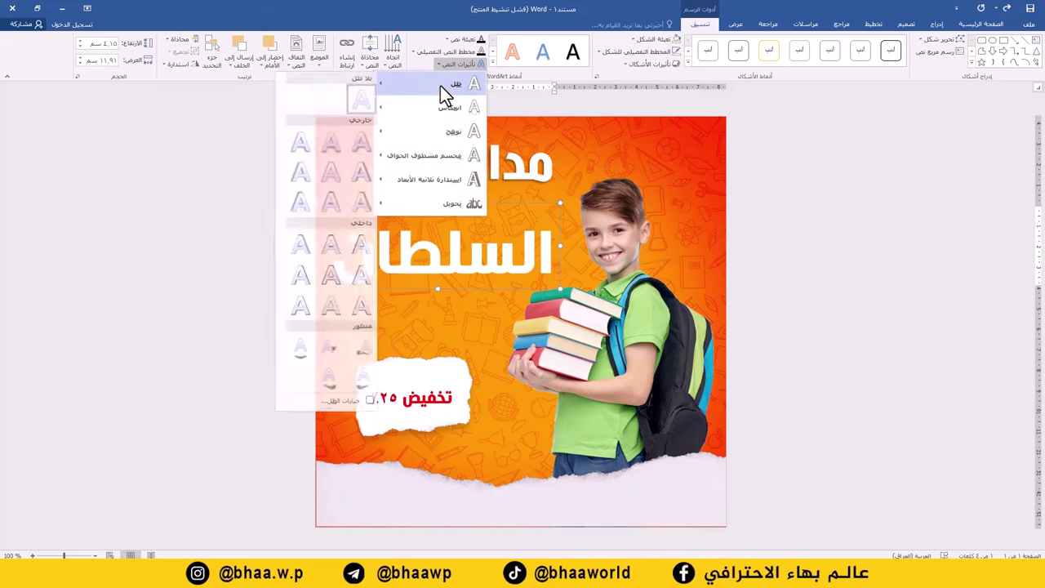
{"action": "left_click", "coordinate": [335, 202]}
{"action": "left_click", "coordinate": [480, 232]}
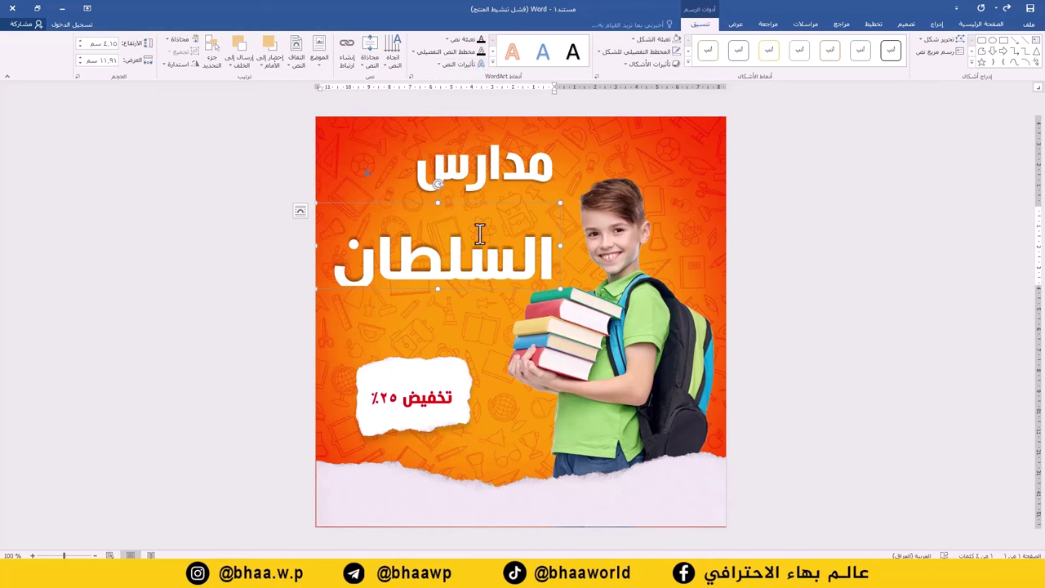
Move السلطان up under the title and place a copy of the title box below it
{"action": "left_click_drag", "start_coordinate": [490, 204], "coordinate": [498, 164]}
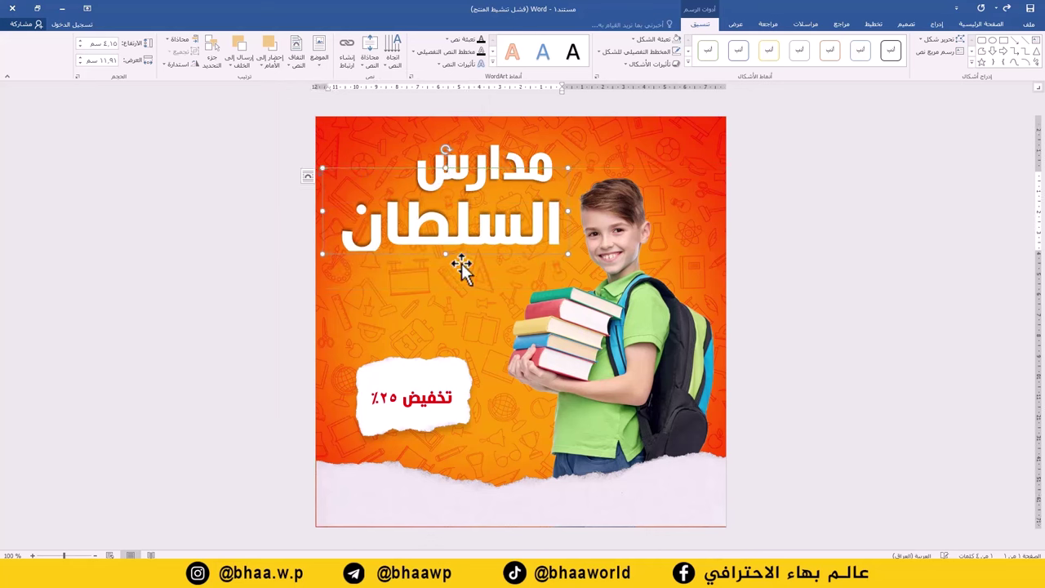
{"action": "left_click_drag", "start_coordinate": [445, 254], "coordinate": [445, 268]}
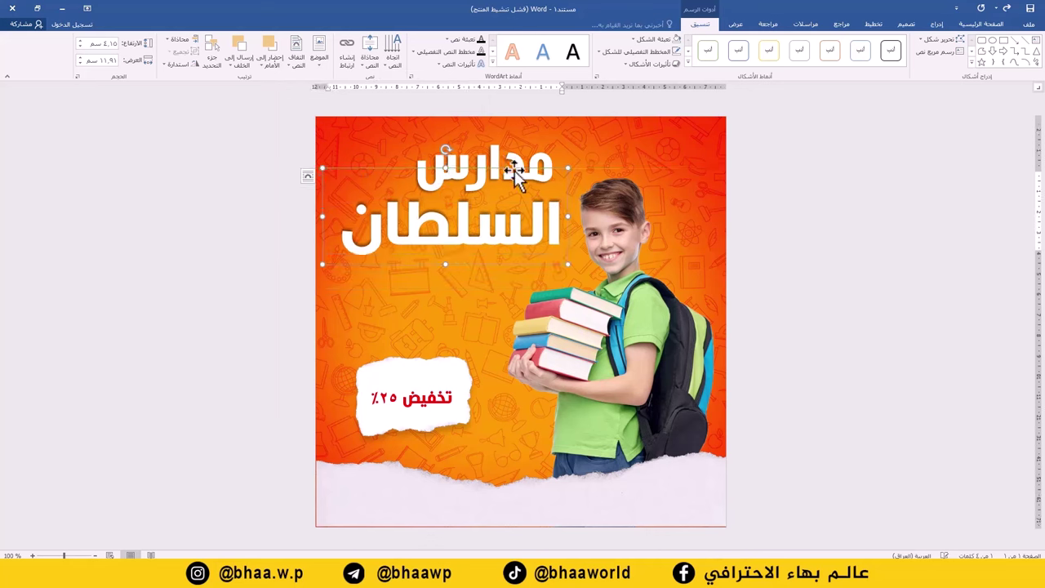
{"action": "left_click", "coordinate": [521, 122]}
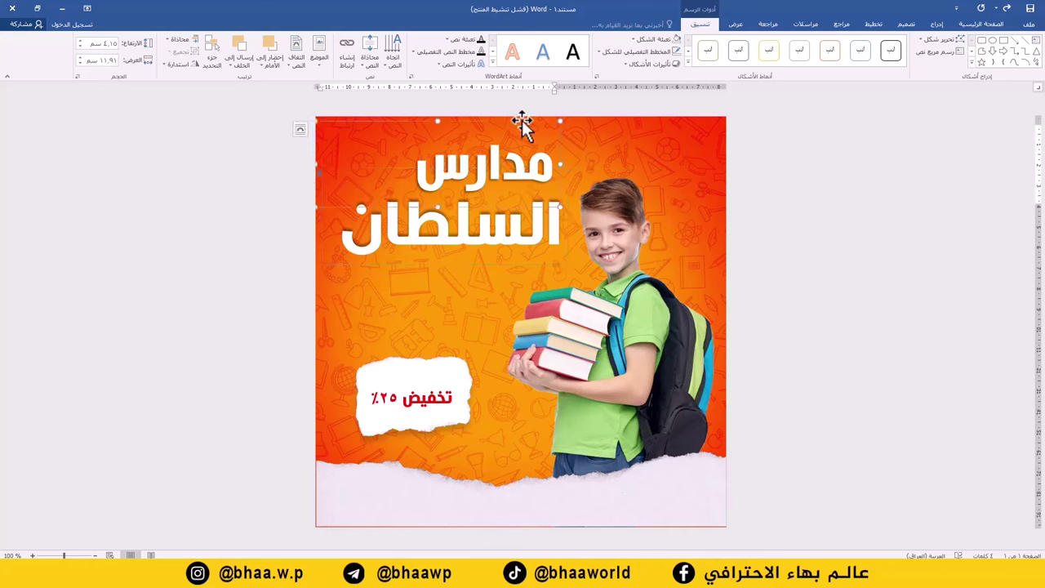
{"action": "left_click_drag", "start_coordinate": [527, 135], "coordinate": [477, 285]}
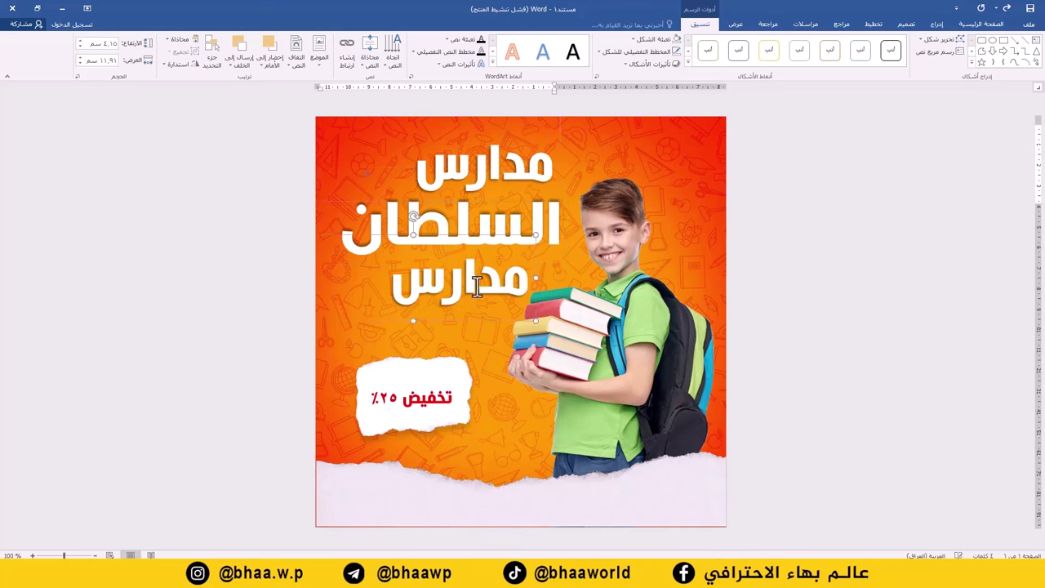
Change the copy to 'الاهلية', shrink it to size 48 and shift it left
{"action": "triple_click", "coordinate": [478, 286]}
{"action": "type", "text": "الاه"}
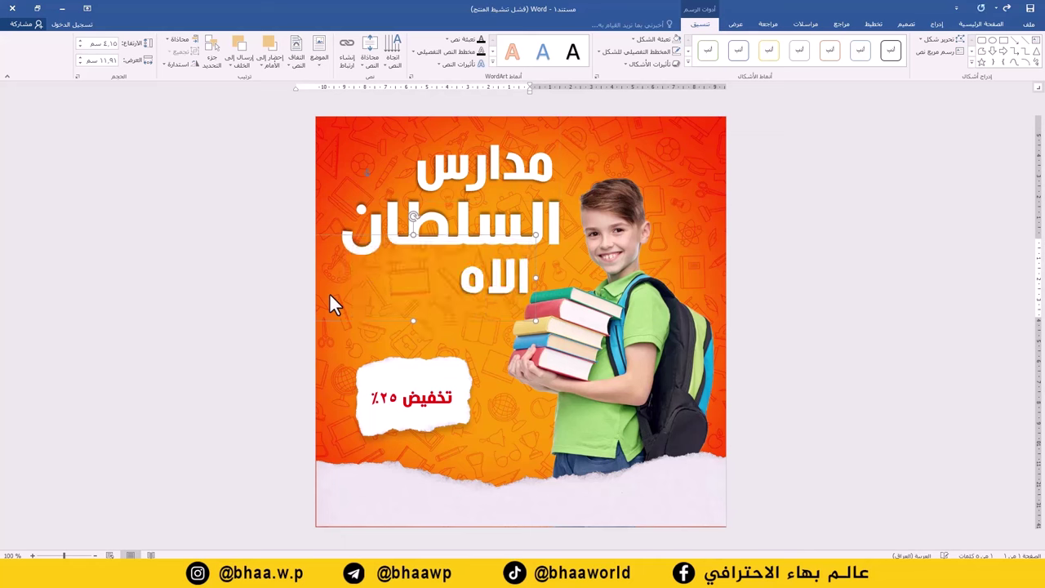
{"action": "type", "text": "لية"}
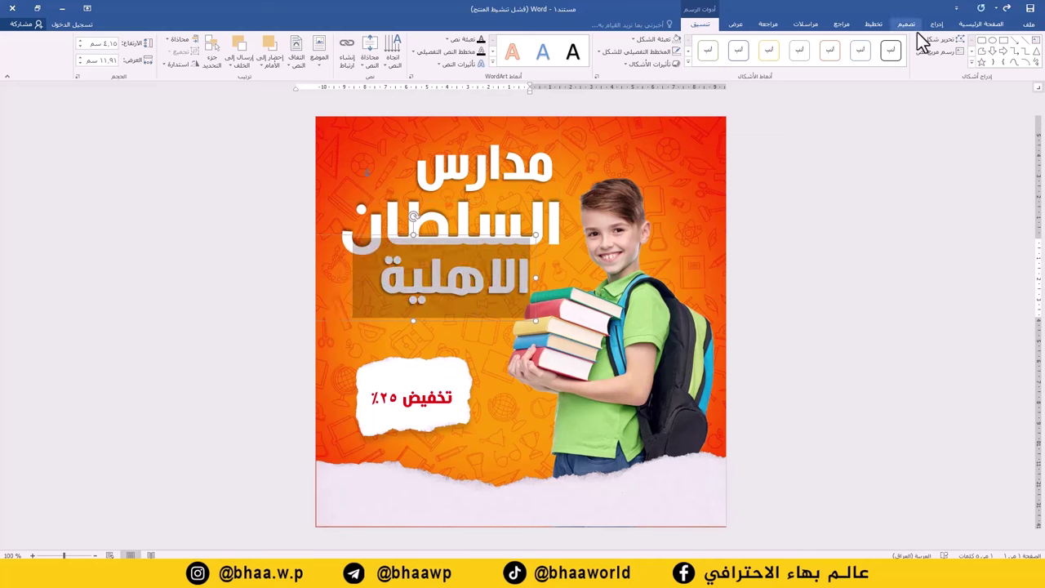
{"action": "left_click", "coordinate": [976, 24]}
{"action": "left_click", "coordinate": [867, 42]}
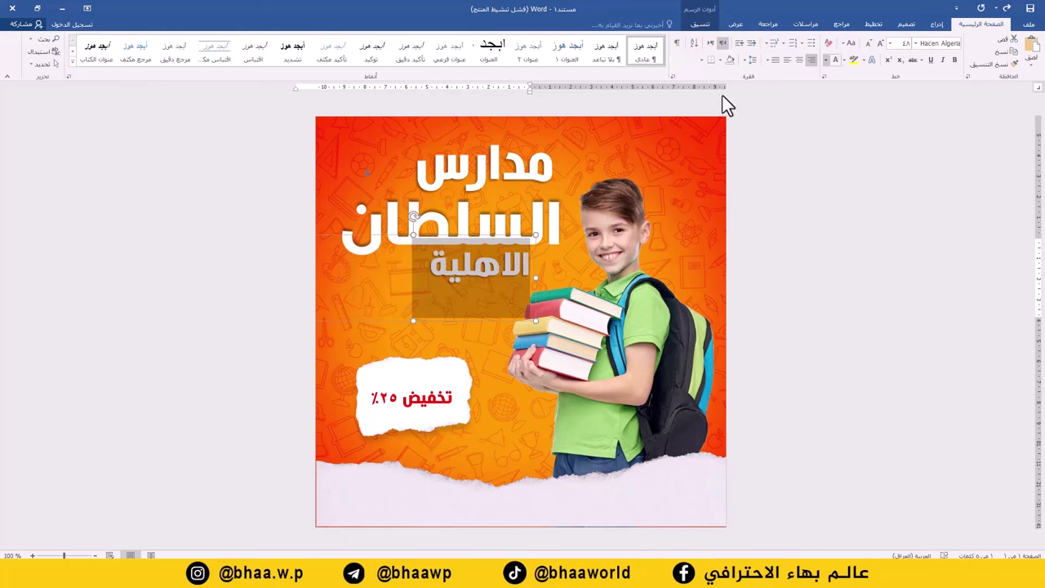
{"action": "left_click_drag", "start_coordinate": [481, 320], "coordinate": [441, 323]}
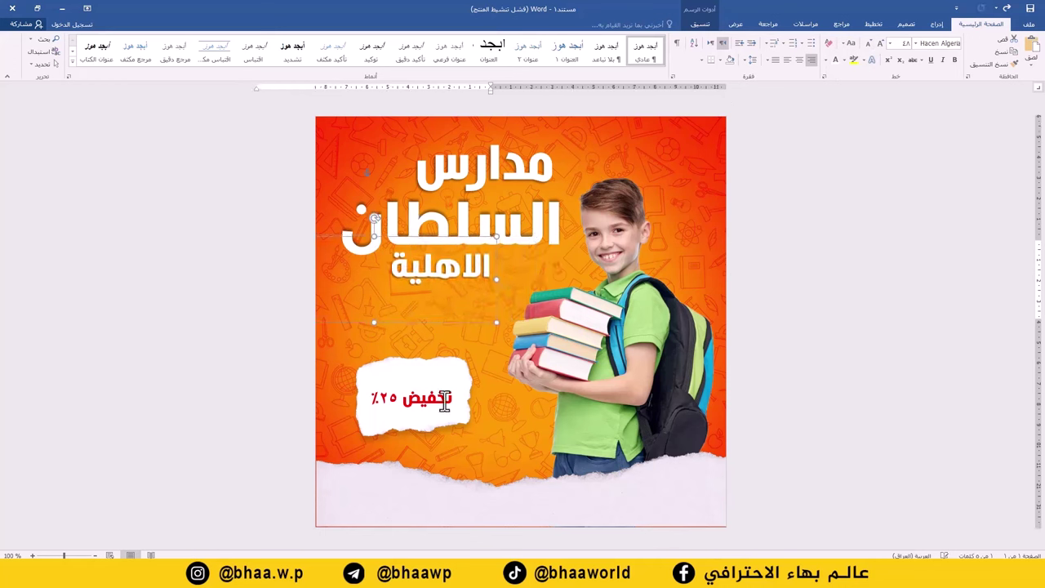
{"action": "left_click", "coordinate": [438, 372]}
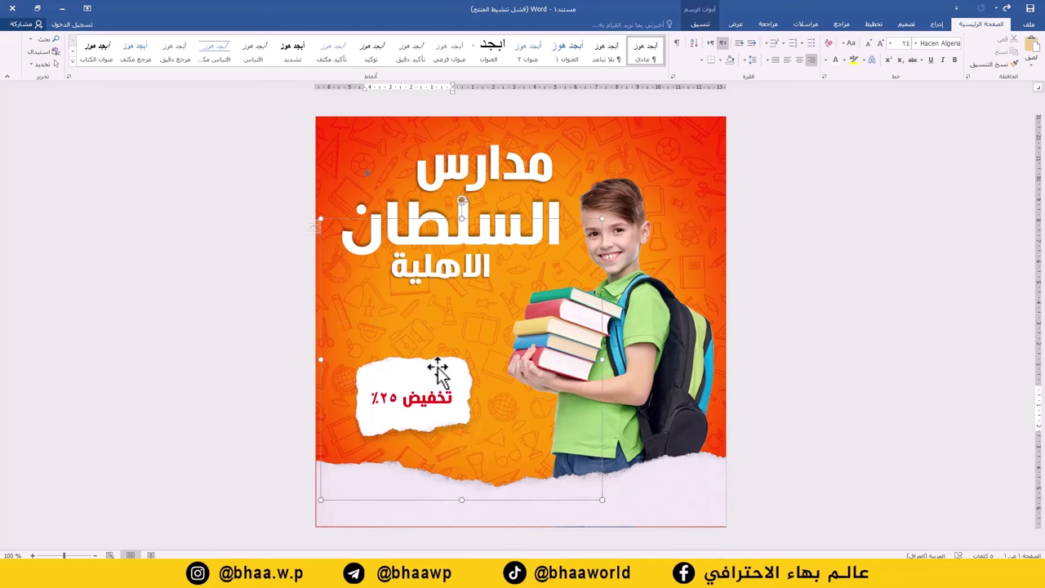
{"action": "left_click", "coordinate": [938, 25]}
Draw a wide rectangle under الاهلية and fill it with white
{"action": "left_click", "coordinate": [881, 55]}
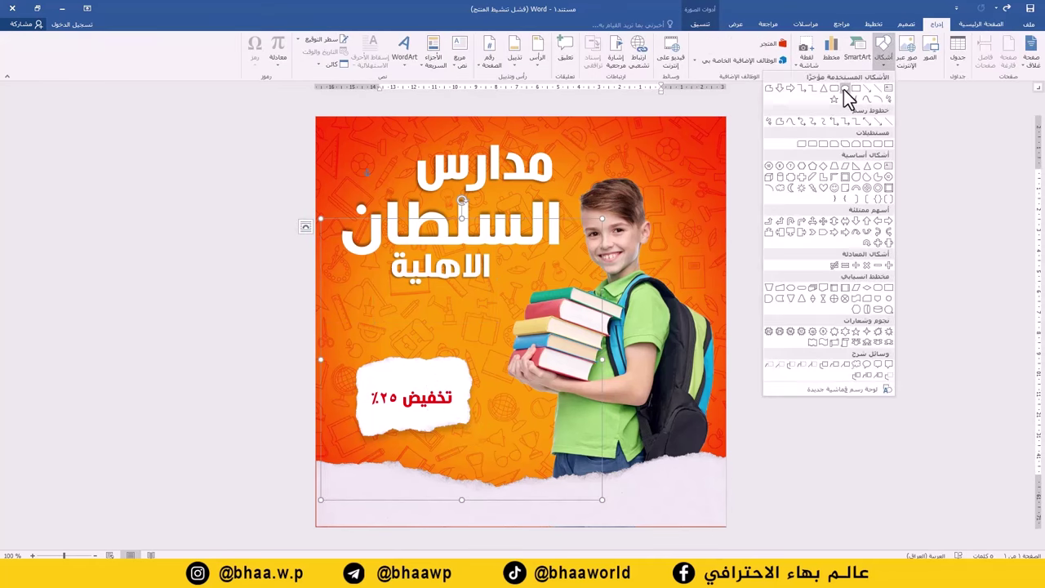
{"action": "left_click", "coordinate": [857, 88]}
{"action": "left_click_drag", "start_coordinate": [342, 302], "coordinate": [499, 335]}
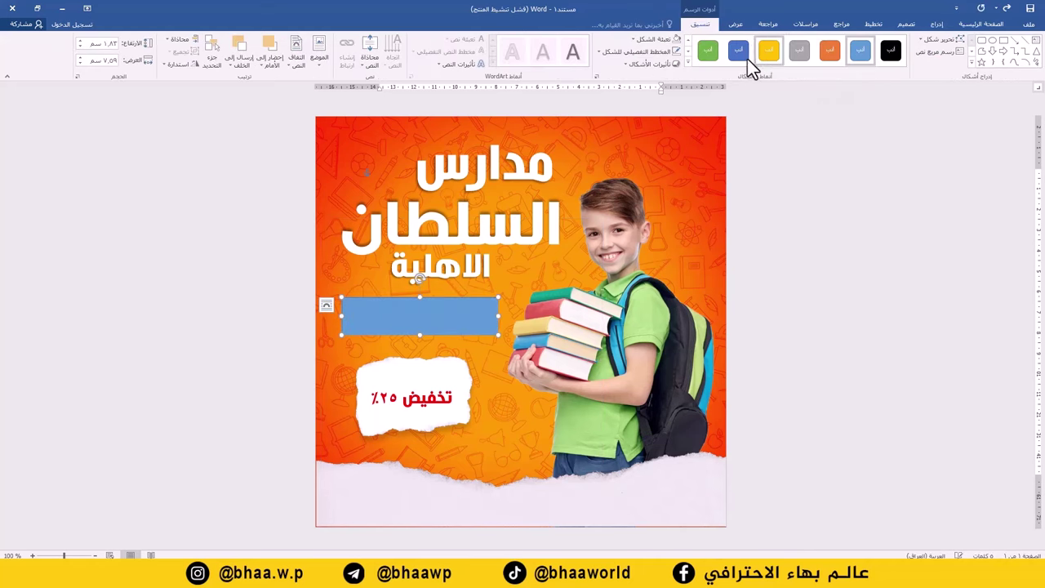
{"action": "left_click", "coordinate": [737, 55]}
{"action": "left_click", "coordinate": [768, 52]}
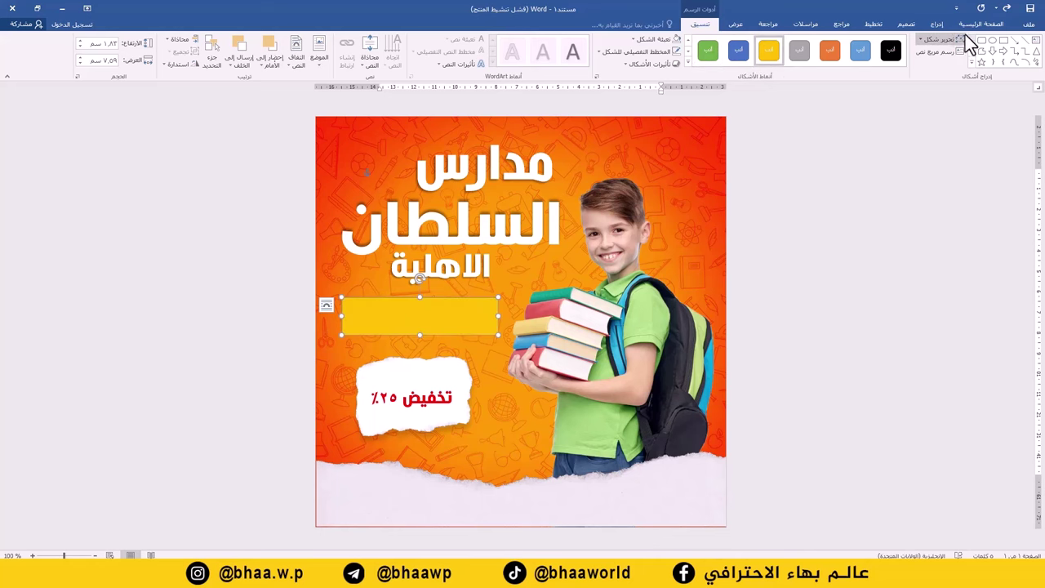
{"action": "left_click", "coordinate": [650, 41]}
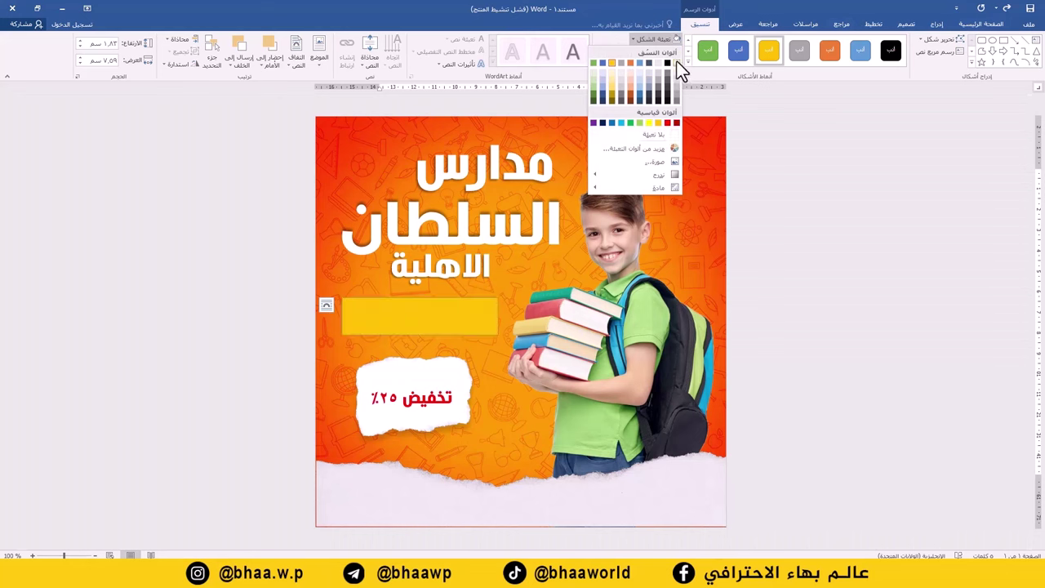
{"action": "left_click", "coordinate": [676, 63]}
Give the box a dashed red outline and a solid red fill
{"action": "left_click", "coordinate": [657, 52]}
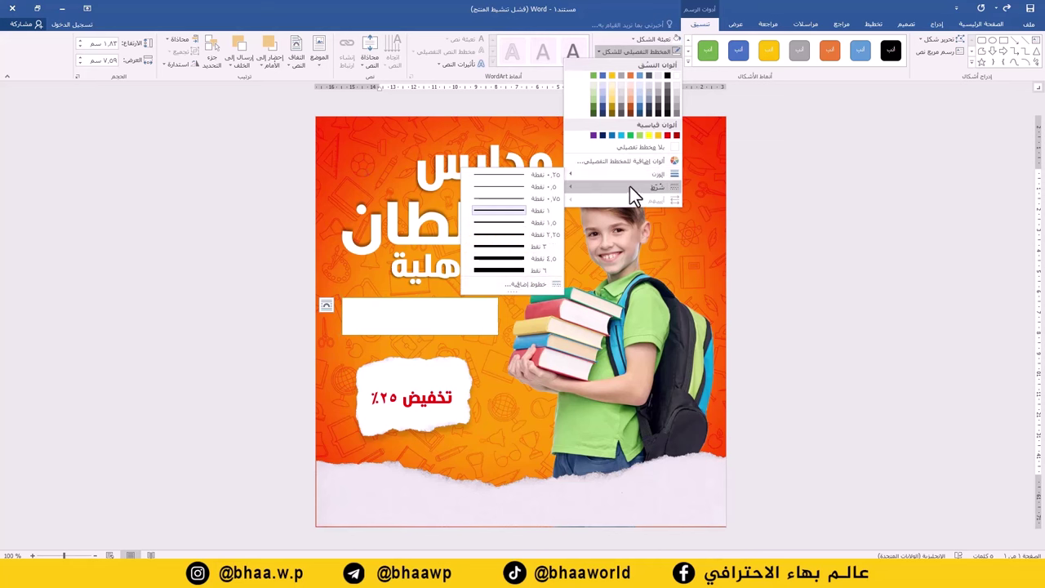
{"action": "mouse_move", "coordinate": [642, 193]}
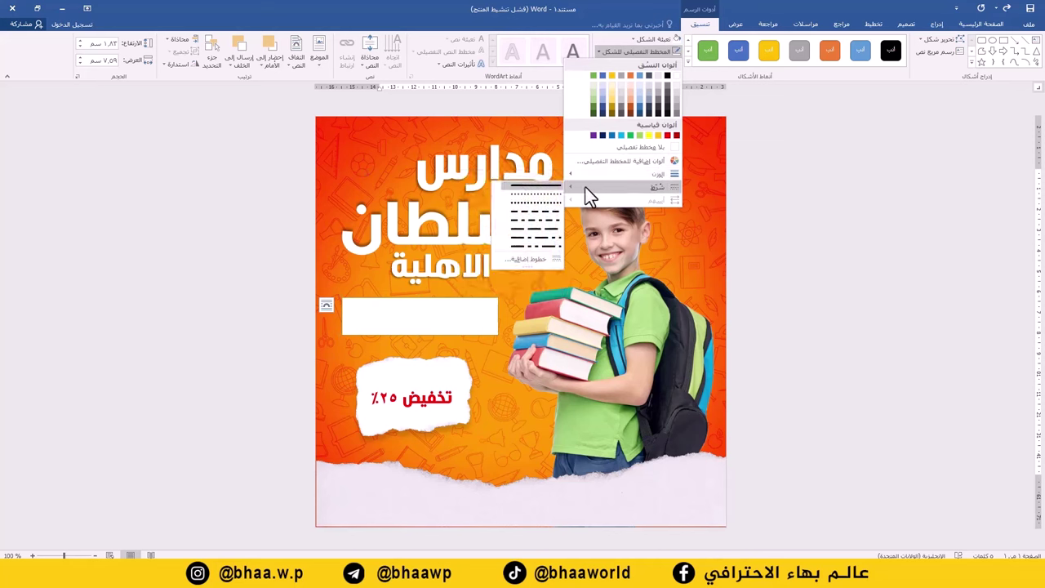
{"action": "left_click", "coordinate": [539, 211]}
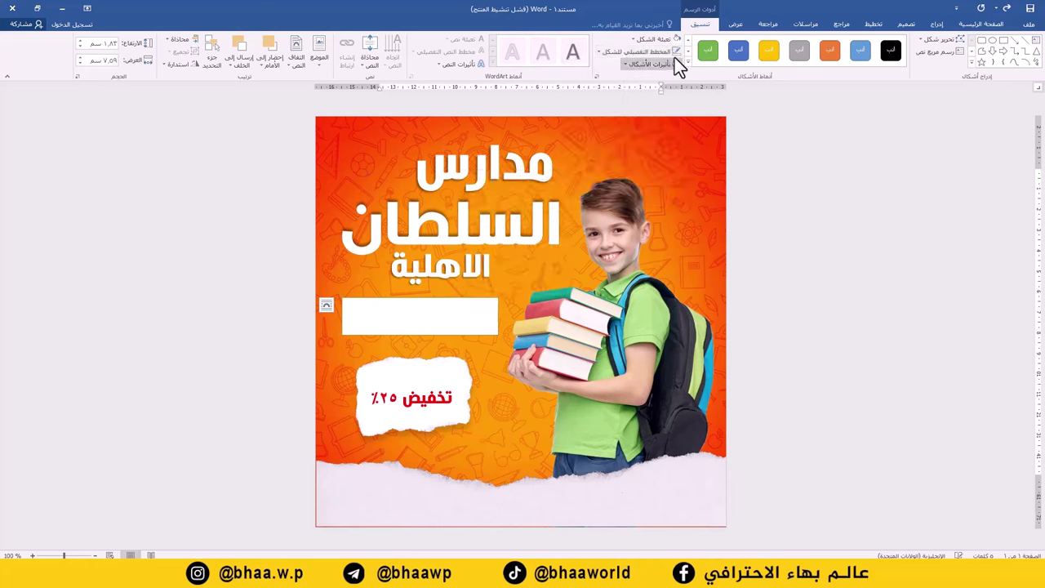
{"action": "left_click", "coordinate": [639, 51]}
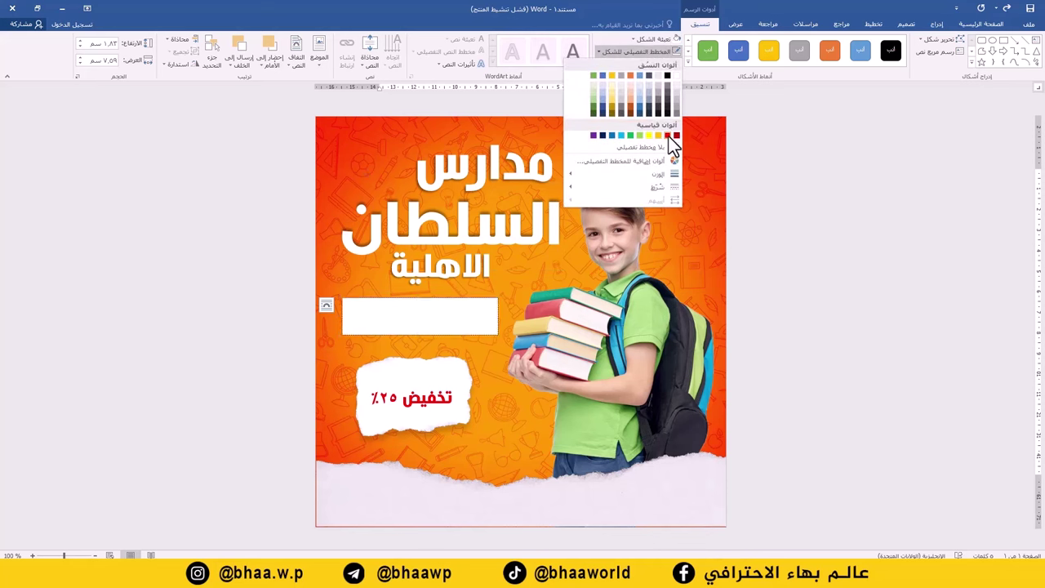
{"action": "left_click", "coordinate": [674, 135]}
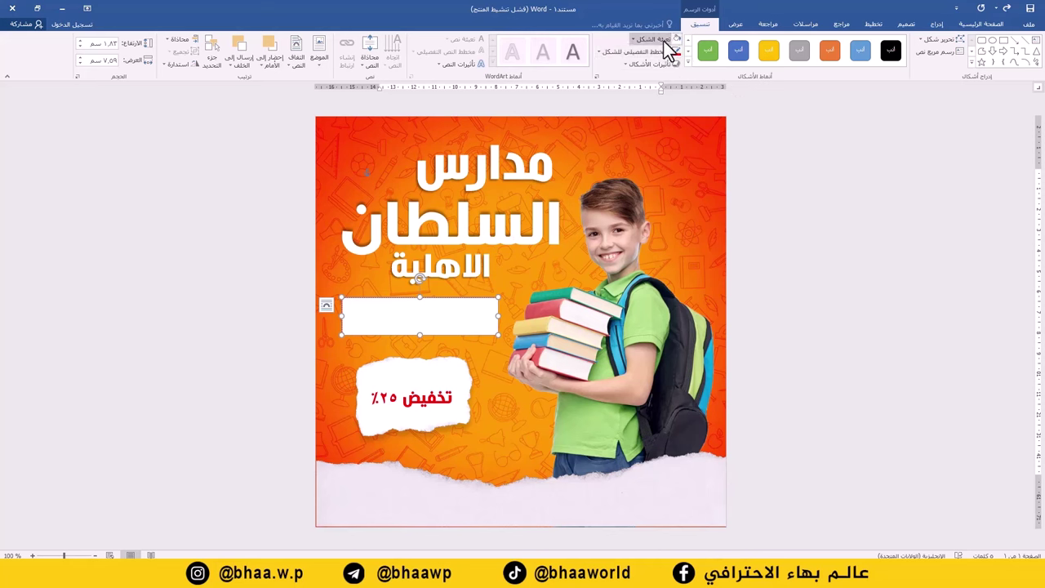
{"action": "left_click", "coordinate": [675, 51]}
{"action": "left_click", "coordinate": [671, 133]}
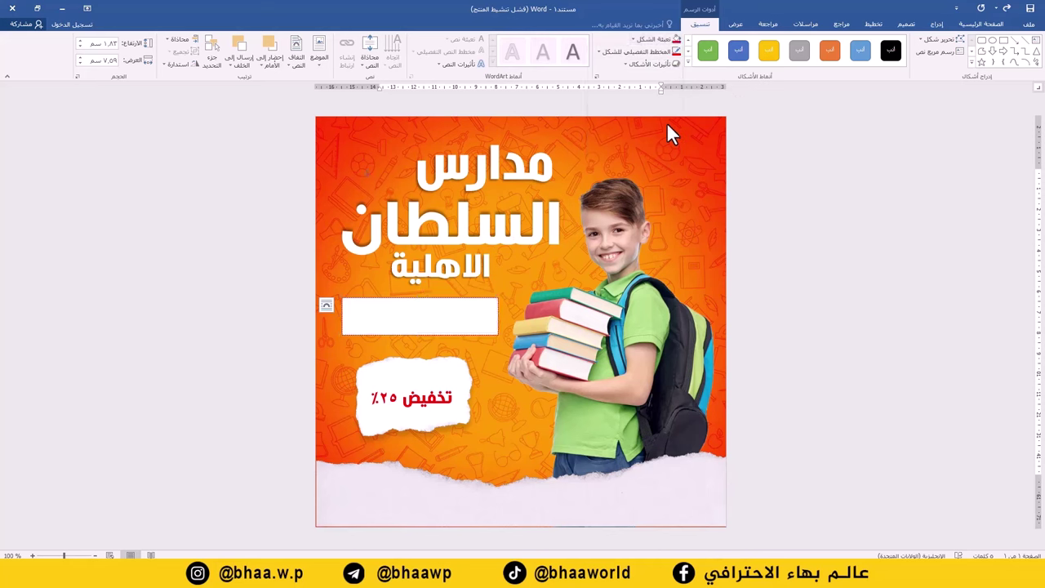
Copy a title box onto the banner, type 'اطفالك بامان' at size 36, and copy it to the footer
{"action": "left_click", "coordinate": [494, 262]}
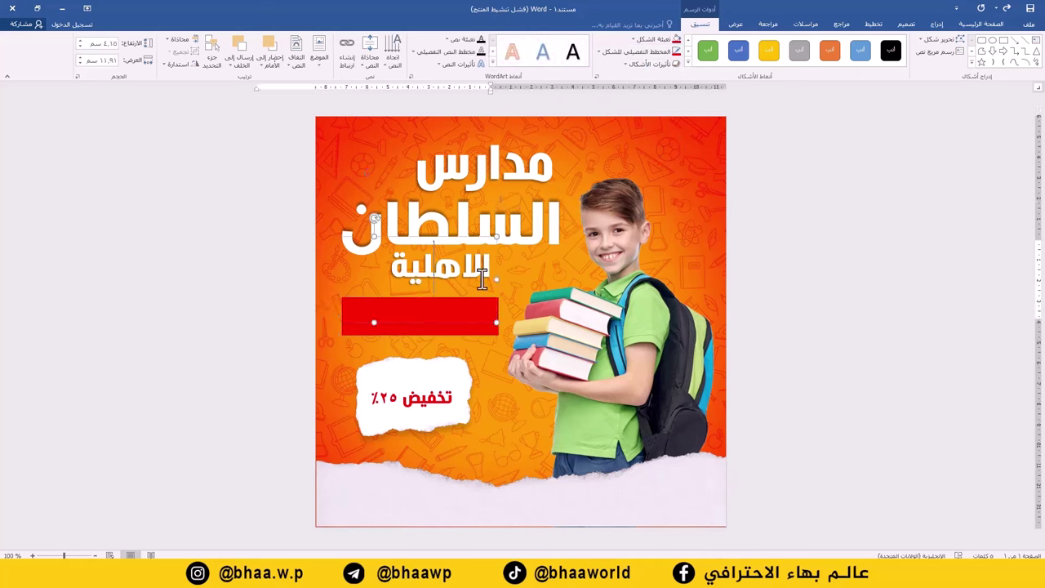
{"action": "left_click_drag", "start_coordinate": [497, 260], "coordinate": [499, 309]}
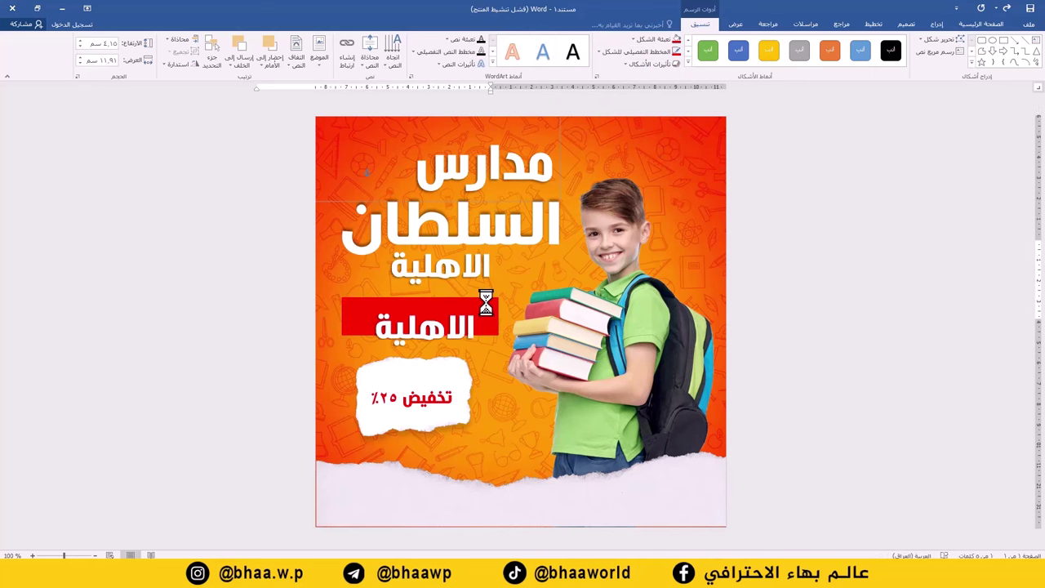
{"action": "triple_click", "coordinate": [456, 315]}
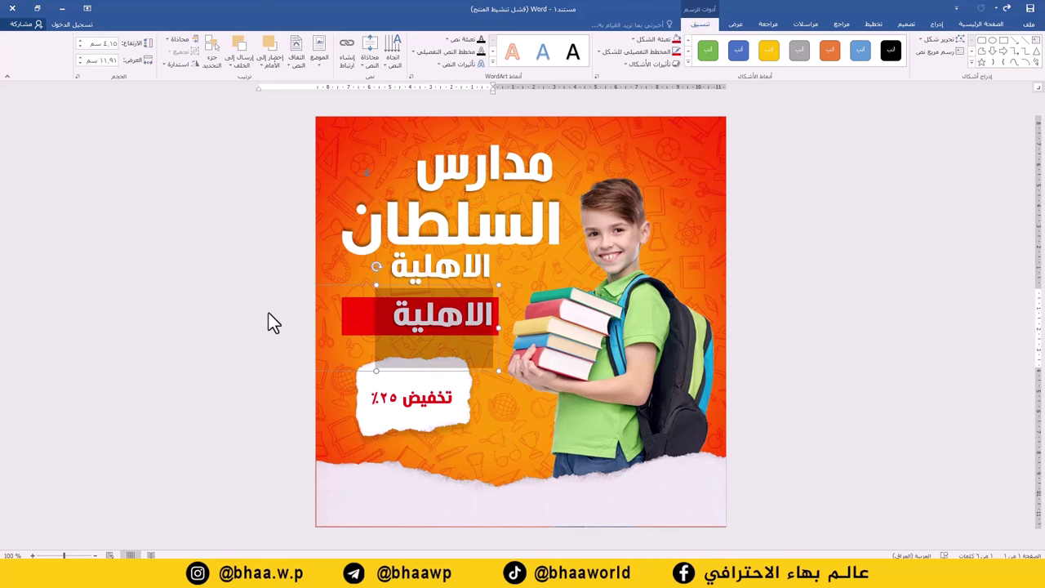
{"action": "type", "text": "اطفال"}
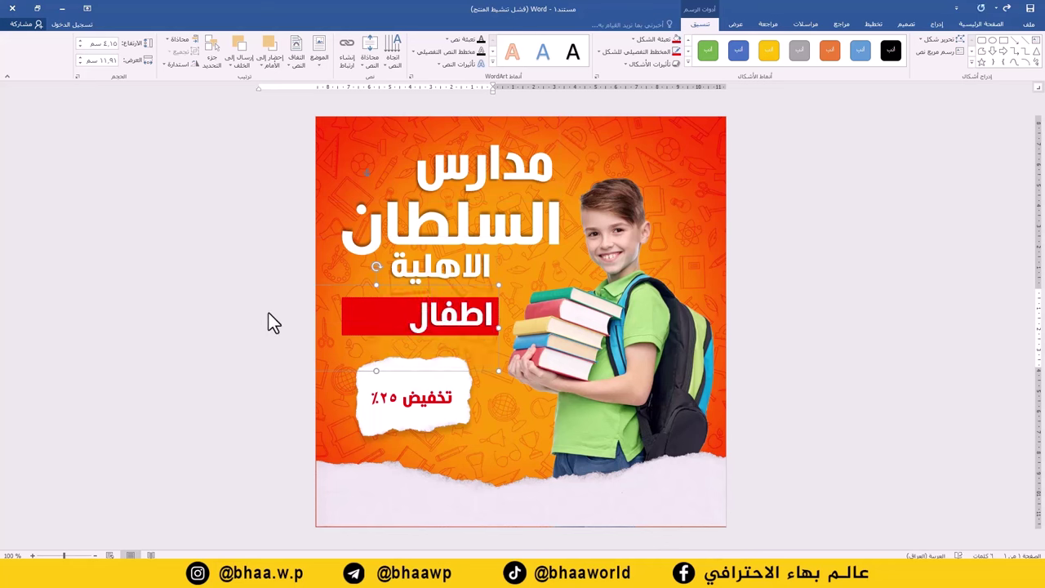
{"action": "type", "text": "ك بام"}
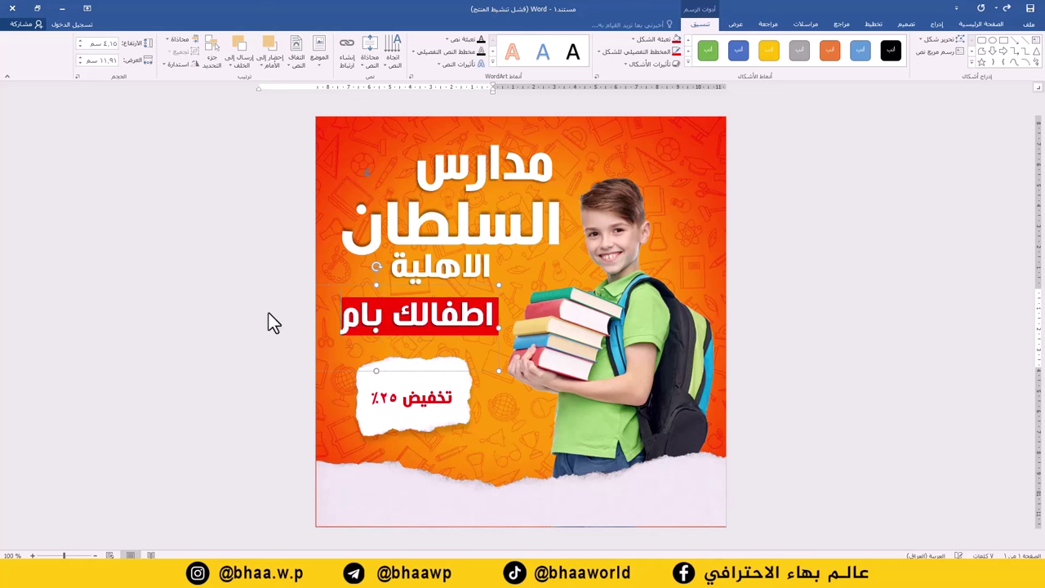
{"action": "key", "text": "ctrl+a"}
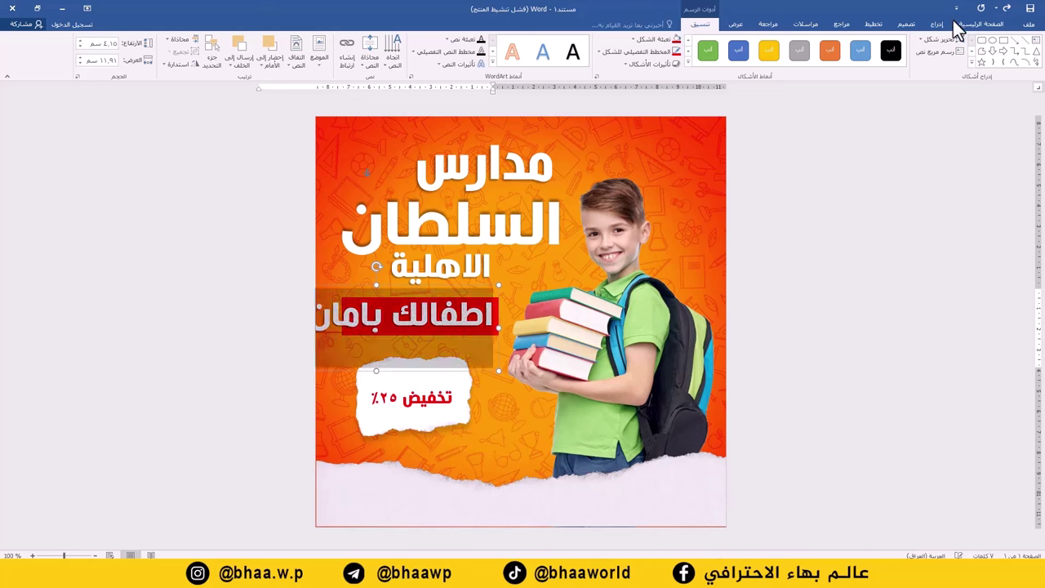
{"action": "left_click", "coordinate": [963, 24]}
{"action": "left_click", "coordinate": [867, 43]}
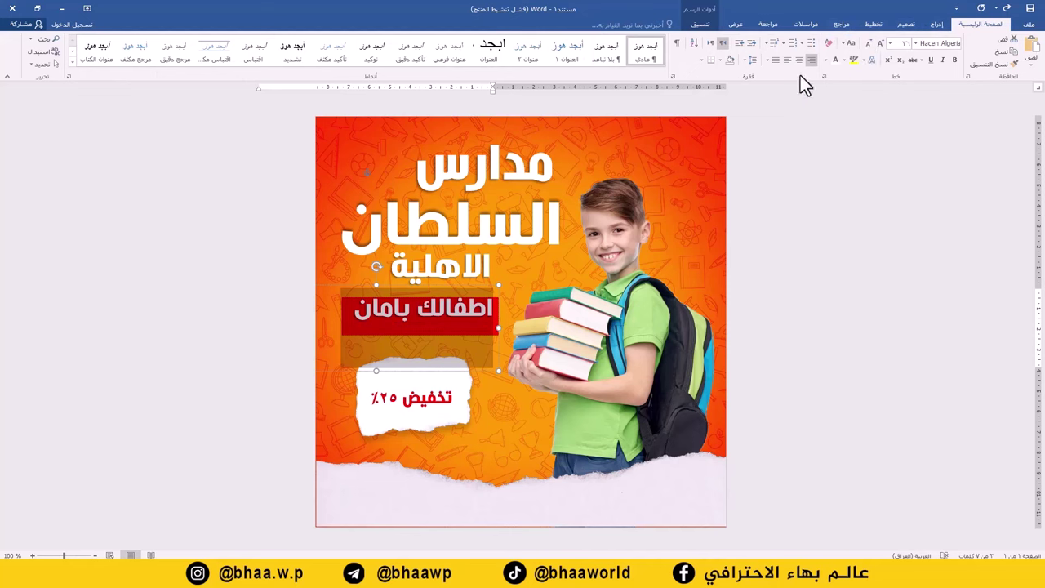
{"action": "left_click", "coordinate": [475, 370]}
{"action": "left_click_drag", "start_coordinate": [472, 371], "coordinate": [665, 495]}
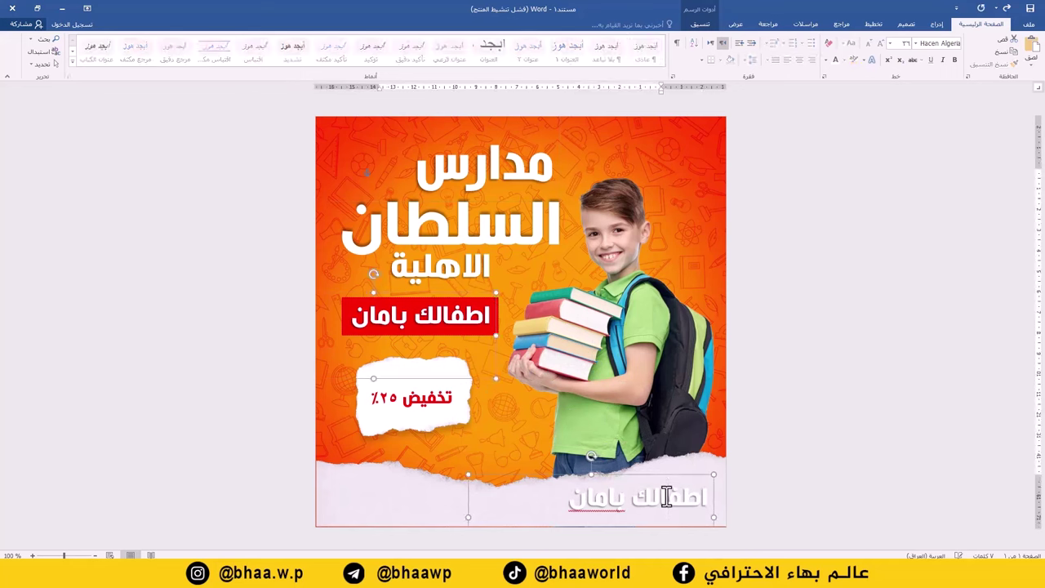
Replace the bottom box's text with the school location, coloured dark grey and shrunk two sizes
{"action": "triple_click", "coordinate": [665, 495]}
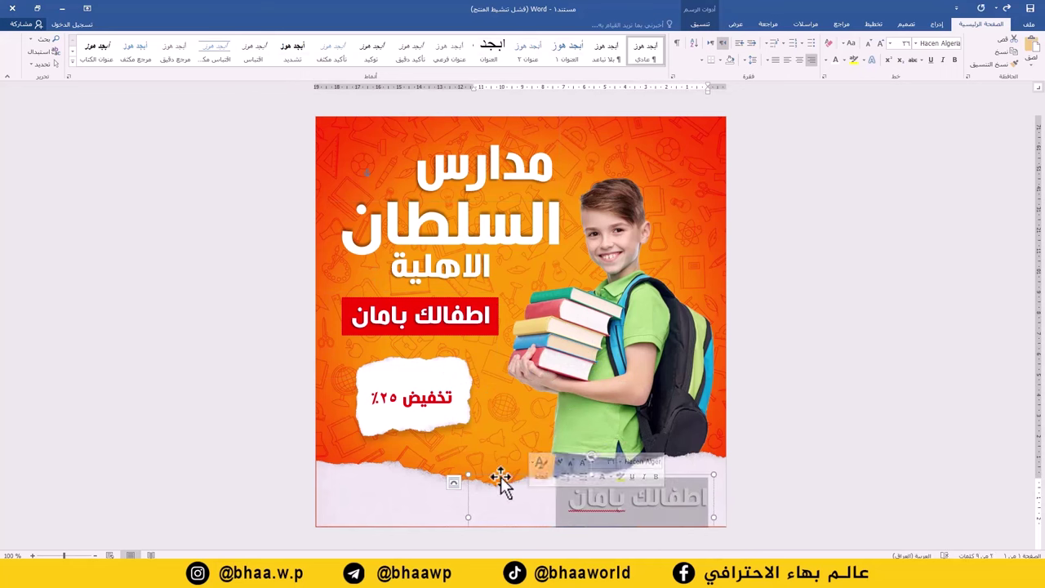
{"action": "type", "text": "بغداد | الكرادة"}
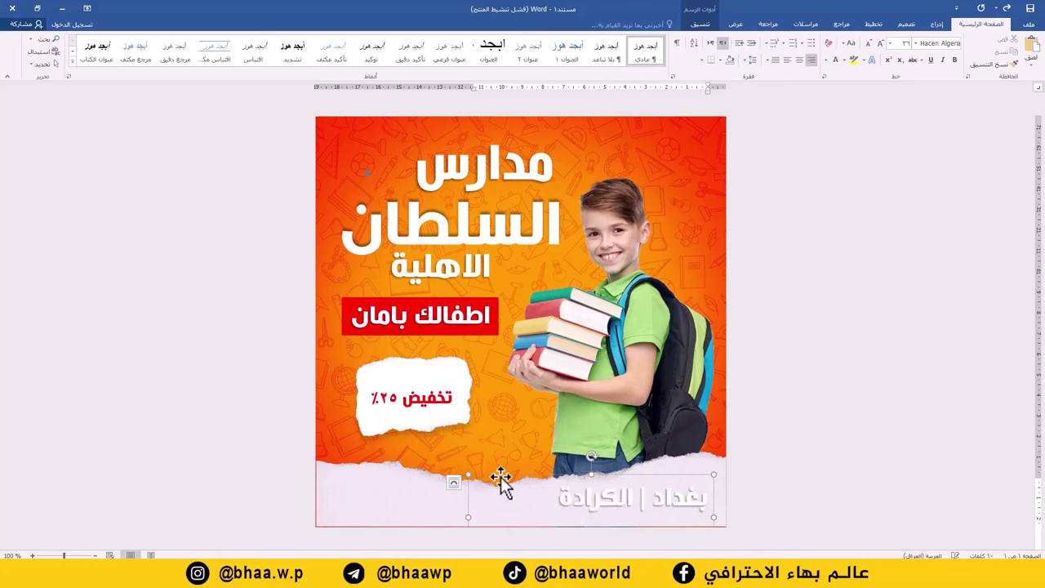
{"action": "key", "text": "ctrl+a"}
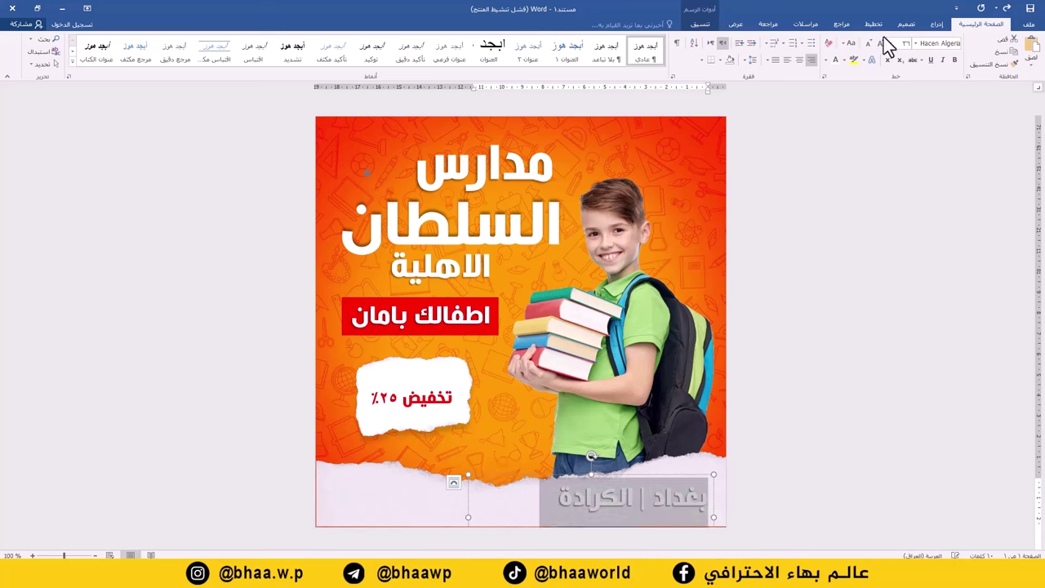
{"action": "left_click", "coordinate": [825, 62]}
{"action": "left_click", "coordinate": [810, 135]}
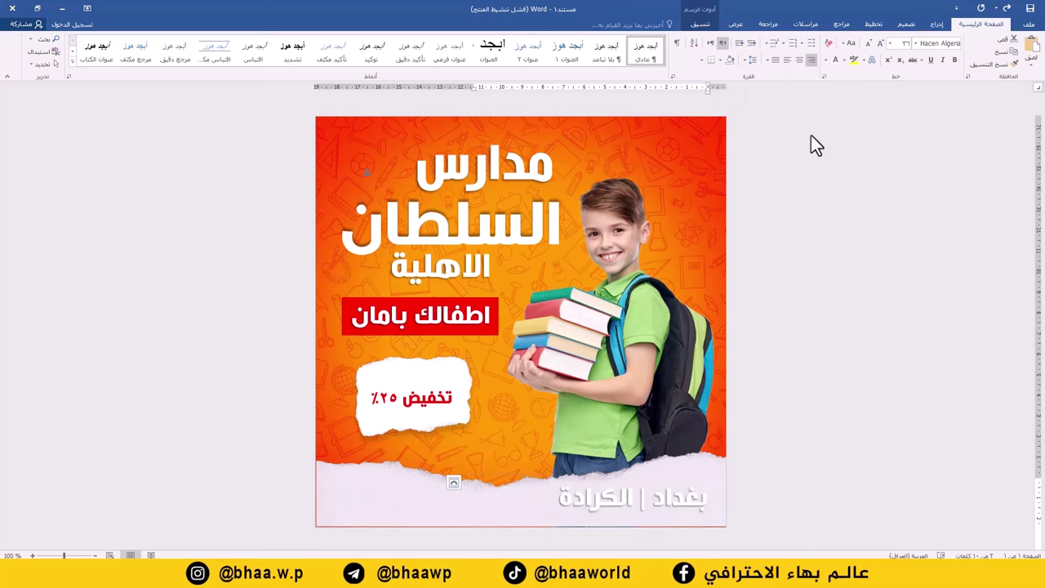
{"action": "left_click", "coordinate": [869, 46]}
{"action": "left_click", "coordinate": [869, 45]}
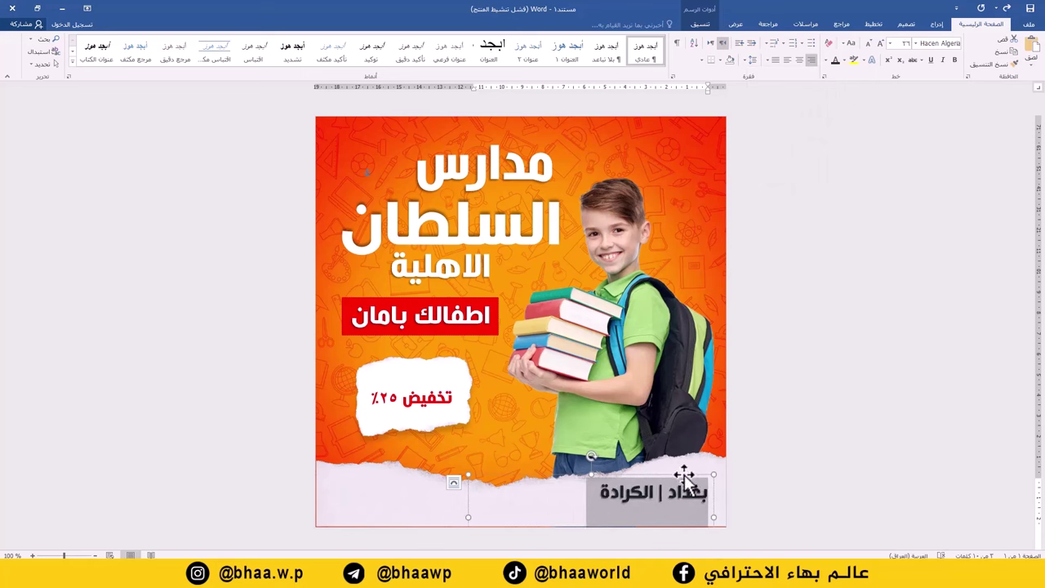
Copy the location box to the left and replace its text with the school's phone number
{"action": "left_click_drag", "start_coordinate": [684, 481], "coordinate": [340, 494]}
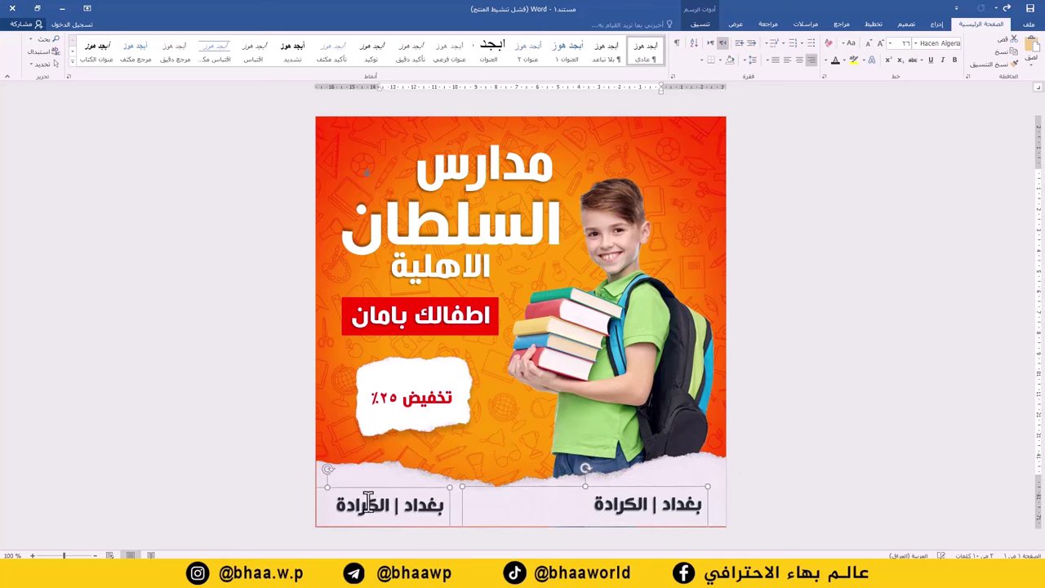
{"action": "left_click_drag", "start_coordinate": [445, 504], "coordinate": [333, 506]}
{"action": "key", "text": "Delete"}
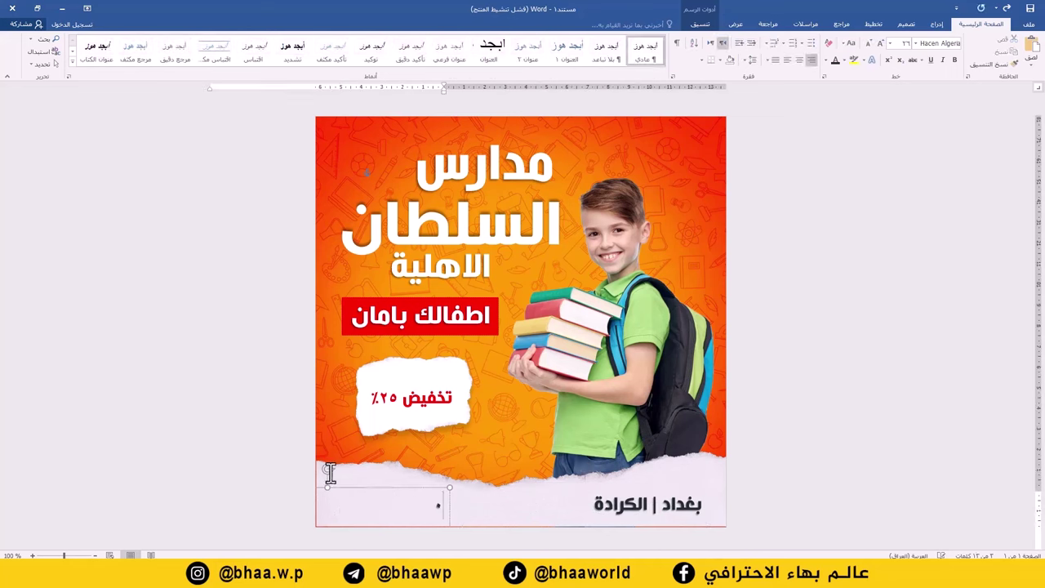
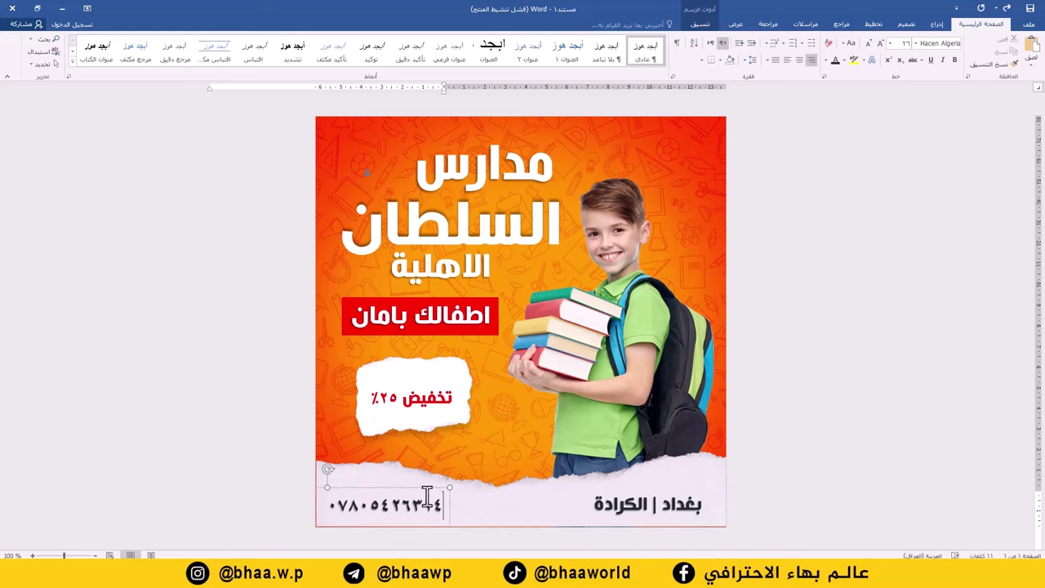
Widen the torn-paper discount label to the right
{"action": "left_click", "coordinate": [450, 362]}
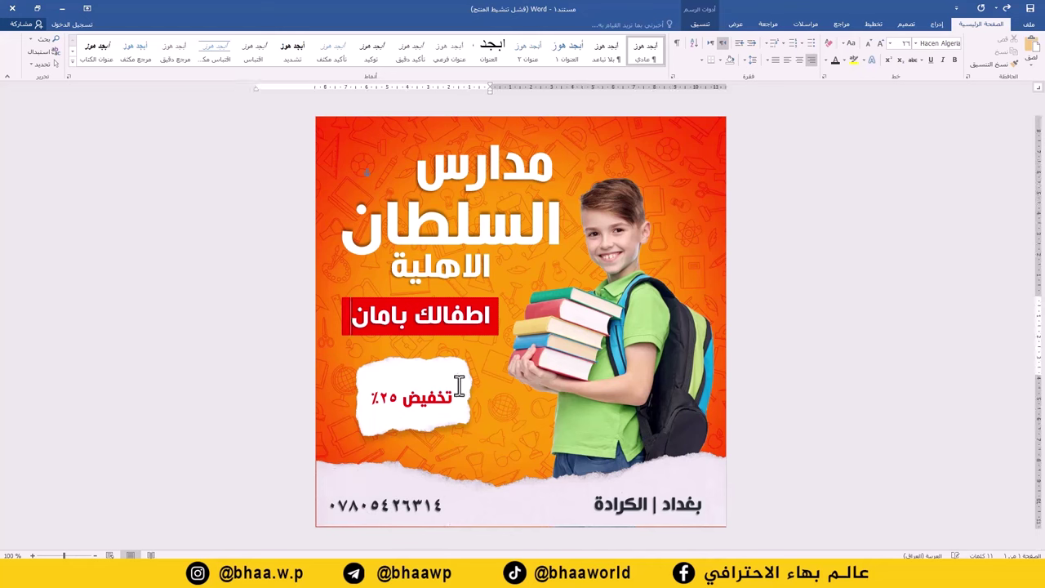
{"action": "left_click", "coordinate": [468, 382]}
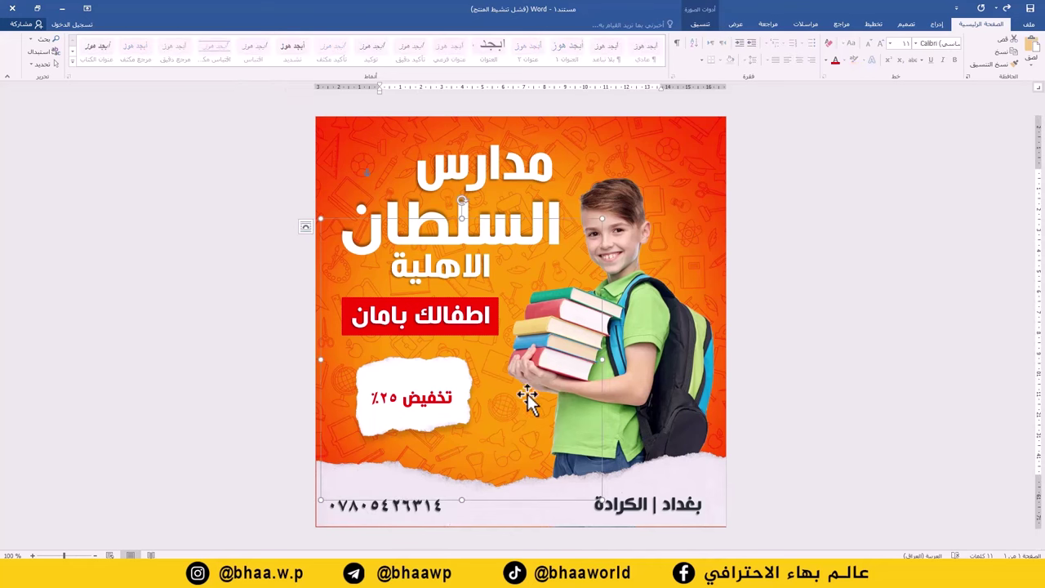
{"action": "left_click_drag", "start_coordinate": [601, 360], "coordinate": [688, 365]}
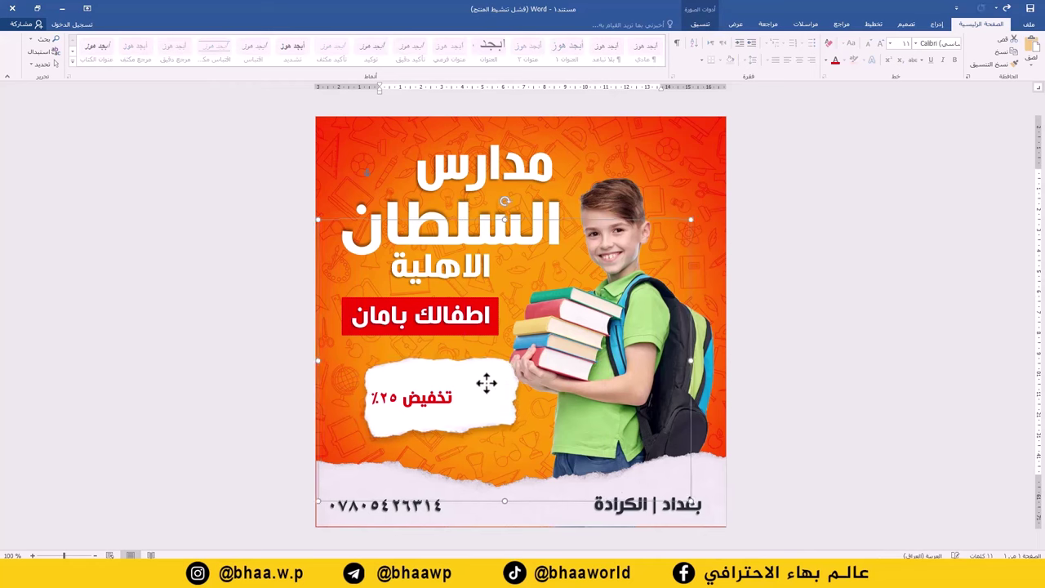
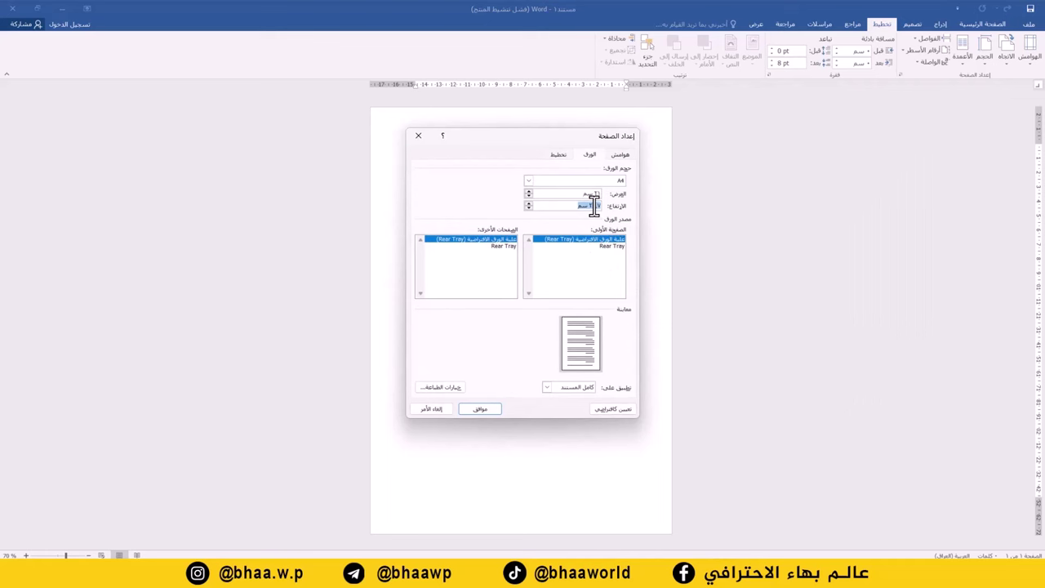
Confirm the square page size and insert the pale textured background picture
{"action": "left_click", "coordinate": [477, 409]}
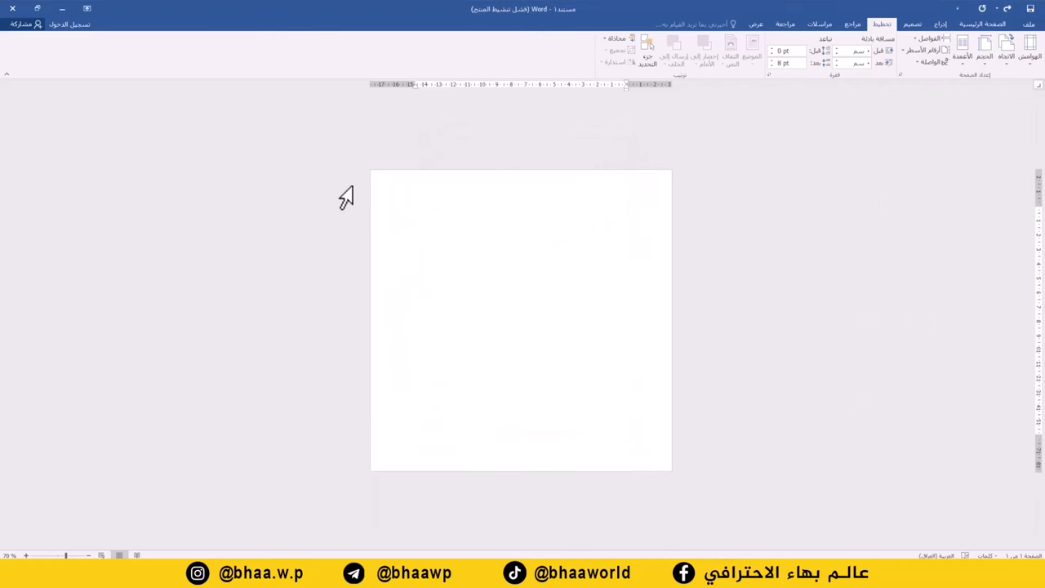
{"action": "left_click", "coordinate": [941, 24]}
{"action": "left_click", "coordinate": [983, 71]}
{"action": "double_click", "coordinate": [374, 111]}
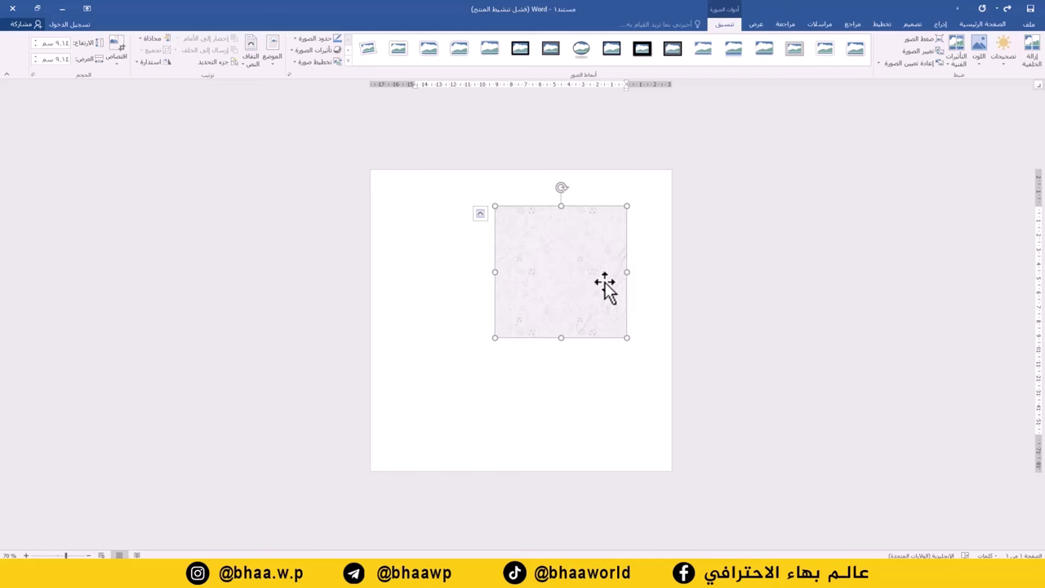
Place the textured picture behind text and stretch it to about 21.8 cm, covering the whole page
{"action": "right_click", "coordinate": [544, 261]}
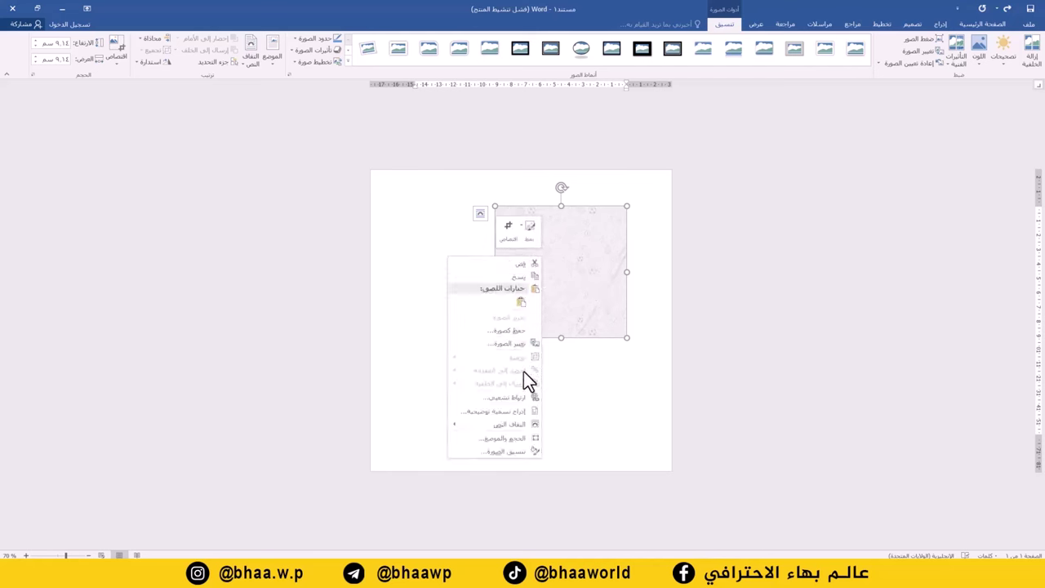
{"action": "mouse_move", "coordinate": [511, 426]}
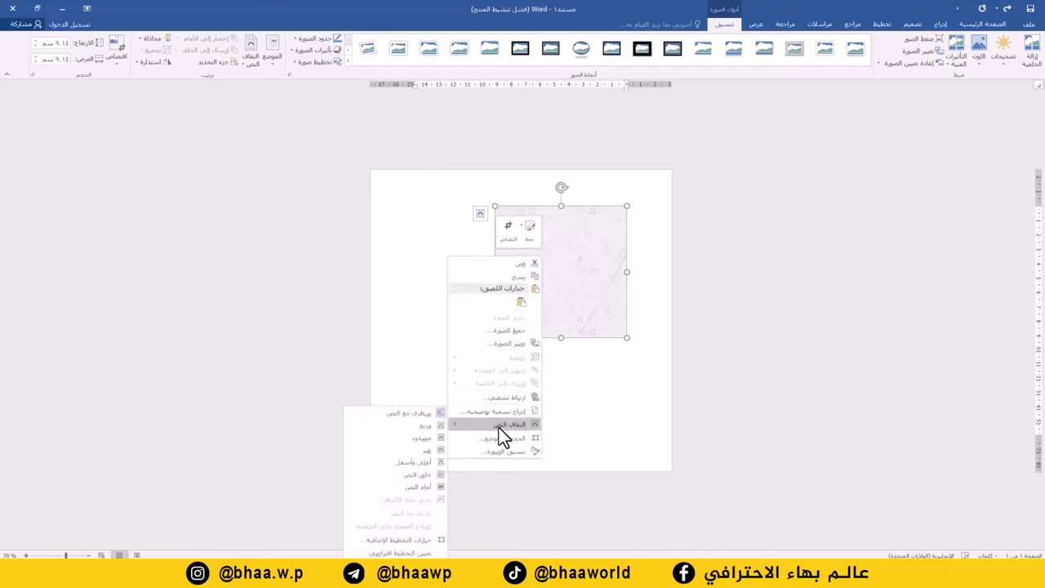
{"action": "left_click", "coordinate": [409, 475]}
{"action": "left_click_drag", "start_coordinate": [518, 292], "coordinate": [404, 221]}
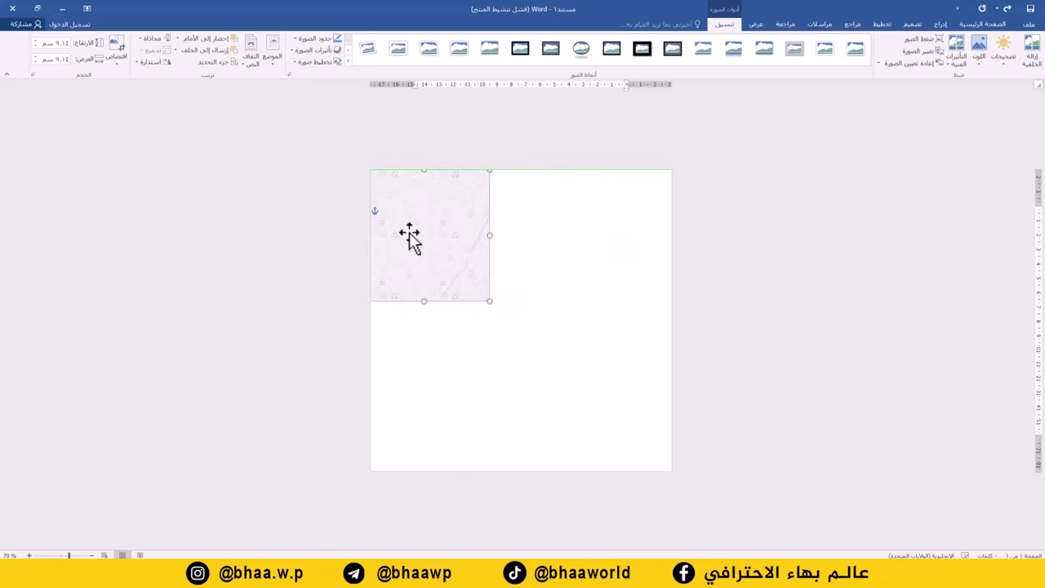
{"action": "left_click_drag", "start_coordinate": [489, 300], "coordinate": [672, 455]}
{"action": "left_click_drag", "start_coordinate": [532, 316], "coordinate": [534, 308]}
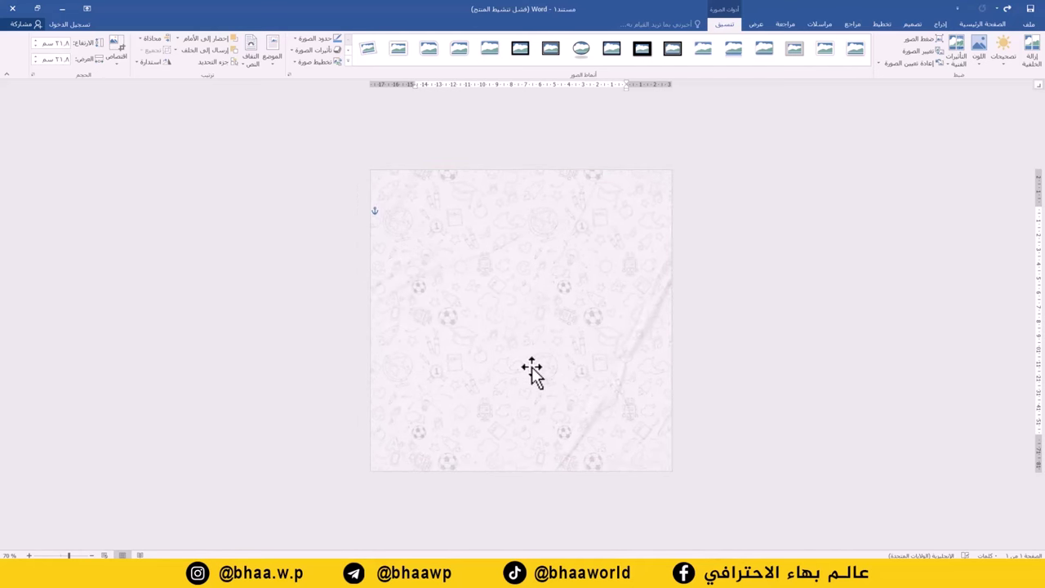
{"action": "left_click", "coordinate": [871, 82]}
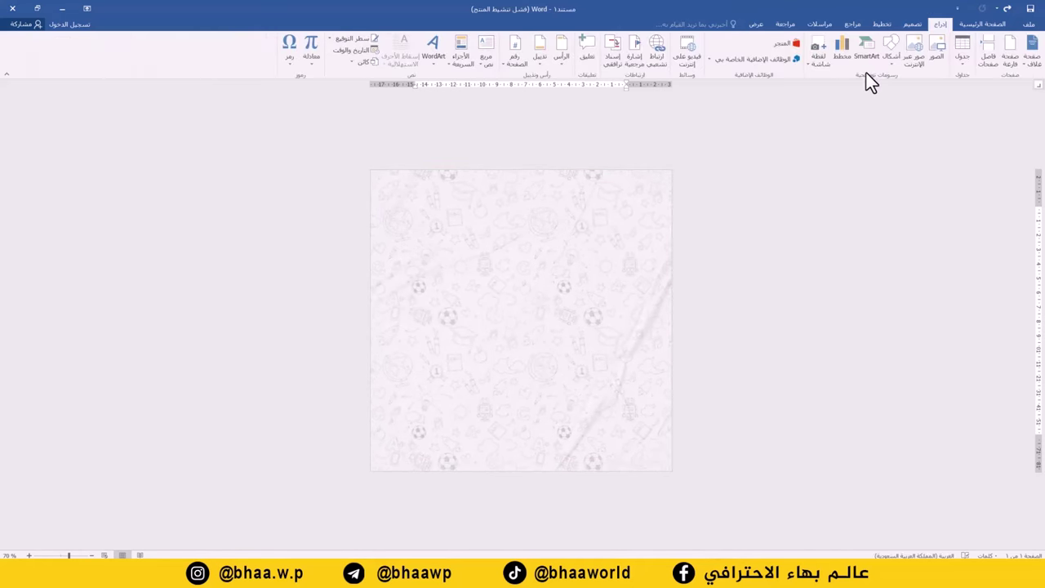
Insert the boy-in-graduation-cap picture from the folder
{"action": "left_click", "coordinate": [941, 57]}
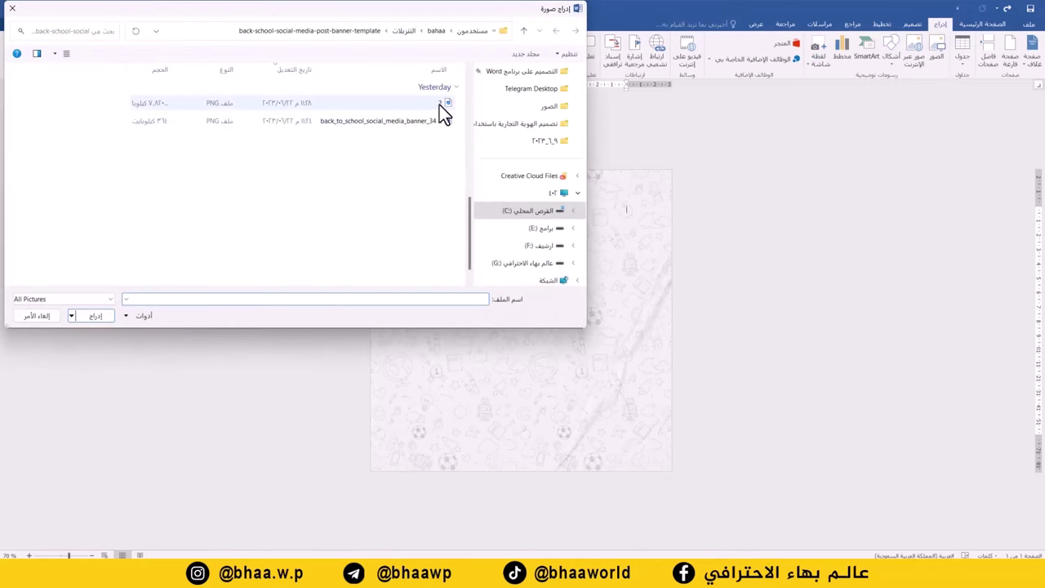
{"action": "double_click", "coordinate": [439, 104]}
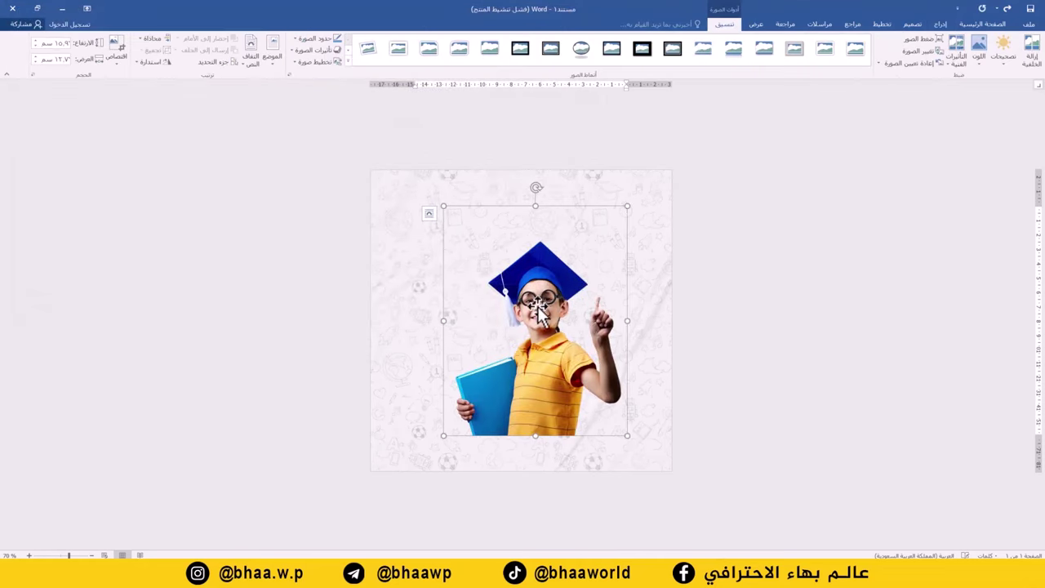
{"action": "left_click", "coordinate": [532, 345]}
Set the boy picture In Front of Text, move it to the page bottom and enlarge it
{"action": "right_click", "coordinate": [529, 295]}
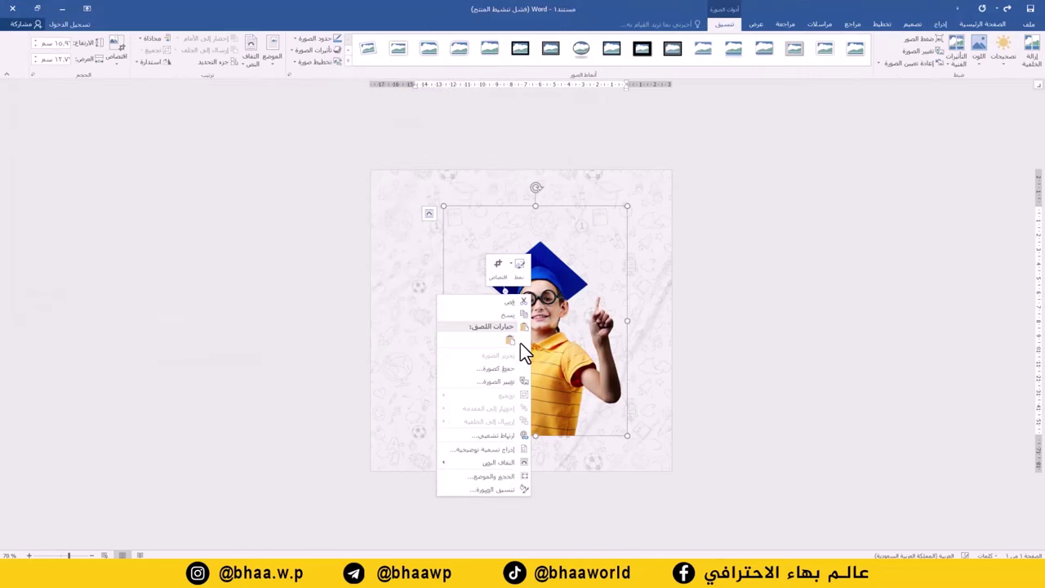
{"action": "mouse_move", "coordinate": [492, 462]}
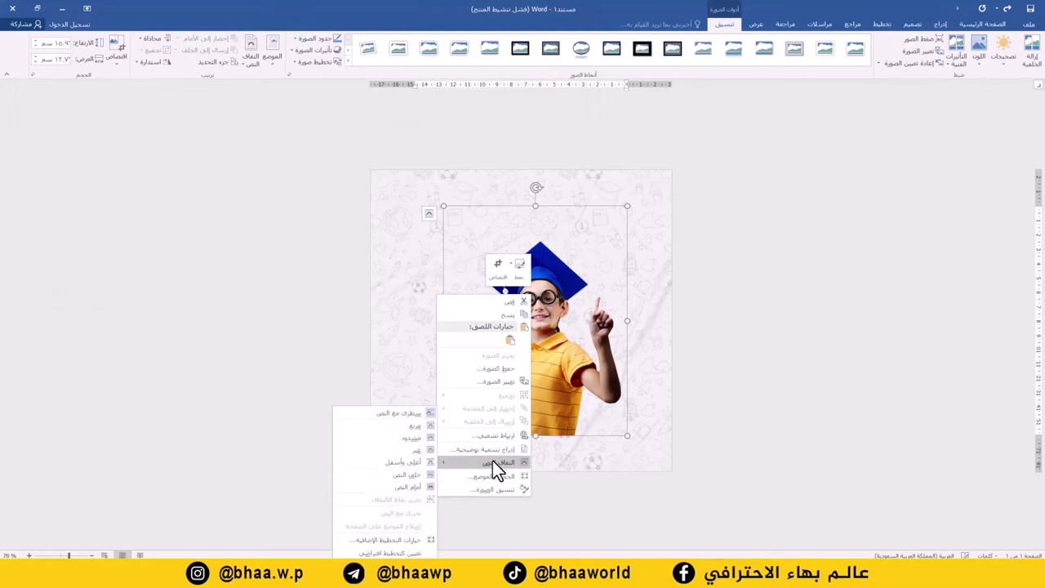
{"action": "left_click", "coordinate": [412, 486]}
{"action": "left_click_drag", "start_coordinate": [516, 385], "coordinate": [516, 418]}
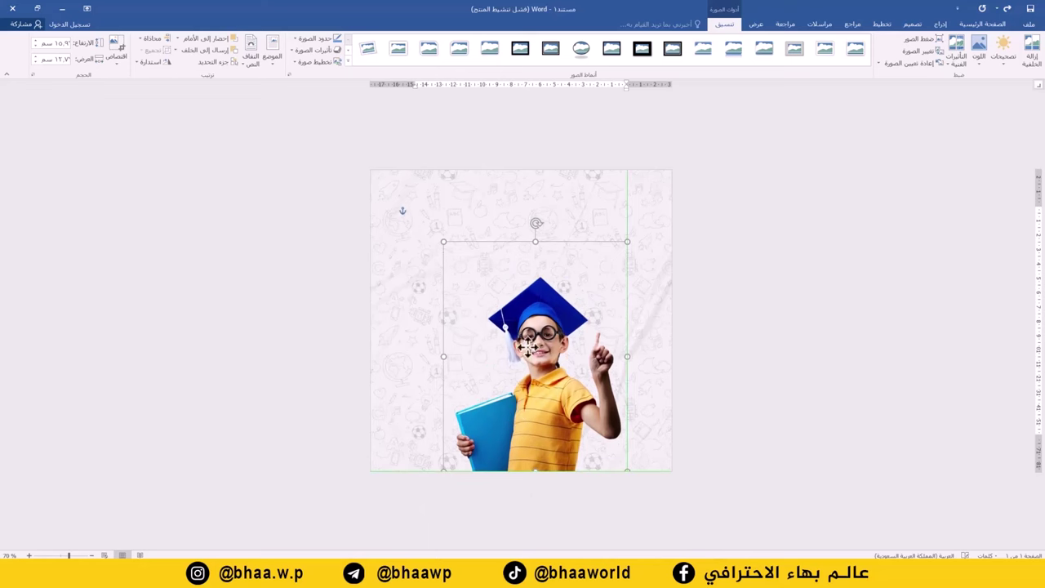
{"action": "left_click_drag", "start_coordinate": [443, 242], "coordinate": [418, 236]}
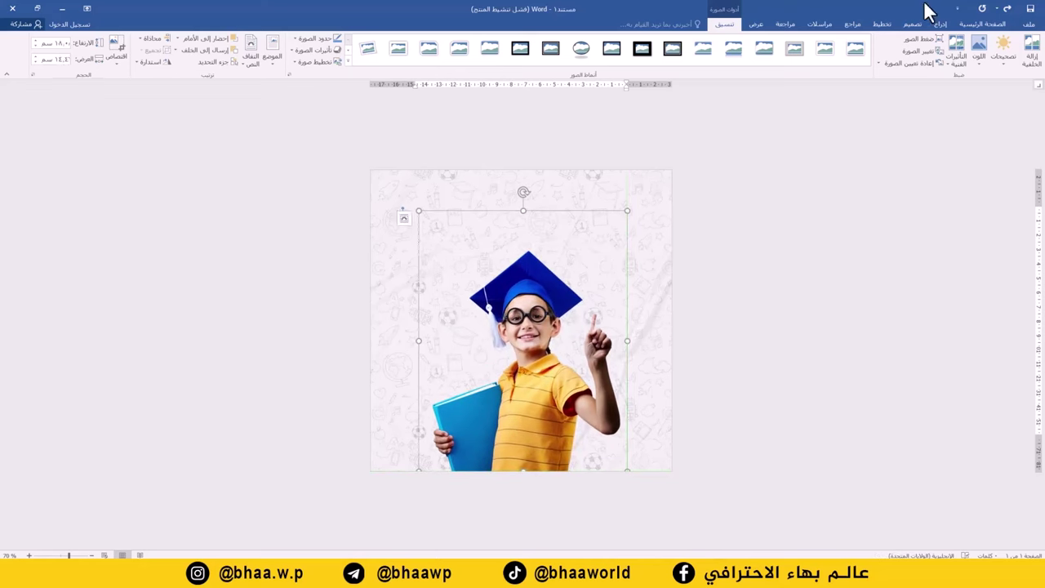
{"action": "left_click", "coordinate": [777, 180]}
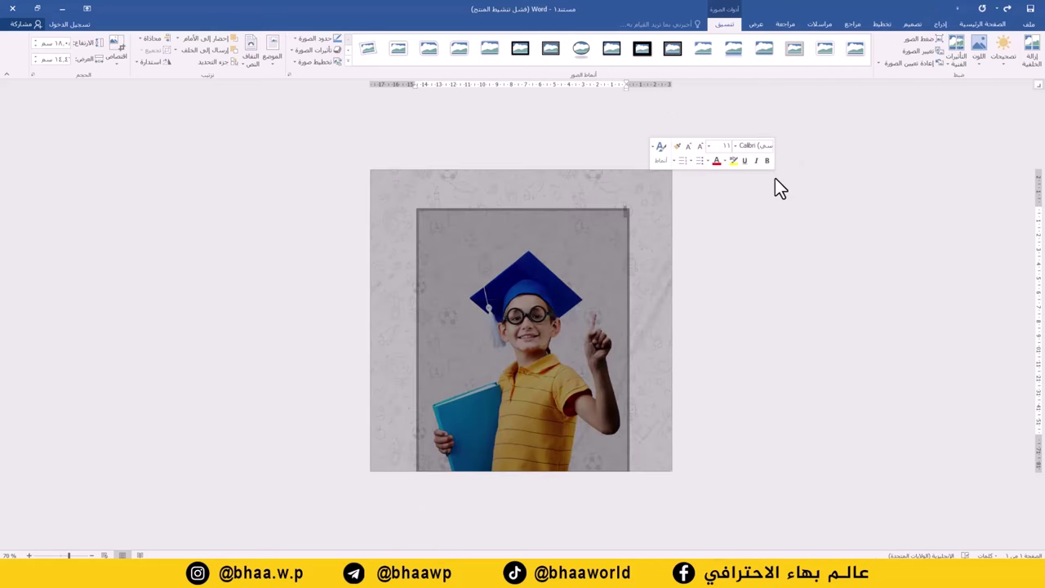
{"action": "left_click", "coordinate": [775, 179]}
{"action": "left_click", "coordinate": [941, 25]}
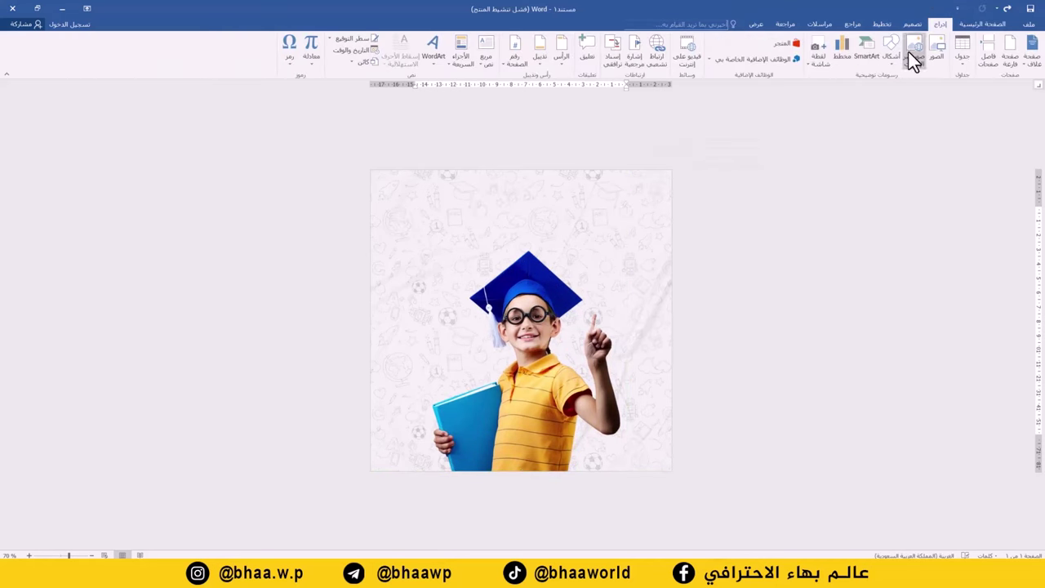
Draw a text box across the top of the page for the title
{"action": "left_click", "coordinate": [490, 62]}
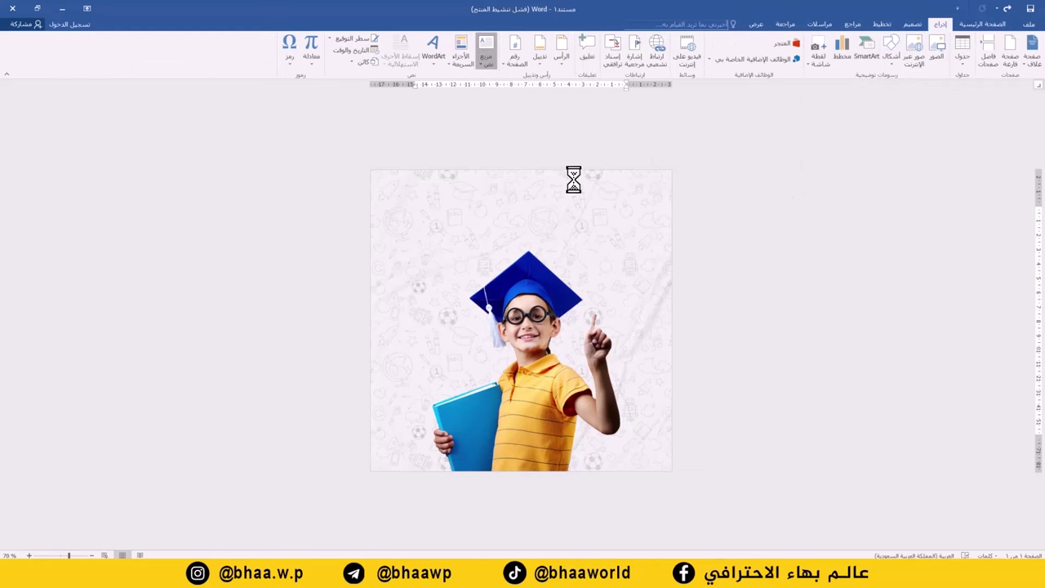
{"action": "left_click", "coordinate": [453, 390]}
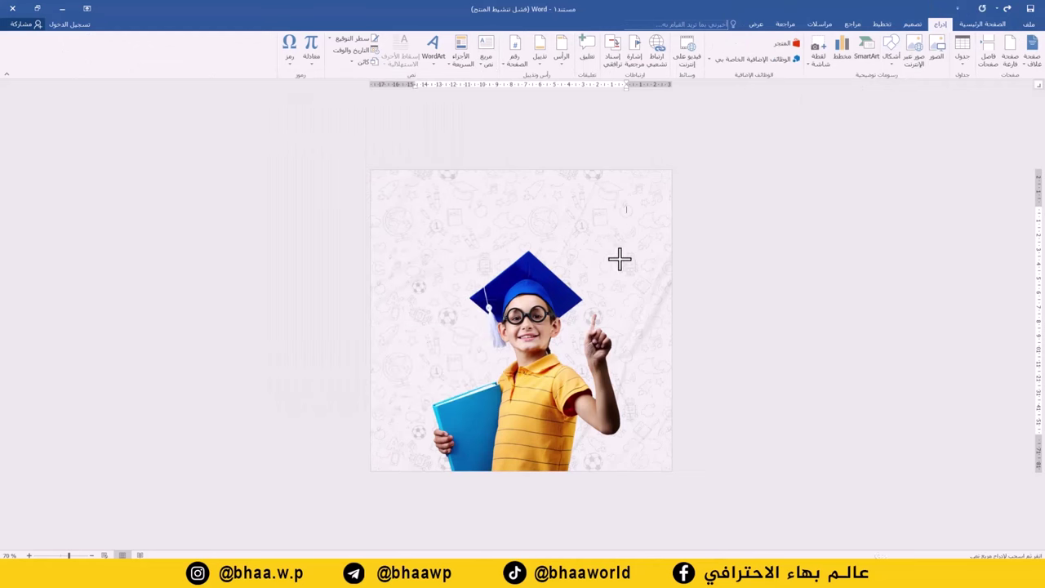
{"action": "left_click_drag", "start_coordinate": [638, 195], "coordinate": [400, 239]}
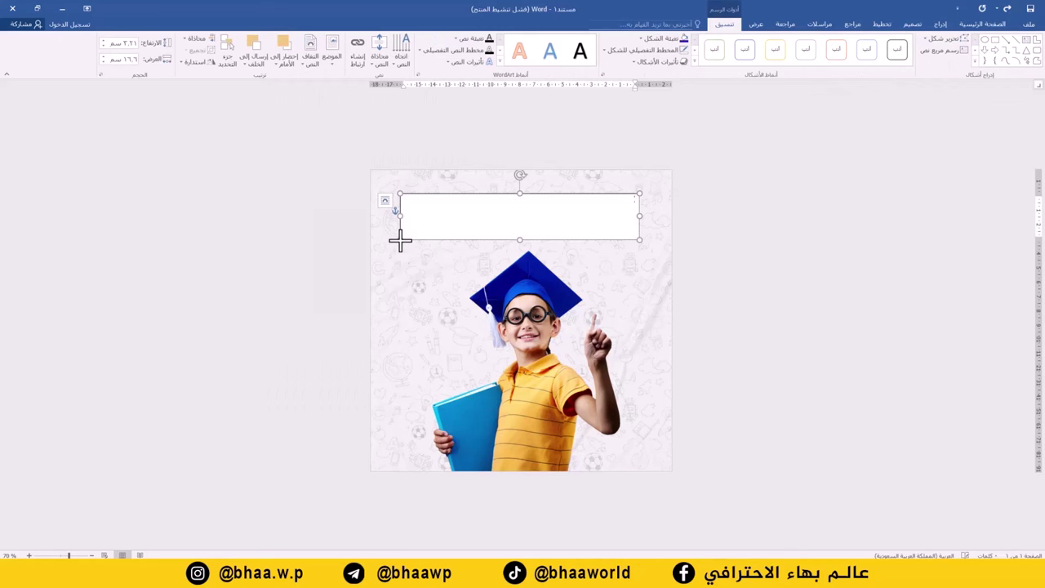
{"action": "key", "text": "alt+shift"}
Set the title 'مدارس البراق الاهلية' in GE East font and enlarge it six sizes
{"action": "key", "text": "ctrl+a"}
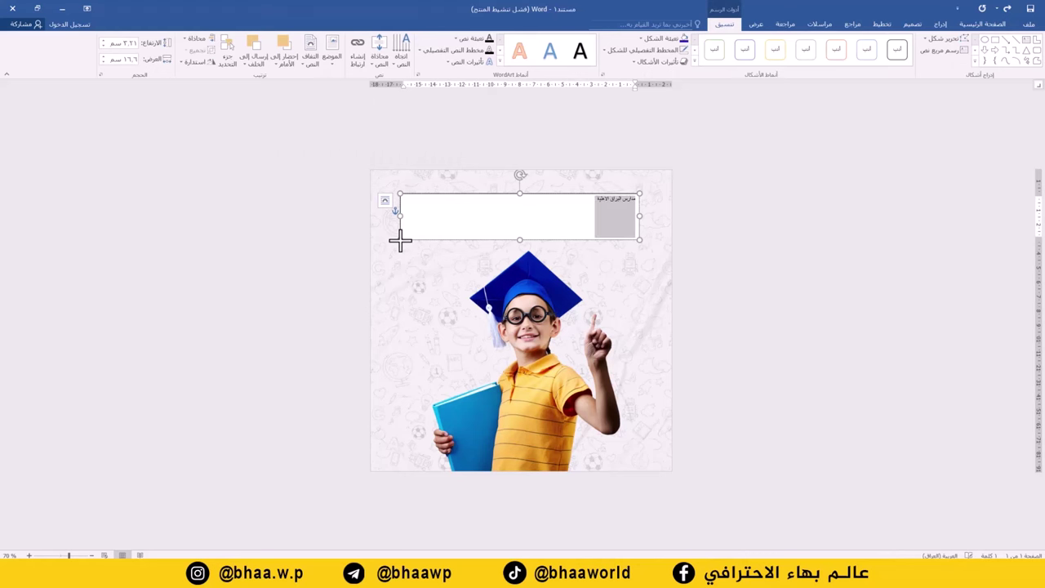
{"action": "left_click", "coordinate": [982, 24]}
{"action": "left_click", "coordinate": [939, 42]}
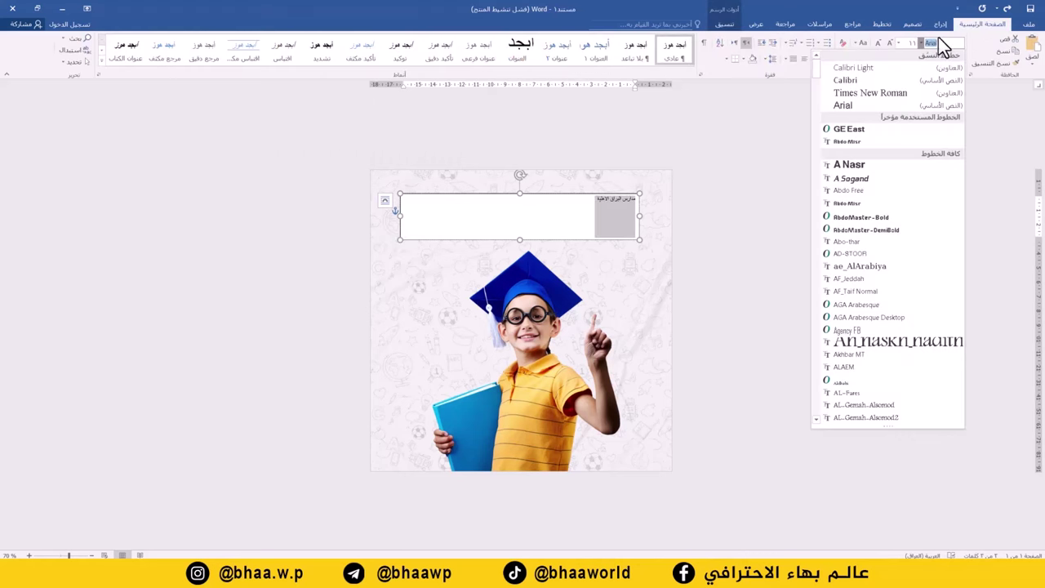
{"action": "left_click", "coordinate": [863, 129]}
{"action": "left_click", "coordinate": [891, 43]}
{"action": "left_click", "coordinate": [890, 45]}
{"action": "left_click", "coordinate": [891, 45]}
{"action": "left_click", "coordinate": [890, 45]}
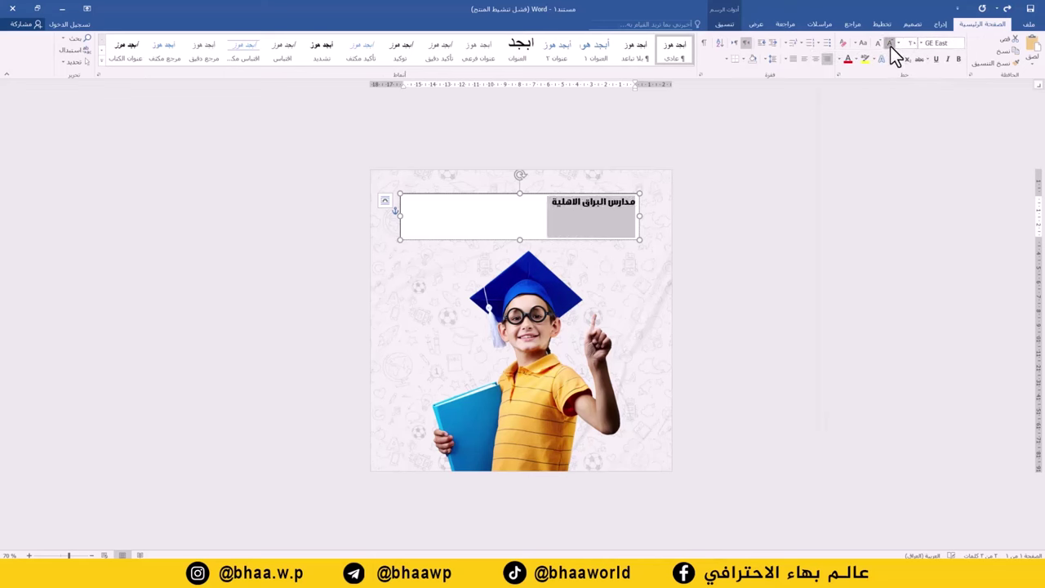
{"action": "left_click", "coordinate": [891, 45]}
{"action": "left_click", "coordinate": [891, 45]}
{"action": "left_click", "coordinate": [890, 45]}
{"action": "left_click", "coordinate": [890, 45]}
{"action": "left_click", "coordinate": [891, 45]}
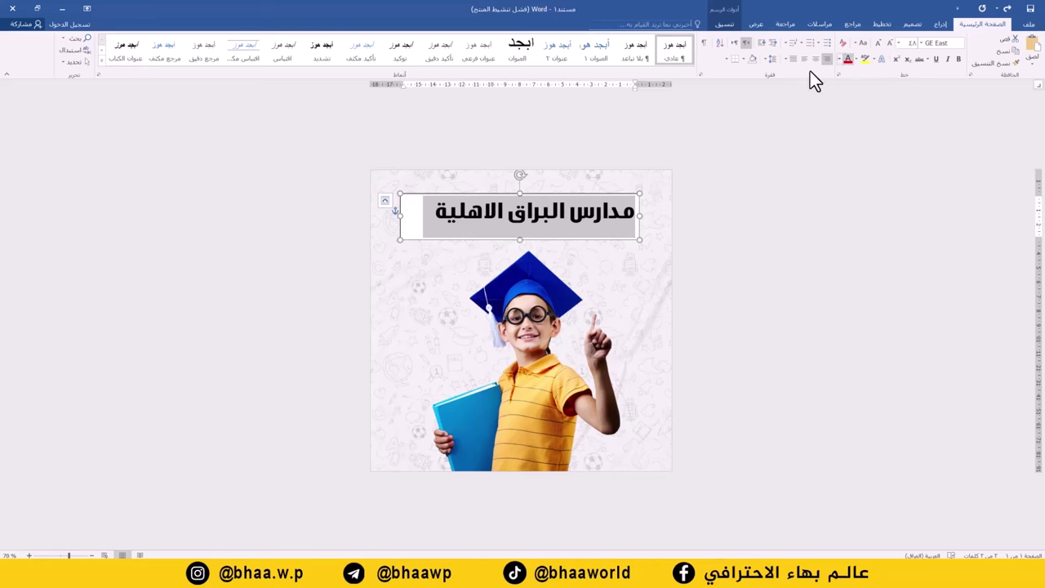
Remove the title box's fill and outline and nudge it into position
{"action": "left_click", "coordinate": [725, 24]}
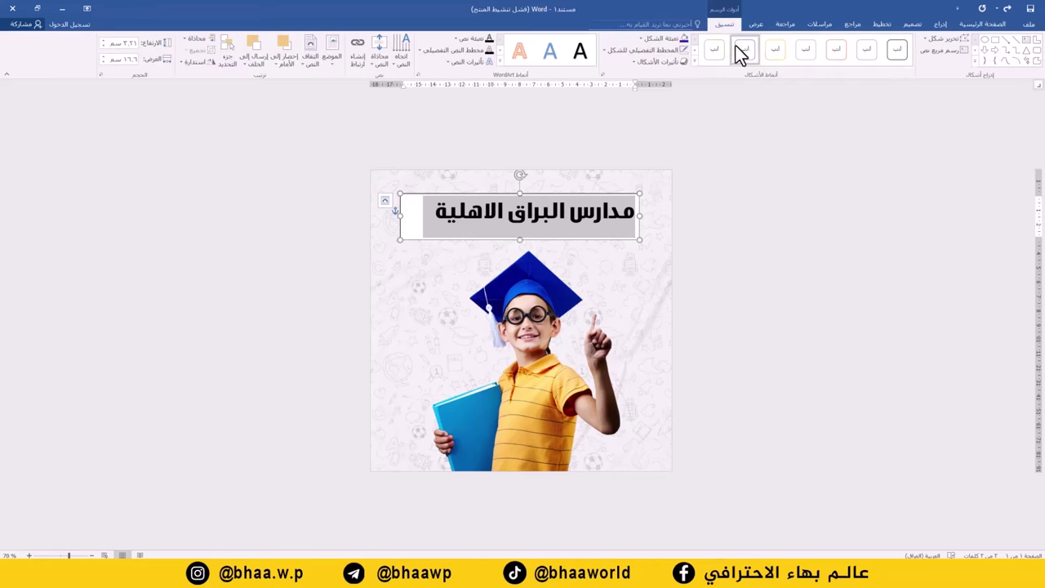
{"action": "left_click", "coordinate": [660, 40]}
{"action": "left_click", "coordinate": [663, 148]}
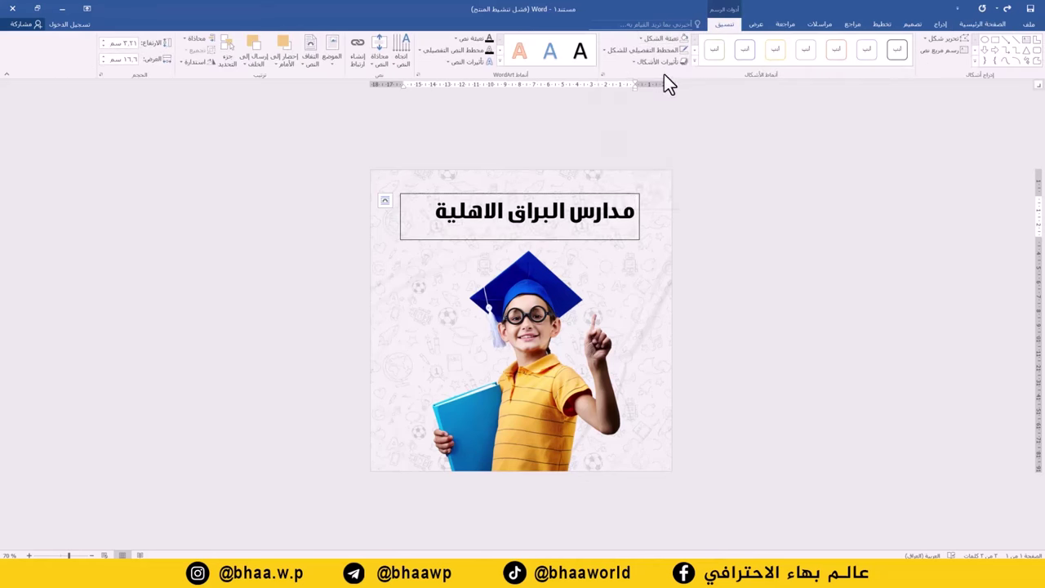
{"action": "left_click", "coordinate": [654, 50]}
{"action": "left_click", "coordinate": [653, 161]}
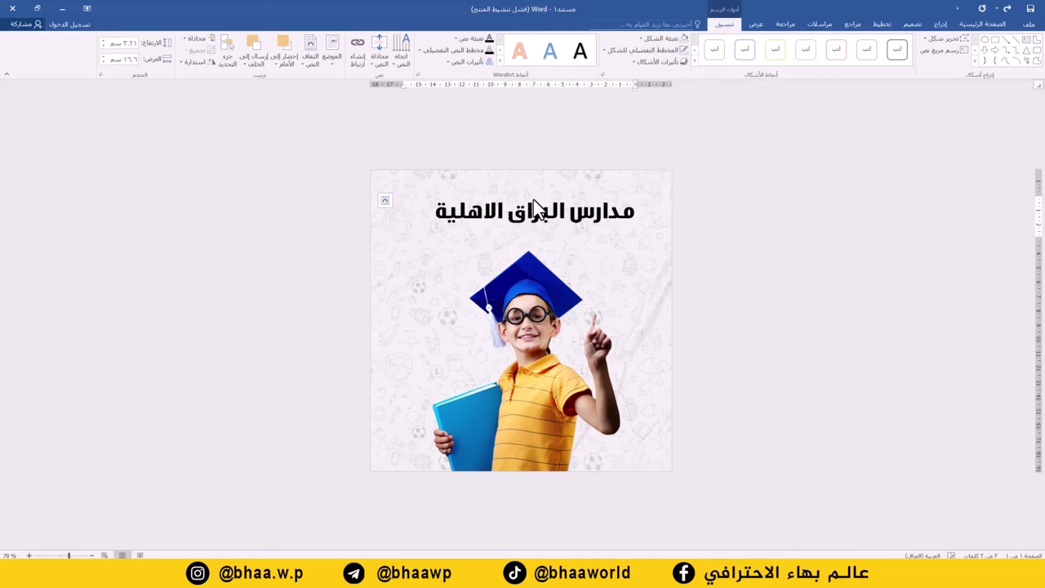
{"action": "left_click", "coordinate": [556, 197]}
{"action": "left_click_drag", "start_coordinate": [556, 198], "coordinate": [550, 195]}
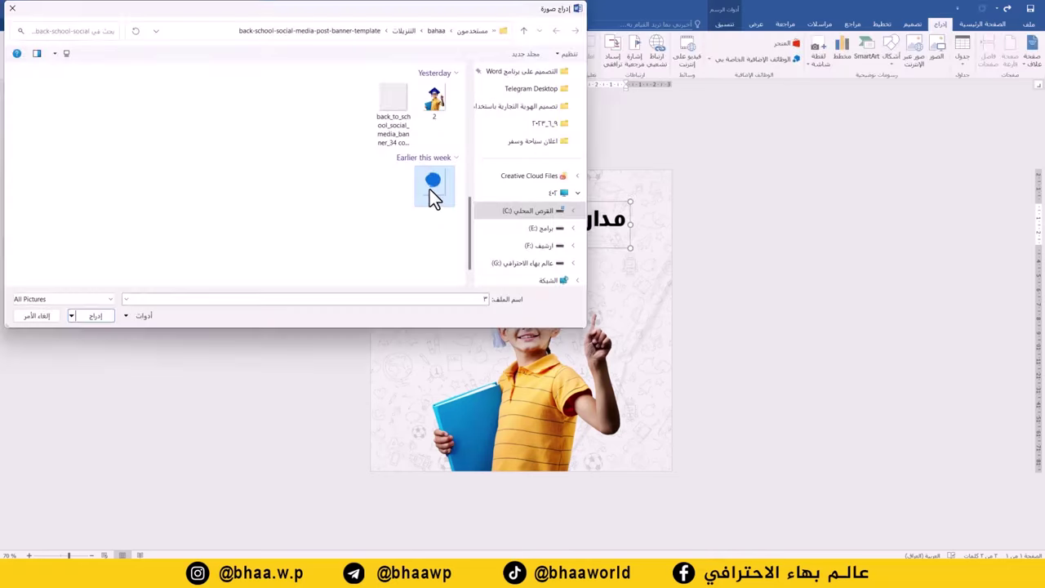
Insert the blue circle in front of text, enlarge it beside the boy, then Send to Back
{"action": "double_click", "coordinate": [429, 189]}
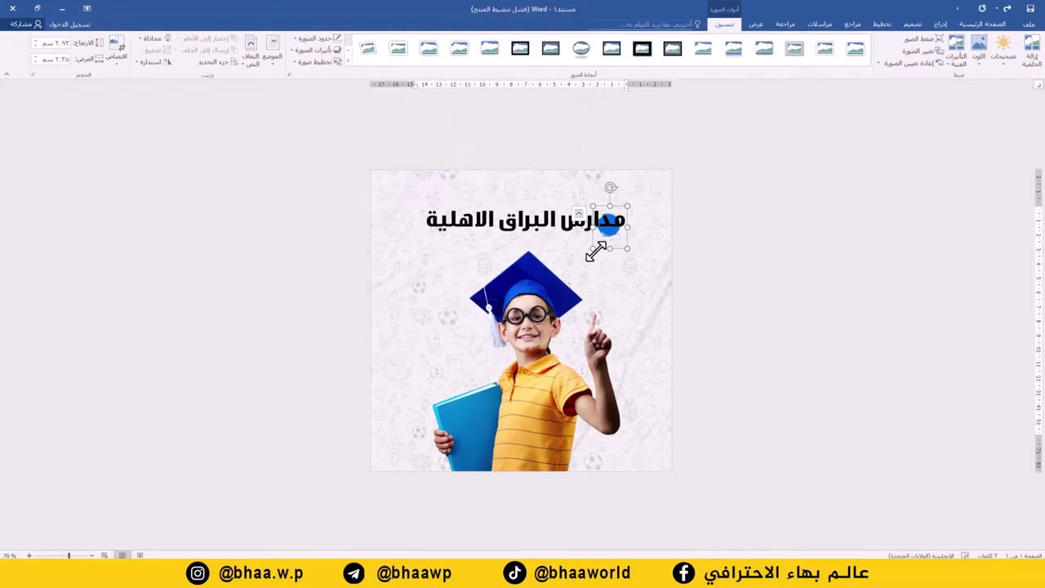
{"action": "right_click", "coordinate": [608, 245]}
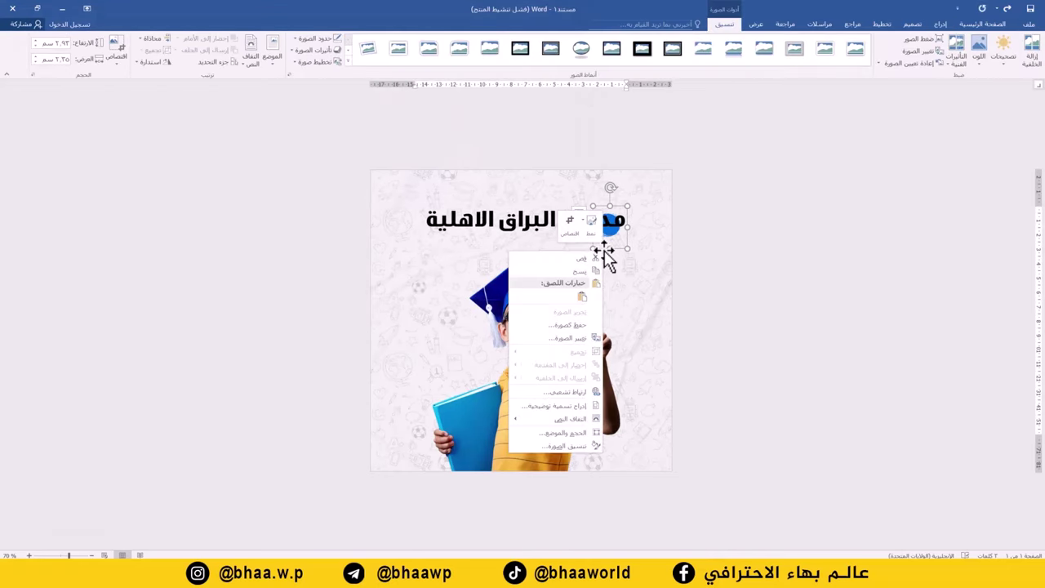
{"action": "left_click", "coordinate": [457, 489]}
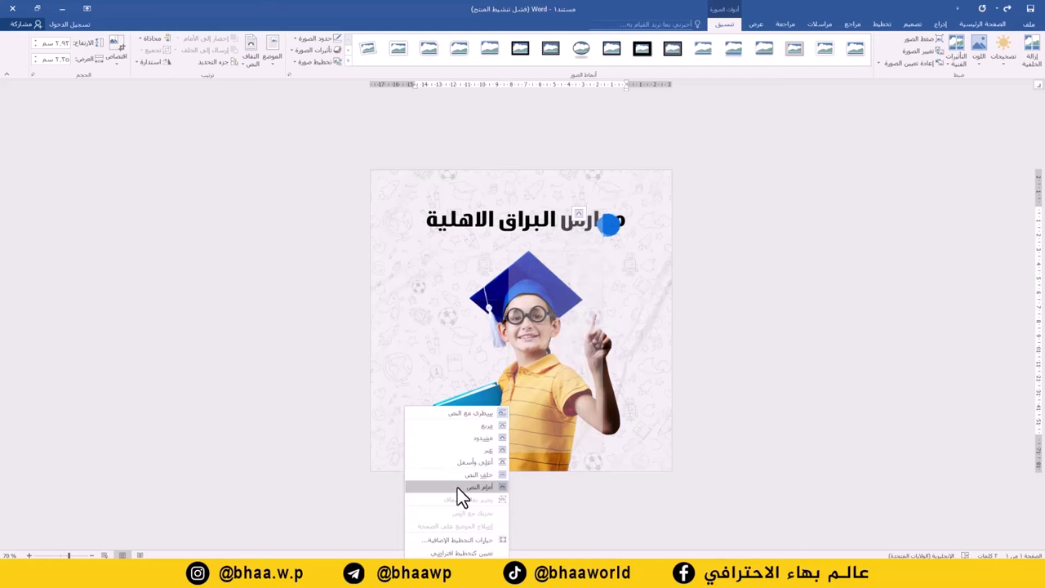
{"action": "left_click_drag", "start_coordinate": [593, 248], "coordinate": [544, 308]}
{"action": "left_click_drag", "start_coordinate": [585, 241], "coordinate": [588, 290]}
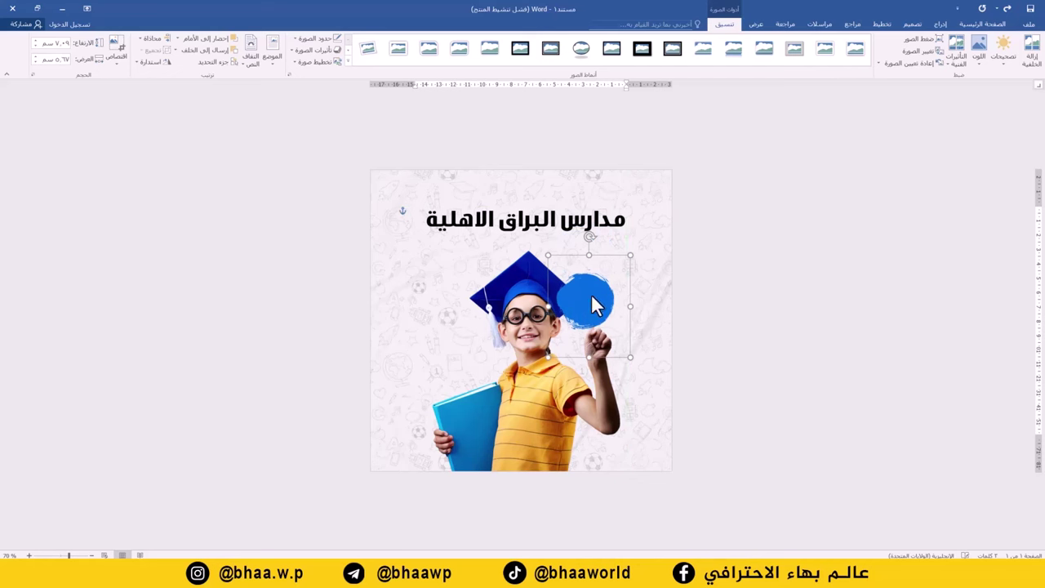
{"action": "left_click_drag", "start_coordinate": [631, 256], "coordinate": [659, 240]}
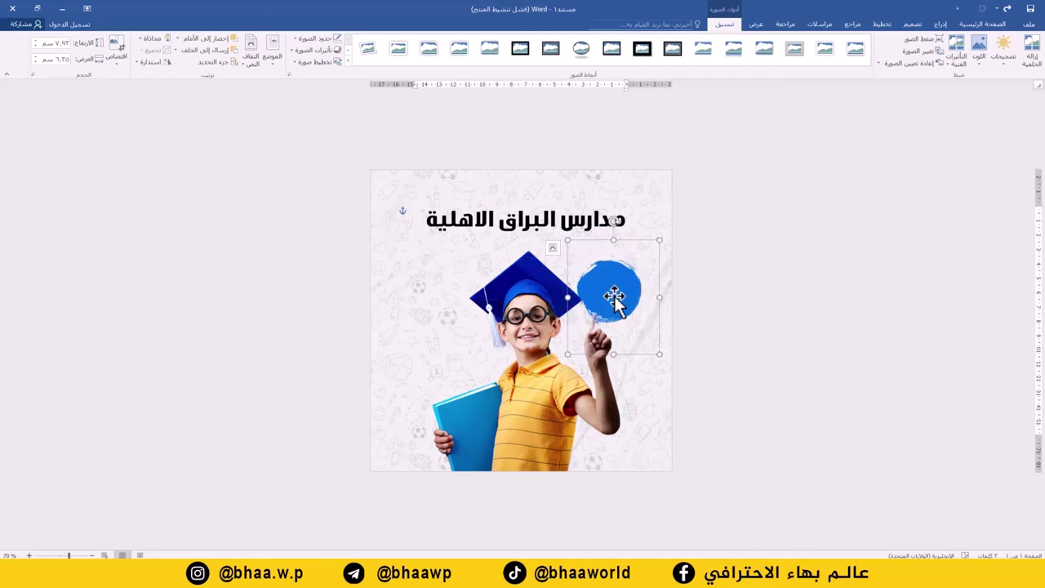
{"action": "right_click", "coordinate": [614, 296]}
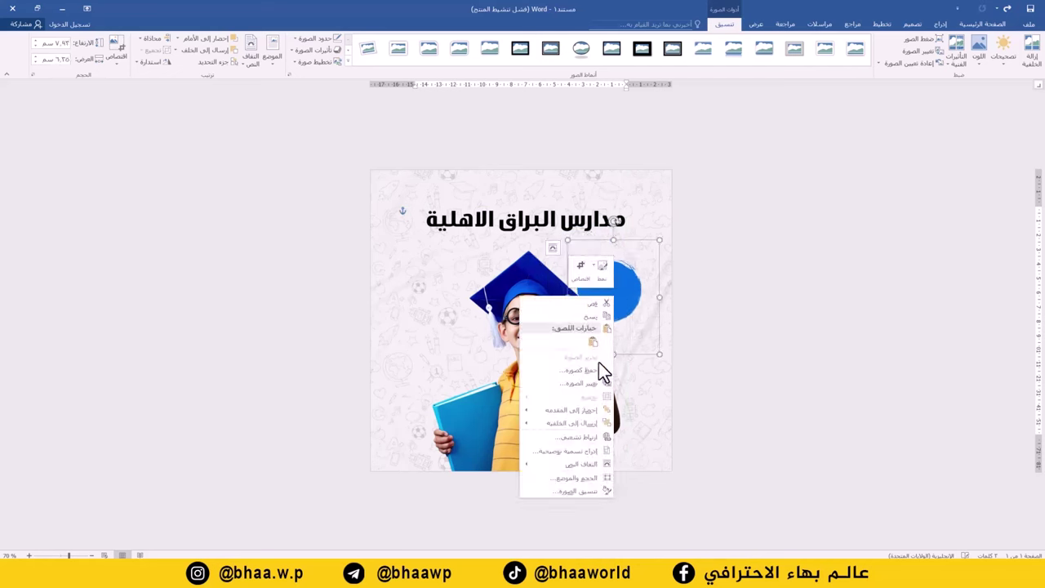
{"action": "left_click", "coordinate": [588, 421]}
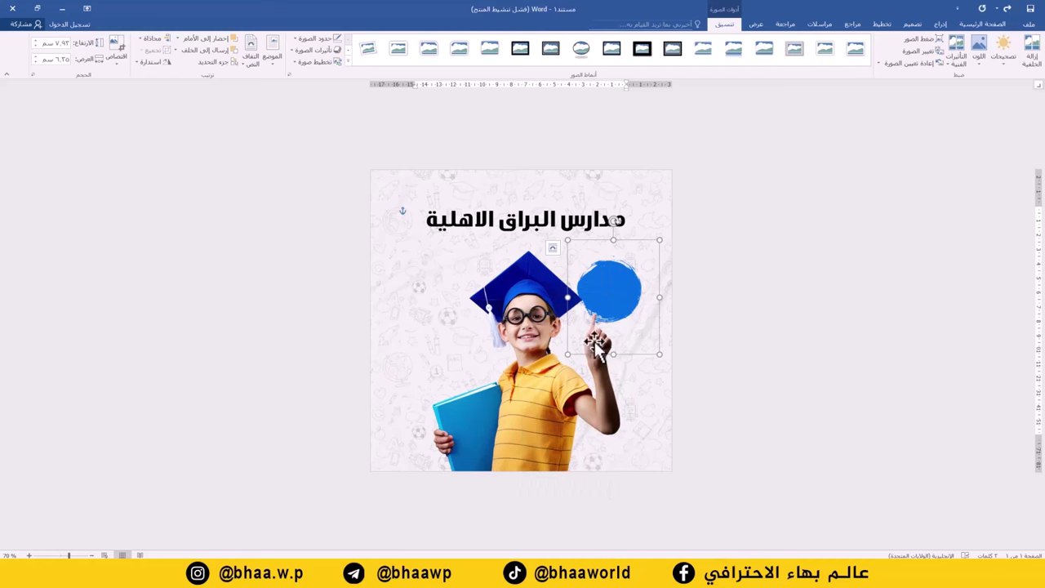
Duplicate the title box, retype it as 'خصم' and fit it onto the blue circle
{"action": "left_click", "coordinate": [569, 204]}
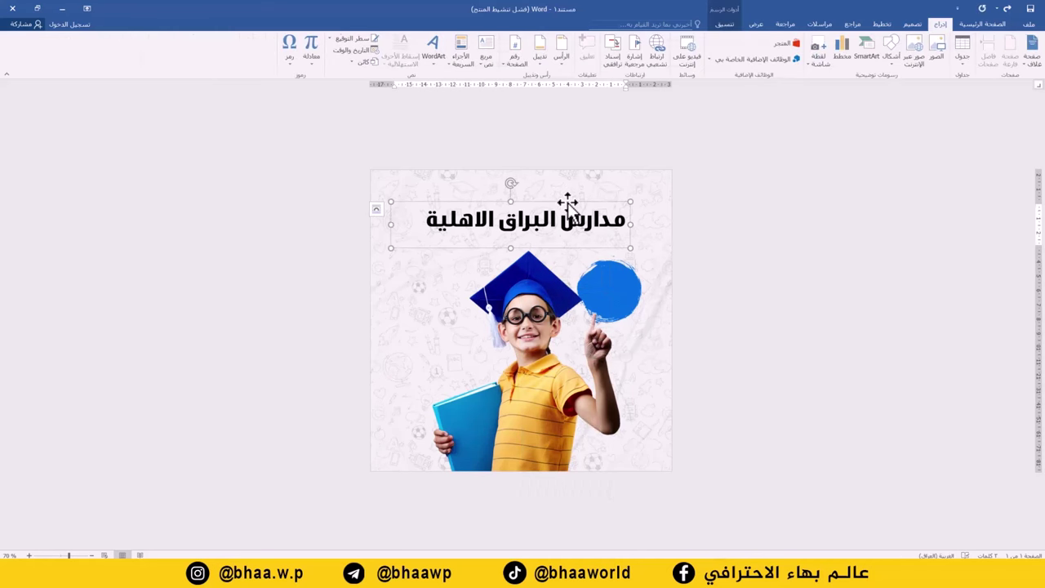
{"action": "left_click_drag", "start_coordinate": [568, 204], "coordinate": [593, 259]}
{"action": "triple_click", "coordinate": [586, 274]}
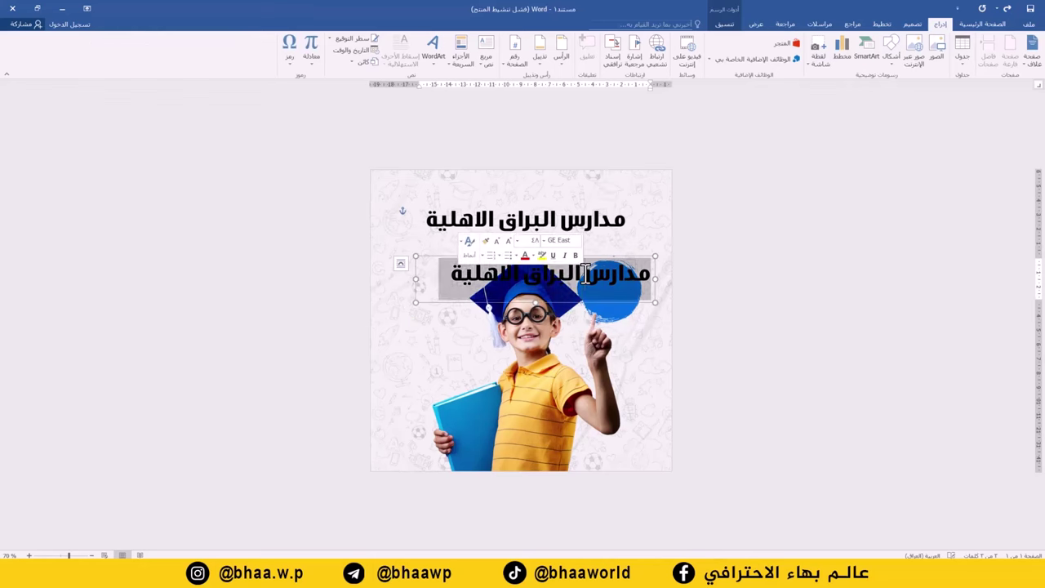
{"action": "type", "text": "خصم"}
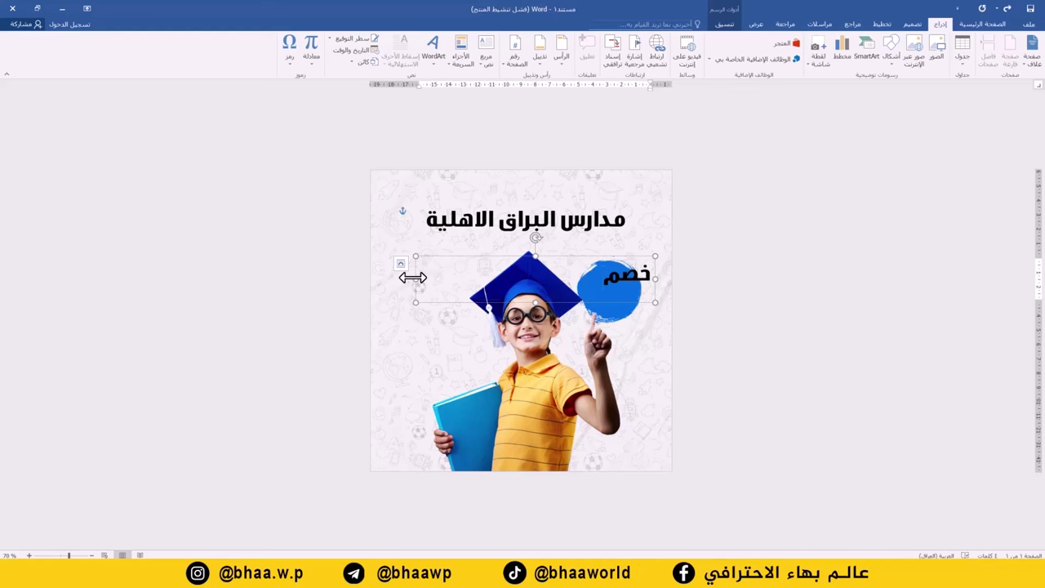
{"action": "left_click_drag", "start_coordinate": [415, 279], "coordinate": [582, 279]}
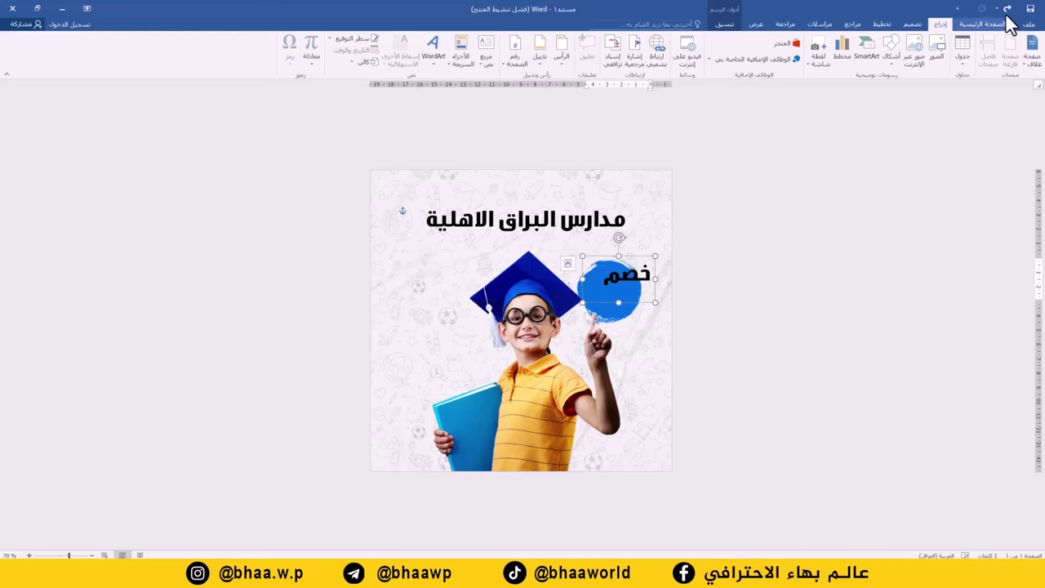
{"action": "left_click", "coordinate": [982, 24]}
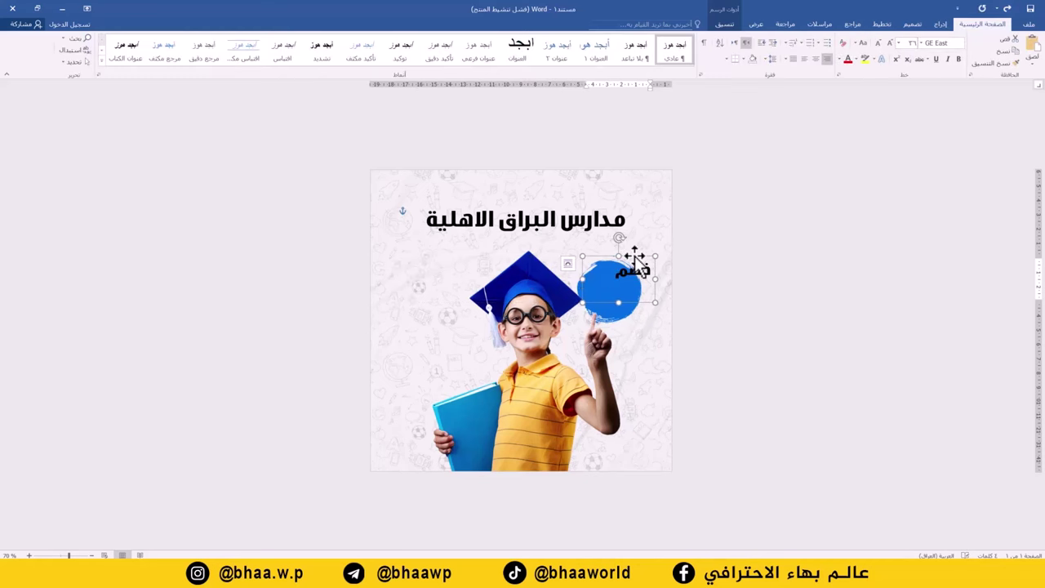
{"action": "left_click_drag", "start_coordinate": [635, 260], "coordinate": [612, 266]}
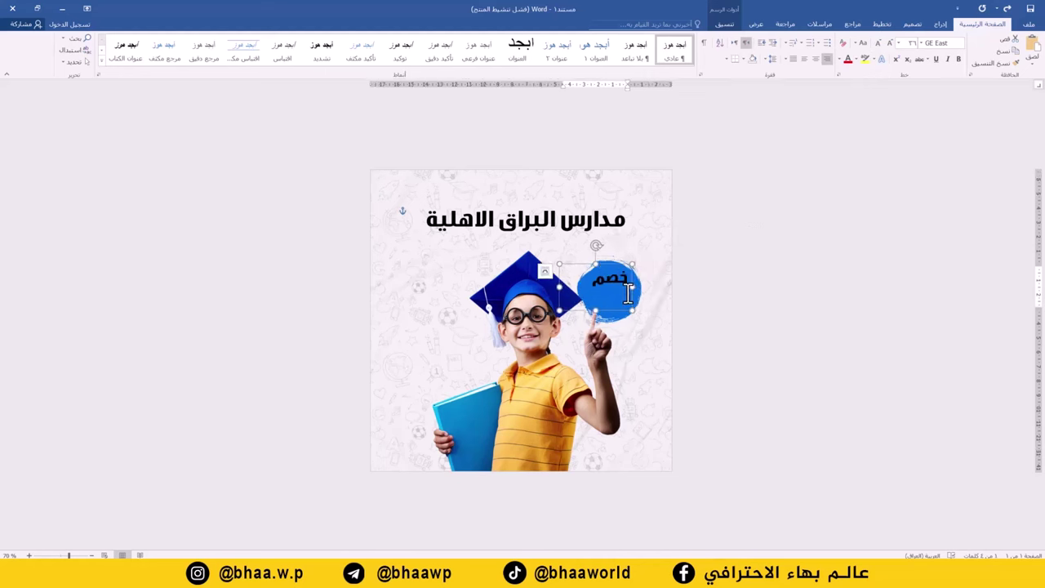
{"action": "mouse_move", "coordinate": [596, 311]}
{"action": "left_mouse_down"}
{"action": "mouse_move", "coordinate": [596, 295]}
{"action": "mouse_move", "coordinate": [625, 291]}
{"action": "mouse_move", "coordinate": [613, 311]}
{"action": "left_mouse_up"}
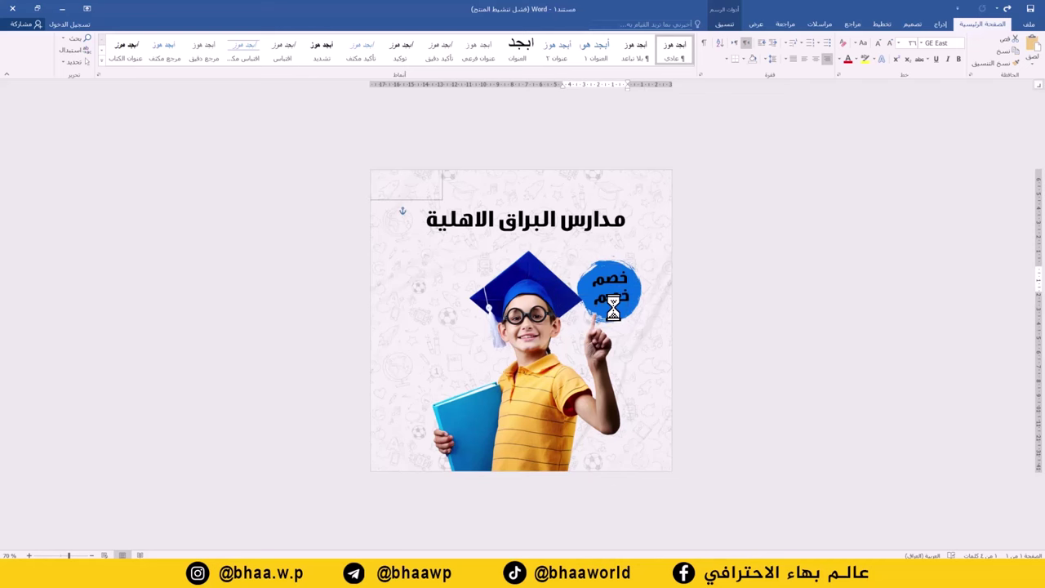
Add '20%' as the badge's second line
{"action": "double_click", "coordinate": [612, 299]}
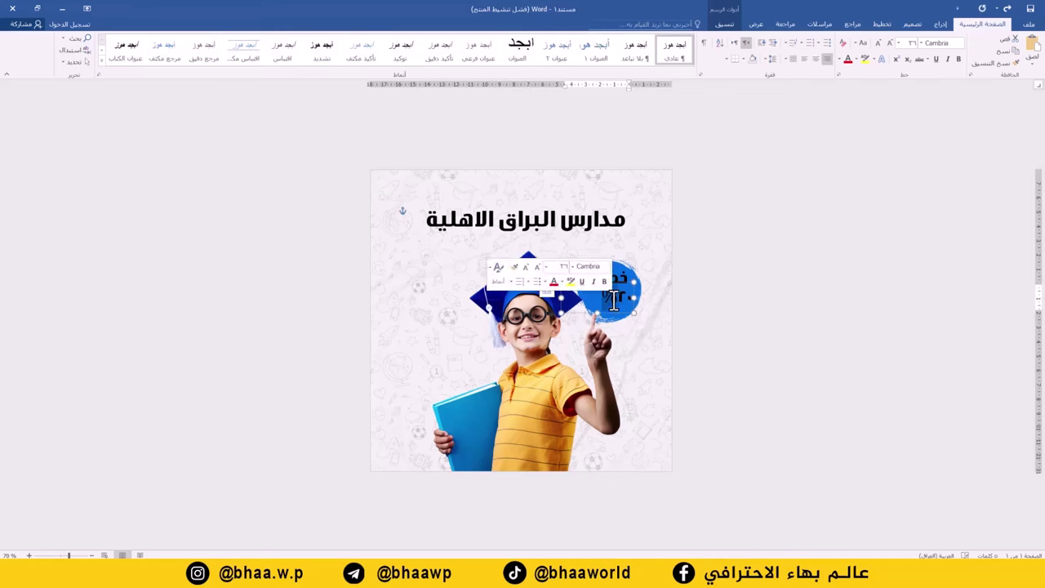
{"action": "type", "text": "%20"}
{"action": "double_click", "coordinate": [611, 299]}
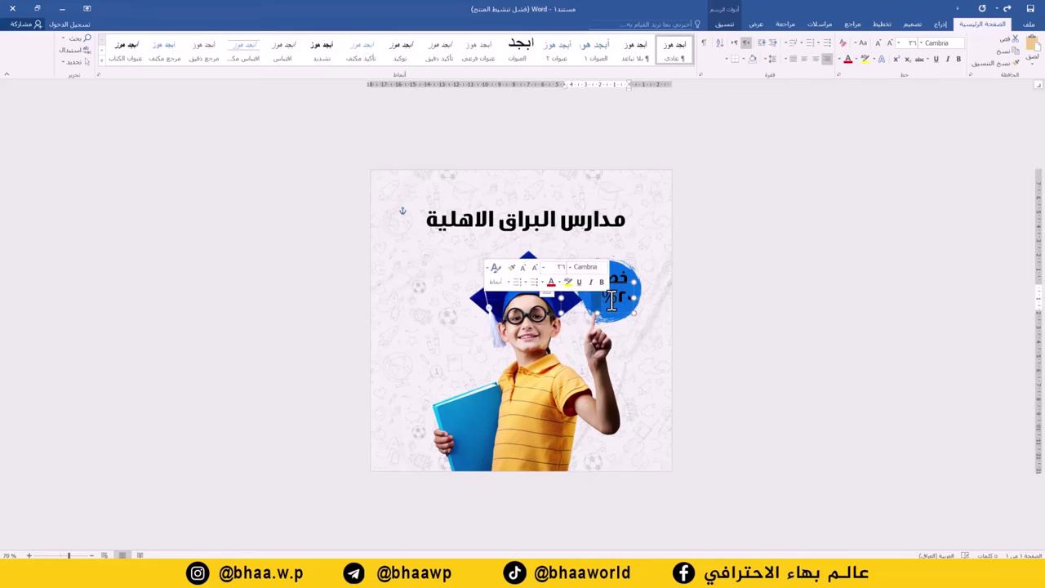
{"action": "key", "text": "ctrl+a"}
{"action": "type", "text": "20"}
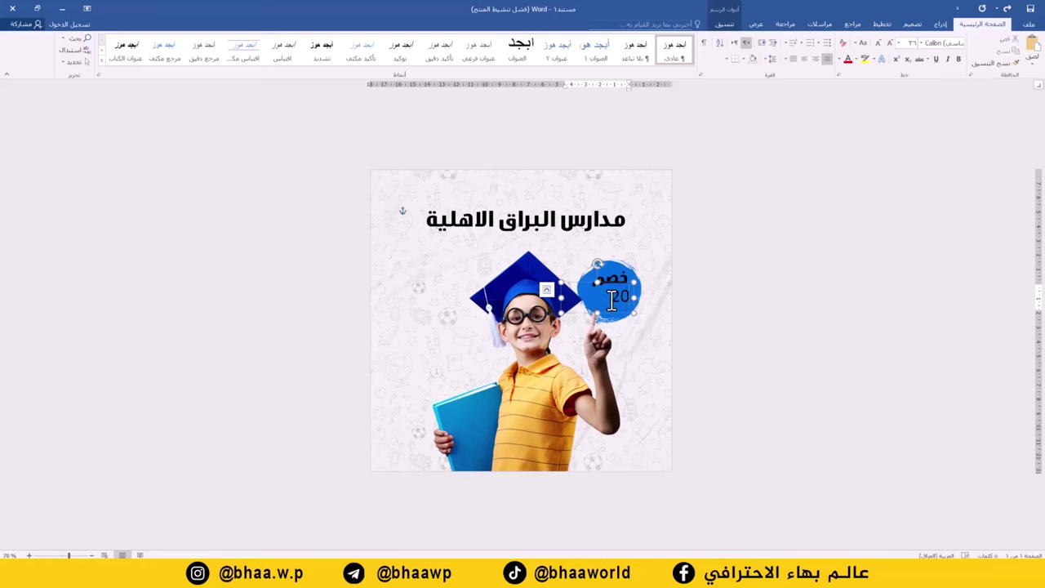
{"action": "key", "text": "BackSpace"}
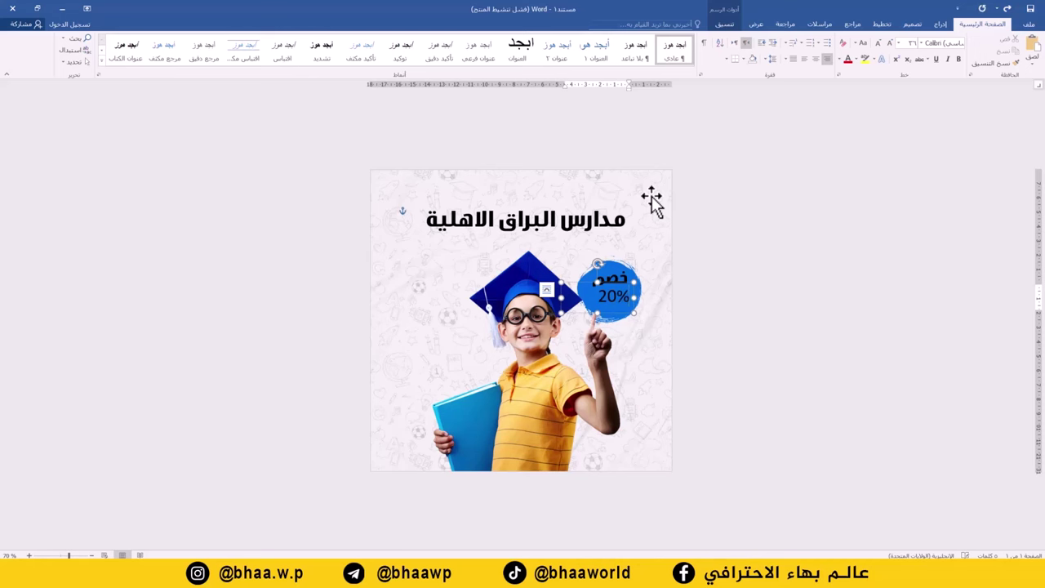
{"action": "key", "text": "shift+Home"}
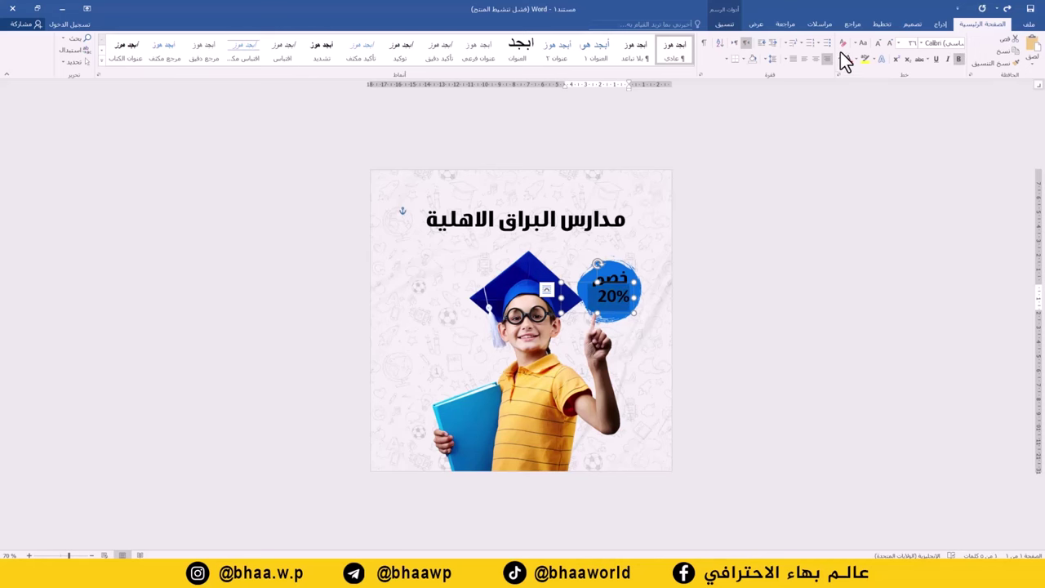
Colour '20%' white and 'خصم' gold
{"action": "left_click", "coordinate": [840, 61]}
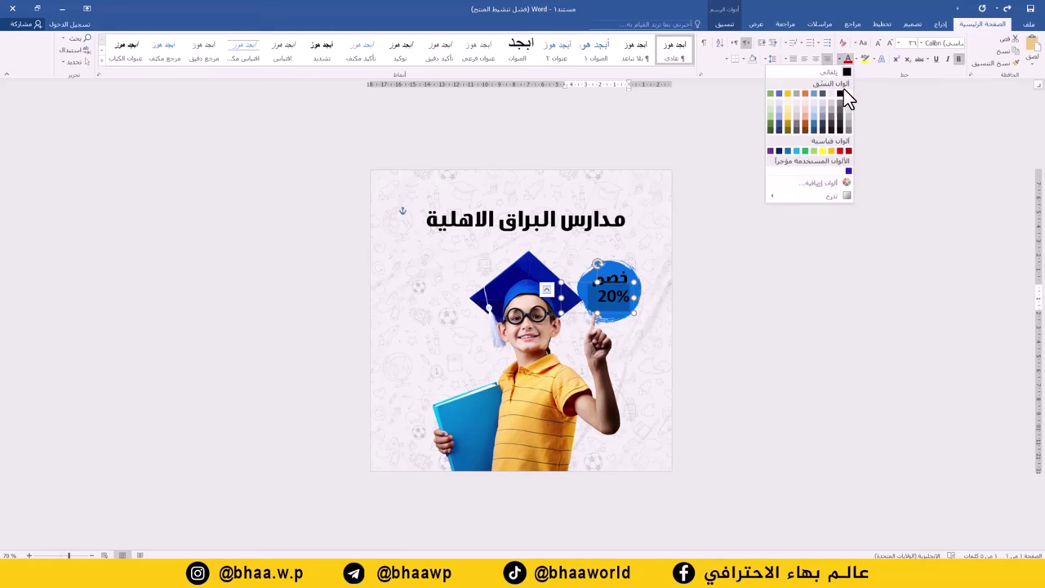
{"action": "left_click", "coordinate": [846, 93]}
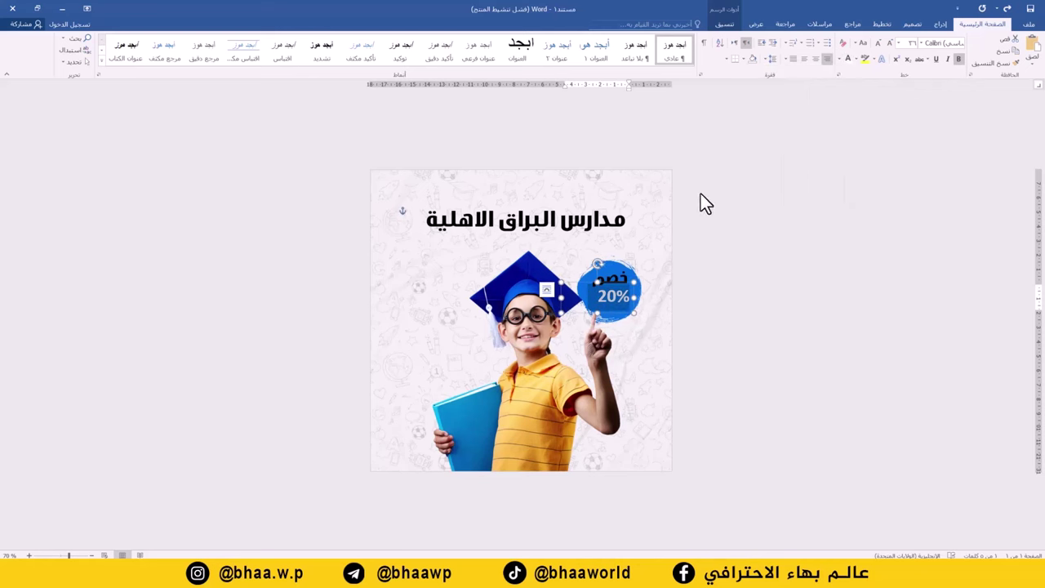
{"action": "left_click", "coordinate": [573, 284]}
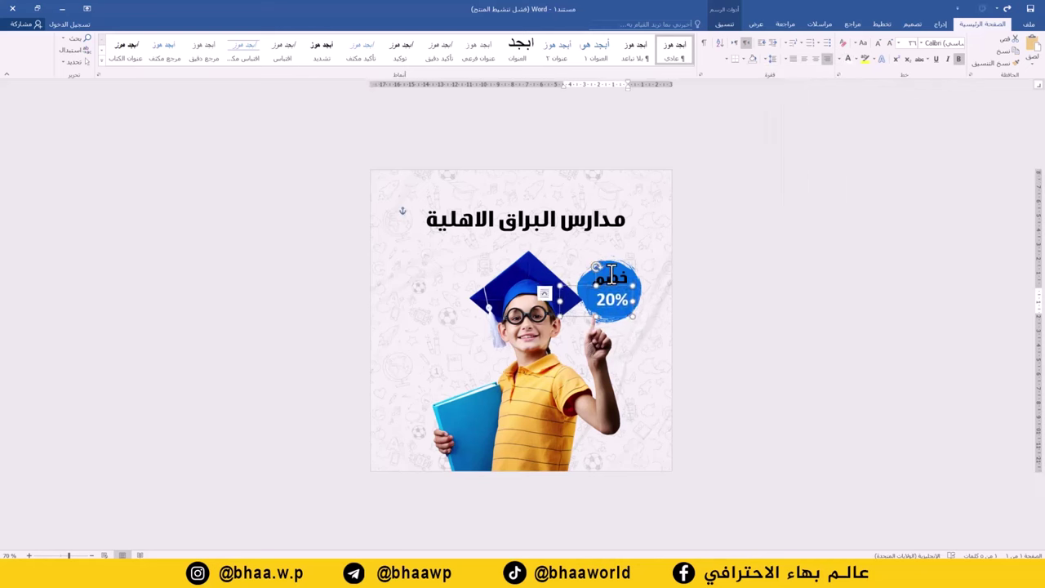
{"action": "left_click", "coordinate": [611, 275]}
{"action": "double_click", "coordinate": [611, 274]}
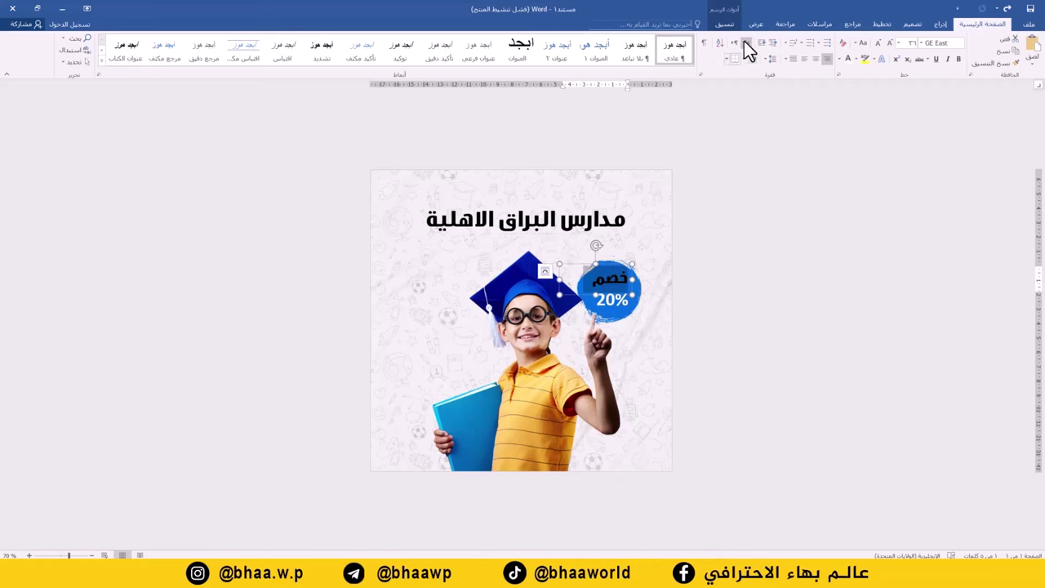
{"action": "left_click", "coordinate": [726, 25]}
{"action": "left_click", "coordinate": [976, 27]}
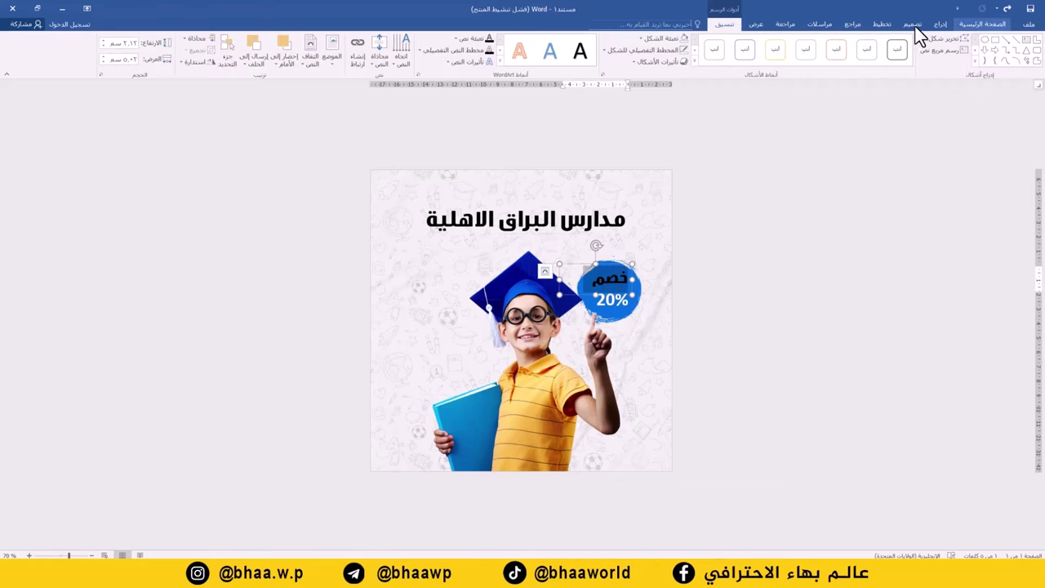
{"action": "left_click", "coordinate": [842, 59]}
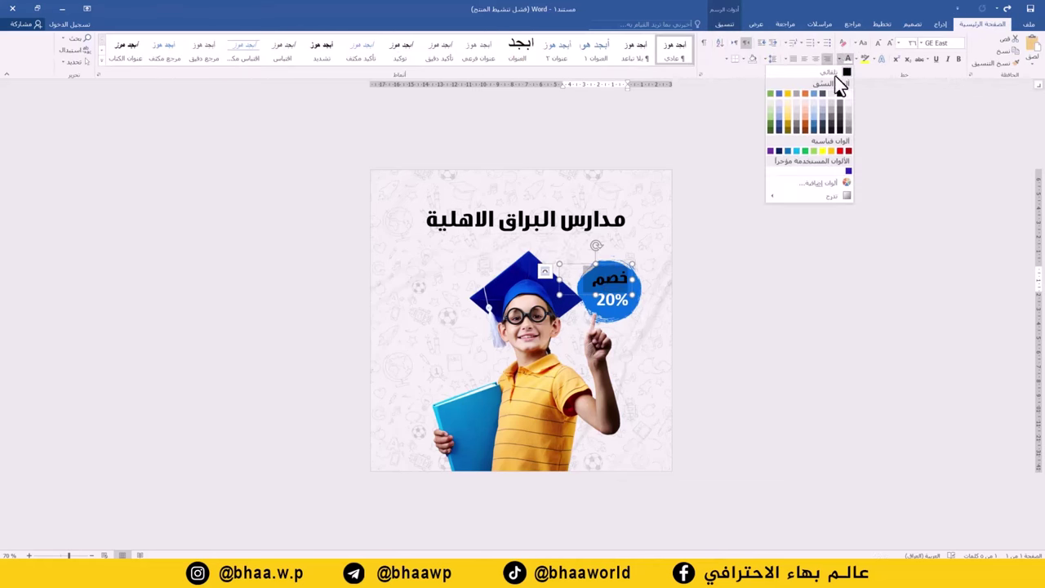
{"action": "left_click", "coordinate": [831, 151]}
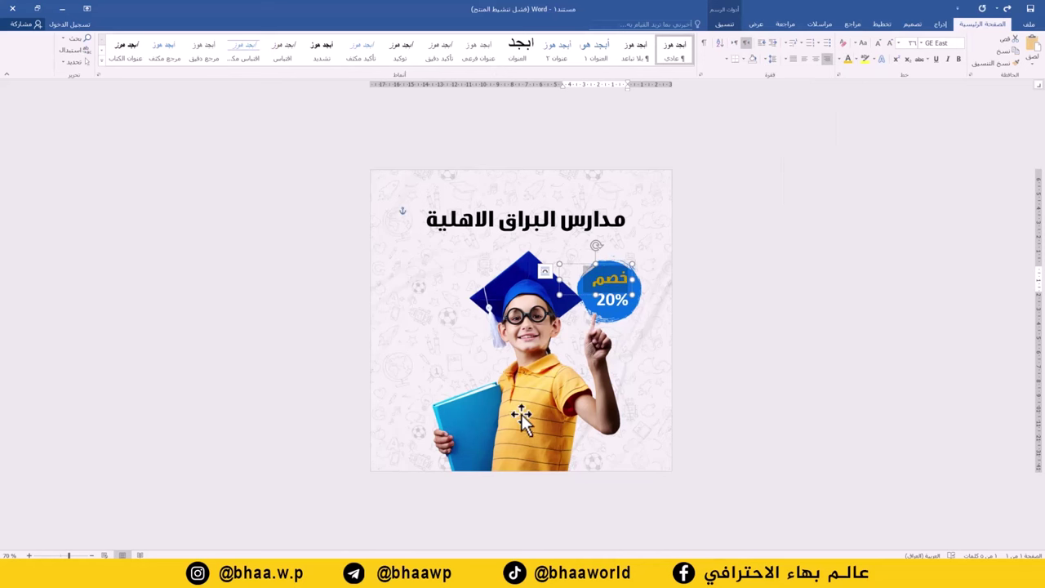
Copy the title box to the card's left side and reduce its font size to 24
{"action": "left_click", "coordinate": [653, 222]}
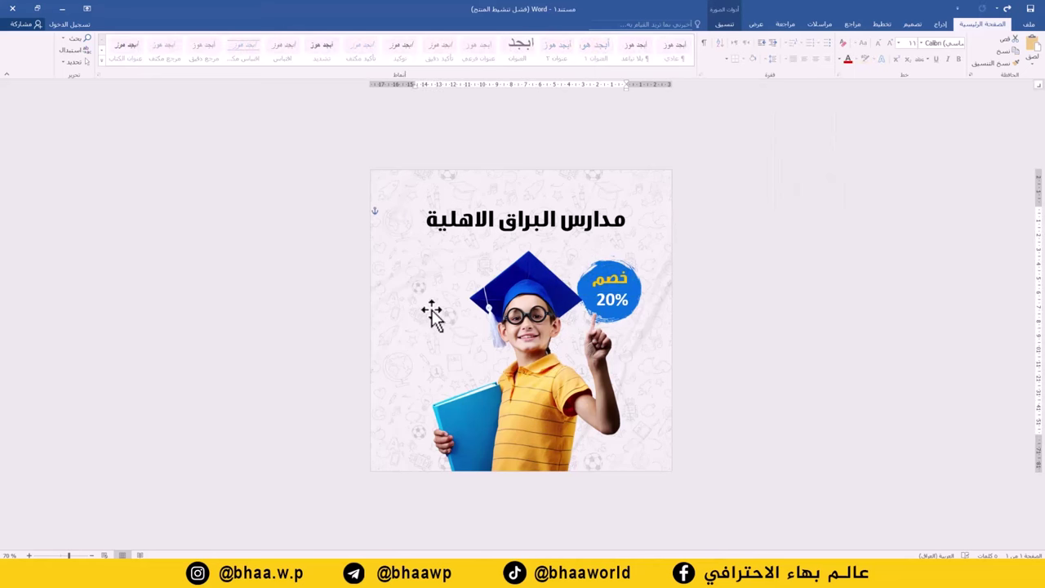
{"action": "left_click", "coordinate": [551, 210]}
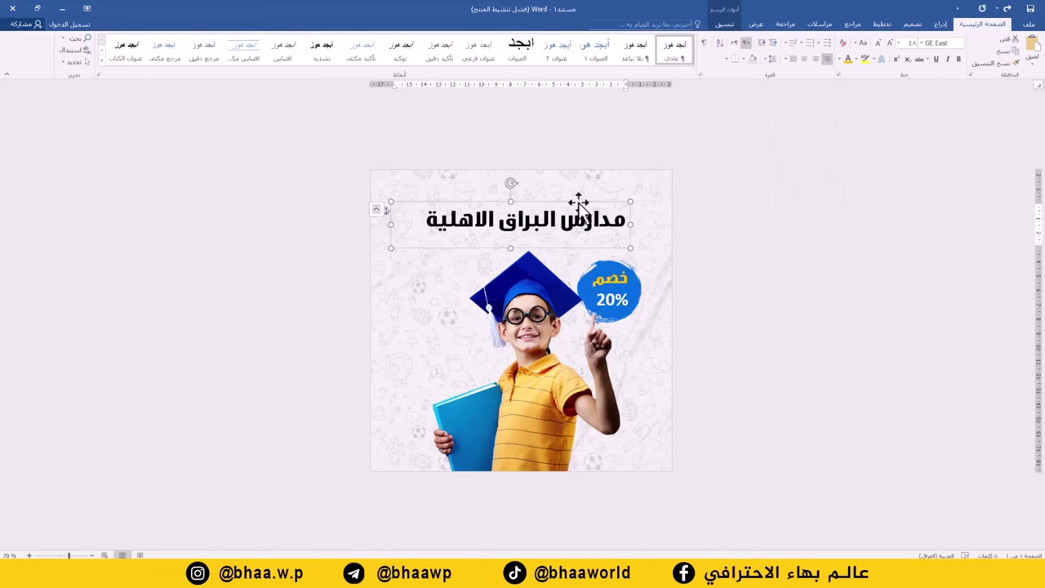
{"action": "left_click_drag", "start_coordinate": [578, 202], "coordinate": [497, 240]}
{"action": "double_click", "coordinate": [430, 277]}
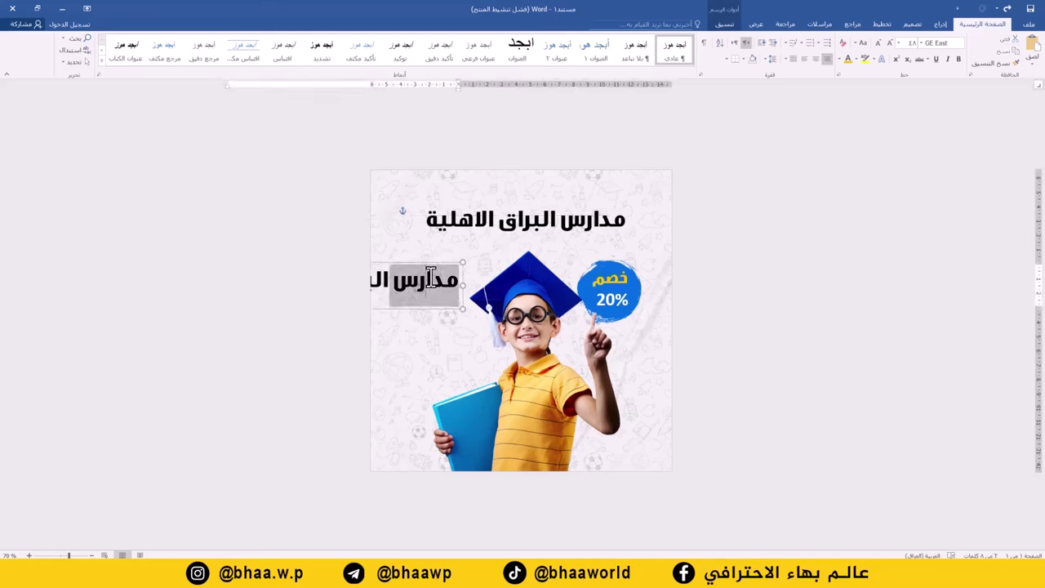
{"action": "left_click", "coordinate": [430, 277]}
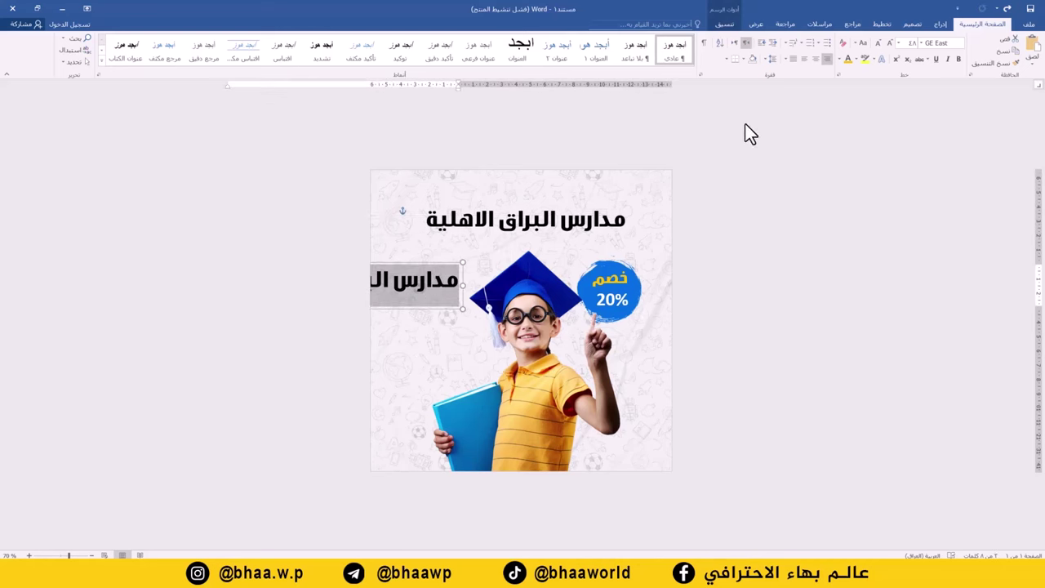
{"action": "left_click", "coordinate": [876, 47]}
{"action": "left_click", "coordinate": [876, 48]}
{"action": "left_click", "coordinate": [876, 48]}
{"action": "left_click", "coordinate": [876, 47]}
{"action": "left_click_drag", "start_coordinate": [419, 262], "coordinate": [425, 256]}
Replace the copy's text with 'مدرسين اكفاء', 'وسائل نقل', 'برامج ترفيهية', 'لغات اضافية' and shift it down
{"action": "triple_click", "coordinate": [430, 275]}
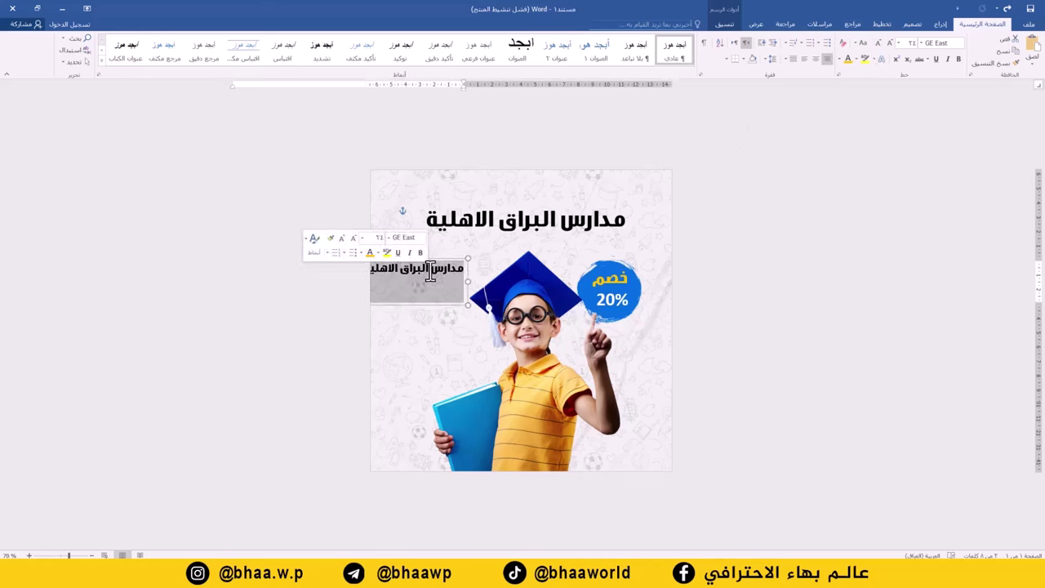
{"action": "key", "text": "BackSpace"}
{"action": "type", "text": "مدرسين اكفاء"}
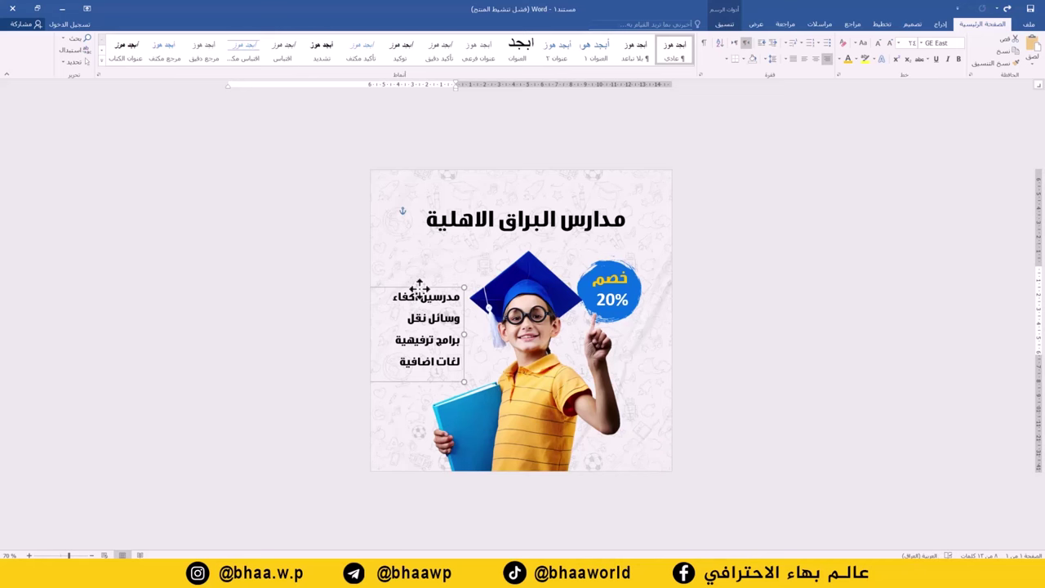
{"action": "left_click_drag", "start_coordinate": [419, 288], "coordinate": [420, 304]}
{"action": "left_click", "coordinate": [560, 198]}
Paste a copy of the title and retype it as 'النموذجية'
{"action": "key", "text": "ctrl+c"}
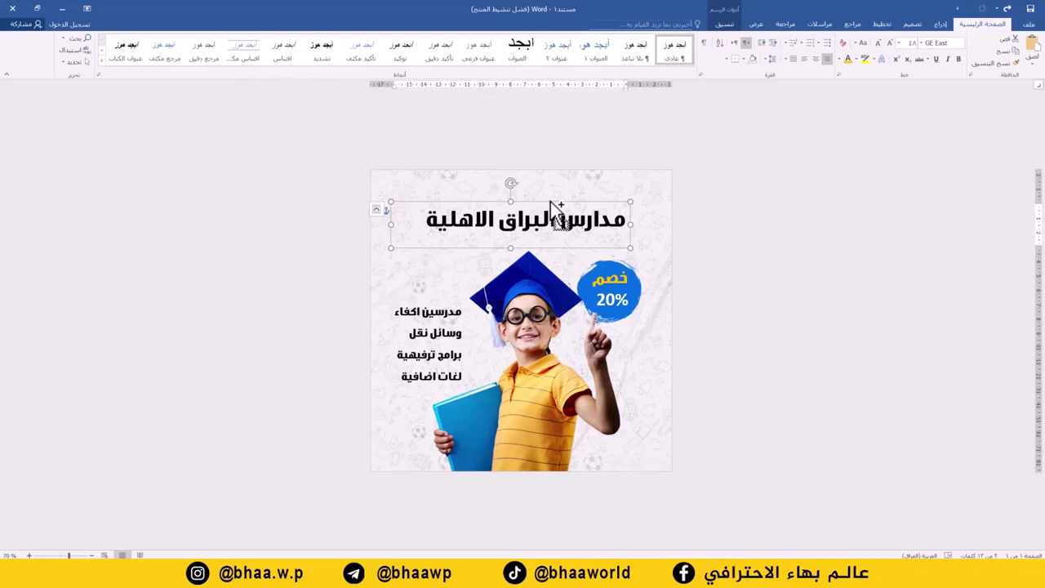
{"action": "key", "text": "ctrl+v"}
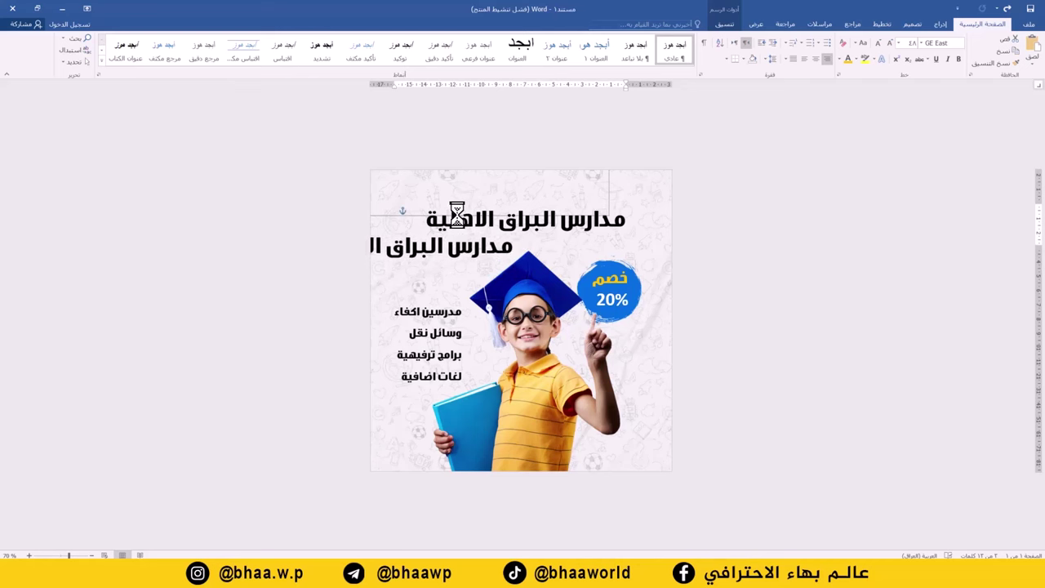
{"action": "triple_click", "coordinate": [473, 249]}
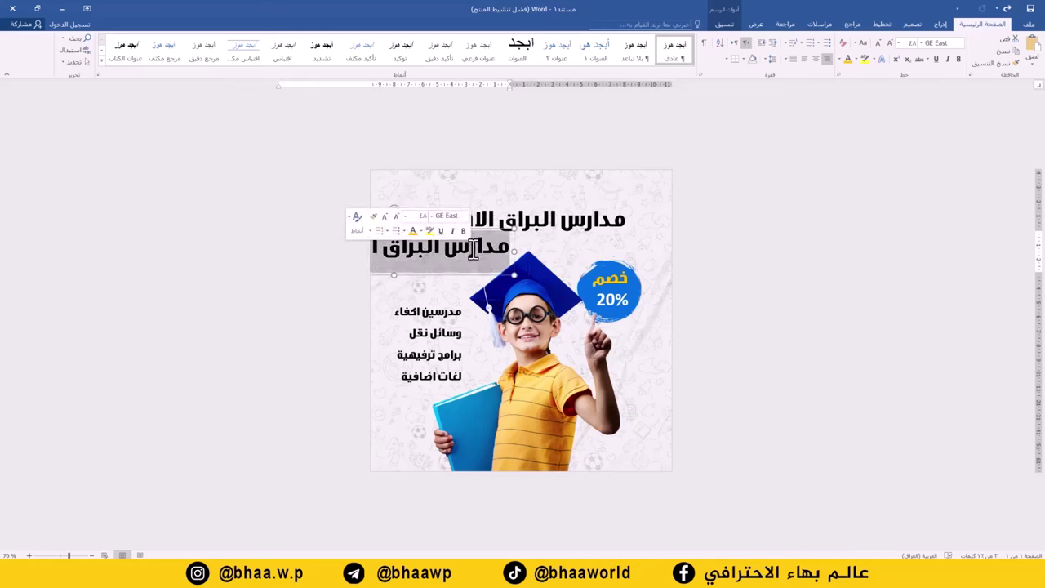
{"action": "type", "text": "النمكو"}
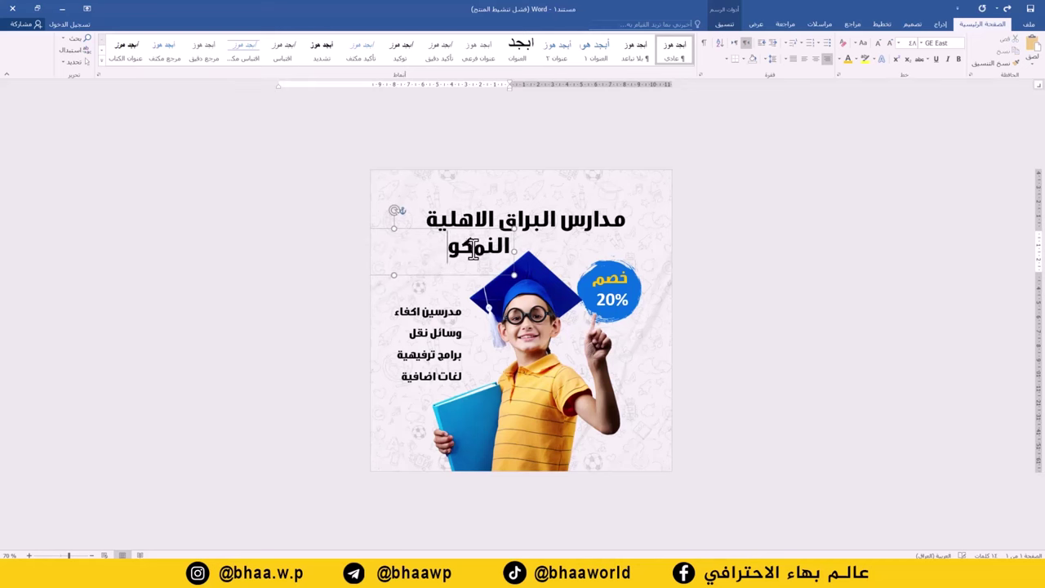
{"action": "key", "text": "BackSpace"}
{"action": "key", "text": "BackSpace"}
{"action": "type", "text": "وذجية"}
Colour 'النموذجية' purple and give it a drop shadow
{"action": "left_click_drag", "start_coordinate": [508, 245], "coordinate": [384, 248]}
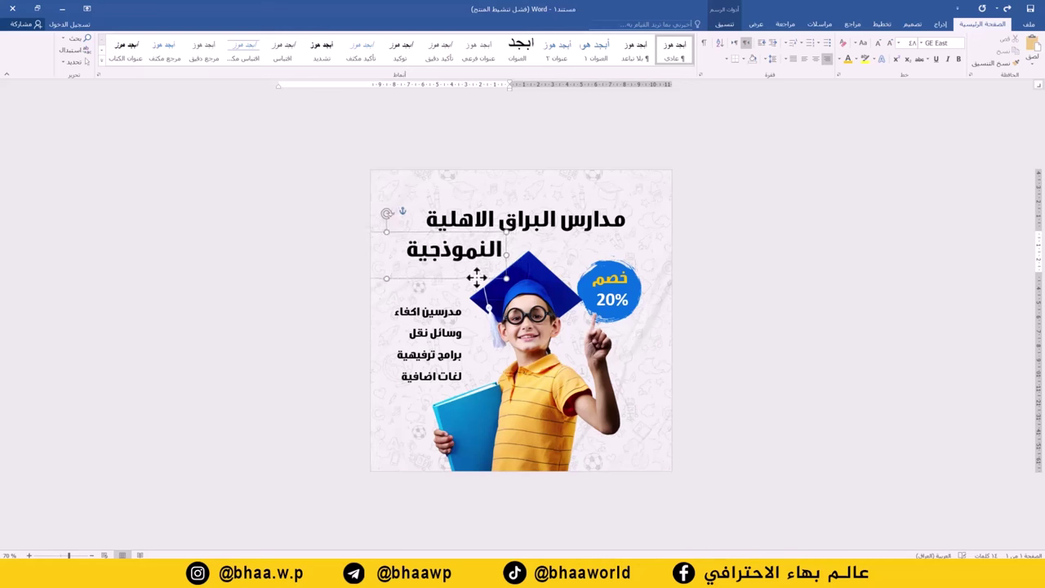
{"action": "left_click", "coordinate": [724, 24]}
{"action": "left_click", "coordinate": [456, 38]}
{"action": "left_click", "coordinate": [488, 152]}
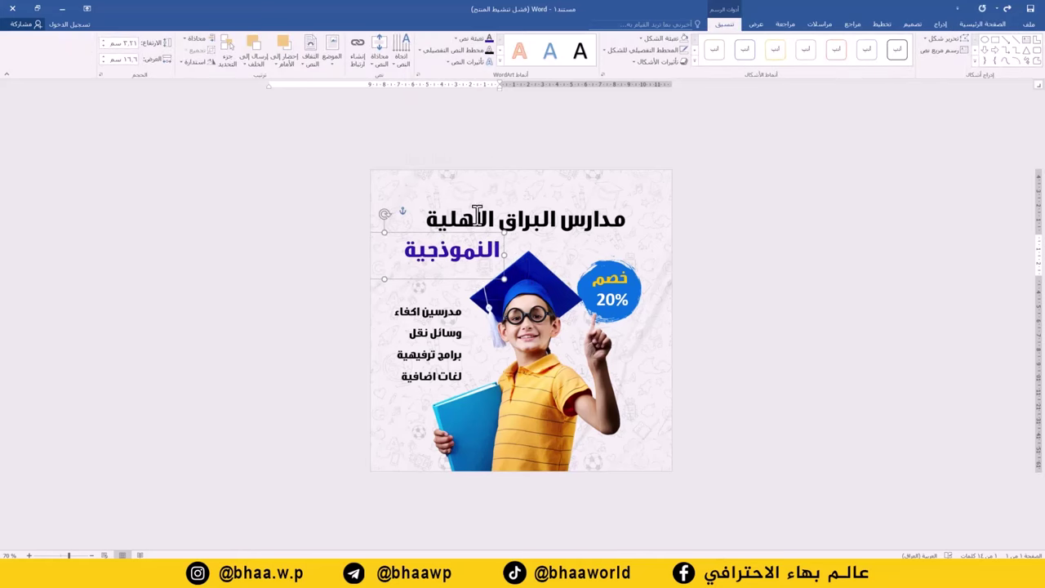
{"action": "left_click", "coordinate": [469, 61]}
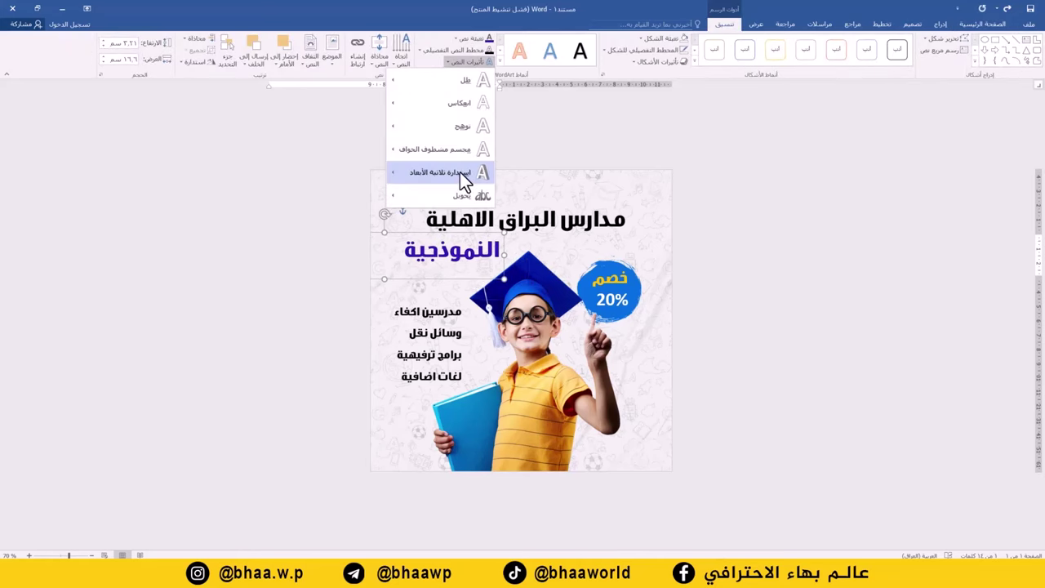
{"action": "mouse_move", "coordinate": [454, 82]}
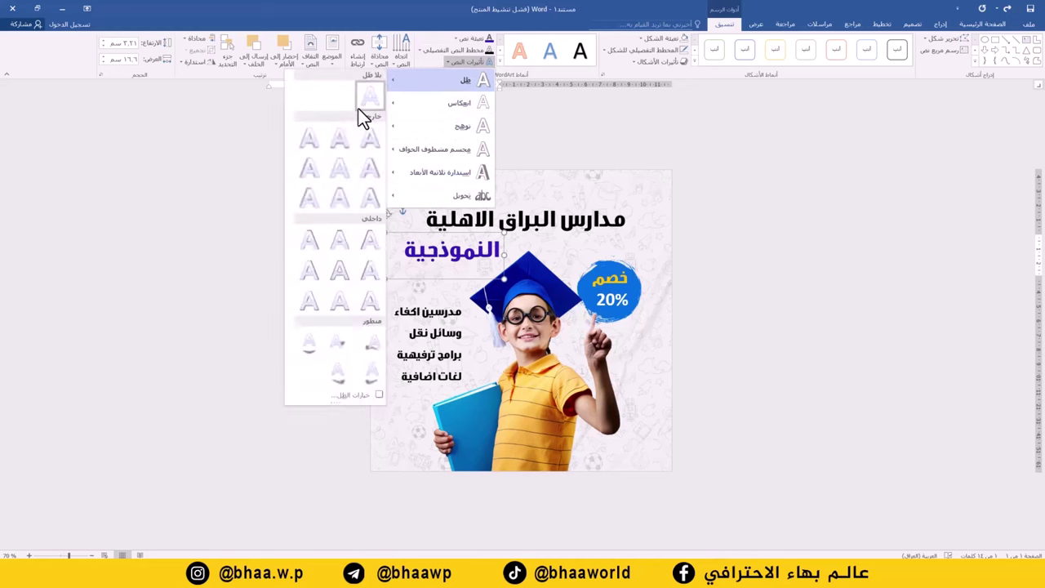
{"action": "left_click", "coordinate": [367, 346]}
{"action": "left_click", "coordinate": [714, 278]}
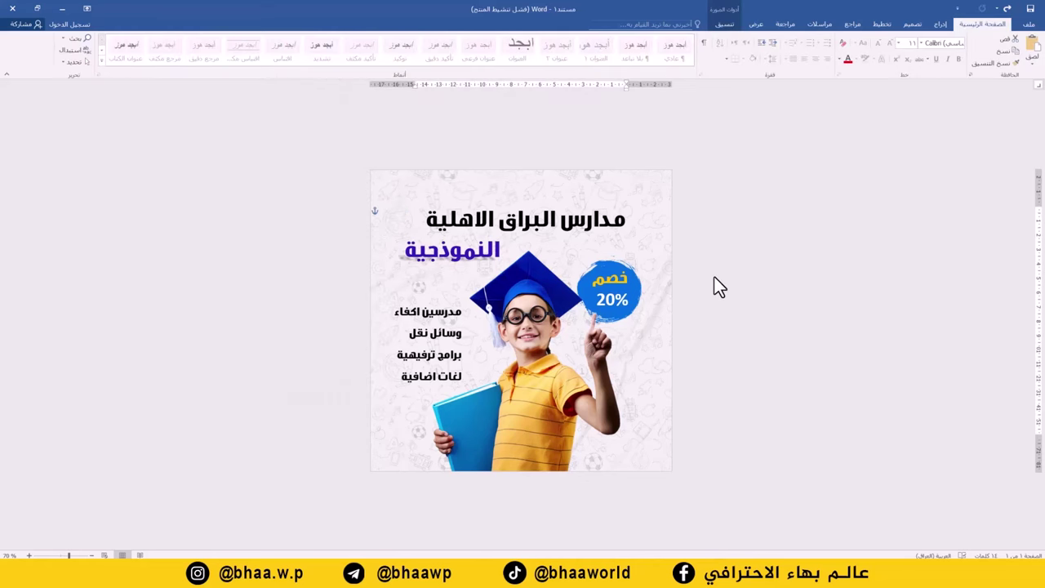
Create a new blank document with Ctrl+N
{"action": "key", "text": "ctrl+n"}
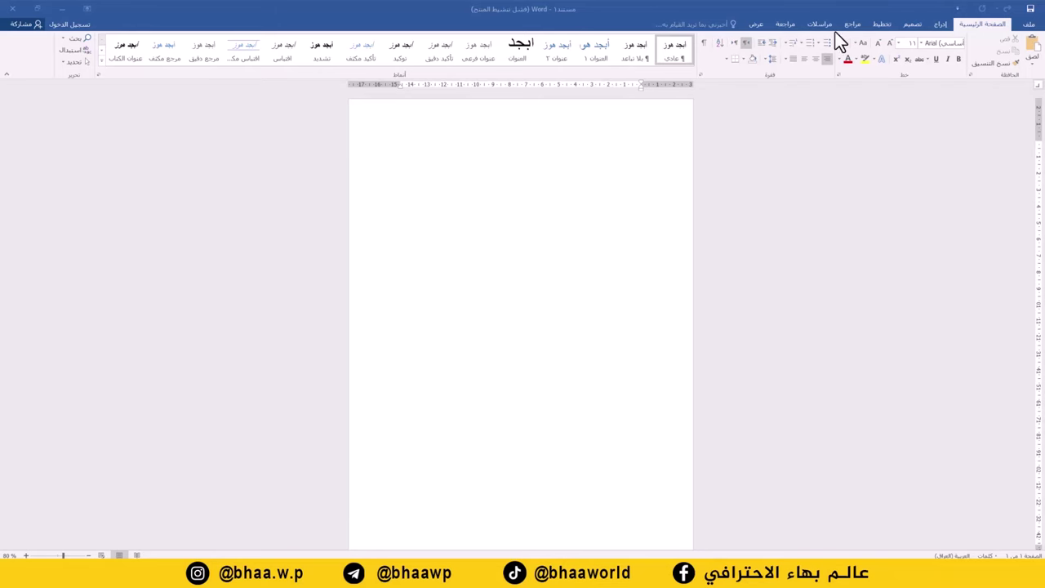
Set a custom paper size with a 20 cm height, making the page wider than tall
{"action": "left_click", "coordinate": [880, 21]}
{"action": "left_click", "coordinate": [985, 61]}
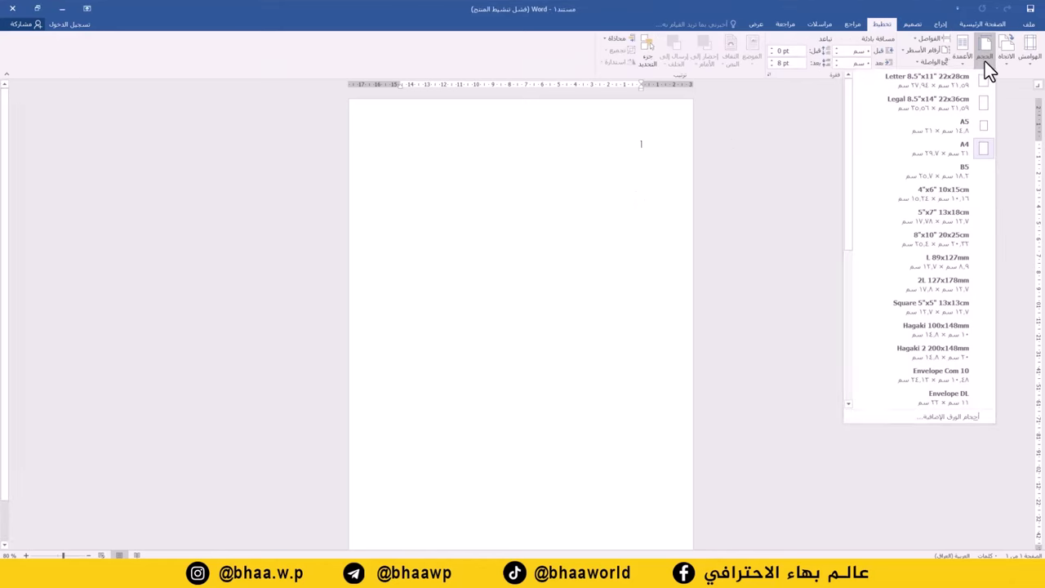
{"action": "left_click", "coordinate": [959, 416]}
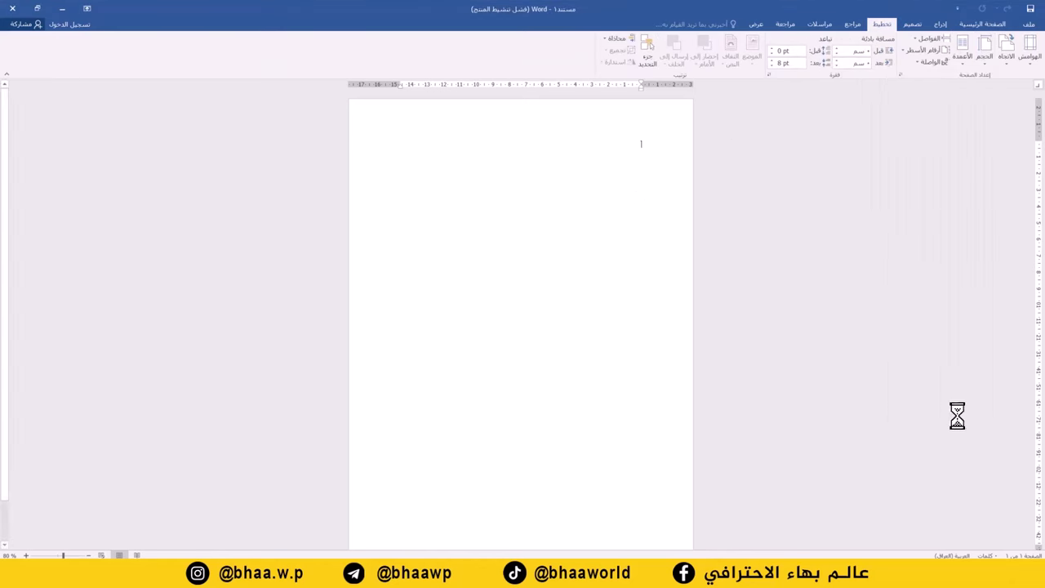
{"action": "left_click", "coordinate": [561, 205]}
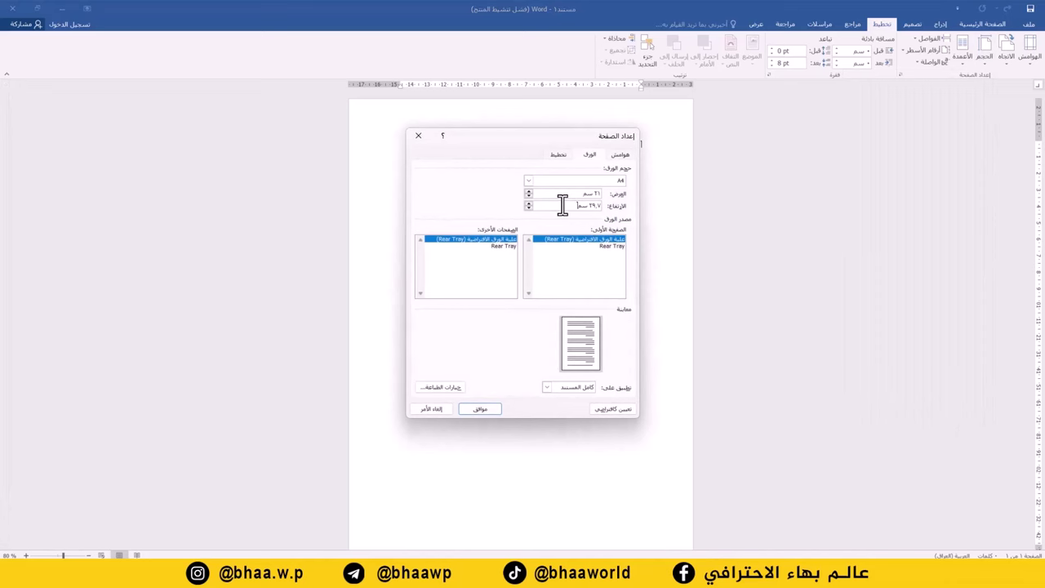
{"action": "left_click_drag", "start_coordinate": [561, 205], "coordinate": [616, 204]}
{"action": "type", "text": "20"}
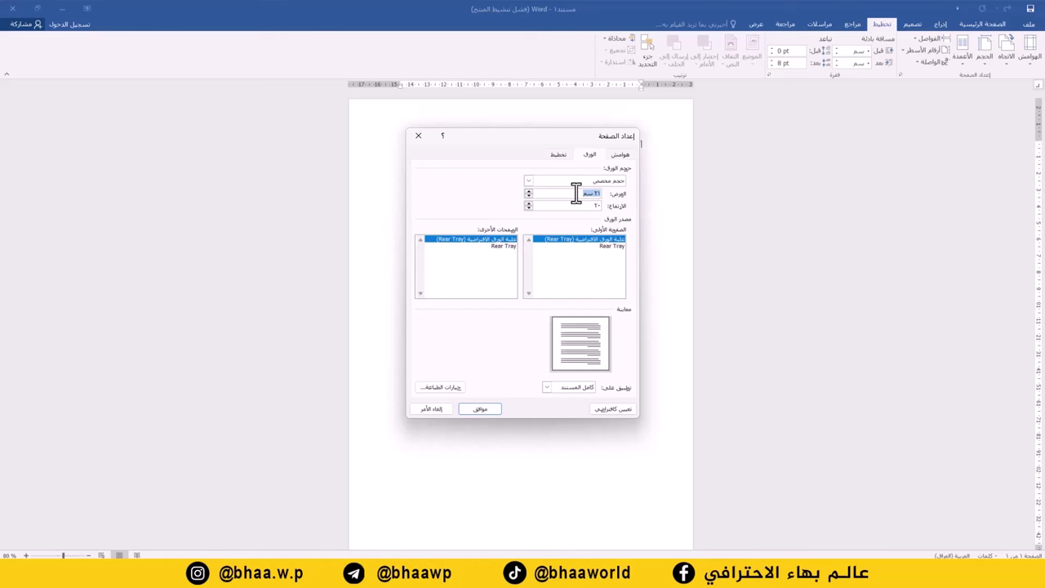
{"action": "key", "text": "Return"}
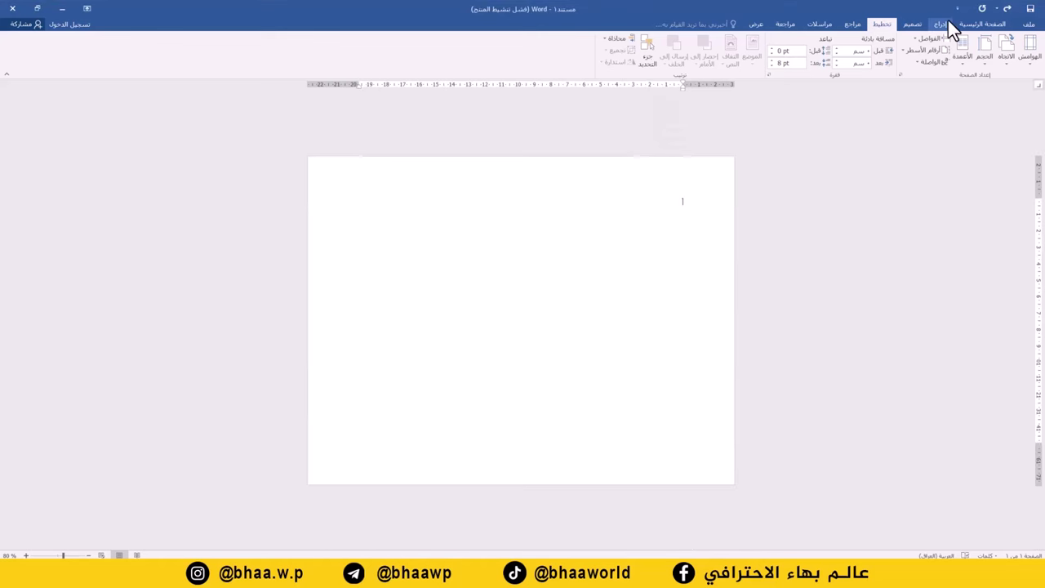
{"action": "left_click", "coordinate": [944, 24]}
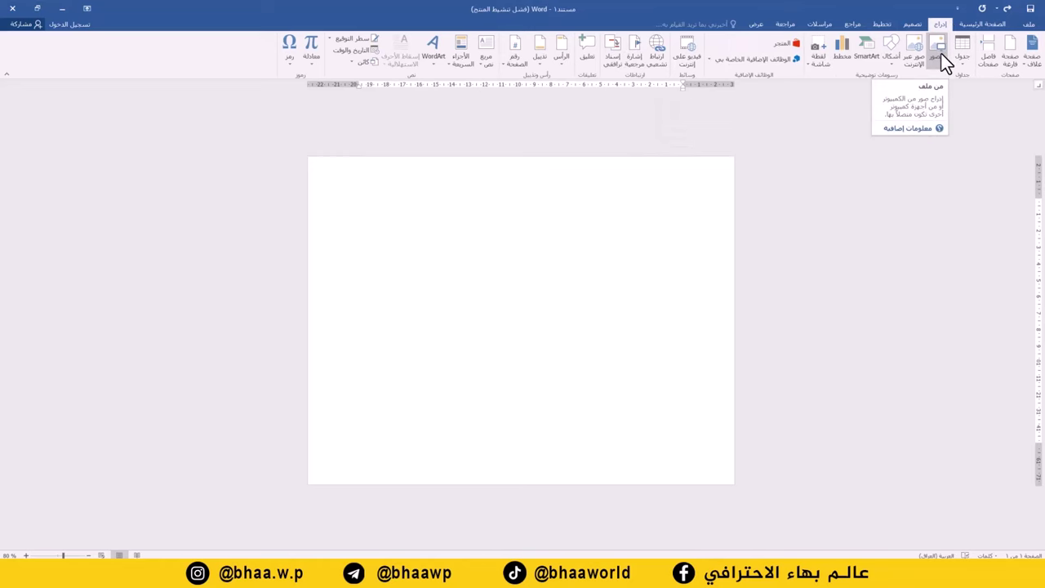
Insert the magenta picture behind the text and stretch it to fill the whole page
{"action": "left_click", "coordinate": [938, 59]}
{"action": "double_click", "coordinate": [245, 128]}
{"action": "right_click", "coordinate": [430, 225]}
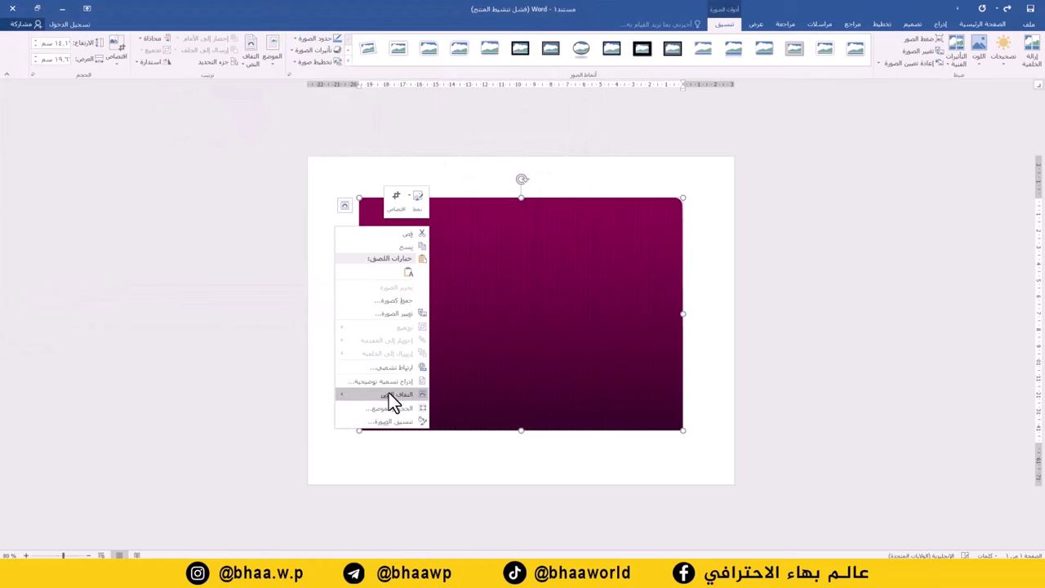
{"action": "mouse_move", "coordinate": [385, 393]}
{"action": "left_click", "coordinate": [314, 456]}
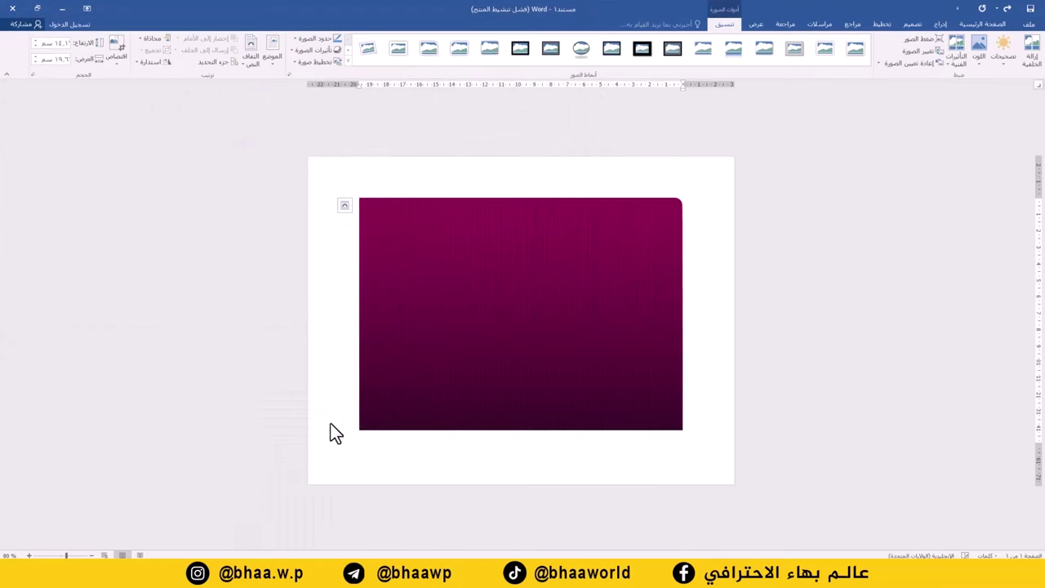
{"action": "left_click_drag", "start_coordinate": [382, 262], "coordinate": [332, 216]}
{"action": "left_click_drag", "start_coordinate": [633, 390], "coordinate": [745, 489]}
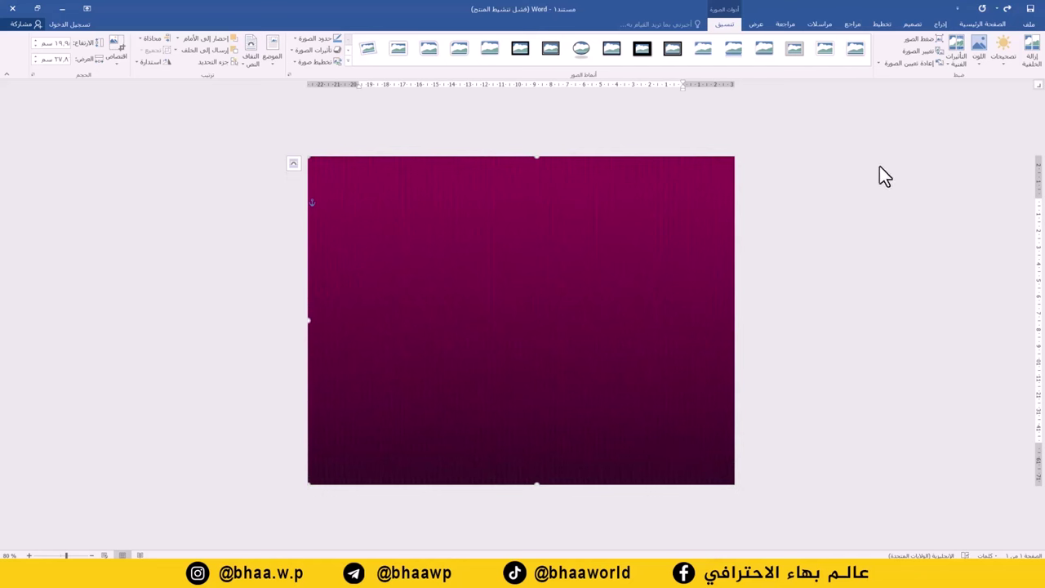
Pick the Rectangle shape from the Insert shapes gallery
{"action": "left_click", "coordinate": [940, 24]}
{"action": "left_click", "coordinate": [893, 57]}
{"action": "left_click", "coordinate": [865, 88]}
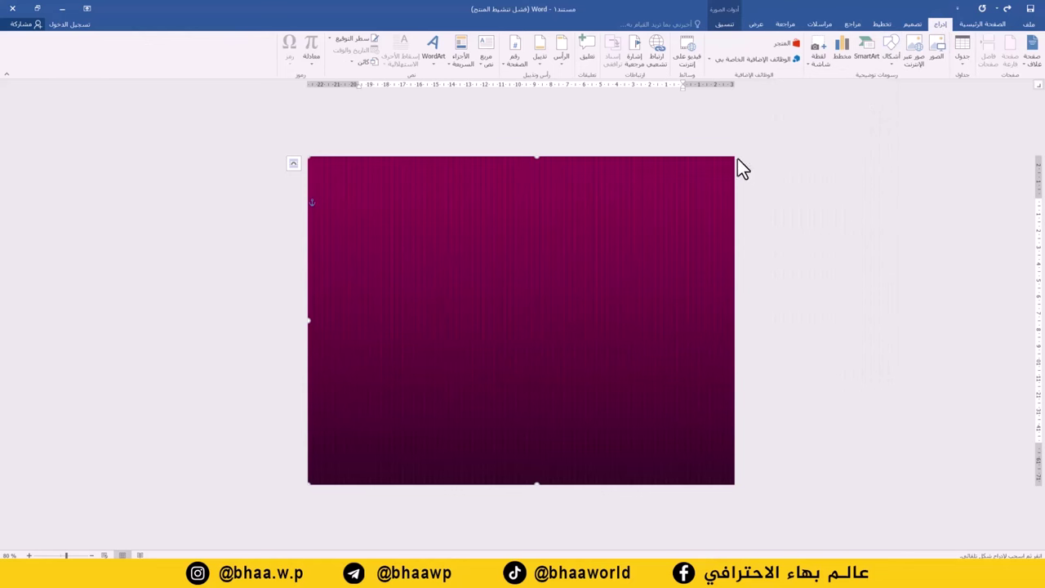
Draw a white, no-outline rectangle over the right strip, stretched to the page's right and bottom edges
{"action": "left_click_drag", "start_coordinate": [728, 157], "coordinate": [584, 484]}
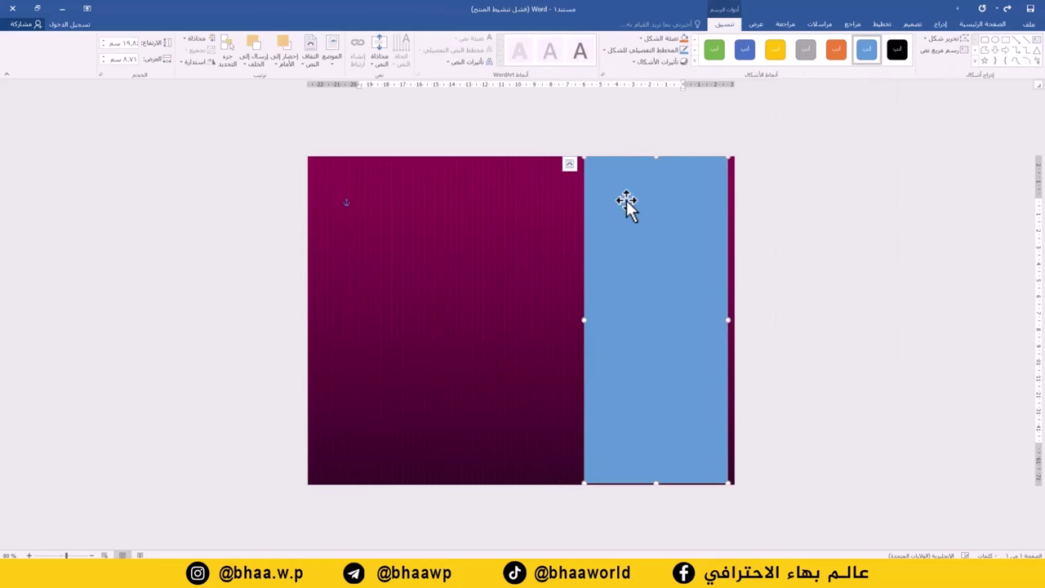
{"action": "left_click", "coordinate": [658, 35]}
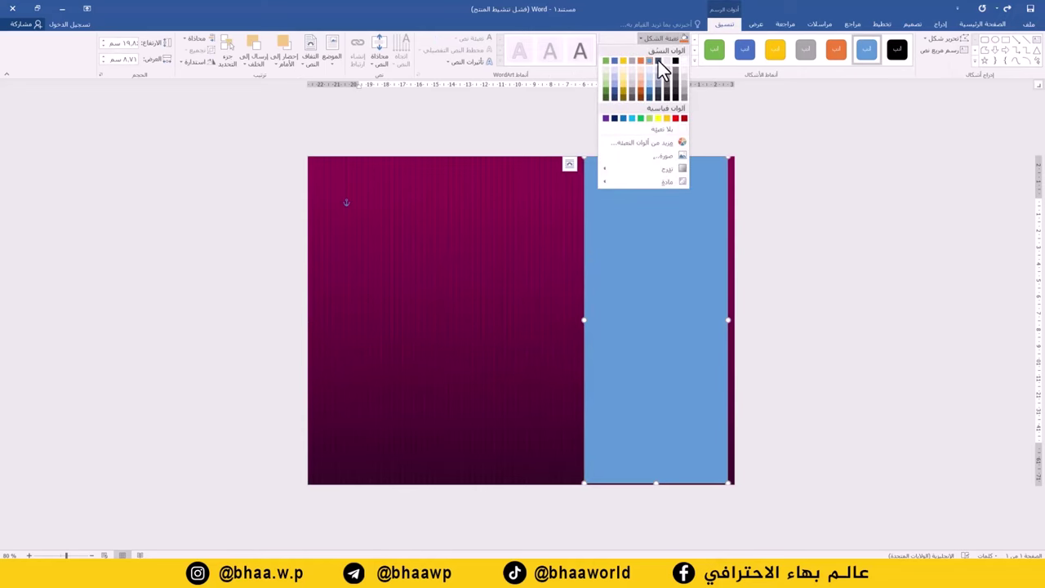
{"action": "left_click", "coordinate": [685, 61]}
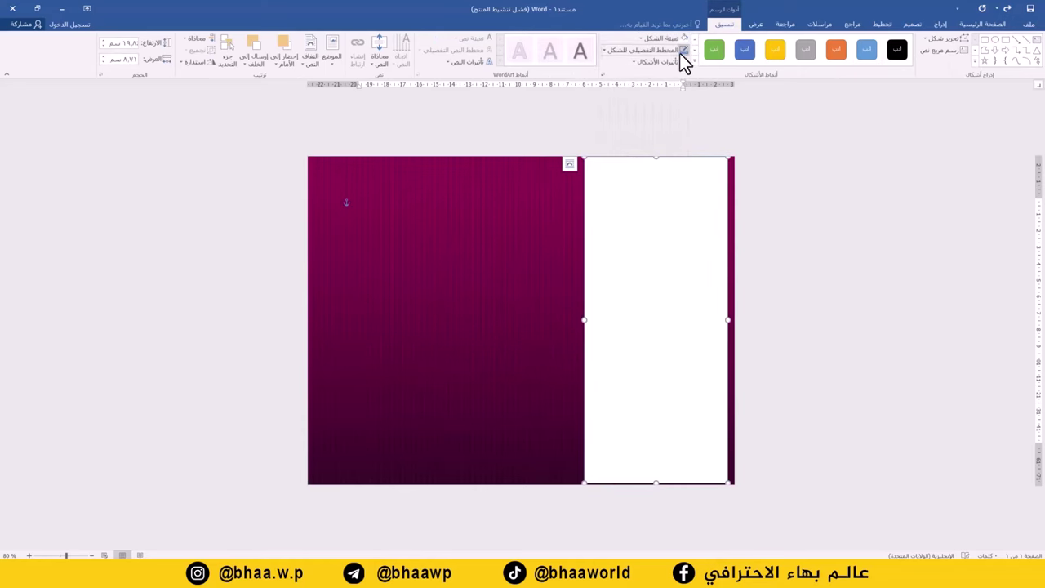
{"action": "left_click", "coordinate": [667, 52]}
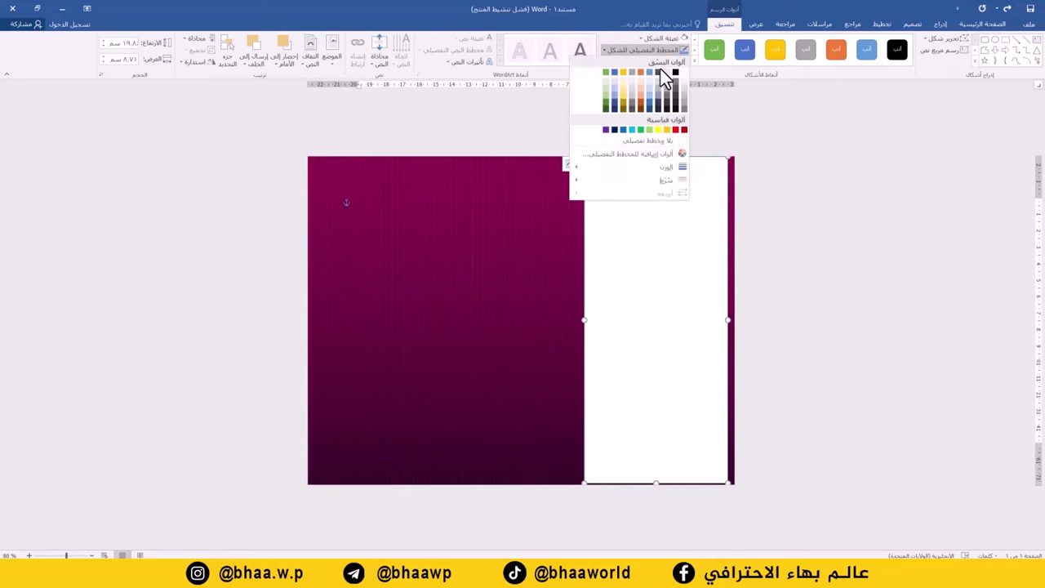
{"action": "left_click", "coordinate": [665, 142]}
{"action": "left_click_drag", "start_coordinate": [726, 321], "coordinate": [735, 331]}
{"action": "left_click_drag", "start_coordinate": [660, 483], "coordinate": [657, 487]}
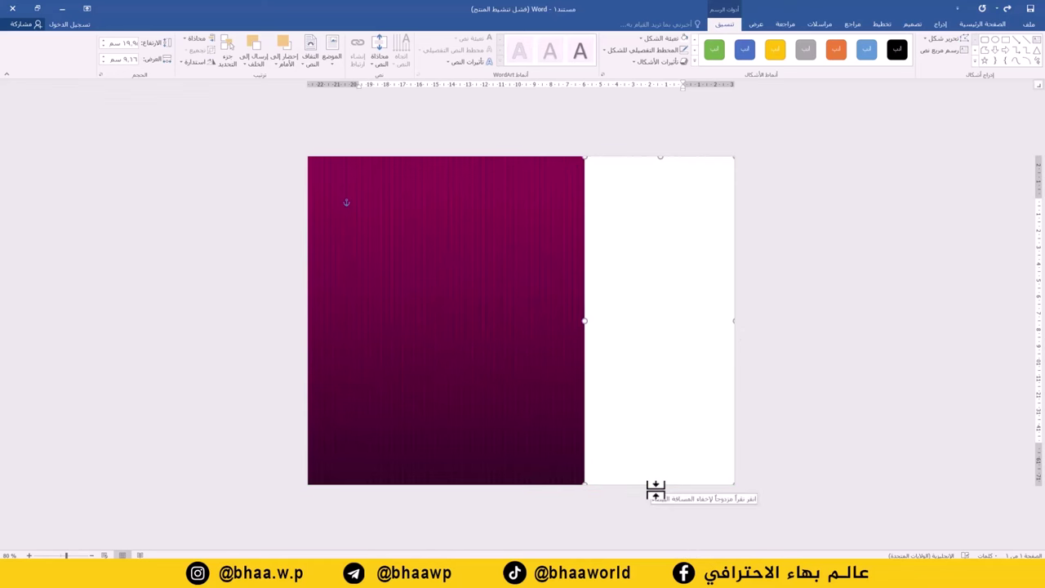
{"action": "left_click", "coordinate": [940, 23]}
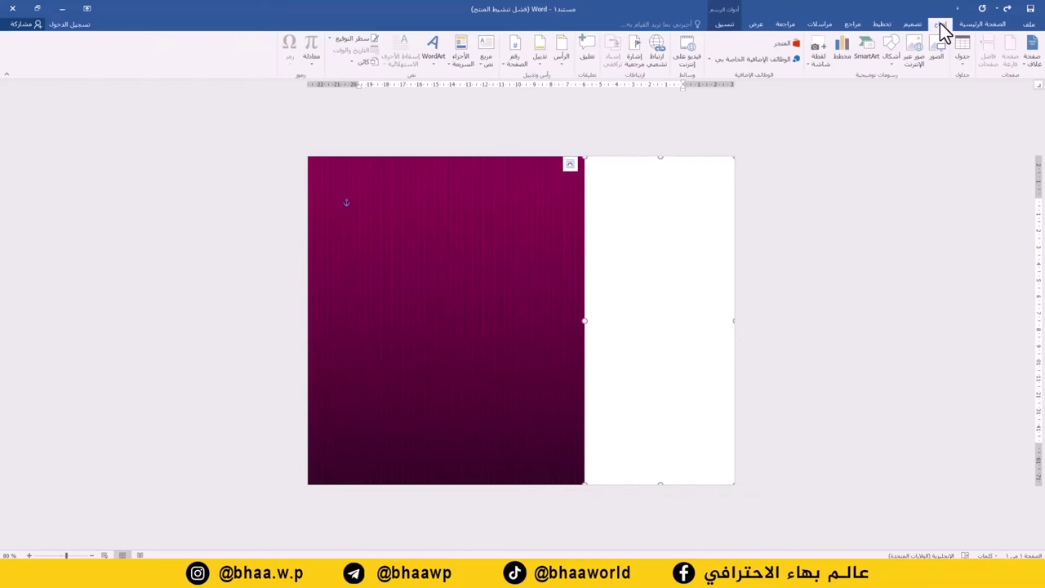
Insert the gold wreath picture In Front of Text and nudge it slightly right
{"action": "left_click", "coordinate": [895, 59]}
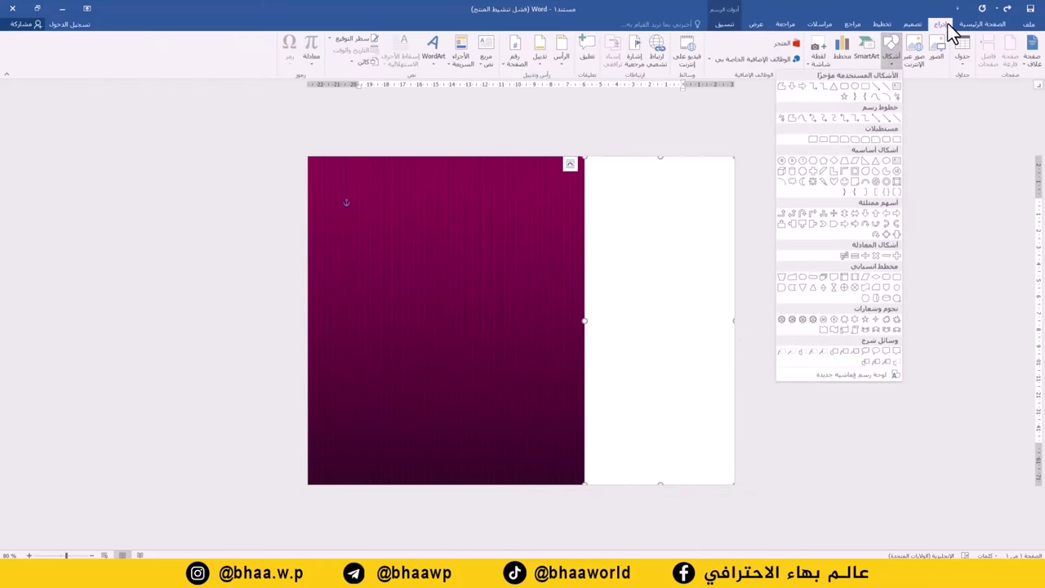
{"action": "left_click", "coordinate": [948, 23]}
{"action": "left_click", "coordinate": [932, 55]}
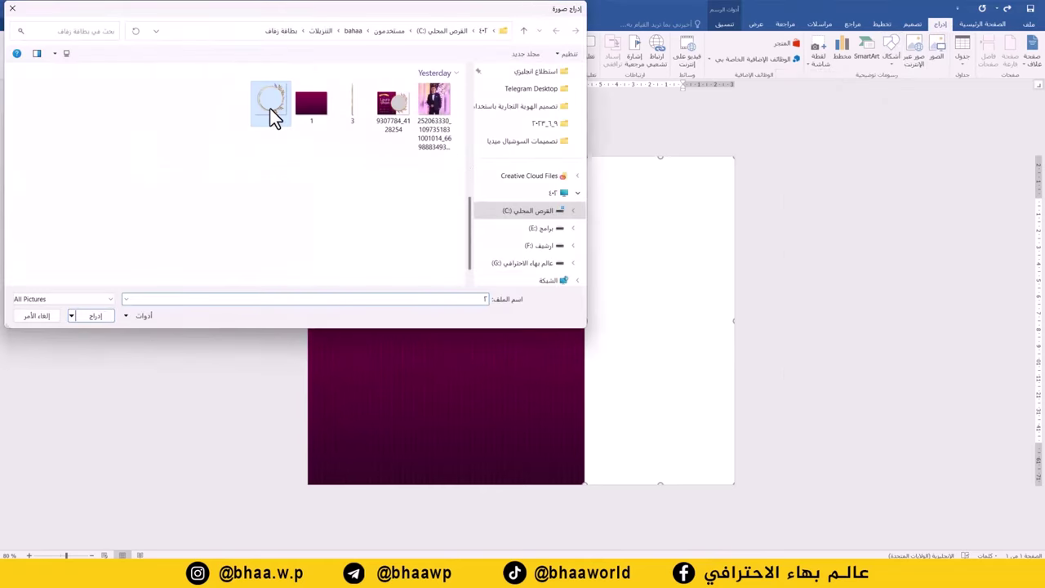
{"action": "double_click", "coordinate": [270, 109]}
{"action": "left_click", "coordinate": [249, 60]}
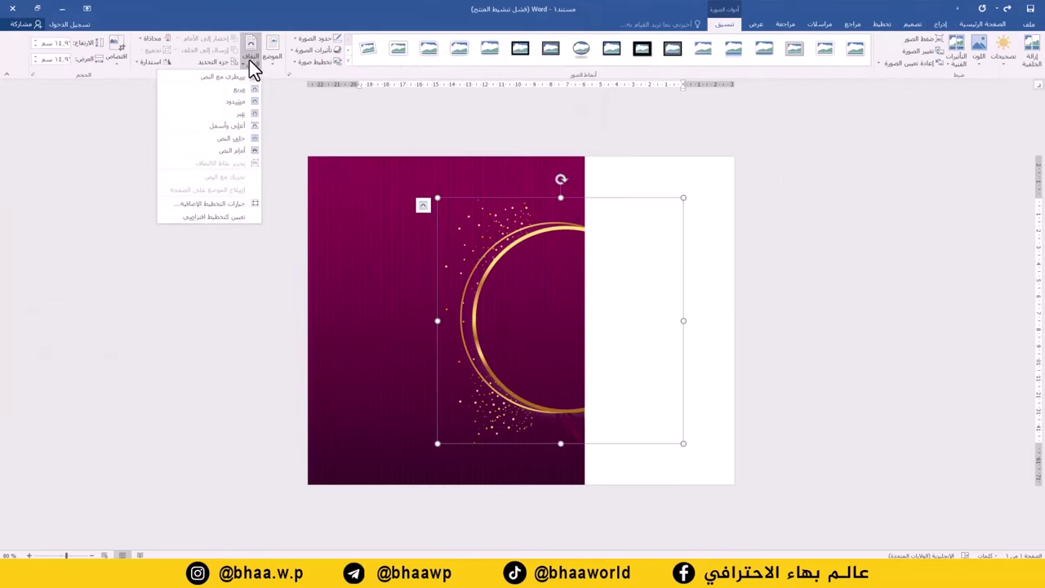
{"action": "left_click", "coordinate": [231, 151]}
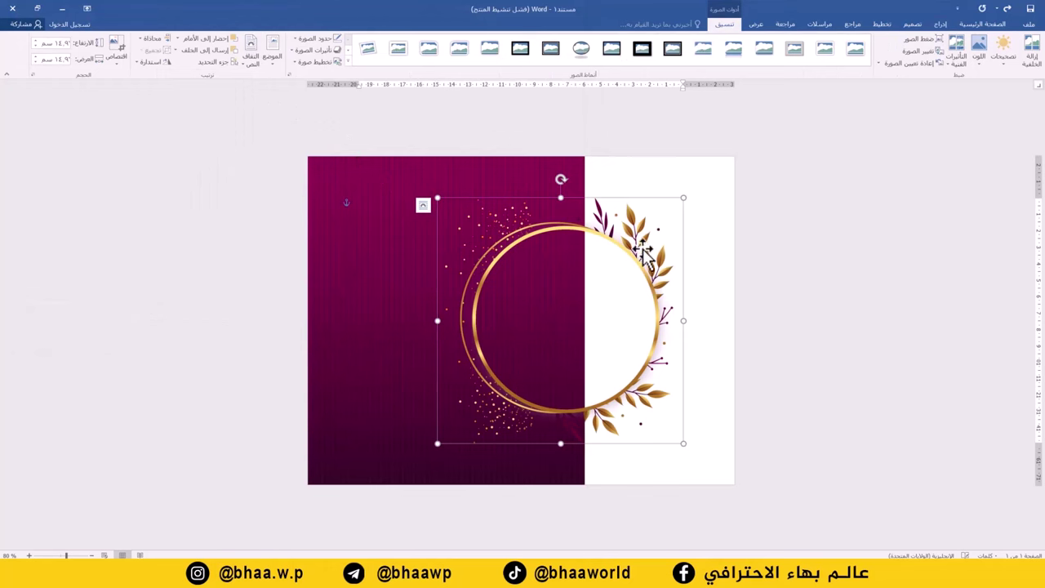
{"action": "left_click_drag", "start_coordinate": [640, 255], "coordinate": [663, 254]}
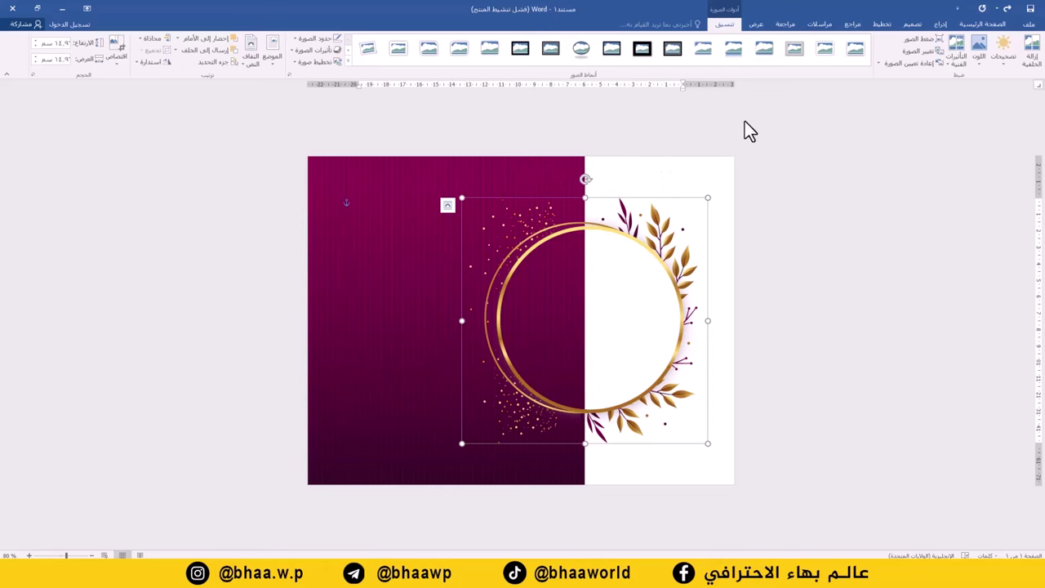
Insert the tall thin picture 3
{"action": "left_click", "coordinate": [941, 24]}
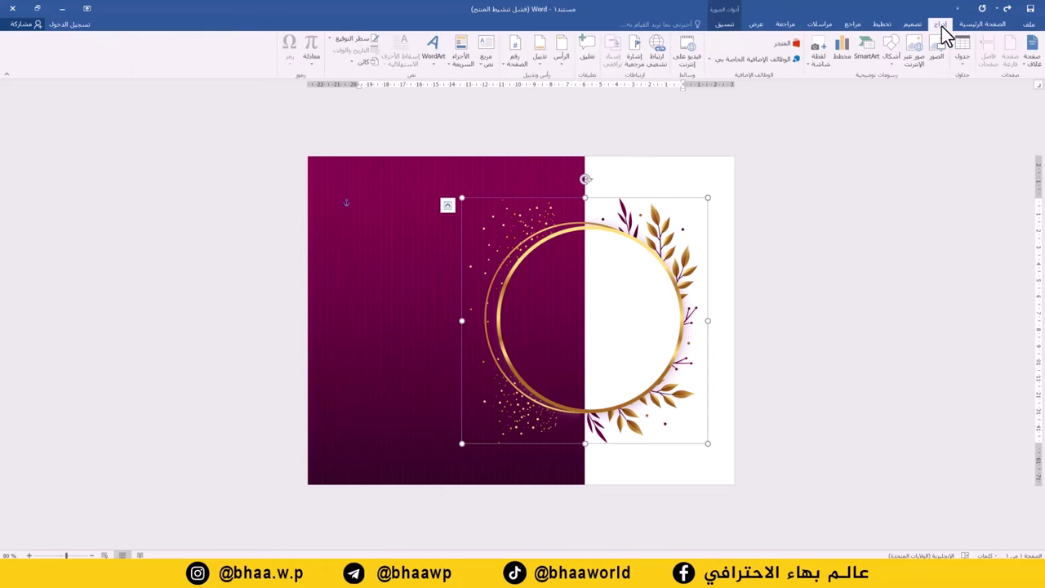
{"action": "left_click", "coordinate": [939, 58]}
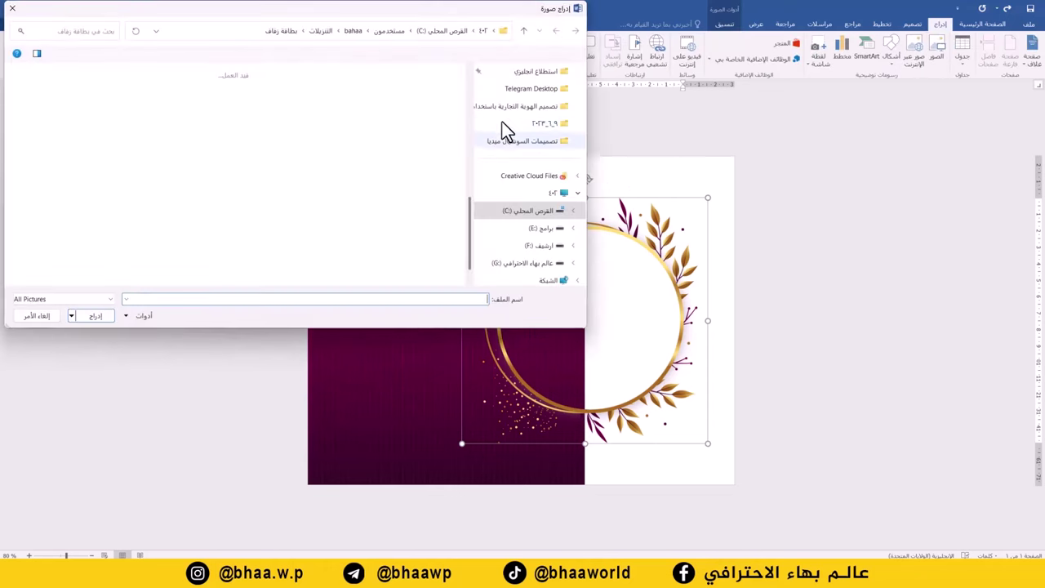
{"action": "double_click", "coordinate": [360, 103]}
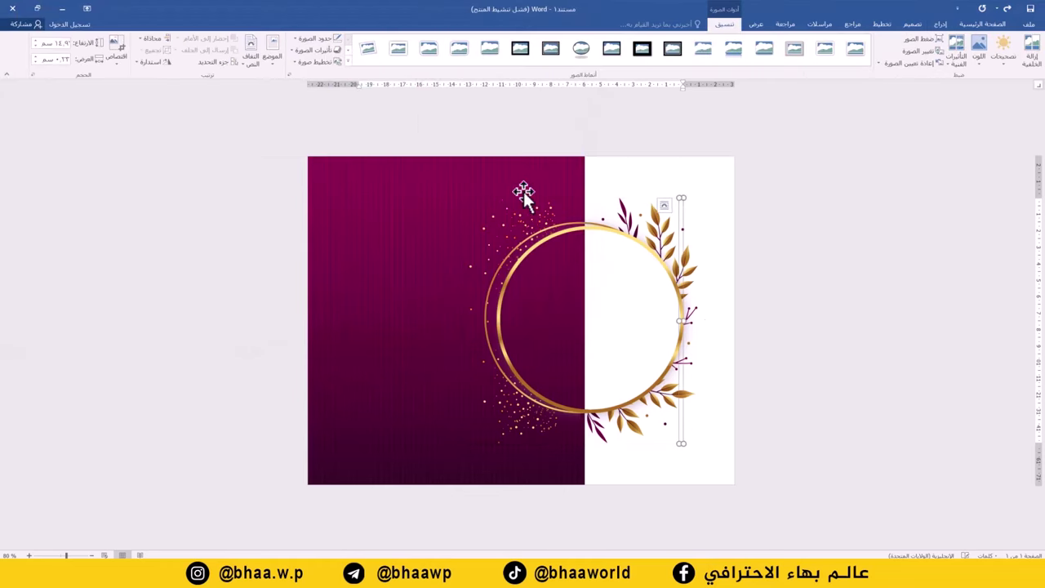
Float the gold bar on the purple/white boundary, stretch it full height and bring it to front
{"action": "left_click", "coordinate": [249, 58]}
{"action": "left_click", "coordinate": [217, 154]}
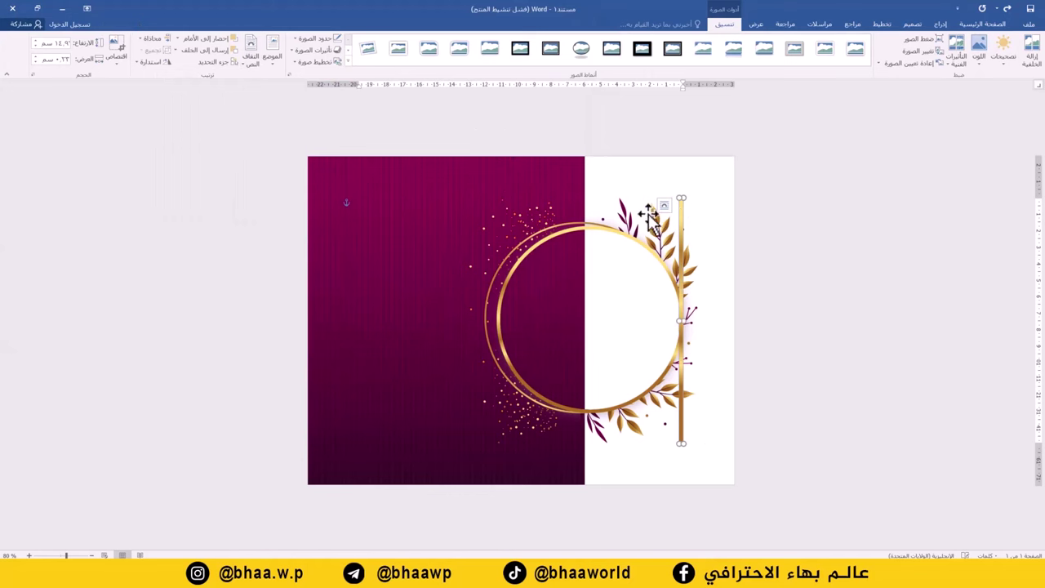
{"action": "left_click_drag", "start_coordinate": [679, 211], "coordinate": [584, 168]}
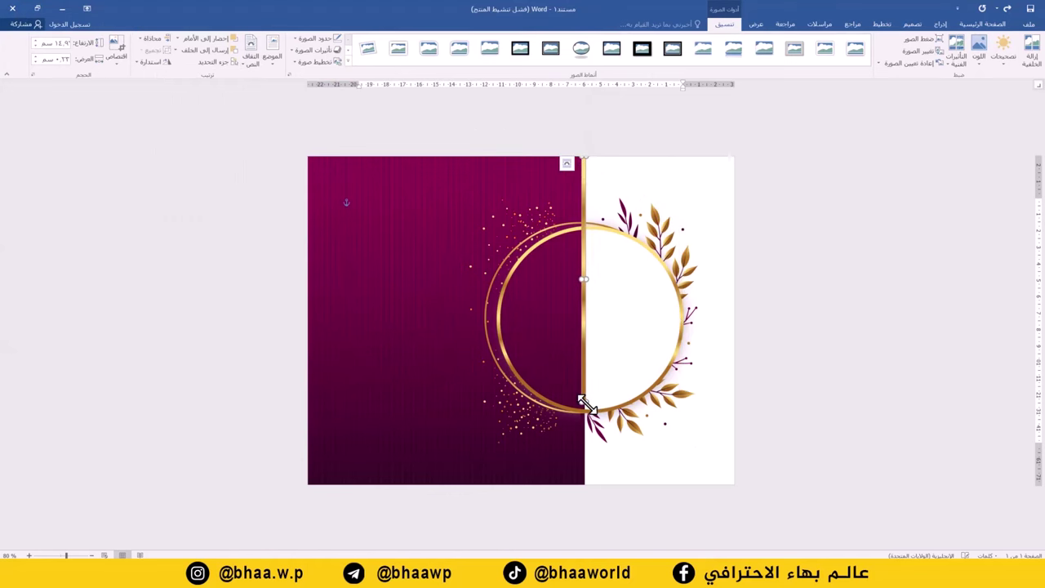
{"action": "left_click_drag", "start_coordinate": [584, 406], "coordinate": [588, 522]}
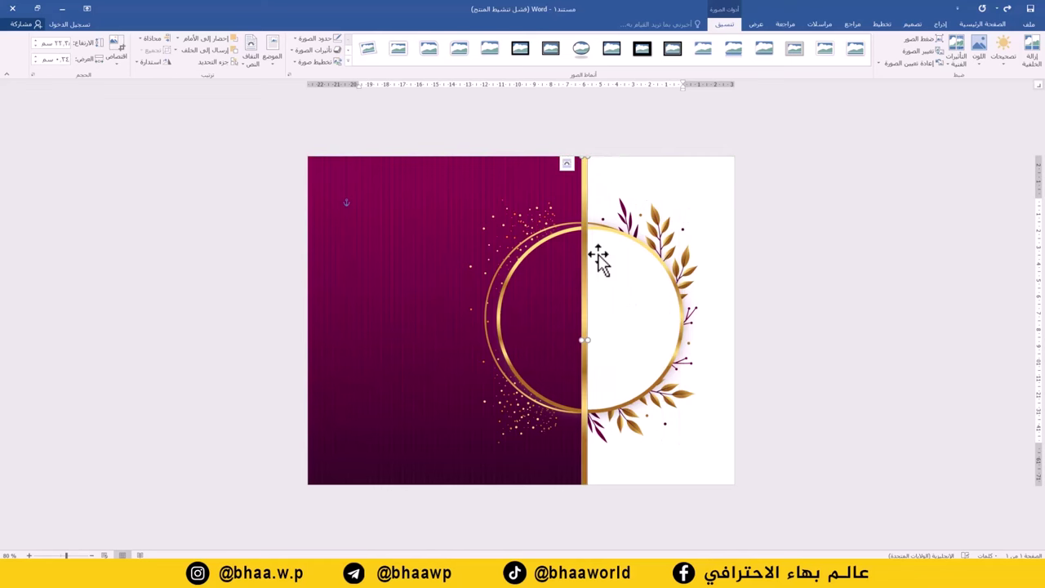
{"action": "right_click", "coordinate": [586, 200]}
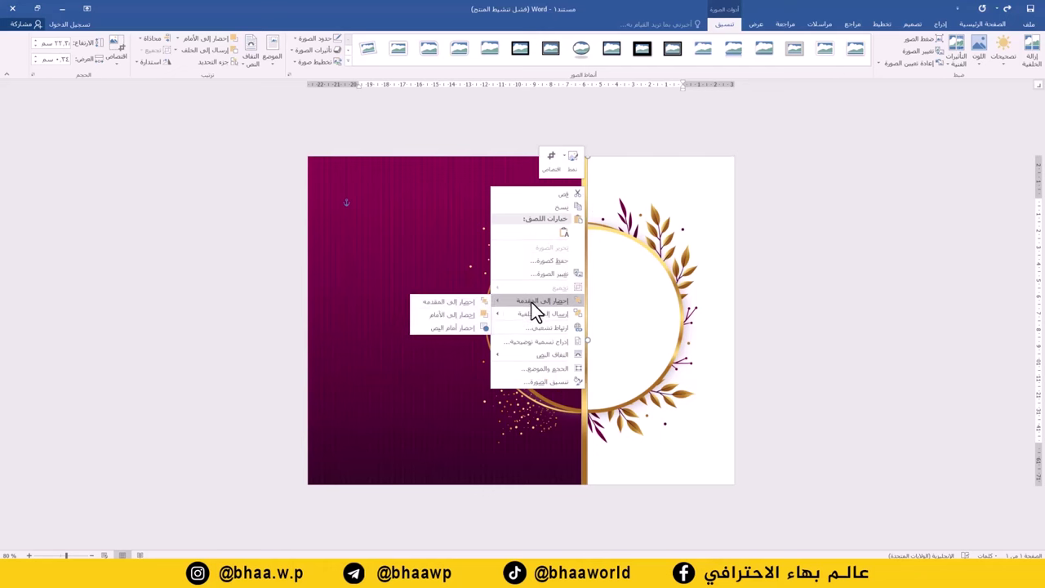
{"action": "left_click", "coordinate": [530, 316]}
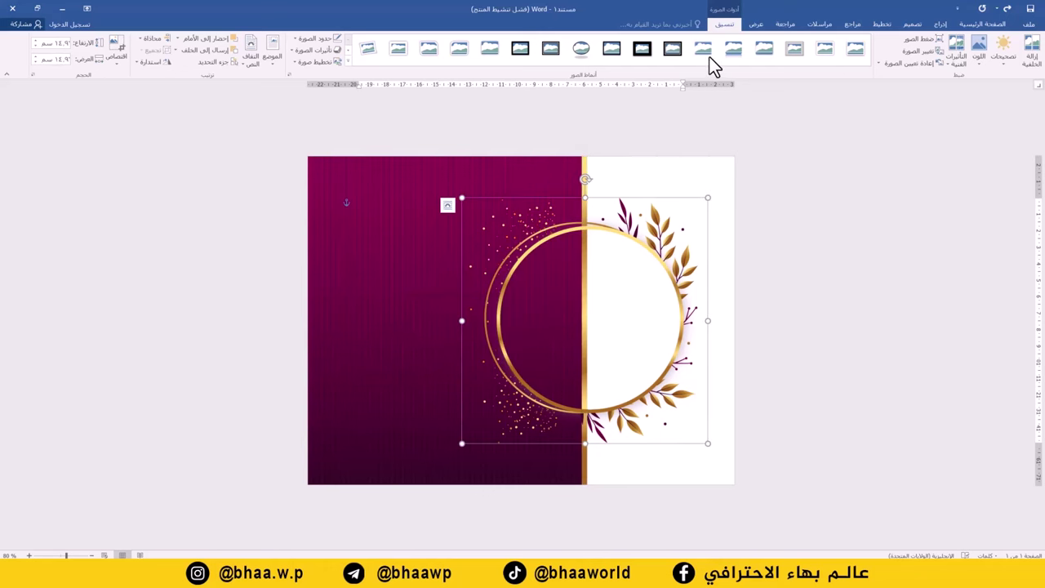
Pick the Oval shape from the Insert shapes gallery
{"action": "left_click", "coordinate": [940, 24]}
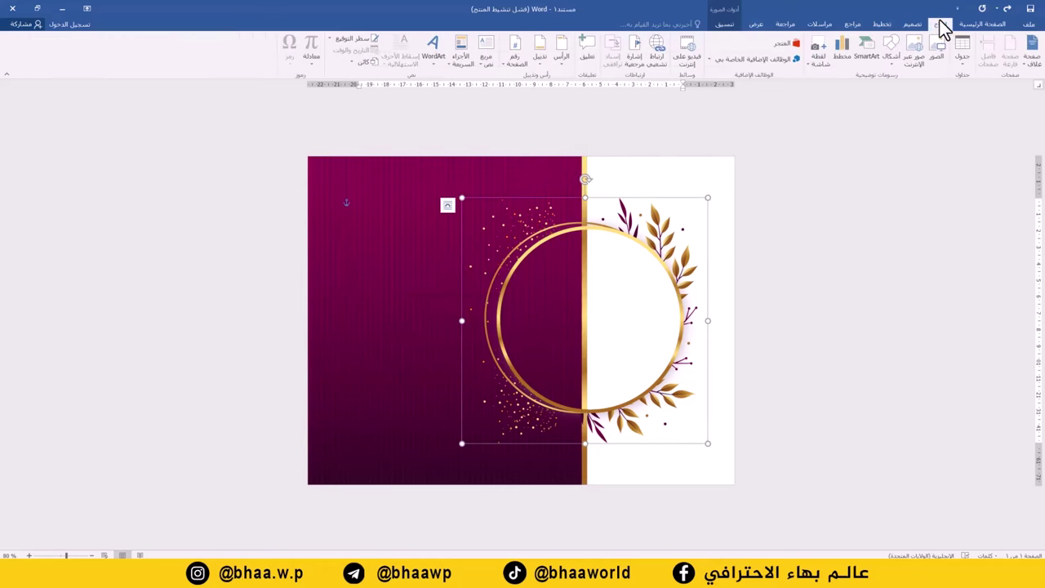
{"action": "left_click", "coordinate": [889, 55]}
{"action": "left_click", "coordinate": [856, 90]}
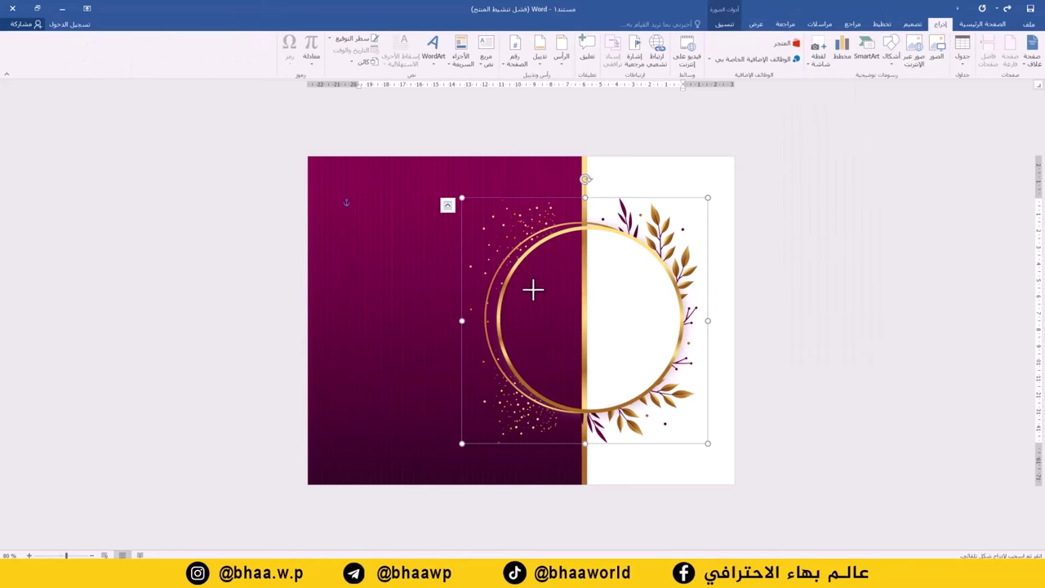
Draw an oval and resize it into a circle filling the gold ring
{"action": "left_click_drag", "start_coordinate": [535, 271], "coordinate": [643, 372]}
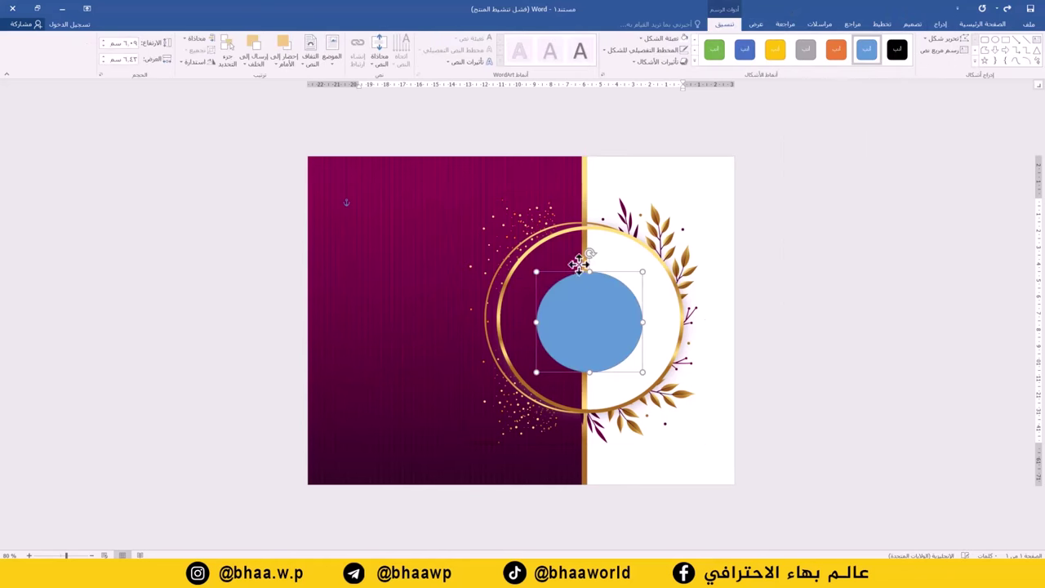
{"action": "left_click_drag", "start_coordinate": [578, 263], "coordinate": [577, 248]}
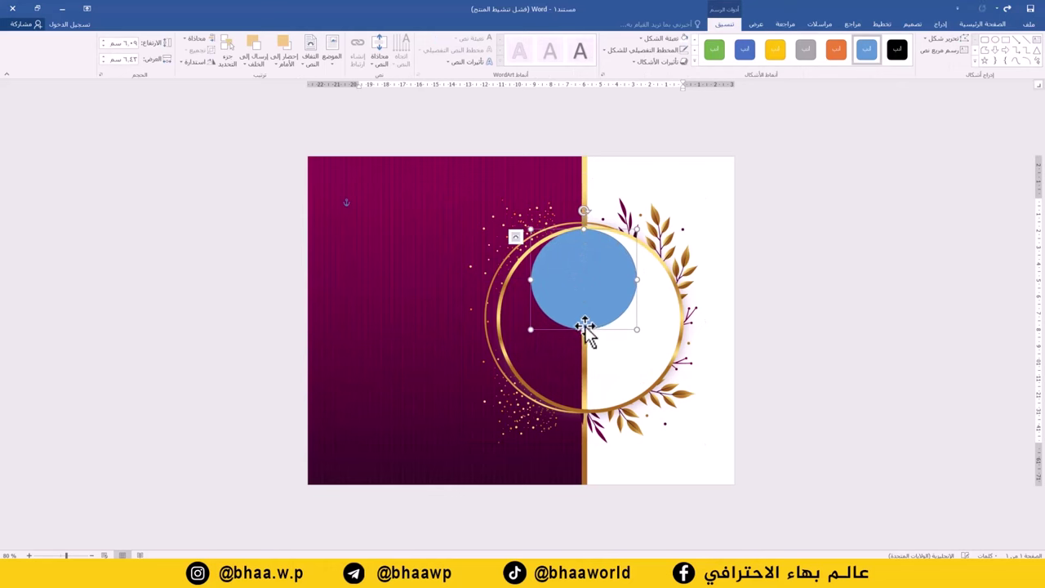
{"action": "left_click_drag", "start_coordinate": [584, 329], "coordinate": [583, 409]}
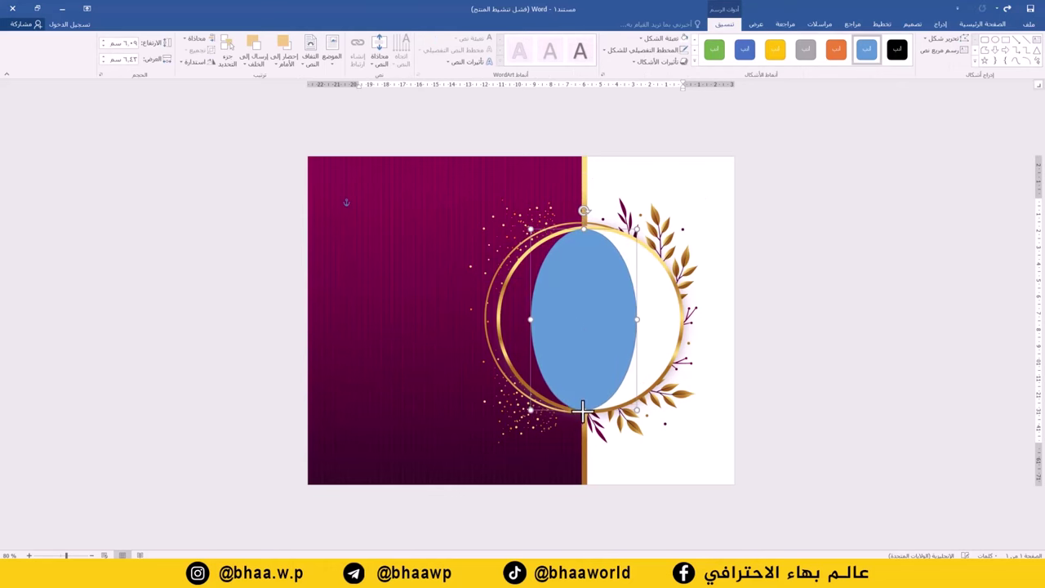
{"action": "left_click_drag", "start_coordinate": [636, 319], "coordinate": [681, 318]}
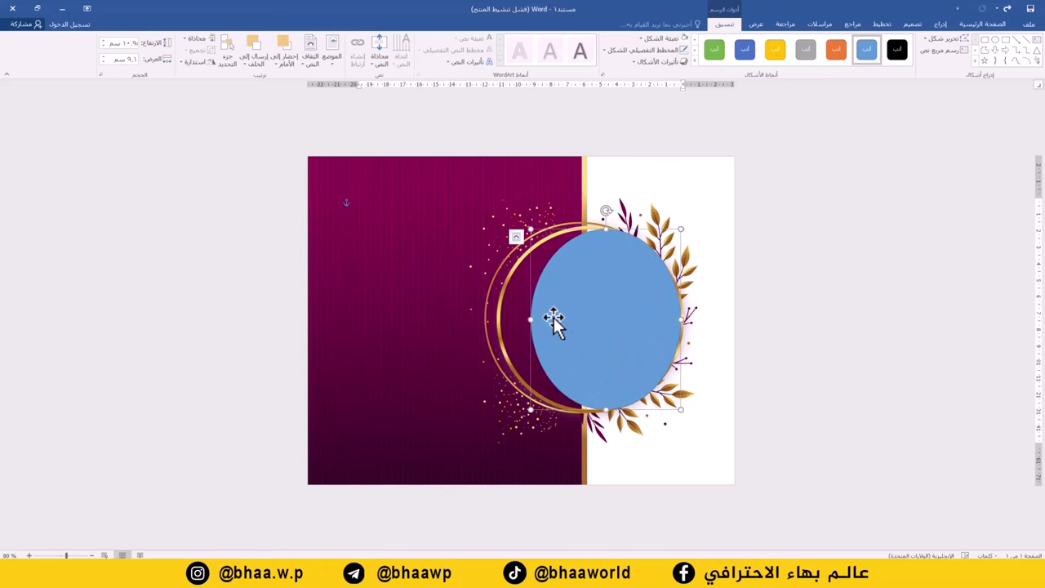
{"action": "left_click_drag", "start_coordinate": [533, 319], "coordinate": [500, 319]}
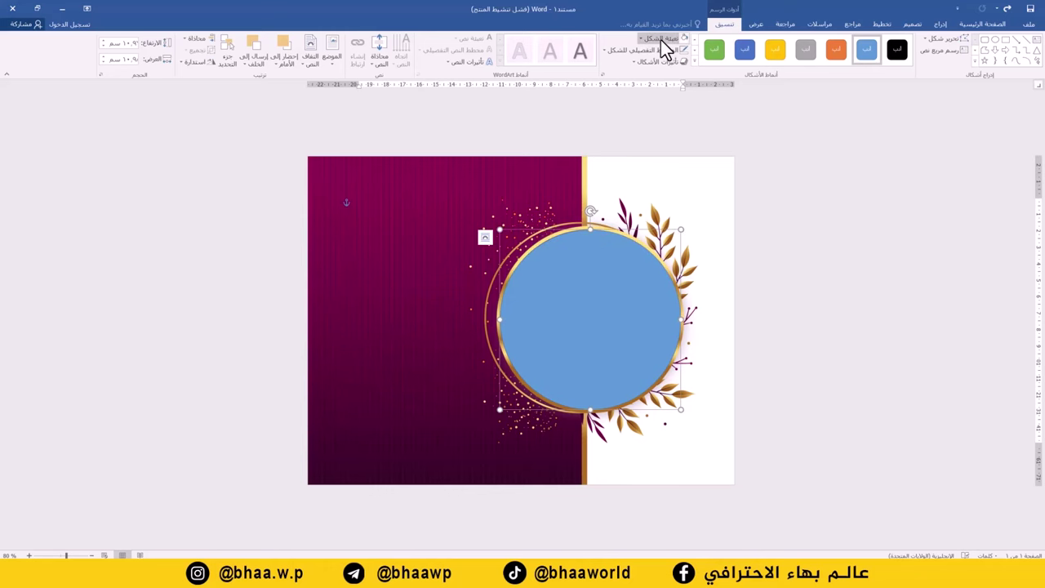
Fill the circle with the portrait photo of the man in a black suit
{"action": "left_click", "coordinate": [660, 39]}
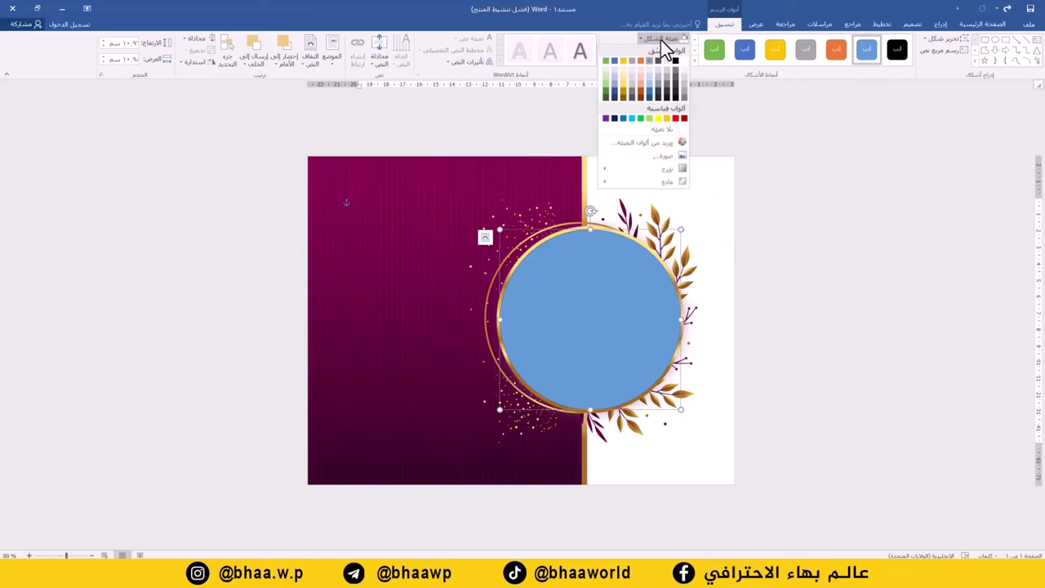
{"action": "left_click", "coordinate": [663, 155]}
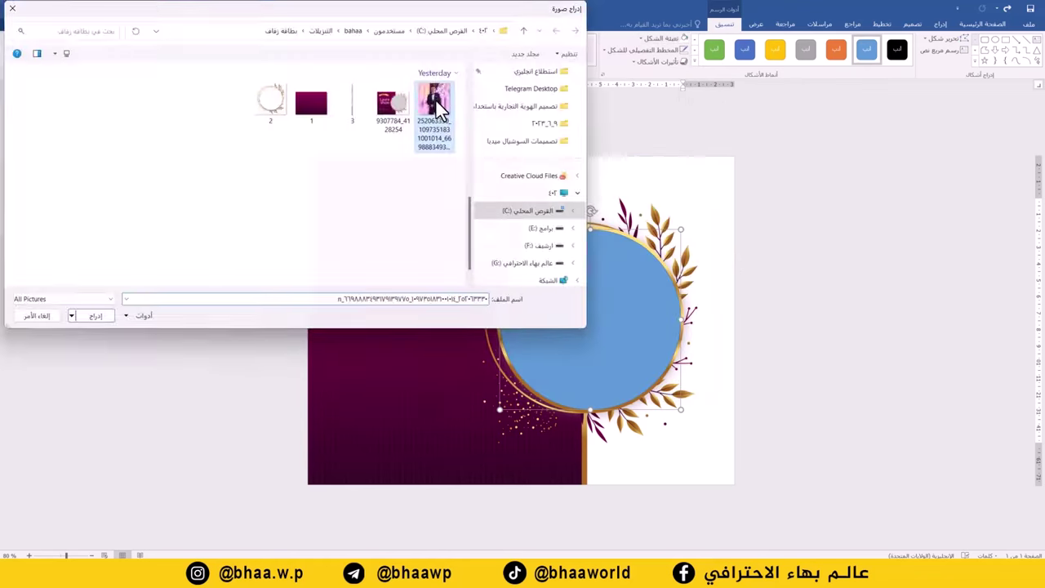
{"action": "double_click", "coordinate": [436, 101]}
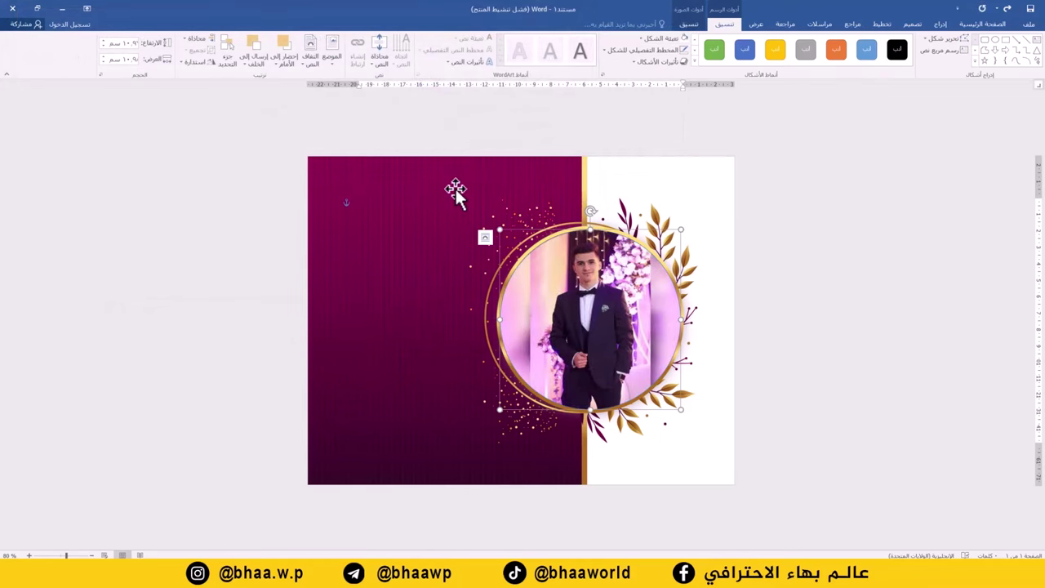
{"action": "left_click", "coordinate": [689, 24]}
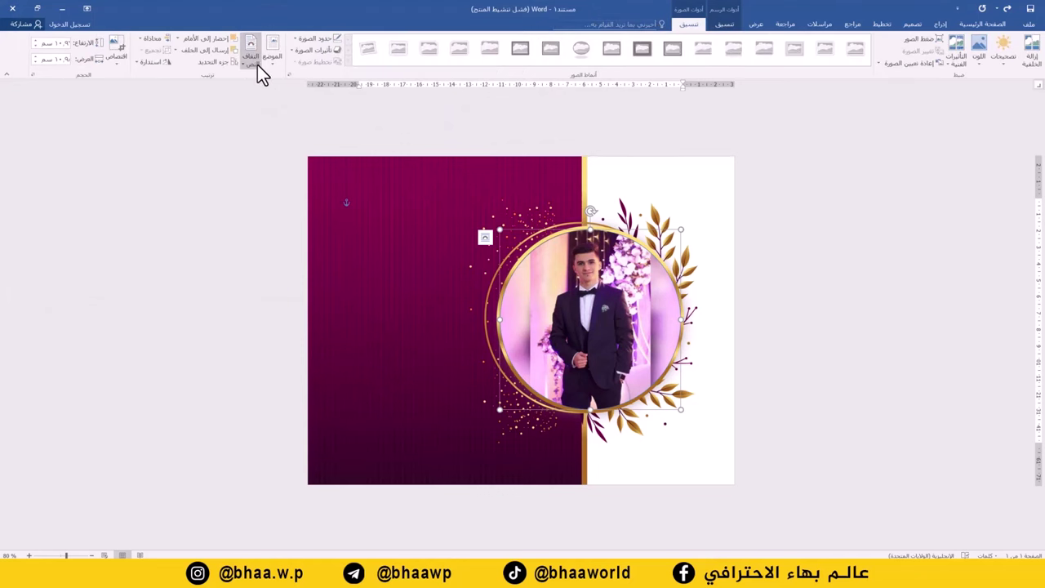
Use the Crop options to refit the portrait photo inside the circle
{"action": "left_click", "coordinate": [120, 63]}
{"action": "left_click", "coordinate": [99, 129]}
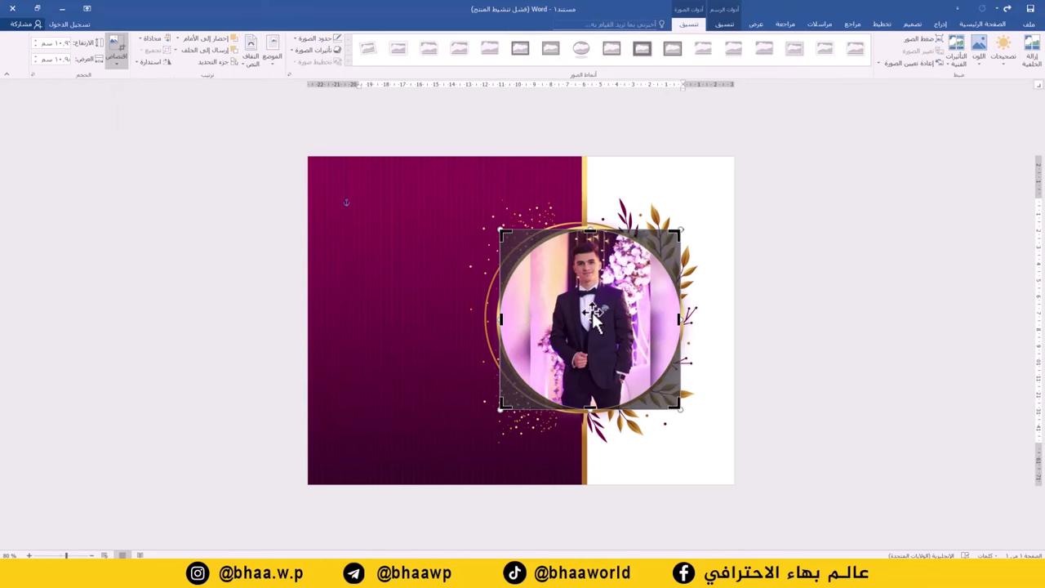
{"action": "key", "text": "Escape"}
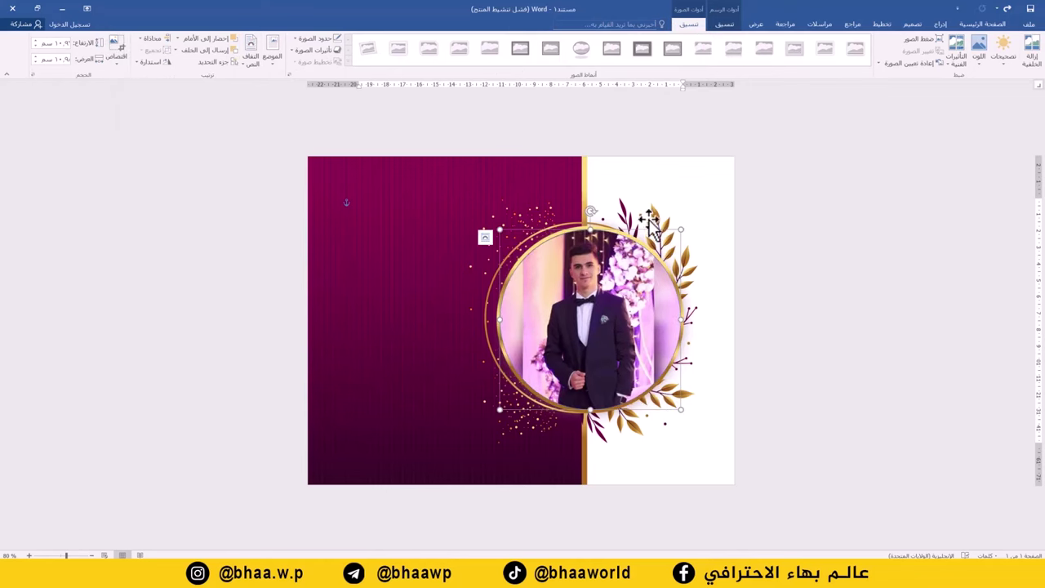
Bring the decorative gold ring frame forward one layer over the photo
{"action": "left_click", "coordinate": [653, 214]}
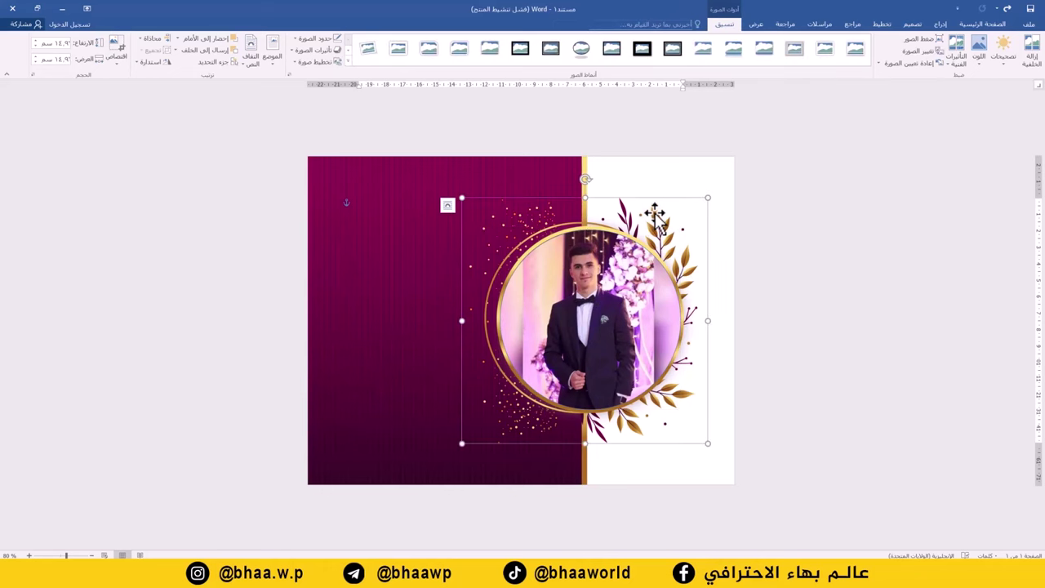
{"action": "left_click", "coordinate": [207, 43]}
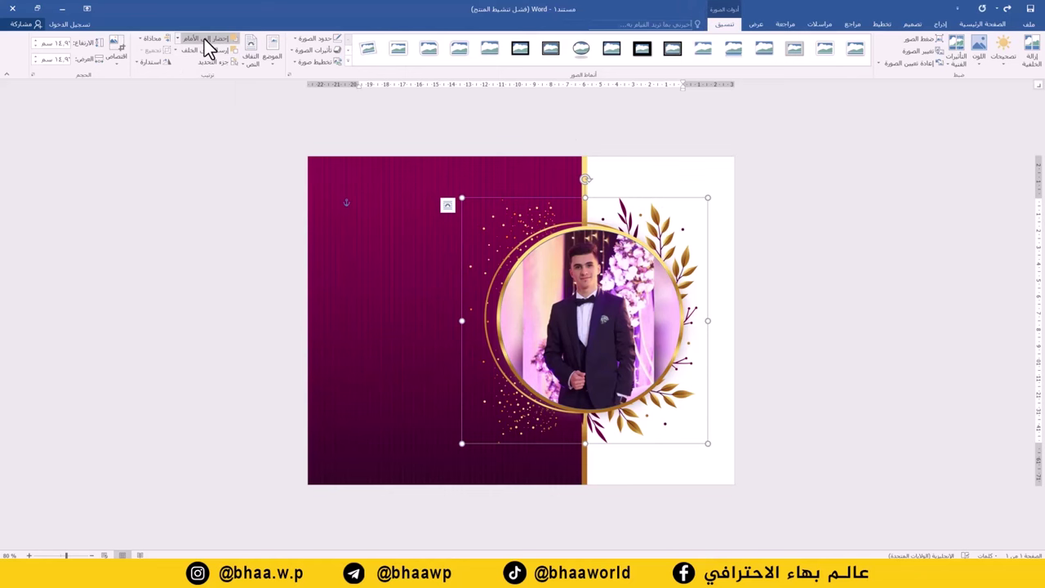
{"action": "left_click", "coordinate": [983, 23]}
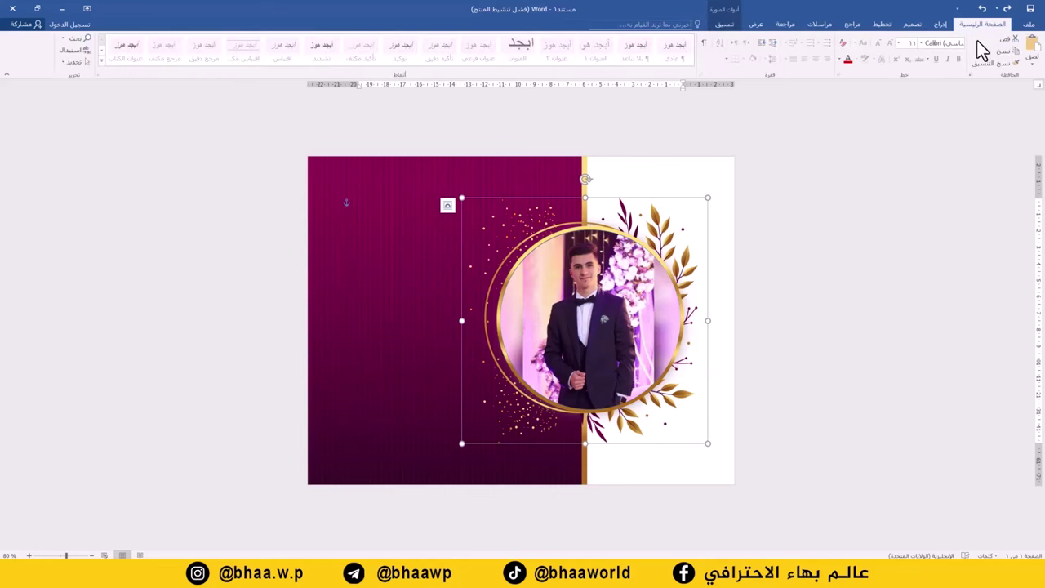
{"action": "left_click", "coordinate": [941, 25]}
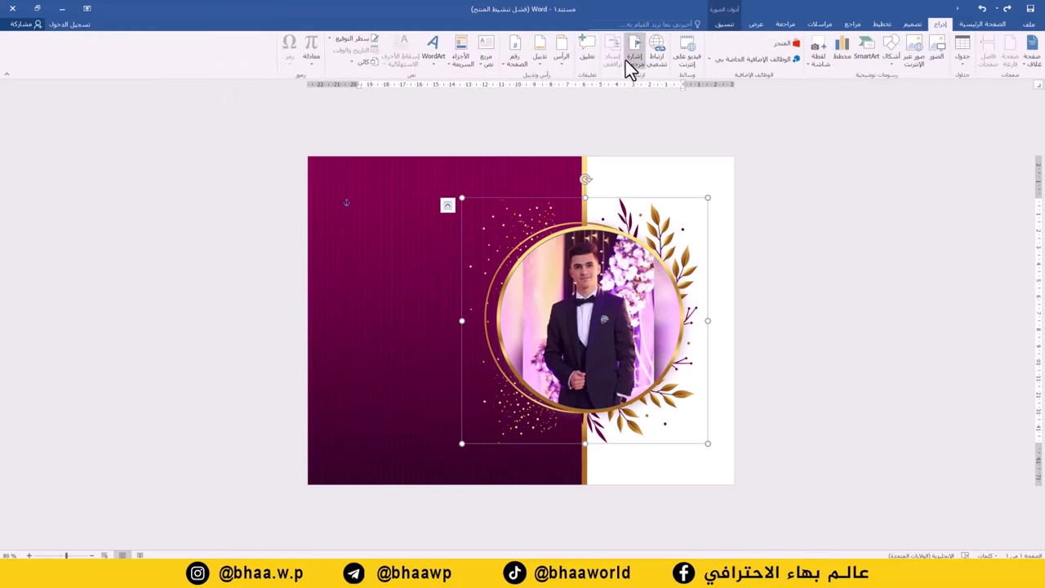
Add a text box on the purple side with the invitation line, bold, enlarged and white
{"action": "left_click", "coordinate": [486, 65]}
{"action": "left_click_drag", "start_coordinate": [449, 226], "coordinate": [346, 297]}
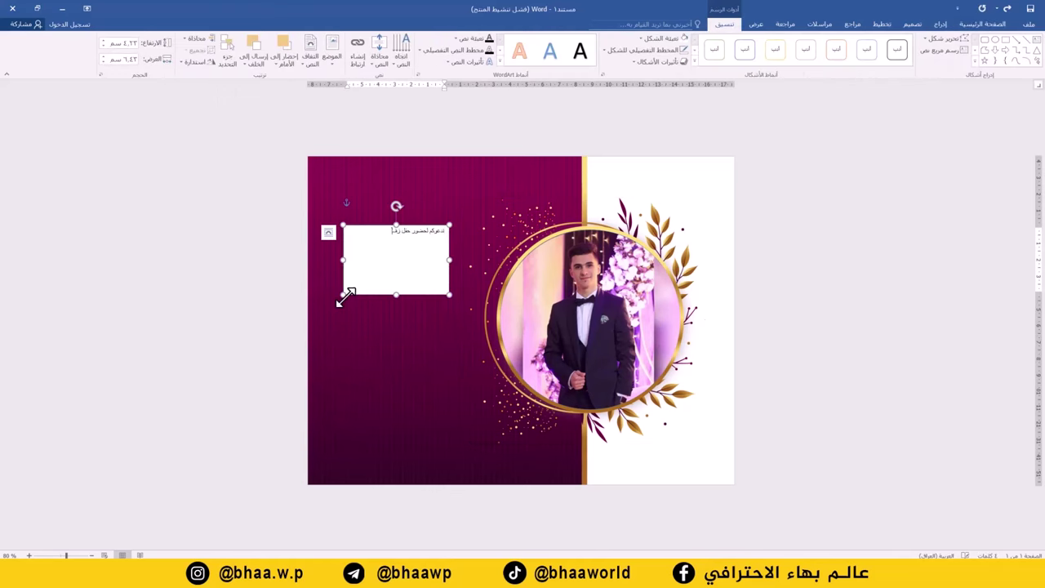
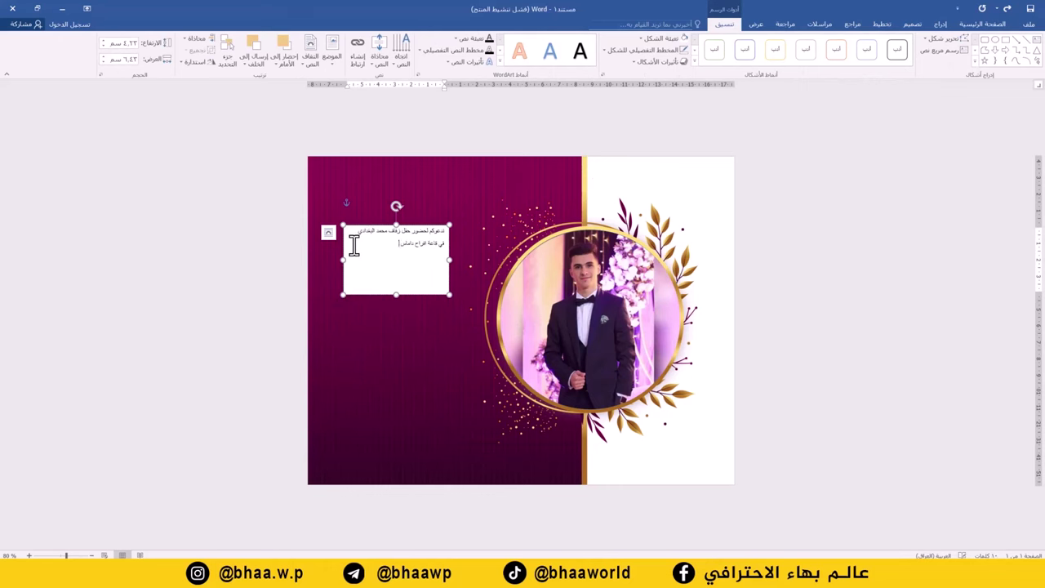
{"action": "key", "text": "ctrl+a"}
{"action": "left_click", "coordinate": [982, 24]}
{"action": "left_click", "coordinate": [889, 42]}
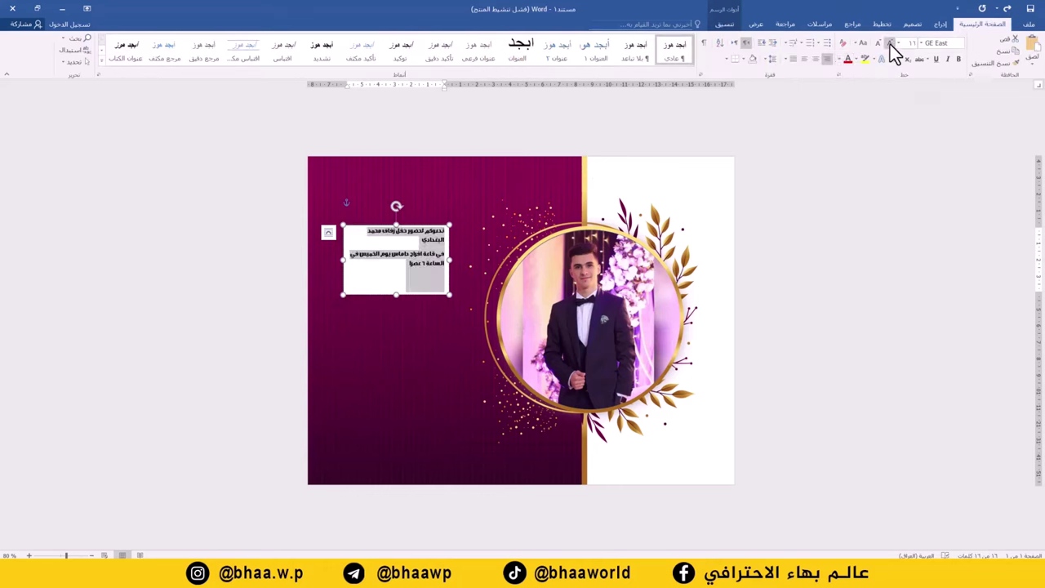
{"action": "left_click", "coordinate": [827, 59]}
{"action": "left_click", "coordinate": [724, 24]}
{"action": "left_click", "coordinate": [688, 39]}
{"action": "left_click", "coordinate": [678, 73]}
{"action": "left_click", "coordinate": [982, 24]}
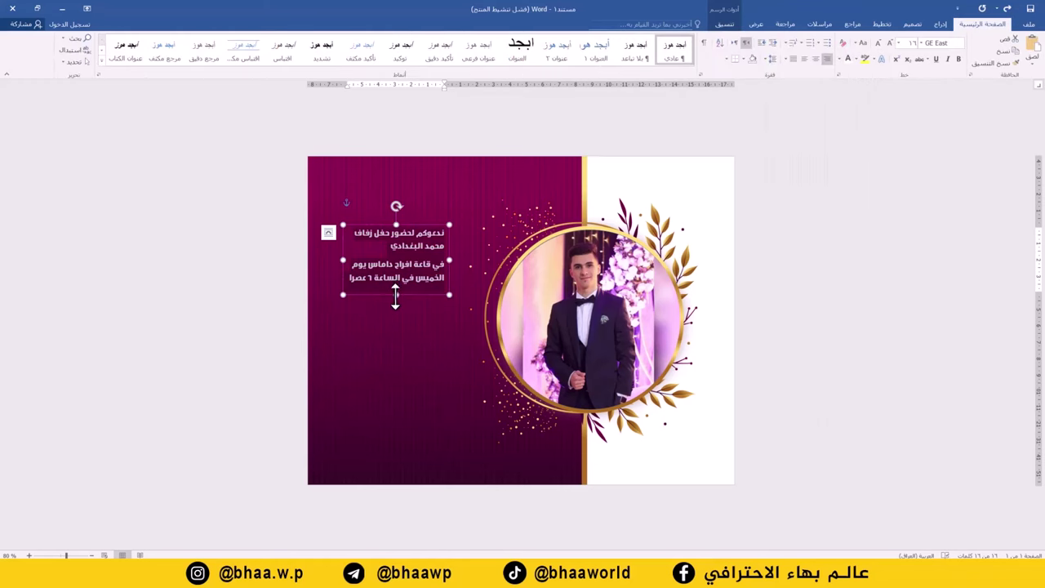
{"action": "left_click_drag", "start_coordinate": [396, 296], "coordinate": [396, 373]}
Enlarge the groom's name in yellow, widen the text box and centre the invitation text
{"action": "left_click_drag", "start_coordinate": [444, 245], "coordinate": [391, 244]}
{"action": "left_click", "coordinate": [888, 42]}
{"action": "left_click", "coordinate": [889, 42]}
{"action": "left_click", "coordinate": [856, 58]}
{"action": "left_click", "coordinate": [821, 154]}
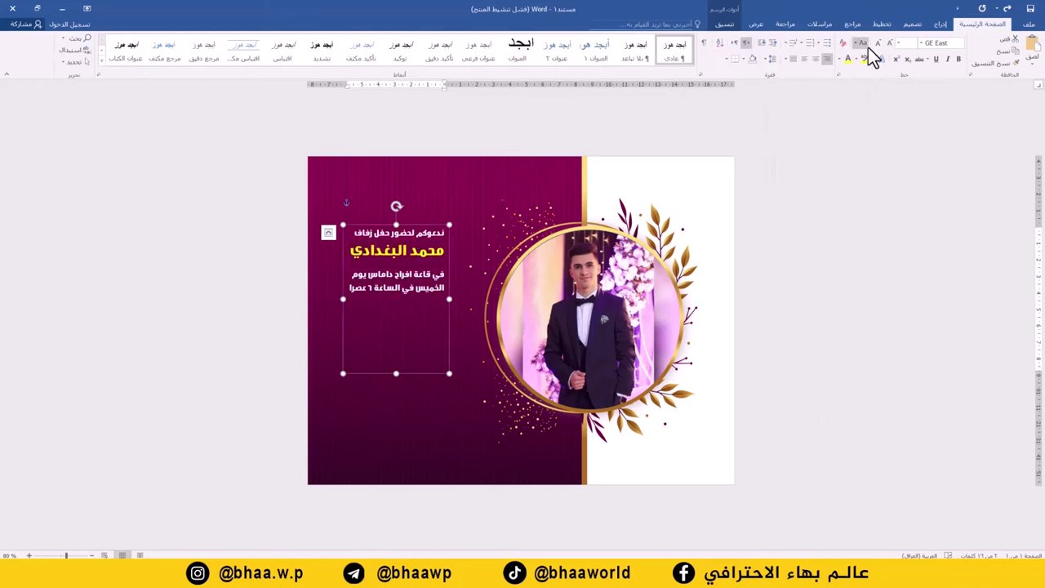
{"action": "left_click", "coordinate": [889, 43]}
{"action": "left_click_drag", "start_coordinate": [343, 299], "coordinate": [325, 298]}
{"action": "left_click", "coordinate": [875, 43]}
{"action": "left_click", "coordinate": [876, 43]}
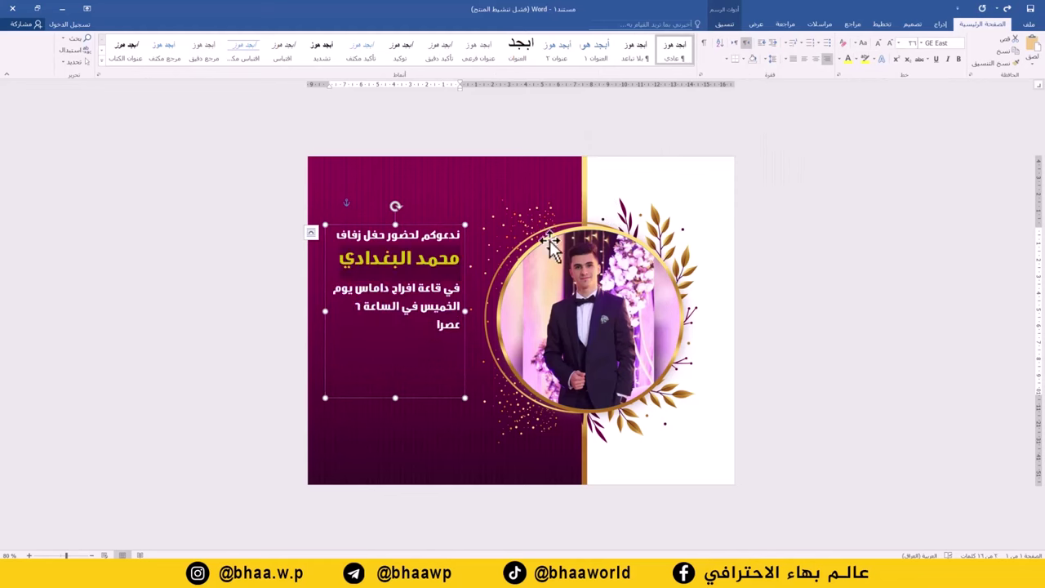
{"action": "left_click", "coordinate": [815, 59]}
{"action": "left_click", "coordinate": [940, 24]}
{"action": "left_click", "coordinate": [890, 56]}
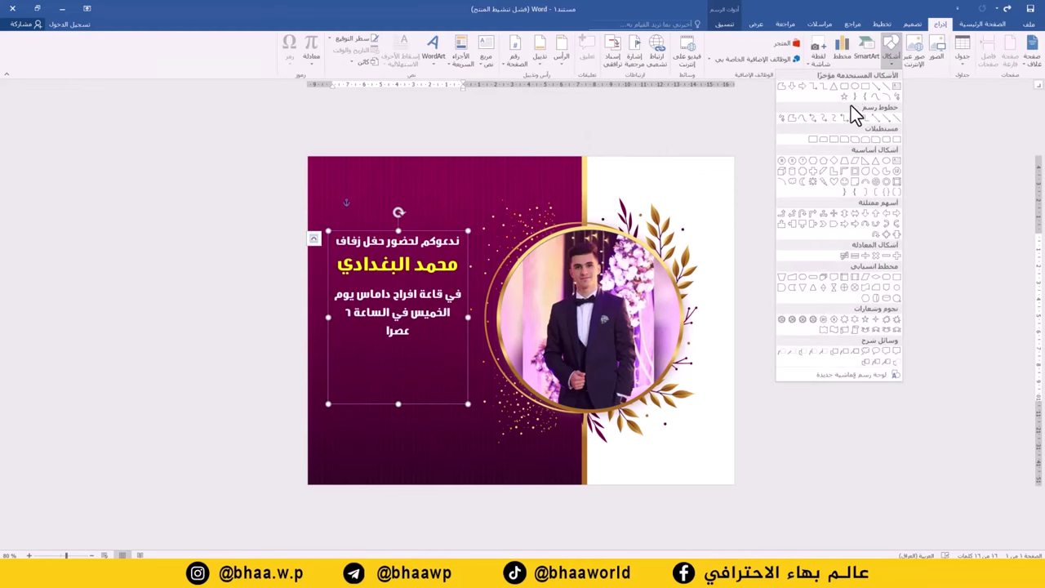
Draw a rounded pill-shaped rectangle above the invitation text
{"action": "left_click", "coordinate": [854, 86]}
{"action": "left_click_drag", "start_coordinate": [464, 186], "coordinate": [347, 215]}
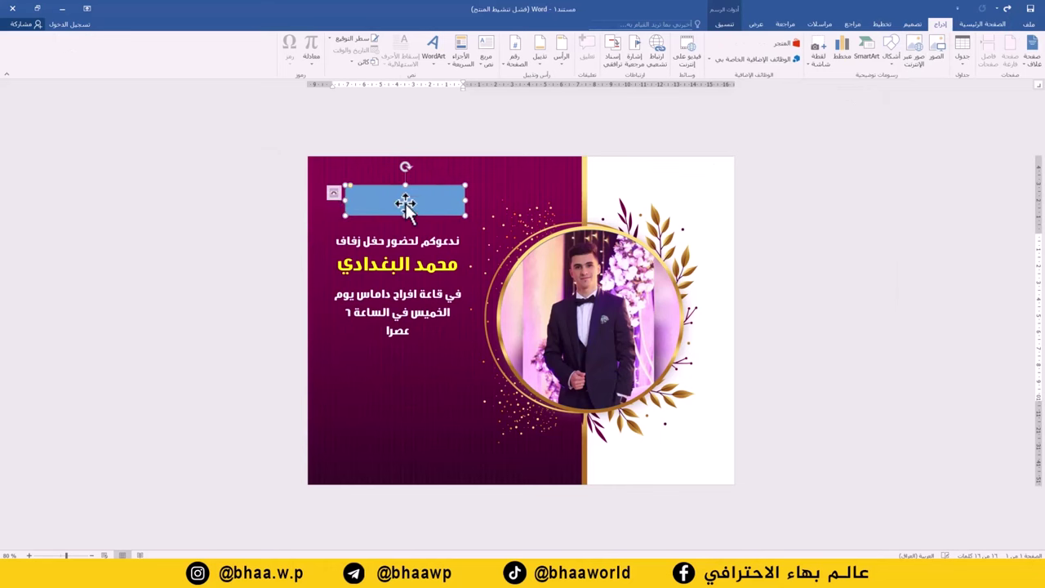
{"action": "left_click_drag", "start_coordinate": [461, 196], "coordinate": [449, 200]}
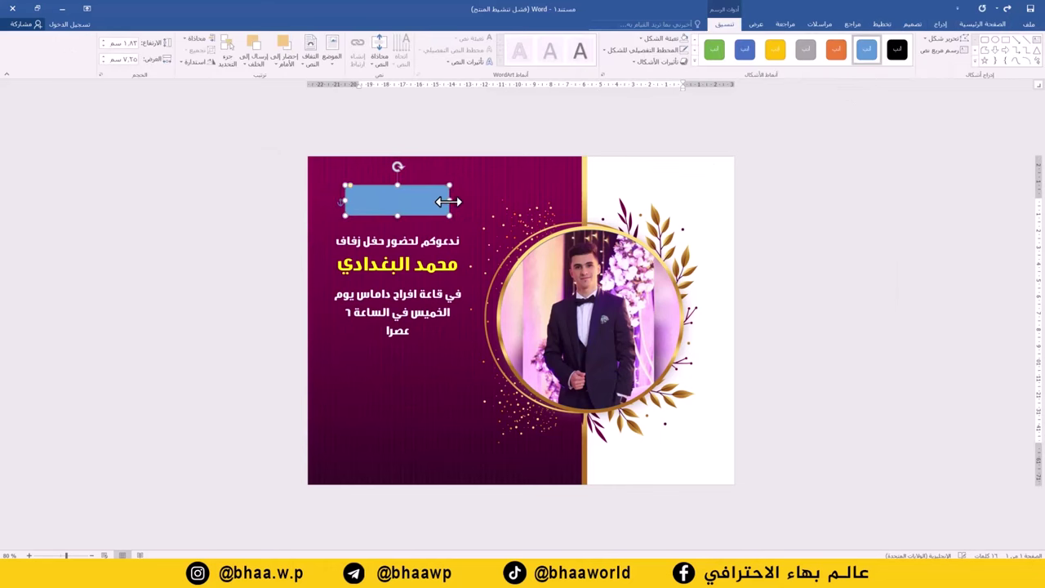
{"action": "left_click_drag", "start_coordinate": [364, 191], "coordinate": [409, 184]}
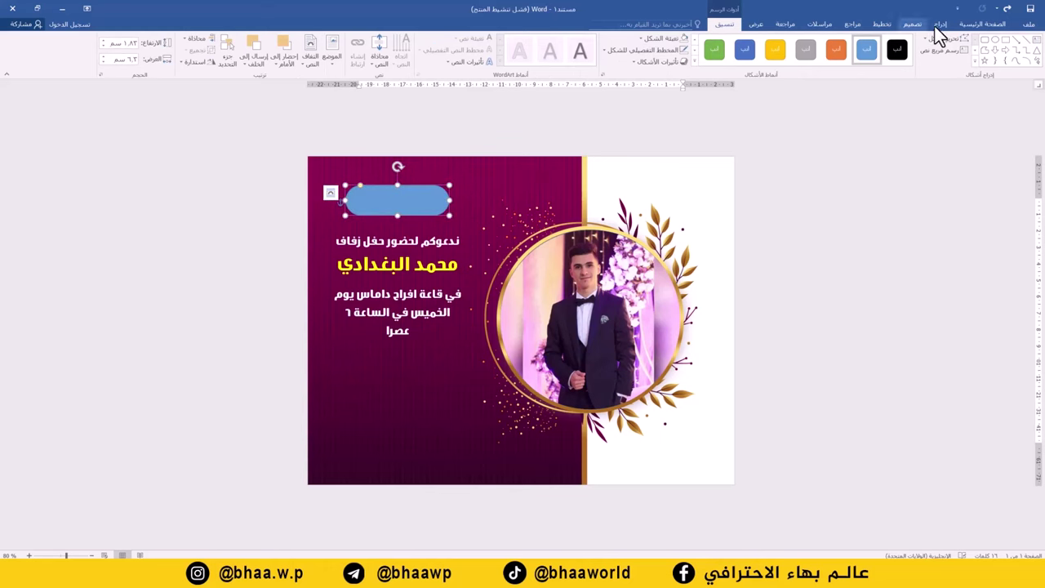
Fill the pill shape light yellow and deselect it
{"action": "left_click", "coordinate": [973, 27]}
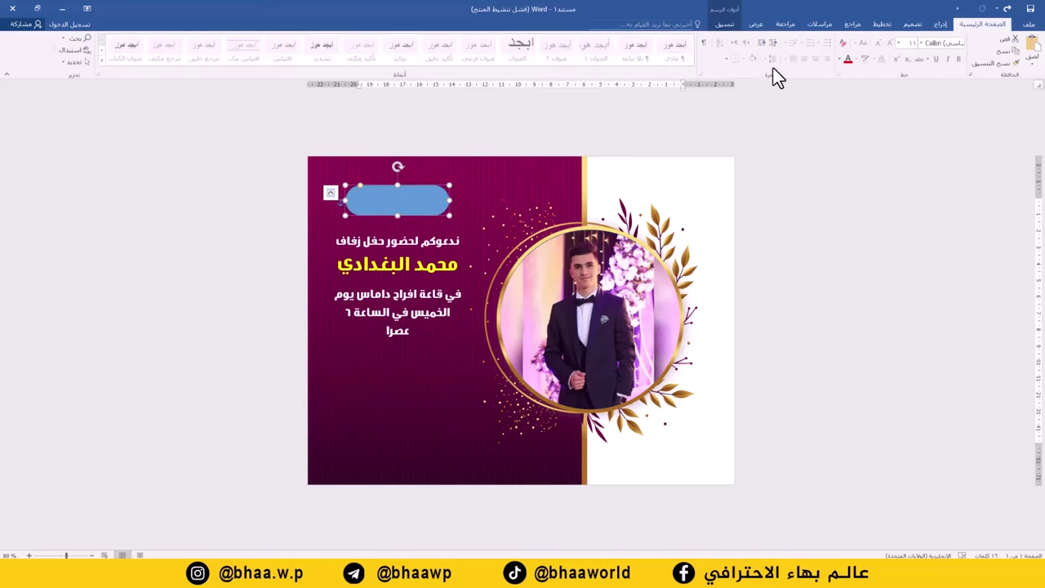
{"action": "left_click", "coordinate": [725, 24]}
{"action": "left_click", "coordinate": [639, 39]}
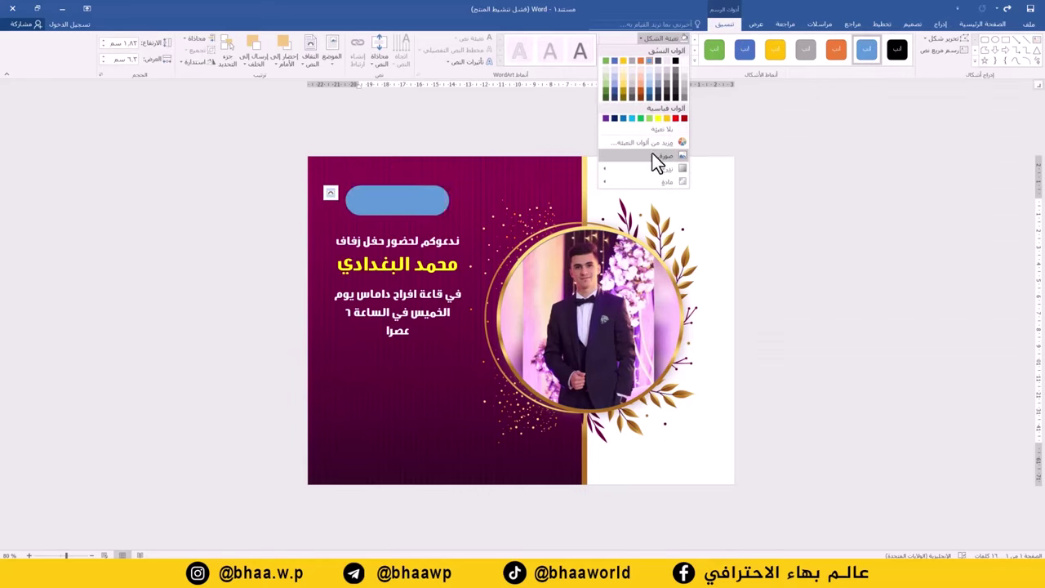
{"action": "left_click", "coordinate": [620, 81]}
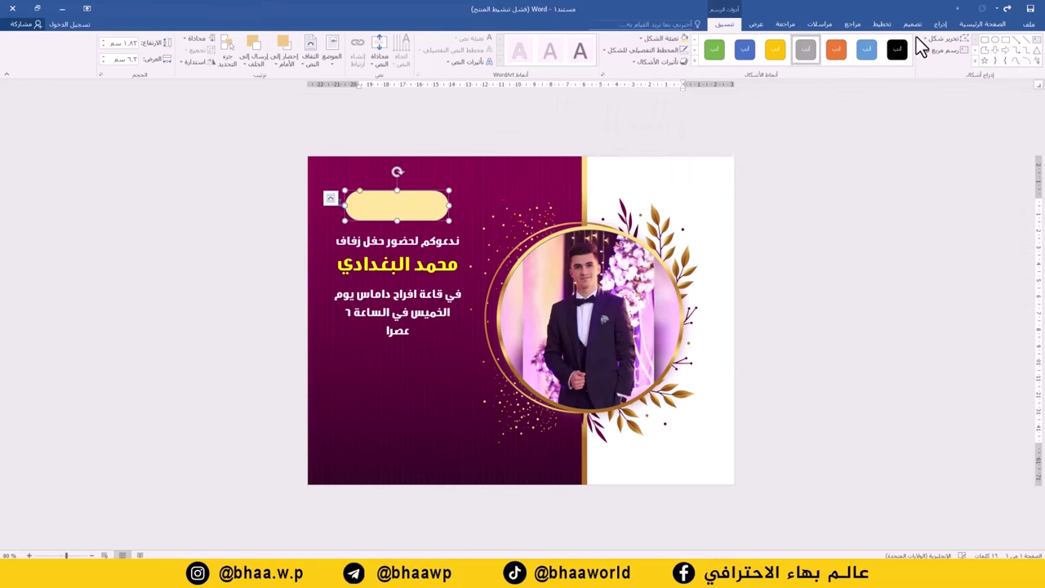
{"action": "left_click", "coordinate": [943, 23]}
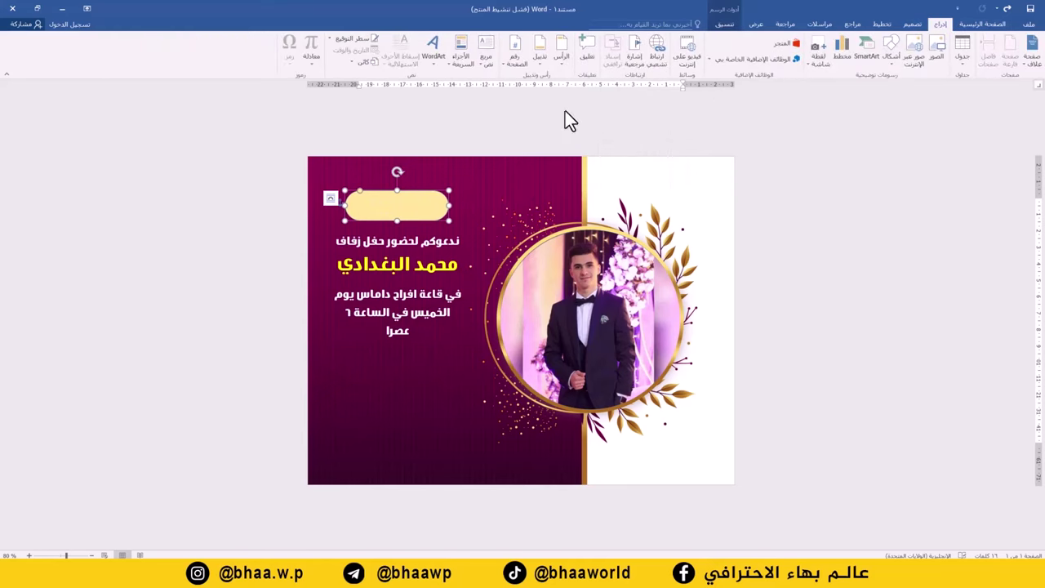
{"action": "left_click", "coordinate": [426, 202]}
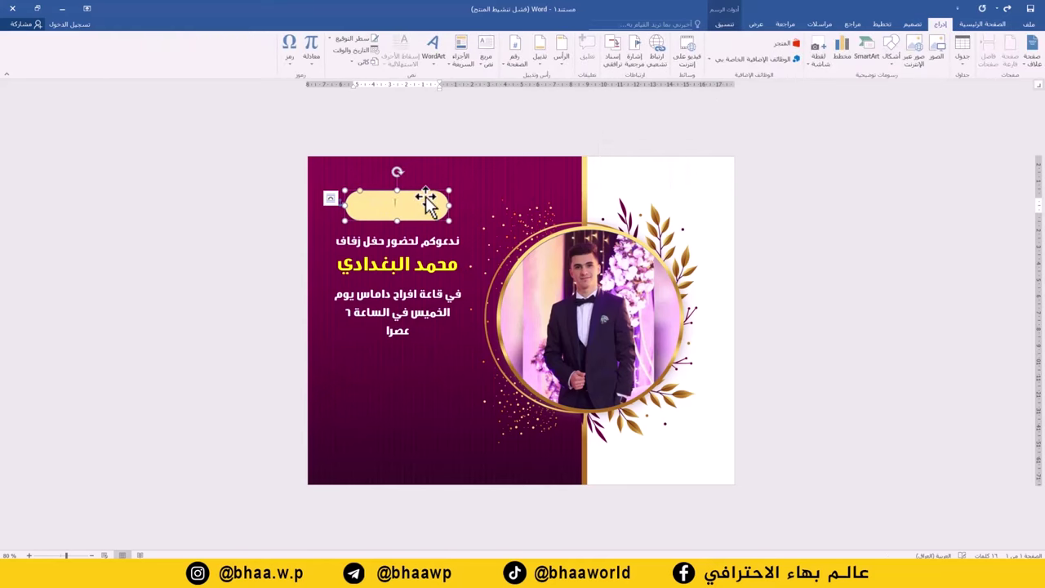
{"action": "left_click", "coordinate": [512, 178]}
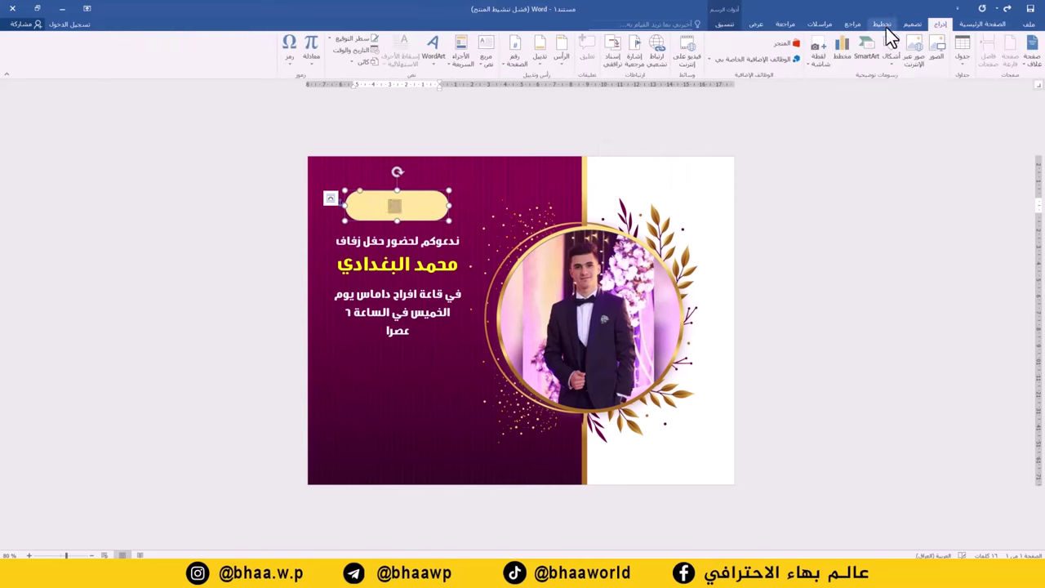
Draw a plain text box in the yellow pill and paste the title 'دعوة' into it
{"action": "left_click", "coordinate": [484, 59]}
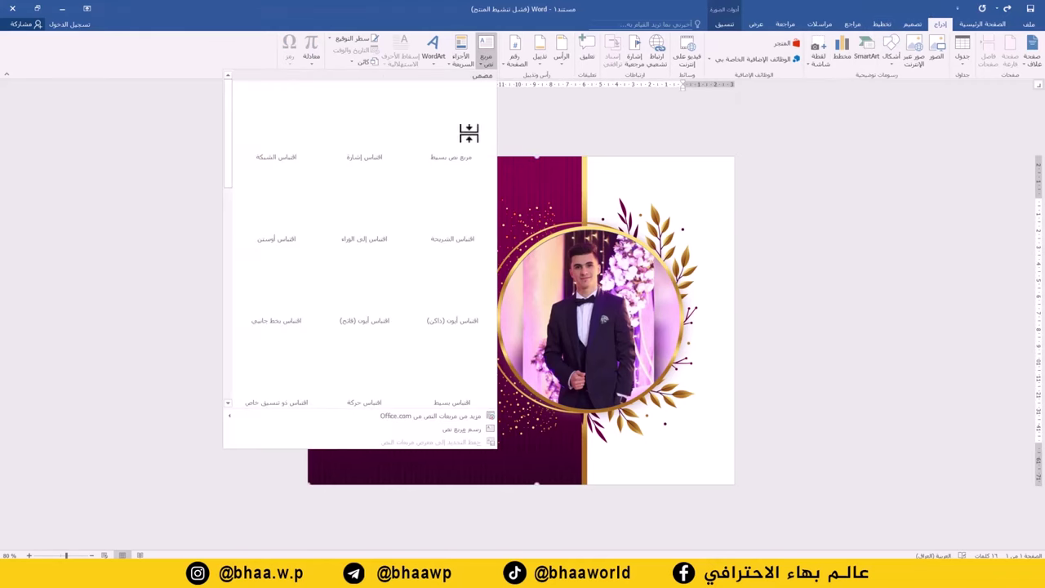
{"action": "left_click", "coordinate": [470, 427]}
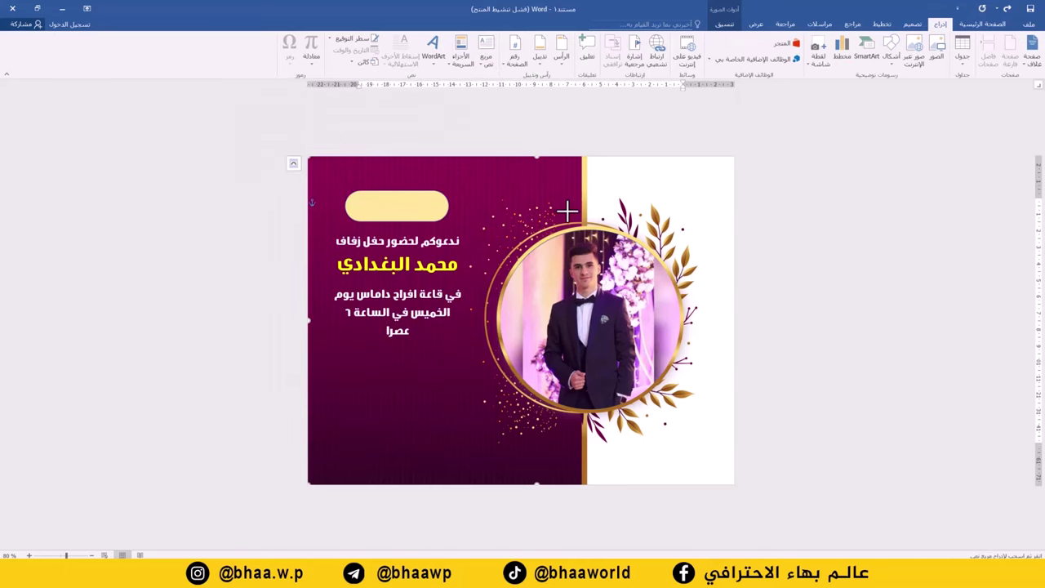
{"action": "left_click_drag", "start_coordinate": [495, 196], "coordinate": [555, 181]}
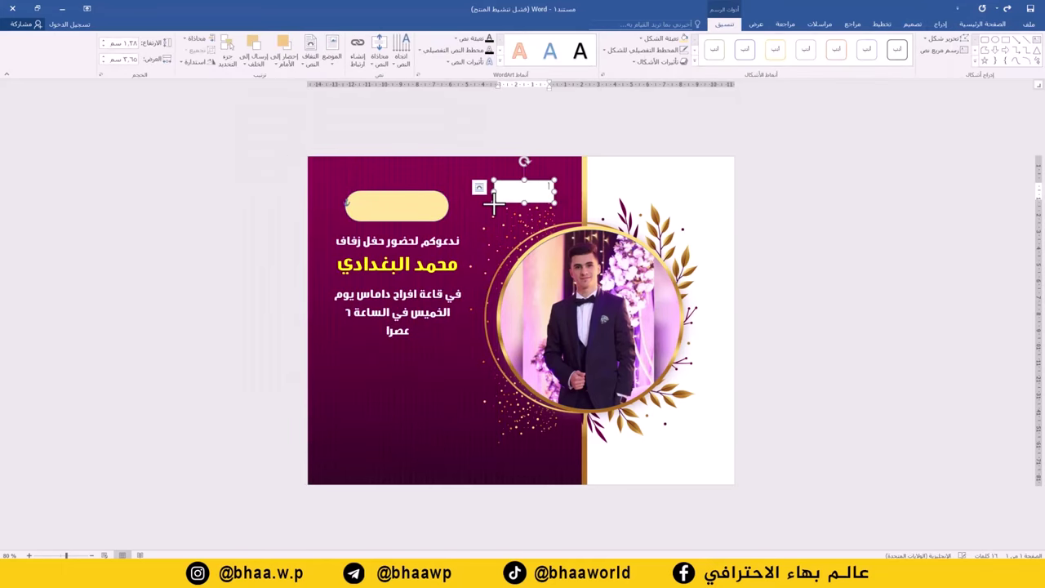
{"action": "type", "text": "دعوة"}
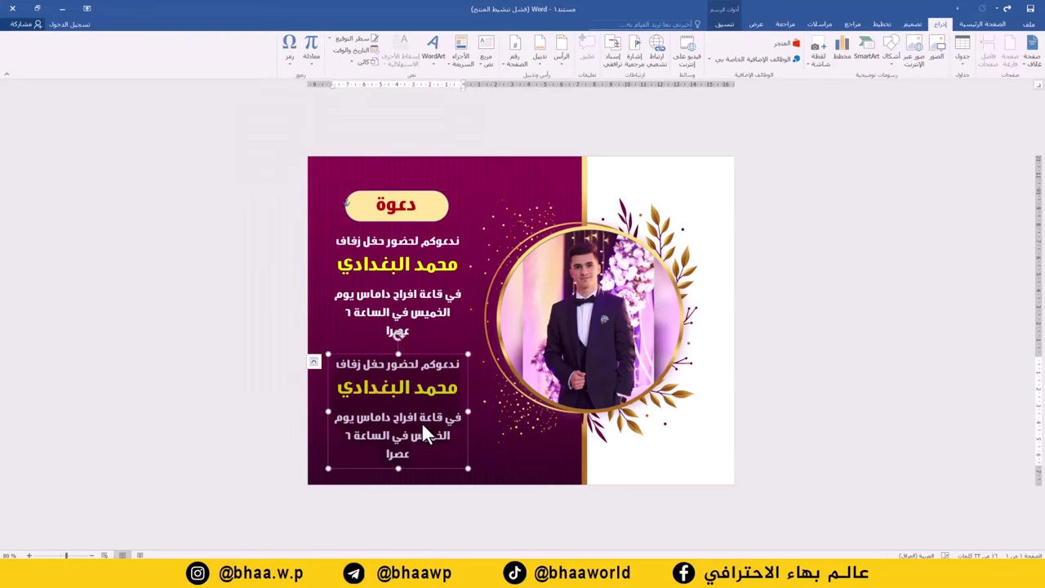
Add the closing line 'بحضوركم يتم الفرح والسرور' and enlarge its font
{"action": "type", "text": "بح"}
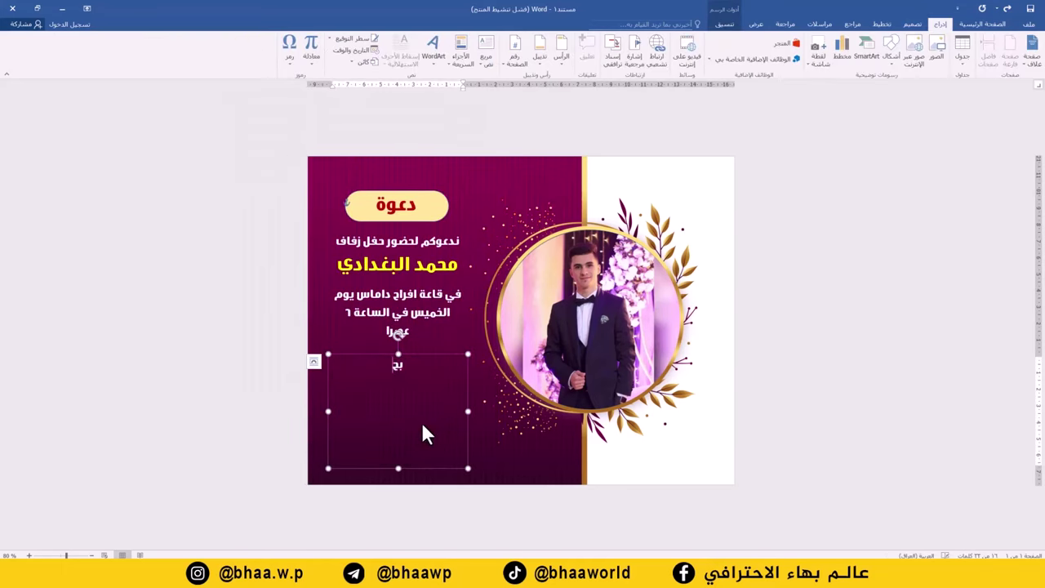
{"action": "type", "text": "ضوركم يتم الفرح والسرور"}
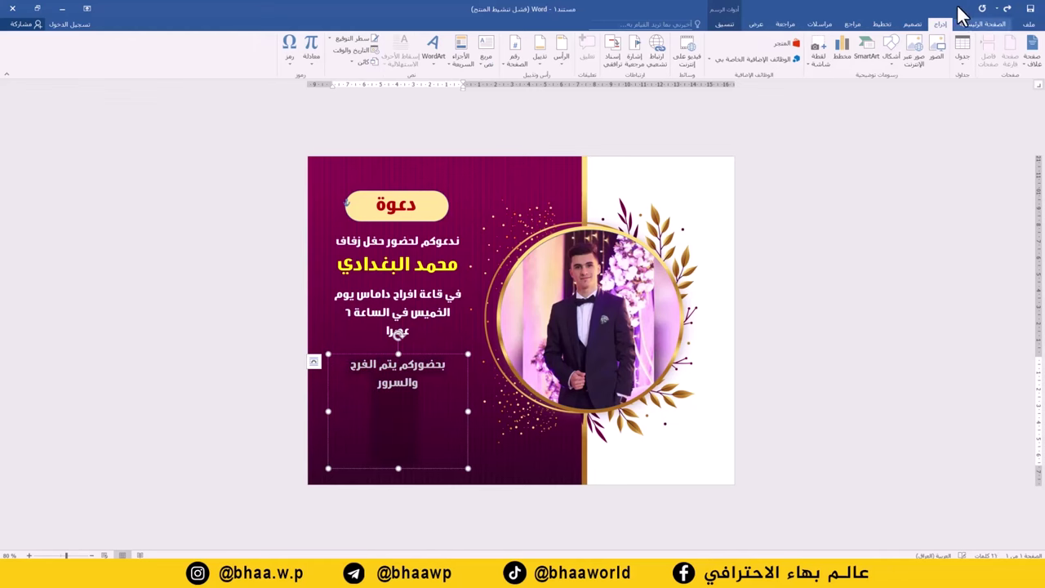
{"action": "left_click", "coordinate": [982, 24]}
{"action": "left_click", "coordinate": [888, 44]}
{"action": "left_click", "coordinate": [888, 43]}
{"action": "left_click", "coordinate": [803, 237]}
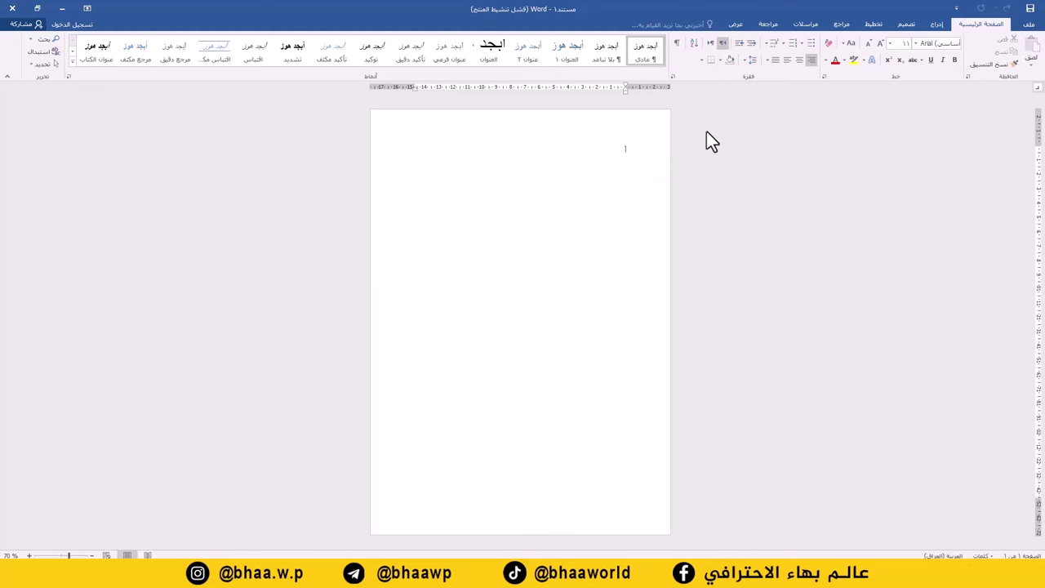
Give the blank document a custom 10 cm wide by 15 cm tall paper size
{"action": "left_click", "coordinate": [876, 23]}
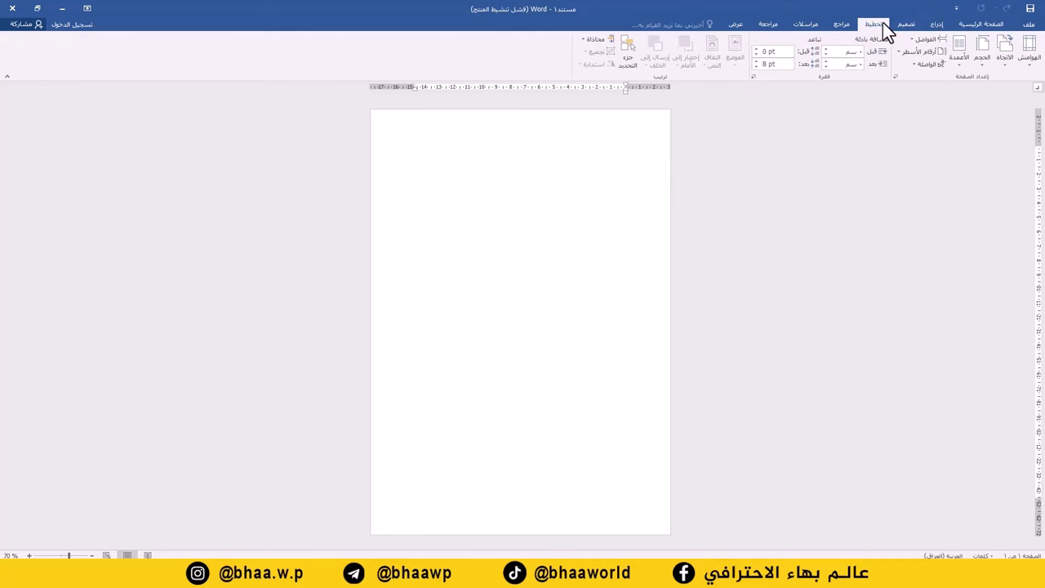
{"action": "left_click", "coordinate": [983, 65]}
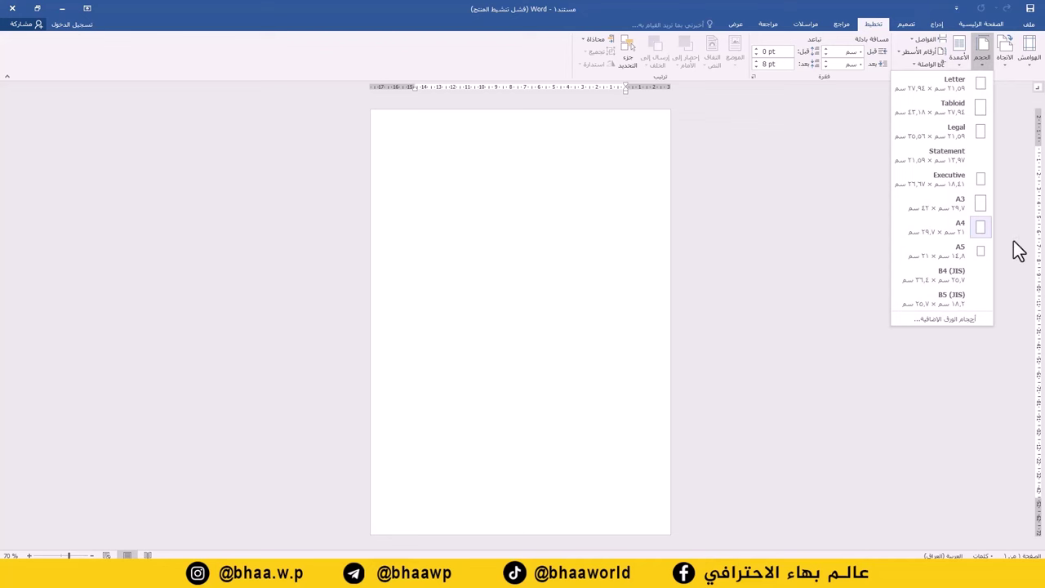
{"action": "left_click", "coordinate": [951, 319]}
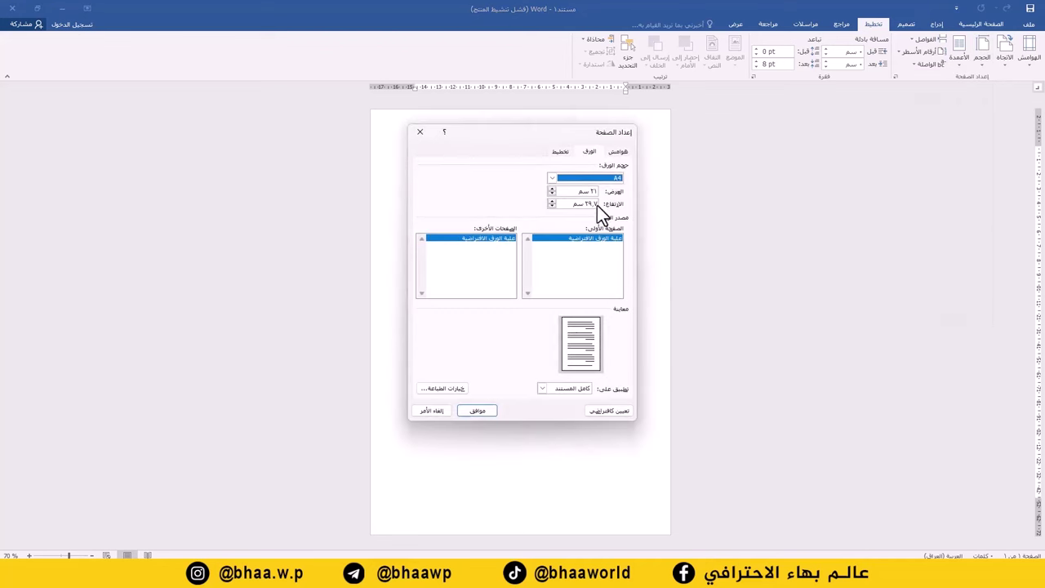
{"action": "double_click", "coordinate": [592, 191]}
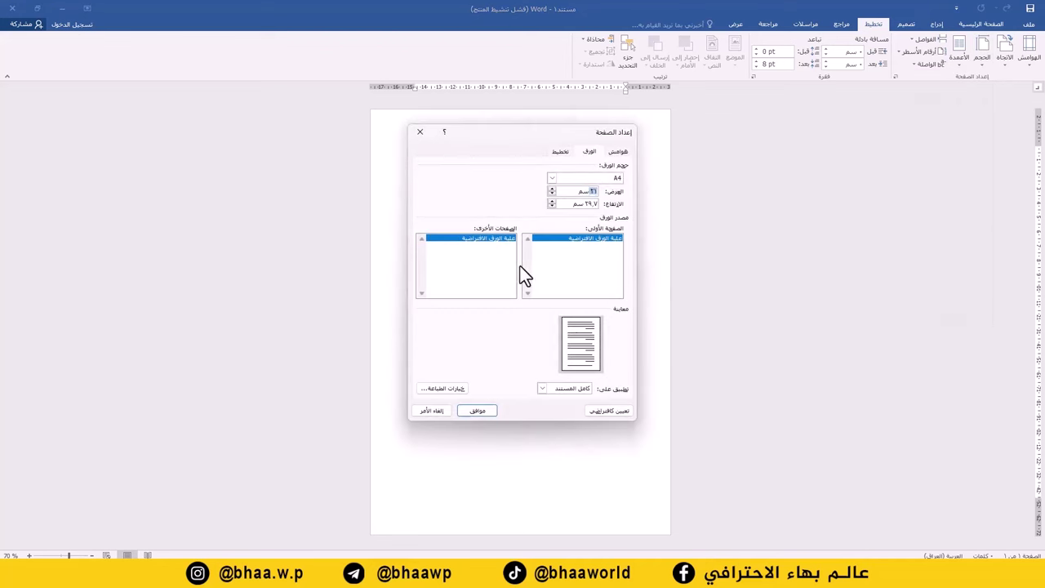
{"action": "type", "text": "10"}
{"action": "key", "text": "Tab"}
{"action": "type", "text": "15"}
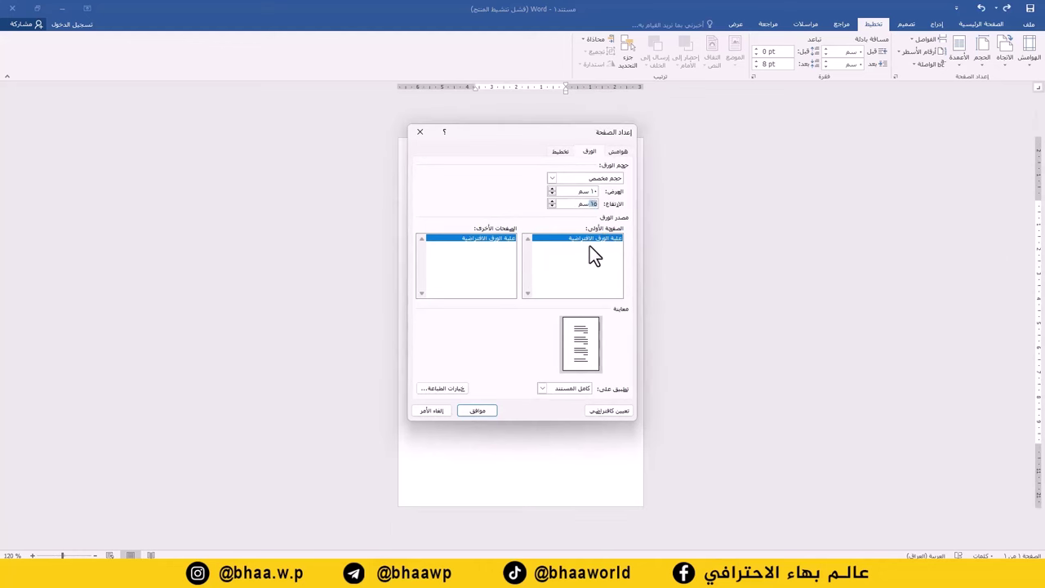
{"action": "type", "text": "5"}
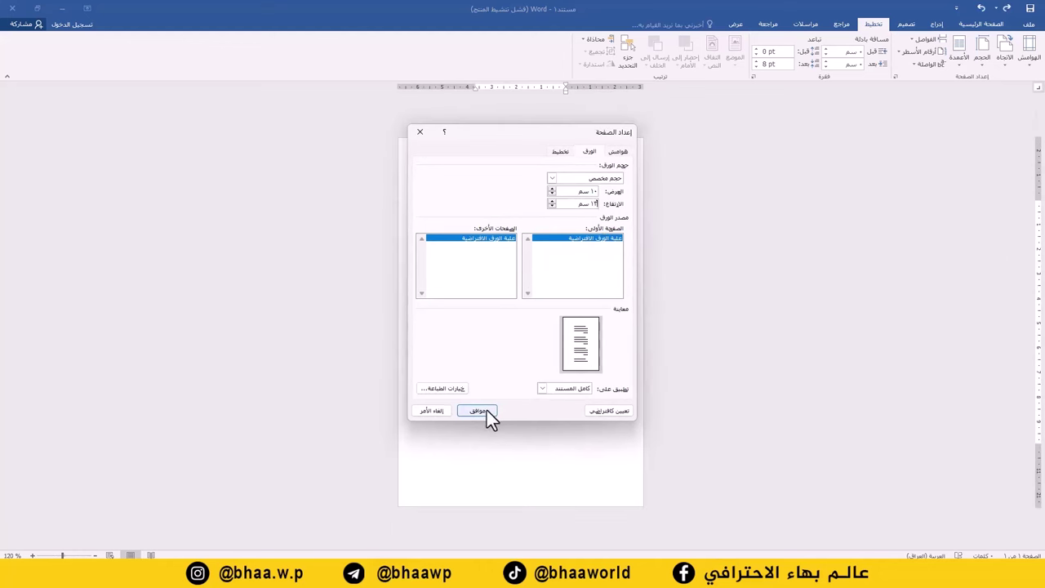
{"action": "left_click", "coordinate": [490, 411]}
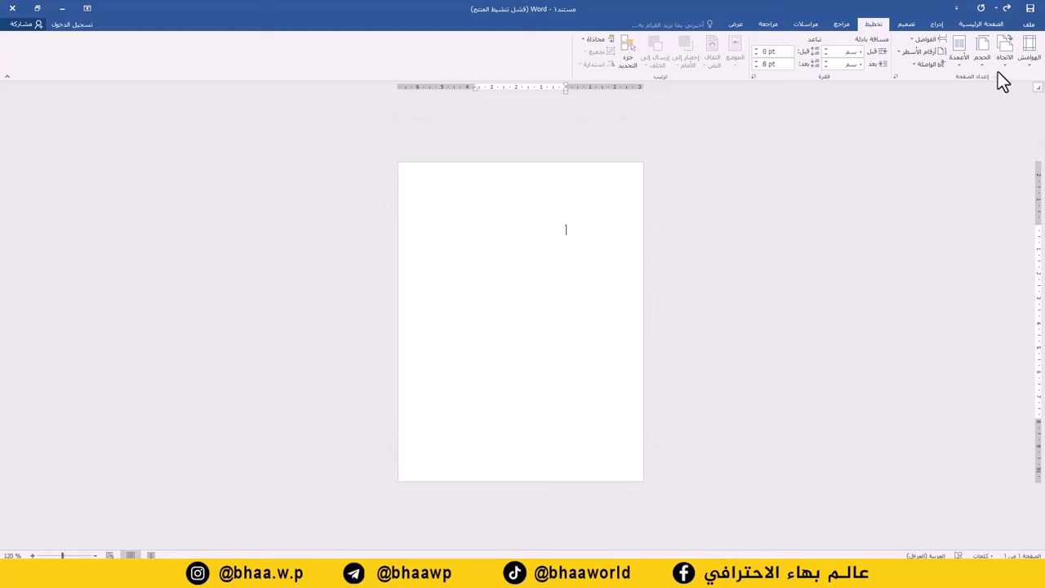
Insert the gold swirl ornament, set it In Front of Text, and stretch it across the page middle
{"action": "left_click", "coordinate": [938, 23]}
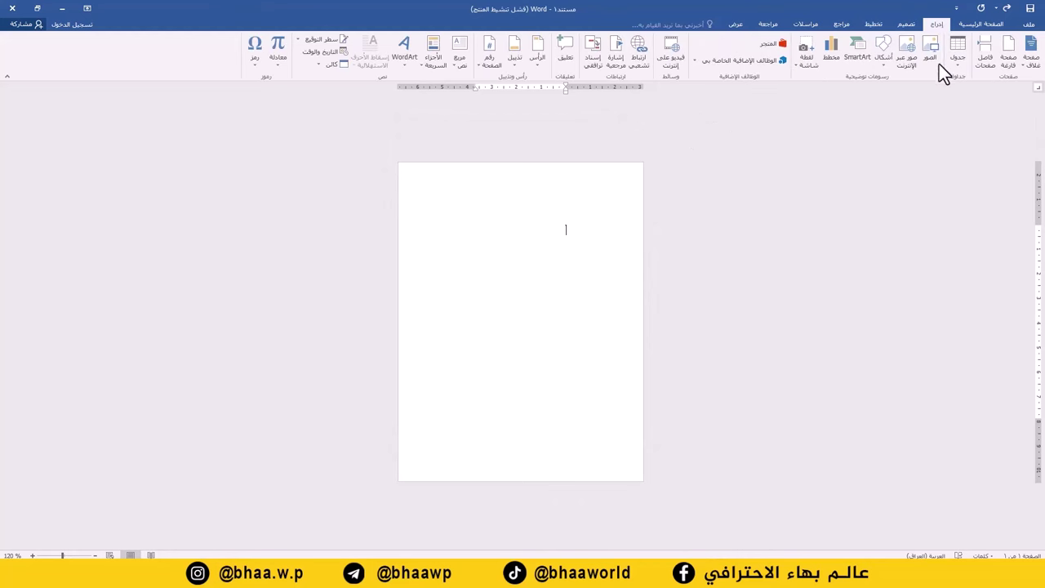
{"action": "left_click", "coordinate": [932, 59]}
{"action": "double_click", "coordinate": [429, 110]}
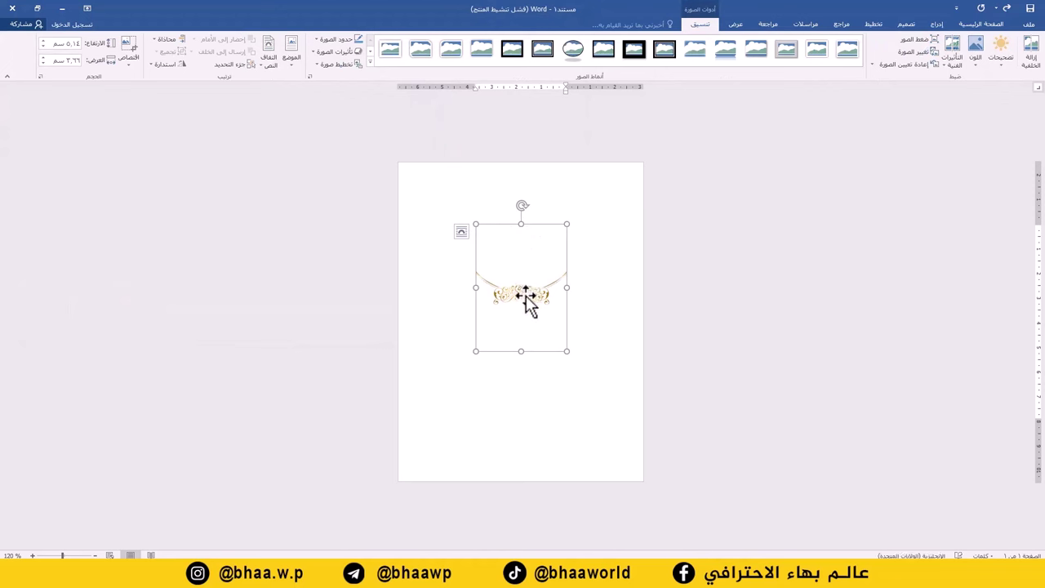
{"action": "right_click", "coordinate": [524, 297]}
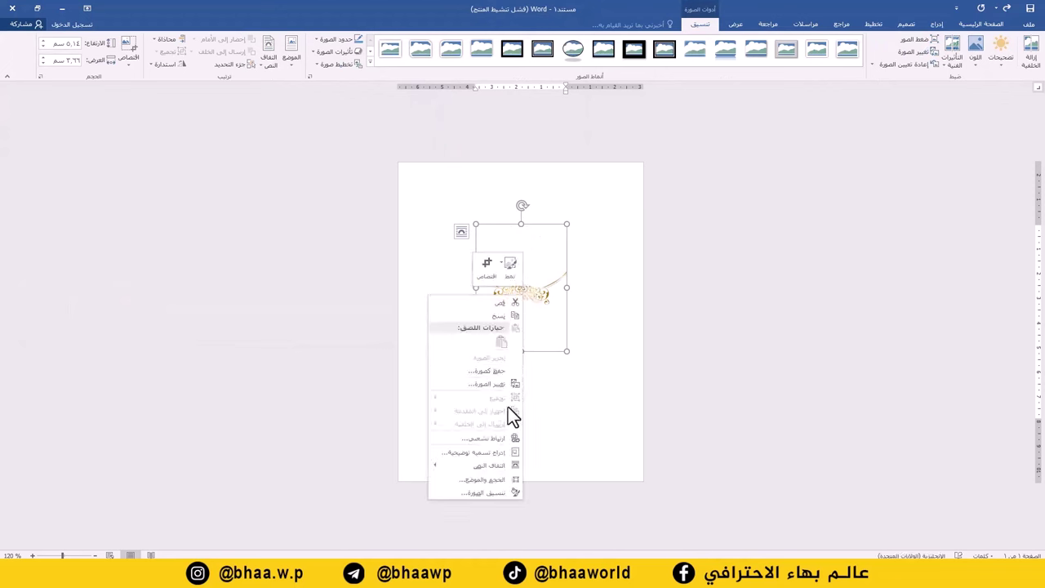
{"action": "mouse_move", "coordinate": [498, 468]}
{"action": "left_click", "coordinate": [397, 485]}
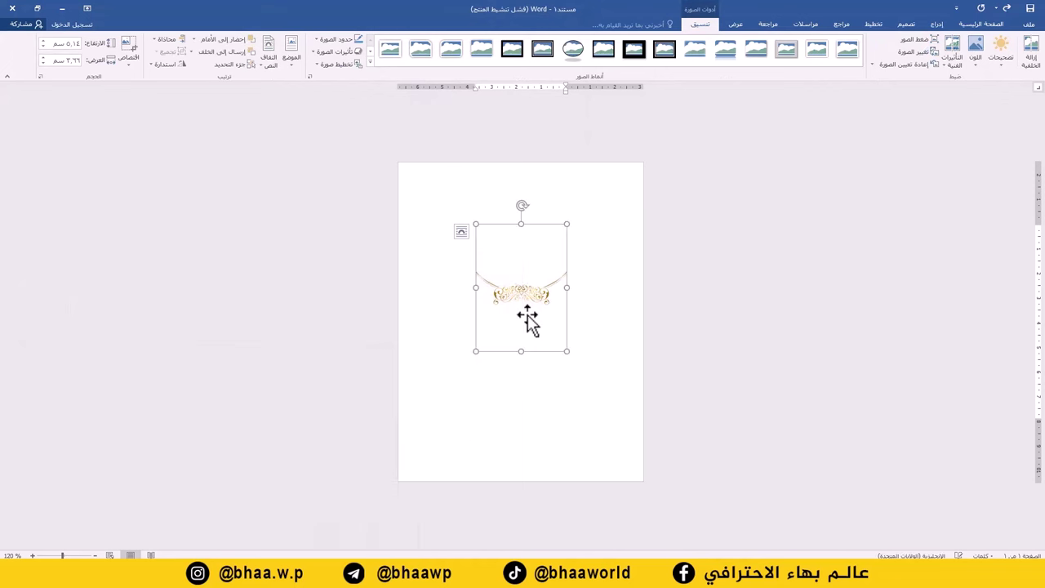
{"action": "left_click_drag", "start_coordinate": [525, 317], "coordinate": [443, 434]}
{"action": "left_click_drag", "start_coordinate": [489, 352], "coordinate": [653, 187]}
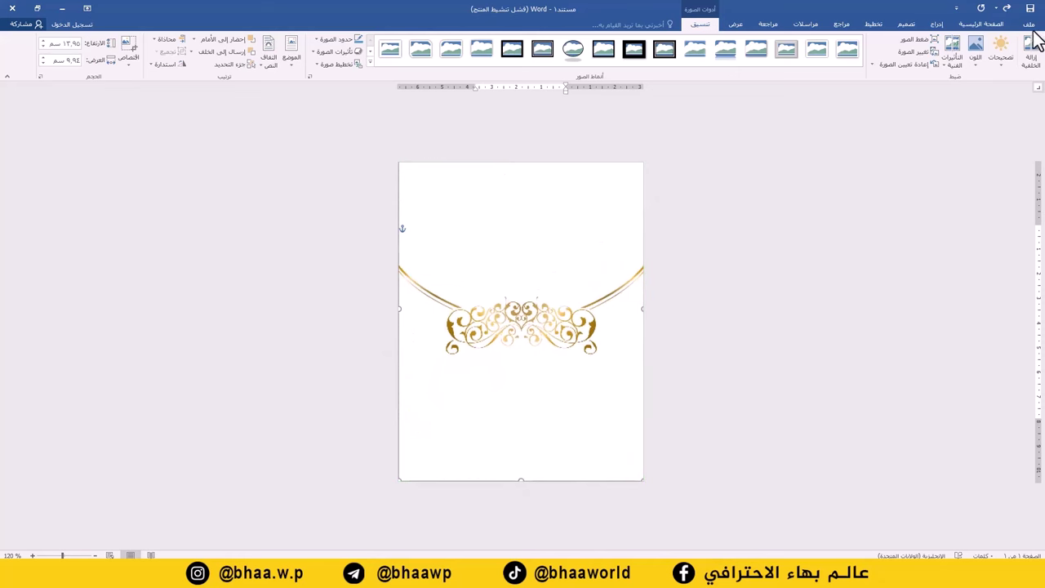
Insert the wedding photo as a second picture
{"action": "left_click", "coordinate": [938, 24]}
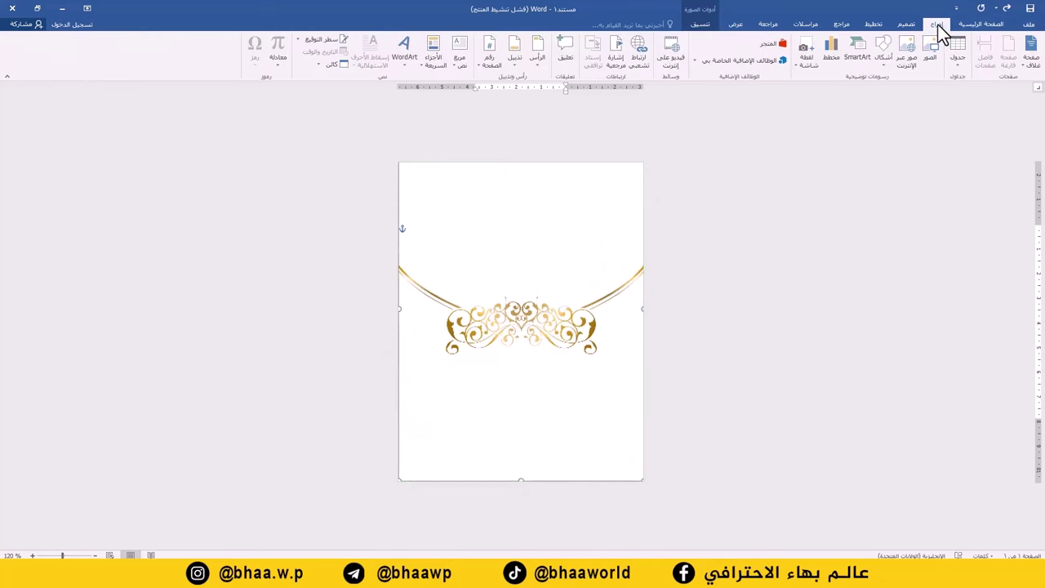
{"action": "left_click", "coordinate": [928, 57]}
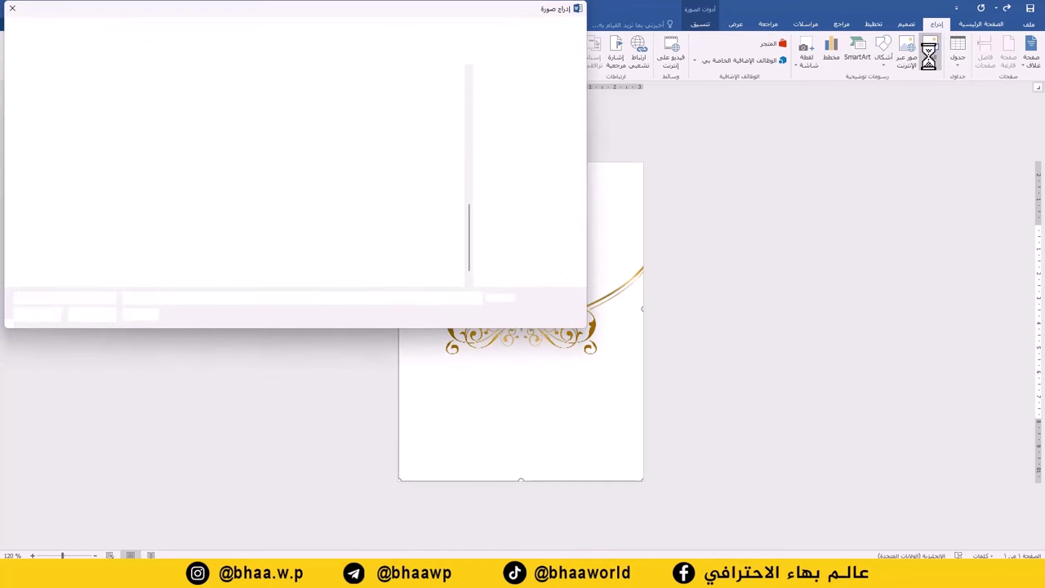
{"action": "double_click", "coordinate": [400, 110]}
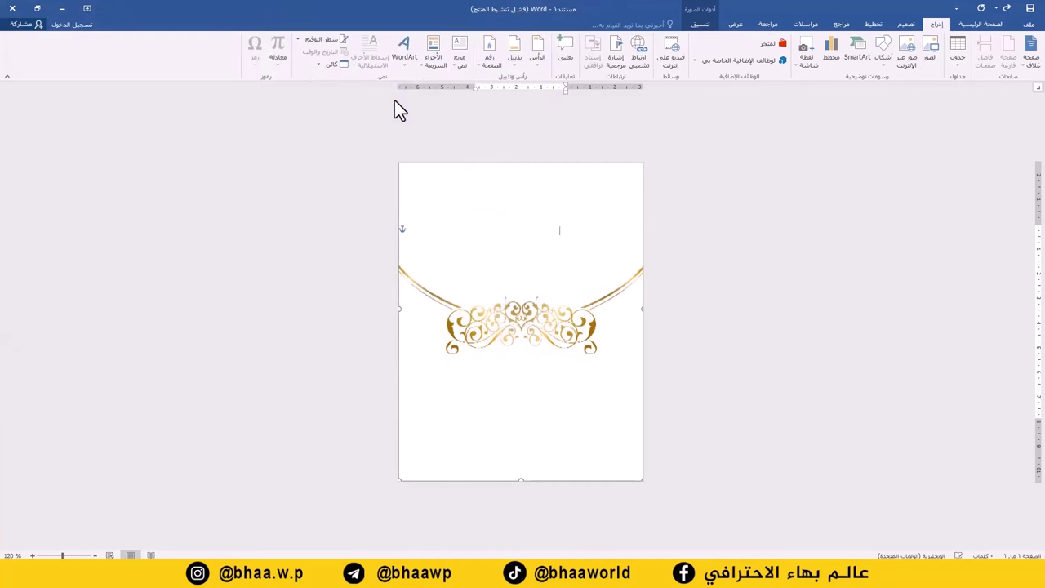
Enlarge the wedding photo so it spans the top of the card
{"action": "left_click_drag", "start_coordinate": [566, 223], "coordinate": [648, 204]}
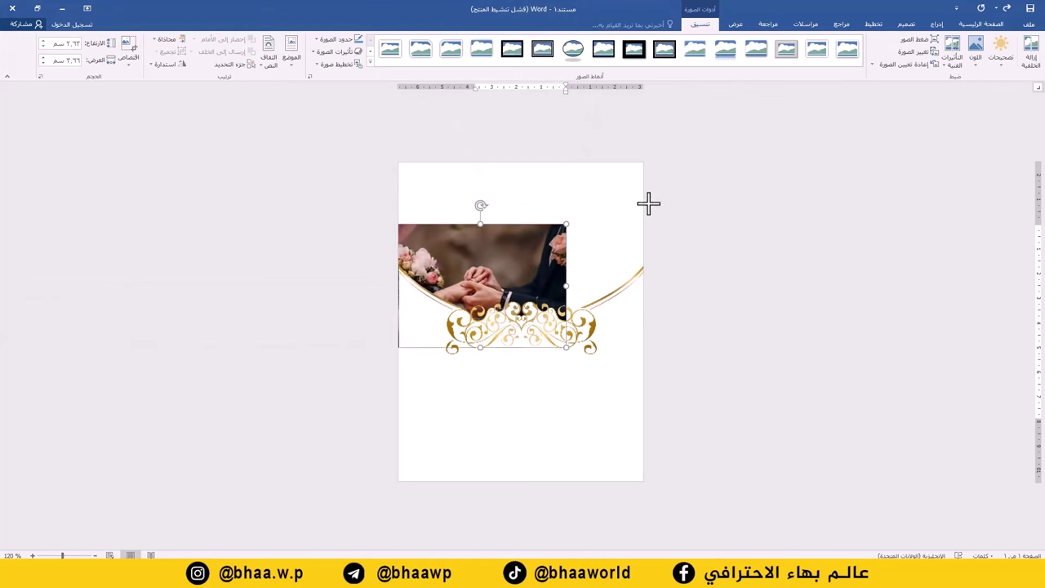
{"action": "right_click", "coordinate": [500, 247]}
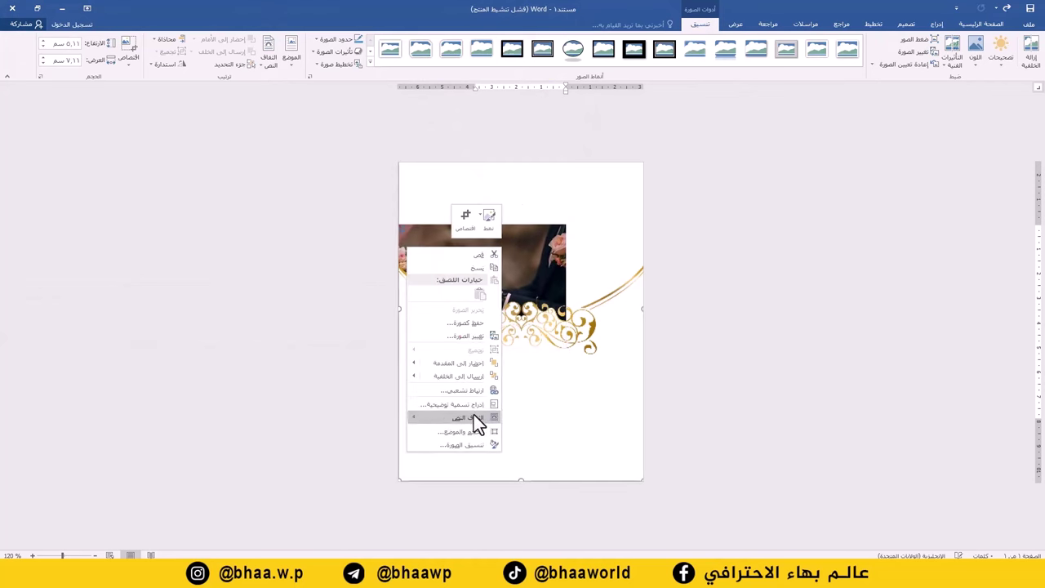
{"action": "mouse_move", "coordinate": [458, 416]}
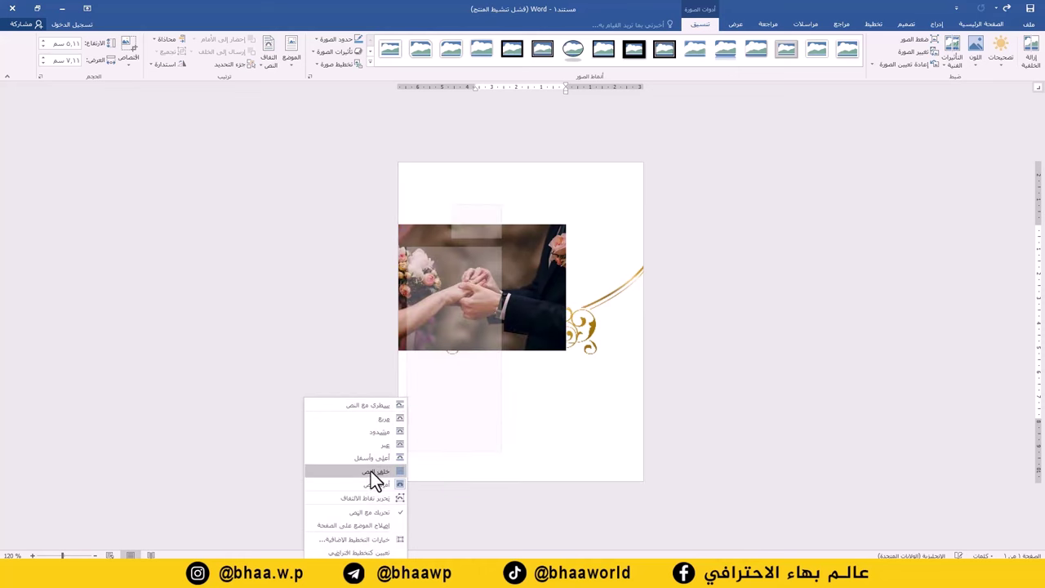
{"action": "left_click", "coordinate": [370, 471]}
{"action": "left_click", "coordinate": [521, 198]}
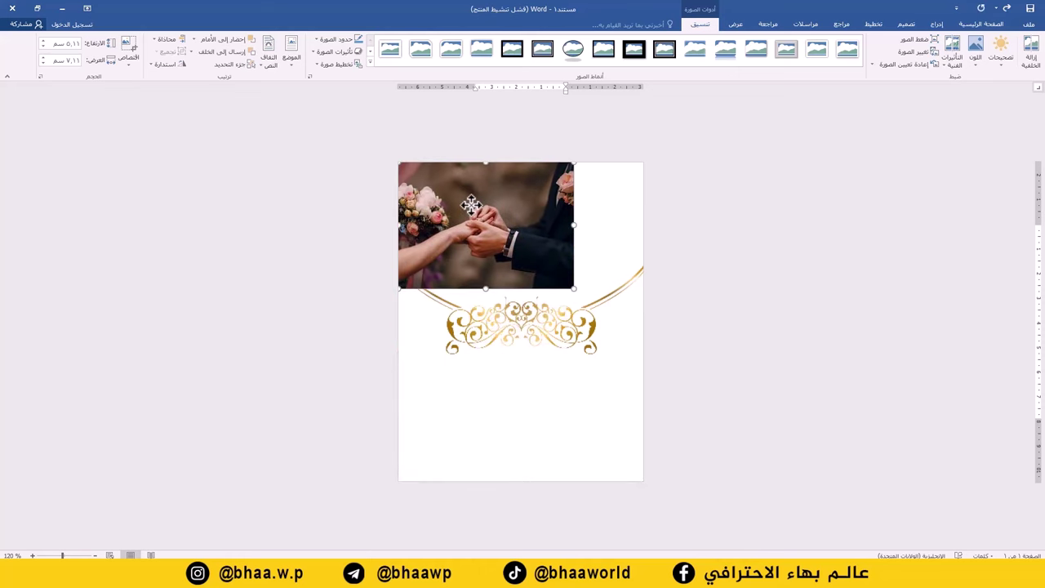
{"action": "left_click_drag", "start_coordinate": [575, 292], "coordinate": [646, 319]}
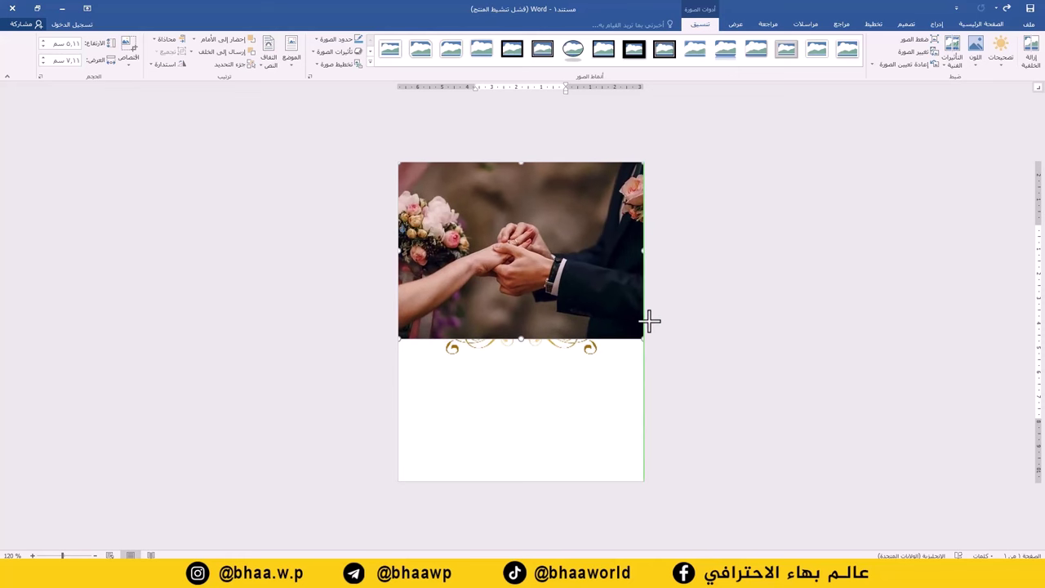
Send the wedding photo to back, behind the gold ornament frame
{"action": "right_click", "coordinate": [527, 228]}
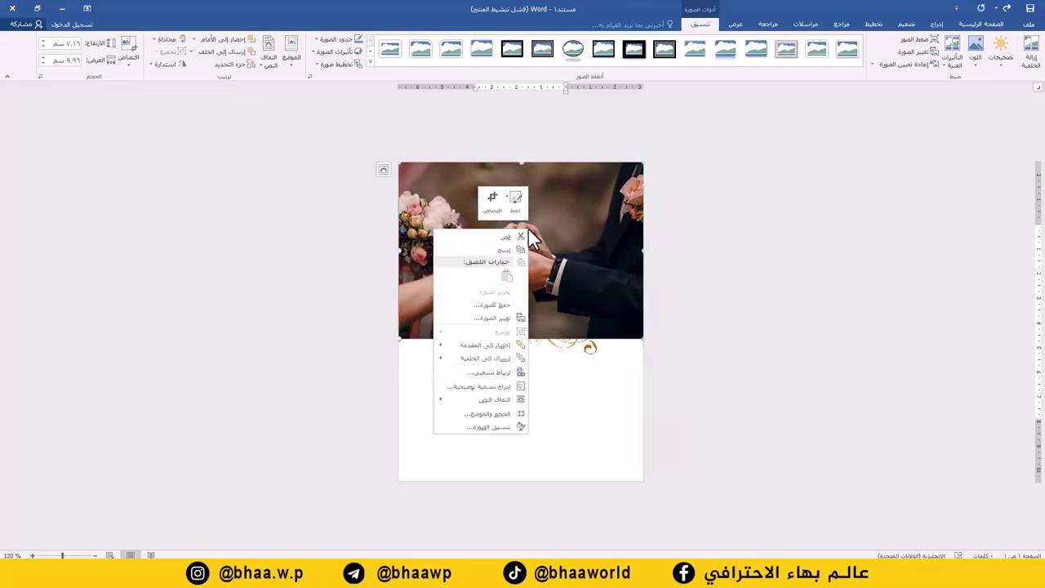
{"action": "left_click", "coordinate": [492, 358]}
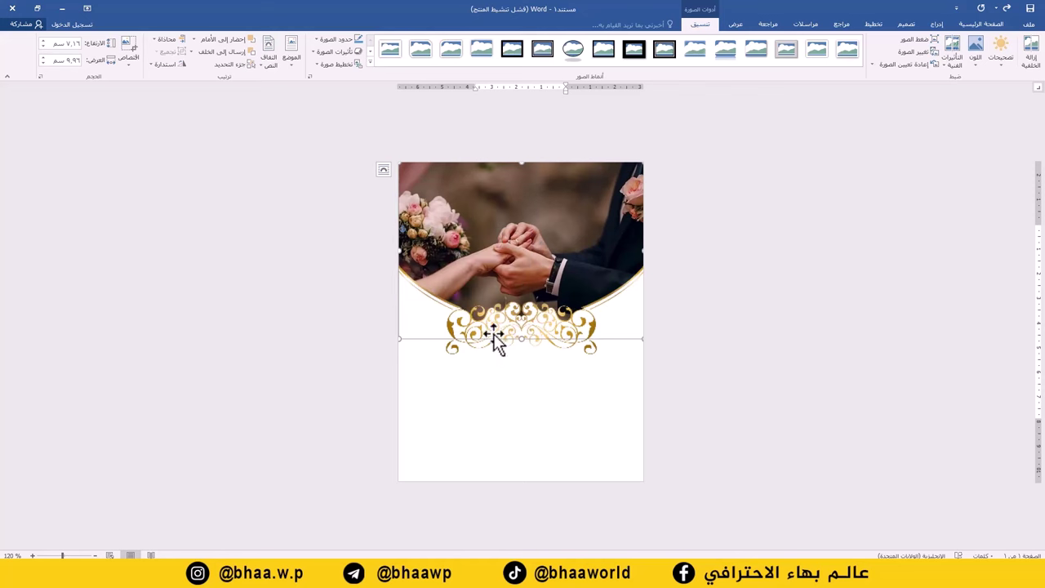
{"action": "left_click", "coordinate": [629, 401]}
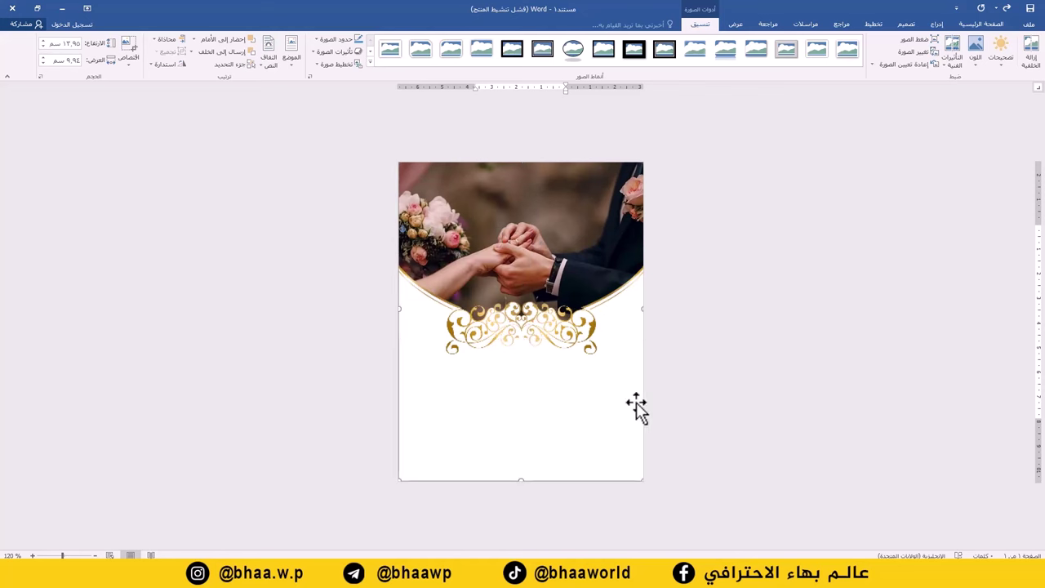
{"action": "scroll", "coordinate": [665, 430], "scroll_direction": "up", "scroll_amount": 3}
{"action": "scroll", "coordinate": [666, 440], "scroll_direction": "up", "scroll_amount": 3}
{"action": "left_click", "coordinate": [936, 25]}
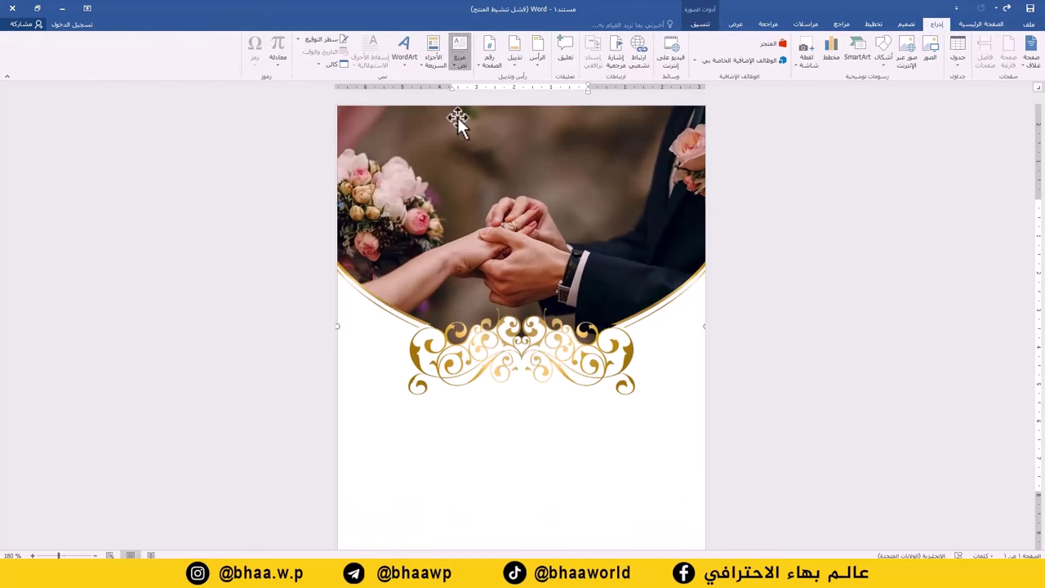
Draw a text box below the gold ornament and type 'بطاقة دعوة' in Arabic
{"action": "left_click", "coordinate": [441, 386]}
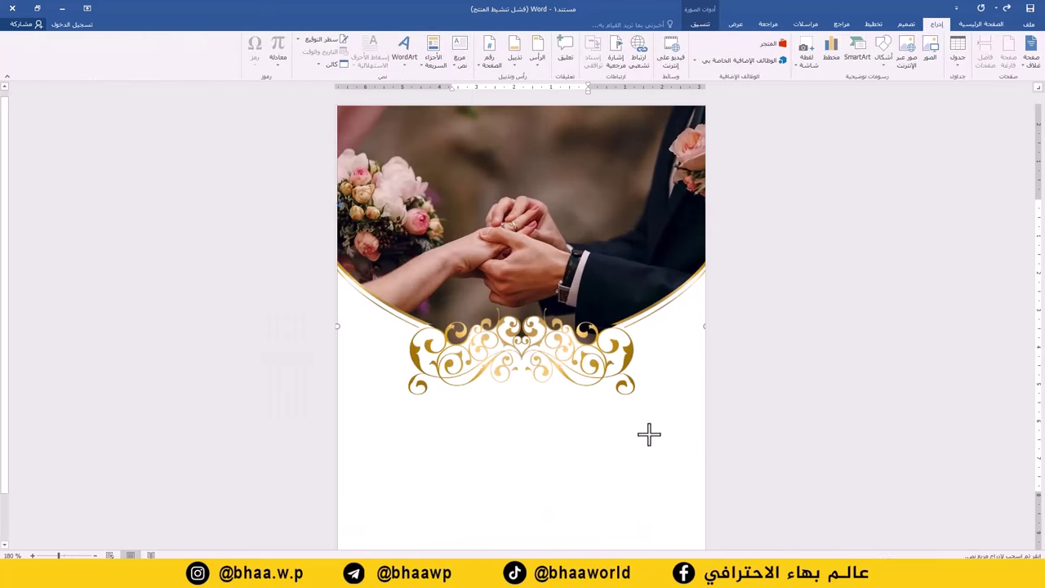
{"action": "left_click_drag", "start_coordinate": [635, 412], "coordinate": [407, 458]}
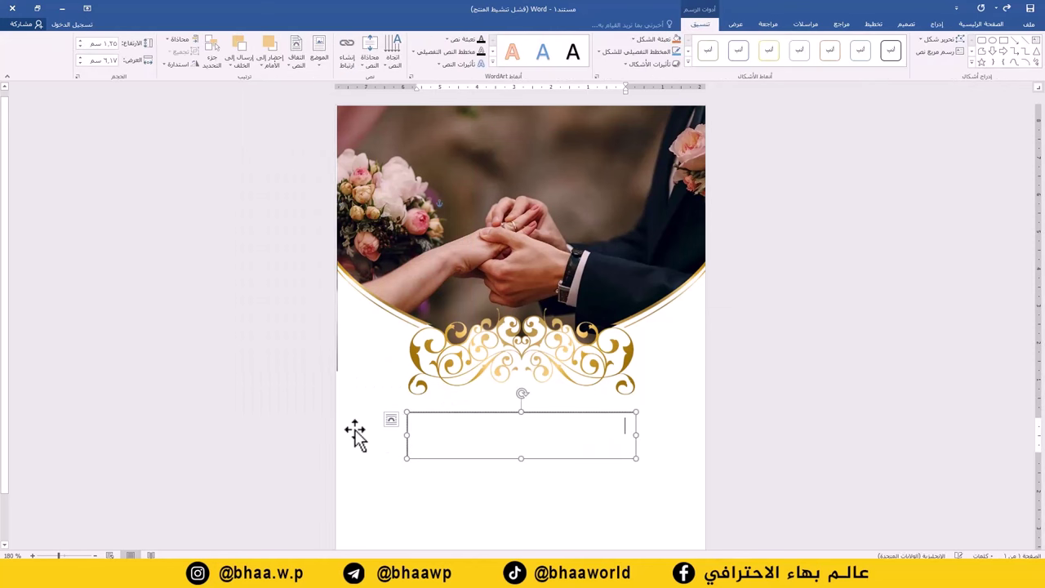
{"action": "key", "text": "alt+shift"}
{"action": "type", "text": "بطاق"}
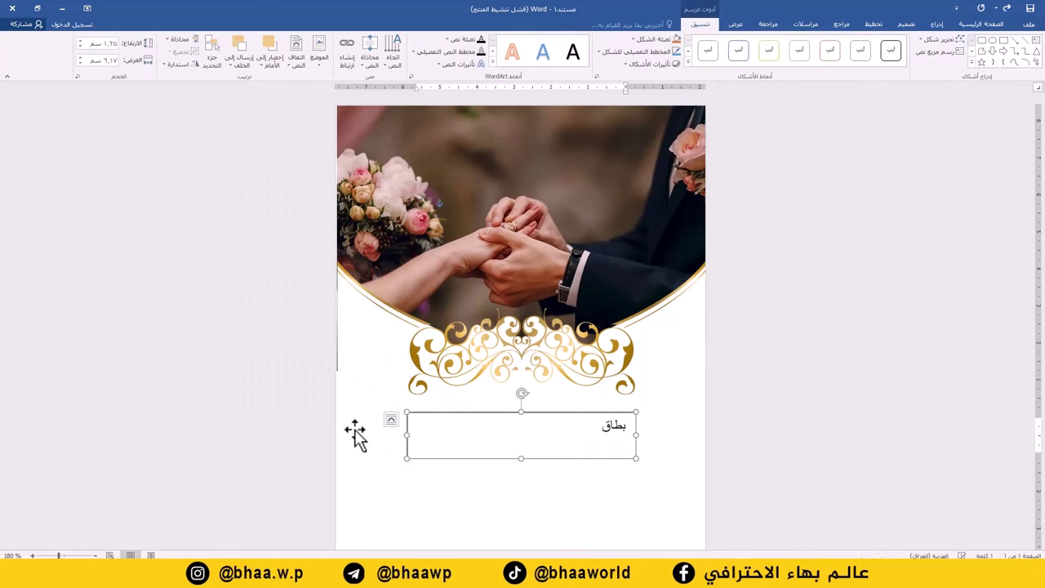
{"action": "type", "text": "ة دعو"}
{"action": "type", "text": "ة"}
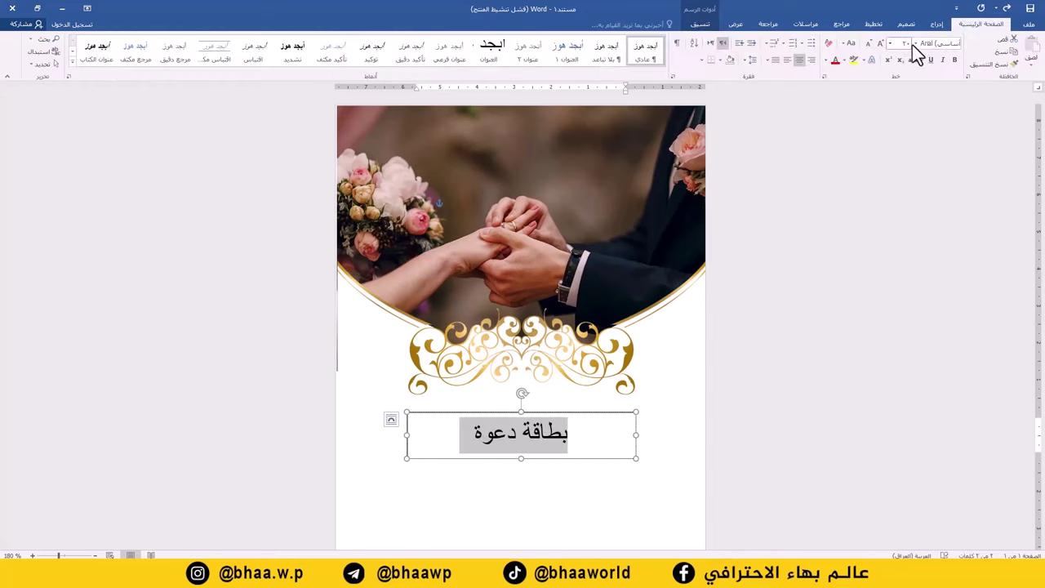
Set the title to Hacen Algeria font in red and nudge its box upward
{"action": "left_click", "coordinate": [916, 44]}
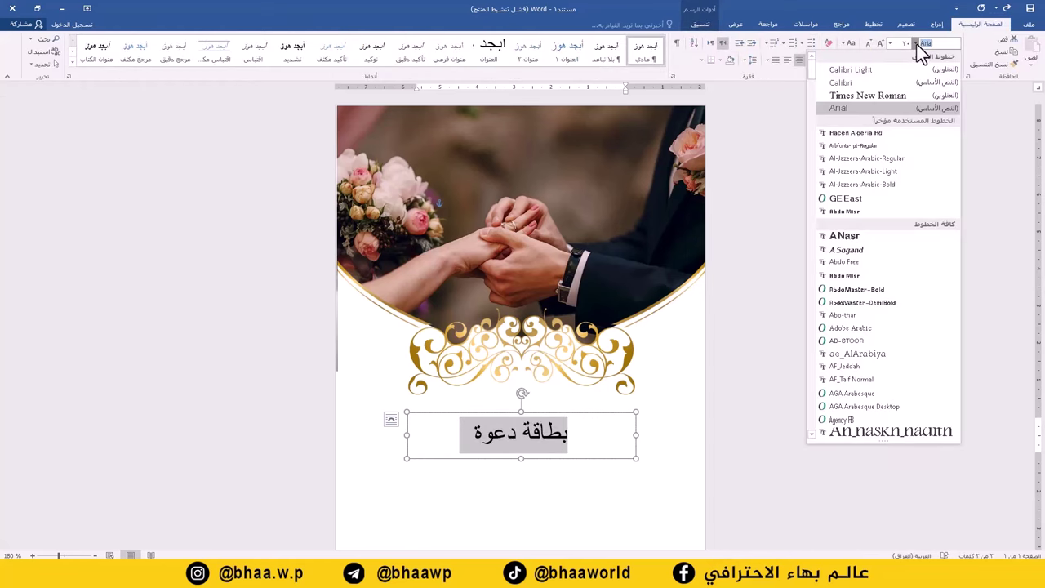
{"action": "left_click", "coordinate": [870, 134]}
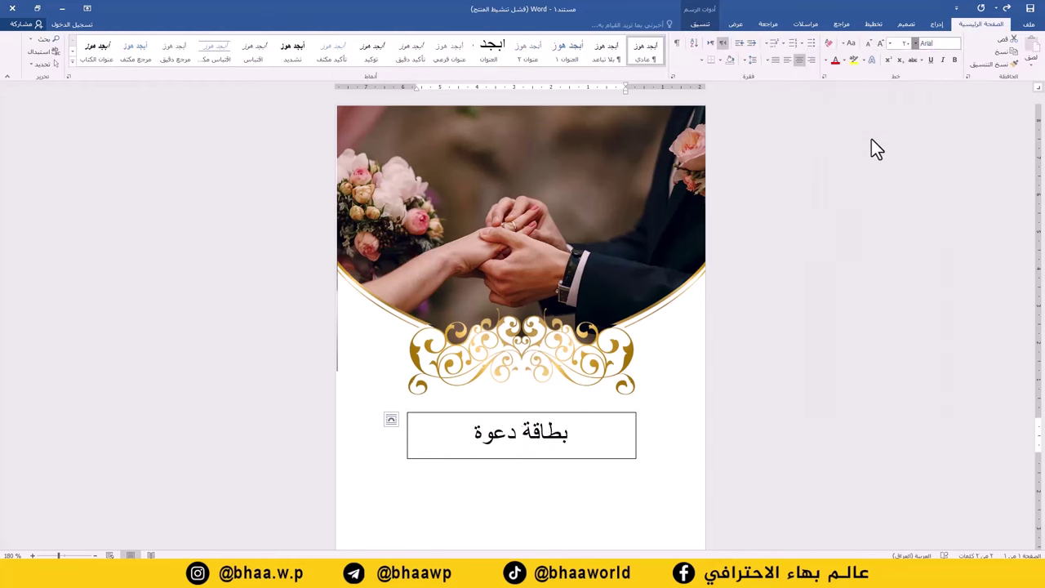
{"action": "left_click", "coordinate": [826, 62]}
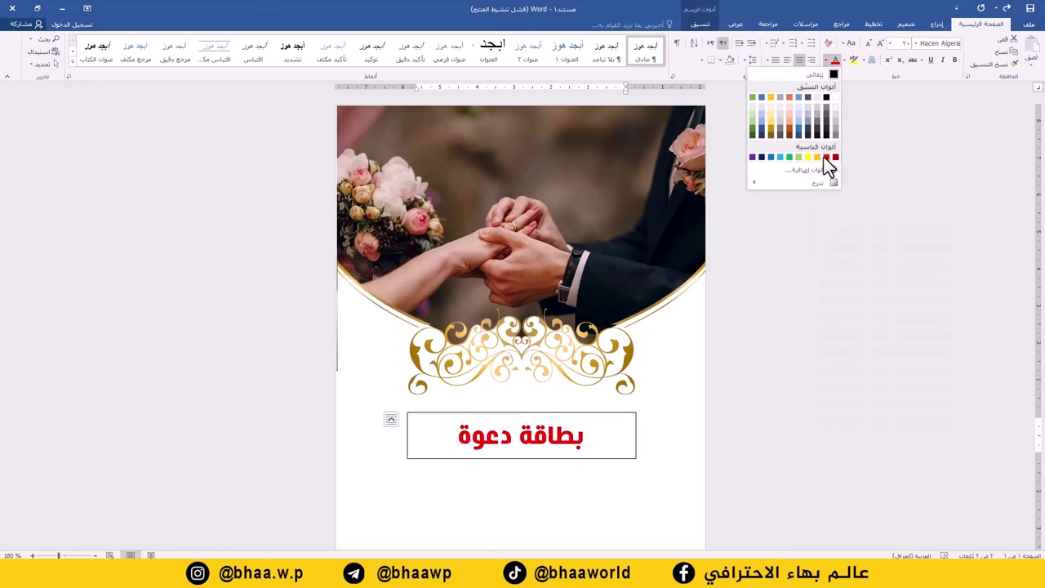
{"action": "left_click", "coordinate": [826, 158]}
{"action": "left_click", "coordinate": [560, 413]}
{"action": "left_click_drag", "start_coordinate": [560, 412], "coordinate": [557, 391]}
Give the title box No Fill and No Outline and centre it under the ornament
{"action": "left_click", "coordinate": [694, 25]}
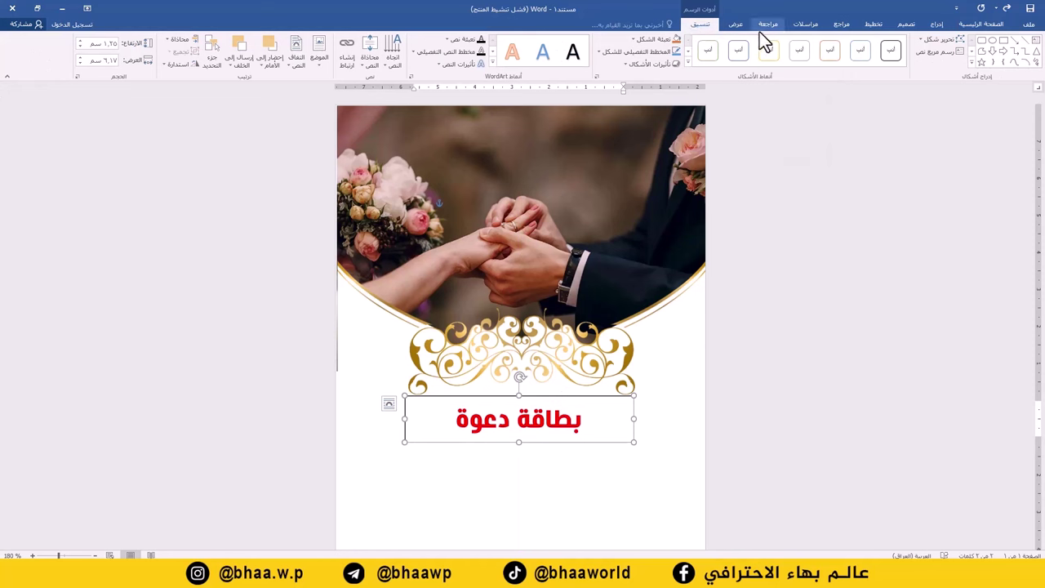
{"action": "left_click", "coordinate": [645, 43]}
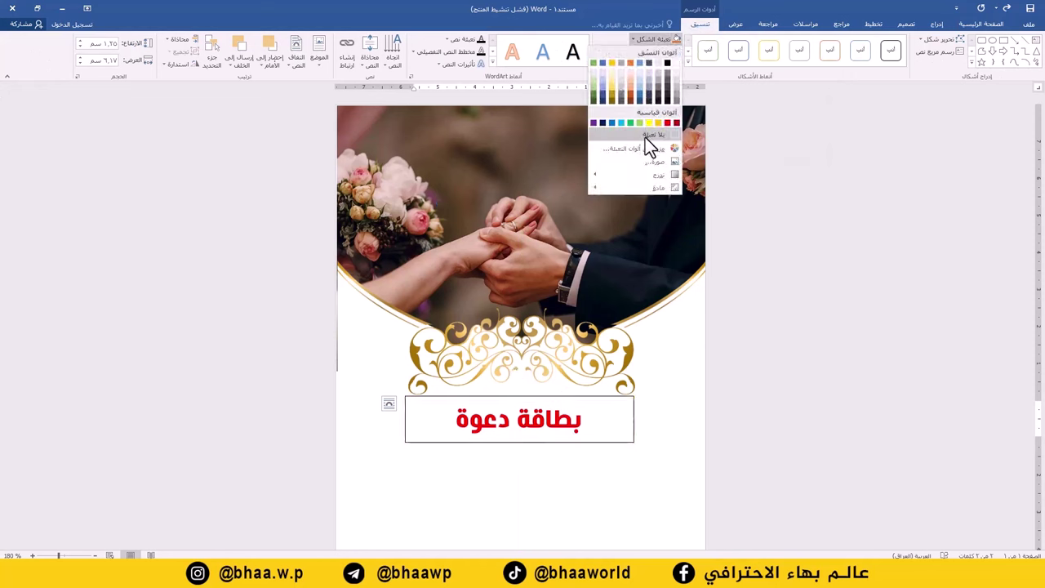
{"action": "left_click", "coordinate": [646, 135]}
{"action": "left_click", "coordinate": [653, 51]}
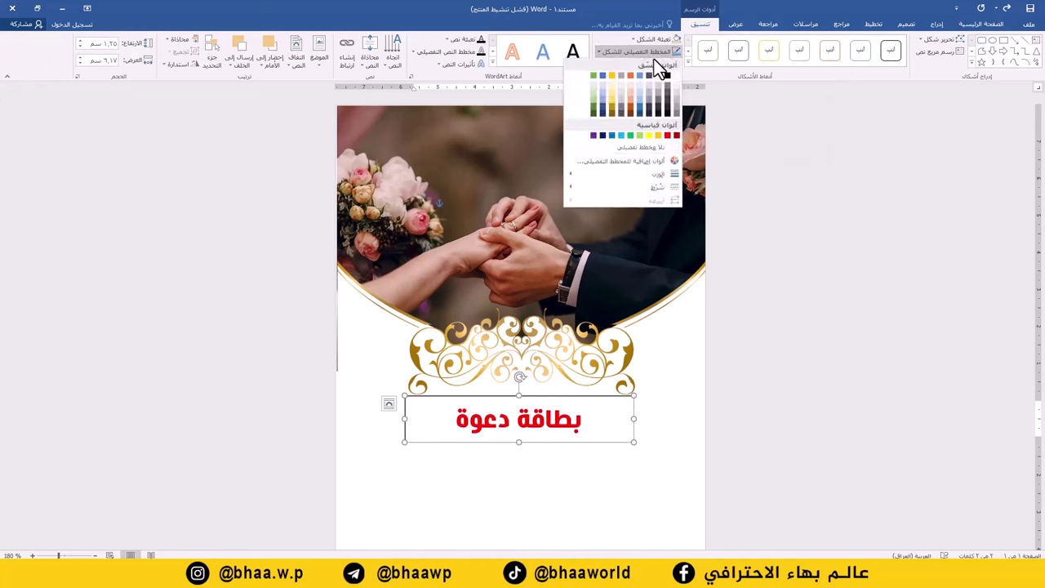
{"action": "left_click", "coordinate": [630, 149]}
{"action": "left_click_drag", "start_coordinate": [538, 396], "coordinate": [539, 391]}
{"action": "scroll", "coordinate": [543, 394], "scroll_direction": "down", "scroll_amount": 1}
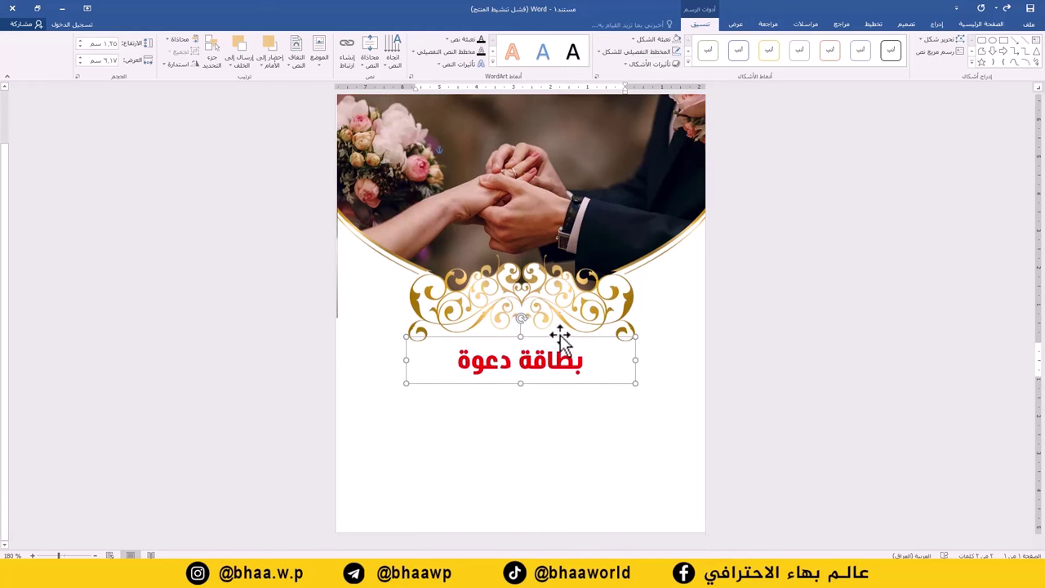
Duplicate the title box below and type 'ندعوكم' in black Al-Jazeera-Arabic-Regular at size 16
{"action": "left_click_drag", "start_coordinate": [560, 345], "coordinate": [557, 372]}
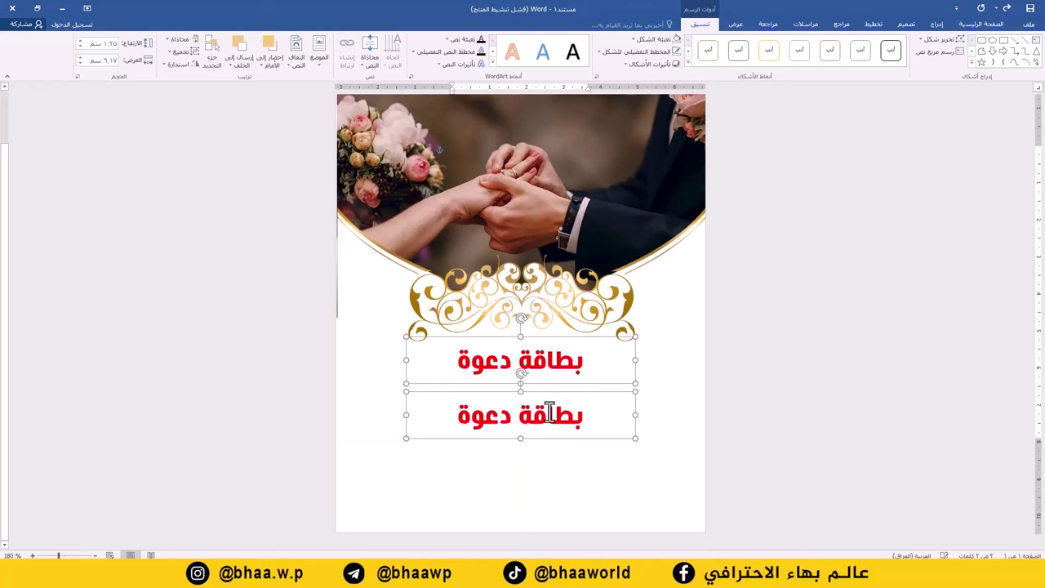
{"action": "left_click_drag", "start_coordinate": [583, 415], "coordinate": [398, 397]}
{"action": "type", "text": "ن"}
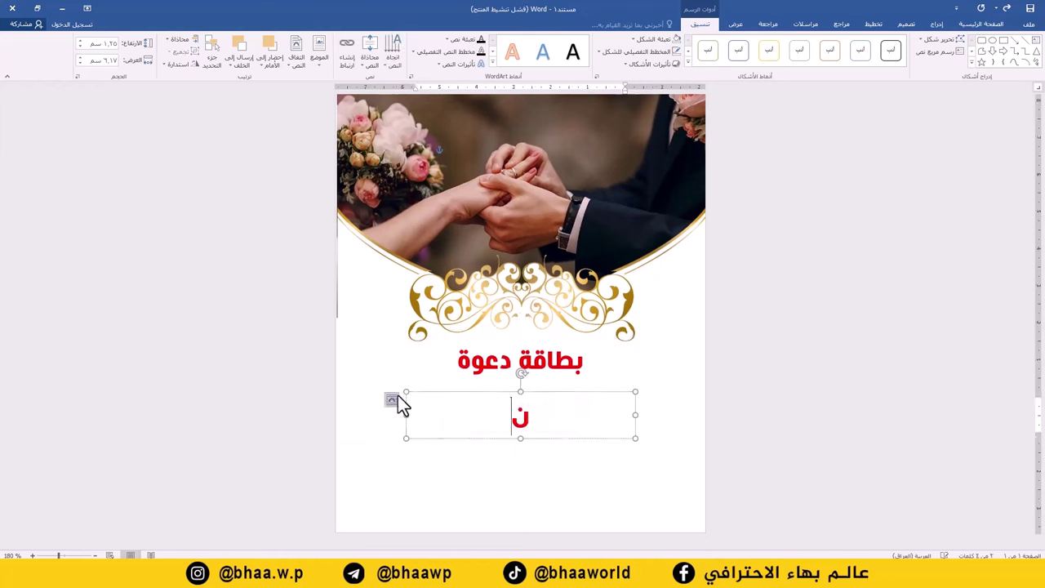
{"action": "type", "text": "دعوكم لحضور حفل زفاف"}
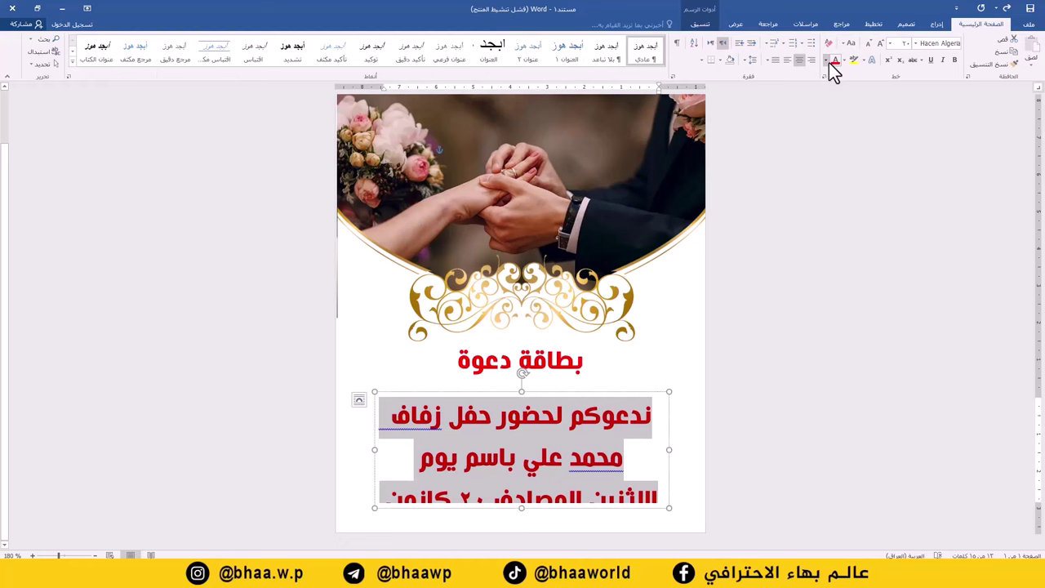
{"action": "left_click", "coordinate": [828, 62]}
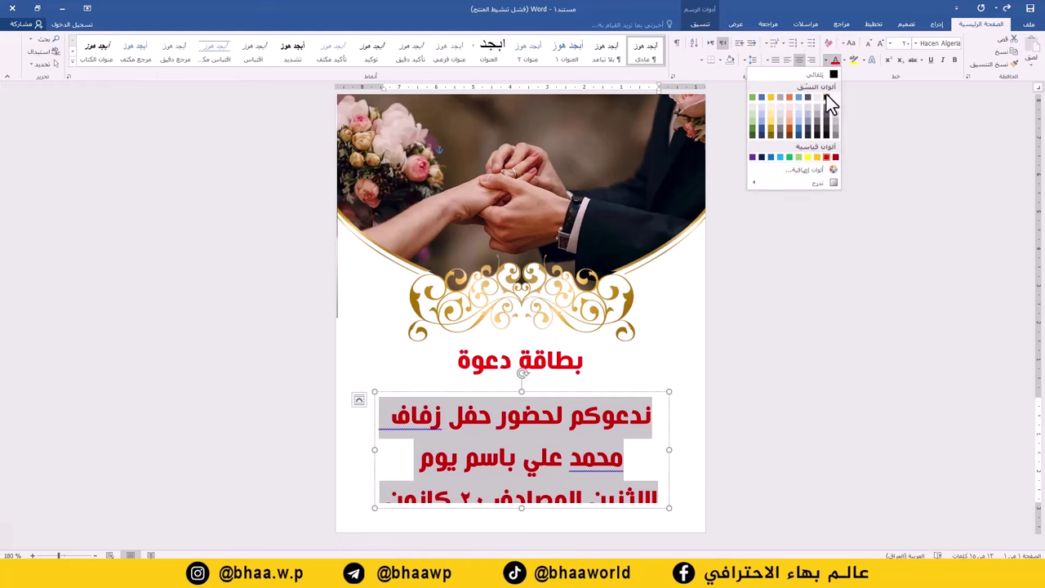
{"action": "left_click", "coordinate": [826, 96]}
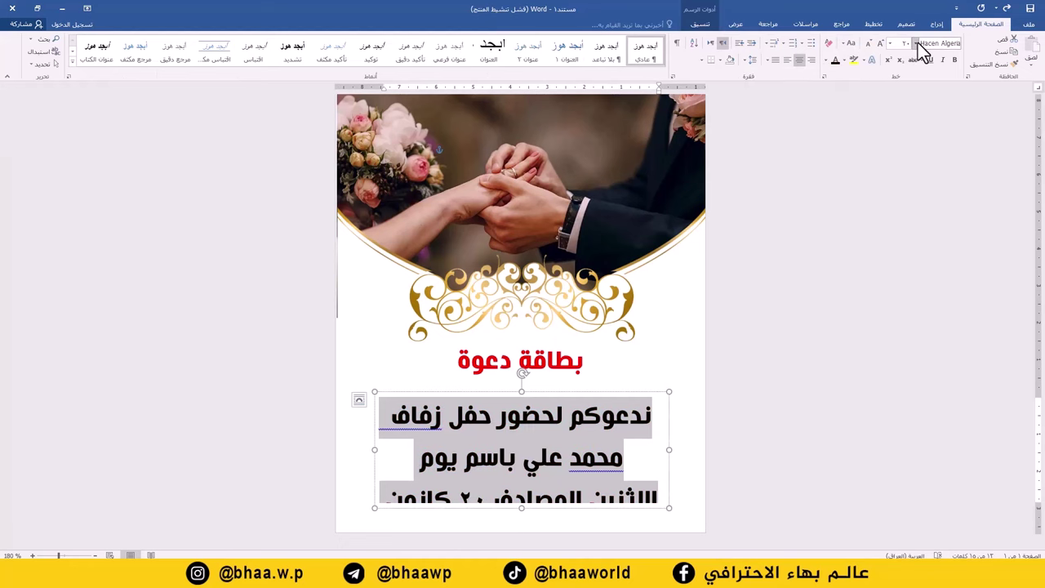
{"action": "left_click", "coordinate": [918, 42]}
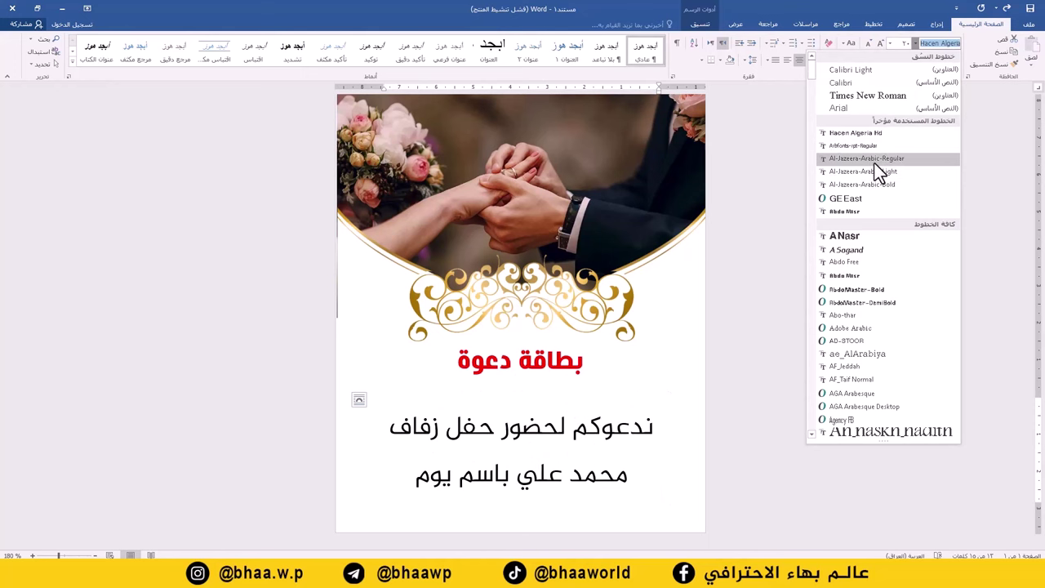
{"action": "left_click", "coordinate": [874, 164]}
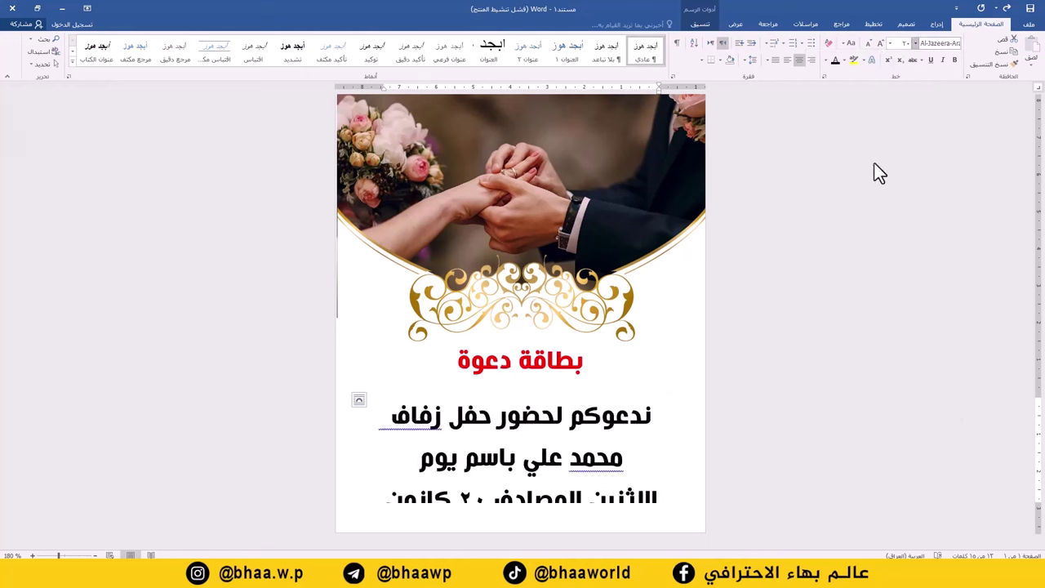
{"action": "left_click", "coordinate": [868, 44]}
{"action": "left_click", "coordinate": [868, 45]}
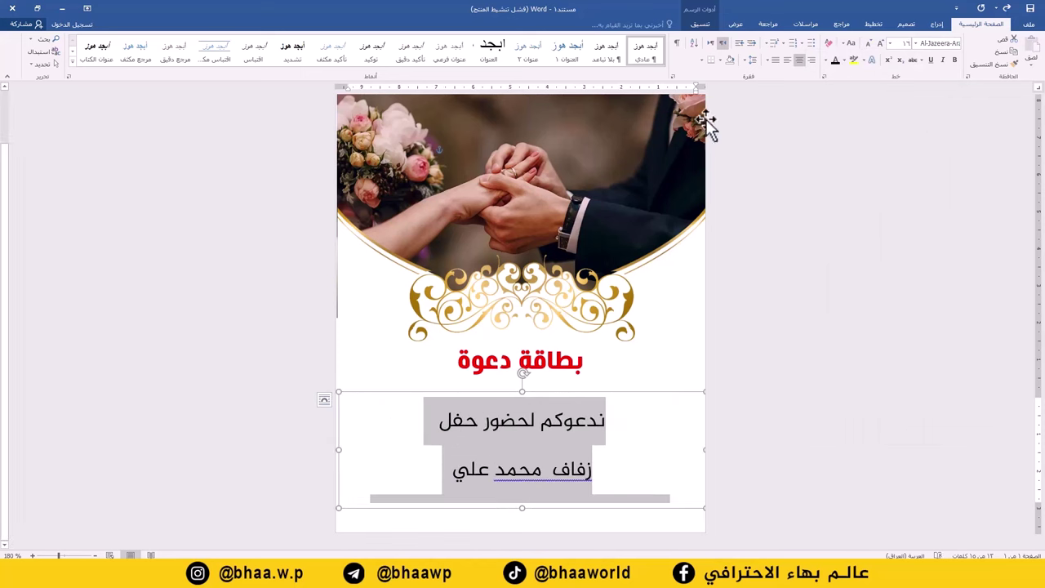
Adjust the invitation text's line spacing in the Paragraph settings and add a blank line before the date
{"action": "left_click", "coordinate": [745, 60]}
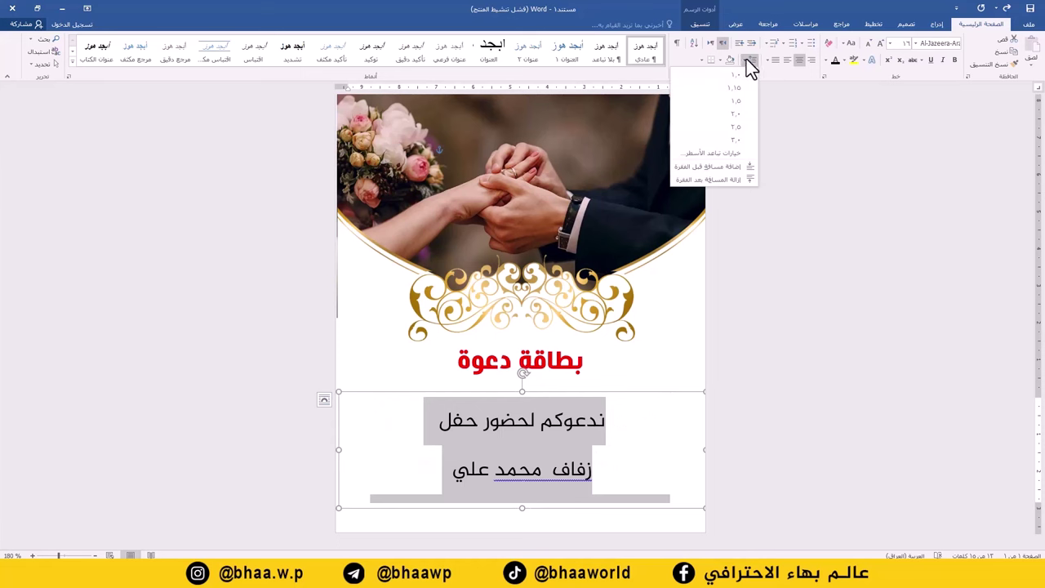
{"action": "left_click", "coordinate": [728, 155]}
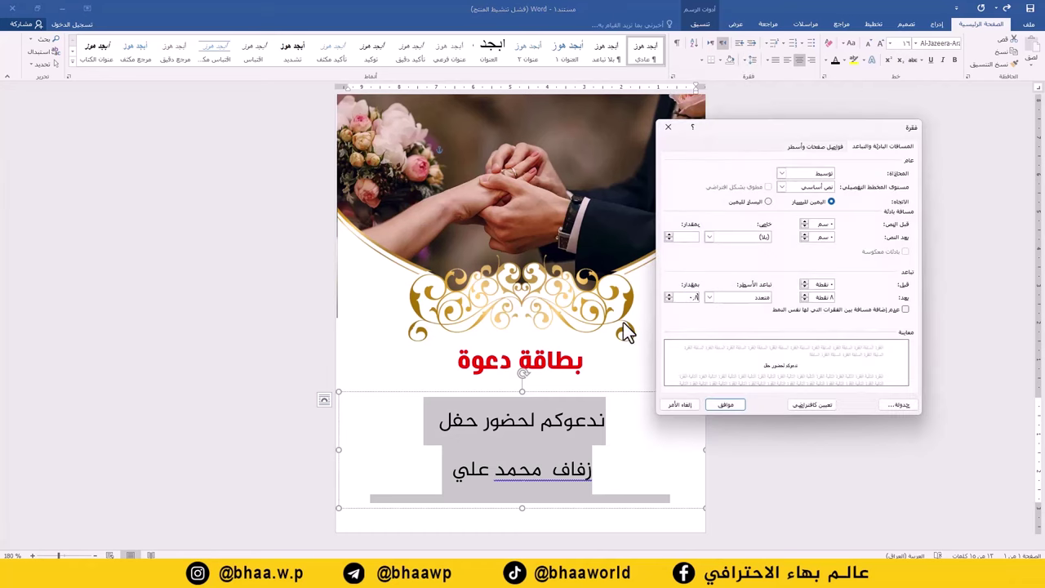
{"action": "key", "text": "Return"}
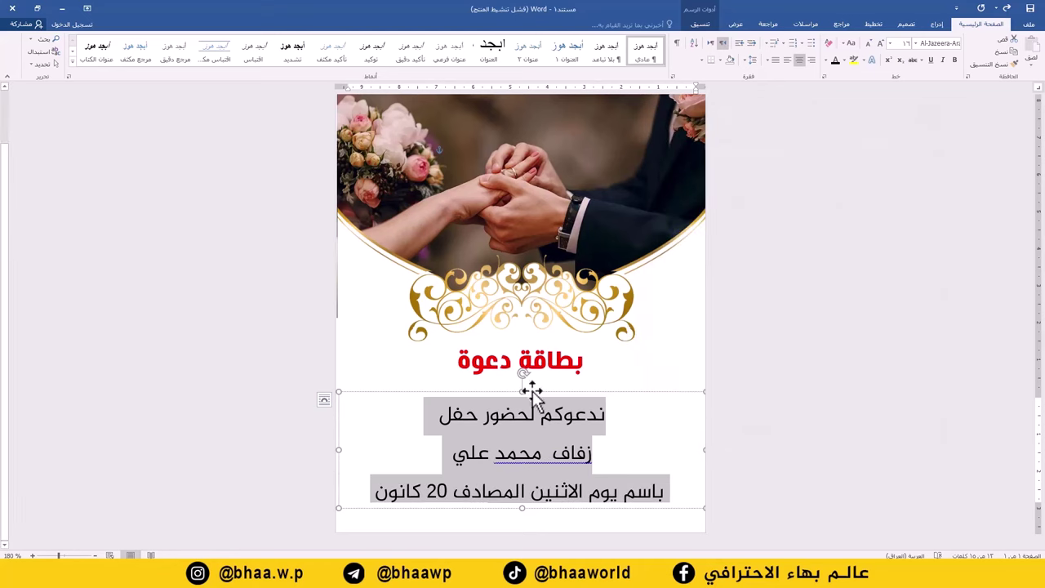
{"action": "left_click", "coordinate": [523, 390]}
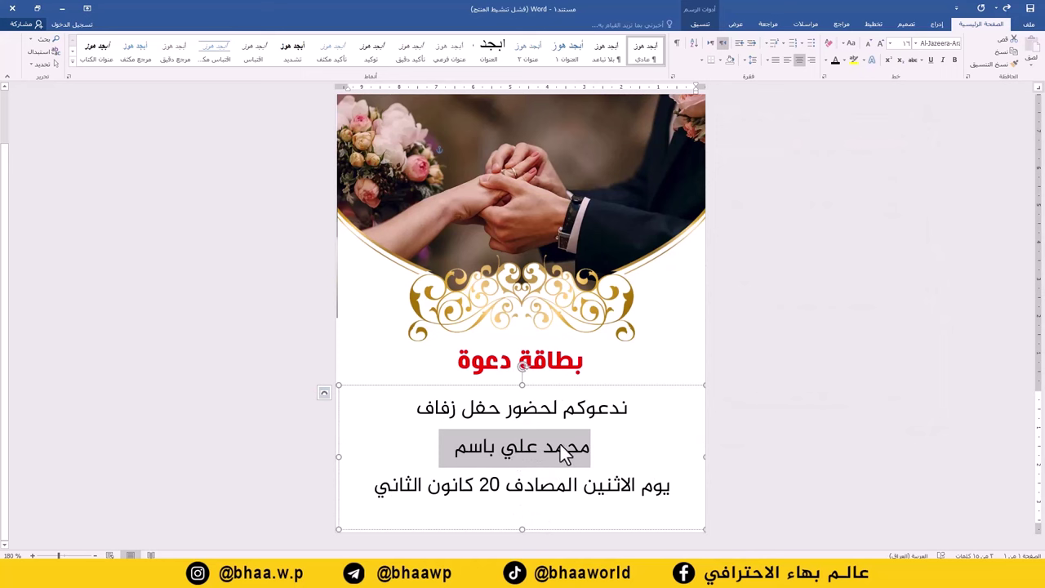
{"action": "key", "text": "Return"}
Copy the title box below the invitation line and paste the name into it
{"action": "left_click", "coordinate": [553, 353]}
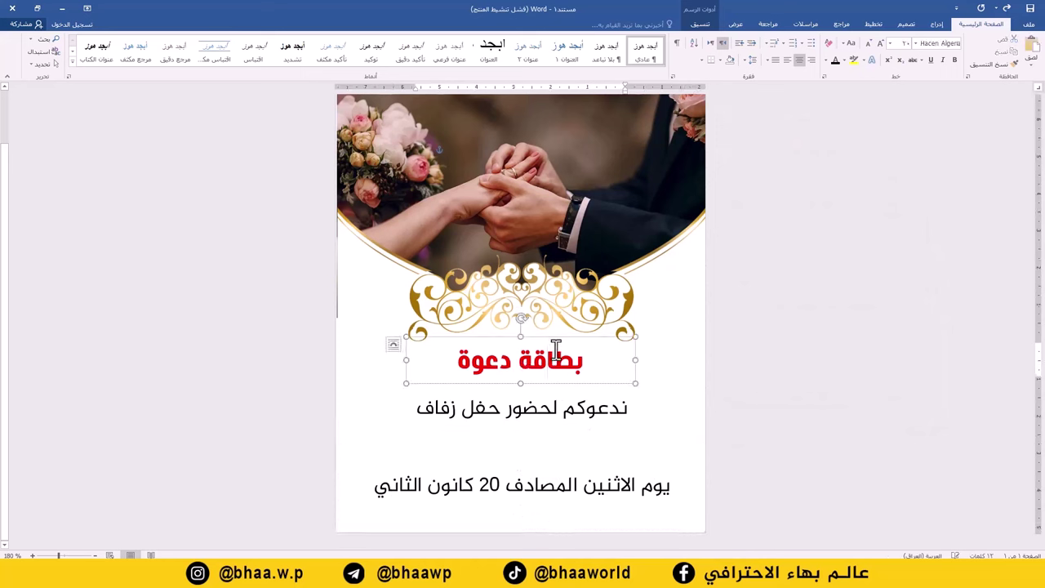
{"action": "left_click_drag", "start_coordinate": [560, 341], "coordinate": [552, 423]}
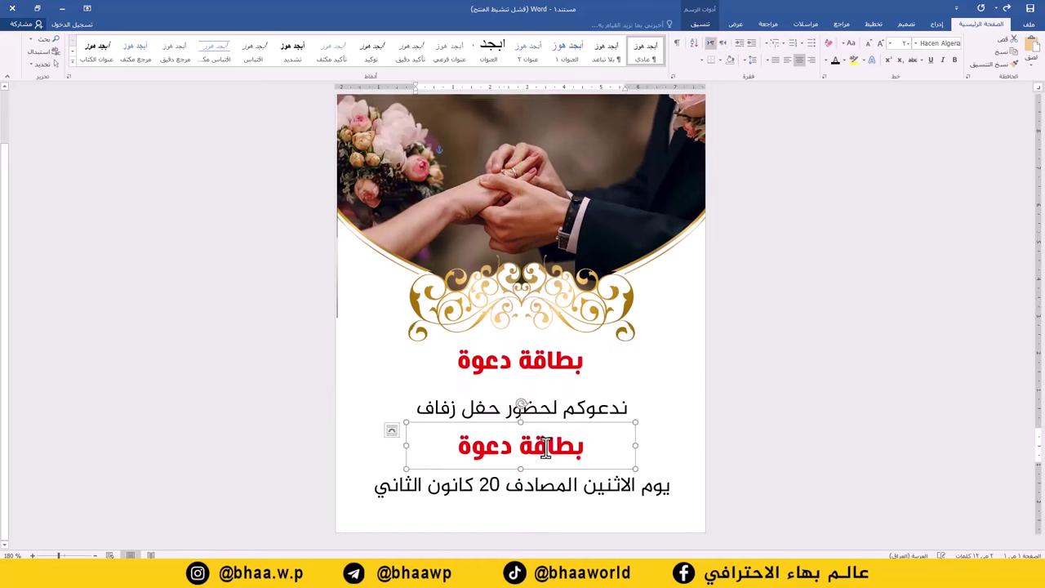
{"action": "triple_click", "coordinate": [544, 445]}
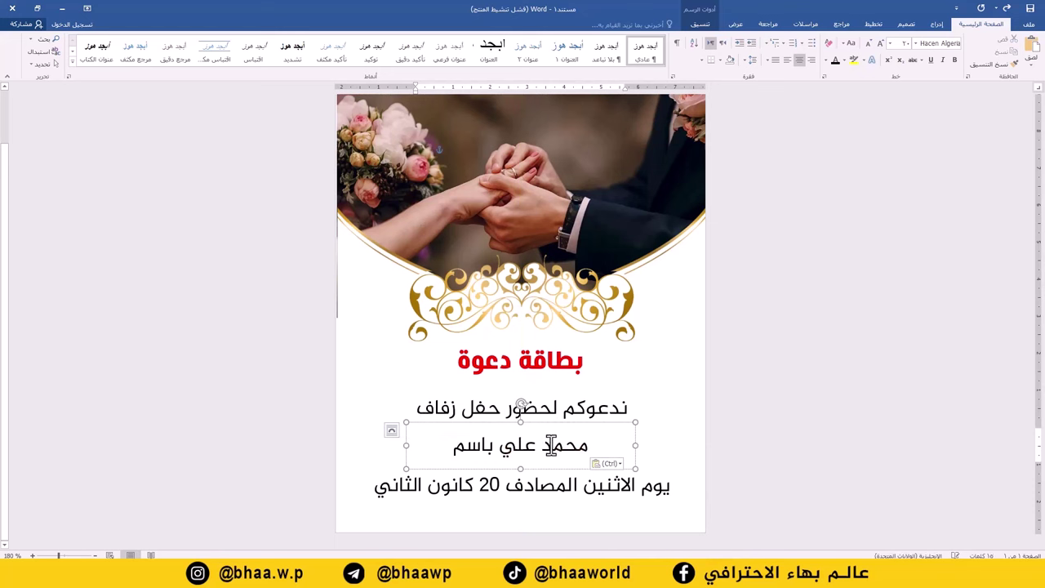
Make the name bold, red and size 20
{"action": "left_click_drag", "start_coordinate": [590, 445], "coordinate": [451, 448]}
{"action": "key", "text": "ctrl+b"}
{"action": "left_click", "coordinate": [827, 62]}
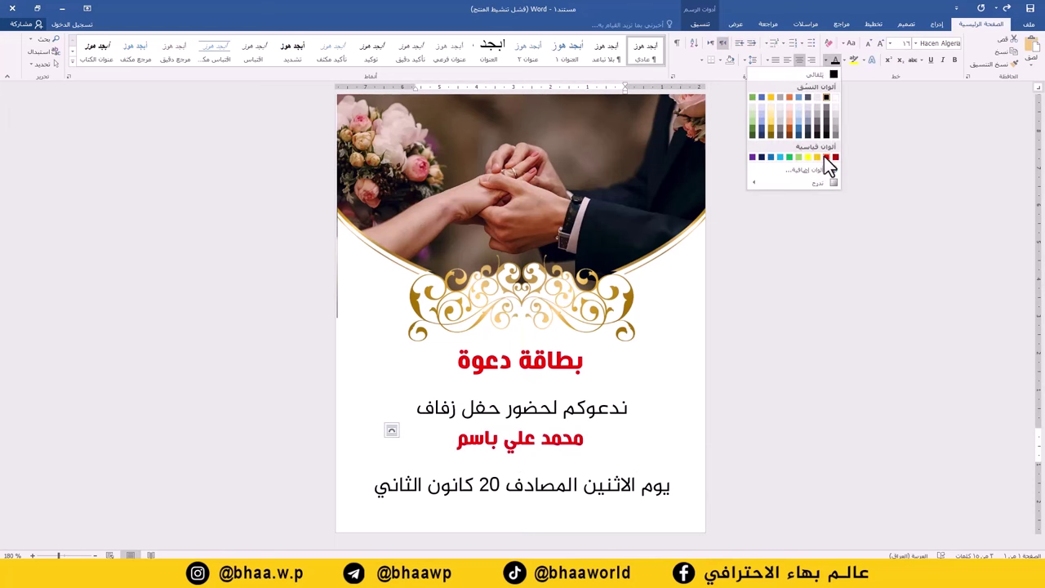
{"action": "left_click", "coordinate": [823, 155]}
{"action": "left_click", "coordinate": [882, 43]}
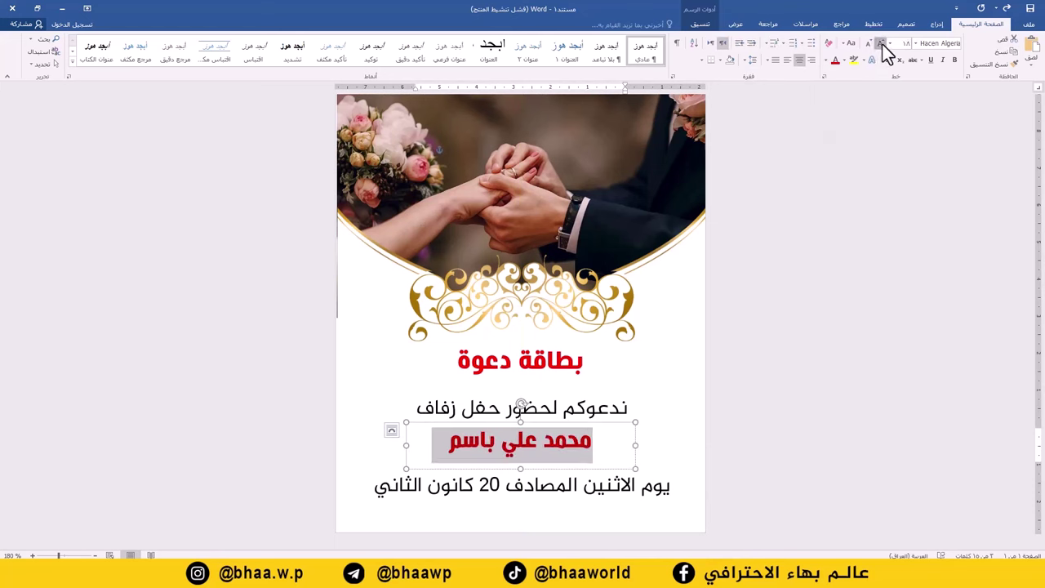
{"action": "left_click", "coordinate": [882, 43]}
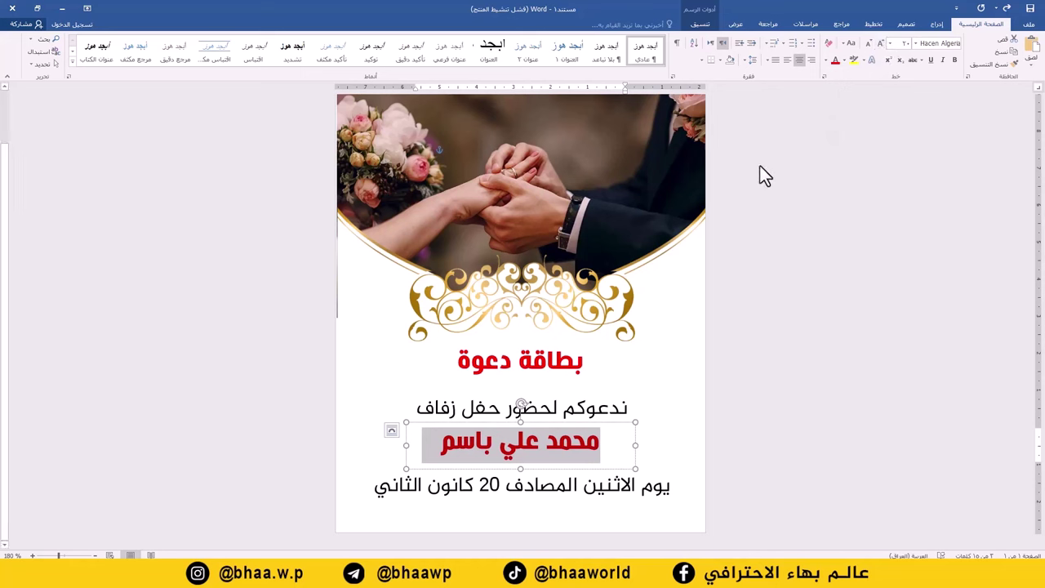
{"action": "left_click", "coordinate": [559, 405]}
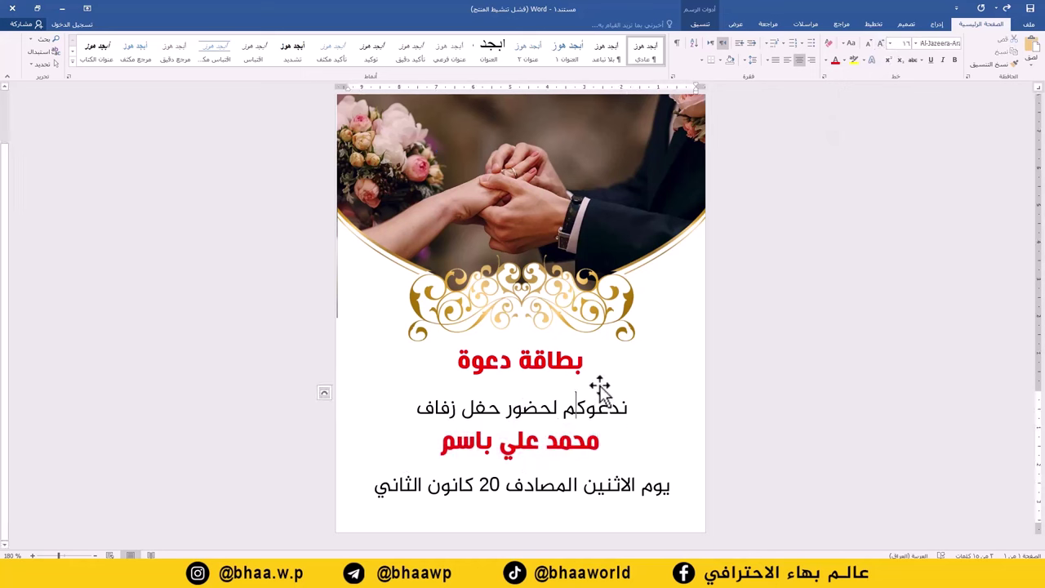
Nudge the invitation text box slightly upward
{"action": "left_click", "coordinate": [601, 386]}
{"action": "left_click_drag", "start_coordinate": [600, 386], "coordinate": [600, 379]}
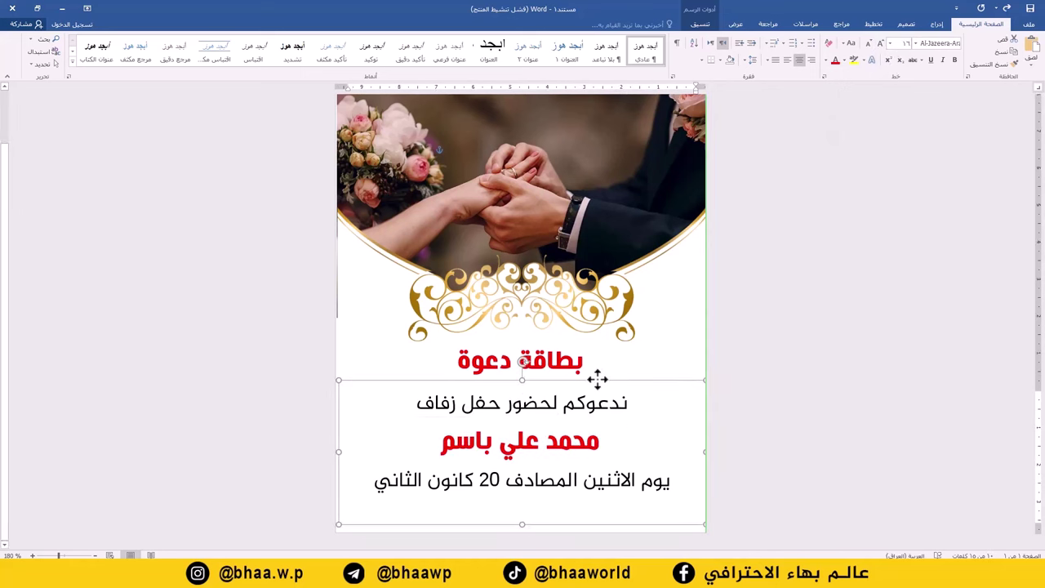
{"action": "left_click", "coordinate": [560, 439]}
{"action": "left_click", "coordinate": [681, 380]}
{"action": "scroll", "coordinate": [662, 392], "scroll_direction": "down", "scroll_amount": 2, "text": "ctrl"}
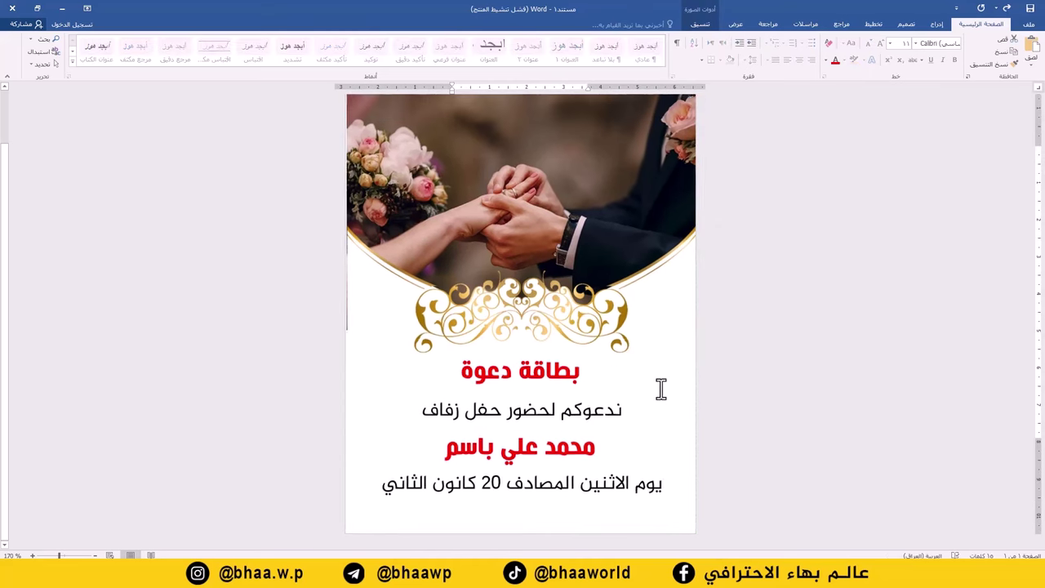
{"action": "left_click", "coordinate": [660, 388]}
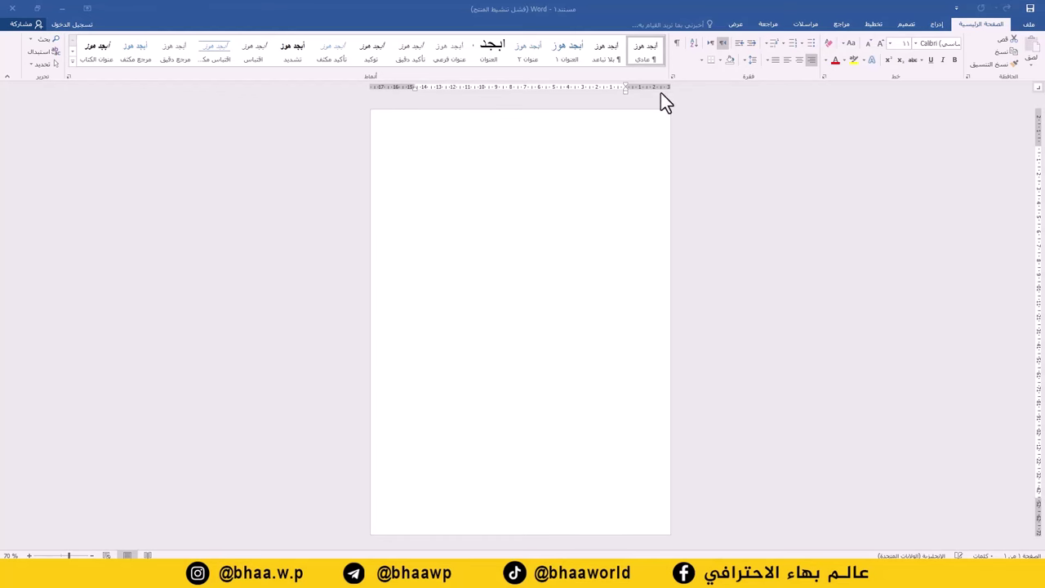
Set a custom paper size of 20 cm width and 20 cm height via More Paper Sizes
{"action": "left_click", "coordinate": [880, 23]}
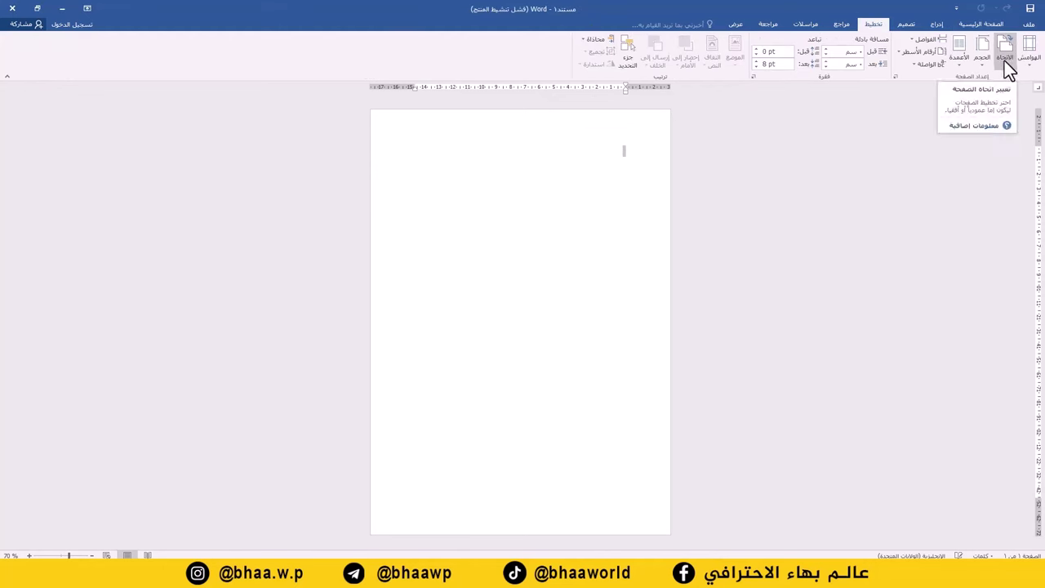
{"action": "left_click", "coordinate": [983, 59]}
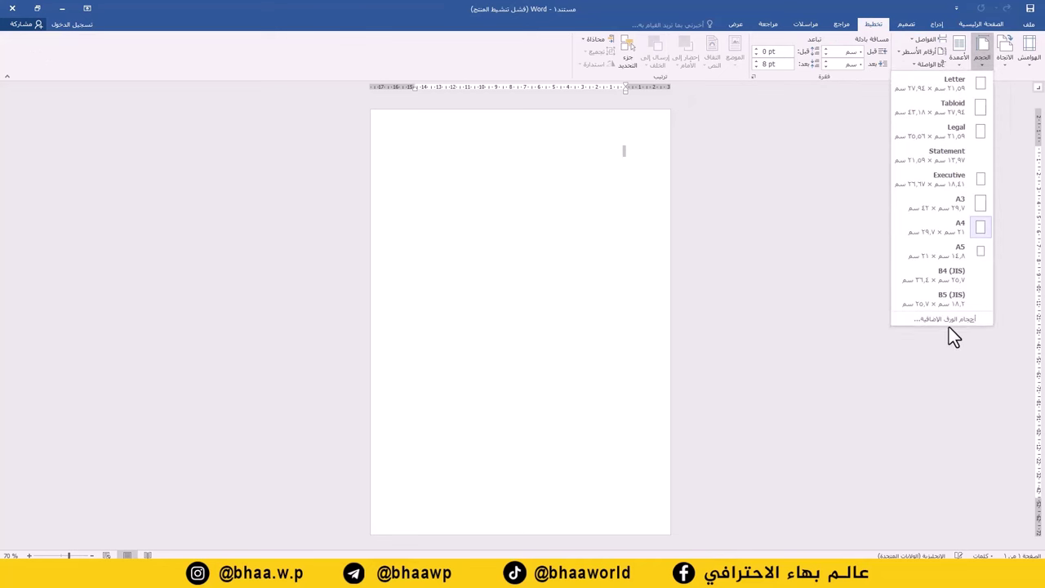
{"action": "left_click", "coordinate": [945, 320]}
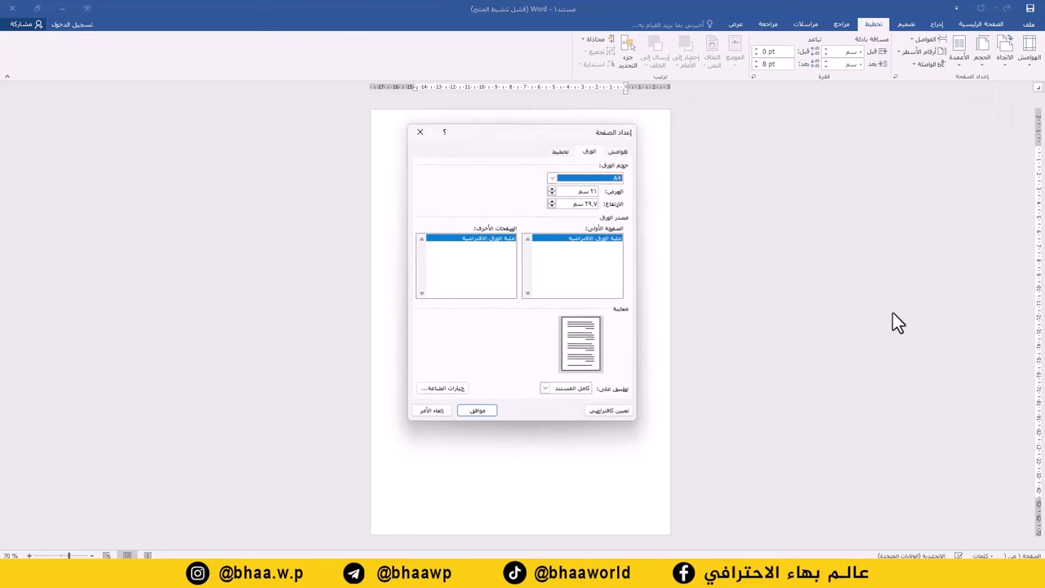
{"action": "left_click", "coordinate": [588, 191]}
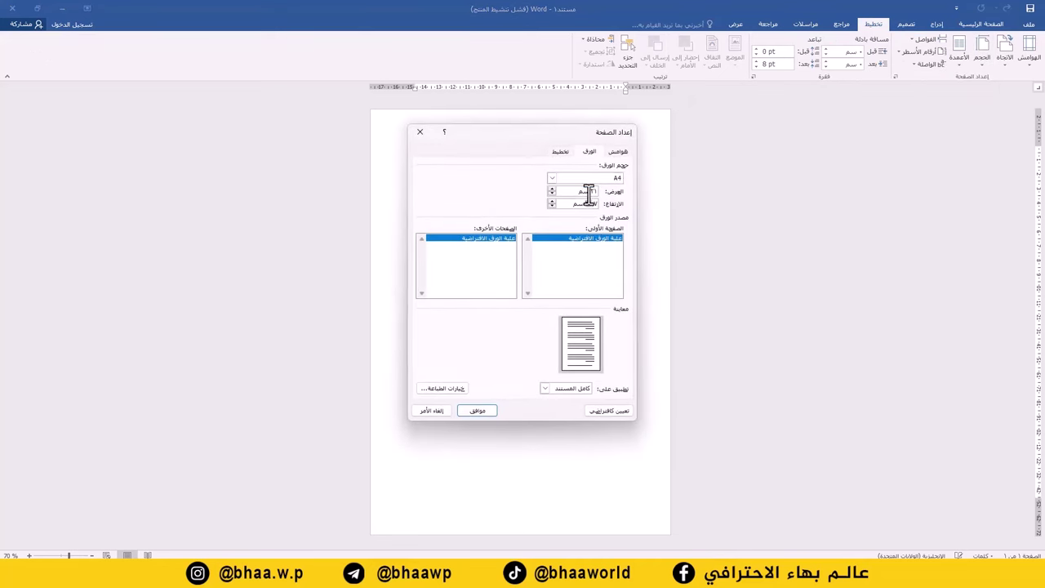
{"action": "type", "text": "20"}
{"action": "key", "text": "Tab"}
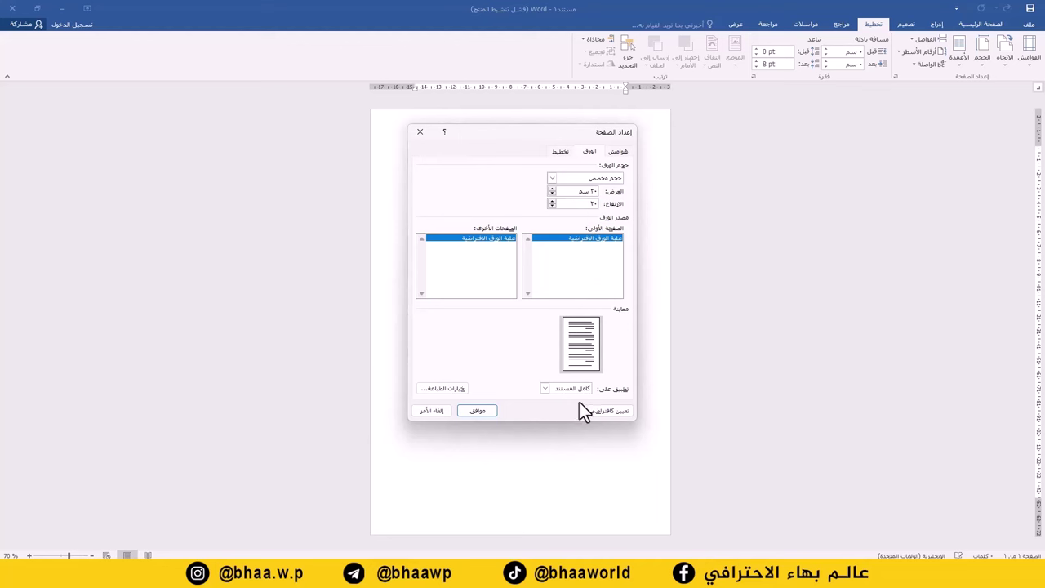
{"action": "left_click", "coordinate": [490, 410]}
{"action": "left_click", "coordinate": [933, 23]}
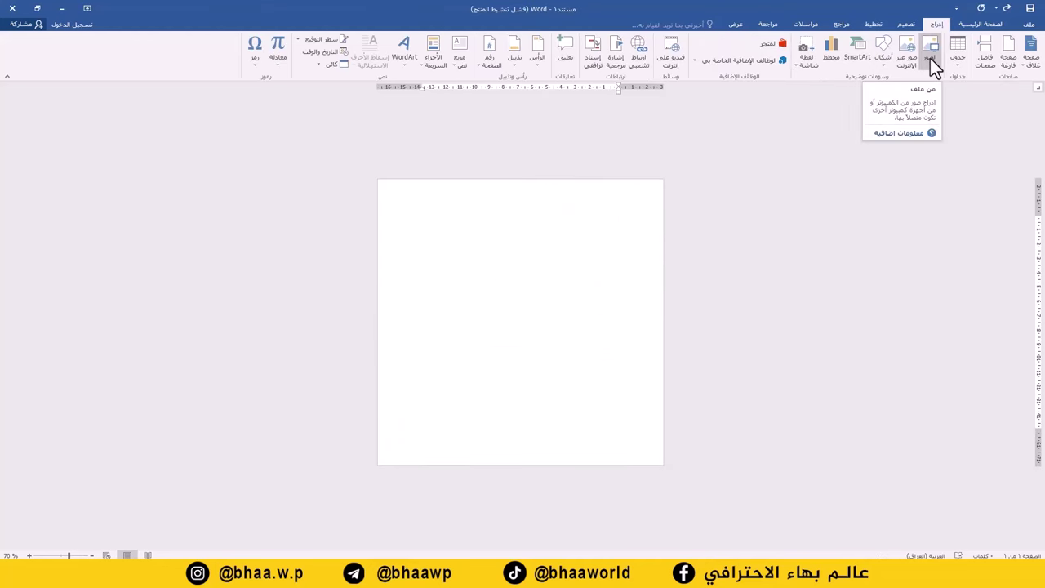
Insert the black-and-gold border picture, change its wrapping, and stretch it from the top-left corner to about 19.94 cm
{"action": "left_click", "coordinate": [930, 58]}
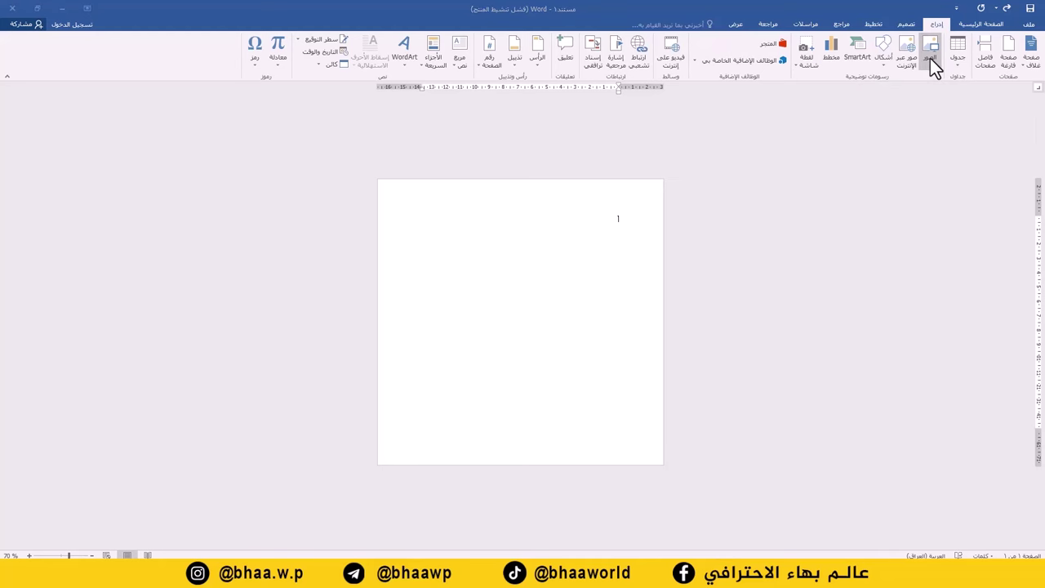
{"action": "double_click", "coordinate": [427, 106]}
{"action": "left_click", "coordinate": [427, 106]}
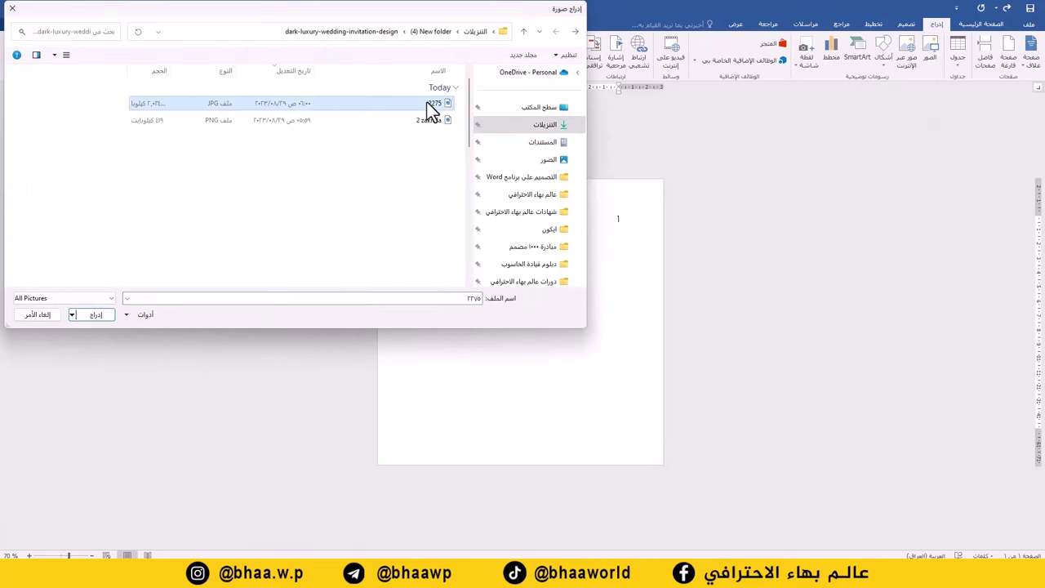
{"action": "double_click", "coordinate": [427, 106]}
{"action": "right_click", "coordinate": [449, 243]}
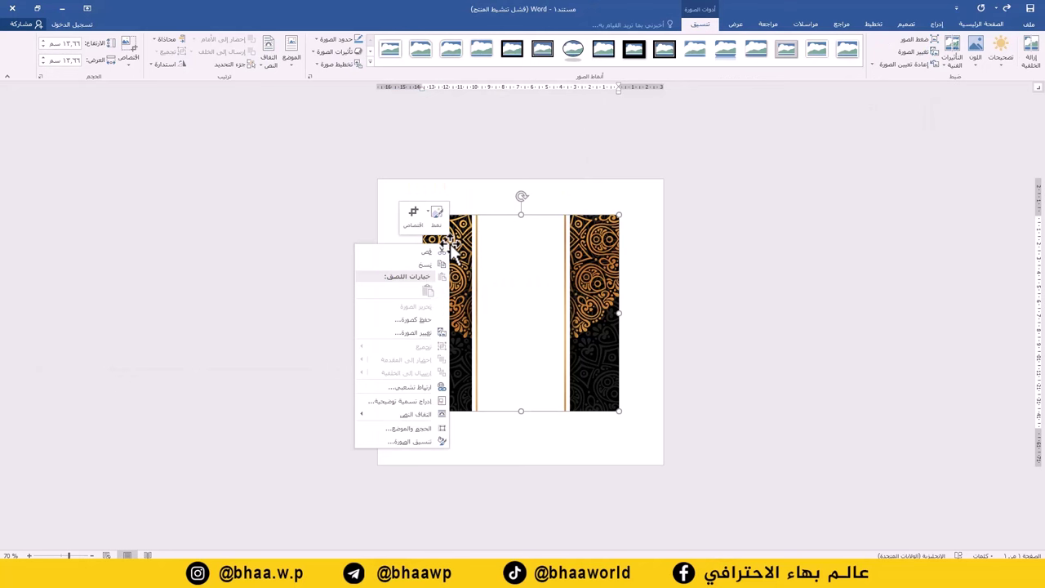
{"action": "mouse_move", "coordinate": [400, 413]}
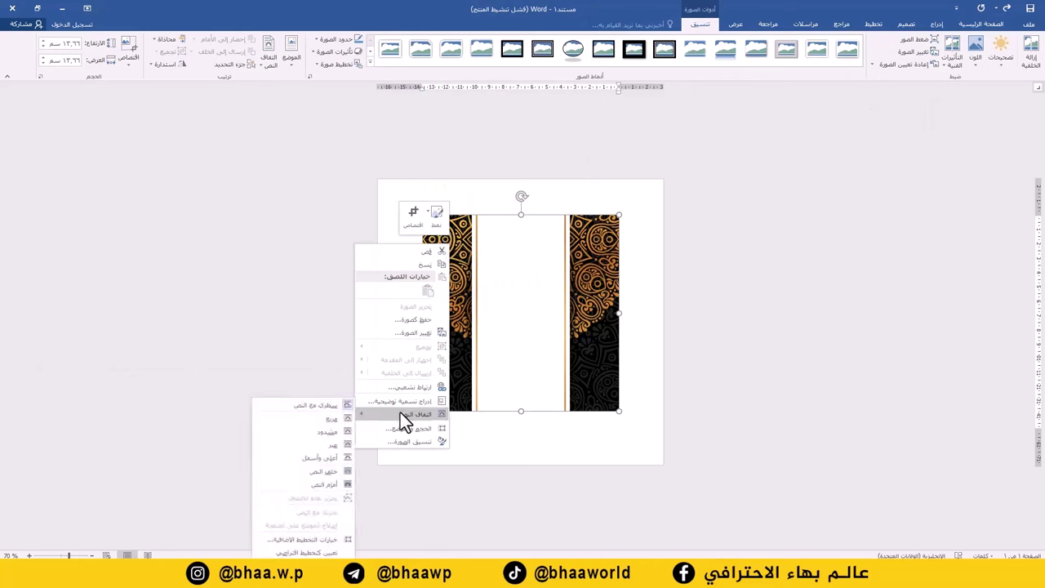
{"action": "left_click", "coordinate": [324, 473]}
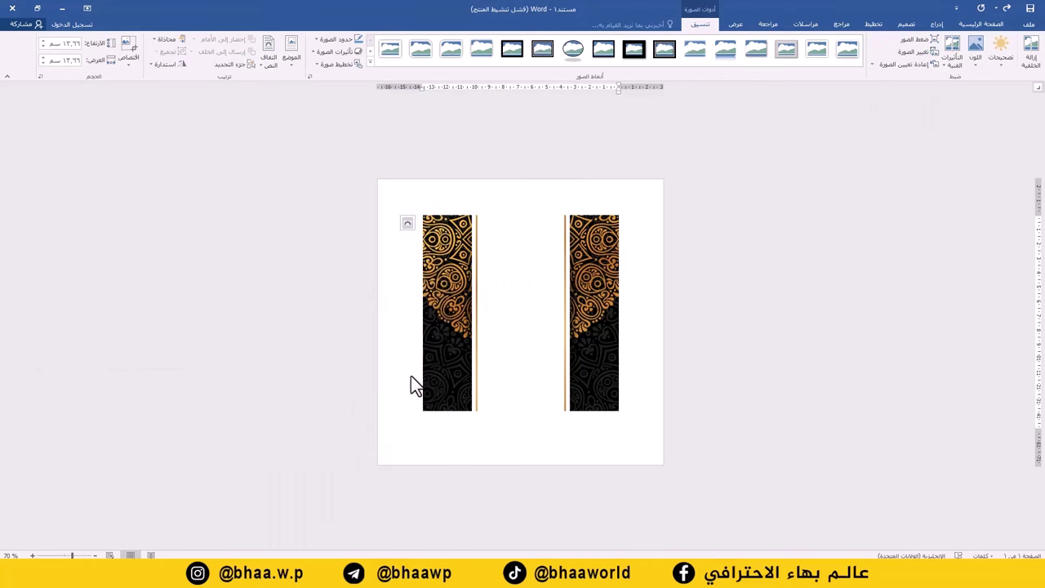
{"action": "left_click_drag", "start_coordinate": [466, 262], "coordinate": [418, 216]}
{"action": "left_click_drag", "start_coordinate": [576, 374], "coordinate": [663, 465]}
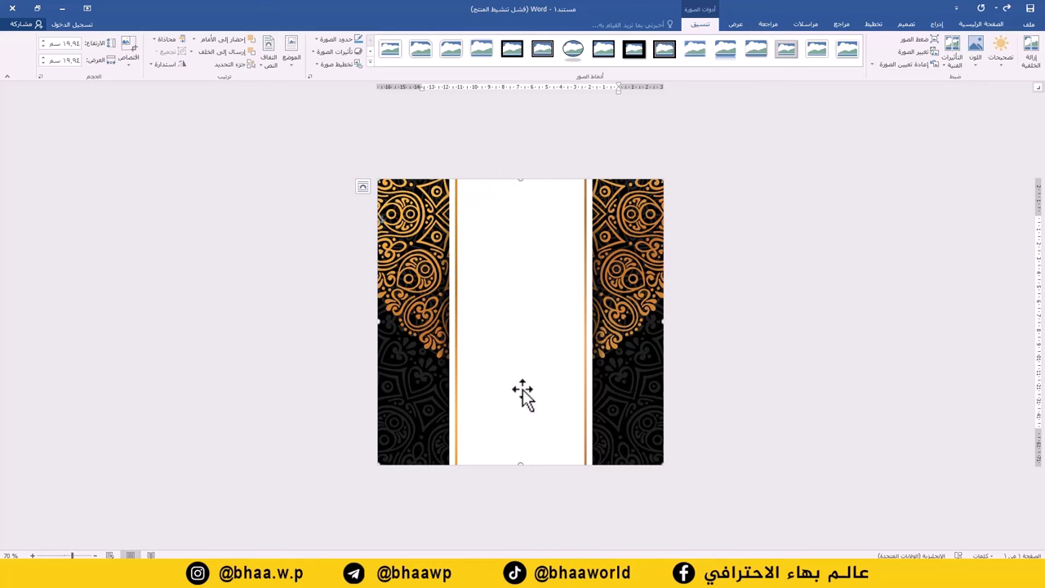
Insert the small gold mandala, set it In Front of Text, enlarge it and centre it atop the white strip
{"action": "left_click", "coordinate": [936, 24]}
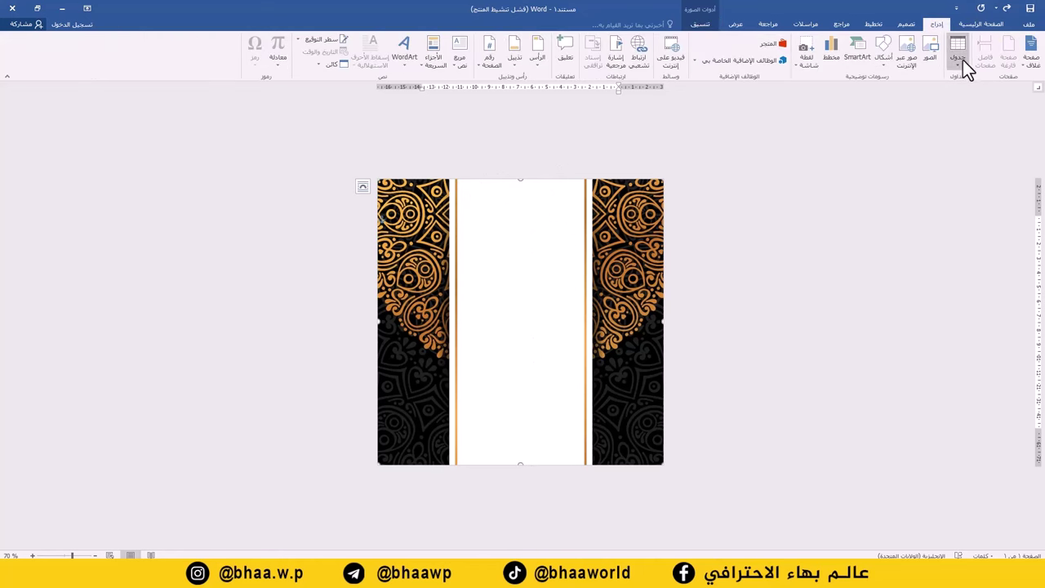
{"action": "left_click", "coordinate": [930, 59]}
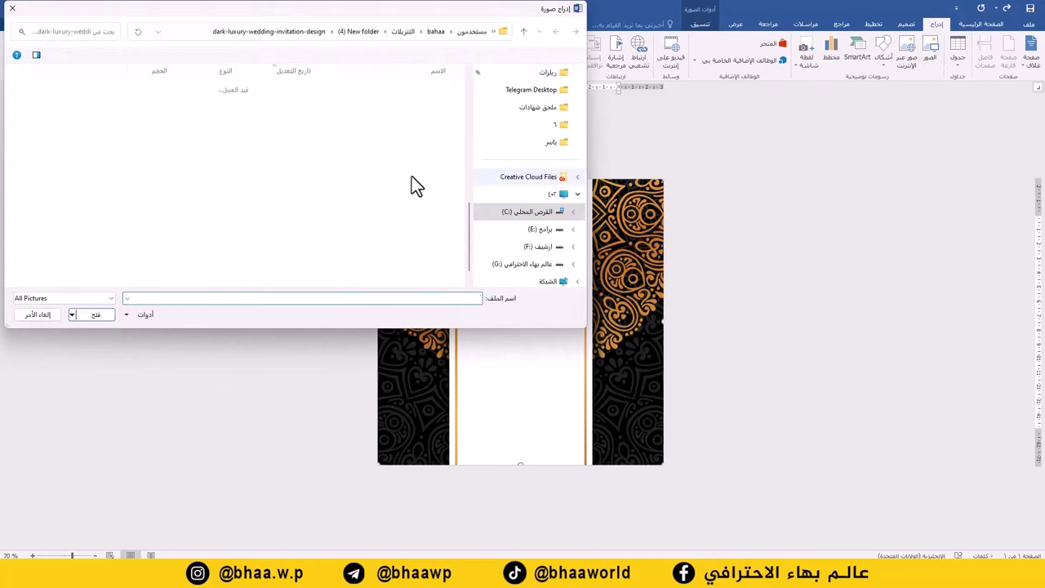
{"action": "double_click", "coordinate": [425, 124]}
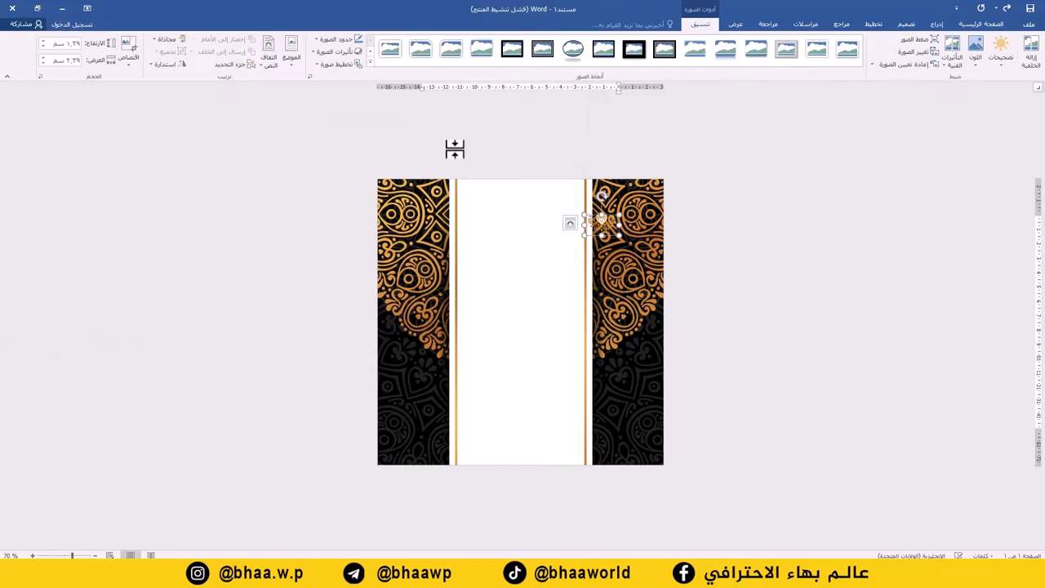
{"action": "left_click_drag", "start_coordinate": [581, 236], "coordinate": [530, 271]}
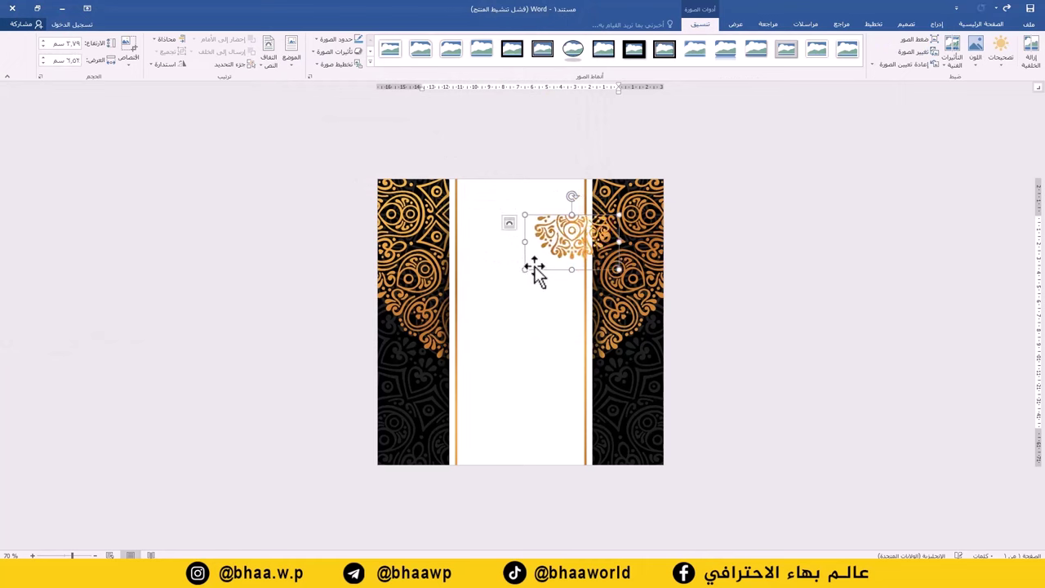
{"action": "right_click", "coordinate": [559, 237]}
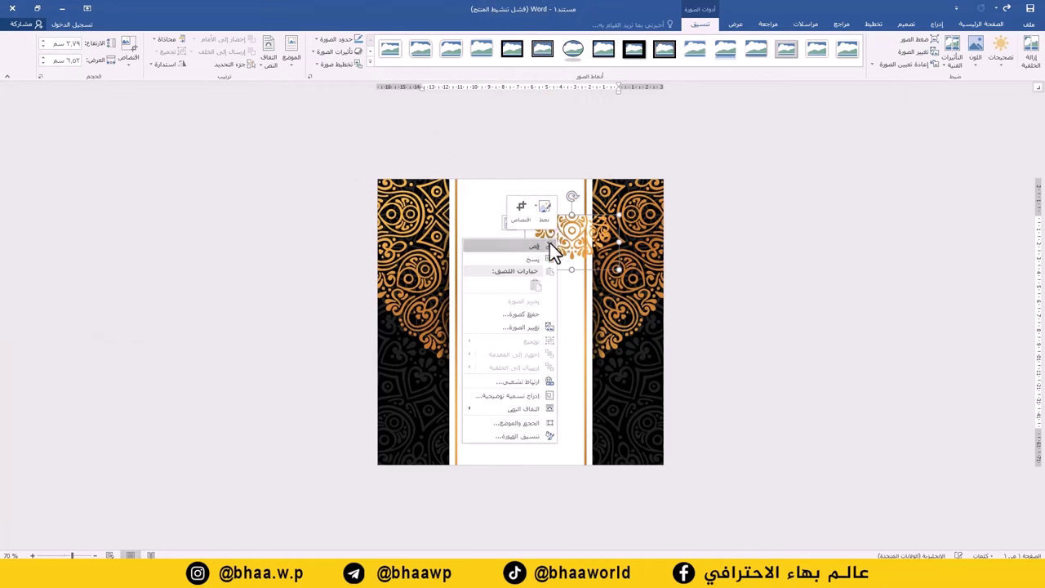
{"action": "mouse_move", "coordinate": [511, 411]}
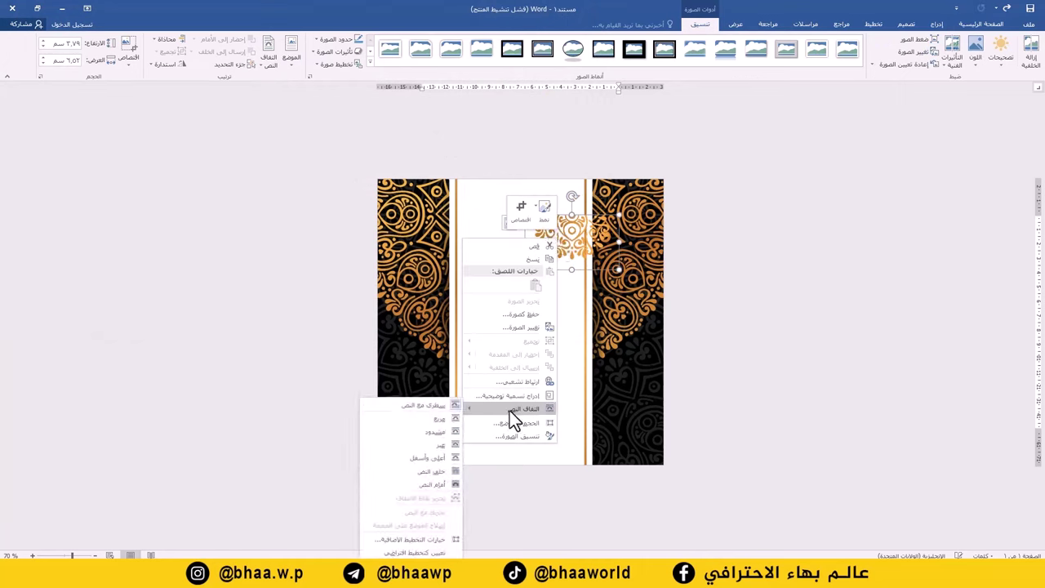
{"action": "left_click", "coordinate": [438, 483]}
{"action": "left_click_drag", "start_coordinate": [552, 256], "coordinate": [466, 236]}
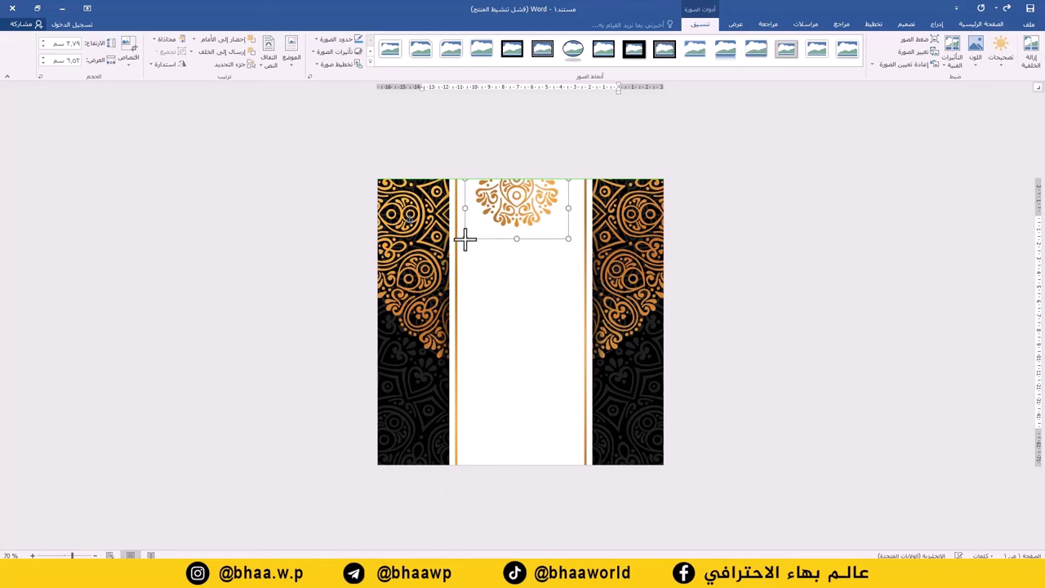
{"action": "left_click_drag", "start_coordinate": [518, 210], "coordinate": [520, 211]}
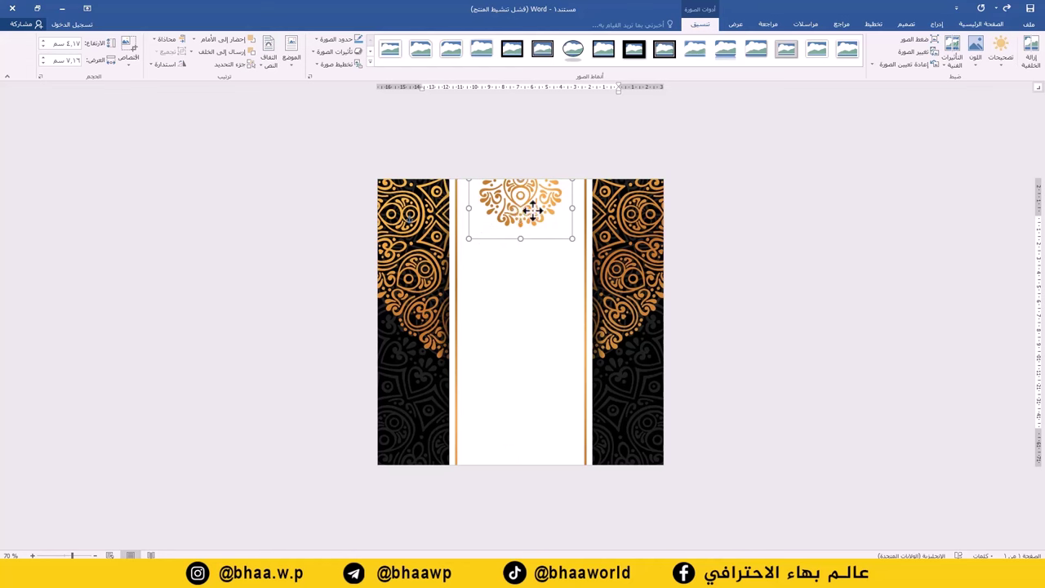
Duplicate the mandala to the strip's bottom and flip the copy upside down
{"action": "left_click_drag", "start_coordinate": [532, 211], "coordinate": [539, 432]}
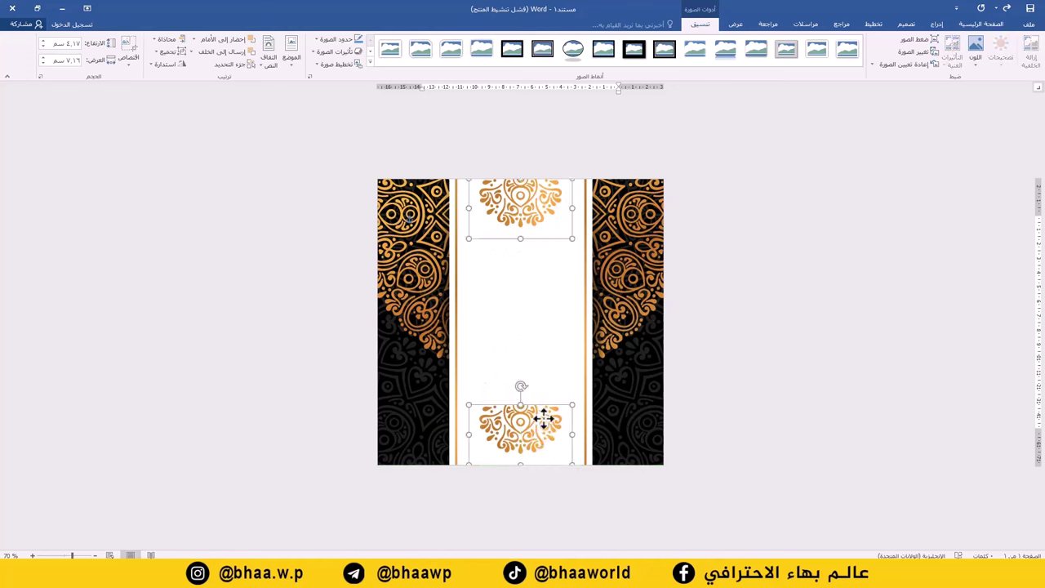
{"action": "left_click", "coordinate": [548, 365]}
{"action": "left_click", "coordinate": [535, 424]}
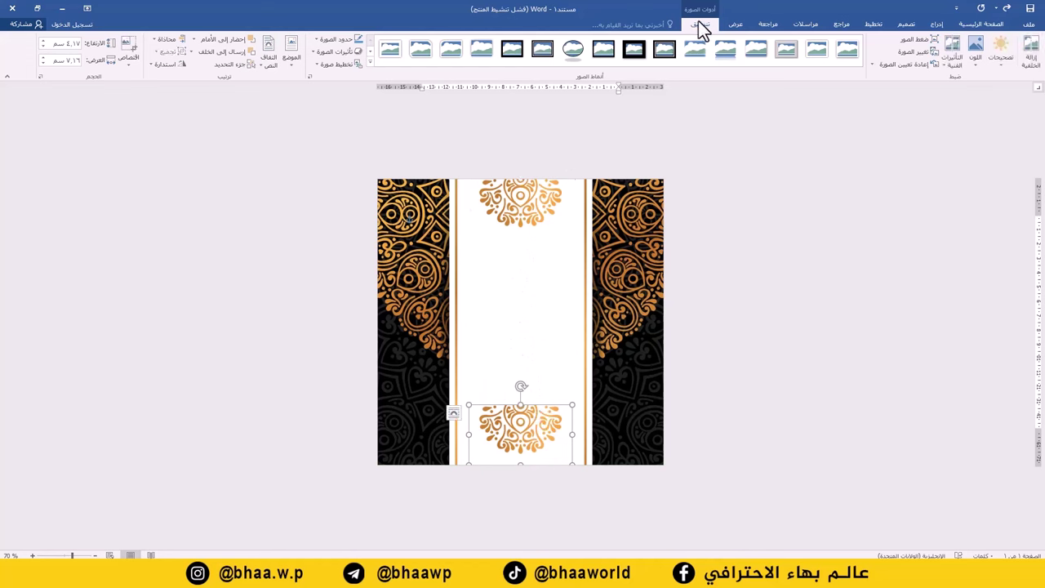
{"action": "left_click", "coordinate": [148, 63]}
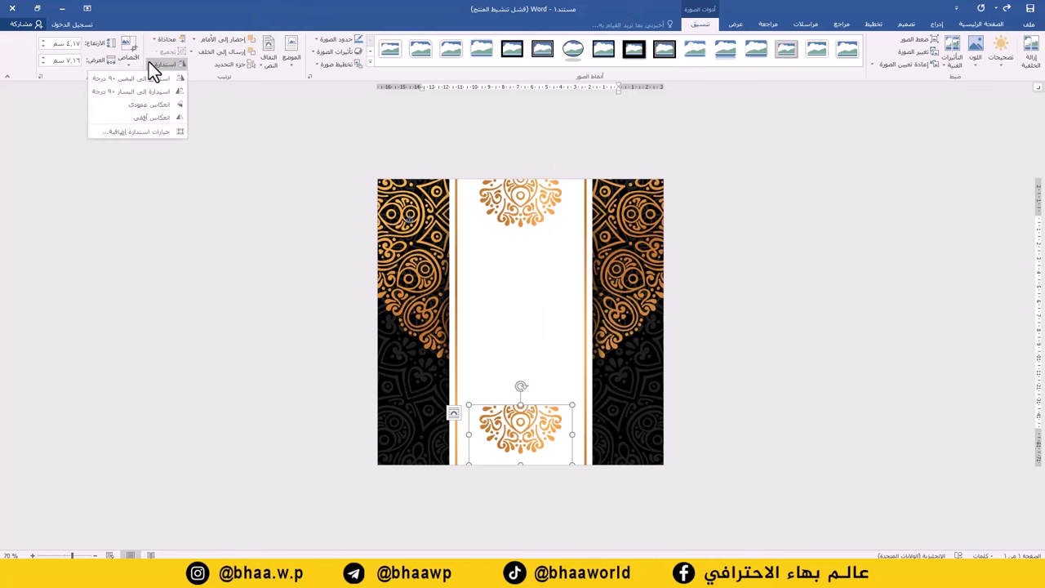
{"action": "left_click", "coordinate": [160, 105]}
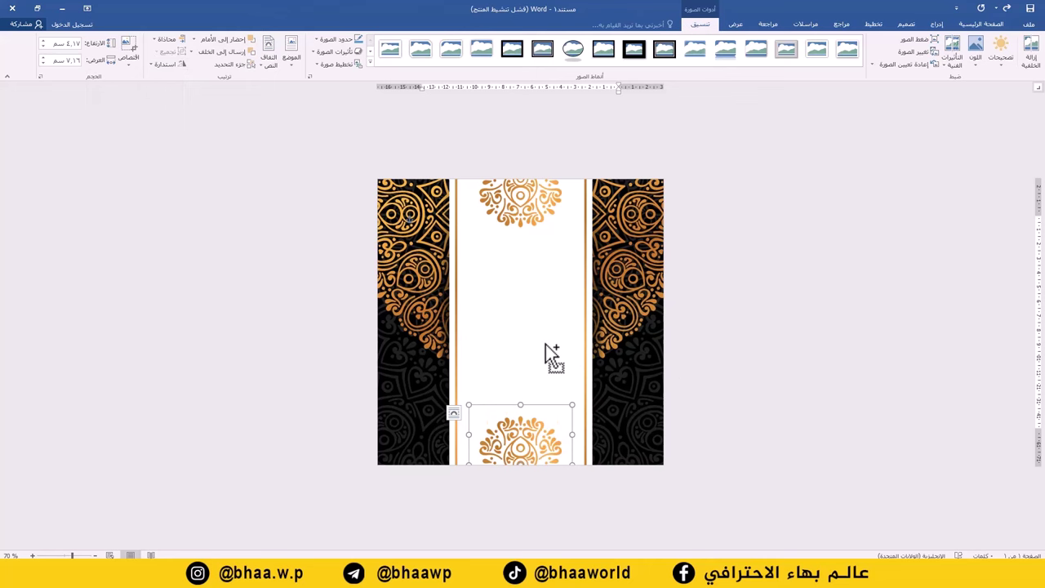
{"action": "scroll", "coordinate": [545, 344], "scroll_direction": "up", "scroll_amount": 3}
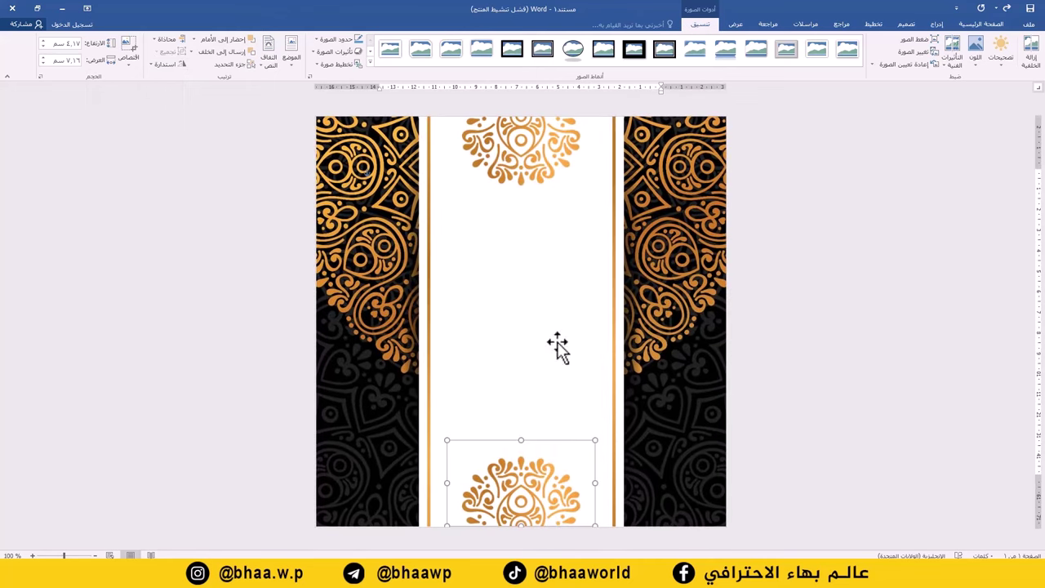
{"action": "left_click", "coordinate": [938, 24]}
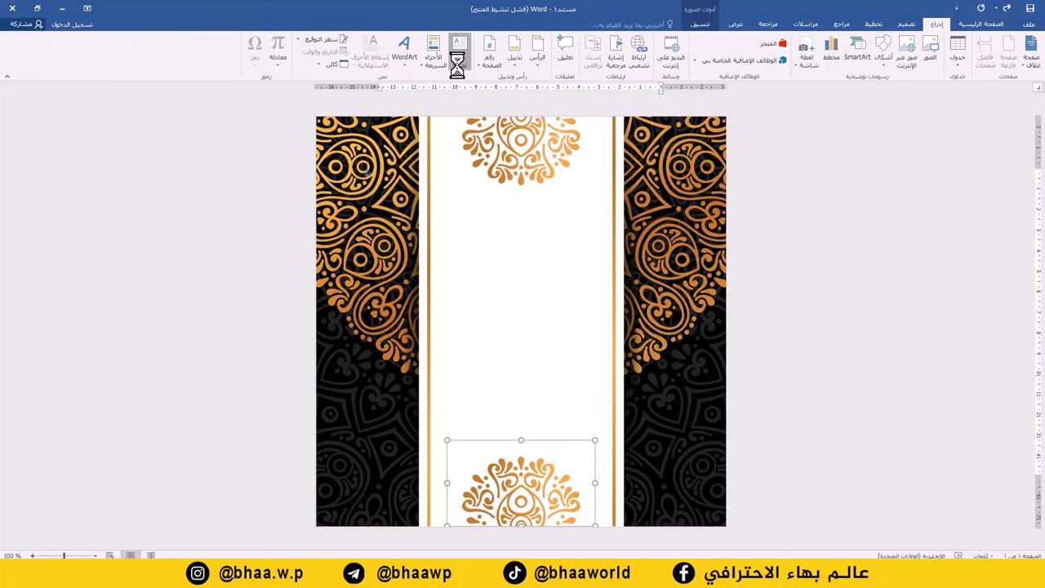
Draw a text box below the top mandala and type 'دعوة'
{"action": "left_click", "coordinate": [438, 395]}
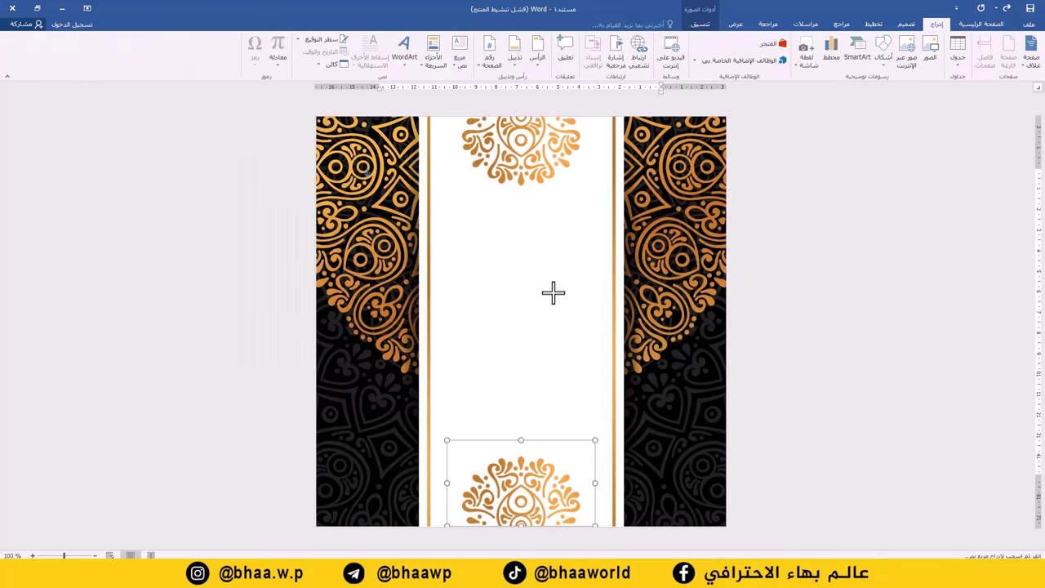
{"action": "mouse_move", "coordinate": [599, 198]}
{"action": "left_mouse_down"}
{"action": "mouse_move", "coordinate": [531, 236]}
{"action": "mouse_move", "coordinate": [446, 244]}
{"action": "left_mouse_up"}
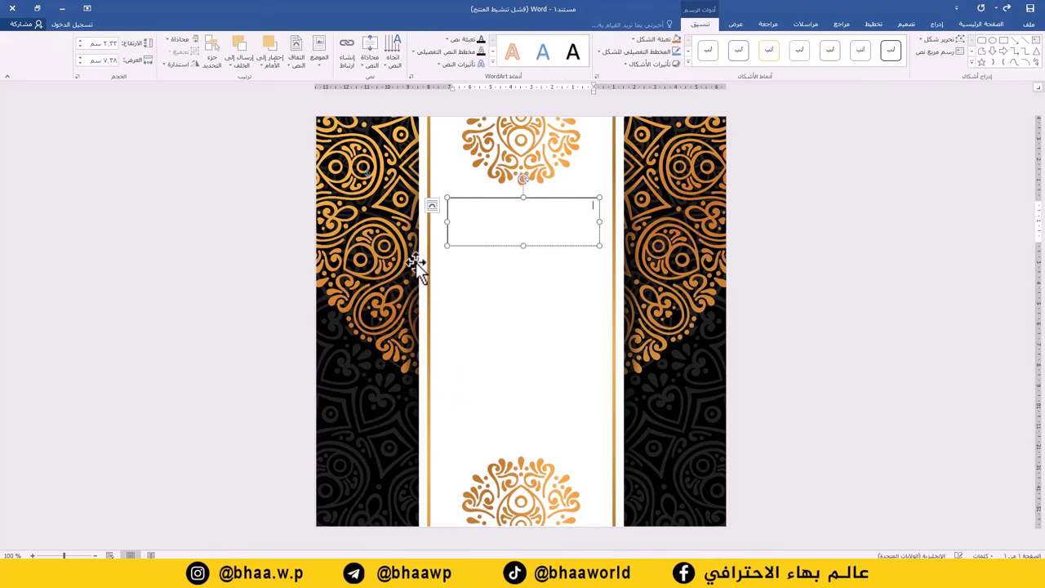
{"action": "type", "text": "دعوة"}
{"action": "key", "text": "ctrl+a"}
{"action": "left_click", "coordinate": [980, 24]}
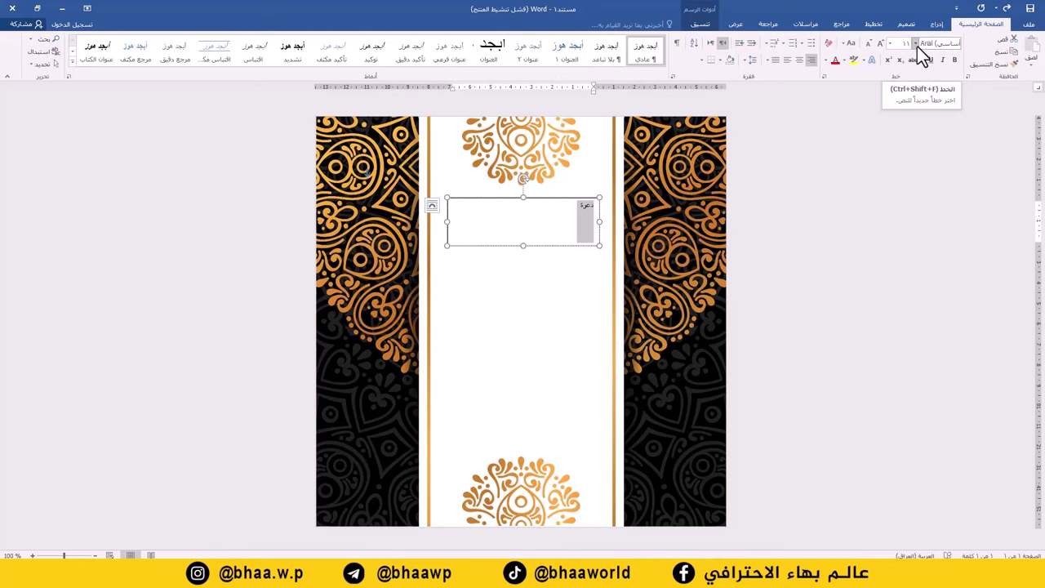
Give the title a decorative Arabic font, centre it and enlarge it, extending the box to fit
{"action": "left_click", "coordinate": [916, 45]}
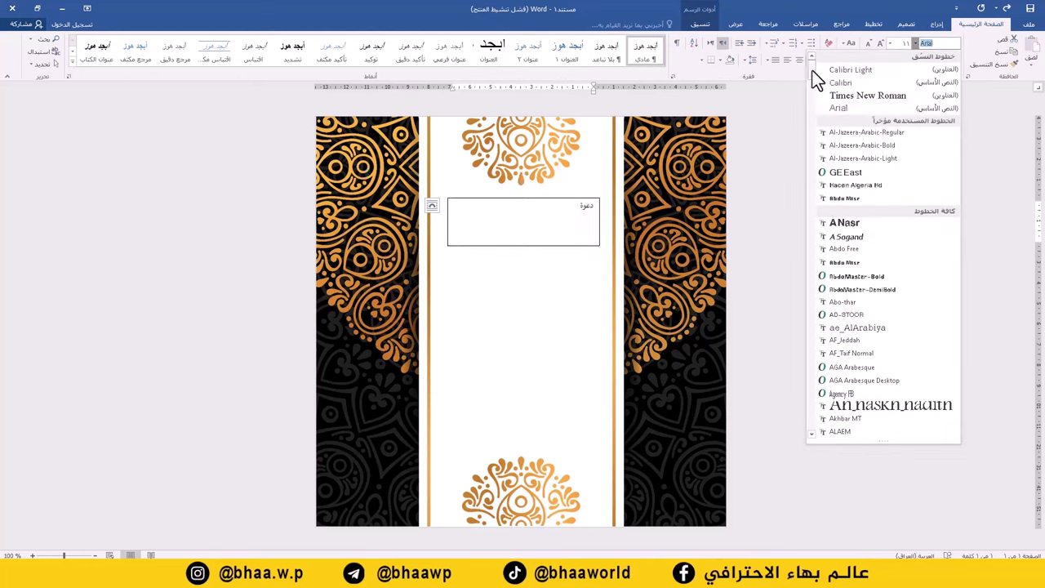
{"action": "left_click", "coordinate": [791, 144]}
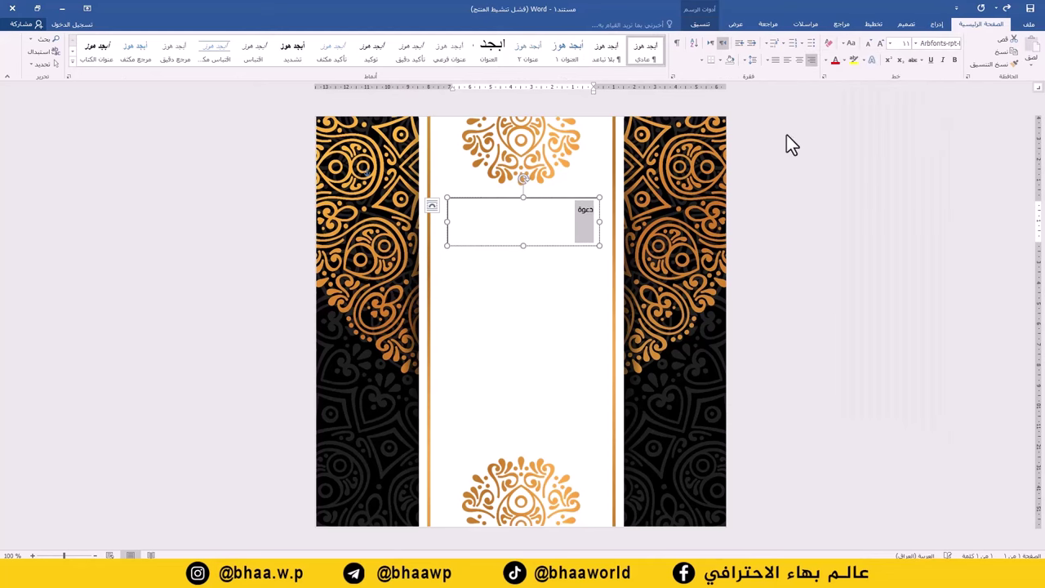
{"action": "left_click", "coordinate": [879, 44]}
{"action": "left_click", "coordinate": [879, 44]}
{"action": "left_click", "coordinate": [879, 44]}
{"action": "left_click", "coordinate": [879, 44]}
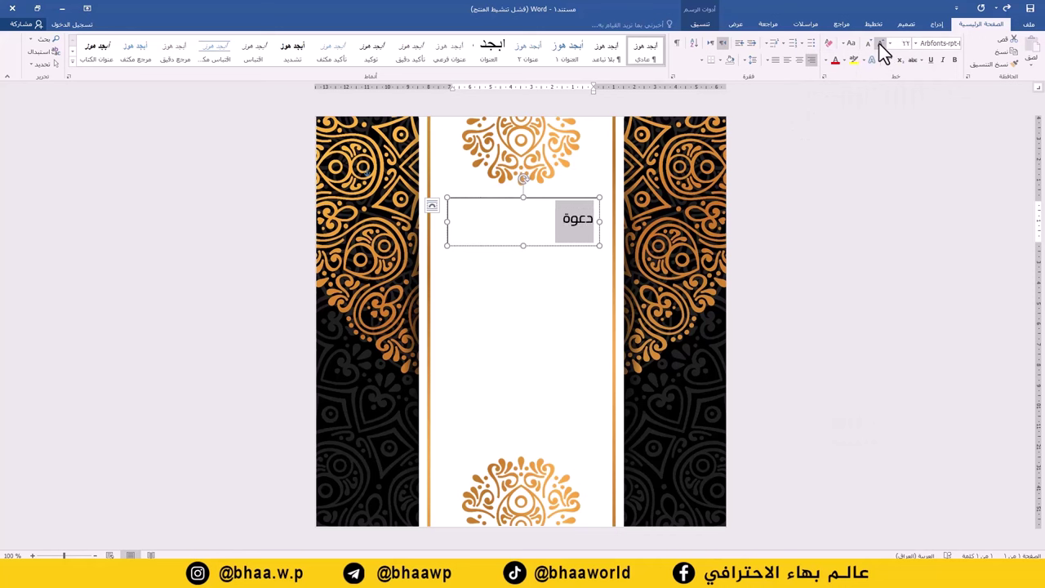
{"action": "left_click", "coordinate": [879, 44]}
{"action": "key", "text": "ctrl+e"}
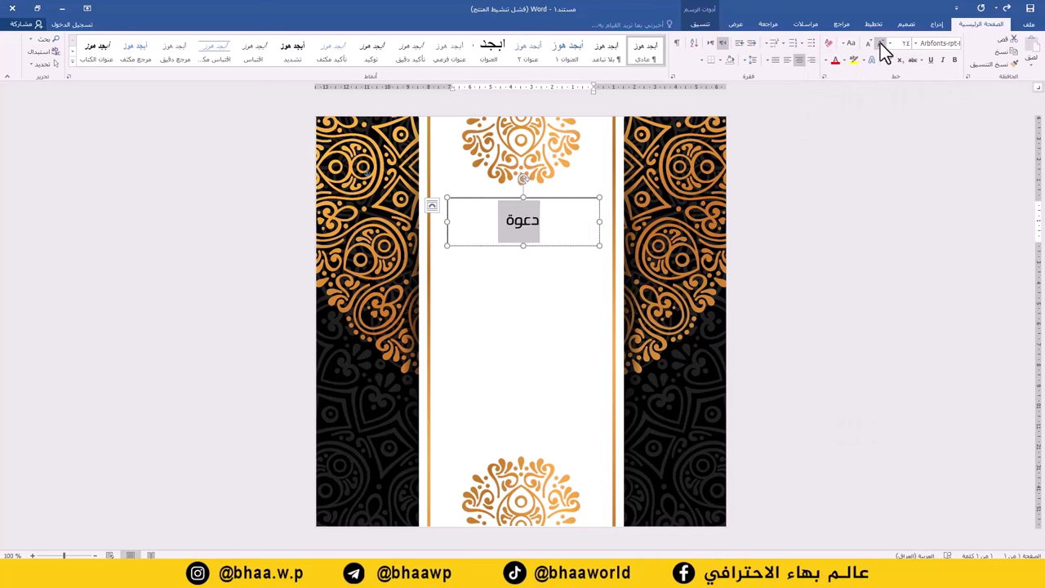
{"action": "left_click", "coordinate": [880, 43]}
{"action": "left_click", "coordinate": [880, 43]}
{"action": "left_click", "coordinate": [880, 43]}
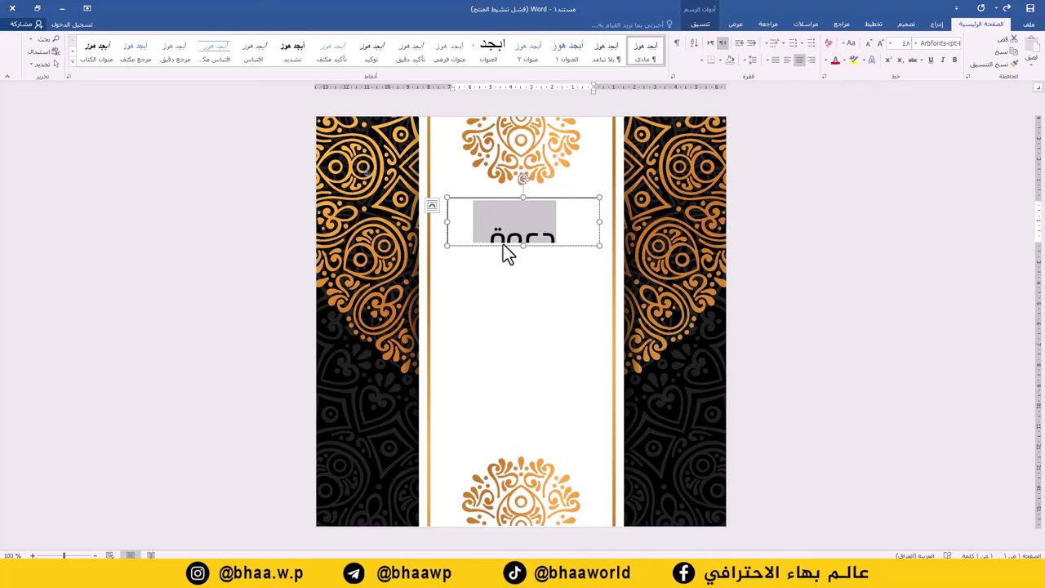
{"action": "left_click_drag", "start_coordinate": [521, 245], "coordinate": [514, 258]}
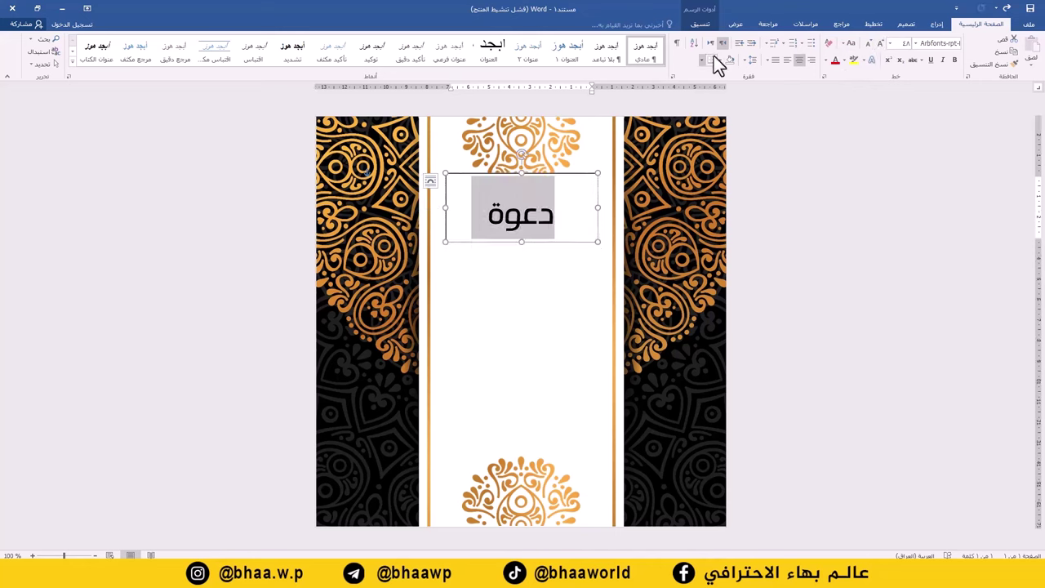
Colour the title brown and give its box a white fill with no outline
{"action": "left_click", "coordinate": [825, 60]}
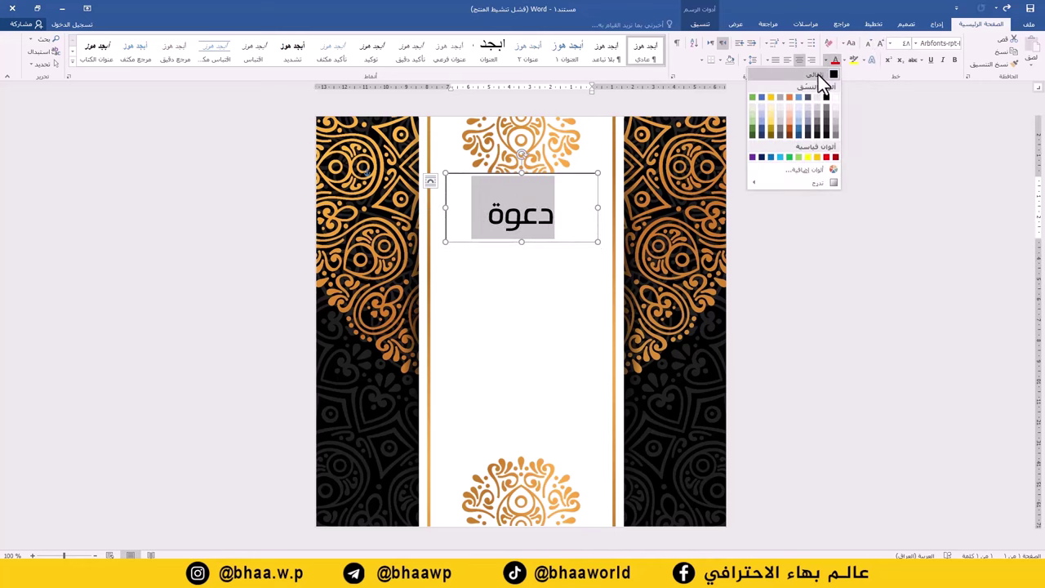
{"action": "left_click", "coordinate": [790, 128]}
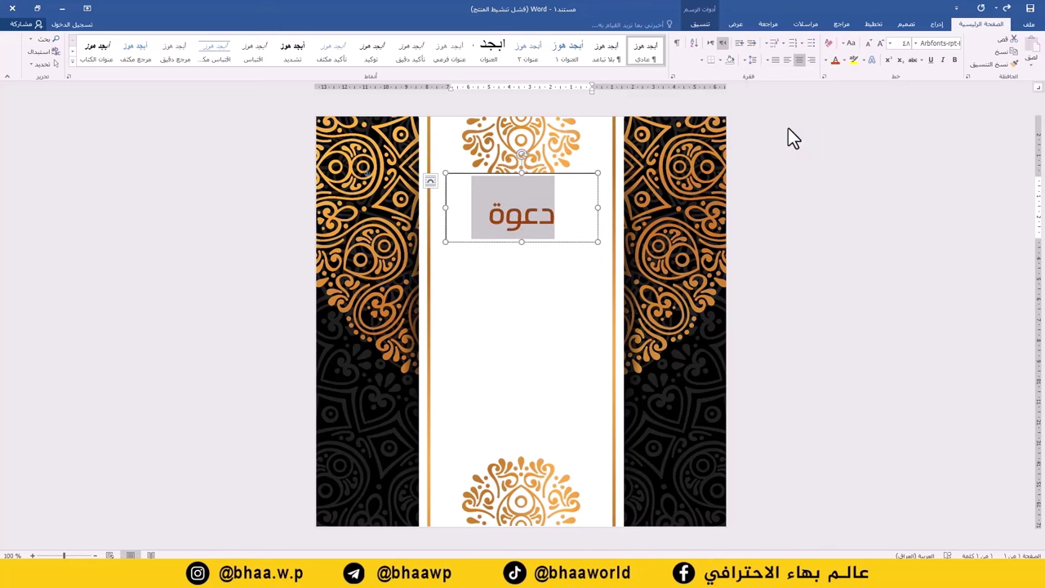
{"action": "left_click", "coordinate": [560, 175]}
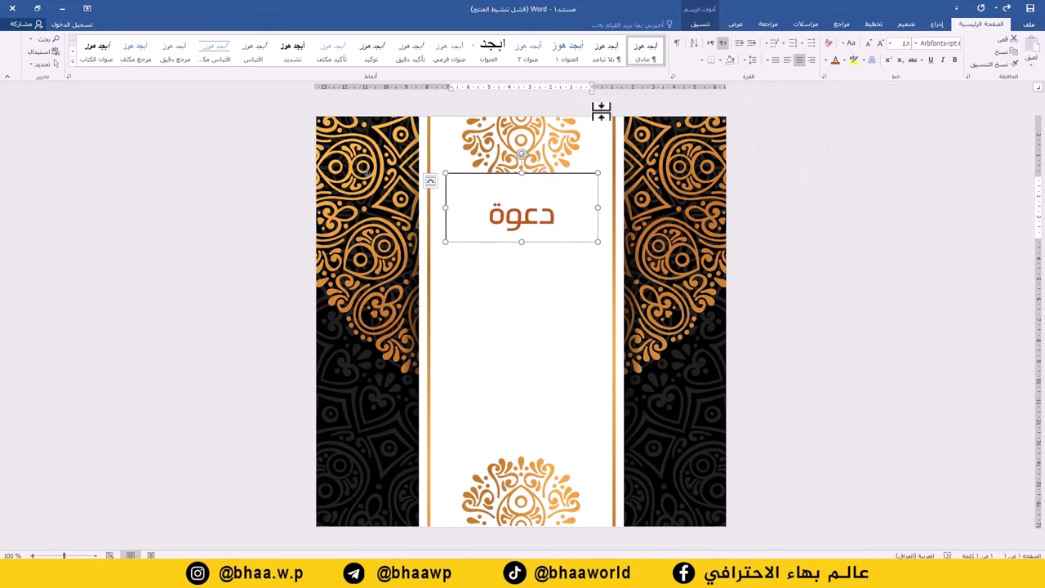
{"action": "left_click", "coordinate": [699, 25]}
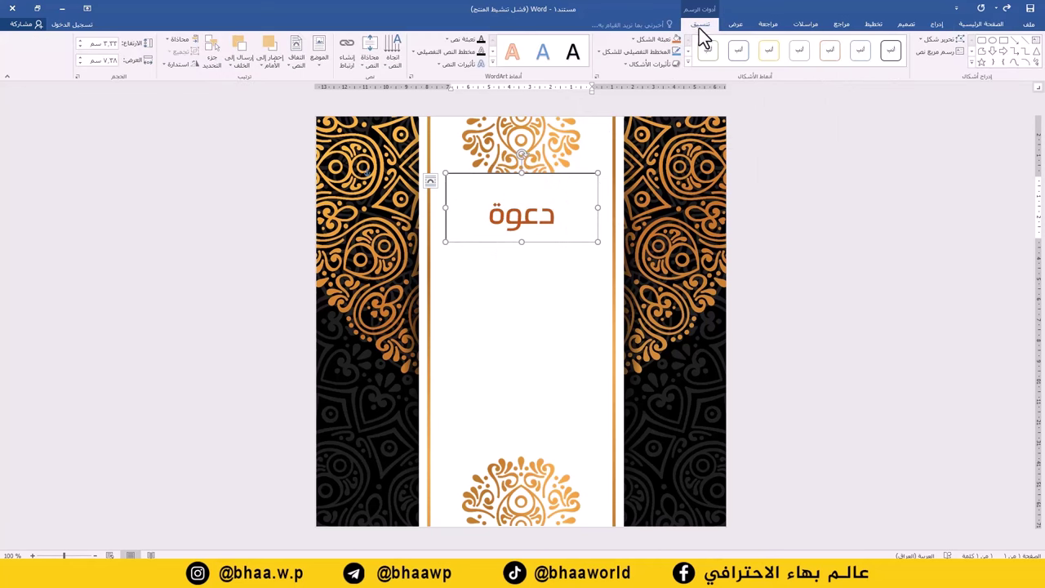
{"action": "left_click", "coordinate": [651, 40]}
{"action": "left_click", "coordinate": [653, 132]}
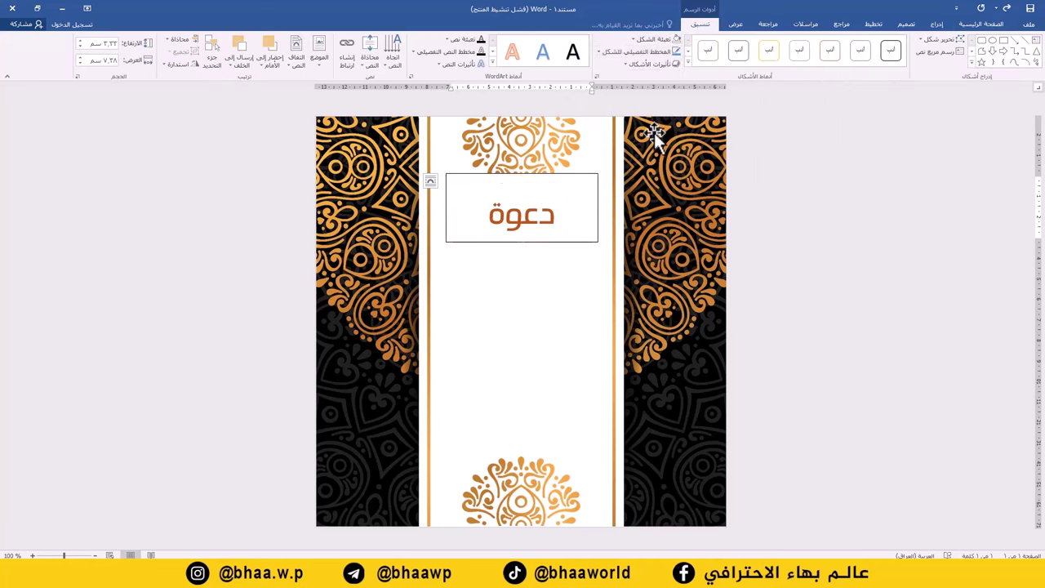
{"action": "left_click", "coordinate": [659, 50]}
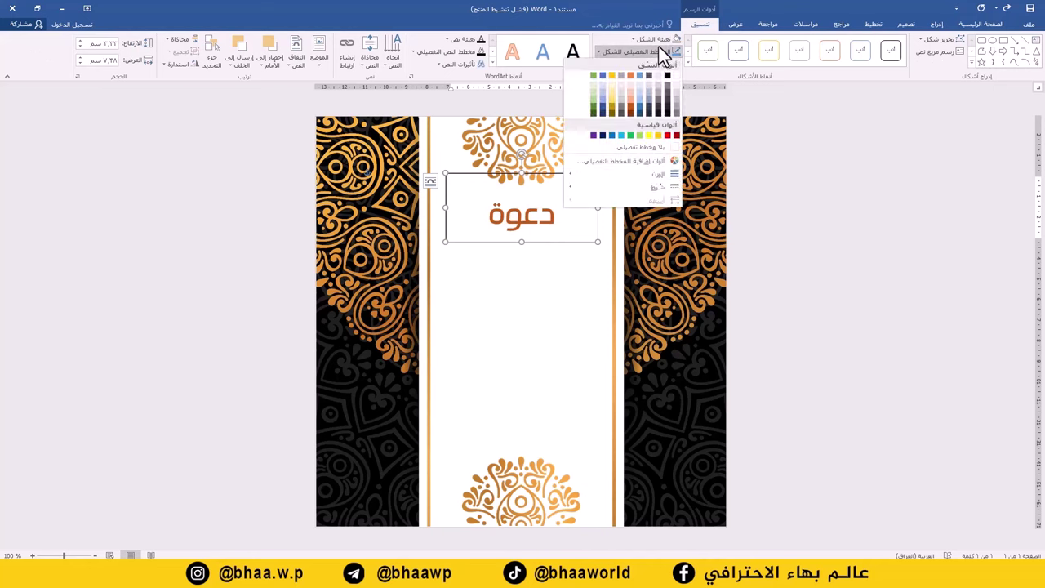
{"action": "left_click", "coordinate": [632, 147]}
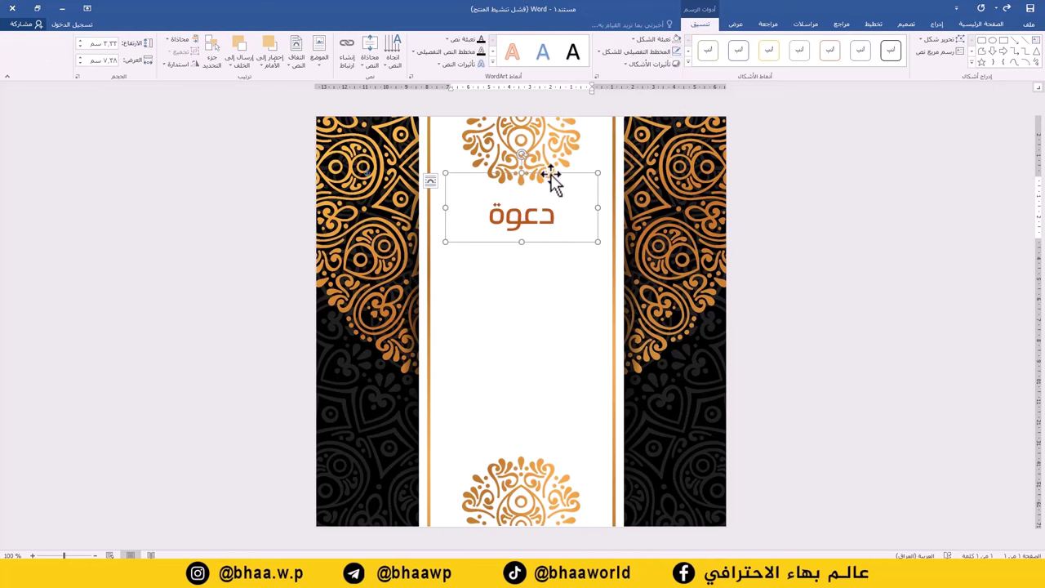
Set the title to 60 pt and reposition its box just below the top mandala
{"action": "left_click", "coordinate": [986, 24]}
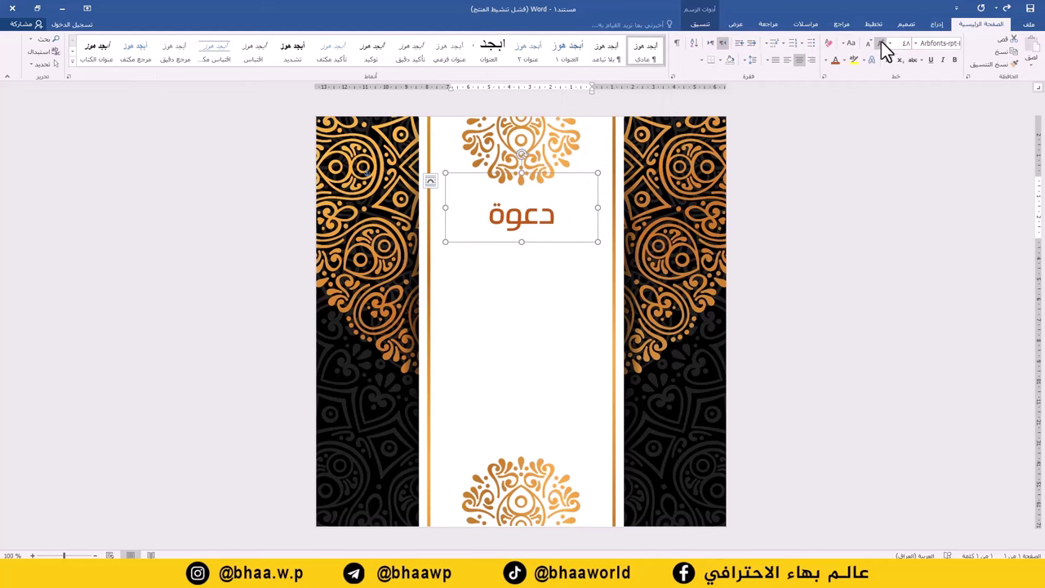
{"action": "left_click", "coordinate": [881, 42]}
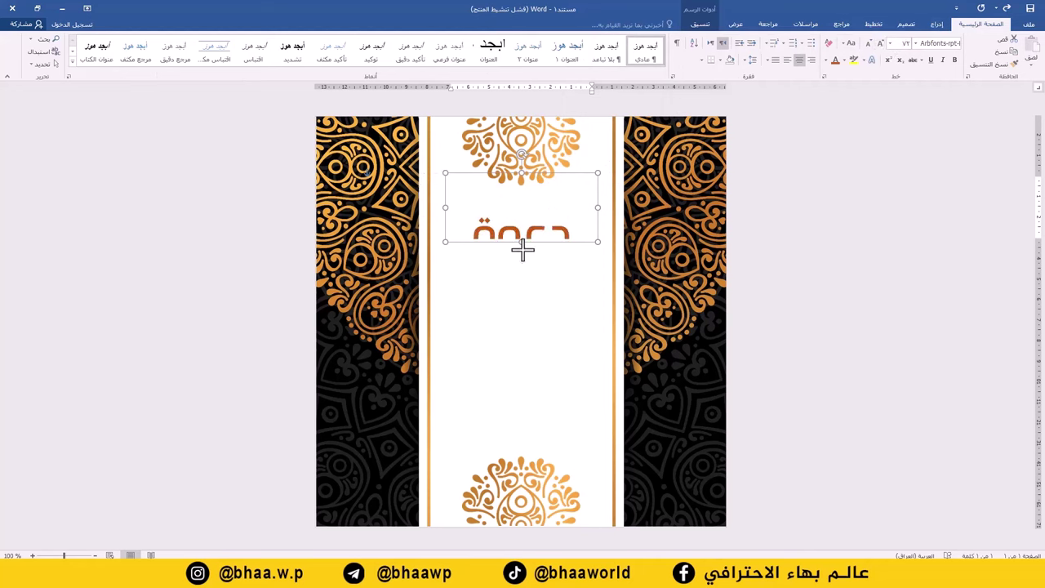
{"action": "left_click_drag", "start_coordinate": [523, 251], "coordinate": [522, 273]}
{"action": "left_click_drag", "start_coordinate": [542, 174], "coordinate": [541, 144]}
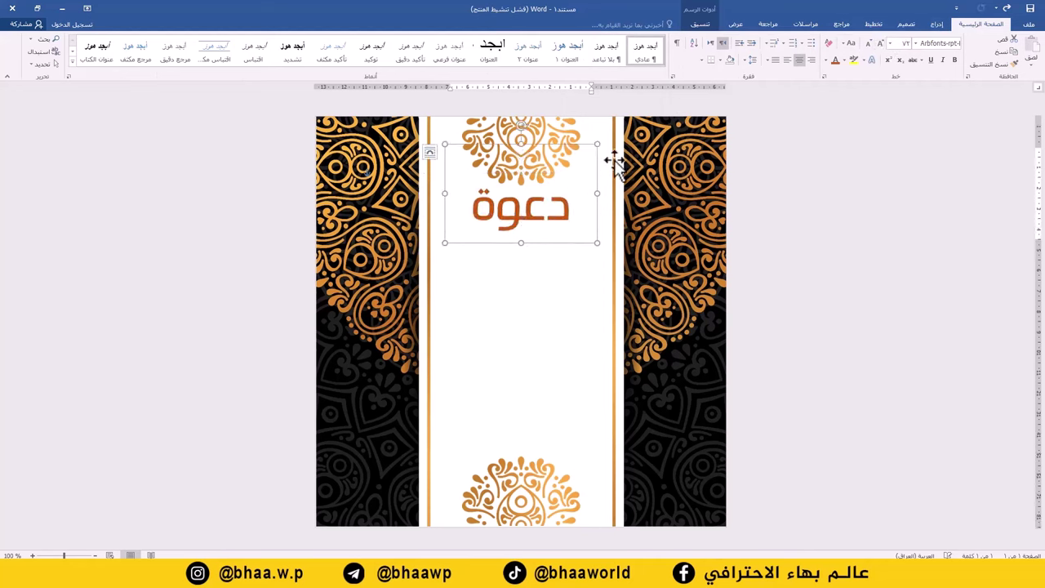
{"action": "left_click", "coordinate": [903, 43]}
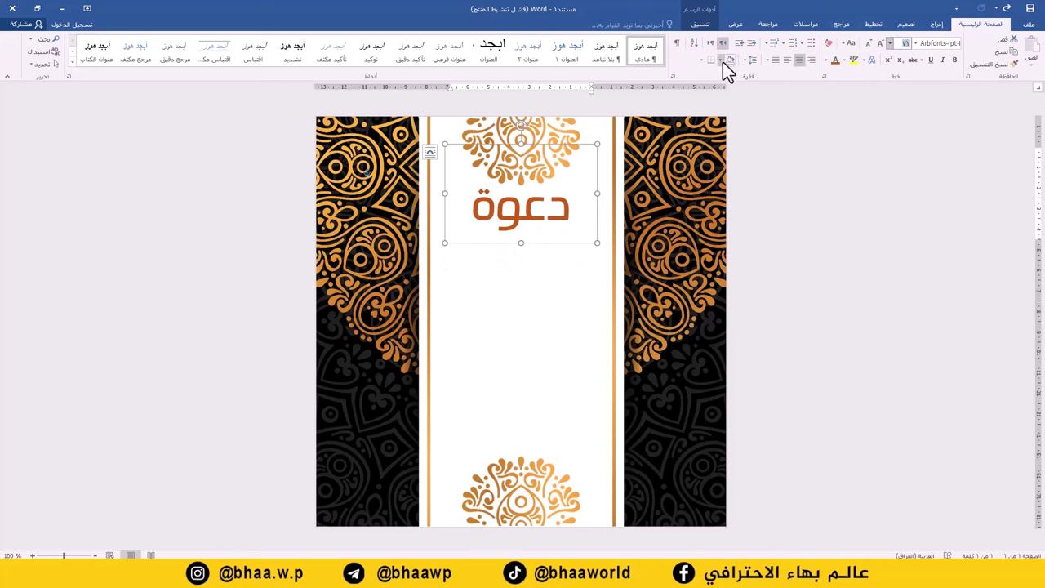
{"action": "type", "text": "60"}
{"action": "key", "text": "Return"}
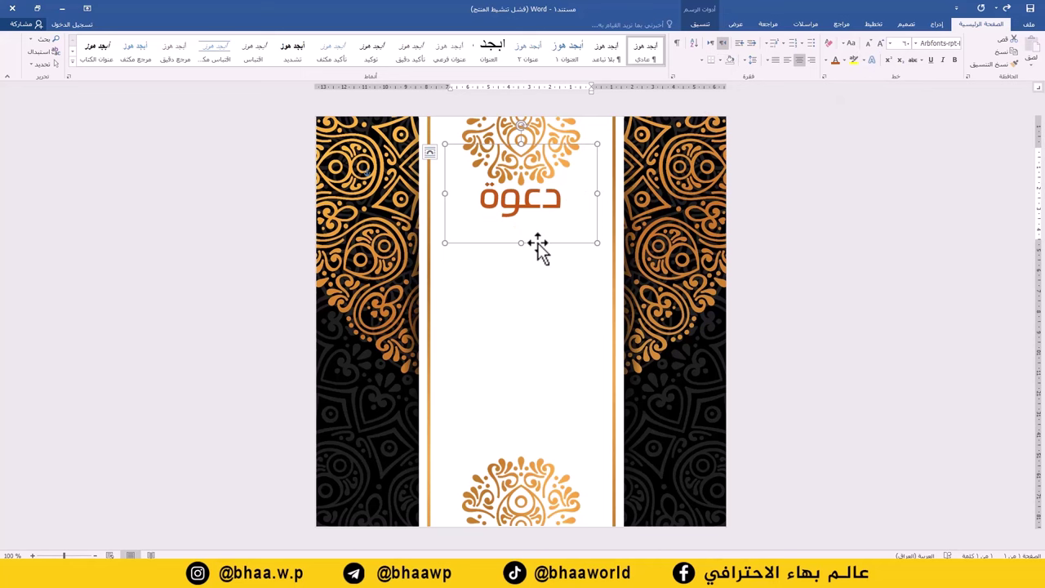
{"action": "left_click_drag", "start_coordinate": [536, 250], "coordinate": [537, 263]}
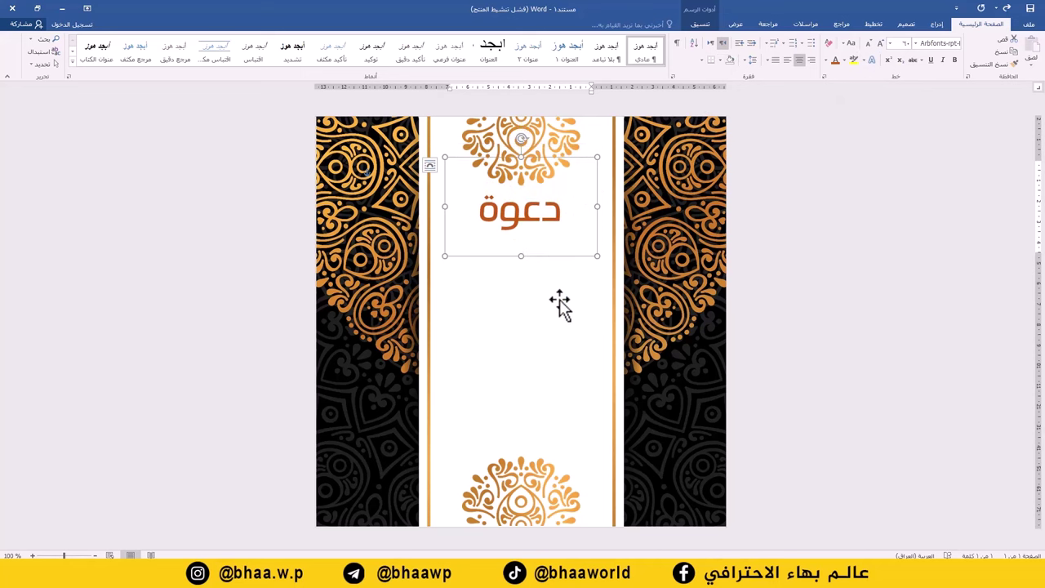
Draw a new text box below the دعوة title and paste in the invitation details
{"action": "scroll", "coordinate": [916, 61], "scroll_direction": "down", "scroll_amount": 8}
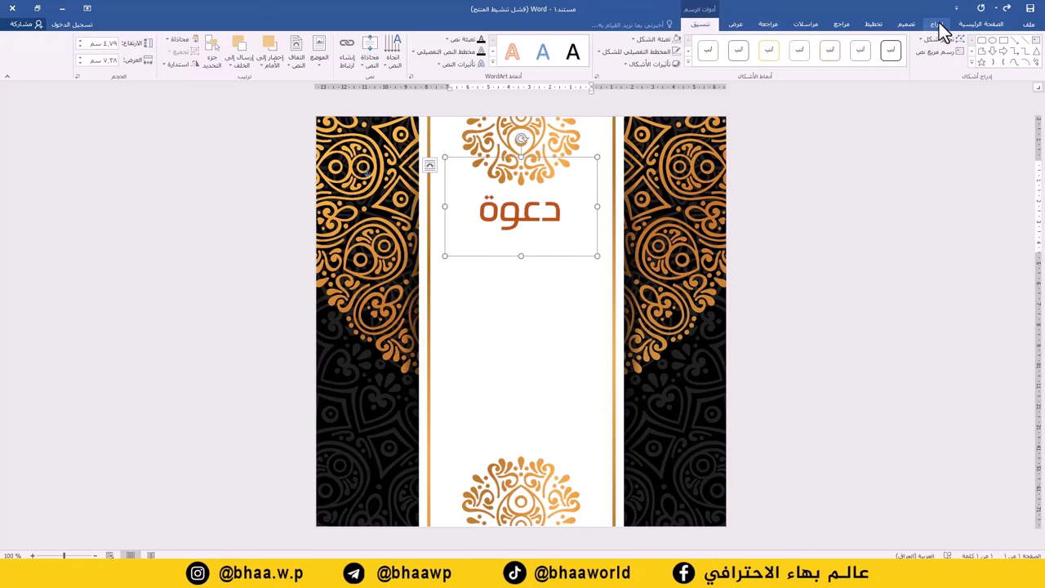
{"action": "left_click", "coordinate": [936, 24]}
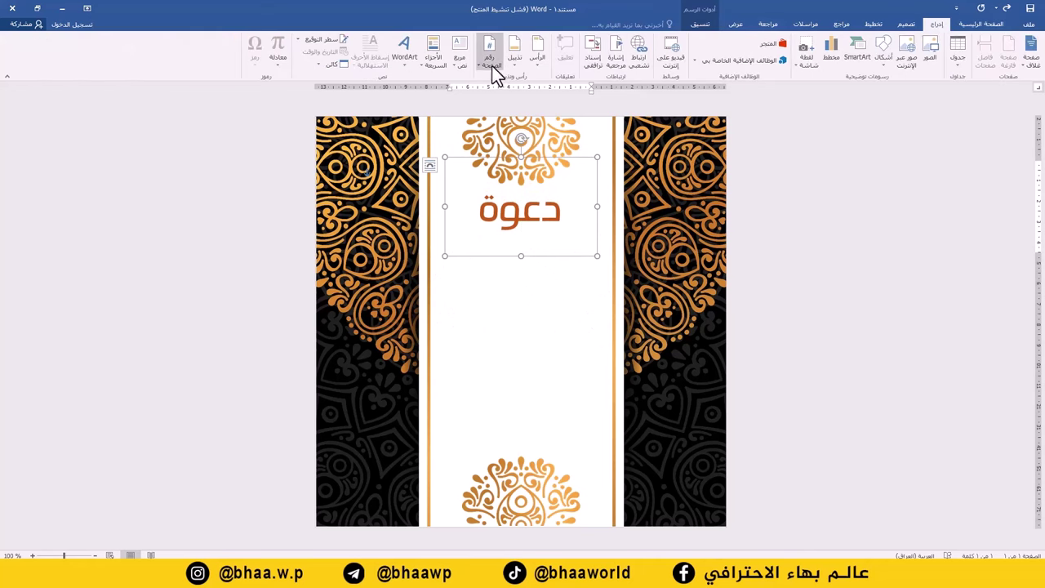
{"action": "left_click", "coordinate": [440, 97]}
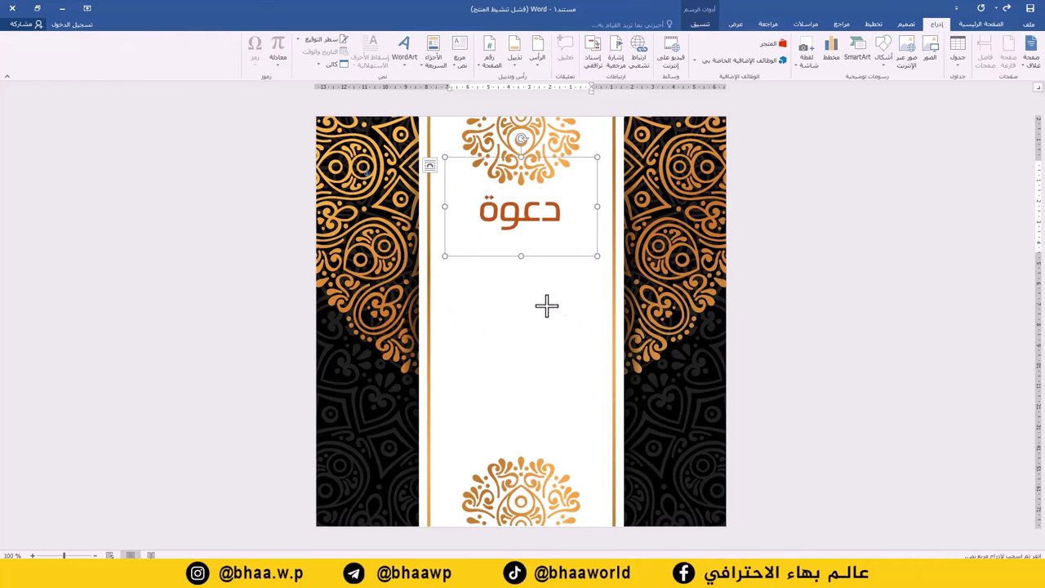
{"action": "mouse_move", "coordinate": [593, 260]}
{"action": "left_mouse_down"}
{"action": "mouse_move", "coordinate": [474, 365]}
{"action": "mouse_move", "coordinate": [447, 427]}
{"action": "left_mouse_up"}
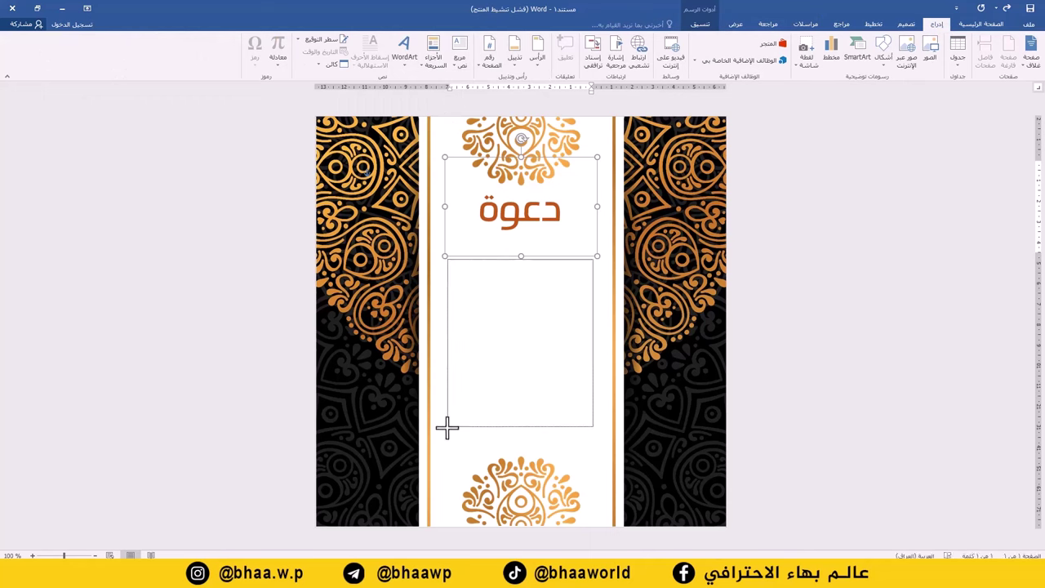
{"action": "type", "text": "ندعوكم لحضور حفل توقيع كتاب: افاق العلم في العراق وذلك في قاعة المتنبي في بغداد – الكرادة التاريخ: ٢٠٢٣/٥/٢٢ الوقت: ٥:٠٠ مساءً بحضوركم يزدان الاحتفال"}
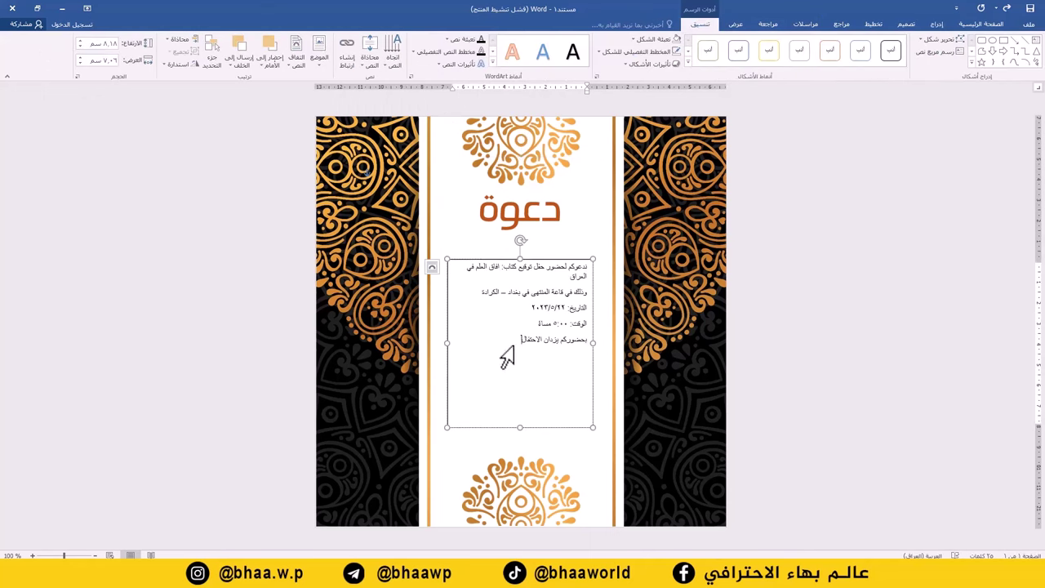
Format all the details in Al-Jazeera-Arabic-Regular, centred, and enlarged two steps with Grow Font
{"action": "key", "text": "ctrl+a"}
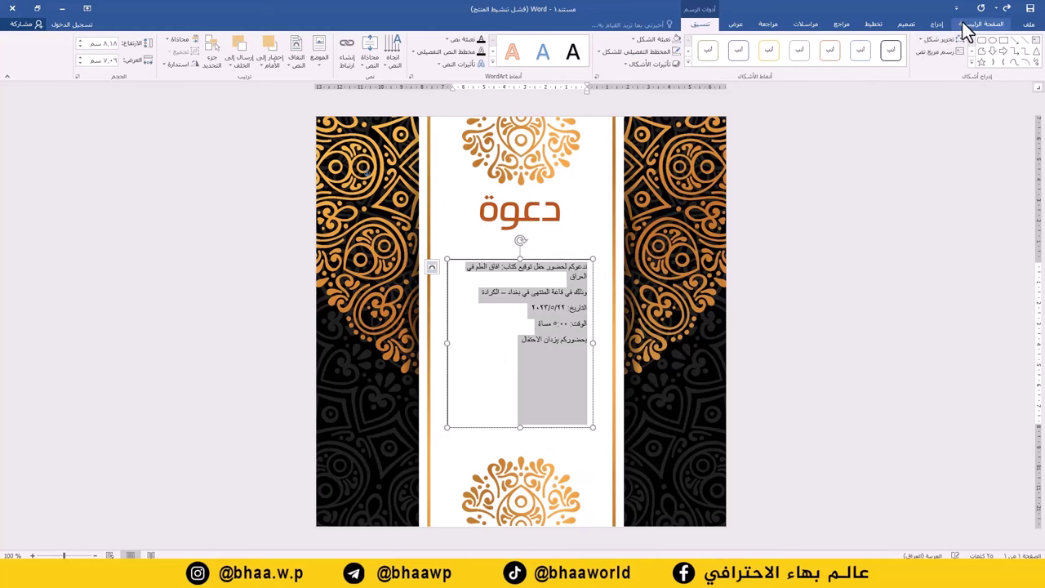
{"action": "left_click", "coordinate": [971, 24]}
{"action": "left_click", "coordinate": [916, 44]}
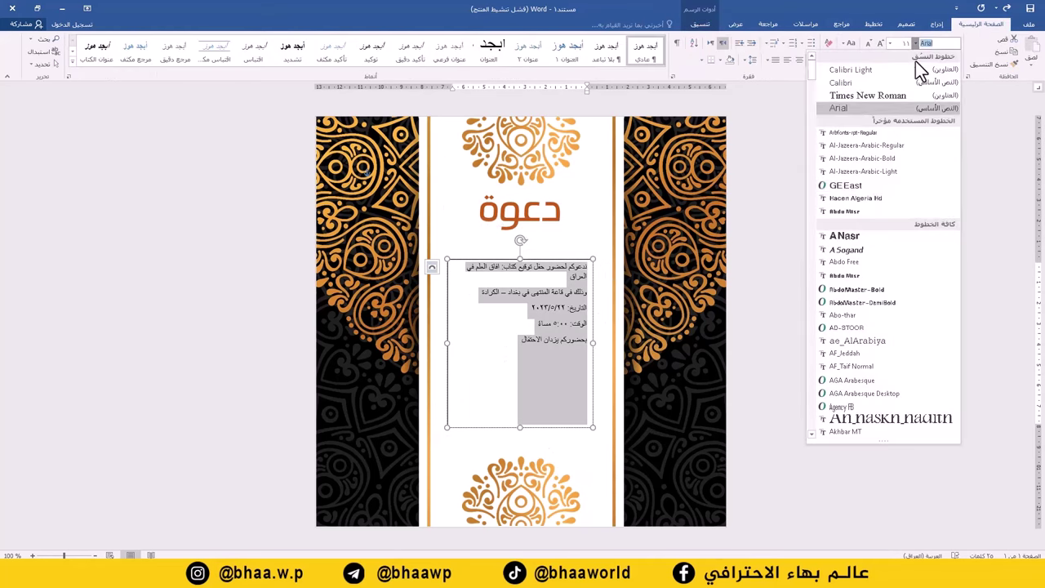
{"action": "left_click", "coordinate": [884, 149]}
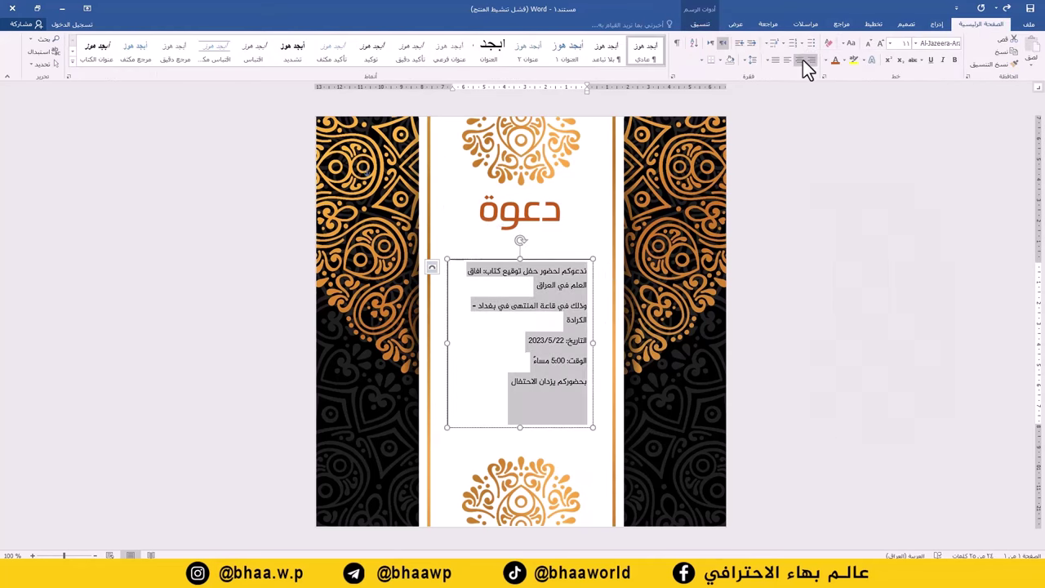
{"action": "left_click", "coordinate": [801, 60]}
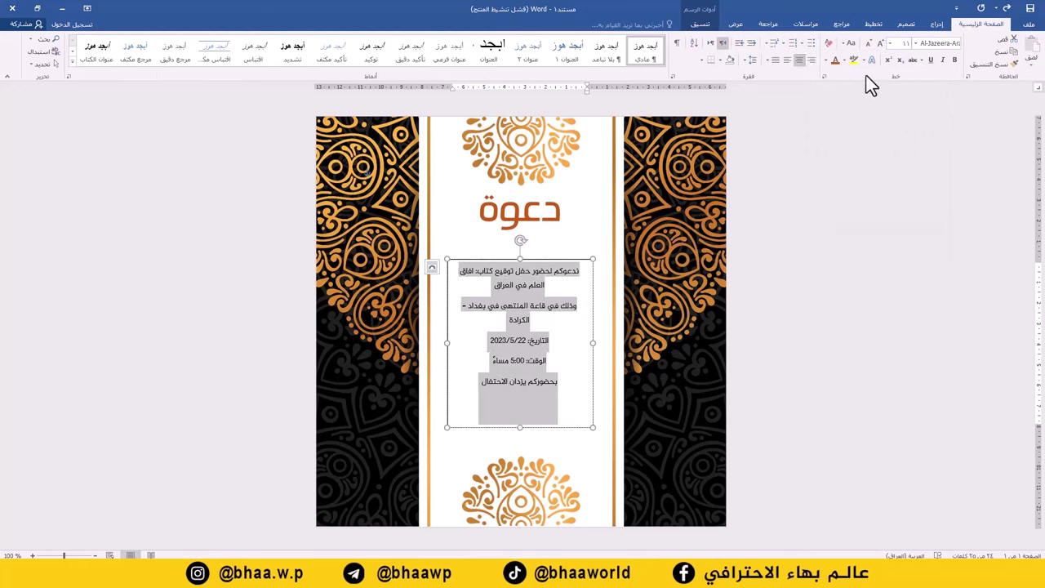
{"action": "left_click", "coordinate": [881, 44]}
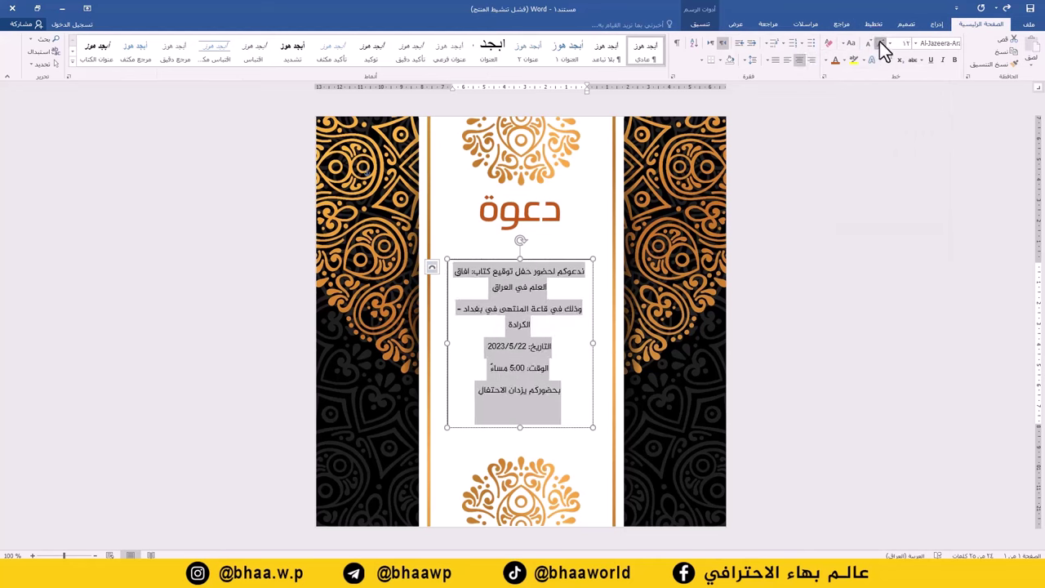
{"action": "left_click", "coordinate": [881, 43]}
{"action": "left_click", "coordinate": [522, 274]}
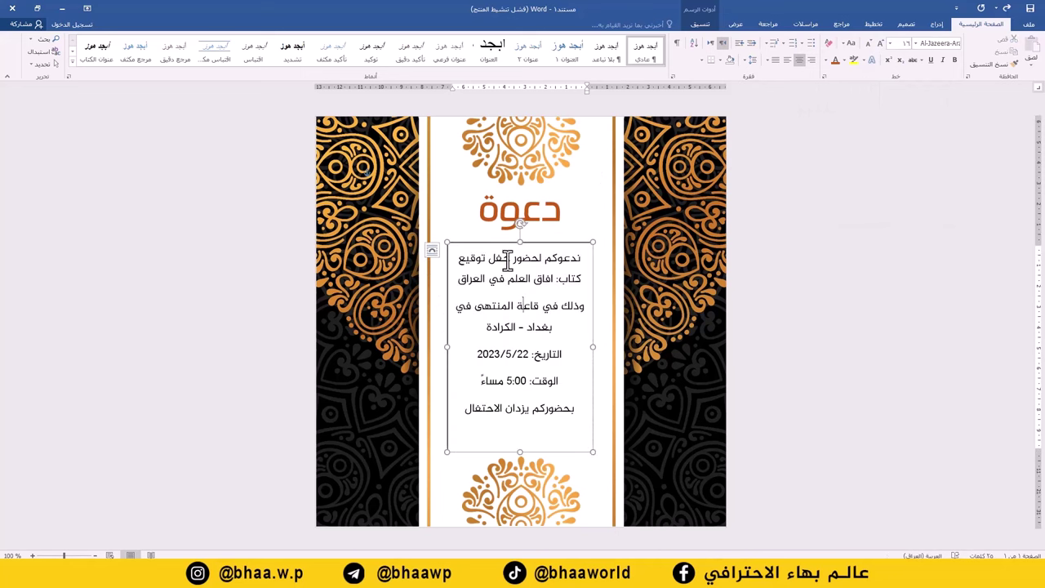
Set the book title line to Al-Jazeera-Arabic-Bold at size 16
{"action": "left_click_drag", "start_coordinate": [581, 280], "coordinate": [454, 280]}
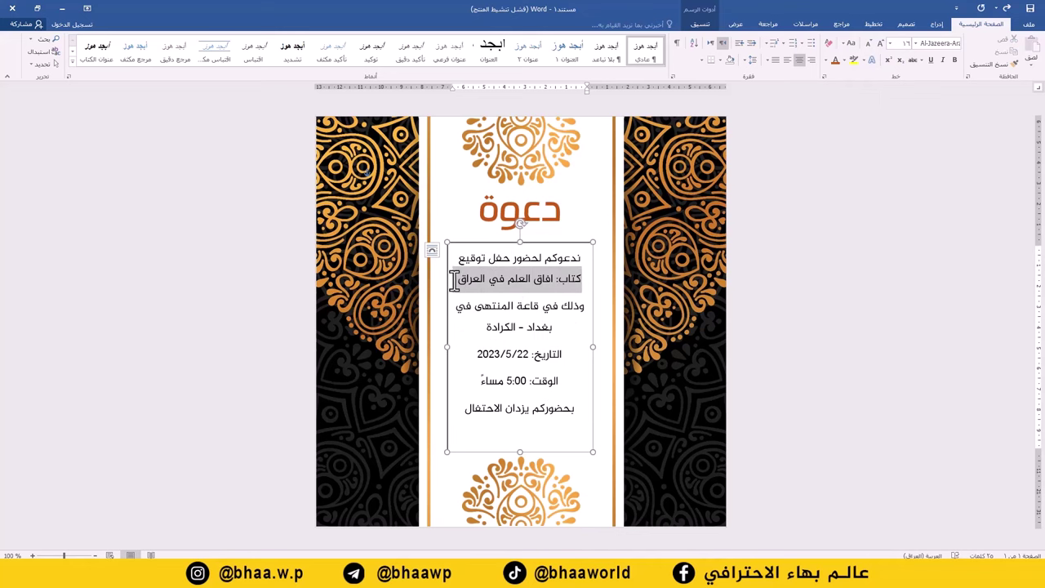
{"action": "left_click", "coordinate": [914, 44]}
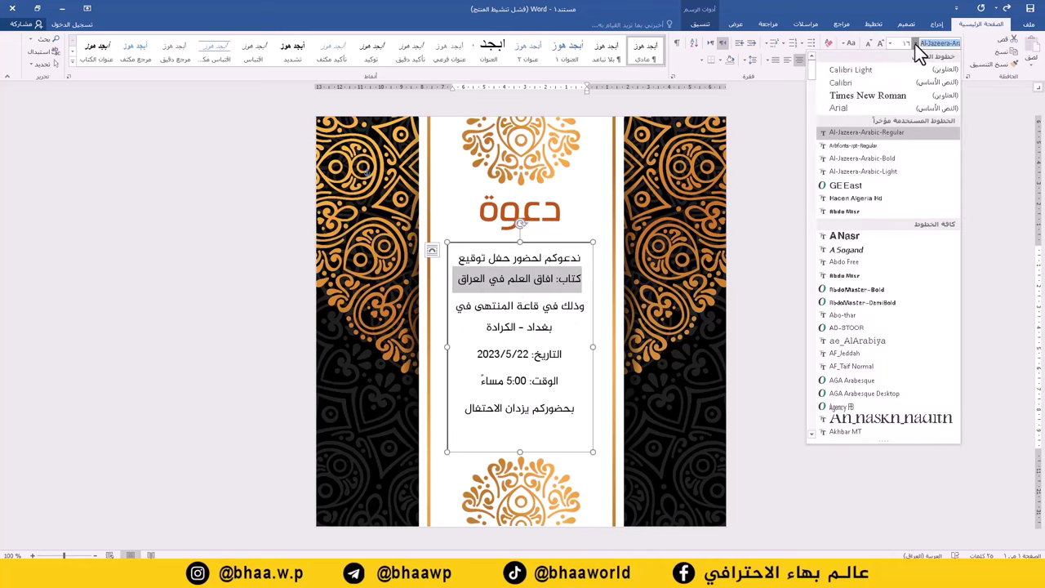
{"action": "left_click", "coordinate": [890, 158]}
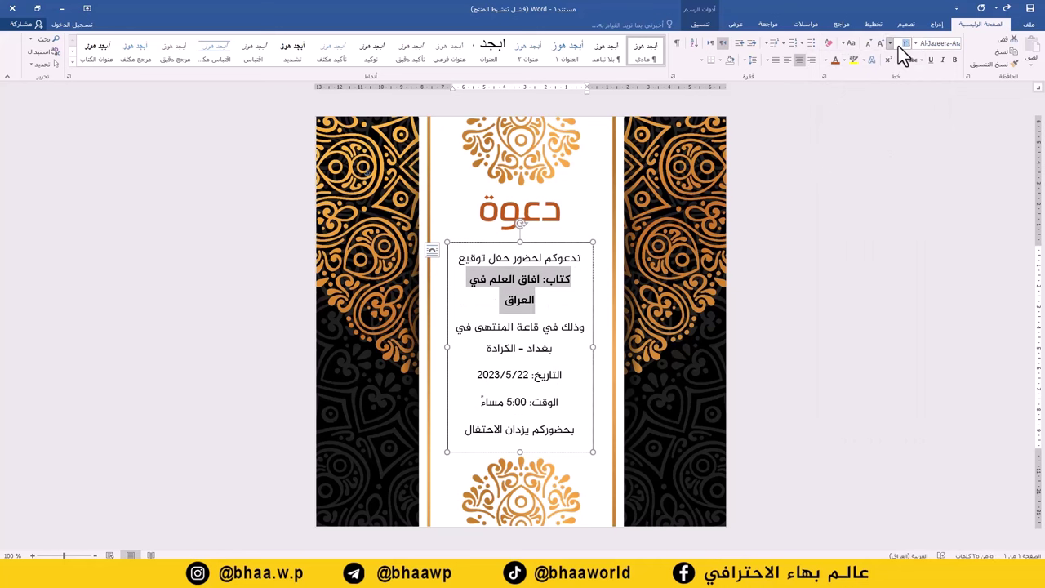
{"action": "type", "text": "16"}
{"action": "key", "text": "Return"}
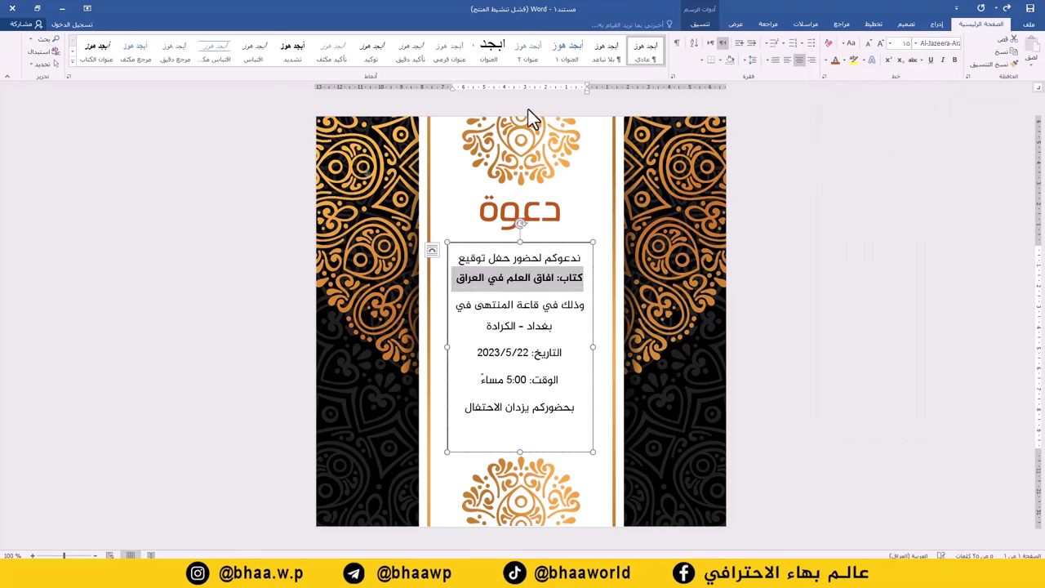
{"action": "left_click", "coordinate": [532, 304]}
Make the Baghdad, date and time lines size 16 in bold Al-Jazeera-Arabic
{"action": "left_click_drag", "start_coordinate": [546, 378], "coordinate": [567, 351]}
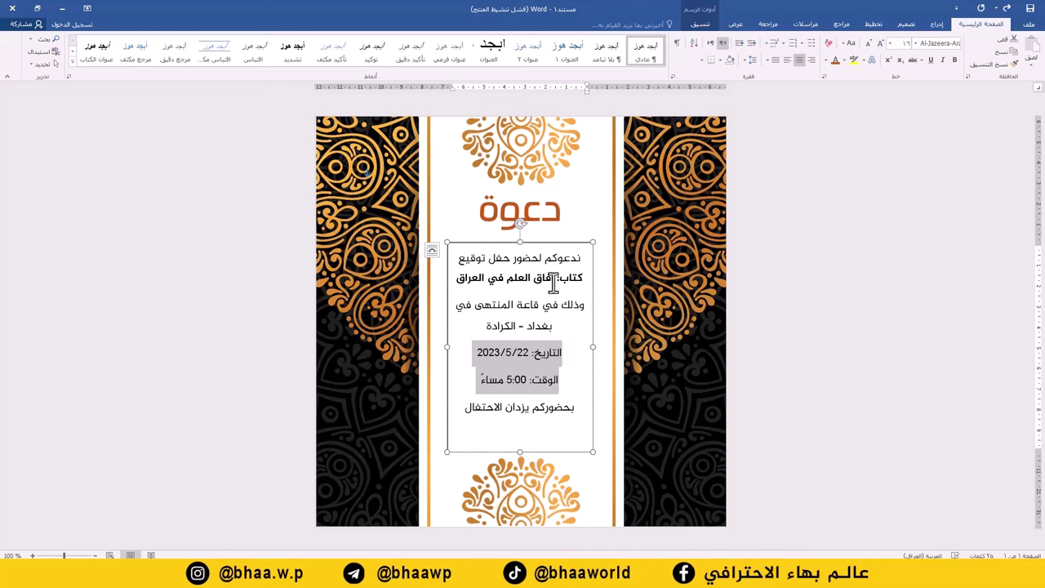
{"action": "left_click", "coordinate": [512, 355]}
{"action": "left_click_drag", "start_coordinate": [480, 386], "coordinate": [560, 331]}
{"action": "left_click", "coordinate": [868, 43]}
{"action": "left_click", "coordinate": [915, 44]}
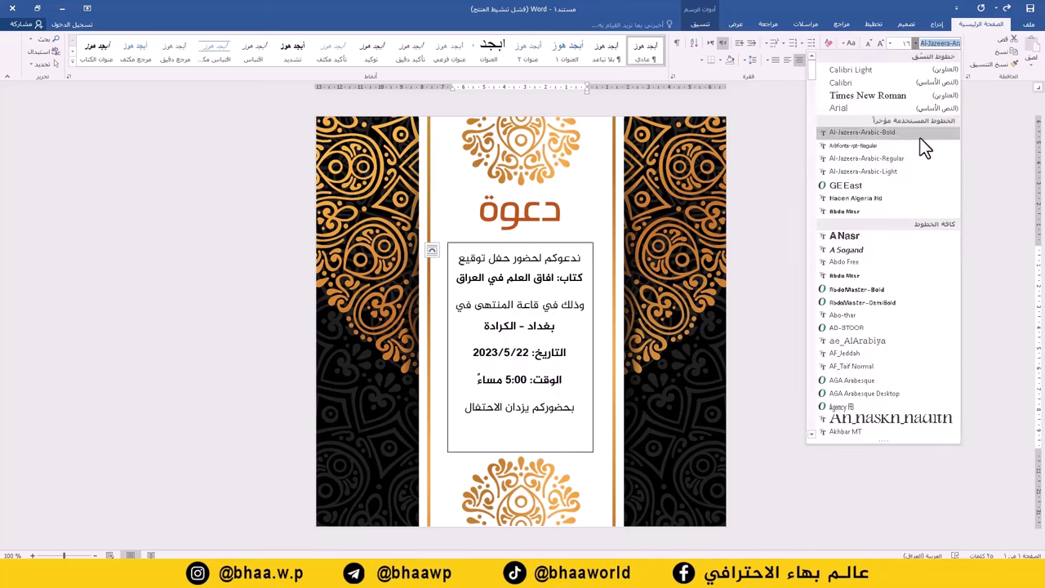
{"action": "left_click", "coordinate": [922, 138]}
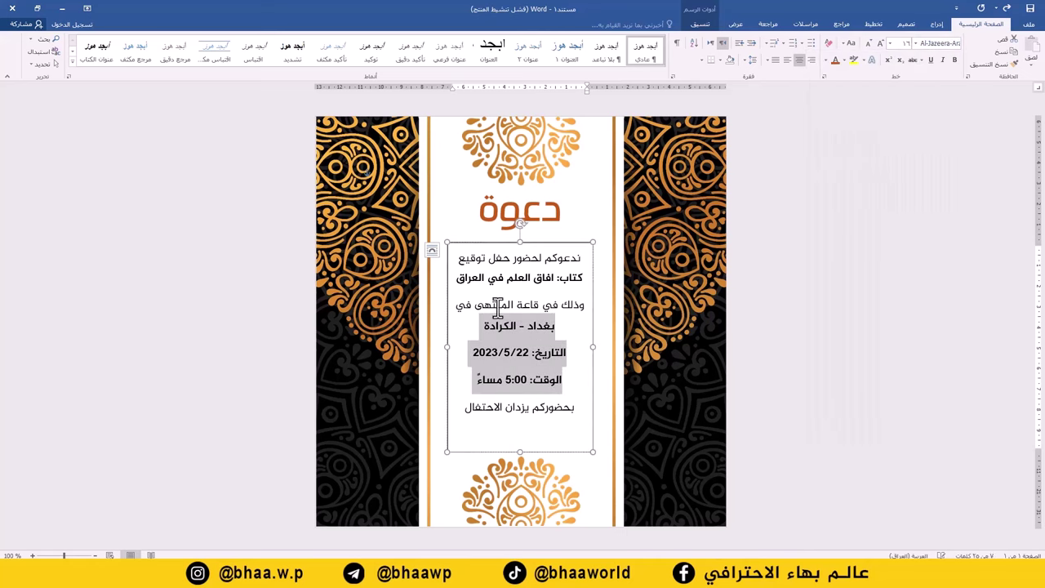
{"action": "left_click", "coordinate": [496, 304]}
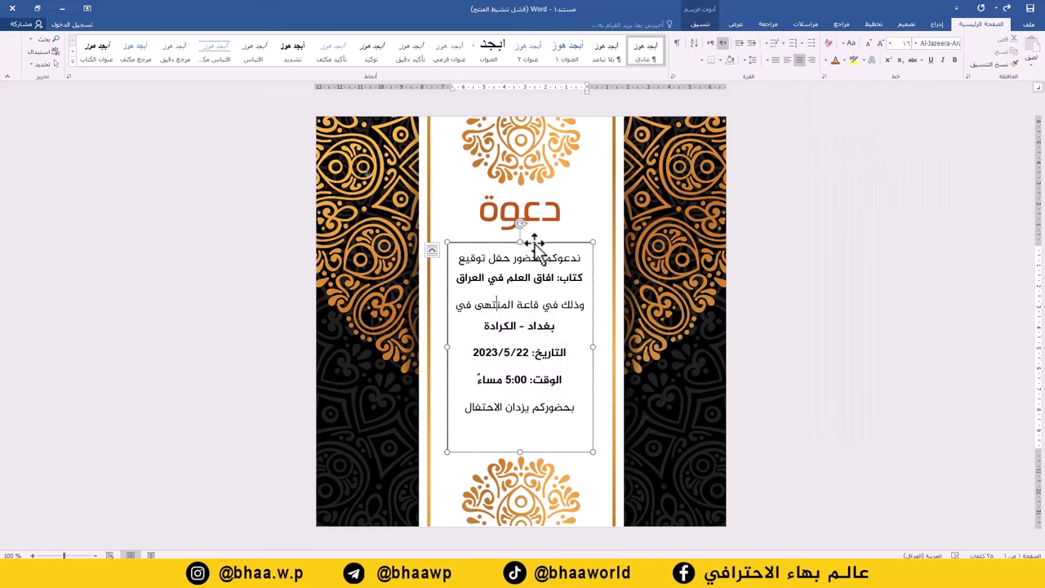
Colour the book title, Baghdad, date and time lines brown, then grow all the box's text one size
{"action": "left_click", "coordinate": [534, 245]}
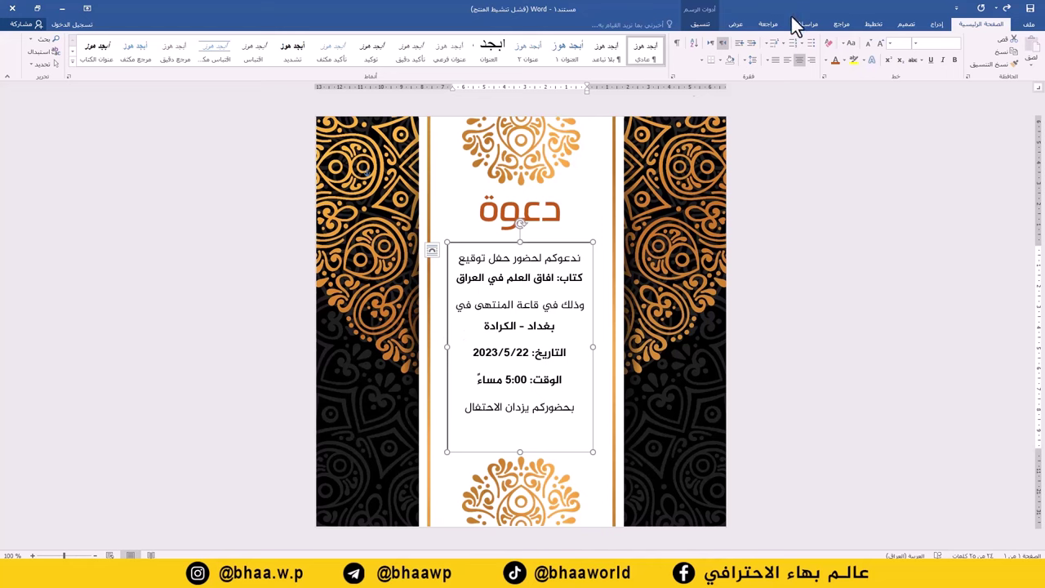
{"action": "left_click", "coordinate": [700, 24]}
{"action": "triple_click", "coordinate": [553, 277]}
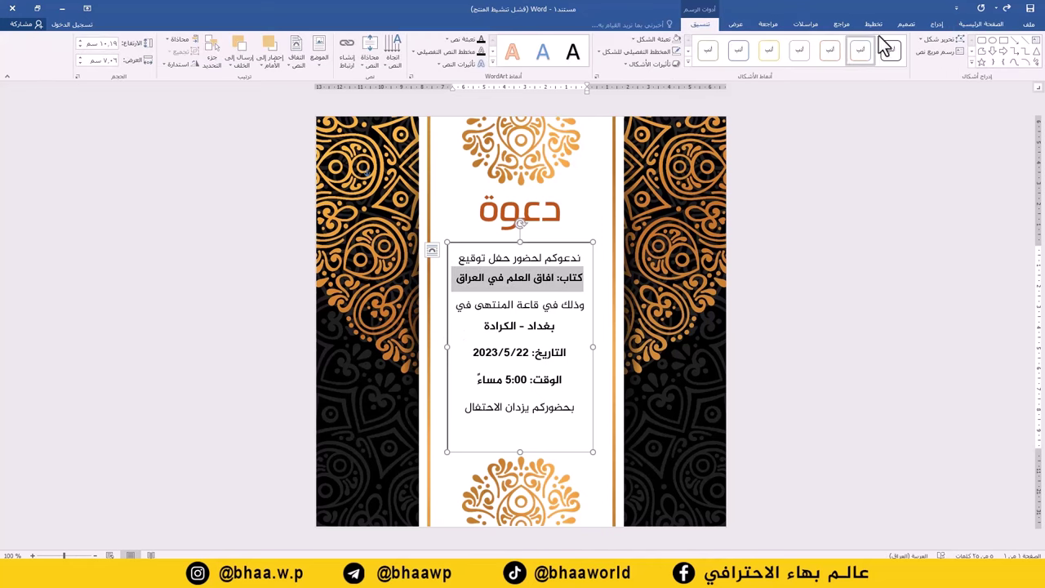
{"action": "left_click", "coordinate": [990, 24]}
{"action": "left_click", "coordinate": [834, 62]}
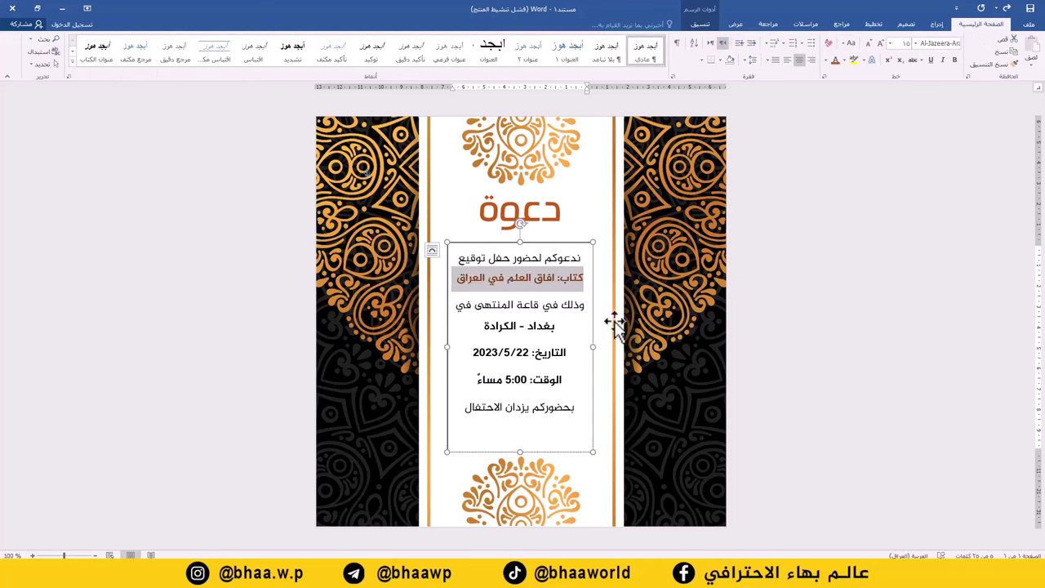
{"action": "left_click_drag", "start_coordinate": [483, 379], "coordinate": [556, 325]}
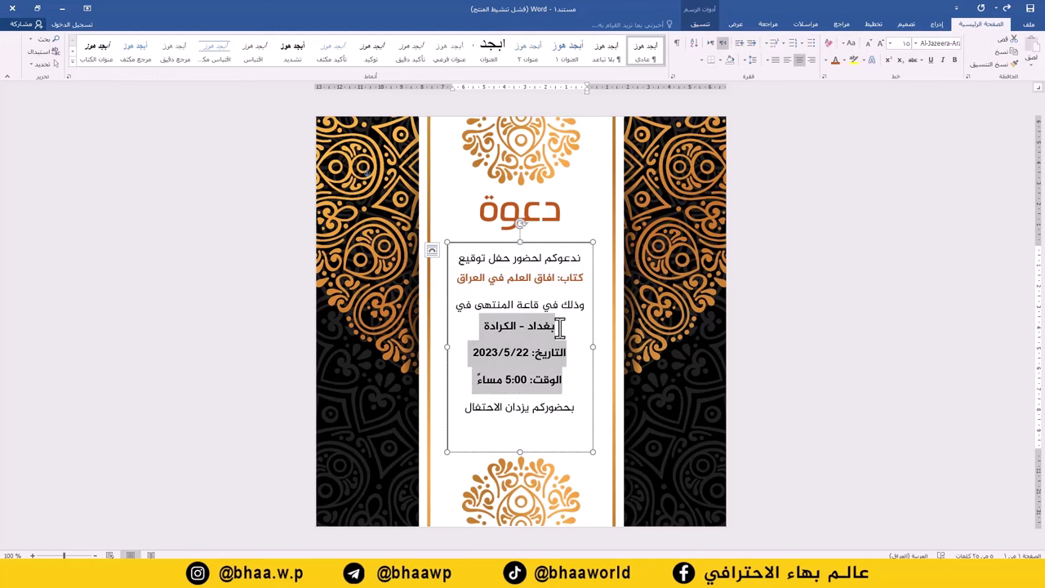
{"action": "left_click", "coordinate": [834, 61]}
{"action": "left_click", "coordinate": [519, 391]}
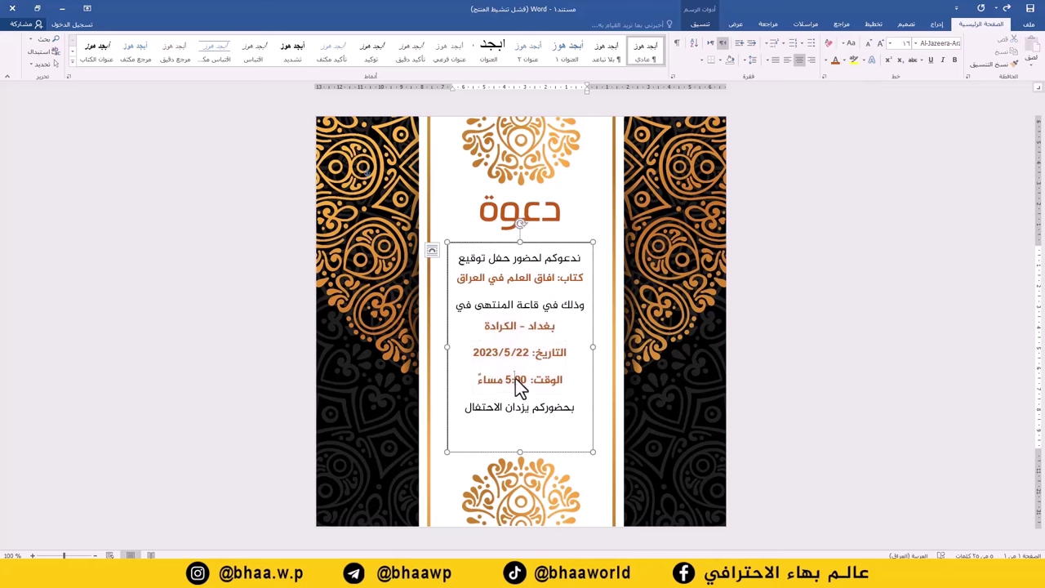
{"action": "left_click", "coordinate": [555, 240]}
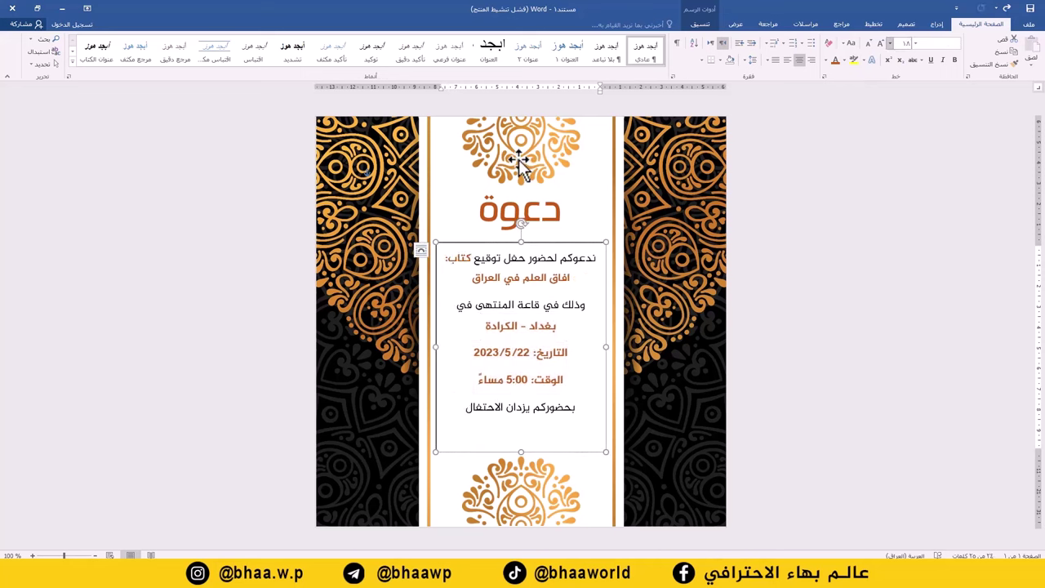
{"action": "key", "text": "ctrl+shift+period"}
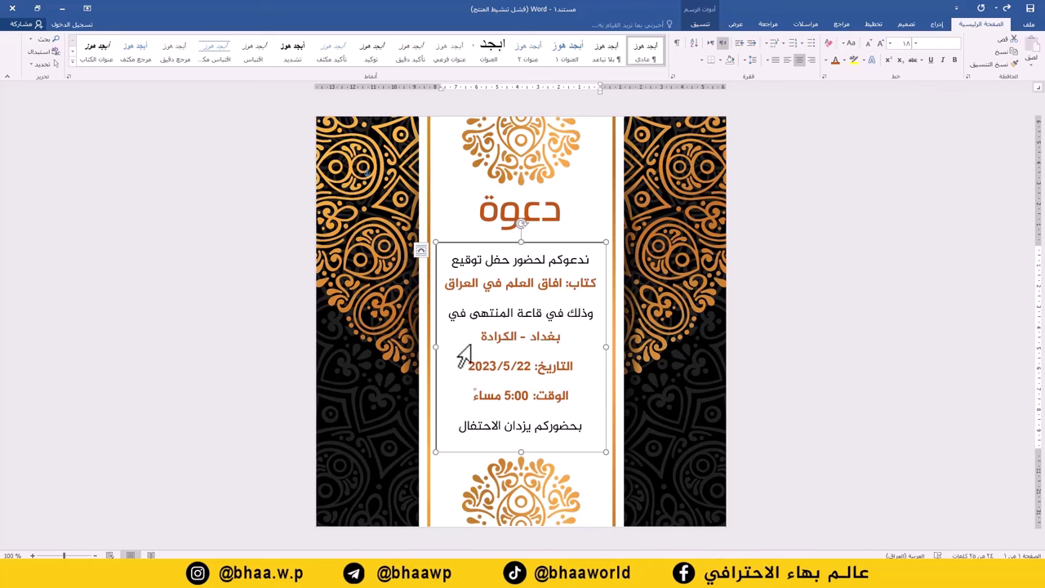
Set the invitation text box's Shape Outline to No Outline, leaving its fill unchanged
{"action": "left_click", "coordinate": [700, 24]}
{"action": "left_click", "coordinate": [663, 49]}
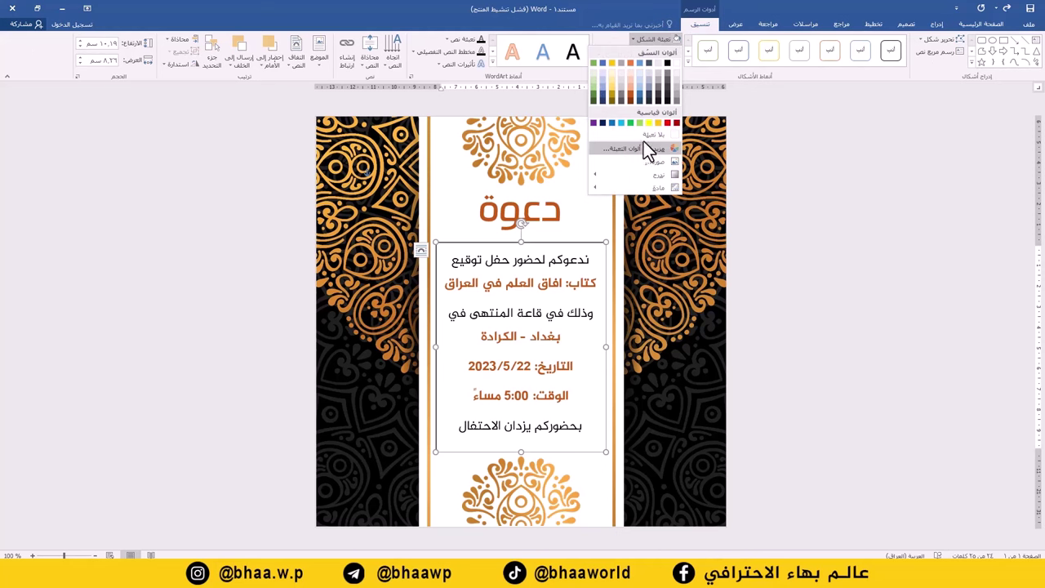
{"action": "left_click", "coordinate": [643, 139]}
{"action": "left_click", "coordinate": [650, 52]}
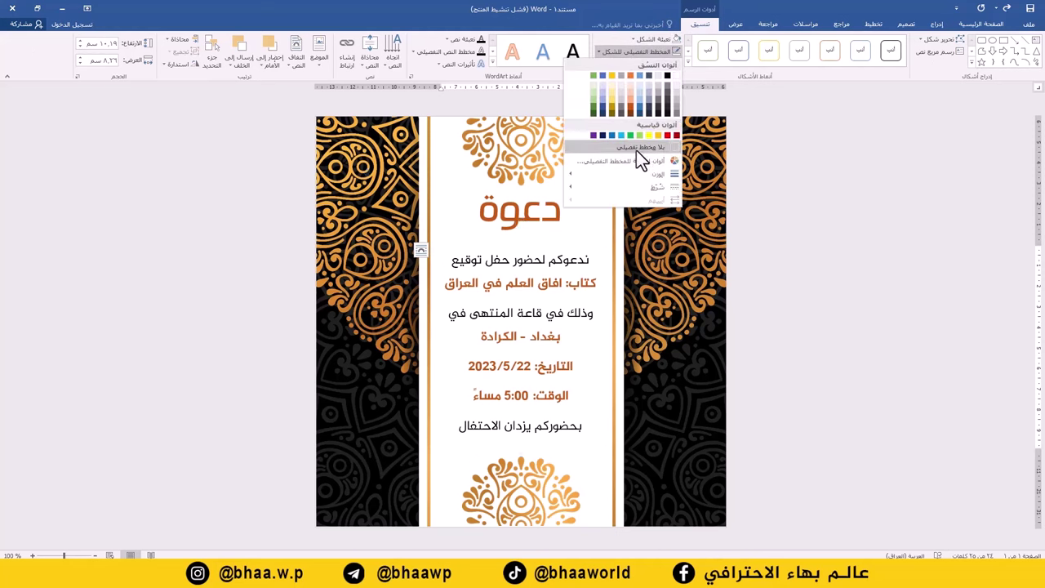
{"action": "left_click", "coordinate": [637, 148]}
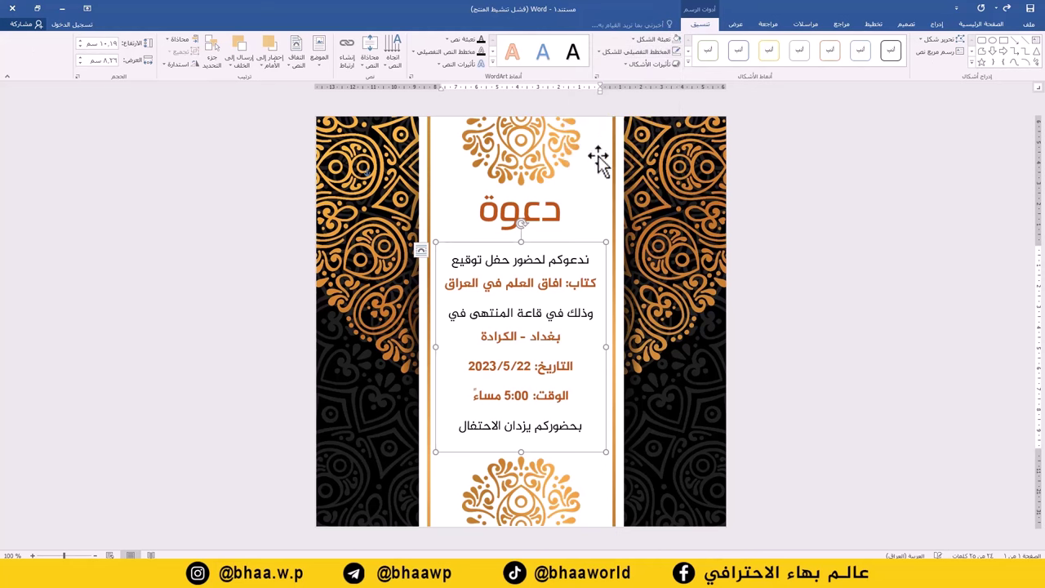
{"action": "left_click", "coordinate": [684, 189]}
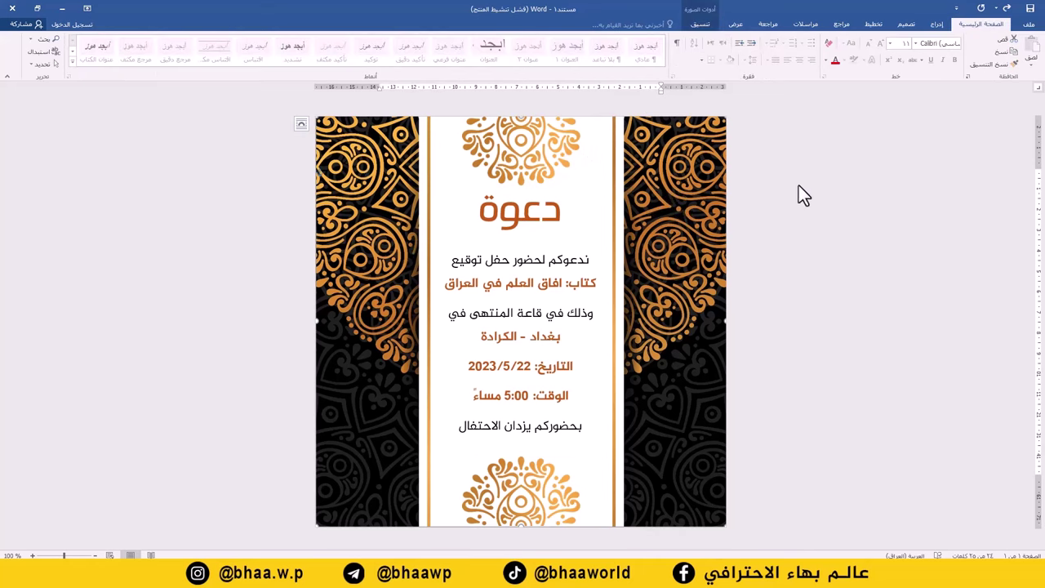
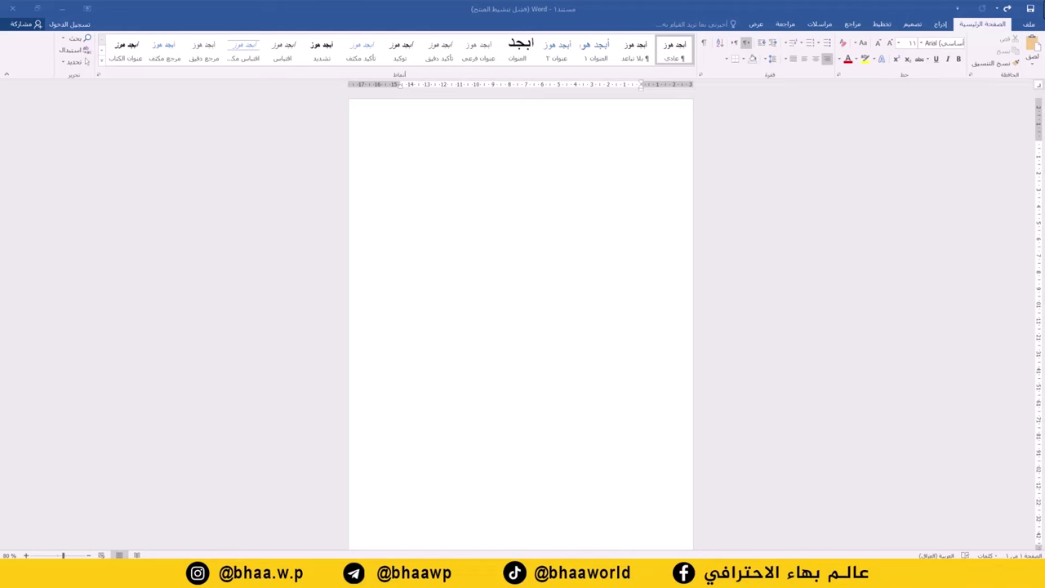
Give the page a custom paper size of 26 wide by 20 high
{"action": "left_click", "coordinate": [881, 25]}
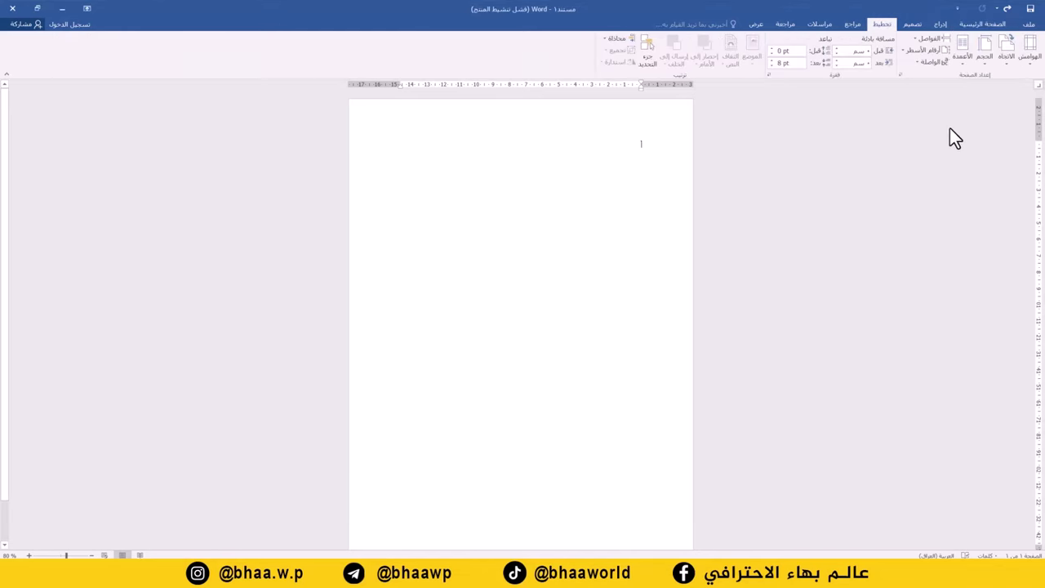
{"action": "left_click", "coordinate": [982, 63]}
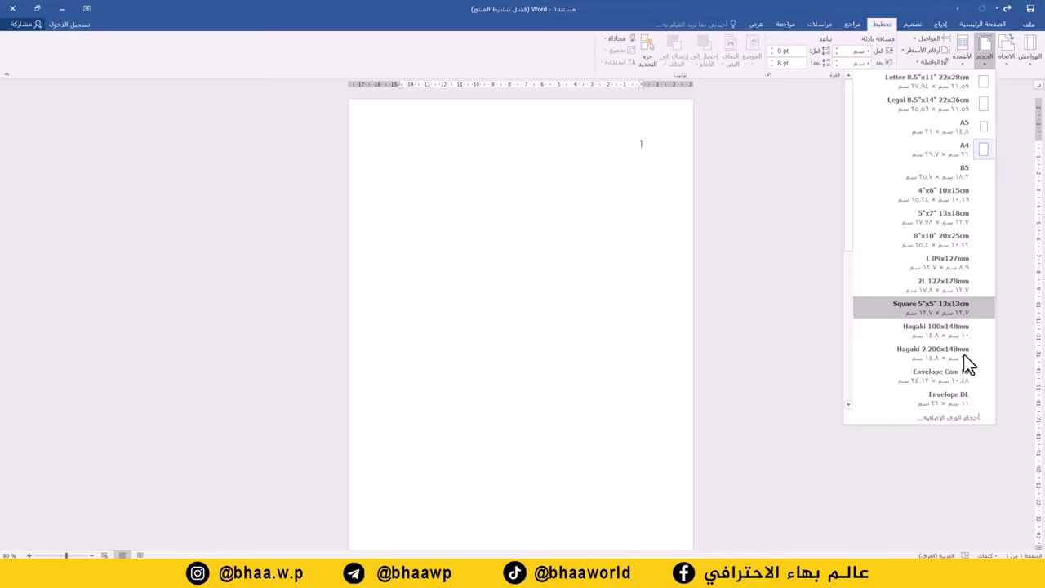
{"action": "left_click", "coordinate": [960, 419]}
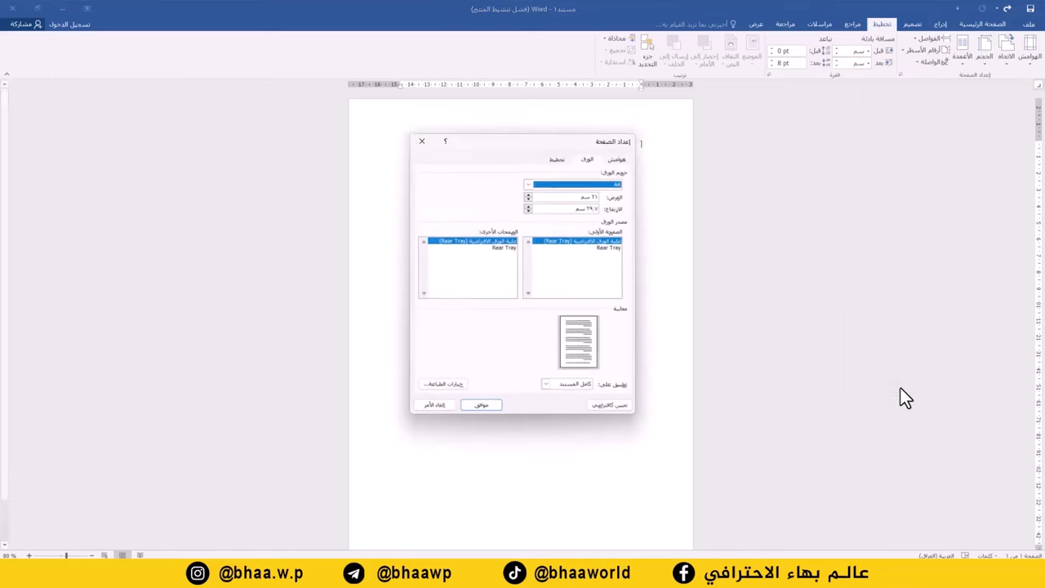
{"action": "left_click", "coordinate": [563, 193]}
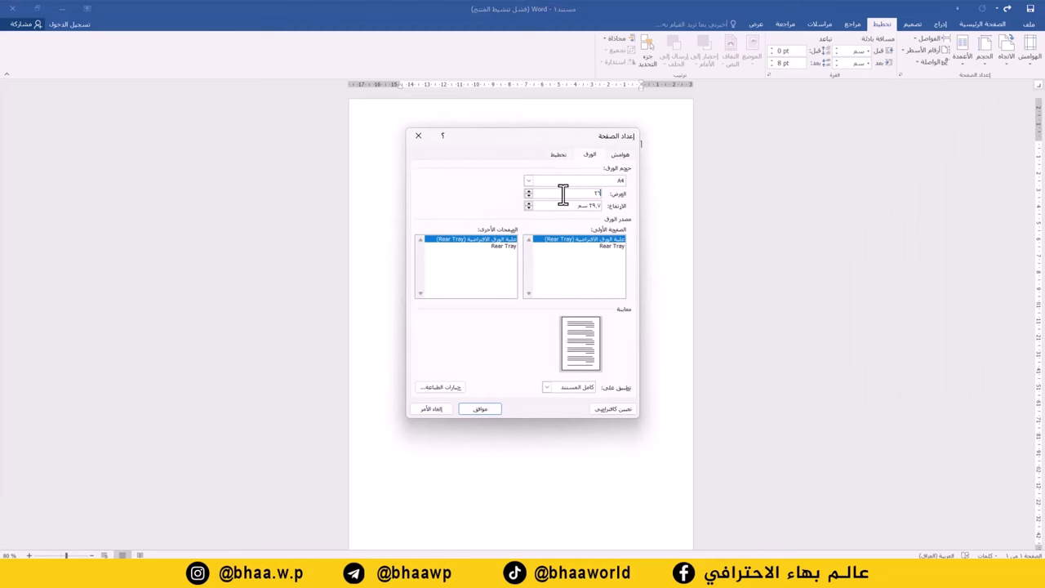
{"action": "left_click", "coordinate": [573, 206]}
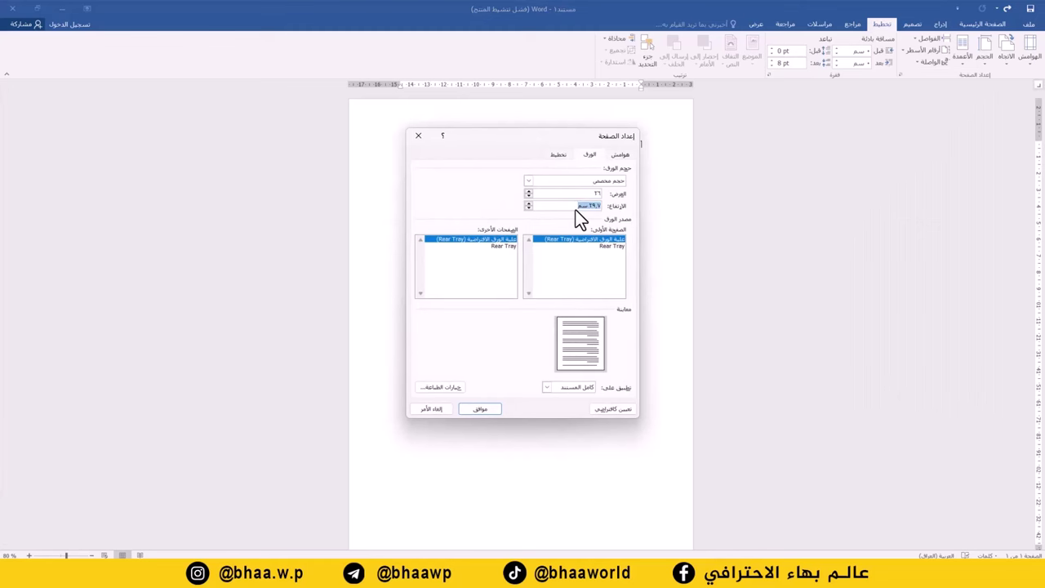
{"action": "left_click", "coordinate": [487, 410]}
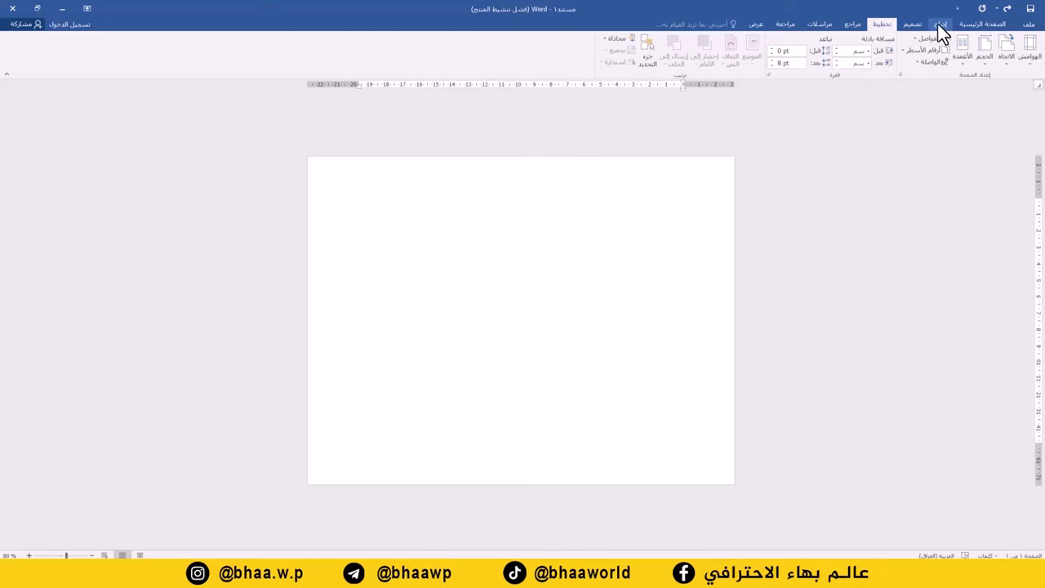
Insert the dark-and-gold background picture in front of text and stretch it over the whole page
{"action": "left_click", "coordinate": [939, 25]}
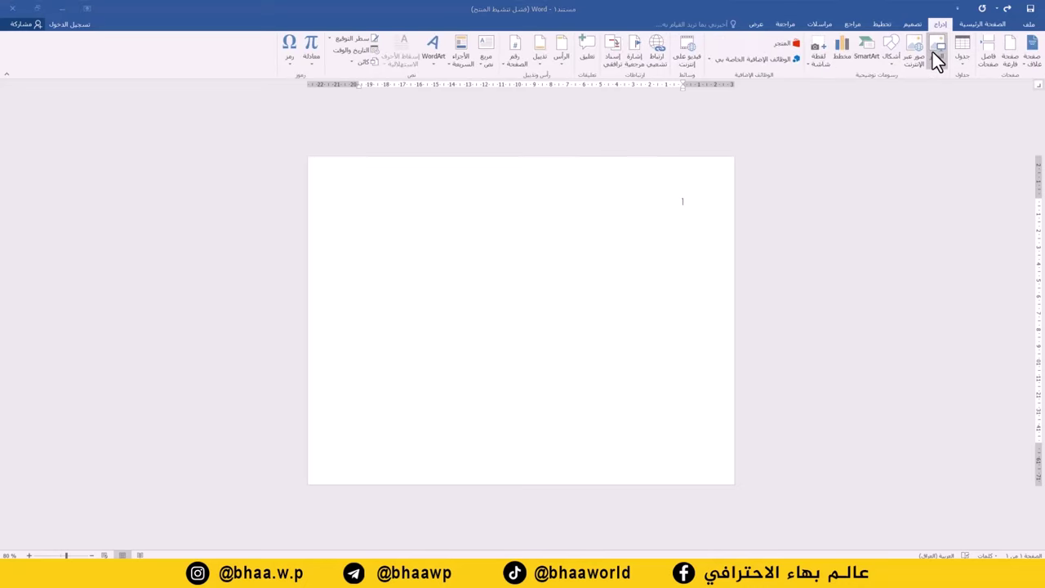
{"action": "left_click", "coordinate": [937, 57]}
{"action": "double_click", "coordinate": [273, 104]}
{"action": "right_click", "coordinate": [421, 234]}
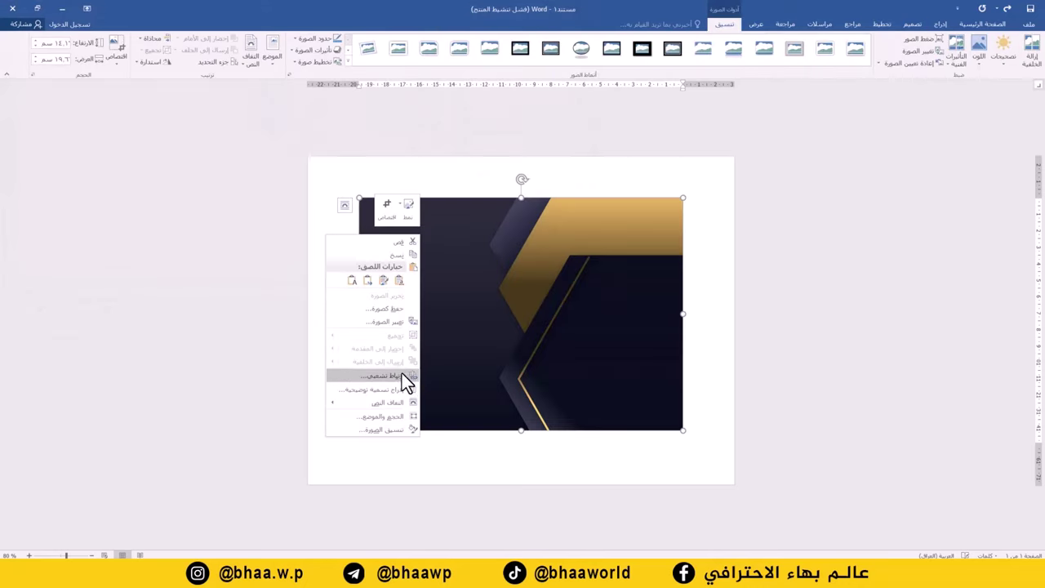
{"action": "mouse_move", "coordinate": [379, 403]}
{"action": "left_click", "coordinate": [298, 471]}
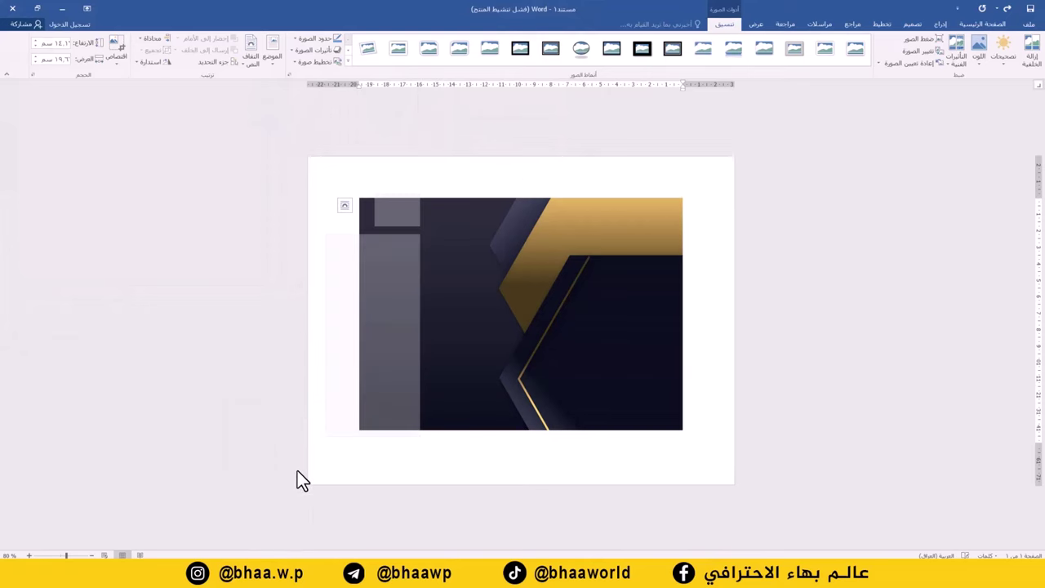
{"action": "left_click_drag", "start_coordinate": [392, 271], "coordinate": [351, 239]}
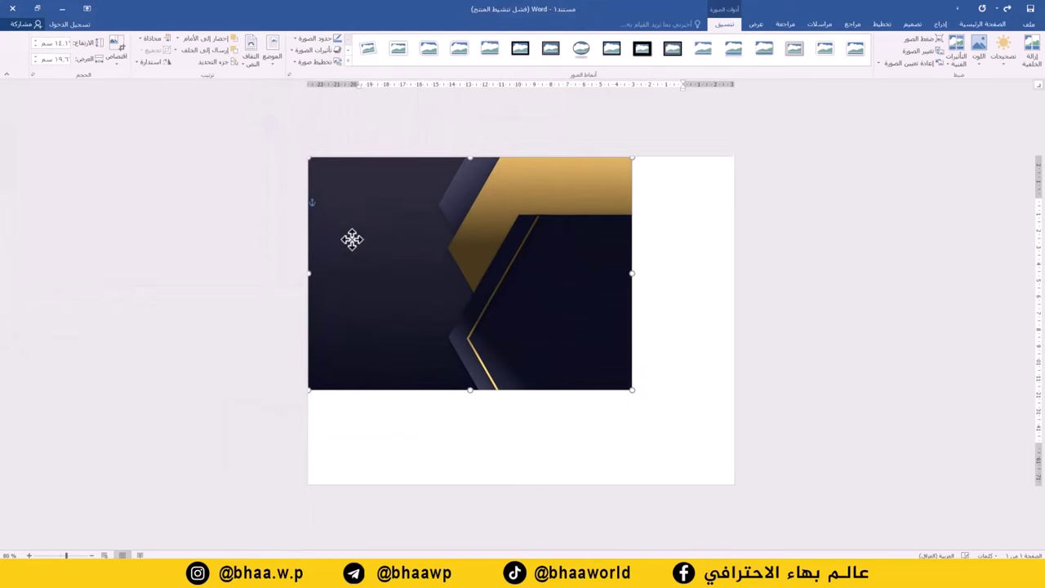
{"action": "left_click_drag", "start_coordinate": [662, 414], "coordinate": [734, 483]}
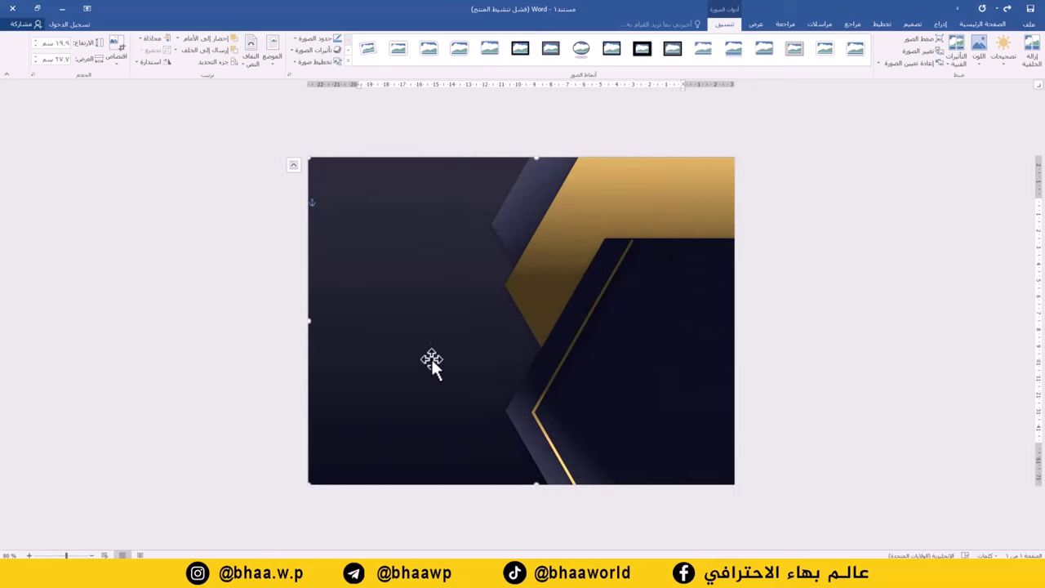
Insert the gold sparkle picture, change its text wrapping, and place it over the background's middle
{"action": "left_click", "coordinate": [940, 24]}
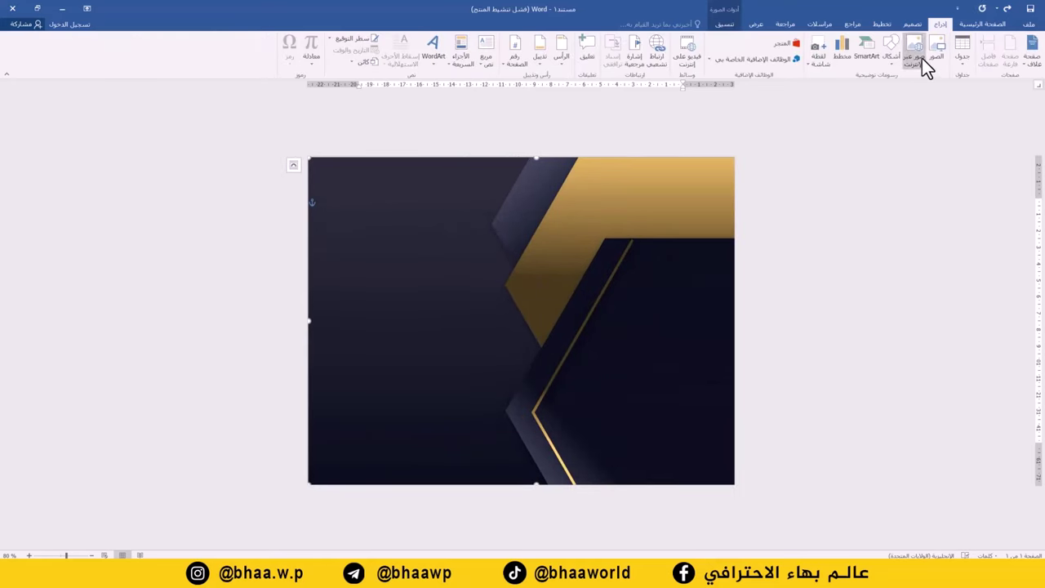
{"action": "left_click", "coordinate": [937, 59]}
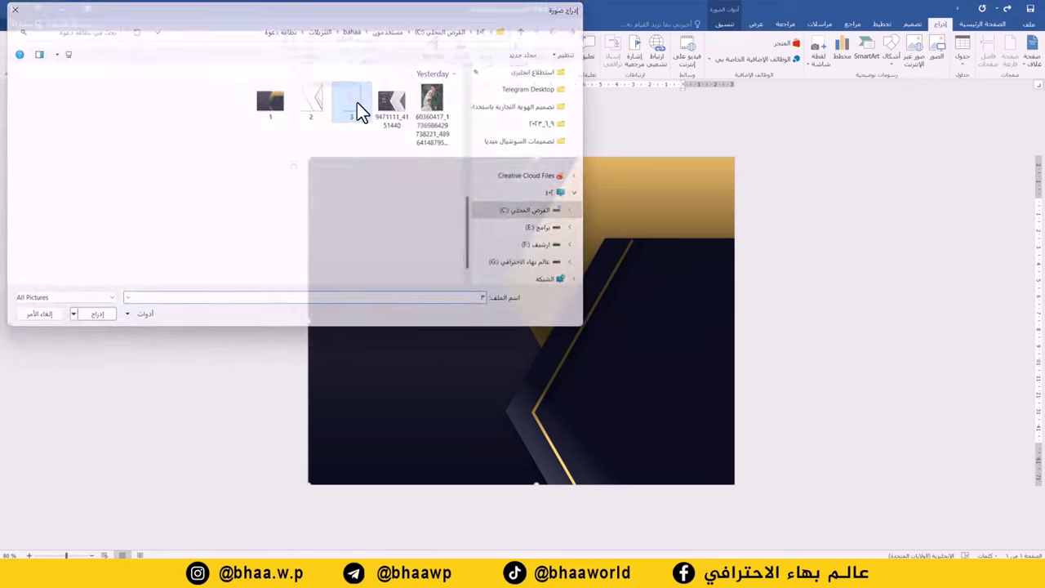
{"action": "double_click", "coordinate": [357, 102]}
{"action": "right_click", "coordinate": [587, 287]}
{"action": "mouse_move", "coordinate": [547, 453]}
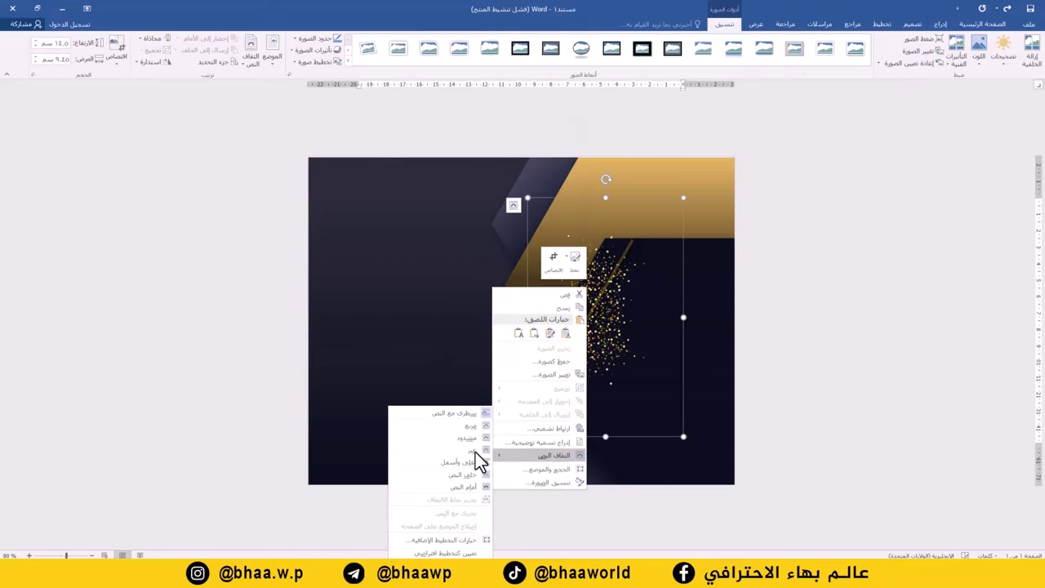
{"action": "left_click", "coordinate": [460, 491]}
{"action": "left_click", "coordinate": [552, 327]}
{"action": "left_click_drag", "start_coordinate": [552, 327], "coordinate": [509, 310]}
Draw a blue chevron shape over the background and flip it to point left
{"action": "left_click", "coordinate": [939, 25]}
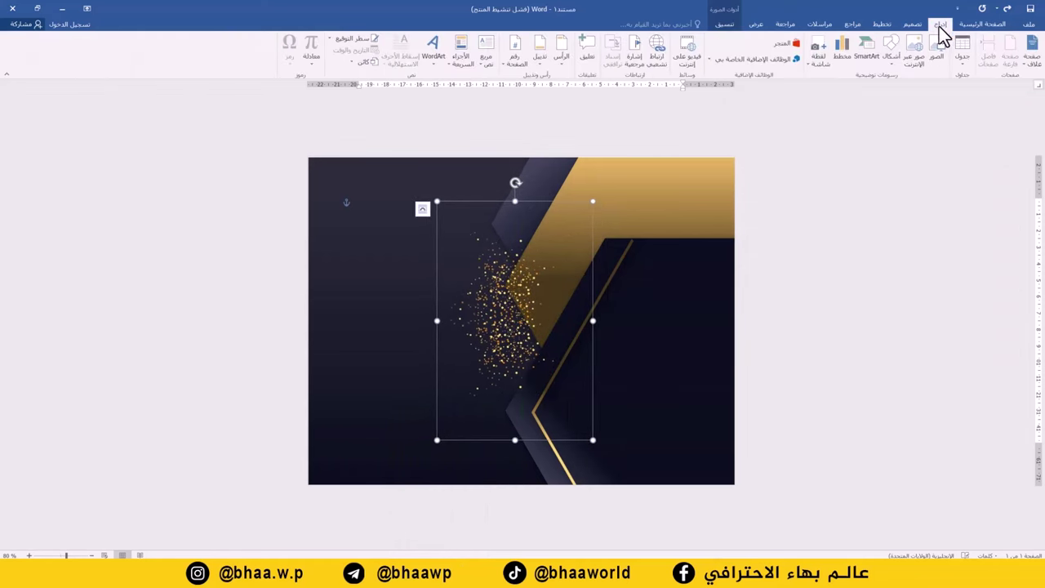
{"action": "left_click", "coordinate": [897, 55]}
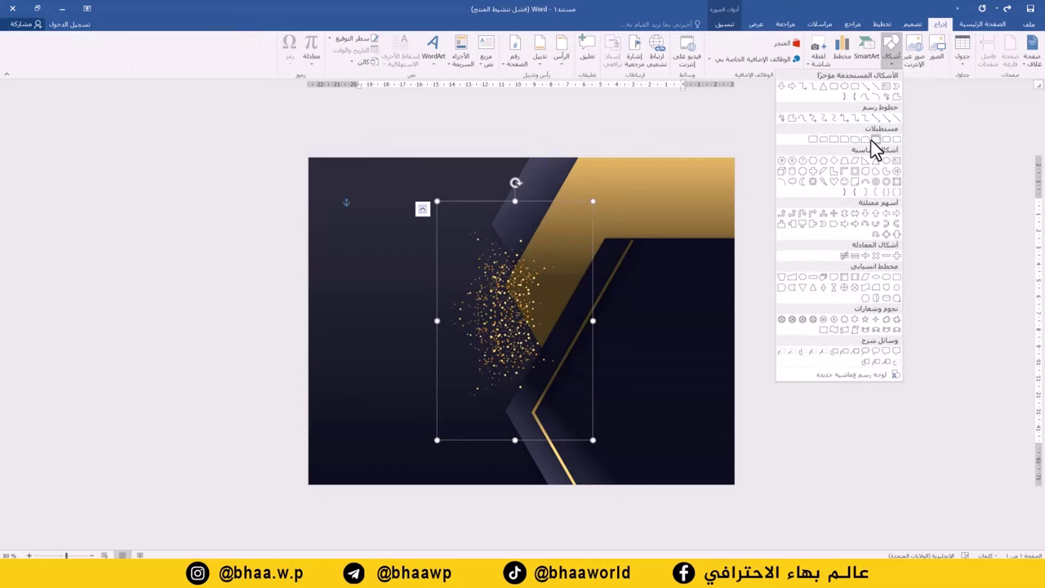
{"action": "left_click", "coordinate": [819, 224]}
{"action": "left_click_drag", "start_coordinate": [655, 239], "coordinate": [527, 379]}
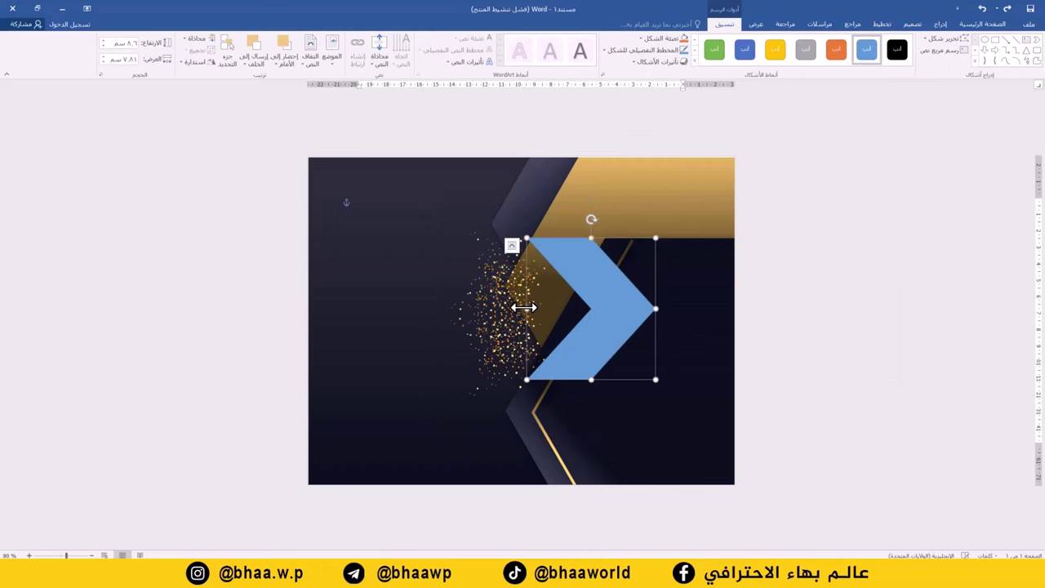
{"action": "left_click_drag", "start_coordinate": [527, 309], "coordinate": [576, 311]}
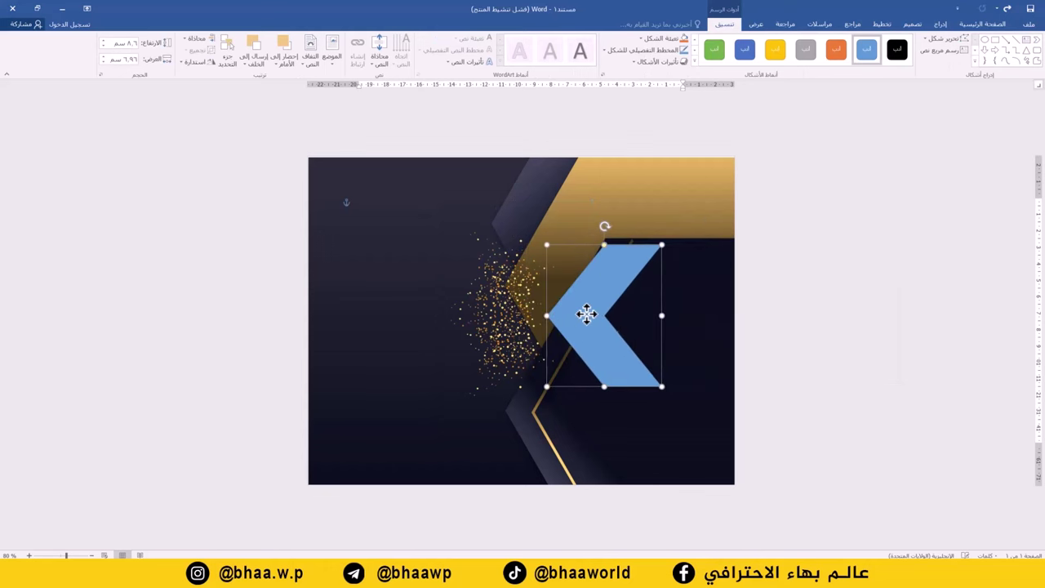
{"action": "left_click", "coordinate": [596, 253]}
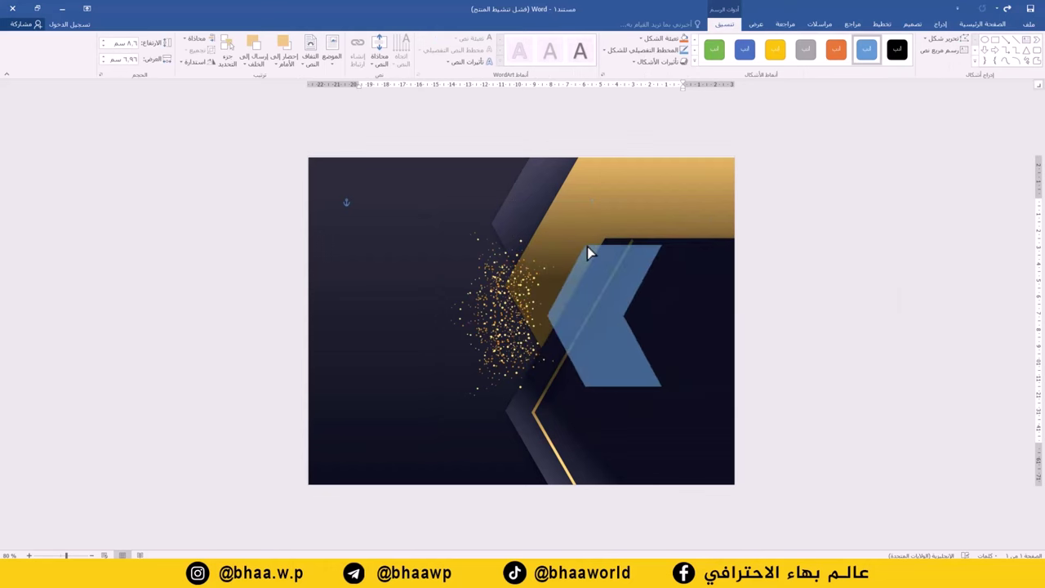
Stretch the chevron to the page's top and bottom edges and widen it to the right edge
{"action": "left_click", "coordinate": [586, 247]}
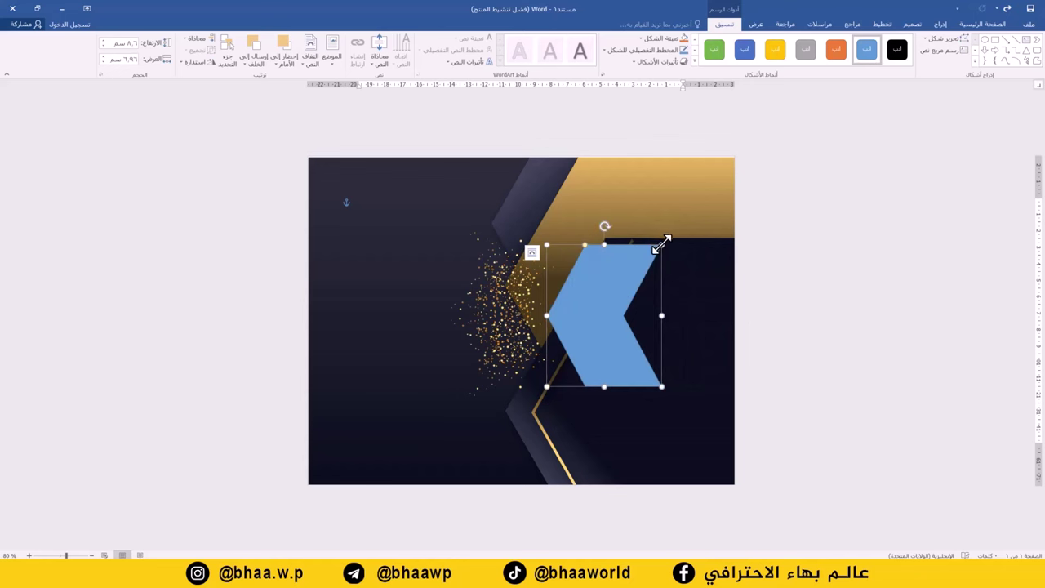
{"action": "left_click_drag", "start_coordinate": [661, 244], "coordinate": [684, 176]}
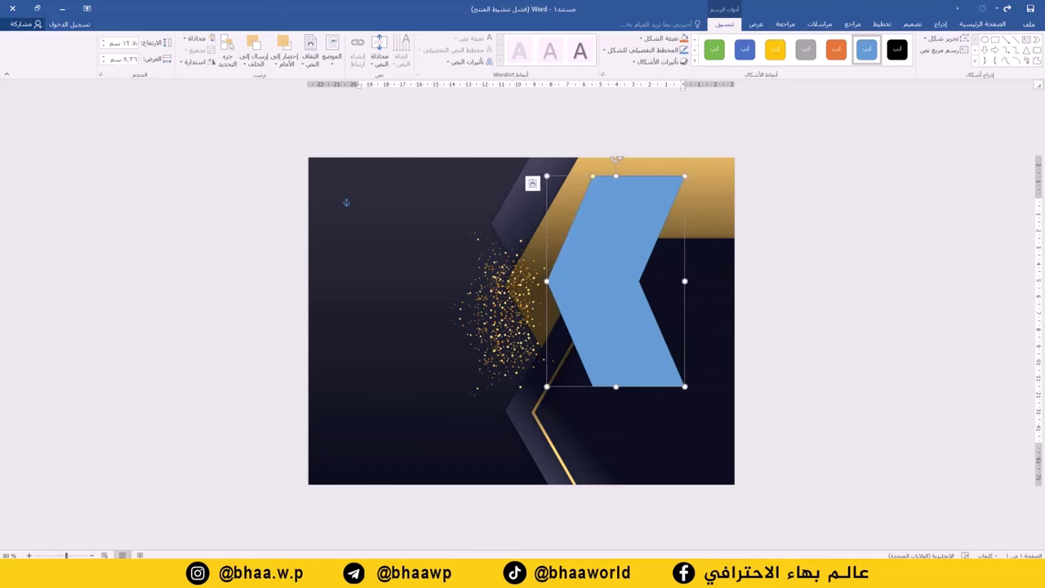
{"action": "left_click_drag", "start_coordinate": [615, 175], "coordinate": [613, 157]}
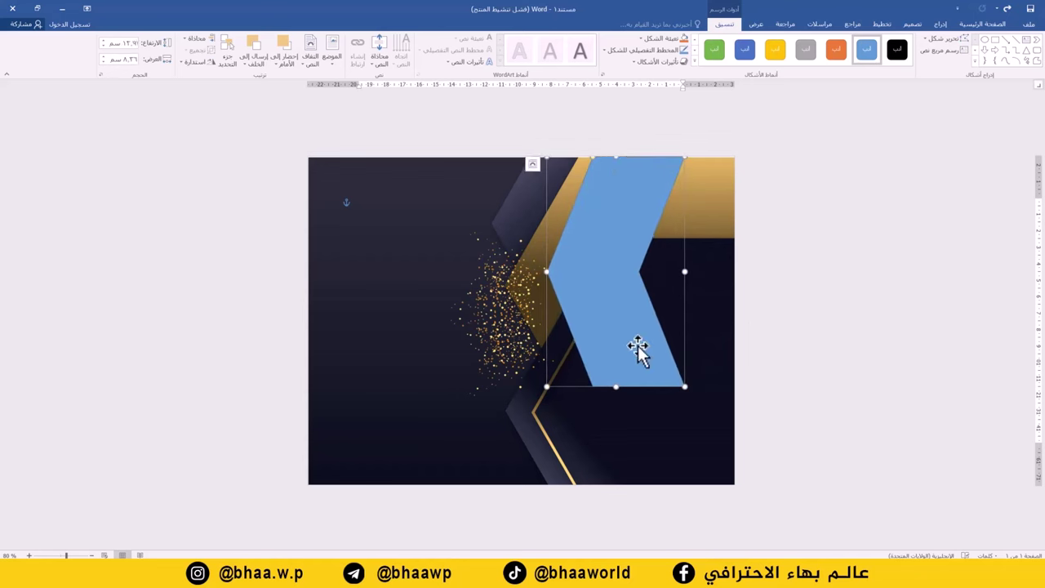
{"action": "left_click_drag", "start_coordinate": [616, 385], "coordinate": [619, 484]}
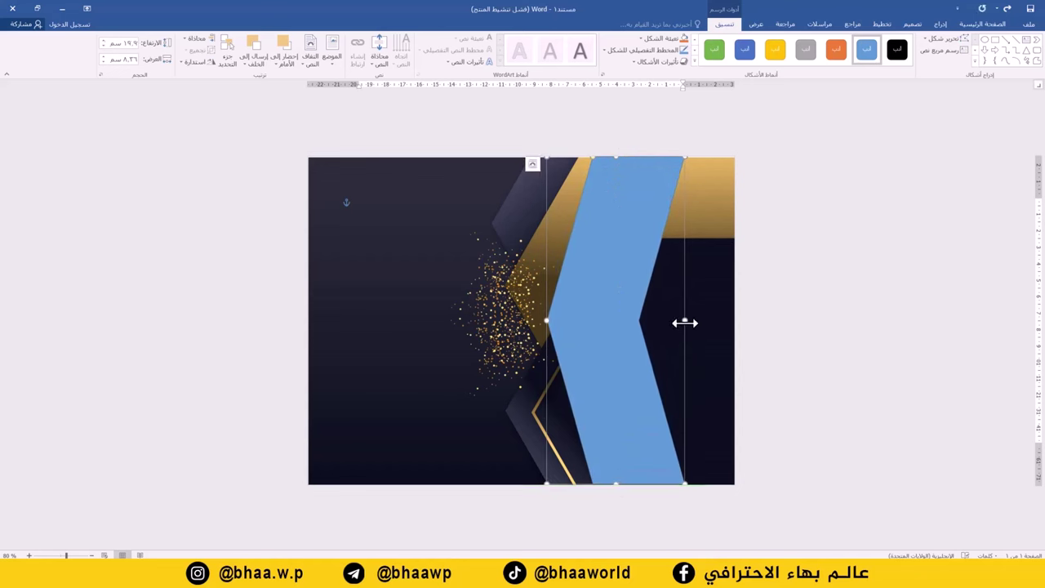
{"action": "left_click_drag", "start_coordinate": [684, 320], "coordinate": [727, 324]}
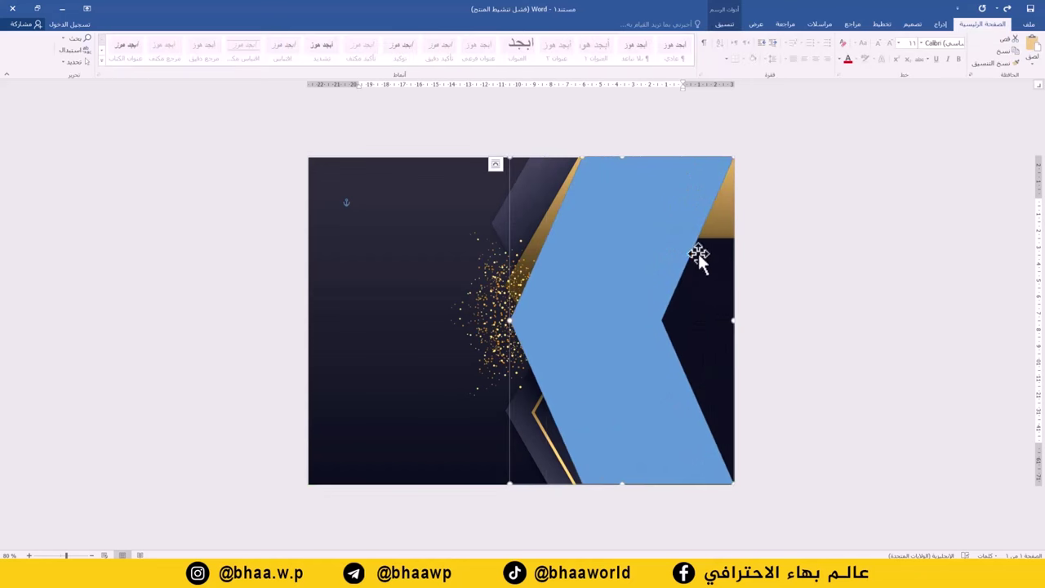
Fill the chevron shape with the wedding photo
{"action": "left_click", "coordinate": [723, 24]}
{"action": "left_click", "coordinate": [655, 40]}
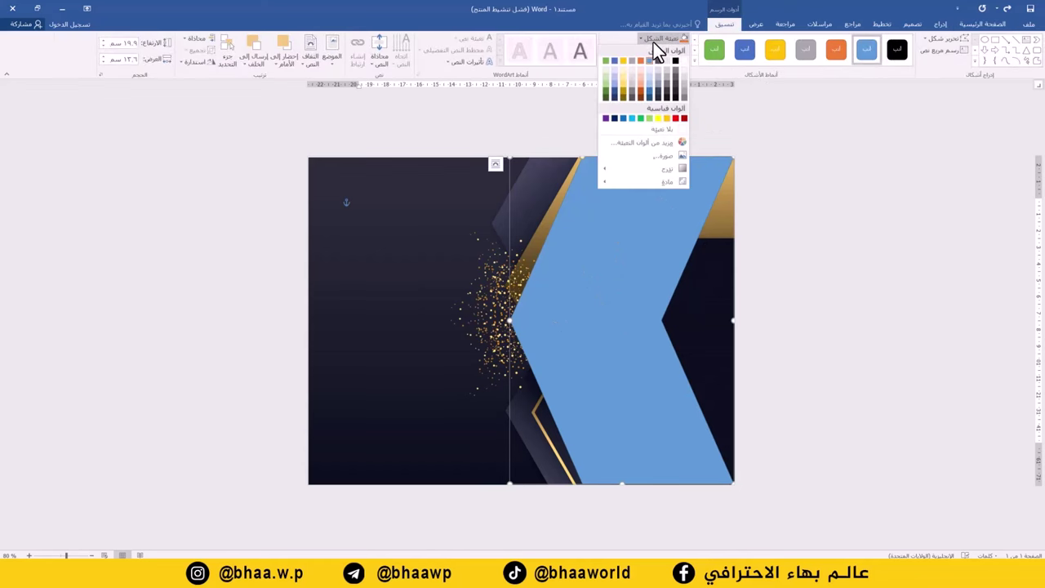
{"action": "left_click", "coordinate": [656, 160]}
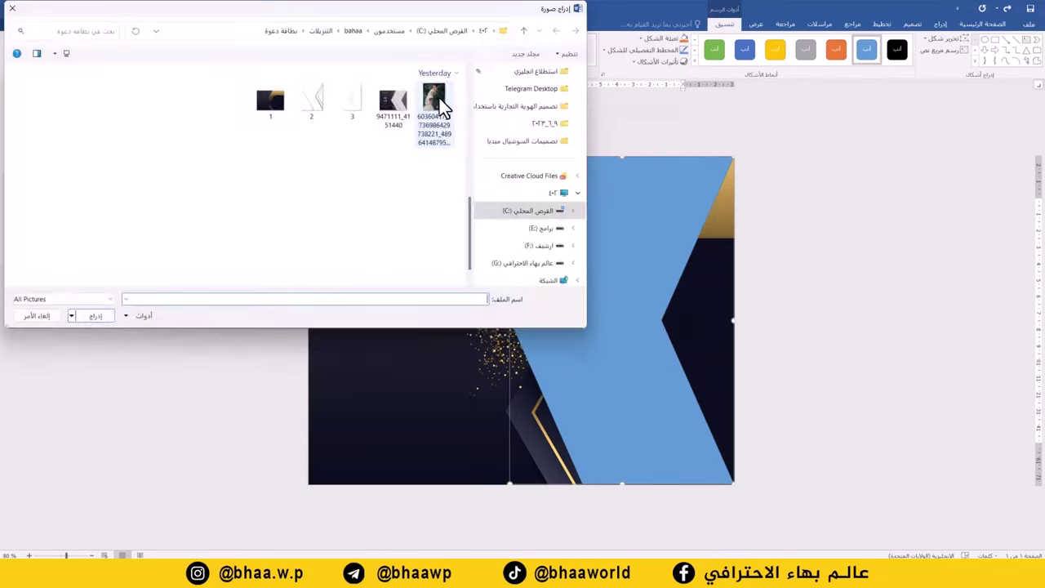
{"action": "double_click", "coordinate": [438, 100]}
{"action": "left_click", "coordinate": [692, 25]}
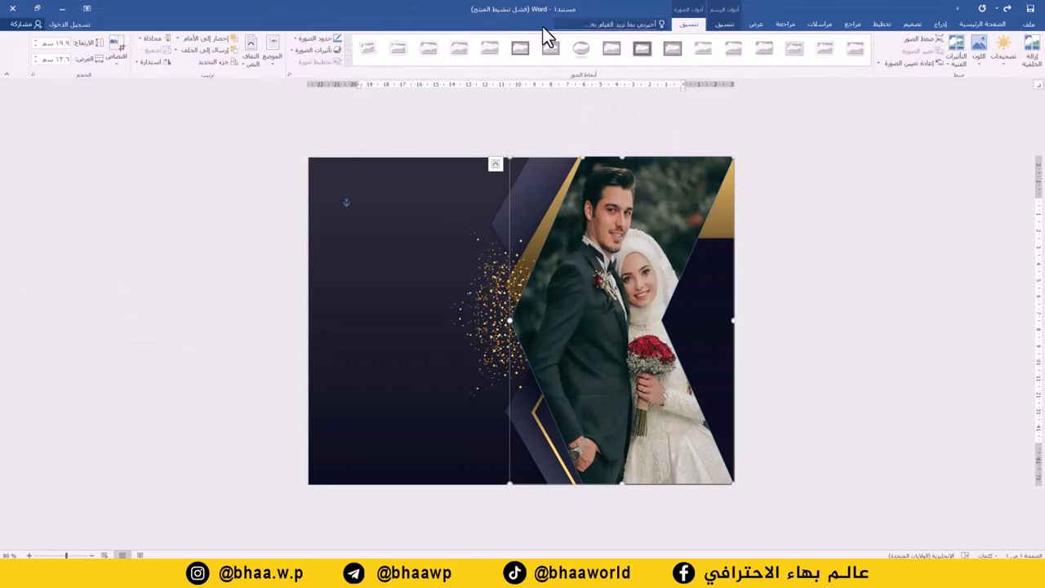
Reposition the couple photo inside the chevron with the crop tool and commit the crop
{"action": "left_click", "coordinate": [112, 64]}
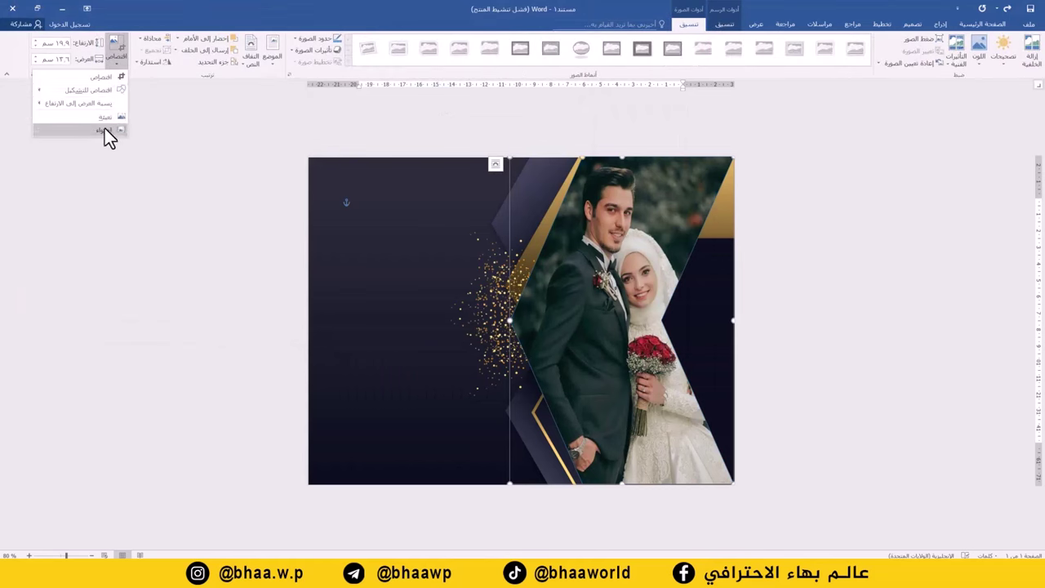
{"action": "left_click", "coordinate": [106, 131]}
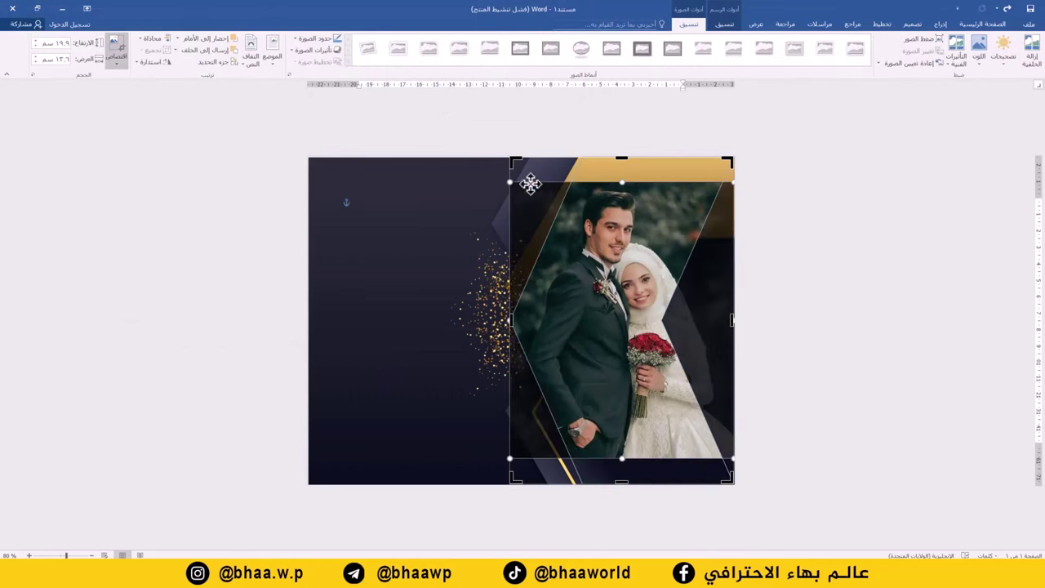
{"action": "left_click_drag", "start_coordinate": [511, 177], "coordinate": [487, 163]}
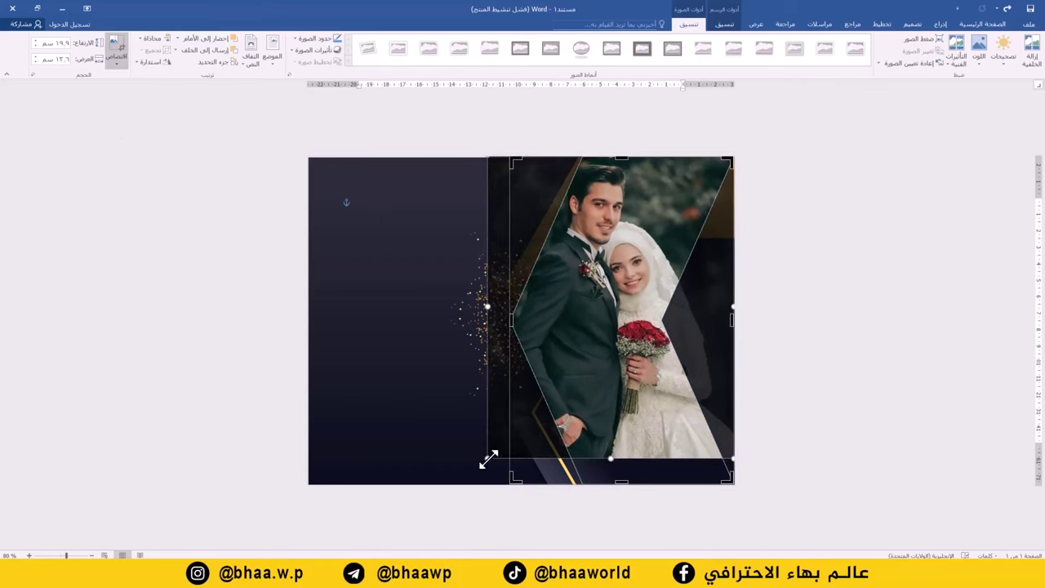
{"action": "mouse_move", "coordinate": [487, 460]}
{"action": "left_mouse_down"}
{"action": "mouse_move", "coordinate": [469, 453]}
{"action": "mouse_move", "coordinate": [480, 453]}
{"action": "left_mouse_up"}
{"action": "key", "text": "Escape"}
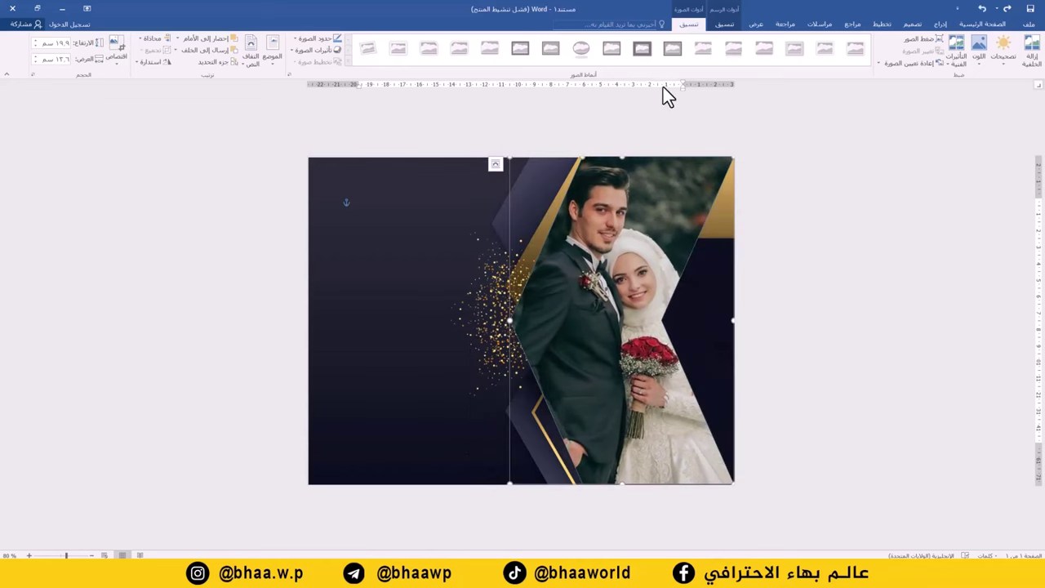
Remove the outline from the photo-filled chevron
{"action": "left_click", "coordinate": [722, 24]}
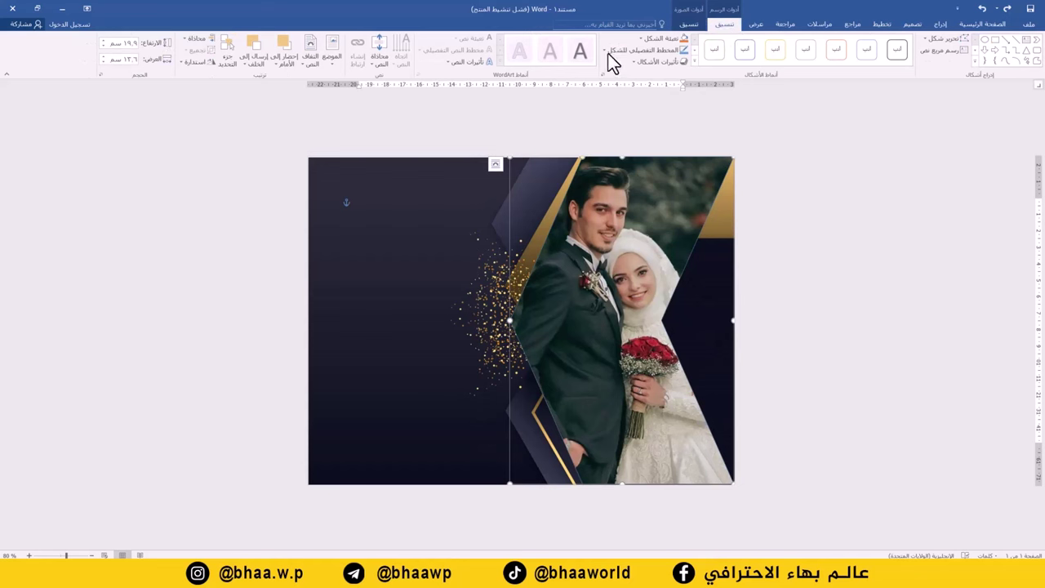
{"action": "left_click", "coordinate": [638, 49]}
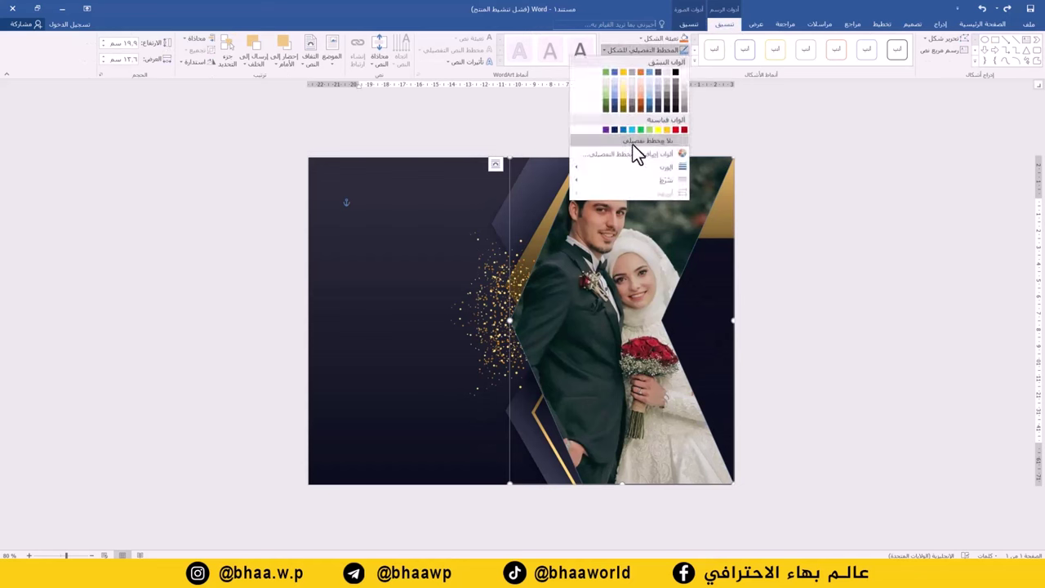
{"action": "left_click", "coordinate": [639, 143]}
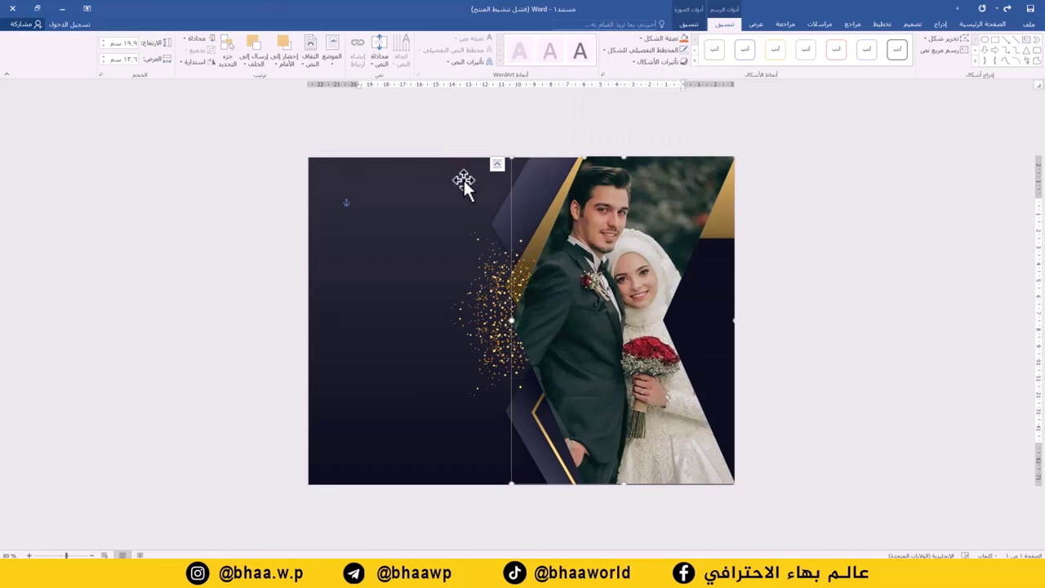
{"action": "left_click", "coordinate": [939, 25]}
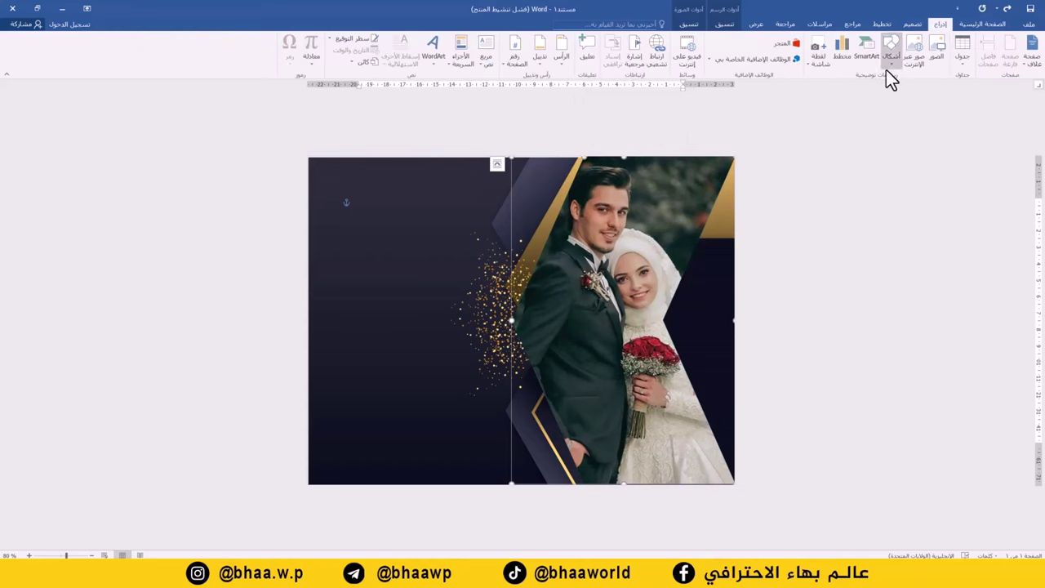
Insert picture '2' (gold line frame) in front of text, enlarge it around the couple, shift it right
{"action": "left_click", "coordinate": [936, 57]}
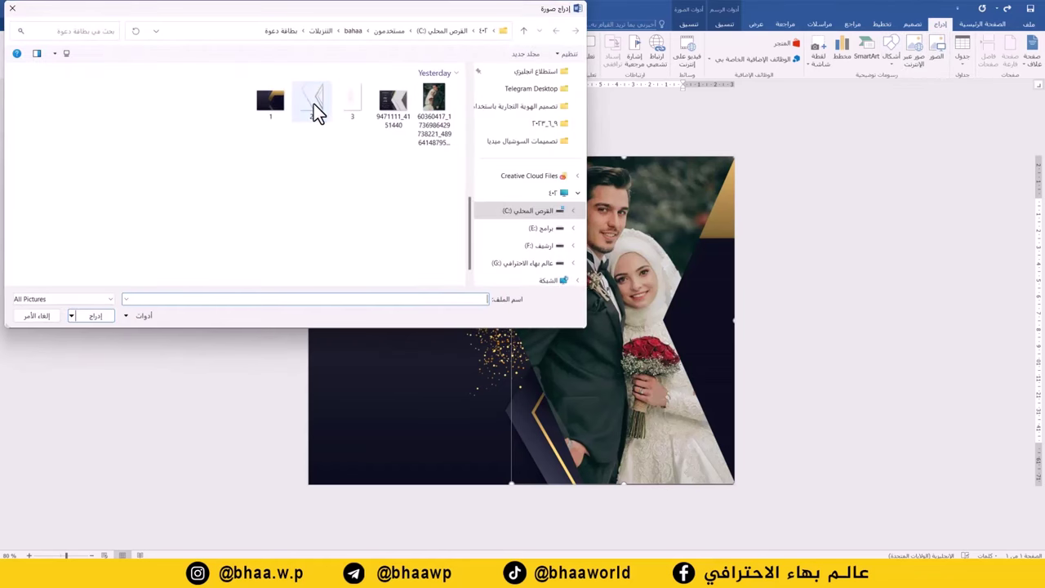
{"action": "double_click", "coordinate": [313, 103]}
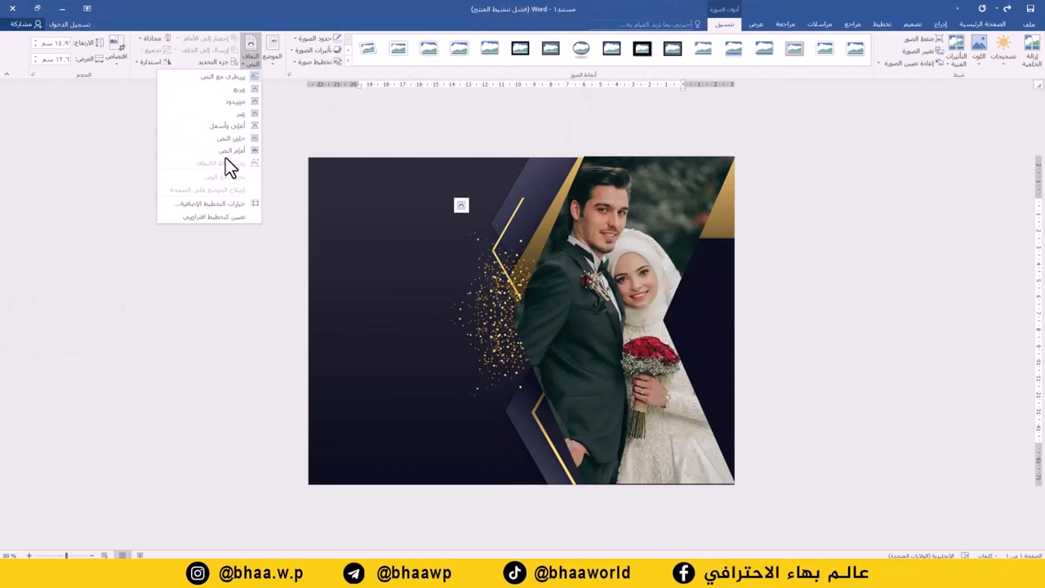
{"action": "left_click", "coordinate": [224, 152]}
{"action": "left_click_drag", "start_coordinate": [684, 198], "coordinate": [719, 157]}
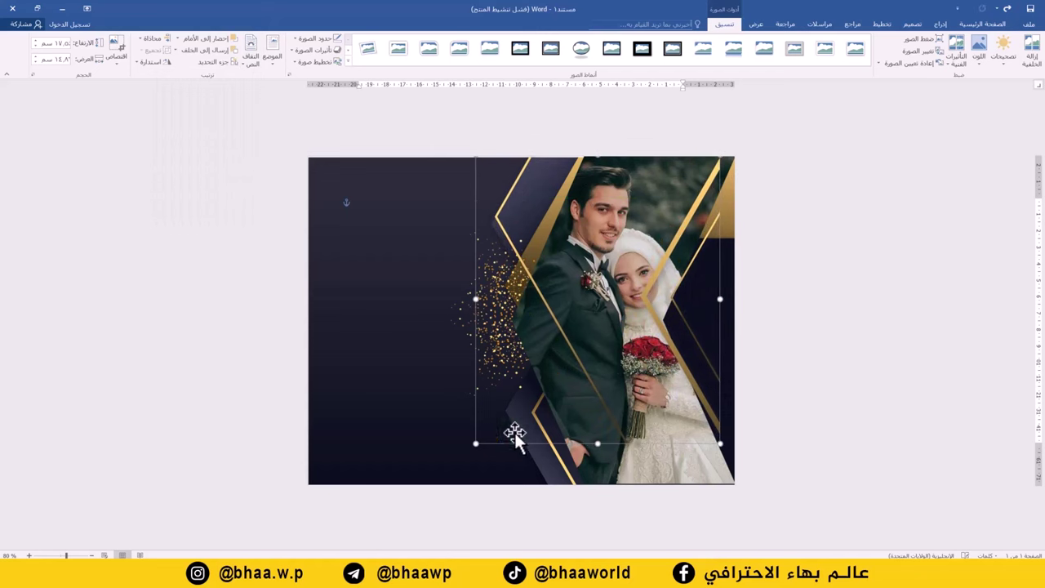
{"action": "left_click_drag", "start_coordinate": [474, 444], "coordinate": [442, 485]}
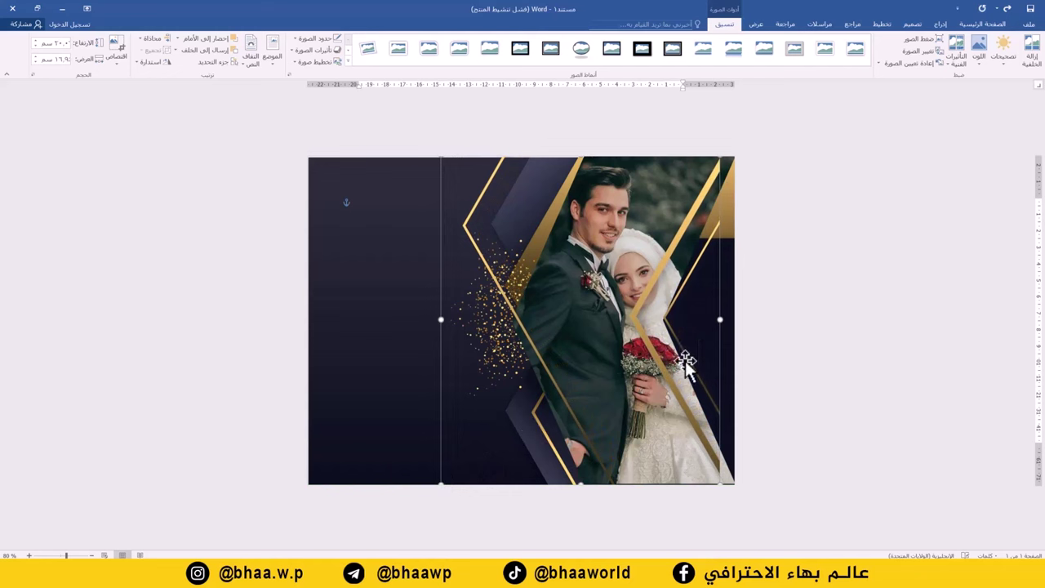
{"action": "left_click_drag", "start_coordinate": [719, 337], "coordinate": [733, 341]}
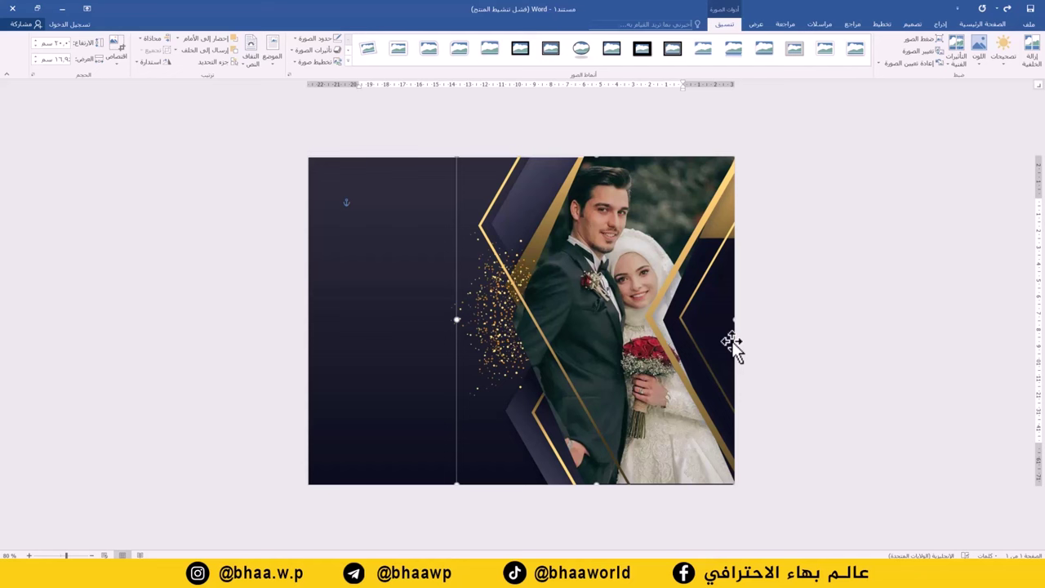
Draw a rounded rectangle near the card's upper left with no outline and yellow fill
{"action": "left_click", "coordinate": [941, 24]}
{"action": "left_click", "coordinate": [894, 57]}
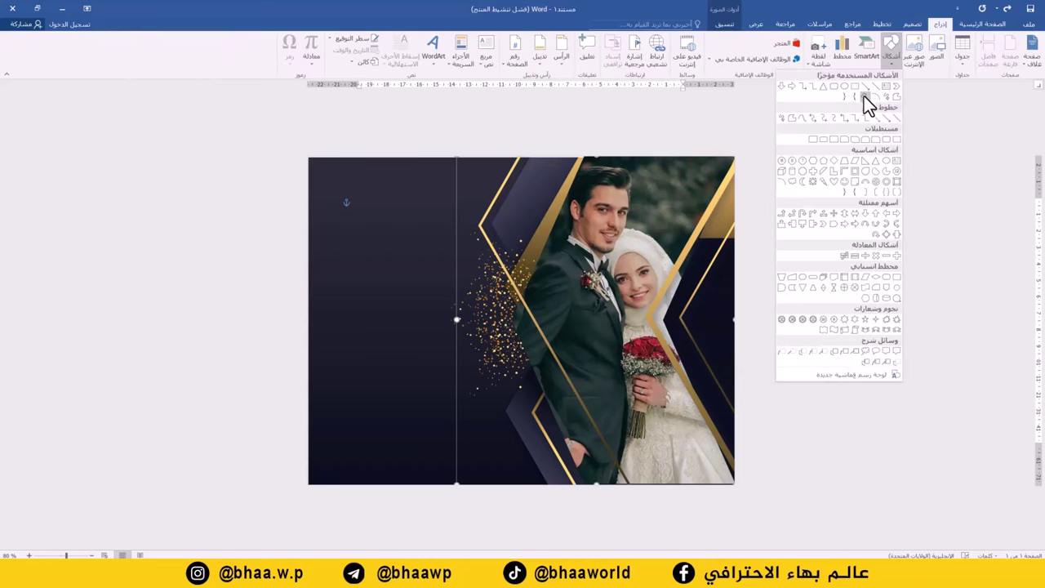
{"action": "left_click", "coordinate": [834, 89]}
{"action": "left_click_drag", "start_coordinate": [432, 207], "coordinate": [330, 234]}
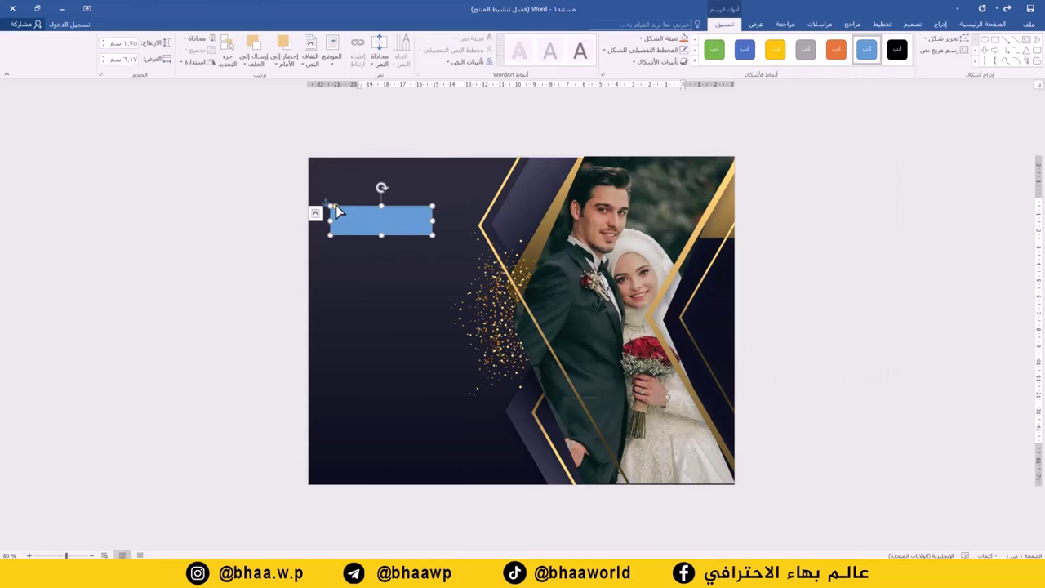
{"action": "left_click_drag", "start_coordinate": [390, 214], "coordinate": [410, 201]}
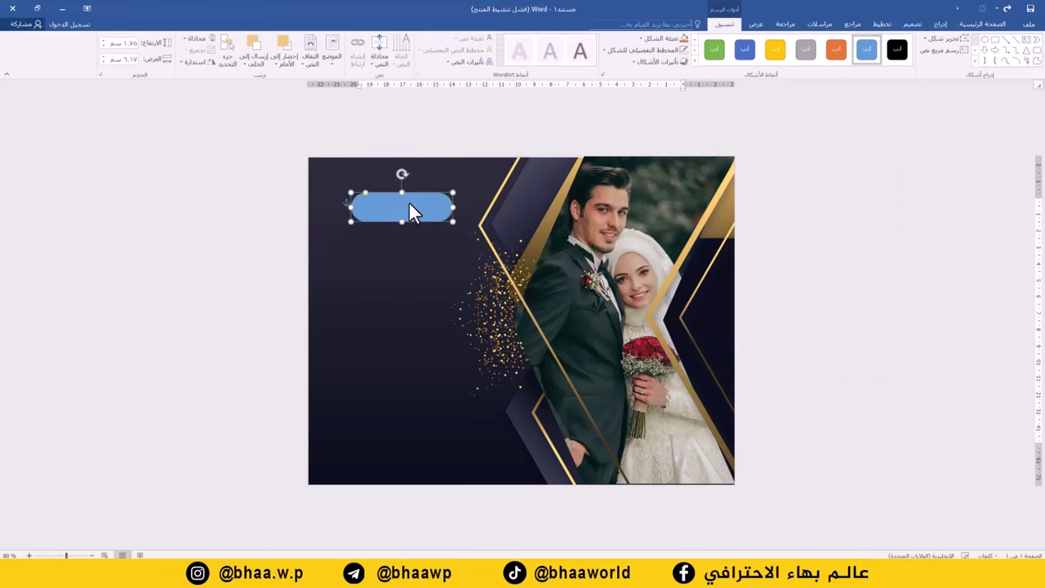
{"action": "left_click", "coordinate": [668, 47]}
{"action": "left_click", "coordinate": [663, 147]}
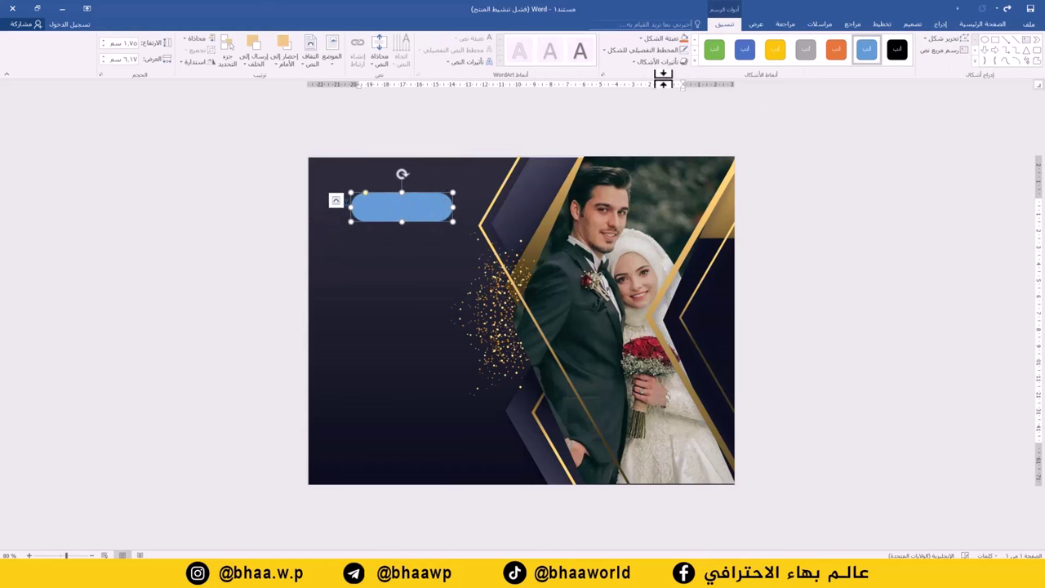
{"action": "left_click", "coordinate": [661, 38]}
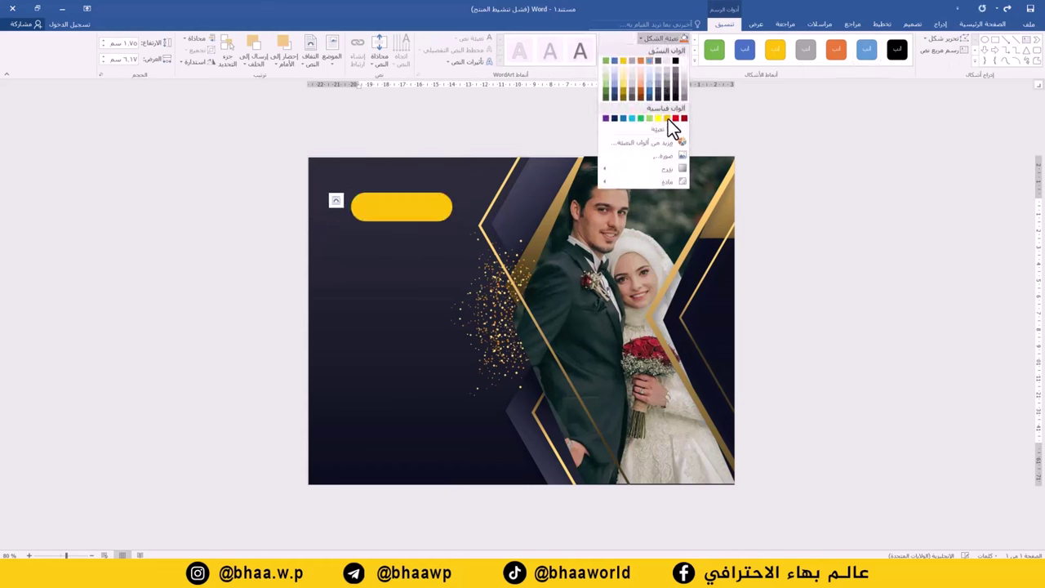
{"action": "left_click", "coordinate": [668, 120]}
{"action": "left_click_drag", "start_coordinate": [408, 207], "coordinate": [401, 205]}
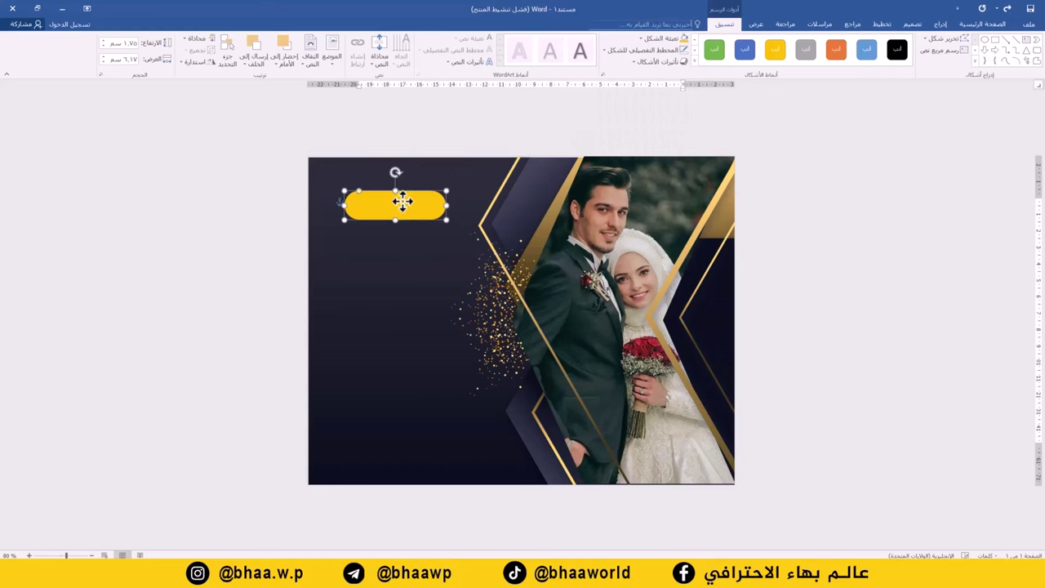
Add a text box containing the pasted word دعوة, with no fill and no outline
{"action": "left_click", "coordinate": [942, 24]}
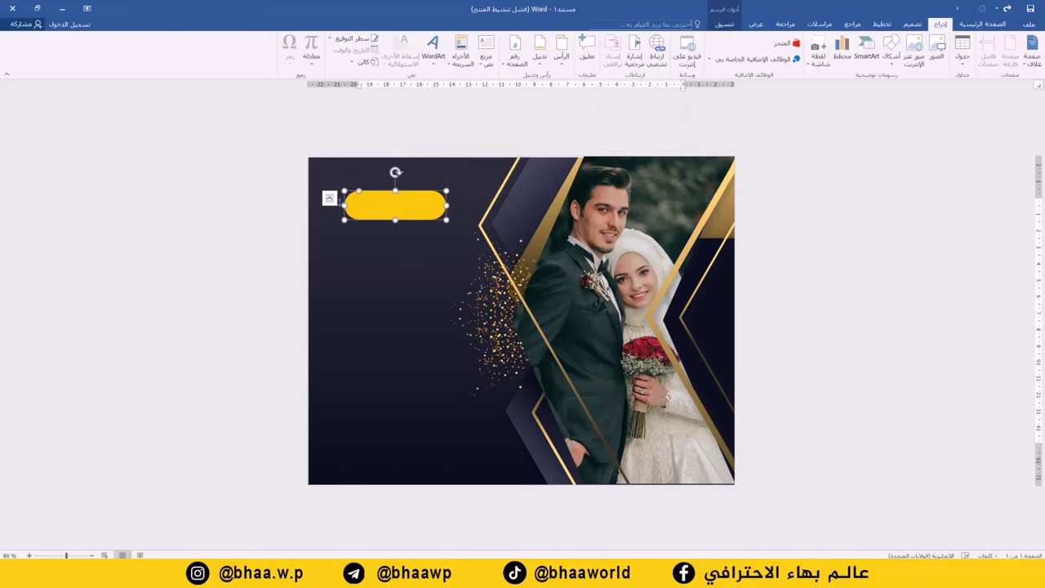
{"action": "left_click", "coordinate": [489, 65]}
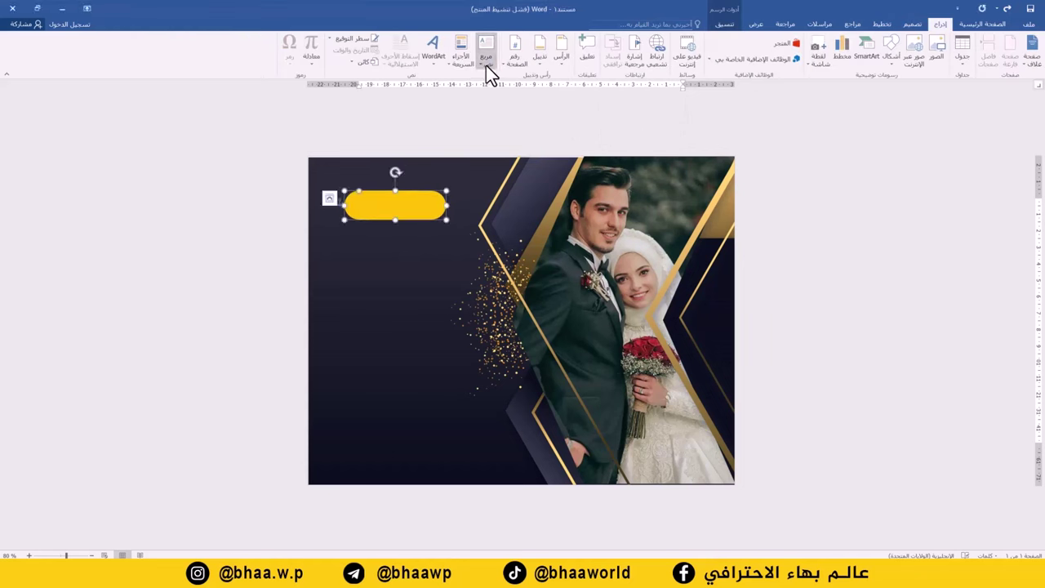
{"action": "left_click_drag", "start_coordinate": [442, 268], "coordinate": [351, 290]}
{"action": "type", "text": "دعوة"}
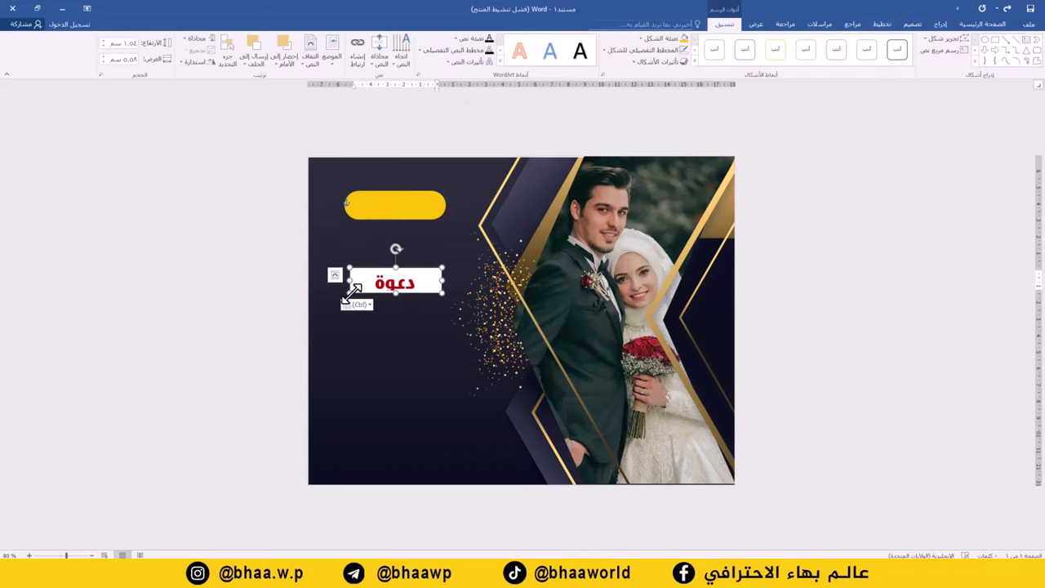
{"action": "left_click", "coordinate": [661, 39]}
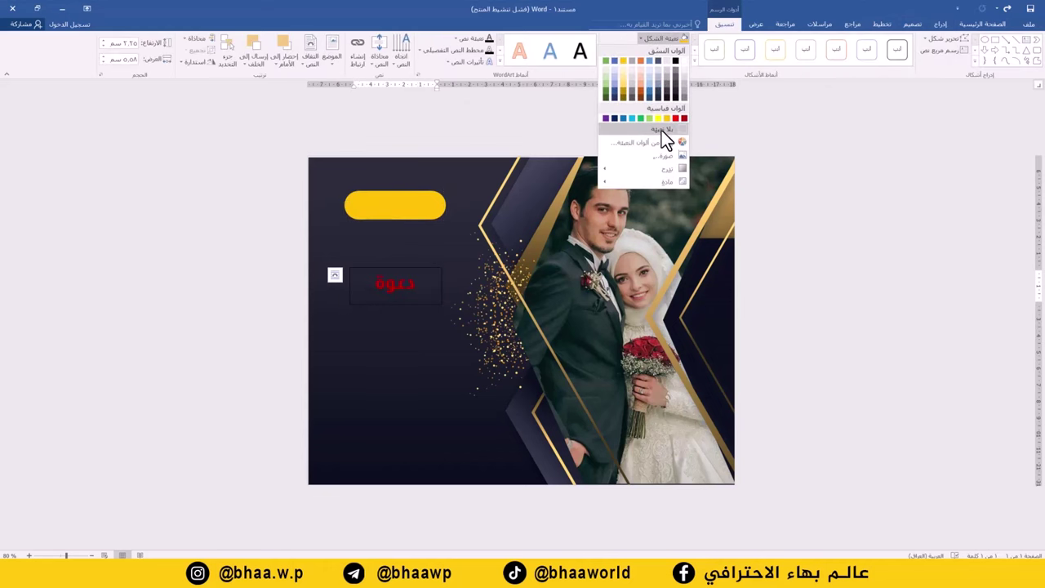
{"action": "left_click", "coordinate": [661, 131]}
{"action": "left_click", "coordinate": [660, 50]}
{"action": "left_click", "coordinate": [658, 140]}
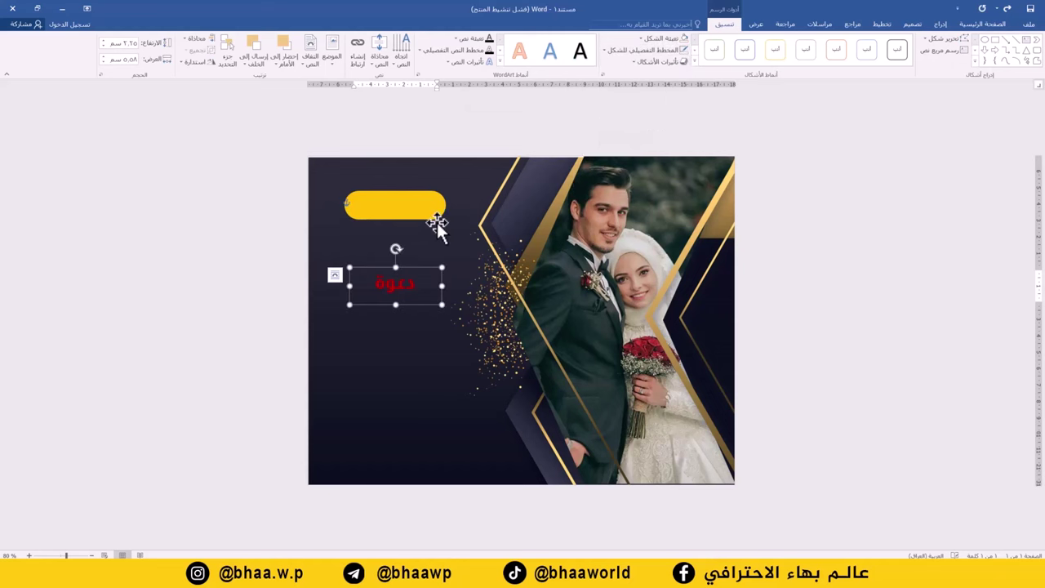
Colour the word دعوة dark navy and move it onto the yellow pill
{"action": "left_click", "coordinate": [971, 23]}
{"action": "left_click", "coordinate": [840, 60]}
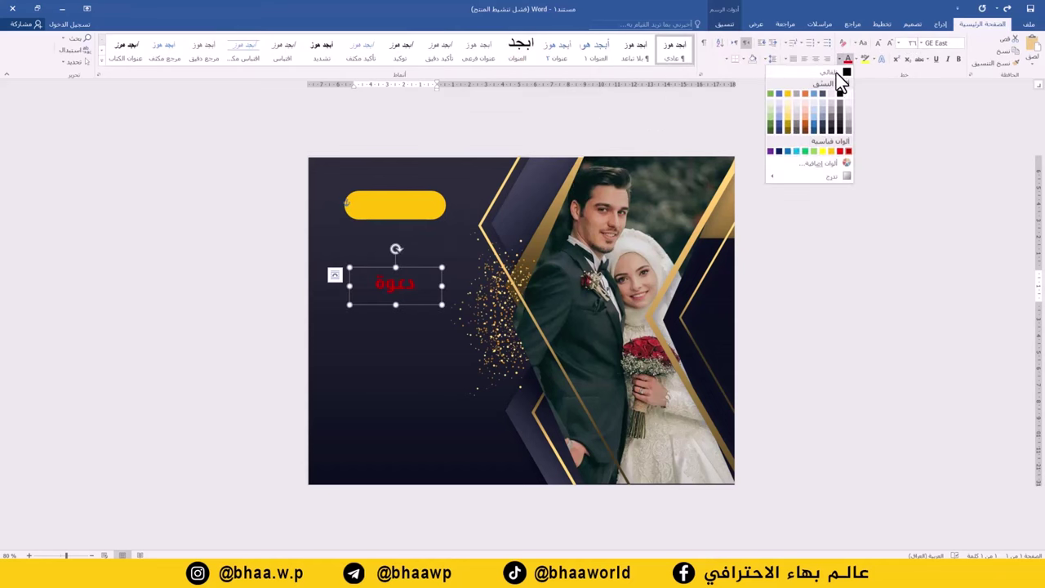
{"action": "left_click", "coordinate": [781, 130]}
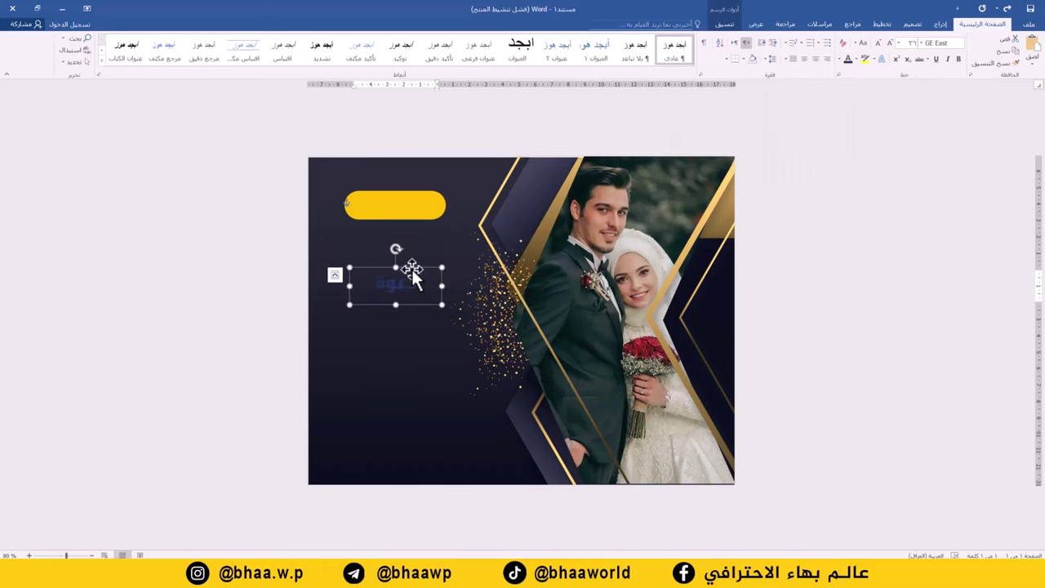
{"action": "left_click_drag", "start_coordinate": [412, 276], "coordinate": [407, 188]}
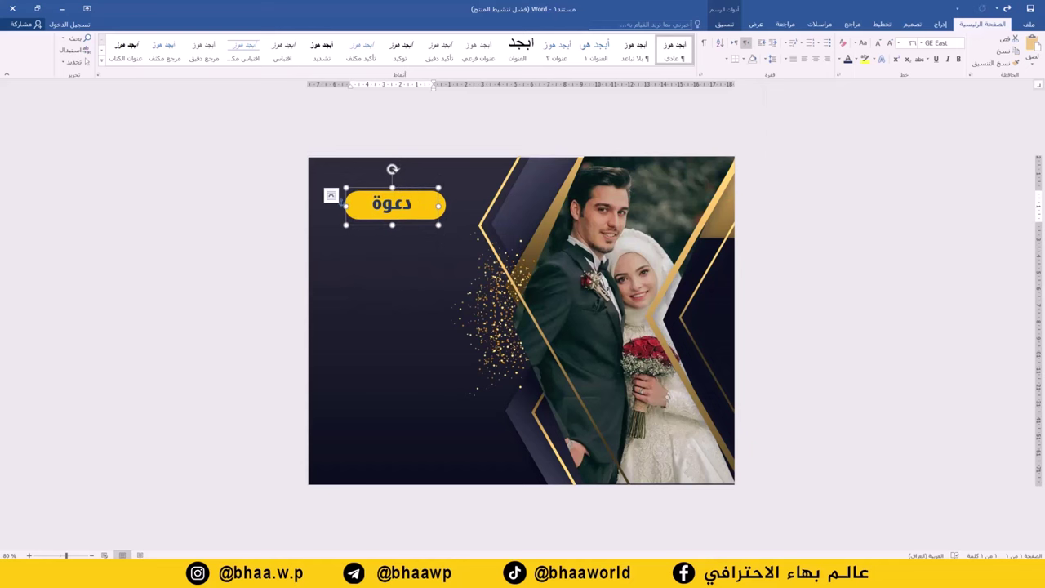
Add a transparent, borderless text box holding the pasted invitation text below the دعوة label
{"action": "left_click", "coordinate": [940, 23]}
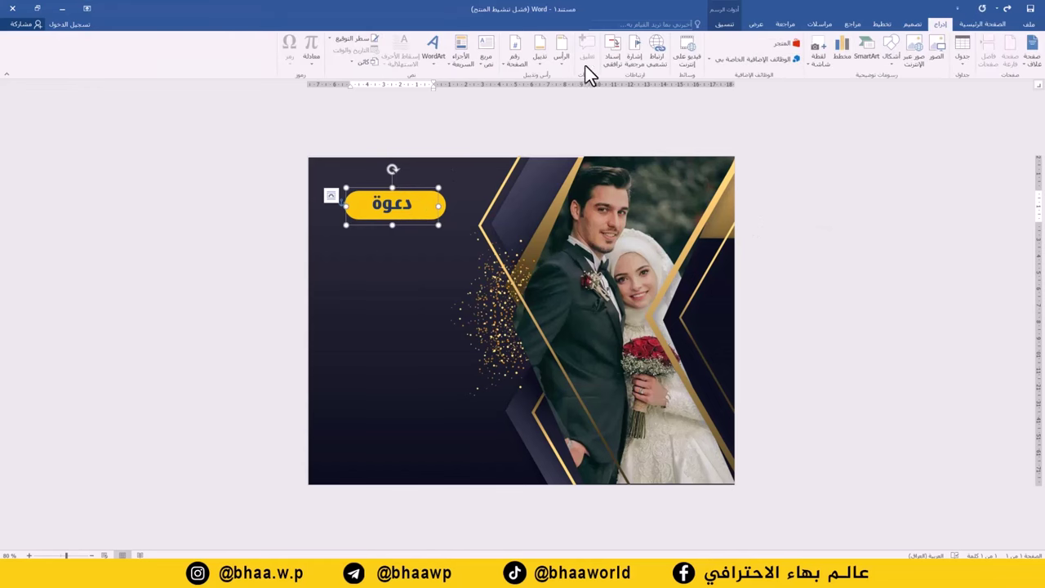
{"action": "left_click", "coordinate": [488, 62]}
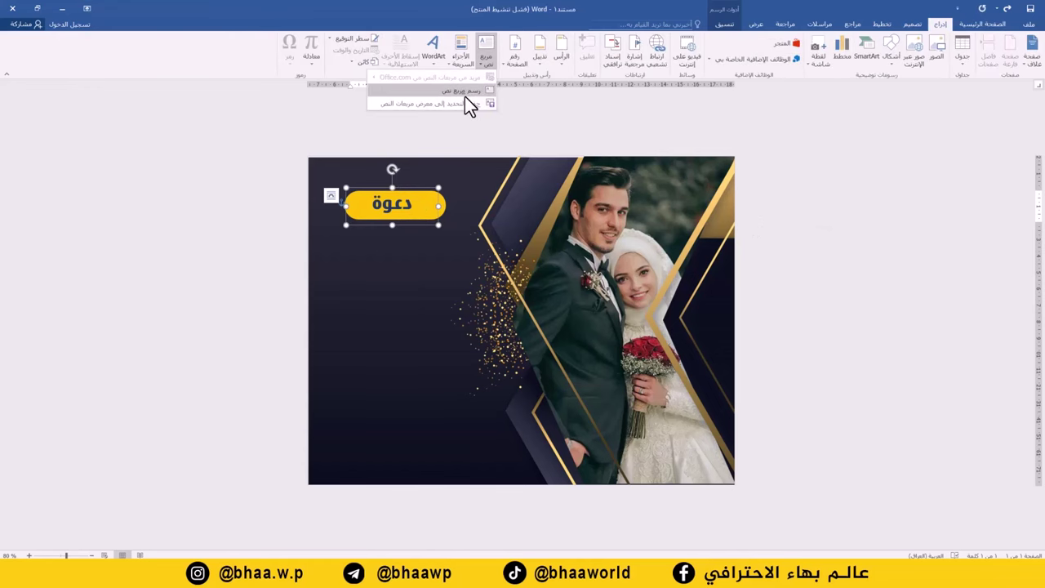
{"action": "left_click", "coordinate": [465, 98]}
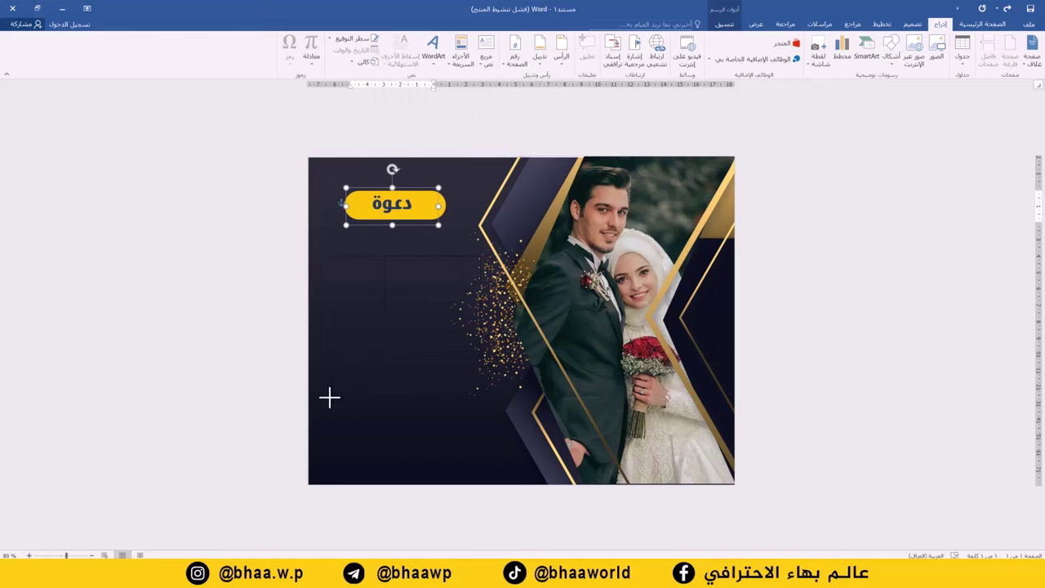
{"action": "left_click_drag", "start_coordinate": [320, 400], "coordinate": [480, 256]}
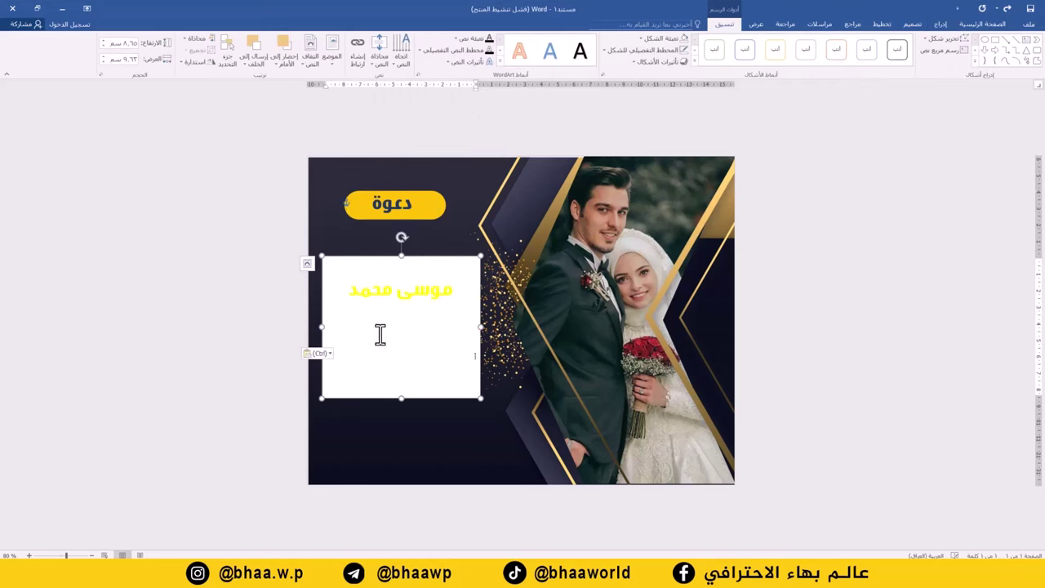
{"action": "key", "text": "ctrl+a"}
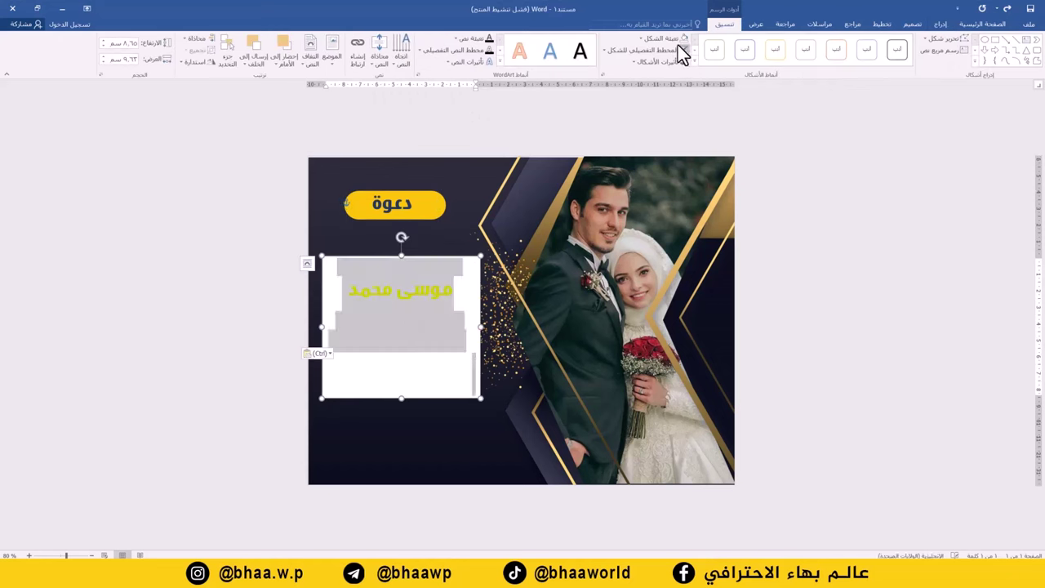
{"action": "left_click", "coordinate": [666, 40]}
{"action": "left_click", "coordinate": [661, 133]}
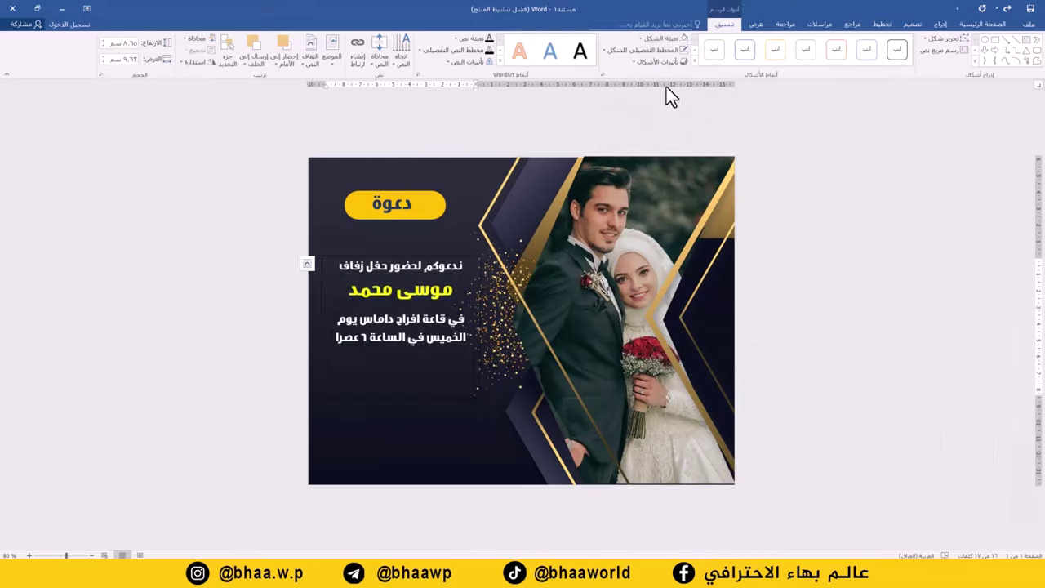
{"action": "left_click", "coordinate": [662, 52]}
{"action": "left_click", "coordinate": [658, 146]}
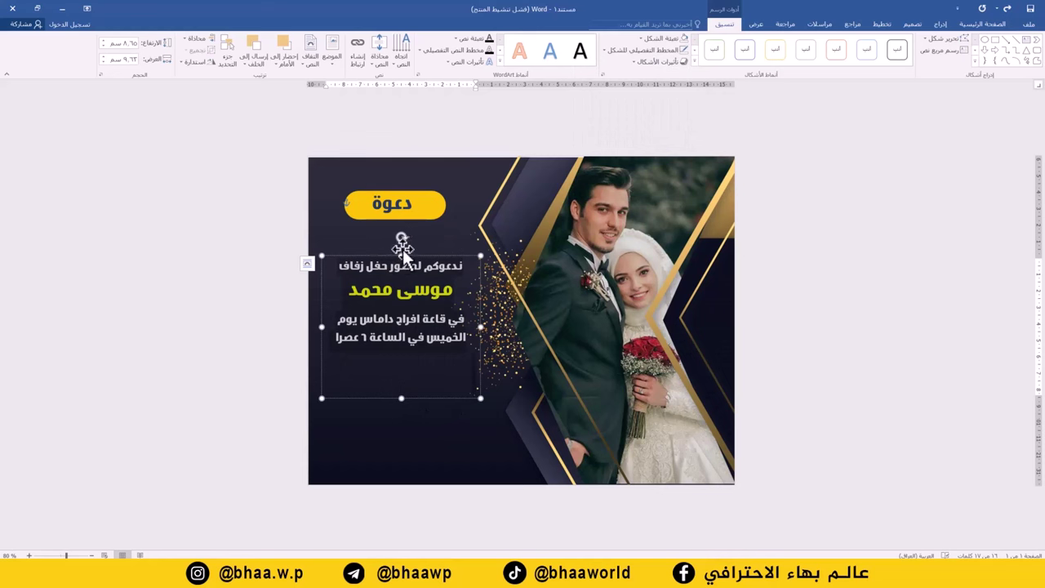
{"action": "left_click_drag", "start_coordinate": [418, 257], "coordinate": [415, 260]}
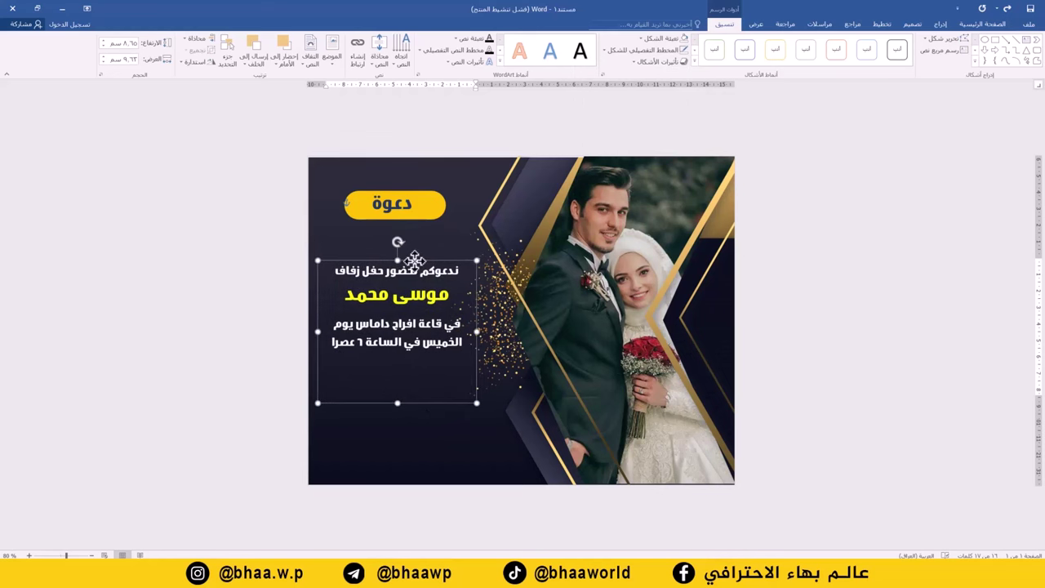
Move the دعوة text and its yellow label slightly lower
{"action": "left_click", "coordinate": [413, 211]}
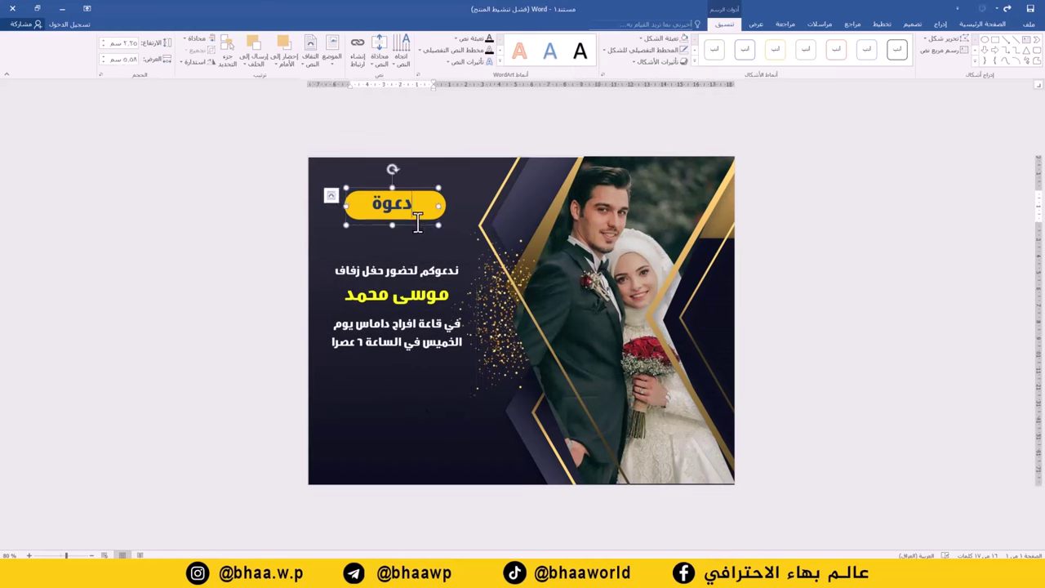
{"action": "left_click_drag", "start_coordinate": [416, 211], "coordinate": [418, 245]}
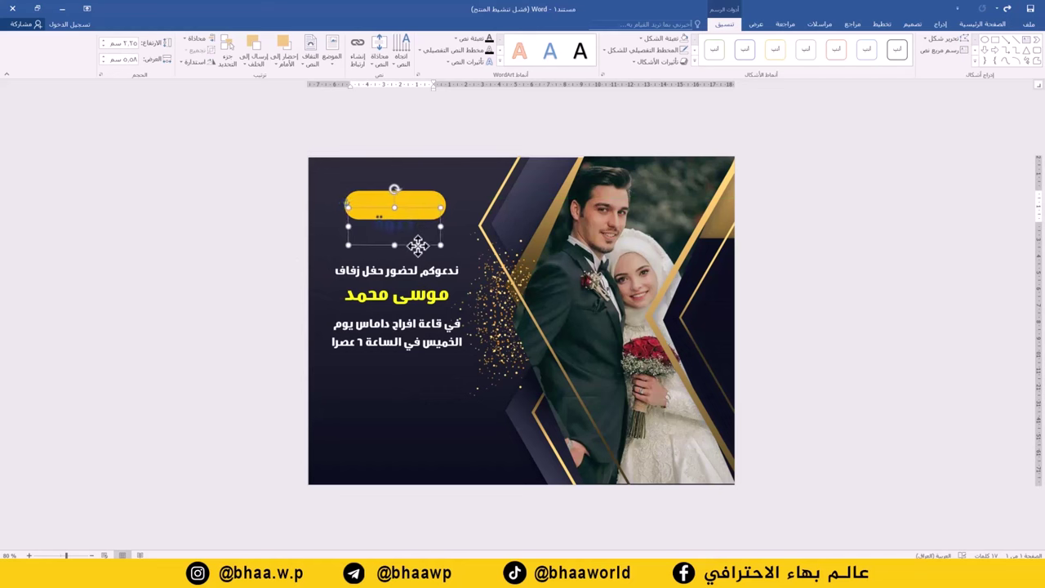
{"action": "left_click", "coordinate": [428, 200]}
{"action": "left_click_drag", "start_coordinate": [429, 204], "coordinate": [429, 226]}
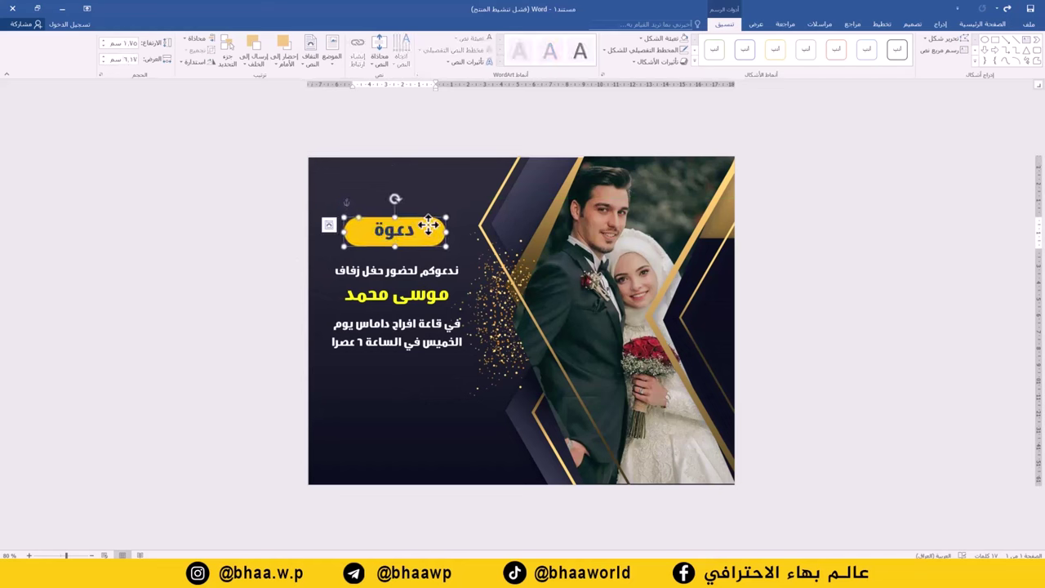
Nudge the body text, then place a copy lower reading بحضوركم يتم الفرح والسرور
{"action": "left_click", "coordinate": [426, 294]}
{"action": "left_click_drag", "start_coordinate": [382, 254], "coordinate": [385, 261]}
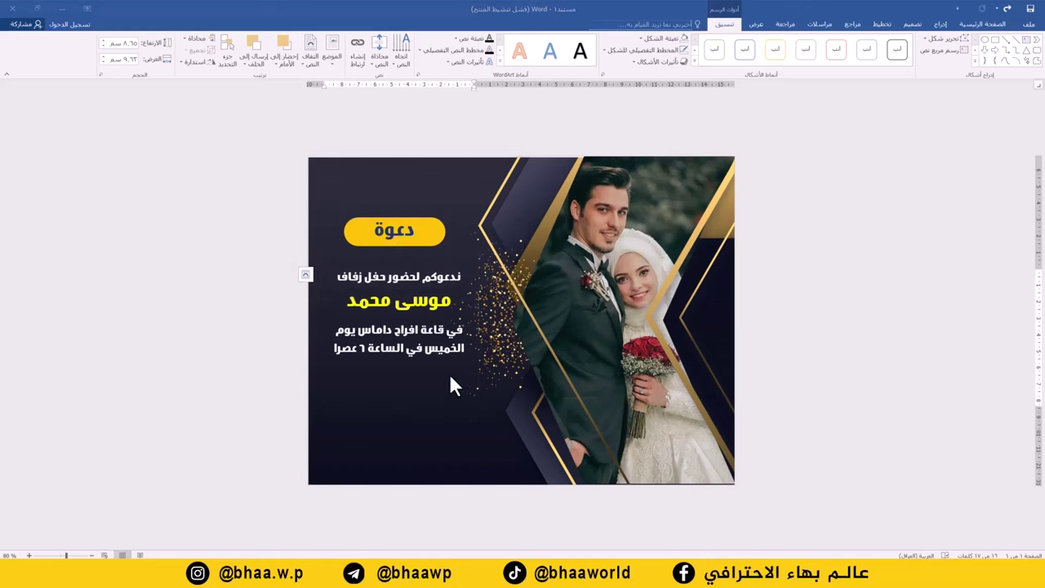
{"action": "left_click", "coordinate": [428, 334]}
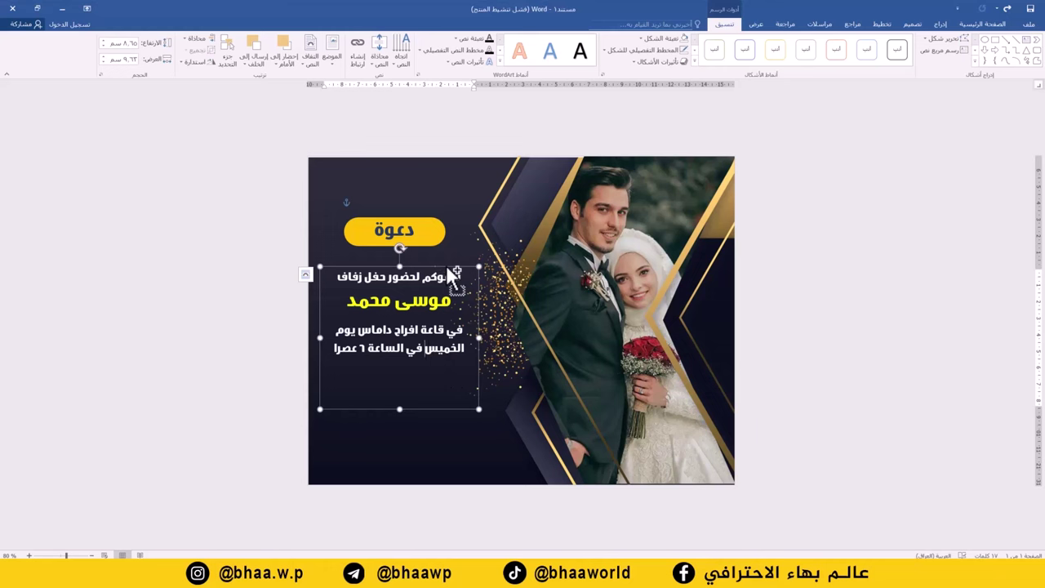
{"action": "left_click_drag", "start_coordinate": [446, 266], "coordinate": [446, 374]}
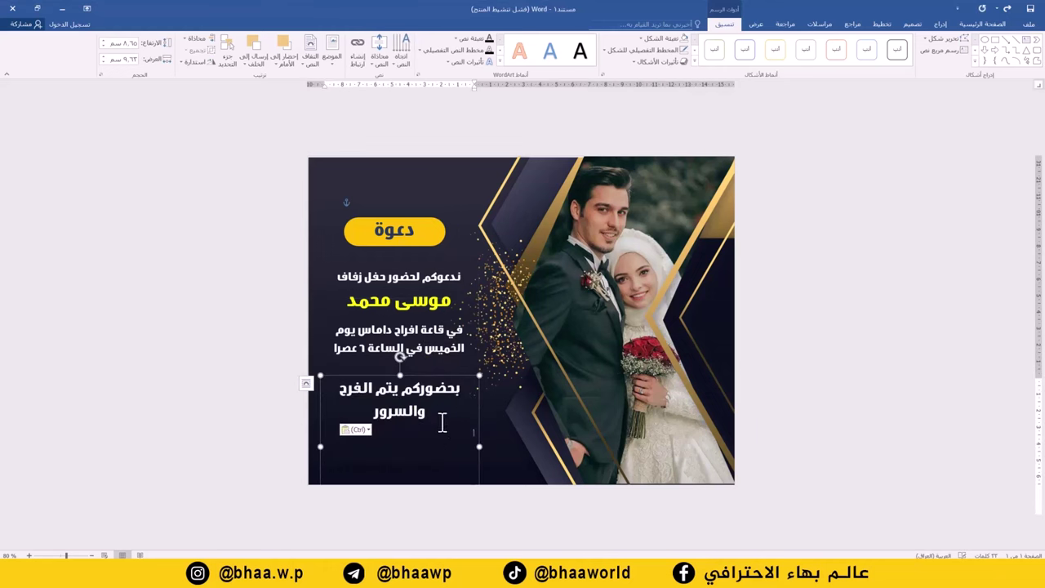
{"action": "left_click", "coordinate": [806, 211]}
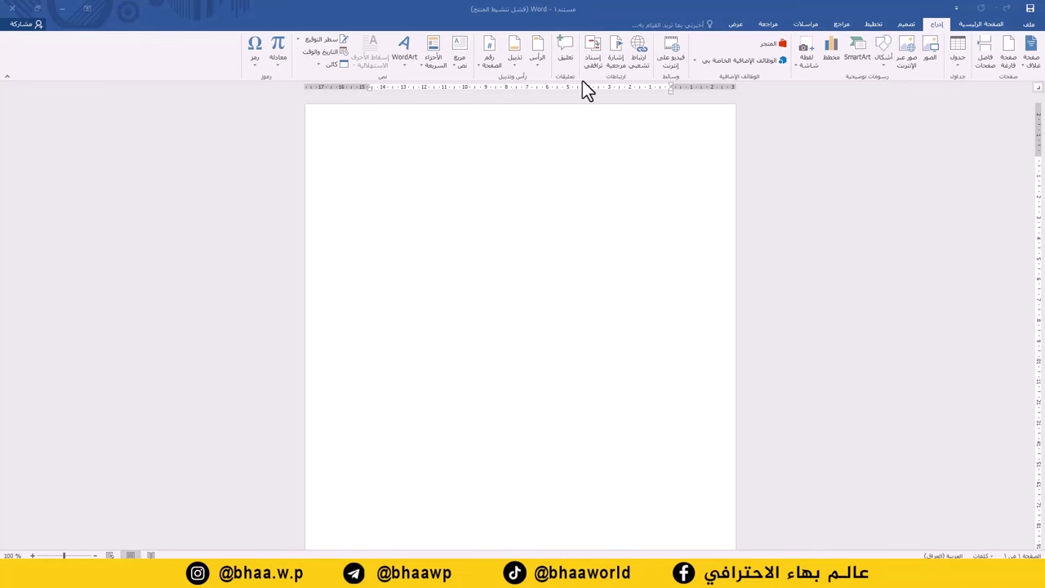
Set the new document's paper size to A4
{"action": "left_click", "coordinate": [872, 28]}
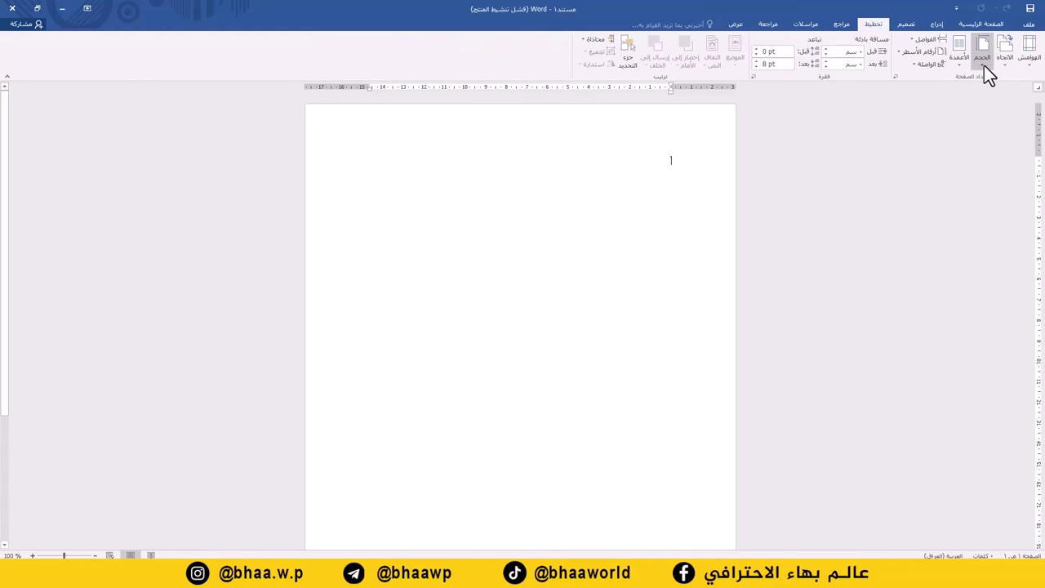
{"action": "left_click", "coordinate": [978, 66]}
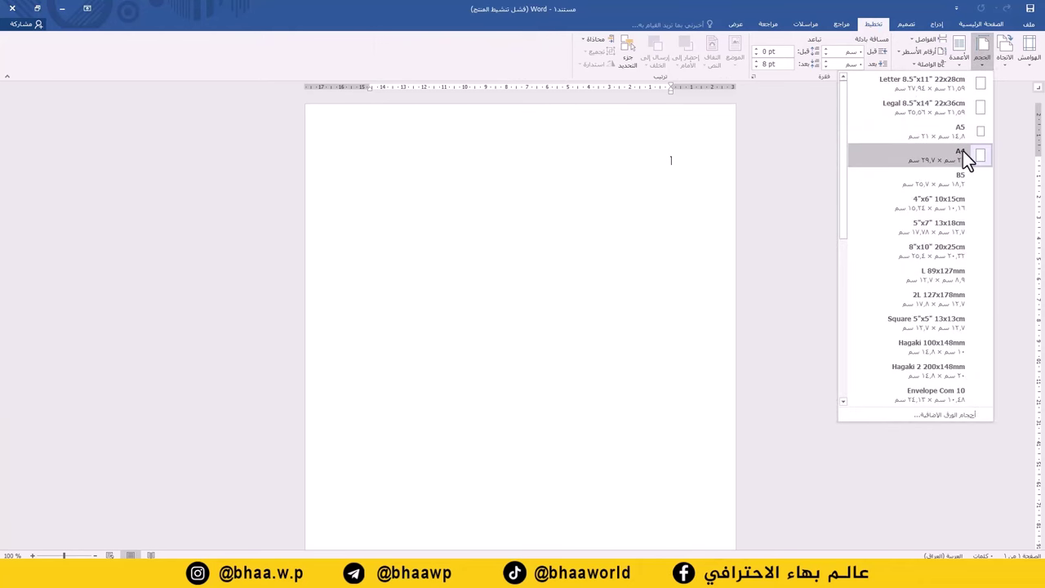
{"action": "left_click", "coordinate": [961, 155]}
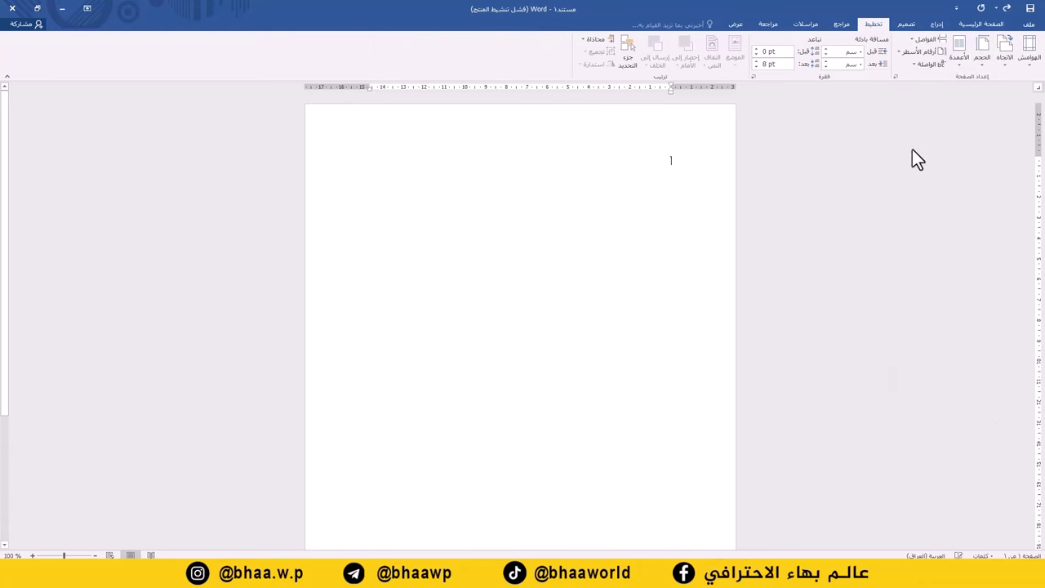
Insert the Christmas wreath with red ribbon picture onto the page
{"action": "left_click", "coordinate": [939, 24]}
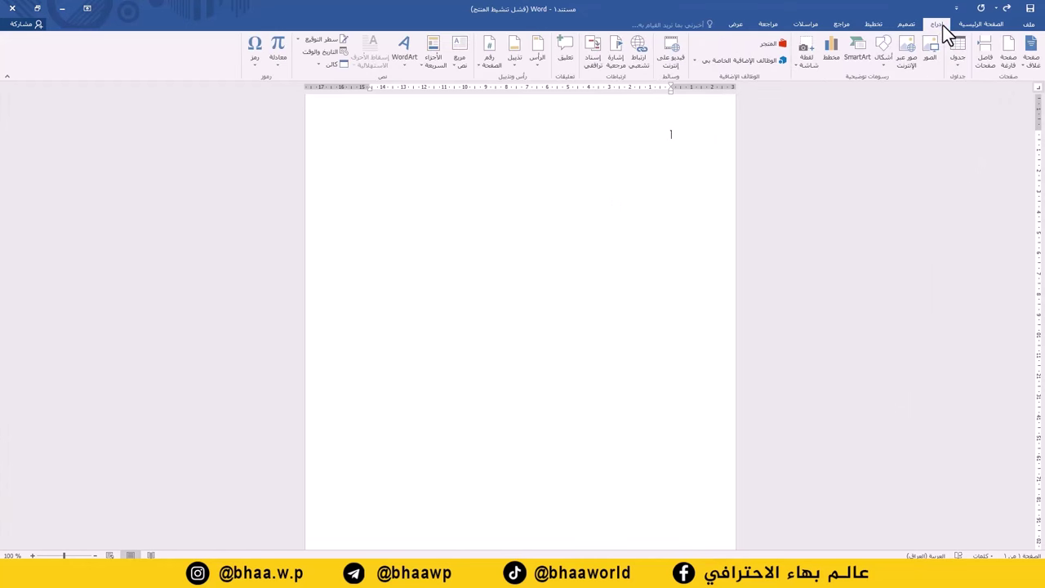
{"action": "left_click", "coordinate": [930, 65]}
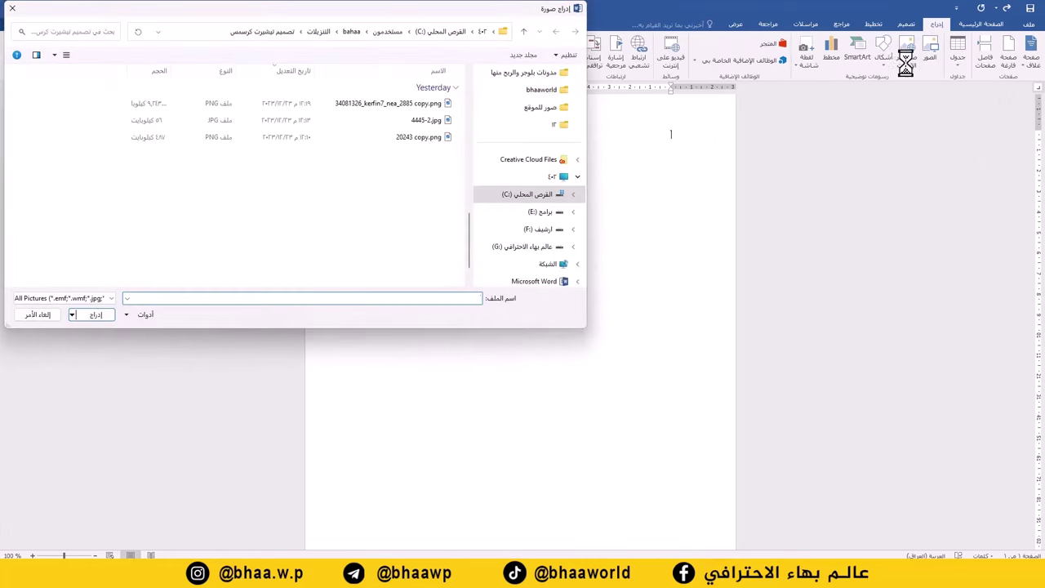
{"action": "left_click", "coordinate": [58, 57]}
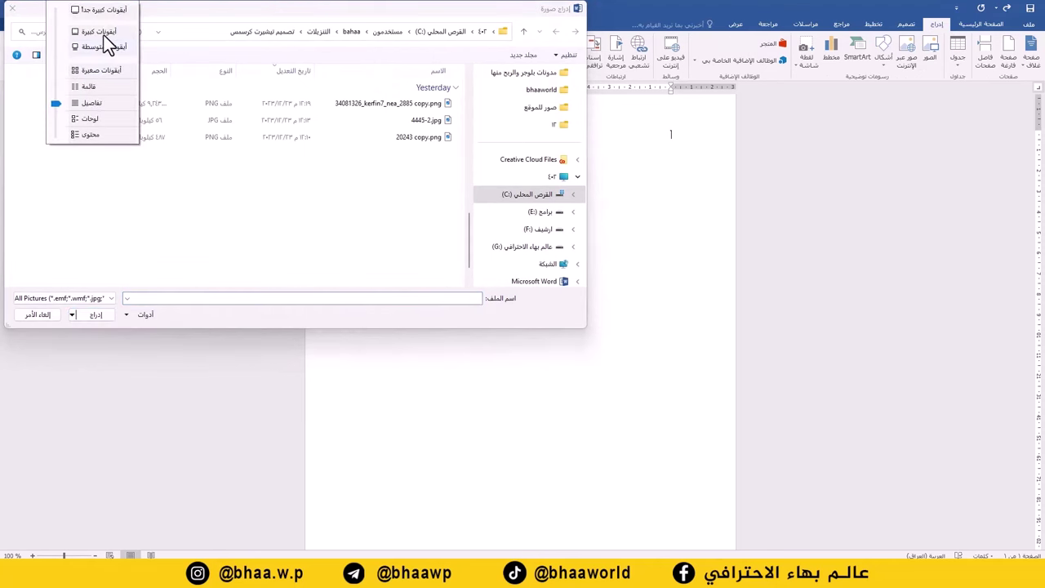
{"action": "left_click", "coordinate": [104, 35]}
{"action": "left_click", "coordinate": [428, 109]}
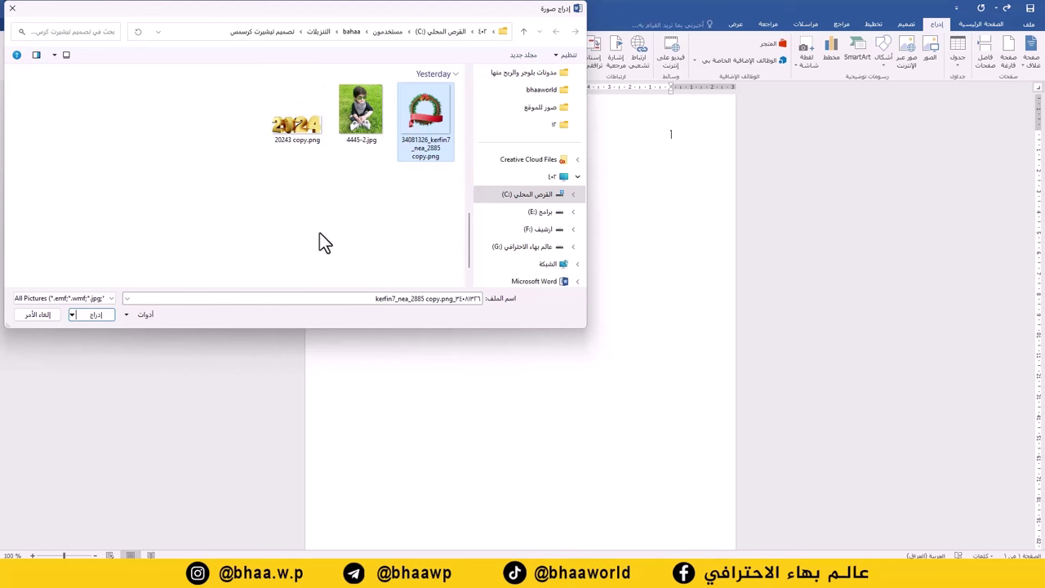
{"action": "left_click", "coordinate": [99, 317]}
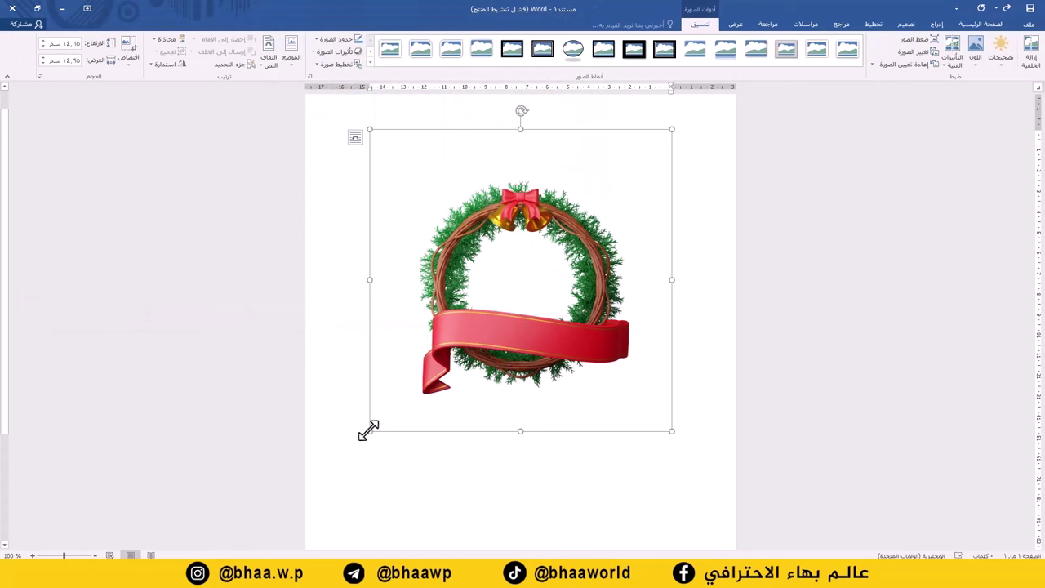
Enlarge the wreath picture to 19.05 cm, float it in front of text, and centre it near the page top
{"action": "left_click_drag", "start_coordinate": [369, 431], "coordinate": [322, 462]}
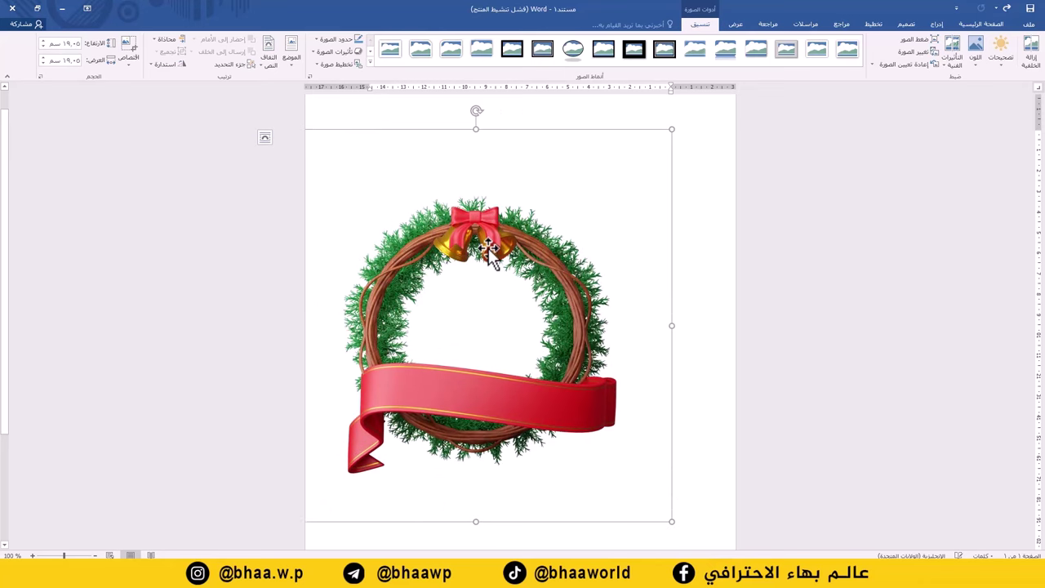
{"action": "right_click", "coordinate": [488, 246]}
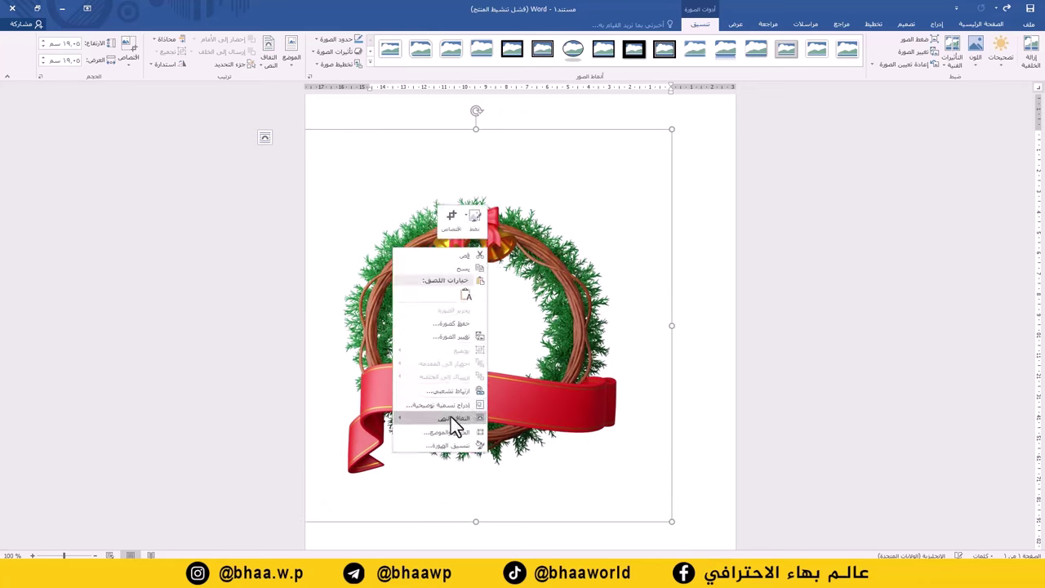
{"action": "mouse_move", "coordinate": [451, 418]}
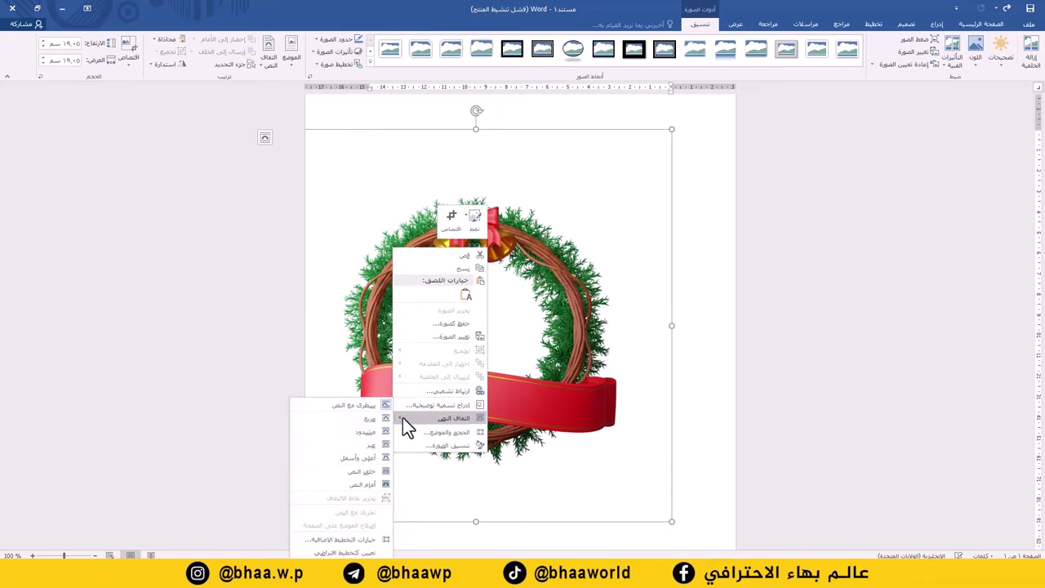
{"action": "left_click", "coordinate": [359, 486]}
{"action": "left_click_drag", "start_coordinate": [430, 245], "coordinate": [478, 218]}
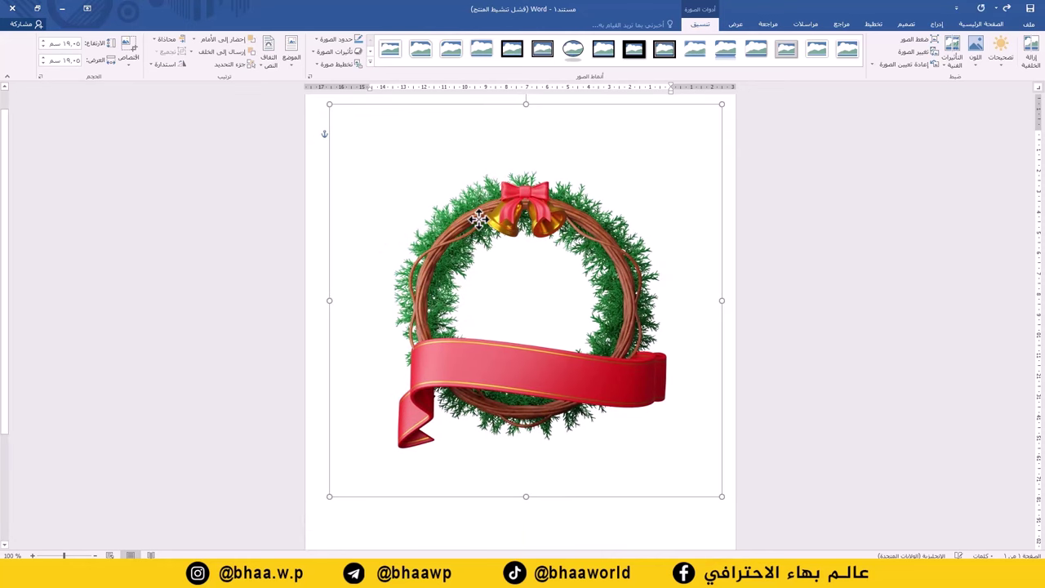
Draw an oval over the wreath's centre and adjust it into a roughly 10 cm circle filling the ring
{"action": "left_click", "coordinate": [936, 24]}
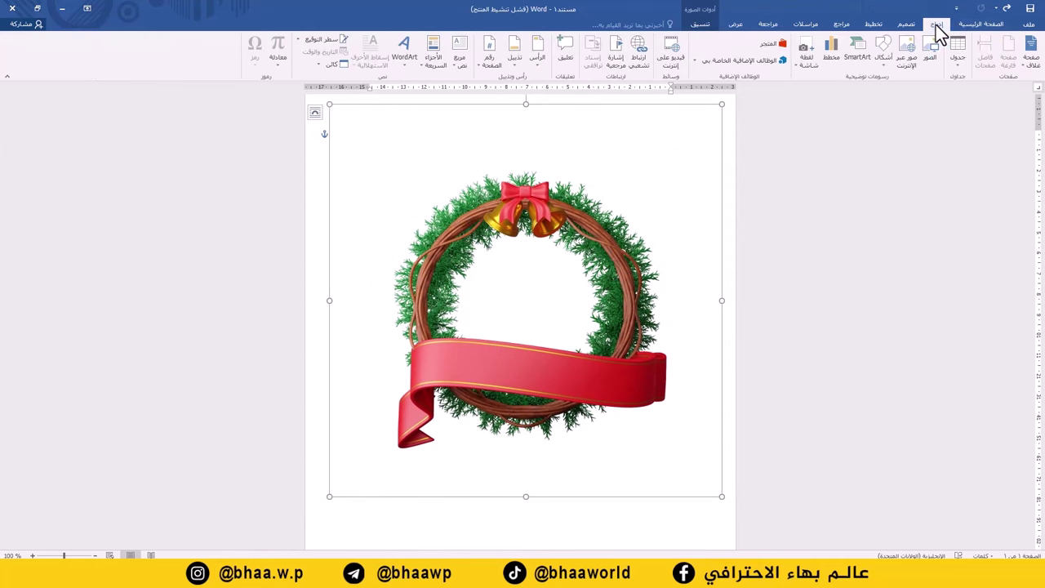
{"action": "left_click", "coordinate": [885, 63]}
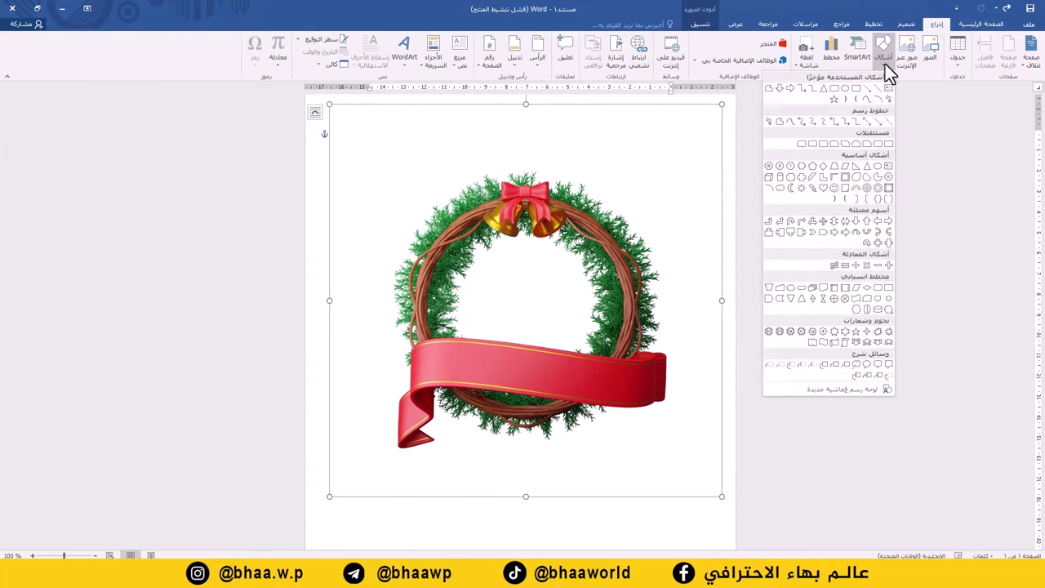
{"action": "left_click", "coordinate": [847, 88]}
{"action": "mouse_move", "coordinate": [442, 210]}
{"action": "left_mouse_down"}
{"action": "mouse_move", "coordinate": [616, 343]}
{"action": "mouse_move", "coordinate": [622, 446]}
{"action": "mouse_move", "coordinate": [625, 401]}
{"action": "mouse_move", "coordinate": [618, 408]}
{"action": "left_mouse_up"}
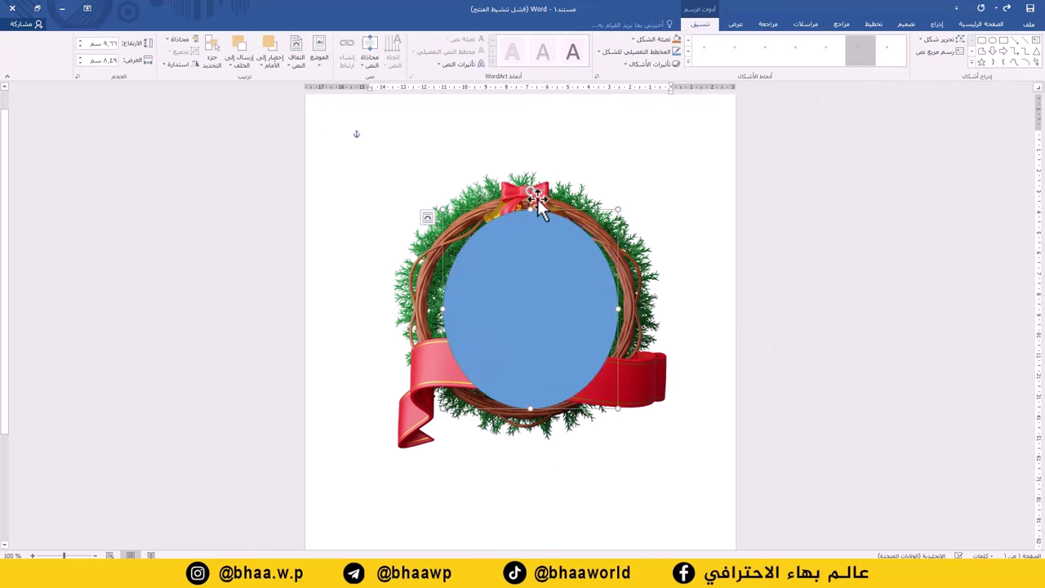
{"action": "left_click_drag", "start_coordinate": [529, 209], "coordinate": [530, 197]}
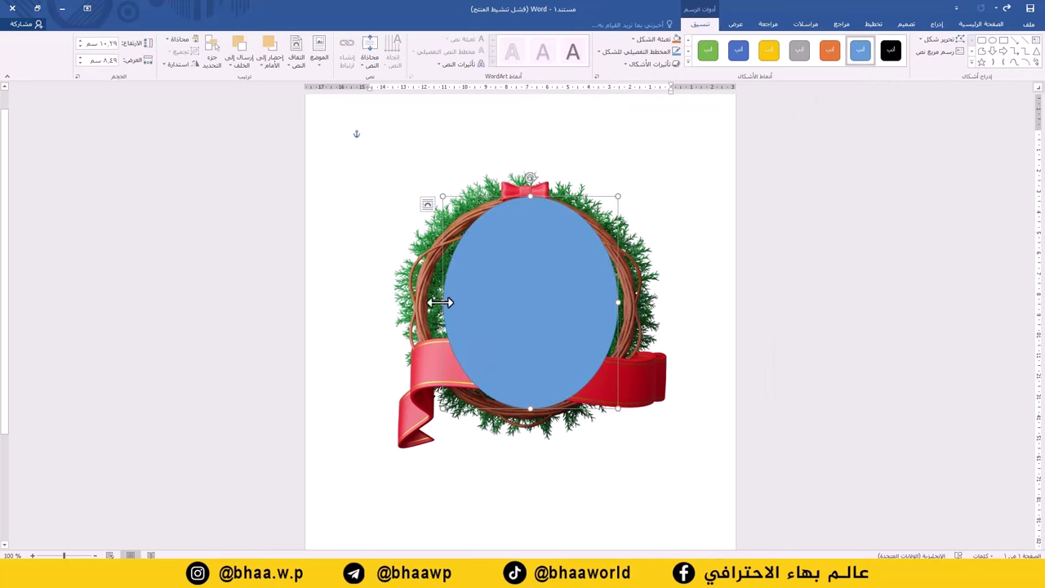
{"action": "left_click_drag", "start_coordinate": [441, 303], "coordinate": [420, 305]}
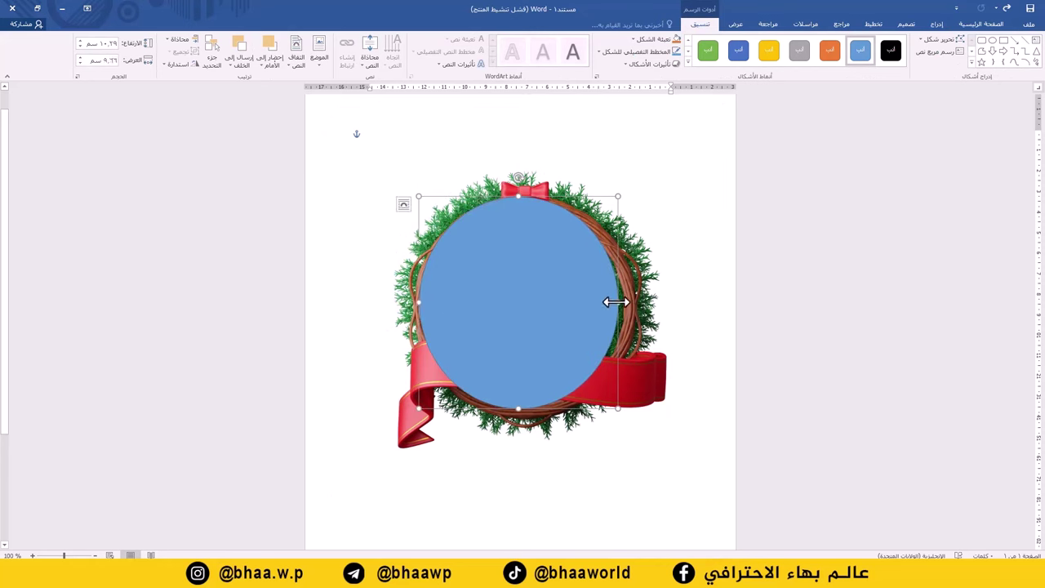
{"action": "left_click_drag", "start_coordinate": [618, 303], "coordinate": [624, 303]}
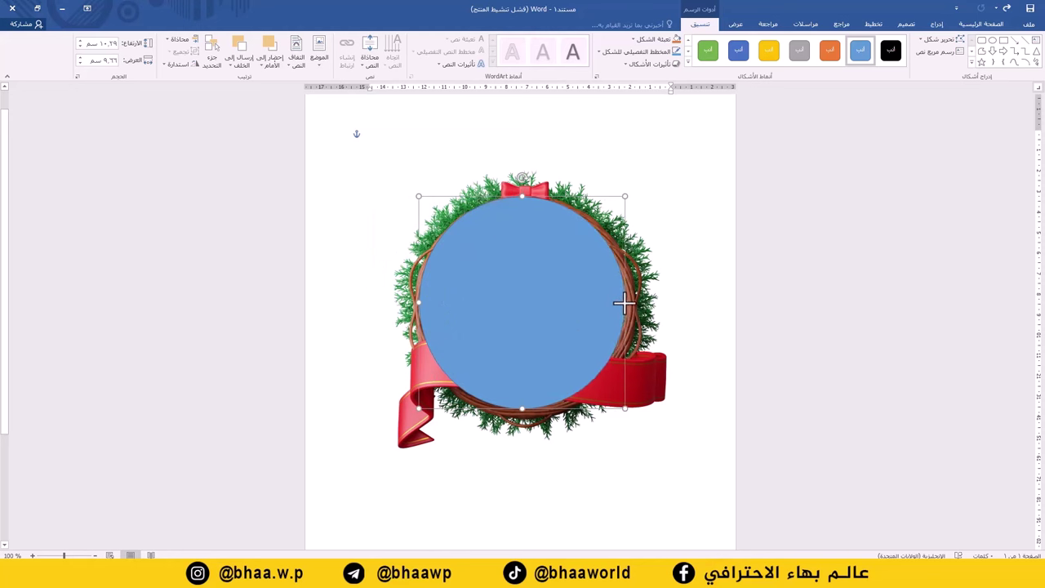
{"action": "left_click_drag", "start_coordinate": [523, 196], "coordinate": [523, 205]}
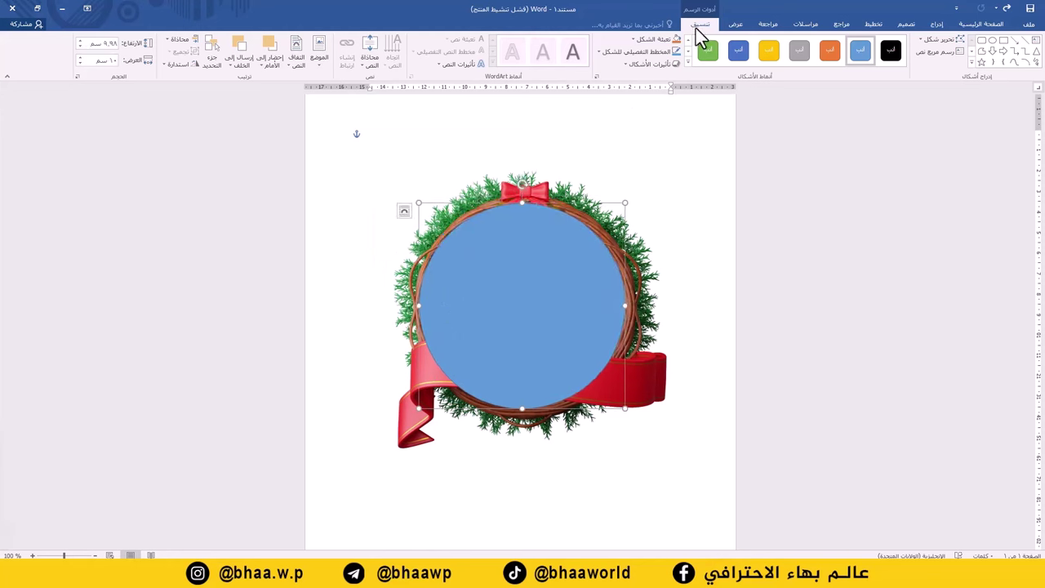
Fill the blue circle with the boy's photo 4445-2.jpg from local pictures
{"action": "left_click", "coordinate": [634, 42]}
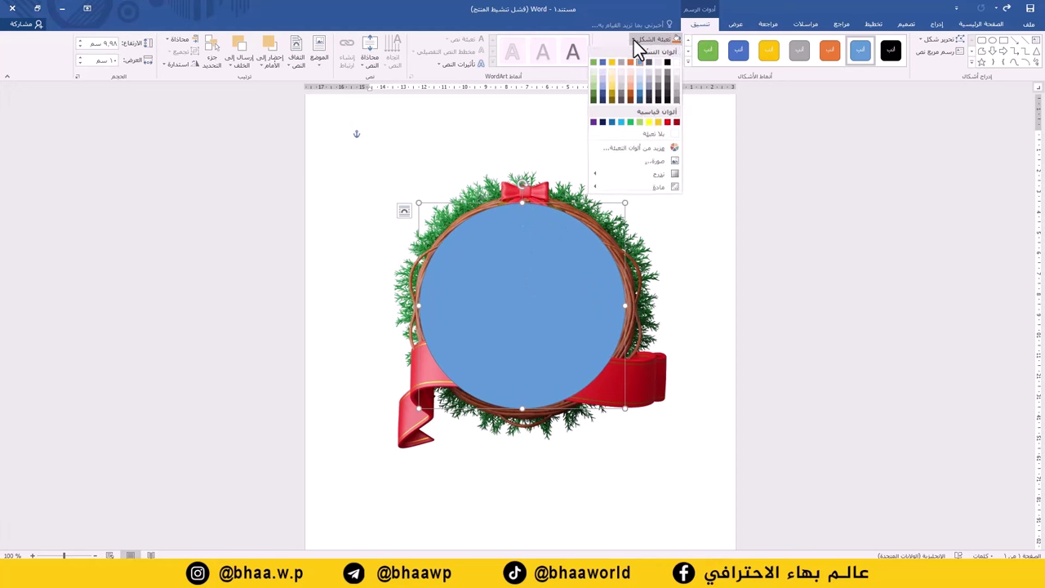
{"action": "left_click", "coordinate": [652, 163]}
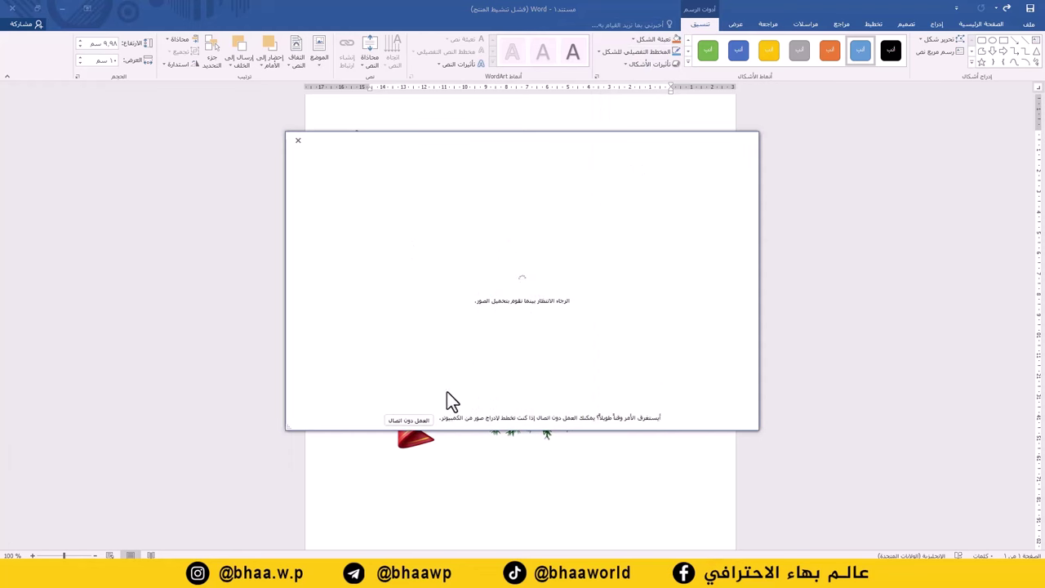
{"action": "left_click", "coordinate": [408, 420]}
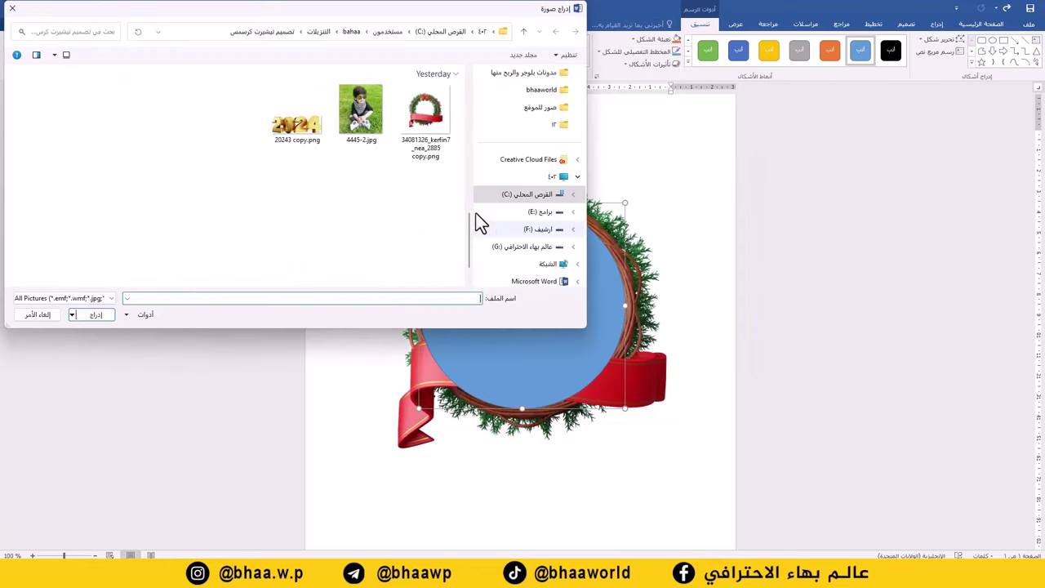
{"action": "left_click", "coordinate": [360, 92]}
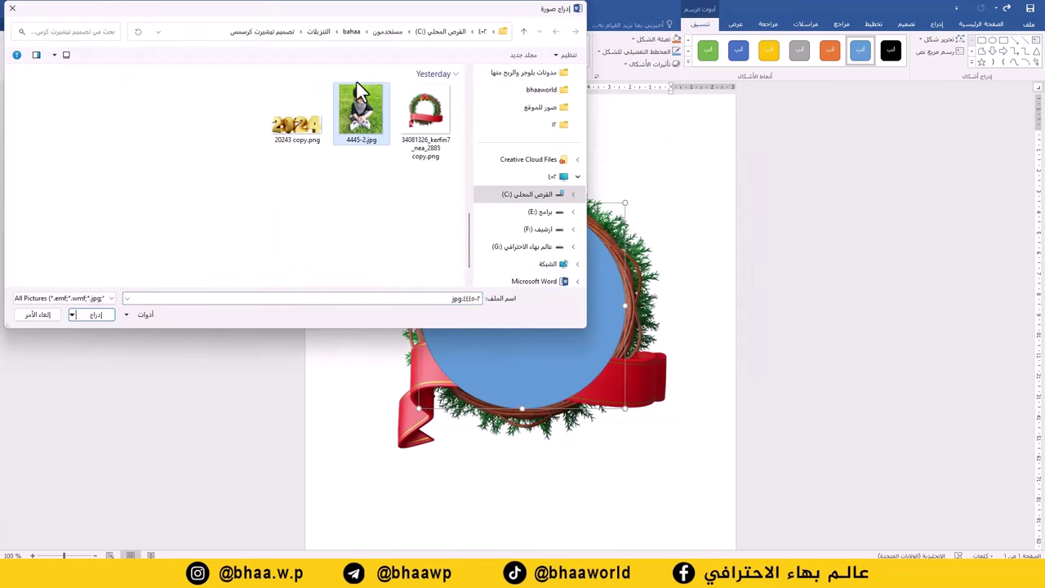
{"action": "double_click", "coordinate": [362, 117]}
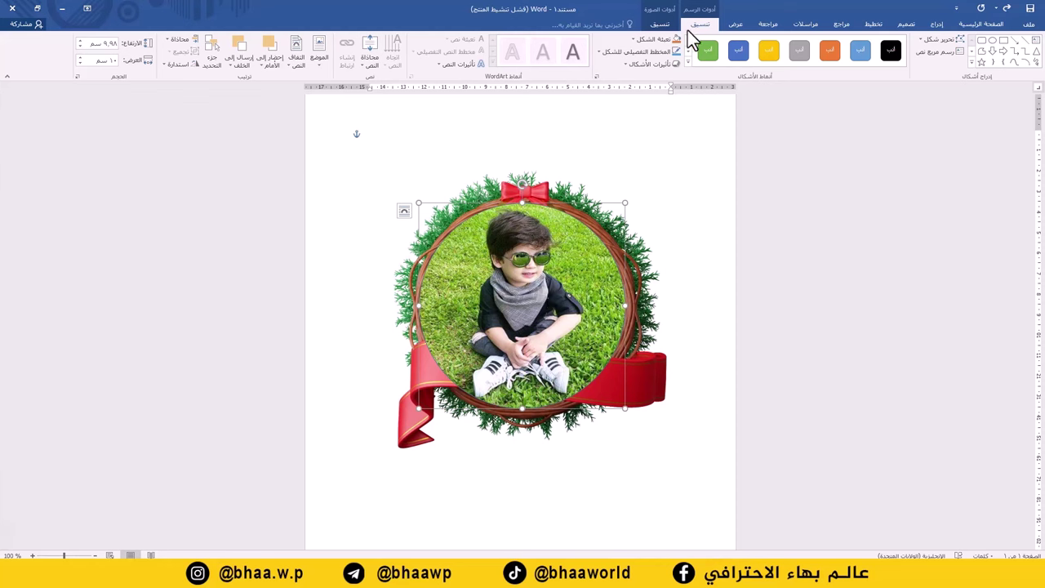
Crop the circle photo with Fit, enlarge it and shift it down so the boy is centred
{"action": "left_click", "coordinate": [661, 25]}
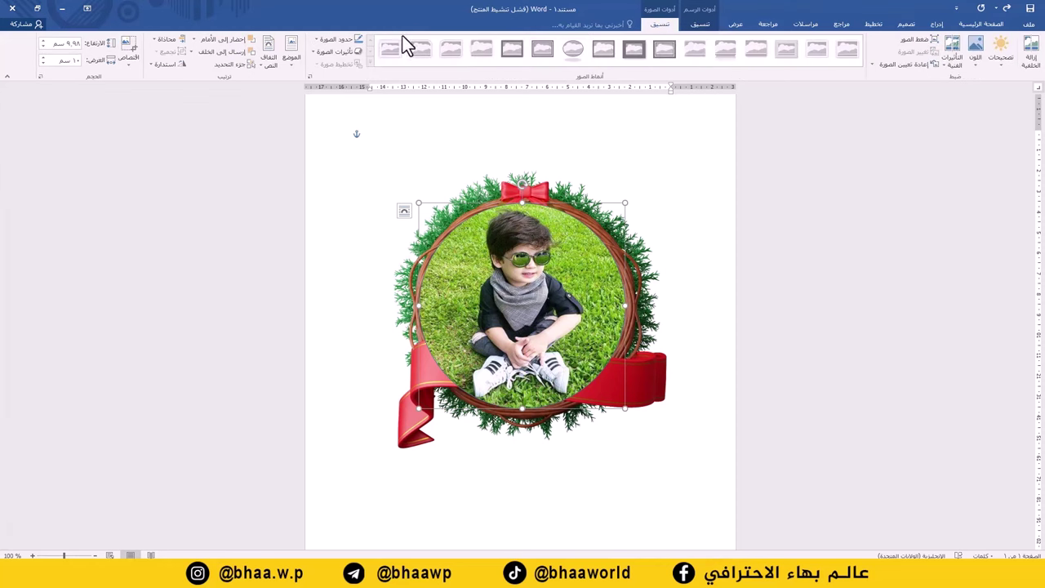
{"action": "left_click", "coordinate": [128, 65]}
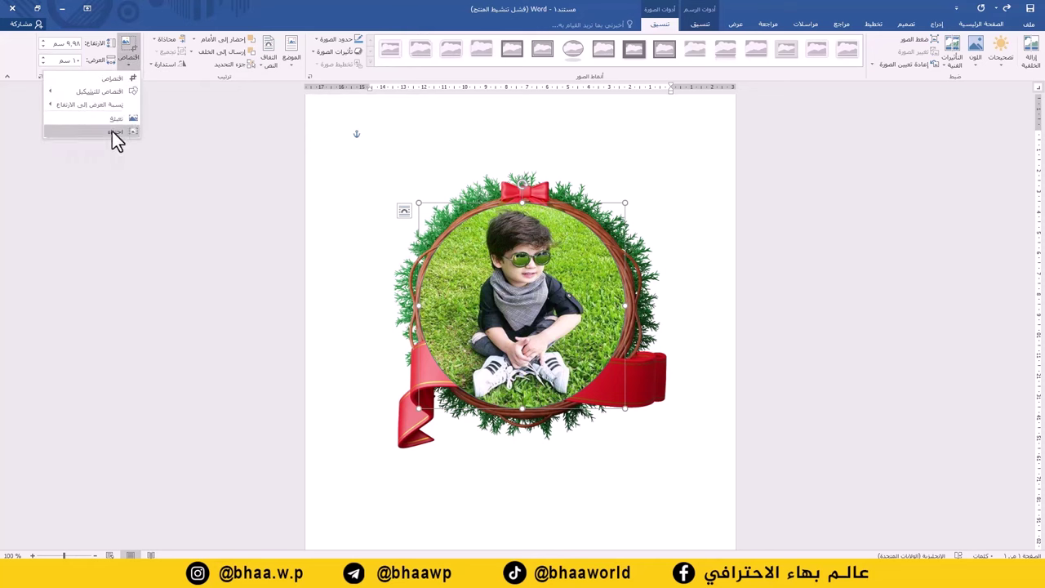
{"action": "left_click", "coordinate": [115, 133]}
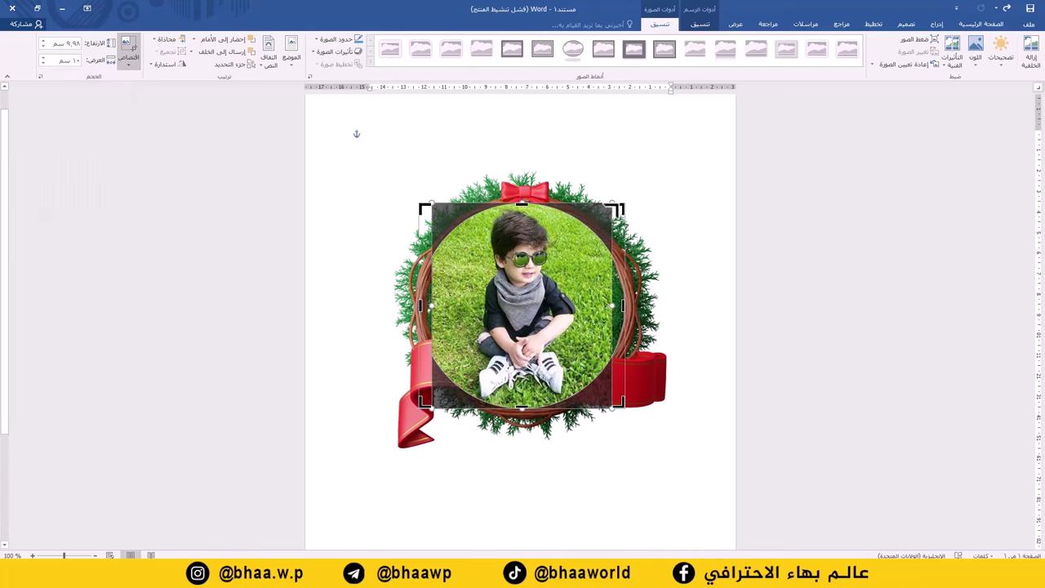
{"action": "left_click_drag", "start_coordinate": [616, 199], "coordinate": [626, 197]}
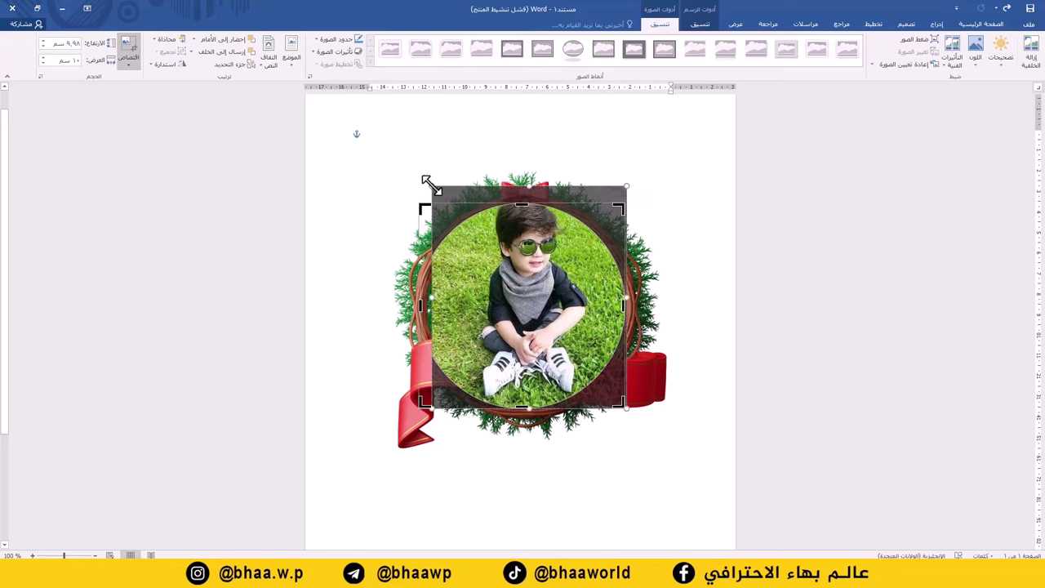
{"action": "left_click_drag", "start_coordinate": [430, 185], "coordinate": [420, 176]}
{"action": "left_click_drag", "start_coordinate": [430, 218], "coordinate": [430, 218]}
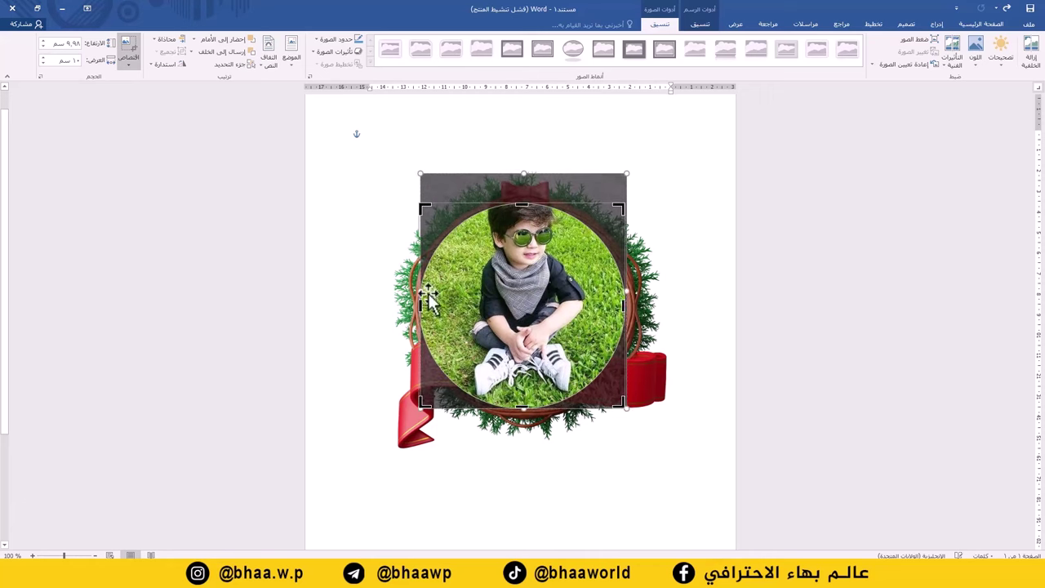
{"action": "left_click_drag", "start_coordinate": [528, 287], "coordinate": [528, 306]}
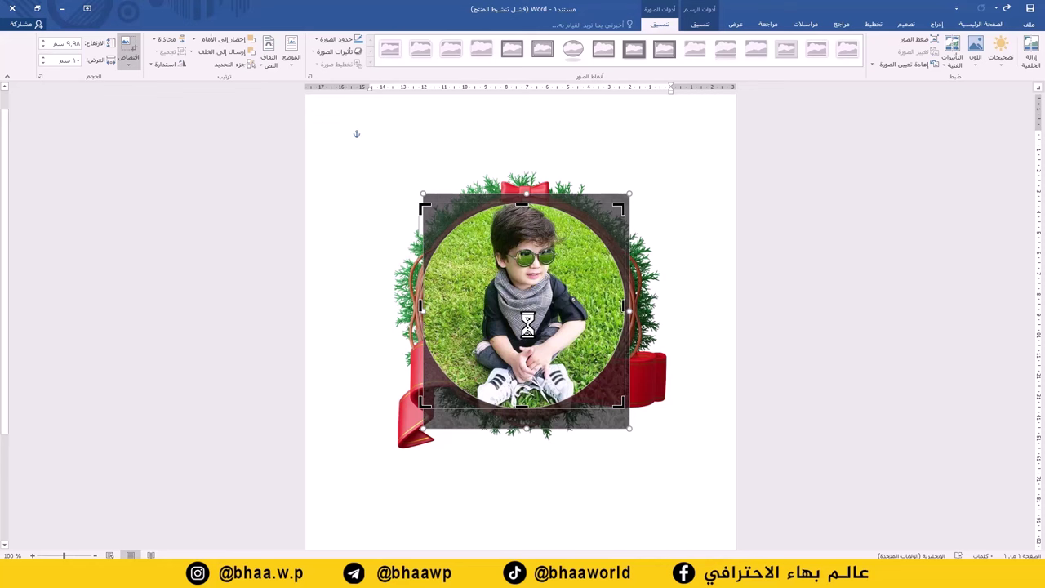
{"action": "left_click", "coordinate": [306, 167]}
{"action": "left_click", "coordinate": [504, 153]}
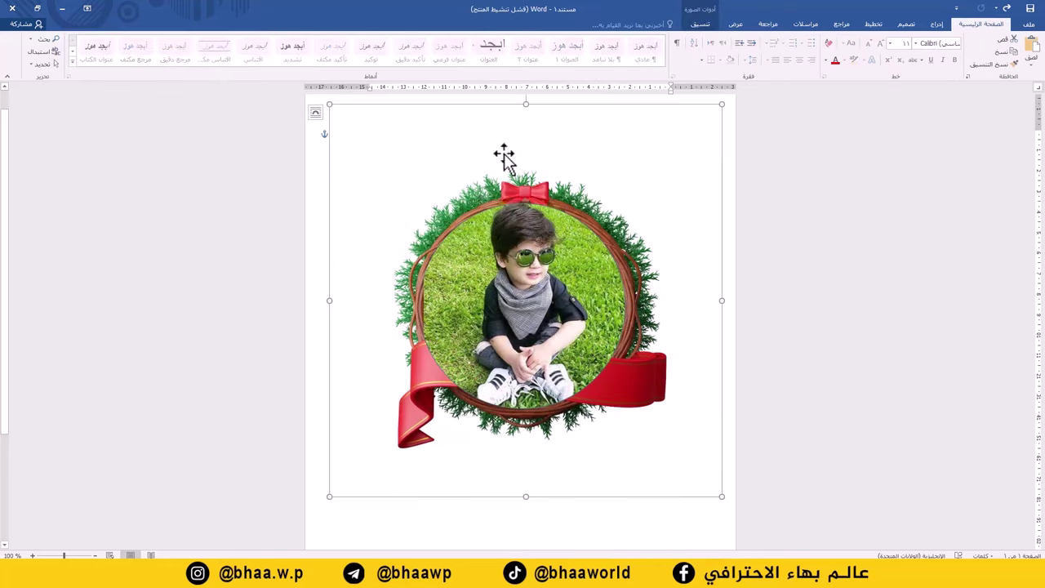
Set the boy's round photo to Behind Text so the wreath and ribbon overlap it
{"action": "left_click", "coordinate": [546, 212]}
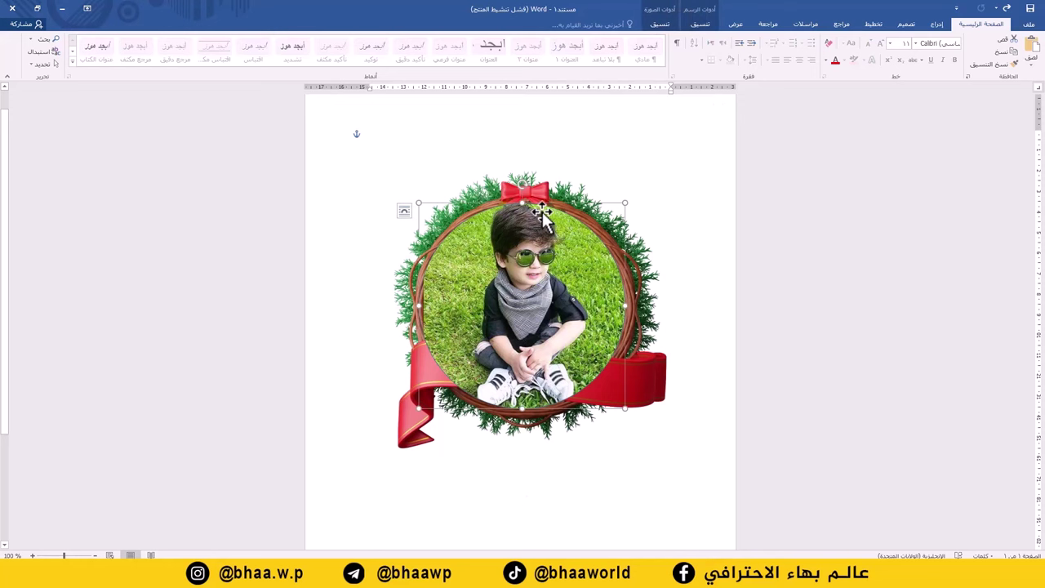
{"action": "right_click", "coordinate": [545, 207]}
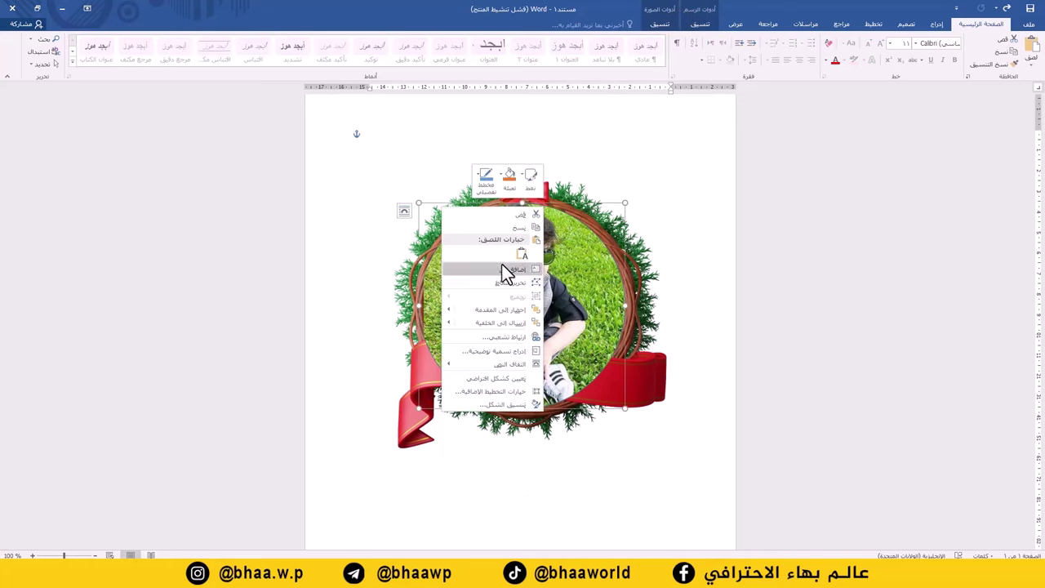
{"action": "mouse_move", "coordinate": [490, 364]}
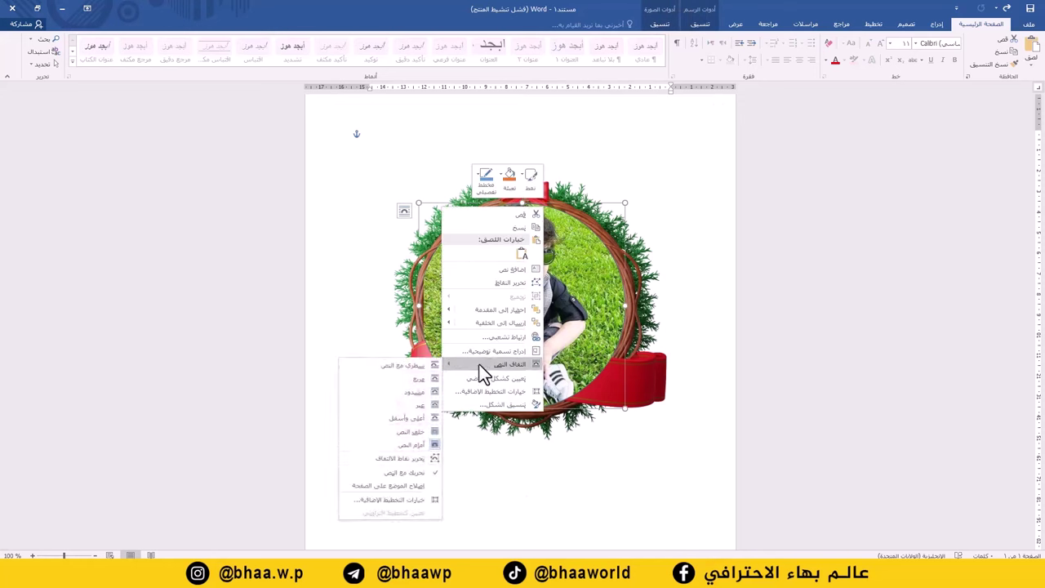
{"action": "left_click", "coordinate": [412, 433]}
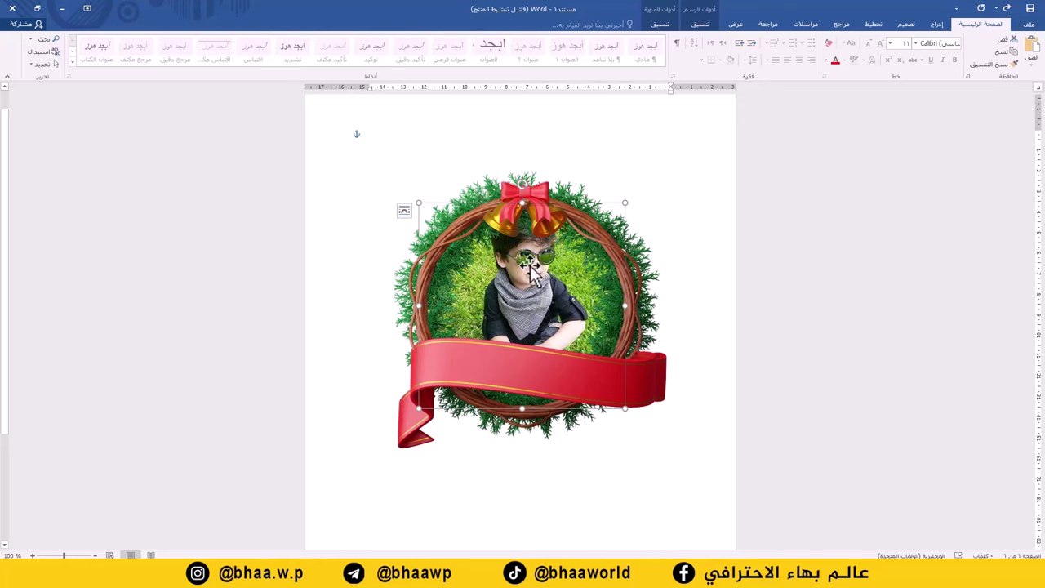
Move the photo slightly lower and shrink it to fit snugly inside the wreath's ring
{"action": "left_click_drag", "start_coordinate": [529, 264], "coordinate": [532, 272]}
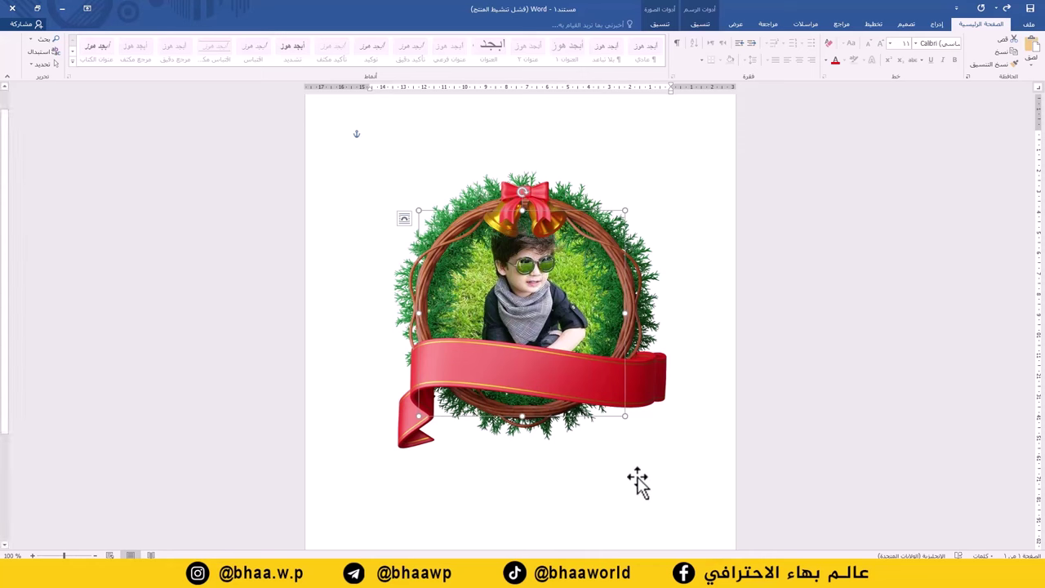
{"action": "left_click_drag", "start_coordinate": [625, 419], "coordinate": [618, 410]}
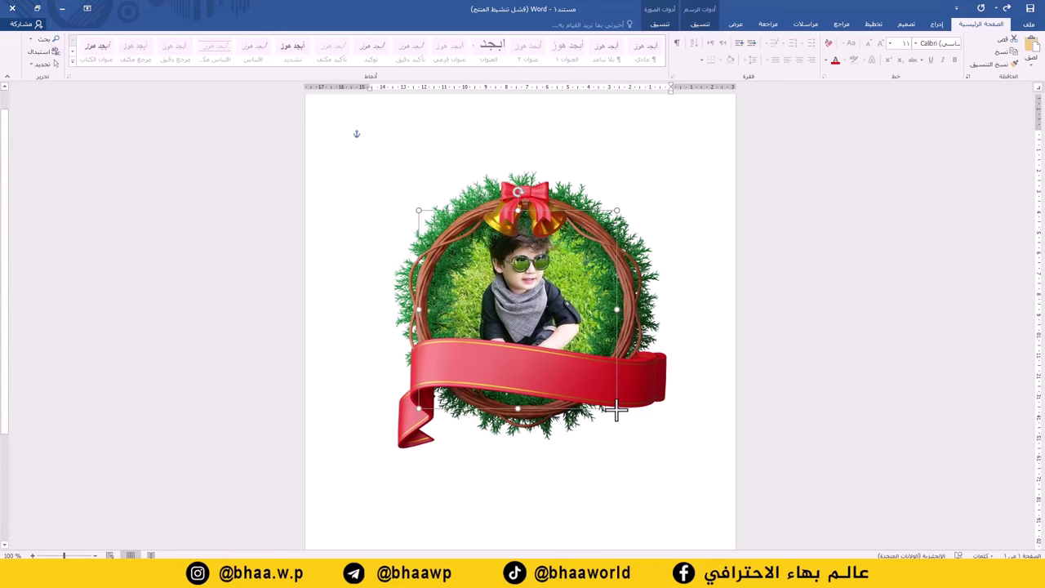
{"action": "left_click_drag", "start_coordinate": [423, 402], "coordinate": [429, 400]}
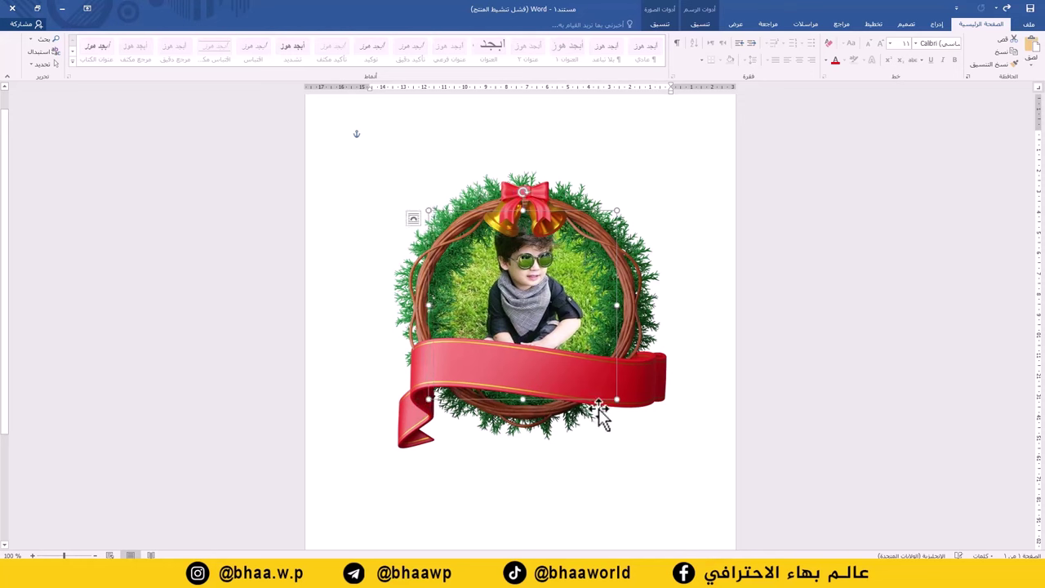
{"action": "key", "text": "Down"}
{"action": "key", "text": "Down"}
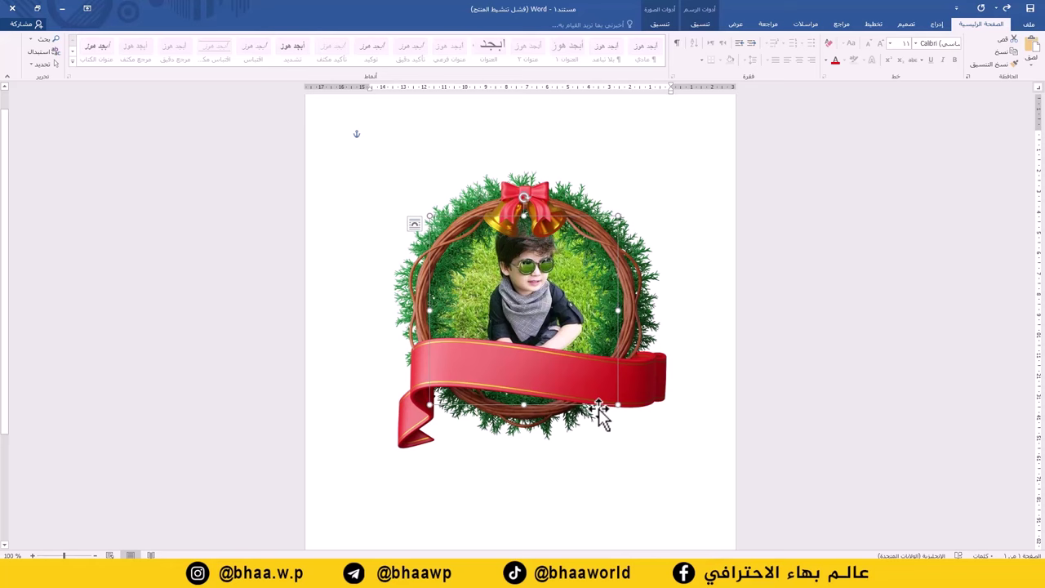
{"action": "left_click", "coordinate": [938, 23]}
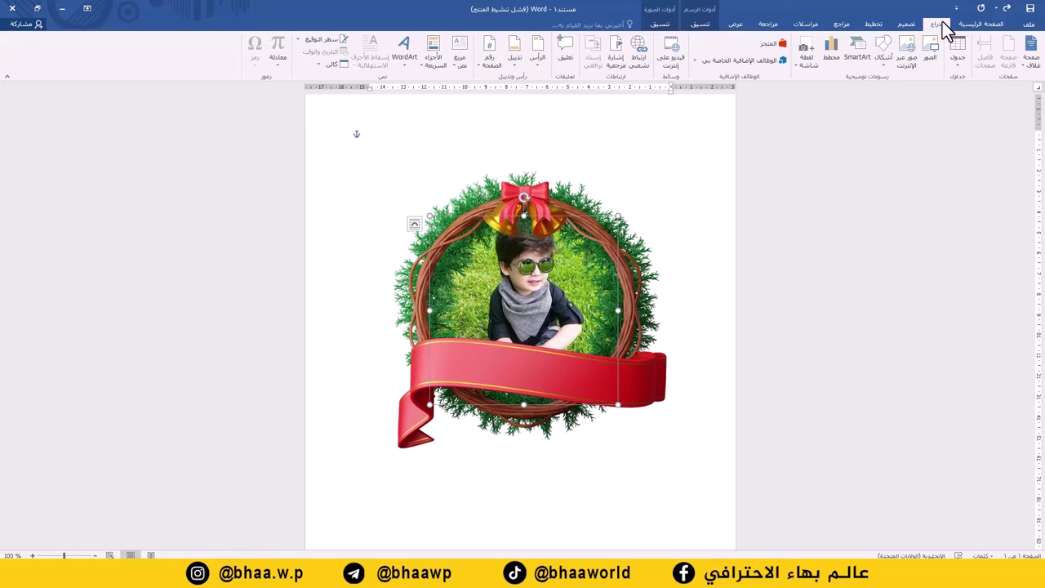
{"action": "left_click", "coordinate": [933, 59]}
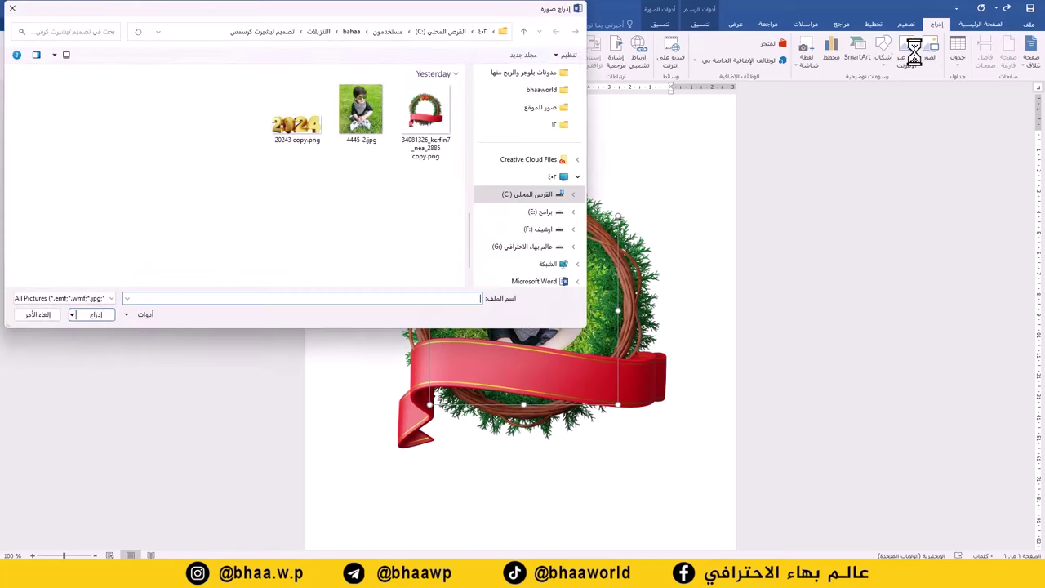
{"action": "left_click", "coordinate": [295, 131]}
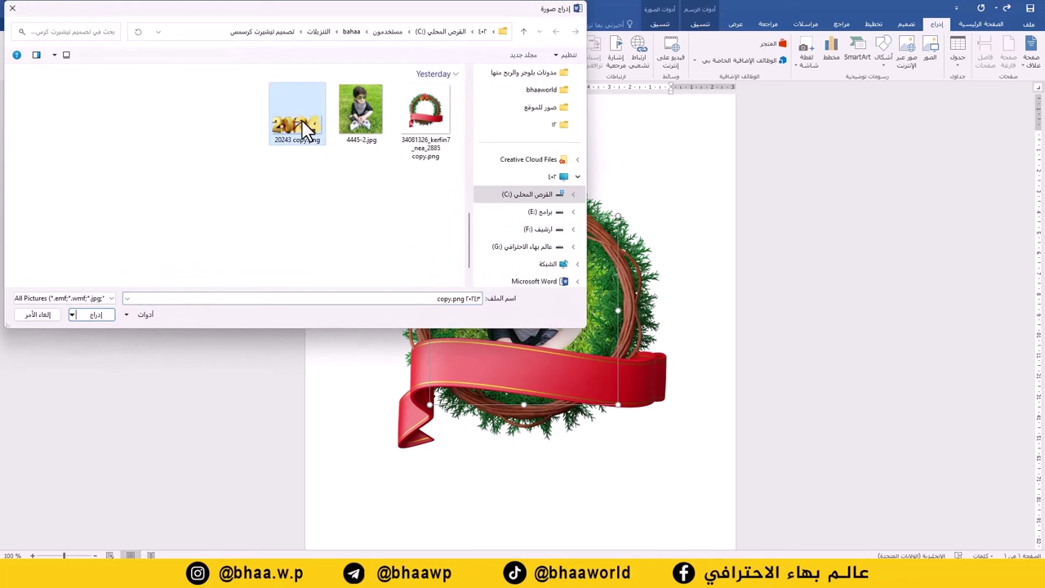
{"action": "double_click", "coordinate": [304, 123]}
{"action": "right_click", "coordinate": [611, 155]}
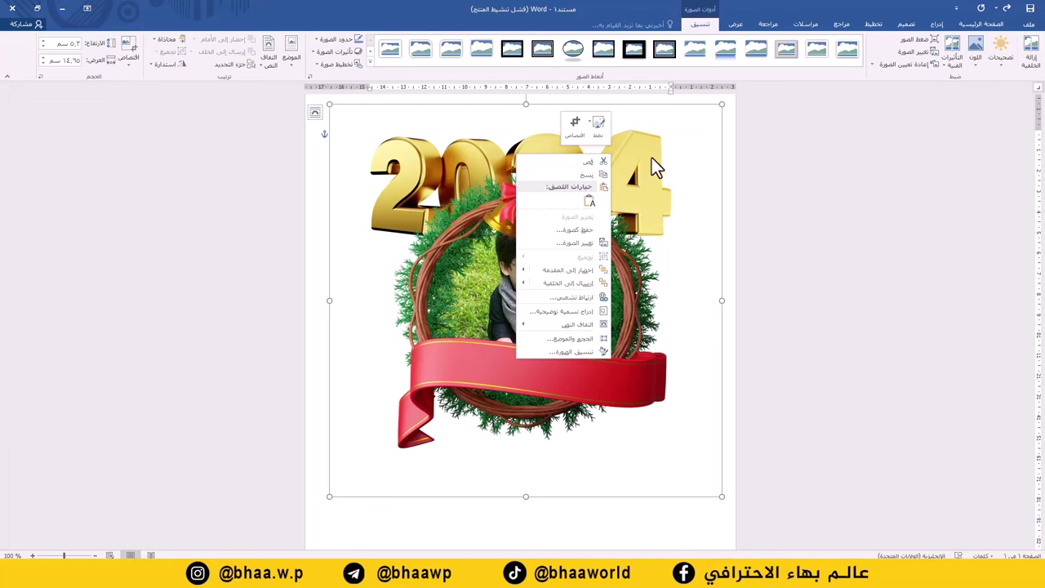
{"action": "left_click", "coordinate": [652, 158]}
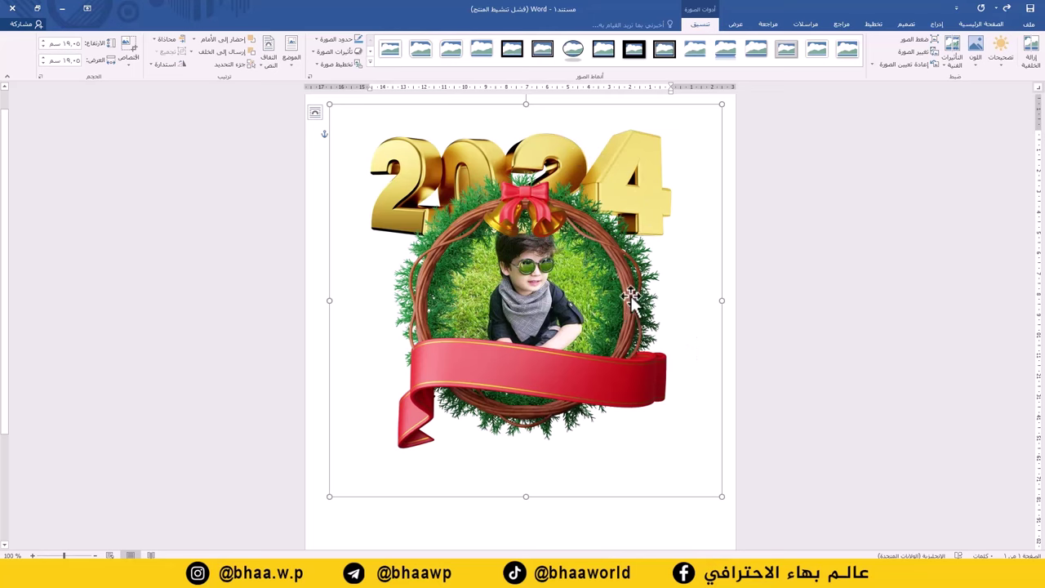
{"action": "key", "text": "ctrl+z"}
{"action": "left_click", "coordinate": [626, 164]}
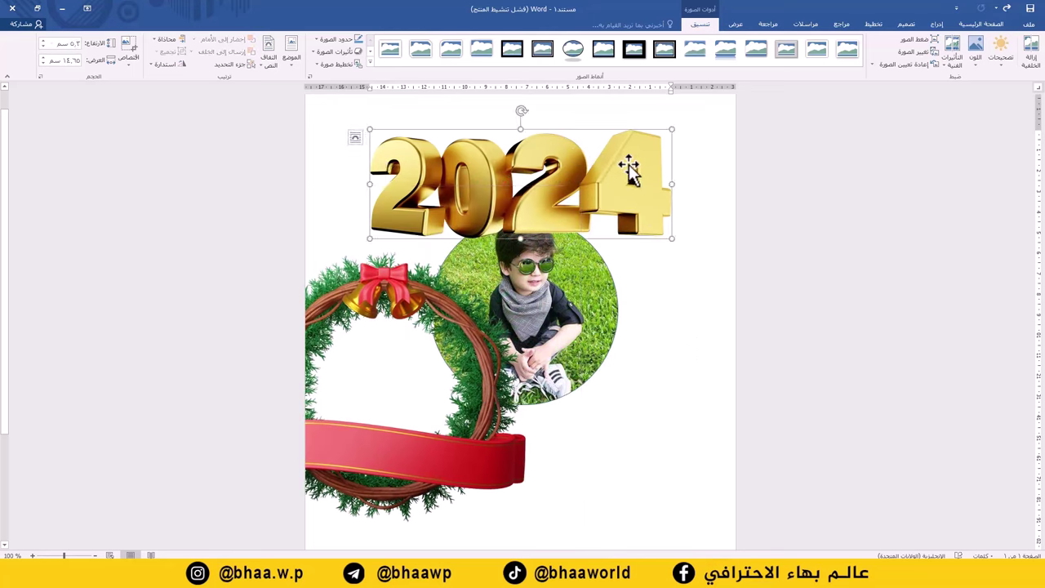
{"action": "right_click", "coordinate": [626, 163]}
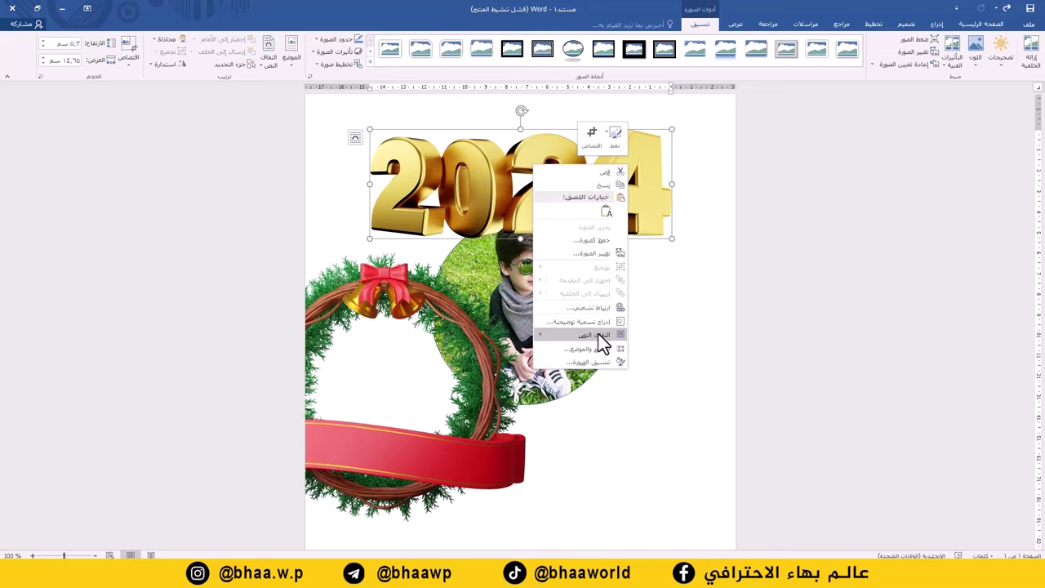
{"action": "mouse_move", "coordinate": [596, 334]}
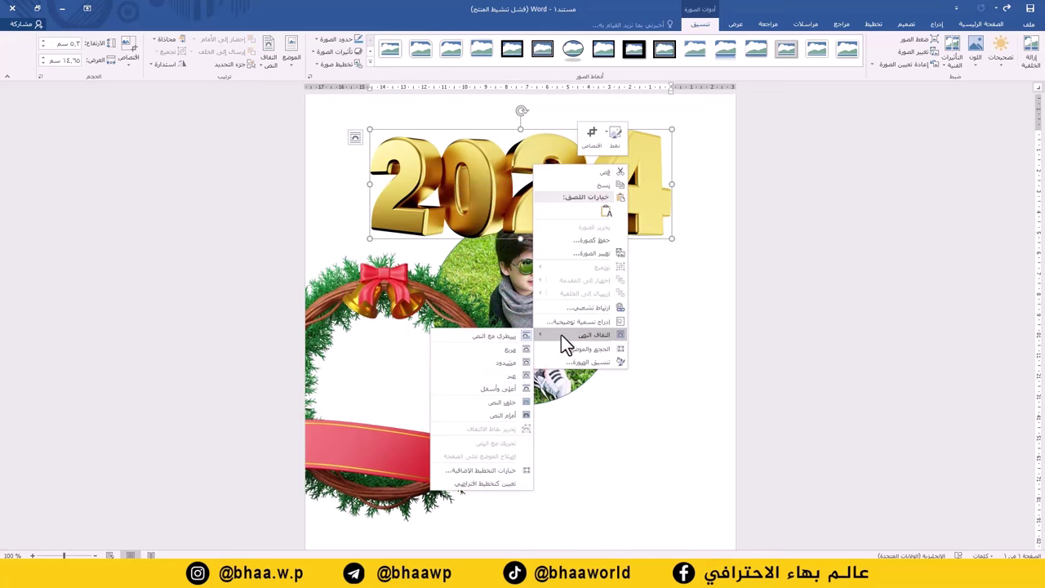
{"action": "left_click", "coordinate": [510, 417]}
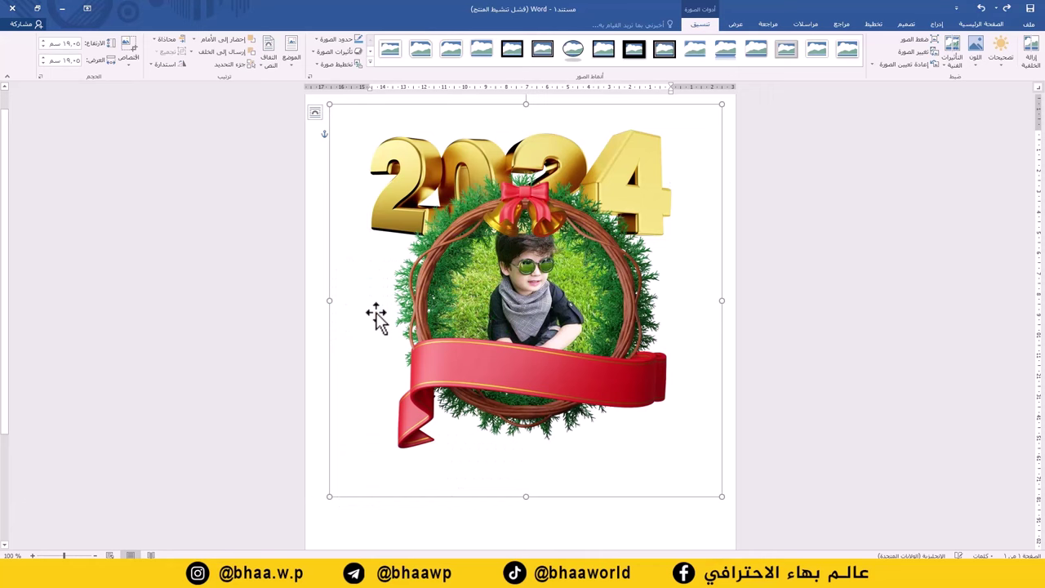
{"action": "key", "text": "ctrl+z"}
{"action": "left_click", "coordinate": [668, 151]}
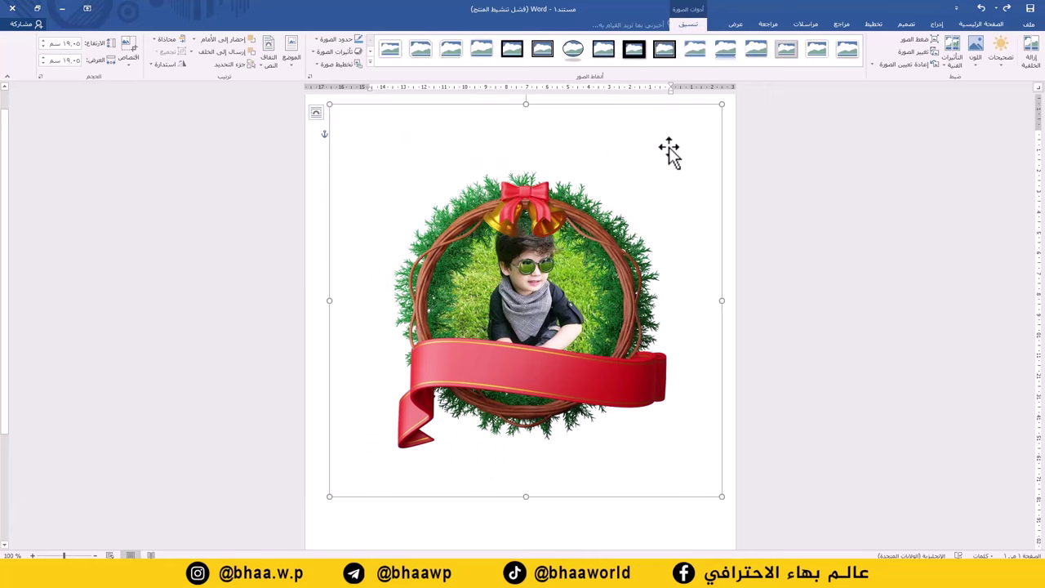
{"action": "left_click", "coordinate": [935, 24]}
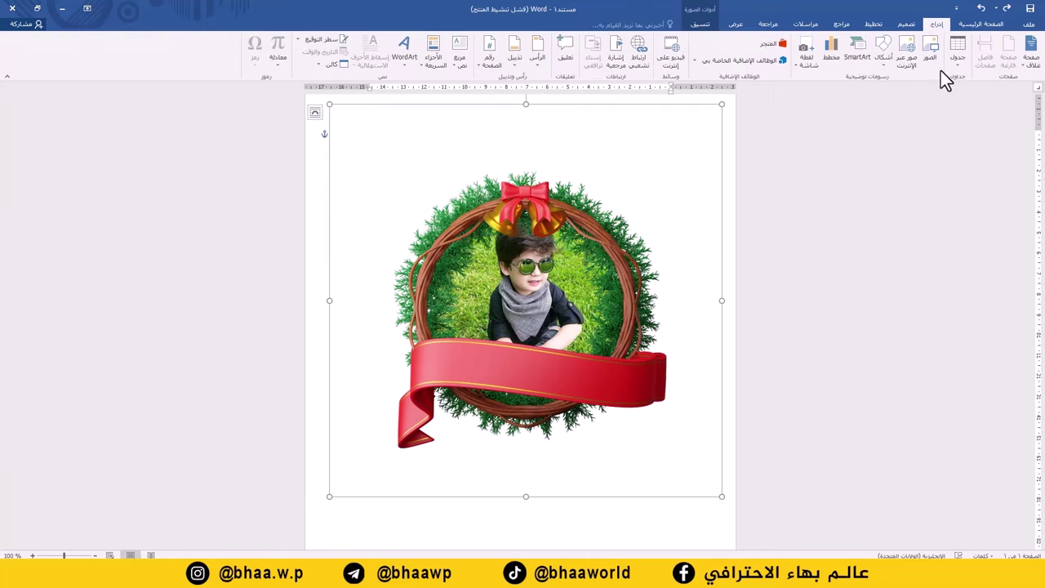
Insert the gold 2024 image and set it In Front of Text
{"action": "left_click", "coordinate": [930, 59]}
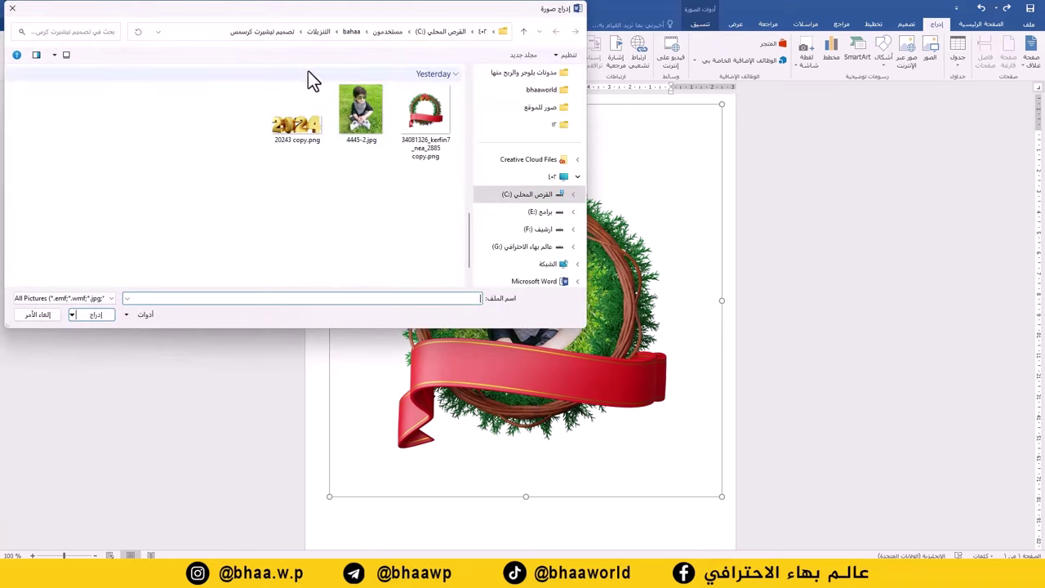
{"action": "double_click", "coordinate": [304, 129]}
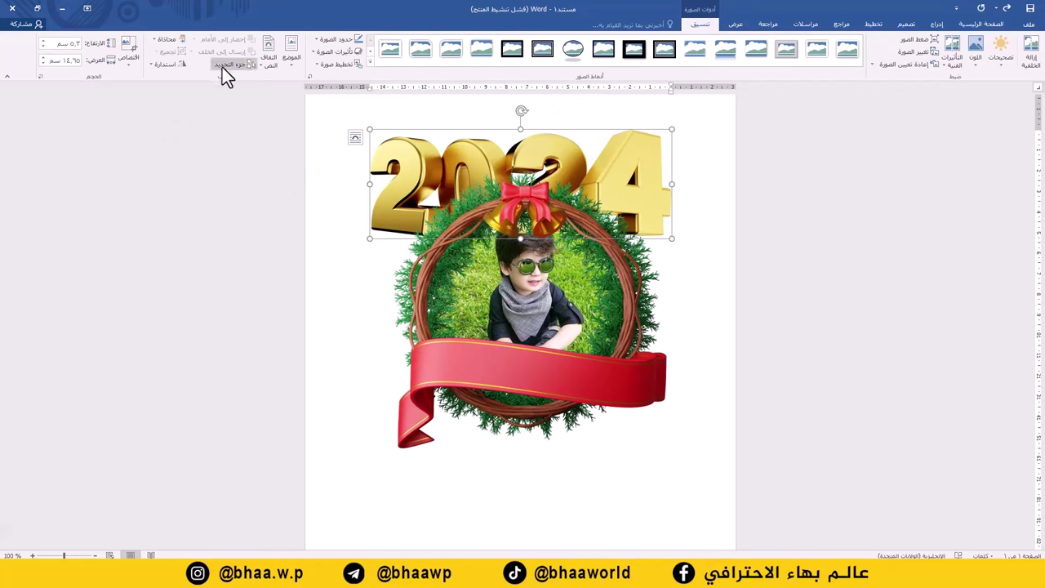
{"action": "left_click", "coordinate": [265, 63]}
{"action": "left_click", "coordinate": [253, 155]}
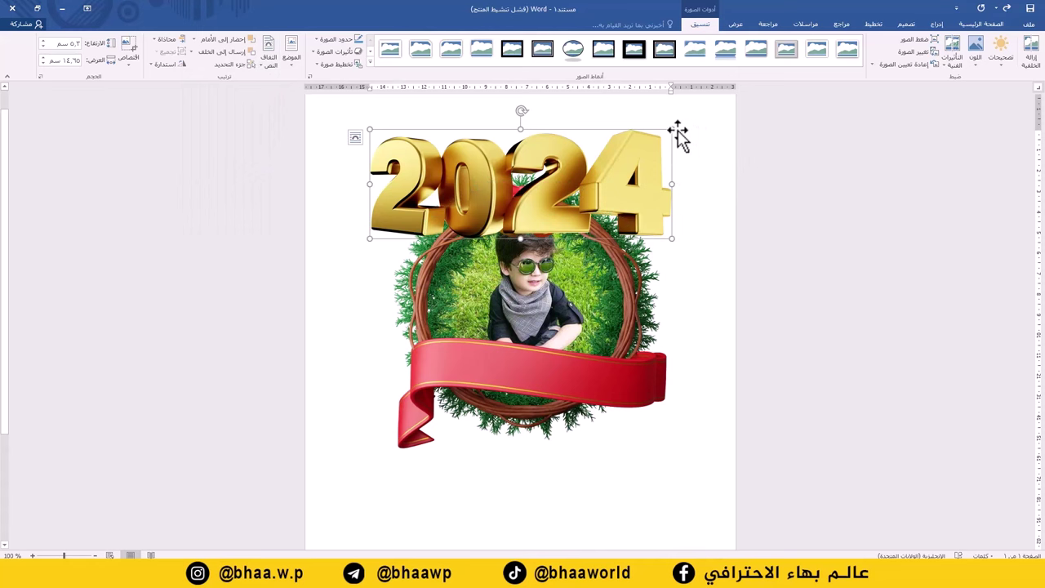
Resize the 2024 picture and place it just beneath the red ribbon
{"action": "left_click_drag", "start_coordinate": [673, 129], "coordinate": [589, 160]}
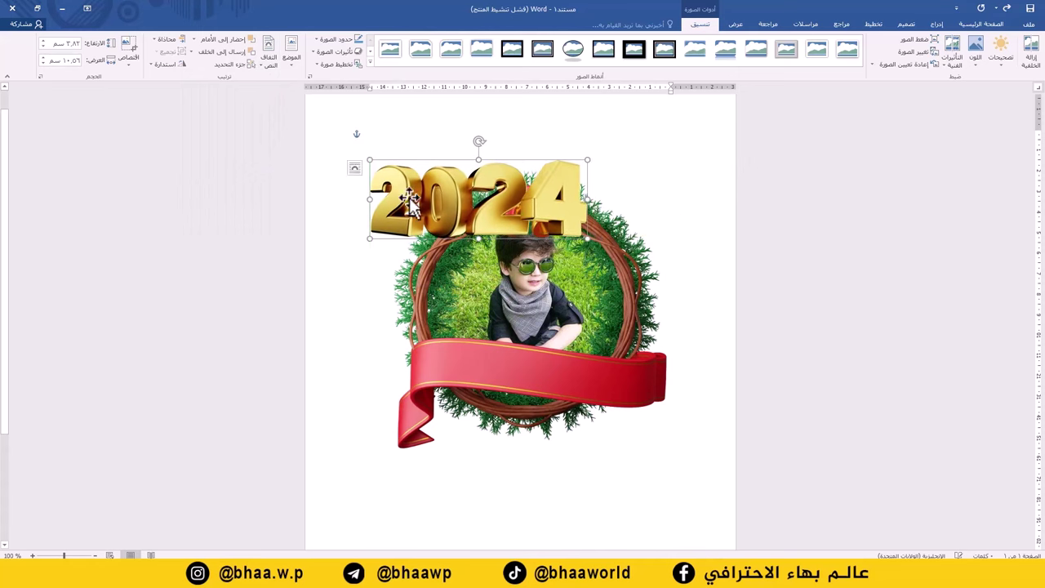
{"action": "left_click_drag", "start_coordinate": [399, 214], "coordinate": [460, 464]}
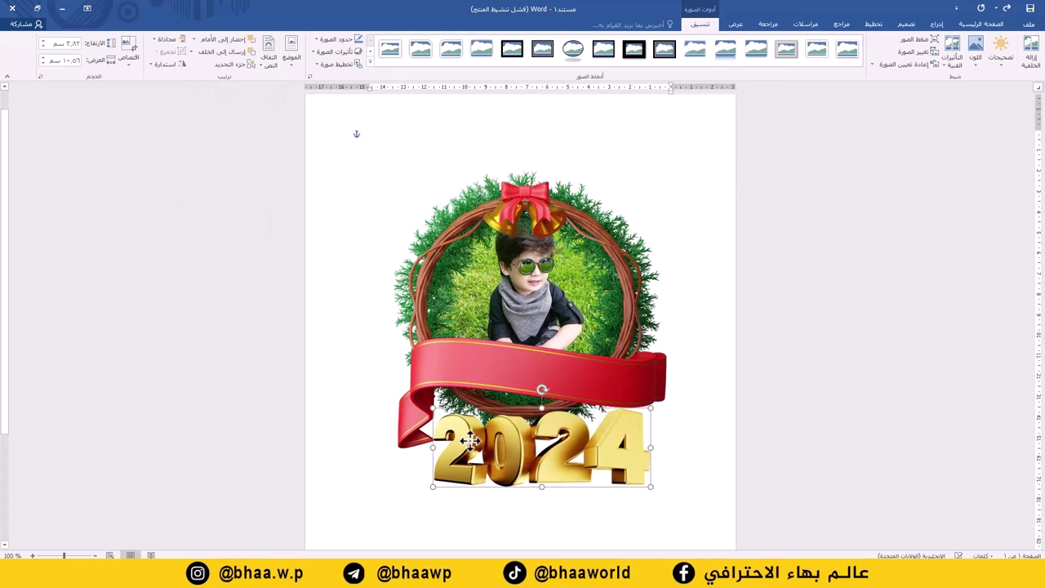
{"action": "left_click_drag", "start_coordinate": [651, 488], "coordinate": [666, 498]}
{"action": "left_click_drag", "start_coordinate": [586, 443], "coordinate": [567, 441]}
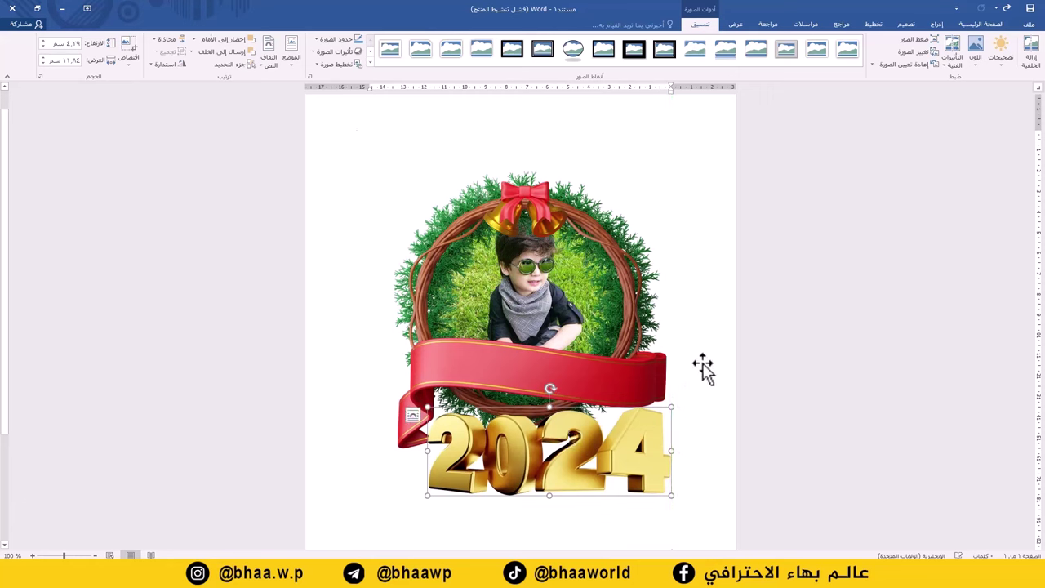
{"action": "left_click_drag", "start_coordinate": [671, 406], "coordinate": [652, 414]}
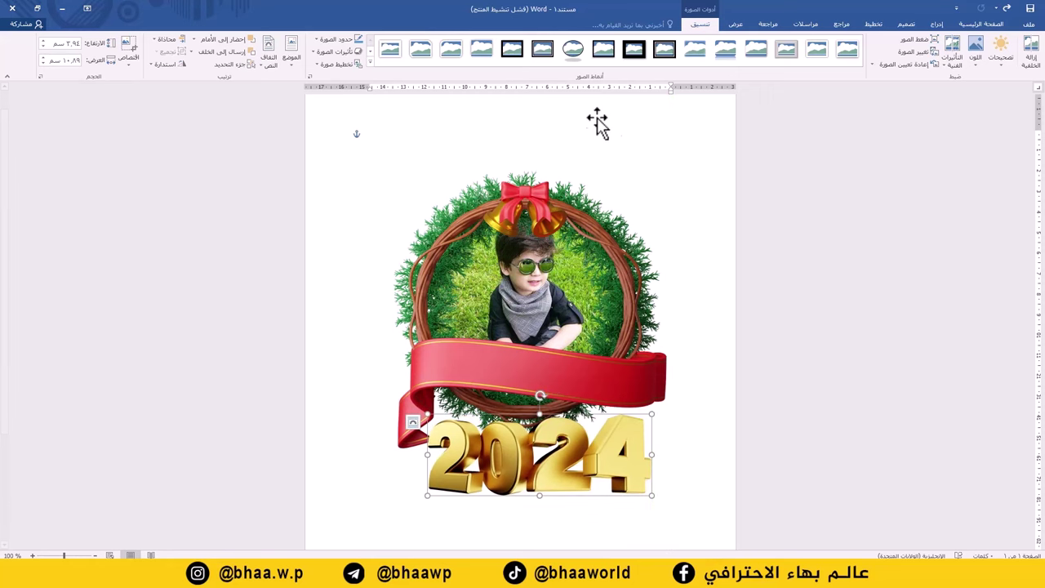
Draw a text box on the red ribbon and type the word كل
{"action": "left_click", "coordinate": [937, 24]}
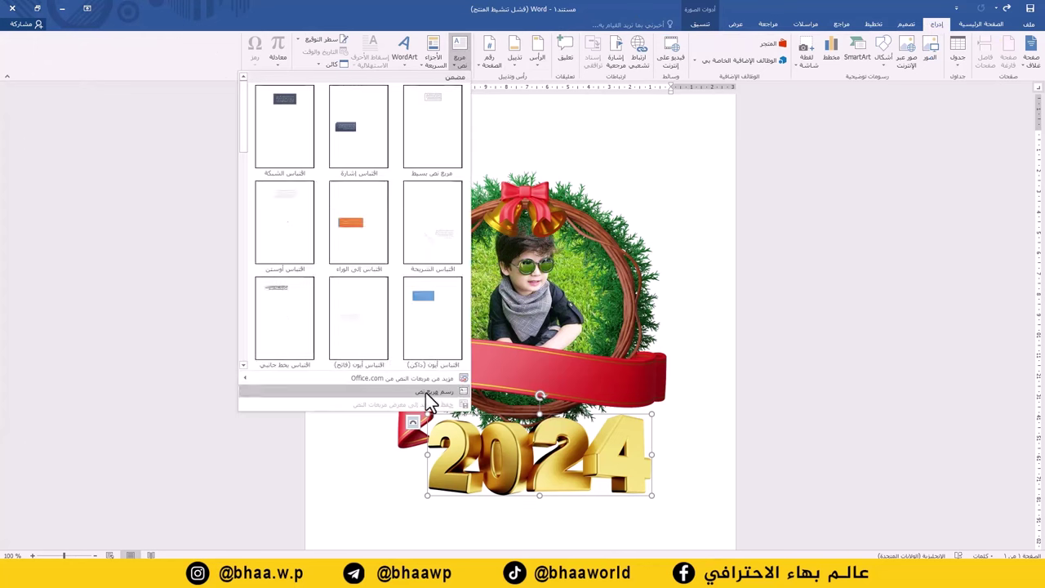
{"action": "left_click", "coordinate": [428, 392]}
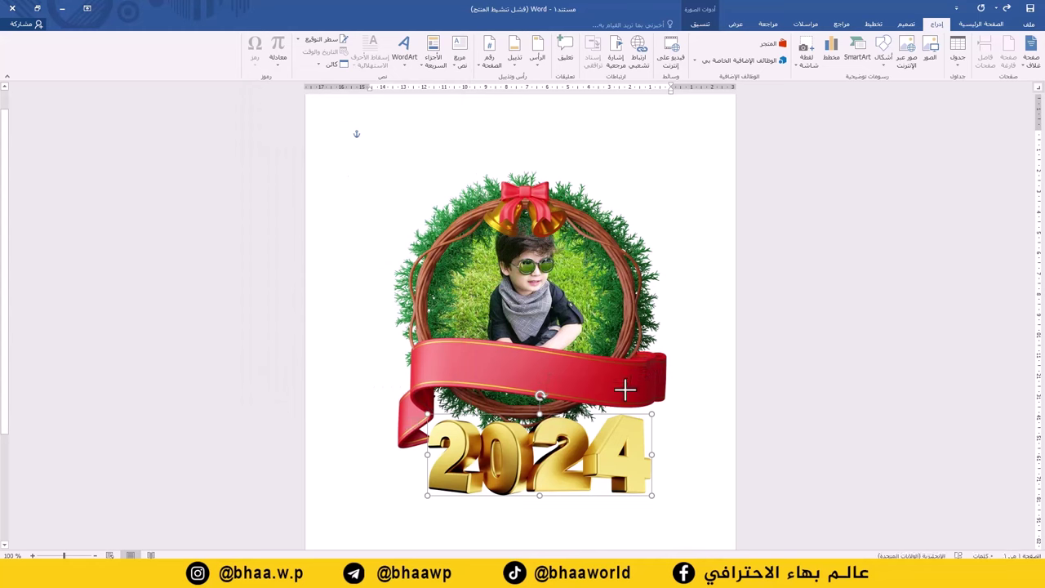
{"action": "left_click_drag", "start_coordinate": [572, 397], "coordinate": [566, 408]}
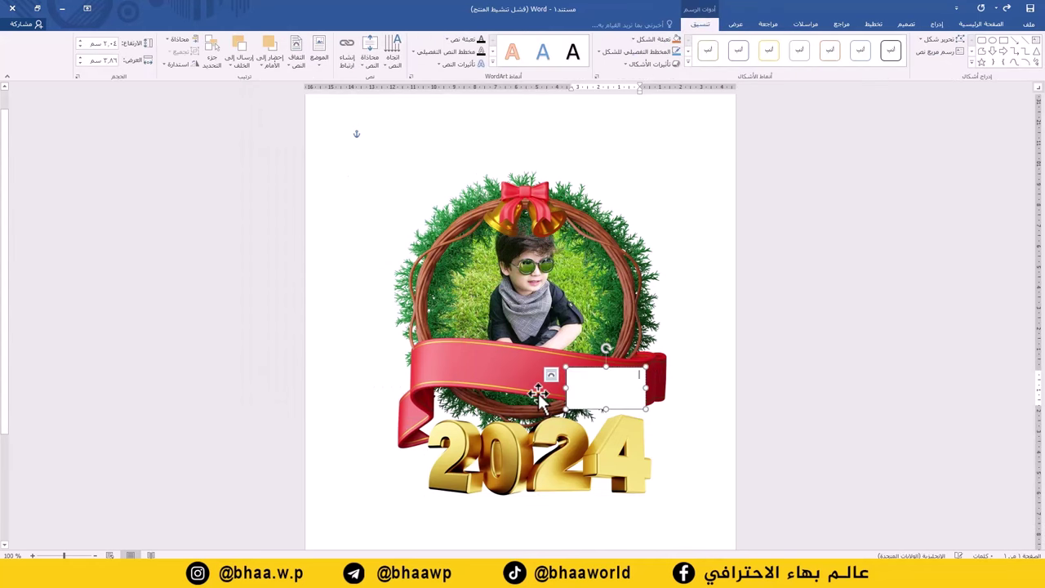
{"action": "type", "text": "8"}
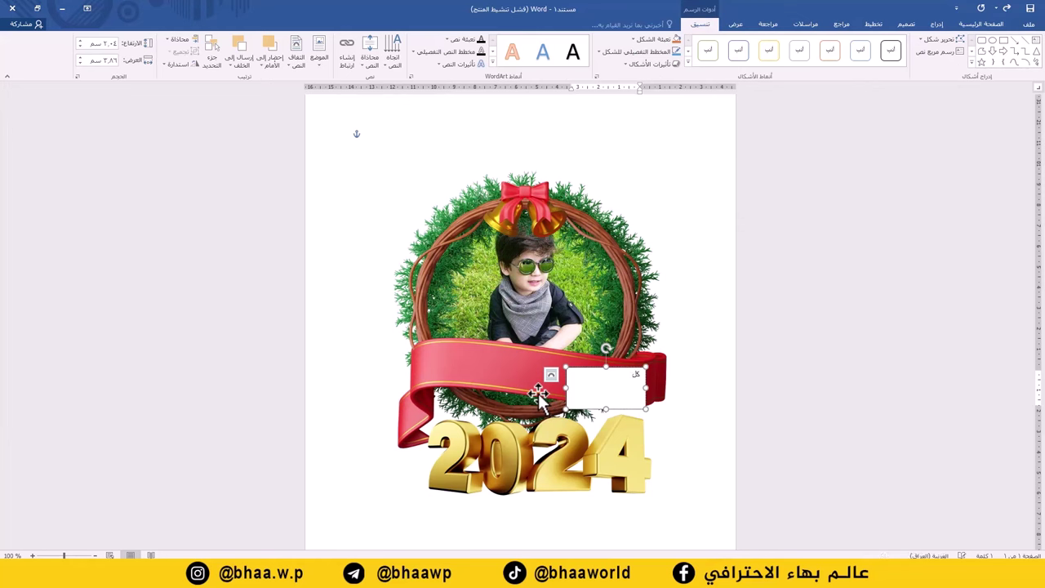
Format the كل text in Hacen Algeria, size 28, with a light font colour
{"action": "key", "text": "ctrl+a"}
{"action": "left_click", "coordinate": [982, 25]}
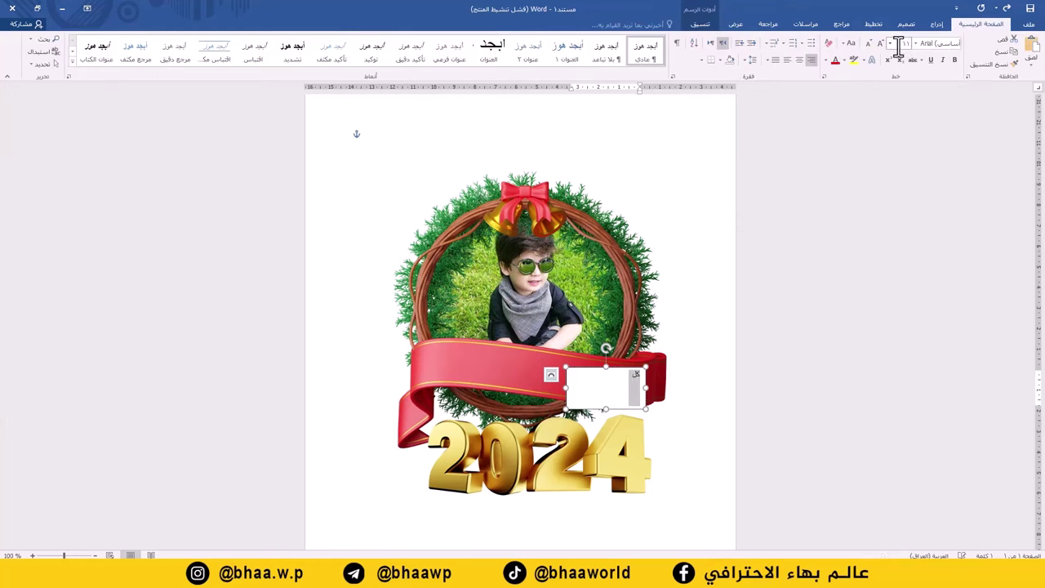
{"action": "left_click", "coordinate": [916, 44]}
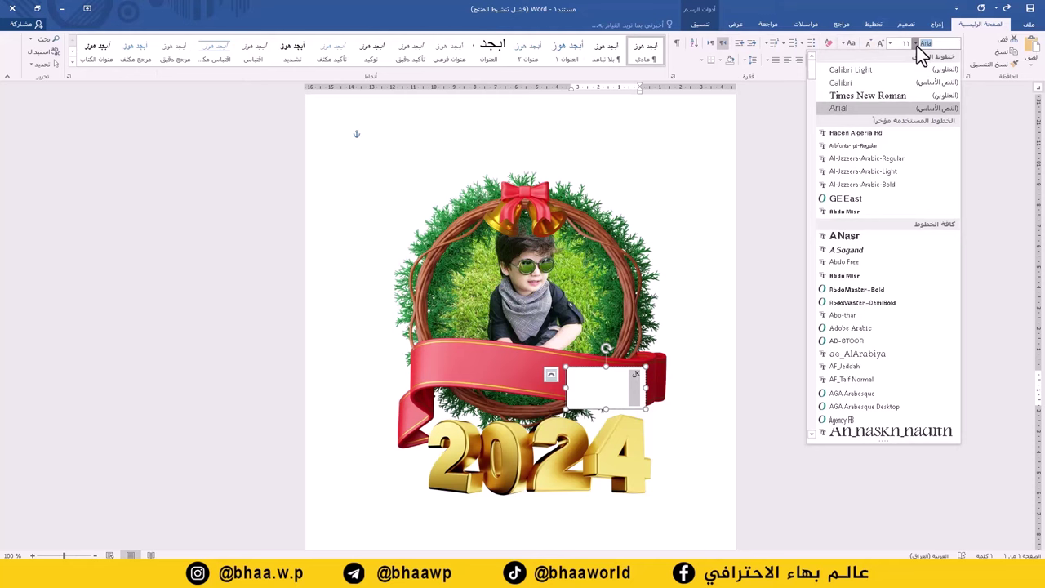
{"action": "left_click", "coordinate": [885, 132]}
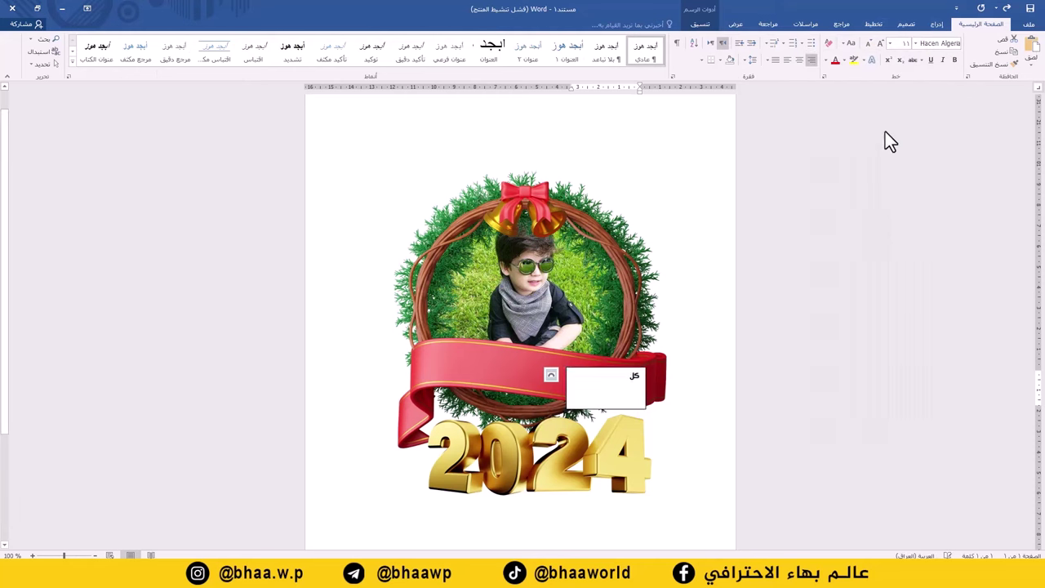
{"action": "left_click", "coordinate": [891, 45]}
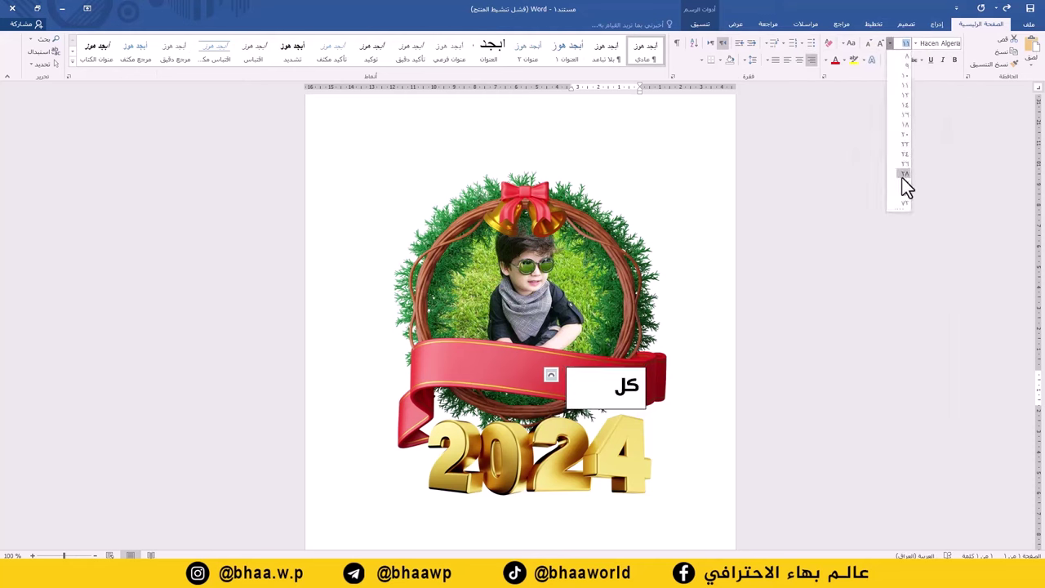
{"action": "left_click", "coordinate": [903, 179]}
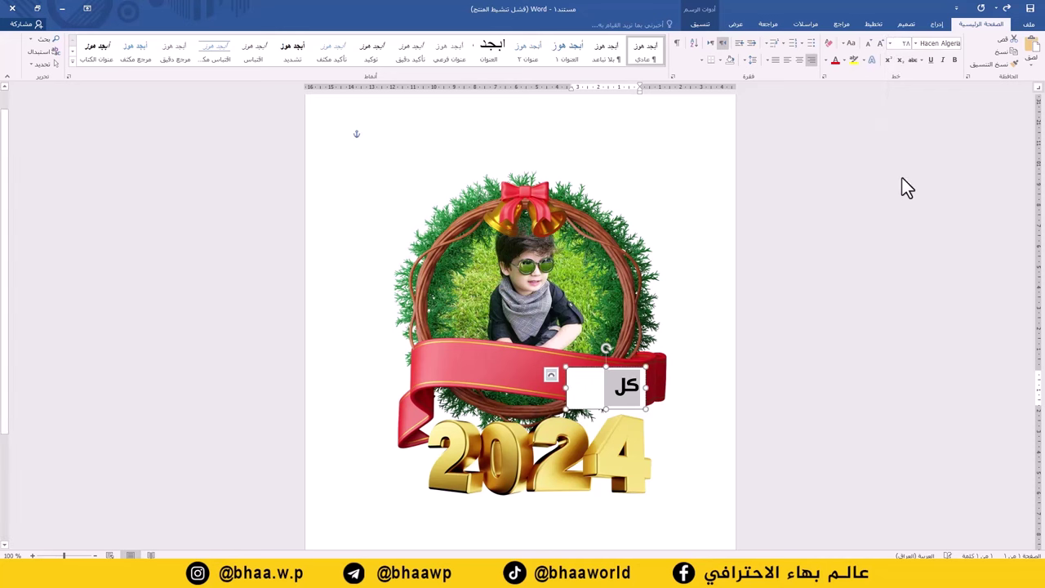
{"action": "left_click", "coordinate": [825, 60]}
{"action": "left_click", "coordinate": [836, 95]}
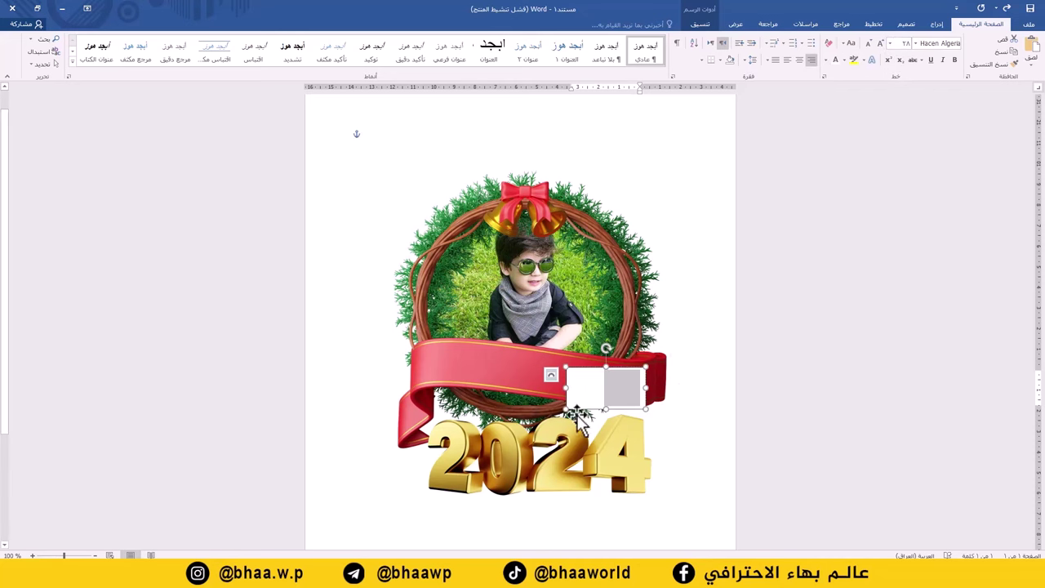
Give the text box no fill and no outline, and narrow it around the word
{"action": "left_click", "coordinate": [598, 365]}
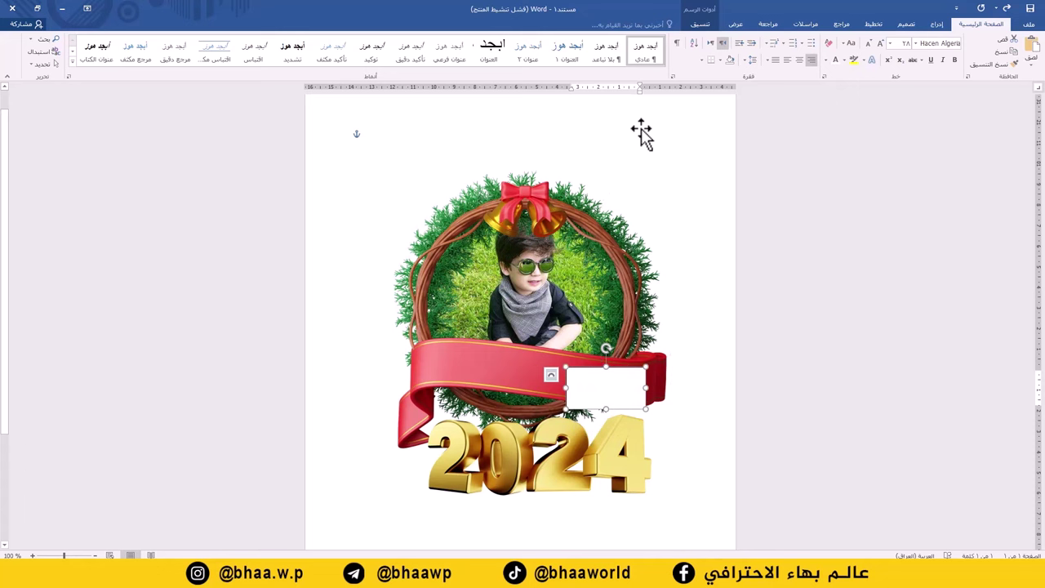
{"action": "left_click", "coordinate": [700, 25]}
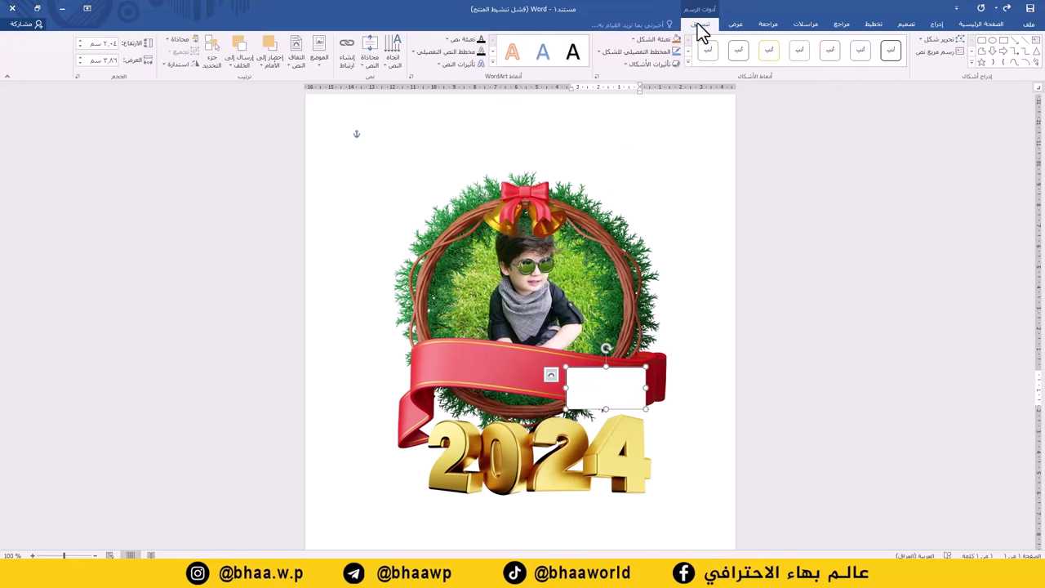
{"action": "left_click", "coordinate": [642, 42]}
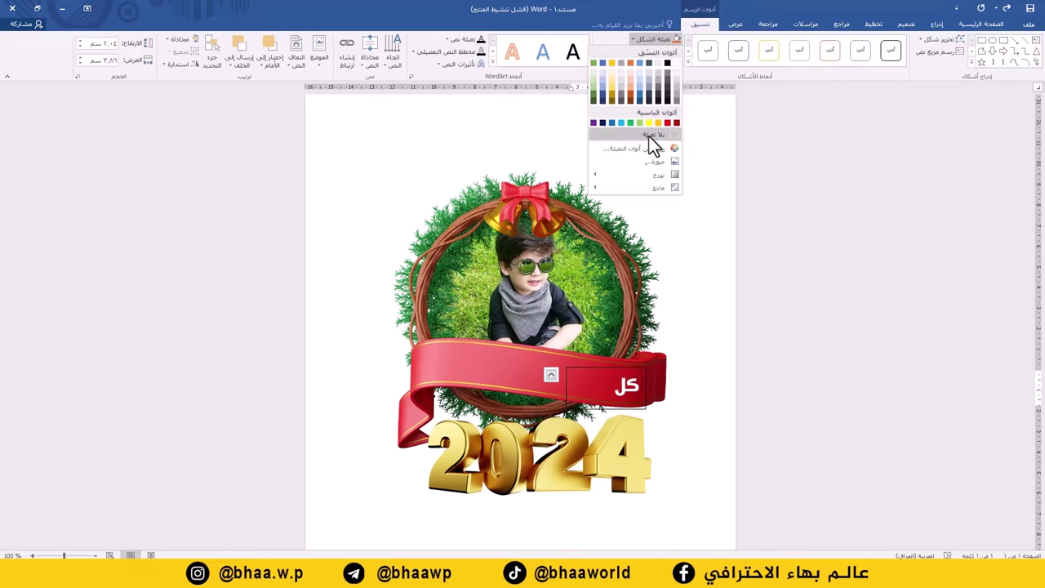
{"action": "left_click", "coordinate": [649, 136]}
{"action": "left_click", "coordinate": [654, 53]}
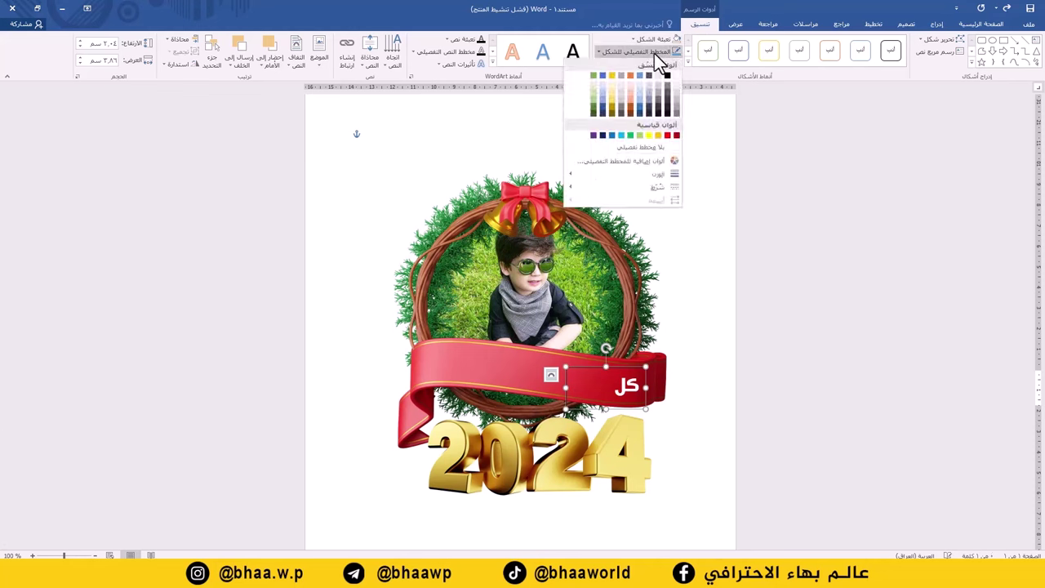
{"action": "left_click", "coordinate": [643, 147]}
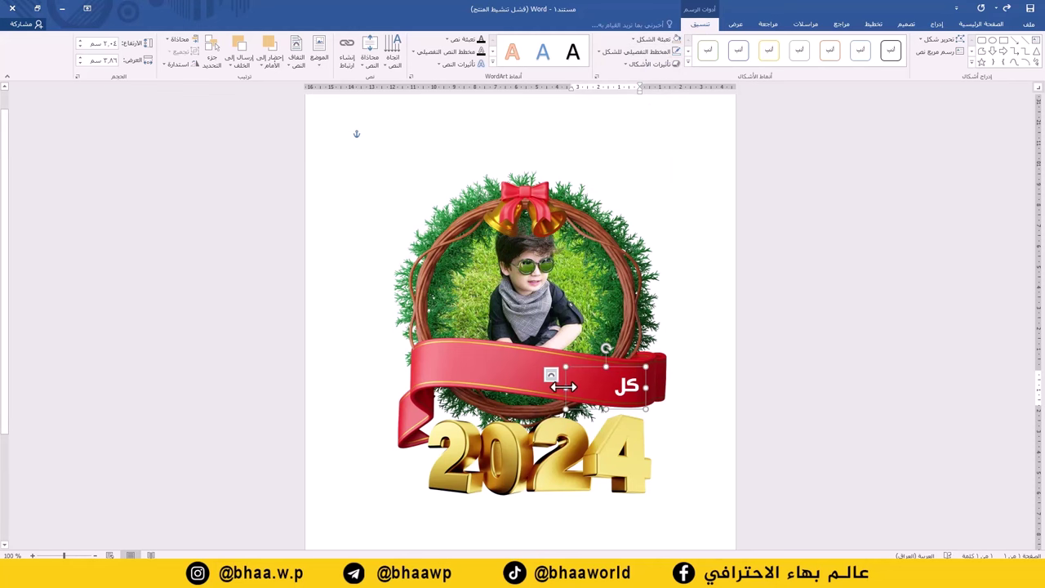
{"action": "left_click_drag", "start_coordinate": [563, 386], "coordinate": [613, 364]}
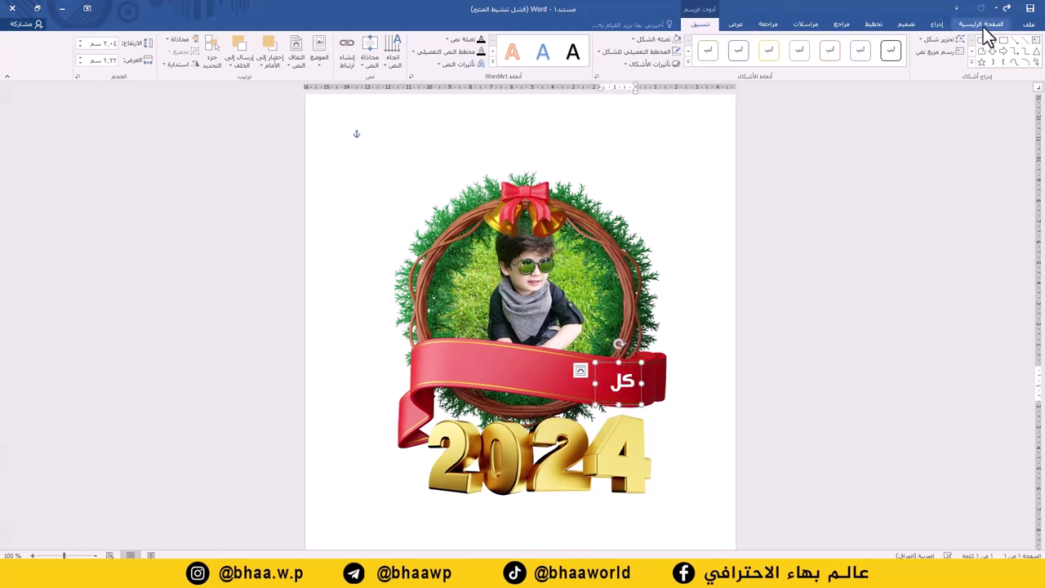
Enlarge the كل text and place a duplicate of the text box beside the original
{"action": "left_click", "coordinate": [983, 27]}
{"action": "left_click", "coordinate": [881, 44]}
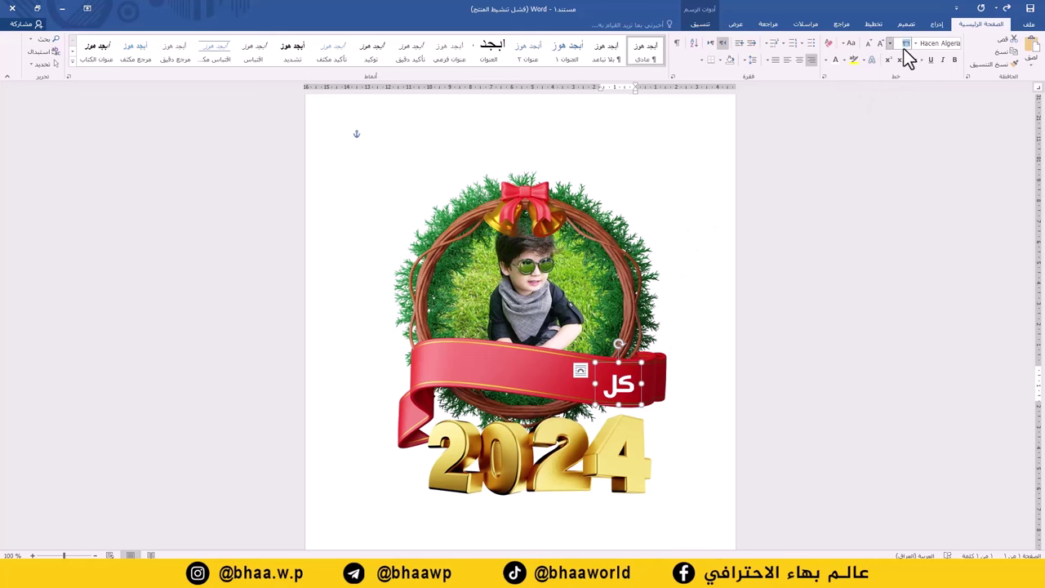
{"action": "type", "text": "22"}
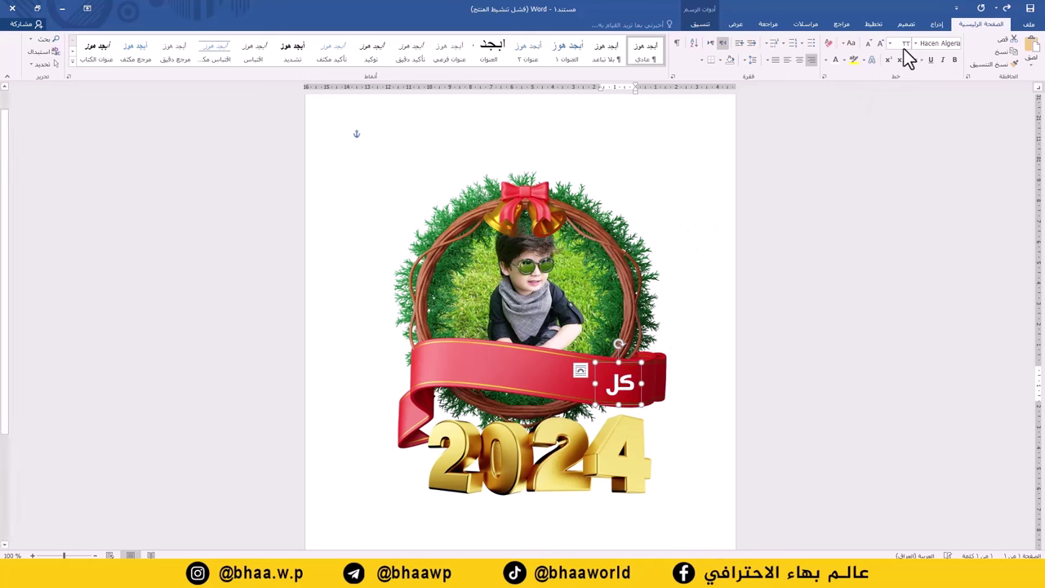
{"action": "left_click_drag", "start_coordinate": [653, 371], "coordinate": [592, 341]}
{"action": "left_click_drag", "start_coordinate": [593, 349], "coordinate": [578, 374]}
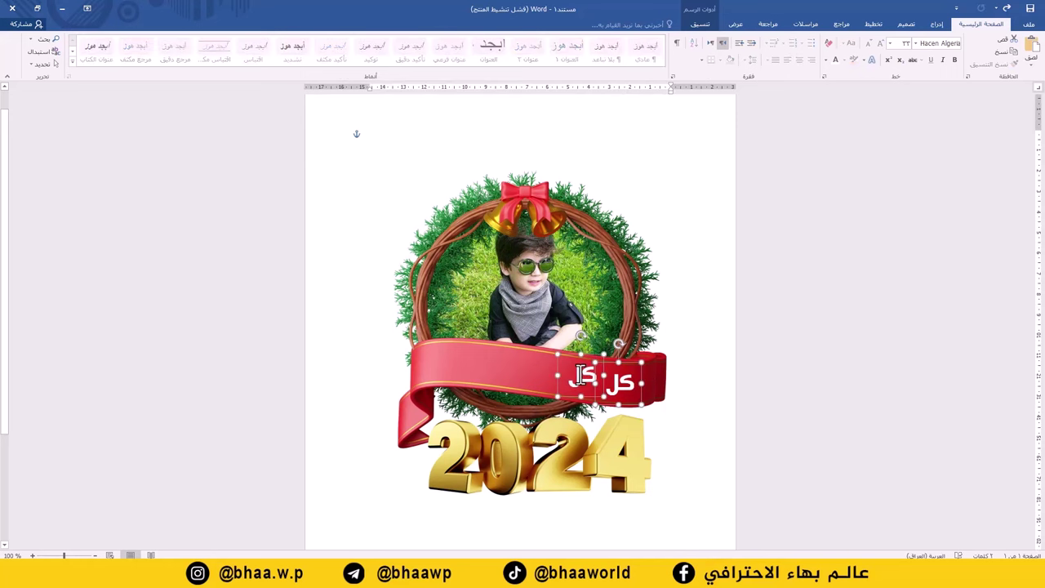
Change the copied boxes to read سنة and وانت and space them along the ribbon
{"action": "double_click", "coordinate": [577, 374]}
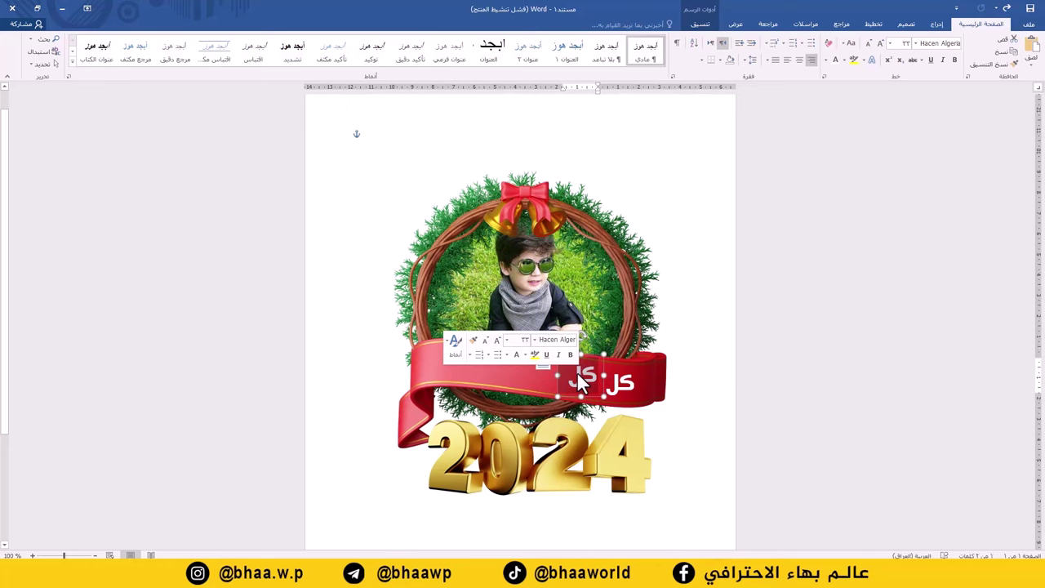
{"action": "type", "text": "سن"}
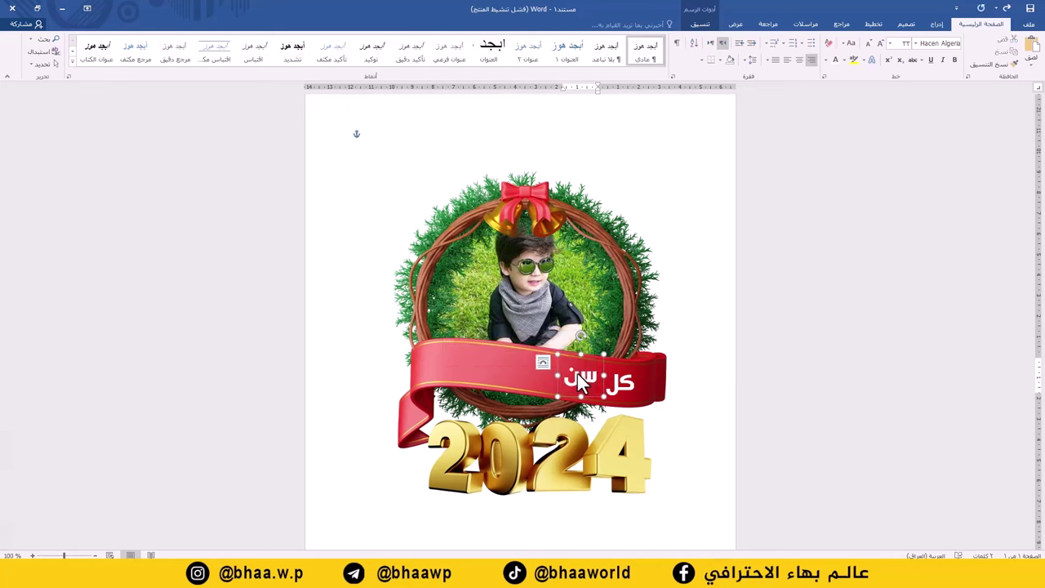
{"action": "type", "text": "ة"}
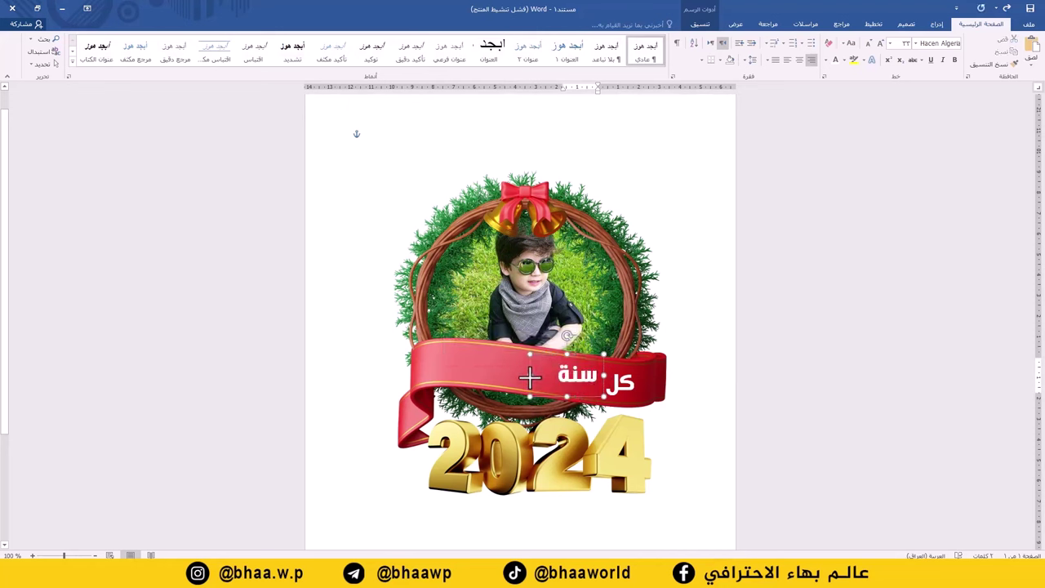
{"action": "left_click", "coordinate": [529, 376]}
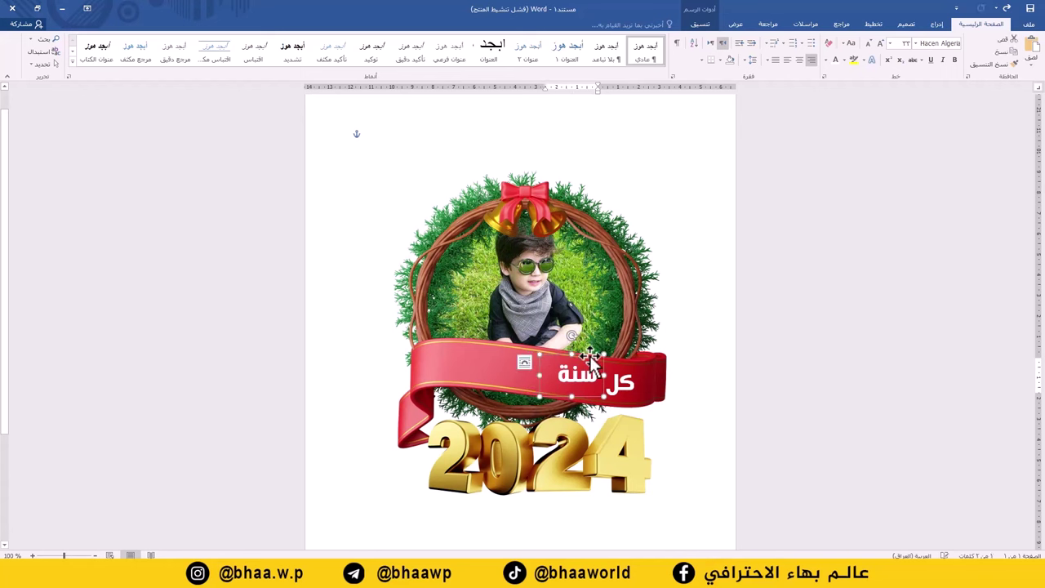
{"action": "left_click_drag", "start_coordinate": [590, 363], "coordinate": [490, 357]}
{"action": "double_click", "coordinate": [515, 369]}
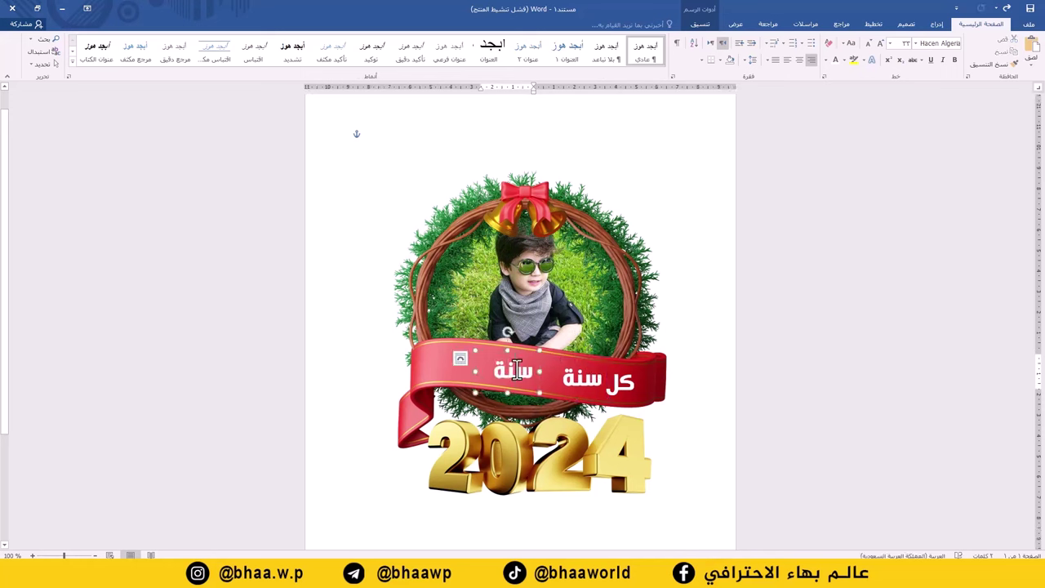
{"action": "type", "text": "وانت"}
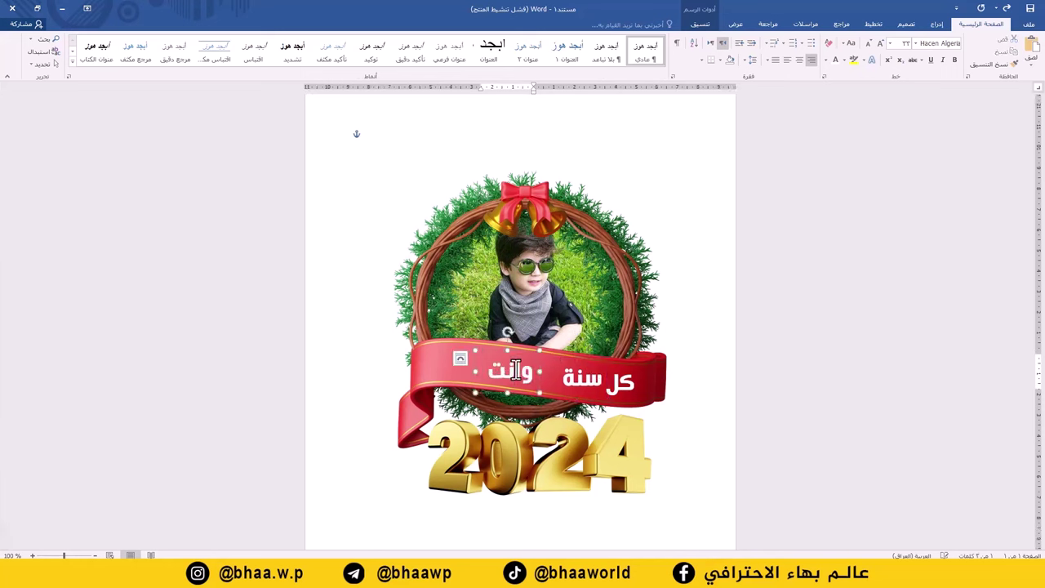
{"action": "left_click_drag", "start_coordinate": [521, 351], "coordinate": [473, 345]}
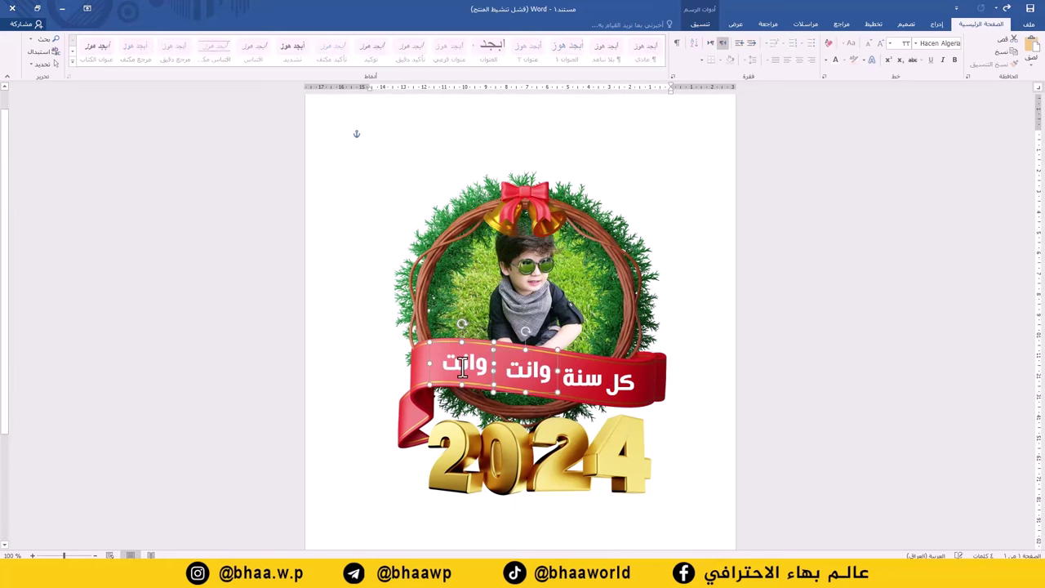
Edit the leftmost copy to read طيب, shortening its stretched letter
{"action": "double_click", "coordinate": [462, 366]}
{"action": "type", "text": "طيب"}
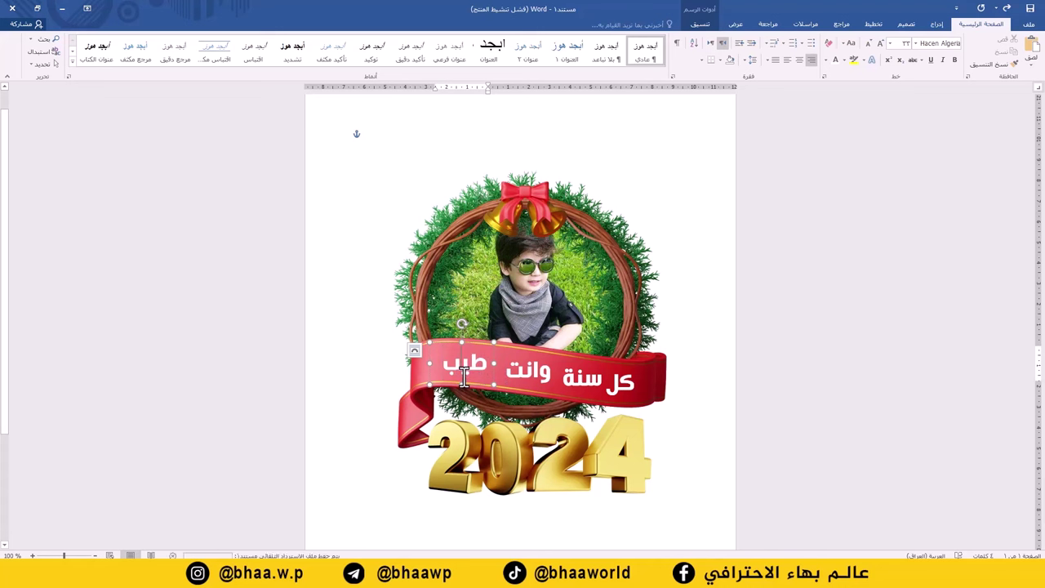
{"action": "key", "text": "BackSpace"}
{"action": "key", "text": "BackSpace"}
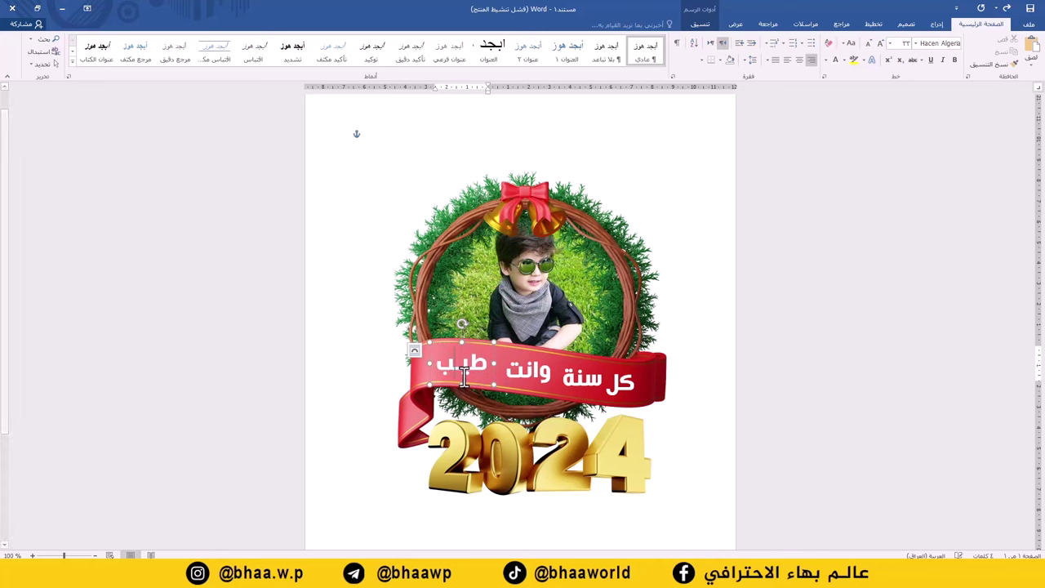
{"action": "type", "text": "يـب"}
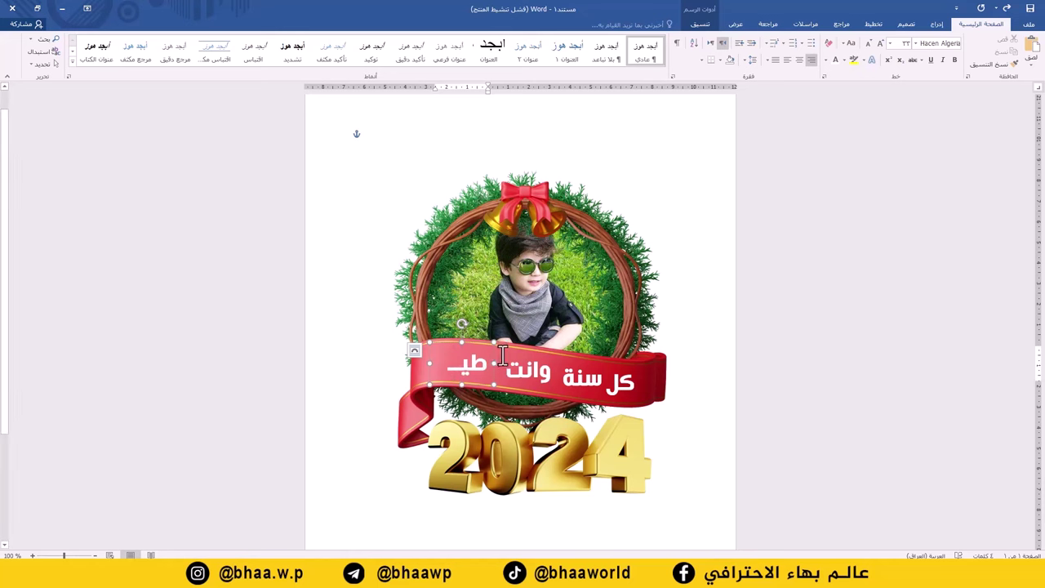
{"action": "key", "text": "BackSpace"}
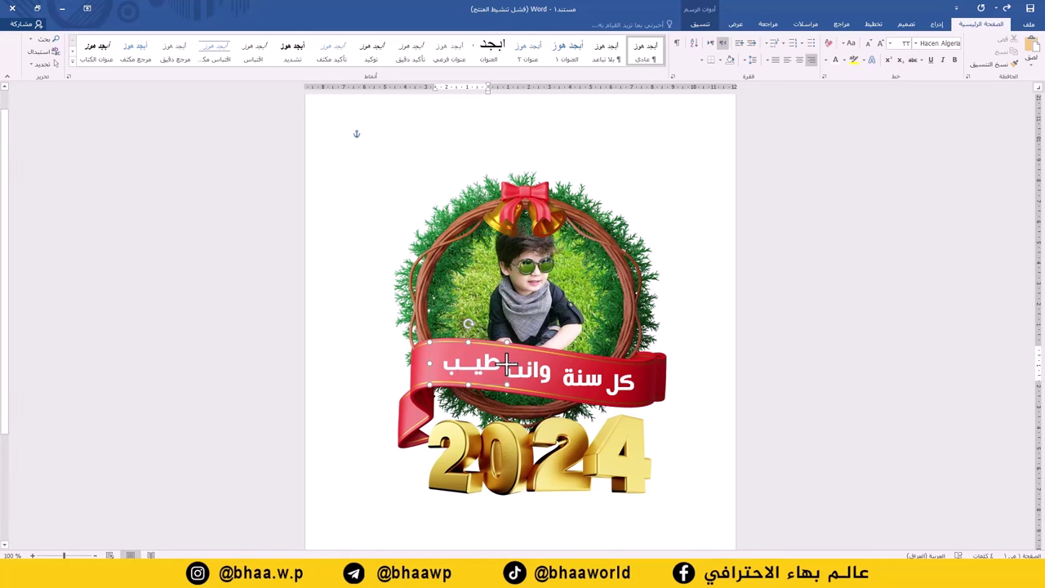
{"action": "left_click", "coordinate": [484, 336]}
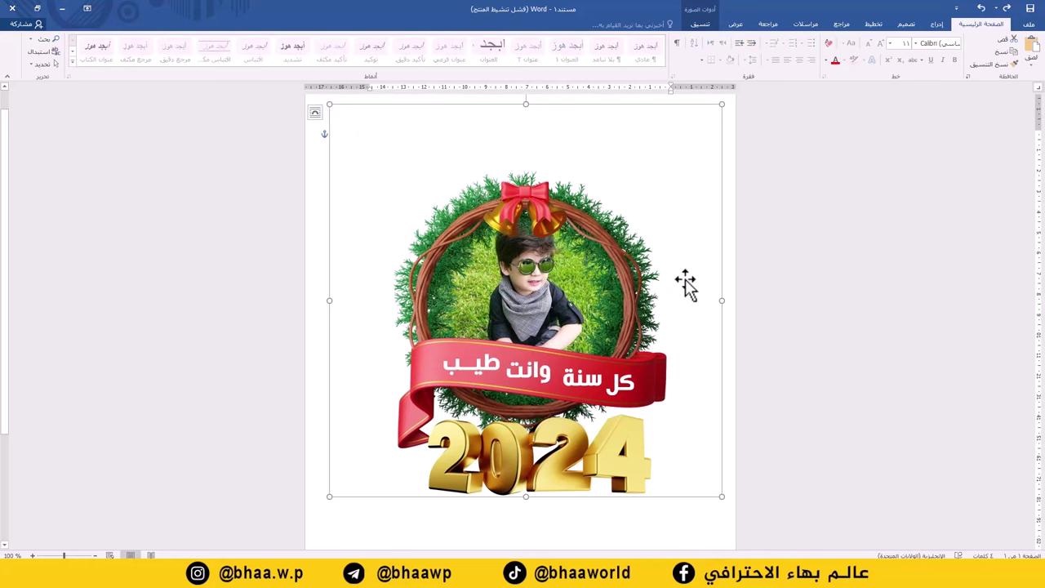
Check the ribbon text boxes, deselect everything, and Win+Shift+S screenshot the whole card page
{"action": "left_click", "coordinate": [542, 353]}
{"action": "left_click", "coordinate": [543, 352]}
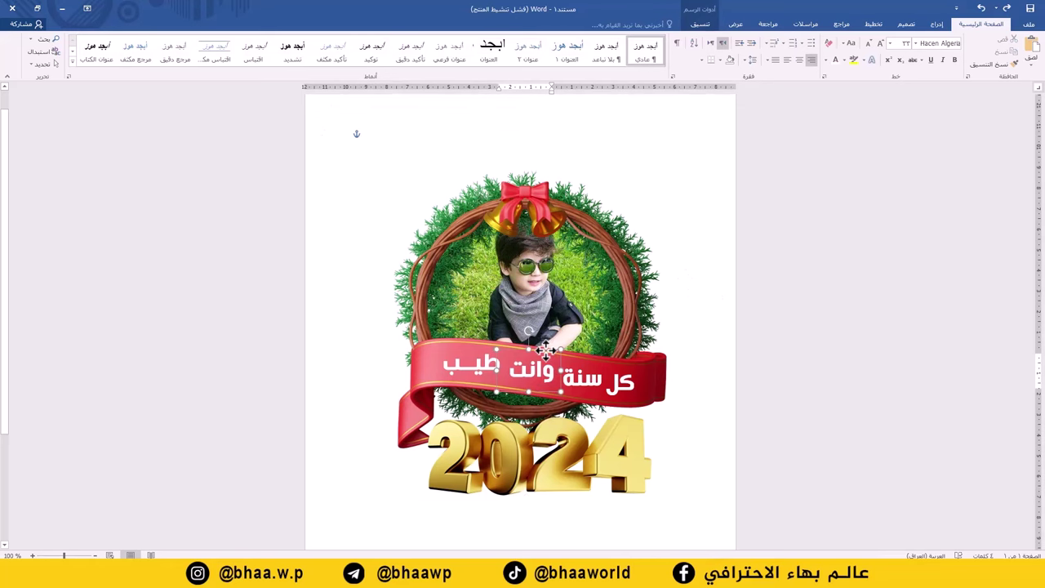
{"action": "left_click", "coordinate": [334, 126]}
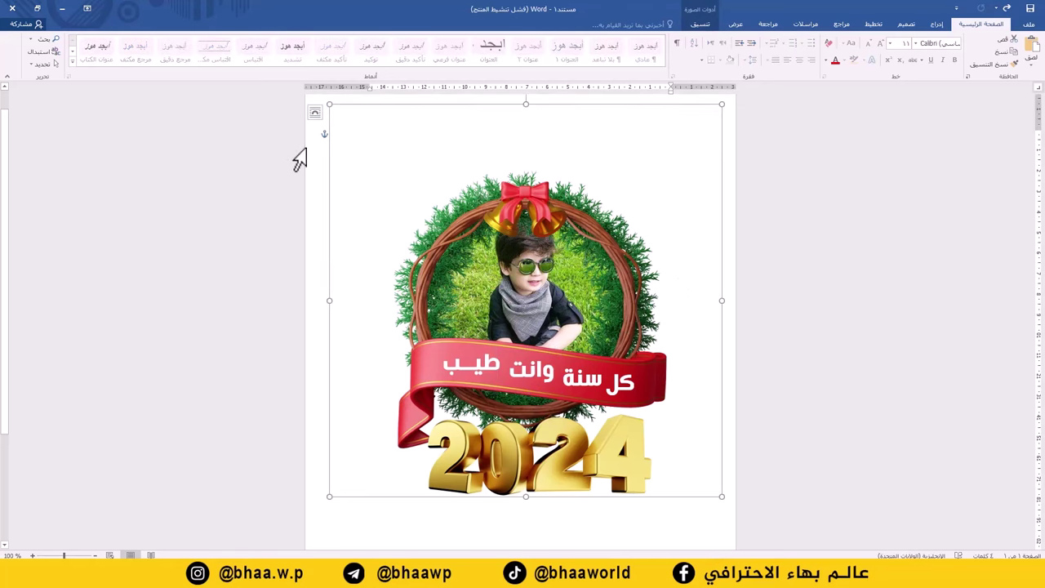
{"action": "left_click", "coordinate": [839, 290]}
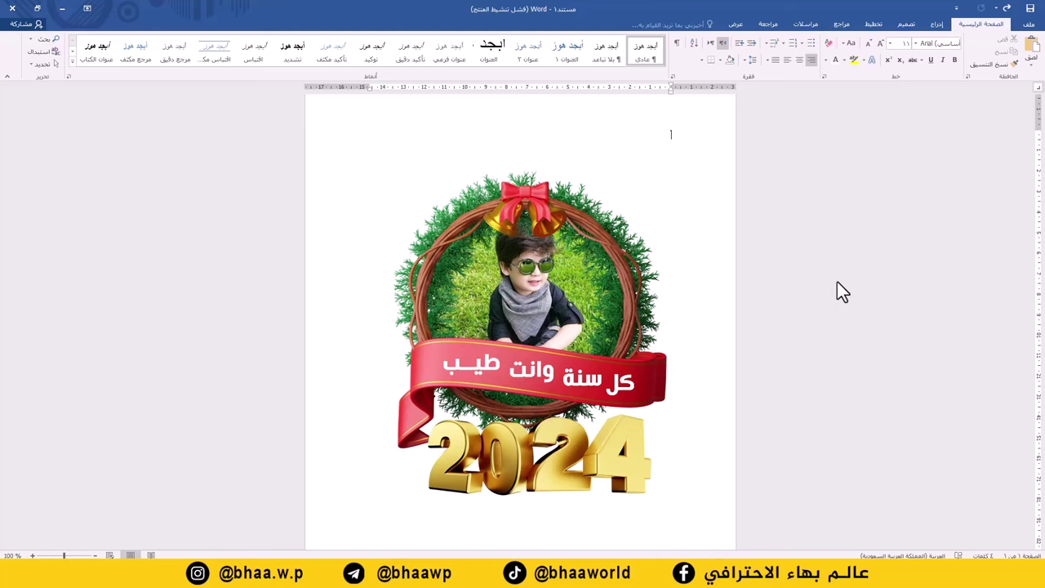
{"action": "key", "text": "super+shift+s"}
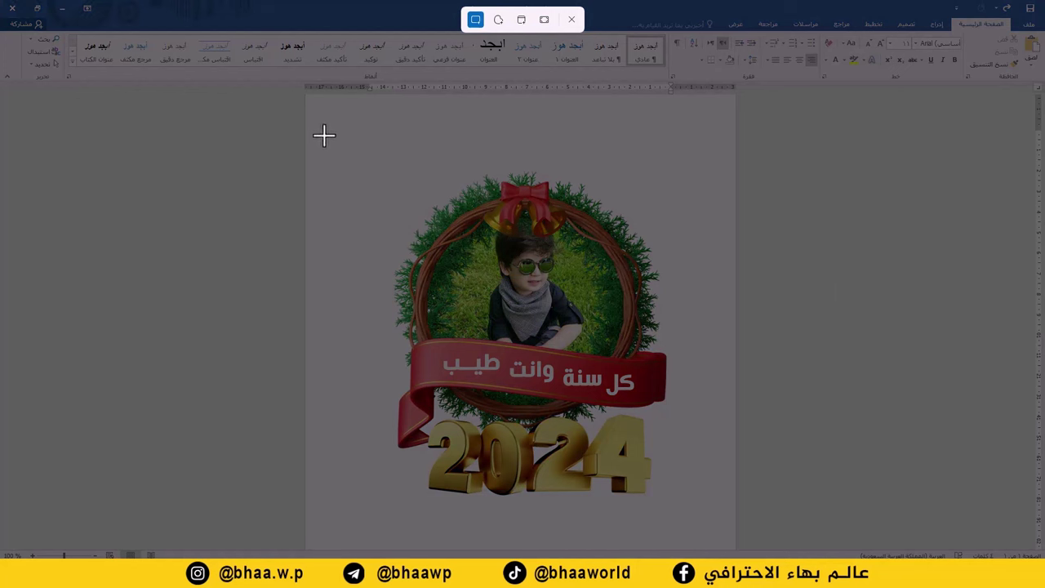
{"action": "left_click_drag", "start_coordinate": [324, 135], "coordinate": [718, 537]}
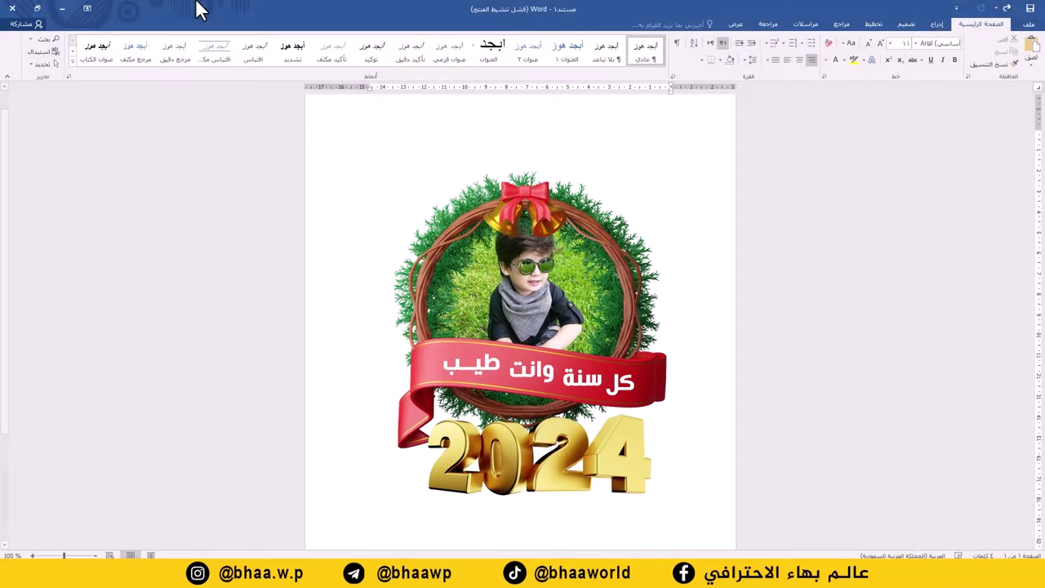
Search Google for فريبيك and open the Freepik website
{"action": "left_click", "coordinate": [63, 9]}
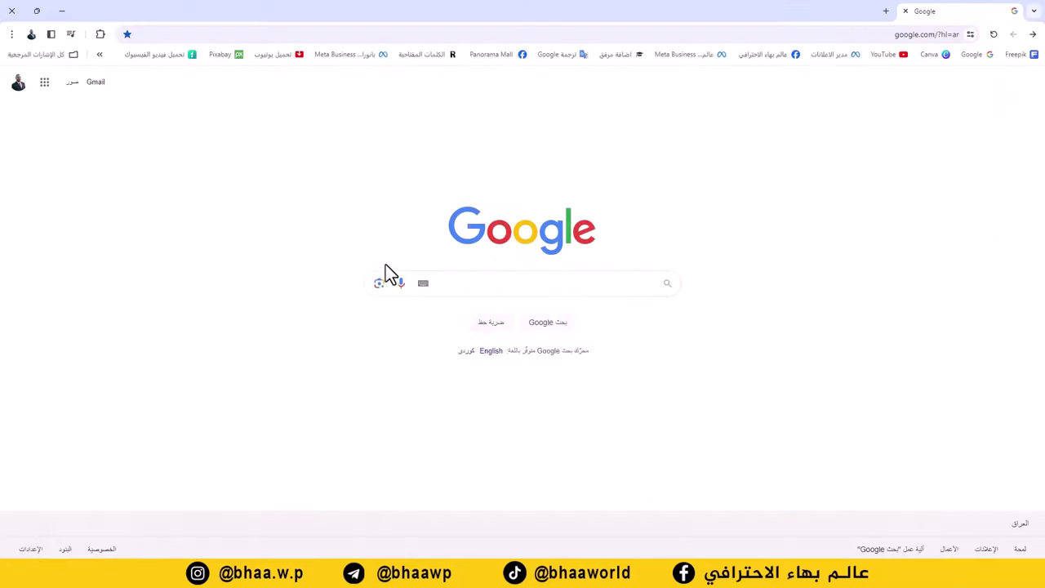
{"action": "type", "text": "فر"}
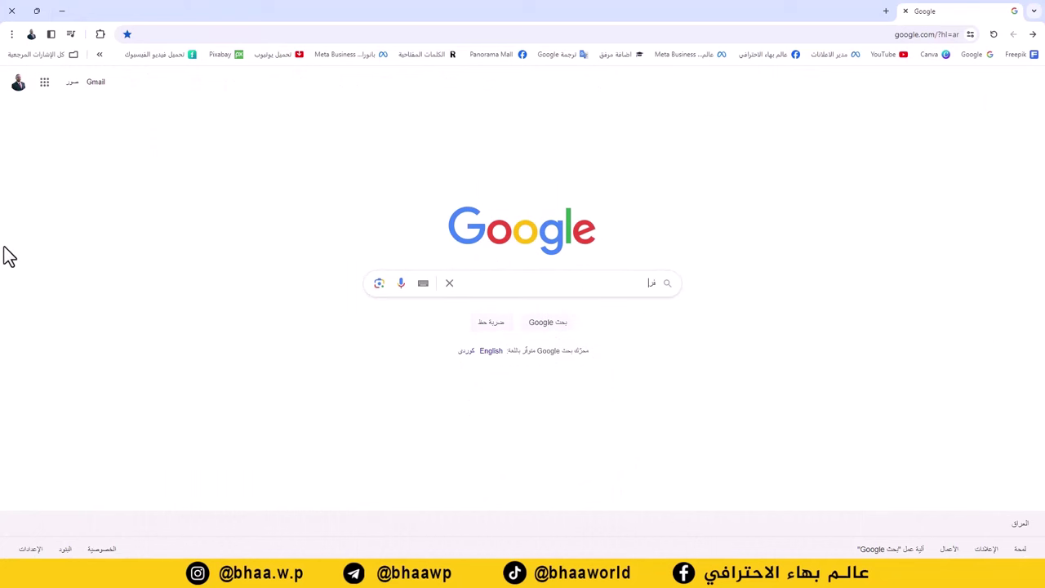
{"action": "type", "text": "يبيك"}
{"action": "key", "text": "Return"}
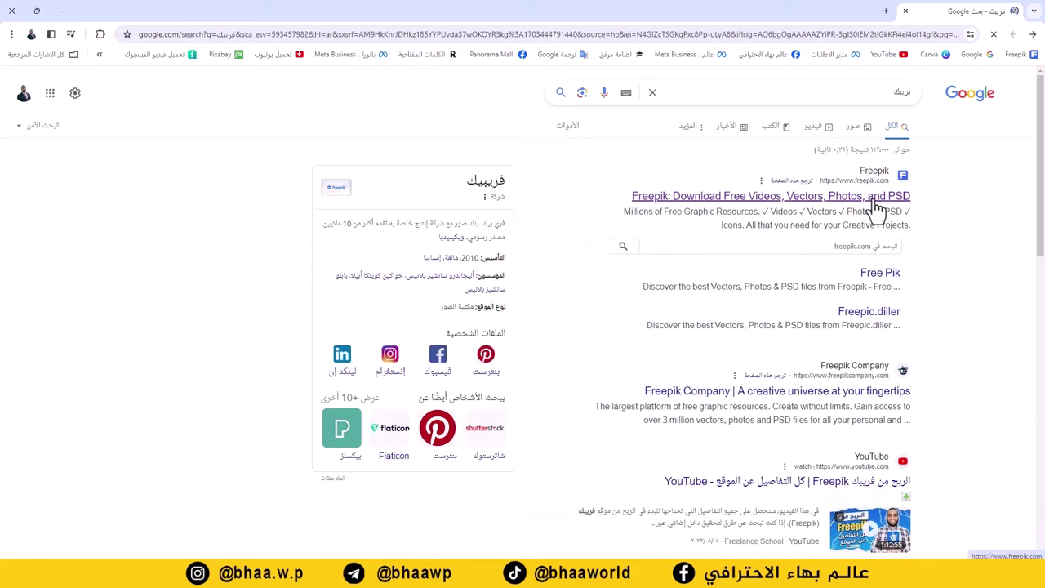
{"action": "left_click", "coordinate": [834, 209]}
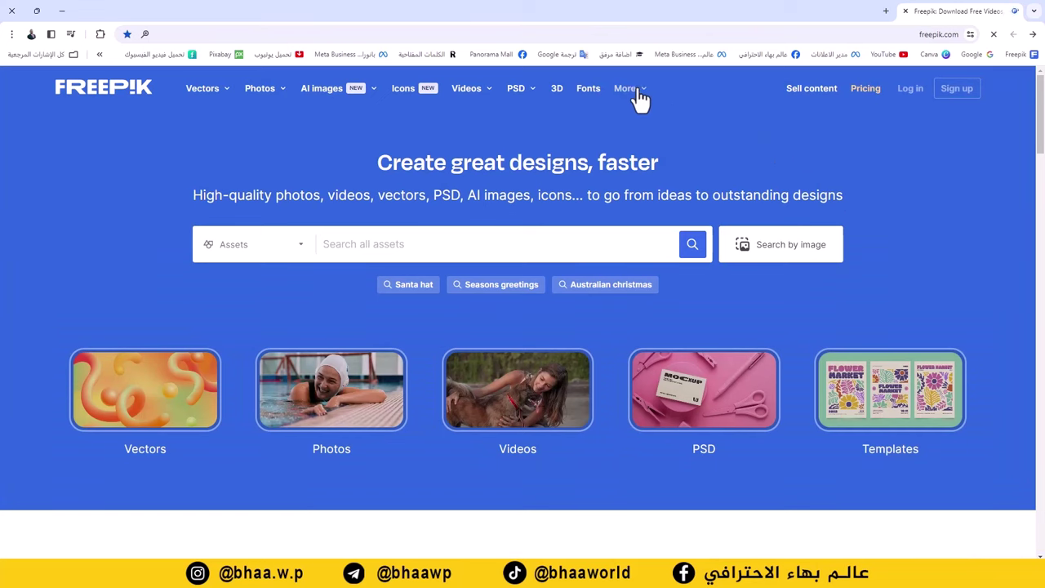
Open the Mockup generator's Apparel section and launch the Men T Shirt Front View in the editor
{"action": "mouse_move", "coordinate": [645, 98]}
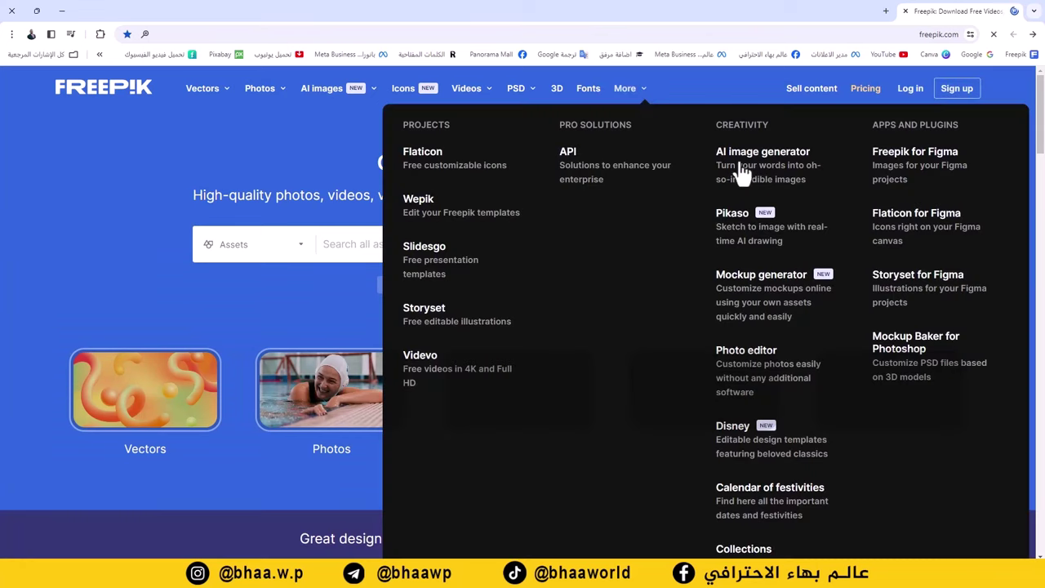
{"action": "left_click", "coordinate": [768, 292]}
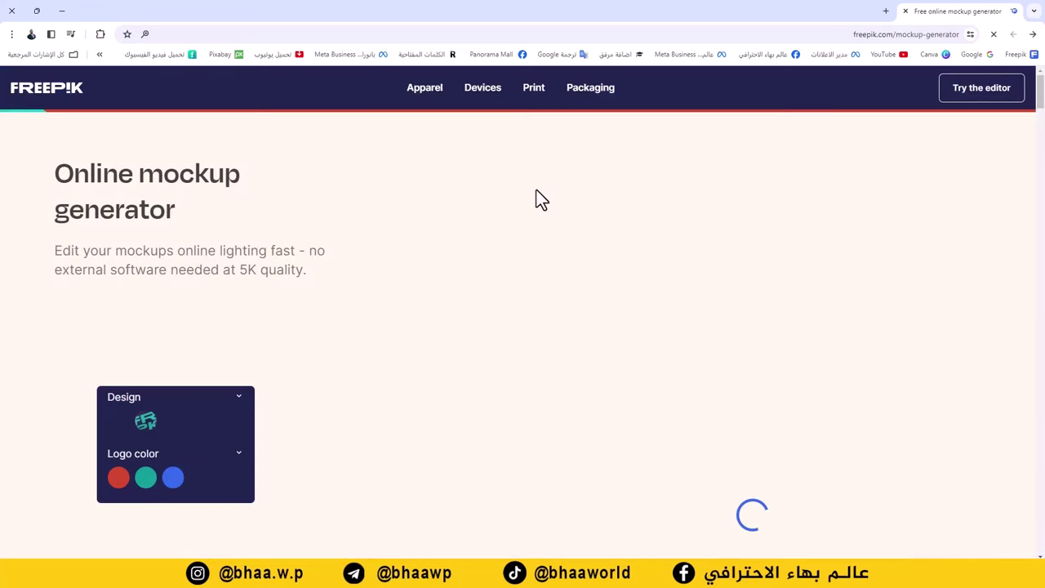
{"action": "scroll", "coordinate": [571, 228], "scroll_direction": "down", "scroll_amount": 5}
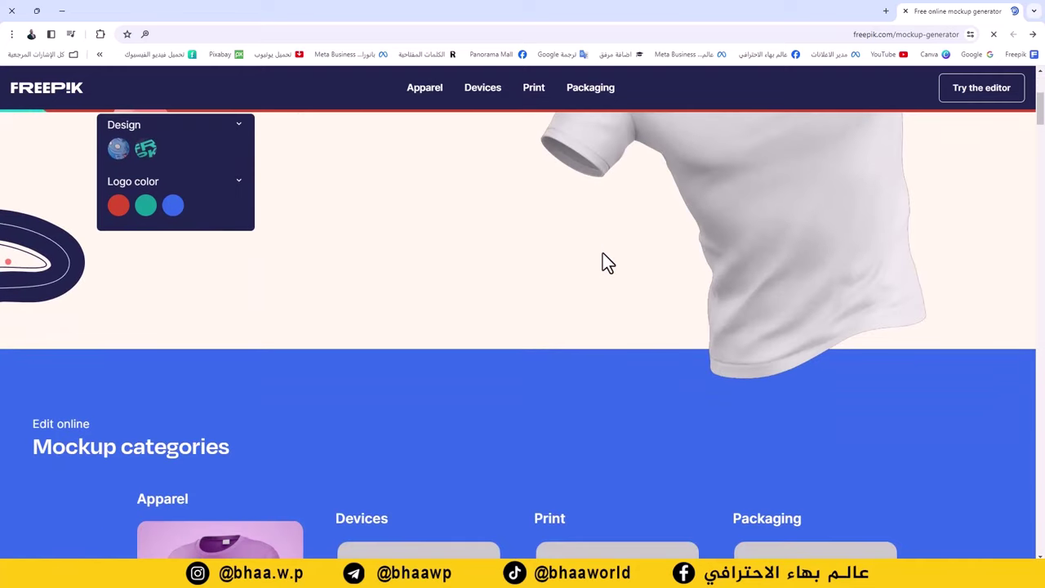
{"action": "scroll", "coordinate": [609, 261], "scroll_direction": "down", "scroll_amount": 5}
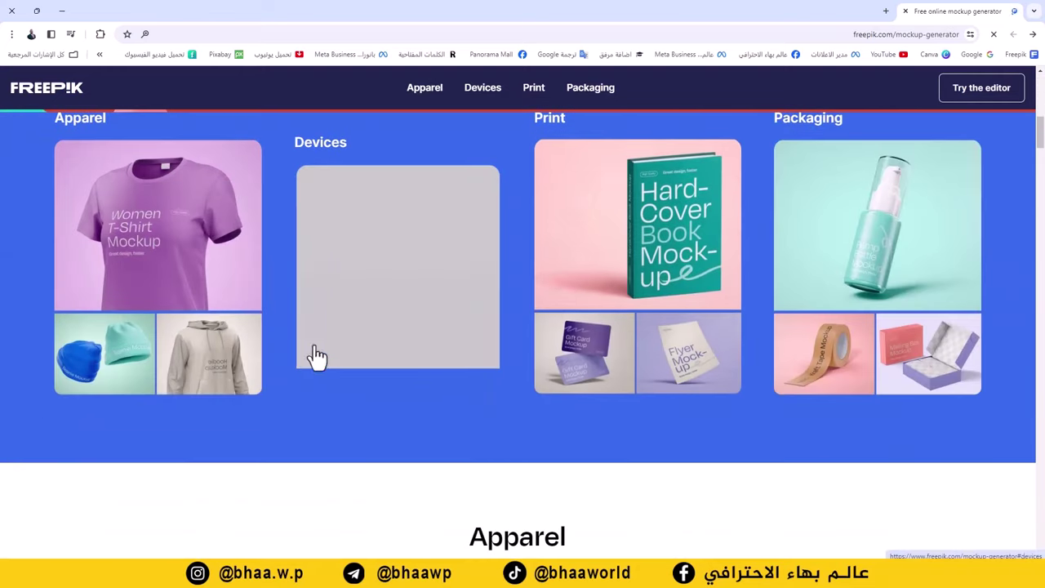
{"action": "left_click", "coordinate": [217, 233]}
{"action": "scroll", "coordinate": [441, 319], "scroll_direction": "down", "scroll_amount": 3}
{"action": "scroll", "coordinate": [640, 381], "scroll_direction": "down", "scroll_amount": 2}
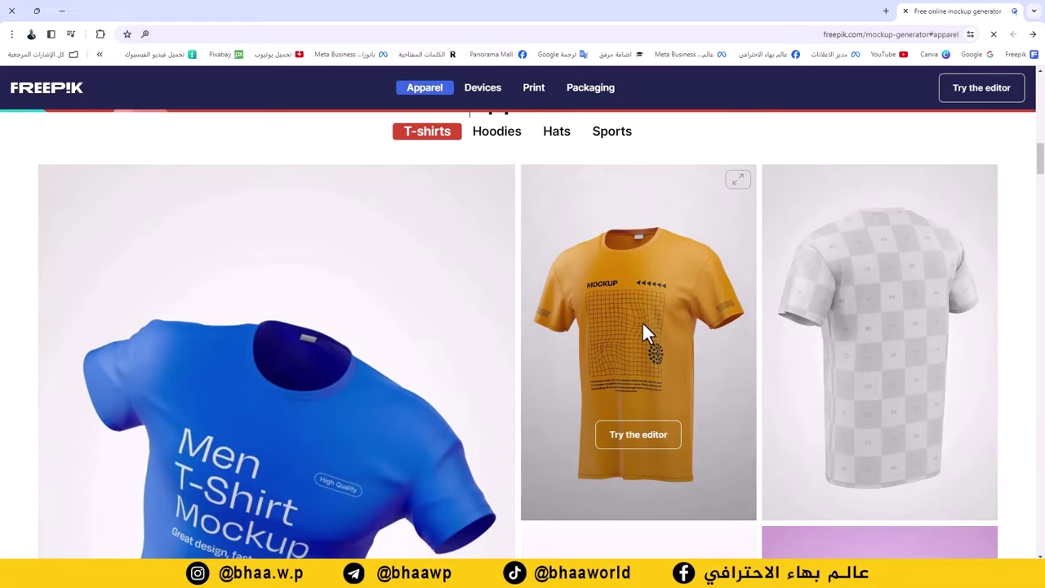
{"action": "left_click", "coordinate": [638, 437]}
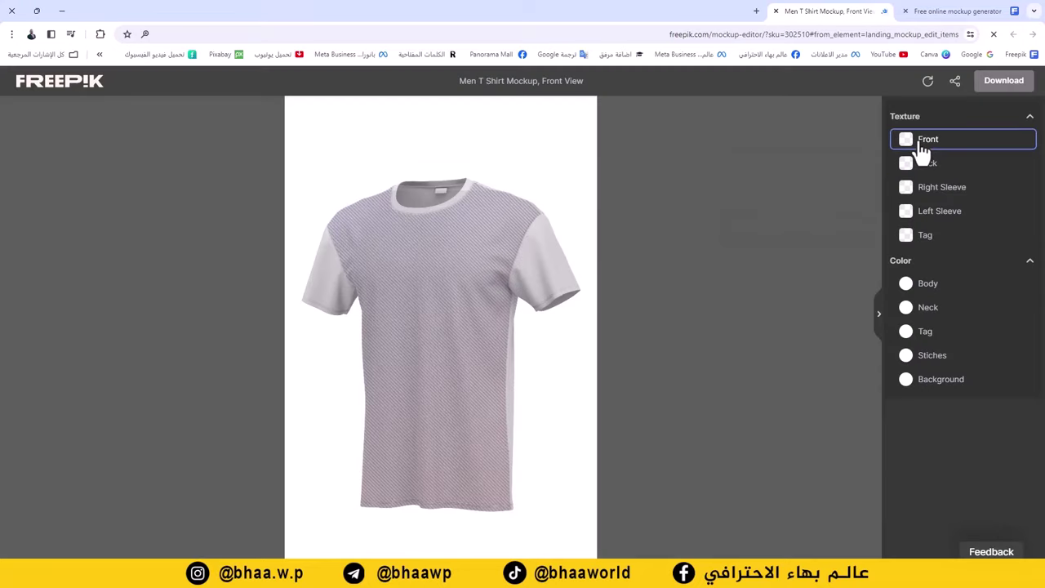
Load today's Christmas card screenshot from Pictures > Screenshots as the T-shirt's front texture
{"action": "left_click", "coordinate": [921, 143]}
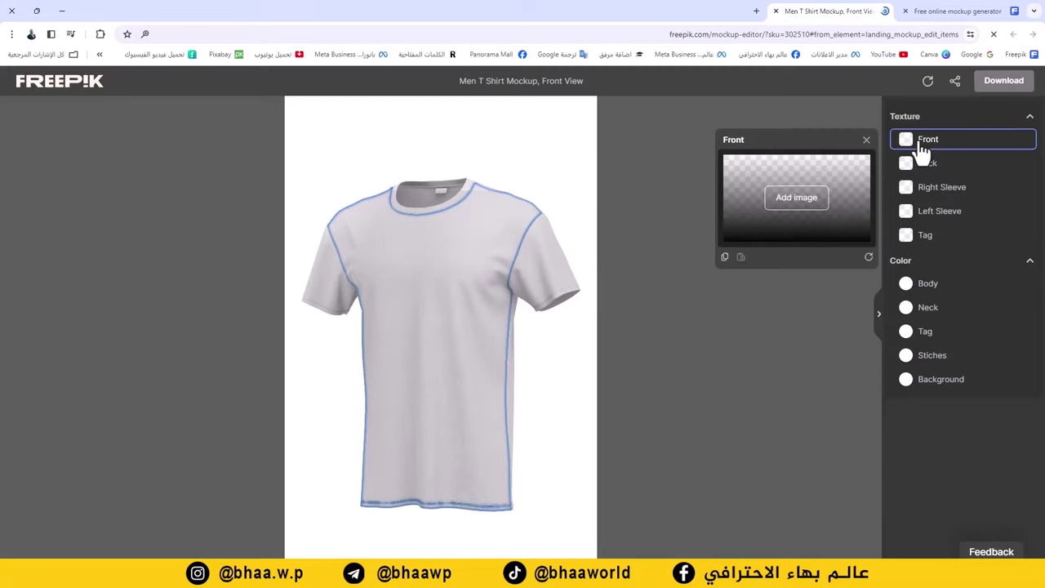
{"action": "left_click", "coordinate": [791, 207]}
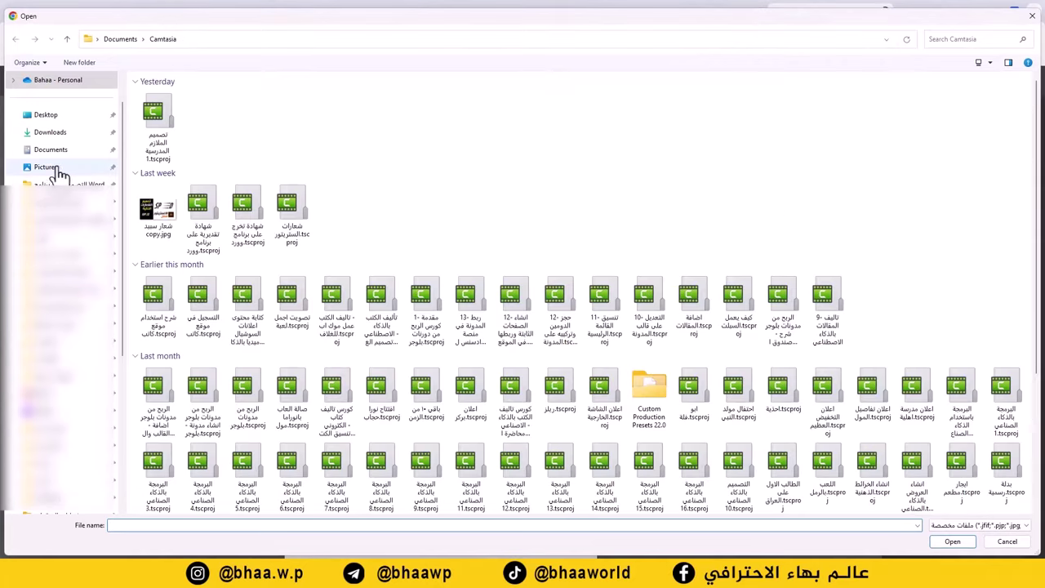
{"action": "left_click", "coordinate": [59, 168]}
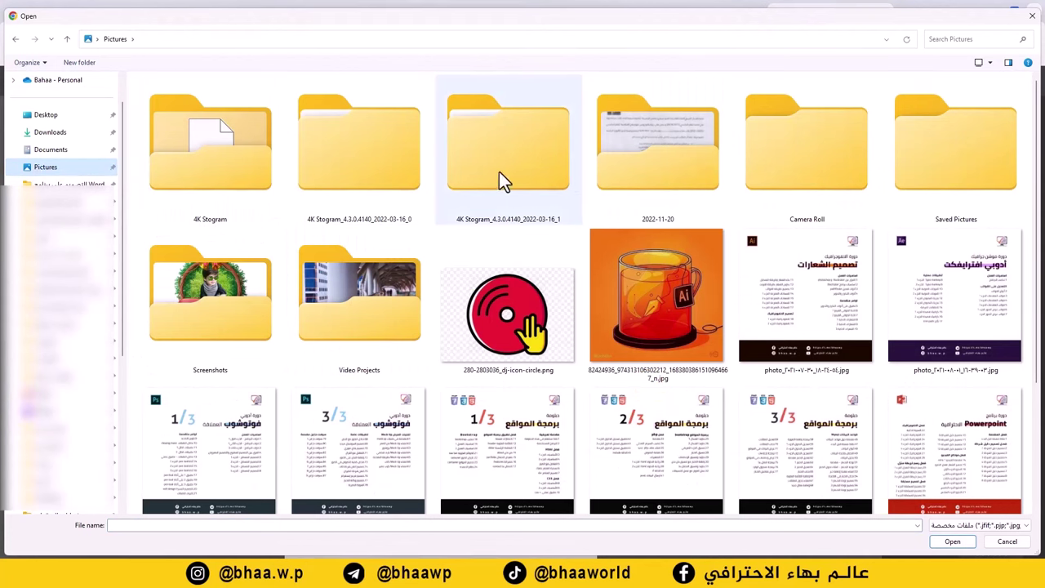
{"action": "left_click", "coordinate": [208, 298]}
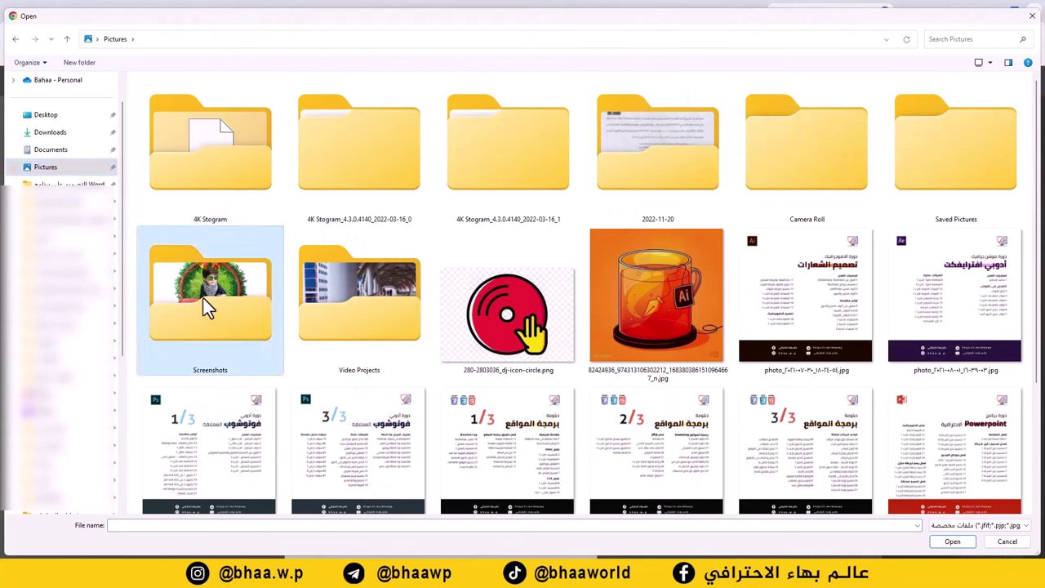
{"action": "double_click", "coordinate": [226, 292]}
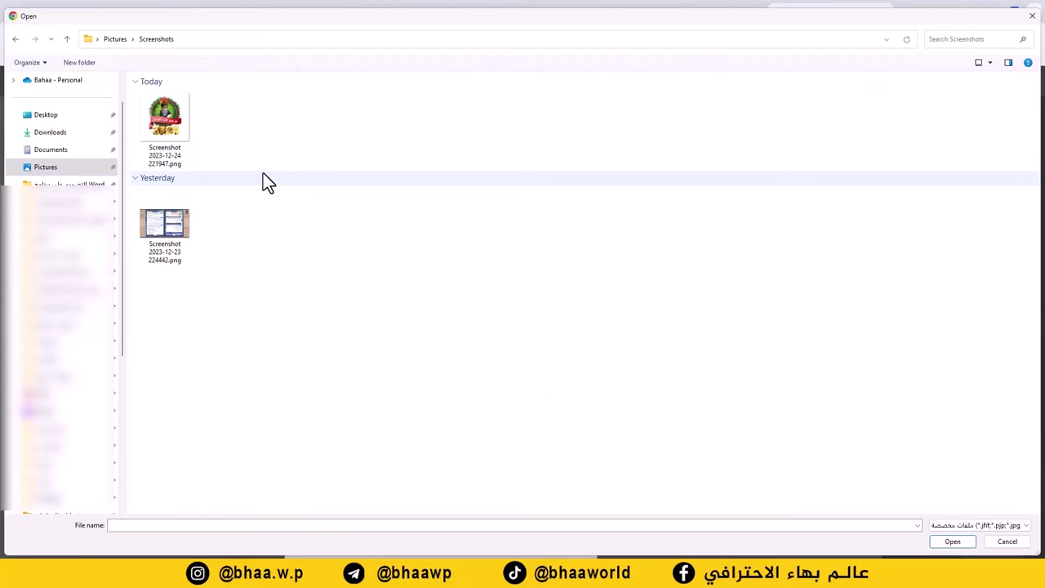
{"action": "left_click", "coordinate": [155, 119]}
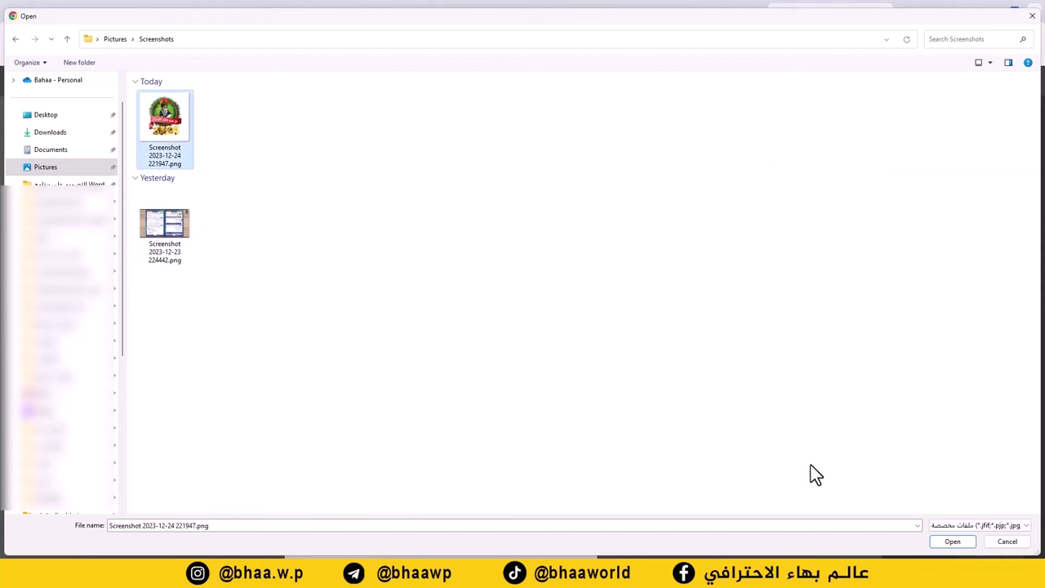
{"action": "left_click", "coordinate": [950, 540]}
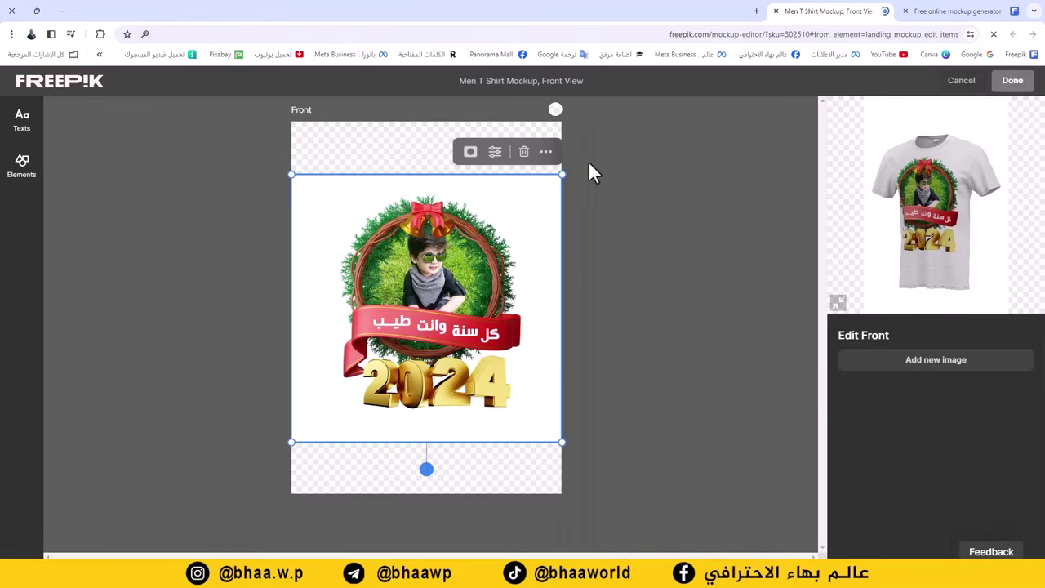
Shrink the card image, centre it on the shirt's chest, and apply the front design
{"action": "left_click_drag", "start_coordinate": [563, 173], "coordinate": [501, 228]}
{"action": "left_click_drag", "start_coordinate": [445, 251], "coordinate": [471, 242]}
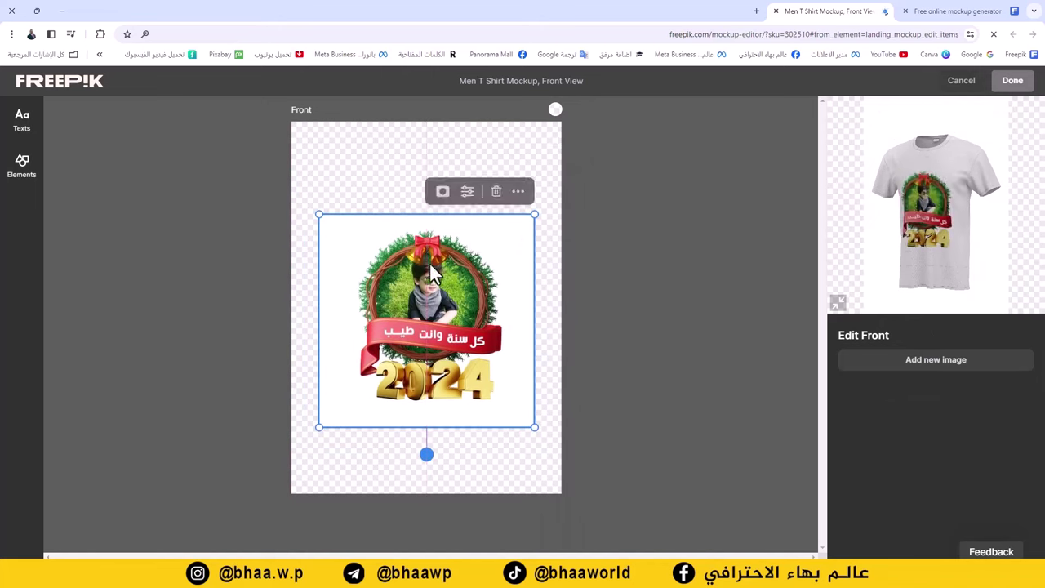
{"action": "left_click_drag", "start_coordinate": [430, 262], "coordinate": [454, 264]}
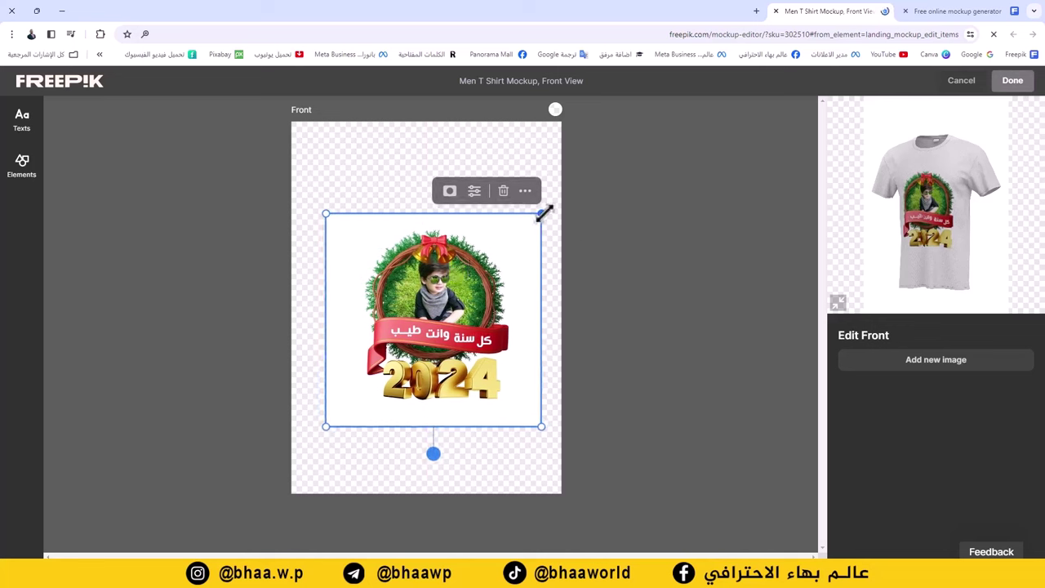
{"action": "left_click_drag", "start_coordinate": [542, 213], "coordinate": [510, 233]}
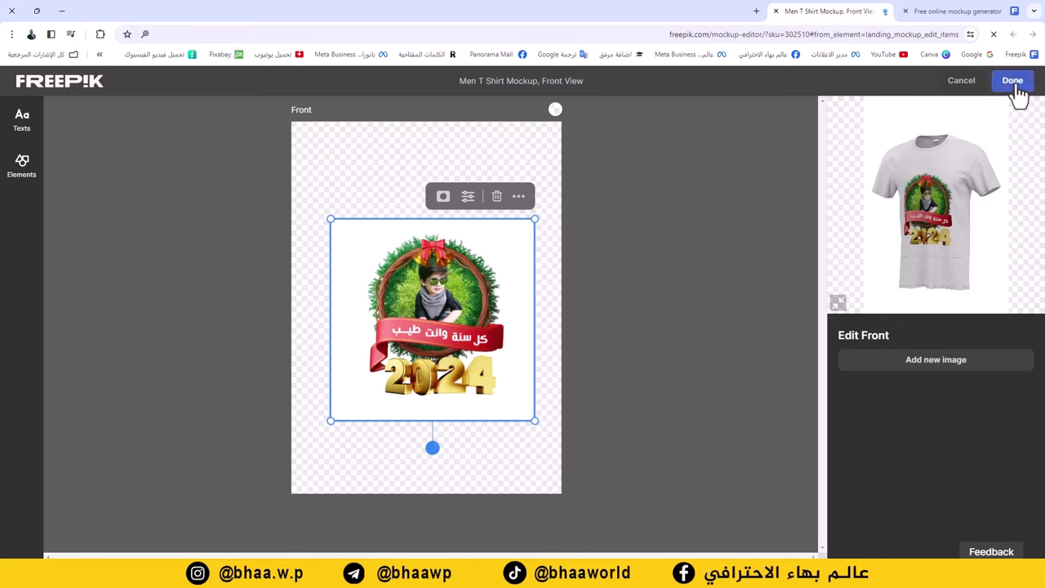
{"action": "left_click", "coordinate": [1017, 91]}
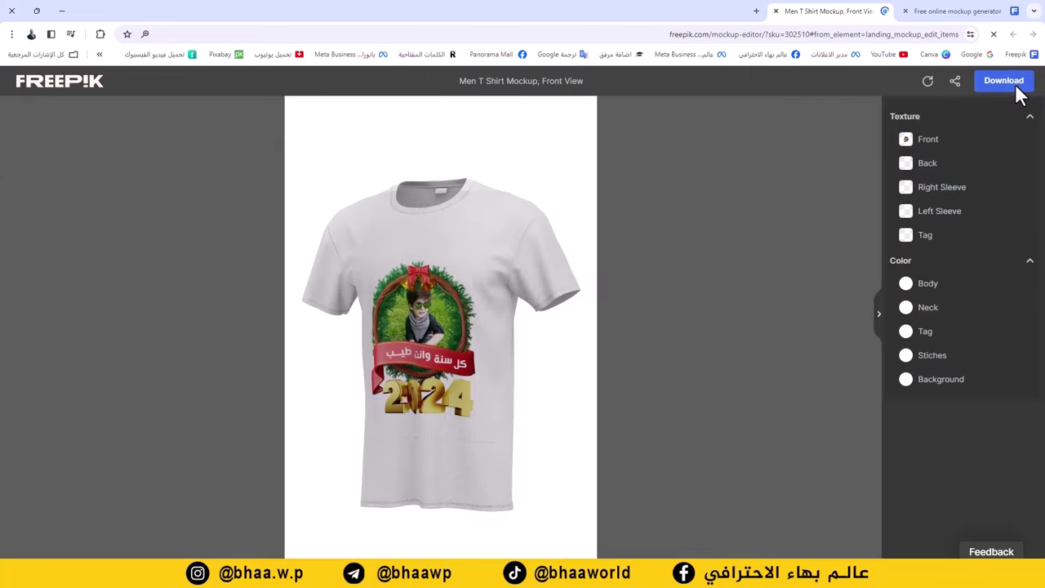
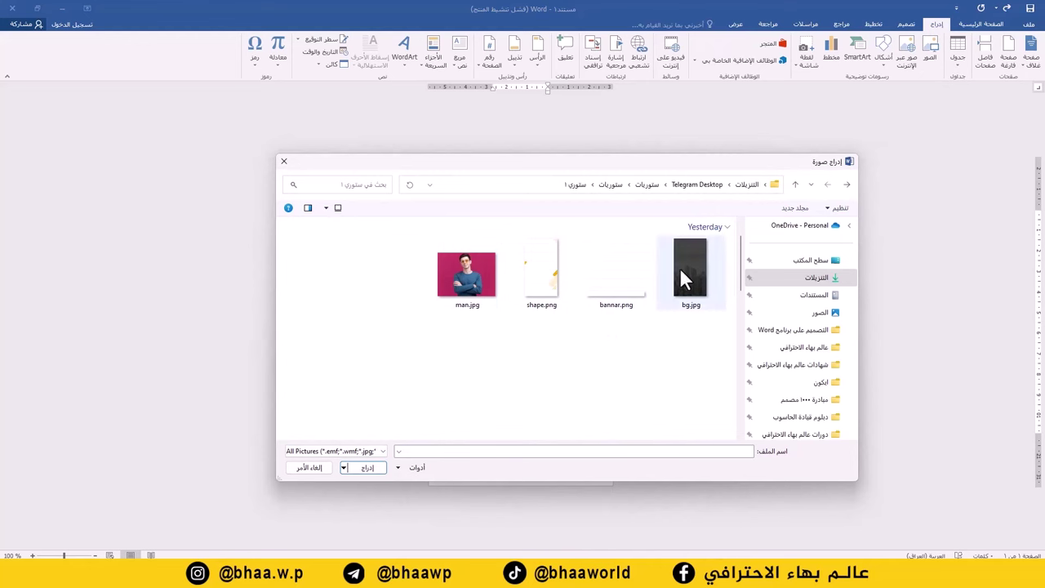
Insert the bg.jpg skyline photo and set its wrapping to Behind Text
{"action": "left_click", "coordinate": [680, 273]}
{"action": "double_click", "coordinate": [687, 268]}
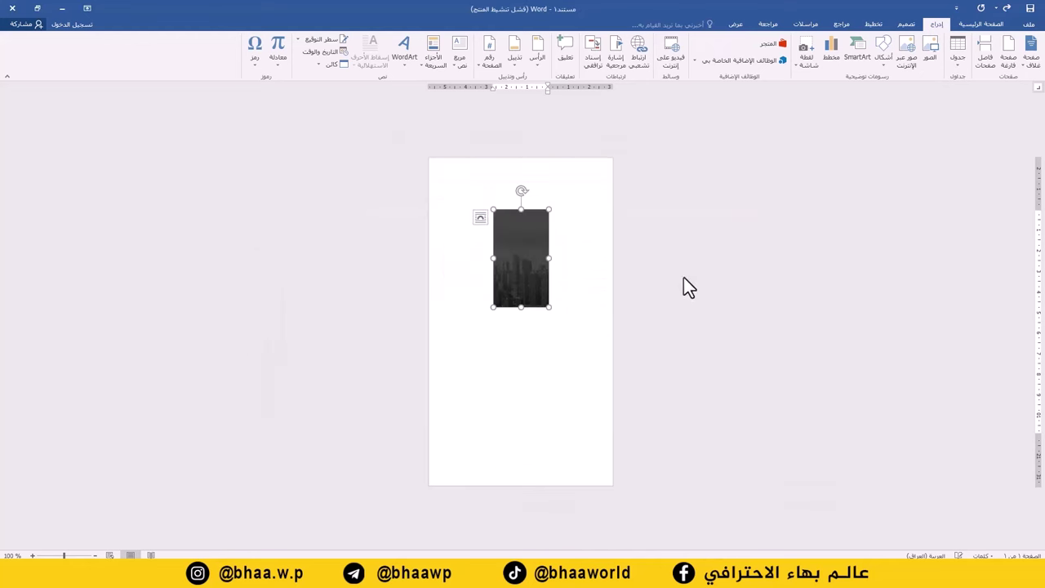
{"action": "right_click", "coordinate": [517, 245]}
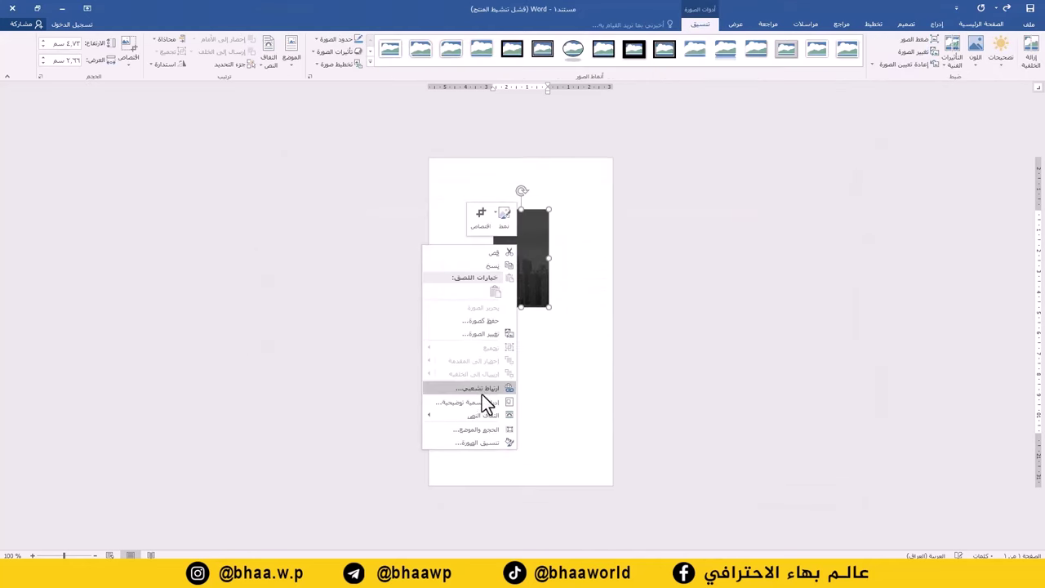
{"action": "mouse_move", "coordinate": [482, 411]}
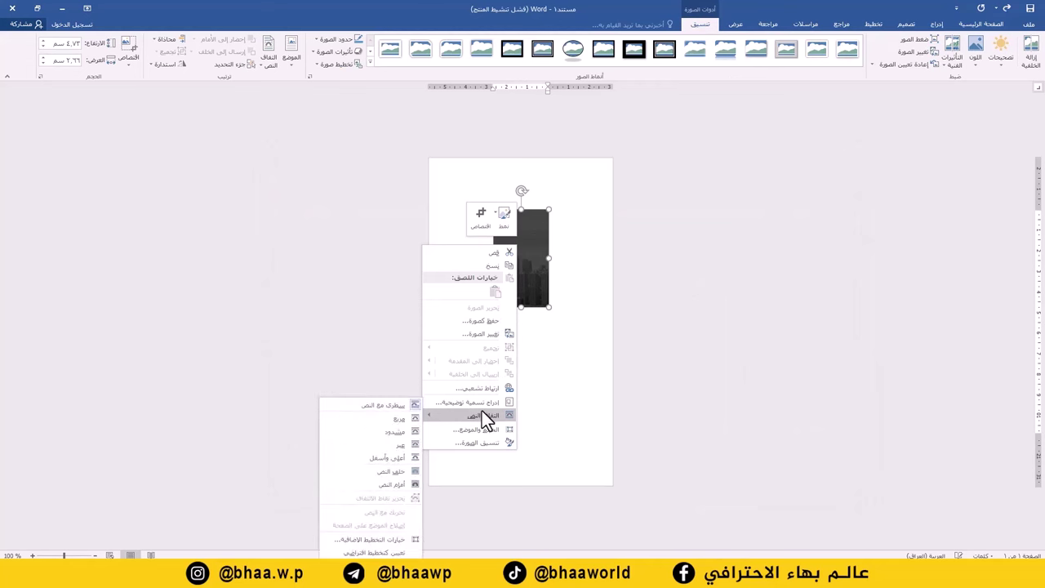
{"action": "left_click", "coordinate": [389, 473]}
Enlarge the skyline background to cover most of the page from the top edge
{"action": "left_click_drag", "start_coordinate": [548, 210], "coordinate": [580, 194]}
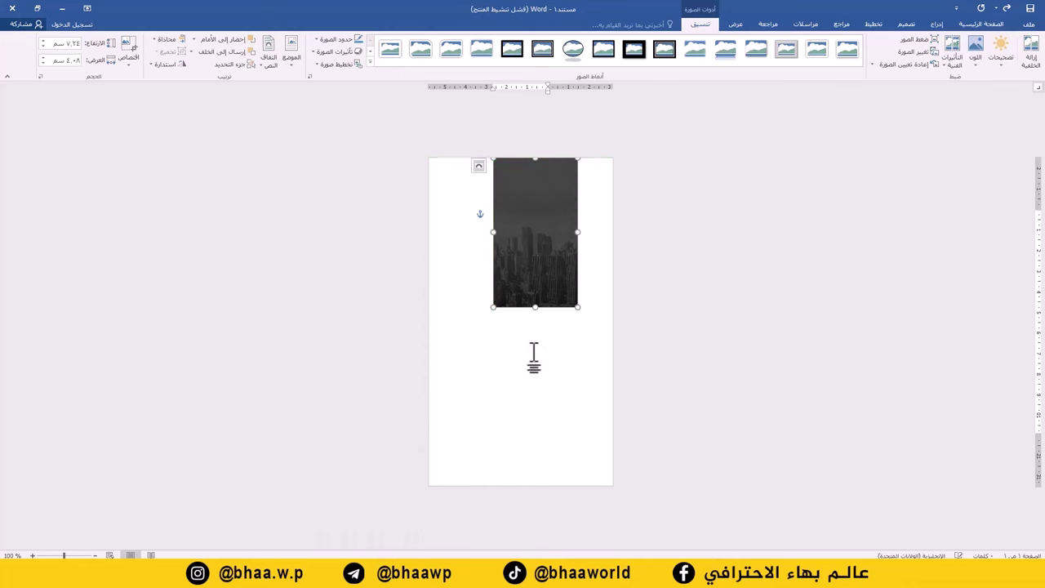
{"action": "left_click_drag", "start_coordinate": [492, 307], "coordinate": [429, 422]}
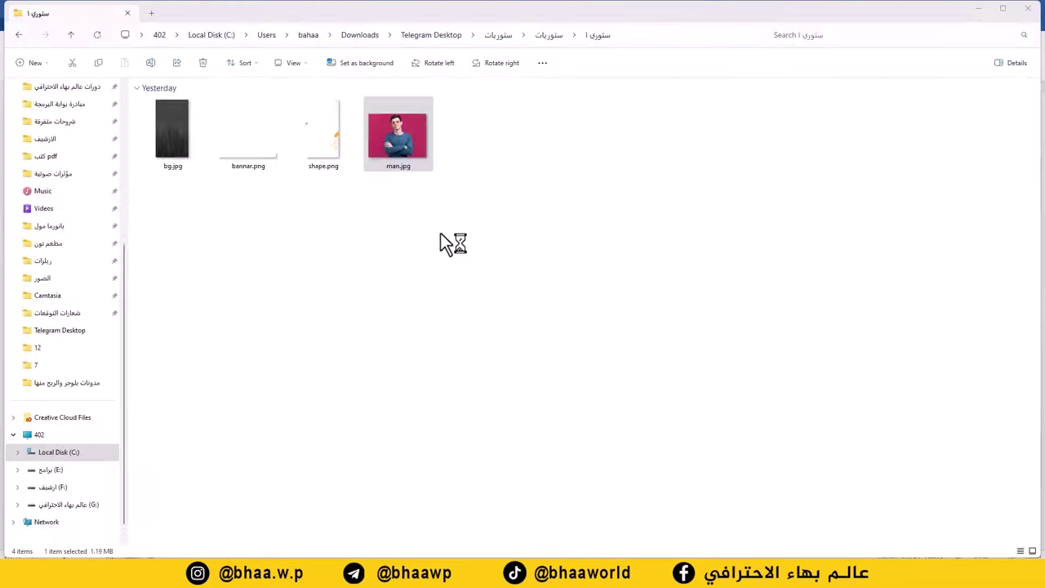
{"action": "key", "text": "Return"}
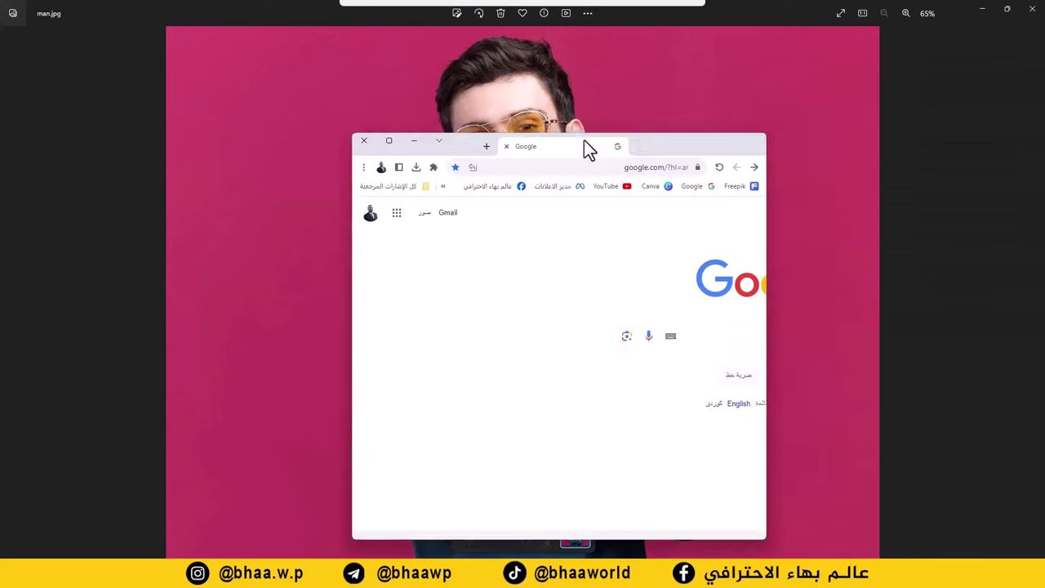
Maximize the Chrome window showing Google so it fills the screen
{"action": "left_click_drag", "start_coordinate": [584, 140], "coordinate": [669, 11]}
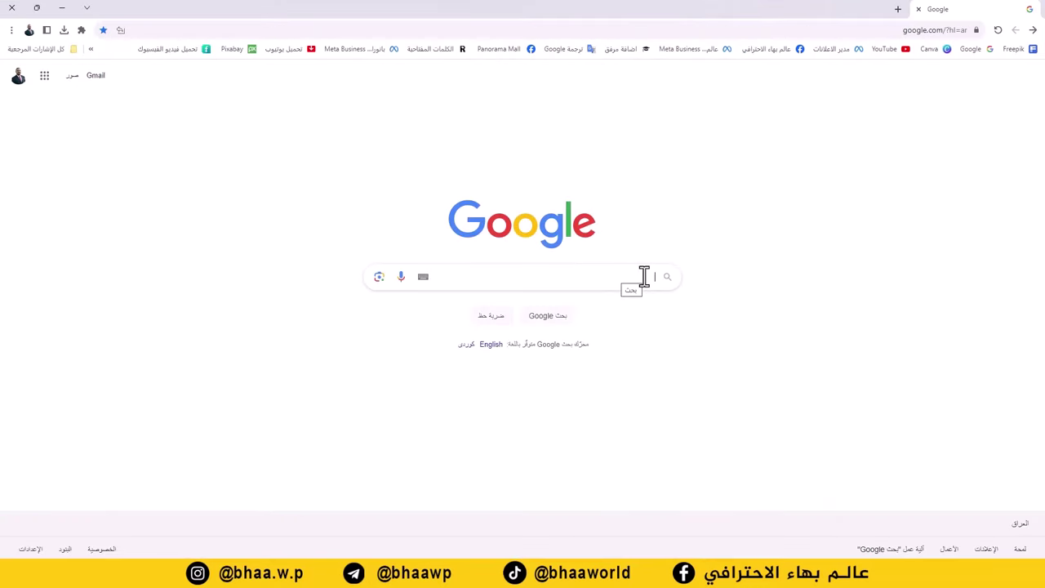
Search Google for 'تفريغ الصور اونلاين' and open the cutout.pro background remover result
{"action": "left_click", "coordinate": [644, 277]}
{"action": "type", "text": "تفريغ الصور اونلاين"}
{"action": "key", "text": "Return"}
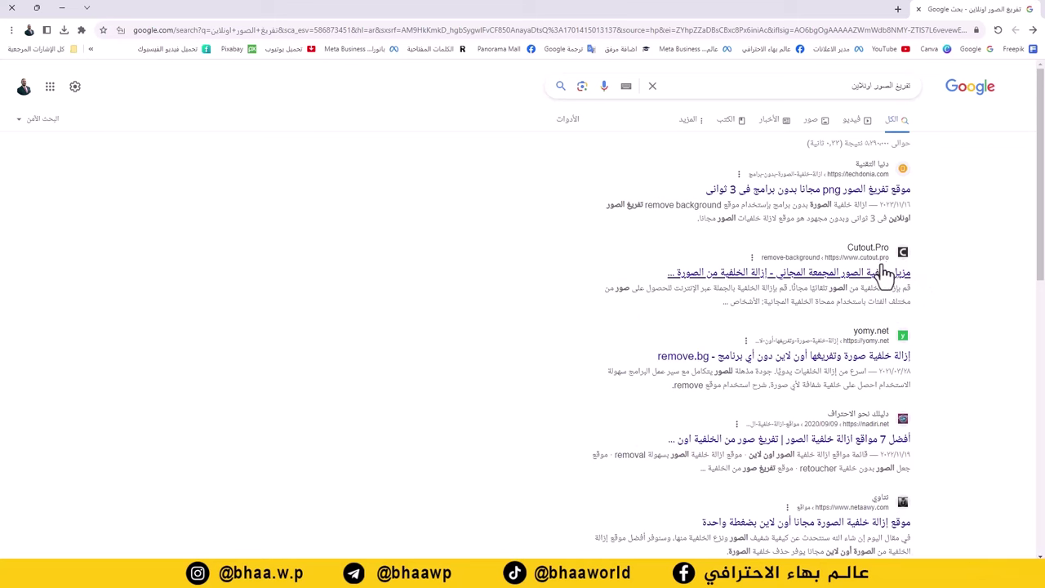
{"action": "left_click", "coordinate": [808, 278]}
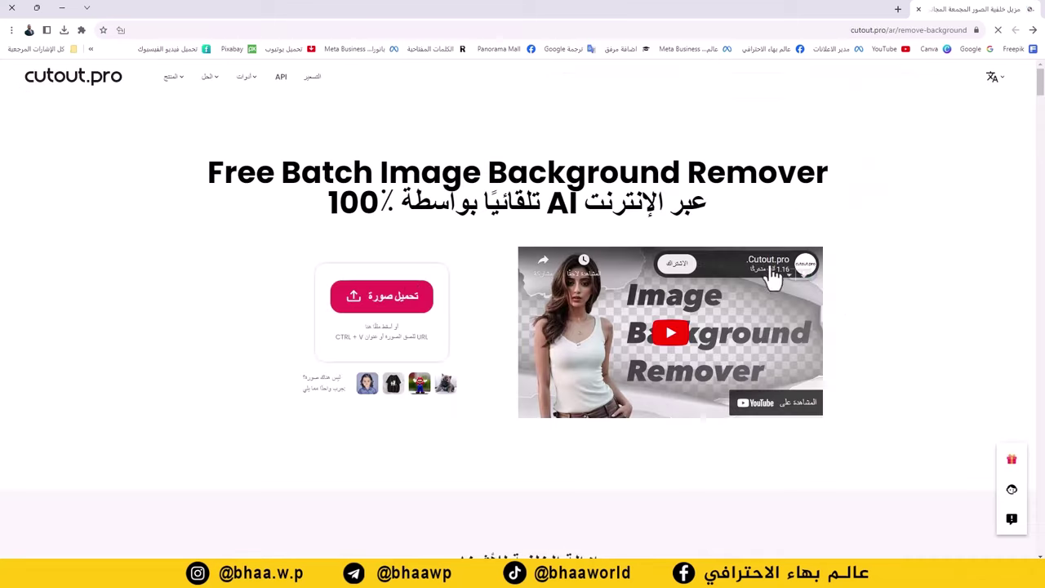
Upload man.jpg to cutout.pro and download the background-free result as man.png
{"action": "left_click", "coordinate": [382, 302]}
{"action": "left_click", "coordinate": [362, 133]}
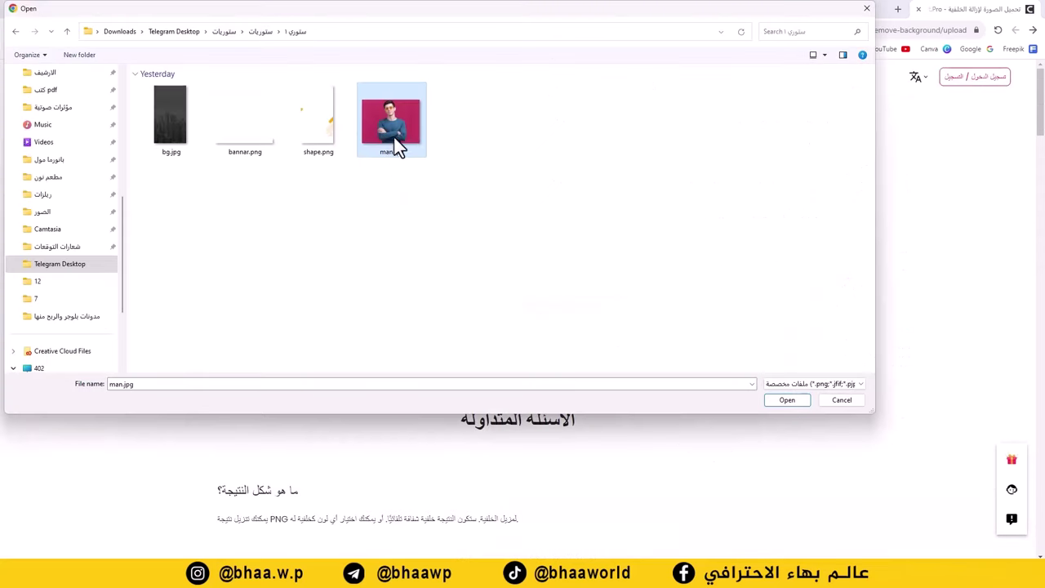
{"action": "double_click", "coordinate": [394, 131]}
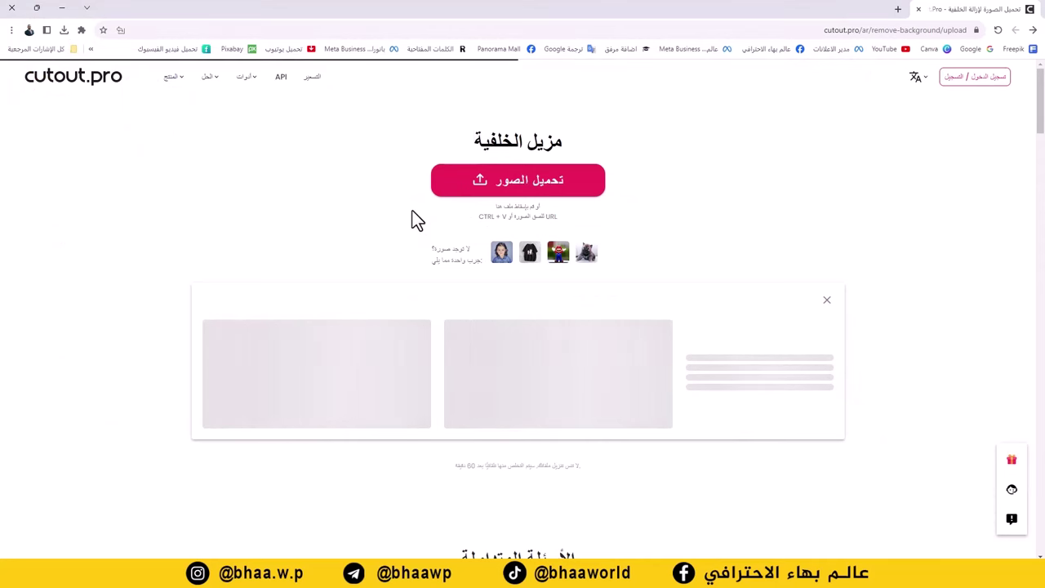
{"action": "scroll", "coordinate": [764, 364], "scroll_direction": "down", "scroll_amount": 2}
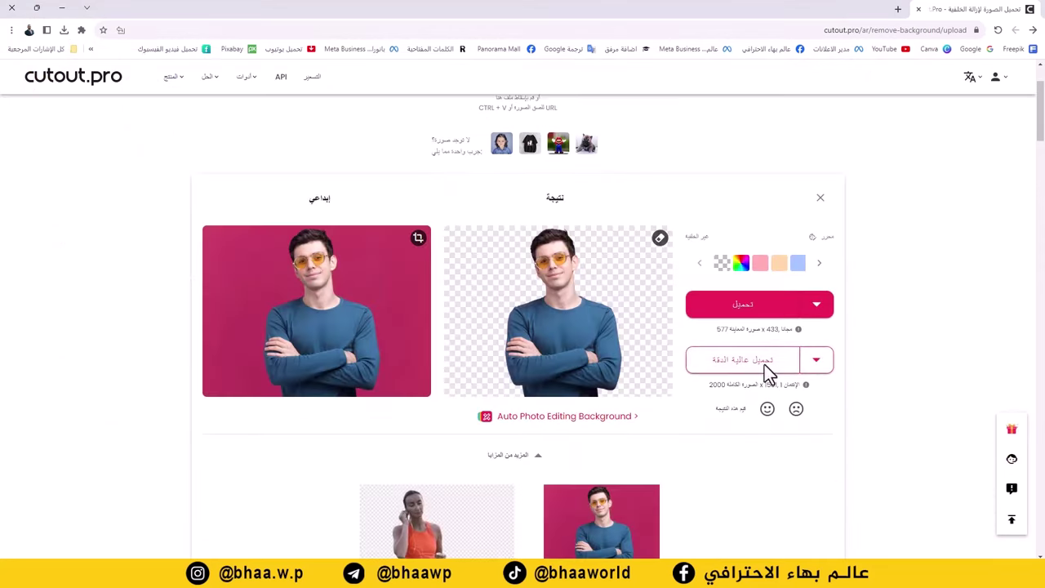
{"action": "left_click", "coordinate": [749, 307]}
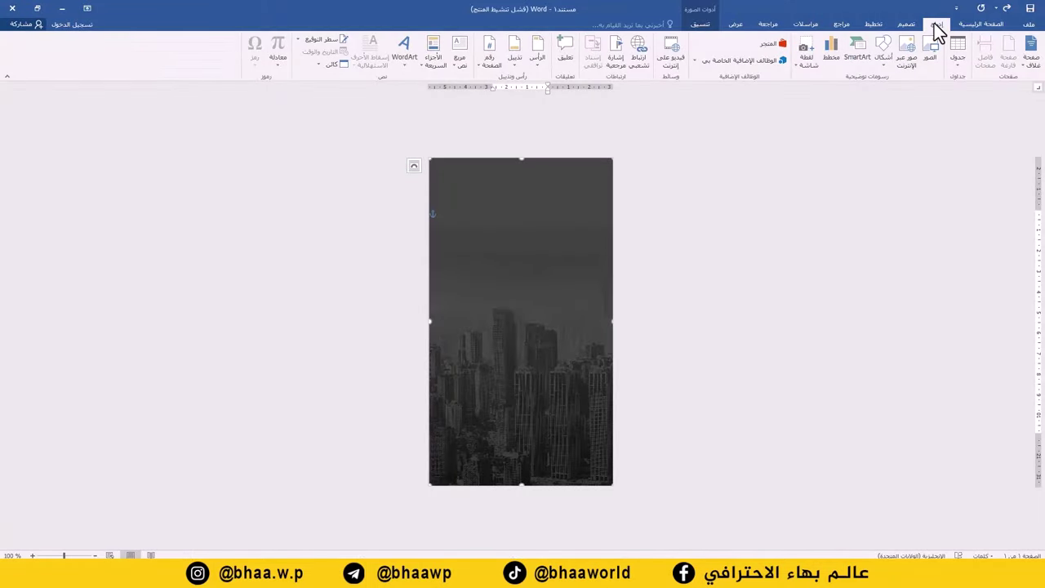
Insert the man.png cutout into the document and enlarge it
{"action": "left_click", "coordinate": [932, 55]}
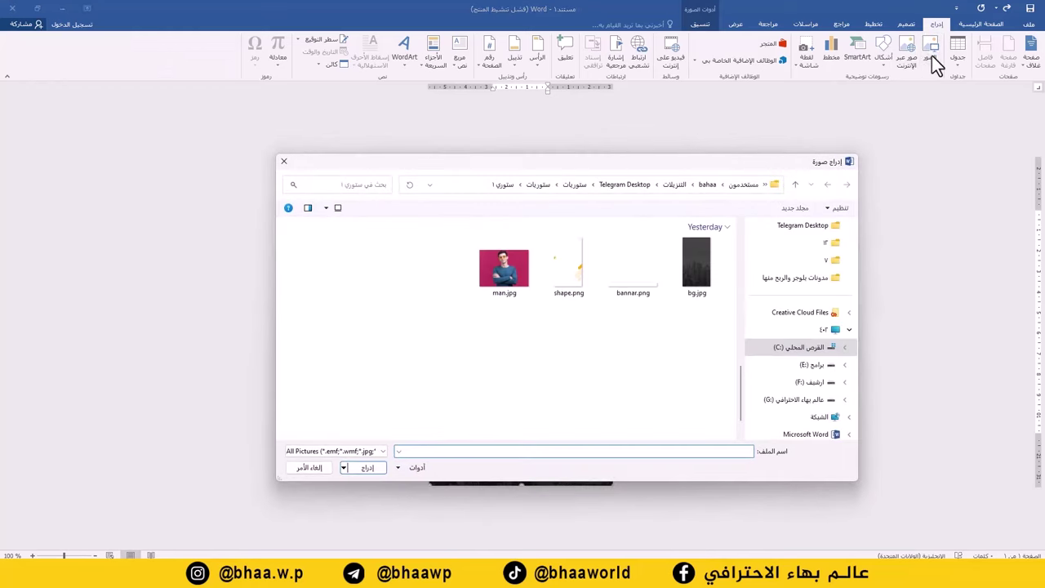
{"action": "left_click", "coordinate": [695, 269]}
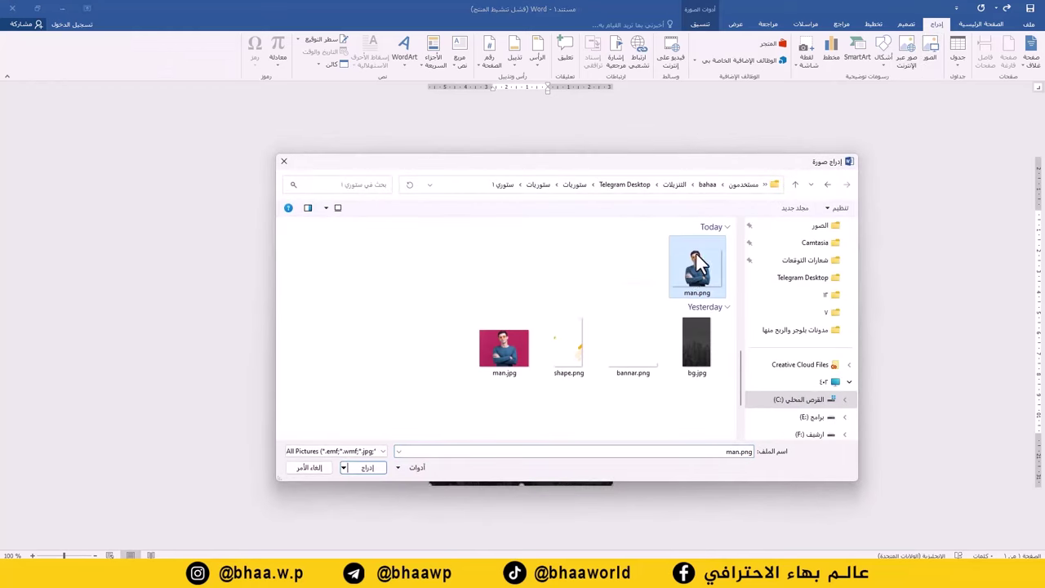
{"action": "double_click", "coordinate": [693, 275]}
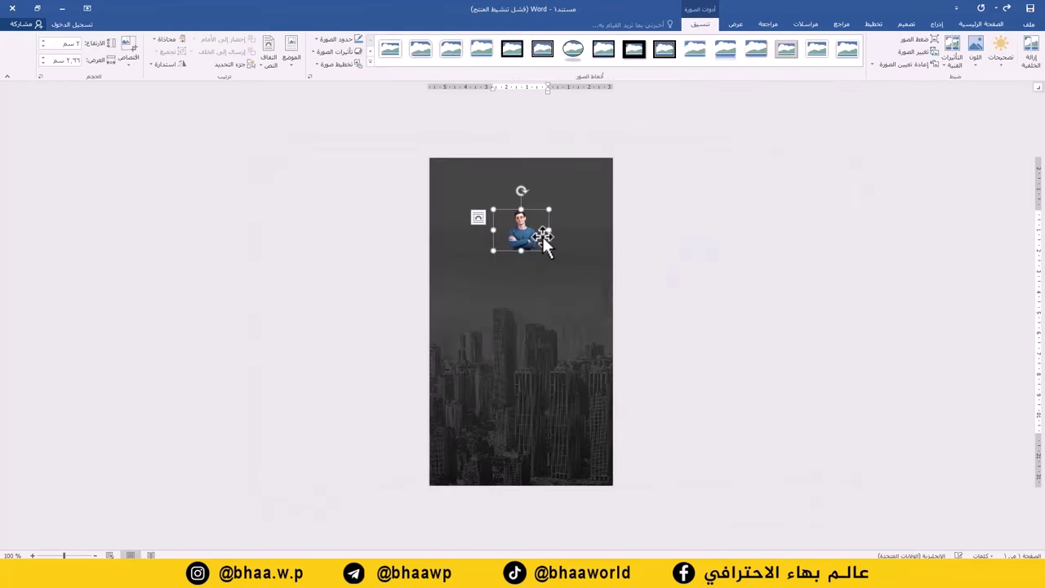
{"action": "left_click_drag", "start_coordinate": [490, 259], "coordinate": [427, 357]}
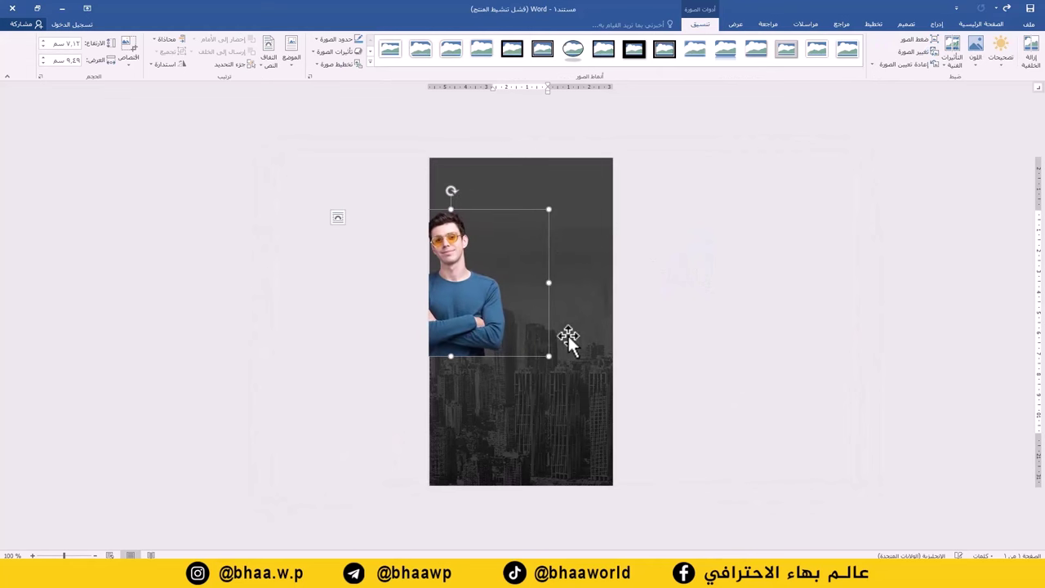
Set the man cutout to In Front of Text, enlarged at the bottom centre of the page
{"action": "right_click", "coordinate": [477, 315]}
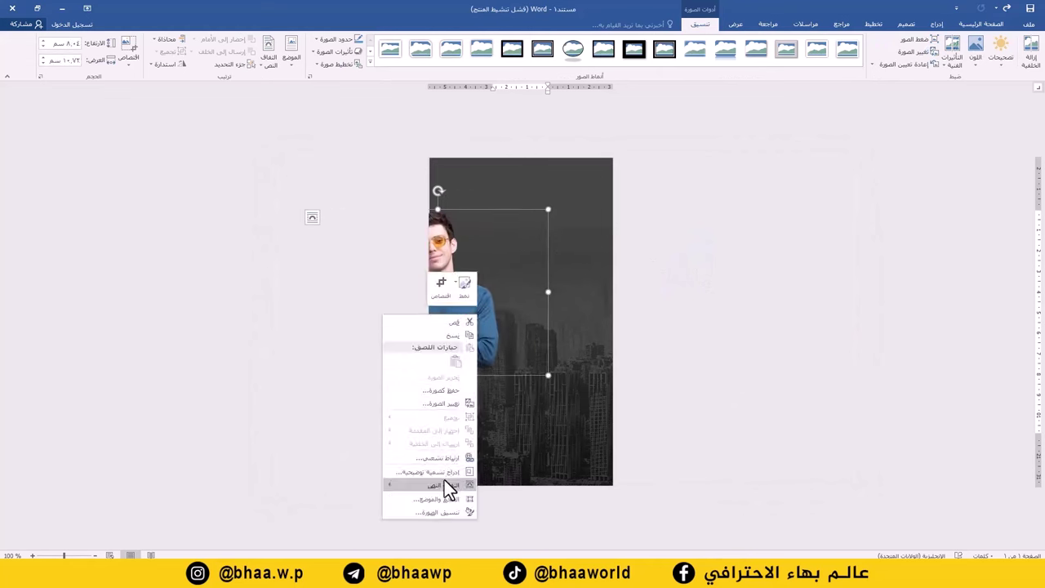
{"action": "mouse_move", "coordinate": [440, 484]}
{"action": "left_click", "coordinate": [346, 484]}
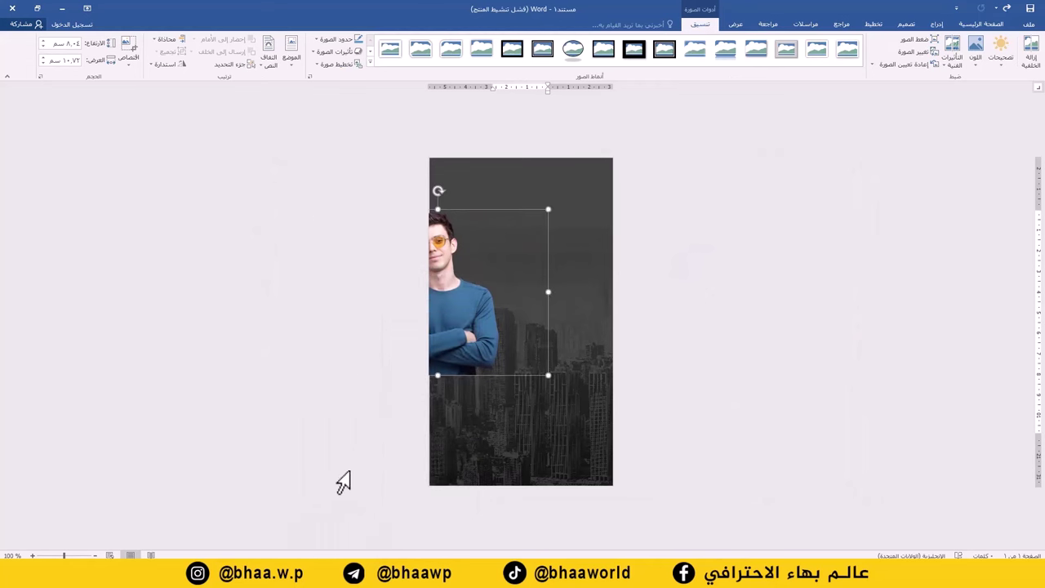
{"action": "left_click_drag", "start_coordinate": [526, 346], "coordinate": [566, 441]}
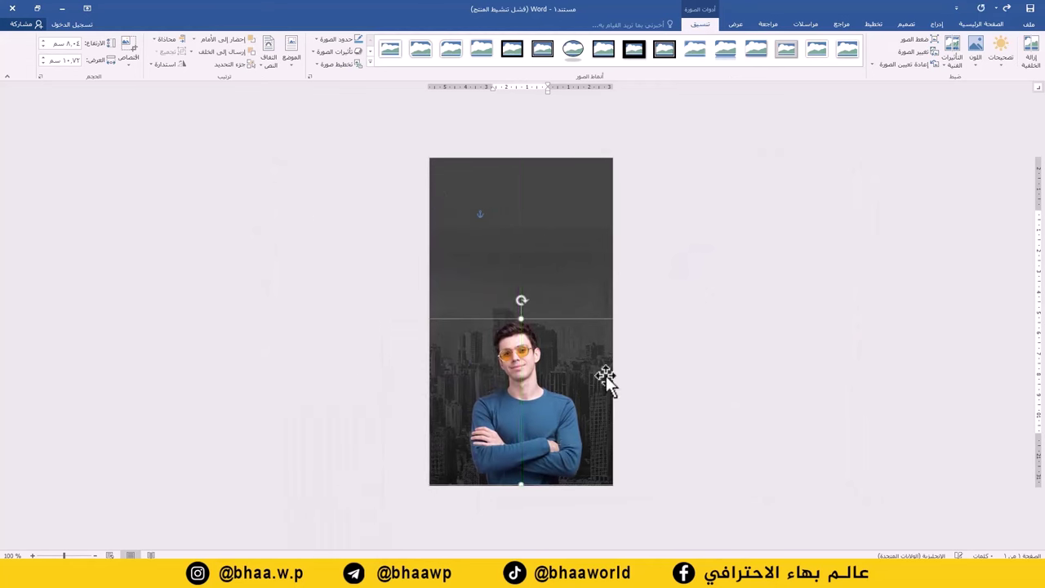
{"action": "left_click_drag", "start_coordinate": [517, 361], "coordinate": [526, 437]}
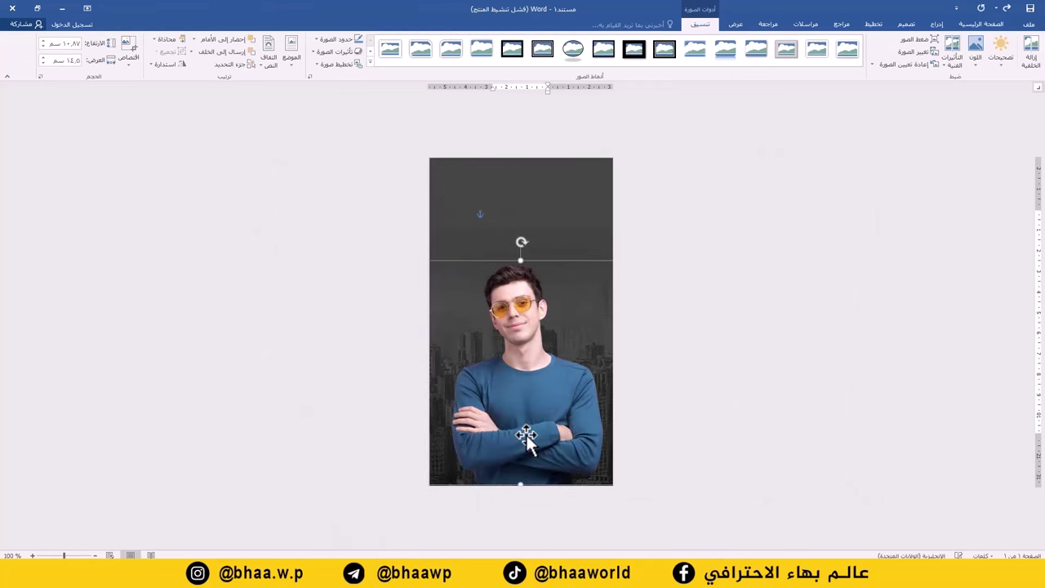
{"action": "left_click", "coordinate": [938, 24]}
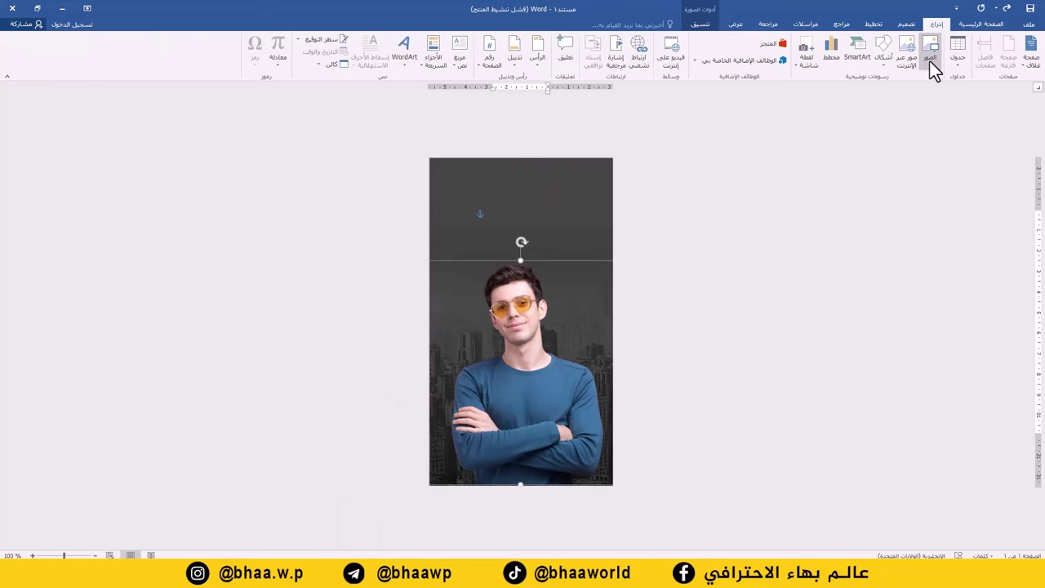
Insert shape.png and give it a floating text-wrap setting
{"action": "left_click", "coordinate": [930, 61]}
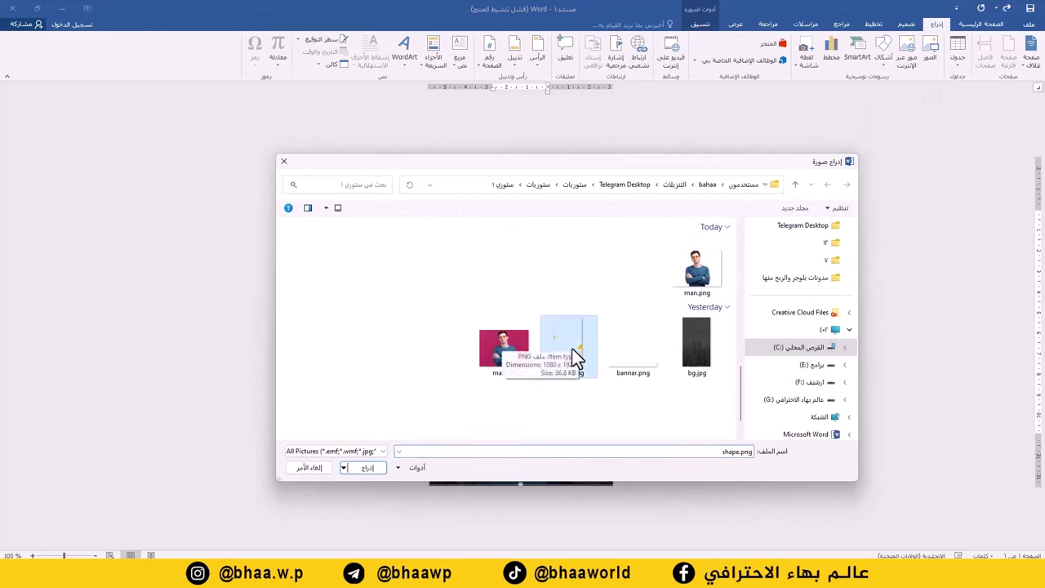
{"action": "double_click", "coordinate": [573, 348]}
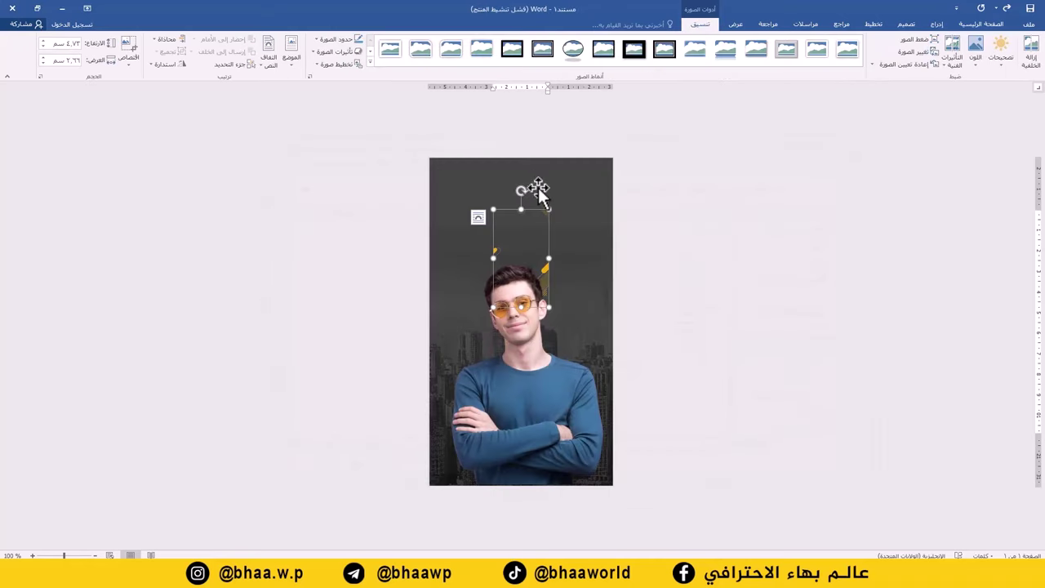
{"action": "left_click", "coordinate": [271, 65]}
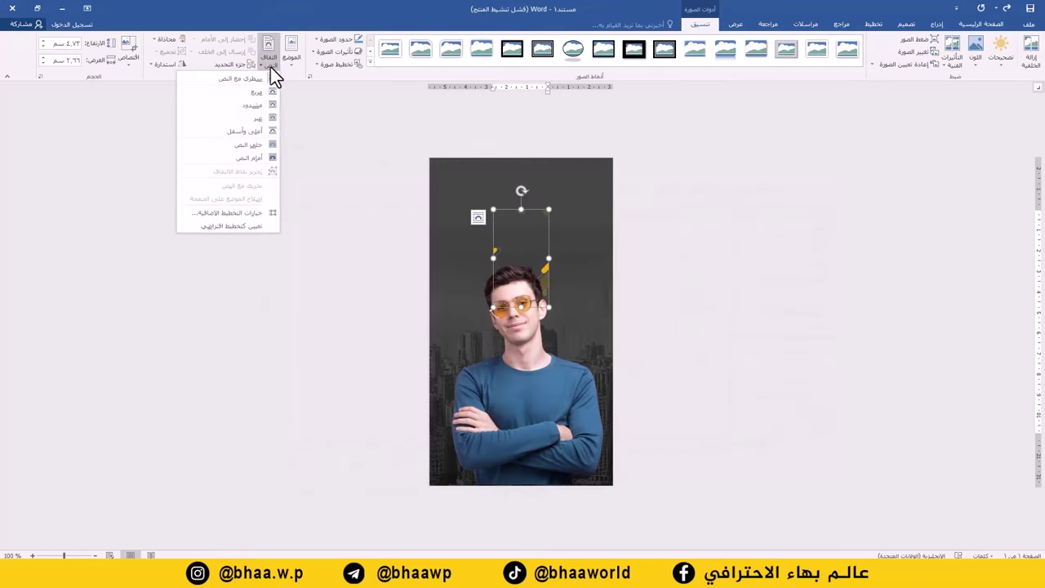
{"action": "left_click", "coordinate": [258, 160]}
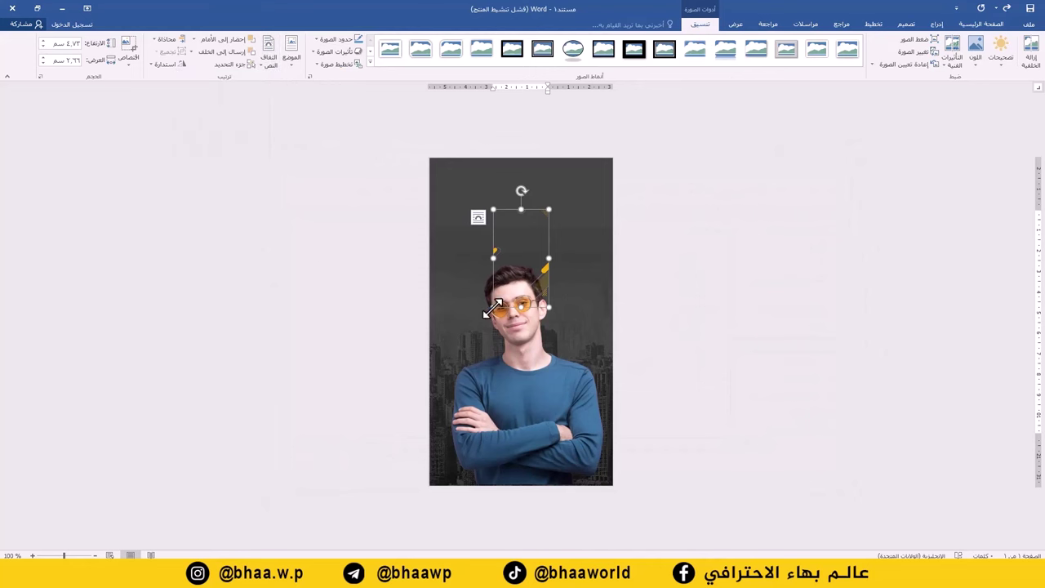
Stretch the yellow-and-white shape overlay to frame the man across the whole page
{"action": "left_click_drag", "start_coordinate": [491, 305], "coordinate": [427, 366]}
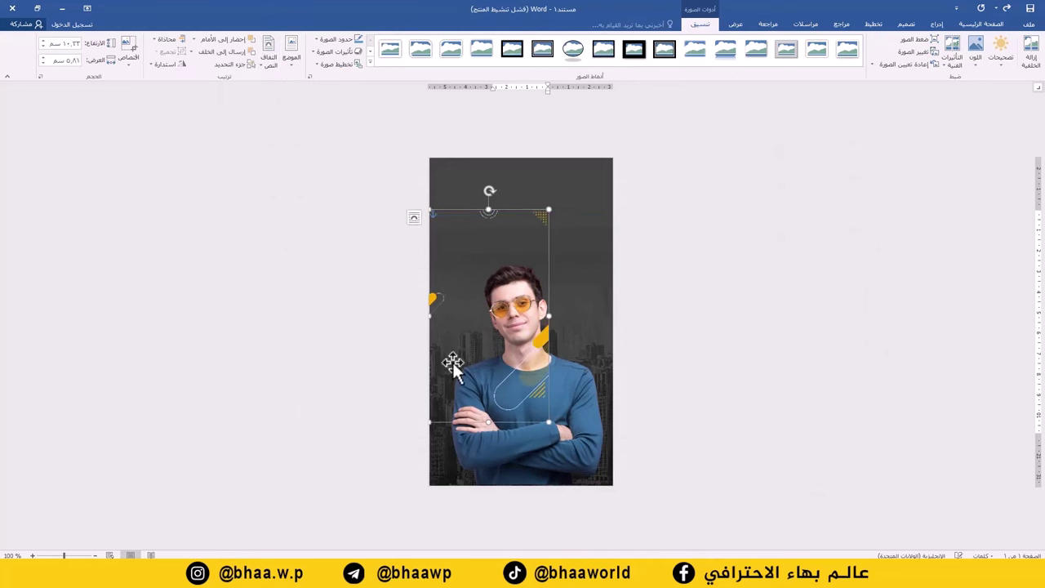
{"action": "left_click_drag", "start_coordinate": [550, 425], "coordinate": [589, 473]}
{"action": "left_click_drag", "start_coordinate": [585, 210], "coordinate": [613, 159]}
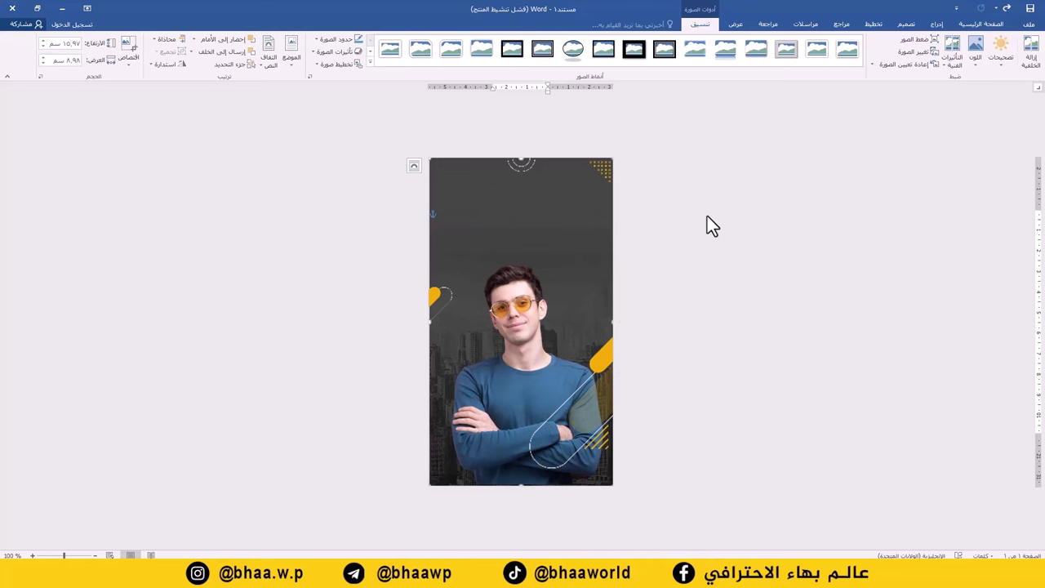
{"action": "left_click", "coordinate": [939, 25]}
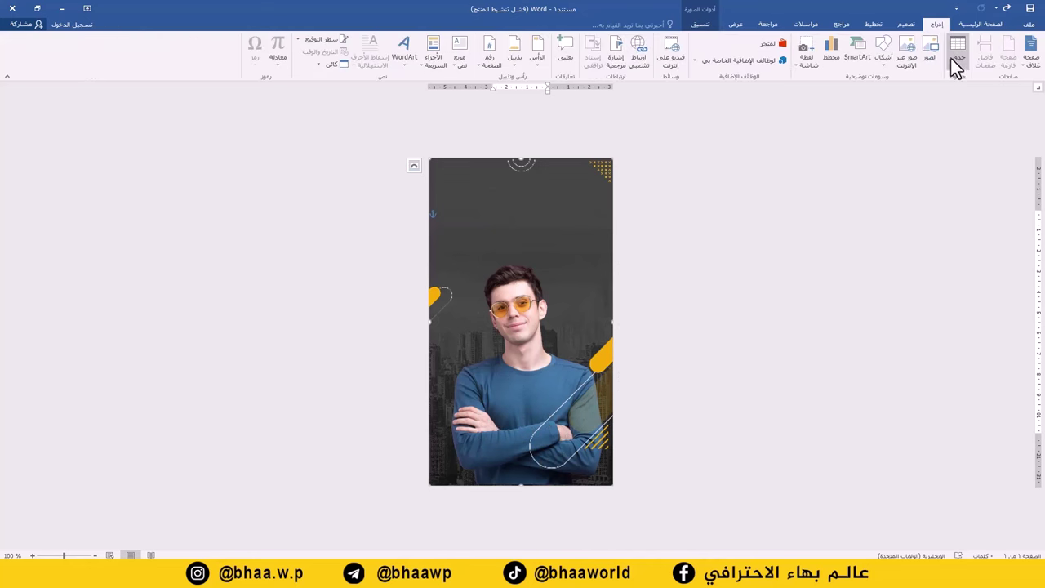
Insert bannar.png in front of text and stretch the wavy strip along the photo's bottom
{"action": "left_click", "coordinate": [928, 59]}
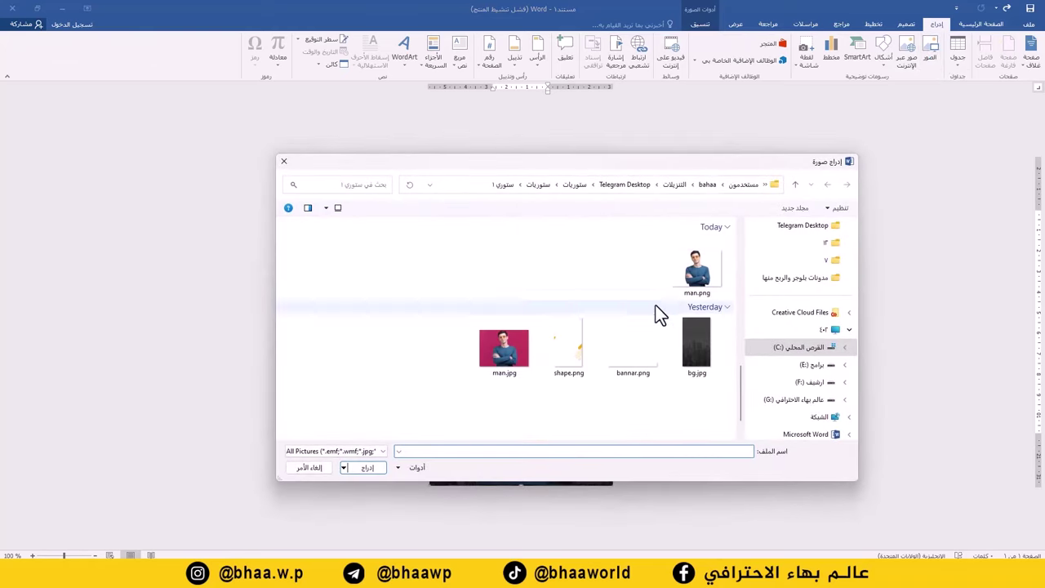
{"action": "left_click", "coordinate": [644, 364]}
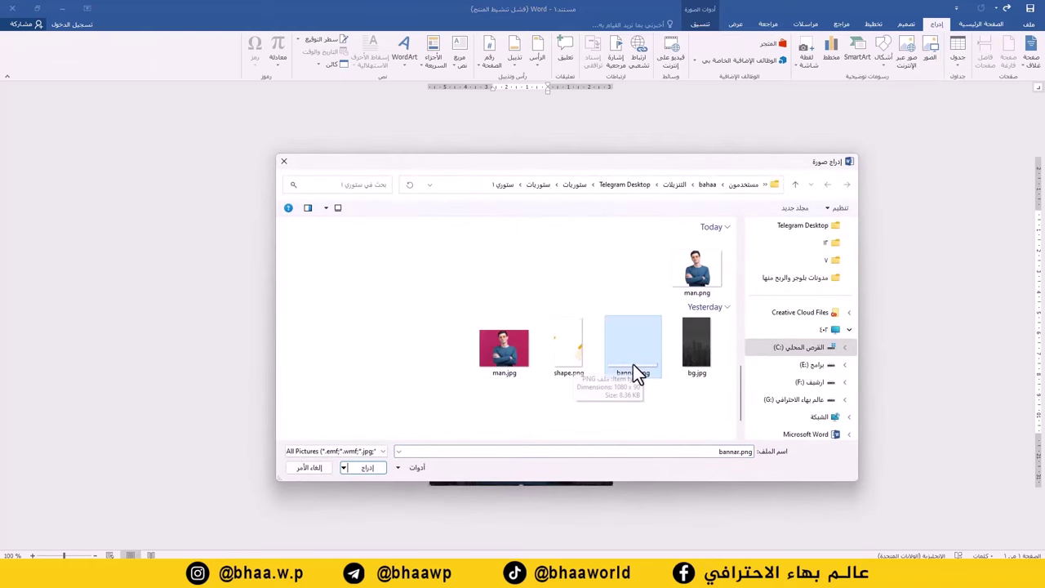
{"action": "double_click", "coordinate": [633, 364]}
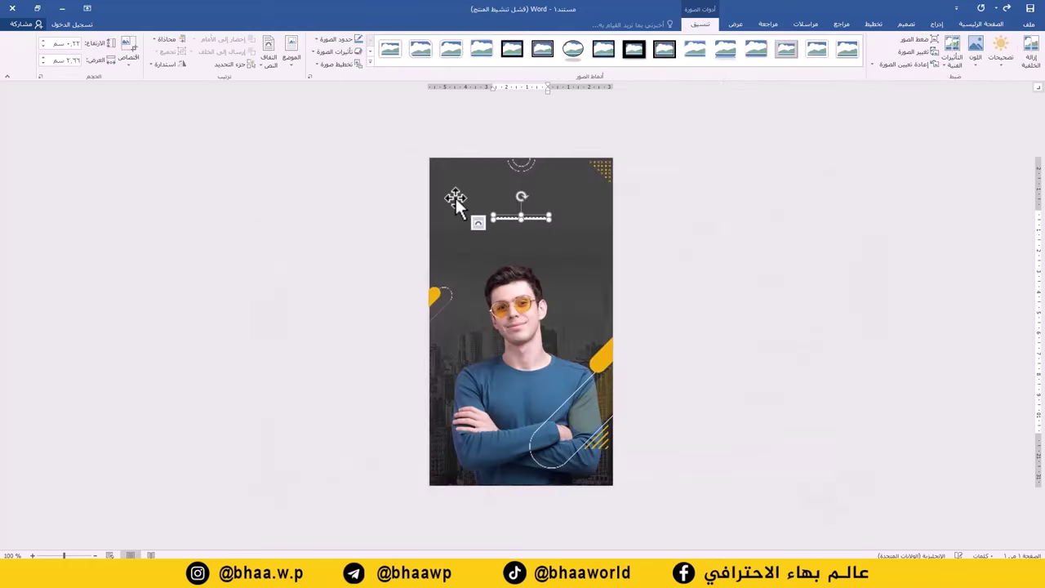
{"action": "left_click", "coordinate": [267, 65]}
{"action": "left_click", "coordinate": [257, 157]}
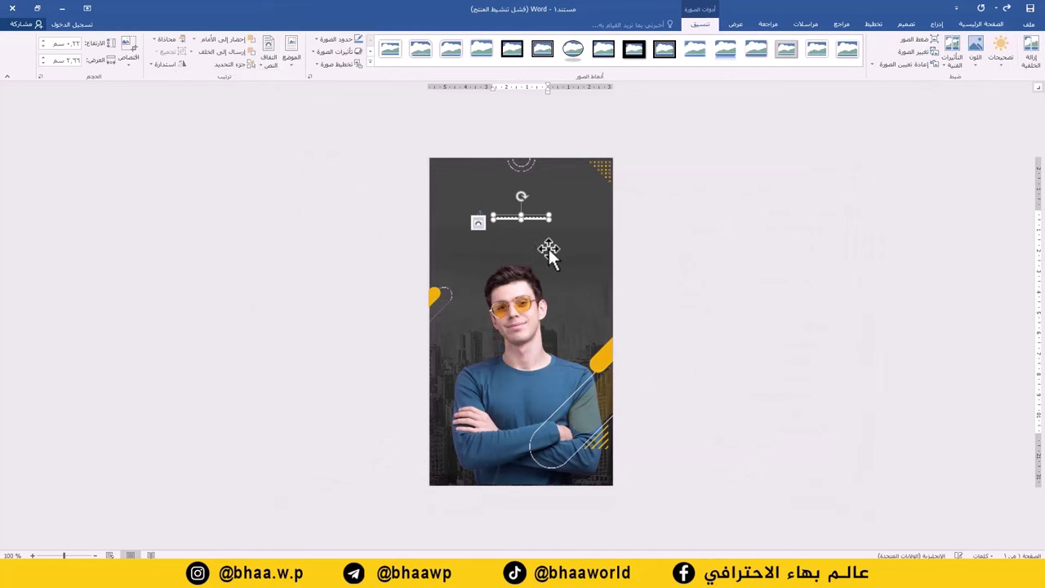
{"action": "mouse_move", "coordinate": [545, 219]}
{"action": "left_mouse_down"}
{"action": "mouse_move", "coordinate": [590, 242]}
{"action": "mouse_move", "coordinate": [507, 368]}
{"action": "mouse_move", "coordinate": [496, 437]}
{"action": "mouse_move", "coordinate": [496, 394]}
{"action": "mouse_move", "coordinate": [498, 486]}
{"action": "left_mouse_up"}
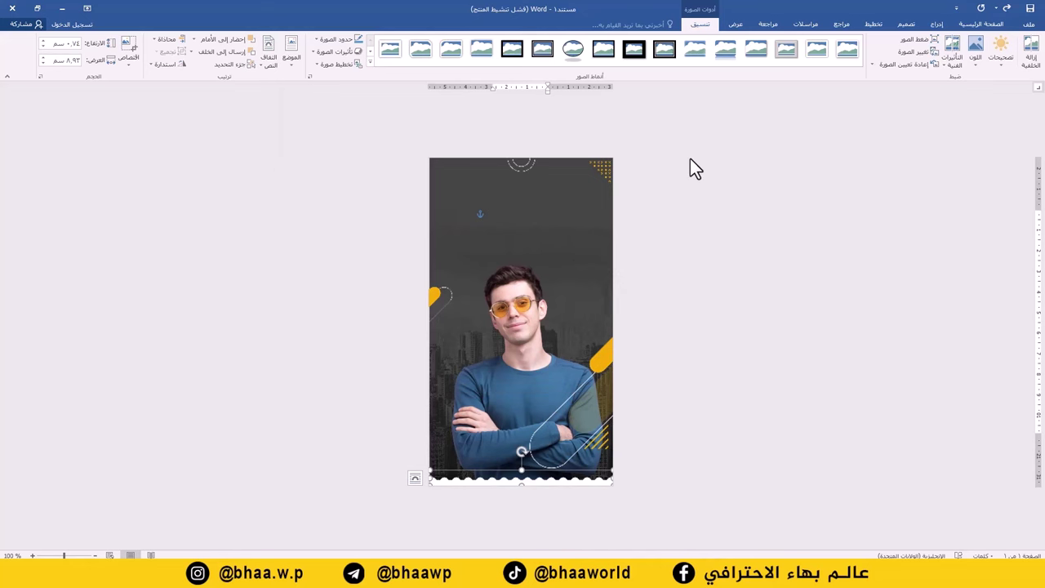
{"action": "left_click", "coordinate": [936, 25]}
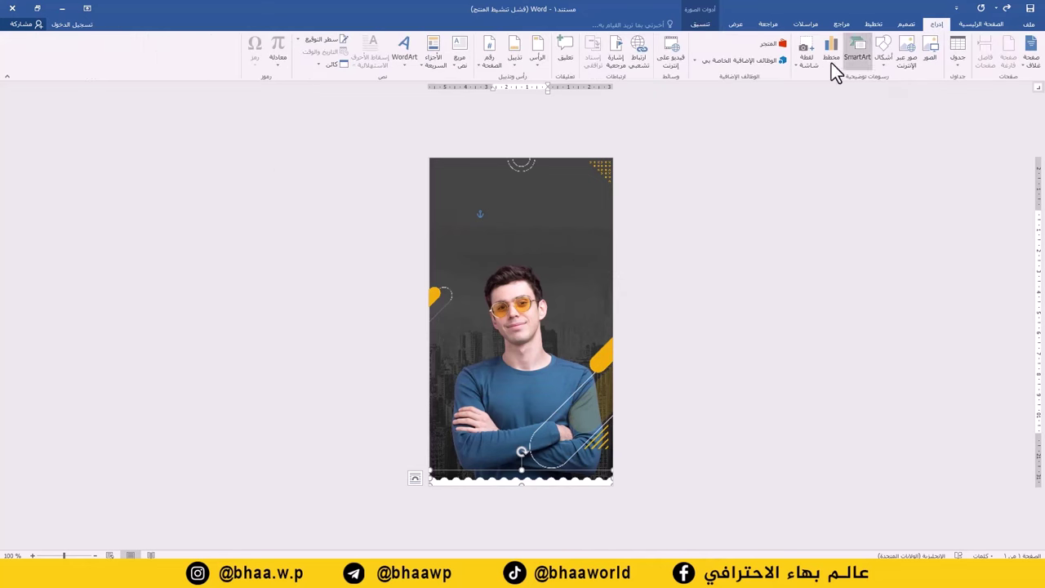
Draw a text box near the poster top holding the heading 'سجل الان مع الاستاذ'
{"action": "left_click", "coordinate": [457, 59]}
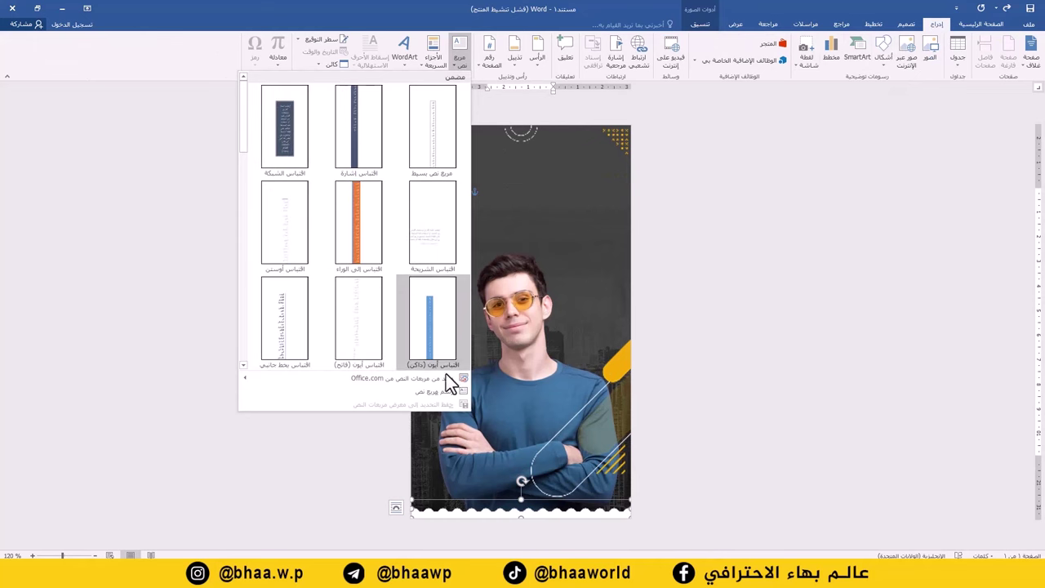
{"action": "left_click", "coordinate": [430, 392]}
{"action": "left_click_drag", "start_coordinate": [604, 153], "coordinate": [438, 191]}
{"action": "type", "text": "سجل الان مع الاستاذ"}
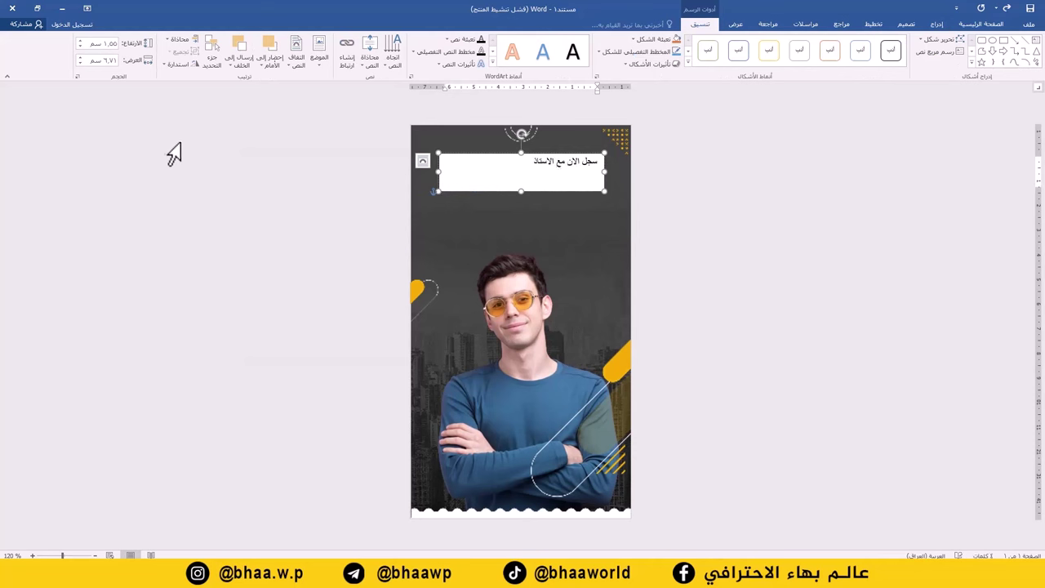
{"action": "key", "text": "ctrl+a"}
Set the heading to Hacen Algeria, sized as large as fits on one line
{"action": "left_click", "coordinate": [980, 24]}
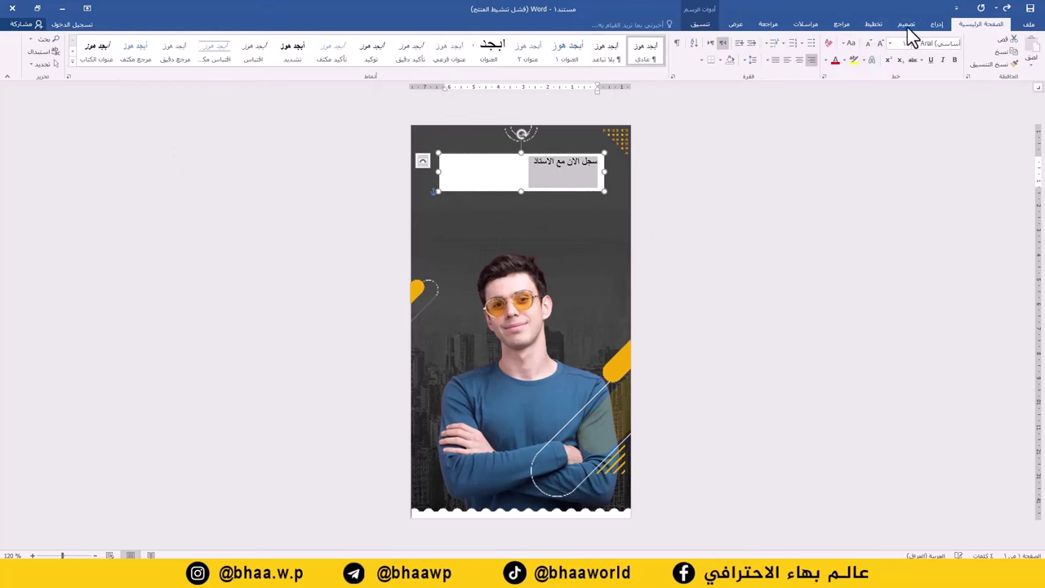
{"action": "left_click", "coordinate": [914, 45]}
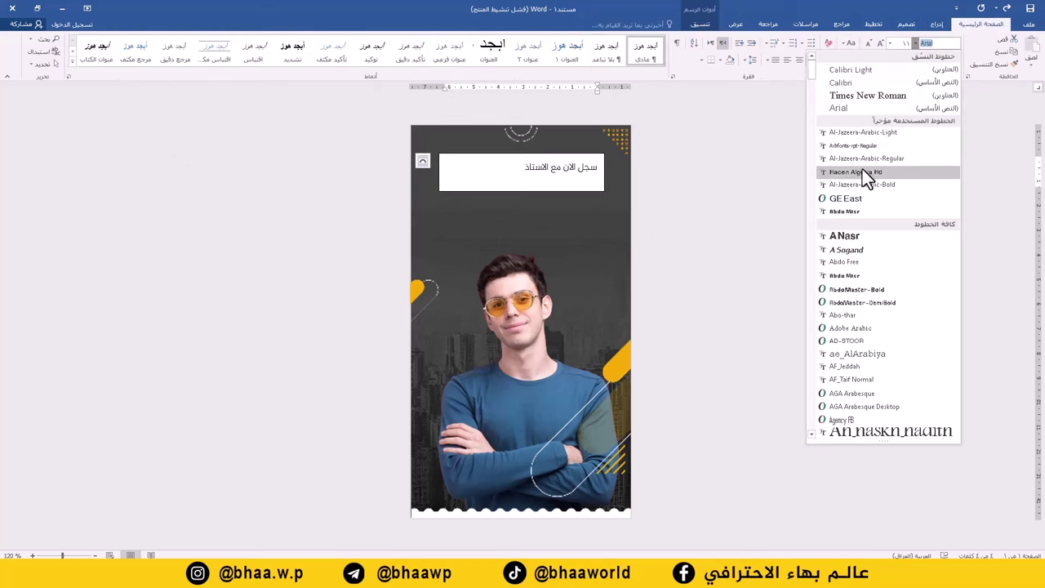
{"action": "left_click", "coordinate": [859, 171]}
{"action": "left_click", "coordinate": [880, 44]}
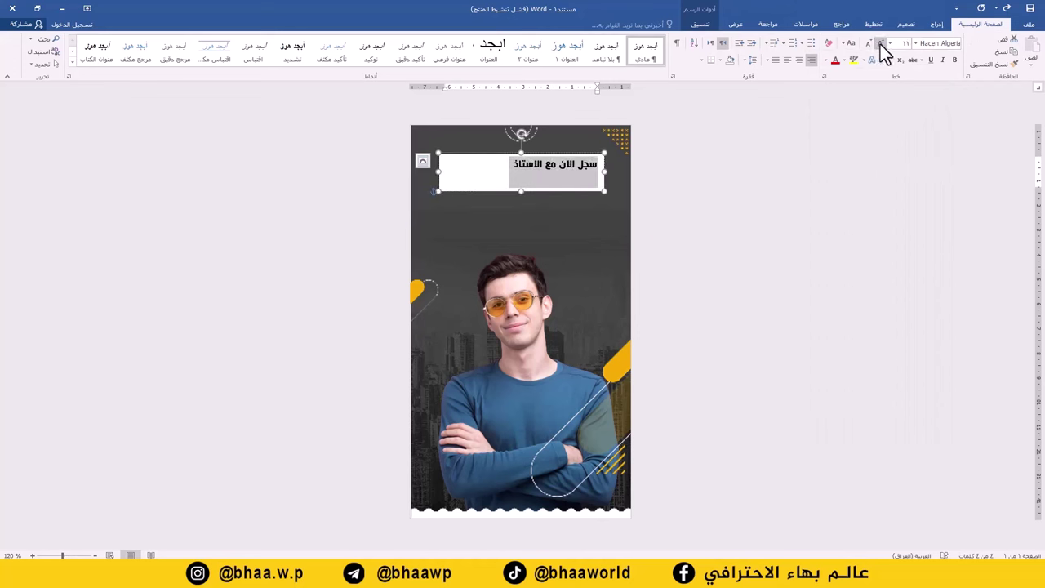
{"action": "left_click", "coordinate": [880, 44]}
{"action": "left_click", "coordinate": [880, 44]}
{"action": "left_click", "coordinate": [879, 44]}
{"action": "left_click", "coordinate": [882, 47]}
{"action": "left_click", "coordinate": [882, 47]}
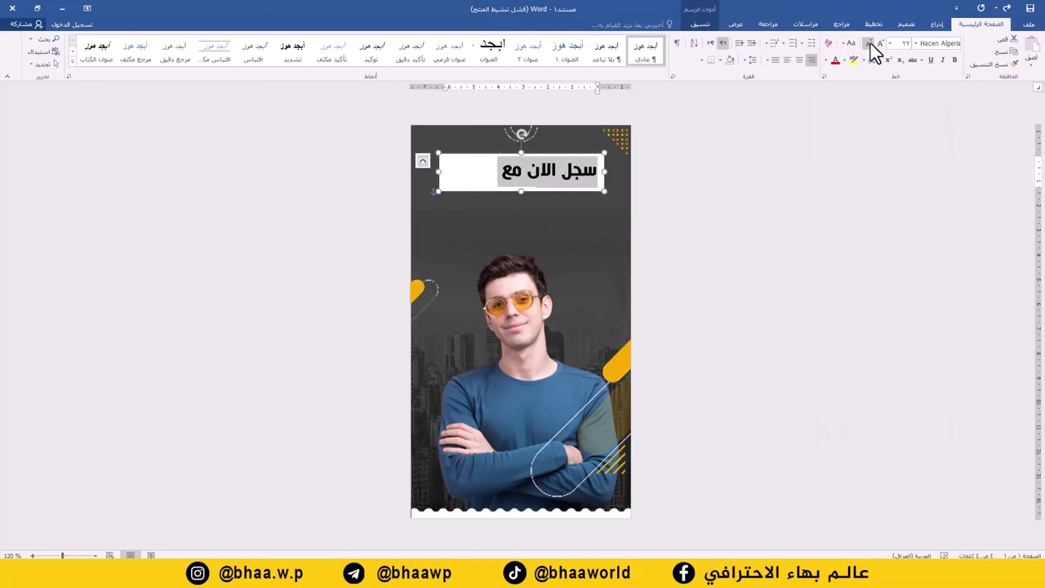
{"action": "left_click", "coordinate": [870, 44]}
Give the heading text box no fill and no outline
{"action": "left_click", "coordinate": [698, 24]}
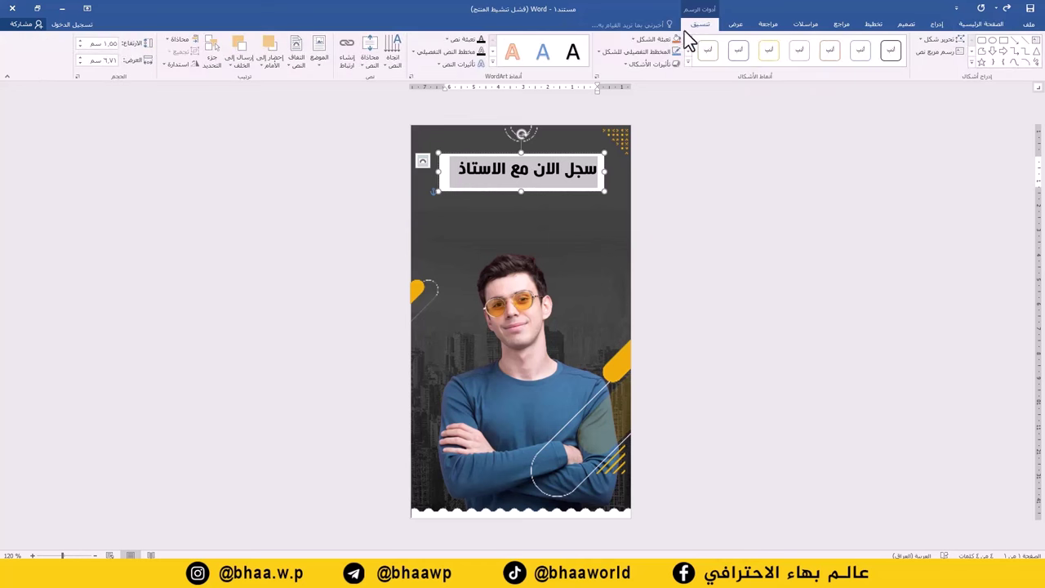
{"action": "left_click", "coordinate": [645, 39]}
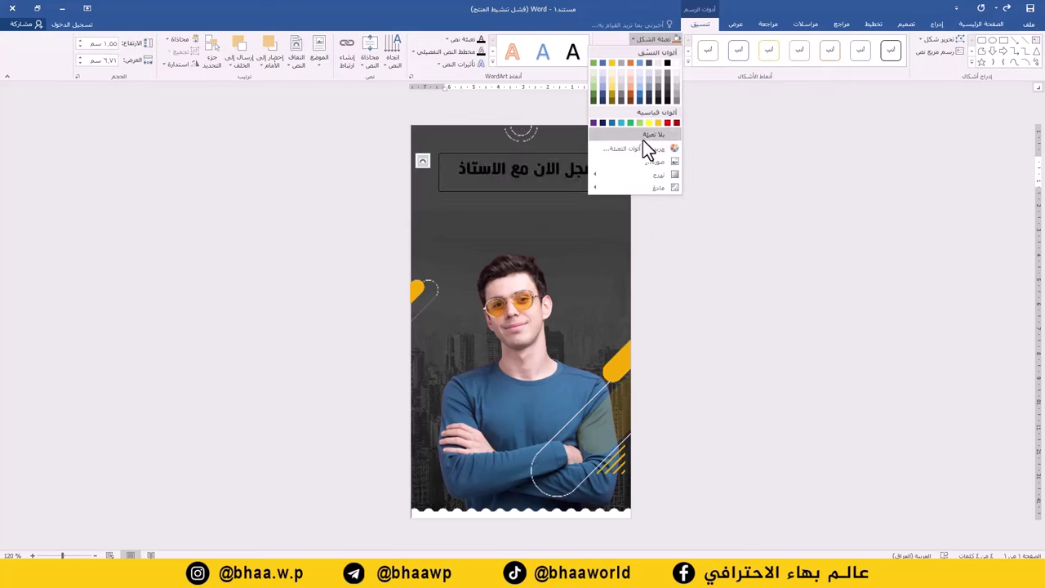
{"action": "left_click", "coordinate": [642, 134]}
{"action": "left_click", "coordinate": [654, 50]}
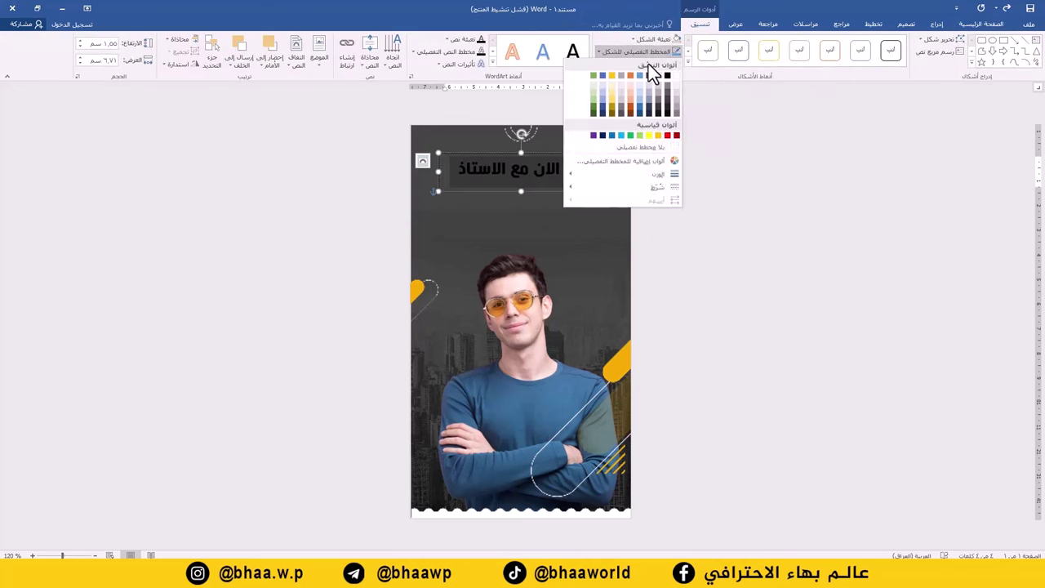
{"action": "left_click", "coordinate": [645, 148]}
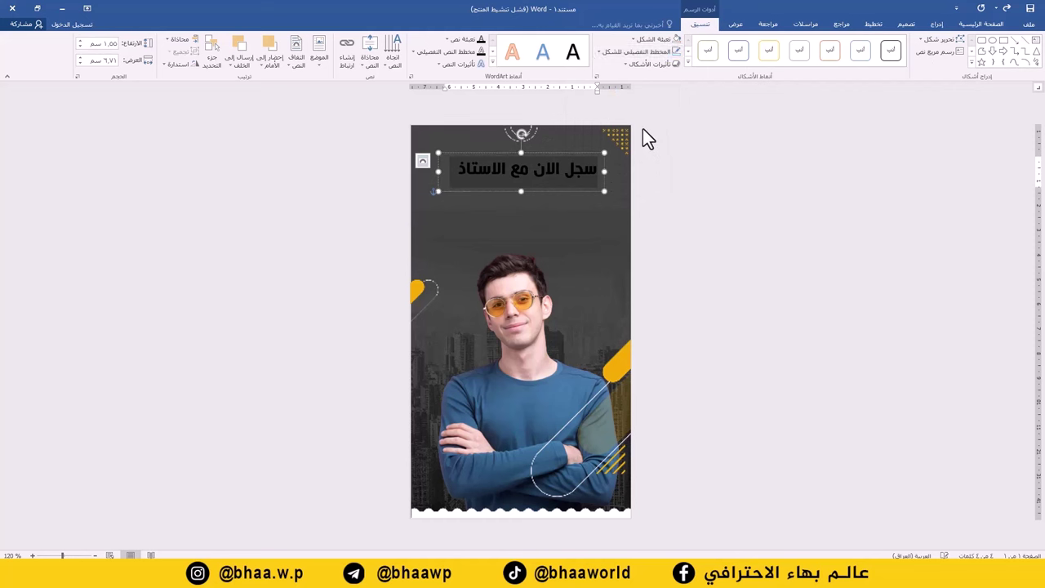
Make the heading text white, nudge it left, and Ctrl-drag a copy below it
{"action": "left_click", "coordinate": [990, 25]}
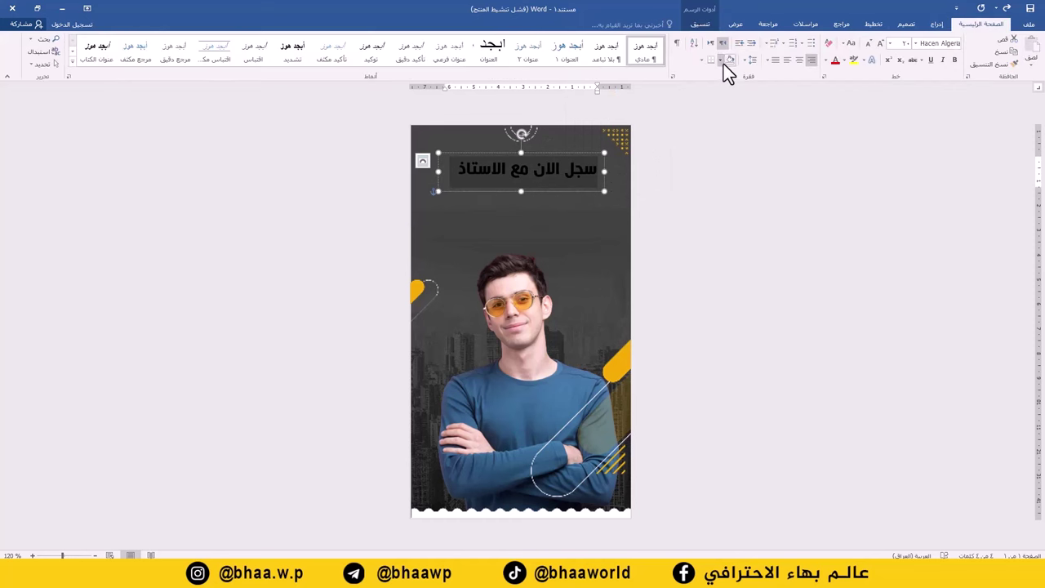
{"action": "left_click", "coordinate": [824, 61]}
{"action": "left_click", "coordinate": [832, 95]}
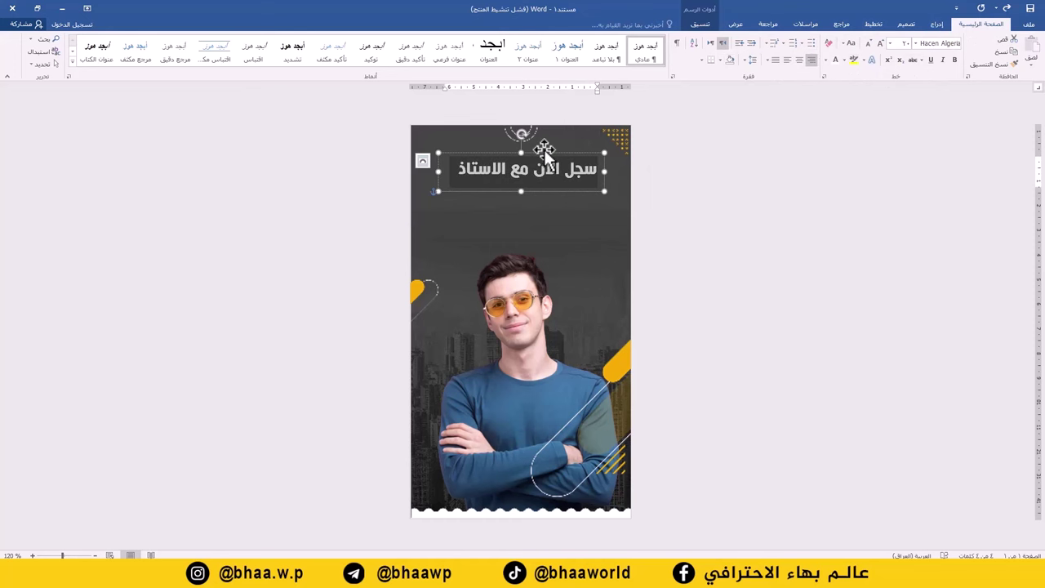
{"action": "mouse_move", "coordinate": [544, 149]}
{"action": "left_mouse_down"}
{"action": "mouse_move", "coordinate": [531, 153]}
{"action": "mouse_move", "coordinate": [547, 155]}
{"action": "left_mouse_up"}
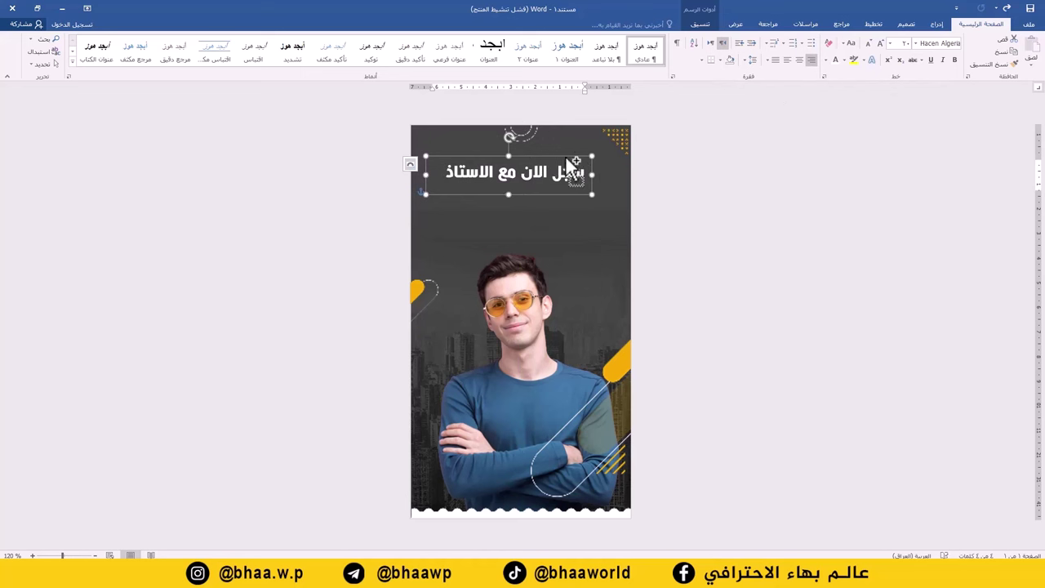
{"action": "left_click_drag", "start_coordinate": [569, 159], "coordinate": [564, 169]}
Replace the copy's text with the teacher's name at size 28, centred
{"action": "left_click", "coordinate": [555, 201]}
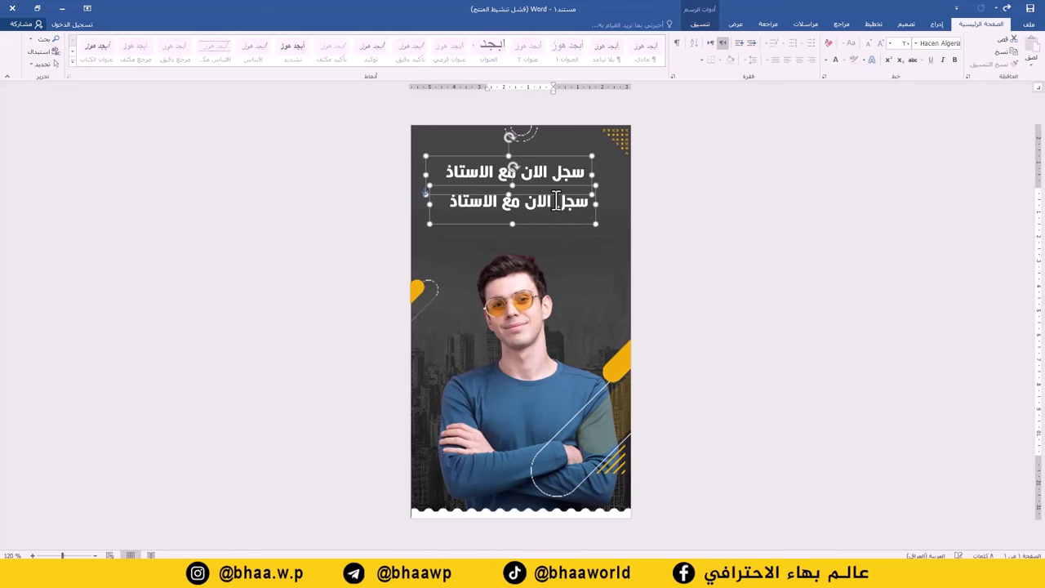
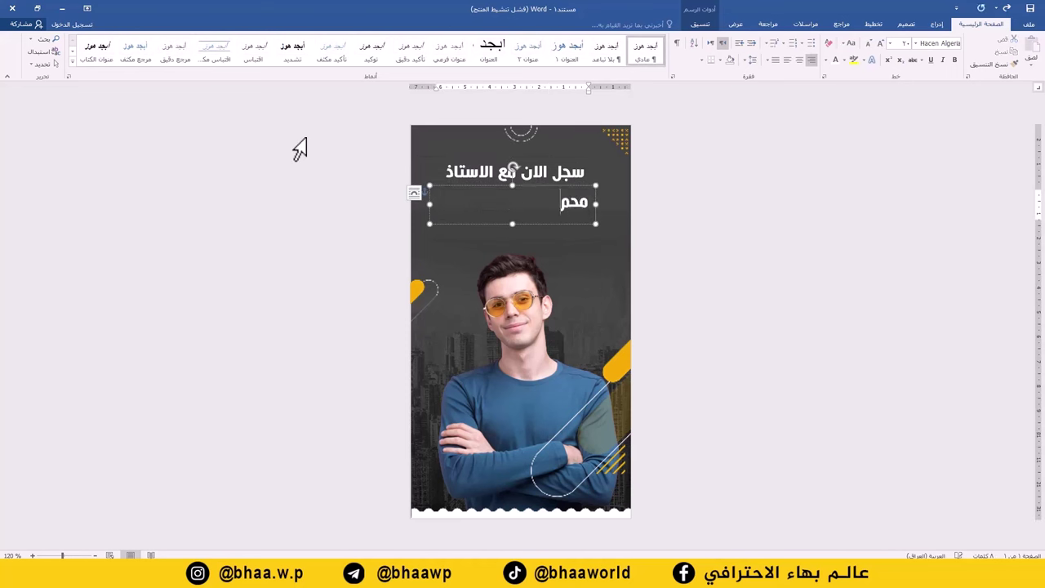
{"action": "triple_click", "coordinate": [523, 209]}
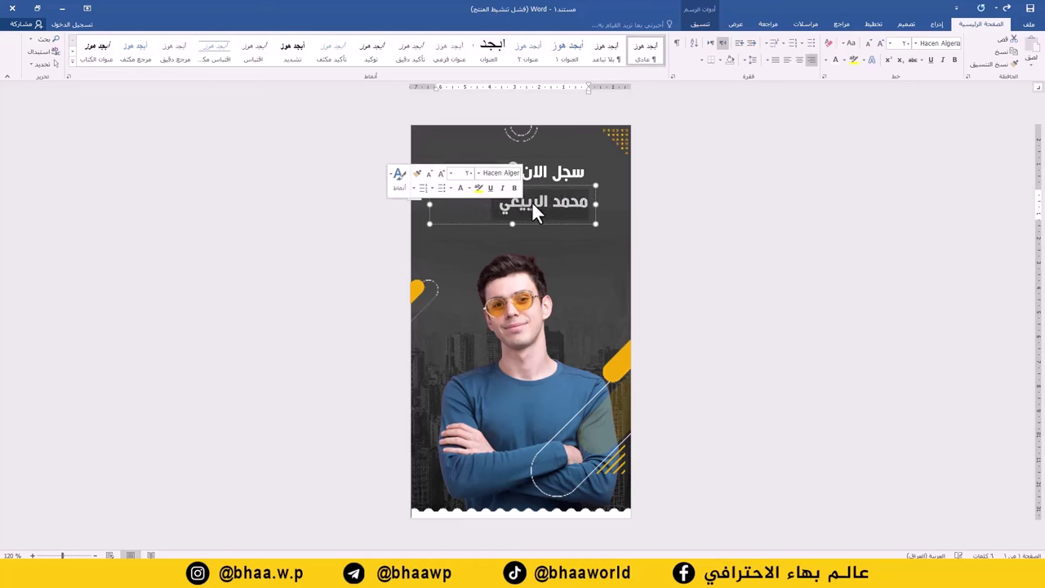
{"action": "left_click", "coordinate": [880, 43]}
{"action": "left_click", "coordinate": [880, 43]}
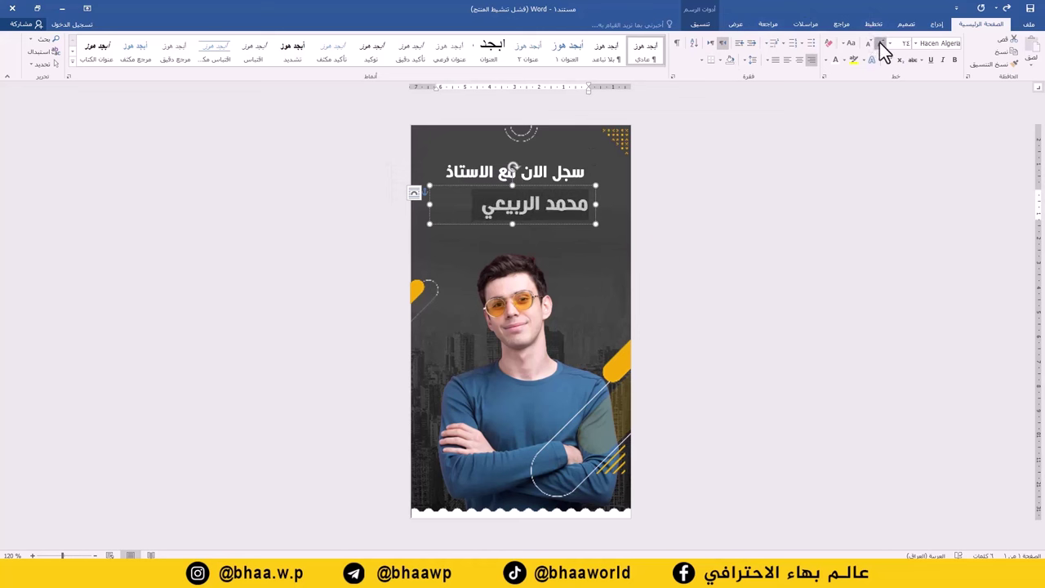
{"action": "left_click", "coordinate": [880, 43]}
{"action": "left_click", "coordinate": [880, 43]}
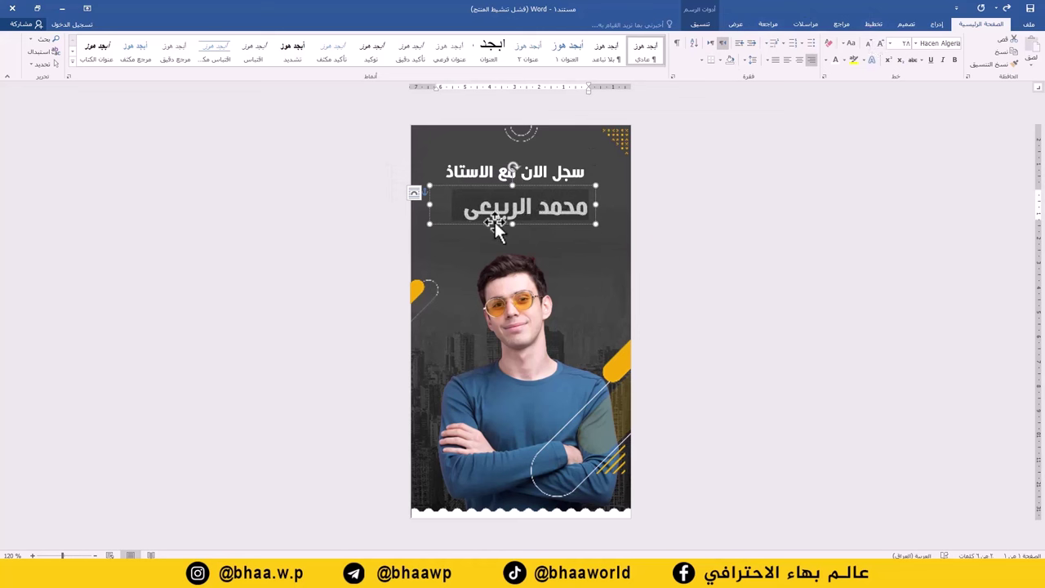
{"action": "left_click", "coordinate": [800, 59]}
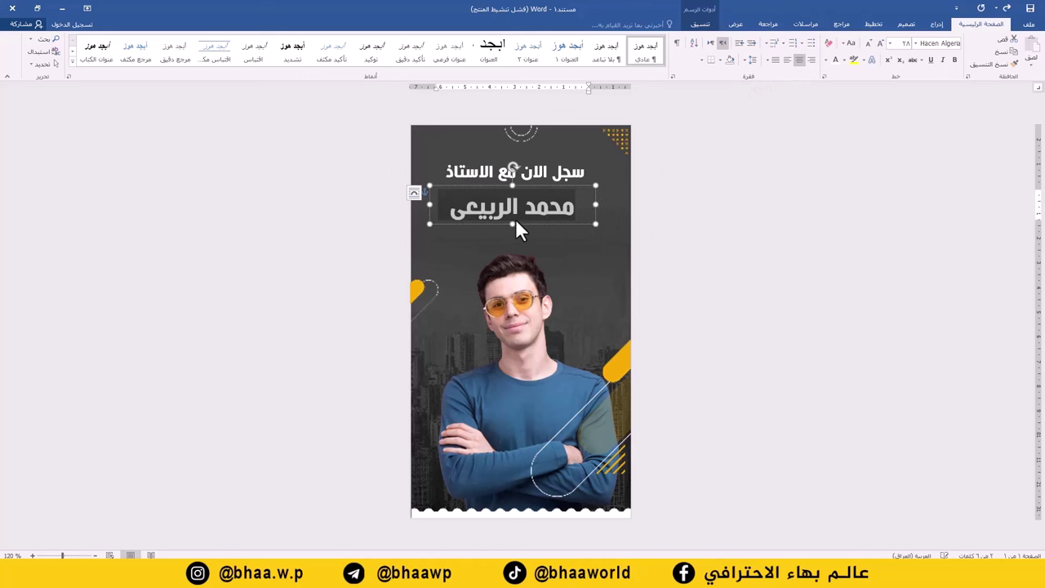
Colour the name yellow-orange and adjust the name box's height and position
{"action": "left_click_drag", "start_coordinate": [511, 222], "coordinate": [511, 231]}
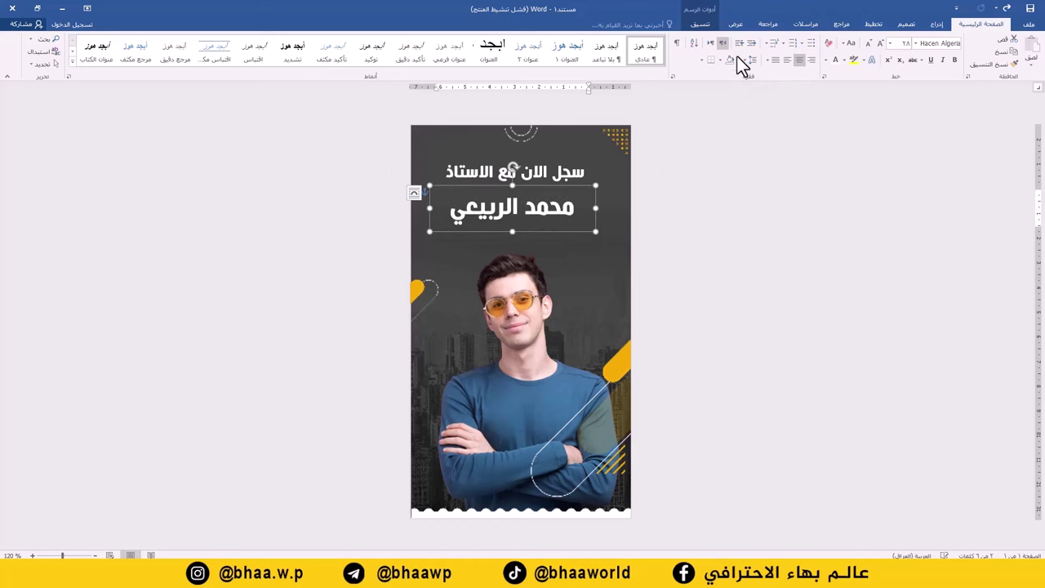
{"action": "left_click", "coordinate": [825, 61]}
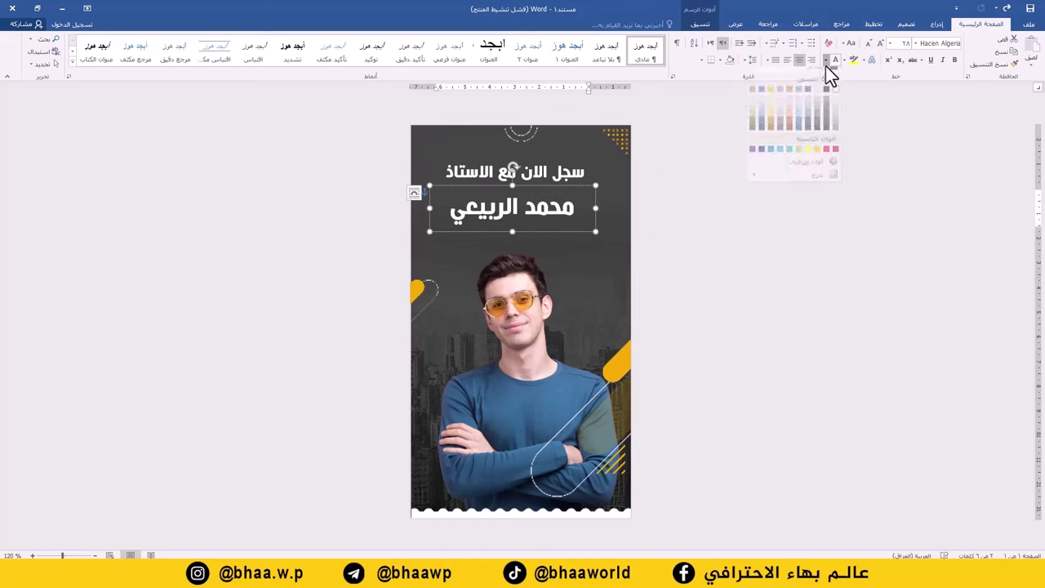
{"action": "left_click", "coordinate": [815, 157]}
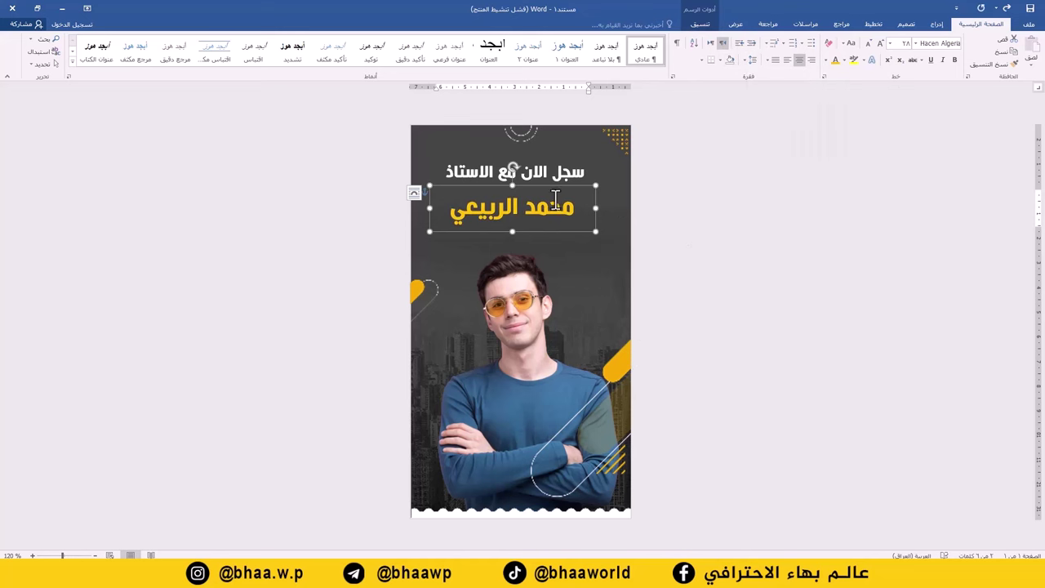
{"action": "left_click_drag", "start_coordinate": [552, 183], "coordinate": [559, 178]}
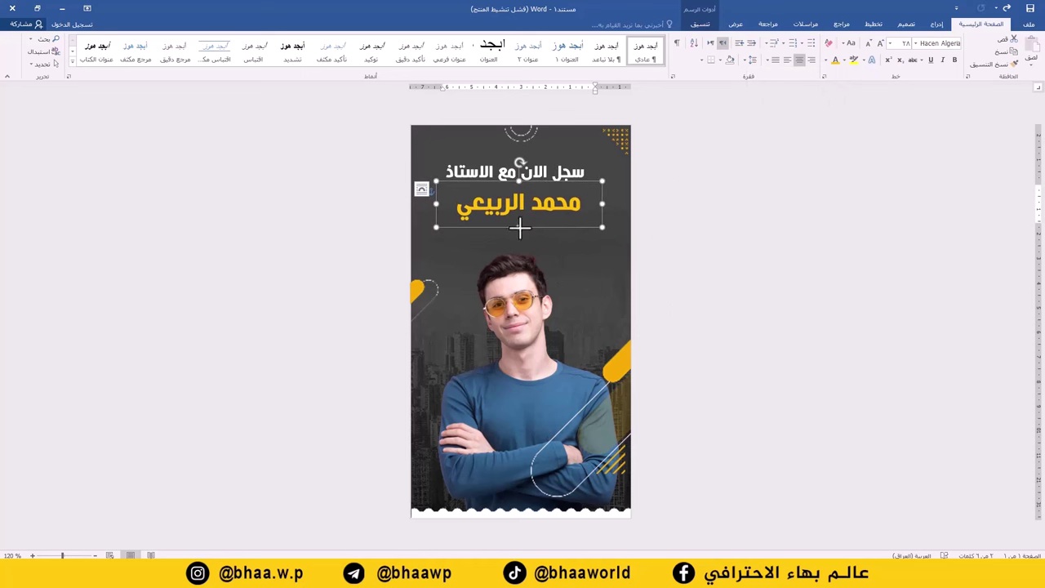
{"action": "left_click_drag", "start_coordinate": [519, 228], "coordinate": [518, 226]}
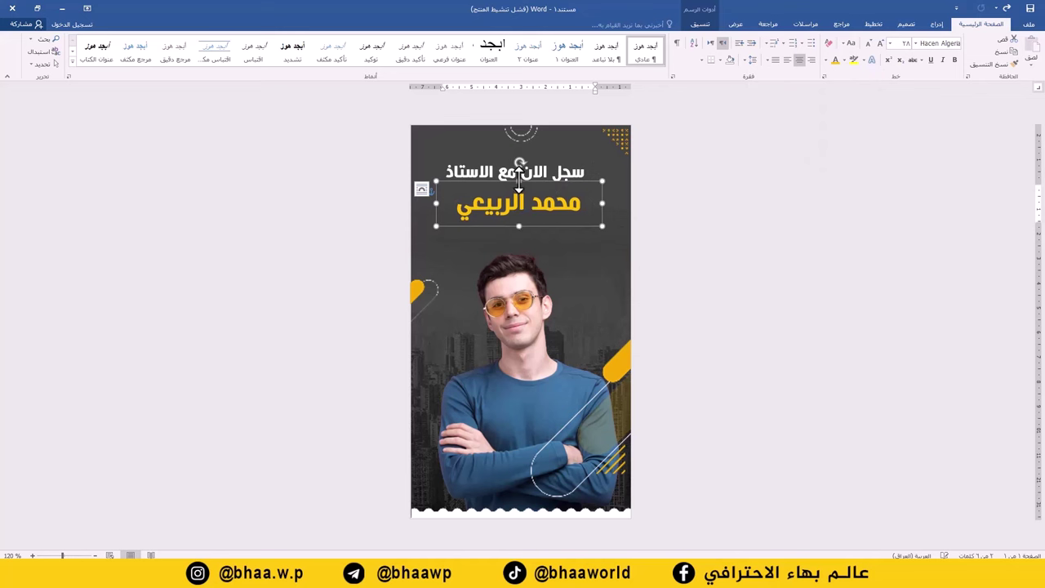
{"action": "left_click_drag", "start_coordinate": [519, 182], "coordinate": [520, 185]}
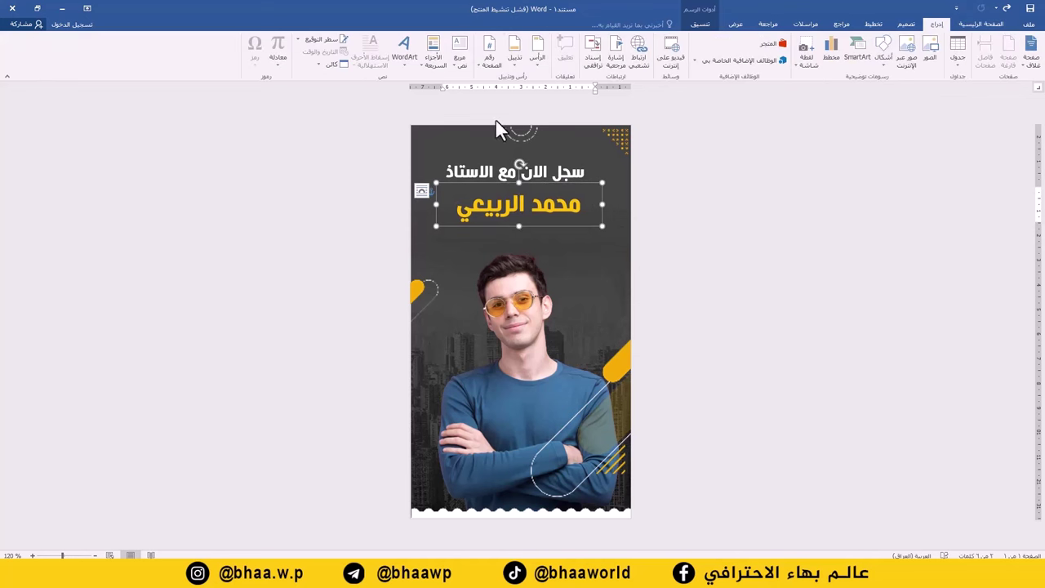
Fill the name box with solid red
{"action": "left_click", "coordinate": [701, 24]}
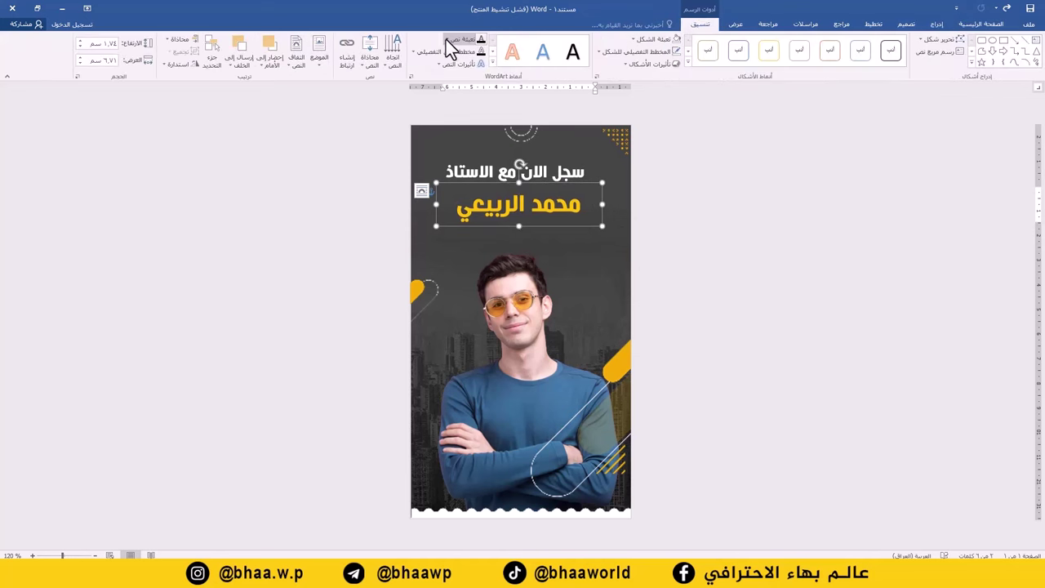
{"action": "left_click", "coordinate": [642, 37]}
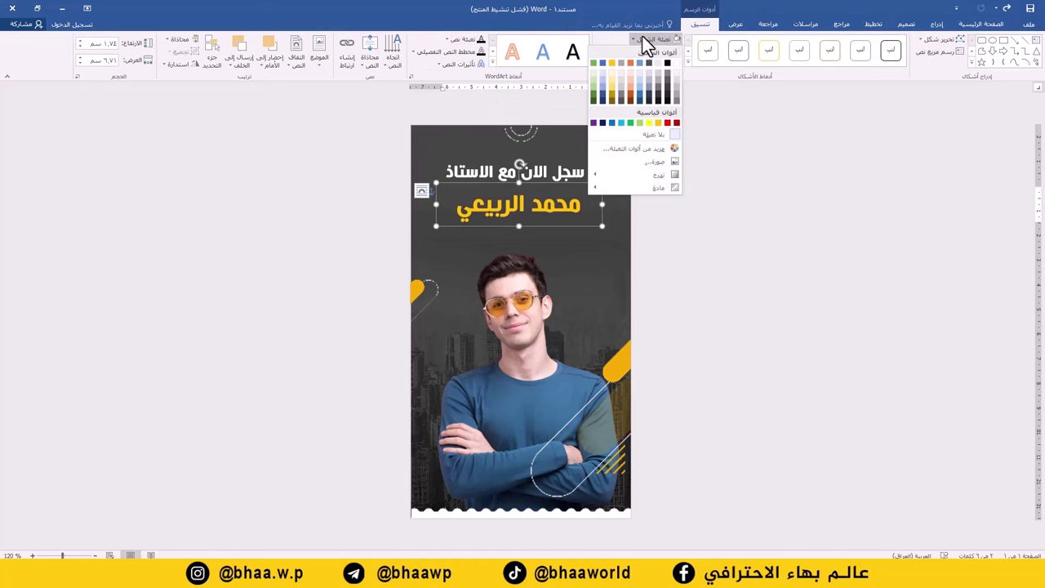
{"action": "left_click", "coordinate": [668, 124]}
{"action": "left_click", "coordinate": [773, 239]}
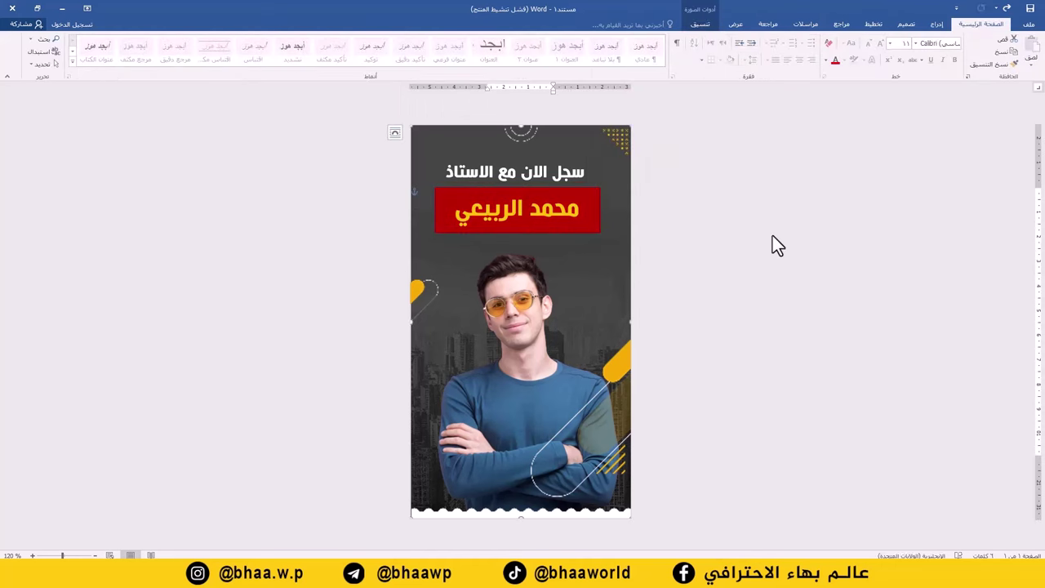
{"action": "left_click", "coordinate": [936, 24]}
Draw a gold, outline-free rounded bar at the poster bottom and copy the heading onto the photo
{"action": "left_click", "coordinate": [884, 57]}
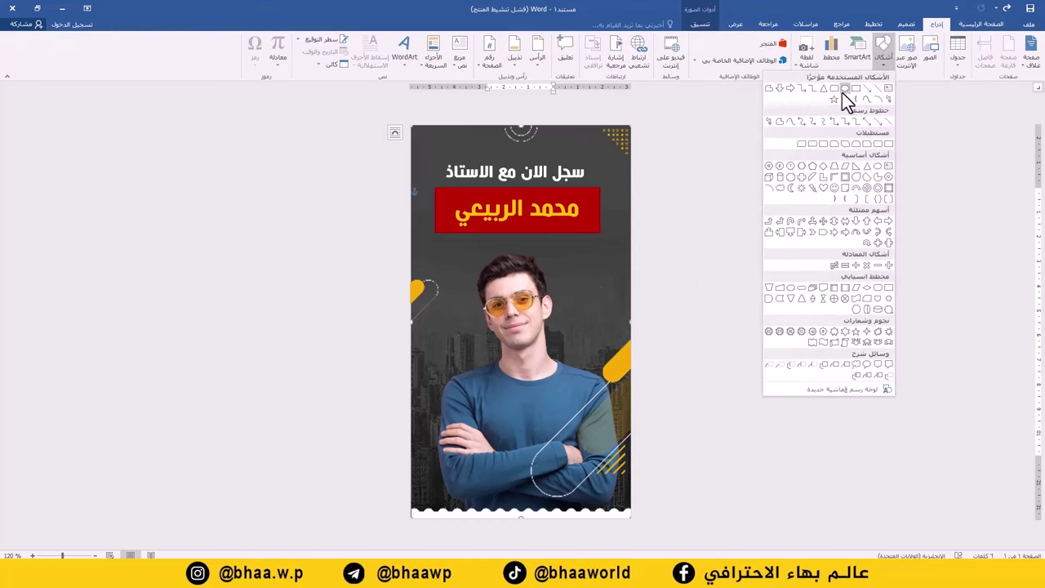
{"action": "left_click", "coordinate": [835, 87]}
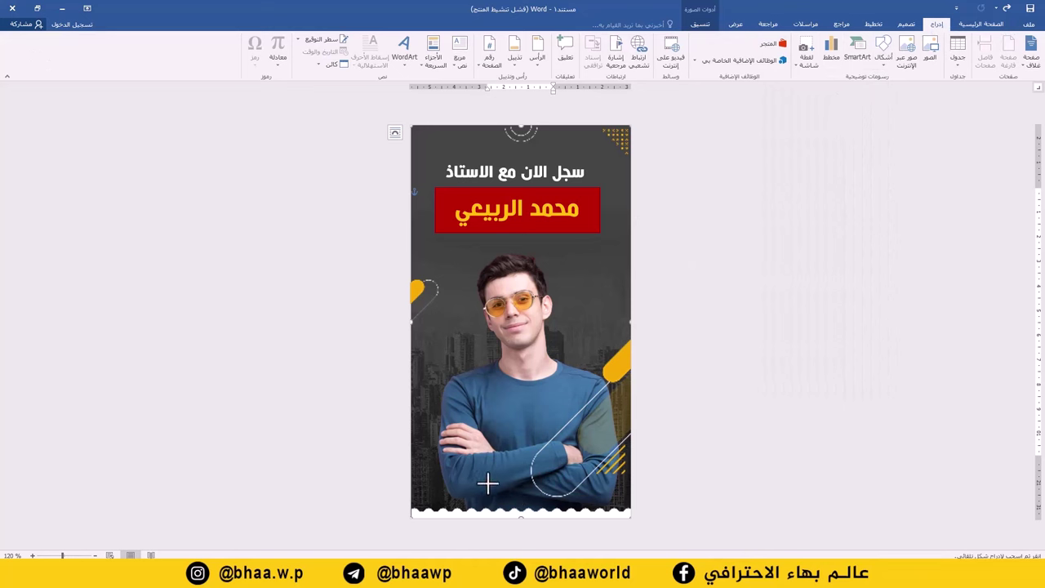
{"action": "mouse_move", "coordinate": [488, 483]}
{"action": "left_mouse_down"}
{"action": "mouse_move", "coordinate": [543, 496]}
{"action": "mouse_move", "coordinate": [508, 485]}
{"action": "mouse_move", "coordinate": [488, 502]}
{"action": "left_mouse_up"}
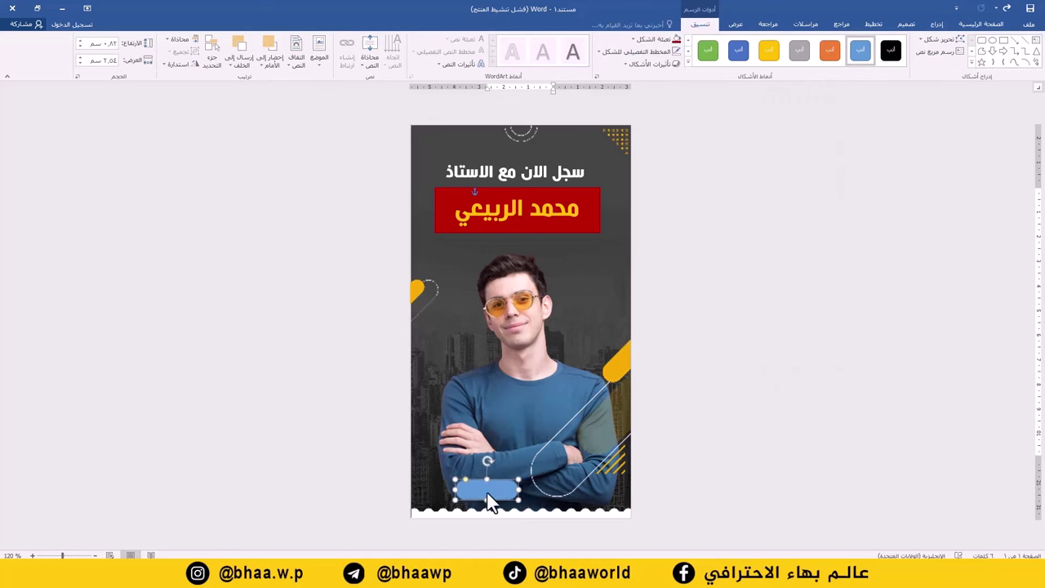
{"action": "left_click", "coordinate": [657, 41]}
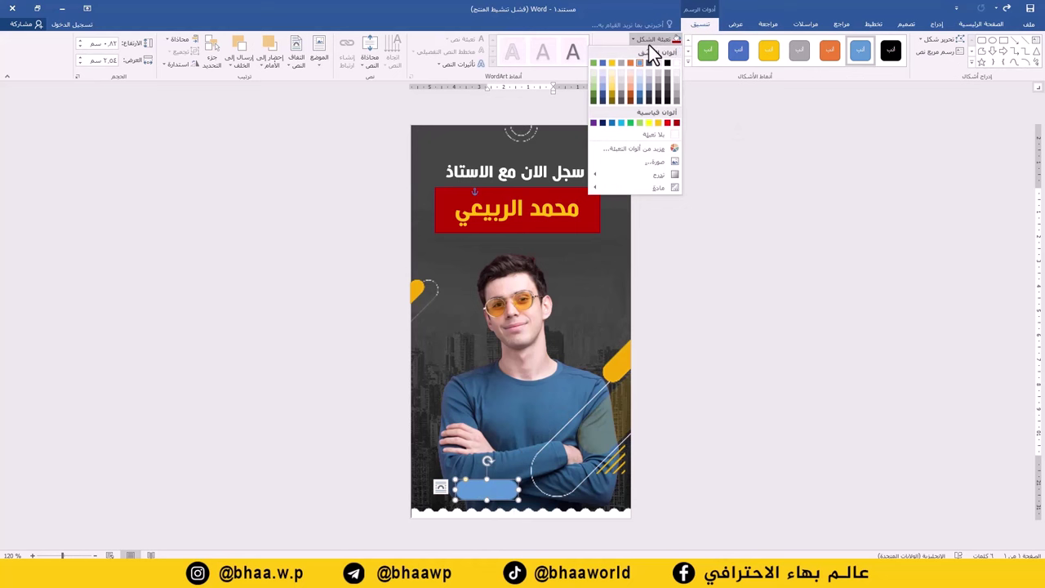
{"action": "left_click", "coordinate": [658, 123]}
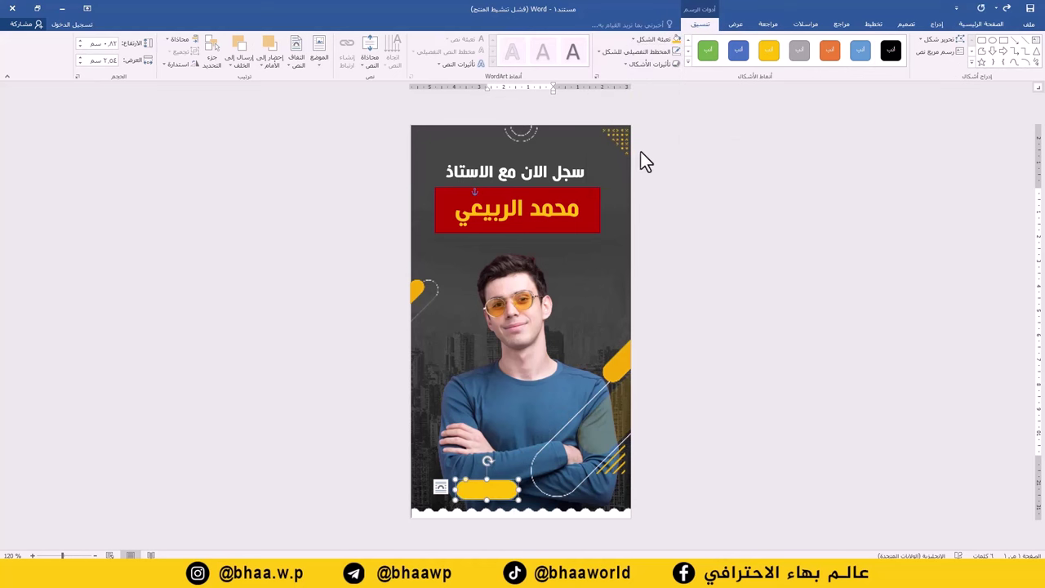
{"action": "left_click", "coordinate": [659, 53]}
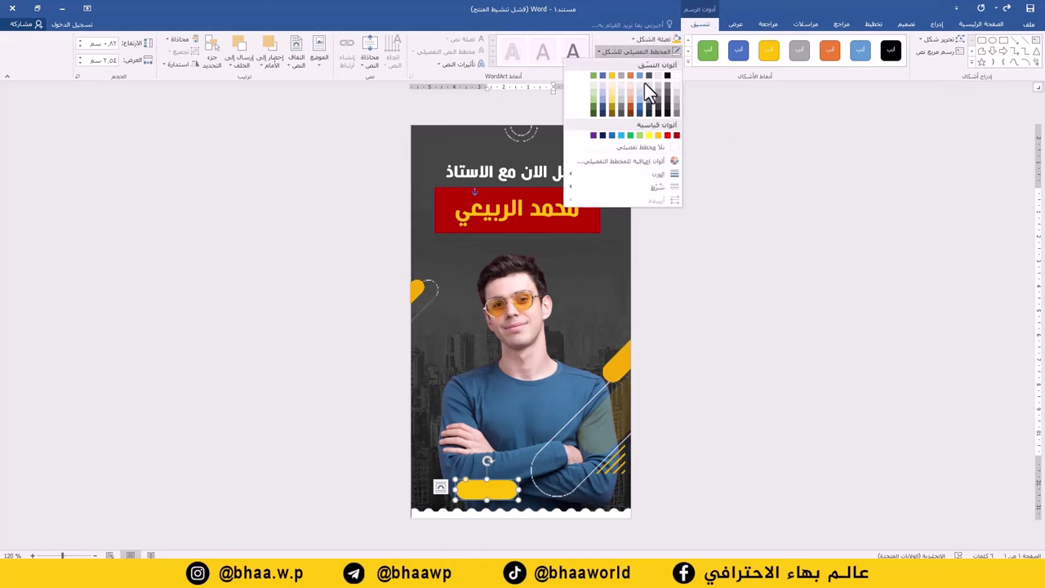
{"action": "left_click", "coordinate": [653, 149]}
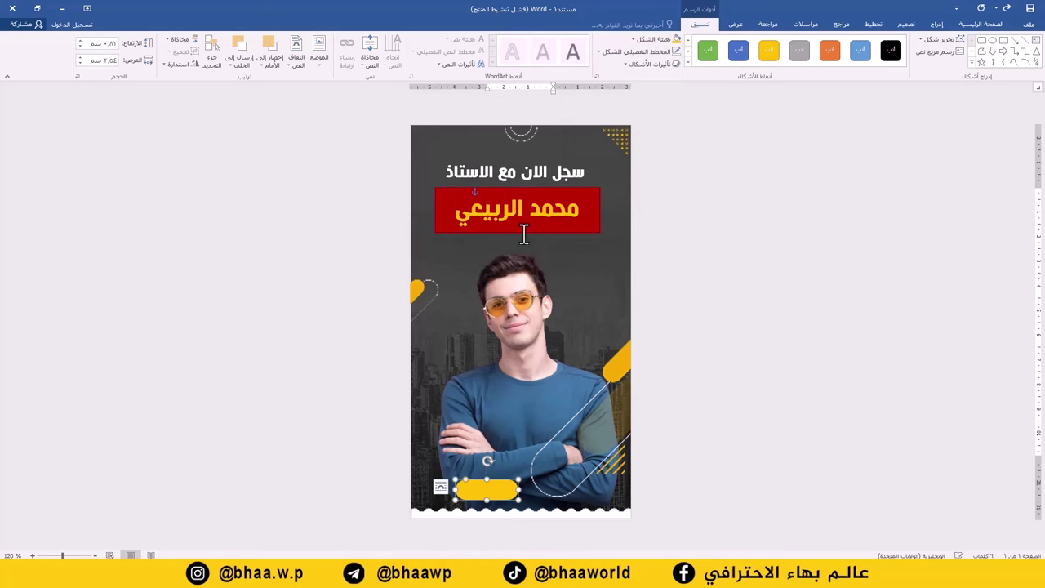
{"action": "left_click", "coordinate": [550, 176]}
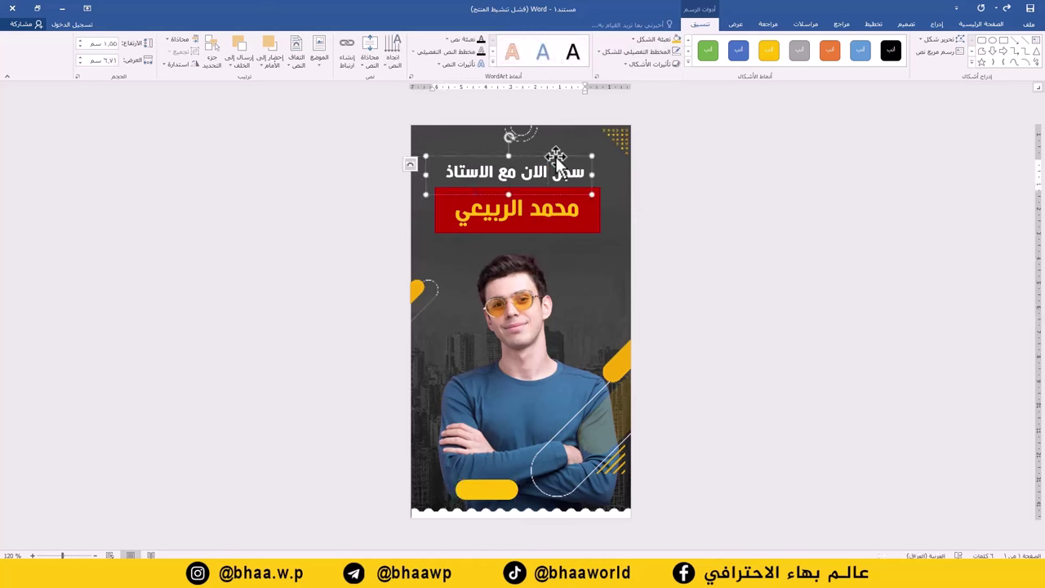
{"action": "left_click_drag", "start_coordinate": [555, 155], "coordinate": [421, 377]}
Trim the copied heading to 'سجل الان', colour it dark red and move it onto the gold bar
{"action": "key", "text": "BackSpace"}
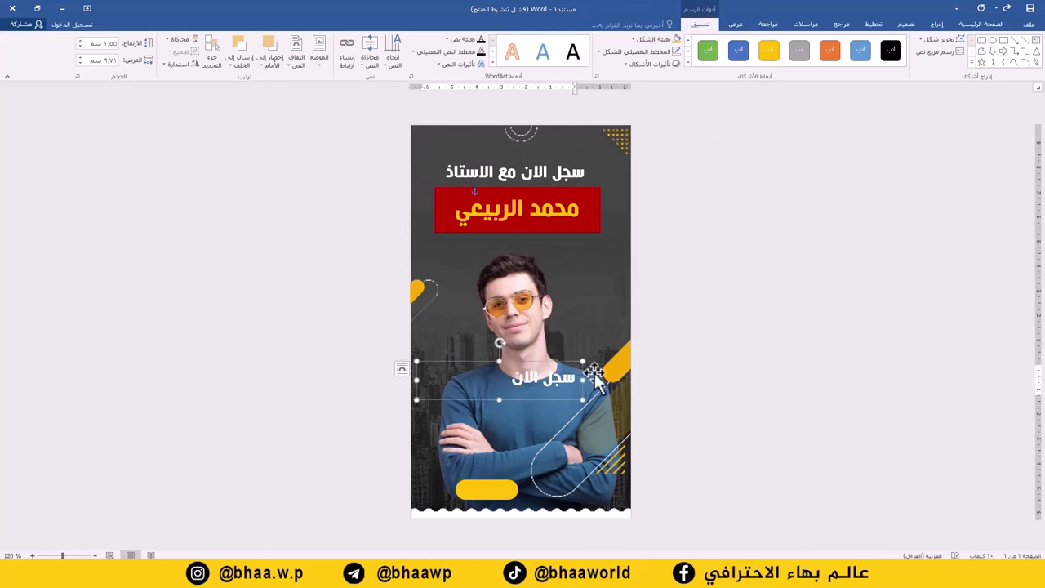
{"action": "left_click", "coordinate": [981, 24]}
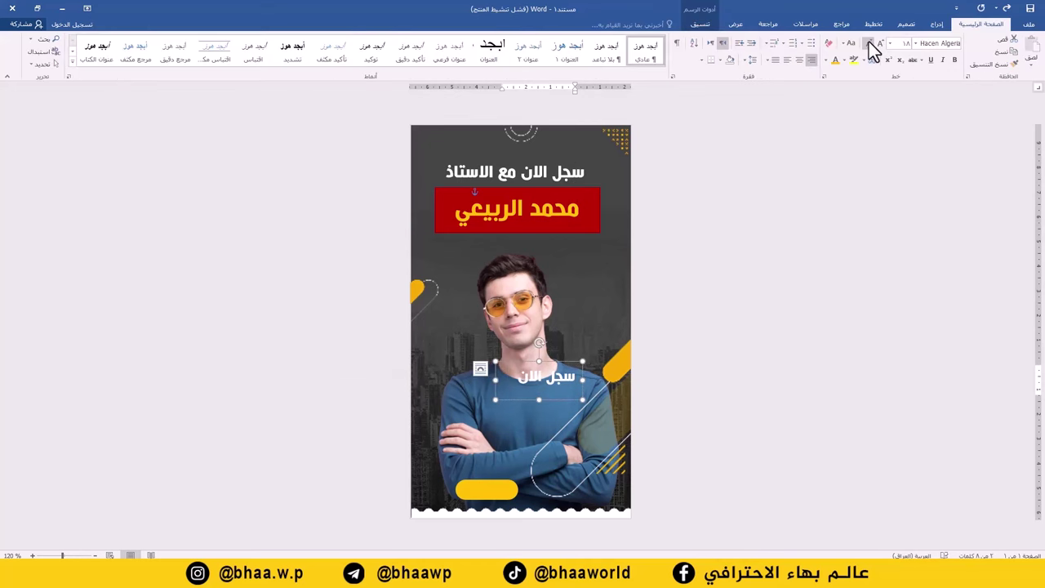
{"action": "left_click", "coordinate": [825, 62]}
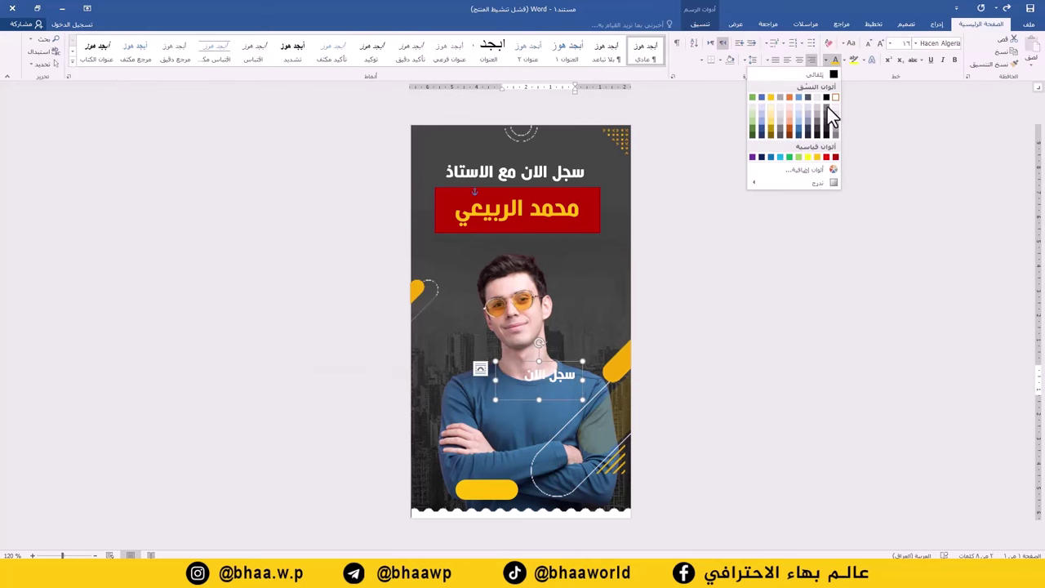
{"action": "left_click", "coordinate": [833, 157]}
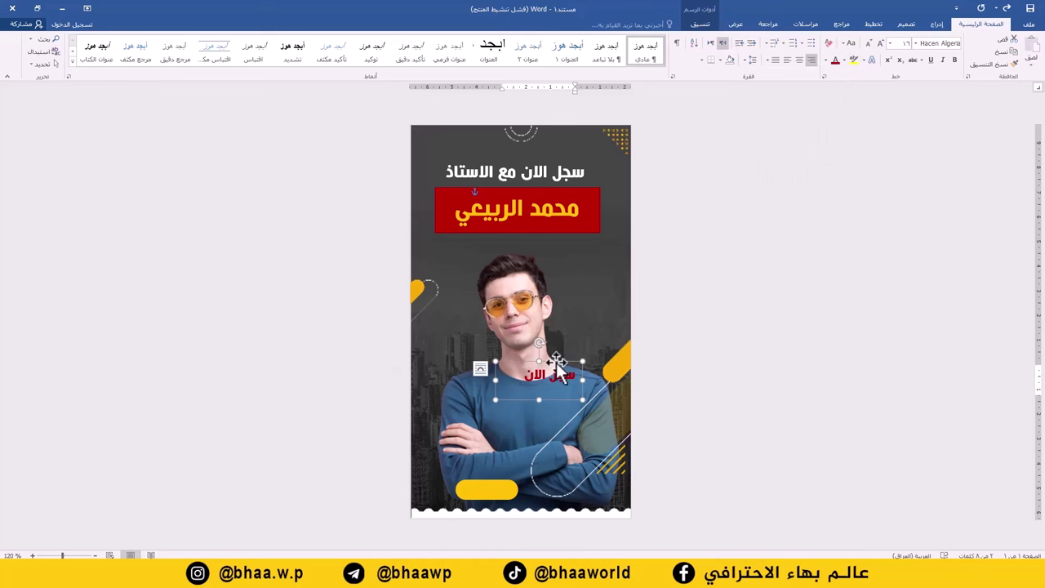
{"action": "left_click_drag", "start_coordinate": [555, 373], "coordinate": [491, 487]}
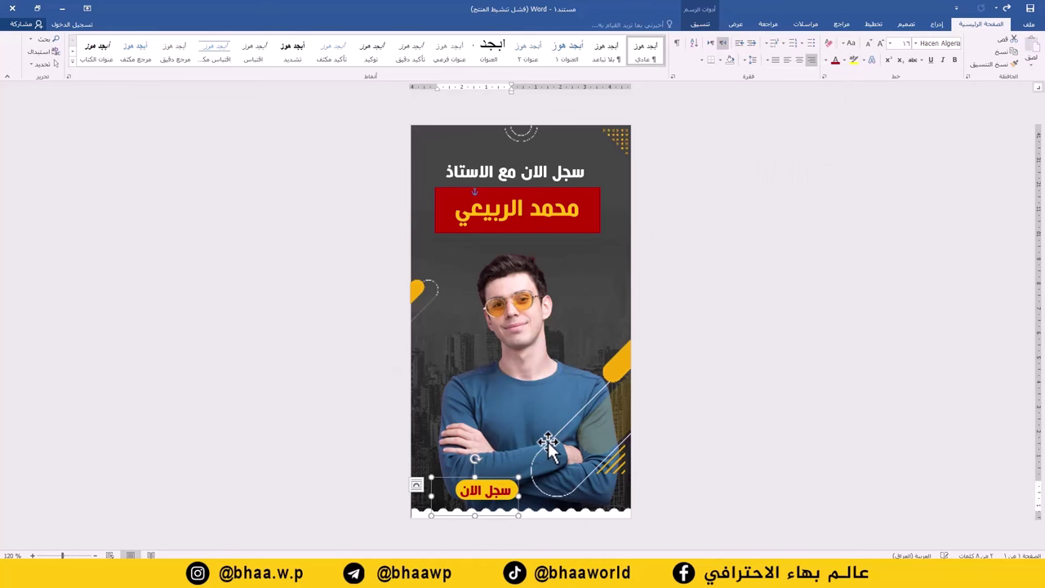
{"action": "left_click", "coordinate": [774, 302]}
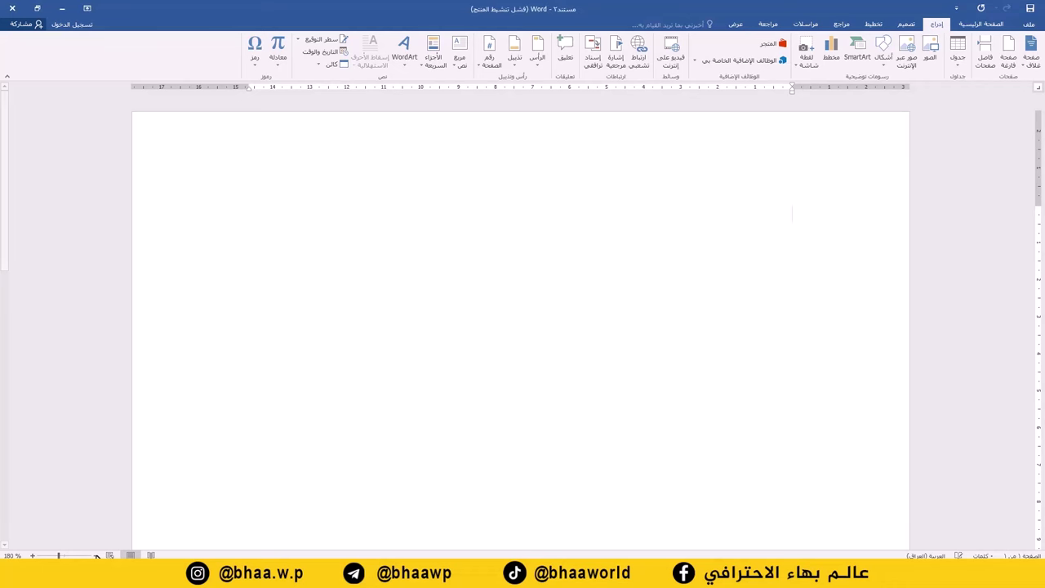
Set the new blank document's page orientation to Landscape
{"action": "scroll", "coordinate": [245, 448], "scroll_direction": "down", "scroll_amount": 3, "text": "ctrl"}
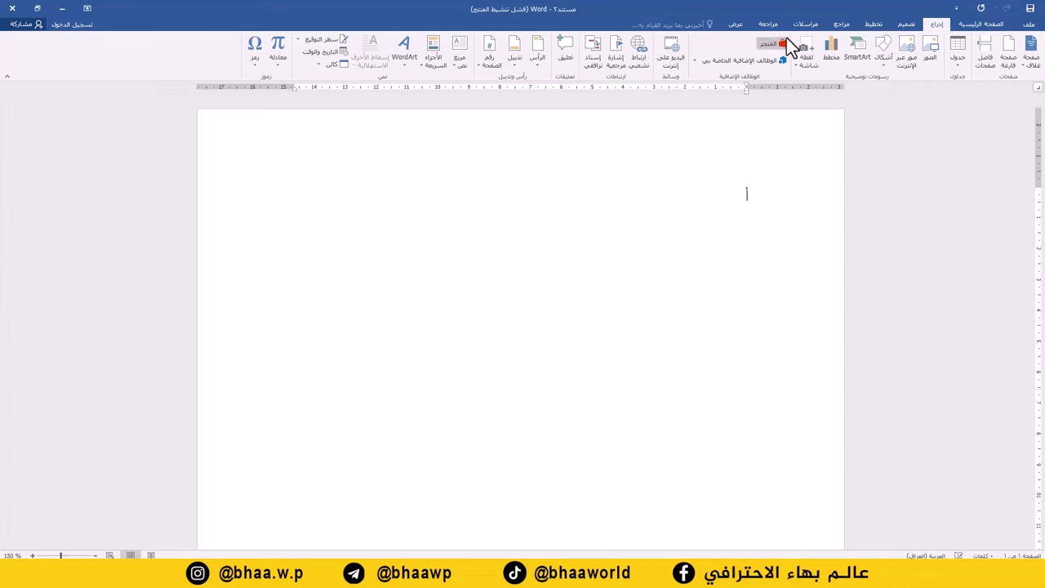
{"action": "left_click", "coordinate": [872, 27]}
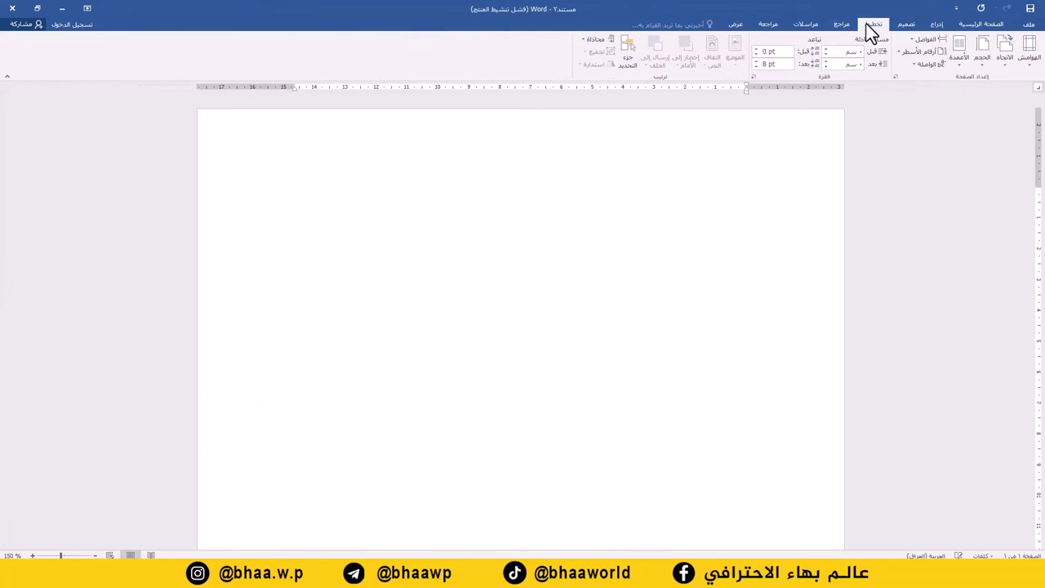
{"action": "left_click", "coordinate": [985, 67]}
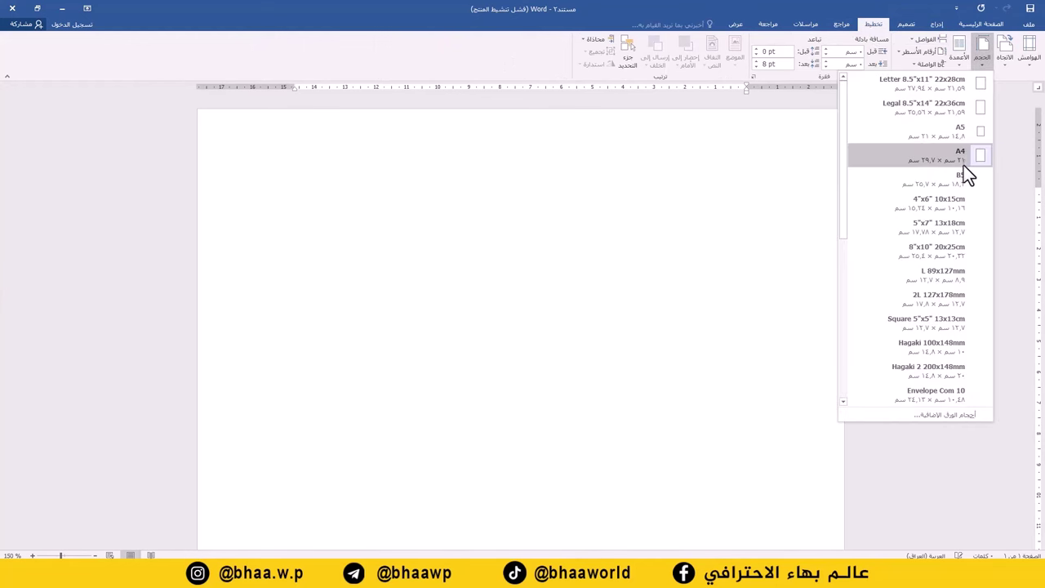
{"action": "left_click", "coordinate": [1010, 69]}
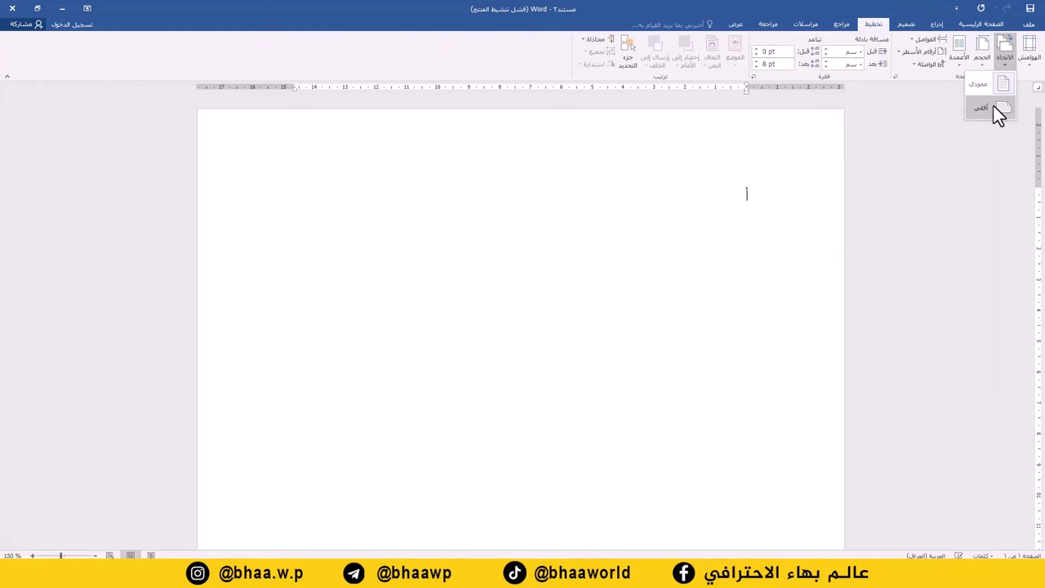
{"action": "left_click", "coordinate": [988, 108]}
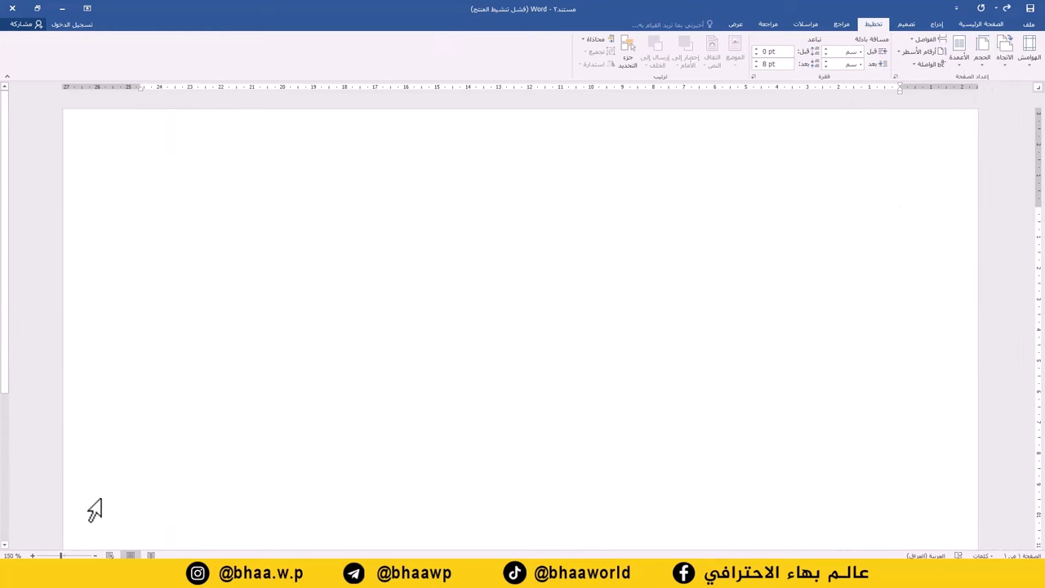
{"action": "scroll", "coordinate": [92, 508], "scroll_direction": "down", "scroll_amount": 2}
{"action": "scroll", "coordinate": [93, 509], "scroll_direction": "down", "scroll_amount": 1}
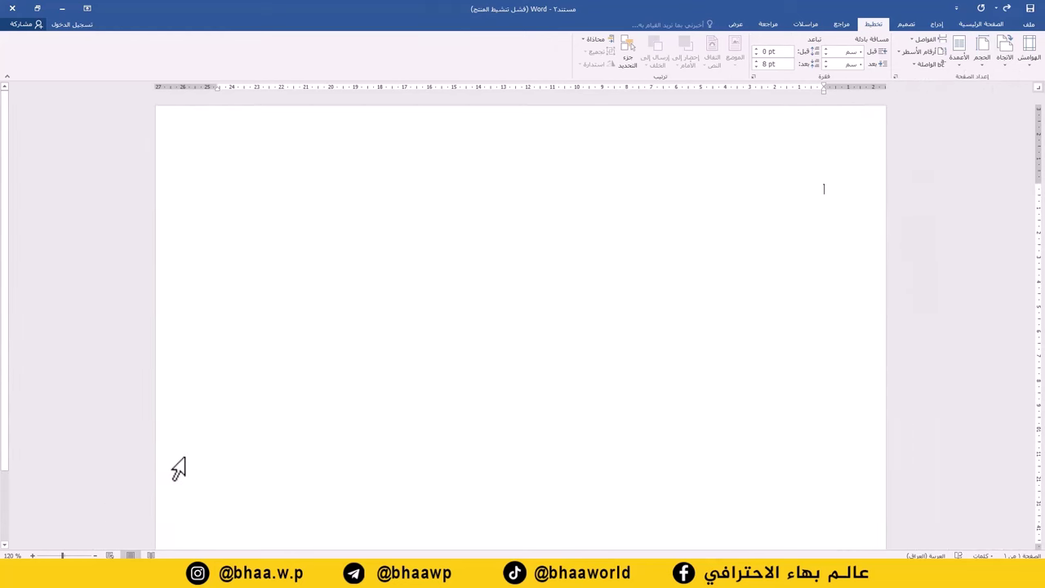
{"action": "scroll", "coordinate": [177, 467], "scroll_direction": "down", "scroll_amount": 3}
{"action": "scroll", "coordinate": [180, 466], "scroll_direction": "up", "scroll_amount": 1}
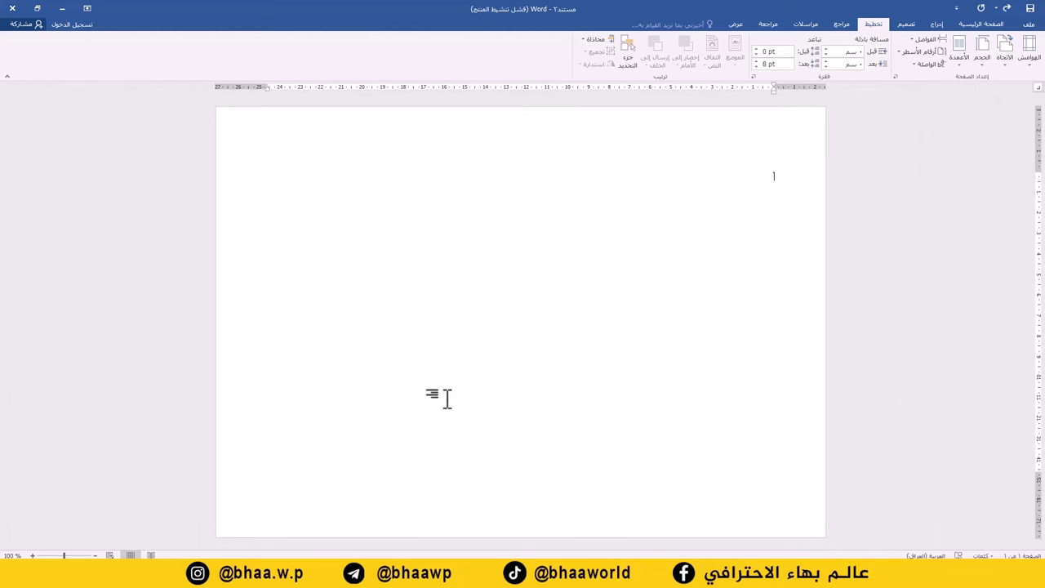
Insert the border image 463677-PFRINT-309.jpg into the page
{"action": "left_click", "coordinate": [938, 24]}
{"action": "left_click", "coordinate": [938, 64]}
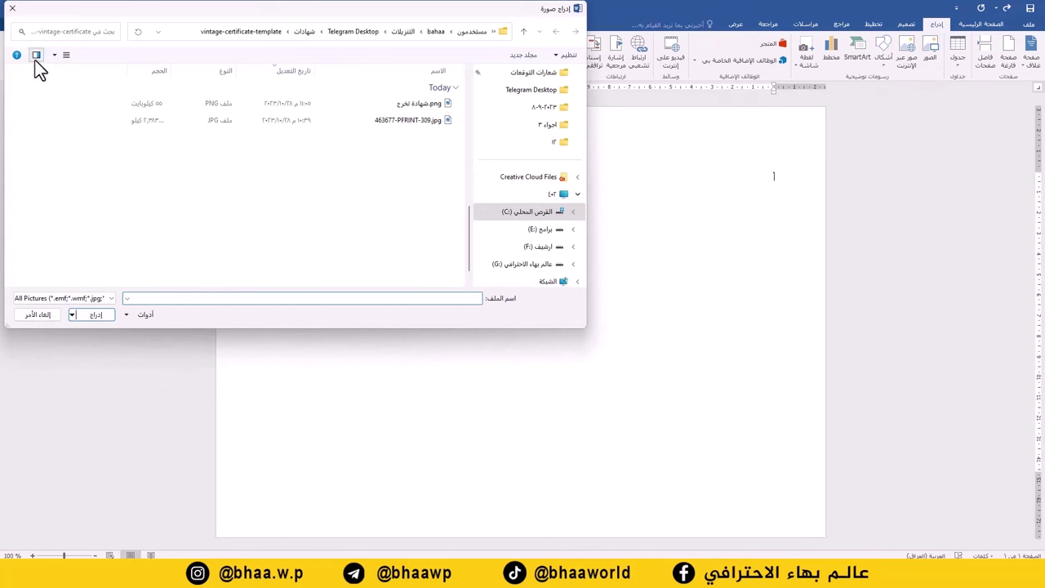
{"action": "left_click", "coordinate": [70, 59]}
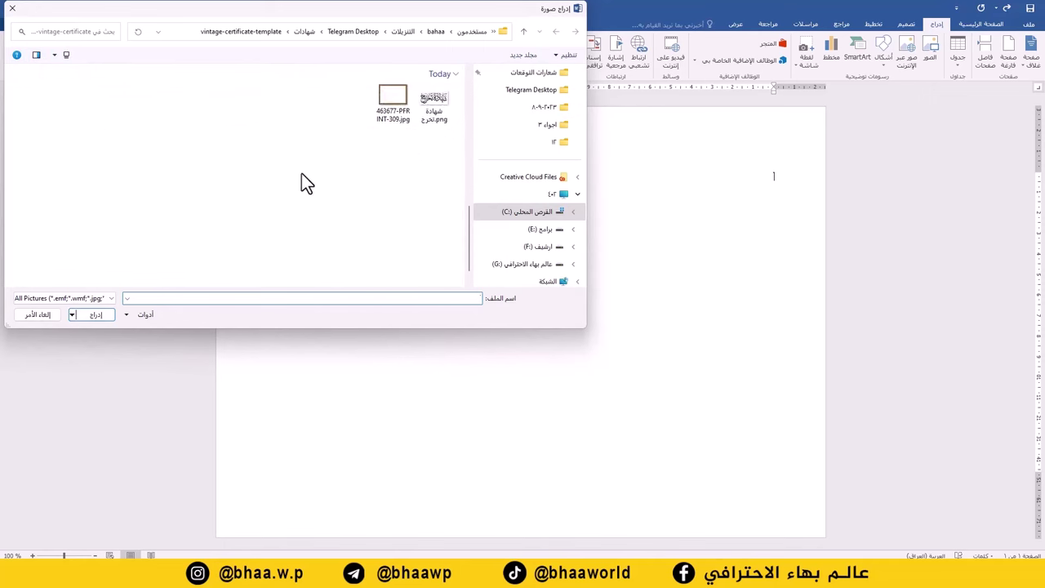
{"action": "double_click", "coordinate": [376, 102]}
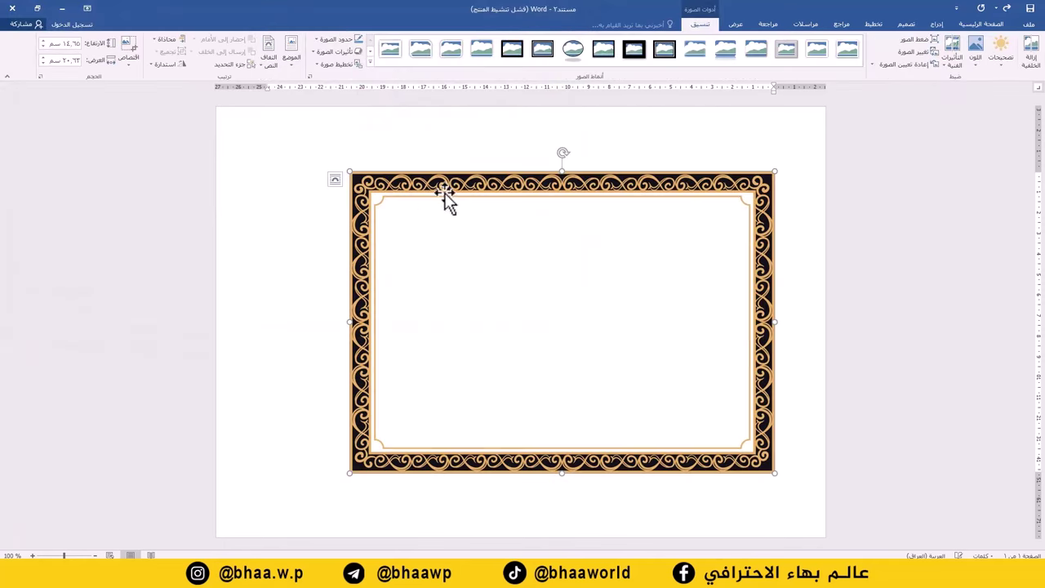
{"action": "key", "text": "alt+shift"}
Place the border picture behind text and stretch it to fill the whole page
{"action": "right_click", "coordinate": [431, 211]}
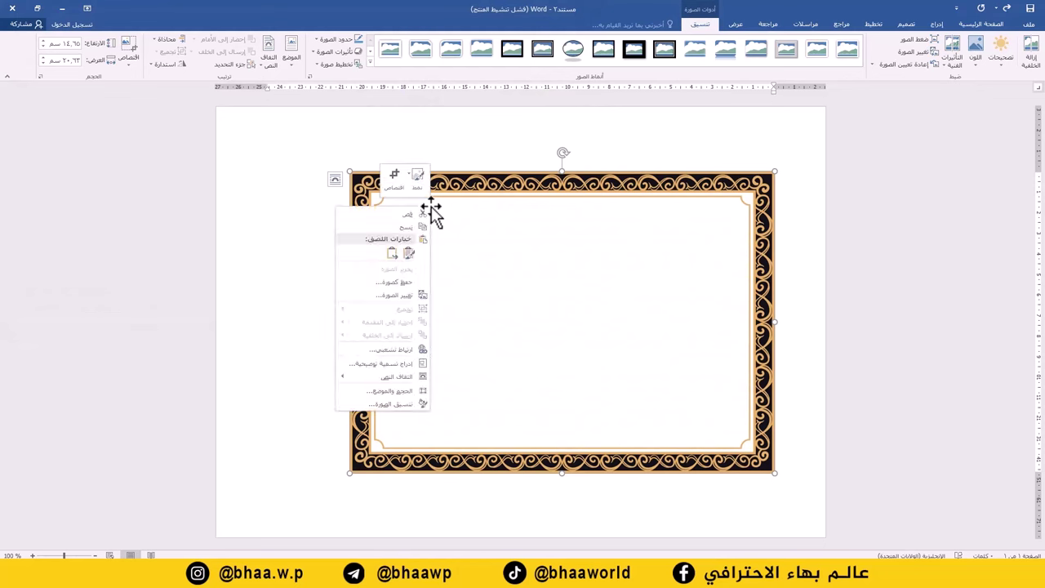
{"action": "mouse_move", "coordinate": [391, 379]}
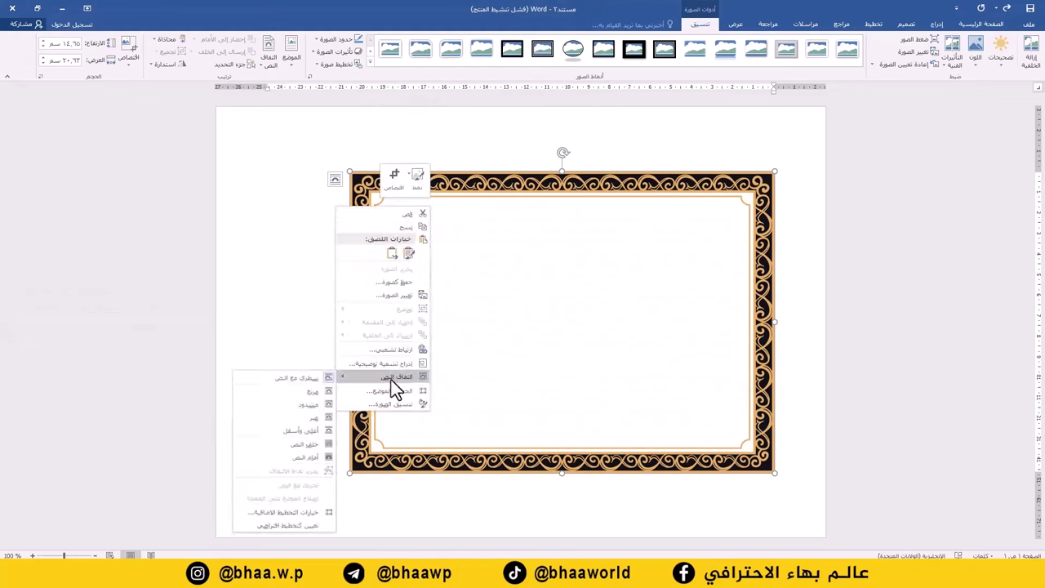
{"action": "left_click", "coordinate": [312, 444]}
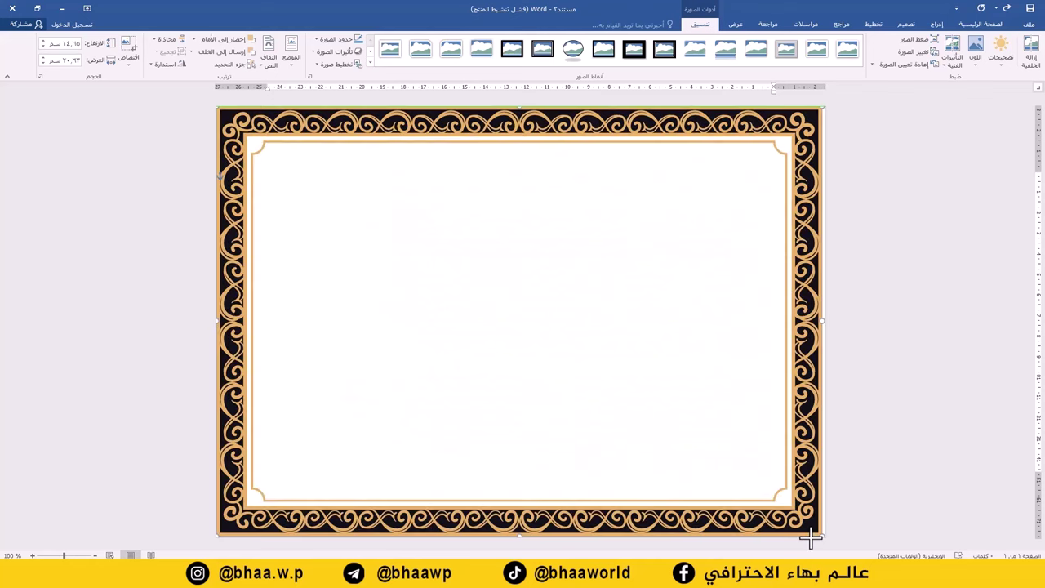
{"action": "left_click_drag", "start_coordinate": [812, 536], "coordinate": [816, 537]}
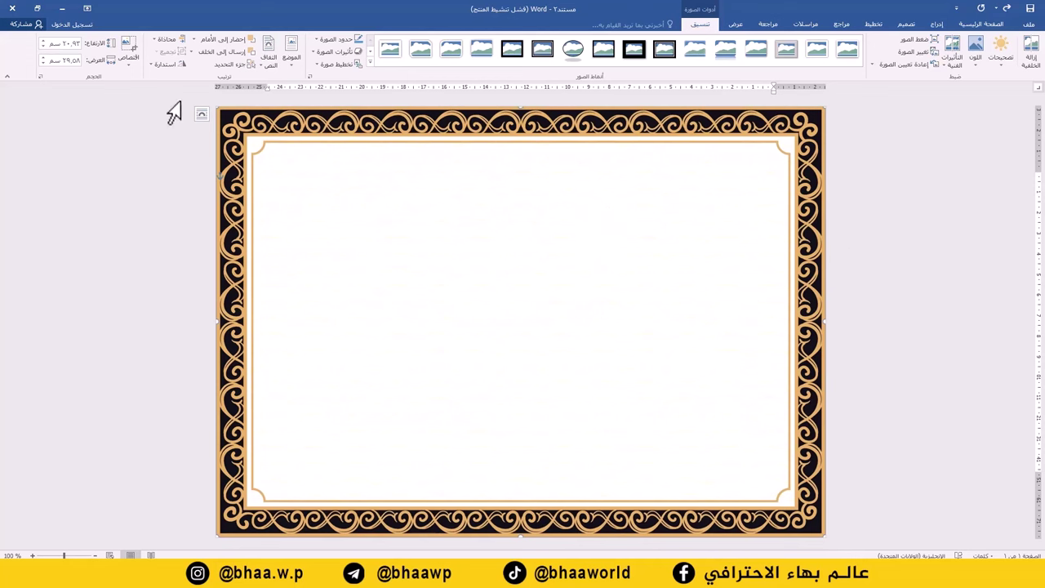
{"action": "left_click", "coordinate": [572, 336]}
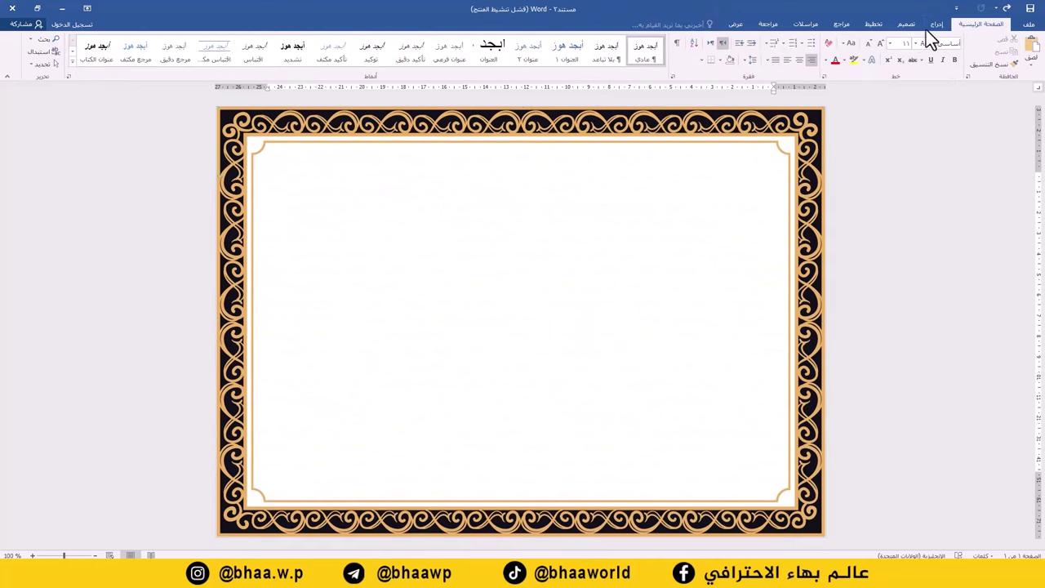
Insert the شهادة تخرج calligraphy image, float it in front of text and shrink it to a top heading
{"action": "left_click", "coordinate": [937, 24]}
{"action": "left_click", "coordinate": [930, 64]}
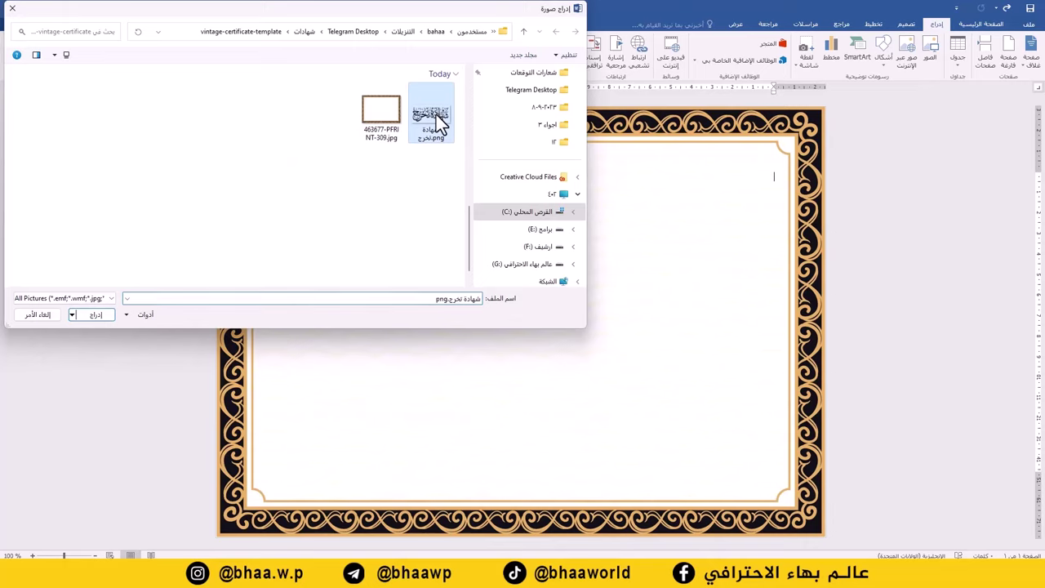
{"action": "double_click", "coordinate": [436, 114]}
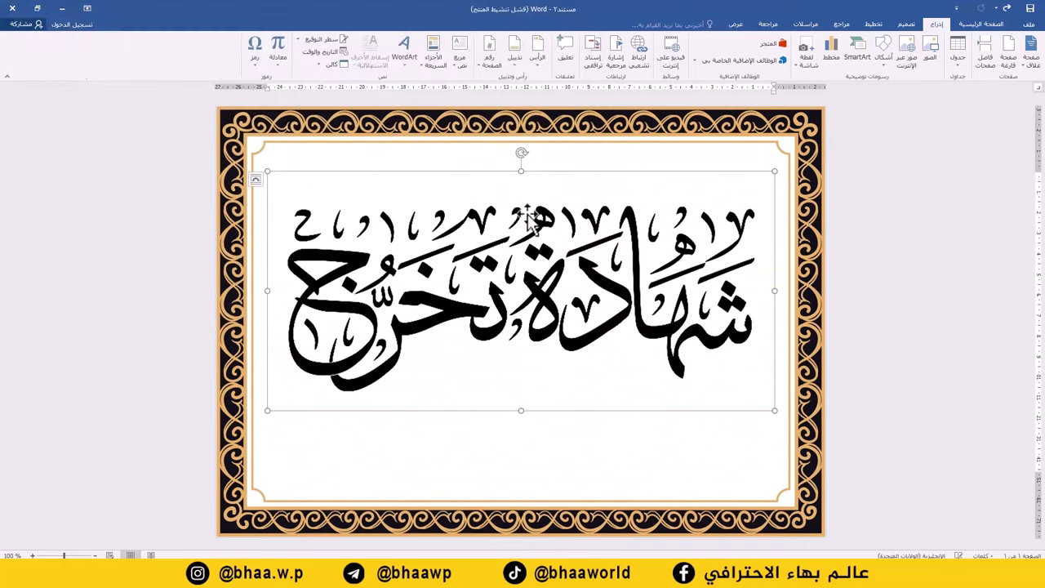
{"action": "right_click", "coordinate": [536, 257]}
{"action": "mouse_move", "coordinate": [501, 431]}
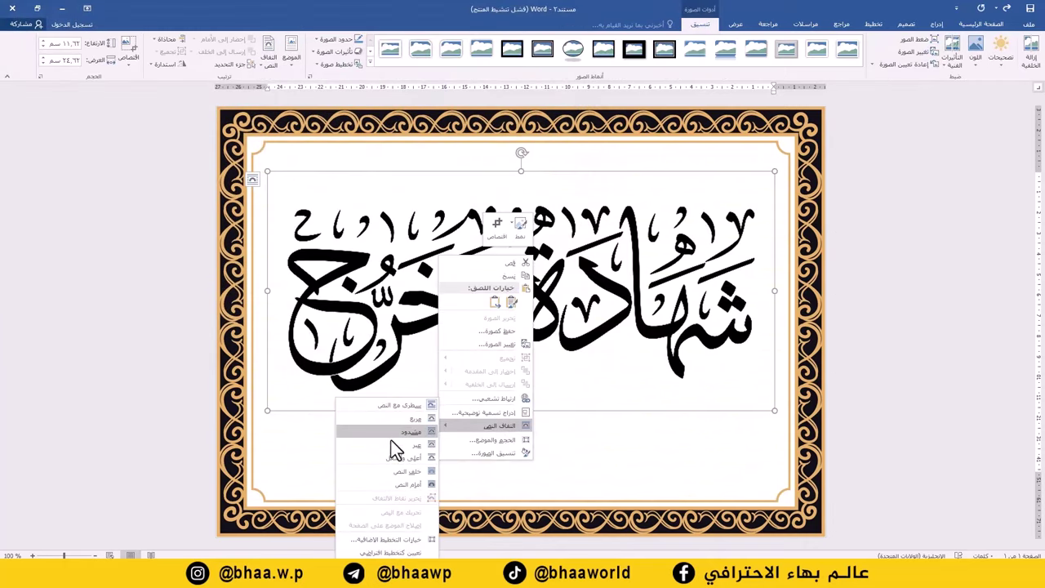
{"action": "left_click", "coordinate": [407, 484]}
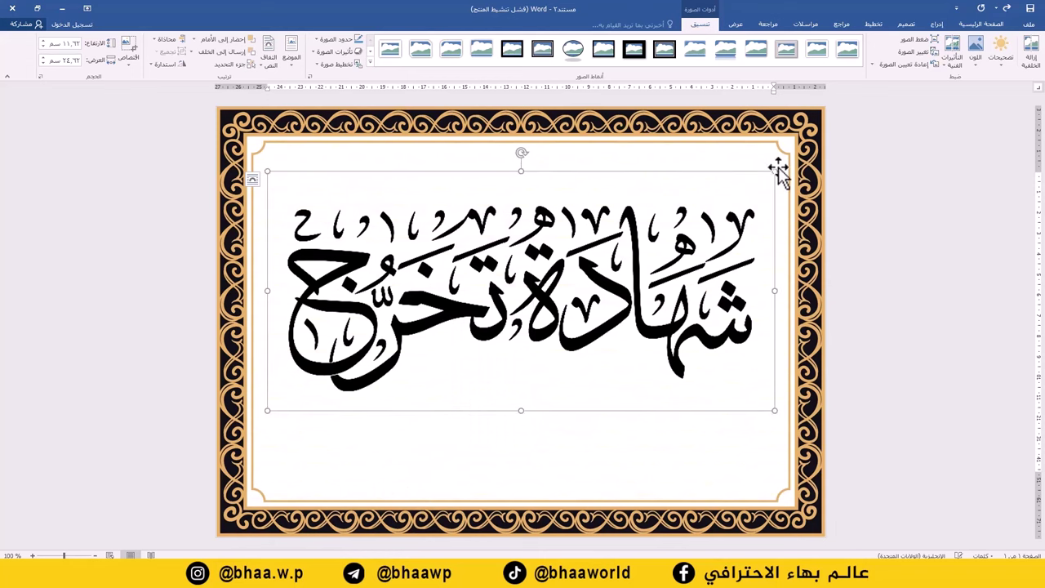
{"action": "left_click_drag", "start_coordinate": [777, 170], "coordinate": [558, 198]}
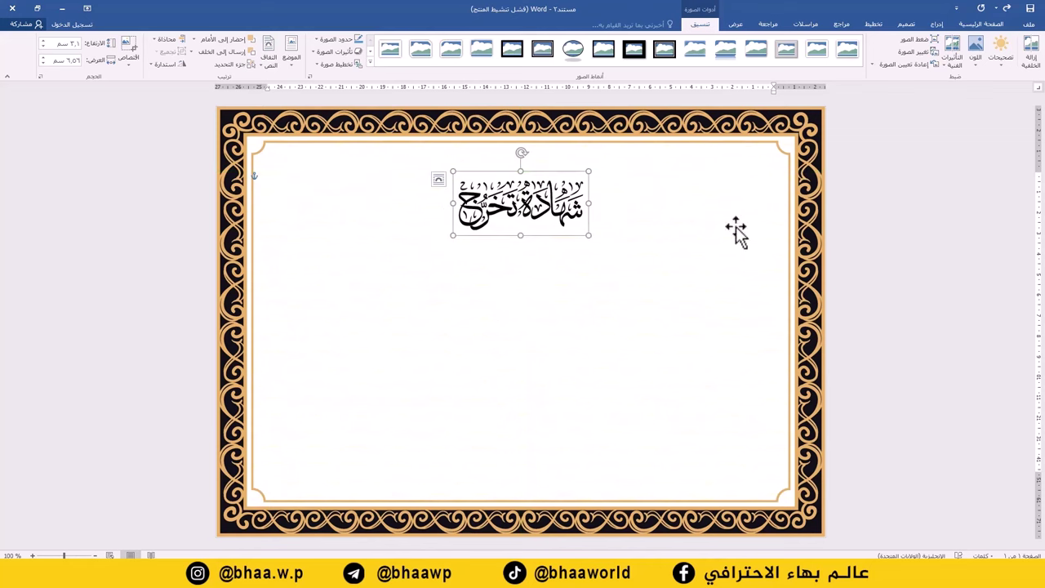
Draw a text box below the title and paste the certificate wording into it
{"action": "left_click", "coordinate": [936, 23]}
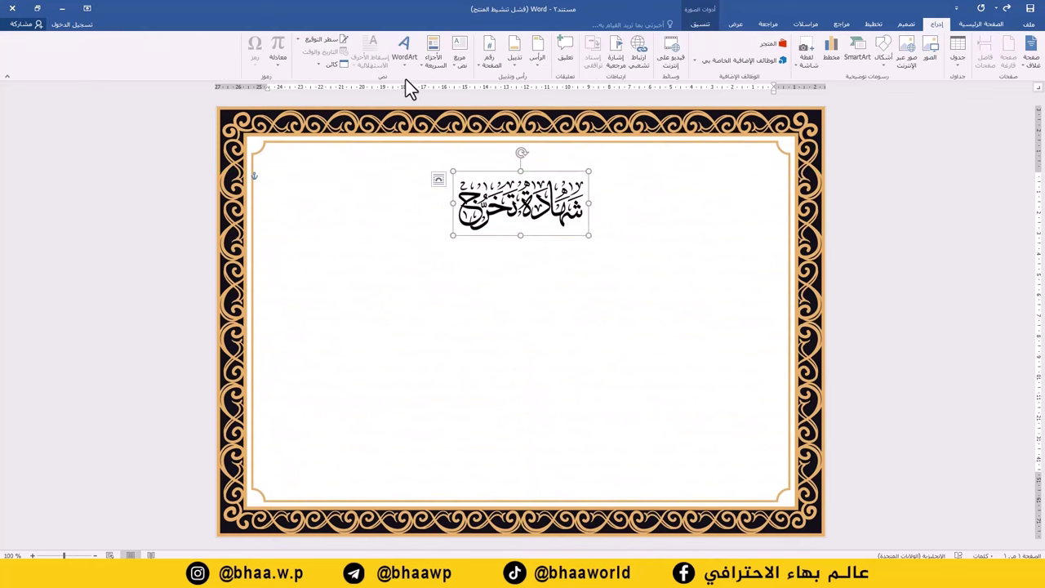
{"action": "left_click", "coordinate": [459, 61]}
{"action": "left_click", "coordinate": [432, 434]}
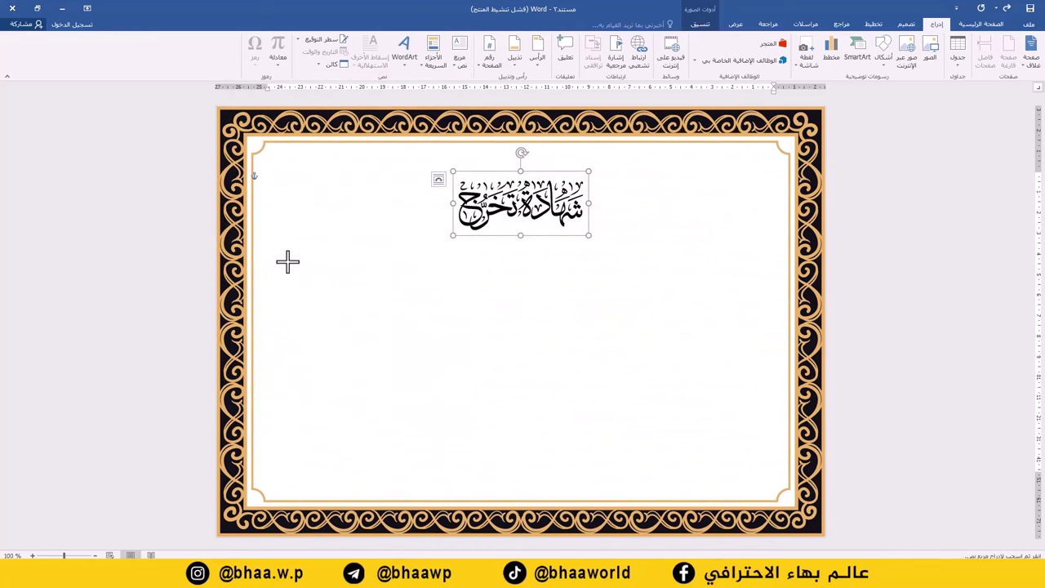
{"action": "mouse_move", "coordinate": [297, 264]}
{"action": "left_mouse_down"}
{"action": "mouse_move", "coordinate": [753, 422]}
{"action": "mouse_move", "coordinate": [758, 433]}
{"action": "left_mouse_up"}
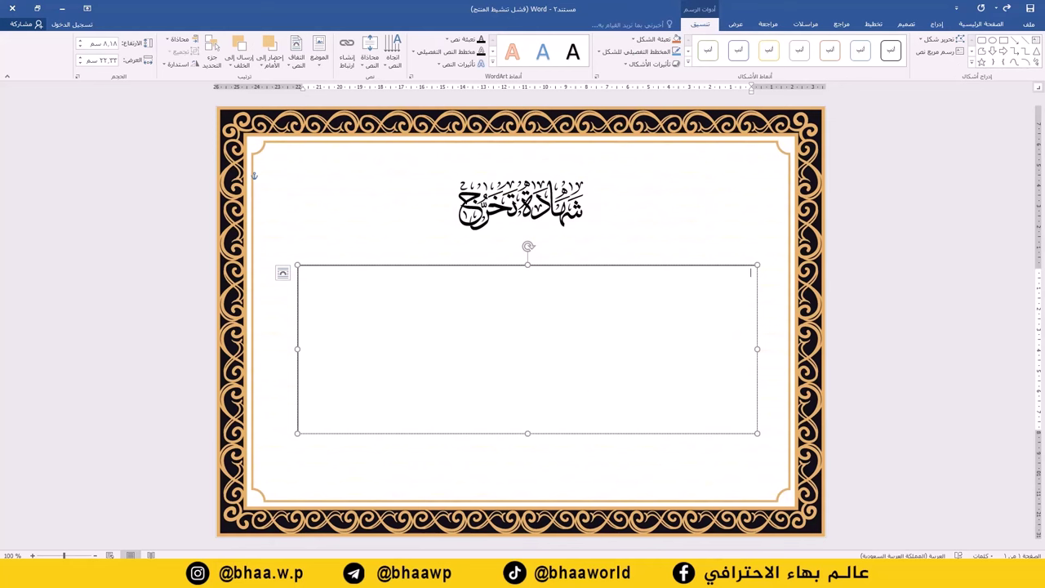
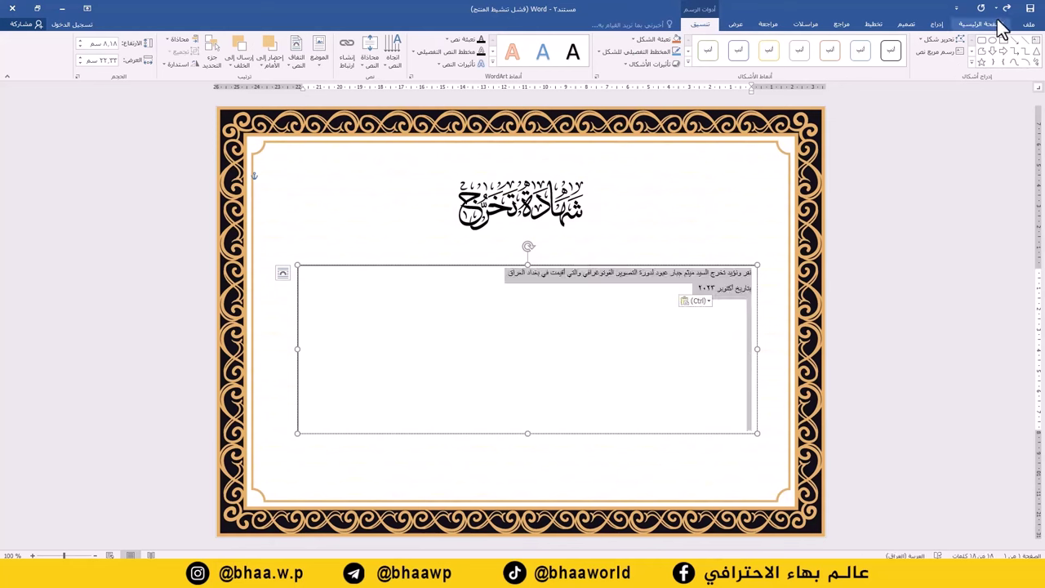
Format the wording at 18 pt Al-Jazeera-Arabic-Bold and start the recipient's name on a new line
{"action": "left_click", "coordinate": [986, 24]}
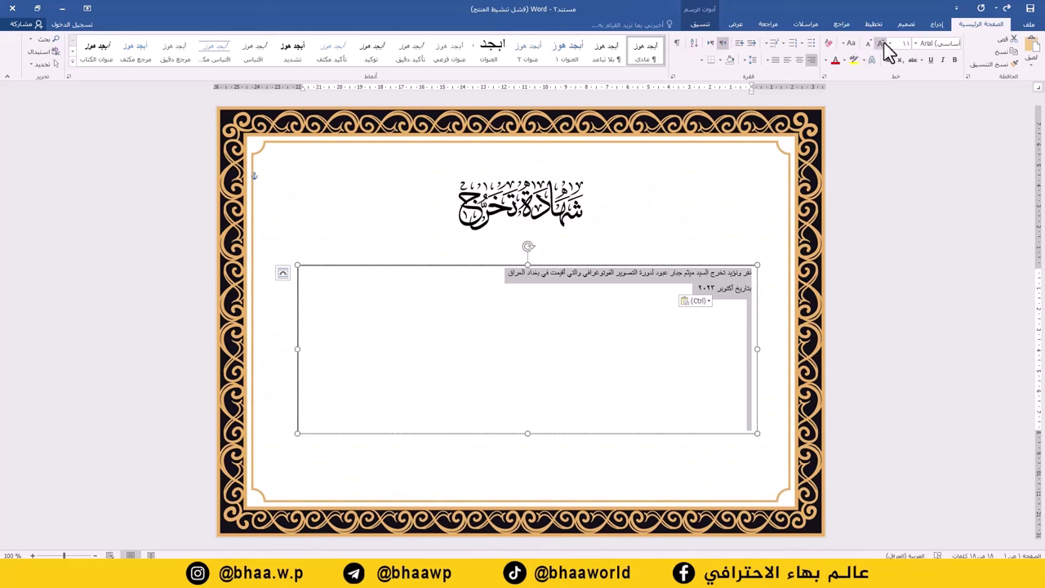
{"action": "left_click", "coordinate": [882, 42]}
{"action": "left_click", "coordinate": [882, 42]}
{"action": "left_click", "coordinate": [883, 43]}
{"action": "left_click", "coordinate": [883, 42]}
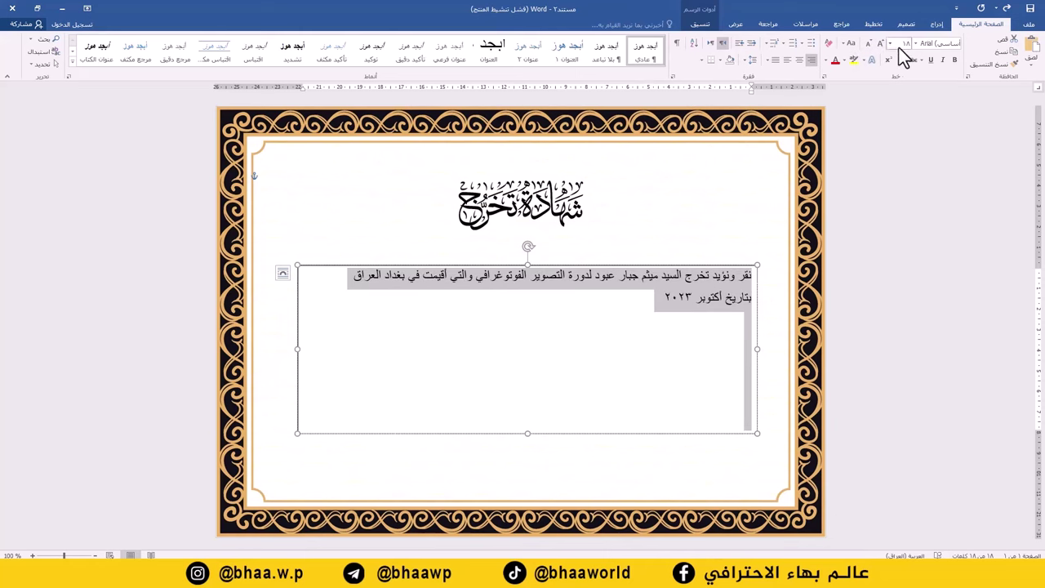
{"action": "left_click", "coordinate": [915, 43]}
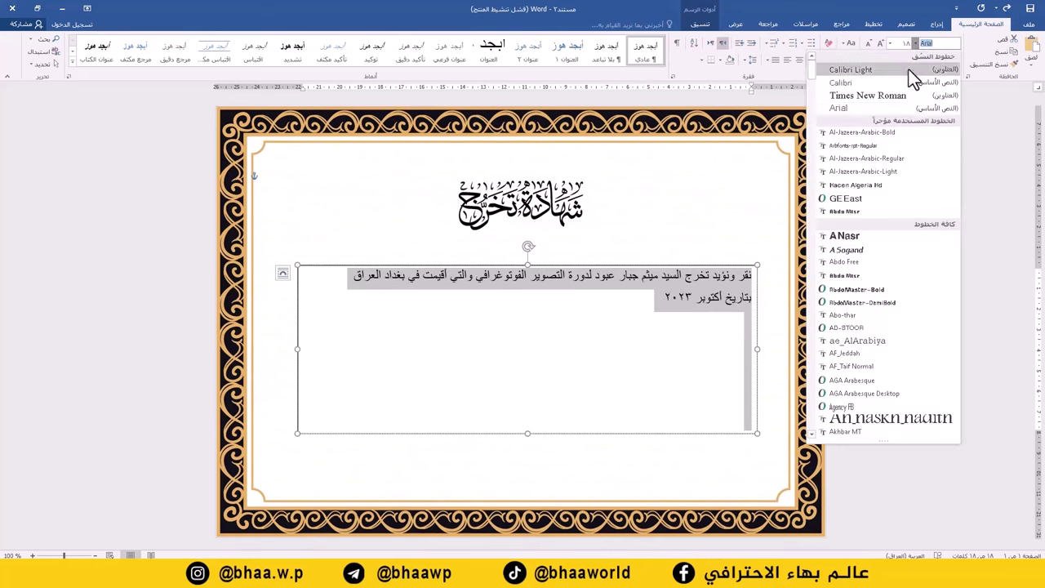
{"action": "left_click", "coordinate": [878, 137]}
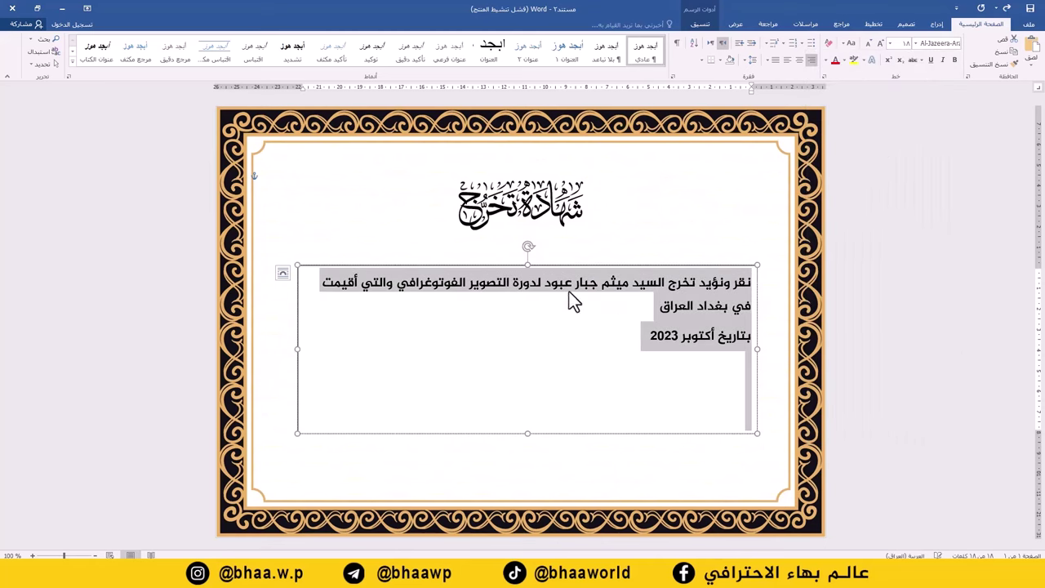
{"action": "left_click", "coordinate": [583, 362]}
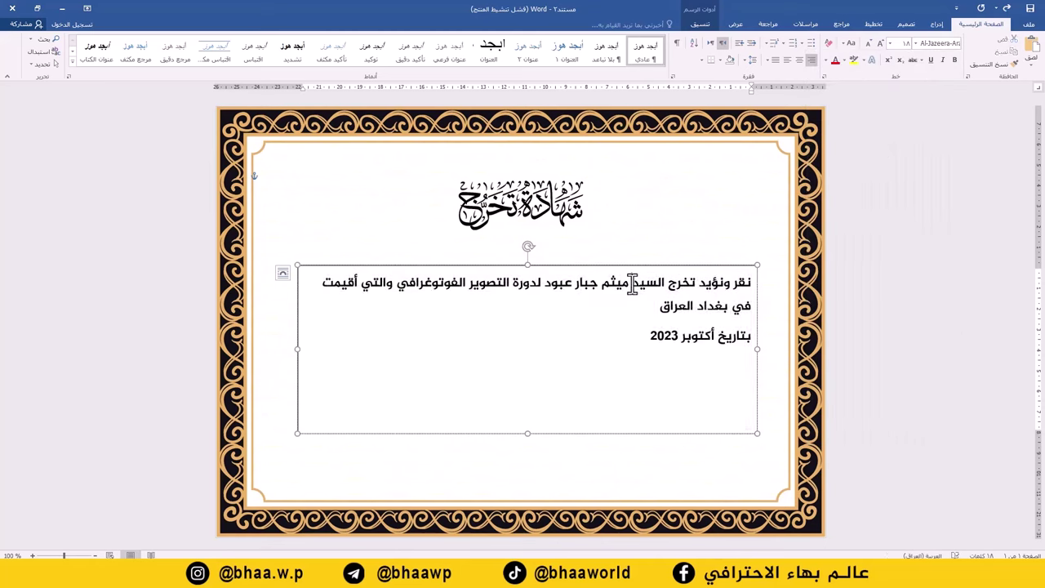
{"action": "left_click", "coordinate": [630, 282]}
{"action": "key", "text": "Return"}
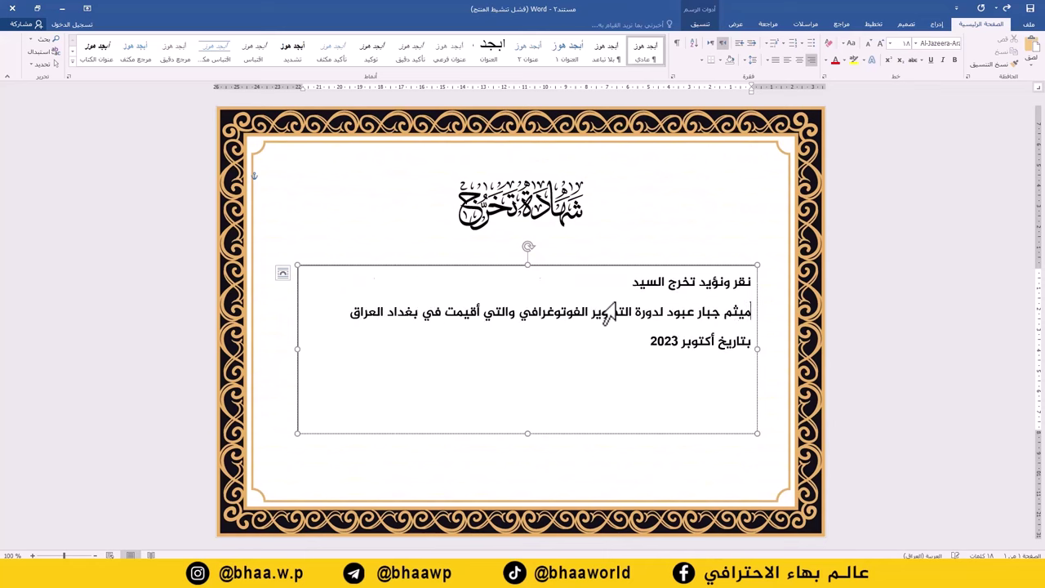
Break the line after the recipient's name and set all the wording to size 22
{"action": "left_click", "coordinate": [666, 311]}
{"action": "key", "text": "Return"}
{"action": "left_click_drag", "start_coordinate": [666, 311], "coordinate": [753, 311]}
{"action": "left_click", "coordinate": [671, 359]}
{"action": "key", "text": "ctrl+a"}
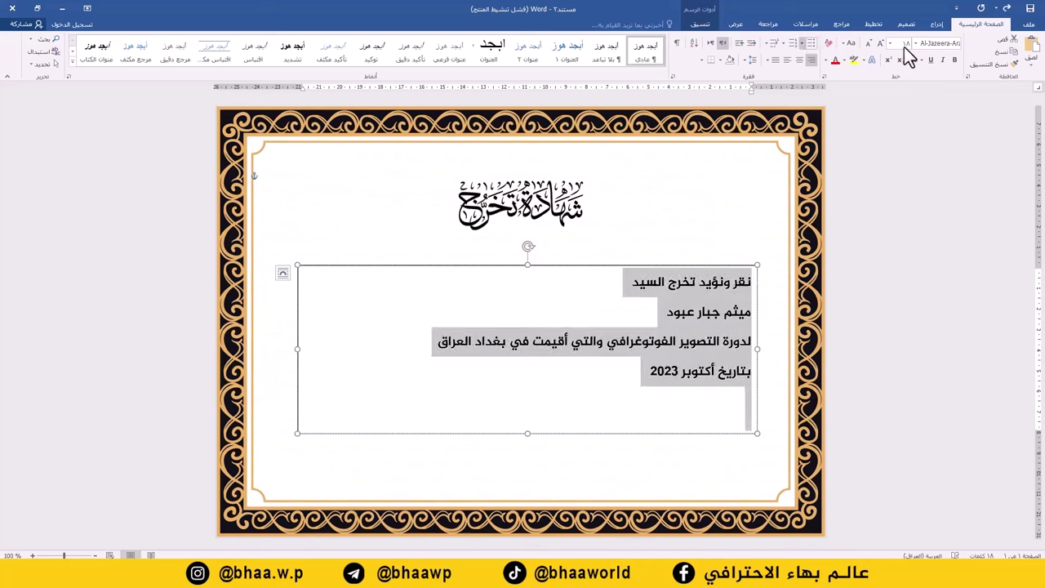
{"action": "left_click", "coordinate": [889, 44]}
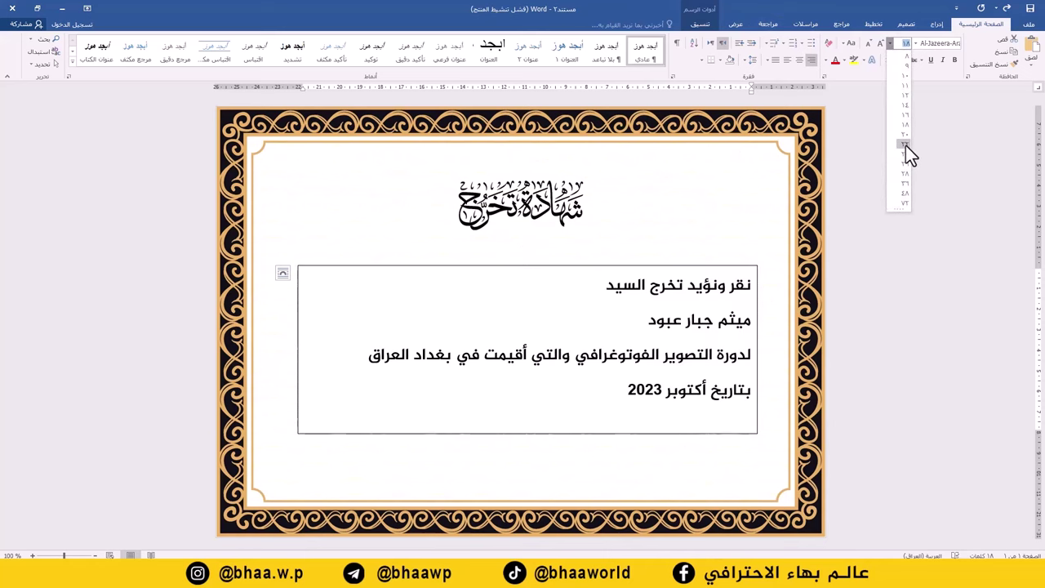
{"action": "left_click", "coordinate": [905, 146]}
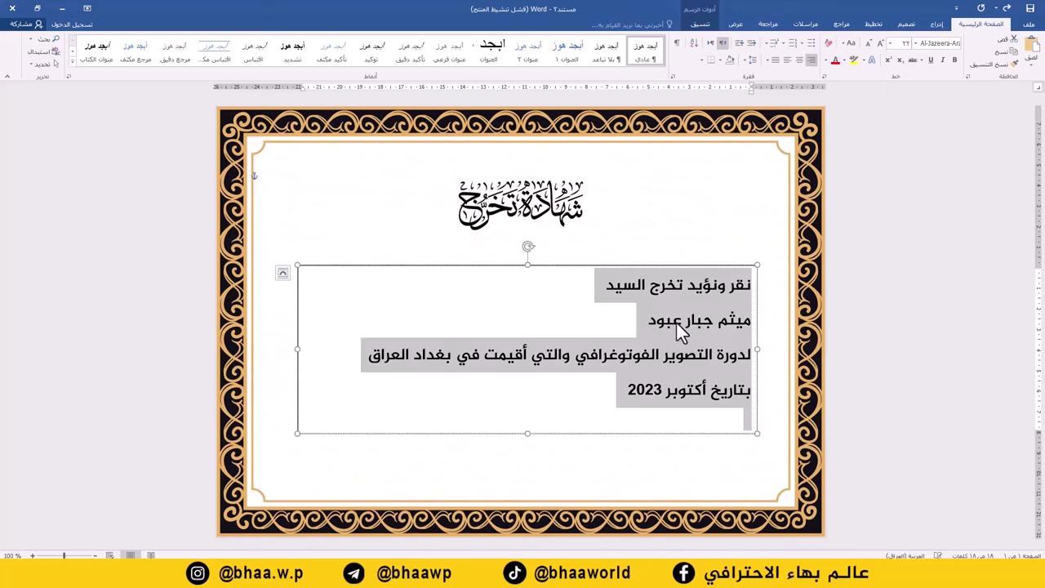
Centre the recipient's name line and enlarge the name
{"action": "left_click_drag", "start_coordinate": [676, 323], "coordinate": [735, 319]}
{"action": "left_click", "coordinate": [797, 61]}
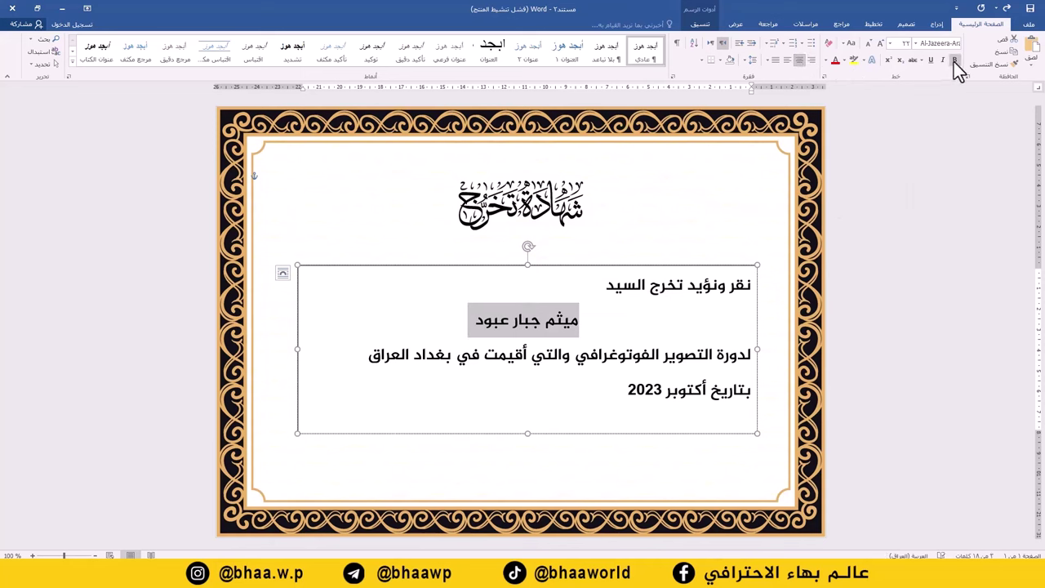
{"action": "left_click", "coordinate": [880, 45]}
{"action": "left_click", "coordinate": [880, 45]}
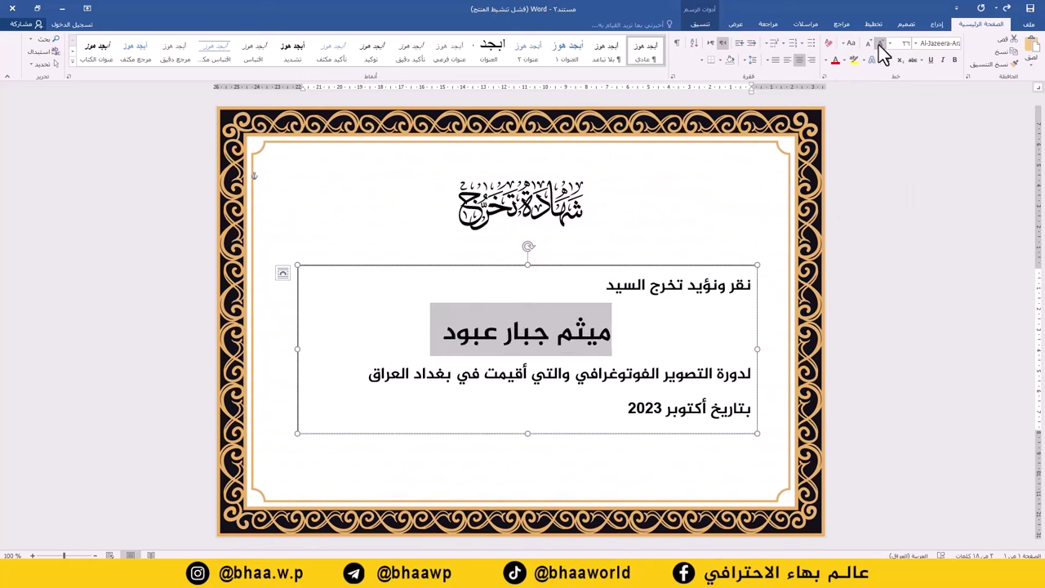
{"action": "left_click", "coordinate": [880, 44]}
{"action": "left_click", "coordinate": [880, 45]}
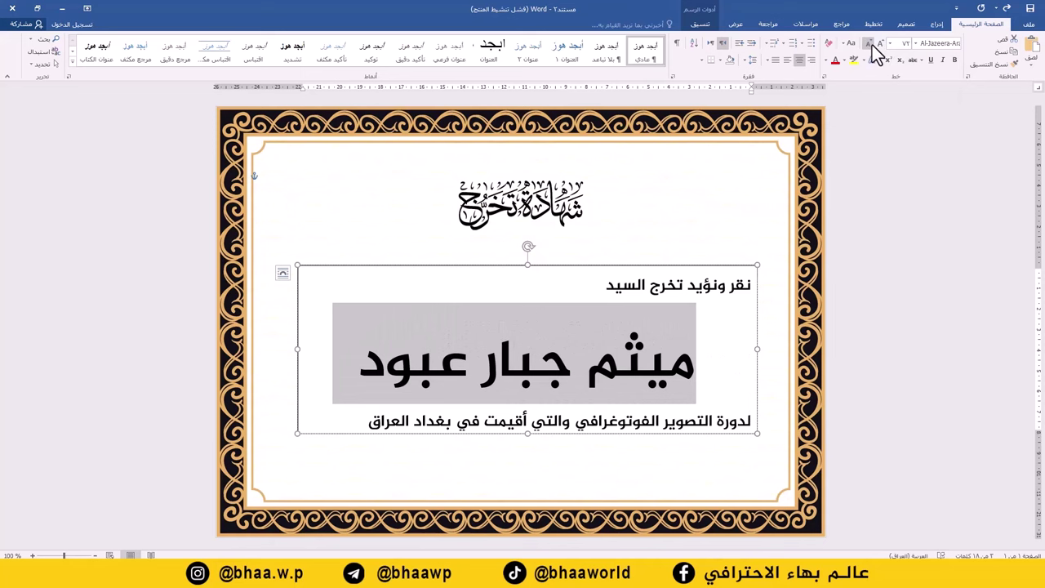
{"action": "left_click", "coordinate": [872, 46]}
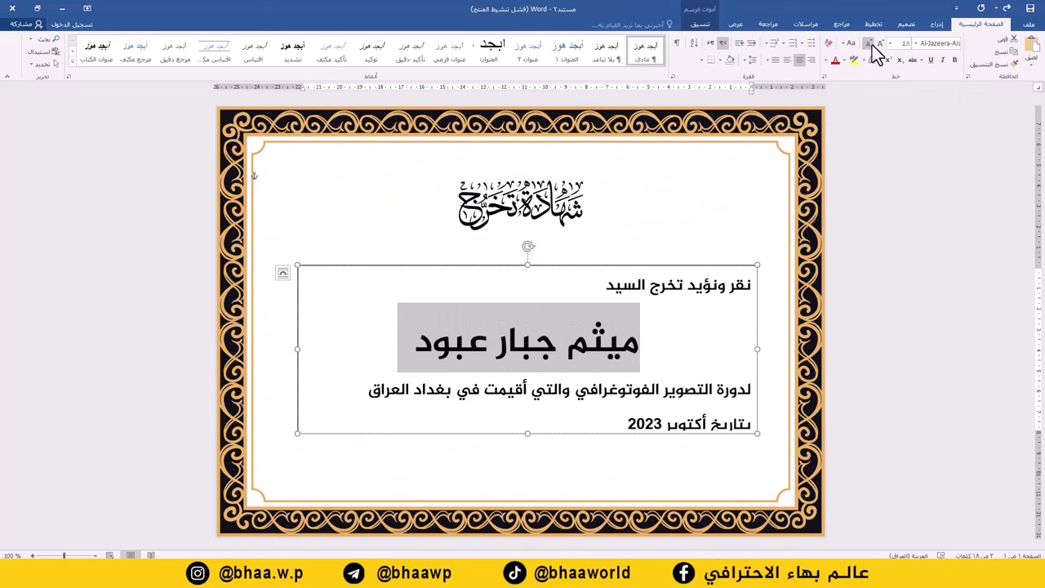
Extend the text box upward toward the title and centre all the certificate lines
{"action": "left_click", "coordinate": [525, 253]}
{"action": "left_click_drag", "start_coordinate": [526, 252], "coordinate": [526, 240]}
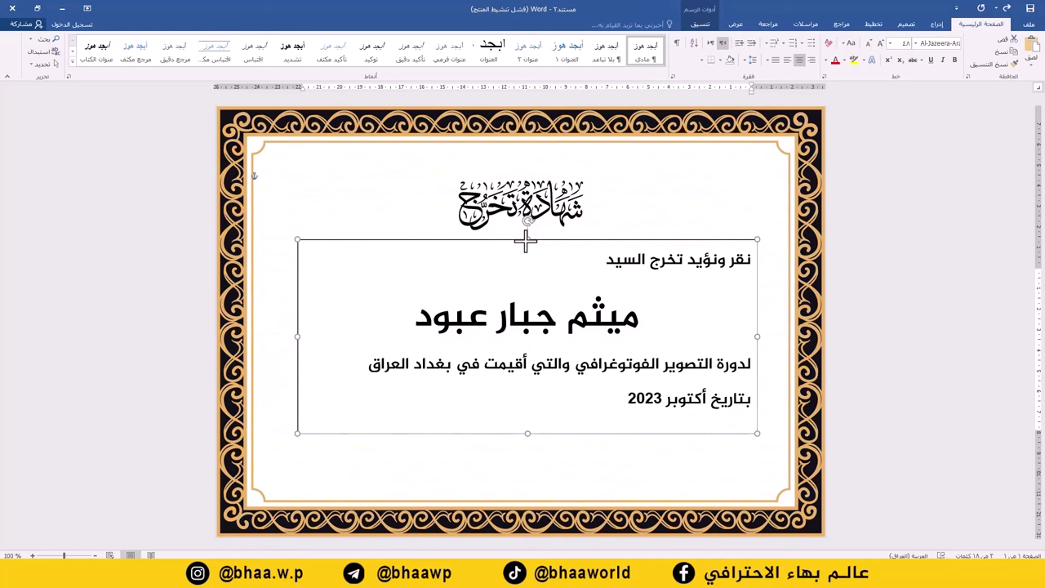
{"action": "key", "text": "ctrl+a"}
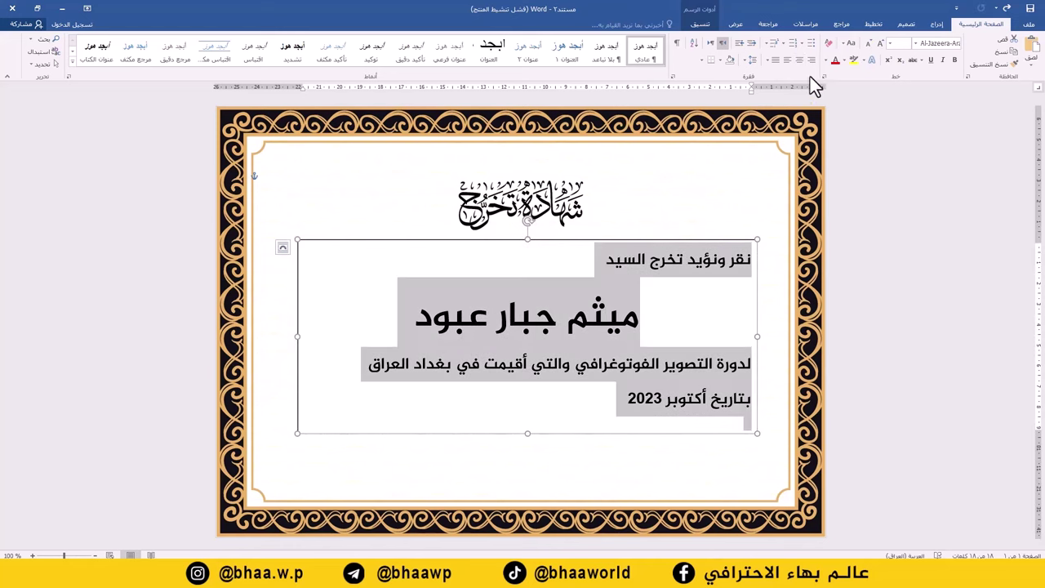
{"action": "left_click", "coordinate": [800, 61]}
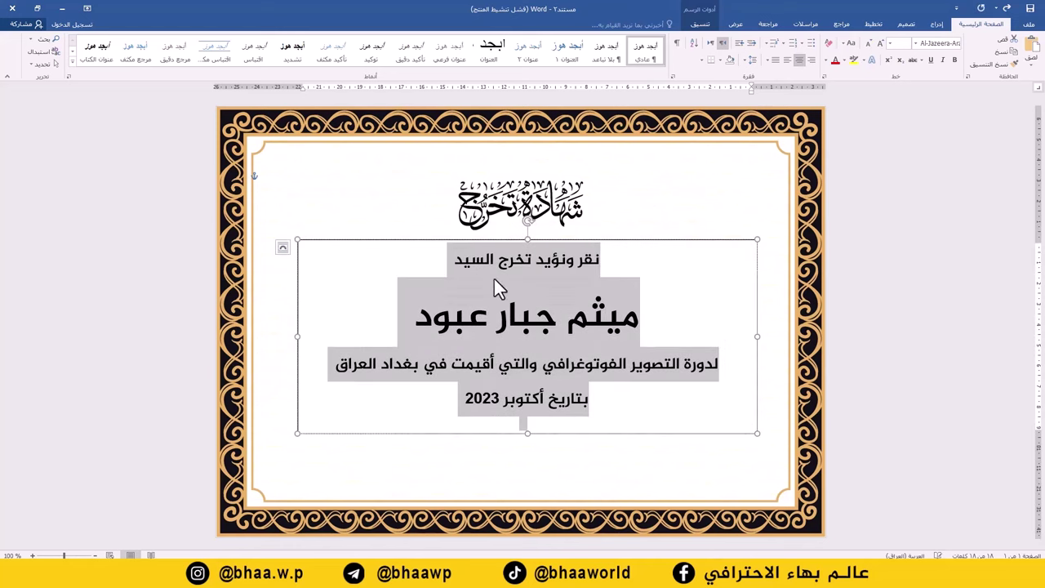
{"action": "left_click", "coordinate": [480, 241]}
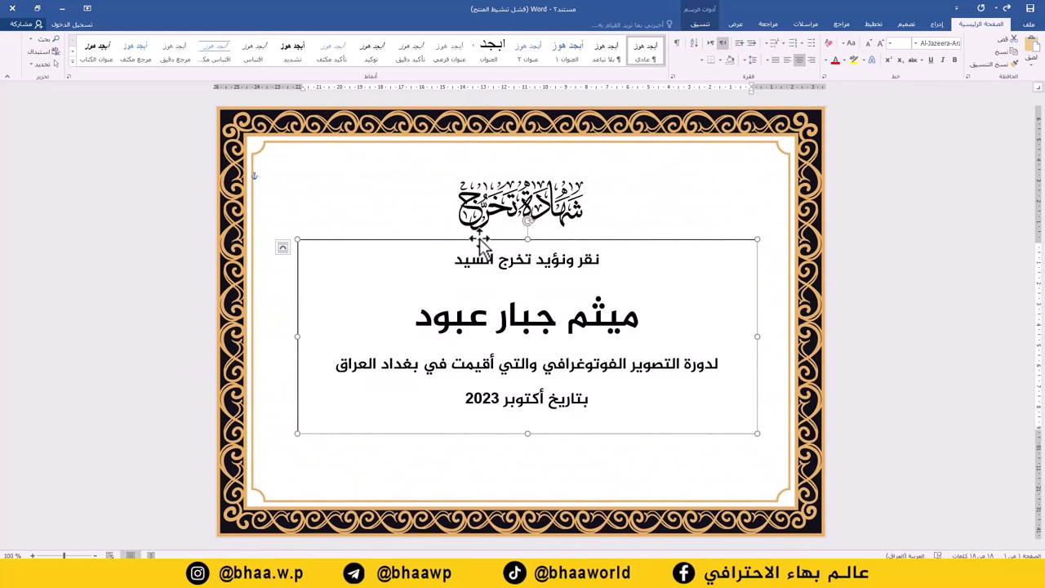
{"action": "left_click", "coordinate": [700, 25]}
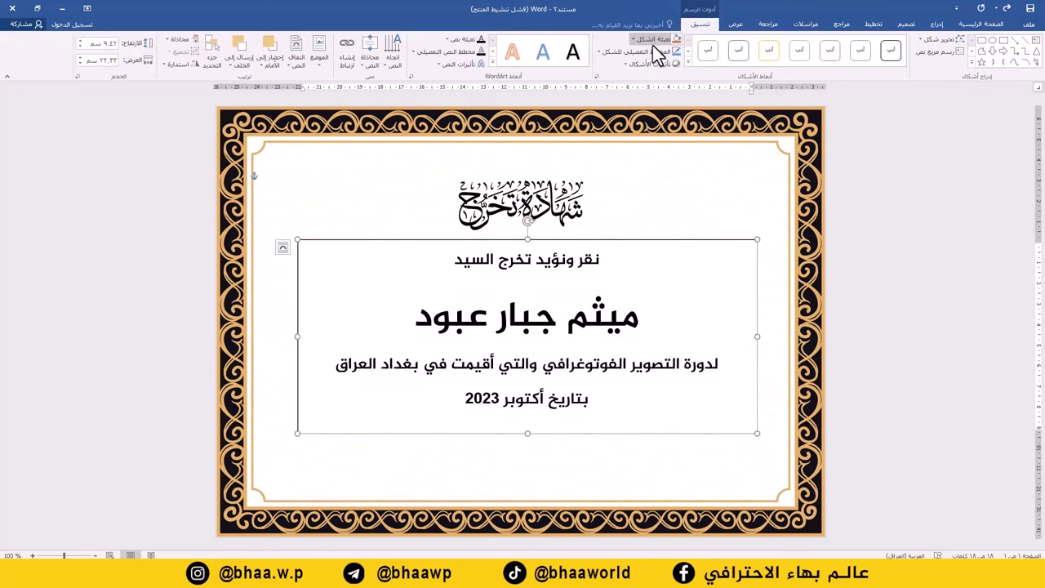
{"action": "left_click", "coordinate": [650, 41]}
Give the certificate text box No Fill and No Outline, and nudge it slightly up
{"action": "left_click", "coordinate": [644, 135]}
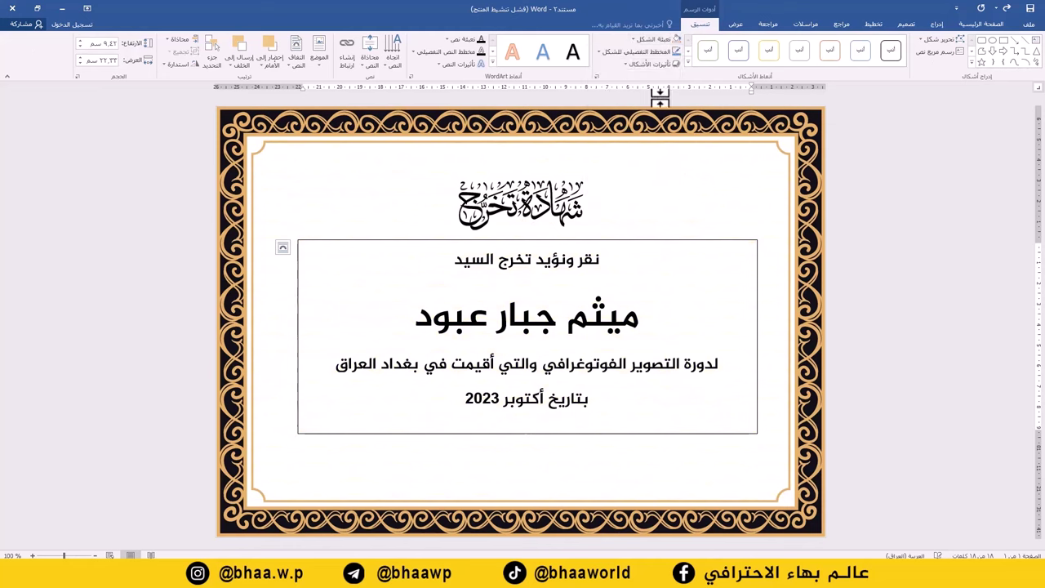
{"action": "left_click", "coordinate": [657, 52]}
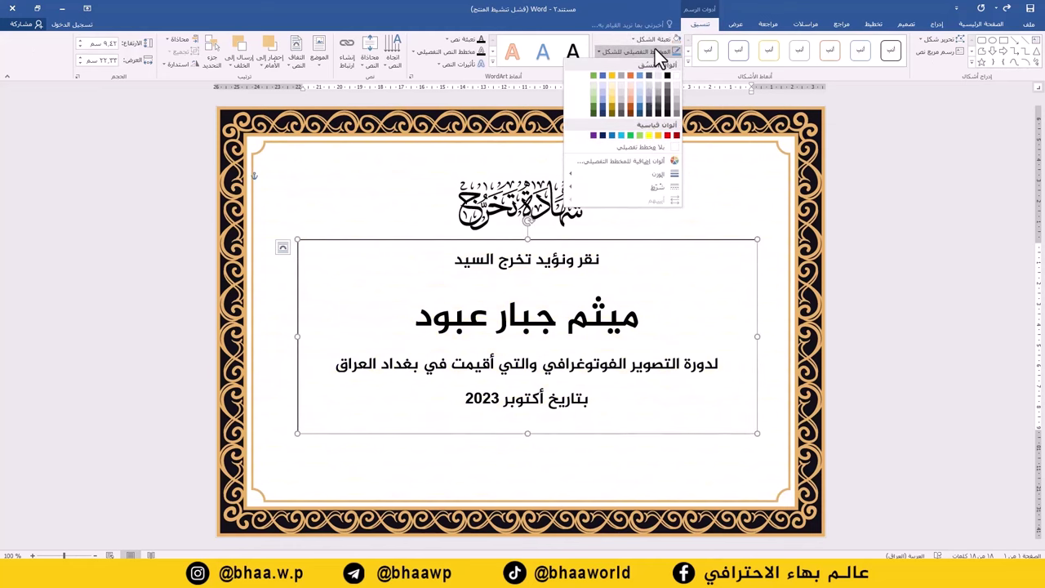
{"action": "left_click", "coordinate": [647, 145]}
{"action": "left_click_drag", "start_coordinate": [566, 238], "coordinate": [566, 231]}
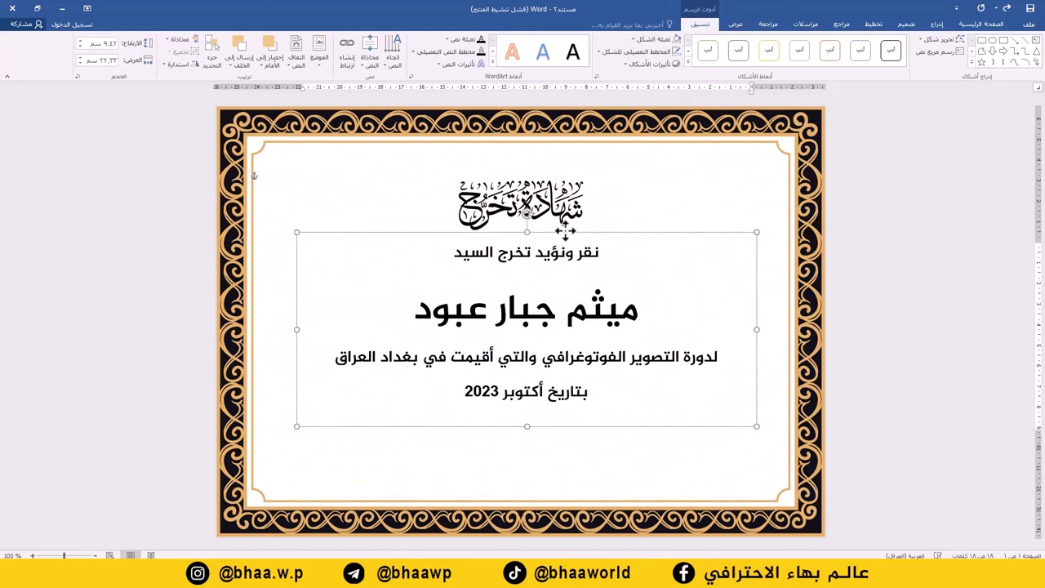
Colour the recipient's name line dark brown
{"action": "triple_click", "coordinate": [554, 315]}
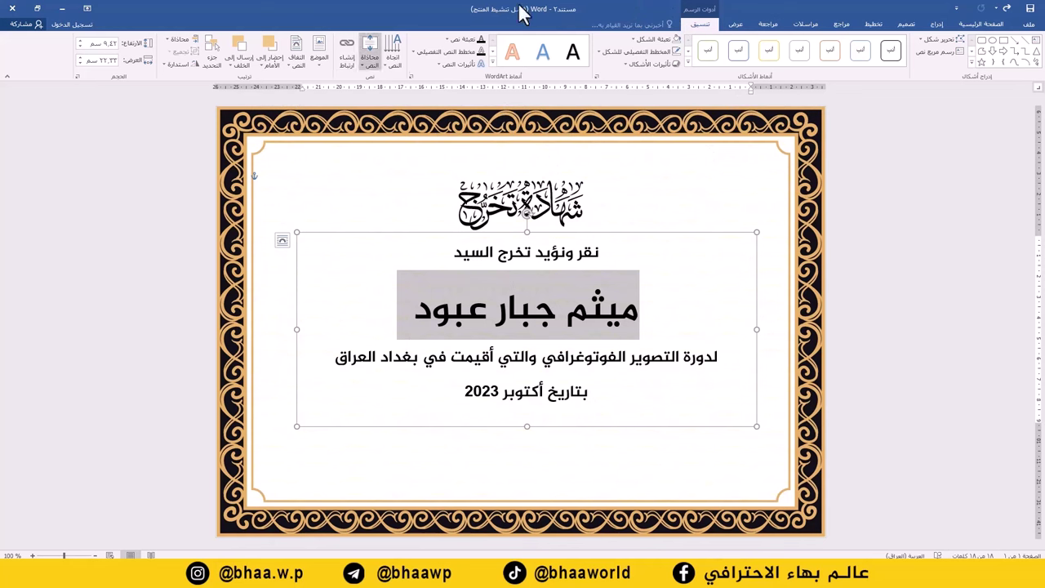
{"action": "left_click", "coordinate": [982, 24]}
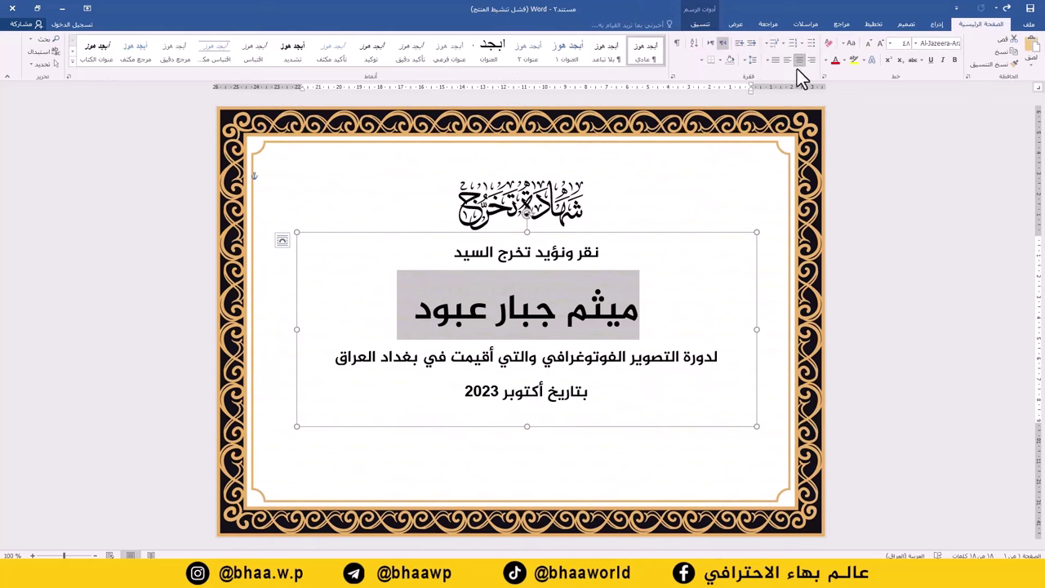
{"action": "left_click", "coordinate": [828, 66]}
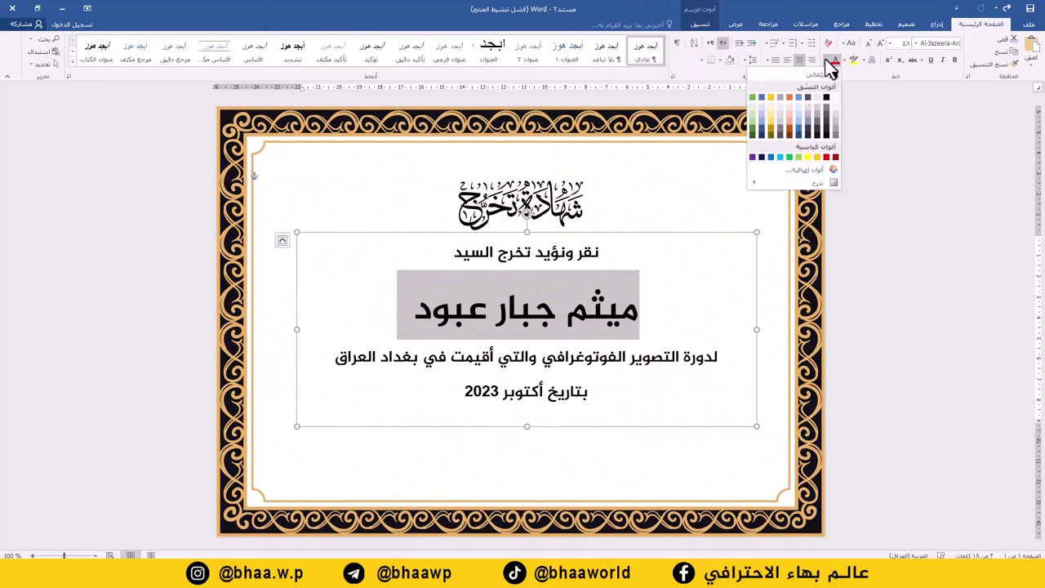
{"action": "left_click", "coordinate": [788, 137]}
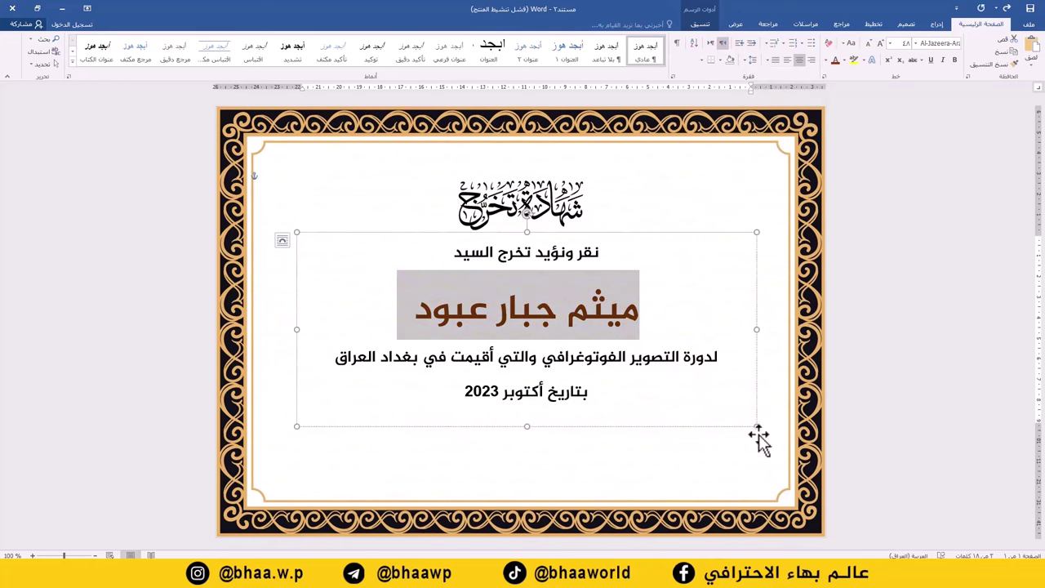
{"action": "left_click", "coordinate": [584, 355]}
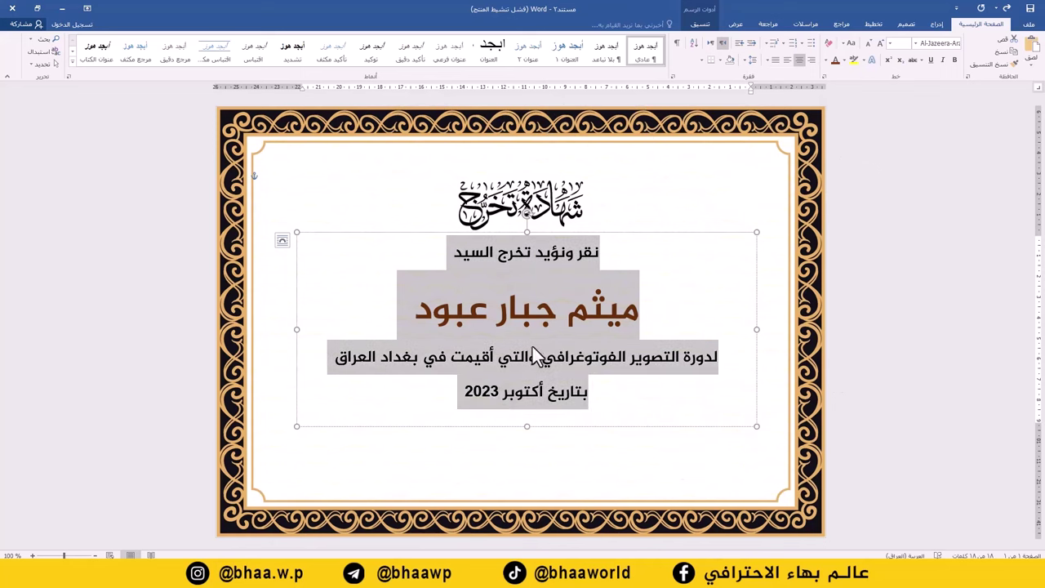
Tighten the line spacing of all four certificate lines
{"action": "key", "text": "ctrl+a"}
{"action": "left_click_drag", "start_coordinate": [451, 395], "coordinate": [612, 245]}
{"action": "left_click", "coordinate": [741, 63]}
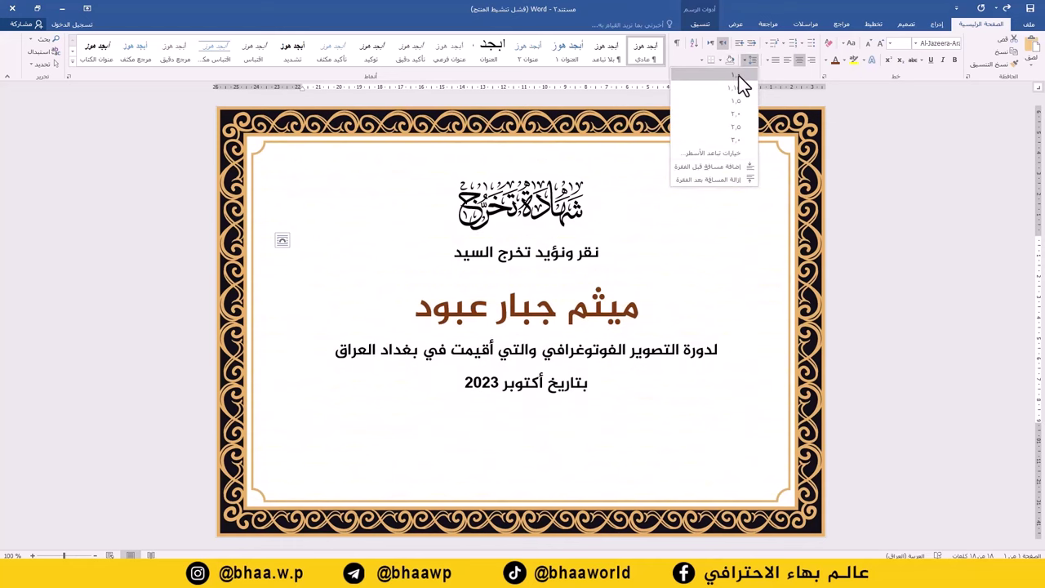
{"action": "left_click", "coordinate": [739, 76]}
{"action": "left_click", "coordinate": [503, 421]}
{"action": "key", "text": "ctrl+a"}
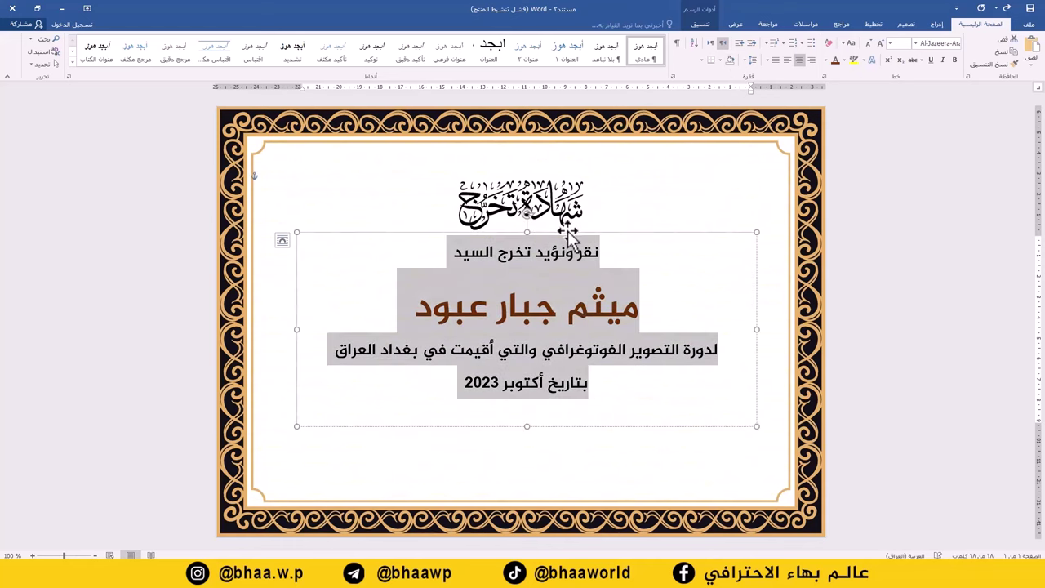
{"action": "left_click", "coordinate": [569, 235]}
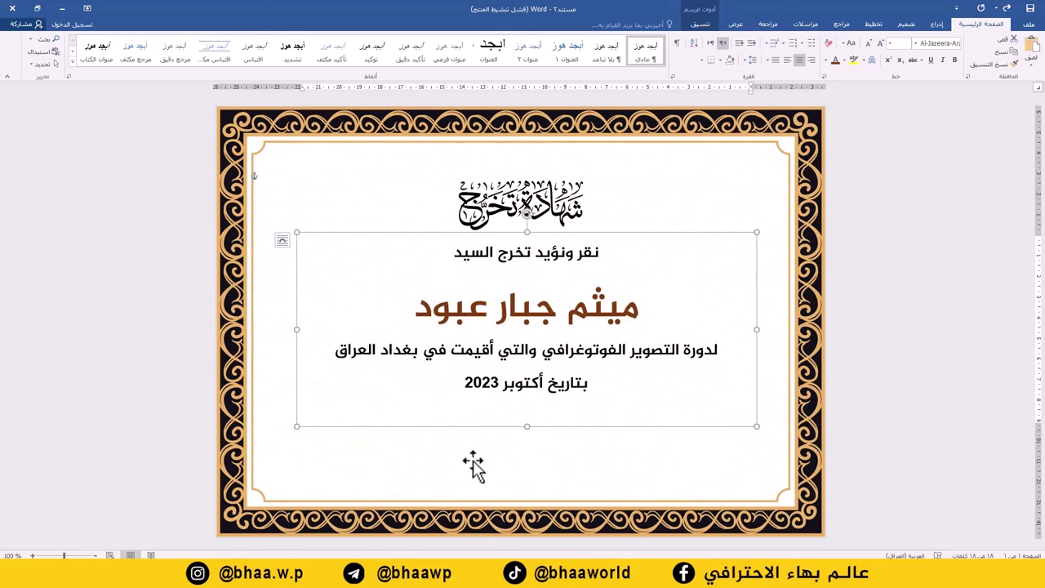
Add a lower-right text box with the signatory's name and title, centred in Al-Jazeera-Arabic-Bold
{"action": "left_click", "coordinate": [936, 24]}
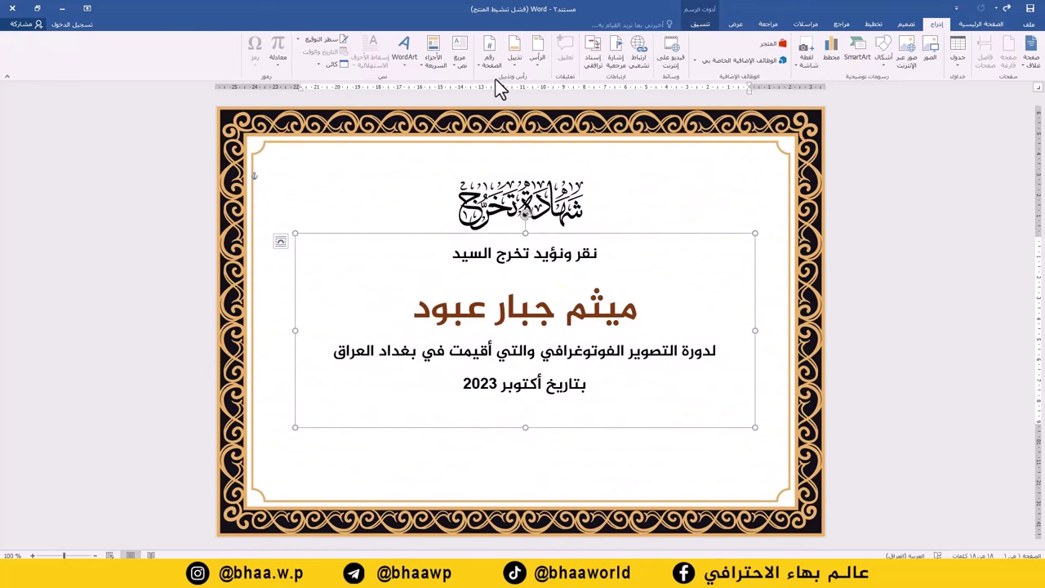
{"action": "left_click", "coordinate": [462, 67]}
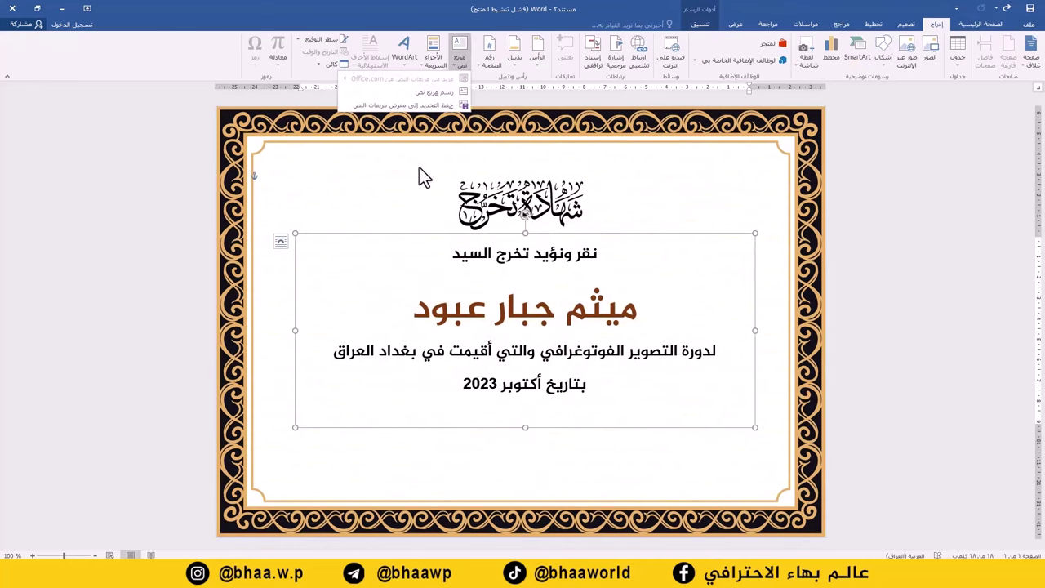
{"action": "left_click", "coordinate": [445, 103]}
{"action": "left_click_drag", "start_coordinate": [698, 441], "coordinate": [569, 489]}
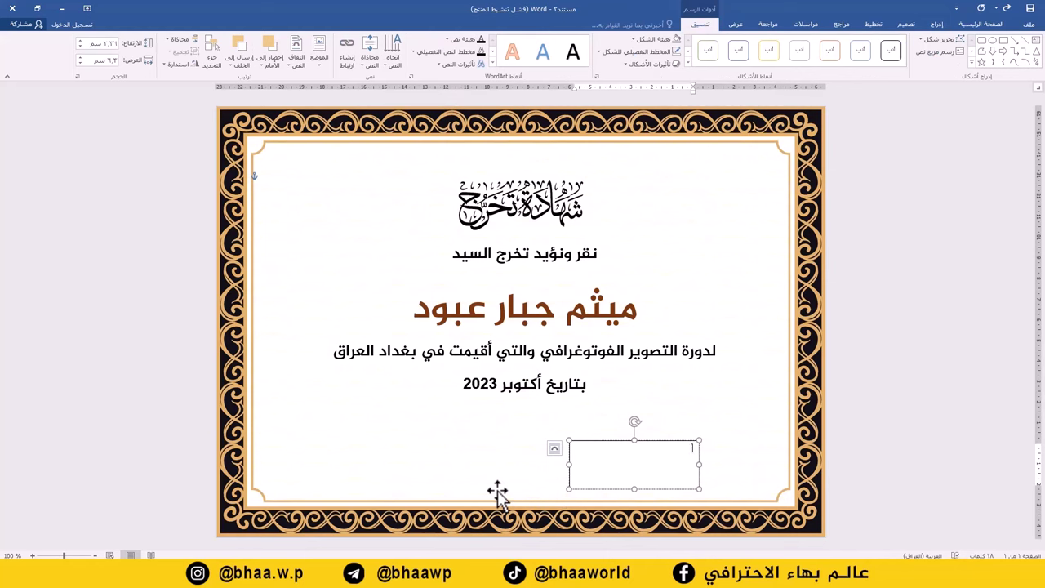
{"action": "left_click", "coordinate": [982, 26]}
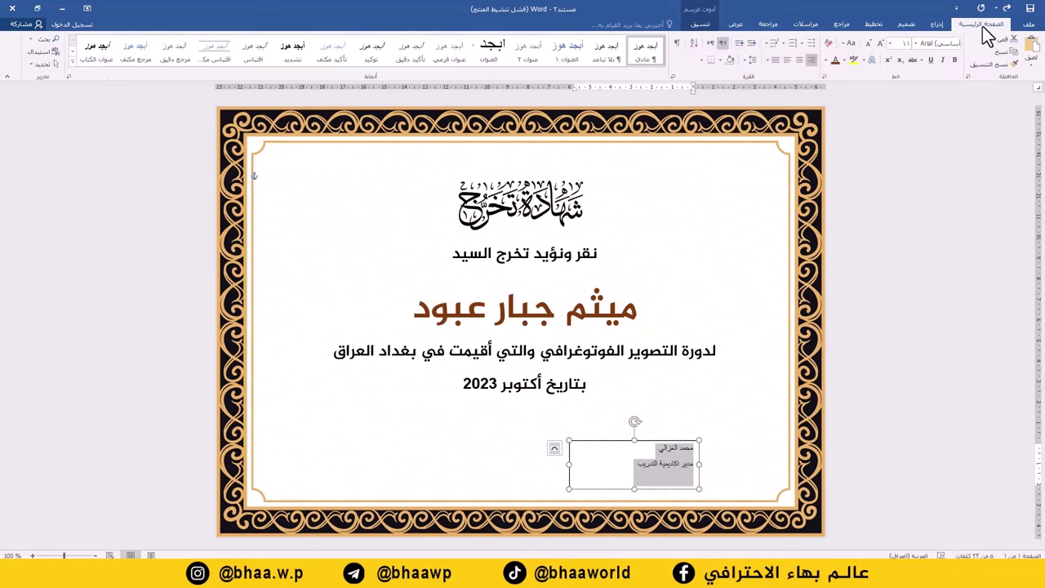
{"action": "left_click", "coordinate": [796, 61]}
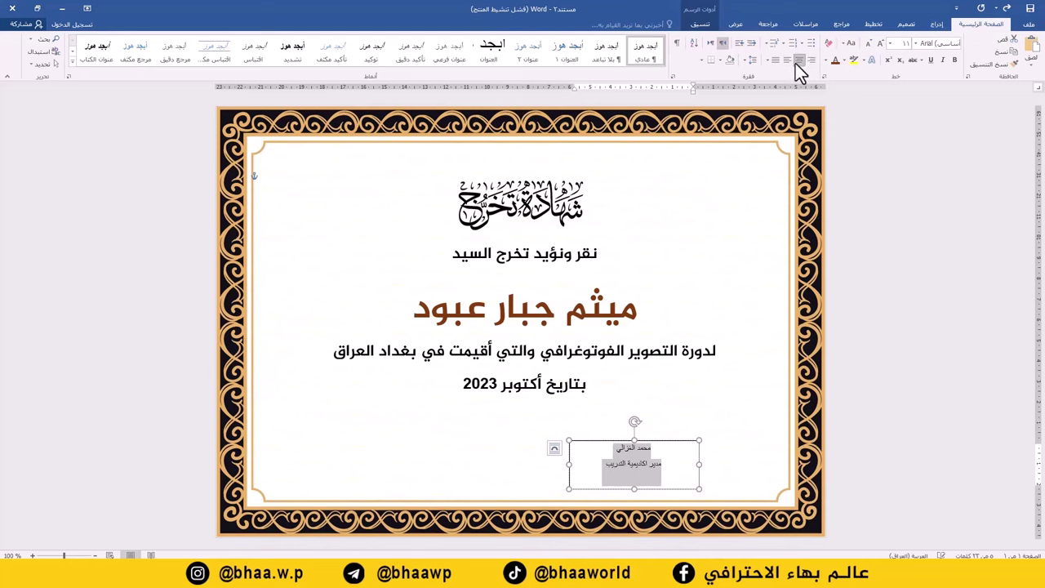
{"action": "left_click", "coordinate": [916, 44]}
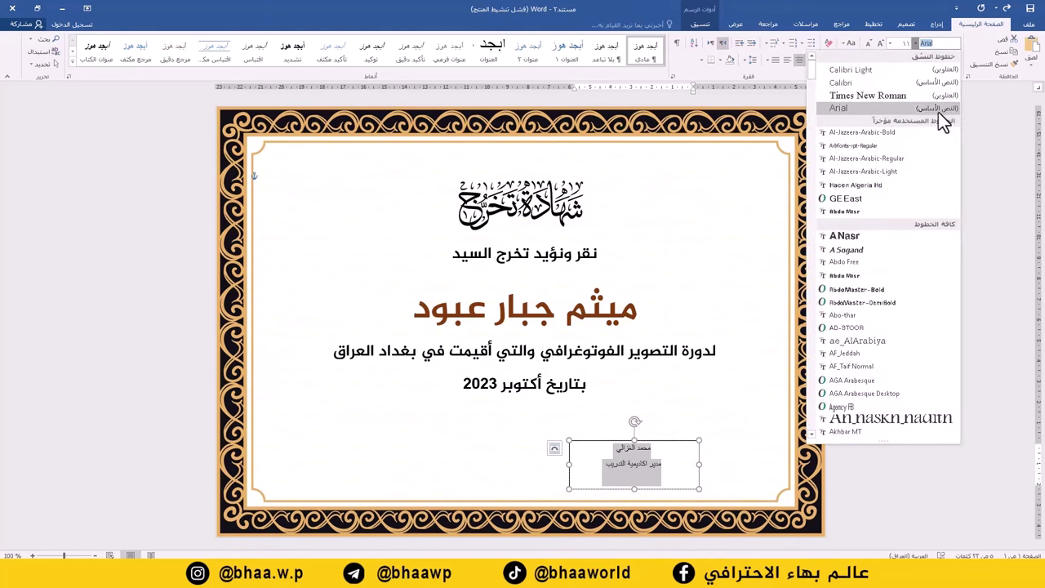
{"action": "left_click", "coordinate": [875, 137]}
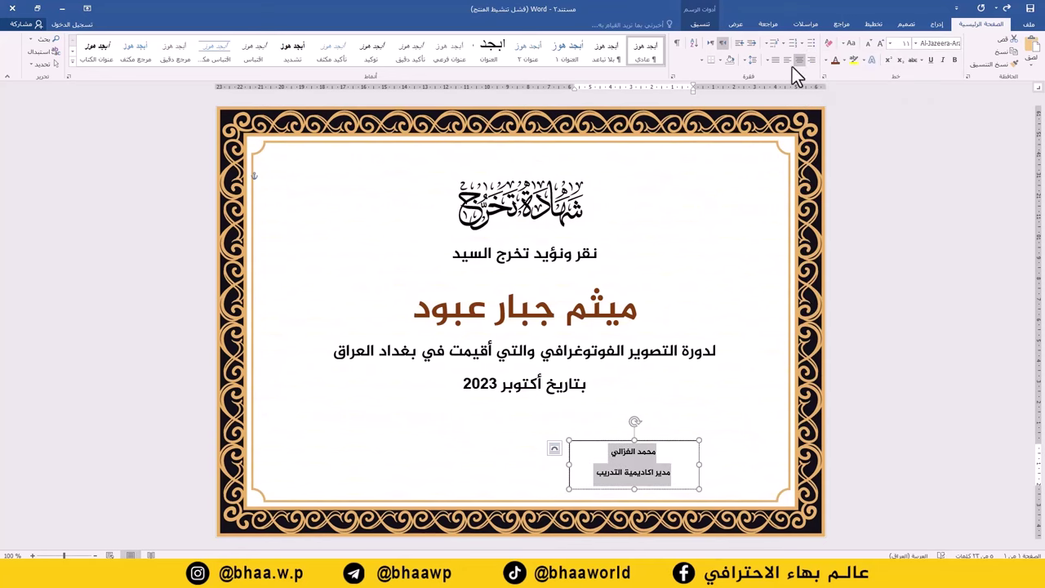
Give the signature box No Fill and No Outline, and shift it slightly up and right
{"action": "left_click", "coordinate": [701, 25]}
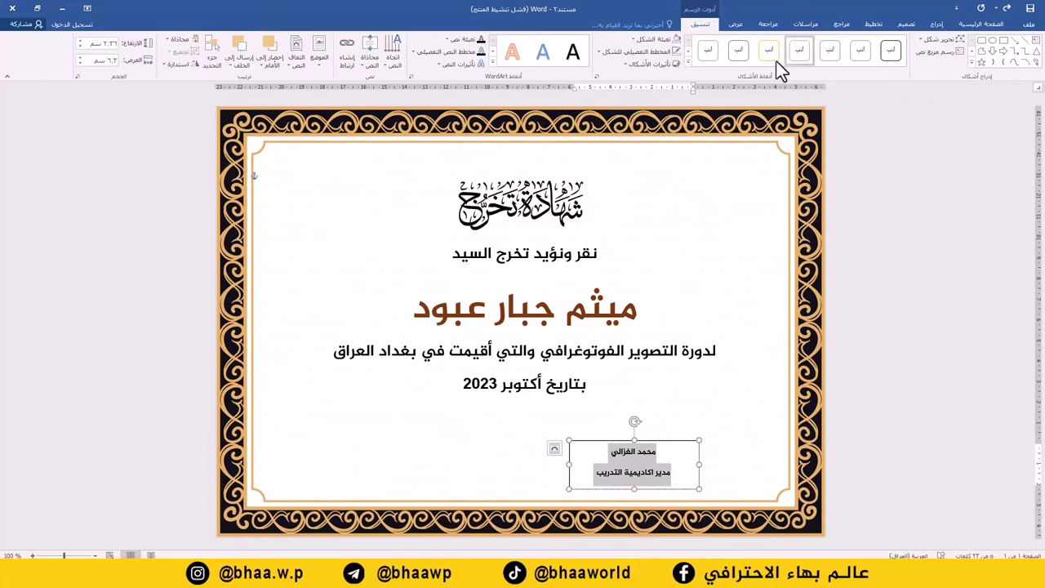
{"action": "left_click", "coordinate": [658, 41]}
{"action": "left_click", "coordinate": [649, 146]}
{"action": "left_click", "coordinate": [654, 51]}
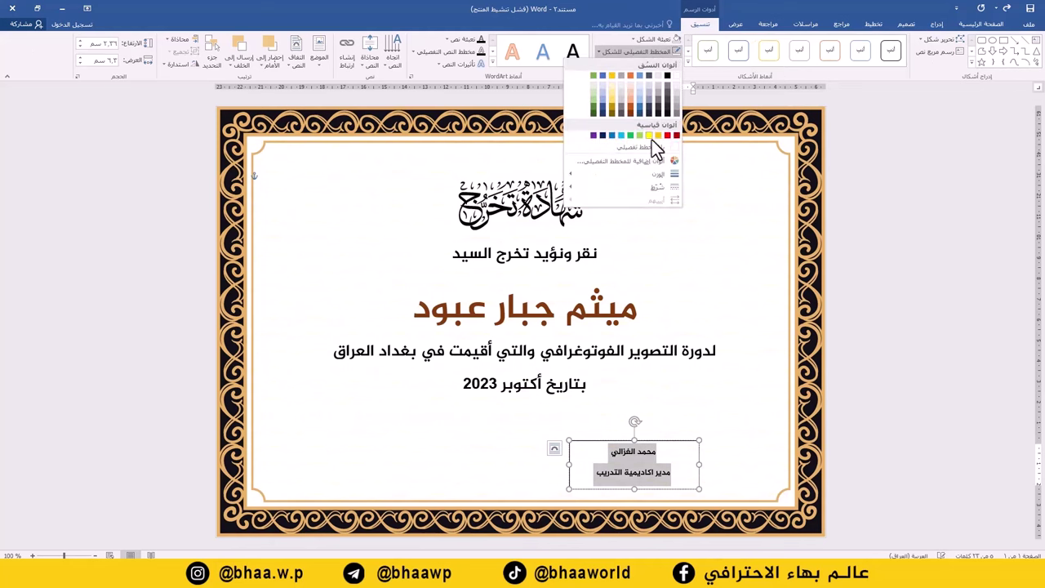
{"action": "left_click", "coordinate": [651, 145]}
{"action": "mouse_move", "coordinate": [667, 438]}
{"action": "left_mouse_down"}
{"action": "mouse_move", "coordinate": [672, 428]}
{"action": "mouse_move", "coordinate": [687, 433]}
{"action": "left_mouse_up"}
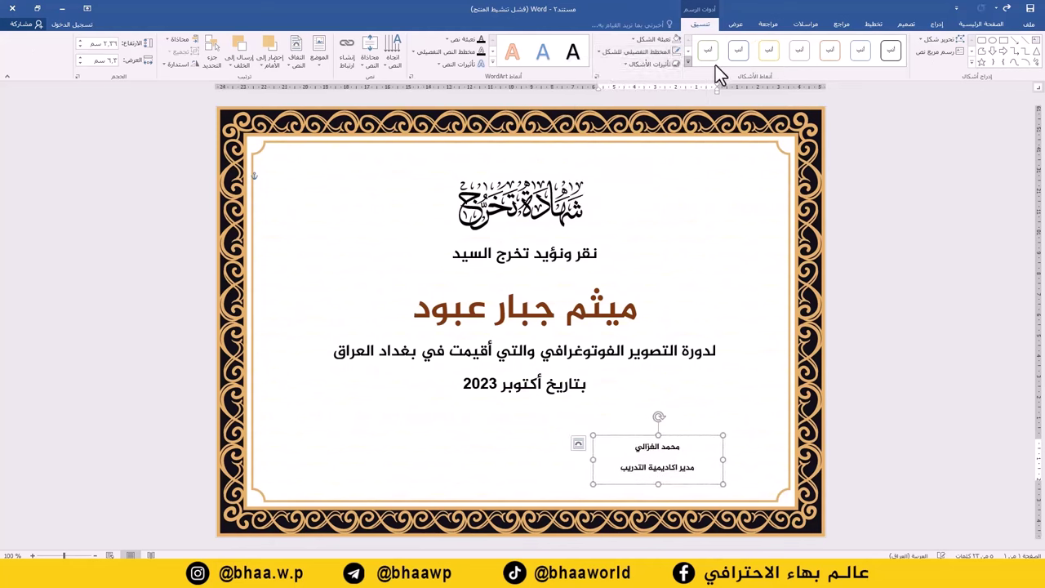
Set the signature lines to single spacing and size 14
{"action": "left_click", "coordinate": [981, 24]}
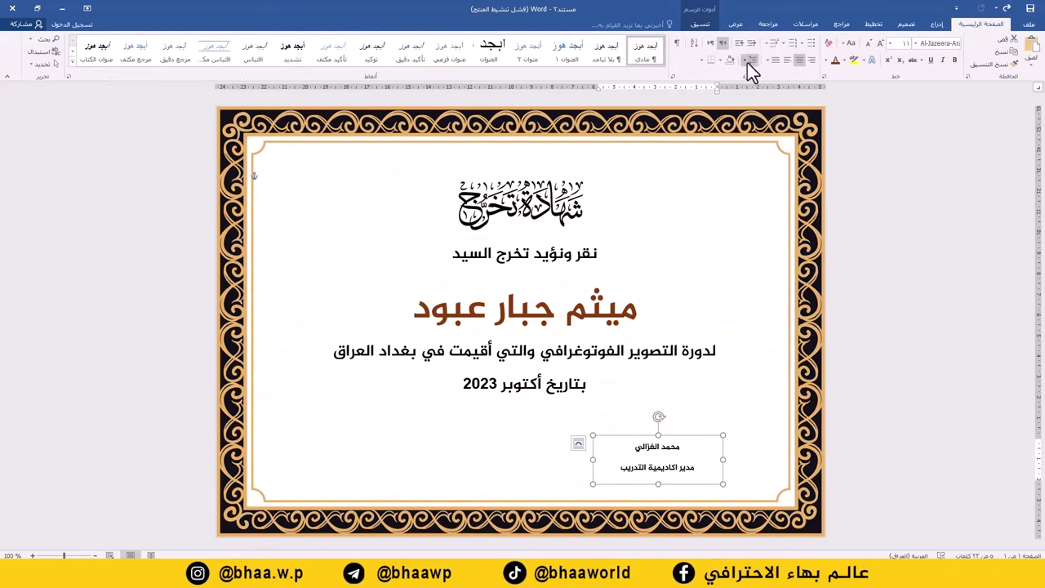
{"action": "left_click", "coordinate": [747, 62]}
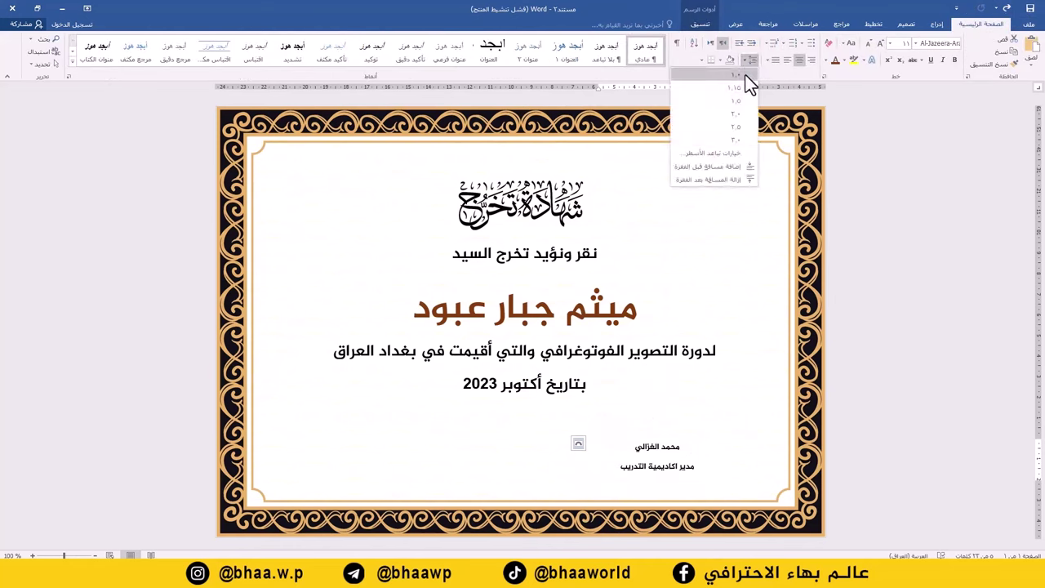
{"action": "left_click", "coordinate": [746, 75]}
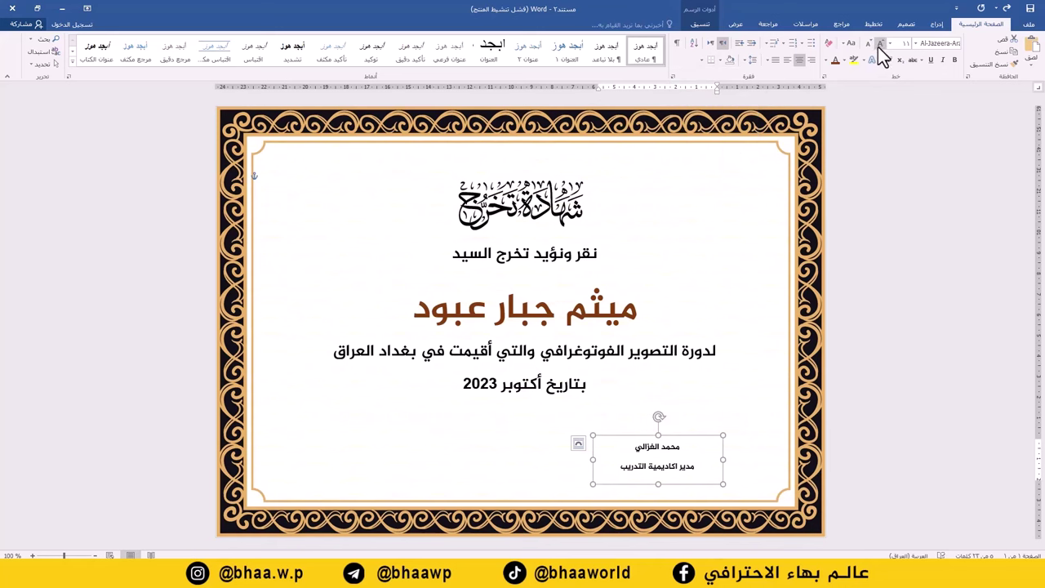
{"action": "left_click", "coordinate": [888, 46]}
{"action": "left_click", "coordinate": [898, 123]}
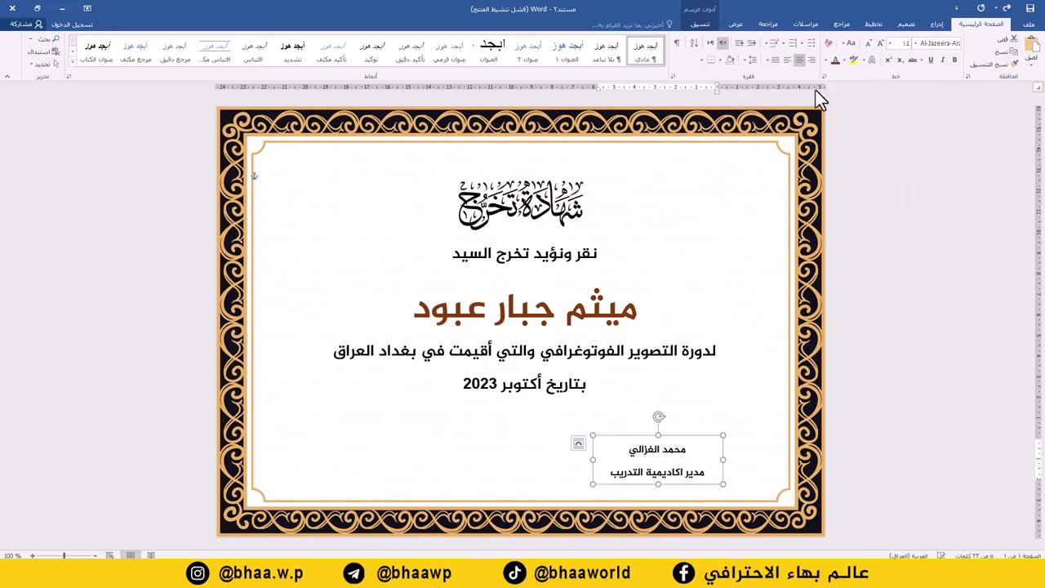
Change the signature block's line spacing to Multiple in the Paragraph settings
{"action": "left_click", "coordinate": [744, 58]}
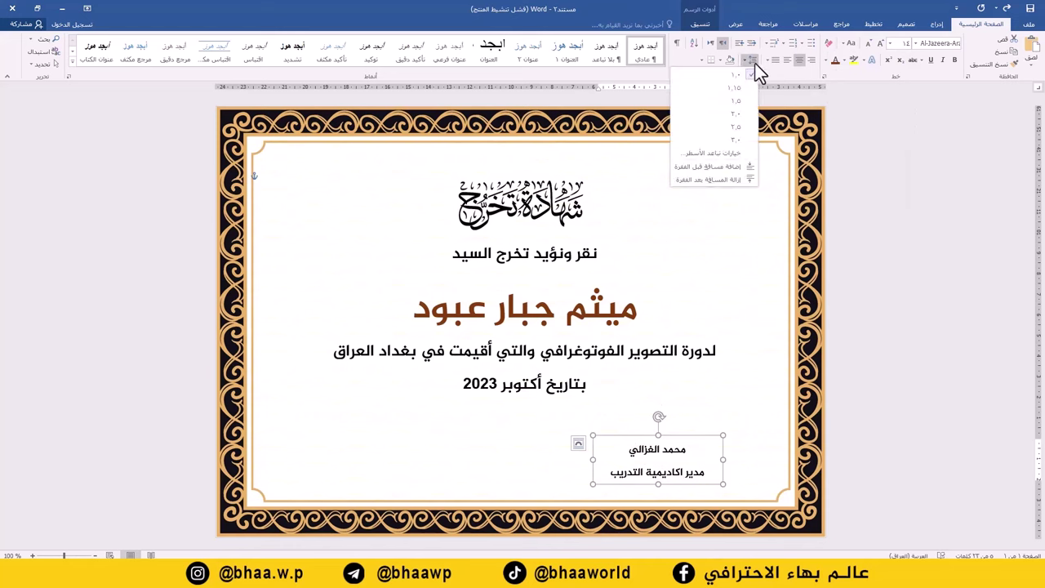
{"action": "left_click", "coordinate": [734, 154]}
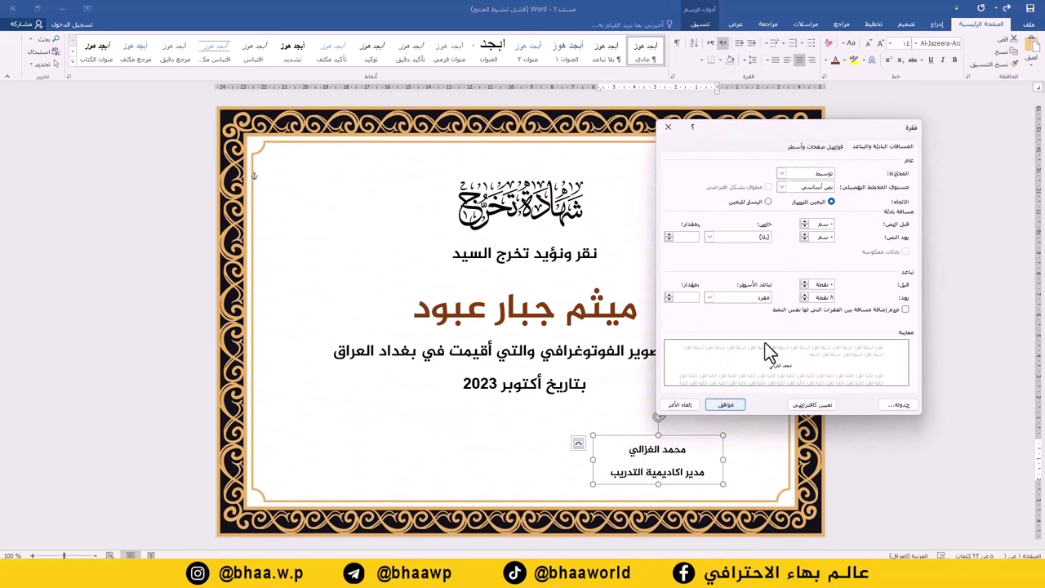
{"action": "left_click", "coordinate": [709, 297]}
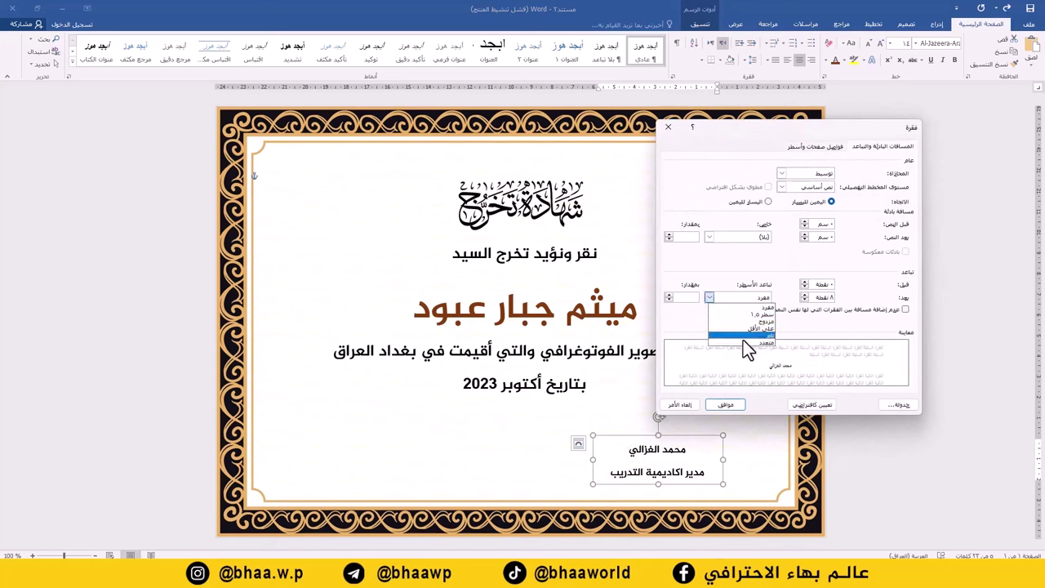
{"action": "left_click", "coordinate": [743, 341]}
{"action": "left_click", "coordinate": [688, 299]}
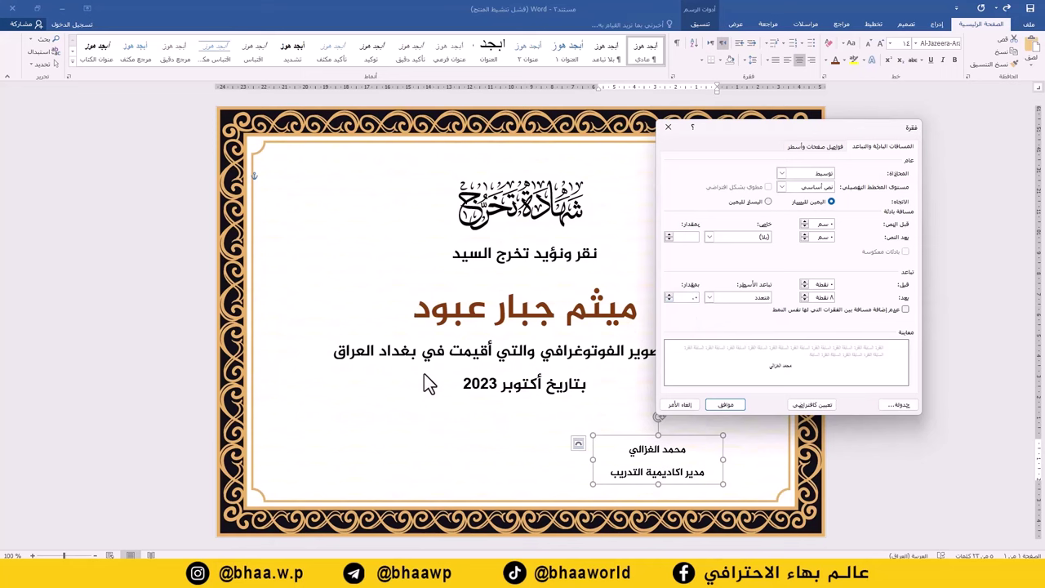
{"action": "left_click", "coordinate": [727, 404]}
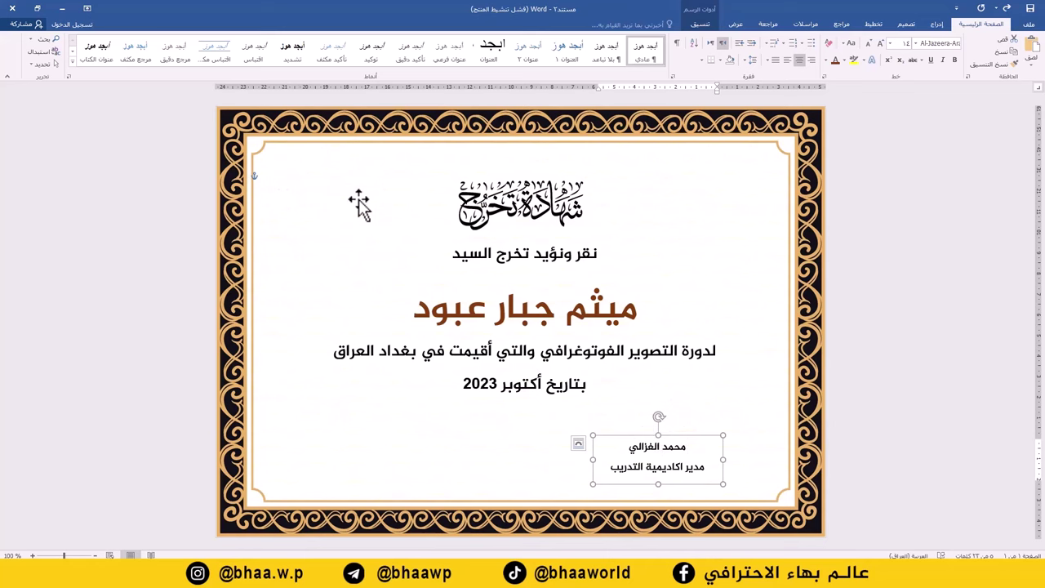
Insert the gold medal picture in front of text, enlarged at the top left beside the title
{"action": "left_click", "coordinate": [941, 28]}
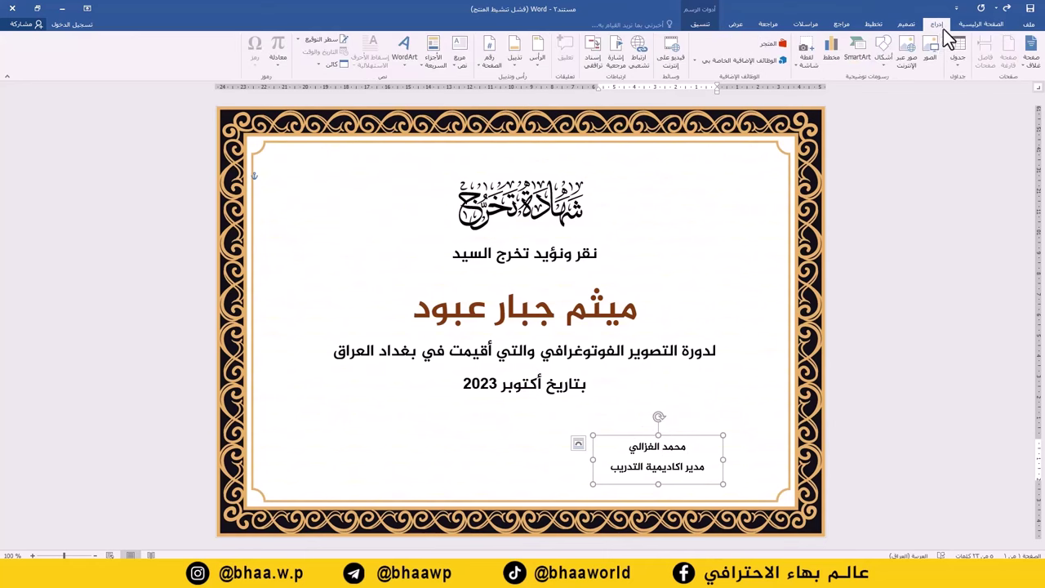
{"action": "left_click", "coordinate": [928, 63]}
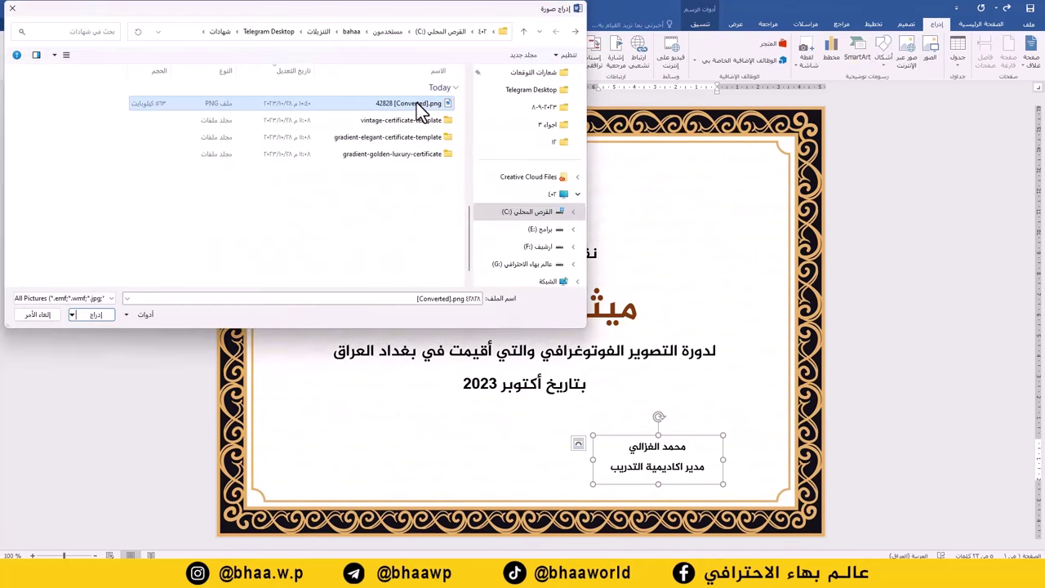
{"action": "double_click", "coordinate": [416, 103]}
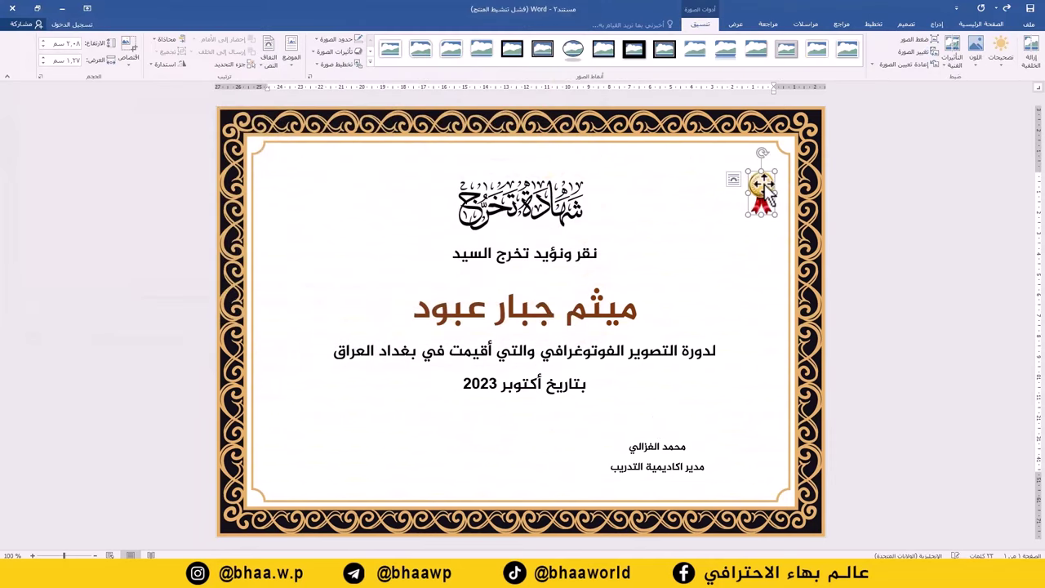
{"action": "right_click", "coordinate": [765, 184]}
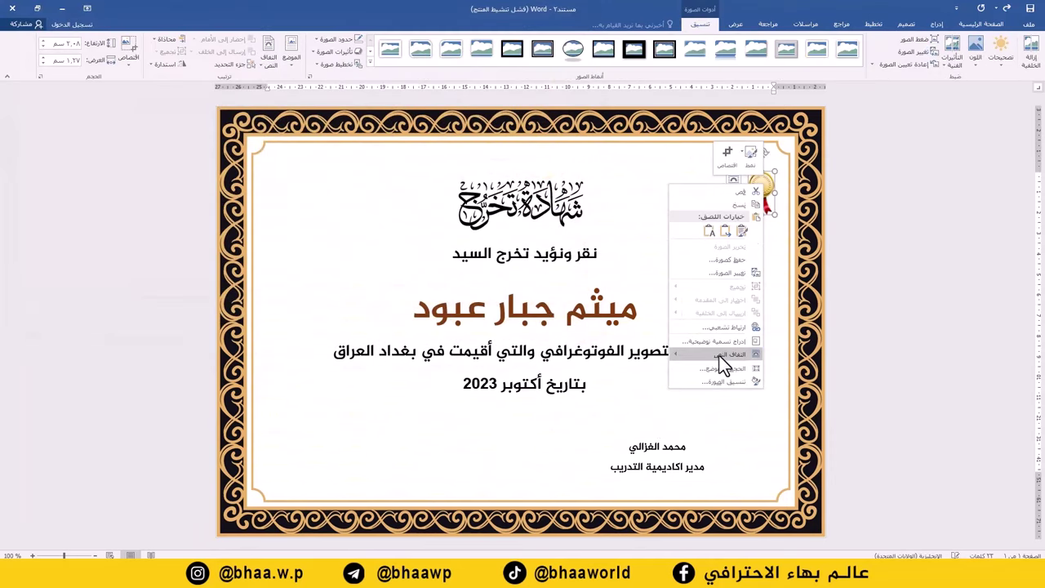
{"action": "mouse_move", "coordinate": [719, 355]}
{"action": "left_click", "coordinate": [641, 434]}
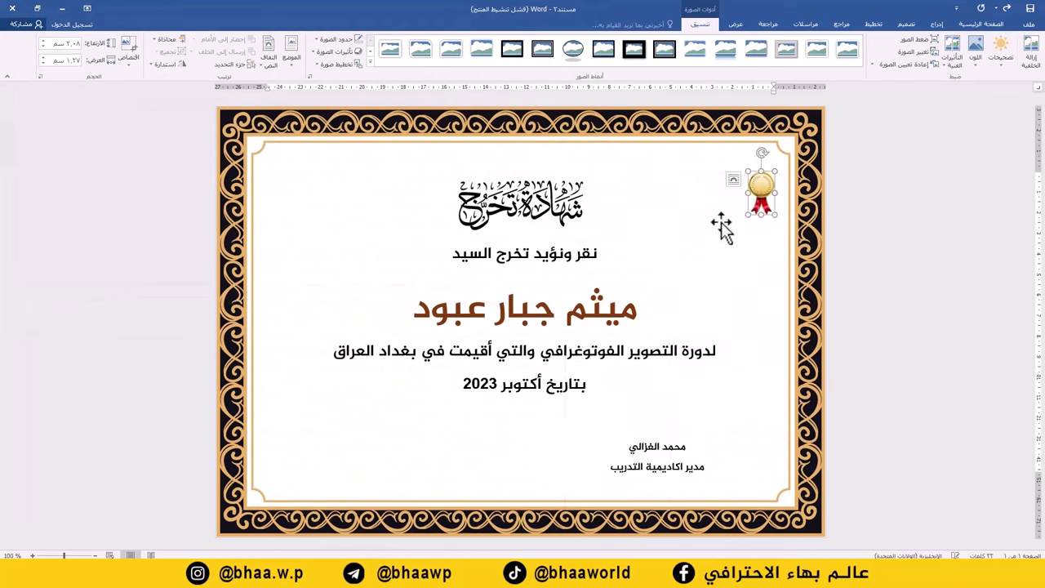
{"action": "left_click_drag", "start_coordinate": [746, 215], "coordinate": [348, 208]}
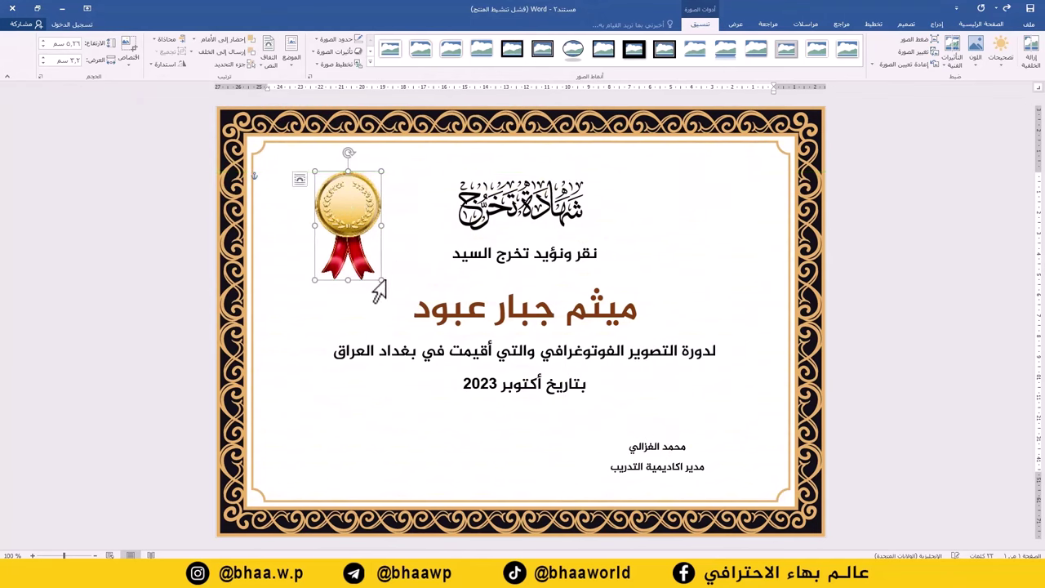
{"action": "left_click_drag", "start_coordinate": [381, 280], "coordinate": [392, 296]}
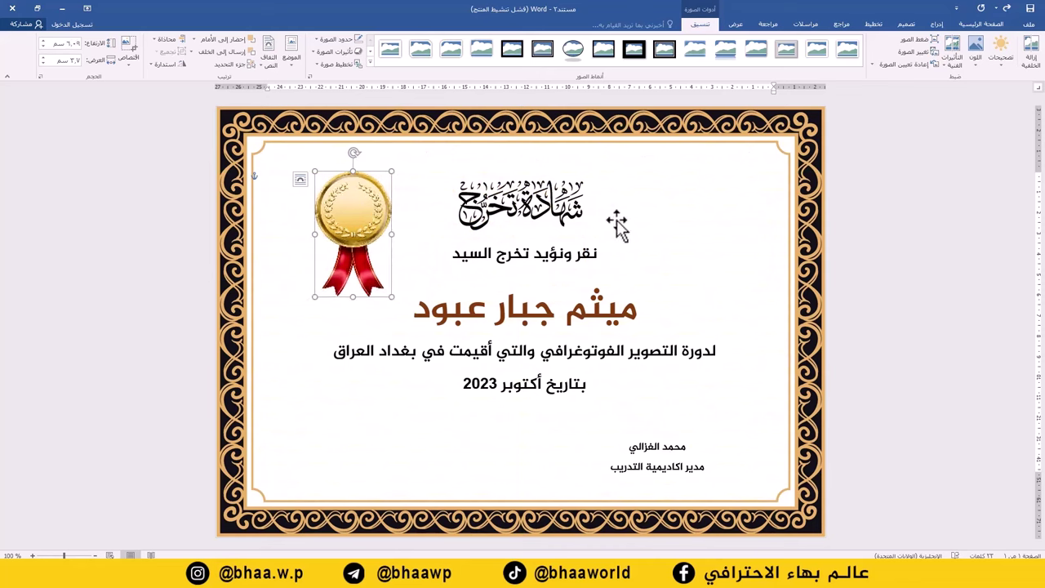
{"action": "left_click", "coordinate": [676, 440]}
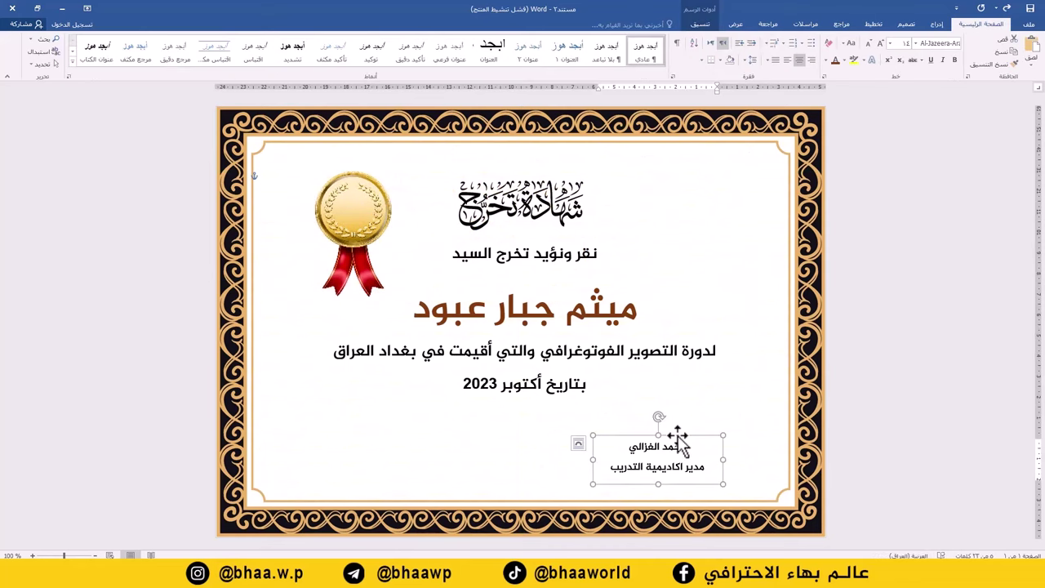
Duplicate the signature box to the top right, reading S.N over a bold serial number
{"action": "mouse_move", "coordinate": [676, 445]}
{"action": "left_mouse_down", "text": "ctrl"}
{"action": "mouse_move", "coordinate": [693, 227]}
{"action": "mouse_move", "coordinate": [706, 232]}
{"action": "left_mouse_up", "text": "ctrl"}
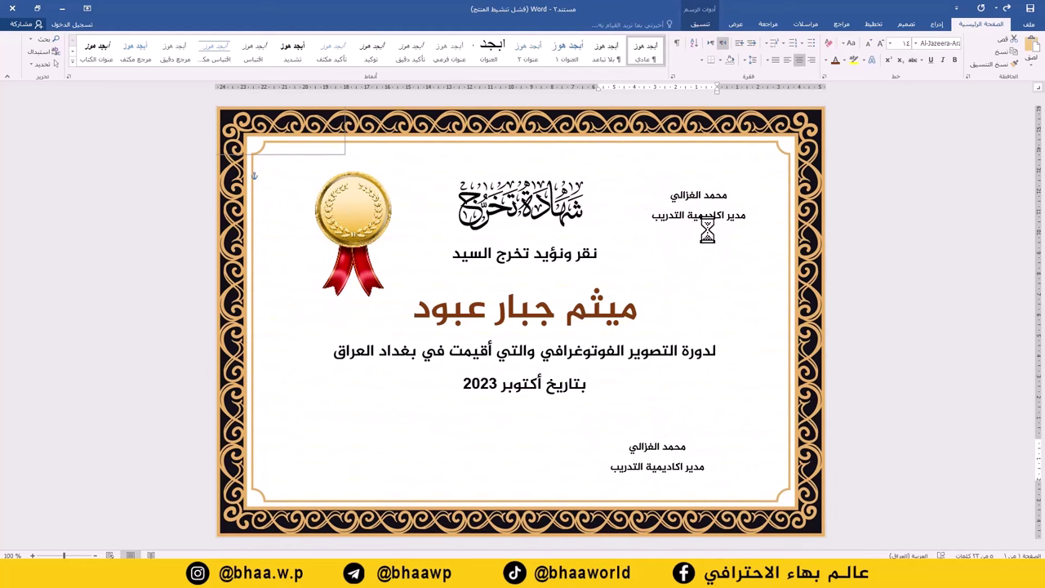
{"action": "triple_click", "coordinate": [710, 196]}
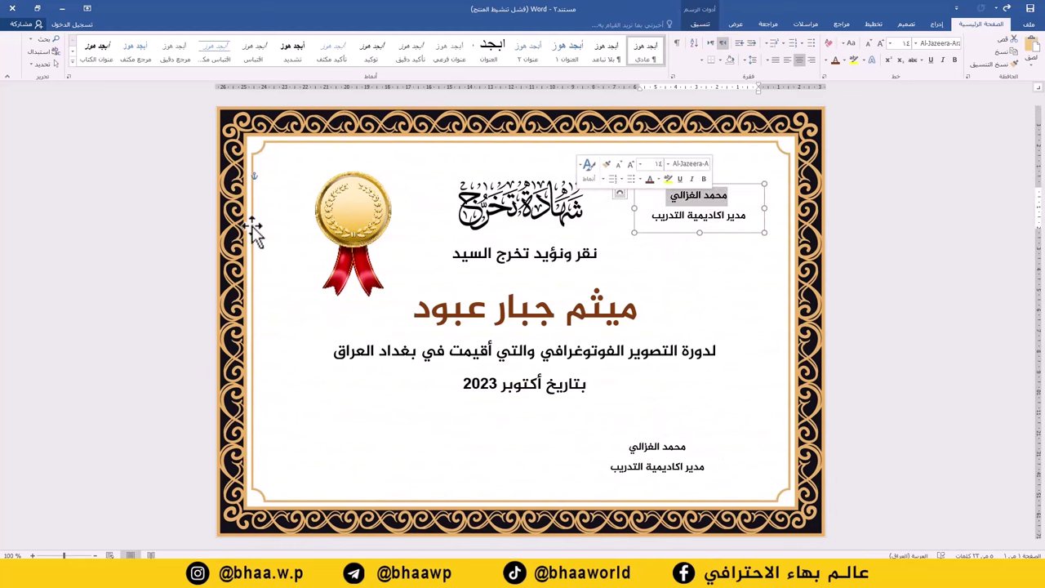
{"action": "type", "text": "الرقم"}
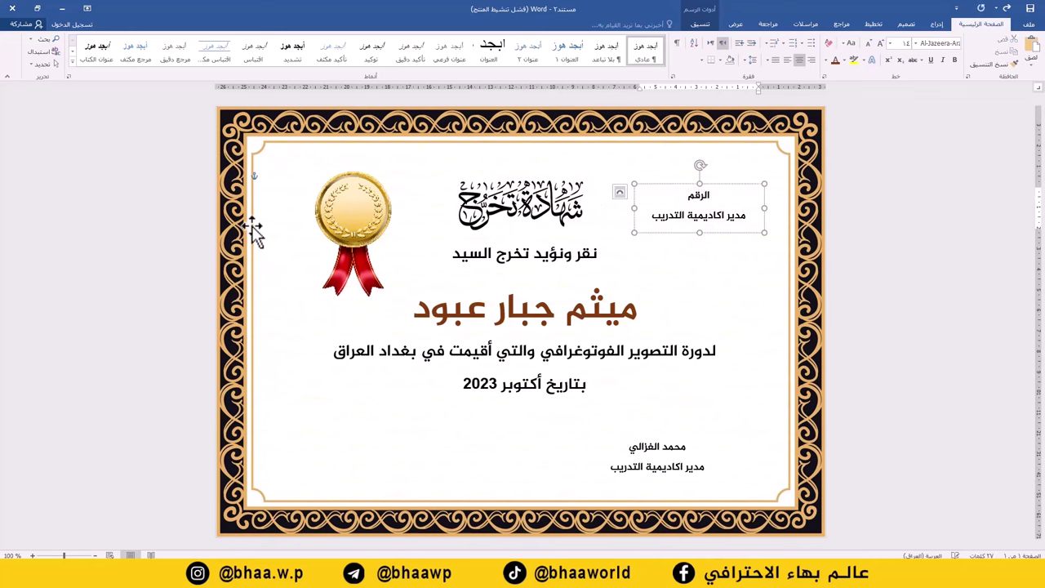
{"action": "type", "text": " التسلسل"}
{"action": "key", "text": "ctrl+a"}
{"action": "type", "text": "S"}
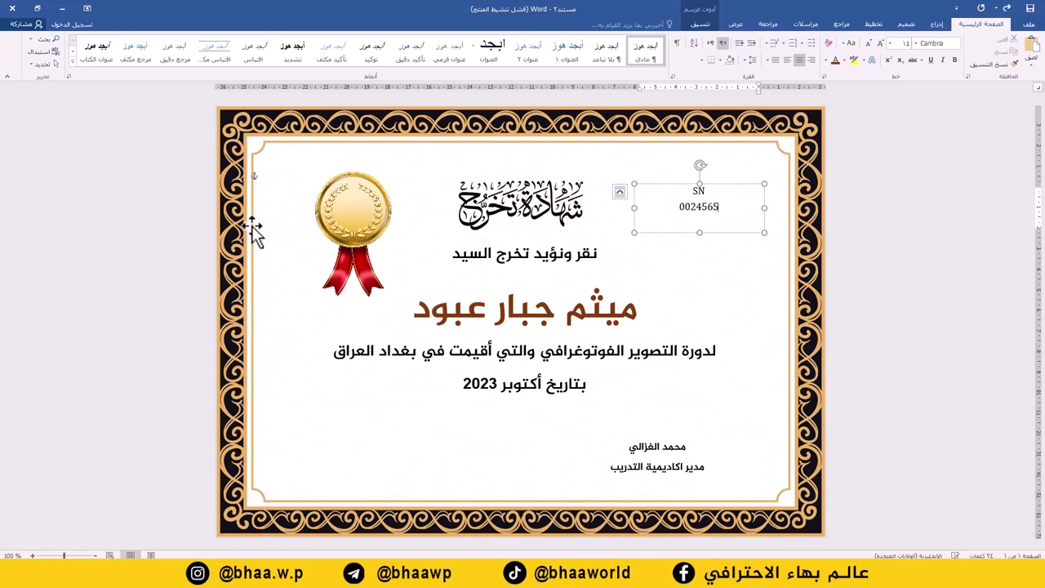
{"action": "double_click", "coordinate": [706, 206]}
{"action": "left_click", "coordinate": [953, 62]}
{"action": "left_click", "coordinate": [743, 245]}
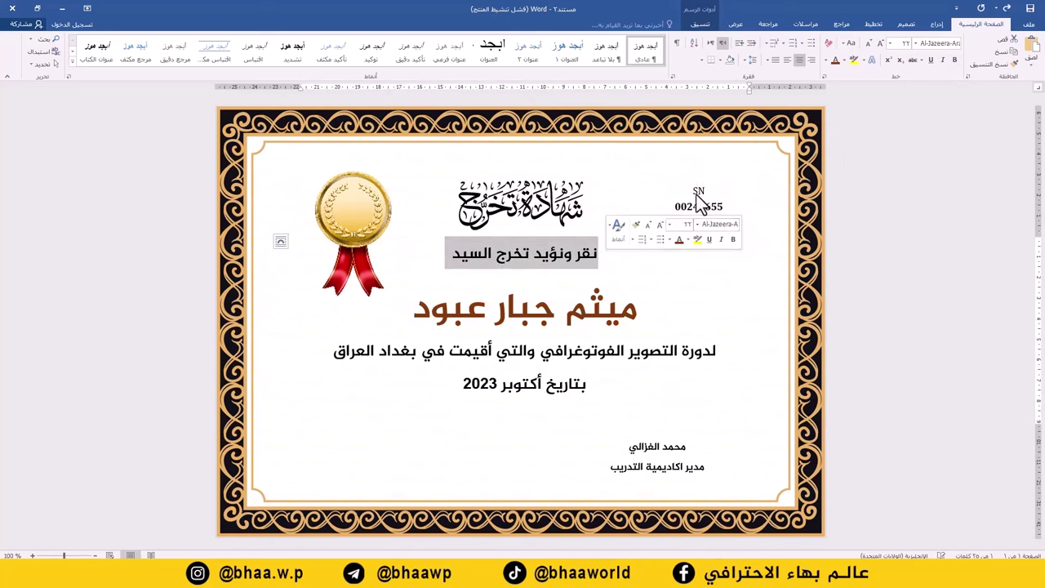
Move the signature block to the bottom centre of the certificate
{"action": "left_click", "coordinate": [695, 188]}
{"action": "left_click", "coordinate": [671, 443]}
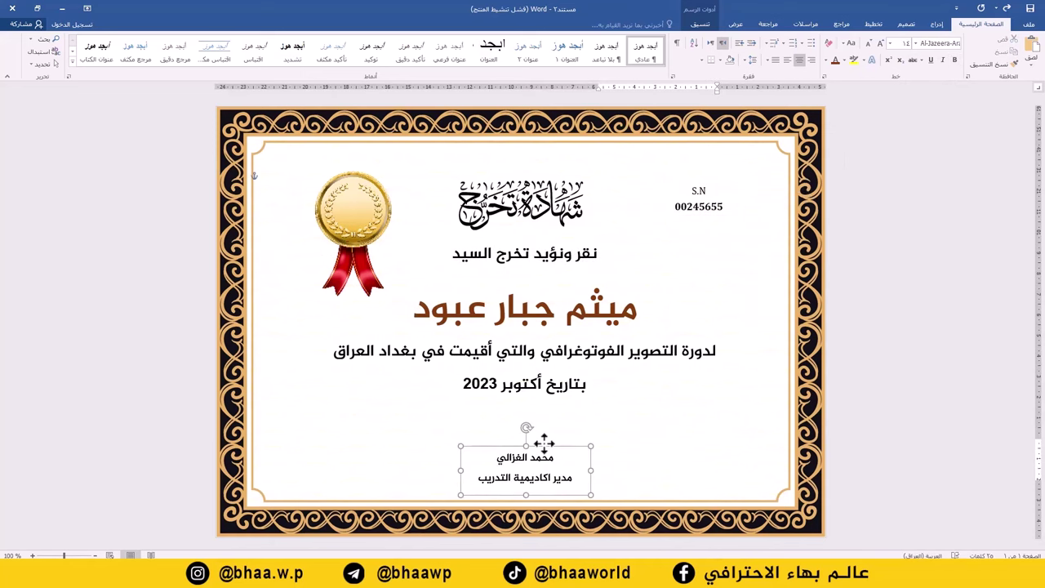
{"action": "left_click_drag", "start_coordinate": [671, 443], "coordinate": [544, 441]}
Deselect the signature block by clicking an empty area of the page
{"action": "left_click", "coordinate": [375, 444]}
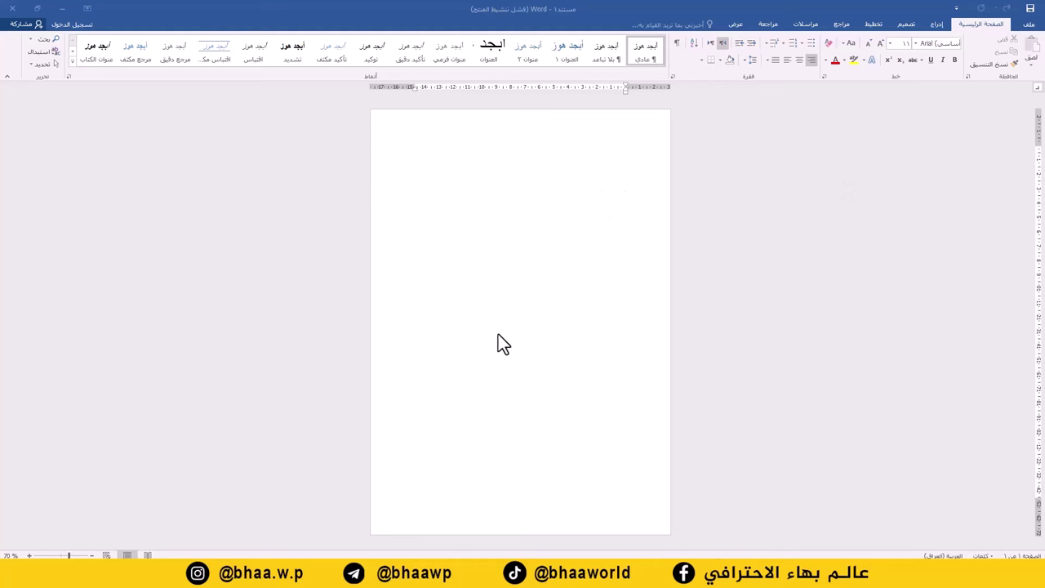
Set the new page to A4 landscape and start inserting a picture
{"action": "left_click", "coordinate": [879, 23]}
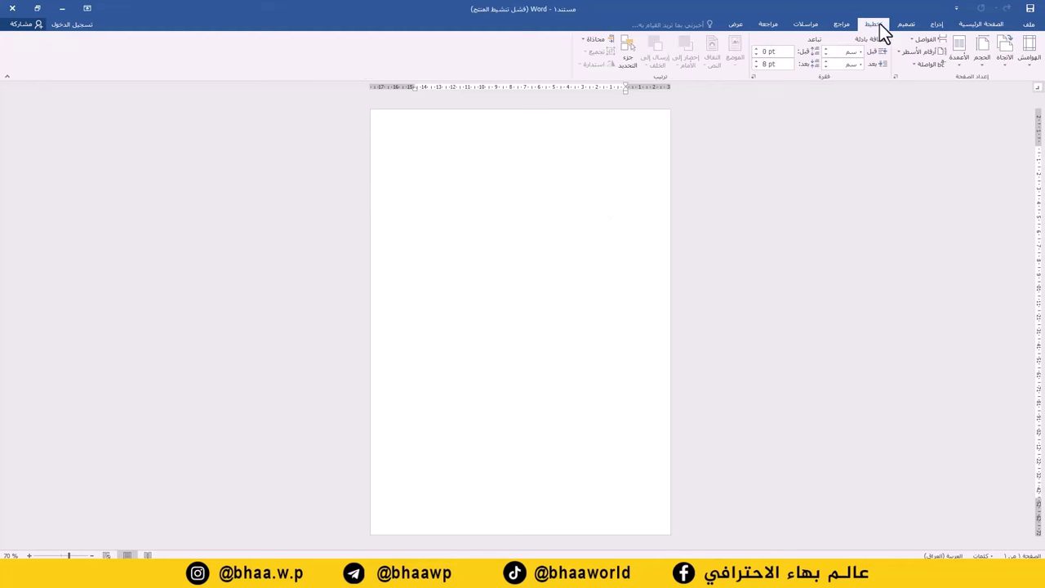
{"action": "left_click", "coordinate": [1007, 62]}
{"action": "left_click", "coordinate": [984, 106]}
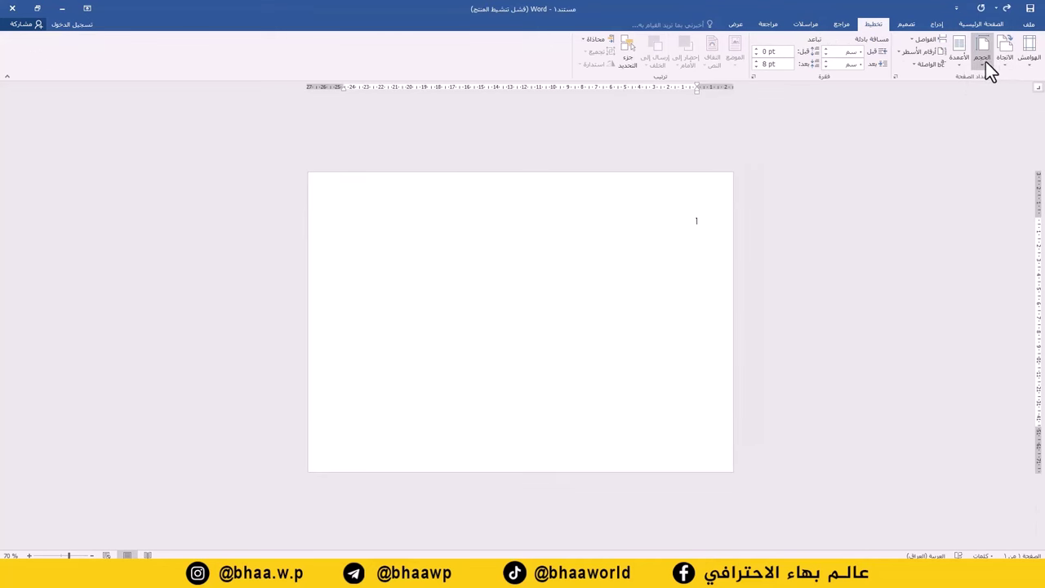
{"action": "left_click", "coordinate": [987, 61]}
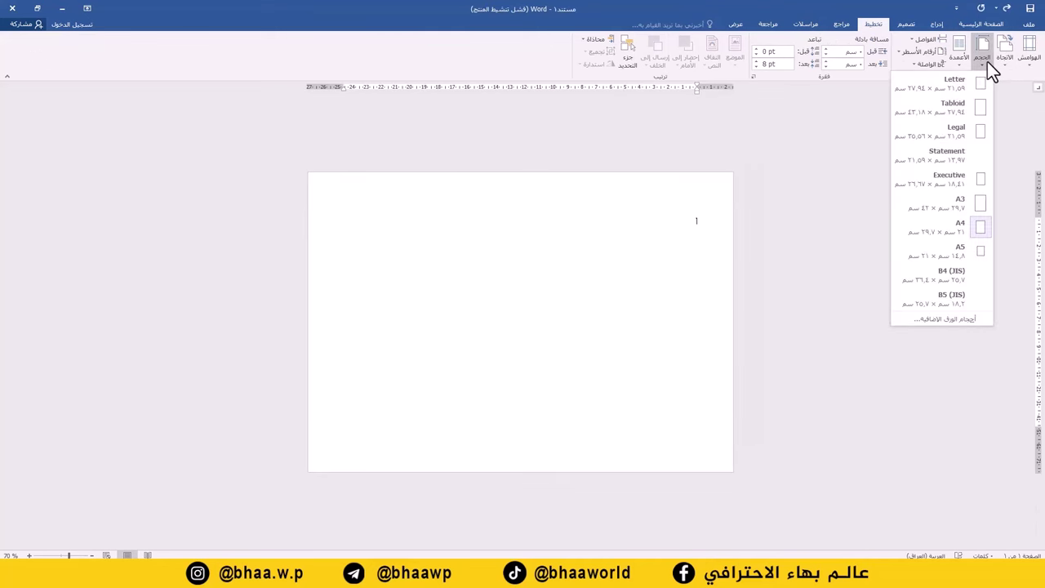
{"action": "left_click", "coordinate": [956, 227]}
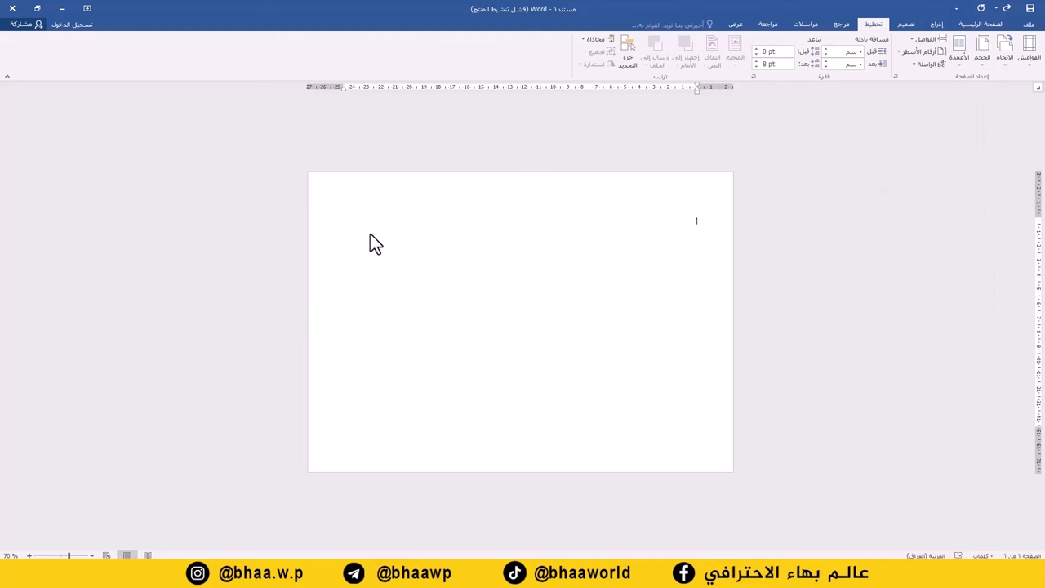
{"action": "left_click", "coordinate": [935, 24]}
{"action": "left_click", "coordinate": [930, 57]}
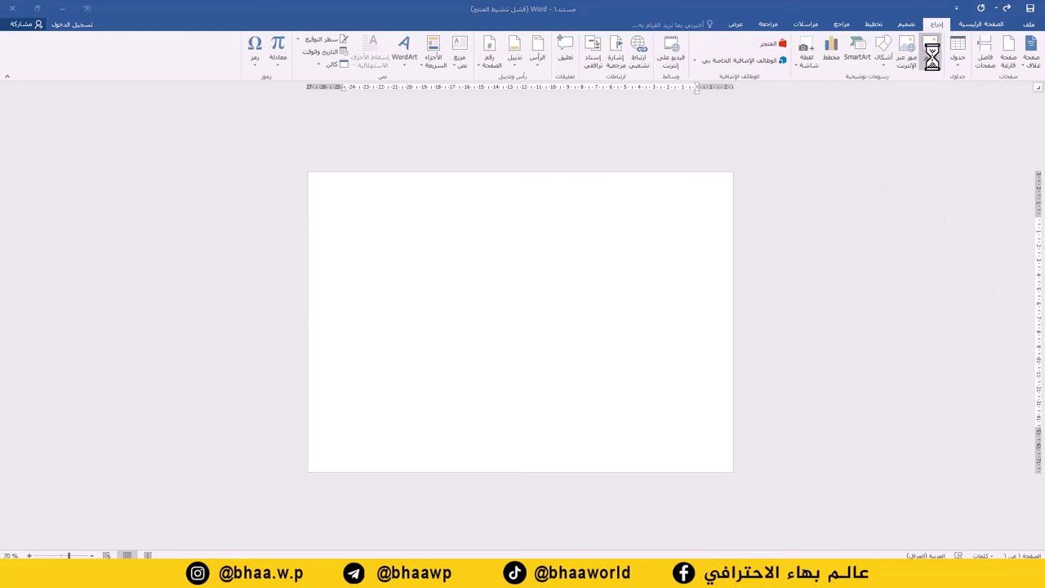
Insert the blue-gold certificate background behind the text and stretch it to fill the page
{"action": "double_click", "coordinate": [434, 151]}
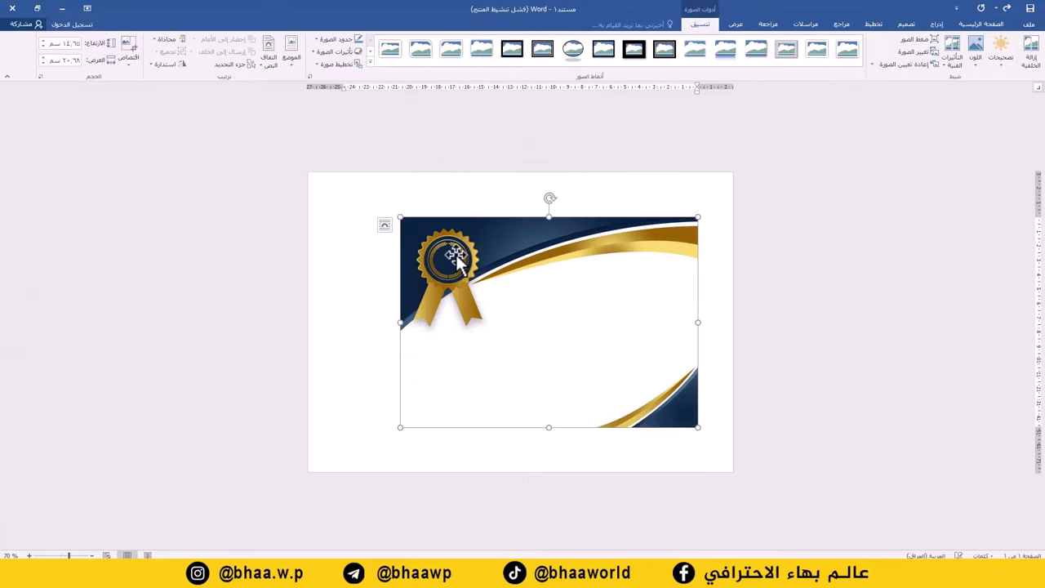
{"action": "right_click", "coordinate": [446, 261]}
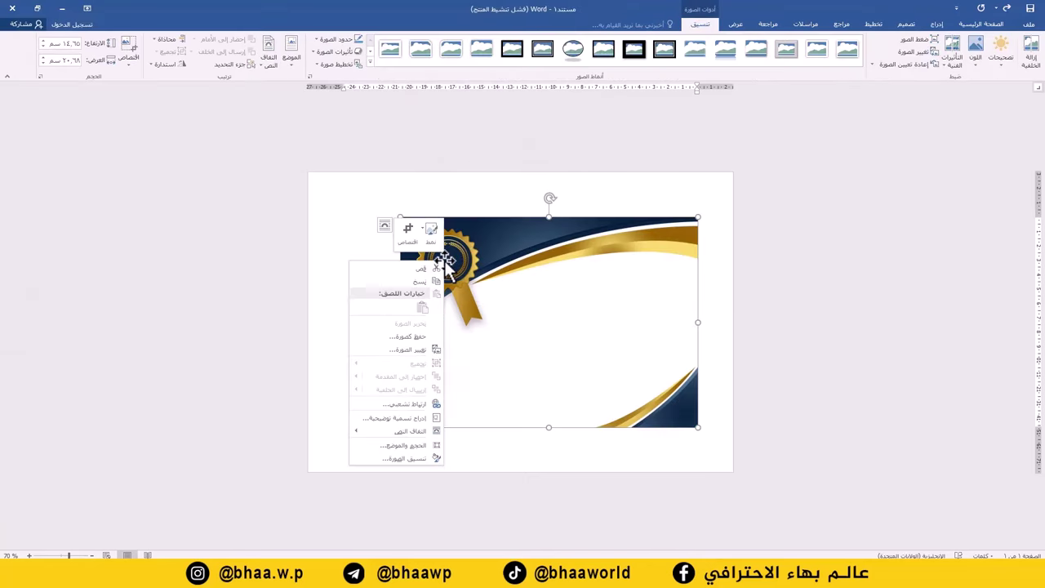
{"action": "mouse_move", "coordinate": [407, 434]}
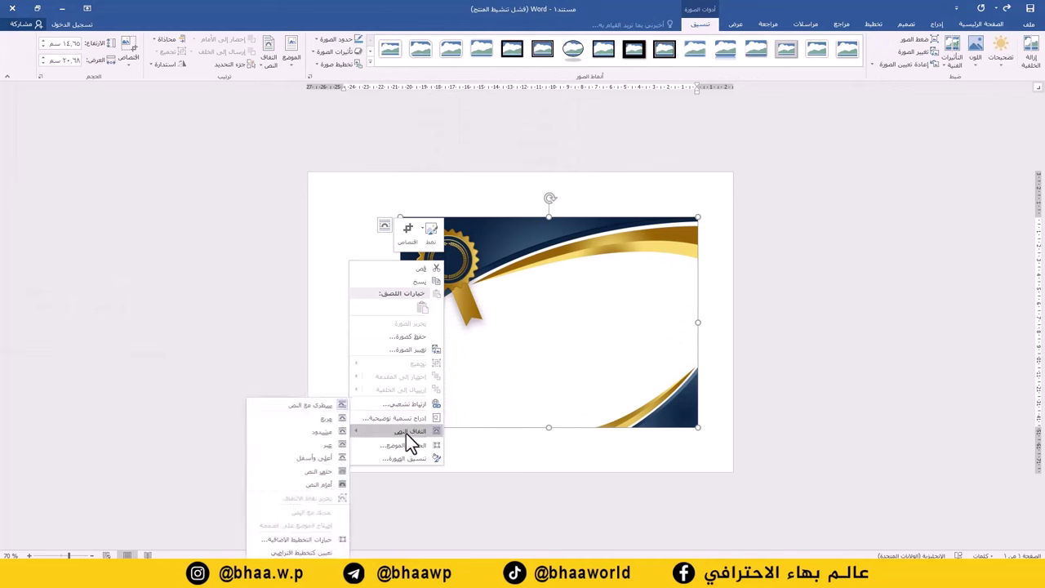
{"action": "left_click", "coordinate": [314, 472]}
{"action": "left_click", "coordinate": [308, 477]}
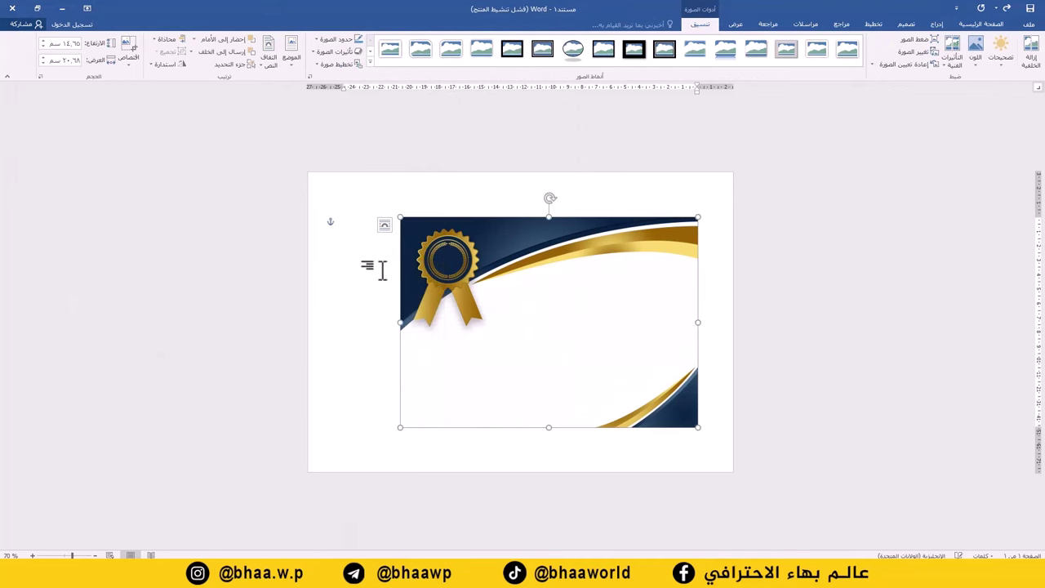
{"action": "left_click_drag", "start_coordinate": [399, 216], "coordinate": [333, 200]}
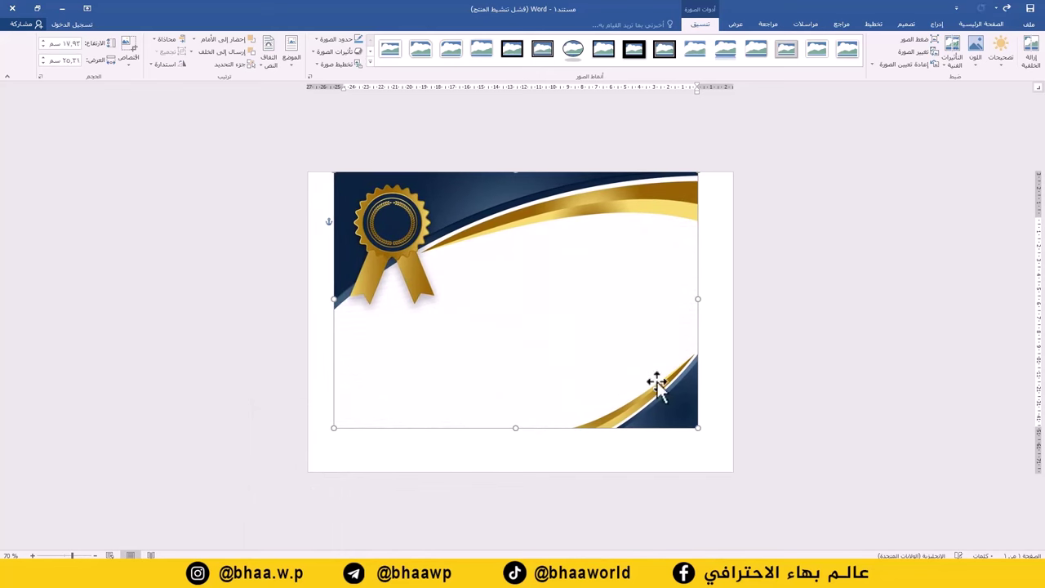
{"action": "left_click_drag", "start_coordinate": [696, 427], "coordinate": [712, 454]}
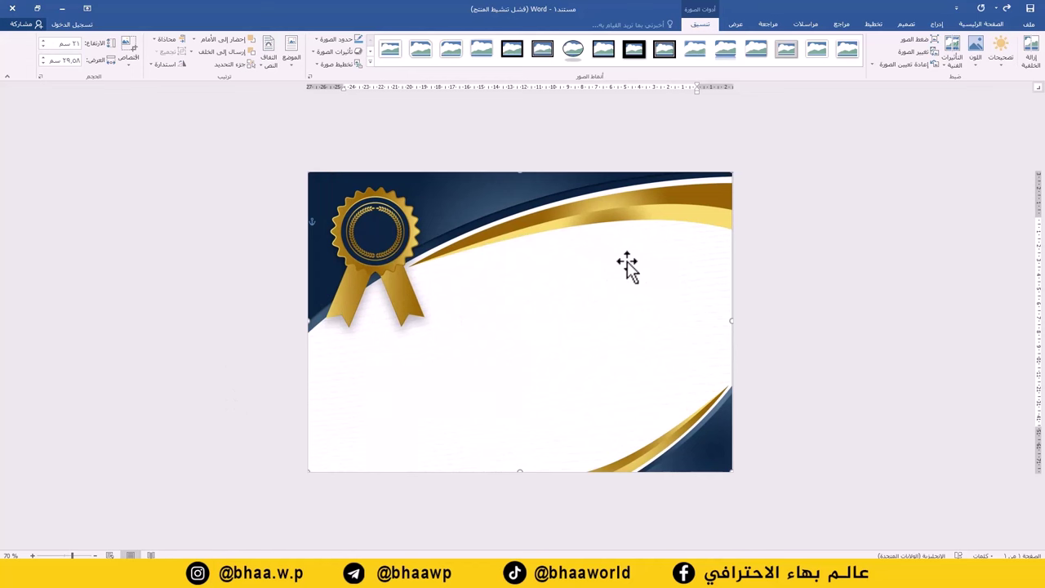
Insert the شكر وتقدير calligraphy in front of text, shrink it and place it top right
{"action": "left_click", "coordinate": [933, 26]}
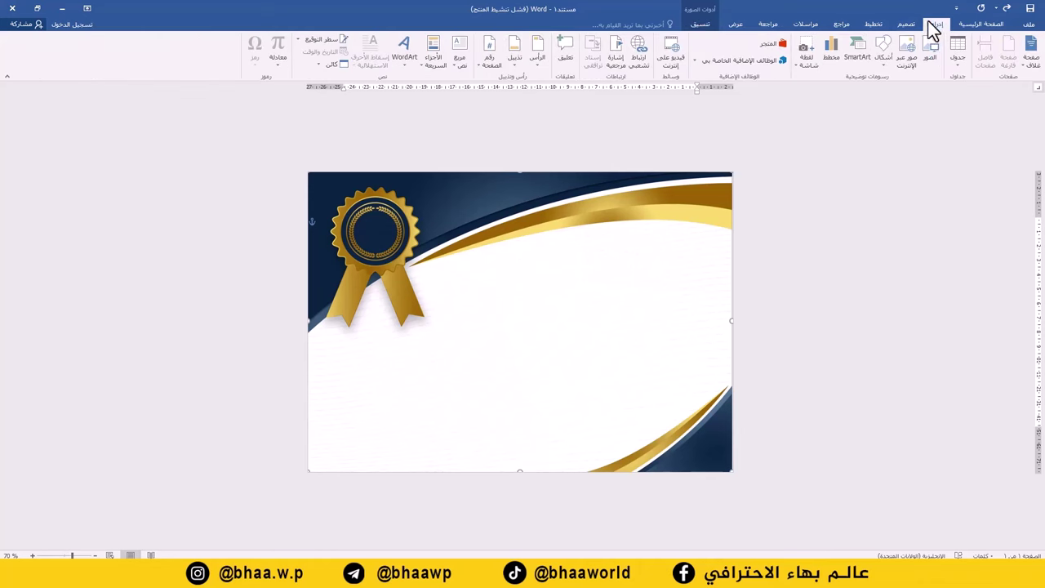
{"action": "left_click", "coordinate": [933, 53]}
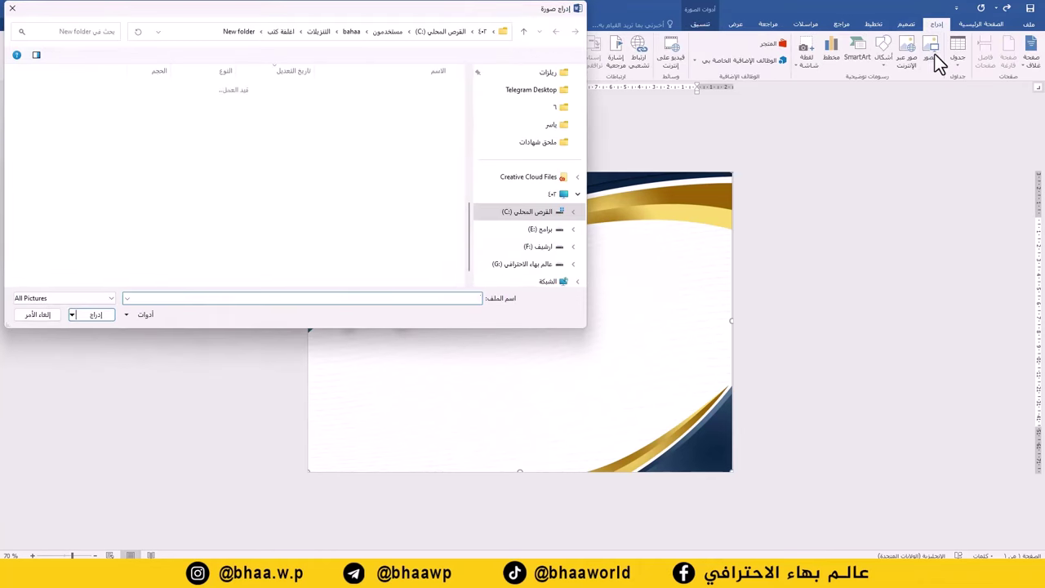
{"action": "double_click", "coordinate": [420, 104]}
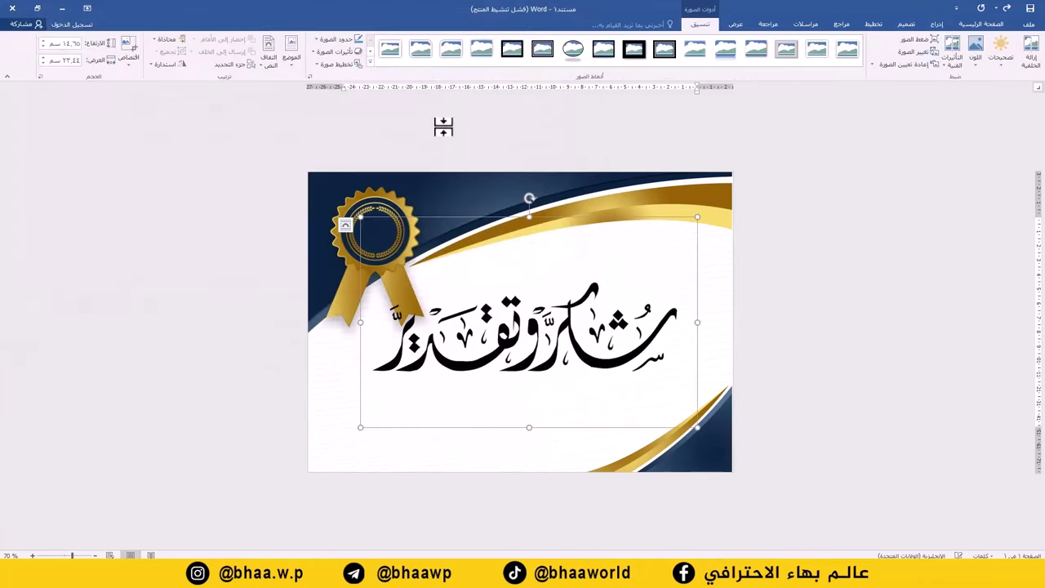
{"action": "right_click", "coordinate": [563, 323]}
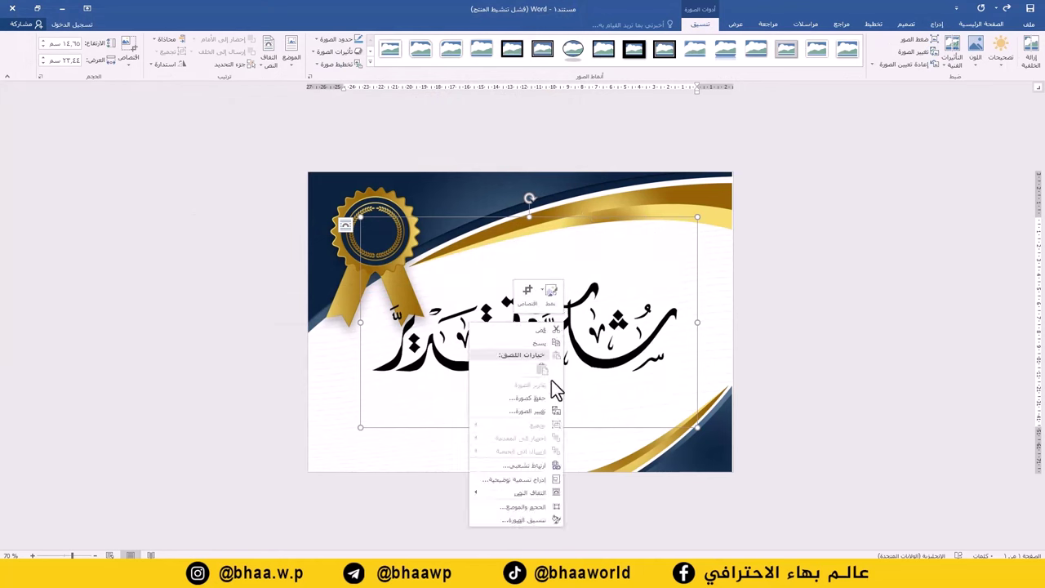
{"action": "mouse_move", "coordinate": [504, 491]}
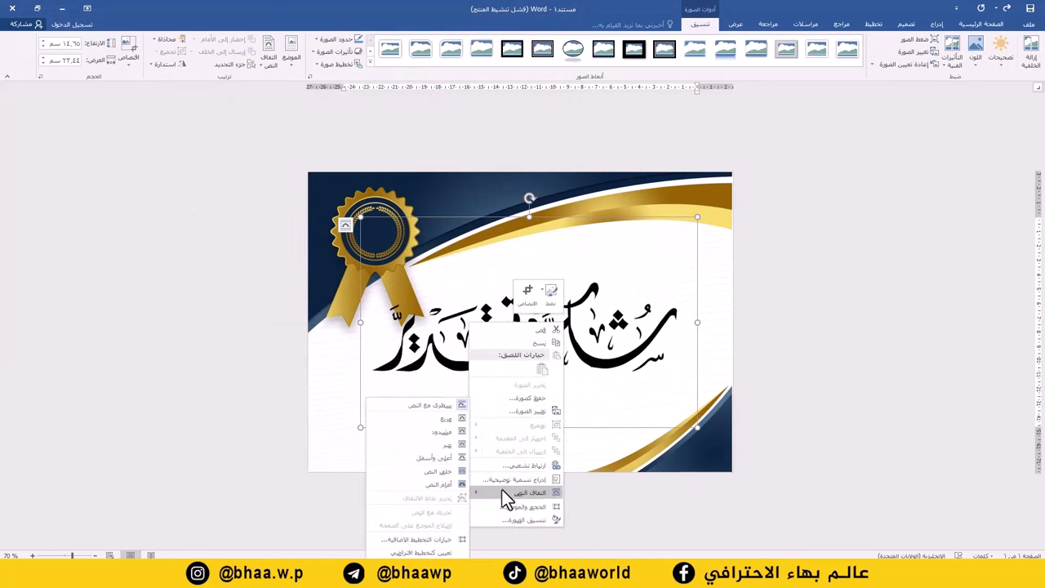
{"action": "left_click", "coordinate": [429, 483]}
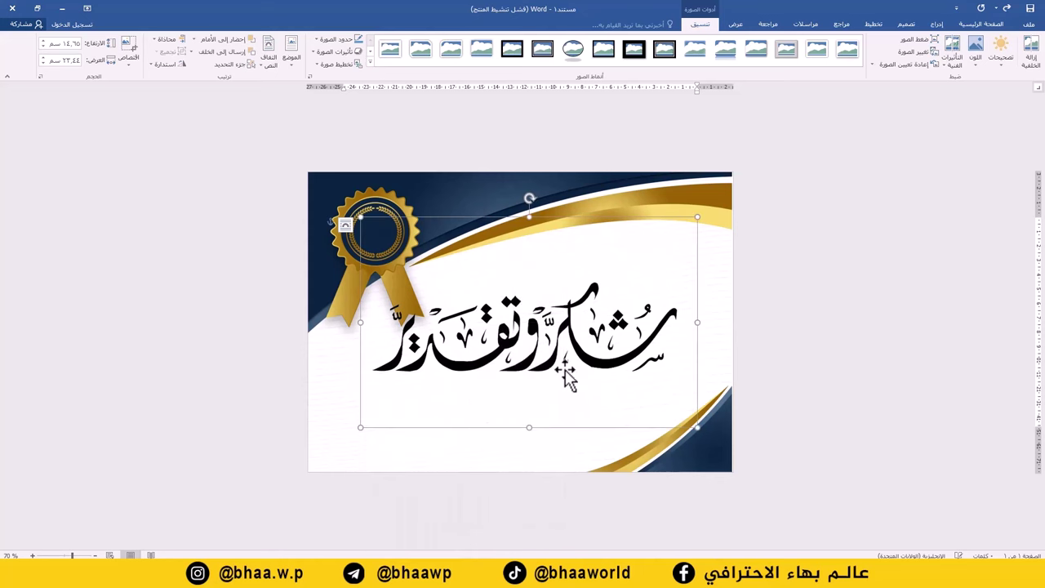
{"action": "left_click_drag", "start_coordinate": [697, 216], "coordinate": [433, 364]}
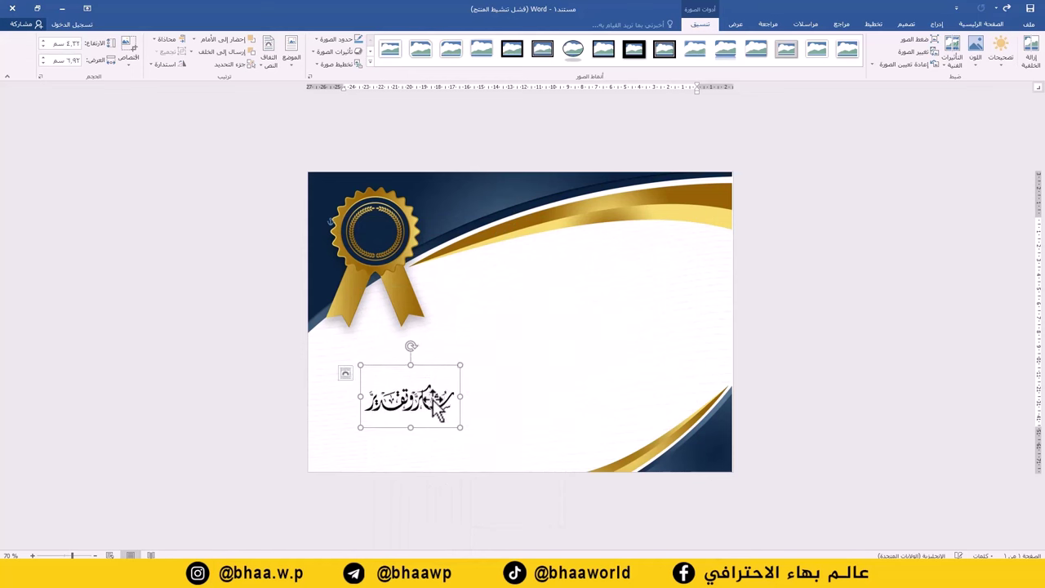
{"action": "left_click_drag", "start_coordinate": [441, 408], "coordinate": [633, 265]}
{"action": "left_click_drag", "start_coordinate": [669, 222], "coordinate": [680, 206]}
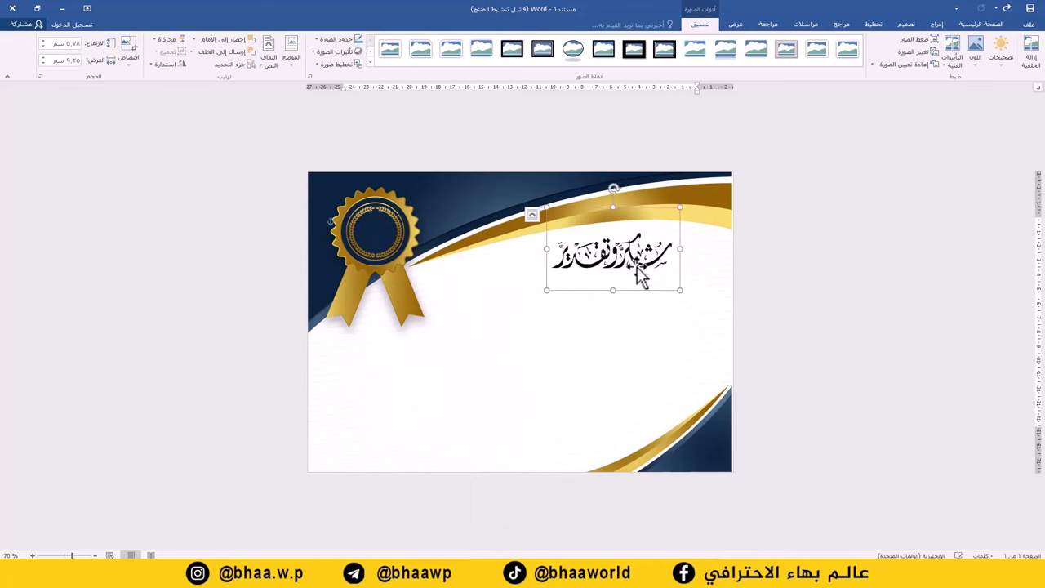
{"action": "left_click", "coordinate": [936, 24]}
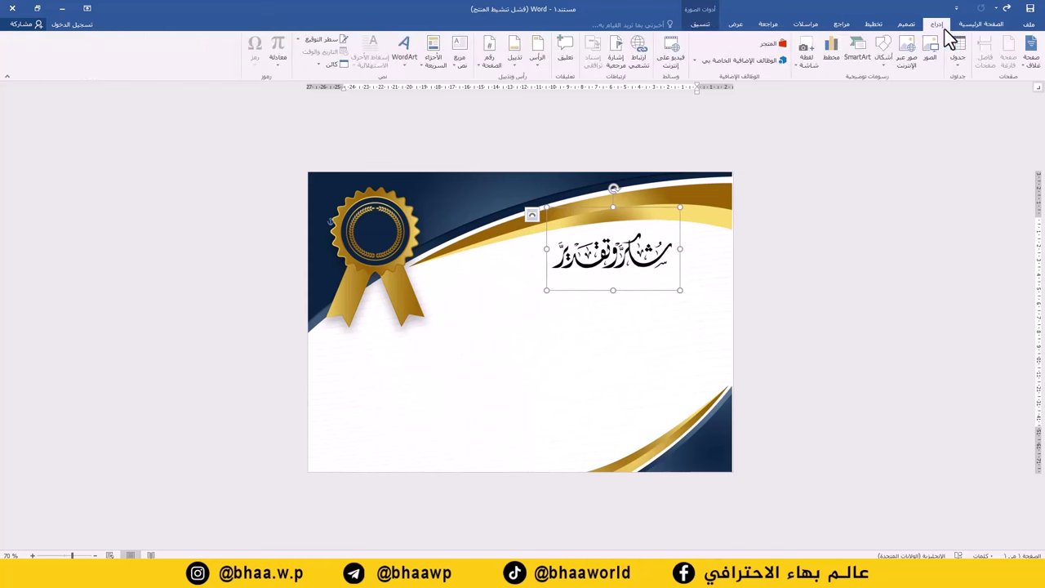
Draw a text box below the title and paste the recipient's name line into it
{"action": "left_click", "coordinate": [462, 67]}
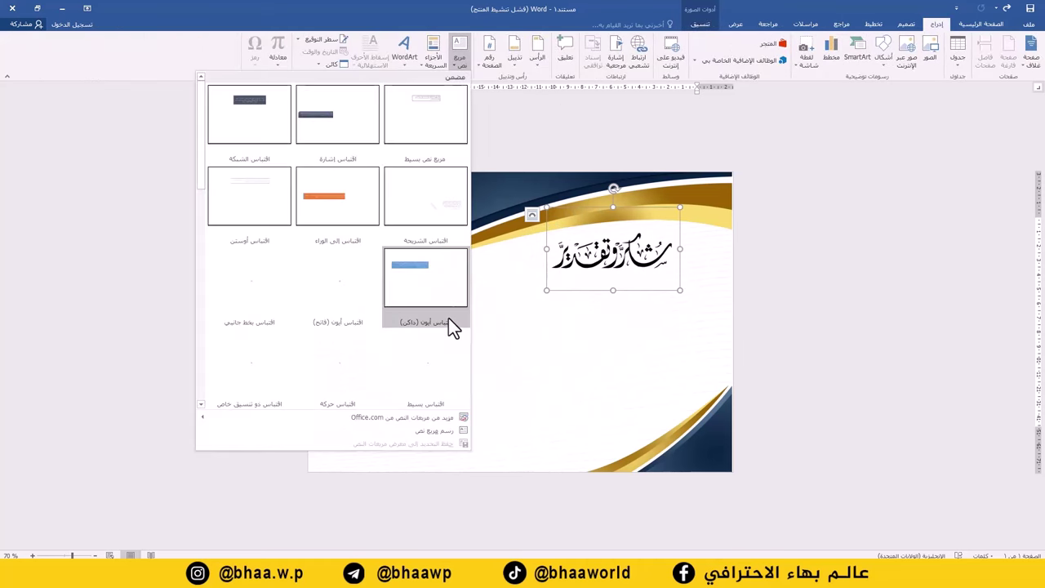
{"action": "left_click", "coordinate": [437, 432]}
{"action": "left_click_drag", "start_coordinate": [706, 293], "coordinate": [445, 338]}
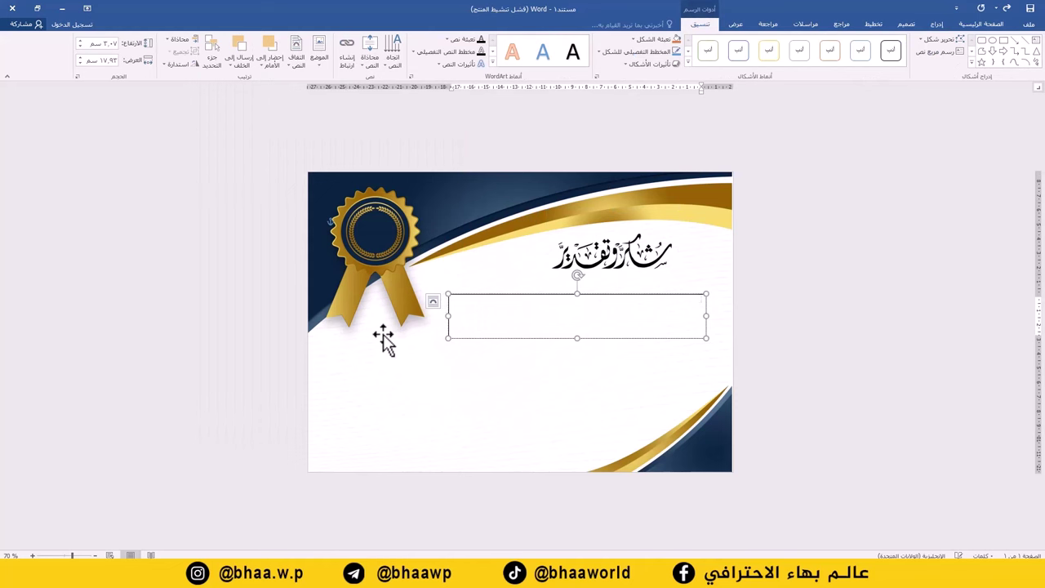
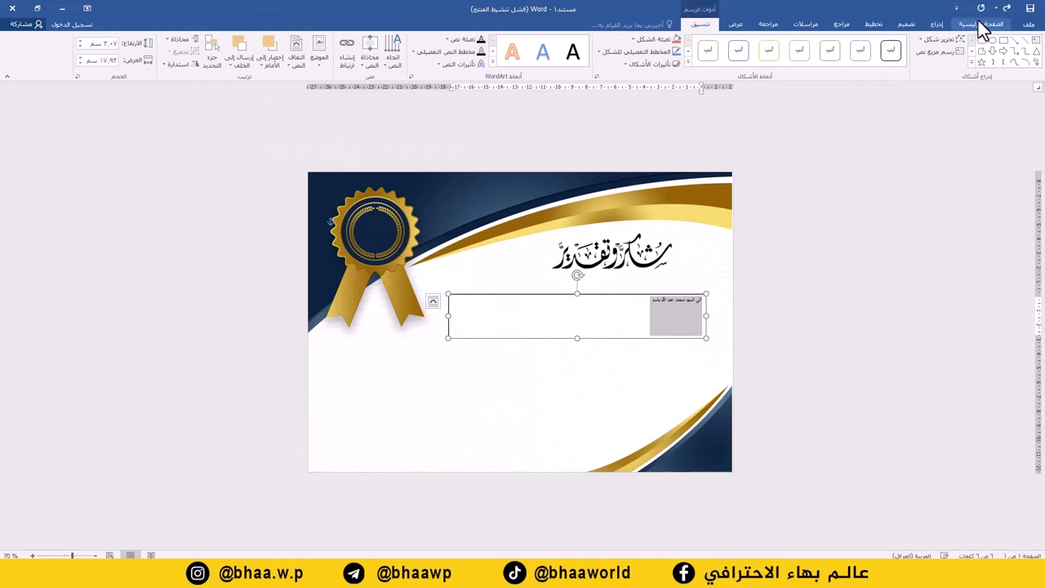
Format the name line in Hacen Algeria at 28 pt
{"action": "left_click", "coordinate": [980, 25]}
{"action": "left_click", "coordinate": [880, 45]}
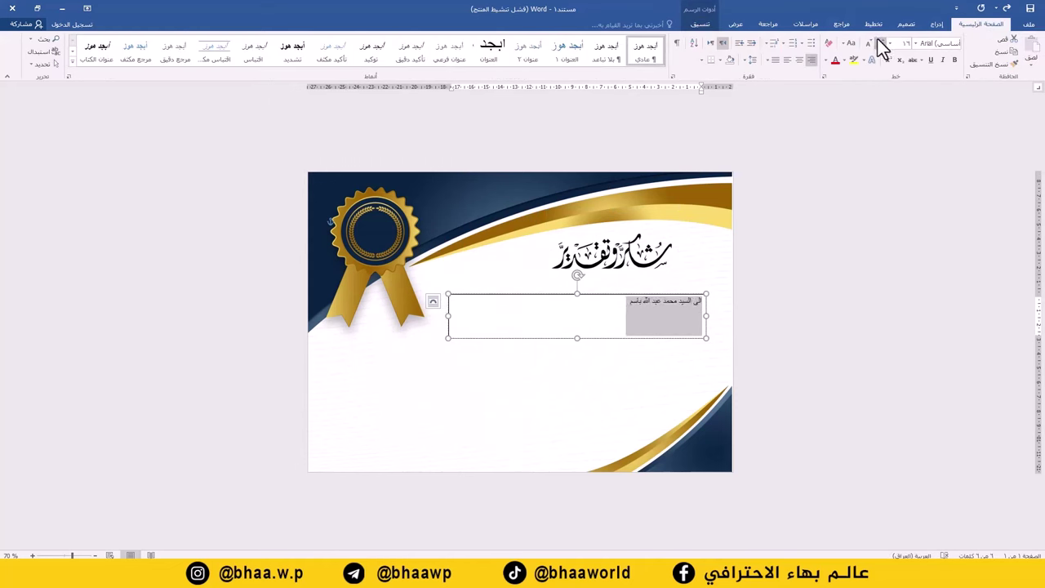
{"action": "left_click", "coordinate": [880, 45]}
{"action": "left_click", "coordinate": [880, 45]}
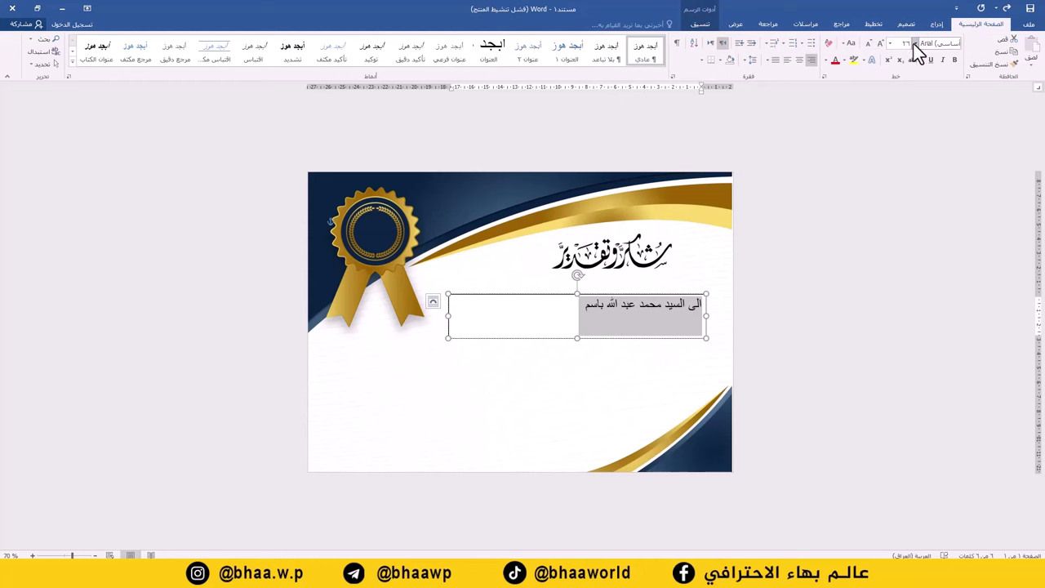
{"action": "left_click", "coordinate": [914, 44]}
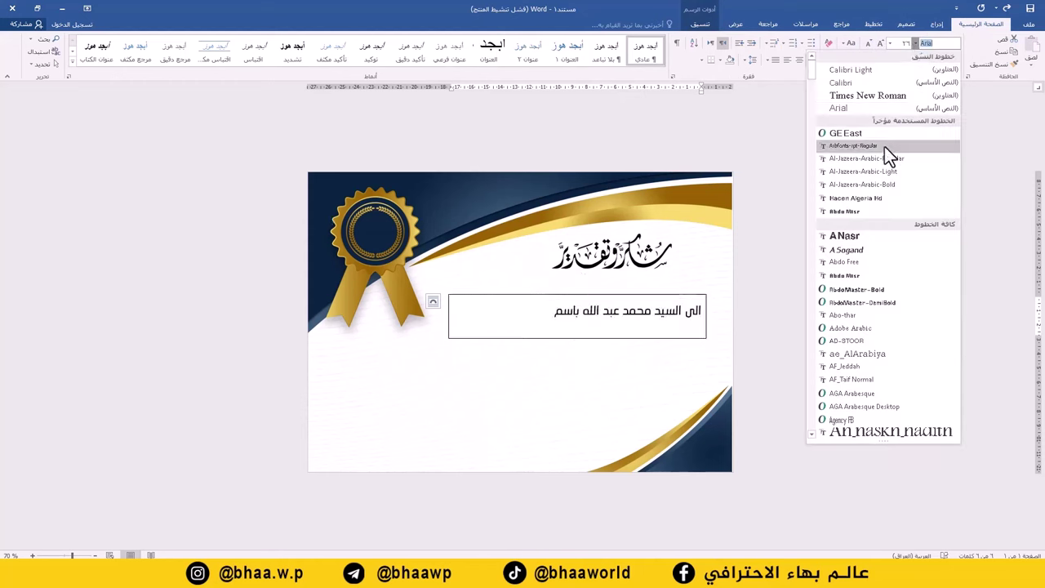
{"action": "left_click", "coordinate": [876, 199]}
{"action": "left_click", "coordinate": [867, 44]}
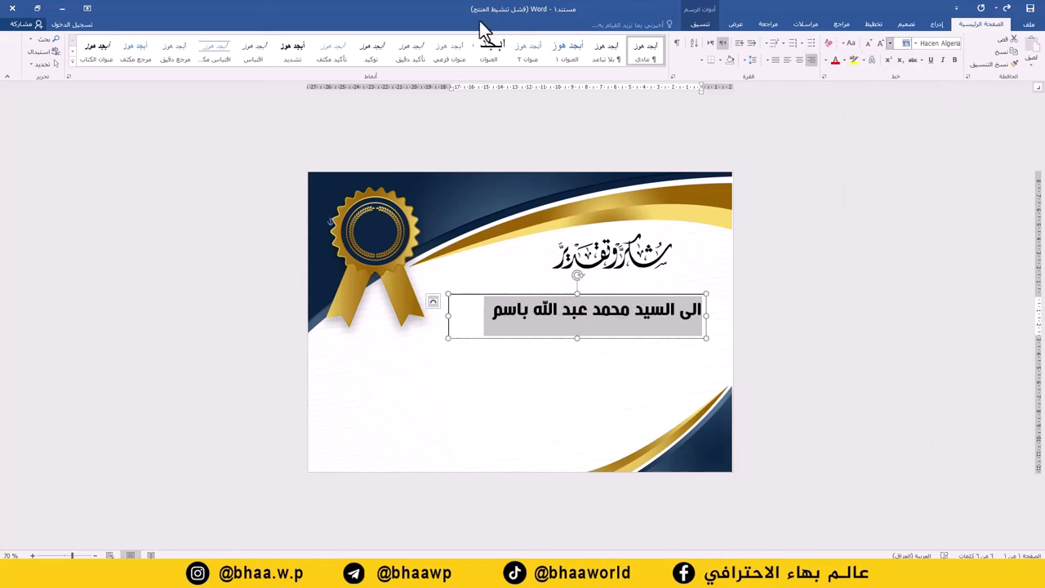
{"action": "key", "text": "Escape"}
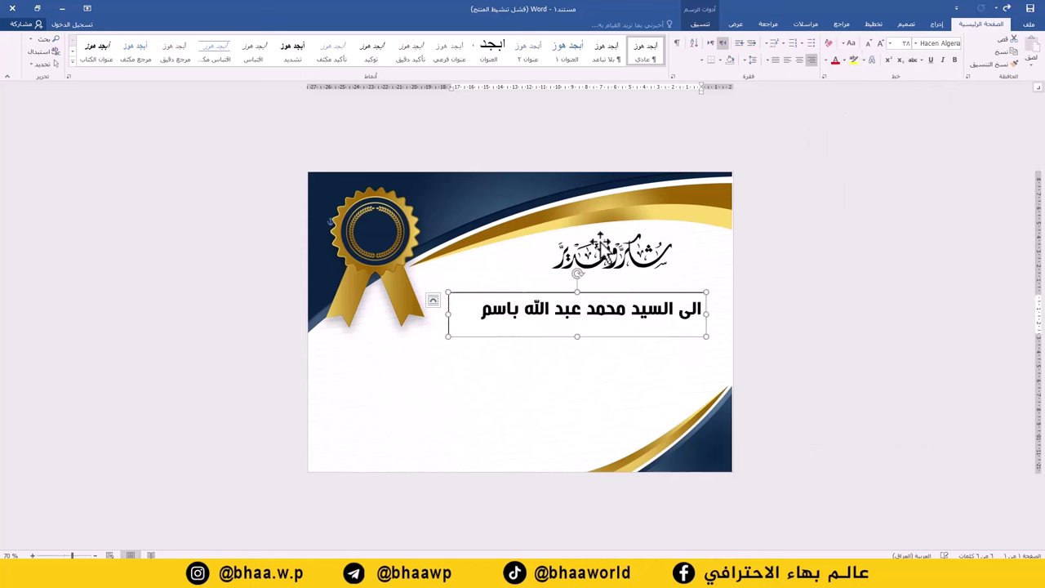
Give the name text box no fill and no outline, nudging it slightly up
{"action": "left_click", "coordinate": [701, 24]}
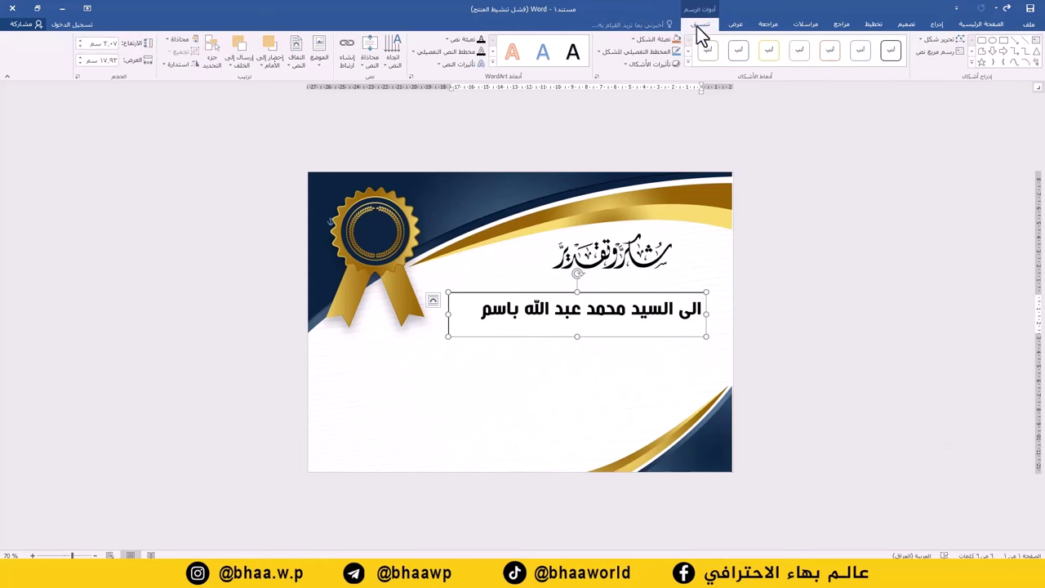
{"action": "left_click", "coordinate": [646, 39]}
{"action": "left_click", "coordinate": [653, 138]}
{"action": "left_click", "coordinate": [649, 53]}
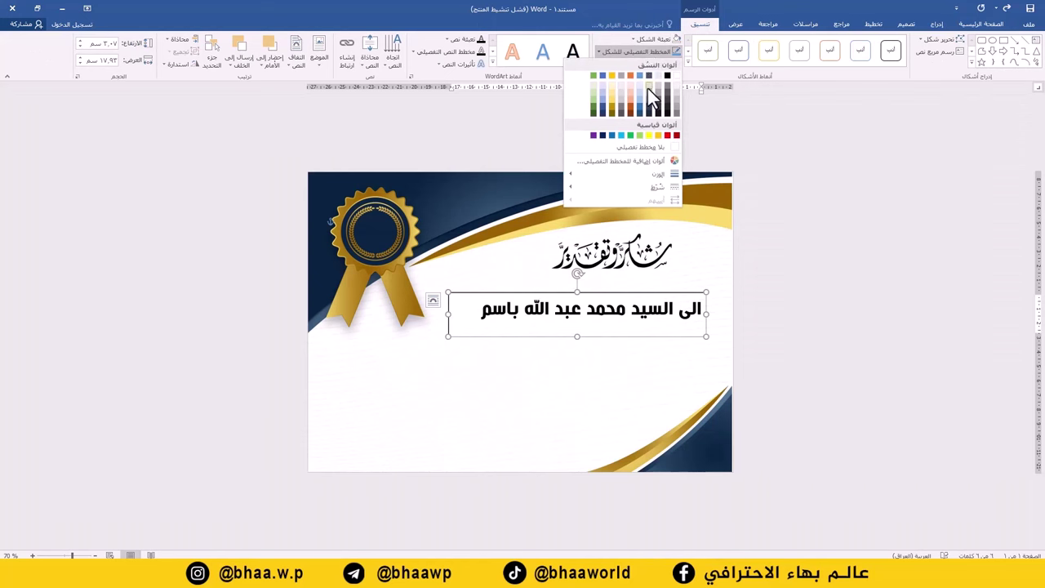
{"action": "left_click", "coordinate": [639, 147]}
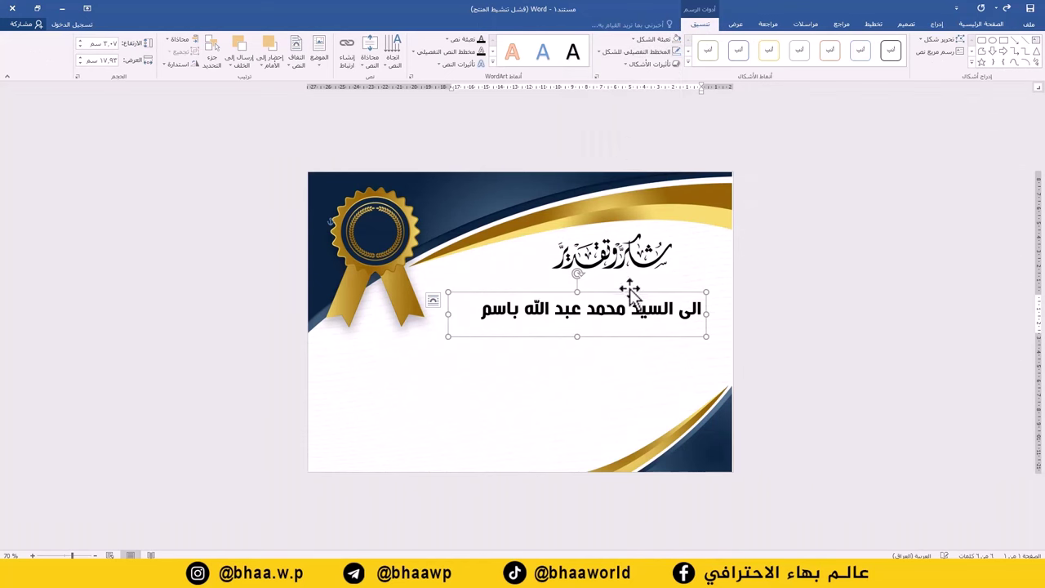
{"action": "left_click_drag", "start_coordinate": [629, 293], "coordinate": [628, 290]}
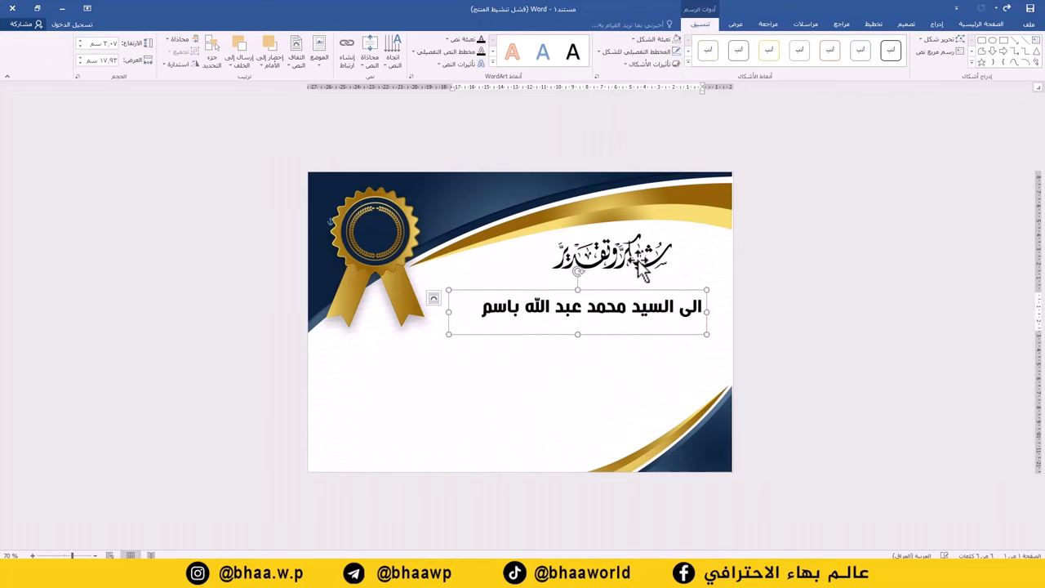
Enlarge the calligraphy title slightly and shift it down a little
{"action": "left_click", "coordinate": [550, 285]}
{"action": "left_click_drag", "start_coordinate": [546, 290], "coordinate": [534, 299]}
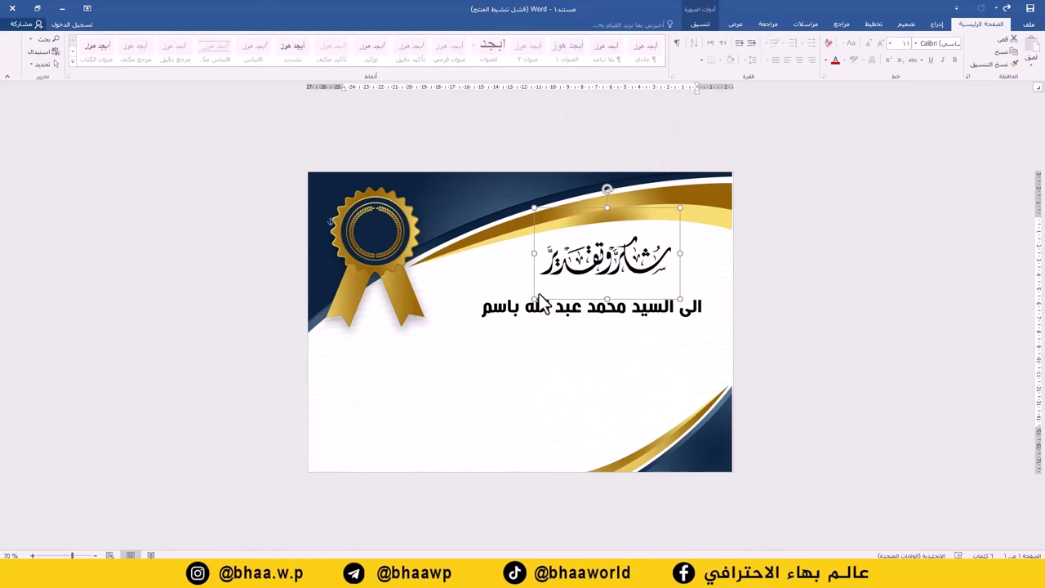
{"action": "left_click_drag", "start_coordinate": [606, 263], "coordinate": [605, 267]}
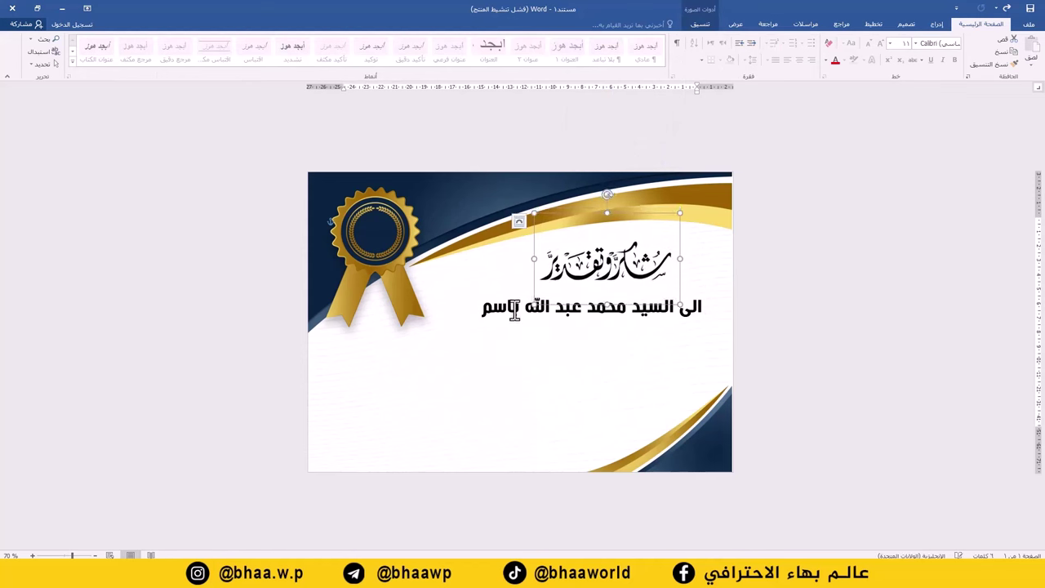
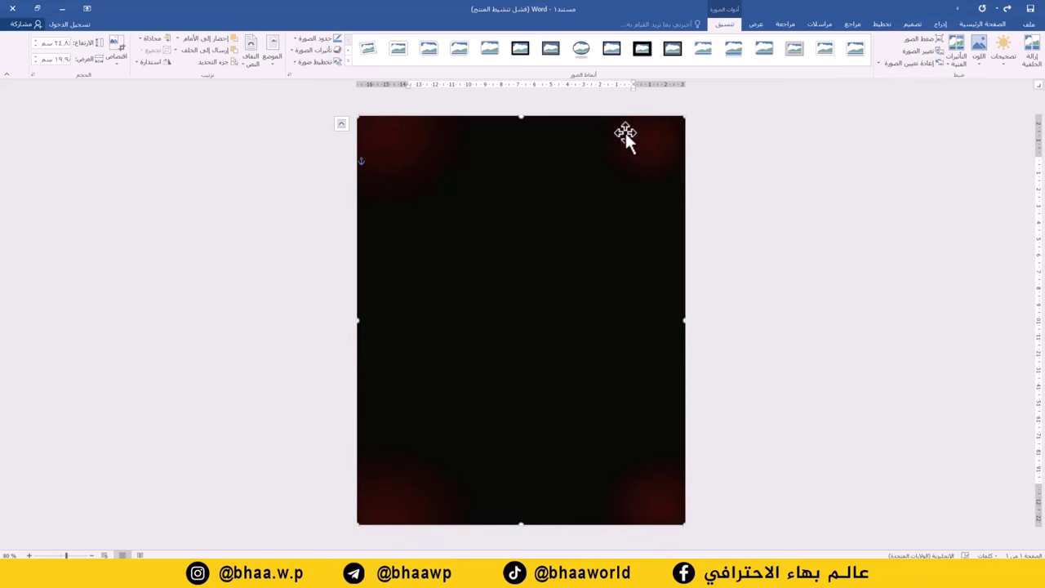
Insert the gold confetti picture and set its wrapping to Behind Text
{"action": "left_click", "coordinate": [941, 23]}
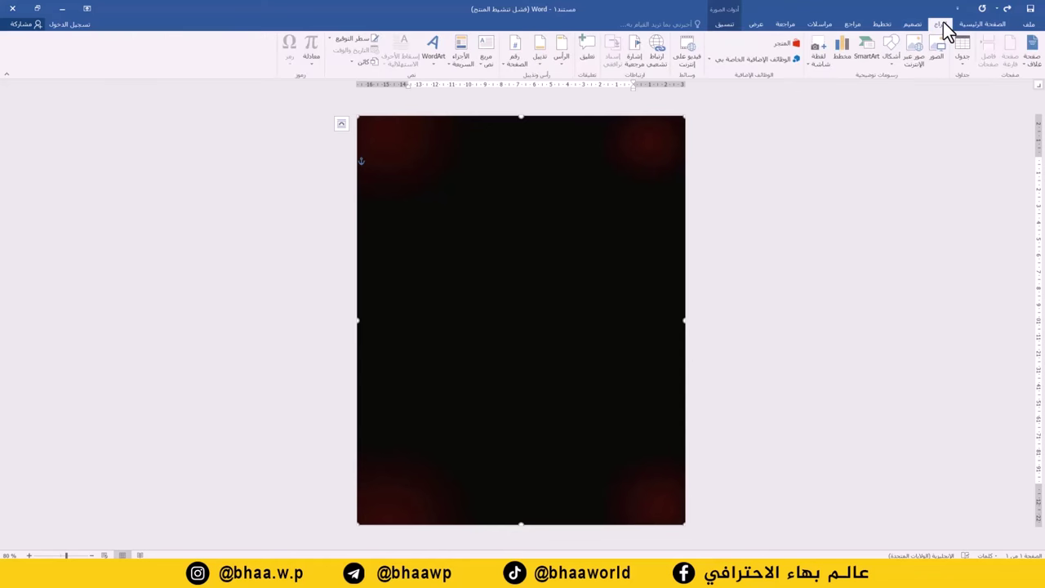
{"action": "left_click", "coordinate": [935, 58]}
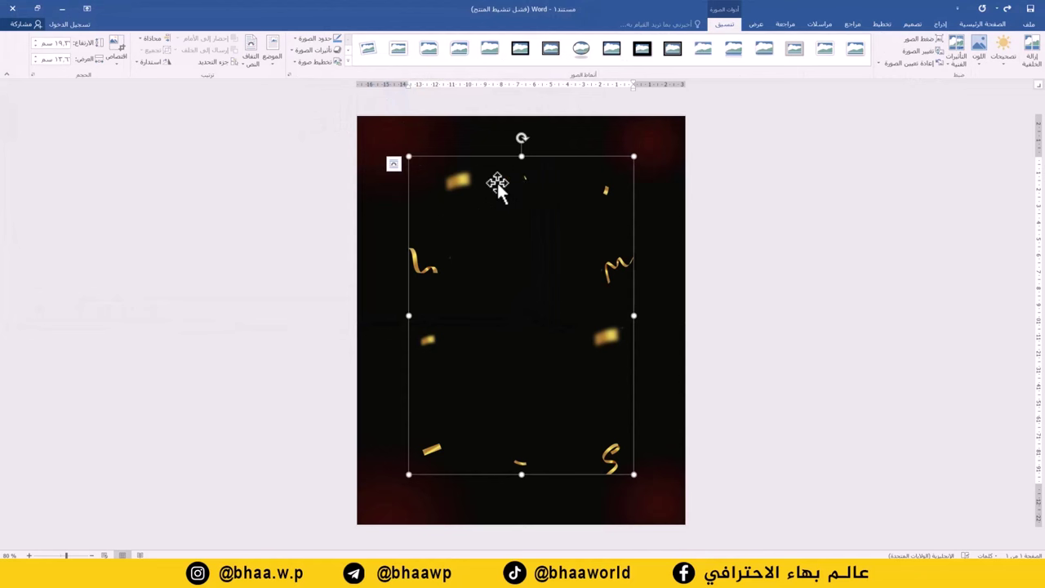
{"action": "right_click", "coordinate": [458, 180]}
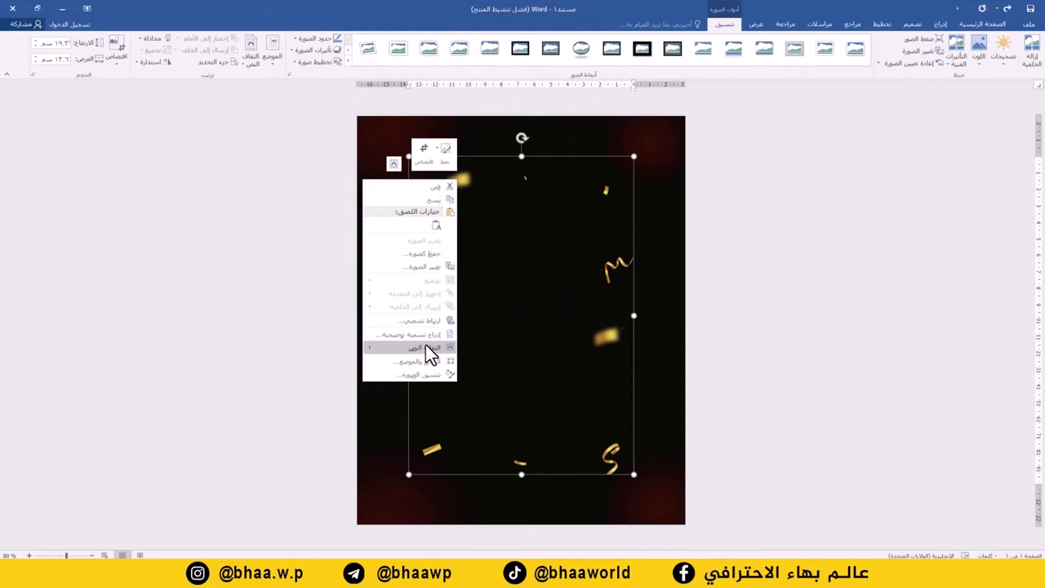
{"action": "mouse_move", "coordinate": [426, 346]}
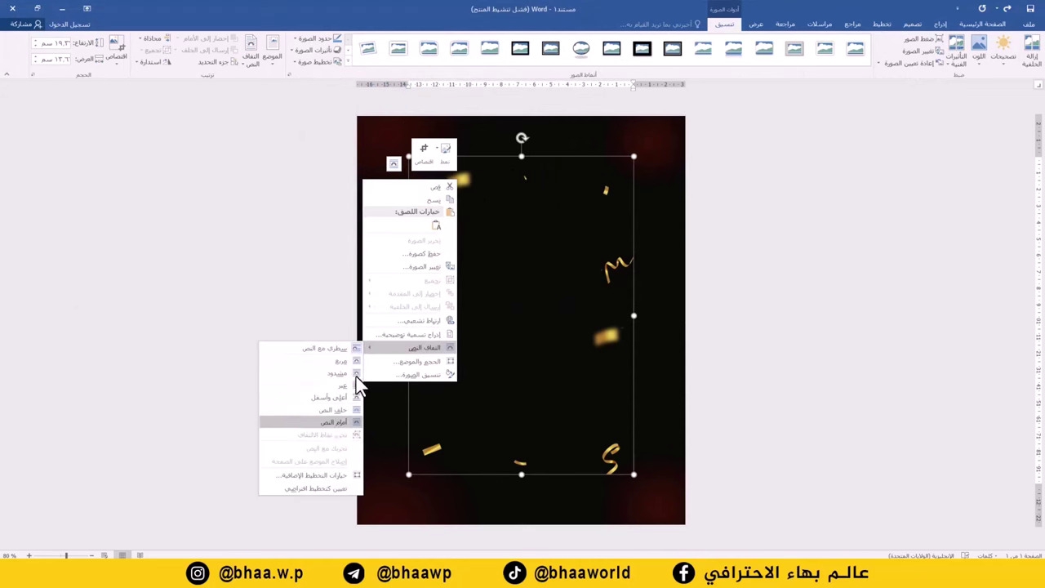
{"action": "left_click", "coordinate": [343, 408]}
Move the confetti picture to the top-left corner and stretch it across the whole page
{"action": "left_click_drag", "start_coordinate": [450, 175], "coordinate": [409, 135]}
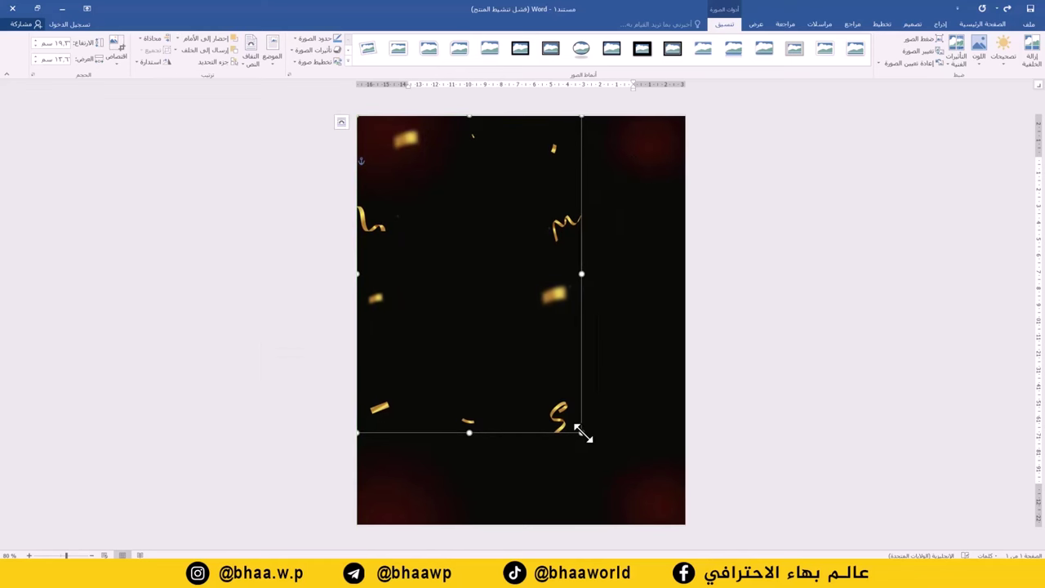
{"action": "left_click_drag", "start_coordinate": [584, 435], "coordinate": [646, 522]}
{"action": "left_click_drag", "start_coordinate": [644, 318], "coordinate": [684, 322]}
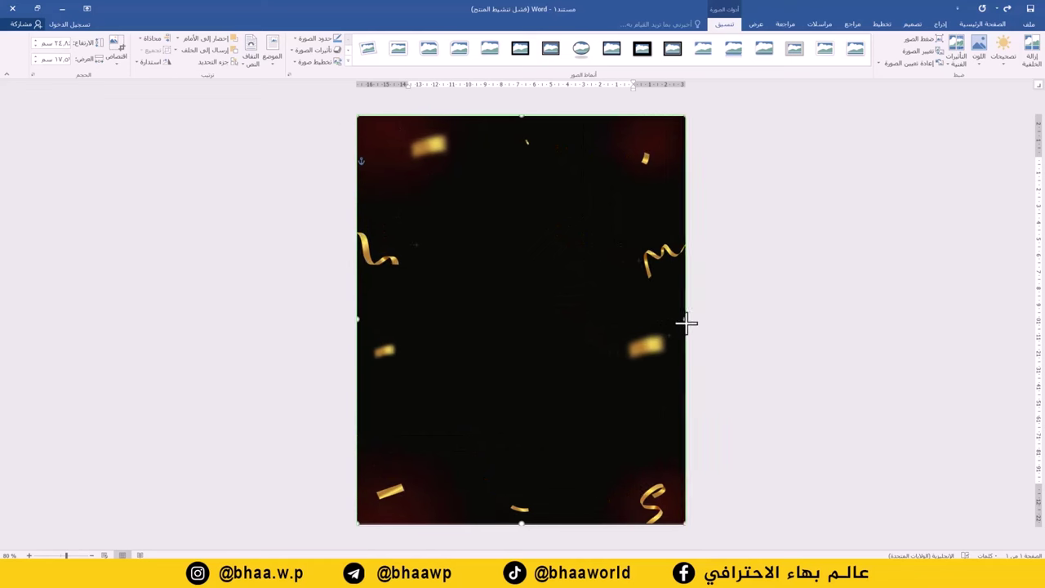
{"action": "left_click", "coordinate": [688, 325]}
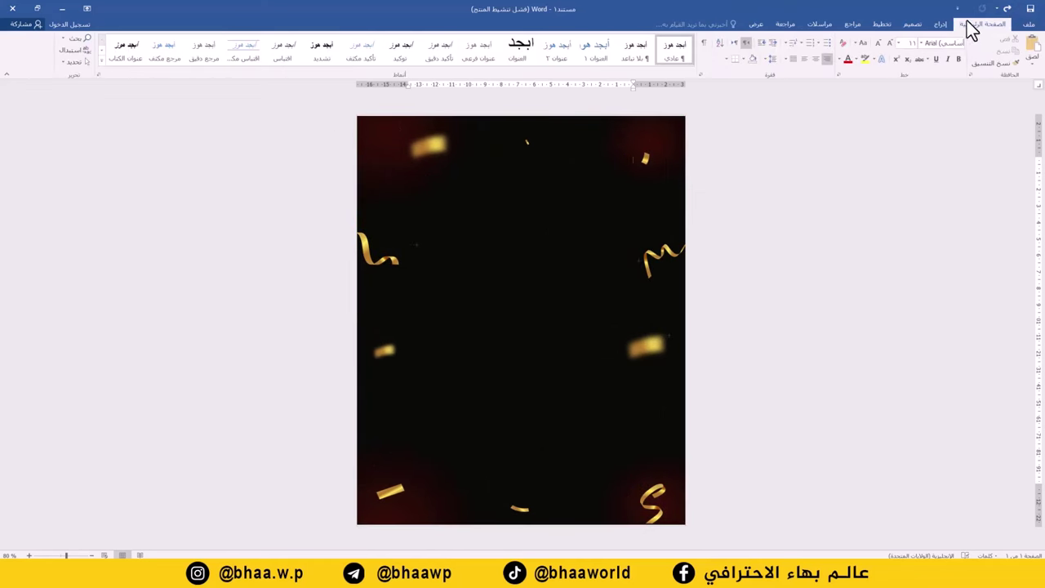
Insert the gold frame picture, wrap it In Front of Text, and centre it horizontally
{"action": "left_click", "coordinate": [943, 24]}
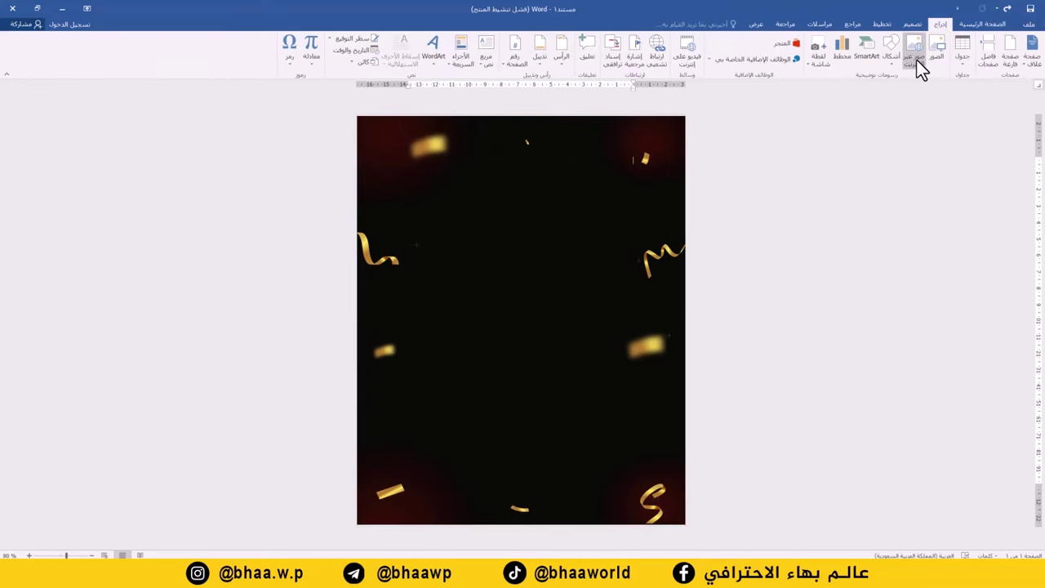
{"action": "left_click", "coordinate": [934, 66]}
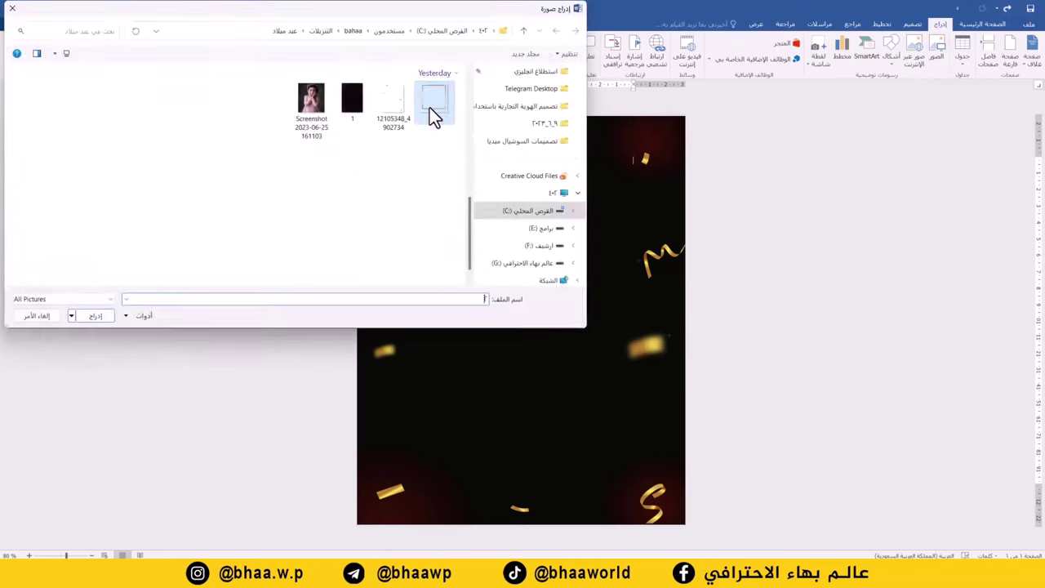
{"action": "double_click", "coordinate": [354, 98]}
{"action": "left_click", "coordinate": [250, 66]}
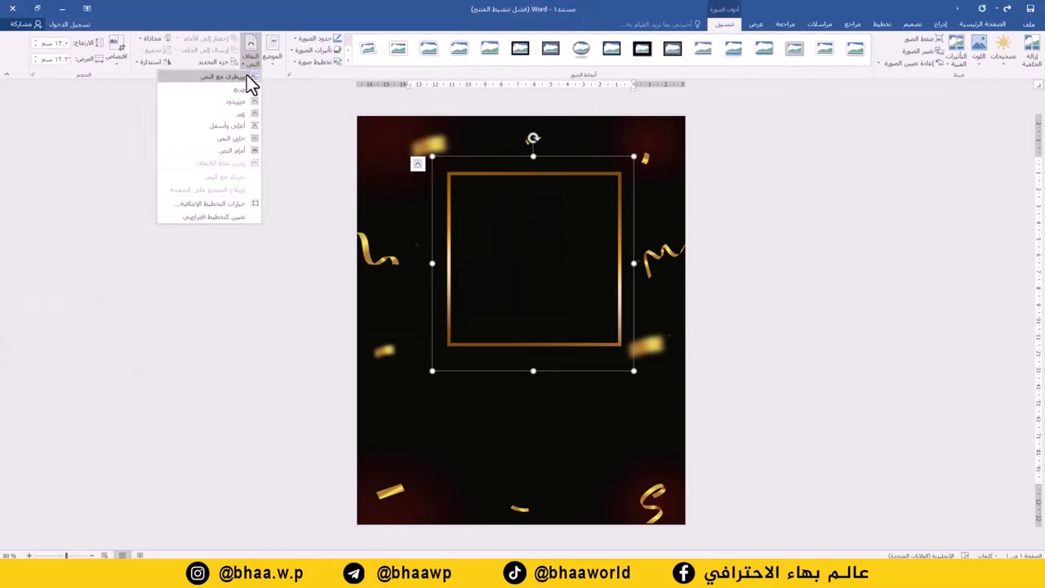
{"action": "left_click", "coordinate": [234, 151]}
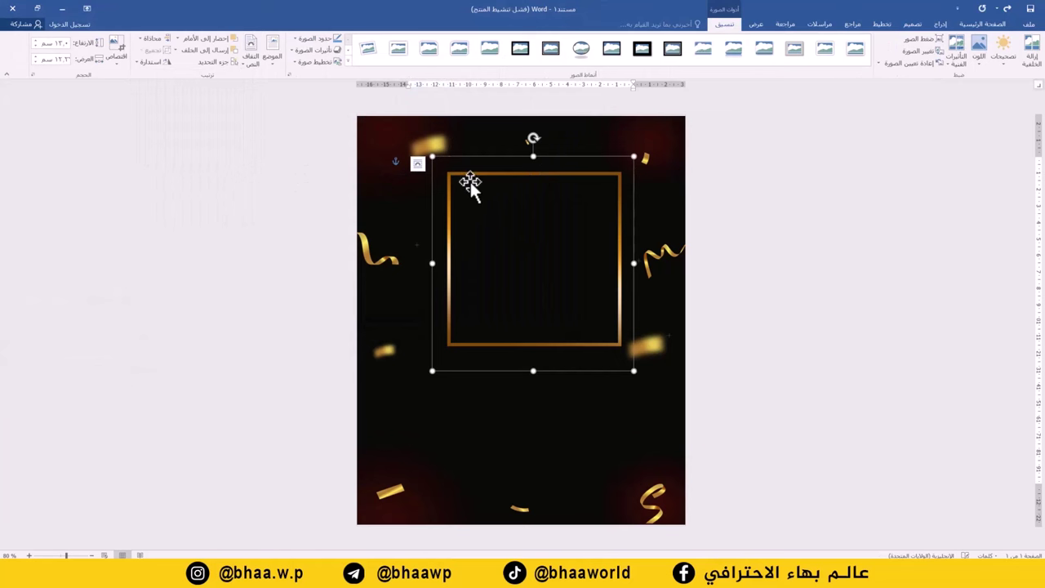
{"action": "mouse_move", "coordinate": [476, 173]}
{"action": "left_mouse_down"}
{"action": "mouse_move", "coordinate": [458, 172]}
{"action": "mouse_move", "coordinate": [462, 163]}
{"action": "left_mouse_up"}
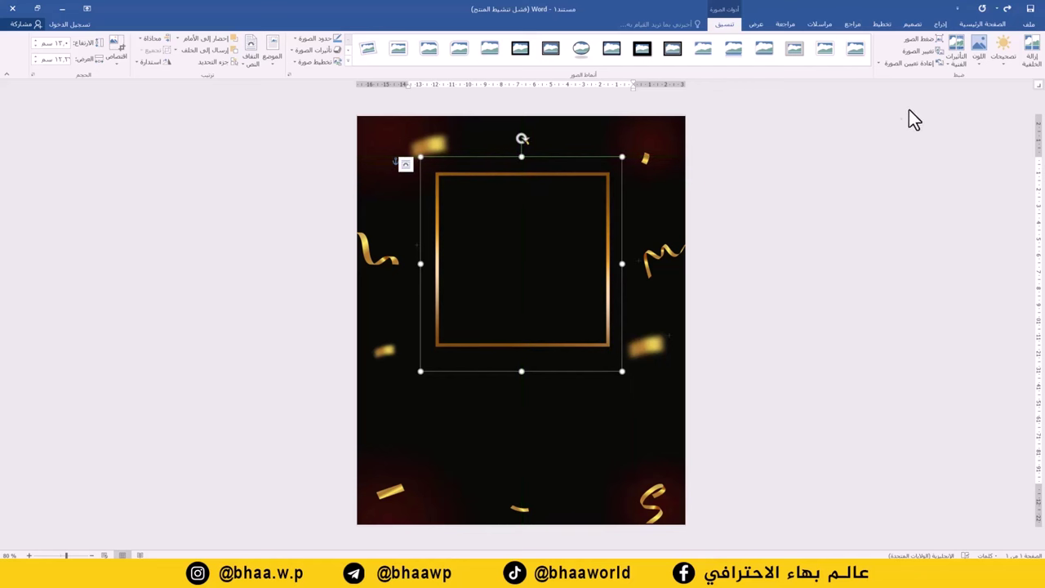
Draw a rectangle fitted inside the gold frame
{"action": "left_click", "coordinate": [941, 24]}
{"action": "left_click", "coordinate": [893, 67]}
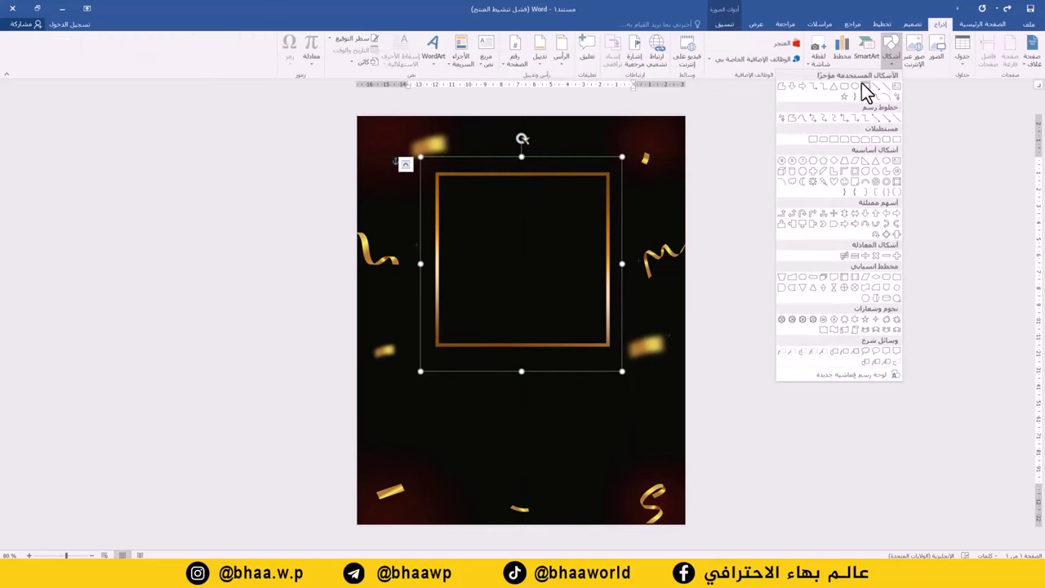
{"action": "left_click", "coordinate": [865, 98]}
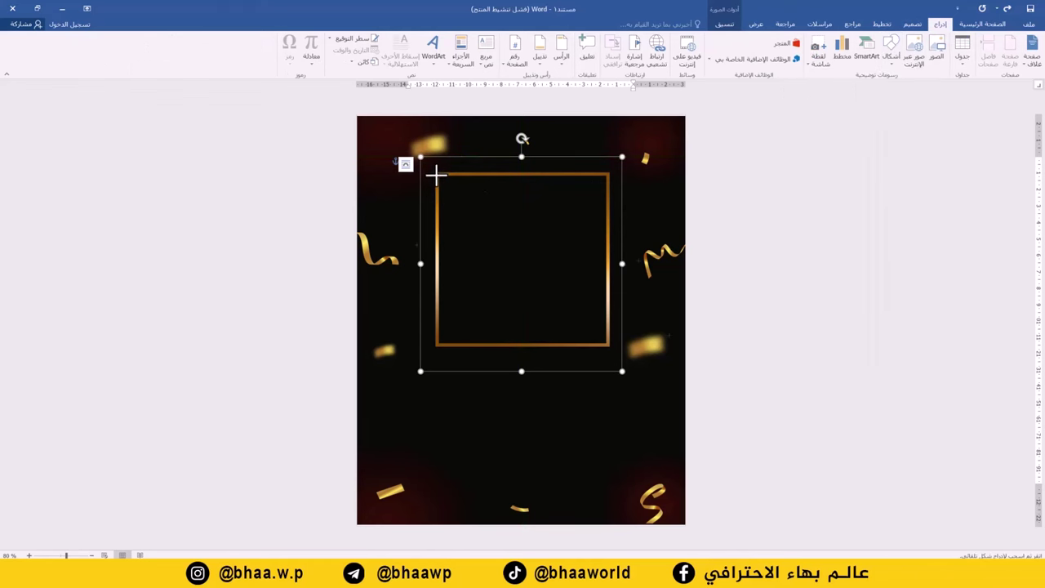
{"action": "left_click_drag", "start_coordinate": [435, 173], "coordinate": [608, 345]}
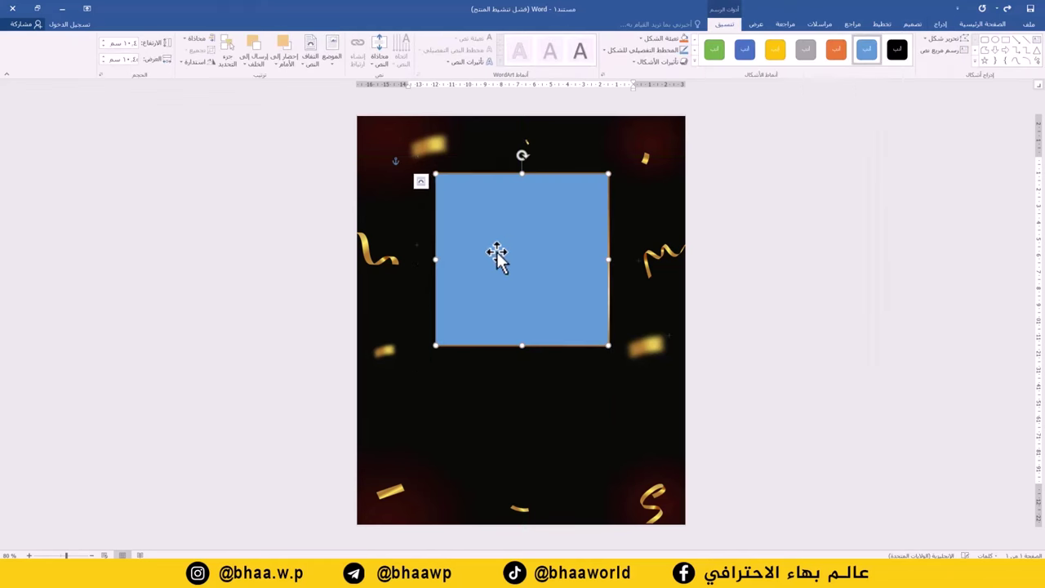
{"action": "left_click_drag", "start_coordinate": [433, 258], "coordinate": [435, 260]}
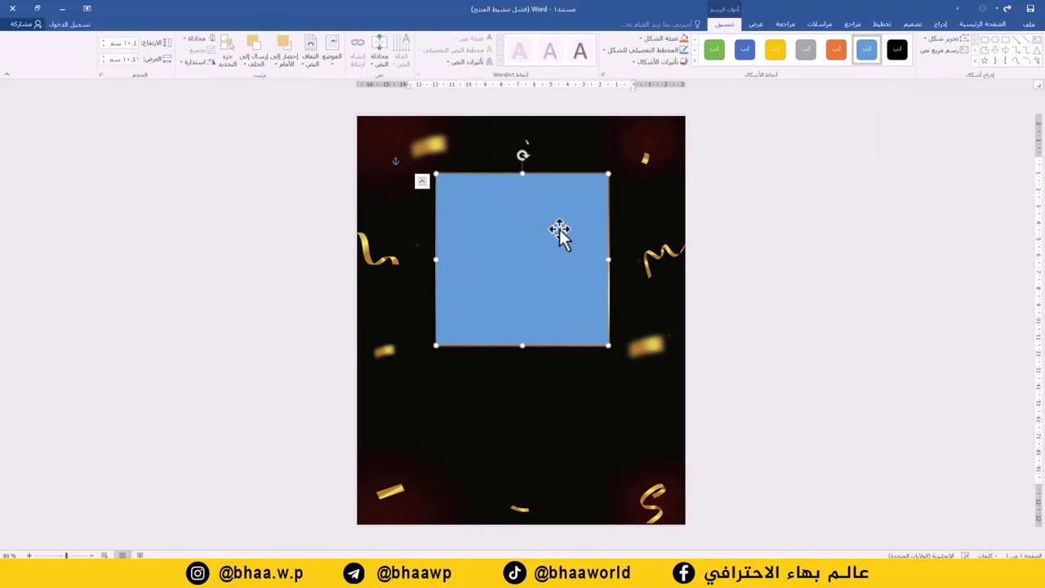
Fill the rectangle with the girl's photo from a file
{"action": "left_click", "coordinate": [658, 38]}
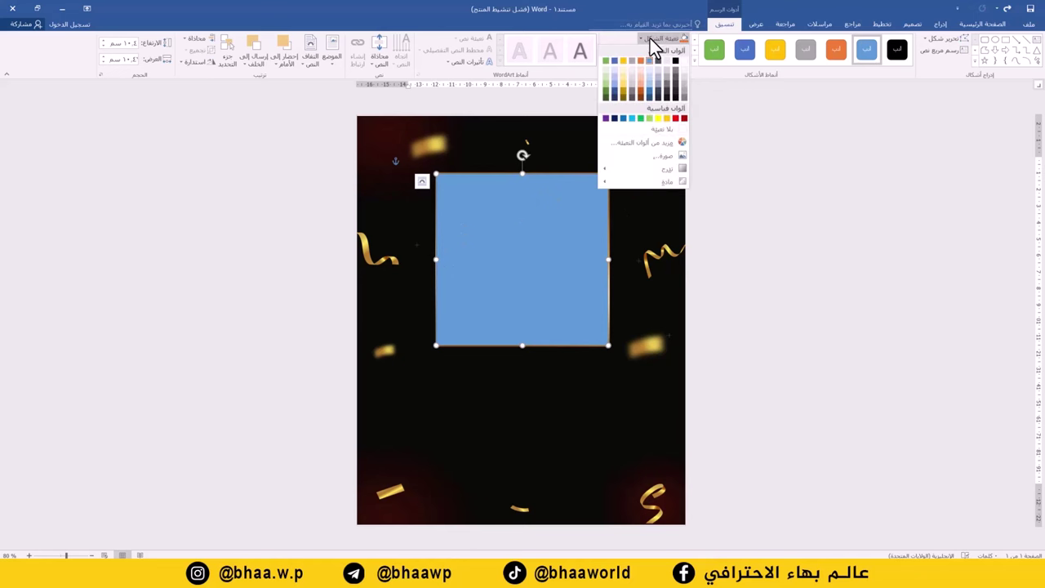
{"action": "left_click", "coordinate": [658, 155]}
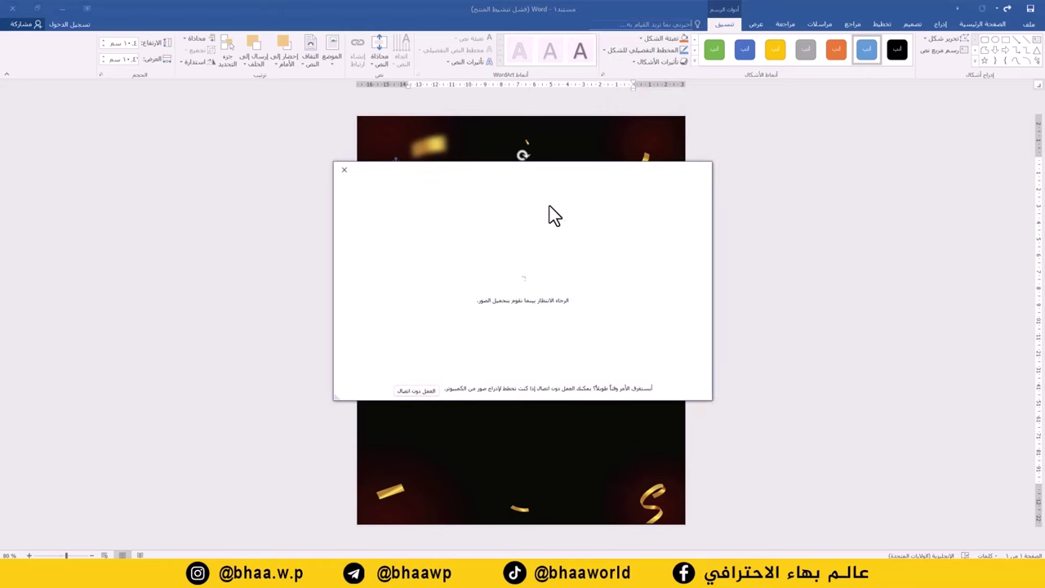
{"action": "left_click", "coordinate": [418, 391]}
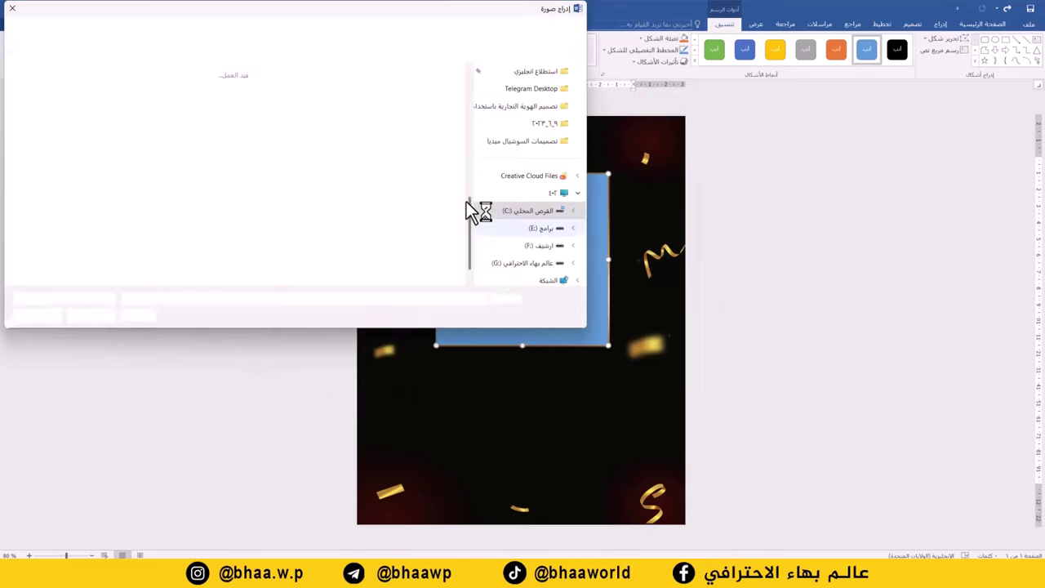
{"action": "double_click", "coordinate": [312, 105]}
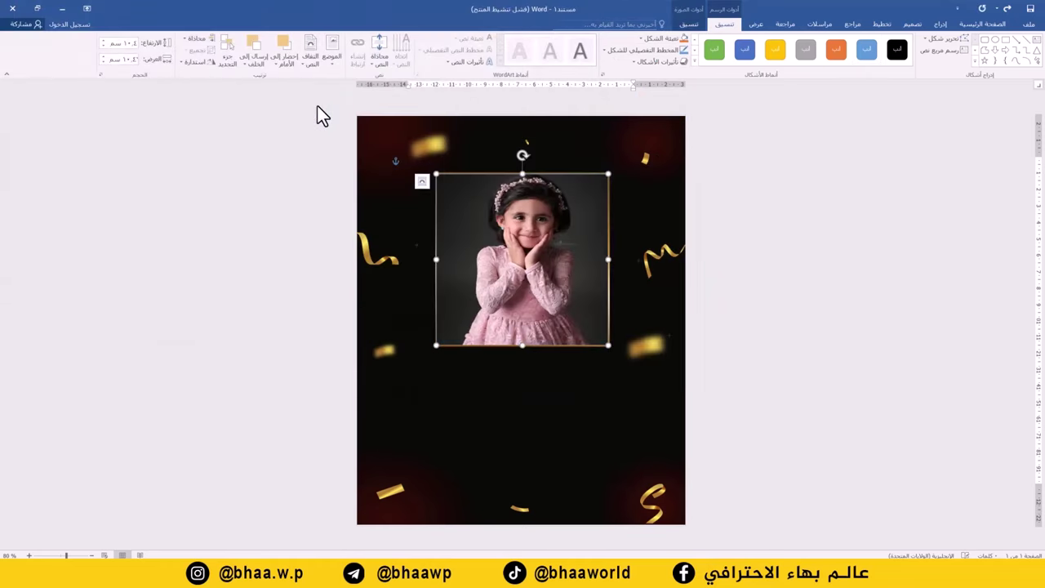
Crop the photo with Fill and adjust its top corners to fit the frame
{"action": "left_click", "coordinate": [690, 24]}
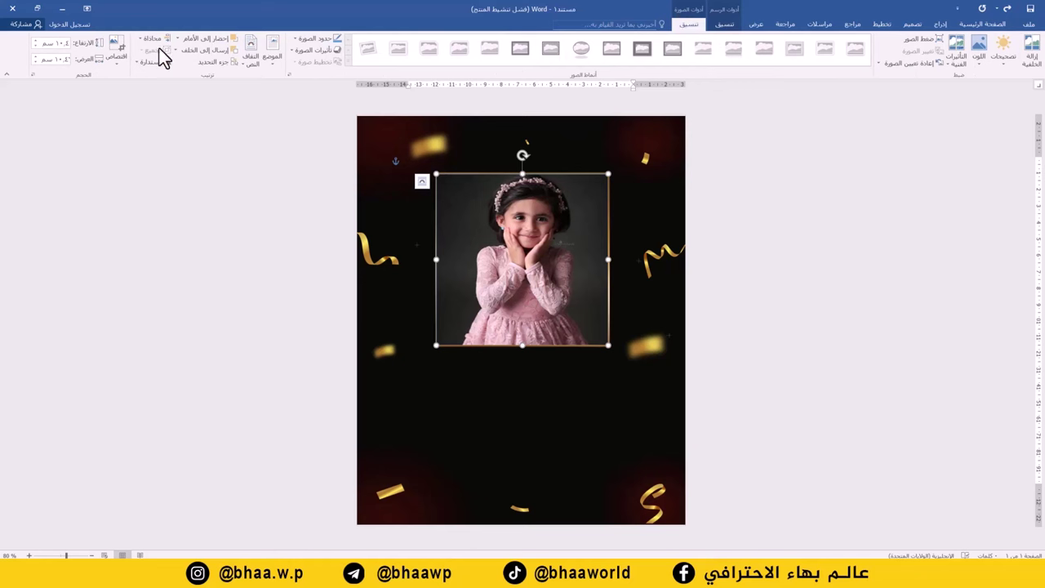
{"action": "left_click", "coordinate": [113, 62]}
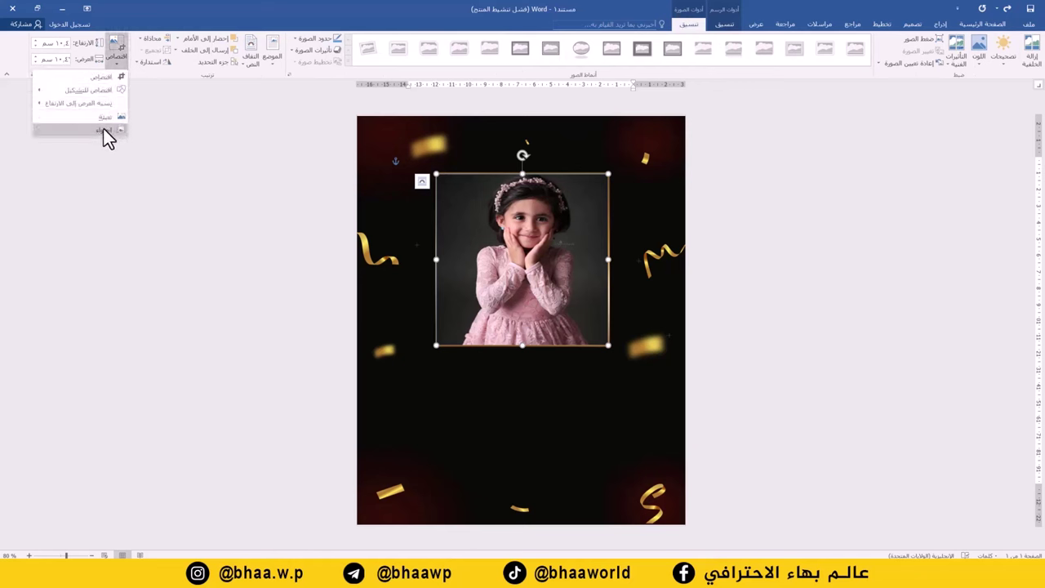
{"action": "left_click", "coordinate": [104, 129]}
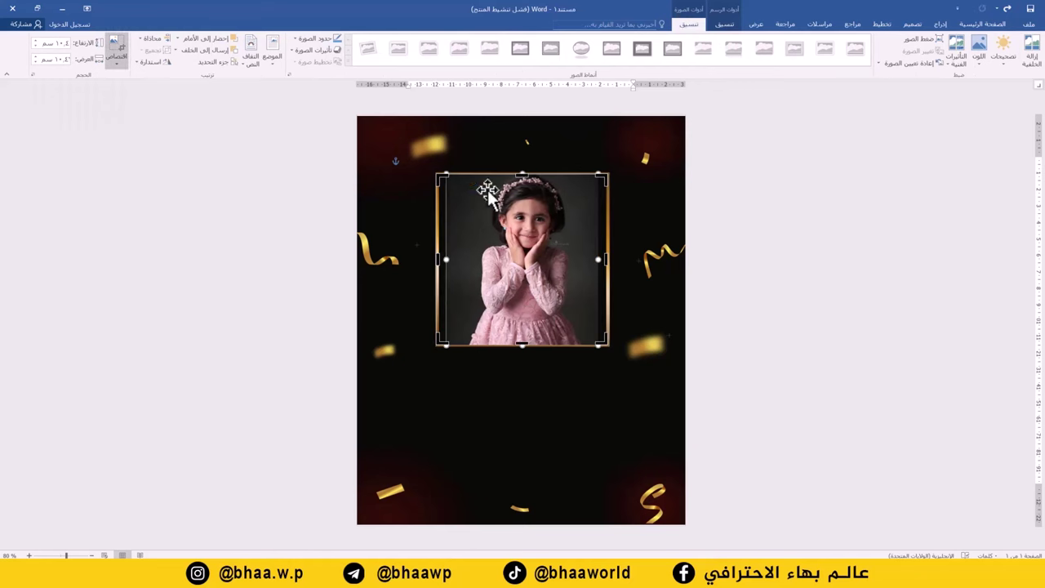
{"action": "left_click_drag", "start_coordinate": [443, 172], "coordinate": [436, 164]}
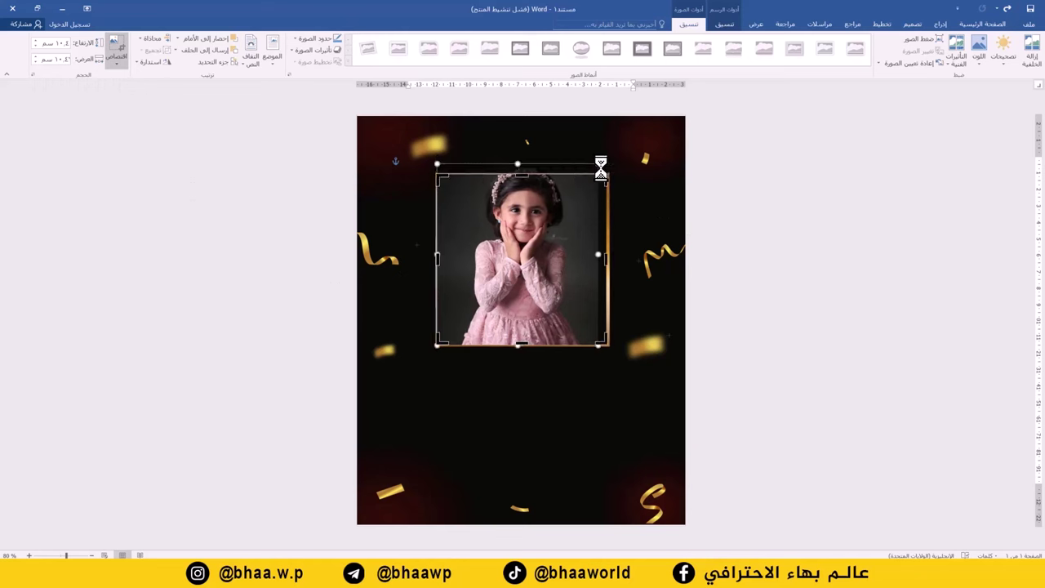
{"action": "left_click_drag", "start_coordinate": [602, 159], "coordinate": [574, 173]}
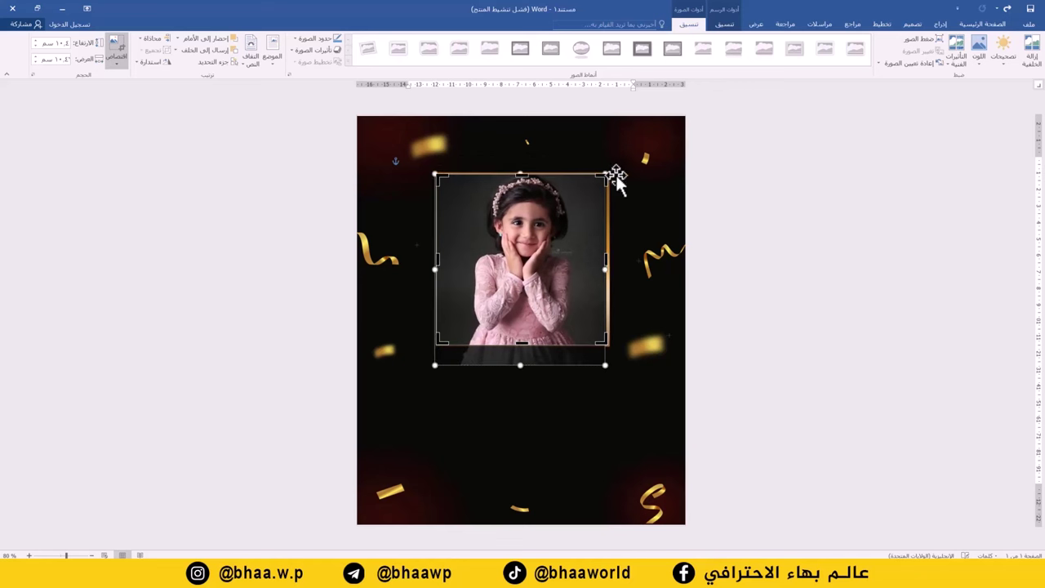
{"action": "left_click_drag", "start_coordinate": [608, 171], "coordinate": [608, 171]}
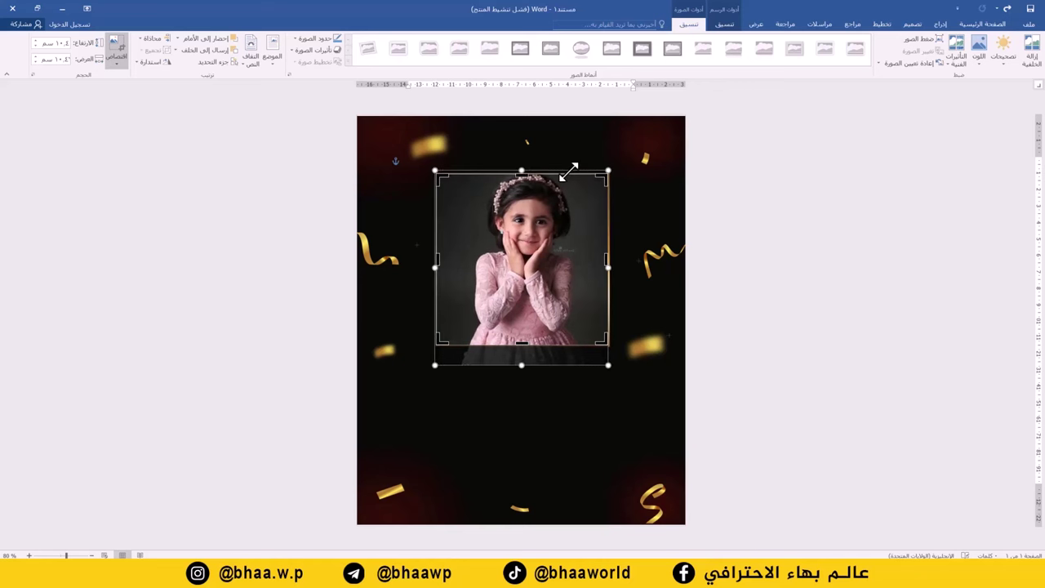
{"action": "key", "text": "Escape"}
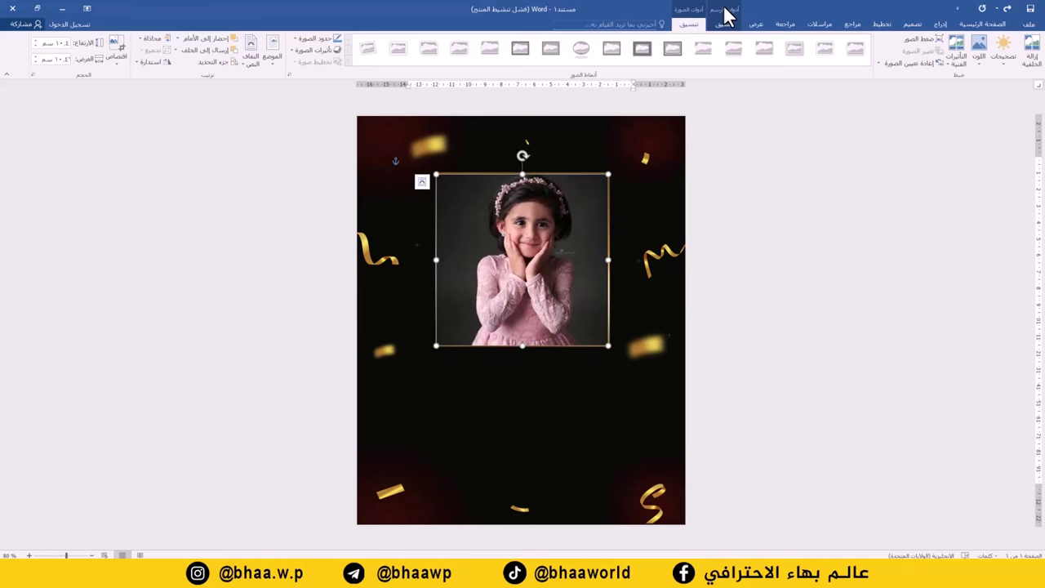
Remove the outline from the photo shape
{"action": "left_click", "coordinate": [723, 23]}
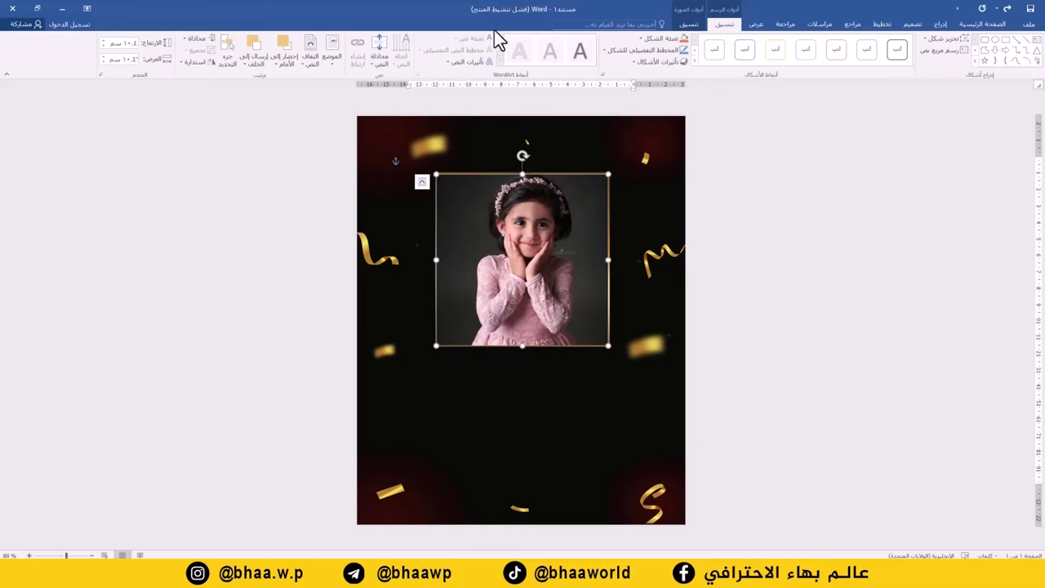
{"action": "left_click", "coordinate": [654, 51]}
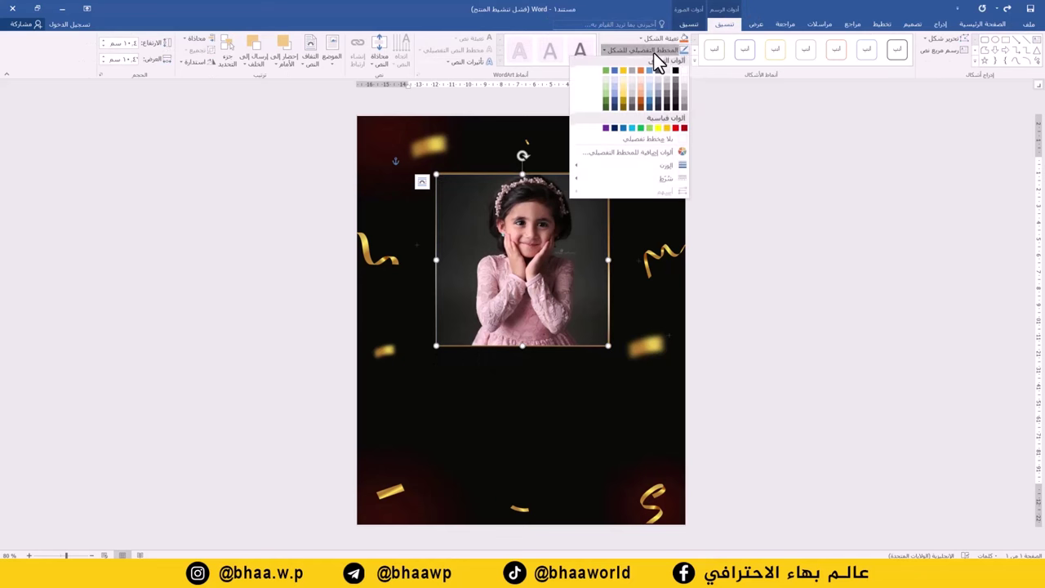
{"action": "left_click", "coordinate": [654, 141]}
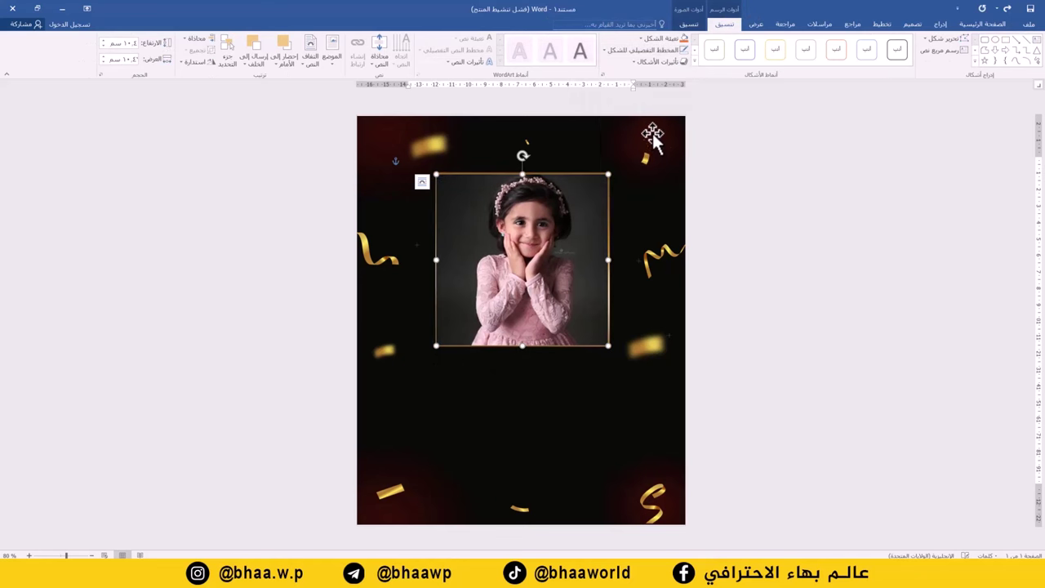
{"action": "left_click", "coordinate": [689, 167]}
{"action": "left_click", "coordinate": [573, 183]}
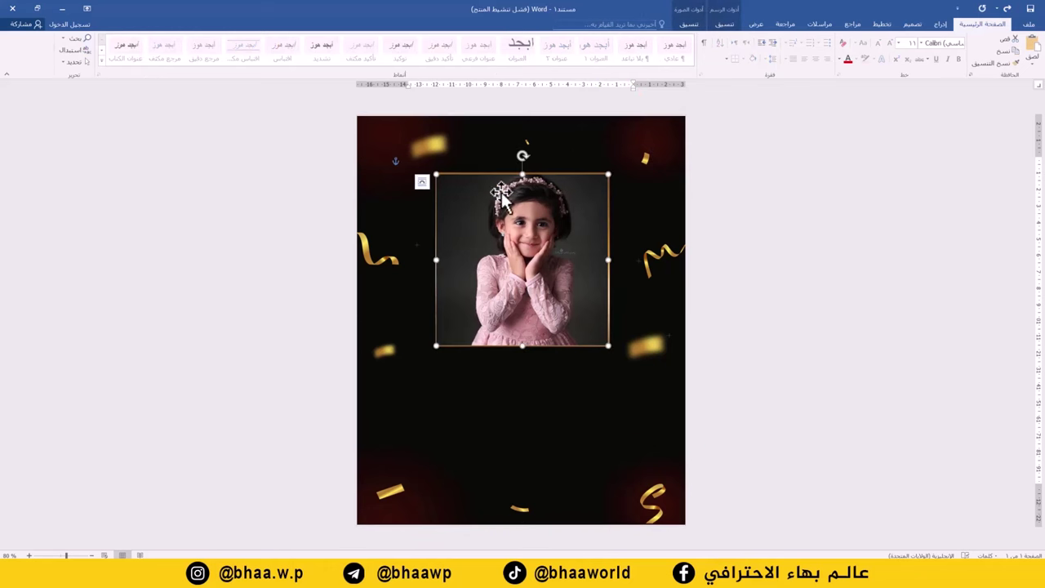
Send the girl's photo one layer backward so the gold frame shows
{"action": "left_click", "coordinate": [722, 25]}
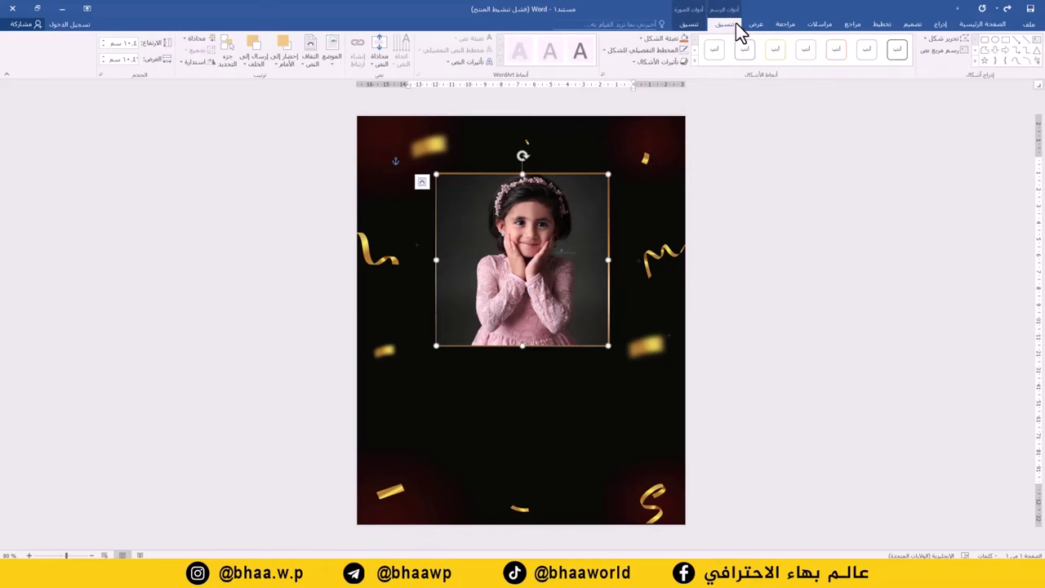
{"action": "left_click", "coordinate": [255, 60]}
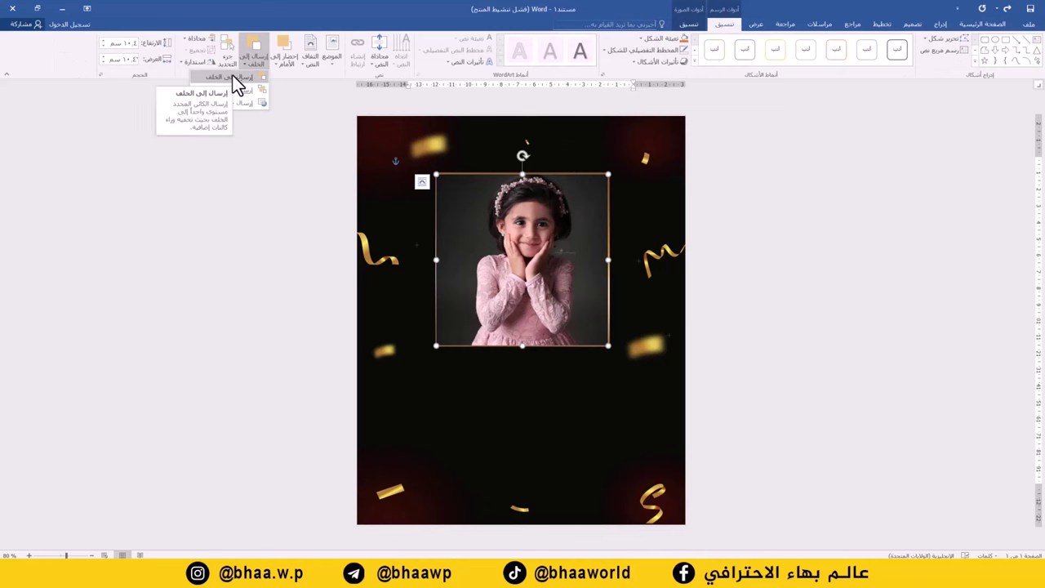
{"action": "left_click", "coordinate": [231, 77]}
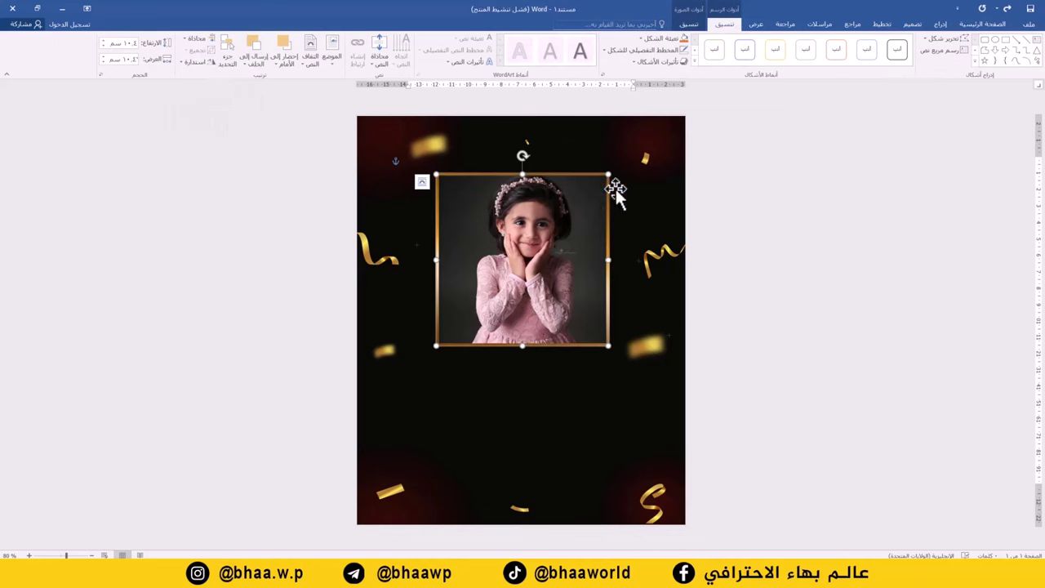
{"action": "left_click", "coordinate": [406, 258]}
{"action": "left_click", "coordinate": [409, 263]}
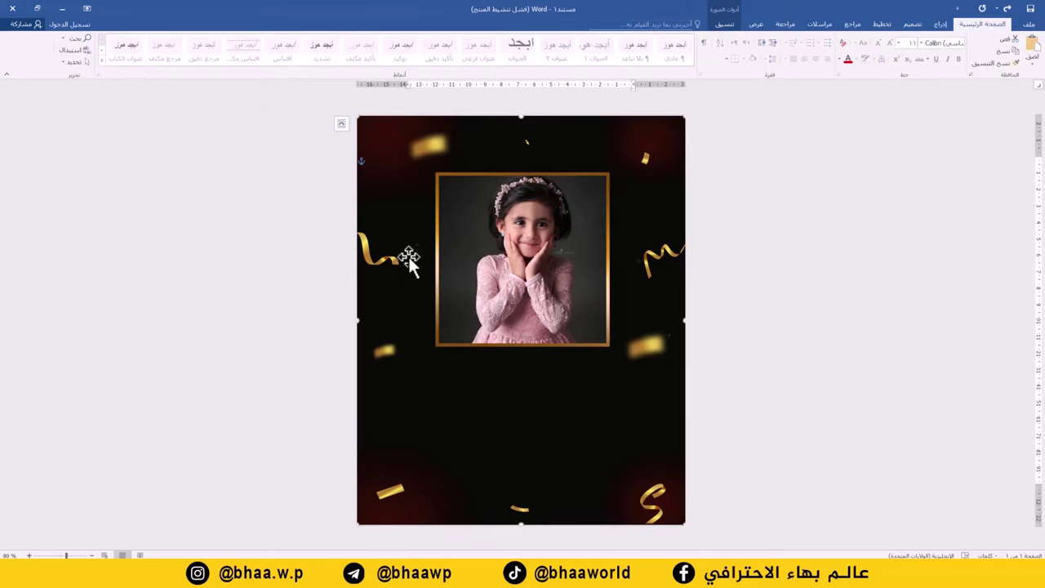
Draw a simple text box below the photo and type the Arabic heading 'عيد ميلا سعيد'
{"action": "left_click", "coordinate": [939, 23]}
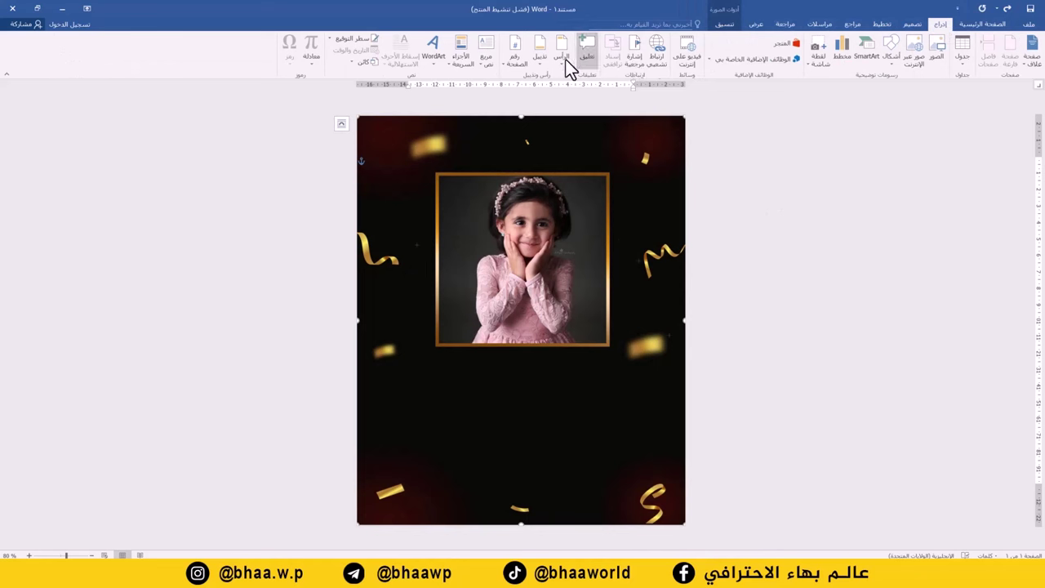
{"action": "left_click", "coordinate": [481, 65]}
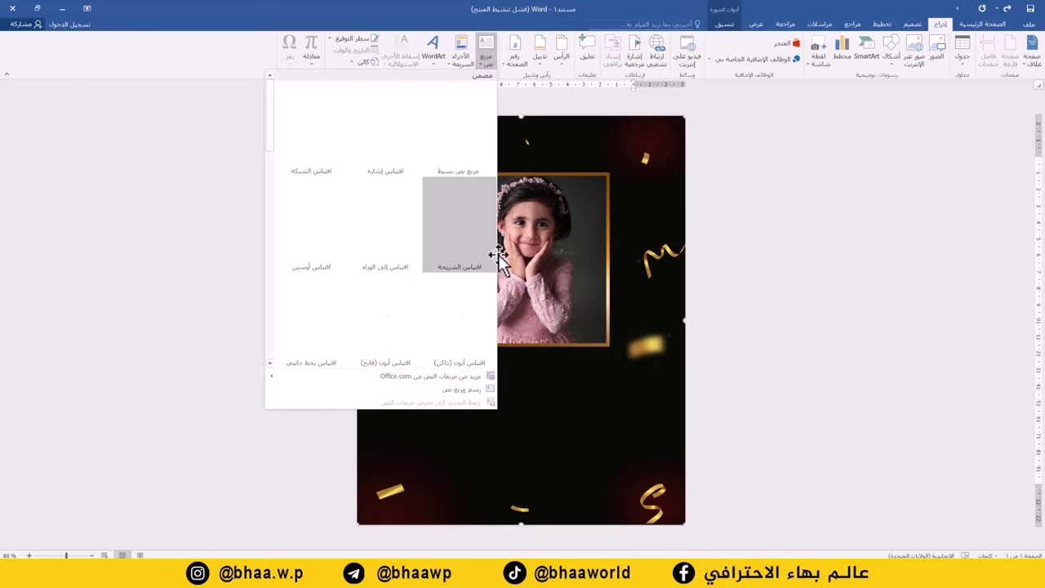
{"action": "left_click", "coordinate": [466, 390]}
{"action": "left_click_drag", "start_coordinate": [644, 424], "coordinate": [409, 377]}
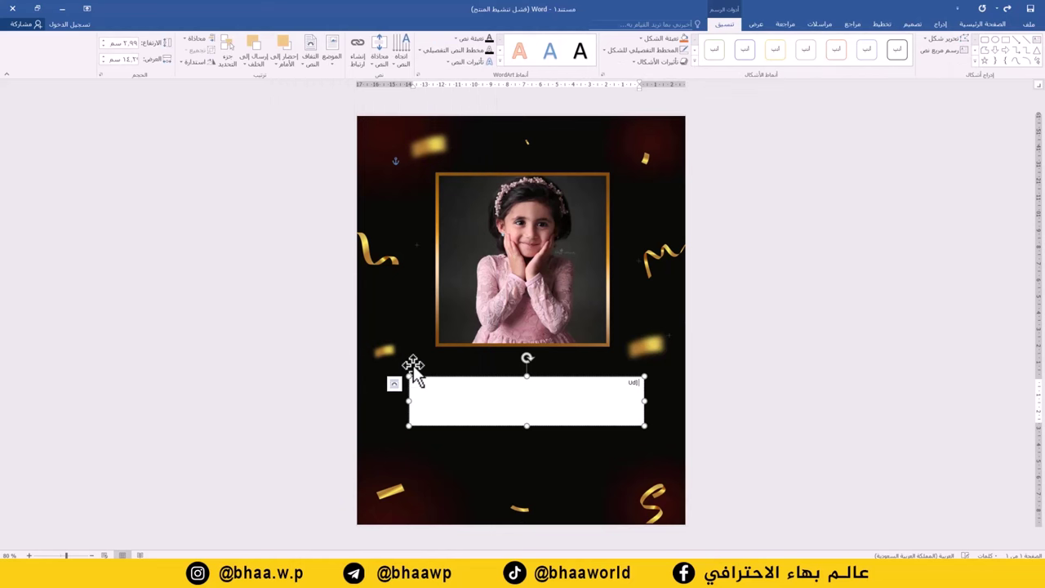
{"action": "type", "text": "ud] ld"}
{"action": "key", "text": "ctrl+a"}
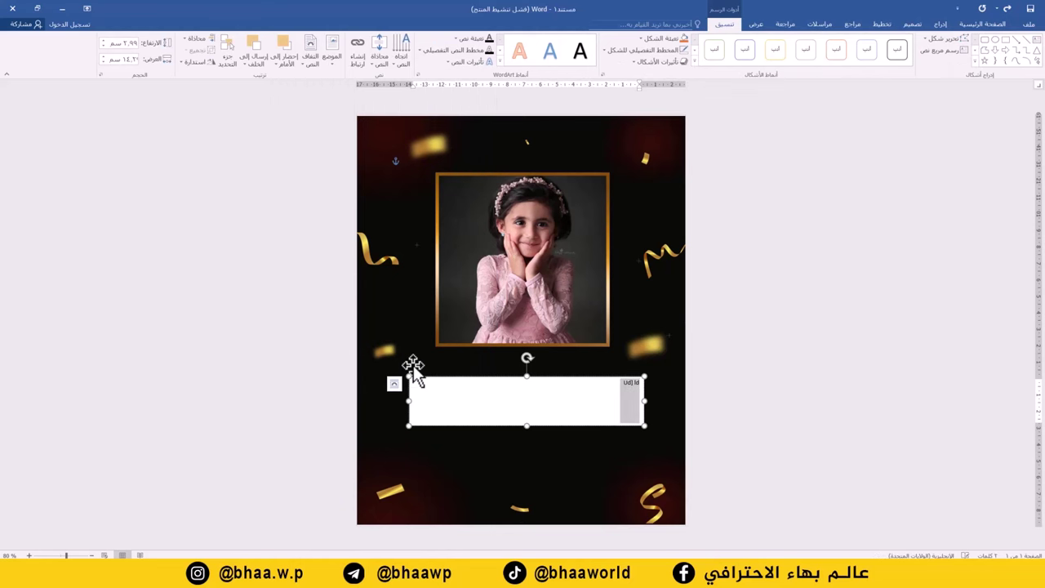
{"action": "left_click", "coordinate": [983, 23]}
{"action": "key", "text": "alt+shift"}
{"action": "type", "text": "عيد ميلا سعيد فاطمة"}
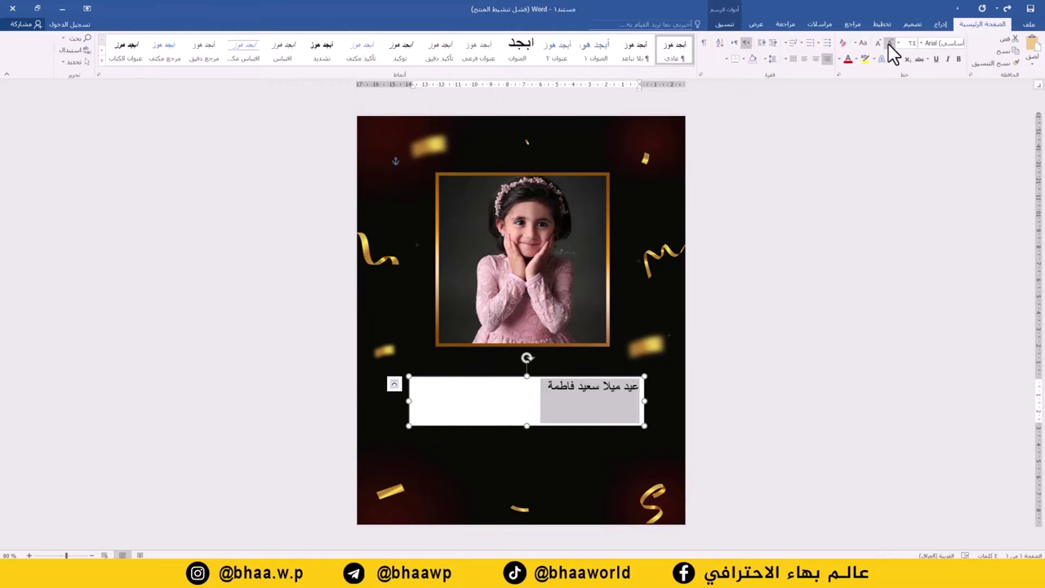
Set the heading to GE East at size 48 and give the box No Fill
{"action": "key", "text": "ctrl+a"}
{"action": "left_click", "coordinate": [878, 43]}
{"action": "left_click", "coordinate": [876, 44]}
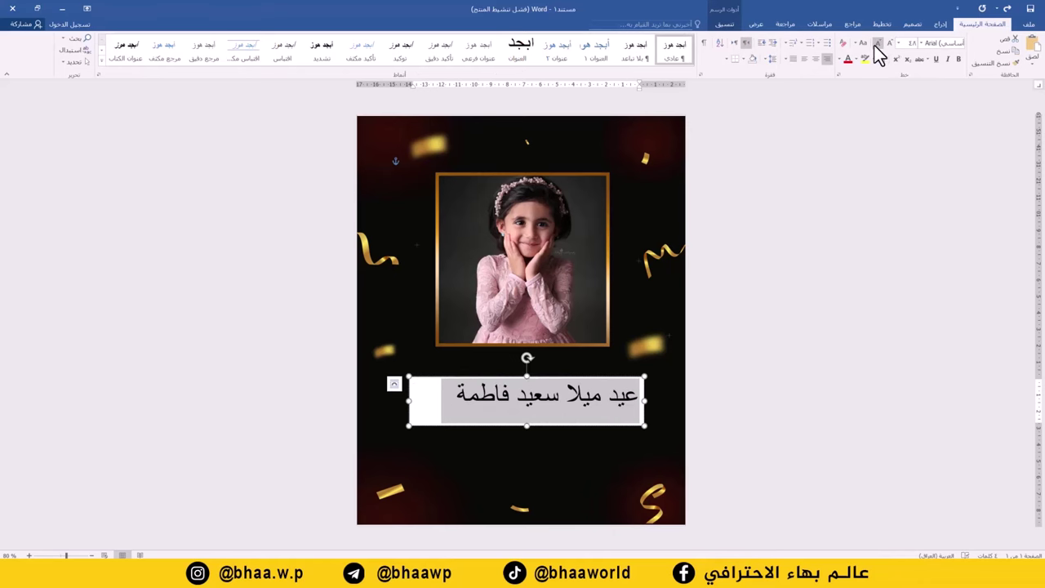
{"action": "left_click", "coordinate": [920, 44]}
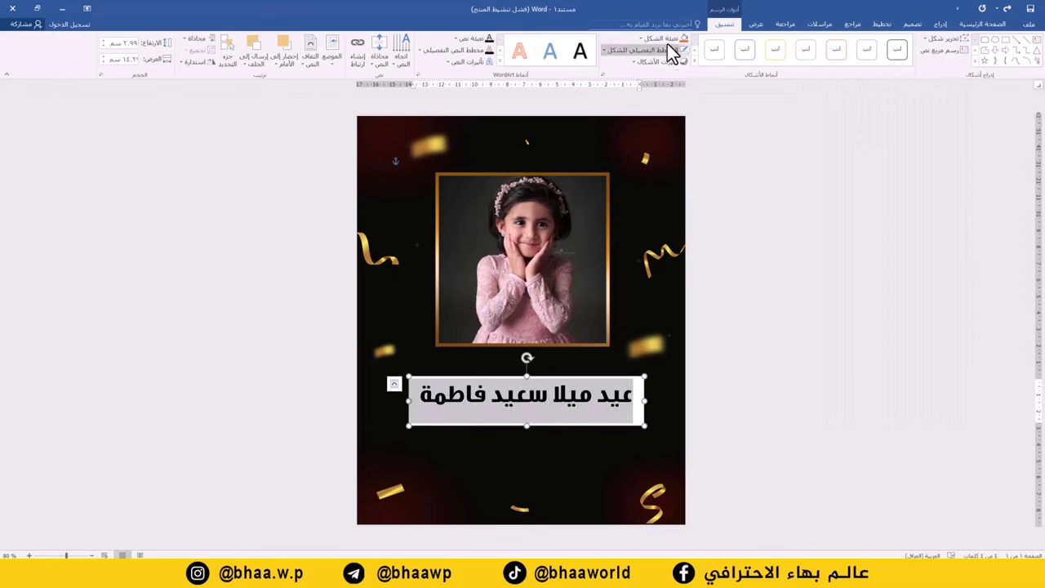
{"action": "left_click", "coordinate": [666, 41]}
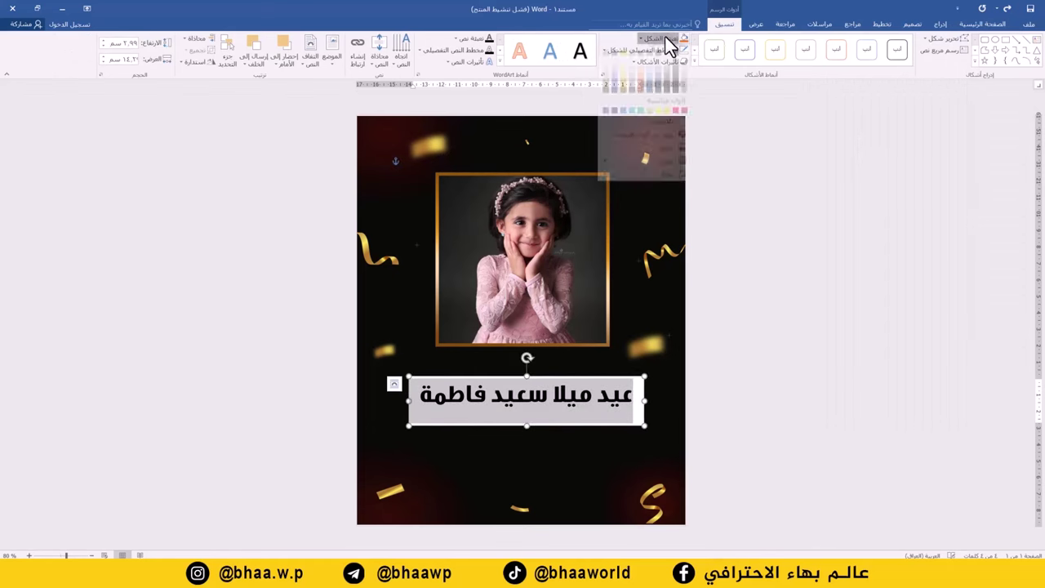
{"action": "left_click", "coordinate": [660, 127]}
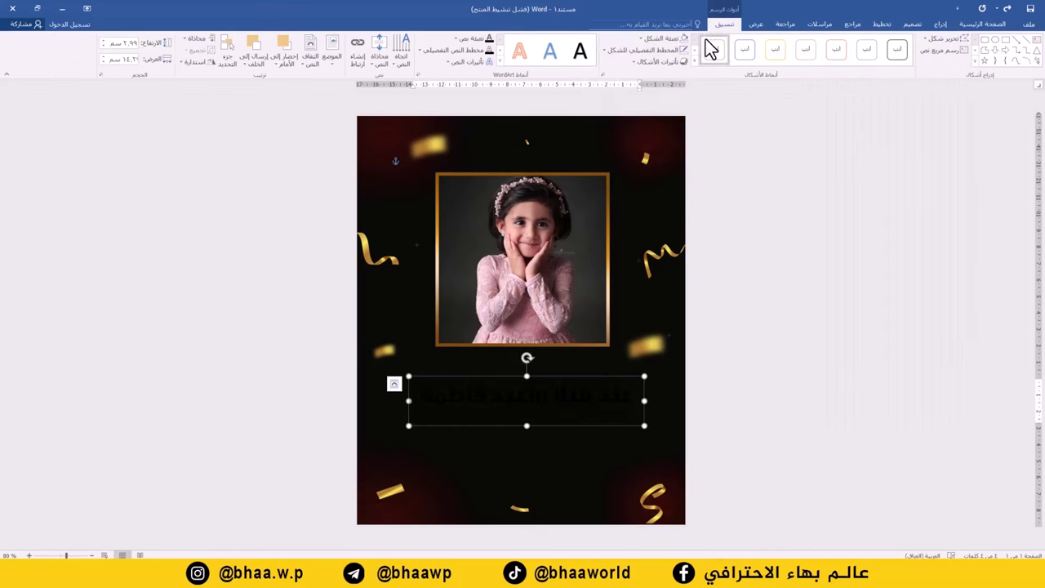
Colour the heading yellow and duplicate its text box just below
{"action": "left_click", "coordinate": [982, 25]}
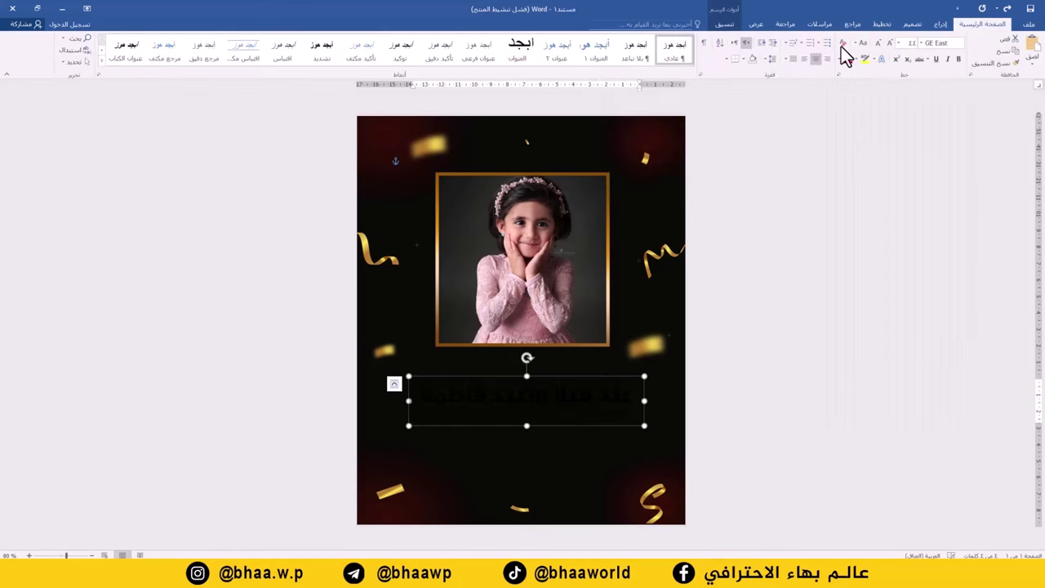
{"action": "left_click", "coordinate": [743, 60]}
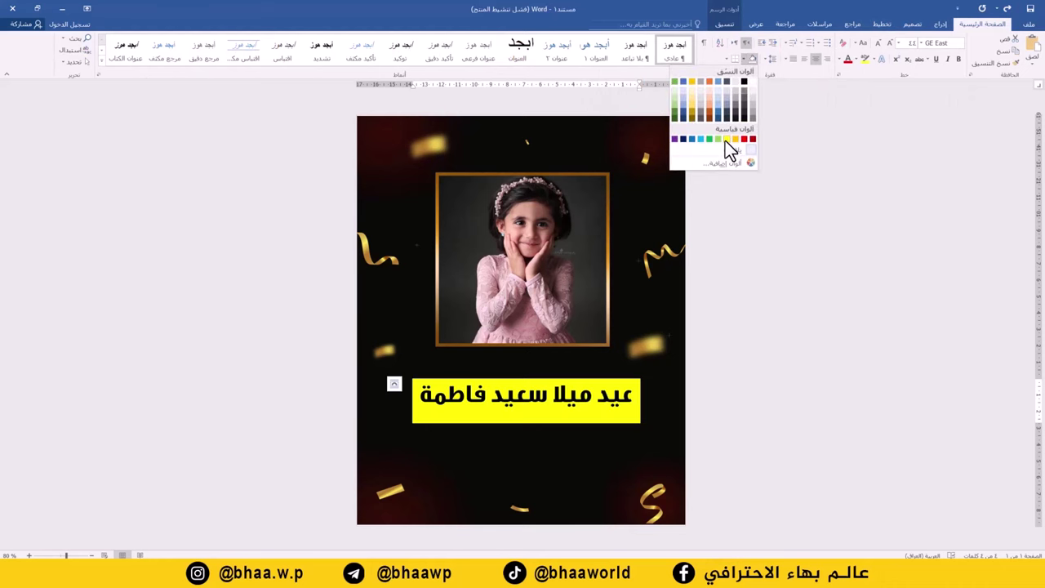
{"action": "left_click", "coordinate": [852, 60]}
{"action": "left_click", "coordinate": [852, 60]}
{"action": "left_click", "coordinate": [568, 370]}
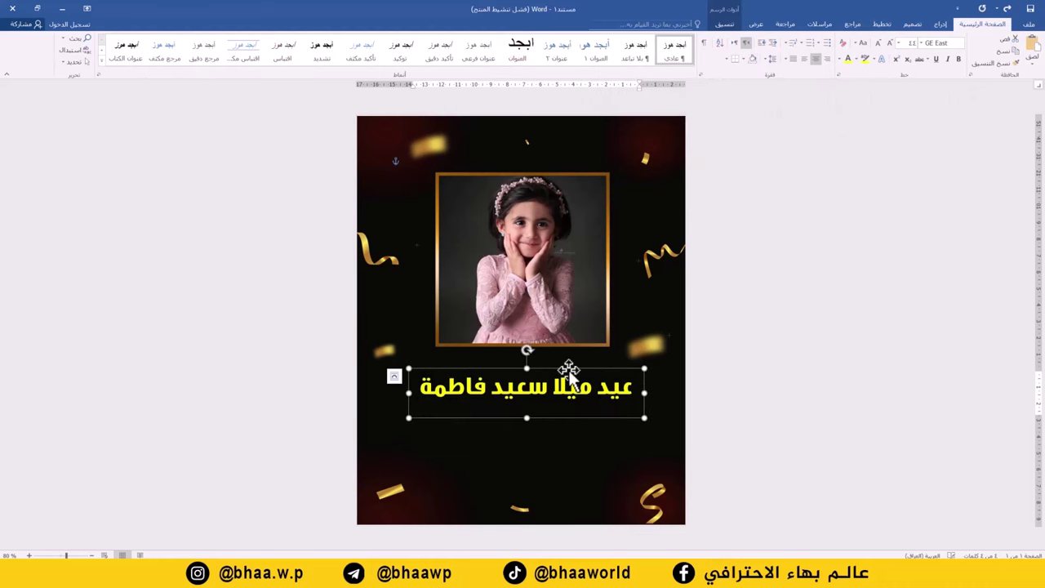
{"action": "left_click_drag", "start_coordinate": [568, 370], "coordinate": [555, 429]}
Type 'كل عام وانتِ بالف خير' as the second line at size 36 in white
{"action": "type", "text": "كل"}
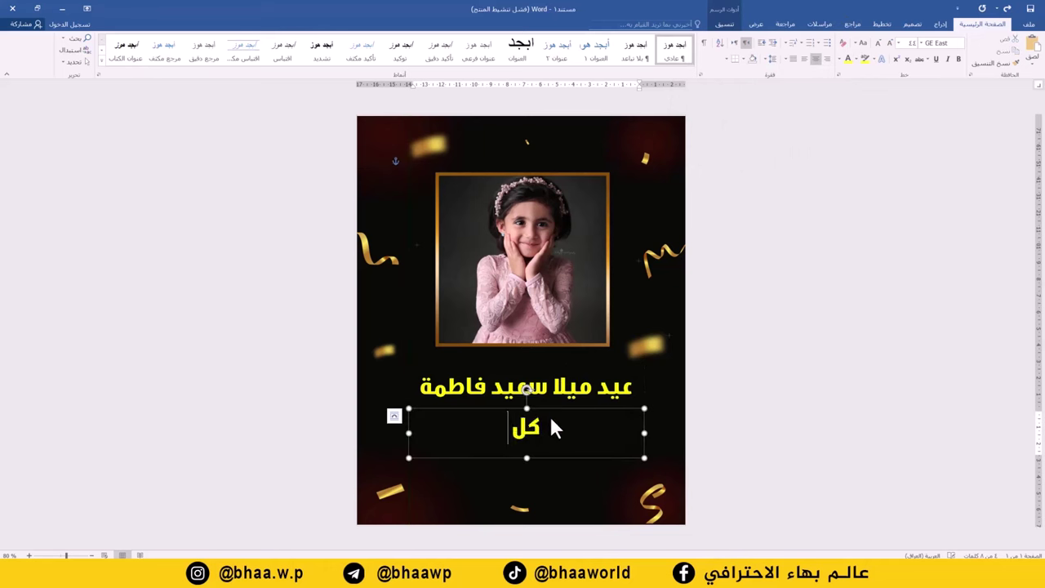
{"action": "type", "text": " عام وانتِ بالف خير"}
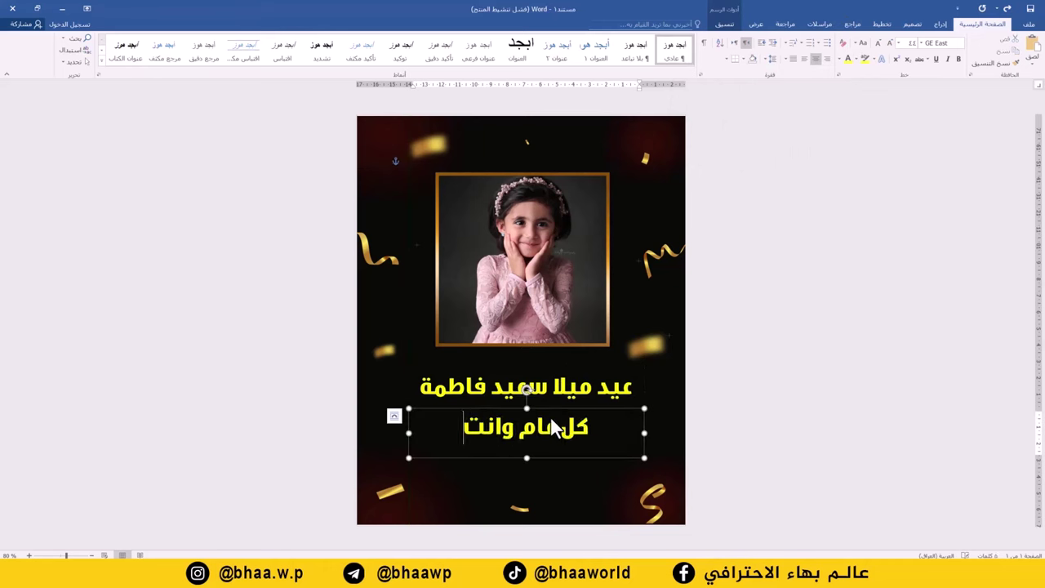
{"action": "left_click", "coordinate": [876, 44]}
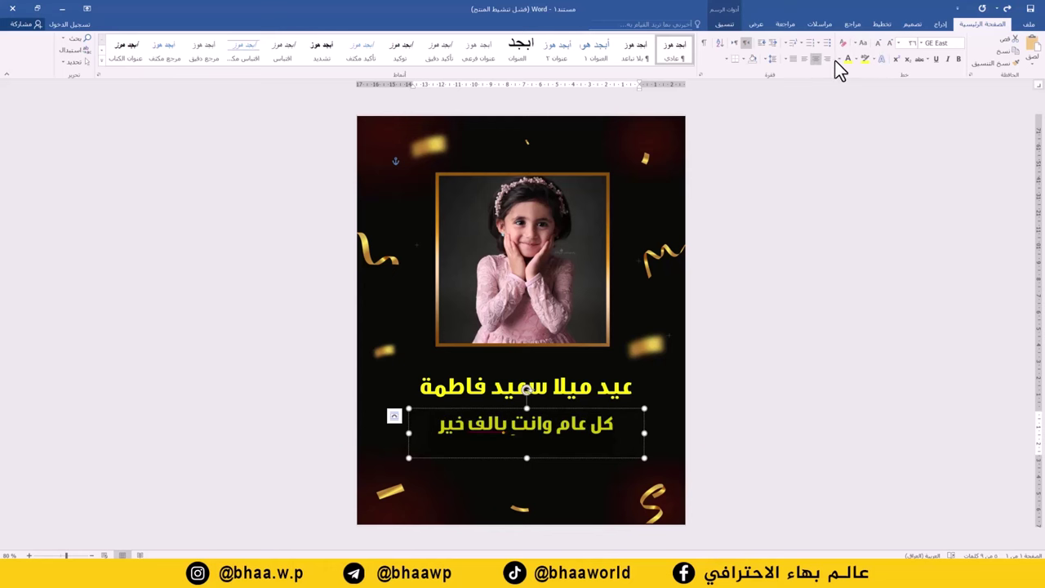
{"action": "left_click", "coordinate": [839, 60]}
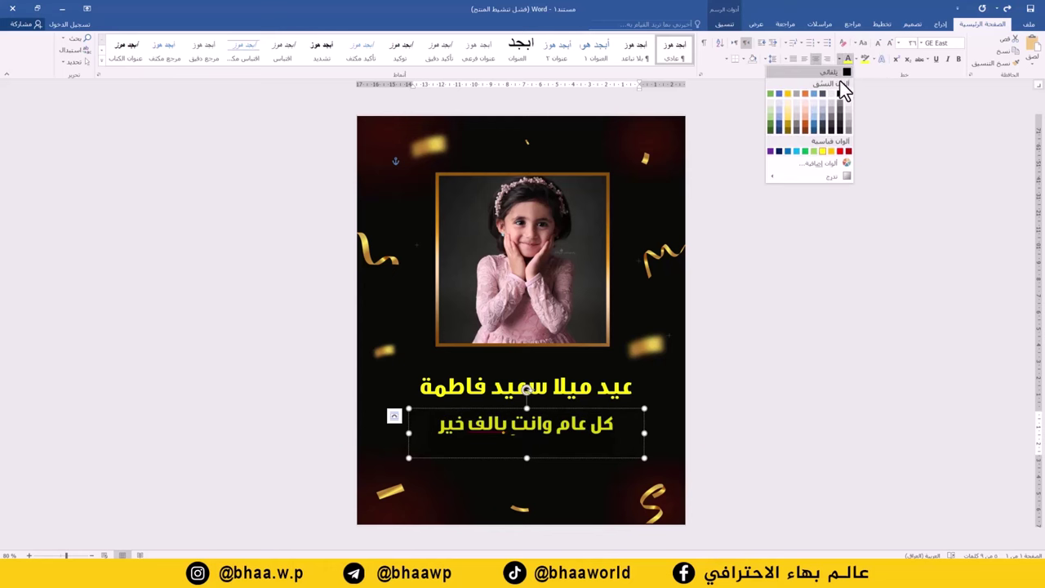
{"action": "left_click", "coordinate": [847, 93]}
Duplicate the second line's box below it and type 'حبيبة ابوها'
{"action": "left_click_drag", "start_coordinate": [509, 434], "coordinate": [511, 457]}
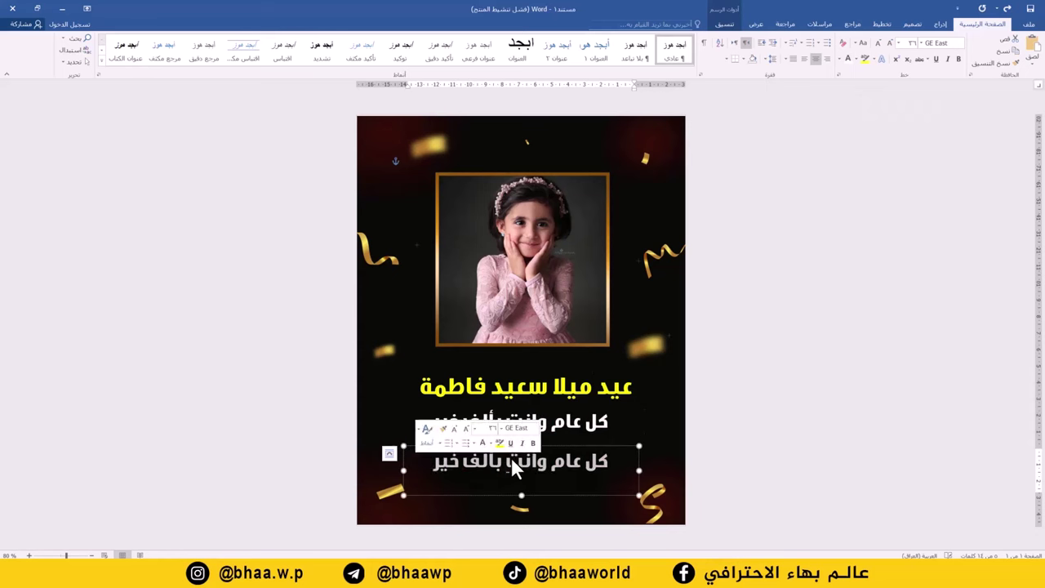
{"action": "type", "text": "حبيبة ابوها"}
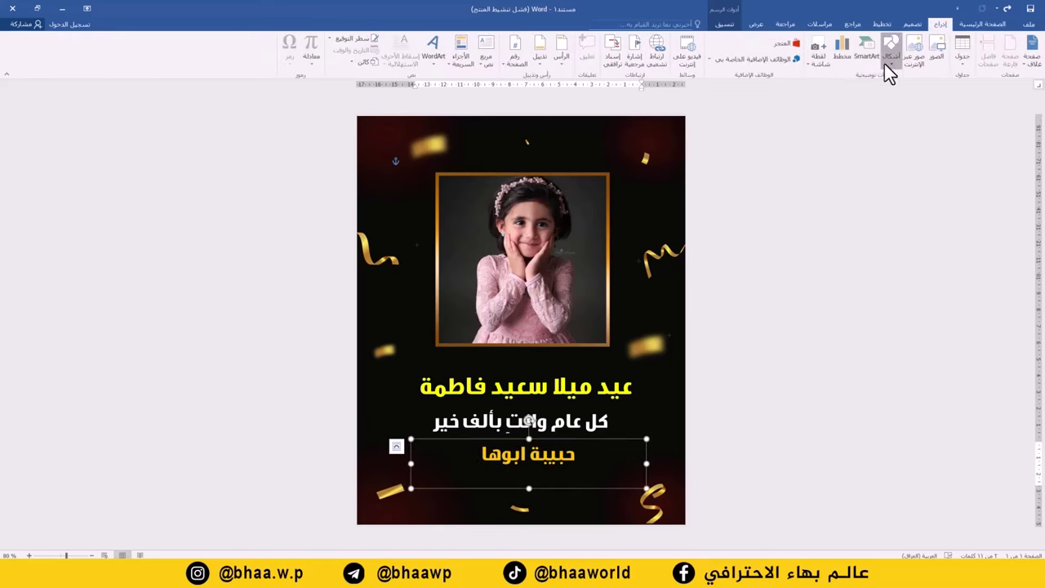
{"action": "left_click", "coordinate": [886, 61]}
{"action": "left_click", "coordinate": [849, 106]}
Draw a red, outline-free rectangle over 'حبيبة ابوها' and send it behind the text
{"action": "left_click_drag", "start_coordinate": [467, 442], "coordinate": [585, 471]}
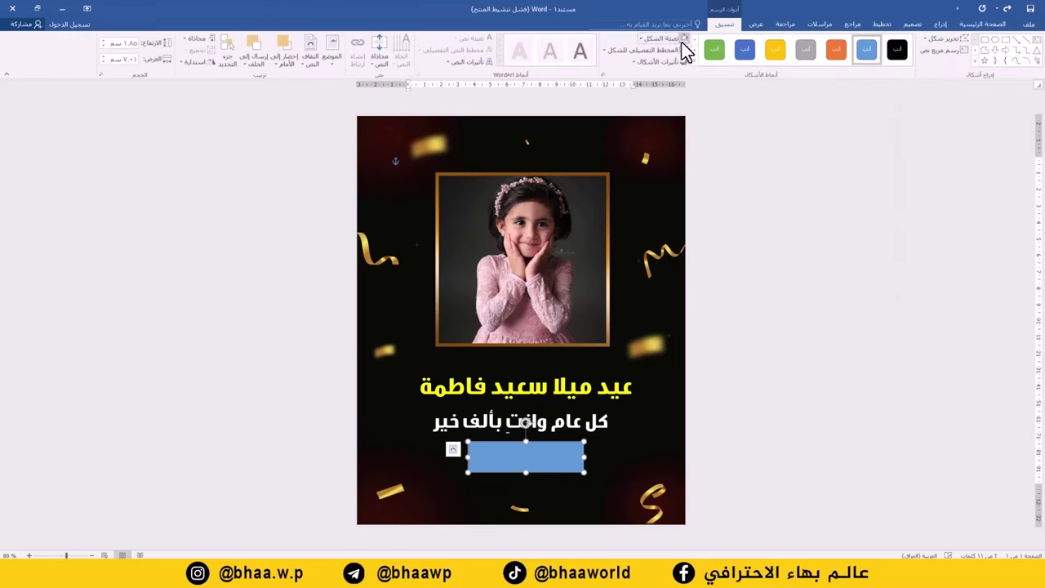
{"action": "left_click", "coordinate": [664, 40]}
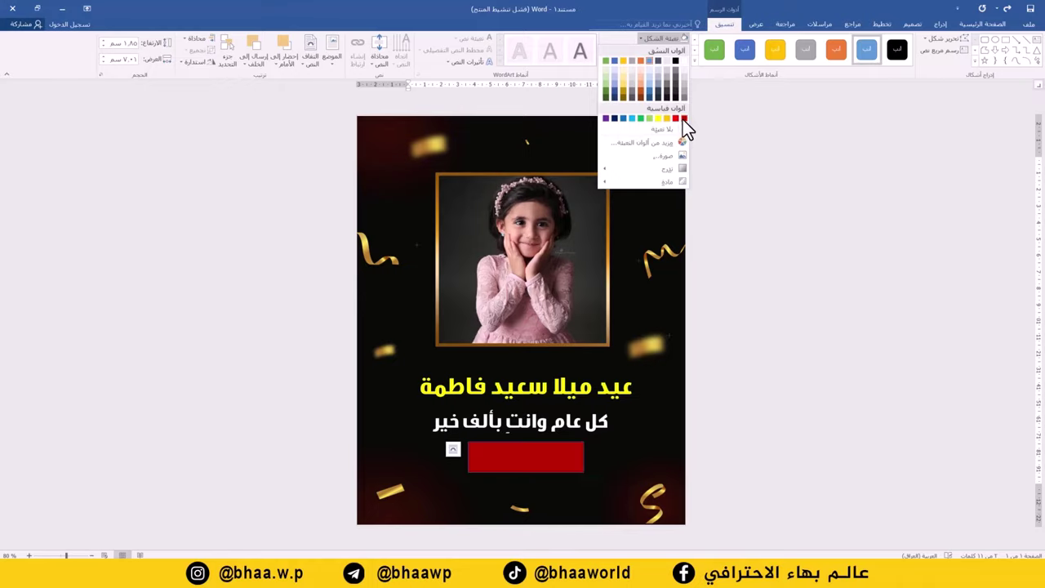
{"action": "left_click", "coordinate": [682, 120]}
{"action": "left_click", "coordinate": [669, 51]}
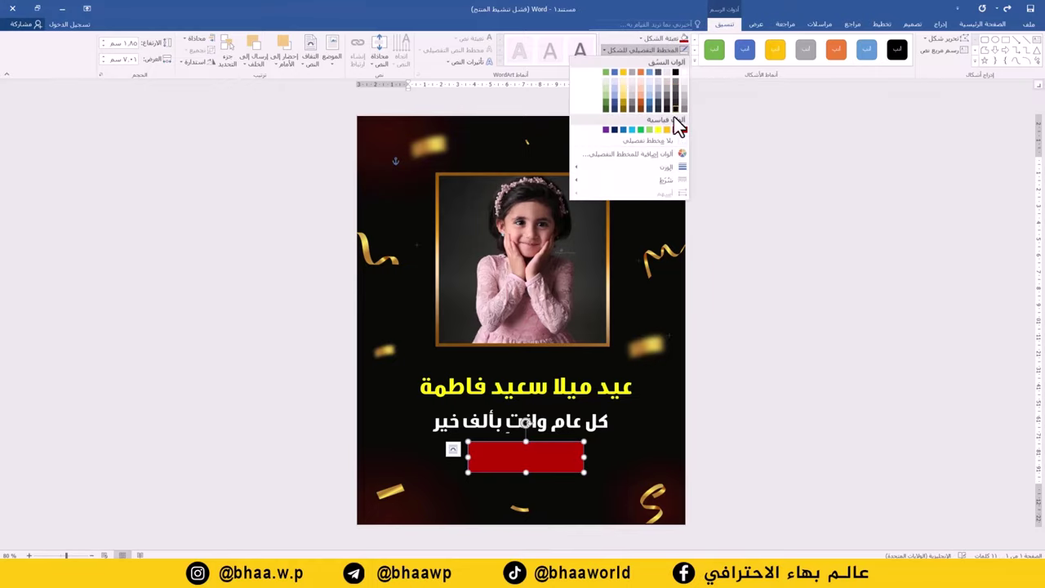
{"action": "left_click", "coordinate": [670, 141]}
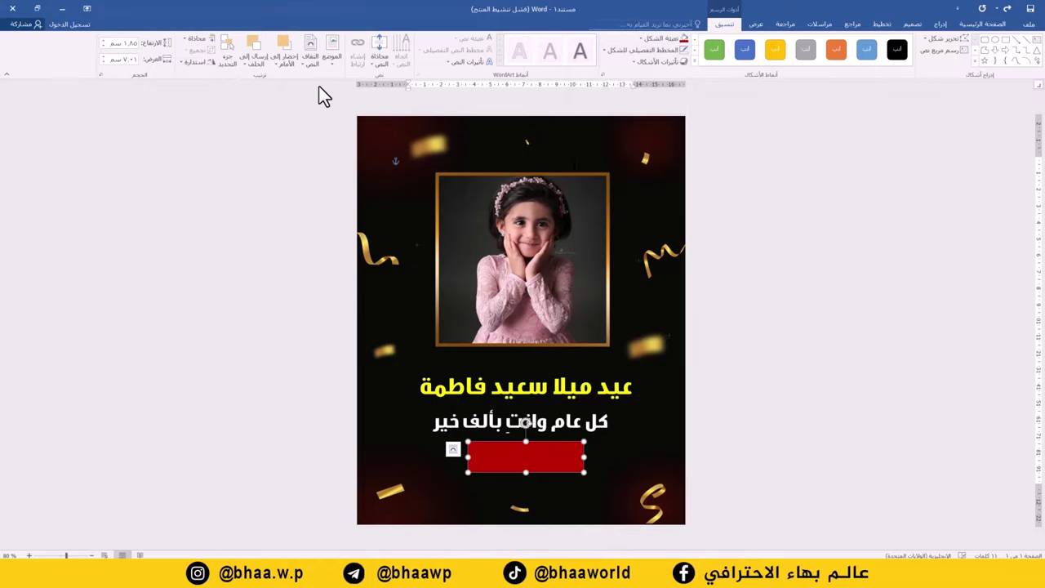
{"action": "left_click", "coordinate": [254, 65]}
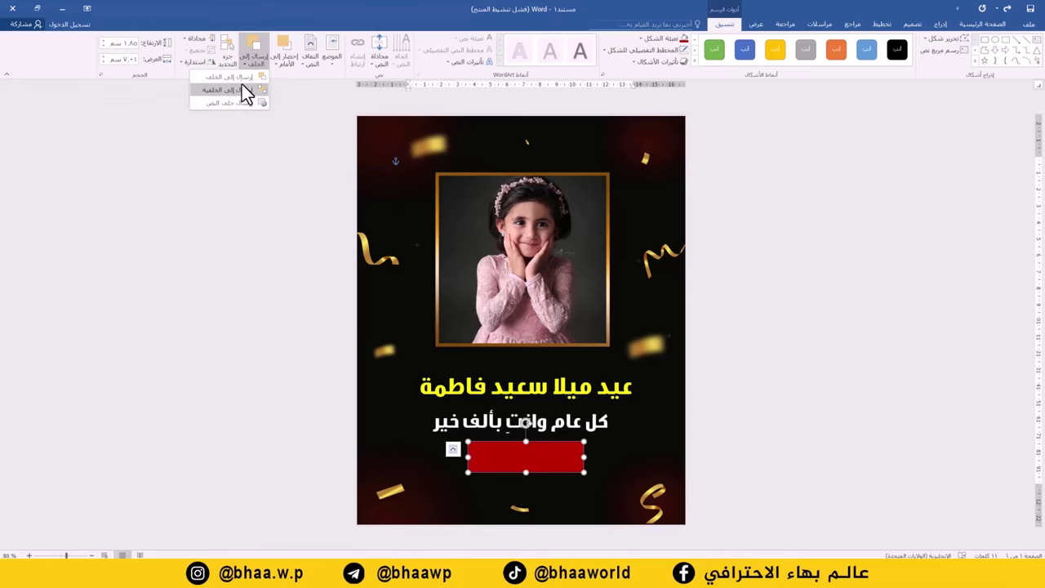
{"action": "left_click", "coordinate": [241, 86]}
{"action": "left_click", "coordinate": [201, 328]}
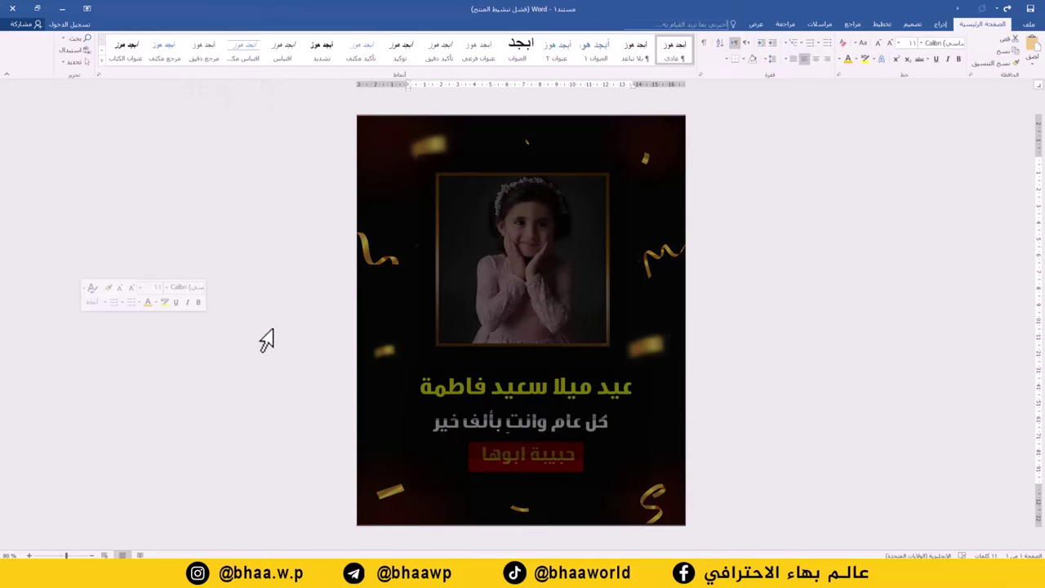
{"action": "left_click", "coordinate": [441, 354]}
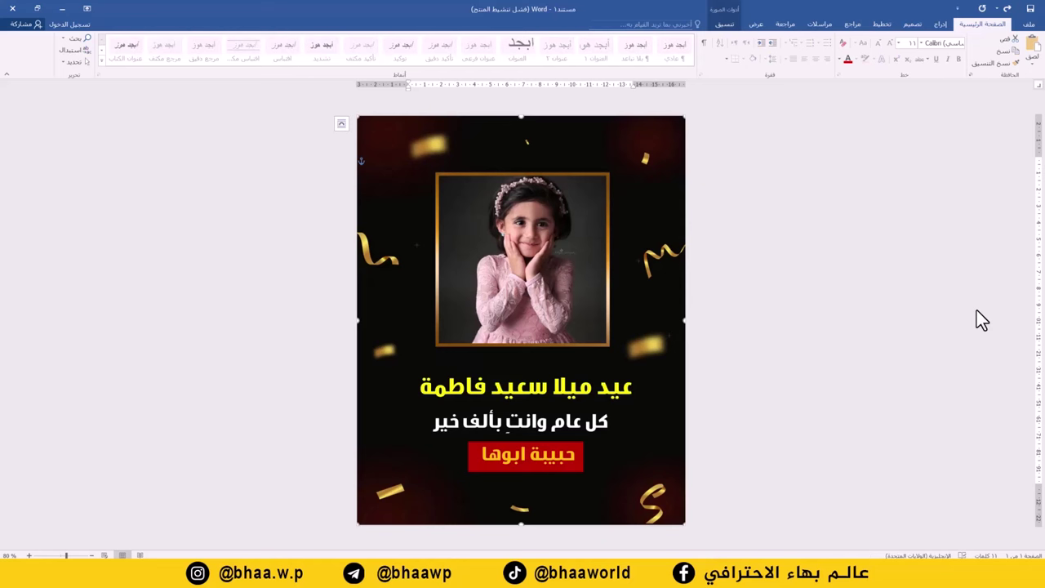
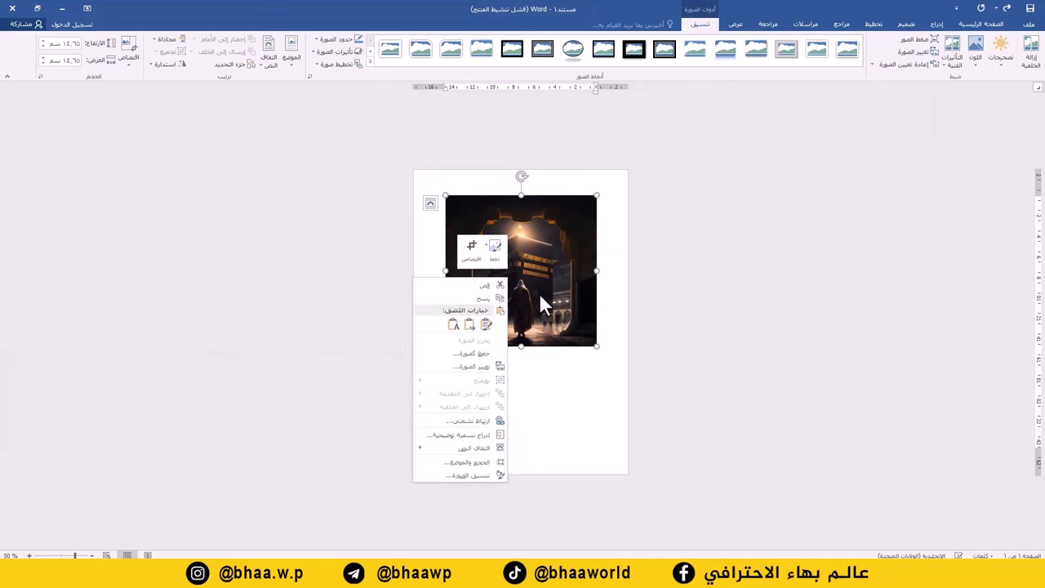
Float the Kaaba picture in front of text, move it down, and enlarge it to full page width
{"action": "mouse_move", "coordinate": [426, 448]}
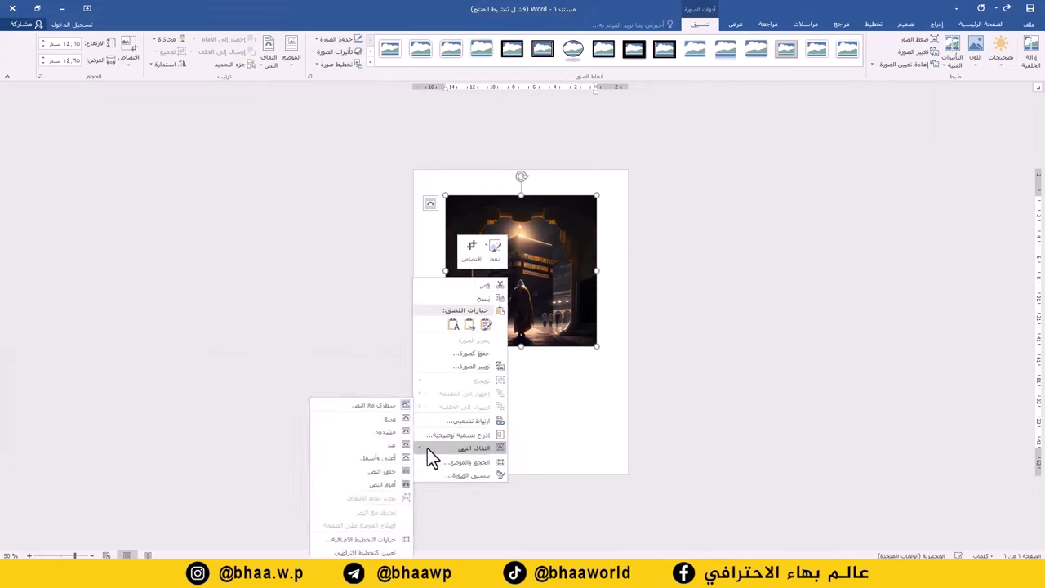
{"action": "left_click", "coordinate": [375, 484]}
{"action": "left_click_drag", "start_coordinate": [460, 319], "coordinate": [425, 445]}
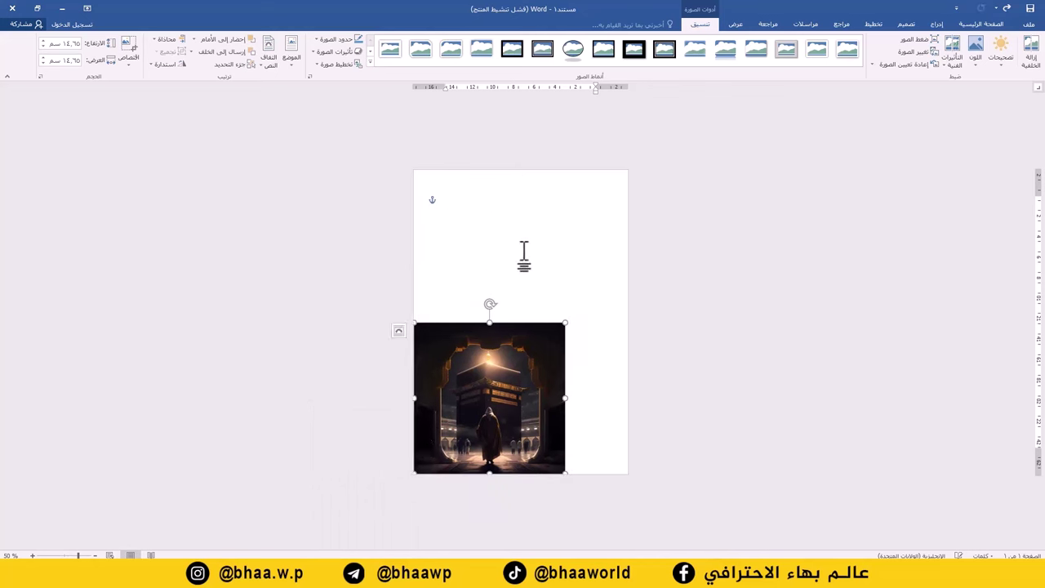
{"action": "left_click_drag", "start_coordinate": [568, 323], "coordinate": [629, 277]}
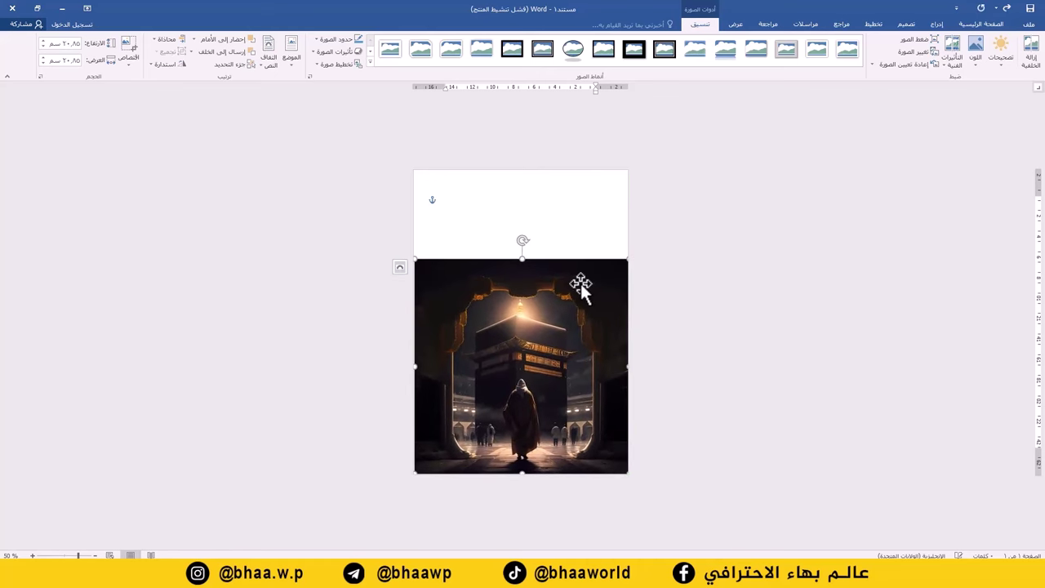
{"action": "left_click_drag", "start_coordinate": [415, 259], "coordinate": [413, 258]}
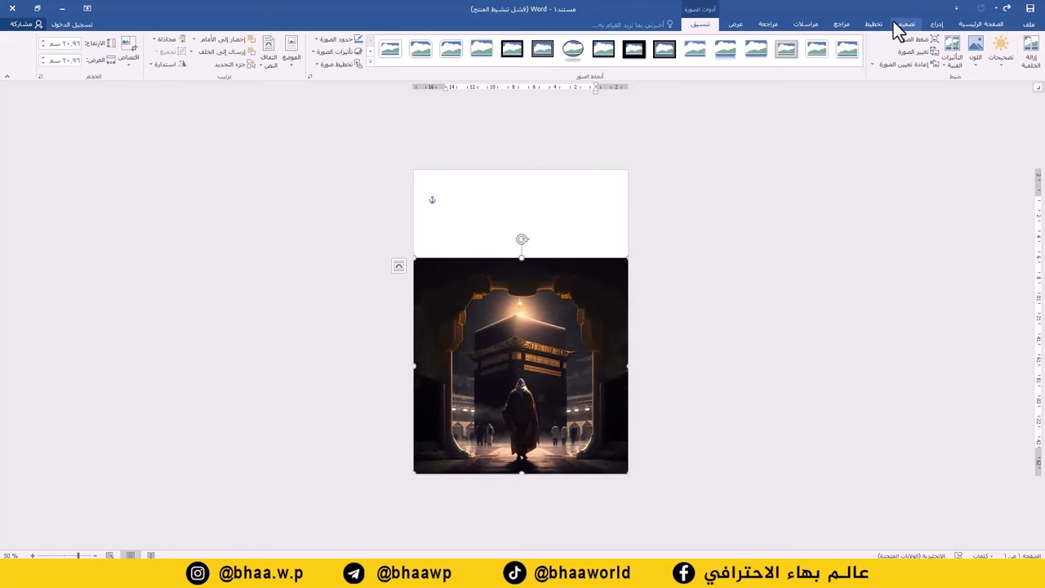
Choose the page's paper size from the Layout Size list
{"action": "left_click", "coordinate": [873, 26]}
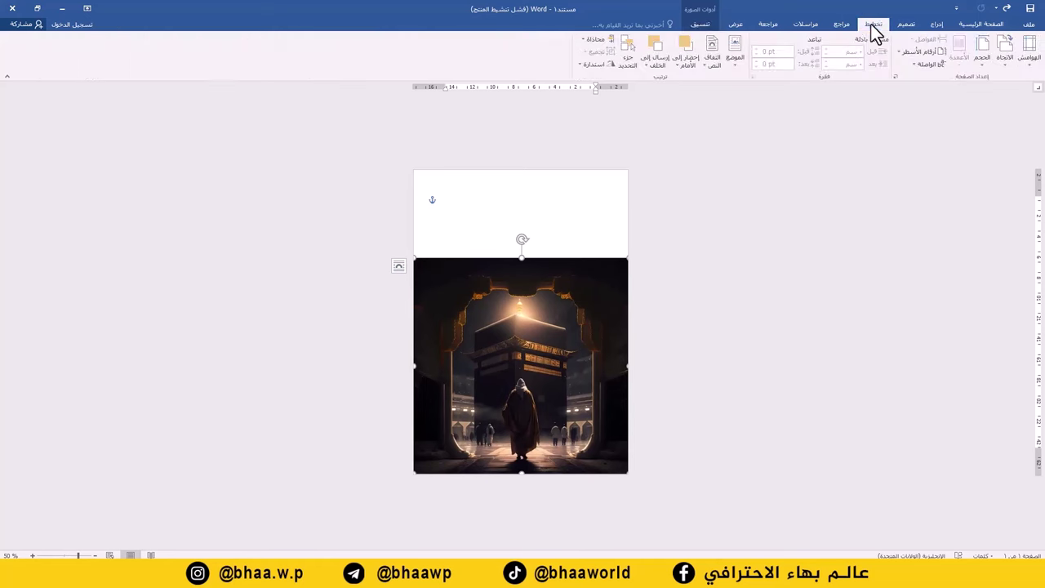
{"action": "left_click", "coordinate": [983, 69]}
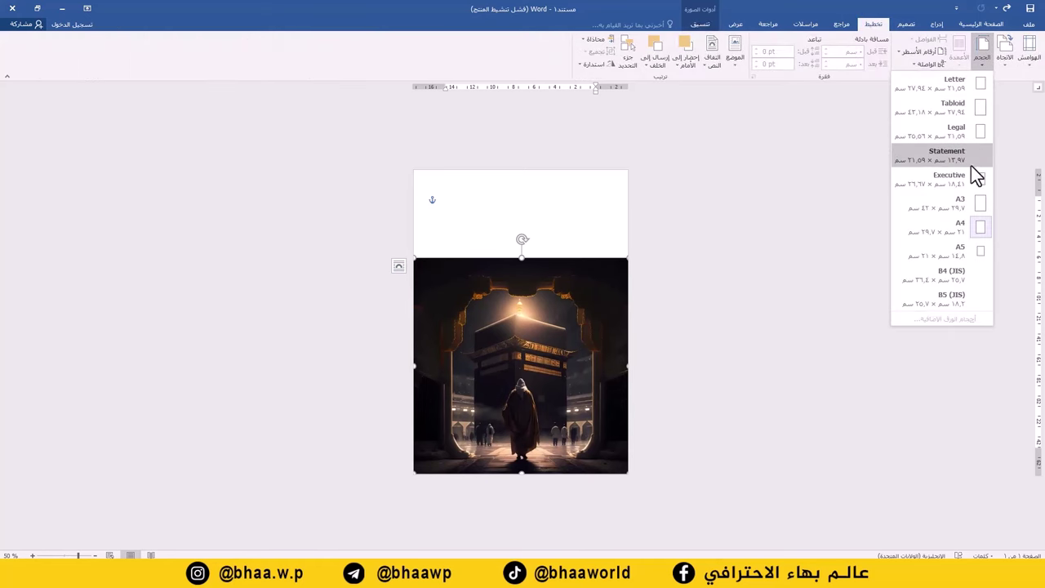
{"action": "left_click", "coordinate": [967, 222]}
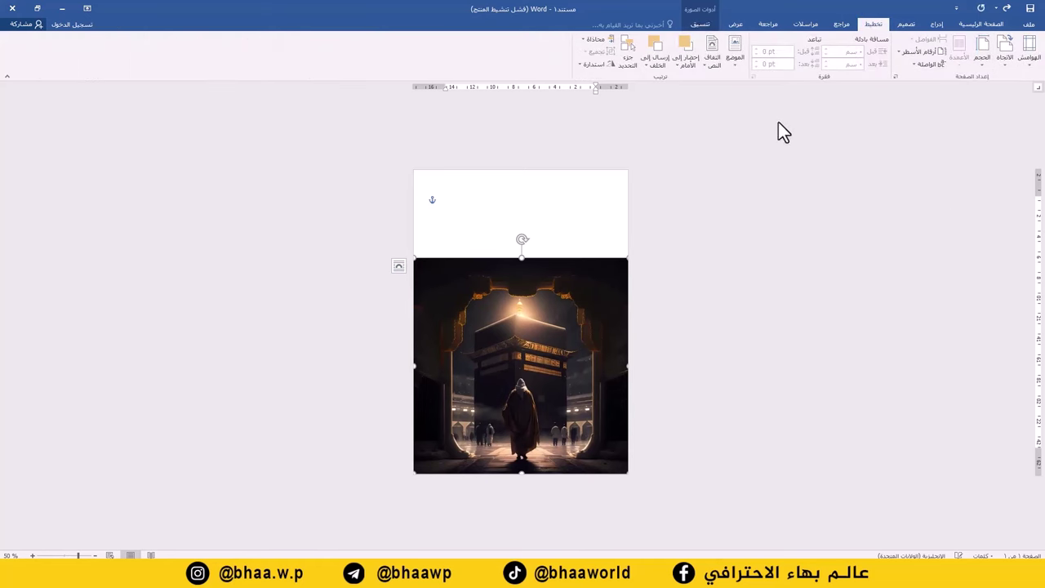
{"action": "left_click", "coordinate": [936, 24]}
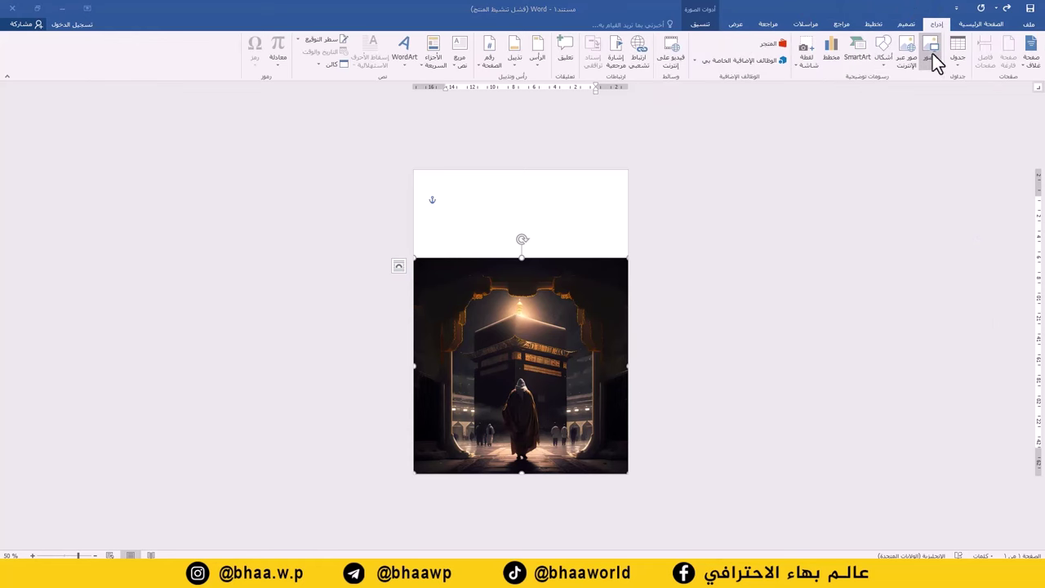
Insert the cloud picture and set its wrapping to In Front of Text
{"action": "left_click", "coordinate": [932, 53]}
{"action": "double_click", "coordinate": [428, 121]}
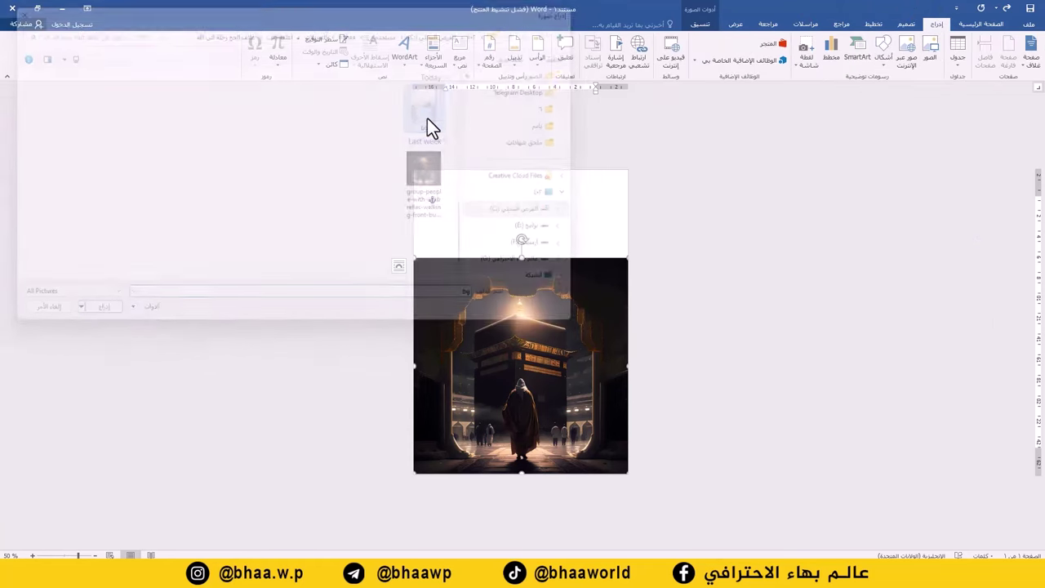
{"action": "right_click", "coordinate": [539, 201]}
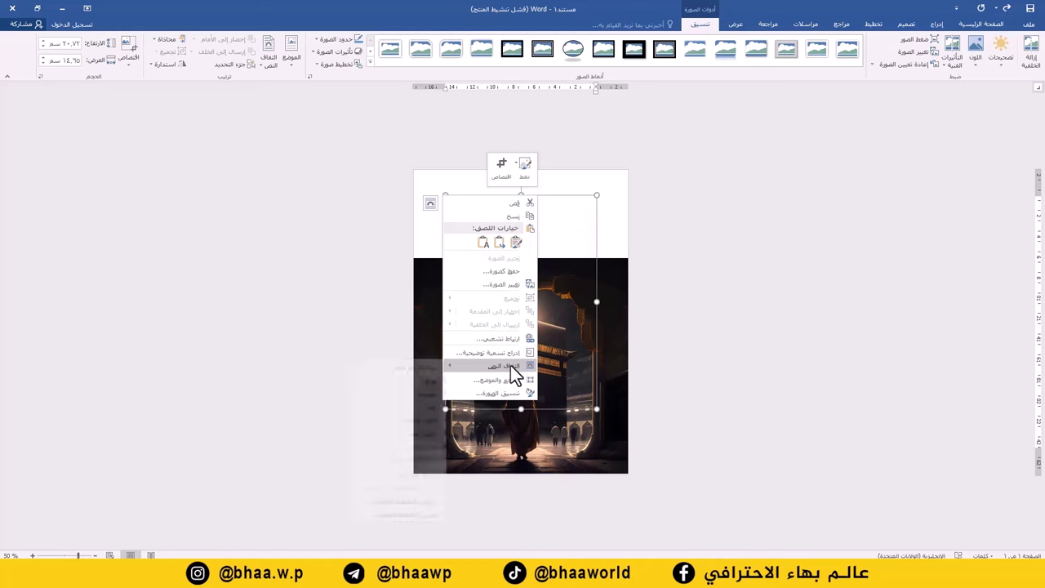
{"action": "mouse_move", "coordinate": [511, 365]}
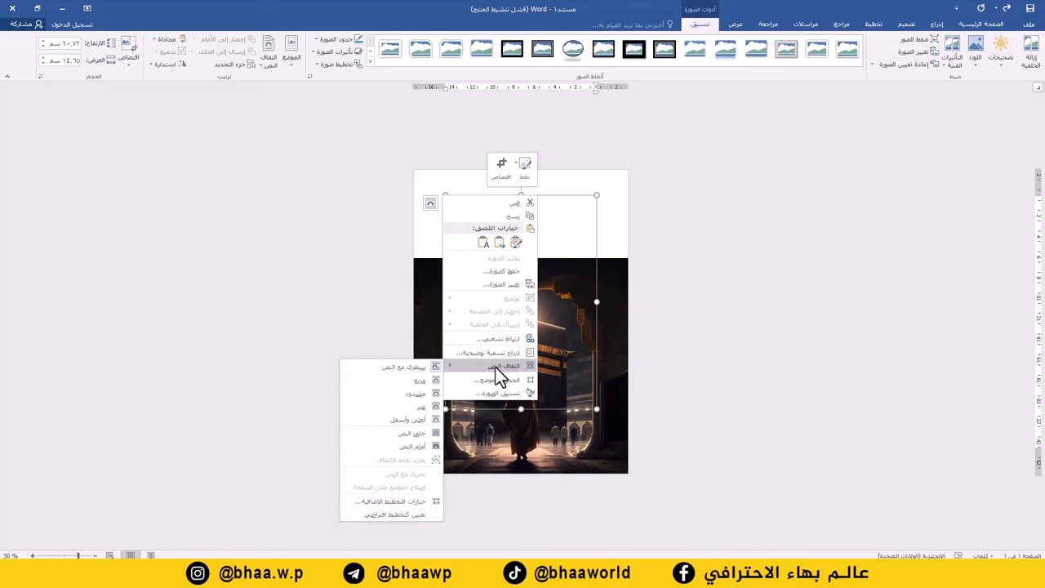
{"action": "left_click", "coordinate": [418, 445]}
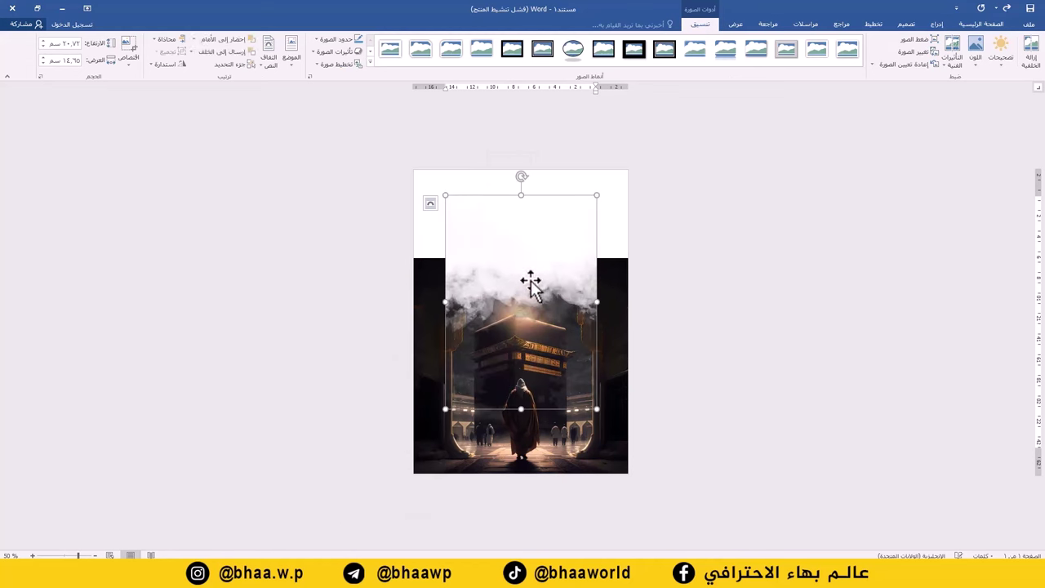
Stretch the cloud picture to the top, right and left page edges and shift it up over the Kaaba
{"action": "left_click_drag", "start_coordinate": [597, 194], "coordinate": [630, 177]}
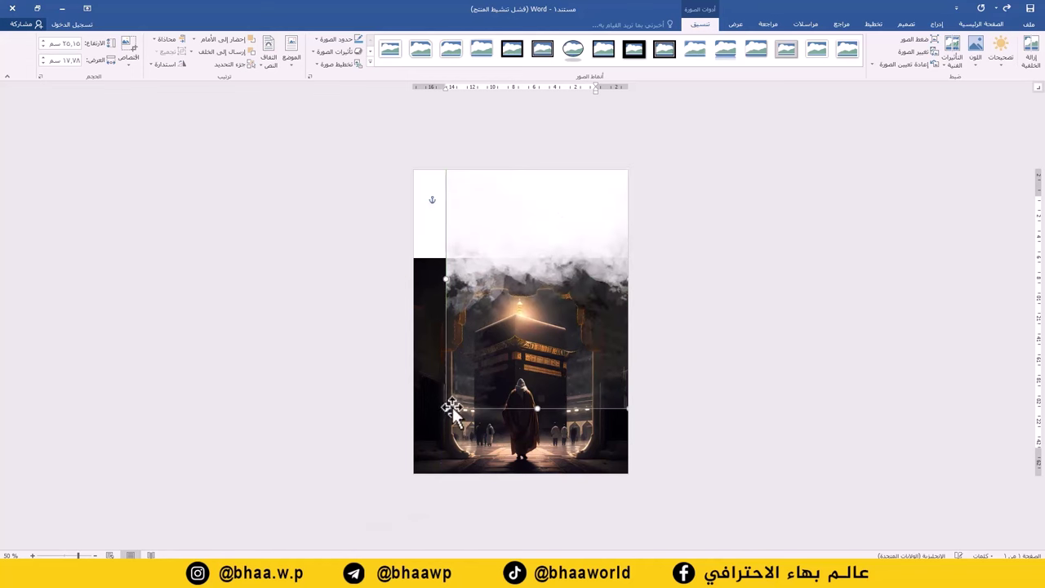
{"action": "left_click_drag", "start_coordinate": [446, 410], "coordinate": [411, 455]}
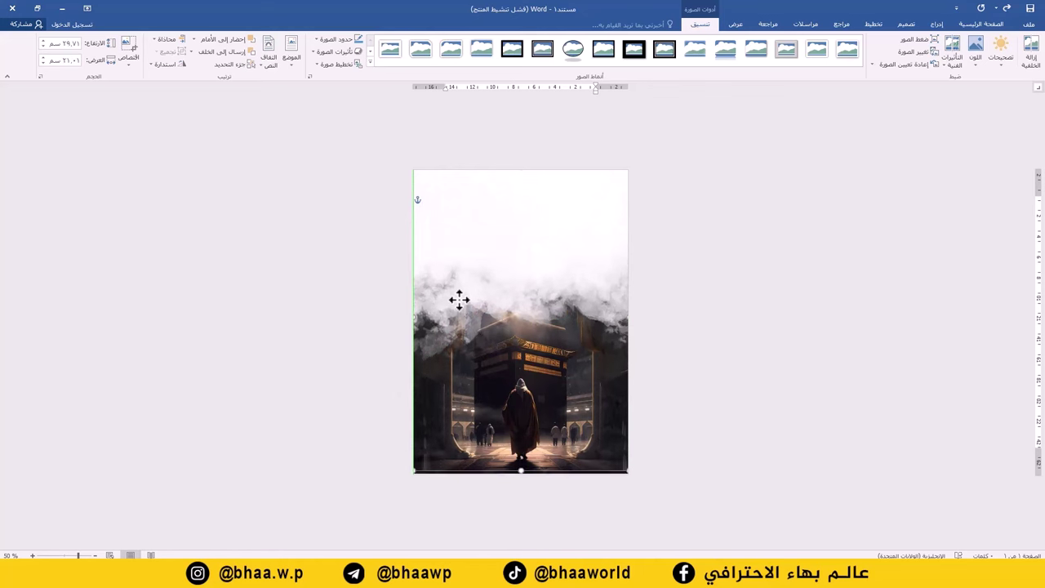
{"action": "left_click_drag", "start_coordinate": [460, 319], "coordinate": [460, 311]}
{"action": "left_click", "coordinate": [532, 303]}
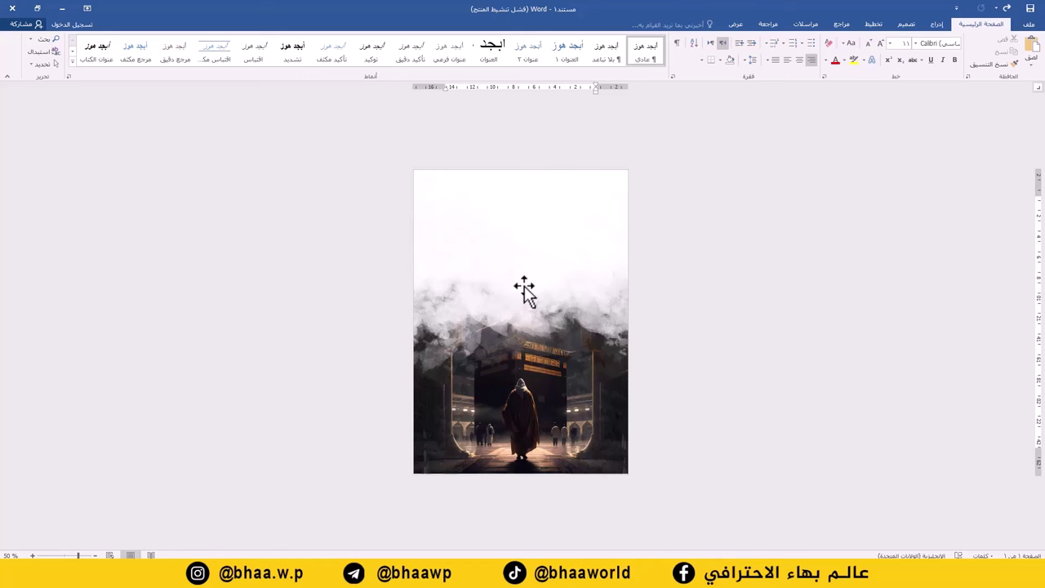
Draw a text box across the top of the page
{"action": "left_click", "coordinate": [937, 24]}
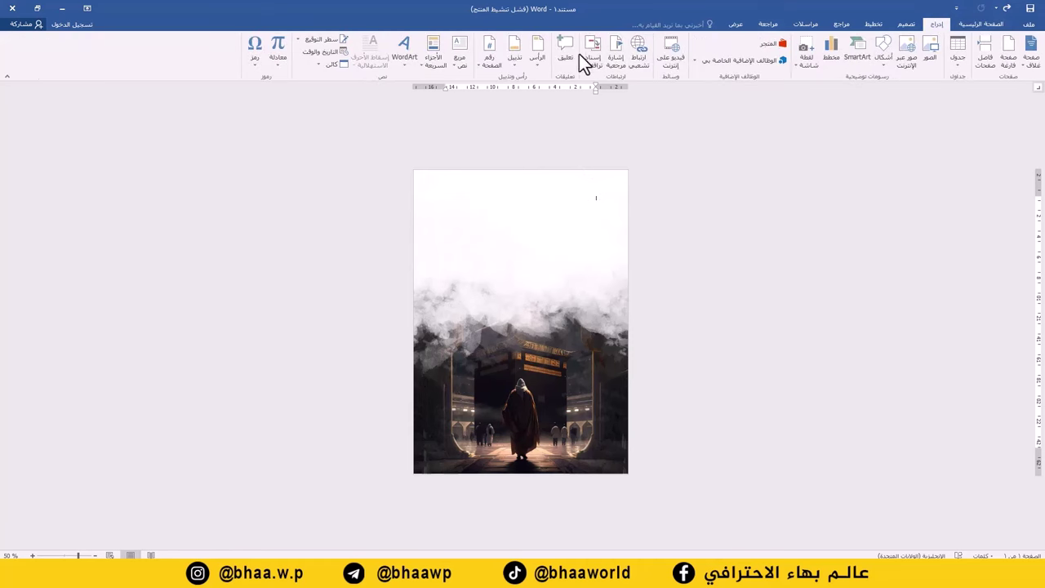
{"action": "left_click", "coordinate": [462, 64]}
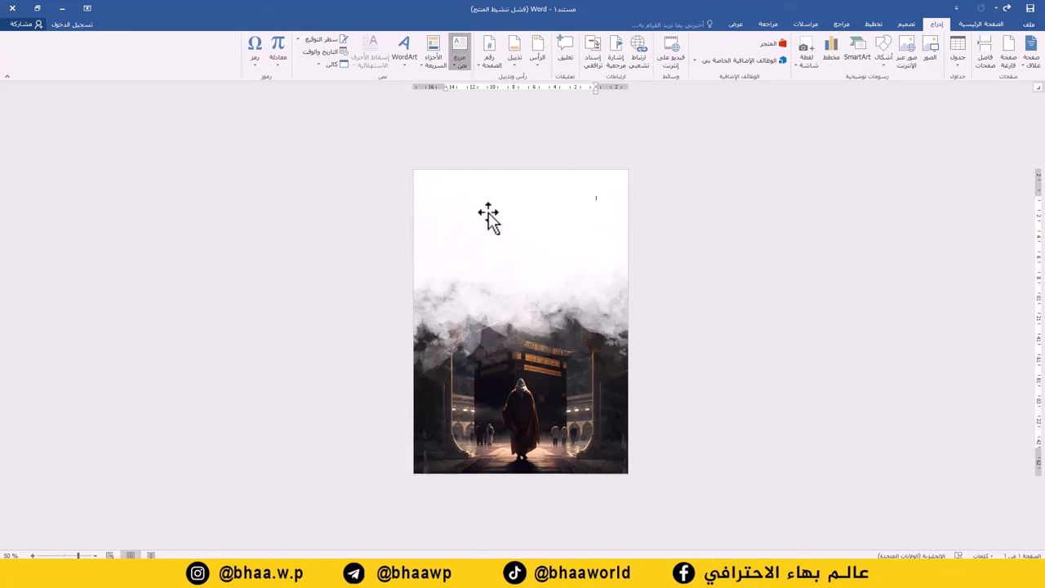
{"action": "left_click", "coordinate": [439, 389]}
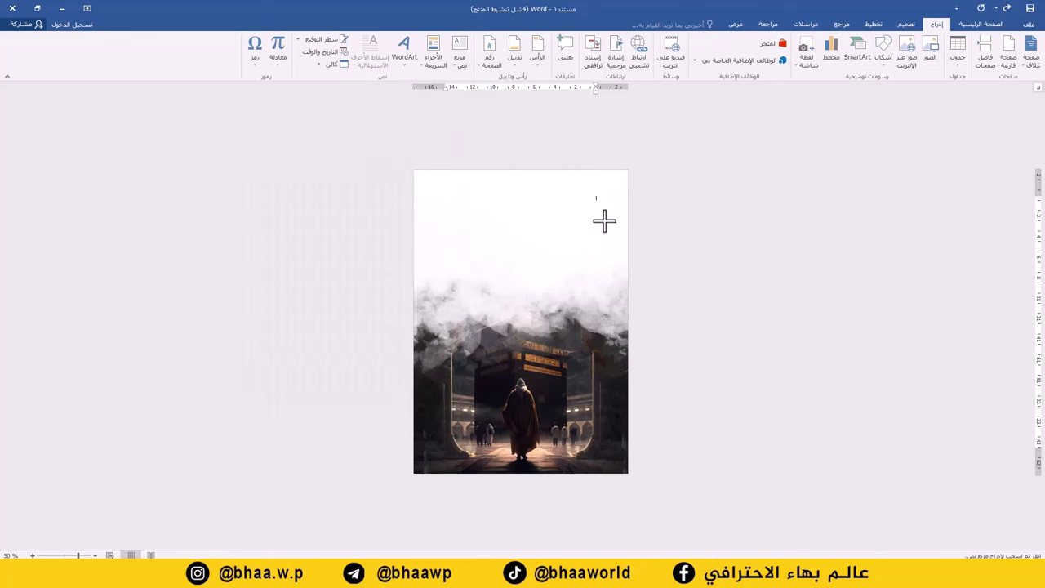
{"action": "mouse_move", "coordinate": [606, 197]}
{"action": "left_mouse_down"}
{"action": "mouse_move", "coordinate": [450, 275]}
{"action": "mouse_move", "coordinate": [434, 242]}
{"action": "left_mouse_up"}
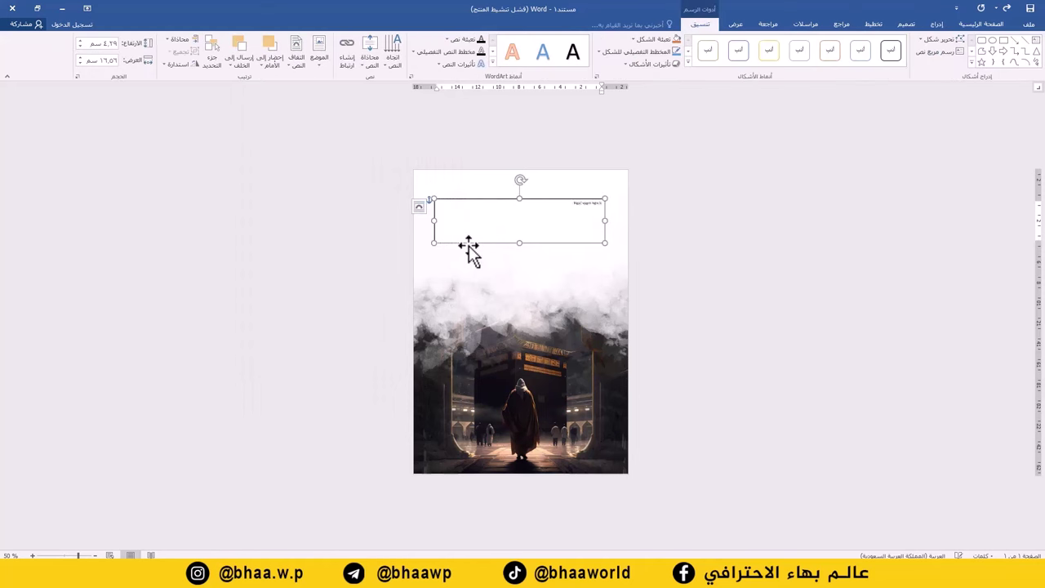
Set the title text to the Hacen Algeria Hd font at size 72
{"action": "key", "text": "ctrl+a"}
{"action": "left_click", "coordinate": [982, 24]}
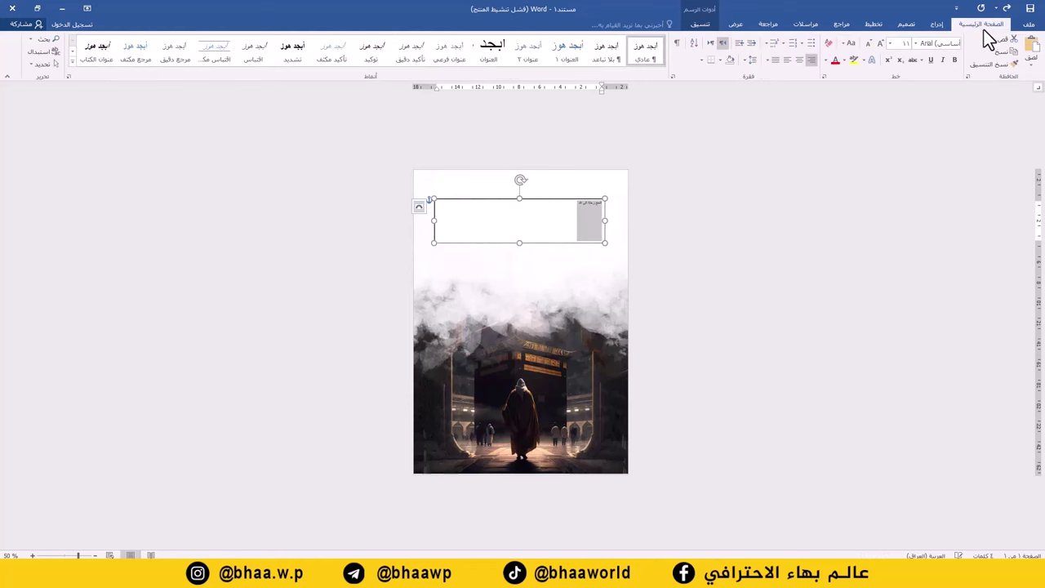
{"action": "left_click", "coordinate": [879, 43]}
{"action": "left_click", "coordinate": [879, 43]}
{"action": "left_click", "coordinate": [878, 43]}
{"action": "left_click", "coordinate": [879, 43]}
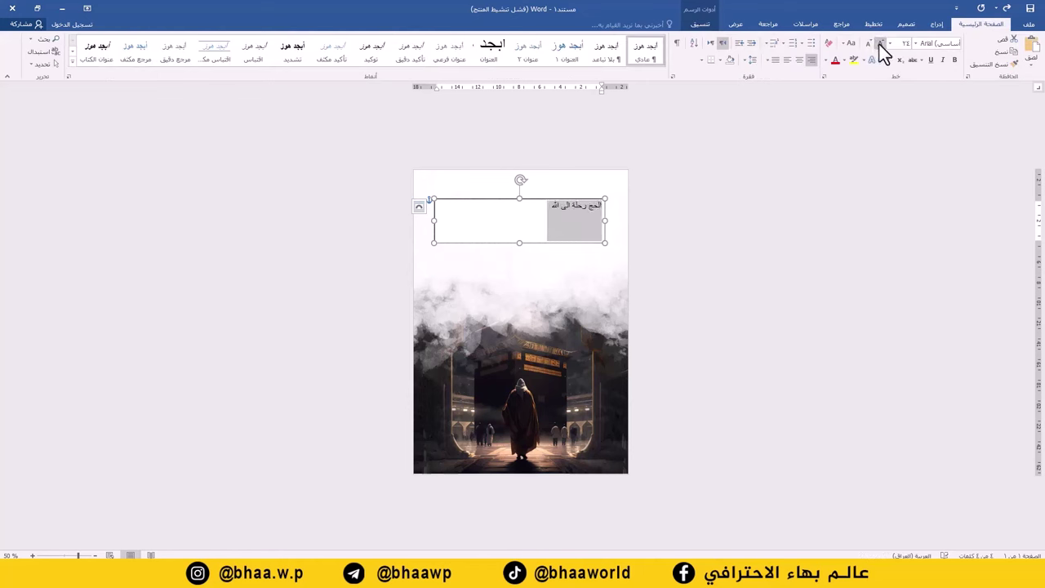
{"action": "left_click", "coordinate": [878, 43]}
{"action": "left_click", "coordinate": [879, 43]}
{"action": "left_click", "coordinate": [879, 43]}
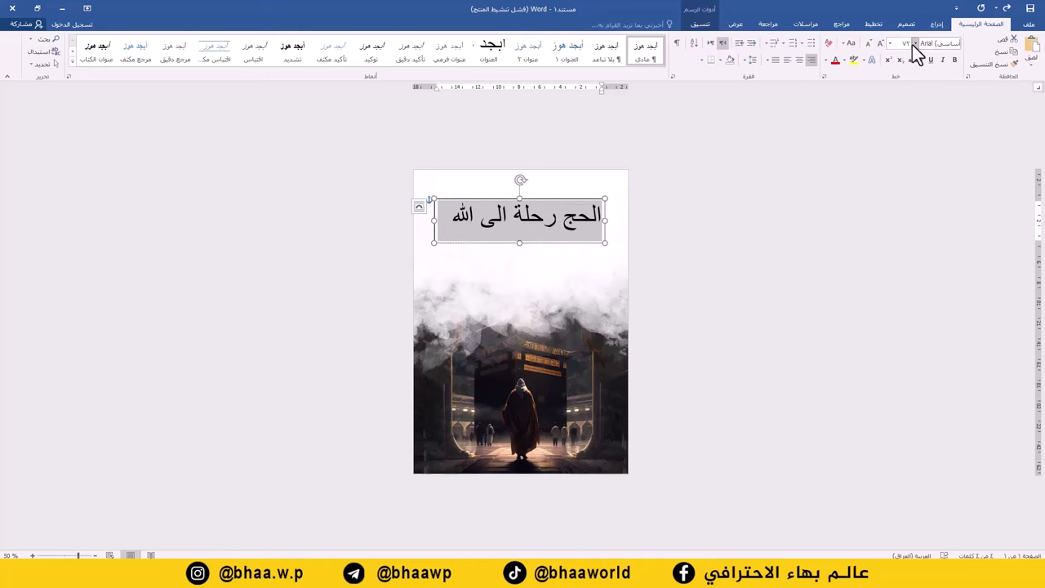
{"action": "left_click", "coordinate": [915, 44]}
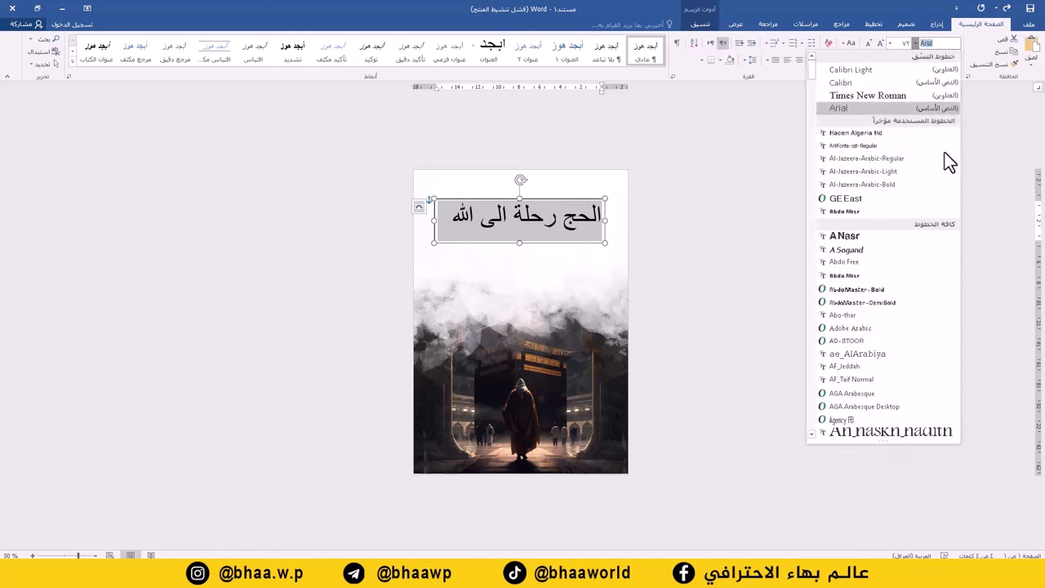
{"action": "left_click", "coordinate": [866, 136]}
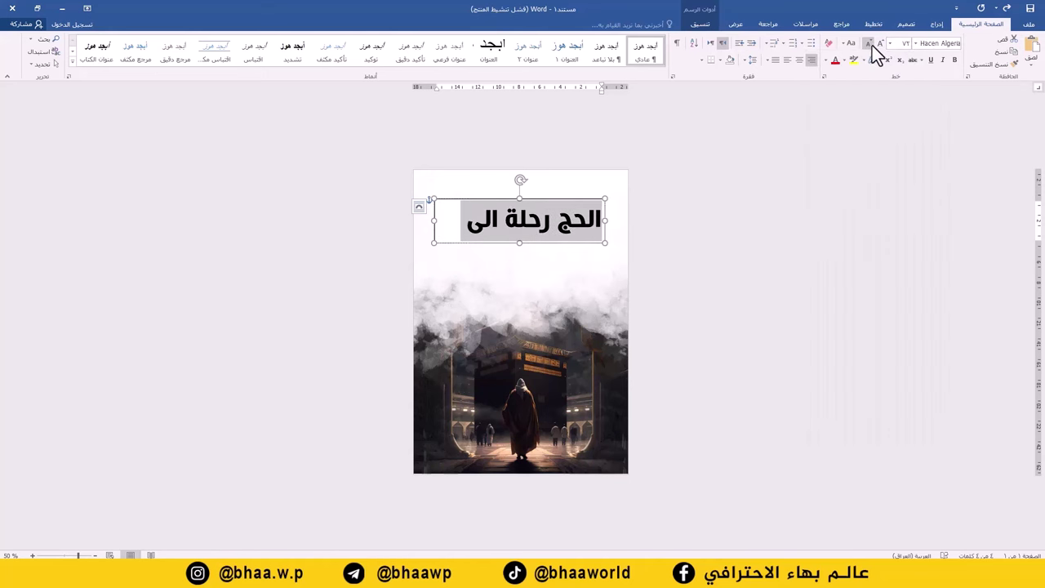
{"action": "left_click", "coordinate": [870, 44]}
{"action": "left_click", "coordinate": [882, 43]}
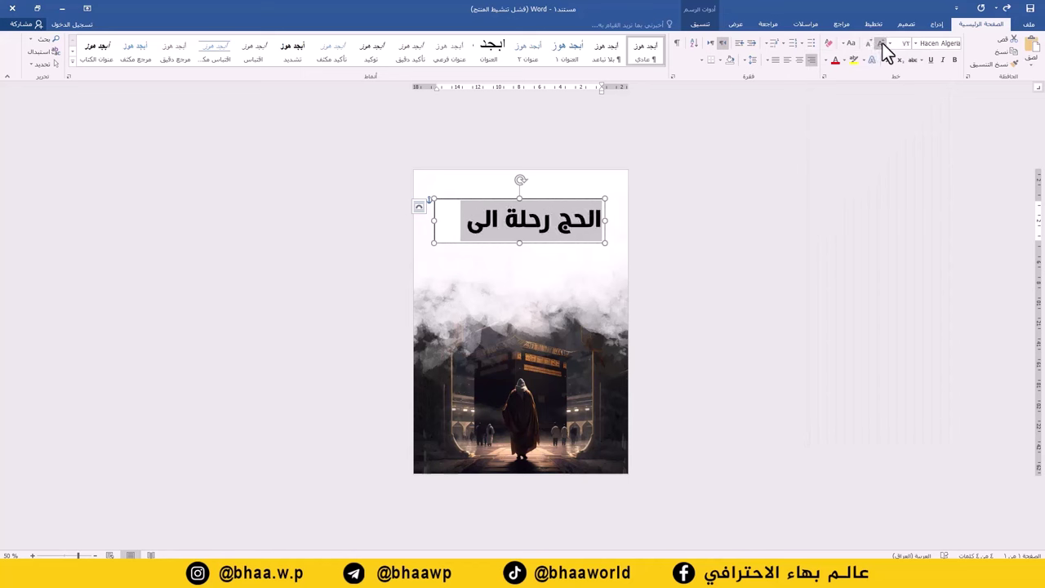
Widen the text box to fit the title, set its fill, and give it No Outline
{"action": "left_click_drag", "start_coordinate": [606, 219], "coordinate": [613, 219]}
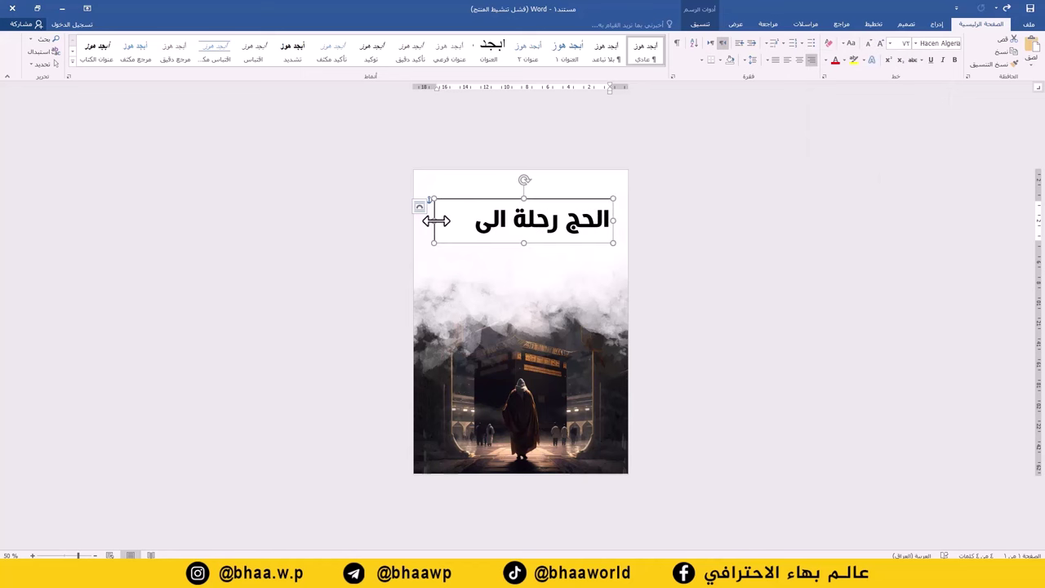
{"action": "left_click_drag", "start_coordinate": [436, 221], "coordinate": [430, 220]}
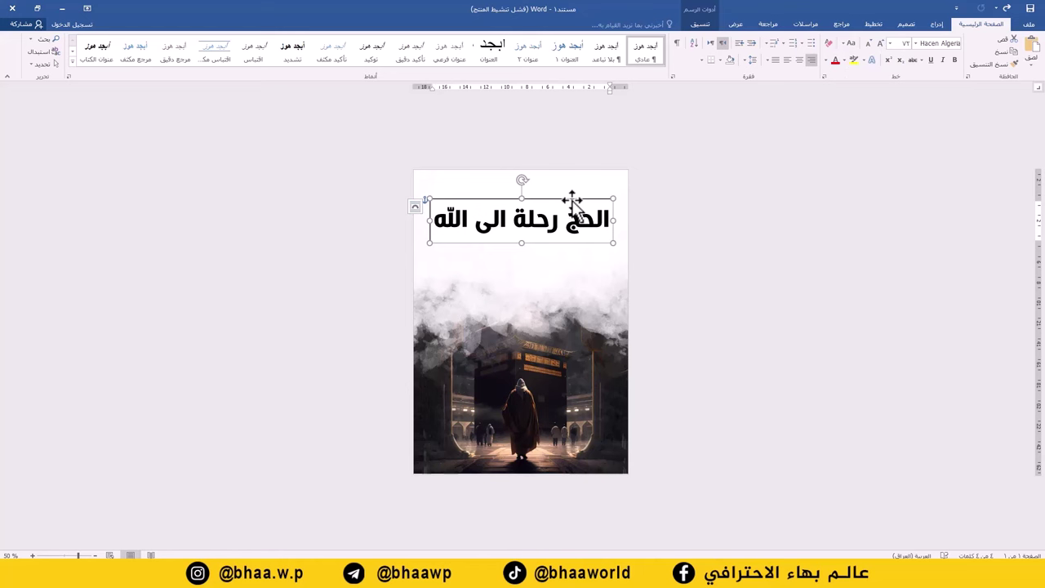
{"action": "left_click", "coordinate": [700, 25]}
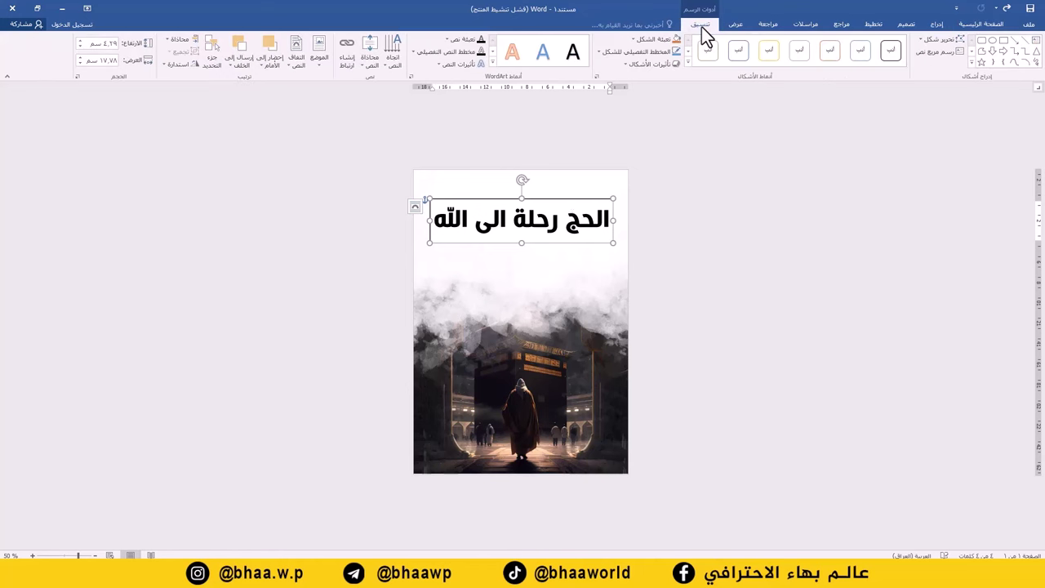
{"action": "left_click", "coordinate": [646, 44]}
{"action": "left_click", "coordinate": [651, 137]}
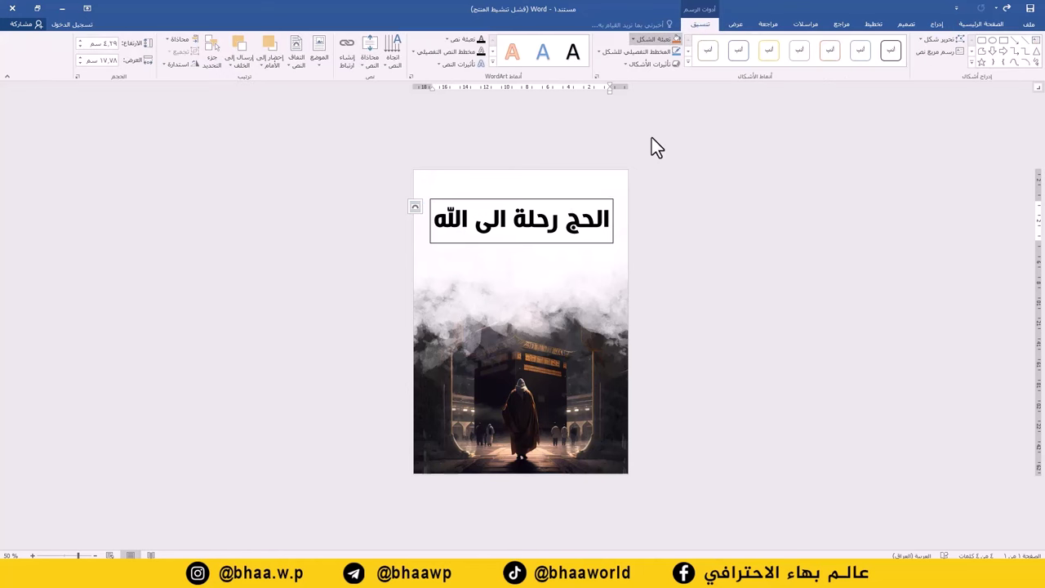
{"action": "left_click", "coordinate": [660, 53]}
{"action": "left_click", "coordinate": [641, 154]}
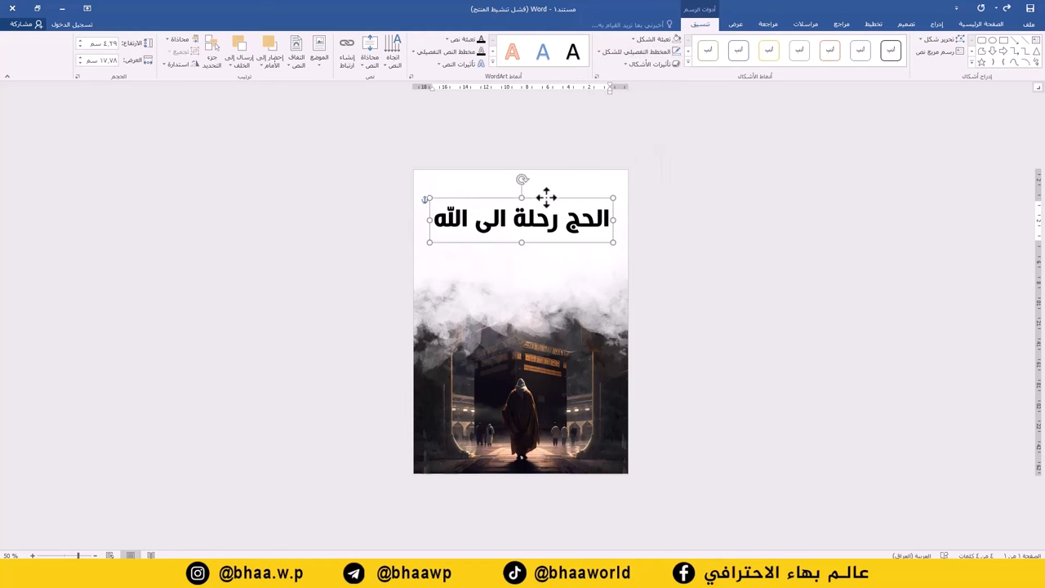
Make the title size 66, centre-aligned, in orange-brown font colour
{"action": "left_click", "coordinate": [975, 23]}
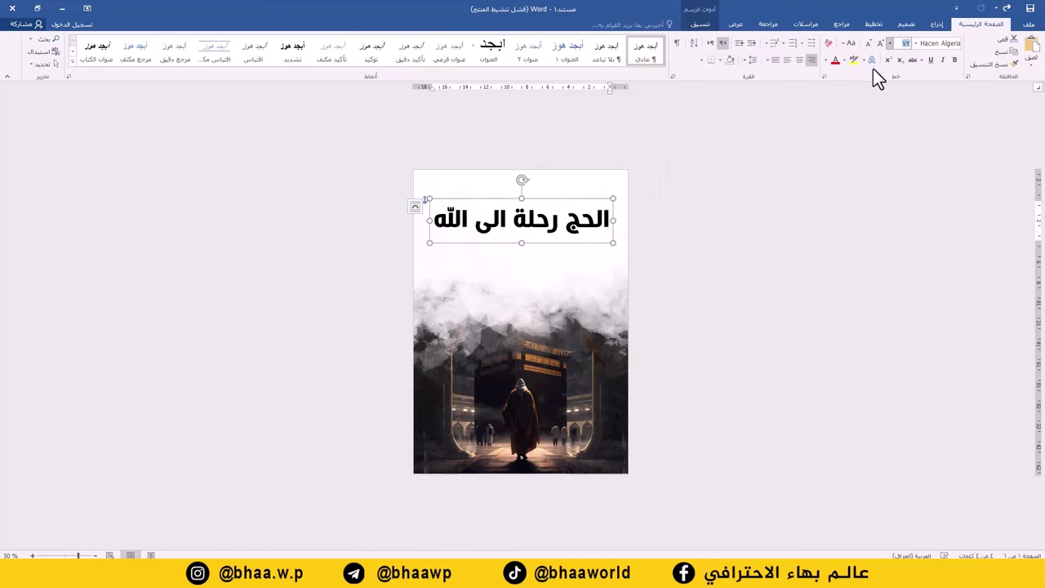
{"action": "type", "text": "66"}
{"action": "key", "text": "Return"}
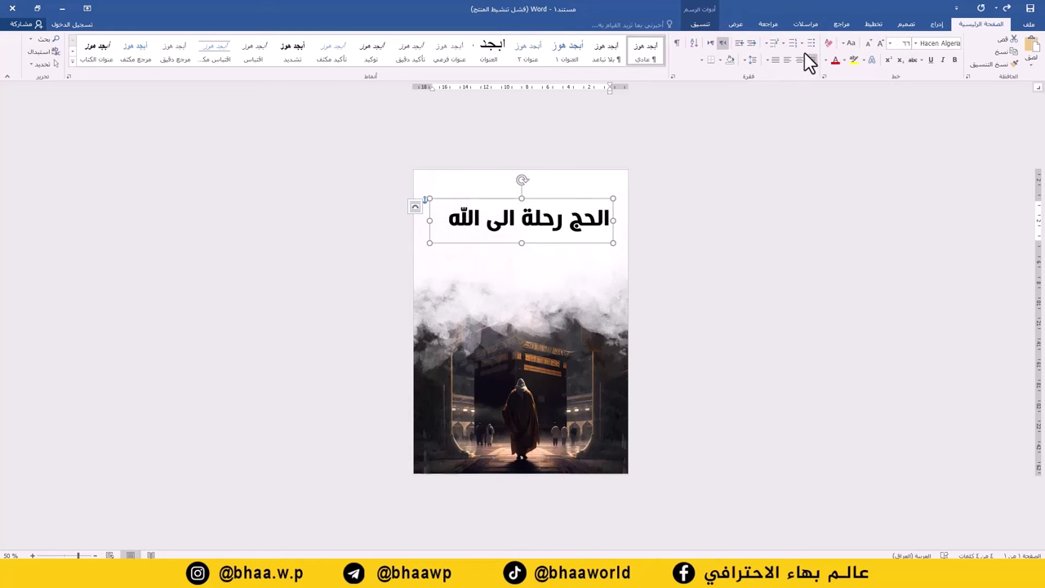
{"action": "left_click", "coordinate": [800, 60]}
{"action": "left_click", "coordinate": [826, 62]}
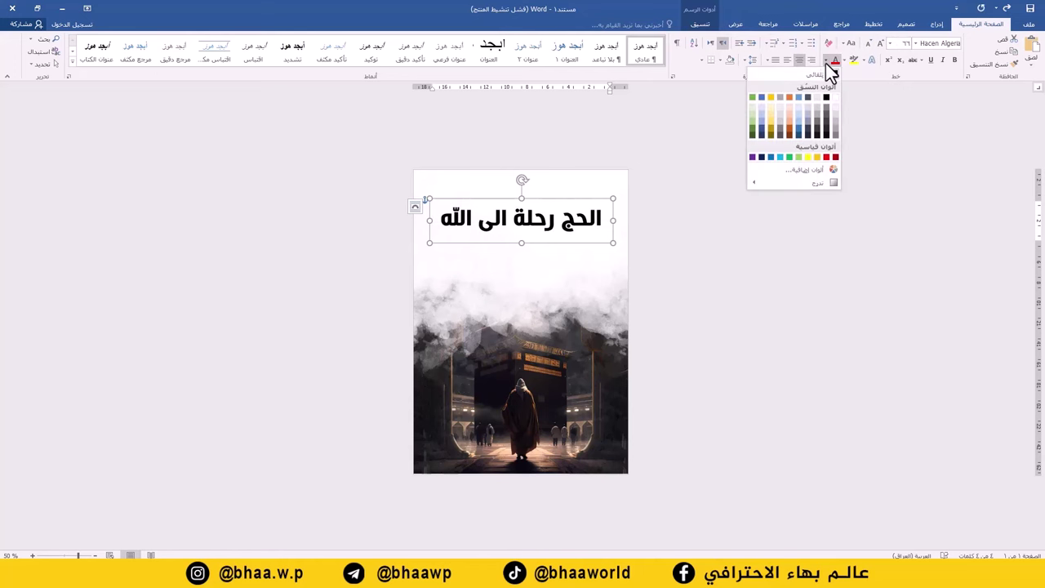
{"action": "left_click", "coordinate": [792, 131]}
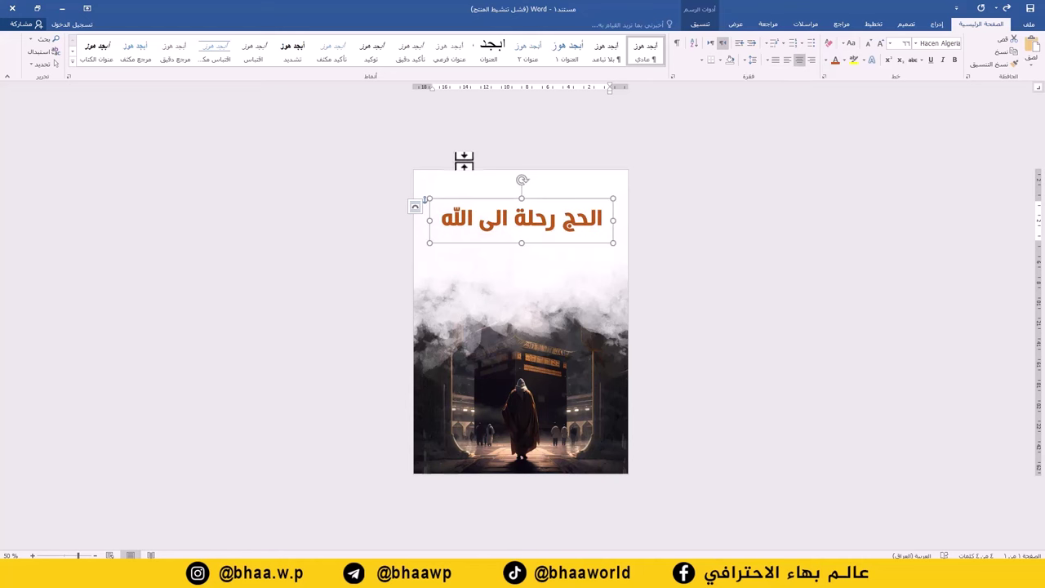
Give the title an inner shadow text effect and centre its box on the page
{"action": "left_click", "coordinate": [700, 25]}
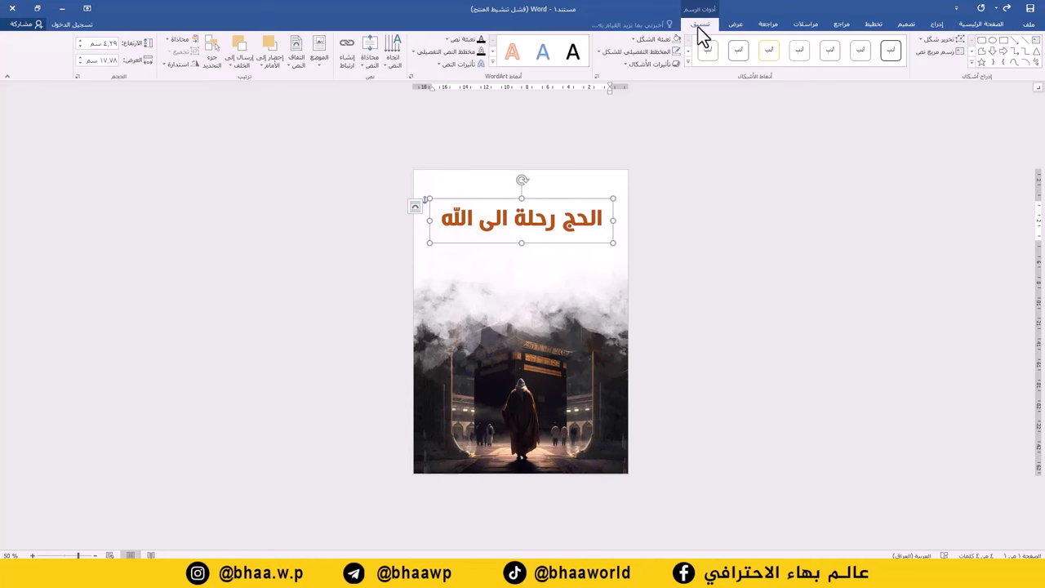
{"action": "left_click", "coordinate": [455, 65]}
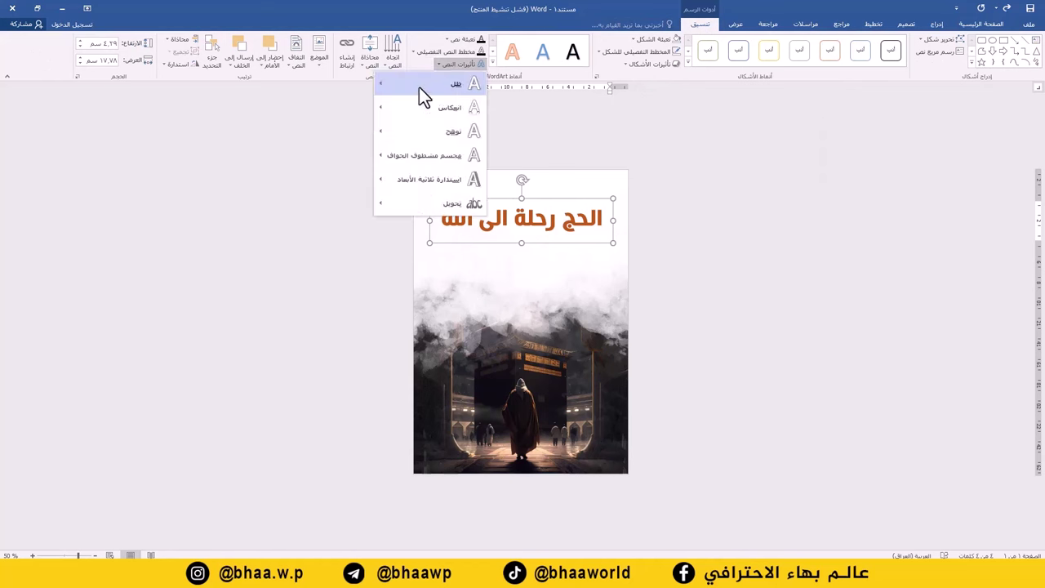
{"action": "mouse_move", "coordinate": [419, 87]}
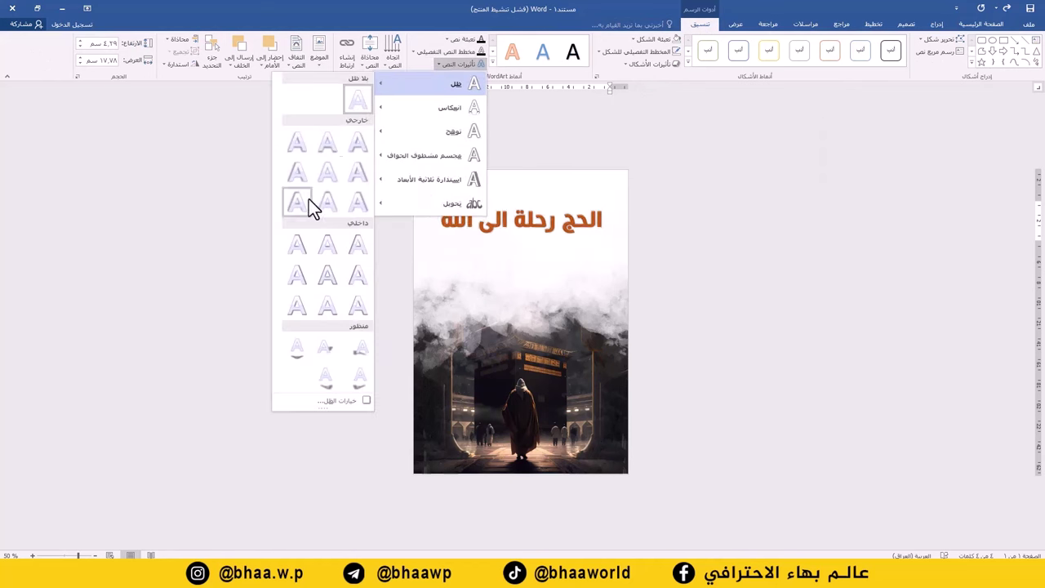
{"action": "left_click", "coordinate": [304, 254]}
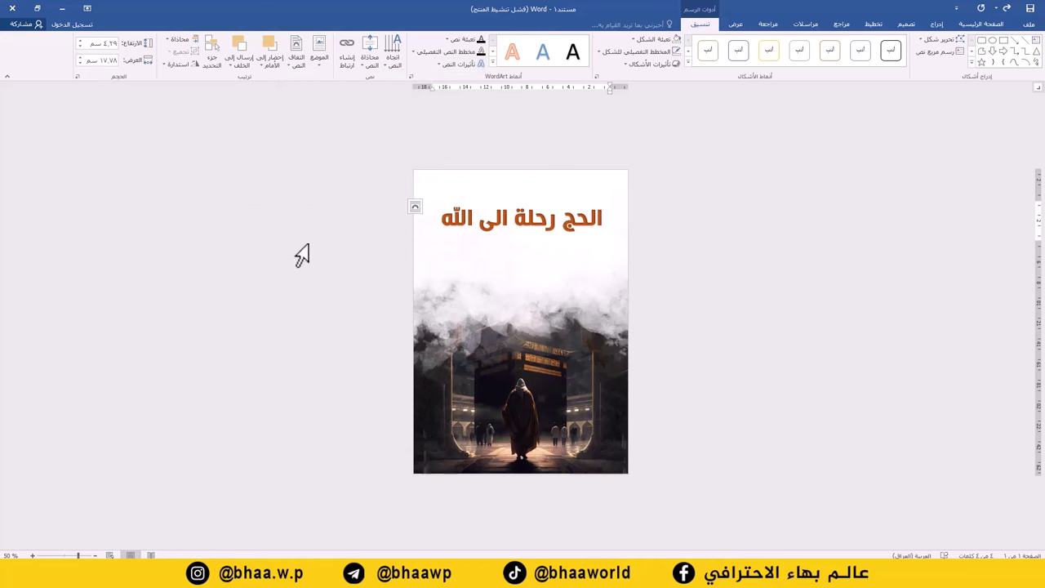
{"action": "left_click_drag", "start_coordinate": [550, 204], "coordinate": [548, 198]}
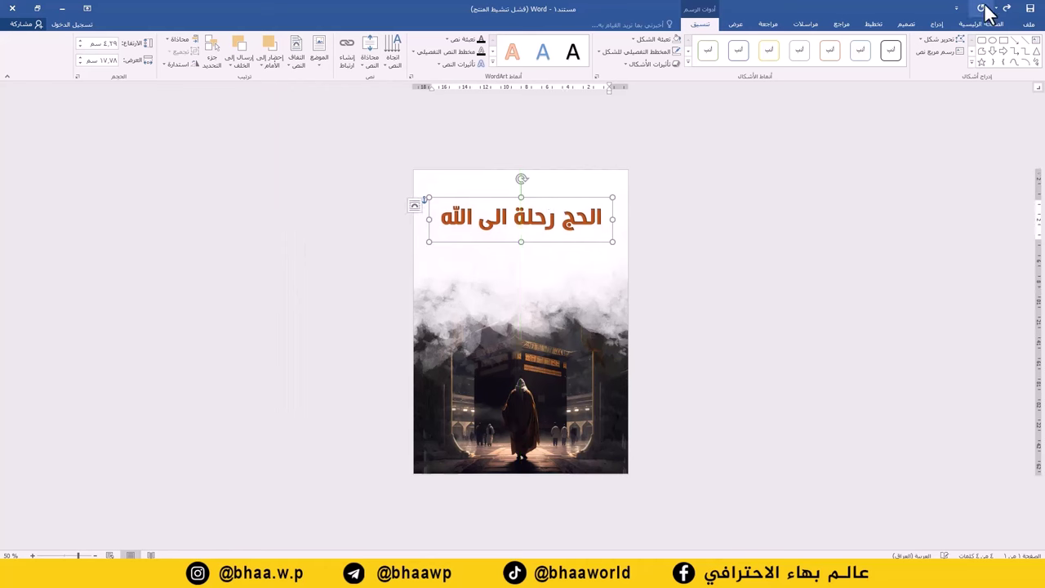
Draw a rectangle bar just below the title
{"action": "left_click", "coordinate": [935, 24]}
{"action": "left_click", "coordinate": [889, 57]}
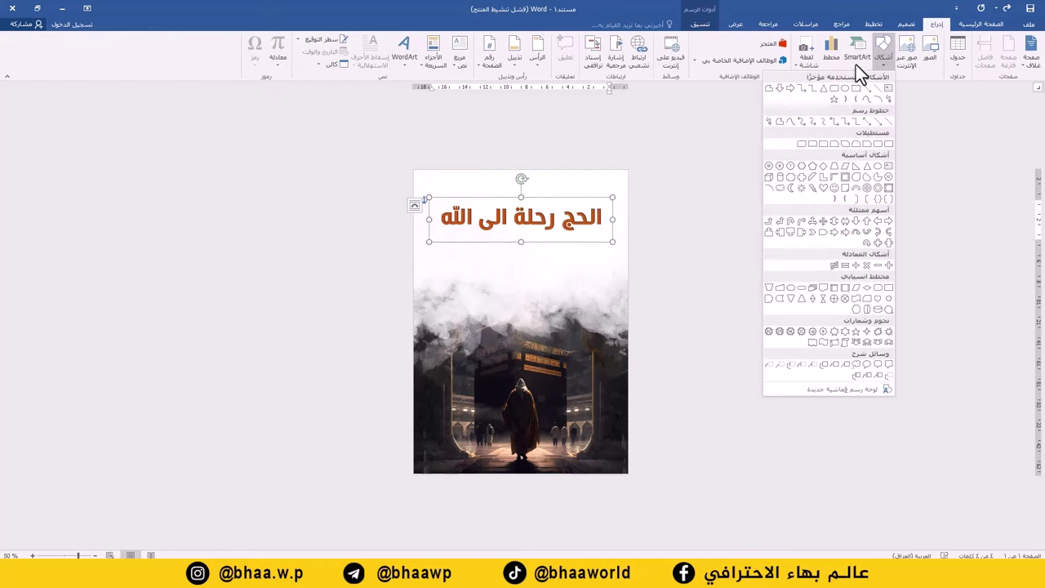
{"action": "left_click", "coordinate": [858, 97]}
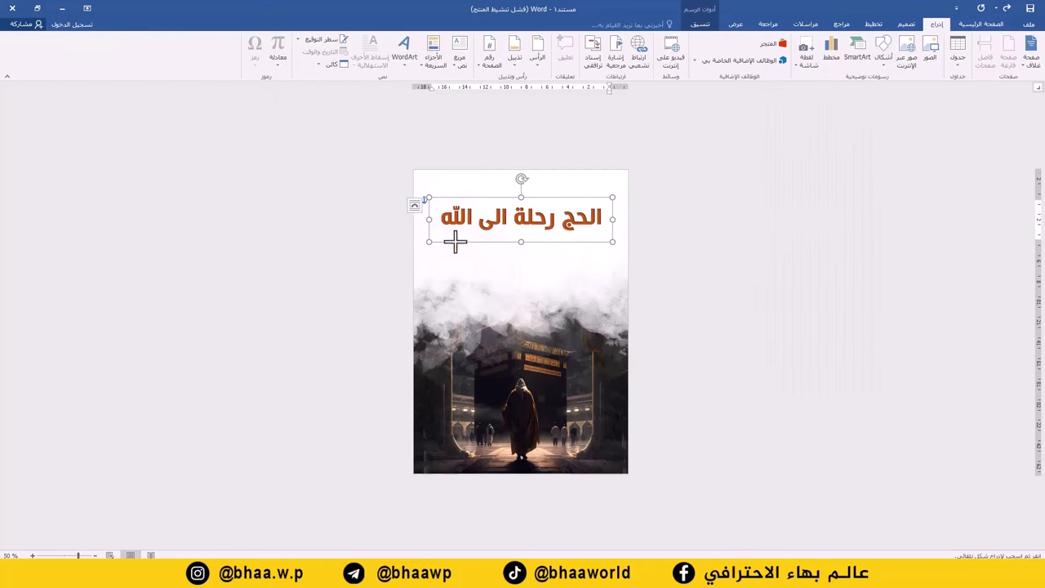
{"action": "mouse_move", "coordinate": [454, 240]}
{"action": "left_mouse_down"}
{"action": "mouse_move", "coordinate": [534, 269]}
{"action": "mouse_move", "coordinate": [594, 256]}
{"action": "left_mouse_up"}
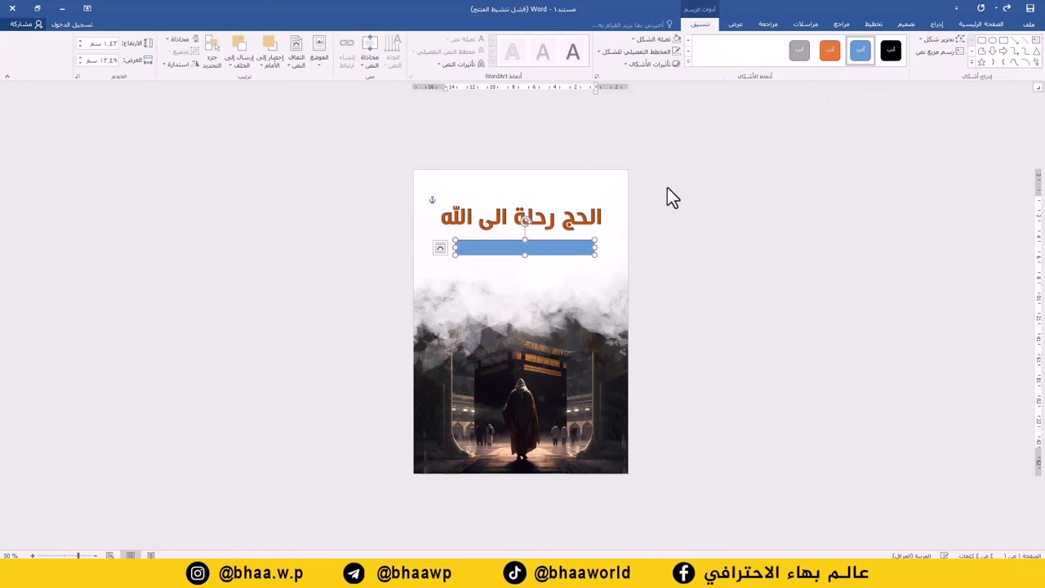
Fill the bar dark grey and remove its outline
{"action": "left_click", "coordinate": [655, 41]}
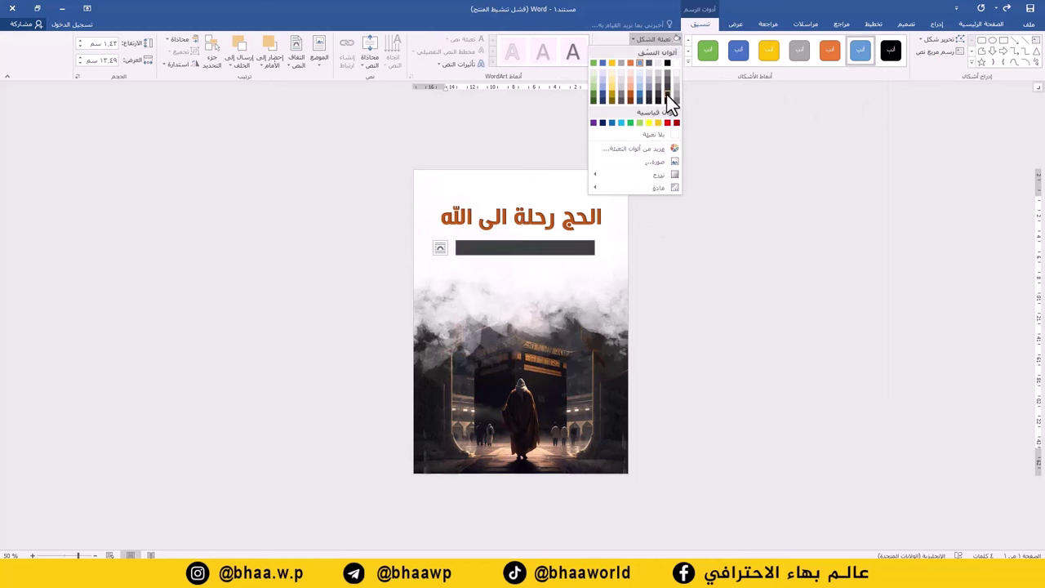
{"action": "left_click", "coordinate": [668, 101]}
{"action": "left_click", "coordinate": [645, 51]}
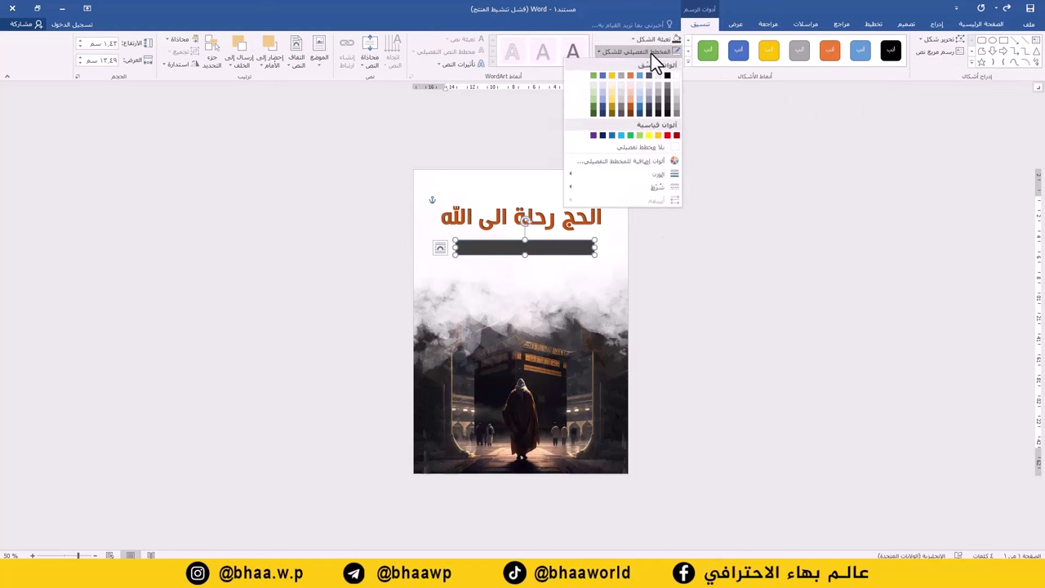
{"action": "left_click", "coordinate": [653, 153]}
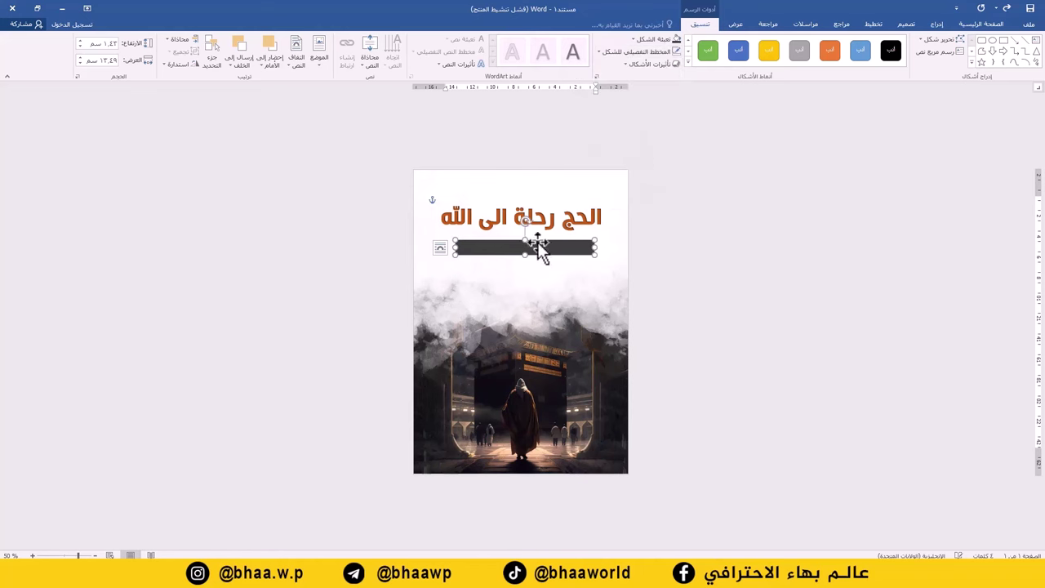
{"action": "scroll", "coordinate": [545, 235], "scroll_direction": "up", "scroll_amount": 4, "text": "ctrl"}
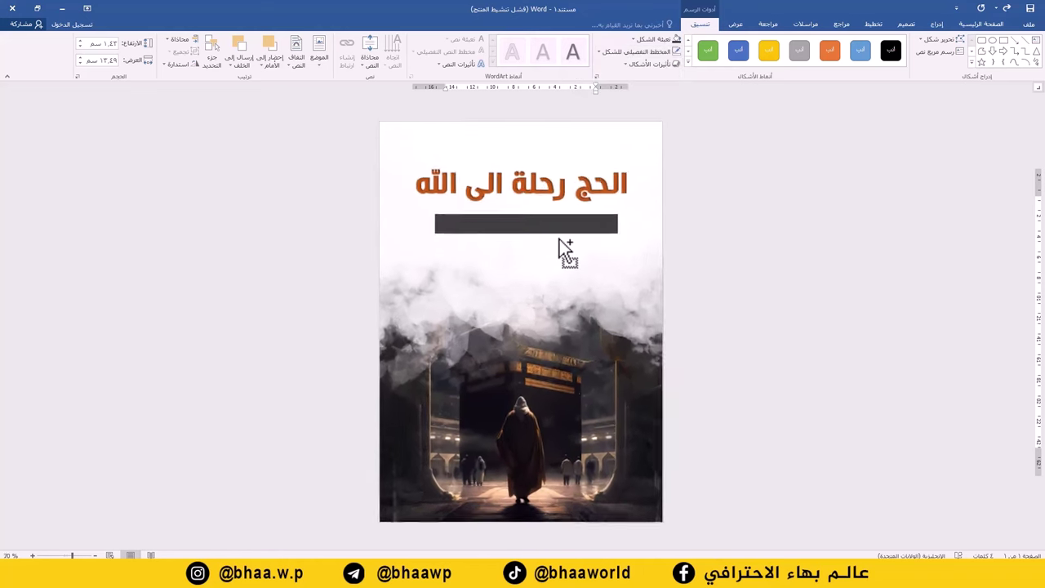
Duplicate the title box below the original and replace its text with the author credit line
{"action": "left_click", "coordinate": [565, 186]}
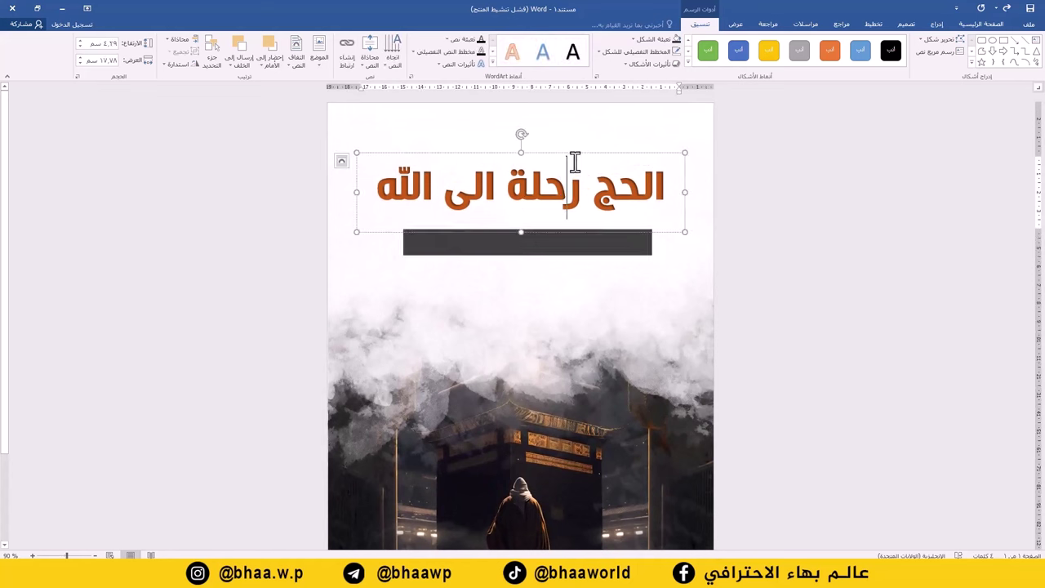
{"action": "left_click", "coordinate": [575, 153]}
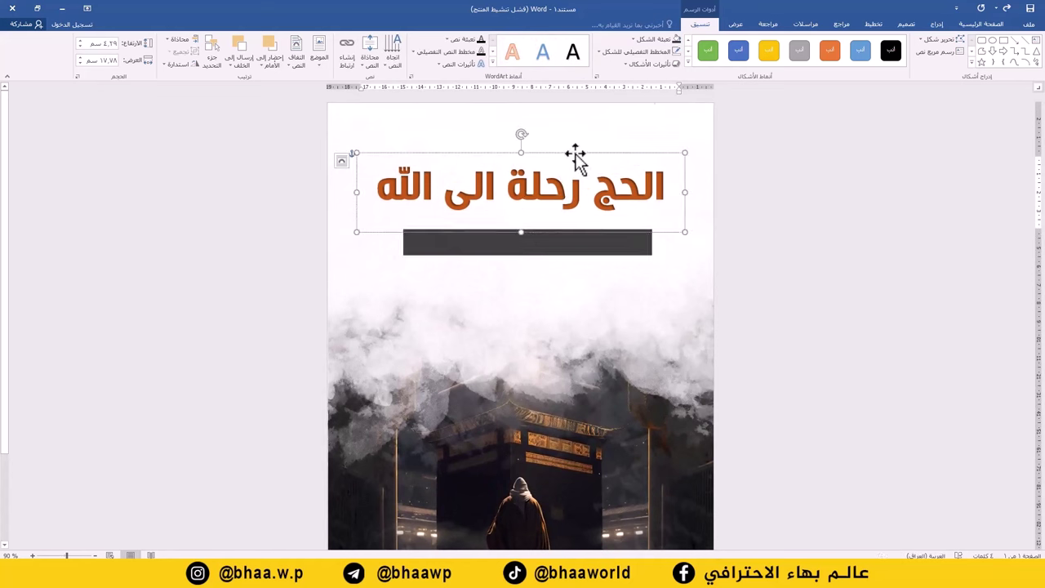
{"action": "left_click_drag", "start_coordinate": [575, 154], "coordinate": [573, 210], "text": "ctrl"}
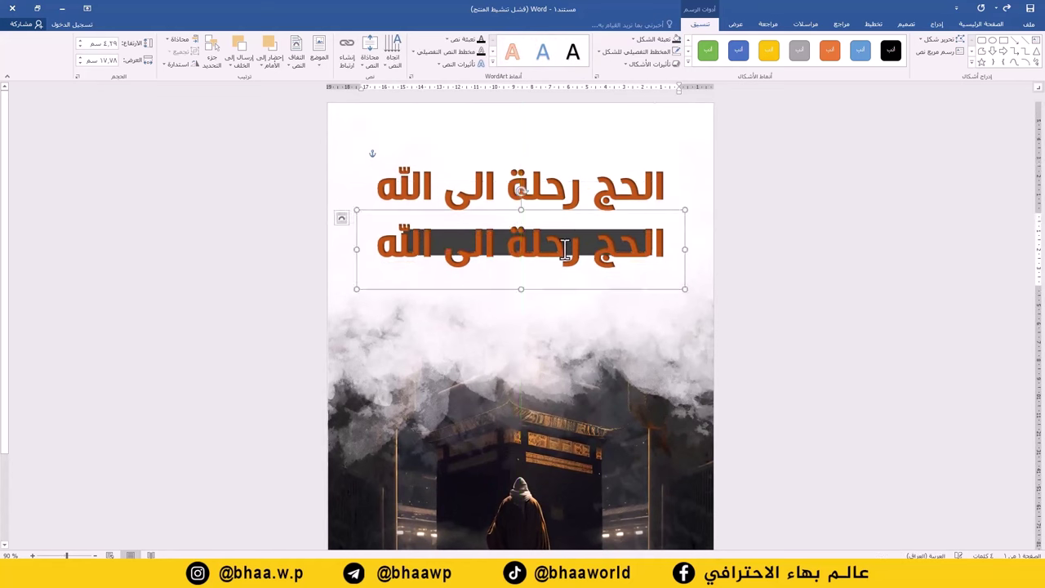
{"action": "triple_click", "coordinate": [527, 253]}
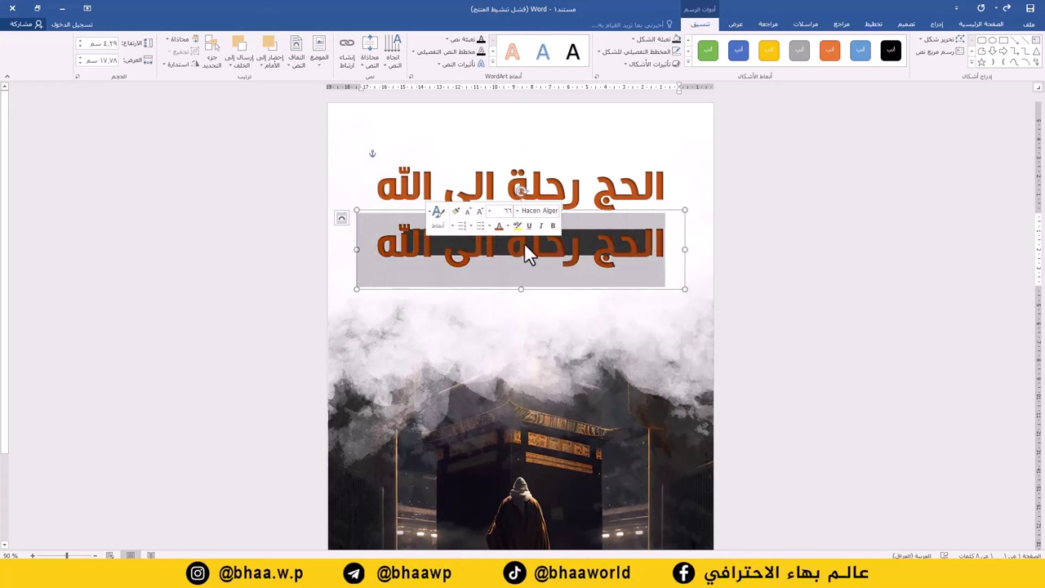
{"action": "type", "text": "تأ"}
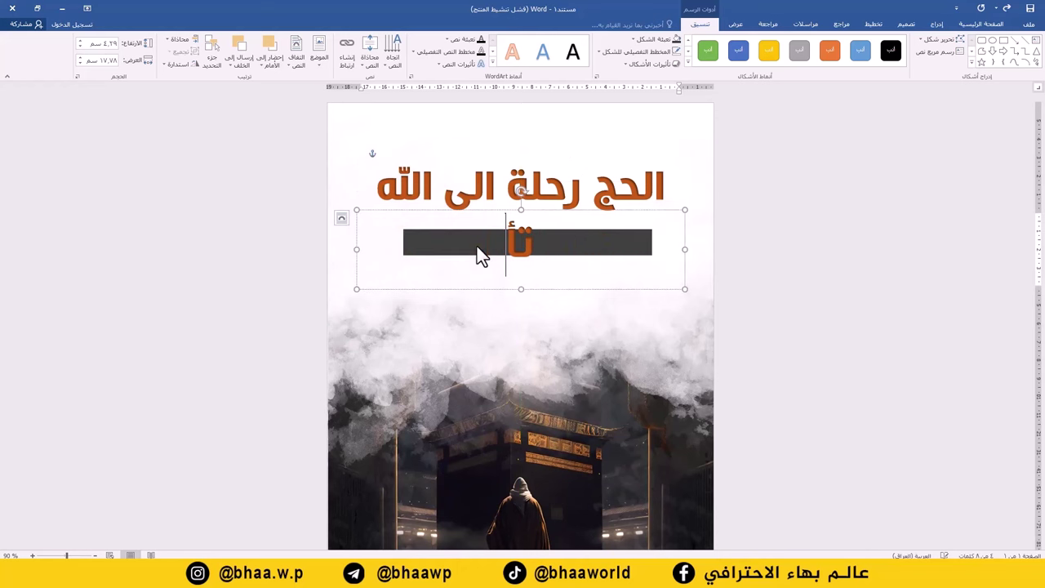
{"action": "type", "text": "ليف"}
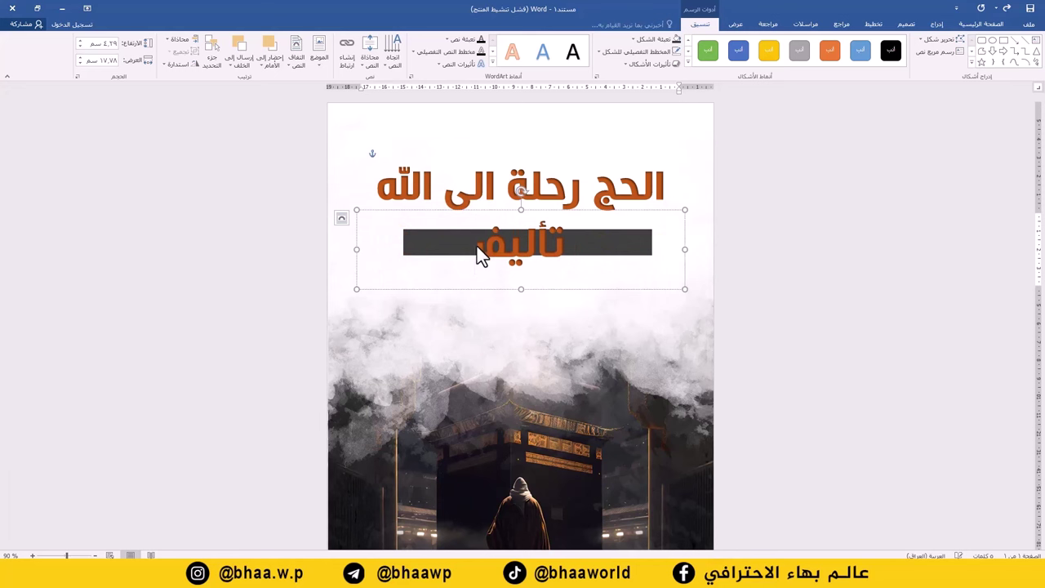
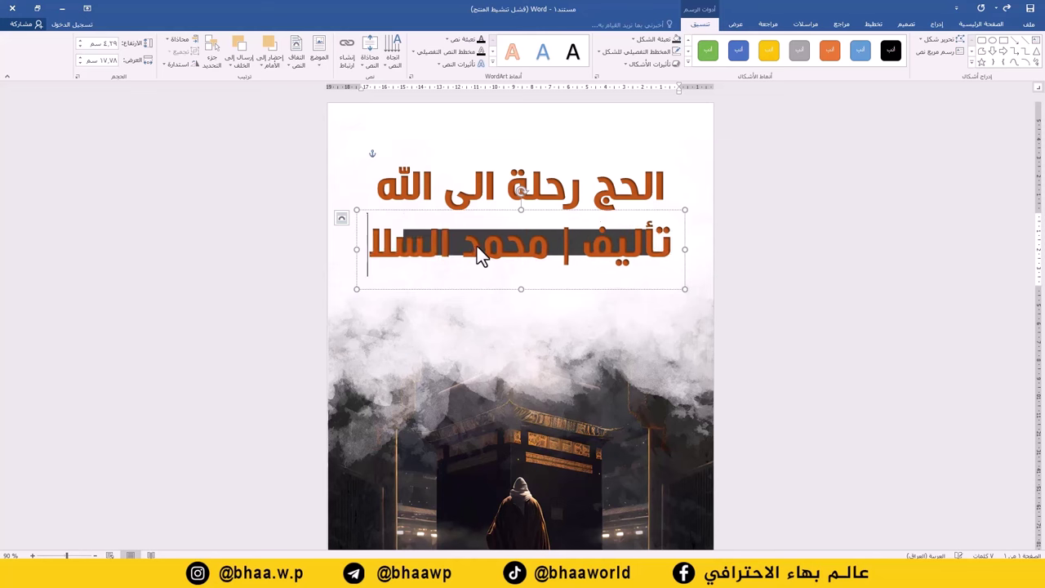
{"action": "key", "text": "ctrl+z"}
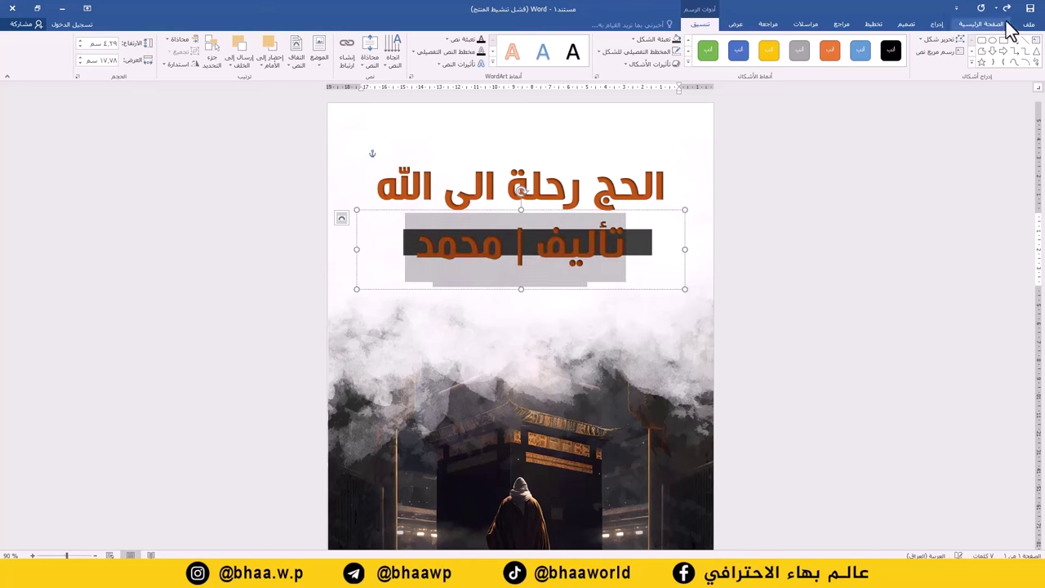
Reduce the author line's font size, then move and narrow its box onto the dark bar
{"action": "left_click", "coordinate": [988, 23]}
{"action": "left_click", "coordinate": [869, 45]}
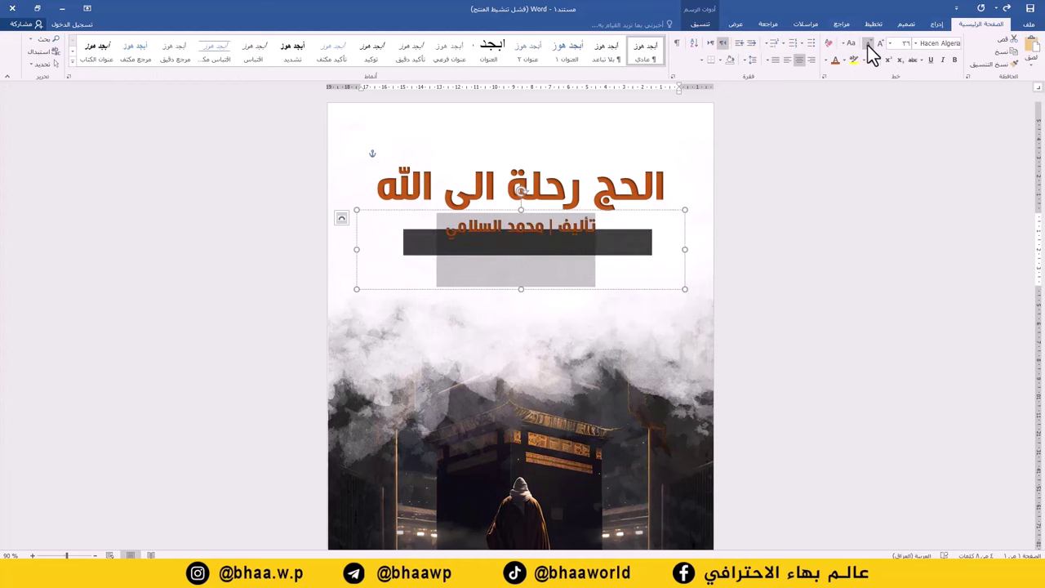
{"action": "left_click", "coordinate": [902, 44]}
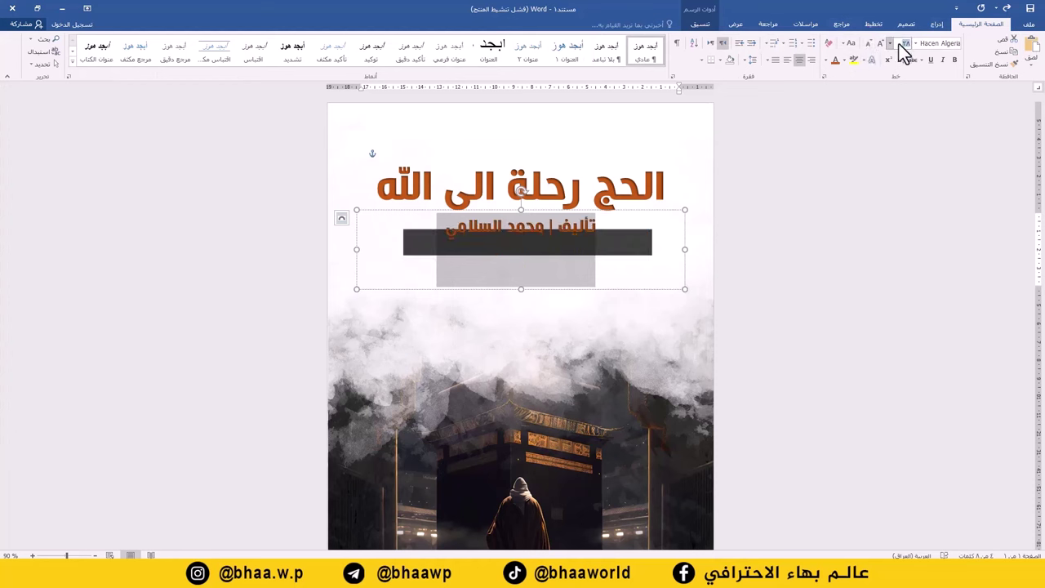
{"action": "left_click", "coordinate": [866, 47]}
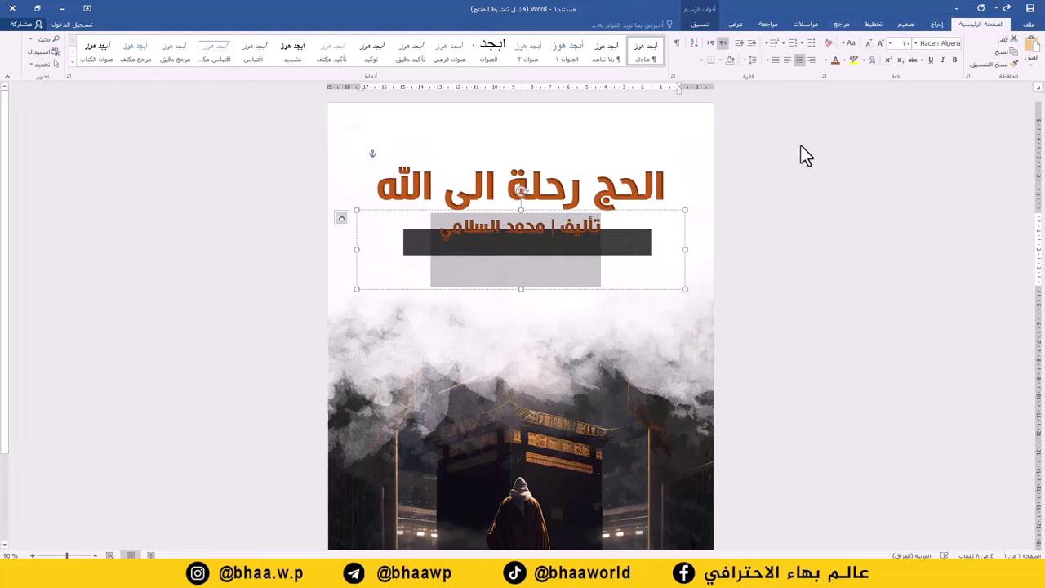
{"action": "left_click_drag", "start_coordinate": [654, 213], "coordinate": [653, 224]}
{"action": "left_click_drag", "start_coordinate": [687, 262], "coordinate": [541, 256]}
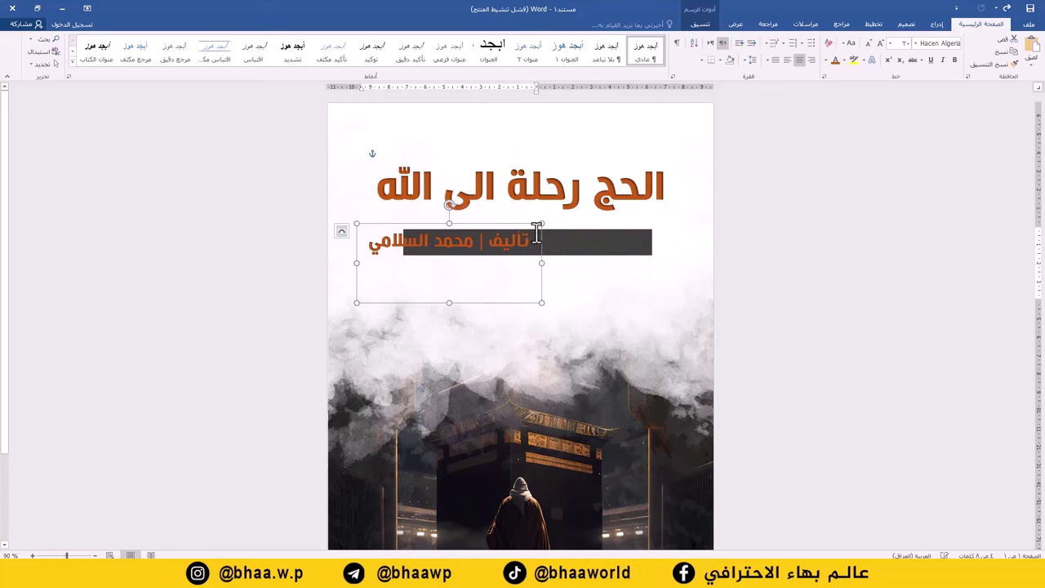
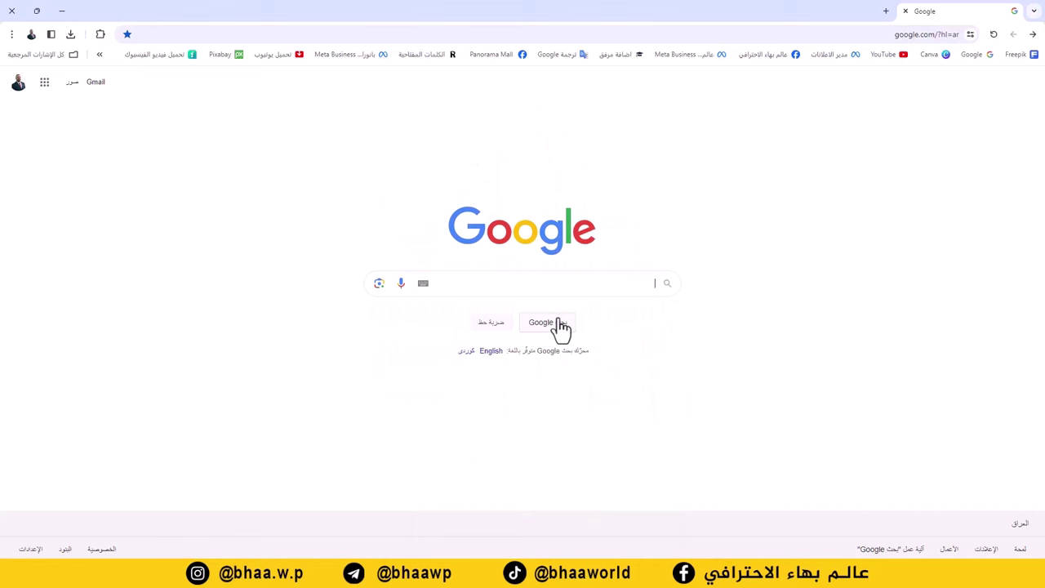
Search Google for 'تفريغ الصور بالذكاء الاصطناعي' and open the SnapEdit Remove BG result
{"action": "type", "text": "تفري"}
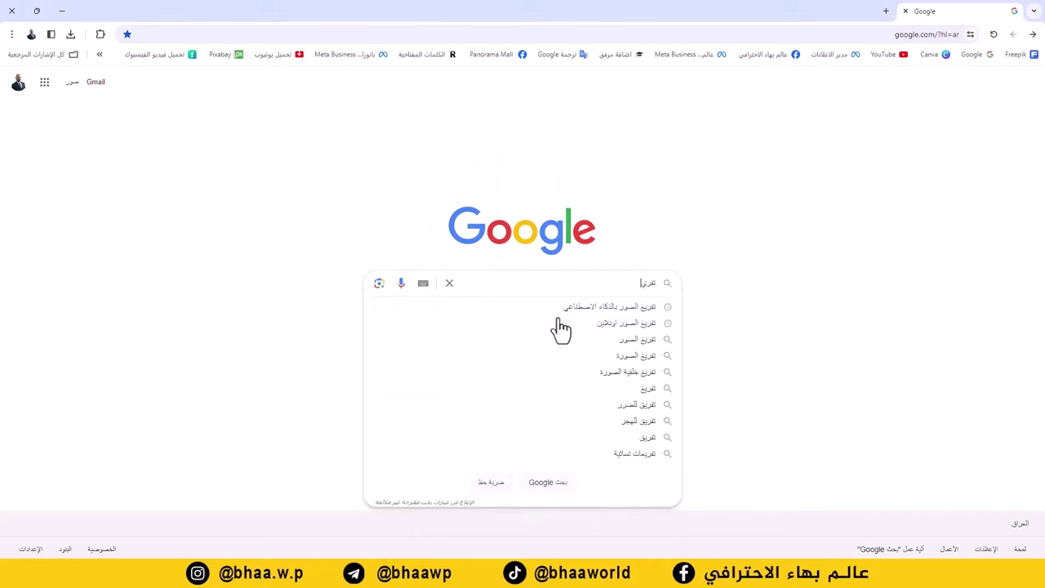
{"action": "left_click", "coordinate": [604, 308]}
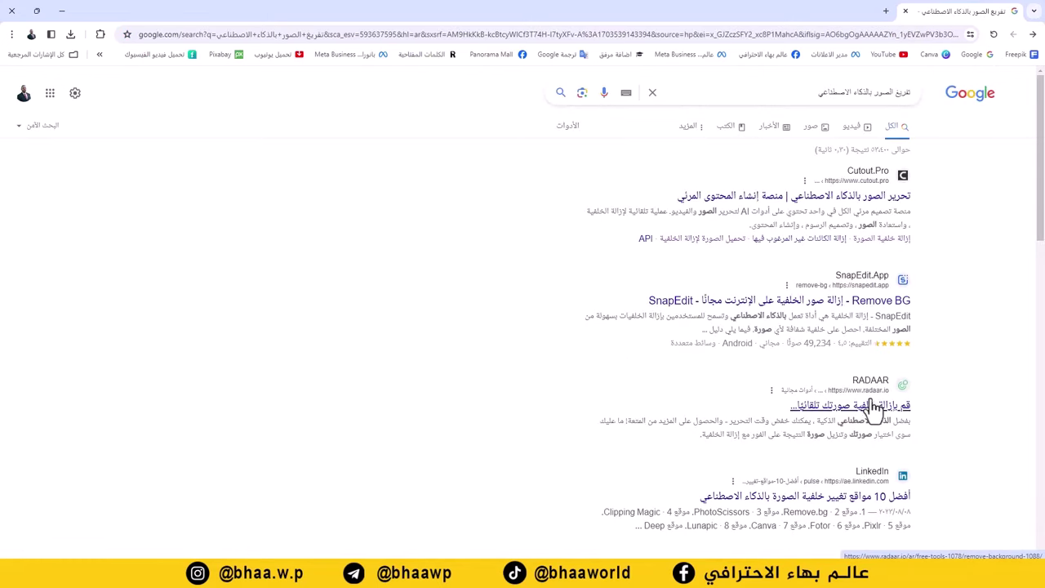
{"action": "middle_click", "coordinate": [875, 418]}
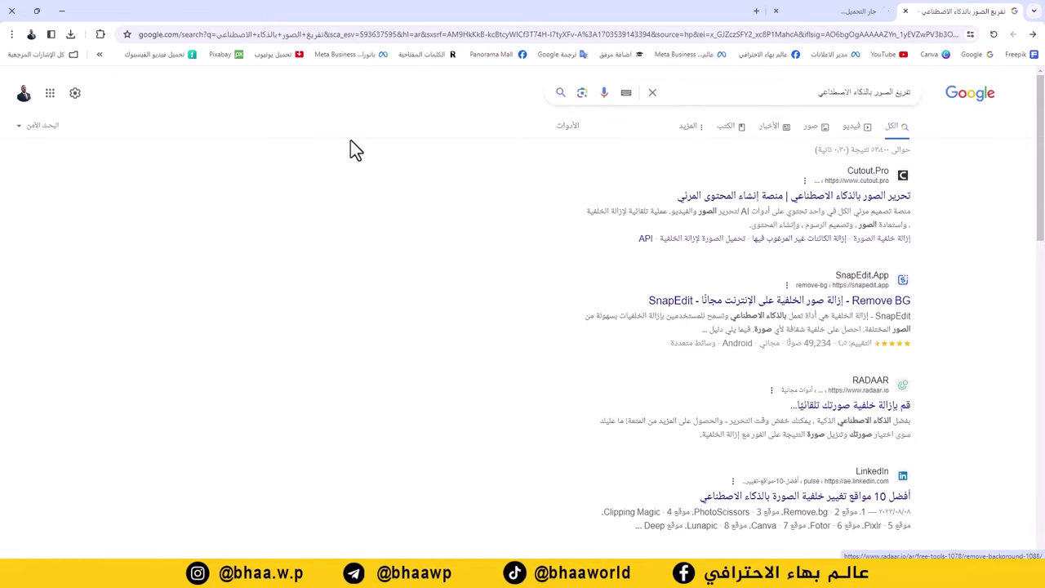
{"action": "left_click", "coordinate": [858, 10]}
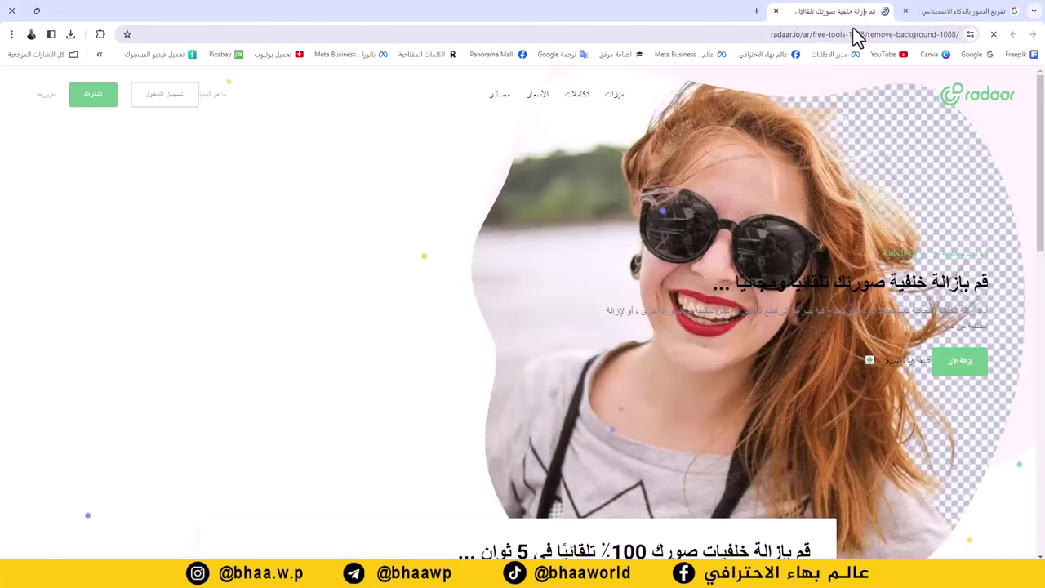
{"action": "left_click", "coordinate": [775, 10]}
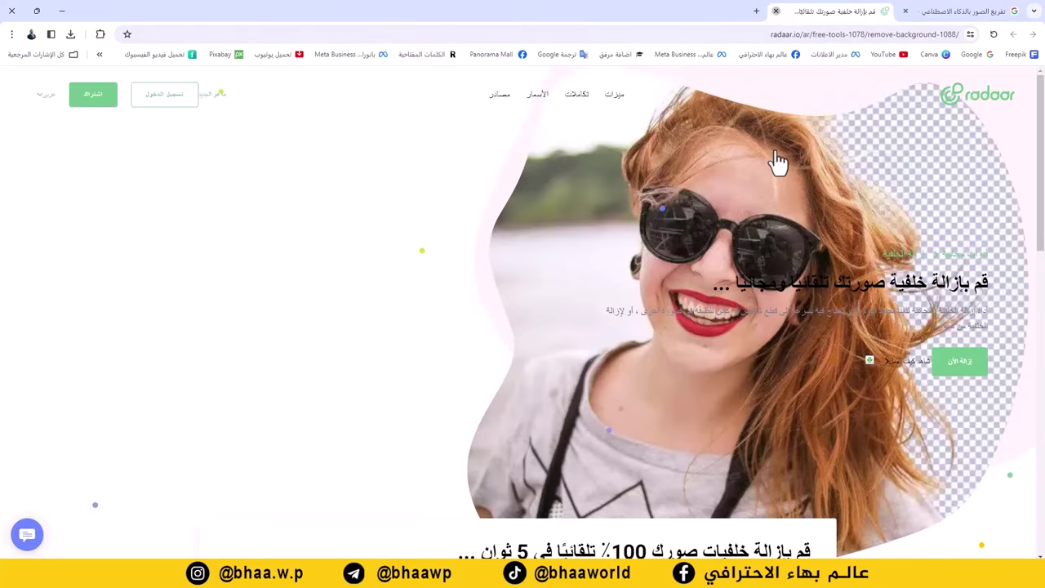
{"action": "middle_click", "coordinate": [862, 302]}
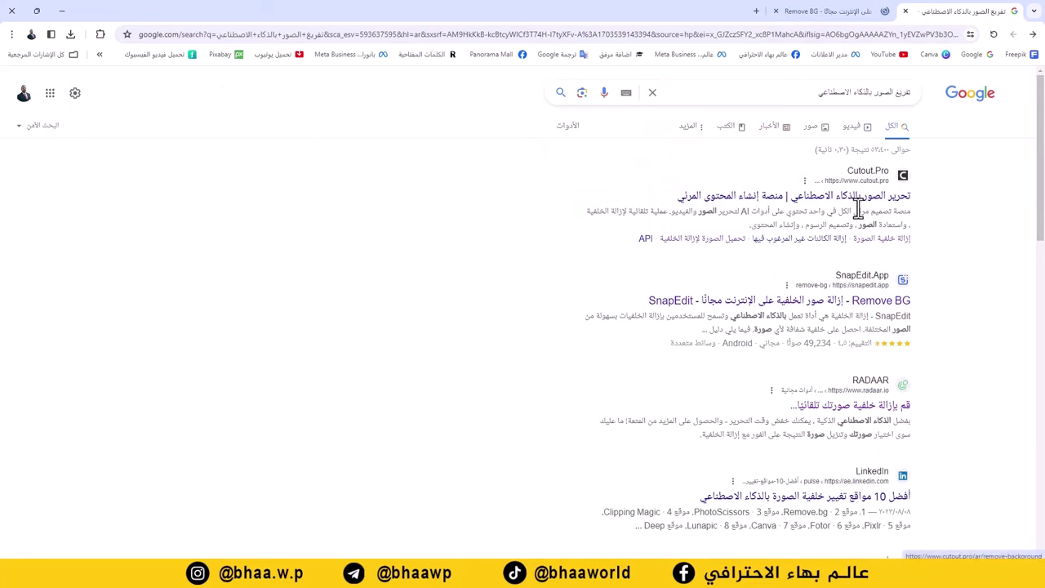
{"action": "left_click", "coordinate": [843, 10]}
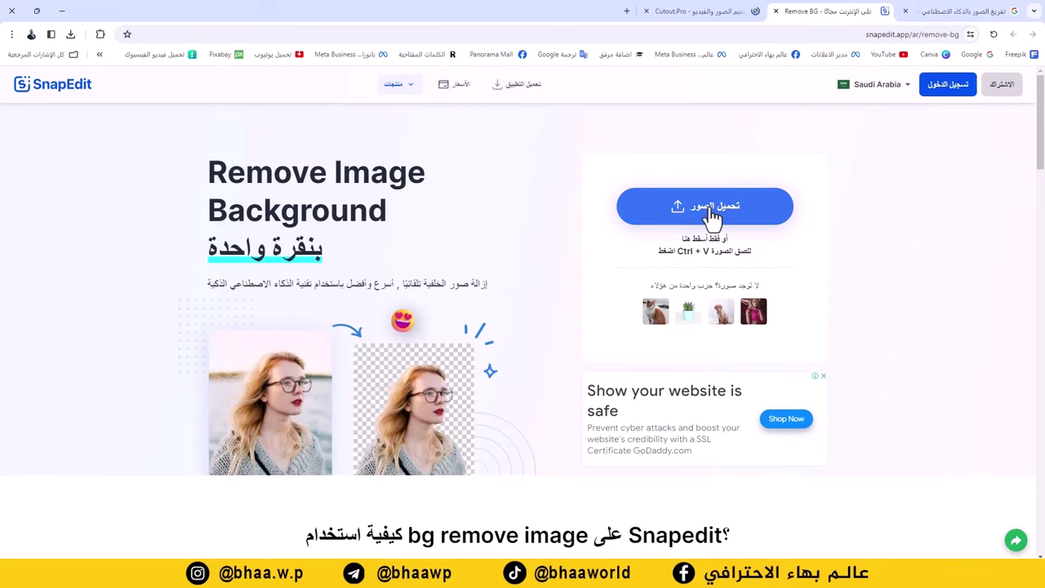
Upload 151698521_max.jpg to SnapEdit and download the handbag cut-out without its background
{"action": "left_click", "coordinate": [715, 208]}
{"action": "left_click", "coordinate": [282, 140]}
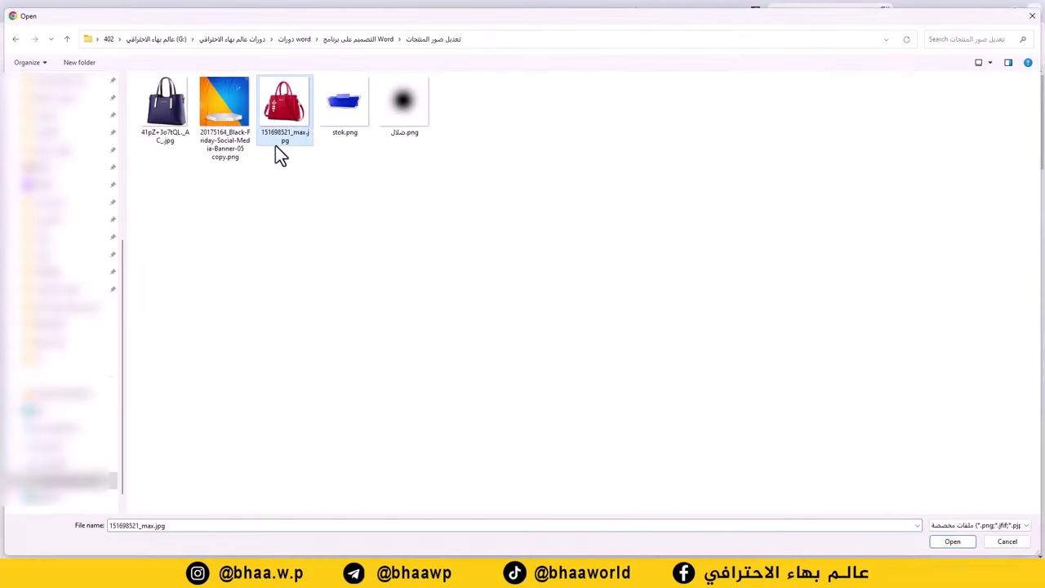
{"action": "double_click", "coordinate": [292, 98]}
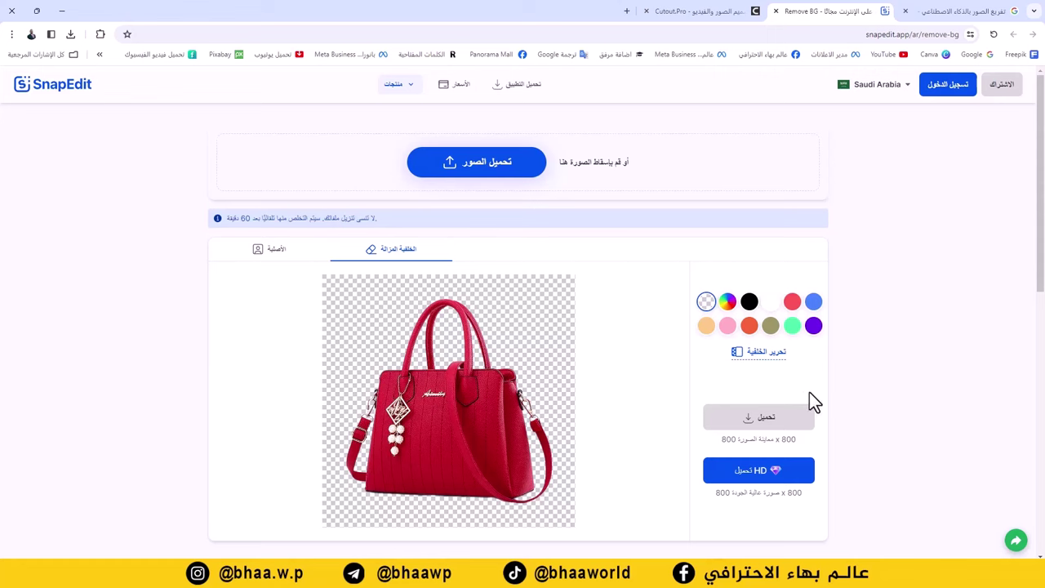
{"action": "left_click", "coordinate": [756, 421]}
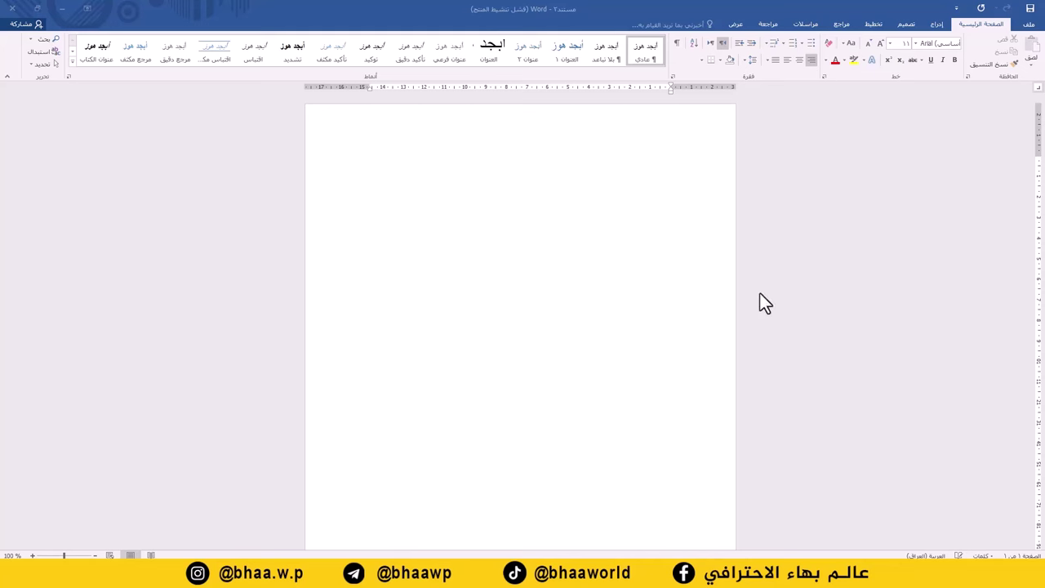
Give the page a custom 20 × 20 cm paper size through More Paper Sizes
{"action": "left_click", "coordinate": [875, 25]}
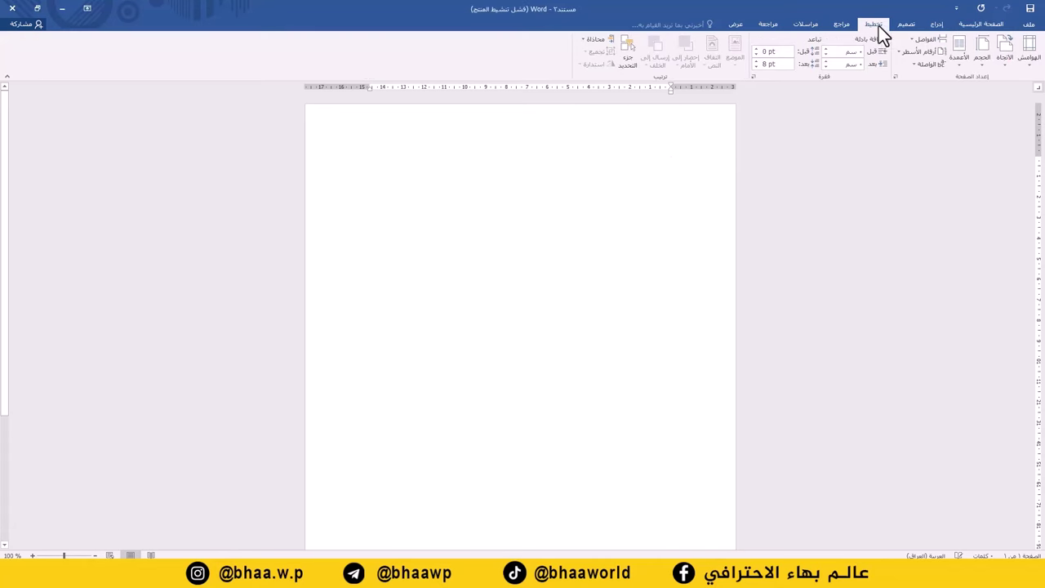
{"action": "left_click", "coordinate": [983, 67]}
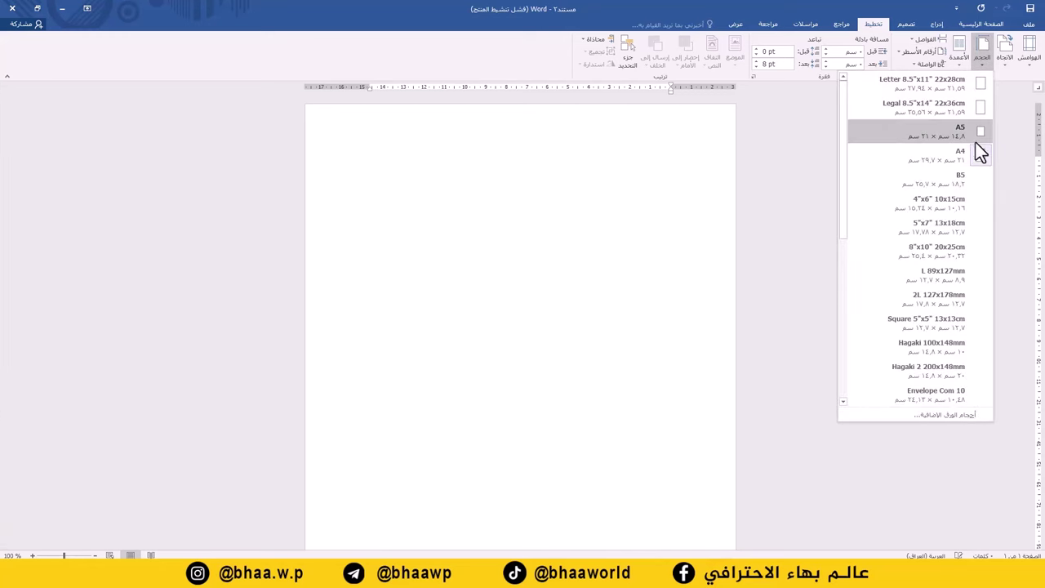
{"action": "left_click", "coordinate": [954, 414]}
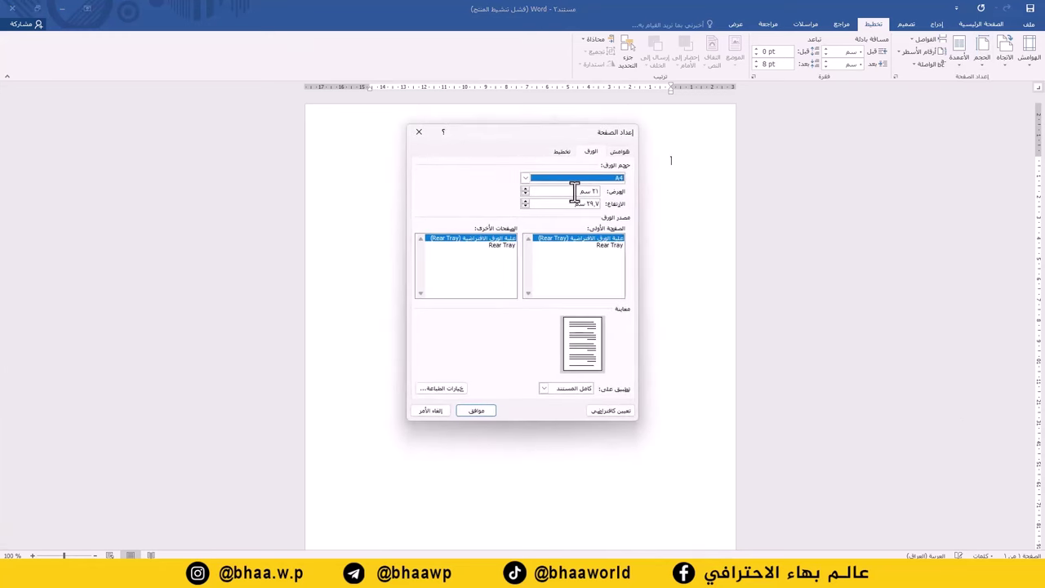
{"action": "left_click", "coordinate": [569, 192]}
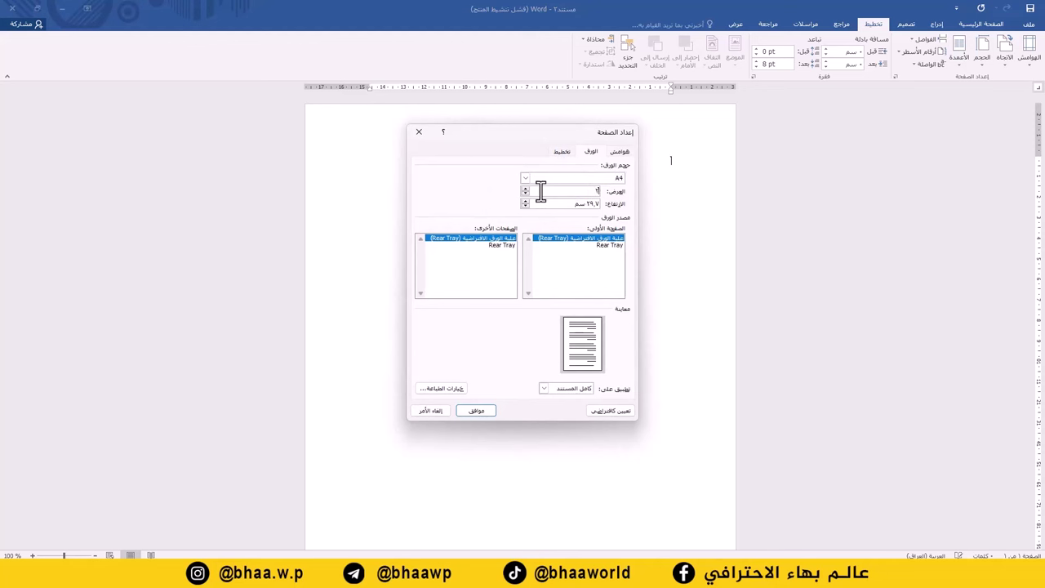
{"action": "left_click", "coordinate": [566, 204]}
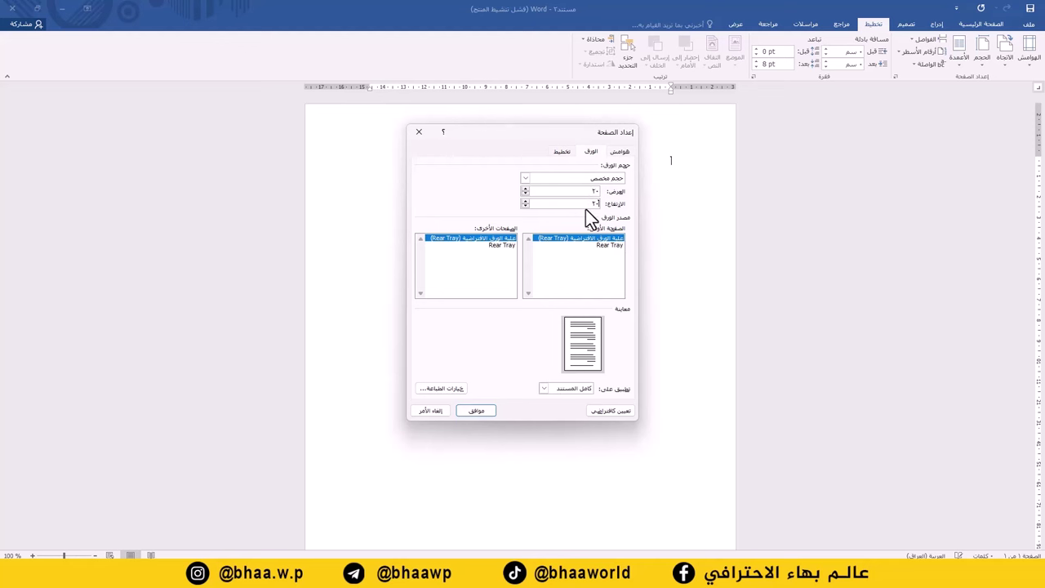
{"action": "left_click", "coordinate": [477, 410]}
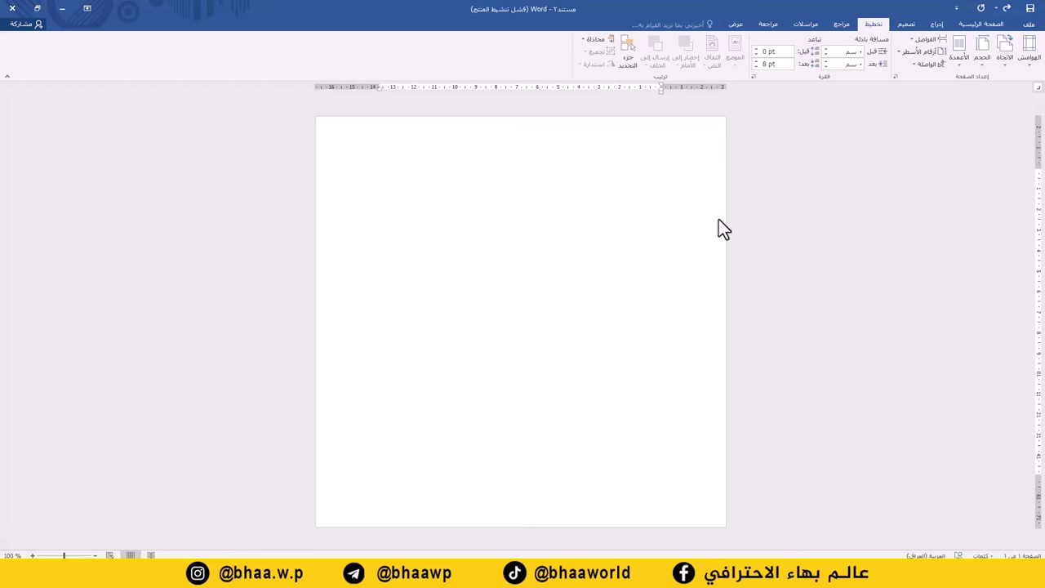
Insert the orange-blue banner image, wrap it behind text, and stretch it over the whole page
{"action": "left_click", "coordinate": [938, 25]}
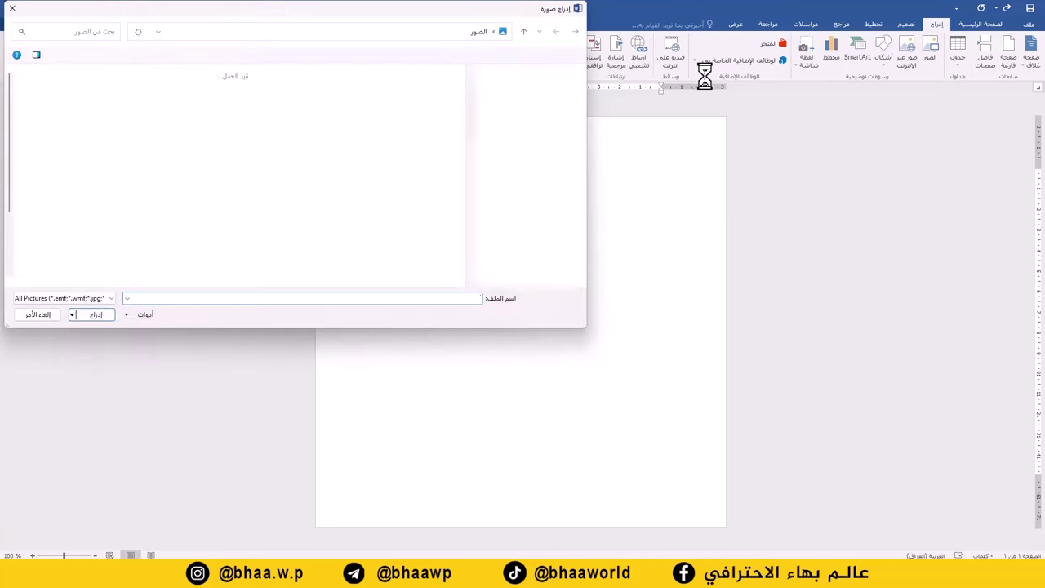
{"action": "left_click", "coordinate": [347, 122]}
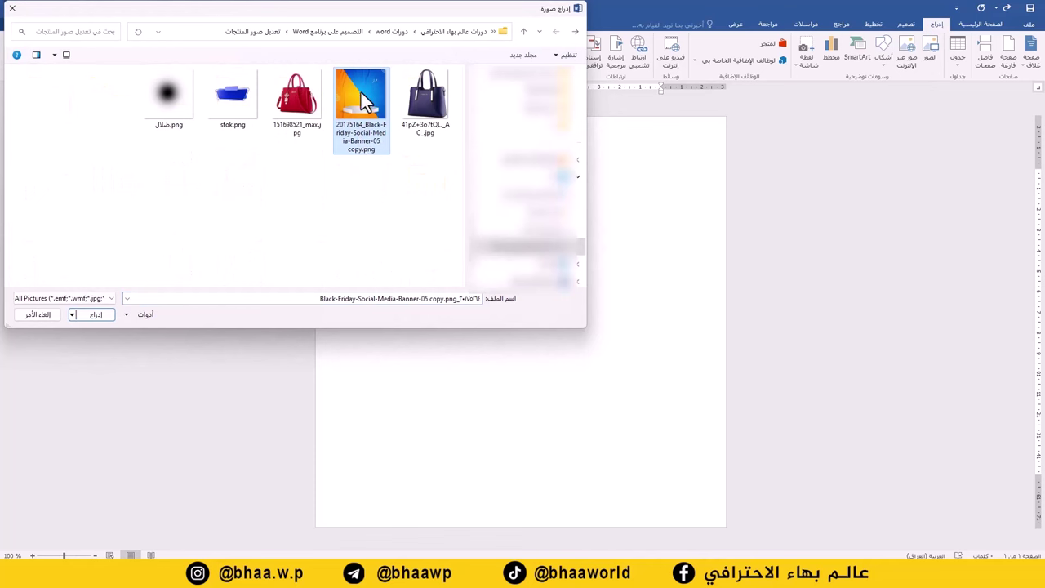
{"action": "double_click", "coordinate": [360, 100]}
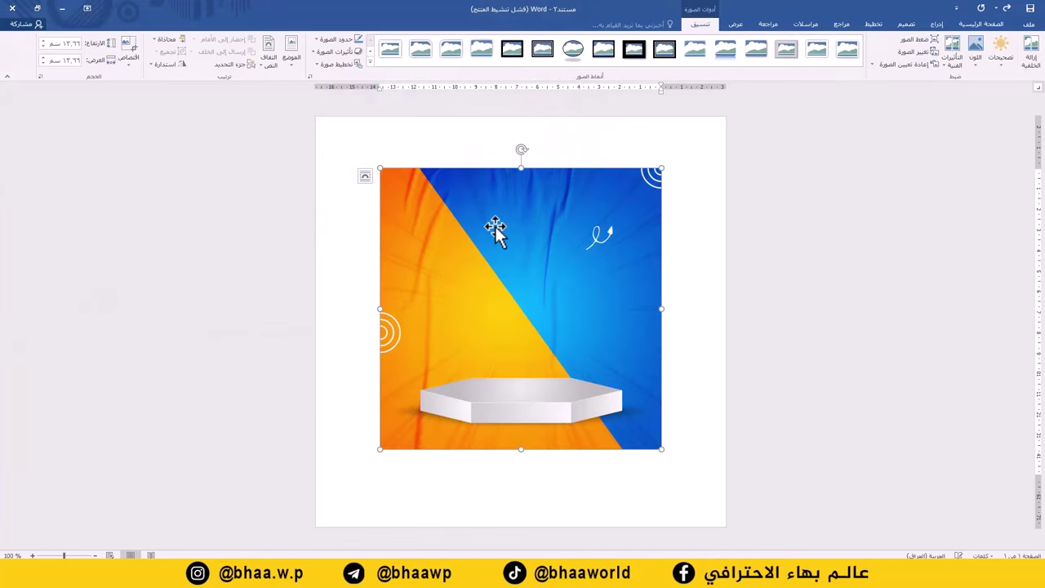
{"action": "right_click", "coordinate": [496, 231]}
{"action": "mouse_move", "coordinate": [472, 400]}
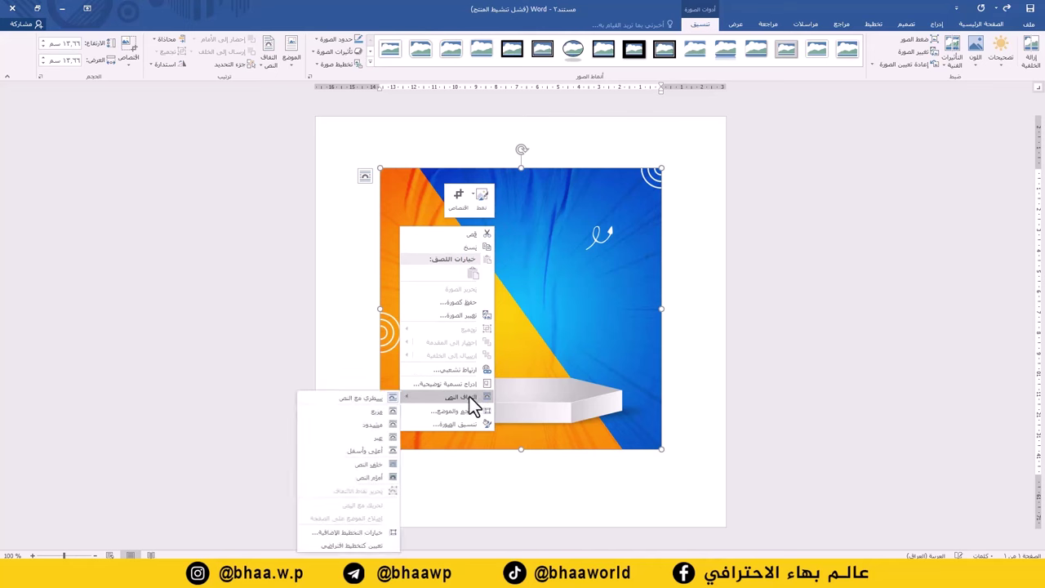
{"action": "left_click", "coordinate": [357, 465]}
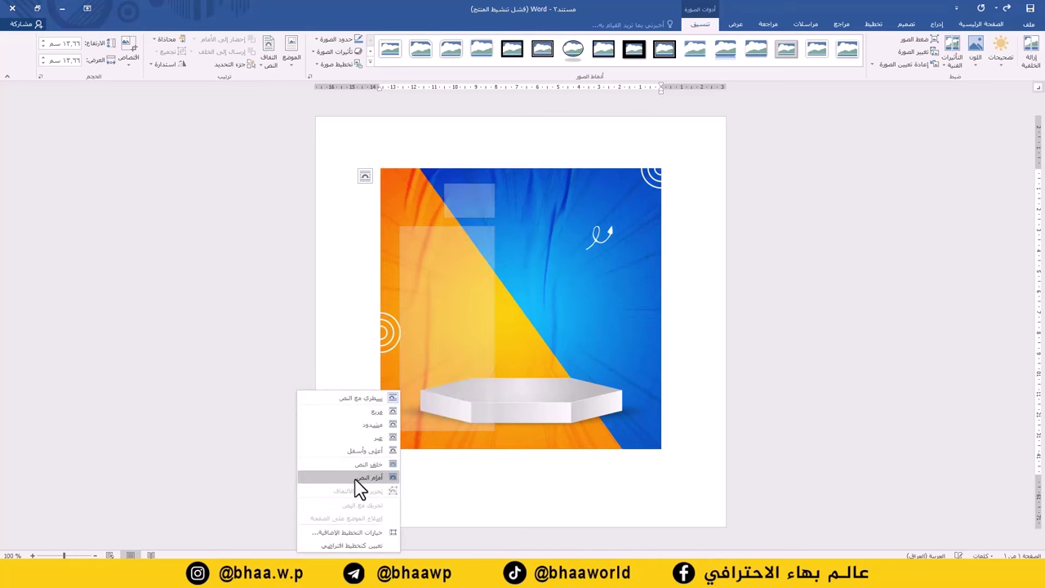
{"action": "left_click_drag", "start_coordinate": [448, 246], "coordinate": [378, 191]}
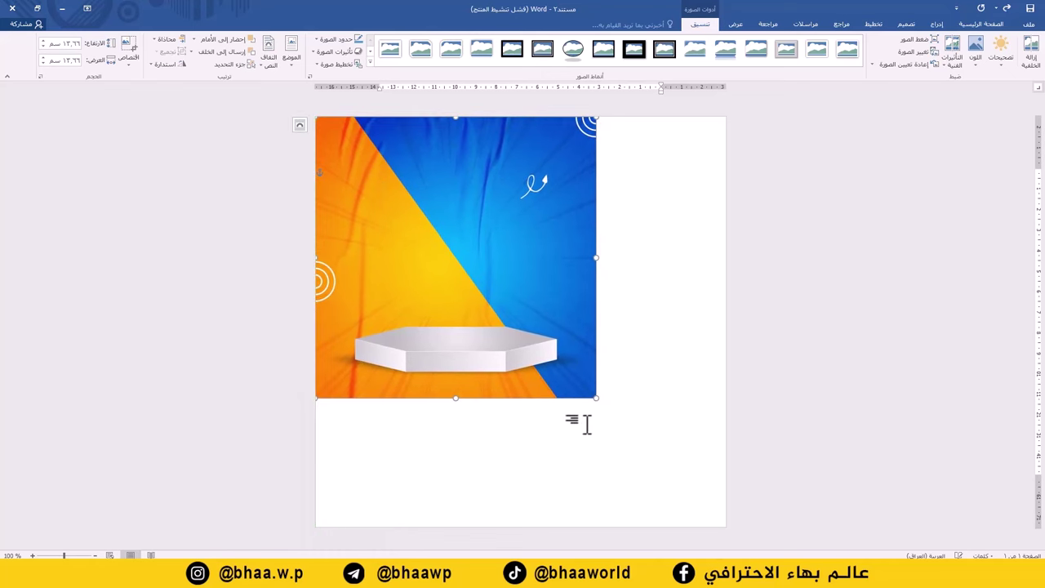
{"action": "left_click_drag", "start_coordinate": [596, 399], "coordinate": [724, 529]}
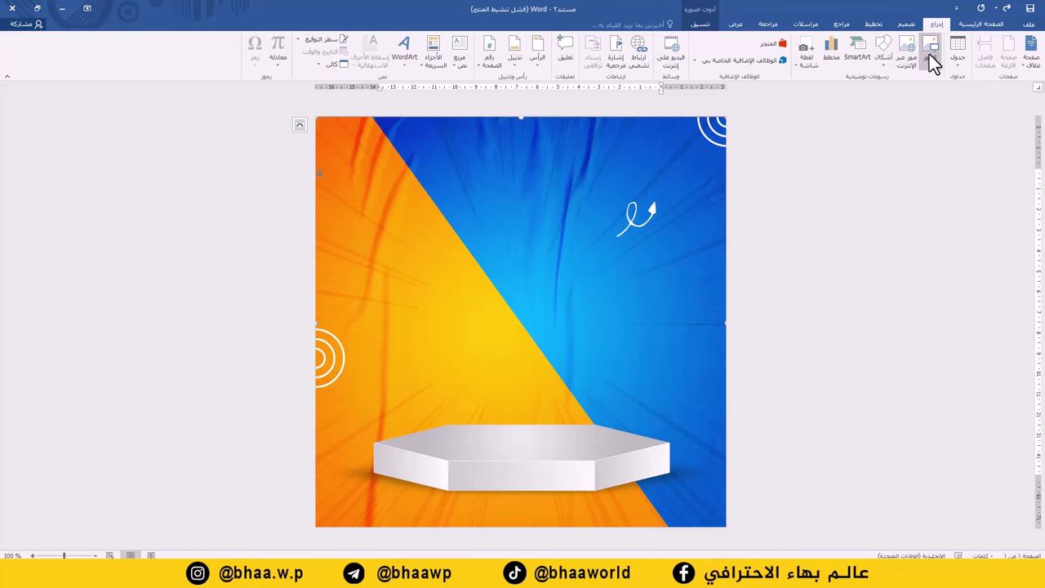
Insert the red handbag cut-out onto the banner and set its text wrapping
{"action": "left_click", "coordinate": [929, 54]}
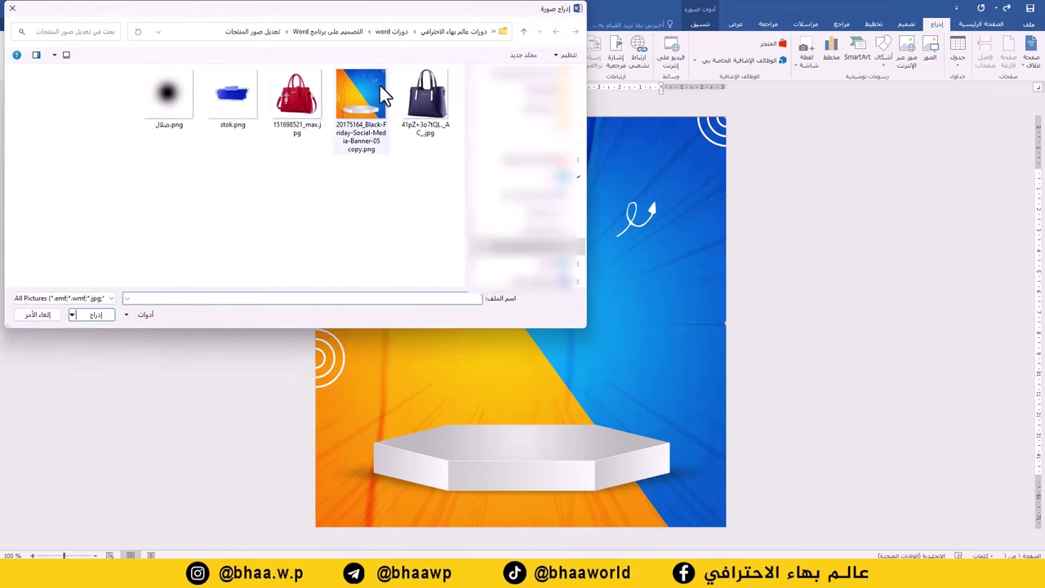
{"action": "left_click", "coordinate": [301, 113]}
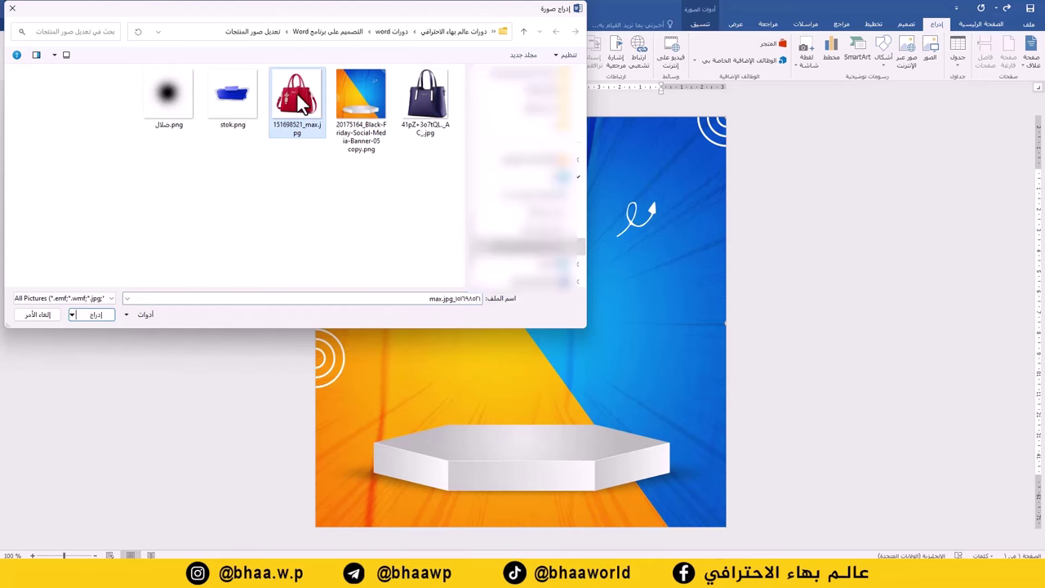
{"action": "double_click", "coordinate": [297, 97]}
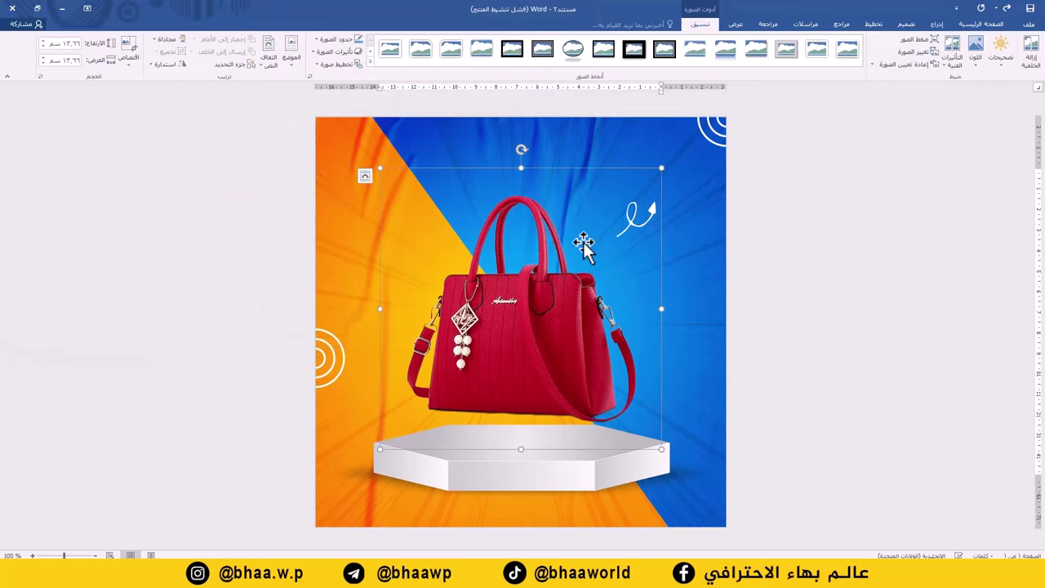
{"action": "right_click", "coordinate": [542, 299]}
{"action": "mouse_move", "coordinate": [512, 462]}
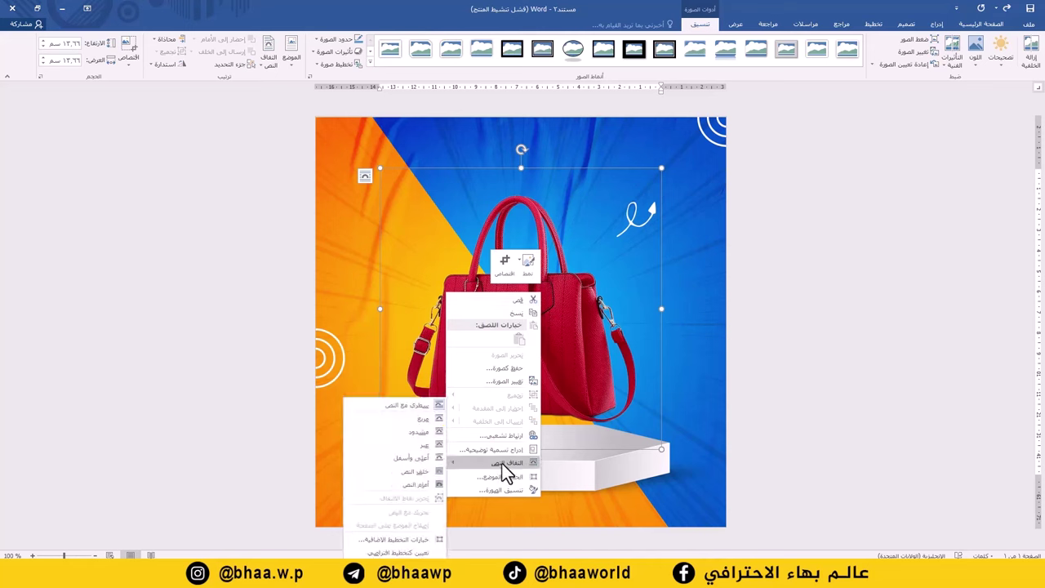
{"action": "left_click", "coordinate": [416, 480]}
Shrink the handbag from its corner and move it down onto the white podium
{"action": "left_click", "coordinate": [527, 438]}
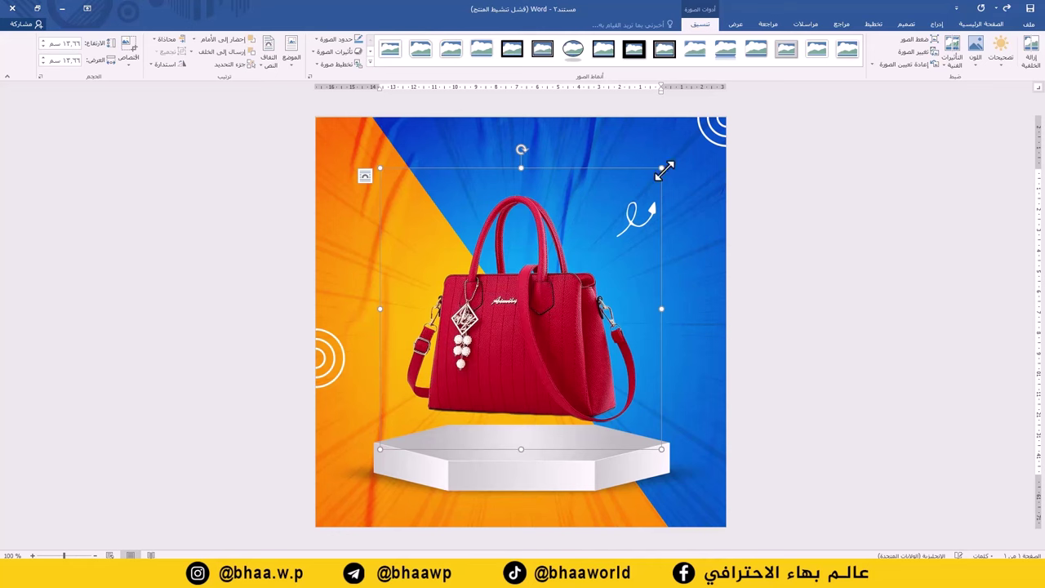
{"action": "left_click_drag", "start_coordinate": [661, 168], "coordinate": [647, 183]}
{"action": "left_click_drag", "start_coordinate": [532, 260], "coordinate": [545, 290]}
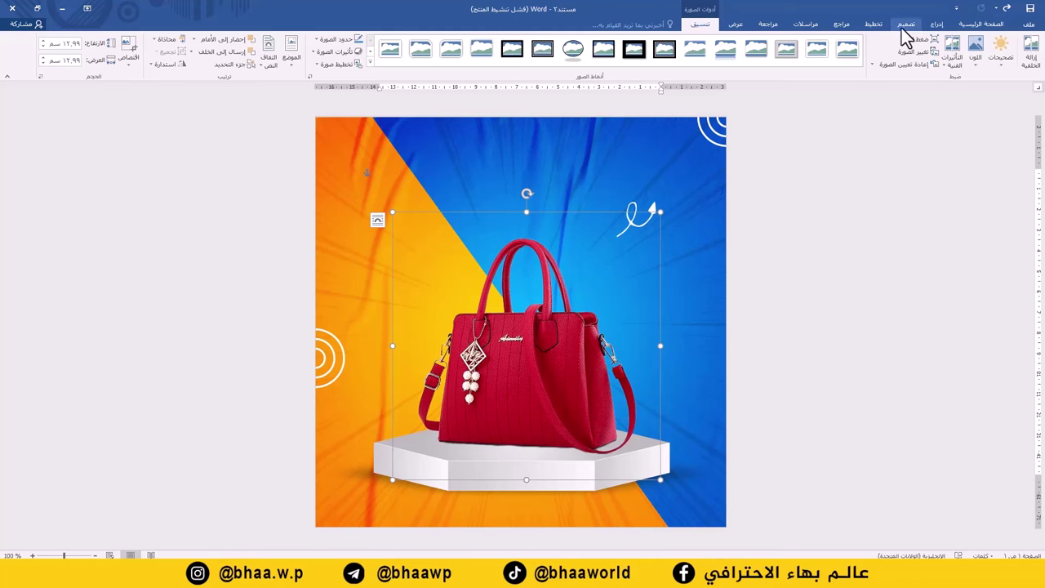
{"action": "left_click", "coordinate": [936, 24]}
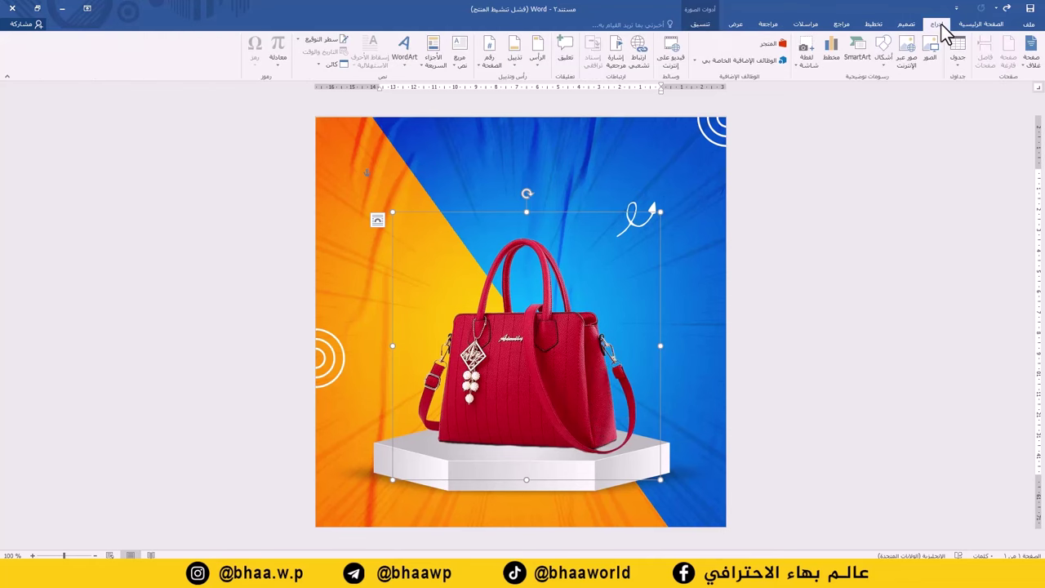
Insert the ضلال.png shadow picture with In Front of Text wrapping, undoing a trial squash
{"action": "left_click", "coordinate": [930, 62]}
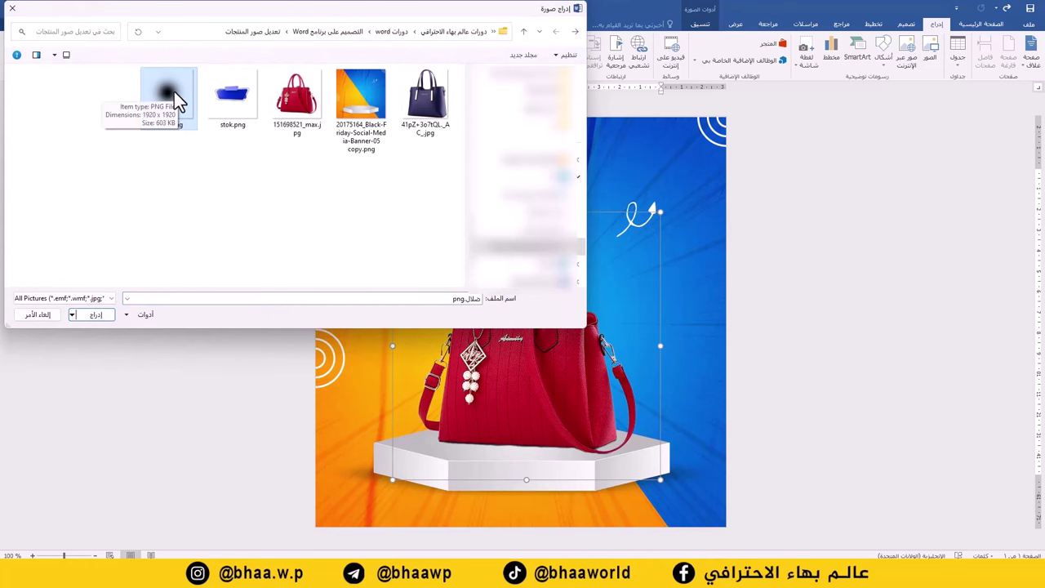
{"action": "double_click", "coordinate": [174, 91]}
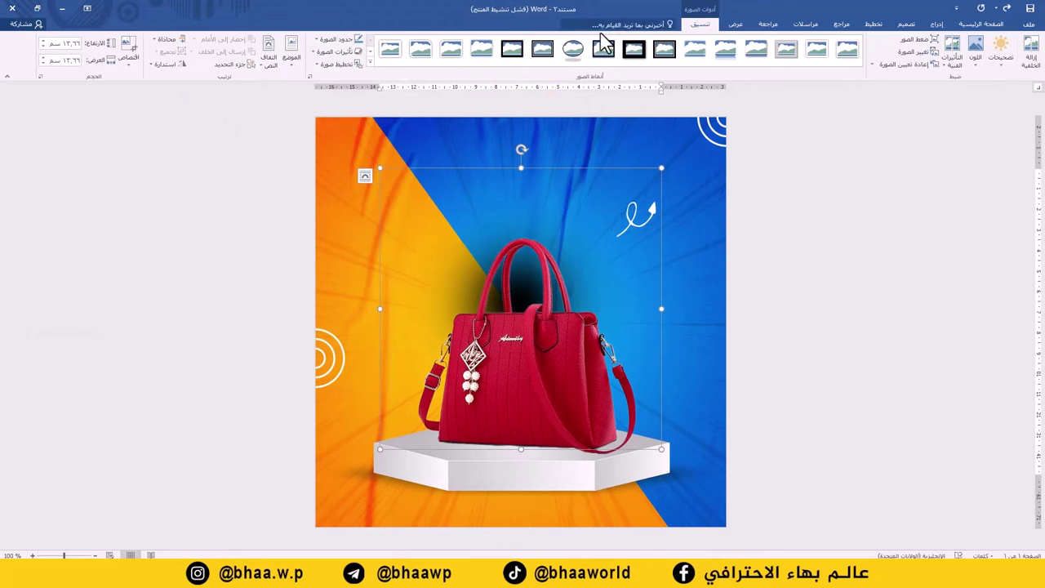
{"action": "left_click", "coordinate": [268, 65]}
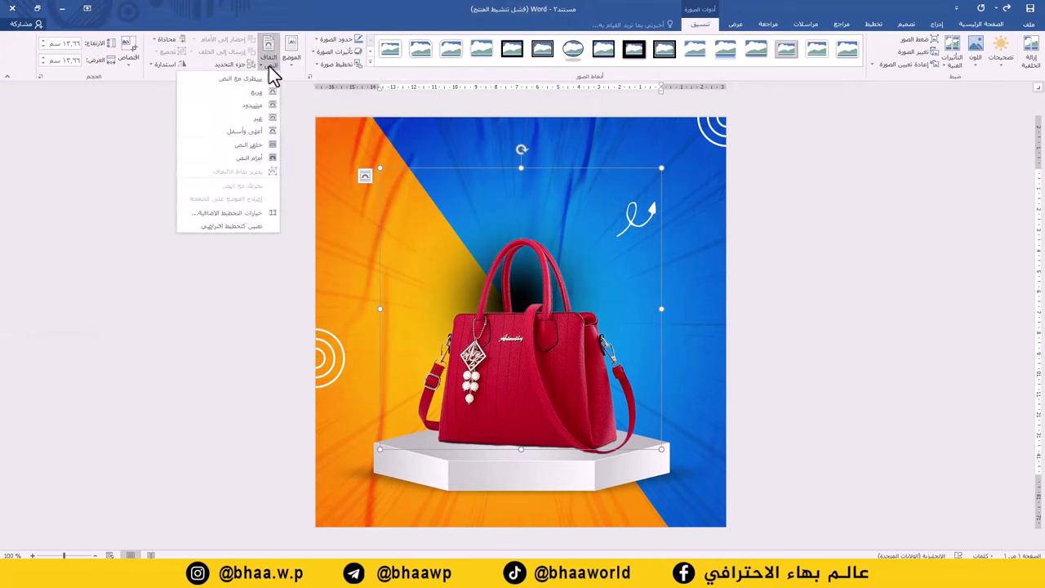
{"action": "left_click", "coordinate": [260, 158]}
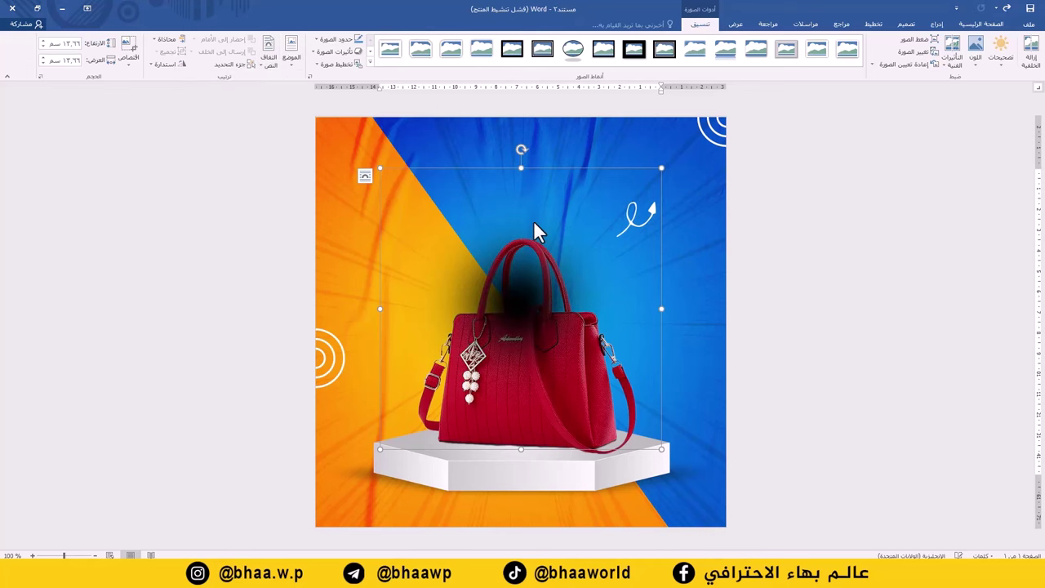
{"action": "left_click_drag", "start_coordinate": [521, 168], "coordinate": [522, 447]}
{"action": "key", "text": "ctrl+z"}
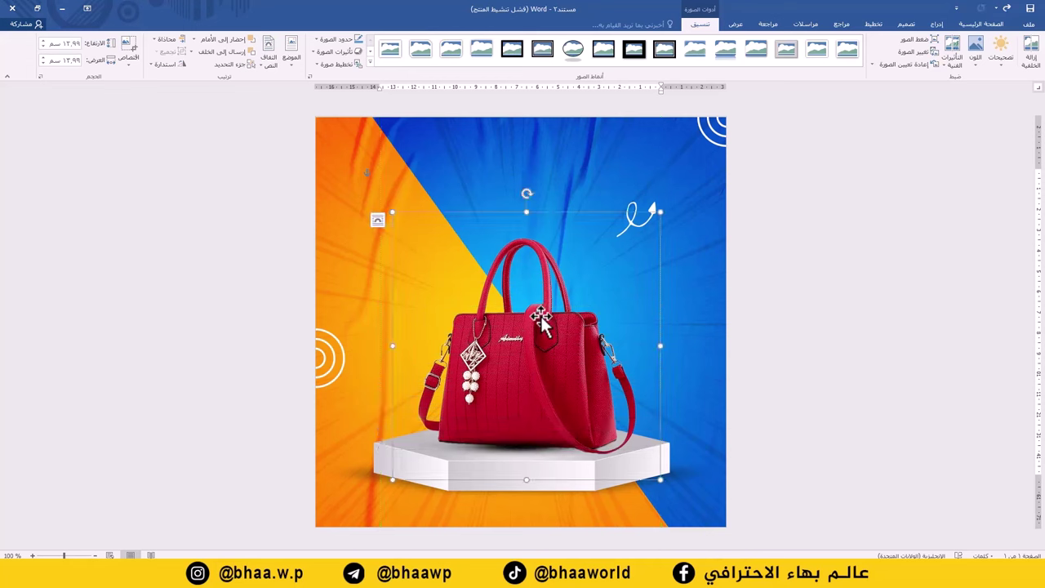
Bring the handbag to the front and tuck the shadow behind the podium top beneath it
{"action": "right_click", "coordinate": [542, 321]}
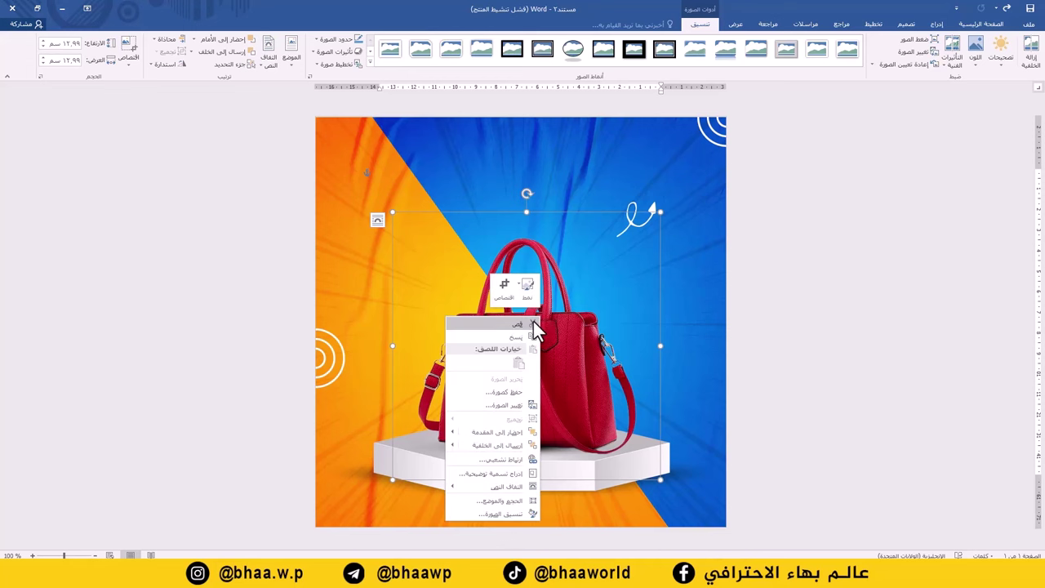
{"action": "left_click", "coordinate": [511, 435]}
{"action": "left_click_drag", "start_coordinate": [529, 383], "coordinate": [503, 351]}
{"action": "left_click", "coordinate": [551, 464]}
{"action": "left_click_drag", "start_coordinate": [552, 465], "coordinate": [589, 508]}
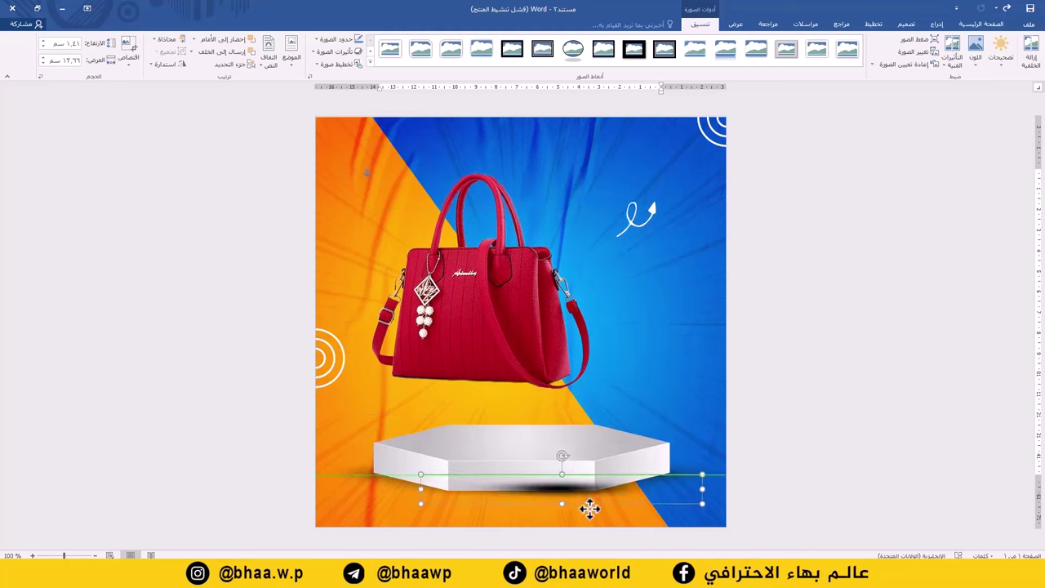
{"action": "left_click_drag", "start_coordinate": [511, 335], "coordinate": [553, 391]}
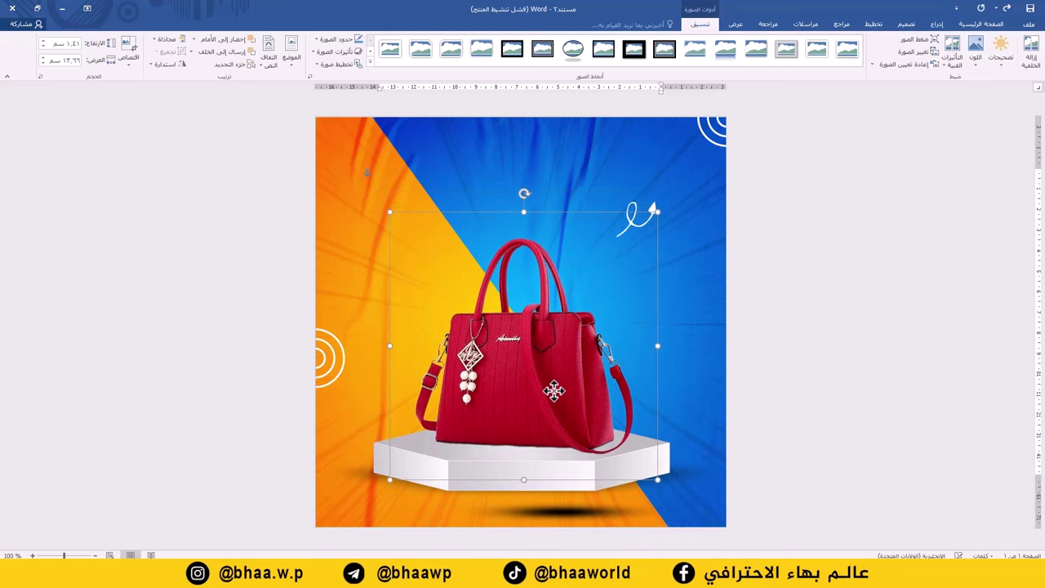
{"action": "left_click", "coordinate": [565, 514]}
{"action": "left_click_drag", "start_coordinate": [566, 513], "coordinate": [569, 446]}
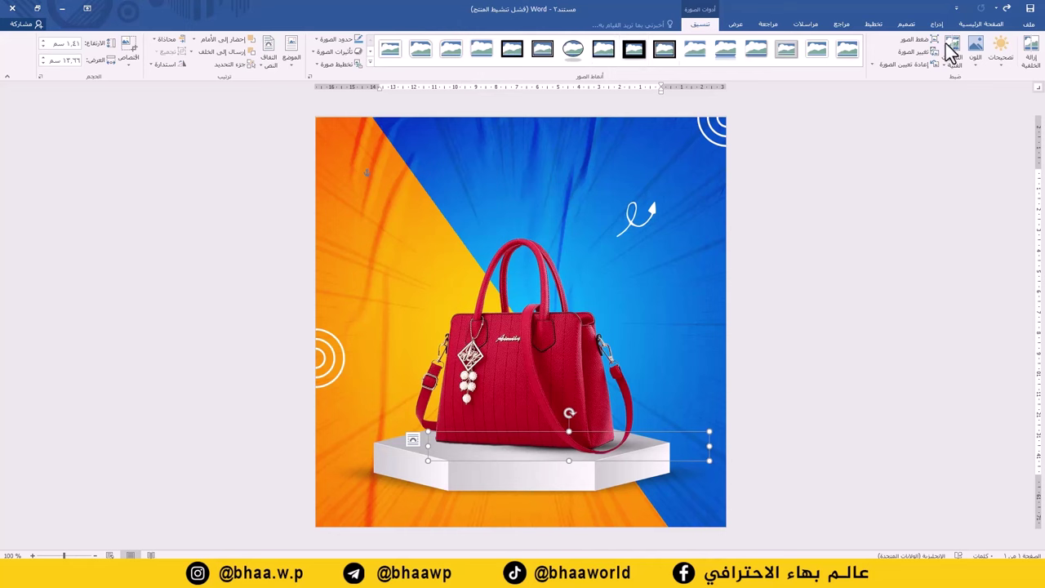
{"action": "left_click", "coordinate": [937, 24]}
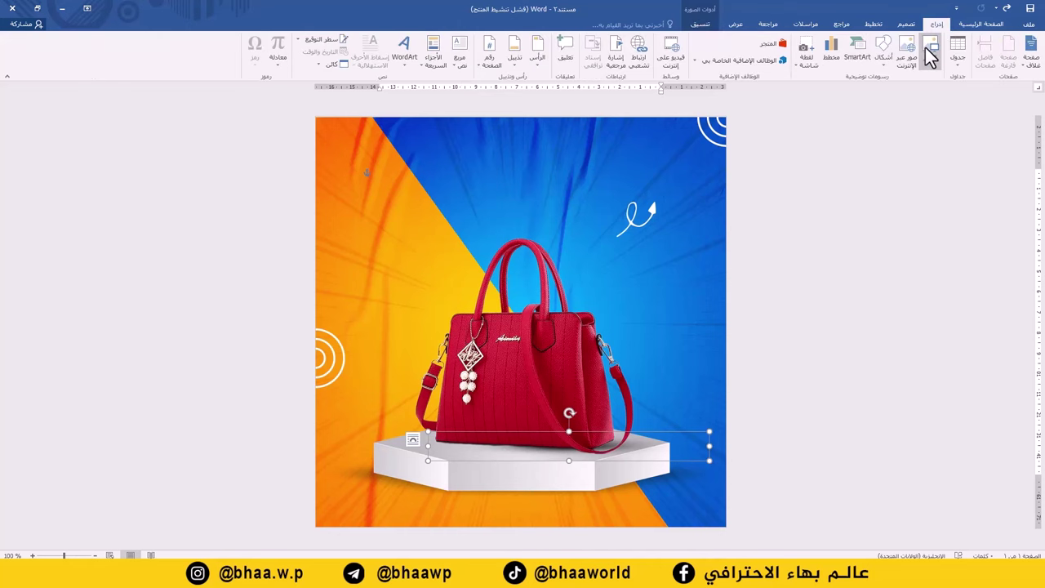
Insert the stok.png banner picture with In Front of Text wrapping
{"action": "left_click", "coordinate": [931, 56]}
{"action": "left_click", "coordinate": [233, 110]}
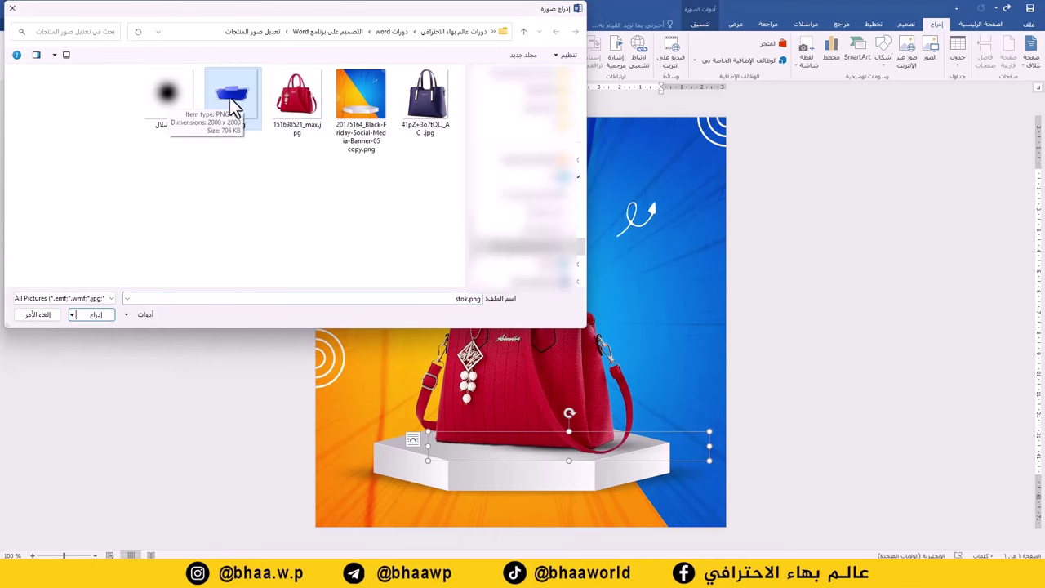
{"action": "double_click", "coordinate": [234, 102]}
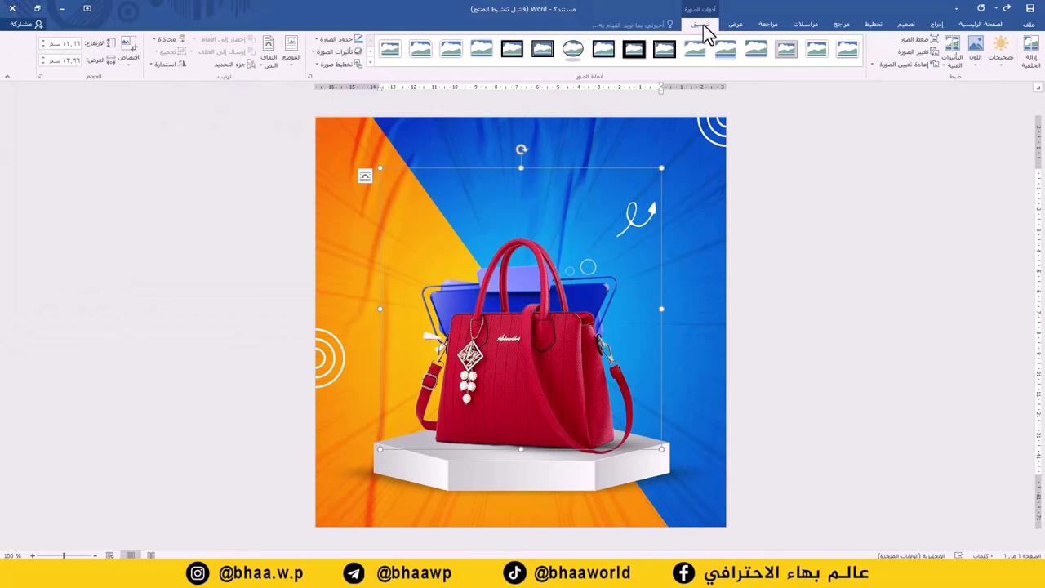
{"action": "left_click", "coordinate": [271, 64]}
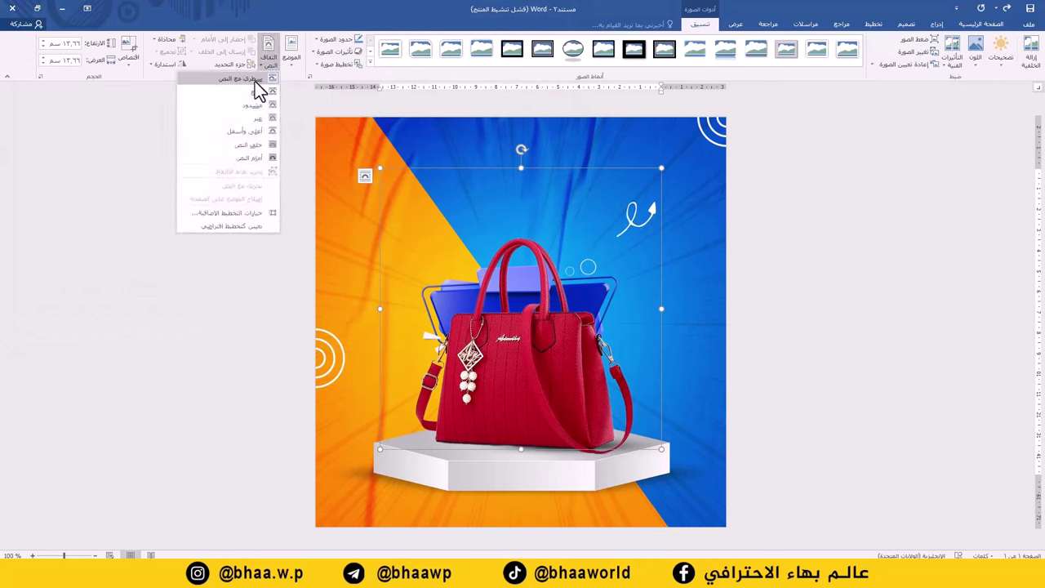
{"action": "left_click", "coordinate": [241, 157]}
Move the stok.png banner to the top of the ad and enlarge it
{"action": "left_click_drag", "start_coordinate": [637, 304], "coordinate": [569, 179]}
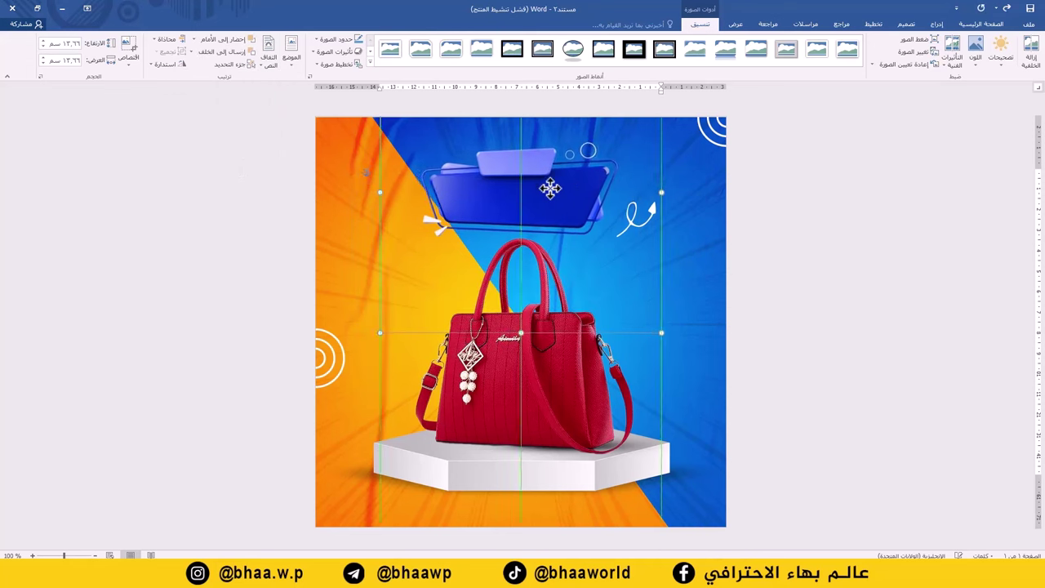
{"action": "left_click_drag", "start_coordinate": [380, 333], "coordinate": [329, 360]}
{"action": "left_click_drag", "start_coordinate": [494, 225], "coordinate": [516, 203]}
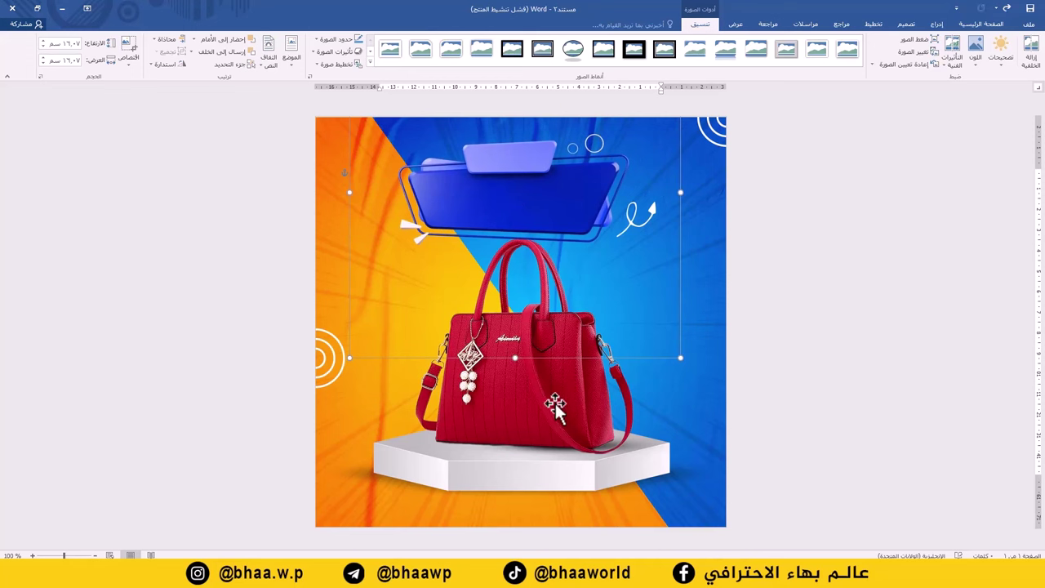
{"action": "left_click_drag", "start_coordinate": [530, 200], "coordinate": [532, 207]}
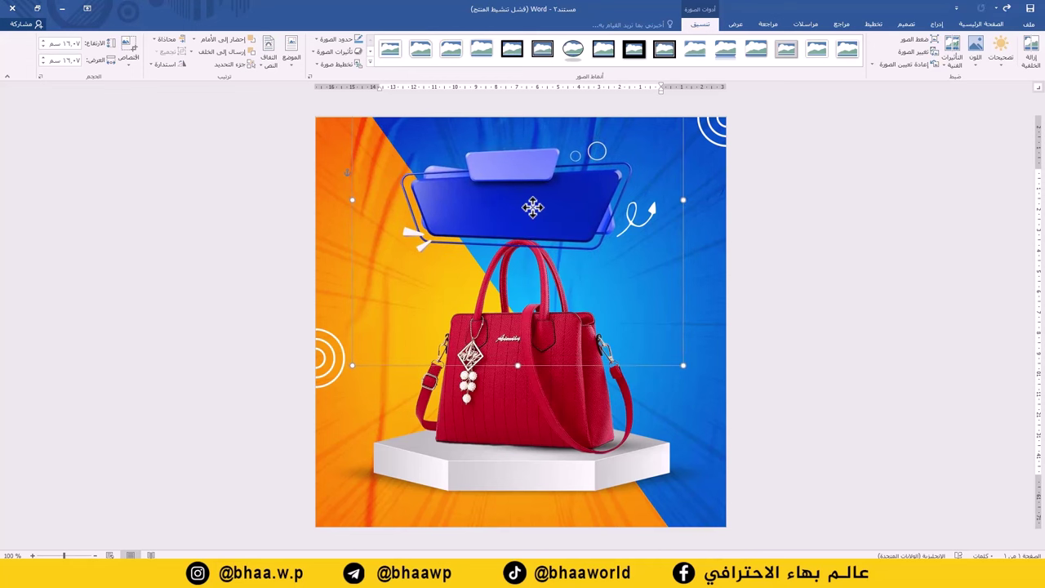
Bring the handbag picture in front of the banner
{"action": "left_click", "coordinate": [541, 390]}
{"action": "right_click", "coordinate": [541, 390]}
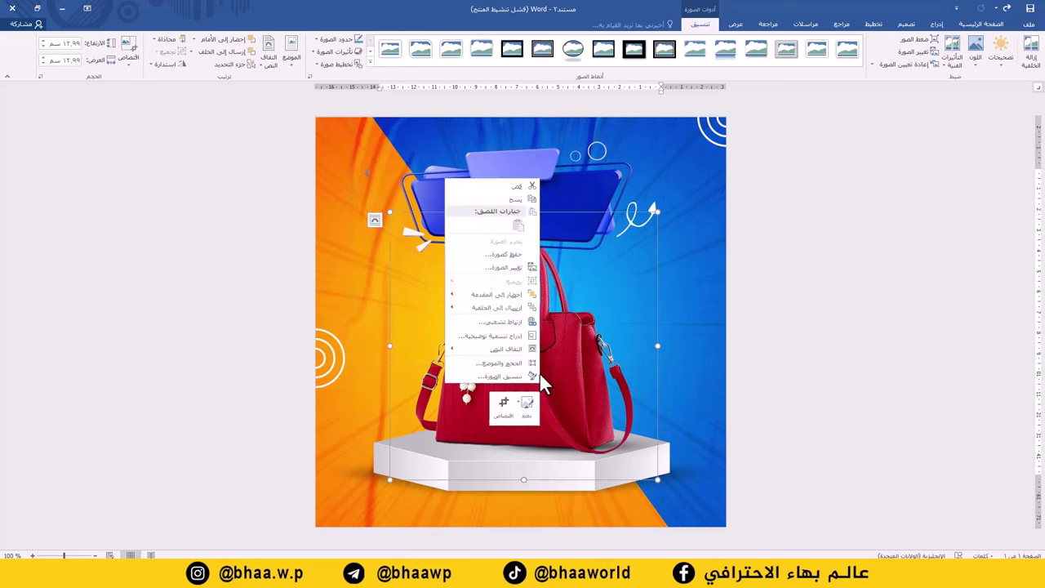
{"action": "left_click", "coordinate": [506, 294]}
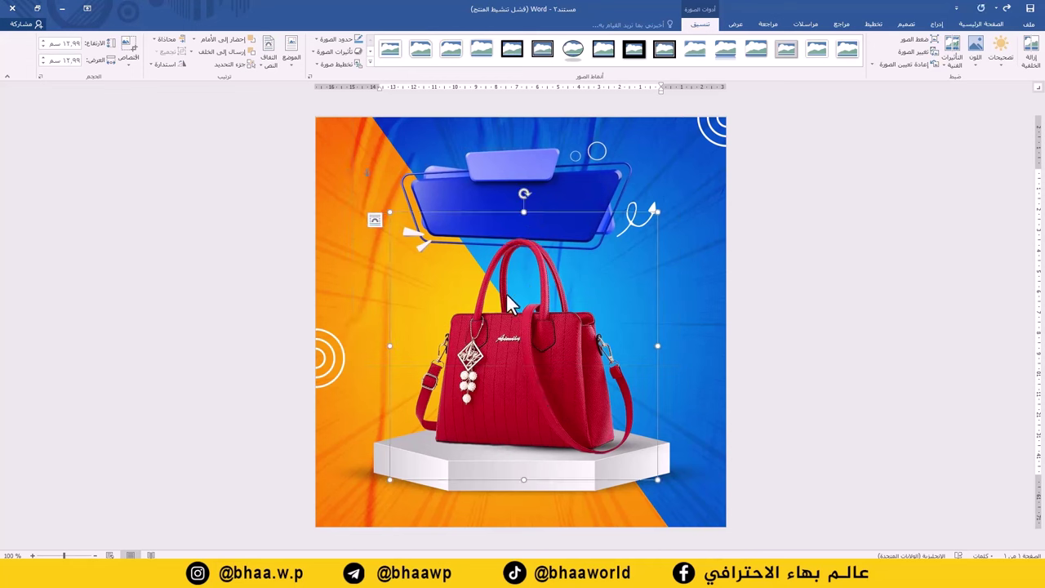
{"action": "left_click", "coordinate": [937, 23]}
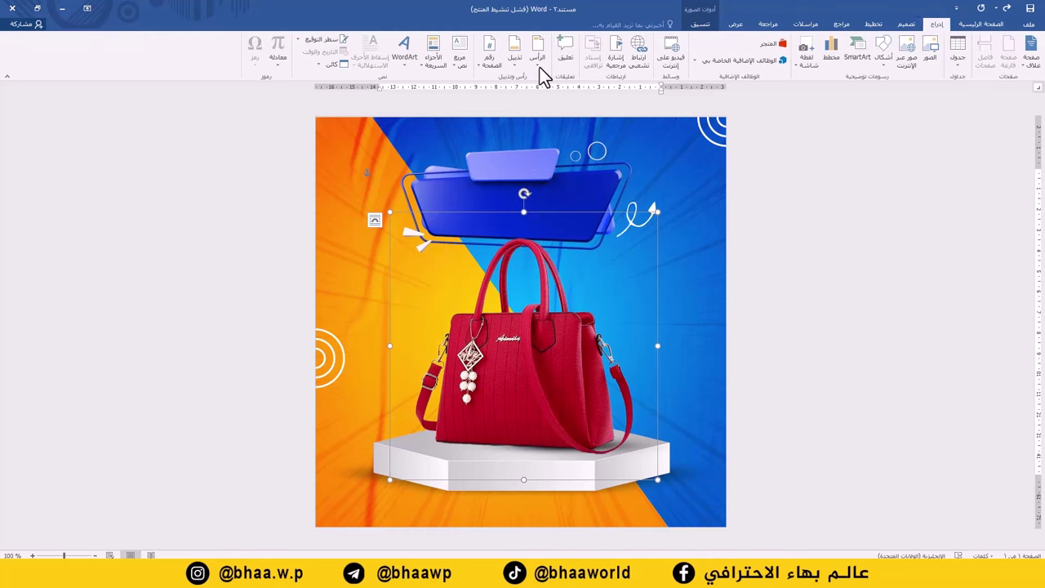
Draw a text box on the banner's top tab and type the Arabic word حقائب
{"action": "left_click", "coordinate": [459, 69]}
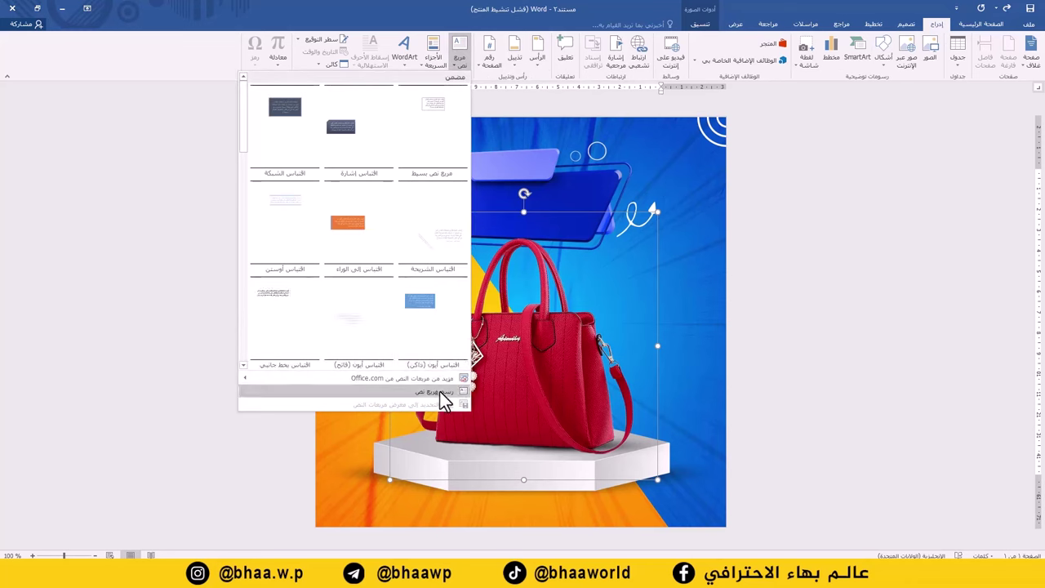
{"action": "left_click", "coordinate": [440, 392]}
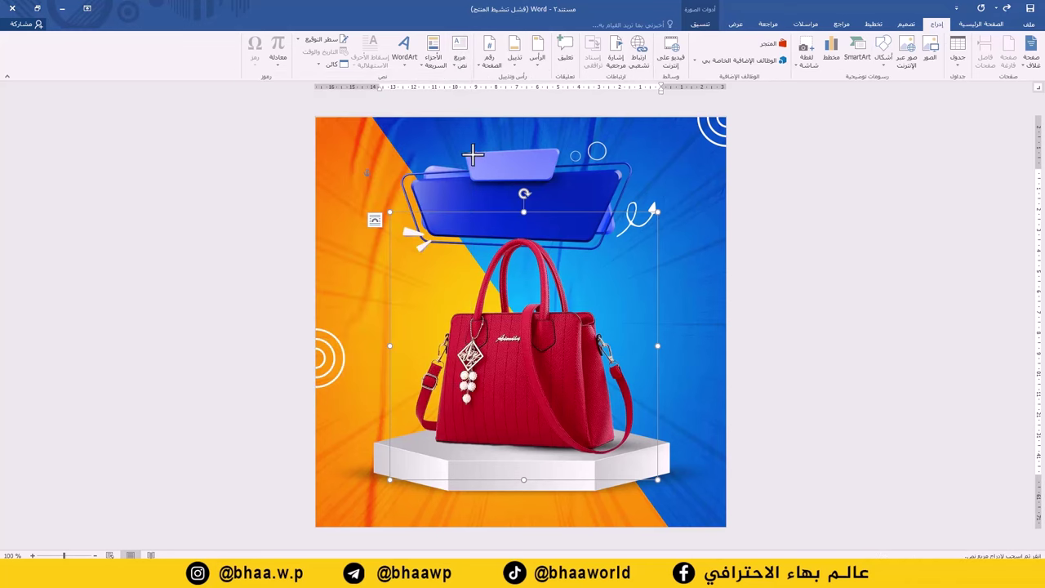
{"action": "left_click_drag", "start_coordinate": [471, 152], "coordinate": [553, 180]}
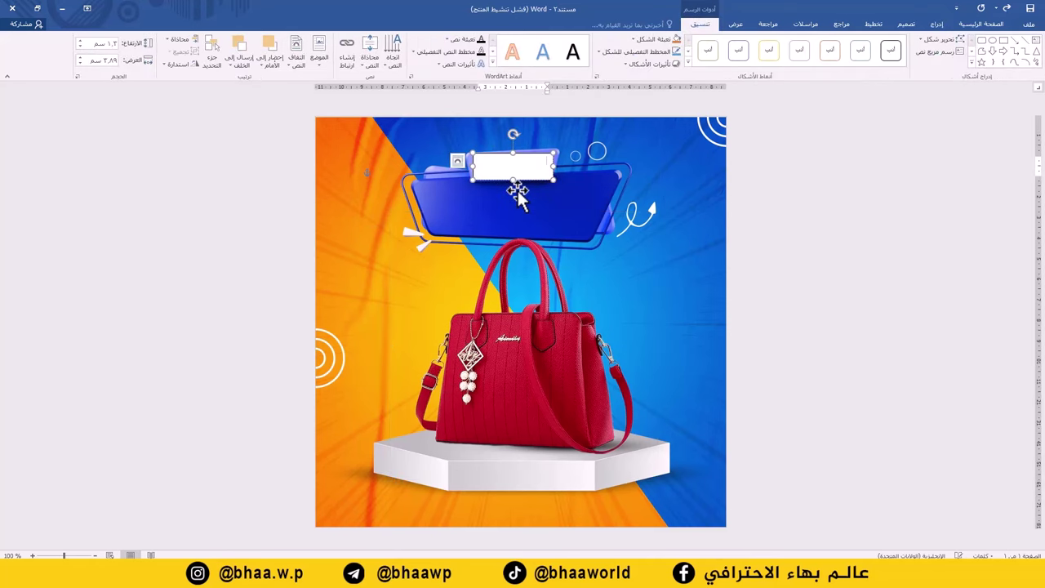
{"action": "key", "text": "alt+shift"}
{"action": "type", "text": "حة"}
{"action": "type", "text": "ائب"}
{"action": "key", "text": "ctrl+a"}
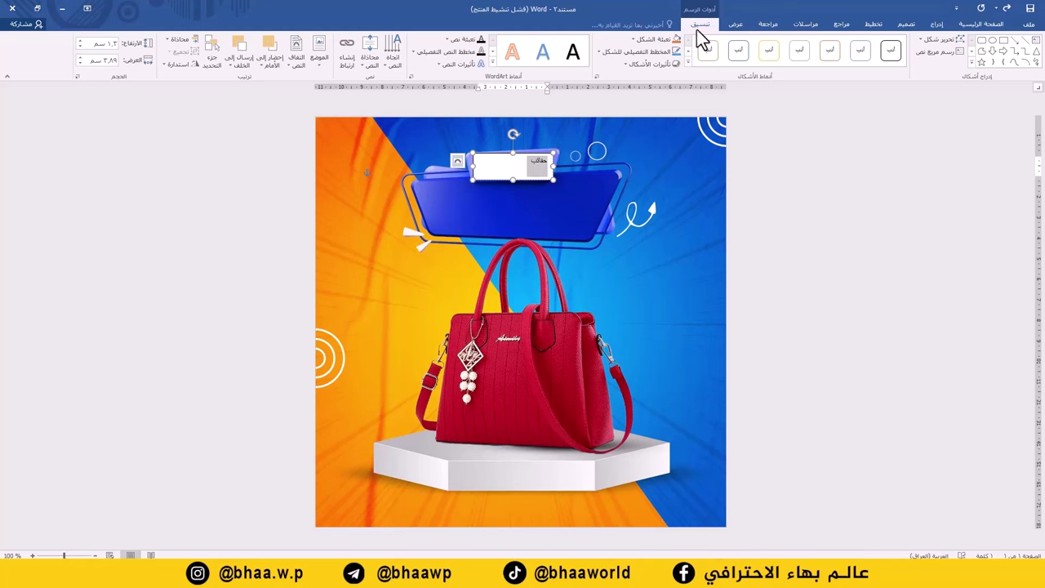
Remove the text box's fill and outline
{"action": "left_click", "coordinate": [642, 41]}
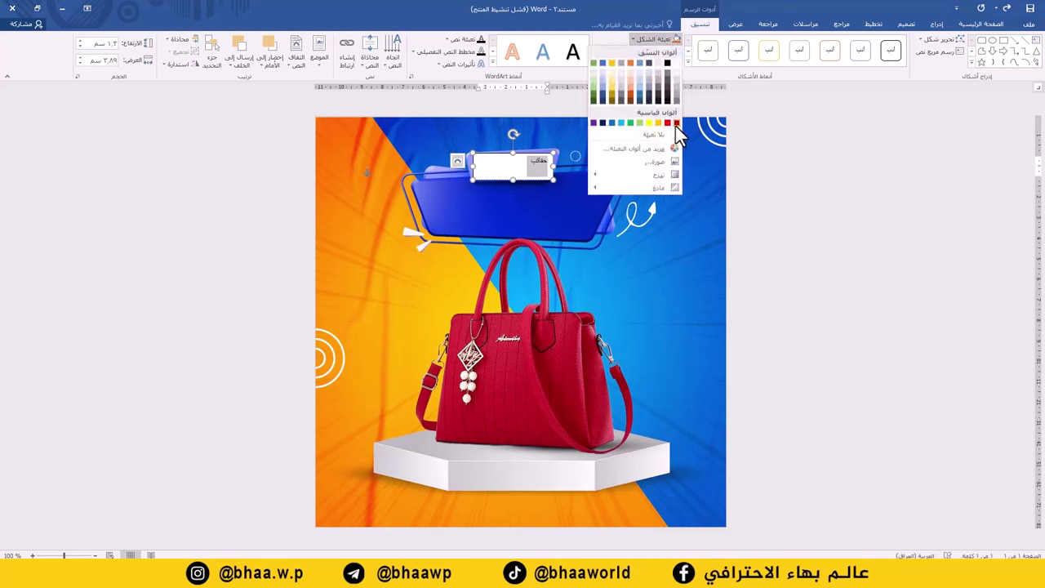
{"action": "left_click", "coordinate": [663, 141]}
{"action": "left_click", "coordinate": [656, 53]}
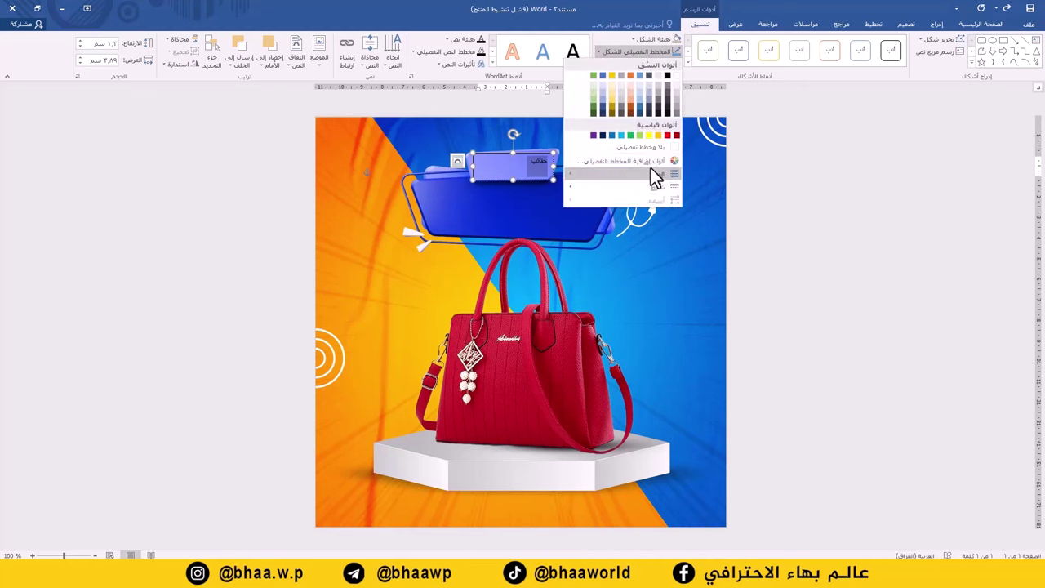
{"action": "left_click", "coordinate": [652, 150]}
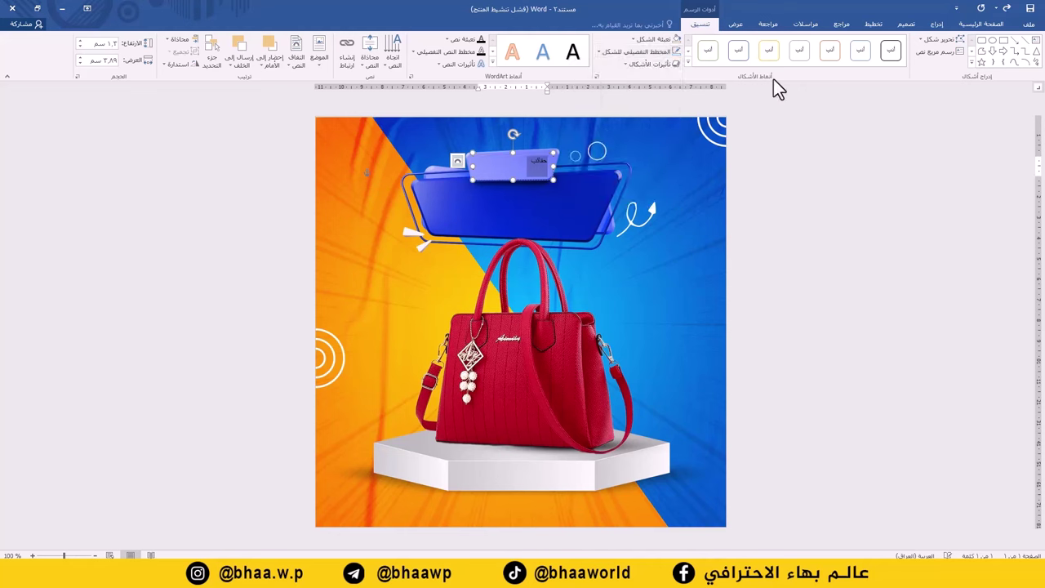
{"action": "left_click", "coordinate": [968, 26]}
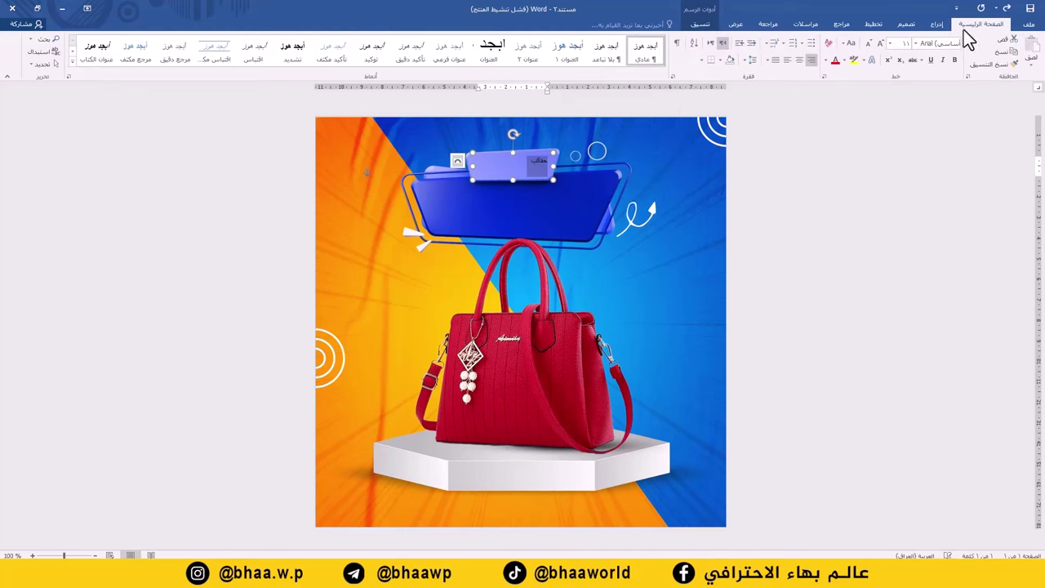
Set حقائب to bold yellow Hacen Algeria at size 26, enlarging the box to fit
{"action": "left_click", "coordinate": [915, 44]}
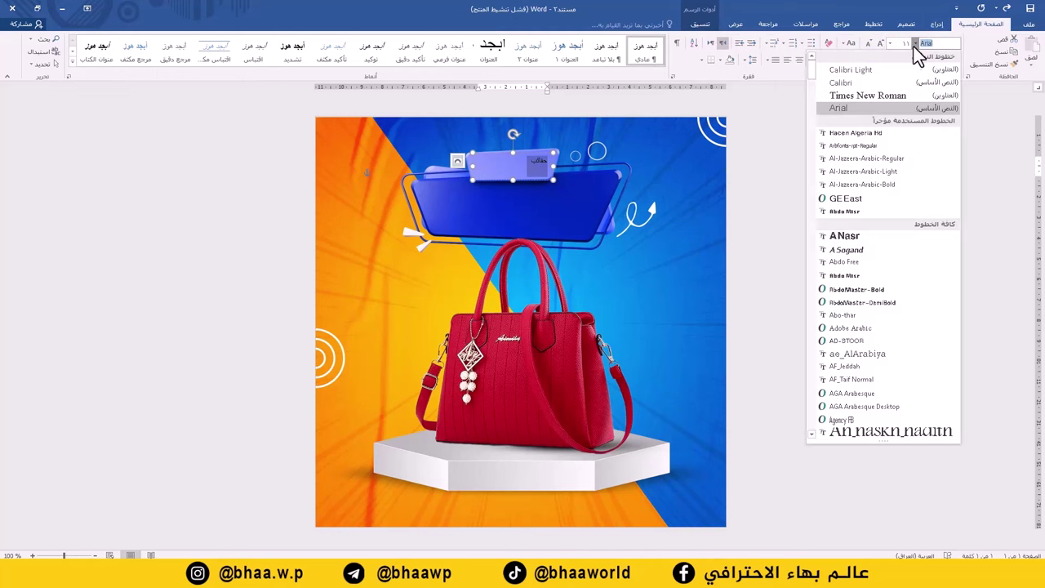
{"action": "left_click", "coordinate": [855, 133]}
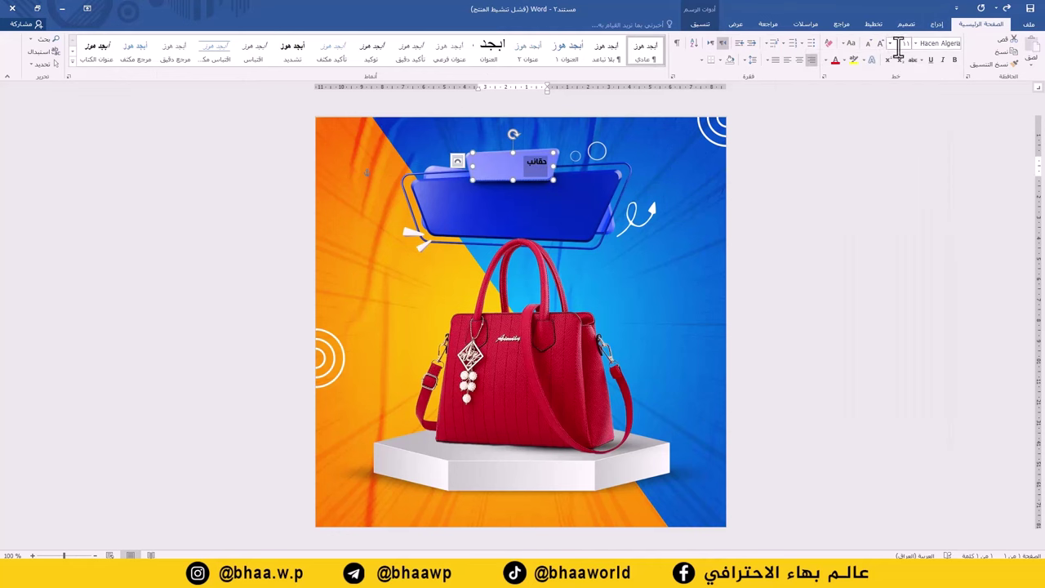
{"action": "left_click", "coordinate": [889, 43]}
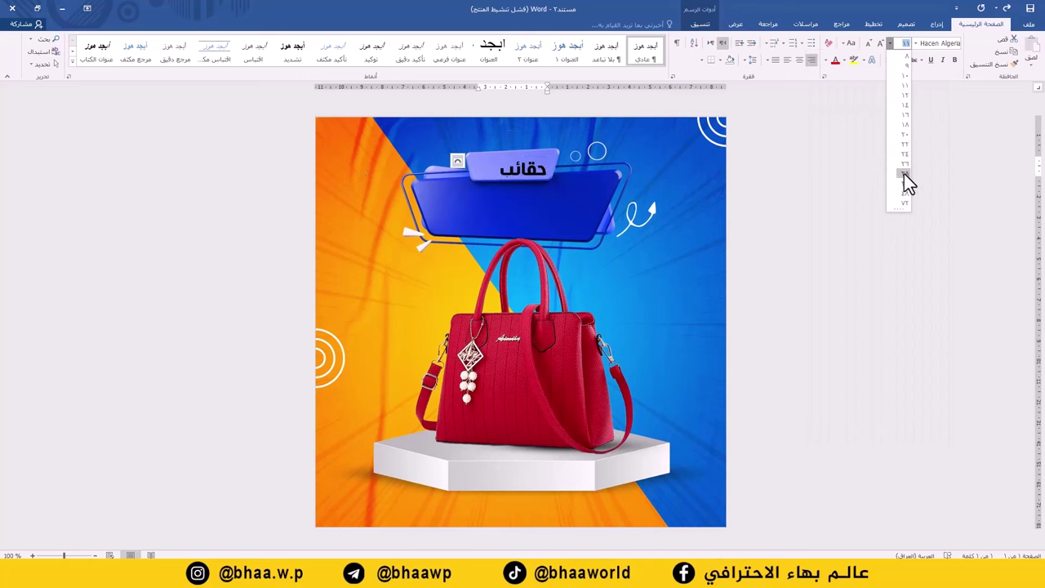
{"action": "left_click", "coordinate": [905, 164]}
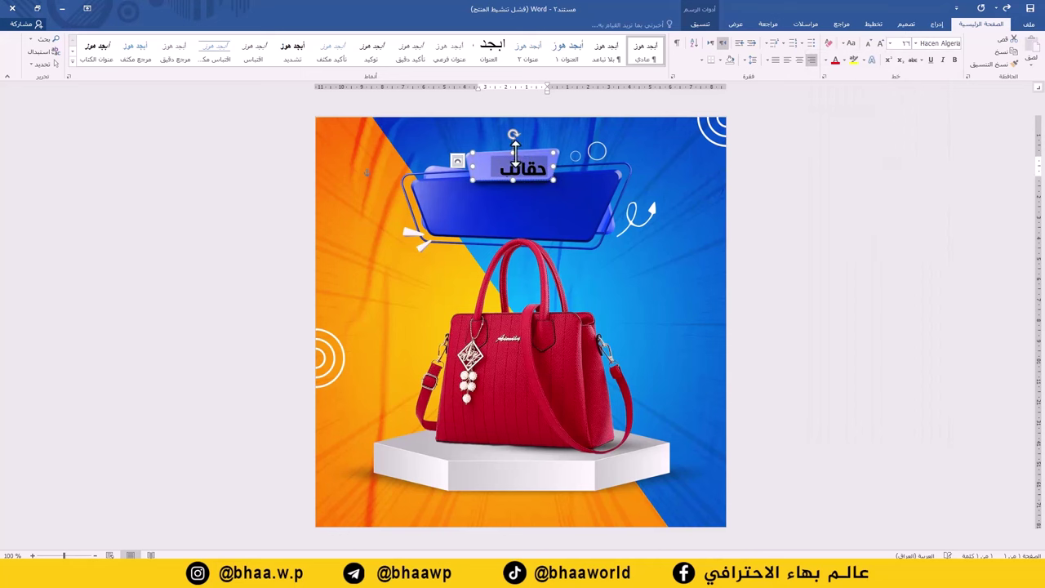
{"action": "left_click_drag", "start_coordinate": [514, 155], "coordinate": [514, 150]}
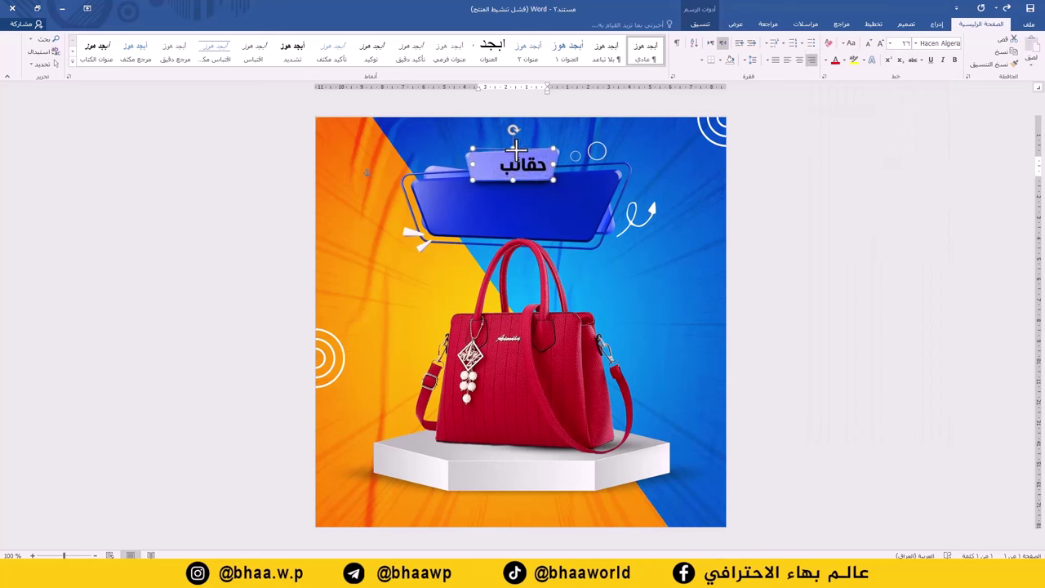
{"action": "key", "text": "ctrl+b"}
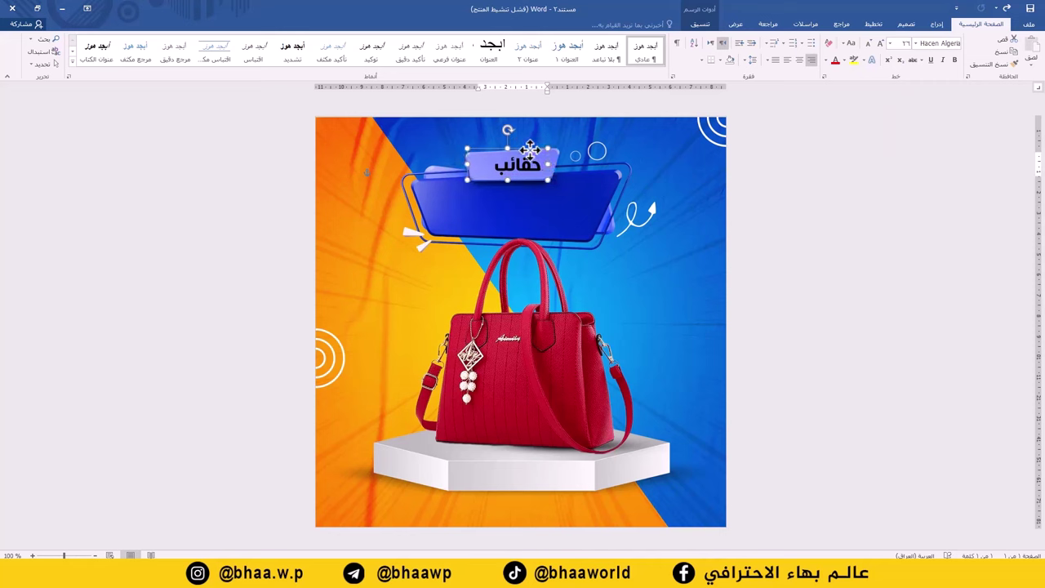
{"action": "left_click", "coordinate": [825, 62]}
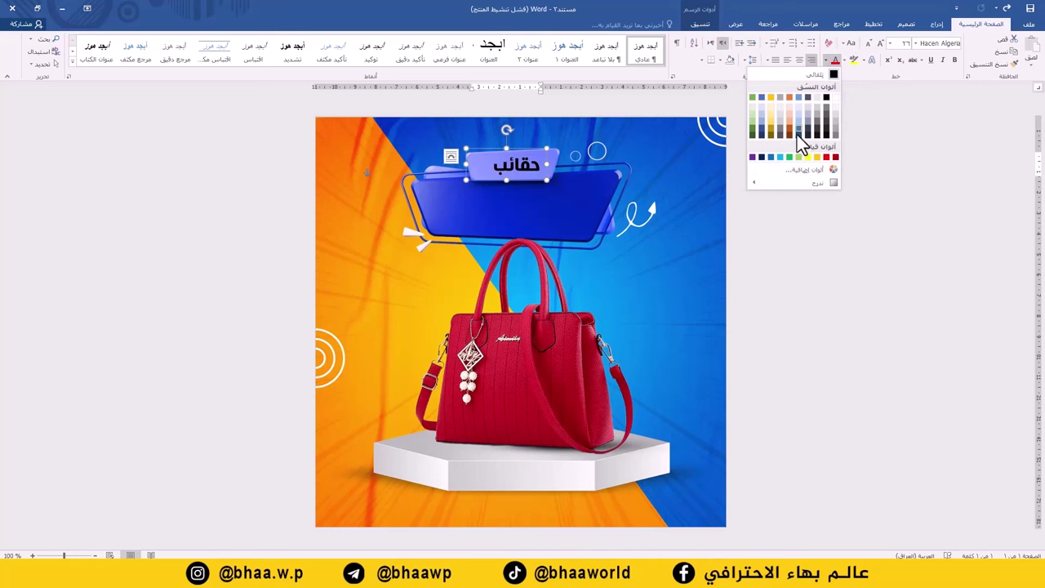
{"action": "left_click", "coordinate": [806, 156]}
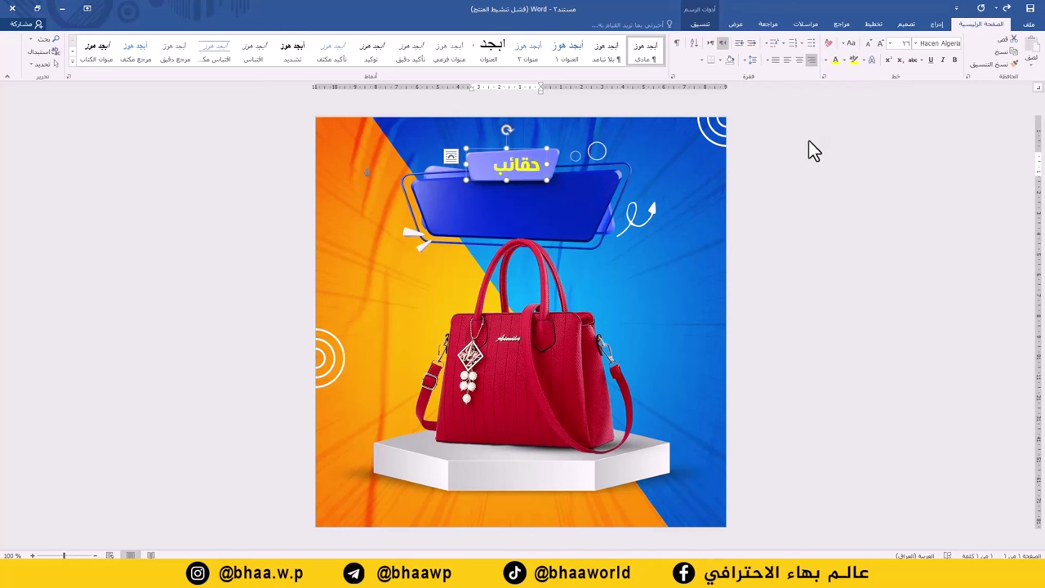
Give حقائب an outer shadow, enlarge it slightly, and adjust the text box size and position
{"action": "left_click", "coordinate": [700, 29]}
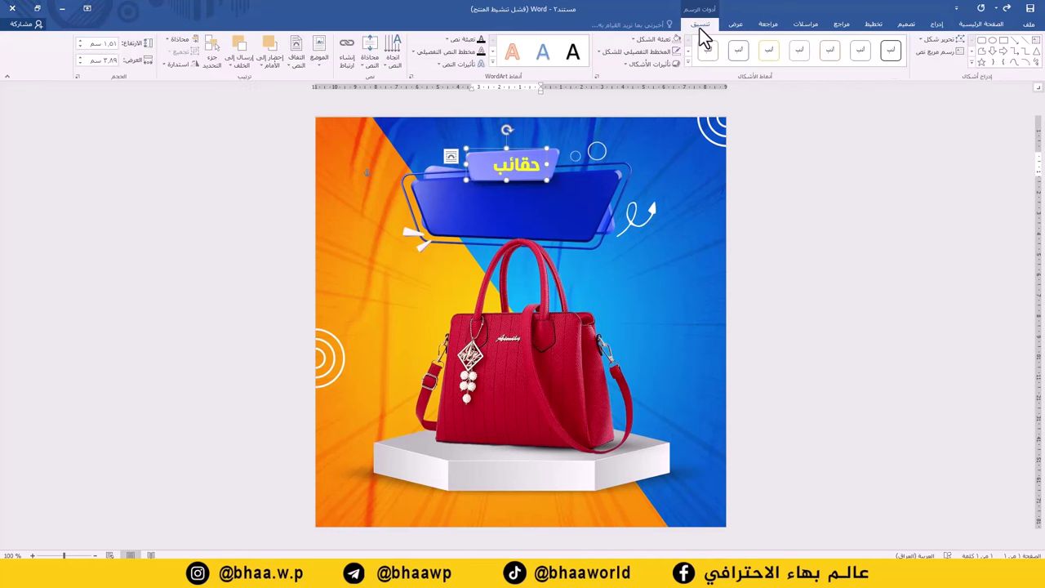
{"action": "left_click", "coordinate": [450, 67]}
{"action": "mouse_move", "coordinate": [407, 85]}
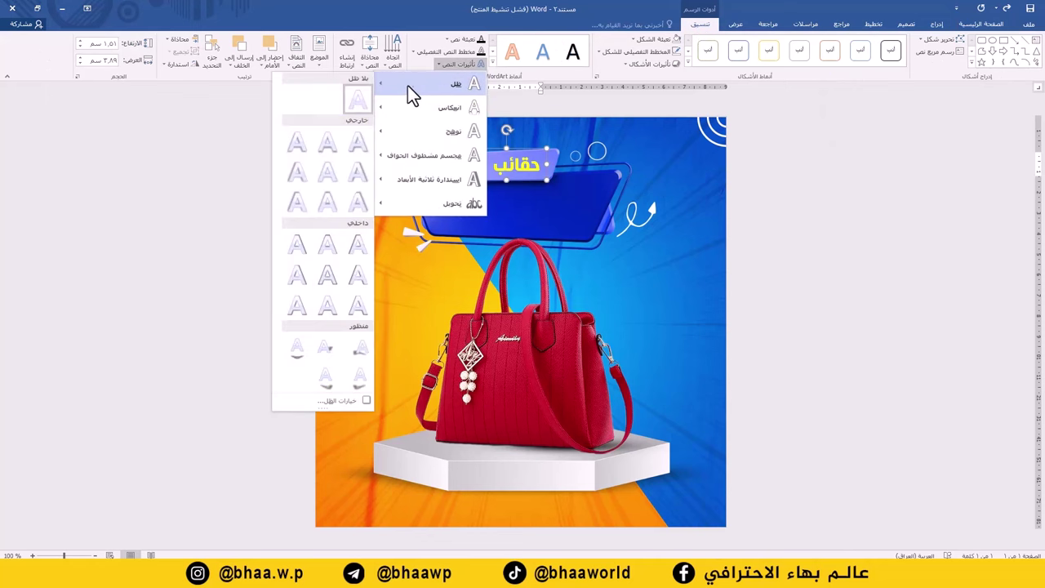
{"action": "left_click", "coordinate": [304, 152]}
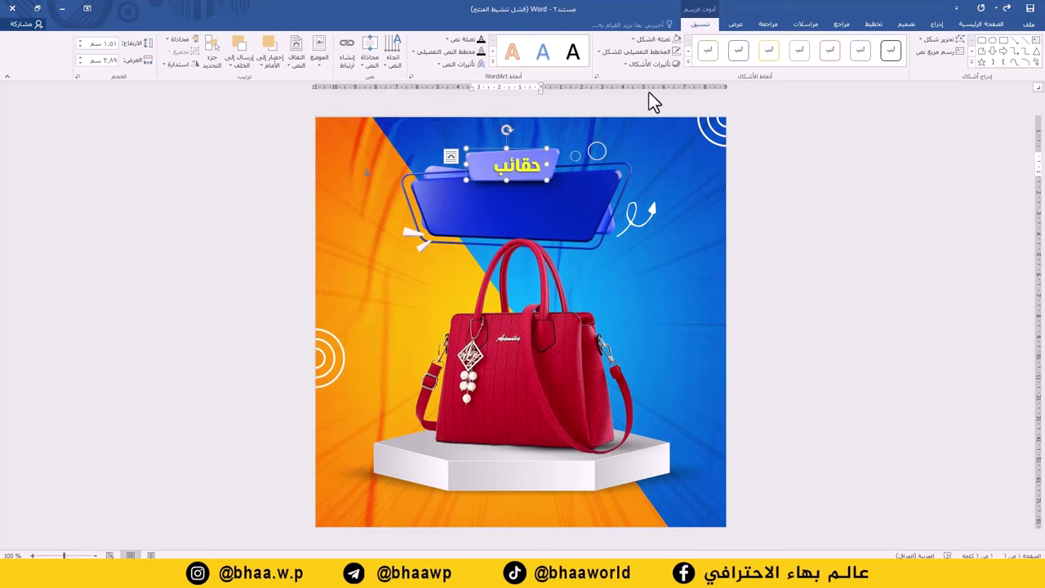
{"action": "left_click", "coordinate": [971, 24]}
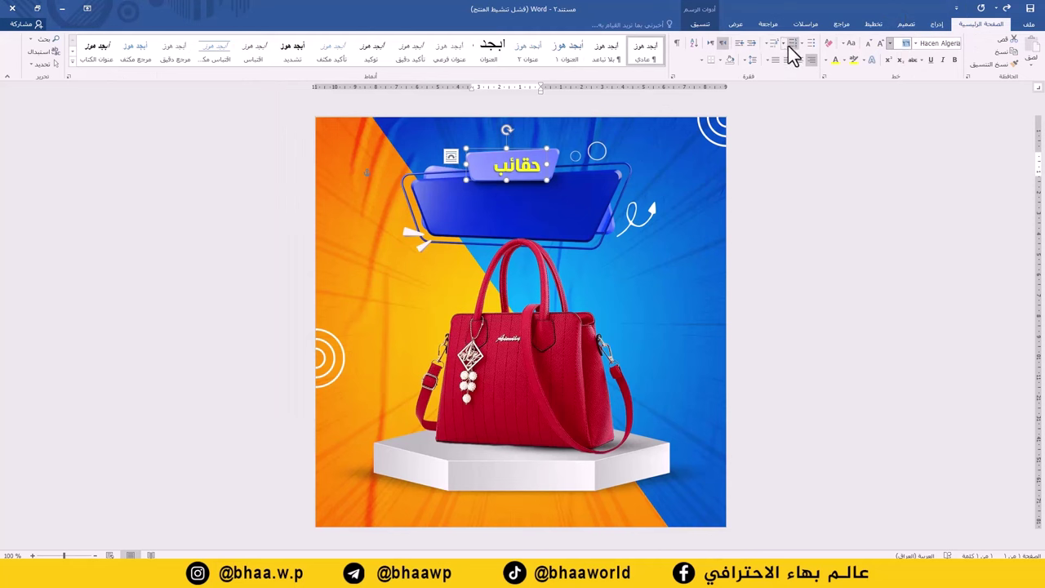
{"action": "key", "text": "ctrl+bracketright"}
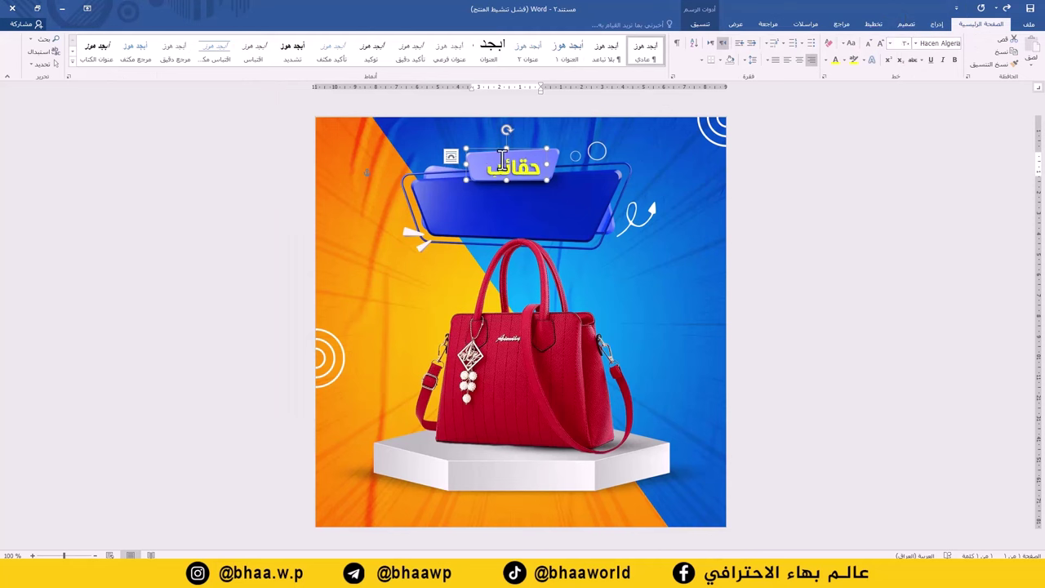
{"action": "left_click_drag", "start_coordinate": [506, 180], "coordinate": [505, 193]}
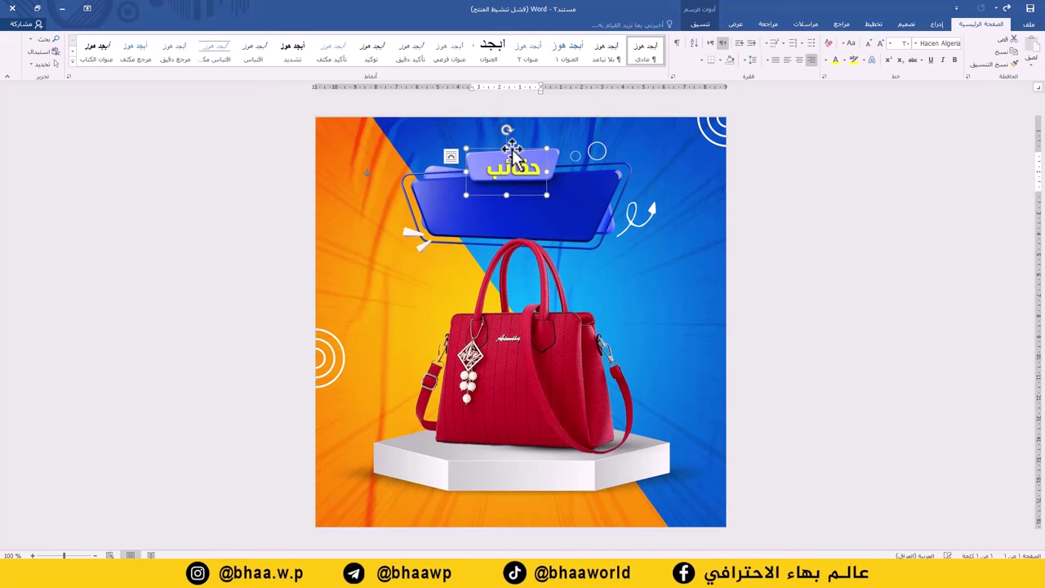
{"action": "left_click_drag", "start_coordinate": [510, 150], "coordinate": [511, 145]}
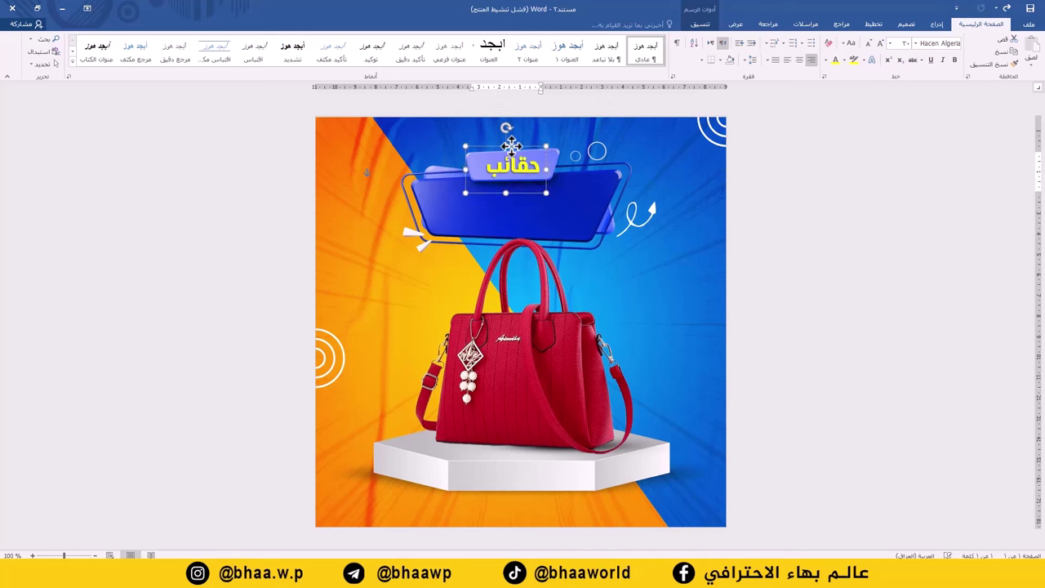
{"action": "left_click", "coordinate": [827, 64]}
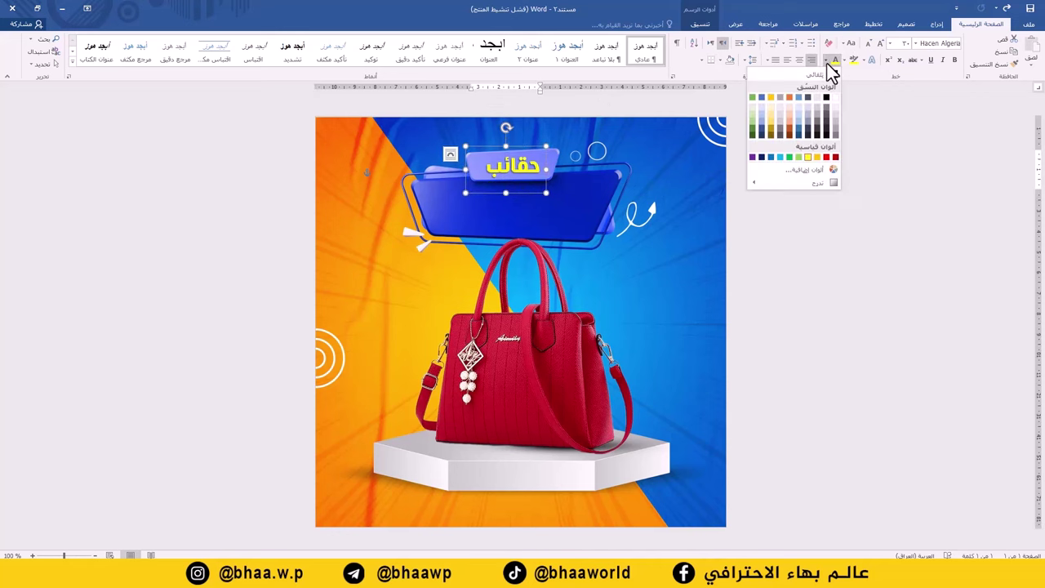
Reapply yellow, copy the label box down into the blue banner, and type كريستال
{"action": "left_click", "coordinate": [807, 156]}
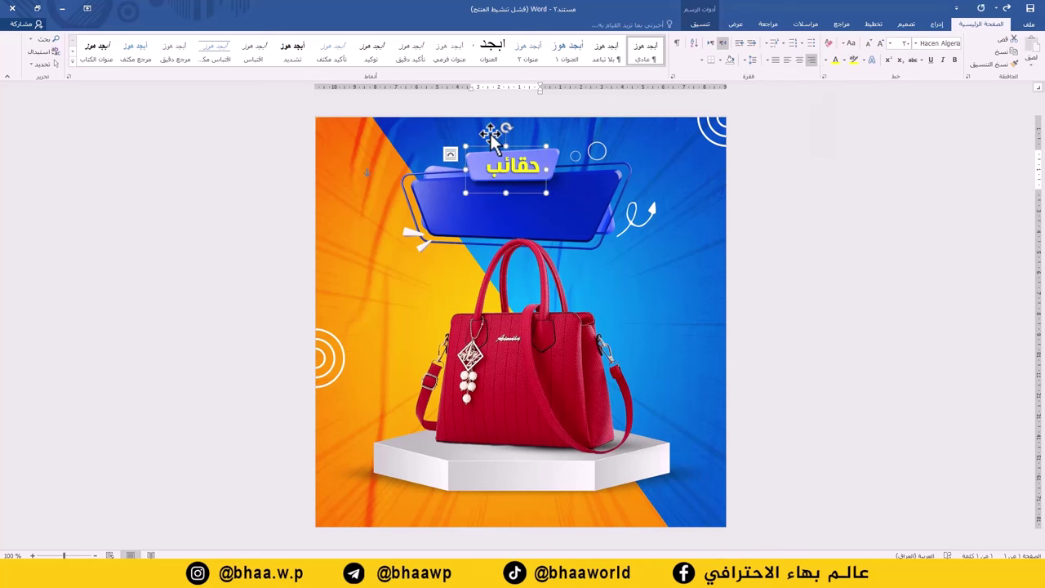
{"action": "left_click_drag", "start_coordinate": [504, 193], "coordinate": [503, 183]}
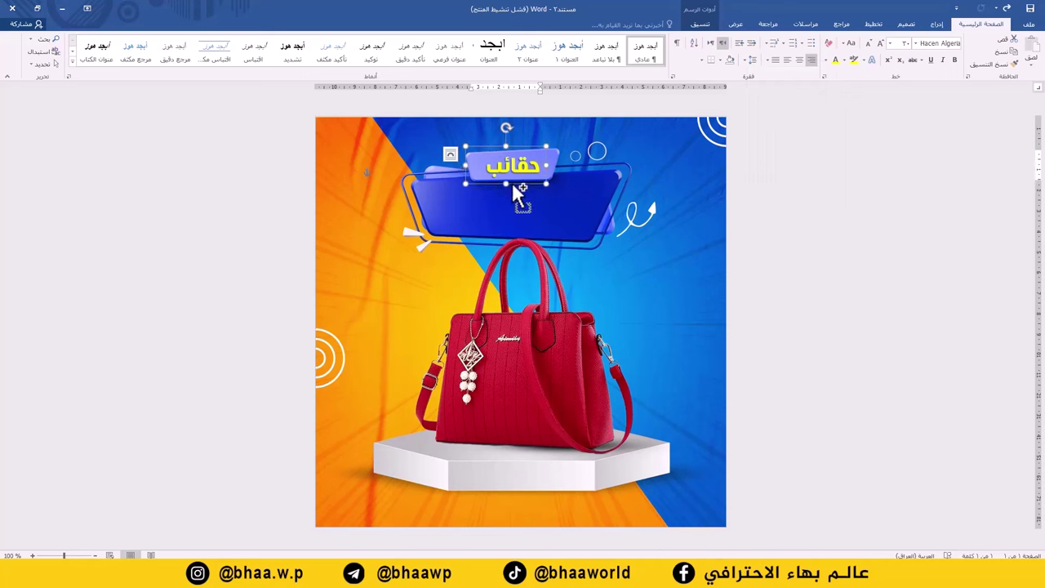
{"action": "left_click_drag", "start_coordinate": [512, 182], "coordinate": [511, 229]}
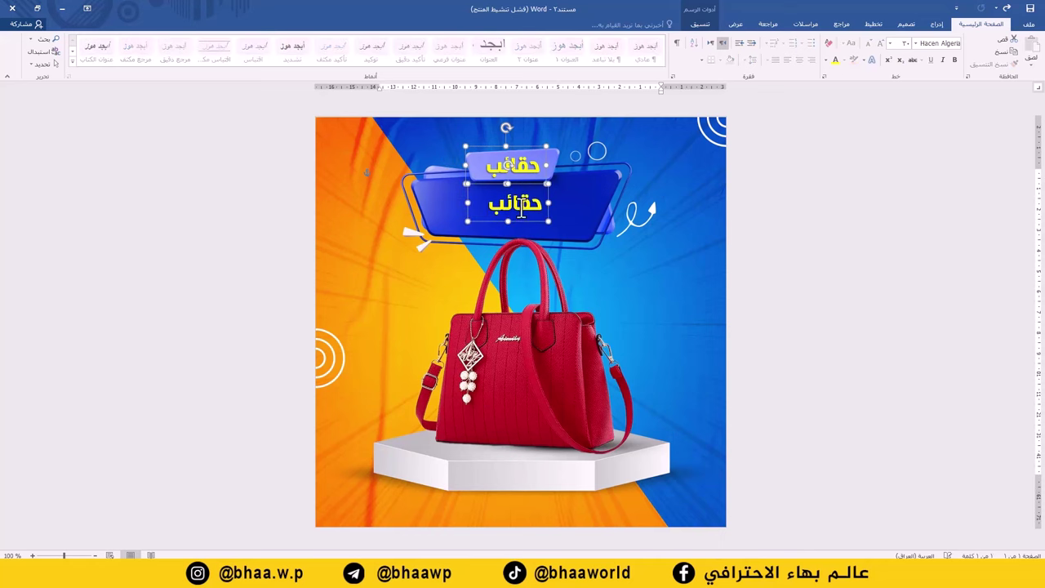
{"action": "type", "text": "كريستال"}
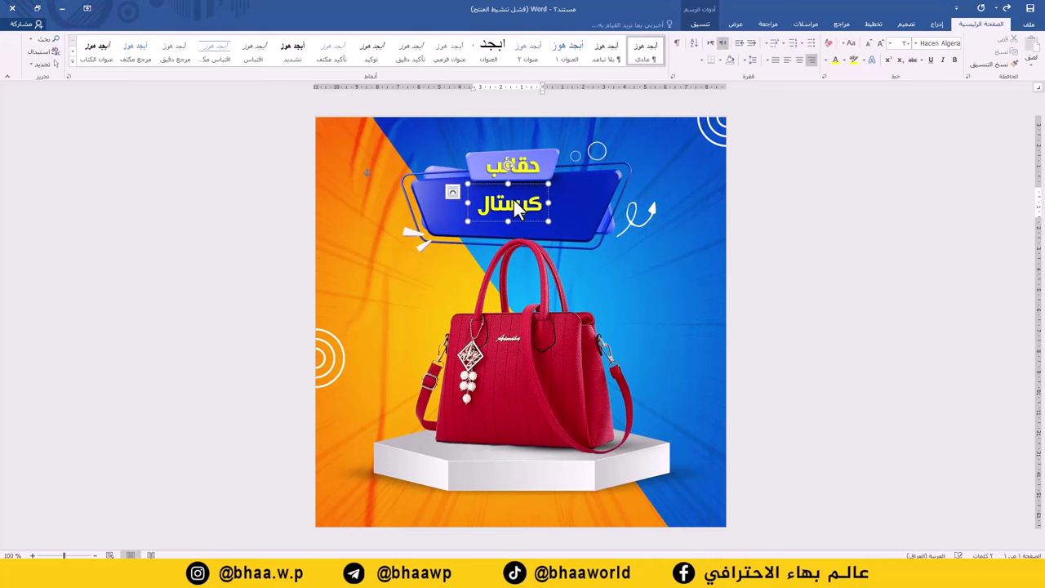
{"action": "left_click_drag", "start_coordinate": [549, 203], "coordinate": [600, 203]}
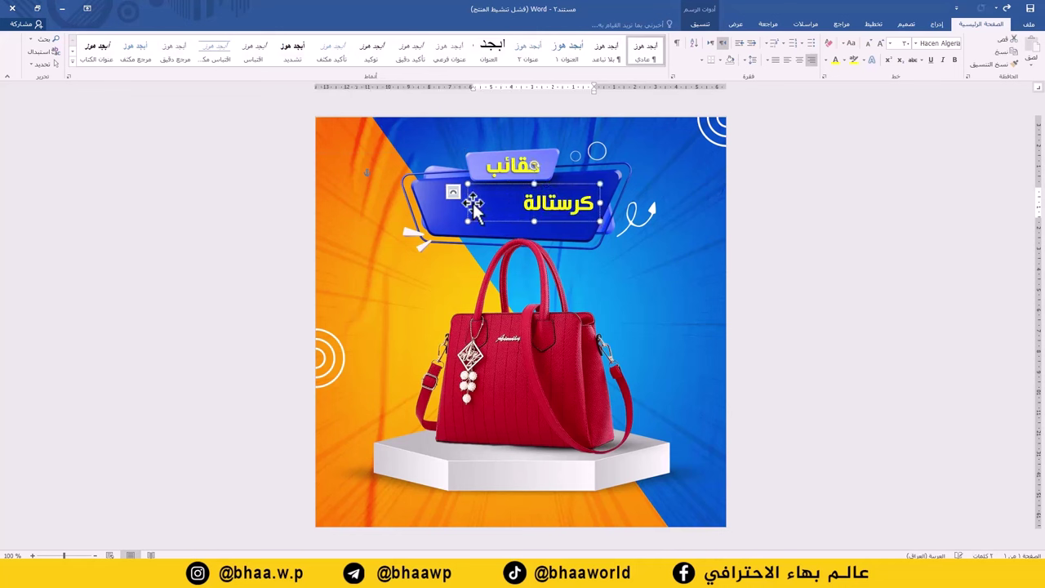
{"action": "mouse_move", "coordinate": [467, 203]}
{"action": "left_mouse_down"}
{"action": "mouse_move", "coordinate": [414, 208]}
{"action": "mouse_move", "coordinate": [467, 205]}
{"action": "left_mouse_up"}
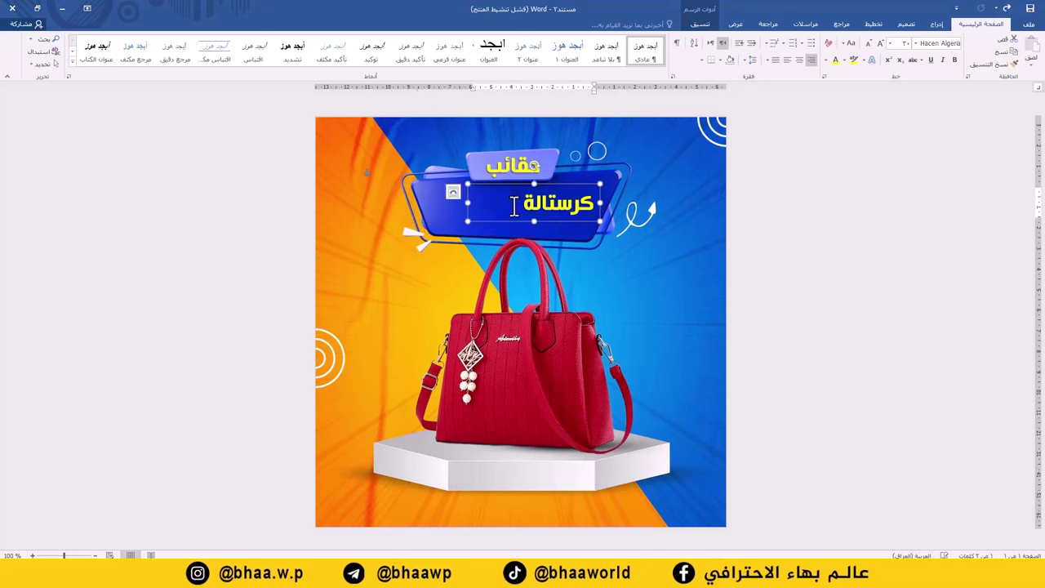
Enlarge the title word to font size 60 and resize its text box to fit
{"action": "double_click", "coordinate": [556, 204]}
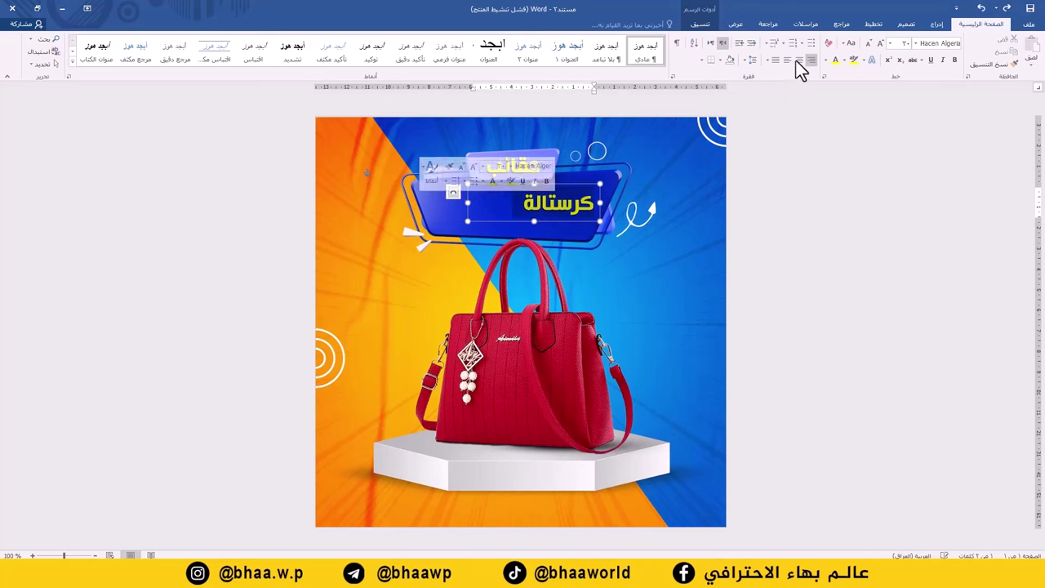
{"action": "left_click", "coordinate": [880, 43]}
{"action": "left_click", "coordinate": [879, 44]}
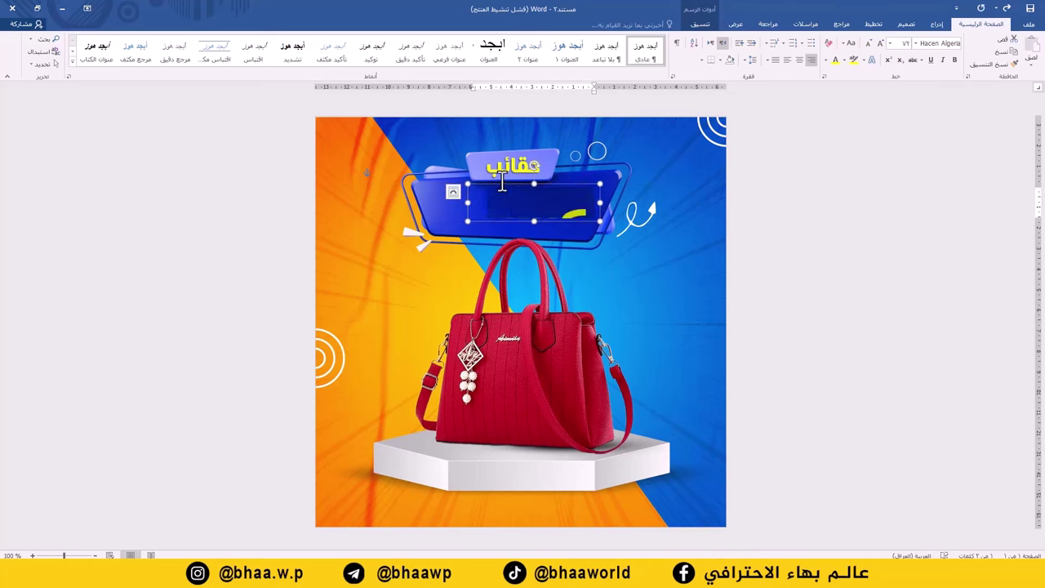
{"action": "left_click_drag", "start_coordinate": [462, 202], "coordinate": [399, 196]}
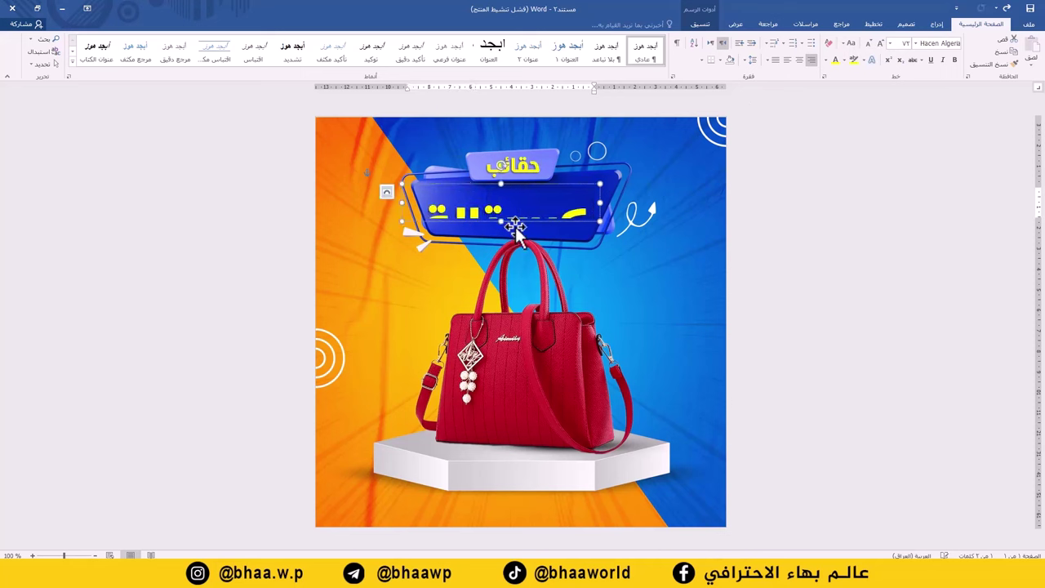
{"action": "left_click_drag", "start_coordinate": [501, 222], "coordinate": [501, 259]}
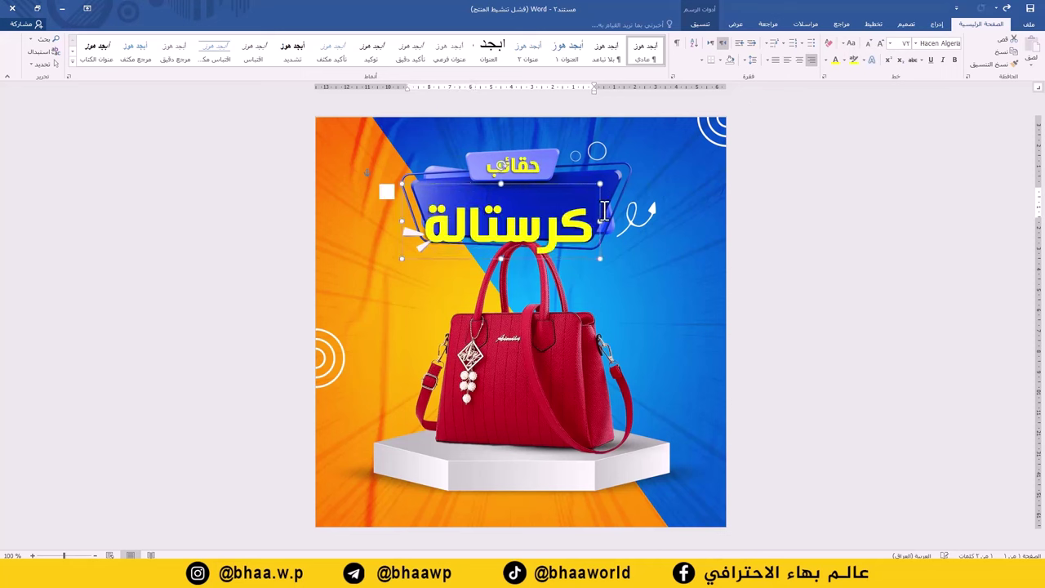
{"action": "left_click", "coordinate": [868, 45]}
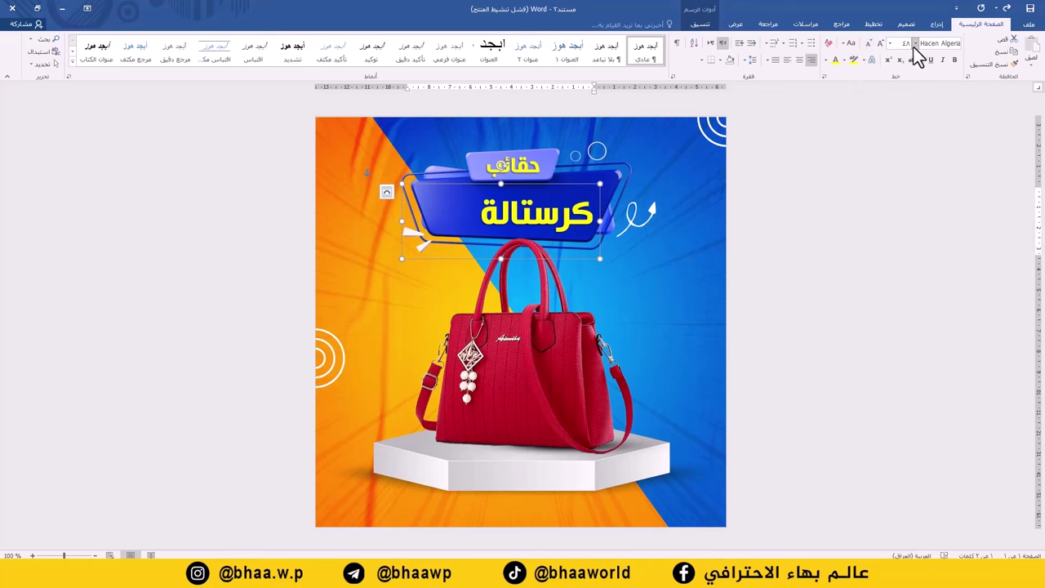
{"action": "type", "text": "60"}
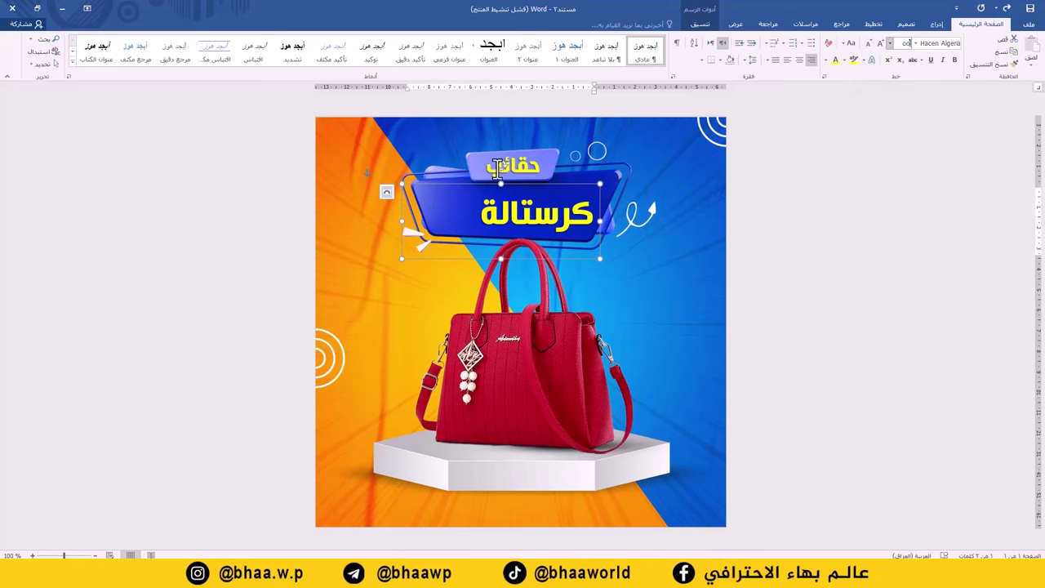
{"action": "key", "text": "Return"}
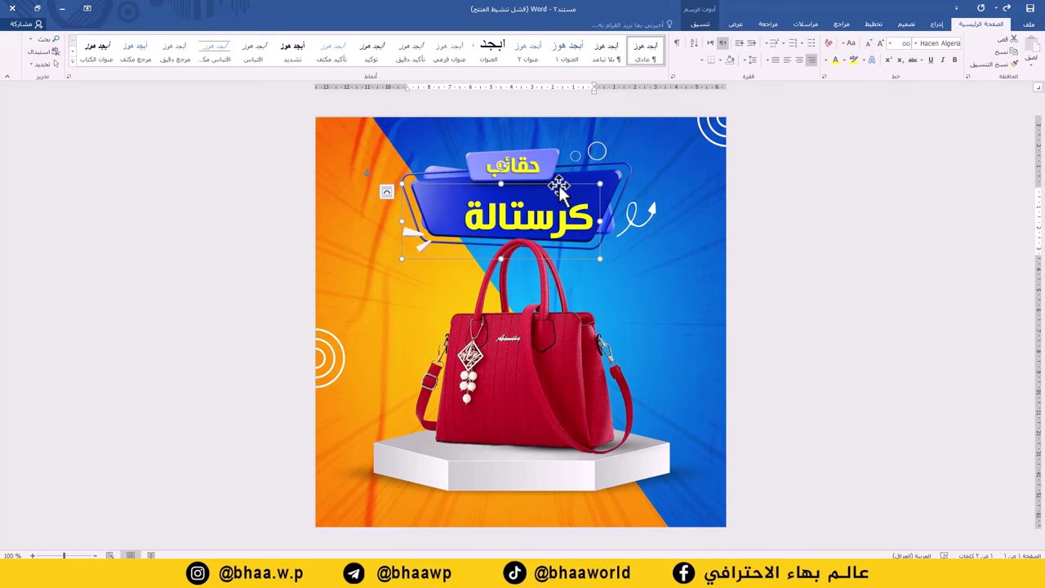
Shift the title box slightly up-left and raise the font size to 66
{"action": "left_click_drag", "start_coordinate": [558, 183], "coordinate": [545, 174]}
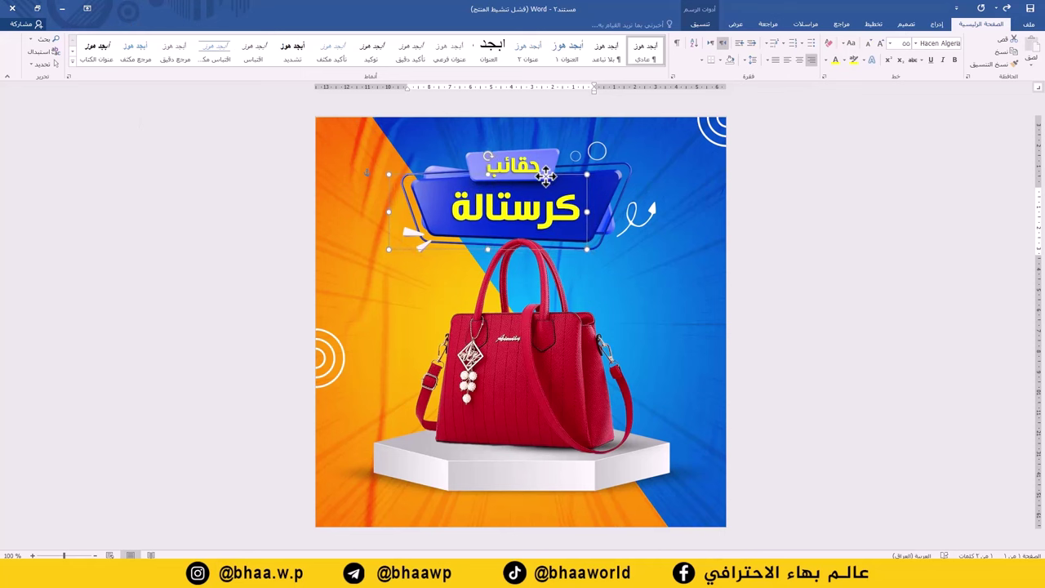
{"action": "left_click", "coordinate": [903, 42]}
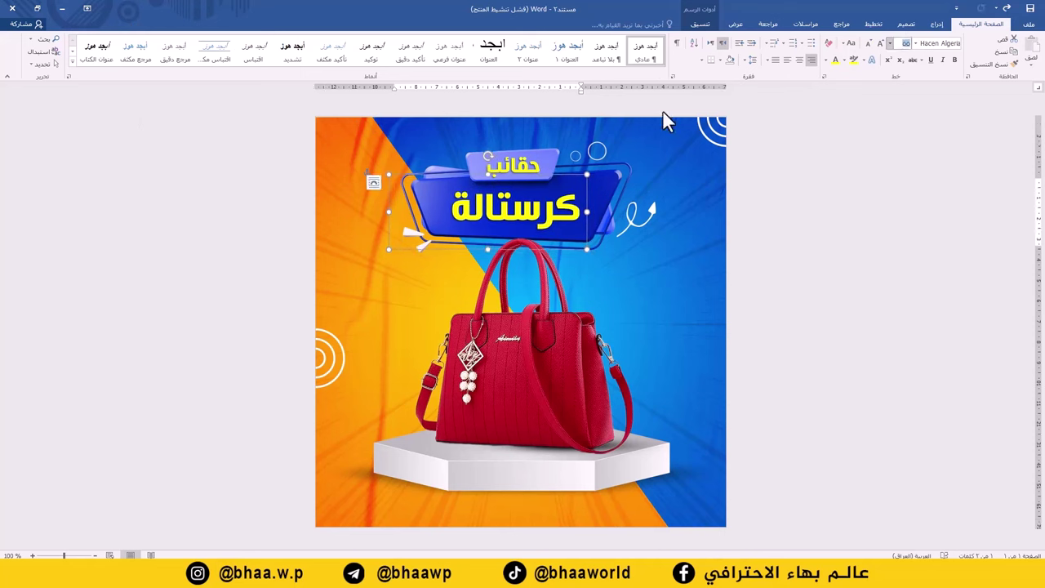
{"action": "type", "text": "66"}
{"action": "key", "text": "Return"}
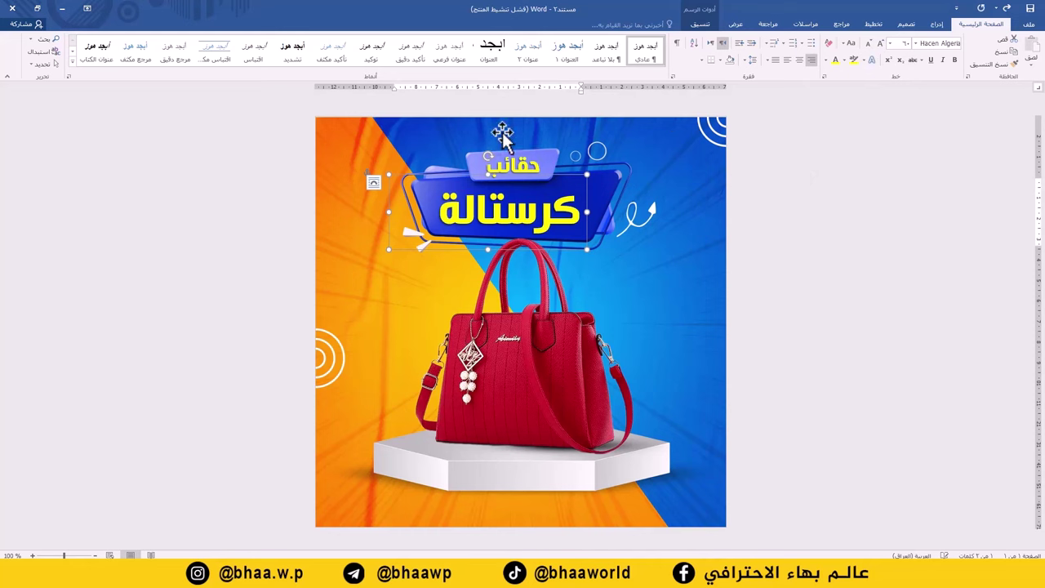
Make the كرستالة title white and nudge its text box slightly up and right
{"action": "left_click", "coordinate": [825, 62]}
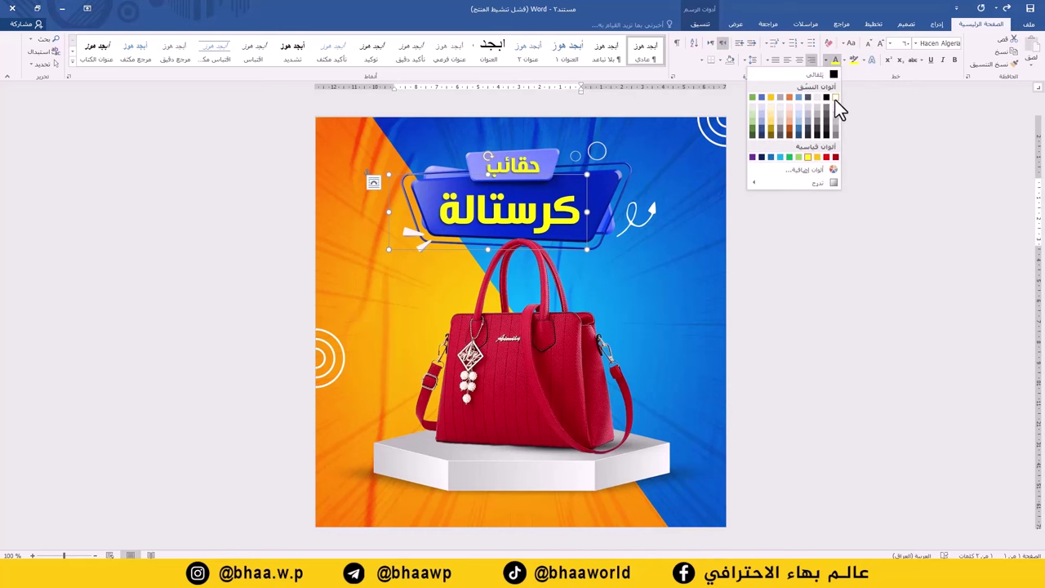
{"action": "left_click", "coordinate": [835, 104]}
{"action": "left_click_drag", "start_coordinate": [585, 181], "coordinate": [592, 177]}
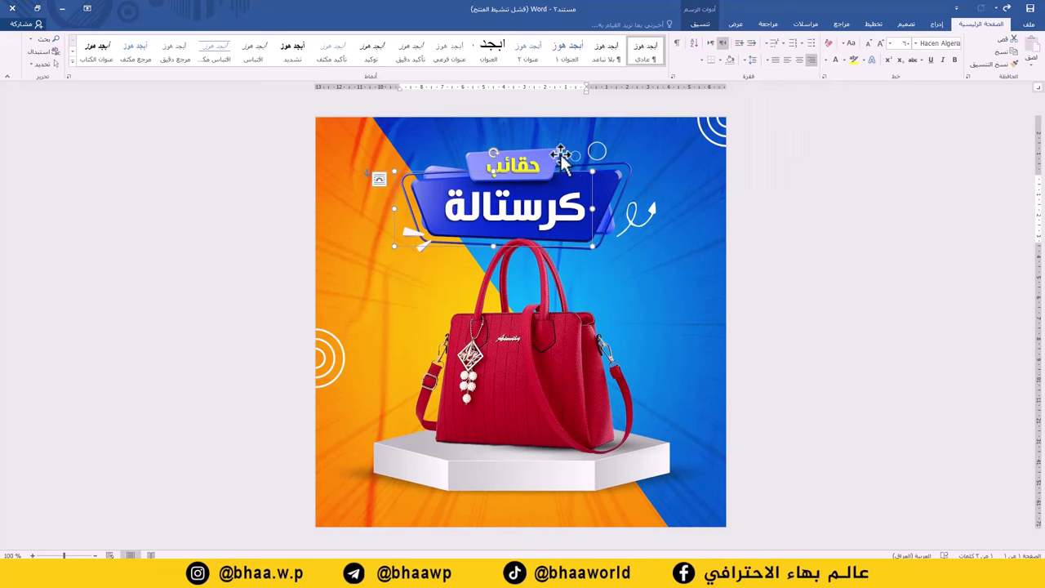
Tilt the title box slightly counterclockwise, then select the background banner image
{"action": "left_click_drag", "start_coordinate": [493, 151], "coordinate": [488, 153]}
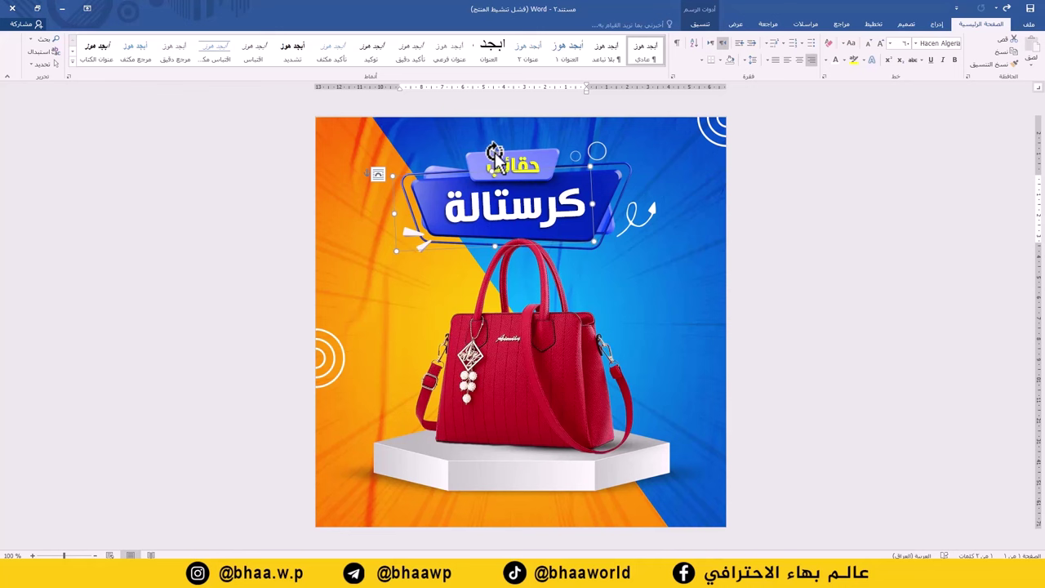
{"action": "key", "text": "ctrl+z"}
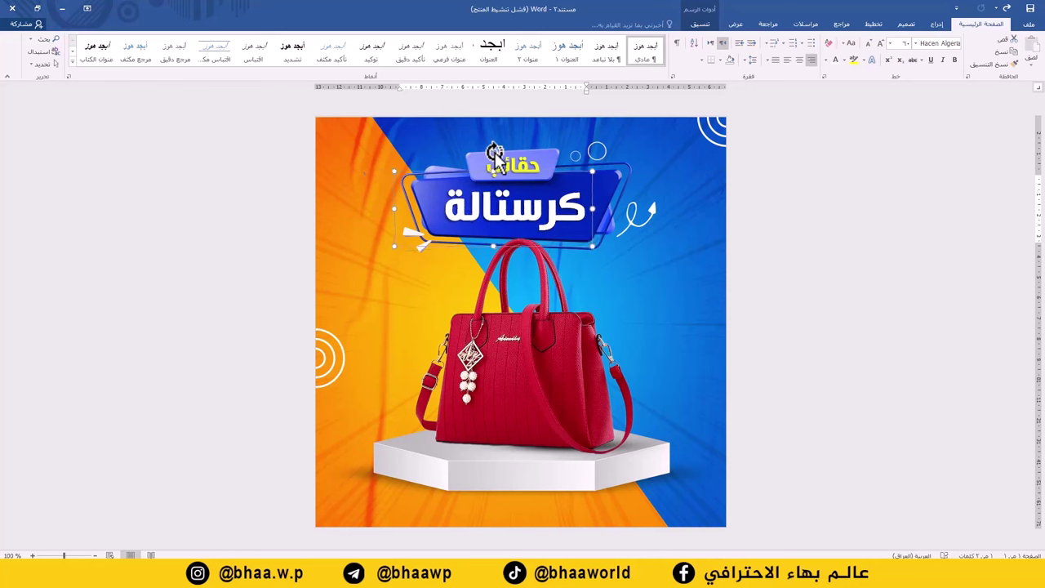
{"action": "key", "text": "ctrl+y"}
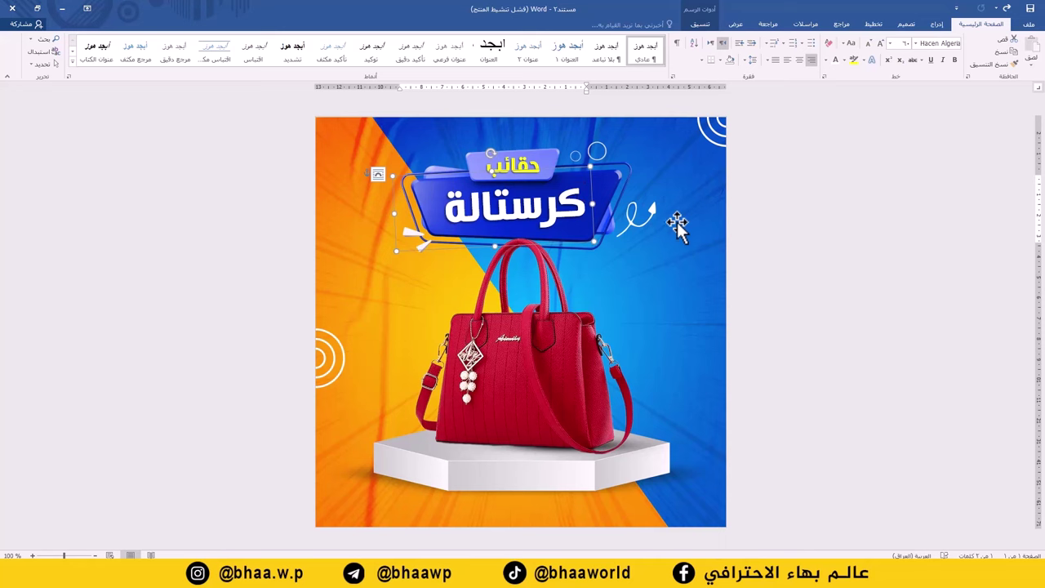
{"action": "left_click", "coordinate": [645, 216]}
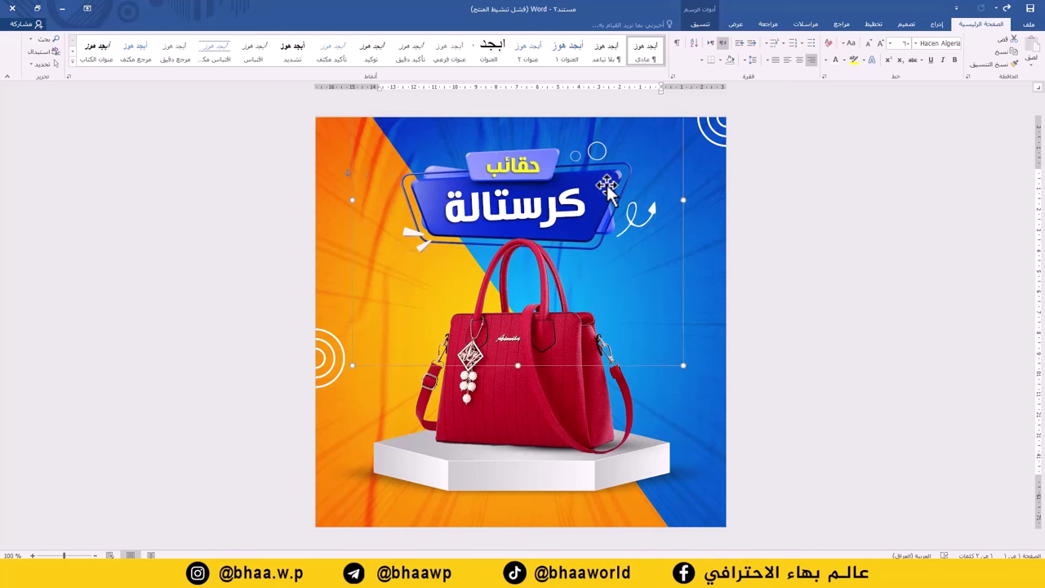
{"action": "left_click", "coordinate": [716, 241]}
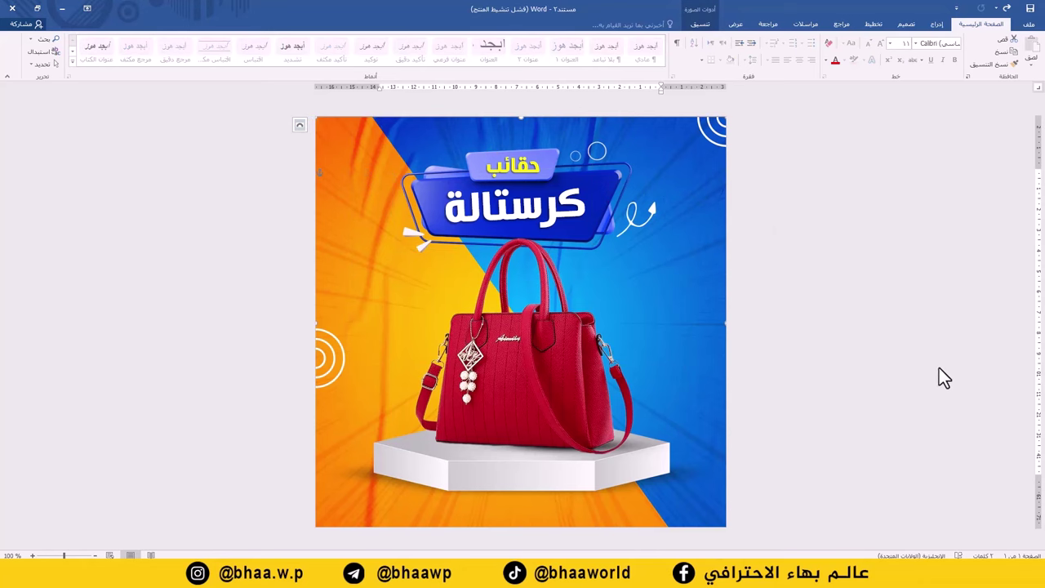
Restore the handbag photo viewer to a smaller, narrower window placed on the right side
{"action": "left_click", "coordinate": [776, 502]}
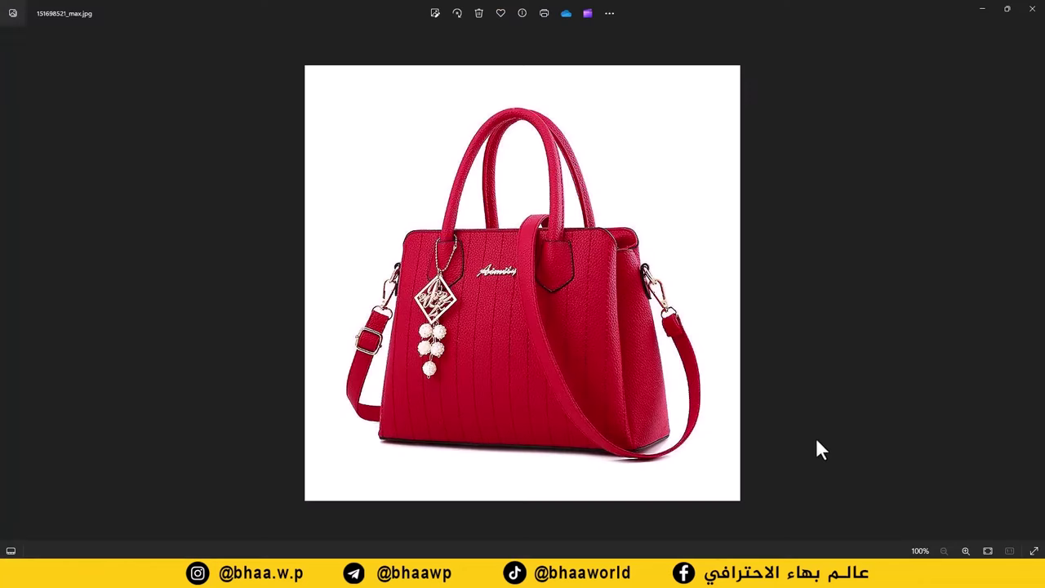
{"action": "left_click", "coordinate": [1006, 9]}
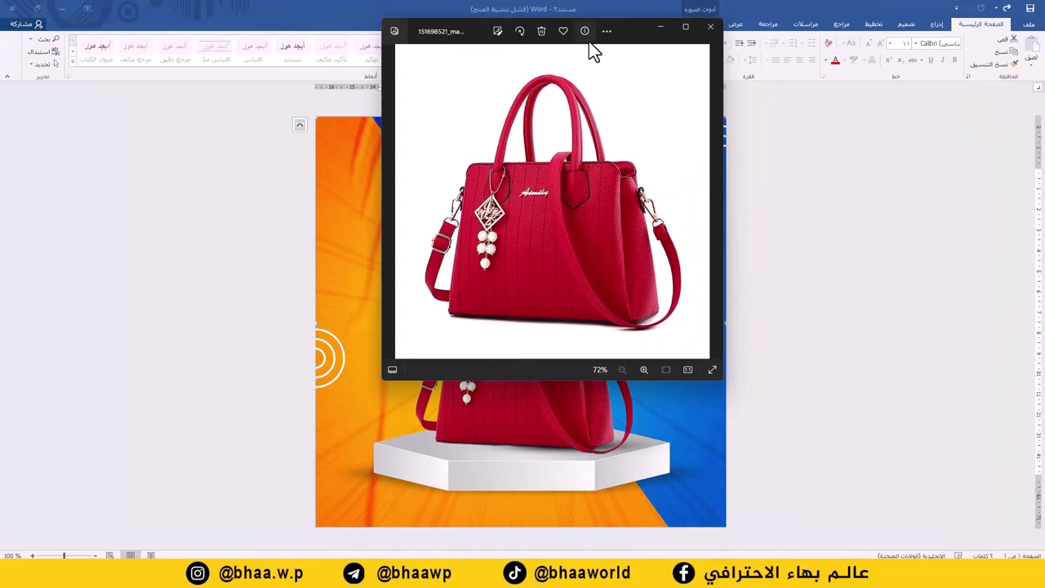
{"action": "left_click_drag", "start_coordinate": [635, 35], "coordinate": [976, 153]}
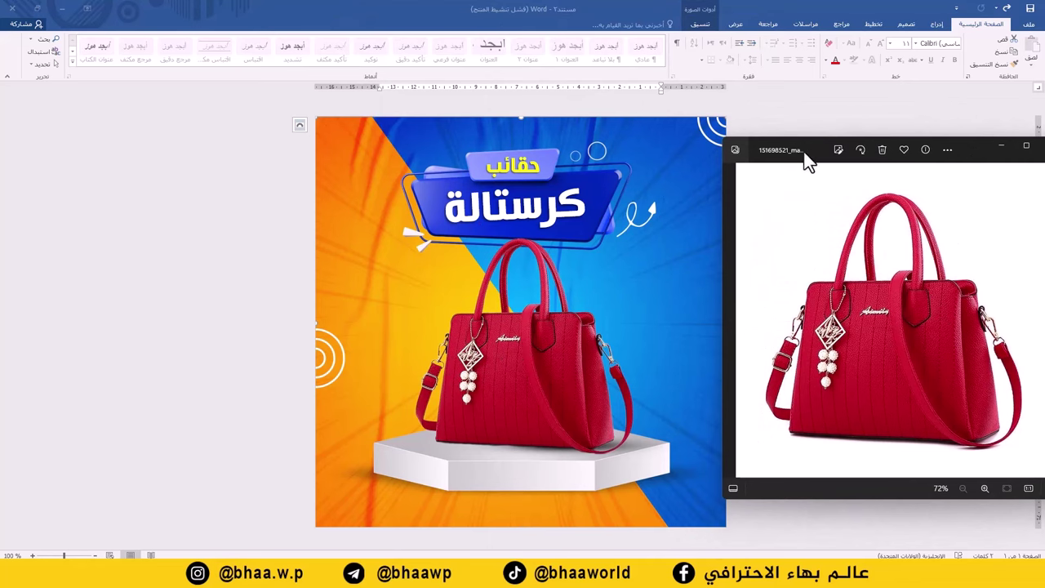
{"action": "left_click_drag", "start_coordinate": [804, 150], "coordinate": [772, 165]}
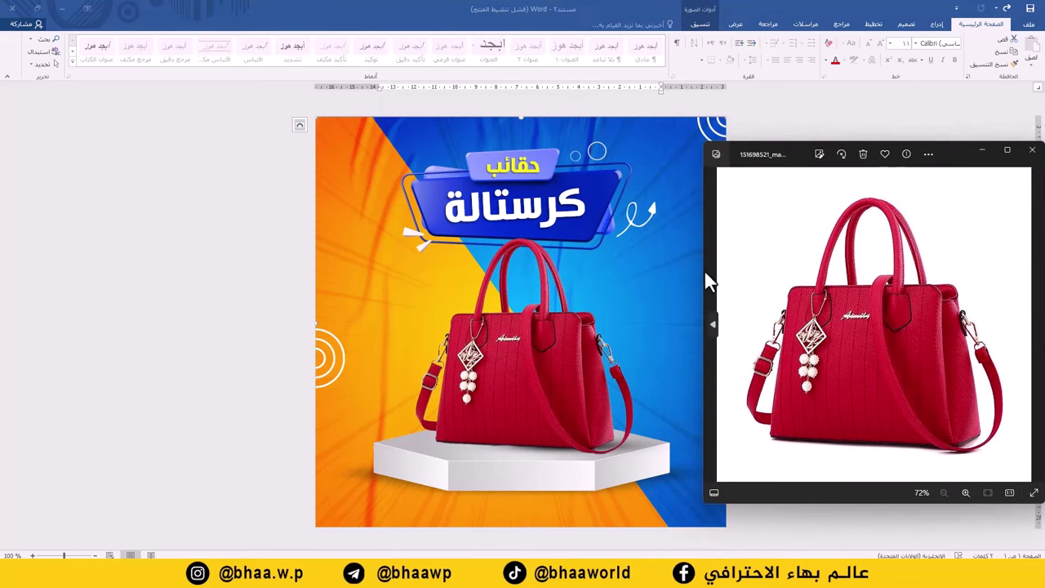
{"action": "left_click_drag", "start_coordinate": [695, 275], "coordinate": [749, 285]}
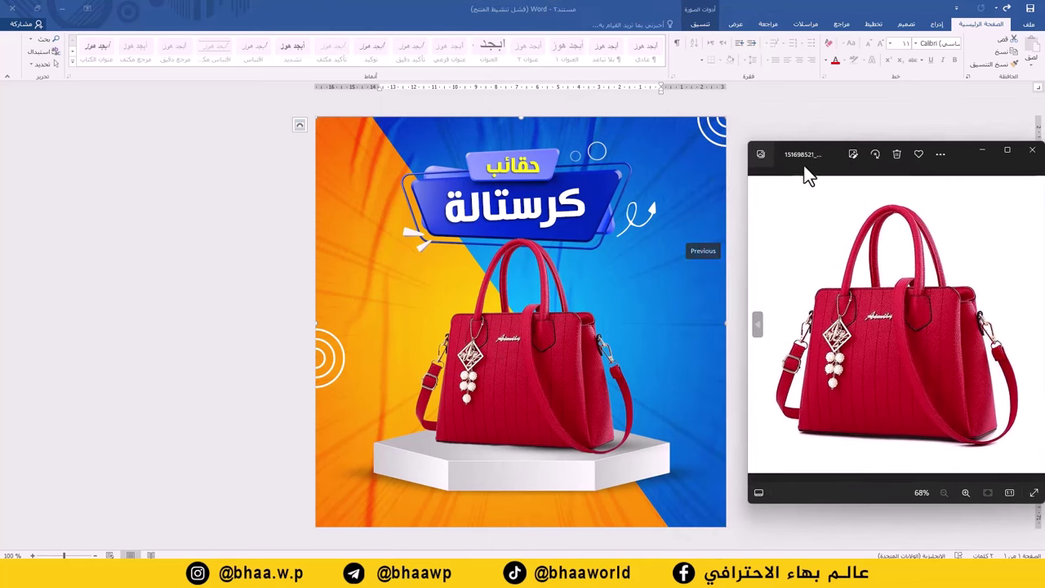
{"action": "mouse_move", "coordinate": [819, 154]}
{"action": "left_mouse_down"}
{"action": "mouse_move", "coordinate": [795, 154]}
{"action": "mouse_move", "coordinate": [809, 152]}
{"action": "left_mouse_up"}
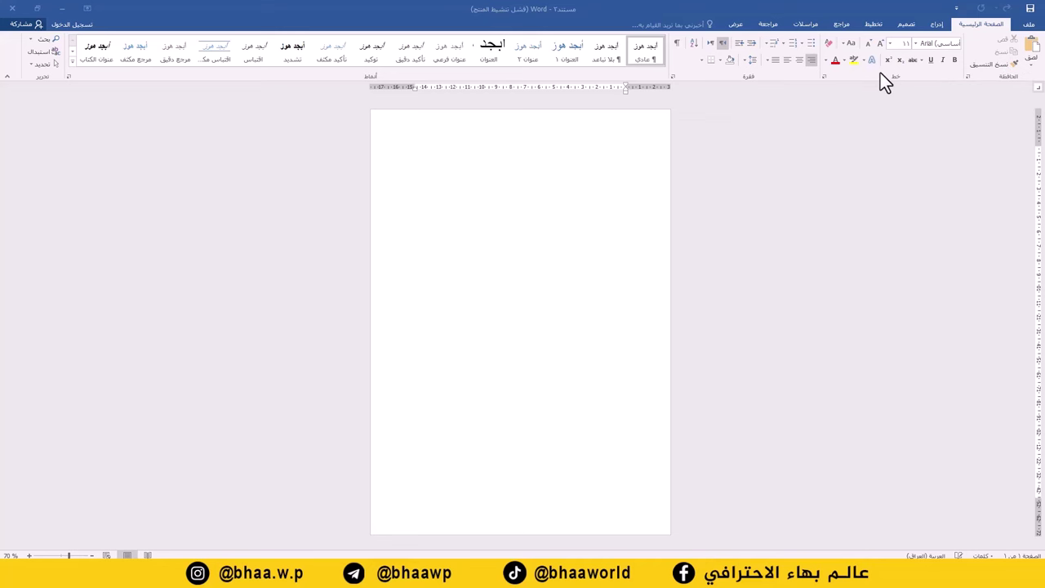
Give Document2 a different paper size from the Size list and landscape orientation
{"action": "left_click", "coordinate": [873, 24]}
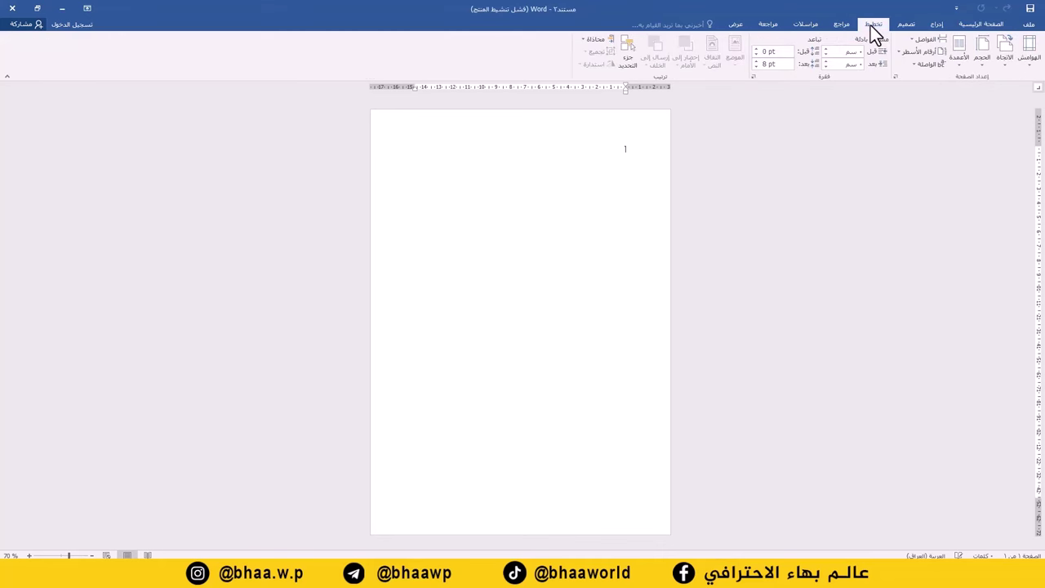
{"action": "left_click", "coordinate": [982, 66]}
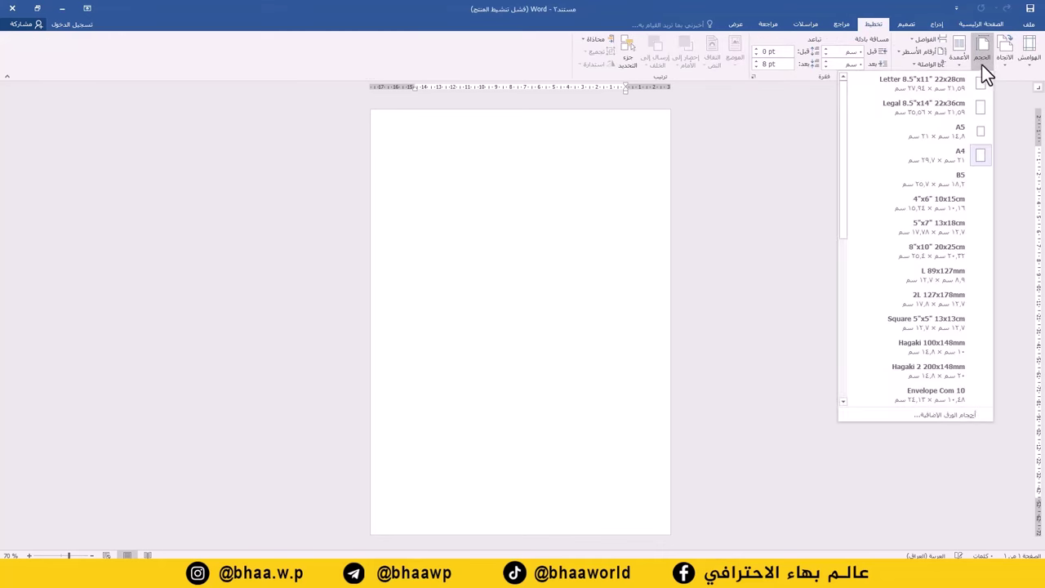
{"action": "left_click", "coordinate": [960, 152]}
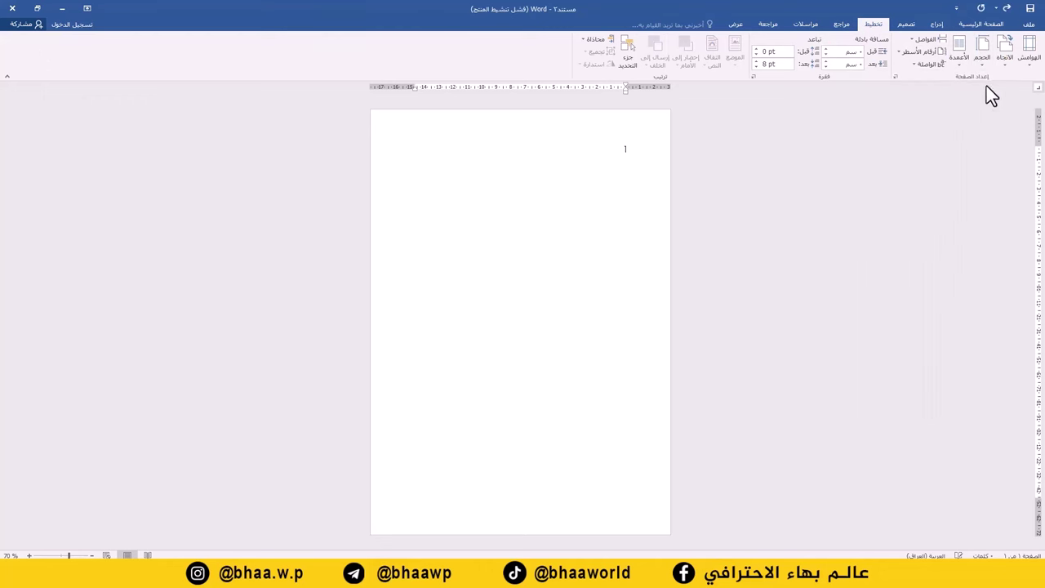
{"action": "left_click", "coordinate": [1004, 59]}
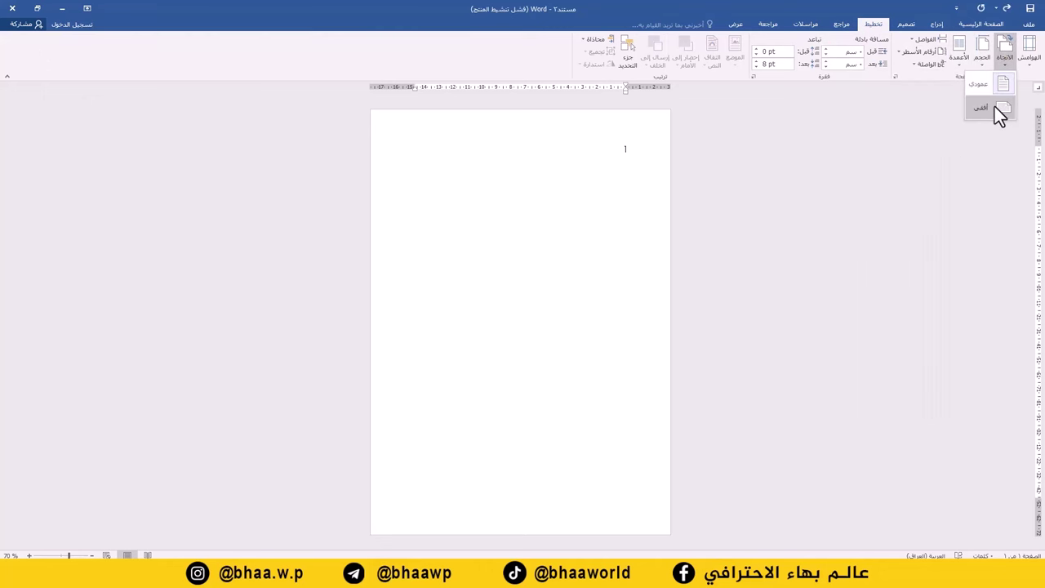
{"action": "left_click", "coordinate": [994, 106]}
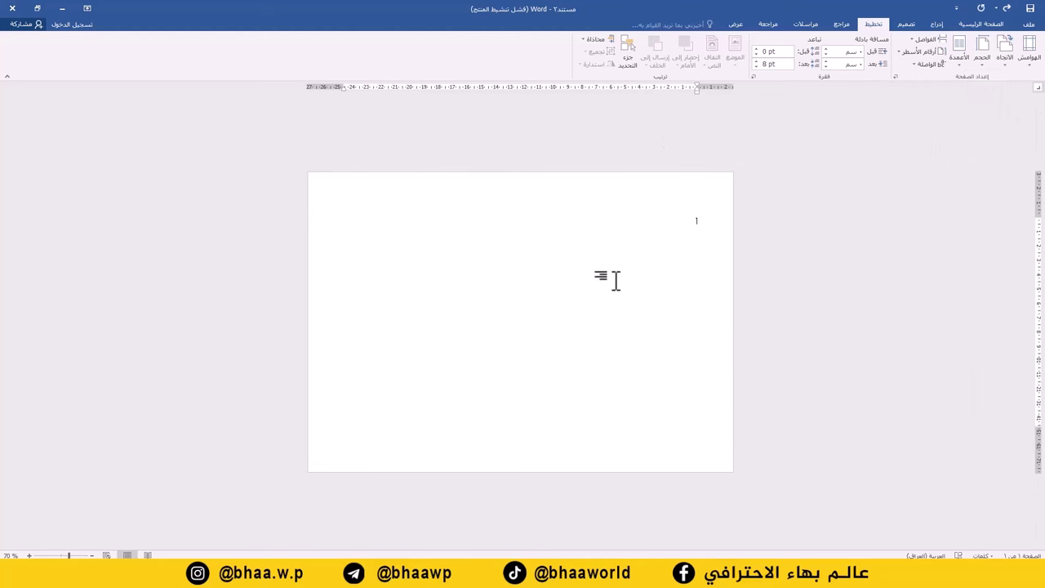
{"action": "scroll", "coordinate": [613, 283], "scroll_direction": "up", "scroll_amount": 2, "text": "ctrl"}
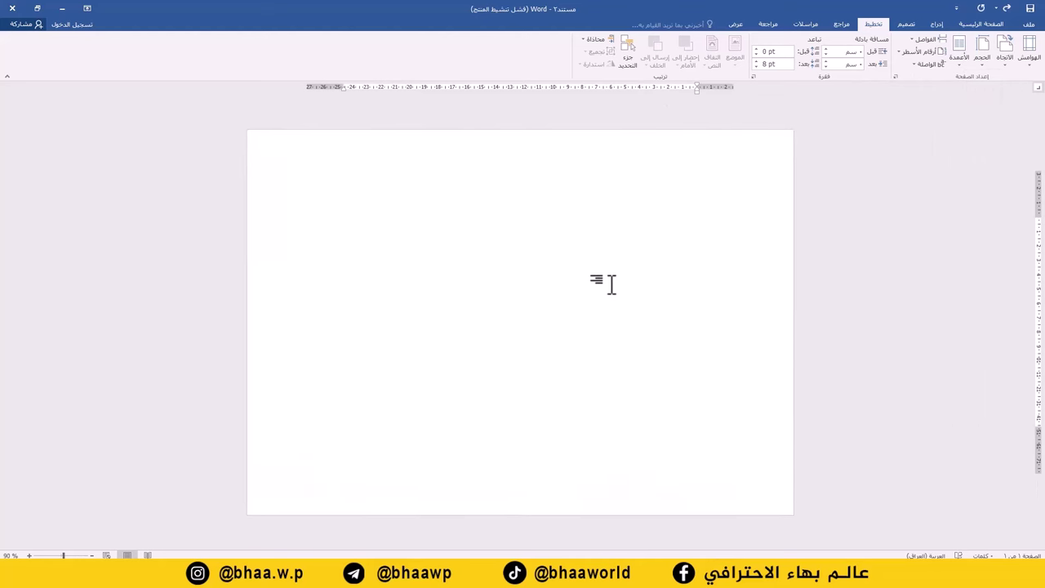
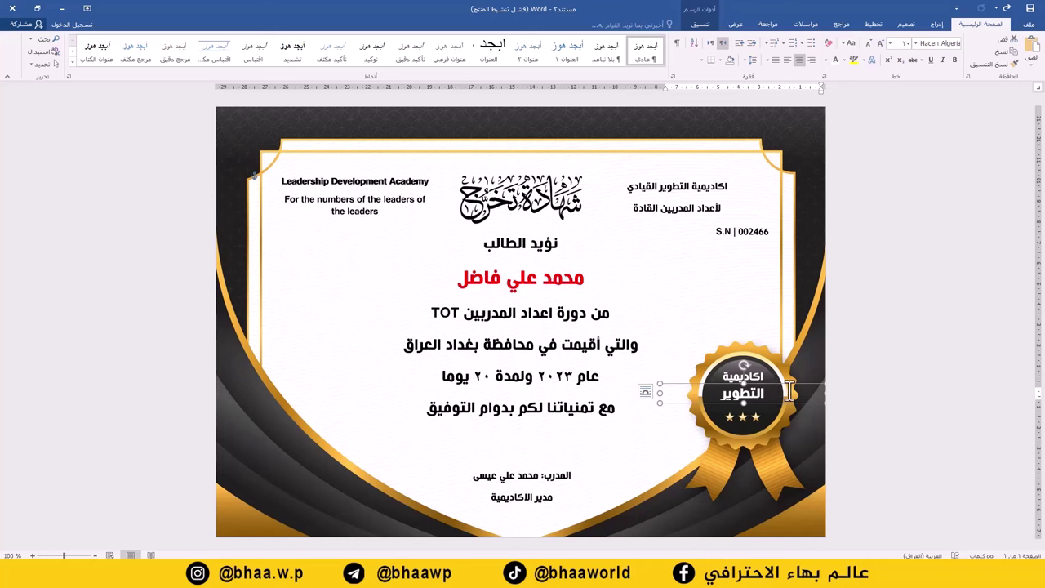
Complete the badge text to read اكاديمية التطوير القيادي and nudge it into place
{"action": "left_click", "coordinate": [774, 392]}
{"action": "left_click_drag", "start_coordinate": [782, 391], "coordinate": [744, 379]}
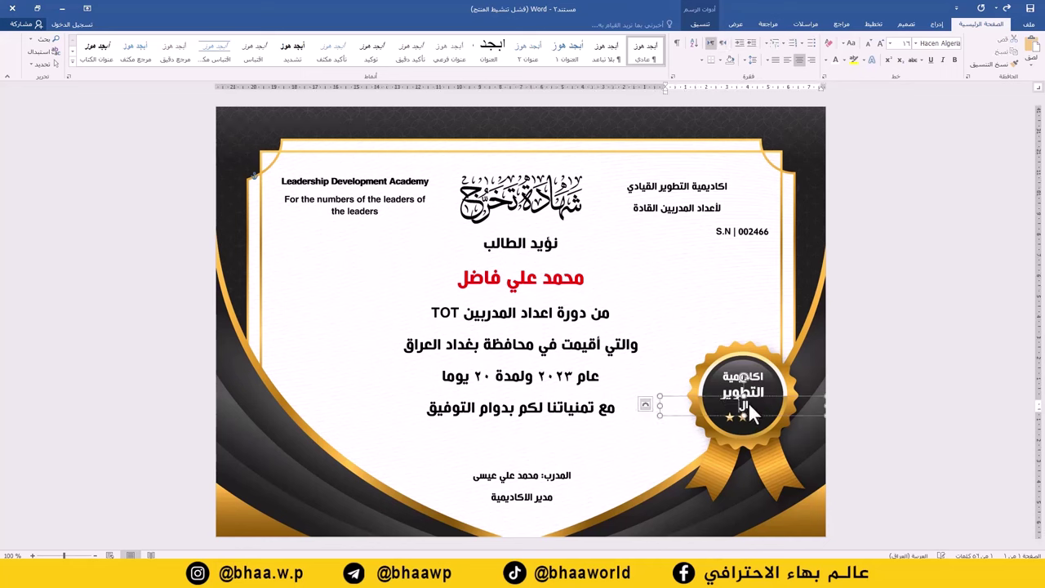
{"action": "type", "text": "قيادي"}
{"action": "left_click", "coordinate": [758, 374]}
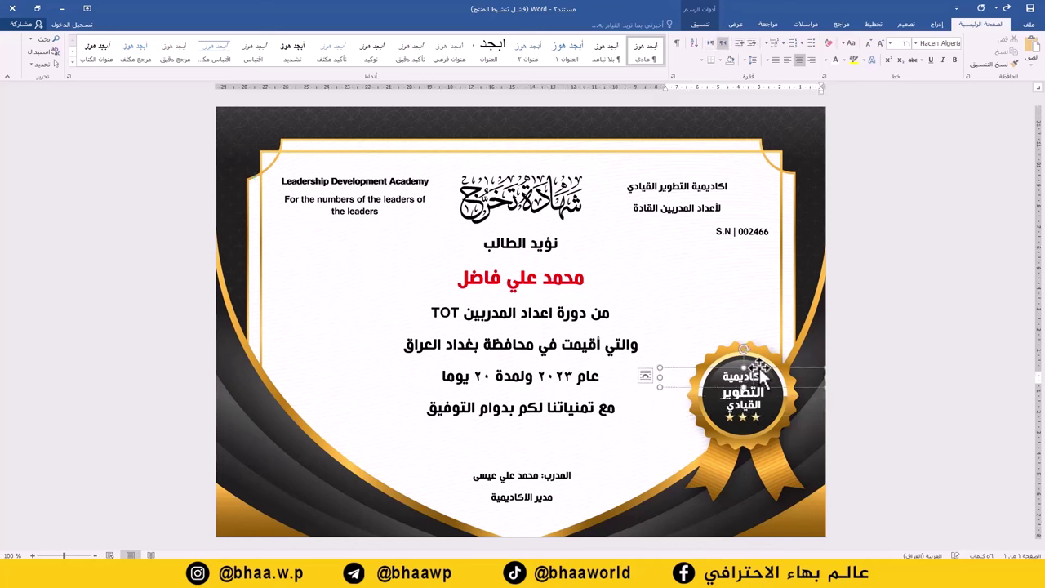
{"action": "left_click", "coordinate": [762, 368]}
{"action": "left_click_drag", "start_coordinate": [761, 371], "coordinate": [772, 388]}
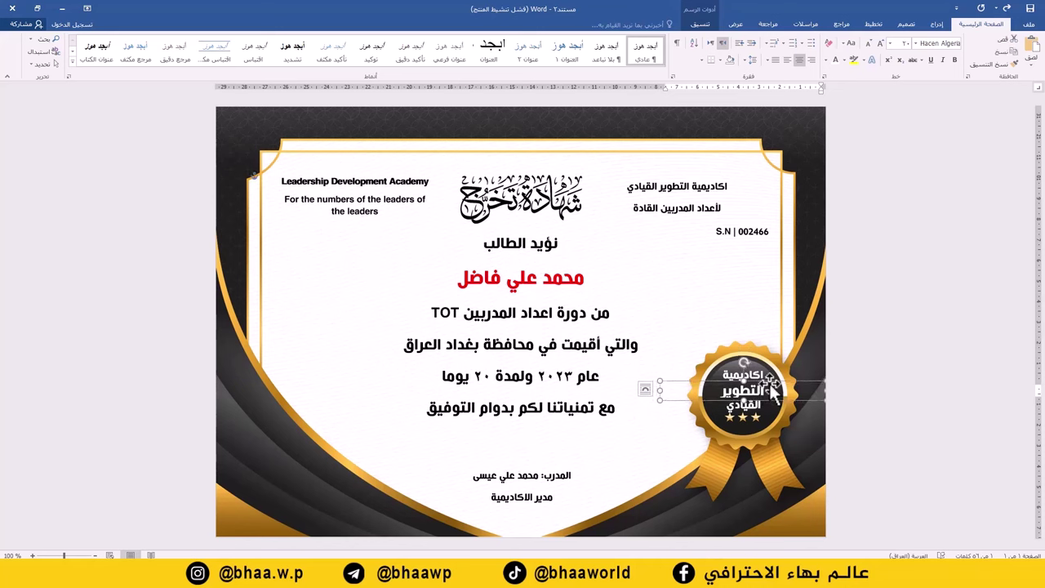
Stretch the word التطوير in the badge with tatweel characters (ــــ)
{"action": "left_click", "coordinate": [763, 306]}
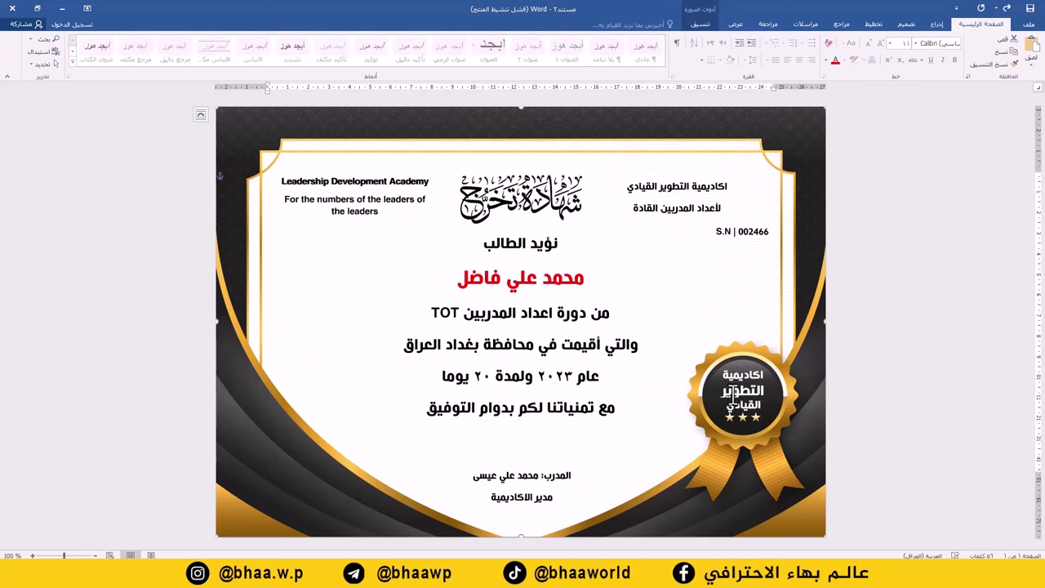
{"action": "left_click", "coordinate": [735, 392]}
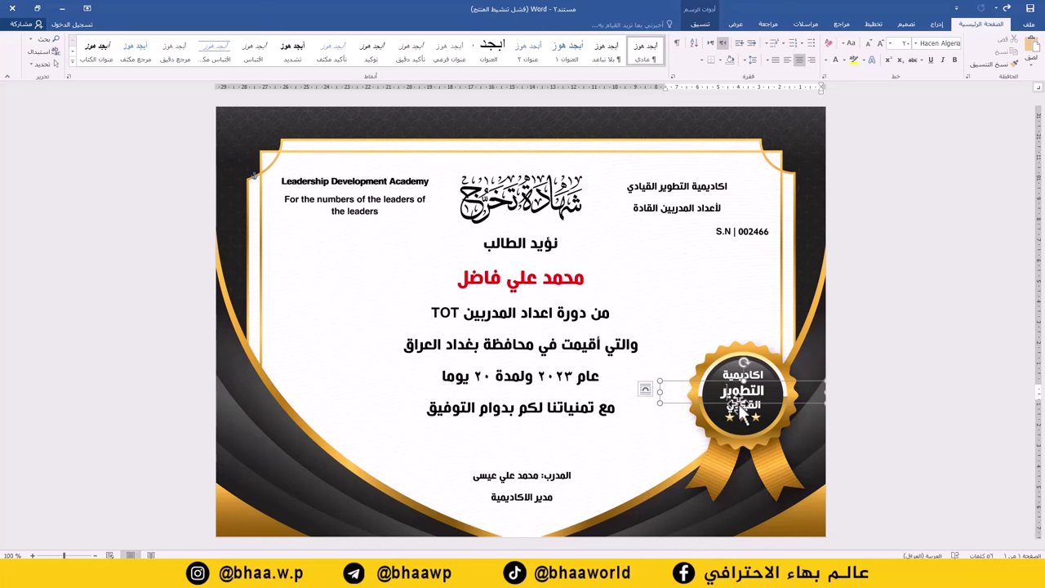
{"action": "type", "text": "ـــ"}
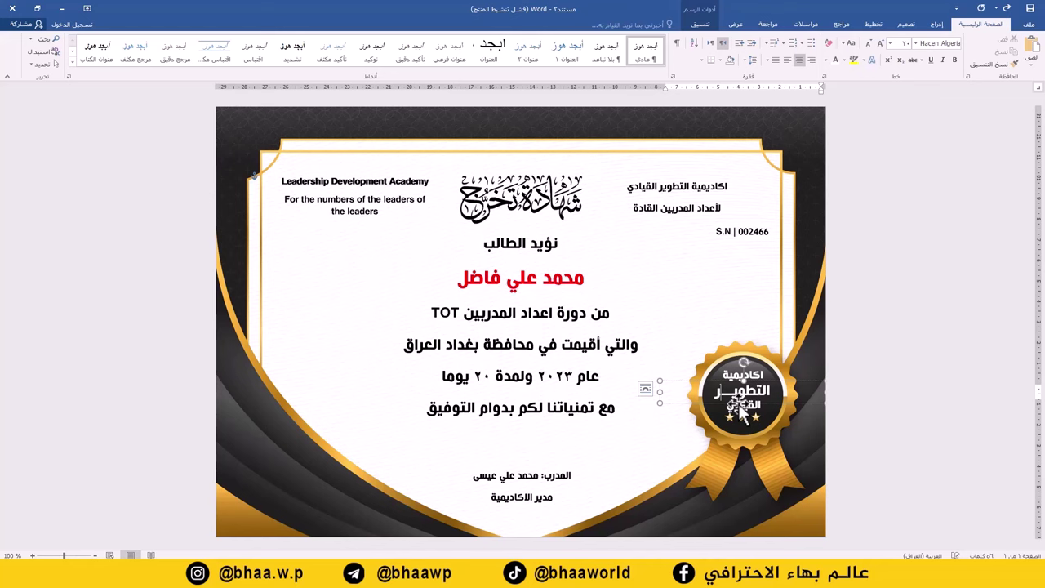
{"action": "type", "text": "ـ"}
Move the S.N | 002466 serial number box under the English header
{"action": "triple_click", "coordinate": [735, 308]}
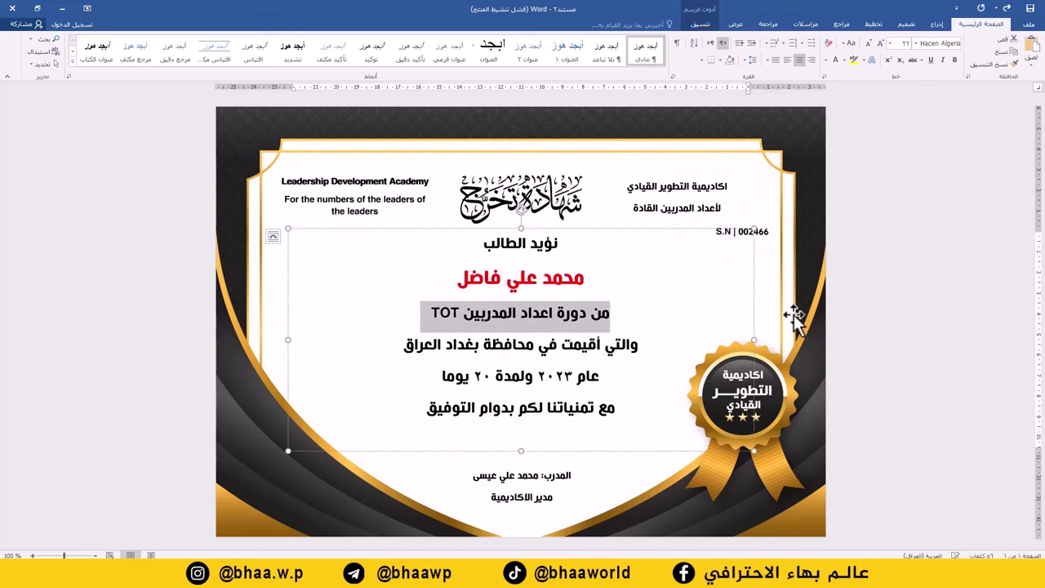
{"action": "left_click_drag", "start_coordinate": [794, 318], "coordinate": [366, 222]}
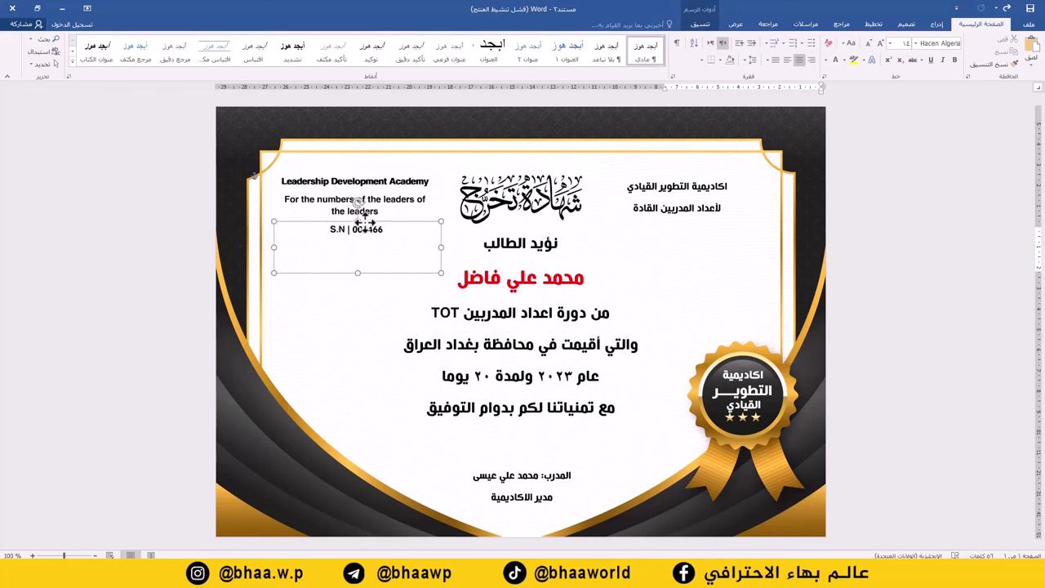
{"action": "left_click", "coordinate": [830, 334]}
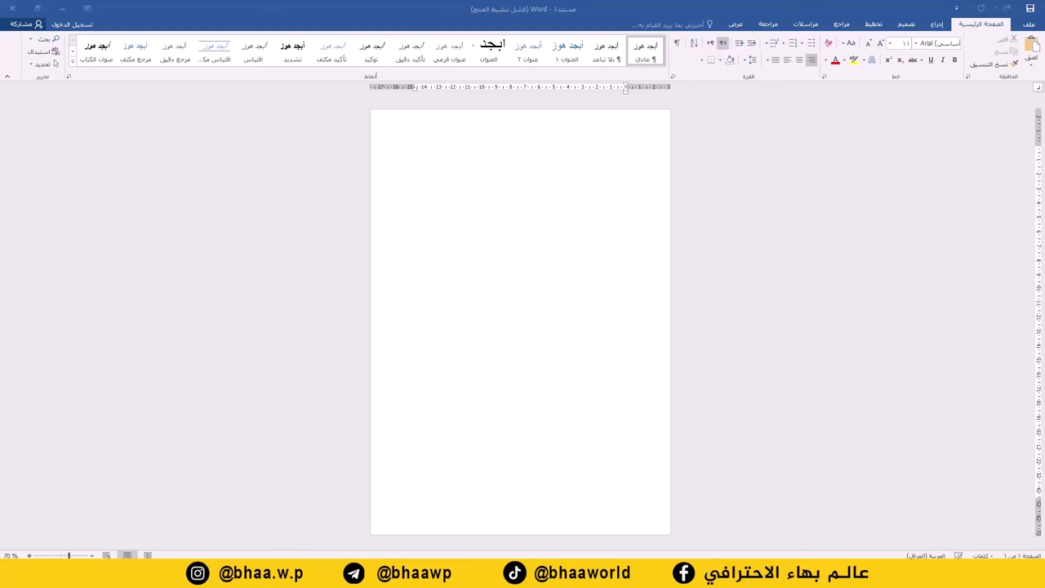
Set the new page to A4 paper in portrait orientation
{"action": "left_click", "coordinate": [875, 25]}
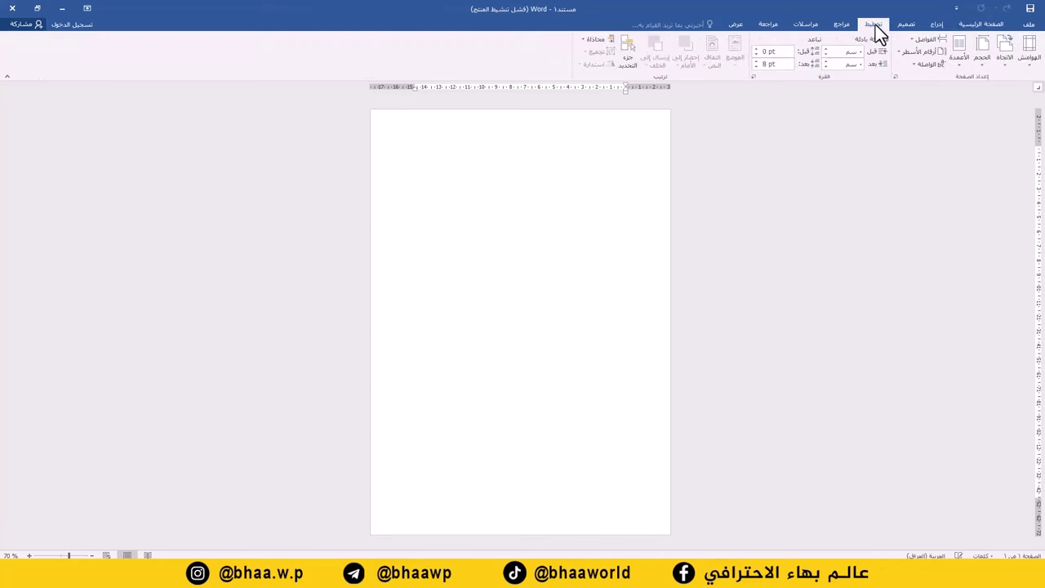
{"action": "left_click", "coordinate": [982, 62]}
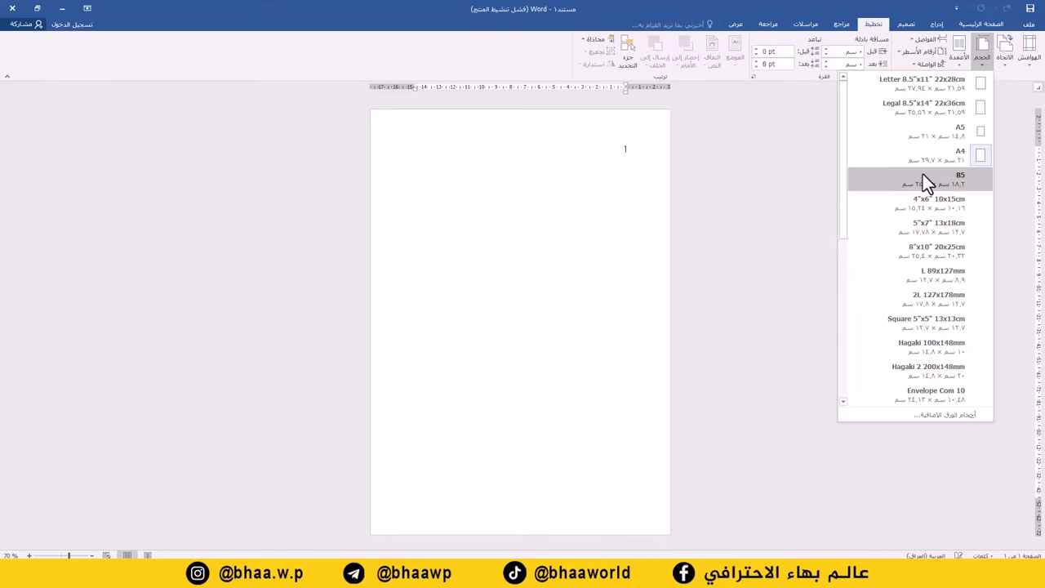
{"action": "left_click", "coordinate": [940, 152]}
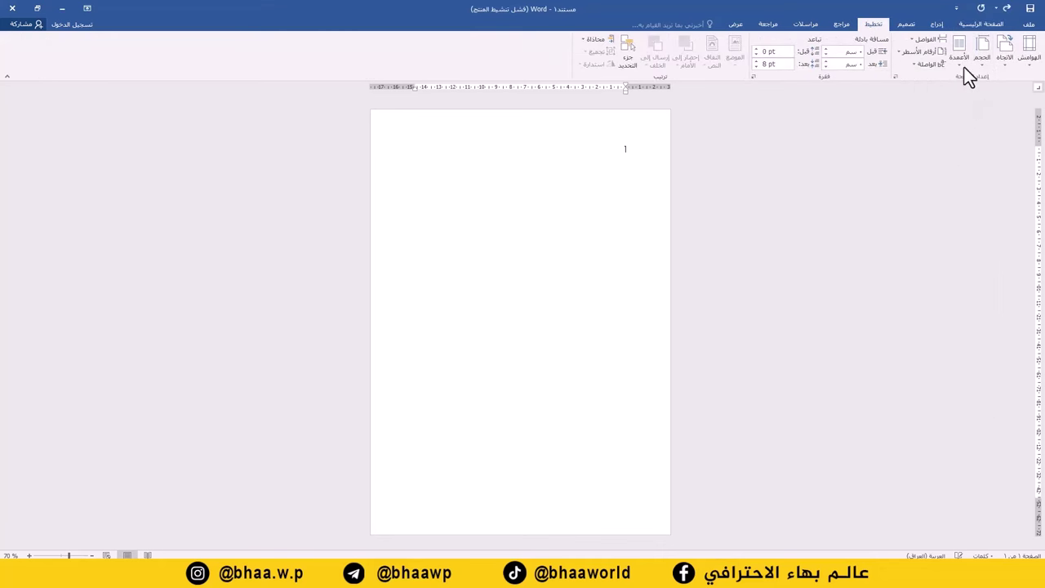
{"action": "left_click", "coordinate": [1013, 65]}
{"action": "left_click", "coordinate": [1000, 90]}
Insert the green-gold frame image onto the page
{"action": "left_click", "coordinate": [939, 24]}
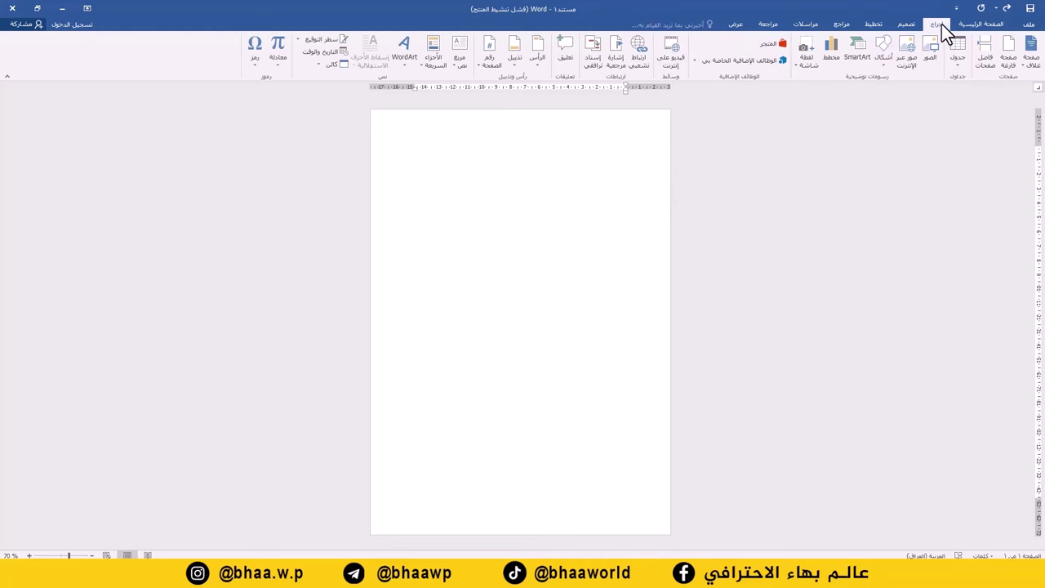
{"action": "left_click", "coordinate": [930, 64]}
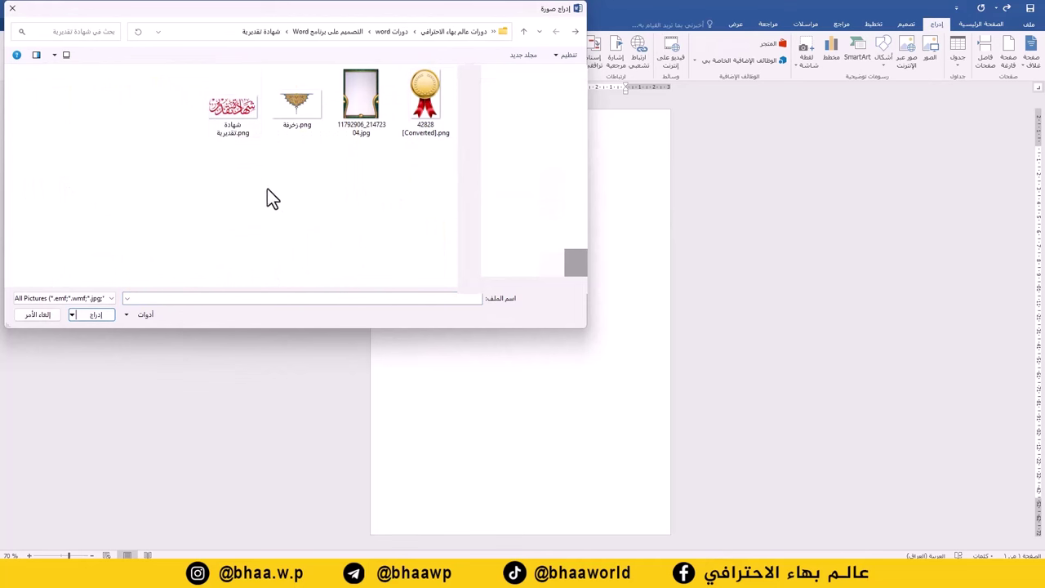
{"action": "left_click", "coordinate": [362, 104]}
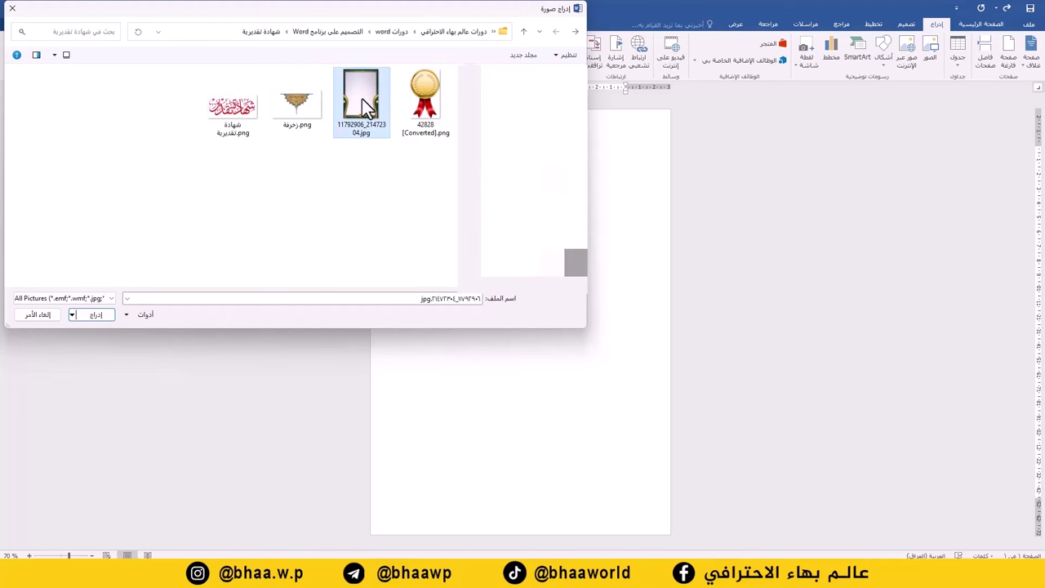
{"action": "left_click", "coordinate": [98, 315]}
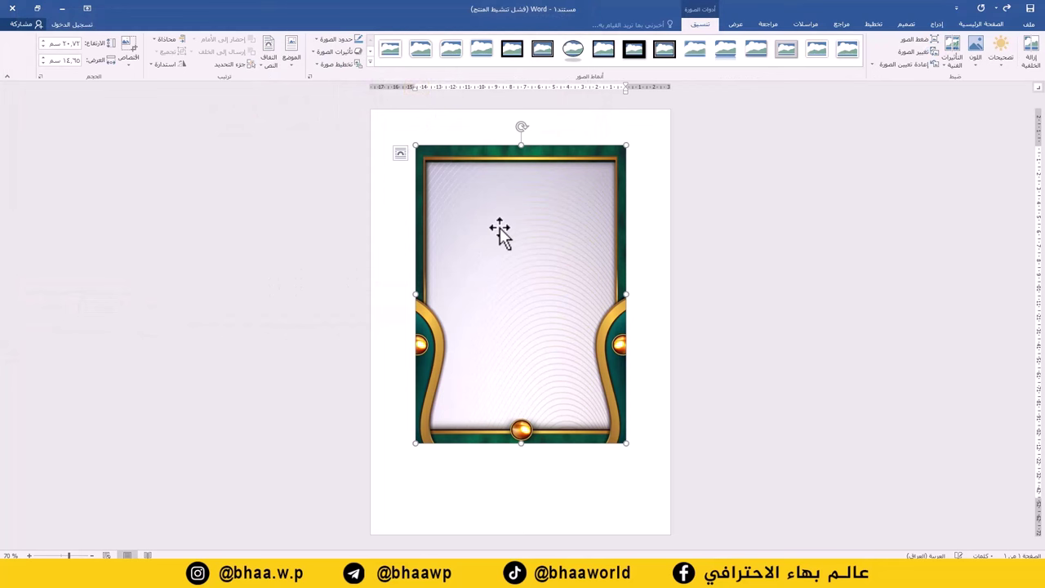
{"action": "key", "text": "alt+shift"}
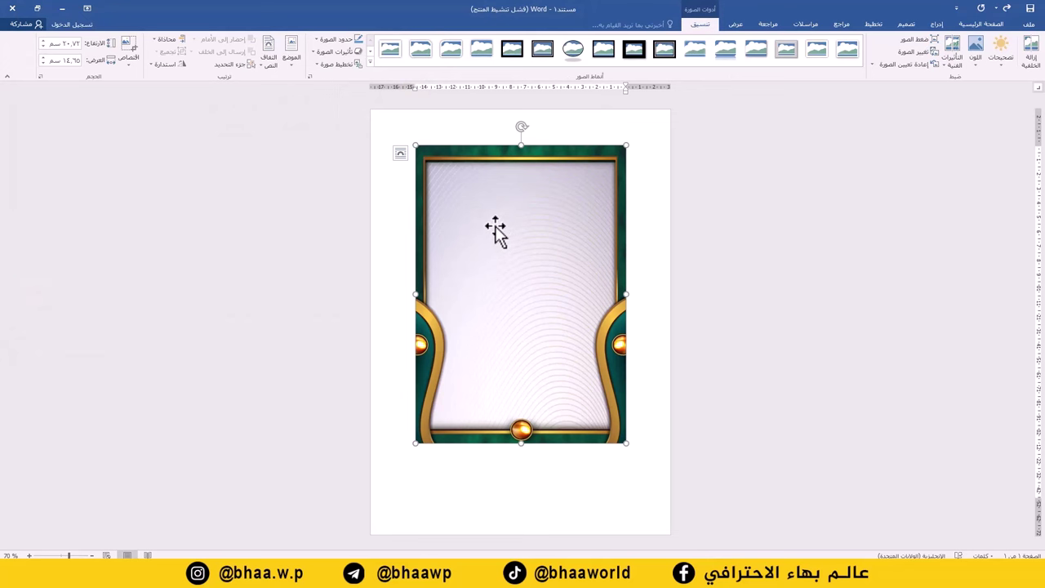
Place the frame behind text and stretch it to cover the whole page
{"action": "right_click", "coordinate": [496, 225]}
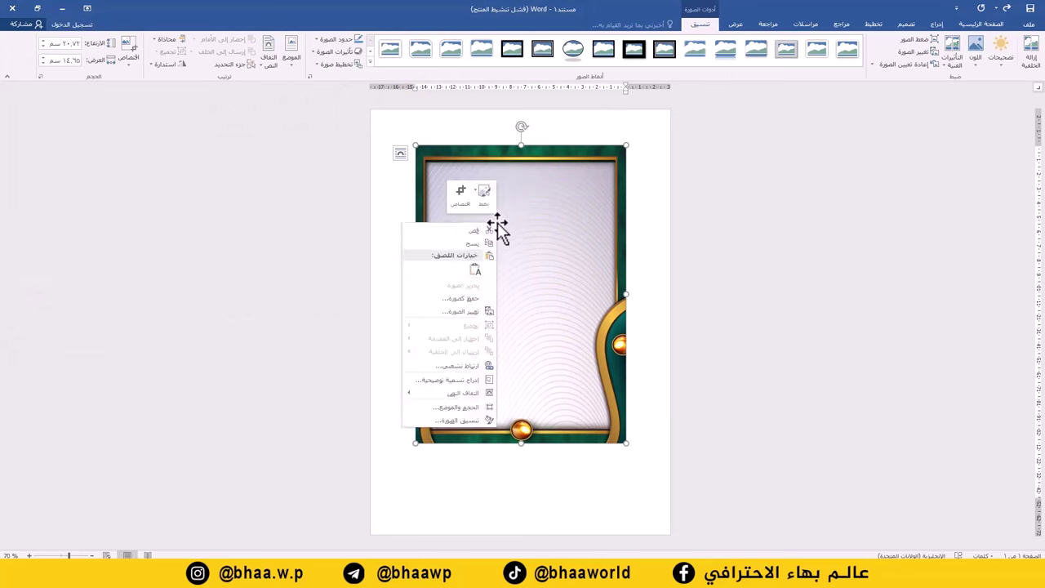
{"action": "mouse_move", "coordinate": [454, 394]}
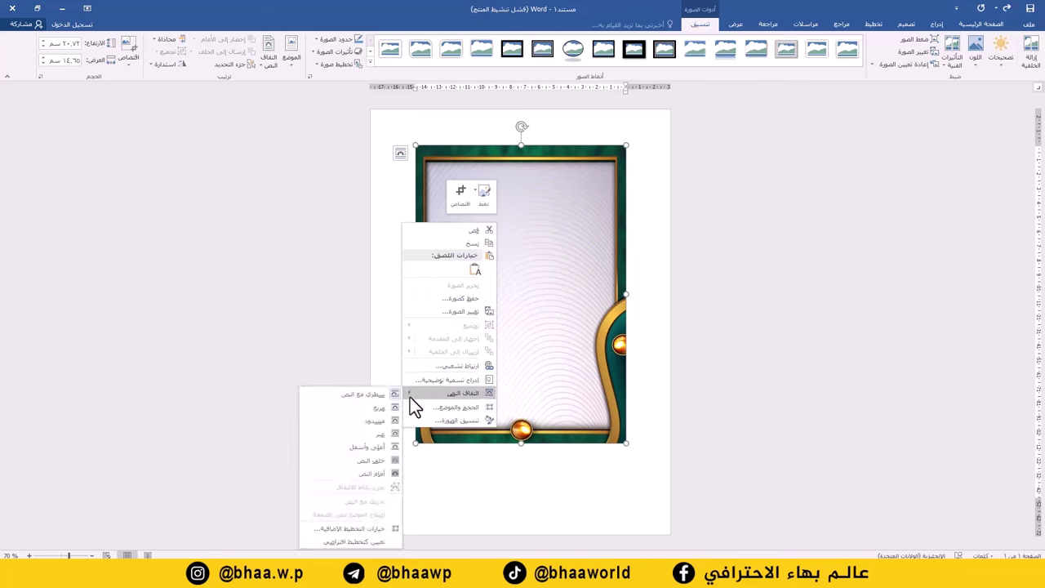
{"action": "left_click", "coordinate": [378, 459]}
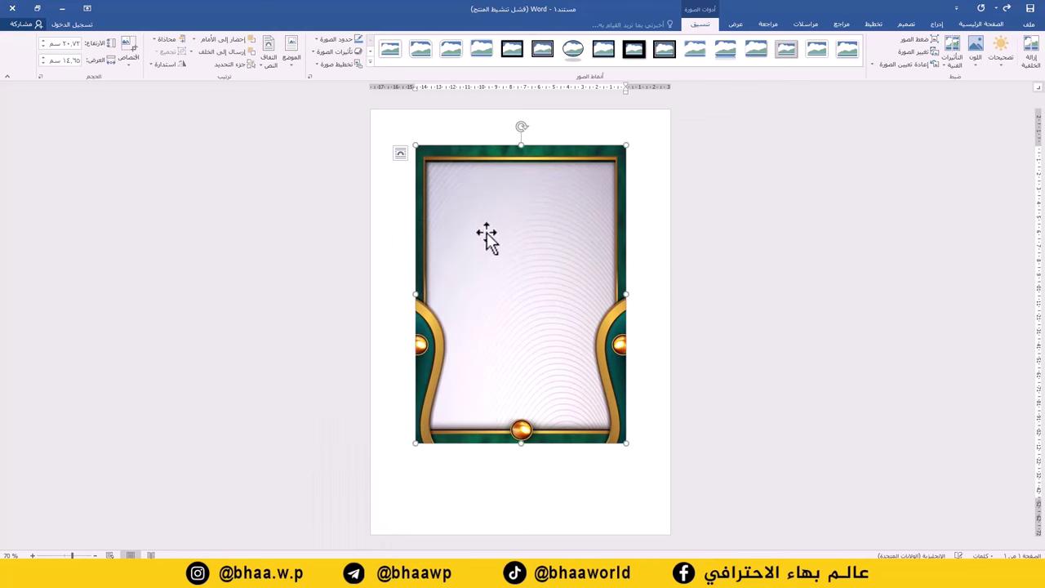
{"action": "left_click_drag", "start_coordinate": [489, 181], "coordinate": [435, 150]}
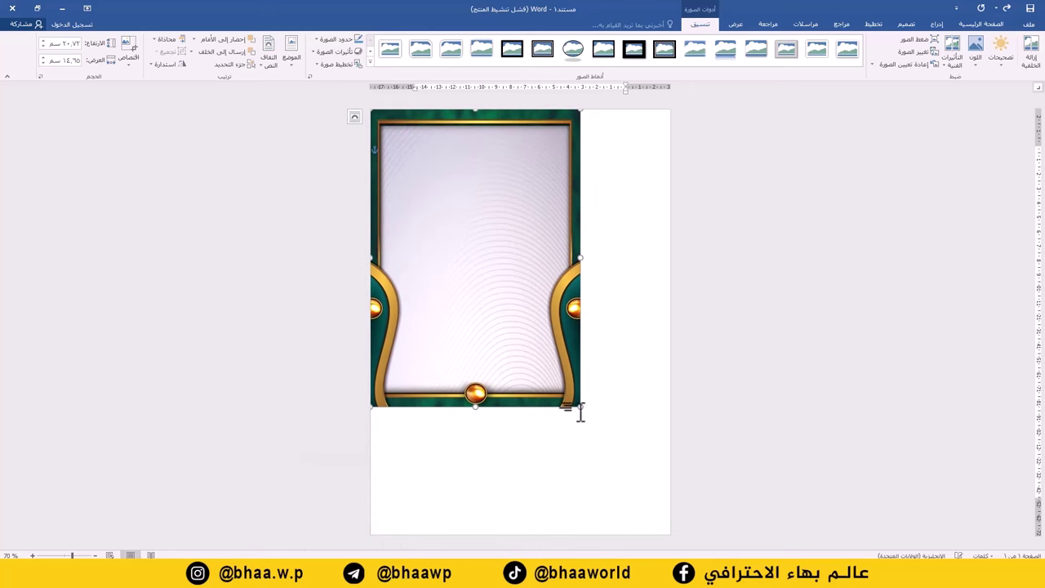
{"action": "left_click_drag", "start_coordinate": [581, 409], "coordinate": [677, 533]}
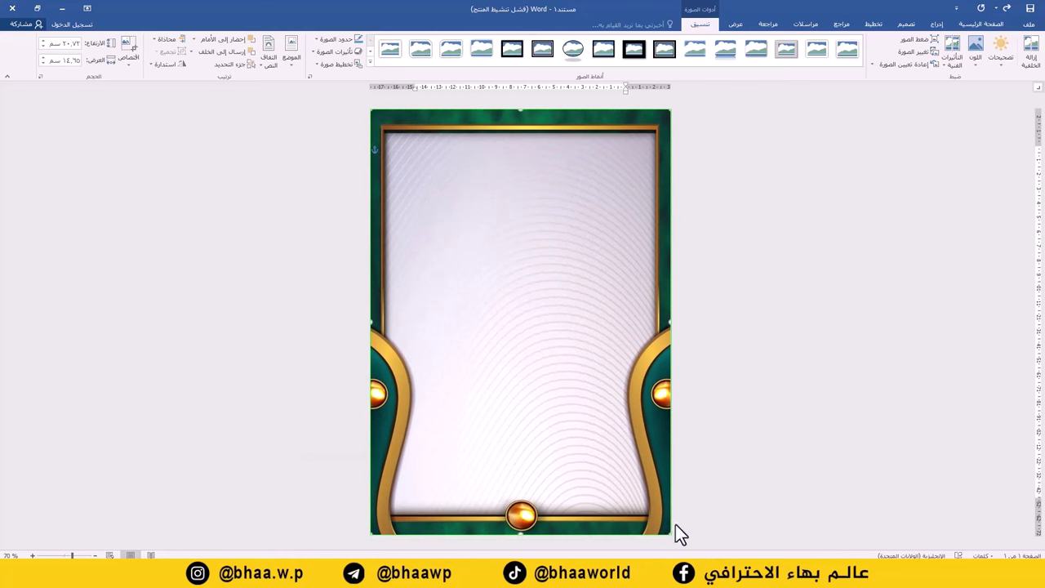
Insert the red شهادة تقديرية calligraphy in front of text, shrunk and centred at the top
{"action": "left_click", "coordinate": [941, 22]}
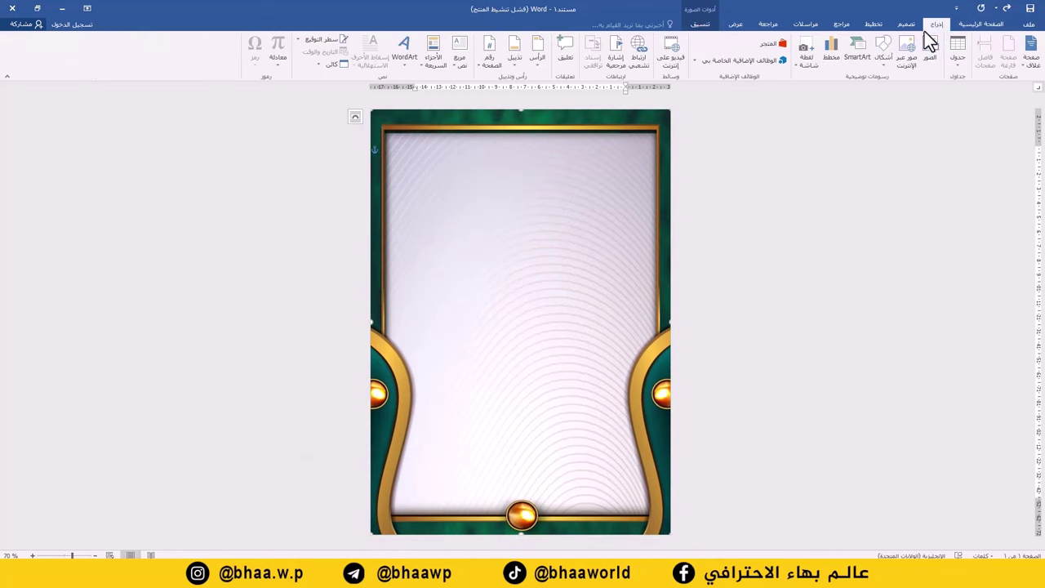
{"action": "left_click", "coordinate": [927, 63]}
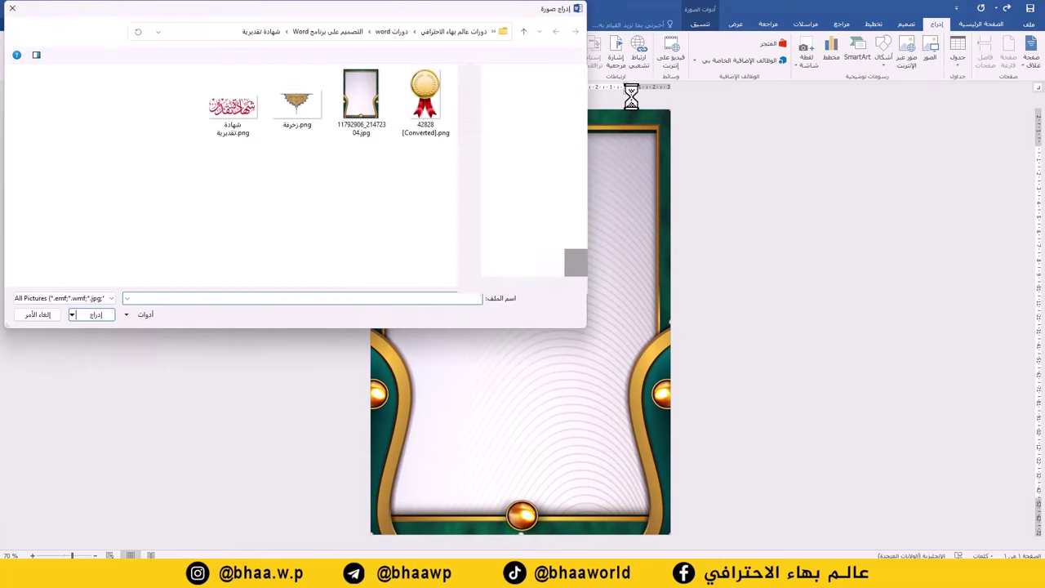
{"action": "double_click", "coordinate": [236, 115]}
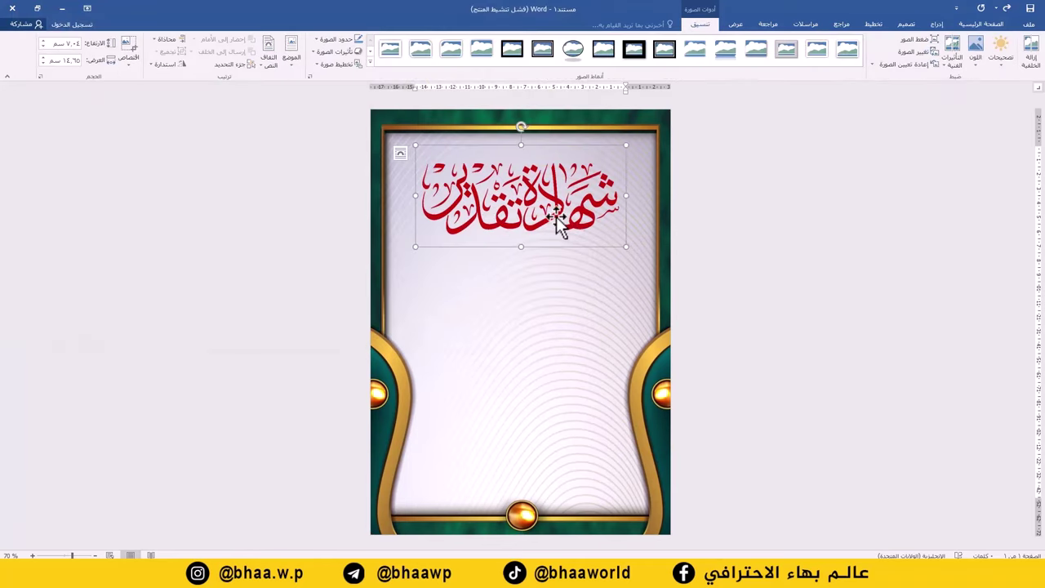
{"action": "right_click", "coordinate": [556, 216]}
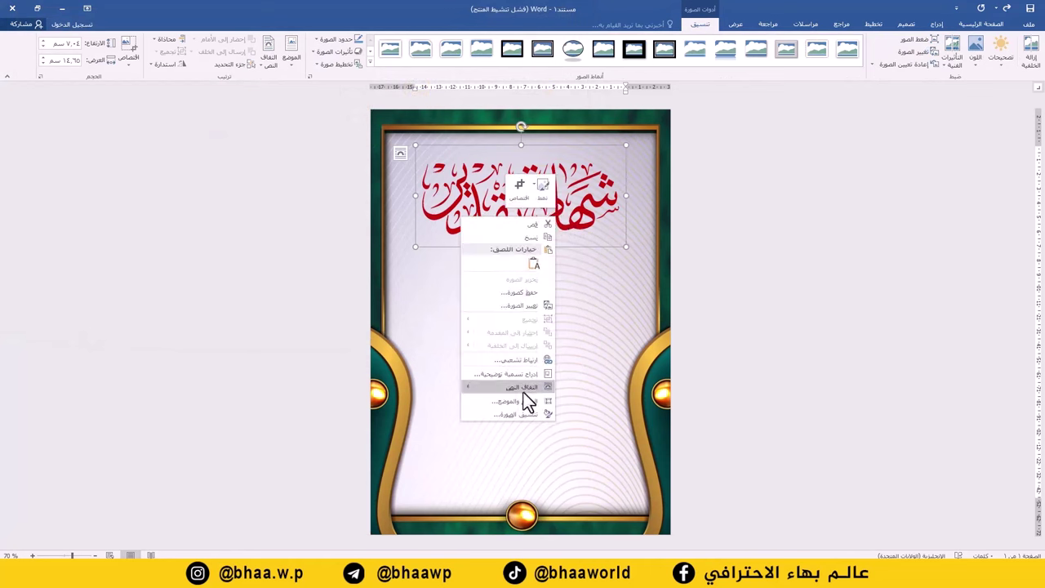
{"action": "mouse_move", "coordinate": [479, 391]}
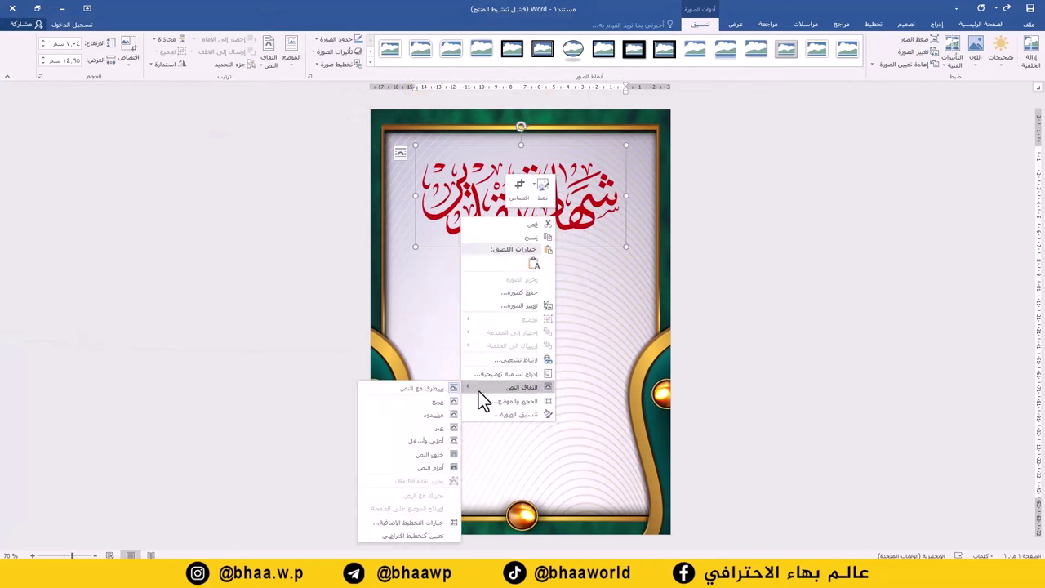
{"action": "left_click", "coordinate": [436, 467]}
{"action": "left_click_drag", "start_coordinate": [627, 141], "coordinate": [537, 180]}
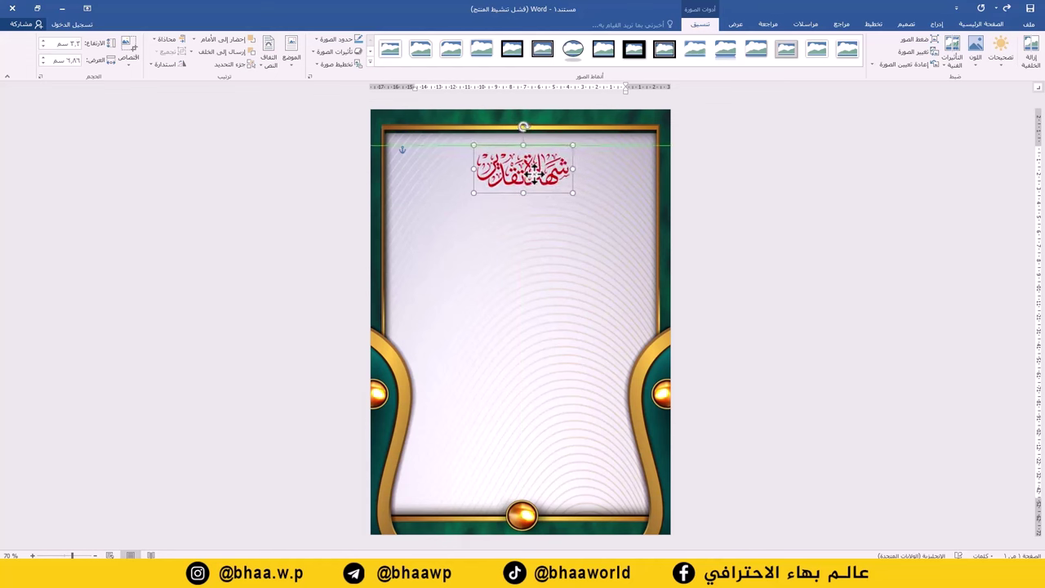
Insert the زخرفة ornament picture onto the page
{"action": "left_click", "coordinate": [938, 24]}
{"action": "left_click", "coordinate": [930, 54]}
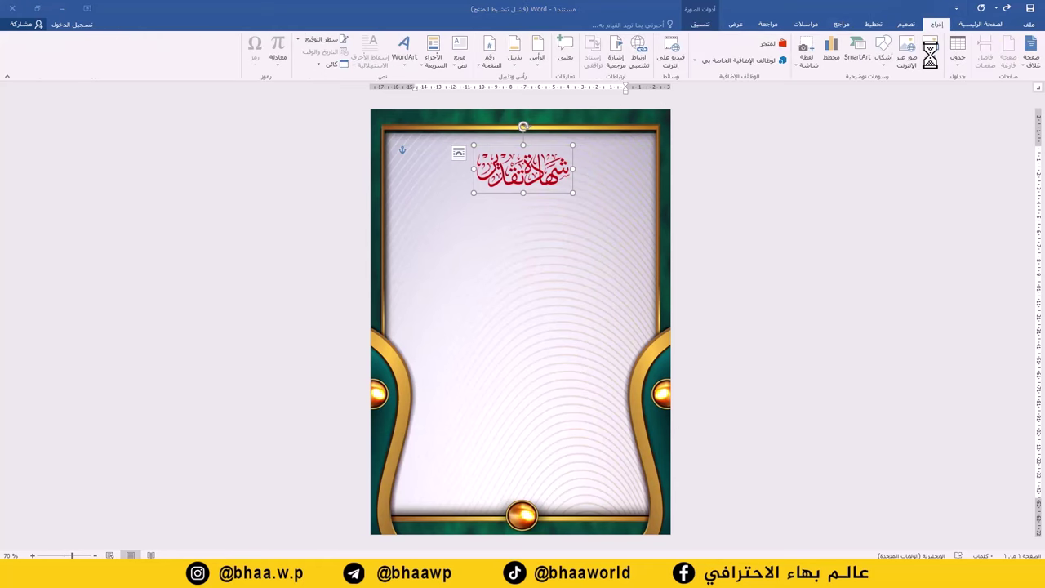
{"action": "left_click", "coordinate": [285, 111]}
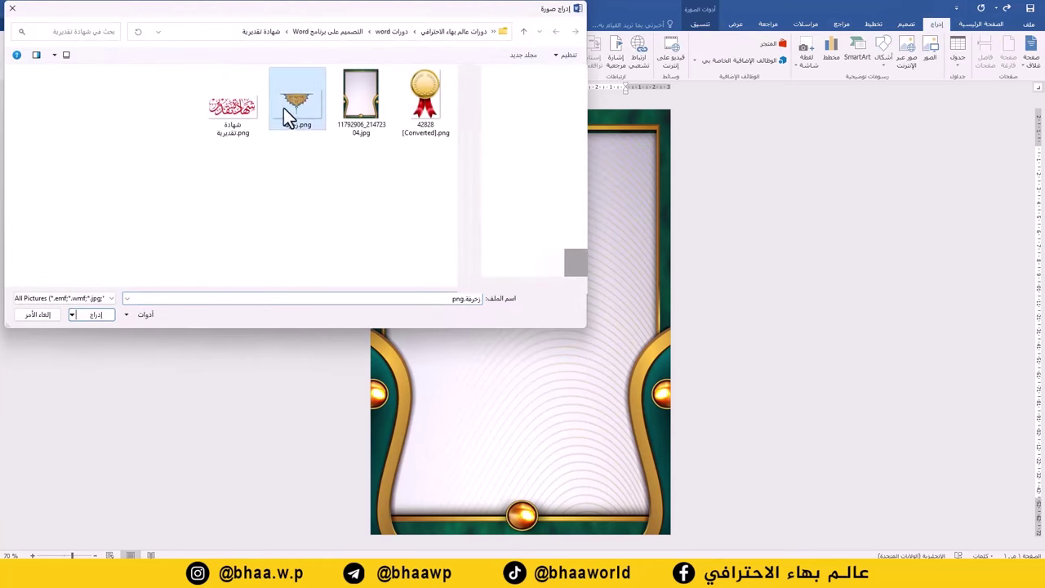
{"action": "double_click", "coordinate": [301, 108]}
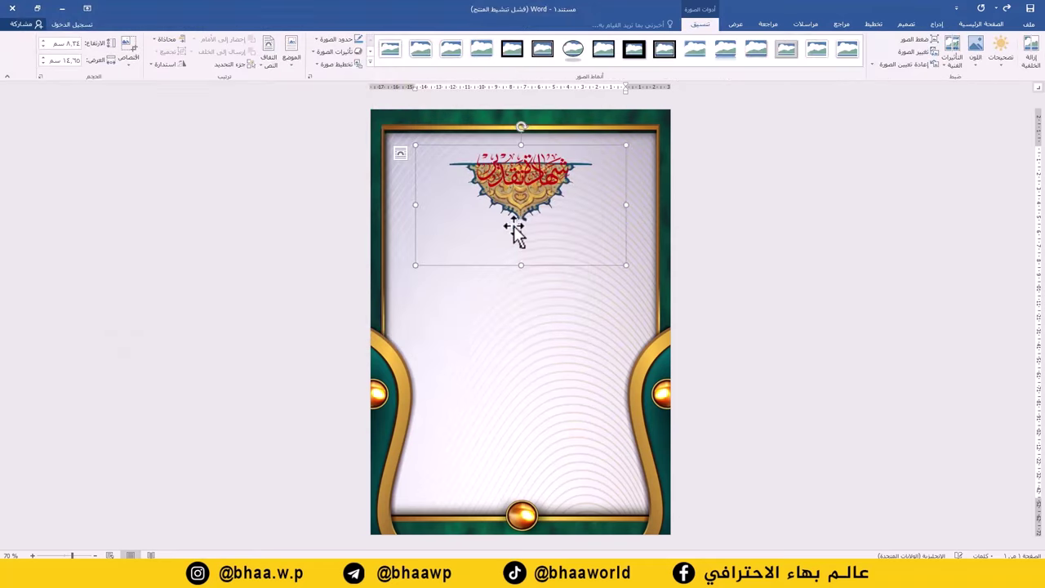
Put the ornament behind text, shrink it, and position it under the title
{"action": "right_click", "coordinate": [521, 222]}
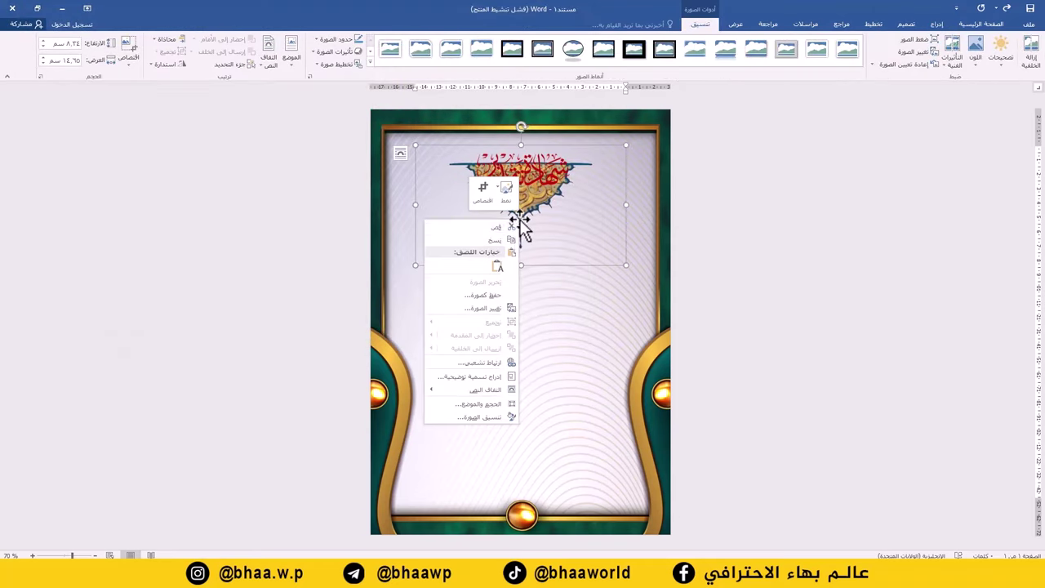
{"action": "mouse_move", "coordinate": [472, 392]}
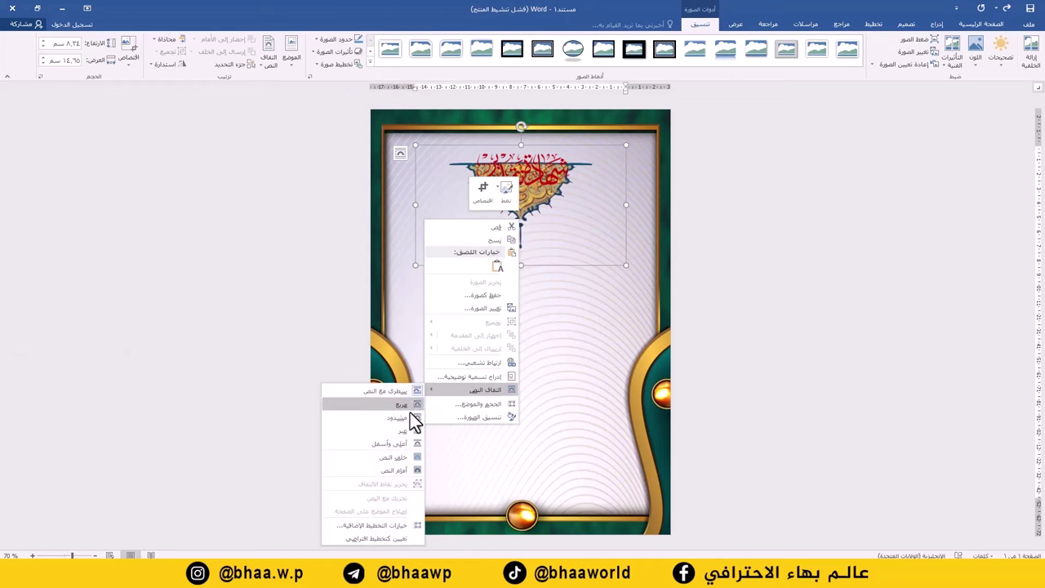
{"action": "left_click", "coordinate": [387, 458]}
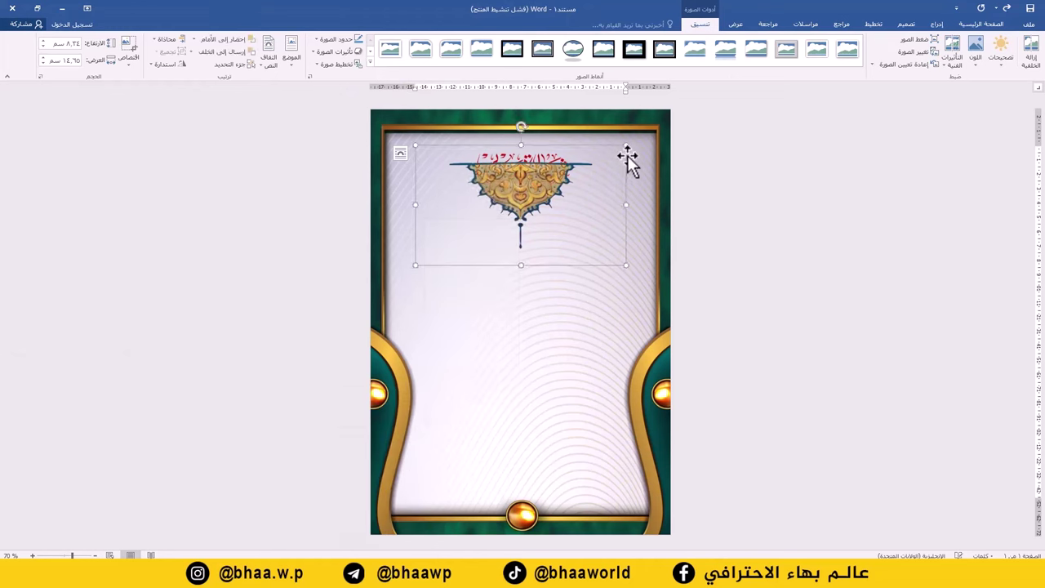
{"action": "left_click_drag", "start_coordinate": [625, 146], "coordinate": [585, 177]}
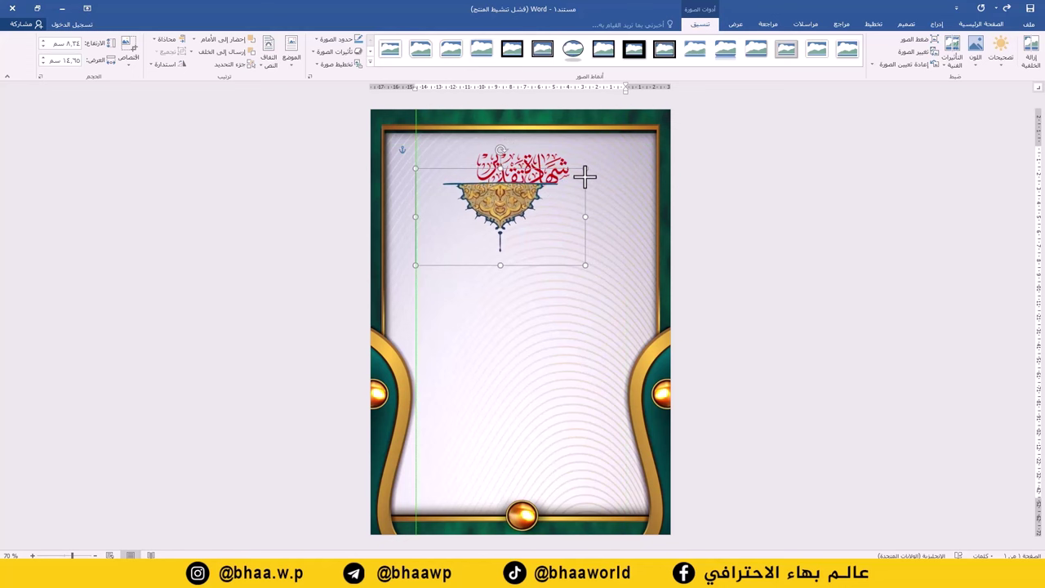
{"action": "left_click_drag", "start_coordinate": [585, 176], "coordinate": [564, 181]}
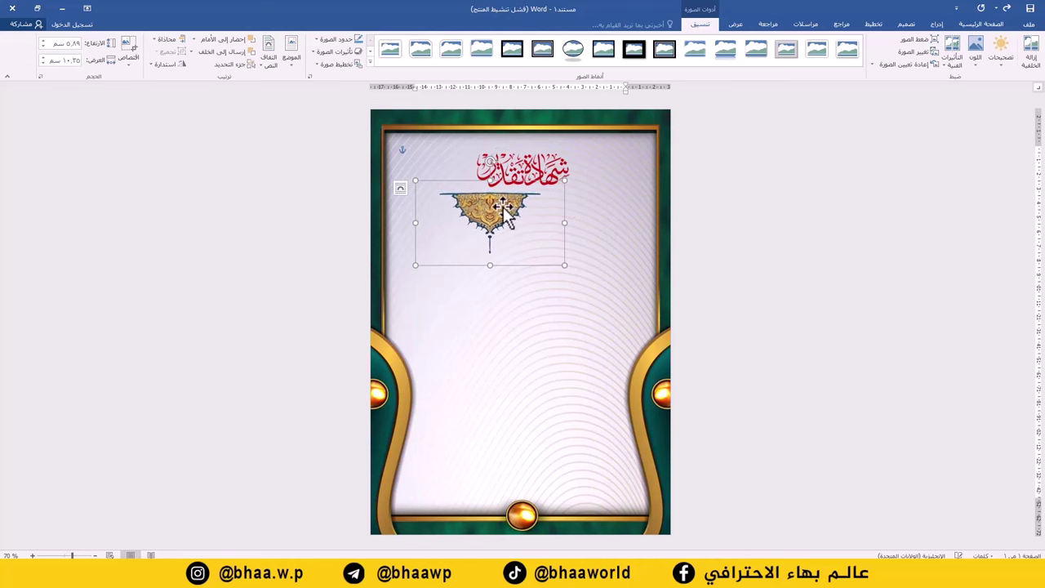
{"action": "left_click_drag", "start_coordinate": [505, 206], "coordinate": [542, 206]}
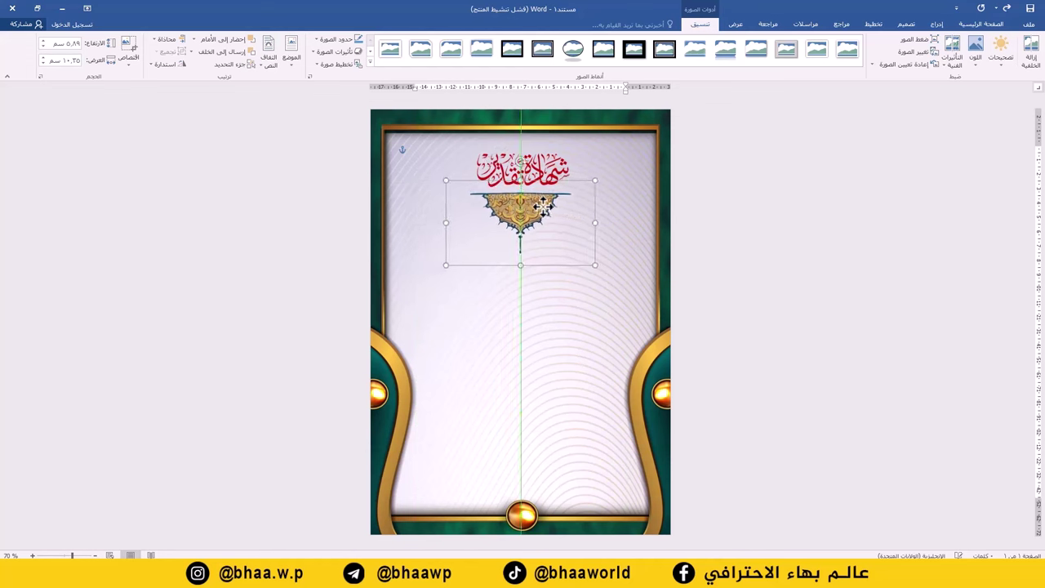
{"action": "left_click_drag", "start_coordinate": [542, 207], "coordinate": [543, 207]}
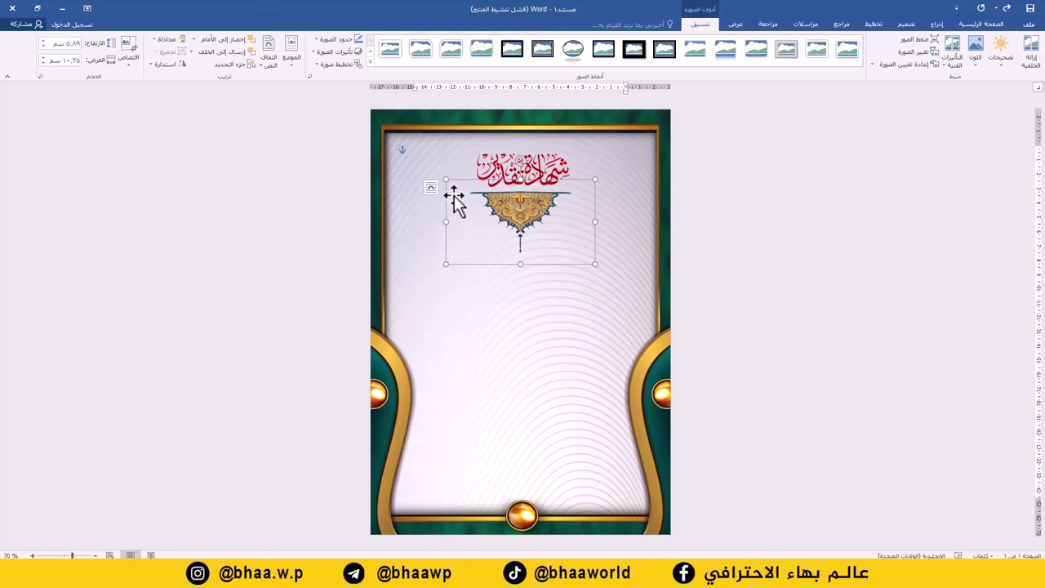
Align the red calligraphic title and the ornament to each other's centre
{"action": "left_click", "coordinate": [406, 122]}
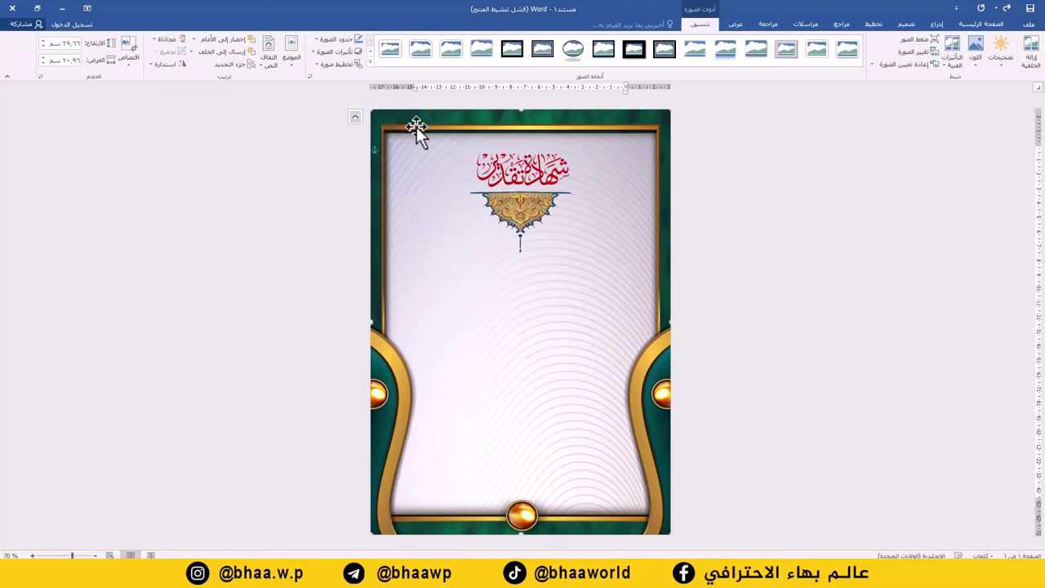
{"action": "left_click", "coordinate": [523, 171]}
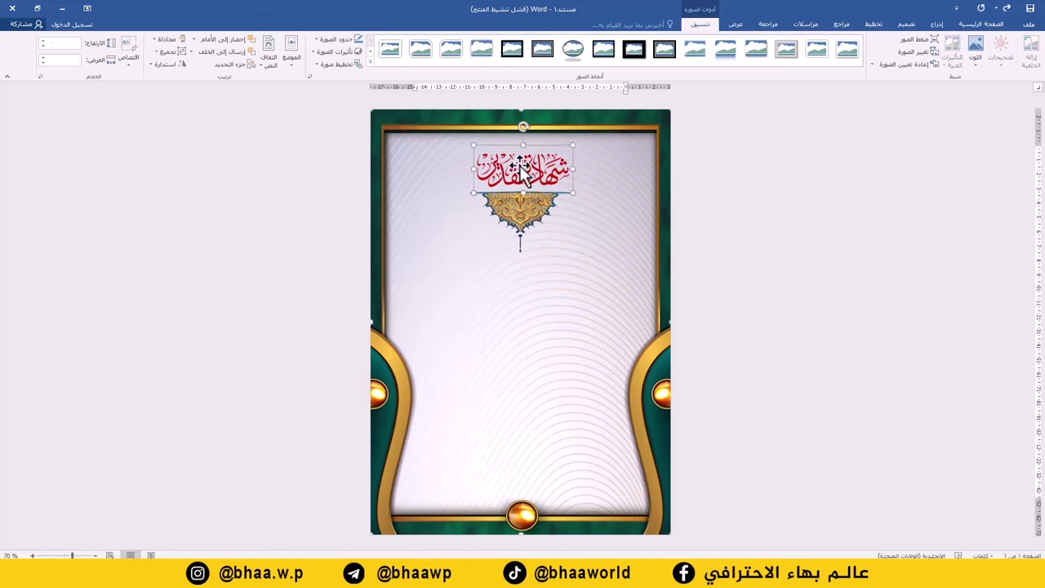
{"action": "left_click", "coordinate": [527, 218], "text": "shift"}
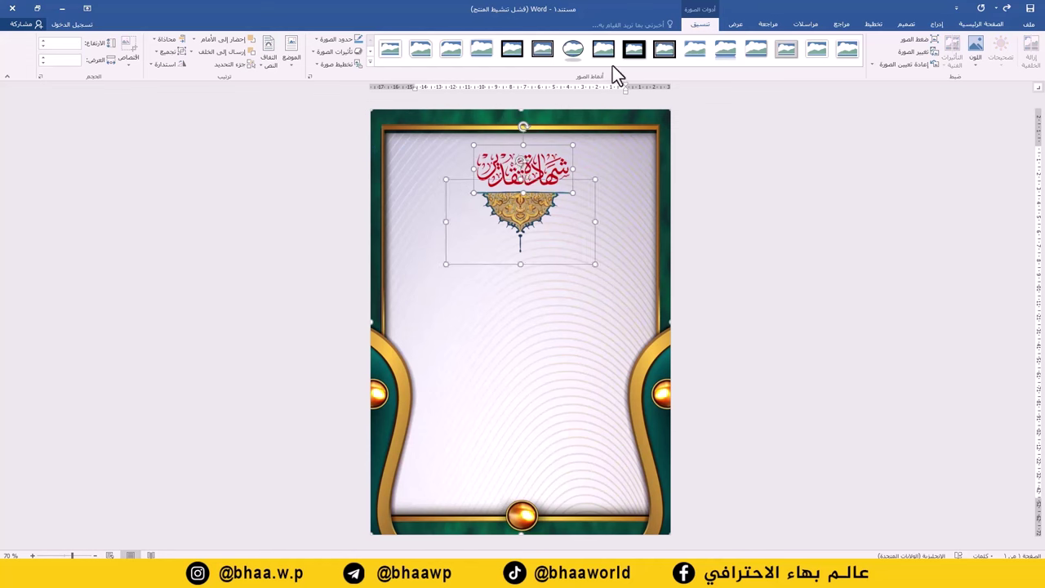
{"action": "left_click", "coordinate": [151, 39]}
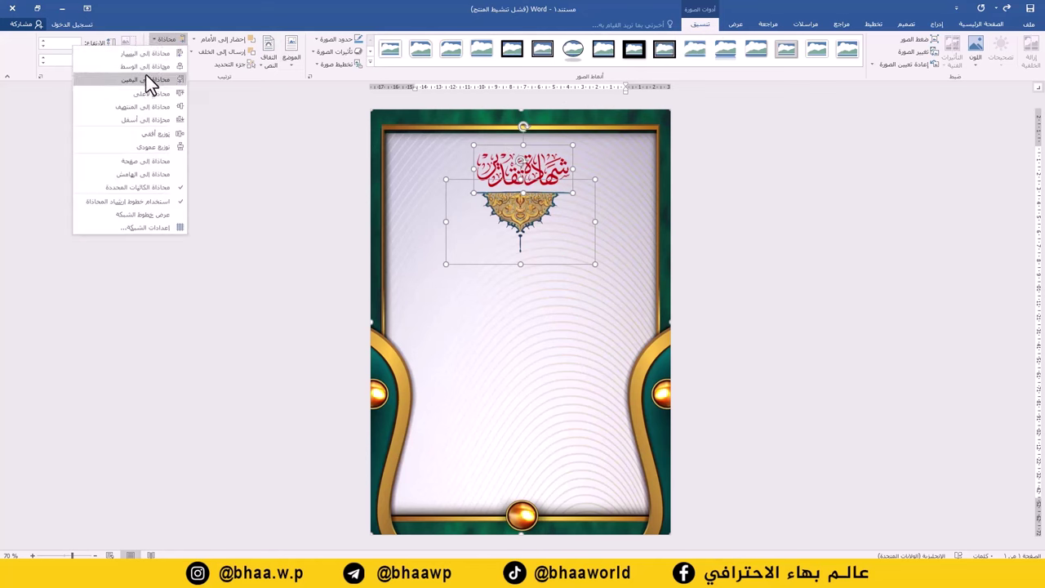
{"action": "left_click", "coordinate": [149, 67]}
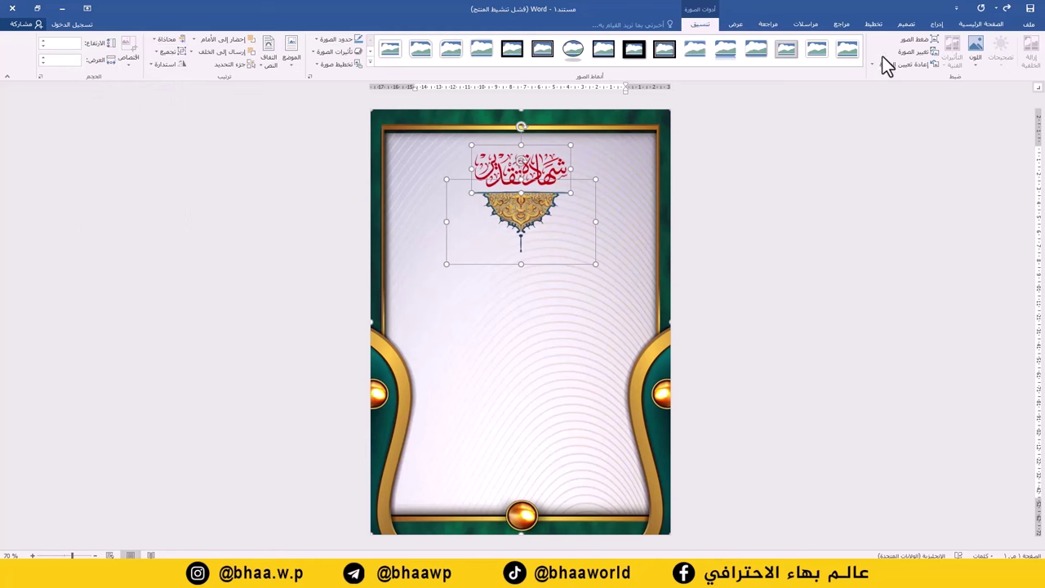
{"action": "left_click", "coordinate": [937, 25]}
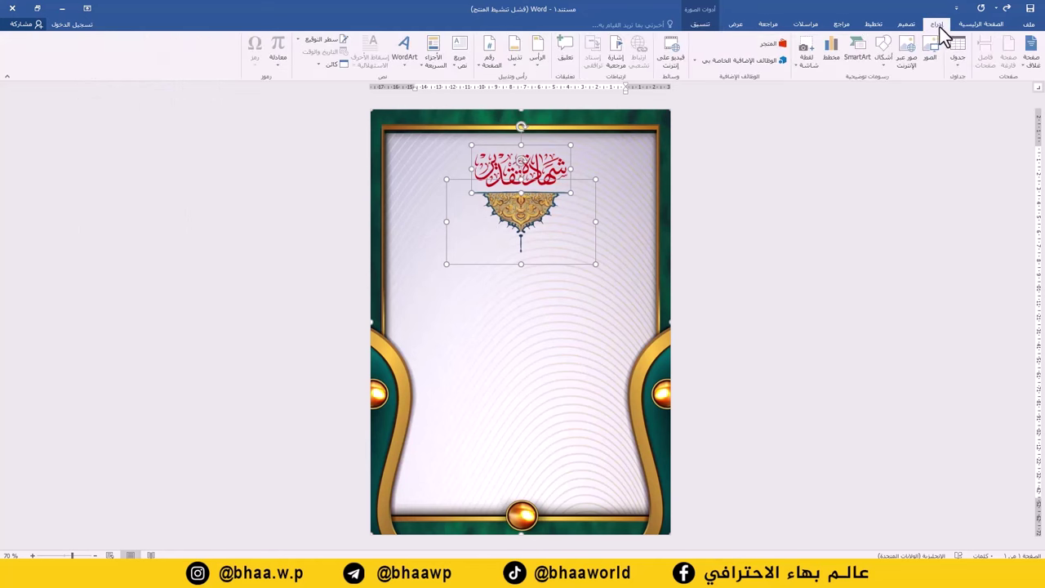
Draw a text box below the ornament and paste the dedication text into it
{"action": "left_click", "coordinate": [457, 62]}
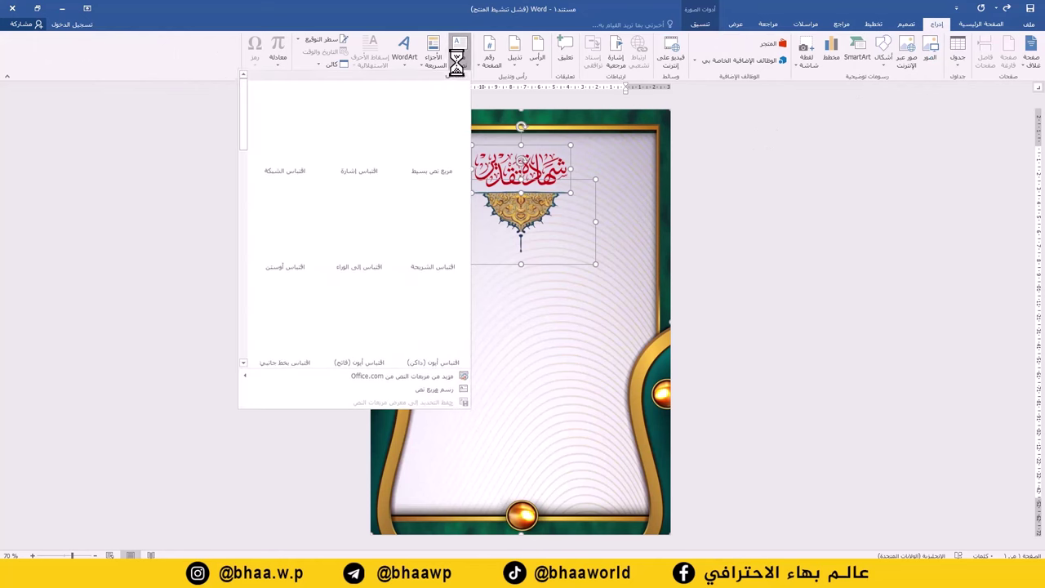
{"action": "left_click", "coordinate": [452, 392]}
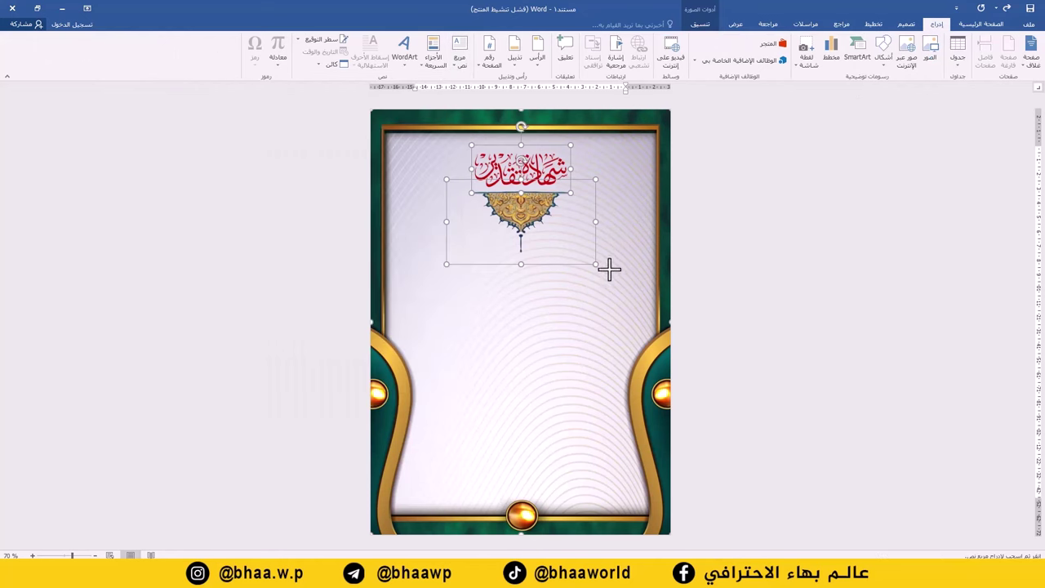
{"action": "mouse_move", "coordinate": [613, 251]}
{"action": "left_mouse_down"}
{"action": "mouse_move", "coordinate": [415, 345]}
{"action": "mouse_move", "coordinate": [411, 408]}
{"action": "mouse_move", "coordinate": [424, 430]}
{"action": "left_mouse_up"}
{"action": "key", "text": "ctrl+v"}
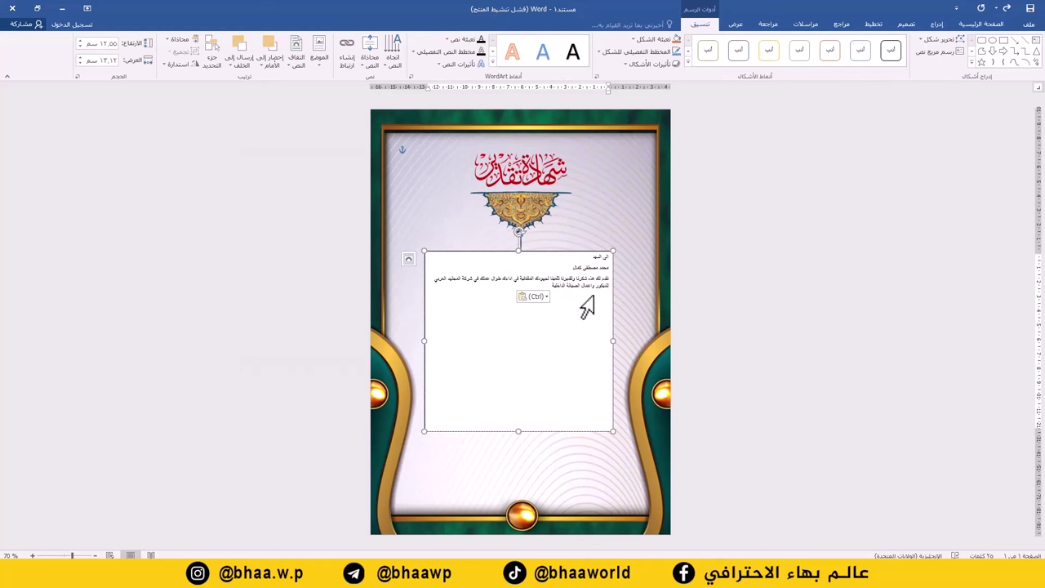
Format all the dedication text as centred Hacen Algeria at 24 pt
{"action": "left_click", "coordinate": [555, 290]}
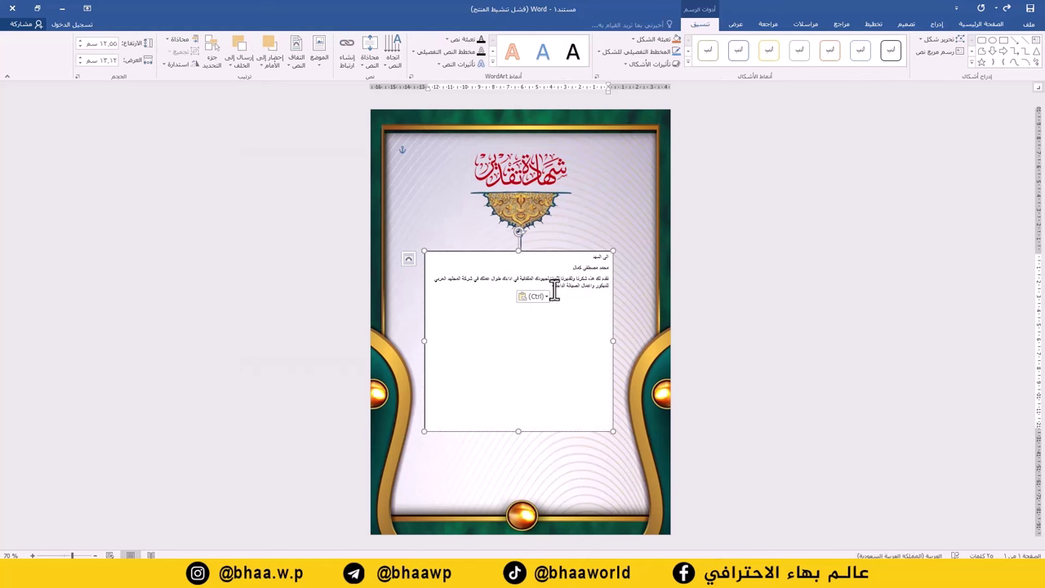
{"action": "key", "text": "ctrl+a"}
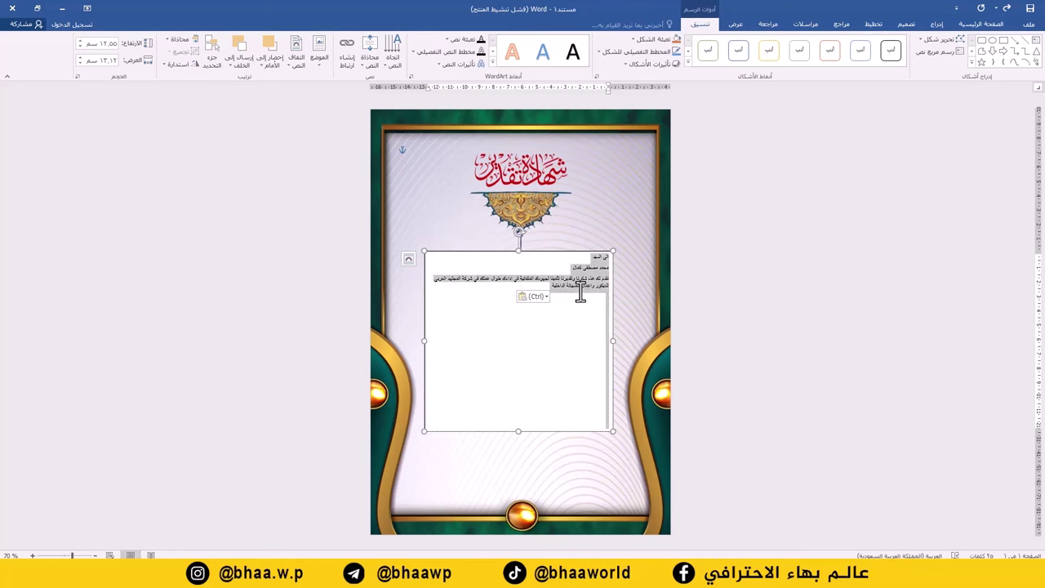
{"action": "left_click", "coordinate": [982, 25]}
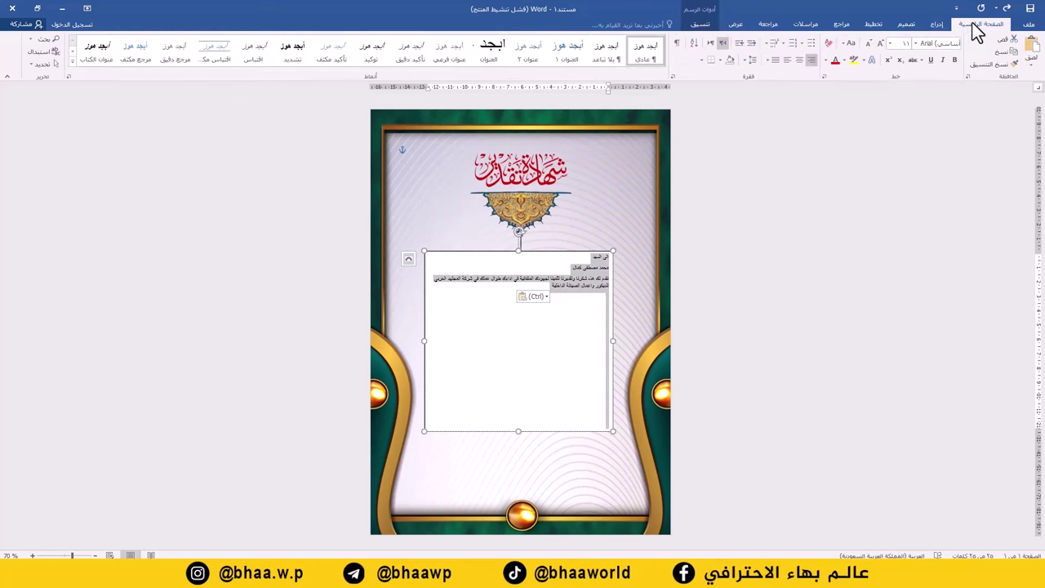
{"action": "left_click", "coordinate": [889, 43]}
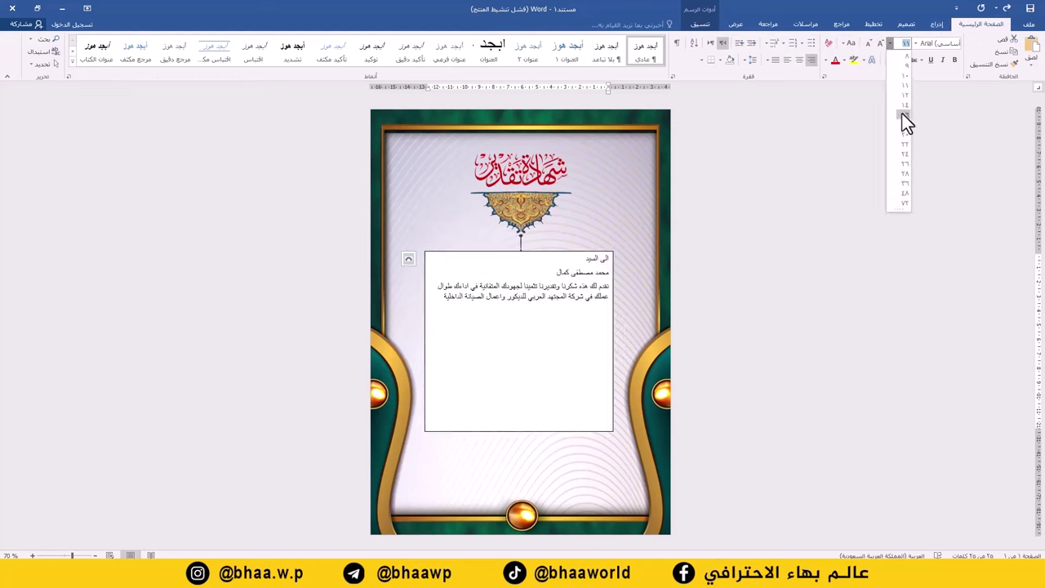
{"action": "left_click", "coordinate": [902, 144]}
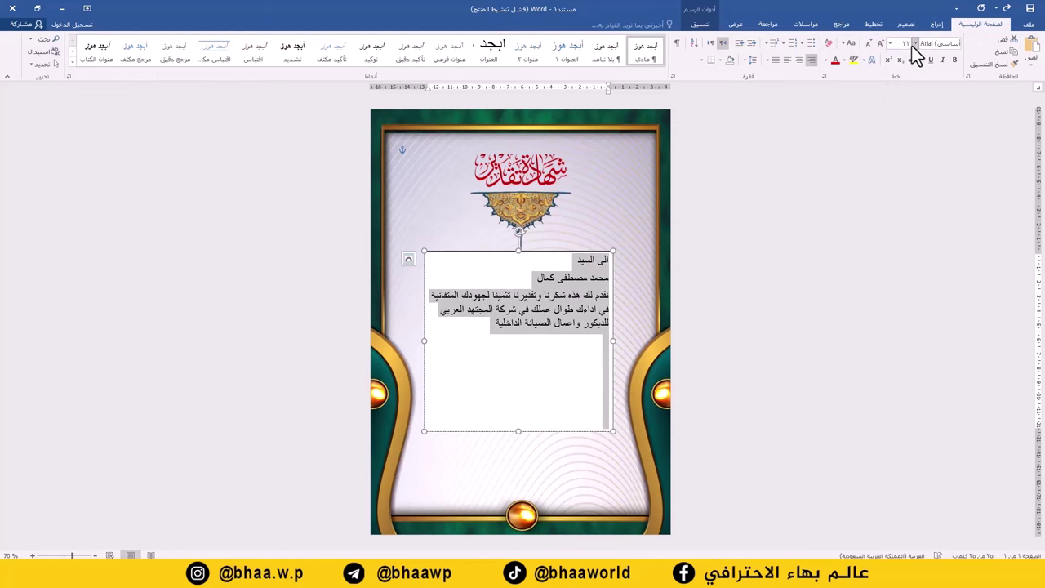
{"action": "left_click", "coordinate": [914, 44]}
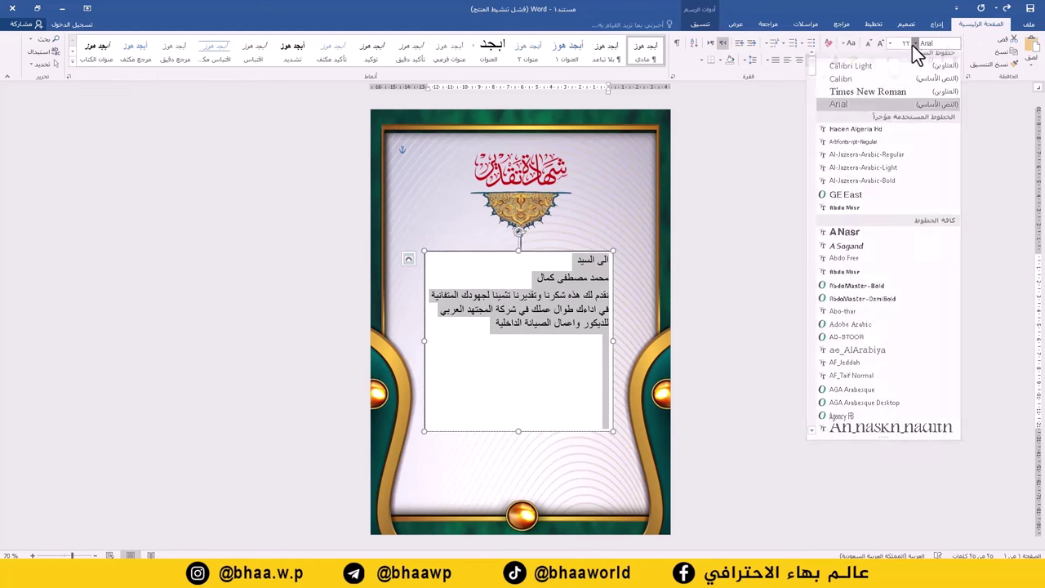
{"action": "left_click", "coordinate": [871, 133]}
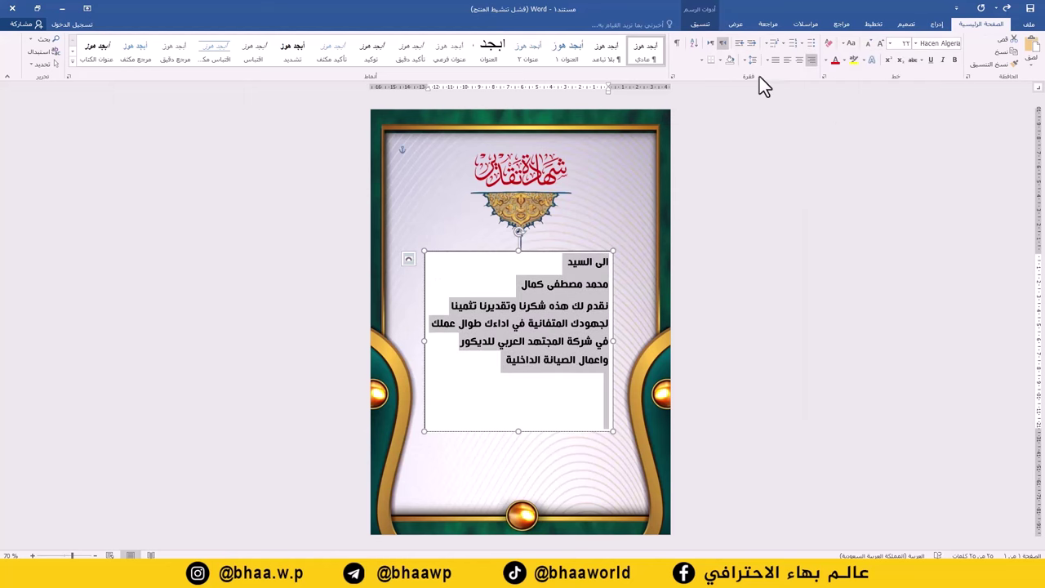
{"action": "left_click", "coordinate": [799, 61]}
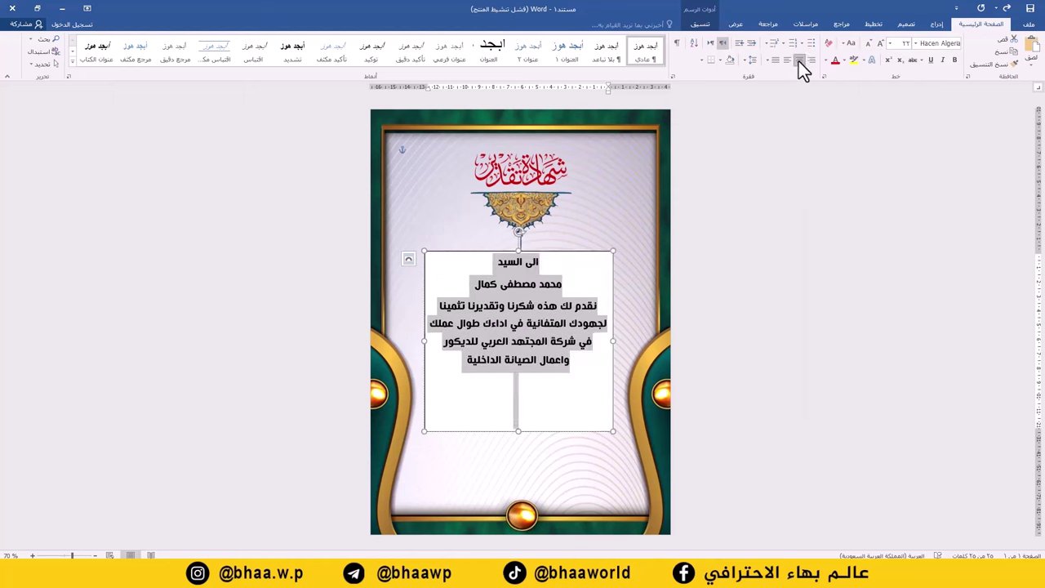
{"action": "left_click", "coordinate": [890, 44]}
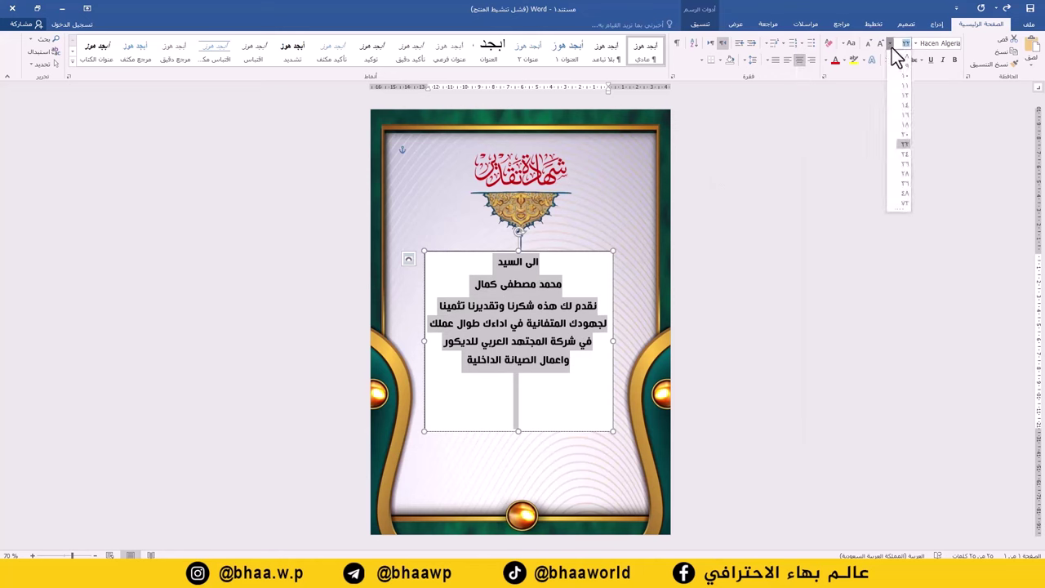
{"action": "left_click", "coordinate": [907, 153]}
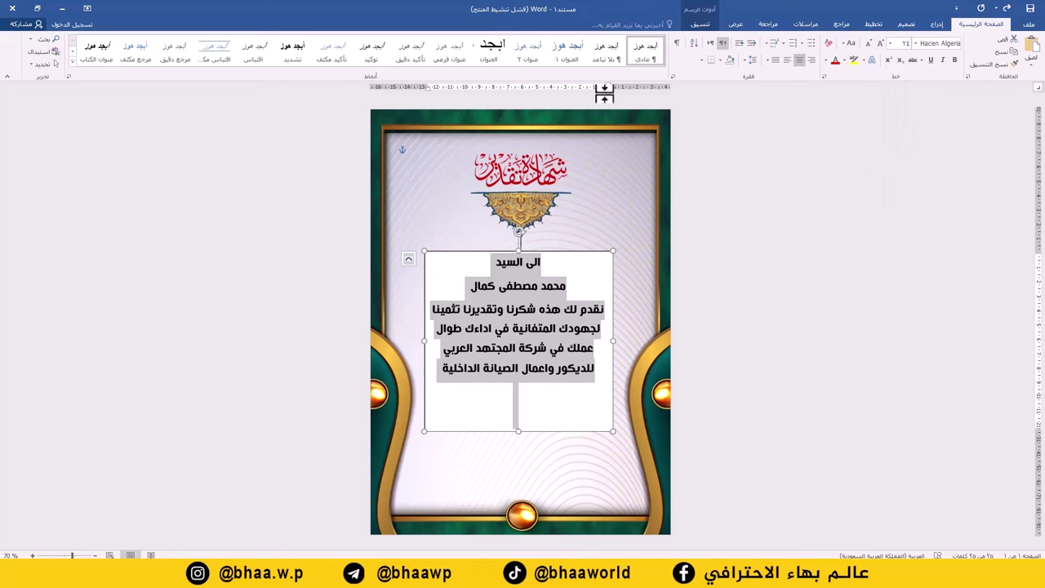
Give the text box no fill and no outline
{"action": "left_click", "coordinate": [700, 25]}
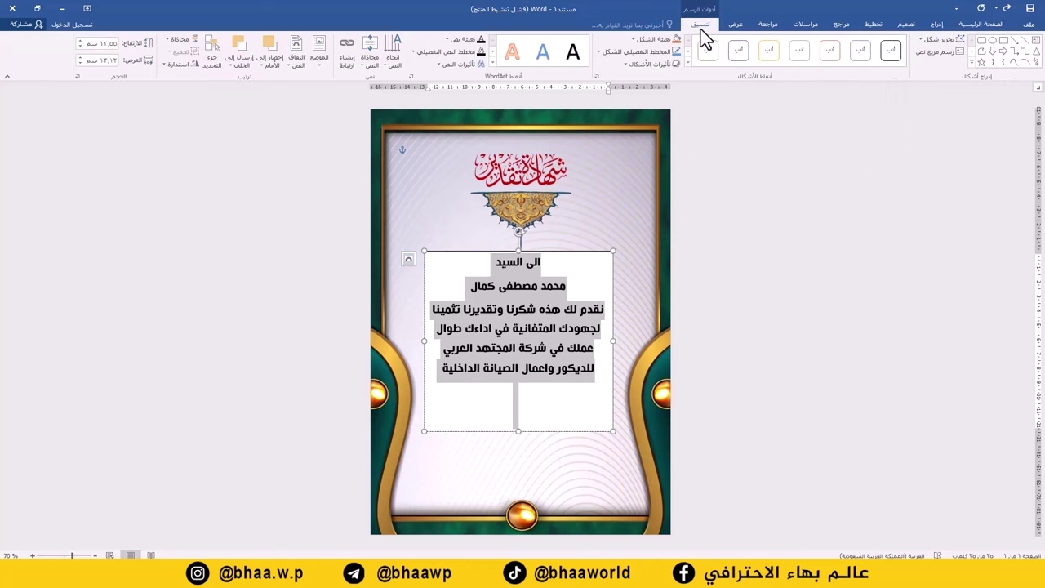
{"action": "left_click", "coordinate": [651, 40]}
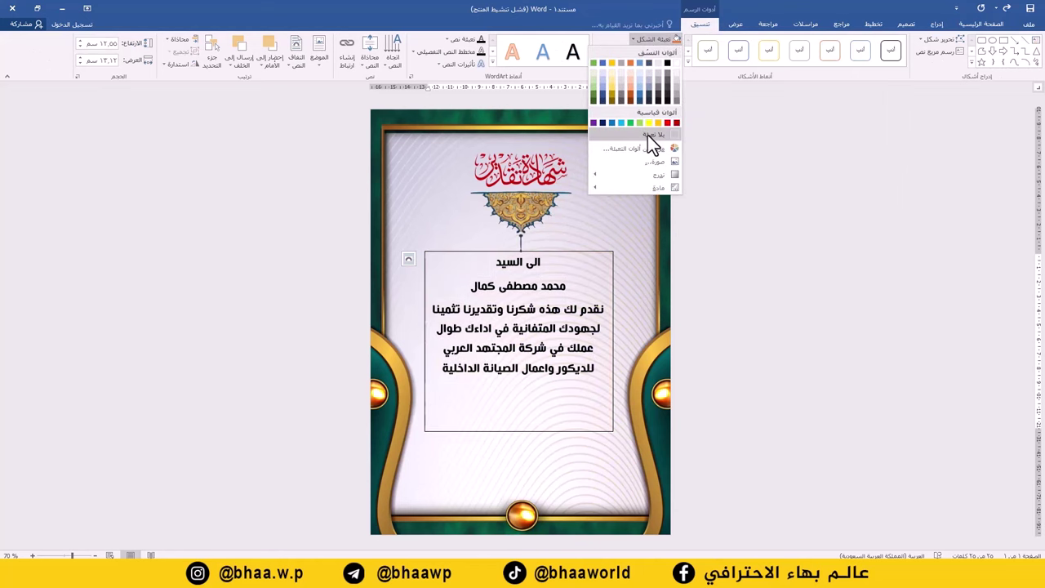
{"action": "left_click", "coordinate": [647, 135]}
{"action": "left_click", "coordinate": [655, 52]}
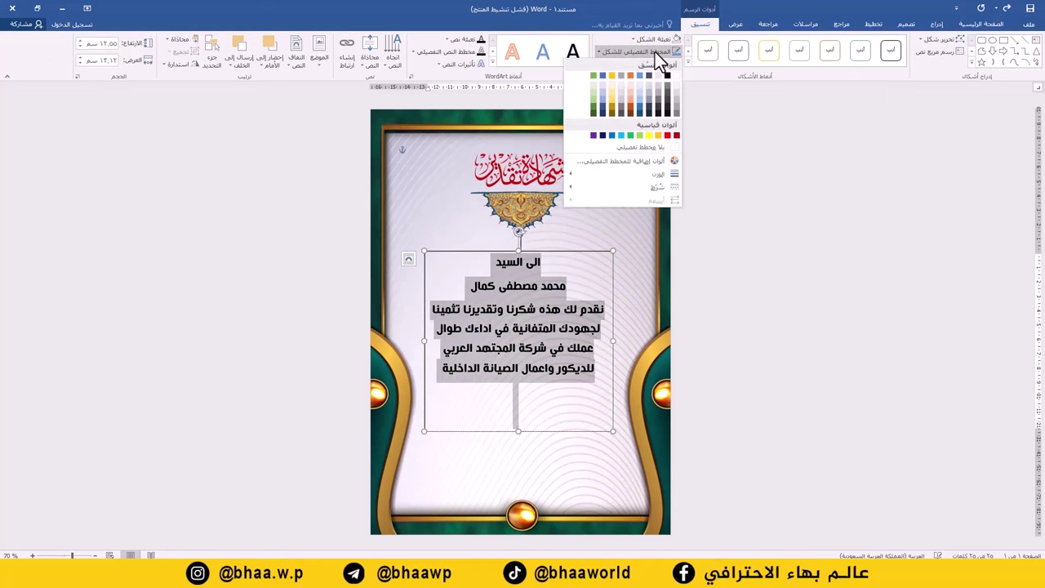
{"action": "left_click", "coordinate": [645, 149]}
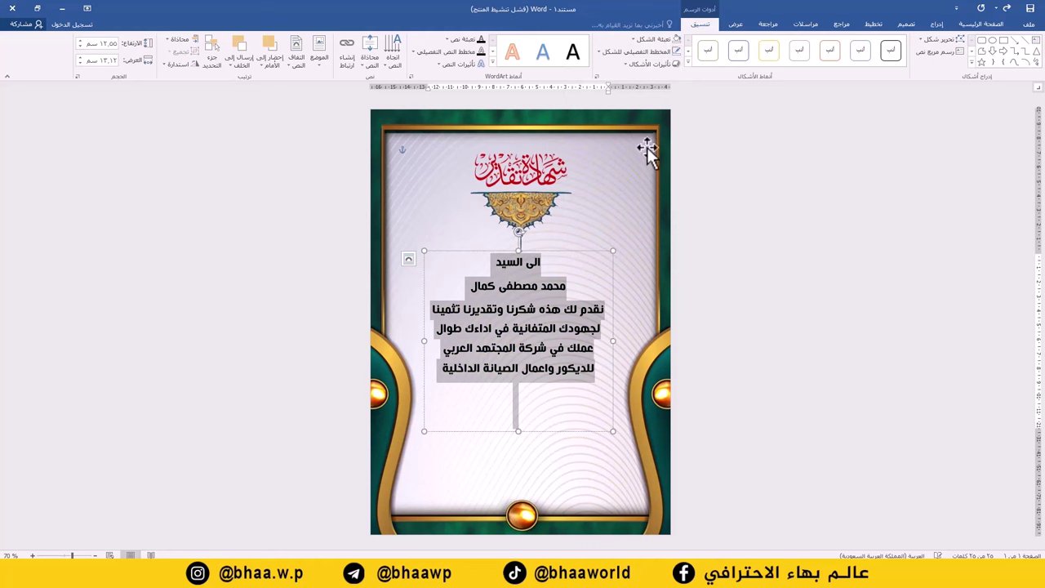
{"action": "left_click", "coordinate": [605, 122]}
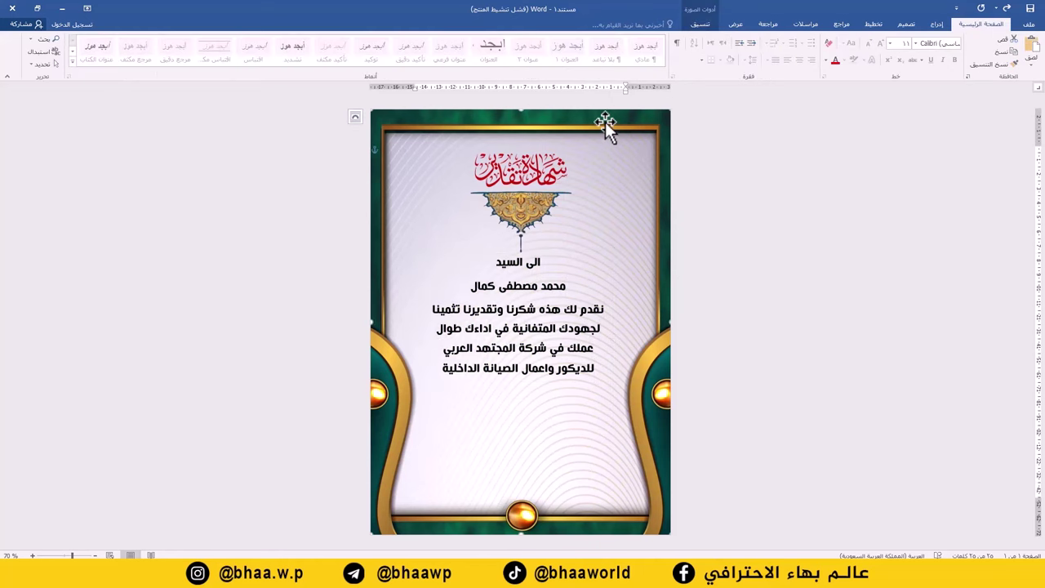
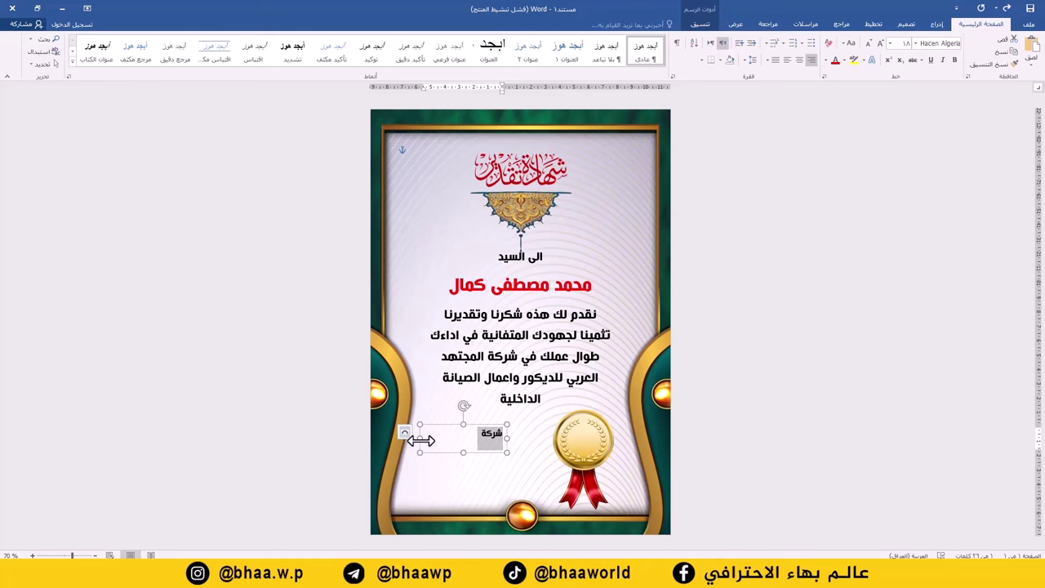
Narrow the شركة text box and position it centred on the gold medal
{"action": "left_click_drag", "start_coordinate": [419, 438], "coordinate": [599, 457]}
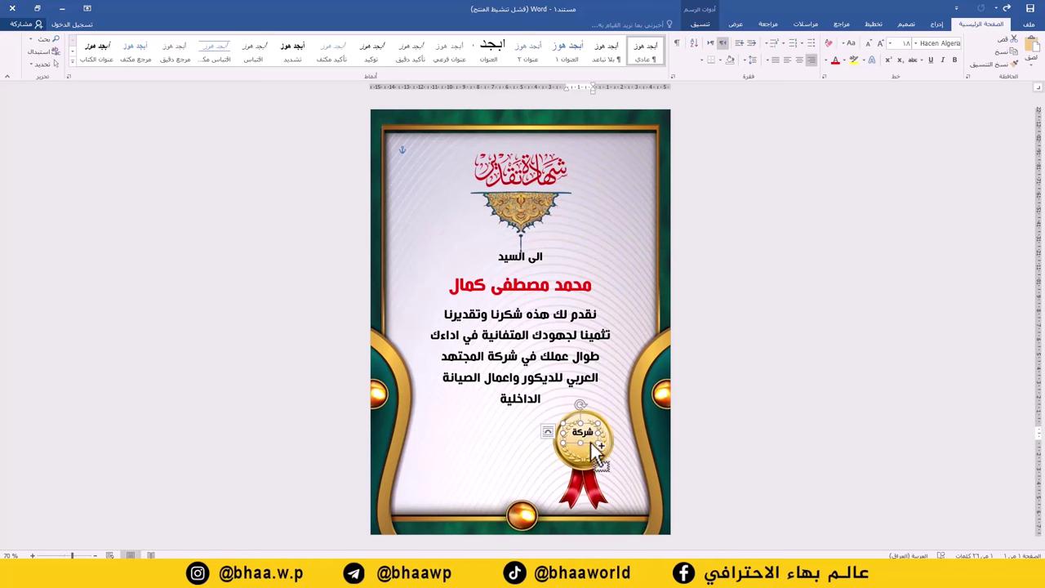
{"action": "left_click_drag", "start_coordinate": [598, 453], "coordinate": [589, 447]}
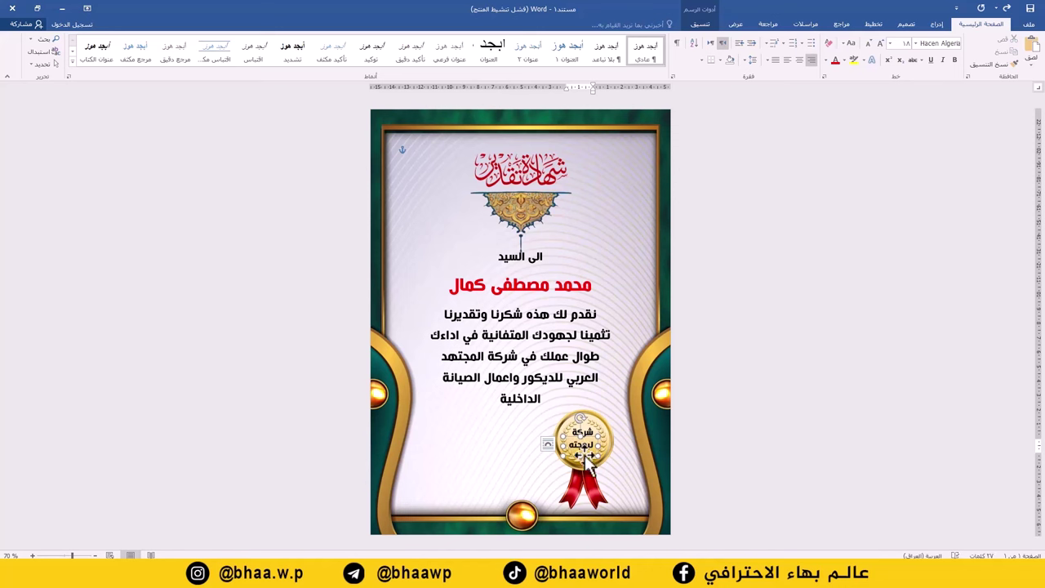
{"action": "mouse_move", "coordinate": [592, 454]}
{"action": "left_mouse_down"}
{"action": "mouse_move", "coordinate": [600, 428]}
{"action": "mouse_move", "coordinate": [601, 439]}
{"action": "left_mouse_up"}
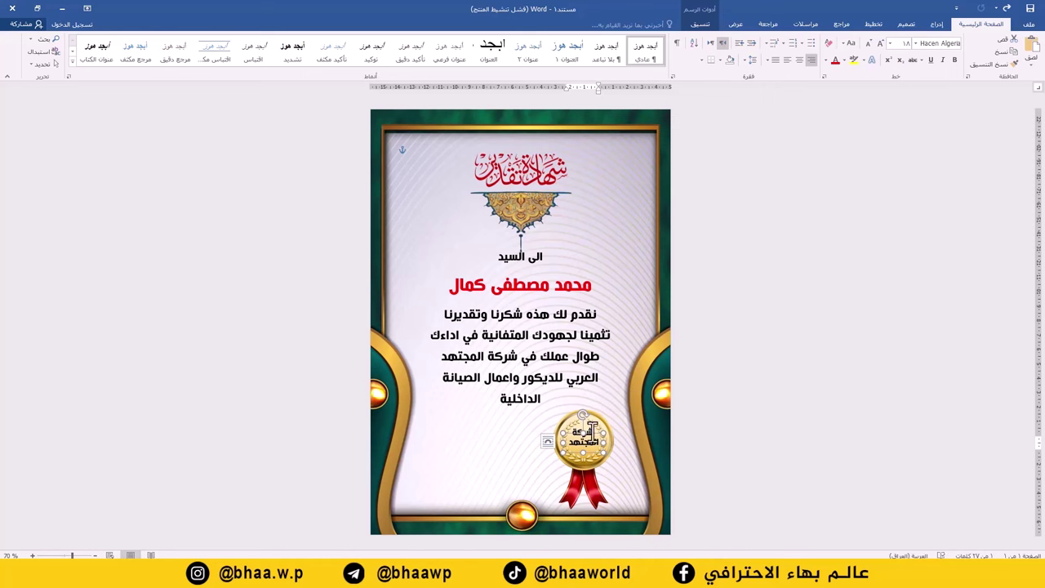
Reduce the seal text to size 16 and reposition its box on the medal
{"action": "key", "text": "Up"}
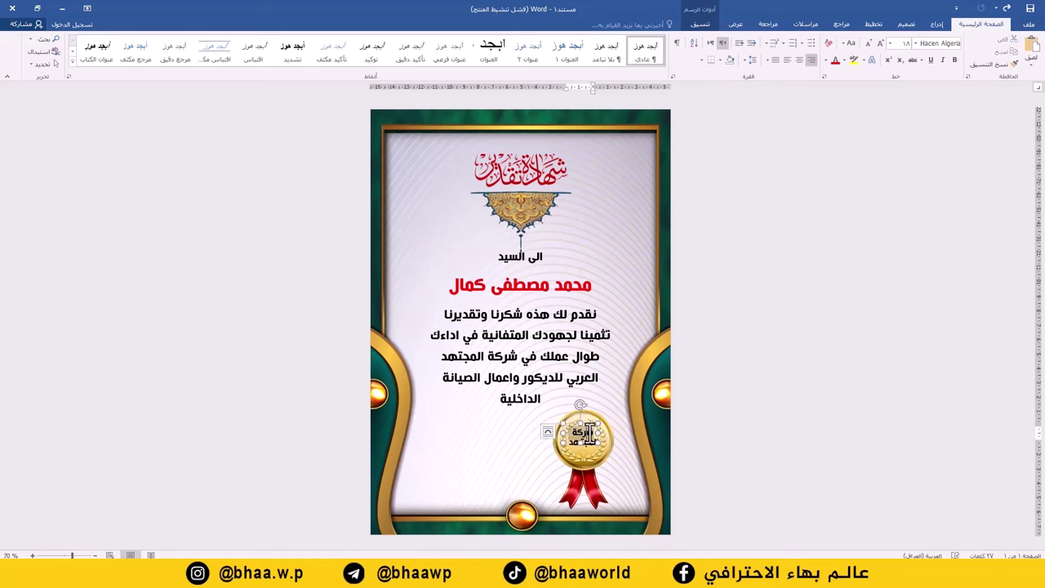
{"action": "triple_click", "coordinate": [588, 433]}
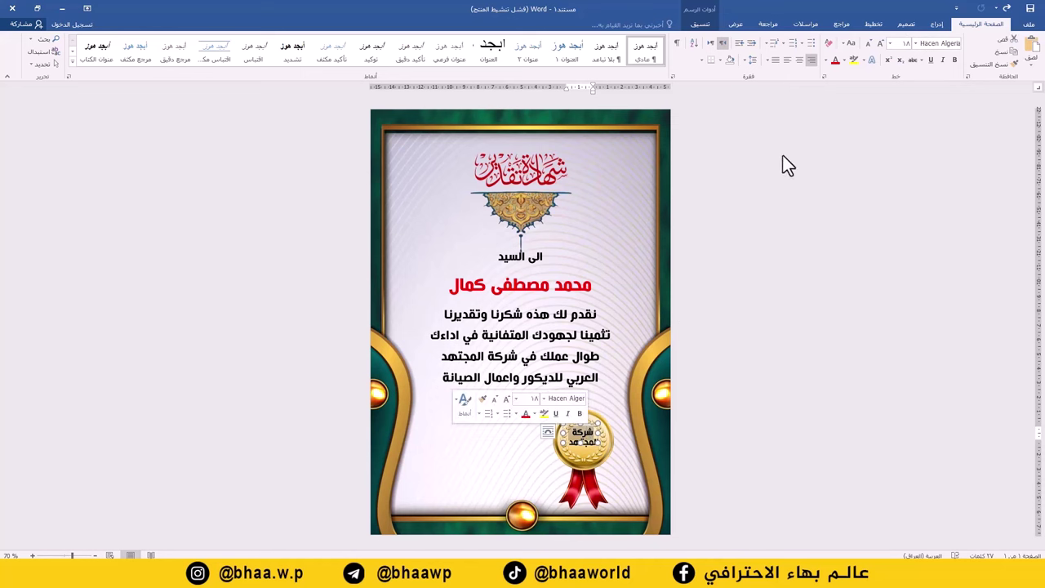
{"action": "left_click", "coordinate": [871, 44]}
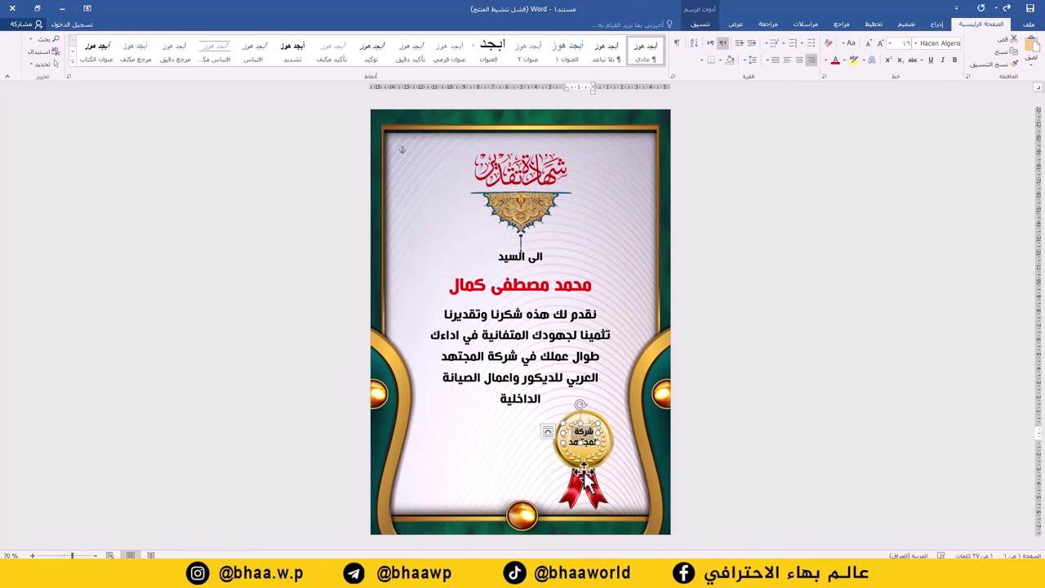
{"action": "left_click", "coordinate": [588, 437]}
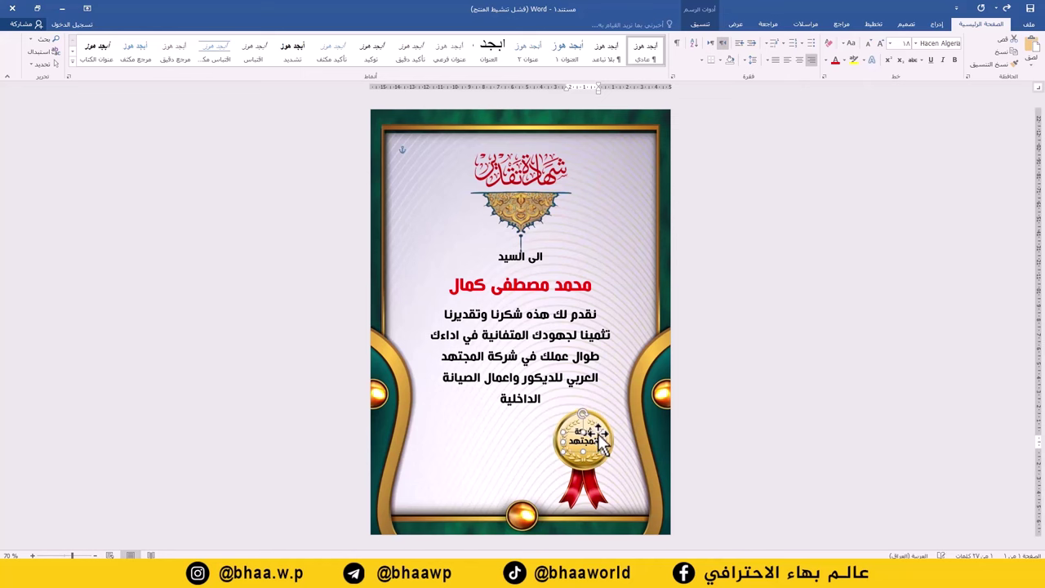
{"action": "left_click", "coordinate": [603, 441]}
{"action": "mouse_move", "coordinate": [603, 442]}
{"action": "left_mouse_down"}
{"action": "mouse_move", "coordinate": [604, 469]}
{"action": "mouse_move", "coordinate": [591, 457]}
{"action": "left_mouse_up"}
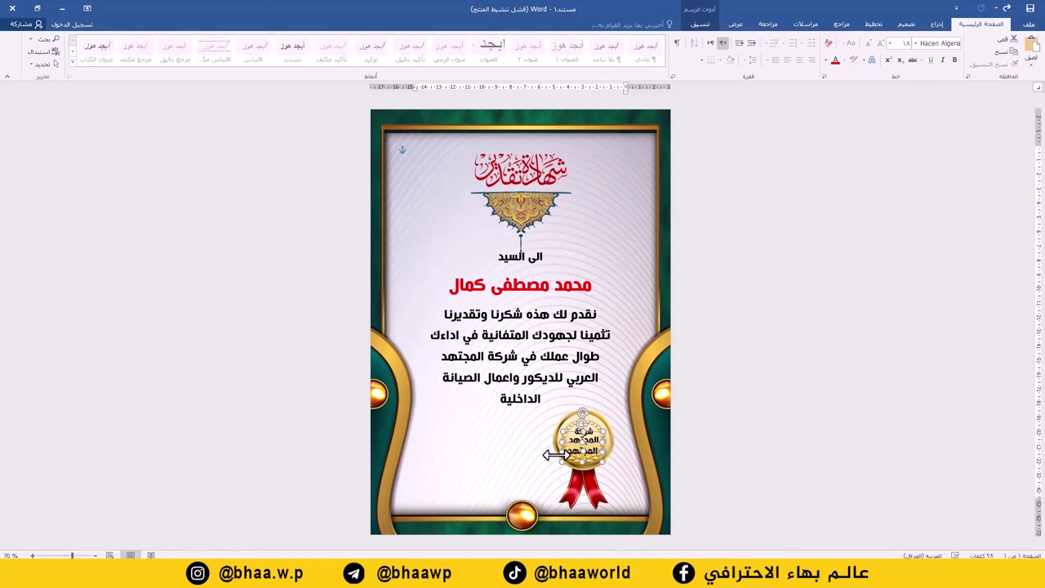
Shrink the seal text further and reselect its box, fitted over the medal
{"action": "double_click", "coordinate": [591, 450]}
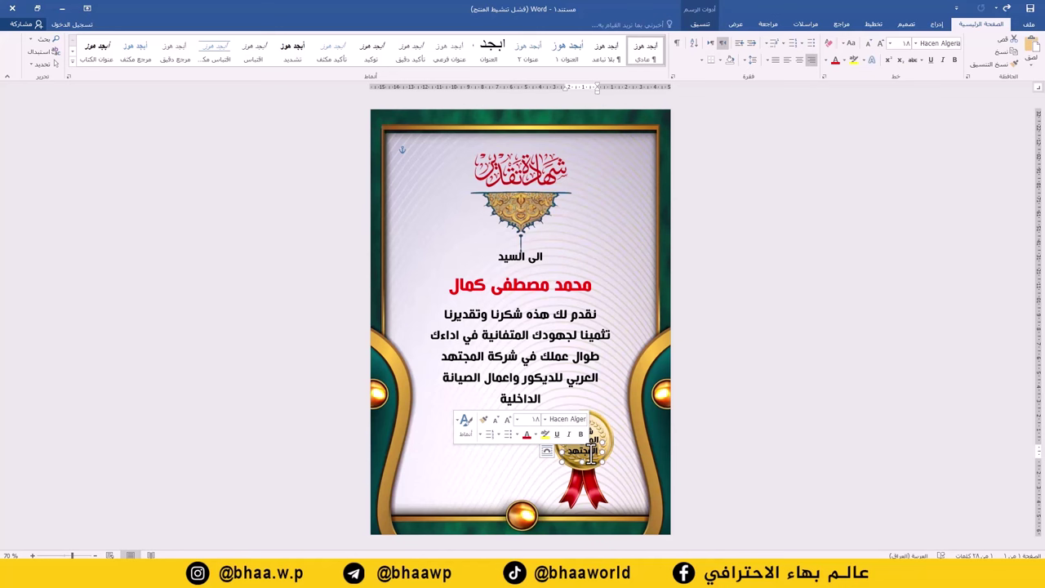
{"action": "left_click", "coordinate": [591, 451]}
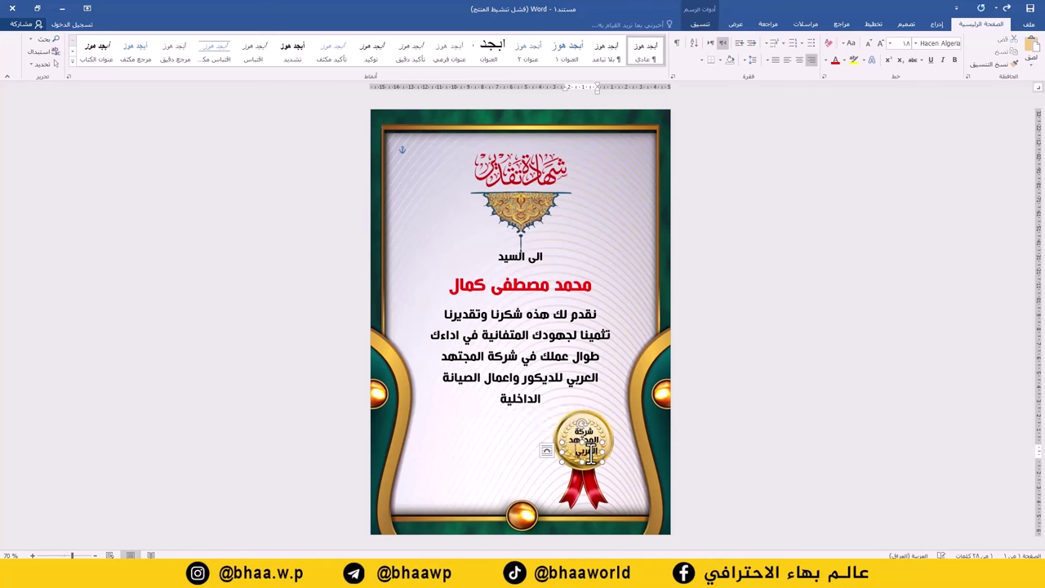
{"action": "left_click", "coordinate": [869, 44]}
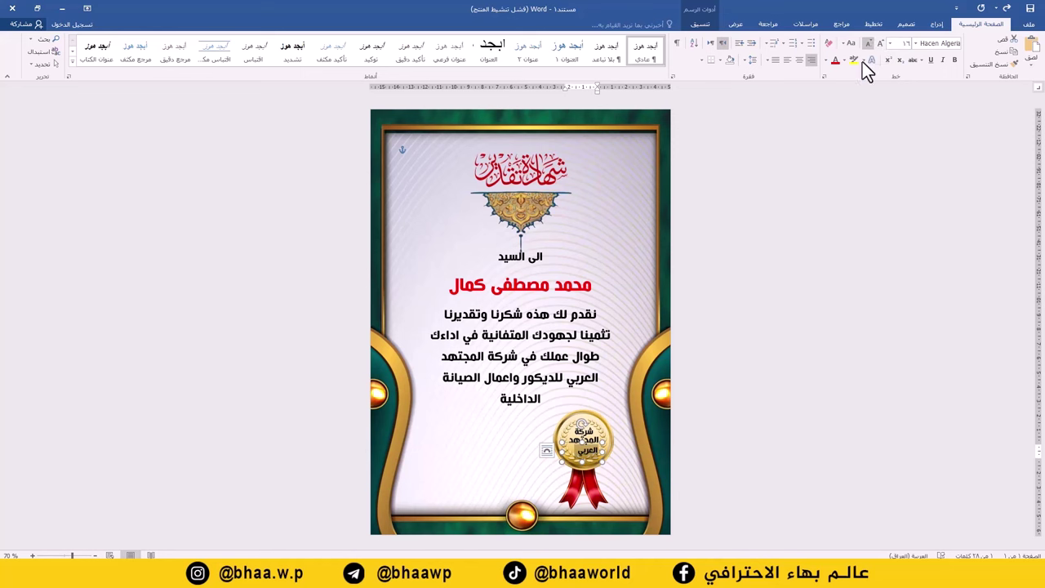
{"action": "left_click", "coordinate": [584, 460]}
{"action": "left_click", "coordinate": [588, 453]}
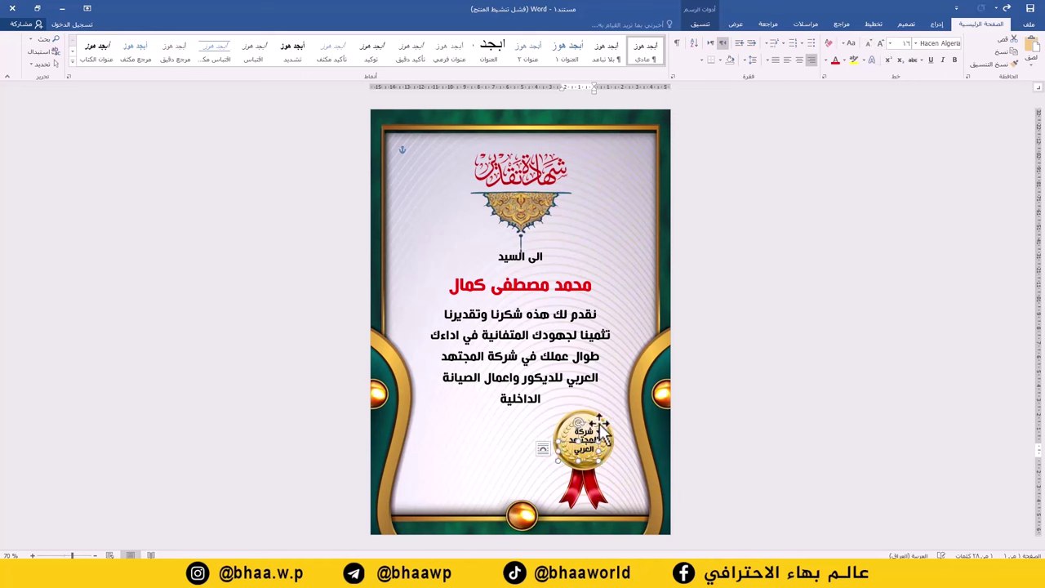
{"action": "left_click", "coordinate": [600, 434]}
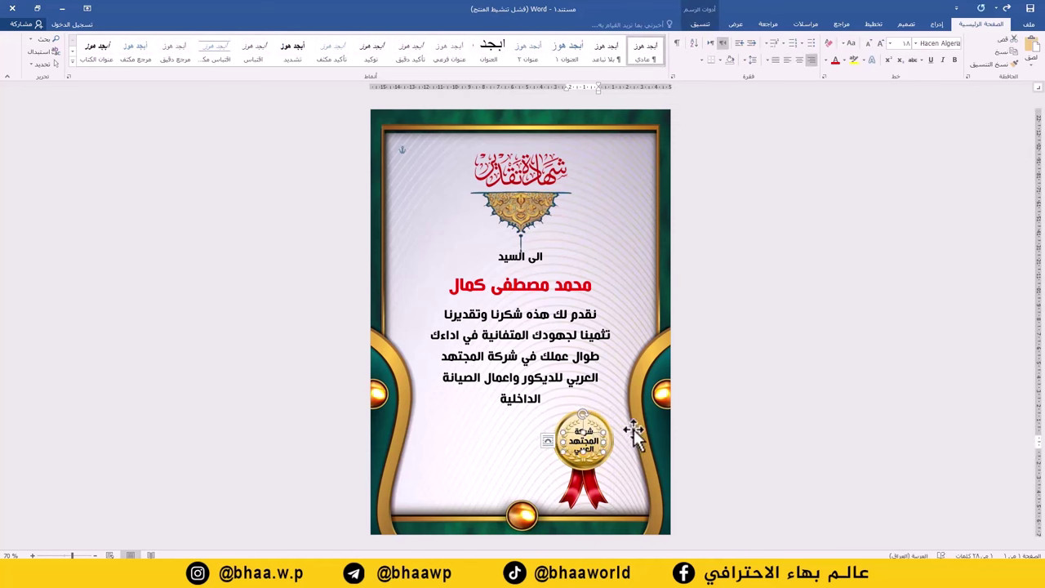
{"action": "left_click", "coordinate": [630, 427]}
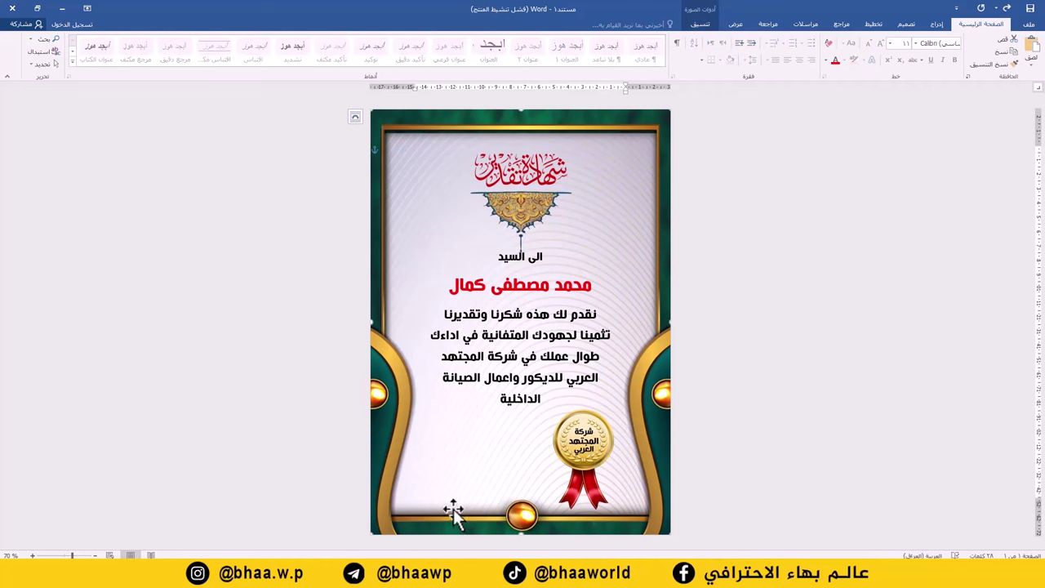
{"action": "left_click", "coordinate": [595, 441]}
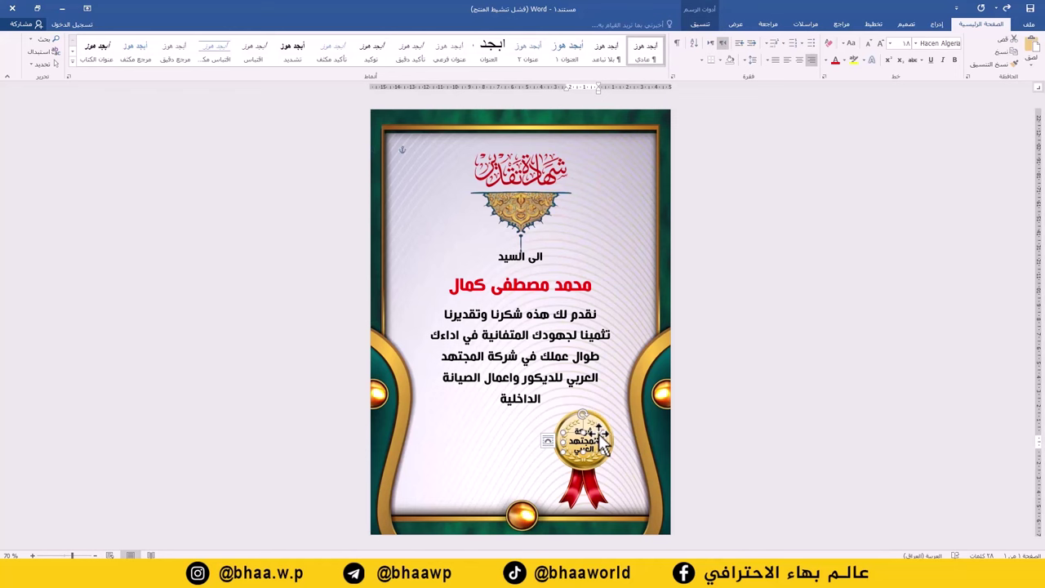
Copy the seal box left of the medal, replace it with the manager's name, size 16, centred
{"action": "left_click_drag", "start_coordinate": [603, 441], "coordinate": [467, 450]}
{"action": "double_click", "coordinate": [463, 450]}
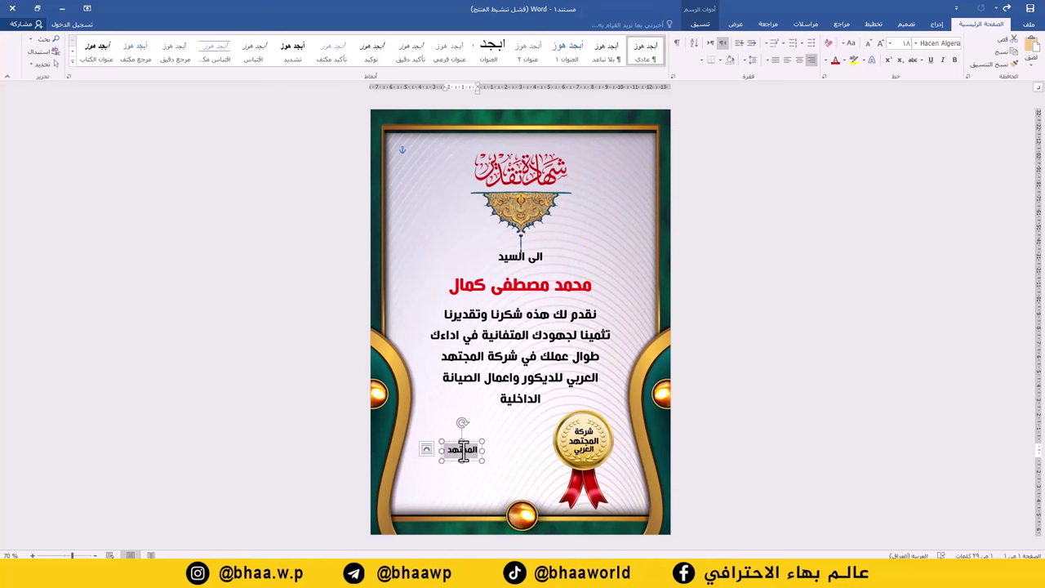
{"action": "type", "text": "مح"}
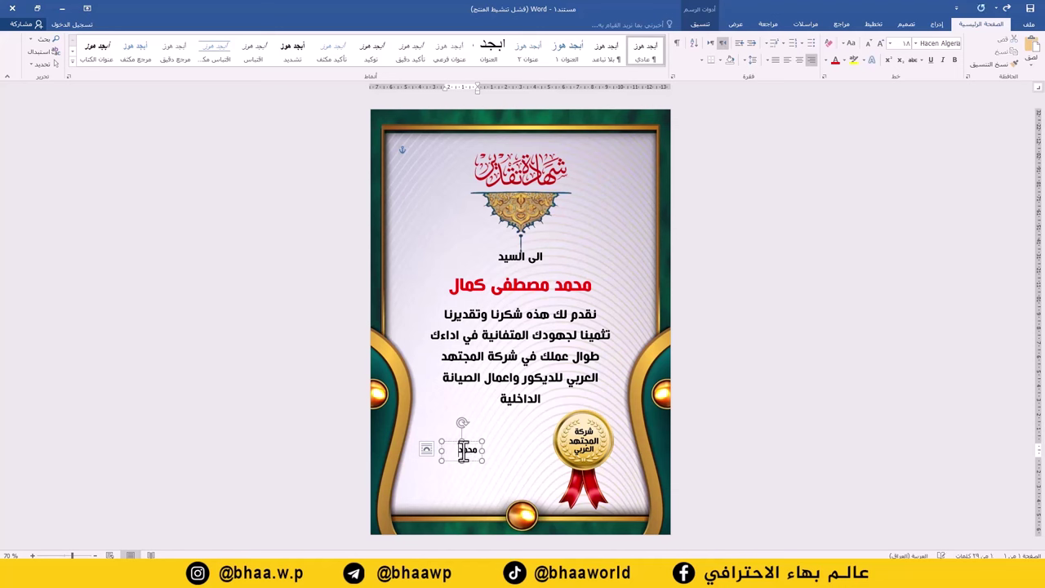
{"action": "type", "text": "مد الع"}
{"action": "left_click_drag", "start_coordinate": [484, 450], "coordinate": [516, 455]}
{"action": "triple_click", "coordinate": [506, 450]}
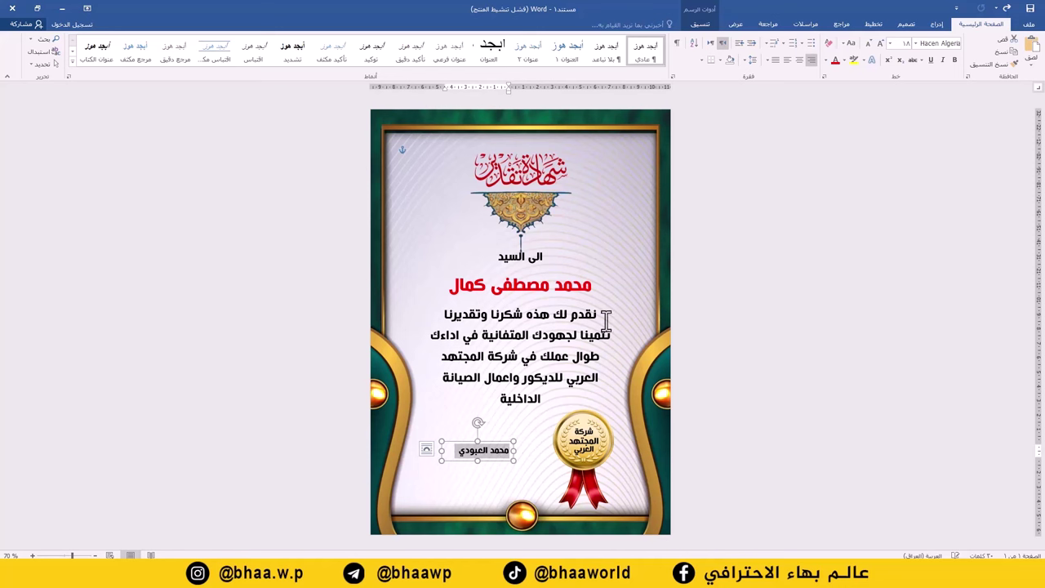
{"action": "left_click", "coordinate": [869, 43]}
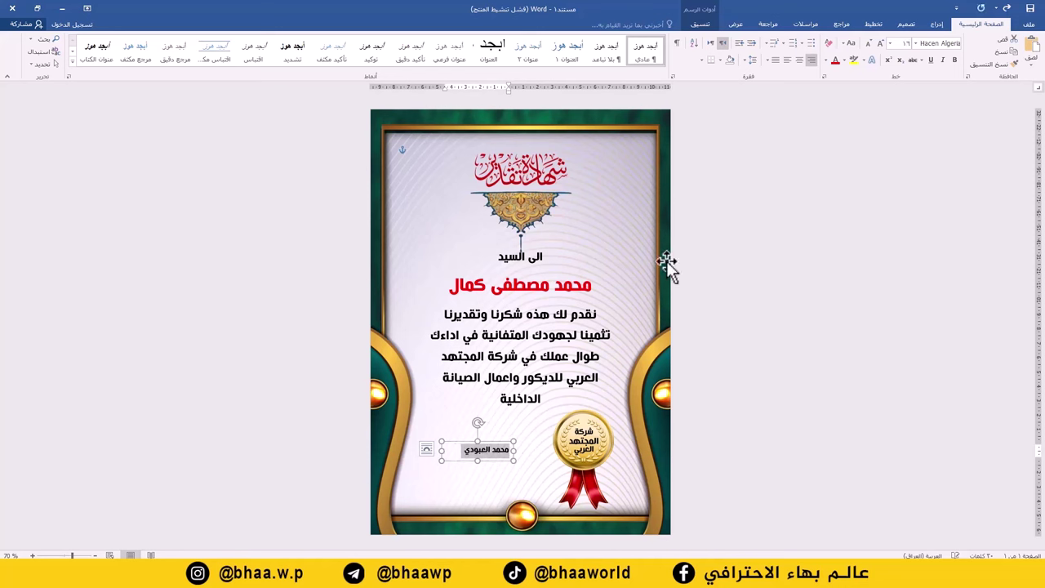
{"action": "left_click", "coordinate": [801, 62]}
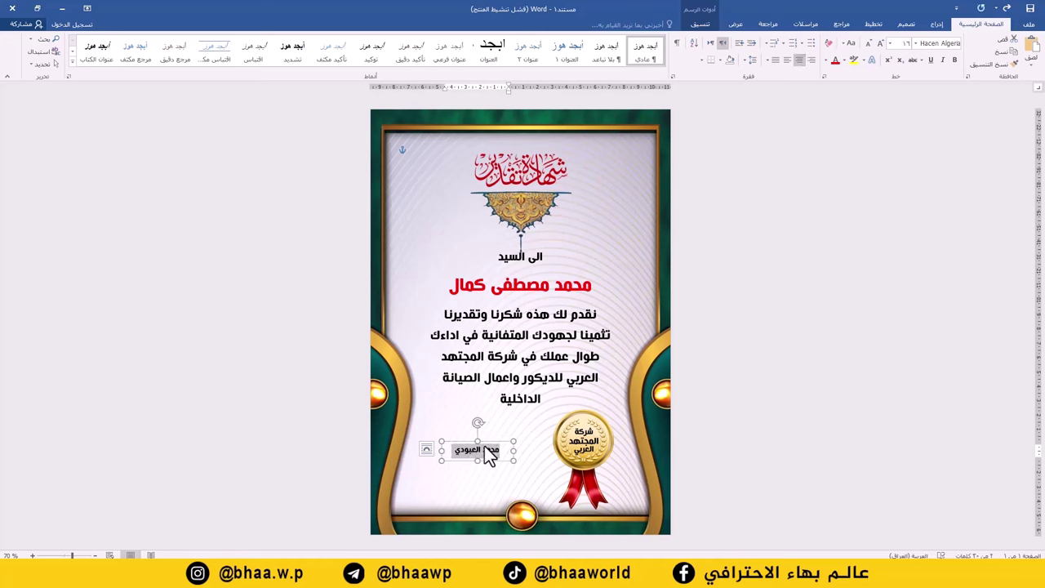
{"action": "left_click_drag", "start_coordinate": [485, 442], "coordinate": [481, 443]}
Add the lines مدير الشركة and the date ٢٠٢٣ to the signature box and resize it to fit
{"action": "left_click", "coordinate": [451, 451]}
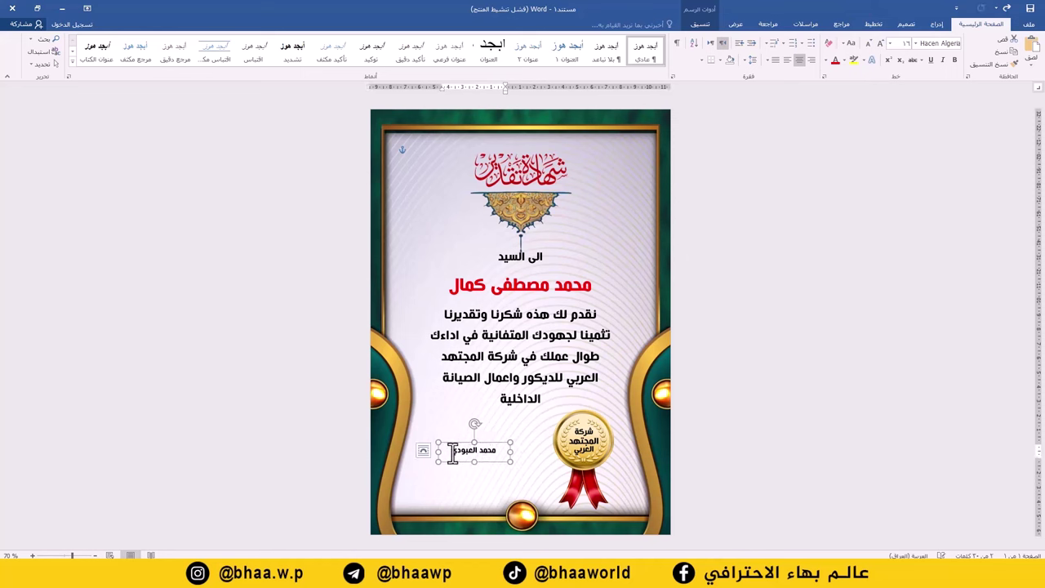
{"action": "key", "text": "alt+shift"}
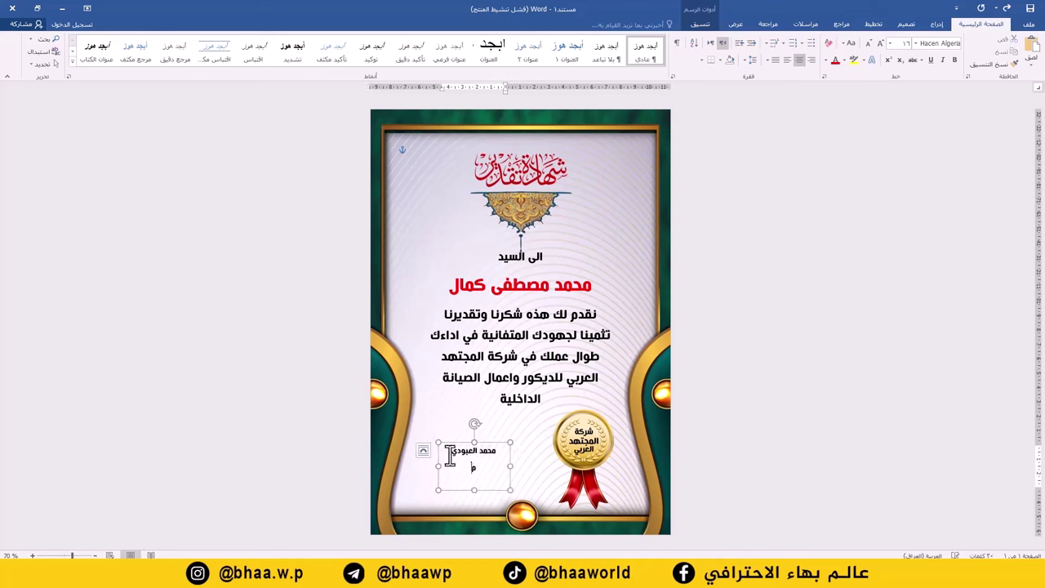
{"action": "type", "text": "مدير الشركة"}
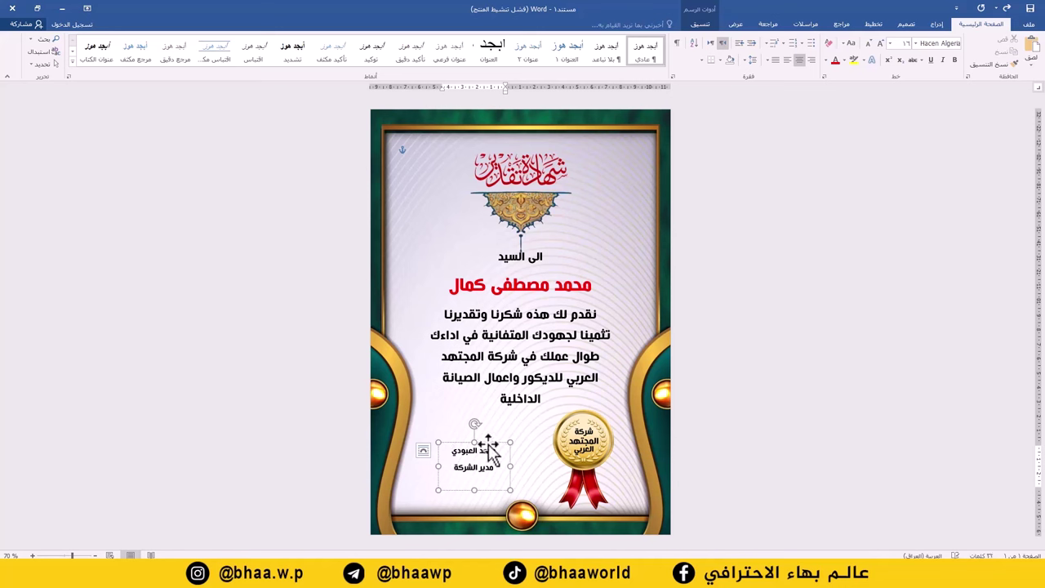
{"action": "left_click_drag", "start_coordinate": [486, 442], "coordinate": [477, 444]}
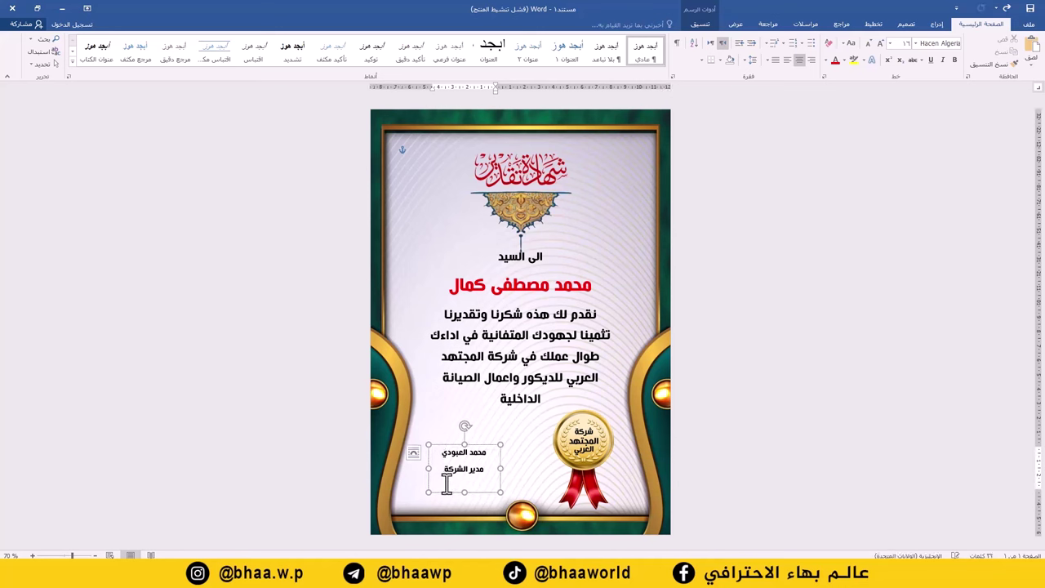
{"action": "key", "text": "alt+shift"}
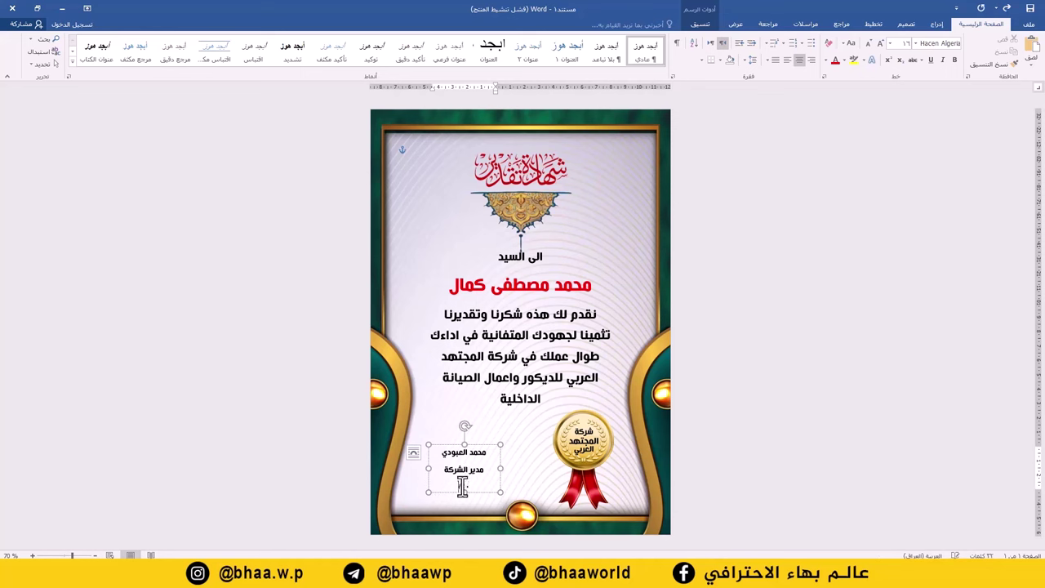
{"action": "type", "text": "٢٠٢٣/١٢/٢٠"}
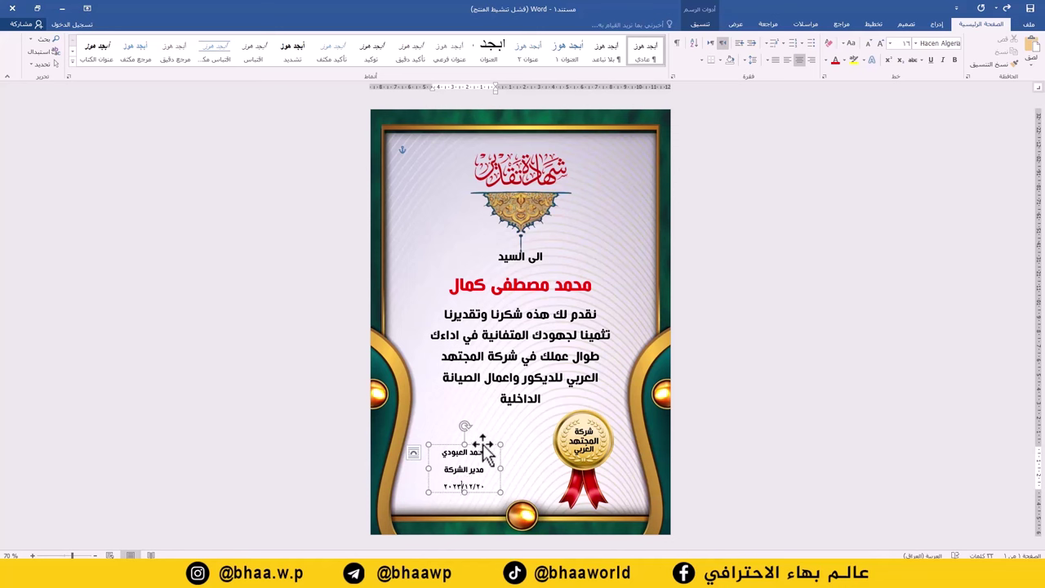
{"action": "left_click_drag", "start_coordinate": [484, 445], "coordinate": [483, 449]}
{"action": "left_click_drag", "start_coordinate": [463, 495], "coordinate": [463, 498]}
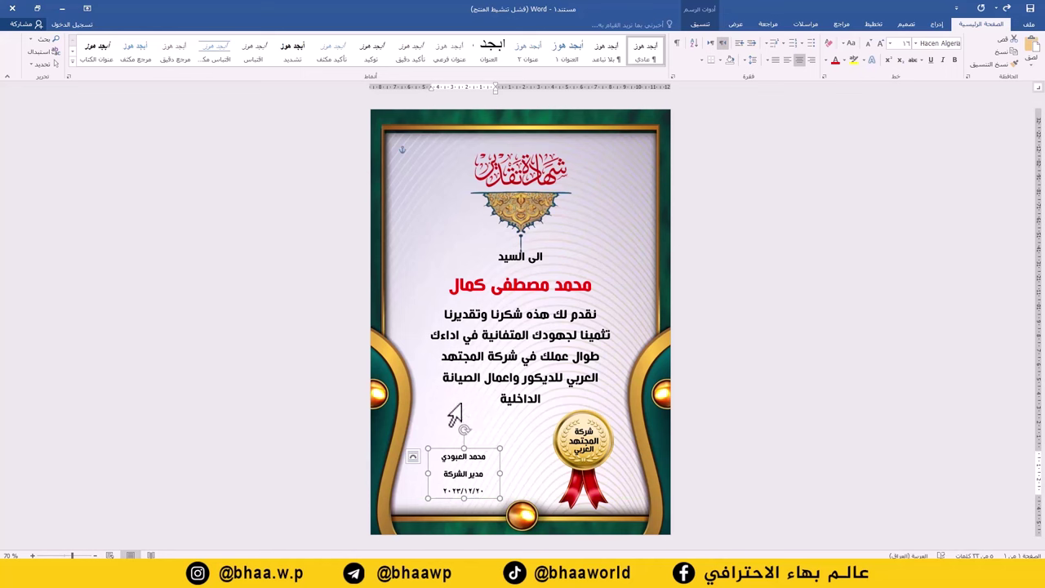
Click outside the signature box to finish editing the first certificate
{"action": "left_click", "coordinate": [666, 171]}
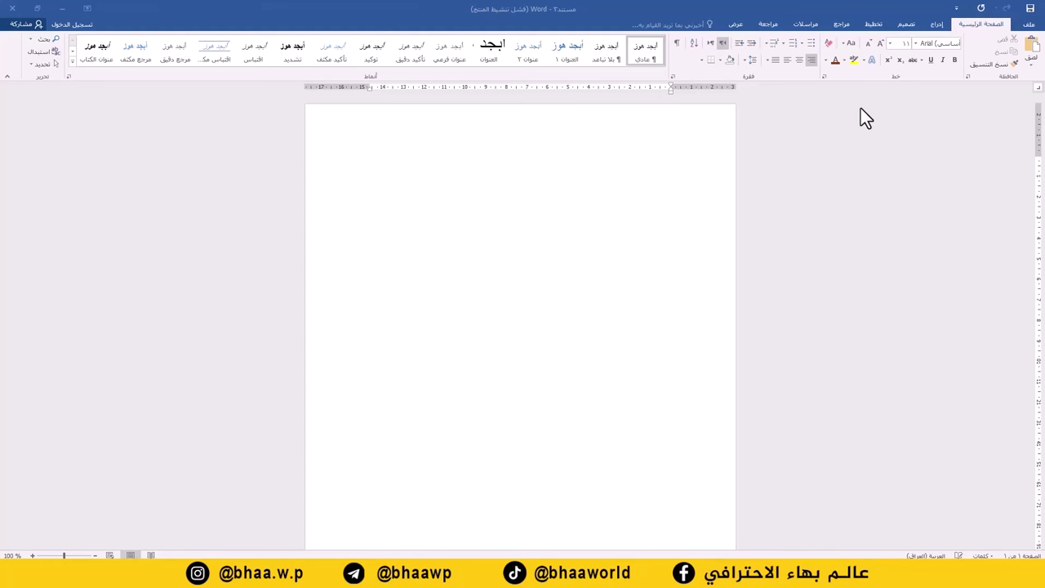
Set the new page's orientation to Landscape, leaving the paper size unchanged
{"action": "left_click", "coordinate": [873, 24]}
{"action": "left_click", "coordinate": [985, 65]}
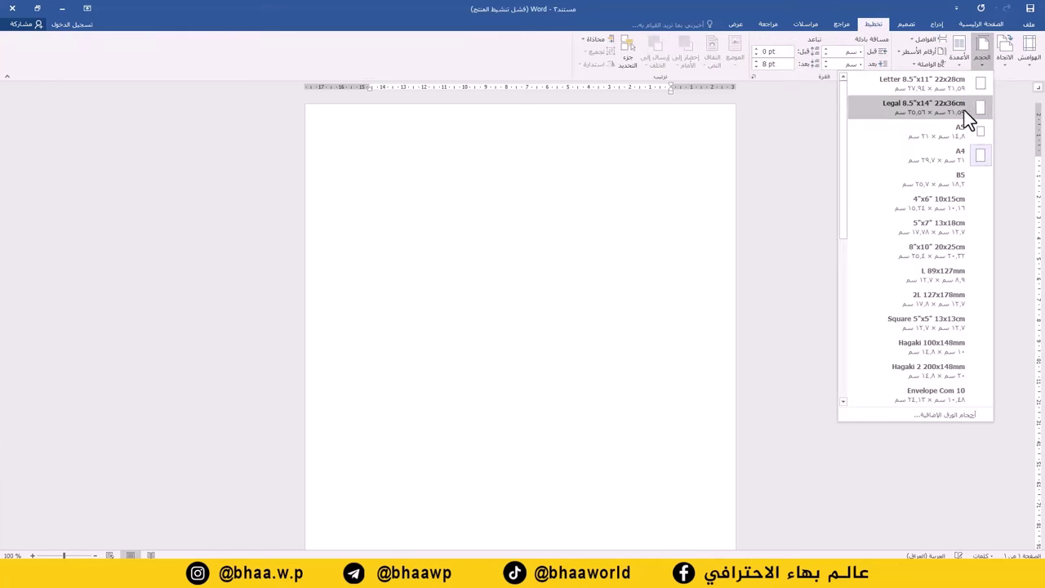
{"action": "left_click", "coordinate": [955, 155]}
{"action": "left_click", "coordinate": [1003, 59]}
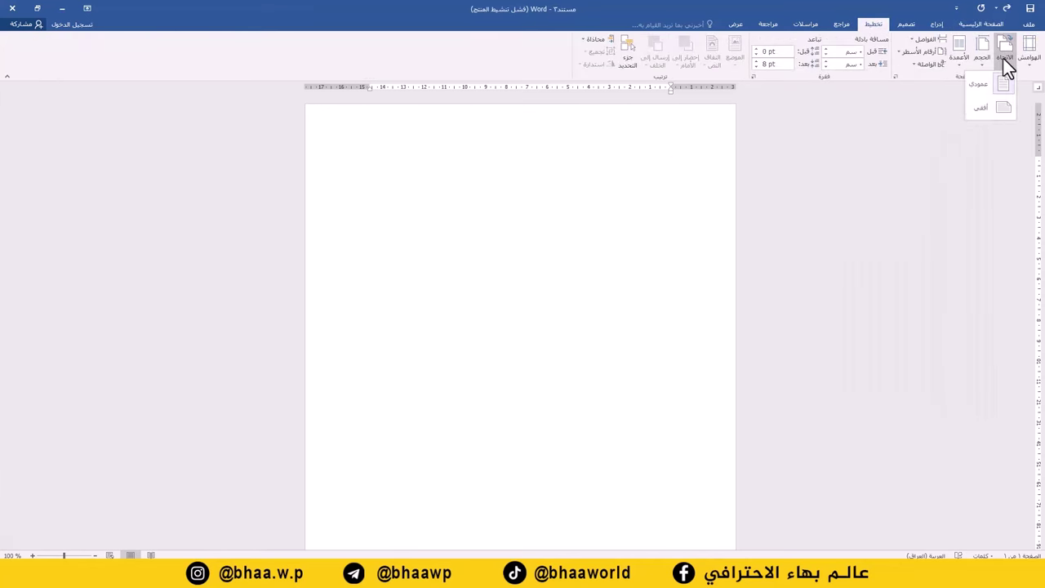
{"action": "left_click", "coordinate": [995, 106]}
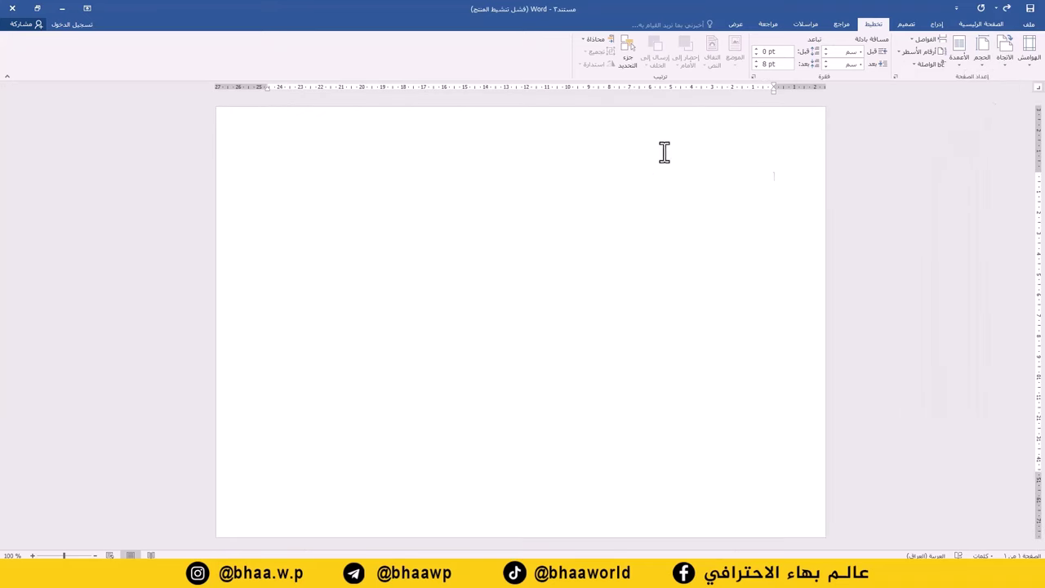
{"action": "left_click", "coordinate": [942, 29]}
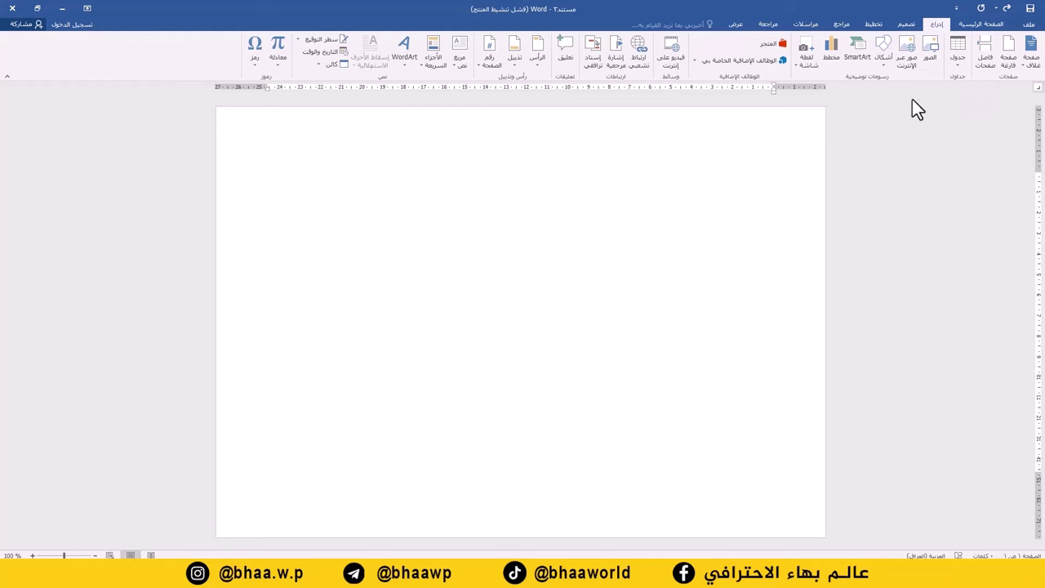
Insert the picture 5526752.jpg and set its text wrapping so it floats freely
{"action": "left_click", "coordinate": [929, 56]}
{"action": "double_click", "coordinate": [319, 123]}
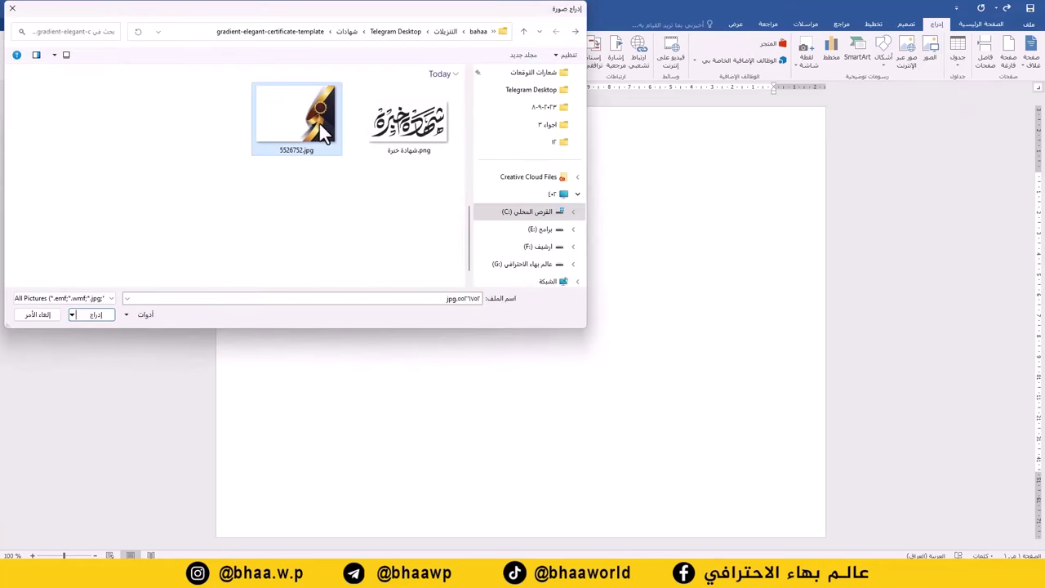
{"action": "right_click", "coordinate": [516, 245]}
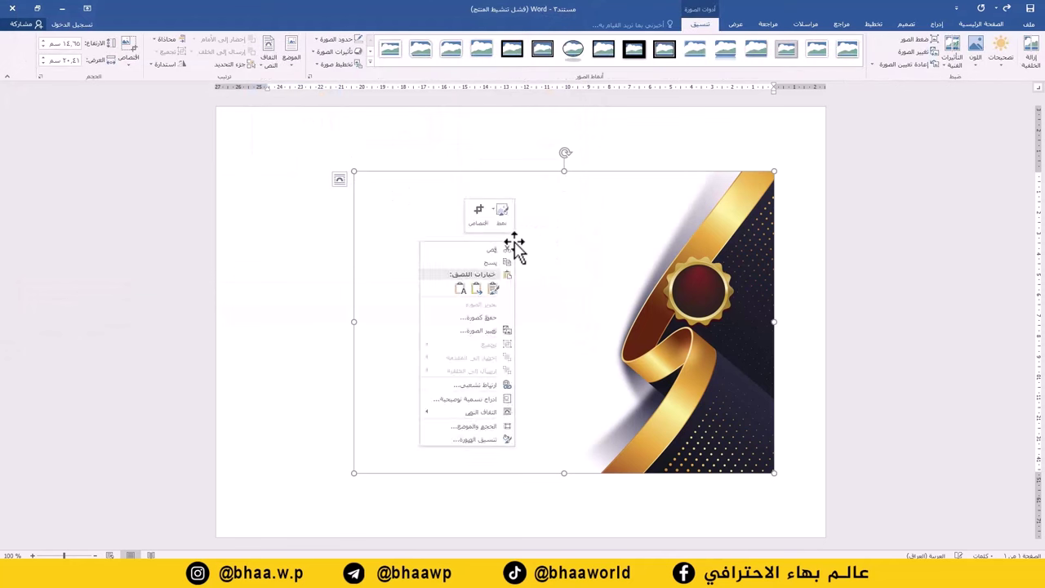
{"action": "mouse_move", "coordinate": [456, 413]}
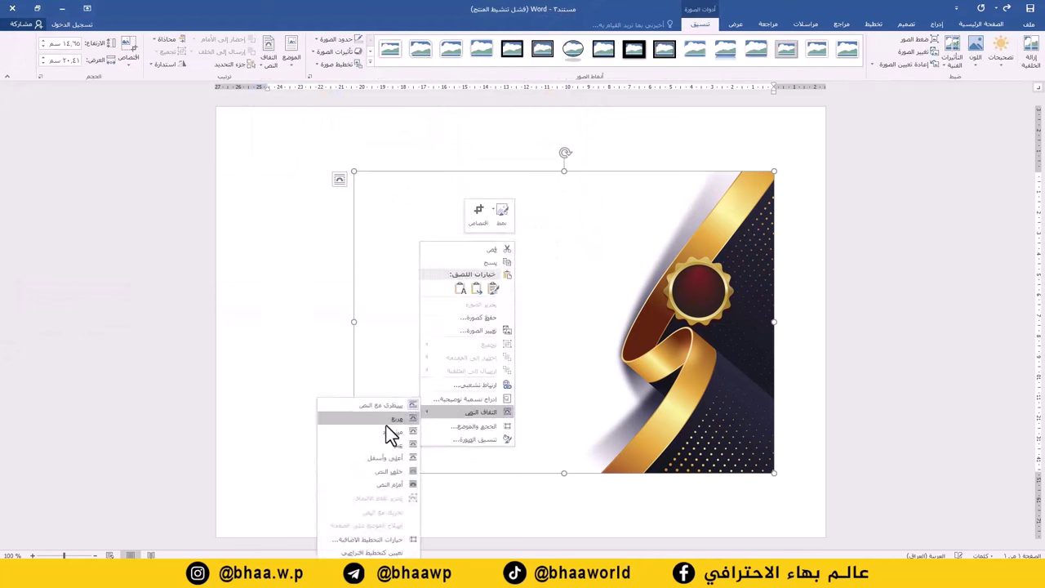
{"action": "left_click", "coordinate": [386, 470]}
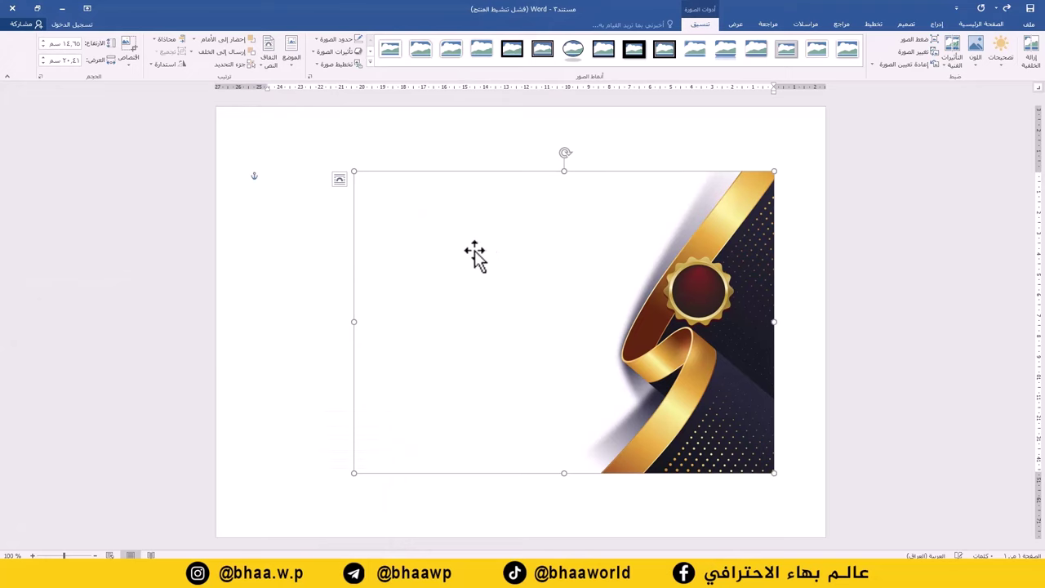
Stretch the gold-ribbon picture from the top-left corner to cover the whole landscape page
{"action": "left_click_drag", "start_coordinate": [474, 252], "coordinate": [332, 185]}
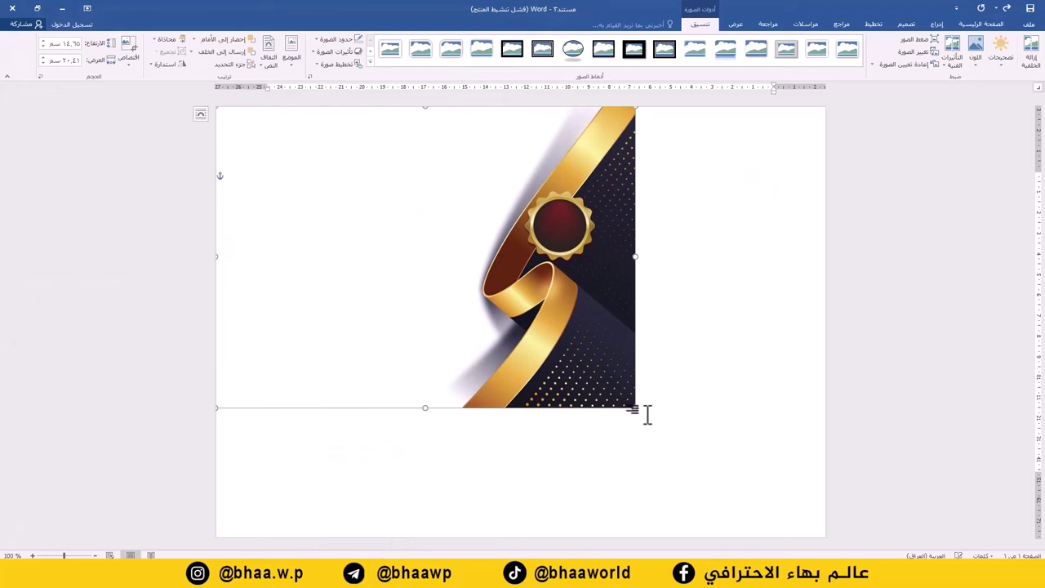
{"action": "left_click_drag", "start_coordinate": [636, 407], "coordinate": [814, 536]}
{"action": "left_click_drag", "start_coordinate": [777, 327], "coordinate": [783, 319]}
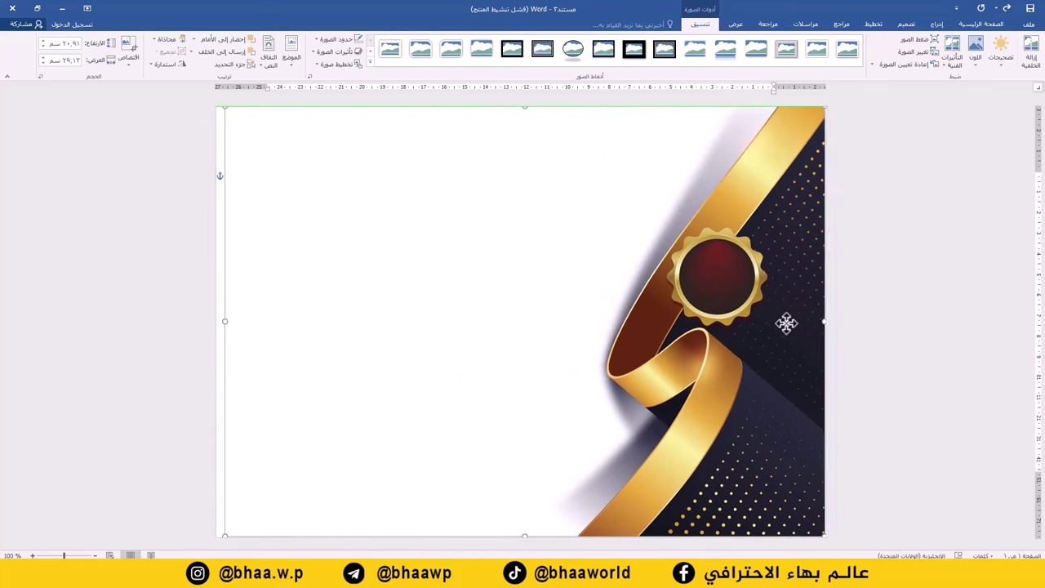
{"action": "left_click", "coordinate": [216, 231]}
{"action": "left_click", "coordinate": [345, 245]}
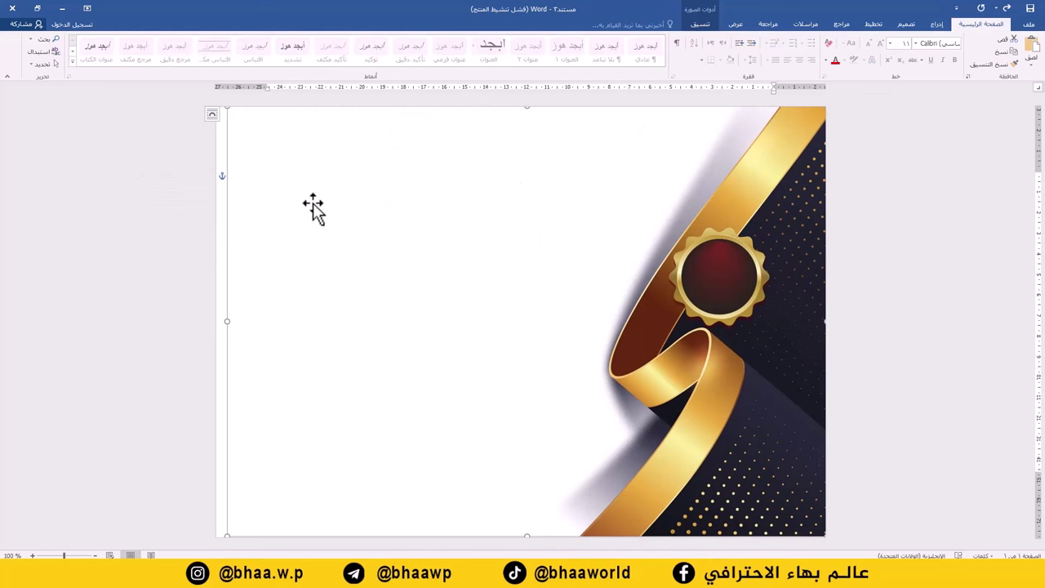
{"action": "left_click", "coordinate": [221, 226]}
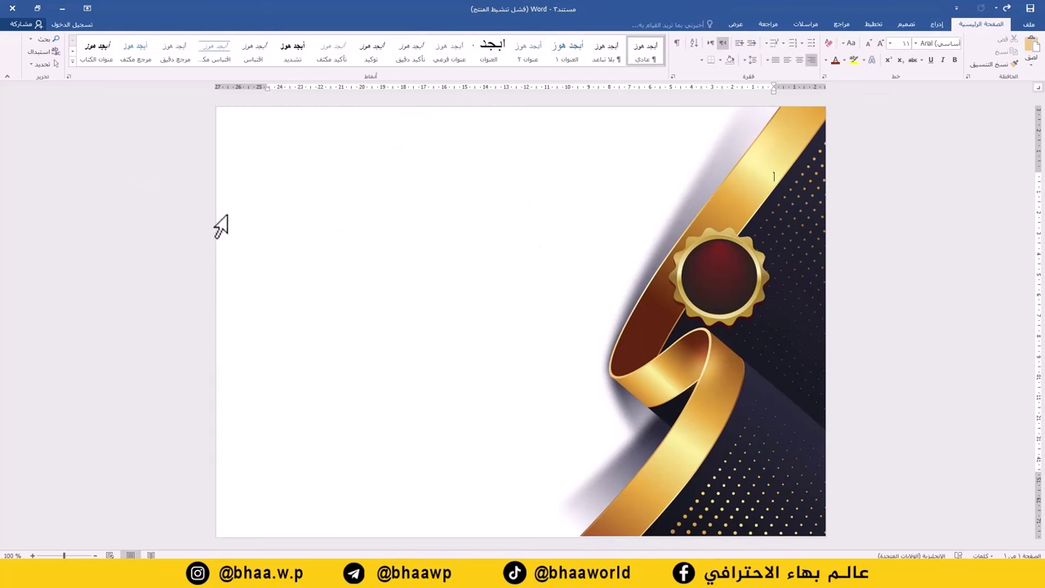
{"action": "left_click", "coordinate": [935, 24]}
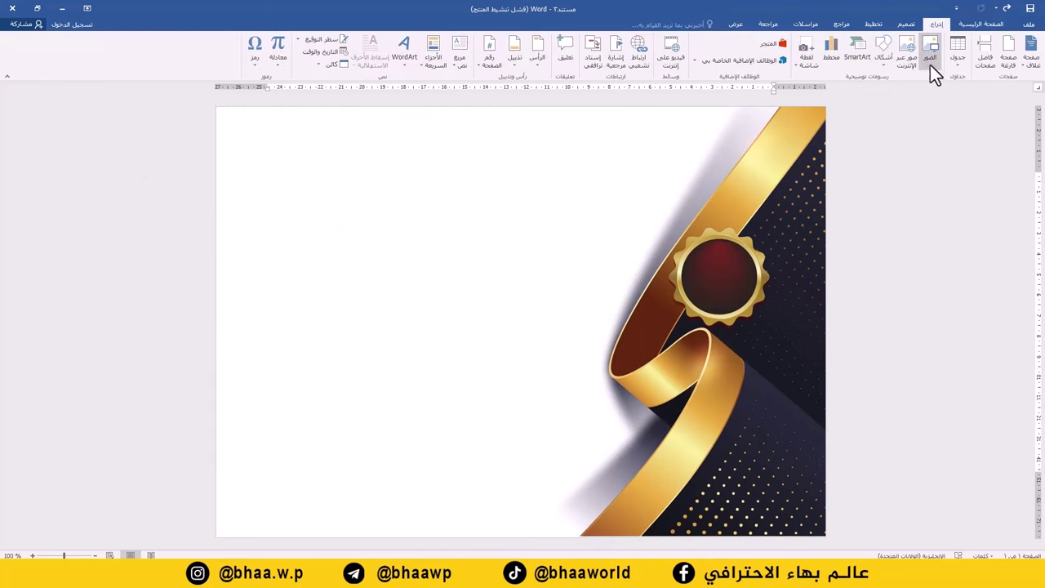
Insert the شهادة خبرة calligraphy image in front of text and shrink it near the page top
{"action": "left_click", "coordinate": [930, 65]}
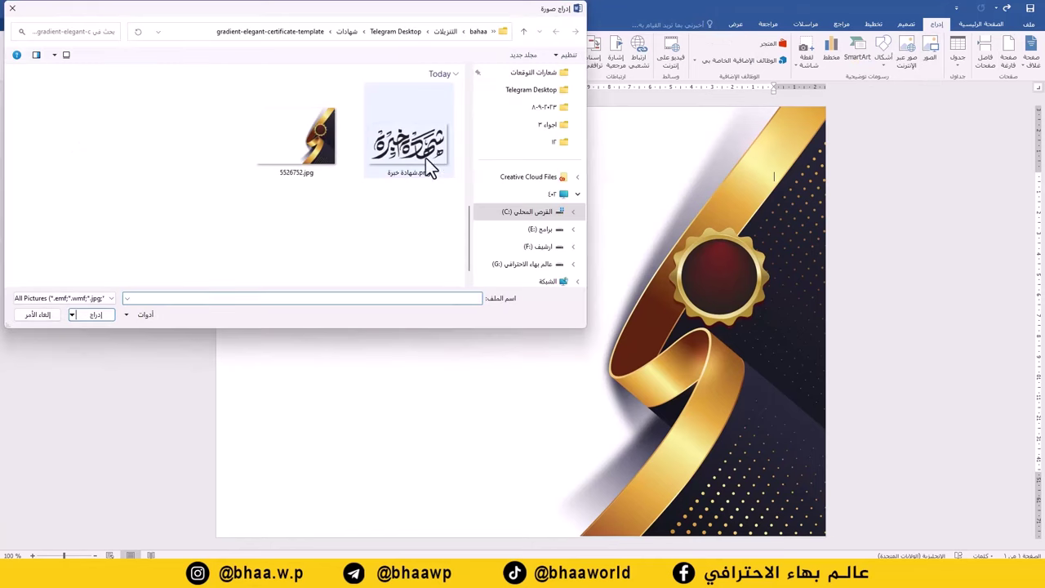
{"action": "double_click", "coordinate": [417, 151]}
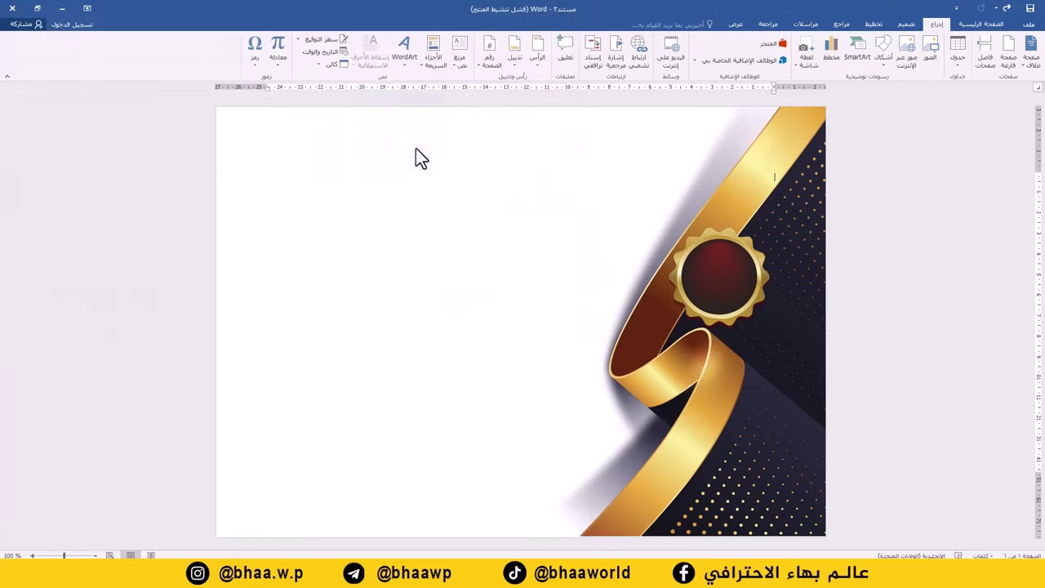
{"action": "right_click", "coordinate": [522, 261]}
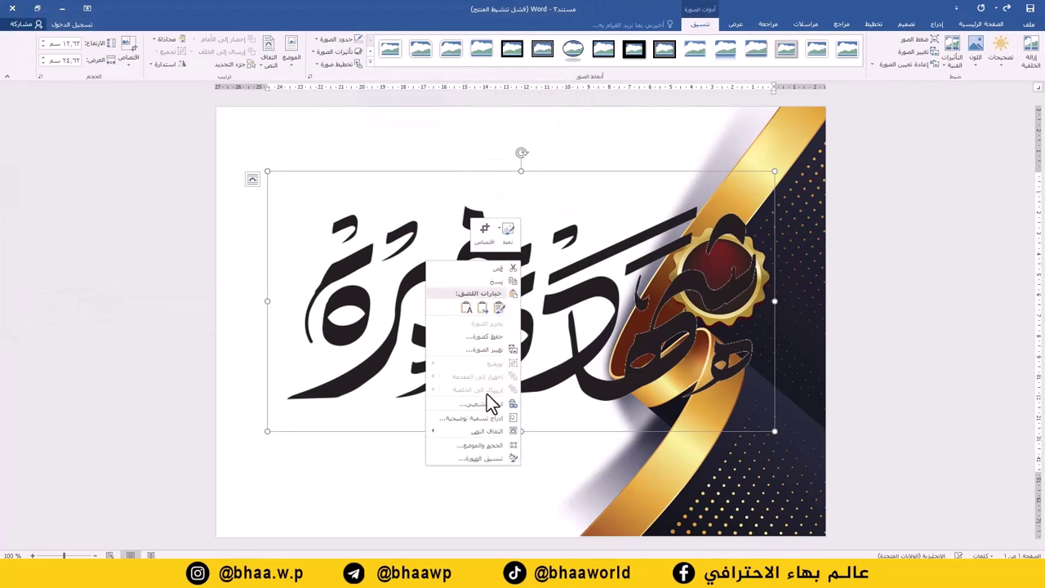
{"action": "mouse_move", "coordinate": [480, 436]}
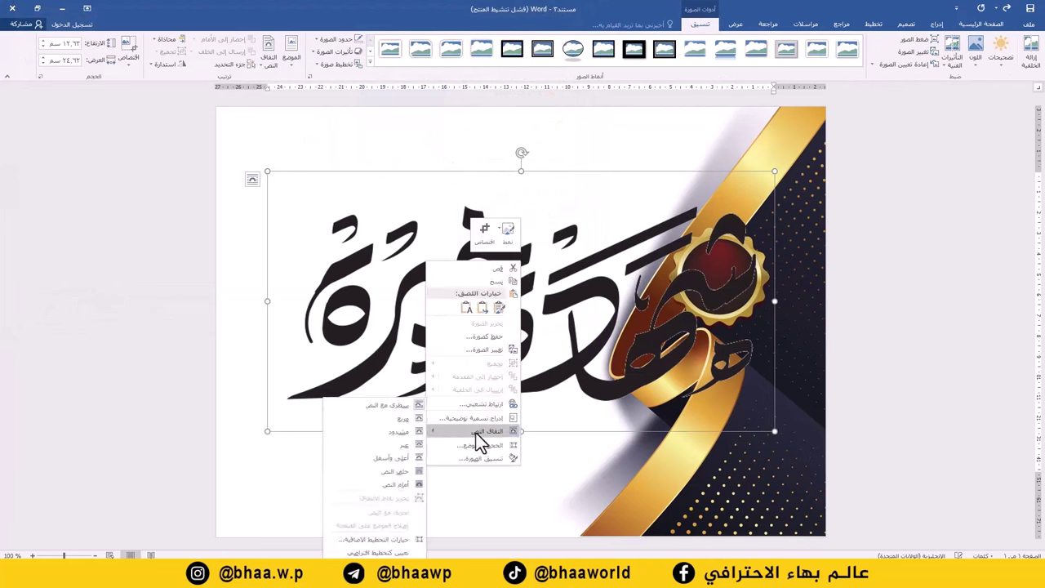
{"action": "left_click", "coordinate": [390, 481]}
{"action": "left_click_drag", "start_coordinate": [775, 174], "coordinate": [467, 161]}
{"action": "left_click", "coordinate": [457, 255]}
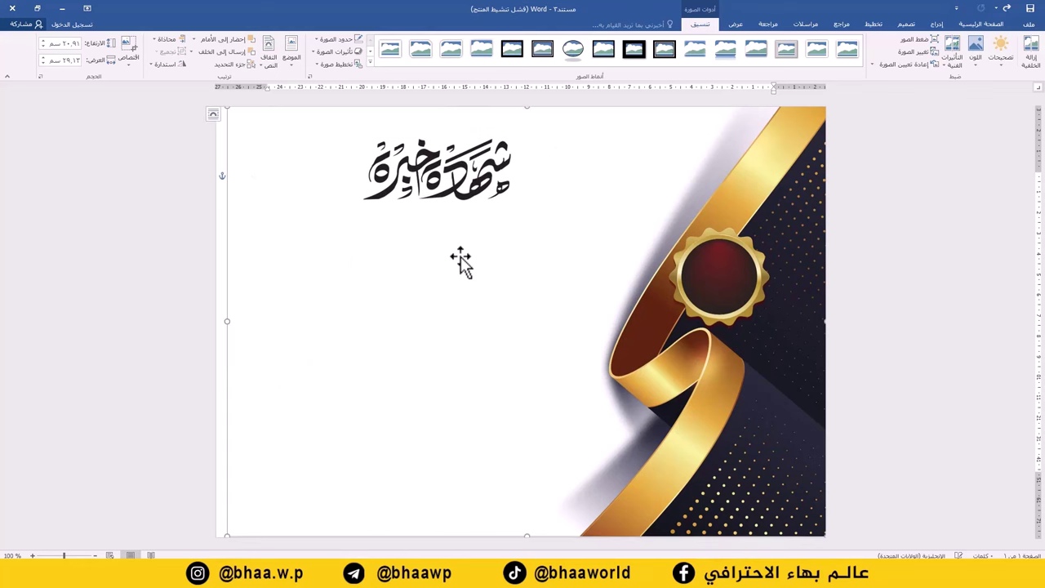
Draw a text box below the calligraphy title and paste the certificate wording into it
{"action": "left_click", "coordinate": [937, 23]}
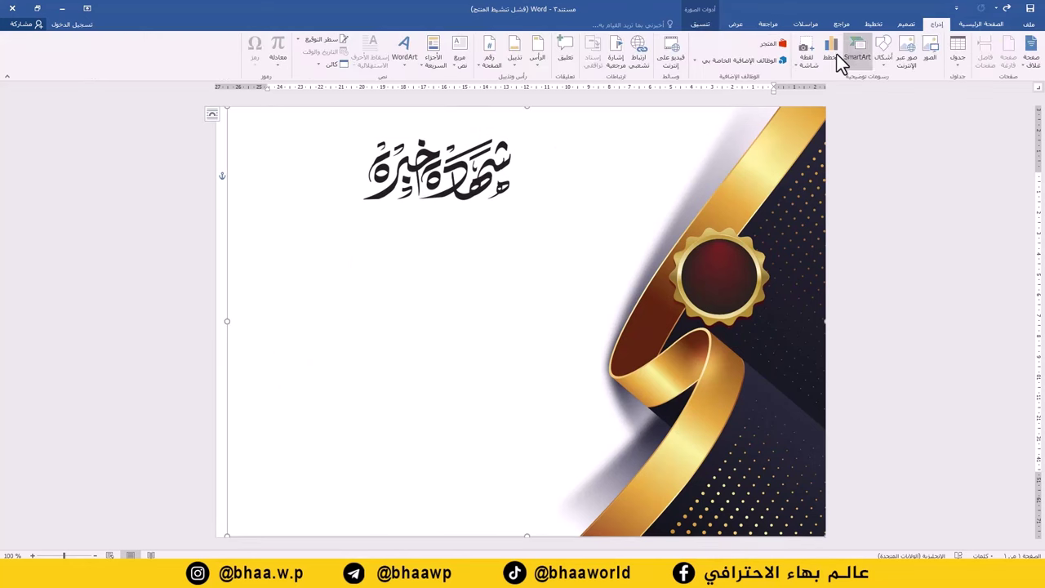
{"action": "left_click", "coordinate": [459, 65]}
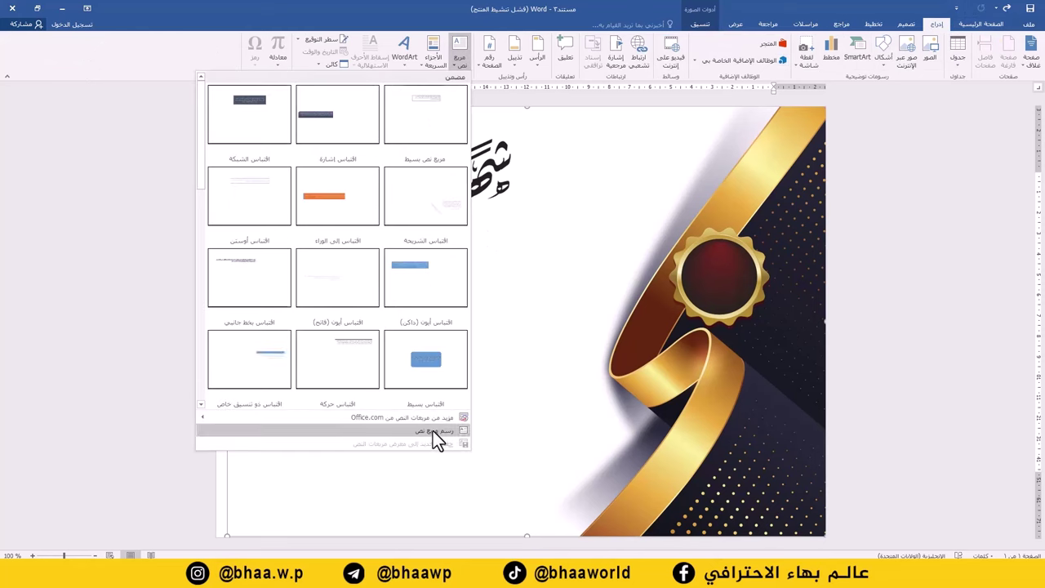
{"action": "left_click", "coordinate": [432, 431]}
{"action": "mouse_move", "coordinate": [606, 236]}
{"action": "left_mouse_down"}
{"action": "mouse_move", "coordinate": [292, 352]}
{"action": "mouse_move", "coordinate": [231, 436]}
{"action": "mouse_move", "coordinate": [240, 466]}
{"action": "mouse_move", "coordinate": [239, 450]}
{"action": "left_mouse_up"}
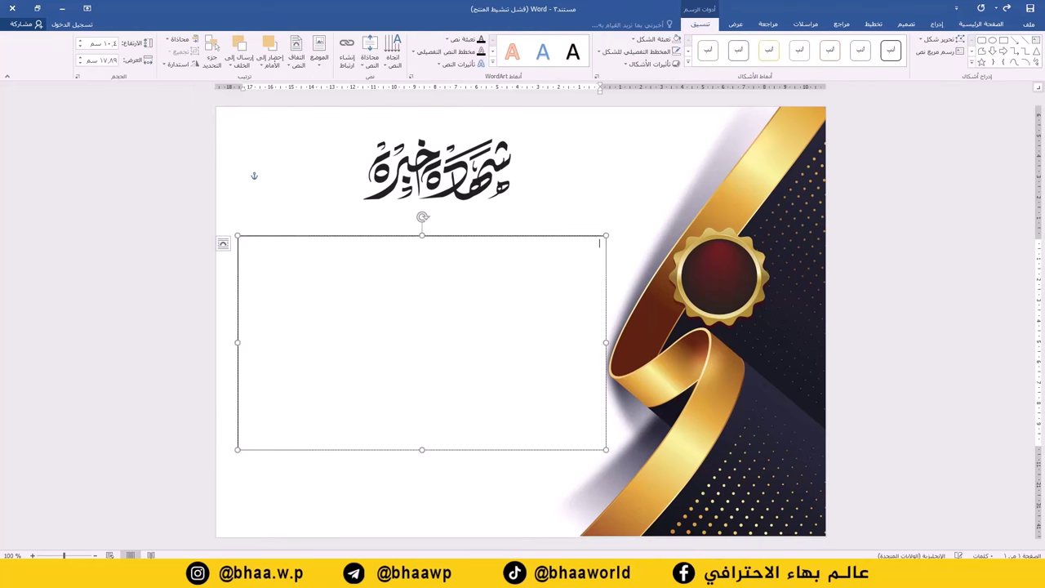
{"action": "key", "text": "ctrl+v"}
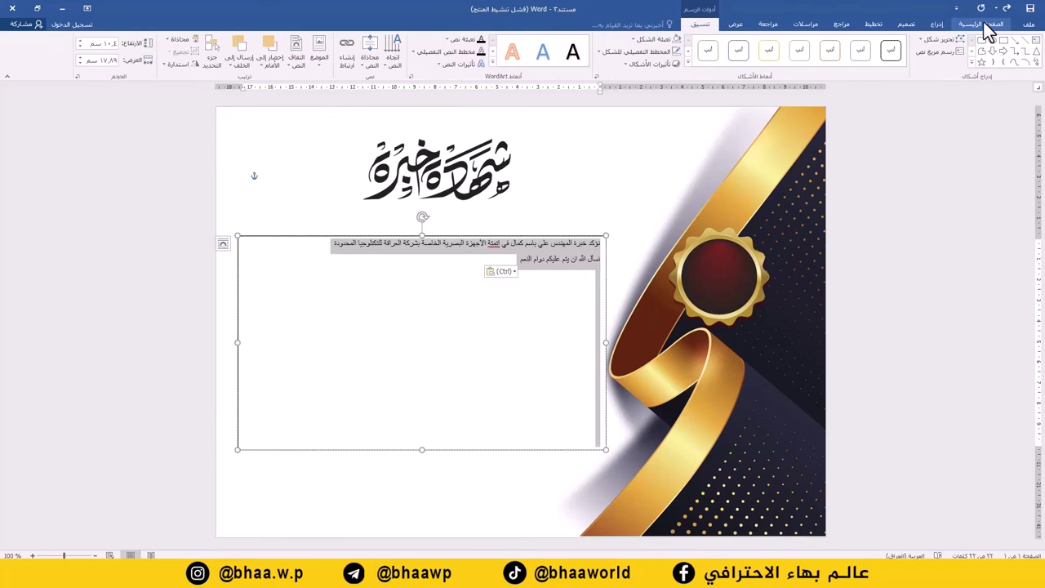
Enlarge the certificate text and apply the Al-Jazeera-Arabic-Bold font
{"action": "left_click", "coordinate": [981, 23]}
{"action": "left_click", "coordinate": [880, 45]}
{"action": "left_click", "coordinate": [881, 45]}
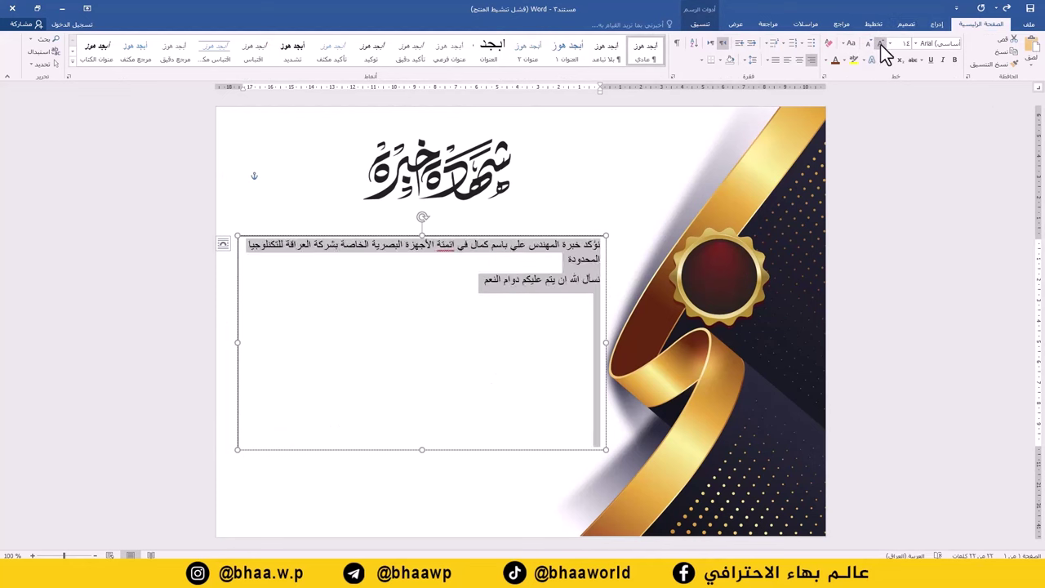
{"action": "left_click", "coordinate": [881, 45]}
{"action": "left_click", "coordinate": [881, 45]}
{"action": "left_click", "coordinate": [881, 44]}
{"action": "left_click", "coordinate": [880, 45]}
{"action": "left_click", "coordinate": [881, 45]}
{"action": "left_click", "coordinate": [881, 45]}
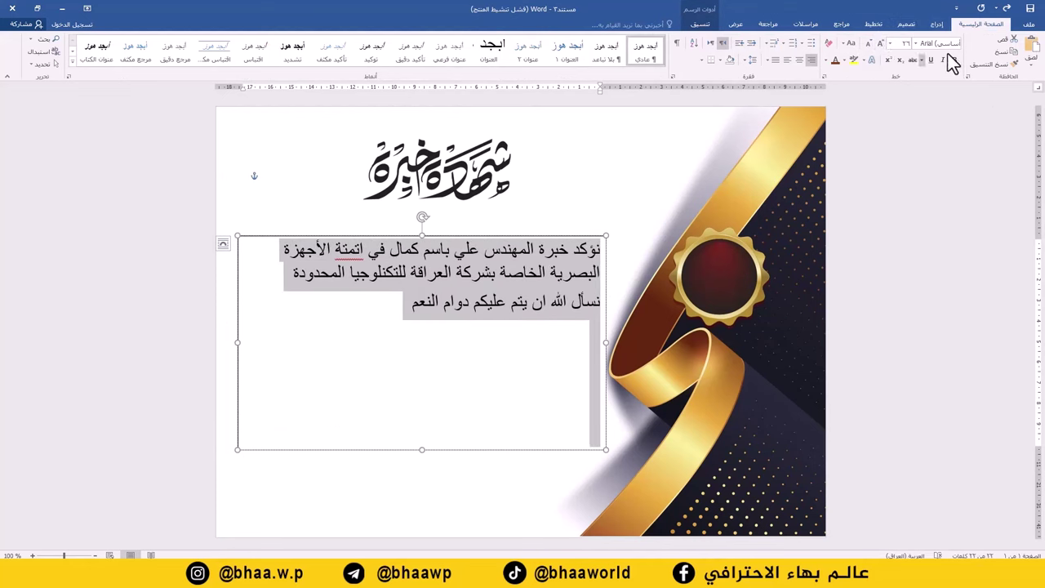
{"action": "left_click", "coordinate": [916, 44]}
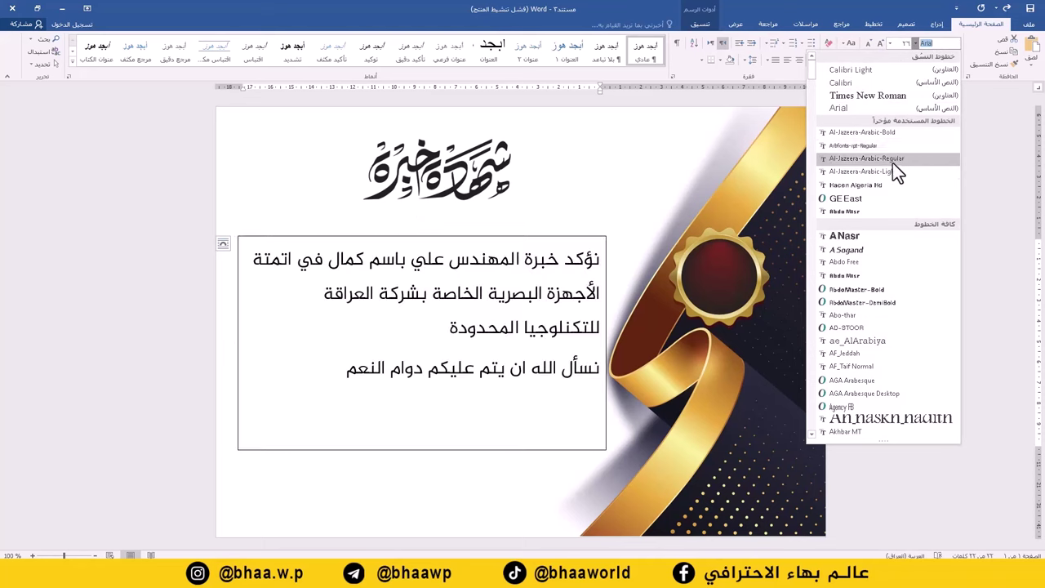
{"action": "left_click", "coordinate": [876, 132]}
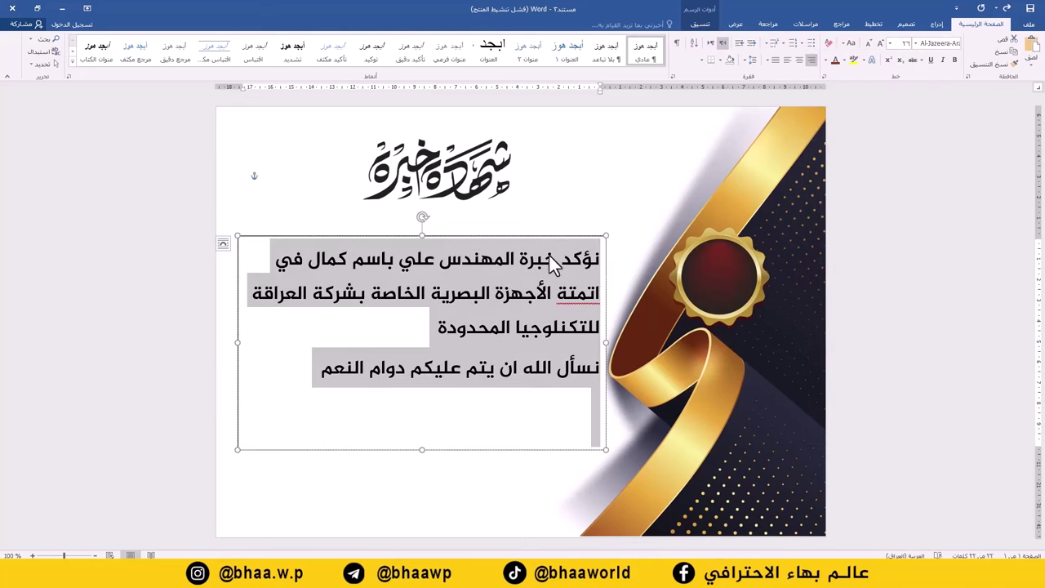
Break lines at المهندس and في, set all text to 22 and the name line to 26
{"action": "left_click", "coordinate": [436, 259]}
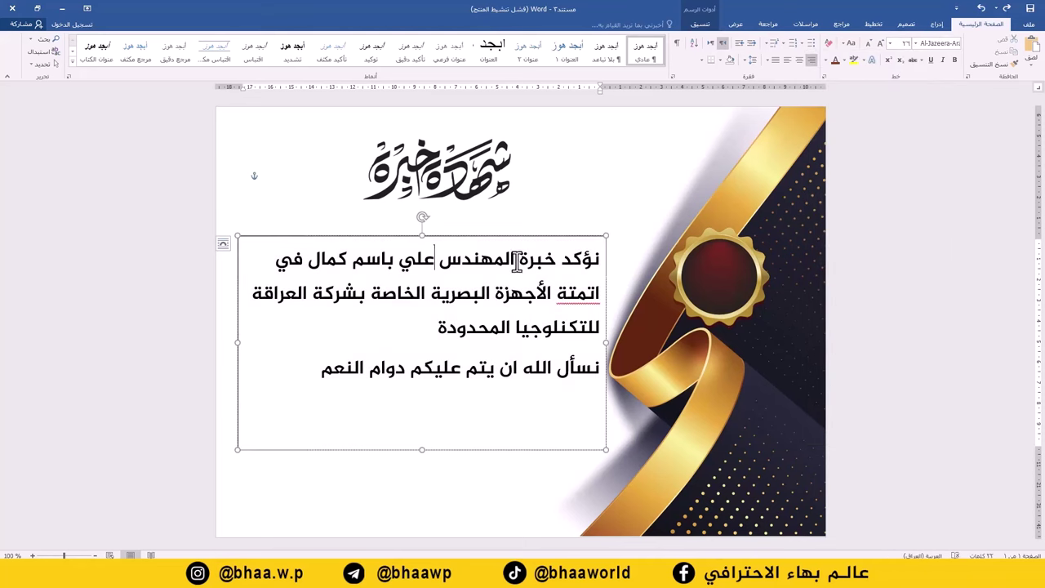
{"action": "key", "text": "Return"}
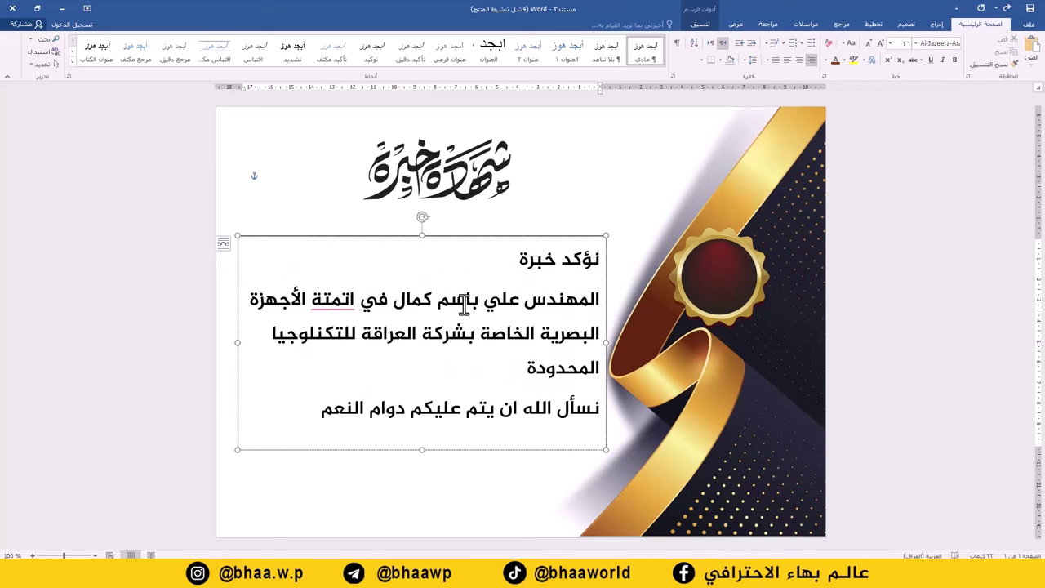
{"action": "left_click", "coordinate": [392, 298]}
{"action": "key", "text": "Return"}
{"action": "key", "text": "ctrl+a"}
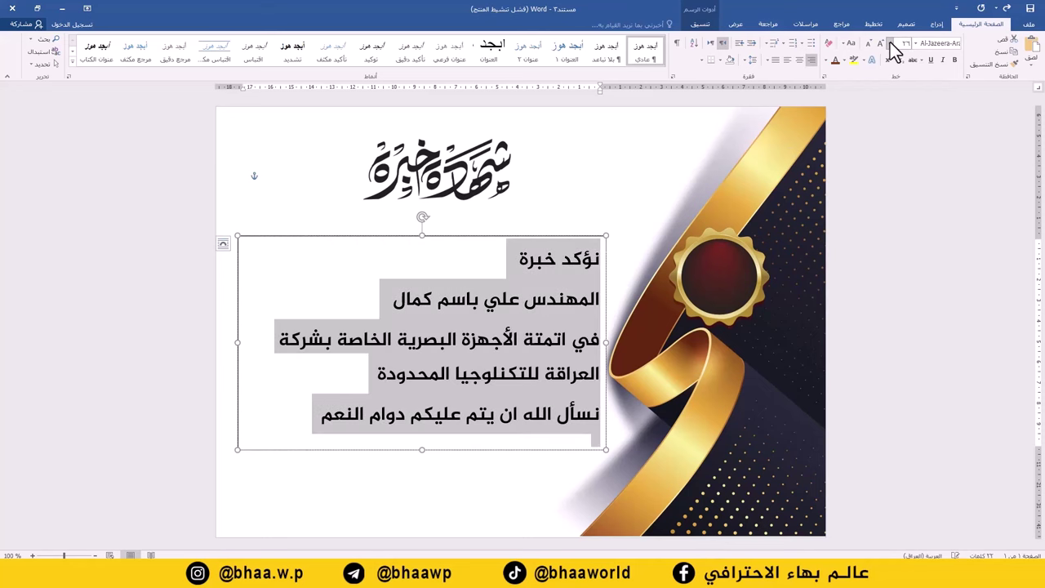
{"action": "left_click", "coordinate": [891, 44]}
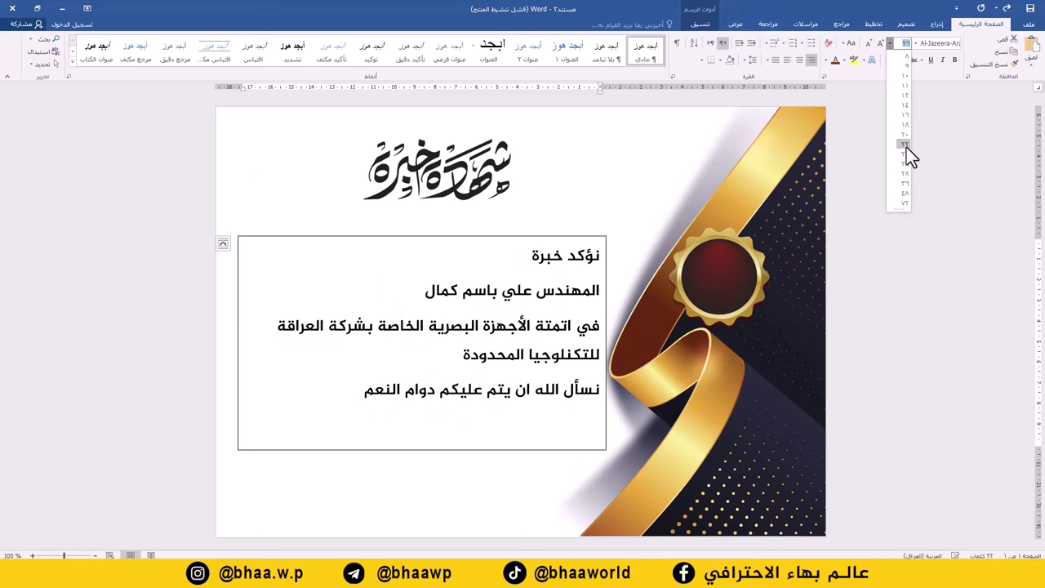
{"action": "left_click", "coordinate": [907, 147]}
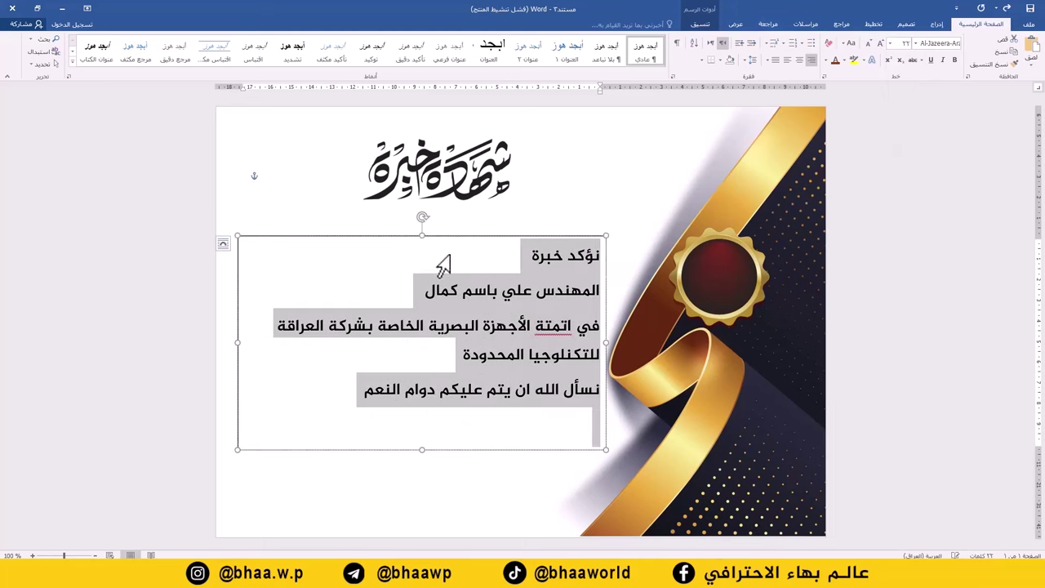
{"action": "triple_click", "coordinate": [498, 295]}
{"action": "left_click", "coordinate": [879, 44]}
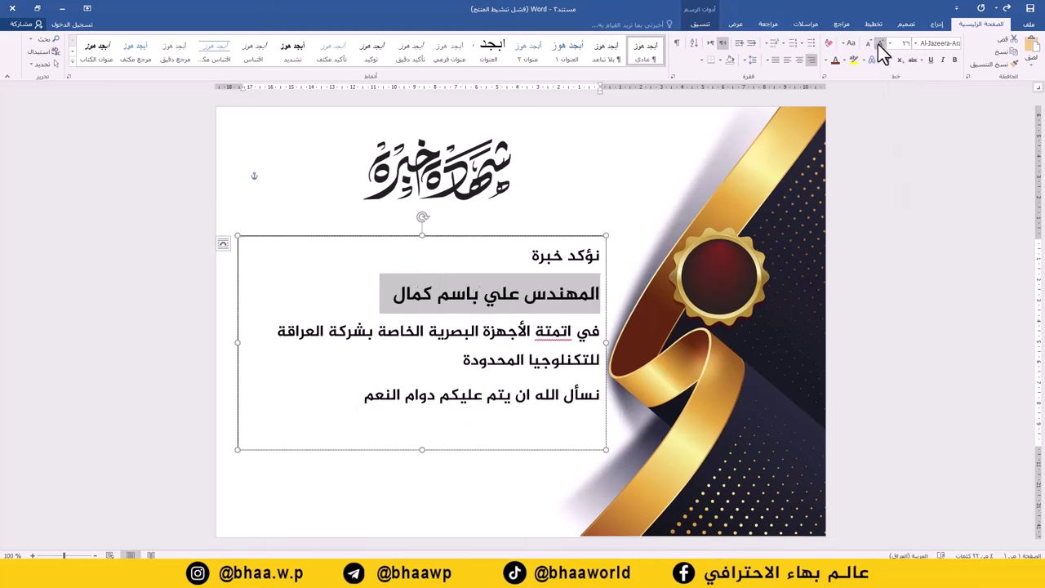
{"action": "left_click", "coordinate": [879, 44]}
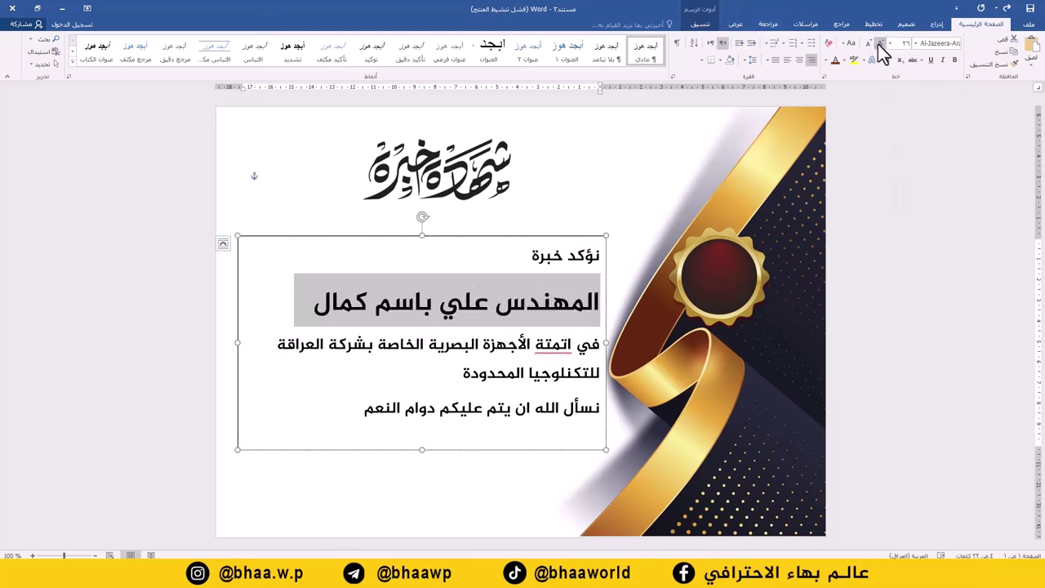
Centre all the certificate text and narrow the box so its lines rewrap
{"action": "left_click", "coordinate": [501, 237]}
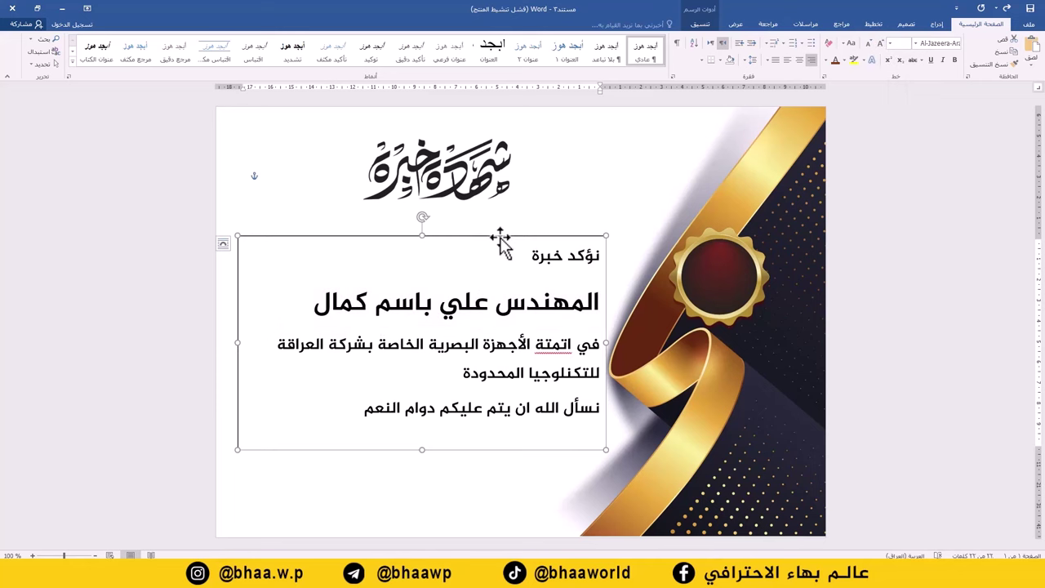
{"action": "key", "text": "ctrl+a"}
{"action": "left_click", "coordinate": [800, 61]}
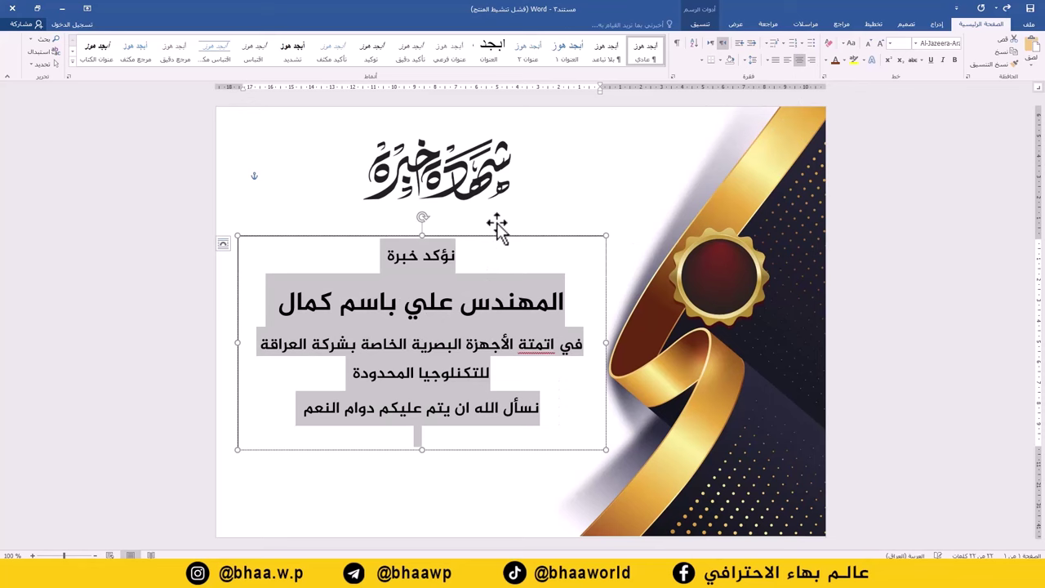
{"action": "left_click_drag", "start_coordinate": [473, 234], "coordinate": [482, 224]}
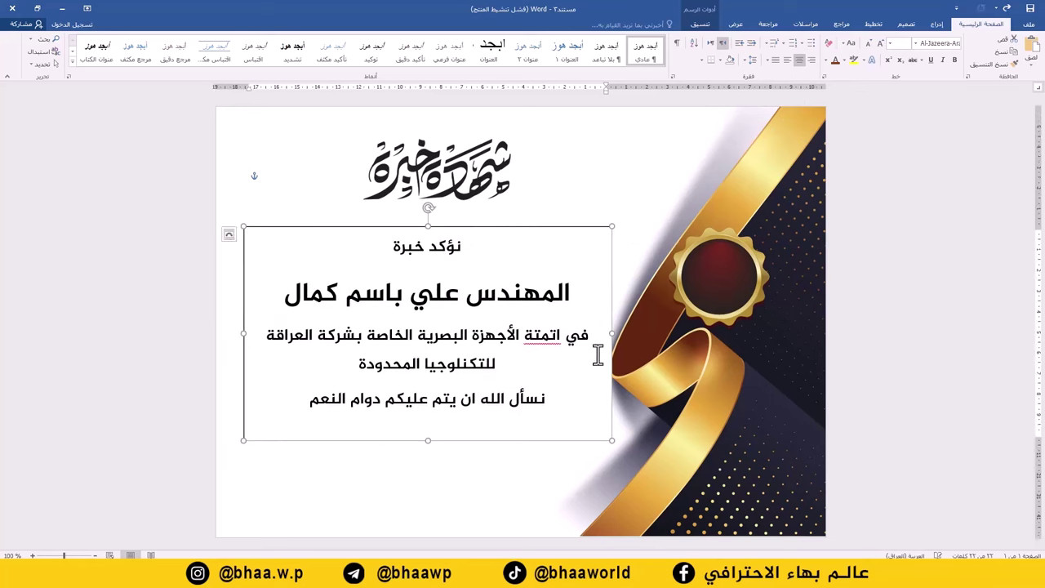
{"action": "left_click_drag", "start_coordinate": [606, 333], "coordinate": [576, 334]}
{"action": "triple_click", "coordinate": [451, 231]}
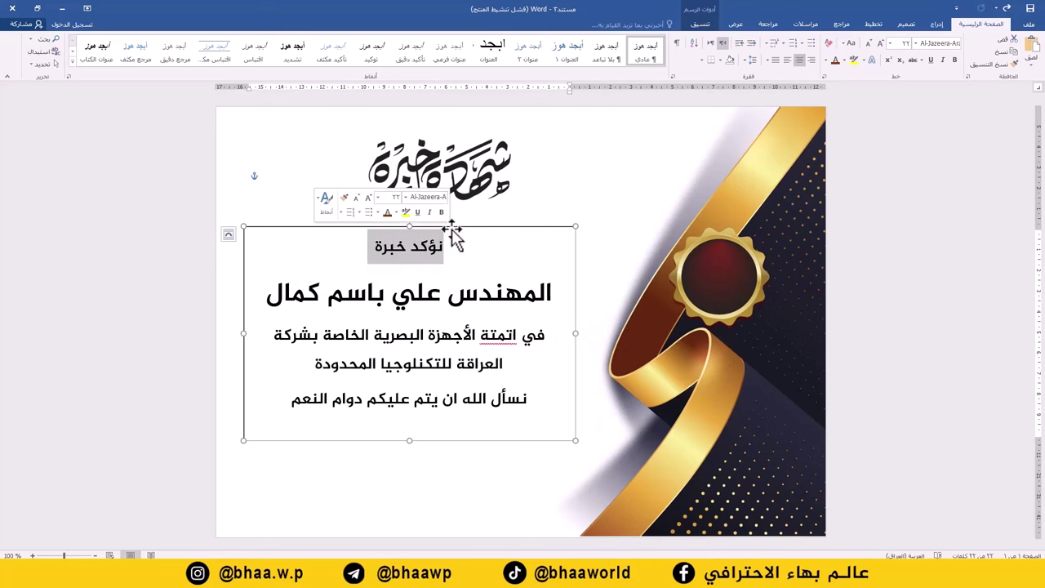
{"action": "left_click_drag", "start_coordinate": [460, 227], "coordinate": [476, 225]}
Remove the certificate text box's fill and outline
{"action": "left_click", "coordinate": [510, 227]}
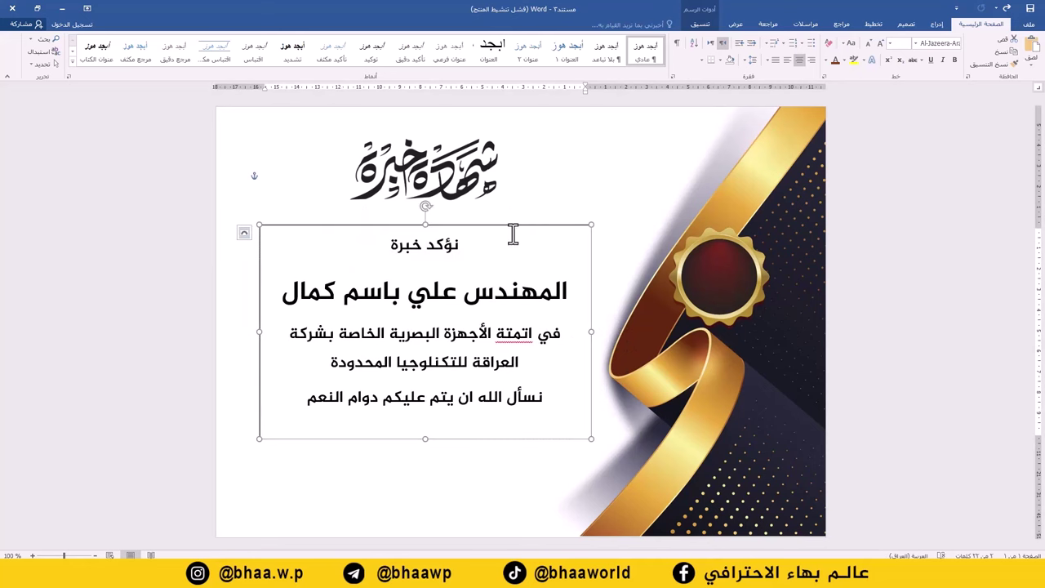
{"action": "left_click", "coordinate": [700, 25]}
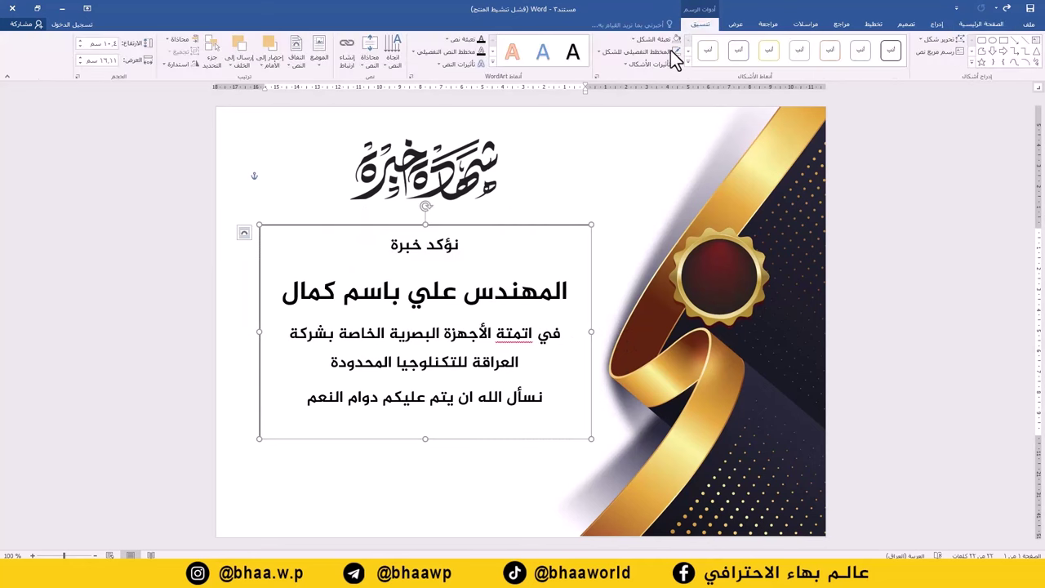
{"action": "left_click", "coordinate": [657, 39]}
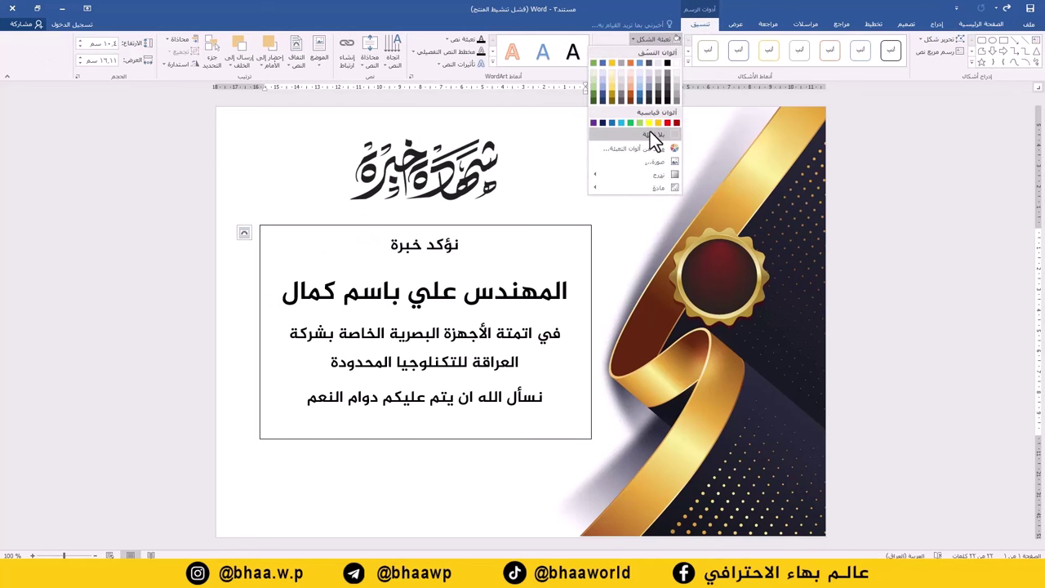
{"action": "left_click", "coordinate": [650, 131]}
{"action": "left_click", "coordinate": [654, 55]}
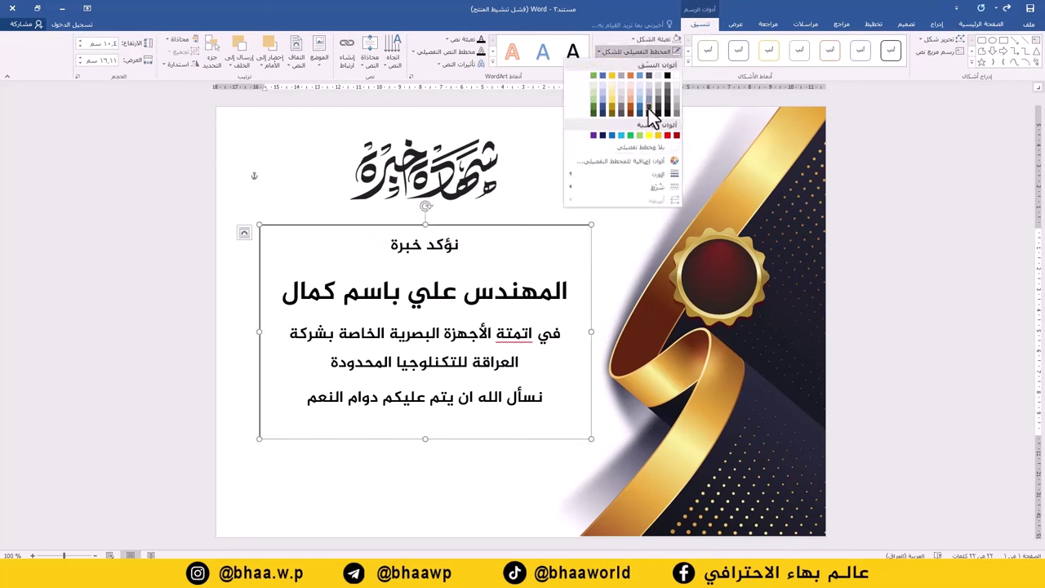
{"action": "left_click", "coordinate": [646, 145]}
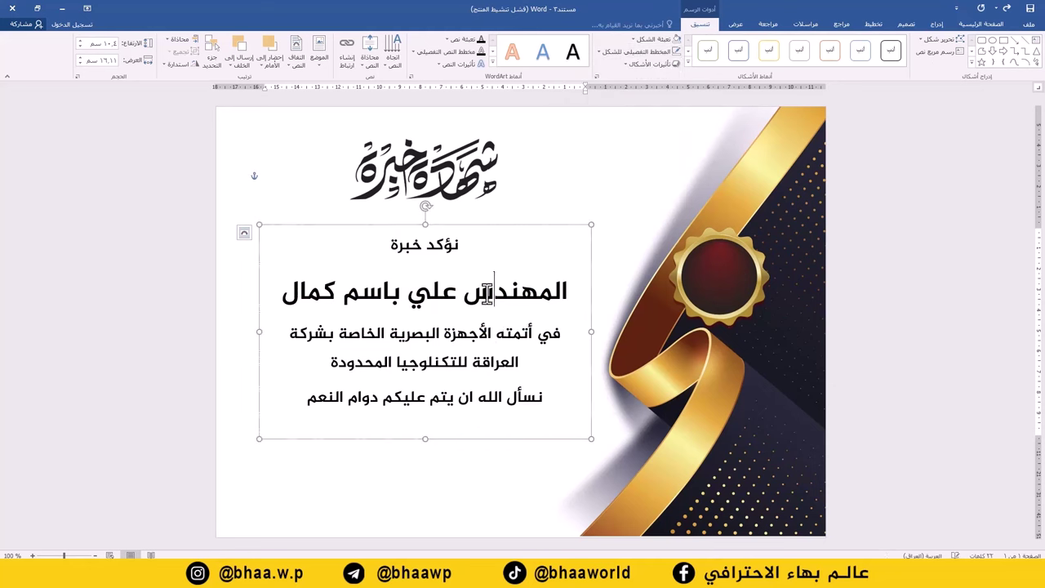
Colour the engineer's name line dark red
{"action": "triple_click", "coordinate": [489, 289]}
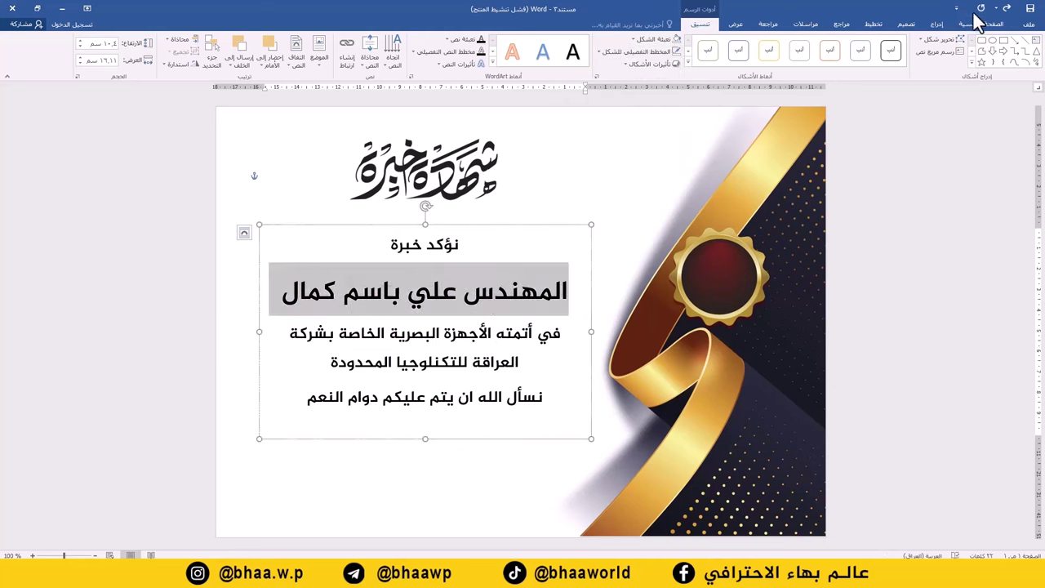
{"action": "left_click", "coordinate": [979, 24]}
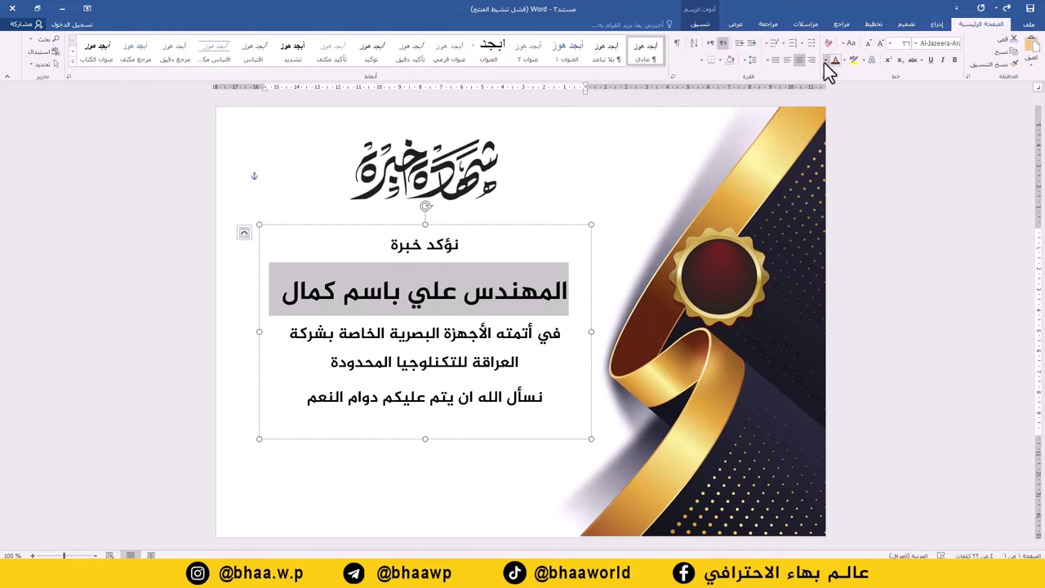
{"action": "left_click", "coordinate": [823, 62]}
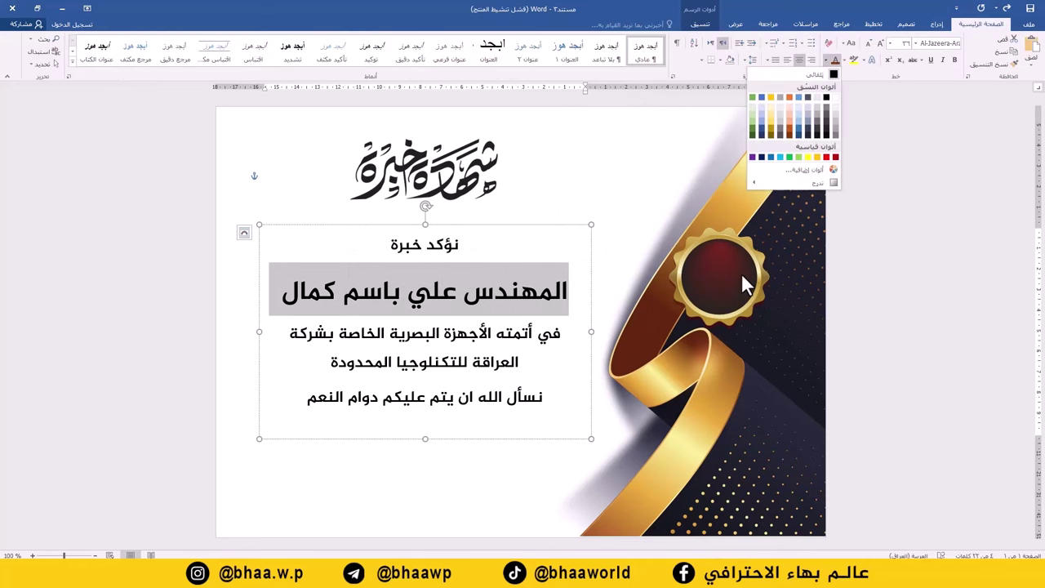
{"action": "left_click", "coordinate": [835, 156]}
{"action": "left_click", "coordinate": [462, 318]}
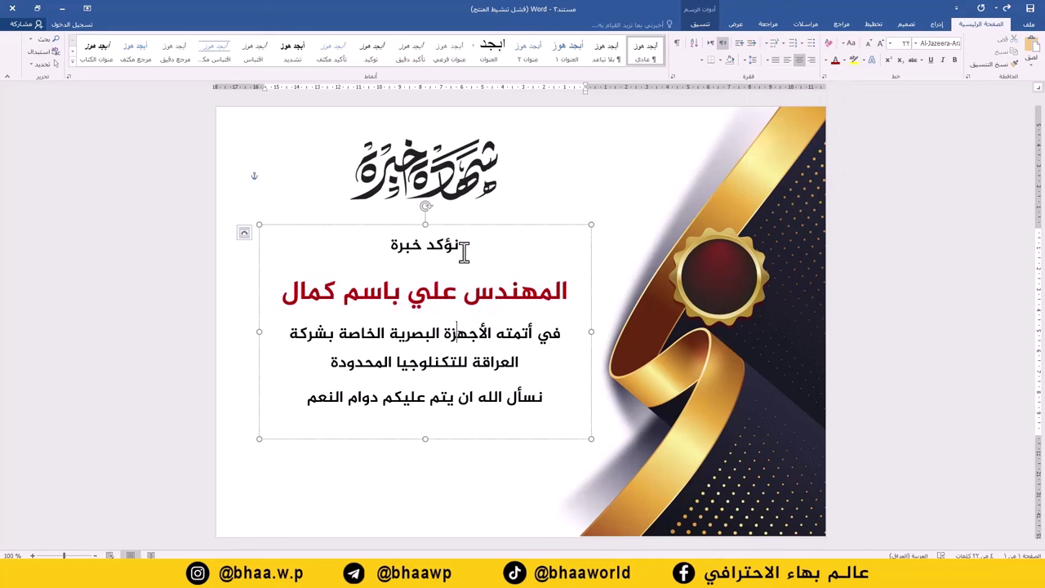
{"action": "left_click", "coordinate": [487, 229]}
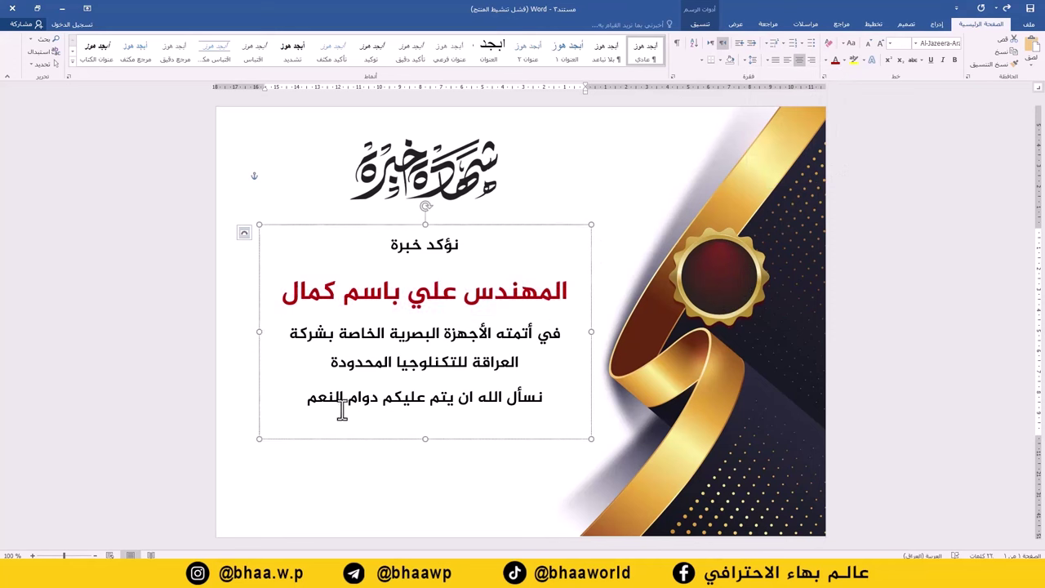
{"action": "left_click", "coordinate": [361, 459]}
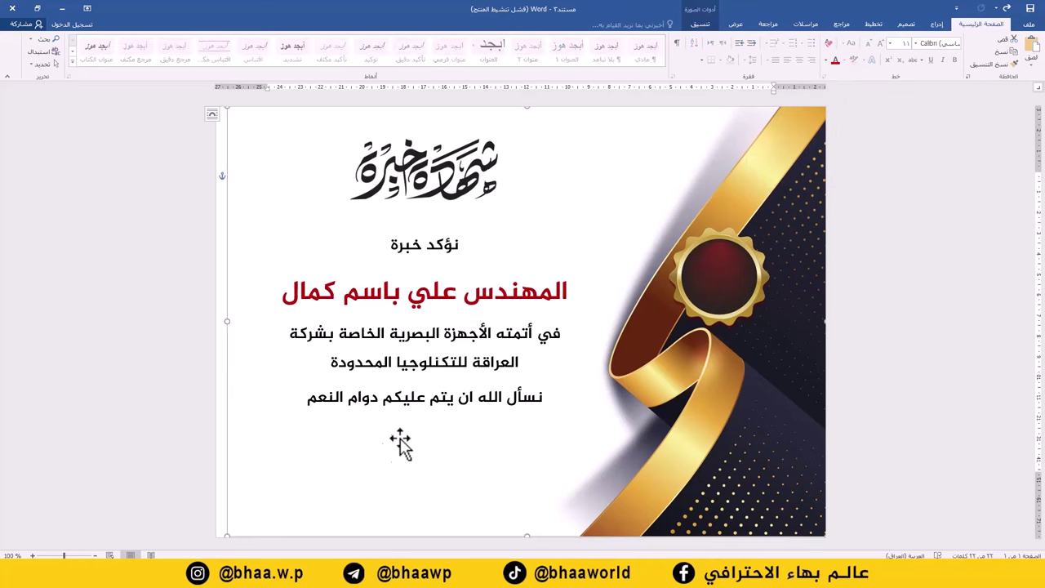
Draw a new text box near the bottom centre of the page for the signature
{"action": "left_click", "coordinate": [939, 24]}
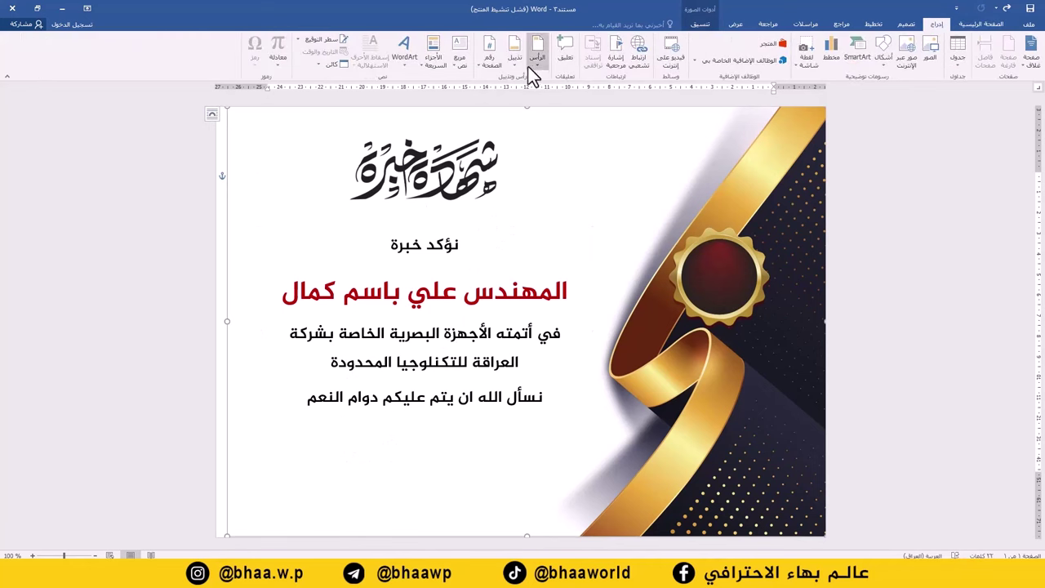
{"action": "left_click", "coordinate": [467, 65]}
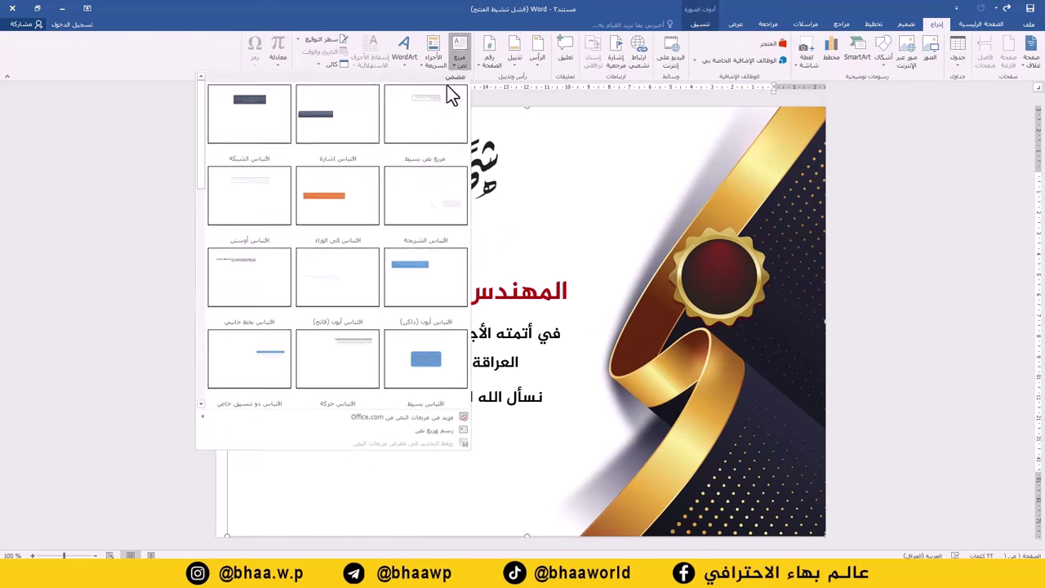
{"action": "left_click", "coordinate": [419, 432]}
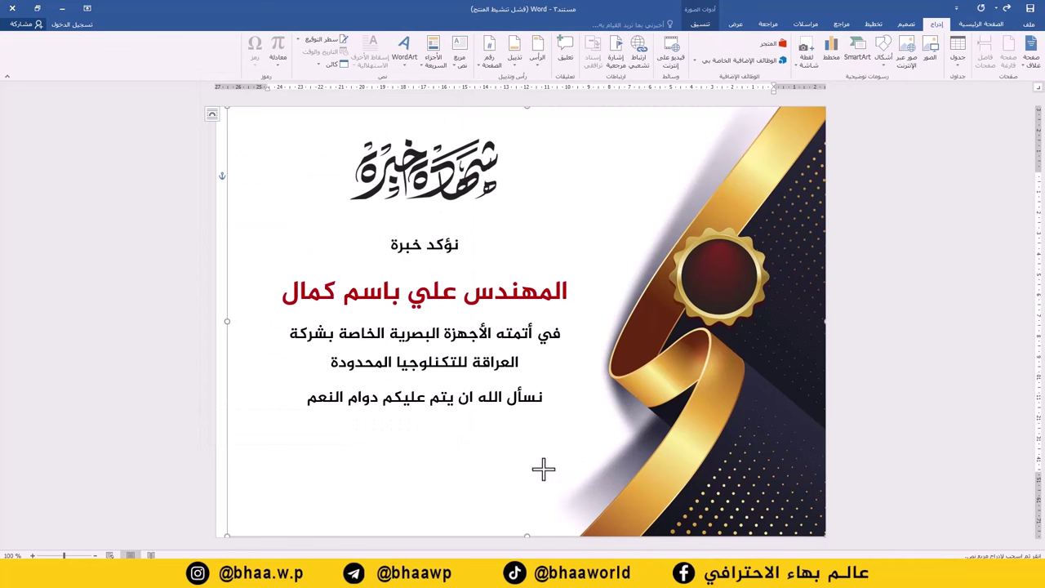
{"action": "left_click_drag", "start_coordinate": [550, 464], "coordinate": [462, 504]}
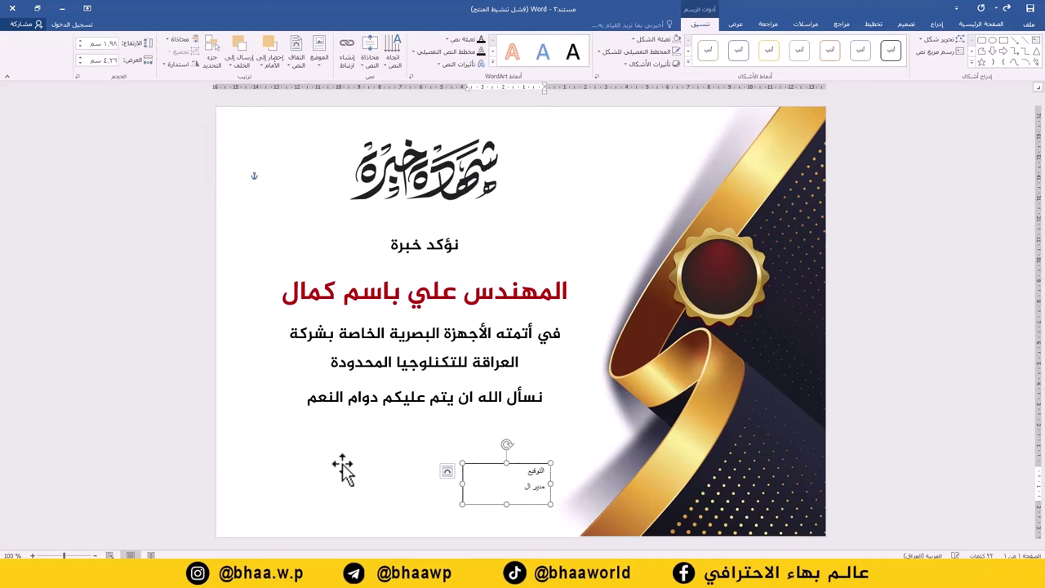
Make the signature text size 14, bold and centred
{"action": "key", "text": "ctrl+a"}
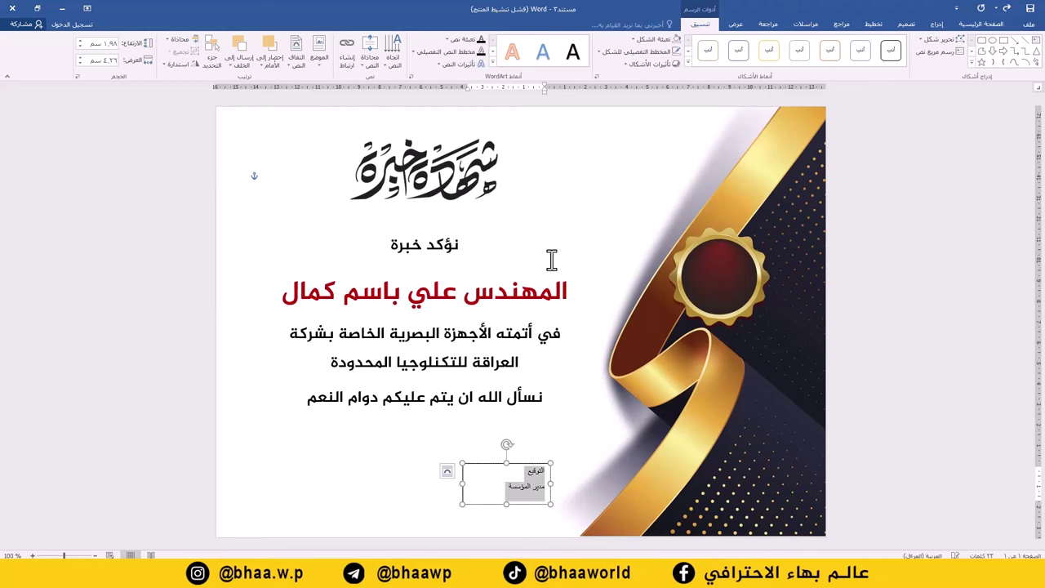
{"action": "left_click", "coordinate": [981, 23]}
{"action": "left_click", "coordinate": [890, 43]}
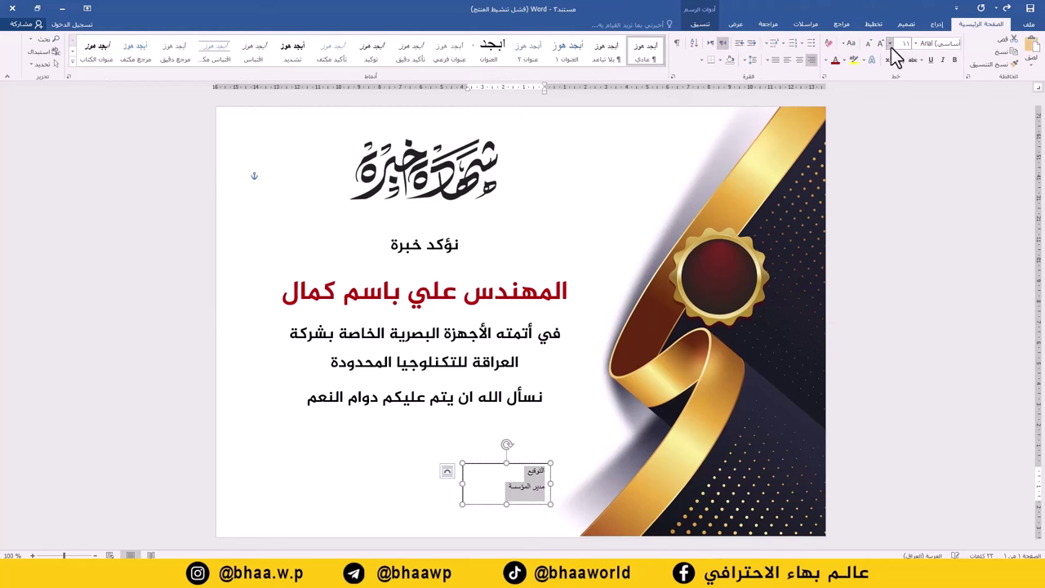
{"action": "left_click", "coordinate": [901, 103]}
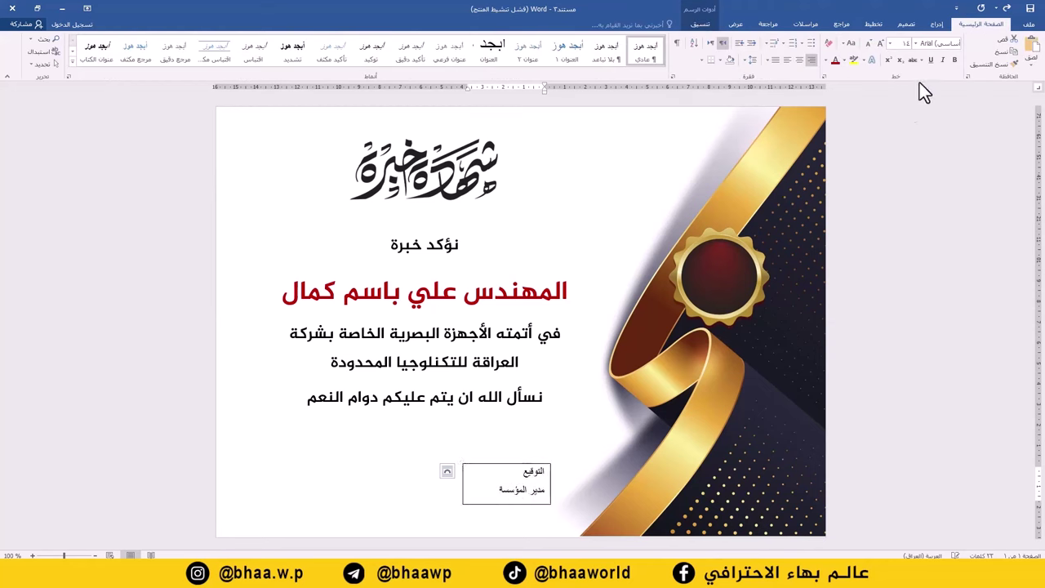
{"action": "left_click", "coordinate": [954, 59]}
{"action": "left_click", "coordinate": [799, 61]}
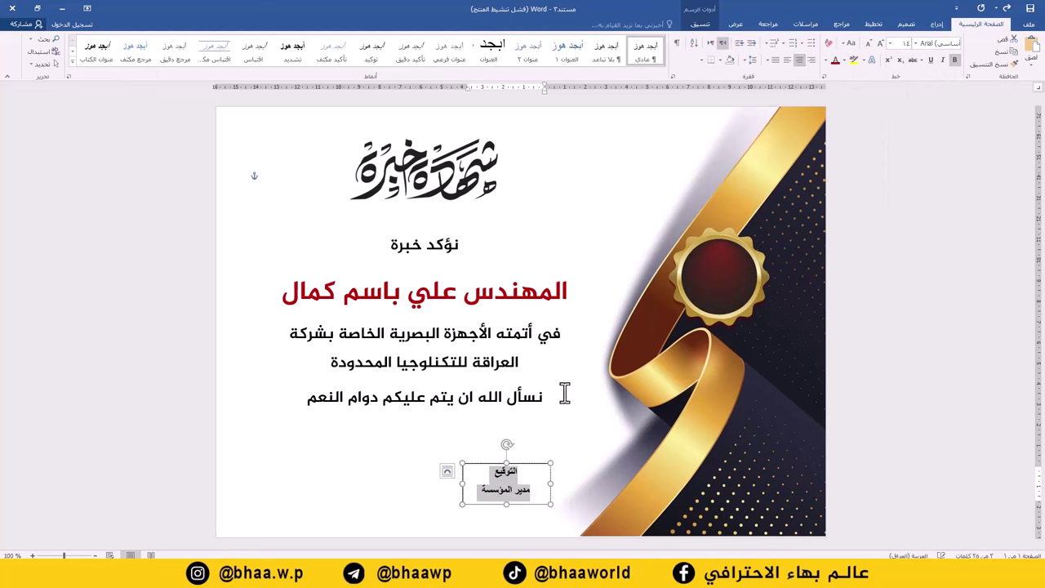
Remove the signature box's fill and outline, then nudge it and the main text box into place
{"action": "left_click", "coordinate": [699, 24]}
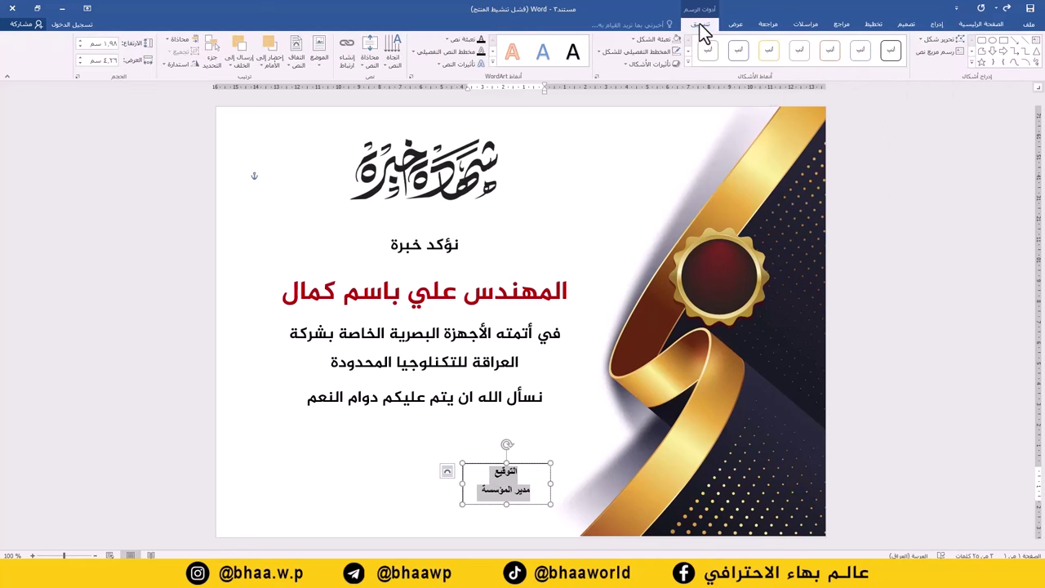
{"action": "left_click", "coordinate": [658, 39]}
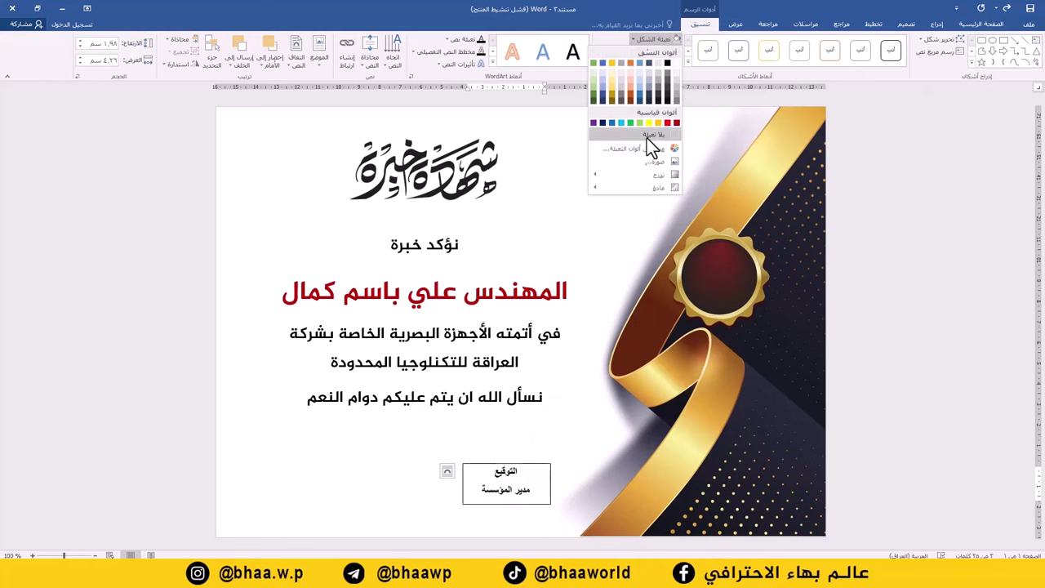
{"action": "left_click", "coordinate": [647, 136]}
{"action": "left_click", "coordinate": [654, 52]}
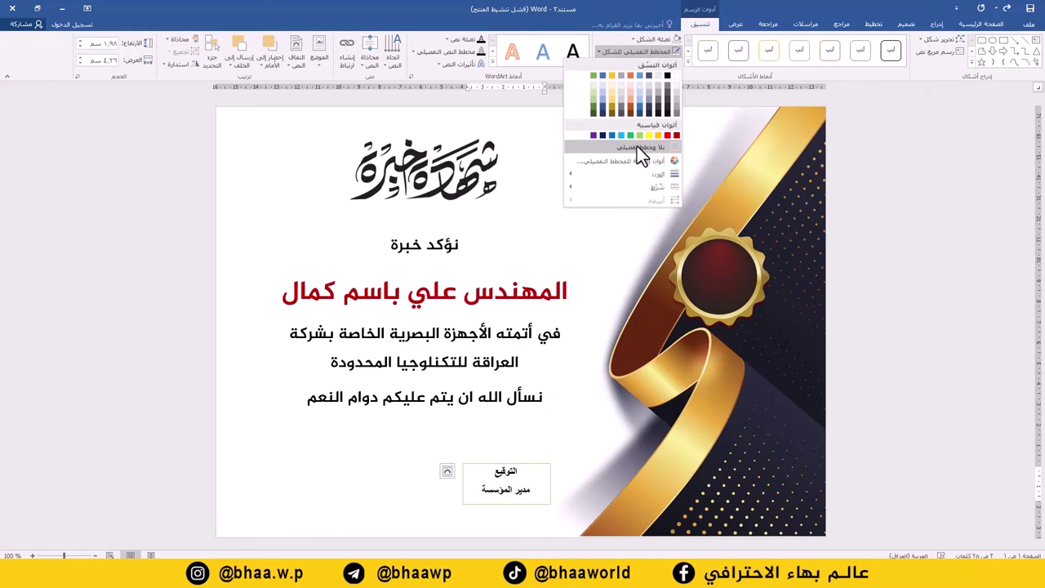
{"action": "left_click", "coordinate": [637, 146]}
{"action": "left_click_drag", "start_coordinate": [529, 462], "coordinate": [541, 464]}
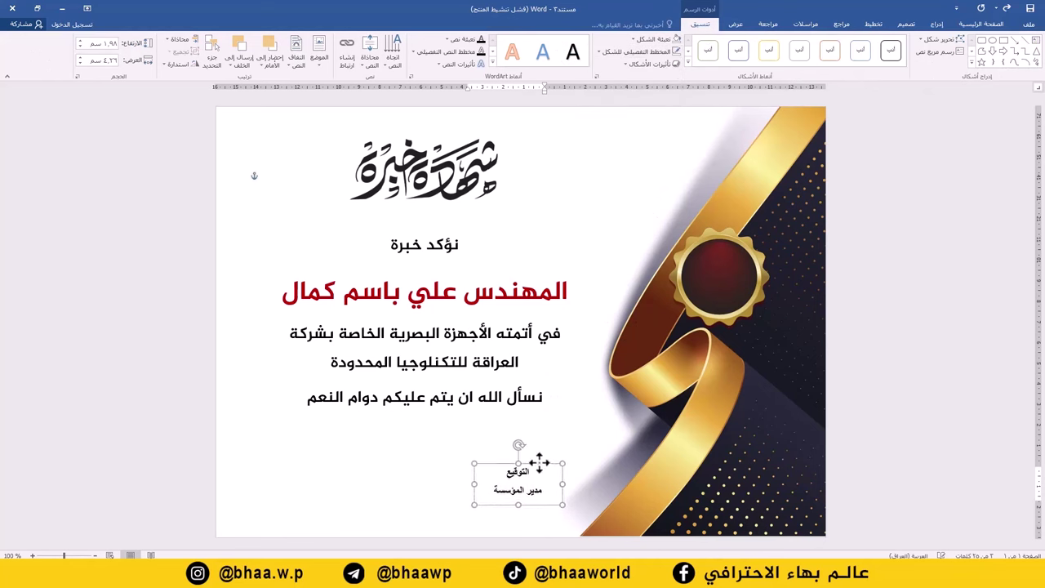
{"action": "left_click", "coordinate": [466, 224]}
{"action": "left_click_drag", "start_coordinate": [466, 224], "coordinate": [465, 218]}
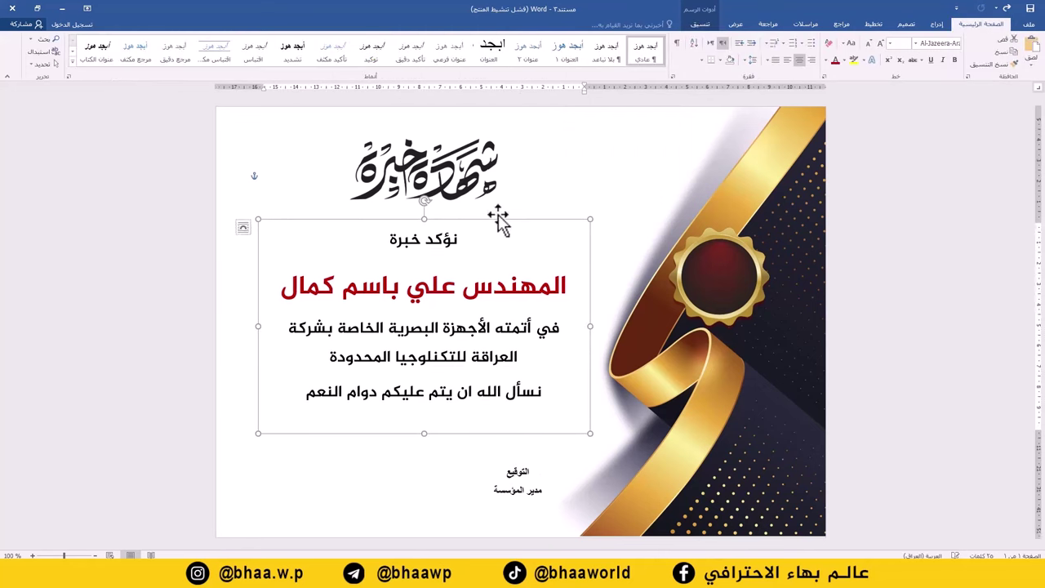
Insert the gold medal image, size it, set it in front of text and place it top-left
{"action": "left_click", "coordinate": [939, 24]}
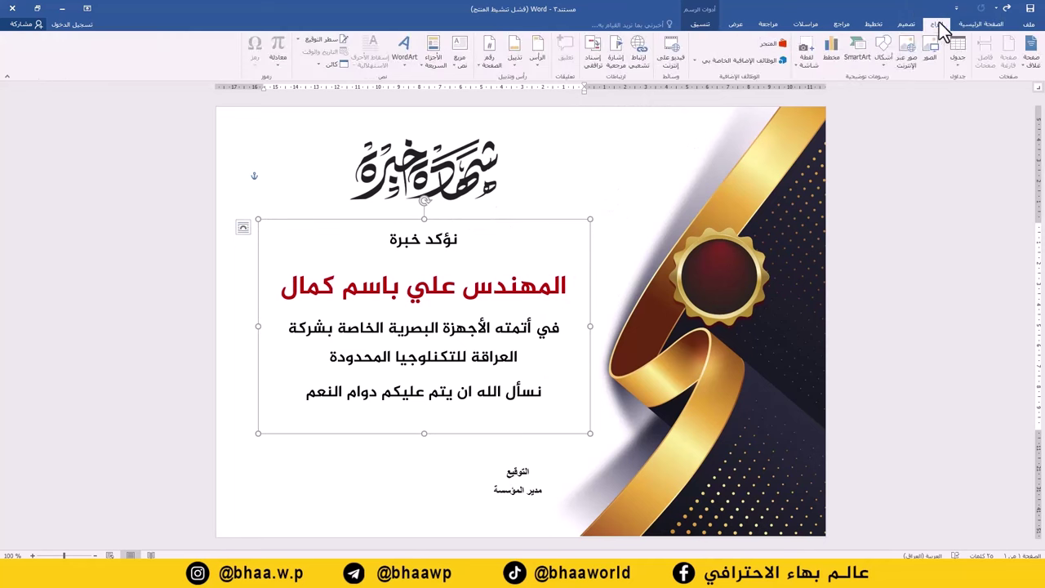
{"action": "left_click", "coordinate": [921, 62]}
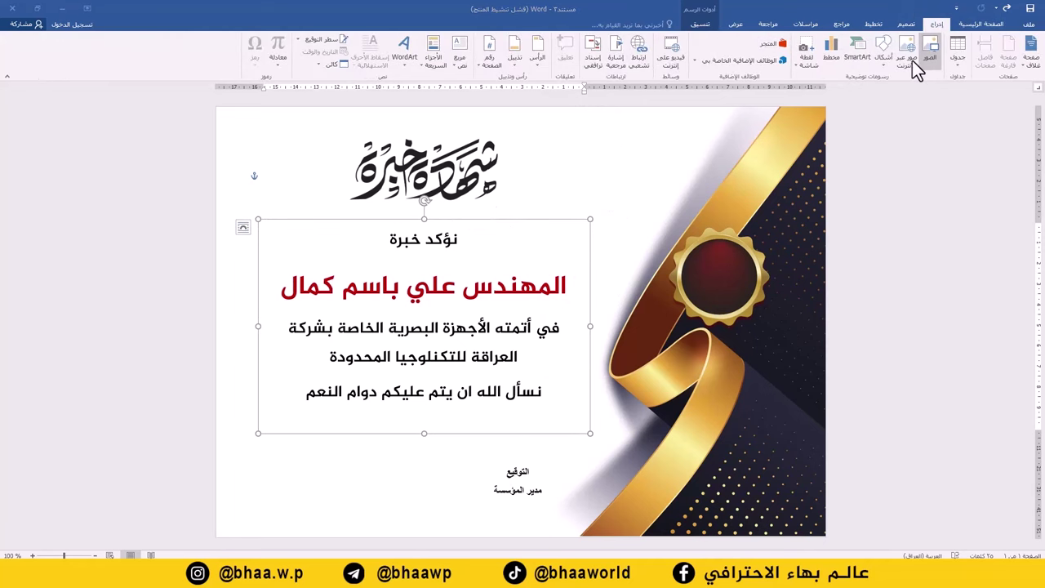
{"action": "left_click", "coordinate": [318, 115]}
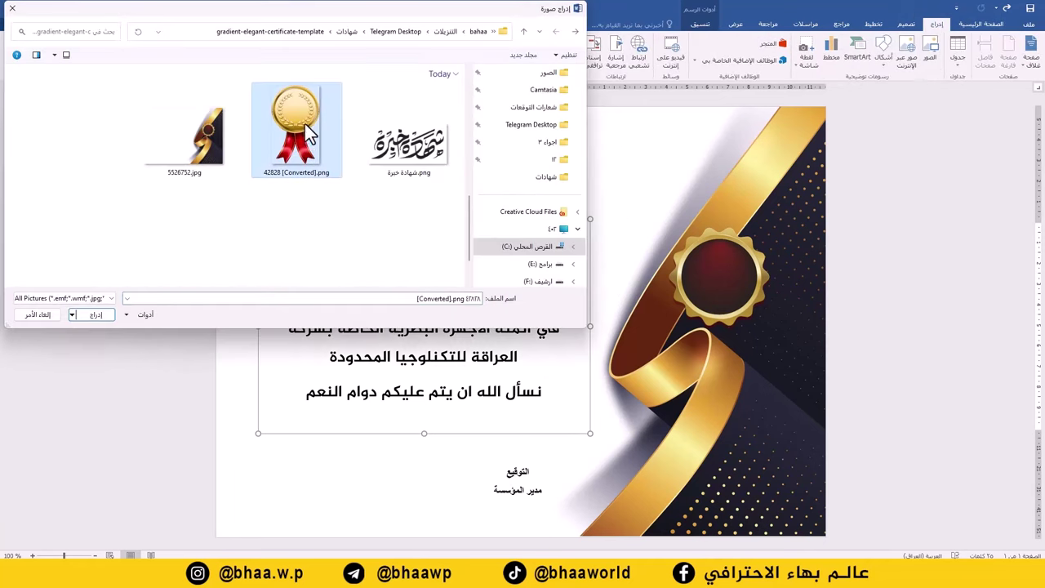
{"action": "double_click", "coordinate": [303, 127]}
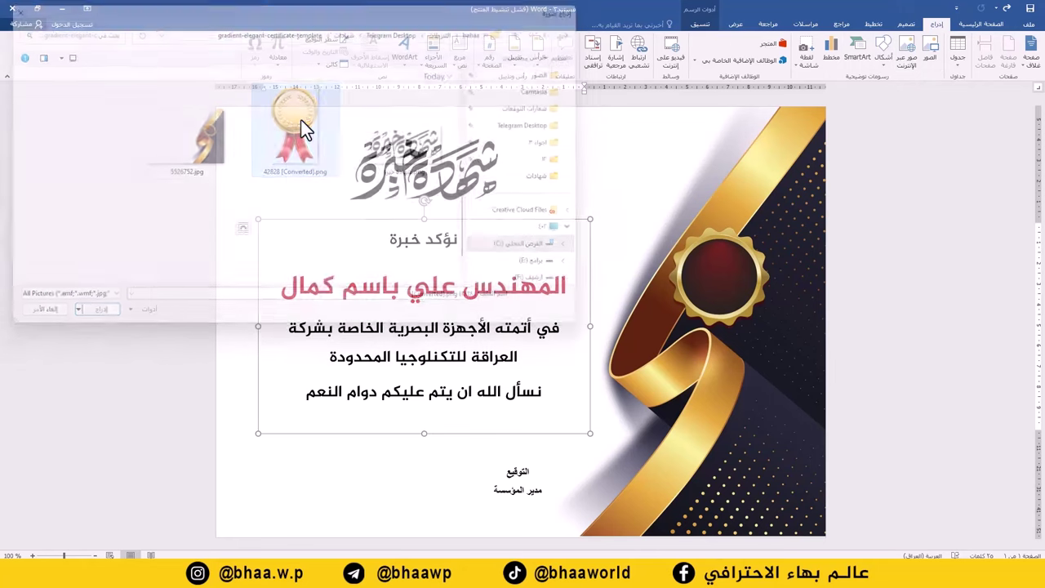
{"action": "left_click_drag", "start_coordinate": [646, 380], "coordinate": [709, 277]}
{"action": "right_click", "coordinate": [752, 205]}
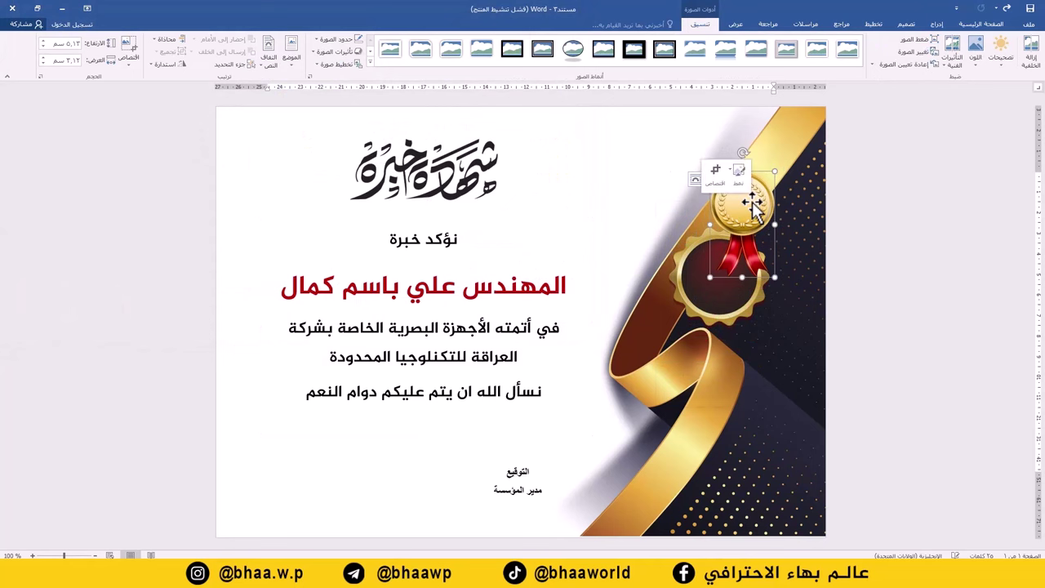
{"action": "mouse_move", "coordinate": [711, 372]}
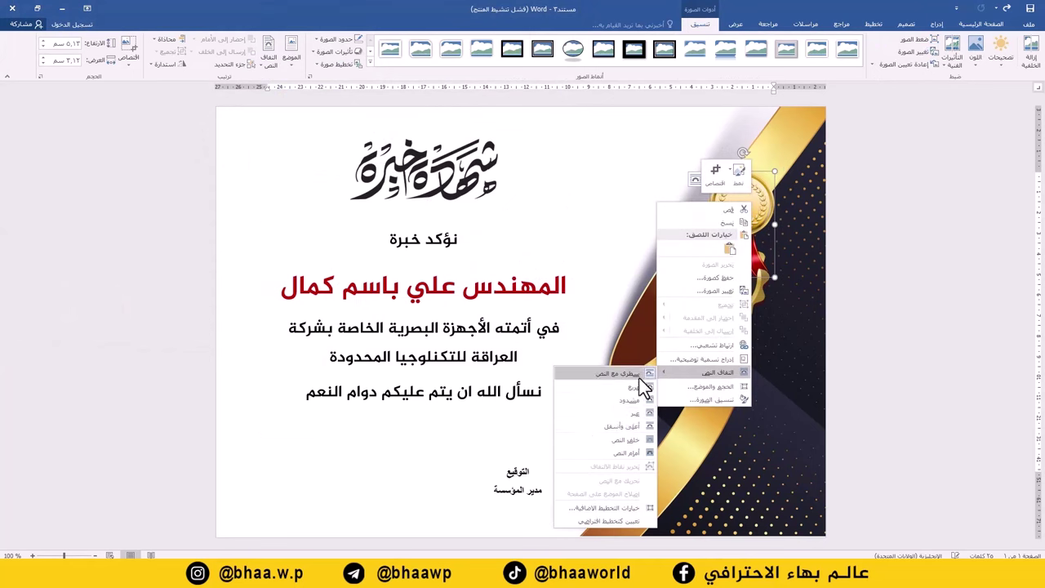
{"action": "left_click", "coordinate": [627, 445]}
{"action": "left_click_drag", "start_coordinate": [742, 202], "coordinate": [295, 168]}
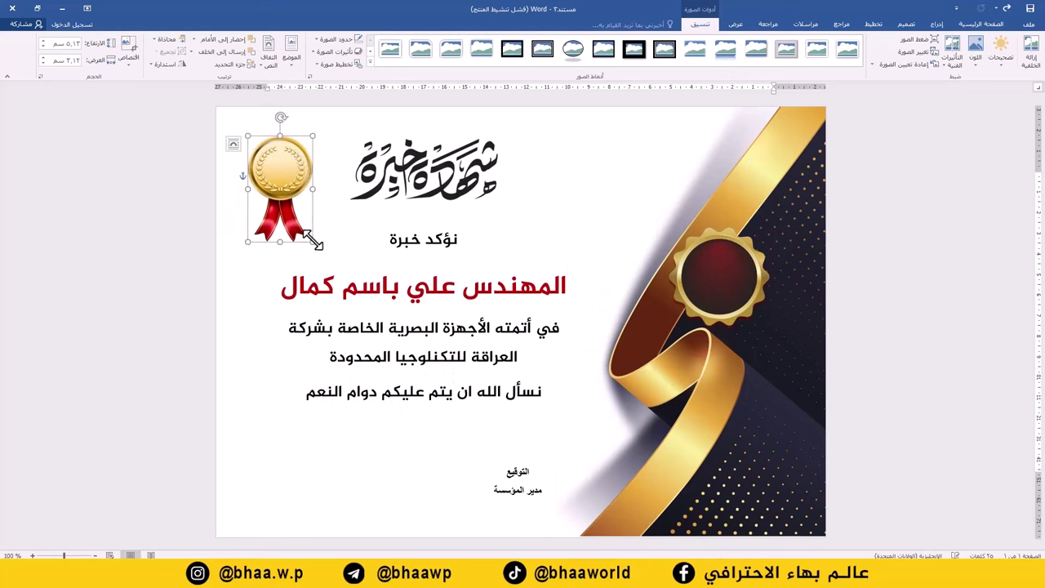
{"action": "left_click_drag", "start_coordinate": [312, 247], "coordinate": [333, 263]}
Shift the calligraphy title right, nudge the medal, and move the main text block down
{"action": "left_click", "coordinate": [439, 171]}
{"action": "left_click_drag", "start_coordinate": [446, 124], "coordinate": [505, 129]}
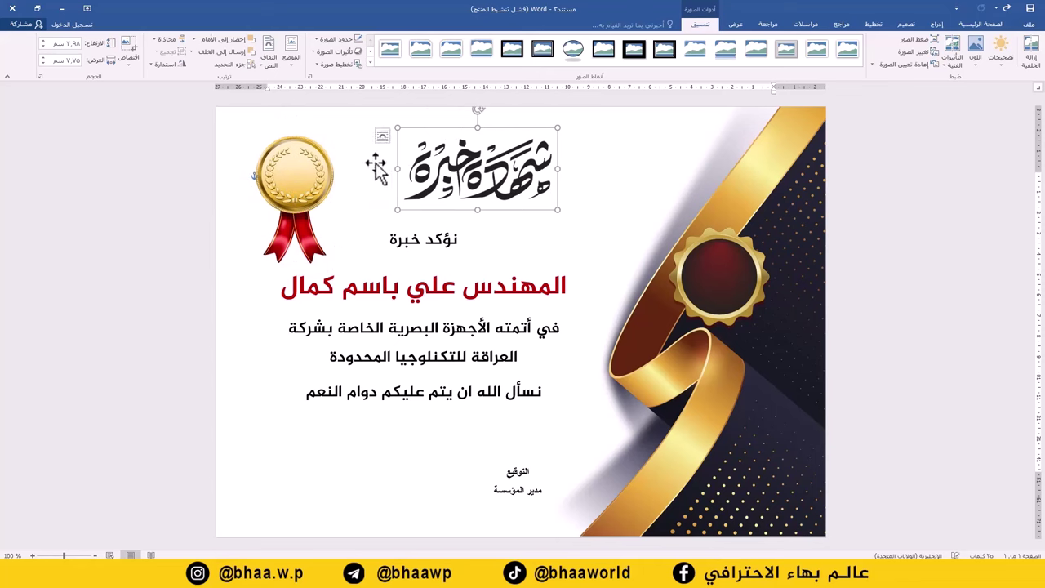
{"action": "left_click_drag", "start_coordinate": [316, 171], "coordinate": [324, 167]}
{"action": "left_click", "coordinate": [440, 286]}
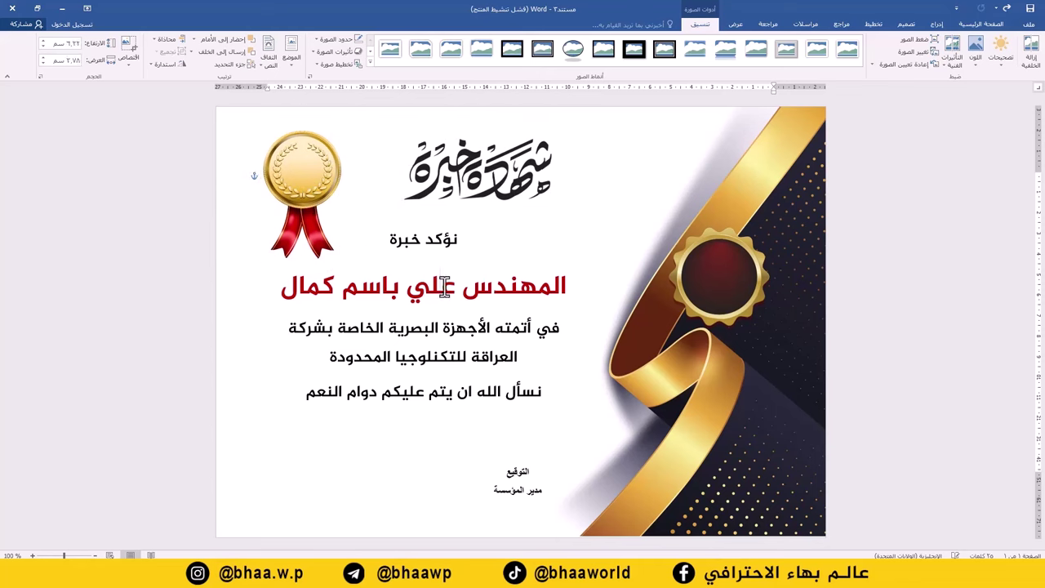
{"action": "left_click_drag", "start_coordinate": [462, 218], "coordinate": [462, 242]}
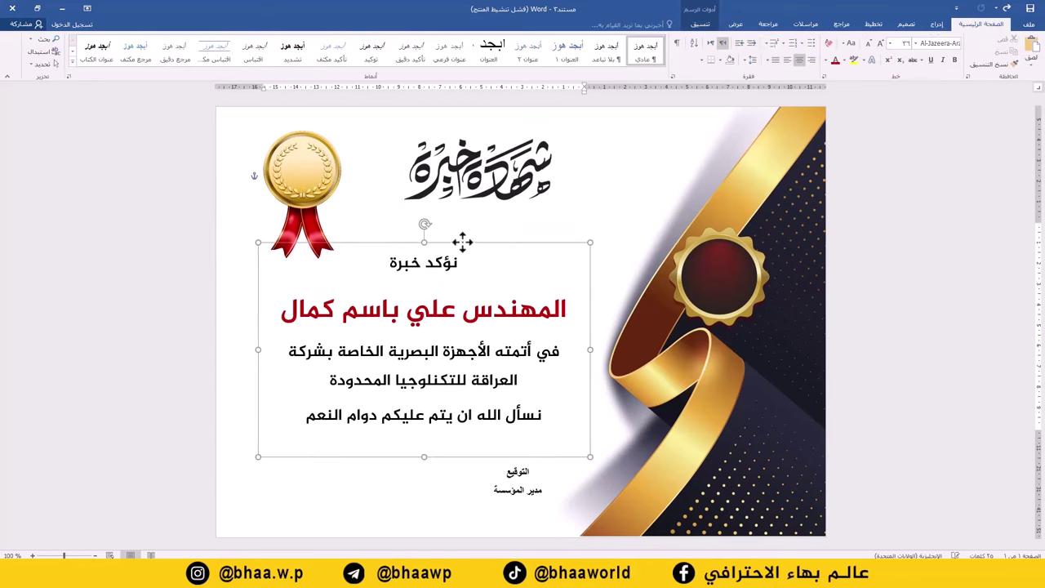
Center the signature box and Ctrl-drag a copy of it onto the red seal
{"action": "left_click", "coordinate": [531, 462]}
{"action": "left_click_drag", "start_coordinate": [532, 464], "coordinate": [431, 463]}
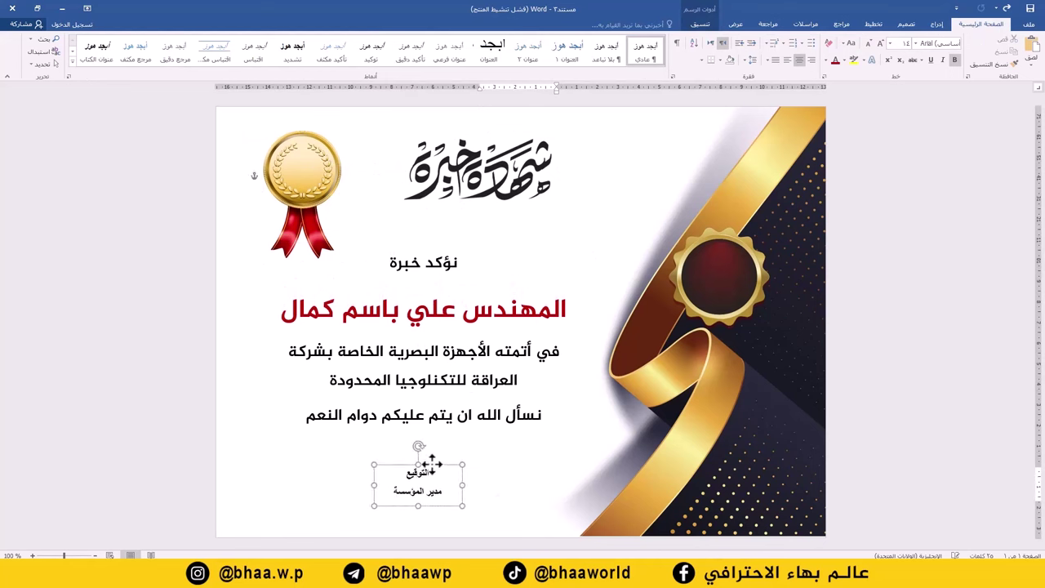
{"action": "left_click", "coordinate": [399, 398]}
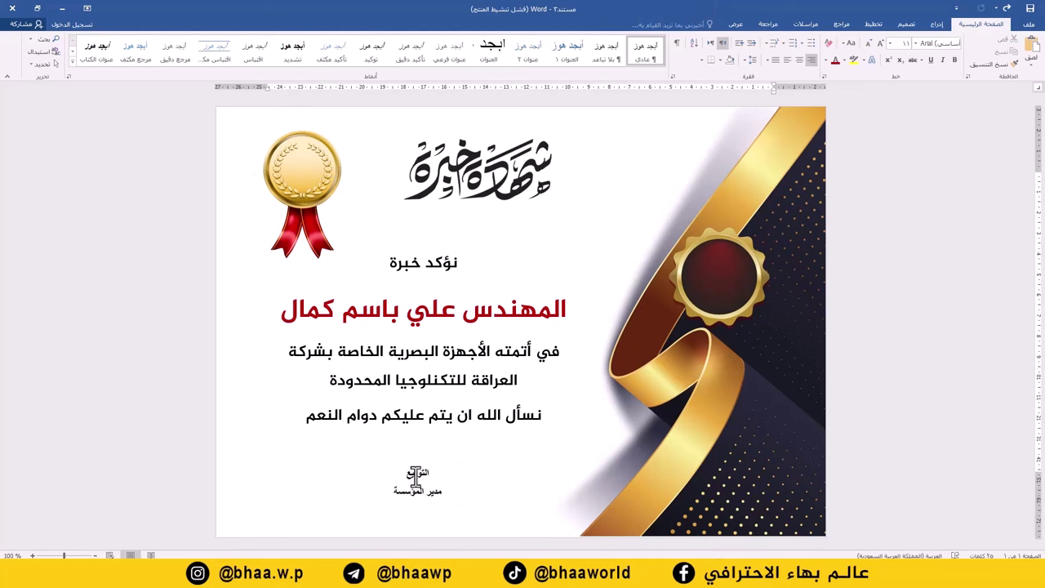
{"action": "left_click", "coordinate": [416, 476]}
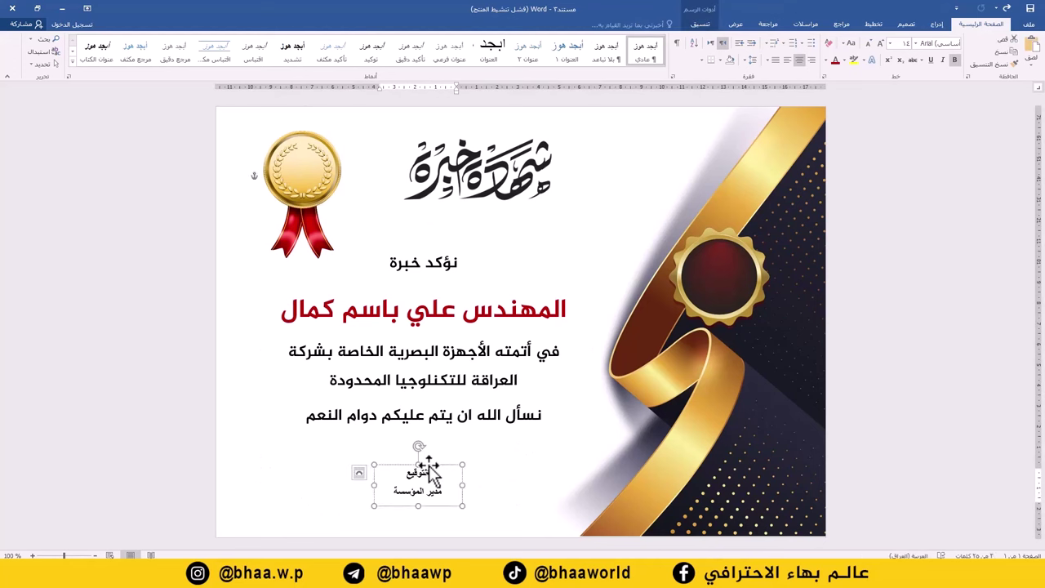
{"action": "left_click_drag", "start_coordinate": [428, 465], "coordinate": [731, 260]}
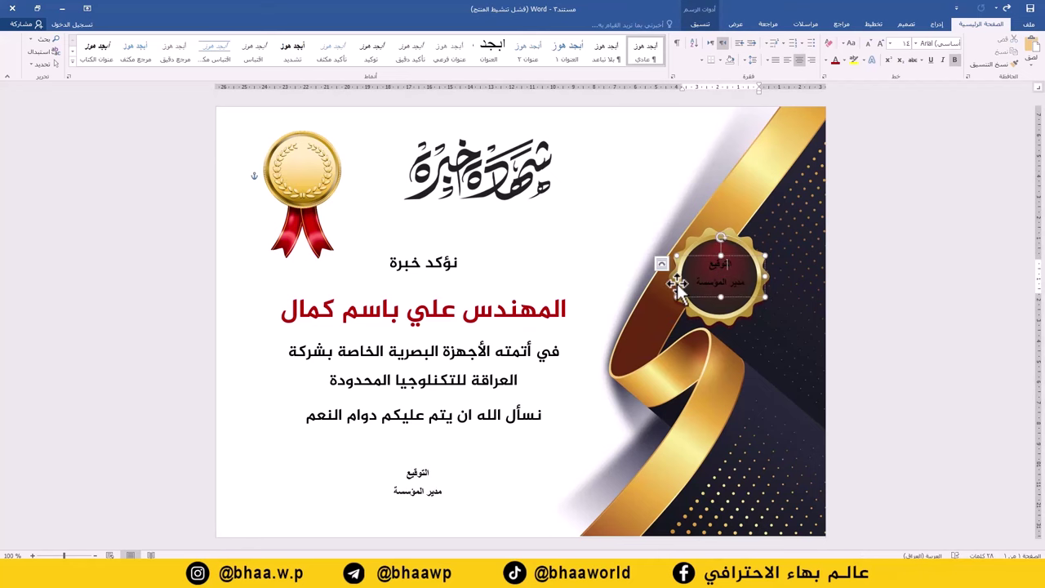
Clear the copied lines on the seal and format its text white in Hacen Algeria Hd
{"action": "key", "text": "Delete"}
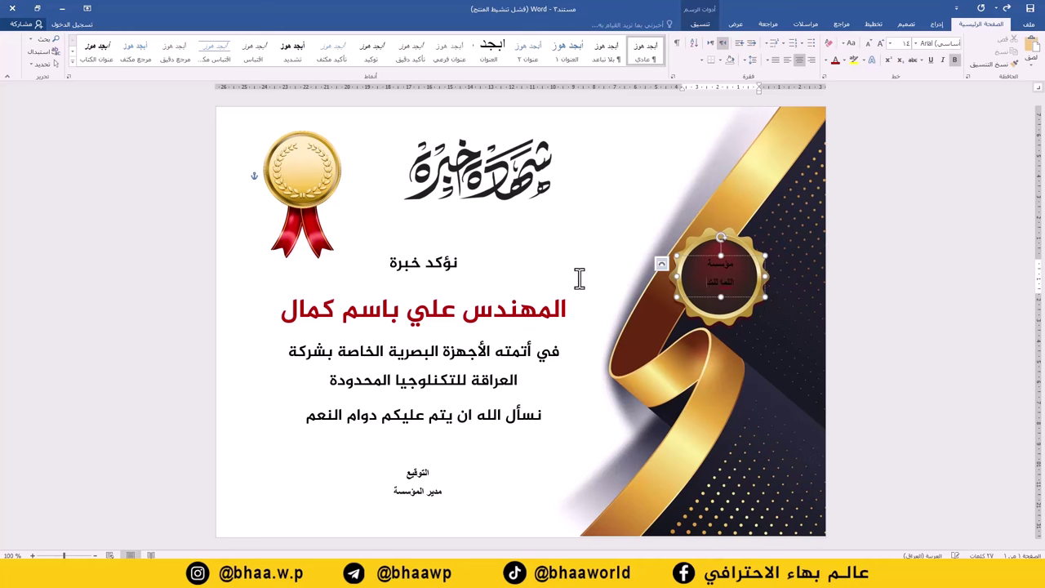
{"action": "key", "text": "ctrl+a"}
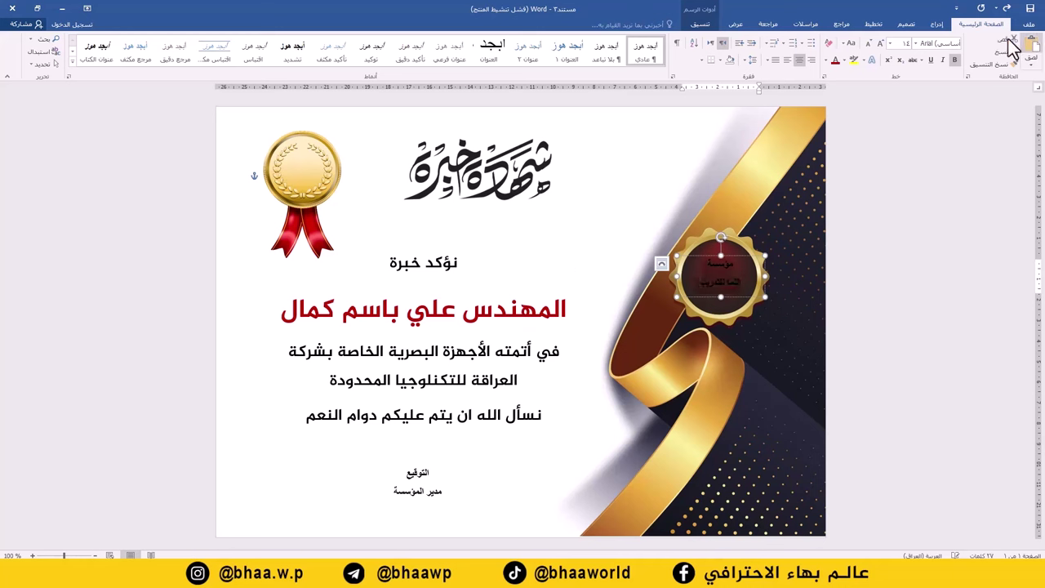
{"action": "left_click", "coordinate": [823, 62]}
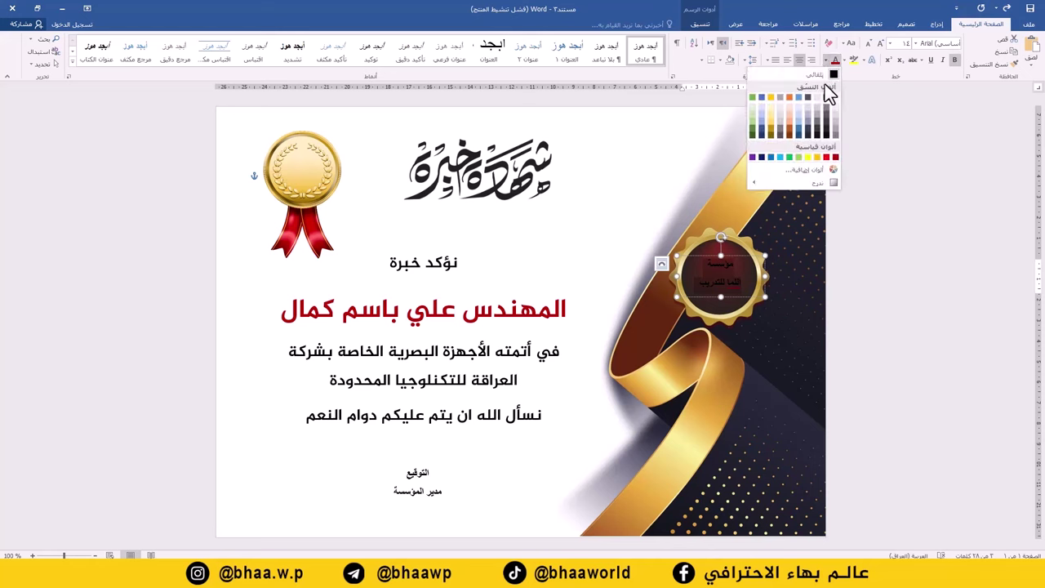
{"action": "left_click", "coordinate": [832, 94]}
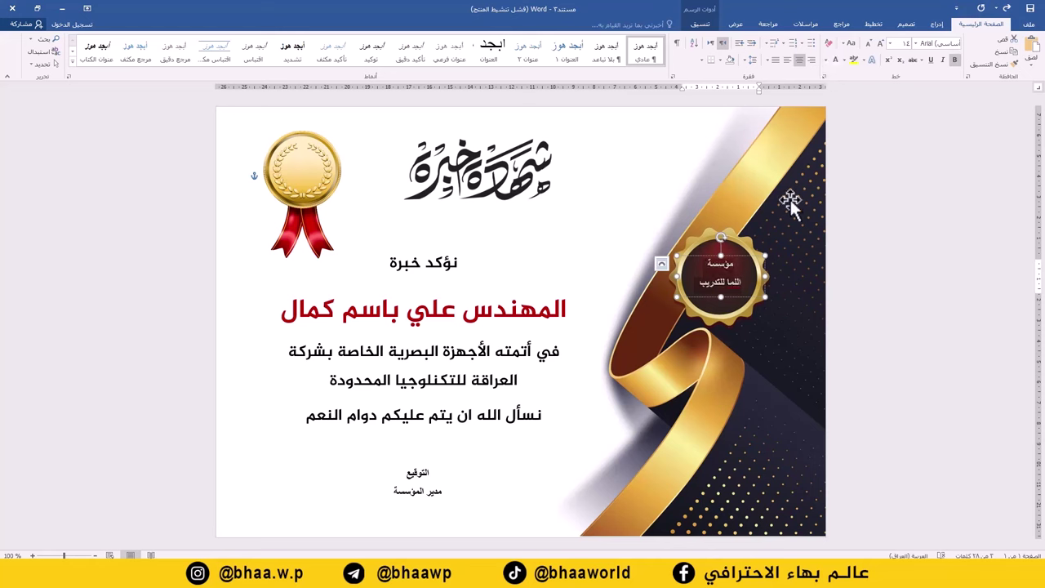
{"action": "left_click", "coordinate": [915, 43]}
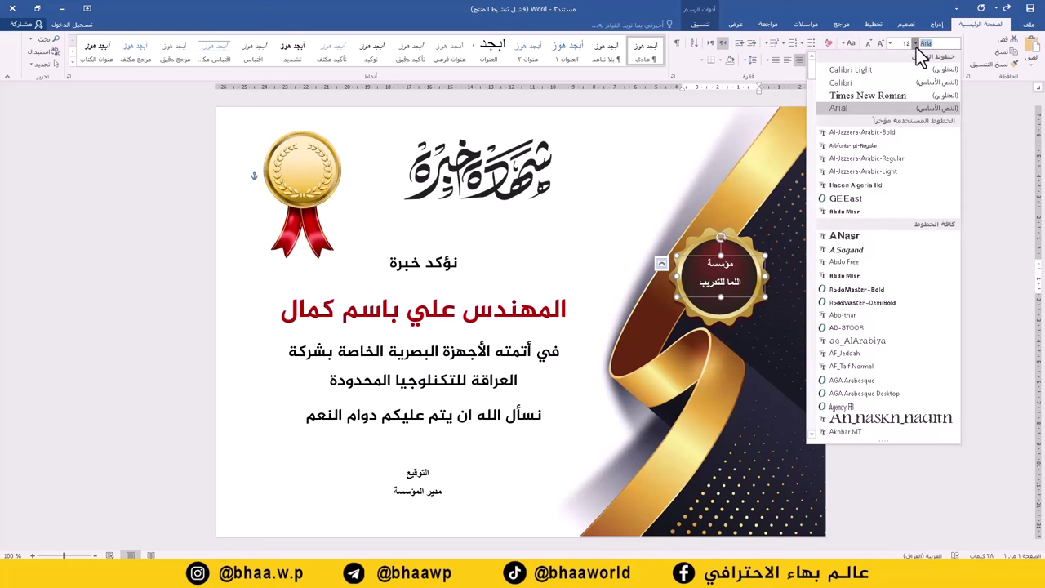
{"action": "left_click", "coordinate": [884, 185]}
Deselect the seal text box to finish the first certificate
{"action": "left_click", "coordinate": [620, 200]}
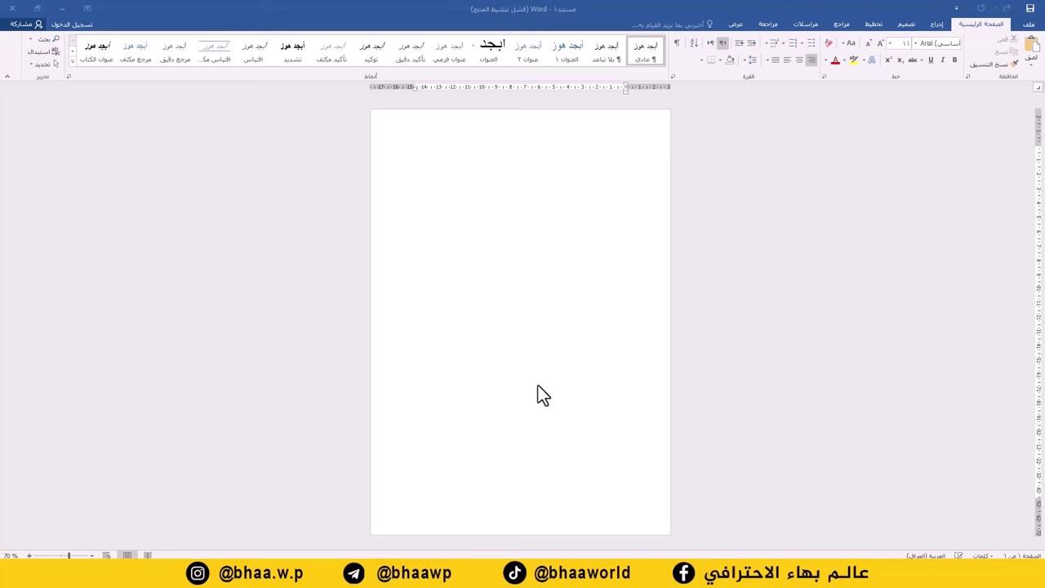
Set the new page to landscape orientation on A4 paper
{"action": "left_click", "coordinate": [875, 25]}
{"action": "left_click", "coordinate": [1009, 70]}
{"action": "left_click", "coordinate": [1003, 89]}
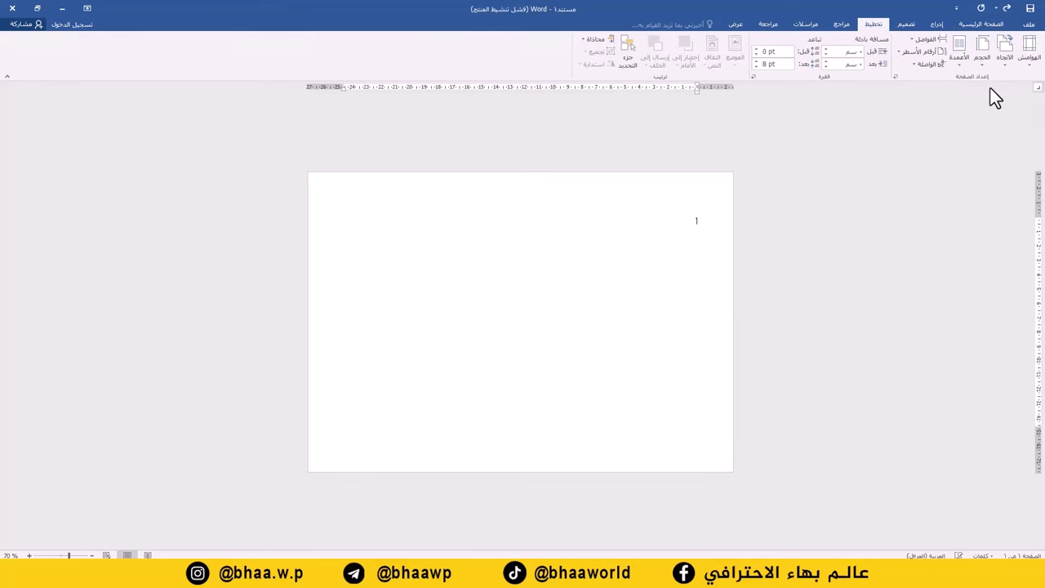
{"action": "left_click", "coordinate": [981, 60]}
{"action": "left_click", "coordinate": [967, 231]}
Insert bg.png in front of text and stretch it to cover the whole page
{"action": "left_click", "coordinate": [939, 24]}
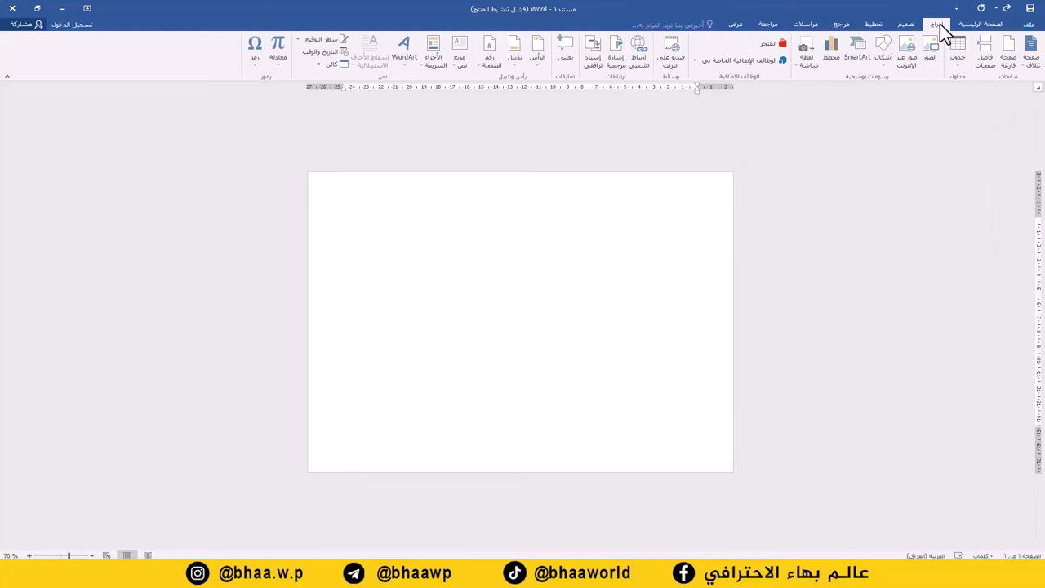
{"action": "left_click", "coordinate": [935, 54]}
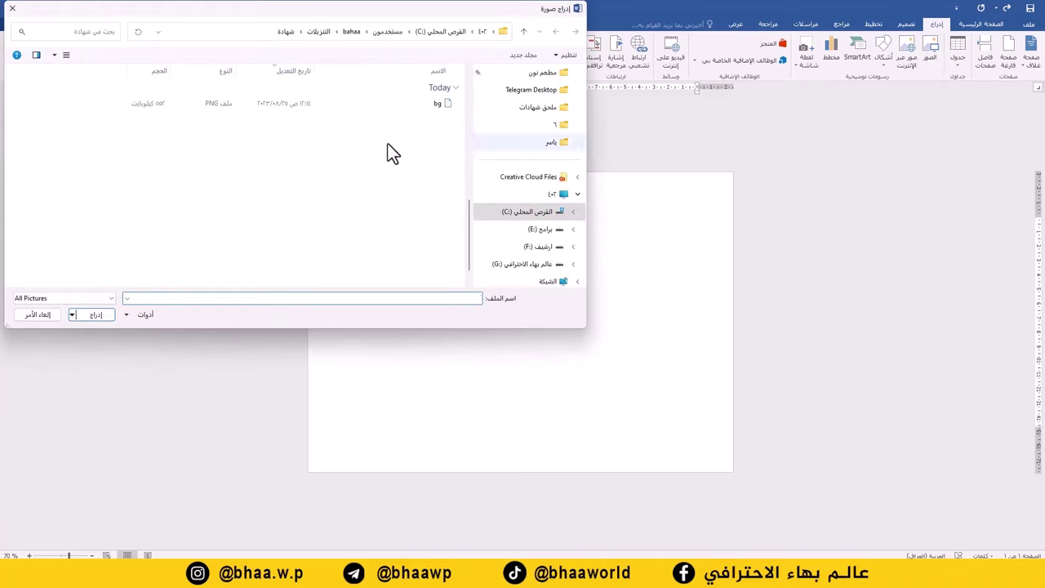
{"action": "double_click", "coordinate": [433, 105]}
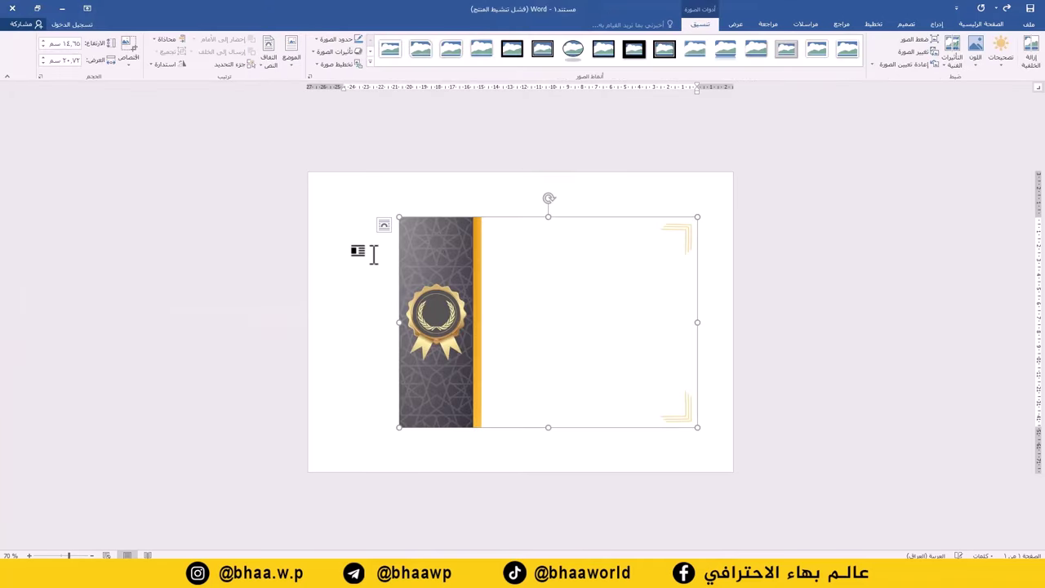
{"action": "right_click", "coordinate": [464, 282]}
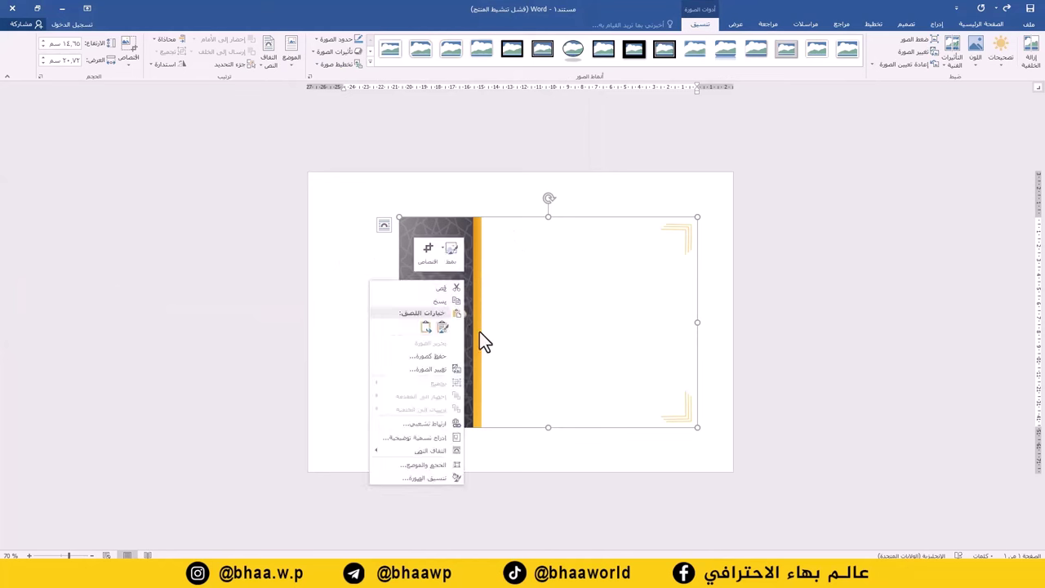
{"action": "mouse_move", "coordinate": [423, 448]}
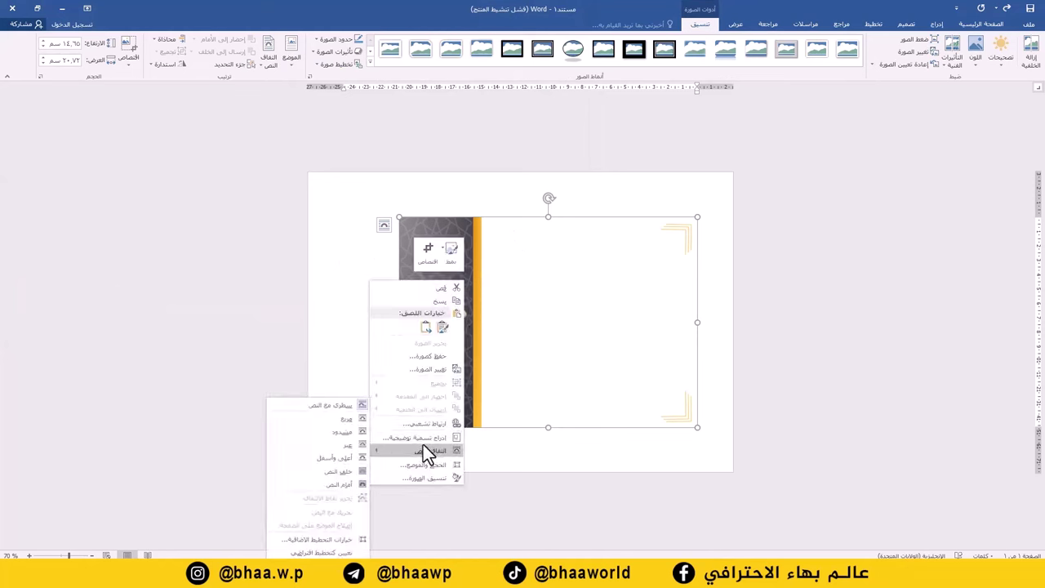
{"action": "left_click", "coordinate": [335, 482]}
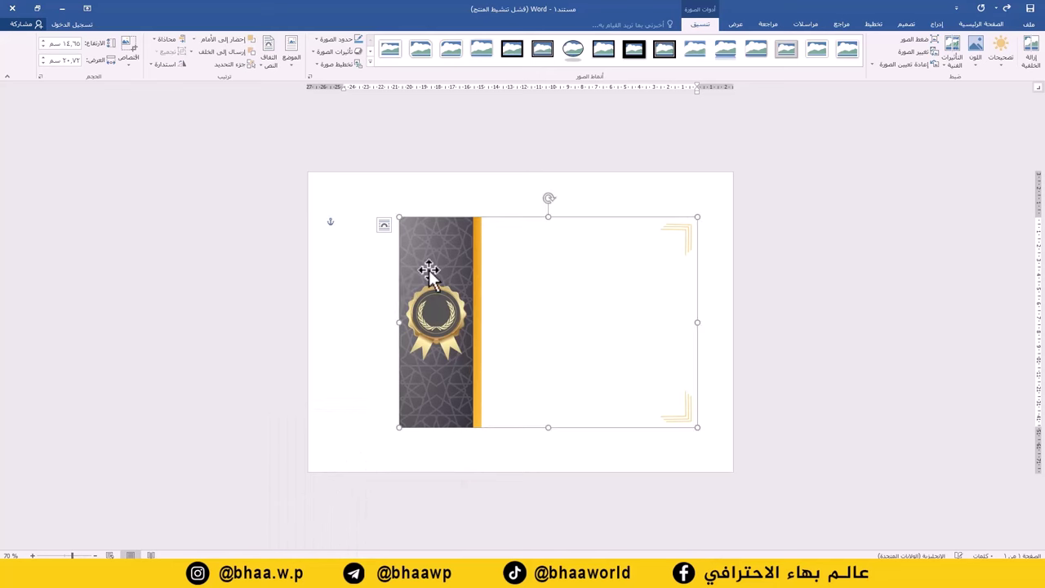
{"action": "left_click_drag", "start_coordinate": [427, 270], "coordinate": [363, 236]}
{"action": "left_click_drag", "start_coordinate": [605, 383], "coordinate": [730, 462]}
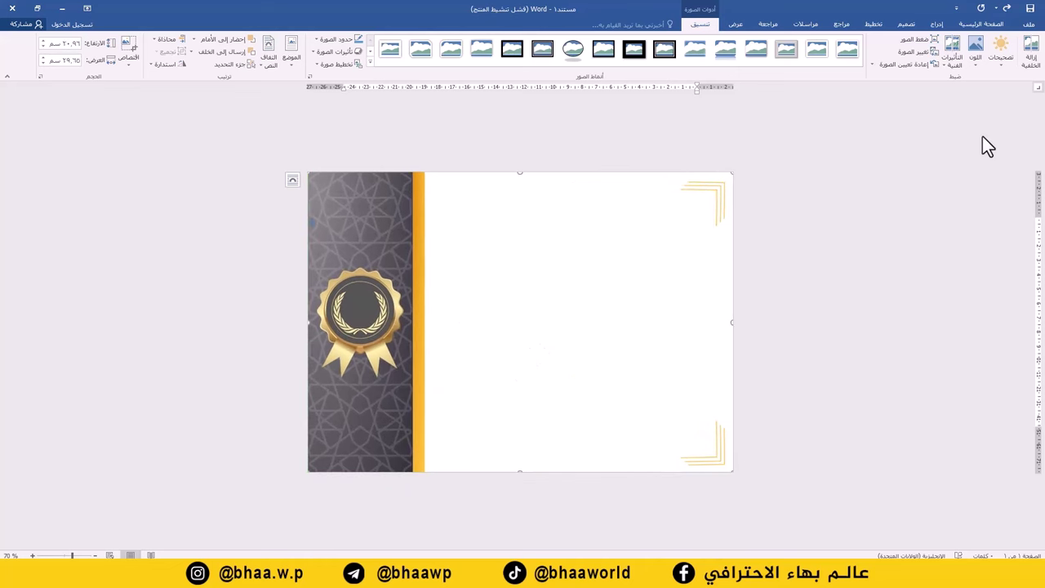
{"action": "left_click", "coordinate": [936, 24]}
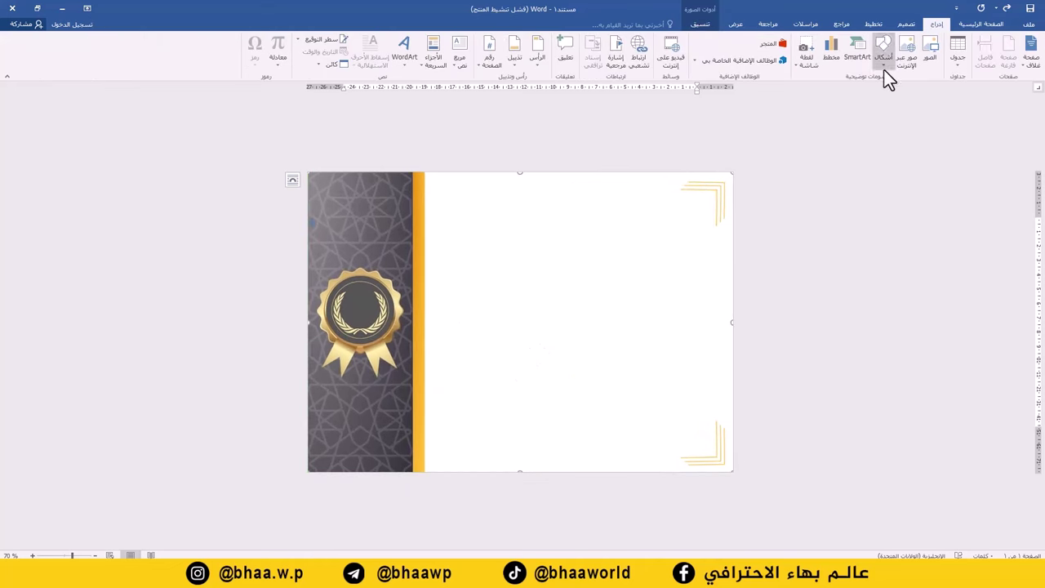
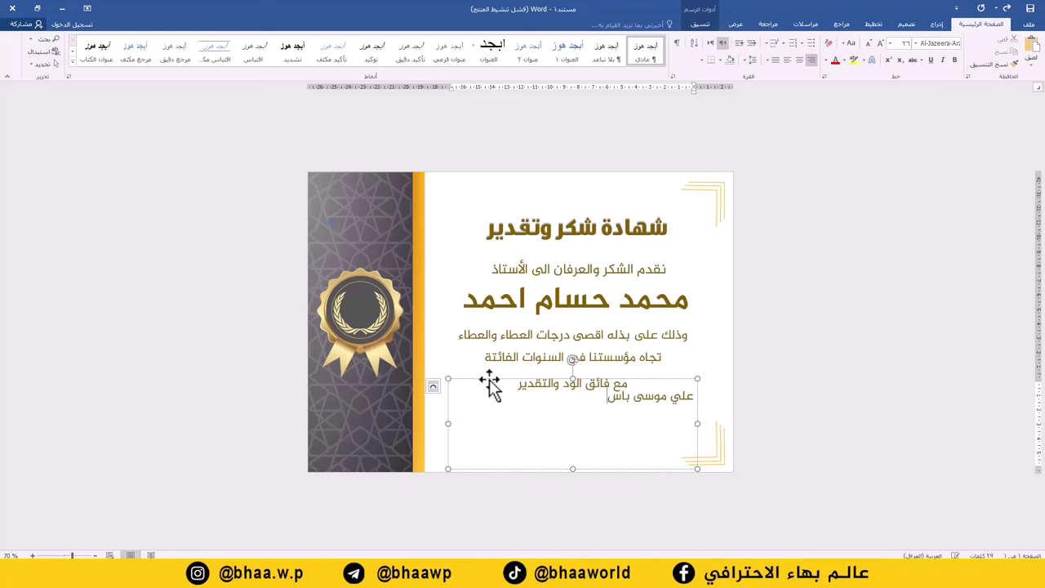
Center the signer's name over المدير, apply multiple line spacing, and copy the block leftward
{"action": "key", "text": "ctrl+a"}
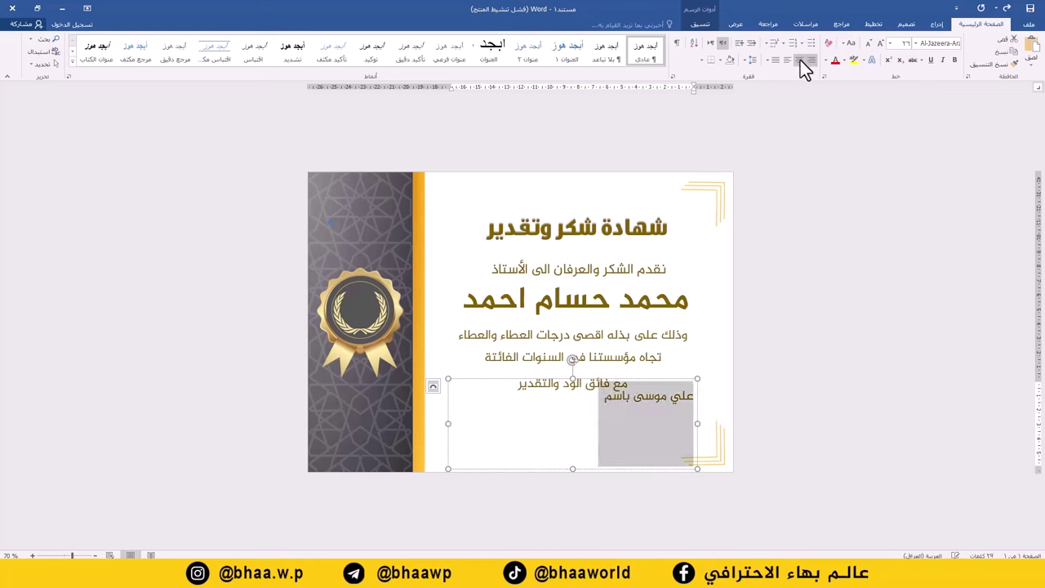
{"action": "left_click", "coordinate": [800, 60]}
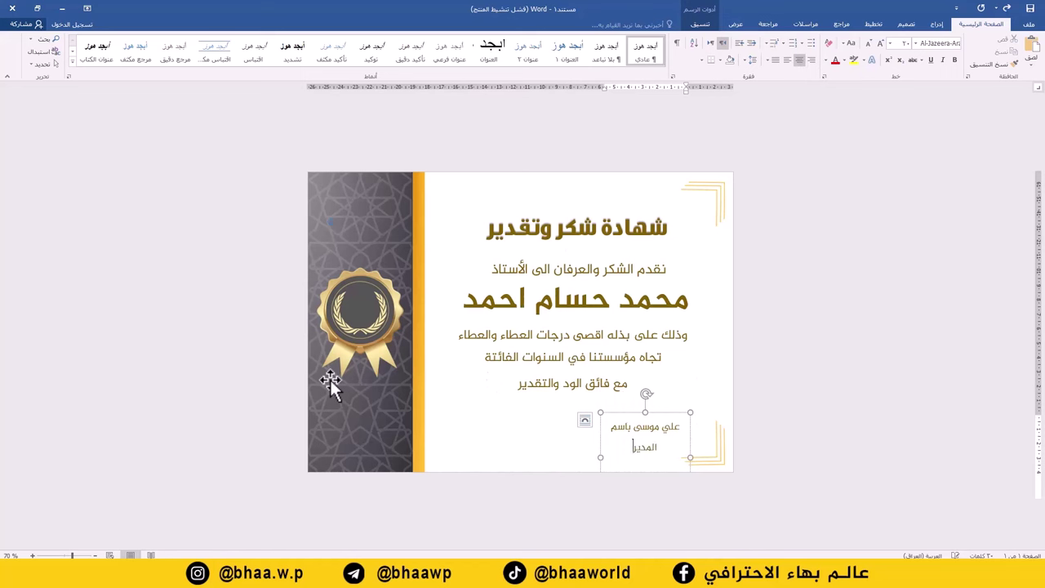
{"action": "key", "text": "ctrl+a"}
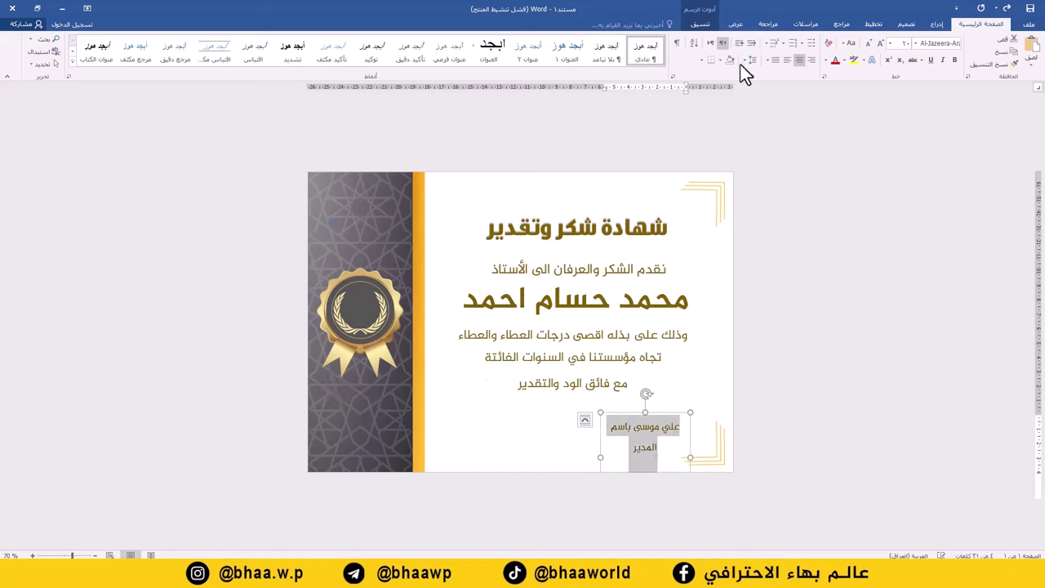
{"action": "left_click", "coordinate": [745, 63]}
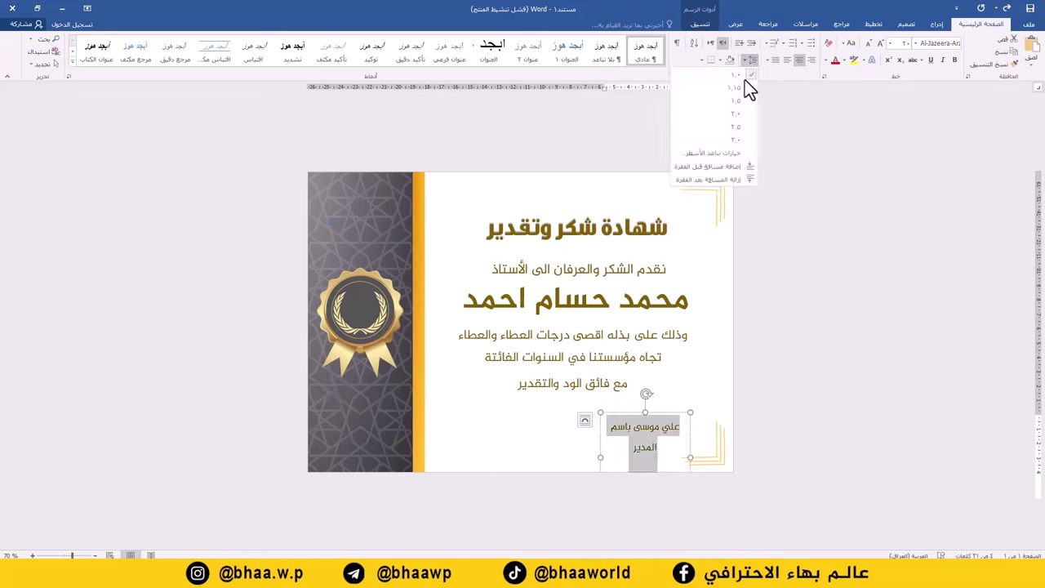
{"action": "left_click", "coordinate": [716, 155]}
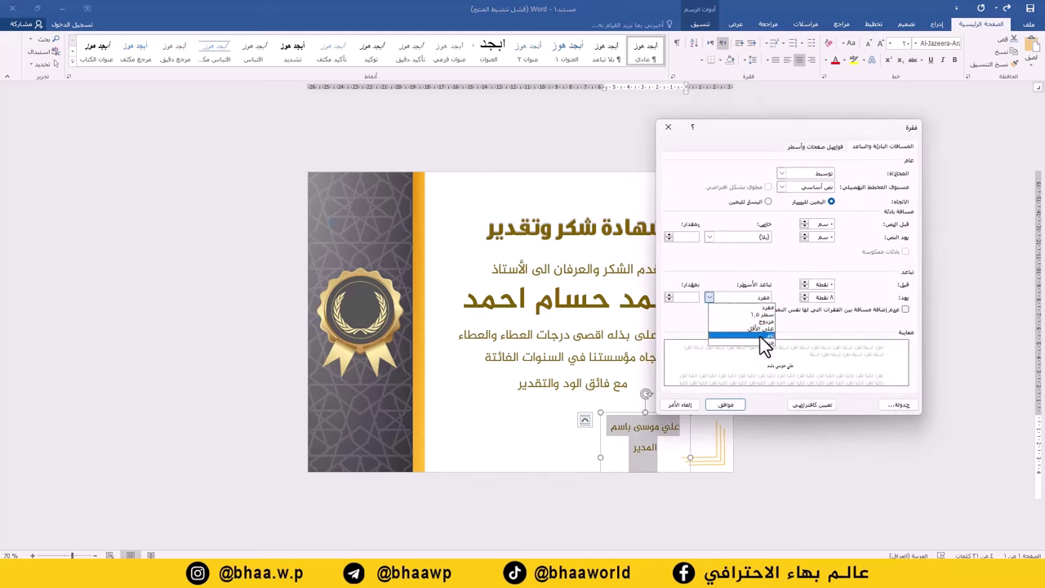
{"action": "left_click", "coordinate": [758, 341]}
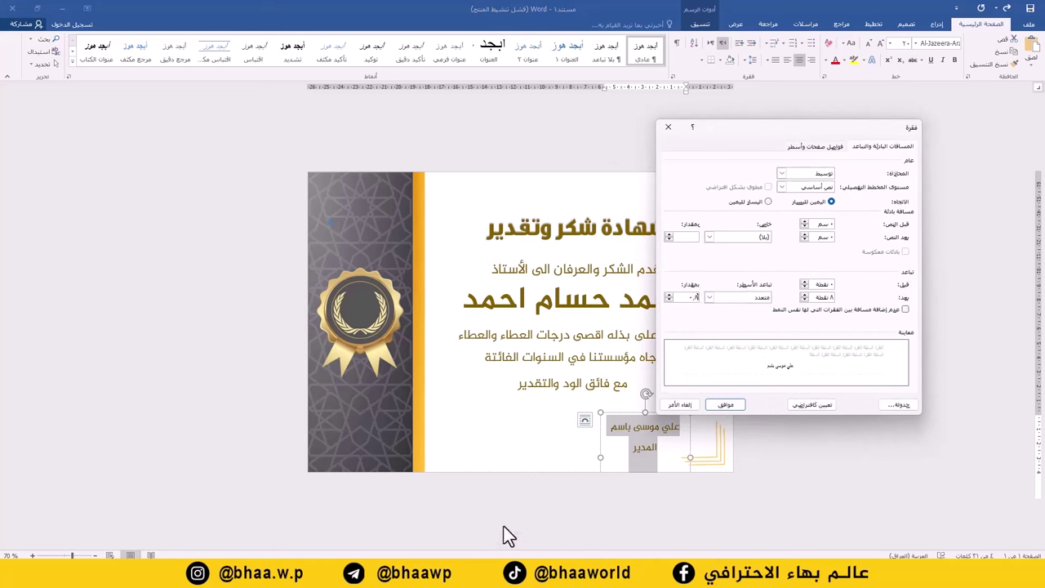
{"action": "left_click", "coordinate": [729, 405]}
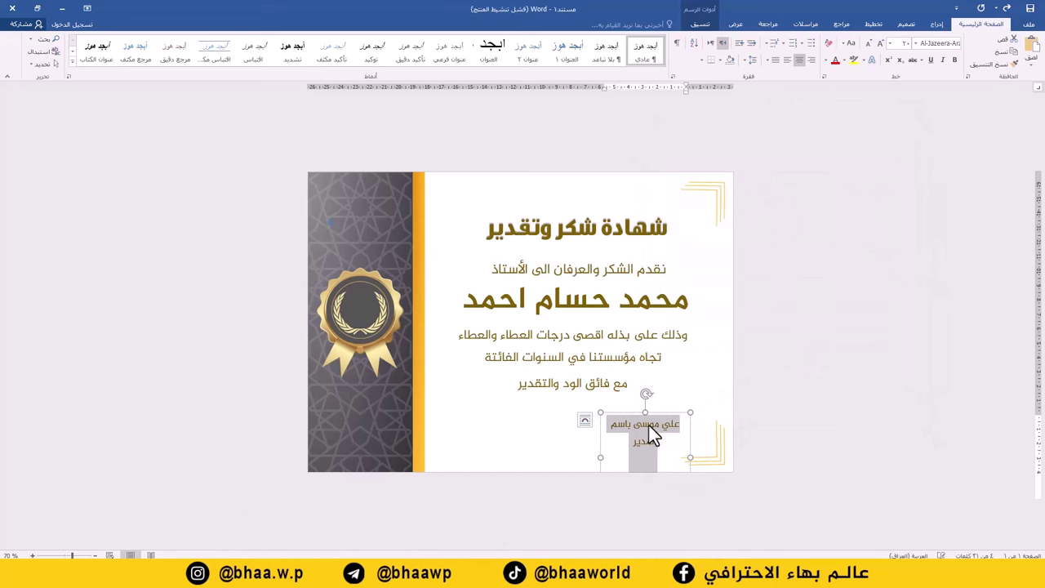
{"action": "mouse_move", "coordinate": [659, 410]}
{"action": "left_mouse_down"}
{"action": "mouse_move", "coordinate": [665, 426]}
{"action": "mouse_move", "coordinate": [661, 418]}
{"action": "left_mouse_up"}
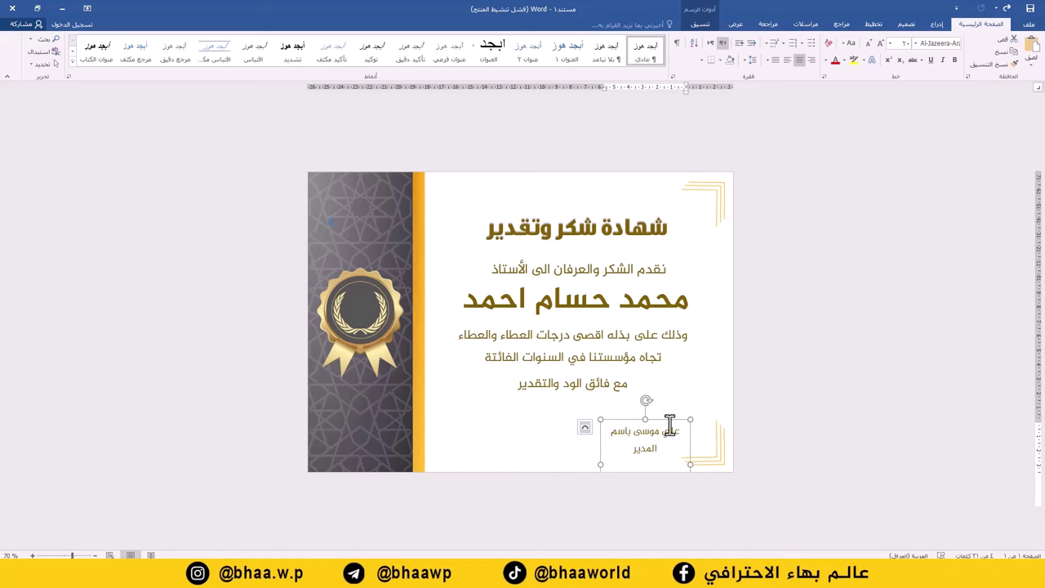
{"action": "left_click_drag", "start_coordinate": [669, 426], "coordinate": [514, 426]}
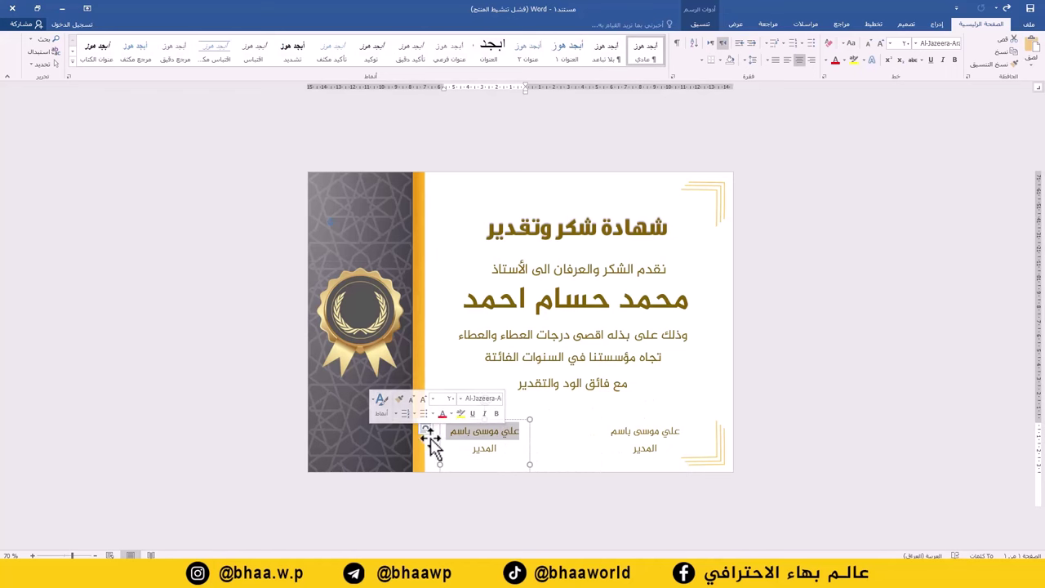
Change the left copy to show the date 2024/5/22 above the label التاريخ
{"action": "type", "text": "2024/5/22"}
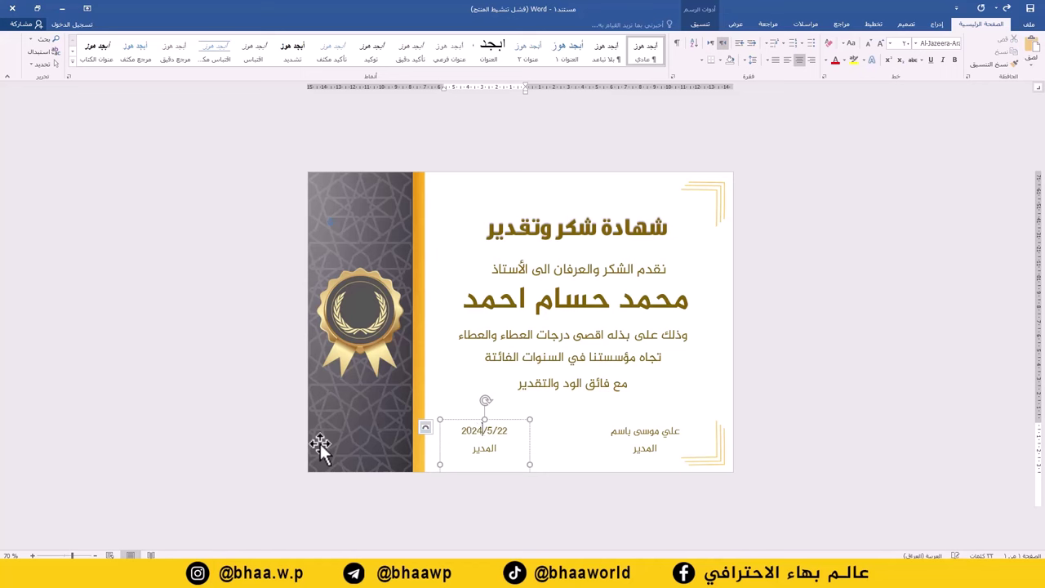
{"action": "double_click", "coordinate": [489, 451]}
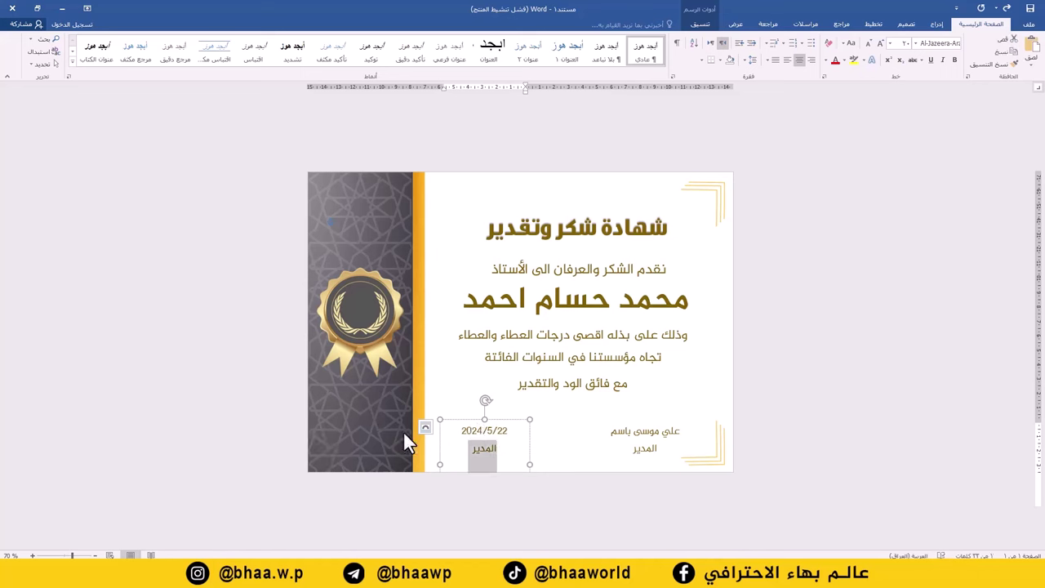
{"action": "type", "text": "التاريخ"}
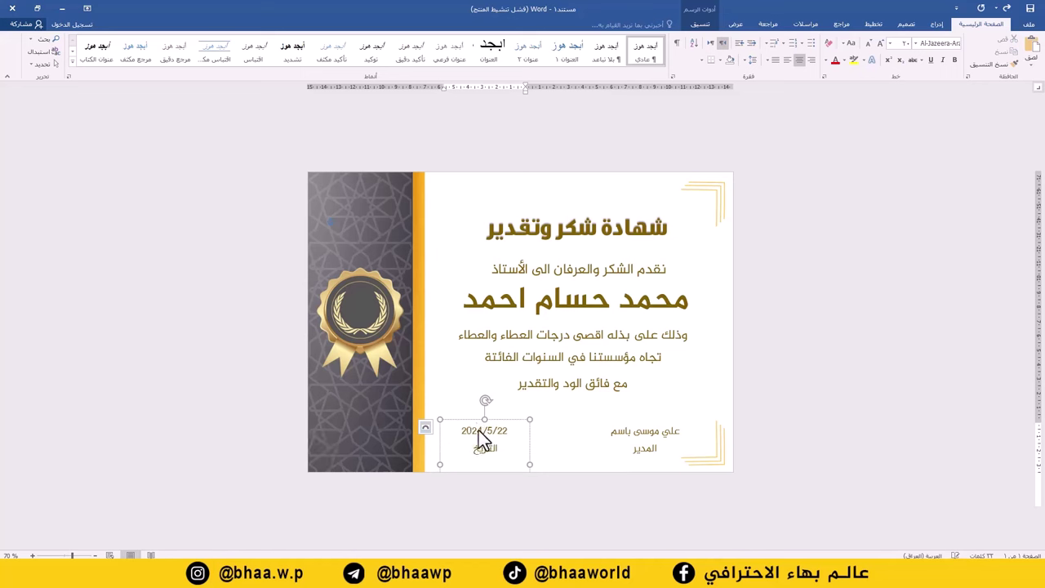
{"action": "left_click", "coordinate": [502, 408]}
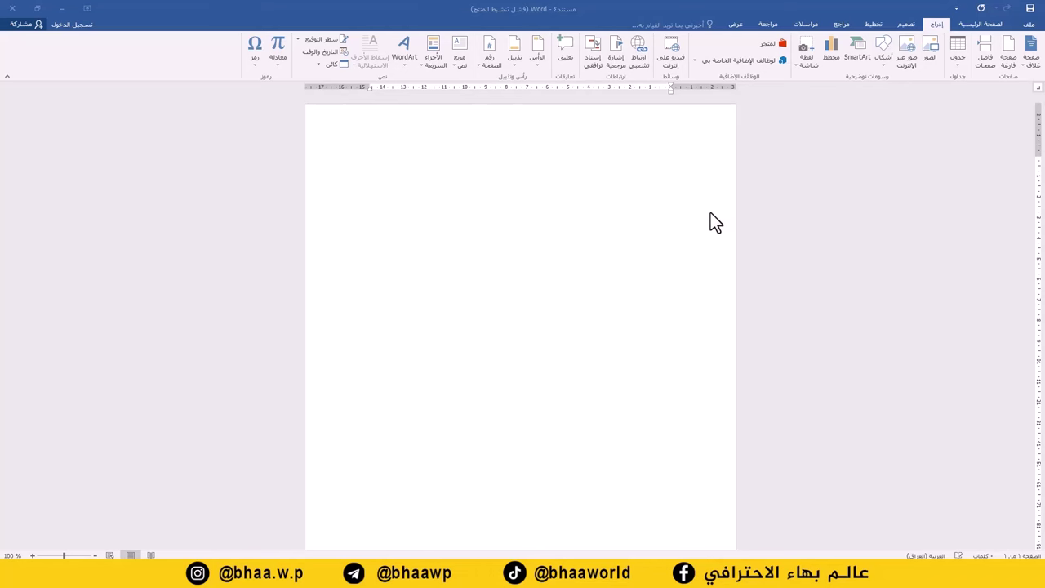
Set the new page to the third listed paper size in landscape orientation
{"action": "left_click", "coordinate": [871, 23]}
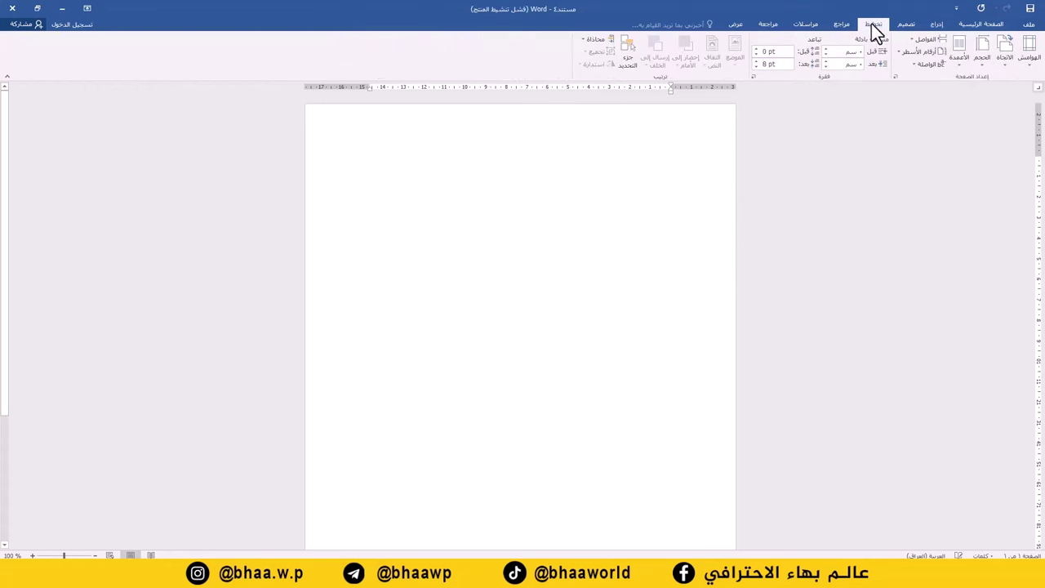
{"action": "left_click", "coordinate": [981, 63]}
{"action": "left_click", "coordinate": [963, 155]}
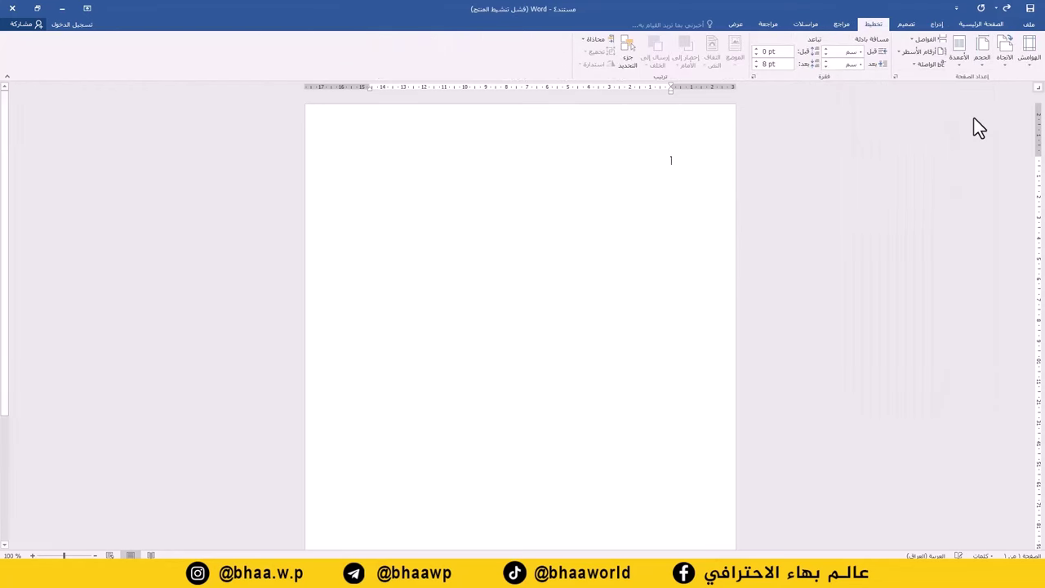
{"action": "left_click", "coordinate": [1003, 63]}
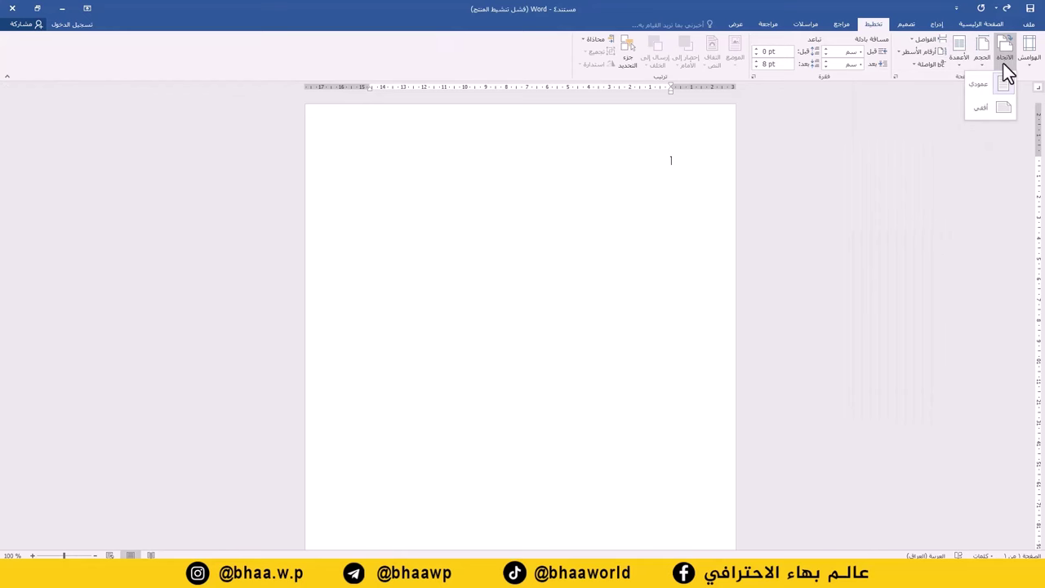
{"action": "left_click", "coordinate": [1000, 109]}
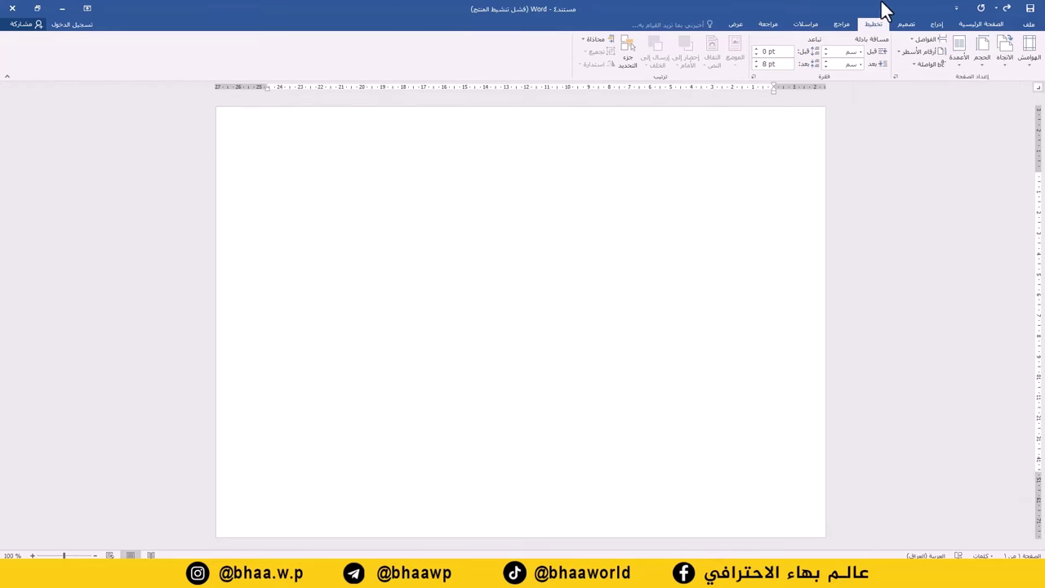
{"action": "left_click", "coordinate": [935, 26]}
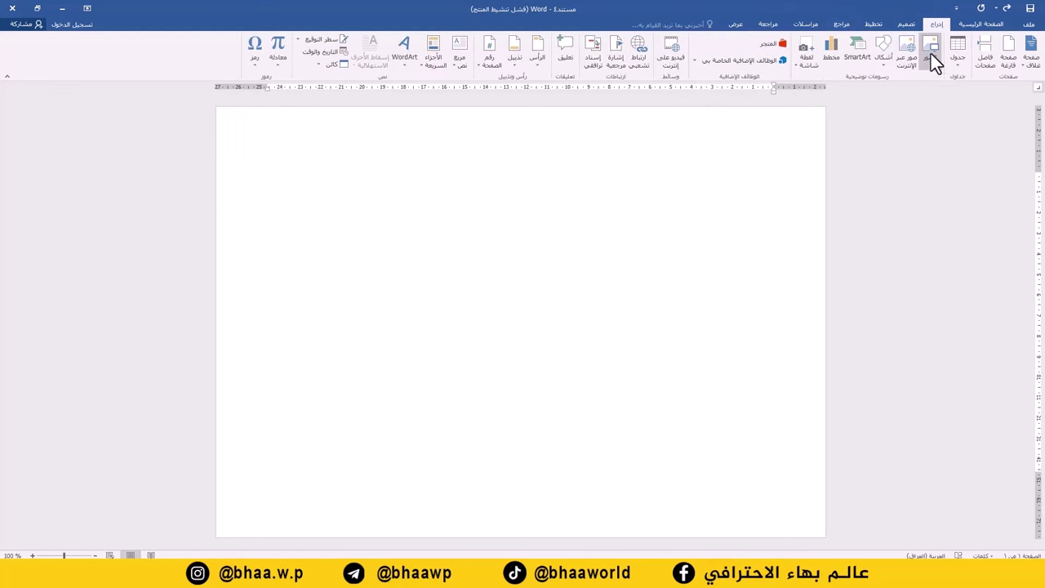
Insert the 5676376.jpg orange wave image and set it In Front of Text
{"action": "left_click", "coordinate": [931, 58]}
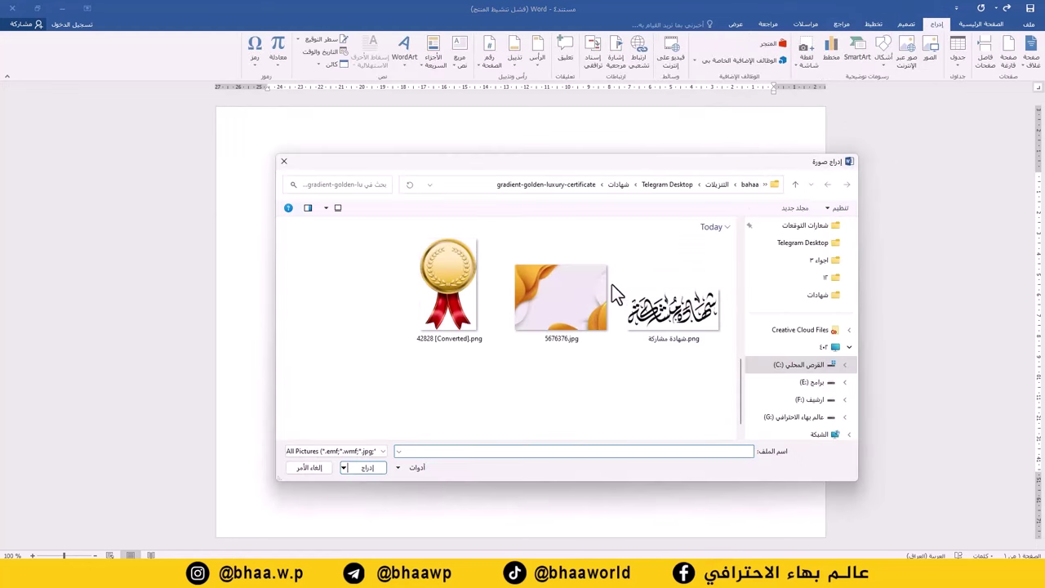
{"action": "left_click", "coordinate": [562, 286]}
{"action": "double_click", "coordinate": [562, 286]}
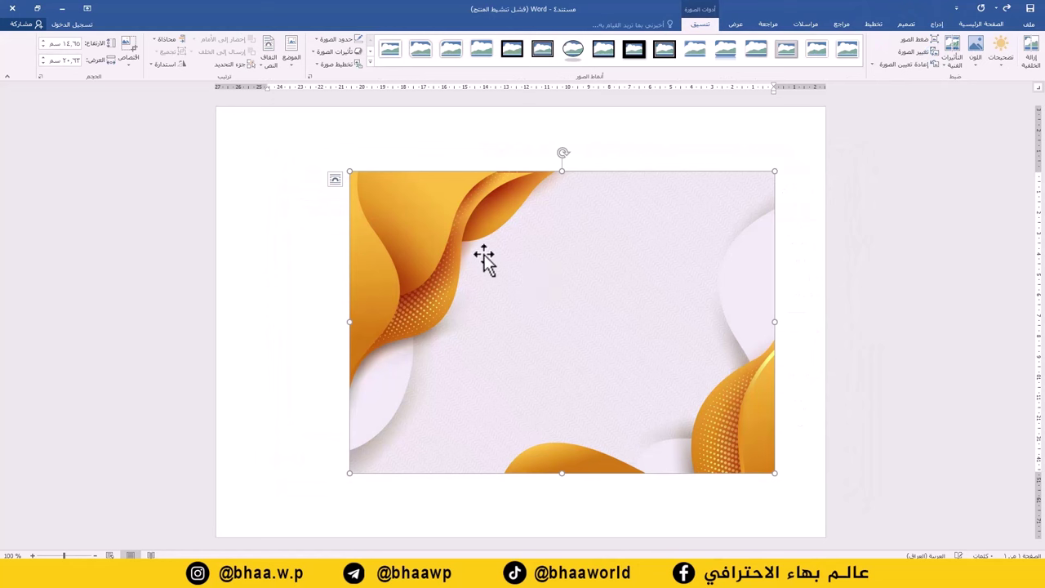
{"action": "right_click", "coordinate": [474, 261]}
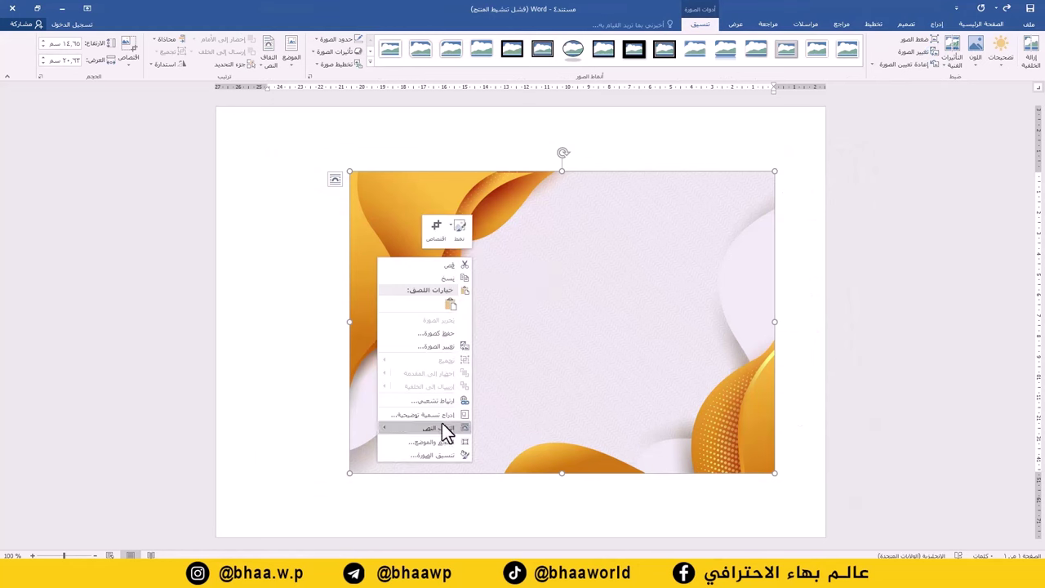
{"action": "mouse_move", "coordinate": [441, 425]}
{"action": "left_click", "coordinate": [344, 484]}
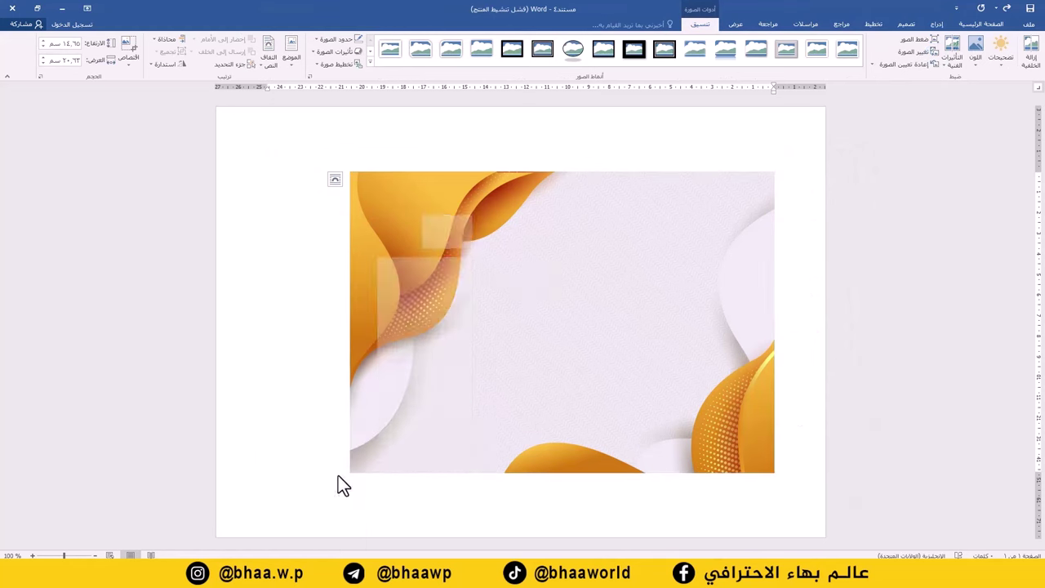
Stretch the background edge to edge, then deselect it and switch input to English
{"action": "left_click_drag", "start_coordinate": [416, 230], "coordinate": [278, 164]}
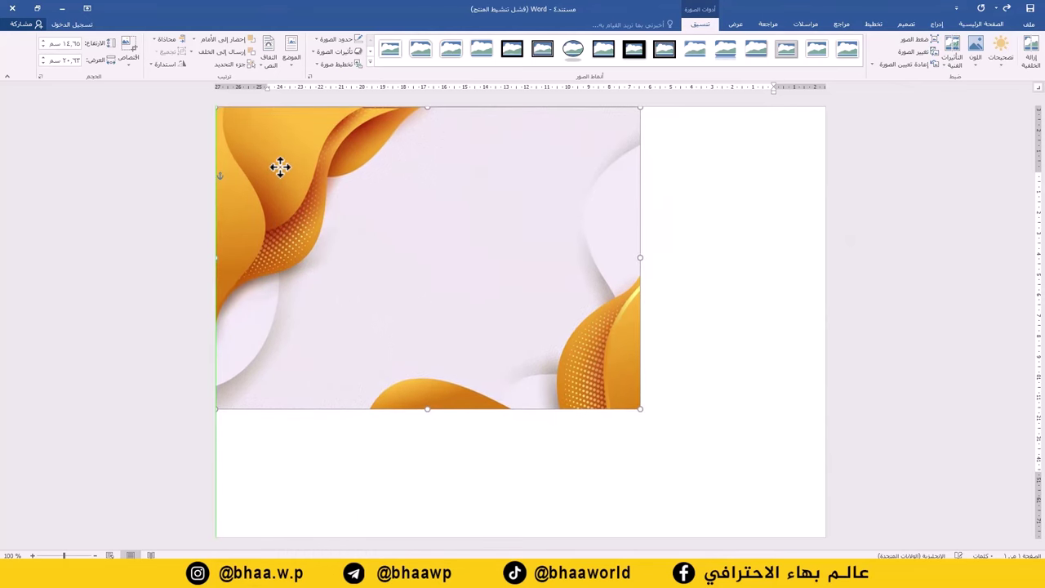
{"action": "left_click_drag", "start_coordinate": [641, 410], "coordinate": [818, 516]}
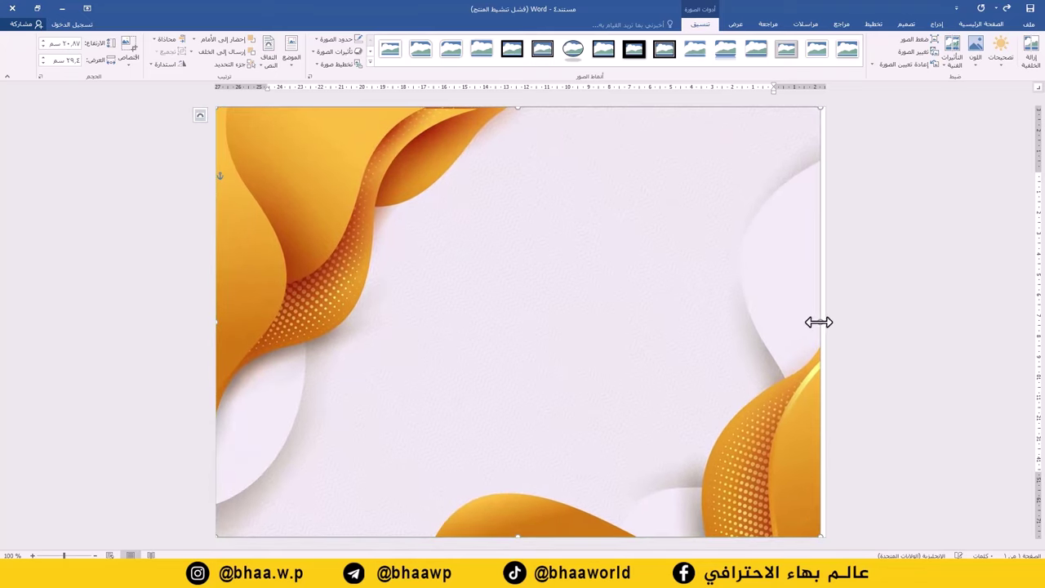
{"action": "left_click_drag", "start_coordinate": [822, 324], "coordinate": [825, 321]}
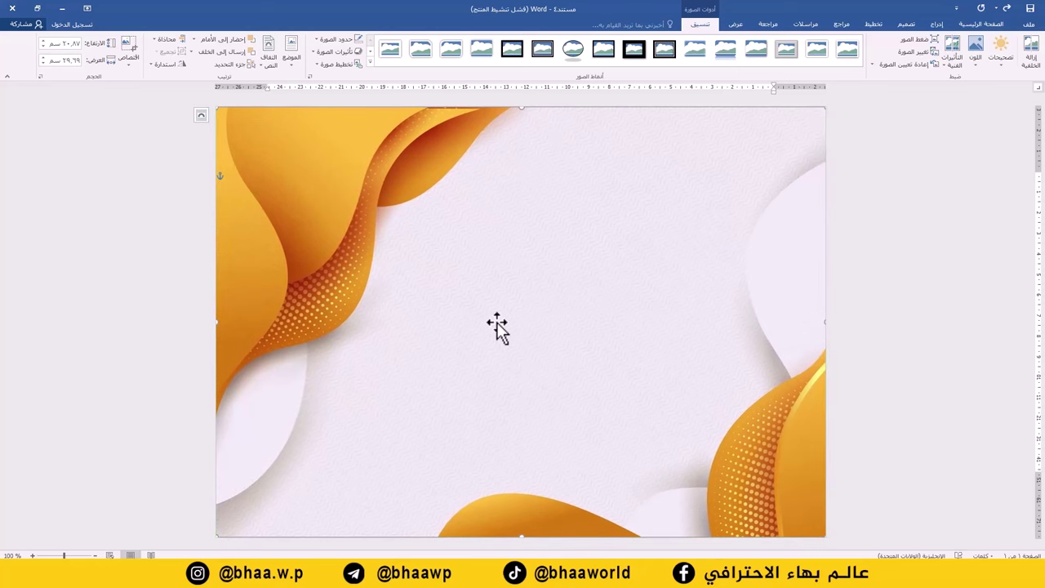
{"action": "key", "text": "Escape"}
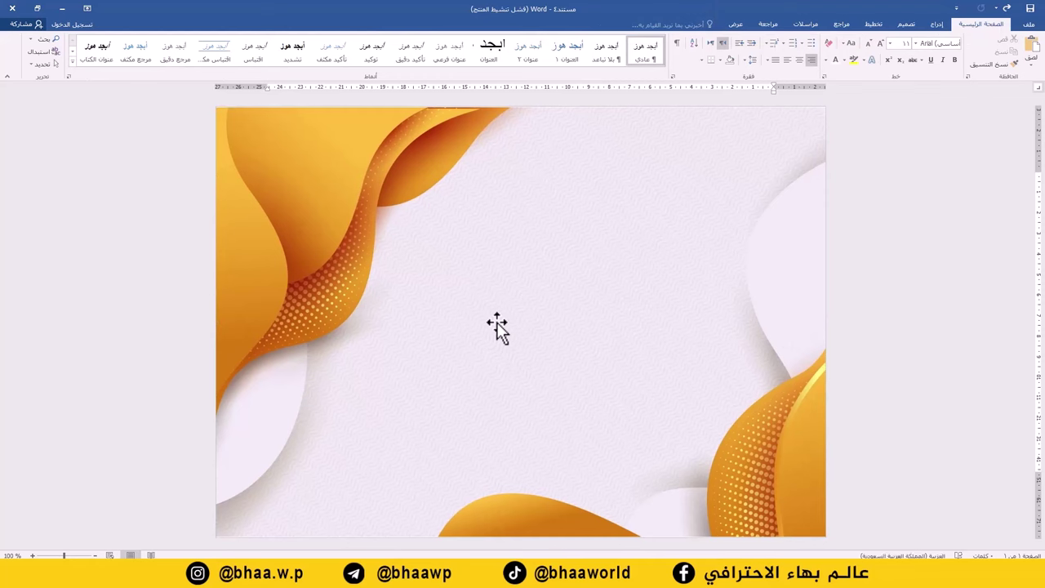
{"action": "key", "text": "alt+shift"}
Insert the شهادة مشاركة calligraphy PNG in front of text, shrunk and placed top centre
{"action": "left_click", "coordinate": [939, 23]}
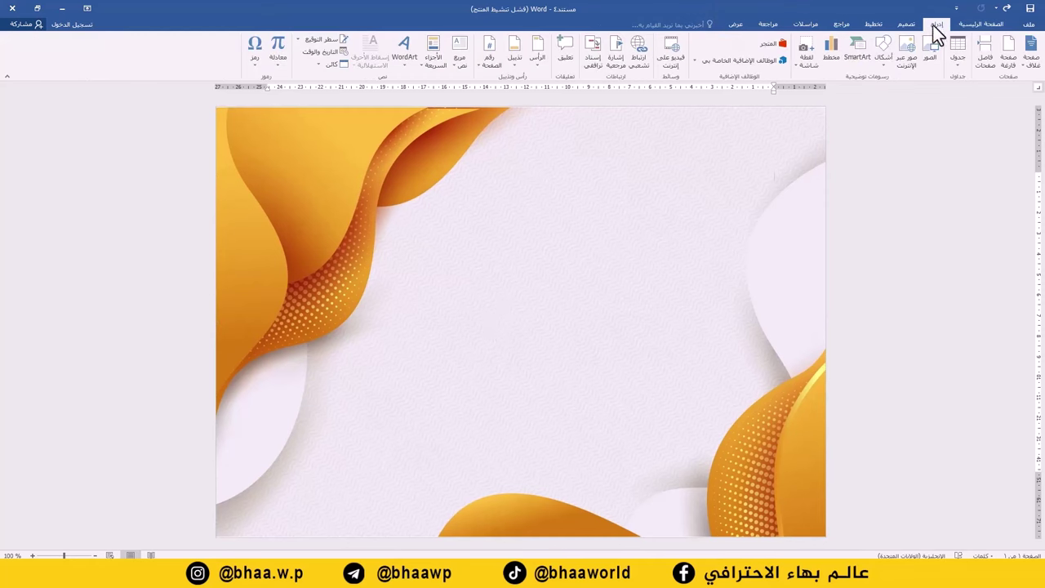
{"action": "left_click", "coordinate": [931, 63]}
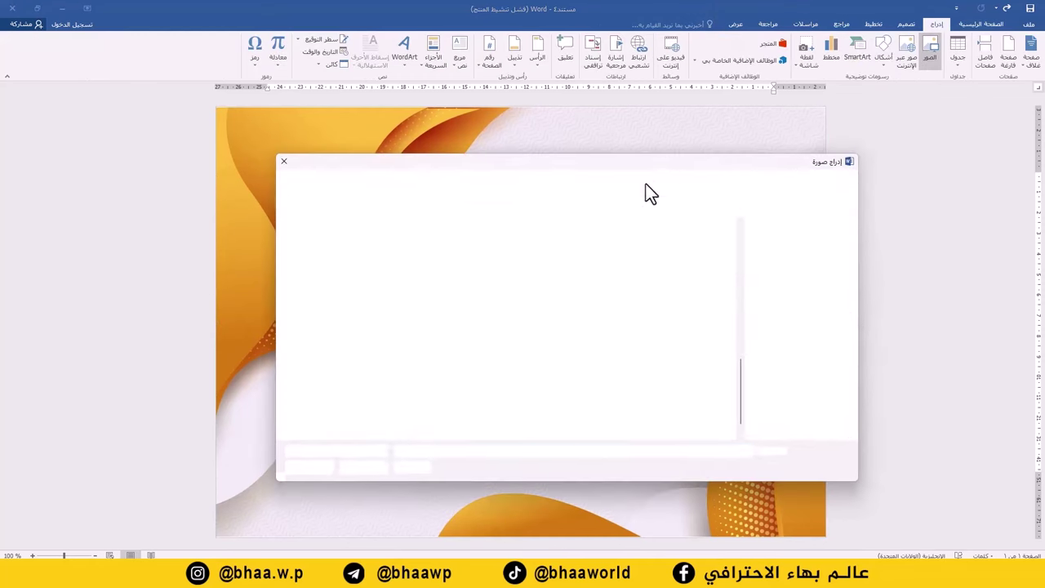
{"action": "double_click", "coordinate": [673, 302]}
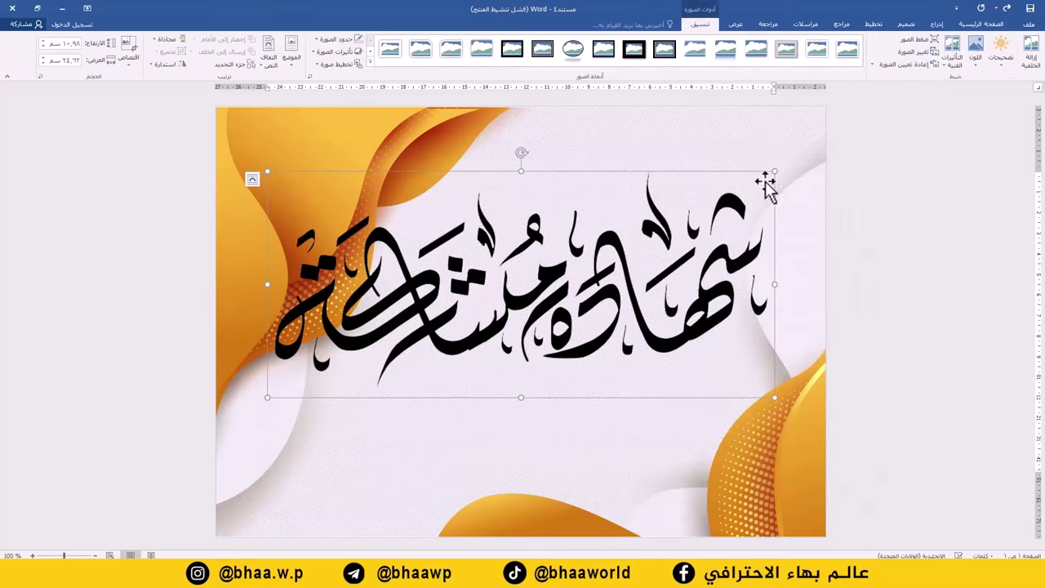
{"action": "right_click", "coordinate": [650, 233]}
{"action": "mouse_move", "coordinate": [614, 398]}
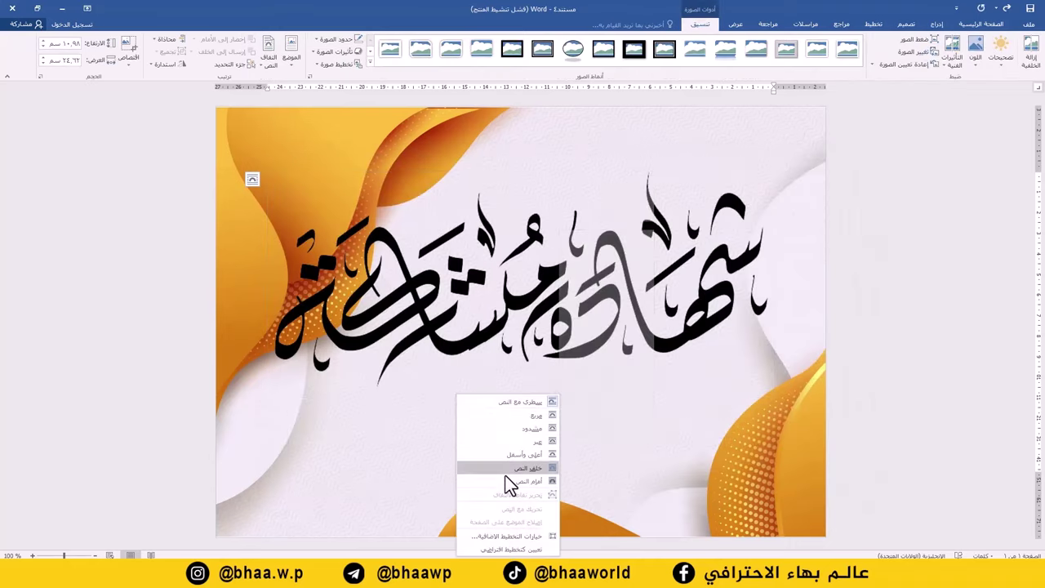
{"action": "left_click", "coordinate": [530, 482]}
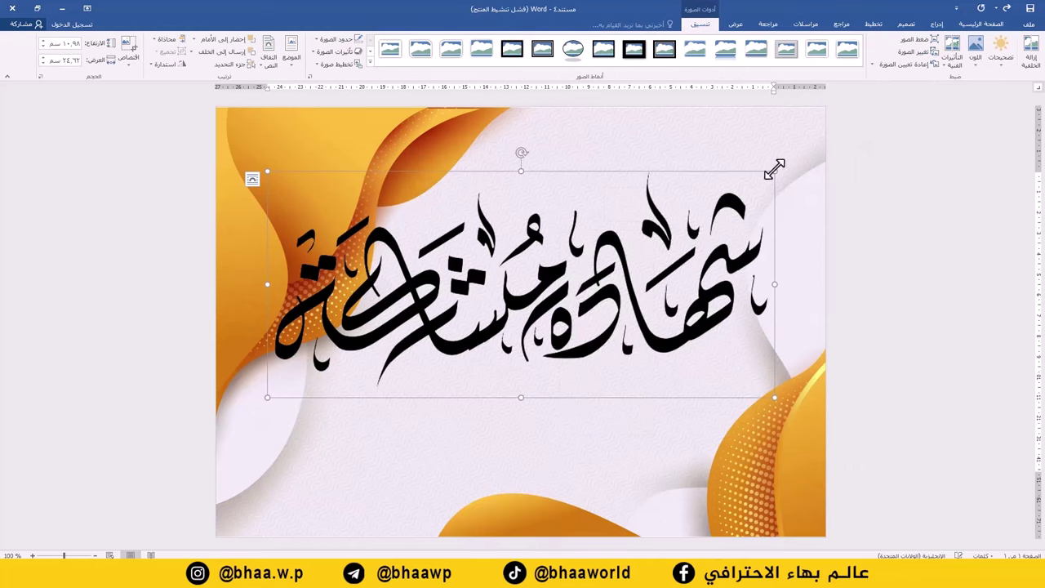
{"action": "left_click_drag", "start_coordinate": [776, 163], "coordinate": [343, 319]}
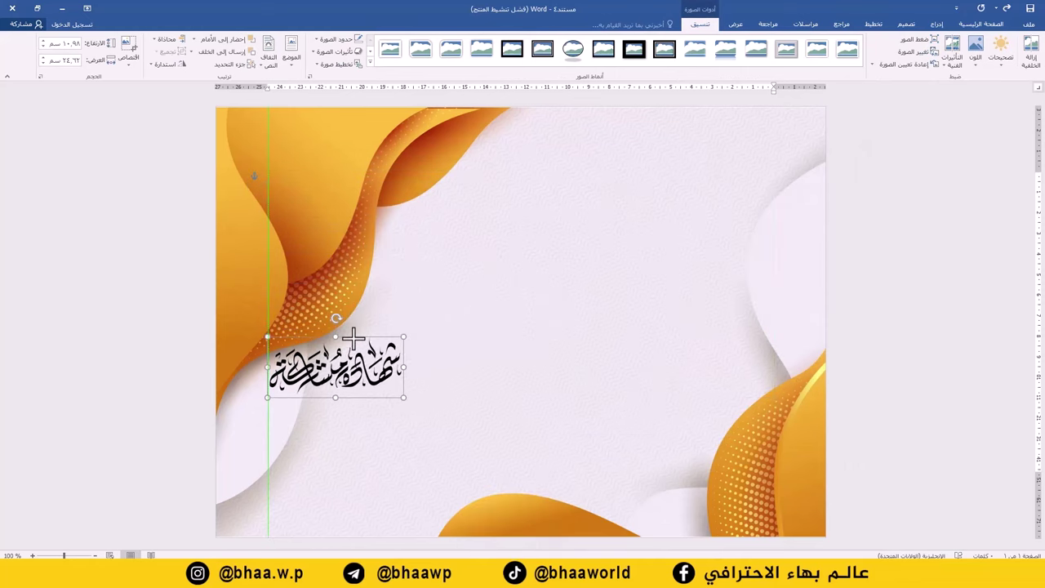
{"action": "left_click_drag", "start_coordinate": [334, 363], "coordinate": [639, 167]}
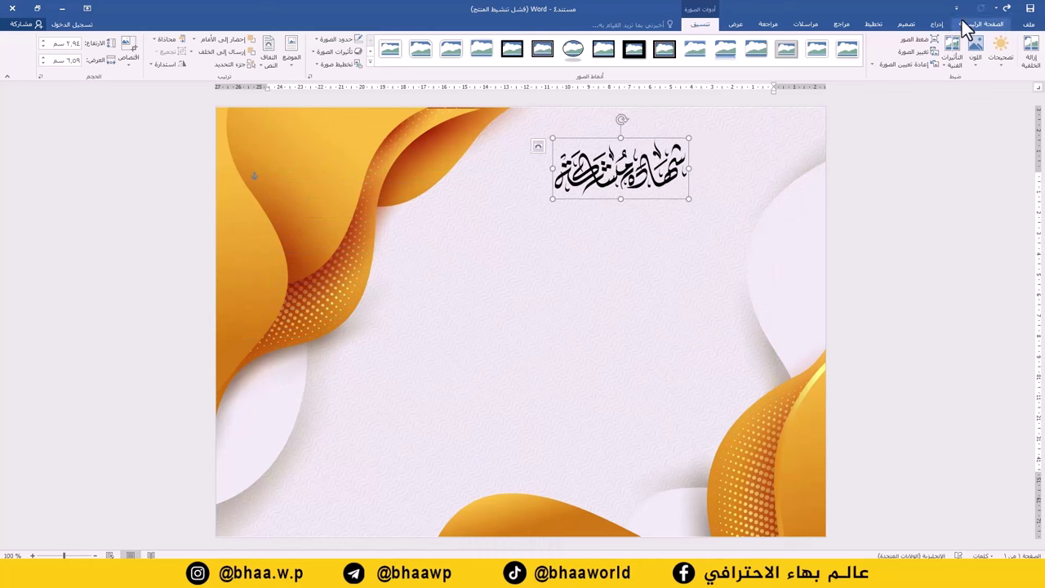
{"action": "left_click", "coordinate": [936, 24]}
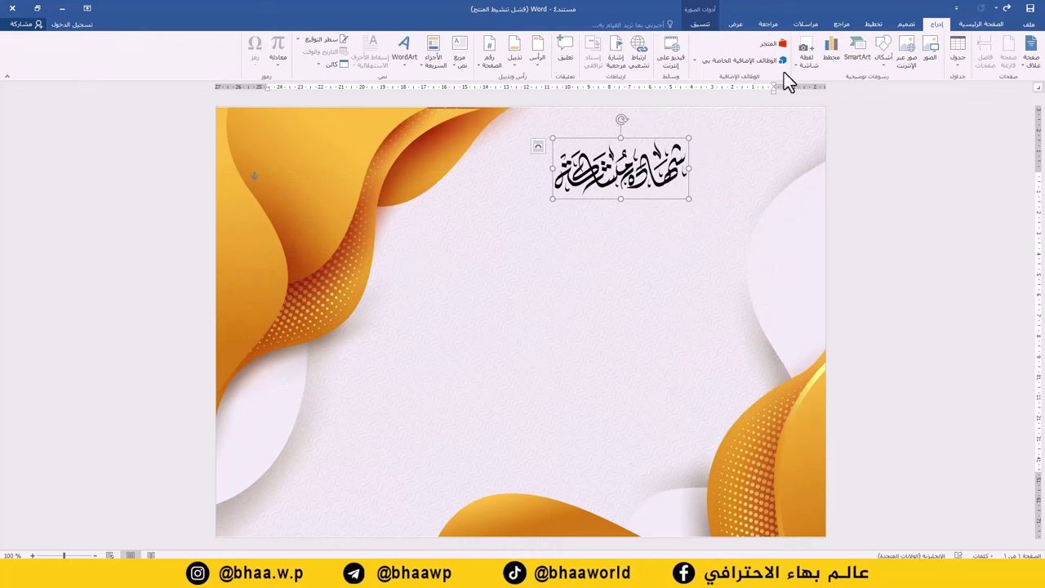
Draw a text box below the title with the pasted sentence in Al-Jazeera-Arabic, size 24
{"action": "left_click", "coordinate": [462, 63]}
{"action": "left_click", "coordinate": [456, 431]}
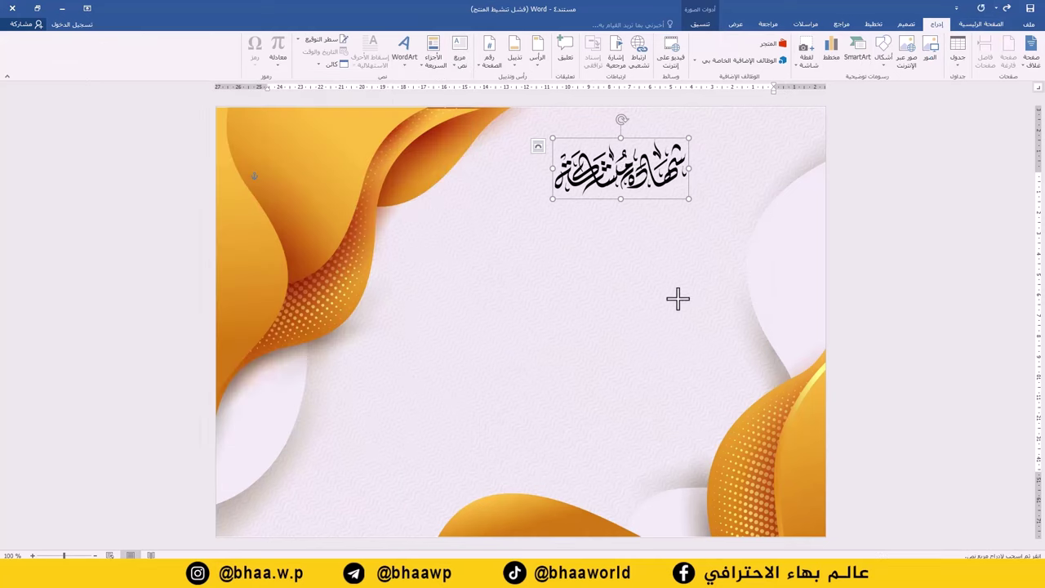
{"action": "left_click_drag", "start_coordinate": [753, 236], "coordinate": [384, 404]}
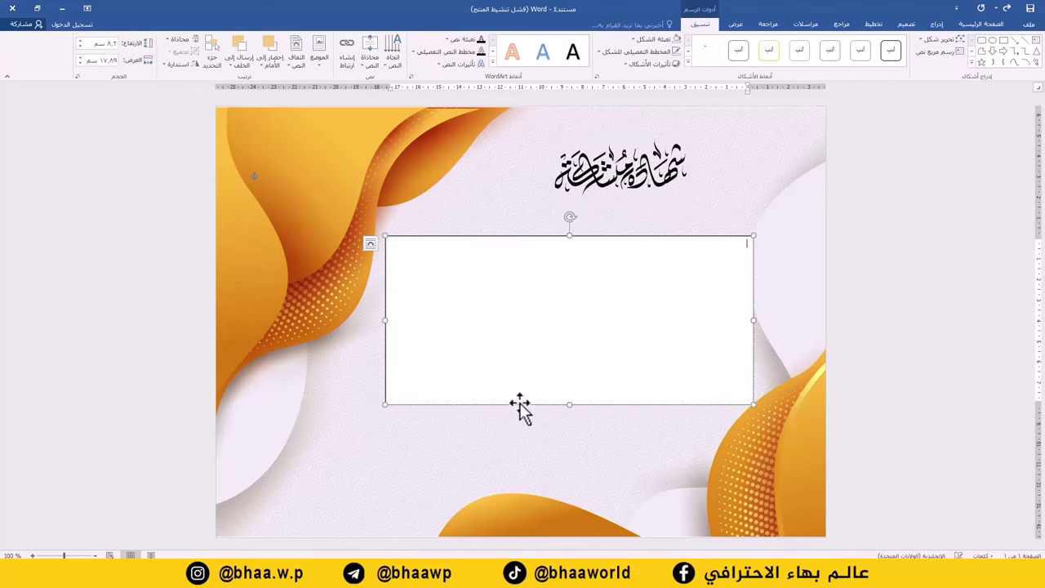
{"action": "key", "text": "ctrl+a"}
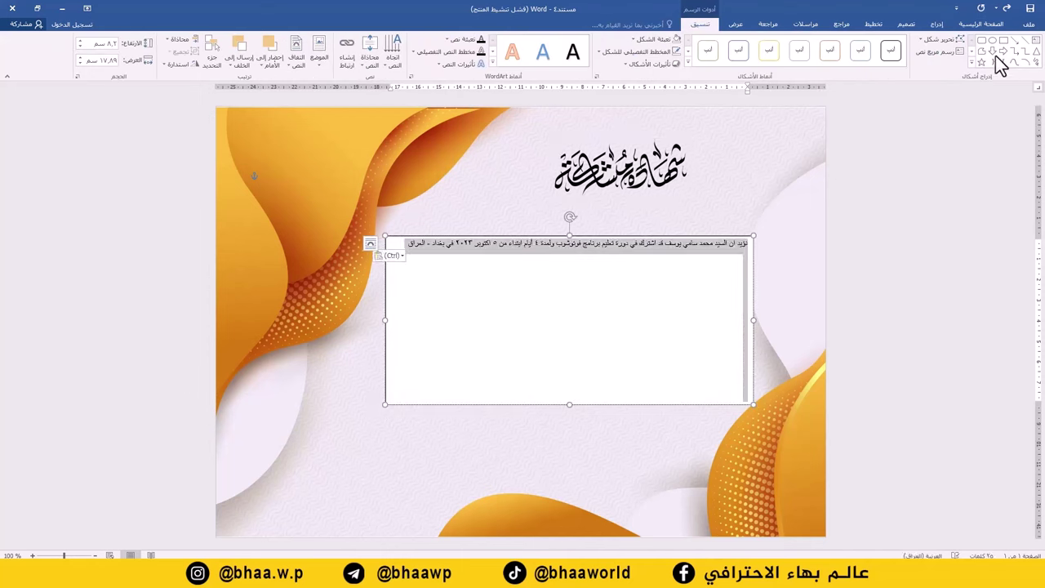
{"action": "left_click", "coordinate": [982, 24]}
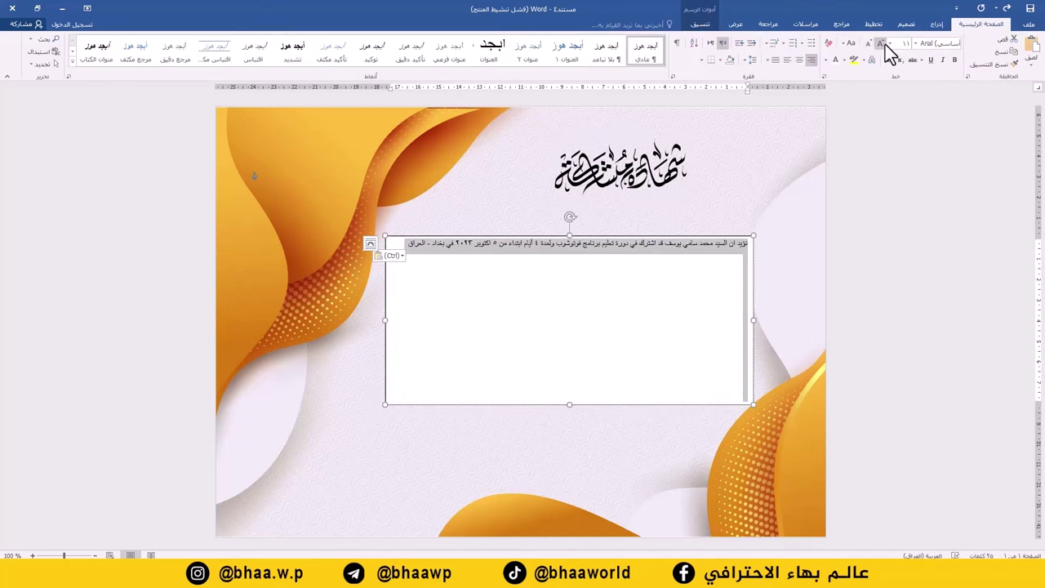
{"action": "left_click", "coordinate": [890, 43]}
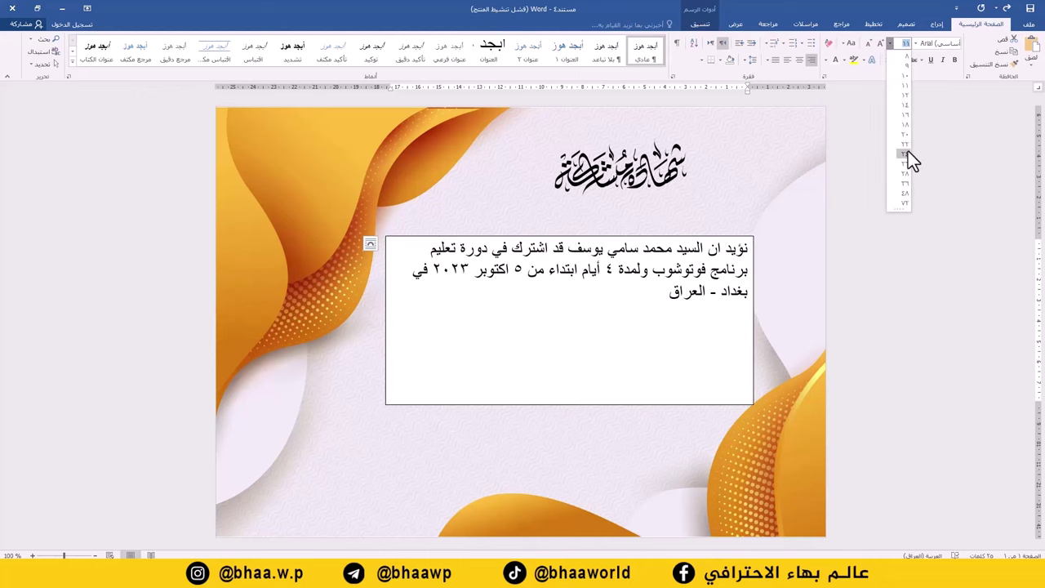
{"action": "left_click", "coordinate": [902, 154]}
{"action": "left_click", "coordinate": [914, 45]}
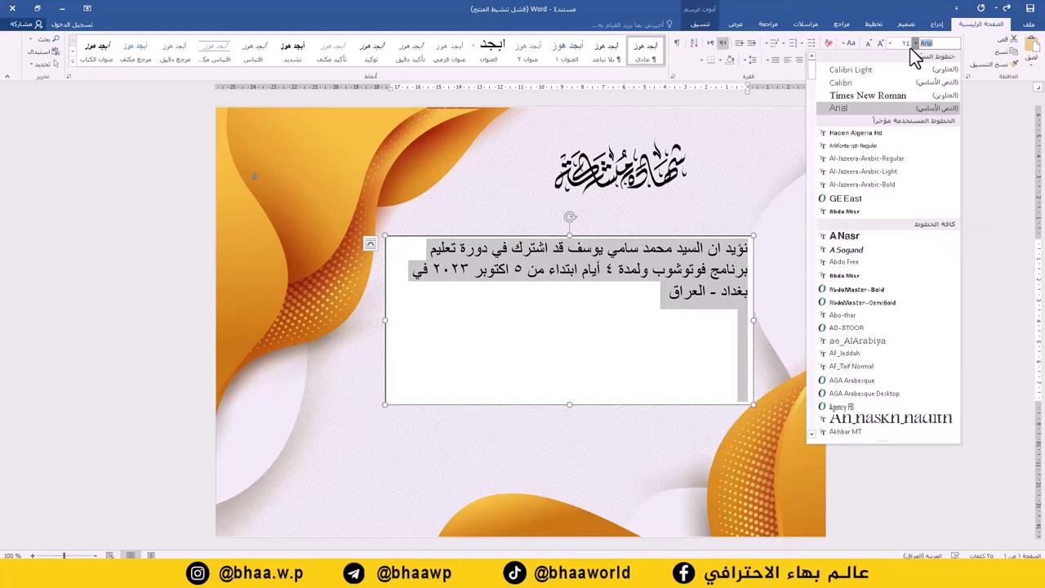
{"action": "left_click", "coordinate": [868, 159]}
Put the participant's name on its own line and enlarge it to size 48
{"action": "left_click", "coordinate": [591, 290]}
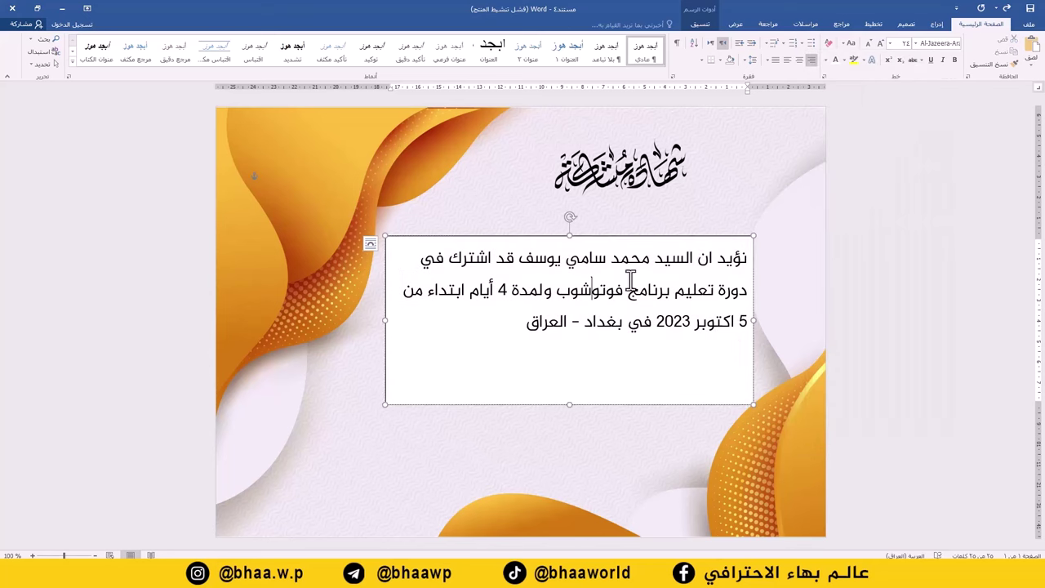
{"action": "left_click", "coordinate": [651, 258]}
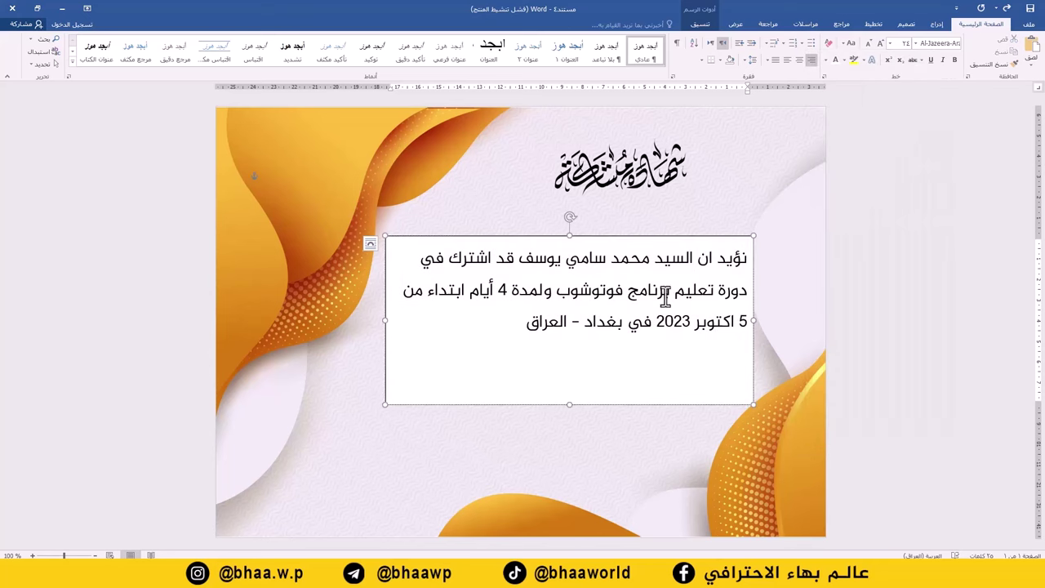
{"action": "key", "text": "Return"}
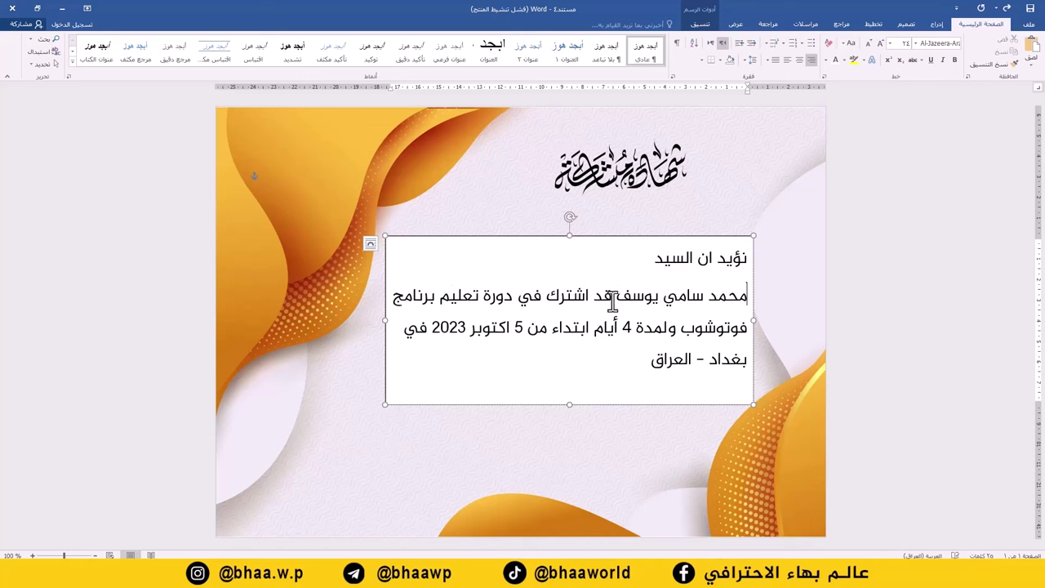
{"action": "left_click", "coordinate": [611, 299]}
{"action": "key", "text": "Return"}
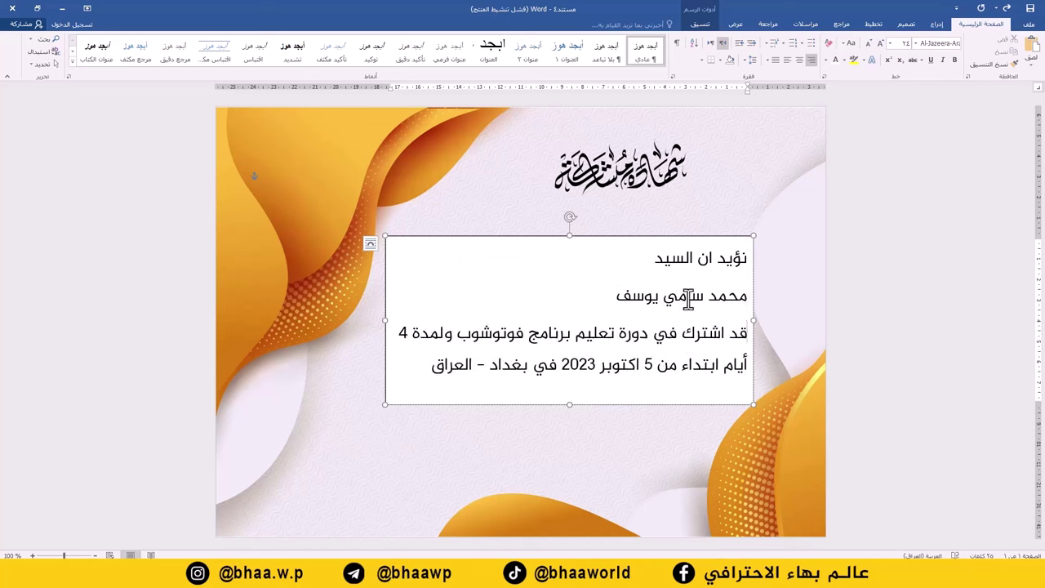
{"action": "double_click", "coordinate": [688, 298]}
{"action": "triple_click", "coordinate": [688, 298]}
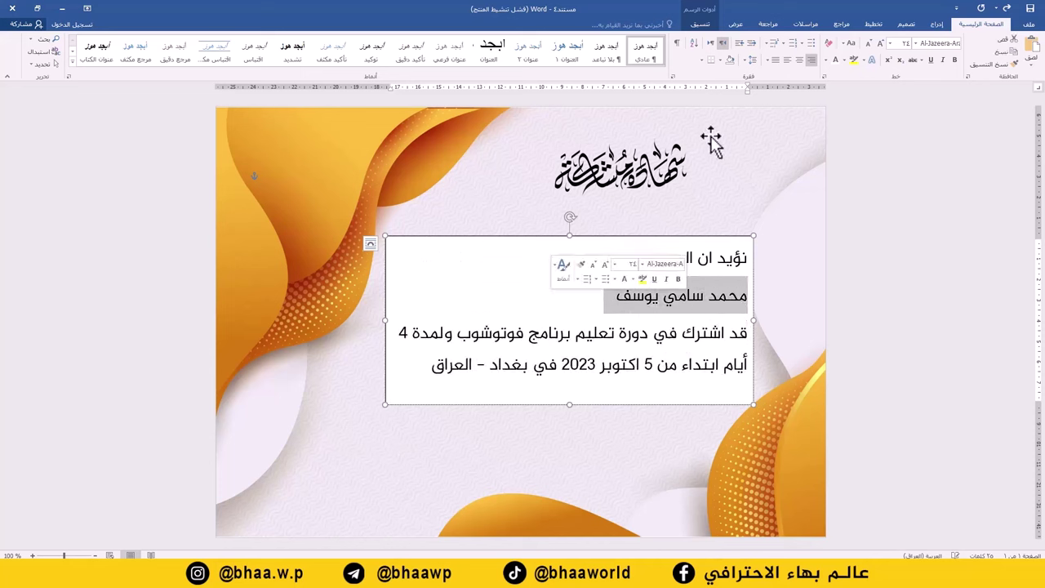
{"action": "left_click", "coordinate": [879, 44]}
{"action": "left_click", "coordinate": [878, 44]}
{"action": "left_click", "coordinate": [878, 44]}
{"action": "left_click", "coordinate": [878, 44]}
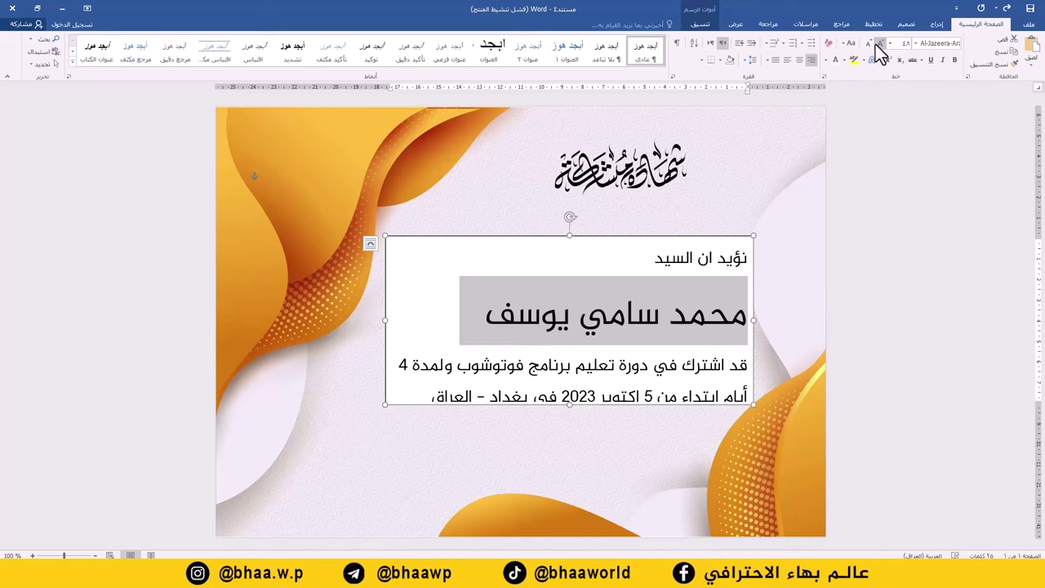
{"action": "left_click", "coordinate": [604, 325]}
Center all the box's text and resize the box so every line shows
{"action": "key", "text": "ctrl+a"}
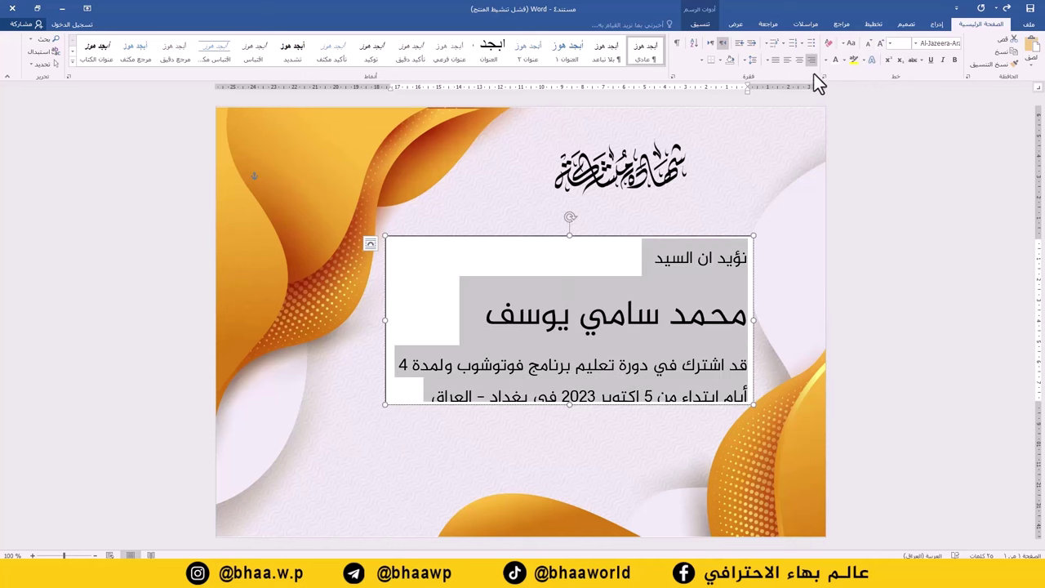
{"action": "left_click", "coordinate": [800, 62]}
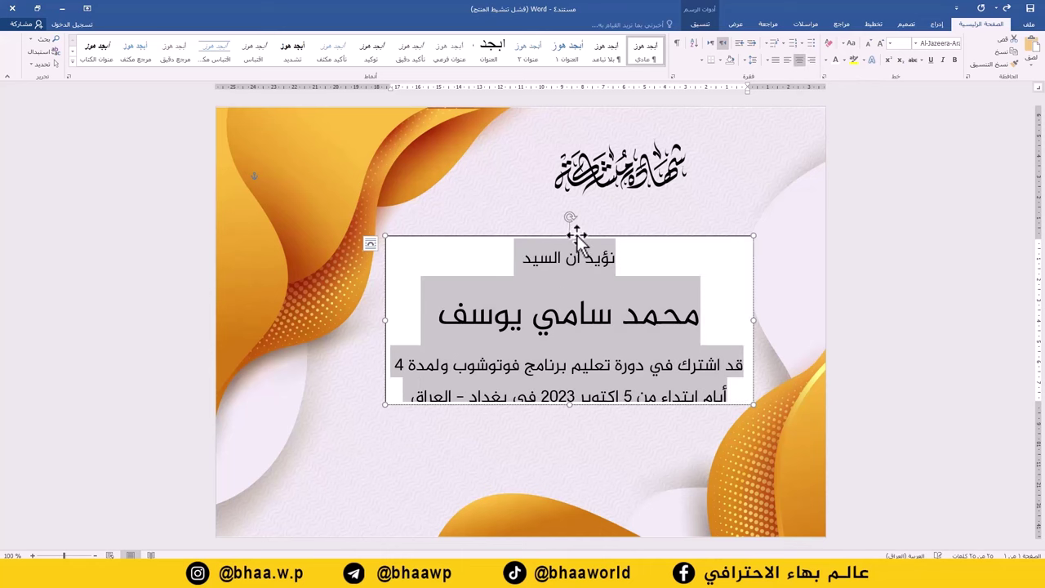
{"action": "left_click_drag", "start_coordinate": [577, 236], "coordinate": [579, 221]}
{"action": "left_click_drag", "start_coordinate": [576, 392], "coordinate": [560, 415]}
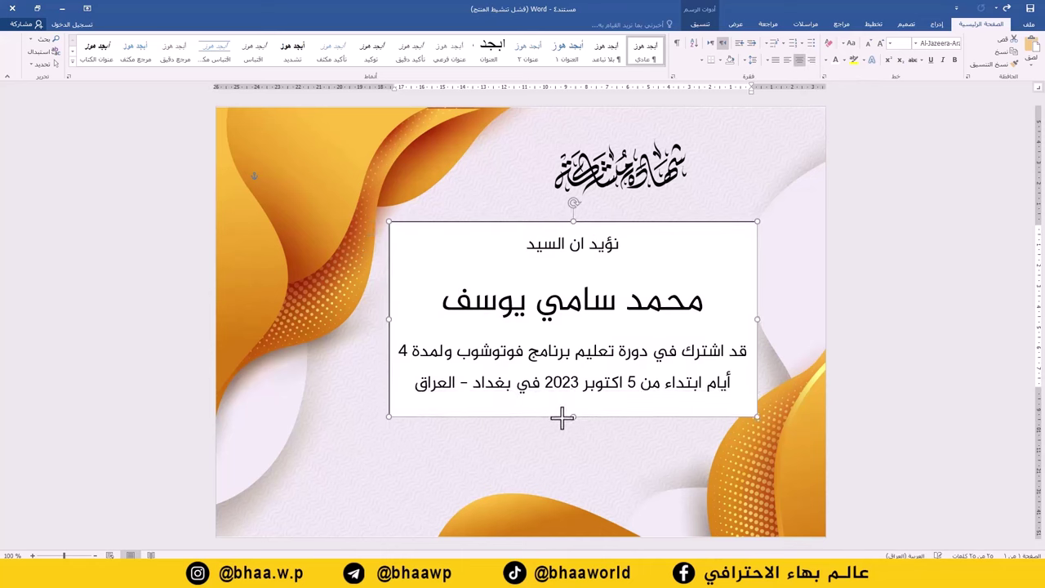
Give the body text box no fill and no outline, and shift the title left
{"action": "left_click", "coordinate": [706, 26]}
{"action": "left_click", "coordinate": [653, 39]}
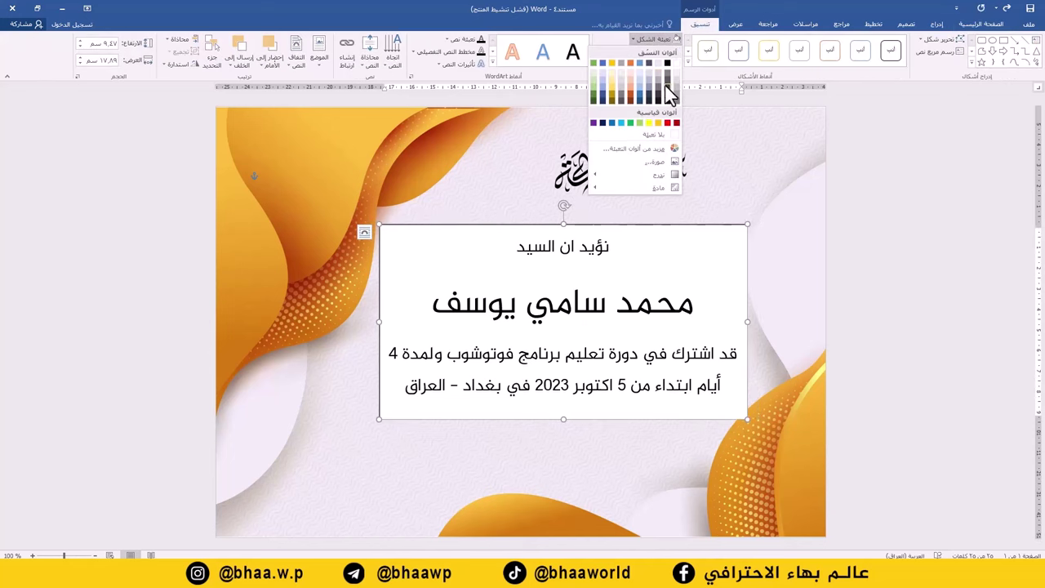
{"action": "left_click", "coordinate": [664, 136]}
{"action": "left_click", "coordinate": [659, 55]}
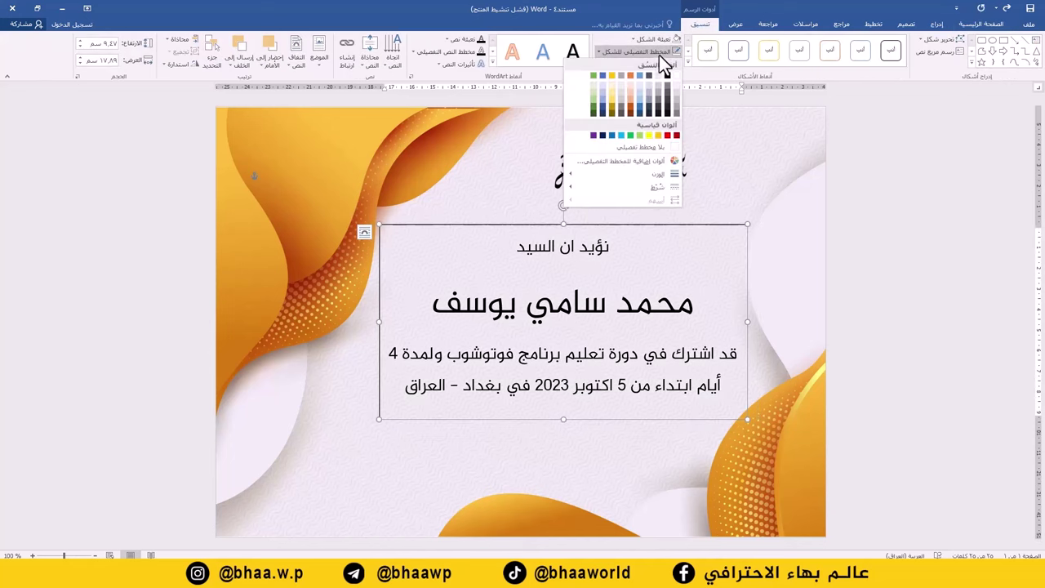
{"action": "left_click", "coordinate": [674, 147]}
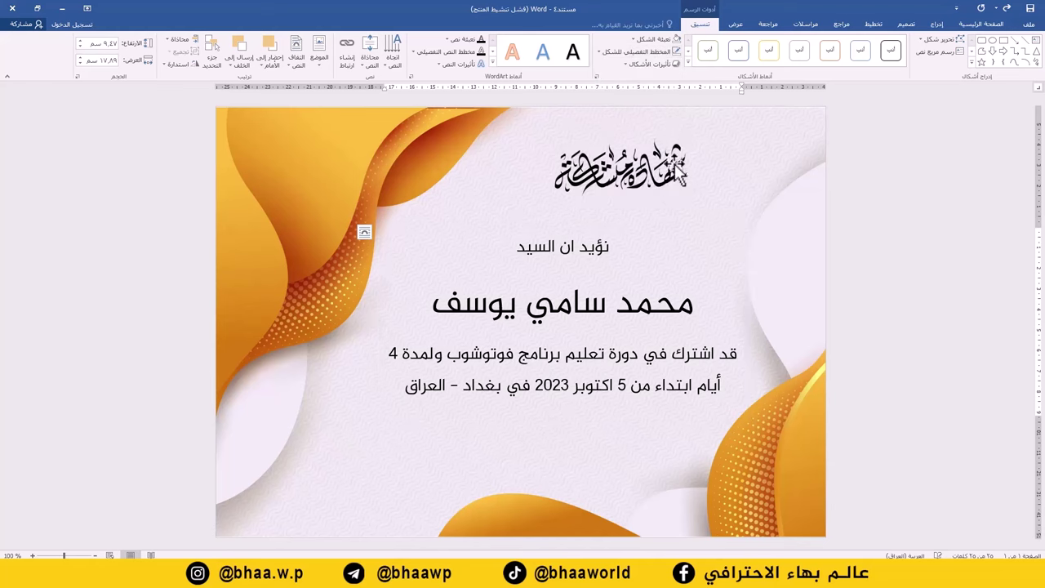
{"action": "left_click_drag", "start_coordinate": [625, 225], "coordinate": [629, 221]}
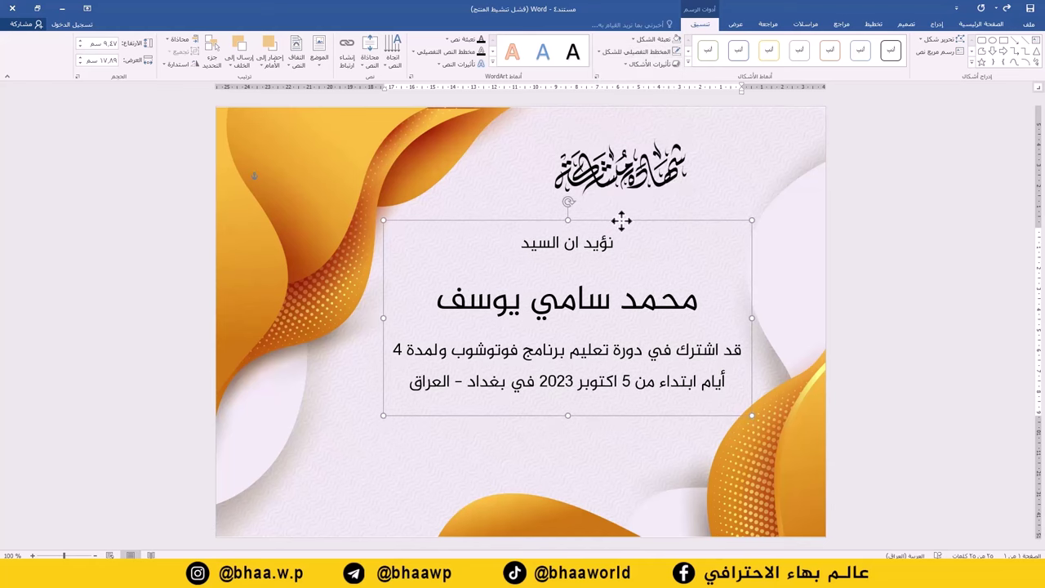
{"action": "left_click_drag", "start_coordinate": [645, 183], "coordinate": [598, 185]}
Colour the recipient's name line brown
{"action": "left_click", "coordinate": [618, 269]}
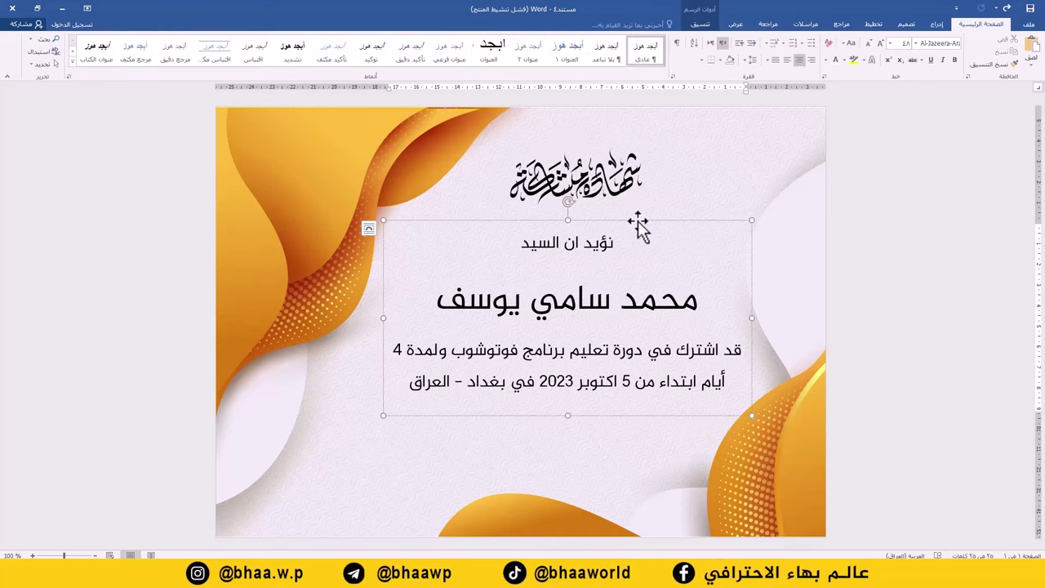
{"action": "double_click", "coordinate": [628, 298]}
{"action": "left_click", "coordinate": [628, 298]}
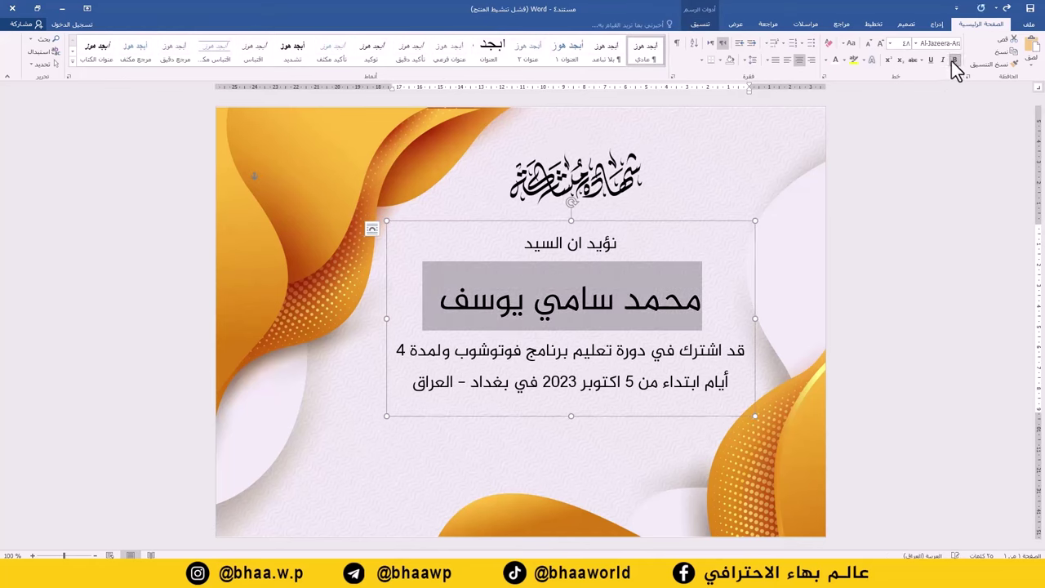
{"action": "left_click", "coordinate": [826, 63]}
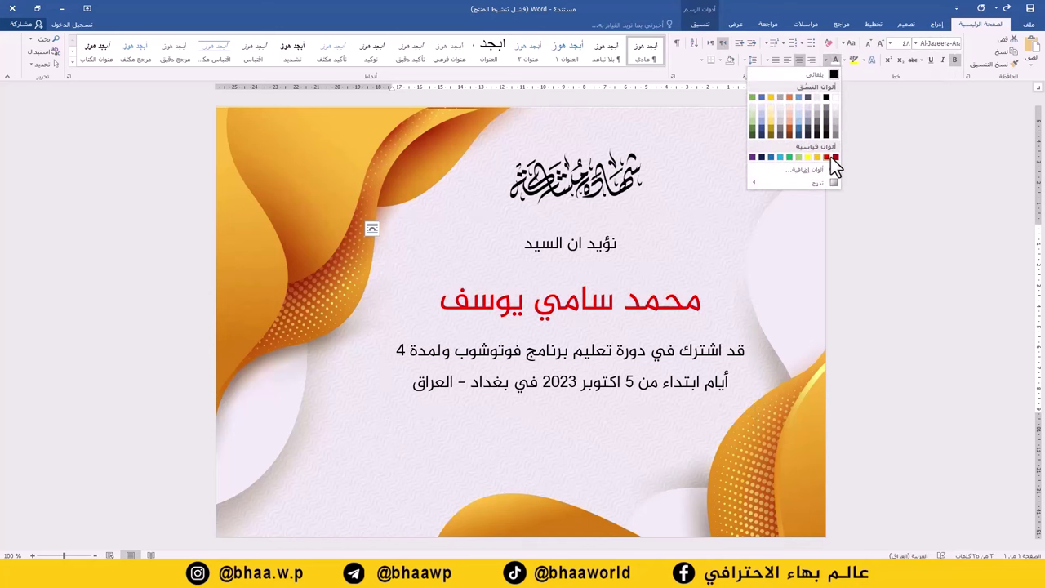
{"action": "left_click", "coordinate": [779, 132]}
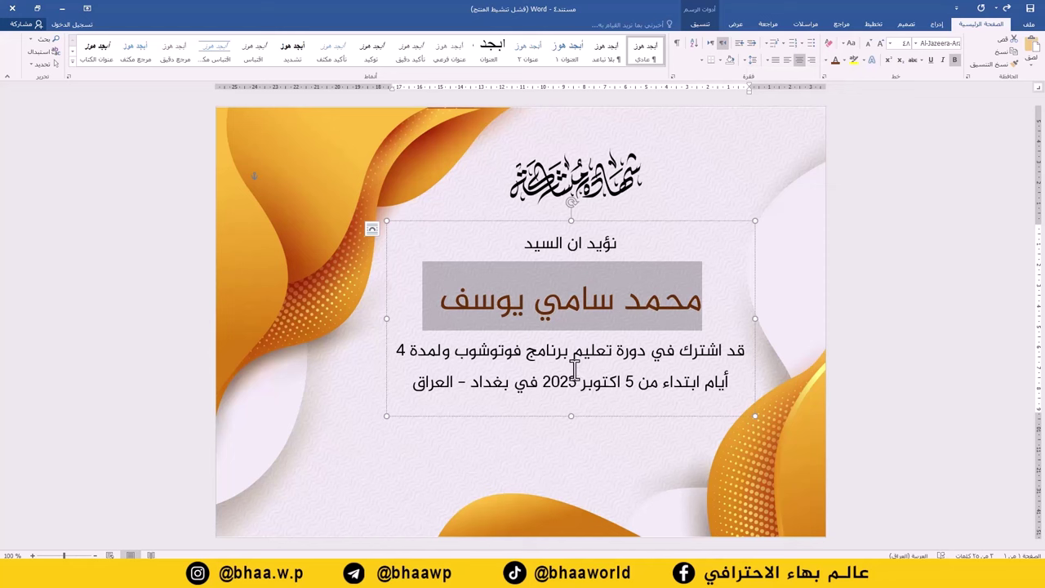
{"action": "left_click", "coordinate": [538, 381]}
{"action": "left_click", "coordinate": [936, 25]}
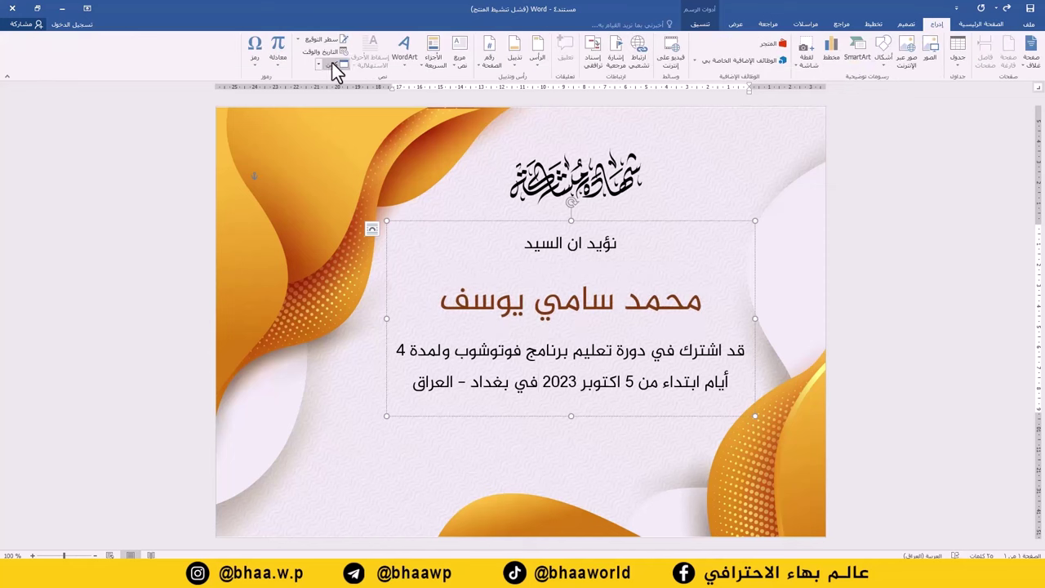
Draw a signature text box below the body text with no fill and no outline
{"action": "left_click", "coordinate": [455, 68]}
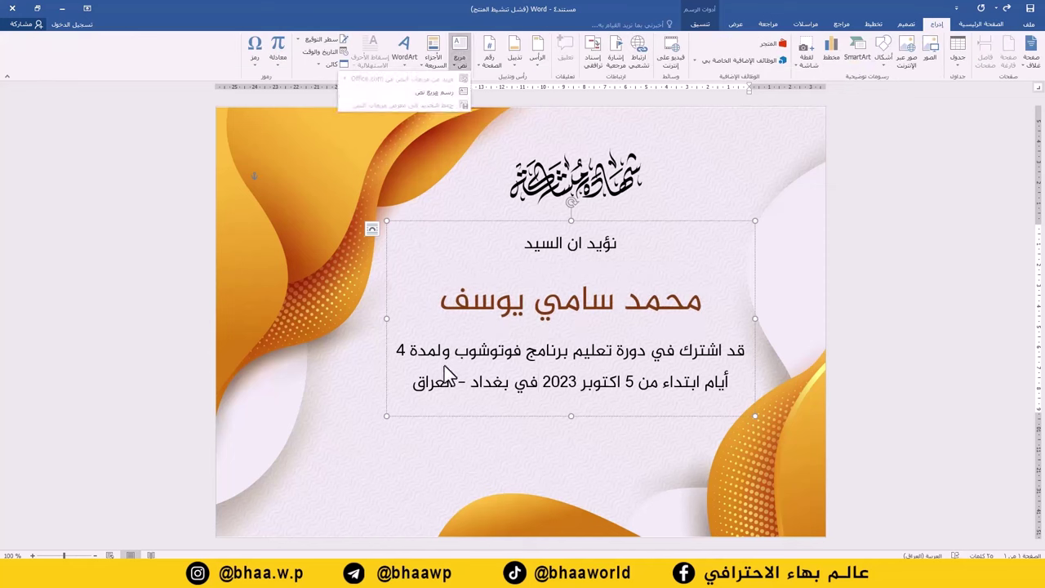
{"action": "left_click", "coordinate": [436, 92]}
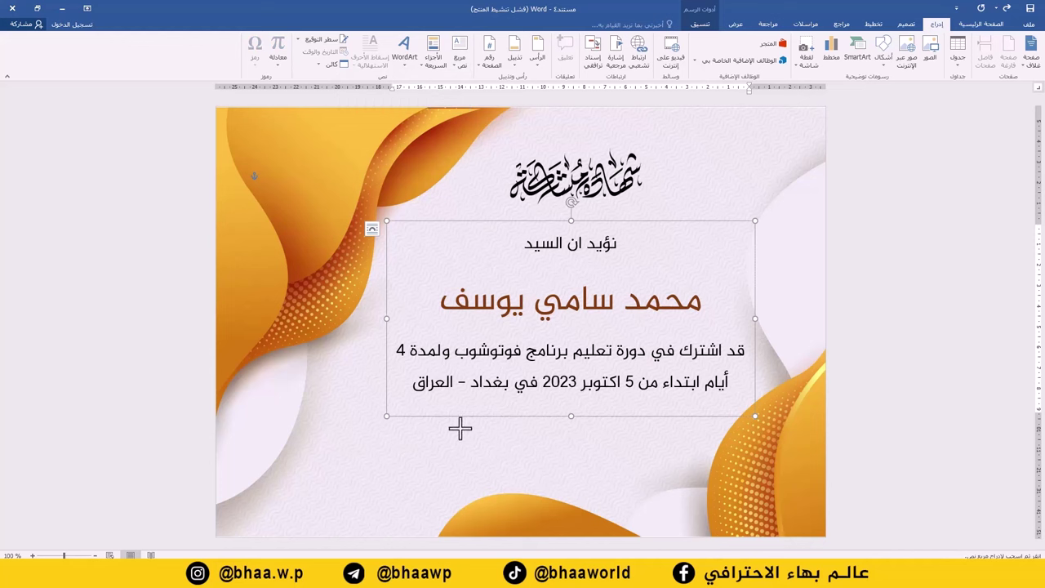
{"action": "left_click_drag", "start_coordinate": [461, 427], "coordinate": [572, 478]}
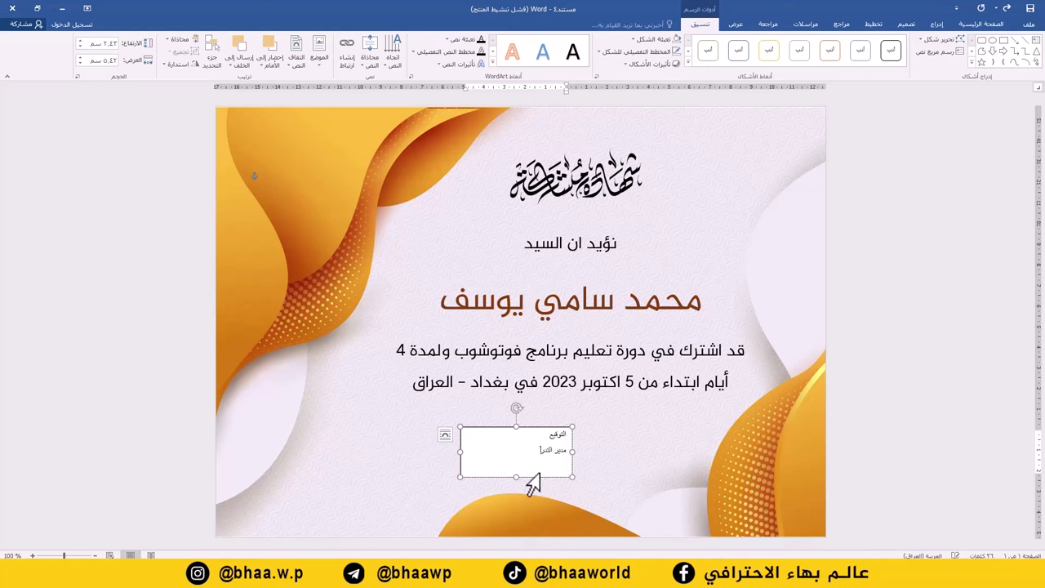
{"action": "key", "text": "ctrl+a"}
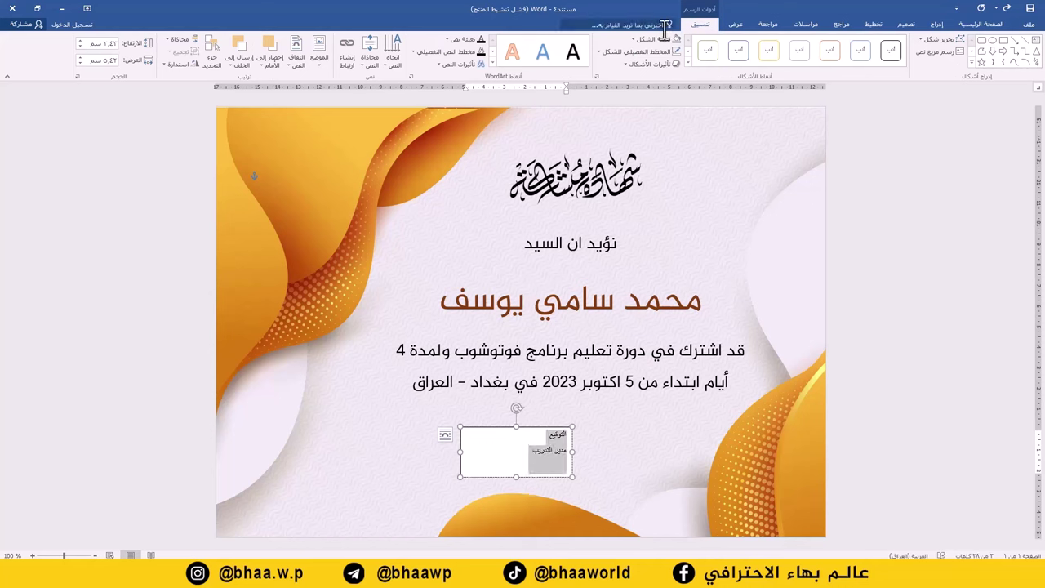
{"action": "left_click", "coordinate": [639, 39]}
{"action": "left_click", "coordinate": [654, 135]}
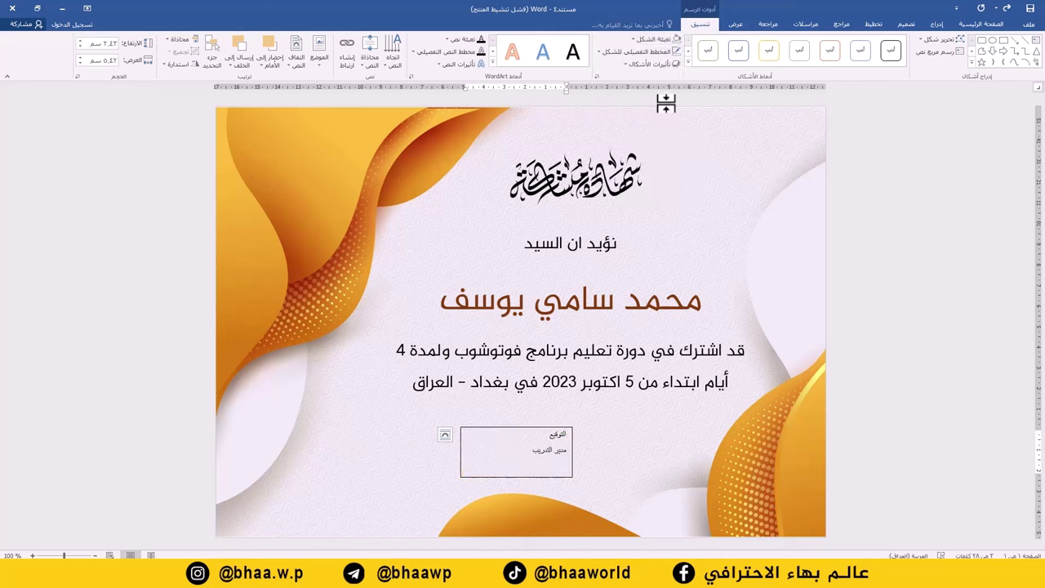
{"action": "left_click", "coordinate": [653, 42]}
{"action": "left_click", "coordinate": [650, 46]}
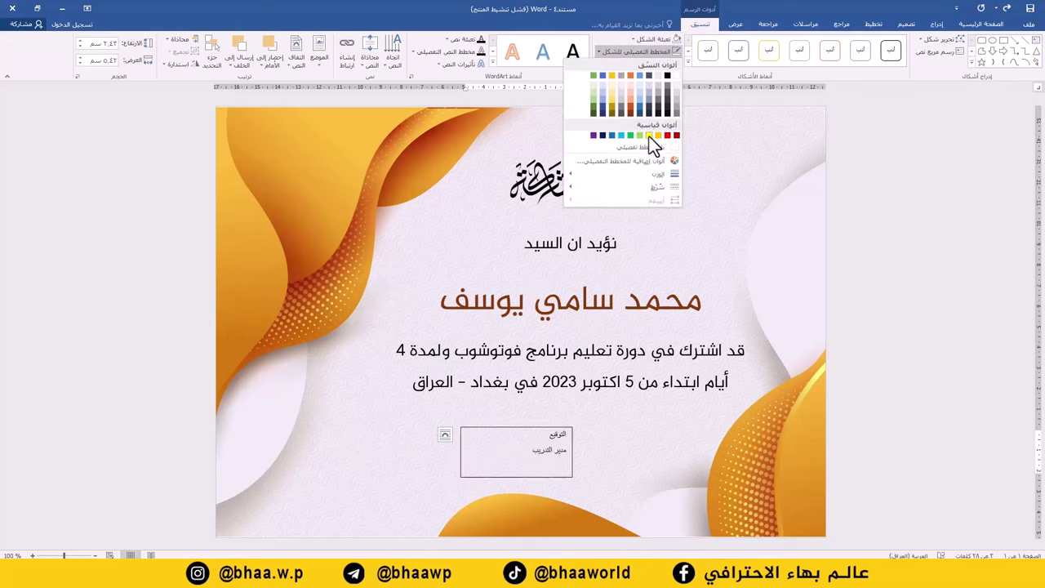
{"action": "left_click", "coordinate": [644, 146]}
Make the التوقيع / مدير التدريب lines bold, centred and size 16
{"action": "left_click", "coordinate": [983, 24]}
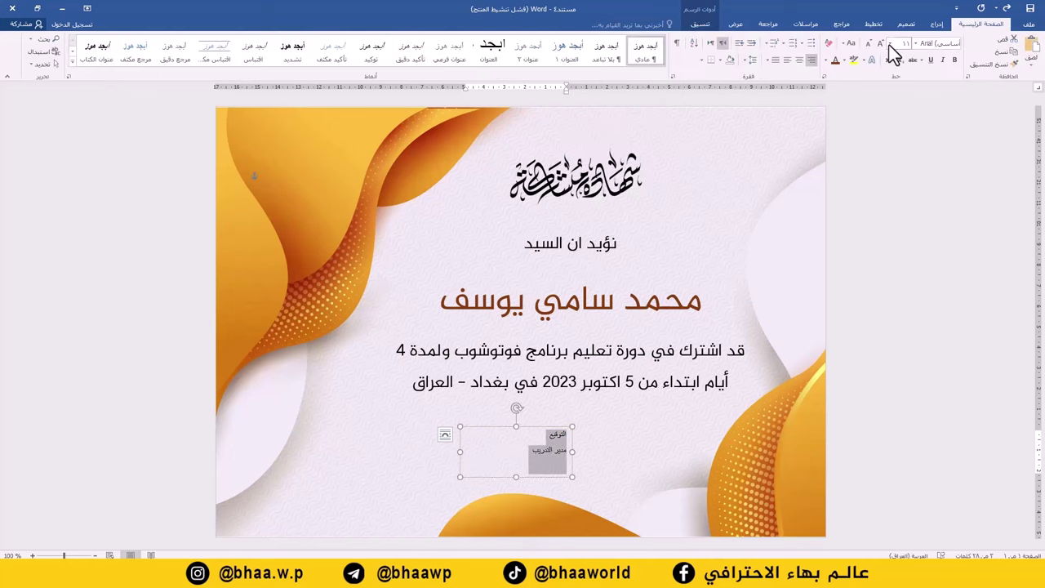
{"action": "left_click", "coordinate": [954, 60]}
{"action": "left_click", "coordinate": [869, 43]}
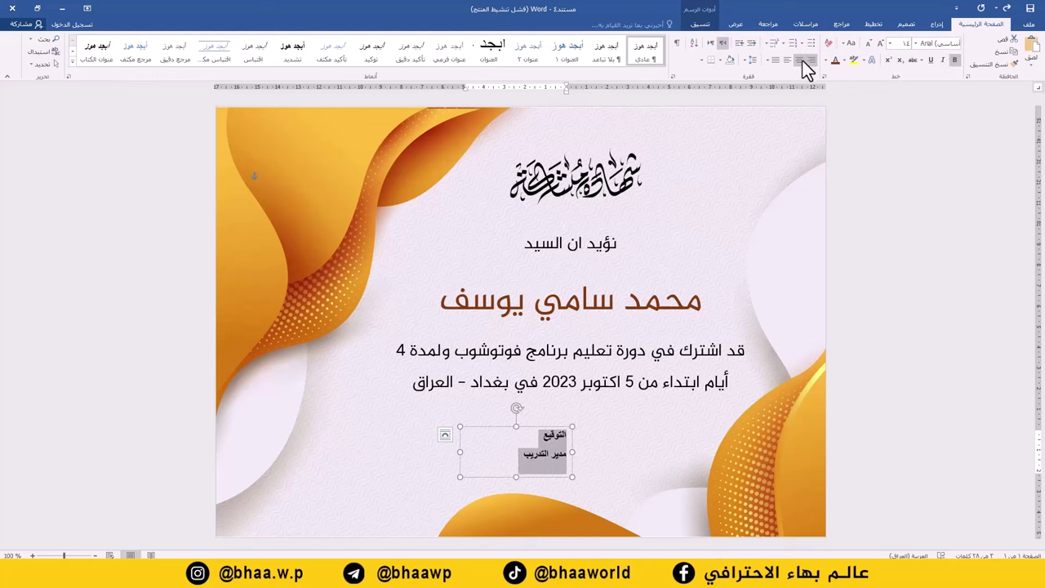
{"action": "left_click", "coordinate": [799, 60]}
{"action": "left_click_drag", "start_coordinate": [539, 432], "coordinate": [535, 444]}
{"action": "left_click", "coordinate": [879, 44]}
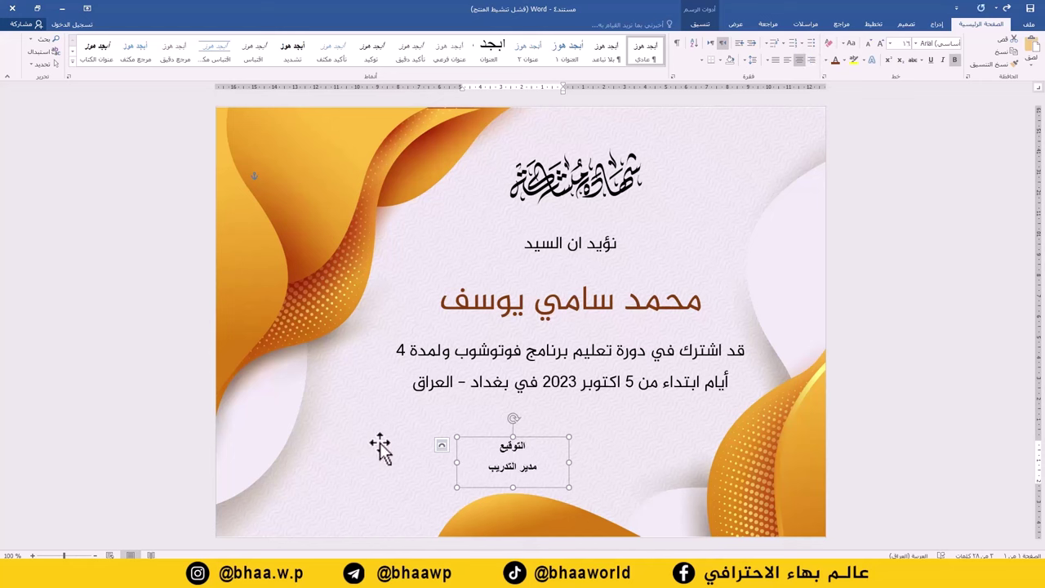
{"action": "left_click", "coordinate": [936, 24]}
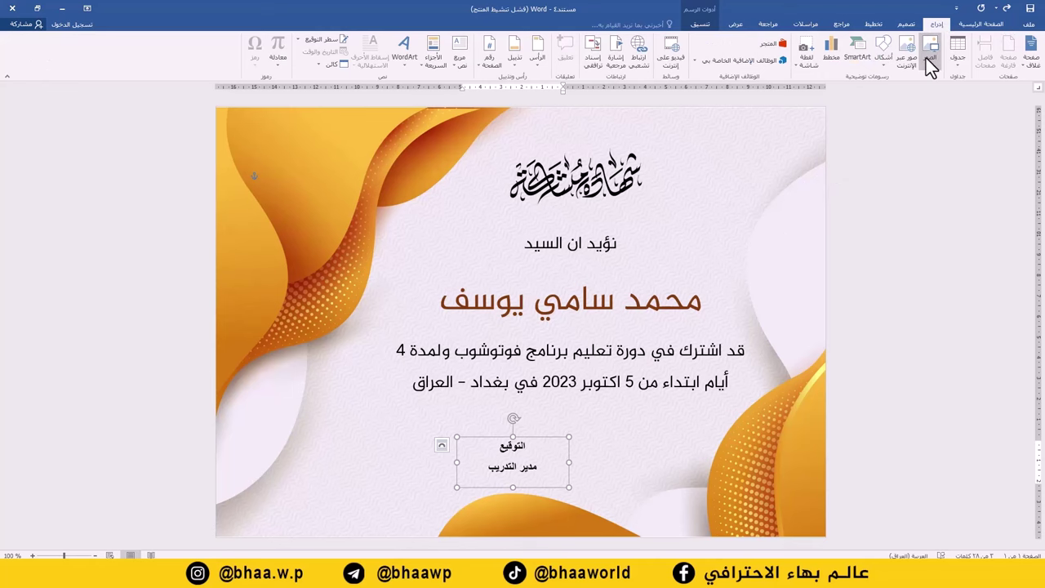
Insert the gold medal picture and set it In Front of Text
{"action": "left_click", "coordinate": [929, 64]}
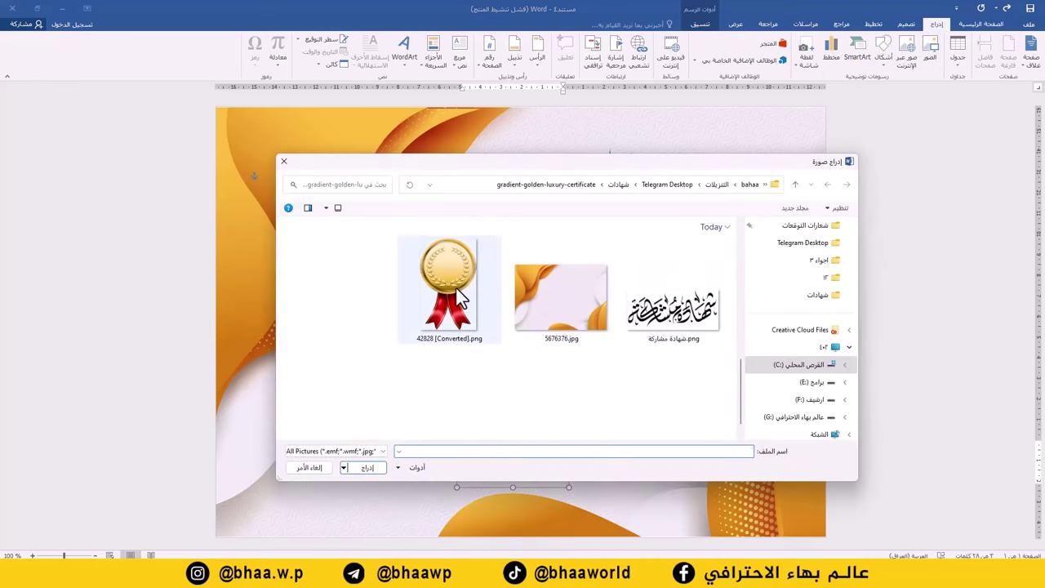
{"action": "double_click", "coordinate": [456, 288]}
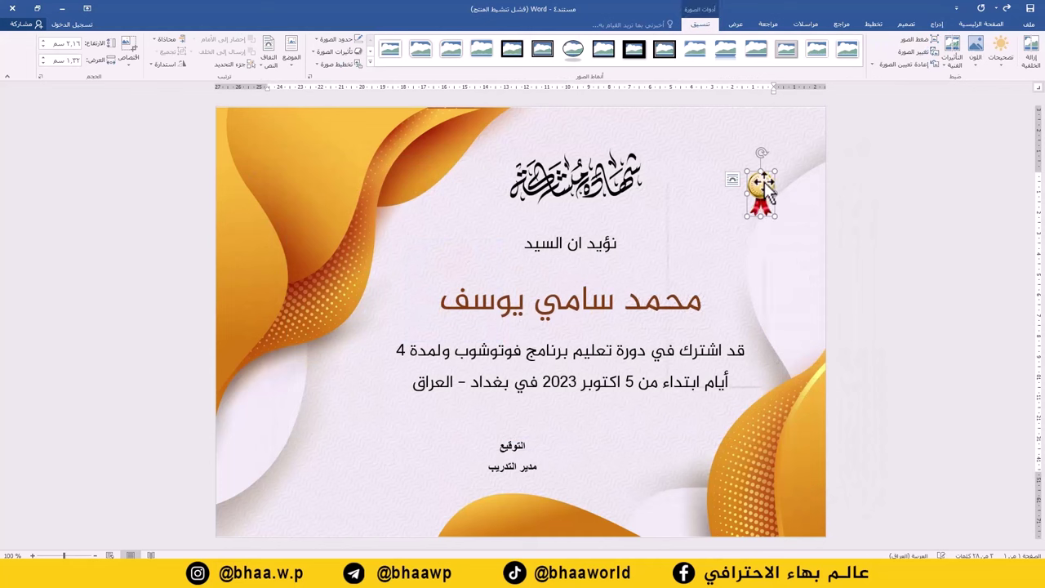
{"action": "right_click", "coordinate": [761, 186]}
{"action": "mouse_move", "coordinate": [737, 352]}
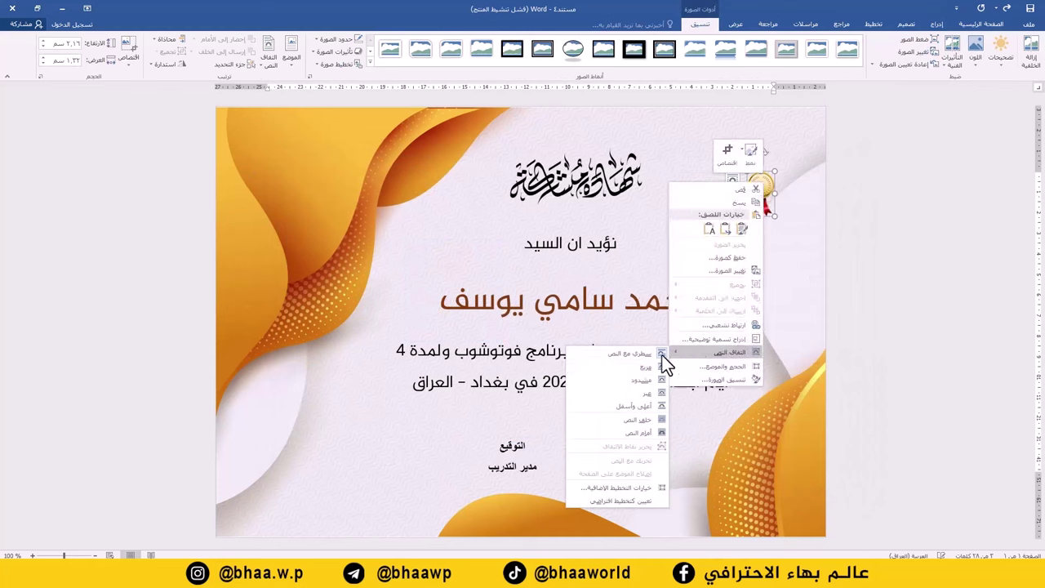
{"action": "left_click", "coordinate": [631, 433]}
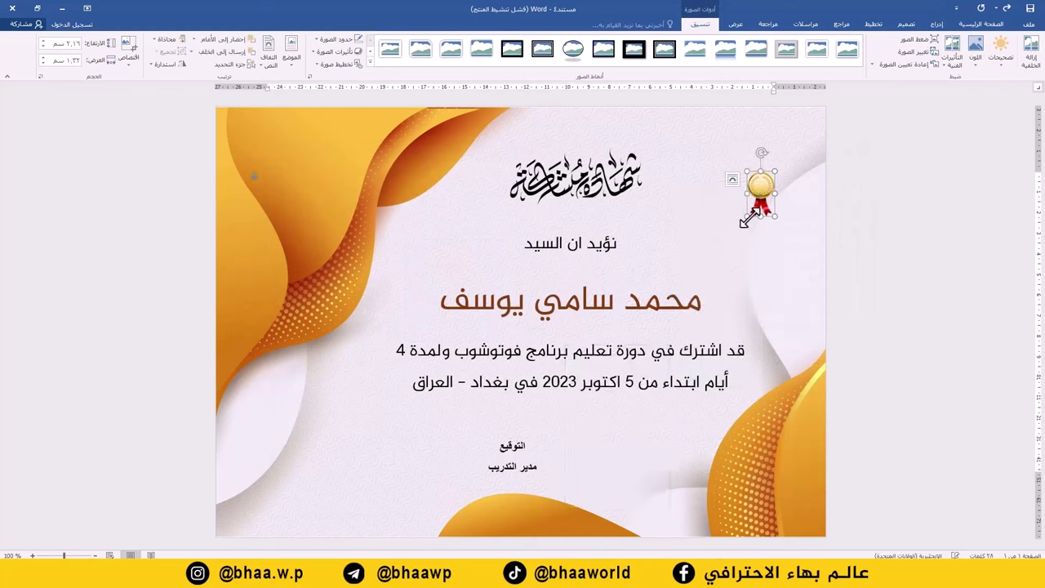
Enlarge the medal, move it lower left, and copy the signature box to the top right
{"action": "left_click_drag", "start_coordinate": [745, 217], "coordinate": [692, 304]}
{"action": "mouse_move", "coordinate": [738, 223]}
{"action": "left_mouse_down"}
{"action": "mouse_move", "coordinate": [457, 380]}
{"action": "mouse_move", "coordinate": [340, 391]}
{"action": "mouse_move", "coordinate": [343, 441]}
{"action": "left_mouse_up"}
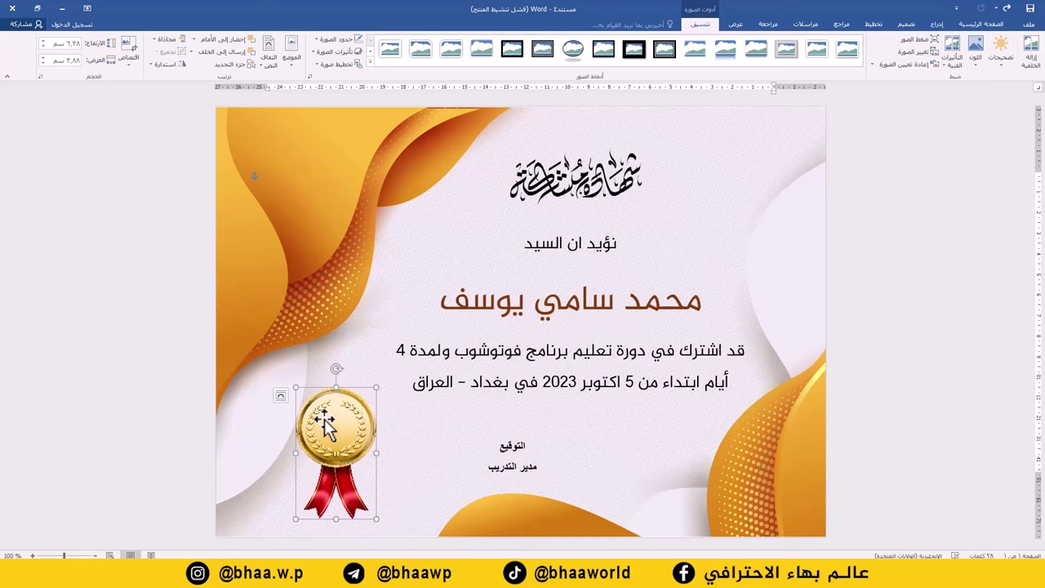
{"action": "left_click", "coordinate": [513, 457]}
{"action": "mouse_move", "coordinate": [512, 457]}
{"action": "left_mouse_down"}
{"action": "mouse_move", "coordinate": [979, 176]}
{"action": "mouse_move", "coordinate": [738, 175]}
{"action": "left_mouse_up"}
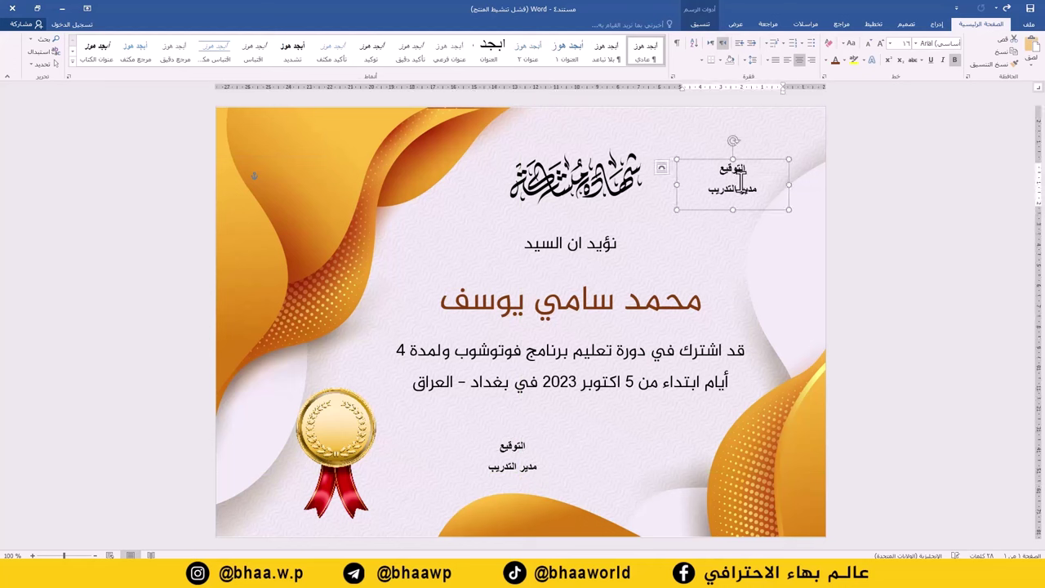
Replace the copied box's text with اكاديمية الفرزدق / للتدريب المؤسسي on two lines
{"action": "type", "text": "م"}
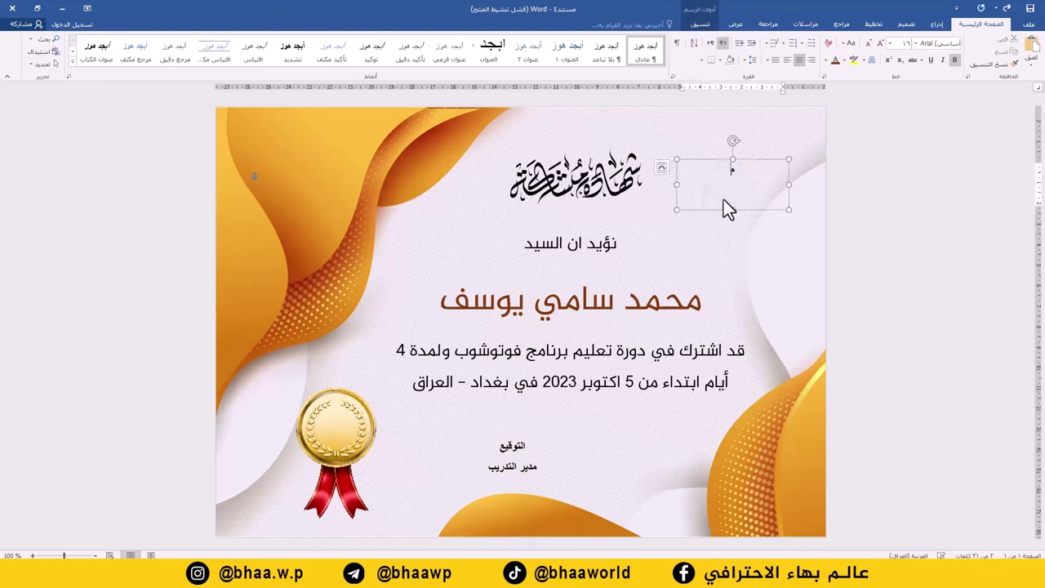
{"action": "key", "text": "BackSpace"}
{"action": "key", "text": "BackSpace"}
{"action": "key", "text": "BackSpace"}
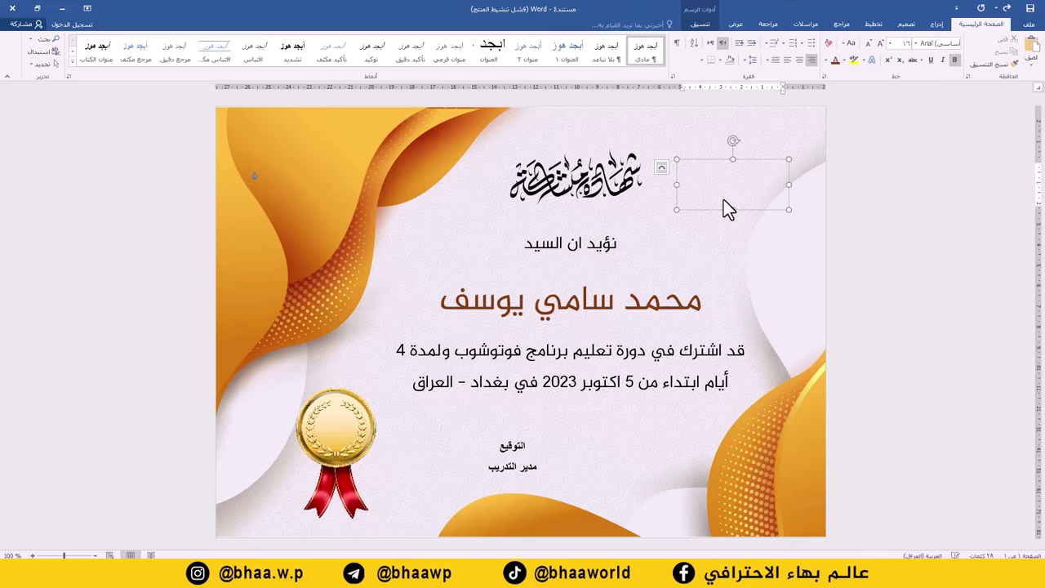
{"action": "type", "text": "اكاديمية الفرزدق"}
{"action": "key", "text": "Return"}
{"action": "type", "text": "للتدريب المؤسسي"}
{"action": "key", "text": "ctrl+a"}
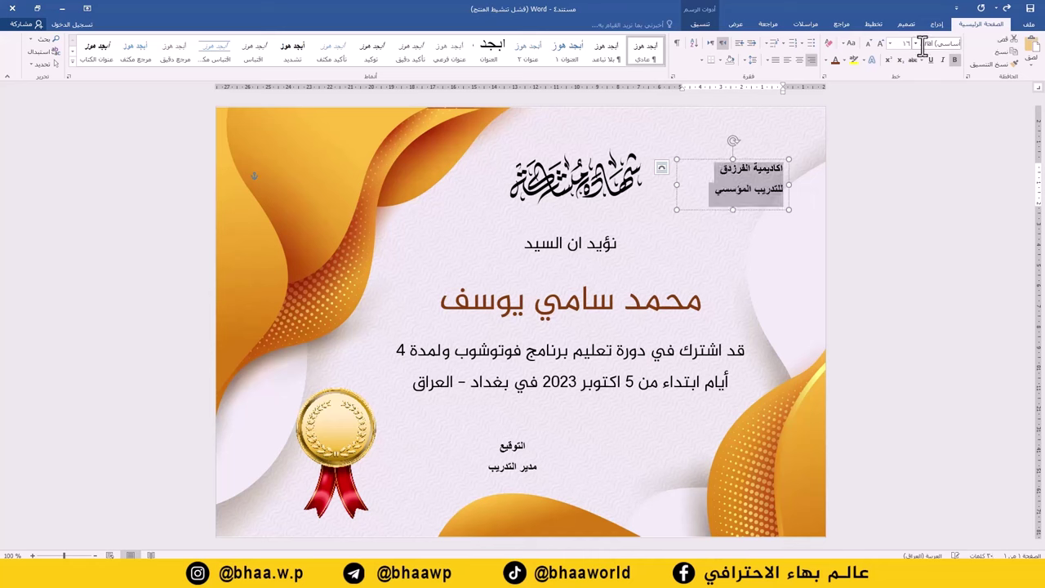
Set the academy name in Hacen Algeria and nudge its box slightly upward
{"action": "left_click", "coordinate": [916, 44]}
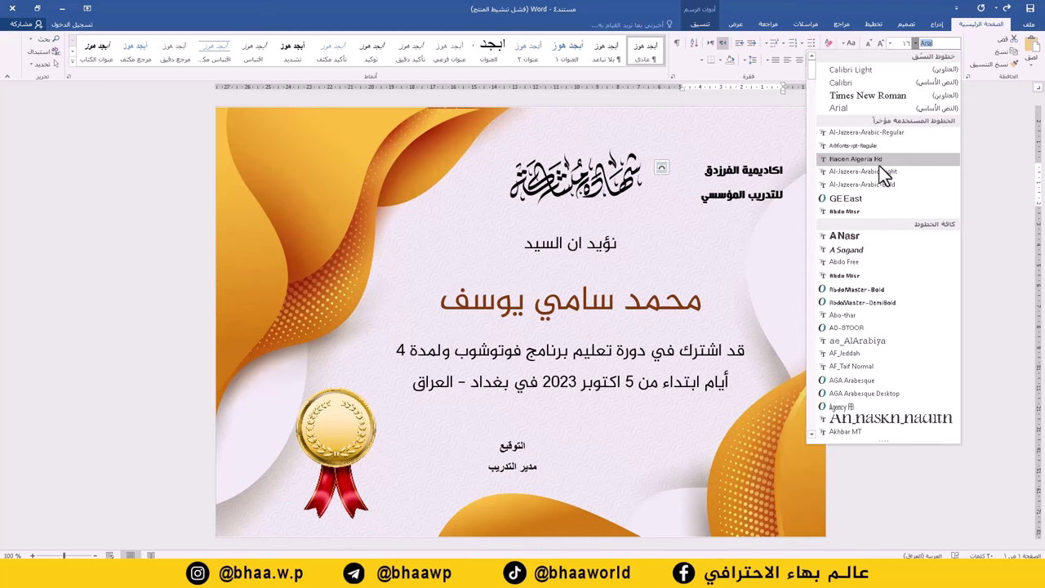
{"action": "left_click", "coordinate": [879, 165]}
{"action": "left_click", "coordinate": [748, 193]}
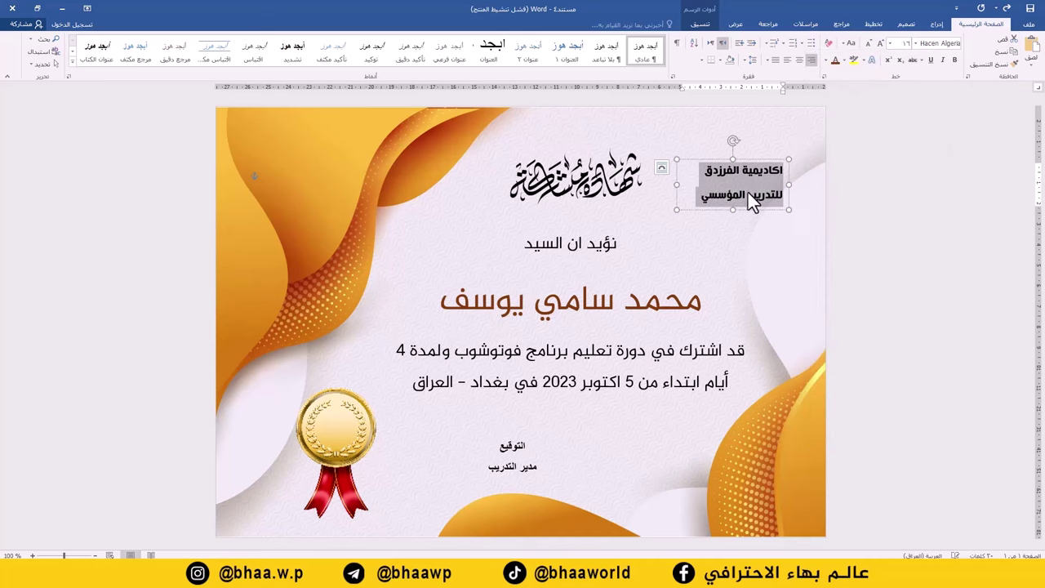
{"action": "left_click_drag", "start_coordinate": [748, 160], "coordinate": [741, 153]}
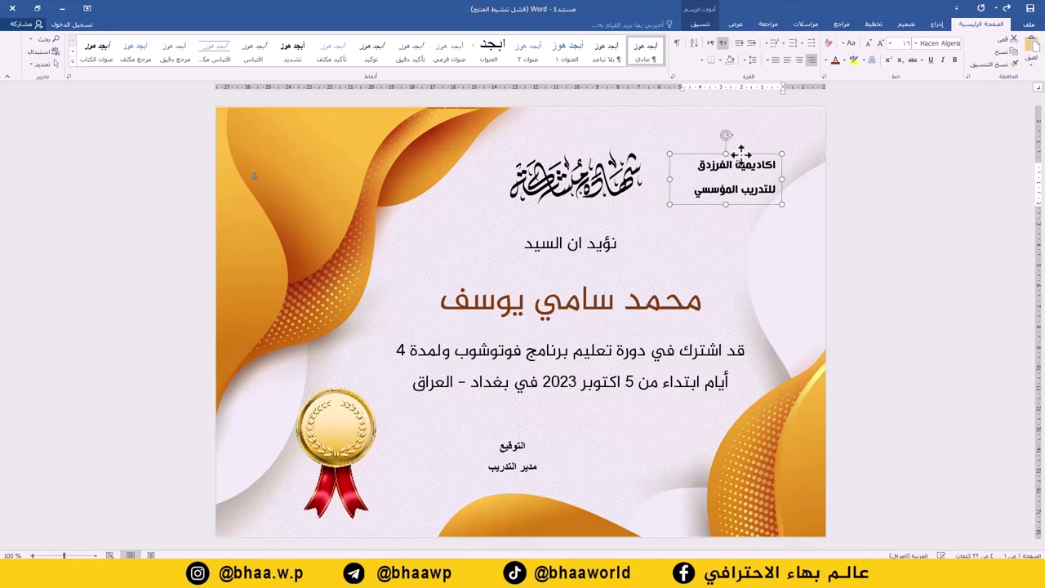
Tighten the academy name's line spacing using Multiple with a custom value
{"action": "left_click", "coordinate": [750, 61]}
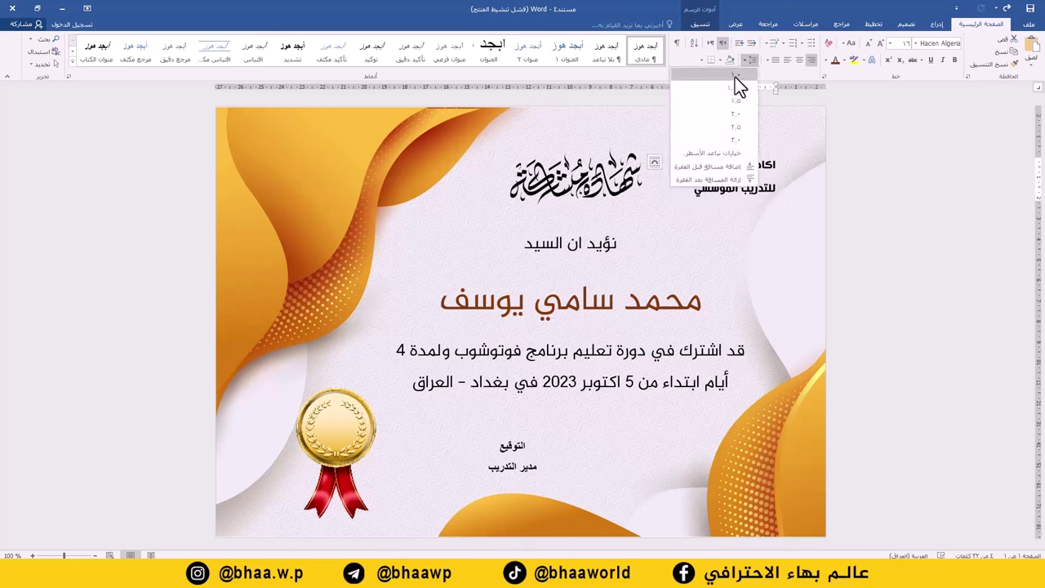
{"action": "left_click", "coordinate": [735, 81]}
{"action": "left_click", "coordinate": [748, 62]}
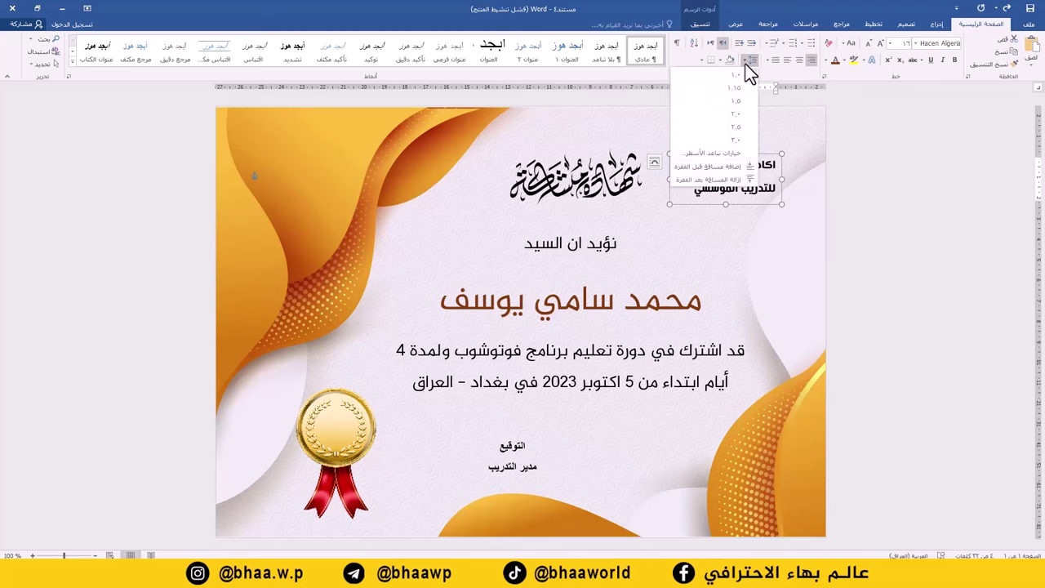
{"action": "left_click", "coordinate": [722, 152]}
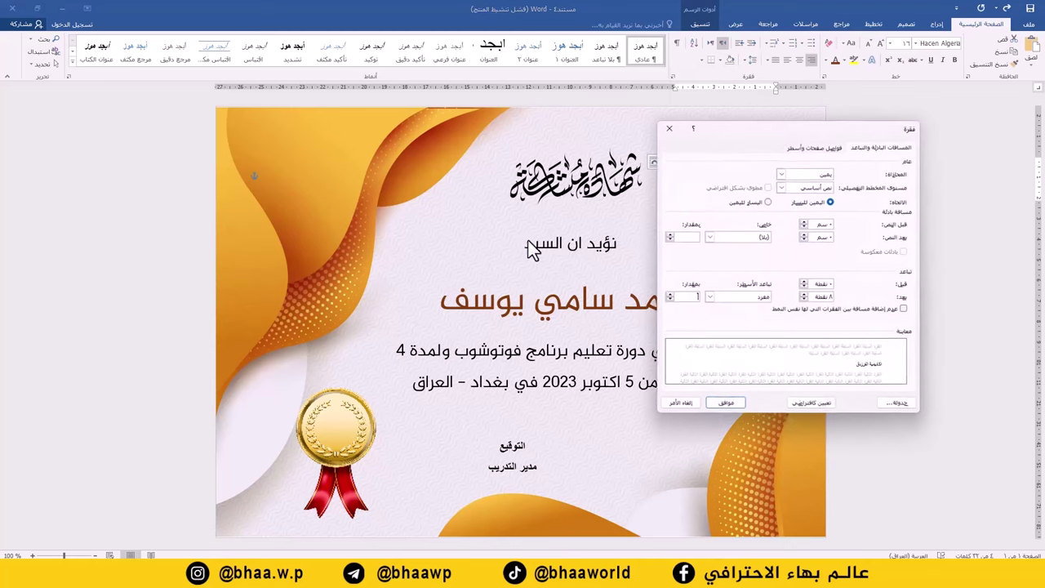
{"action": "left_click", "coordinate": [710, 300]}
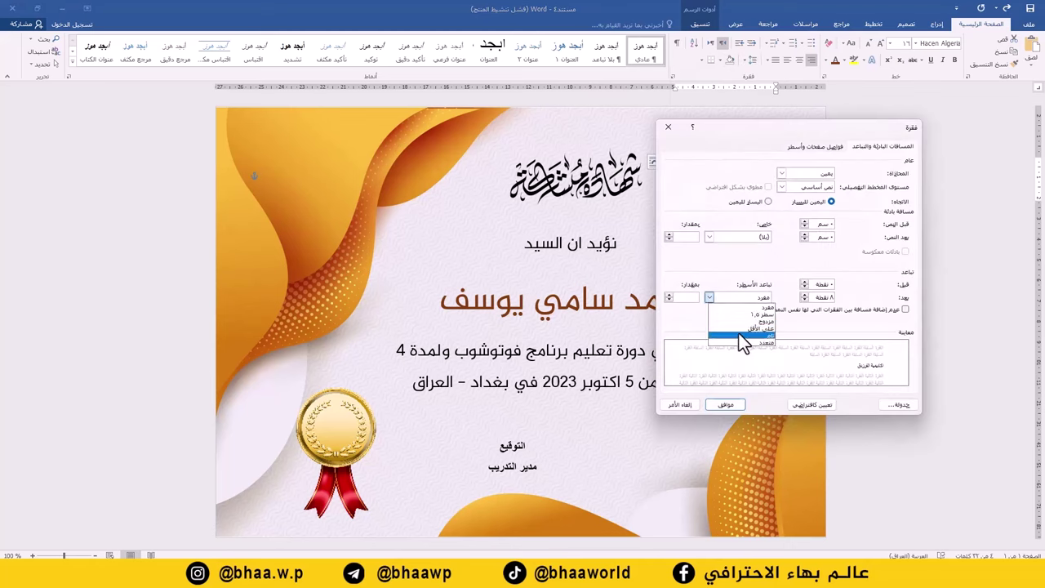
{"action": "left_click", "coordinate": [740, 343]}
{"action": "key", "text": "Tab"}
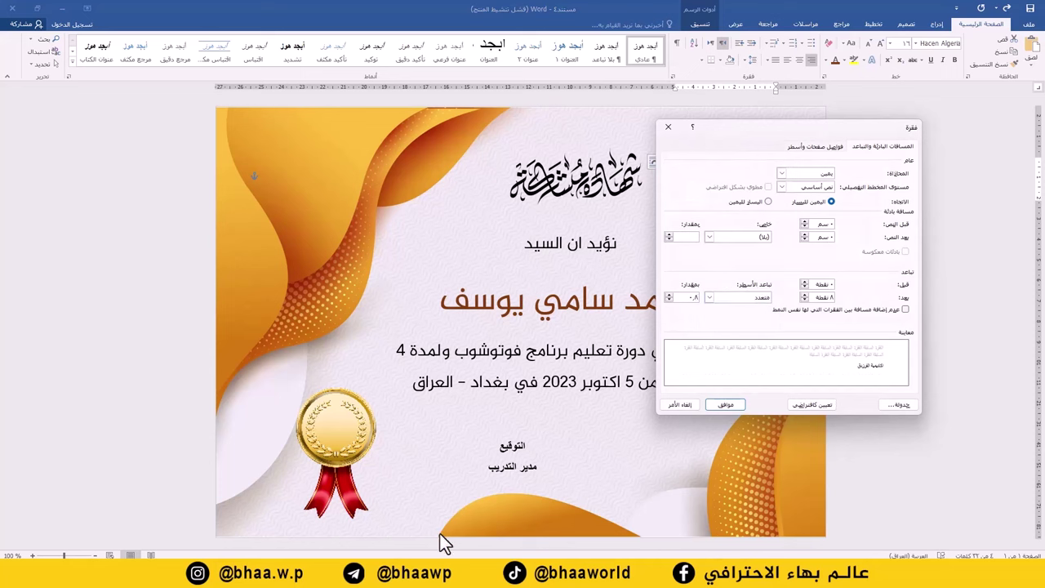
{"action": "left_click", "coordinate": [726, 405]}
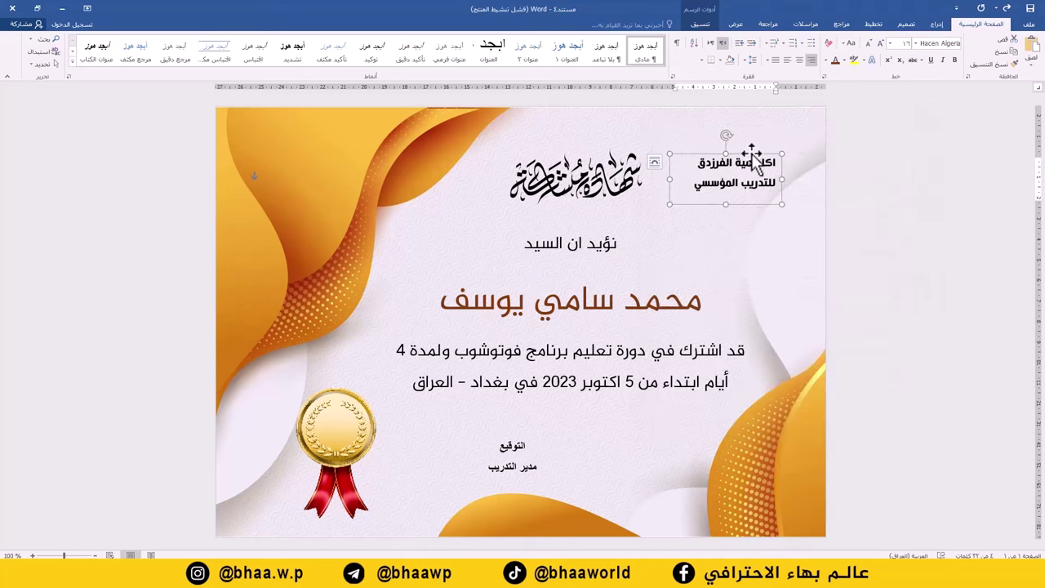
Change all of the central body text to the Hacen Algeria font and nudge its box slightly down
{"action": "left_click", "coordinate": [739, 350]}
{"action": "key", "text": "ctrl+a"}
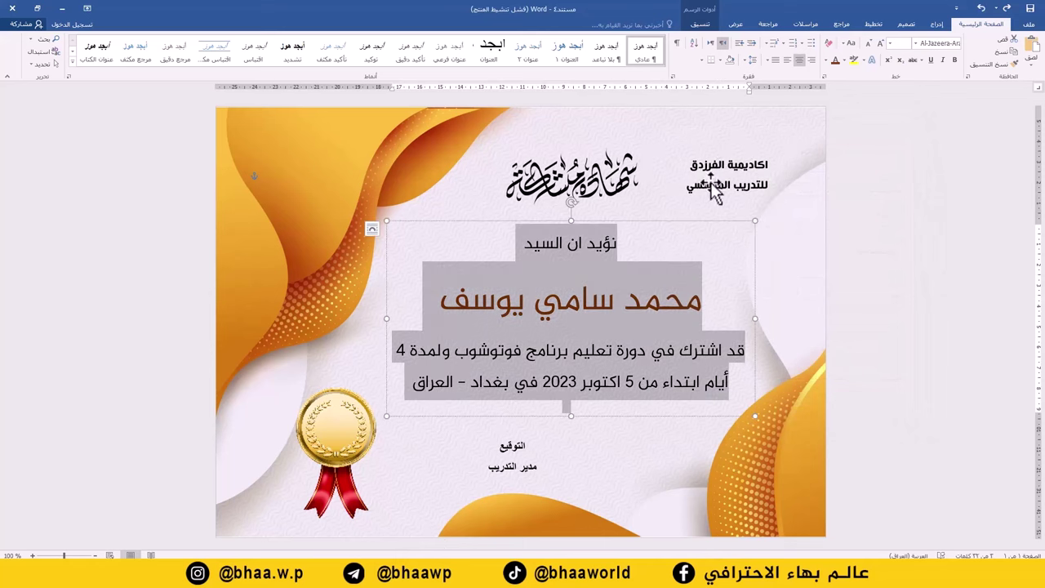
{"action": "left_click", "coordinate": [913, 45]}
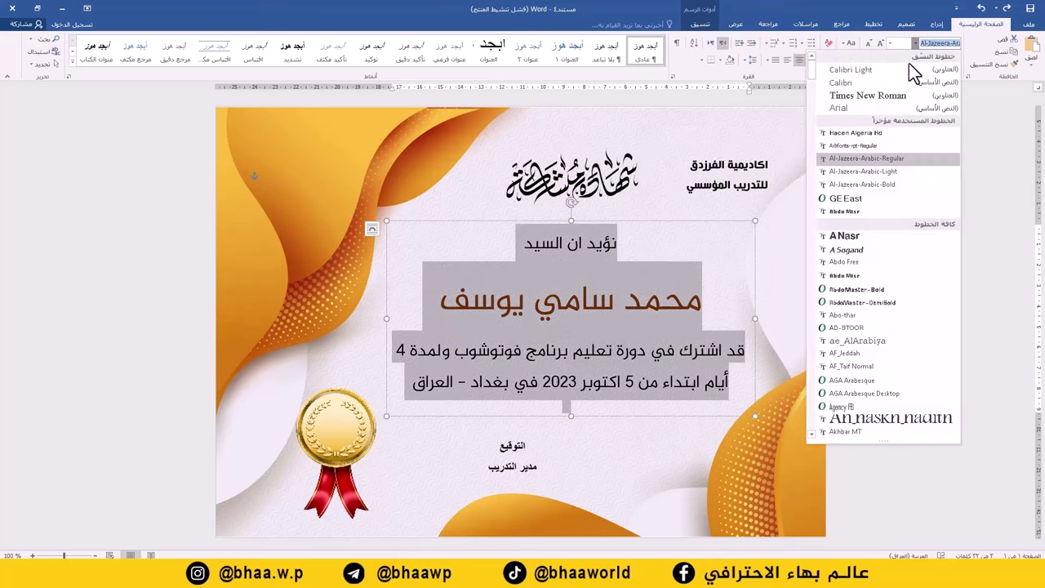
{"action": "left_click", "coordinate": [873, 132]}
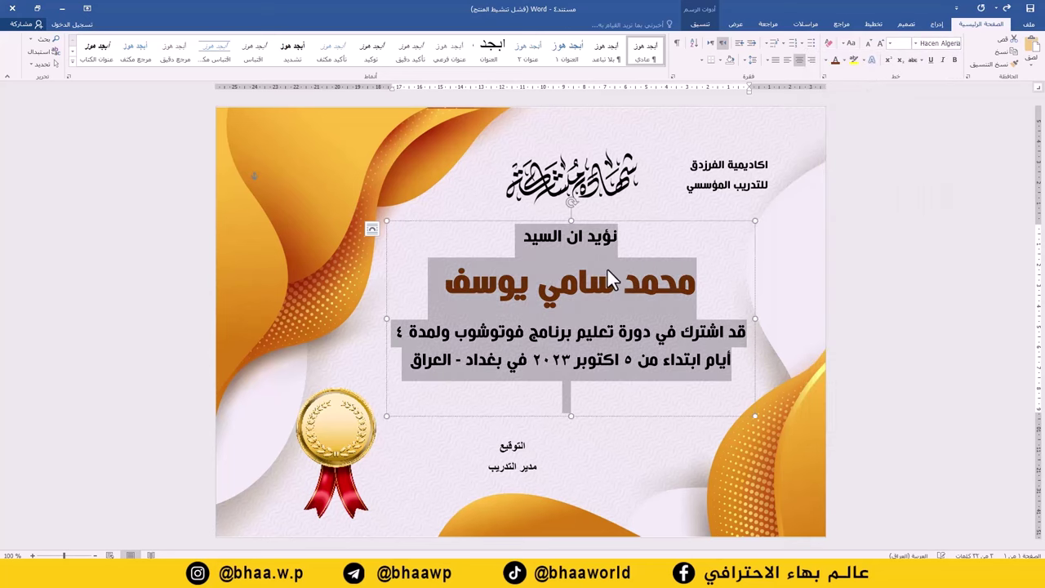
{"action": "left_click_drag", "start_coordinate": [616, 225], "coordinate": [617, 227]}
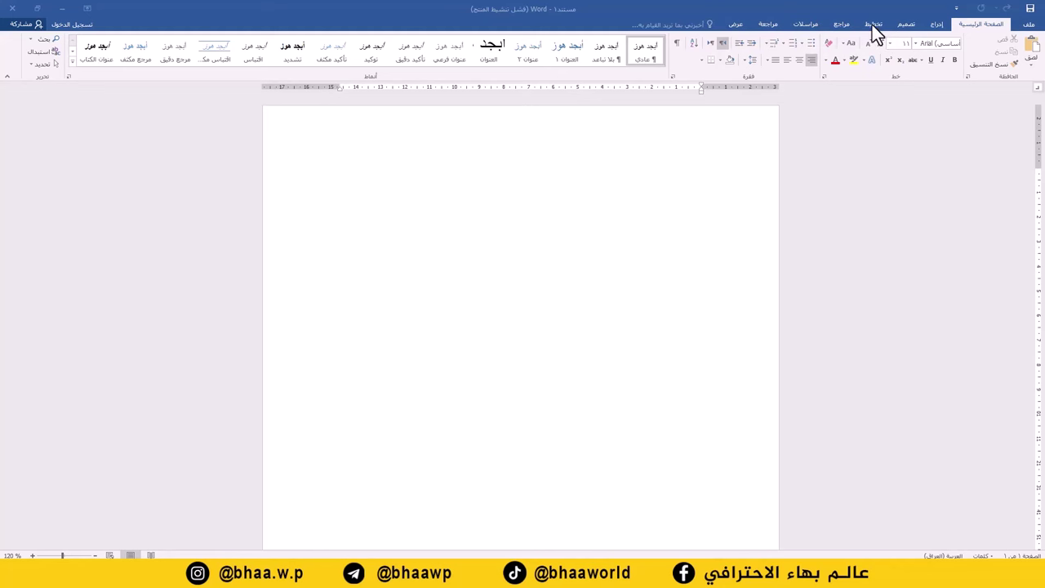
Set the new page's size to A4
{"action": "left_click", "coordinate": [872, 24]}
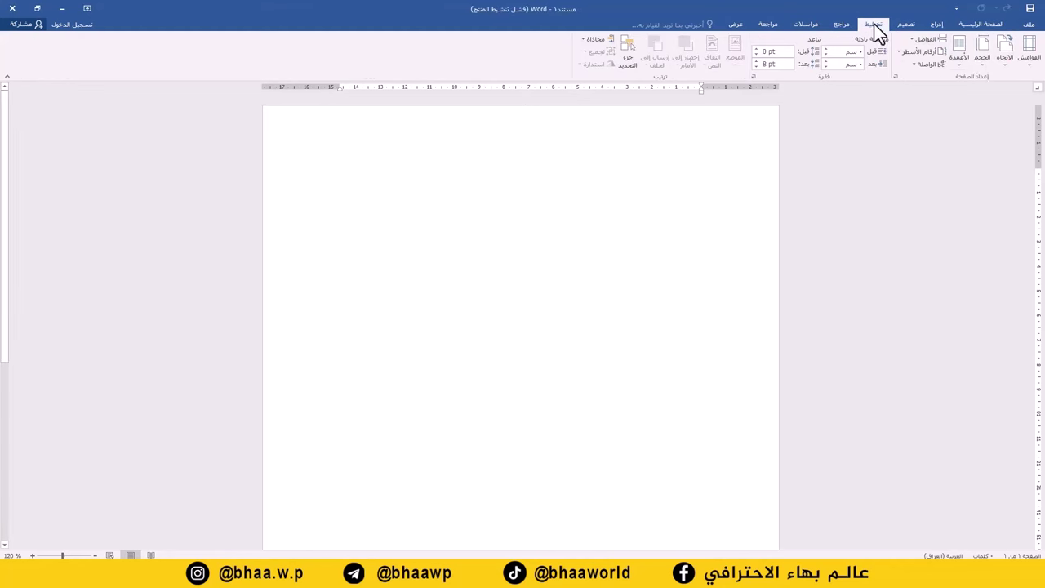
{"action": "left_click", "coordinate": [985, 67]}
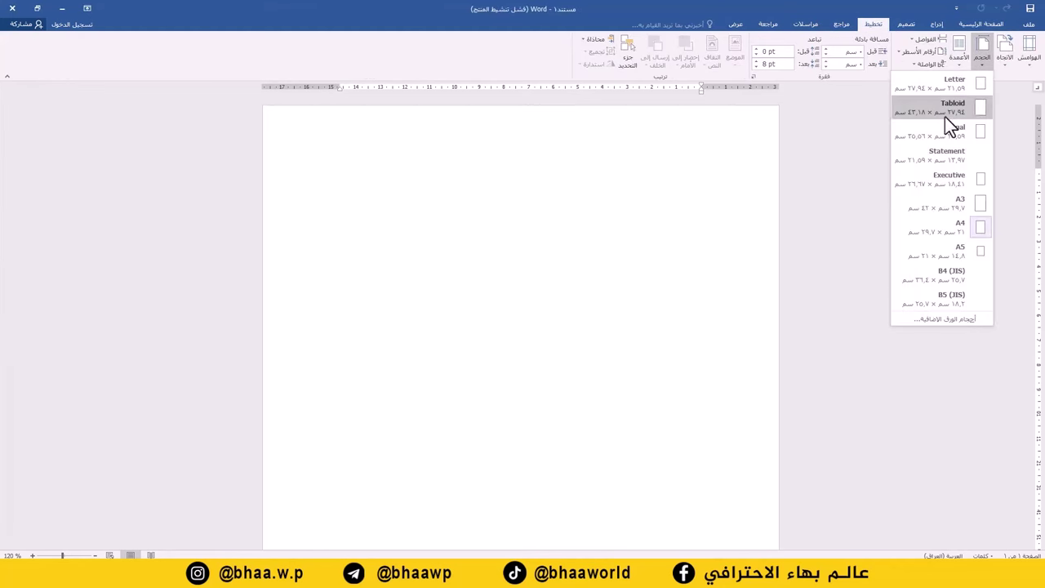
{"action": "left_click", "coordinate": [959, 227]}
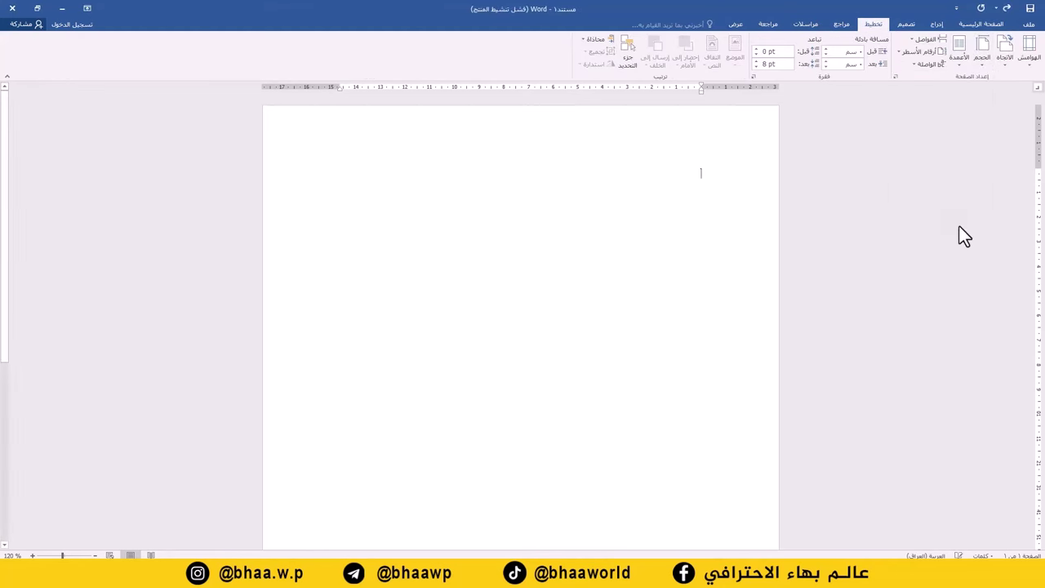
Insert the red wave image, set it behind text, and move it toward the page's top-left
{"action": "left_click", "coordinate": [936, 26]}
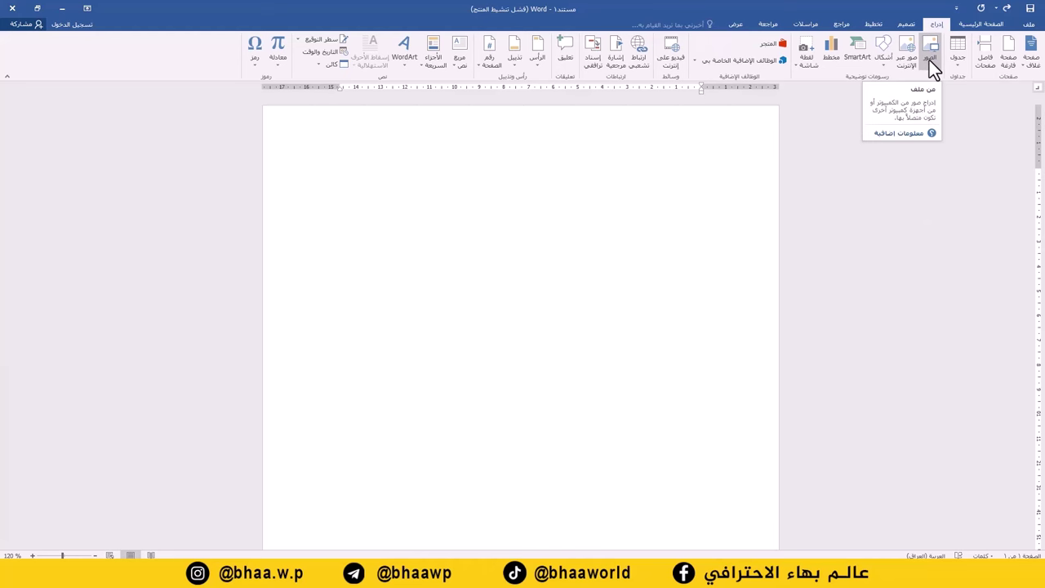
{"action": "left_click", "coordinate": [929, 60]}
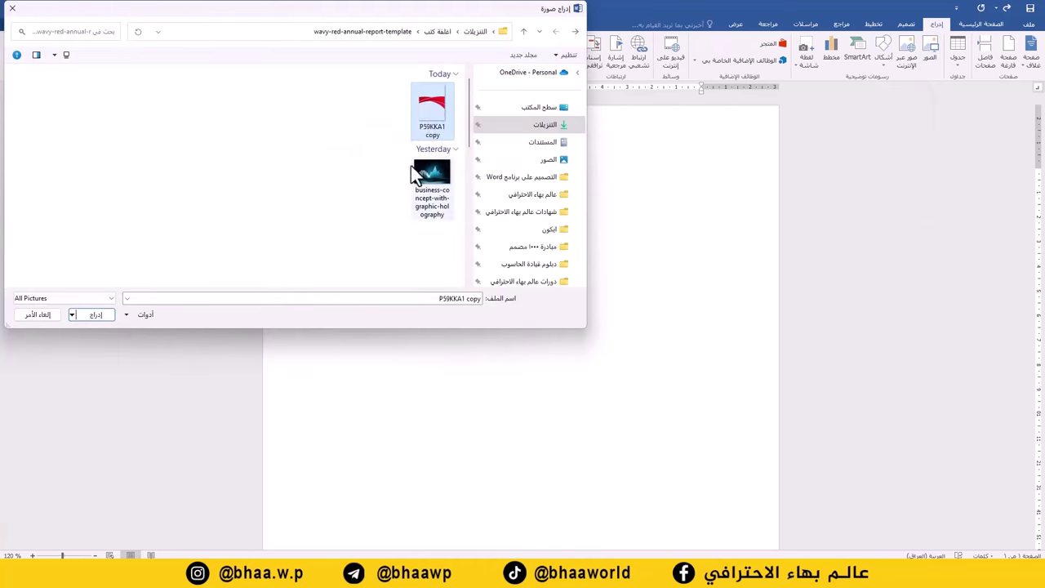
{"action": "double_click", "coordinate": [431, 112]}
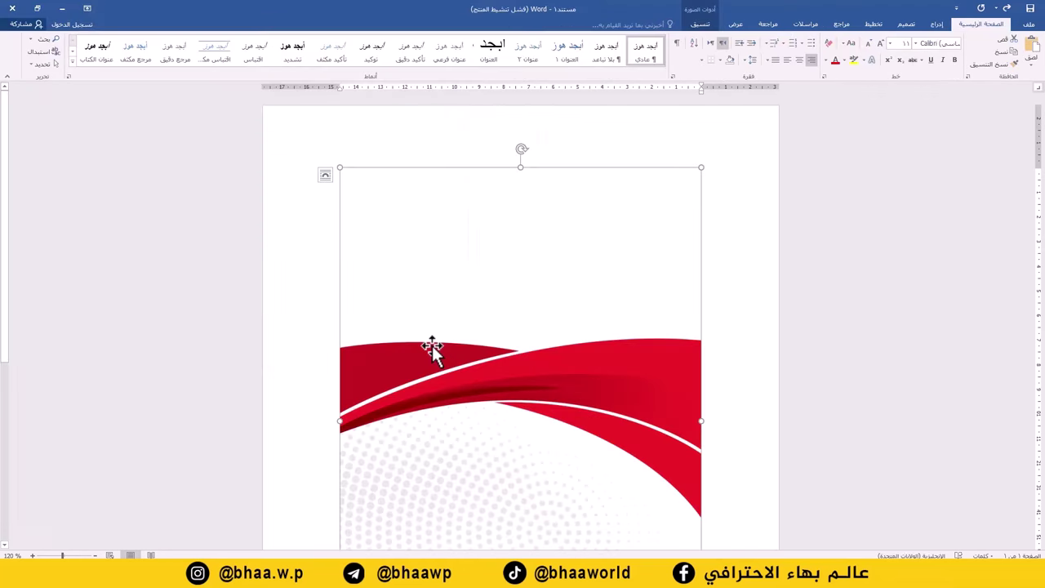
{"action": "right_click", "coordinate": [431, 349]}
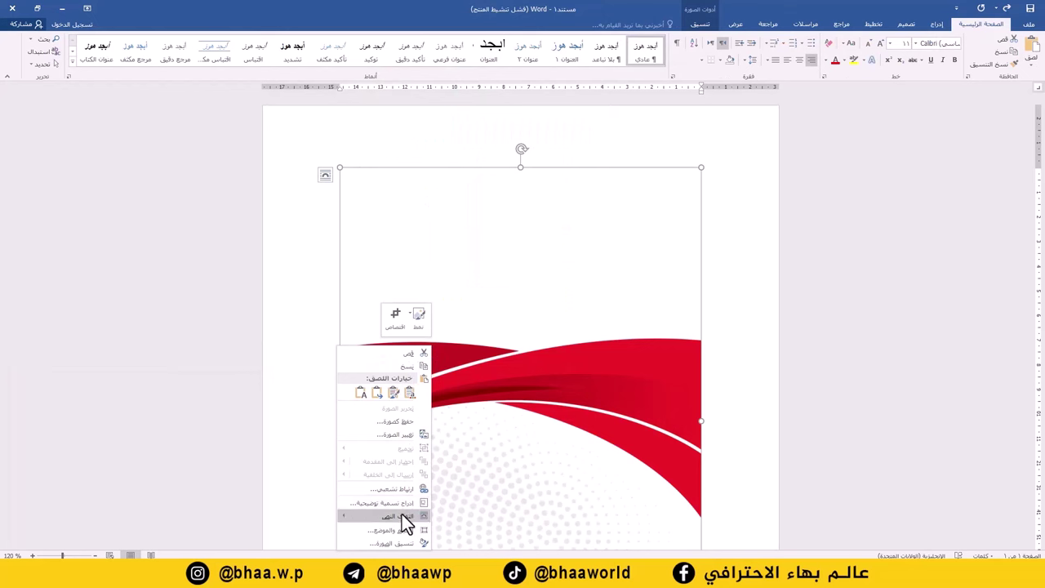
{"action": "mouse_move", "coordinate": [400, 516]}
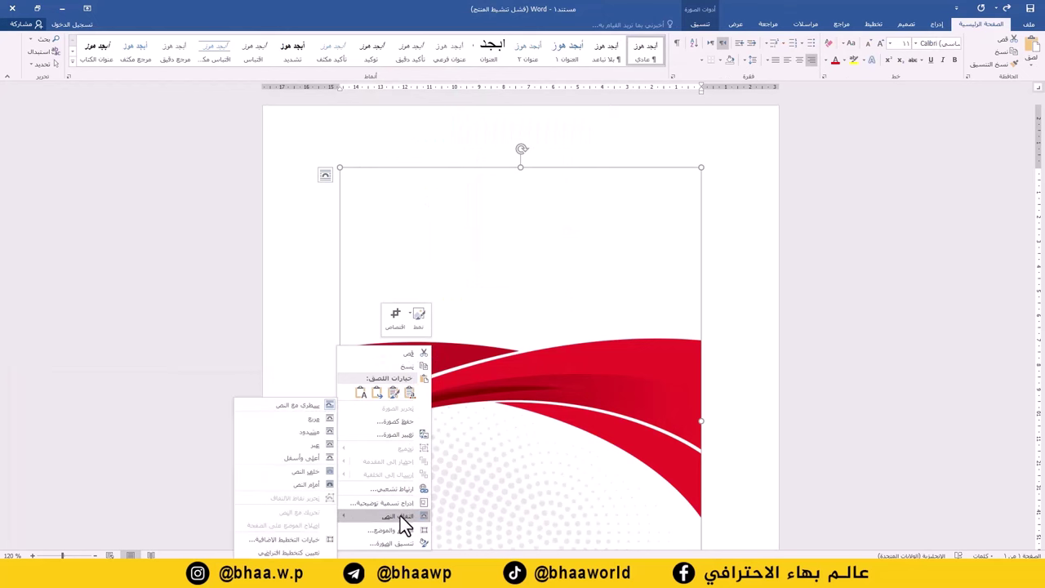
{"action": "left_click", "coordinate": [307, 473]}
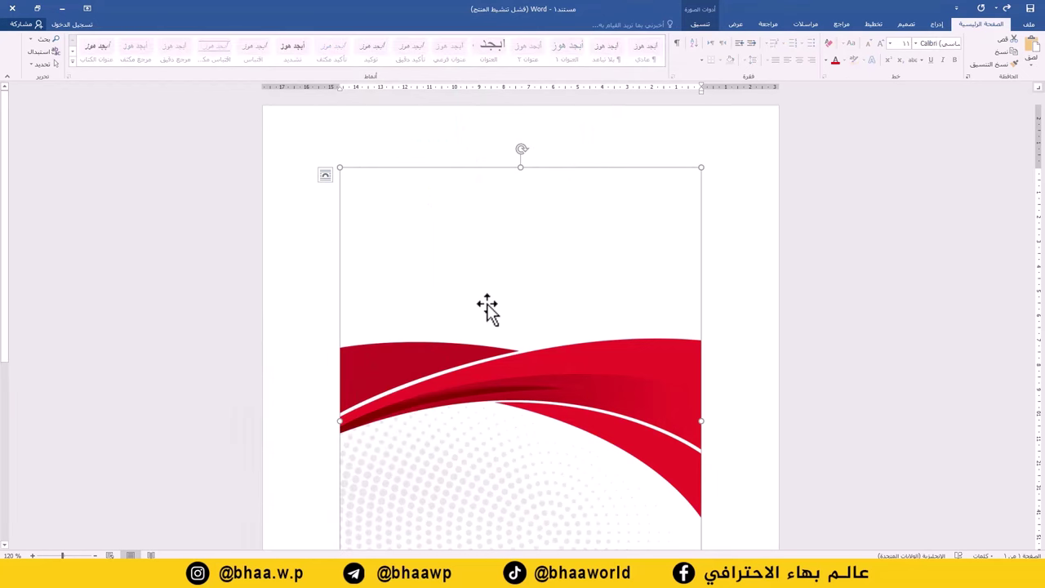
{"action": "scroll", "coordinate": [488, 301], "scroll_direction": "down", "scroll_amount": 4, "text": "ctrl"}
{"action": "left_click_drag", "start_coordinate": [416, 240], "coordinate": [413, 230]}
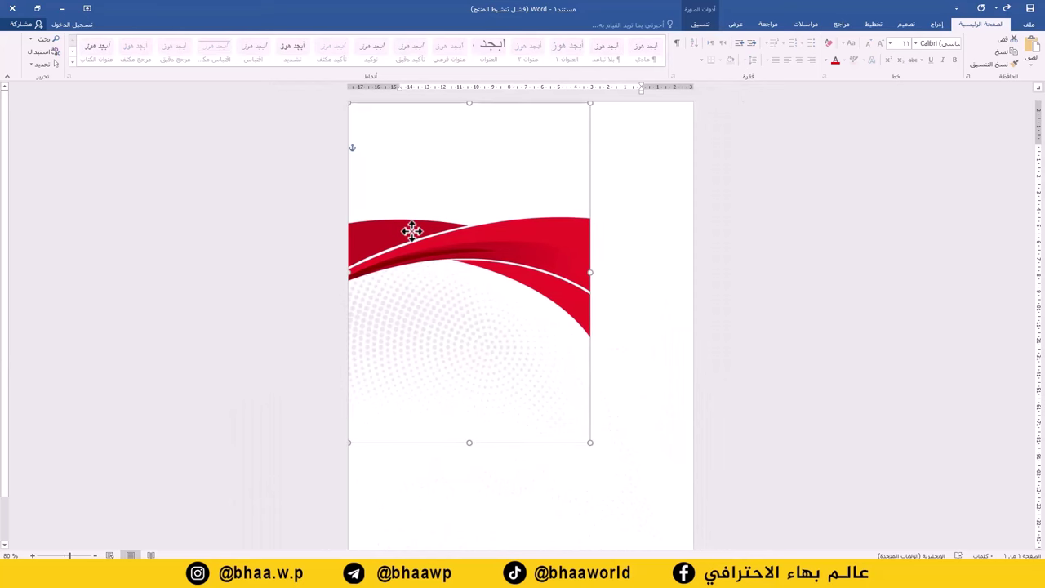
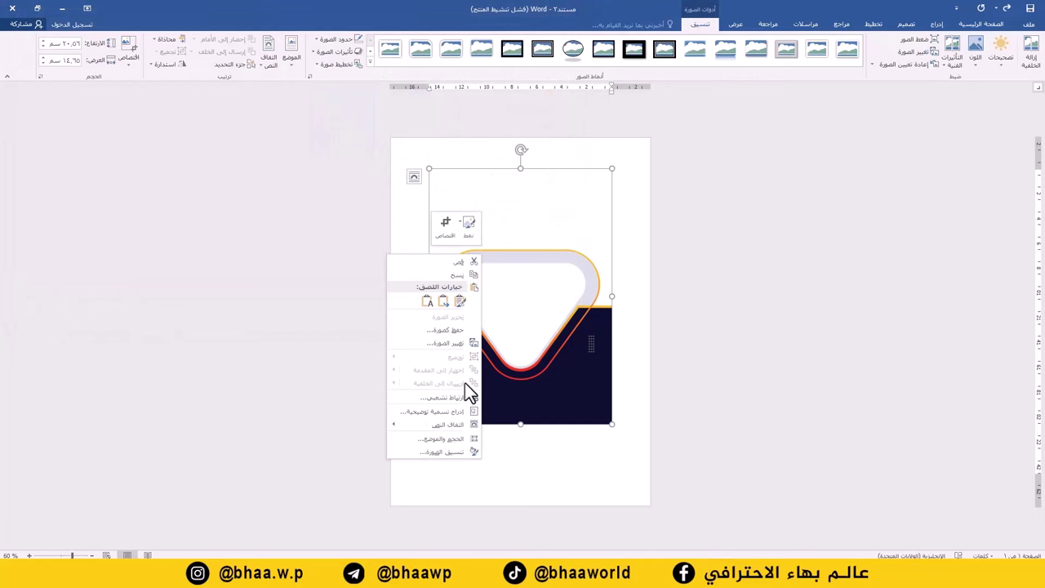
Set the wave template picture behind text and stretch it edge to edge over the page
{"action": "mouse_move", "coordinate": [445, 426]}
{"action": "left_click", "coordinate": [359, 472]}
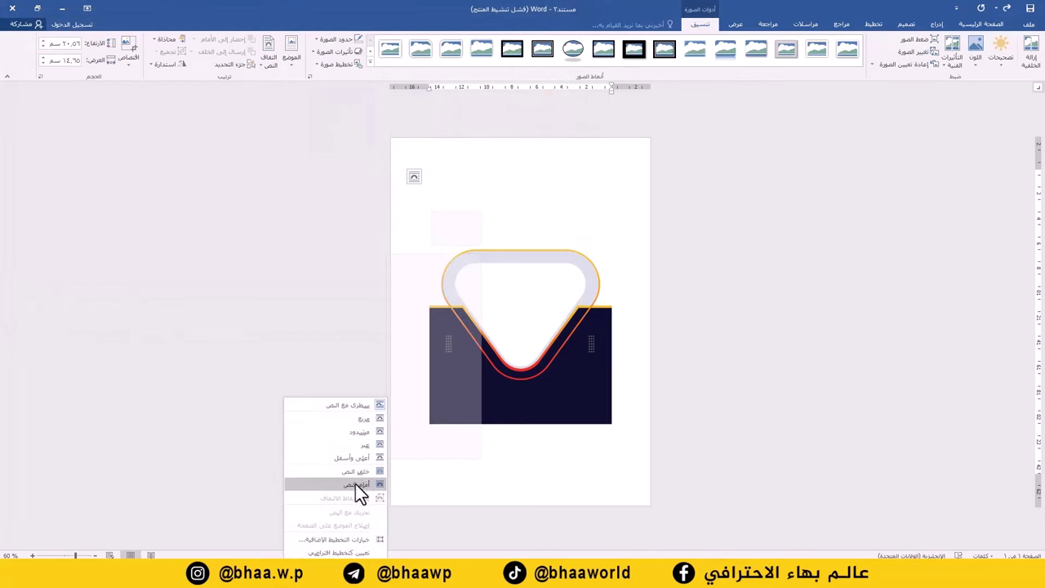
{"action": "left_click", "coordinate": [356, 483]}
{"action": "left_click_drag", "start_coordinate": [462, 380], "coordinate": [435, 425]}
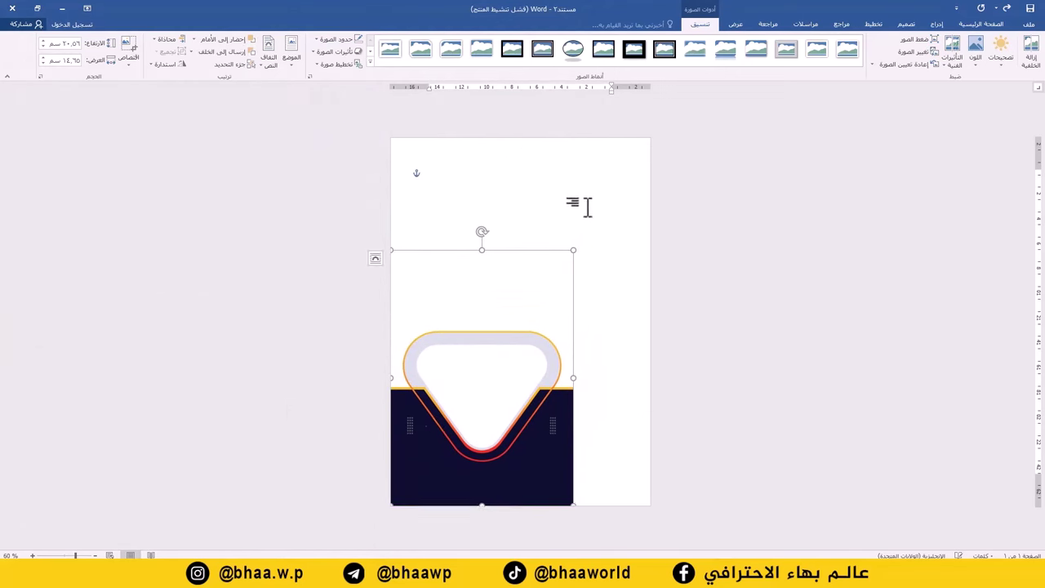
{"action": "left_click_drag", "start_coordinate": [583, 229], "coordinate": [645, 143]}
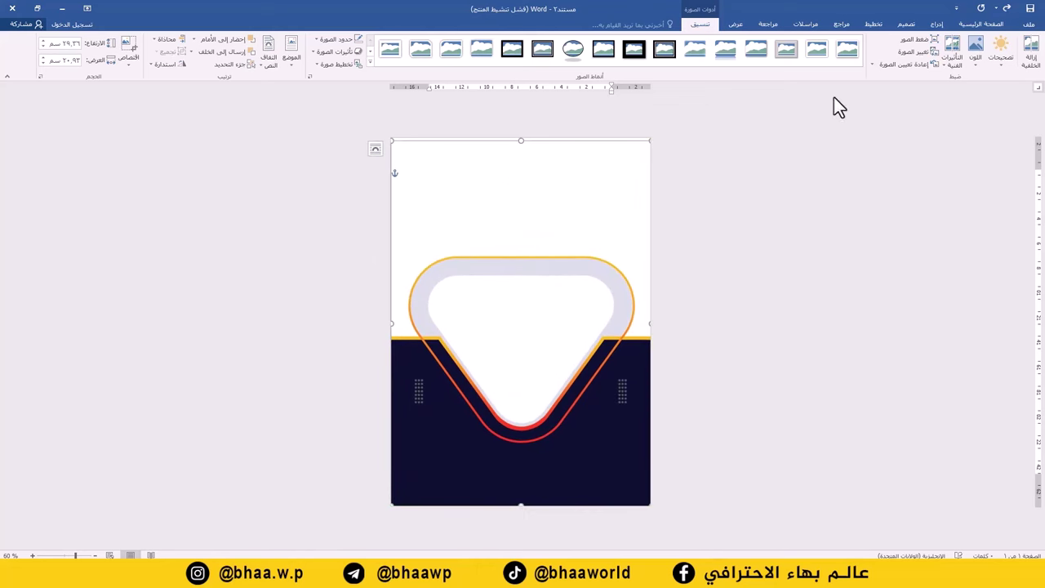
{"action": "left_click", "coordinate": [961, 27]}
Draw a rounded rectangle above the triangle near the top of the page
{"action": "left_click", "coordinate": [942, 23]}
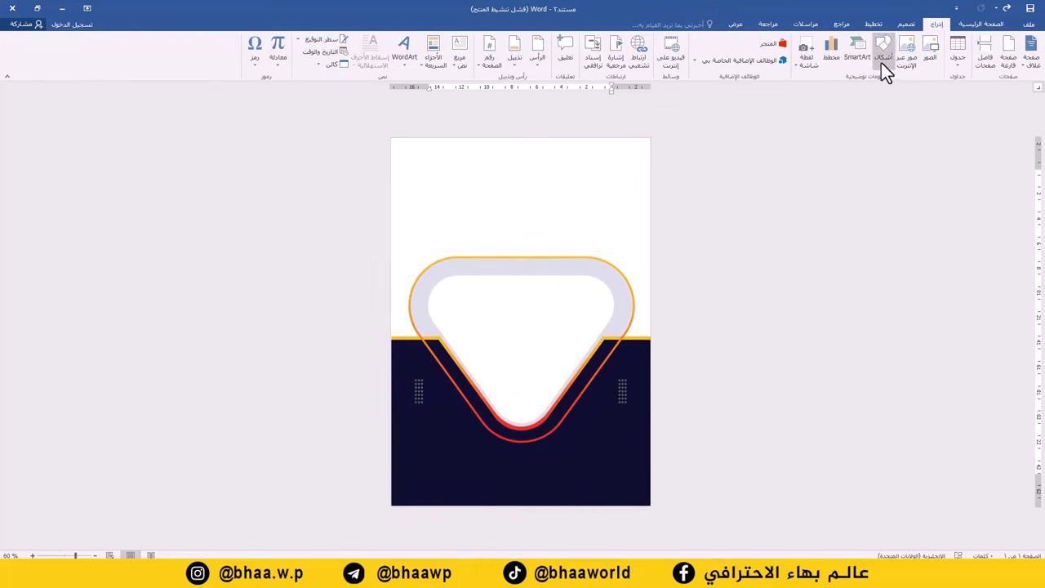
{"action": "left_click", "coordinate": [882, 62]}
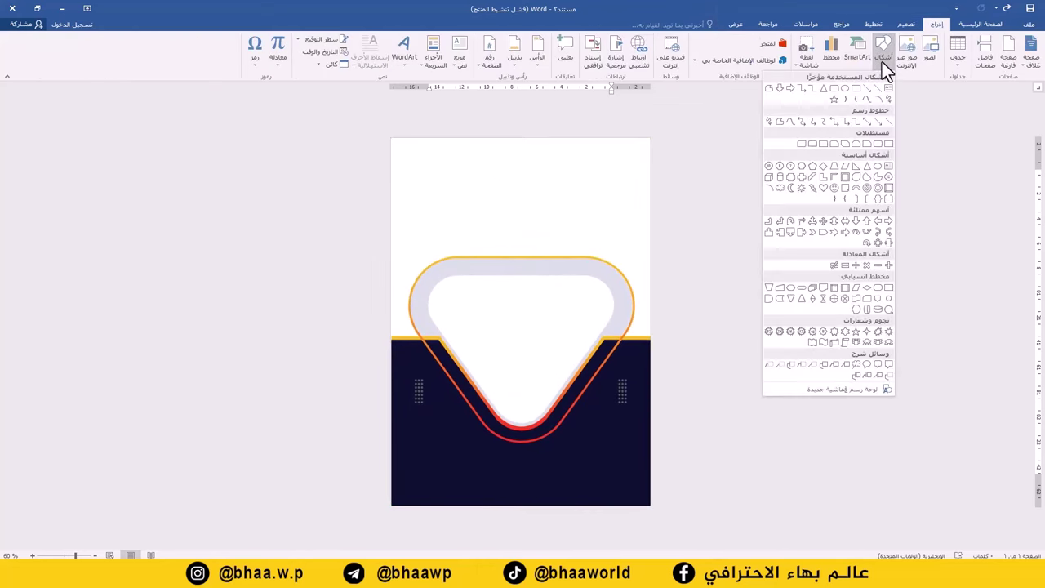
{"action": "left_click", "coordinate": [813, 144]}
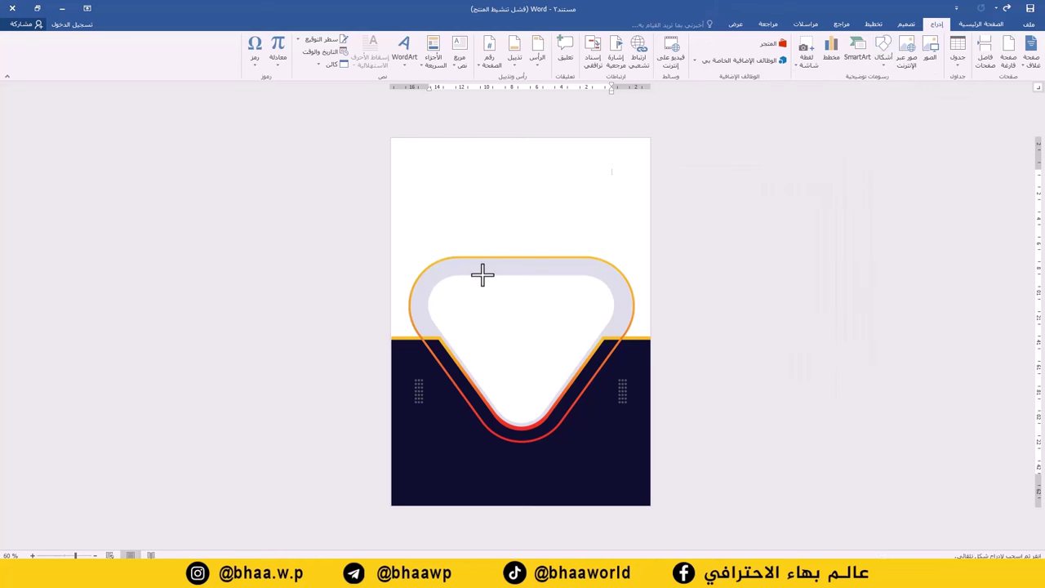
{"action": "mouse_move", "coordinate": [481, 277]}
{"action": "left_mouse_down"}
{"action": "mouse_move", "coordinate": [599, 187]}
{"action": "mouse_move", "coordinate": [579, 166]}
{"action": "left_mouse_up"}
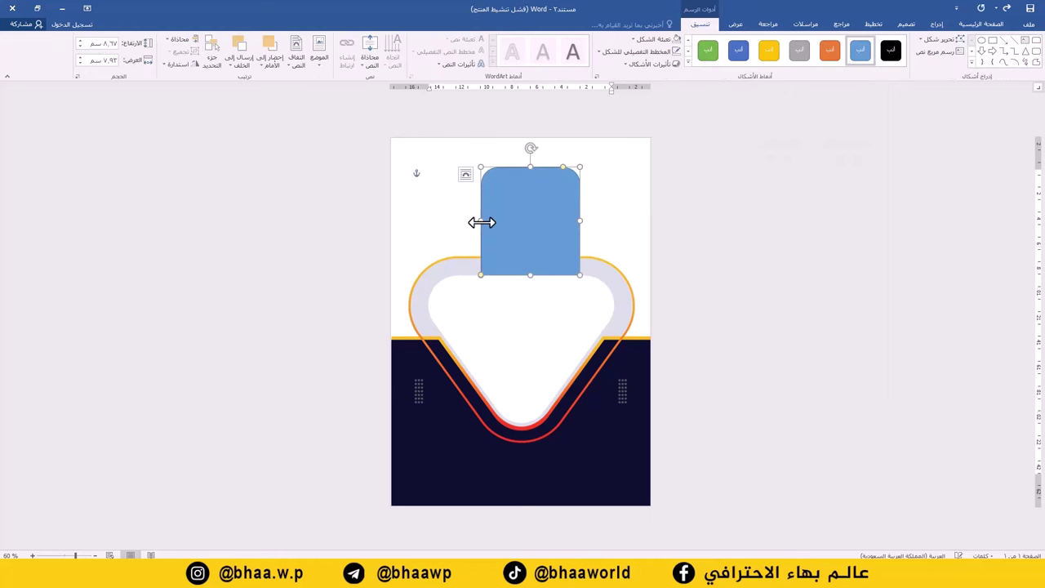
{"action": "left_click_drag", "start_coordinate": [482, 222], "coordinate": [471, 222]}
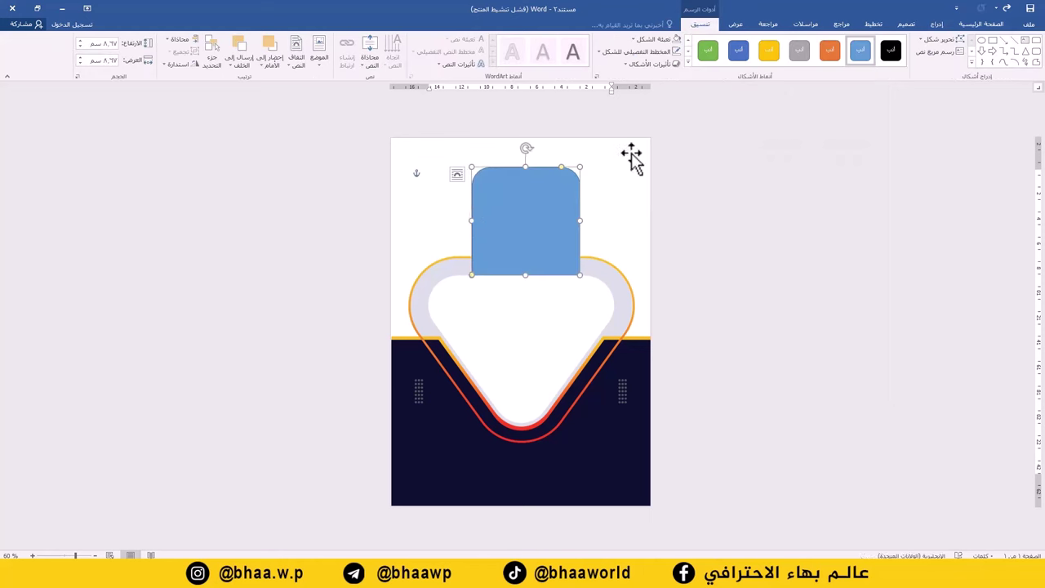
Give the rectangle a two-stop gradient fill running from yellow to orange
{"action": "left_click", "coordinate": [653, 40]}
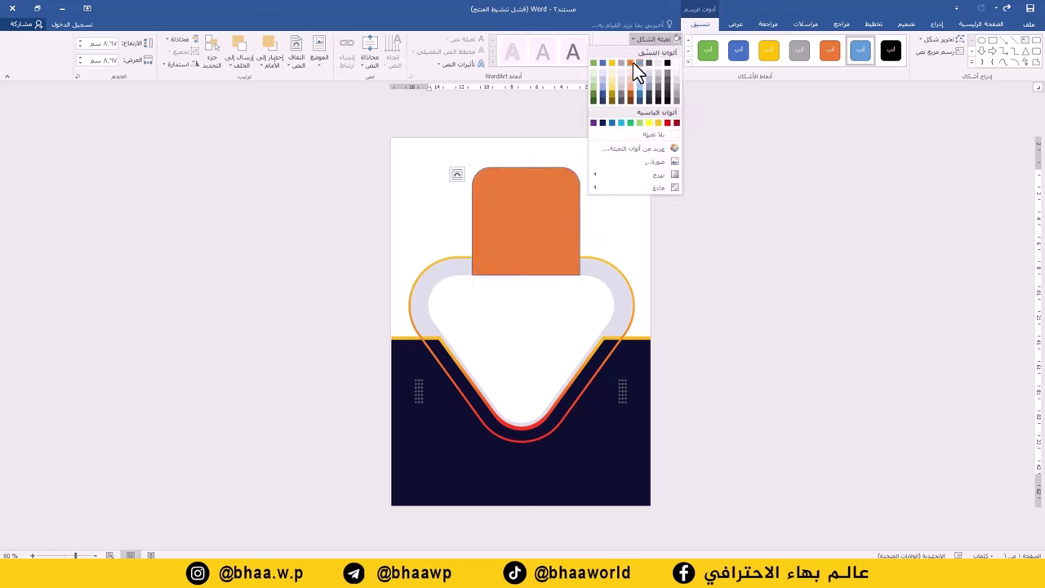
{"action": "left_click", "coordinate": [633, 63]}
{"action": "left_click", "coordinate": [642, 41]}
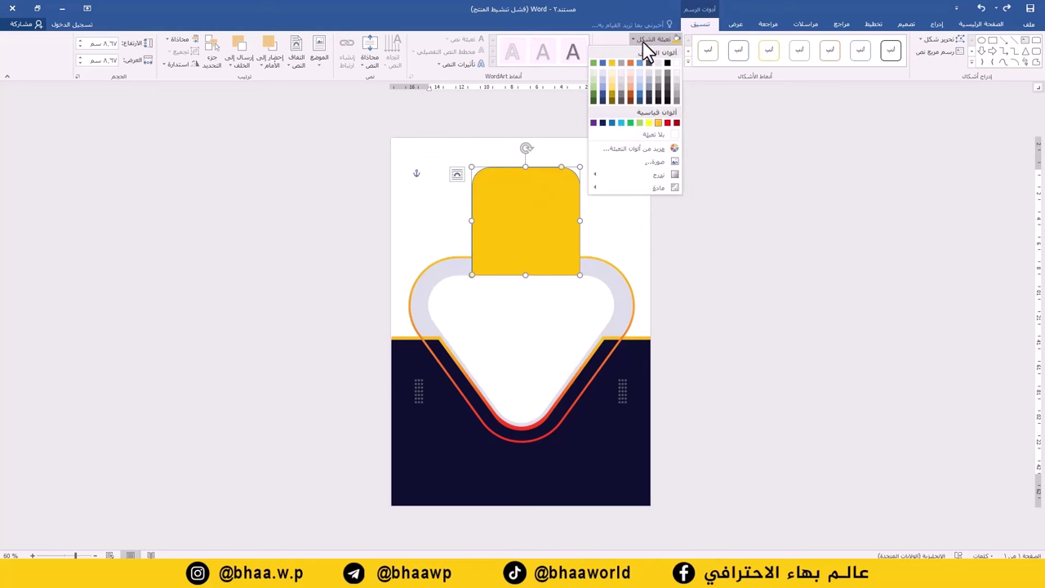
{"action": "mouse_move", "coordinate": [650, 174]}
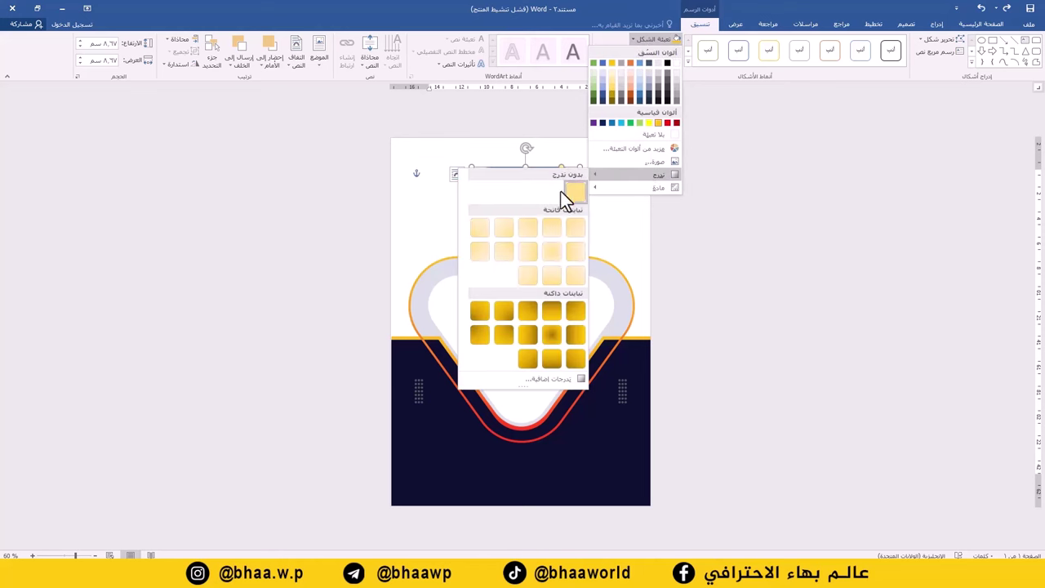
{"action": "left_click", "coordinate": [555, 375]}
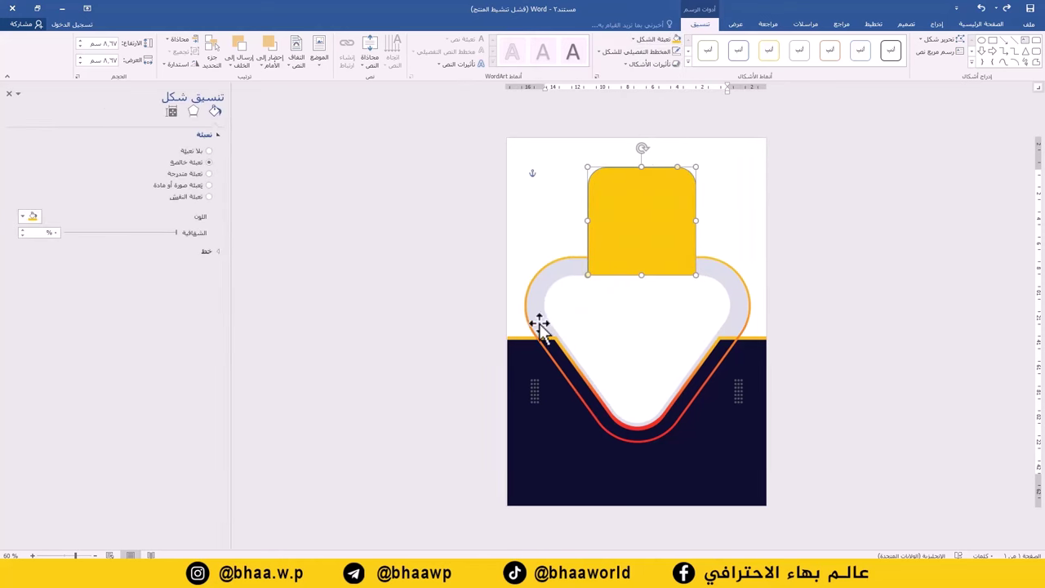
{"action": "left_click", "coordinate": [208, 173]}
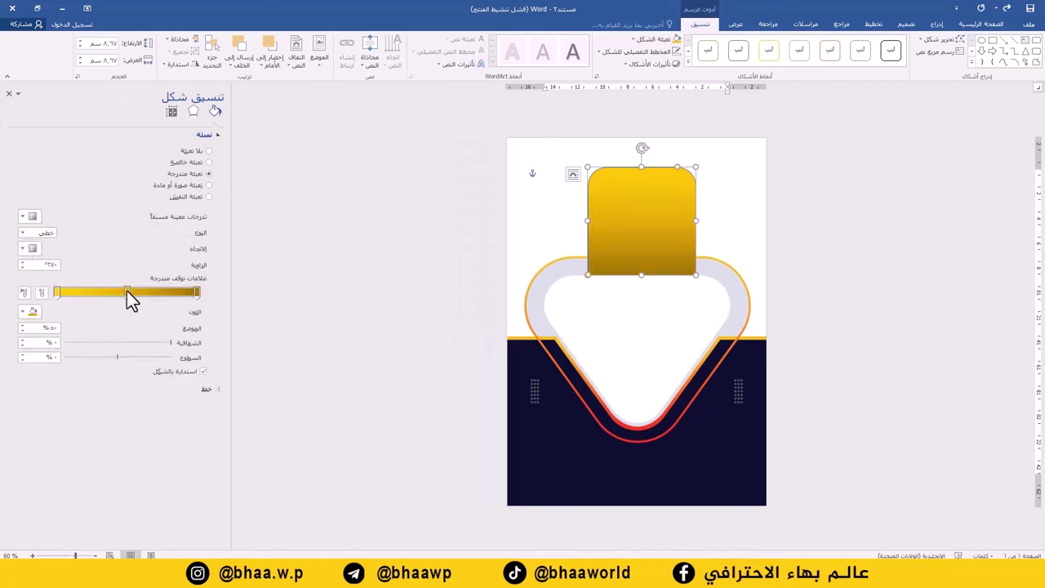
{"action": "left_click_drag", "start_coordinate": [127, 292], "coordinate": [129, 305]}
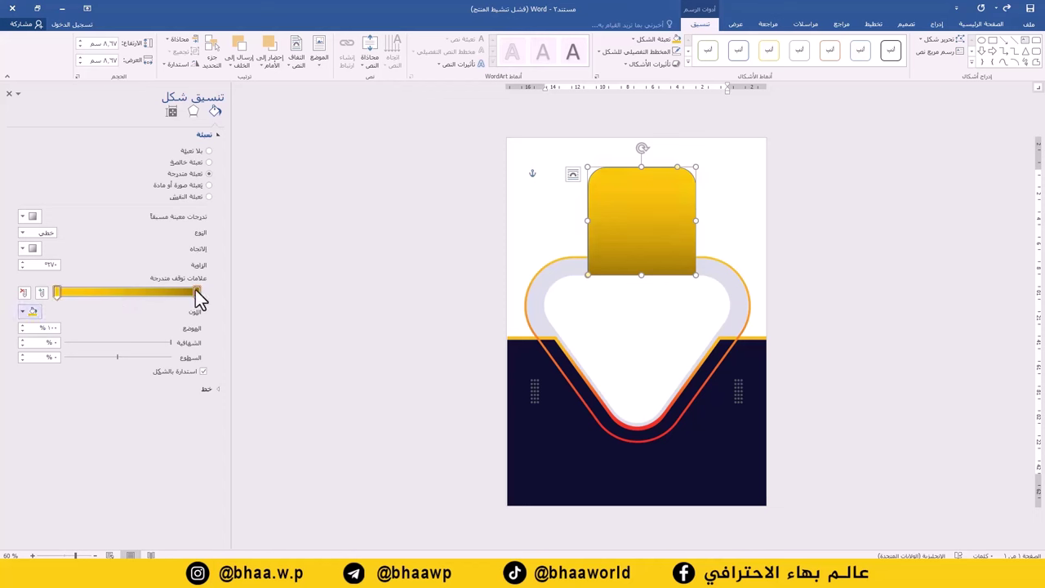
{"action": "left_click", "coordinate": [195, 291]}
{"action": "left_click", "coordinate": [26, 311]}
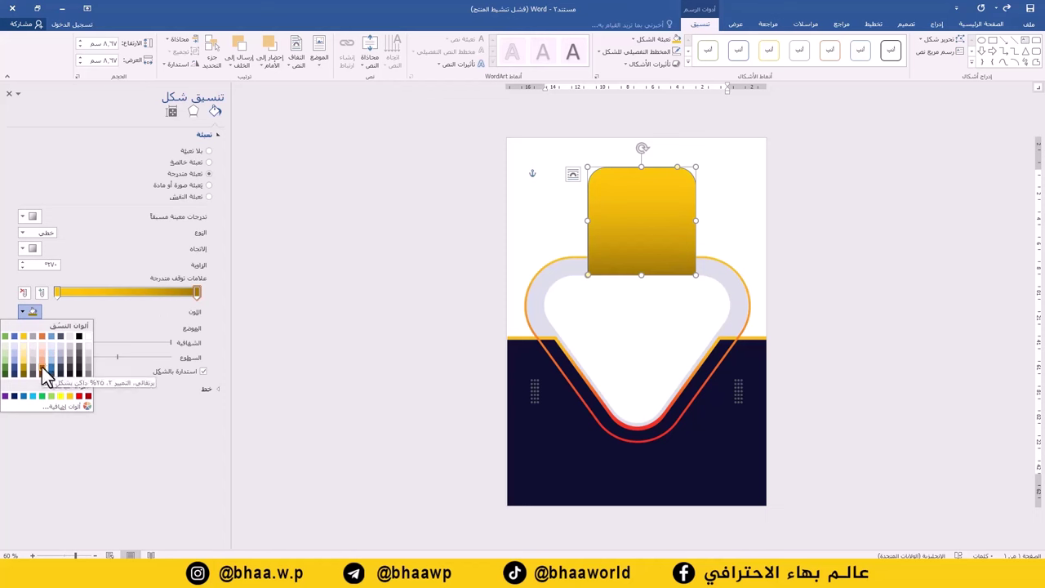
{"action": "left_click", "coordinate": [42, 366]}
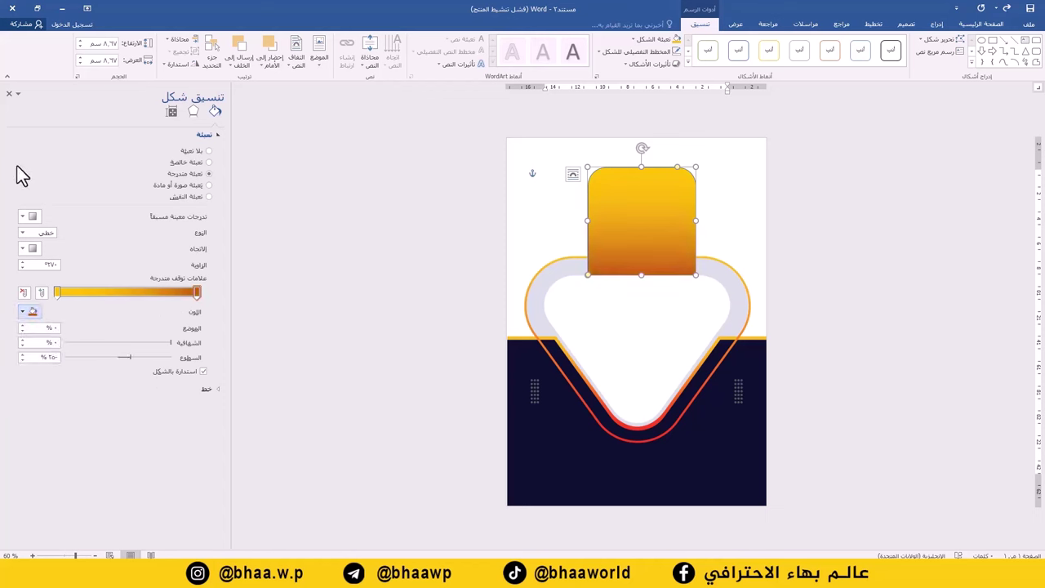
{"action": "left_click", "coordinate": [10, 94]}
Remove the rectangle's outline and nudge it slightly left
{"action": "left_click", "coordinate": [653, 49]}
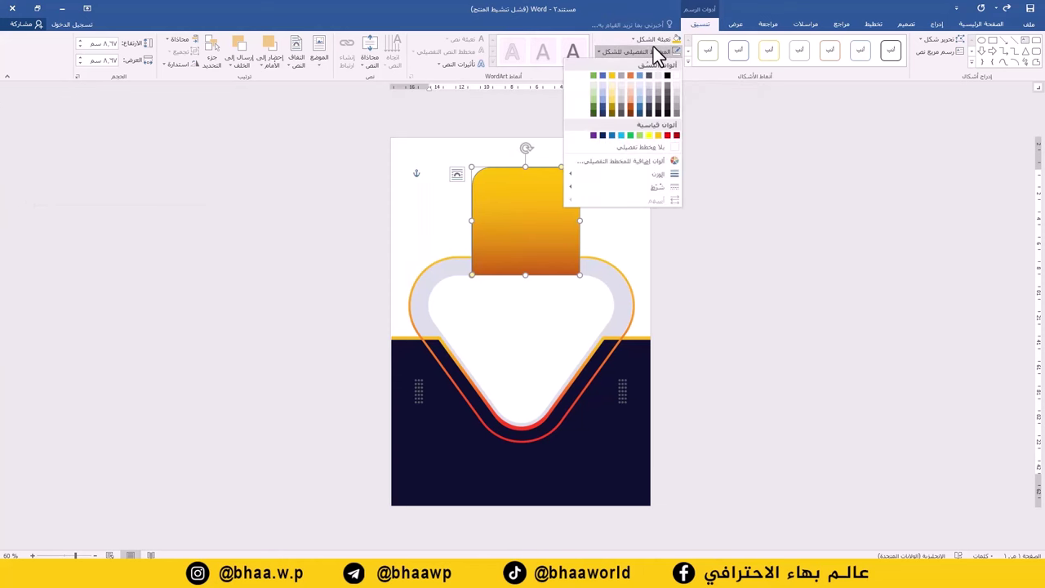
{"action": "mouse_move", "coordinate": [641, 175]}
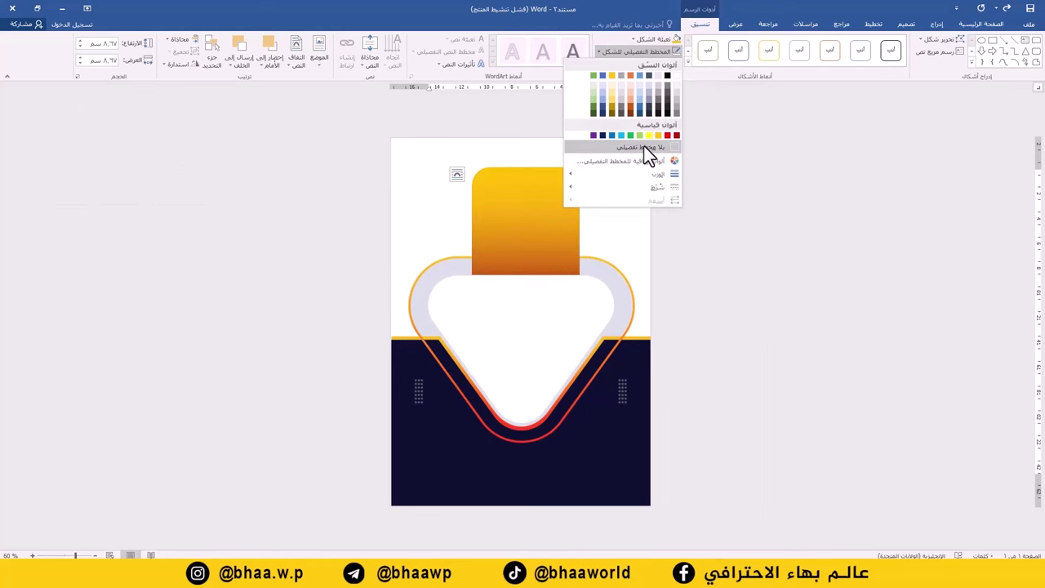
{"action": "left_click", "coordinate": [642, 147]}
{"action": "left_click_drag", "start_coordinate": [534, 219], "coordinate": [529, 221]}
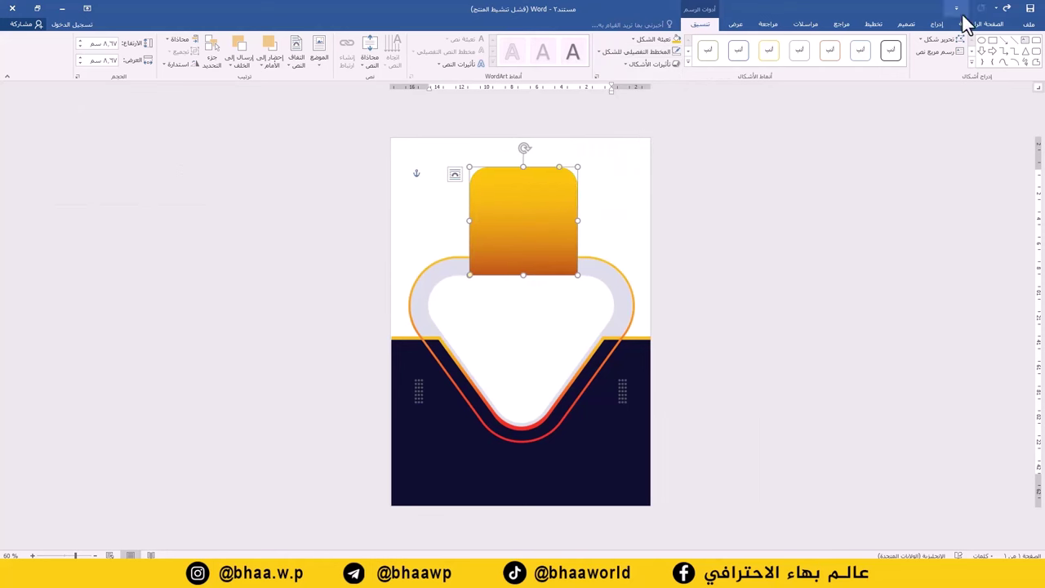
Insert the concept-screaming-boy-with-opened-head photo
{"action": "left_click", "coordinate": [939, 24]}
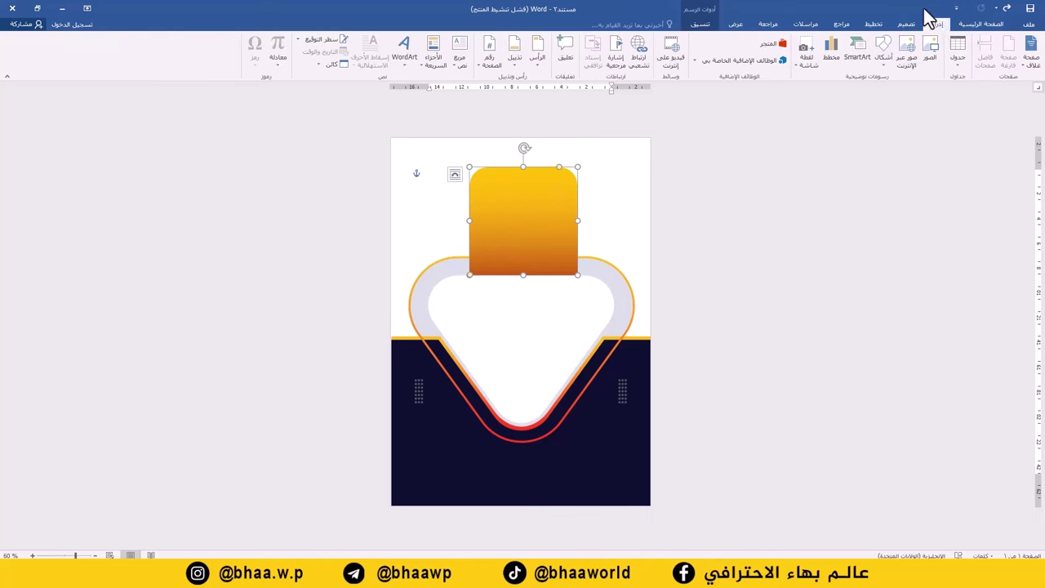
{"action": "left_click", "coordinate": [928, 54]}
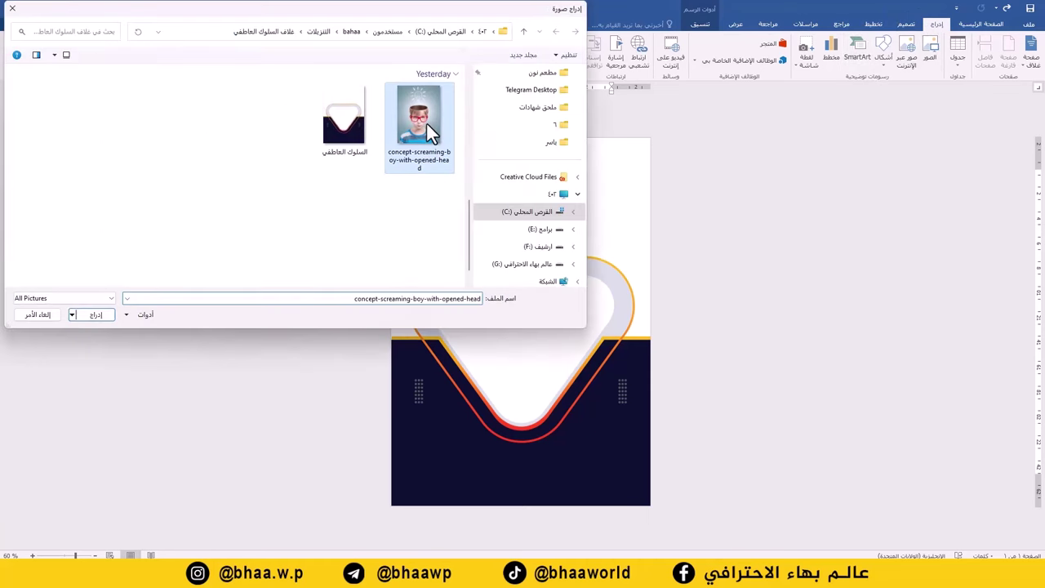
{"action": "double_click", "coordinate": [427, 124]}
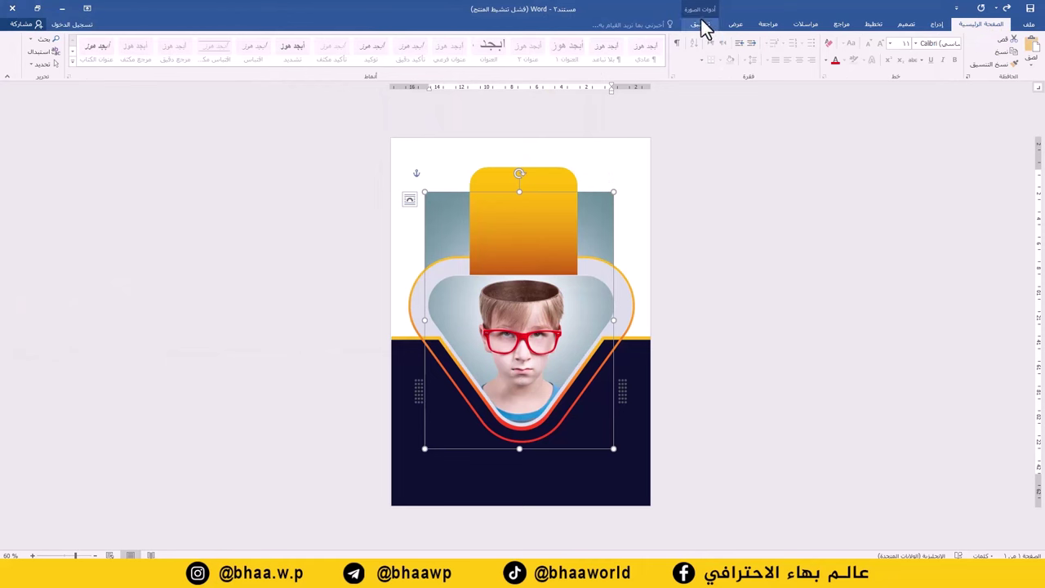
Crop away the top of the boy photo containing the bulb
{"action": "left_click", "coordinate": [699, 24]}
{"action": "left_click", "coordinate": [129, 51]}
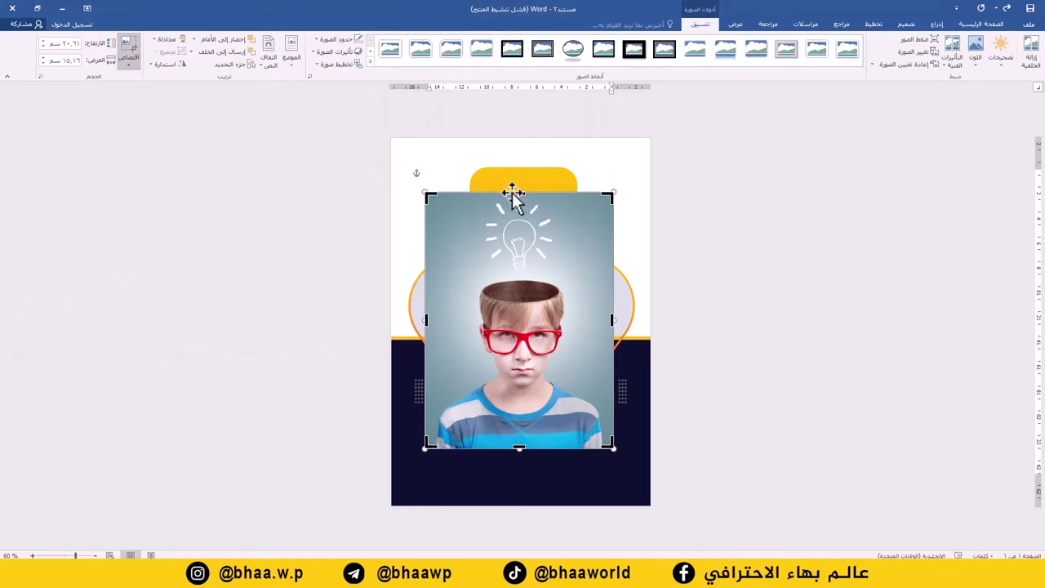
{"action": "mouse_move", "coordinate": [519, 193]}
{"action": "left_mouse_down"}
{"action": "mouse_move", "coordinate": [529, 279]}
{"action": "mouse_move", "coordinate": [522, 263]}
{"action": "left_mouse_up"}
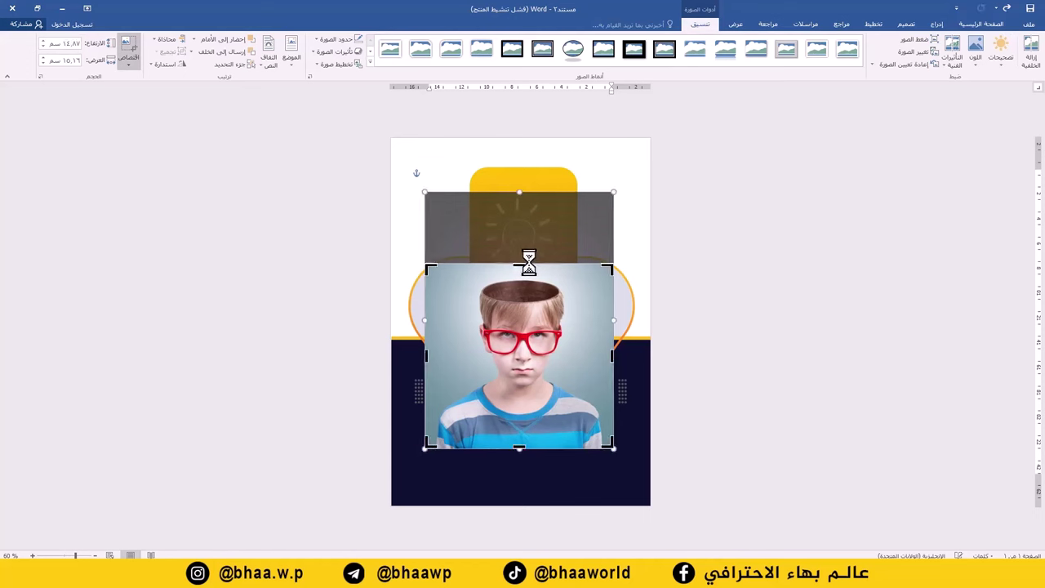
{"action": "left_click", "coordinate": [128, 50]}
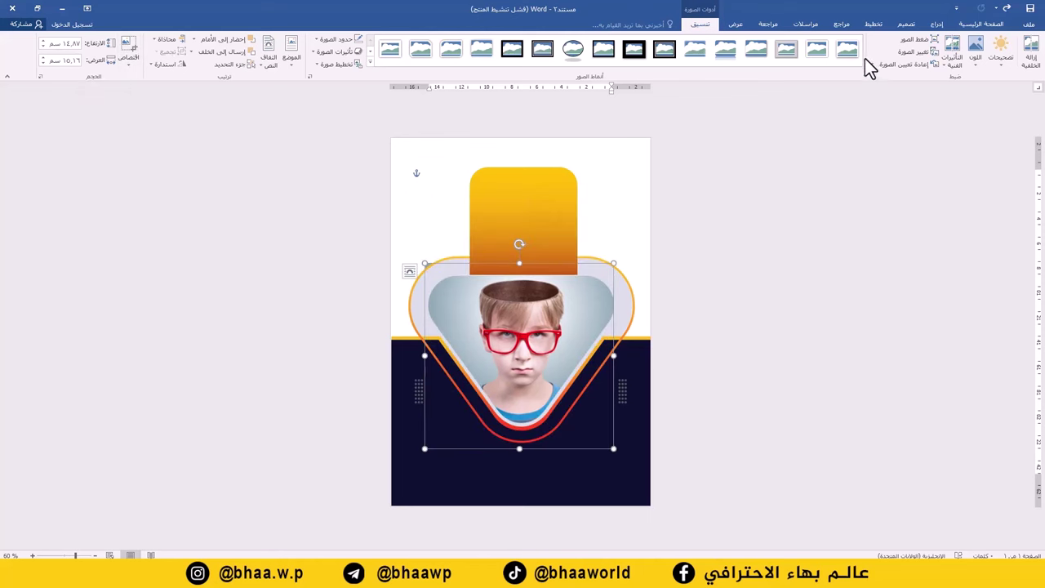
{"action": "left_click", "coordinate": [936, 25]}
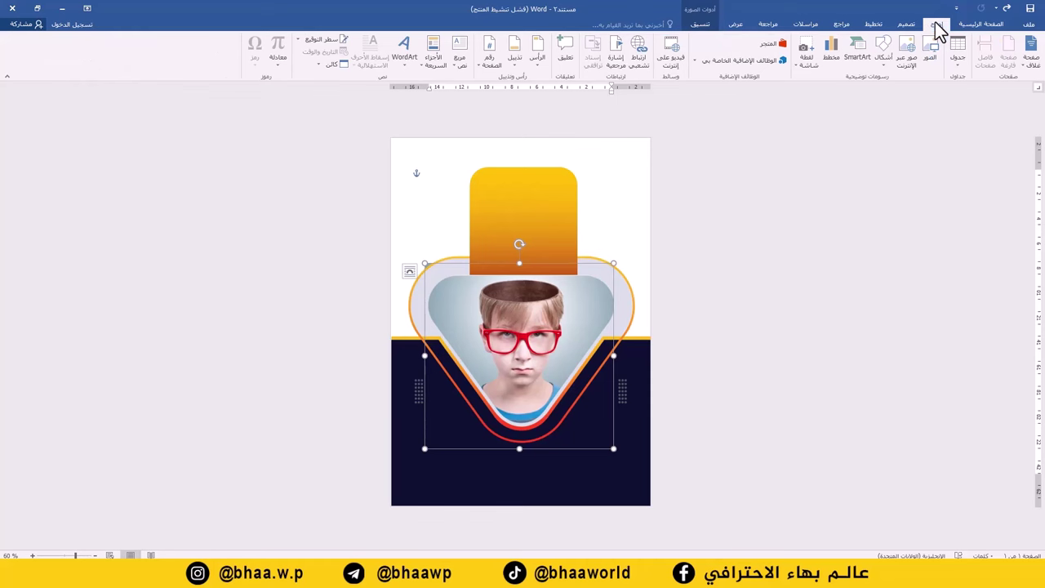
Draw a text box over the gradient rectangle with larger, centred, white title text
{"action": "left_click", "coordinate": [456, 62]}
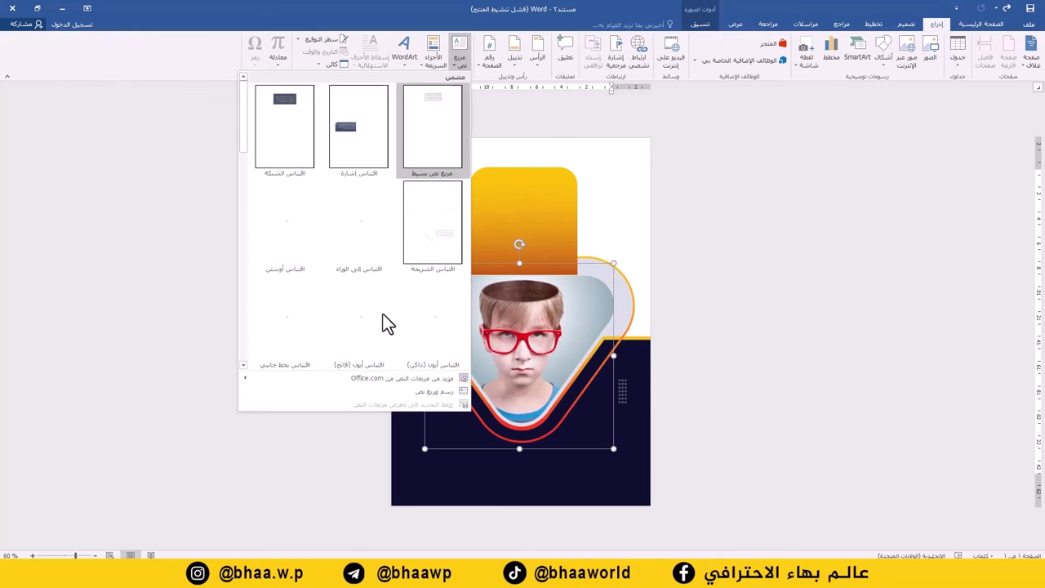
{"action": "left_click", "coordinate": [450, 401]}
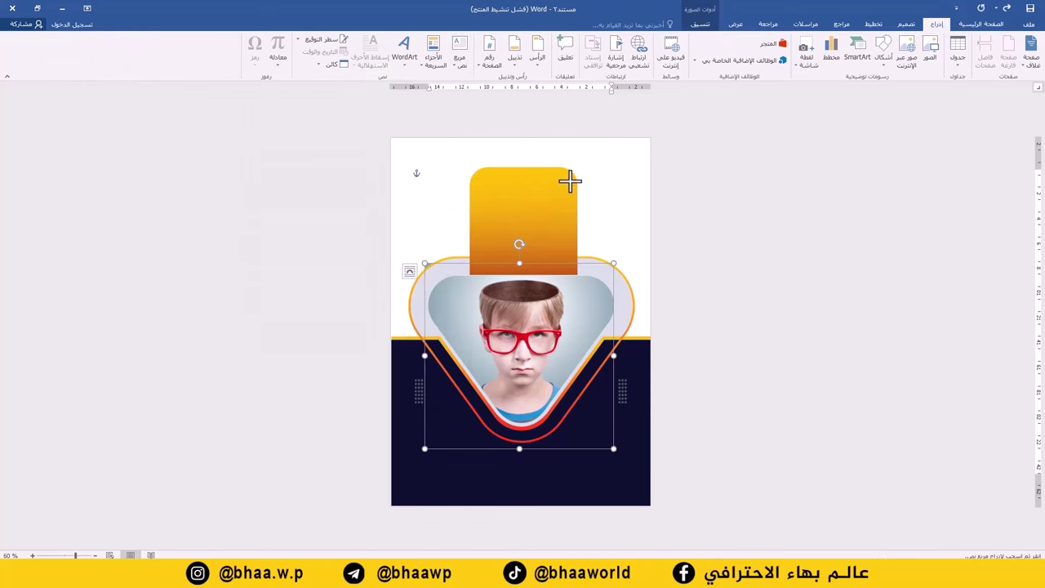
{"action": "left_click_drag", "start_coordinate": [569, 180], "coordinate": [473, 267]}
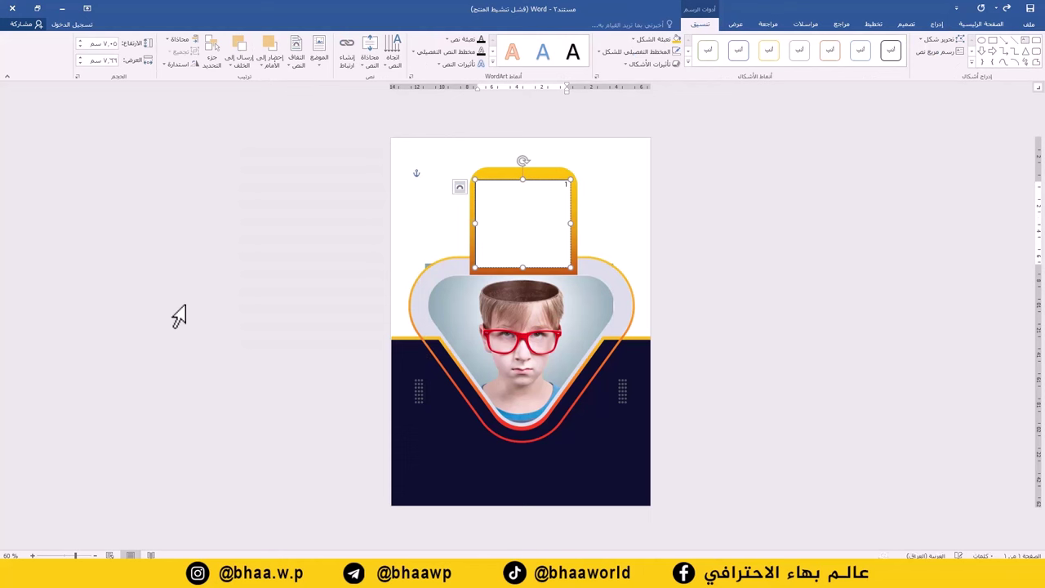
{"action": "left_click", "coordinate": [980, 23]}
{"action": "left_click", "coordinate": [881, 42]}
{"action": "left_click", "coordinate": [881, 41]}
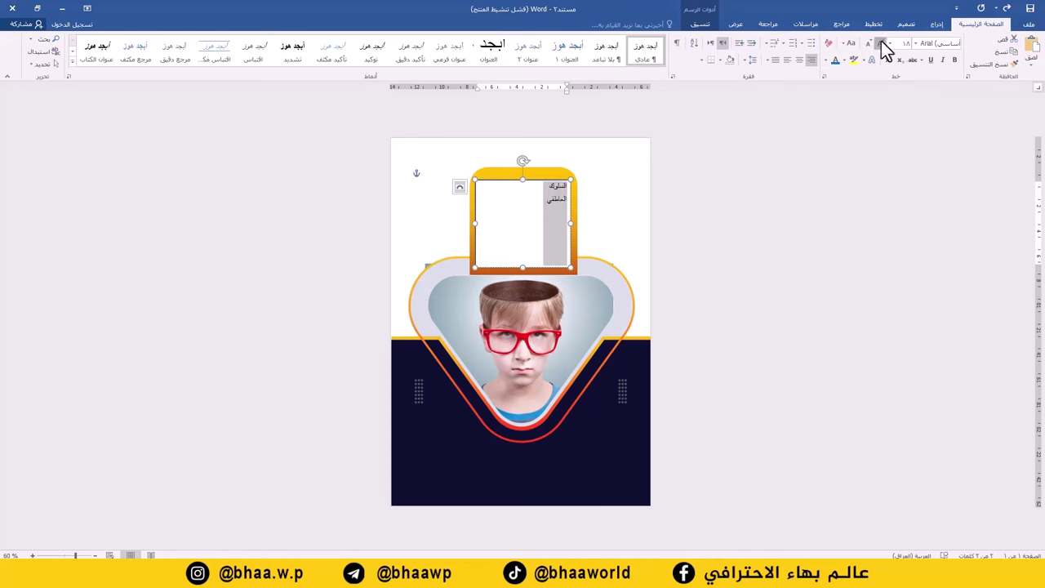
{"action": "left_click", "coordinate": [880, 42]}
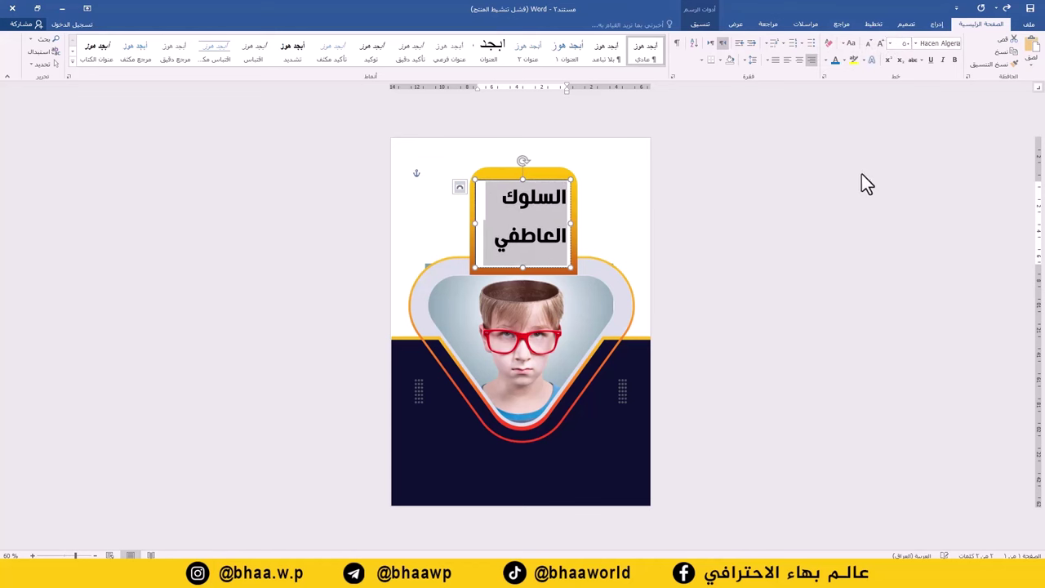
{"action": "left_click", "coordinate": [800, 60]}
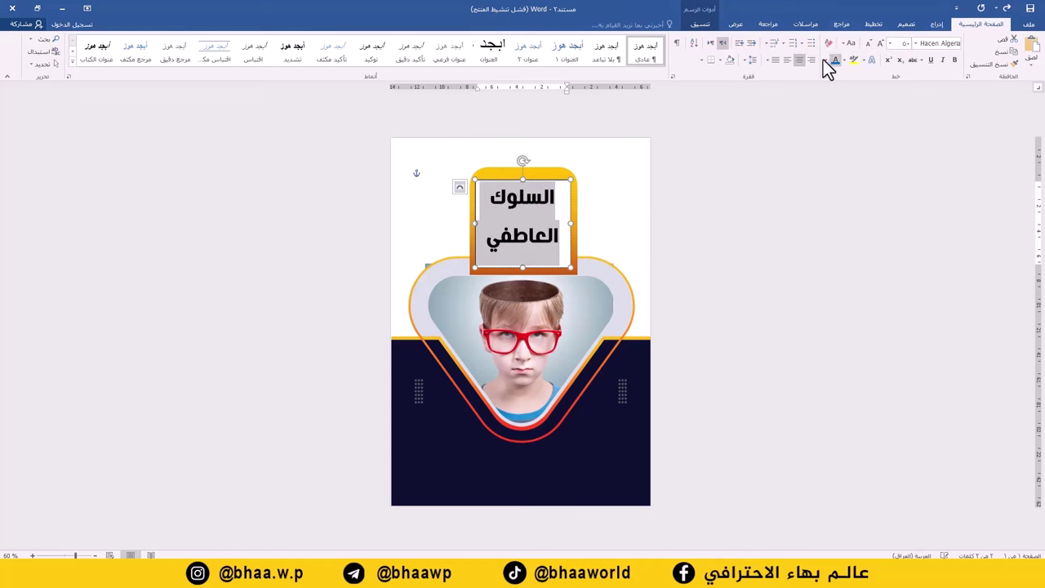
{"action": "left_click", "coordinate": [827, 61]}
{"action": "left_click", "coordinate": [836, 100]}
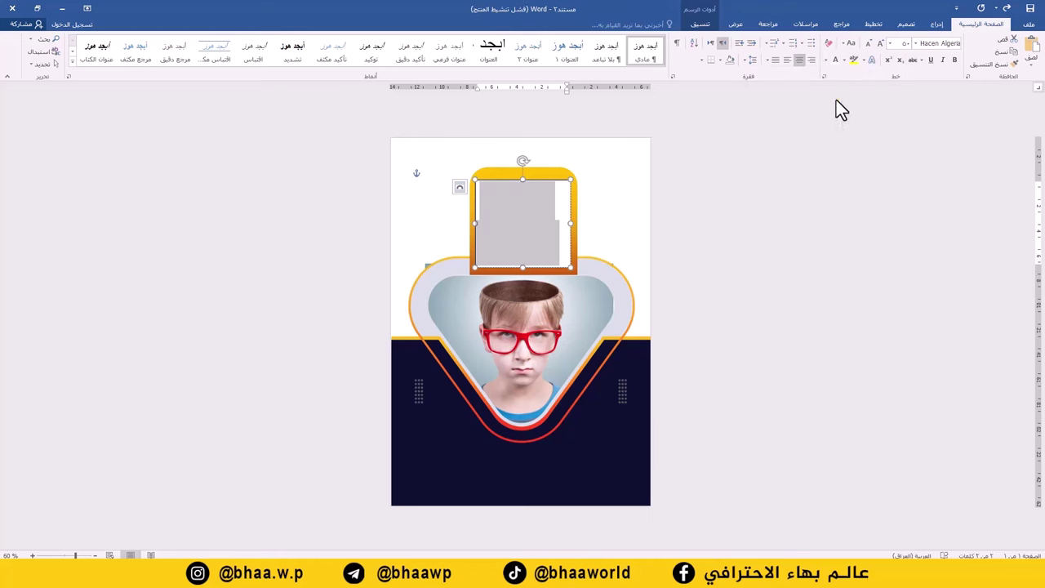
Give the title box no fill and no outline
{"action": "left_click", "coordinate": [700, 25]}
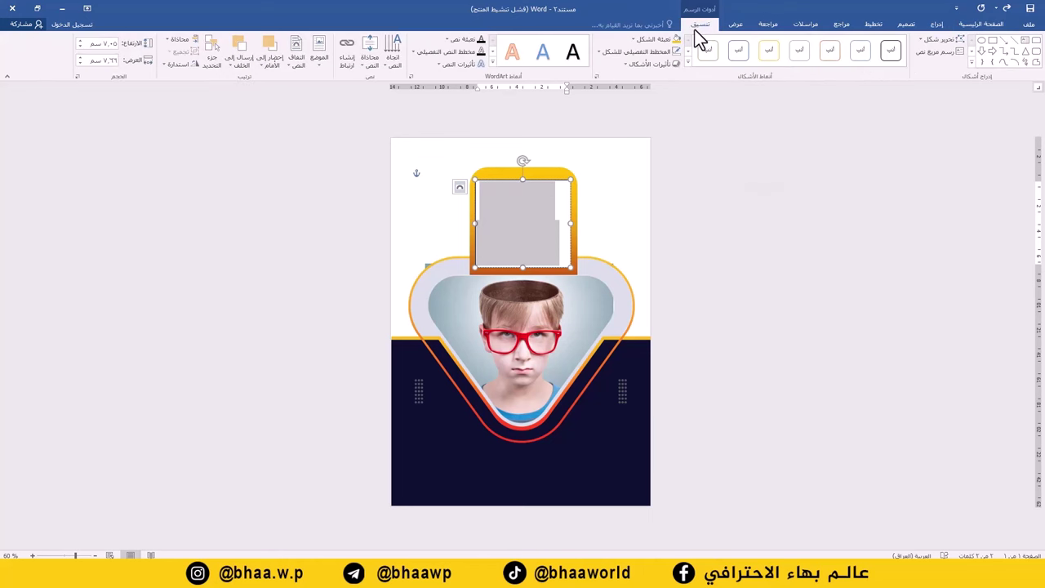
{"action": "left_click", "coordinate": [639, 40]}
{"action": "left_click", "coordinate": [649, 134]}
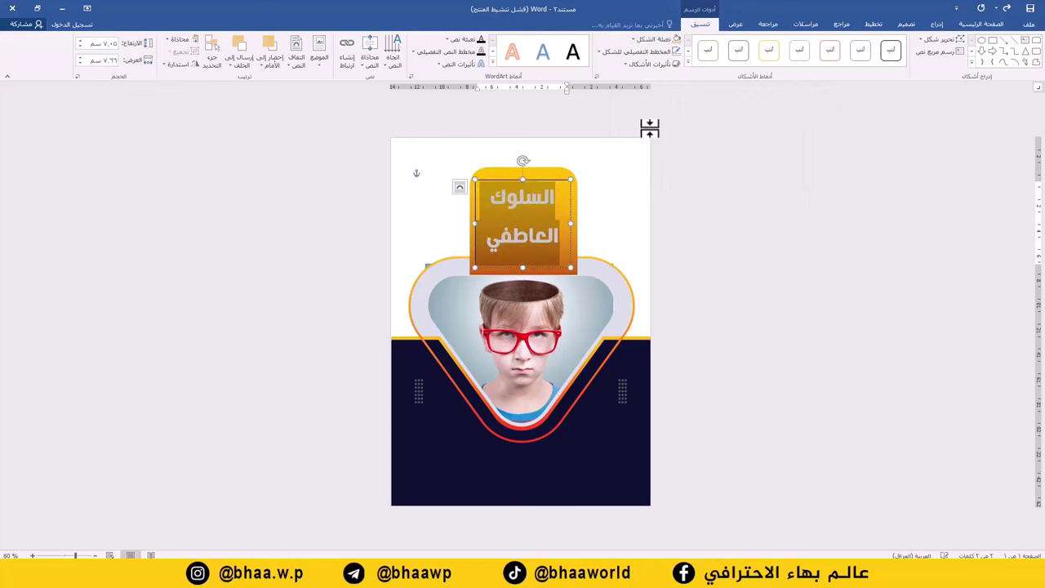
{"action": "left_click", "coordinate": [653, 52]}
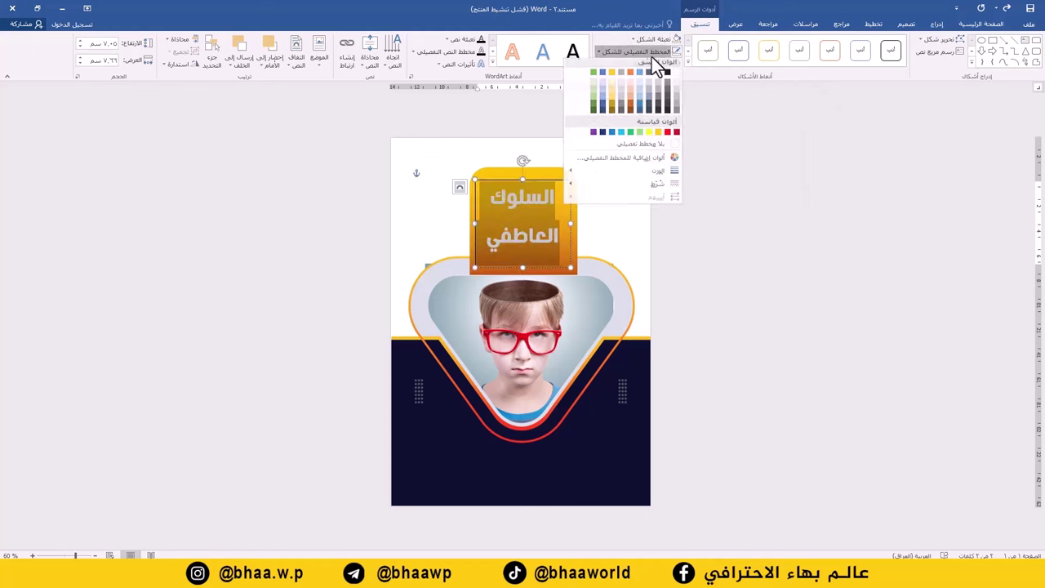
{"action": "left_click", "coordinate": [638, 147]}
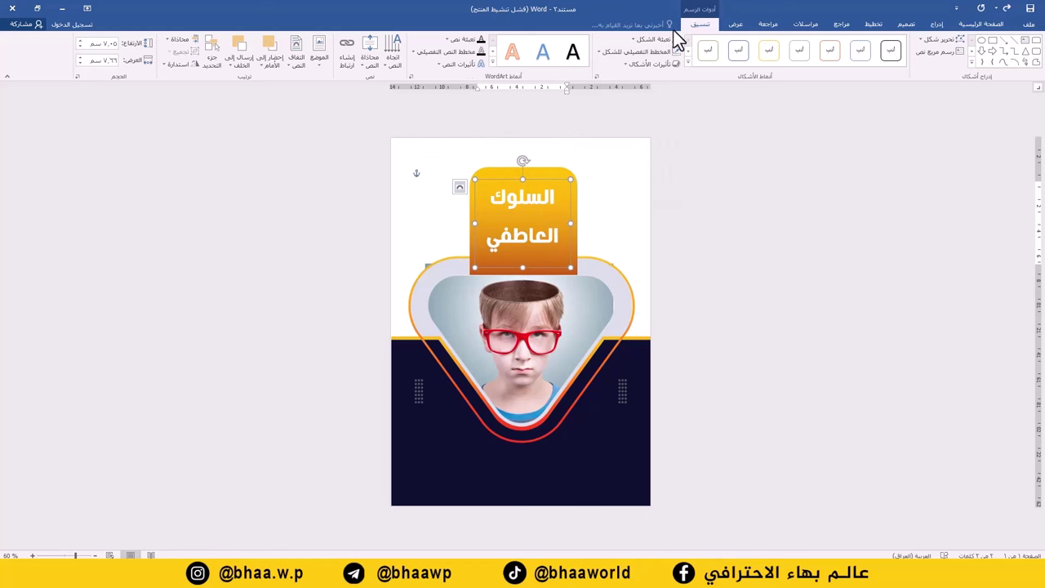
Add an outer shadow to the title text and set its size to 55
{"action": "left_click", "coordinate": [444, 63]}
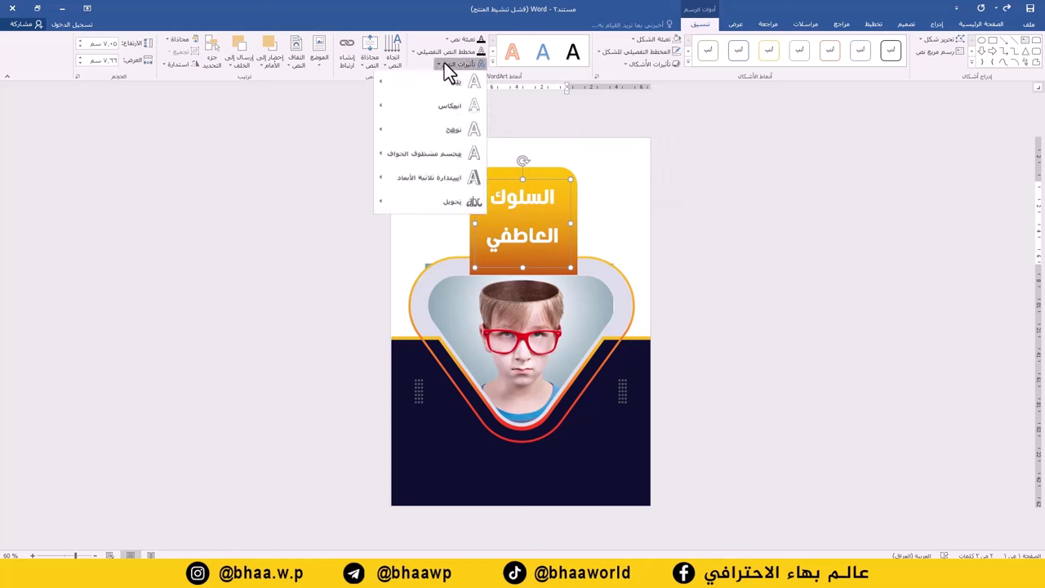
{"action": "mouse_move", "coordinate": [447, 85]}
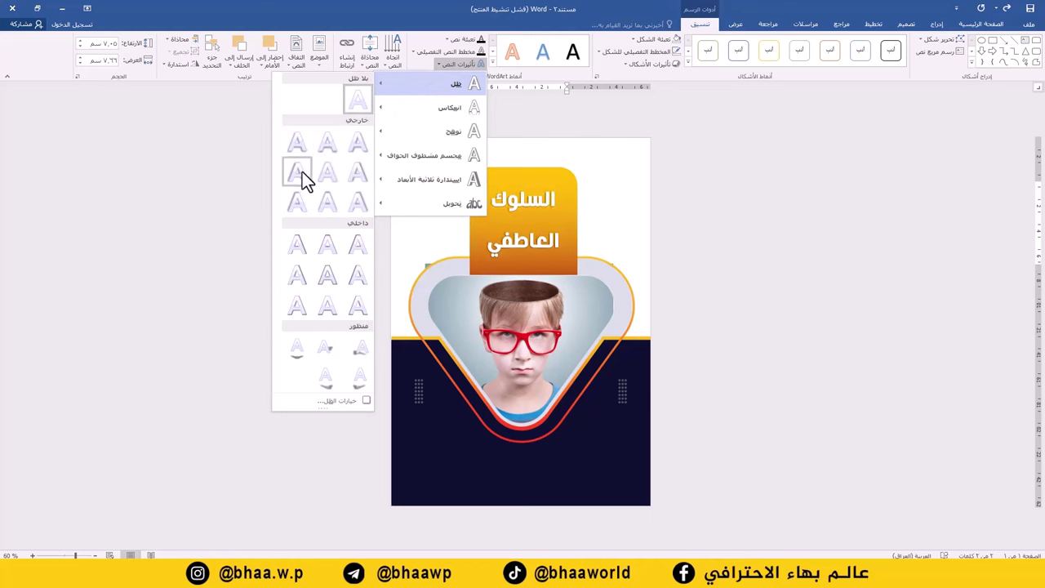
{"action": "left_click", "coordinate": [331, 186]}
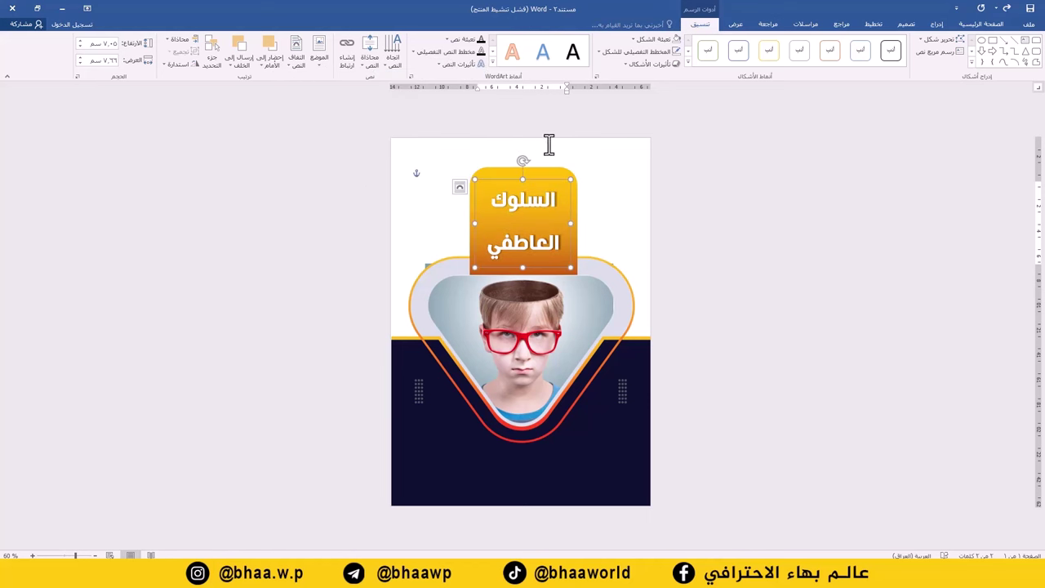
{"action": "left_click", "coordinate": [986, 23]}
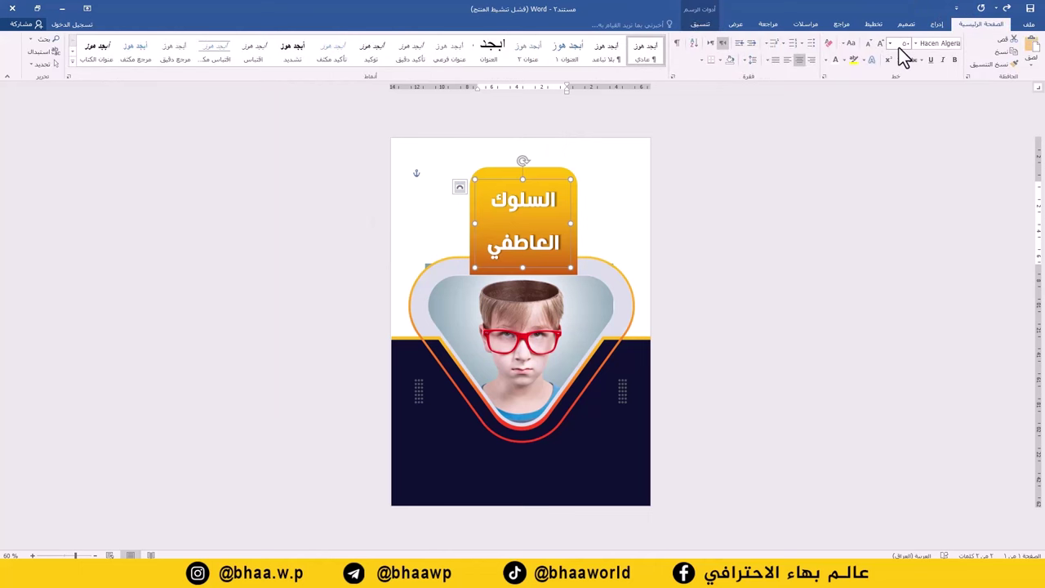
{"action": "left_click", "coordinate": [904, 44]}
{"action": "type", "text": "55"}
{"action": "key", "text": "Return"}
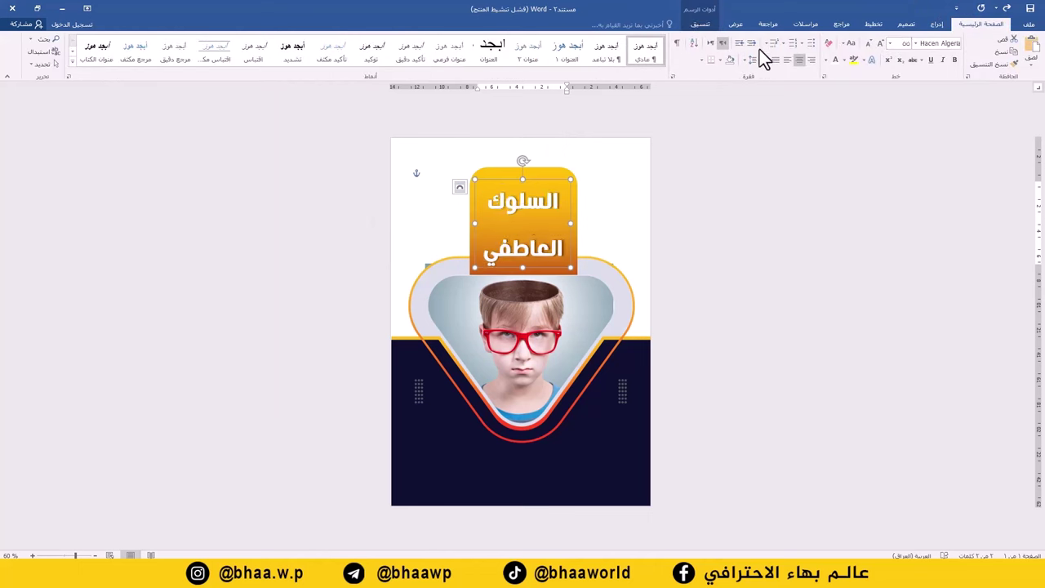
Set the title's line spacing to 0.8 and nudge it slightly down
{"action": "left_click", "coordinate": [749, 61]}
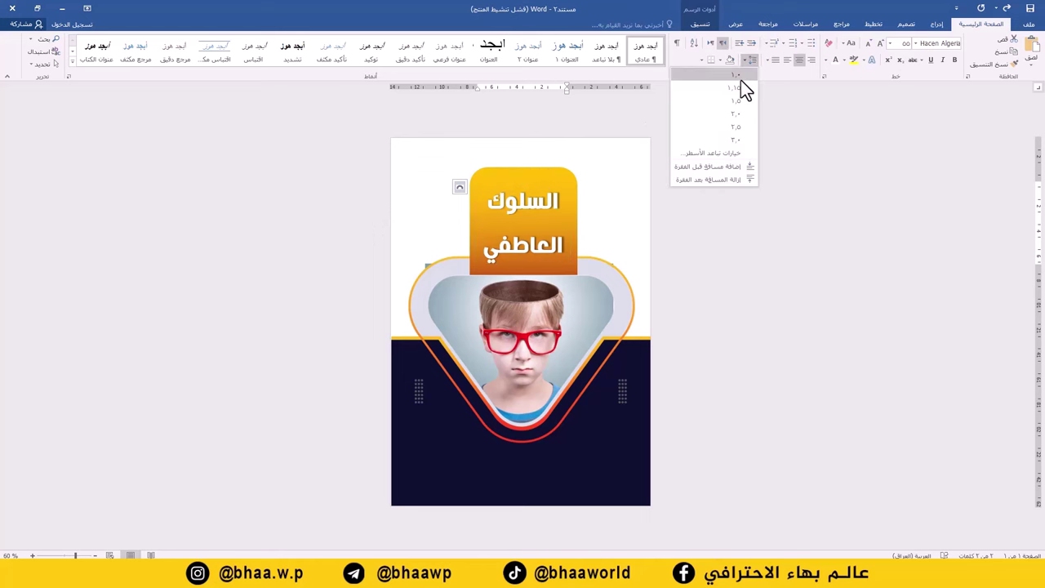
{"action": "left_click", "coordinate": [711, 153]}
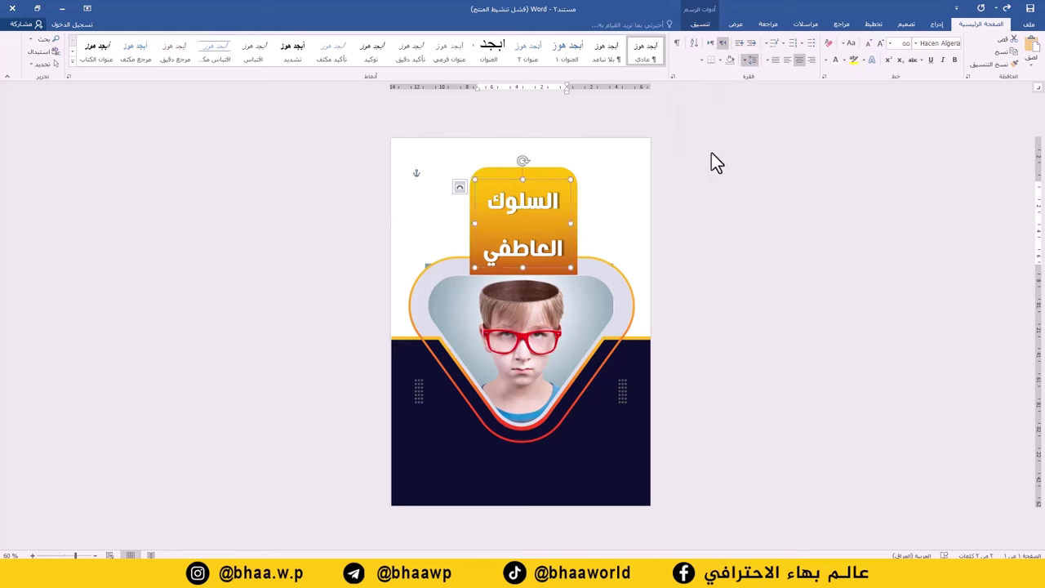
{"action": "left_click_drag", "start_coordinate": [544, 129], "coordinate": [811, 124]}
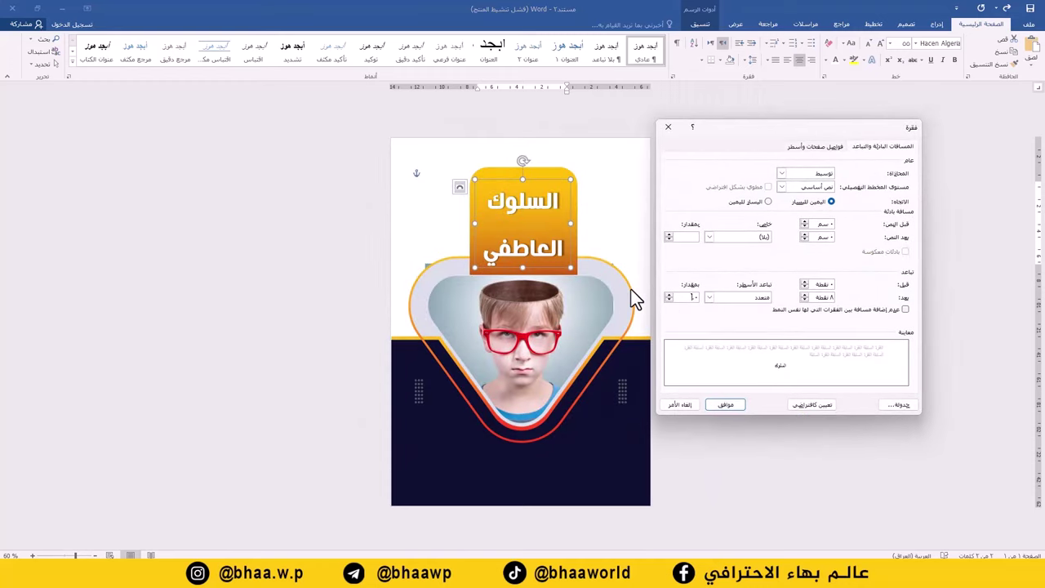
{"action": "type", "text": "0.8"}
{"action": "key", "text": "Return"}
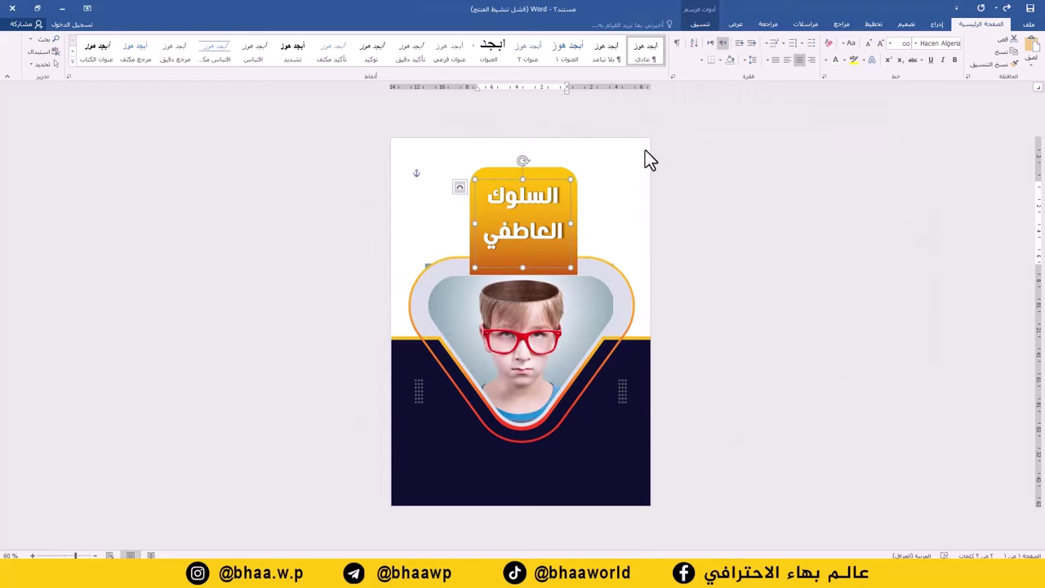
{"action": "key", "text": "Down"}
{"action": "key", "text": "Down"}
{"action": "key", "text": "Down"}
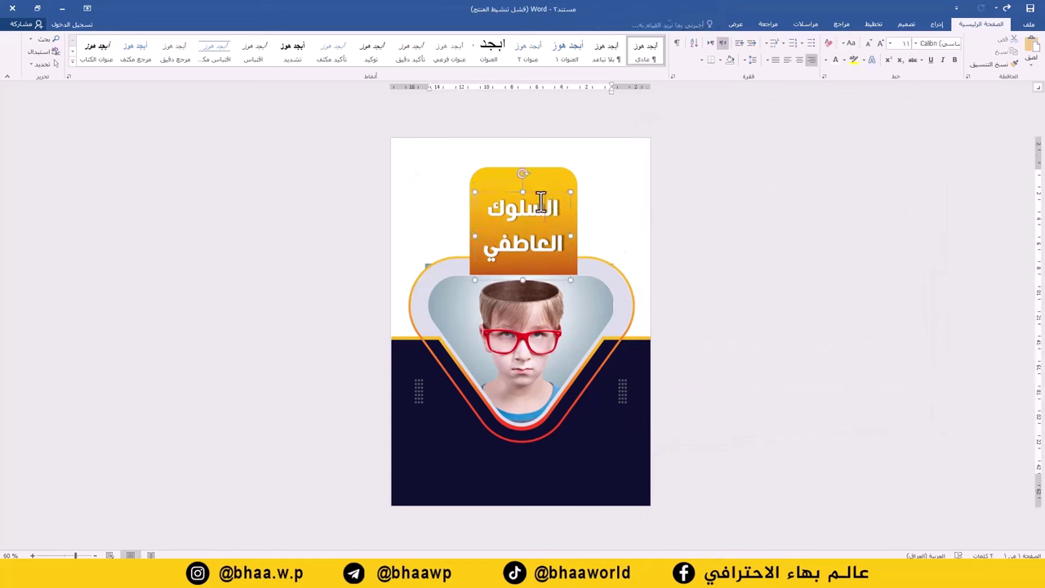
Copy the title box near the page bottom and type 'اعداد' followed by the author's name
{"action": "left_click_drag", "start_coordinate": [538, 196], "coordinate": [539, 400]}
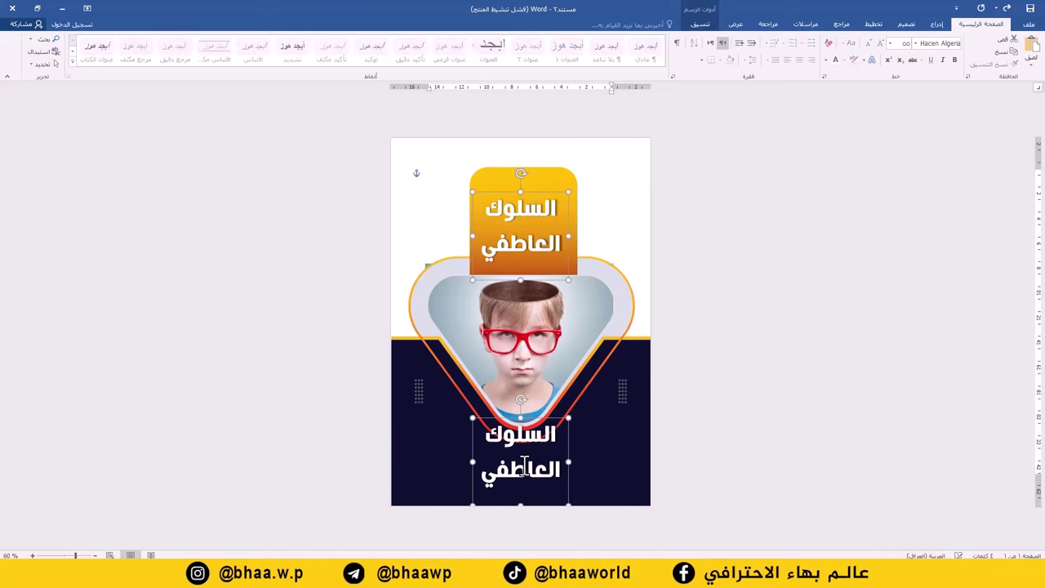
{"action": "key", "text": "ctrl+a"}
{"action": "type", "text": "اعداد"}
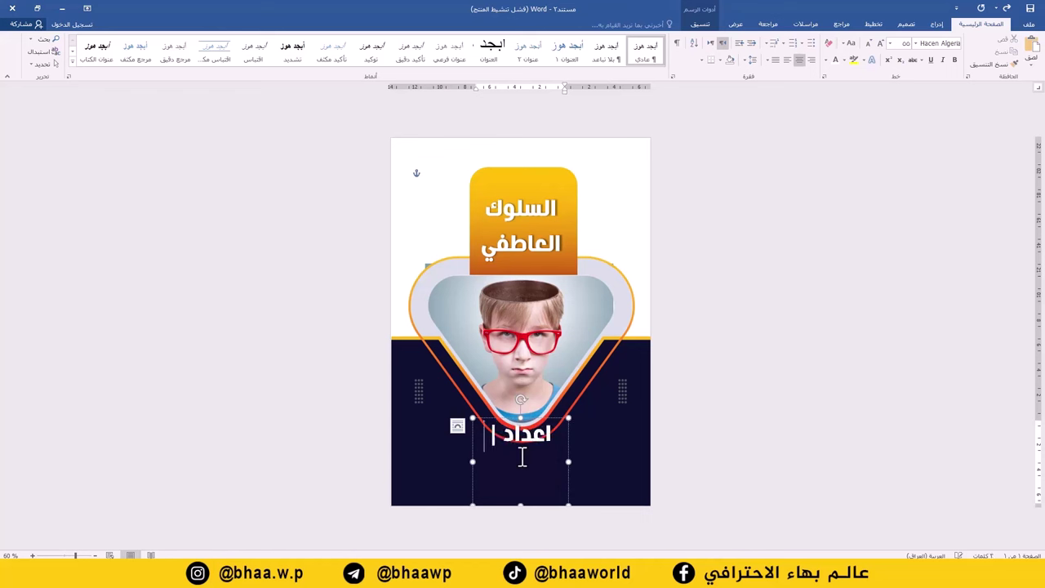
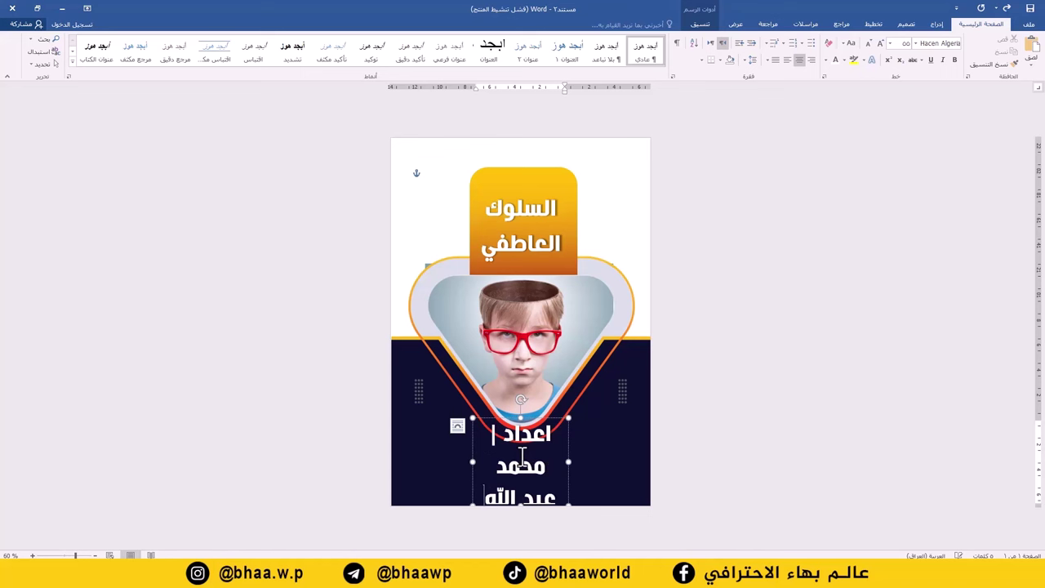
Shrink the author line to size 26, widening and centring its box on one line
{"action": "key", "text": "ctrl+a"}
{"action": "left_click", "coordinate": [872, 43]}
{"action": "left_click", "coordinate": [872, 44]}
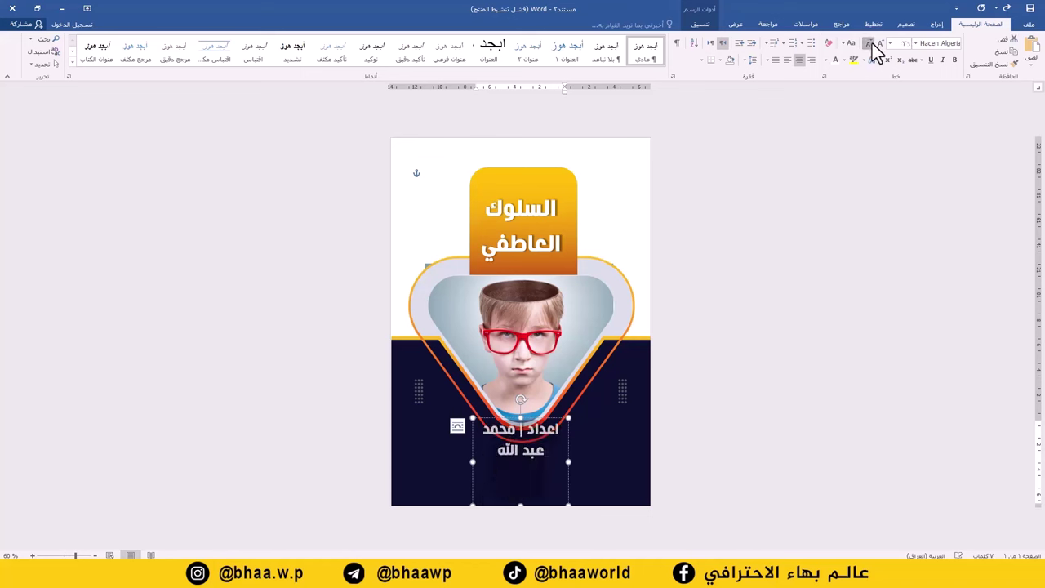
{"action": "left_click", "coordinate": [872, 44]}
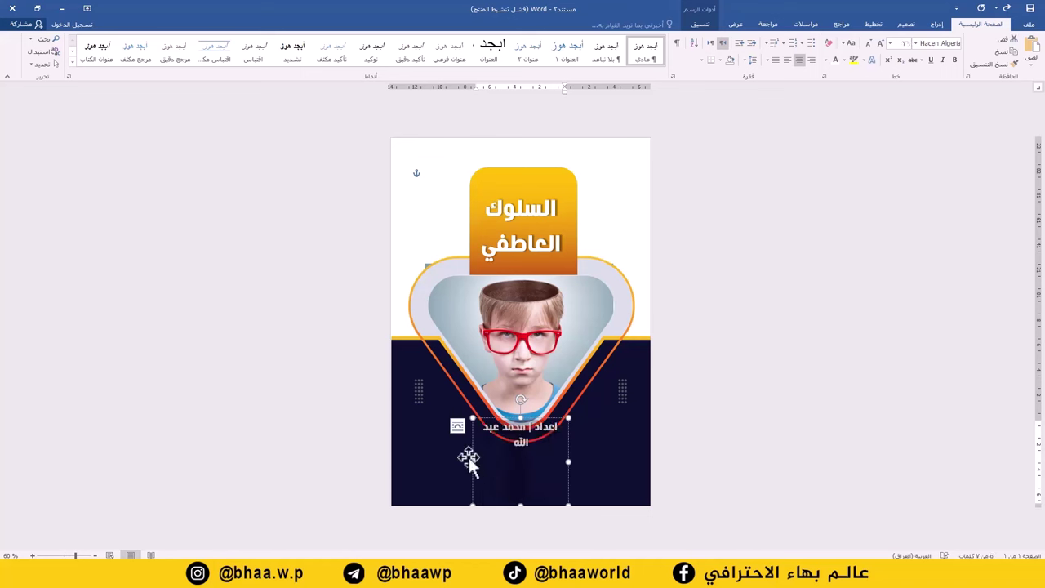
{"action": "left_click_drag", "start_coordinate": [472, 461], "coordinate": [429, 467]}
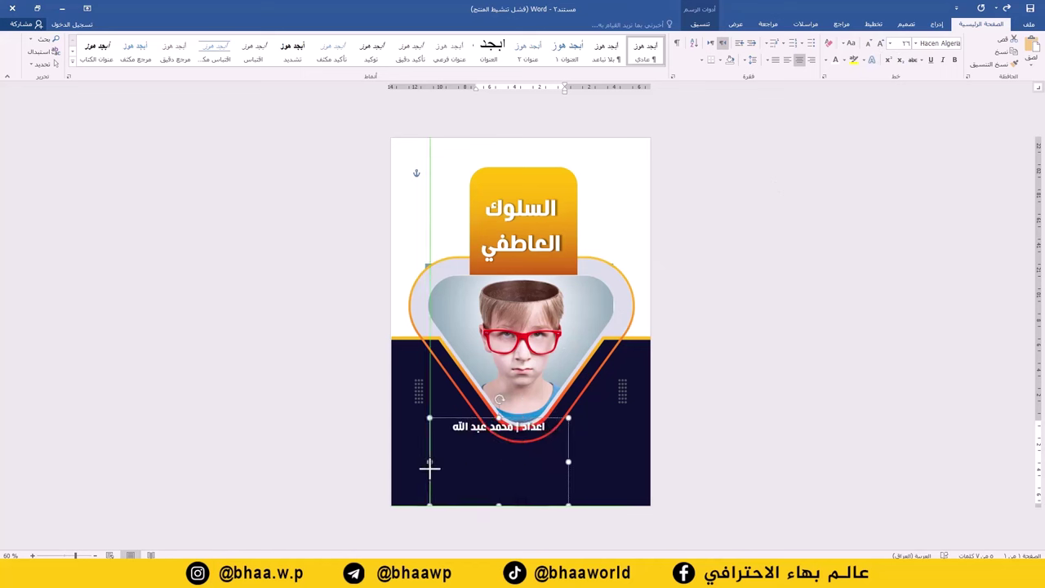
{"action": "left_click_drag", "start_coordinate": [477, 418], "coordinate": [503, 460]}
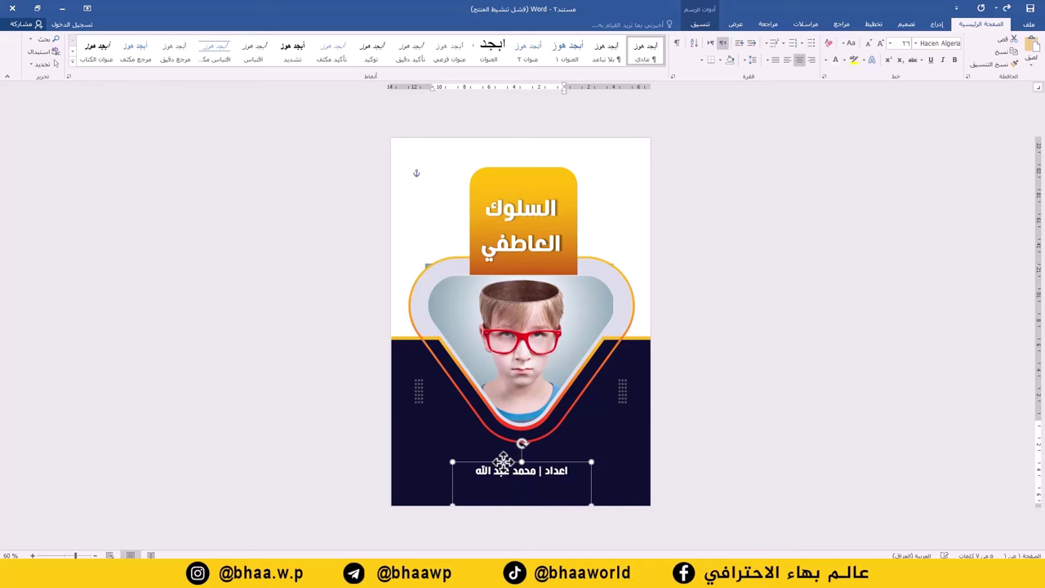
{"action": "left_click", "coordinate": [511, 334]}
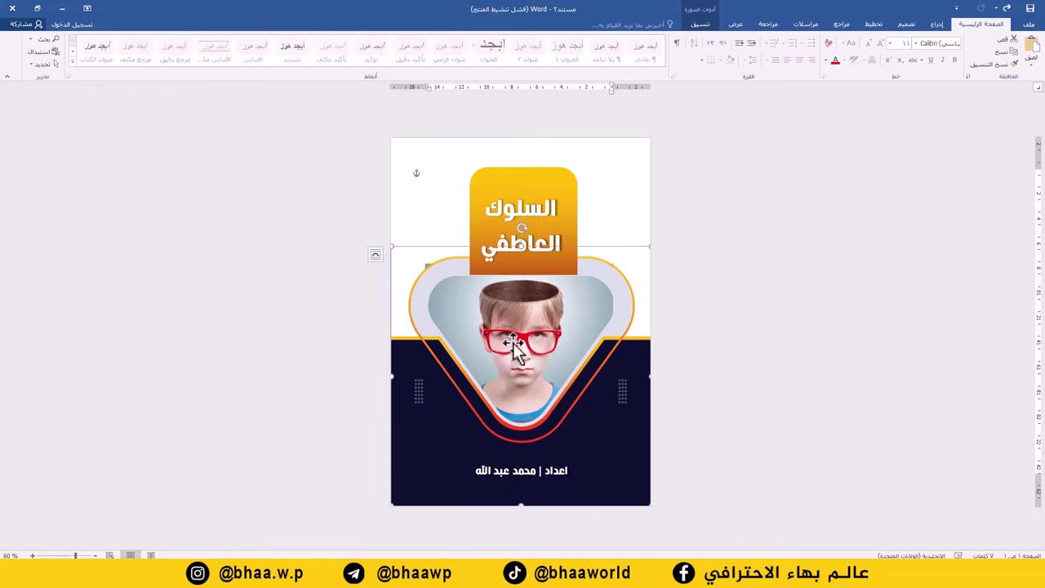
Re-crop the boy photo's top and drag the wave background frame back over the page
{"action": "left_click", "coordinate": [627, 299]}
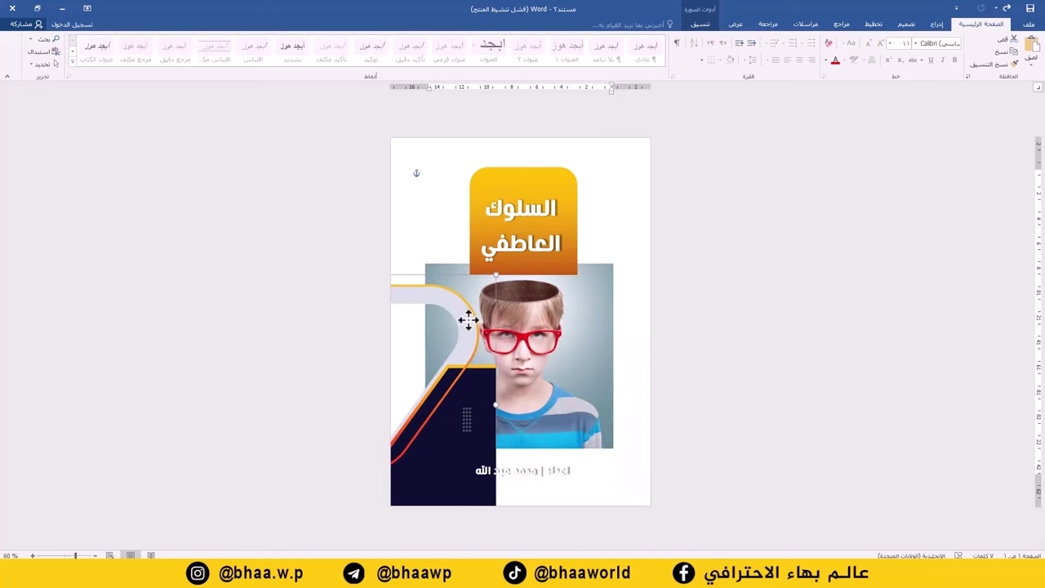
{"action": "left_click", "coordinate": [590, 318]}
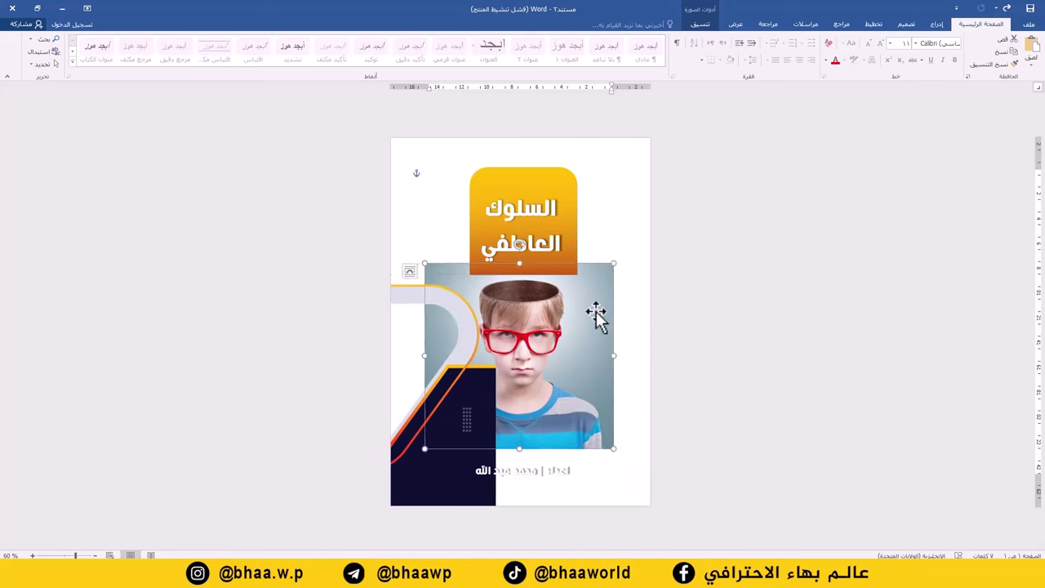
{"action": "left_click", "coordinate": [700, 24]}
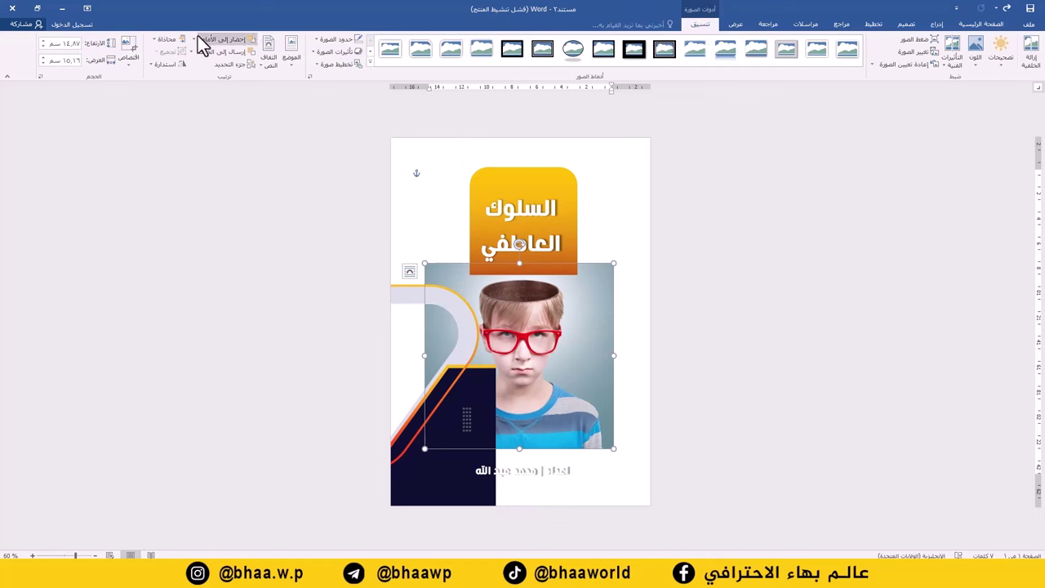
{"action": "left_click", "coordinate": [131, 53]}
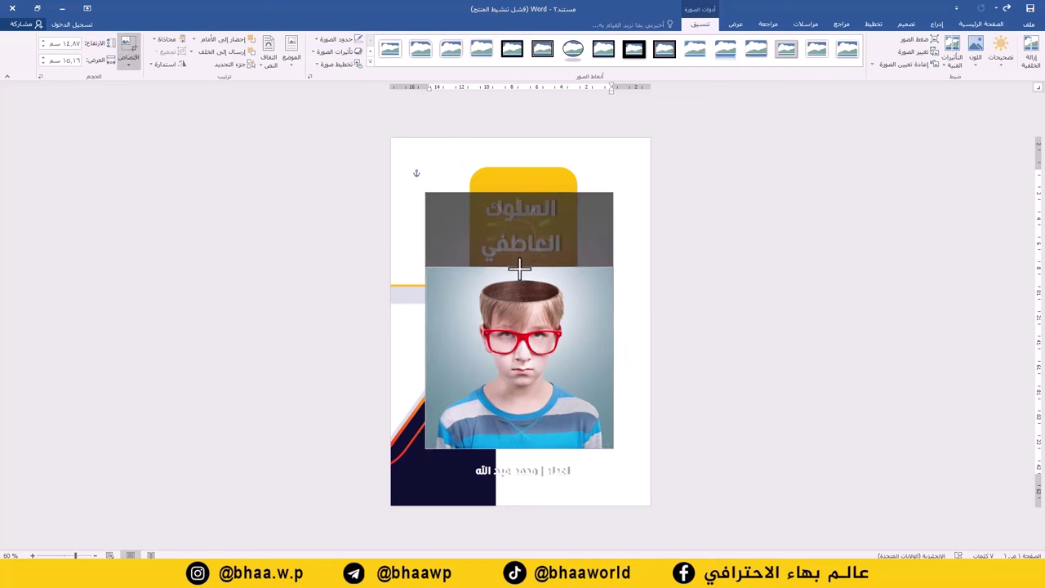
{"action": "left_click", "coordinate": [129, 49]}
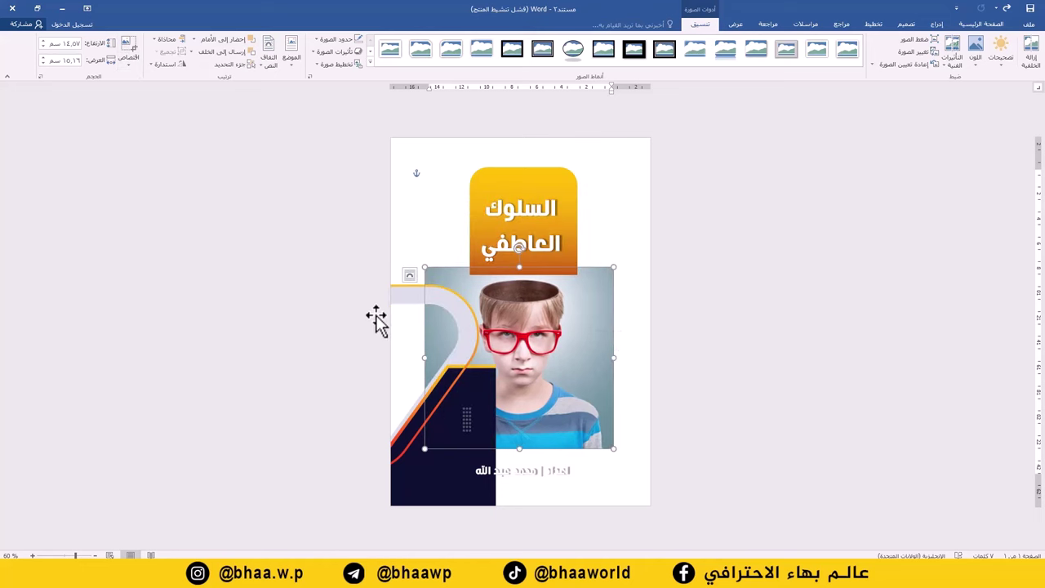
{"action": "left_click_drag", "start_coordinate": [399, 299], "coordinate": [555, 261]}
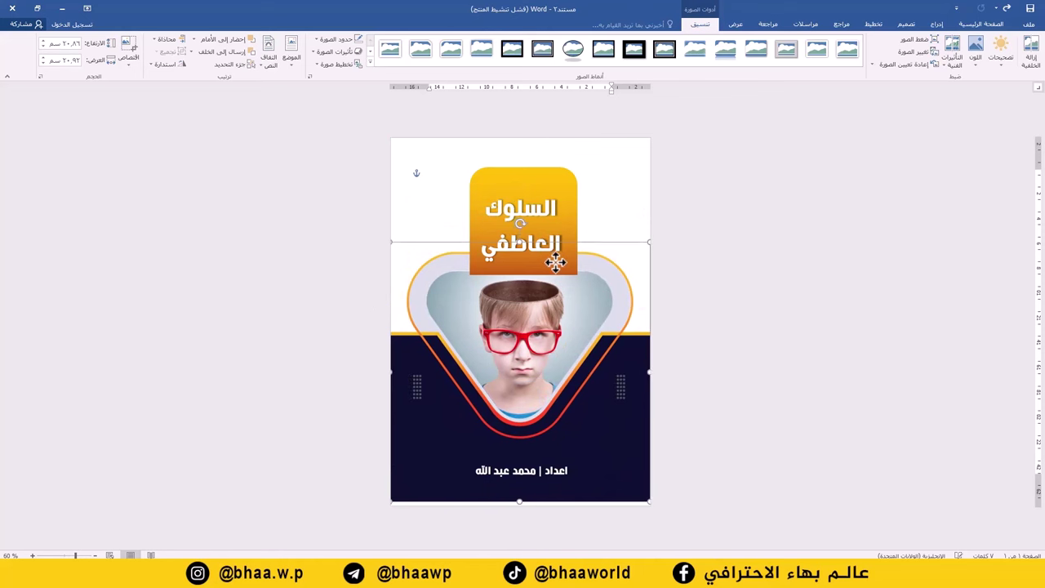
{"action": "left_click", "coordinate": [287, 189]}
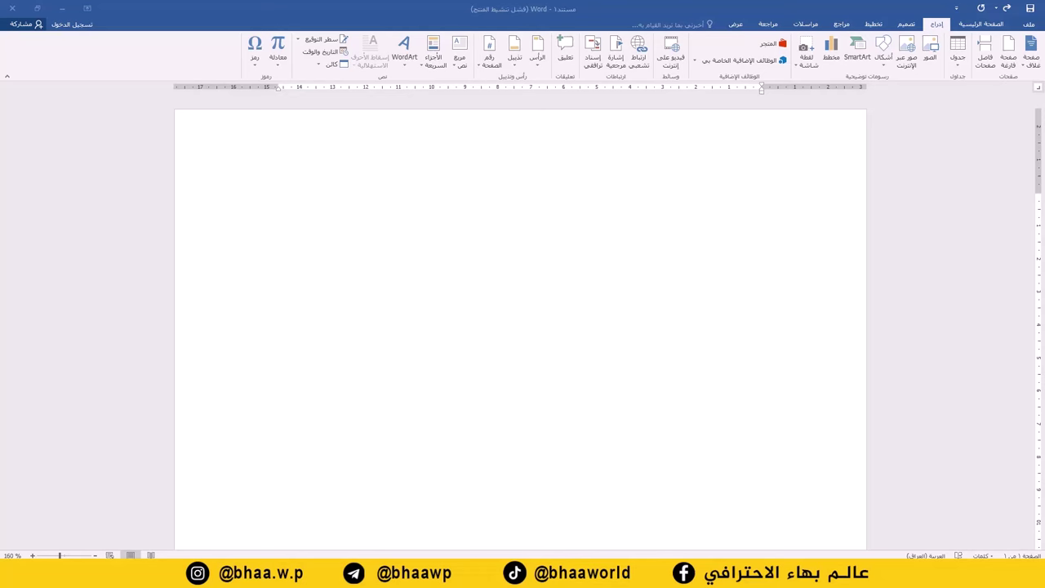
Scroll down the blank new document and bring up the picture insertion dialog
{"action": "scroll", "coordinate": [641, 242], "scroll_direction": "down", "scroll_amount": 10}
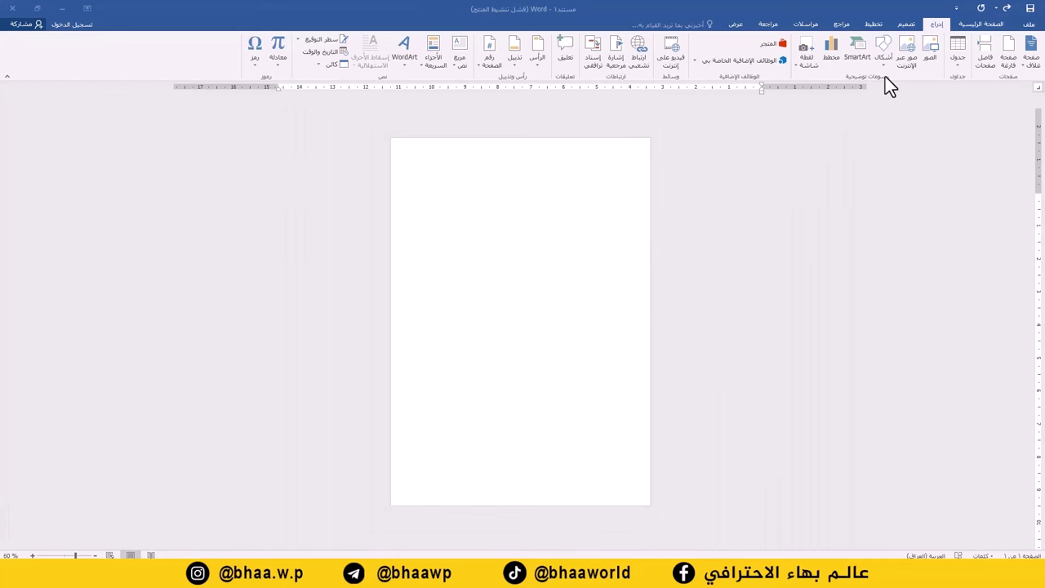
{"action": "left_click", "coordinate": [929, 51]}
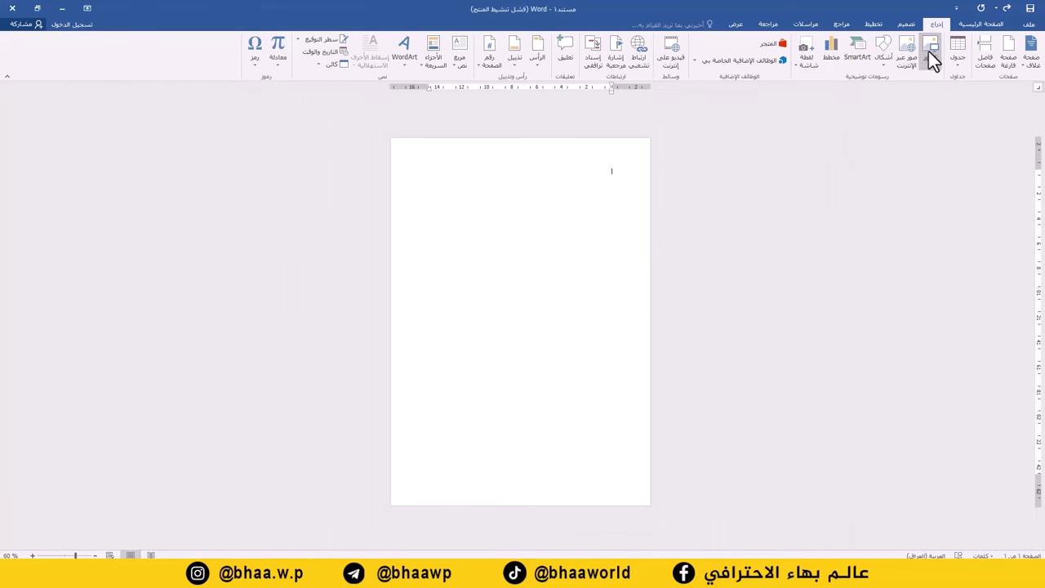
Insert the الطاقة template image in front of text and enlarge it to fill the page
{"action": "left_click", "coordinate": [431, 104]}
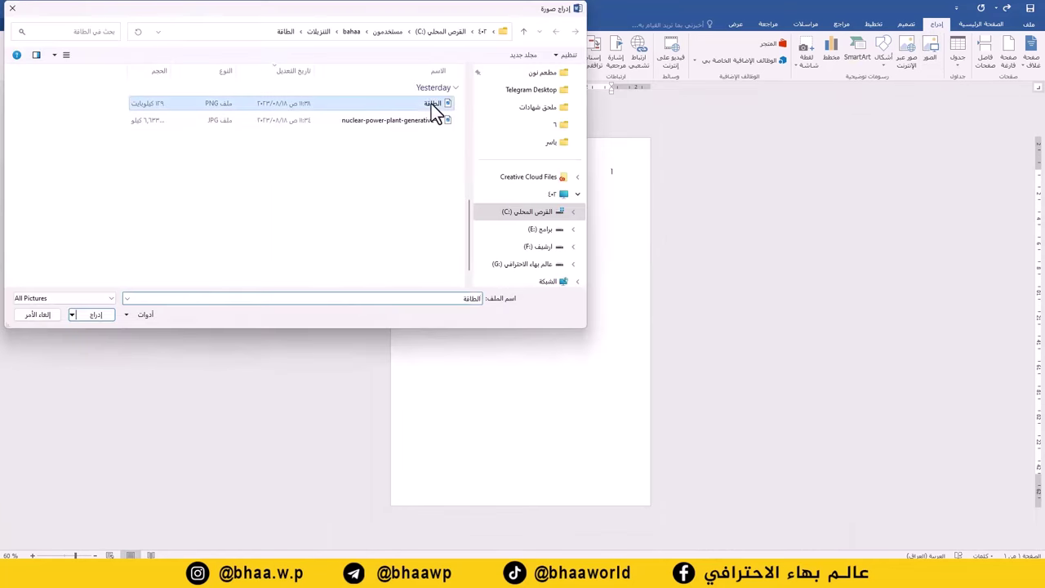
{"action": "double_click", "coordinate": [425, 107]}
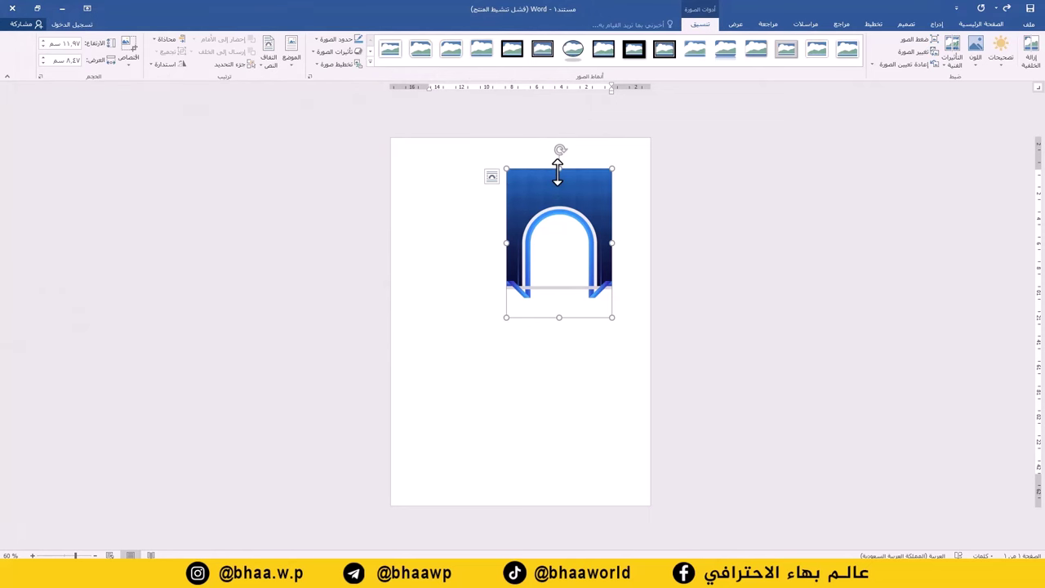
{"action": "right_click", "coordinate": [549, 240]}
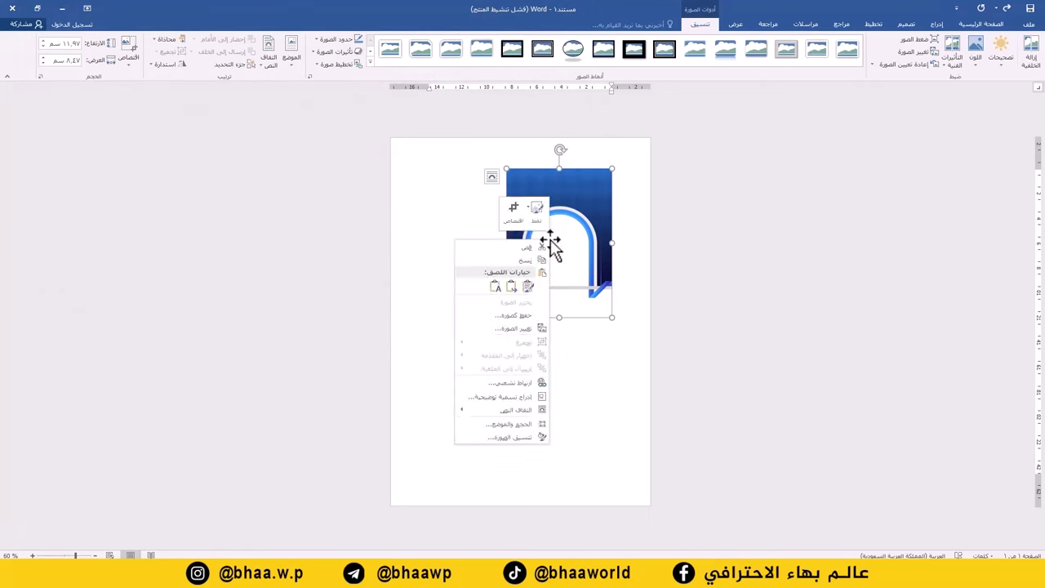
{"action": "mouse_move", "coordinate": [512, 410]}
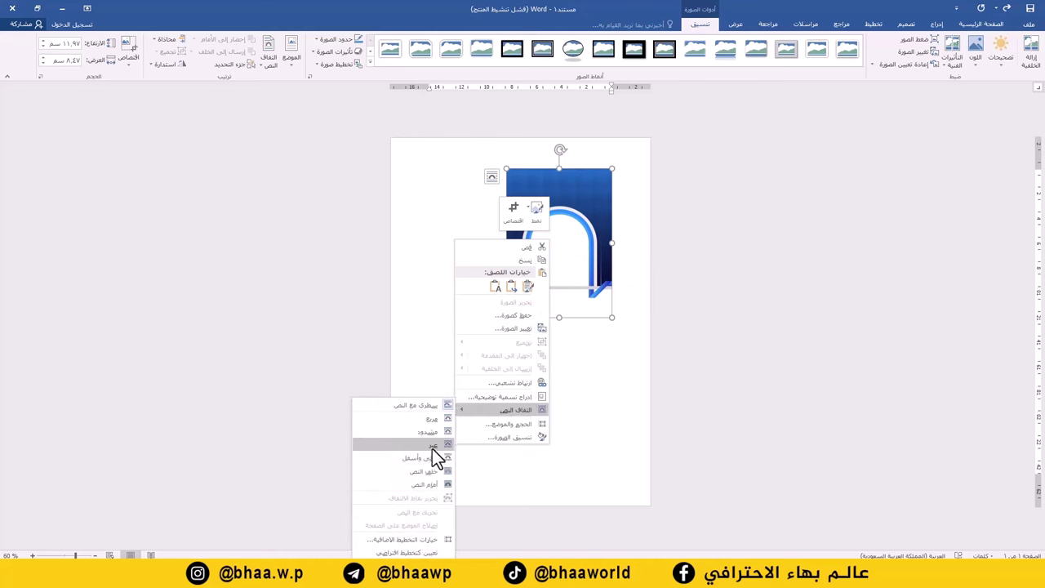
{"action": "left_click", "coordinate": [424, 482]}
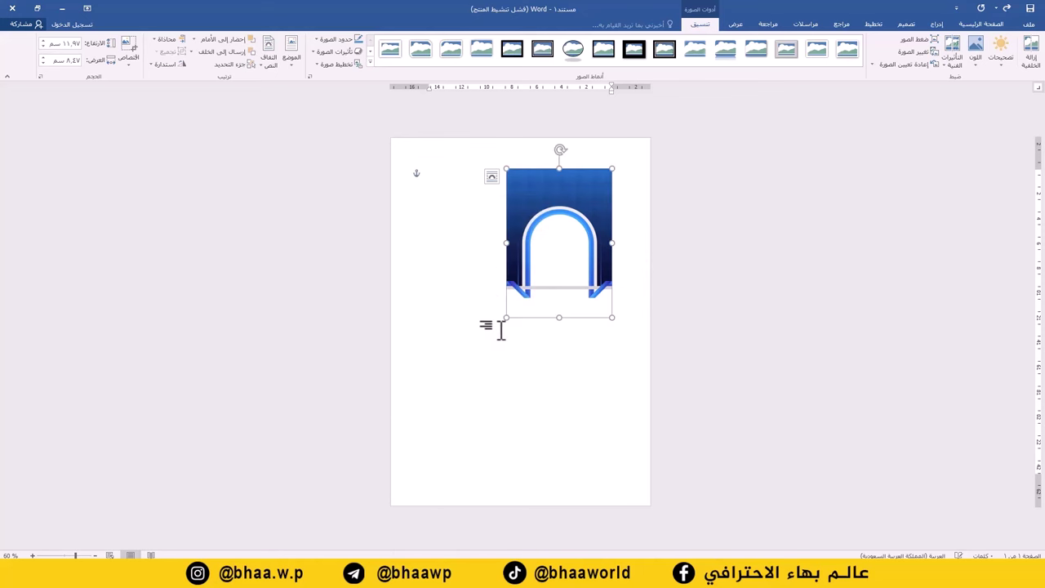
{"action": "left_click_drag", "start_coordinate": [506, 317], "coordinate": [392, 425]}
{"action": "left_click_drag", "start_coordinate": [613, 167], "coordinate": [649, 149]}
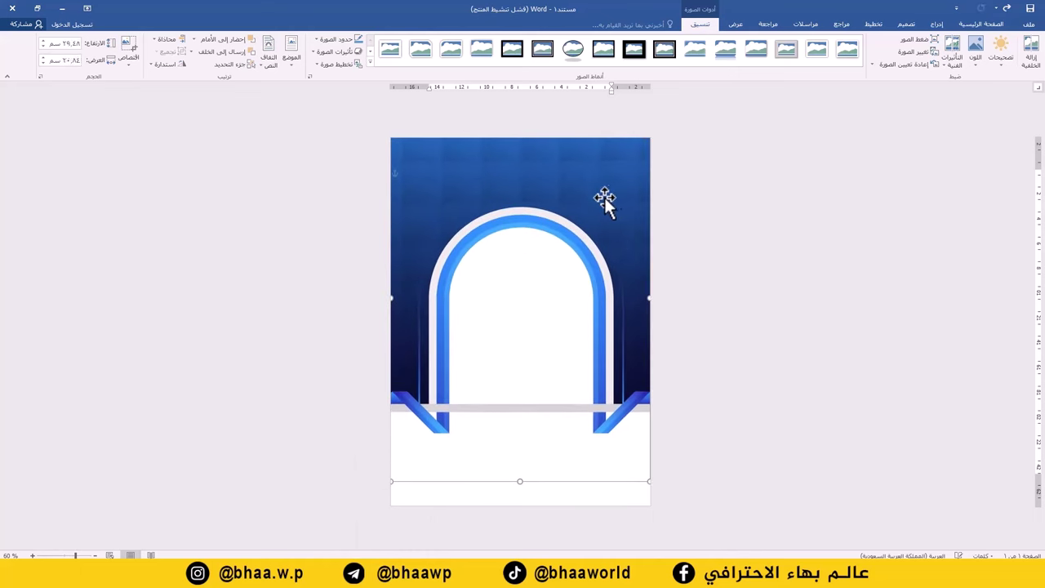
{"action": "left_click_drag", "start_coordinate": [602, 204], "coordinate": [604, 221]}
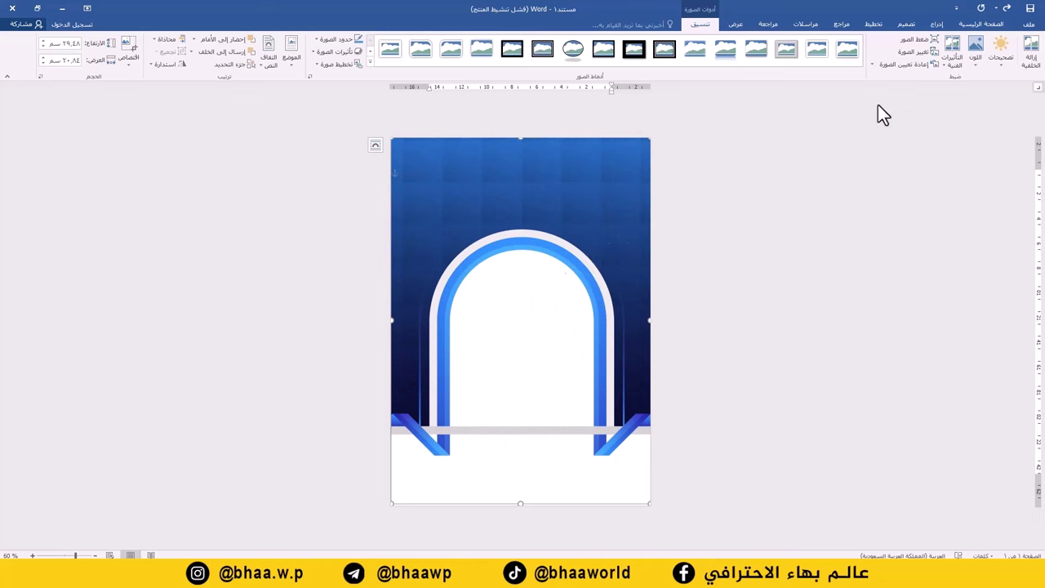
{"action": "left_click", "coordinate": [936, 26]}
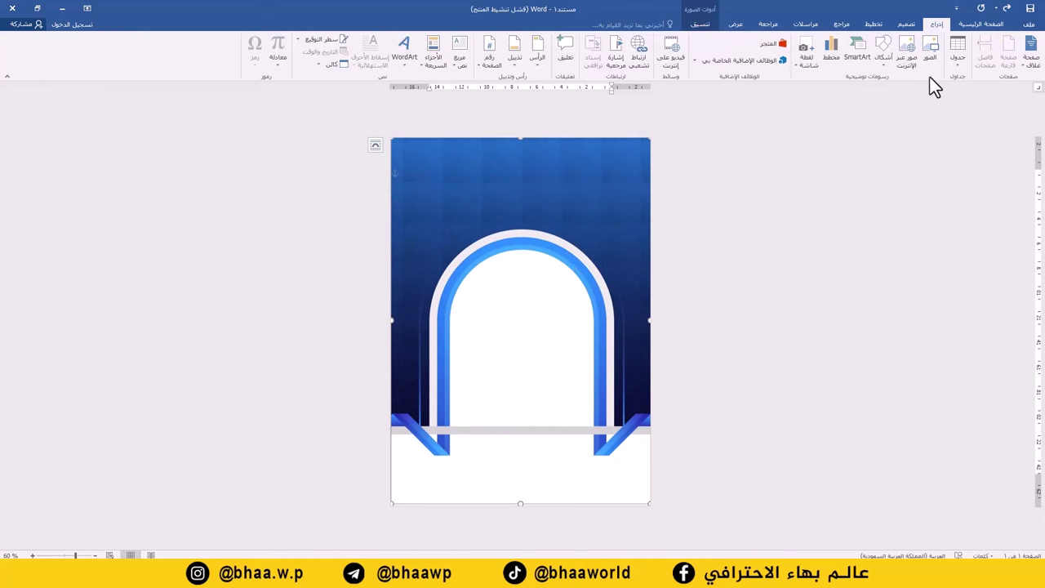
Insert the nuclear-power-plant-generative-ai photo and set it in front of text
{"action": "left_click", "coordinate": [928, 65]}
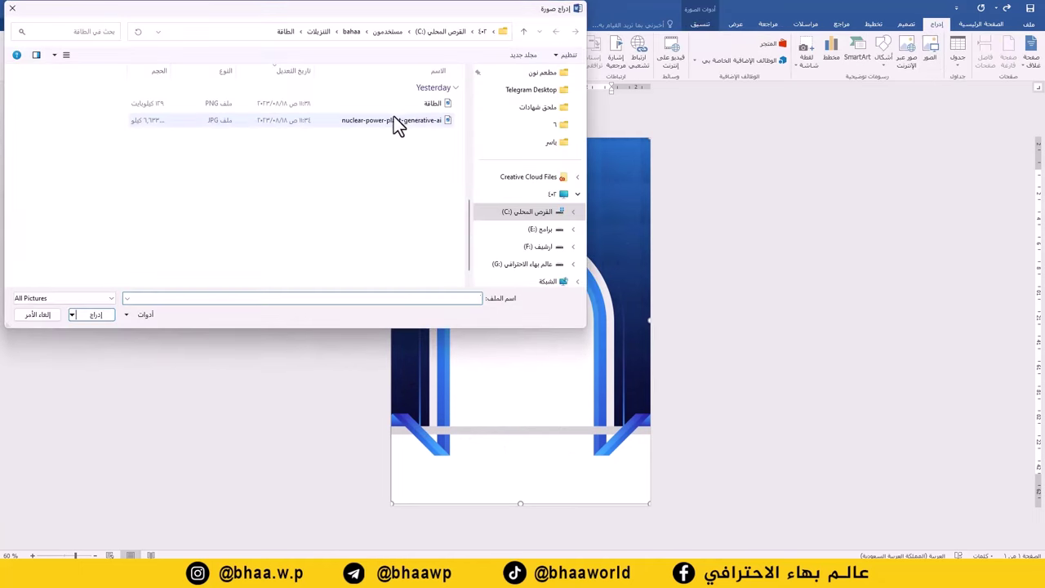
{"action": "left_click", "coordinate": [407, 120]}
{"action": "double_click", "coordinate": [407, 120]}
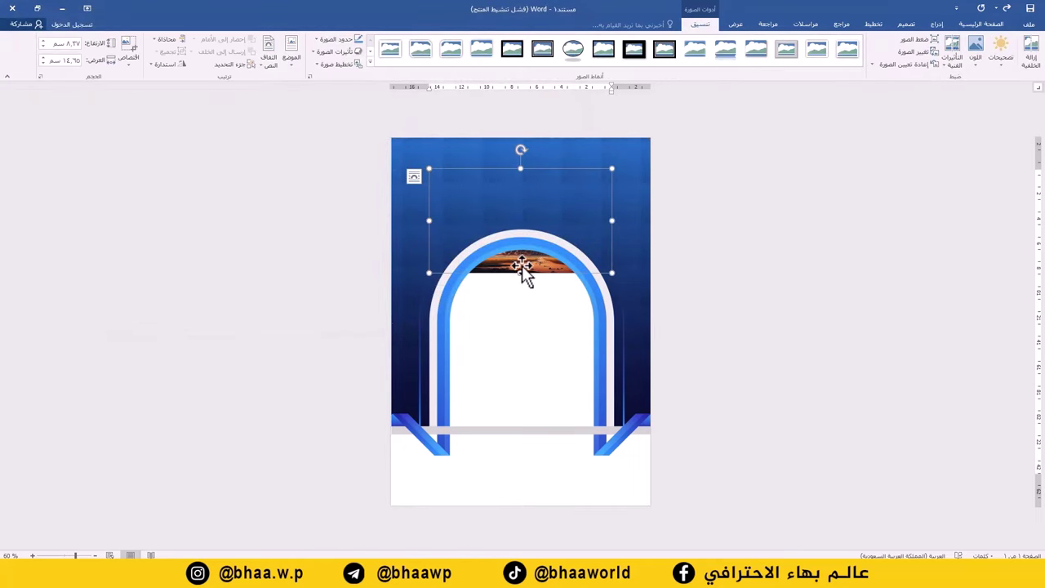
{"action": "right_click", "coordinate": [522, 266]}
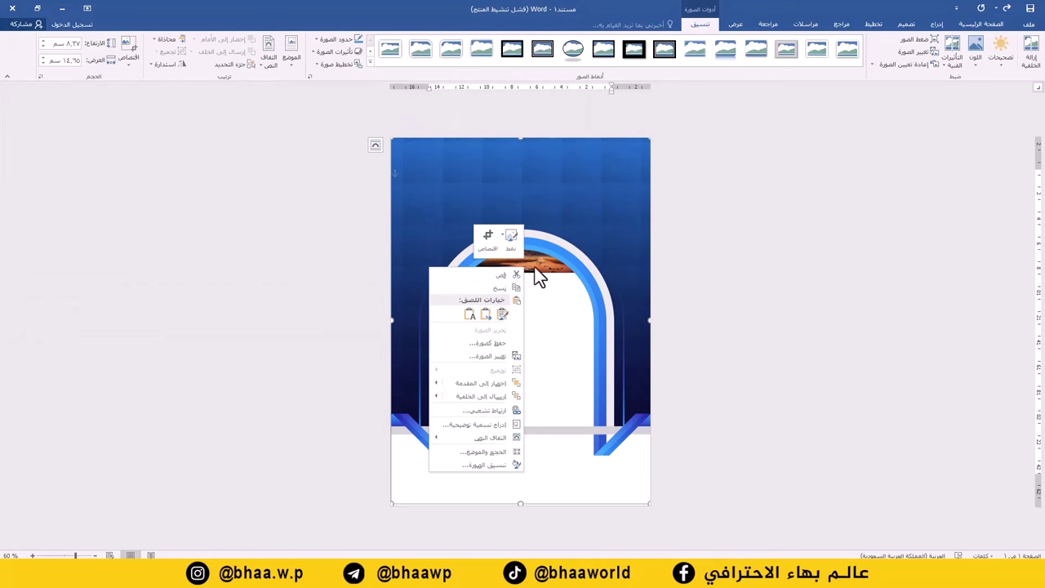
{"action": "left_click", "coordinate": [532, 275]}
{"action": "mouse_move", "coordinate": [477, 227]}
{"action": "left_mouse_down"}
{"action": "mouse_move", "coordinate": [422, 224]}
{"action": "mouse_move", "coordinate": [493, 233]}
{"action": "left_mouse_up"}
{"action": "left_click", "coordinate": [558, 232]}
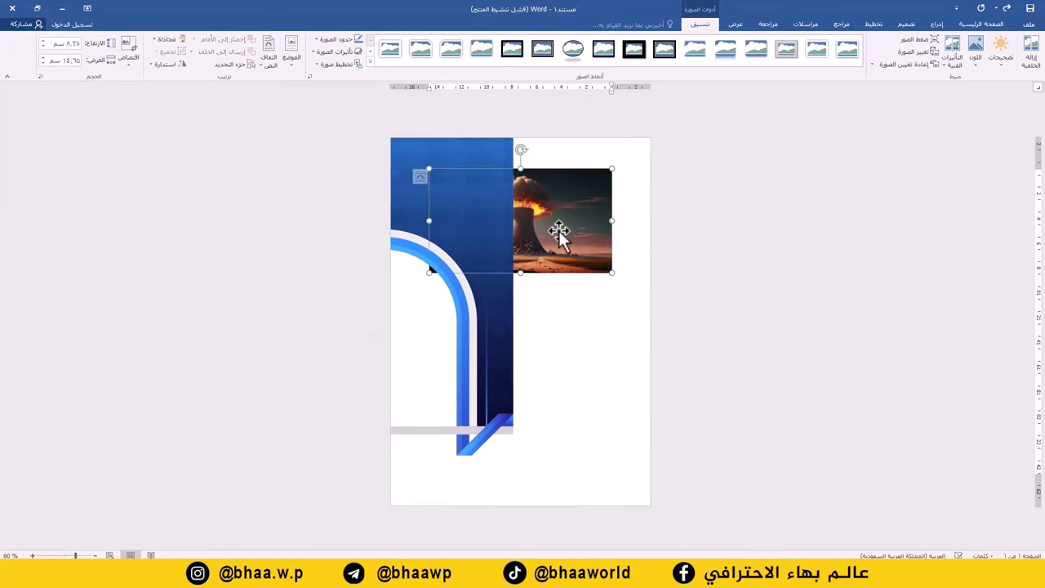
{"action": "right_click", "coordinate": [559, 232]}
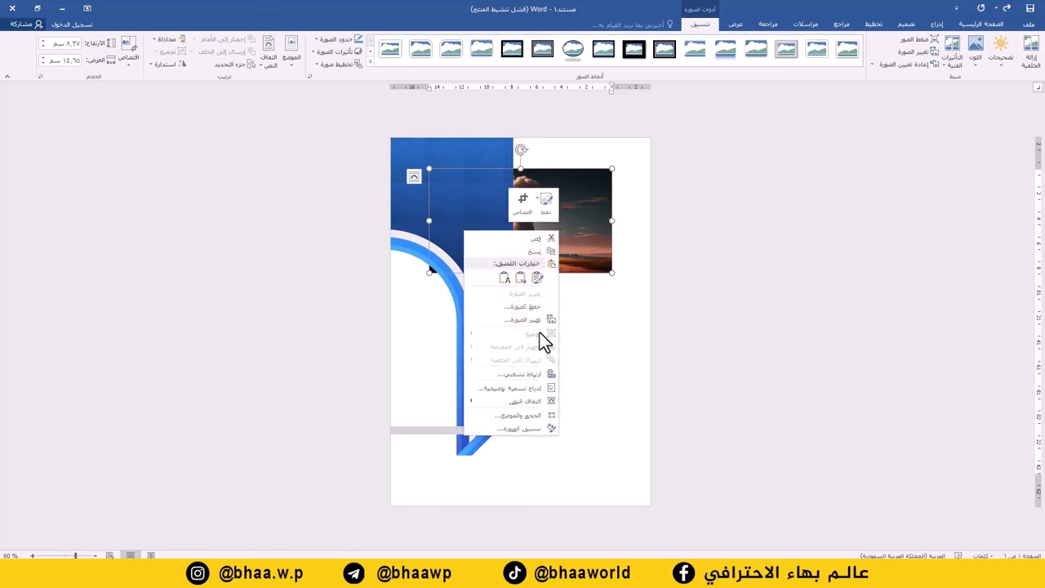
{"action": "mouse_move", "coordinate": [513, 404]}
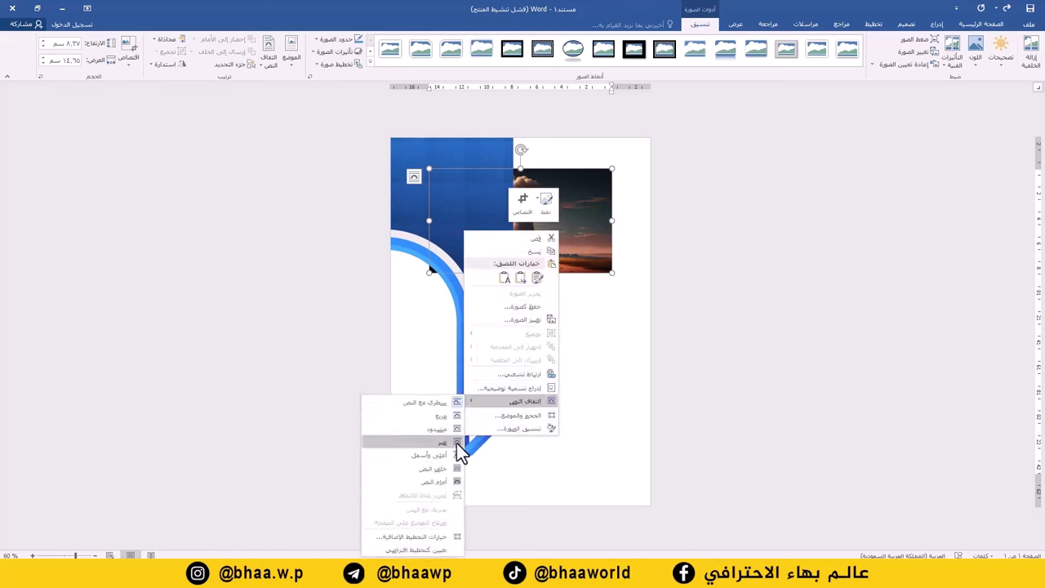
{"action": "left_click", "coordinate": [431, 481]}
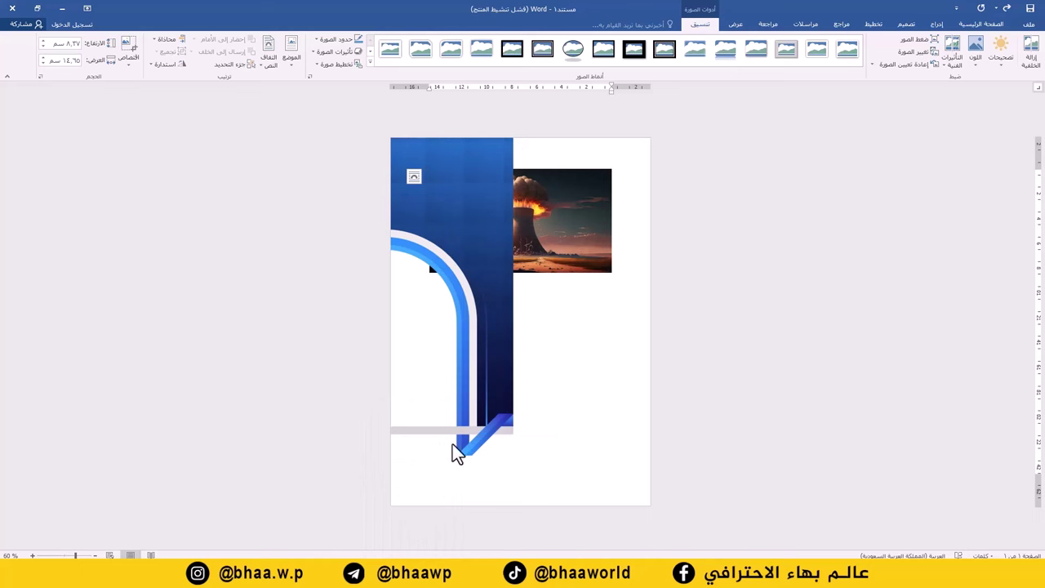
{"action": "left_click_drag", "start_coordinate": [473, 275], "coordinate": [517, 270]}
Enlarge the explosion photo into the arch, send it behind the template, and nudge it right
{"action": "left_click", "coordinate": [595, 340]}
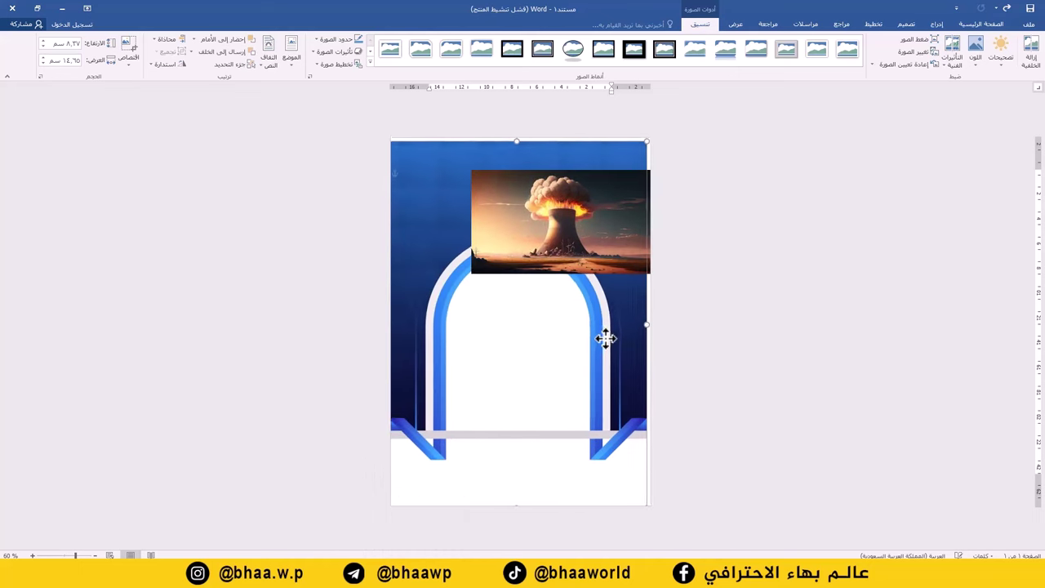
{"action": "left_click_drag", "start_coordinate": [605, 338], "coordinate": [620, 312]}
{"action": "left_click_drag", "start_coordinate": [531, 243], "coordinate": [486, 394]}
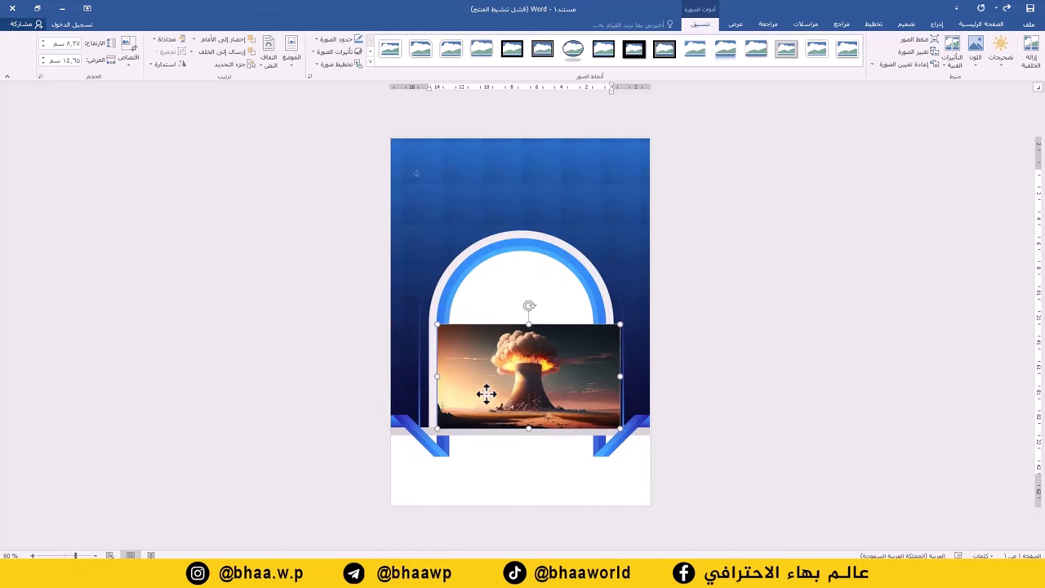
{"action": "left_click_drag", "start_coordinate": [621, 326], "coordinate": [686, 240]}
{"action": "left_click_drag", "start_coordinate": [525, 318], "coordinate": [471, 312]}
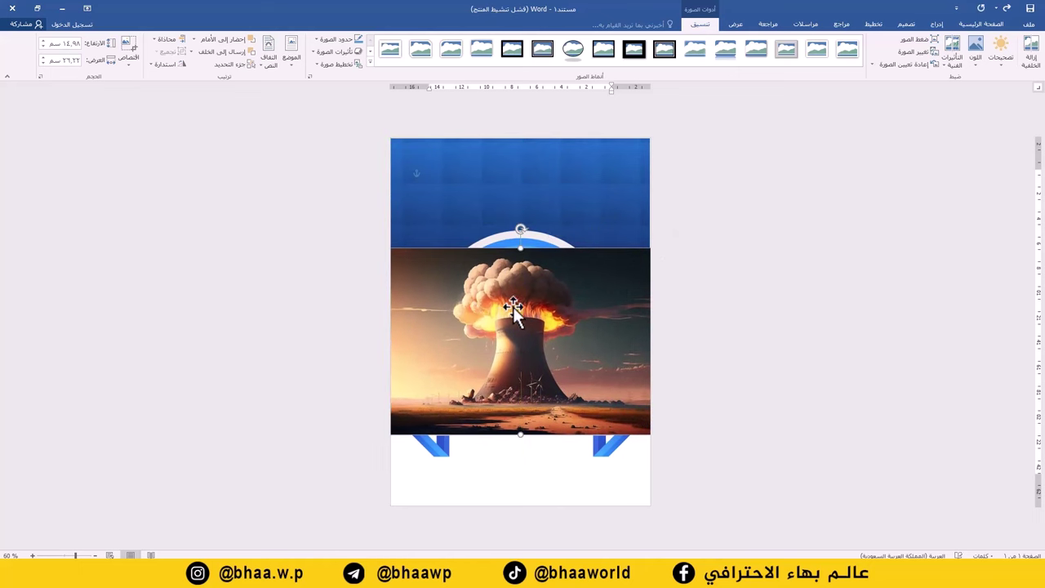
{"action": "right_click", "coordinate": [512, 306]}
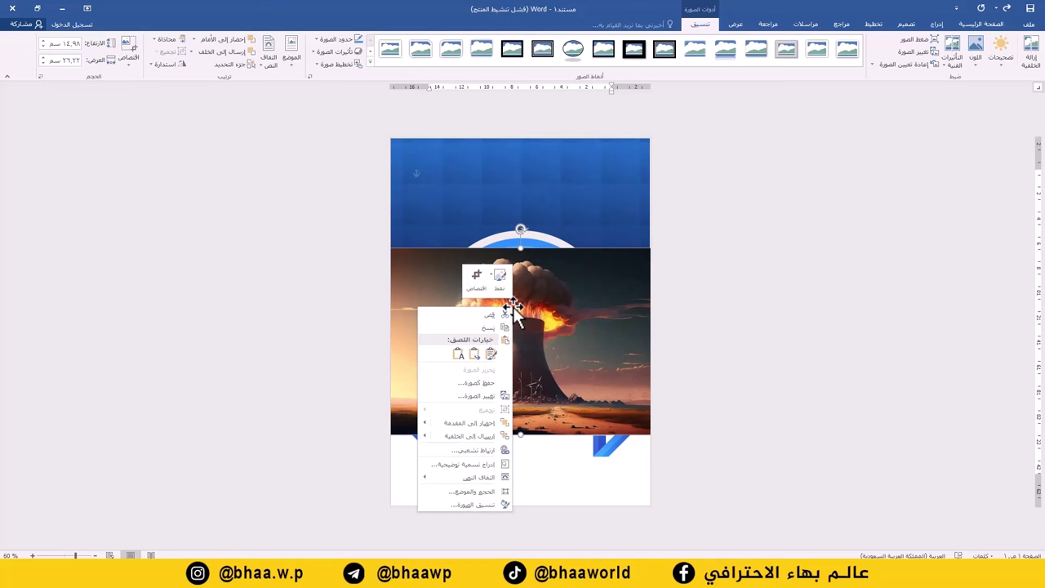
{"action": "left_click", "coordinate": [477, 438]}
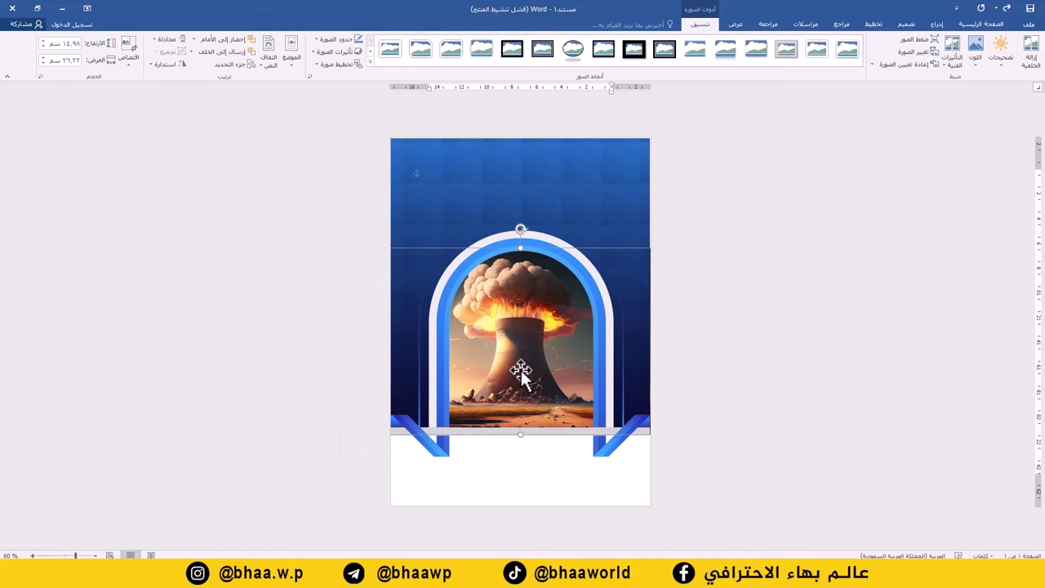
{"action": "key", "text": "Right"}
{"action": "key", "text": "Right"}
{"action": "key", "text": "Right"}
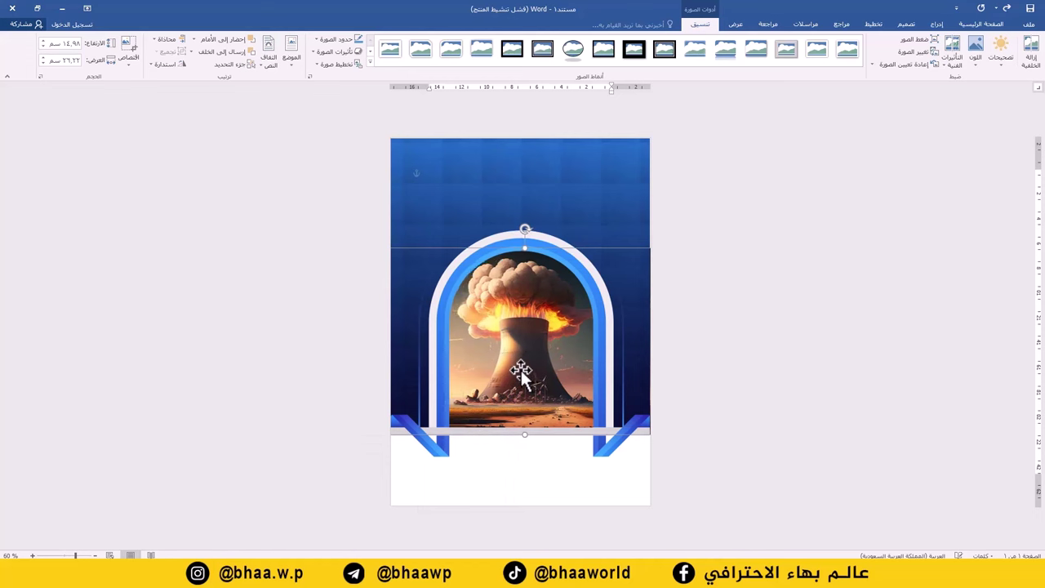
{"action": "key", "text": "Right"}
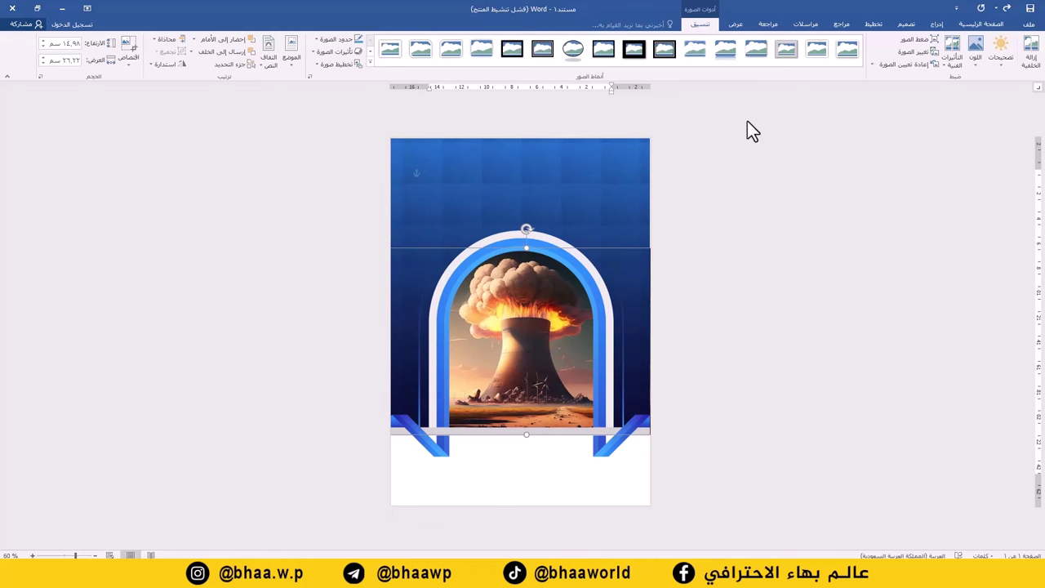
Add a top title text box 'الطاقة النووية' in Hacen Algeria at size 48
{"action": "left_click", "coordinate": [938, 25]}
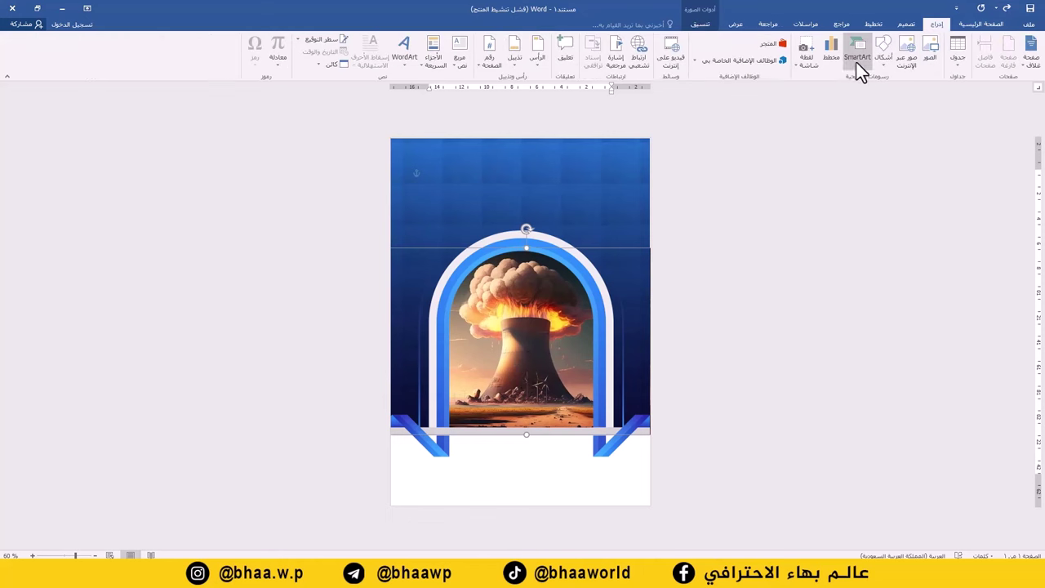
{"action": "left_click", "coordinate": [459, 62]}
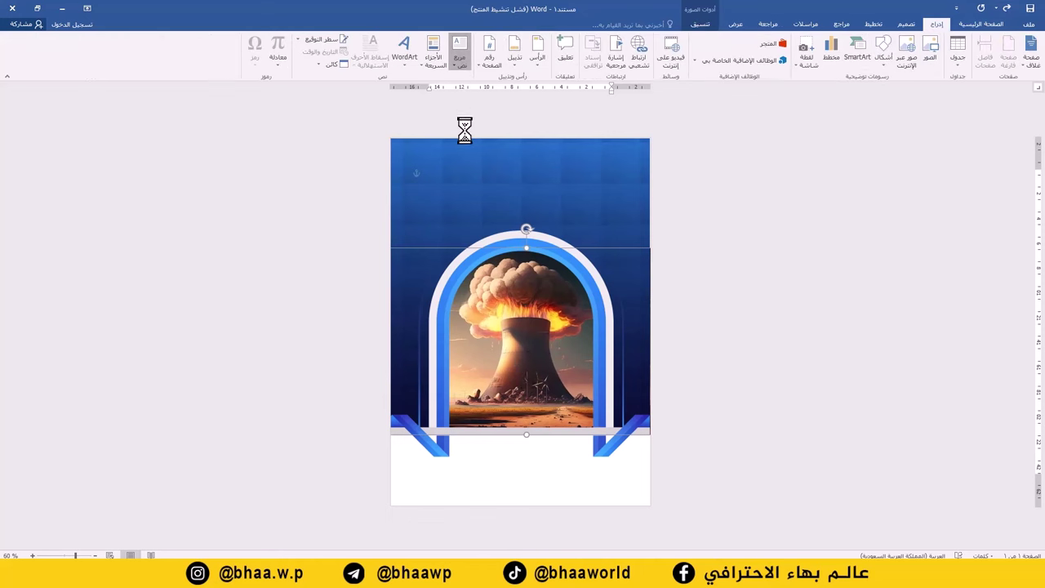
{"action": "left_click", "coordinate": [431, 390]}
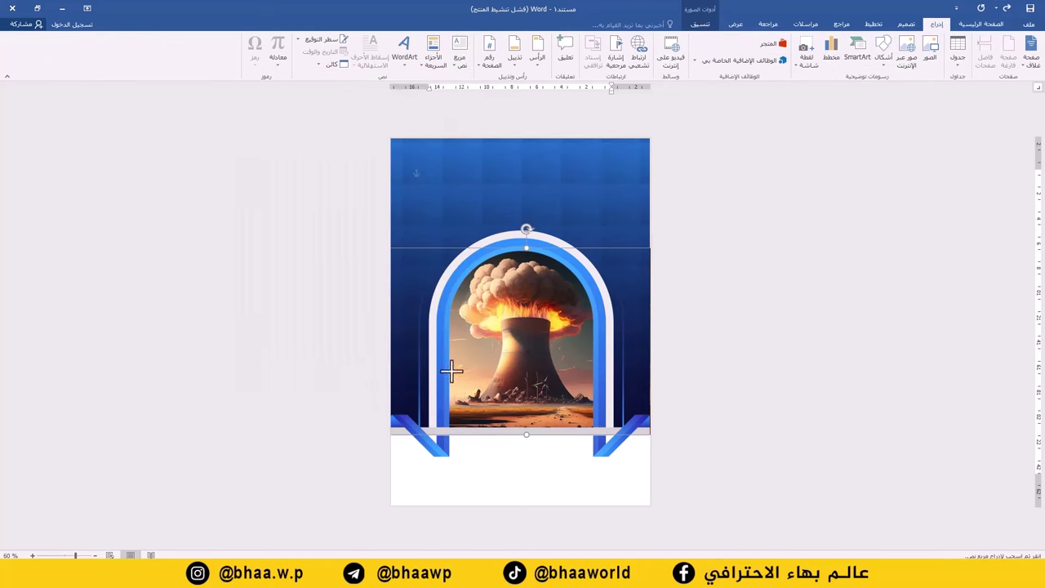
{"action": "left_click_drag", "start_coordinate": [617, 172], "coordinate": [426, 217]}
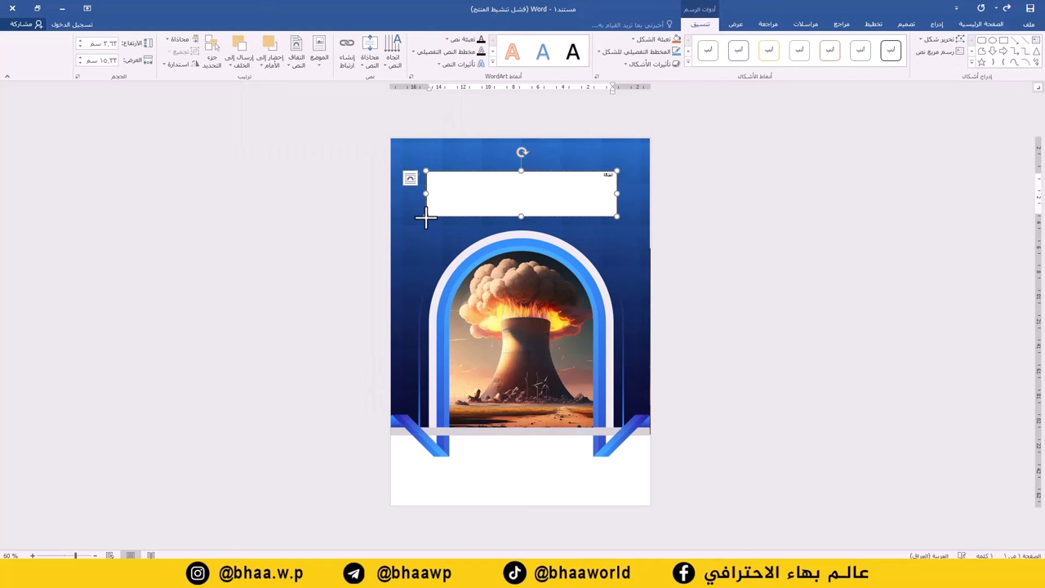
{"action": "type", "text": "لنووية"}
{"action": "key", "text": "ctrl+a"}
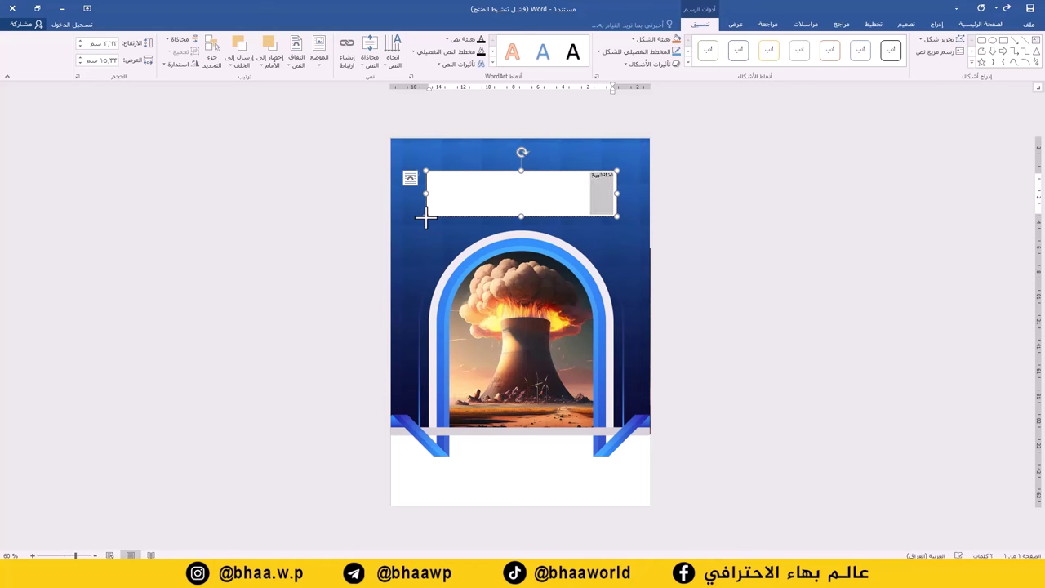
{"action": "left_click", "coordinate": [983, 25]}
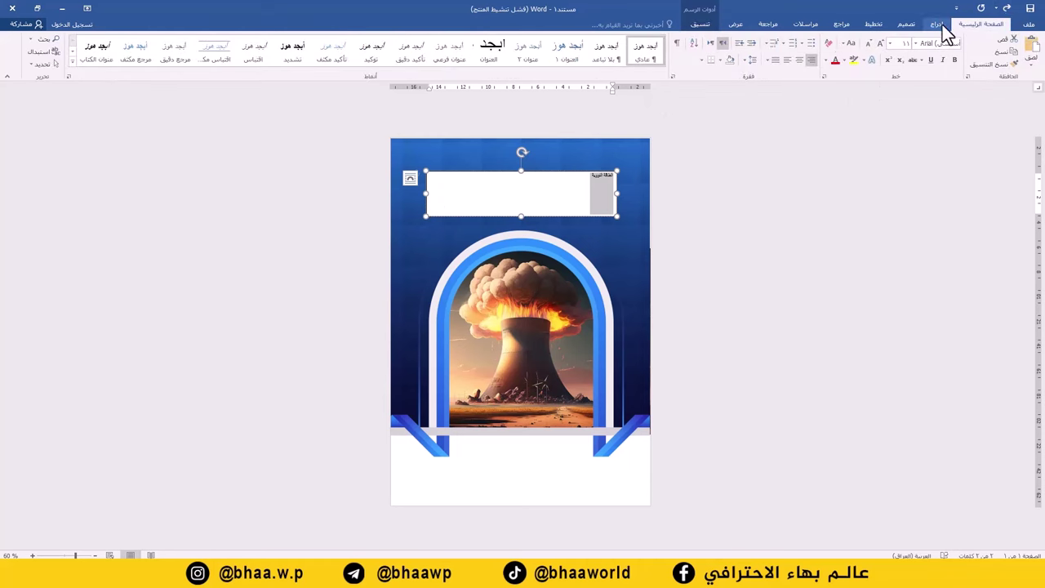
{"action": "left_click", "coordinate": [888, 44]}
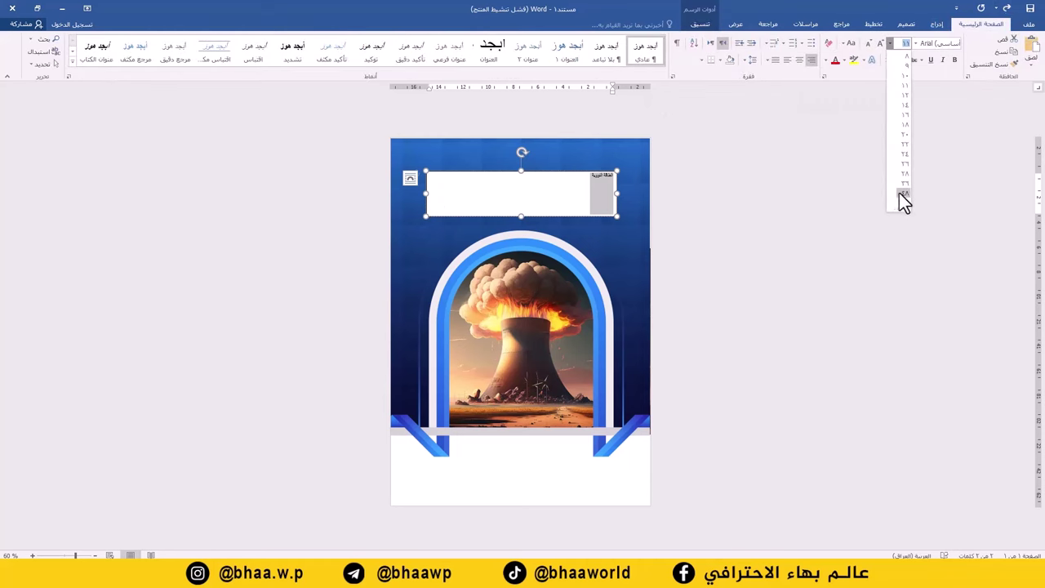
{"action": "left_click", "coordinate": [901, 196]}
{"action": "left_click", "coordinate": [917, 42]}
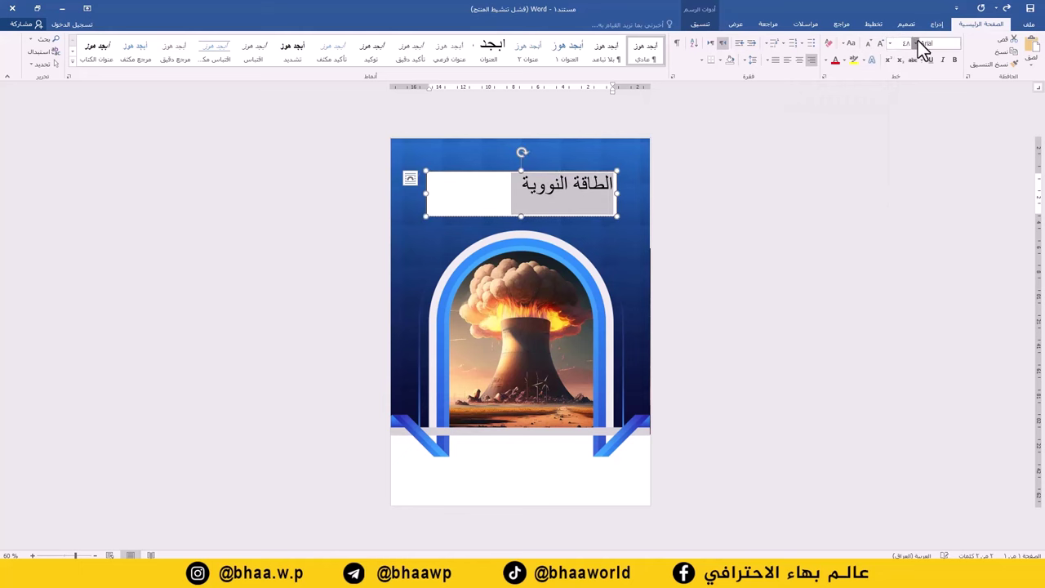
{"action": "left_click", "coordinate": [844, 210]}
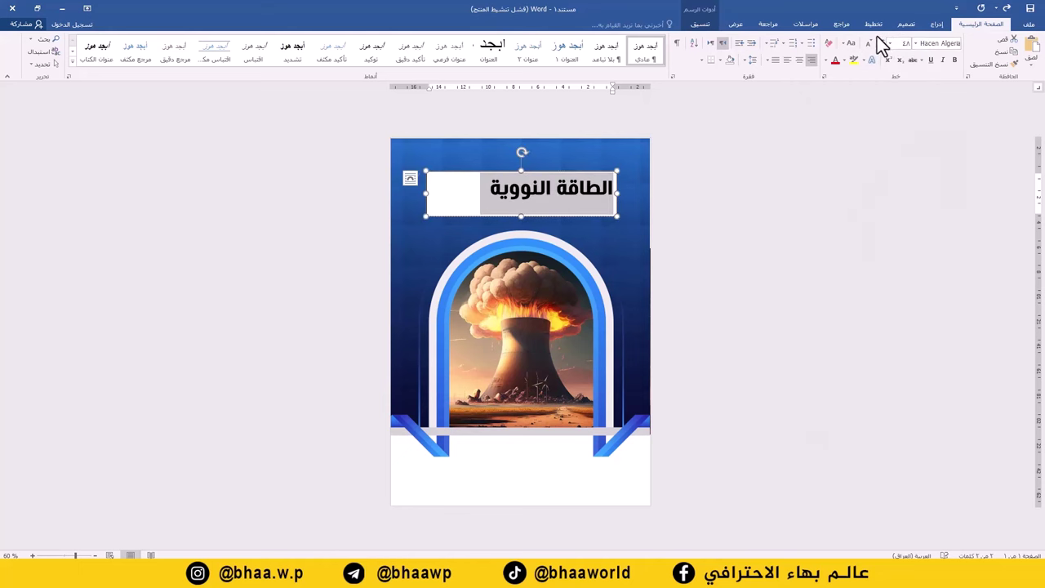
Change the title box's outline and set its fill to No Fill
{"action": "left_click", "coordinate": [700, 24]}
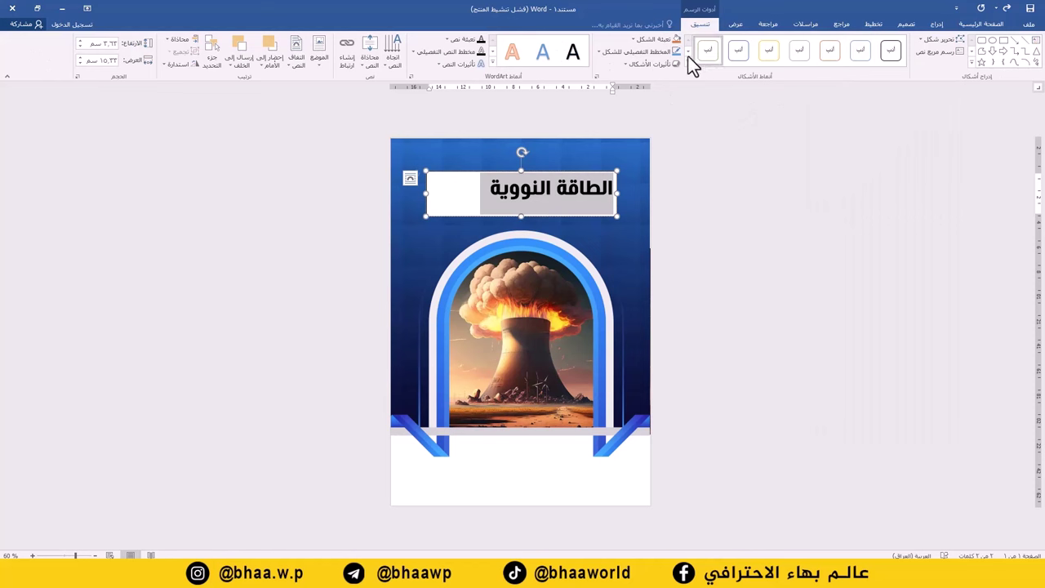
{"action": "left_click", "coordinate": [661, 51]}
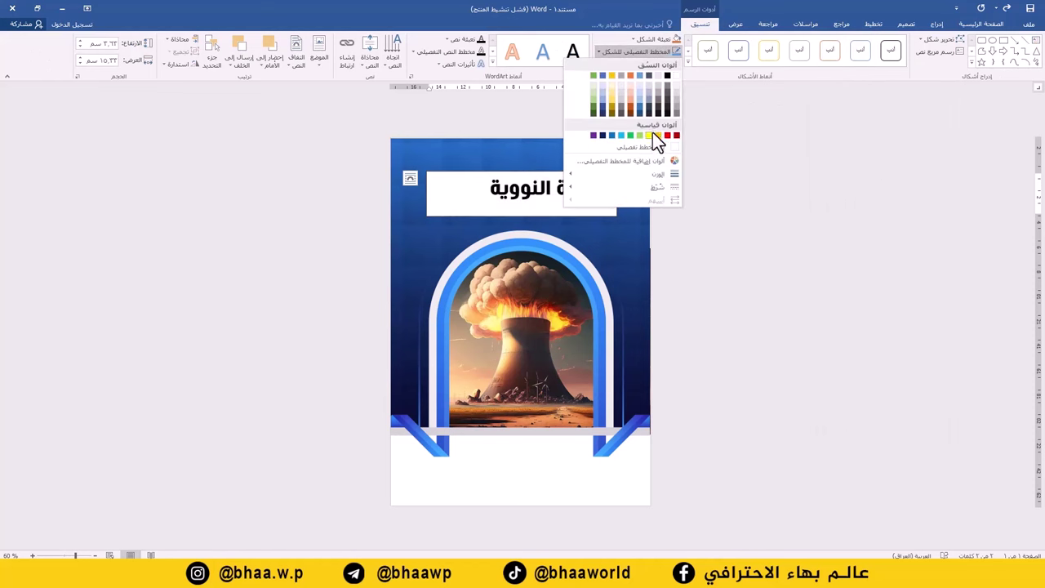
{"action": "left_click", "coordinate": [652, 133]}
{"action": "left_click", "coordinate": [663, 39]}
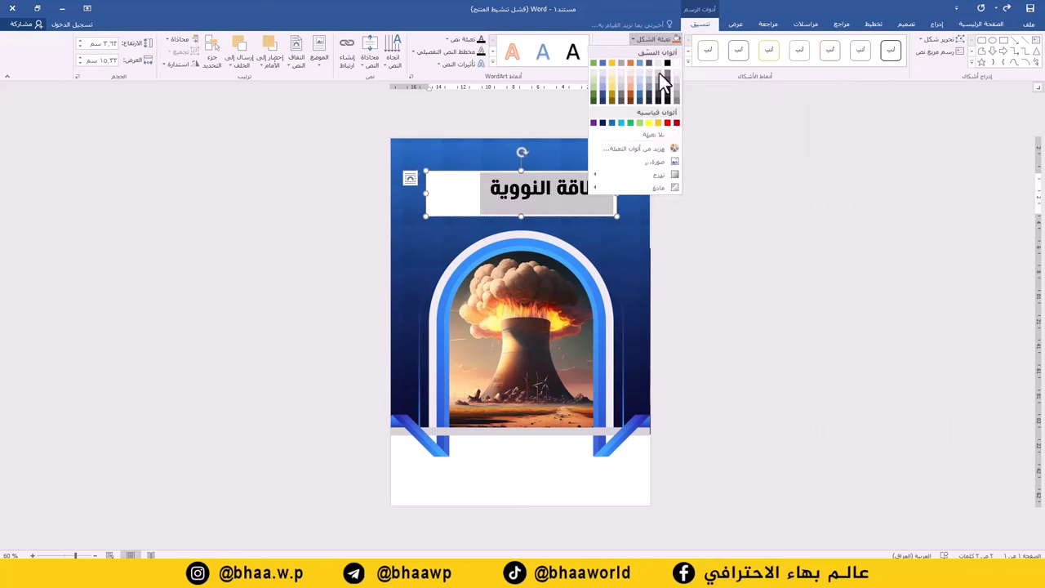
{"action": "left_click", "coordinate": [657, 134]}
{"action": "left_click", "coordinate": [981, 23]}
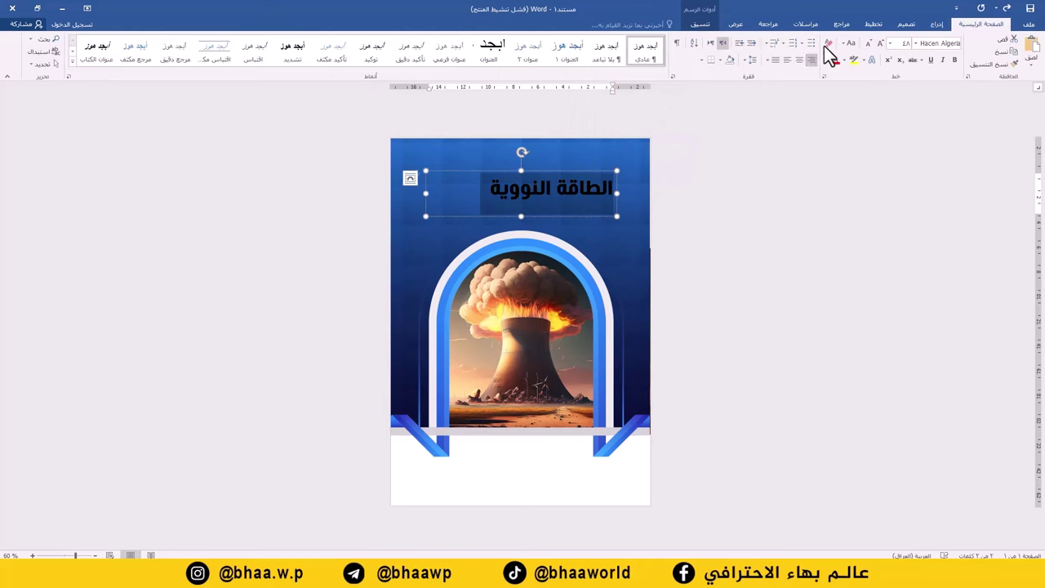
Widen the heading box, centre the heading on one line, and make it white at size 72
{"action": "left_click", "coordinate": [879, 43]}
{"action": "left_click", "coordinate": [880, 43]}
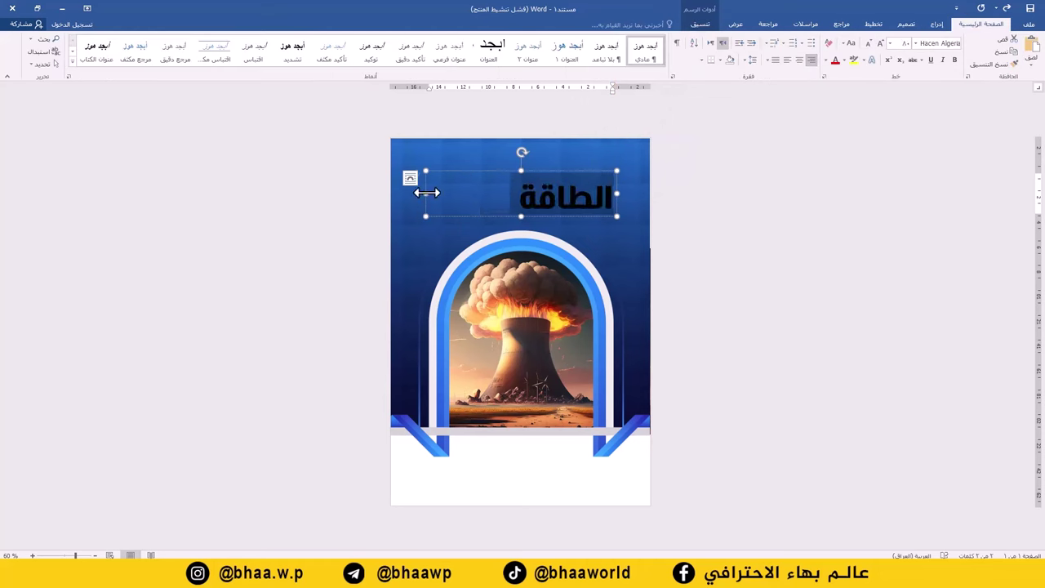
{"action": "left_click_drag", "start_coordinate": [419, 193], "coordinate": [392, 193]}
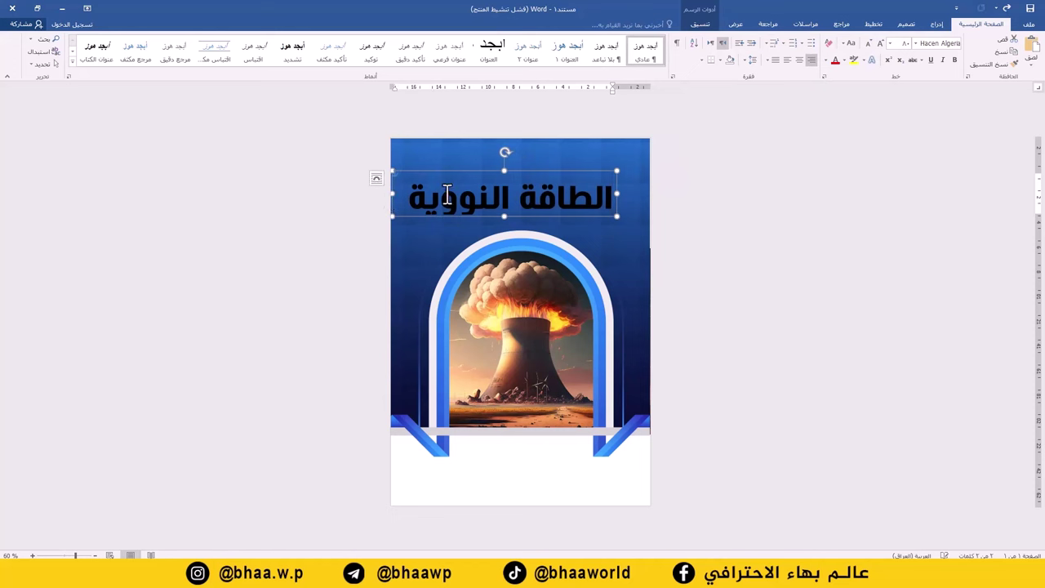
{"action": "left_click_drag", "start_coordinate": [616, 193], "coordinate": [649, 197]}
{"action": "left_click", "coordinate": [800, 60]}
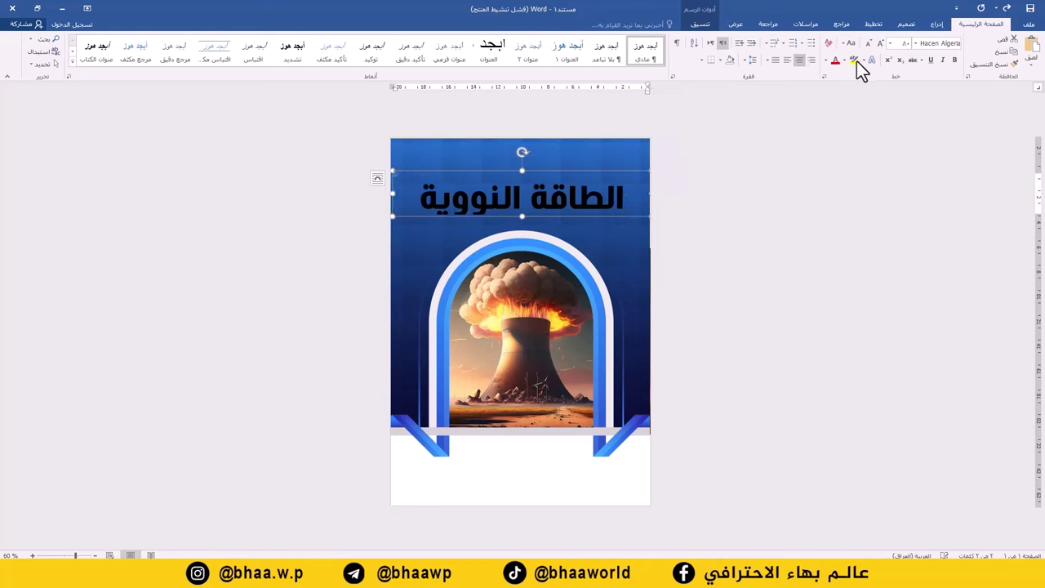
{"action": "left_click", "coordinate": [868, 44]}
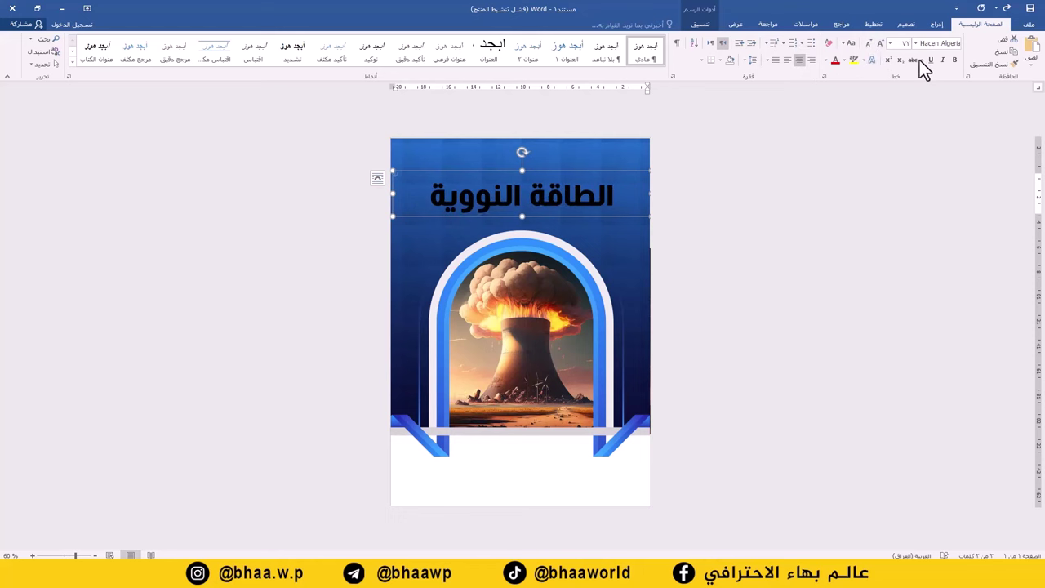
{"action": "left_click", "coordinate": [827, 62]}
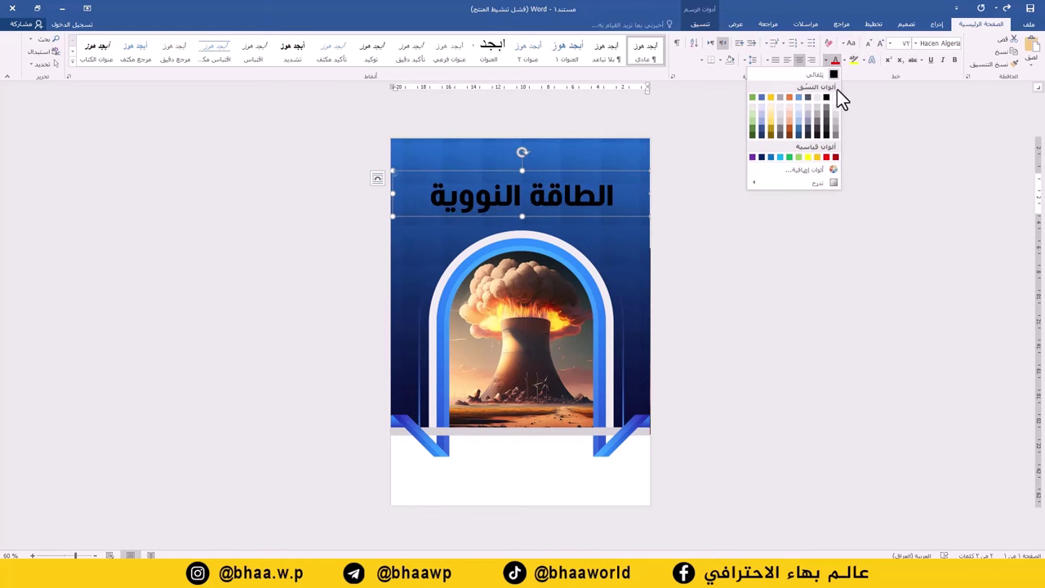
{"action": "left_click", "coordinate": [841, 98]}
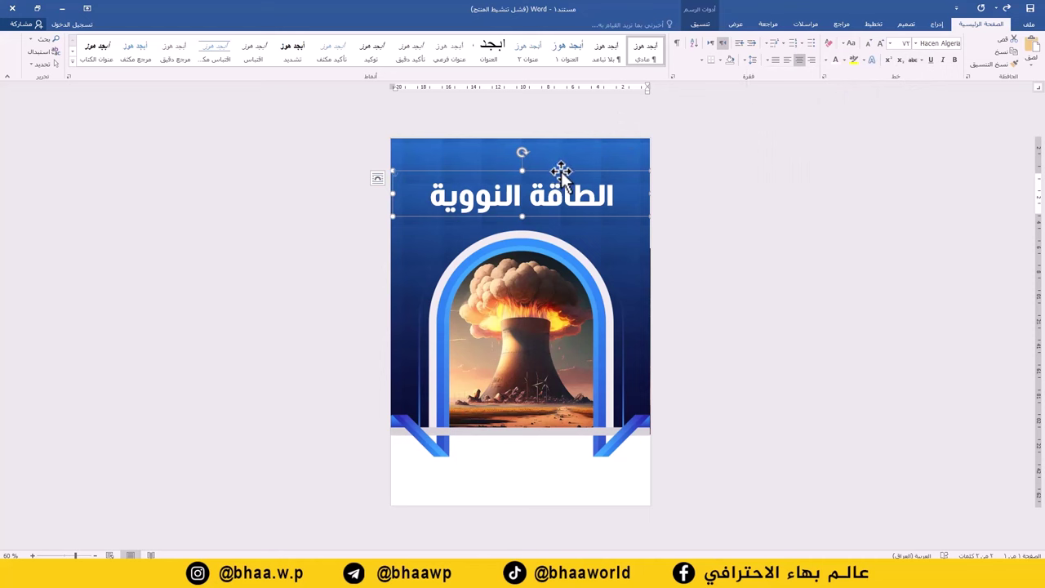
{"action": "left_click_drag", "start_coordinate": [560, 169], "coordinate": [560, 165]}
Add an outer shadow to the heading and drag a copy of its box to the page bottom
{"action": "left_click", "coordinate": [700, 25]}
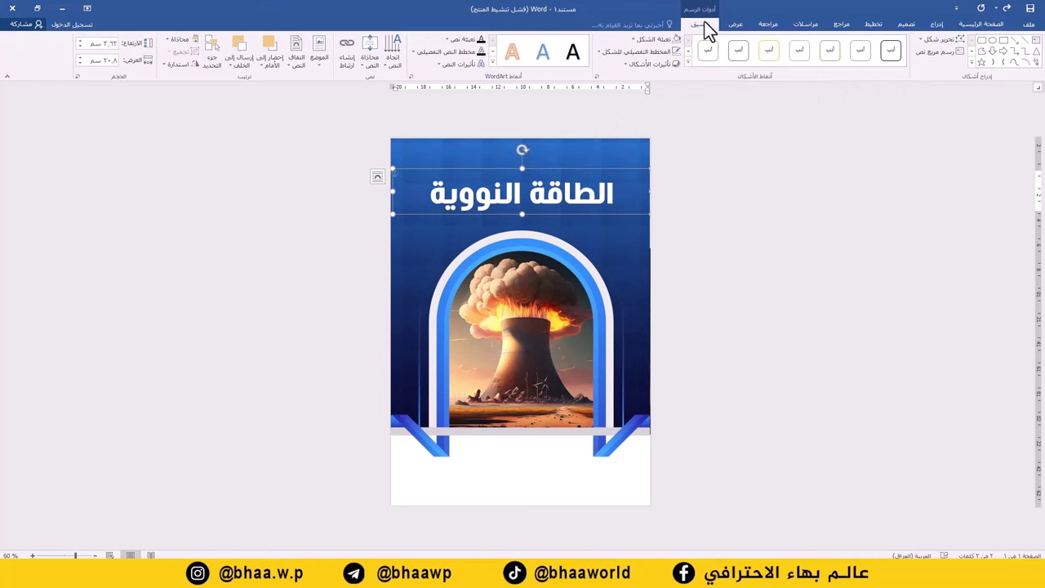
{"action": "left_click", "coordinate": [448, 66]}
{"action": "mouse_move", "coordinate": [441, 88]}
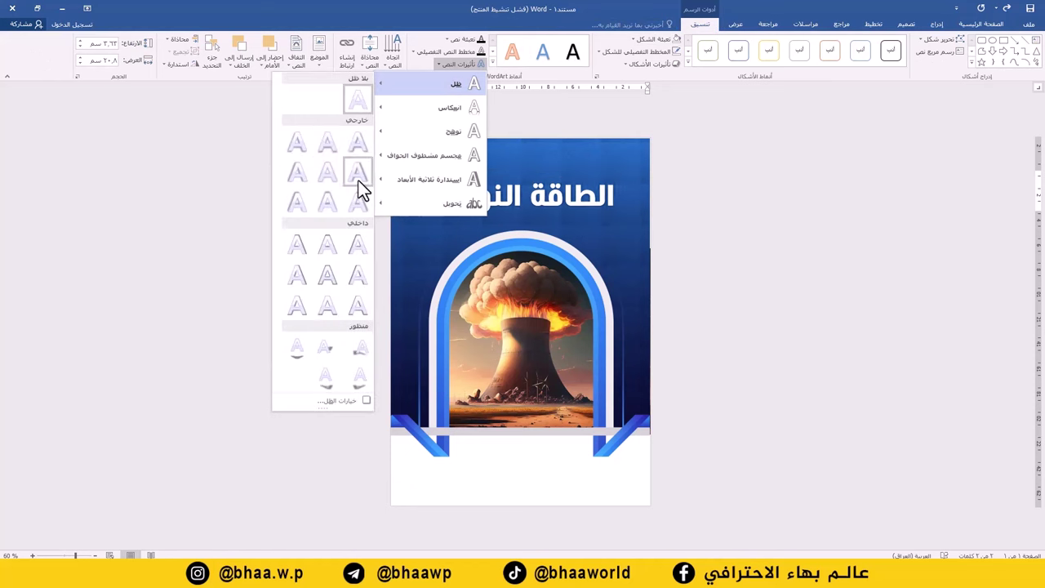
{"action": "left_click", "coordinate": [298, 145]}
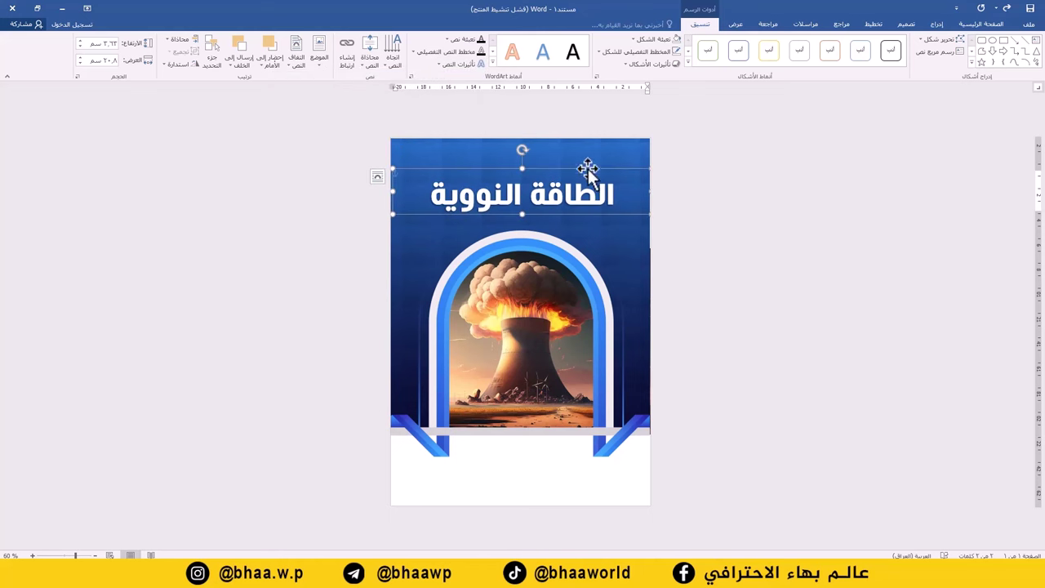
{"action": "left_click_drag", "start_coordinate": [589, 169], "coordinate": [600, 434]}
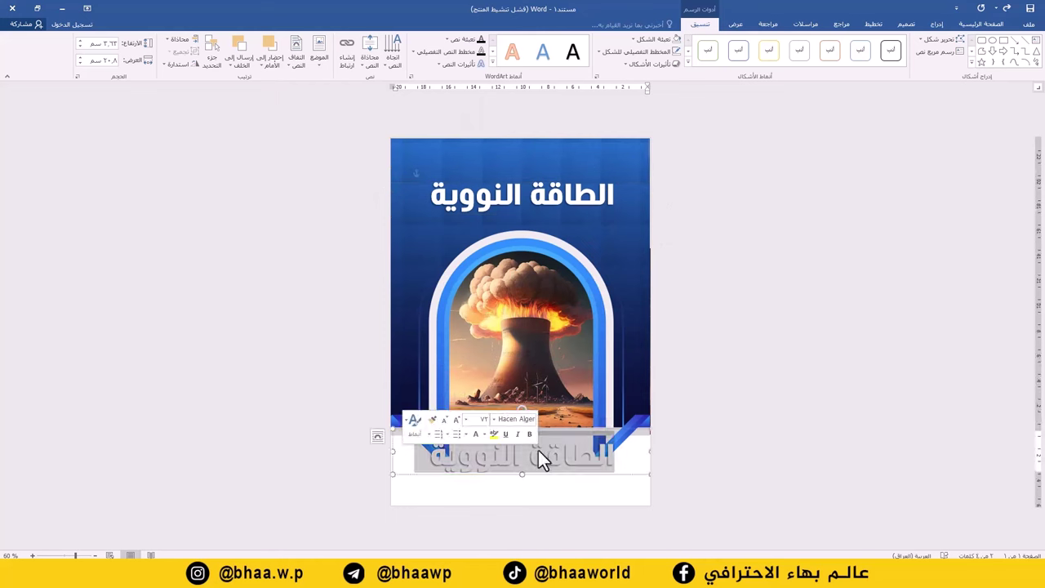
Retype the copied box as 'اعداد', shrink its text to size 26, and make the box taller
{"action": "key", "text": "BackSpace"}
{"action": "type", "text": "اعداد"}
{"action": "key", "text": "ctrl+a"}
{"action": "left_click", "coordinate": [979, 24]}
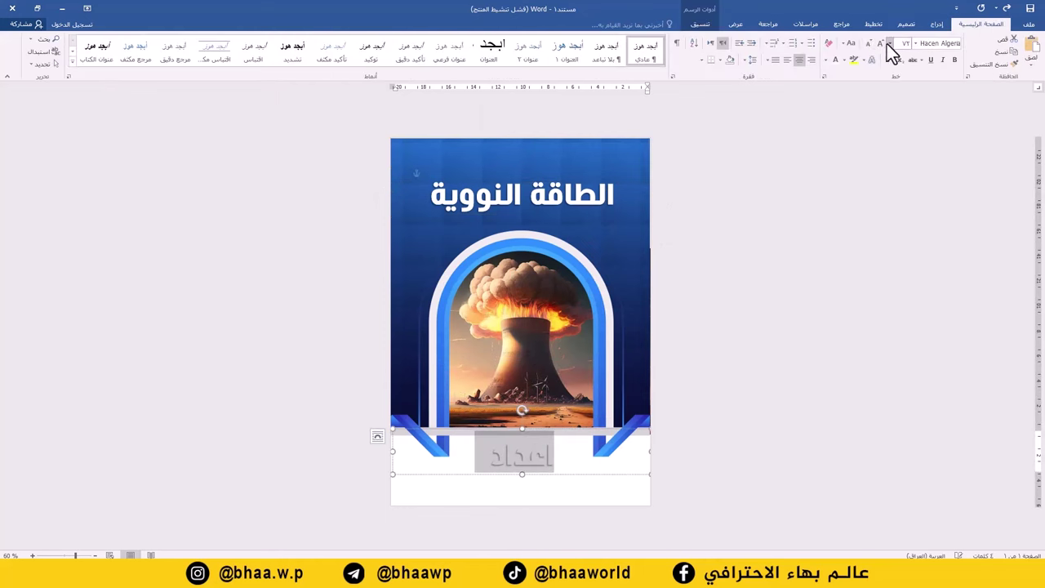
{"action": "left_click", "coordinate": [867, 42]}
{"action": "left_click", "coordinate": [867, 41]}
{"action": "left_click", "coordinate": [867, 42]}
{"action": "left_click", "coordinate": [867, 42]}
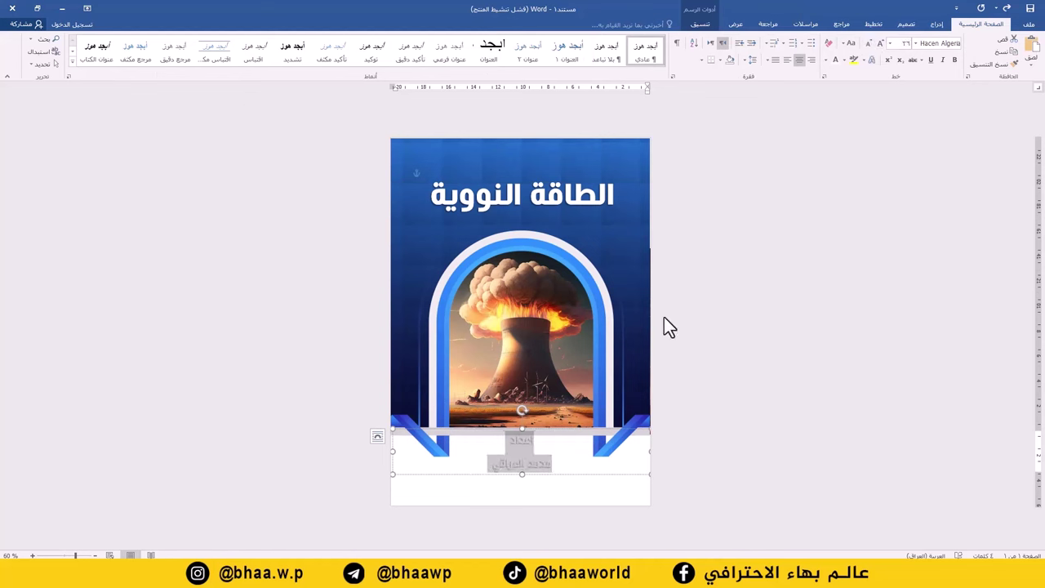
{"action": "left_click_drag", "start_coordinate": [522, 474], "coordinate": [522, 495]}
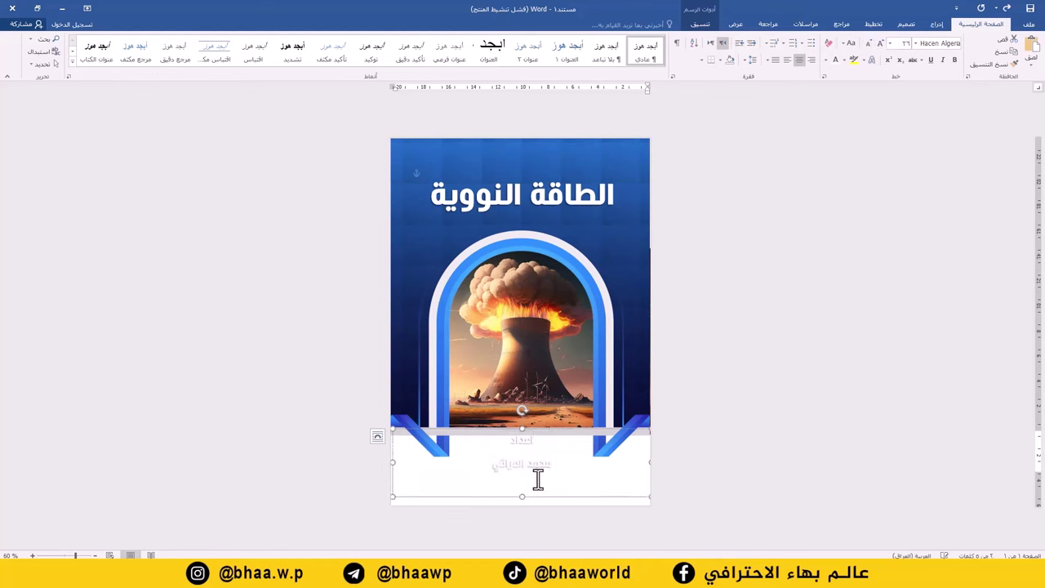
Colour both author lines blue and check the line spacing options
{"action": "triple_click", "coordinate": [531, 460]}
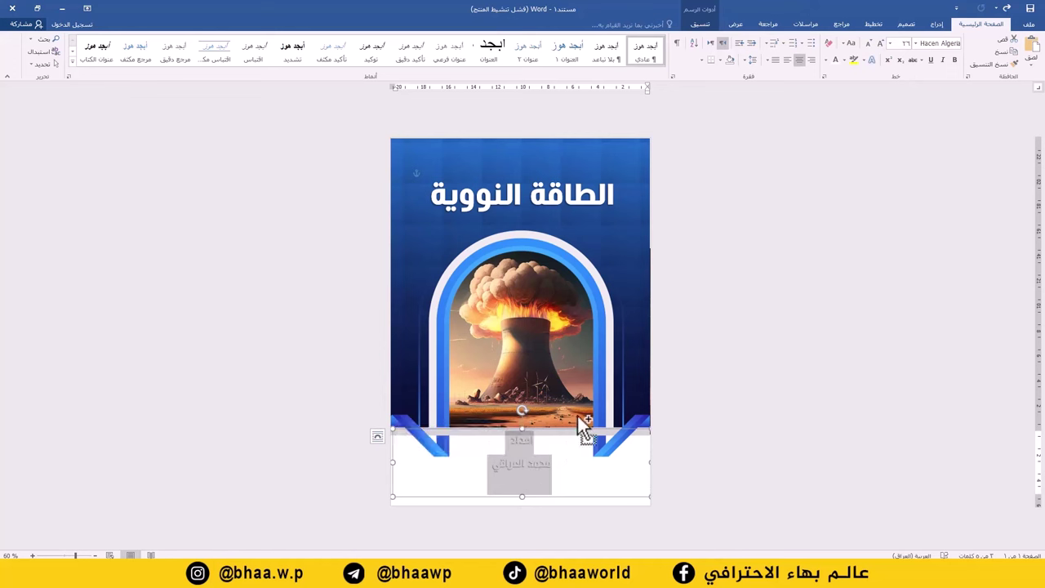
{"action": "left_click", "coordinate": [825, 62]}
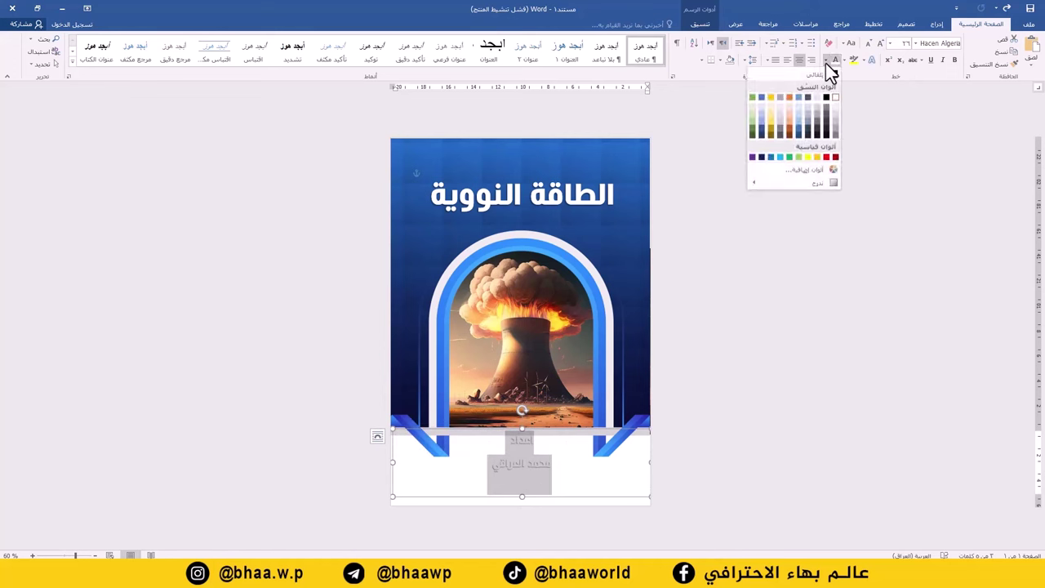
{"action": "left_click", "coordinate": [773, 159]}
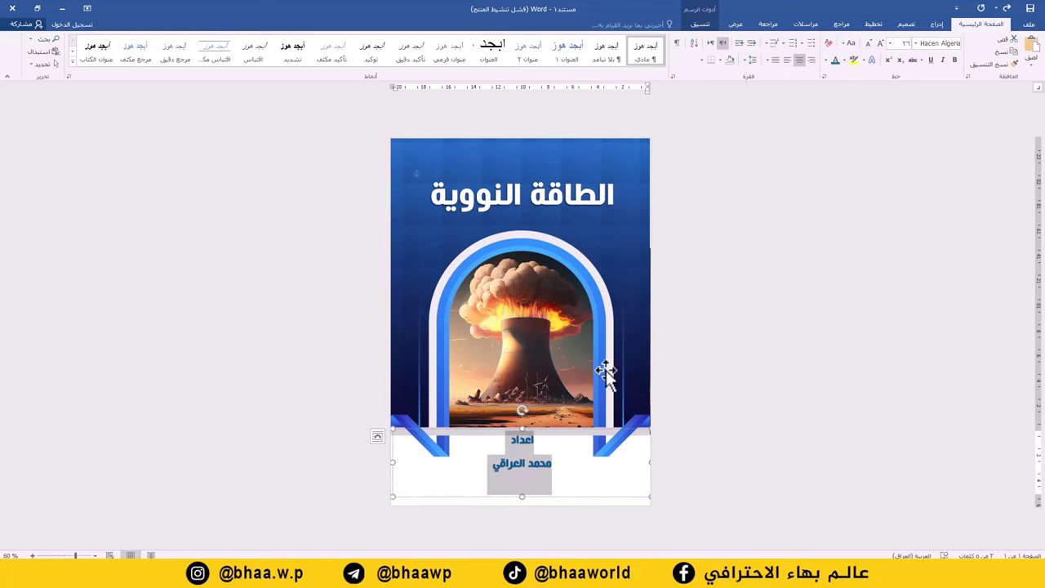
{"action": "left_click", "coordinate": [752, 64]}
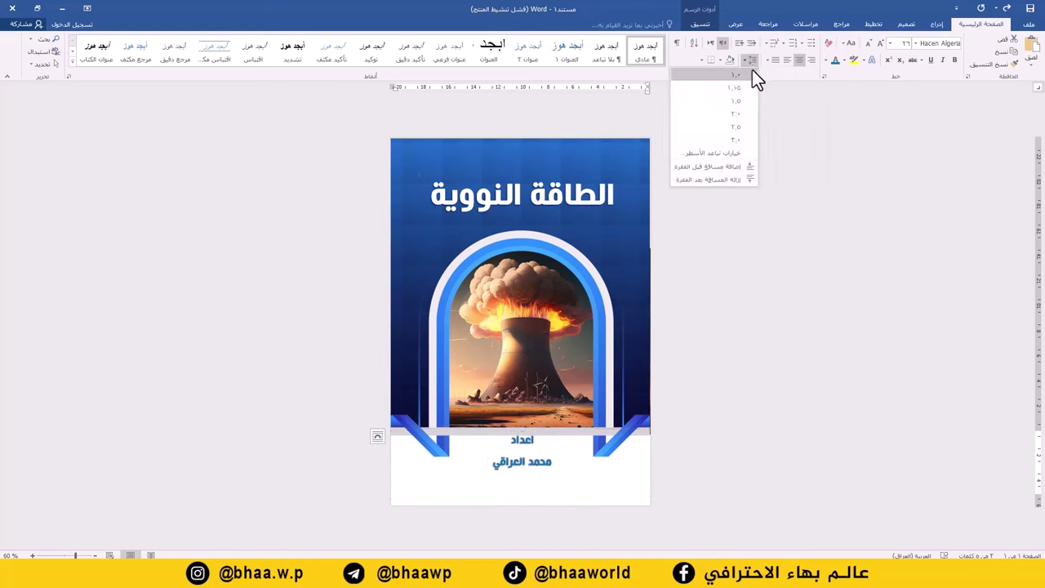
{"action": "left_click", "coordinate": [752, 71]}
{"action": "left_click", "coordinate": [545, 513]}
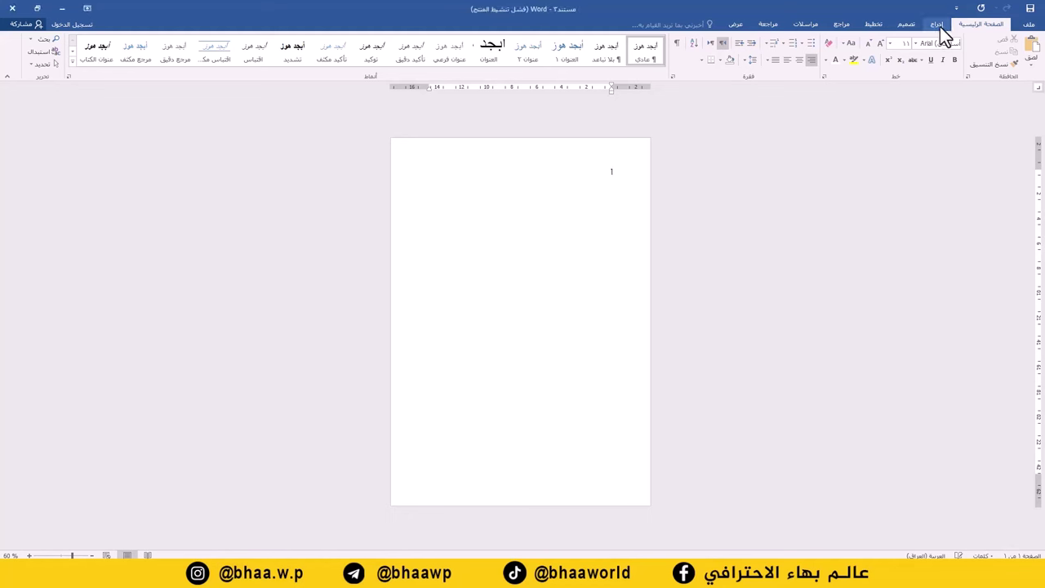
Insert the orange-black wave template picture behind the text and stretch it to fill the page
{"action": "left_click", "coordinate": [930, 62]}
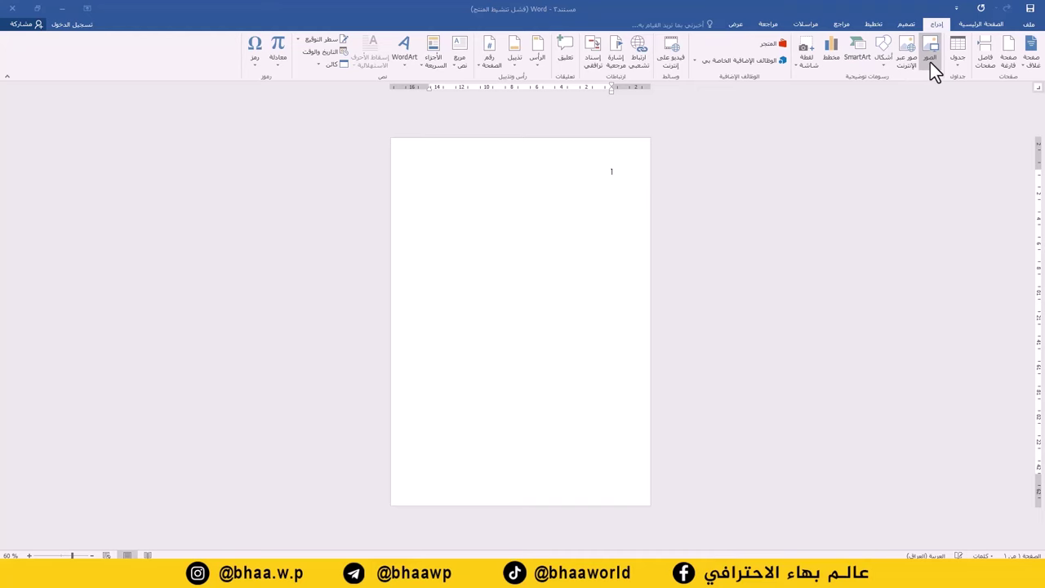
{"action": "double_click", "coordinate": [419, 108]}
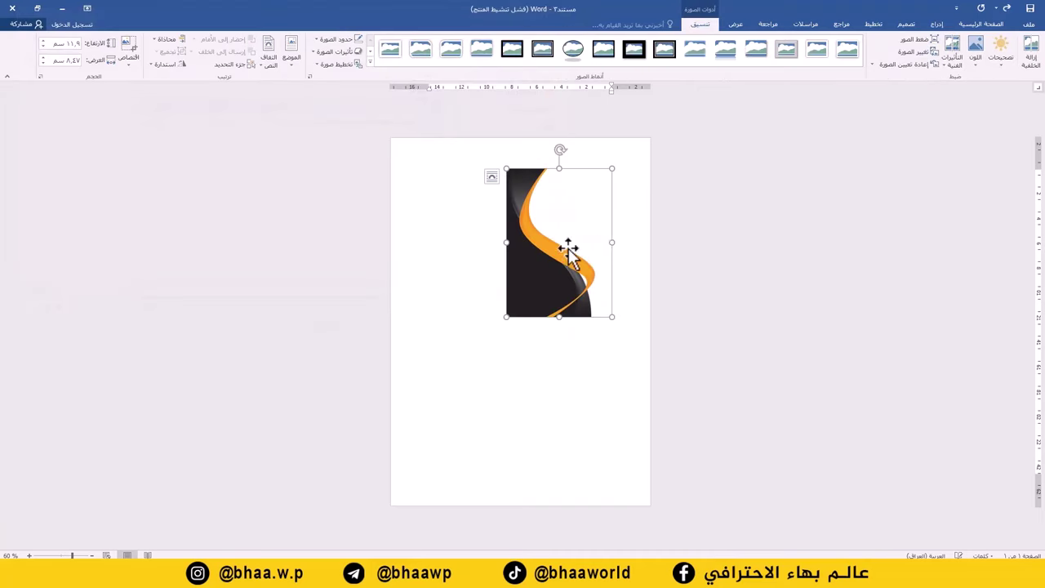
{"action": "right_click", "coordinate": [552, 260]}
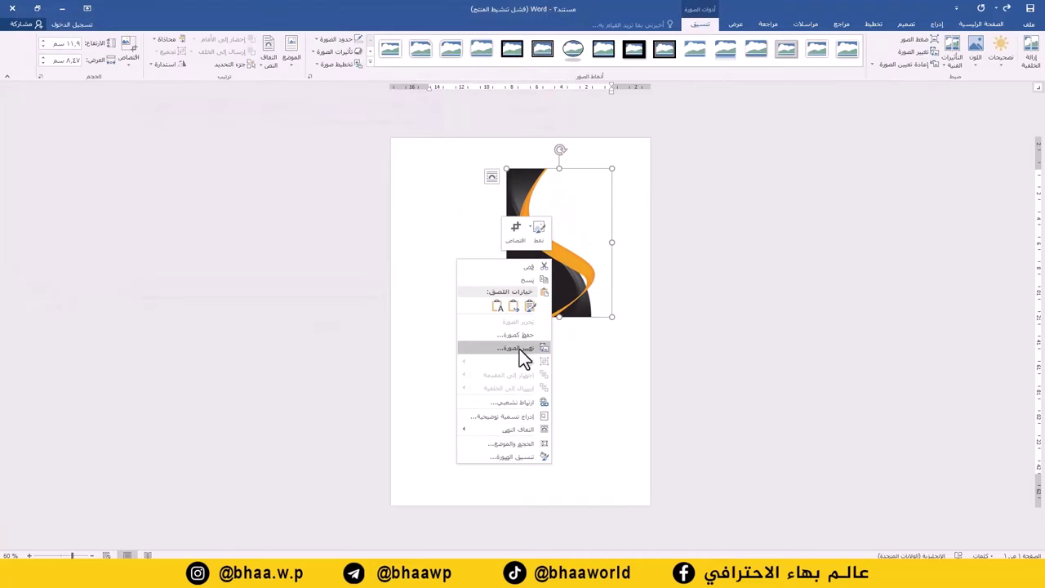
{"action": "mouse_move", "coordinate": [511, 427]}
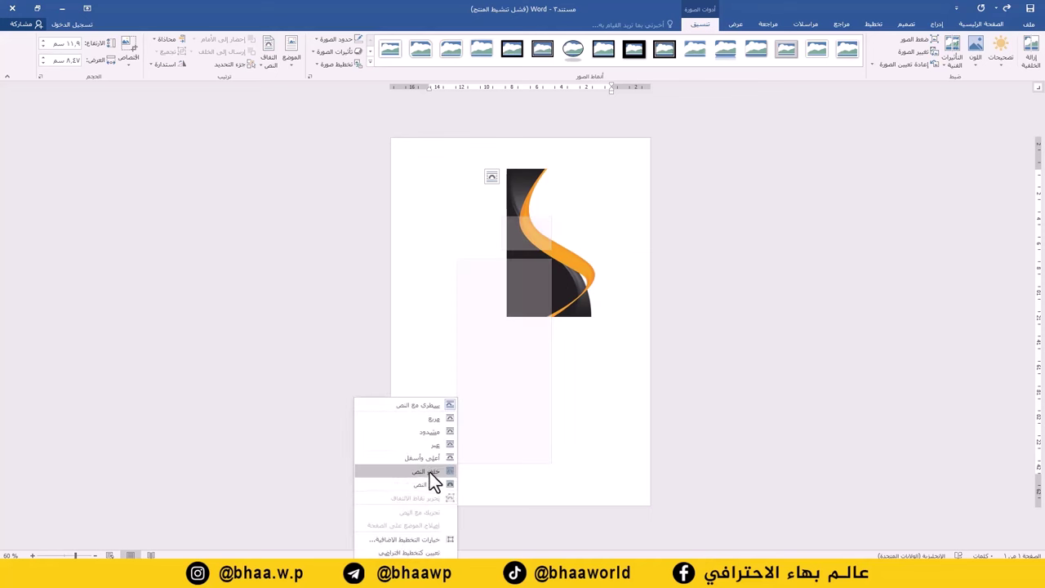
{"action": "left_click", "coordinate": [432, 472]}
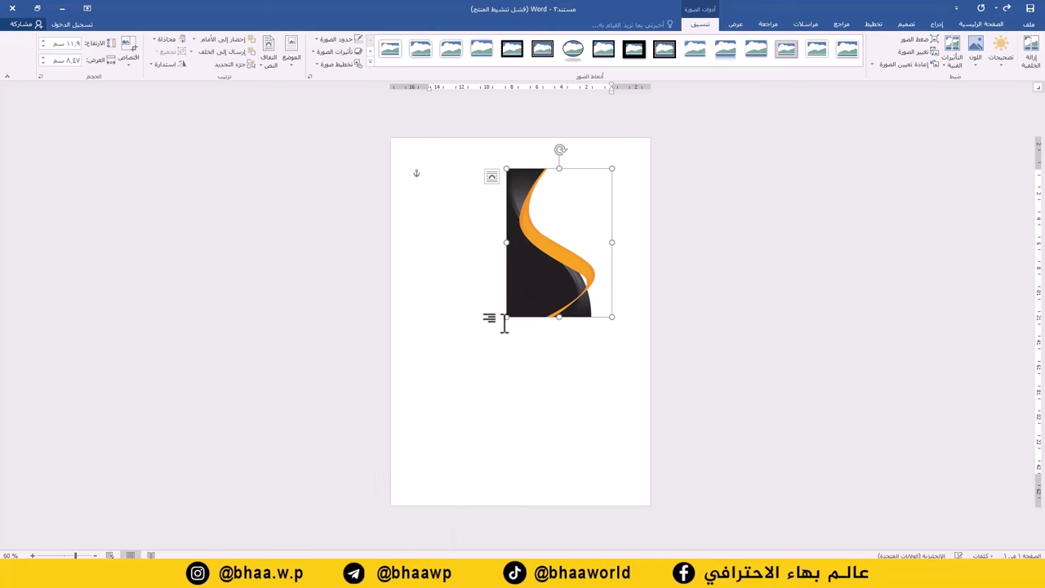
{"action": "left_click_drag", "start_coordinate": [506, 318], "coordinate": [429, 482]}
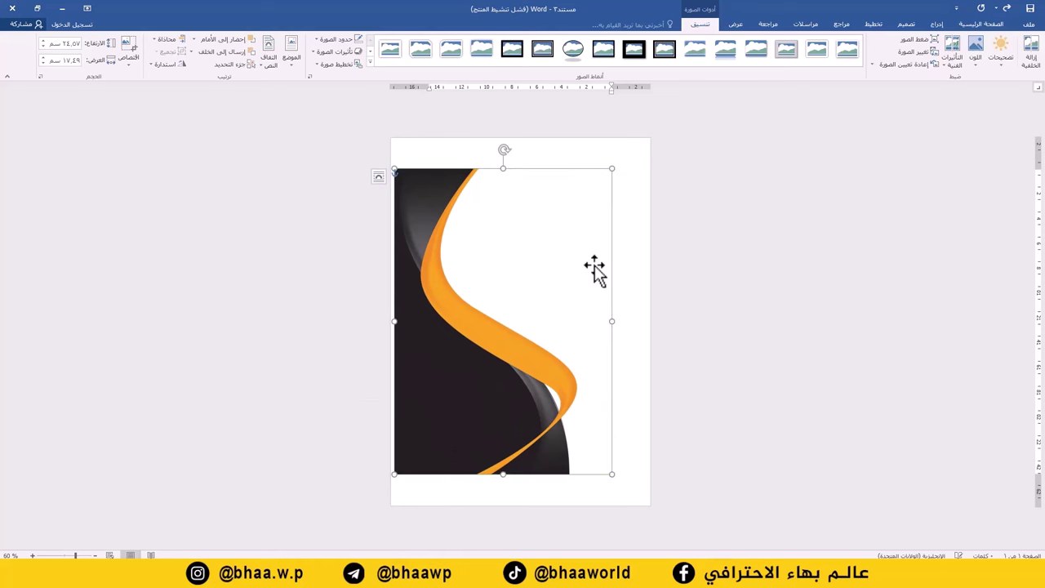
{"action": "left_click_drag", "start_coordinate": [613, 172], "coordinate": [651, 143]}
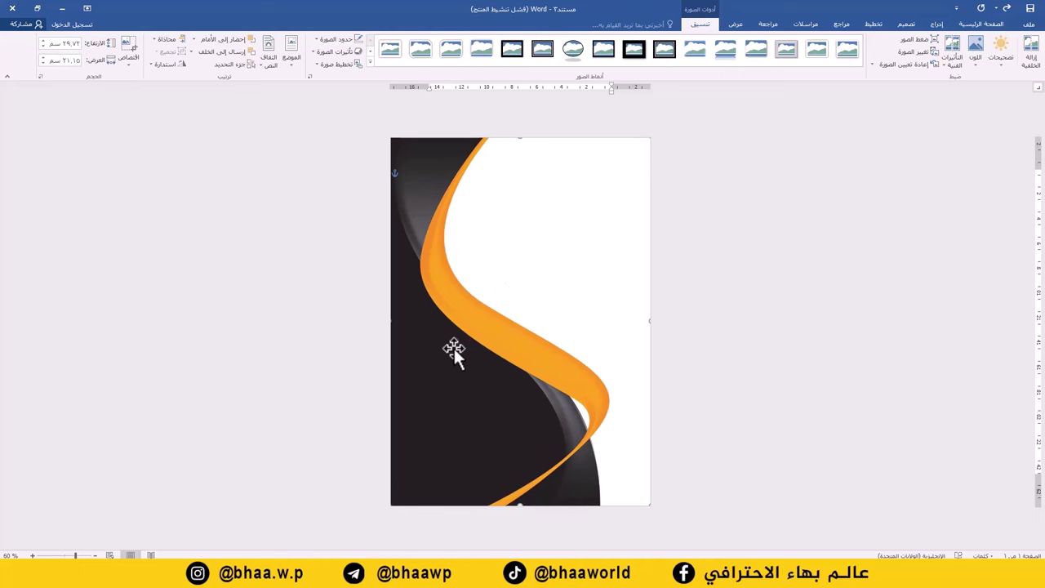
{"action": "left_click", "coordinate": [936, 23]}
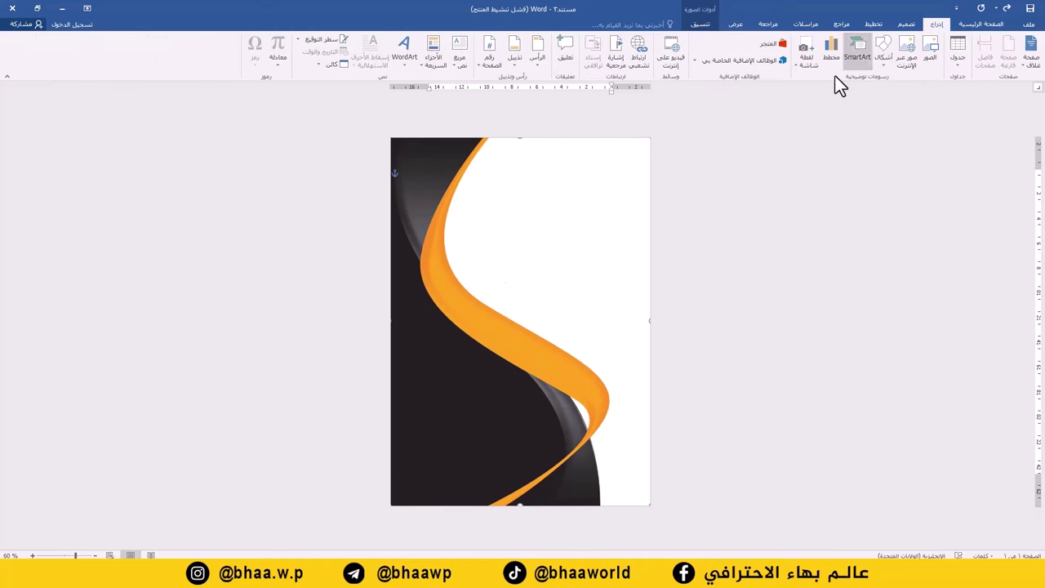
Insert the volcano photo behind the text and enlarge it to cover the page's right side
{"action": "left_click", "coordinate": [927, 52]}
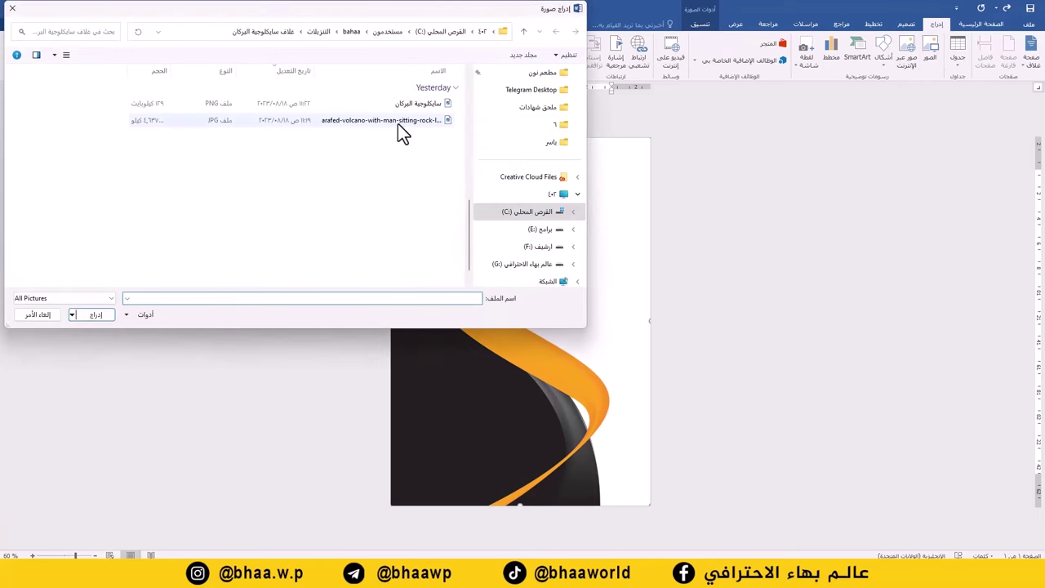
{"action": "double_click", "coordinate": [398, 123]}
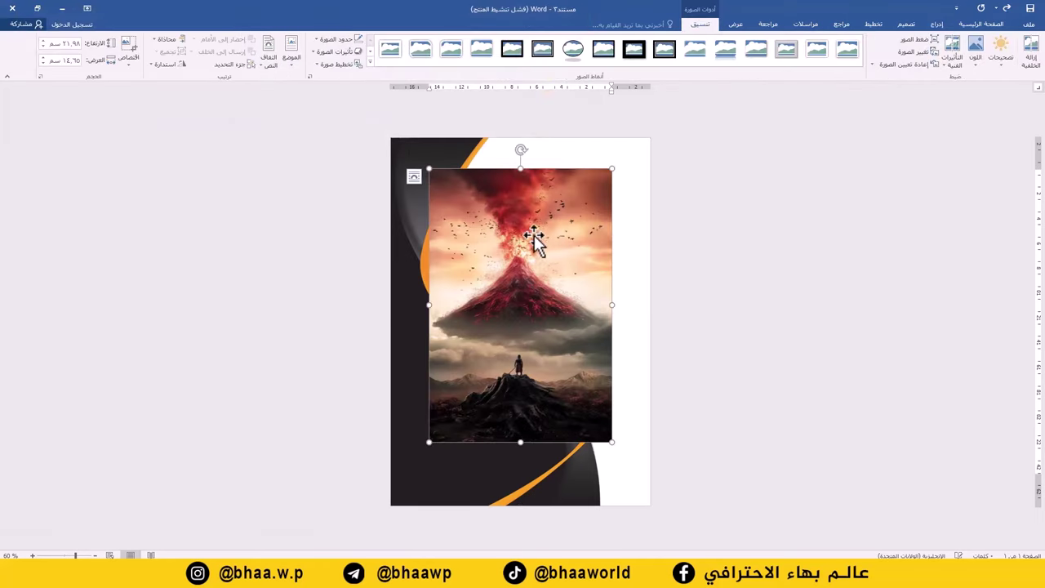
{"action": "right_click", "coordinate": [571, 205]}
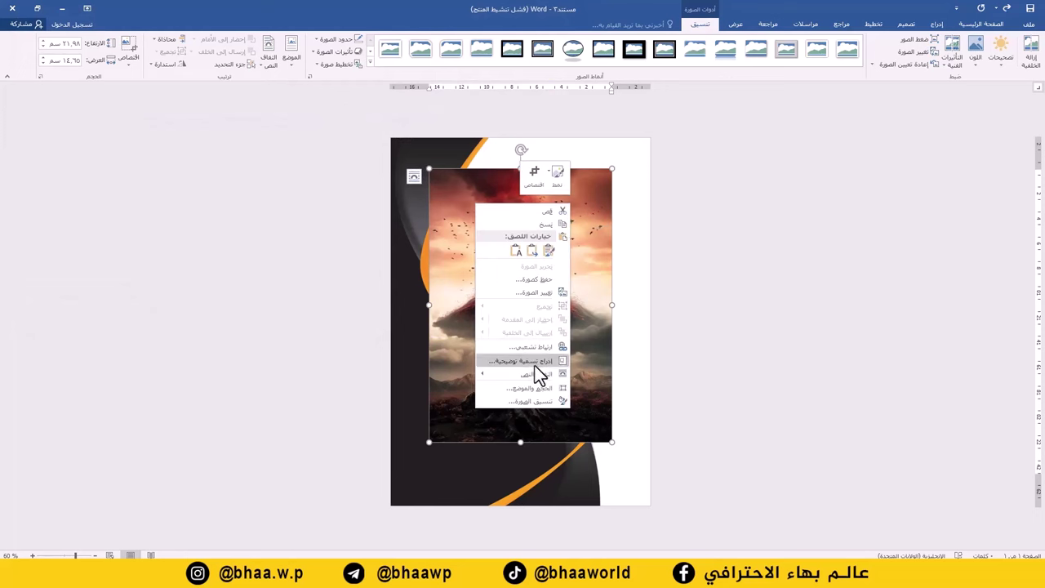
{"action": "mouse_move", "coordinate": [533, 373]}
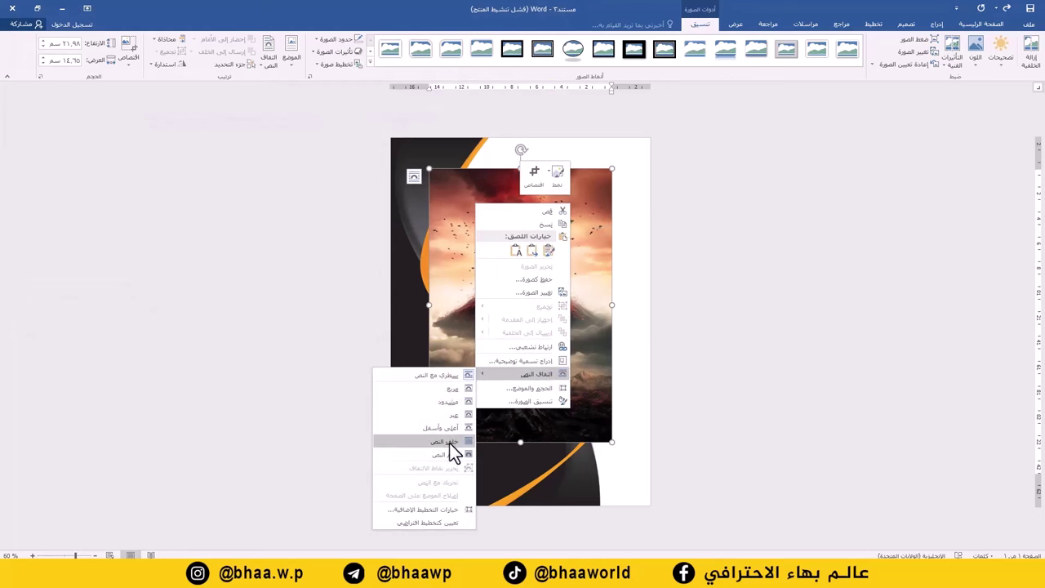
{"action": "left_click", "coordinate": [448, 441]}
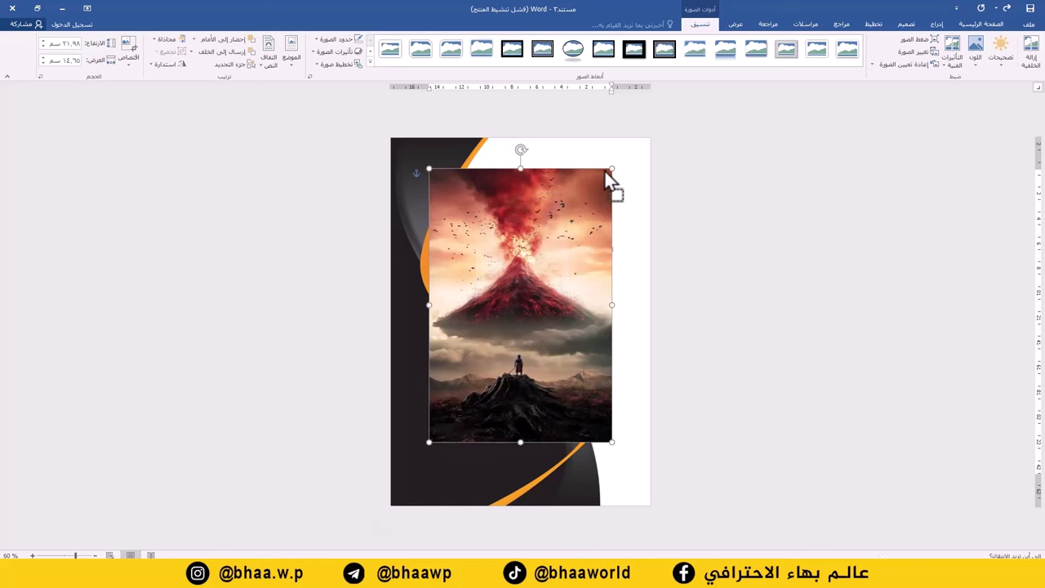
{"action": "left_click_drag", "start_coordinate": [611, 182], "coordinate": [650, 155]}
{"action": "left_click_drag", "start_coordinate": [511, 158], "coordinate": [494, 154]}
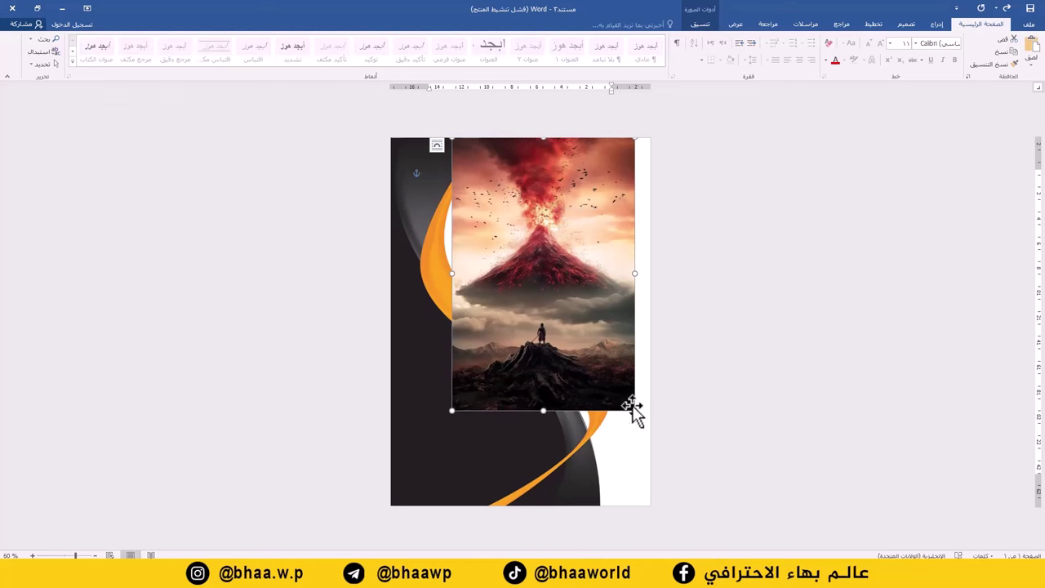
{"action": "left_click_drag", "start_coordinate": [635, 410], "coordinate": [674, 505]}
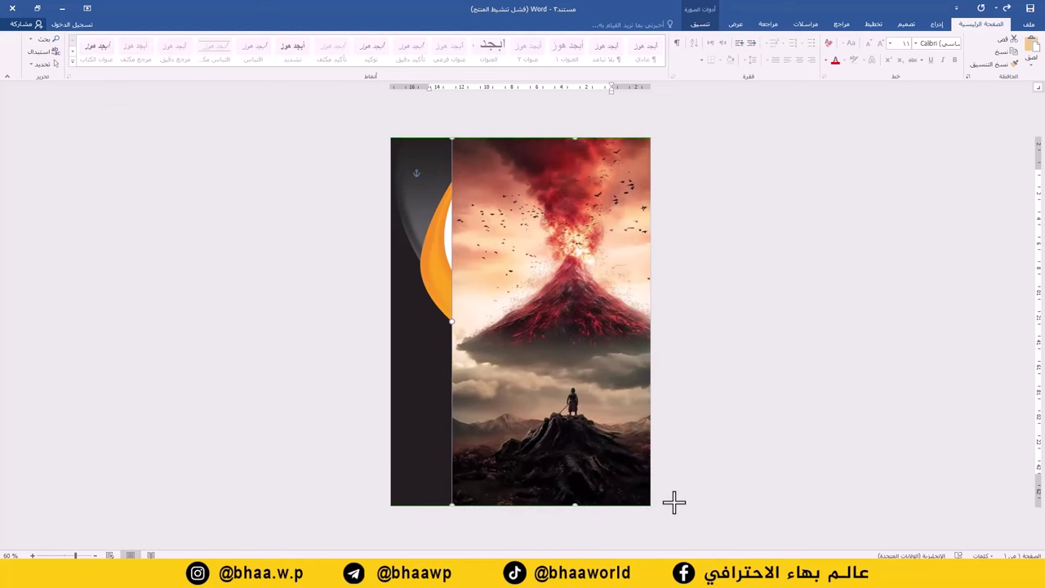
{"action": "left_click_drag", "start_coordinate": [557, 302], "coordinate": [547, 302]}
Send the volcano photo backward so it sits under the orange swoosh
{"action": "right_click", "coordinate": [565, 266]}
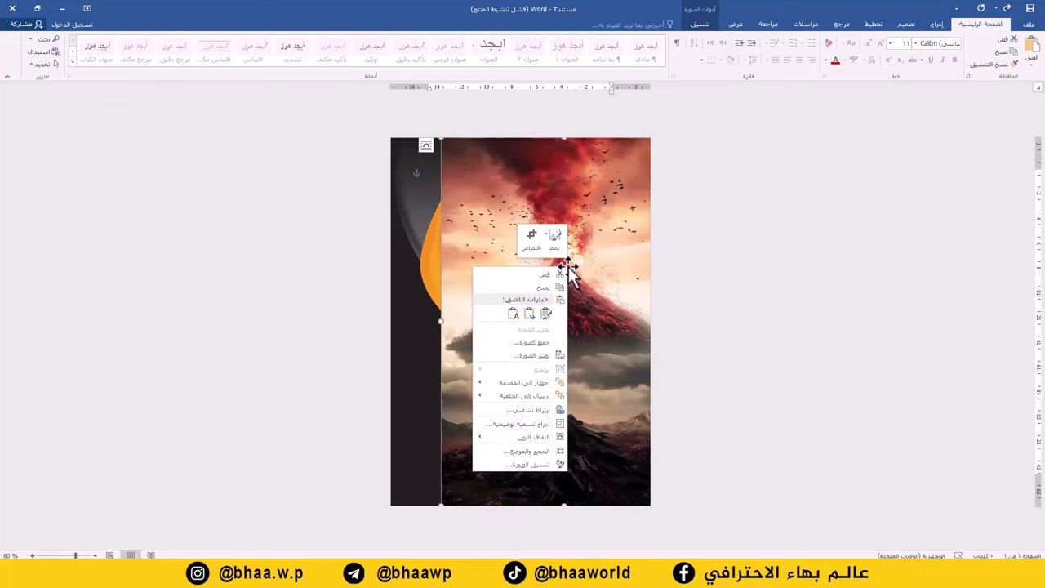
{"action": "left_click", "coordinate": [526, 396]}
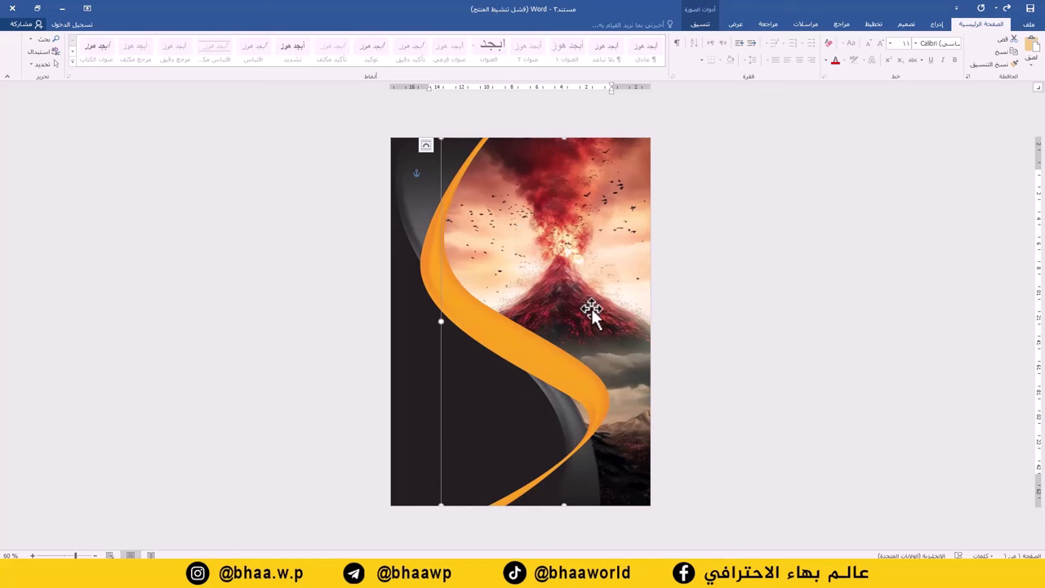
{"action": "left_click", "coordinate": [936, 23]}
{"action": "left_click", "coordinate": [459, 63]}
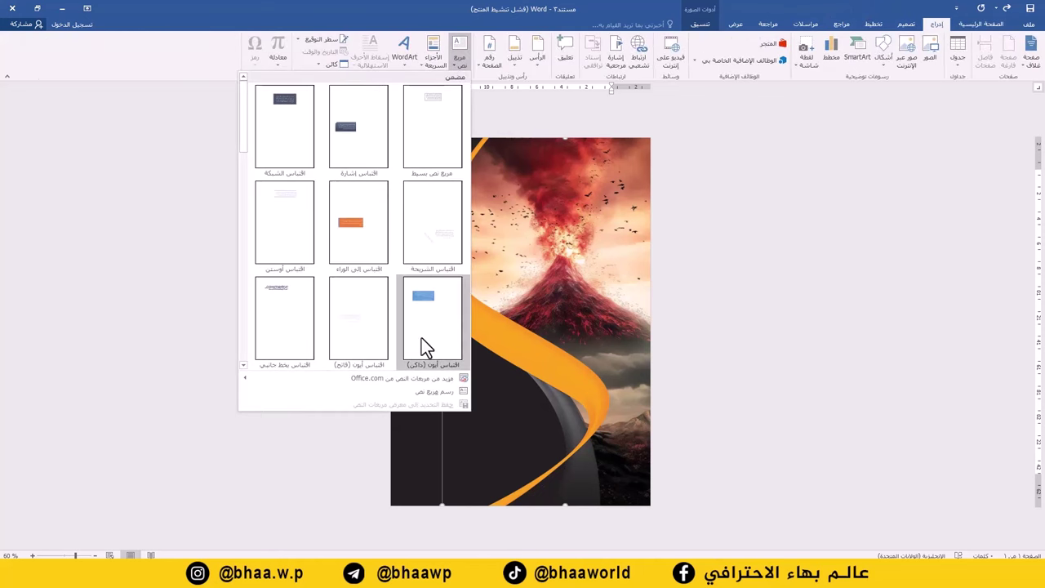
Draw a text box in the cover's lower left and set its Arabic title text to size 48
{"action": "left_click", "coordinate": [433, 392]}
{"action": "mouse_move", "coordinate": [415, 370]}
{"action": "left_mouse_down"}
{"action": "mouse_move", "coordinate": [476, 425]}
{"action": "mouse_move", "coordinate": [534, 433]}
{"action": "left_mouse_up"}
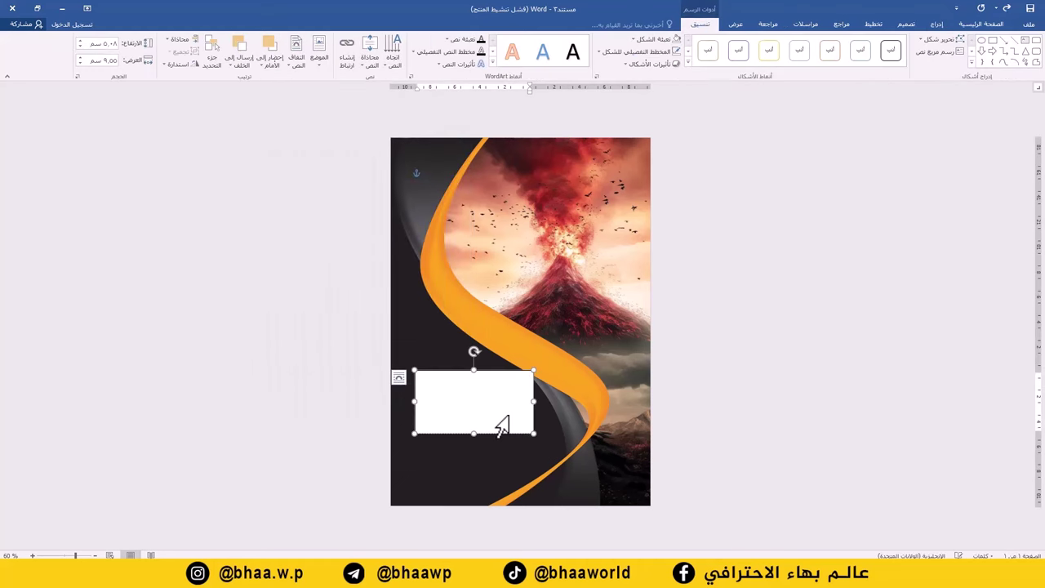
{"action": "key", "text": "alt+shift"}
{"action": "key", "text": "alt+shift"}
{"action": "key", "text": "ctrl+a"}
{"action": "left_click", "coordinate": [981, 24]}
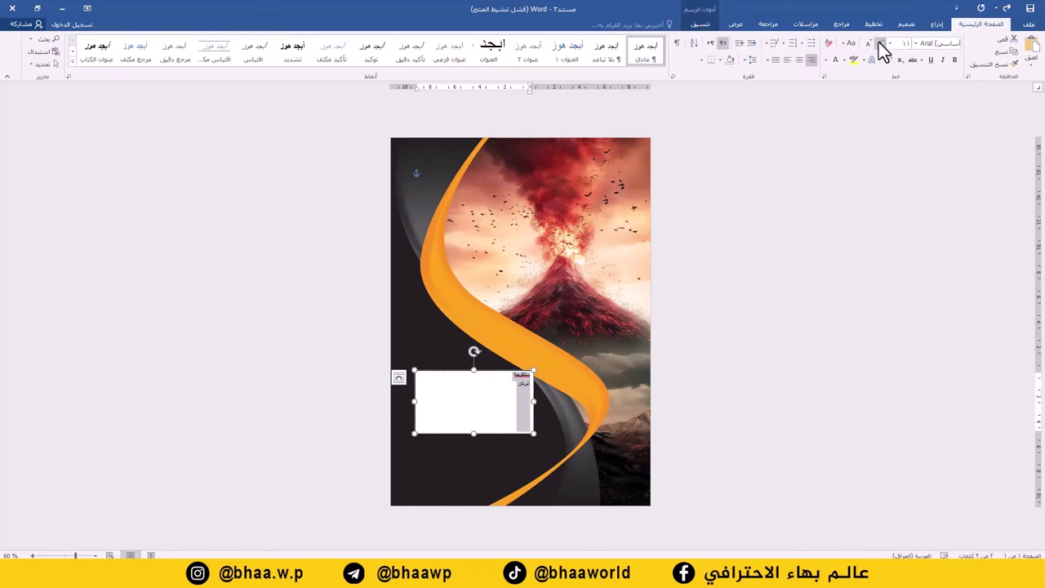
{"action": "left_click", "coordinate": [880, 43]}
{"action": "left_click", "coordinate": [880, 43]}
{"action": "left_click", "coordinate": [880, 43]}
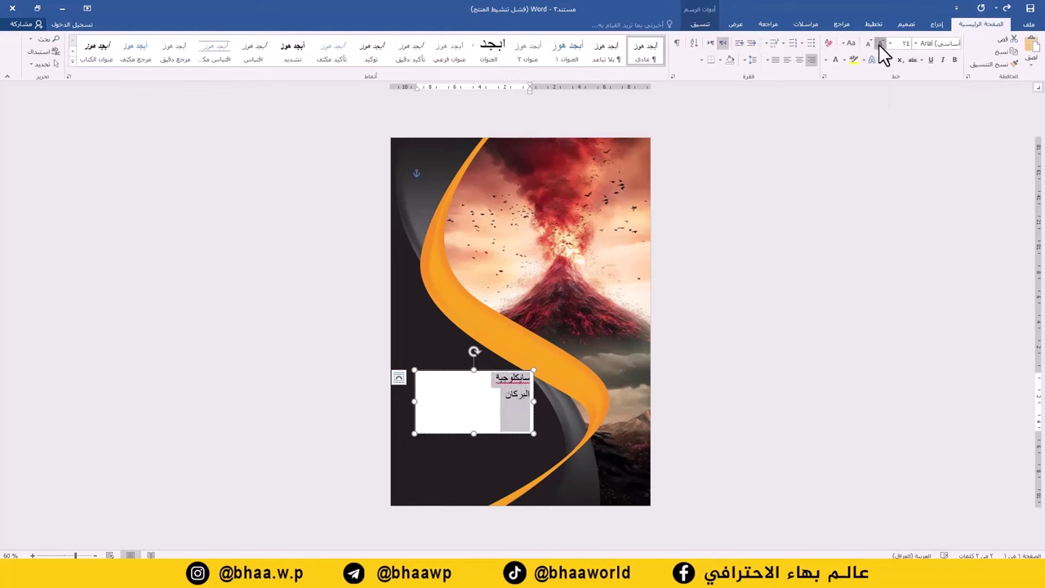
{"action": "left_click", "coordinate": [880, 43]}
{"action": "left_click", "coordinate": [871, 45]}
{"action": "left_click", "coordinate": [871, 45]}
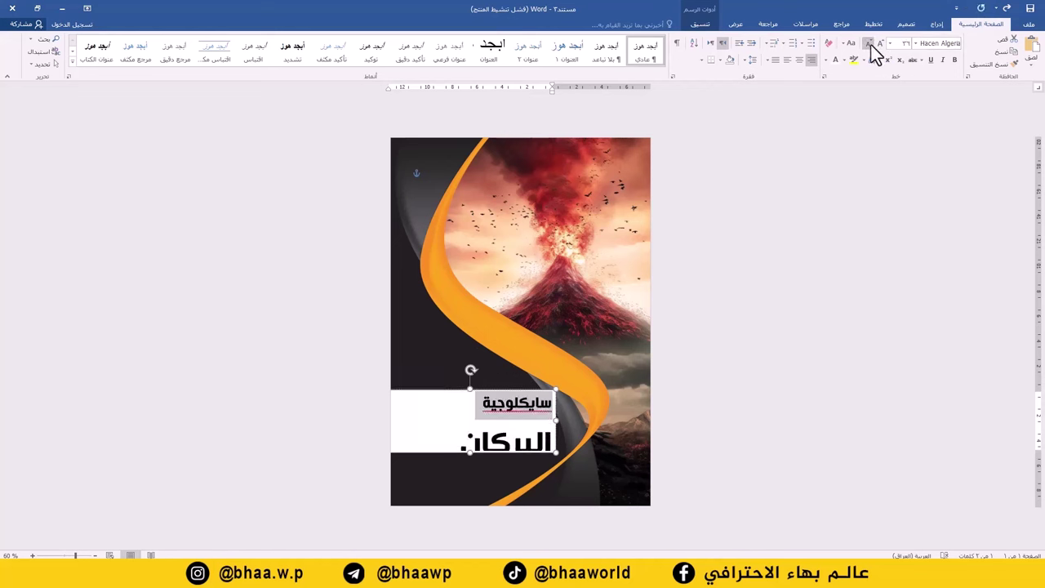
{"action": "left_click", "coordinate": [880, 44]}
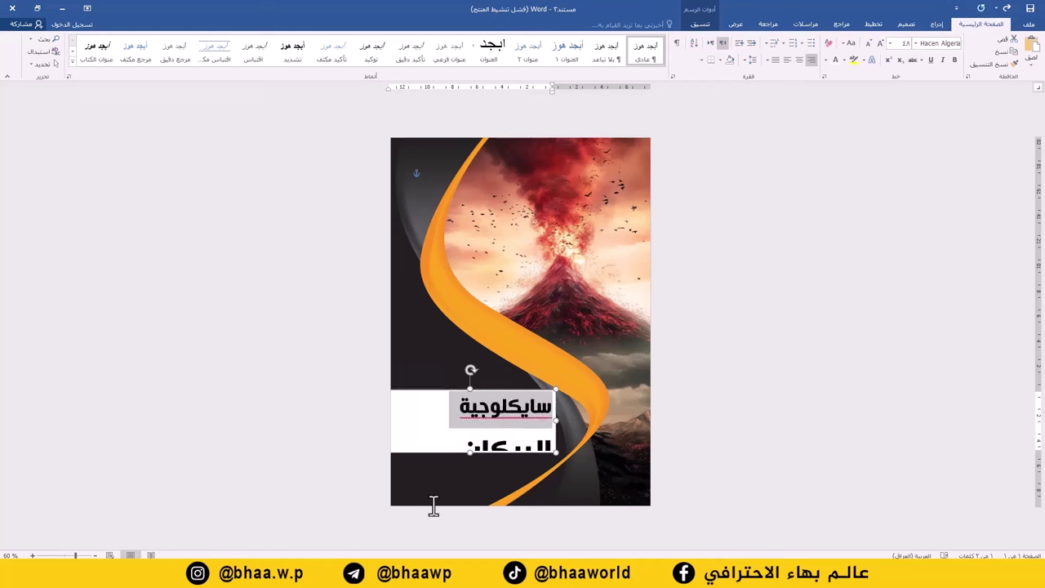
Extend the title box, centre the two lines in white, and remove the box's fill and outline
{"action": "left_click_drag", "start_coordinate": [471, 451], "coordinate": [471, 472]}
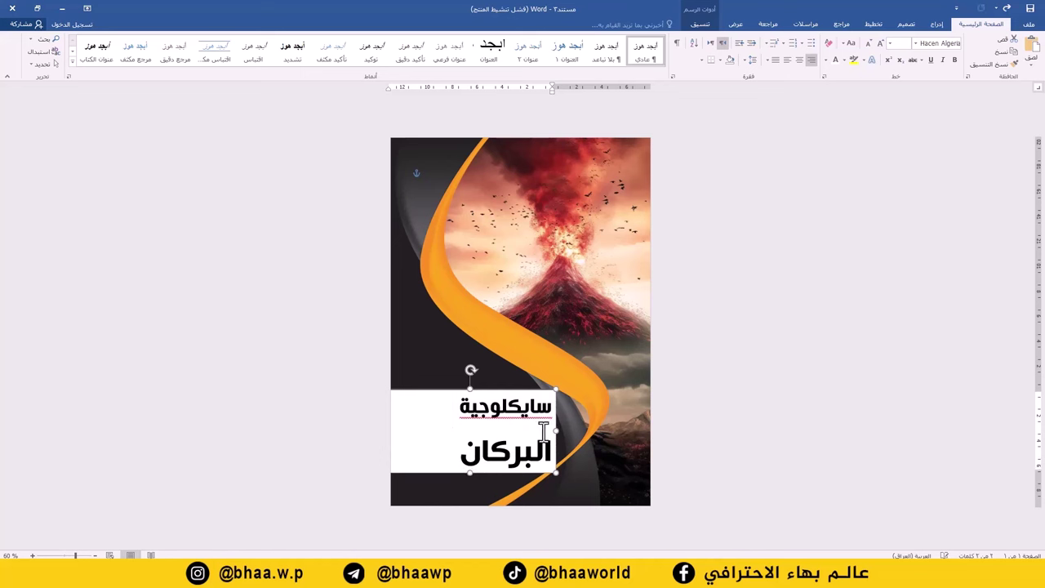
{"action": "left_click", "coordinate": [799, 61]}
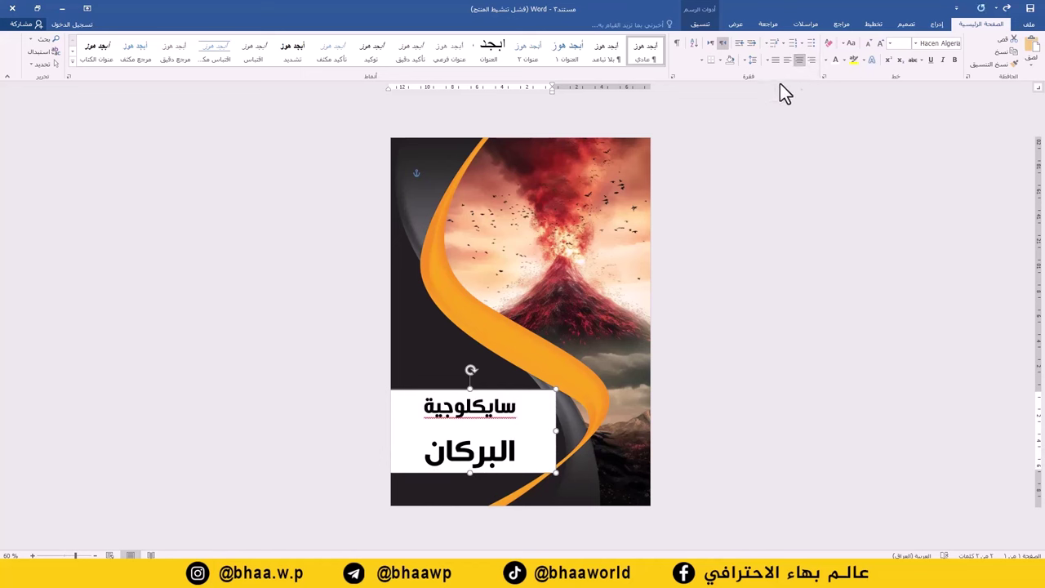
{"action": "left_click", "coordinate": [835, 62]}
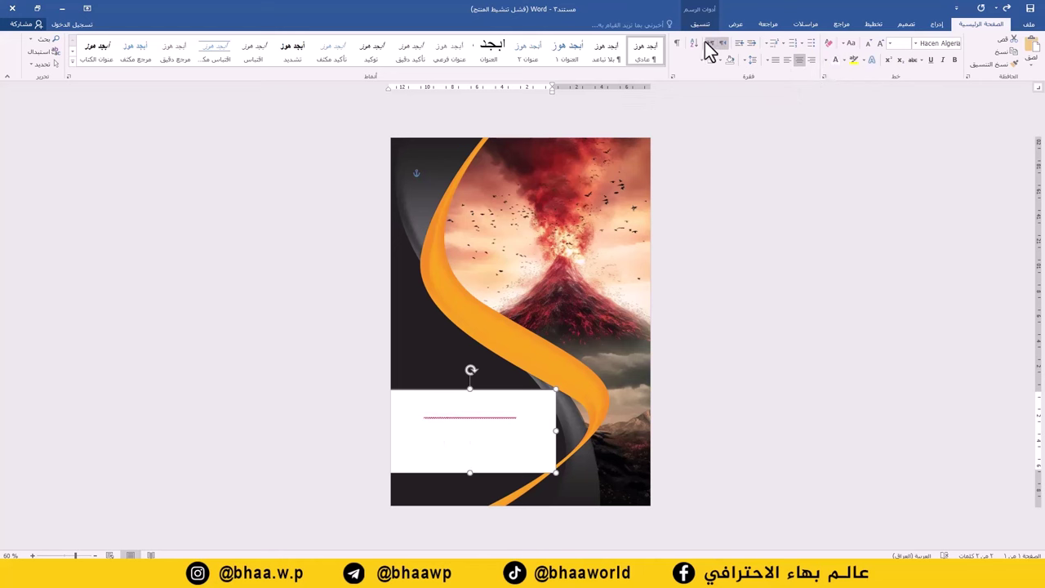
{"action": "left_click", "coordinate": [701, 25]}
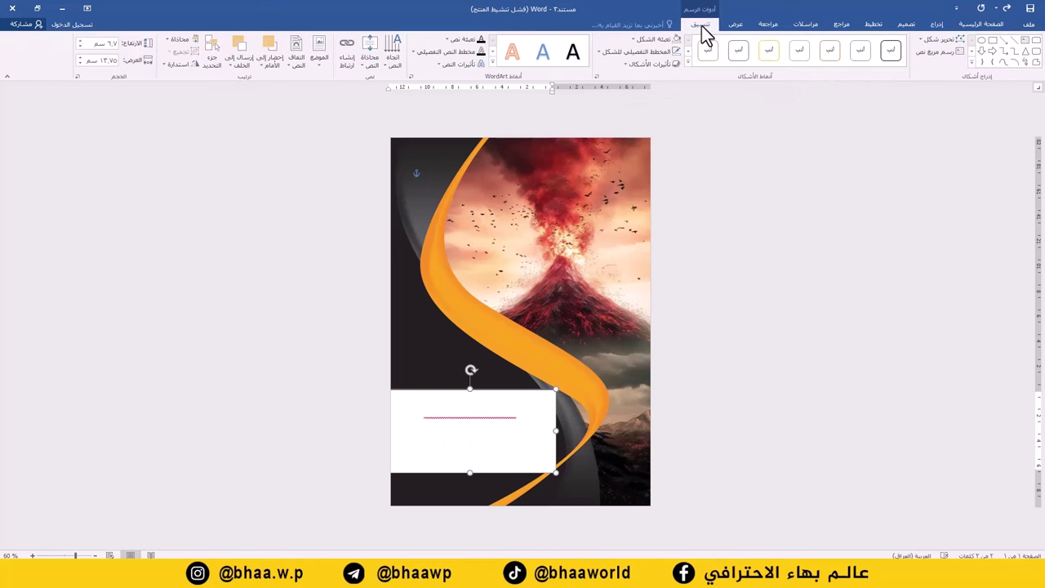
{"action": "left_click", "coordinate": [656, 39]}
{"action": "left_click", "coordinate": [650, 133]}
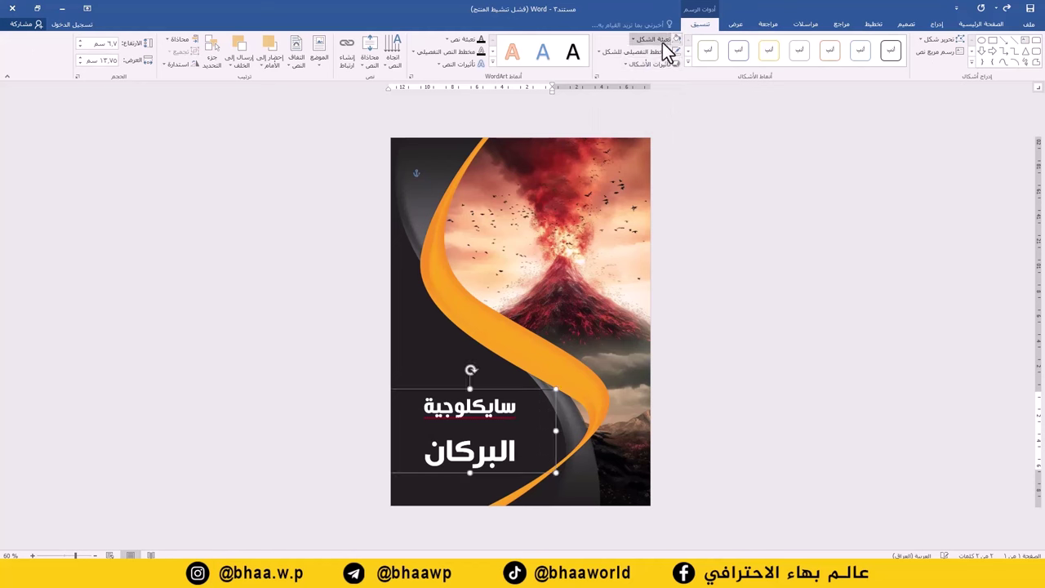
{"action": "left_click", "coordinate": [657, 51]}
{"action": "left_click", "coordinate": [642, 148]}
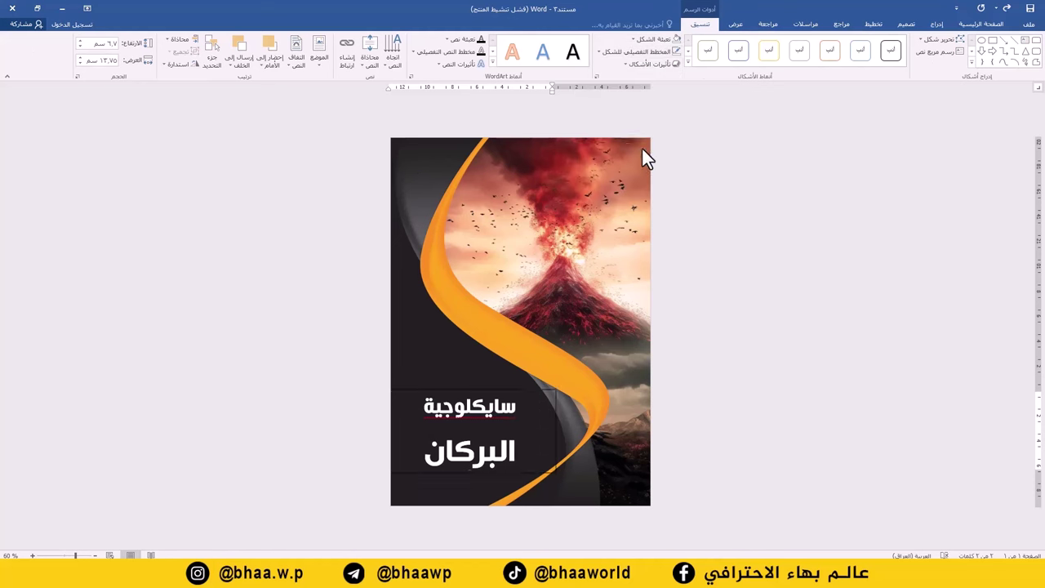
Colour the word البركان yellow and give the title an outer shadow
{"action": "double_click", "coordinate": [480, 441]}
{"action": "left_click", "coordinate": [978, 25]}
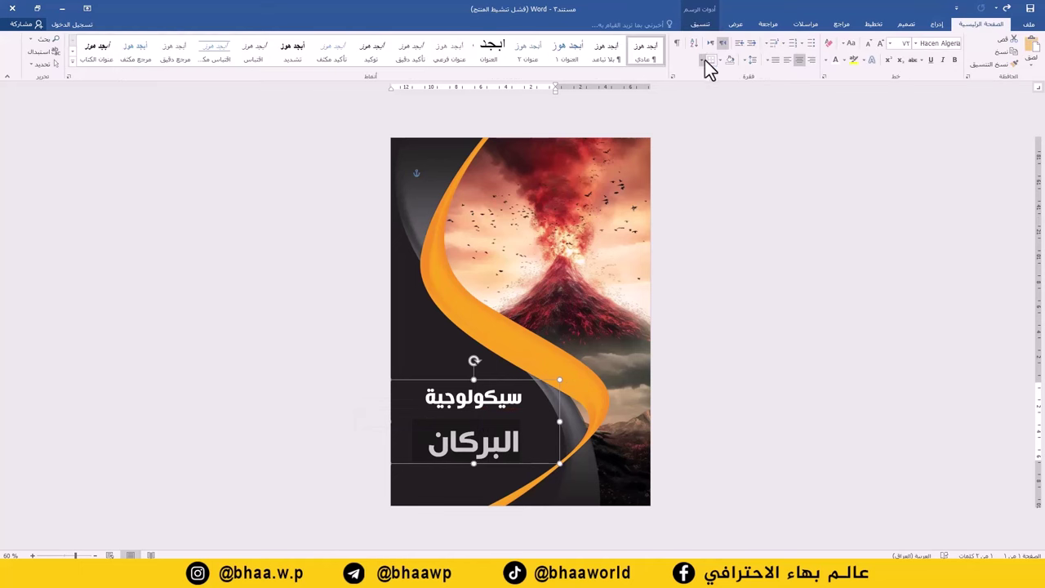
{"action": "left_click", "coordinate": [824, 63]}
{"action": "left_click", "coordinate": [517, 376]}
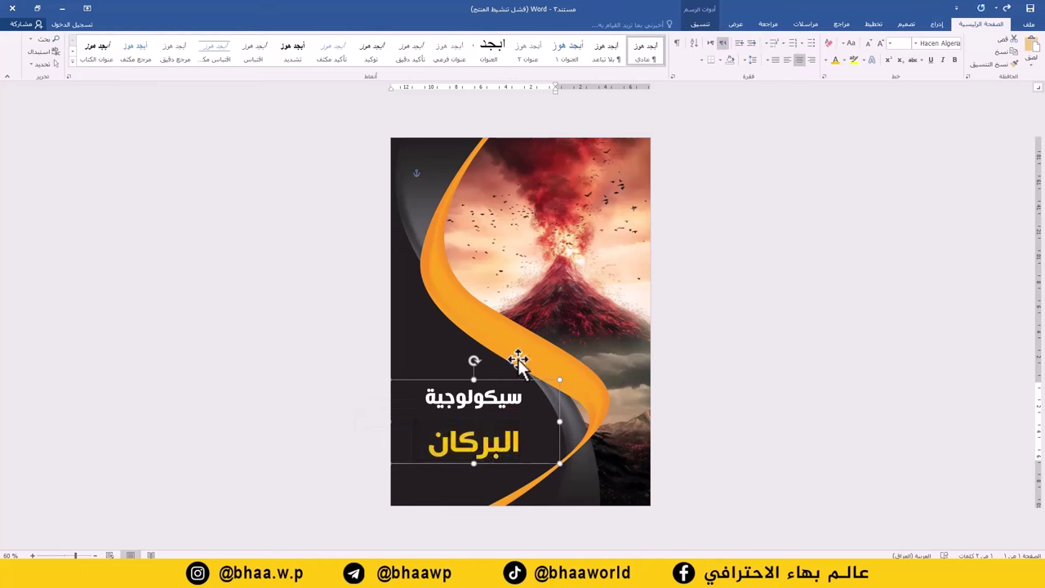
{"action": "left_click", "coordinate": [700, 25]}
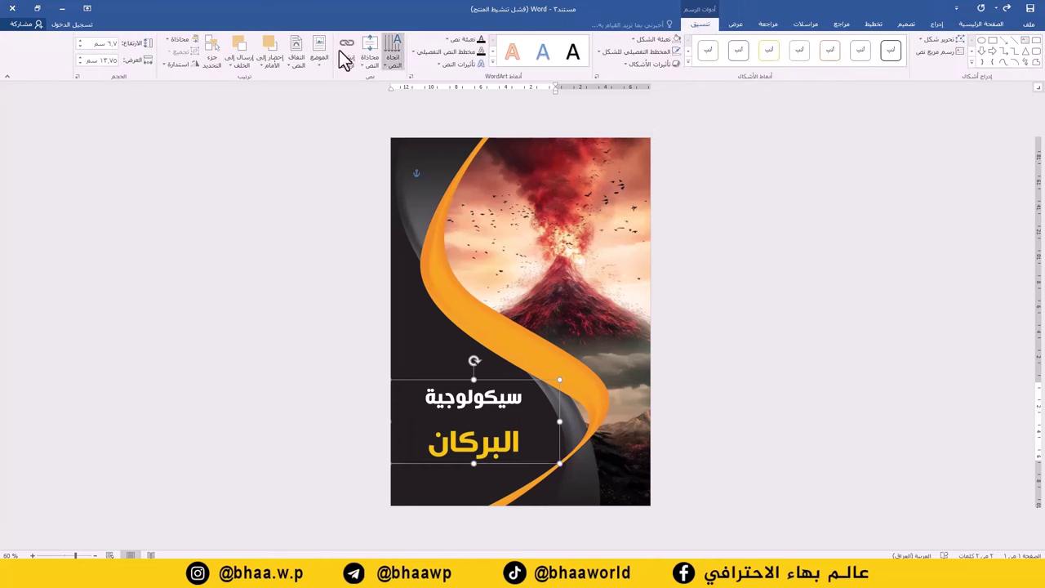
{"action": "left_click", "coordinate": [458, 66]}
{"action": "mouse_move", "coordinate": [442, 89]}
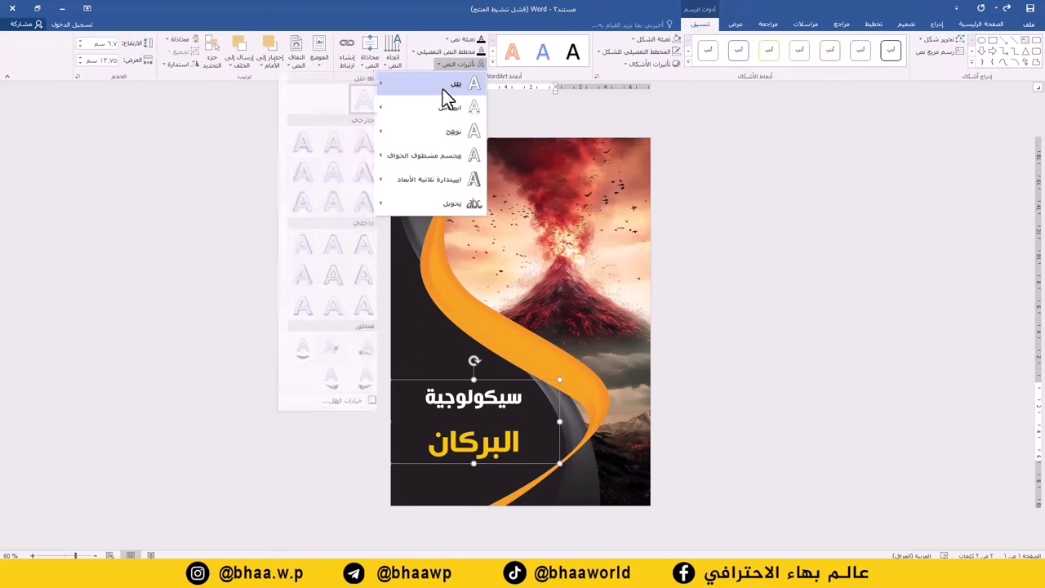
{"action": "left_click", "coordinate": [298, 143]}
Tighten the title's line spacing in the paragraph settings and shift the box up slightly
{"action": "left_click", "coordinate": [980, 24]}
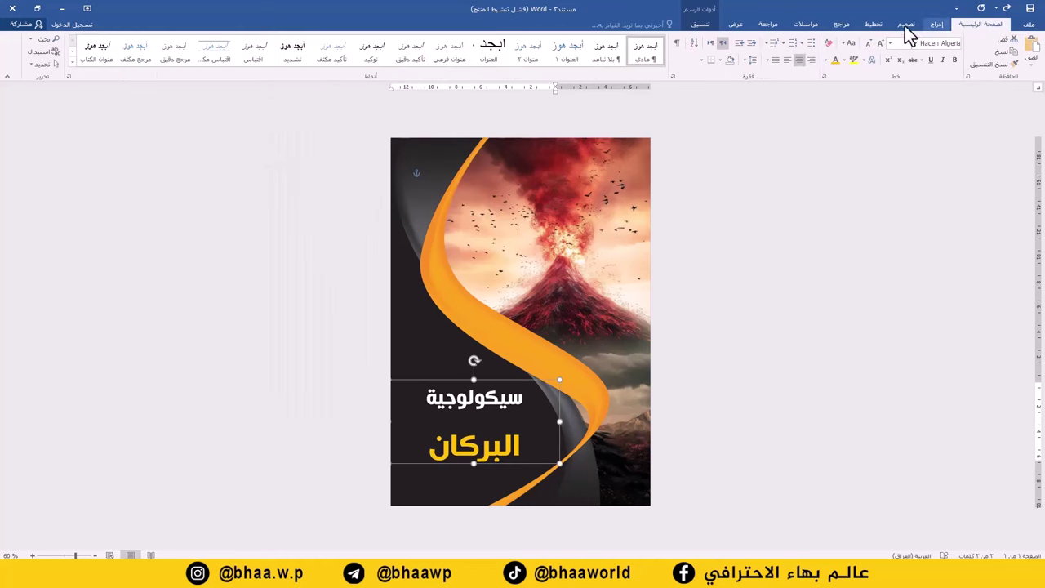
{"action": "left_click", "coordinate": [744, 59]}
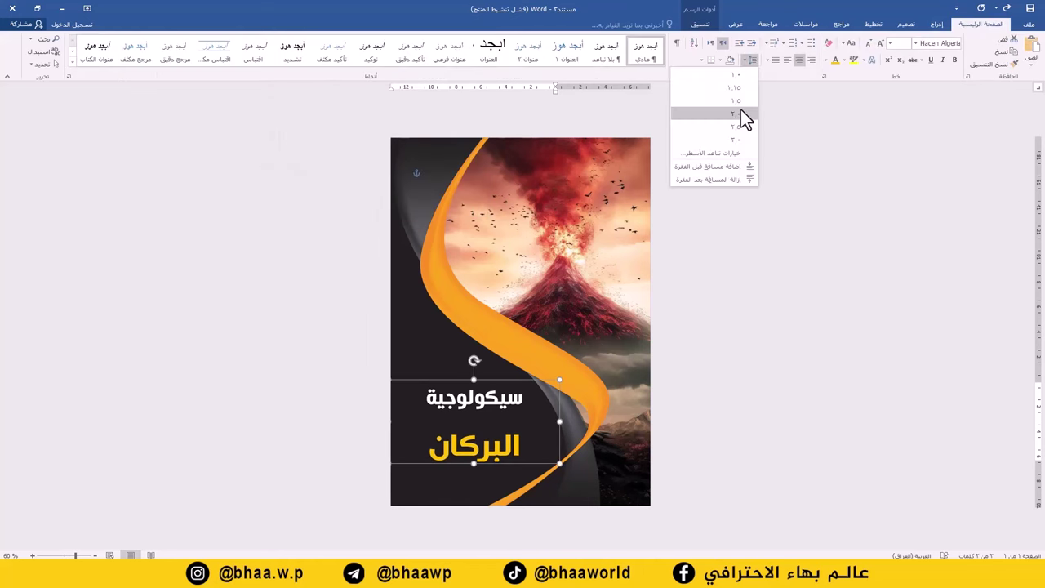
{"action": "left_click", "coordinate": [729, 153]}
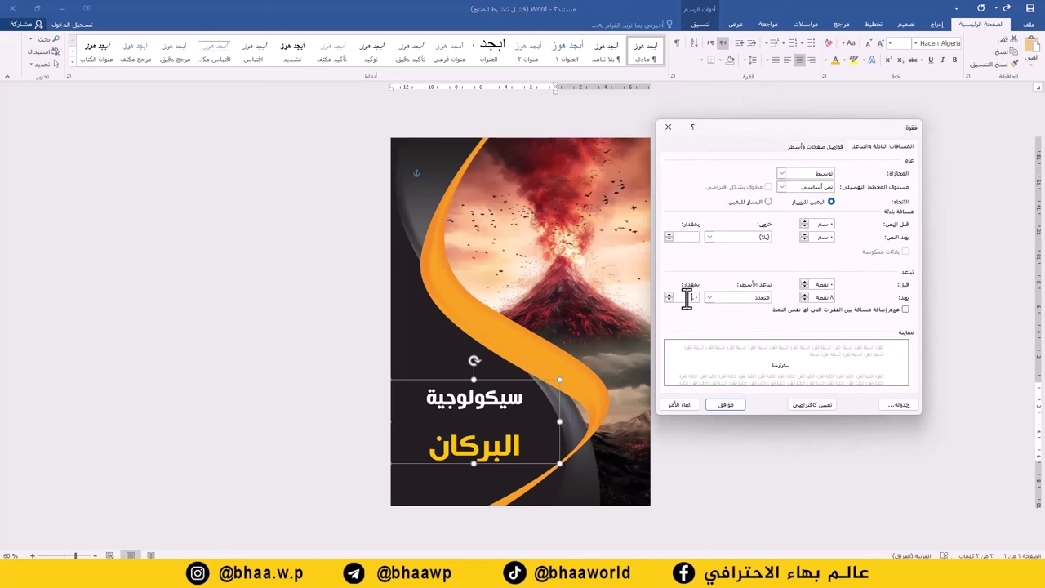
{"action": "key", "text": "Return"}
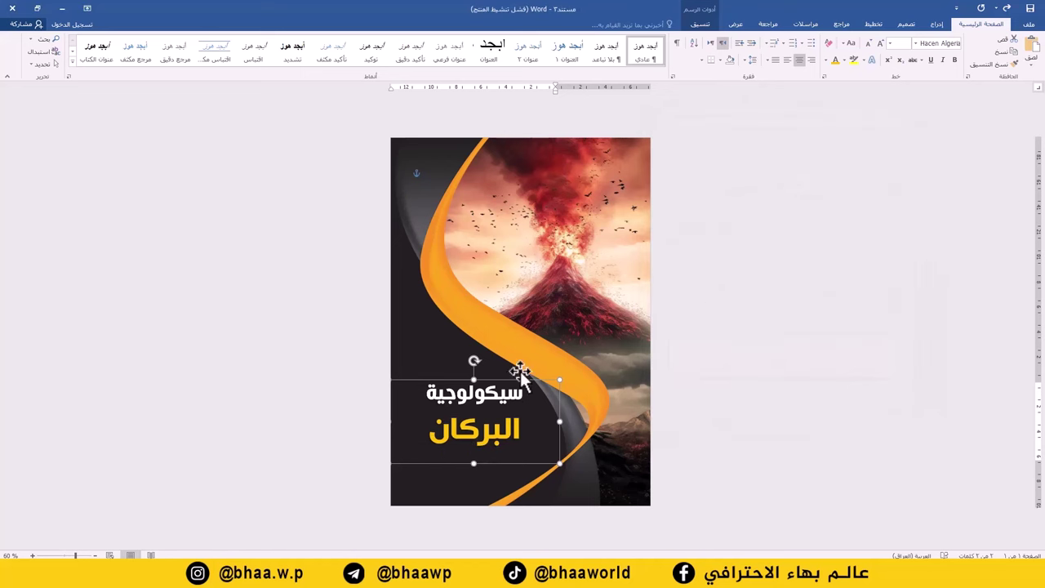
{"action": "left_click_drag", "start_coordinate": [498, 378], "coordinate": [500, 444]}
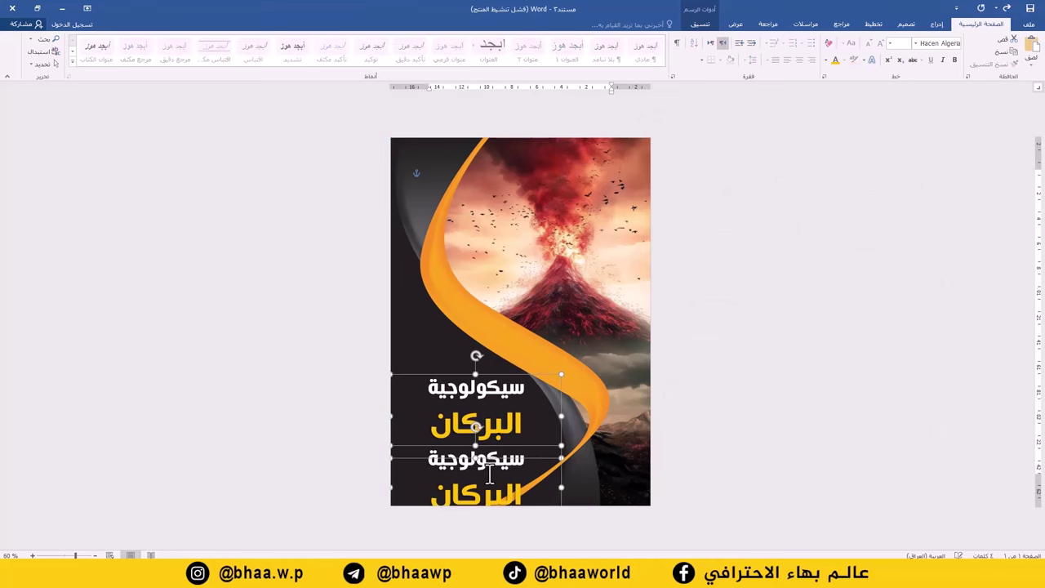
Replace the duplicate box's text with 'اعداد' and the author's name, shrink it, and place it under the title
{"action": "left_click", "coordinate": [490, 473]}
{"action": "key", "text": "ctrl+a"}
{"action": "type", "text": "اع"}
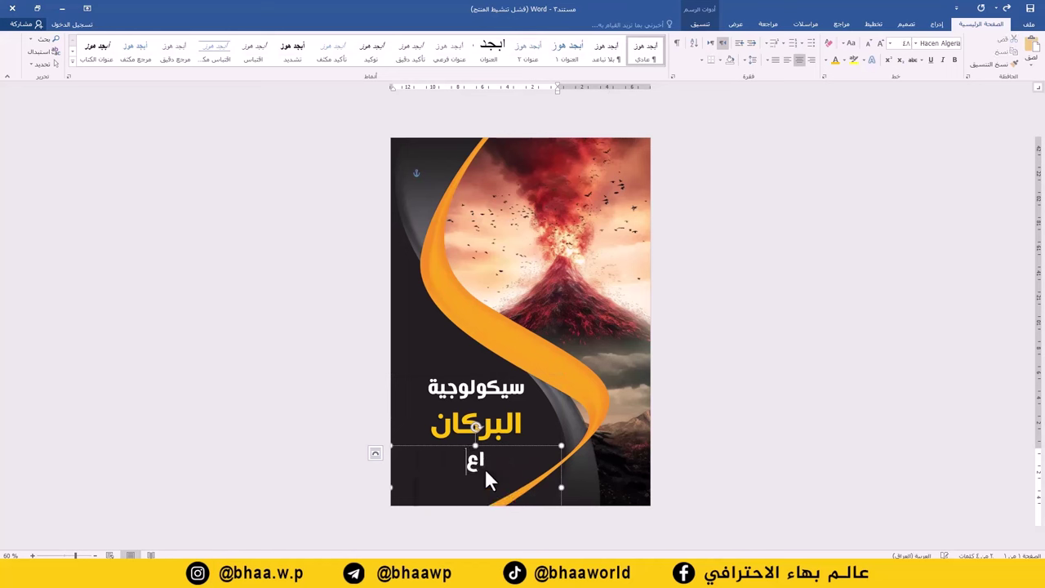
{"action": "key", "text": "ctrl+a"}
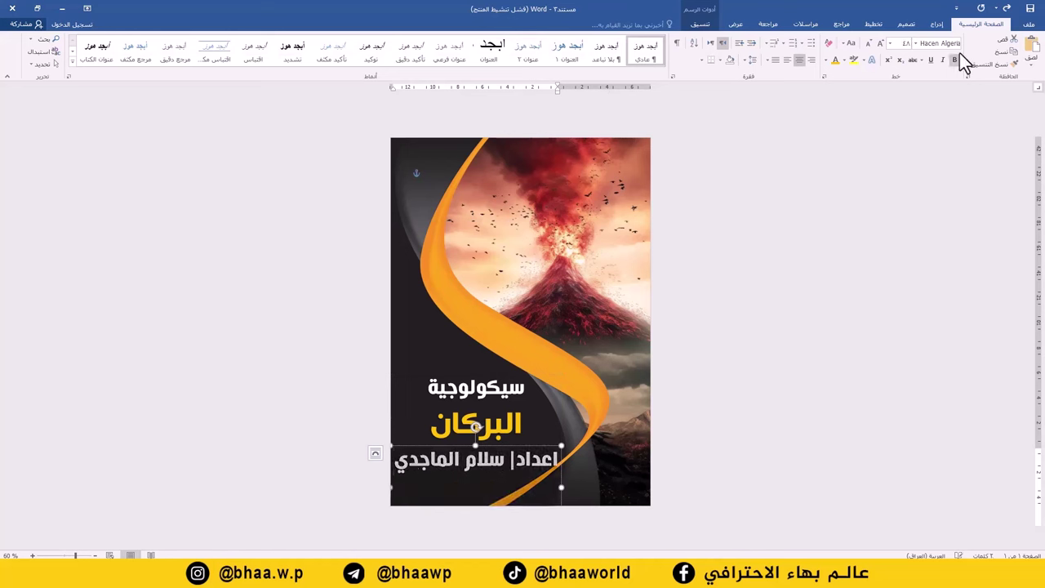
{"action": "left_click", "coordinate": [879, 43]}
{"action": "left_click_drag", "start_coordinate": [518, 440], "coordinate": [519, 450]}
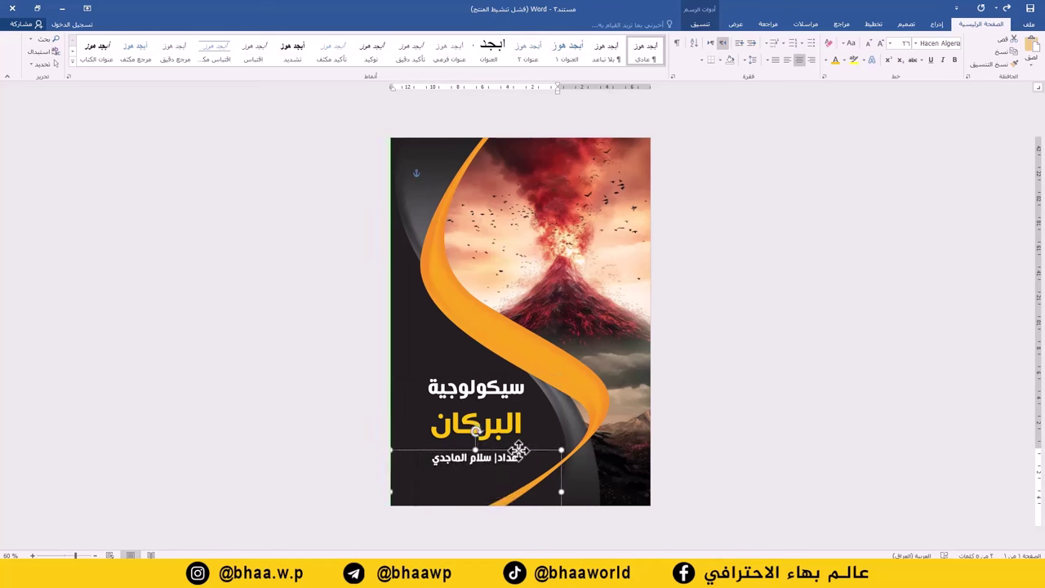
{"action": "left_click", "coordinate": [452, 211]}
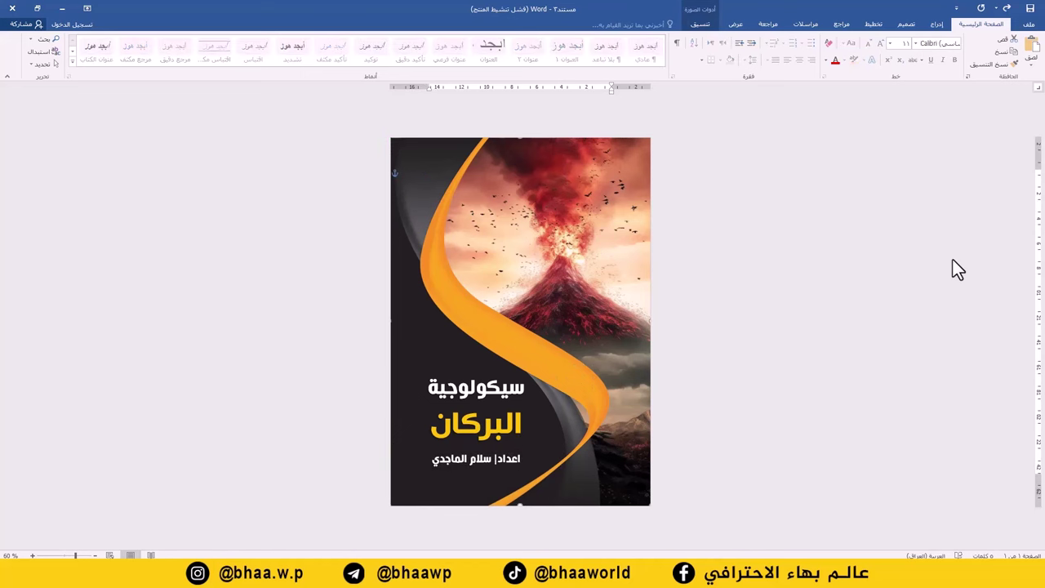
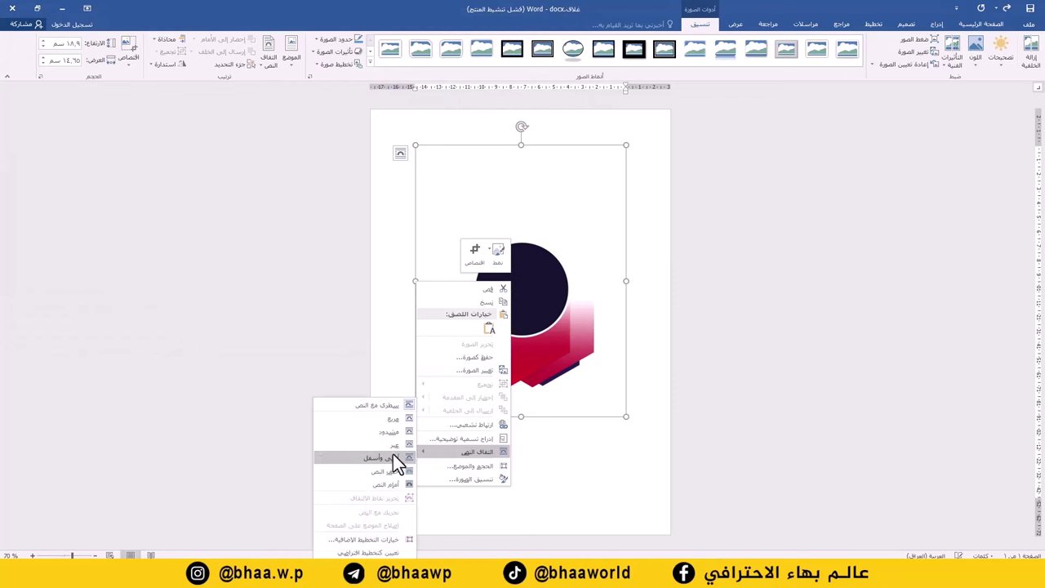
Set the circle-and-hexagon artwork to Behind Text and stretch it to the page edges
{"action": "left_click", "coordinate": [380, 472]}
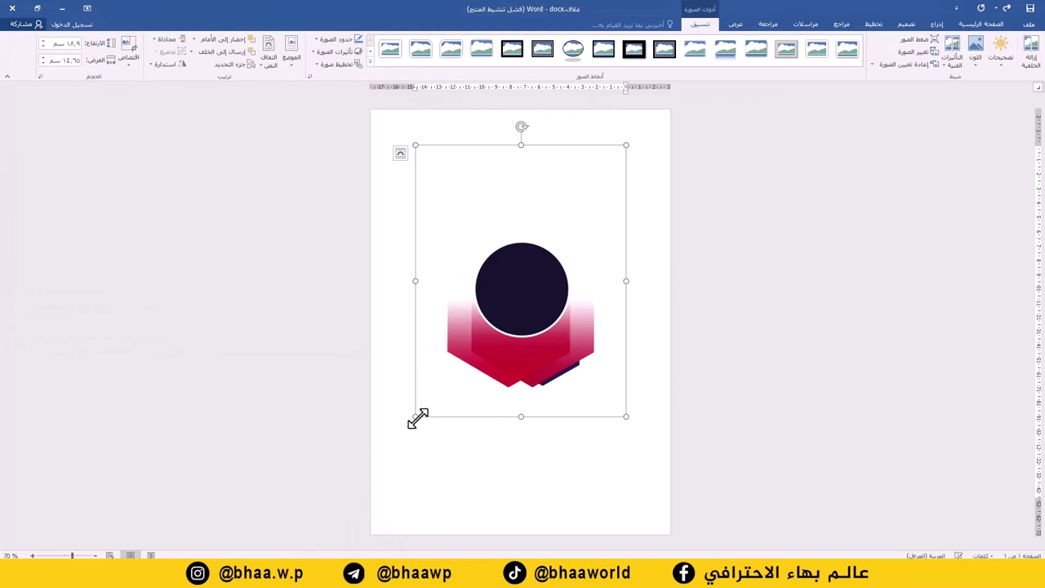
{"action": "left_click_drag", "start_coordinate": [417, 418], "coordinate": [373, 472]}
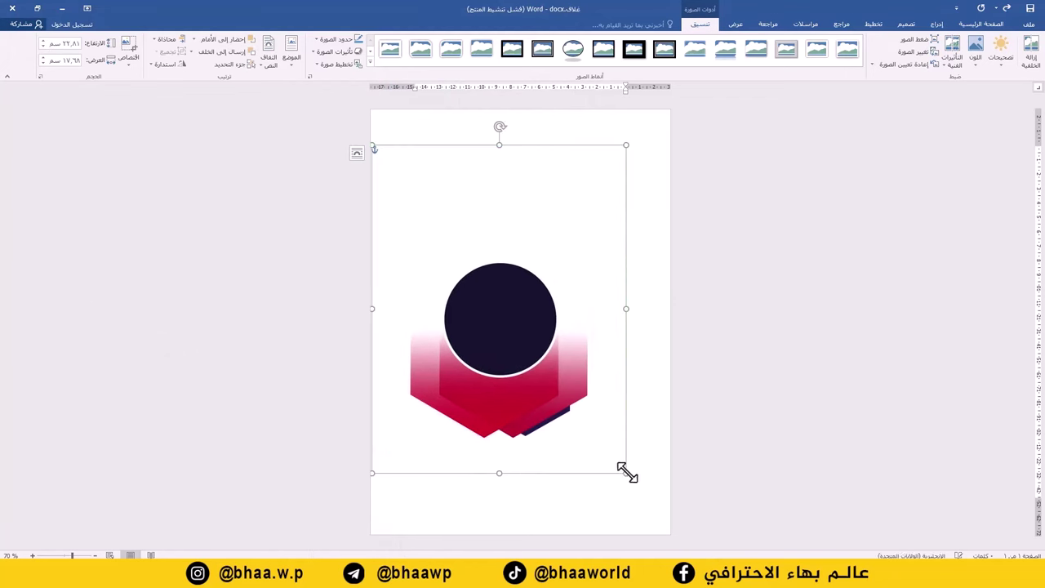
{"action": "left_click_drag", "start_coordinate": [626, 471], "coordinate": [670, 534]}
{"action": "left_click_drag", "start_coordinate": [374, 534], "coordinate": [330, 552]}
{"action": "left_click_drag", "start_coordinate": [626, 148], "coordinate": [678, 116]}
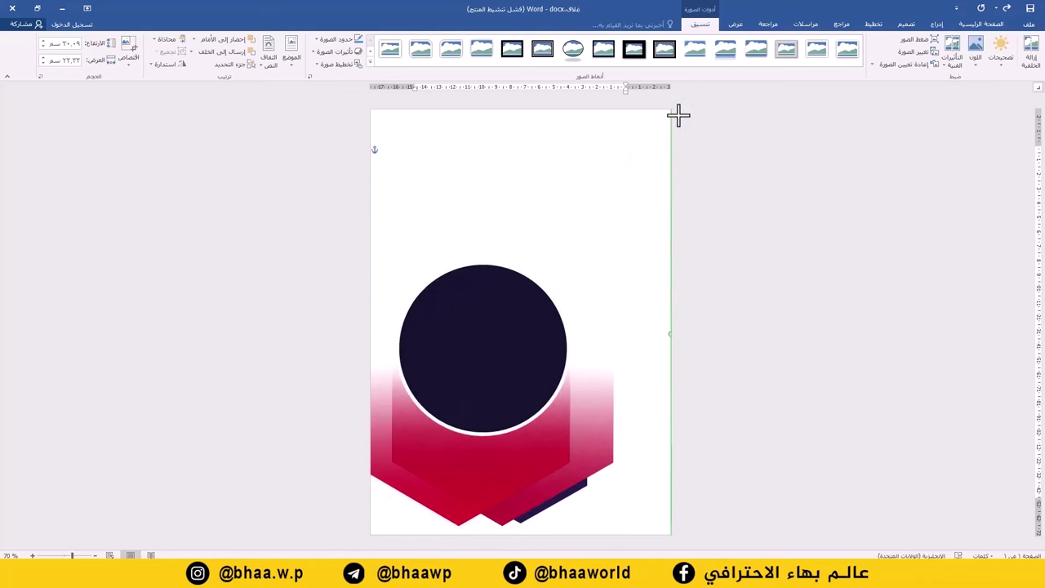
{"action": "left_click_drag", "start_coordinate": [599, 213], "coordinate": [632, 180]}
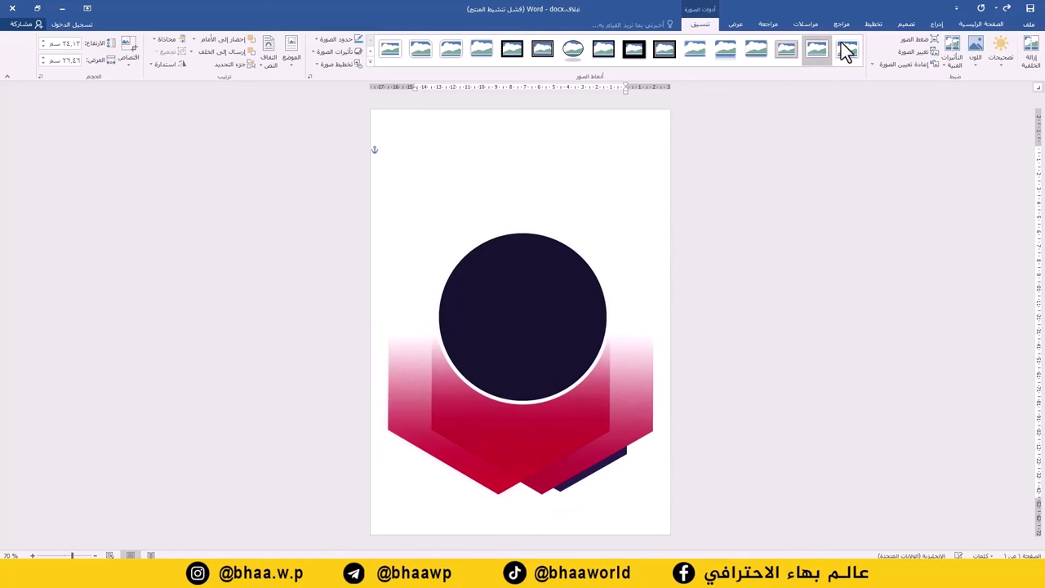
Draw an oval and size it to sit exactly over the dark circle
{"action": "left_click", "coordinate": [937, 24]}
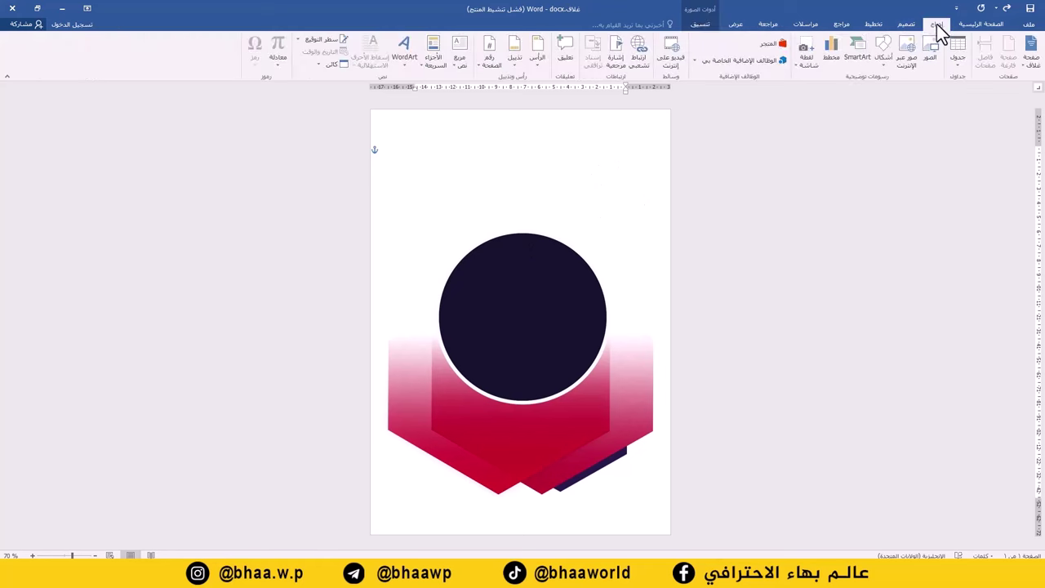
{"action": "left_click", "coordinate": [884, 62]}
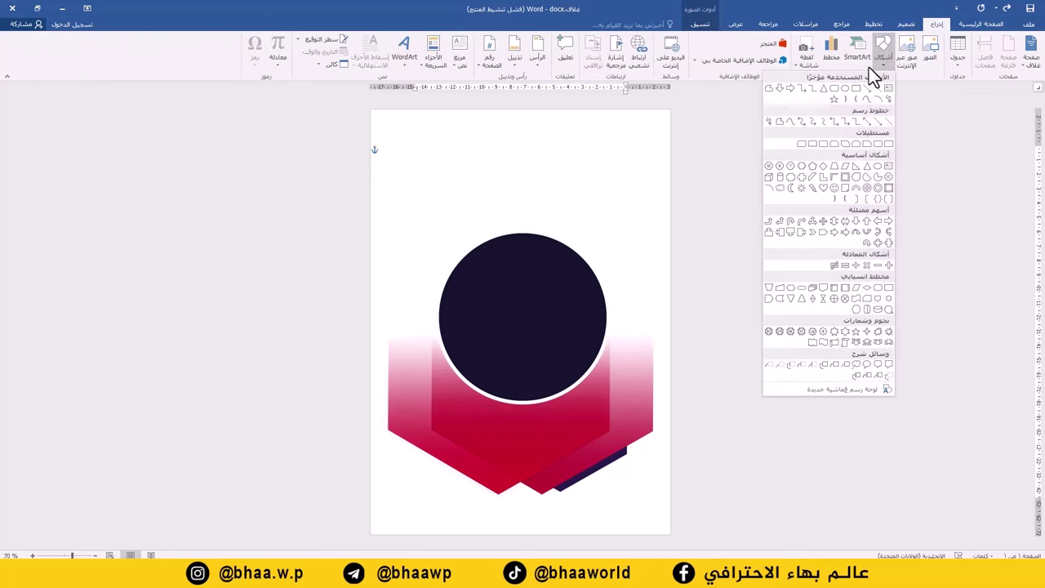
{"action": "left_click", "coordinate": [850, 100]}
{"action": "left_click_drag", "start_coordinate": [489, 285], "coordinate": [660, 458]}
{"action": "left_click_drag", "start_coordinate": [573, 382], "coordinate": [517, 331]}
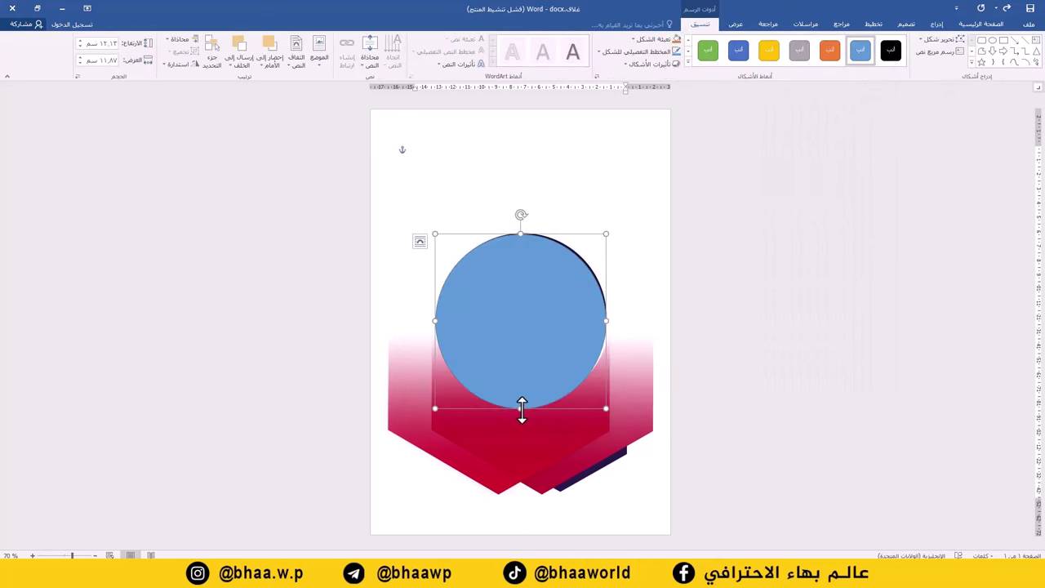
{"action": "mouse_move", "coordinate": [521, 409]}
{"action": "left_mouse_down"}
{"action": "mouse_move", "coordinate": [520, 389]}
{"action": "mouse_move", "coordinate": [521, 399]}
{"action": "left_mouse_up"}
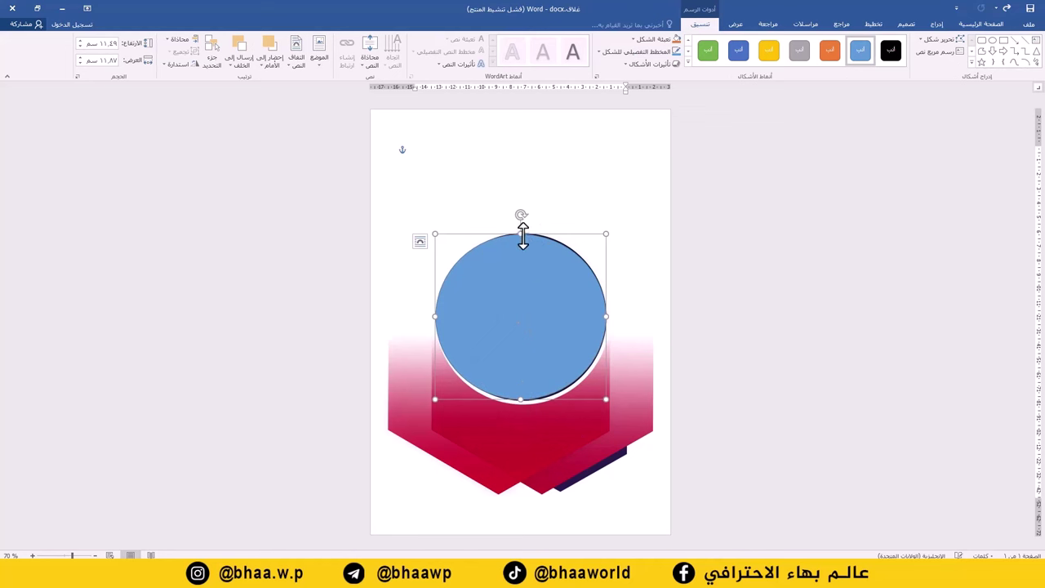
{"action": "left_click_drag", "start_coordinate": [520, 234], "coordinate": [521, 233]}
{"action": "left_click_drag", "start_coordinate": [607, 316], "coordinate": [609, 316]}
{"action": "left_click_drag", "start_coordinate": [436, 316], "coordinate": [438, 316]}
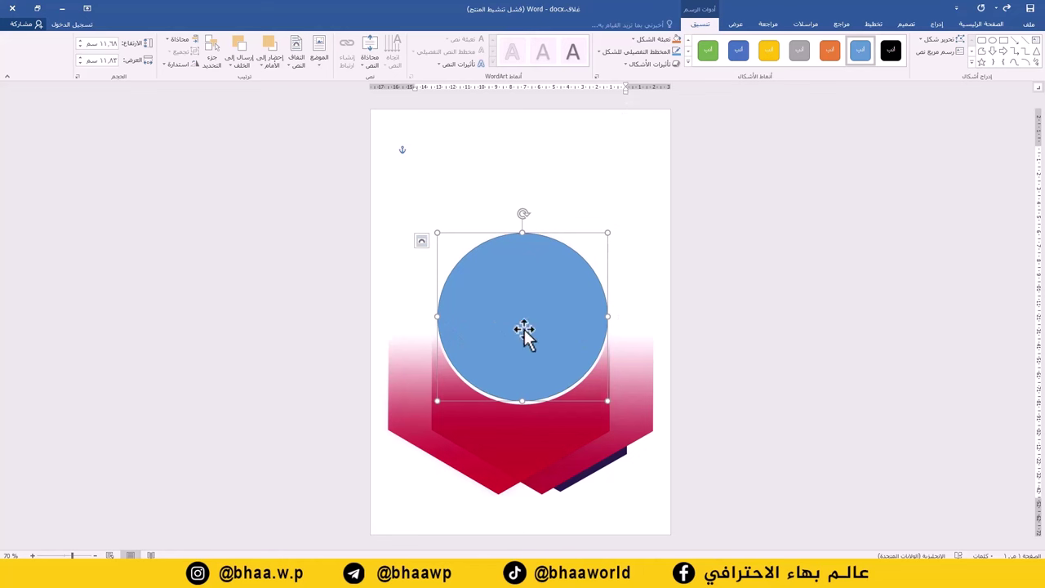
{"action": "left_click", "coordinate": [589, 165]}
{"action": "left_click", "coordinate": [517, 284]}
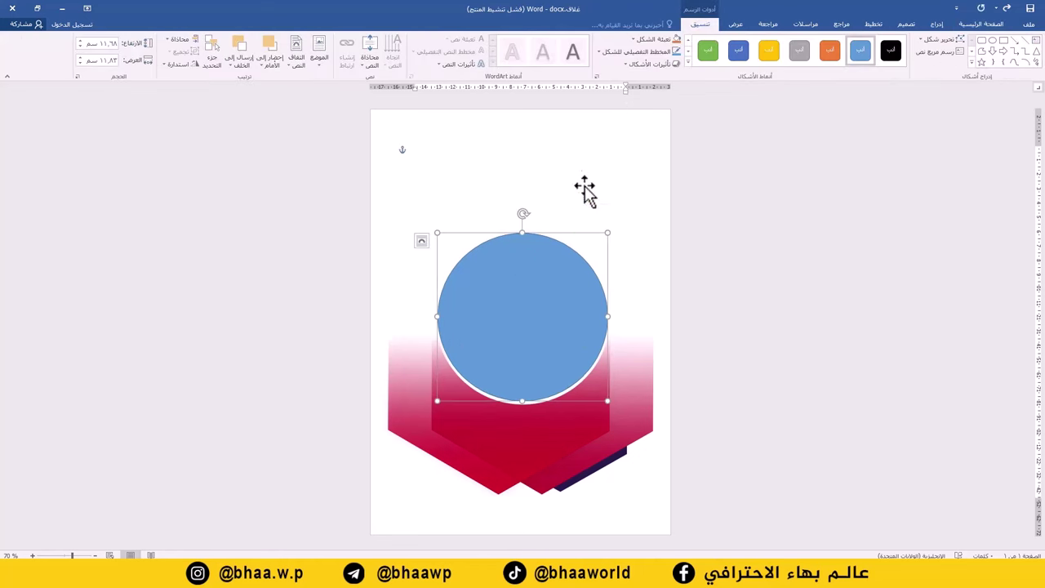
Fill the new circle with the pizza photo from file
{"action": "left_click", "coordinate": [642, 43]}
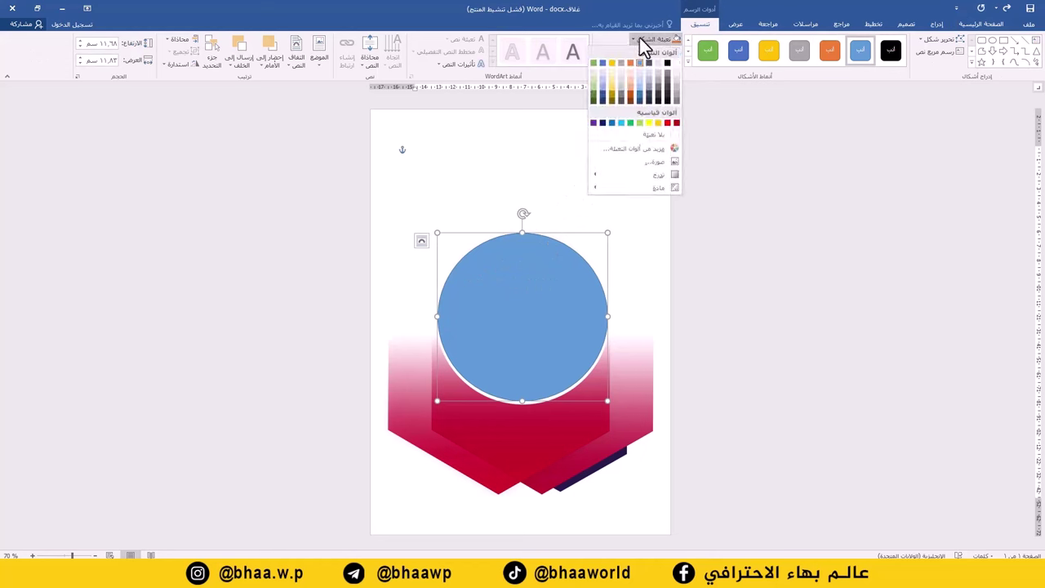
{"action": "left_click", "coordinate": [652, 162]}
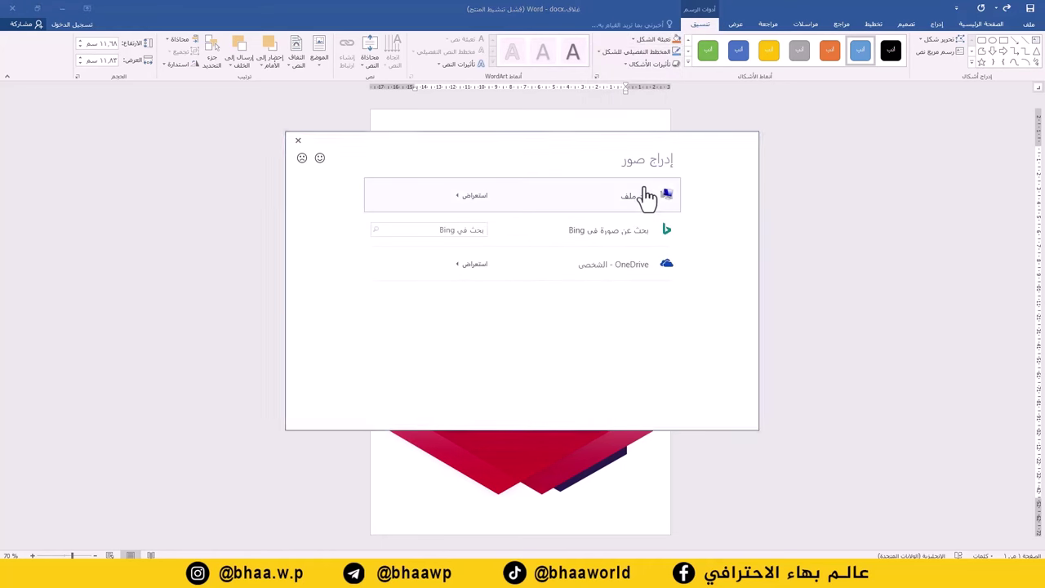
{"action": "left_click", "coordinate": [646, 198]}
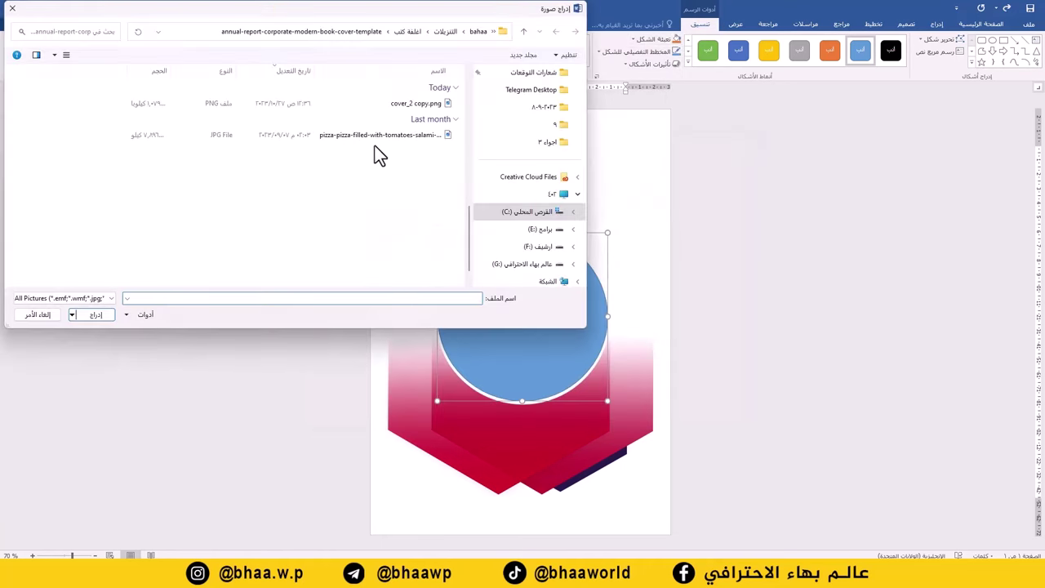
{"action": "left_click", "coordinate": [357, 136]}
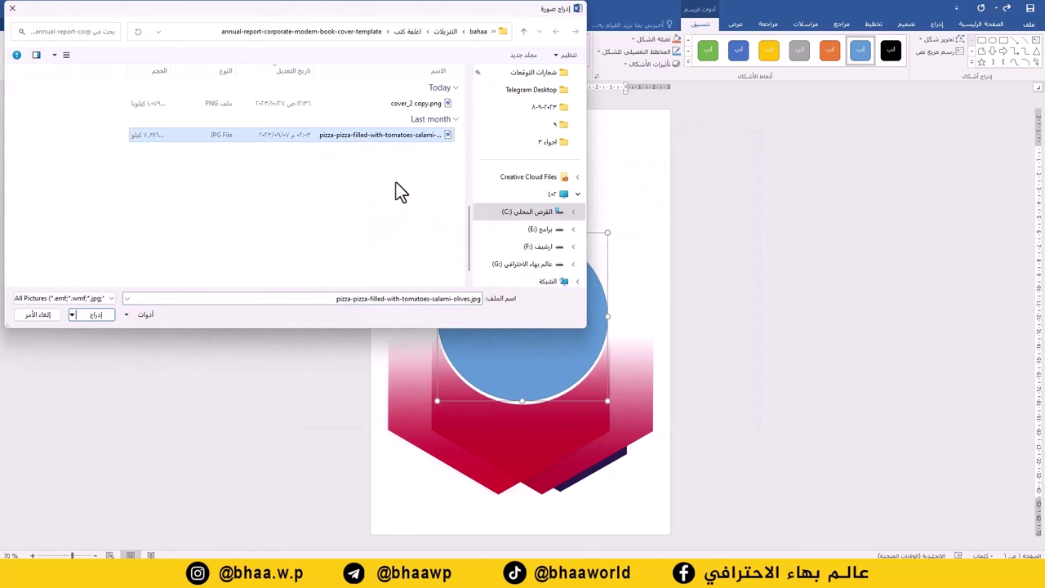
{"action": "scroll", "coordinate": [399, 192], "scroll_direction": "up", "scroll_amount": 3, "text": "ctrl"}
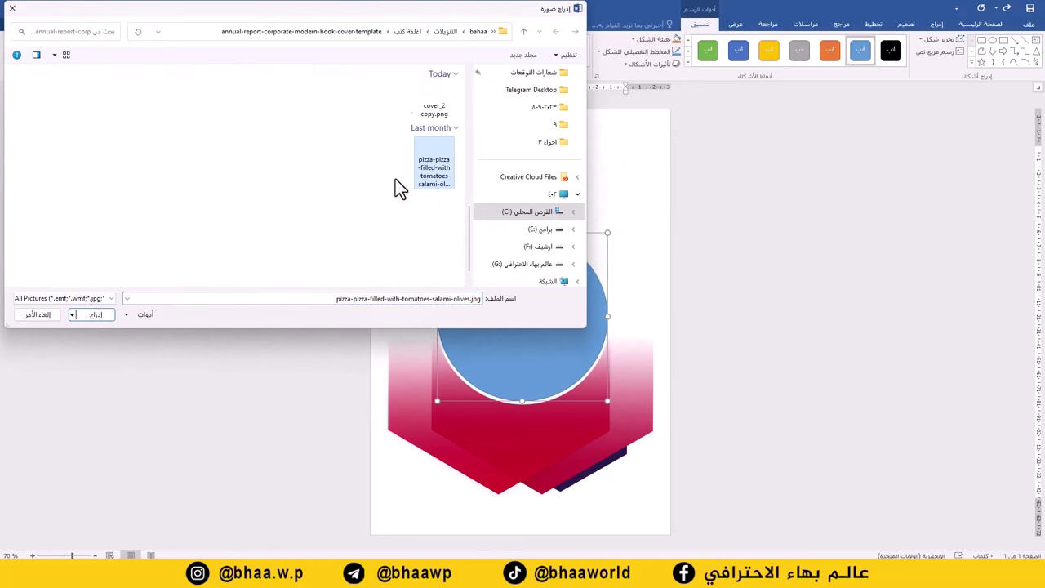
{"action": "double_click", "coordinate": [442, 172]}
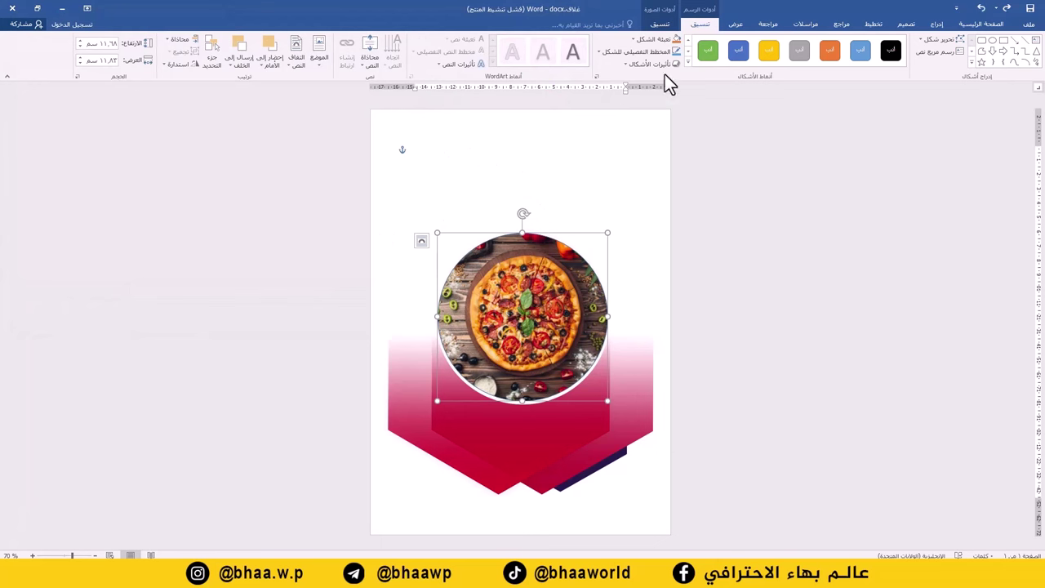
Crop-fit the pizza photo and enlarge it so the whole pizza fills the circle
{"action": "left_click", "coordinate": [657, 23]}
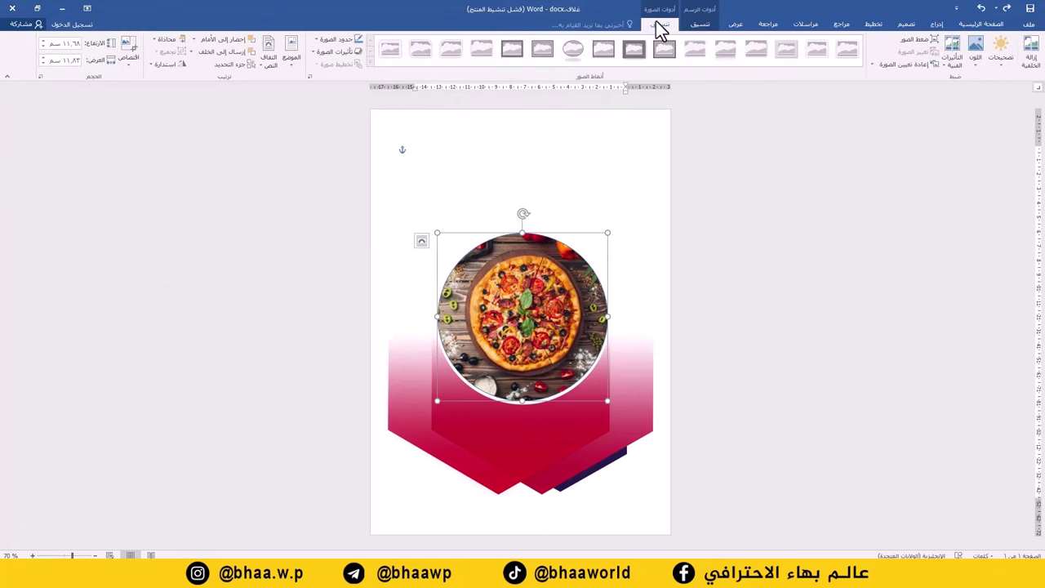
{"action": "left_click", "coordinate": [127, 65]}
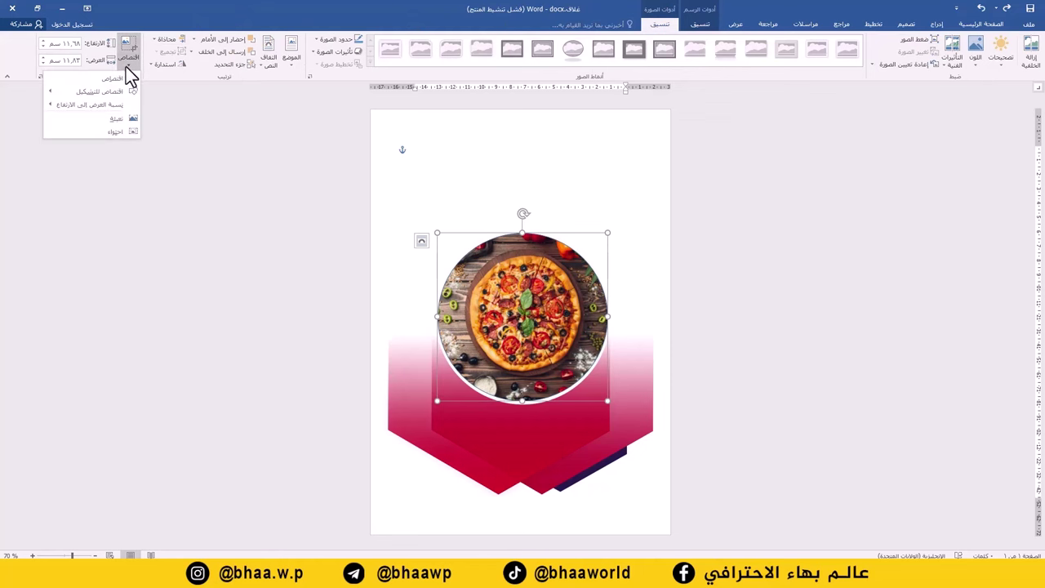
{"action": "left_click", "coordinate": [123, 133]}
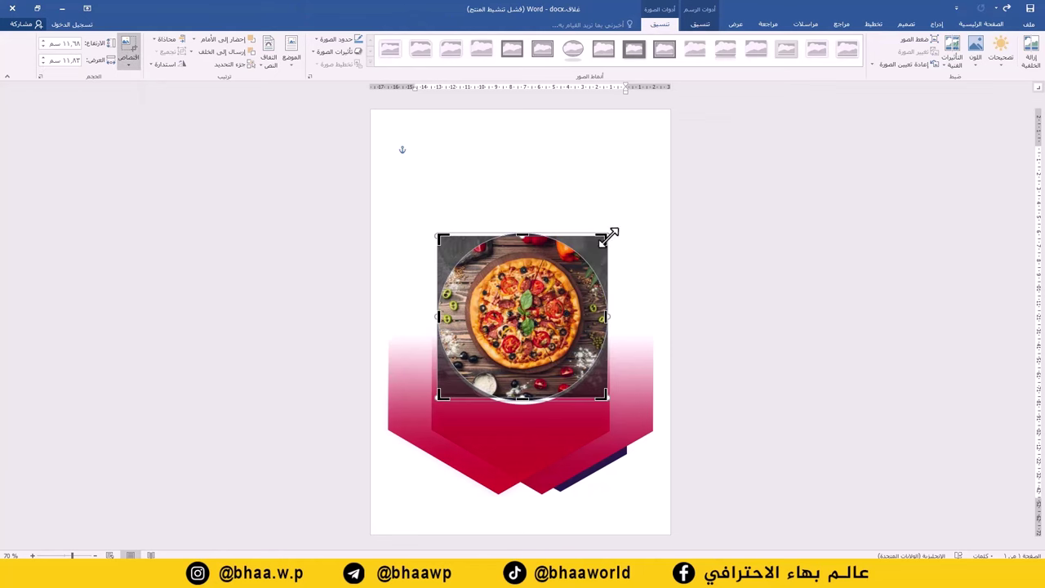
{"action": "left_click_drag", "start_coordinate": [612, 236], "coordinate": [626, 218]}
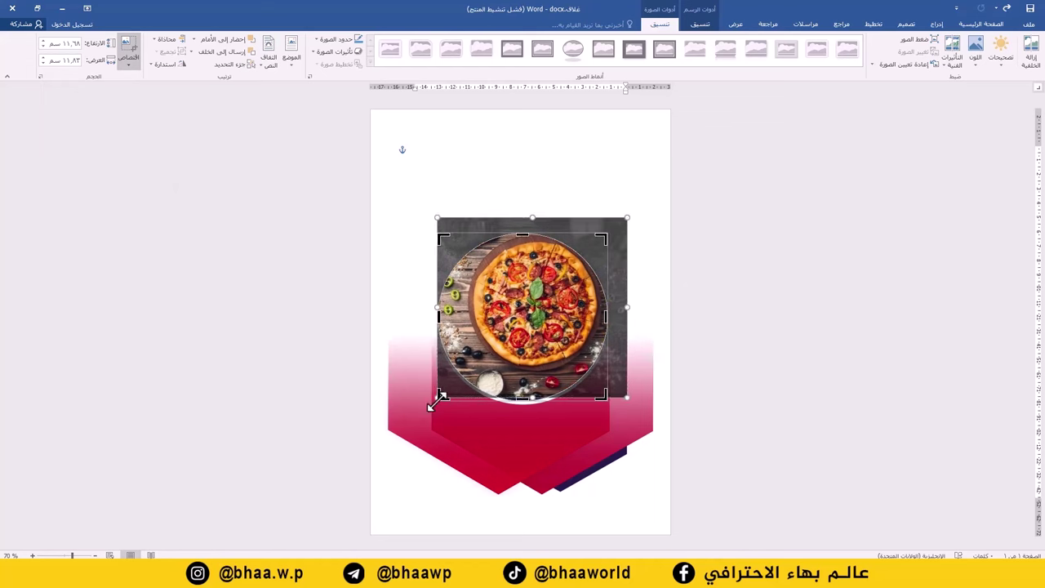
{"action": "left_click_drag", "start_coordinate": [438, 398], "coordinate": [408, 423]}
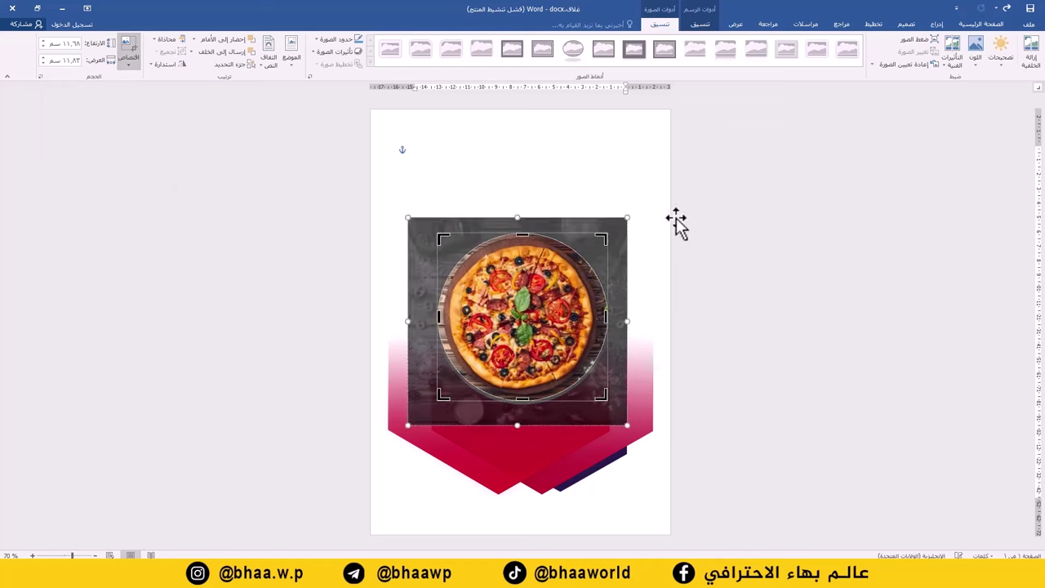
{"action": "key", "text": "Escape"}
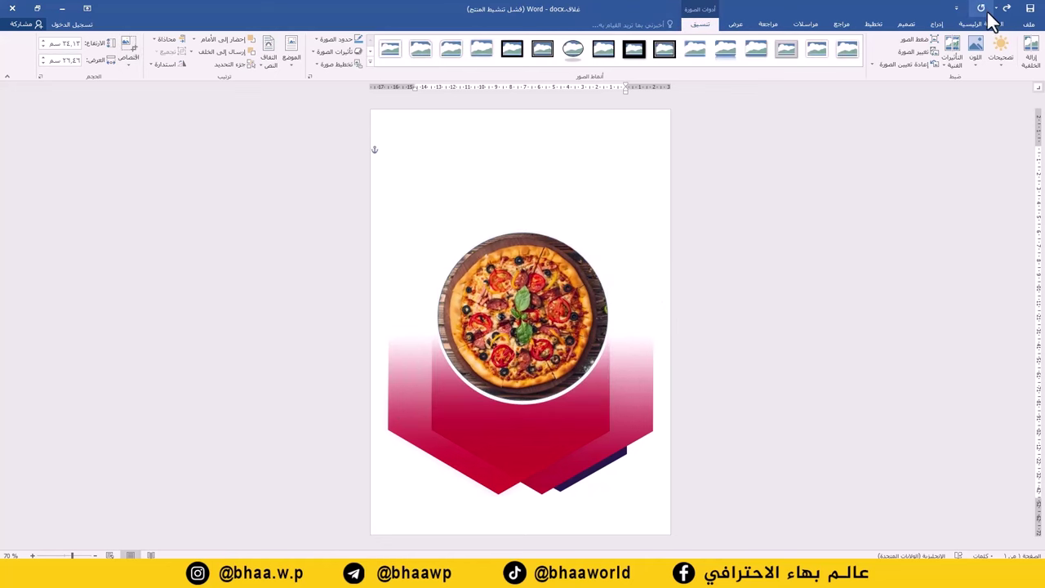
{"action": "left_click", "coordinate": [938, 25]}
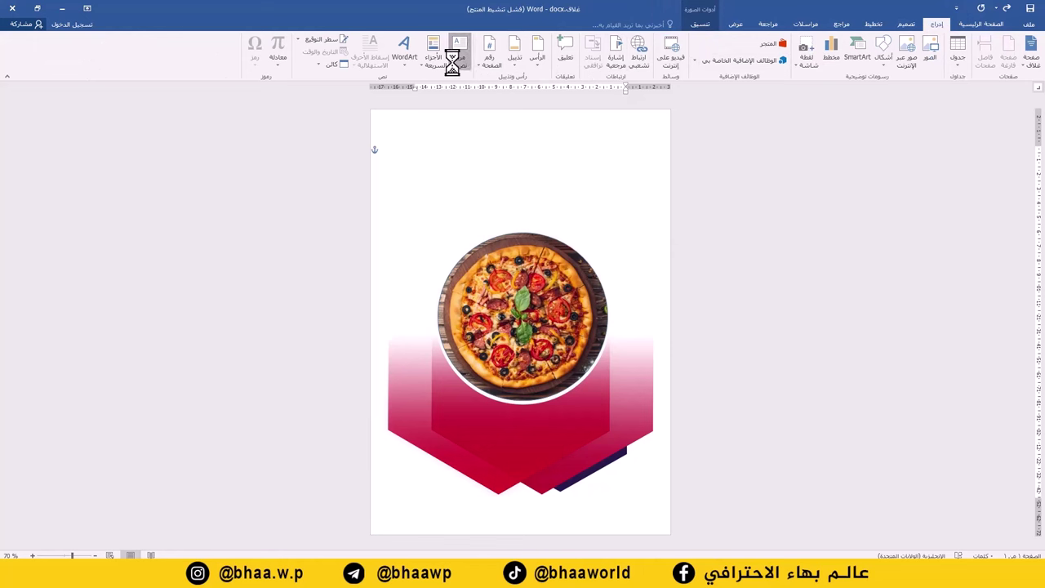
Draw a title text box above the pizza and set its text large in Al-Jazeera-Arabic-Regular
{"action": "left_click", "coordinate": [441, 390]}
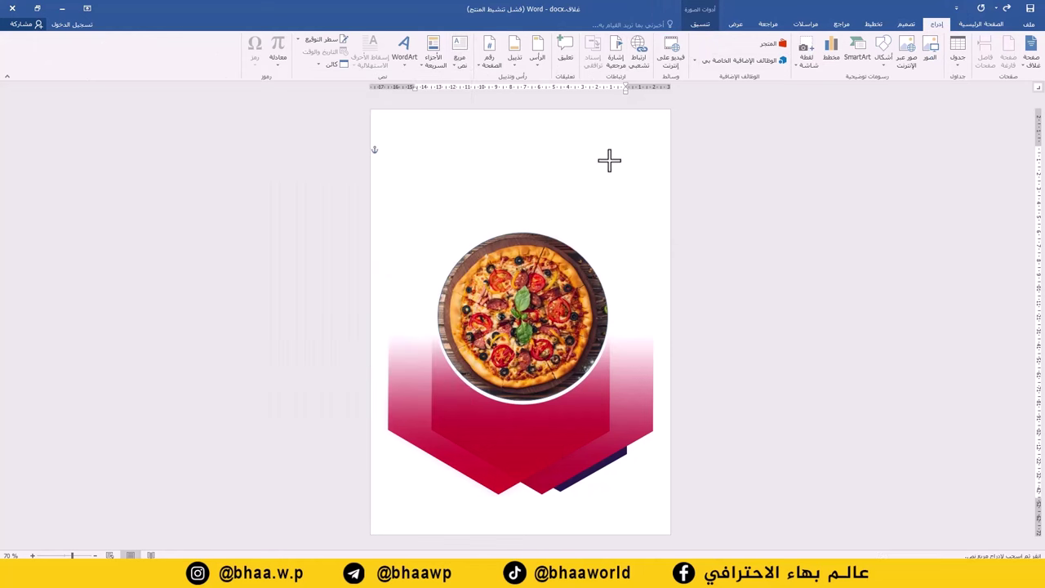
{"action": "left_click_drag", "start_coordinate": [627, 141], "coordinate": [417, 196]}
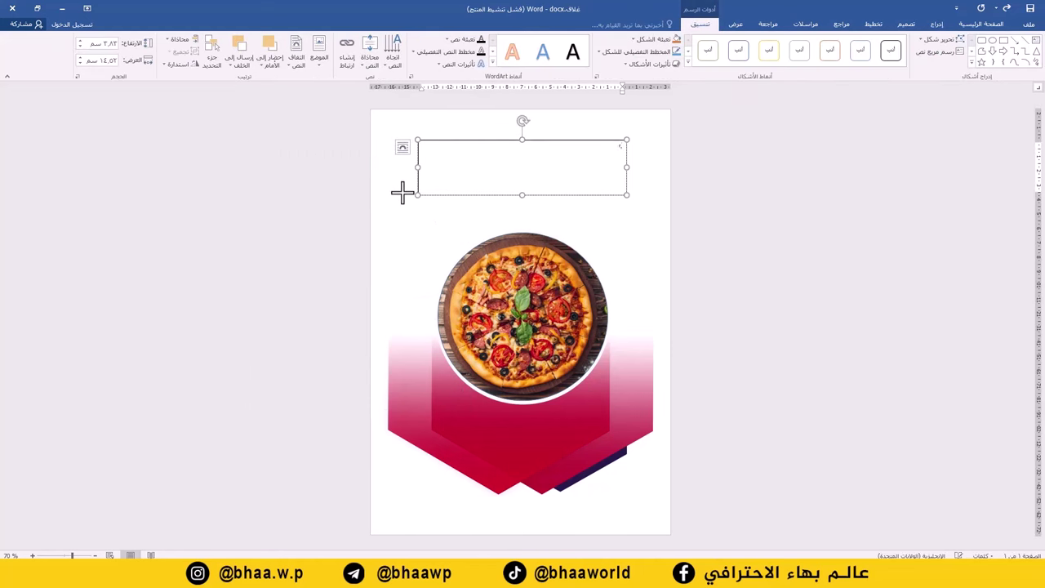
{"action": "key", "text": "ctrl+a"}
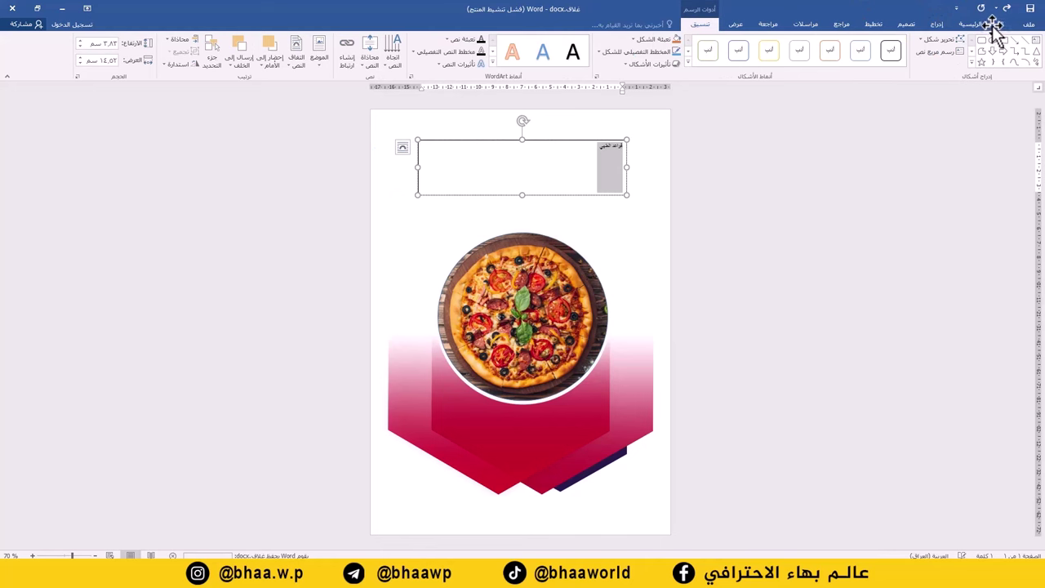
{"action": "left_click", "coordinate": [989, 24]}
{"action": "key", "text": "ctrl+shift+period"}
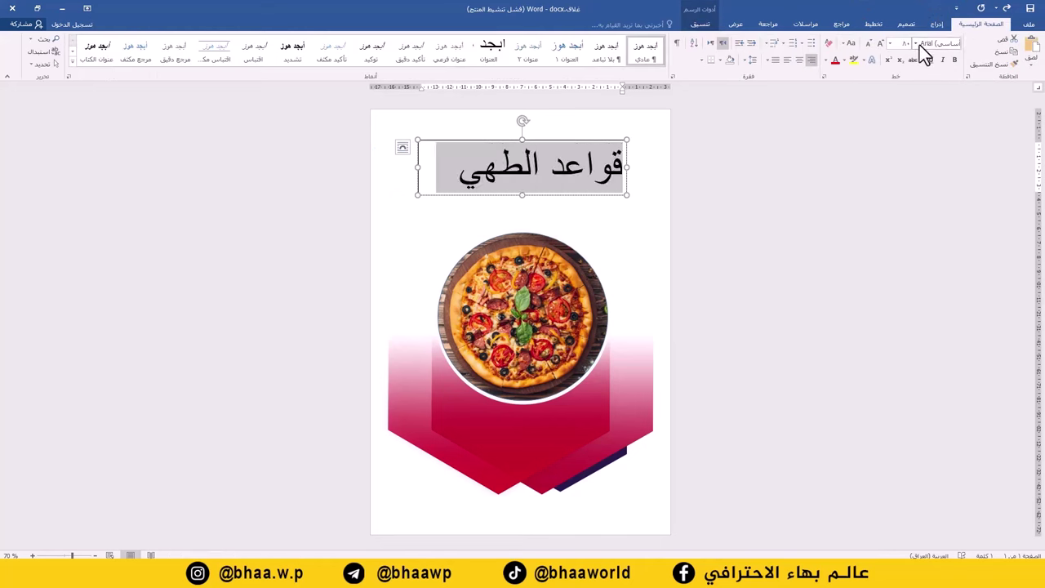
{"action": "left_click", "coordinate": [916, 44]}
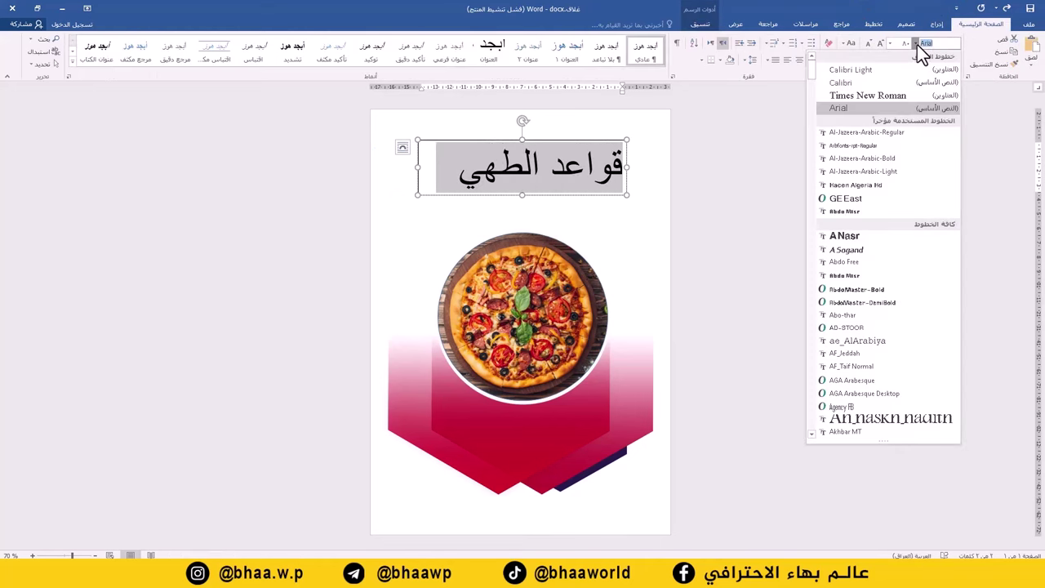
{"action": "left_click", "coordinate": [889, 135]}
Widen the title box across the page and centre the title text
{"action": "left_click_drag", "start_coordinate": [521, 194], "coordinate": [520, 206]}
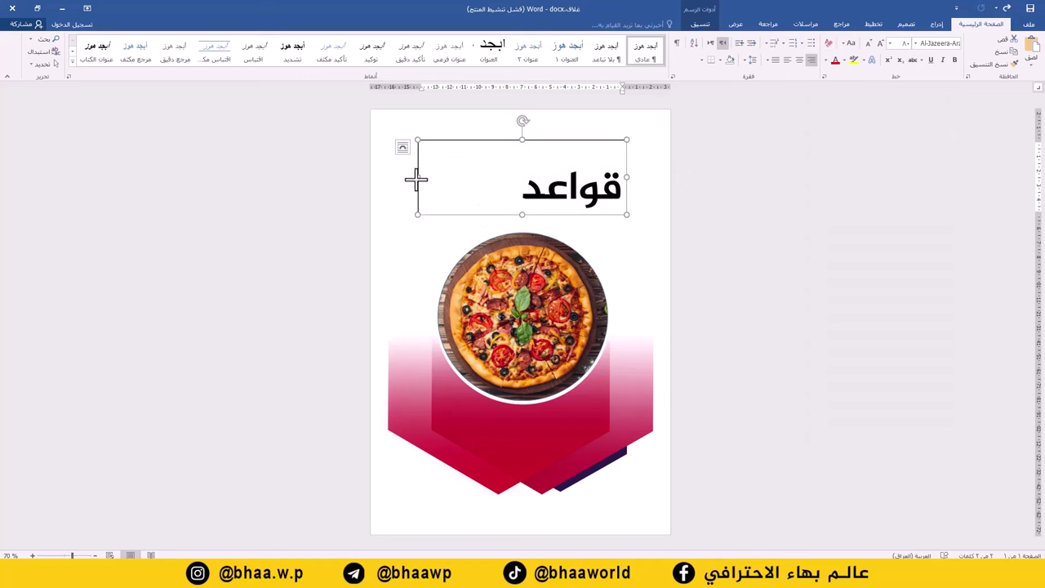
{"action": "left_click_drag", "start_coordinate": [416, 178], "coordinate": [379, 183]}
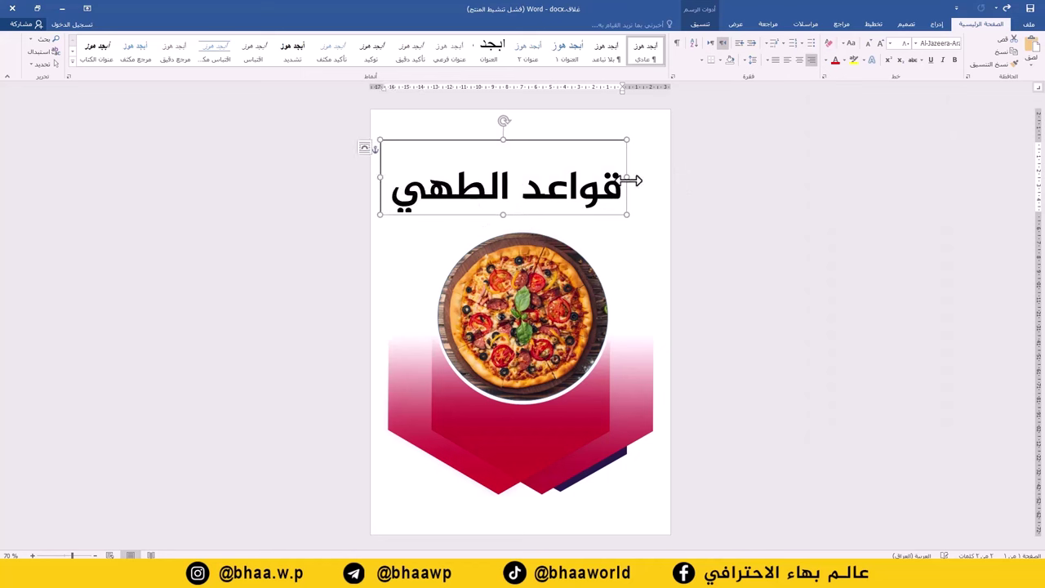
{"action": "left_click_drag", "start_coordinate": [626, 177], "coordinate": [670, 180]}
{"action": "left_click_drag", "start_coordinate": [382, 178], "coordinate": [375, 177]}
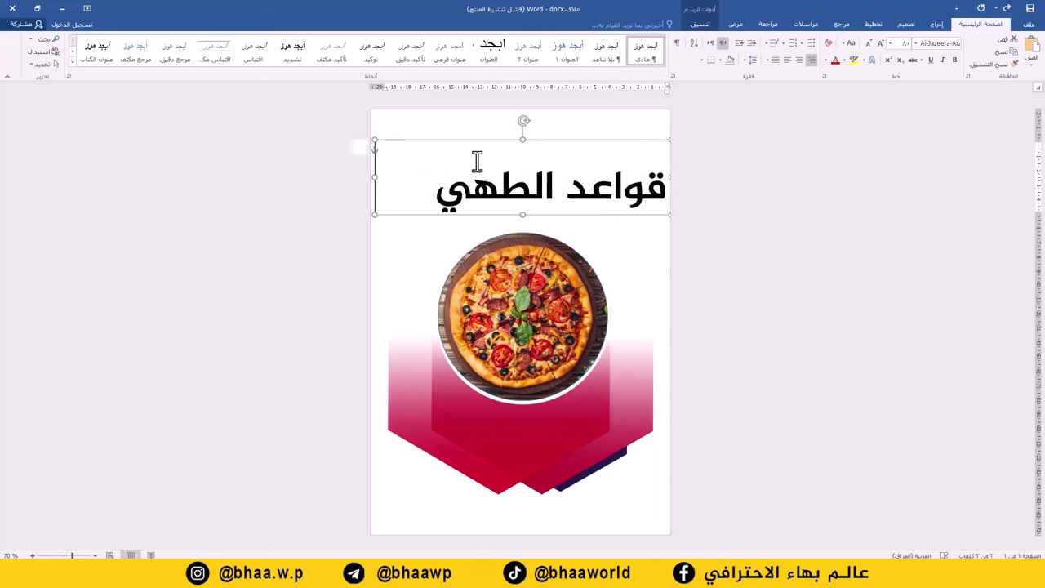
{"action": "left_click", "coordinate": [798, 63]}
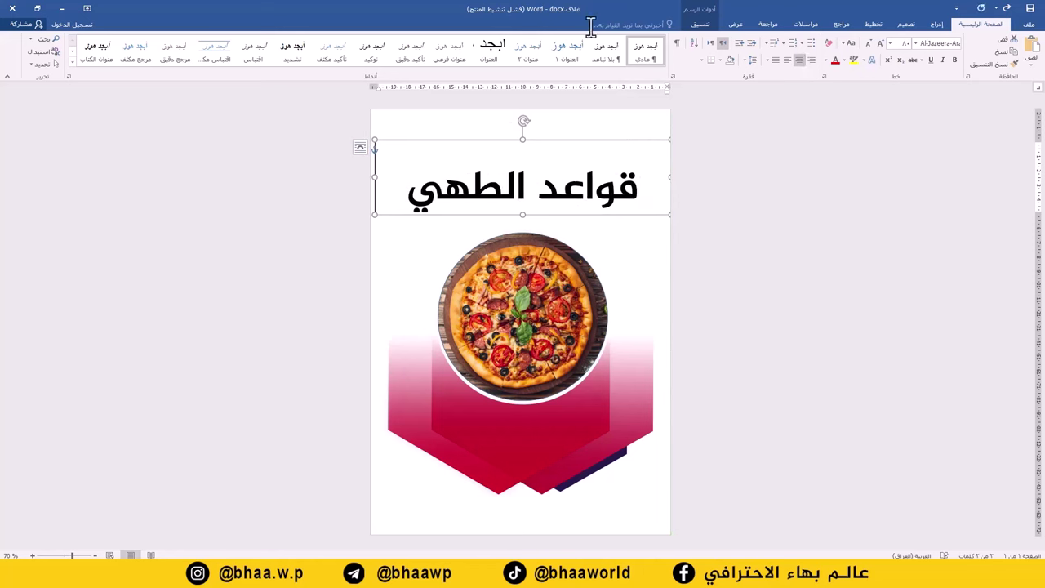
Give the title box No Fill and No Outline and move it up
{"action": "left_click", "coordinate": [703, 26]}
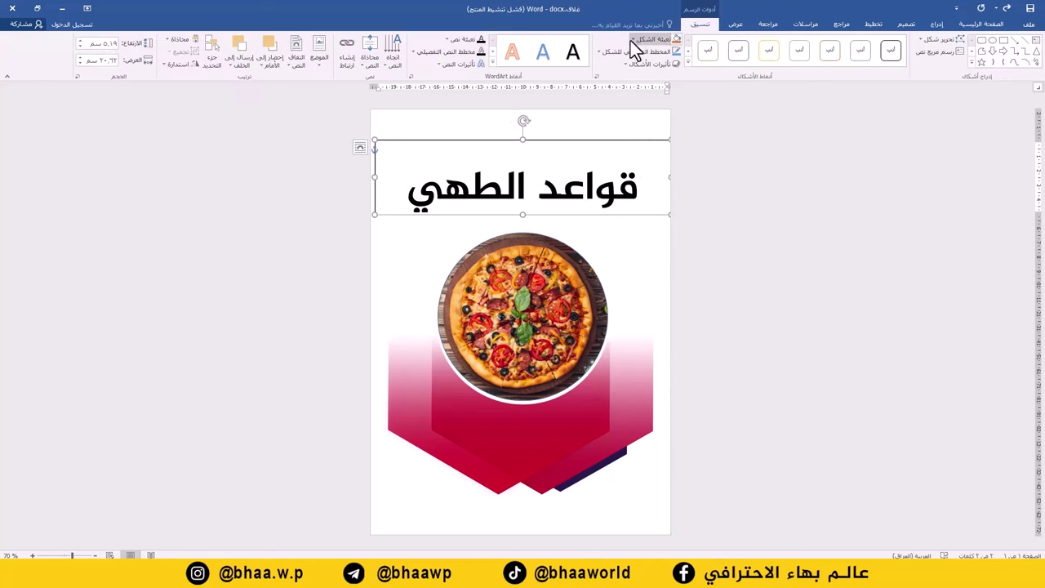
{"action": "left_click", "coordinate": [639, 41]}
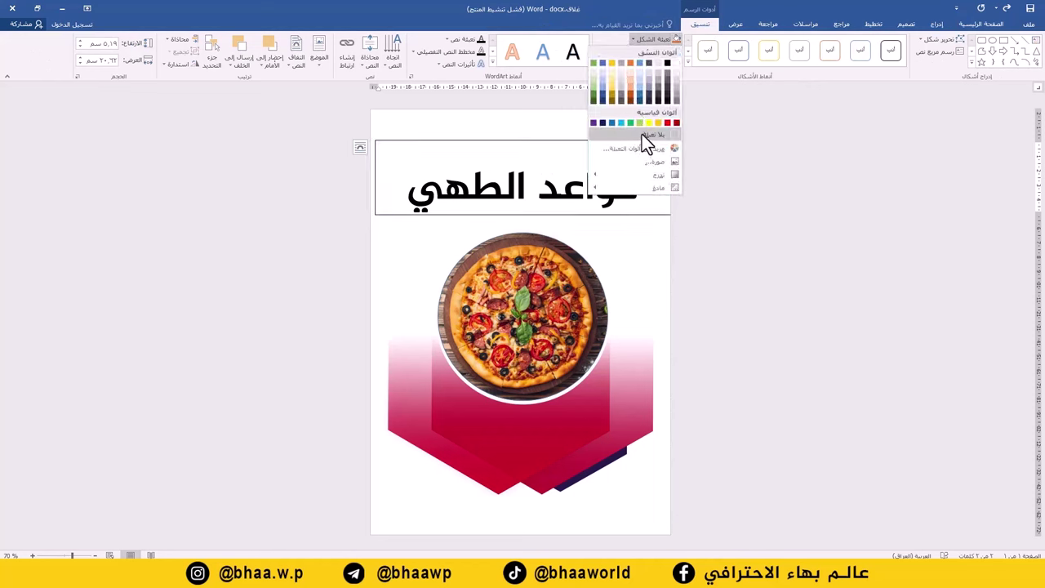
{"action": "left_click", "coordinate": [642, 134]}
{"action": "left_click", "coordinate": [648, 51]}
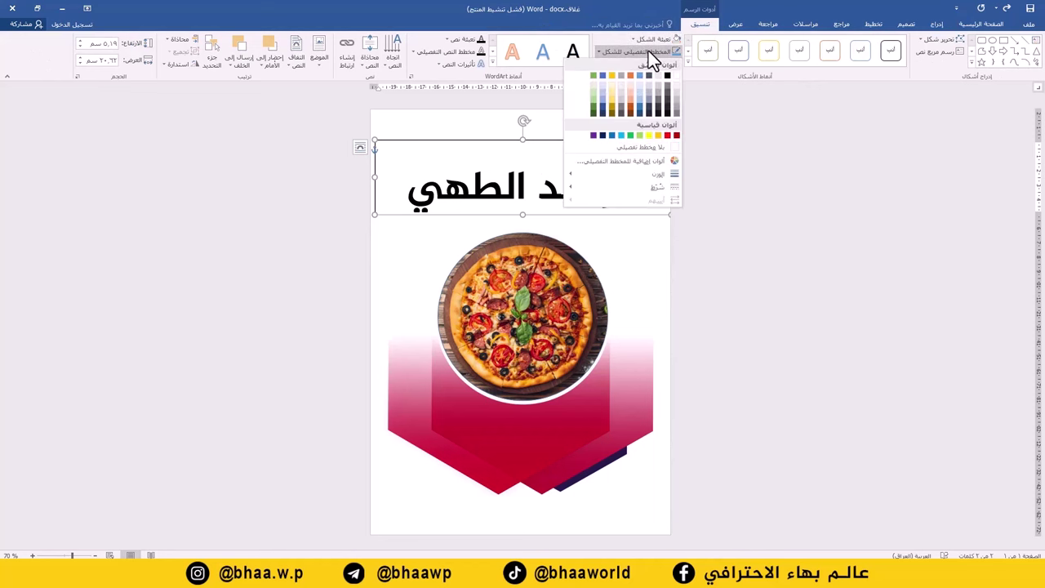
{"action": "left_click", "coordinate": [641, 147]}
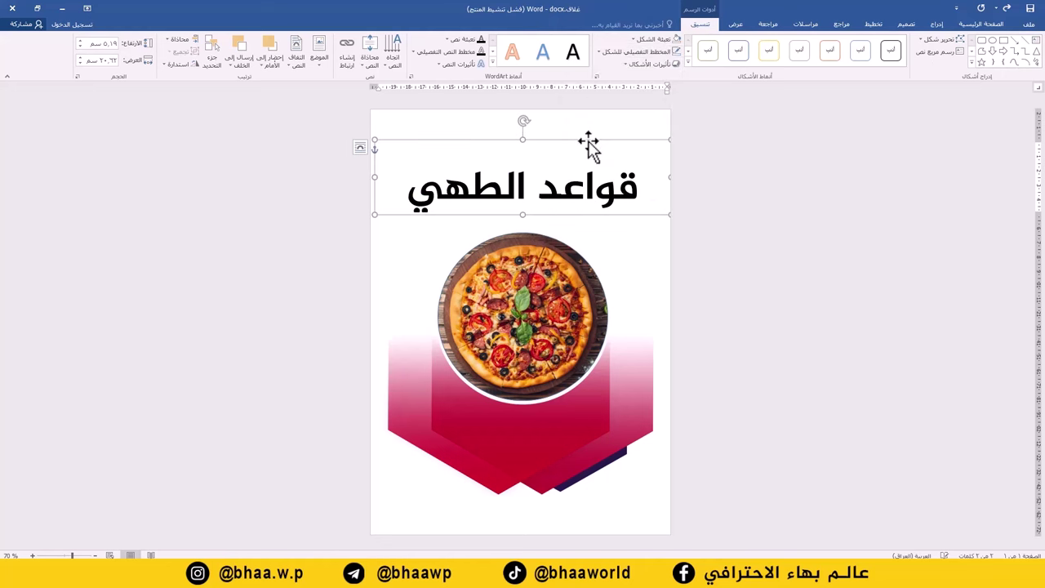
{"action": "left_click_drag", "start_coordinate": [592, 140], "coordinate": [588, 130]}
Colour the title text red and nudge the box up slightly
{"action": "left_click", "coordinate": [587, 167]}
{"action": "key", "text": "ctrl+a"}
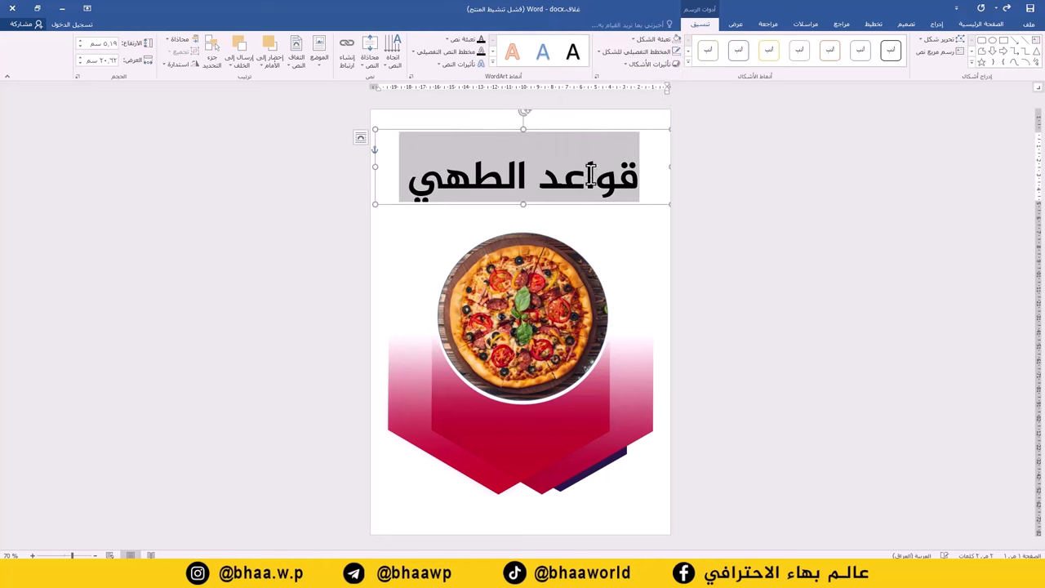
{"action": "left_click", "coordinate": [984, 25]}
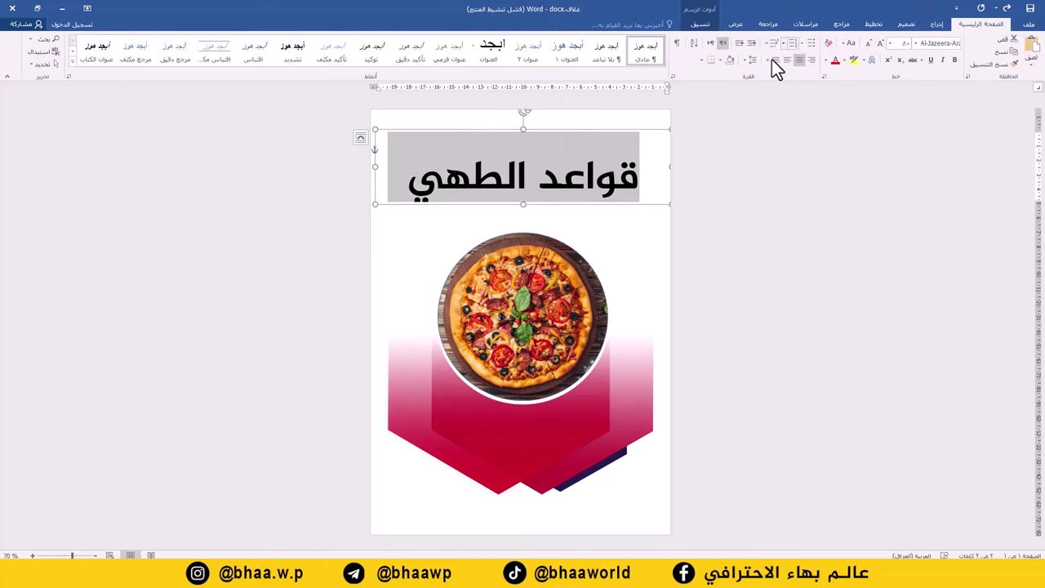
{"action": "left_click", "coordinate": [834, 61]}
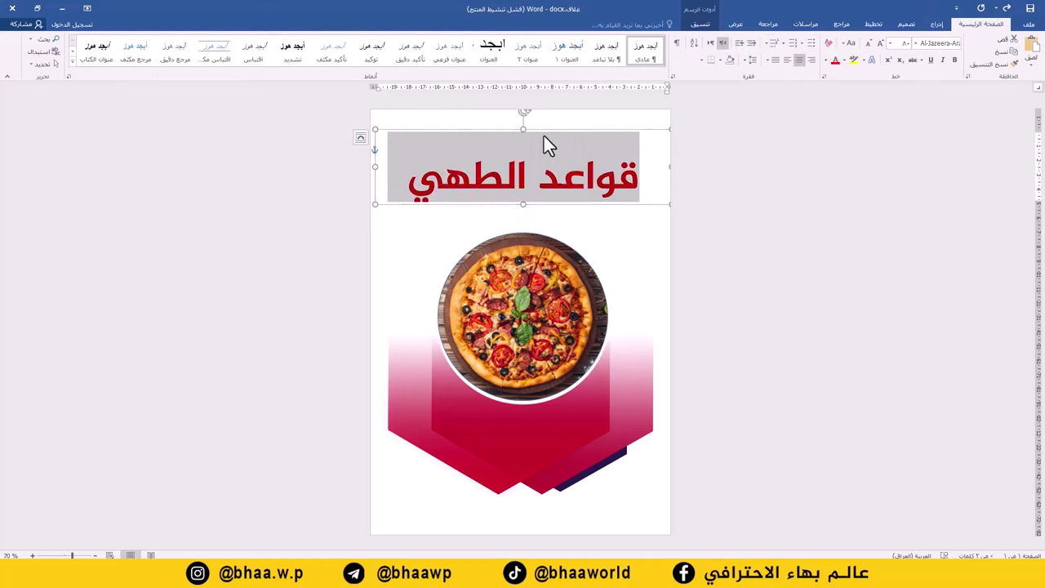
{"action": "left_click_drag", "start_coordinate": [548, 129], "coordinate": [548, 123]}
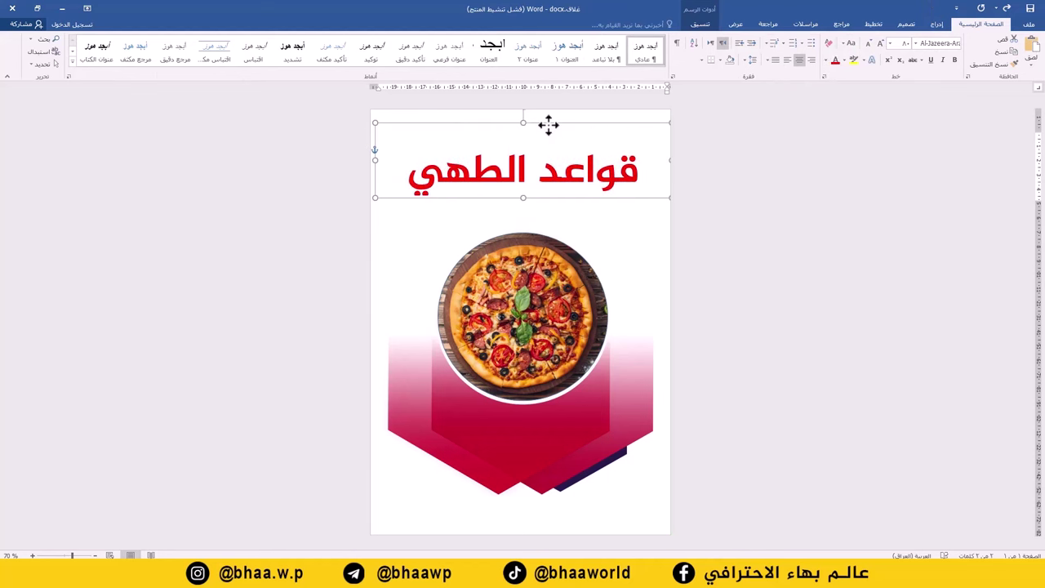
{"action": "left_click", "coordinate": [591, 216]}
{"action": "left_click", "coordinate": [935, 26]}
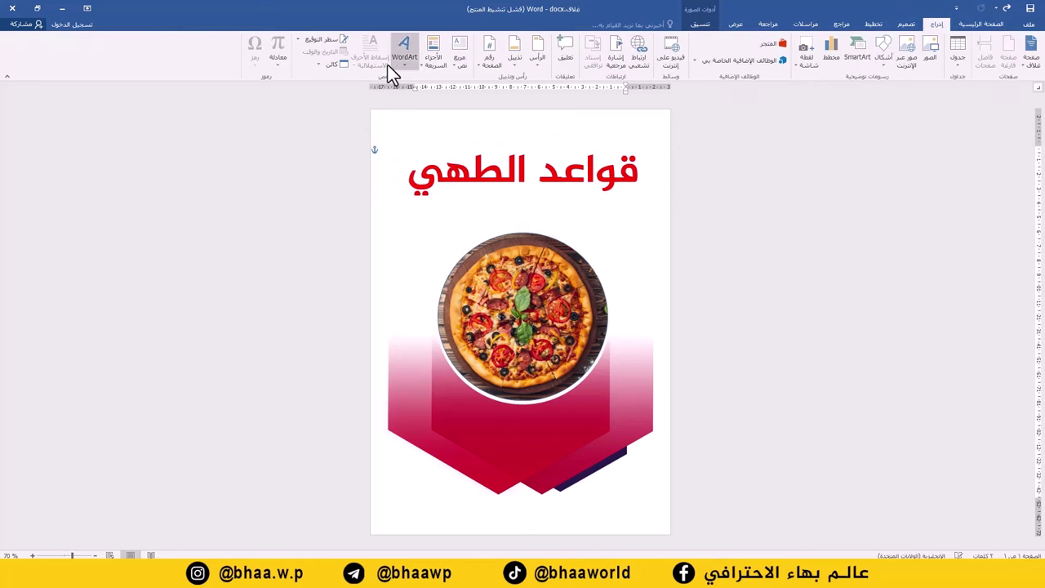
Draw a subtitle text box below the title, enlarge its text and apply Al-Jazeera font
{"action": "left_click", "coordinate": [455, 70]}
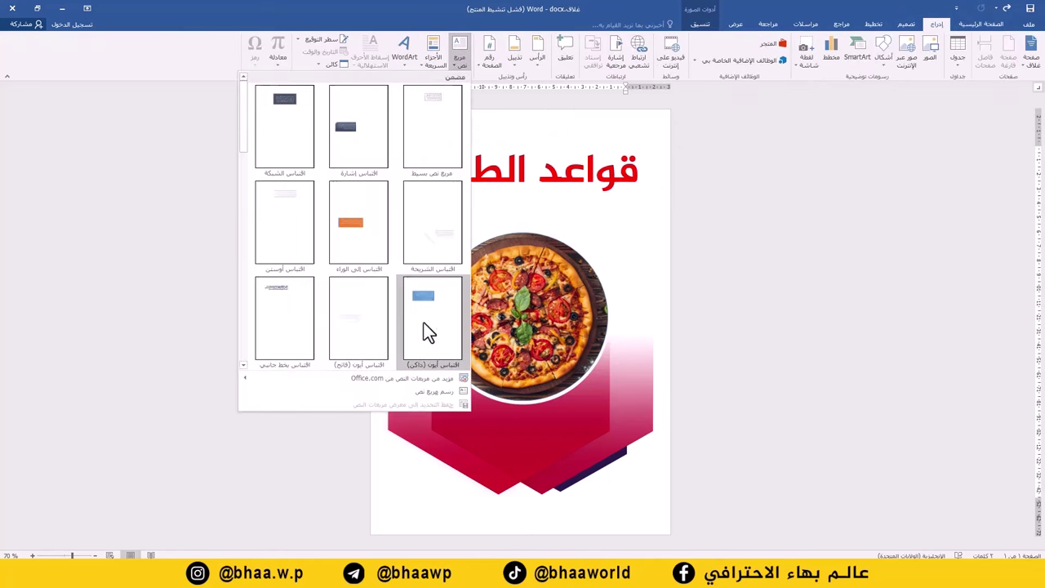
{"action": "left_click", "coordinate": [429, 393]}
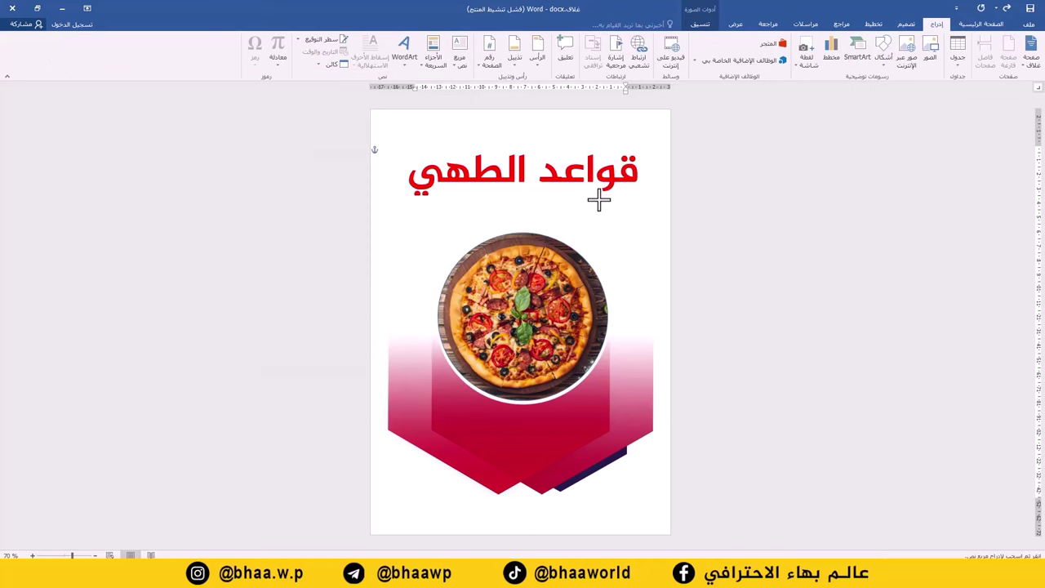
{"action": "left_click_drag", "start_coordinate": [598, 198], "coordinate": [433, 223]}
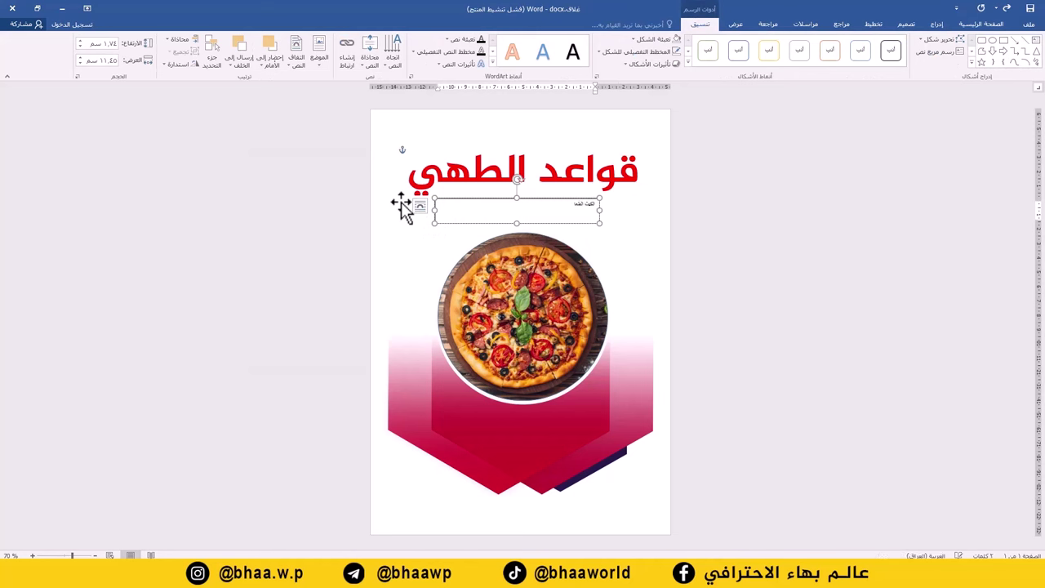
{"action": "key", "text": "ctrl+a"}
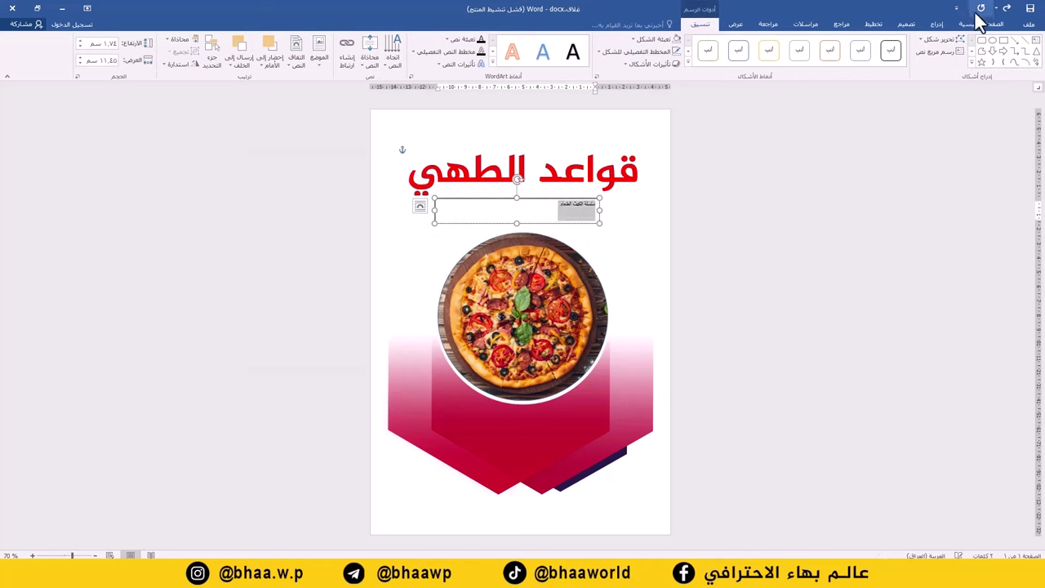
{"action": "left_click", "coordinate": [979, 22]}
{"action": "left_click", "coordinate": [880, 43]}
{"action": "left_click", "coordinate": [880, 42]}
{"action": "left_click", "coordinate": [880, 43]}
{"action": "left_click", "coordinate": [880, 43]}
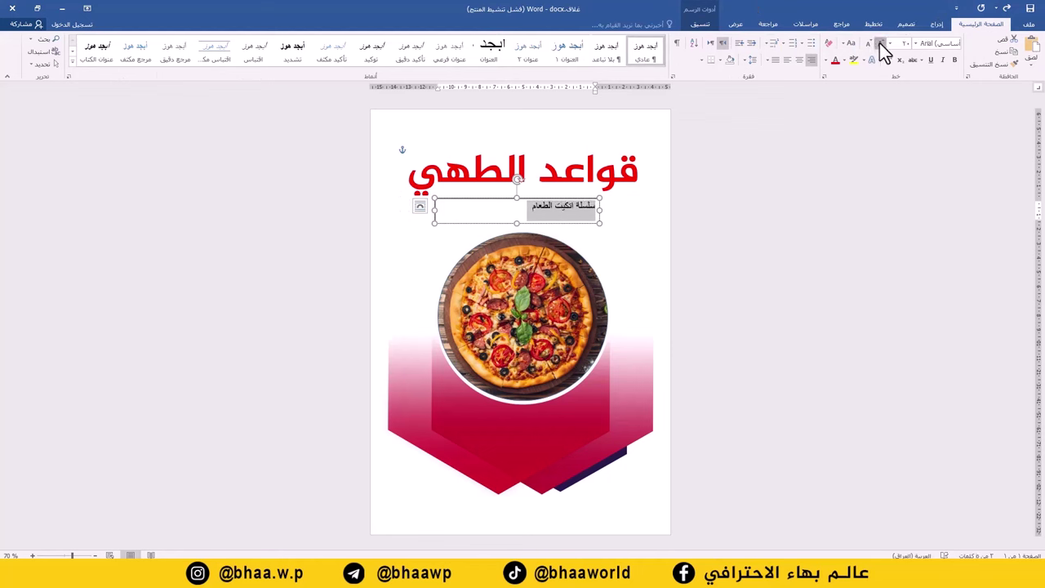
{"action": "left_click", "coordinate": [880, 42]}
{"action": "left_click", "coordinate": [880, 42]}
{"action": "left_click", "coordinate": [915, 44]}
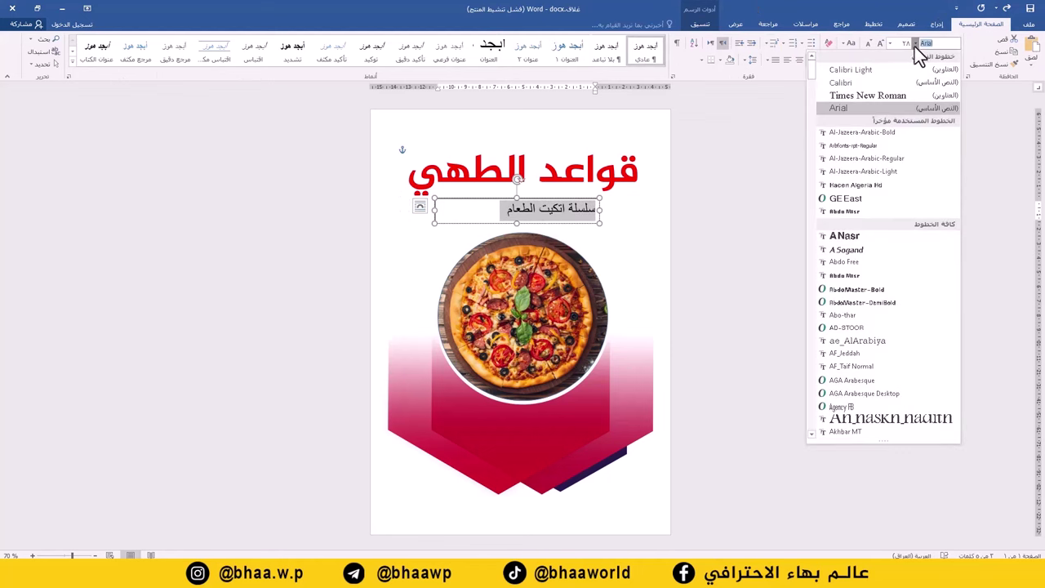
{"action": "left_click", "coordinate": [886, 135]}
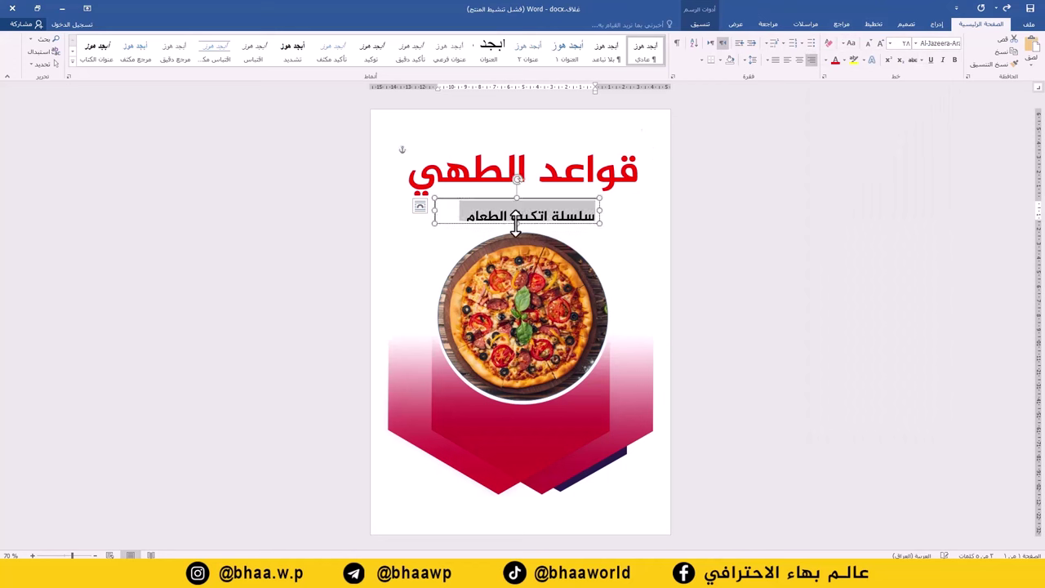
Make the subtitle box taller, set font size 33, and move it closer to the title
{"action": "left_click_drag", "start_coordinate": [517, 223], "coordinate": [517, 235]}
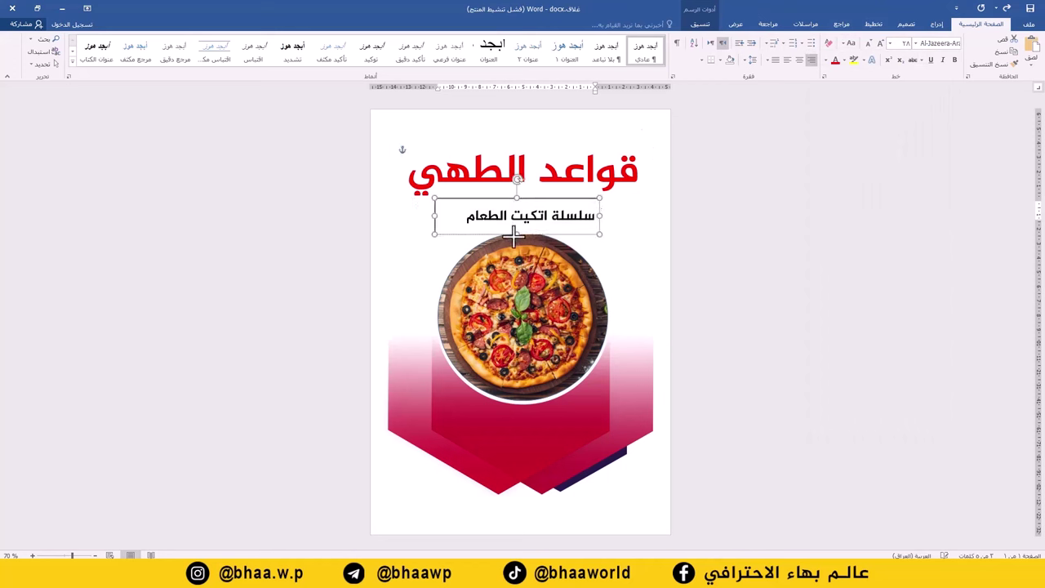
{"action": "left_click", "coordinate": [904, 45]}
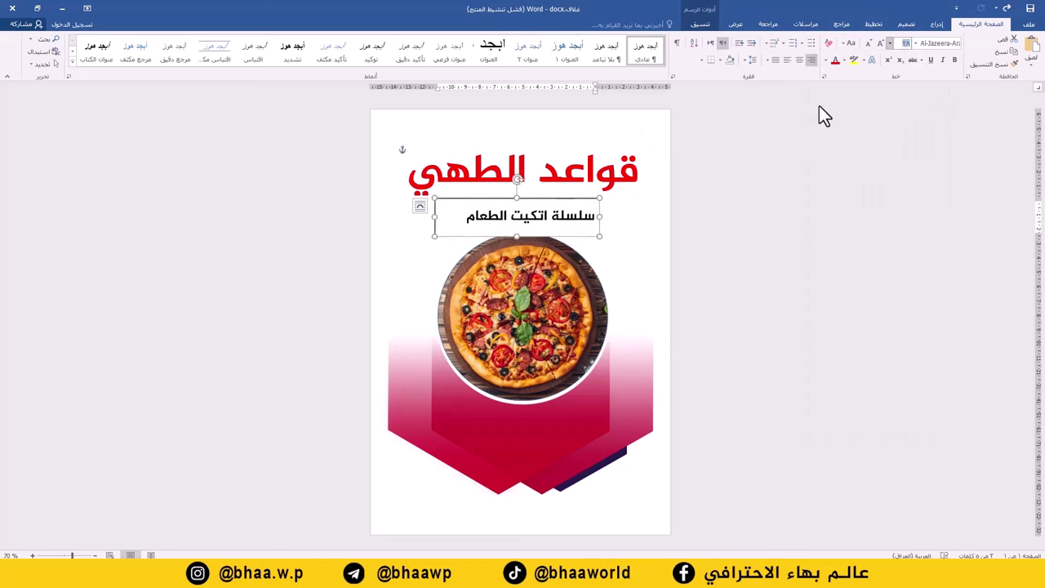
{"action": "type", "text": "30"}
{"action": "key", "text": "Return"}
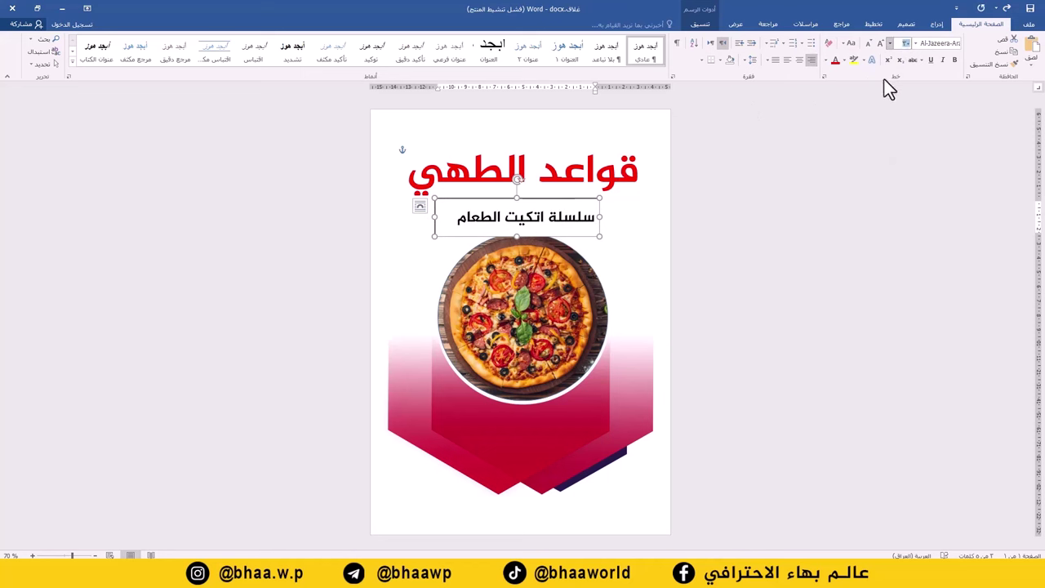
{"action": "type", "text": "33"}
{"action": "key", "text": "Return"}
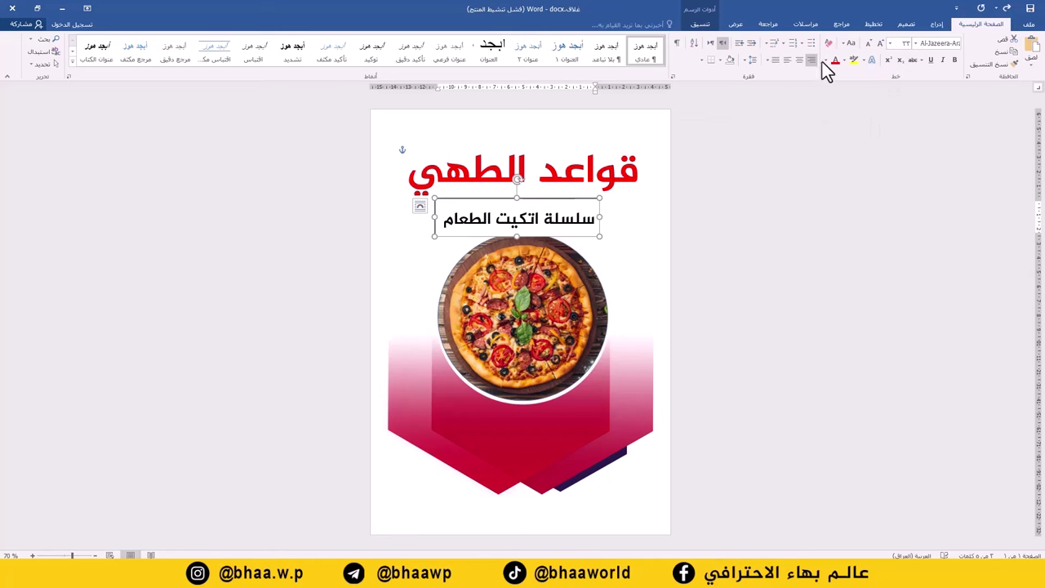
{"action": "left_click_drag", "start_coordinate": [551, 200], "coordinate": [551, 190]}
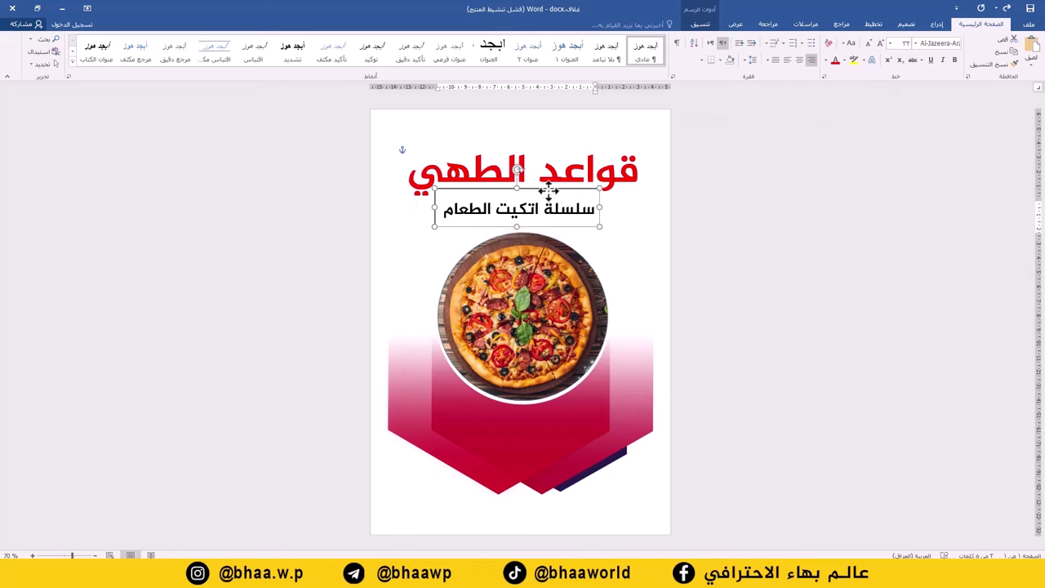
Give the subtitle box No Fill and No Outline
{"action": "left_click", "coordinate": [700, 25]}
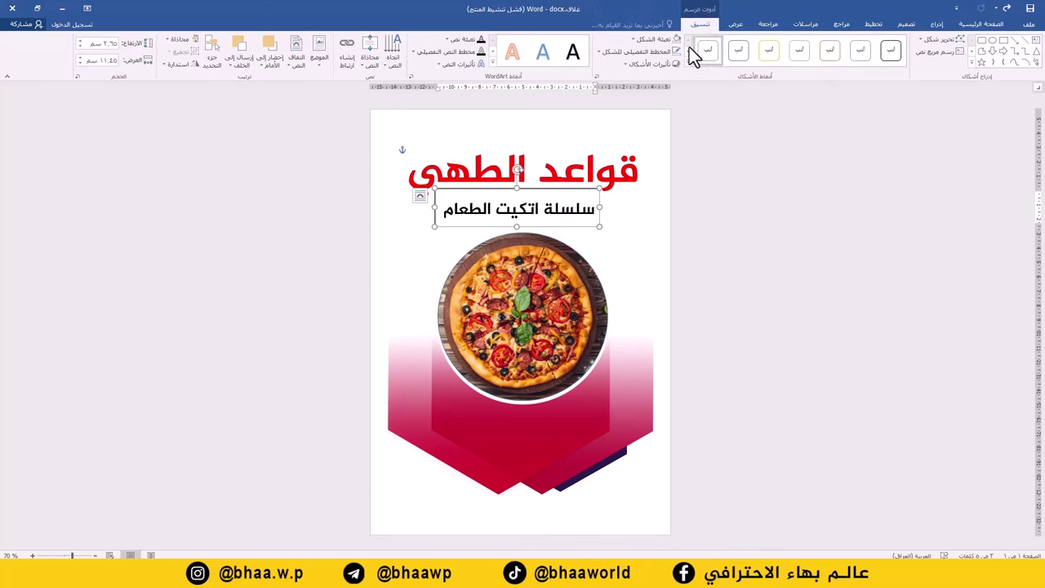
{"action": "left_click", "coordinate": [645, 40]}
{"action": "left_click", "coordinate": [643, 139]}
{"action": "left_click", "coordinate": [649, 52]}
{"action": "left_click", "coordinate": [645, 149]}
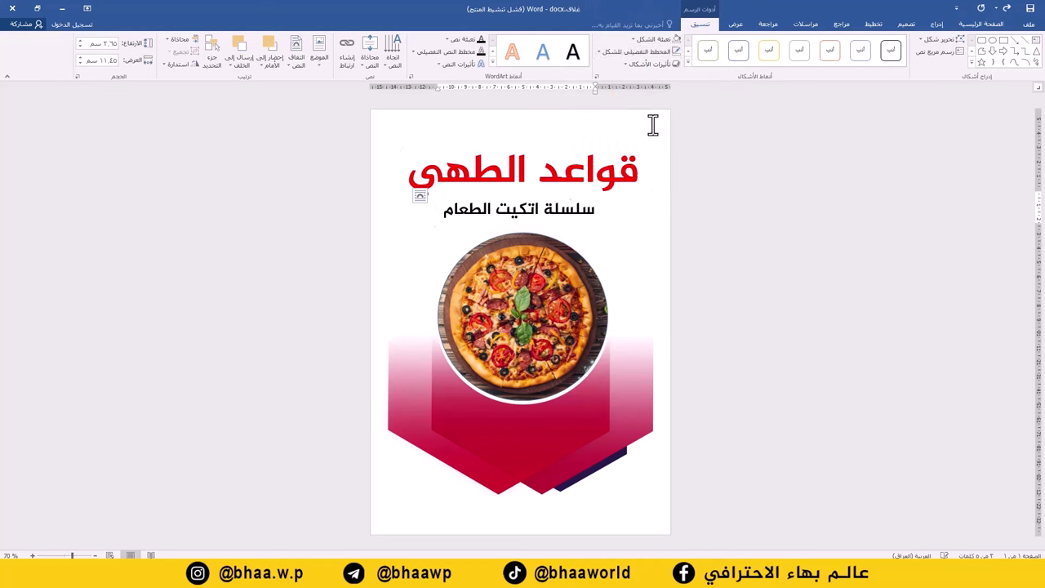
Position the subtitle under the title, then Ctrl-drag a copy onto the red shape
{"action": "left_click", "coordinate": [551, 192]}
{"action": "left_click_drag", "start_coordinate": [551, 192], "coordinate": [546, 180]}
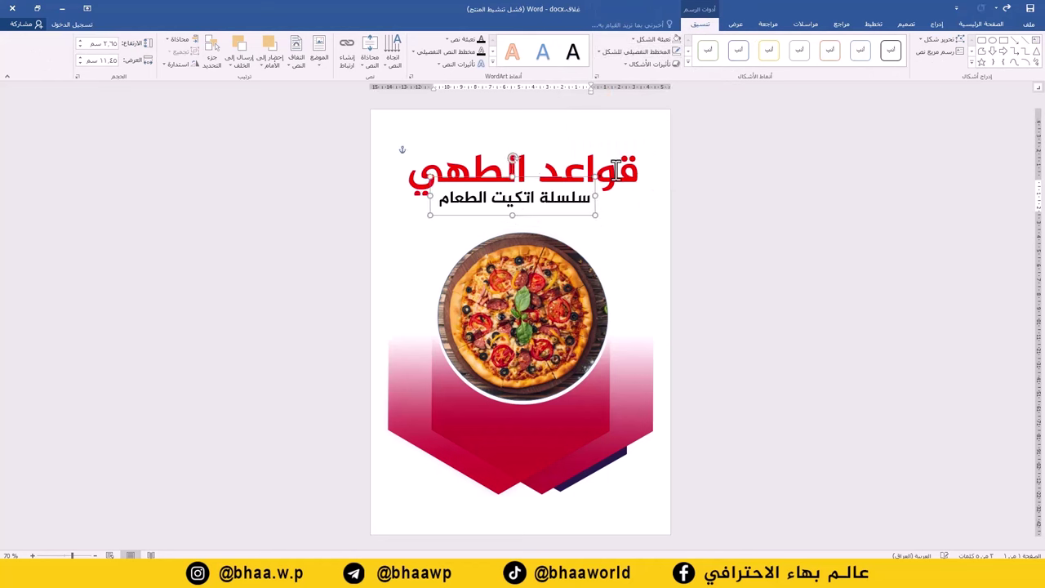
{"action": "left_click", "coordinate": [617, 172]}
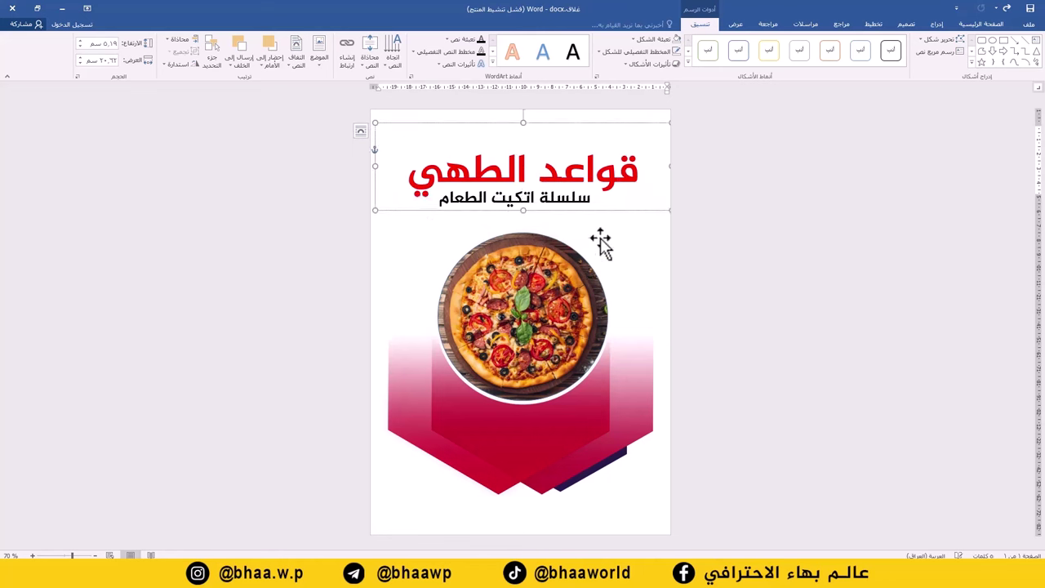
{"action": "left_click", "coordinate": [373, 152]}
{"action": "left_click", "coordinate": [558, 200]}
{"action": "left_click_drag", "start_coordinate": [558, 214], "coordinate": [564, 220]}
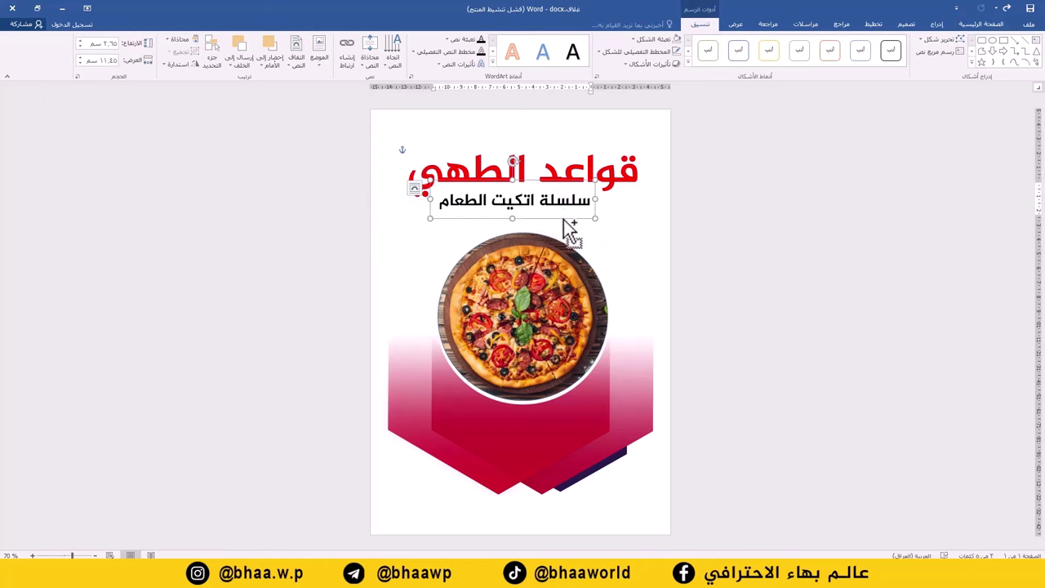
{"action": "left_click_drag", "start_coordinate": [569, 231], "coordinate": [537, 435]}
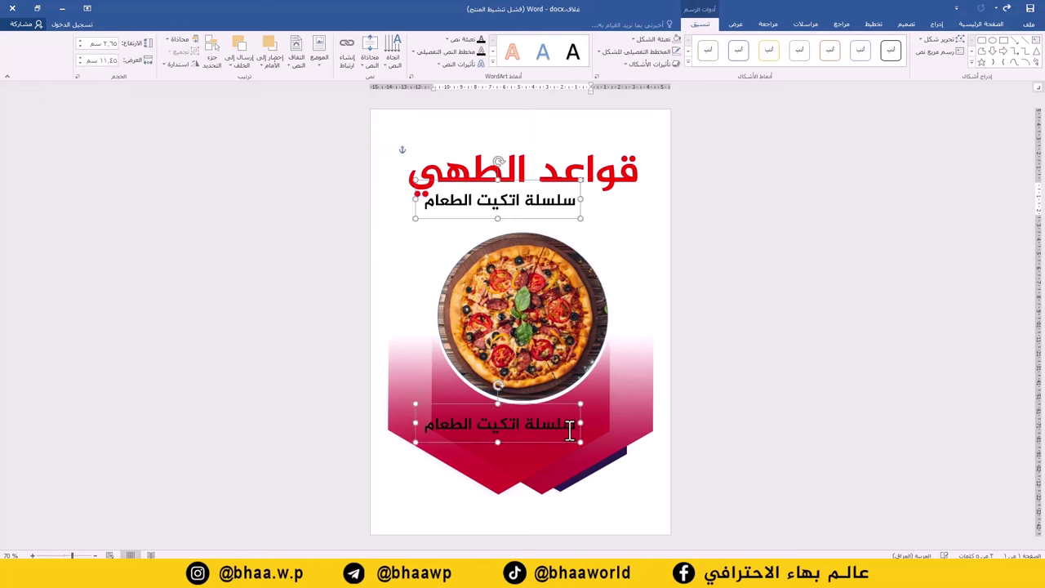
Replace the copy's text with the 'اعداد:' author credit, colour it white and narrow the box
{"action": "triple_click", "coordinate": [536, 435]}
{"action": "key", "text": "BackSpace"}
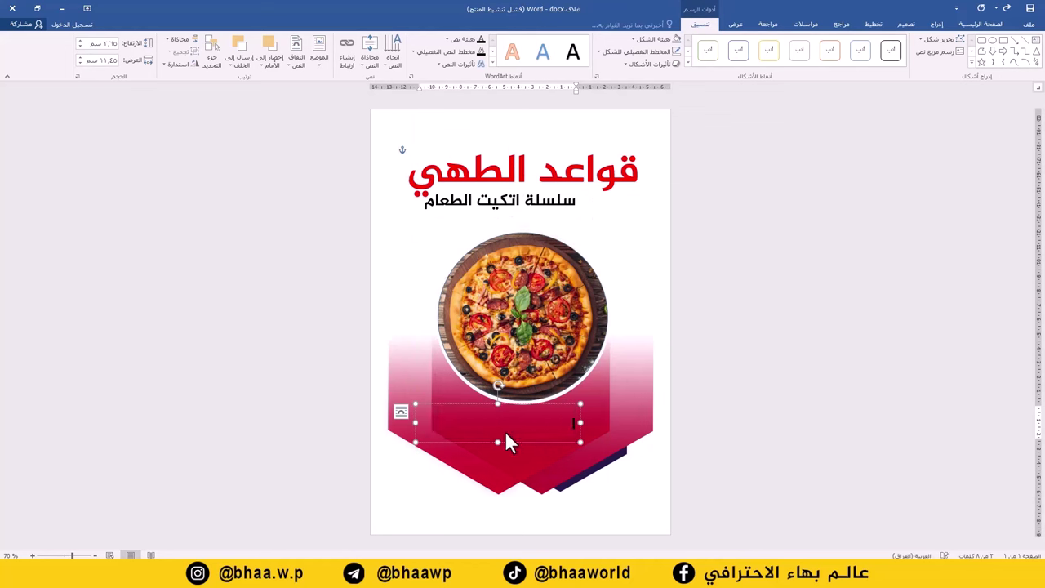
{"action": "type", "text": "اعداد:"}
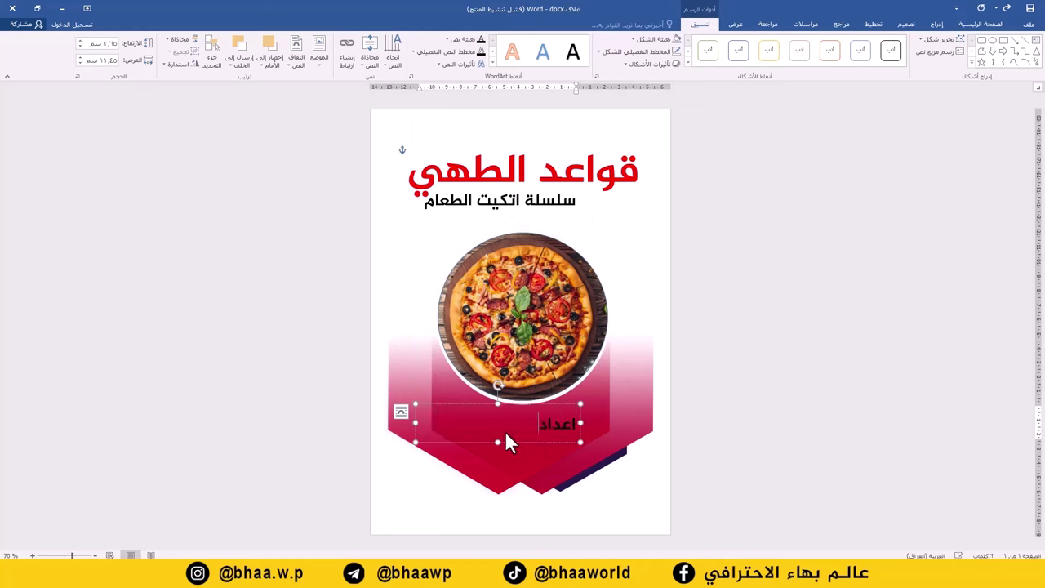
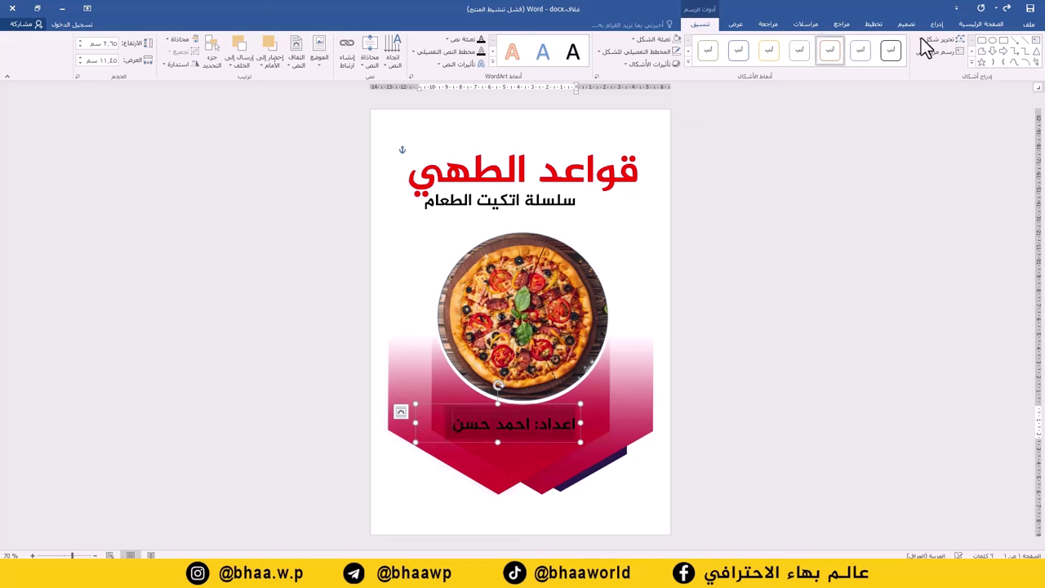
{"action": "left_click", "coordinate": [967, 25]}
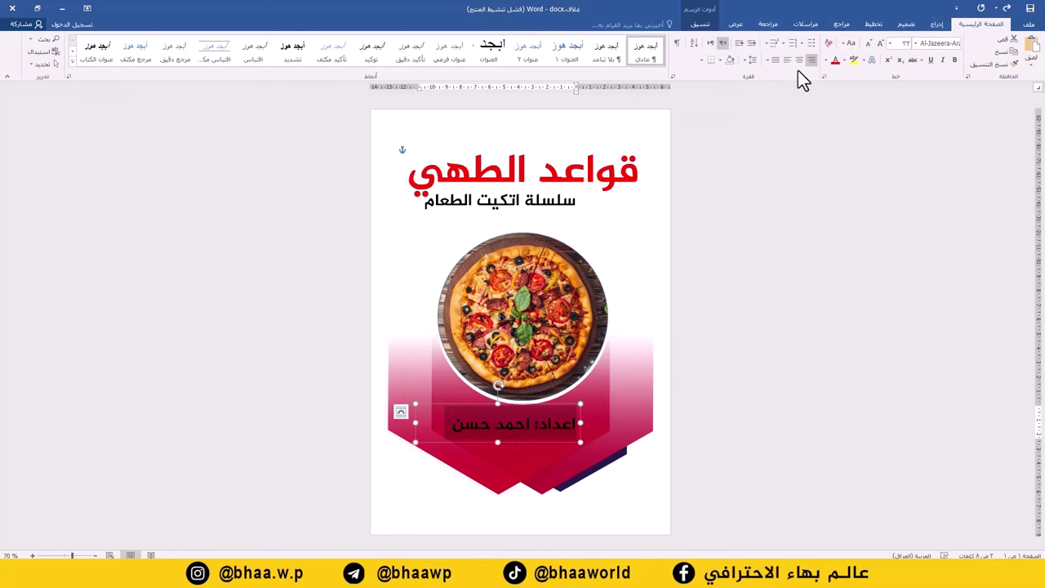
{"action": "left_click", "coordinate": [827, 59]}
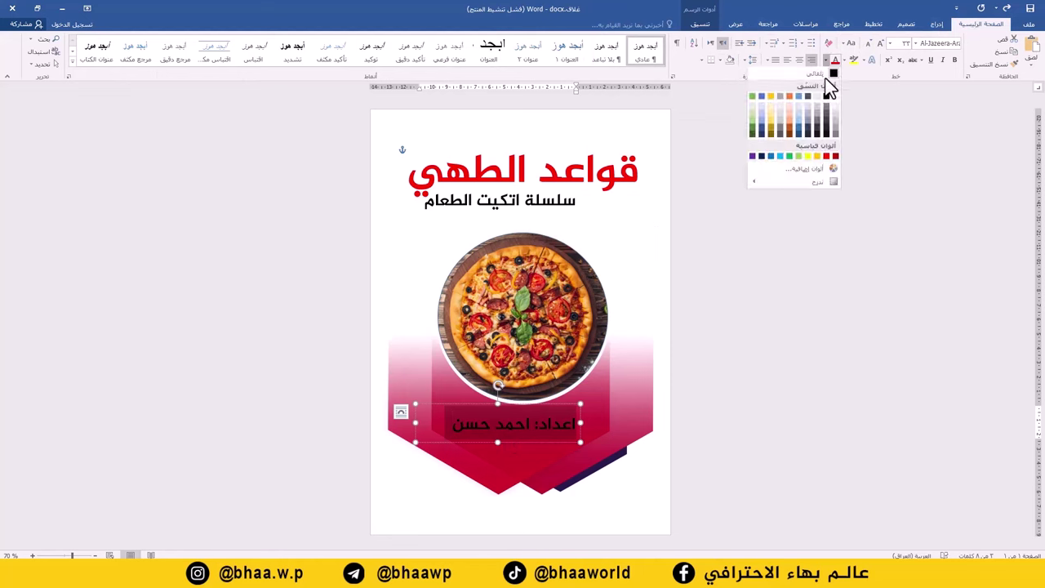
{"action": "left_click", "coordinate": [832, 97]}
{"action": "left_click", "coordinate": [531, 415]}
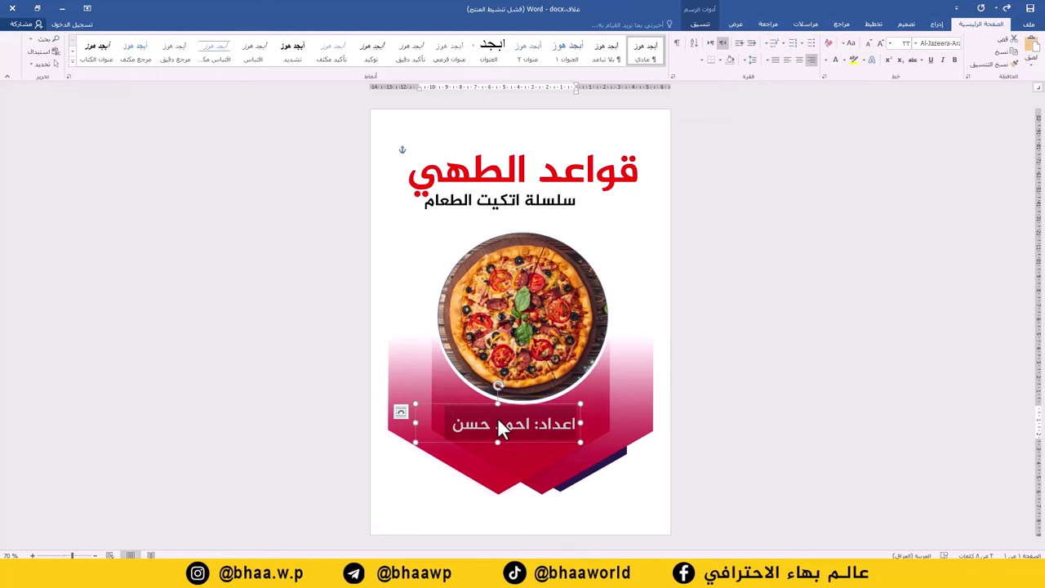
{"action": "left_click_drag", "start_coordinate": [415, 423], "coordinate": [433, 423]}
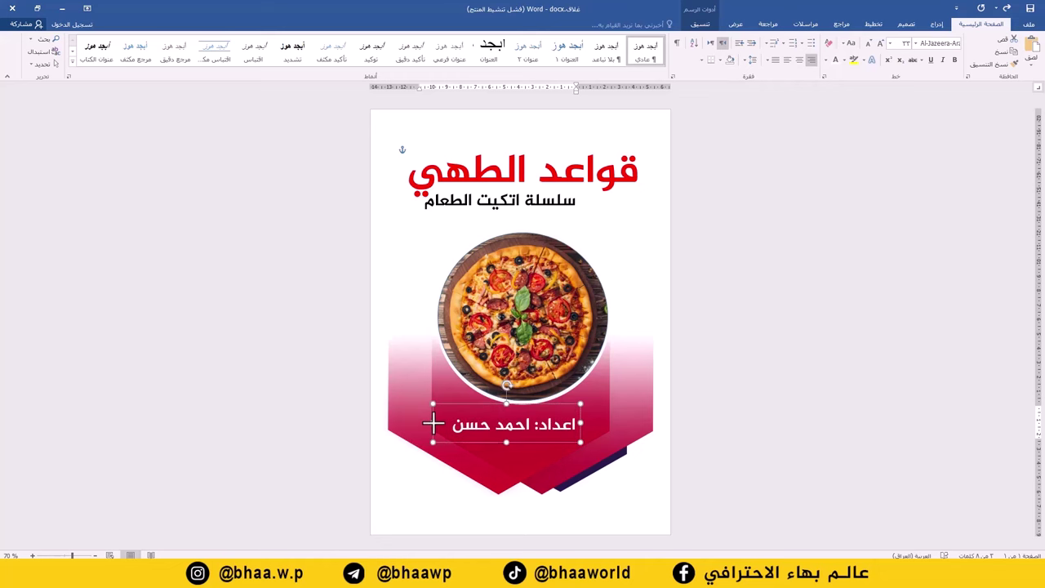
{"action": "left_click", "coordinate": [630, 284]}
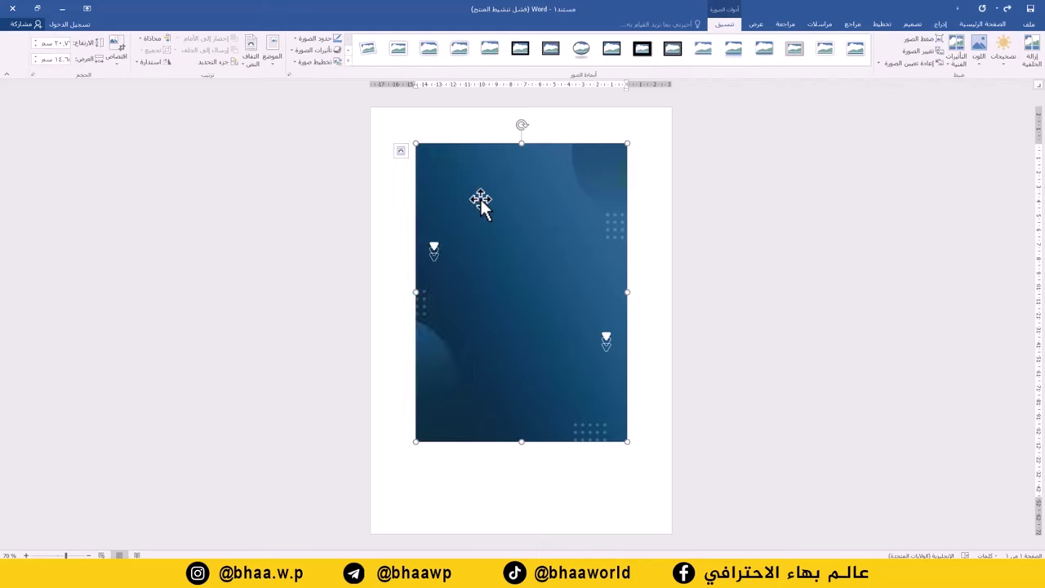
Paste the navy patterned picture, set it Behind Text, and stretch it over the whole page
{"action": "right_click", "coordinate": [480, 198]}
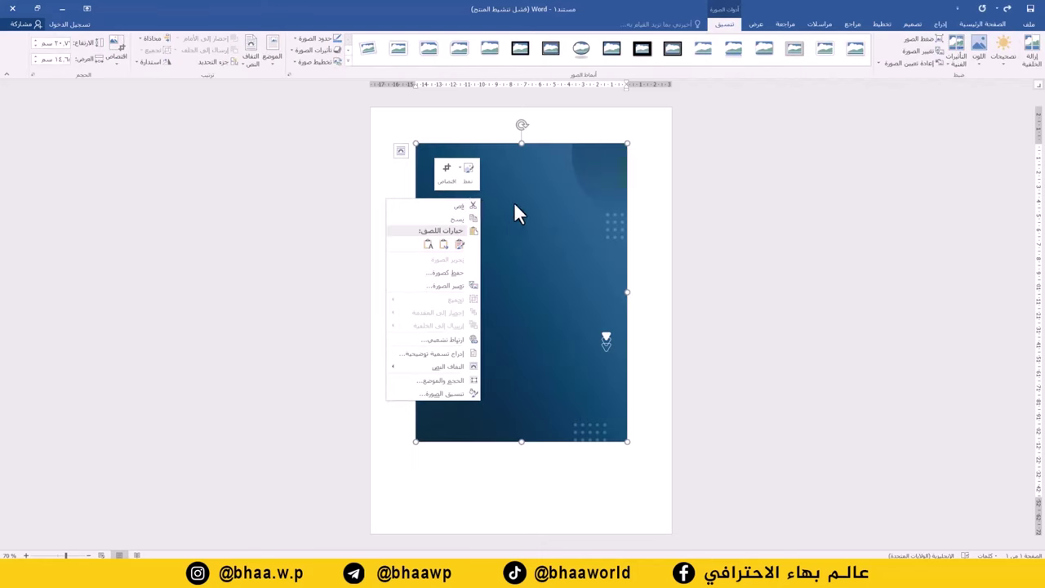
{"action": "left_click", "coordinate": [496, 196]}
{"action": "right_click", "coordinate": [494, 198]}
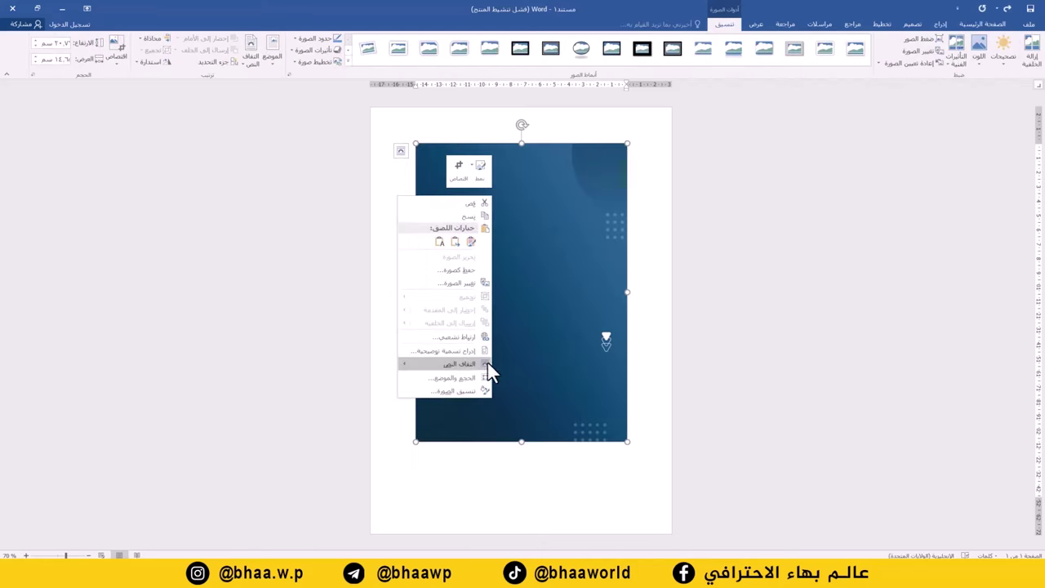
{"action": "mouse_move", "coordinate": [452, 371]}
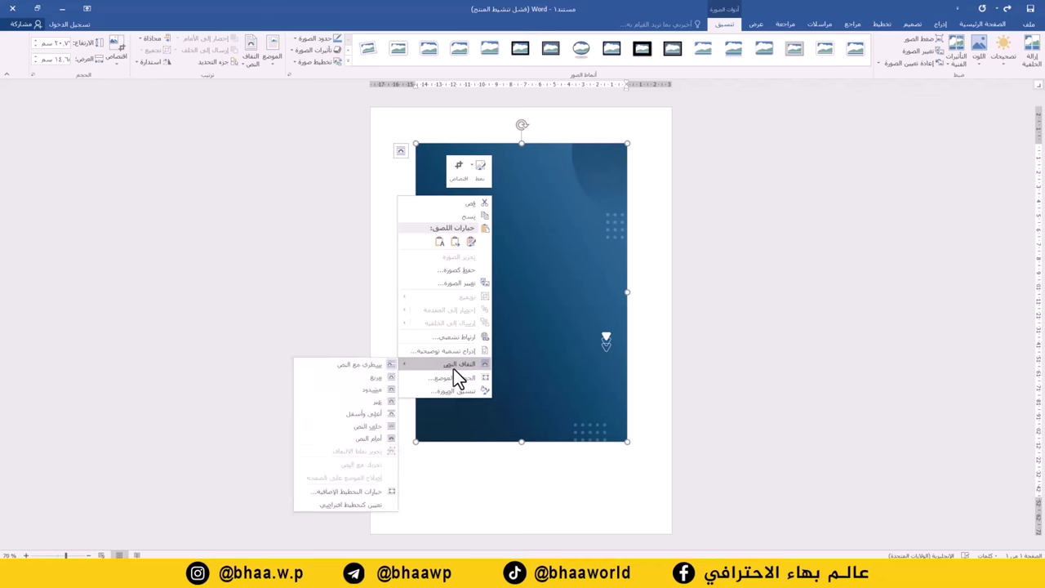
{"action": "left_click", "coordinate": [364, 428]}
{"action": "left_click_drag", "start_coordinate": [463, 196], "coordinate": [416, 159]}
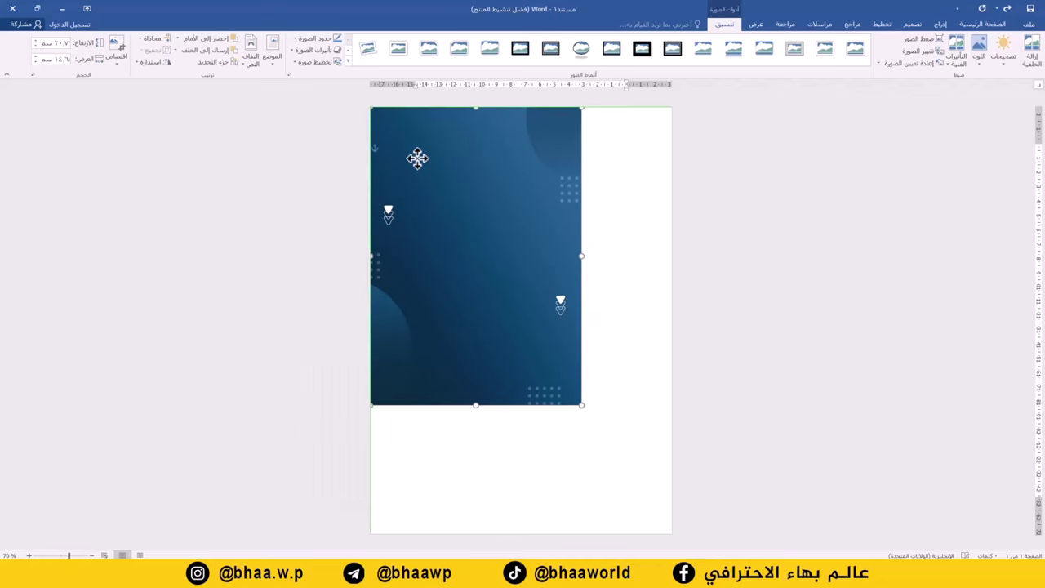
{"action": "left_click_drag", "start_coordinate": [580, 406], "coordinate": [670, 533]}
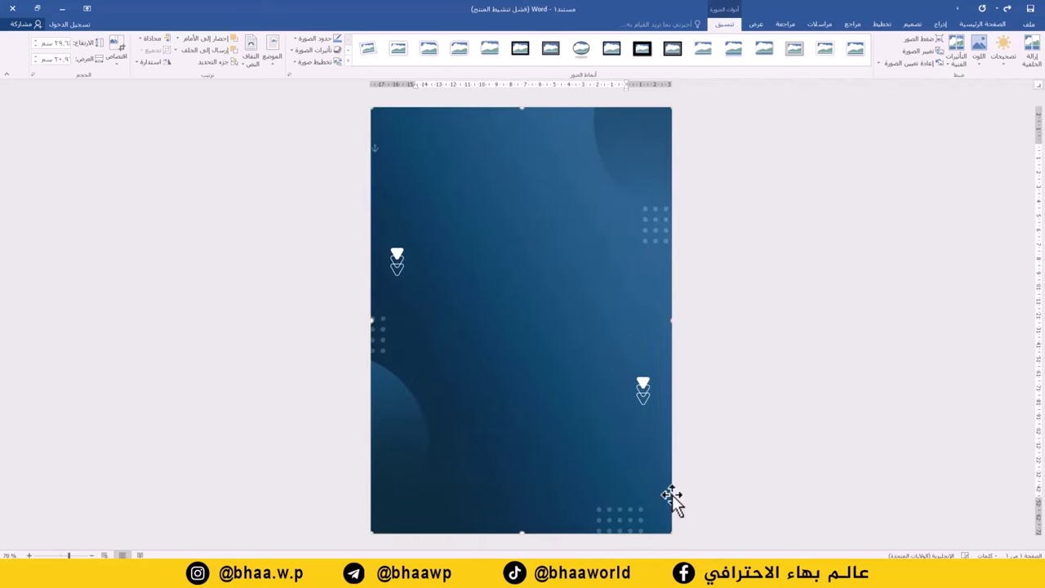
{"action": "left_click", "coordinate": [940, 24]}
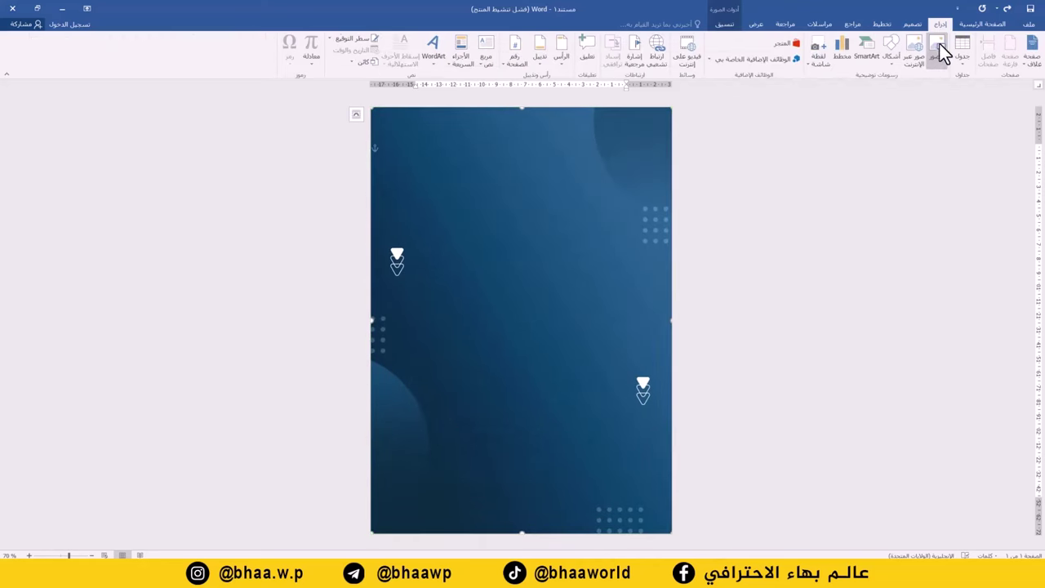
Insert the yellow leaf outline image and change its text wrapping
{"action": "left_click", "coordinate": [939, 53]}
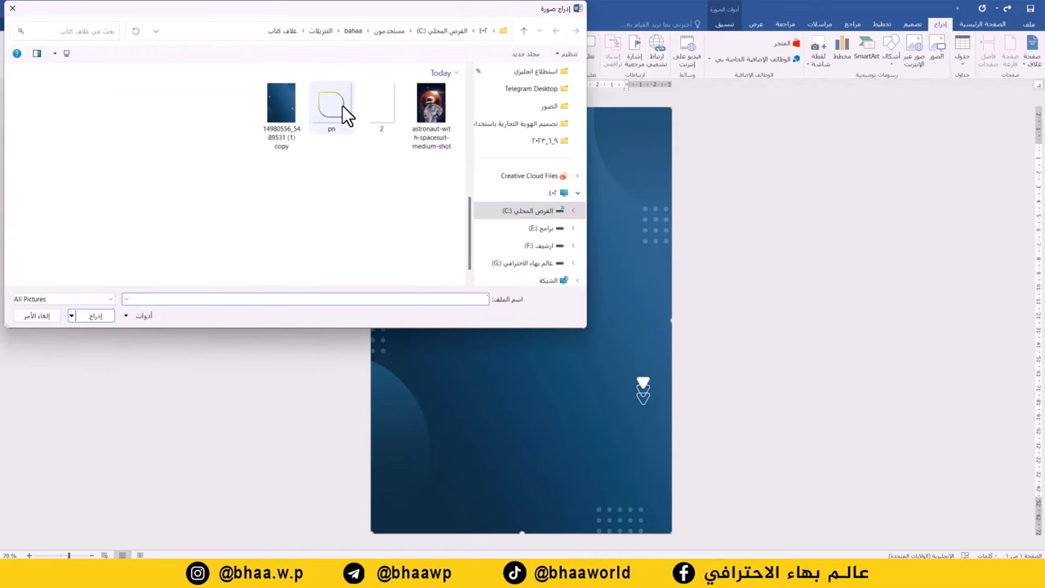
{"action": "left_click", "coordinate": [330, 110]}
{"action": "double_click", "coordinate": [330, 111]}
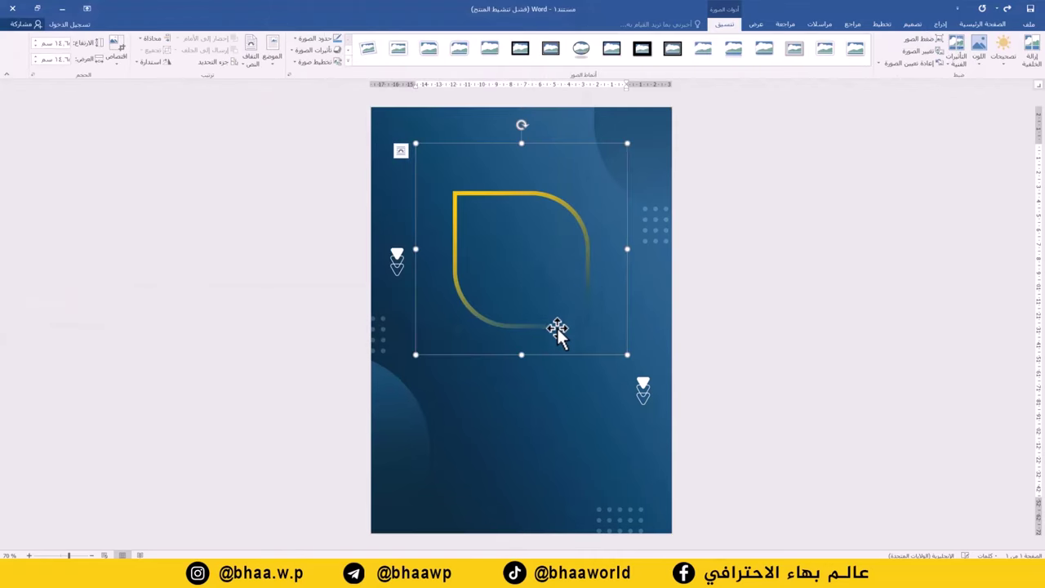
{"action": "right_click", "coordinate": [544, 337]}
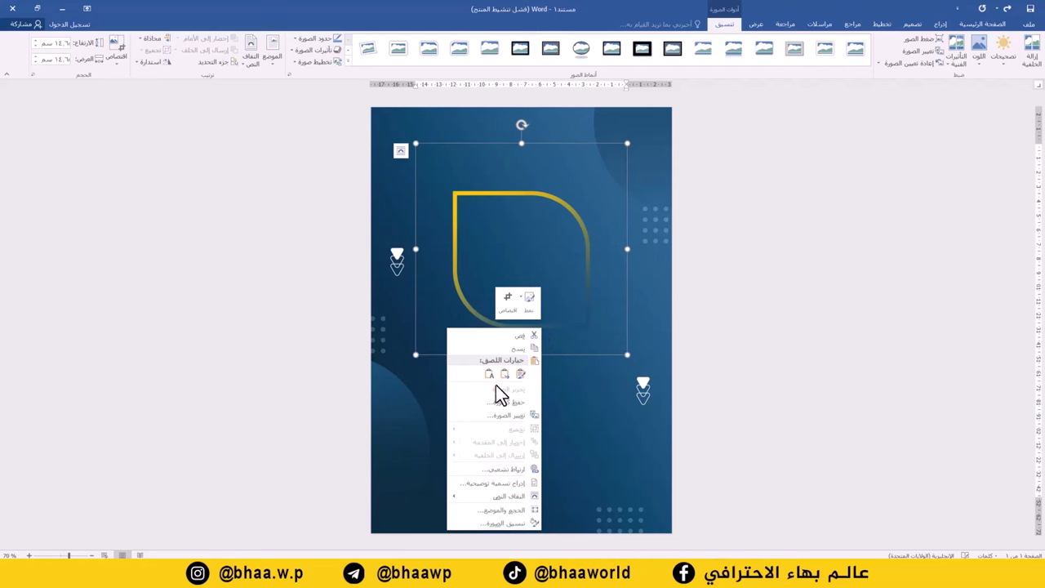
{"action": "mouse_move", "coordinate": [508, 499]}
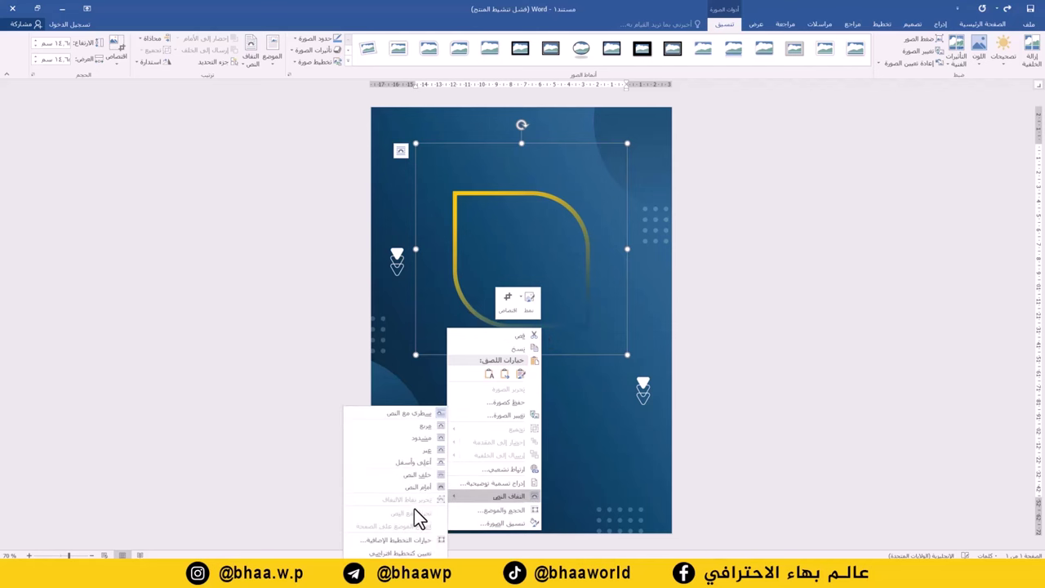
{"action": "left_click", "coordinate": [413, 485]}
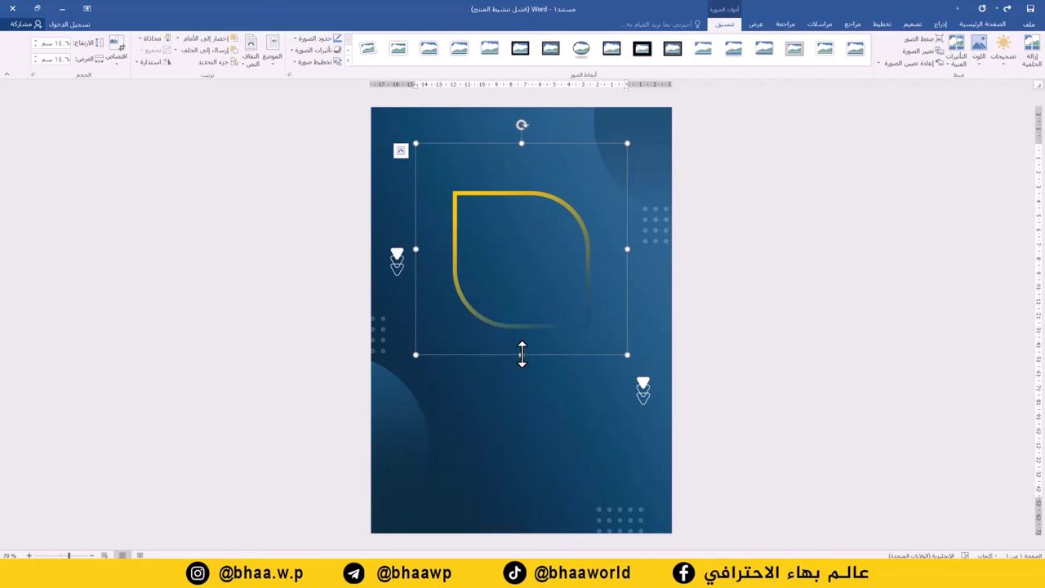
Enlarge the leaf frame and centre it across the middle of the page
{"action": "left_click_drag", "start_coordinate": [520, 354], "coordinate": [520, 431]}
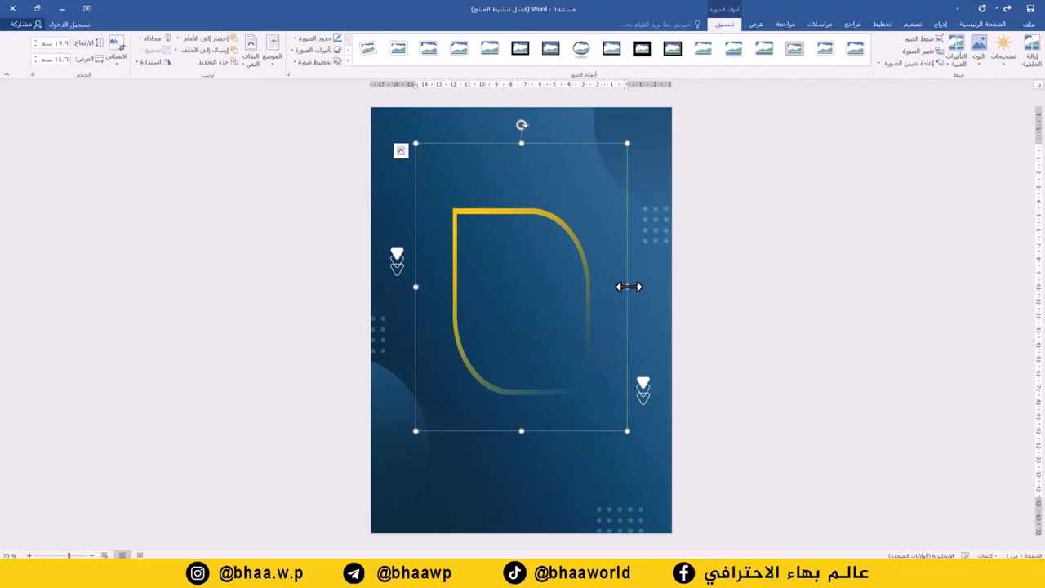
{"action": "left_click_drag", "start_coordinate": [627, 287], "coordinate": [671, 288]}
{"action": "left_click_drag", "start_coordinate": [619, 254], "coordinate": [604, 261]}
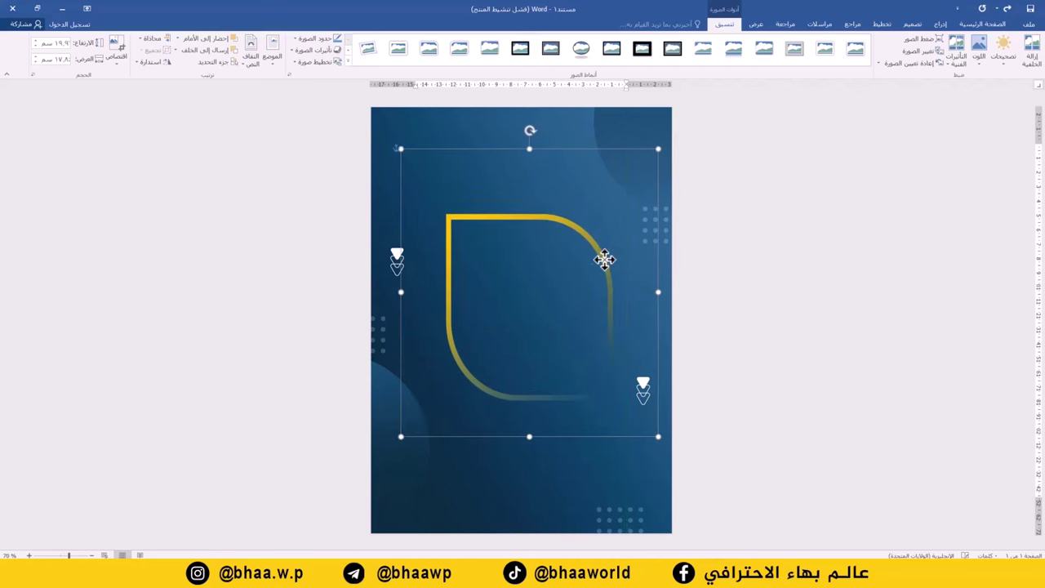
{"action": "left_click_drag", "start_coordinate": [529, 435], "coordinate": [526, 480]}
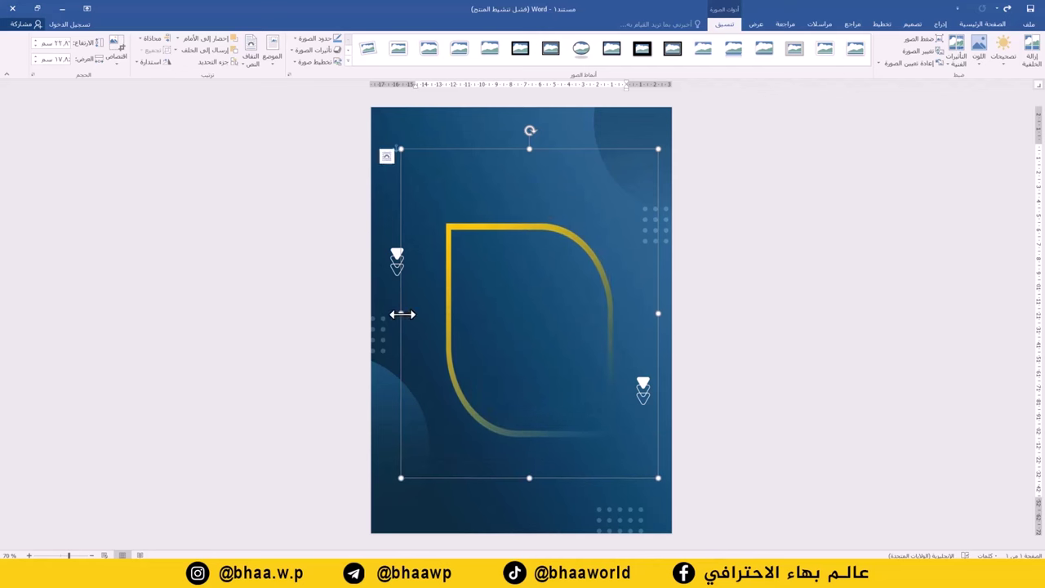
{"action": "left_click_drag", "start_coordinate": [400, 312], "coordinate": [390, 315]}
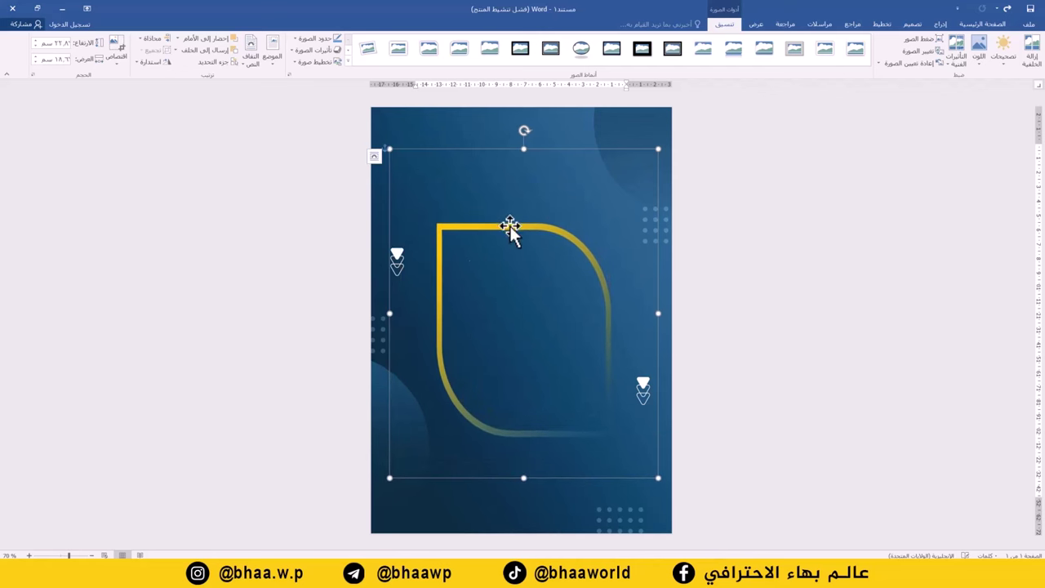
{"action": "left_click_drag", "start_coordinate": [510, 227], "coordinate": [508, 215]}
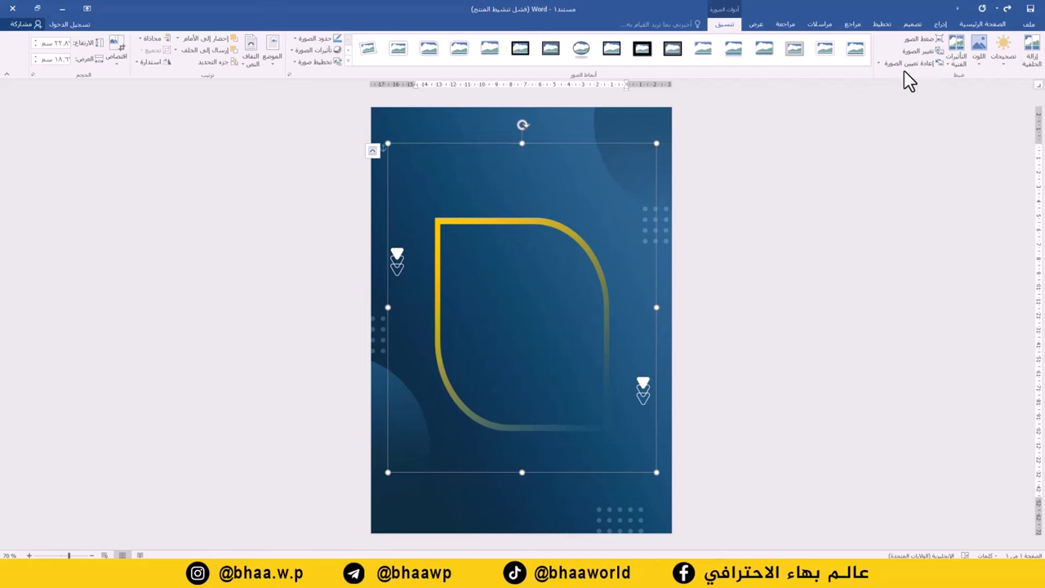
{"action": "left_click", "coordinate": [942, 23]}
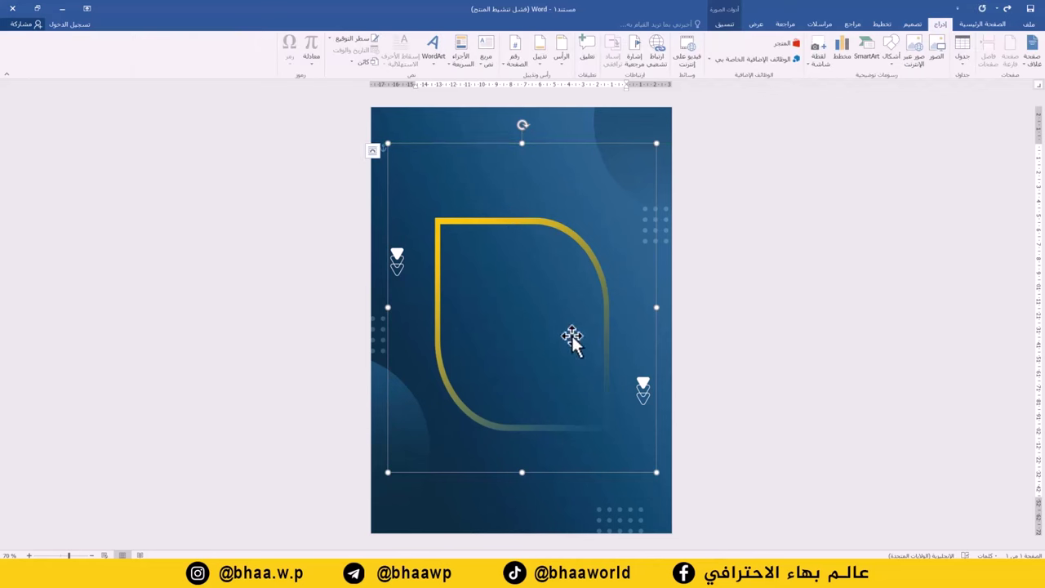
Draw a rounded rectangle inside the yellow frame and reshape its corners into a matching leaf
{"action": "left_click", "coordinate": [890, 61]}
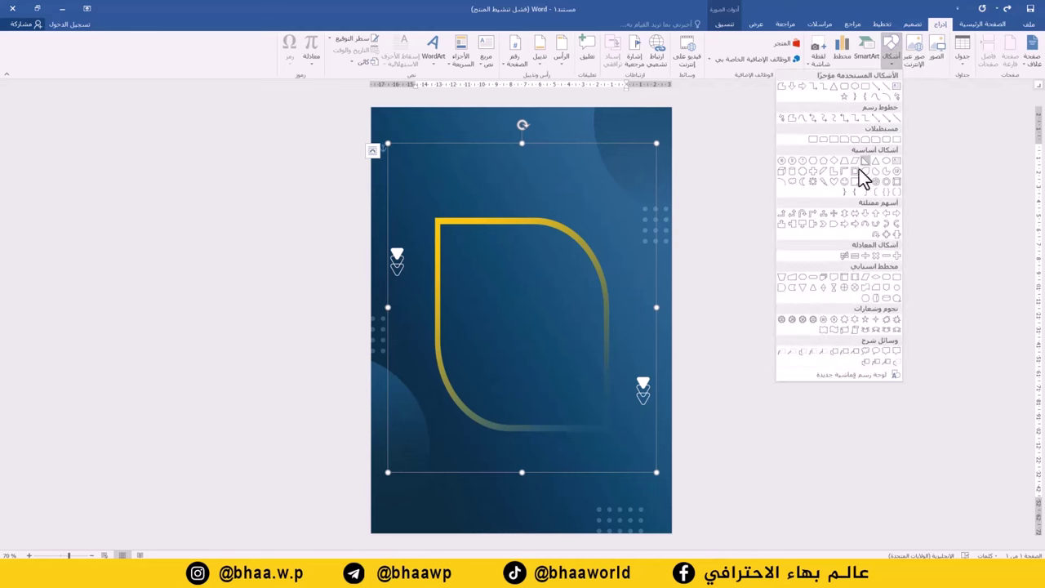
{"action": "left_click", "coordinate": [812, 140]}
{"action": "left_click_drag", "start_coordinate": [448, 211], "coordinate": [604, 426]}
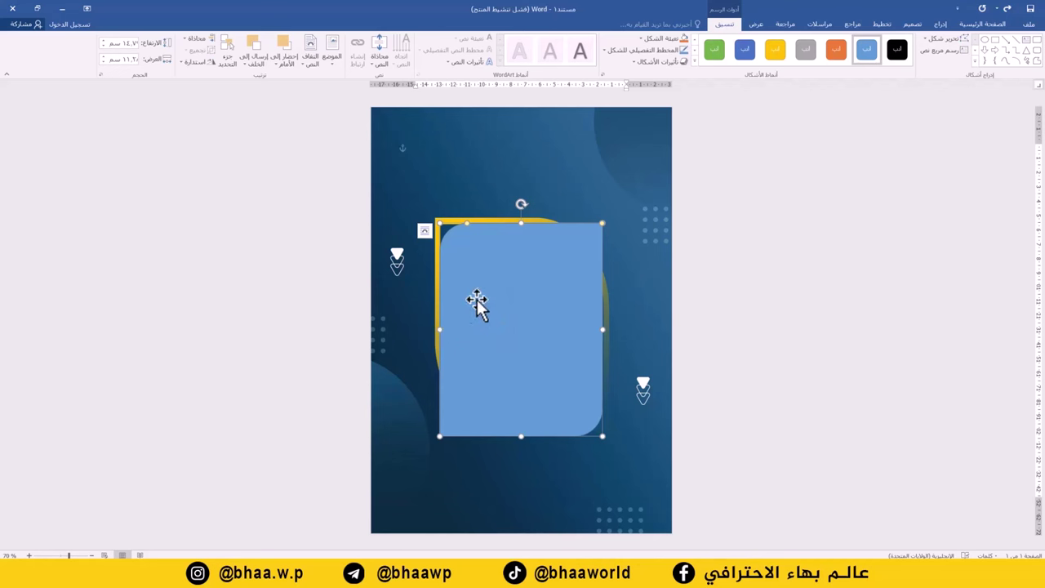
{"action": "left_click_drag", "start_coordinate": [534, 294], "coordinate": [740, 319]}
{"action": "left_click_drag", "start_coordinate": [661, 306], "coordinate": [488, 299]}
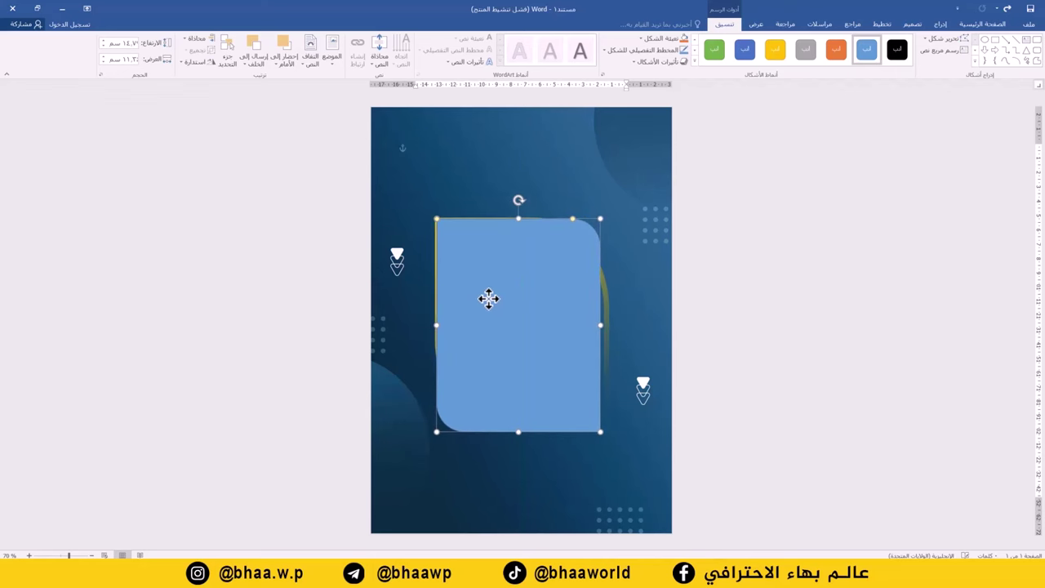
{"action": "mouse_move", "coordinate": [521, 431]}
{"action": "left_mouse_down"}
{"action": "mouse_move", "coordinate": [524, 416]}
{"action": "mouse_move", "coordinate": [525, 427]}
{"action": "left_mouse_up"}
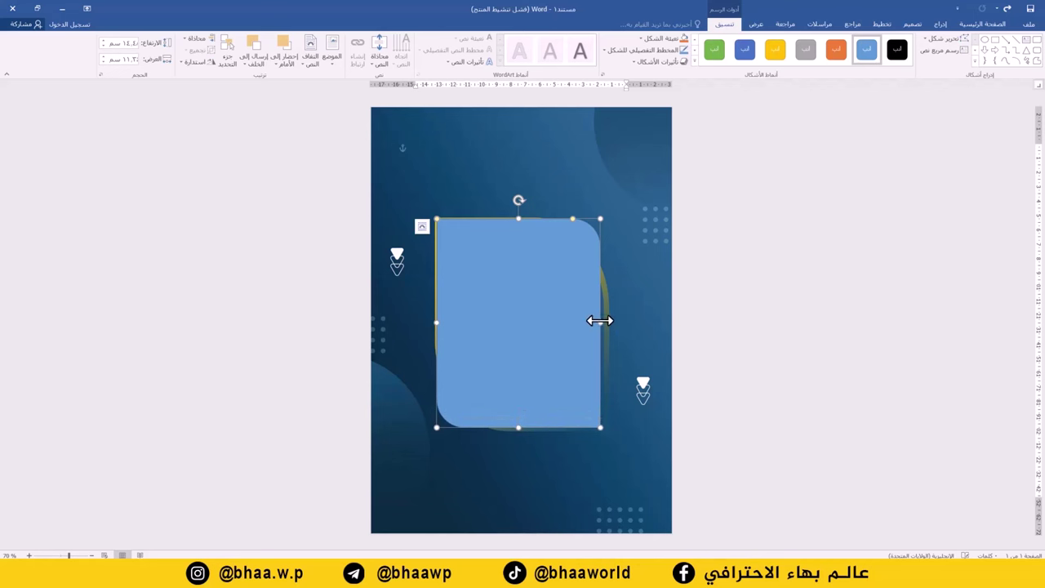
{"action": "left_click_drag", "start_coordinate": [600, 321], "coordinate": [606, 322]}
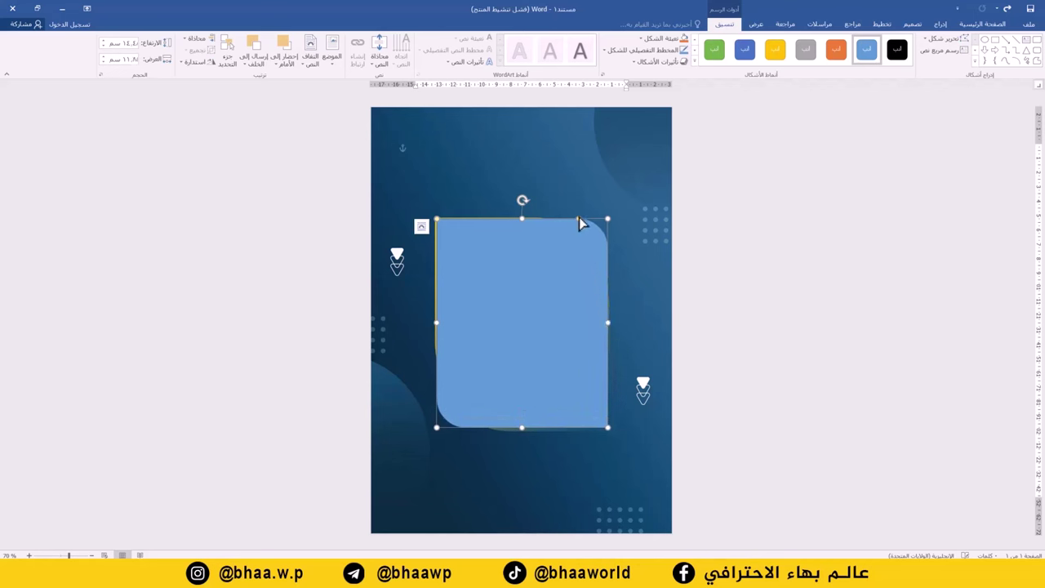
{"action": "left_click_drag", "start_coordinate": [579, 219], "coordinate": [525, 224]}
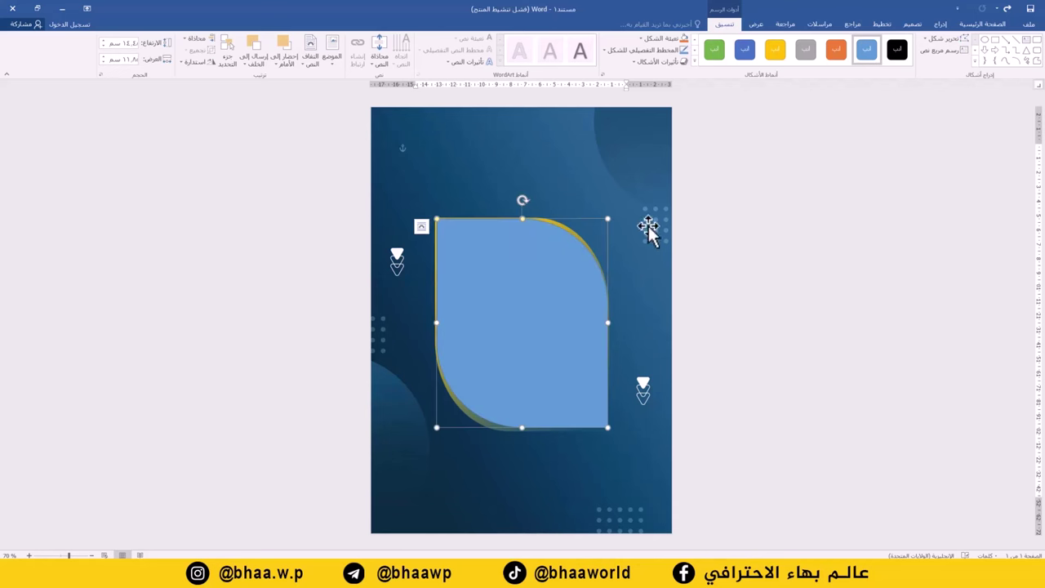
{"action": "left_click_drag", "start_coordinate": [608, 219], "coordinate": [605, 221]}
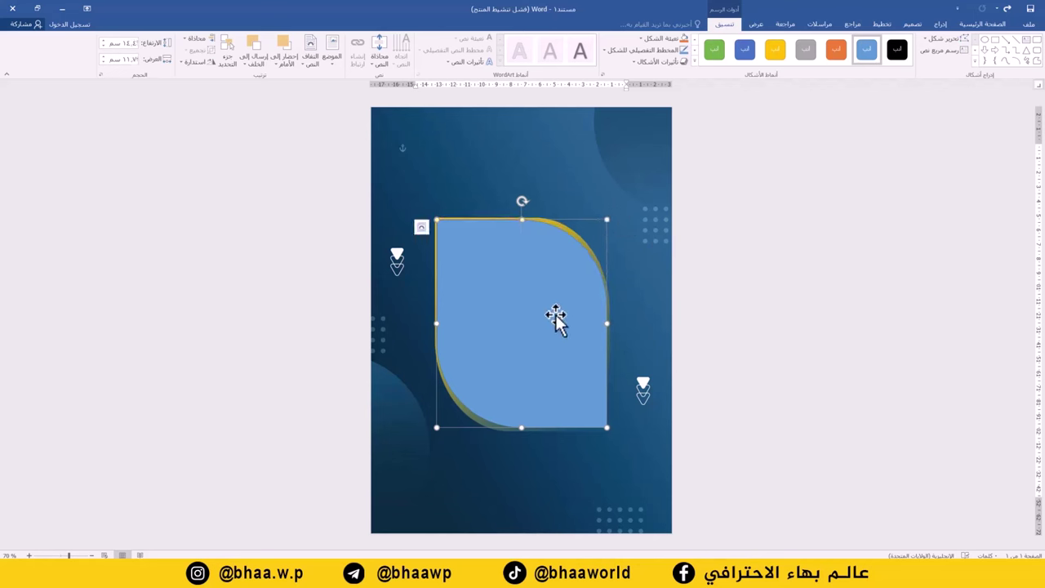
{"action": "key", "text": "Left"}
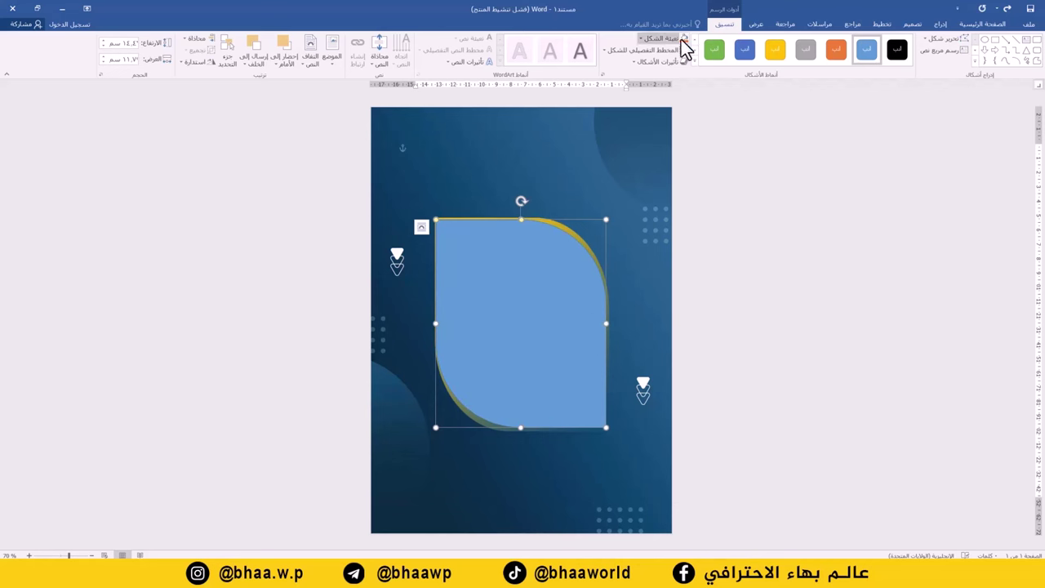
{"action": "left_click", "coordinate": [657, 40]}
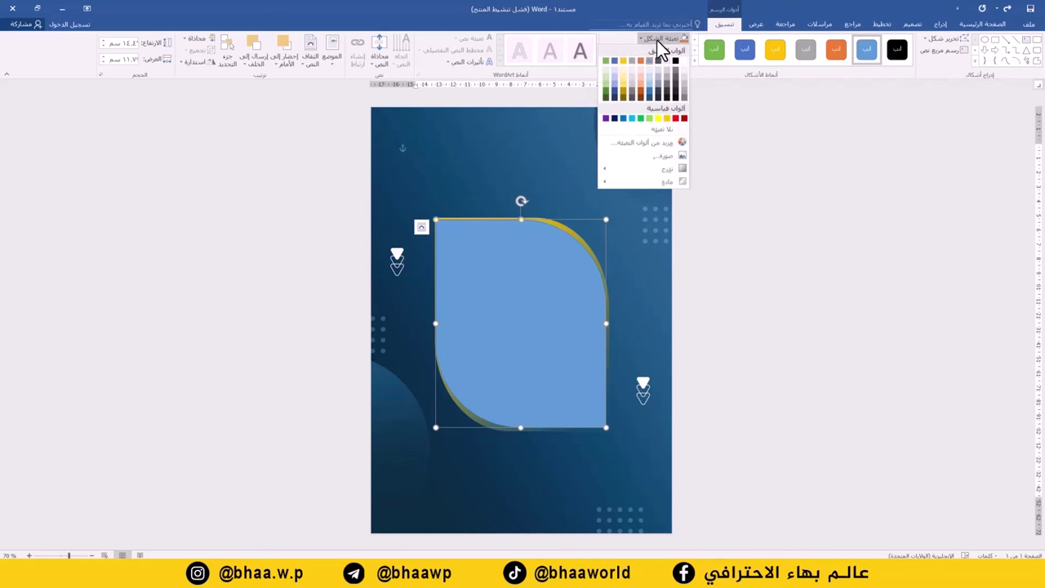
Fill the leaf shape with the astronaut-and-red-planet photo
{"action": "left_click", "coordinate": [652, 159]}
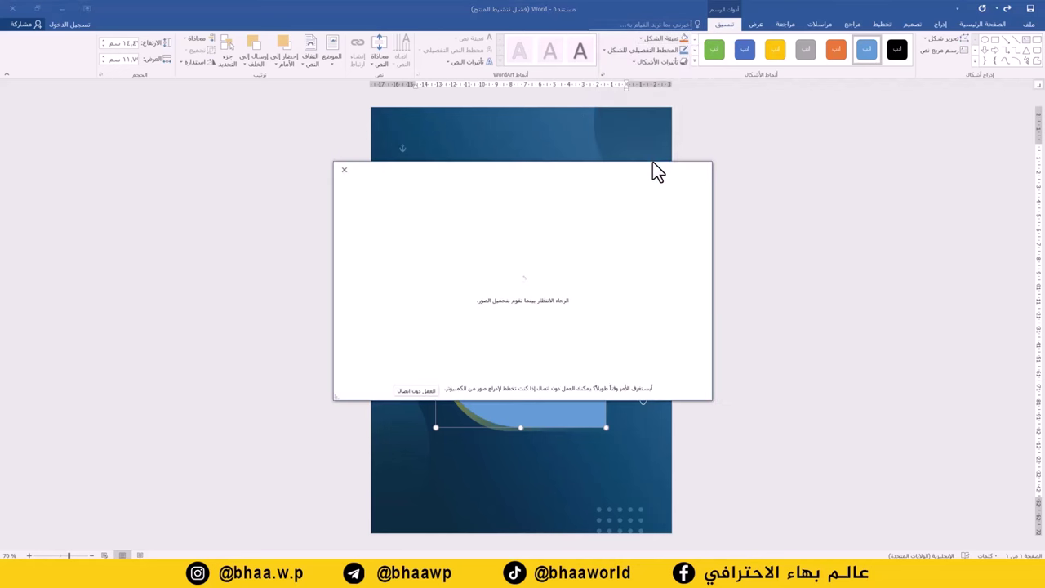
{"action": "left_click", "coordinate": [416, 390]}
{"action": "double_click", "coordinate": [436, 113]}
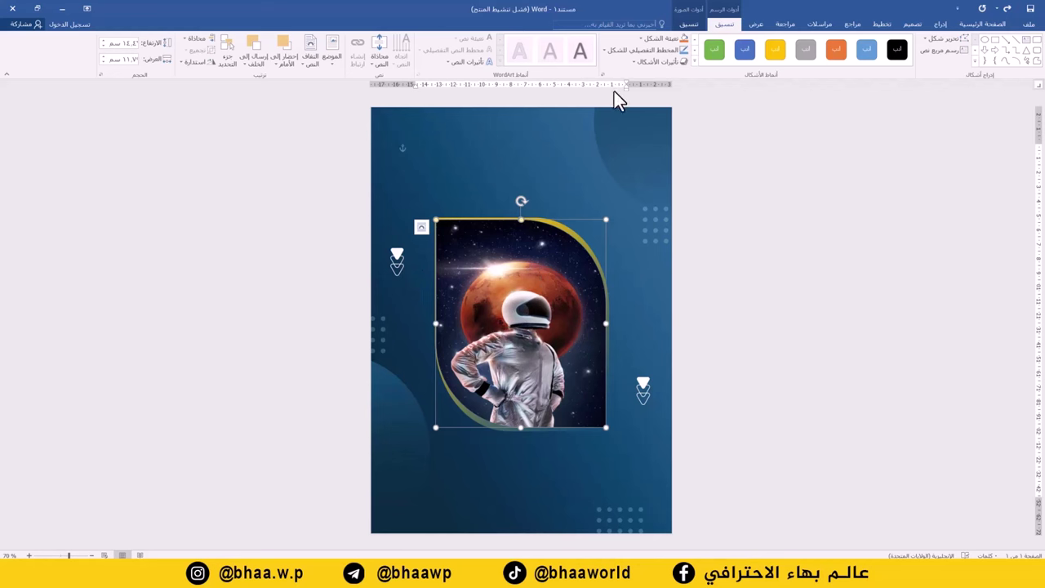
Crop the photo to Fit inside the shape and enlarge it slightly
{"action": "left_click", "coordinate": [690, 25]}
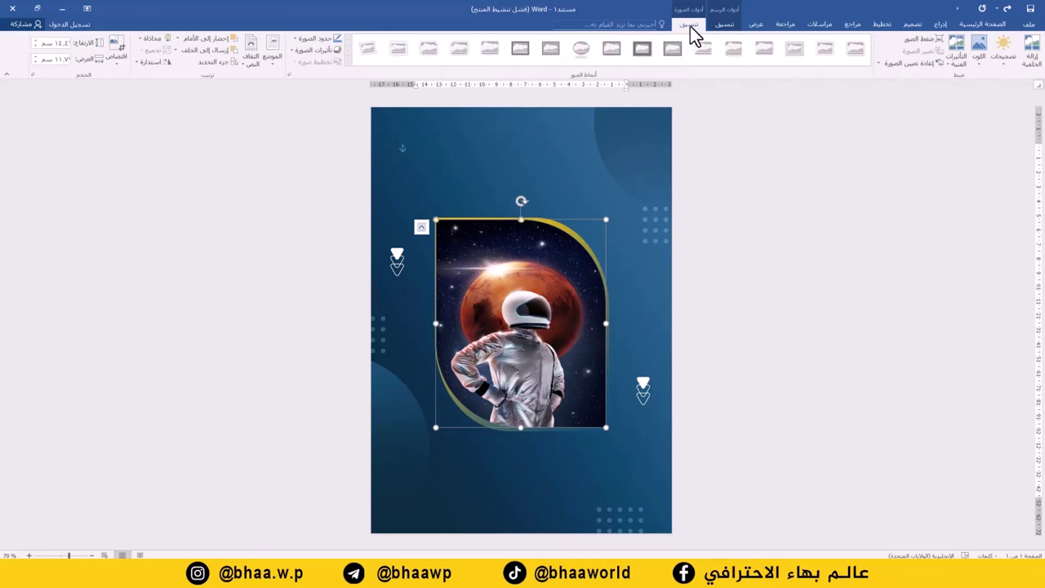
{"action": "left_click", "coordinate": [118, 57]}
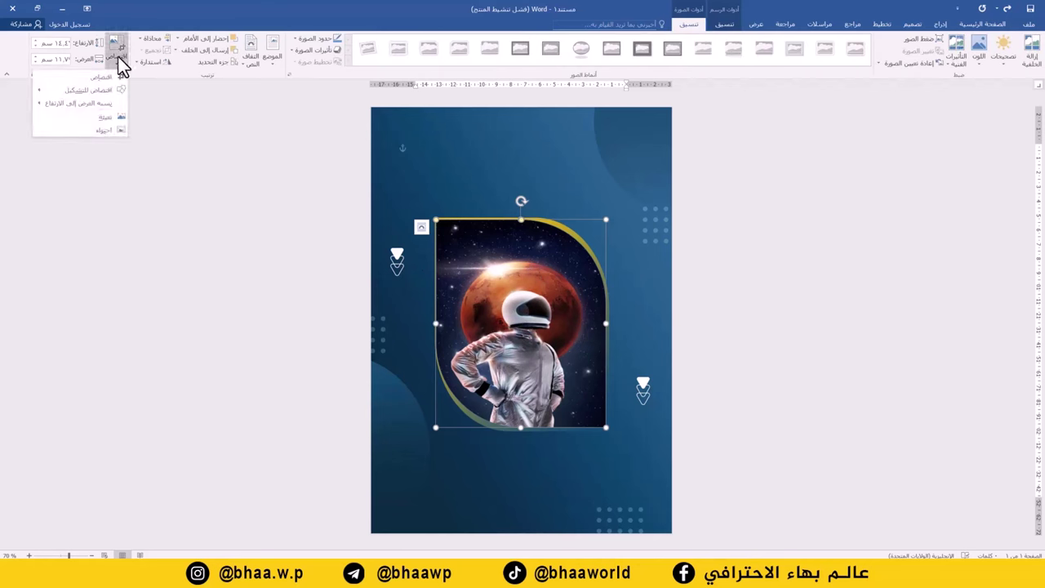
{"action": "left_click", "coordinate": [107, 135]}
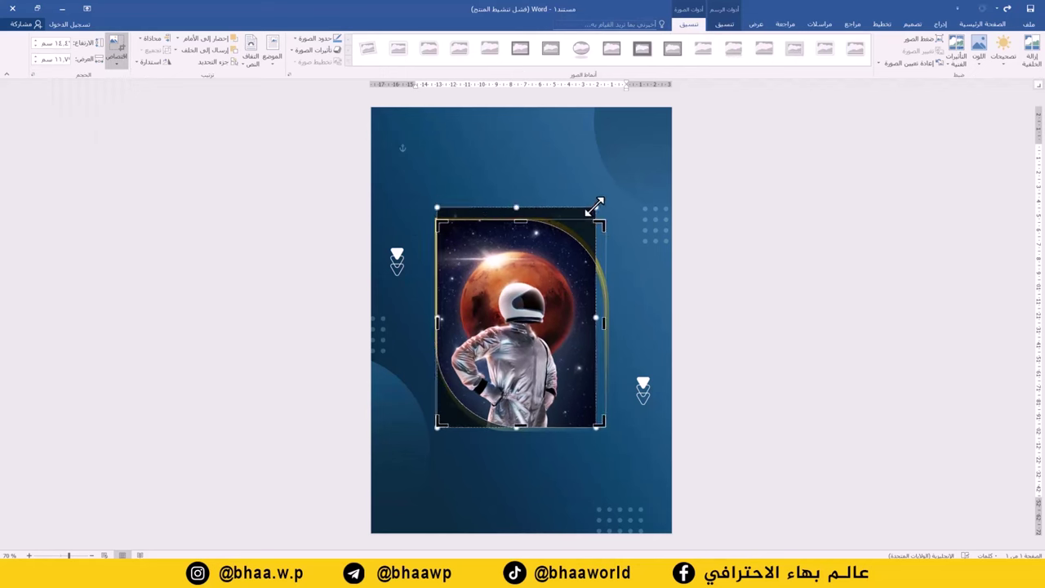
{"action": "mouse_move", "coordinate": [594, 208]}
{"action": "left_mouse_down"}
{"action": "mouse_move", "coordinate": [608, 189]}
{"action": "mouse_move", "coordinate": [576, 132]}
{"action": "mouse_move", "coordinate": [582, 202]}
{"action": "left_mouse_up"}
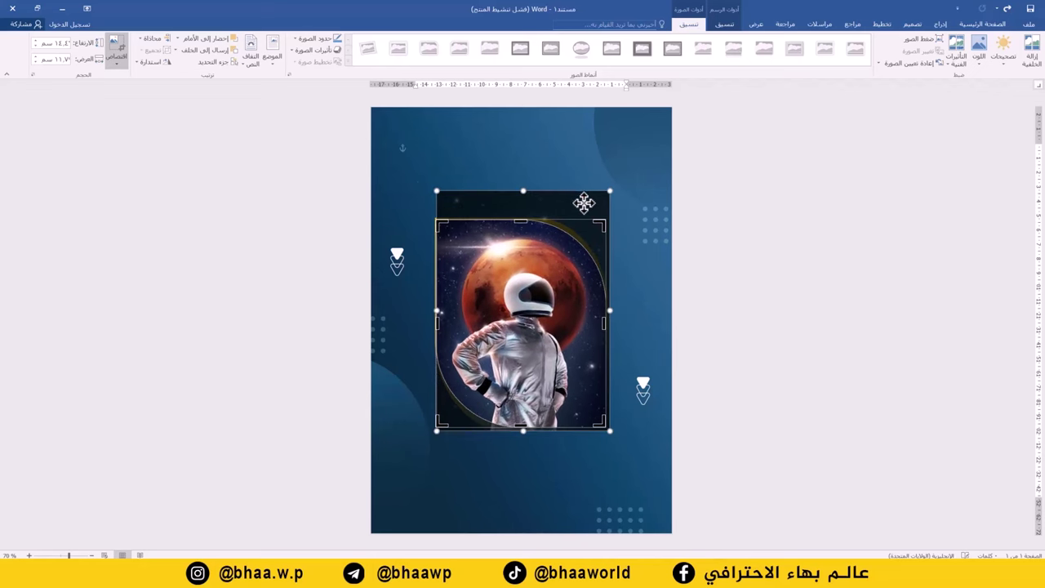
{"action": "left_click", "coordinate": [299, 187]}
{"action": "left_click", "coordinate": [562, 227]}
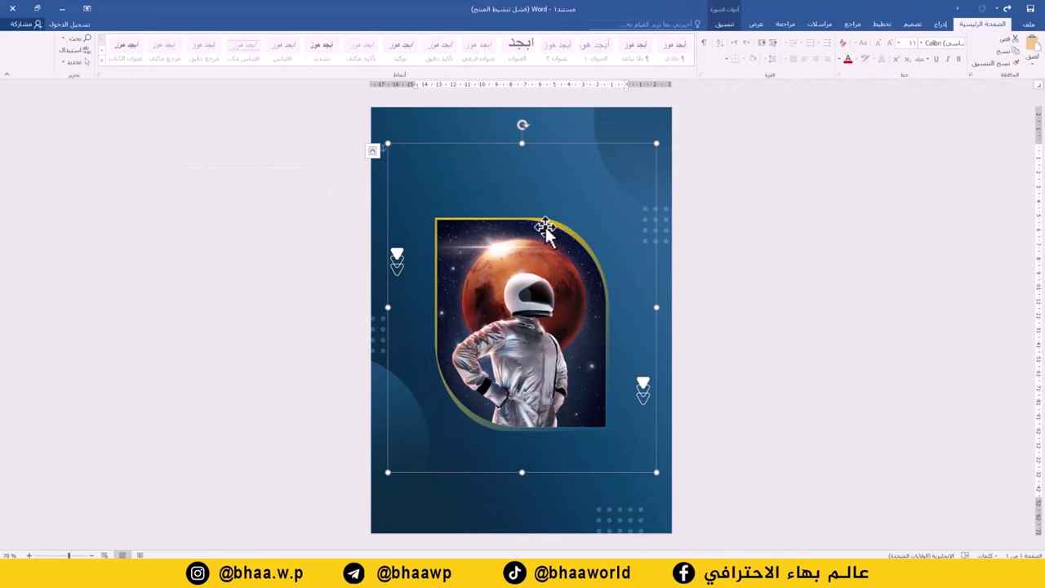
Bring the astronaut photo shape to the front
{"action": "right_click", "coordinate": [552, 222]}
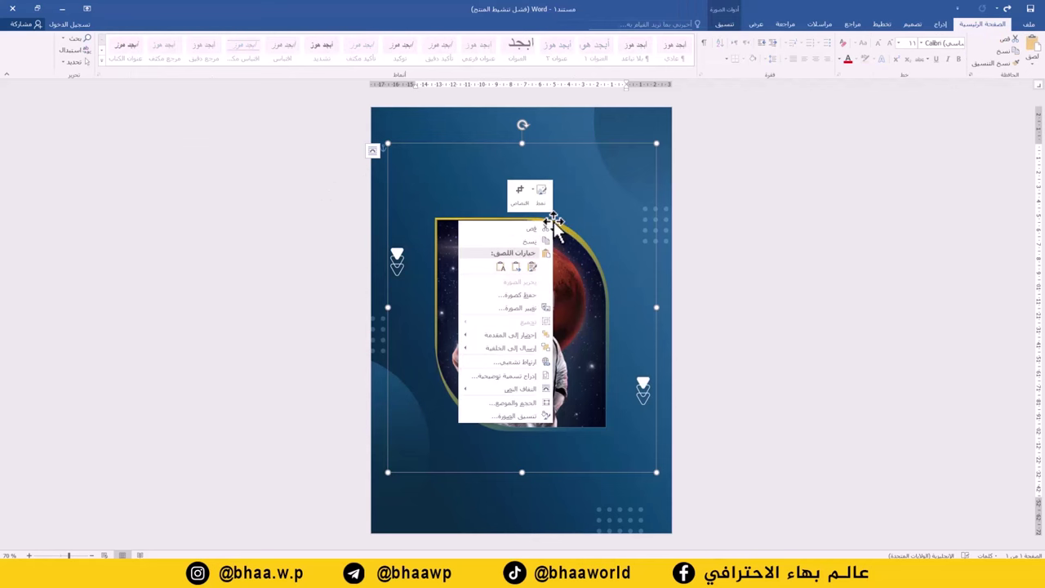
{"action": "left_click", "coordinate": [520, 337]}
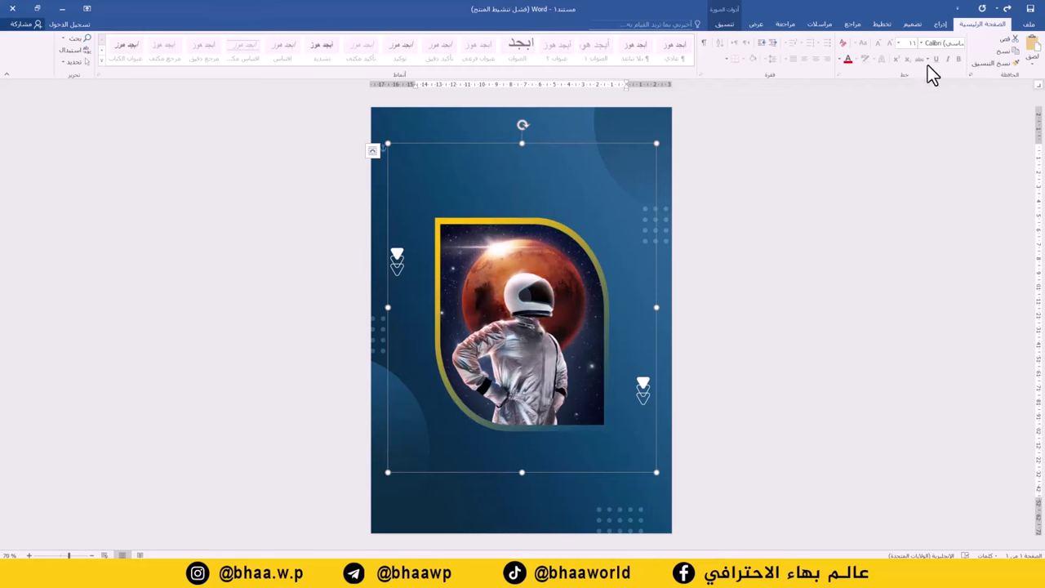
{"action": "left_click", "coordinate": [943, 24]}
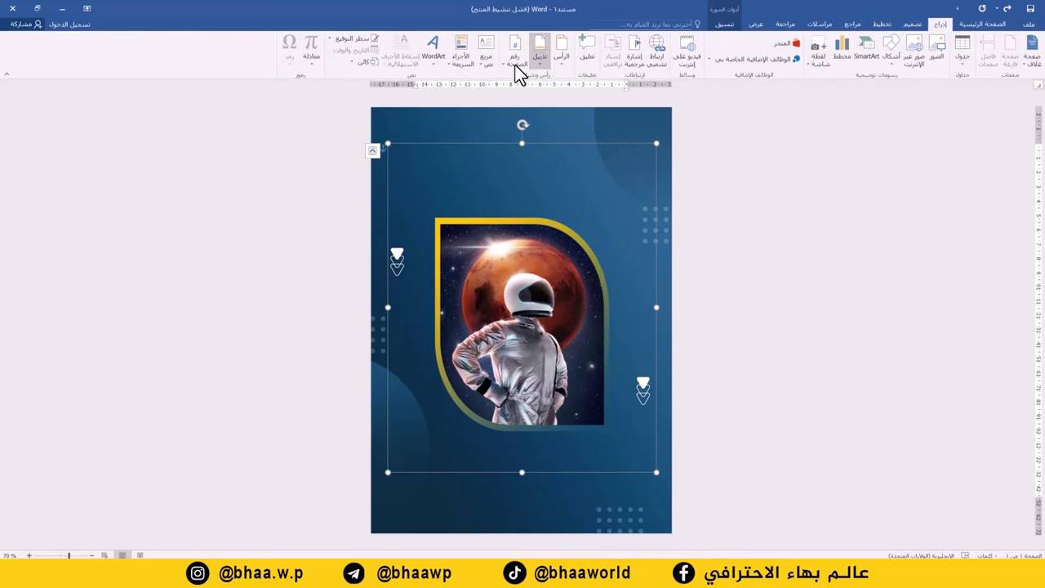
Draw a text box above the photo and type the title اسرار الكون
{"action": "left_click", "coordinate": [483, 57]}
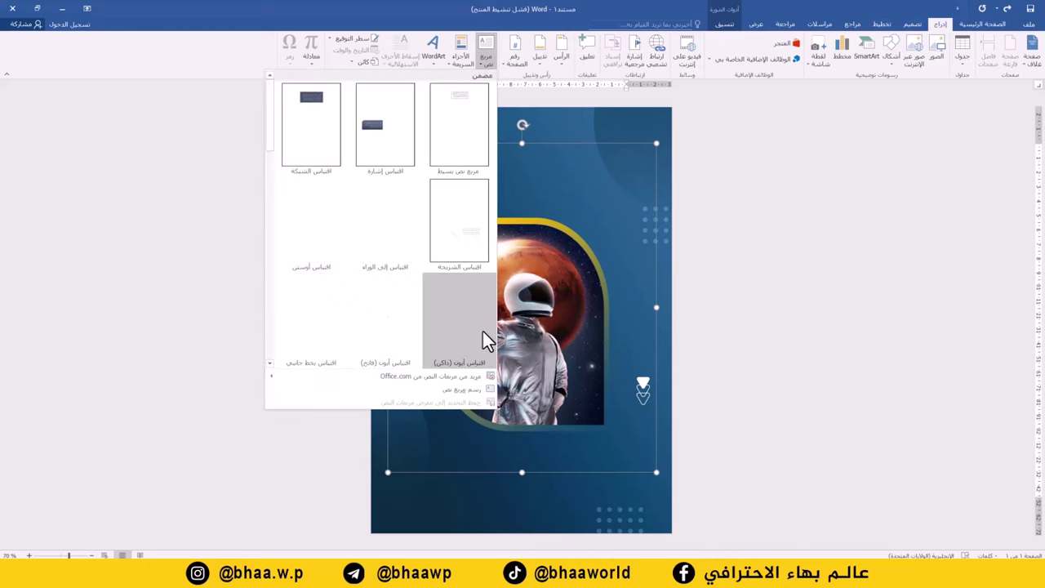
{"action": "left_click", "coordinate": [450, 390]}
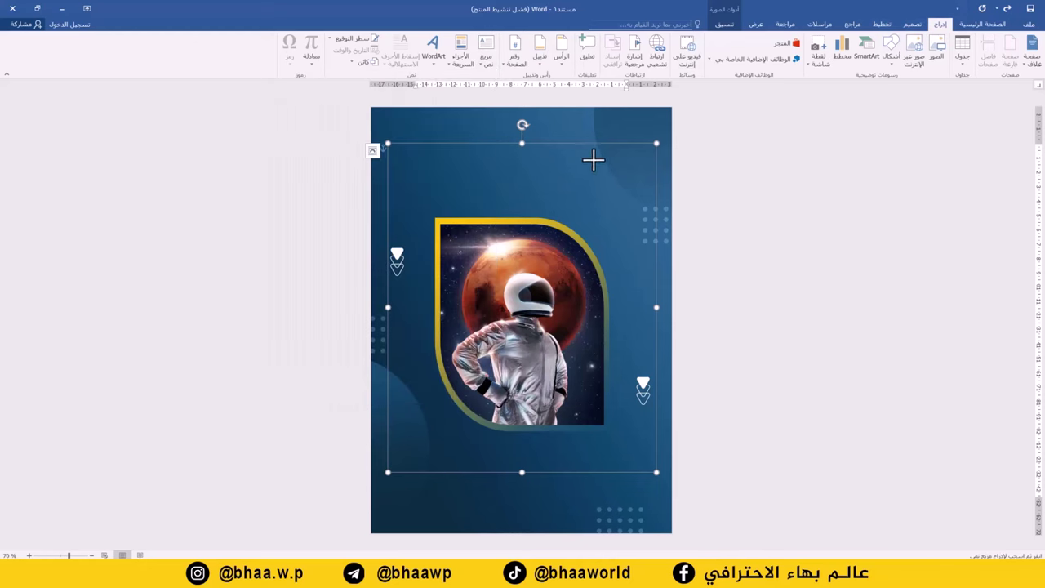
{"action": "left_click_drag", "start_coordinate": [594, 157], "coordinate": [427, 195]}
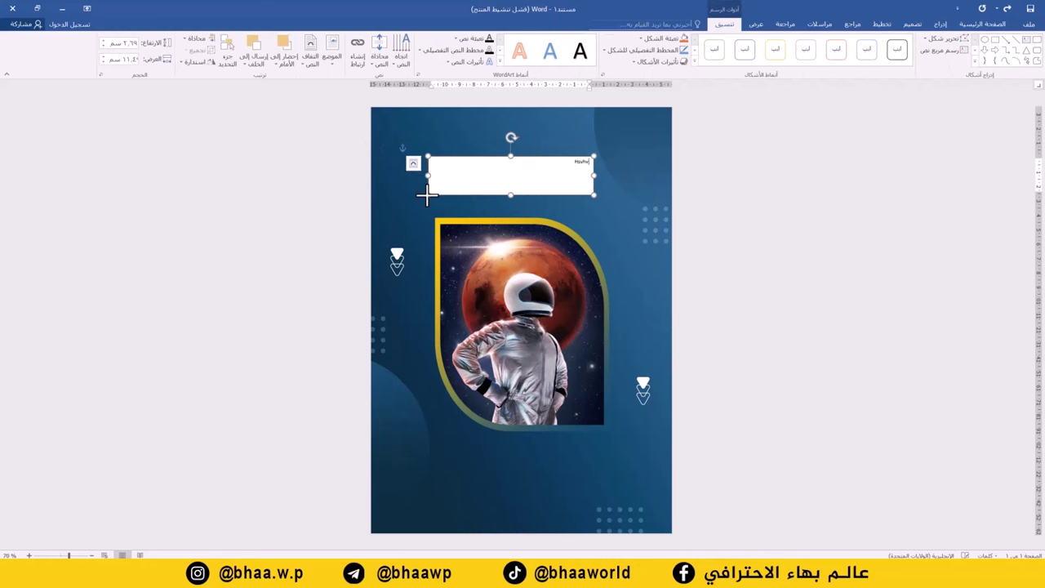
{"action": "key", "text": "ctrl+a"}
{"action": "type", "text": "أسر"}
Format the title as white GE East text at size 48
{"action": "key", "text": "ctrl+a"}
{"action": "left_click", "coordinate": [982, 24]}
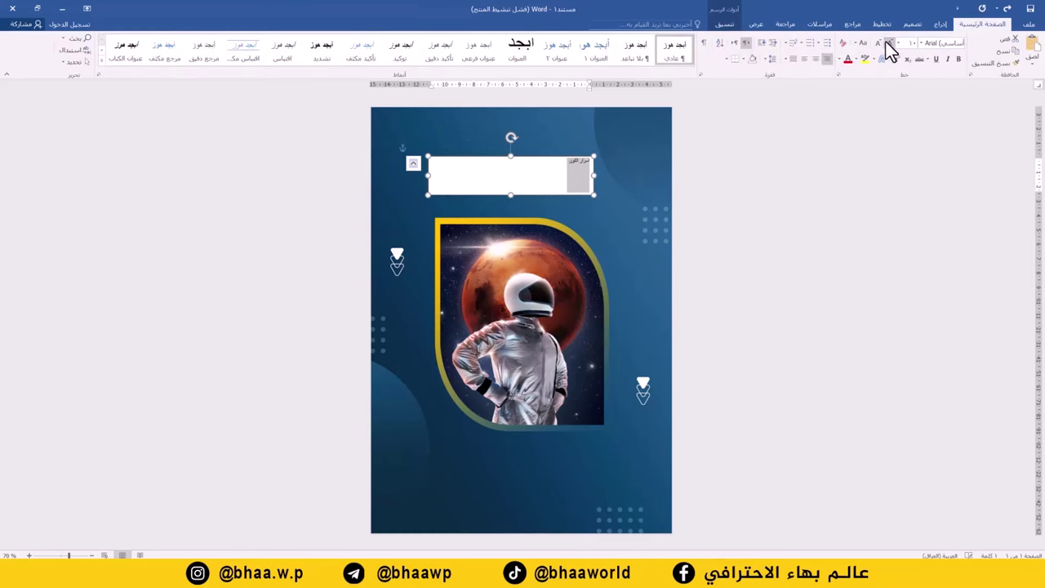
{"action": "left_click", "coordinate": [894, 44]}
{"action": "left_click", "coordinate": [894, 45]}
{"action": "left_click", "coordinate": [894, 44]}
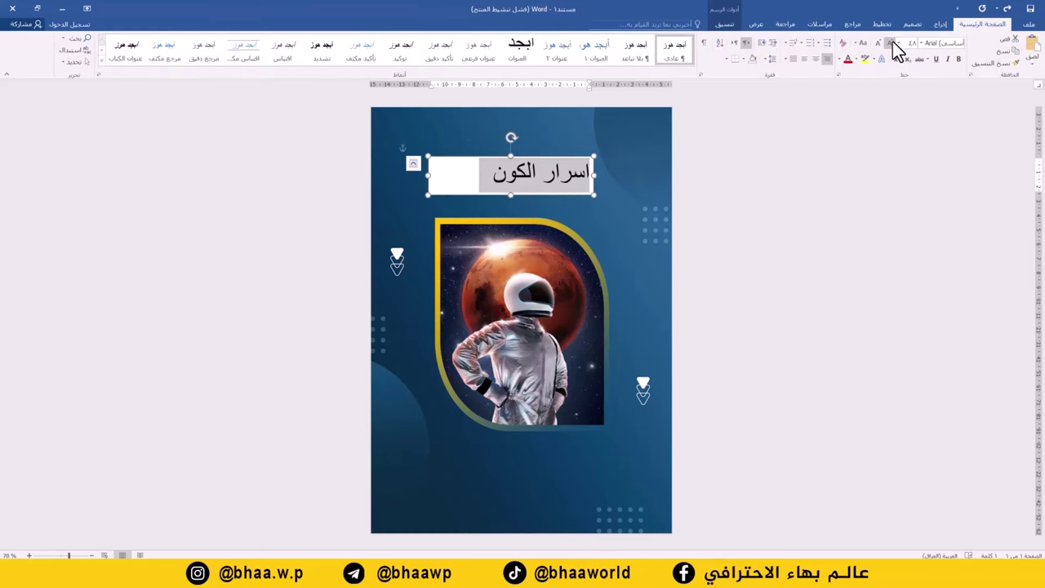
{"action": "left_click", "coordinate": [919, 44]}
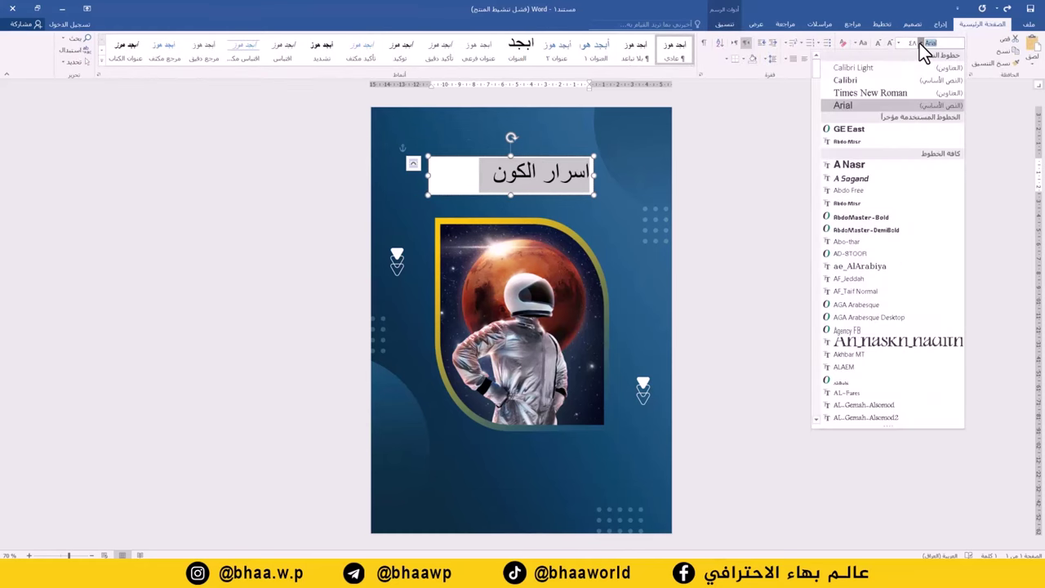
{"action": "left_click", "coordinate": [854, 131]}
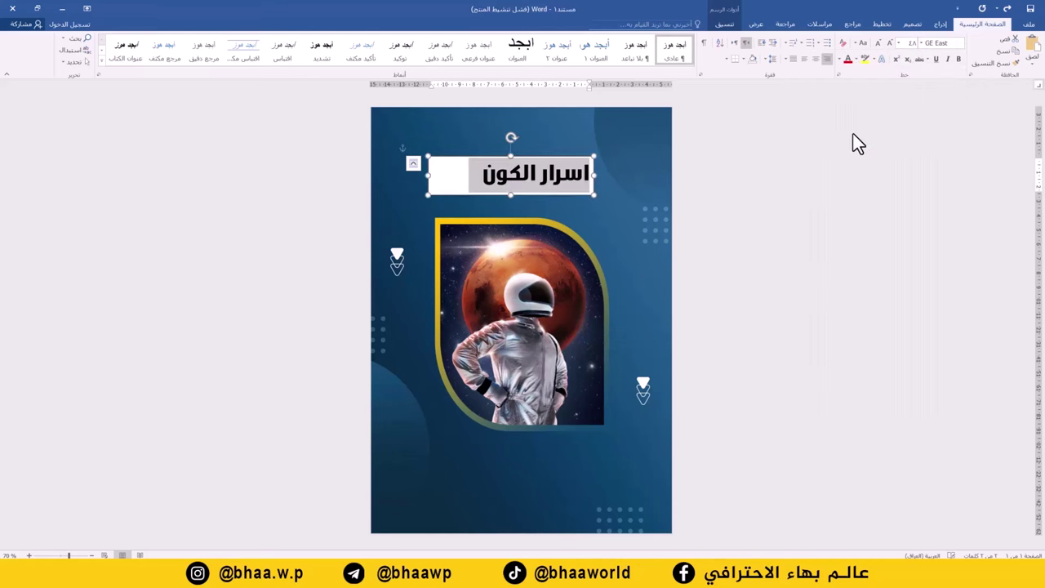
{"action": "left_click", "coordinate": [840, 63]}
{"action": "left_click", "coordinate": [845, 93]}
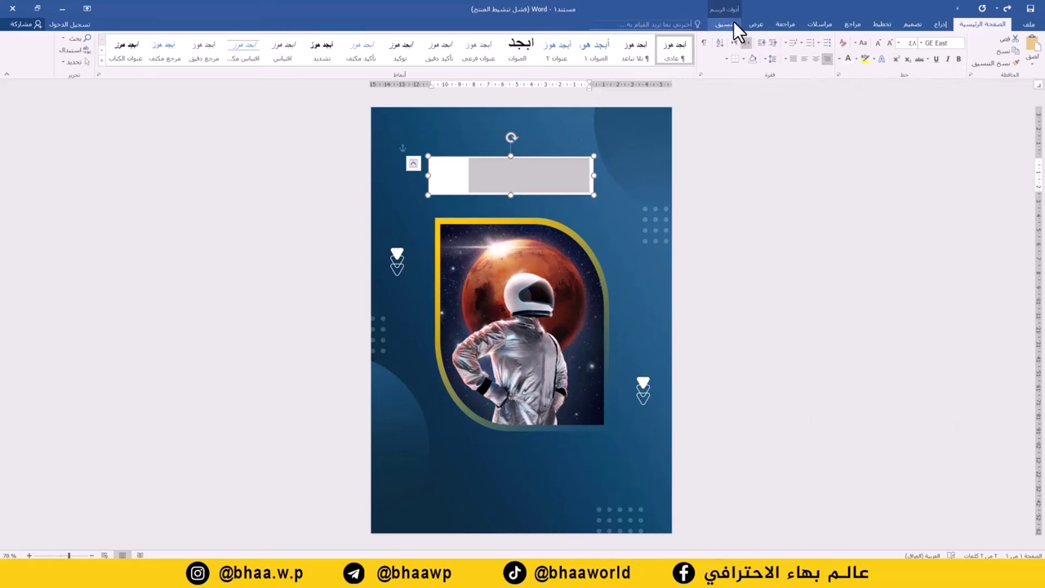
Give the title box No Fill and No Outline
{"action": "left_click", "coordinate": [730, 23]}
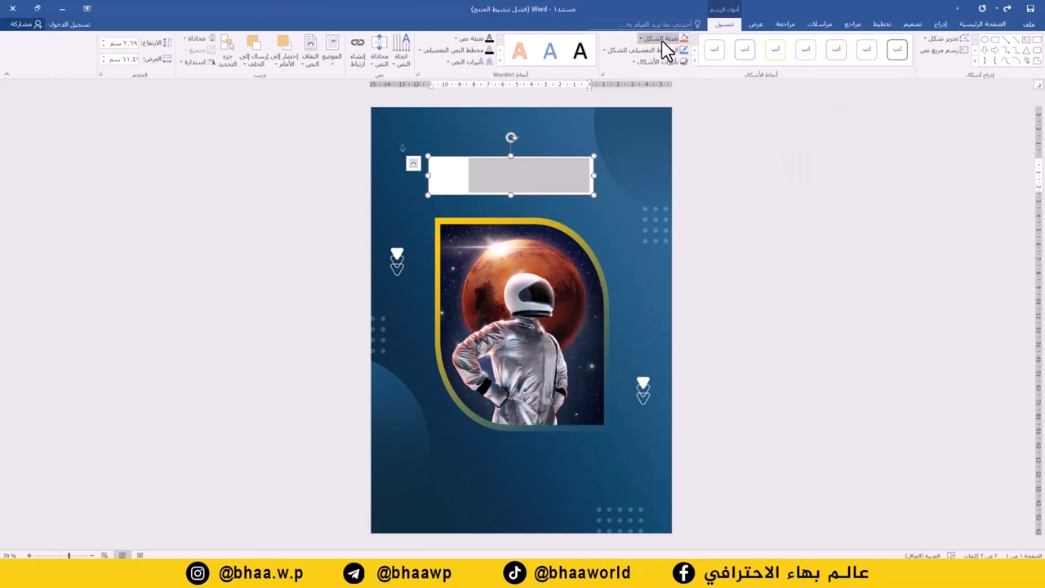
{"action": "left_click", "coordinate": [665, 40]}
{"action": "left_click", "coordinate": [655, 128]}
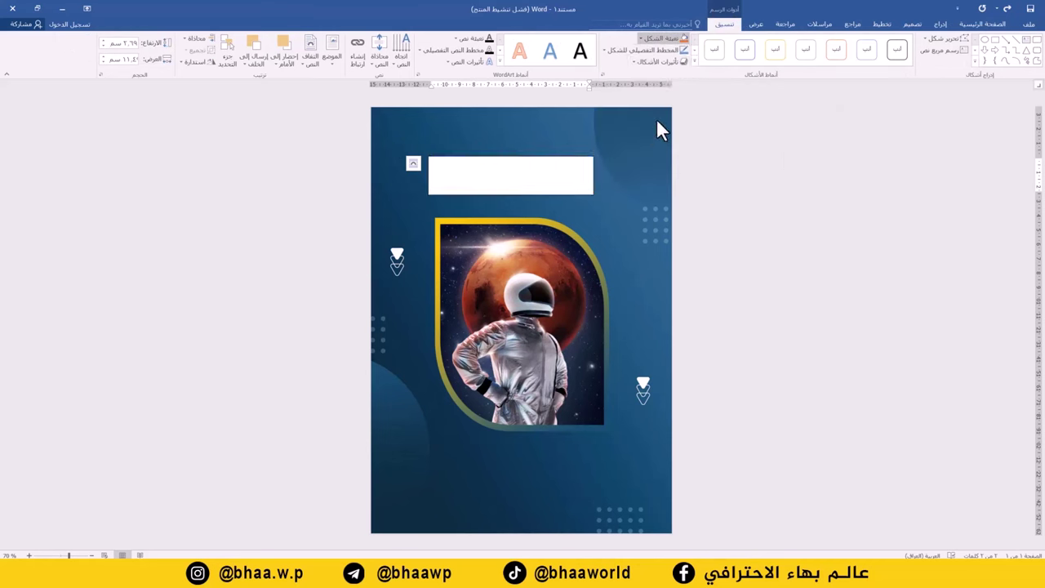
{"action": "left_click", "coordinate": [663, 54]}
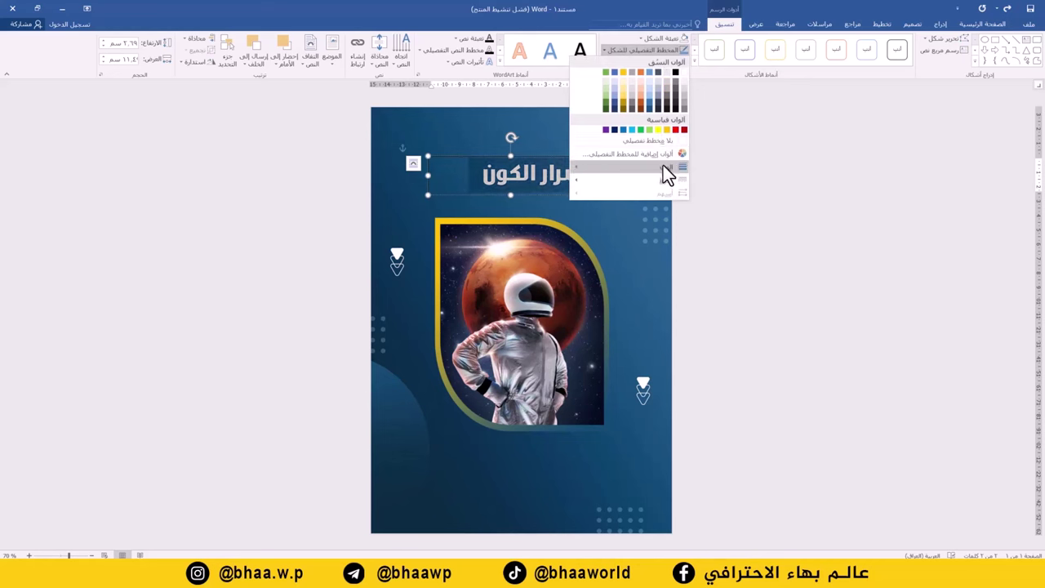
{"action": "mouse_move", "coordinate": [600, 168]}
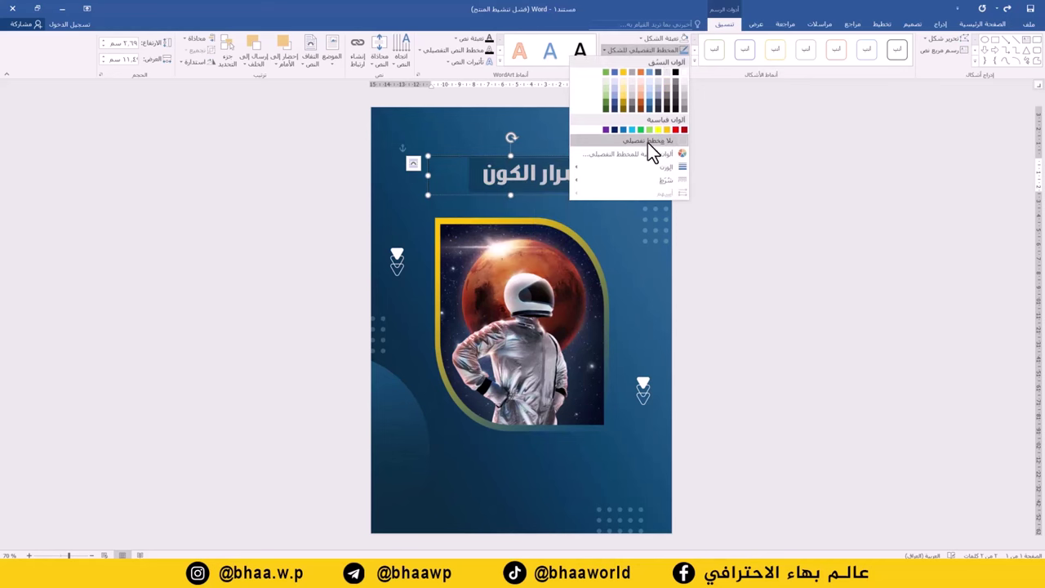
{"action": "left_click", "coordinate": [647, 142]}
Centre the title, enlarge it to 72, and widen and heighten its box
{"action": "left_click", "coordinate": [991, 24]}
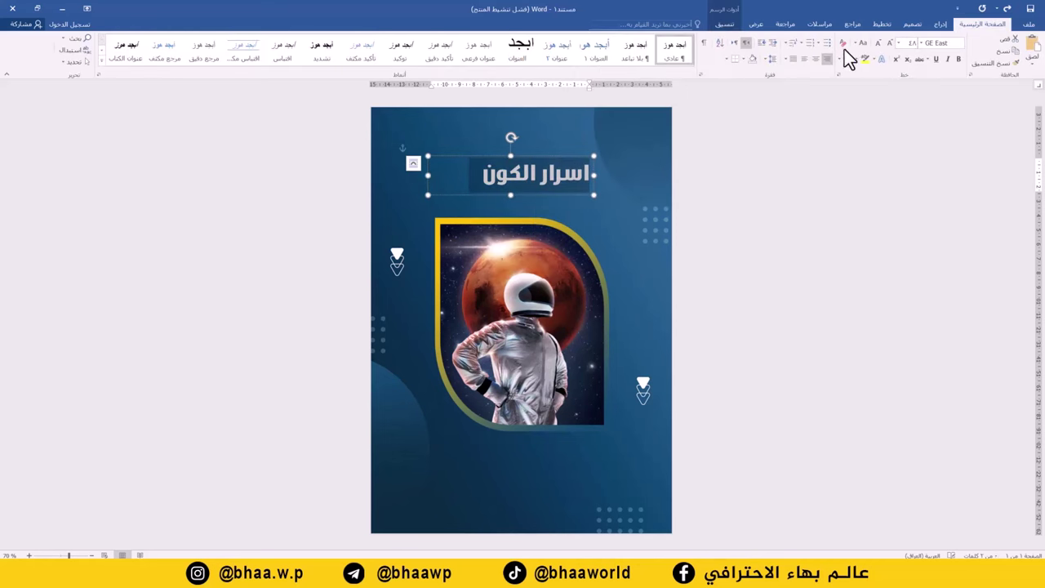
{"action": "left_click", "coordinate": [815, 60]}
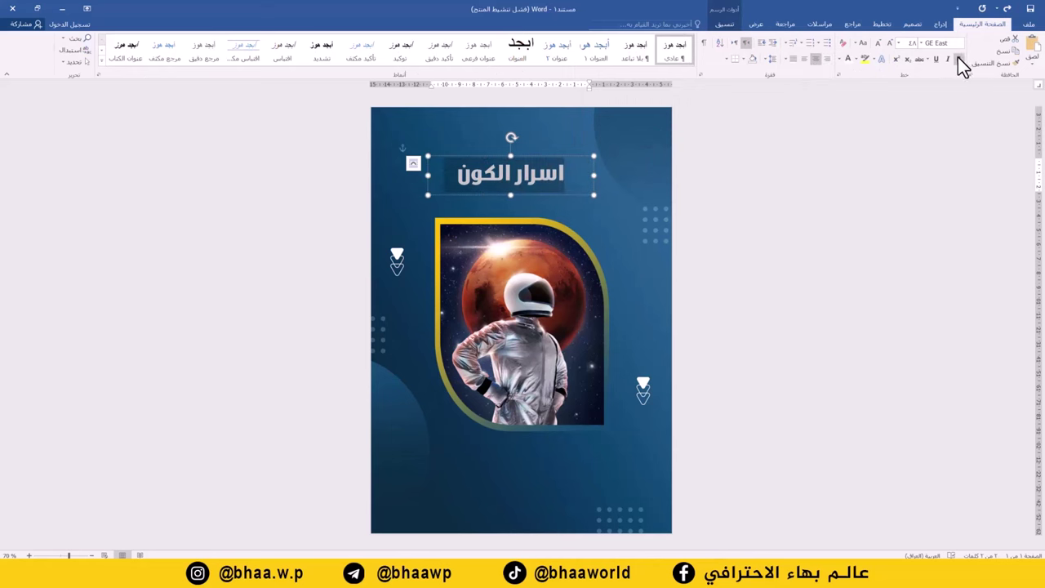
{"action": "left_click", "coordinate": [887, 44]}
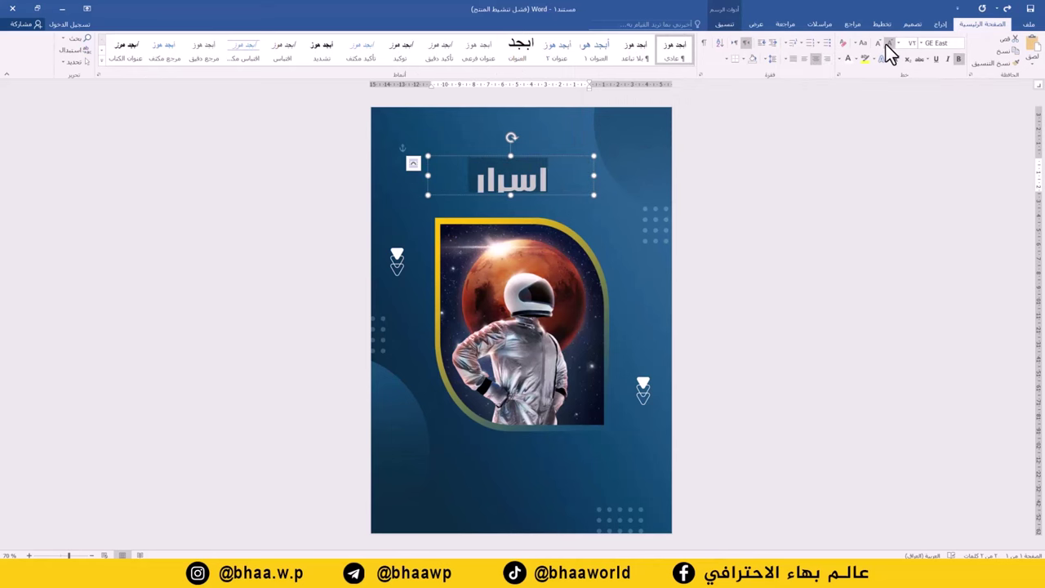
{"action": "left_click_drag", "start_coordinate": [595, 174], "coordinate": [609, 174]}
{"action": "left_click_drag", "start_coordinate": [519, 196], "coordinate": [519, 210]}
Add an outer shadow to the title text and nudge the box slightly left
{"action": "left_click", "coordinate": [726, 26]}
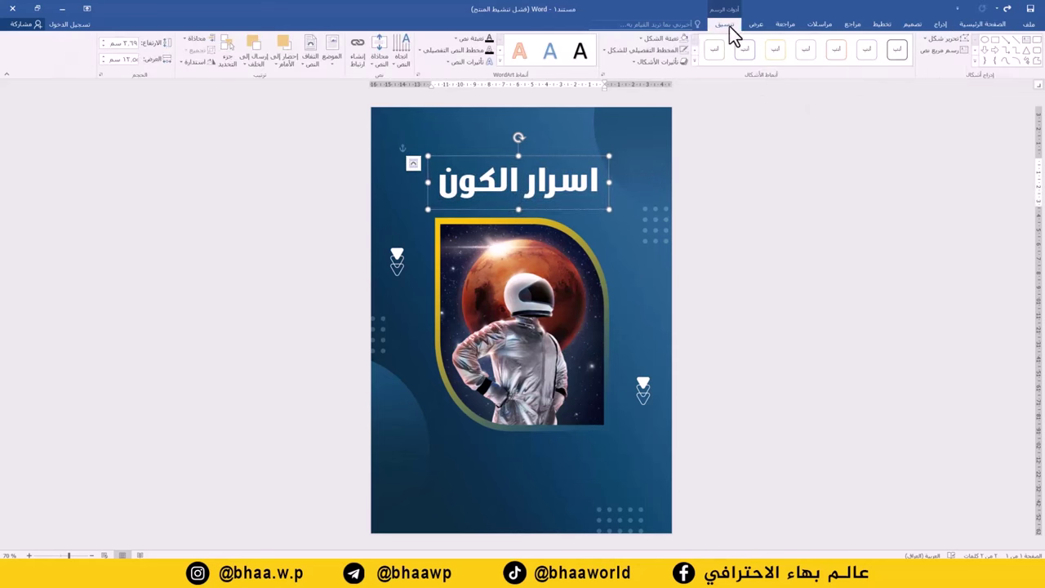
{"action": "left_click", "coordinate": [459, 66]}
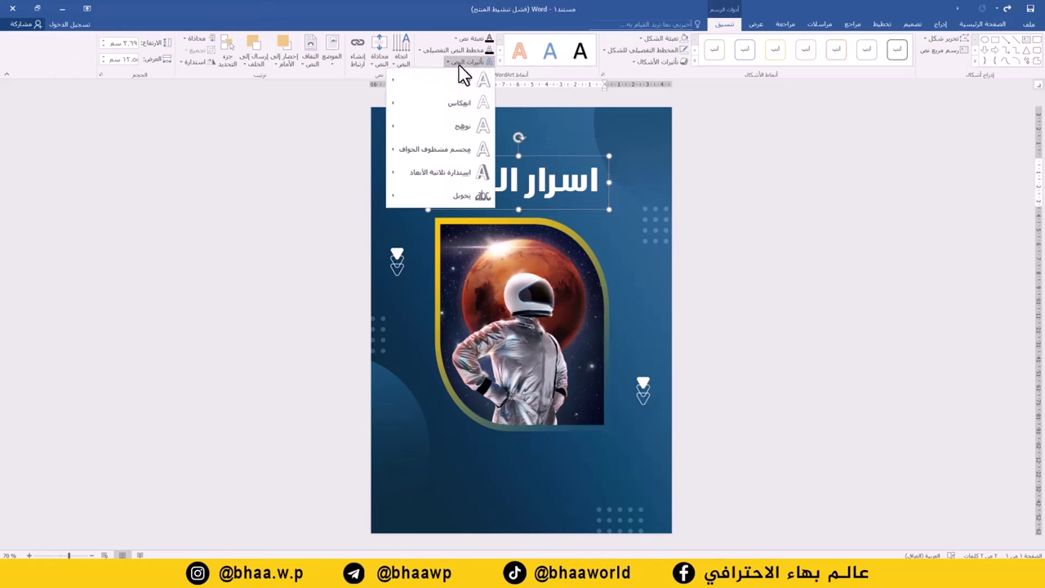
{"action": "mouse_move", "coordinate": [461, 80]}
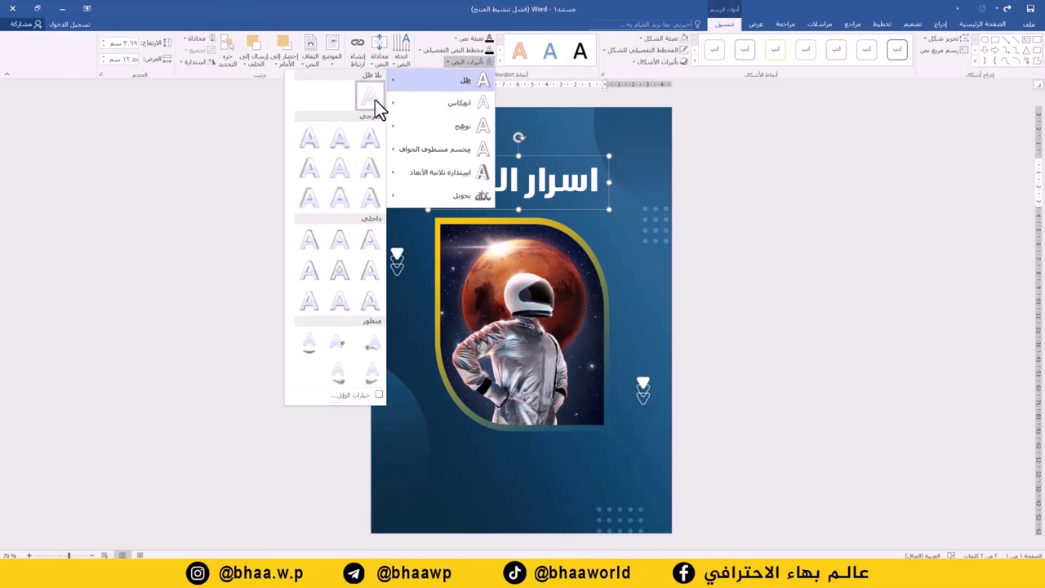
{"action": "left_click", "coordinate": [336, 138]}
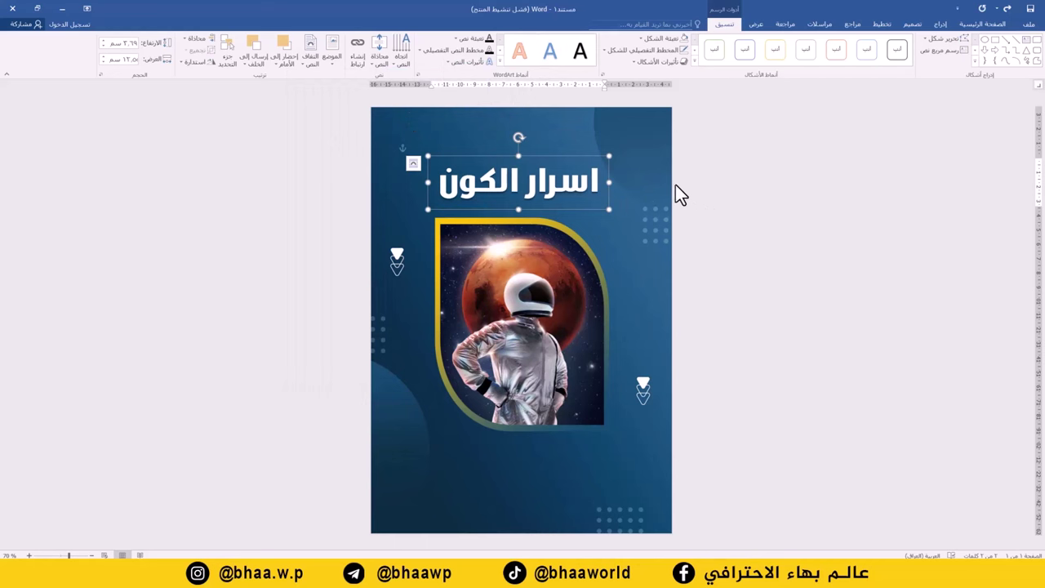
{"action": "left_click_drag", "start_coordinate": [565, 156], "coordinate": [562, 157]}
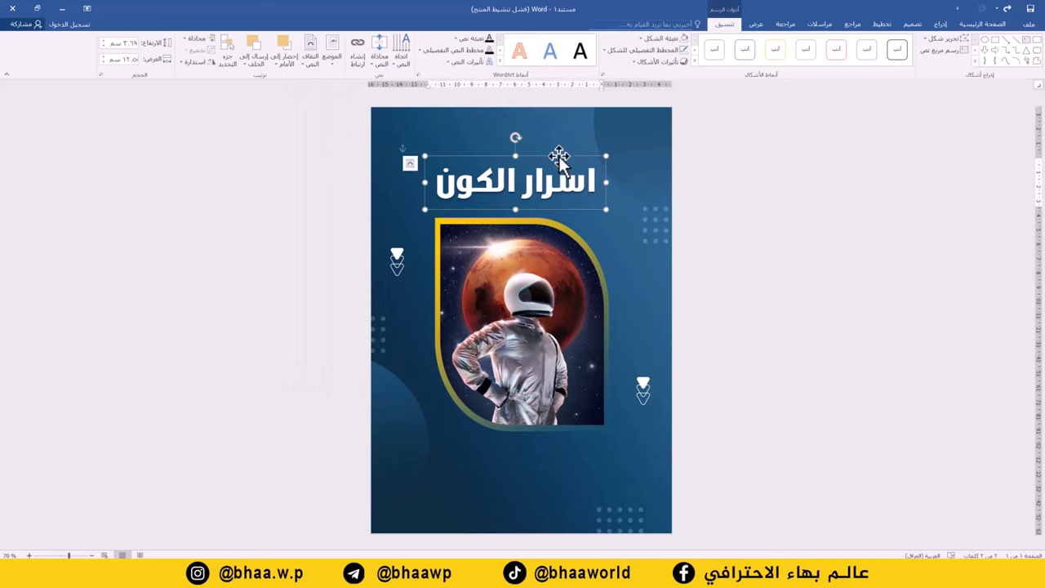
Copy the title above it as the series line سلسلة, shrunk to size 20
{"action": "left_click_drag", "start_coordinate": [558, 160], "coordinate": [552, 112]}
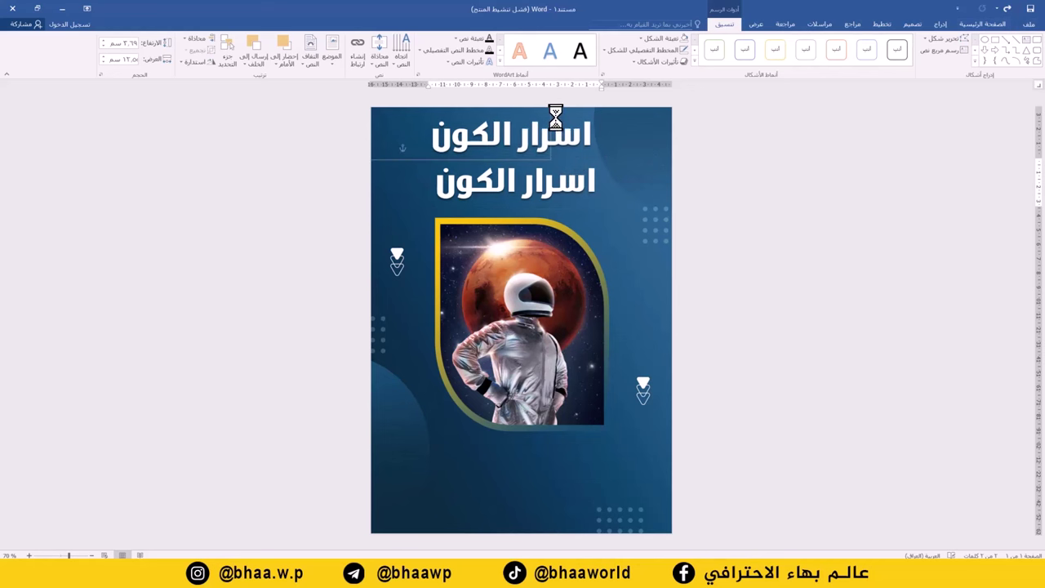
{"action": "triple_click", "coordinate": [552, 130]}
{"action": "type", "text": "سلسلة اص"}
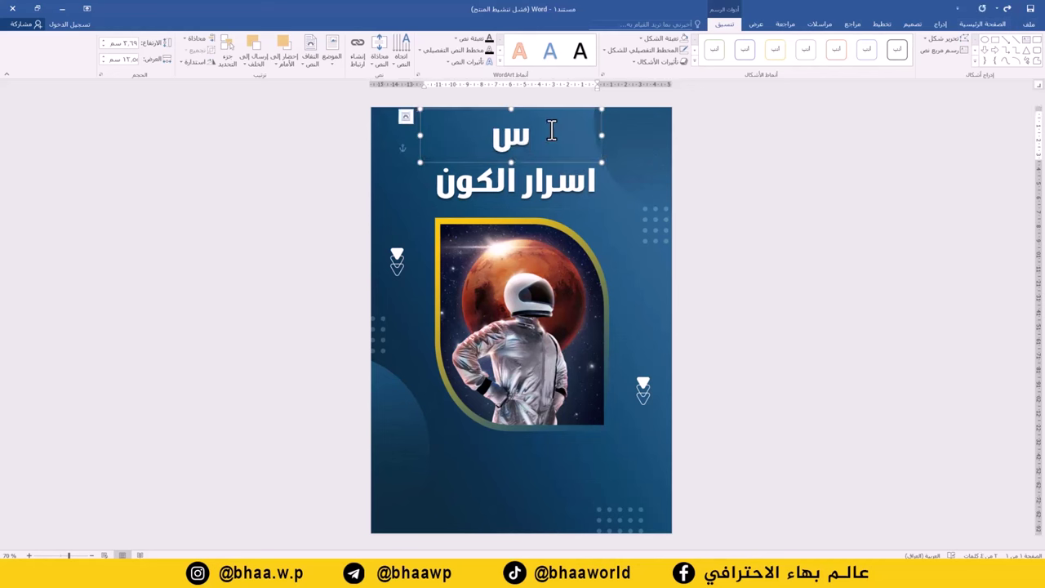
{"action": "key", "text": "BackSpace"}
{"action": "key", "text": "BackSpace"}
{"action": "key", "text": "BackSpace"}
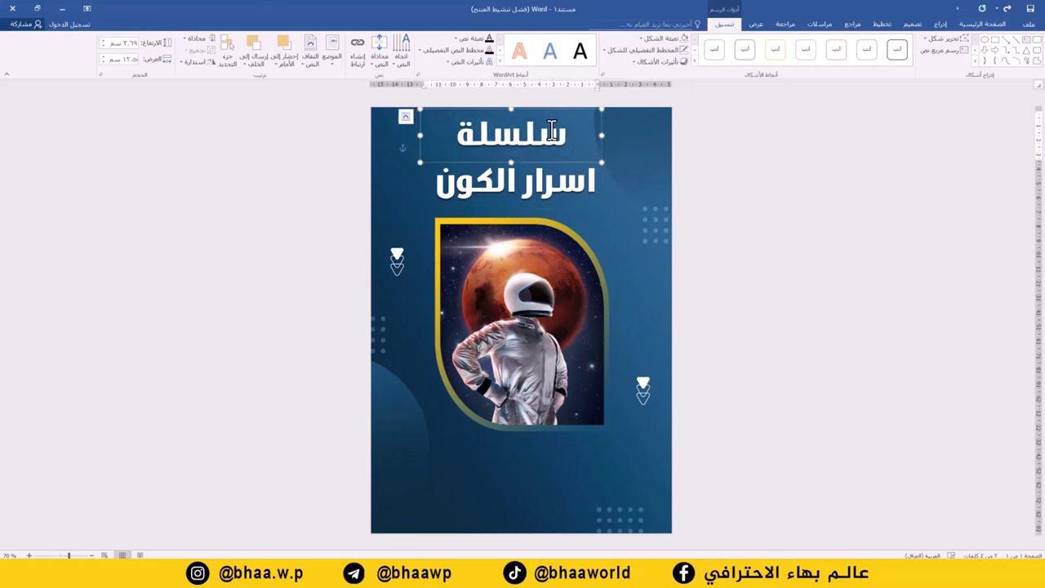
{"action": "triple_click", "coordinate": [552, 131]}
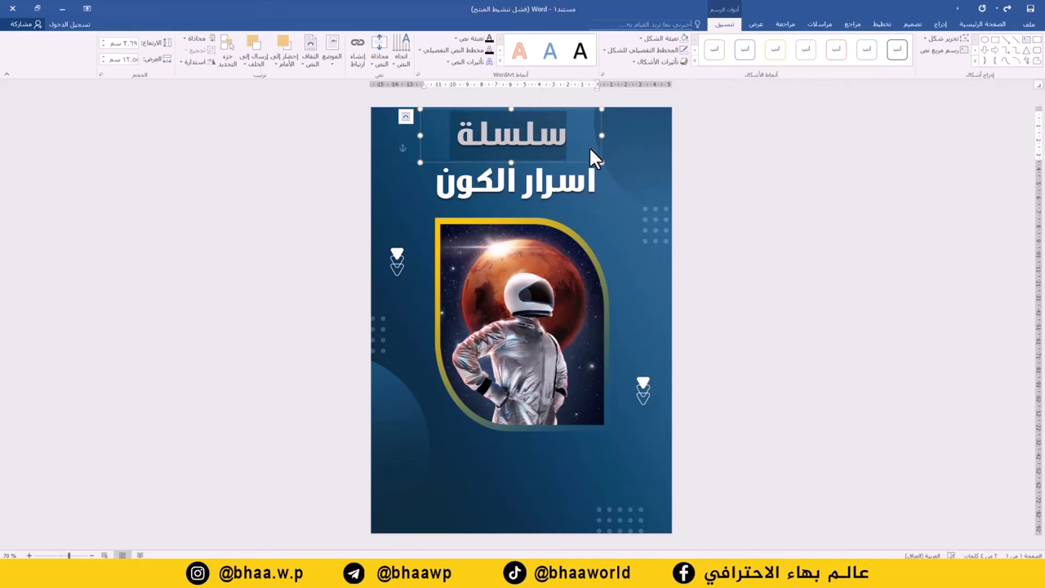
{"action": "left_click", "coordinate": [982, 24]}
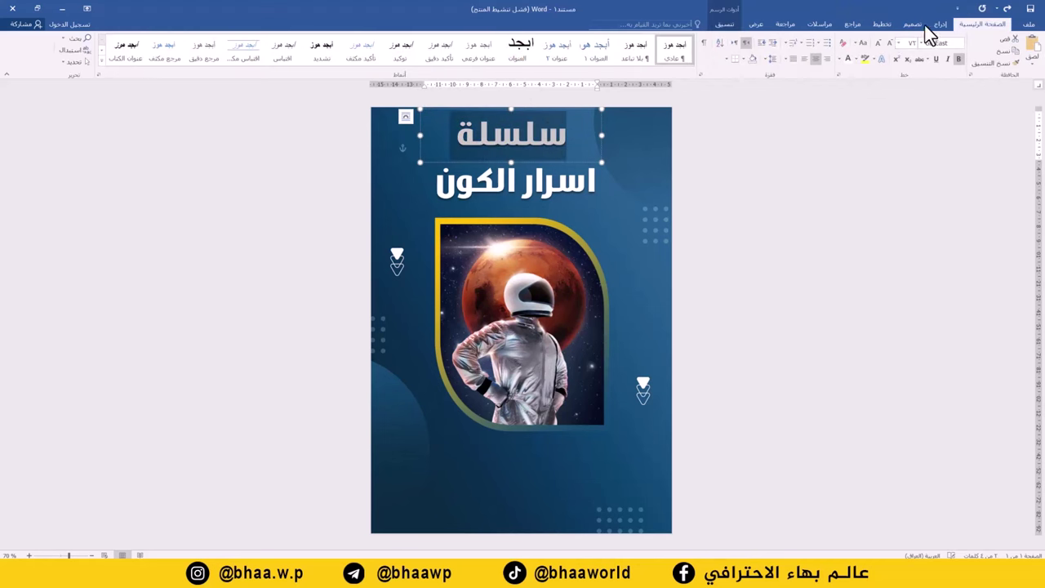
{"action": "left_click", "coordinate": [877, 43]}
{"action": "left_click", "coordinate": [878, 43]}
{"action": "left_click", "coordinate": [877, 43]}
{"action": "left_click", "coordinate": [878, 43]}
{"action": "left_click", "coordinate": [878, 42]}
{"action": "left_click", "coordinate": [878, 43]}
{"action": "left_click", "coordinate": [878, 42]}
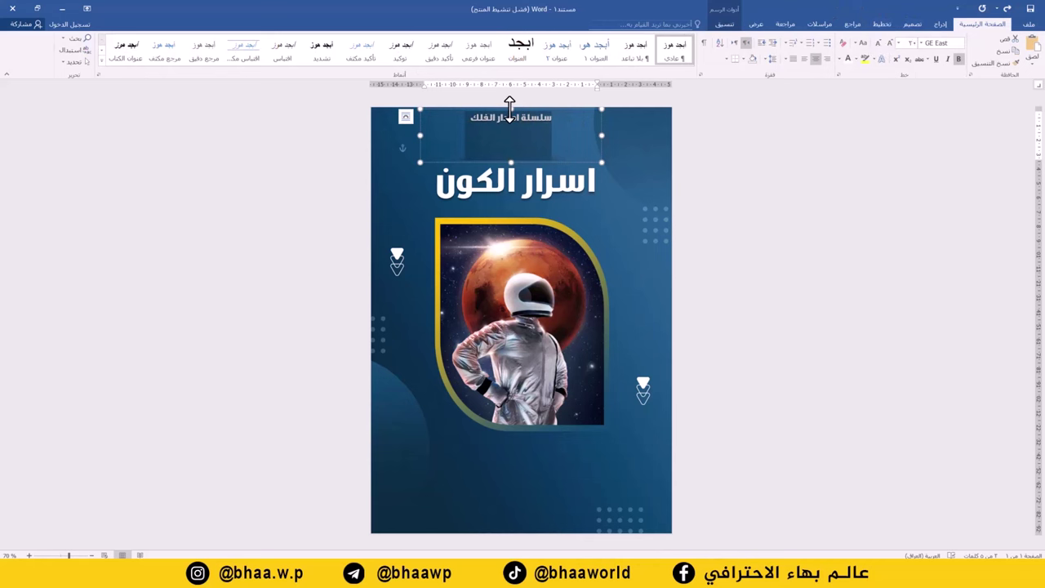
{"action": "left_click_drag", "start_coordinate": [512, 106], "coordinate": [510, 121]}
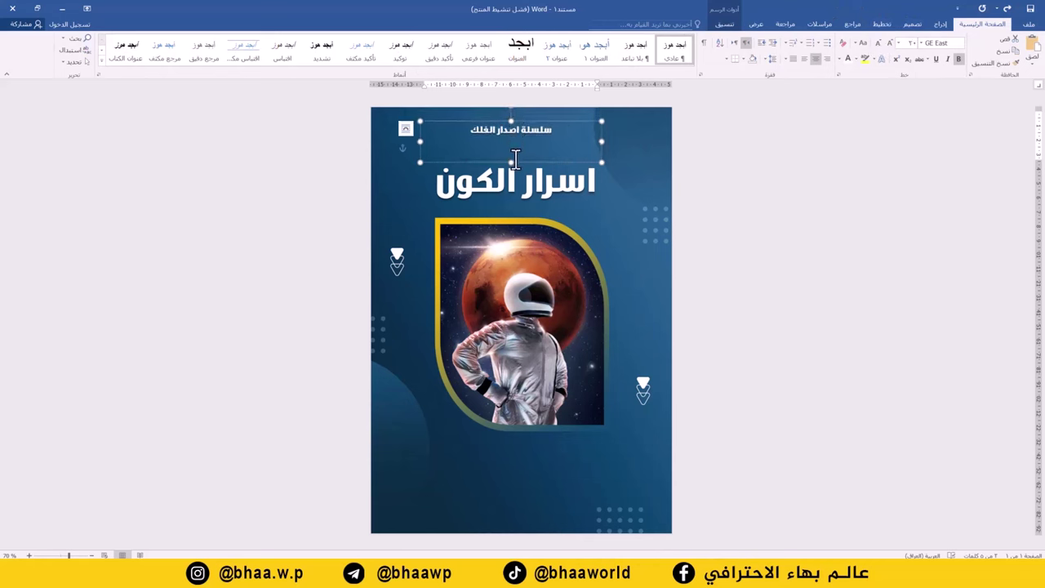
Copy the box to the page bottom and enter 'تاليف' with the author's name below
{"action": "left_click_drag", "start_coordinate": [445, 150], "coordinate": [541, 466]}
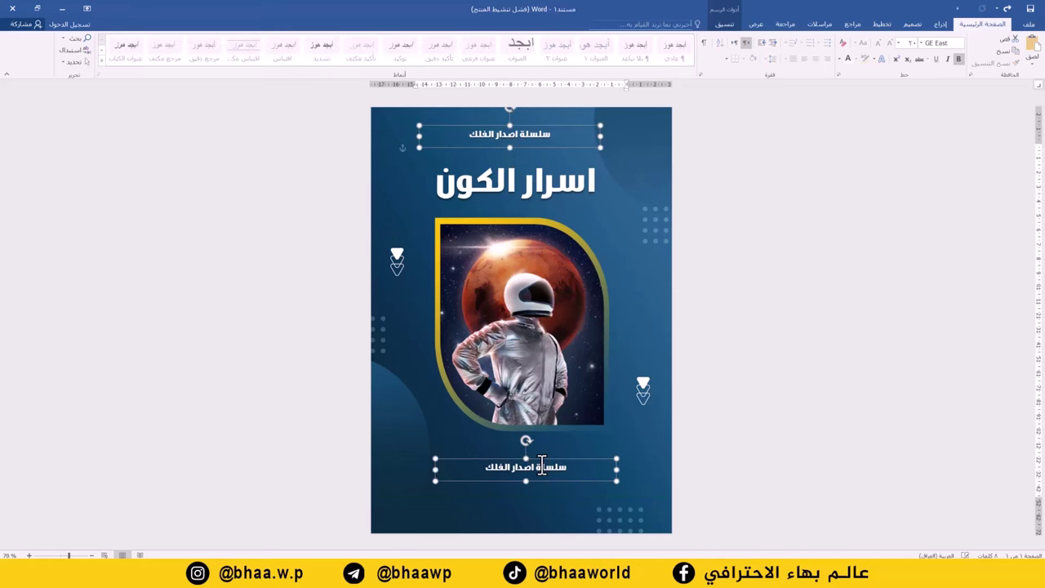
{"action": "triple_click", "coordinate": [542, 465]}
{"action": "key", "text": "Delete"}
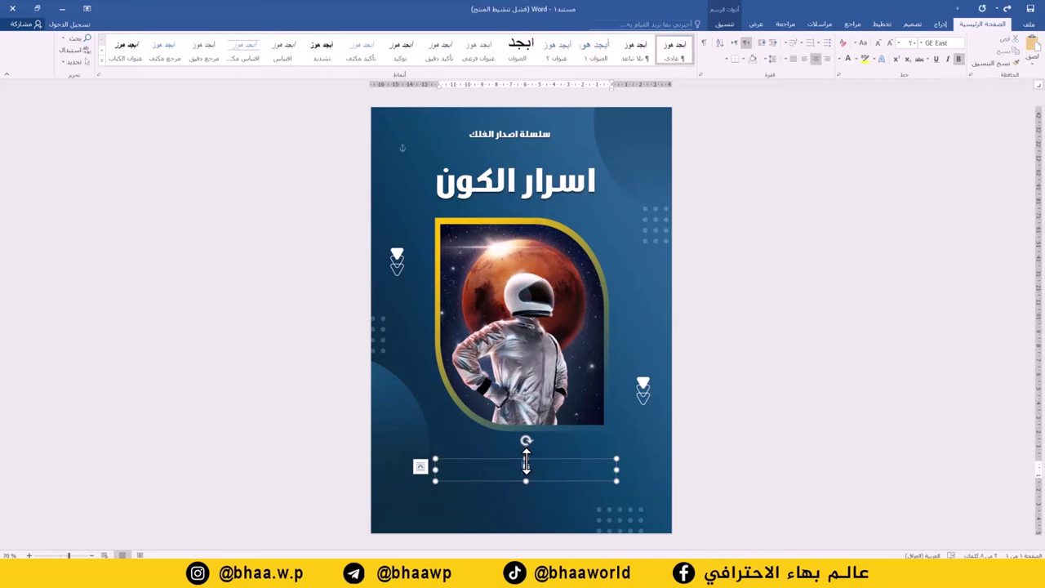
{"action": "type", "text": "تاليف"}
{"action": "key", "text": "Return"}
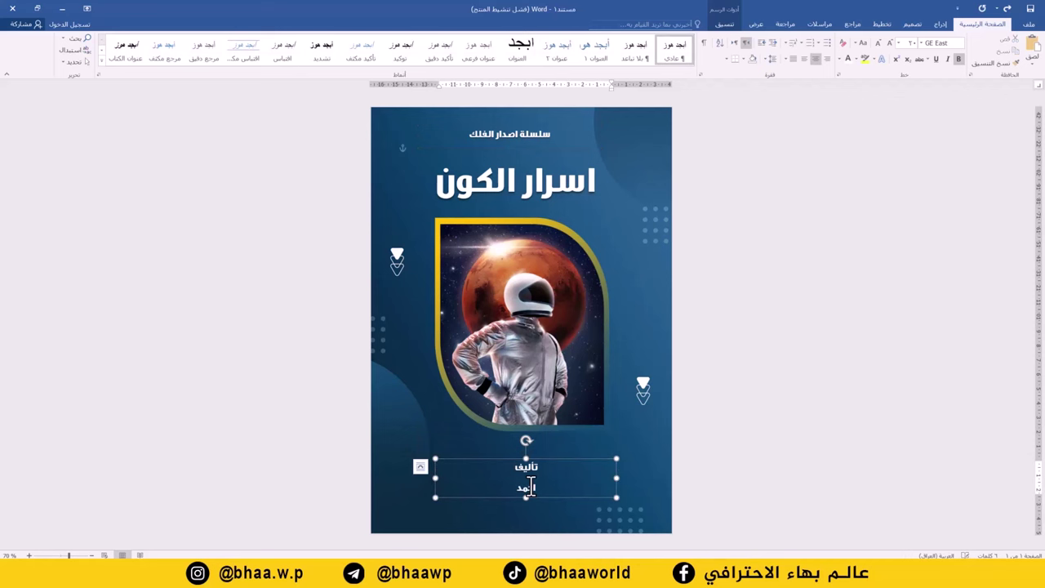
{"action": "left_click_drag", "start_coordinate": [546, 455], "coordinate": [571, 478]}
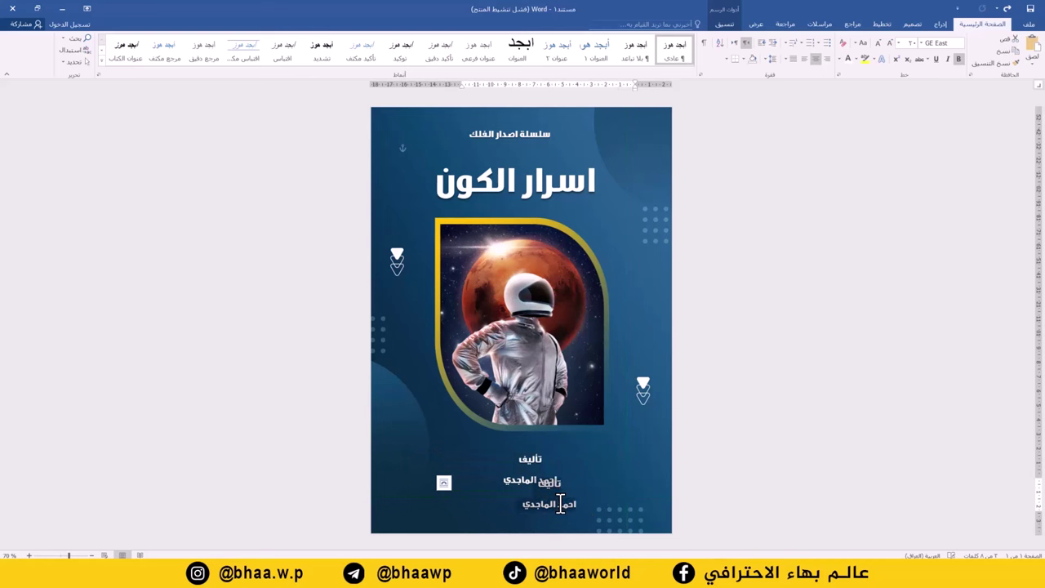
Move the 2023 box down near the bottom of the page
{"action": "left_click", "coordinate": [560, 504]}
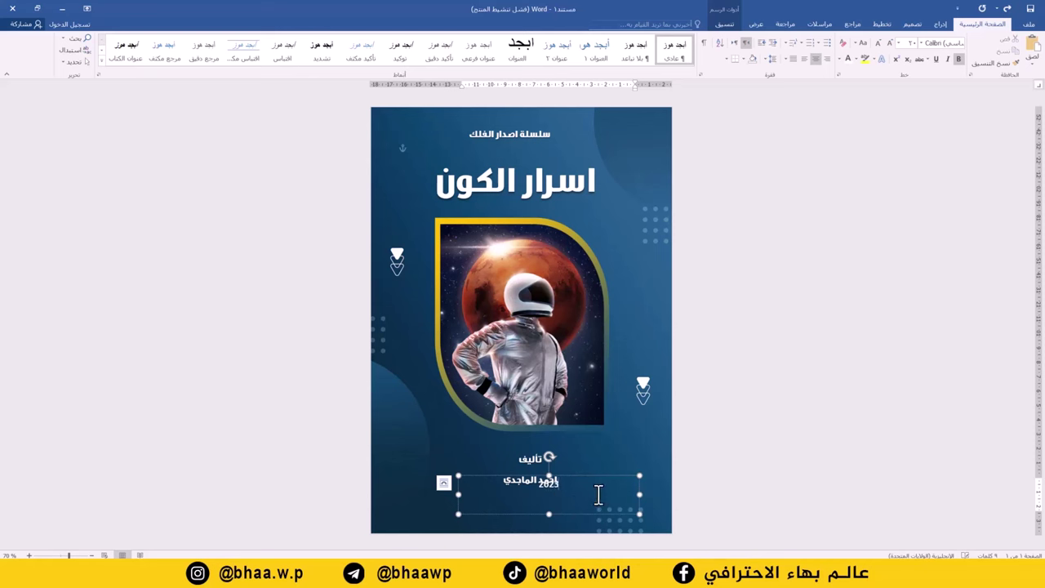
{"action": "left_click_drag", "start_coordinate": [594, 480], "coordinate": [567, 512]}
{"action": "left_click", "coordinate": [164, 224]}
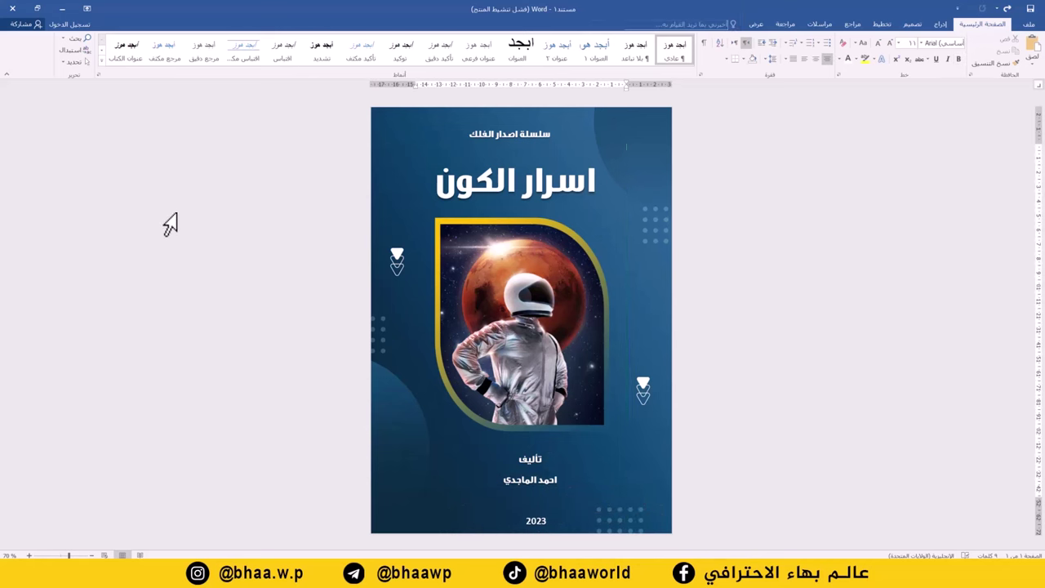